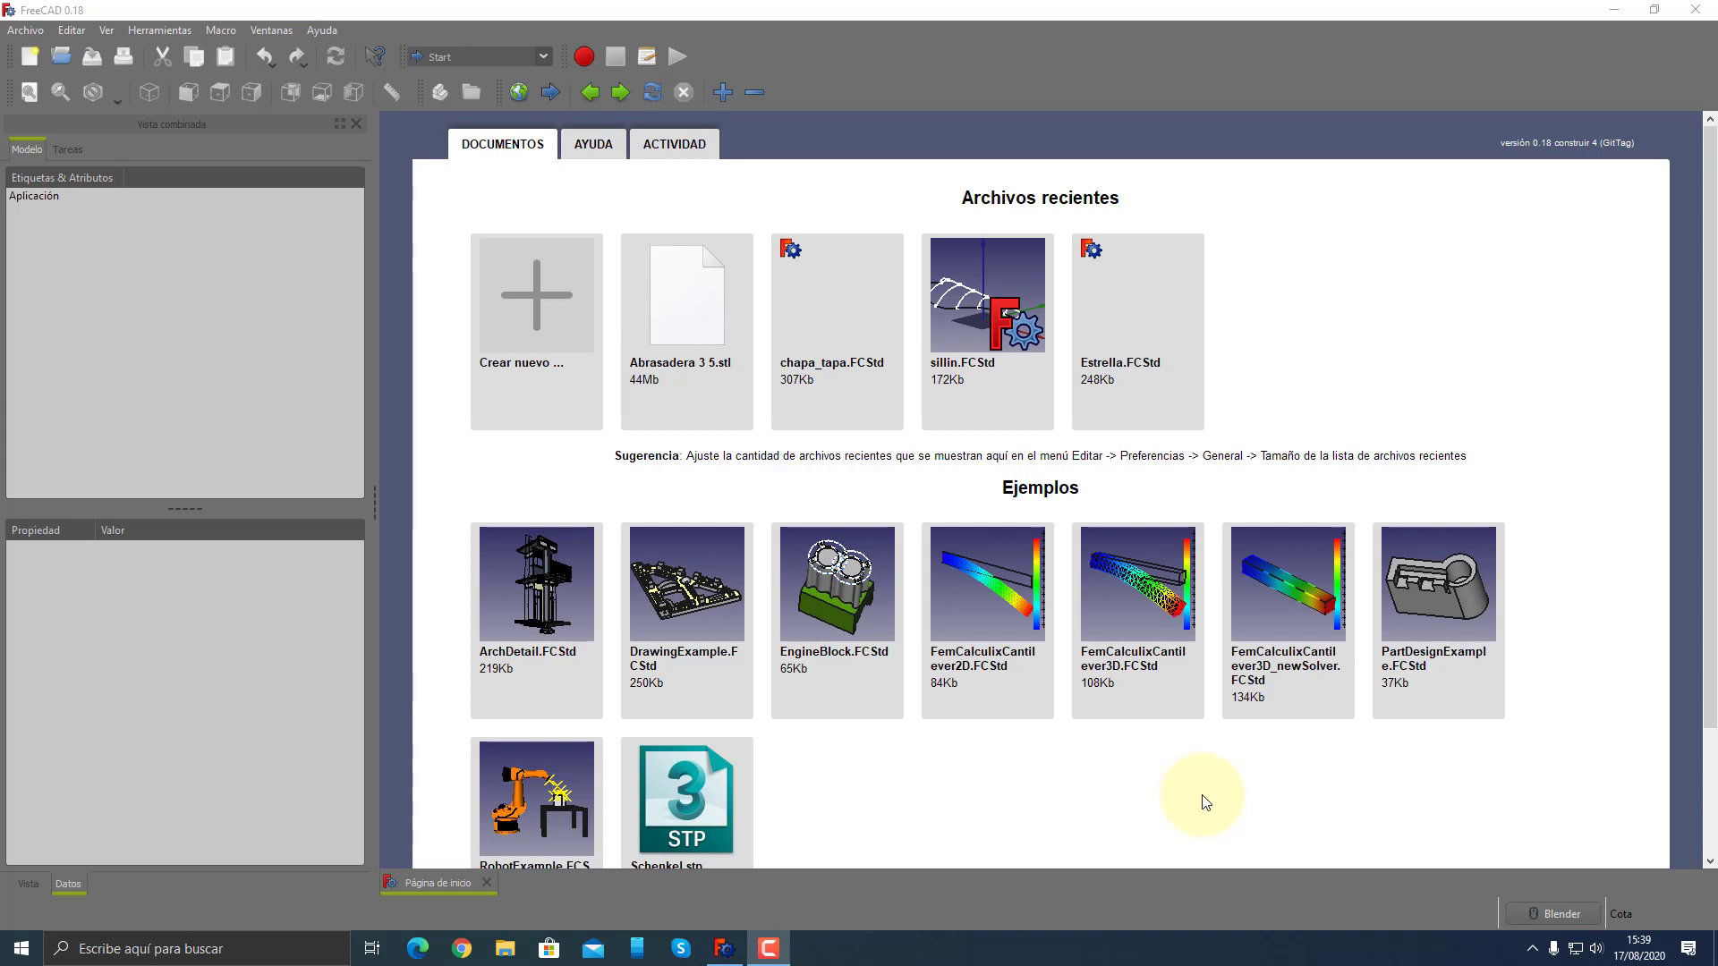
- Check the SheetMetal addon's status in the Addon Manager, then close it
{"action": "left_click", "coordinate": [543, 56]}
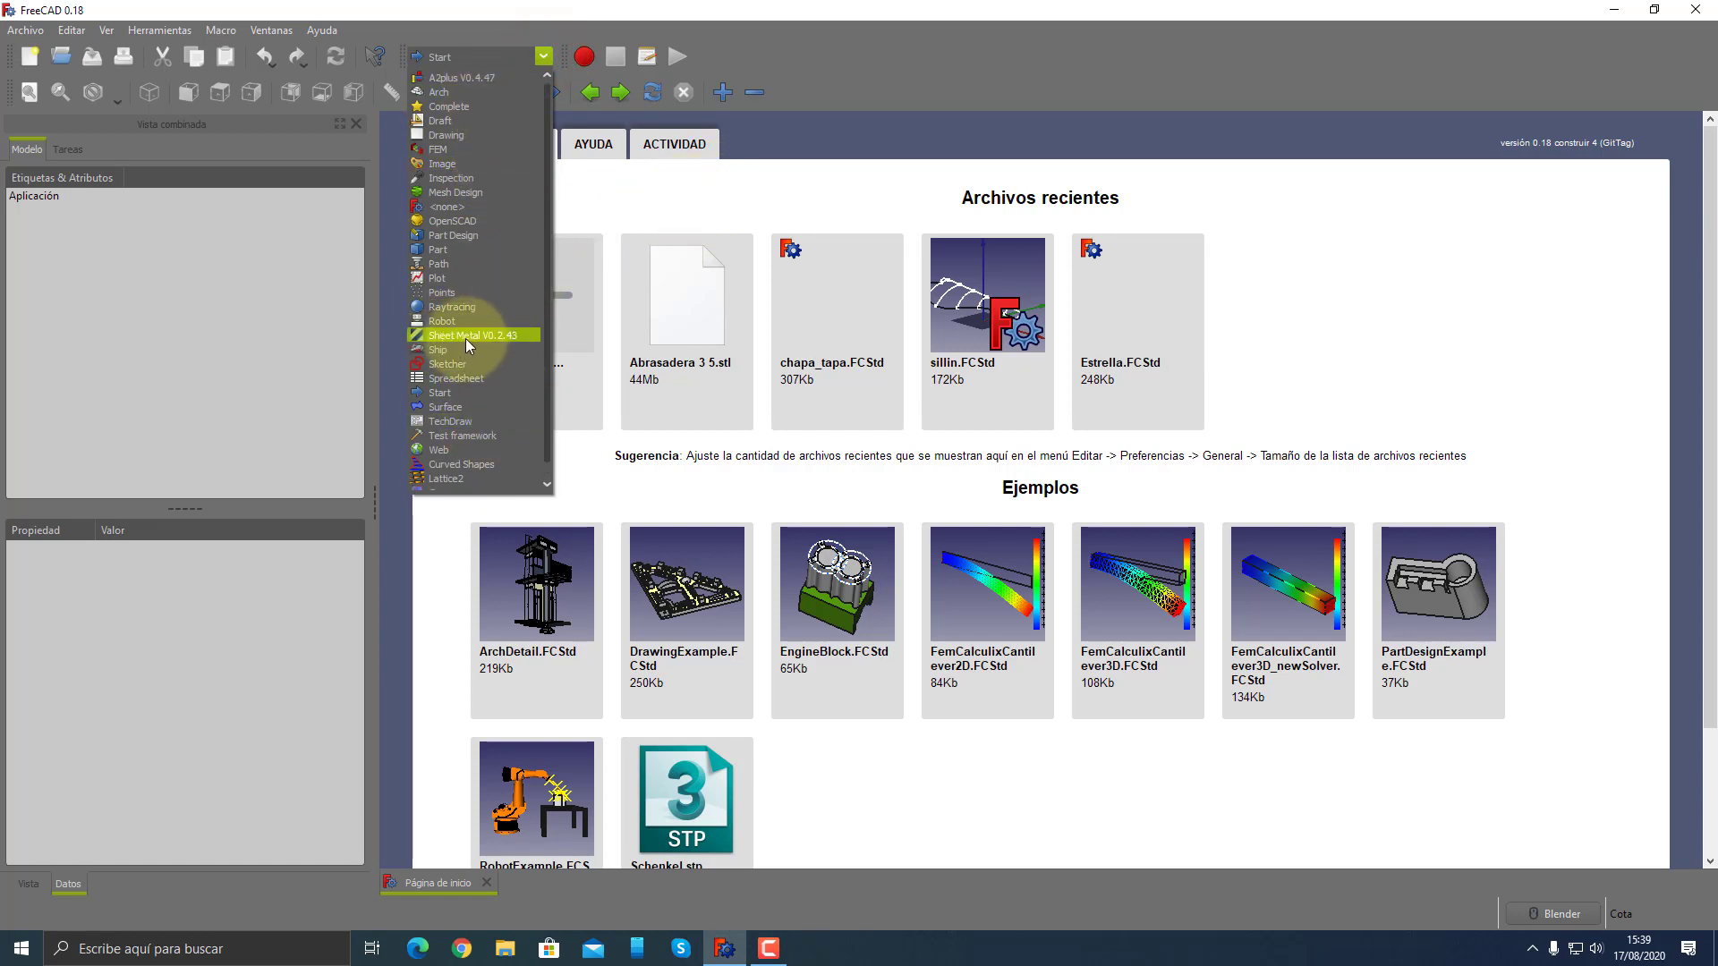
{"action": "left_click", "coordinate": [707, 212]}
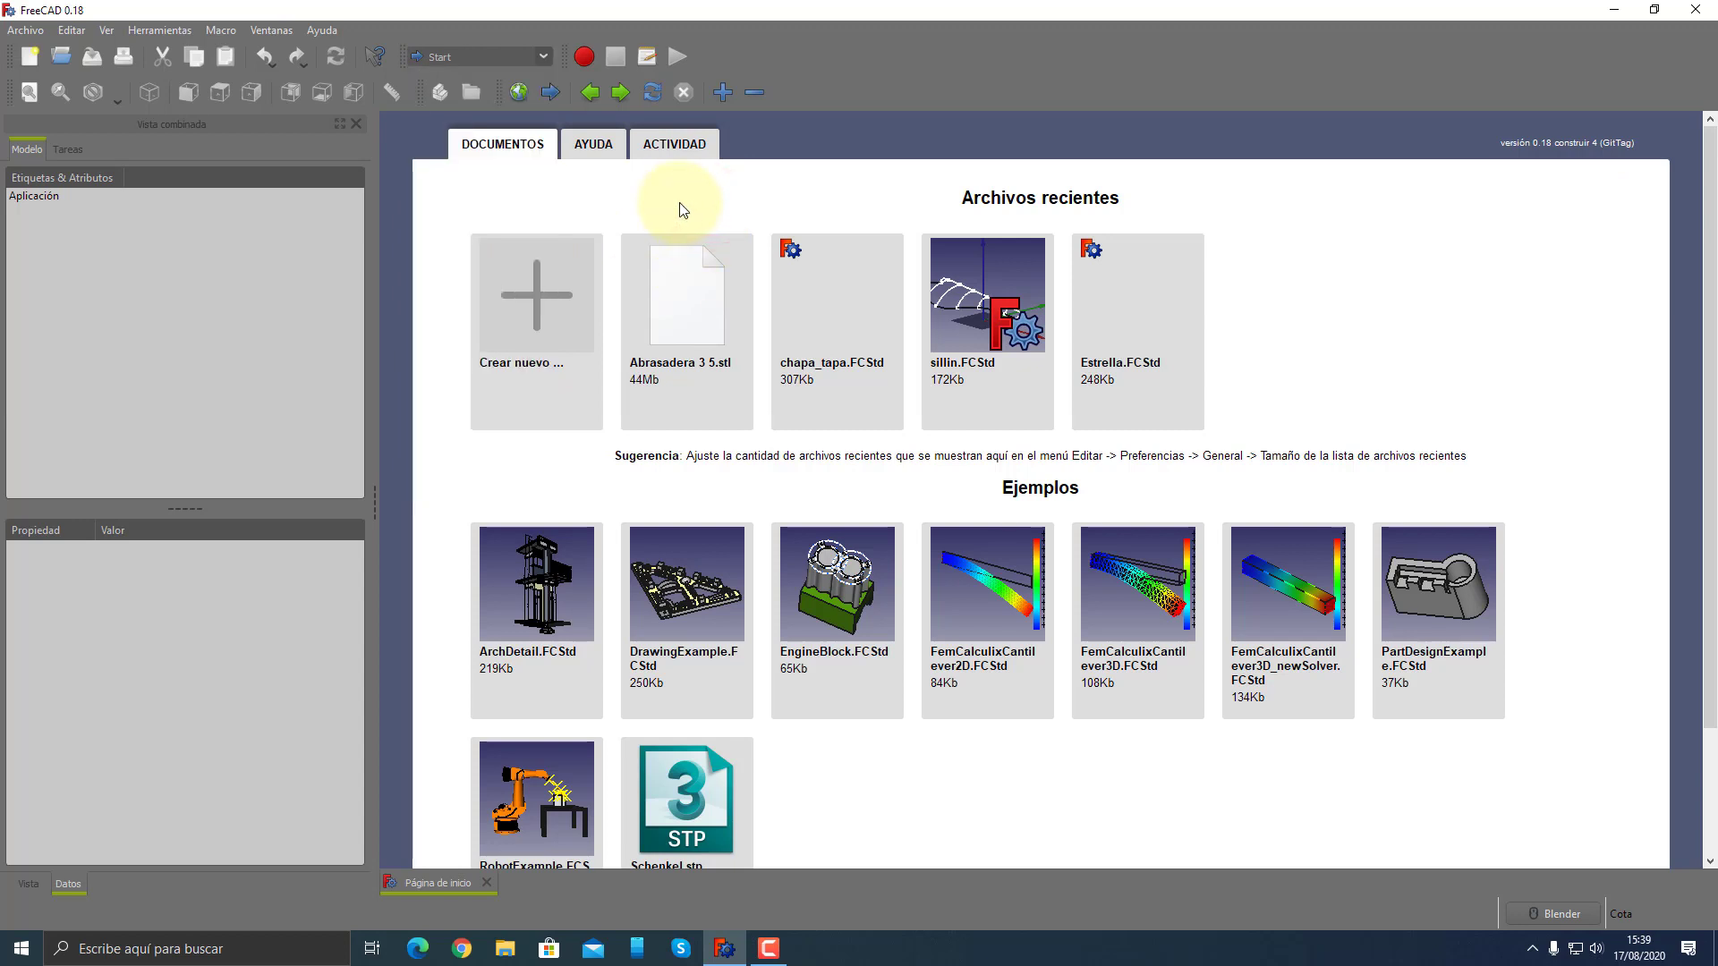
{"action": "left_click", "coordinate": [139, 32]}
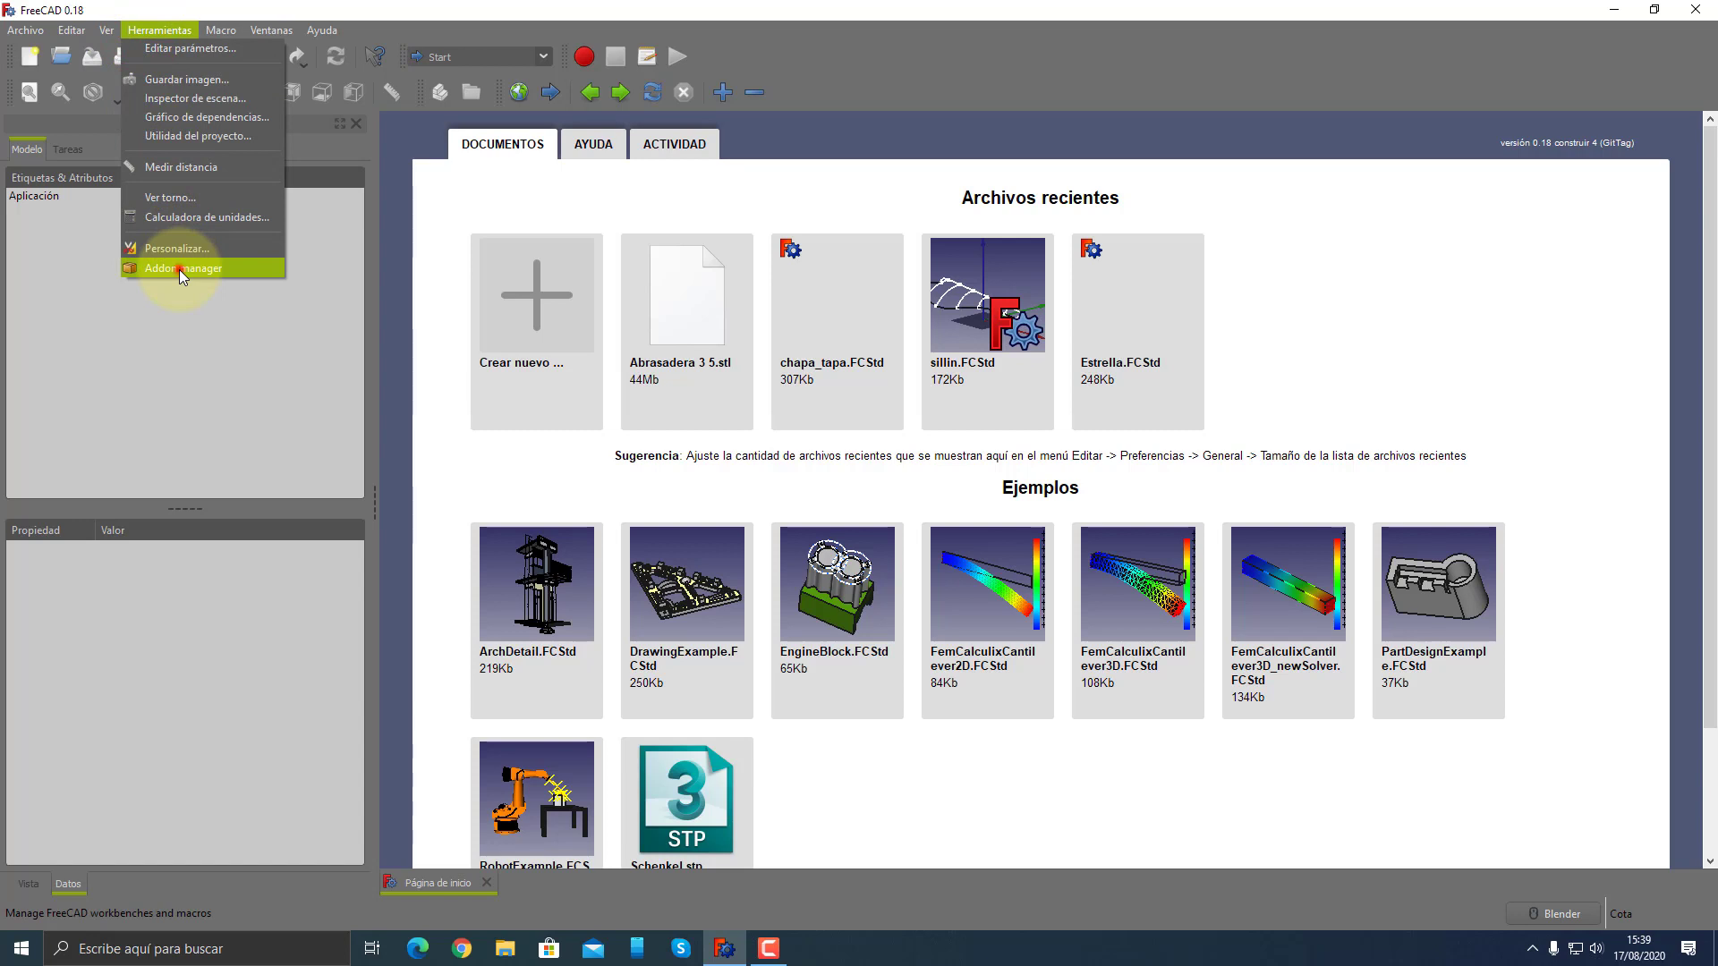
{"action": "left_click", "coordinate": [179, 269]}
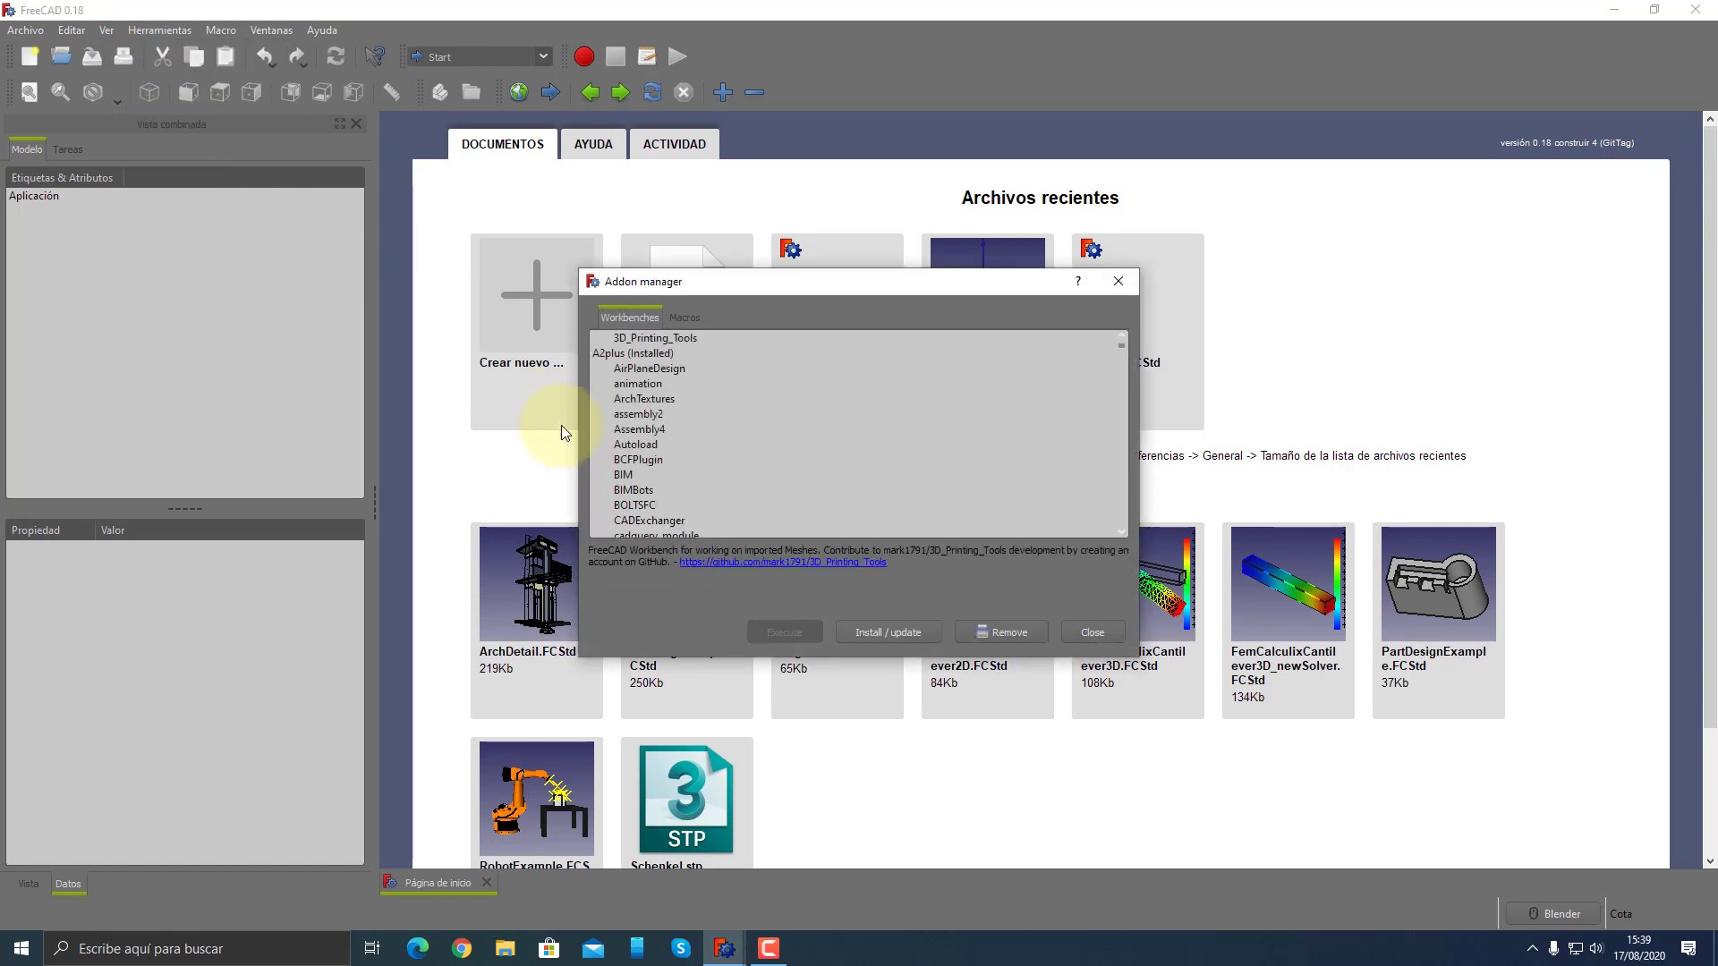
{"action": "scroll", "coordinate": [706, 483], "scroll_direction": "down", "scroll_amount": 2}
{"action": "scroll", "coordinate": [705, 483], "scroll_direction": "down", "scroll_amount": 3}
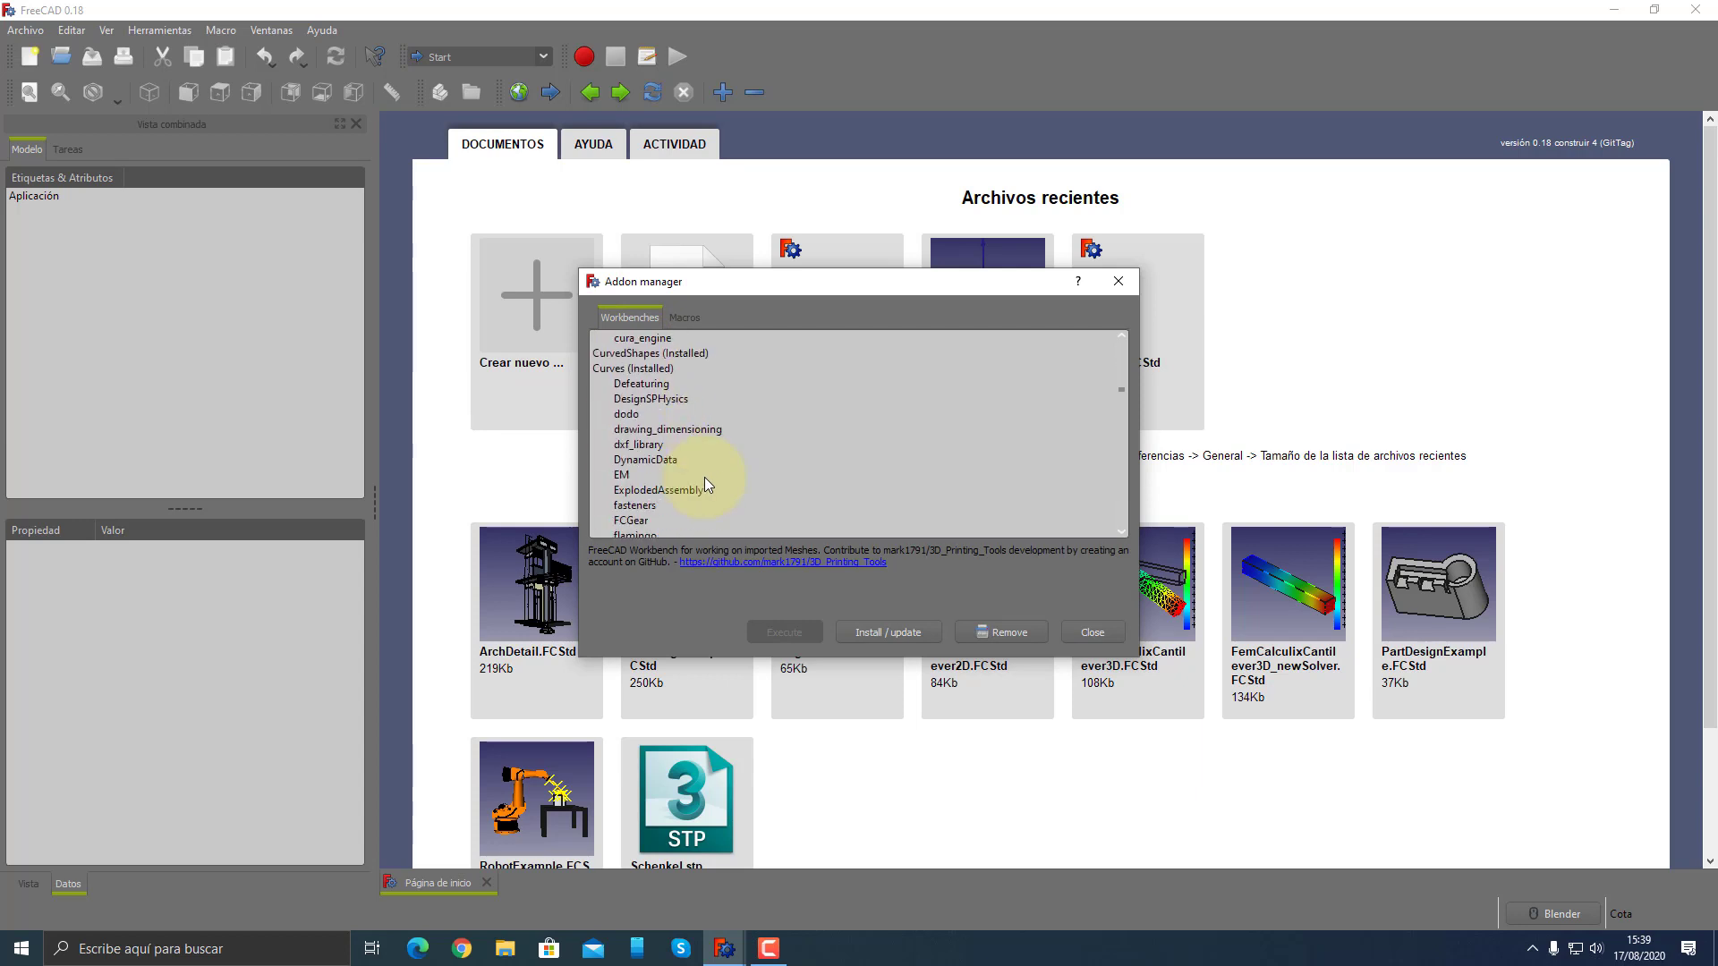
{"action": "scroll", "coordinate": [705, 483], "scroll_direction": "down", "scroll_amount": 3}
{"action": "scroll", "coordinate": [705, 484], "scroll_direction": "down", "scroll_amount": 3}
{"action": "scroll", "coordinate": [705, 484], "scroll_direction": "down", "scroll_amount": 4}
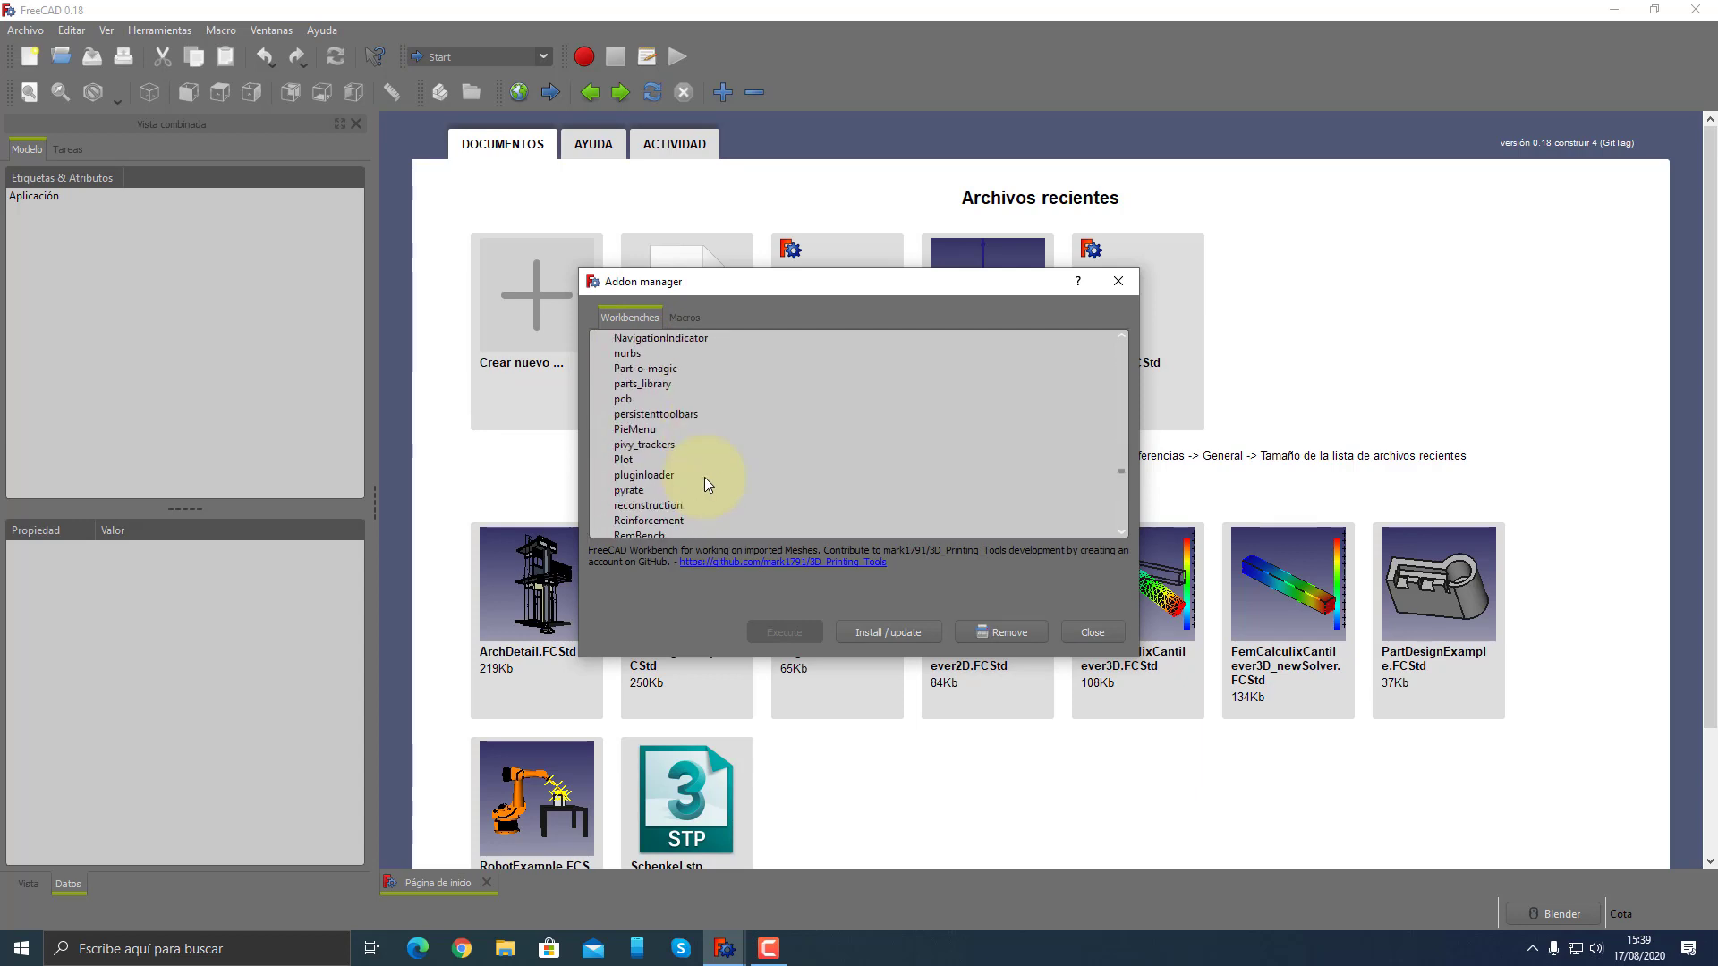
{"action": "scroll", "coordinate": [705, 484], "scroll_direction": "down", "scroll_amount": 3}
{"action": "scroll", "coordinate": [705, 476], "scroll_direction": "down", "scroll_amount": 1}
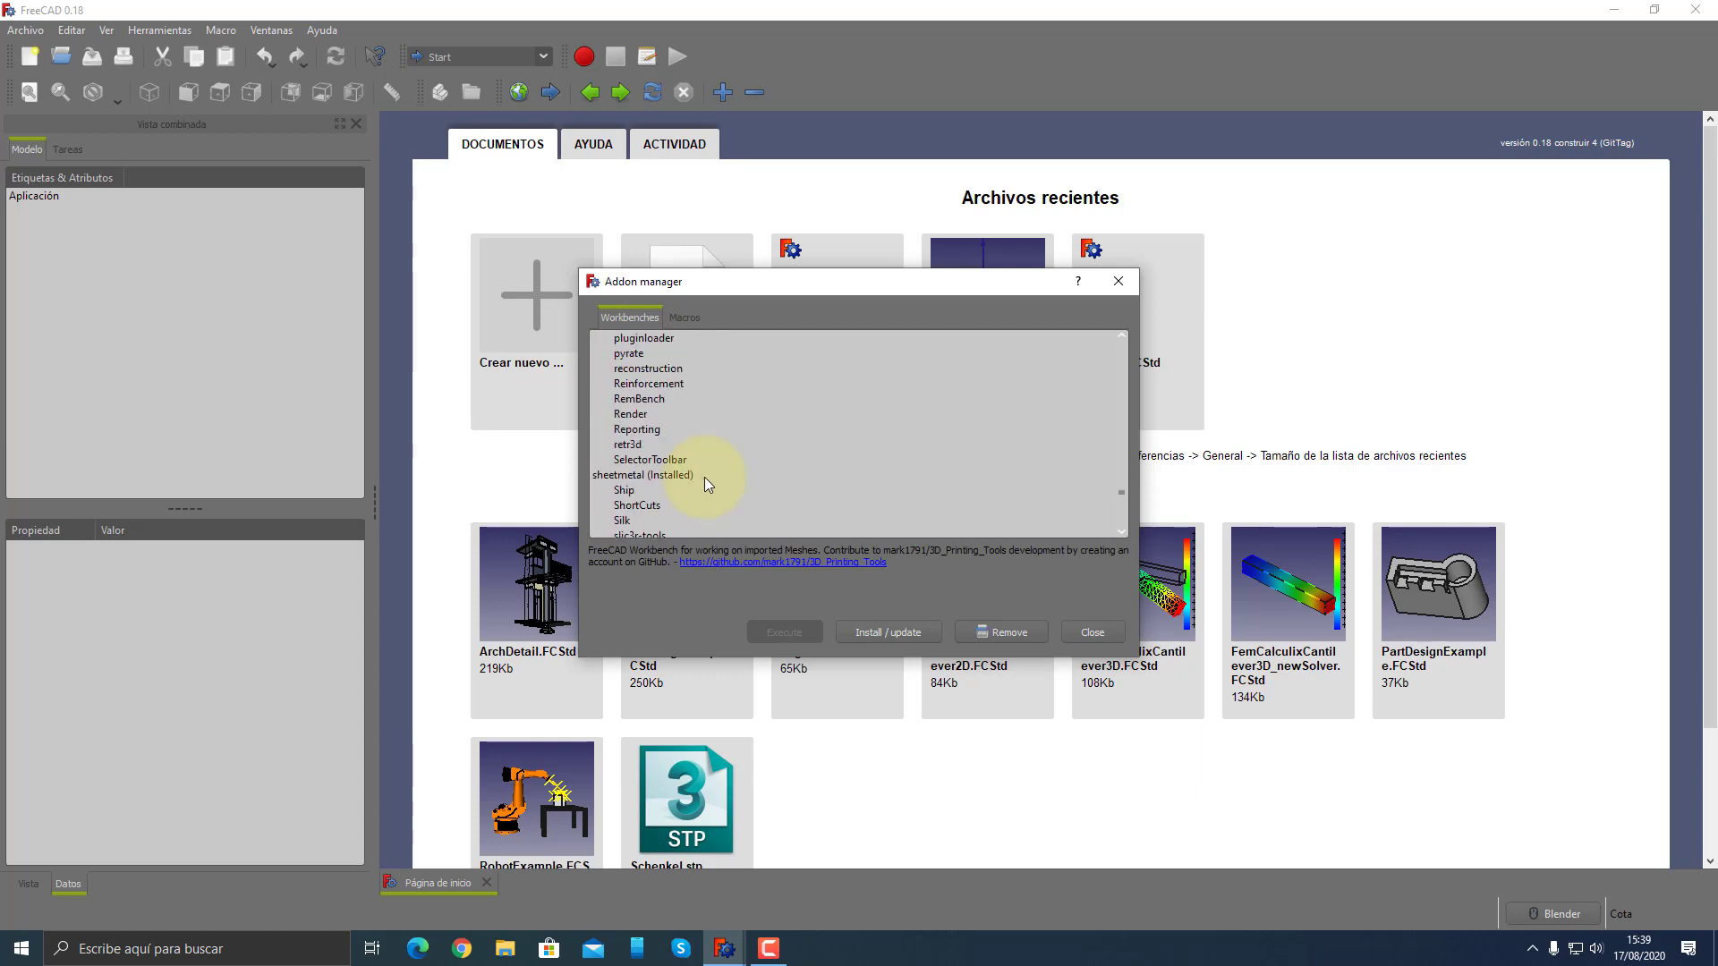
{"action": "left_click", "coordinate": [619, 475]}
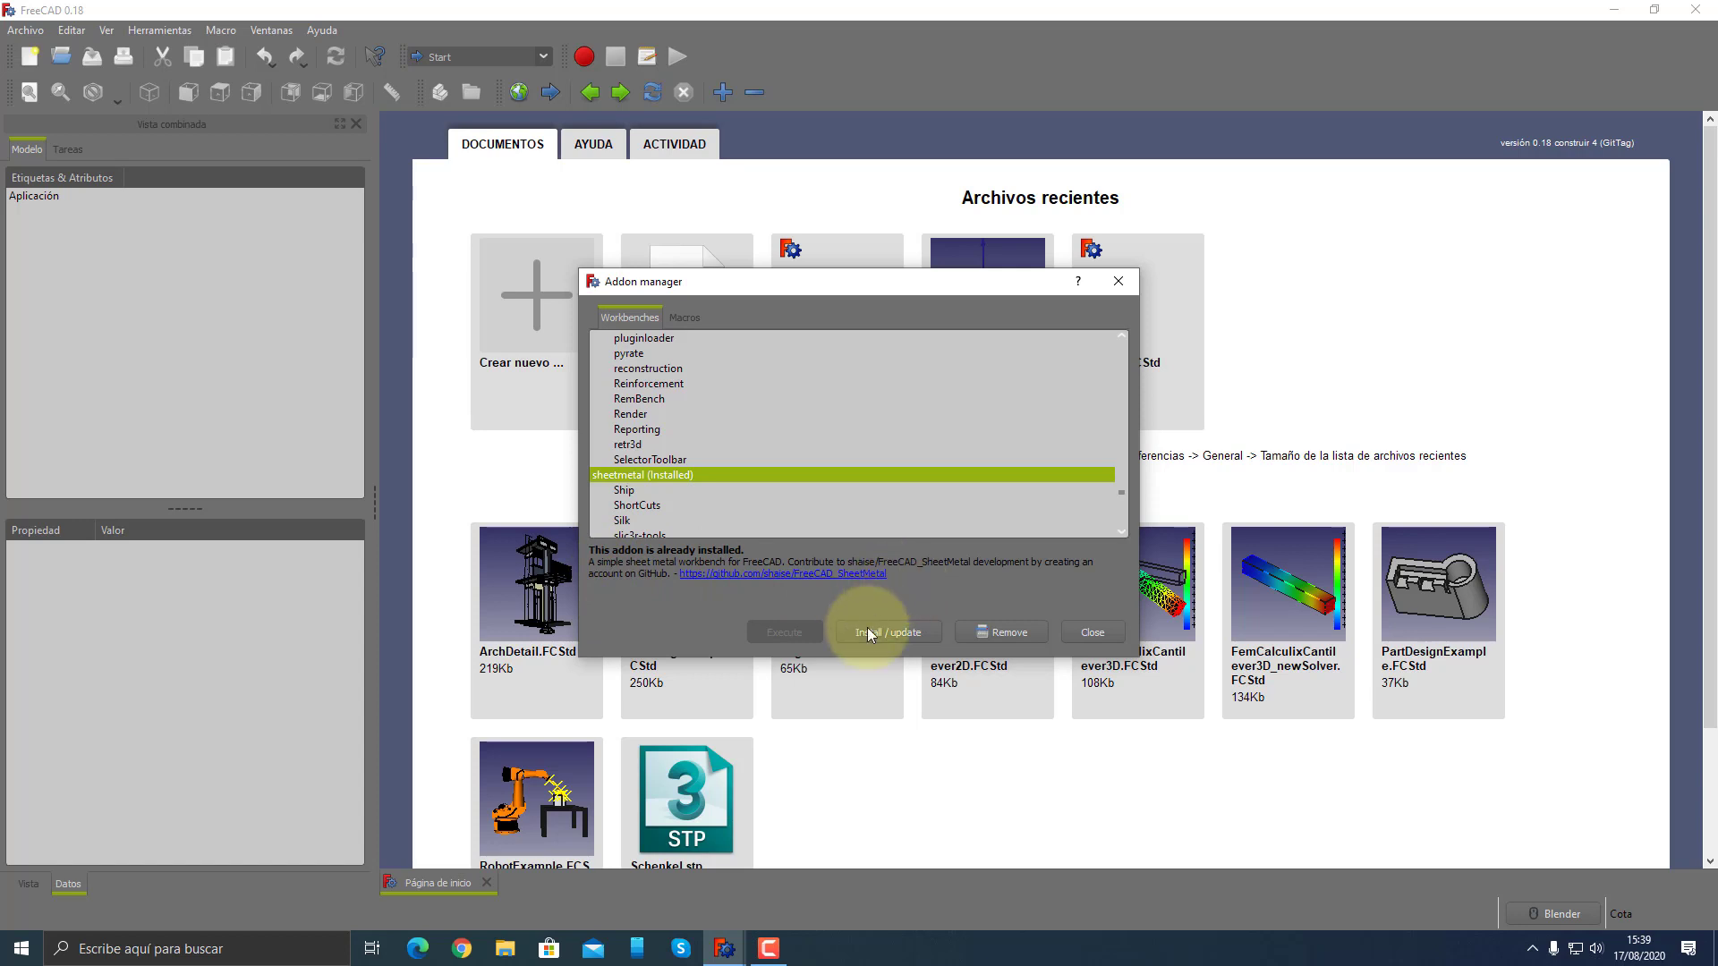
{"action": "left_click", "coordinate": [1094, 633]}
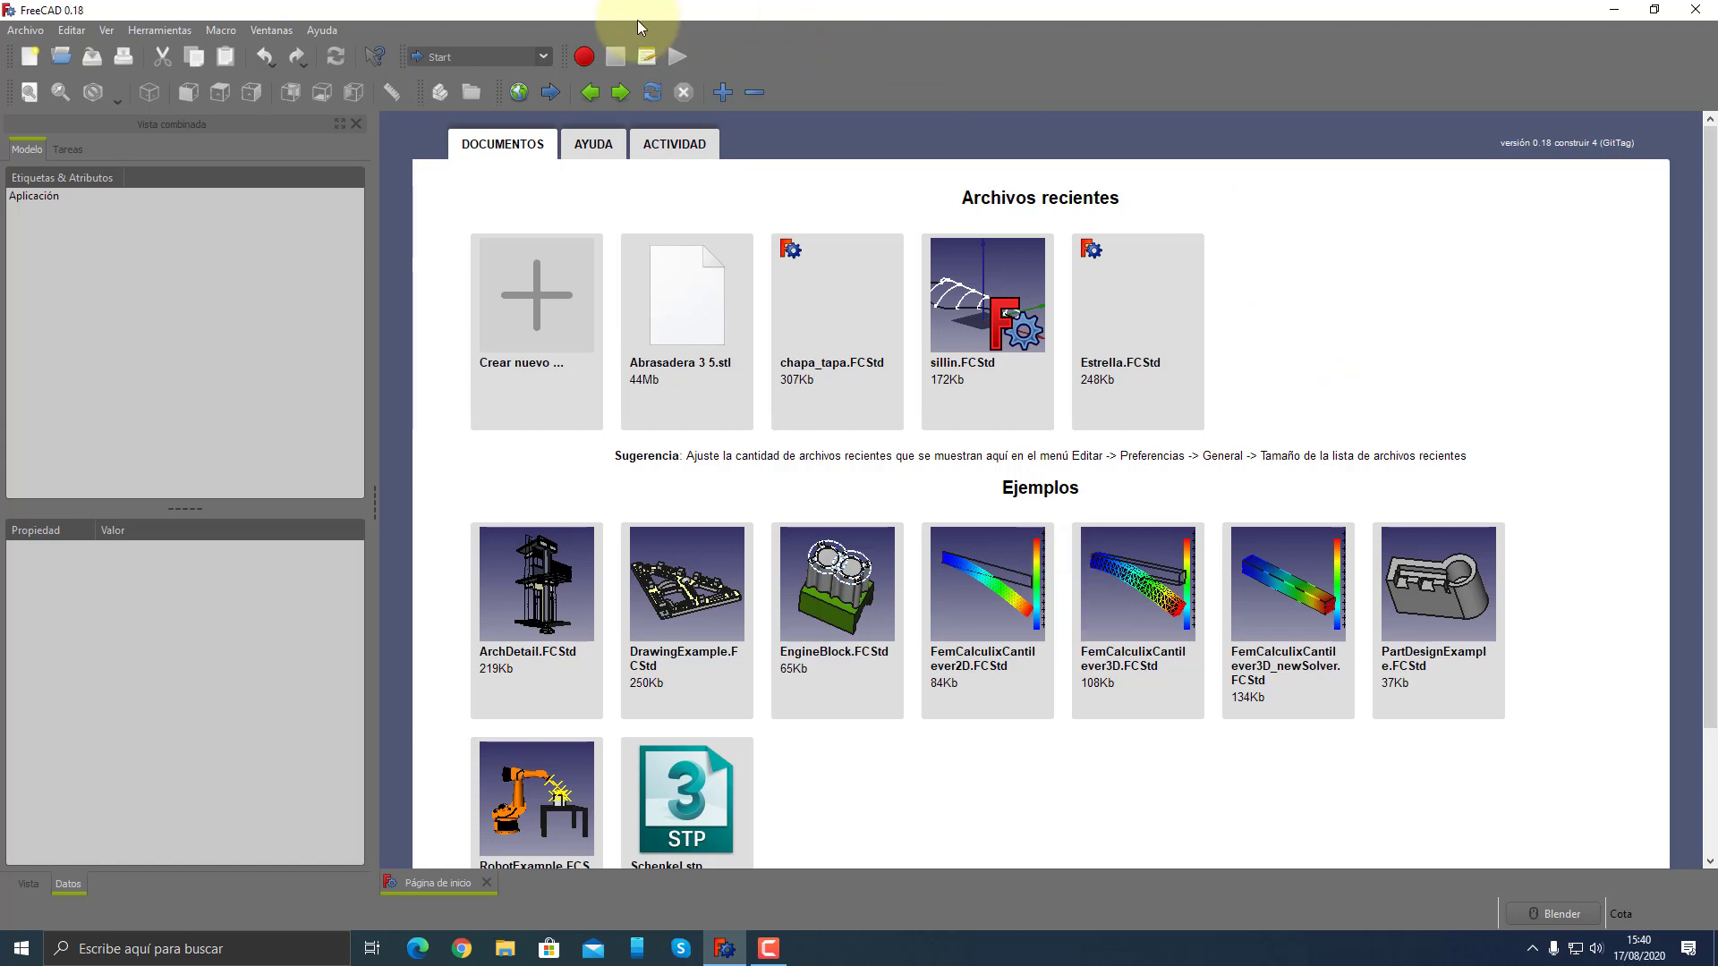
- Stay on the Start workbench and create a new empty document
{"action": "left_click", "coordinate": [547, 57]}
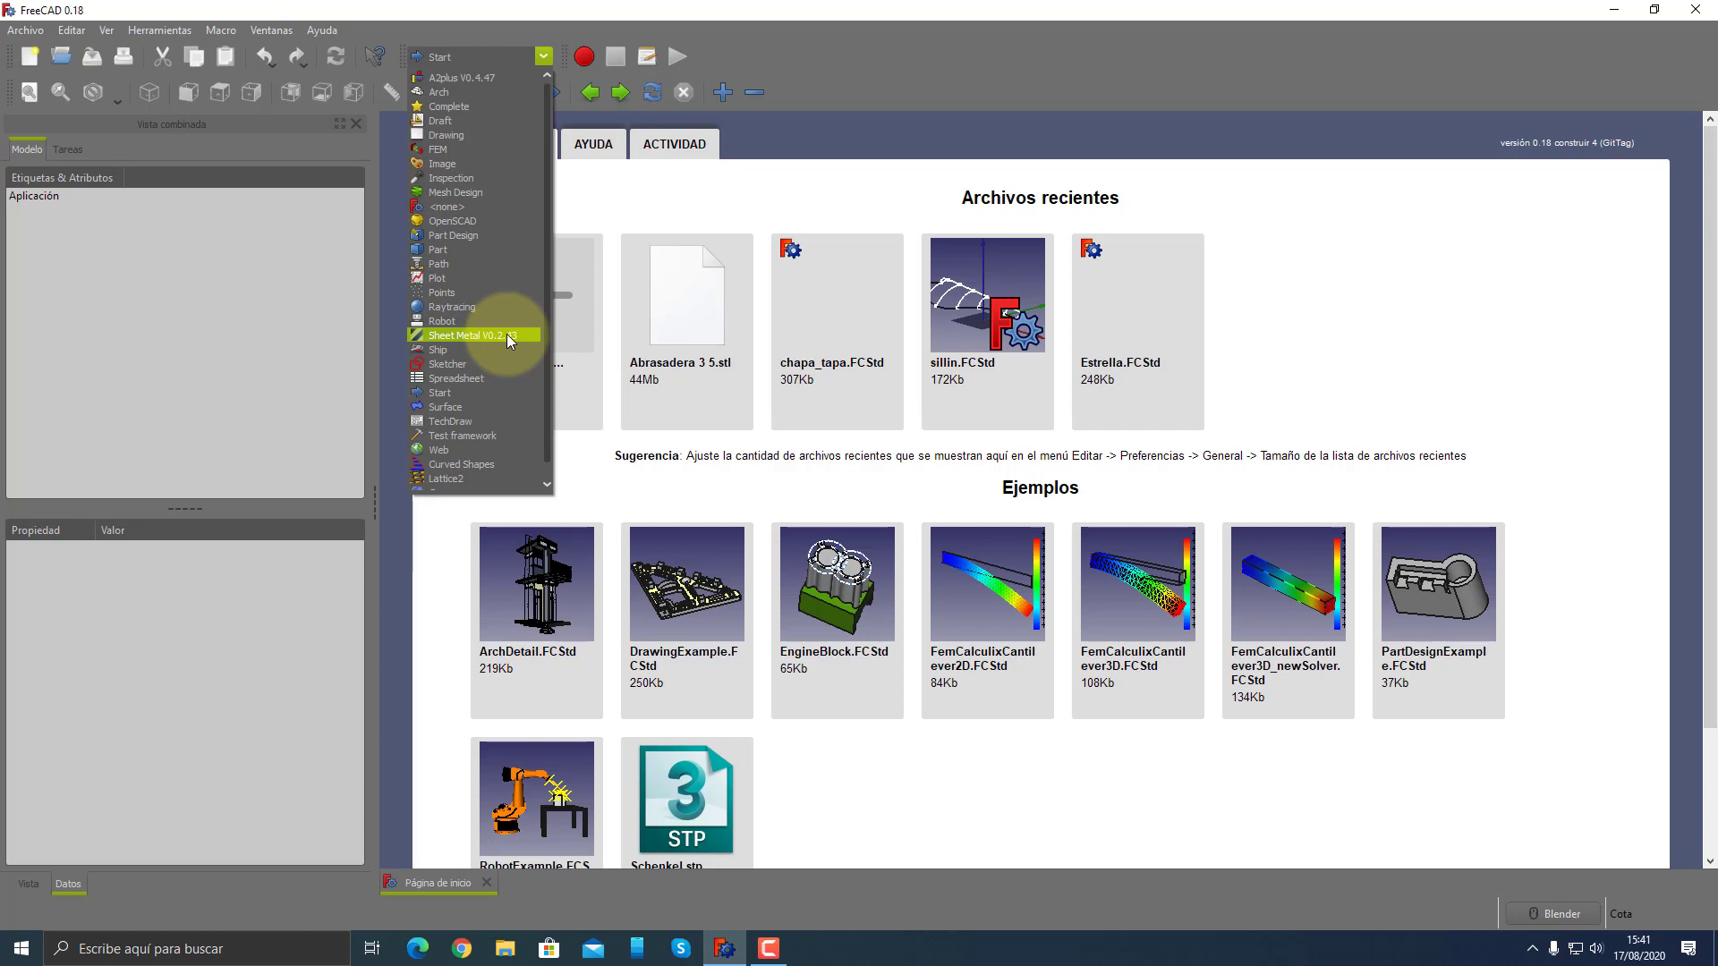
{"action": "left_click", "coordinate": [816, 191]}
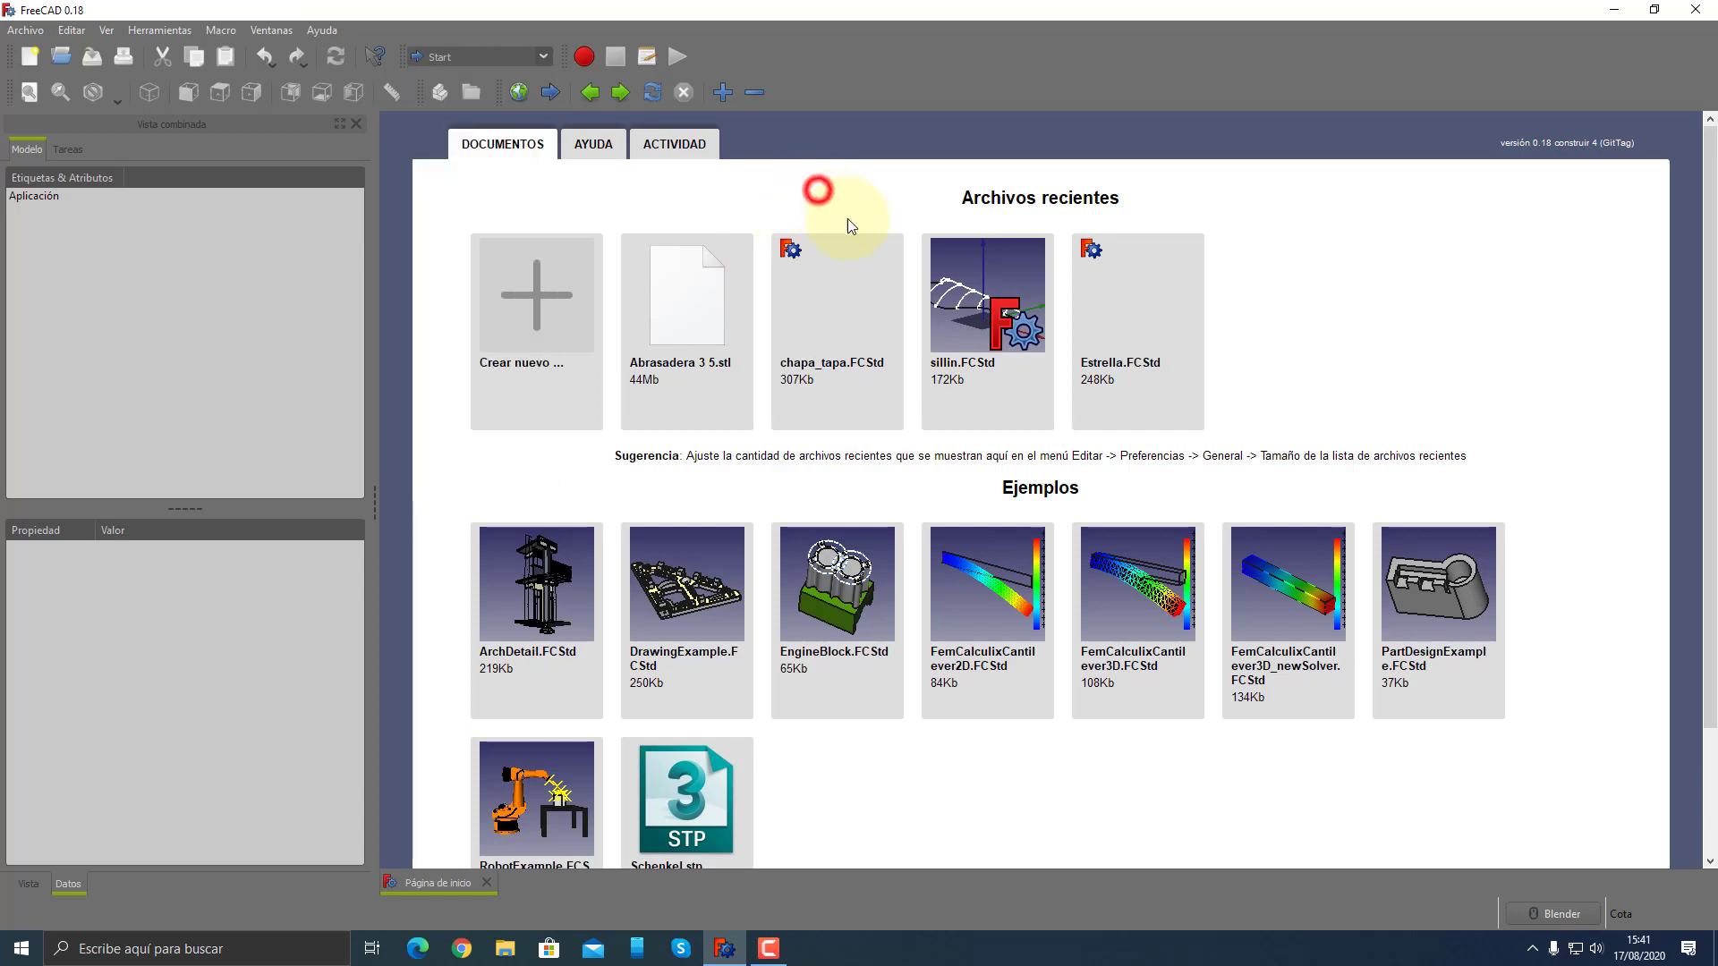
{"action": "left_click", "coordinate": [543, 305]}
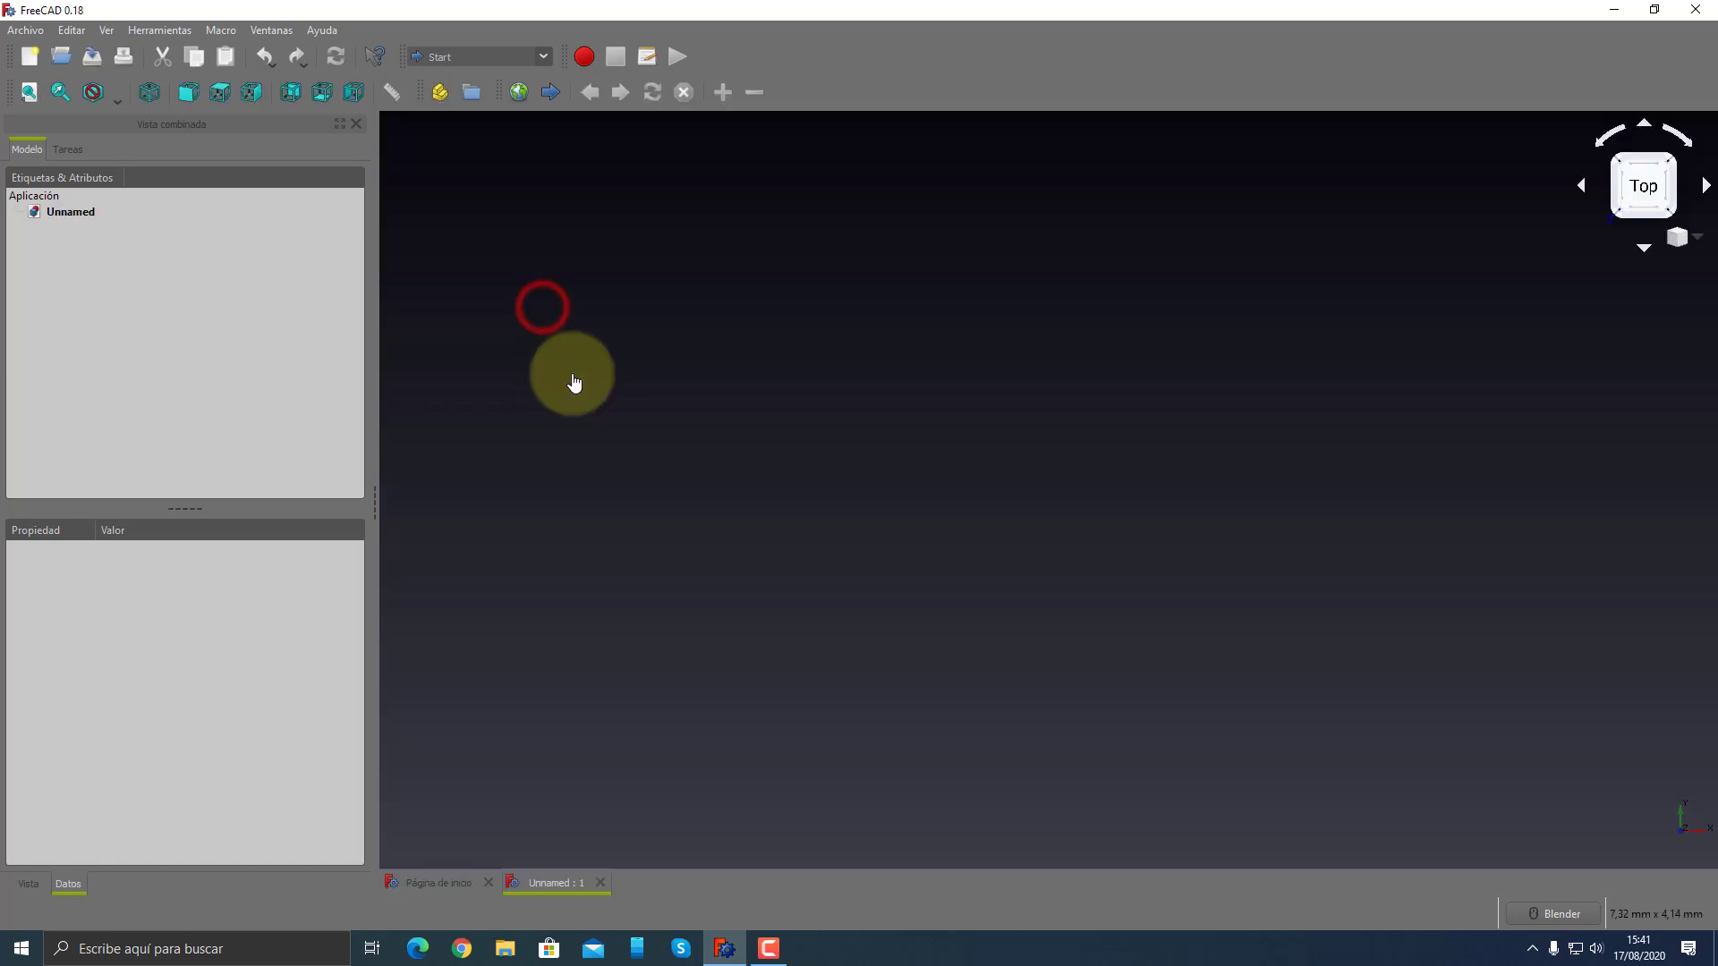
- Switch to Part Design and add a new Body, shown in the Model tree
{"action": "left_click", "coordinate": [546, 58]}
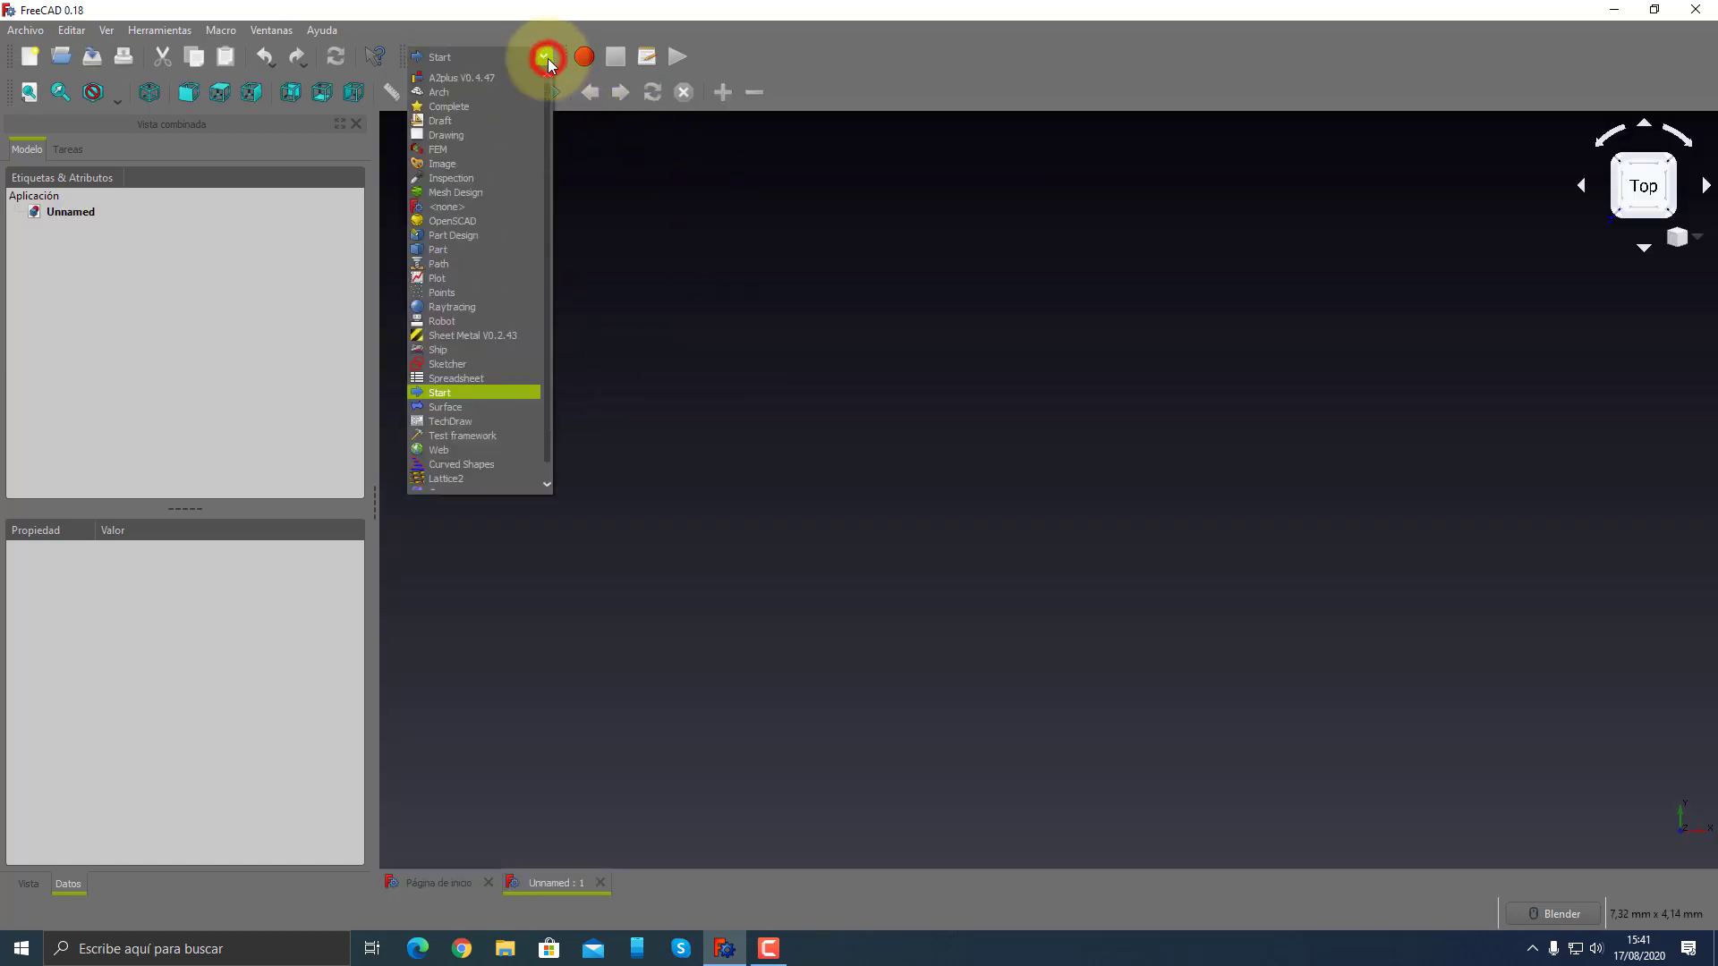
{"action": "left_click", "coordinate": [466, 238]}
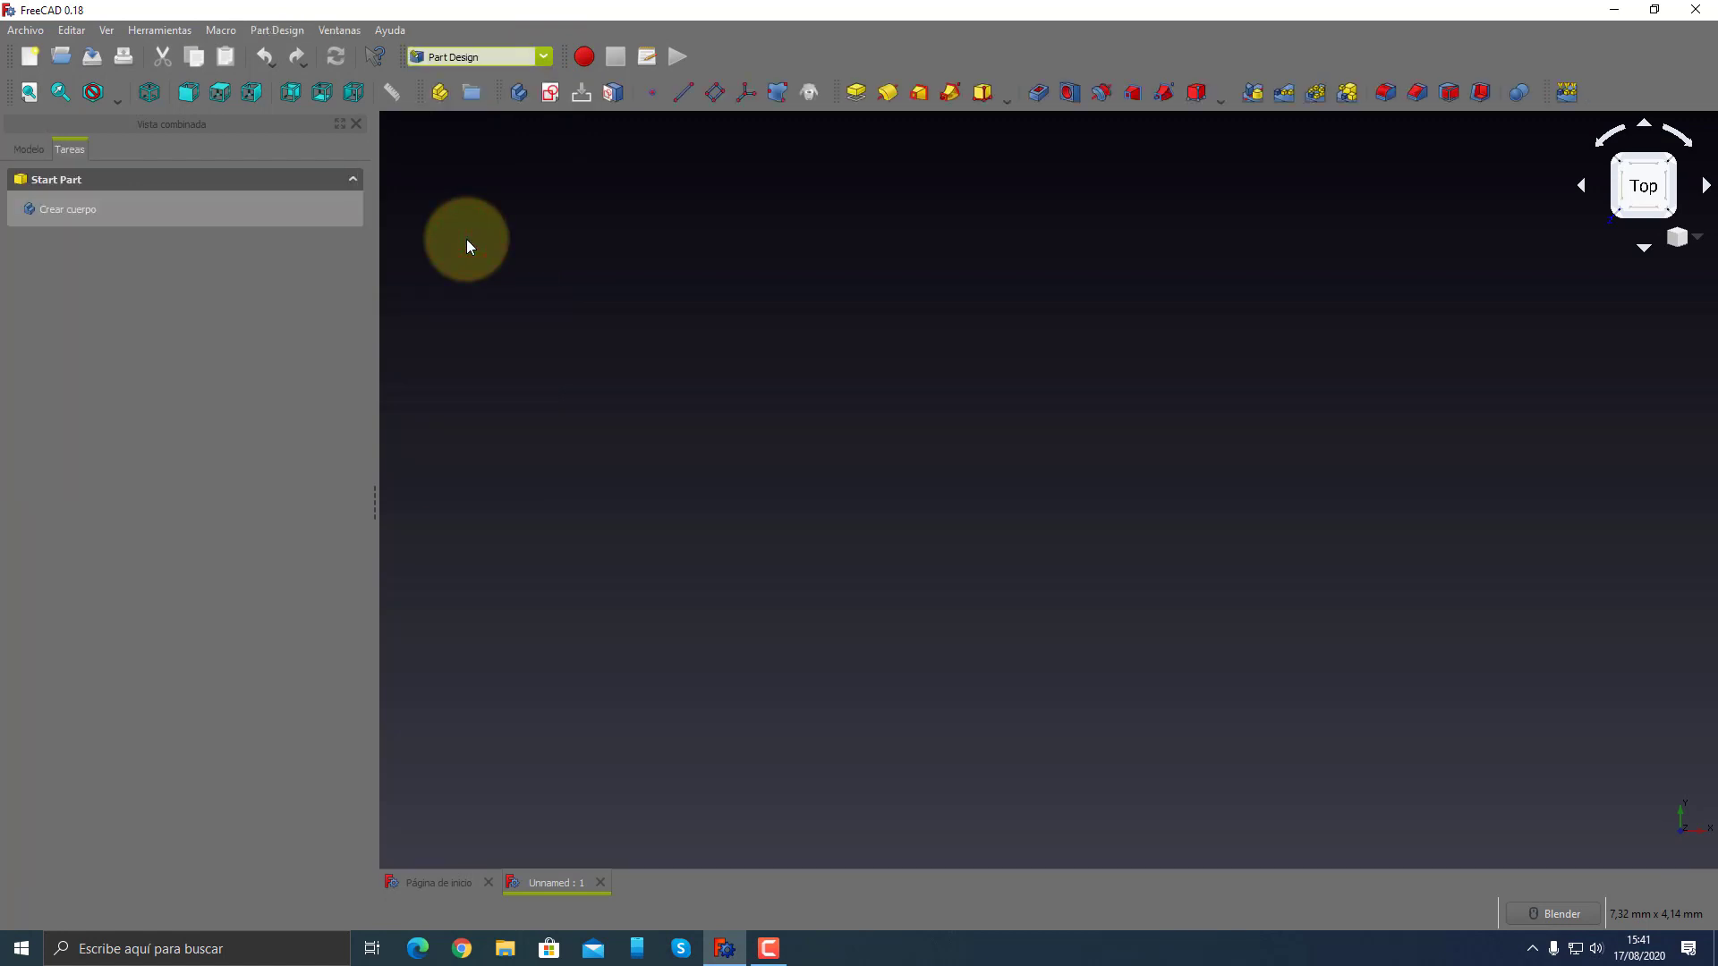
{"action": "left_click", "coordinate": [517, 96]}
{"action": "left_click", "coordinate": [28, 149]}
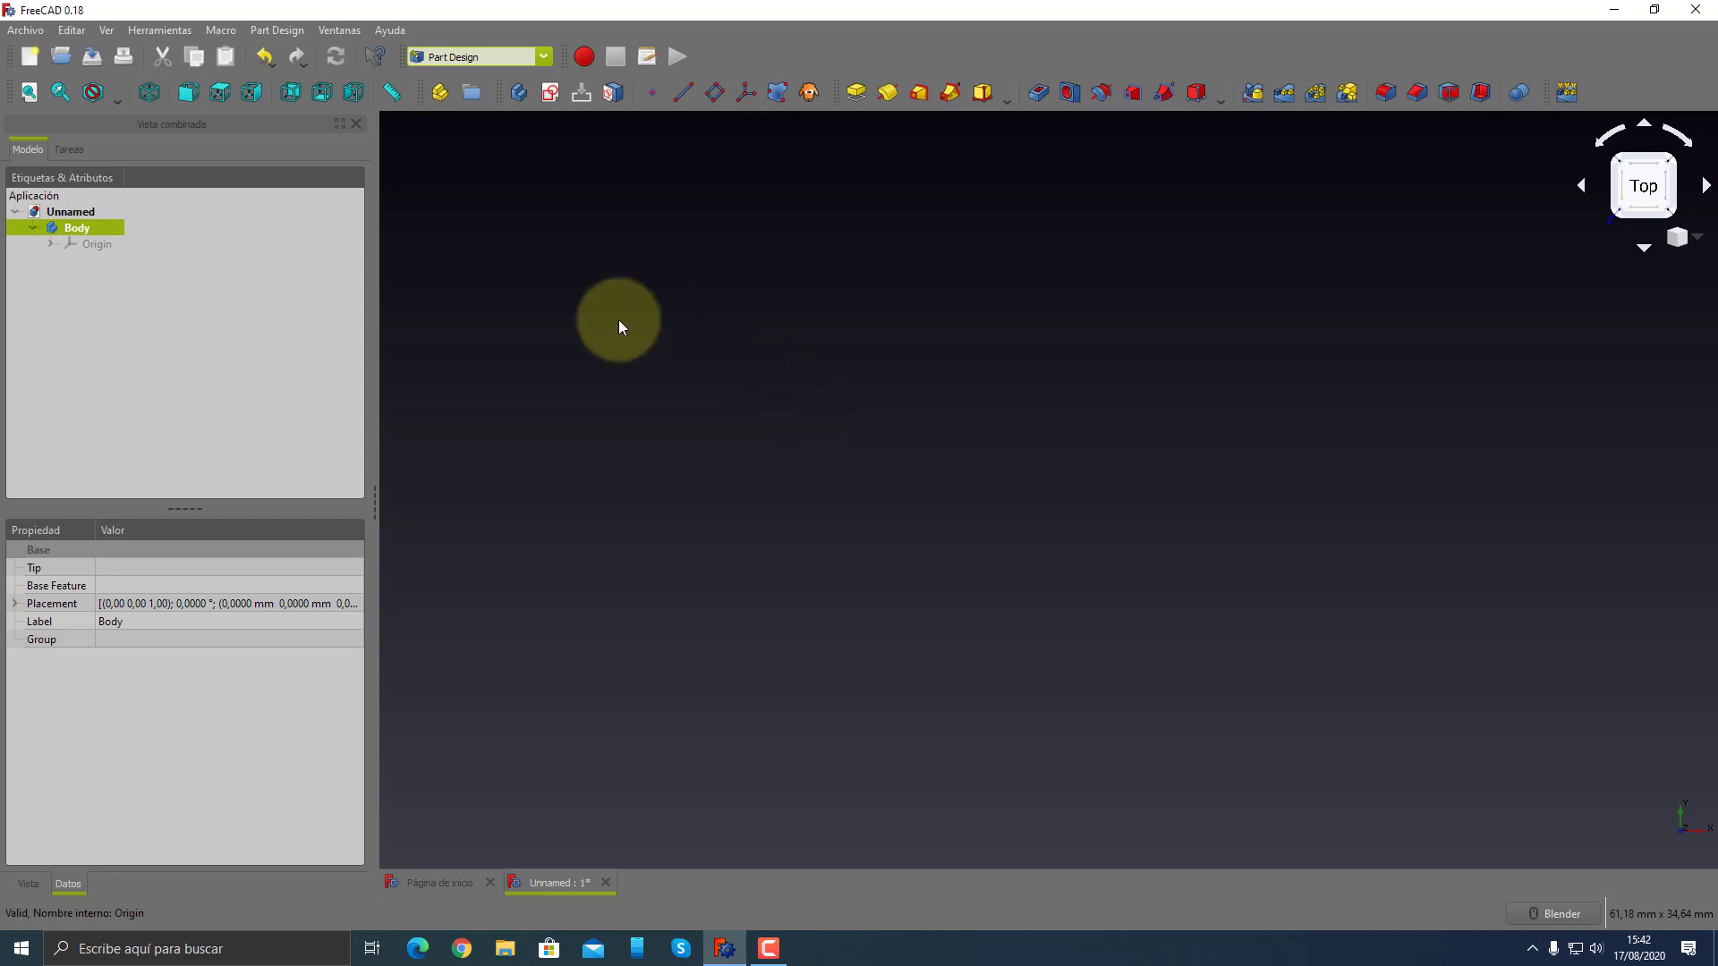
- Activate Sheet Metal V0.2.43 and dismiss its "name 'os' is not defined" loading error
{"action": "left_click", "coordinate": [544, 57]}
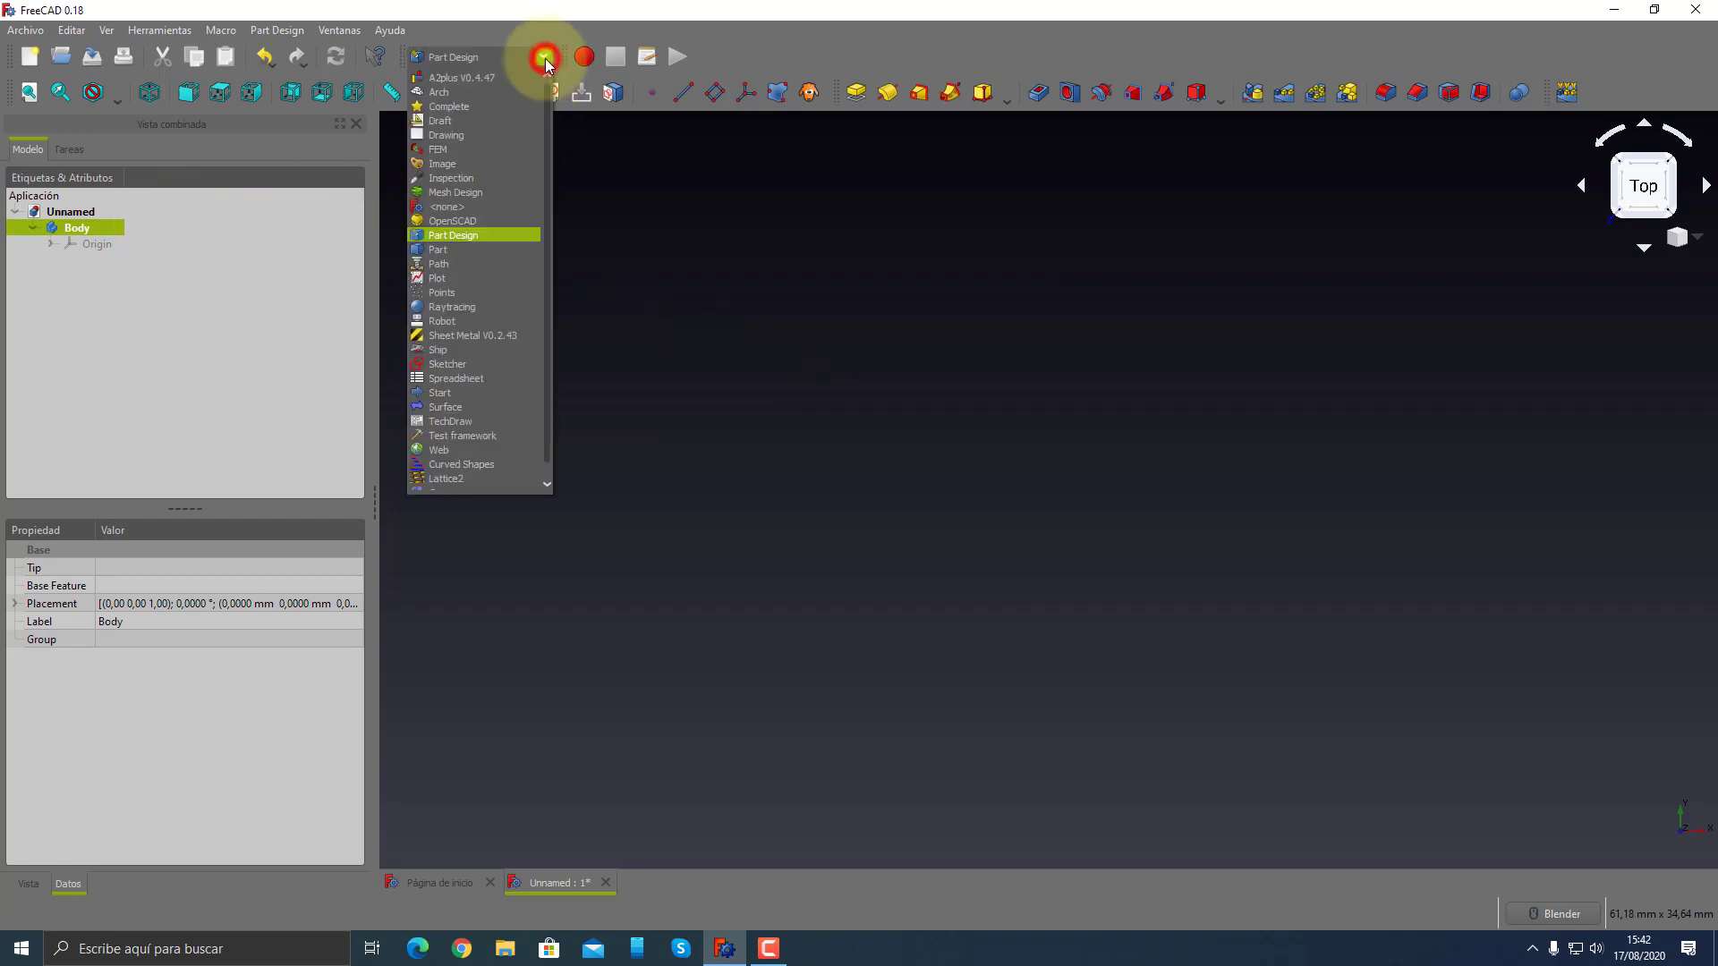
{"action": "left_click", "coordinate": [491, 337]}
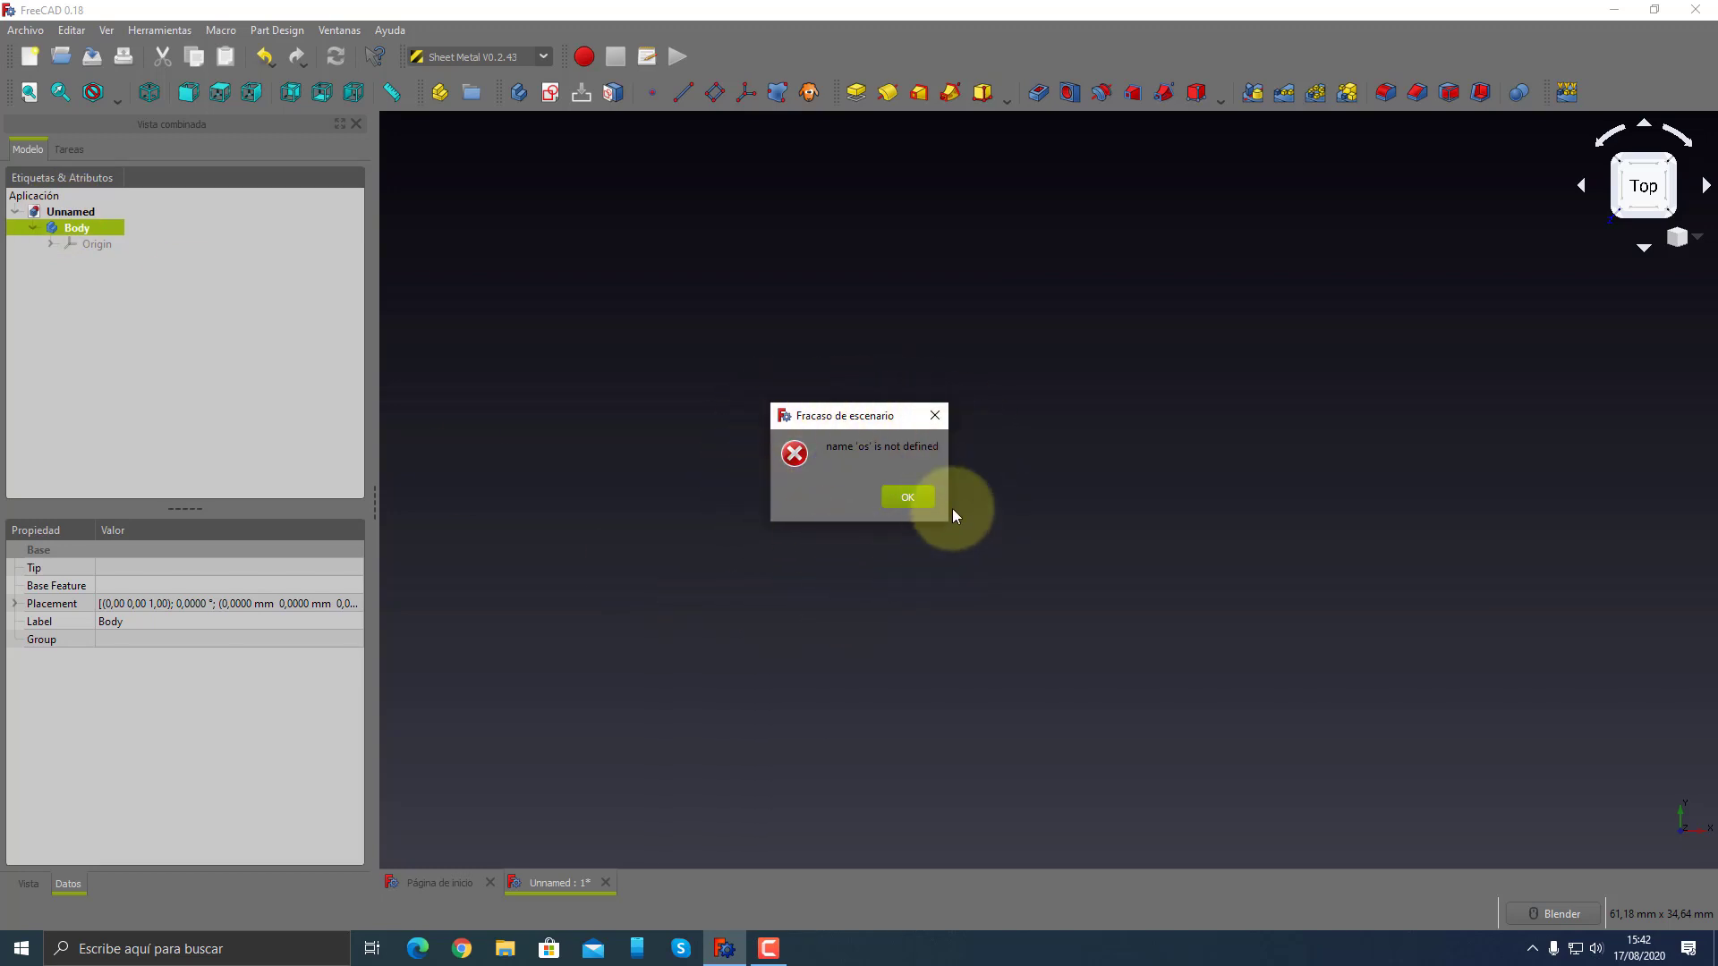
{"action": "left_click", "coordinate": [901, 499]}
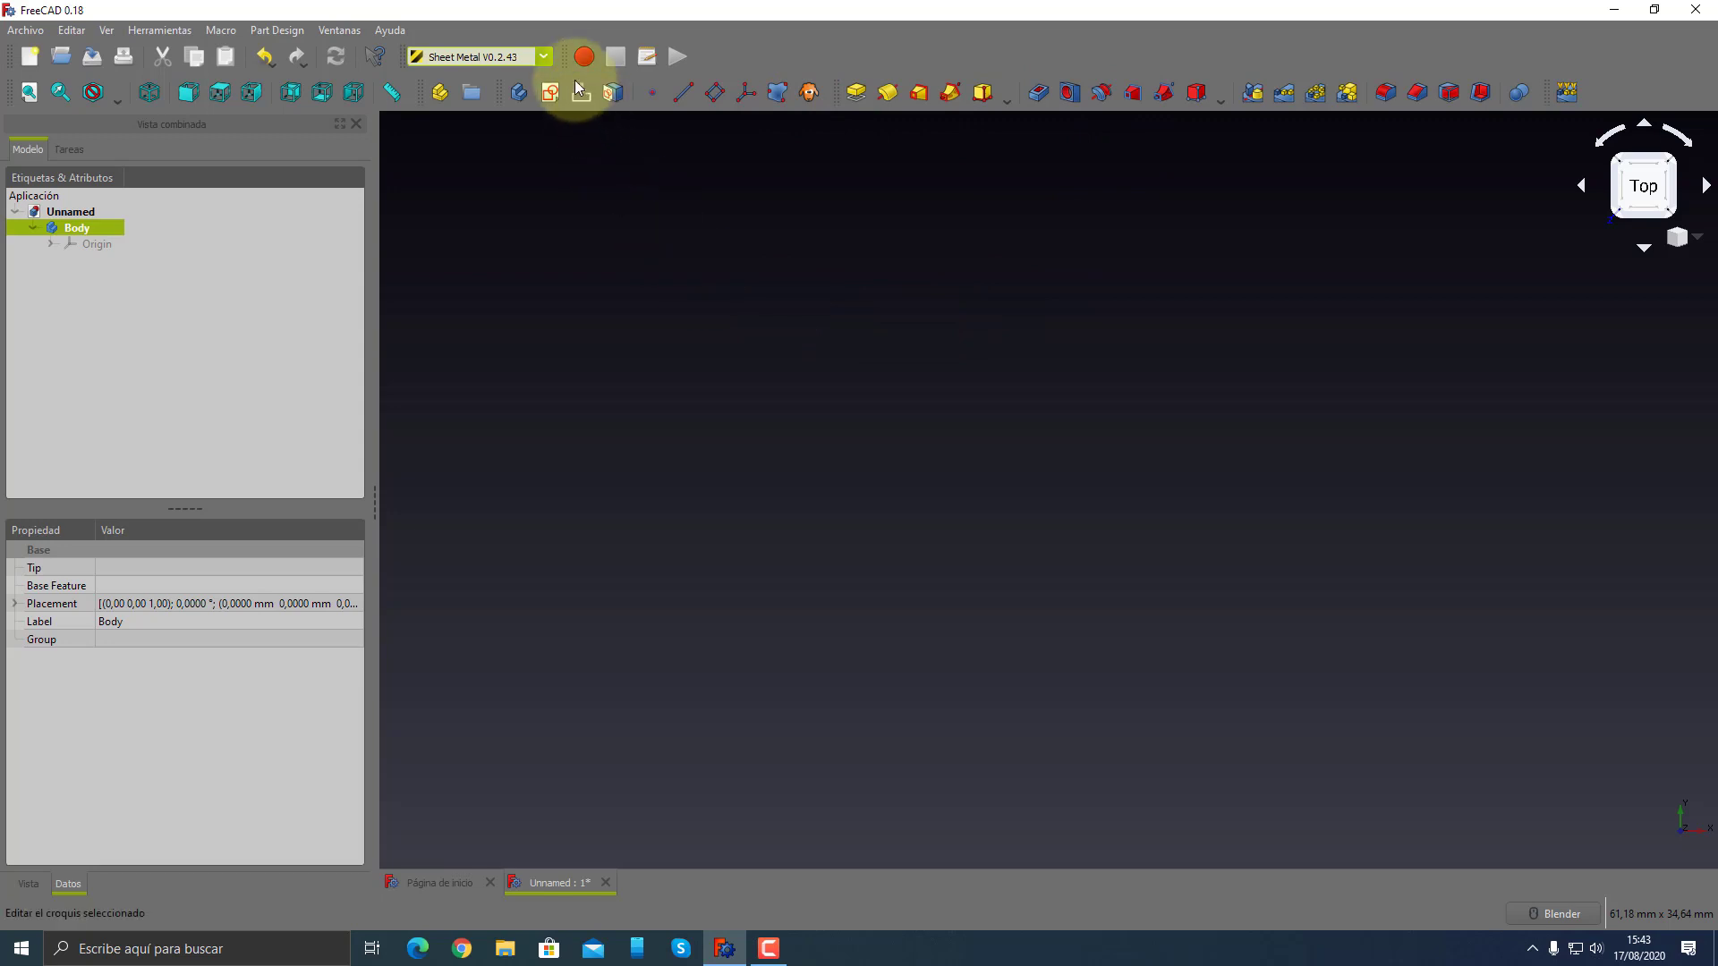
- Reselect Sheet Metal V0.2.43 in the workbench list so its menu and toolbar load
{"action": "left_click", "coordinate": [543, 57]}
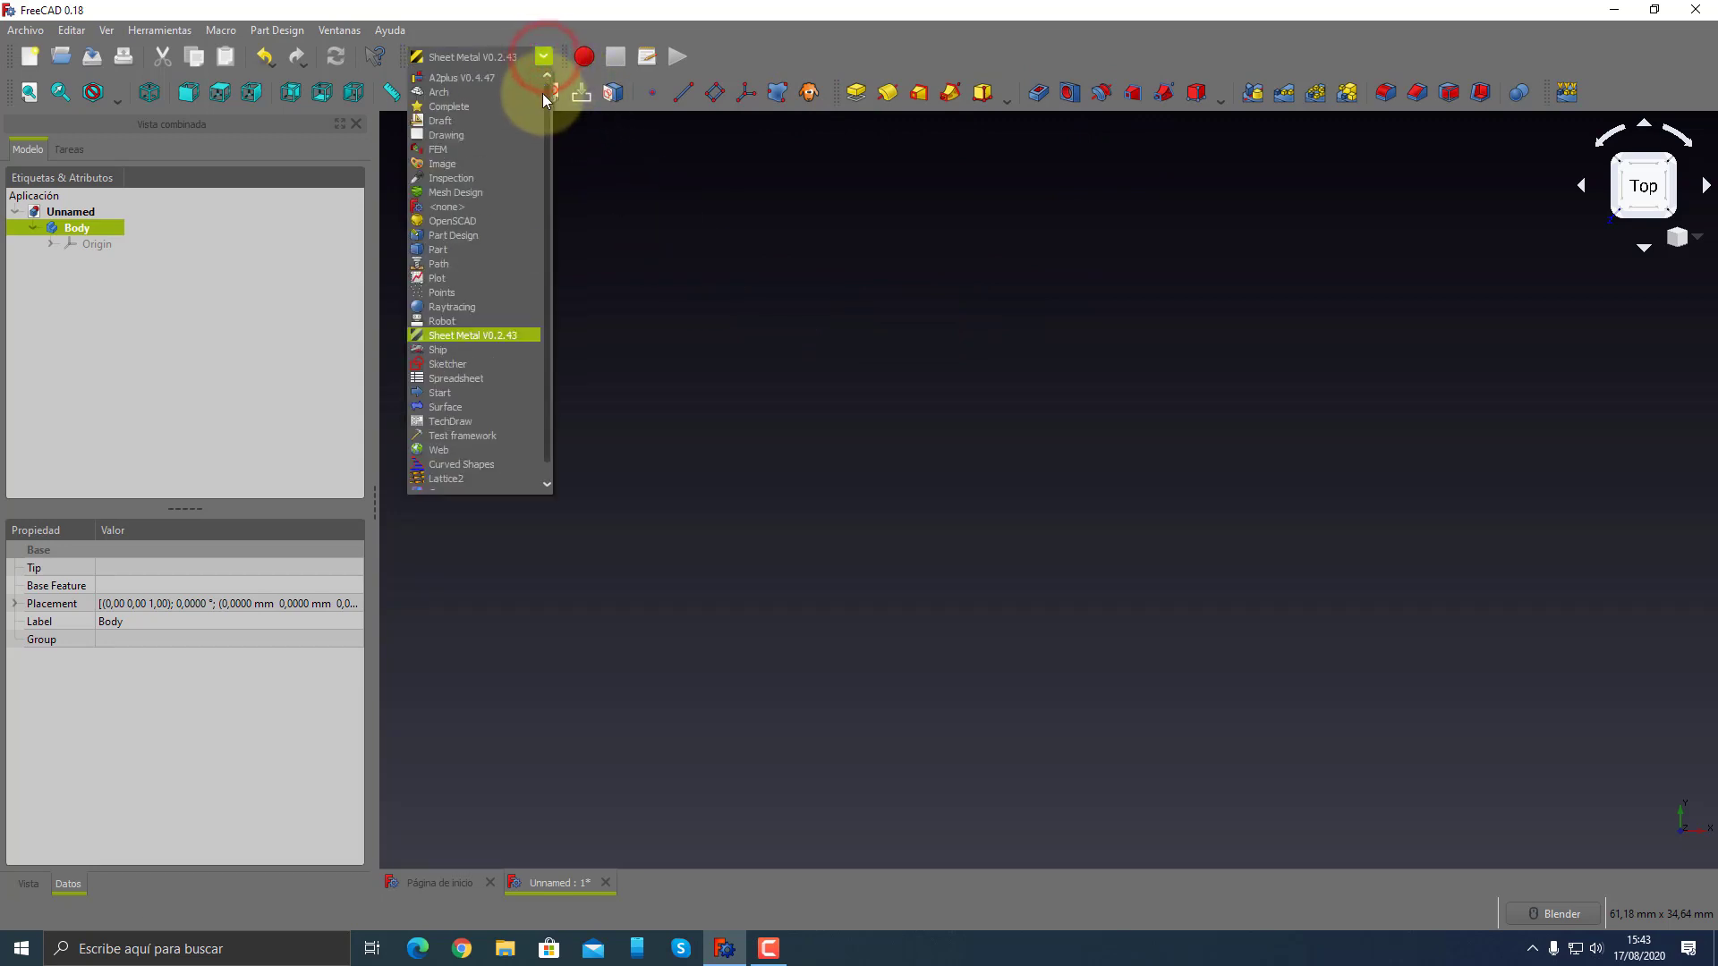
{"action": "left_click", "coordinate": [458, 336]}
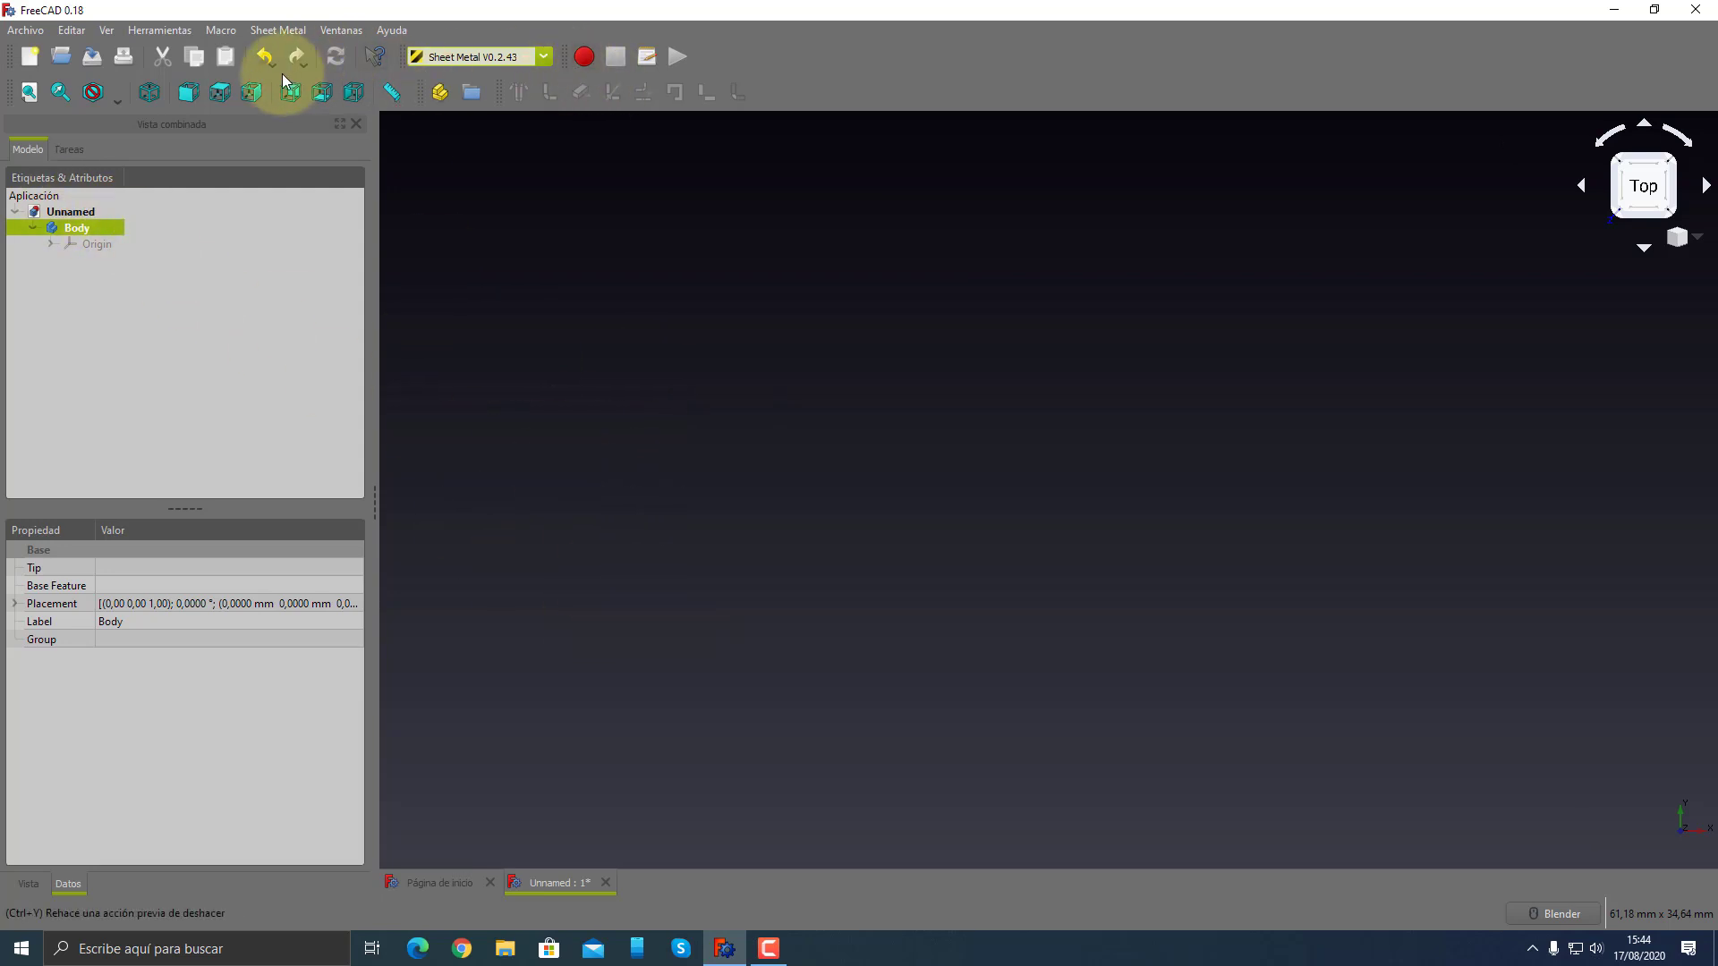
{"action": "left_click", "coordinate": [93, 57]}
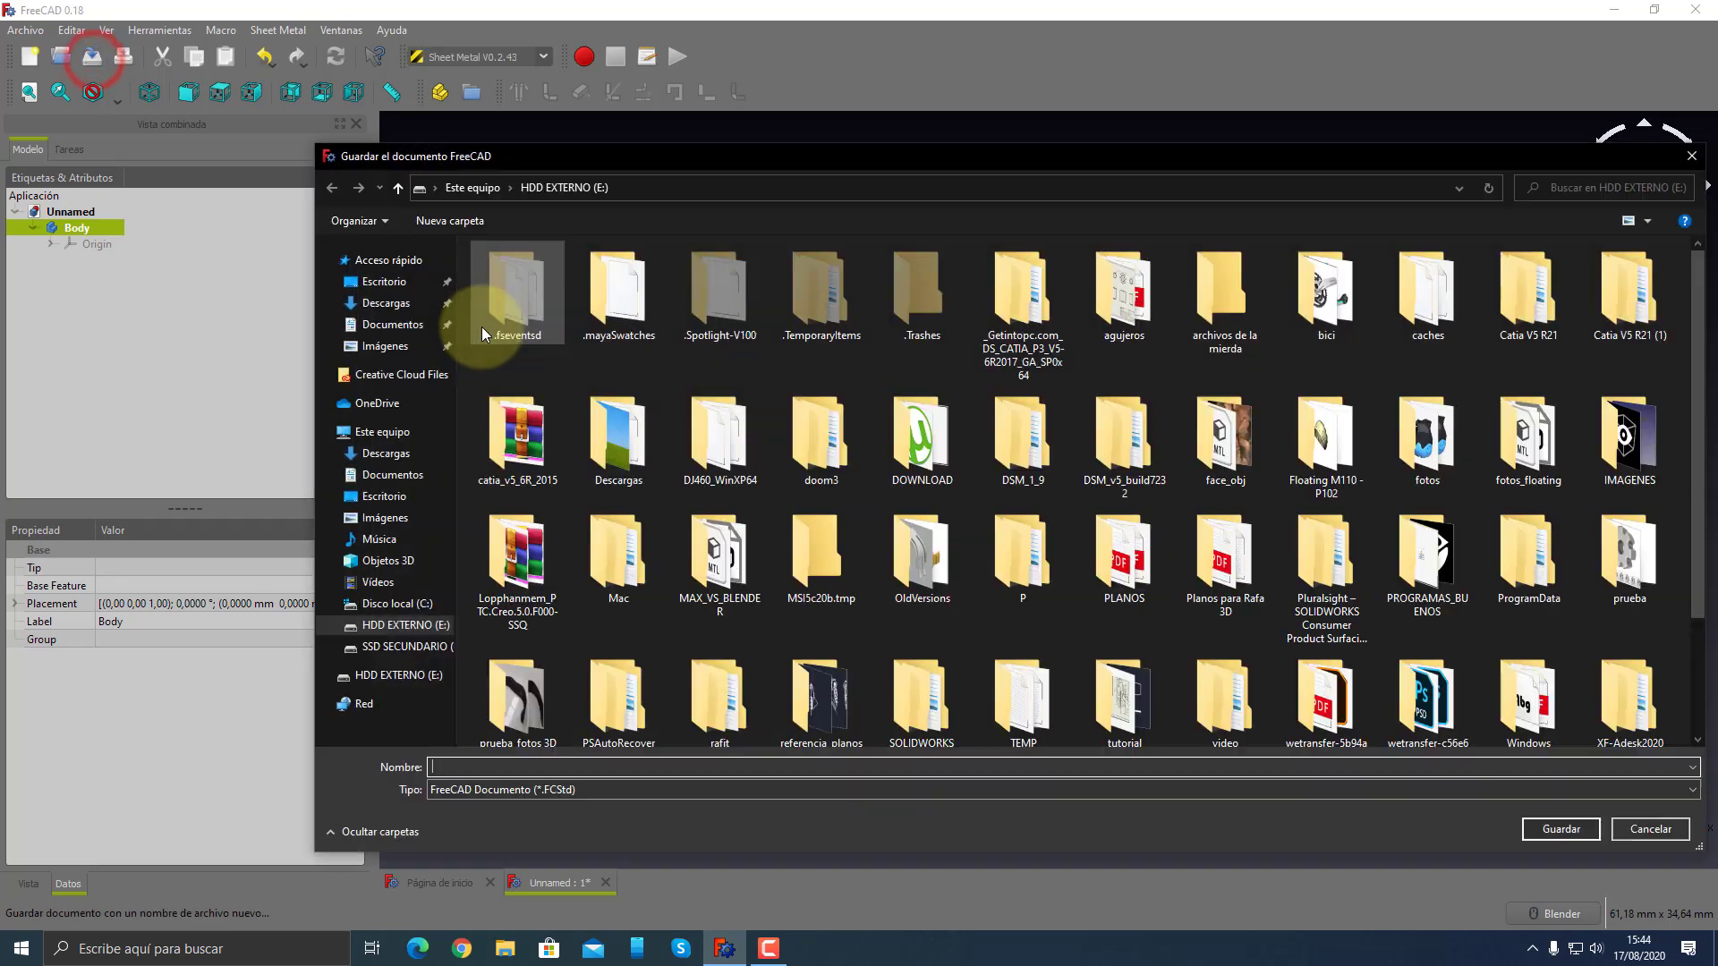
{"action": "left_click", "coordinate": [477, 768]}
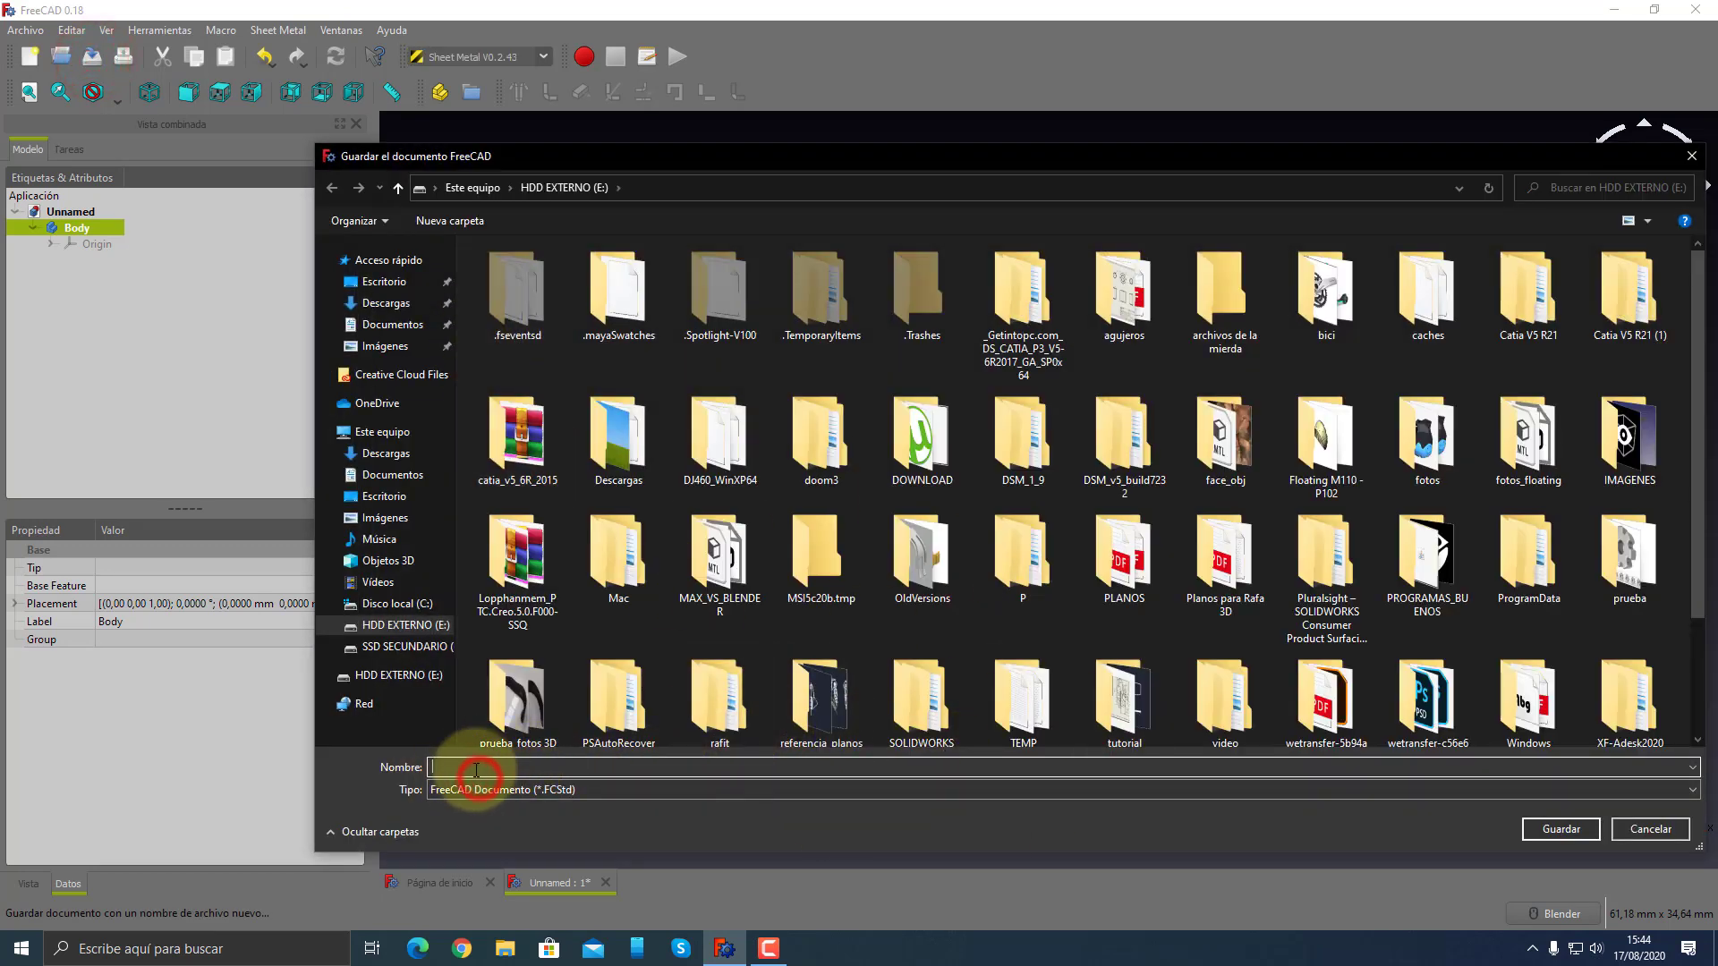
{"action": "left_click", "coordinate": [1649, 828]}
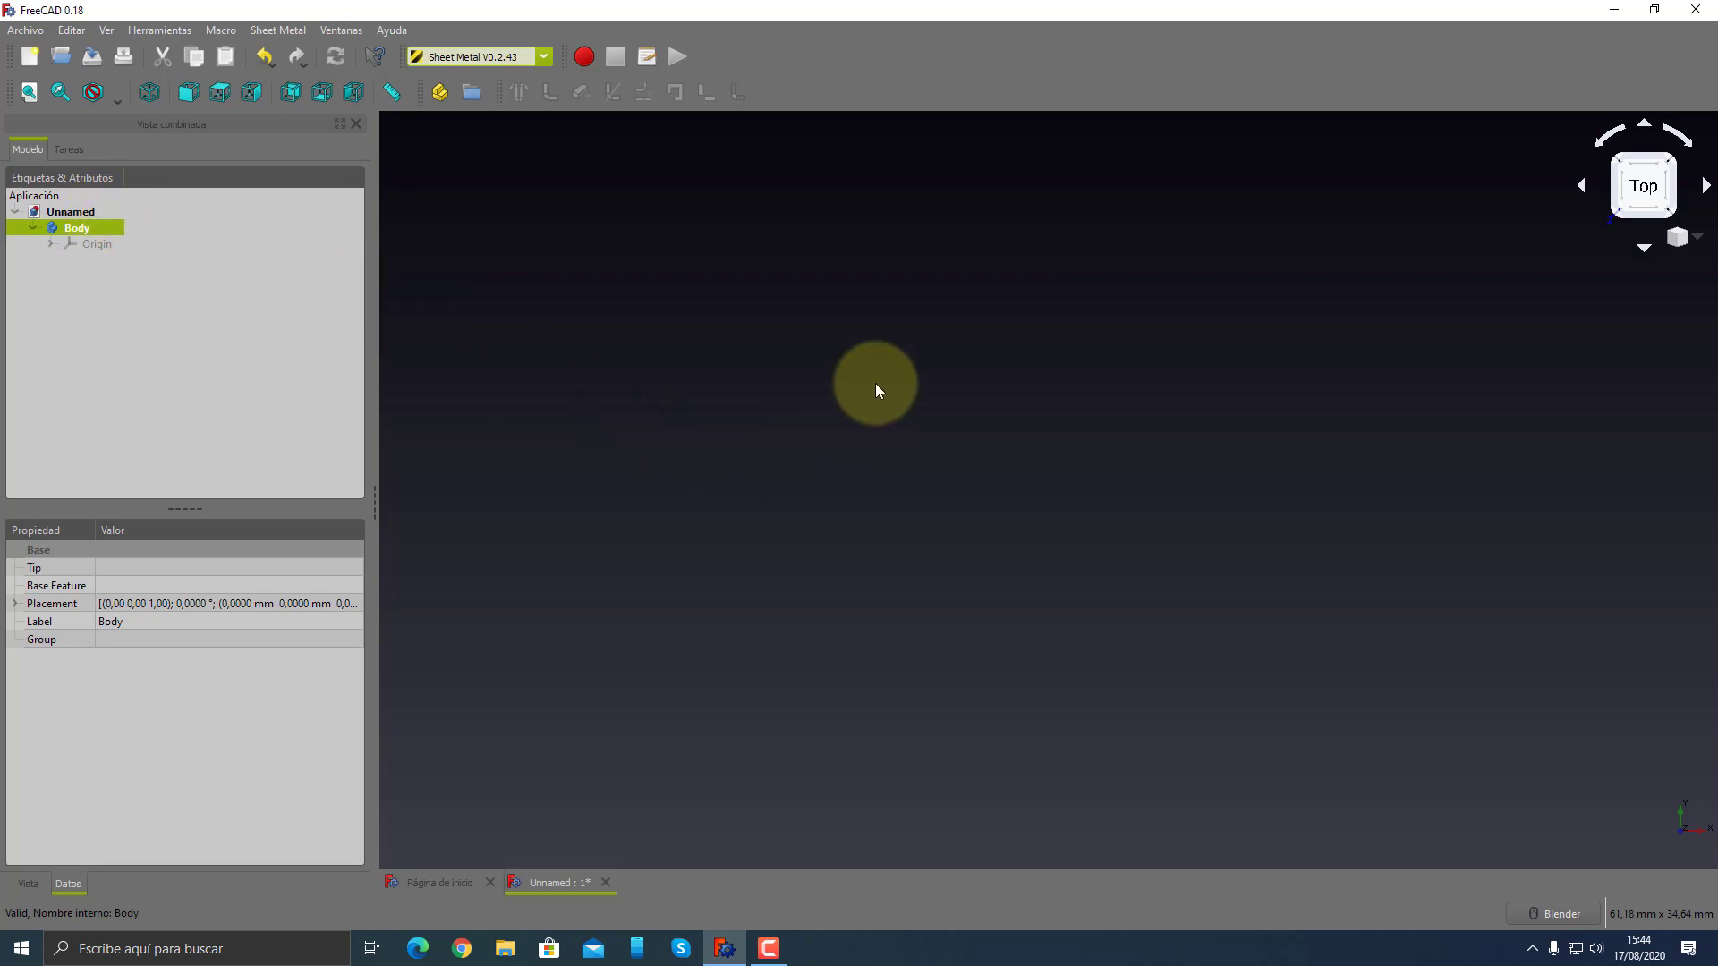
- Float the Sheet Metal toolbar, dock it back, and show the workbench list
{"action": "left_click_drag", "start_coordinate": [498, 98], "coordinate": [778, 295]}
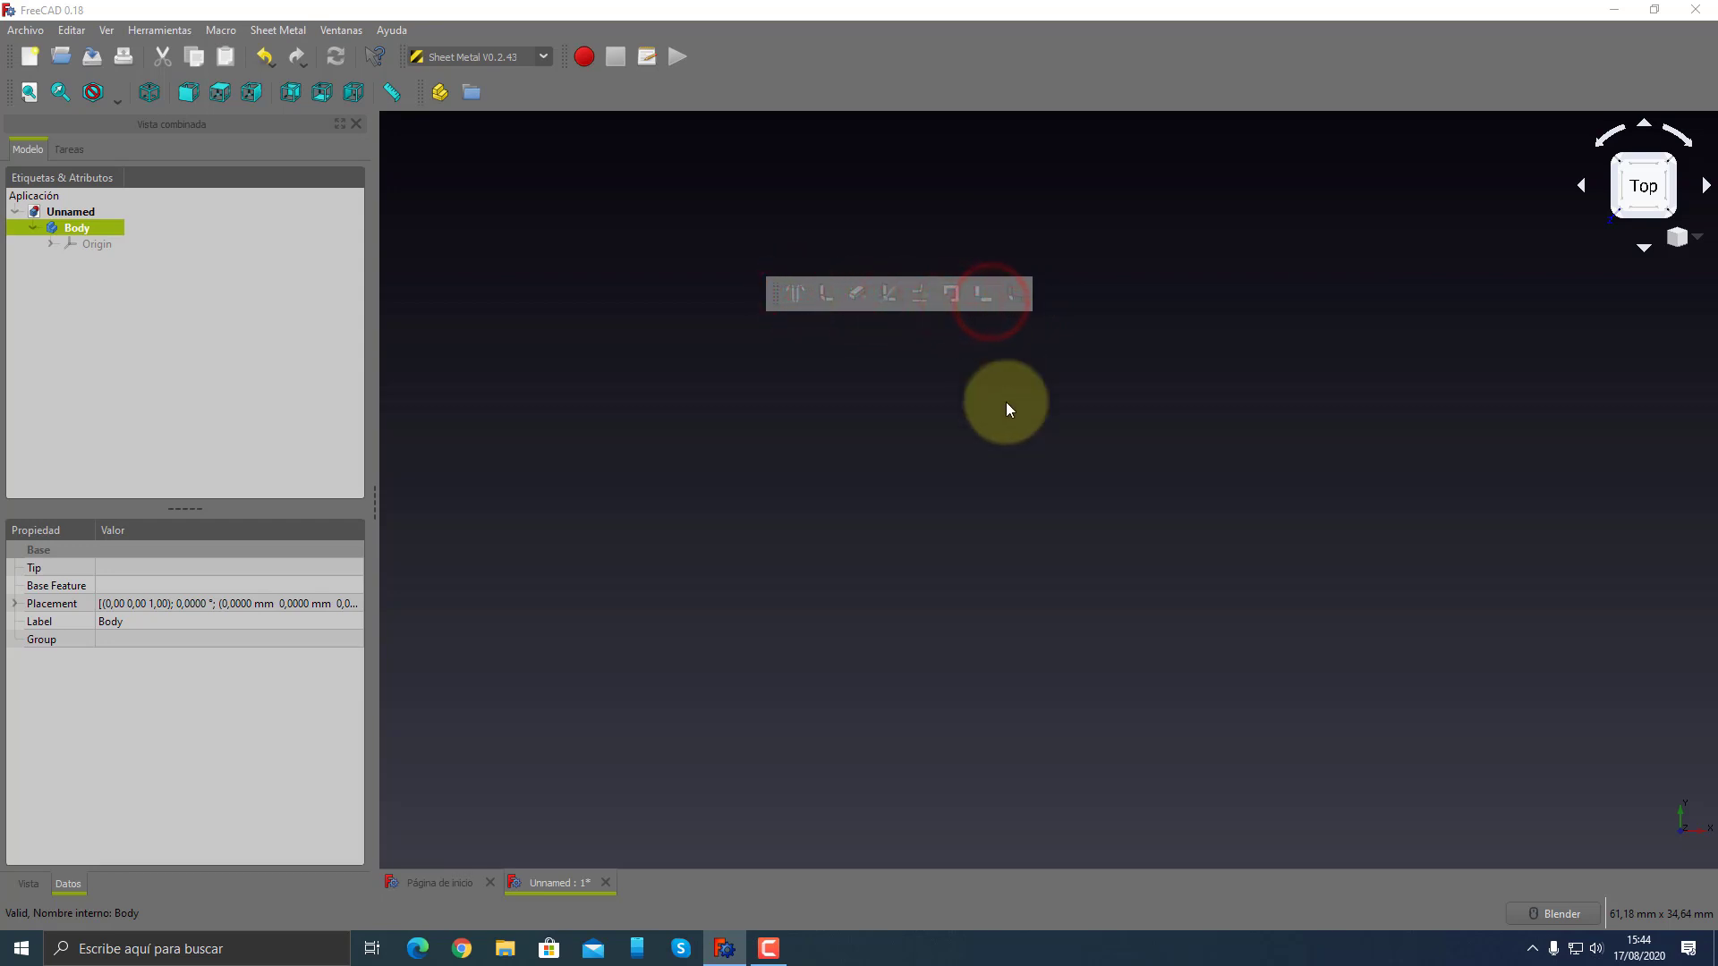
{"action": "mouse_move", "coordinate": [776, 294]}
{"action": "left_mouse_down"}
{"action": "mouse_move", "coordinate": [582, 112]}
{"action": "mouse_move", "coordinate": [510, 90]}
{"action": "left_mouse_up"}
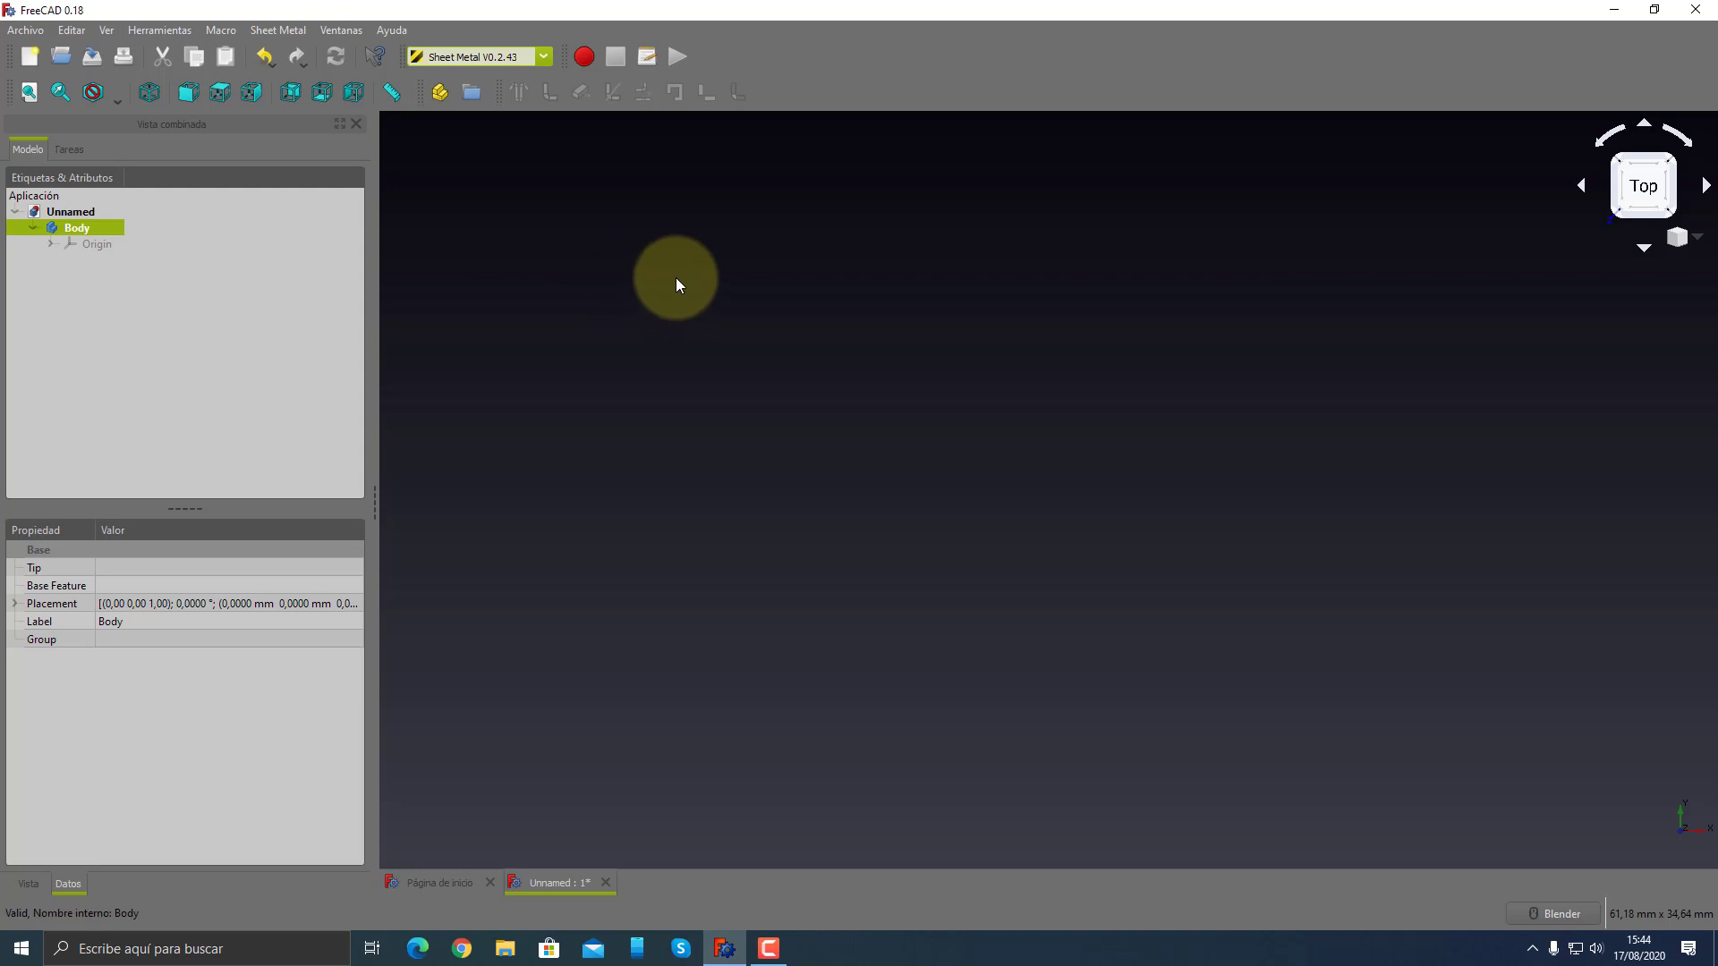
{"action": "left_click", "coordinate": [543, 56]}
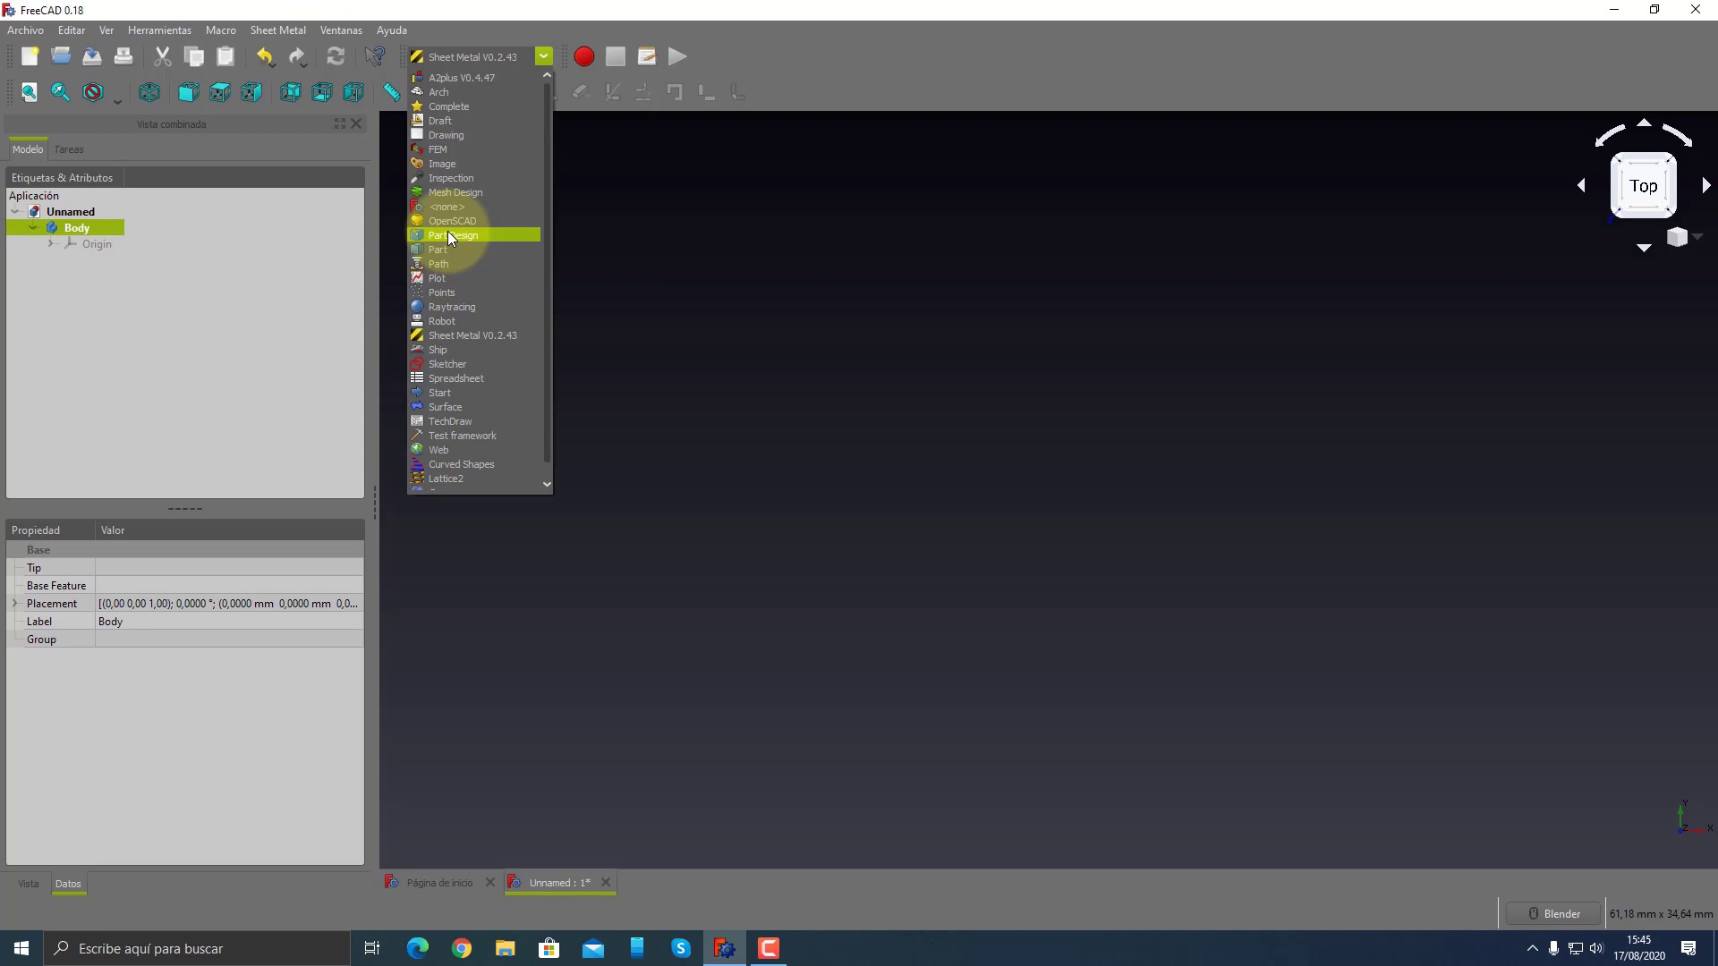
{"action": "scroll", "coordinate": [469, 345], "scroll_direction": "down", "scroll_amount": 1}
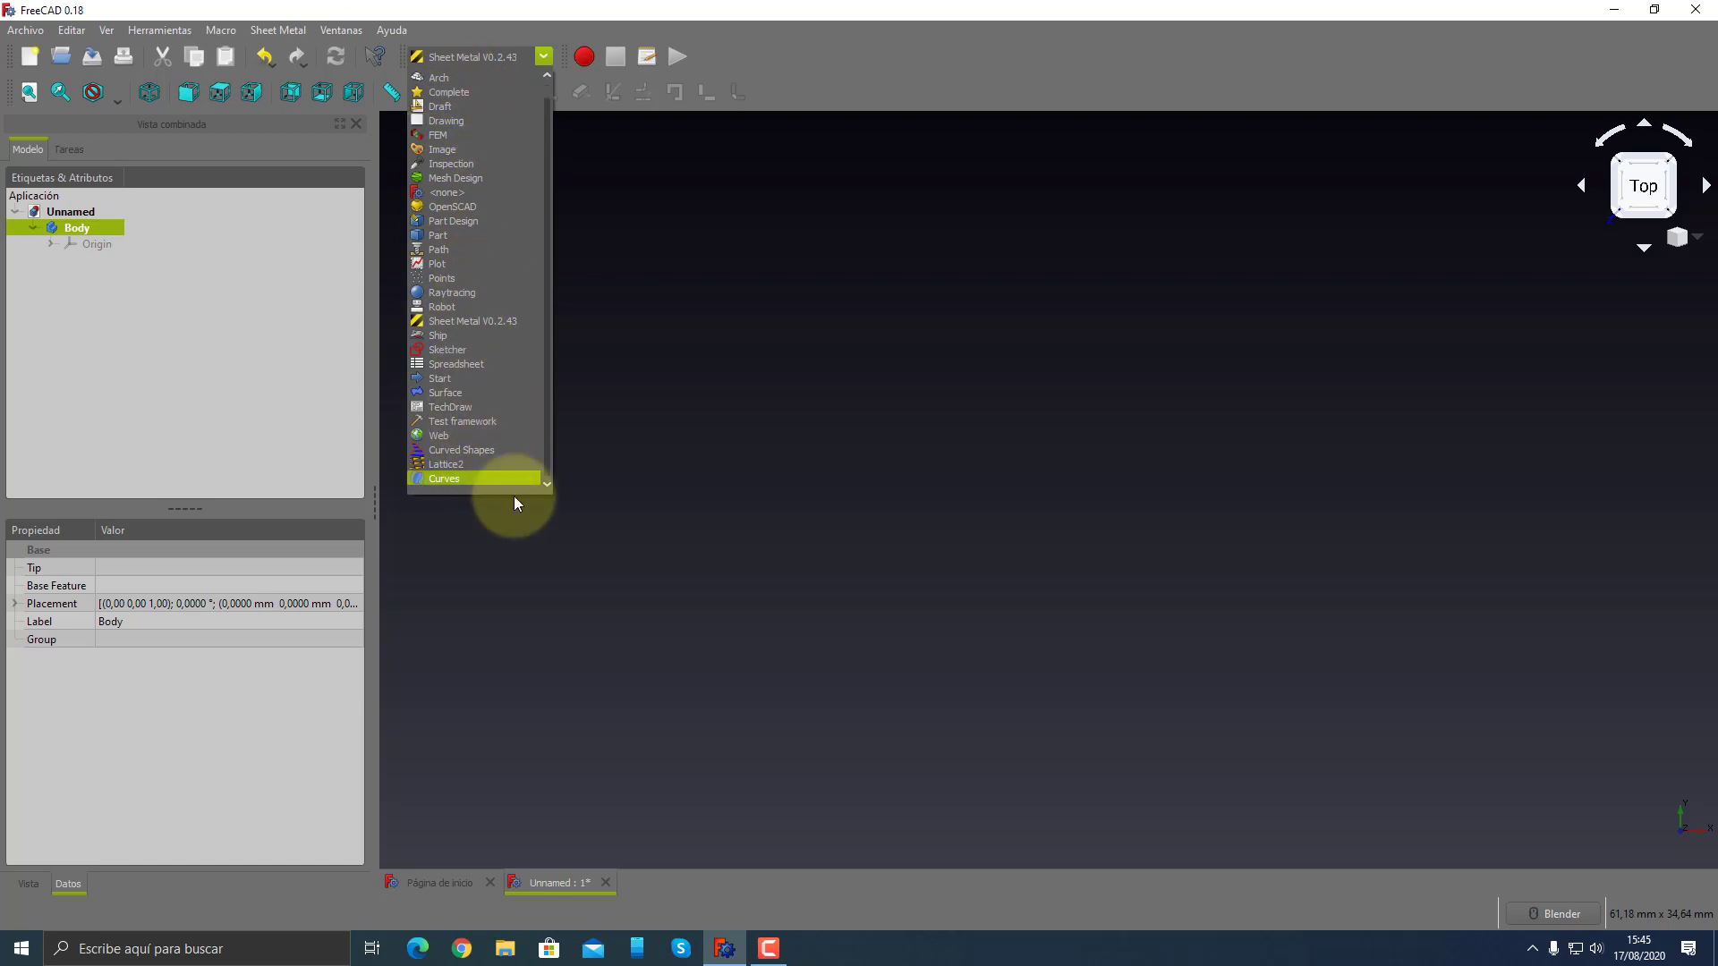
{"action": "left_click", "coordinate": [823, 78]}
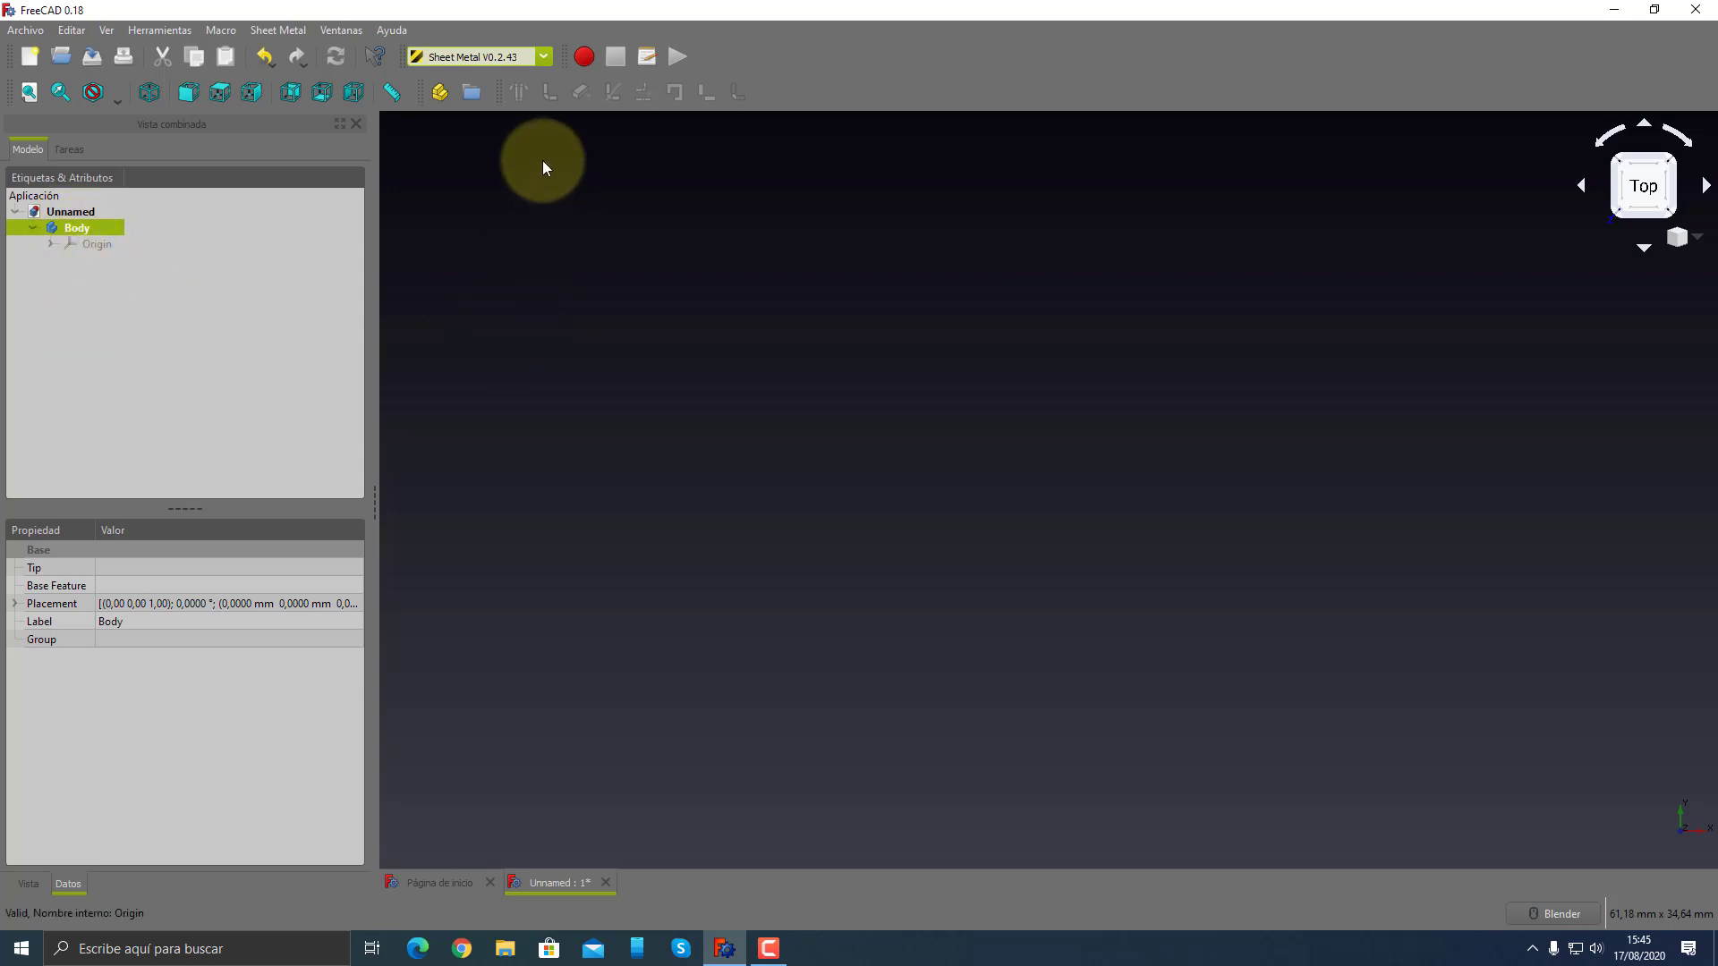
- Add a new group and name it 'Sketches', correcting the misspelling
{"action": "left_click", "coordinate": [472, 92]}
{"action": "left_click", "coordinate": [86, 265]}
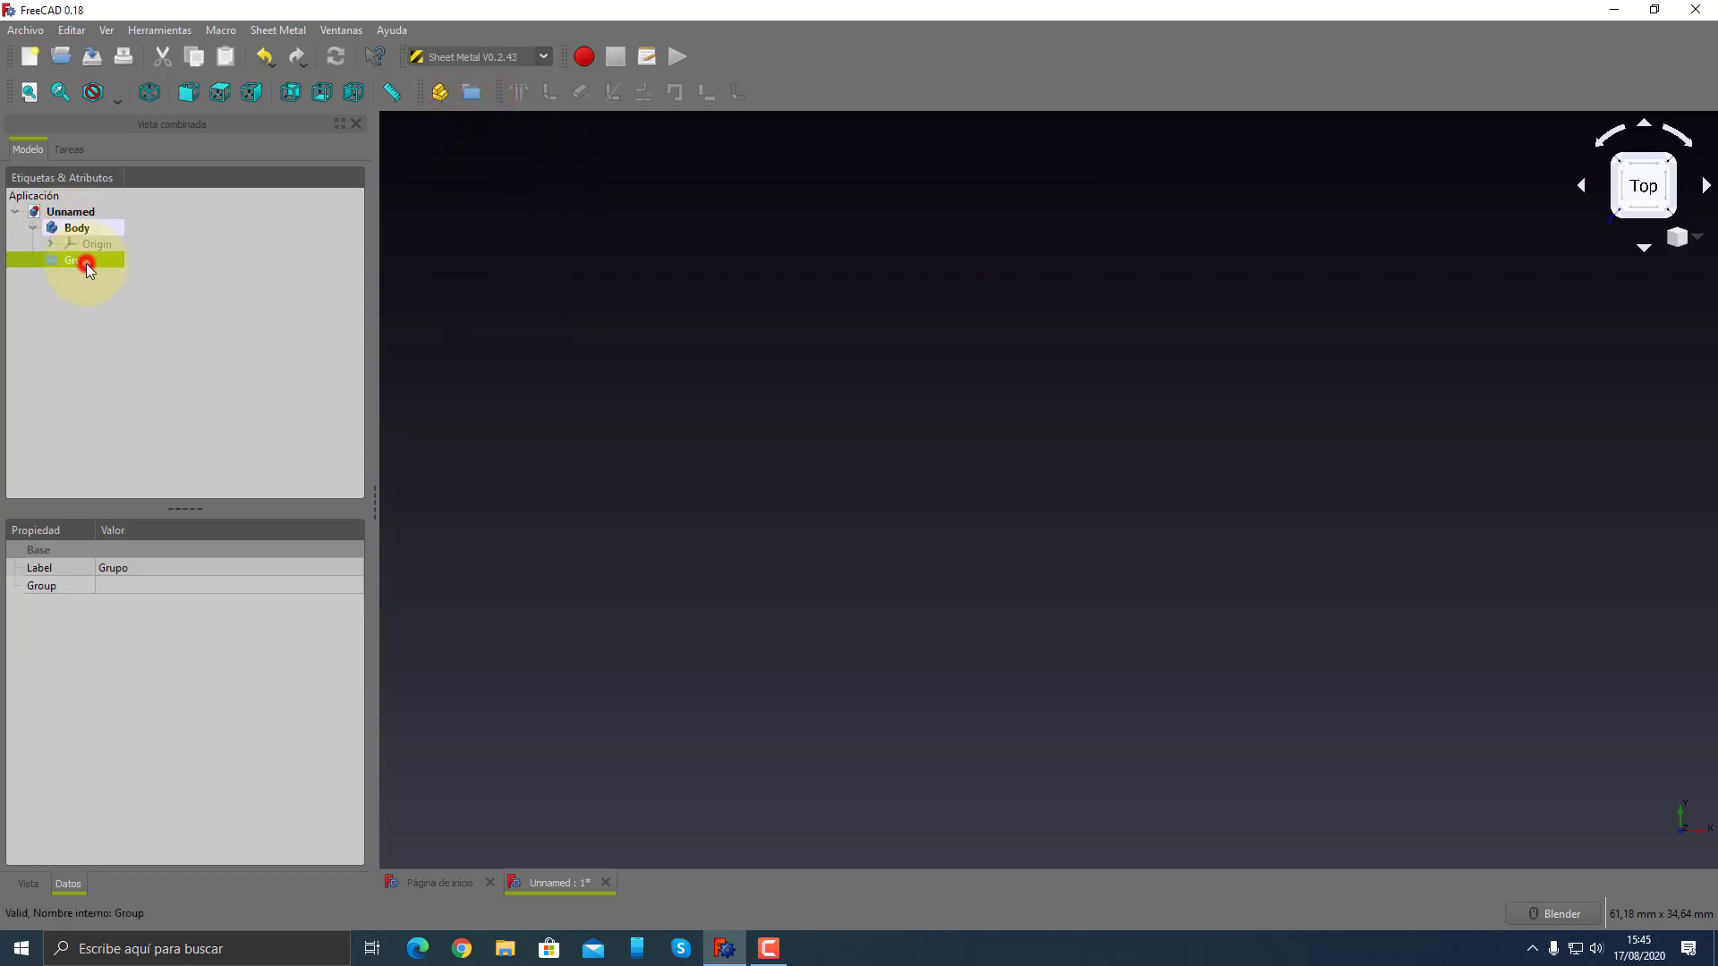
{"action": "type", "text": "S"}
{"action": "type", "text": "kechet"}
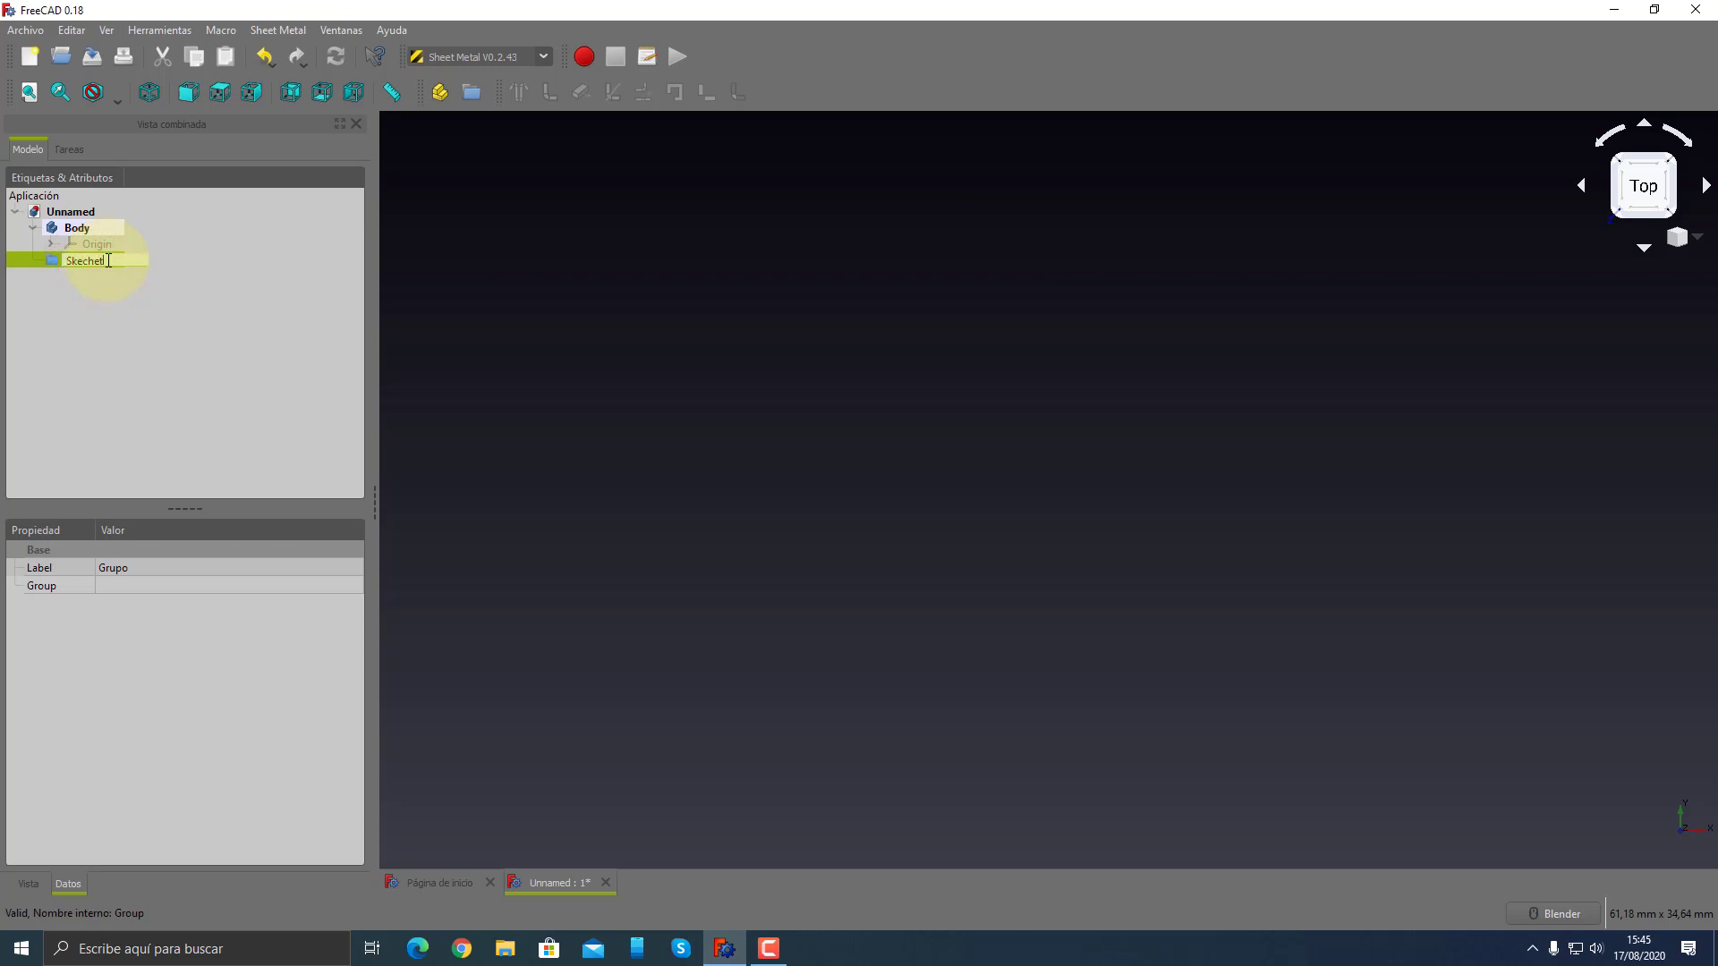
{"action": "key", "text": "BackSpace"}
{"action": "key", "text": "BackSpace"}
{"action": "type", "text": "ches"}
{"action": "key", "text": "Return"}
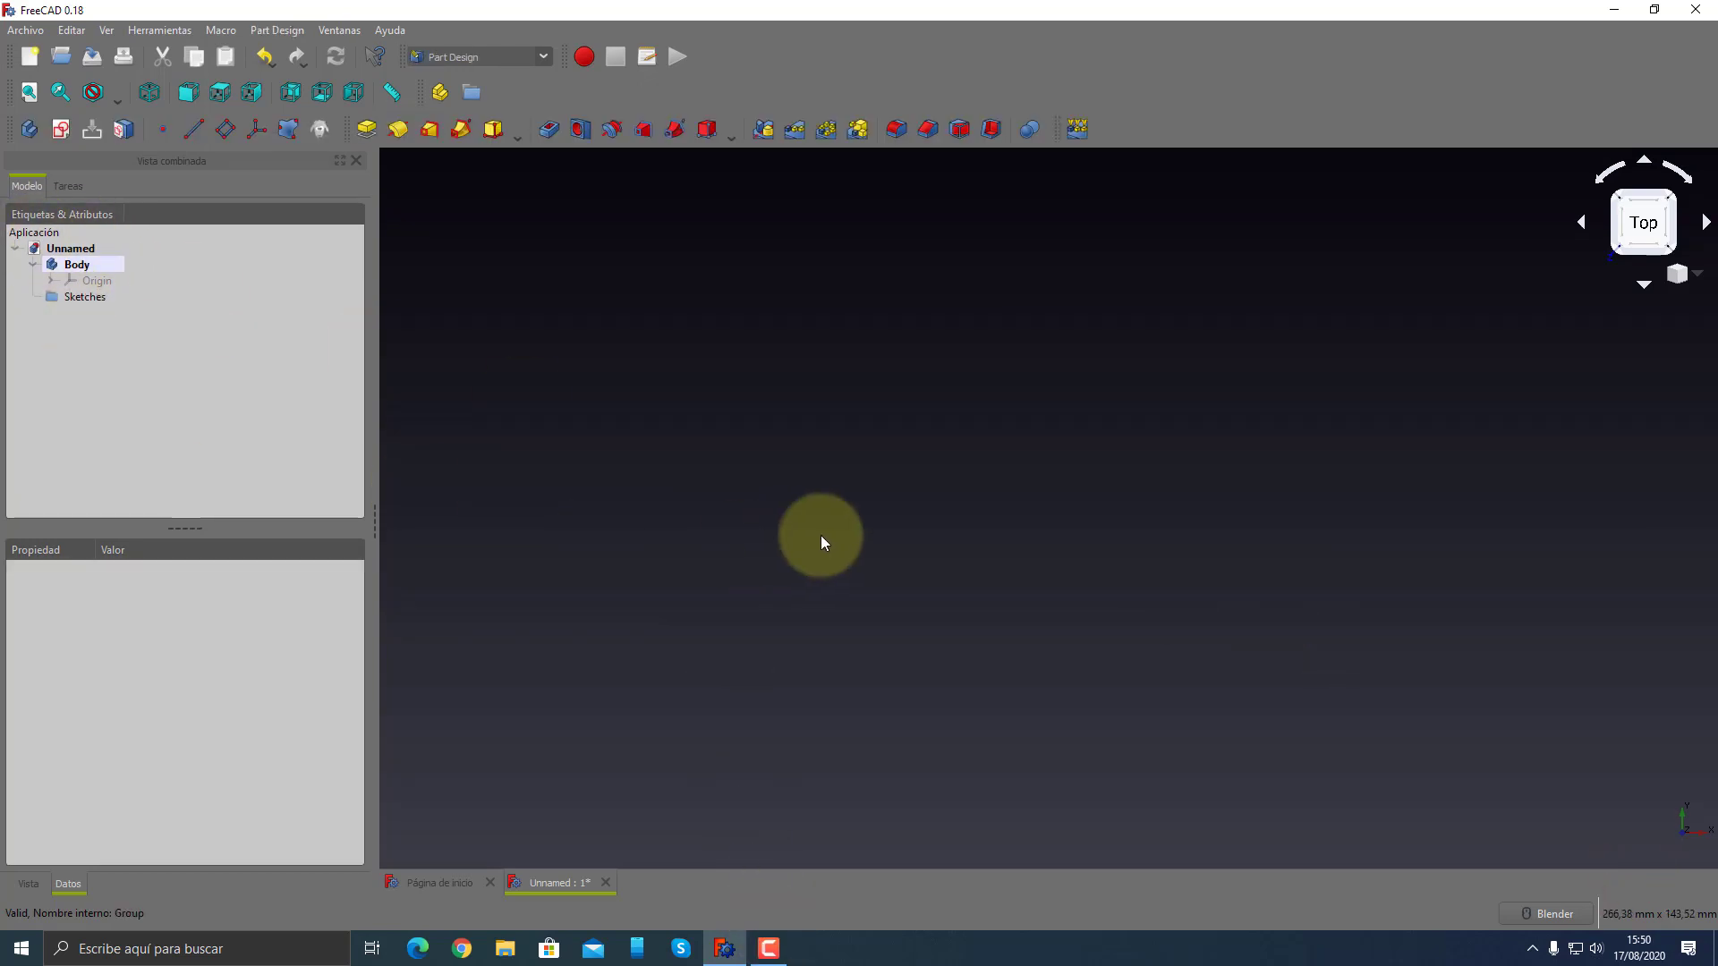
- Make Sketcher the active workbench
{"action": "left_click", "coordinate": [543, 57]}
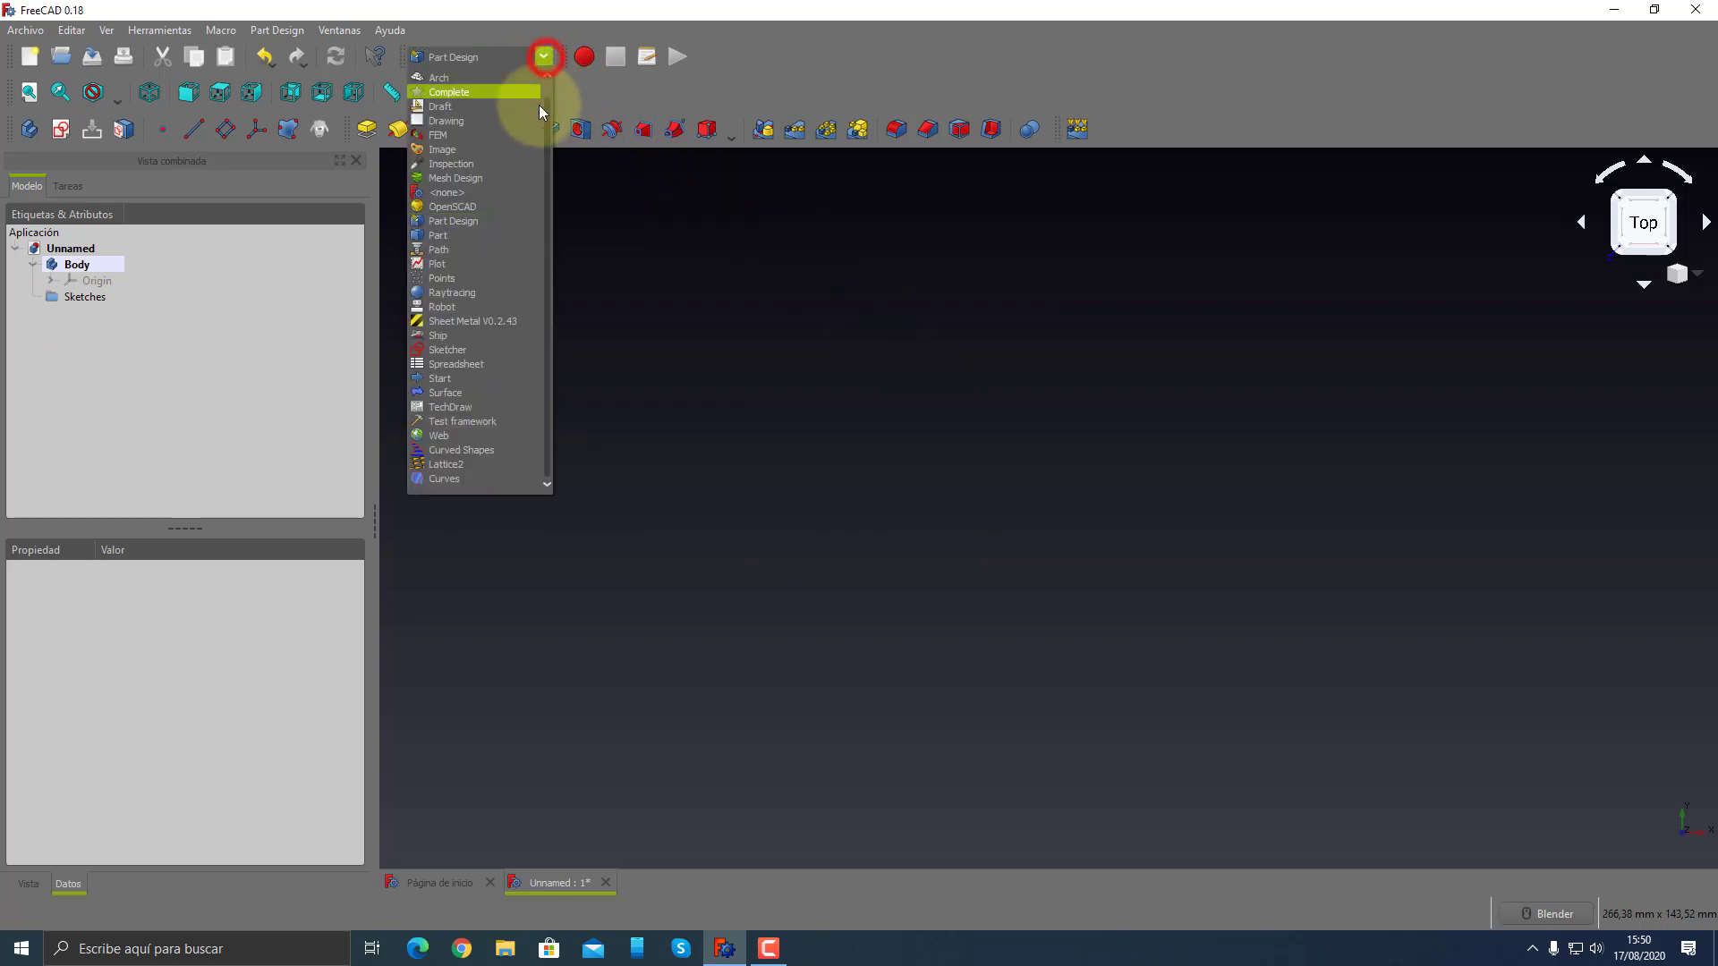
{"action": "left_click", "coordinate": [460, 350]}
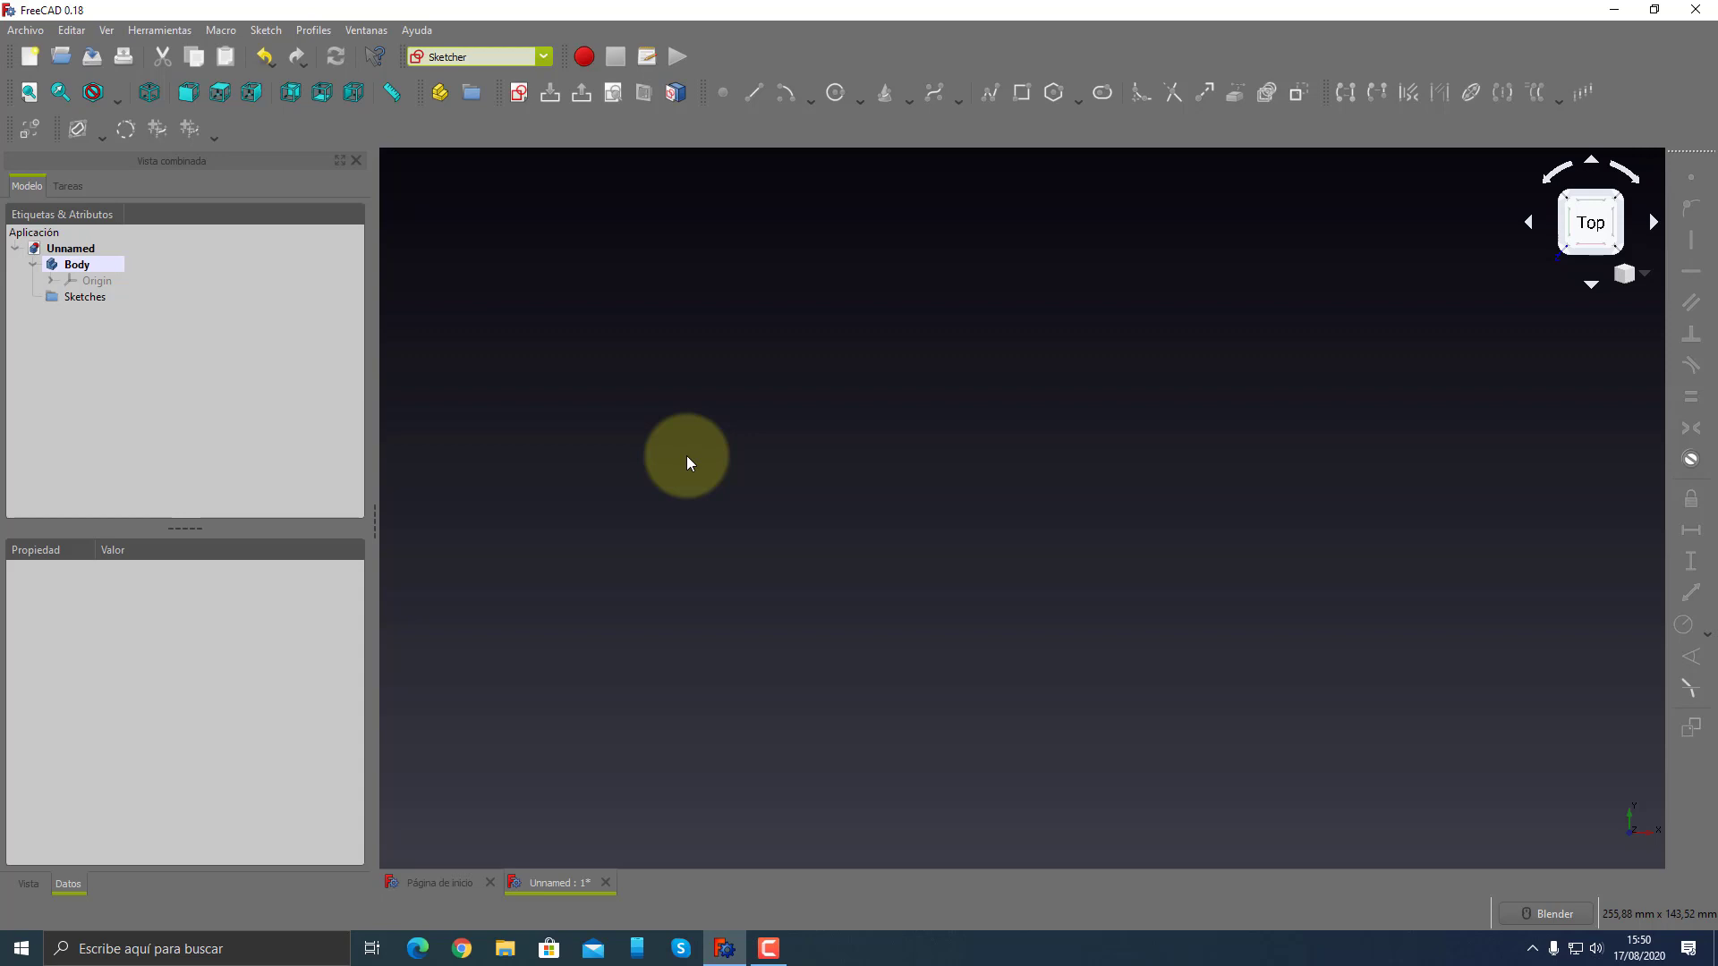
{"action": "left_click", "coordinate": [543, 57]}
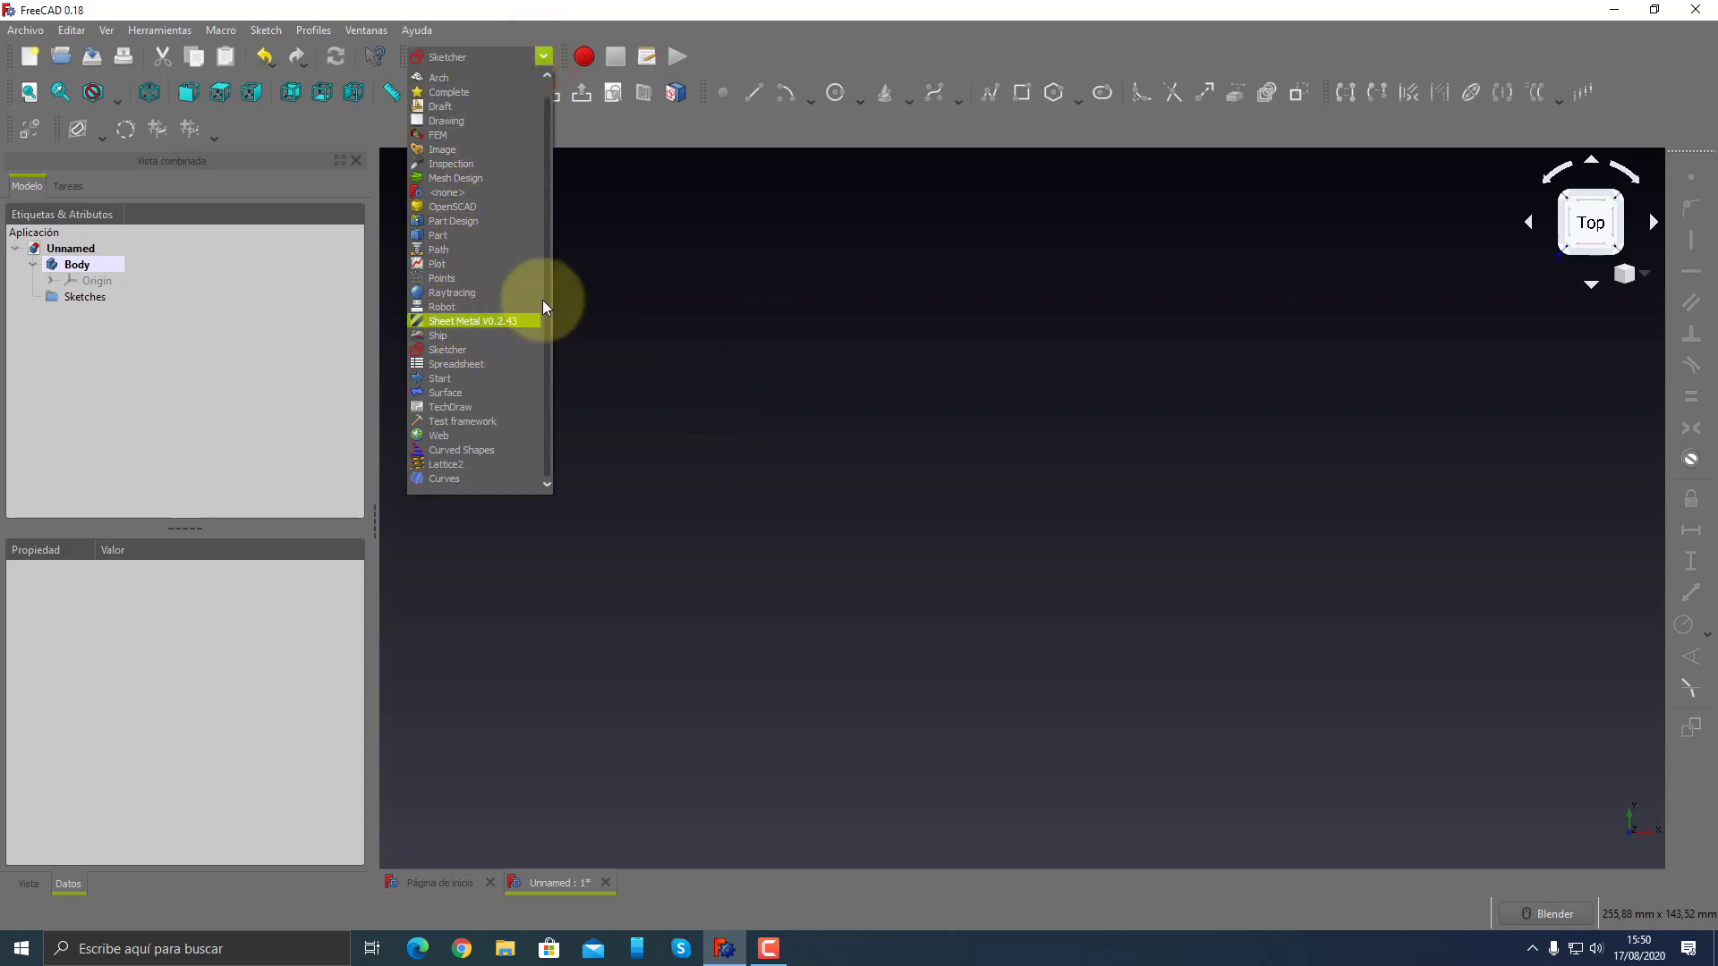
{"action": "left_click", "coordinate": [763, 60]}
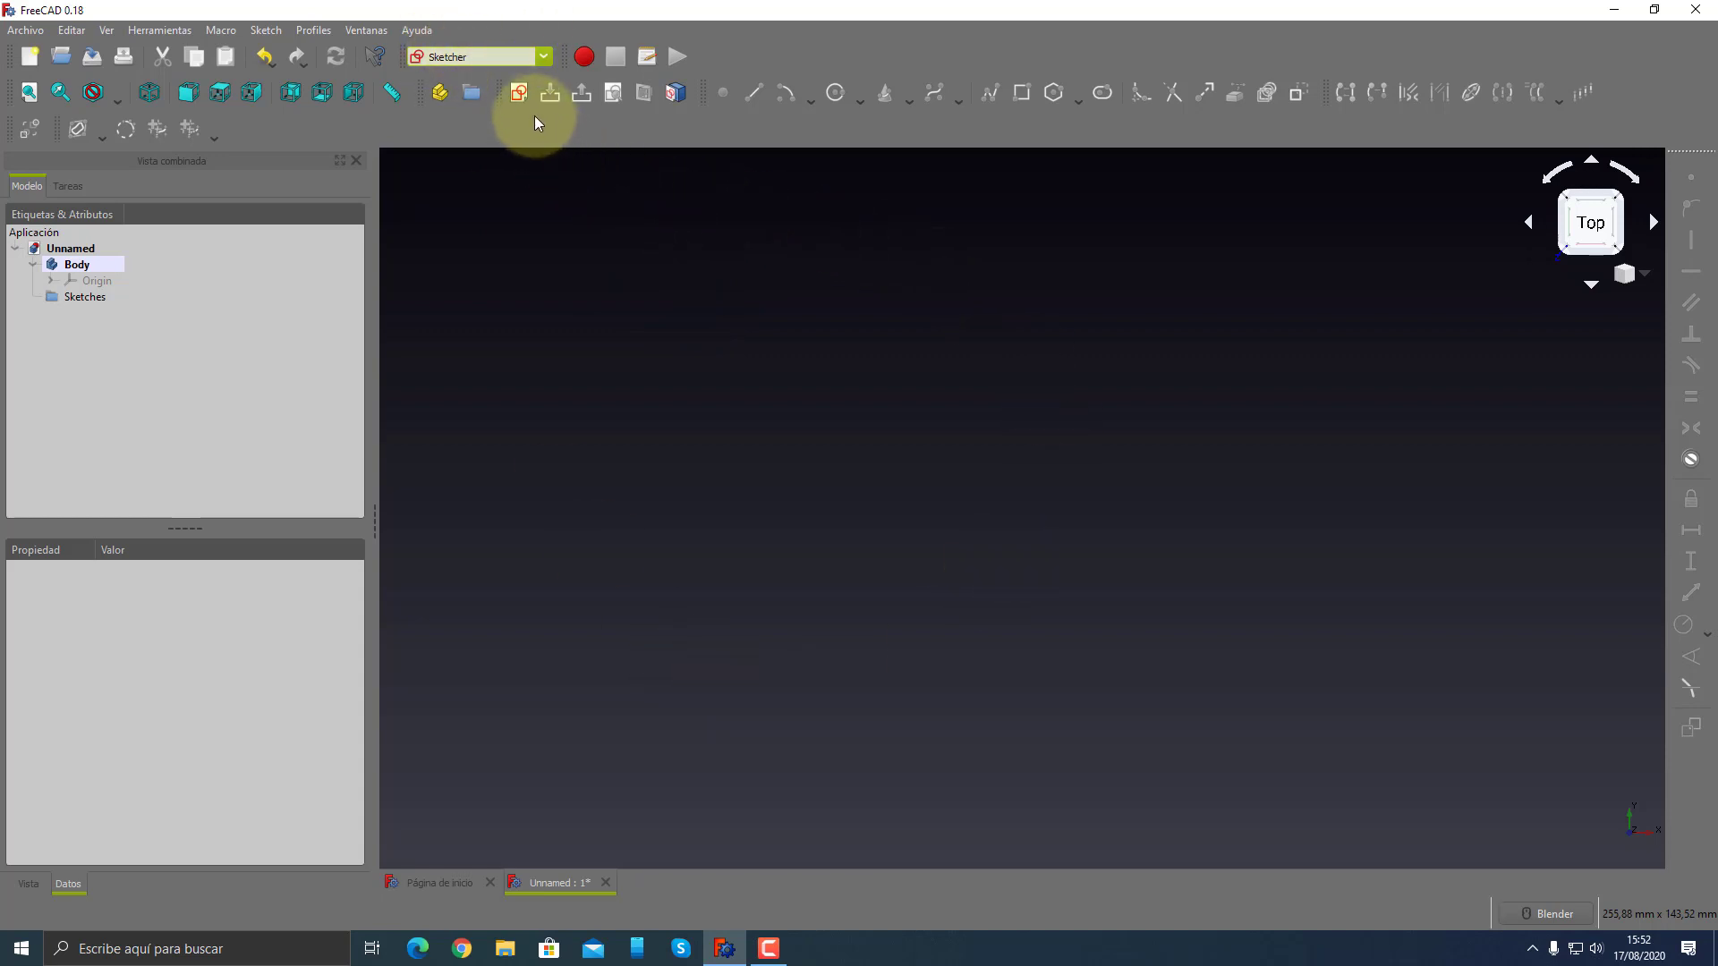
- Create a new sketch oriented on Plano XY
{"action": "left_click", "coordinate": [521, 97]}
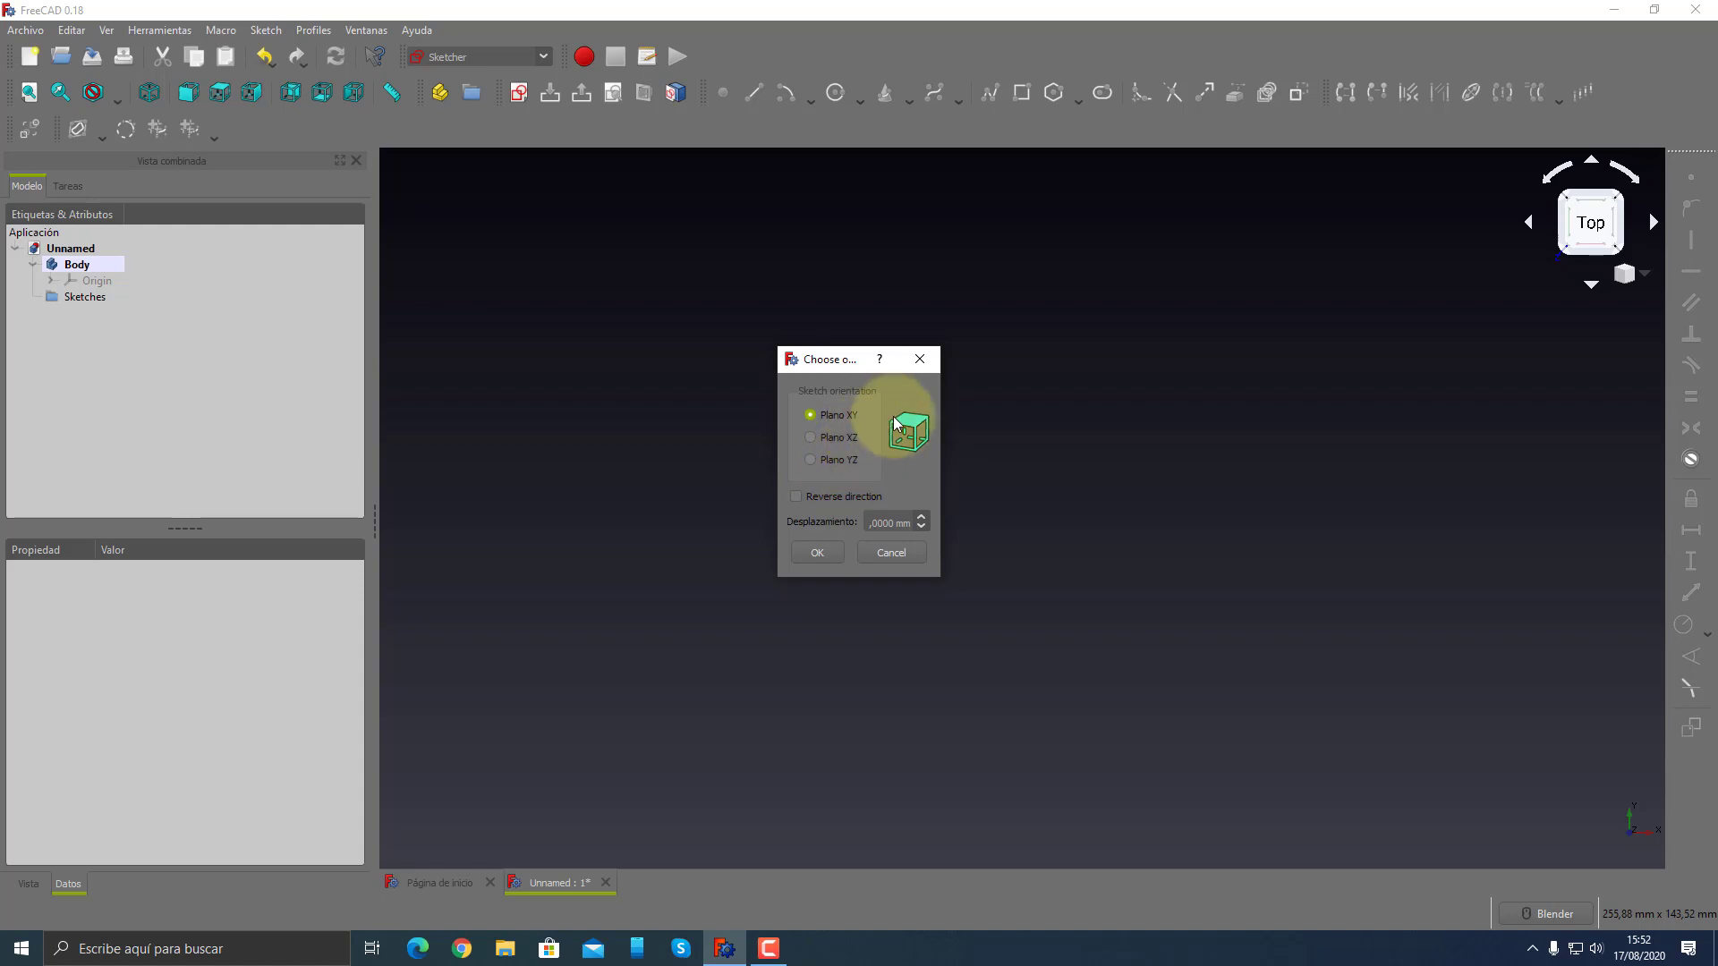
{"action": "left_click", "coordinate": [819, 553]}
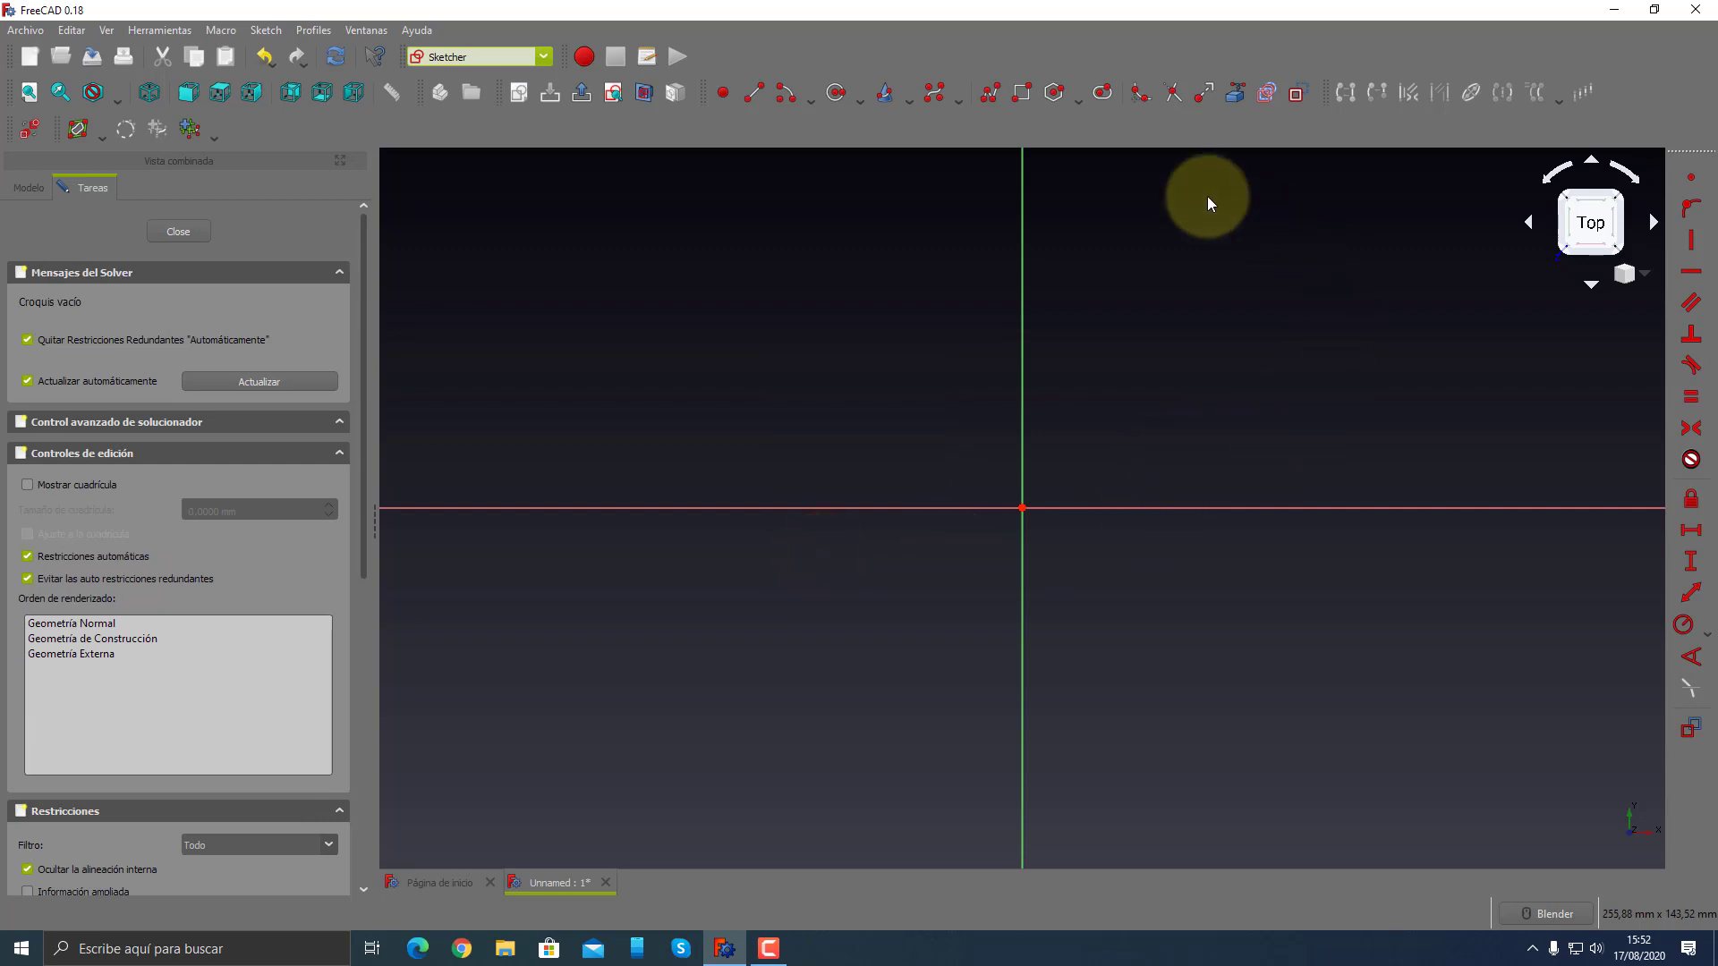
- Draw a rectangle and constrain it symmetric about the sketch origin
{"action": "left_click", "coordinate": [1021, 92]}
{"action": "left_click", "coordinate": [750, 376]}
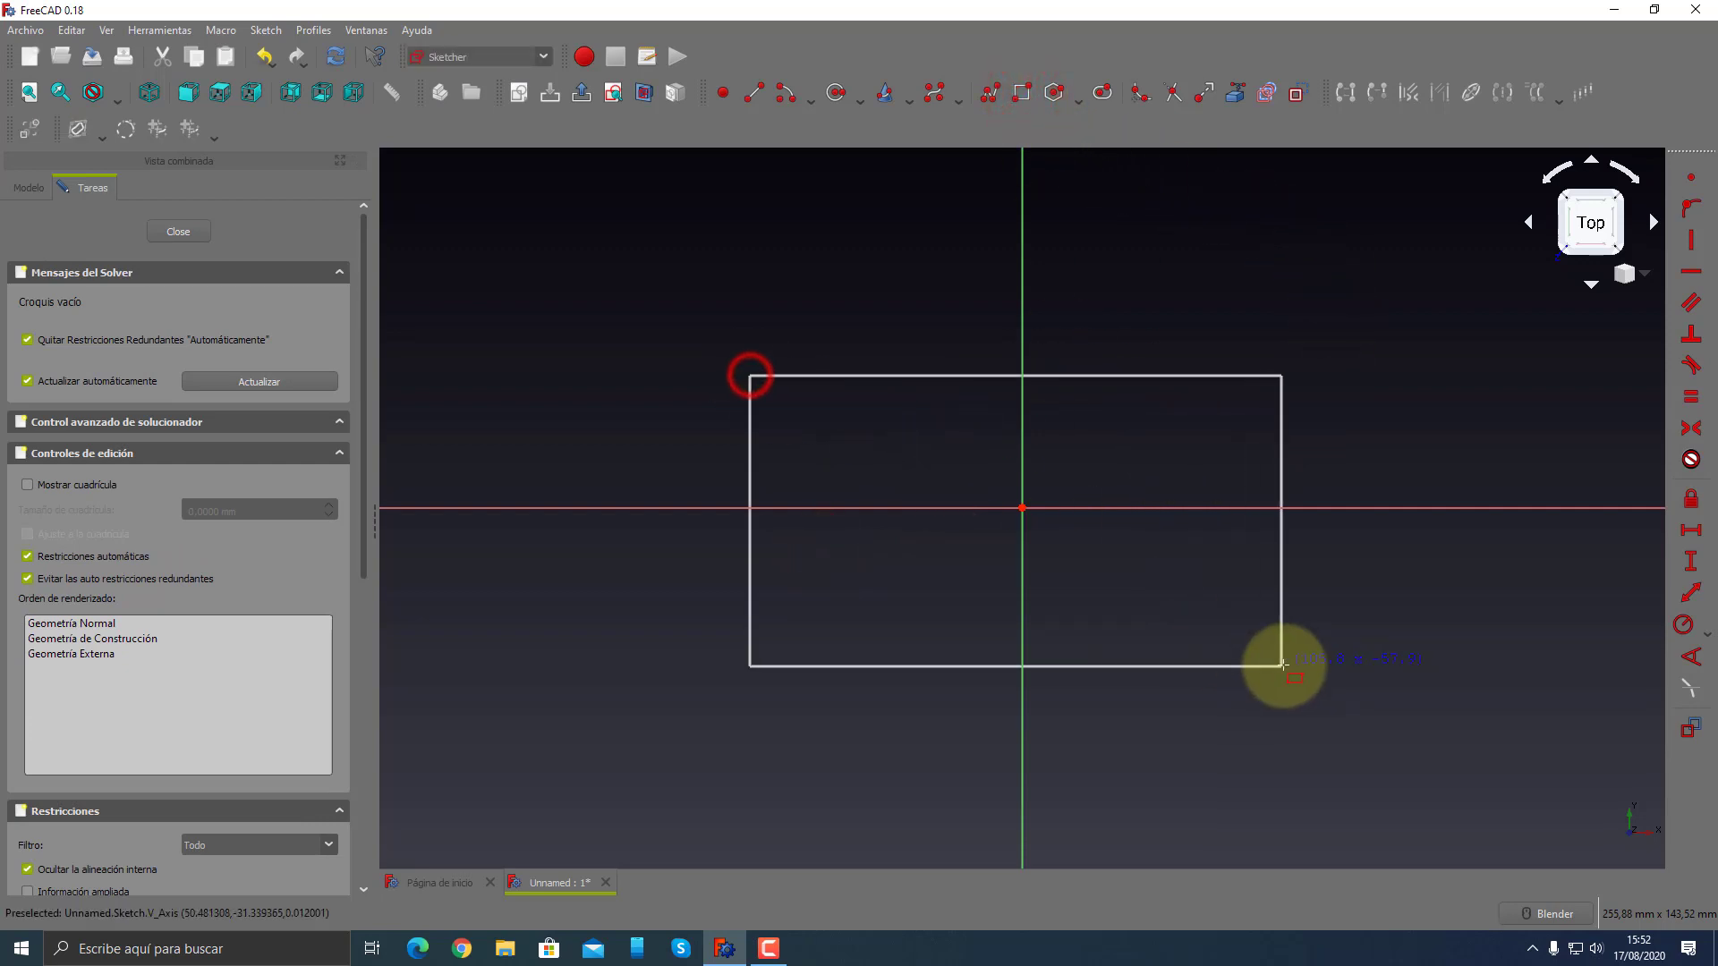
{"action": "left_click", "coordinate": [1285, 665]}
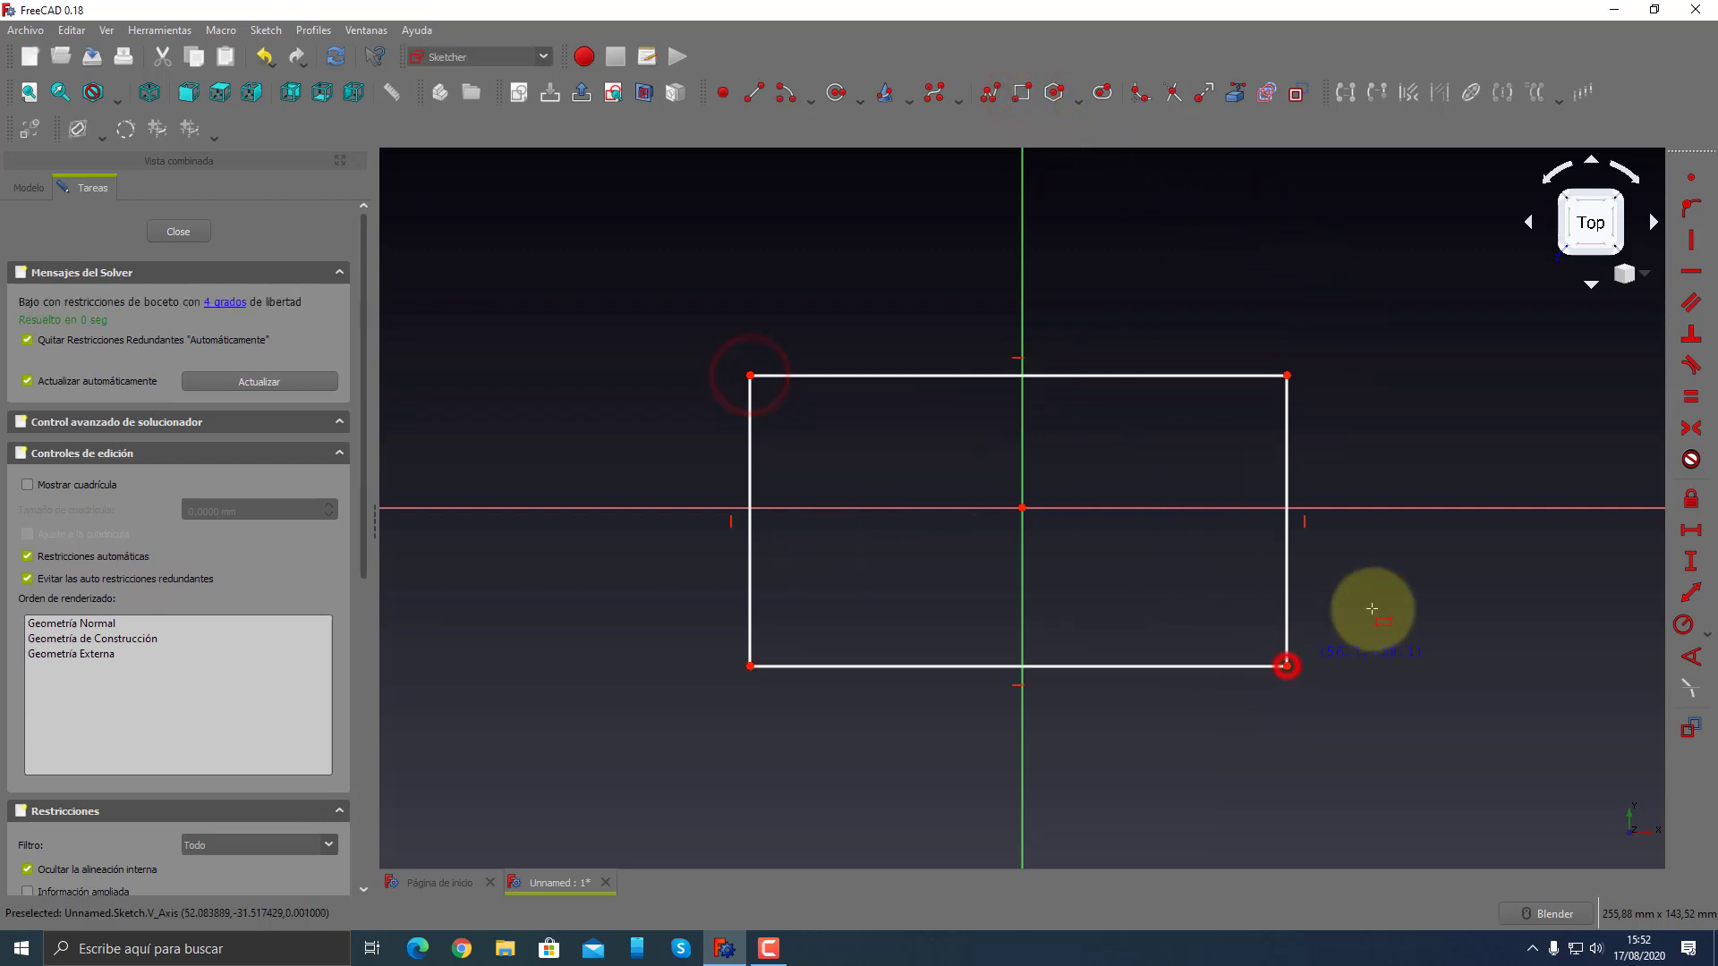
{"action": "left_click", "coordinate": [1692, 431]}
{"action": "left_click", "coordinate": [1287, 375]}
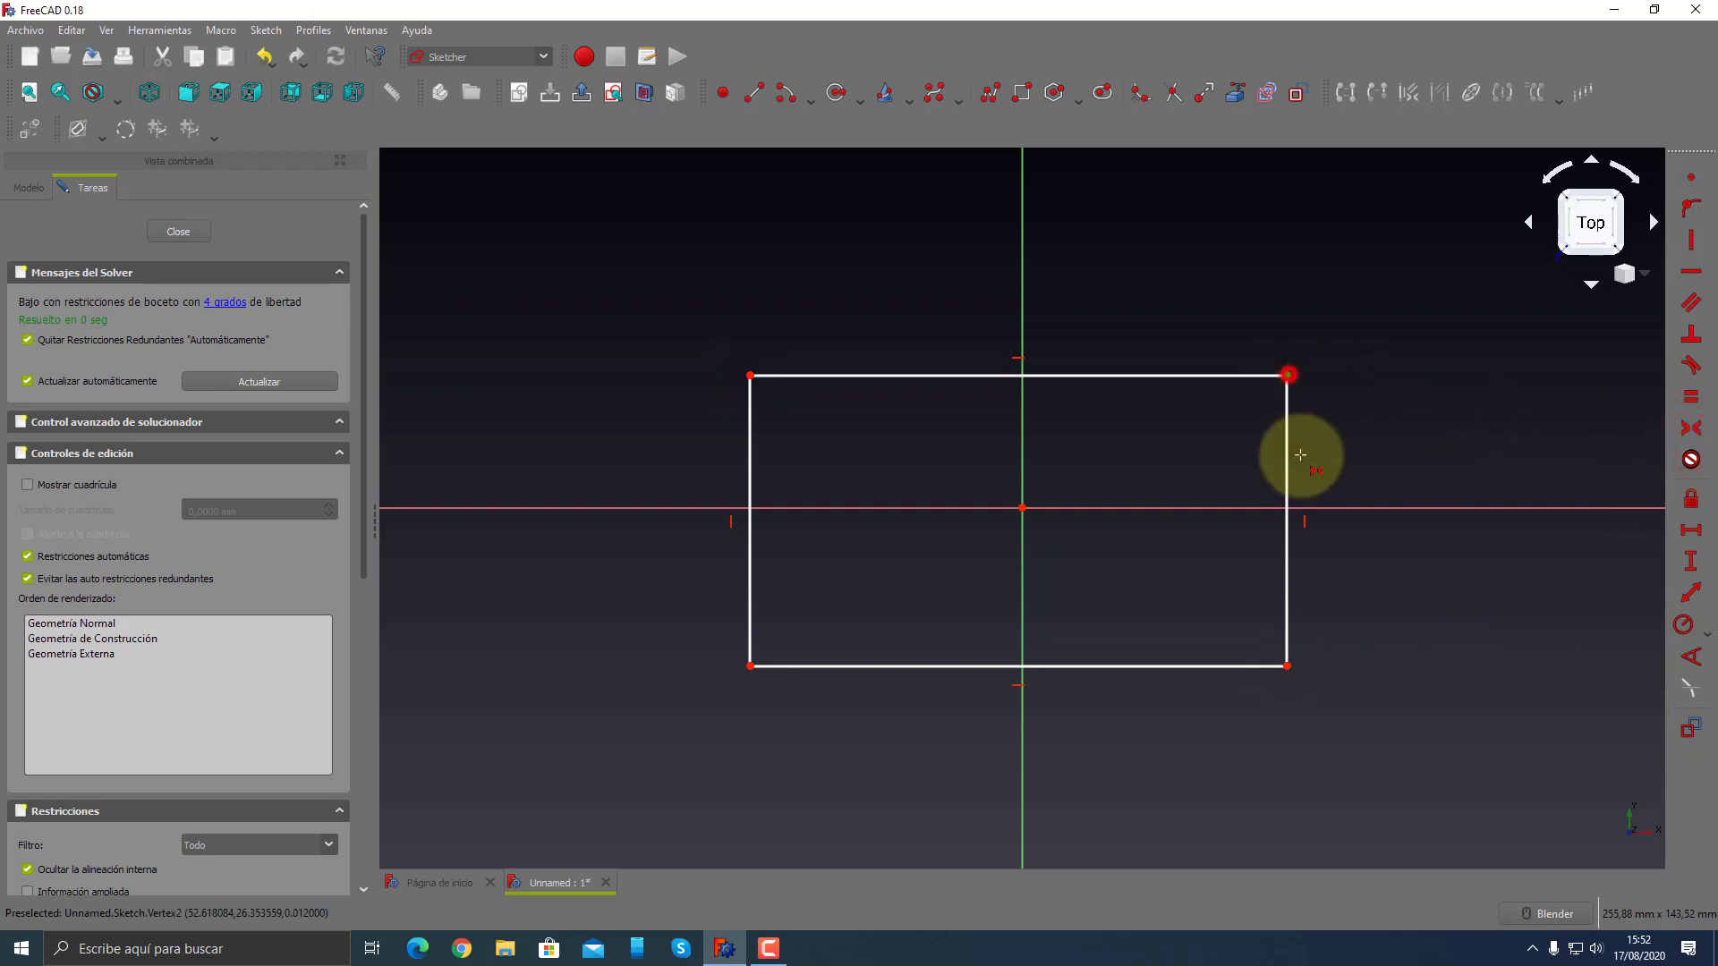
{"action": "left_click", "coordinate": [1022, 507]}
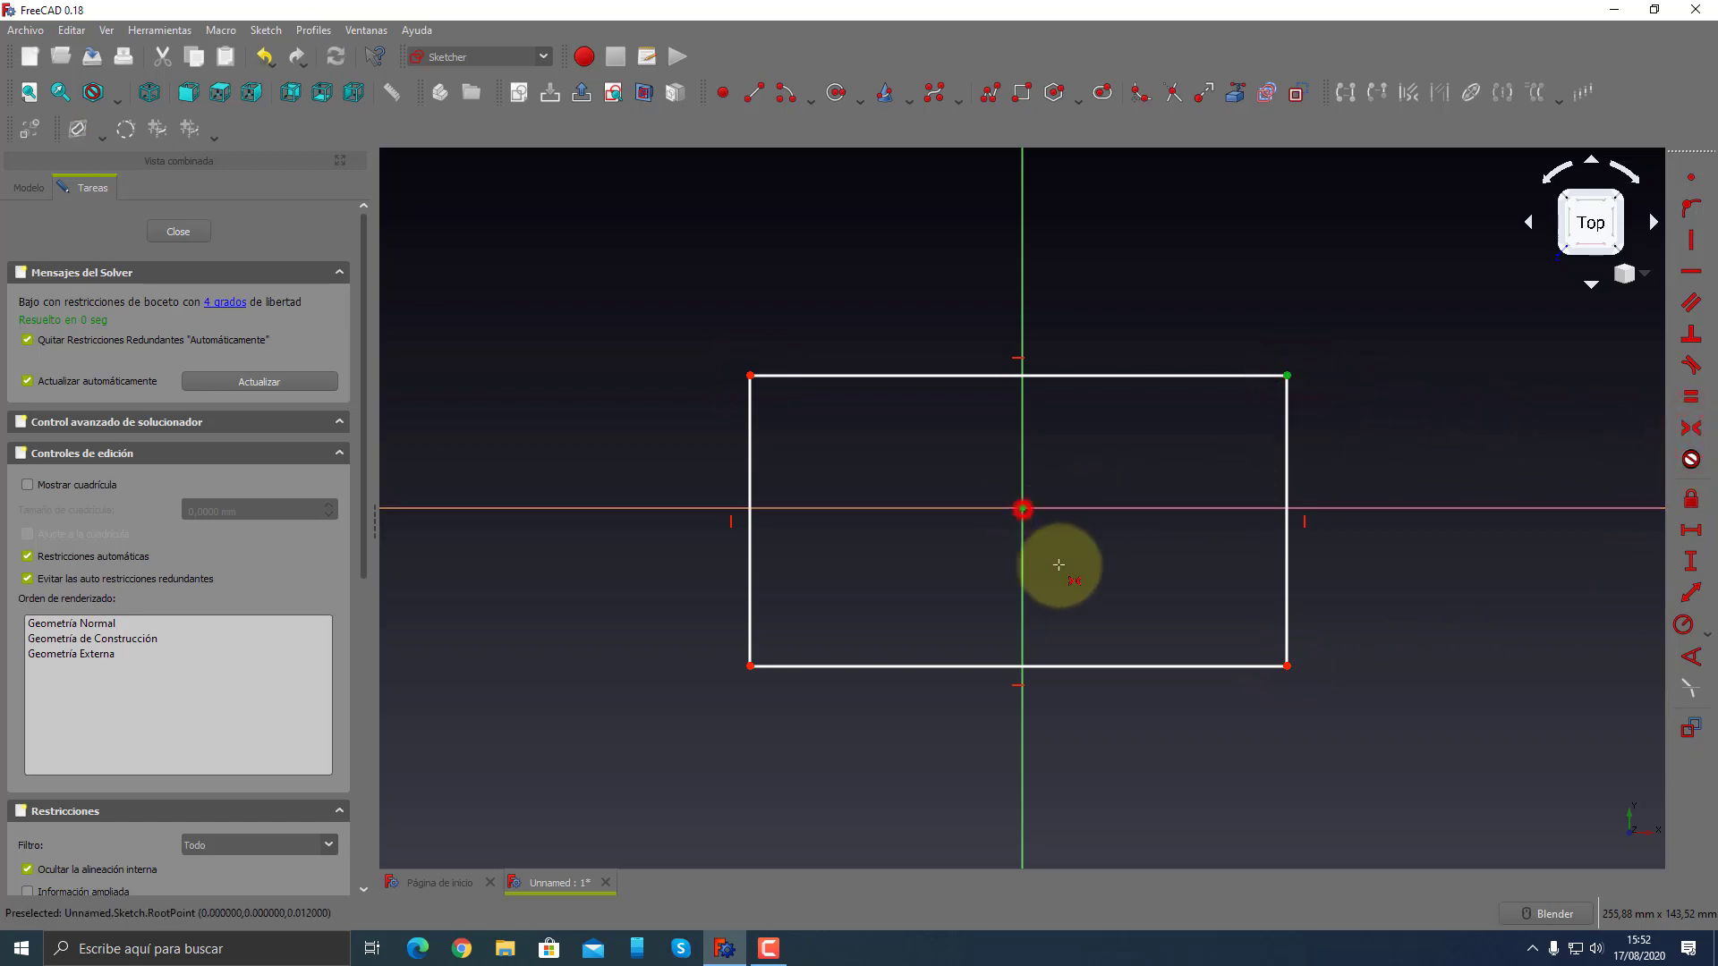
{"action": "left_click", "coordinate": [749, 666]}
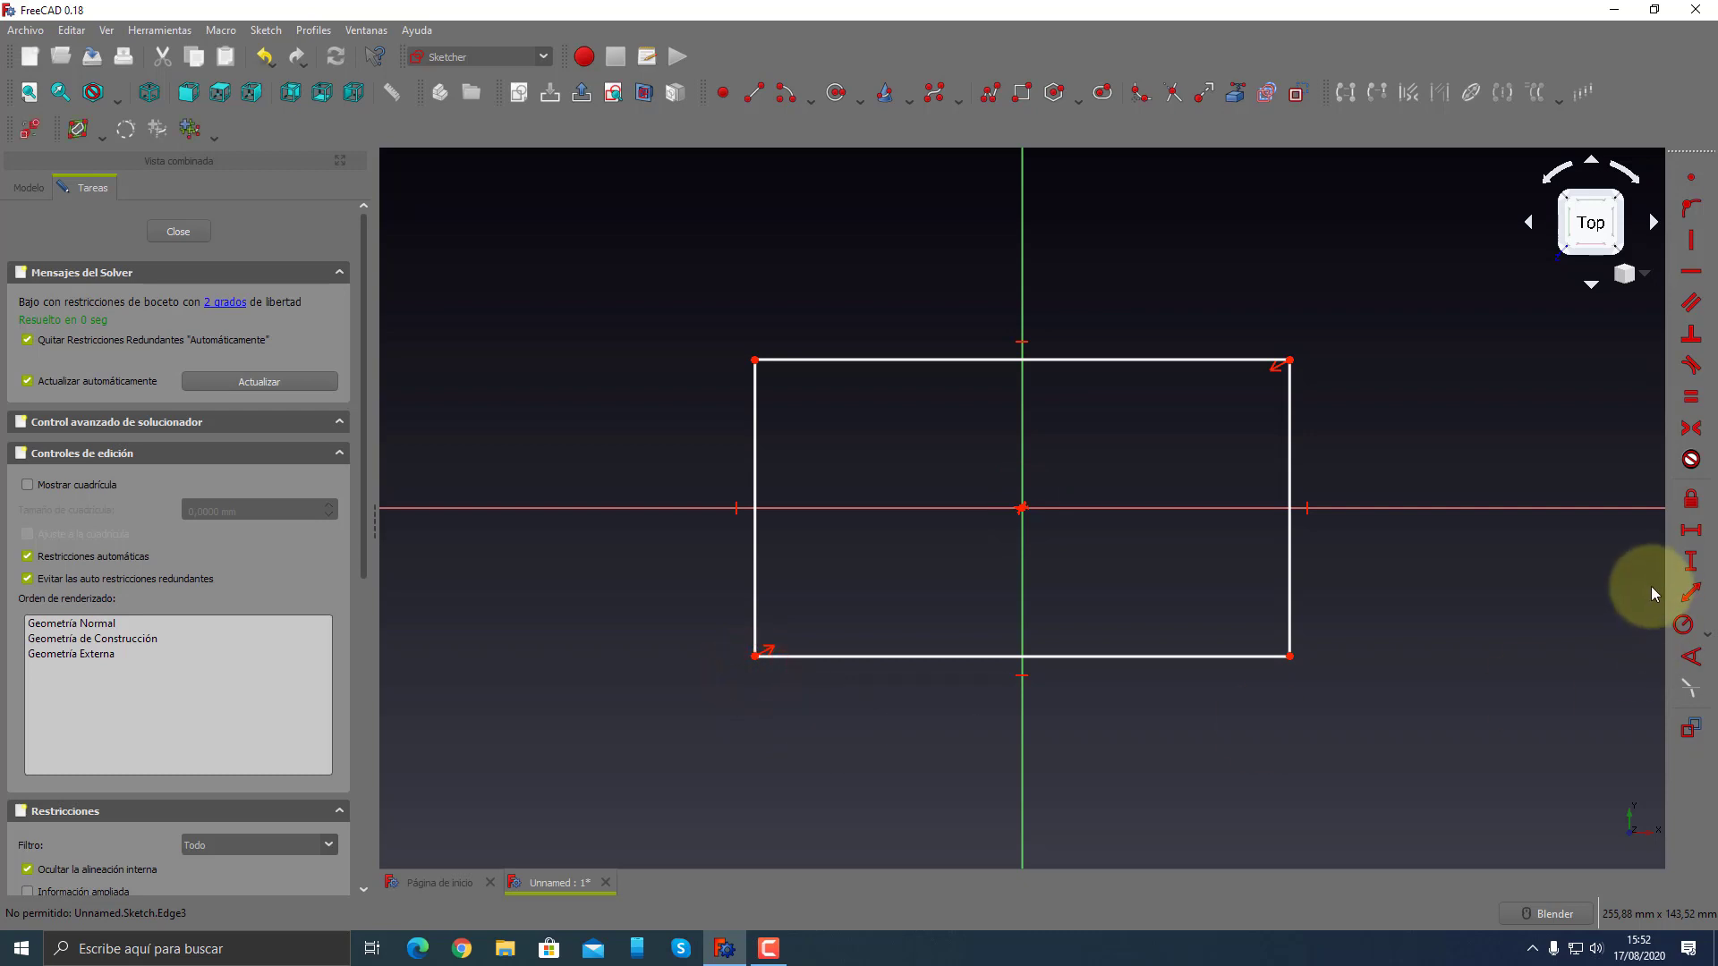
- Dimension the rectangle 100 mm wide and 50 mm tall, placing the labels outside
{"action": "left_click", "coordinate": [1705, 526]}
{"action": "left_click", "coordinate": [1260, 657]}
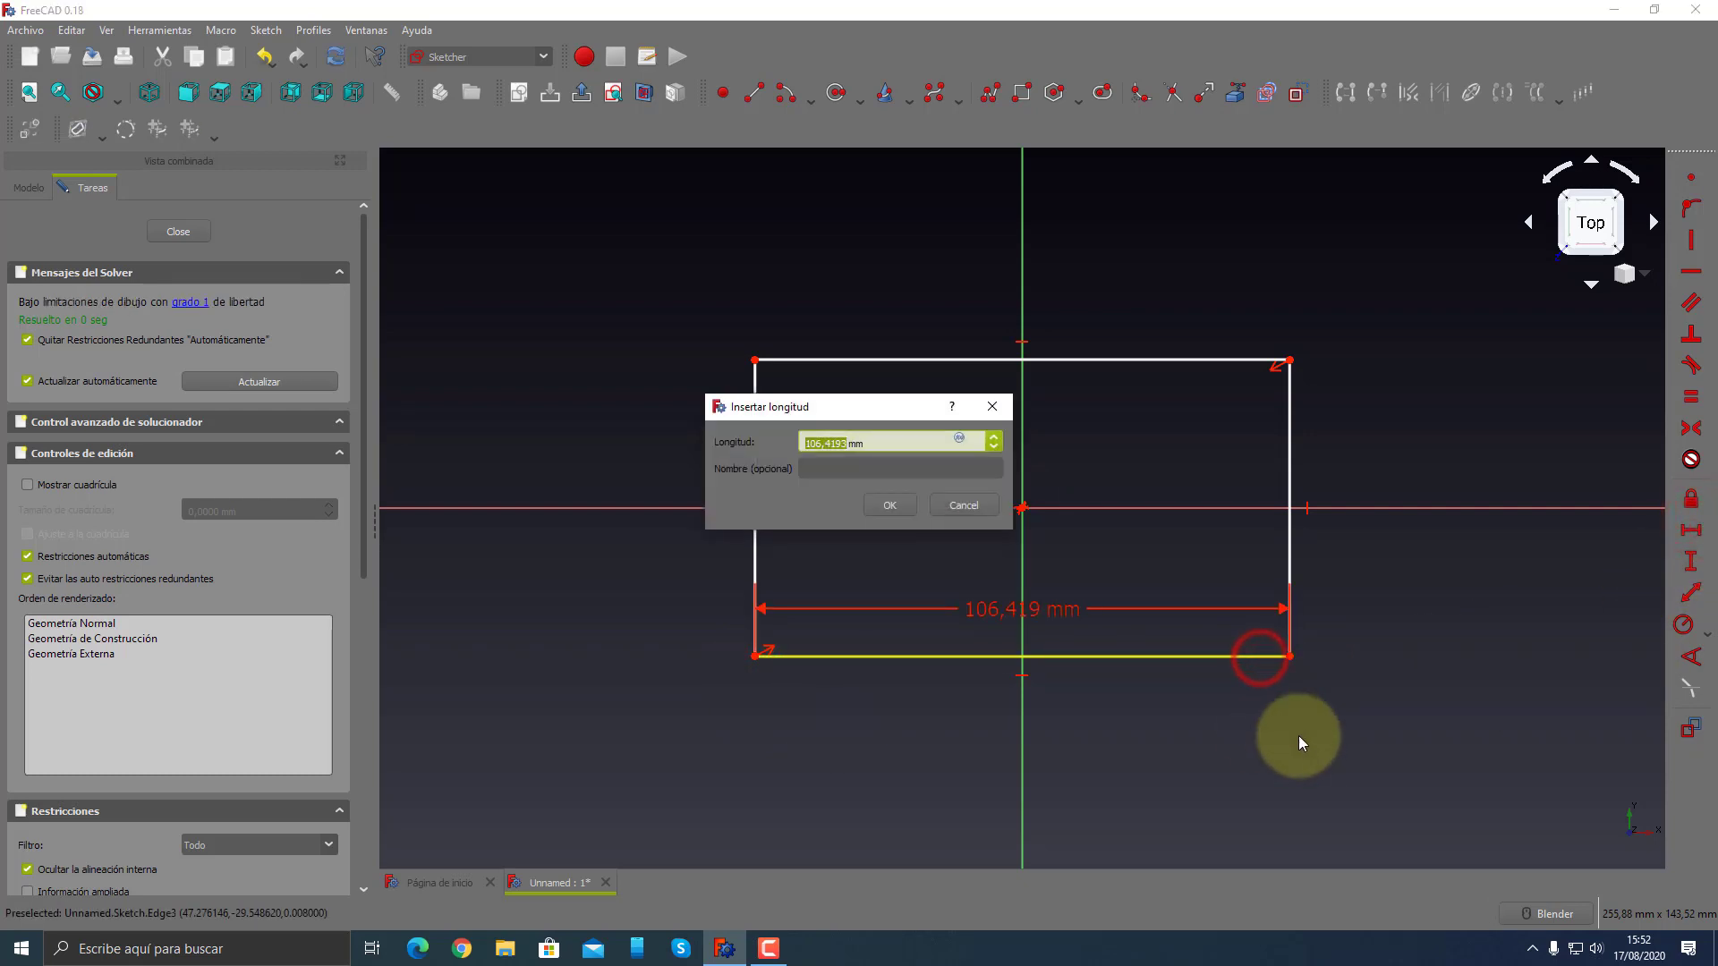
{"action": "type", "text": "100"}
{"action": "key", "text": "Return"}
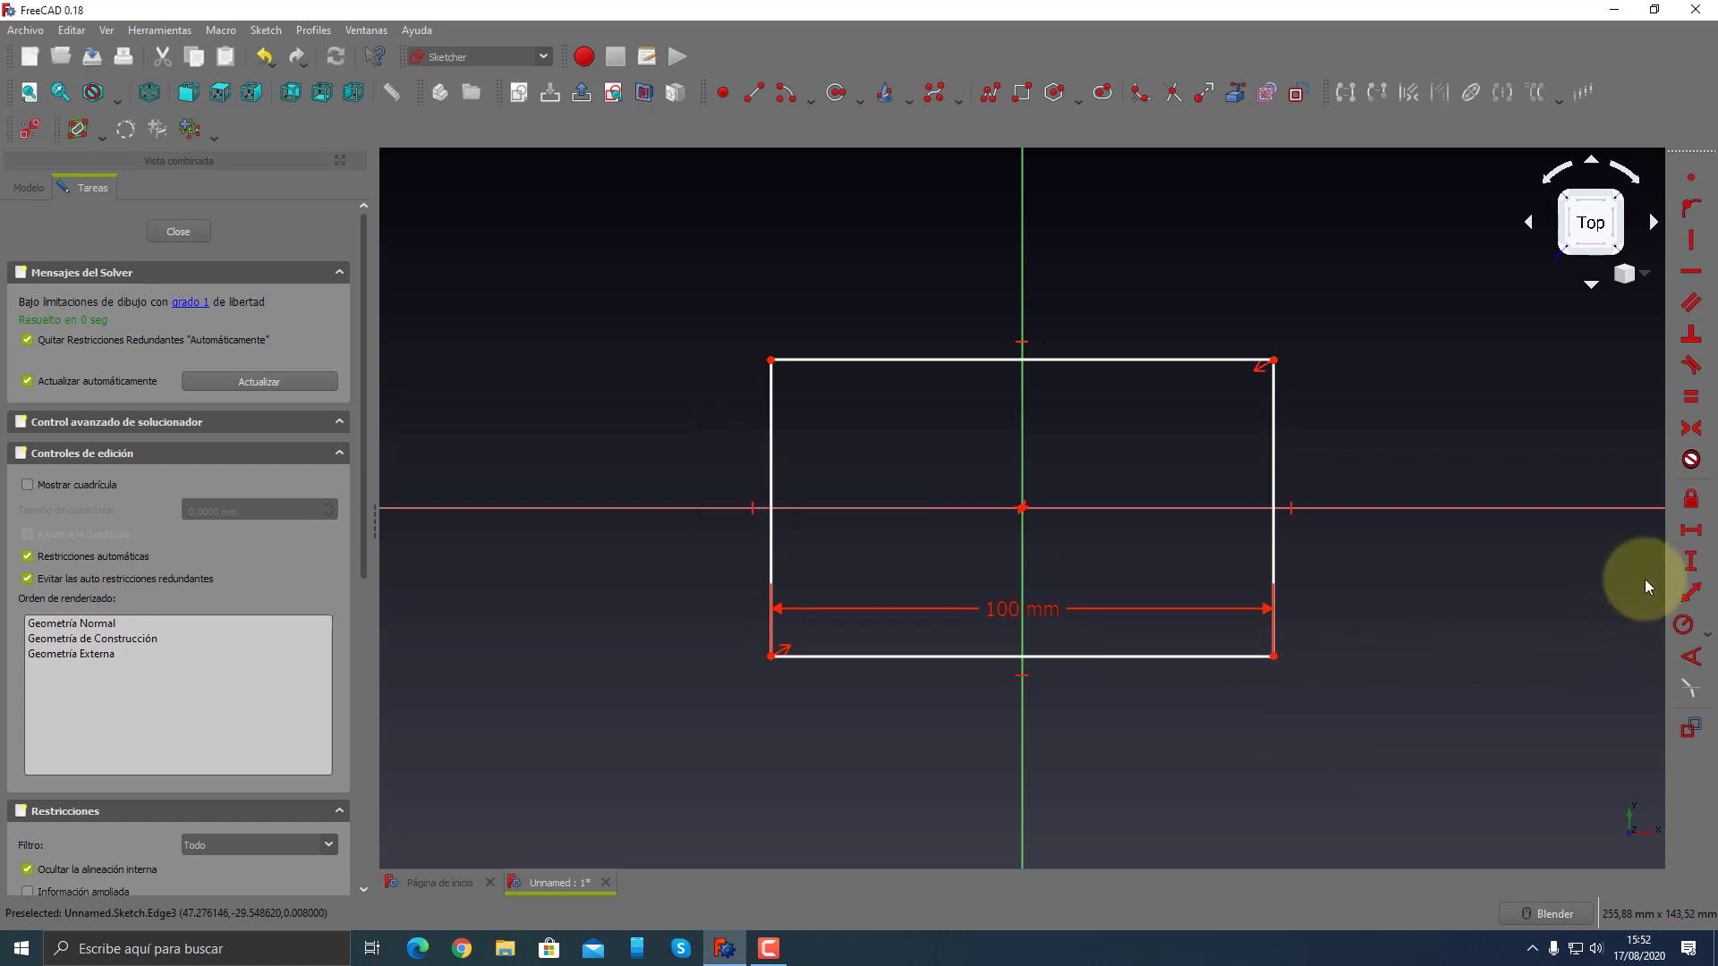
{"action": "left_click", "coordinate": [1690, 562]}
{"action": "left_click", "coordinate": [1273, 474]}
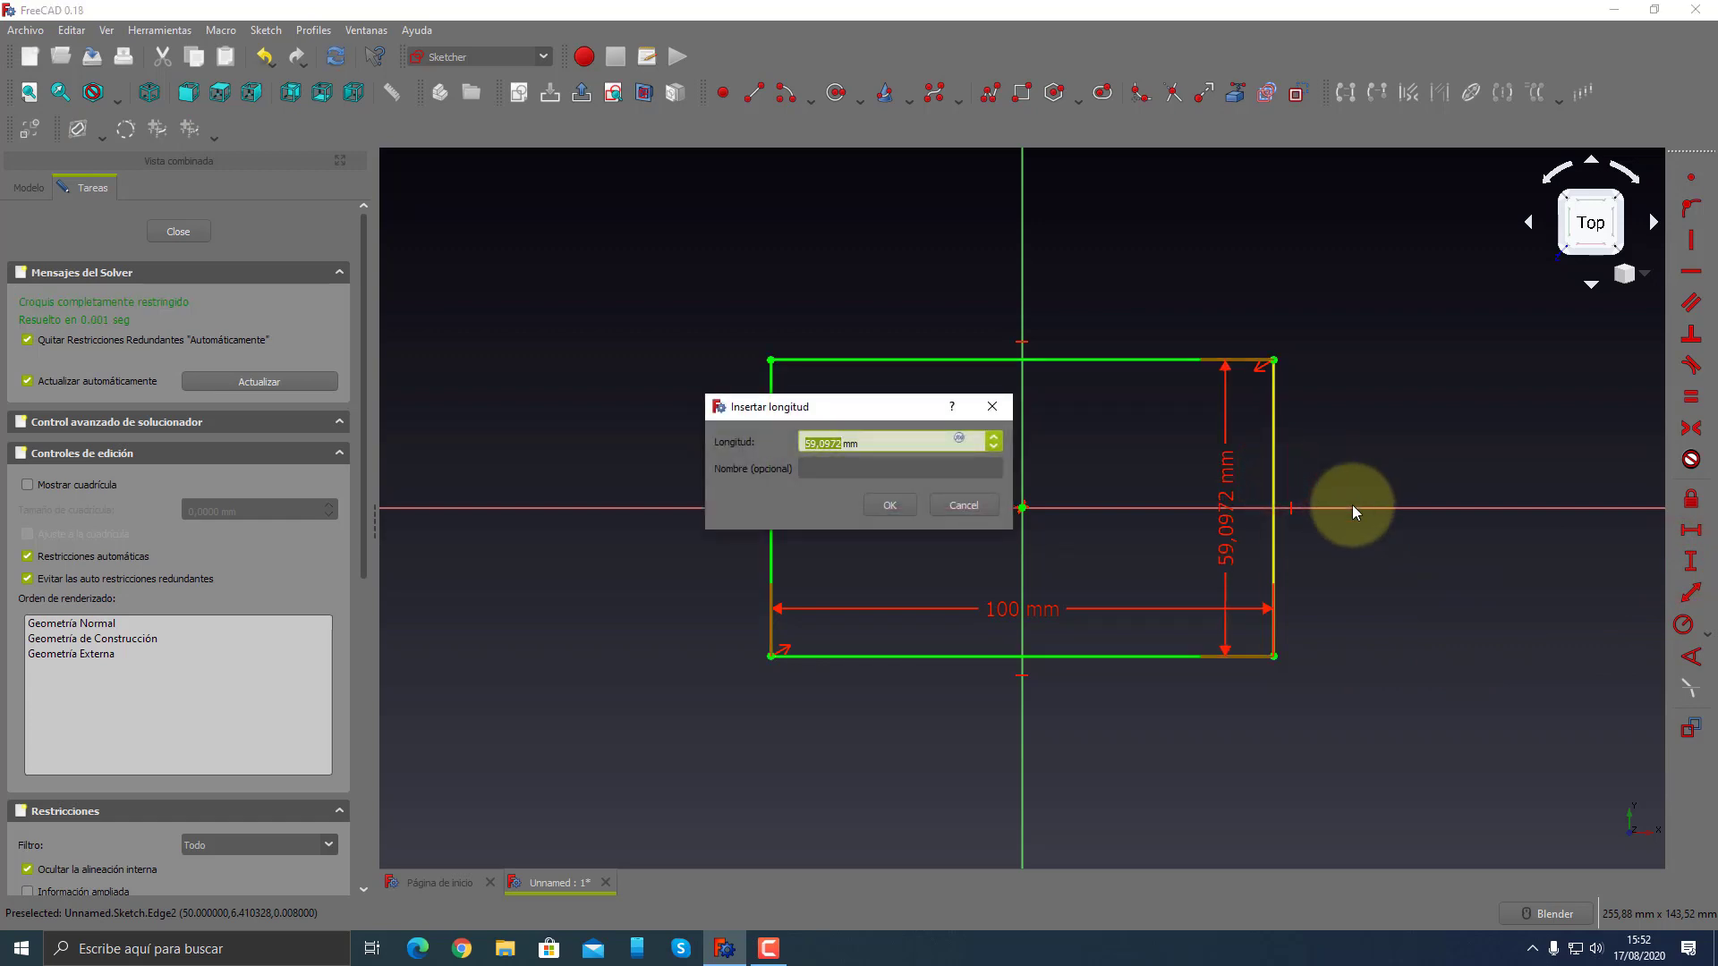
{"action": "type", "text": "50"}
{"action": "key", "text": "Return"}
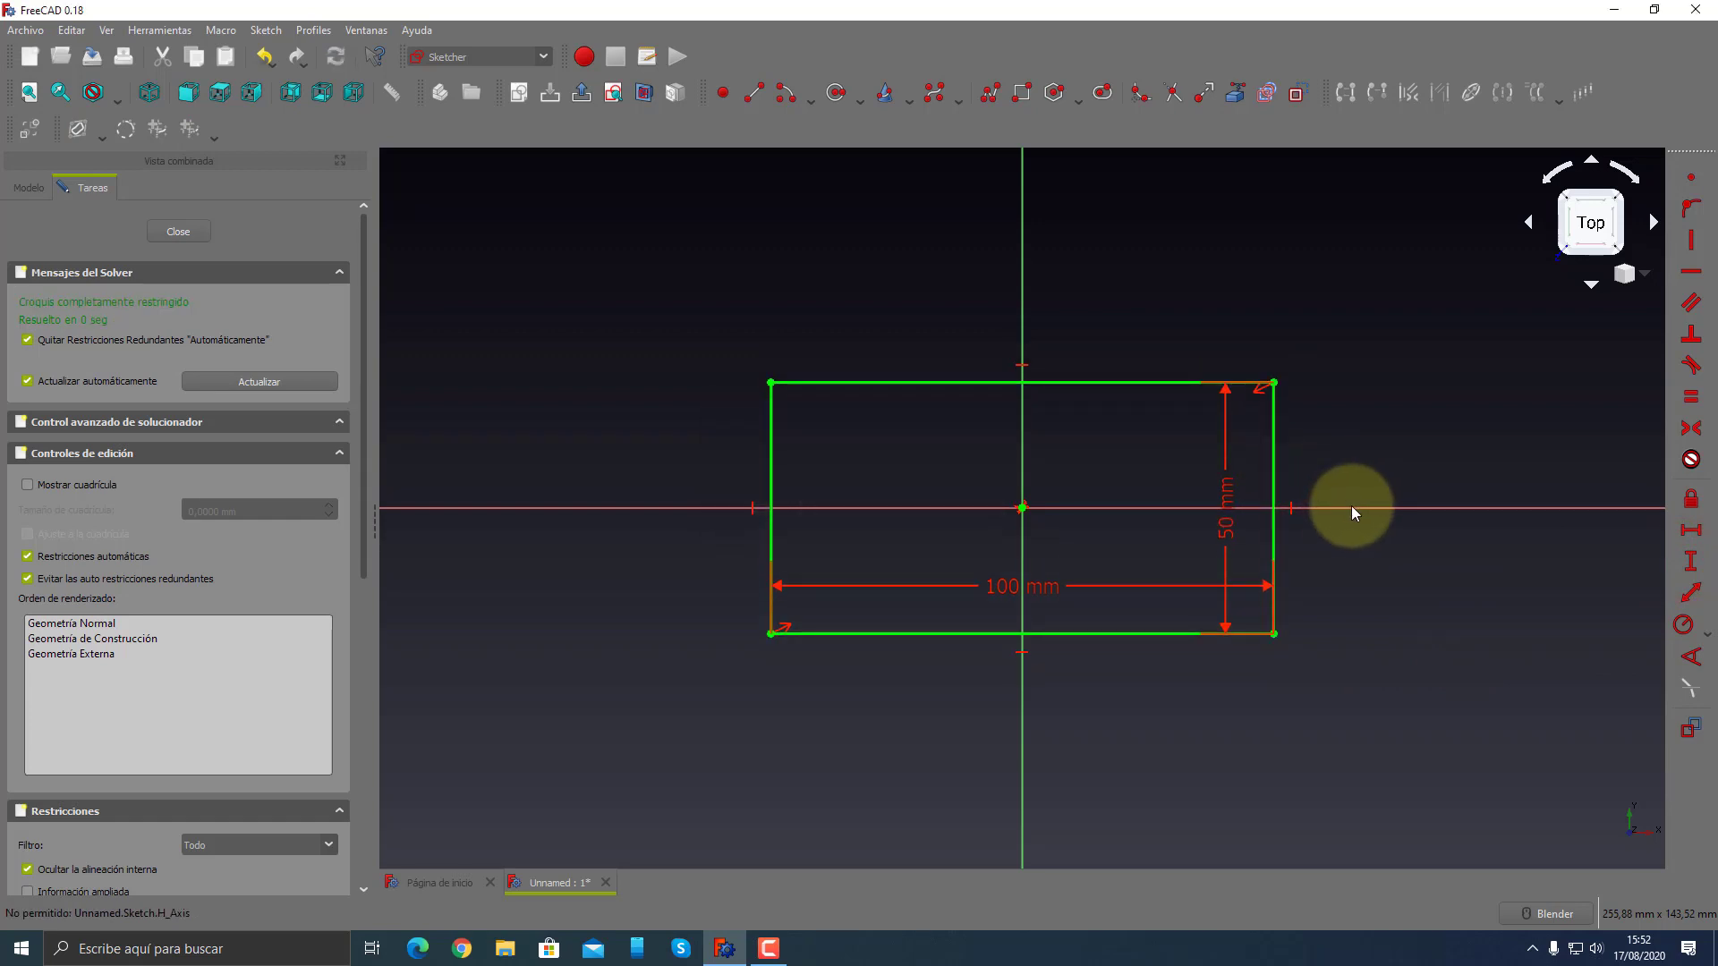
{"action": "left_click_drag", "start_coordinate": [1230, 506], "coordinate": [1369, 509]}
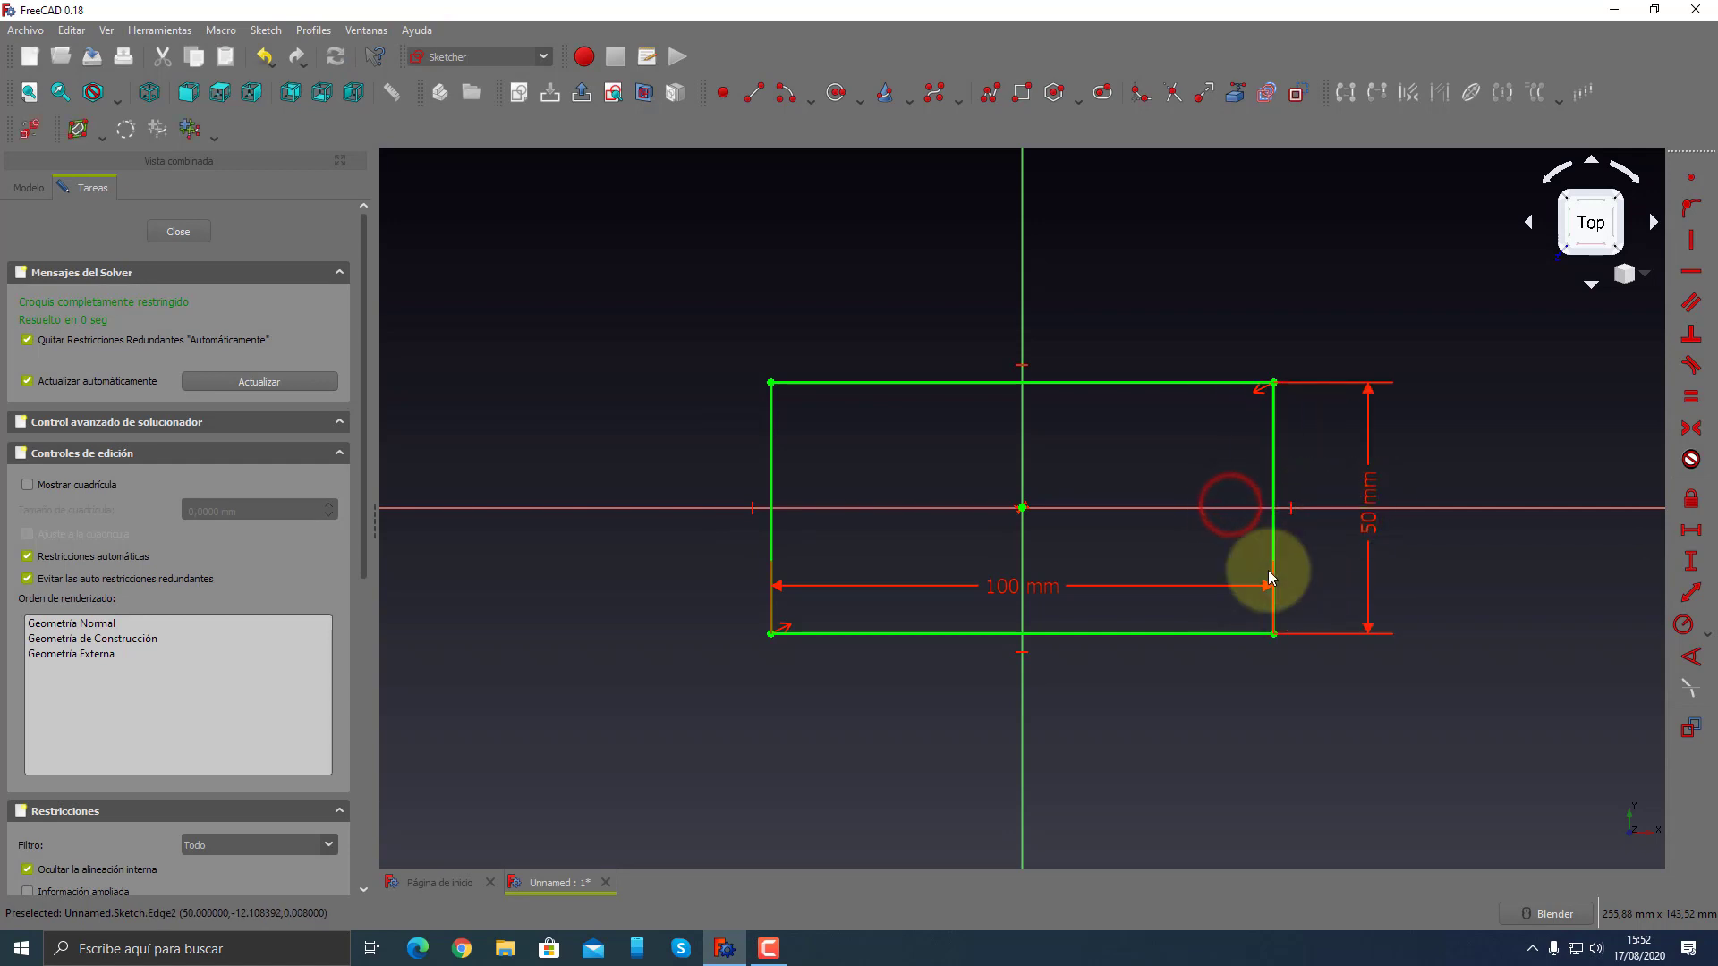
{"action": "left_click_drag", "start_coordinate": [1031, 588], "coordinate": [1065, 622]}
{"action": "left_click_drag", "start_coordinate": [1109, 688], "coordinate": [1106, 703]}
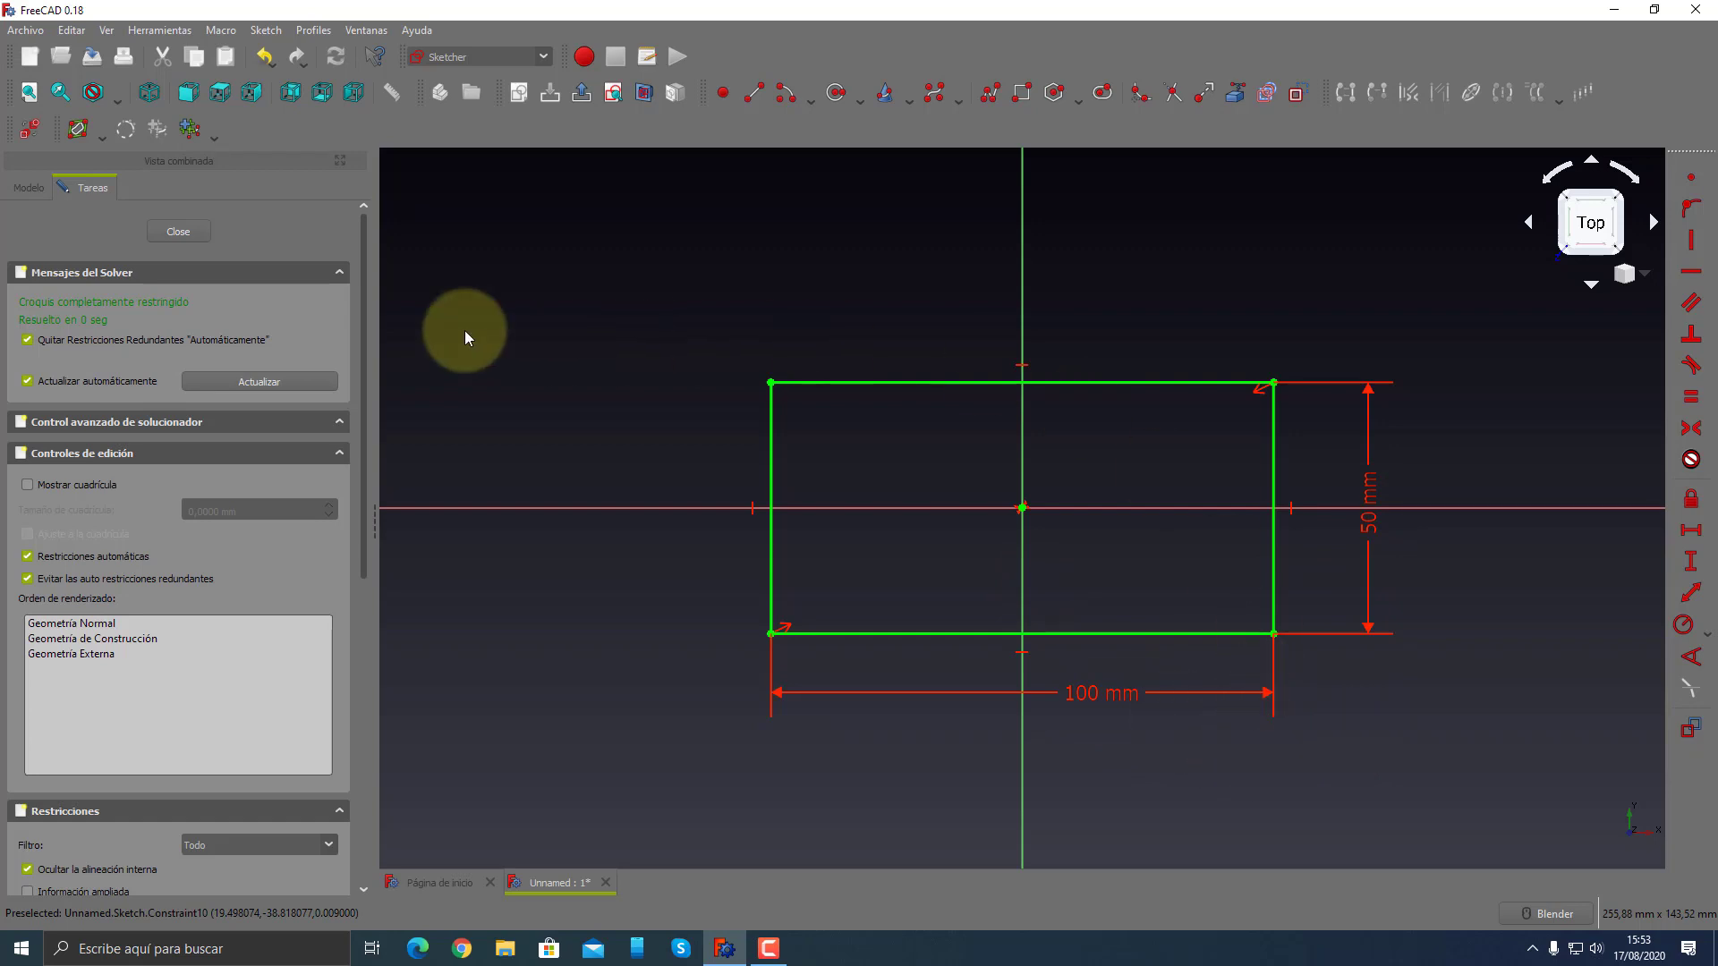
- Close the rectangle sketch, switch to Sheet Metal, and select the sketch in the tree
{"action": "left_click", "coordinate": [204, 232]}
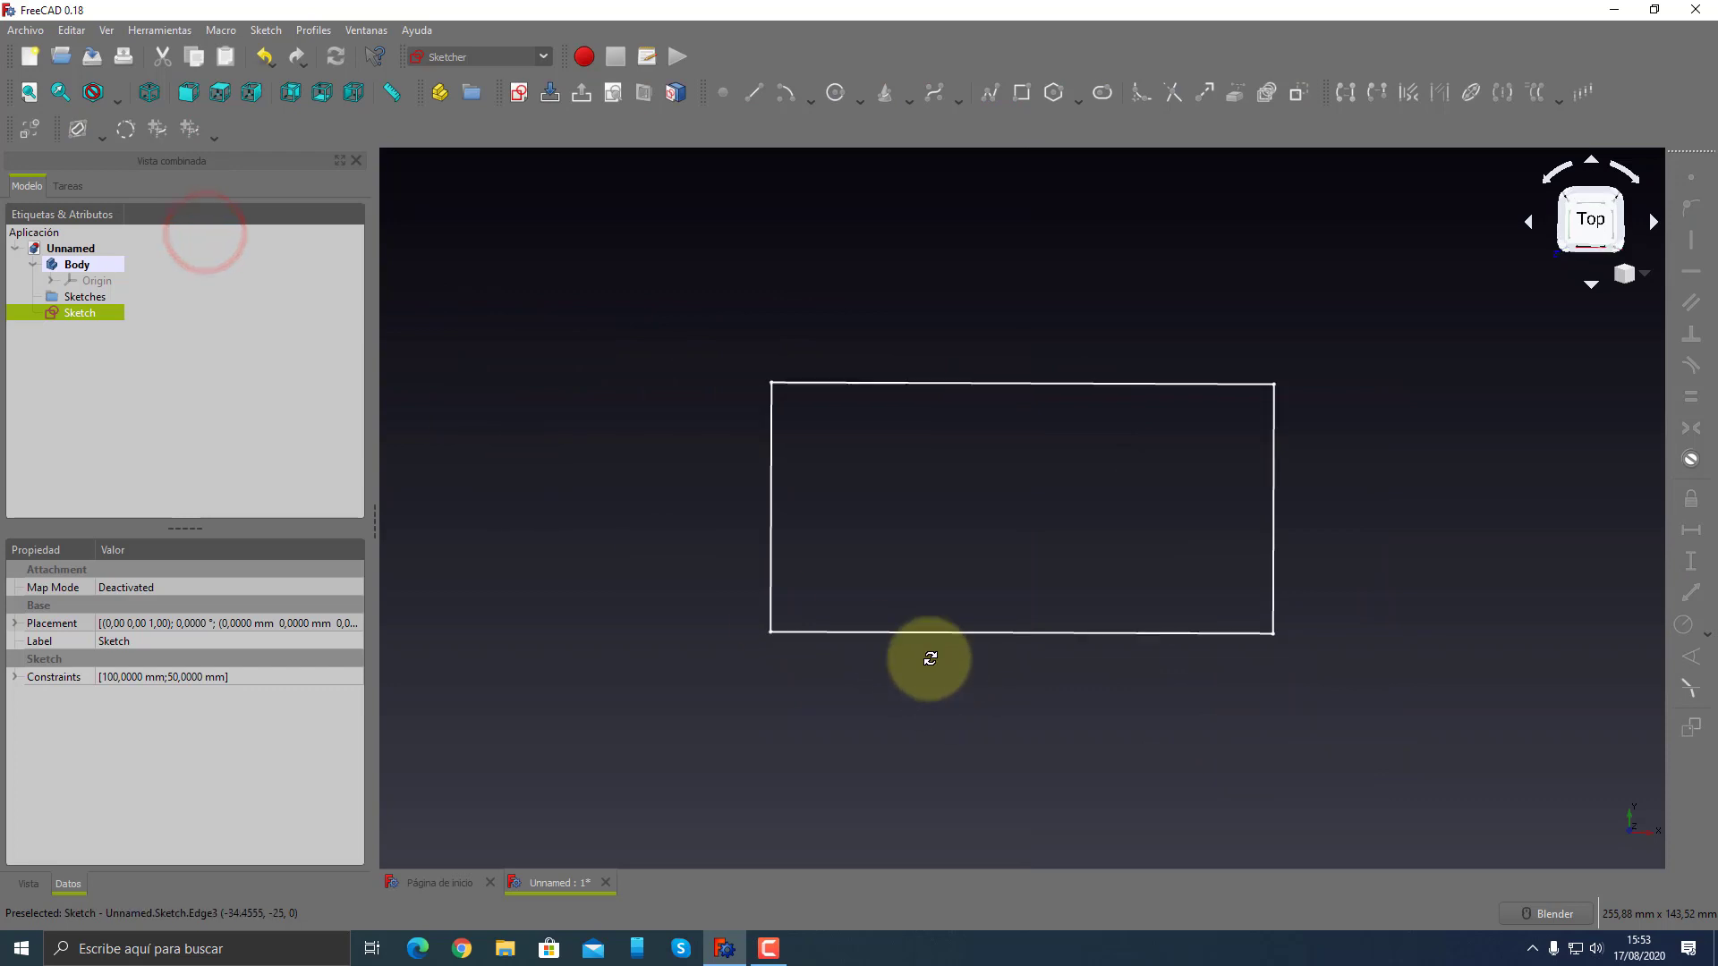
{"action": "middle_click_drag", "start_coordinate": [930, 659], "coordinate": [740, 555]}
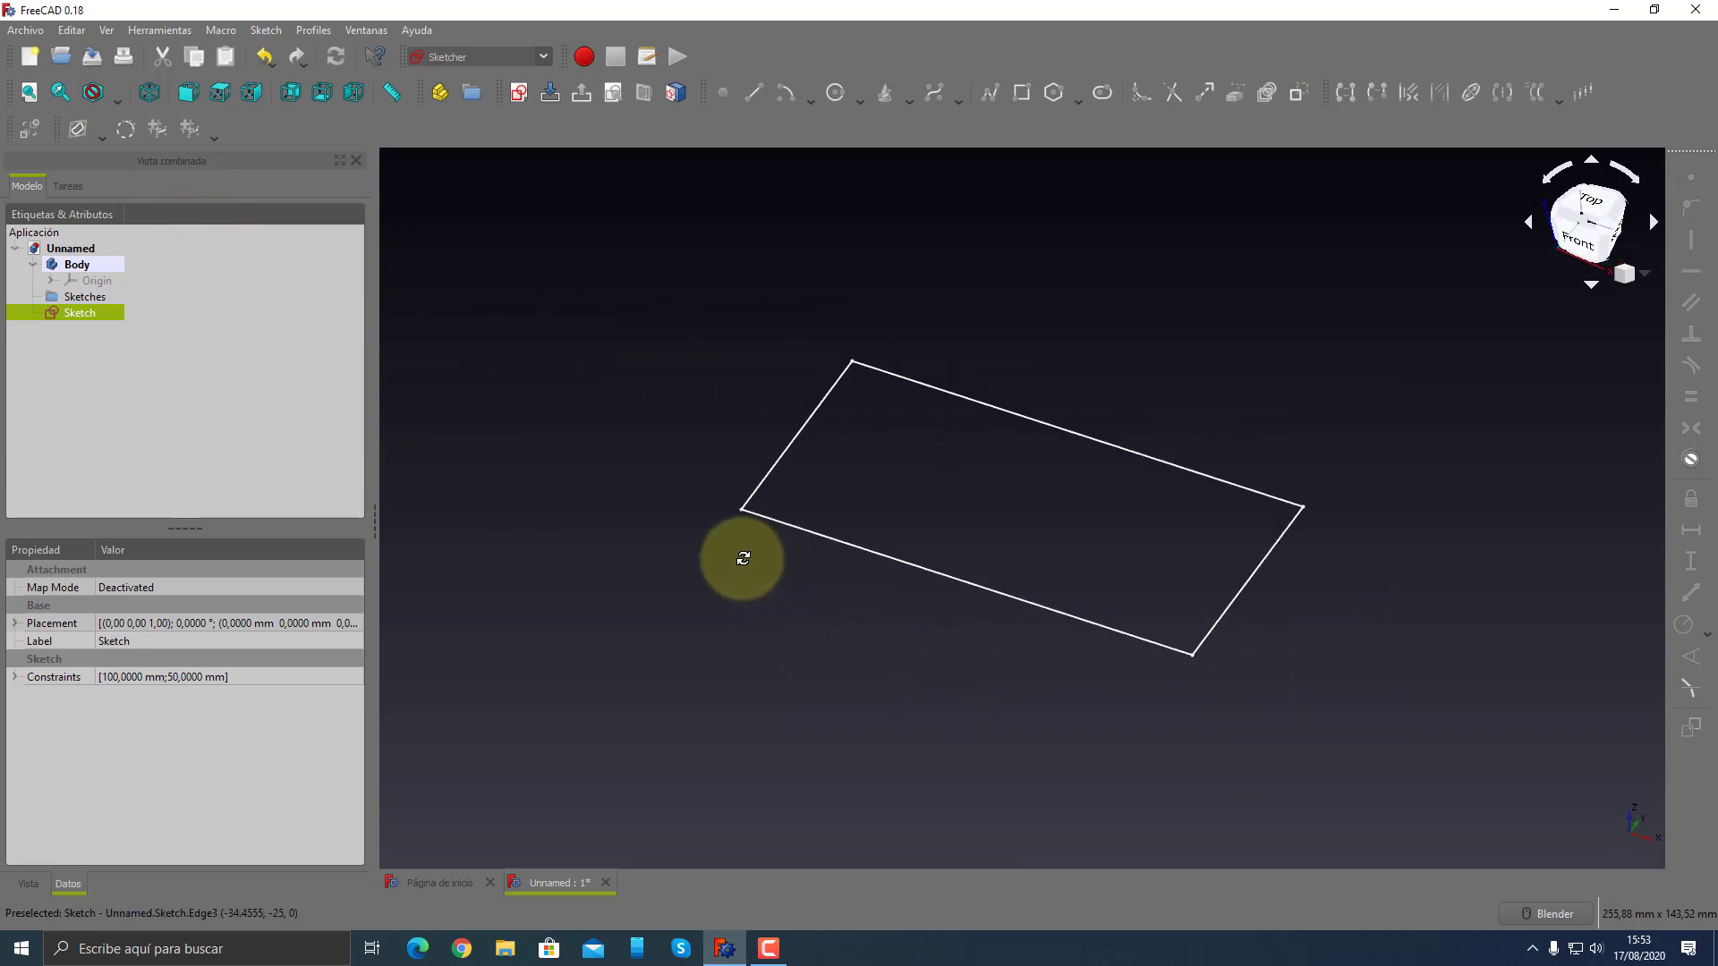
{"action": "left_click", "coordinate": [543, 56]}
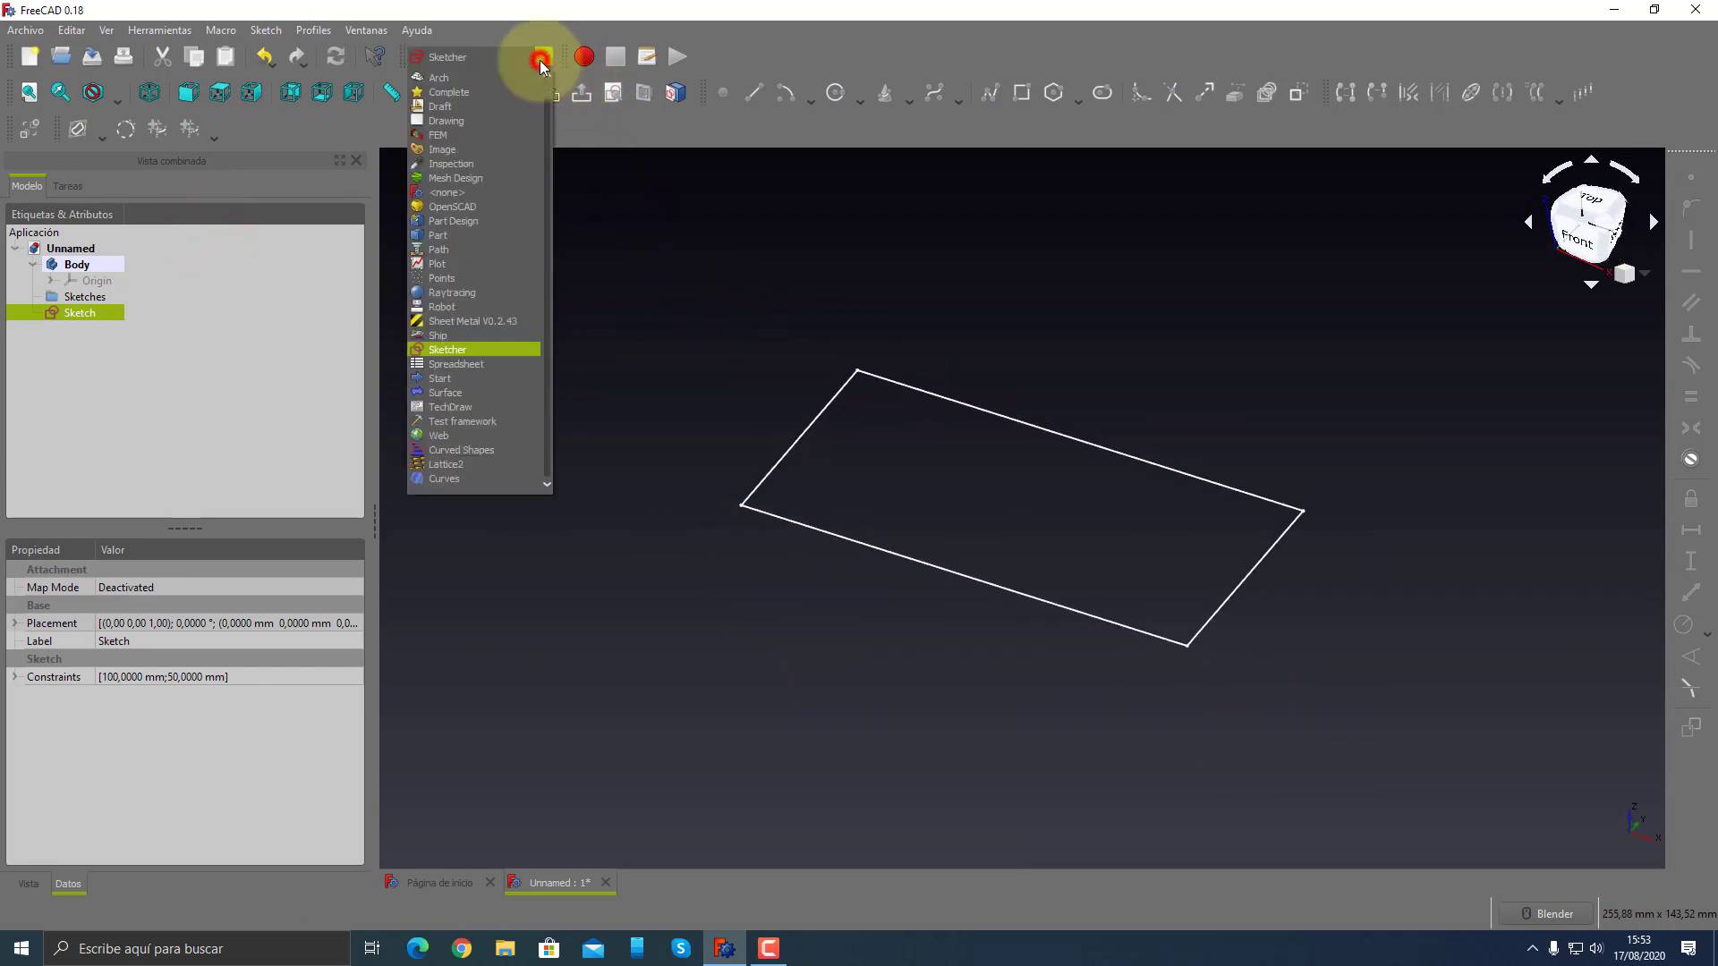
{"action": "left_click", "coordinate": [469, 320]}
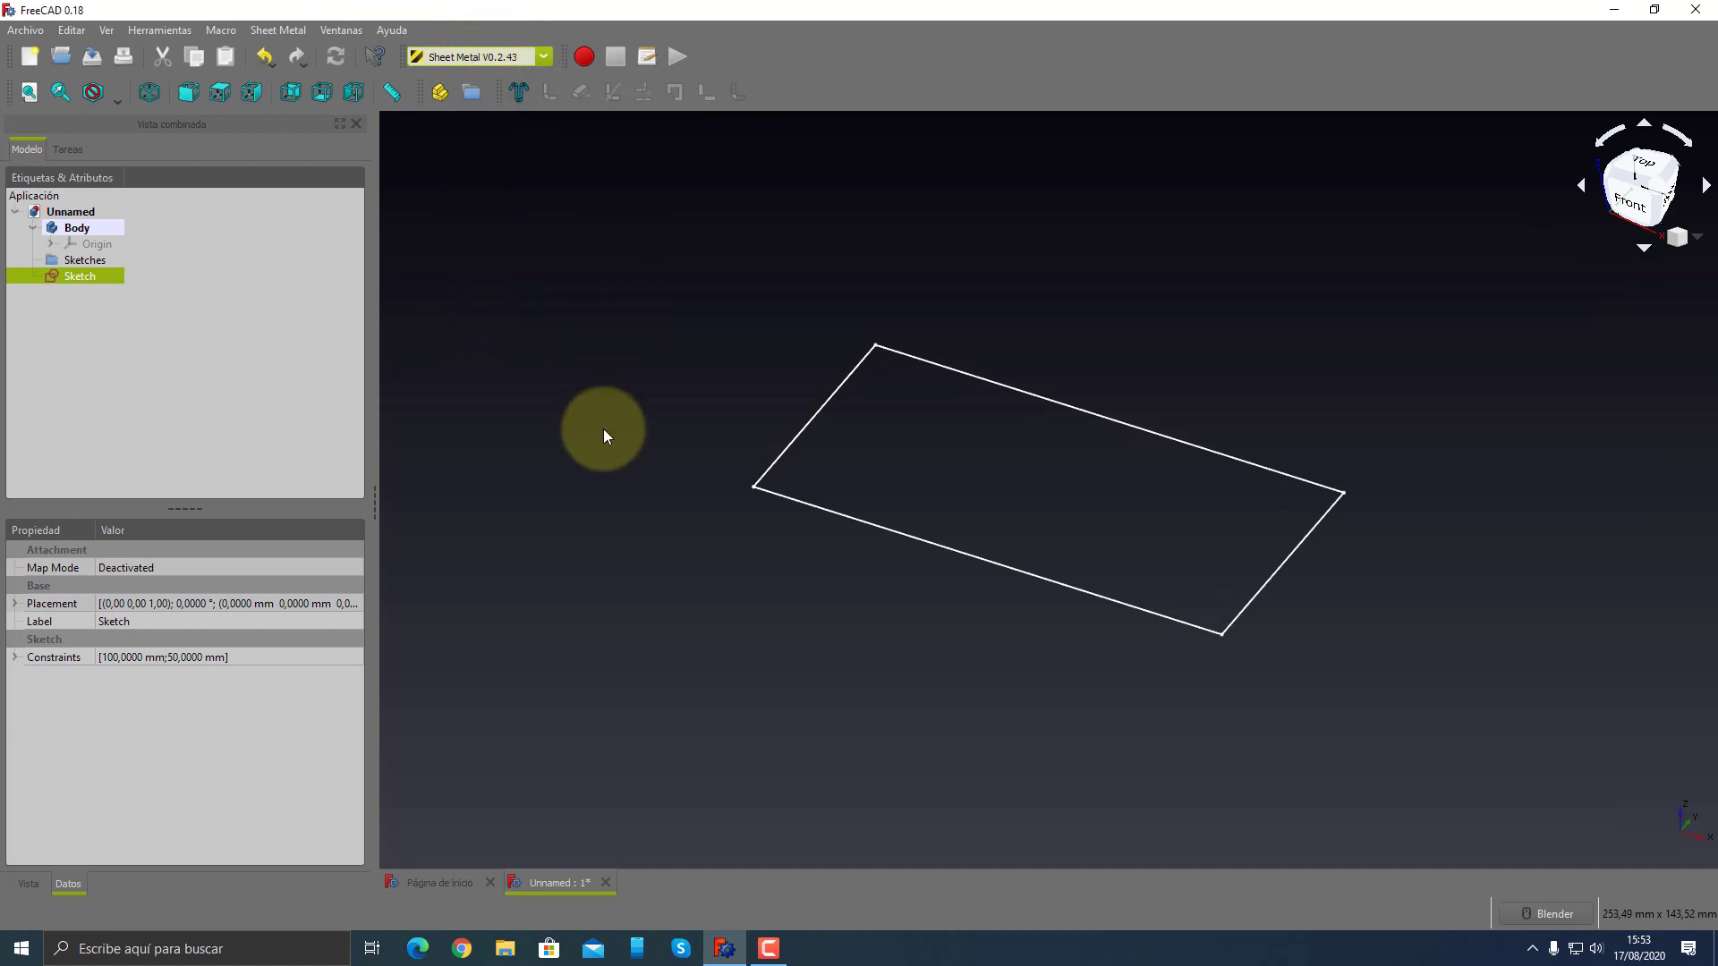
{"action": "left_click", "coordinate": [80, 276]}
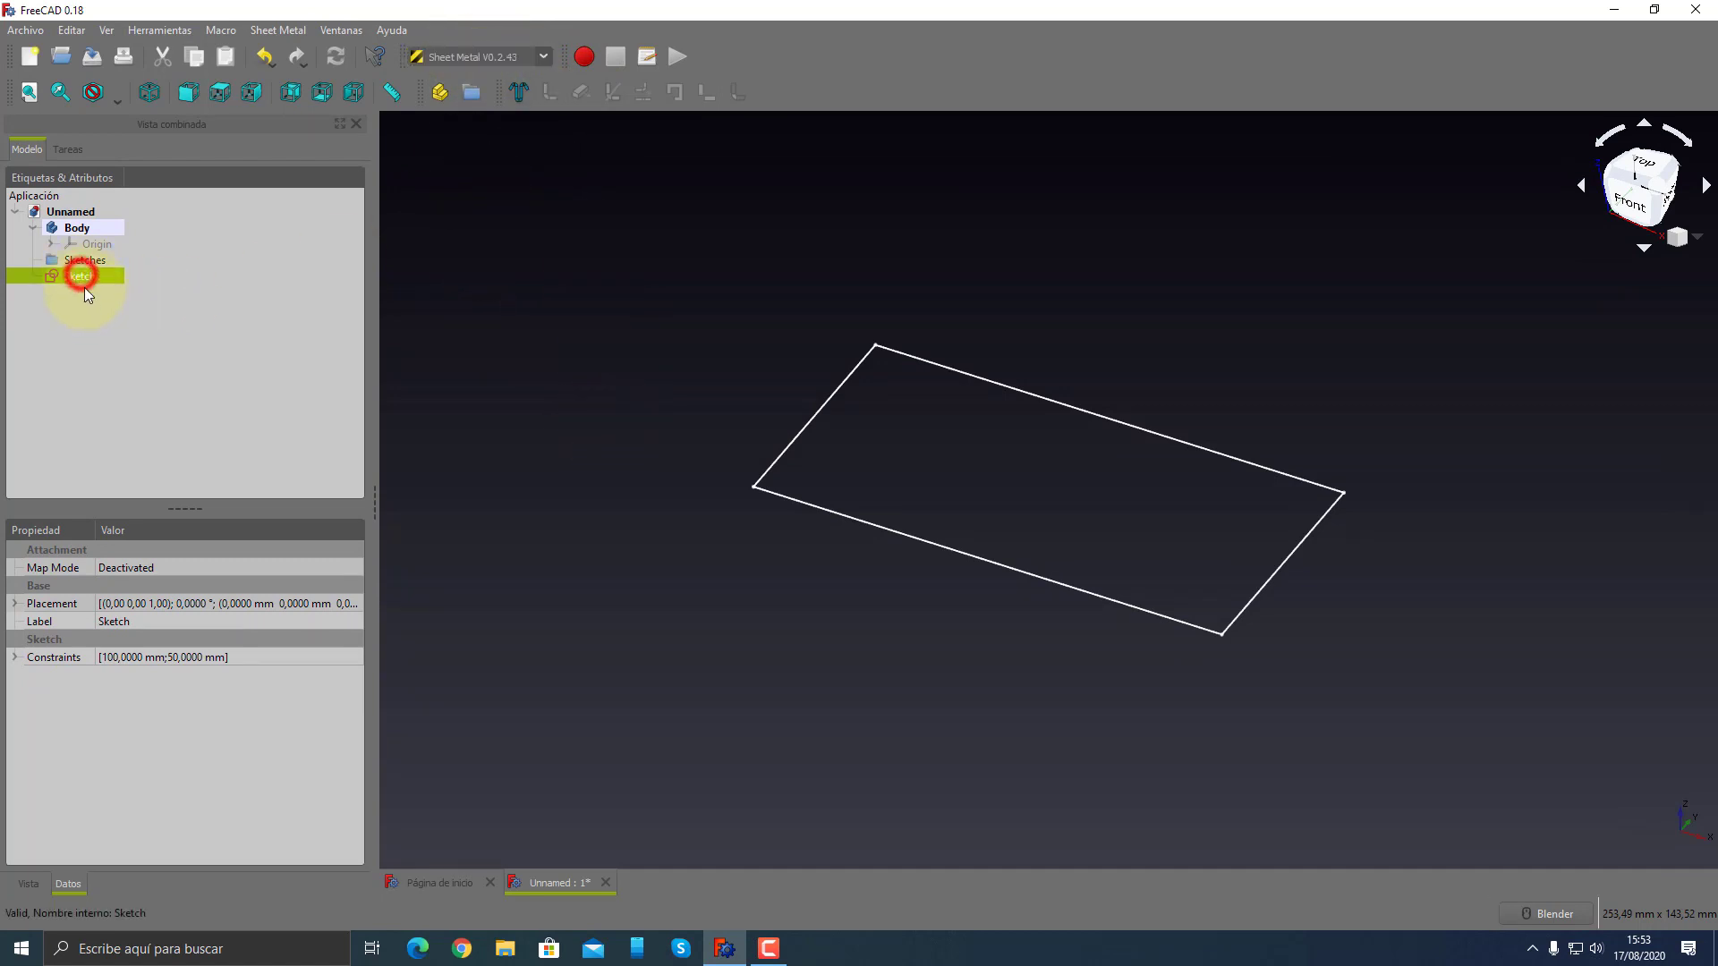
{"action": "left_click", "coordinate": [143, 354]}
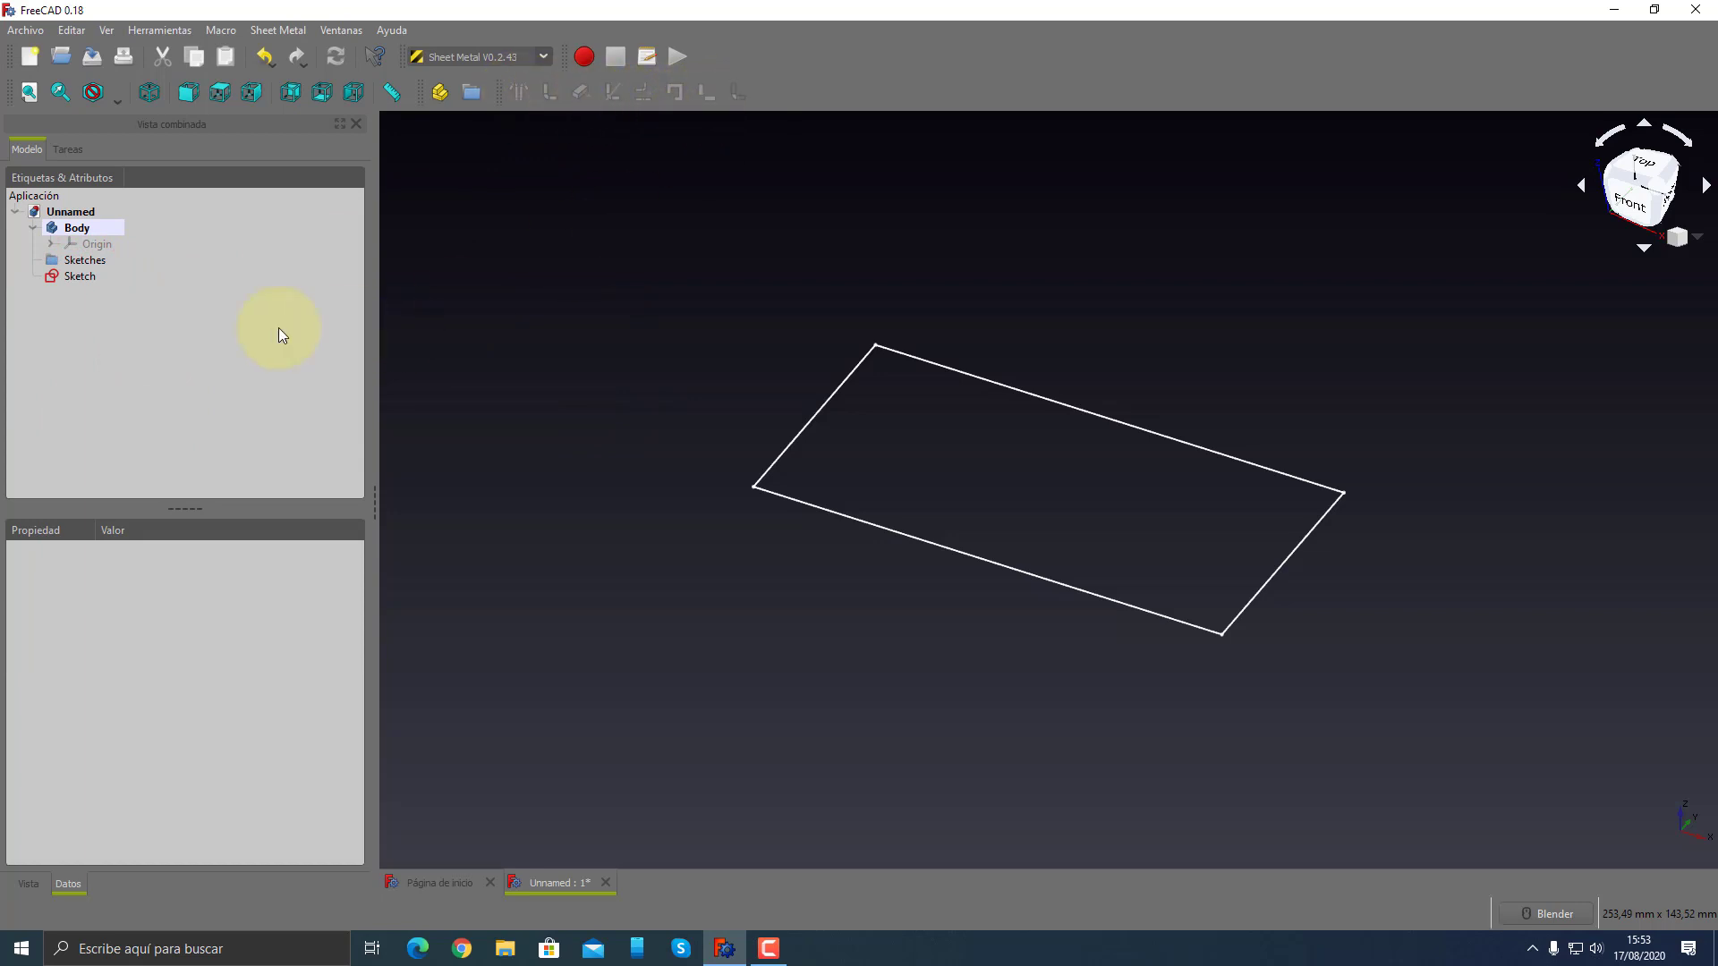
{"action": "left_click", "coordinate": [72, 277]}
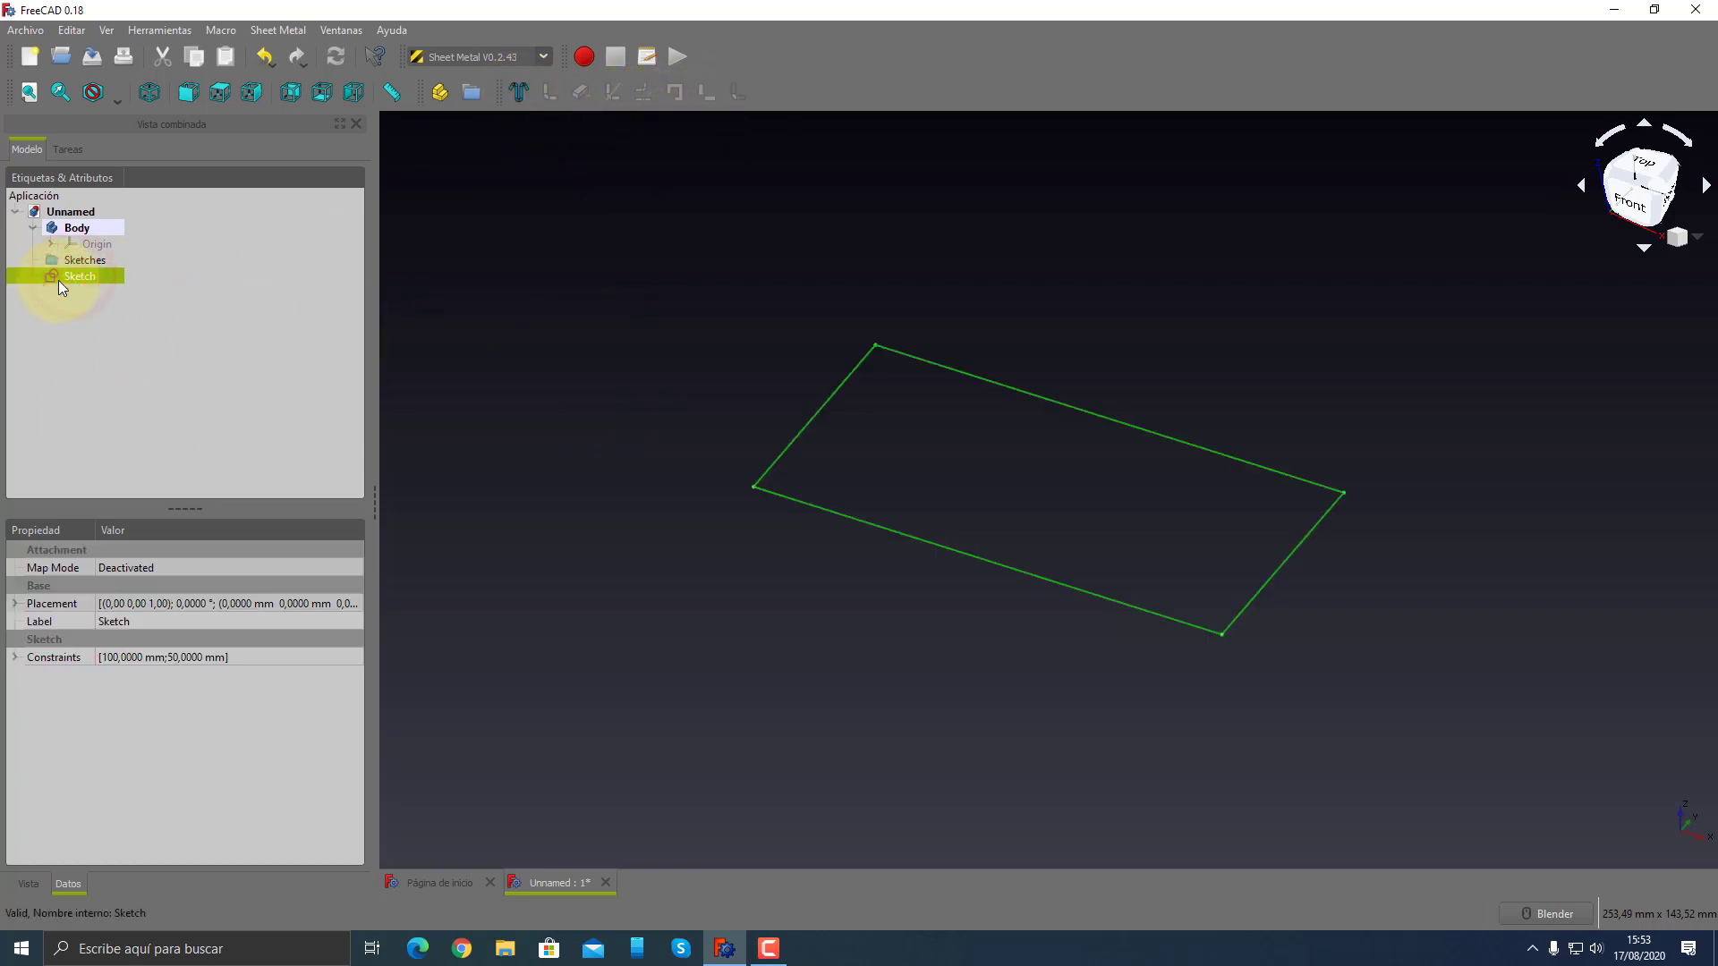
- Drop the rectangle sketch into the Sketches group and select it there
{"action": "left_click_drag", "start_coordinate": [72, 280], "coordinate": [81, 265]}
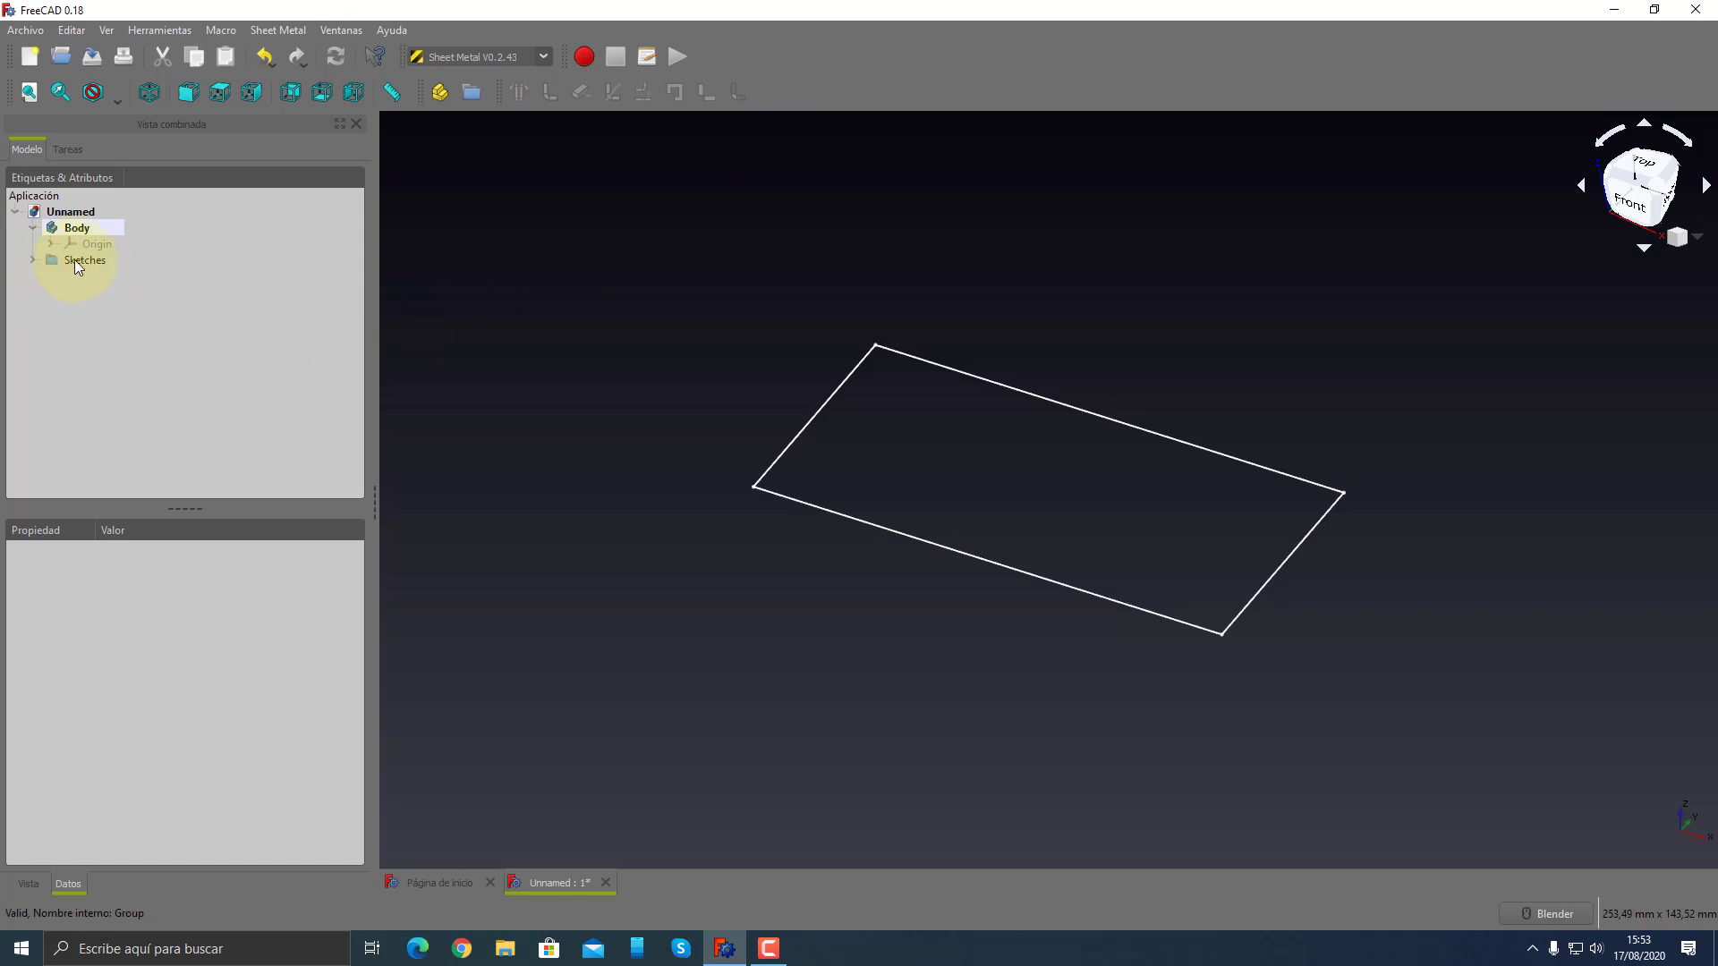
{"action": "left_click", "coordinate": [36, 261]}
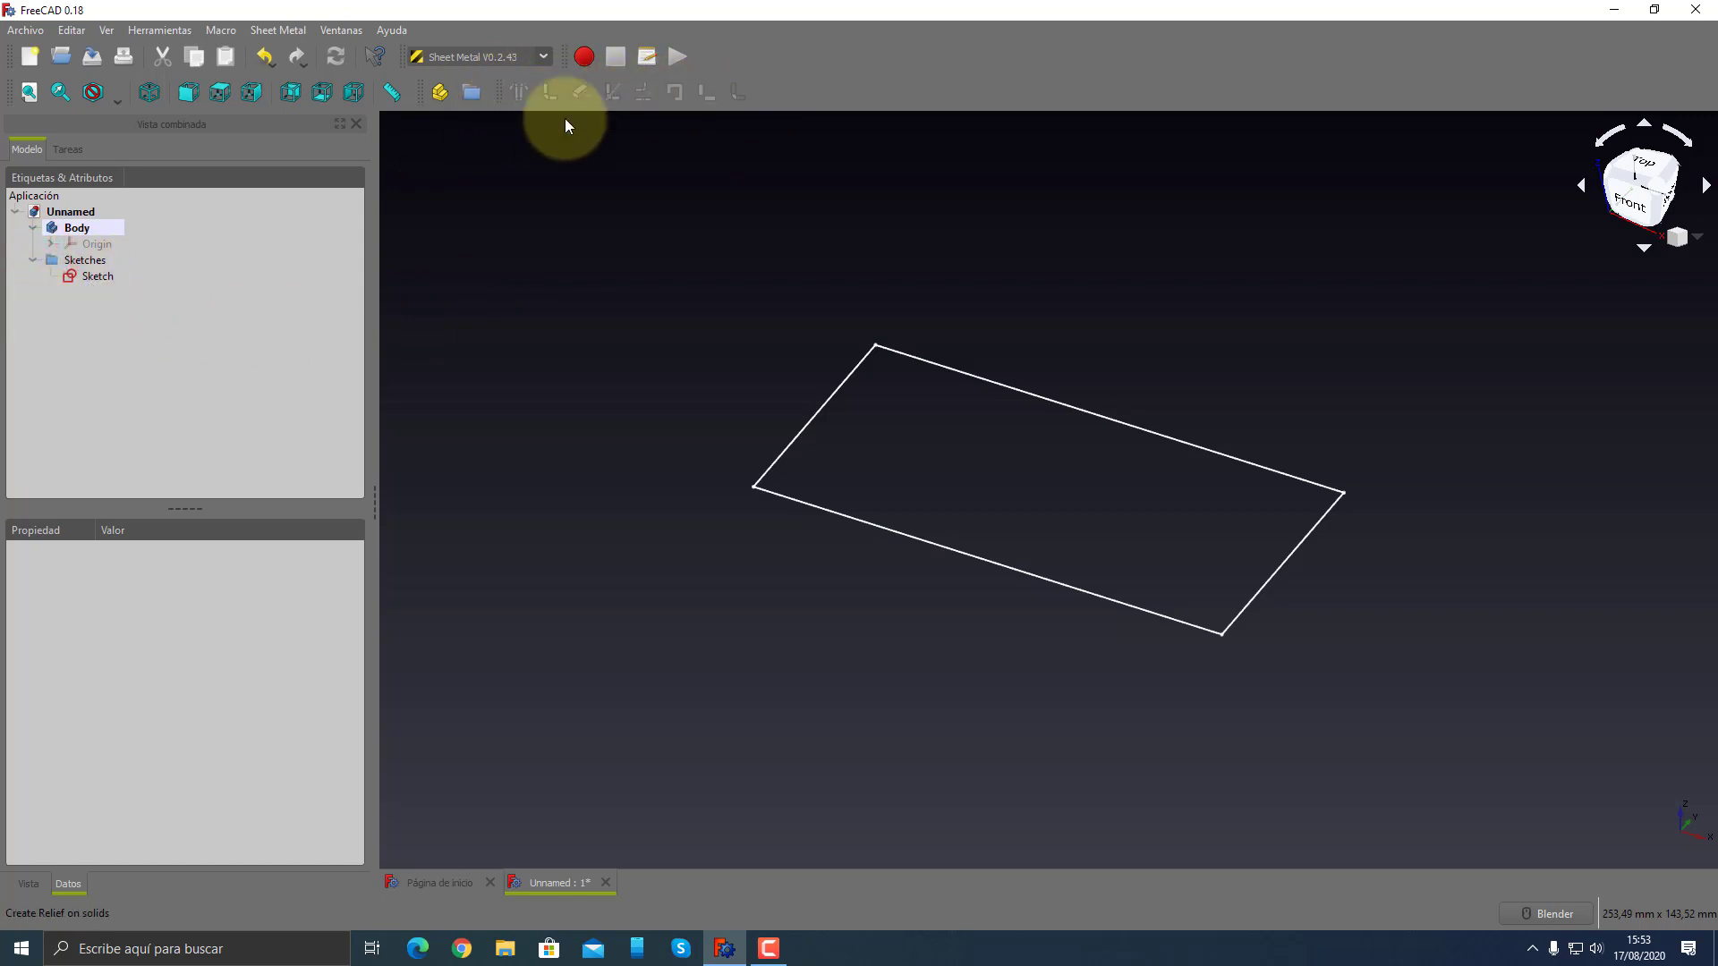
{"action": "left_click", "coordinate": [100, 229]}
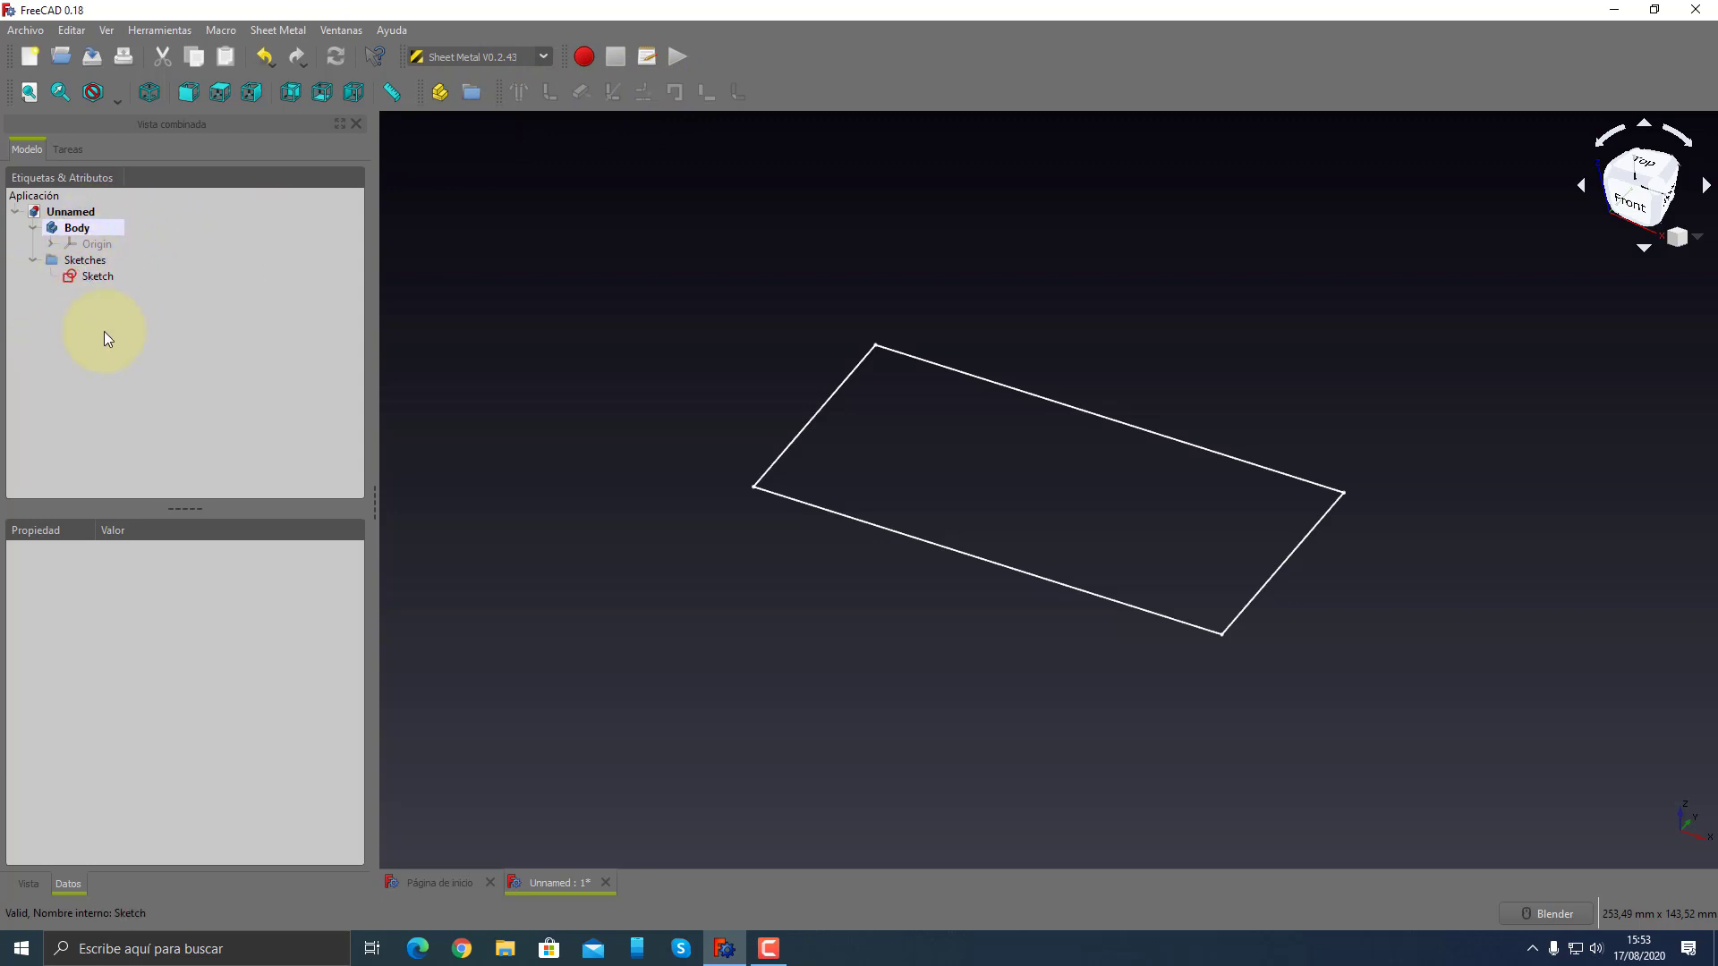
{"action": "left_click", "coordinate": [31, 260]}
{"action": "left_click", "coordinate": [99, 279]}
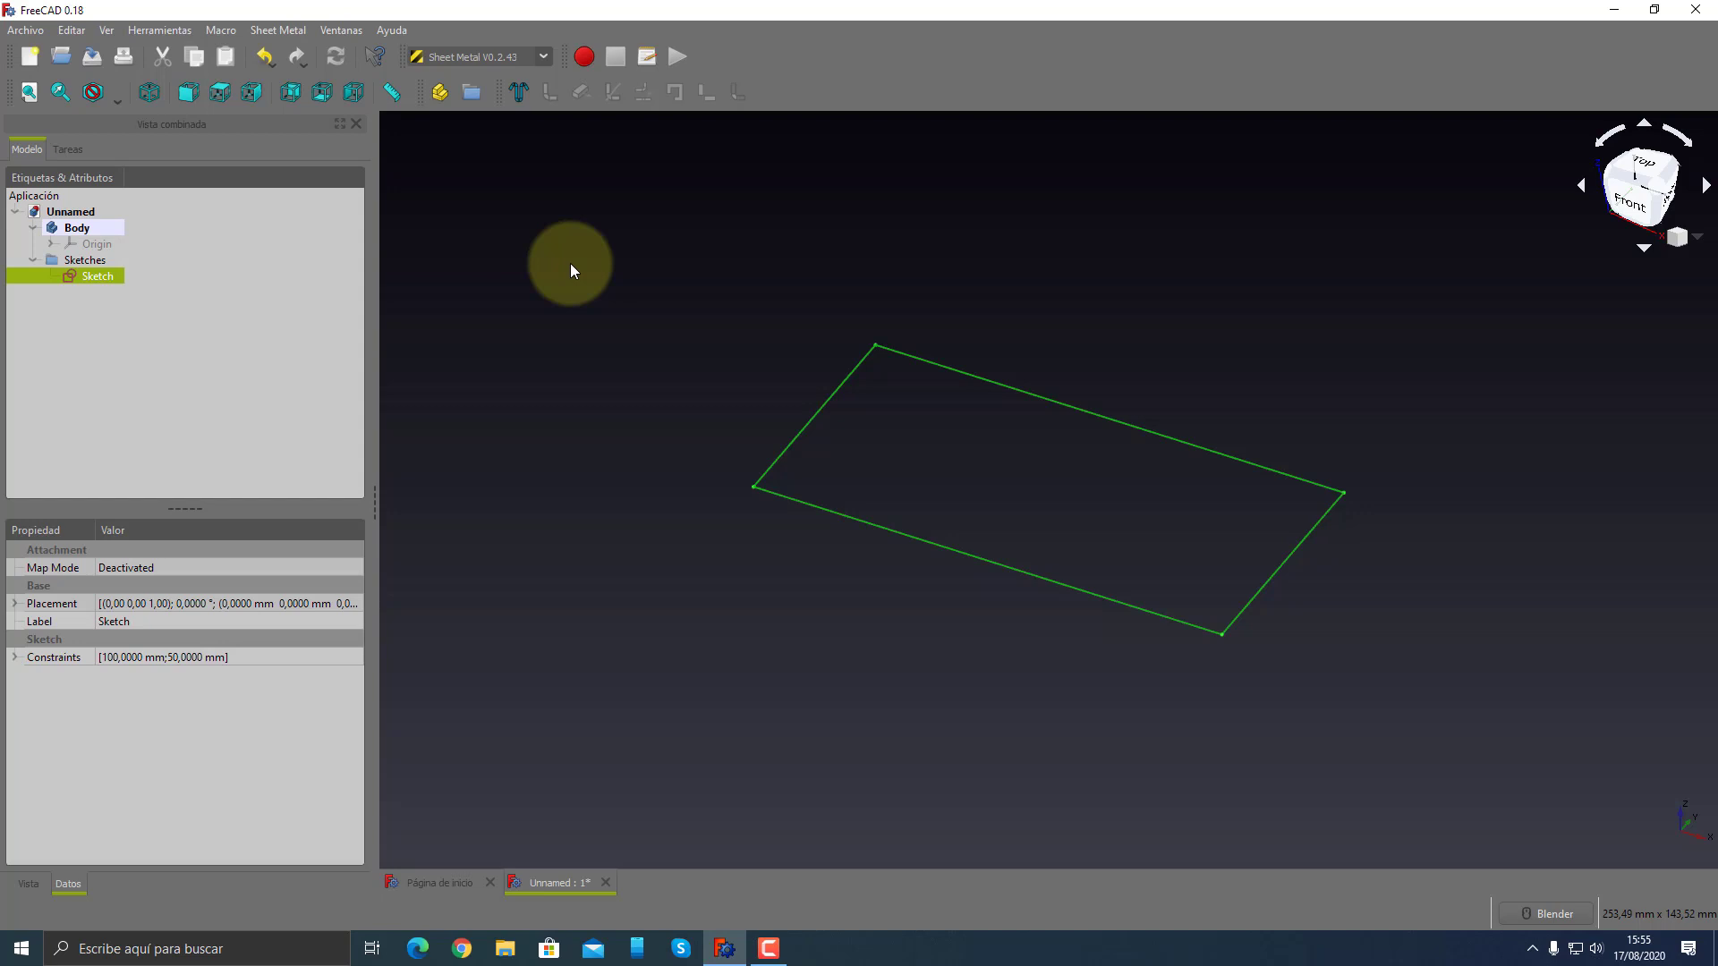
{"action": "left_click", "coordinate": [768, 949]}
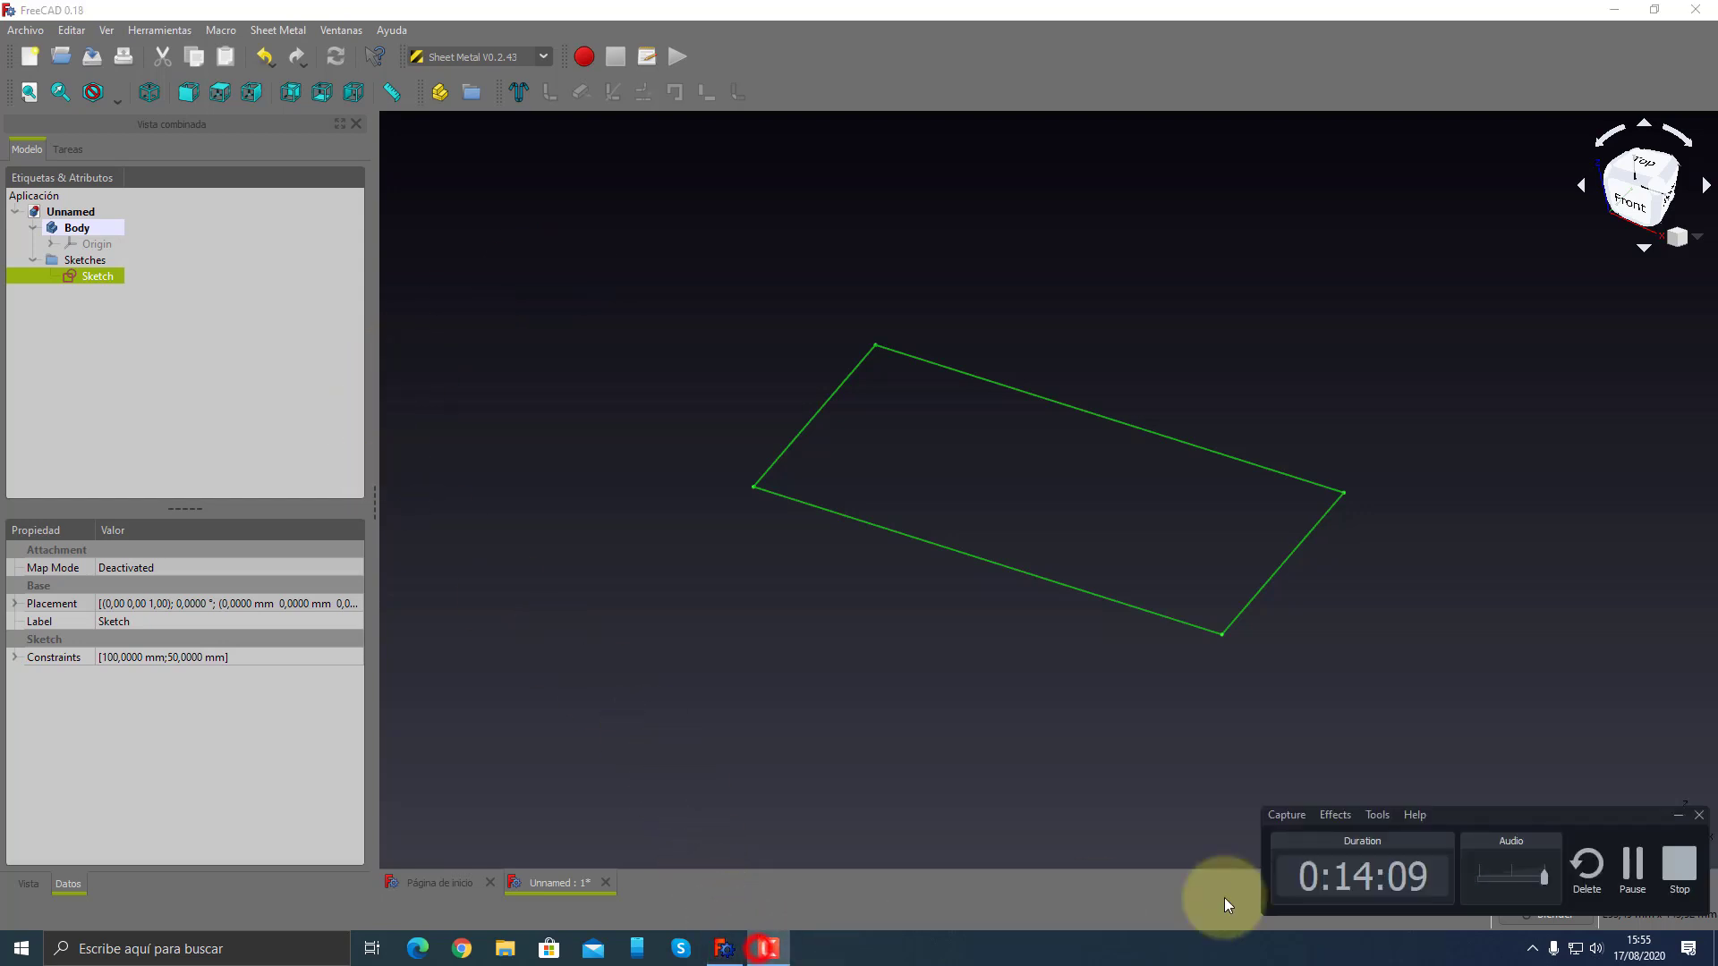
{"action": "left_click", "coordinate": [1640, 872]}
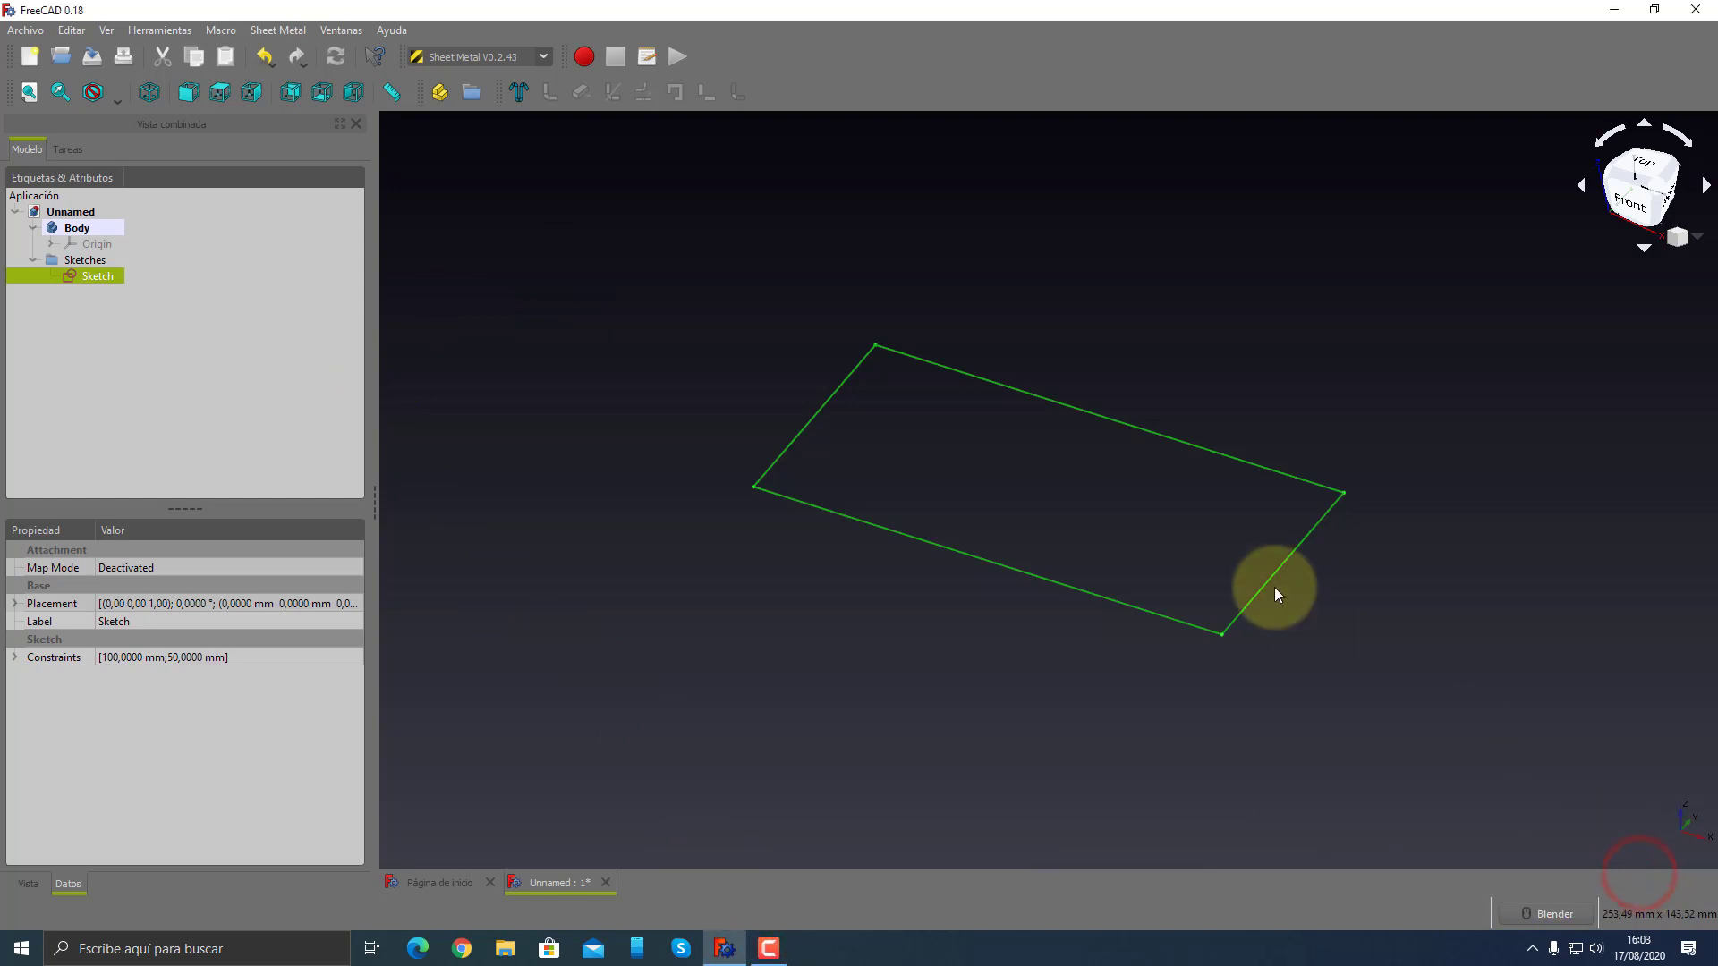
{"action": "double_click", "coordinate": [103, 275]}
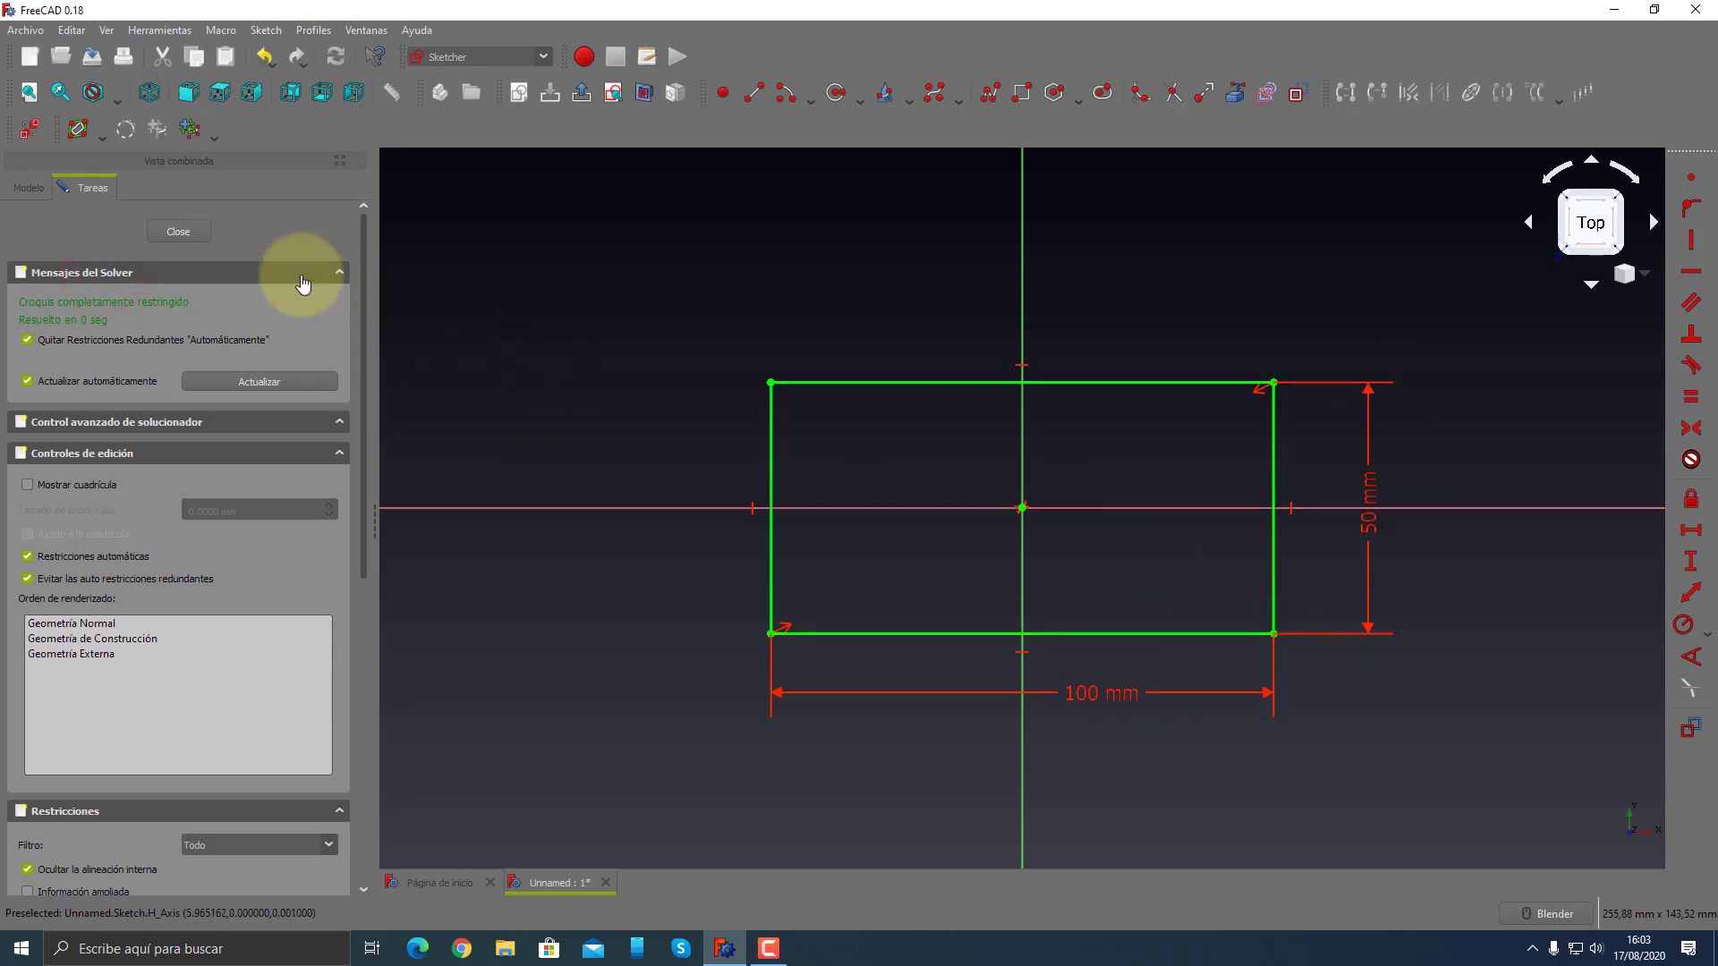
{"action": "left_click", "coordinate": [193, 234]}
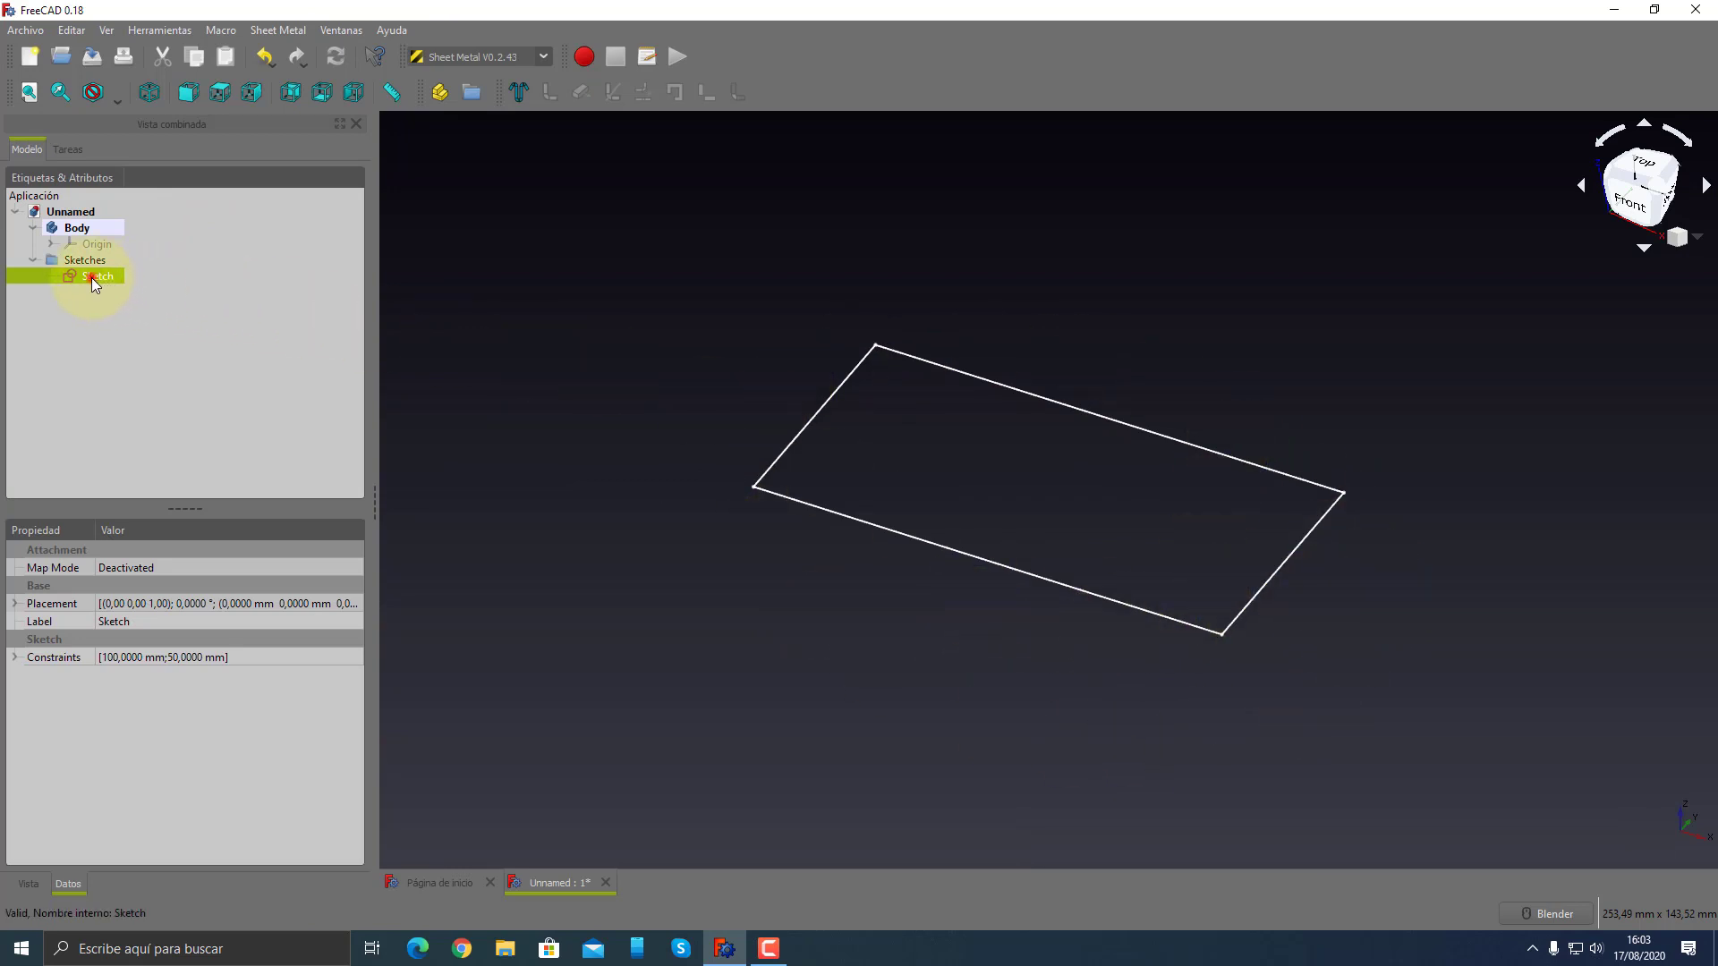
- Turn the rectangle sketch into a thin 100 × 50 mm BaseBend plate and orbit around it
{"action": "left_click", "coordinate": [519, 93]}
{"action": "mouse_move", "coordinate": [711, 660]}
{"action": "middle_mouse_down"}
{"action": "mouse_move", "coordinate": [731, 630]}
{"action": "mouse_move", "coordinate": [1209, 682]}
{"action": "mouse_move", "coordinate": [836, 709]}
{"action": "mouse_move", "coordinate": [662, 770]}
{"action": "mouse_move", "coordinate": [831, 704]}
{"action": "mouse_move", "coordinate": [882, 637]}
{"action": "mouse_move", "coordinate": [867, 633]}
{"action": "middle_mouse_up"}
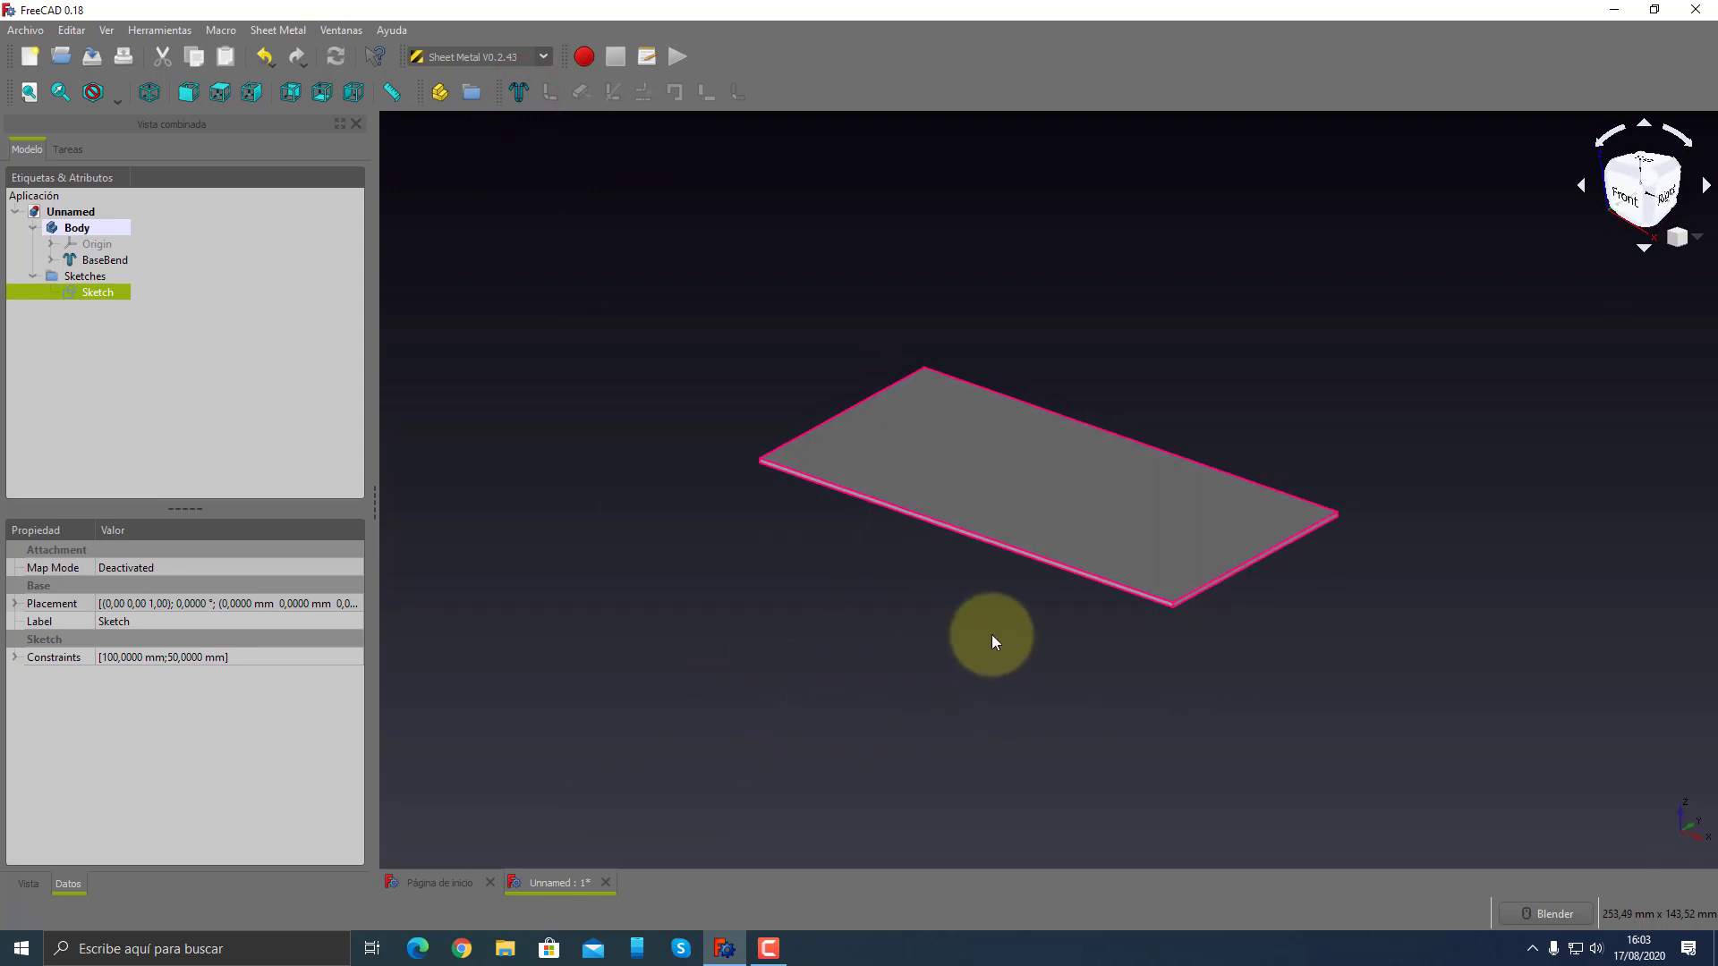
{"action": "scroll", "coordinate": [992, 637], "scroll_direction": "up", "scroll_amount": 2}
{"action": "middle_click_drag", "start_coordinate": [992, 637], "coordinate": [1006, 629]}
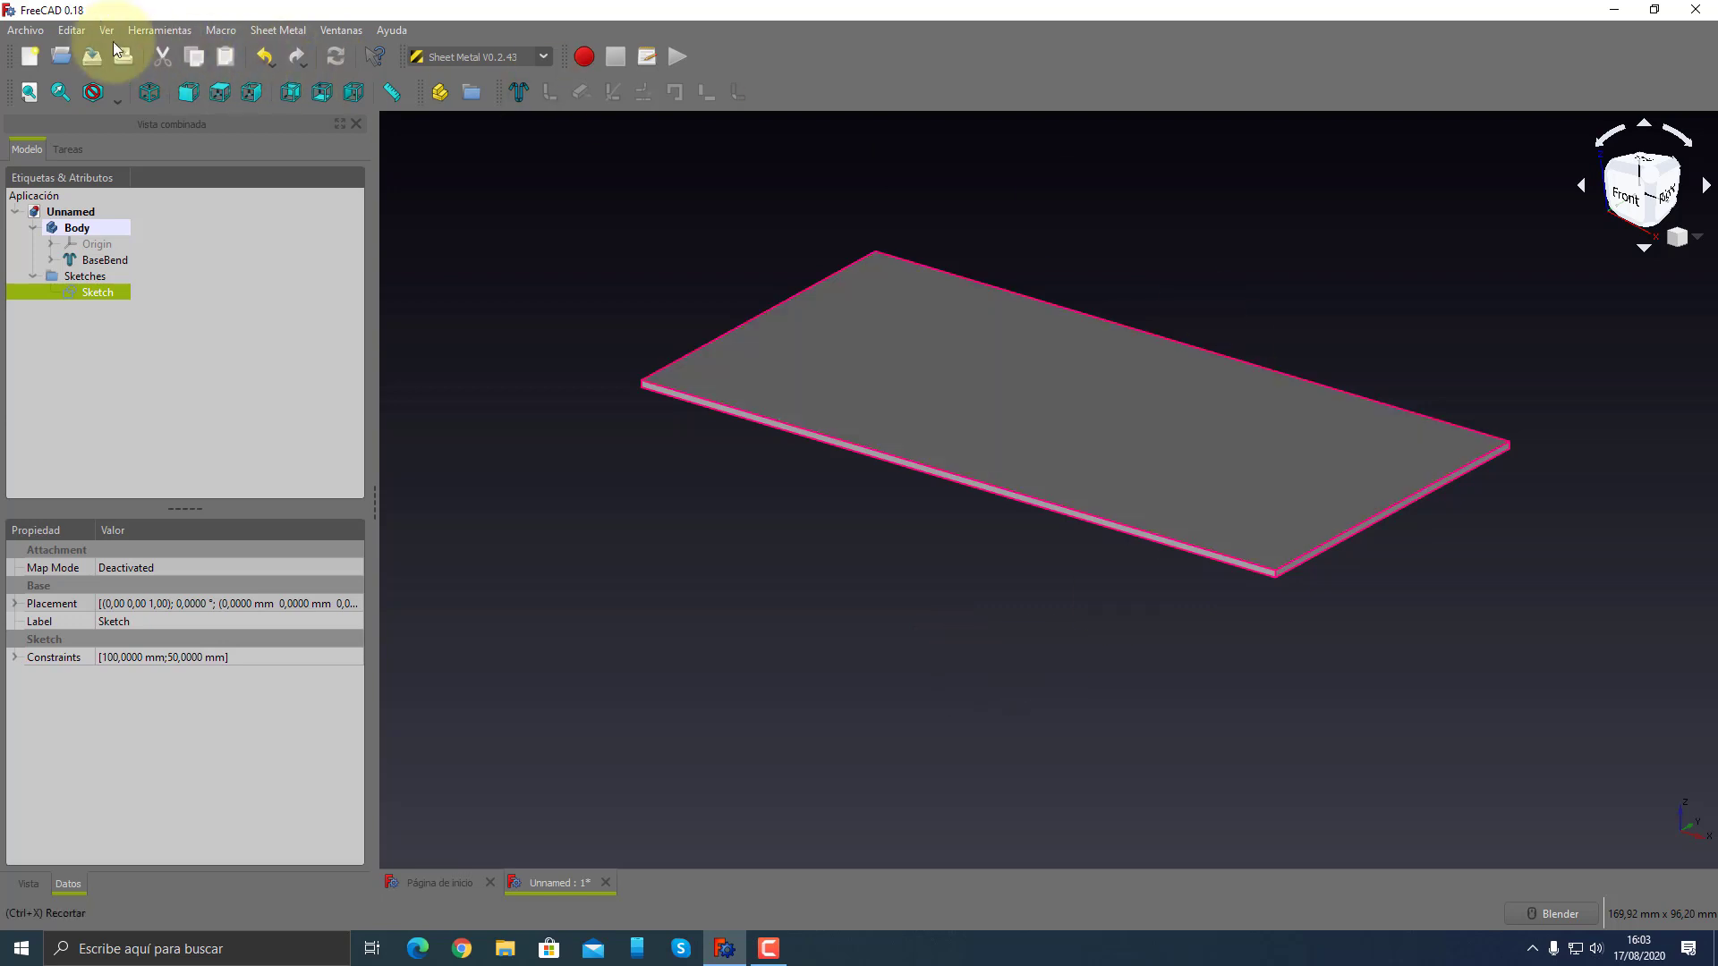
{"action": "left_click", "coordinate": [72, 29]}
{"action": "left_click", "coordinate": [115, 347]}
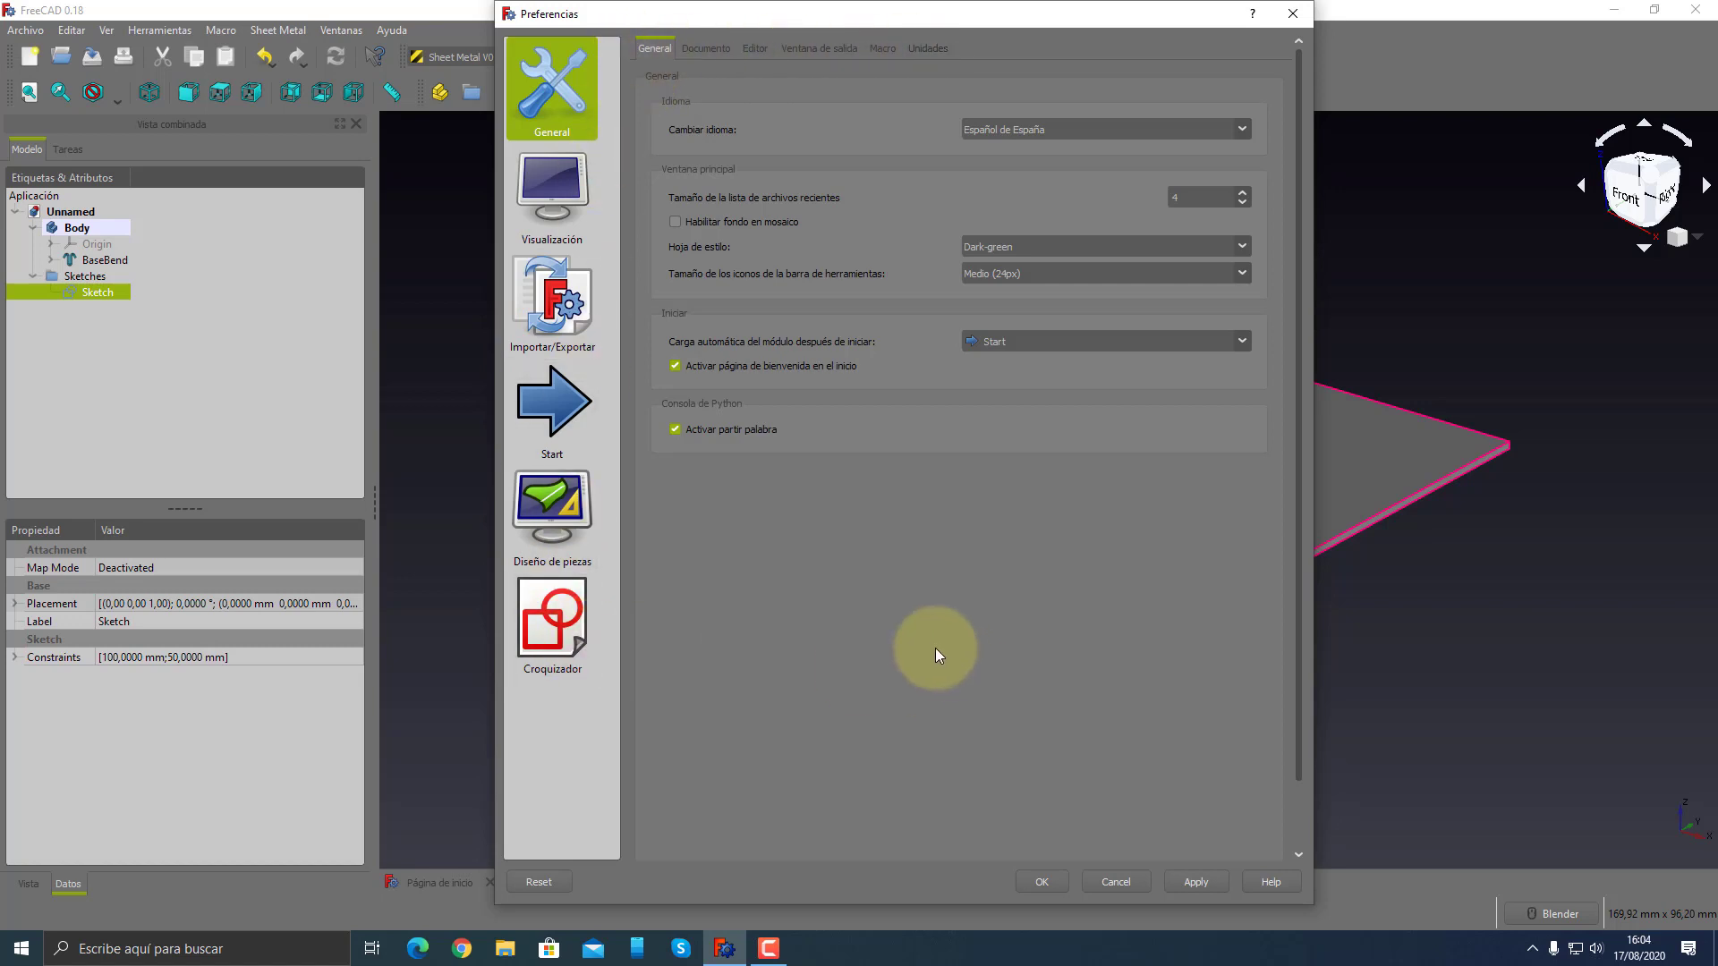
{"action": "left_click", "coordinate": [1109, 873]}
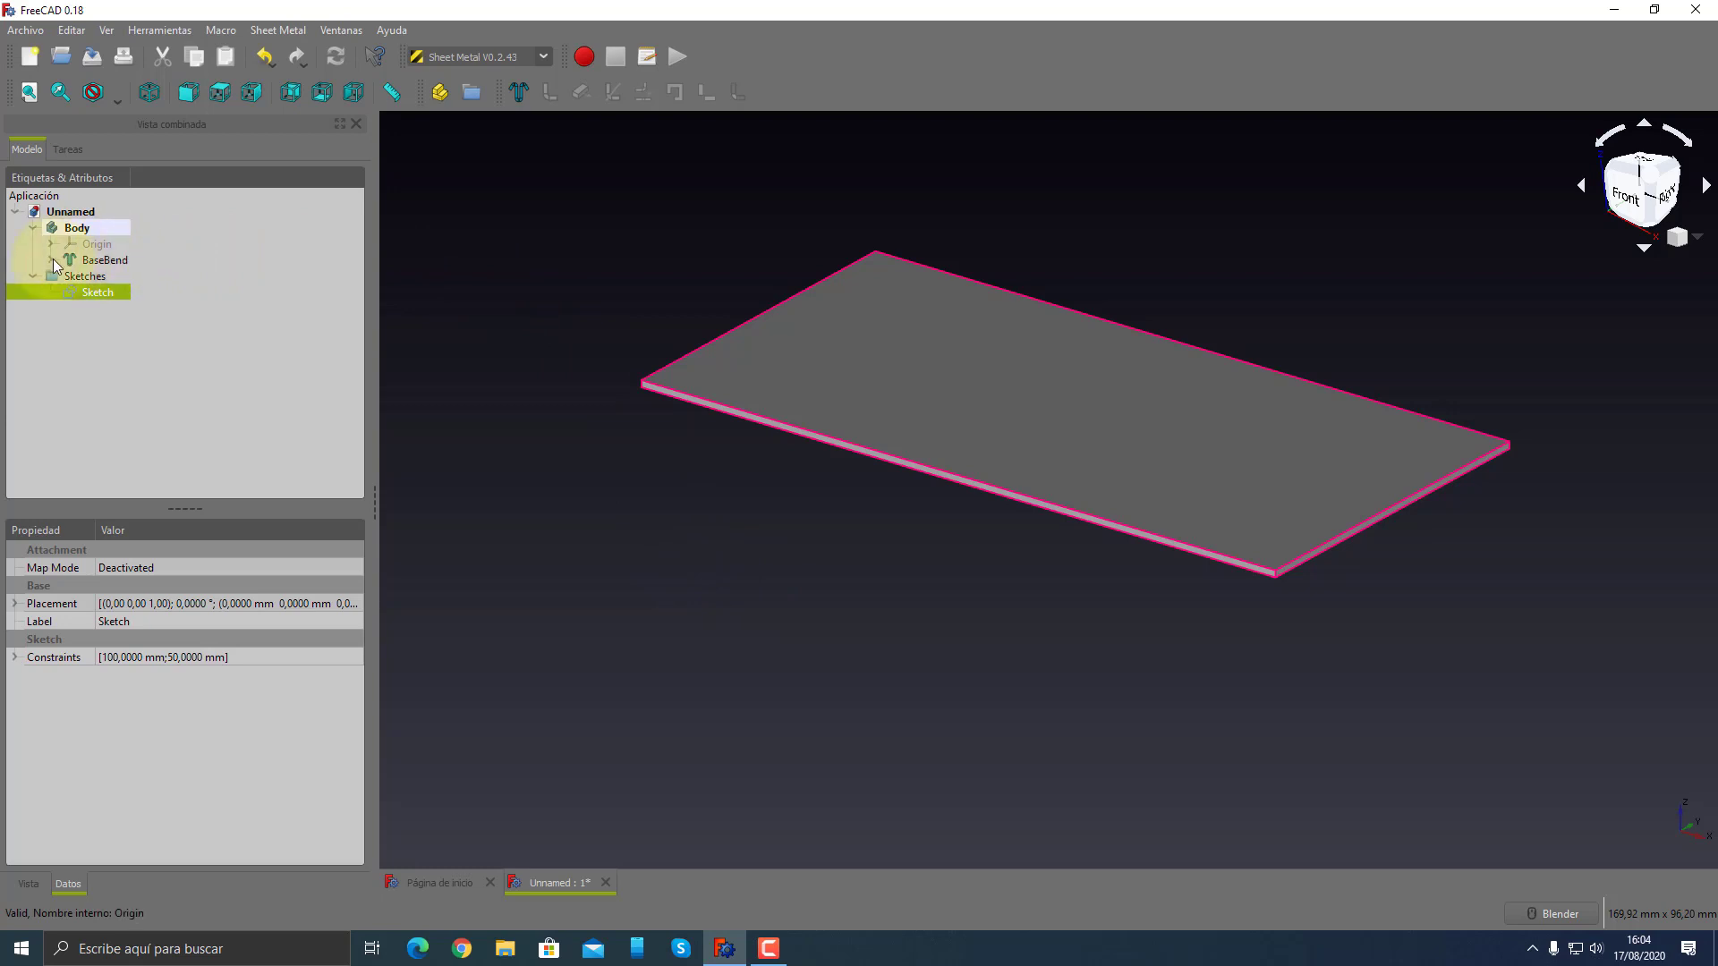
- Show BaseBend's parameters (thickness 1 mm, radius 1 mm, length 100 mm, bend side Outside) and orbit the plate
{"action": "left_click", "coordinate": [92, 260]}
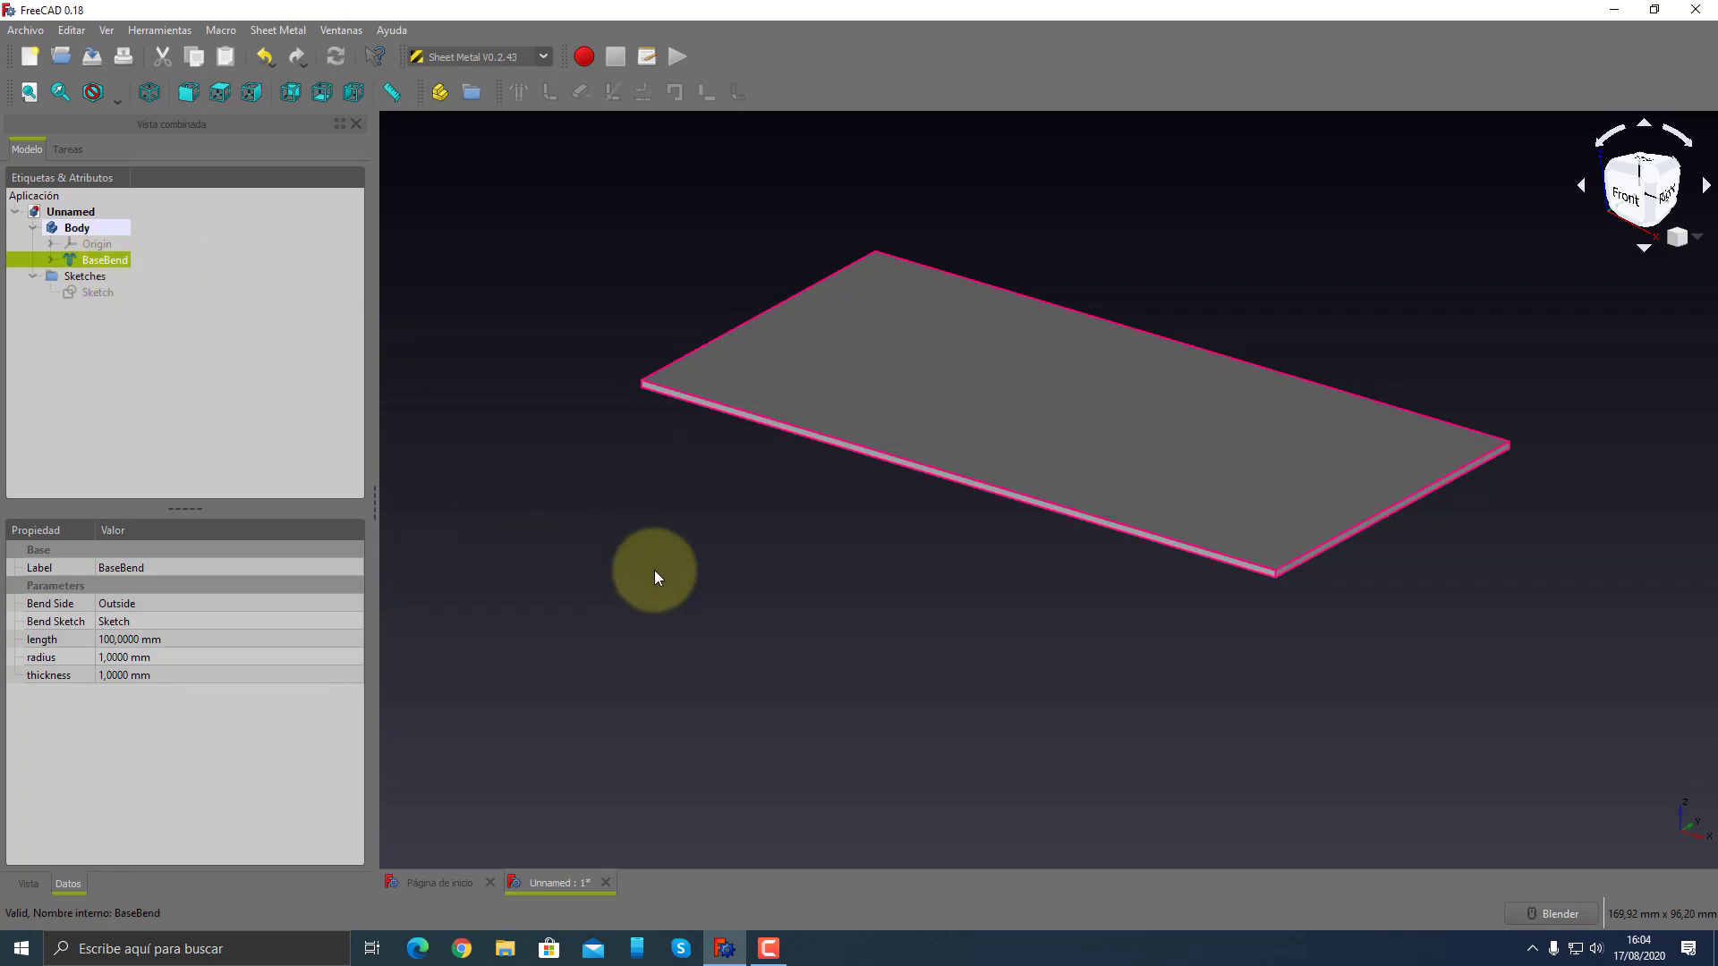
{"action": "mouse_move", "coordinate": [710, 633]}
{"action": "middle_mouse_down"}
{"action": "mouse_move", "coordinate": [748, 625]}
{"action": "mouse_move", "coordinate": [817, 671]}
{"action": "mouse_move", "coordinate": [693, 636]}
{"action": "mouse_move", "coordinate": [694, 614]}
{"action": "mouse_move", "coordinate": [734, 612]}
{"action": "middle_mouse_up"}
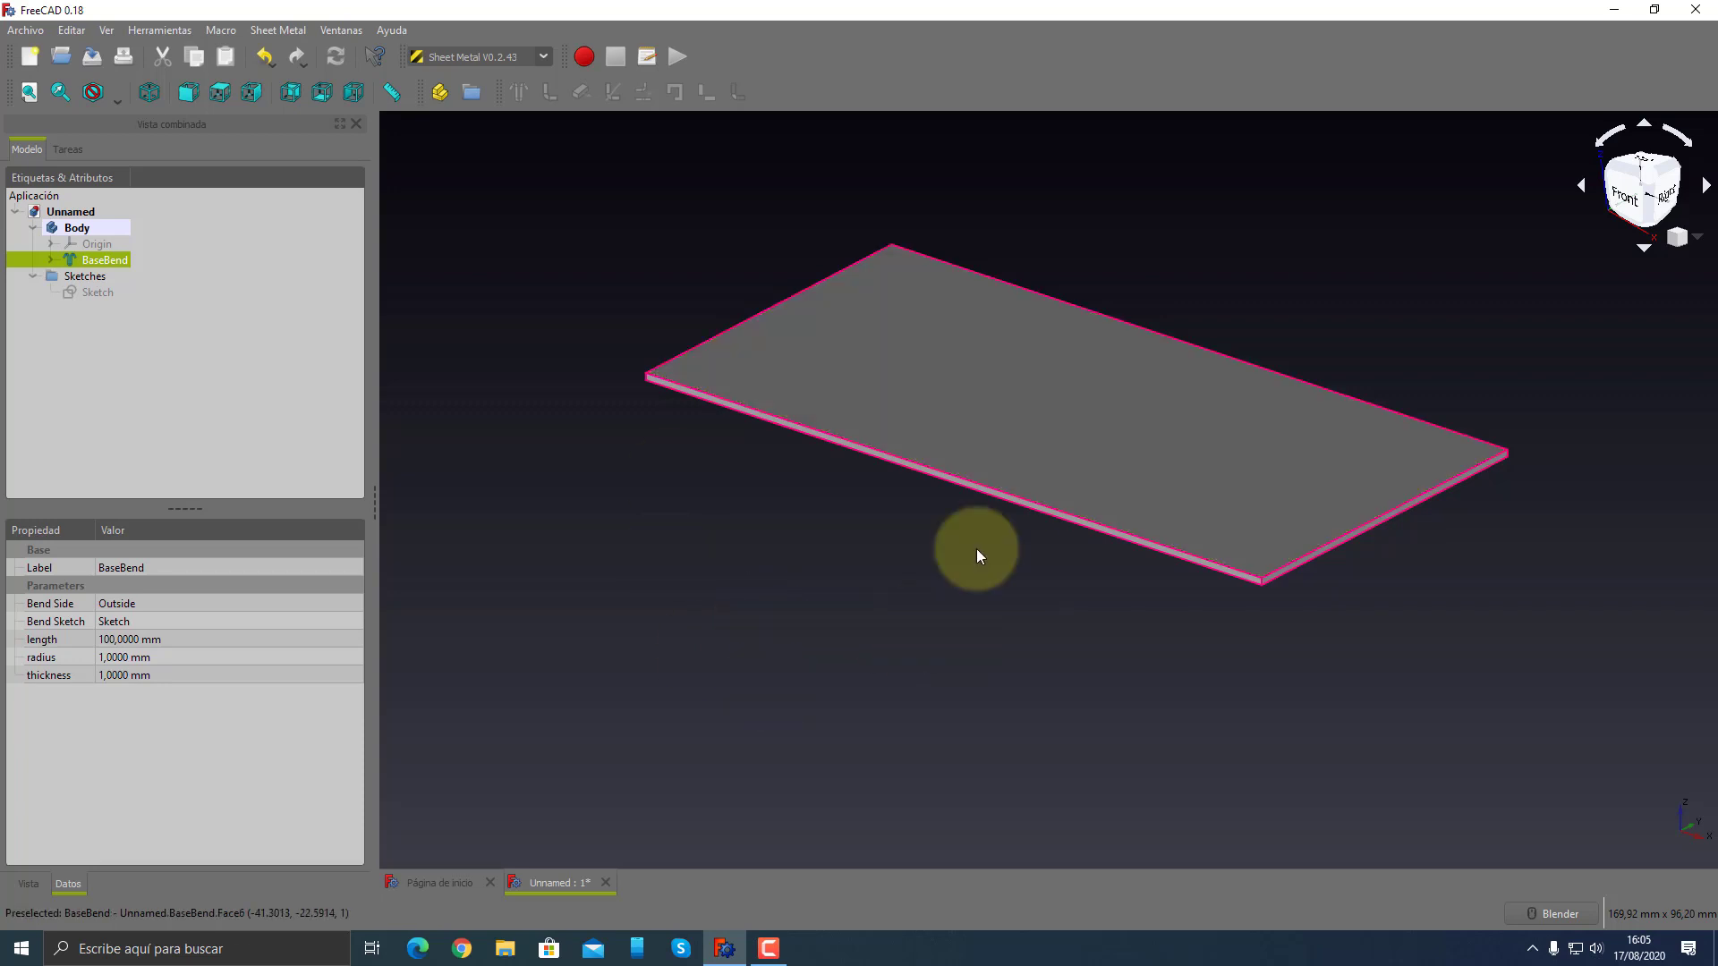
{"action": "mouse_move", "coordinate": [815, 573]}
{"action": "middle_mouse_down"}
{"action": "mouse_move", "coordinate": [832, 472]}
{"action": "mouse_move", "coordinate": [848, 572]}
{"action": "mouse_move", "coordinate": [828, 584]}
{"action": "middle_mouse_up"}
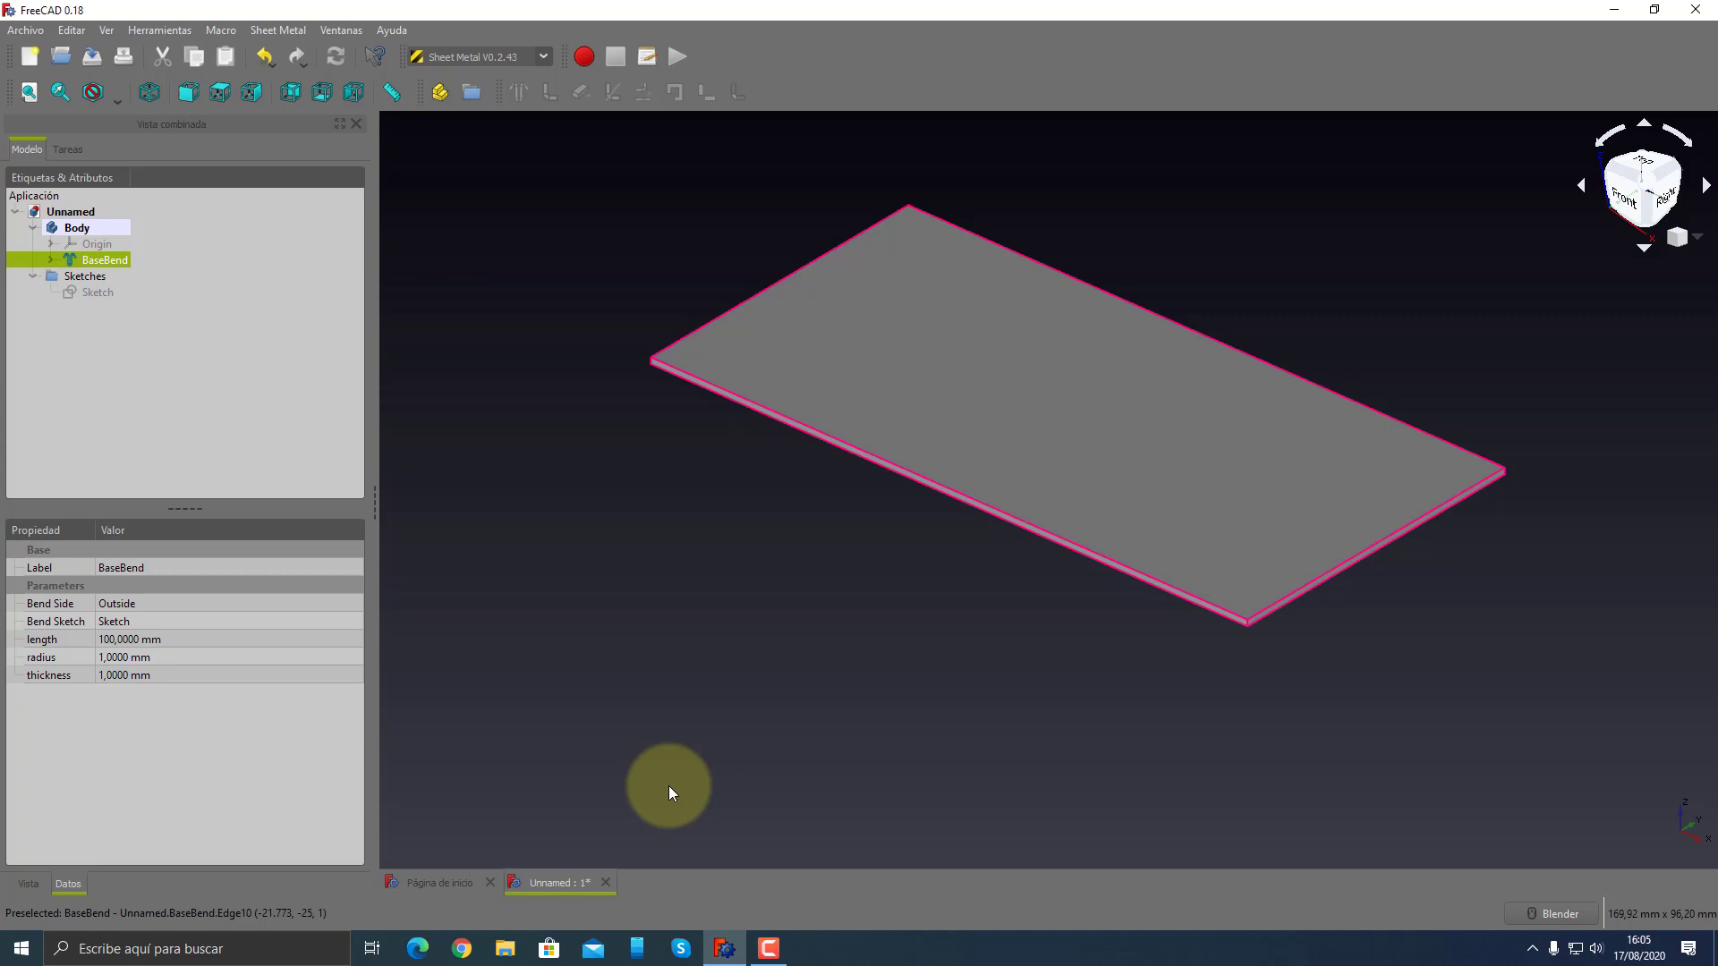
{"action": "mouse_move", "coordinate": [669, 786]}
{"action": "middle_mouse_down"}
{"action": "mouse_move", "coordinate": [729, 759]}
{"action": "mouse_move", "coordinate": [741, 711]}
{"action": "mouse_move", "coordinate": [687, 758]}
{"action": "middle_mouse_up"}
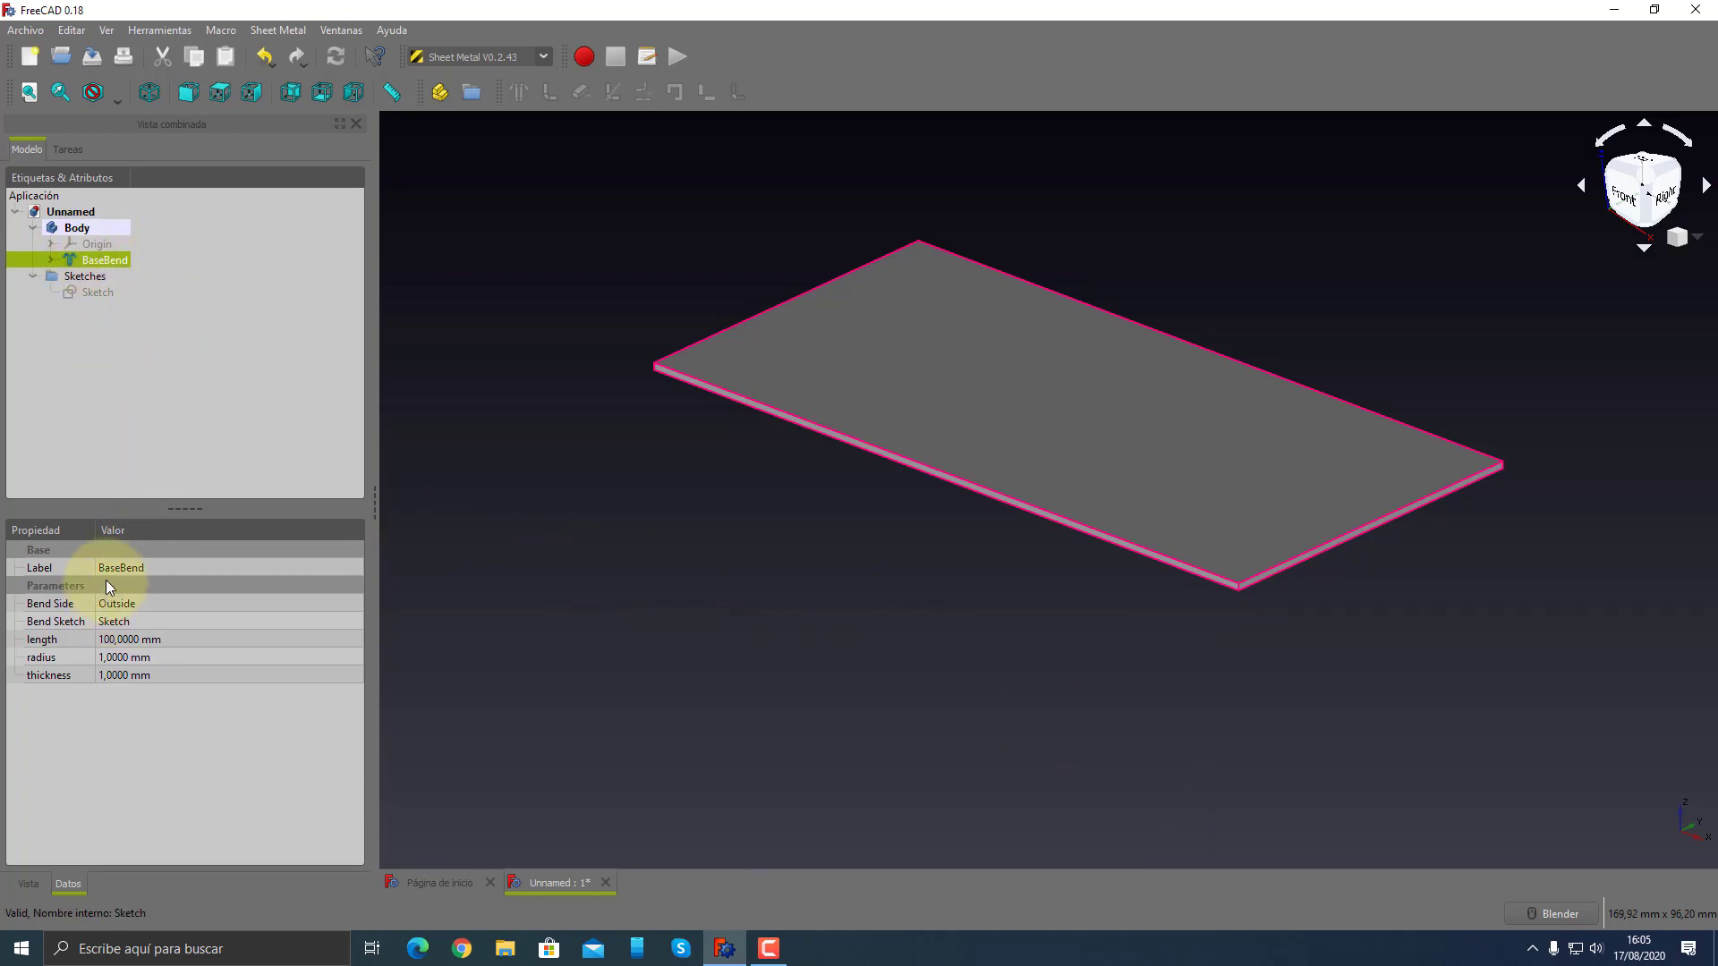
{"action": "left_click", "coordinate": [111, 675]}
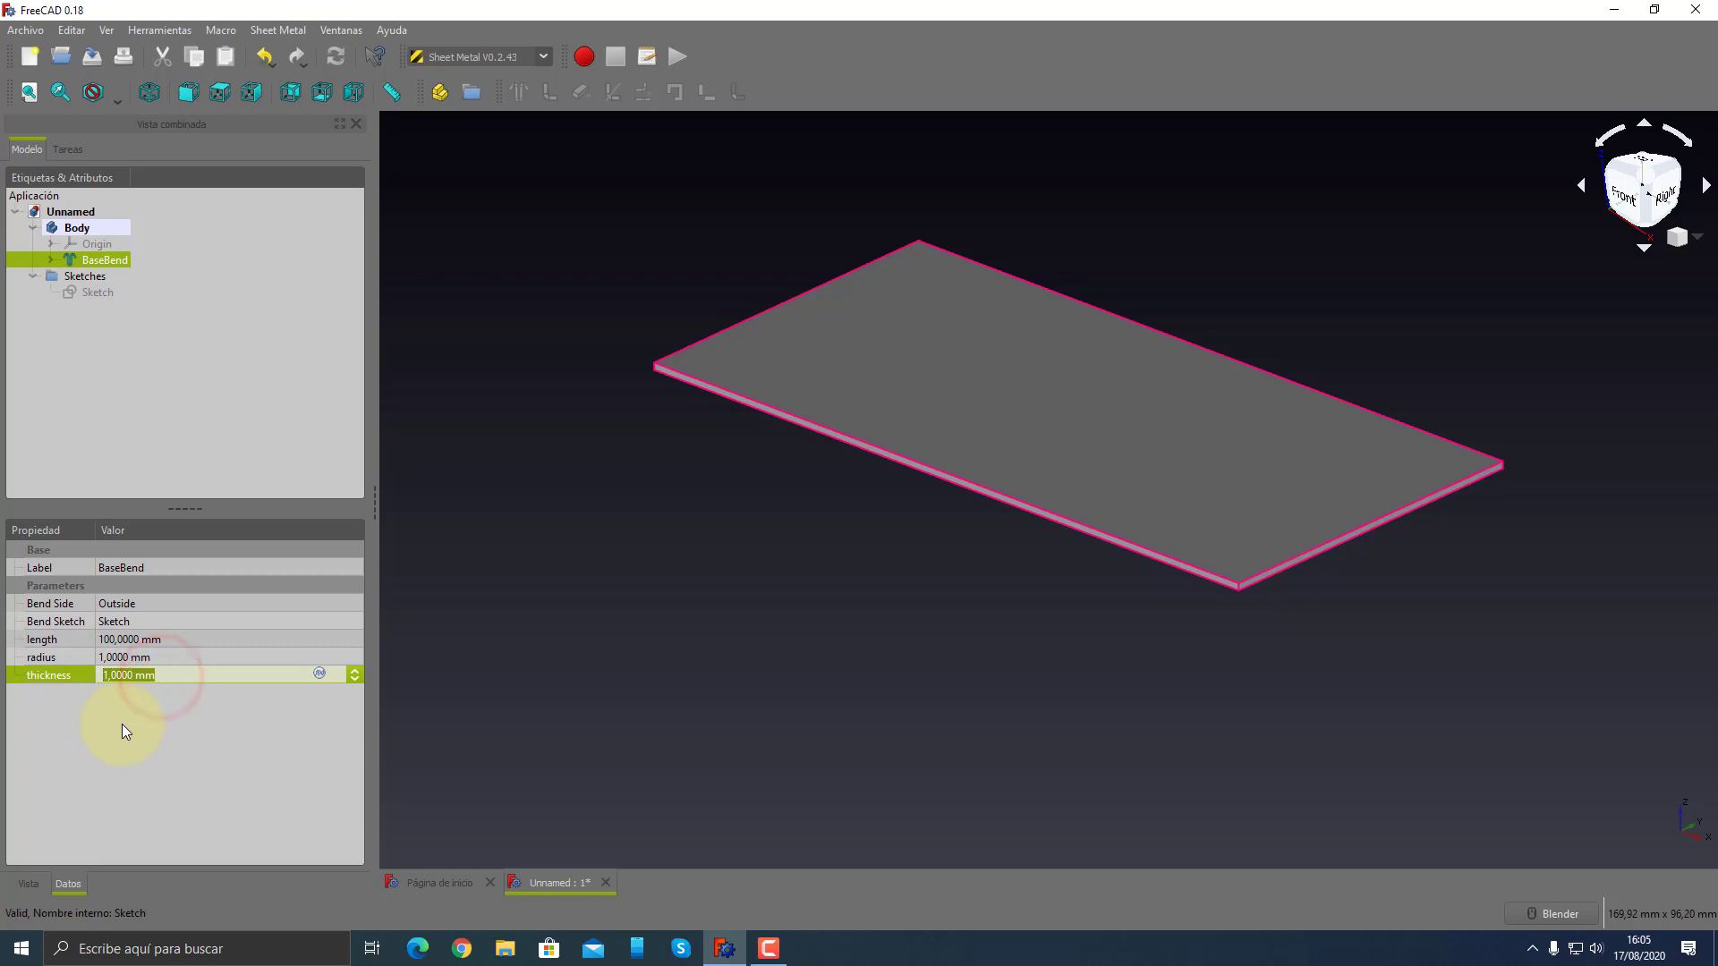
{"action": "type", "text": "5"}
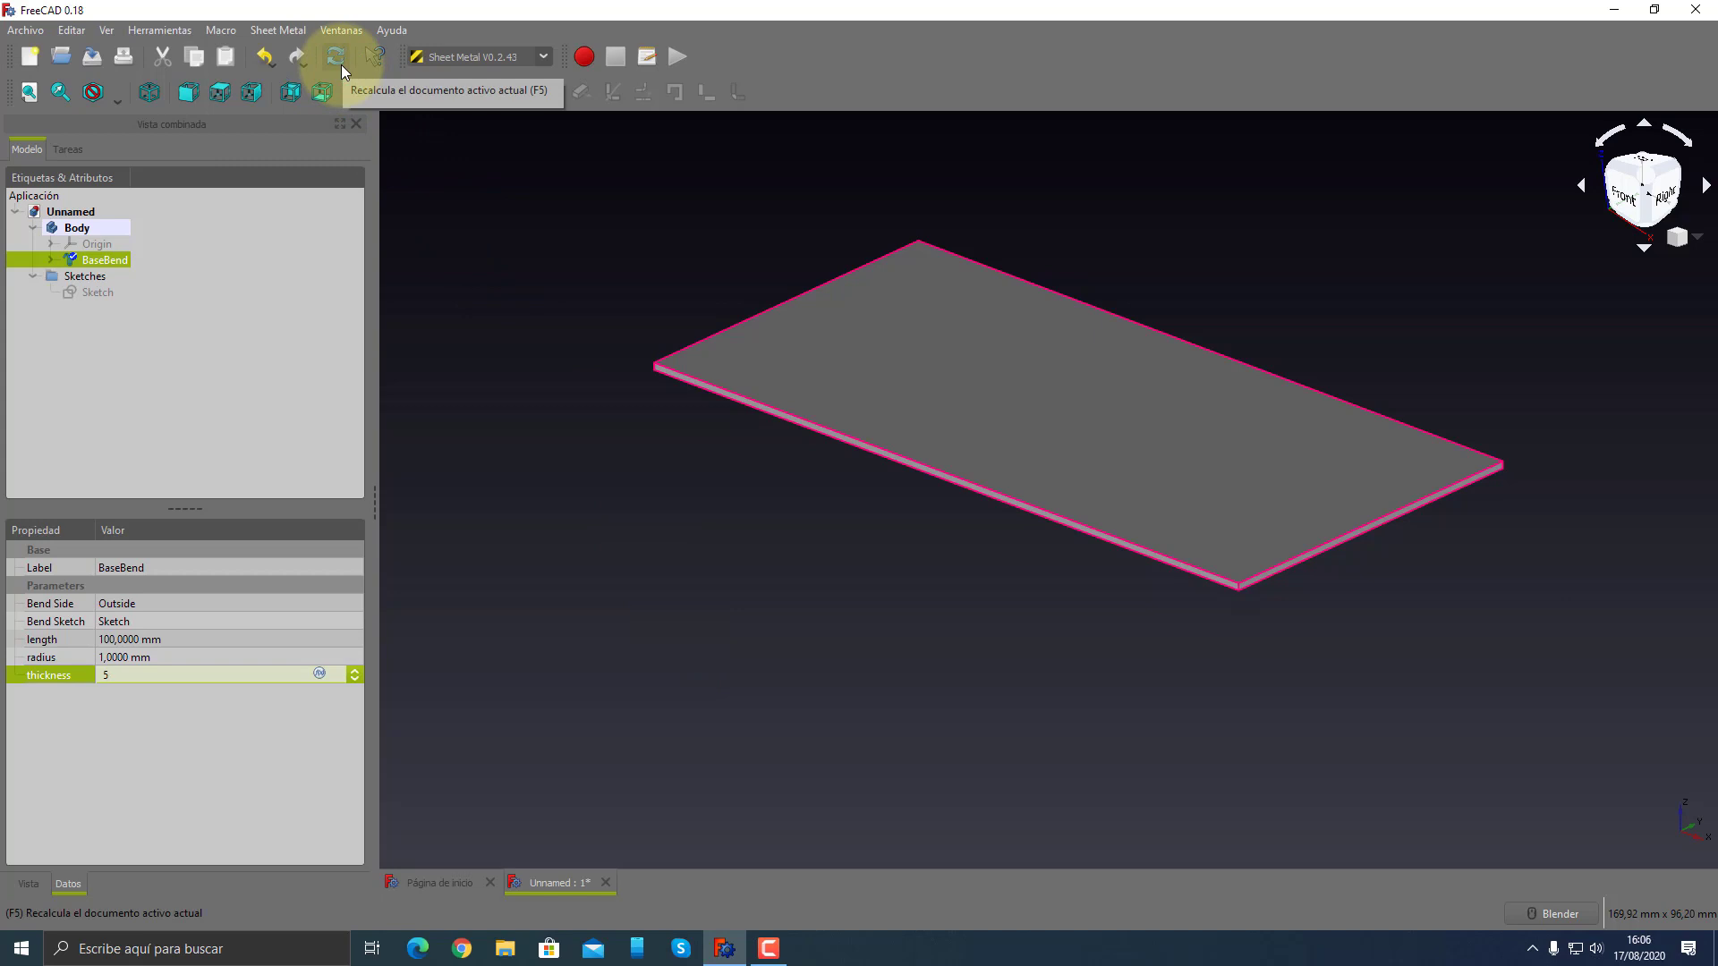
{"action": "left_click", "coordinate": [250, 760]}
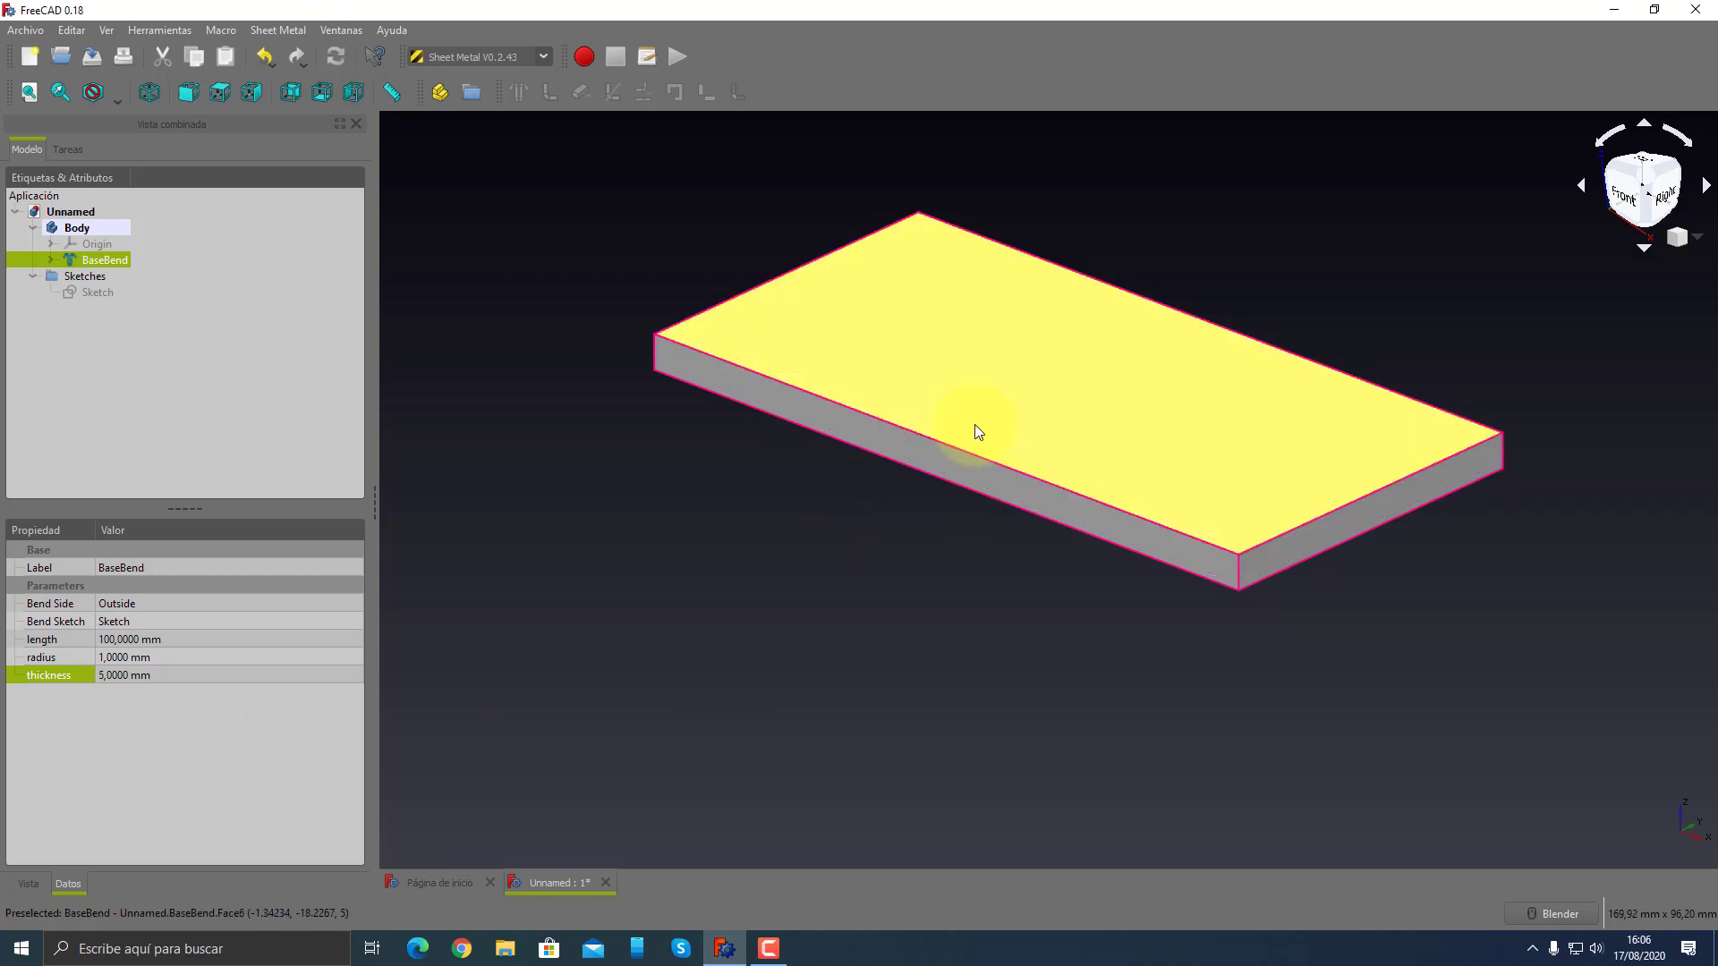
{"action": "left_click", "coordinate": [204, 675]}
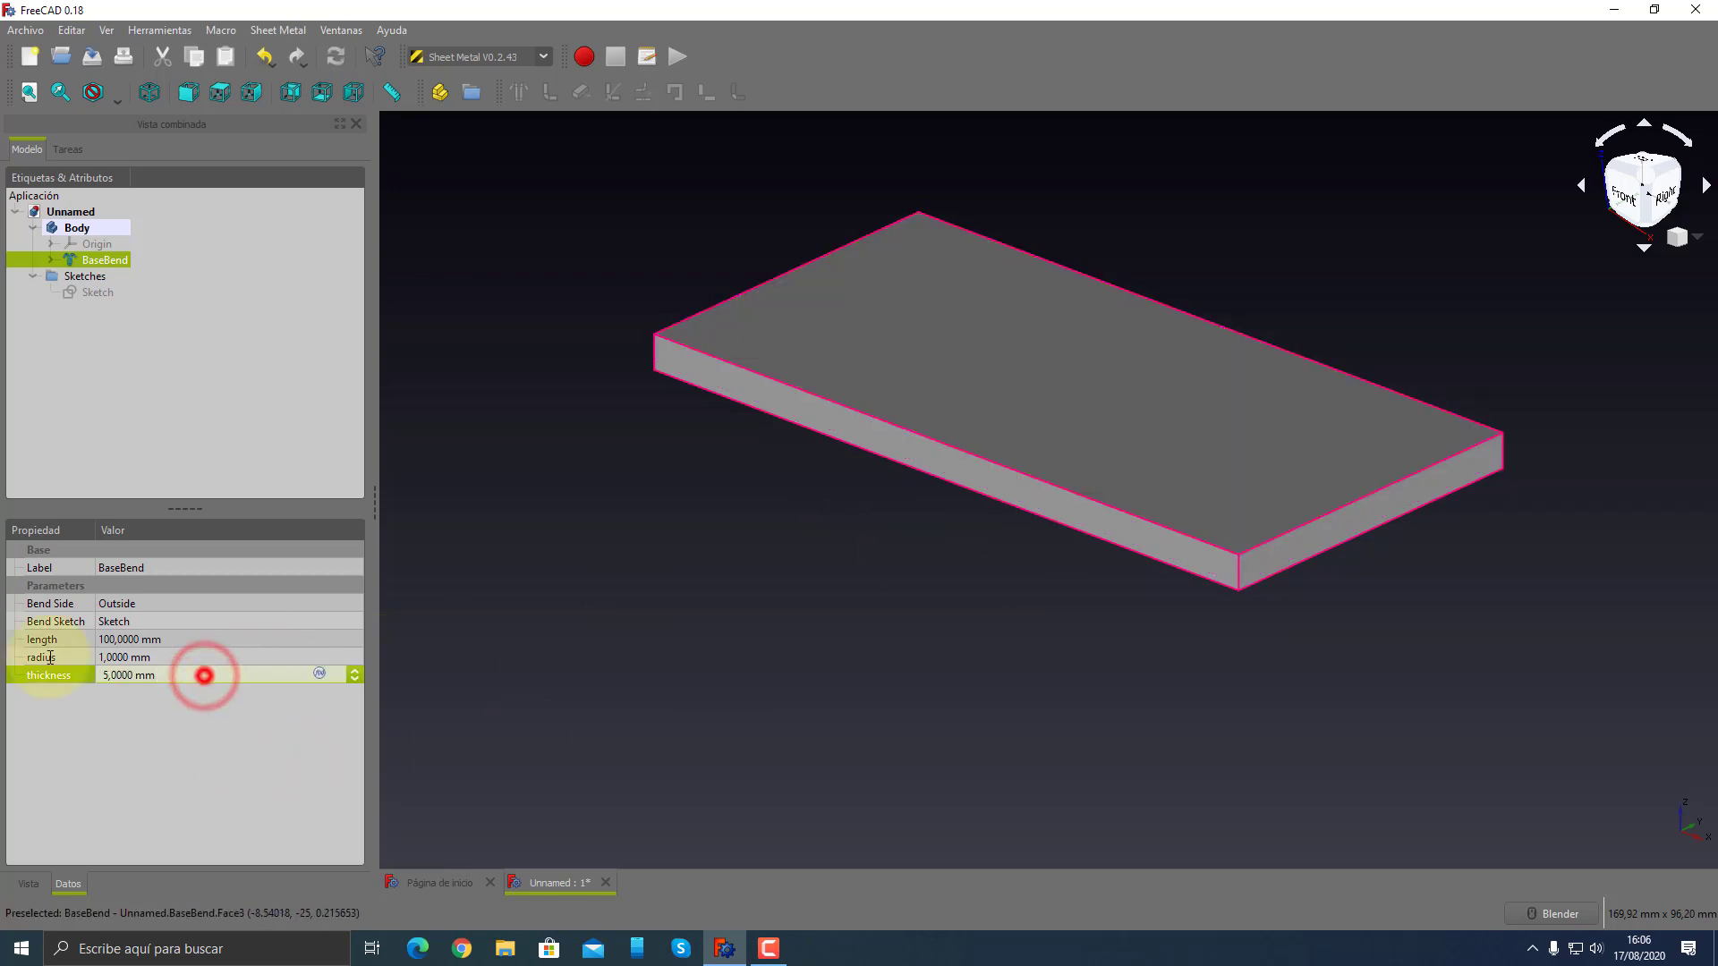
{"action": "type", "text": "1"}
{"action": "left_click", "coordinate": [584, 679]}
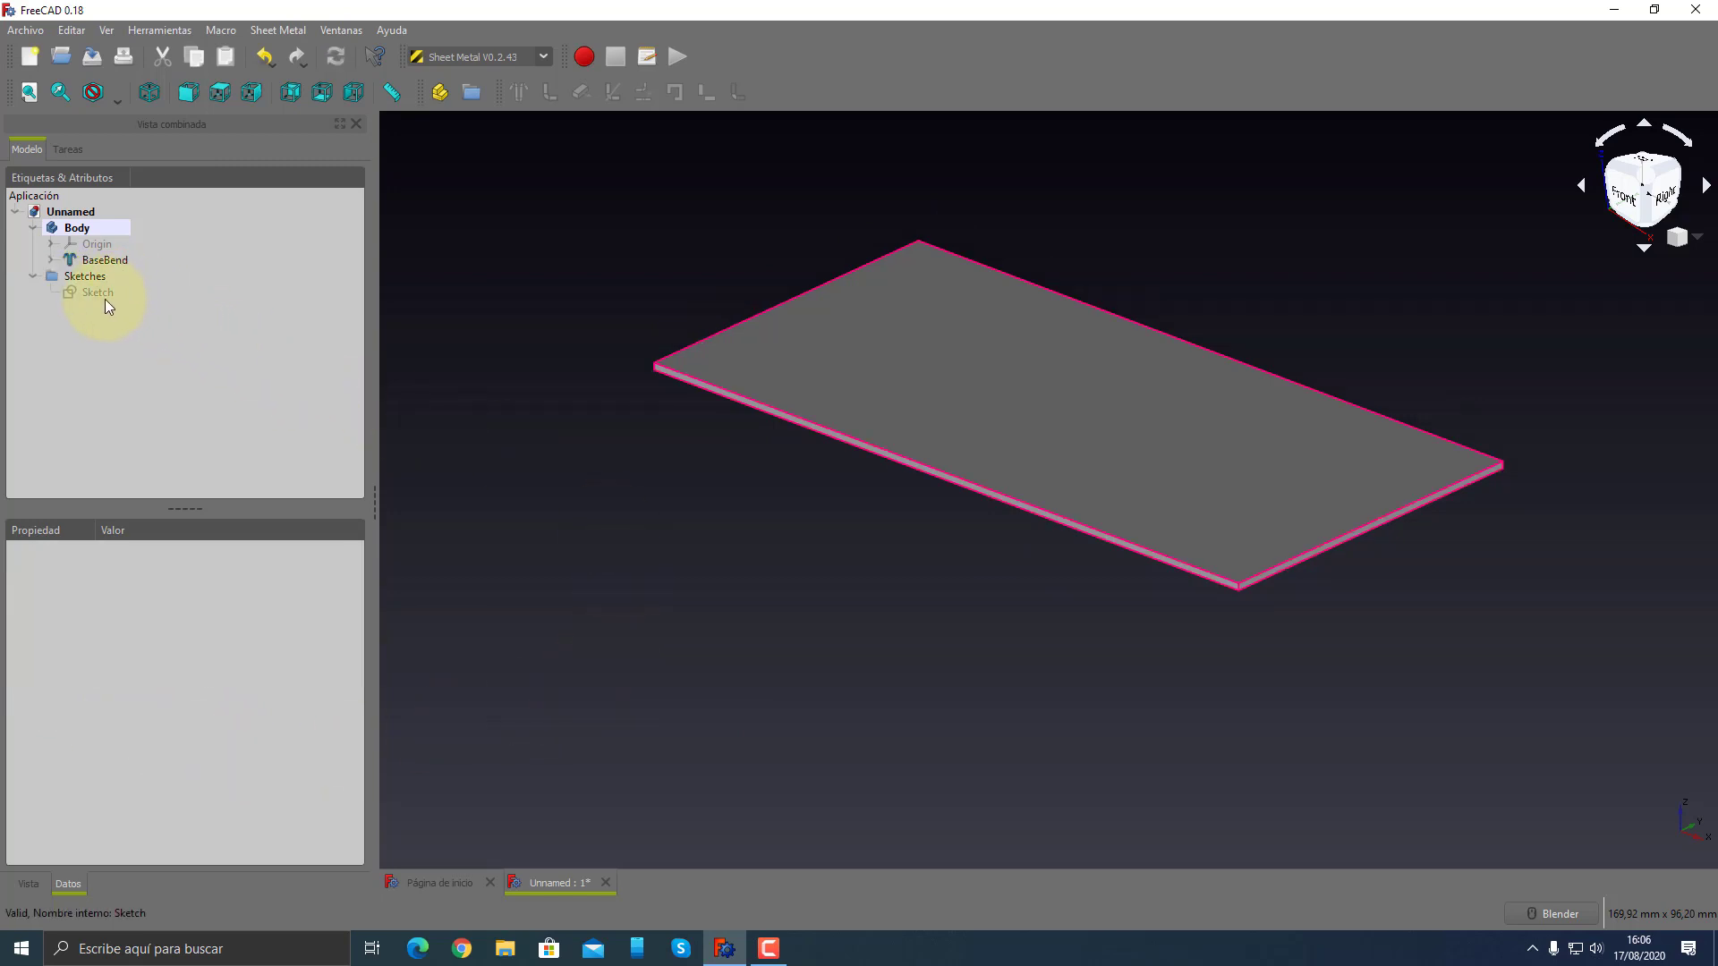
{"action": "left_click", "coordinate": [95, 276]}
{"action": "left_click", "coordinate": [125, 675]}
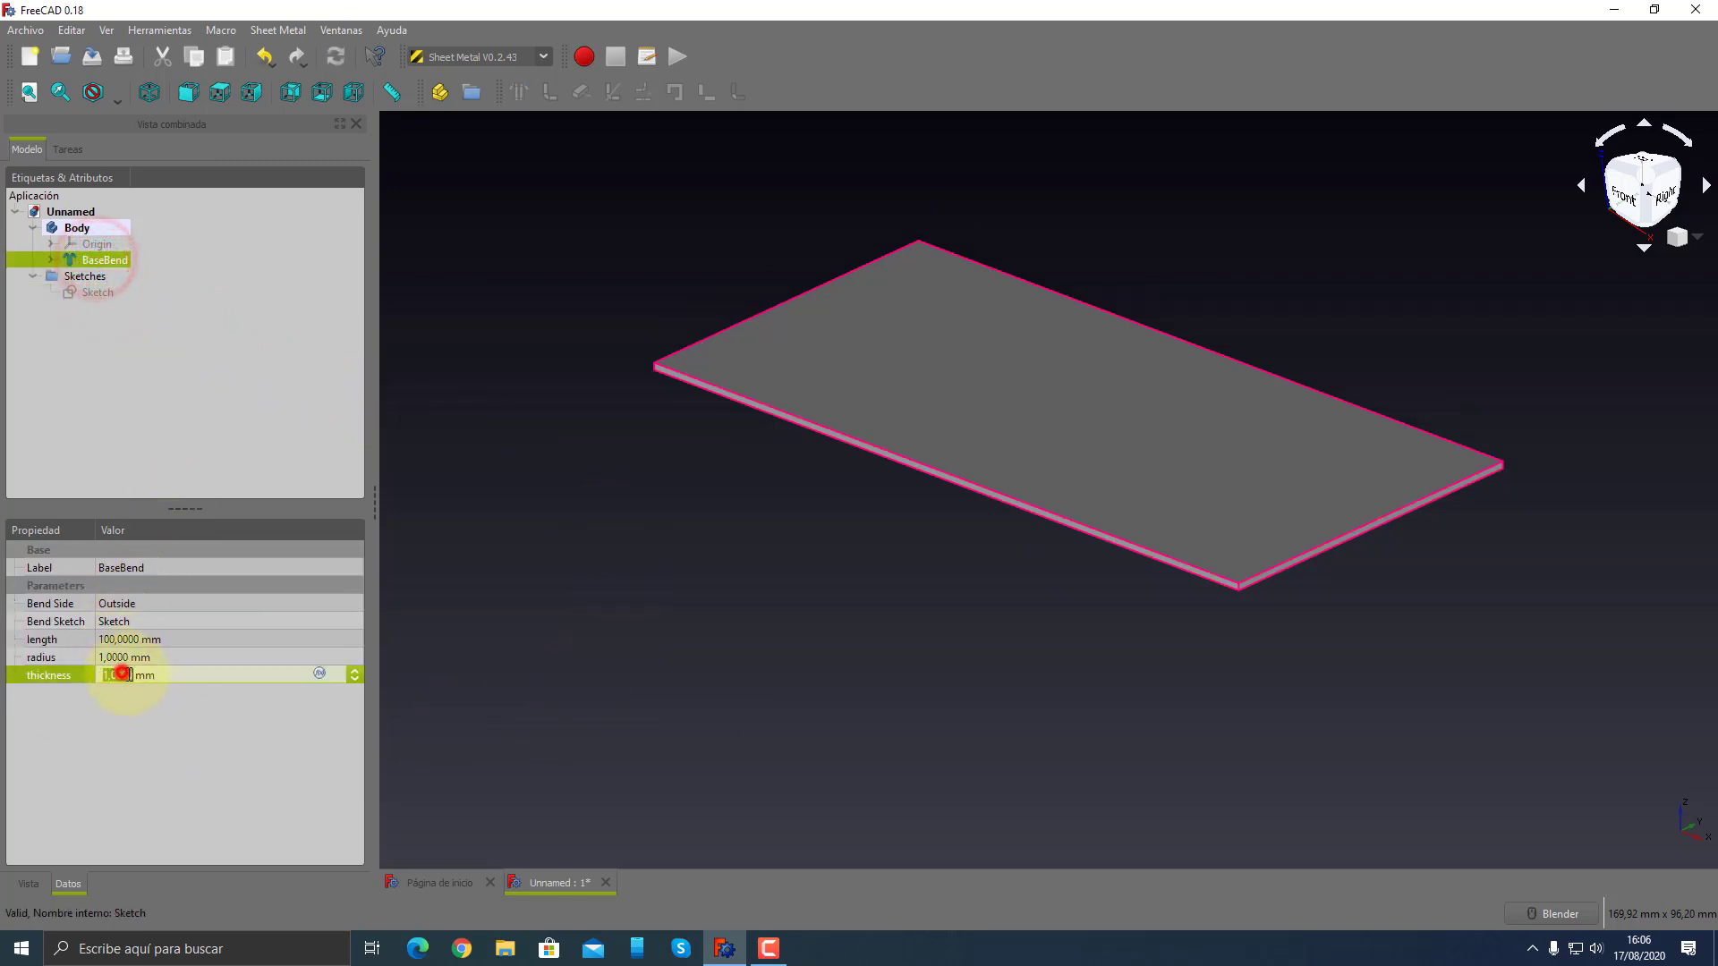
{"action": "type", "text": "10"}
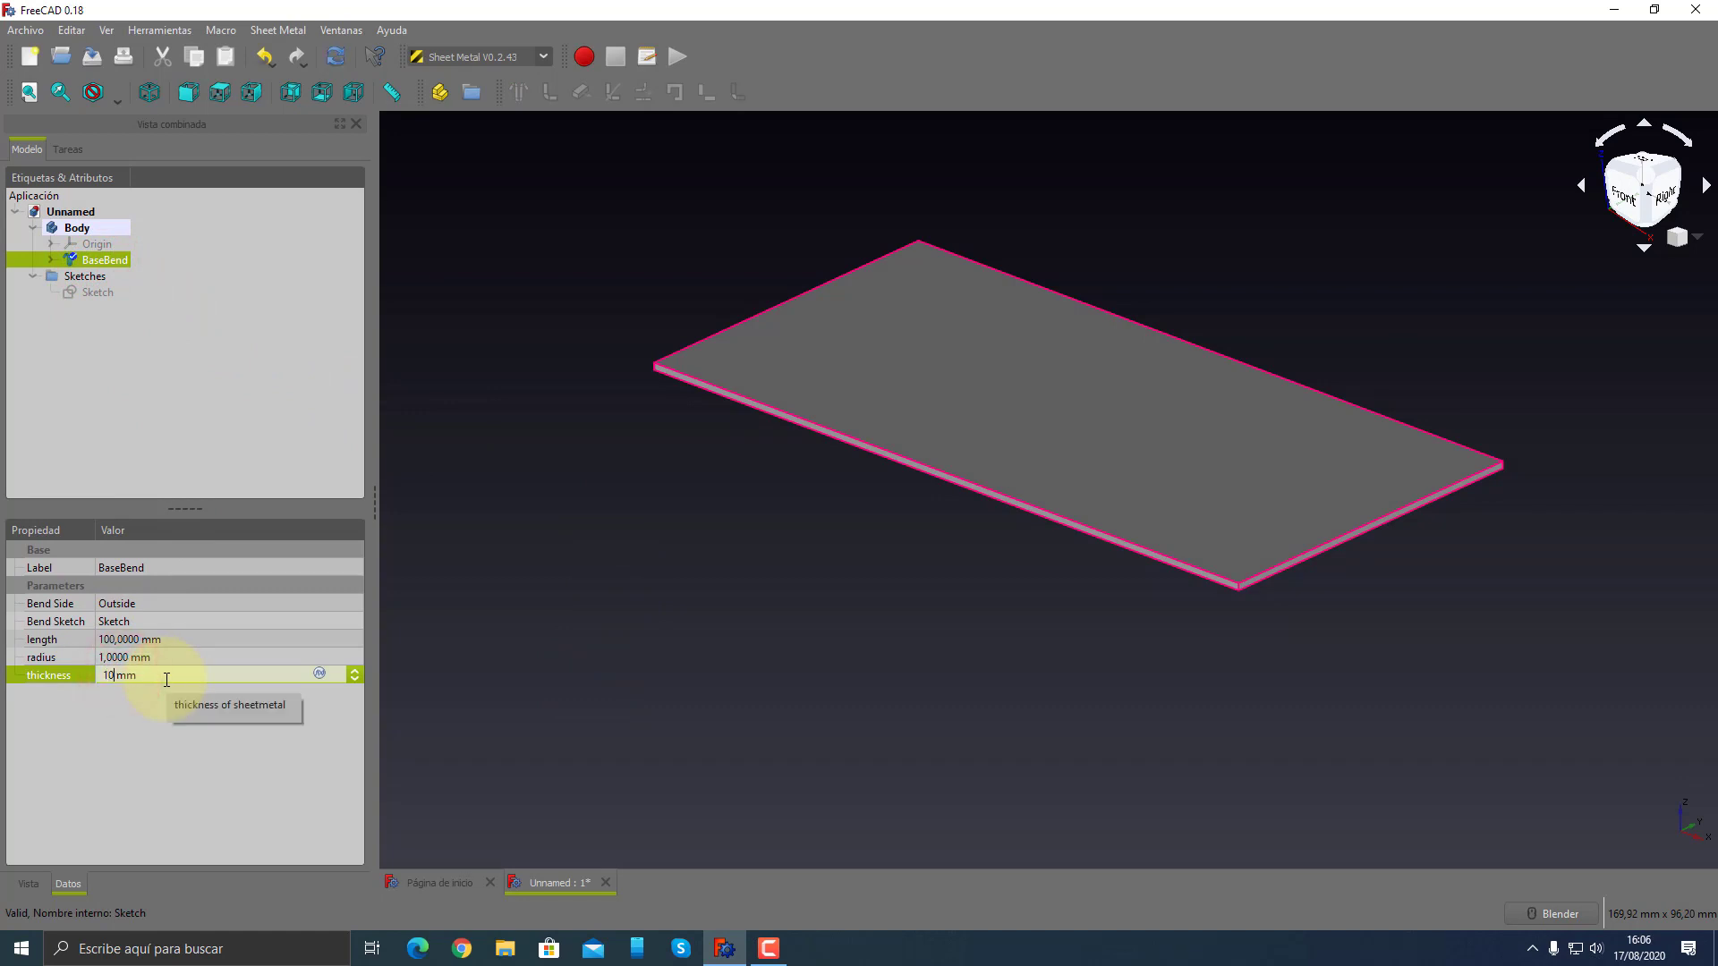
{"action": "key", "text": "Return"}
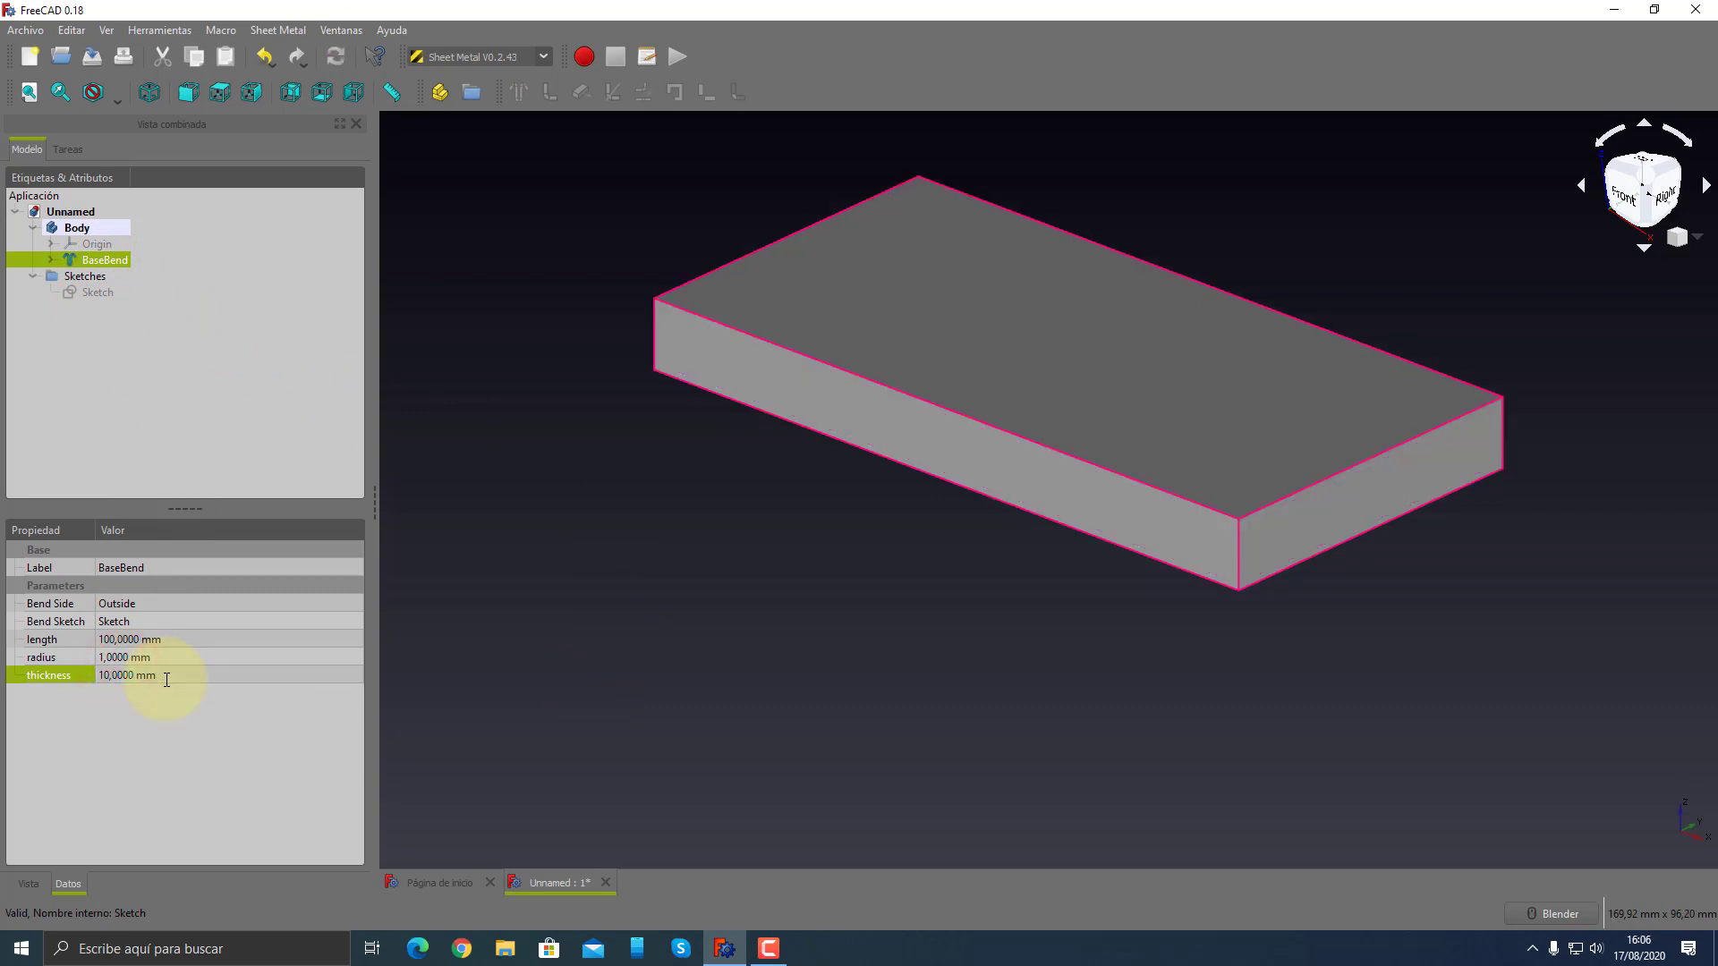
{"action": "left_click", "coordinate": [167, 678]}
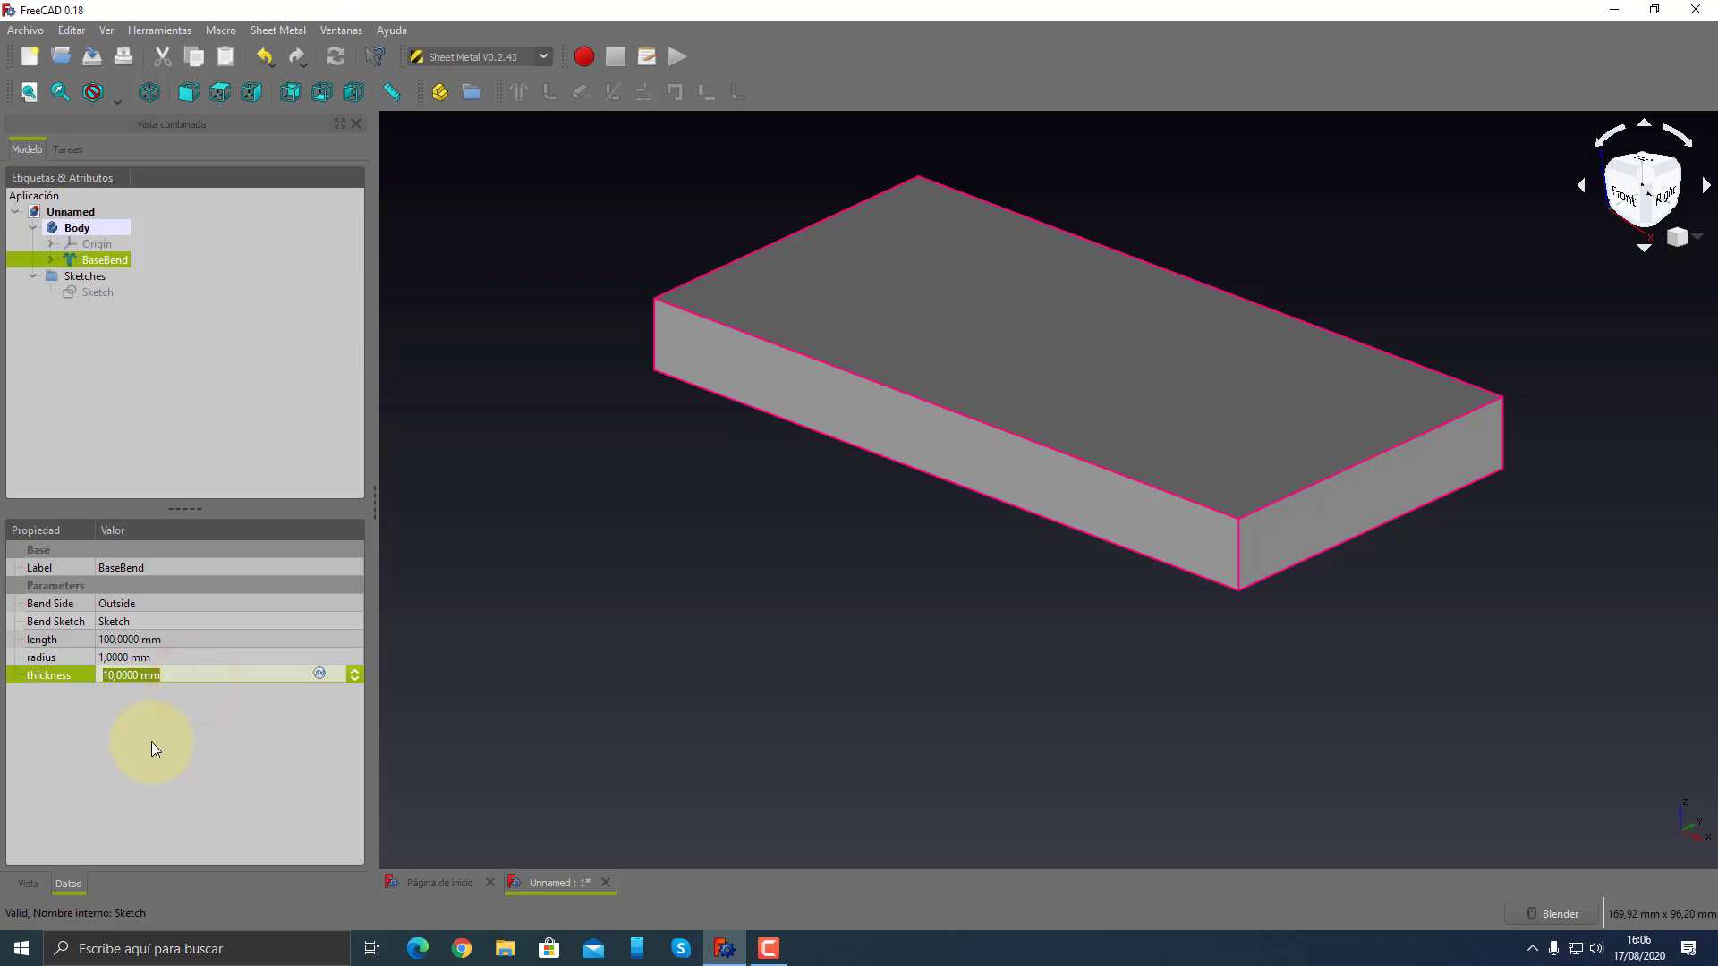
{"action": "type", "text": "1"}
{"action": "key", "text": "Return"}
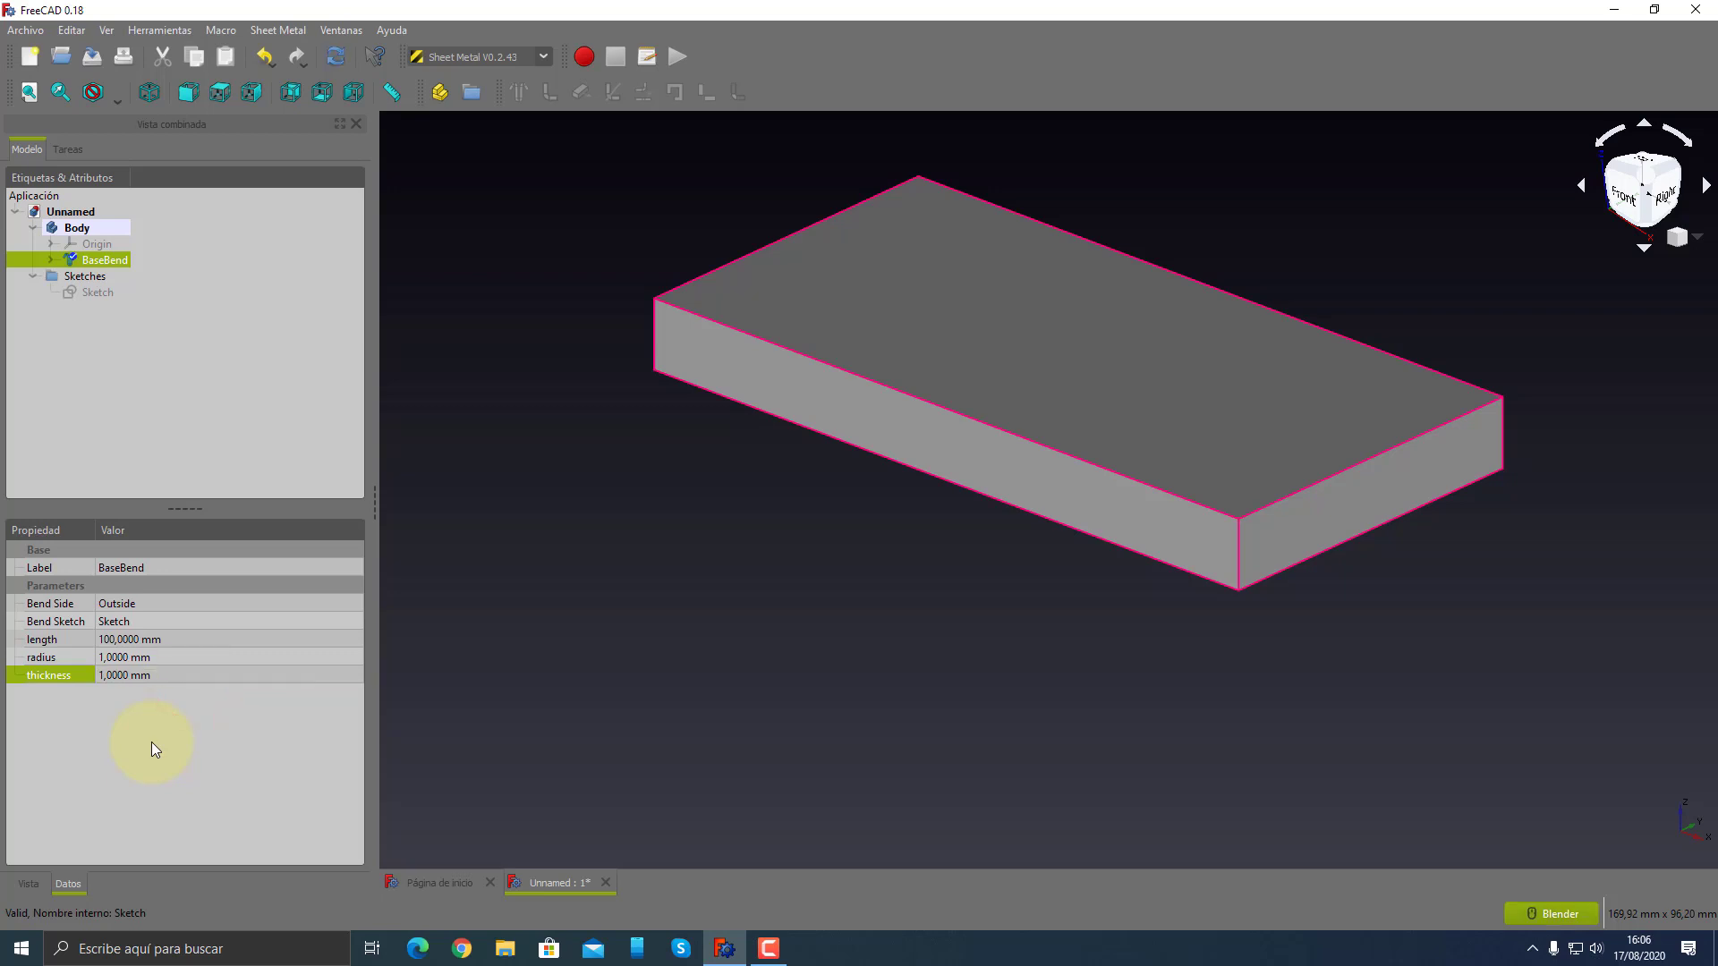
{"action": "left_click", "coordinate": [328, 58]}
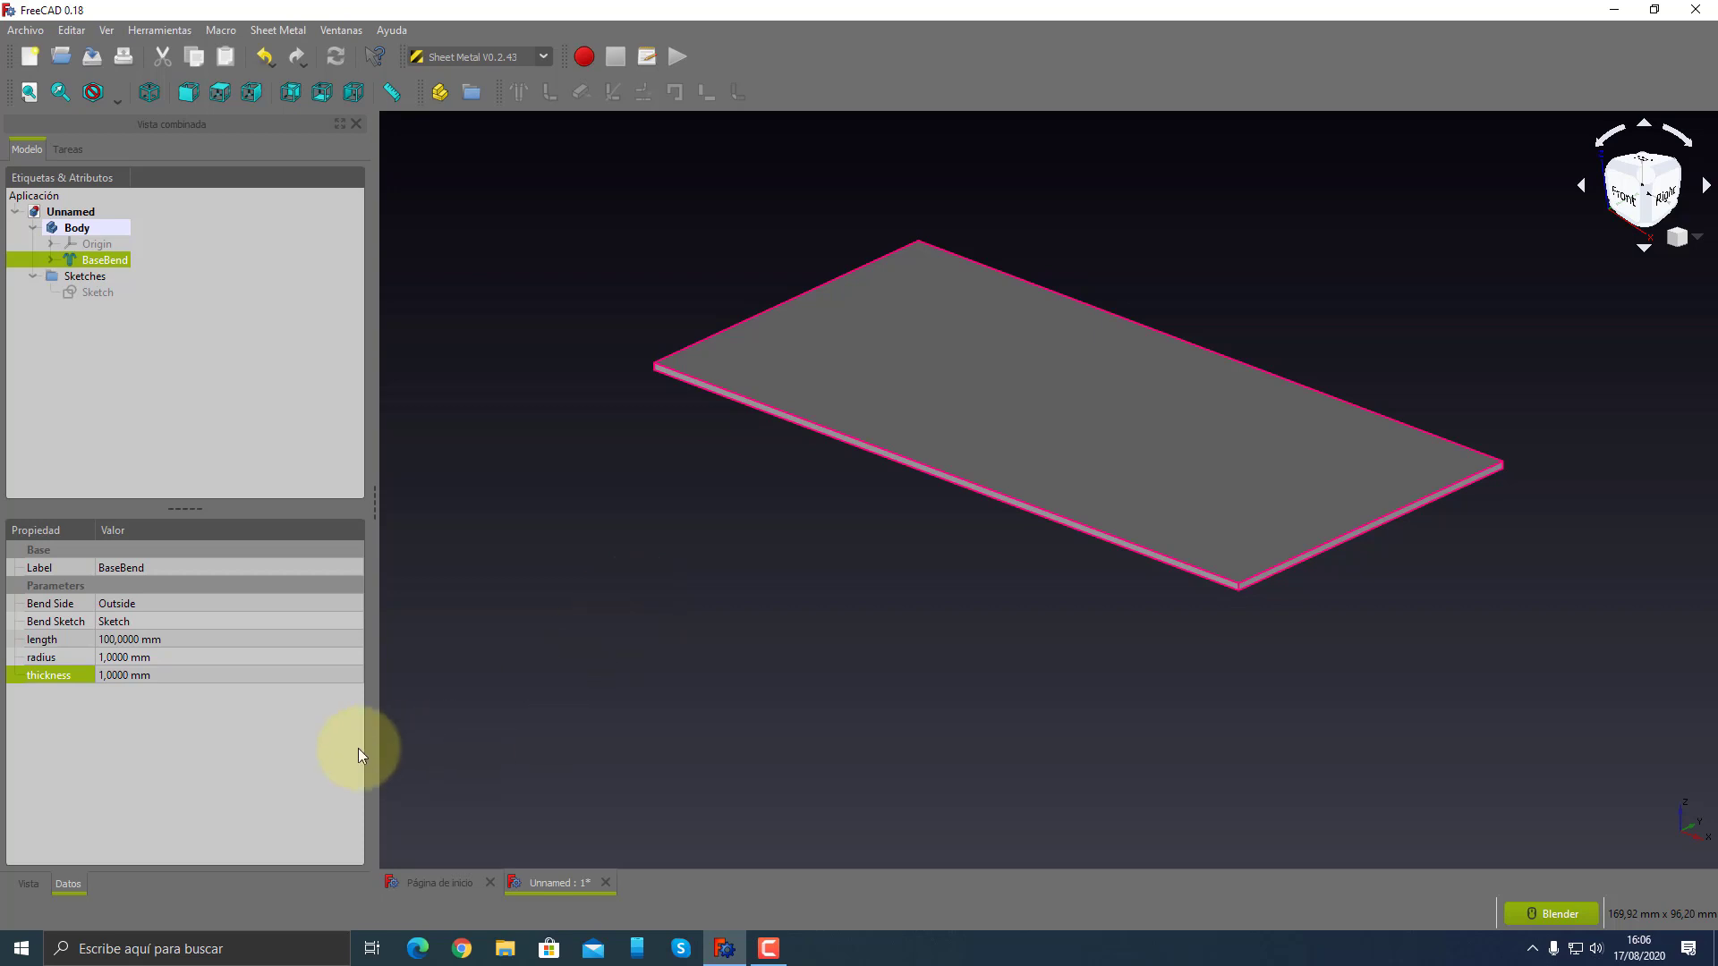
{"action": "left_click", "coordinate": [239, 770]}
{"action": "left_click", "coordinate": [489, 740]}
{"action": "left_click", "coordinate": [298, 760]}
{"action": "left_click", "coordinate": [594, 708]}
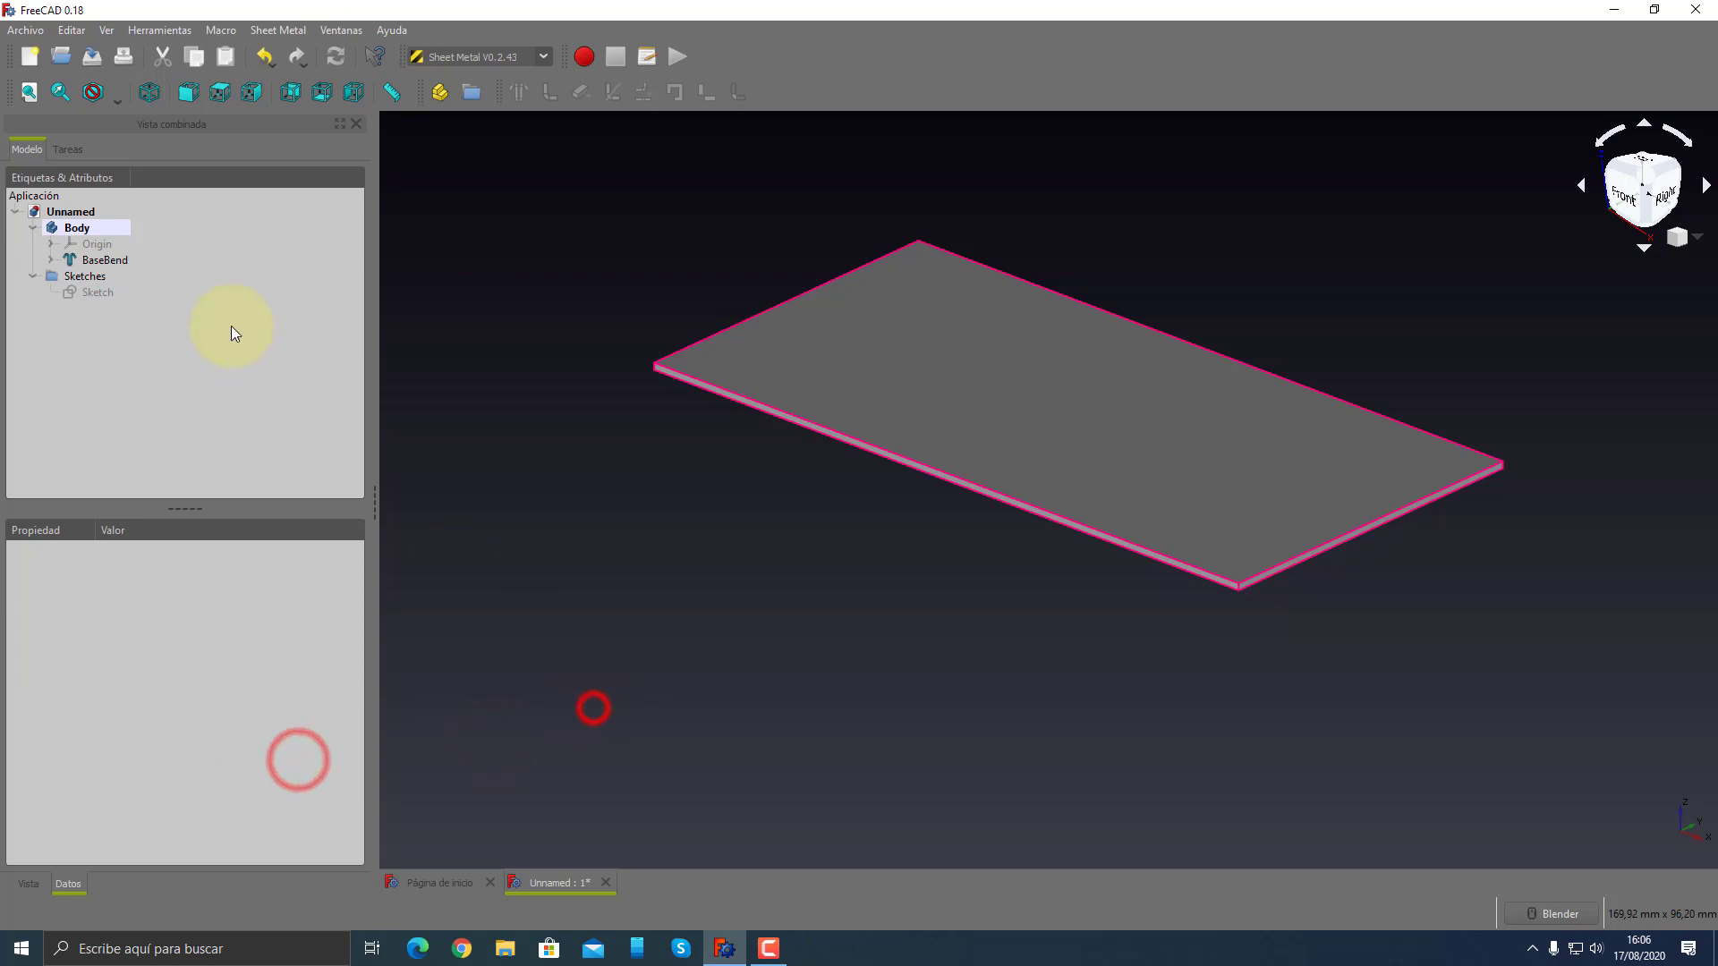
- Select BaseBend and open its 1 mm thickness value for editing
{"action": "left_click", "coordinate": [105, 260]}
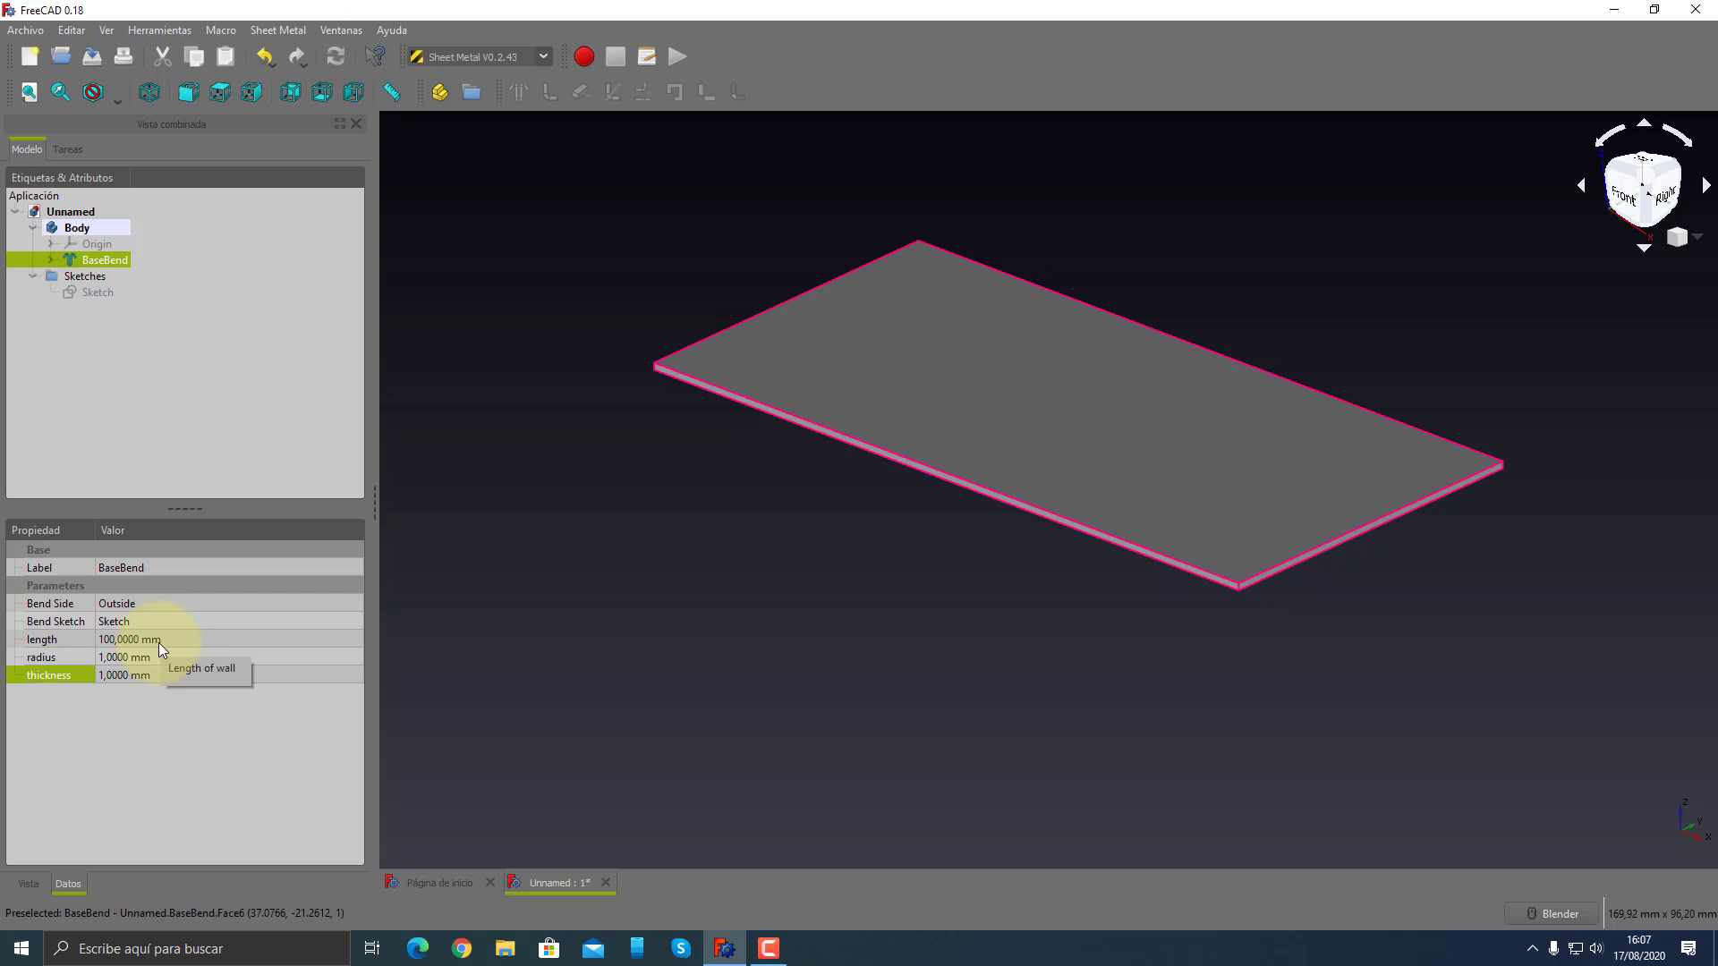
{"action": "left_click", "coordinate": [133, 705]}
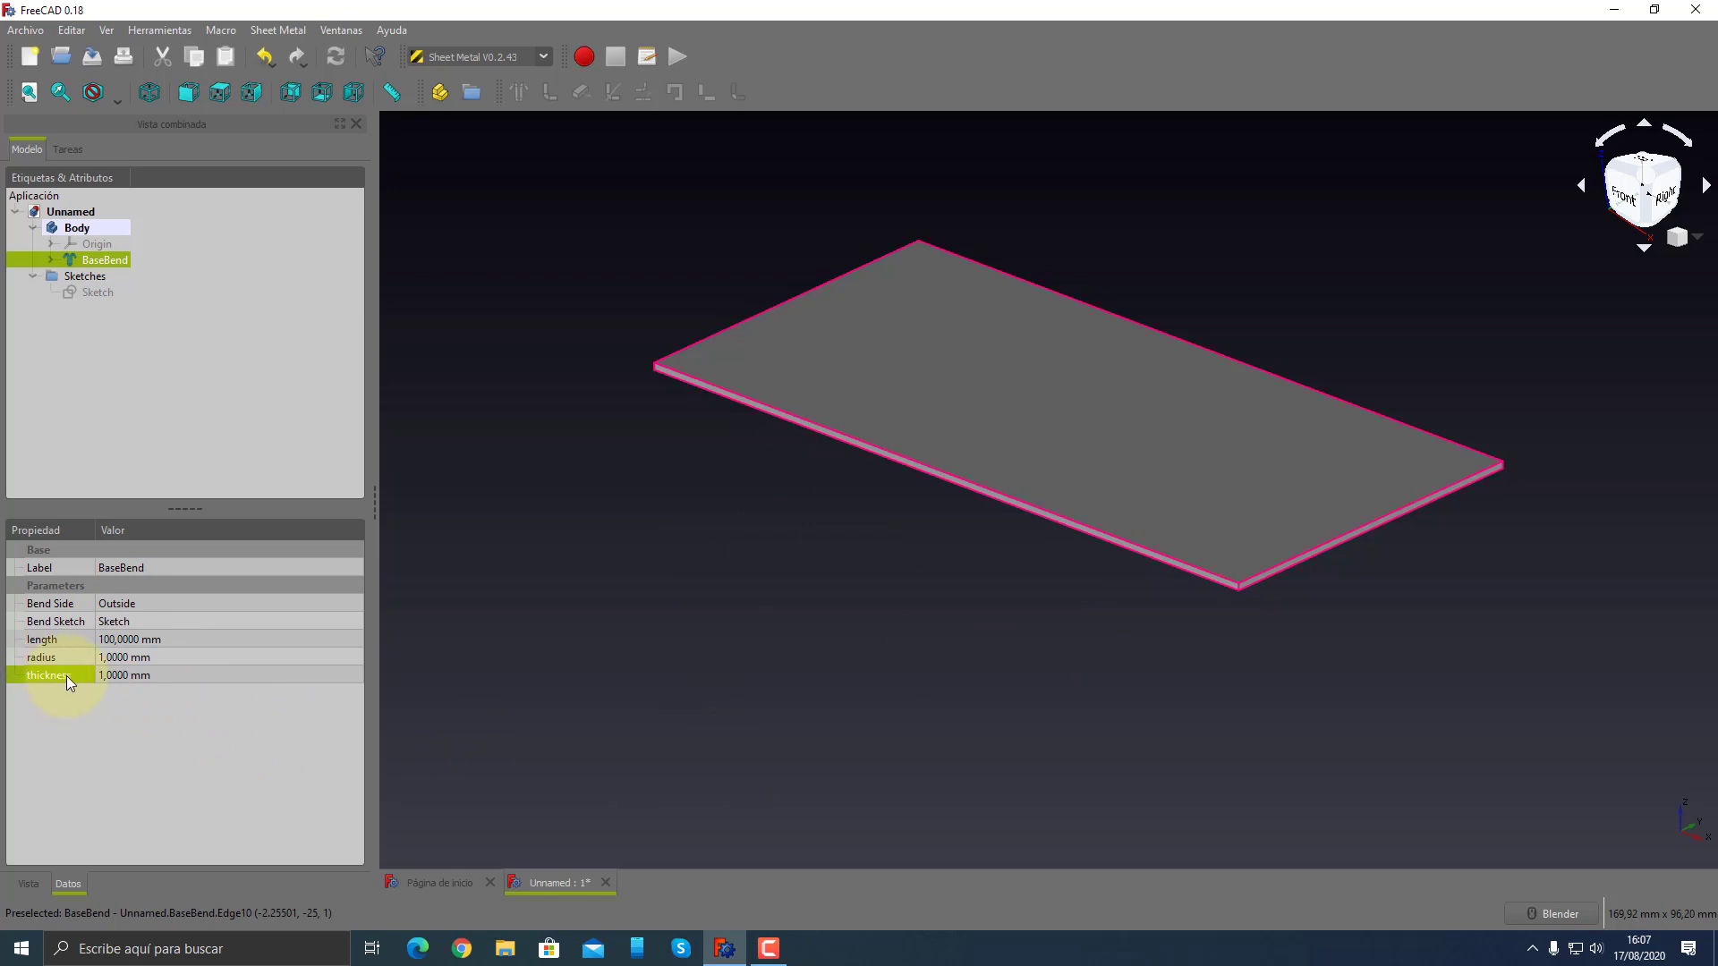
{"action": "left_click", "coordinate": [143, 673]}
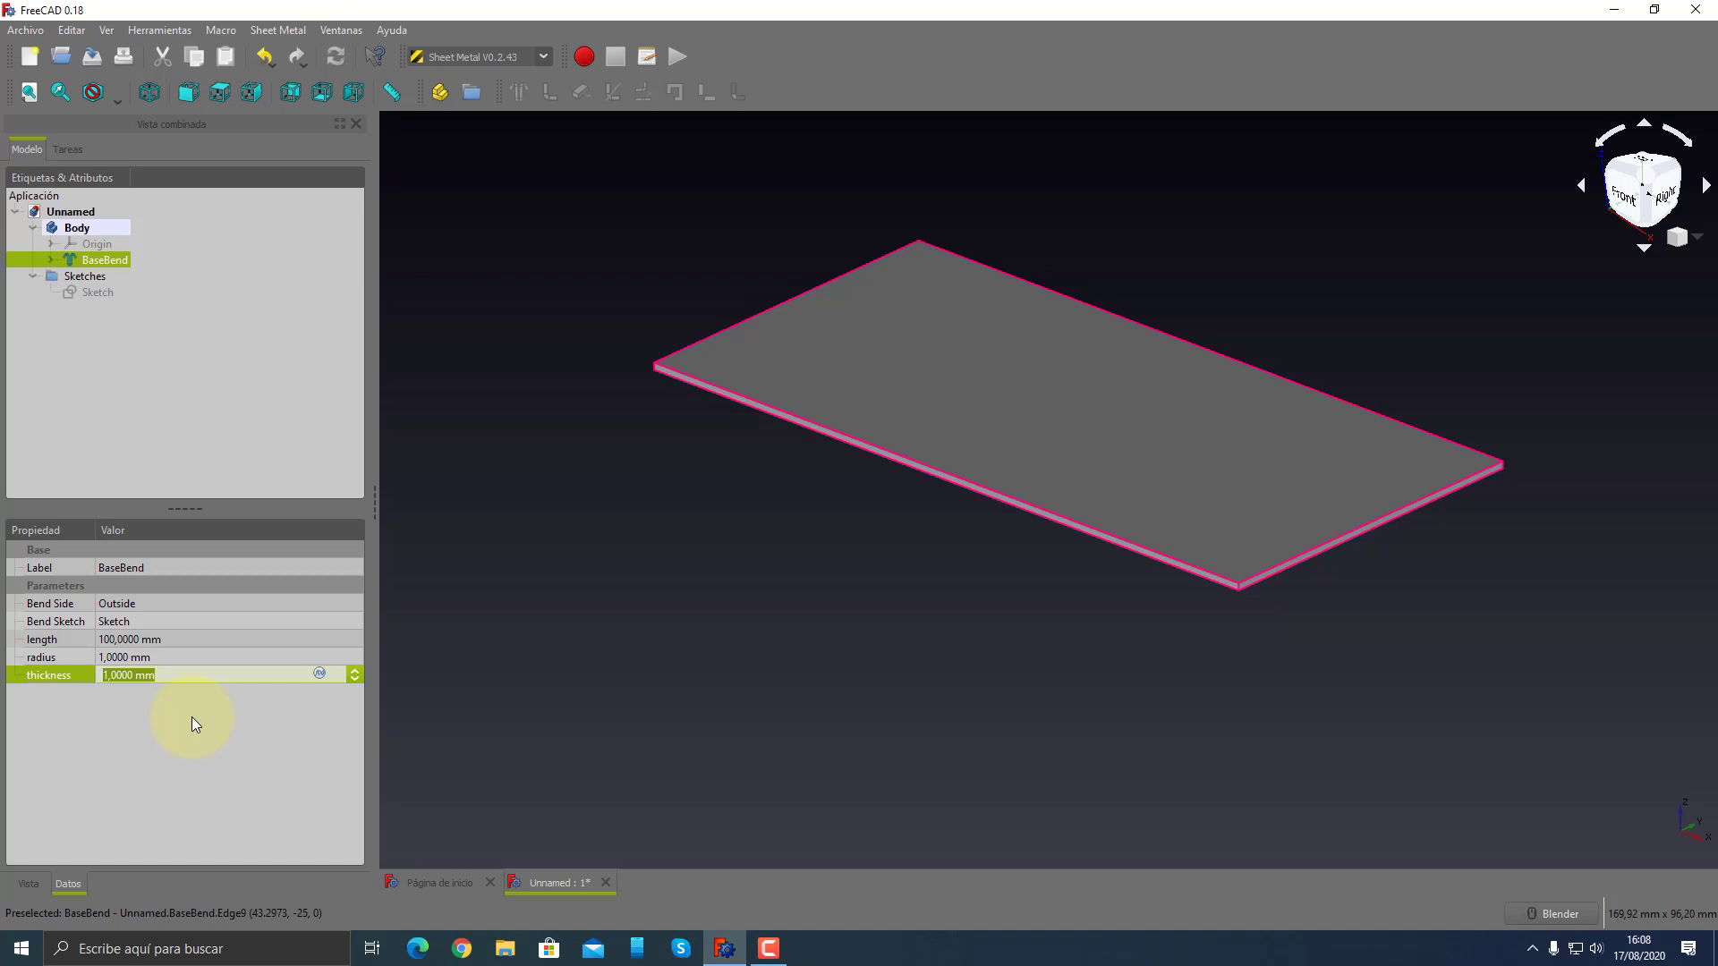
{"action": "left_click", "coordinate": [61, 660]}
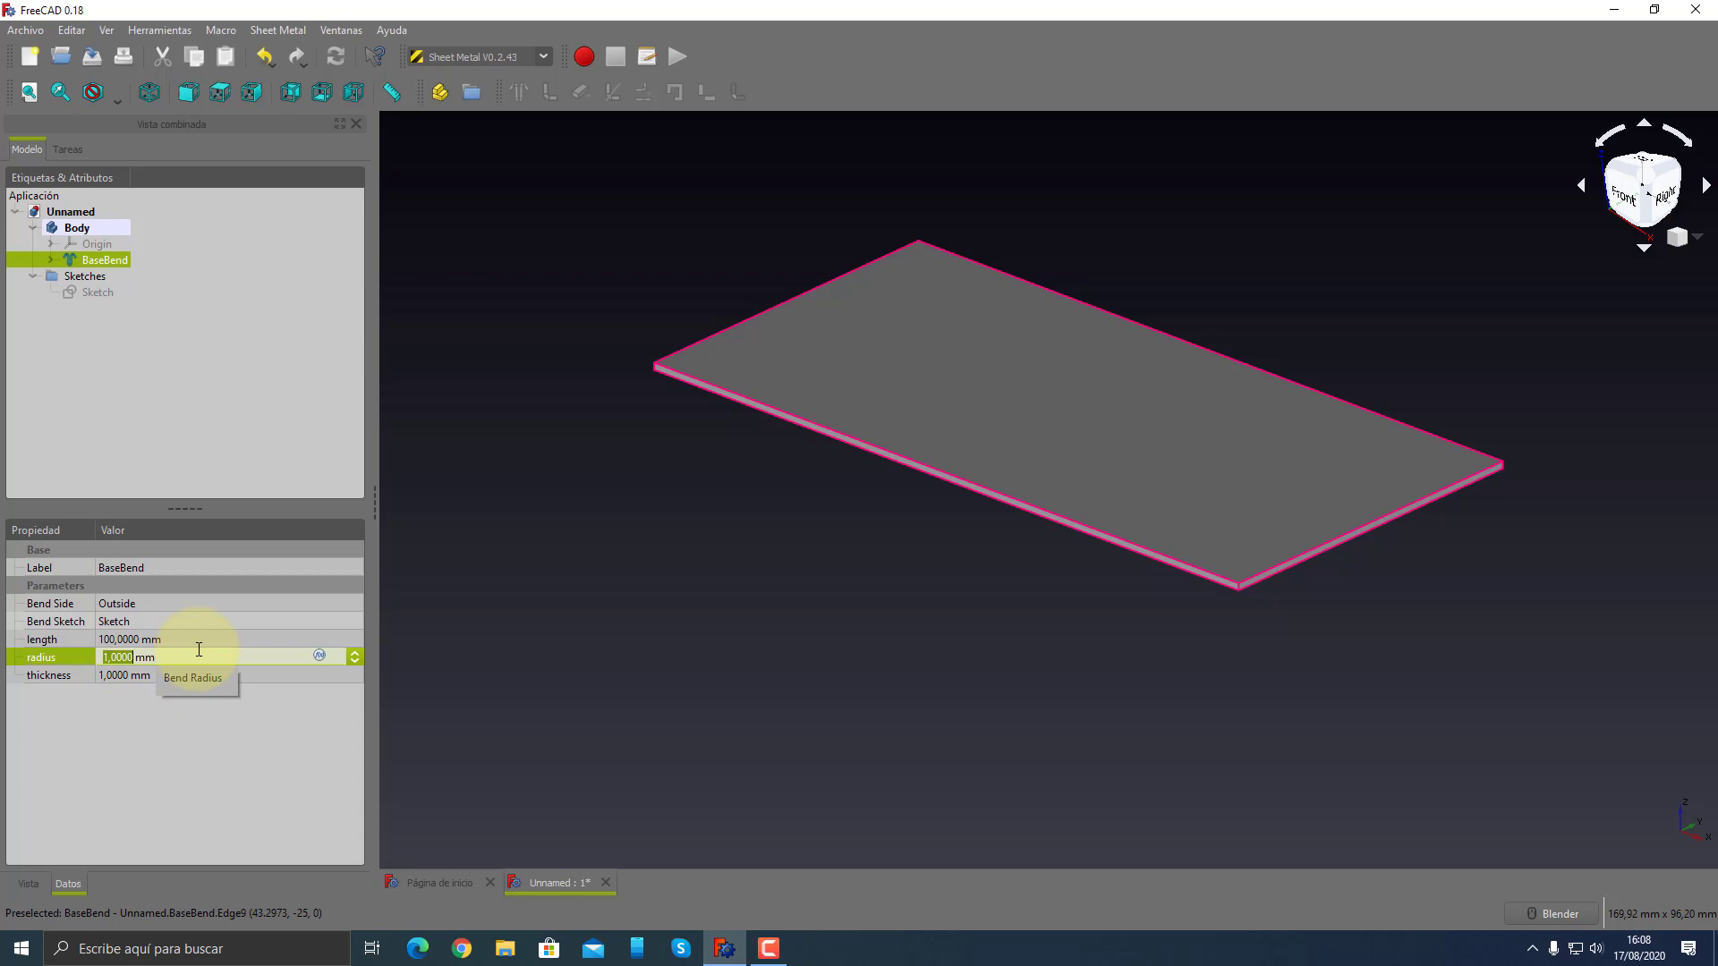
{"action": "type", "text": "5"}
{"action": "key", "text": "Return"}
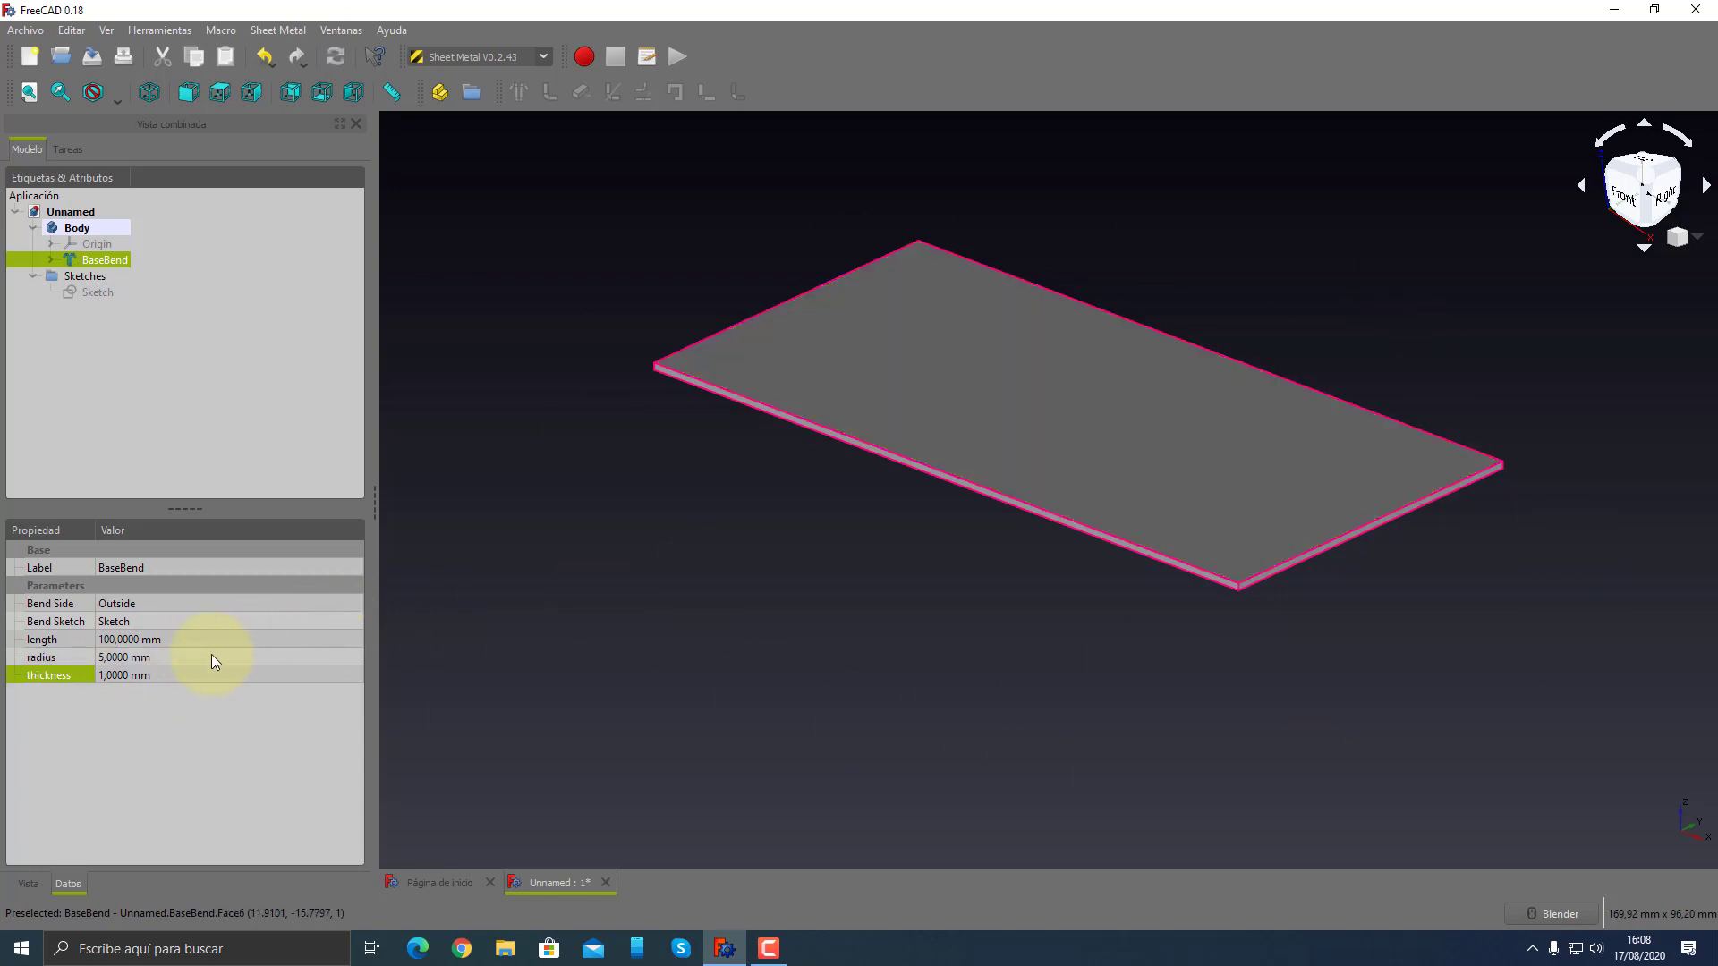
{"action": "left_click", "coordinate": [194, 654]}
{"action": "type", "text": "1"}
{"action": "key", "text": "Return"}
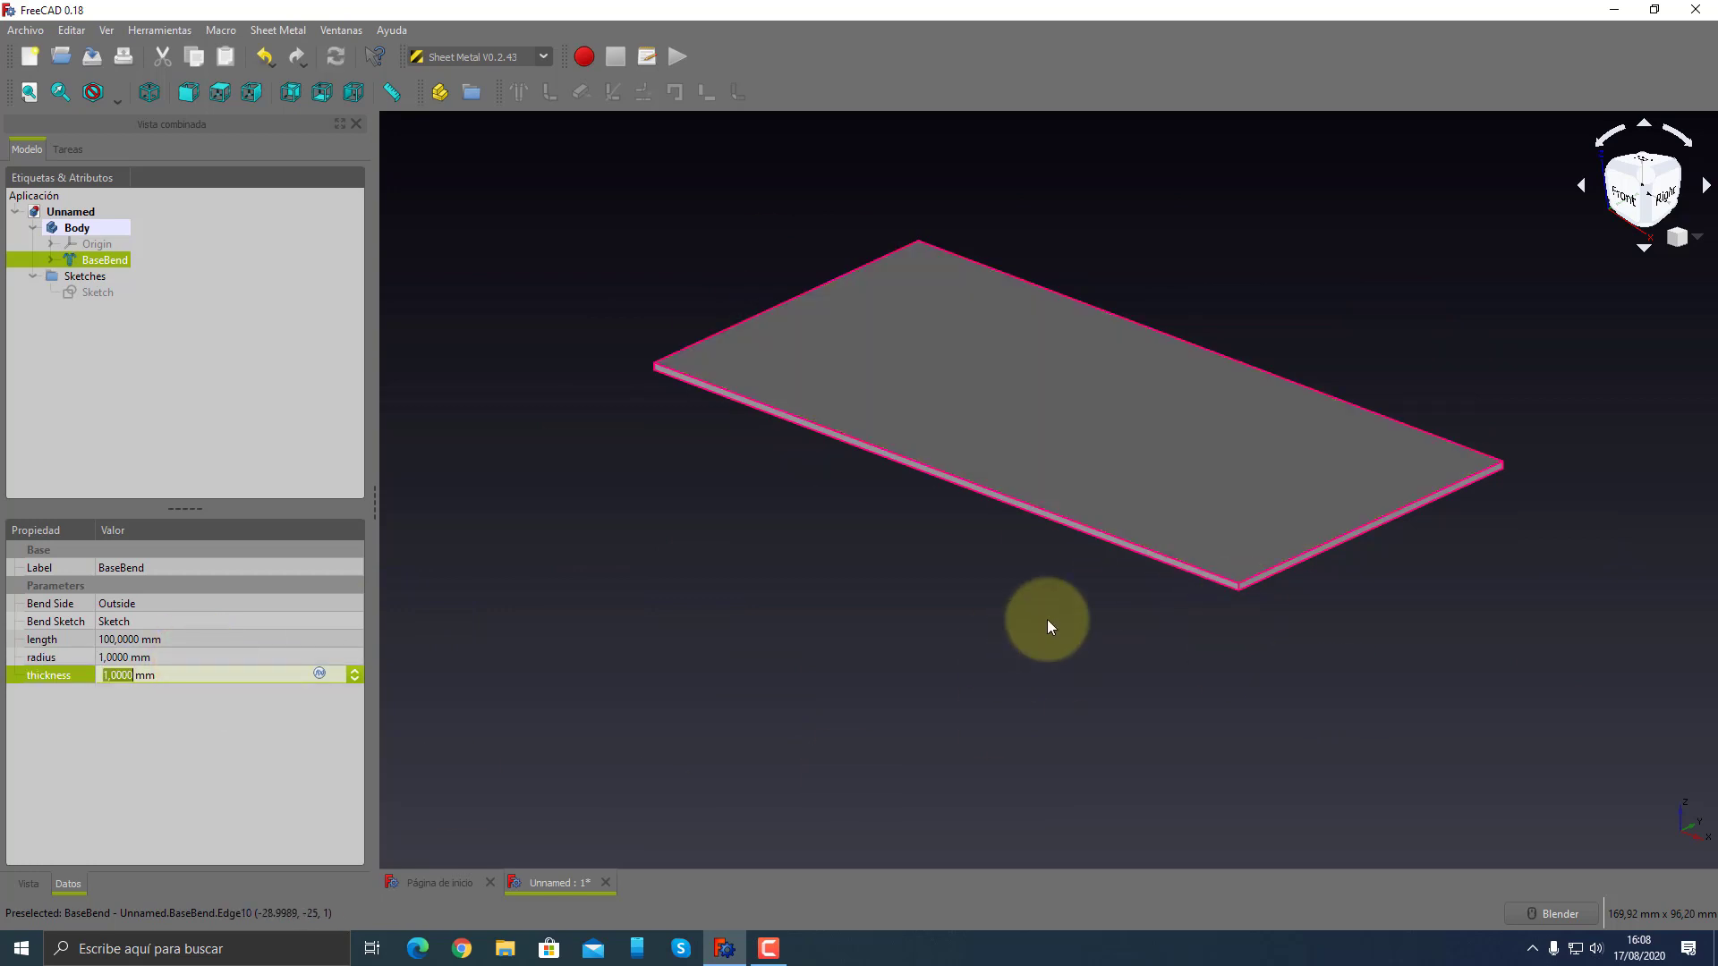
{"action": "left_click", "coordinate": [46, 659]}
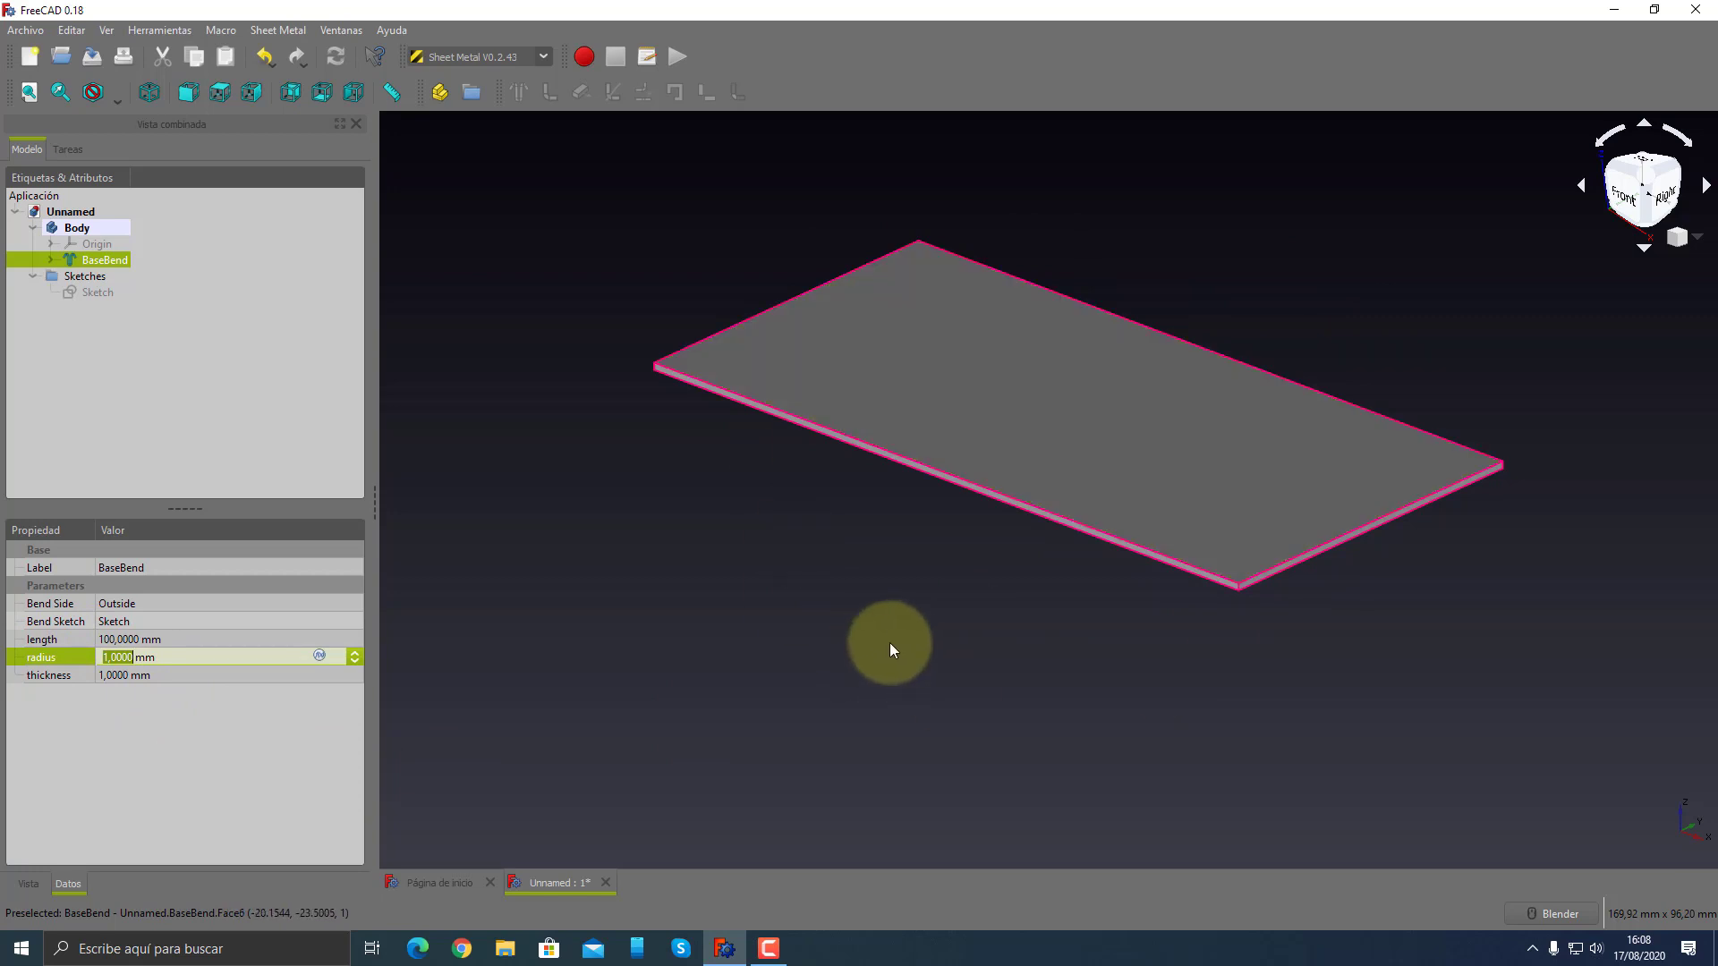
{"action": "left_click", "coordinate": [96, 714]}
{"action": "left_click", "coordinate": [80, 639]}
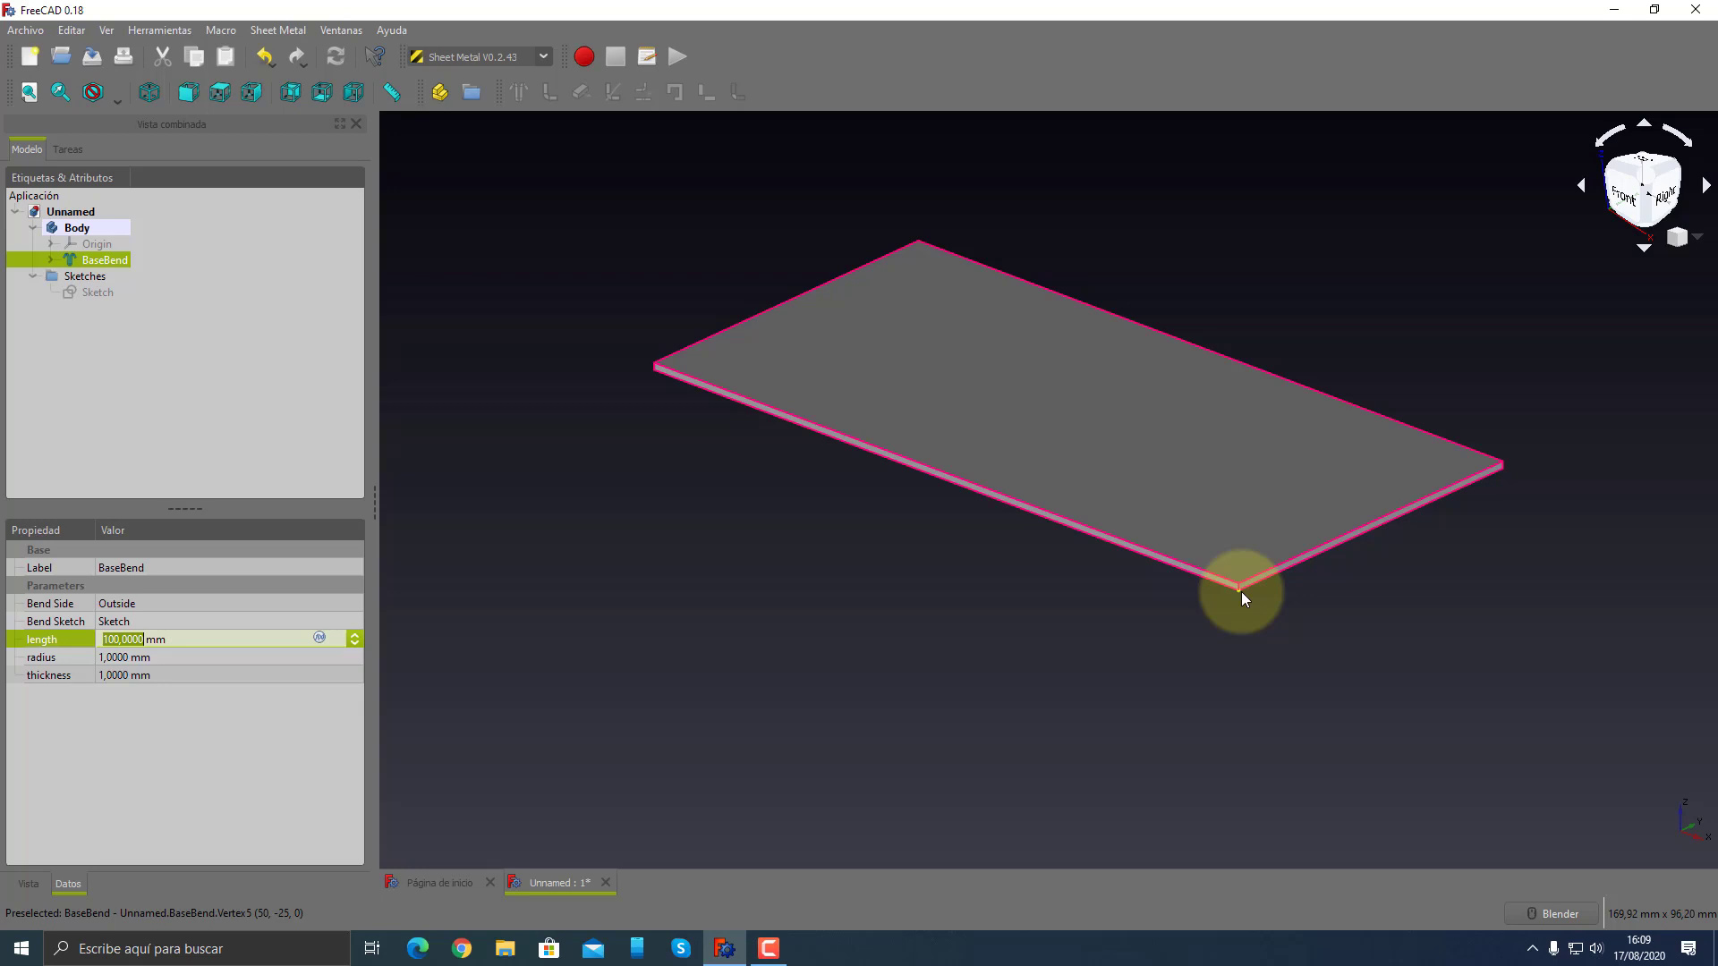
{"action": "left_click", "coordinate": [1411, 519]}
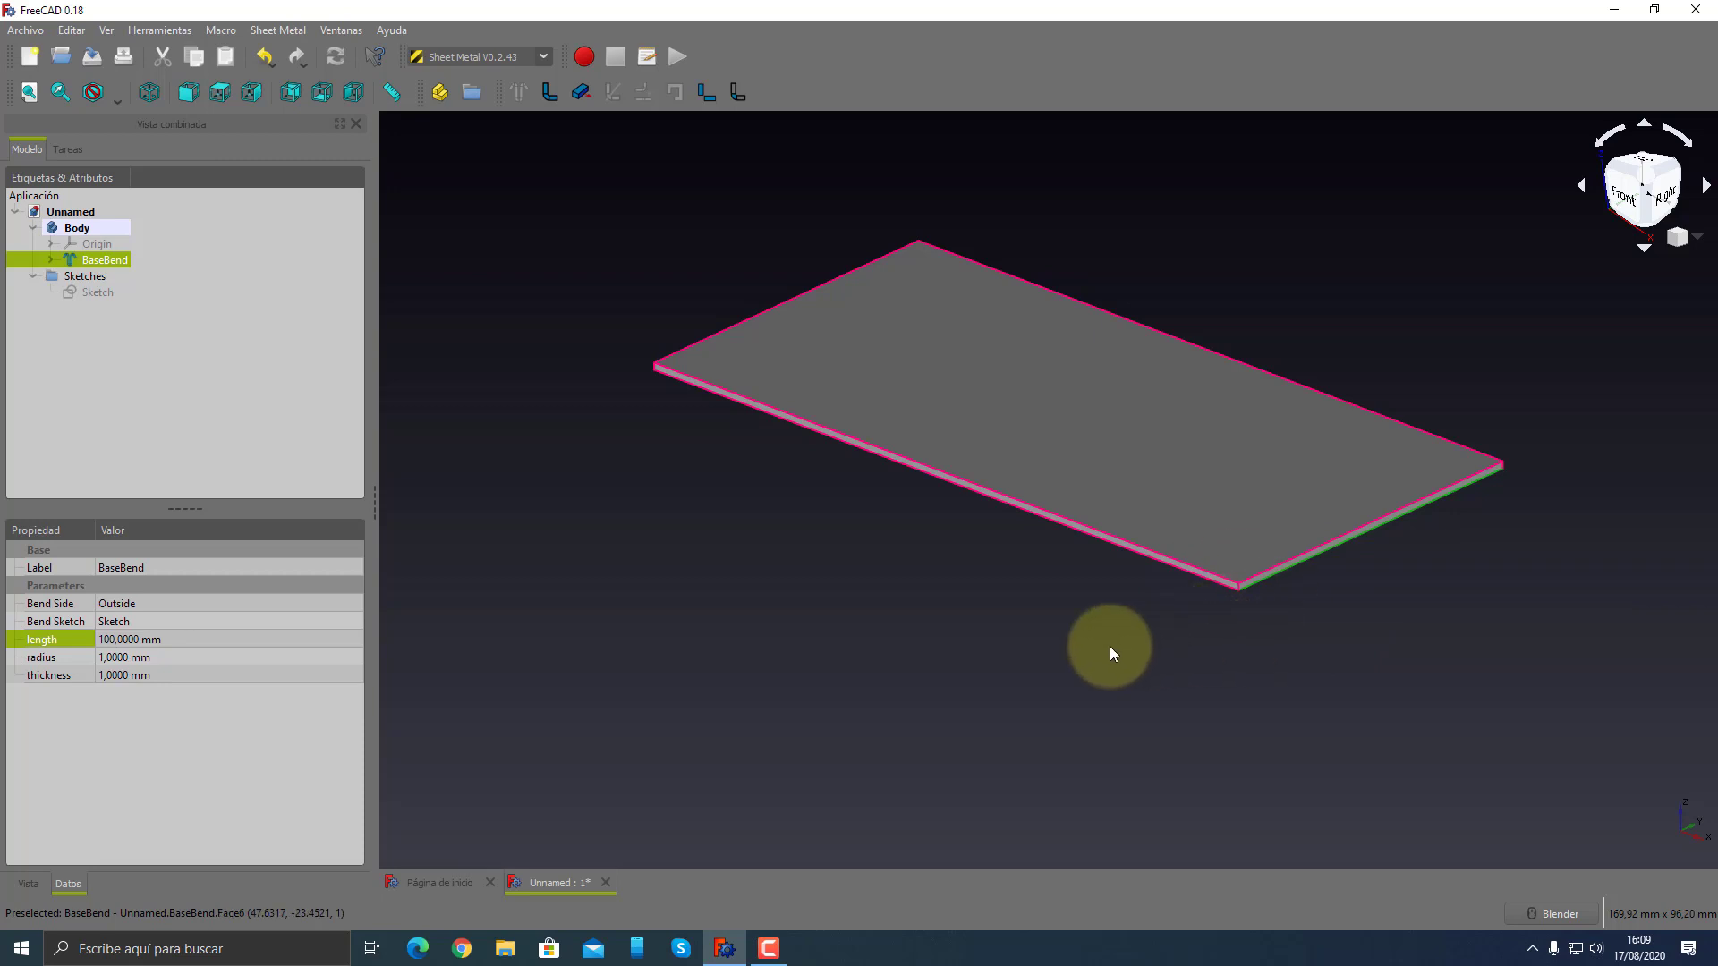
- Change the BaseBend length to 200 mm, then restore it to 100 mm
{"action": "left_click", "coordinate": [152, 639]}
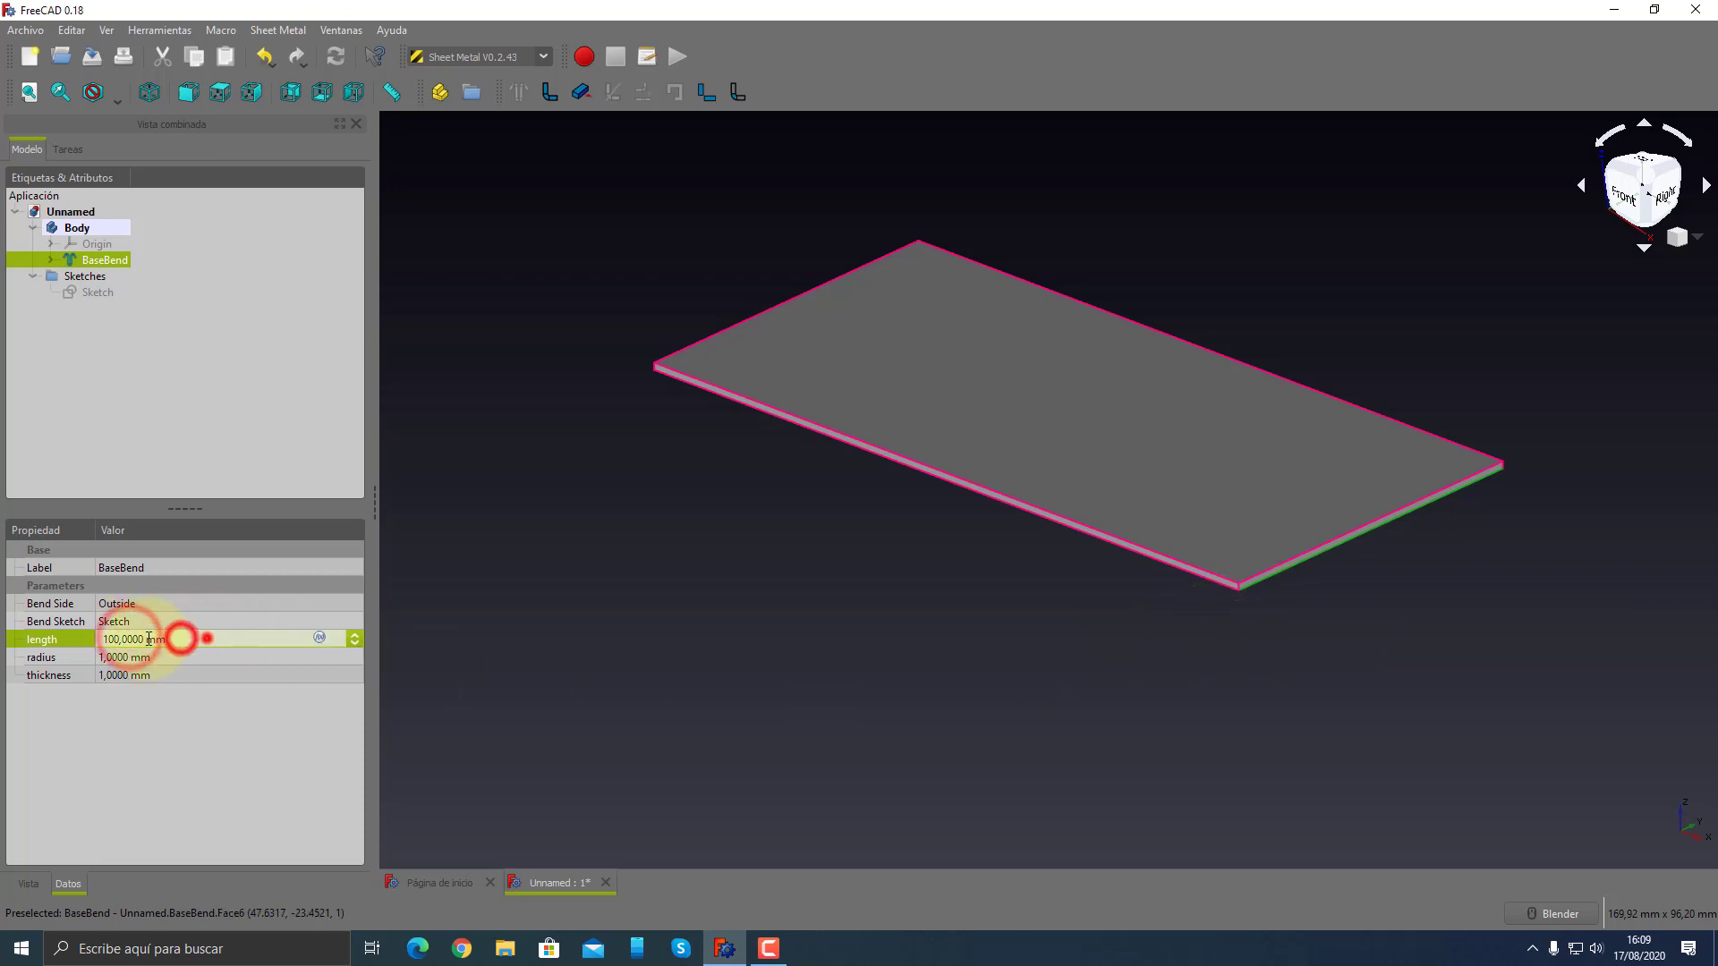
{"action": "type", "text": "200"}
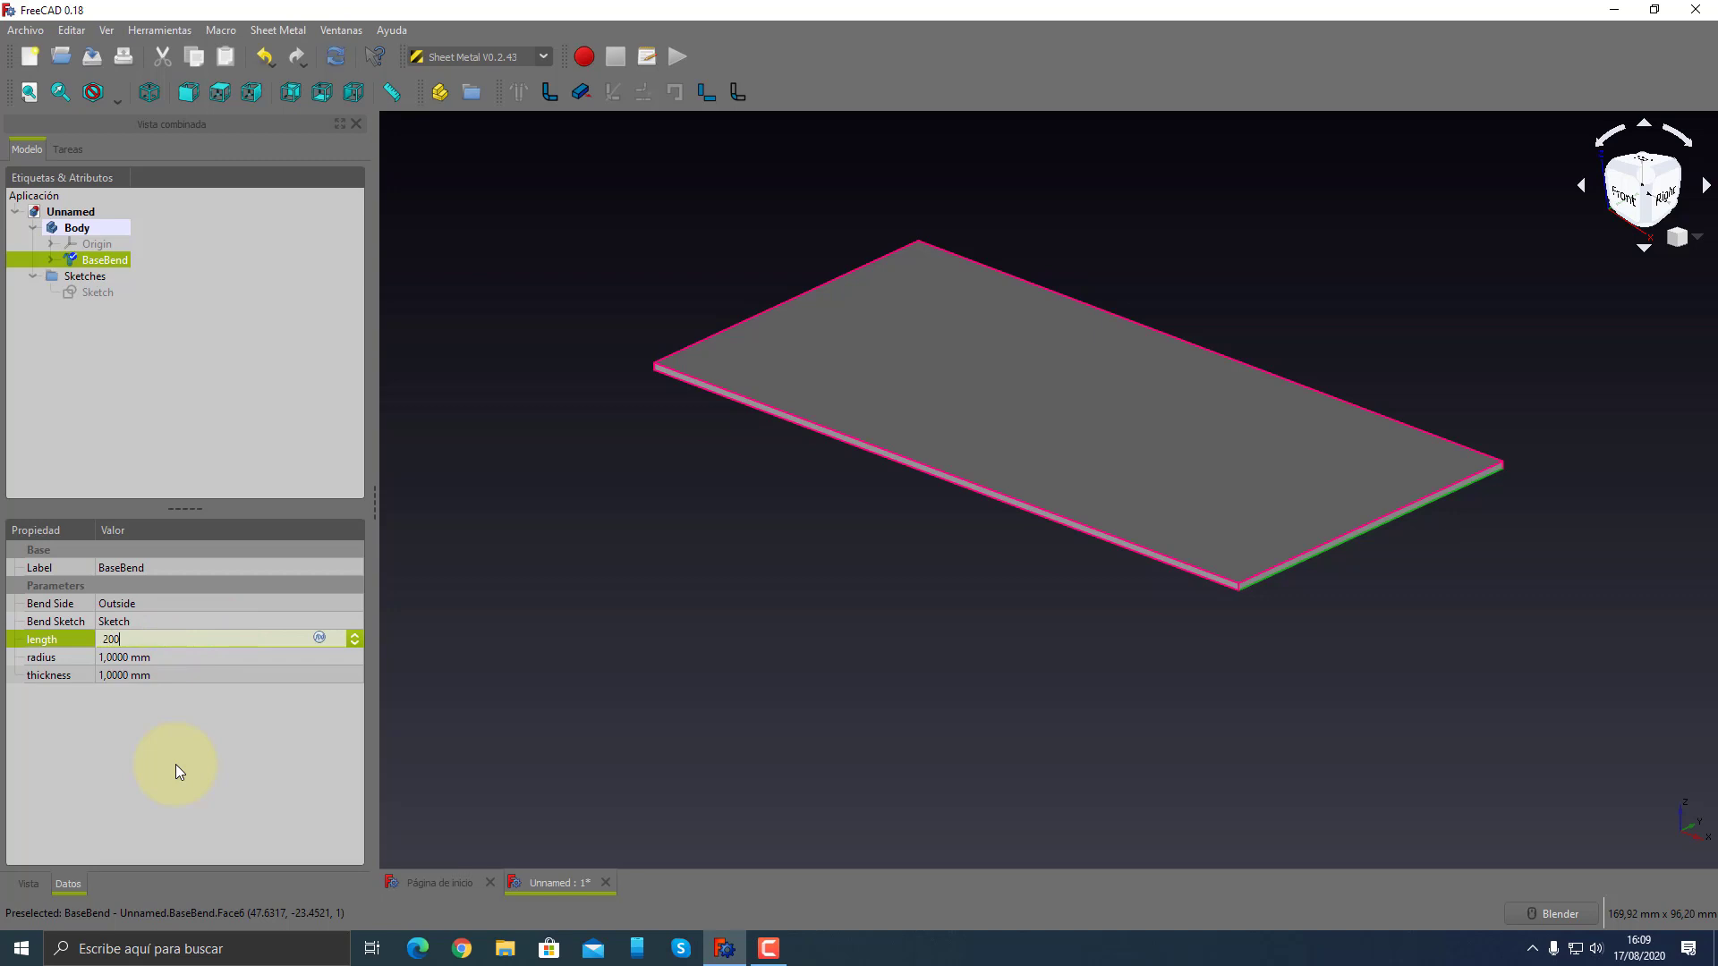
{"action": "key", "text": "Tab"}
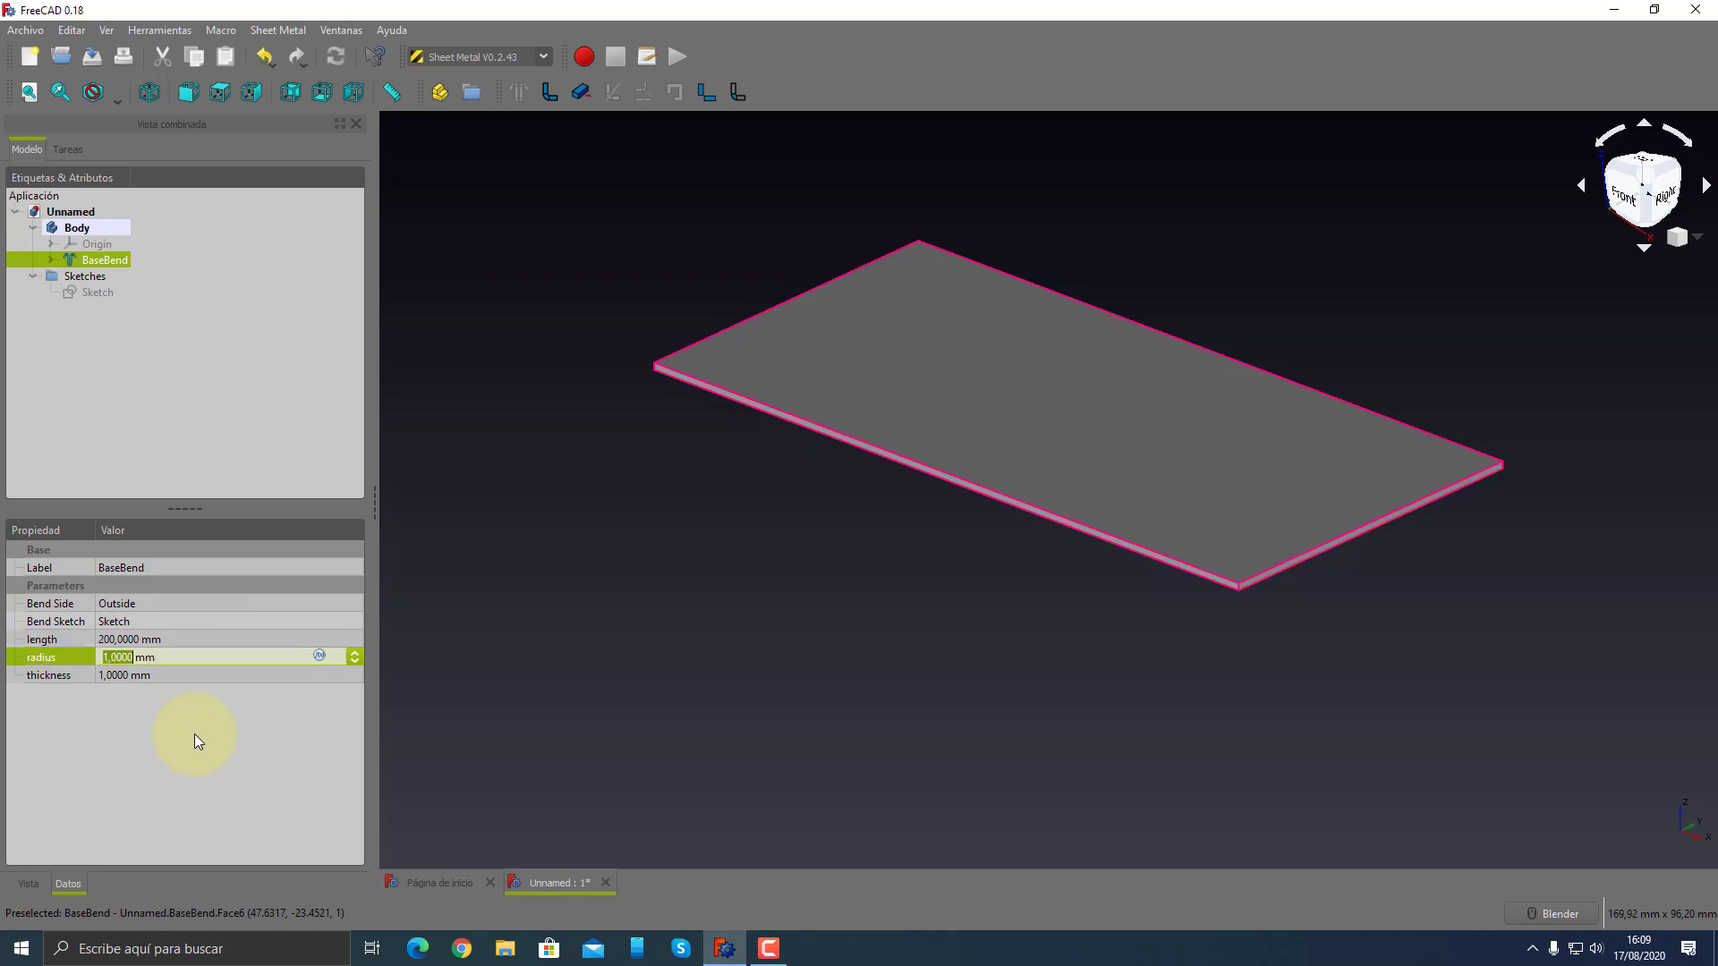
{"action": "left_click", "coordinate": [120, 640]}
{"action": "type", "text": "100"}
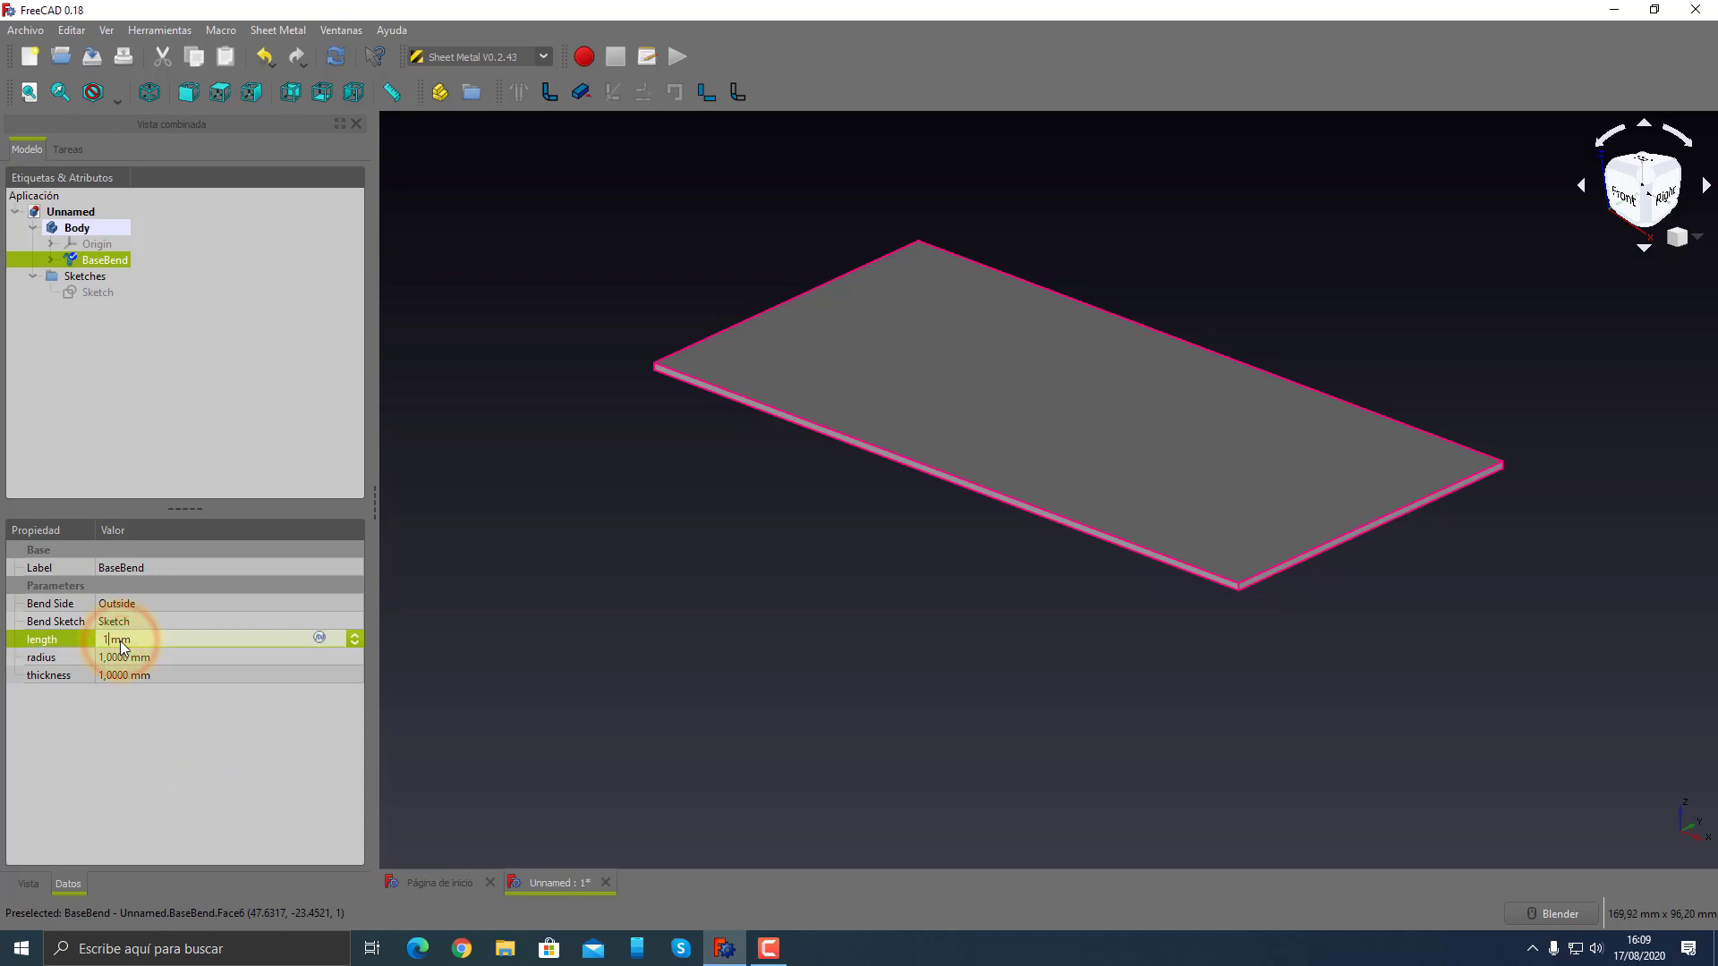
{"action": "key", "text": "Tab"}
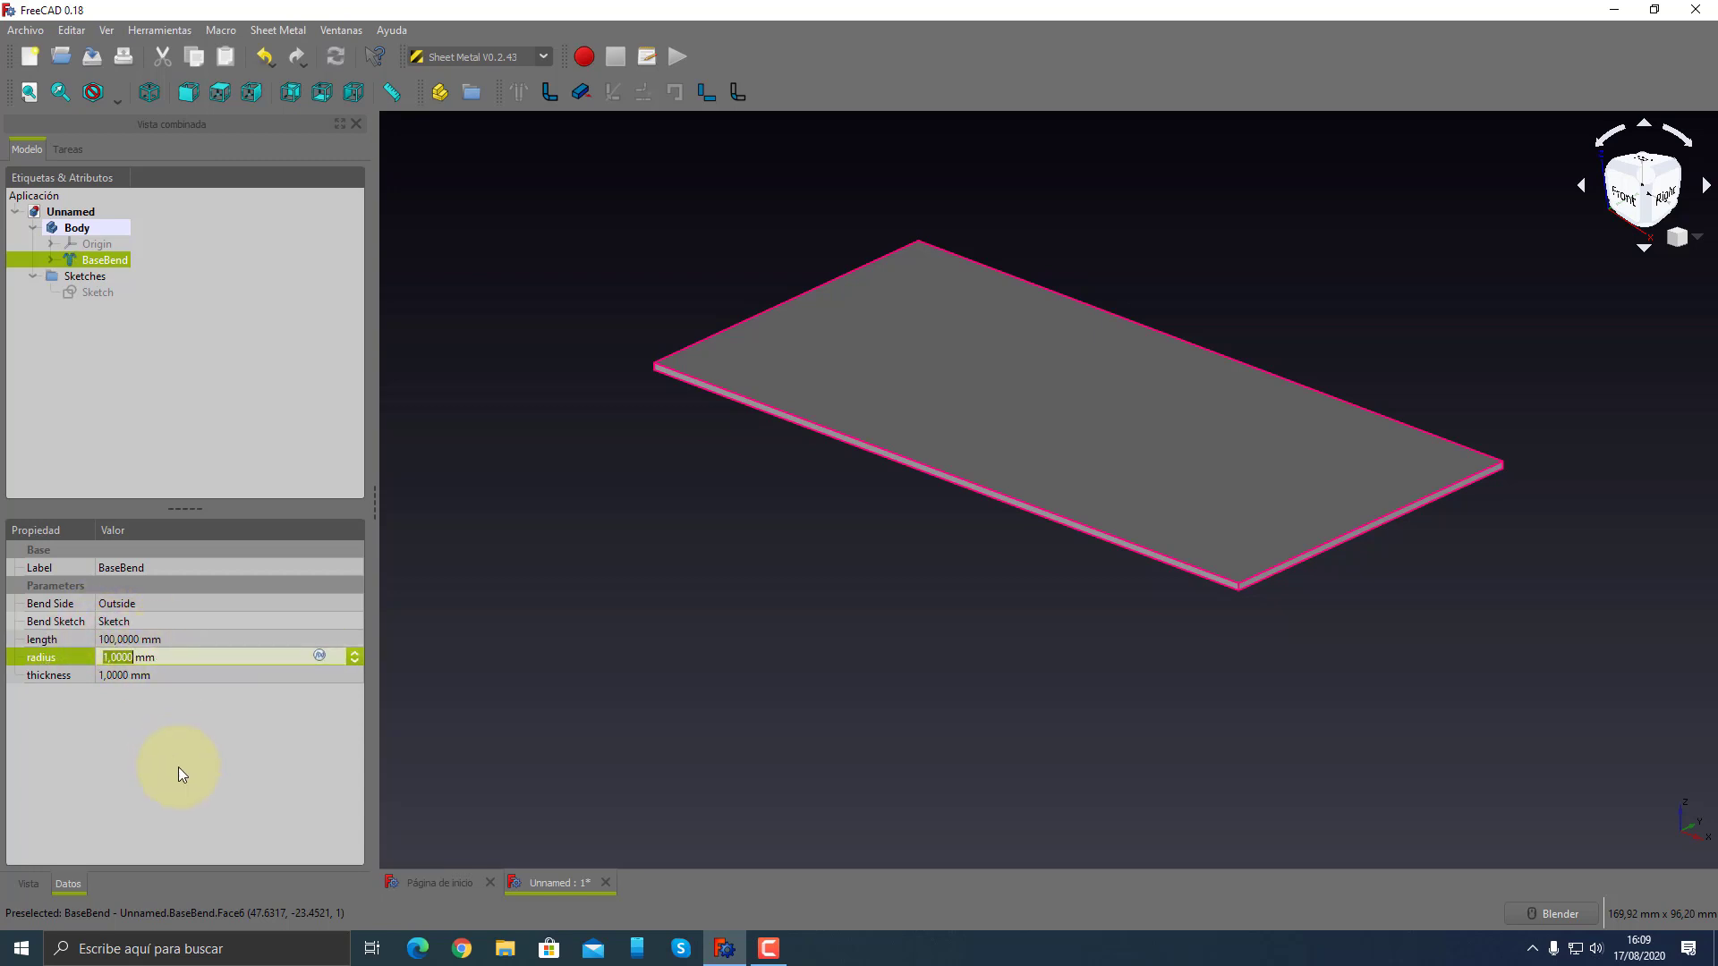
- Review the length, radius and bend-sketch settings, leaving the link on Sketch
{"action": "left_click", "coordinate": [50, 637]}
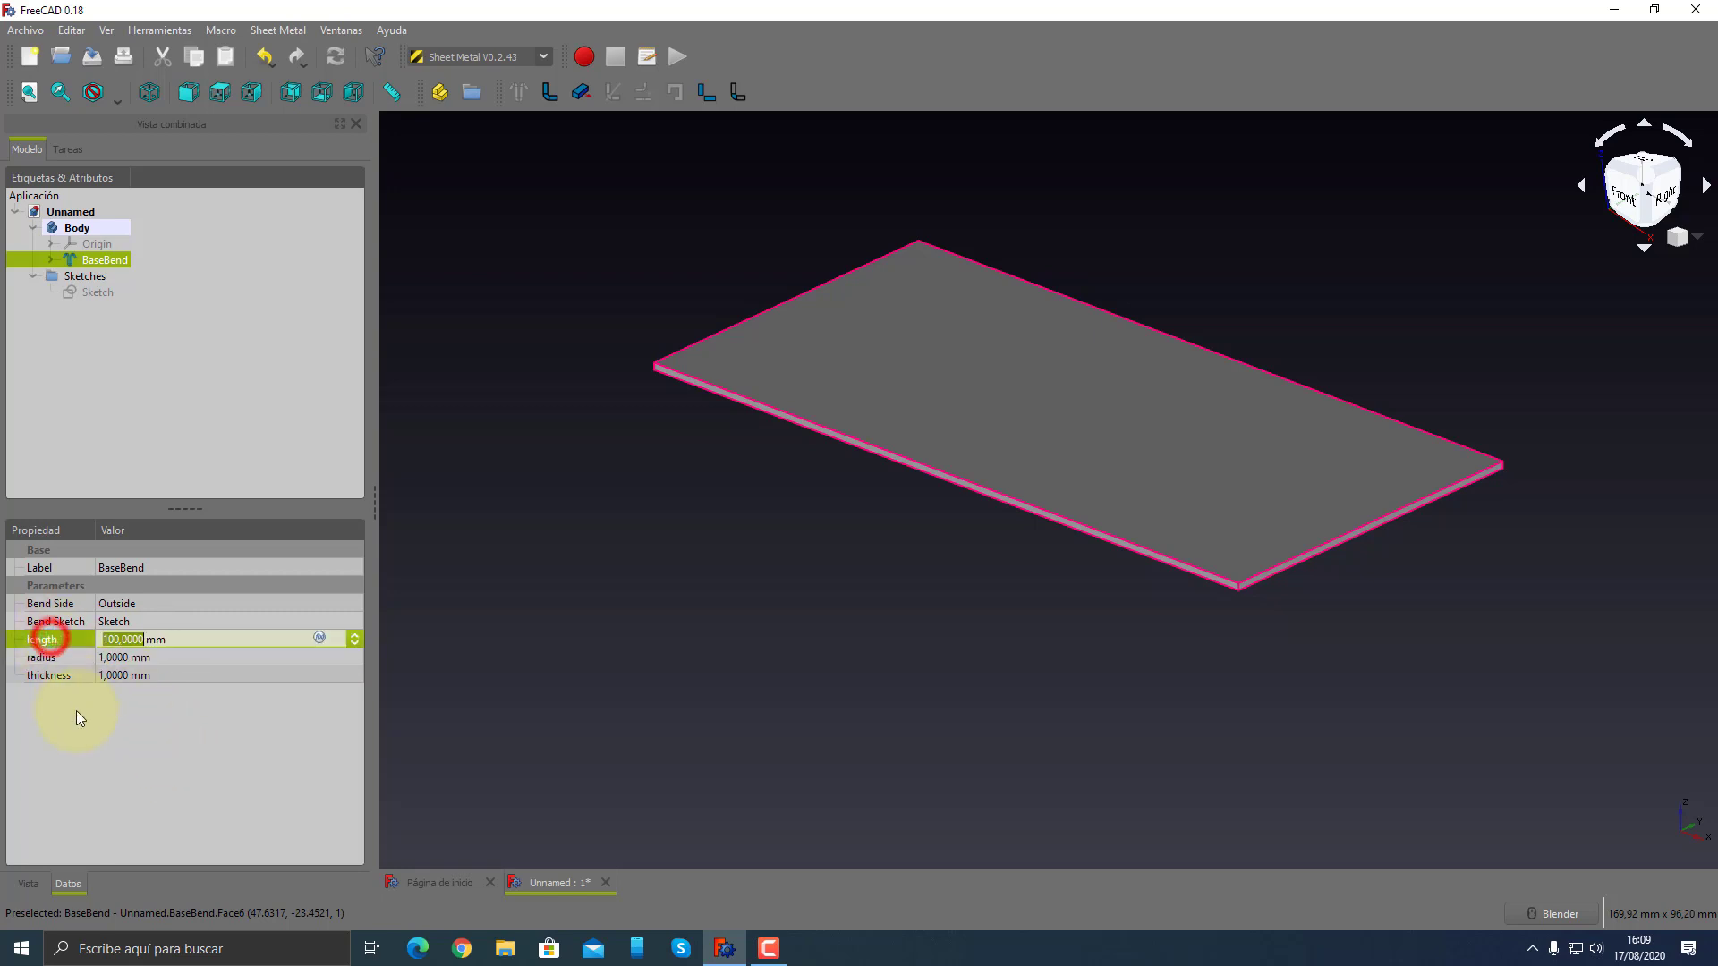
{"action": "left_click", "coordinate": [51, 659]}
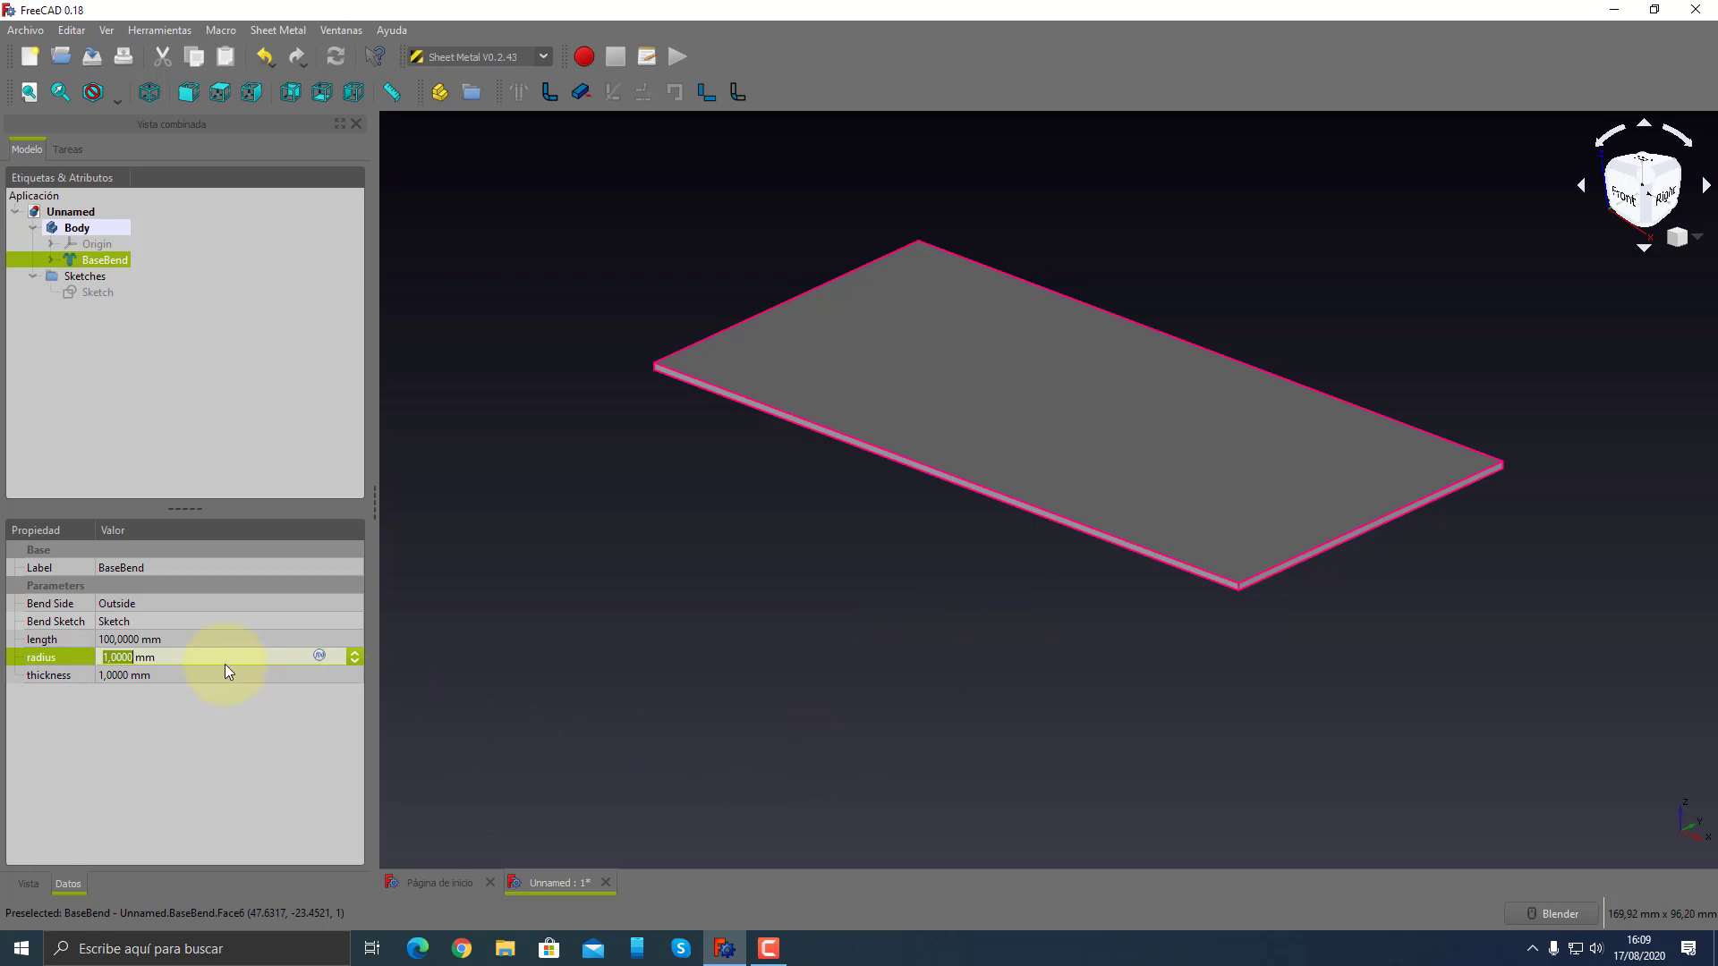
{"action": "left_click", "coordinate": [53, 621]}
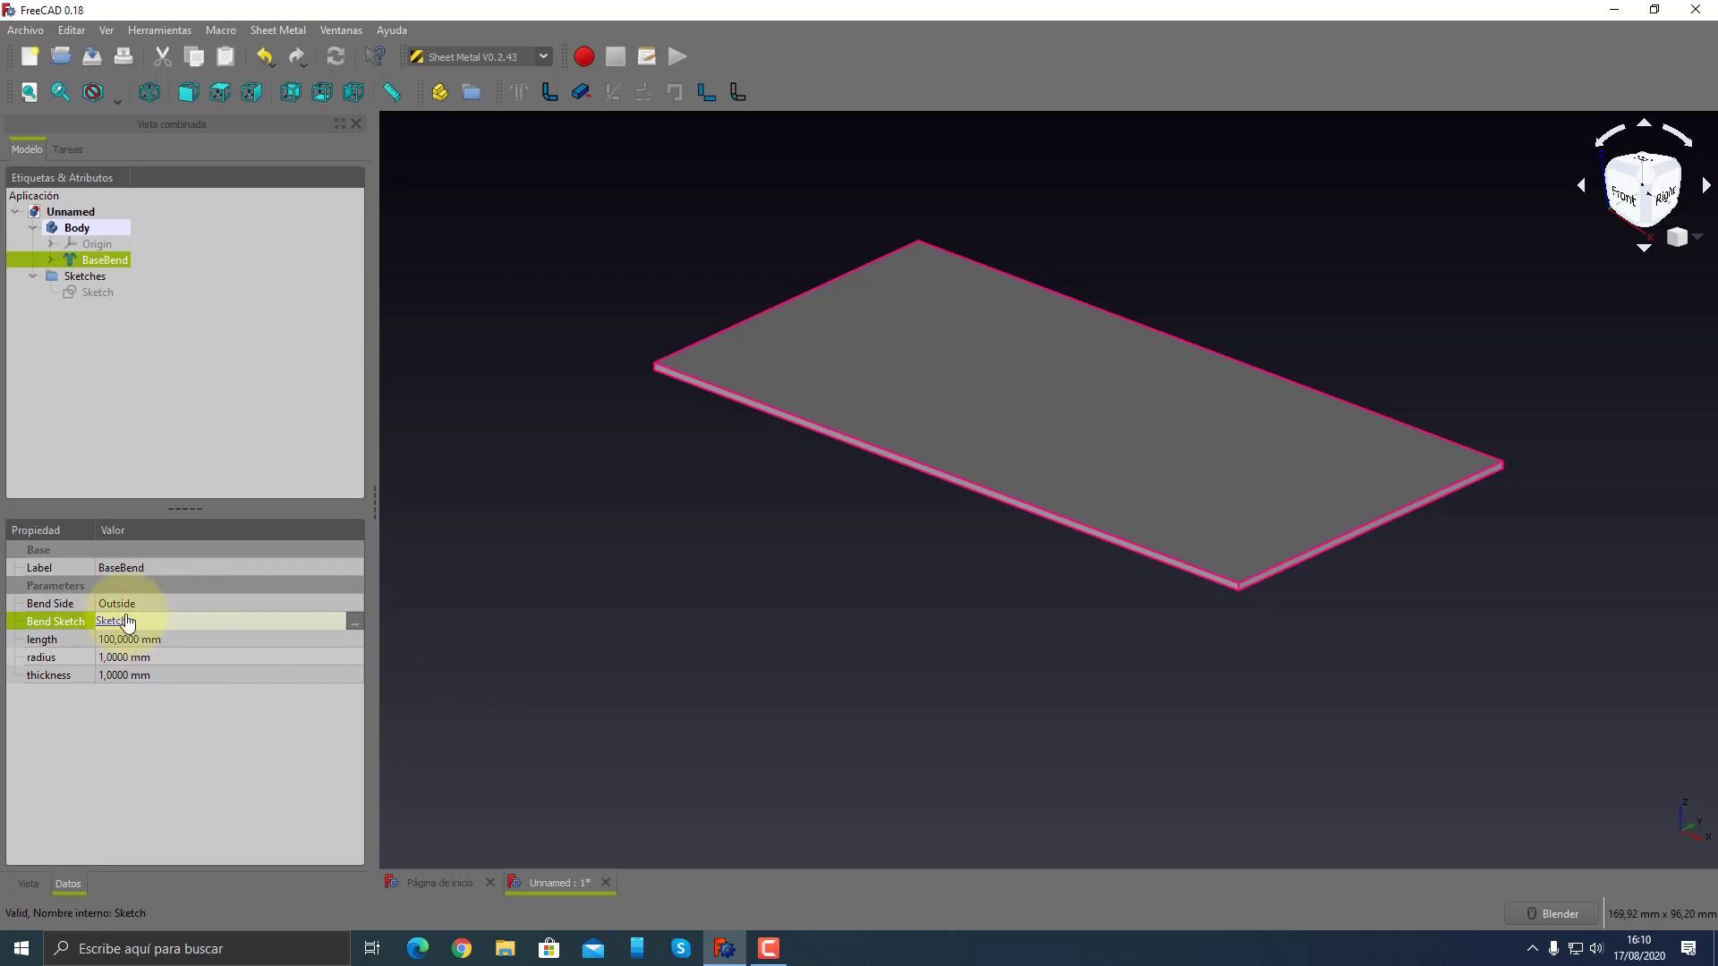
{"action": "left_click", "coordinate": [184, 721]}
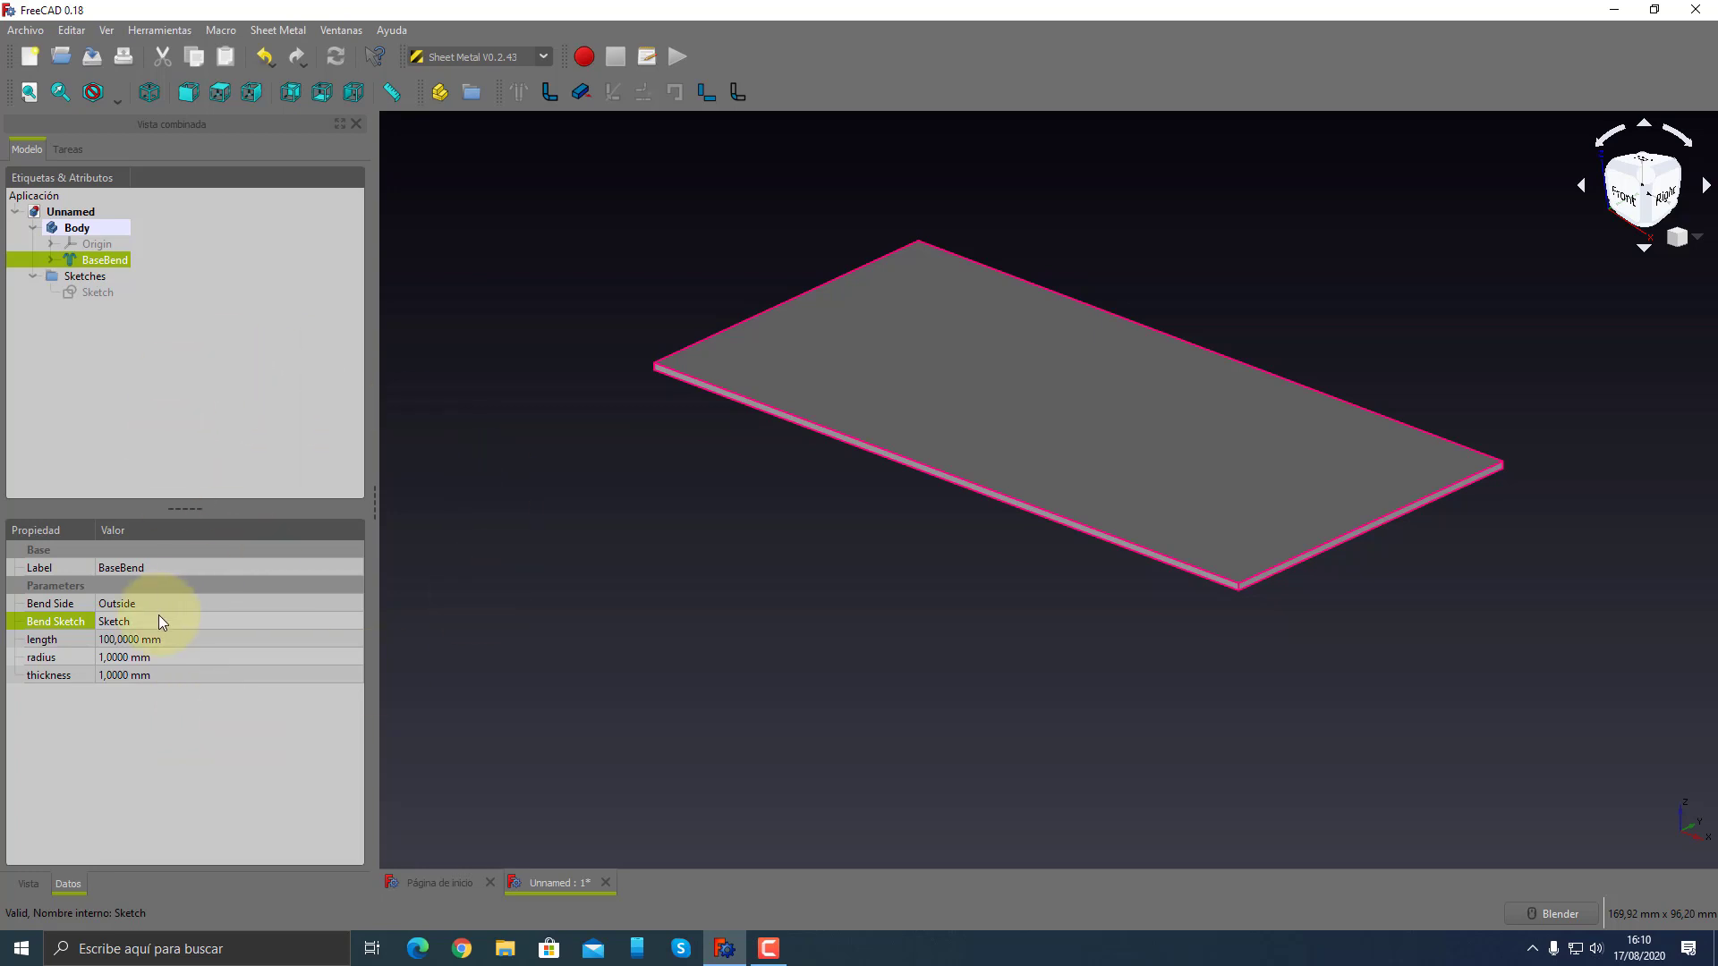
- Switch to Sketcher and start an unattached new sketch on the XY plane
{"action": "left_click", "coordinate": [537, 57]}
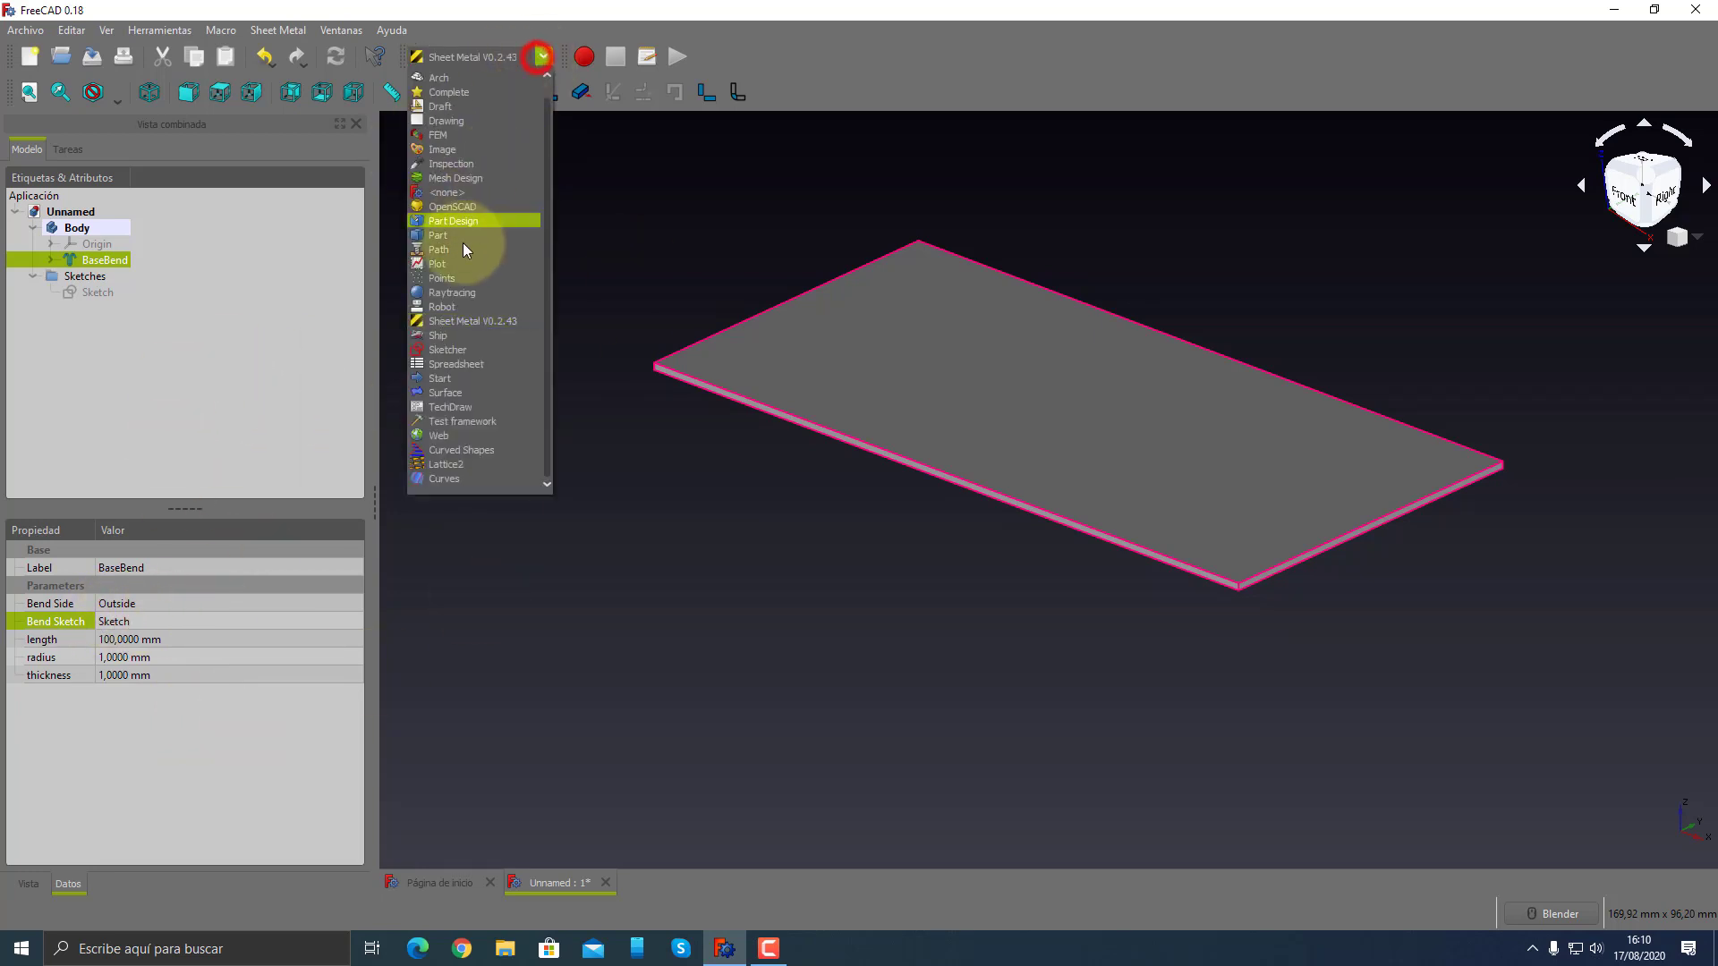
{"action": "left_click", "coordinate": [457, 346]}
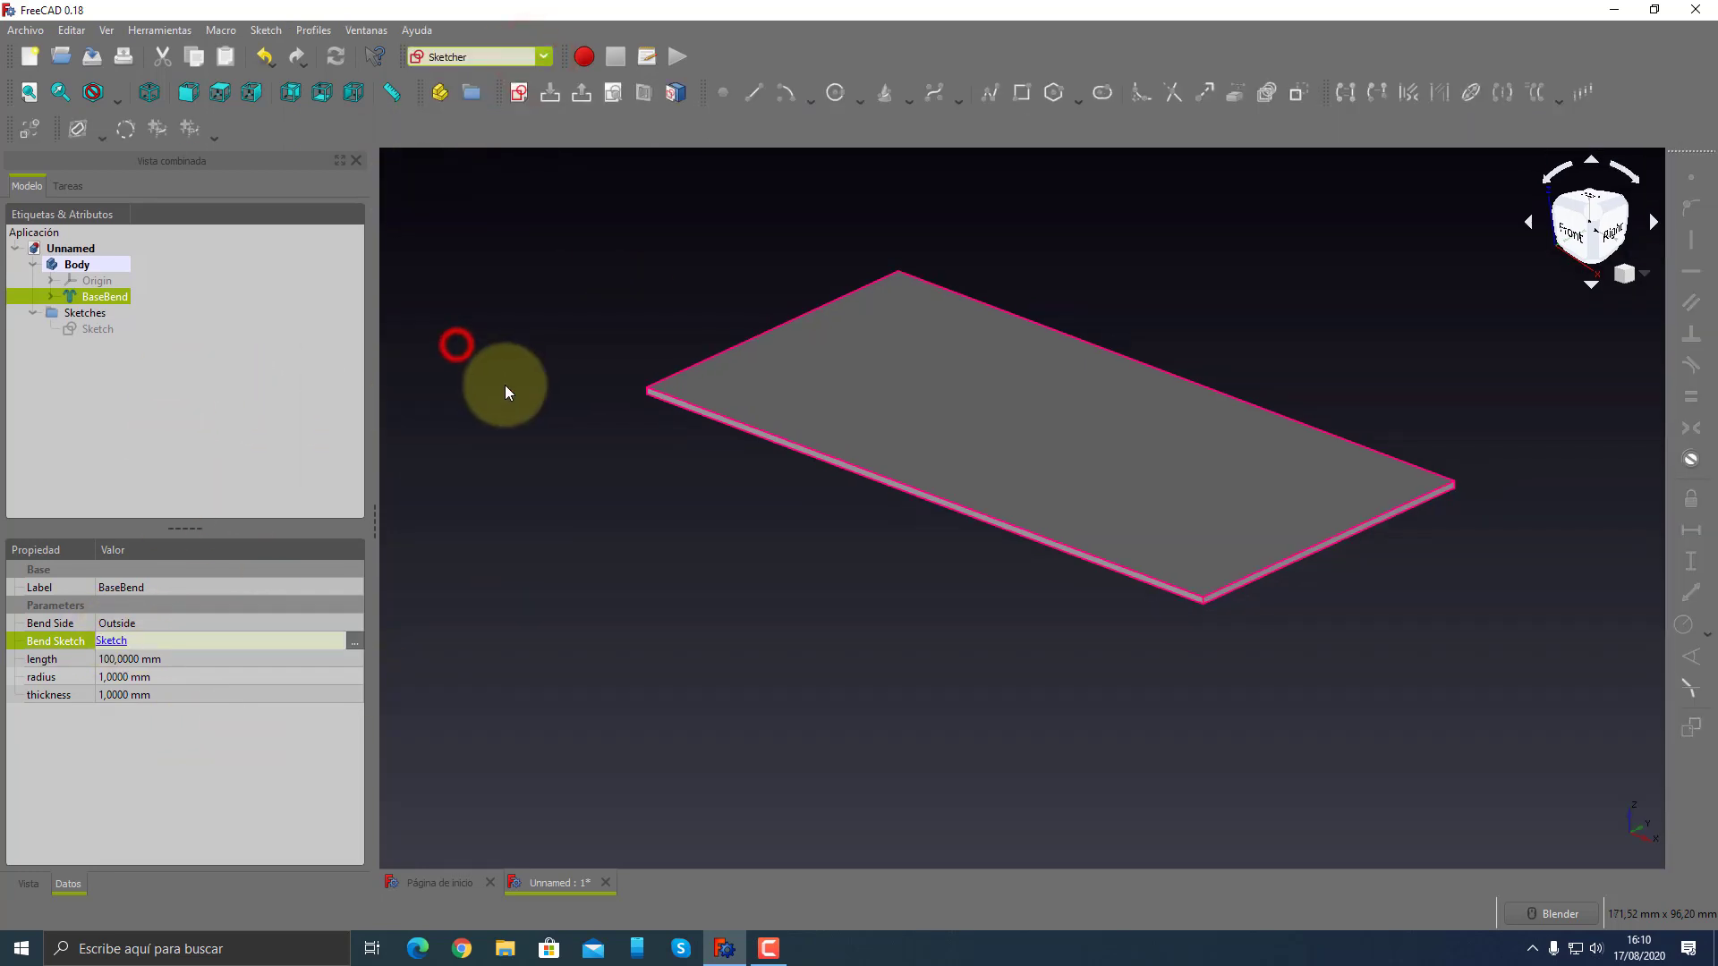
{"action": "left_click", "coordinate": [518, 92]}
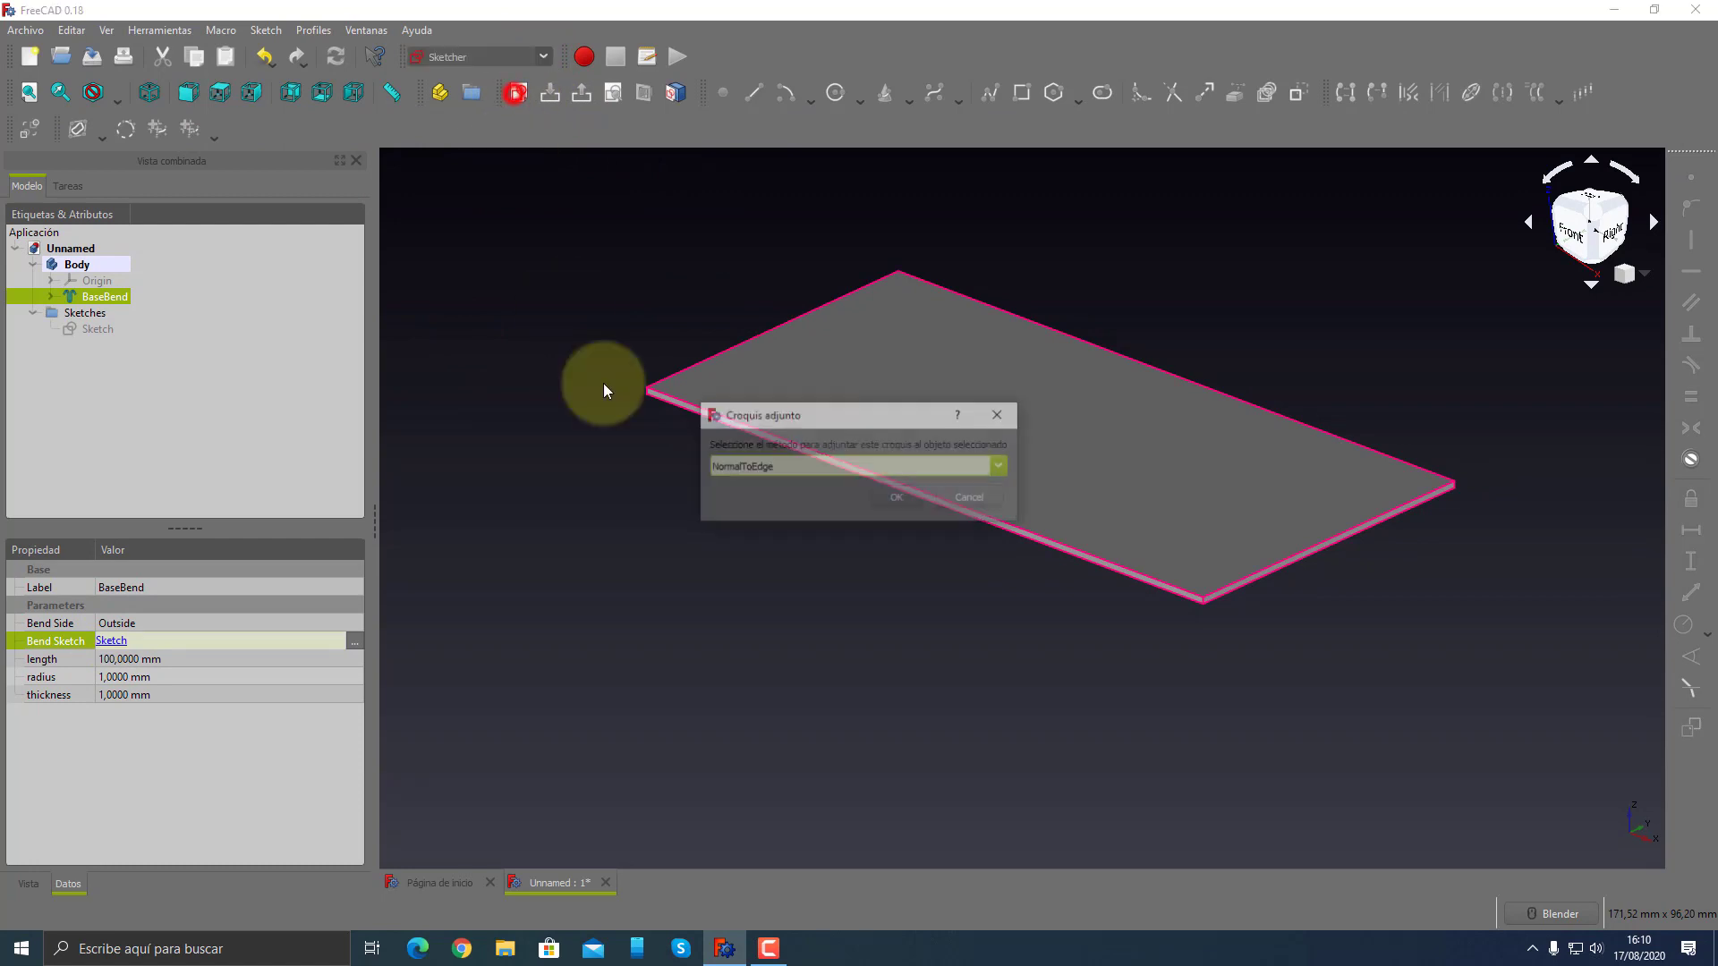
{"action": "left_click", "coordinate": [965, 495]}
{"action": "left_click", "coordinate": [711, 615]}
{"action": "left_click", "coordinate": [519, 92]}
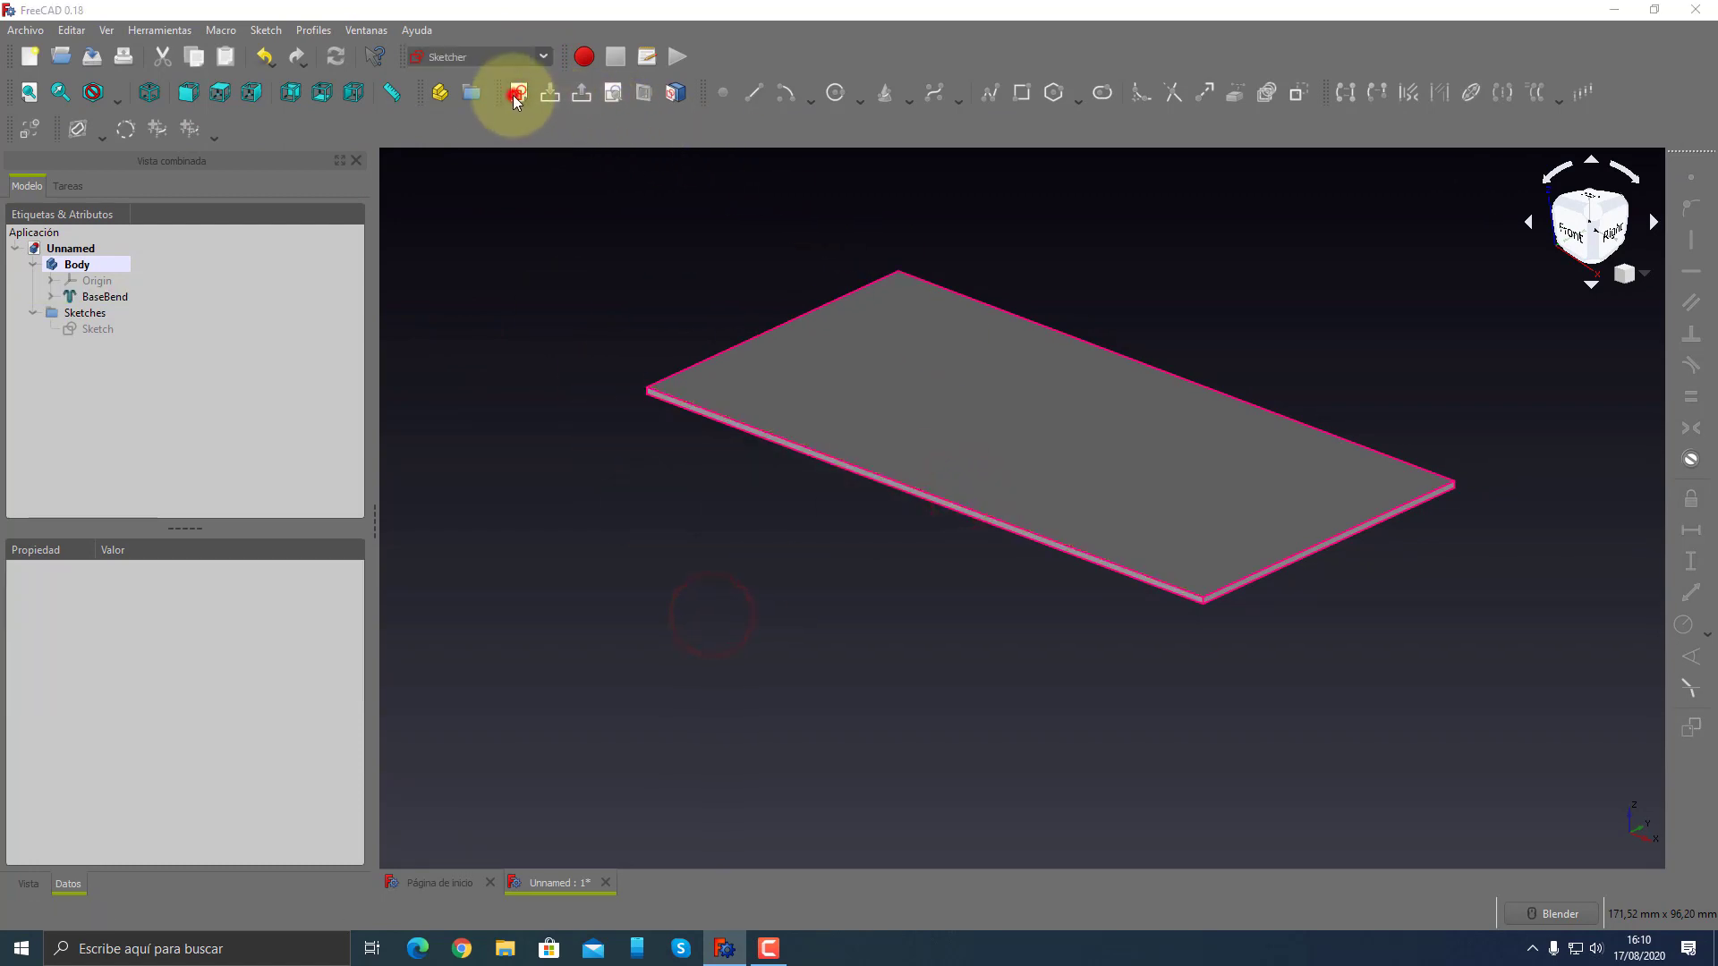
{"action": "left_click", "coordinate": [809, 555]}
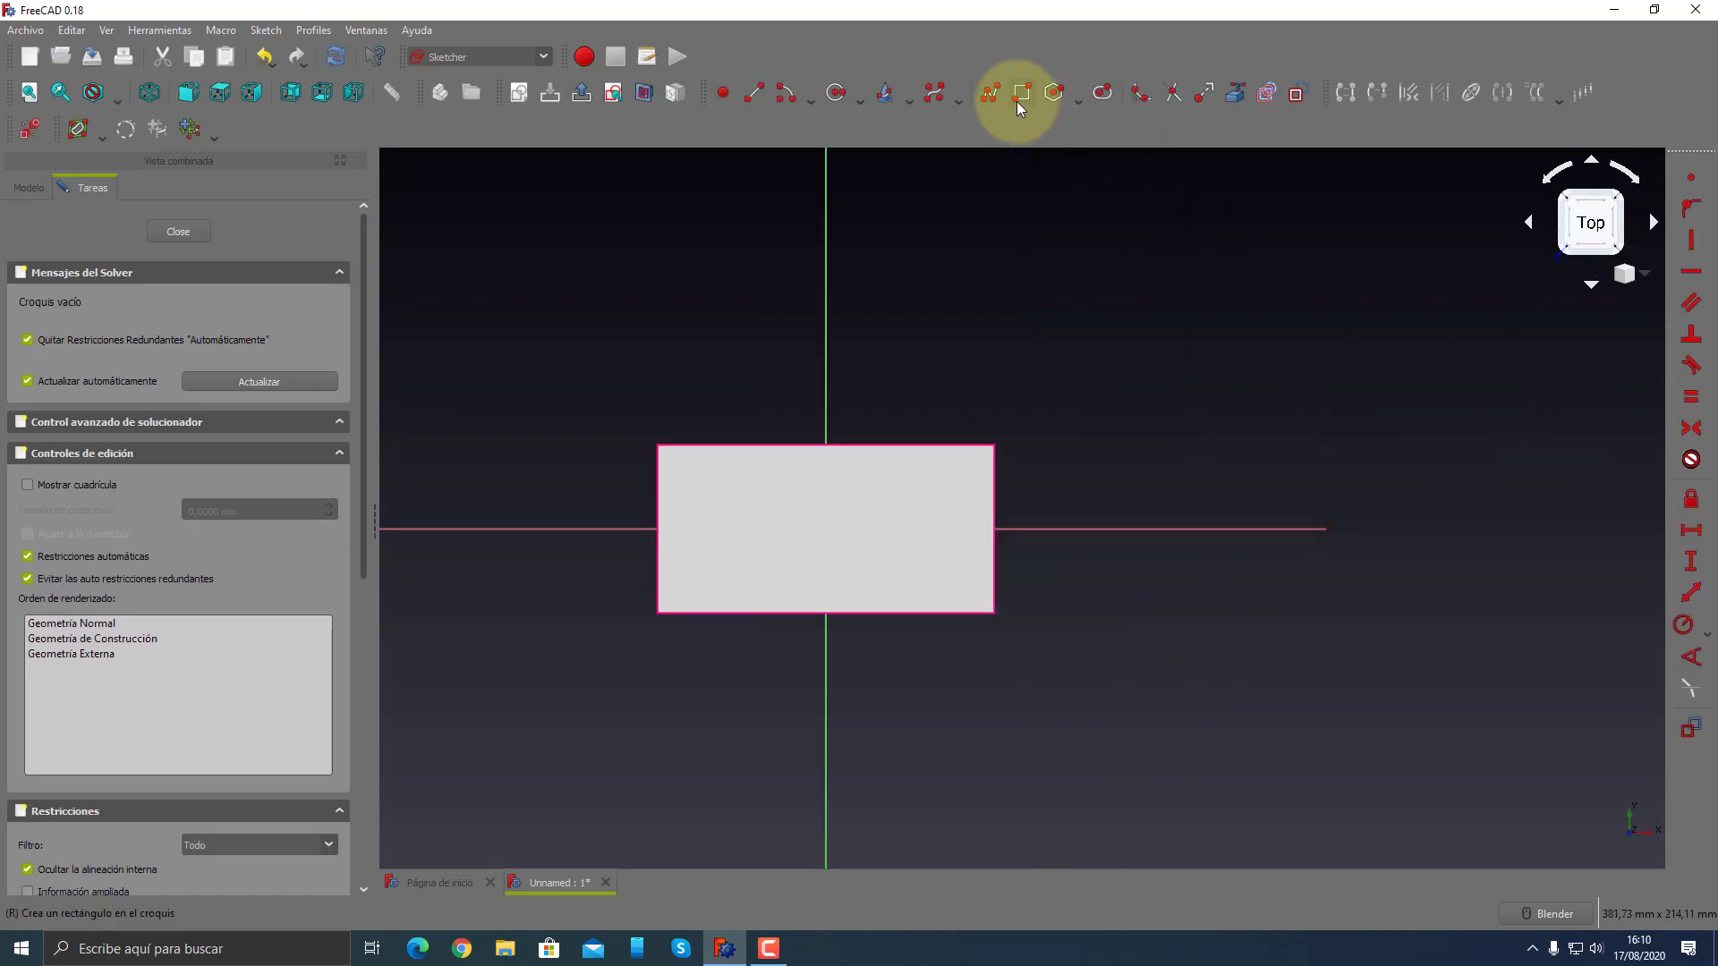
- Draw a single circle beside the rectangle, close Sketch001, and view it isometrically
{"action": "left_click", "coordinate": [828, 92]}
{"action": "left_click", "coordinate": [1246, 389]}
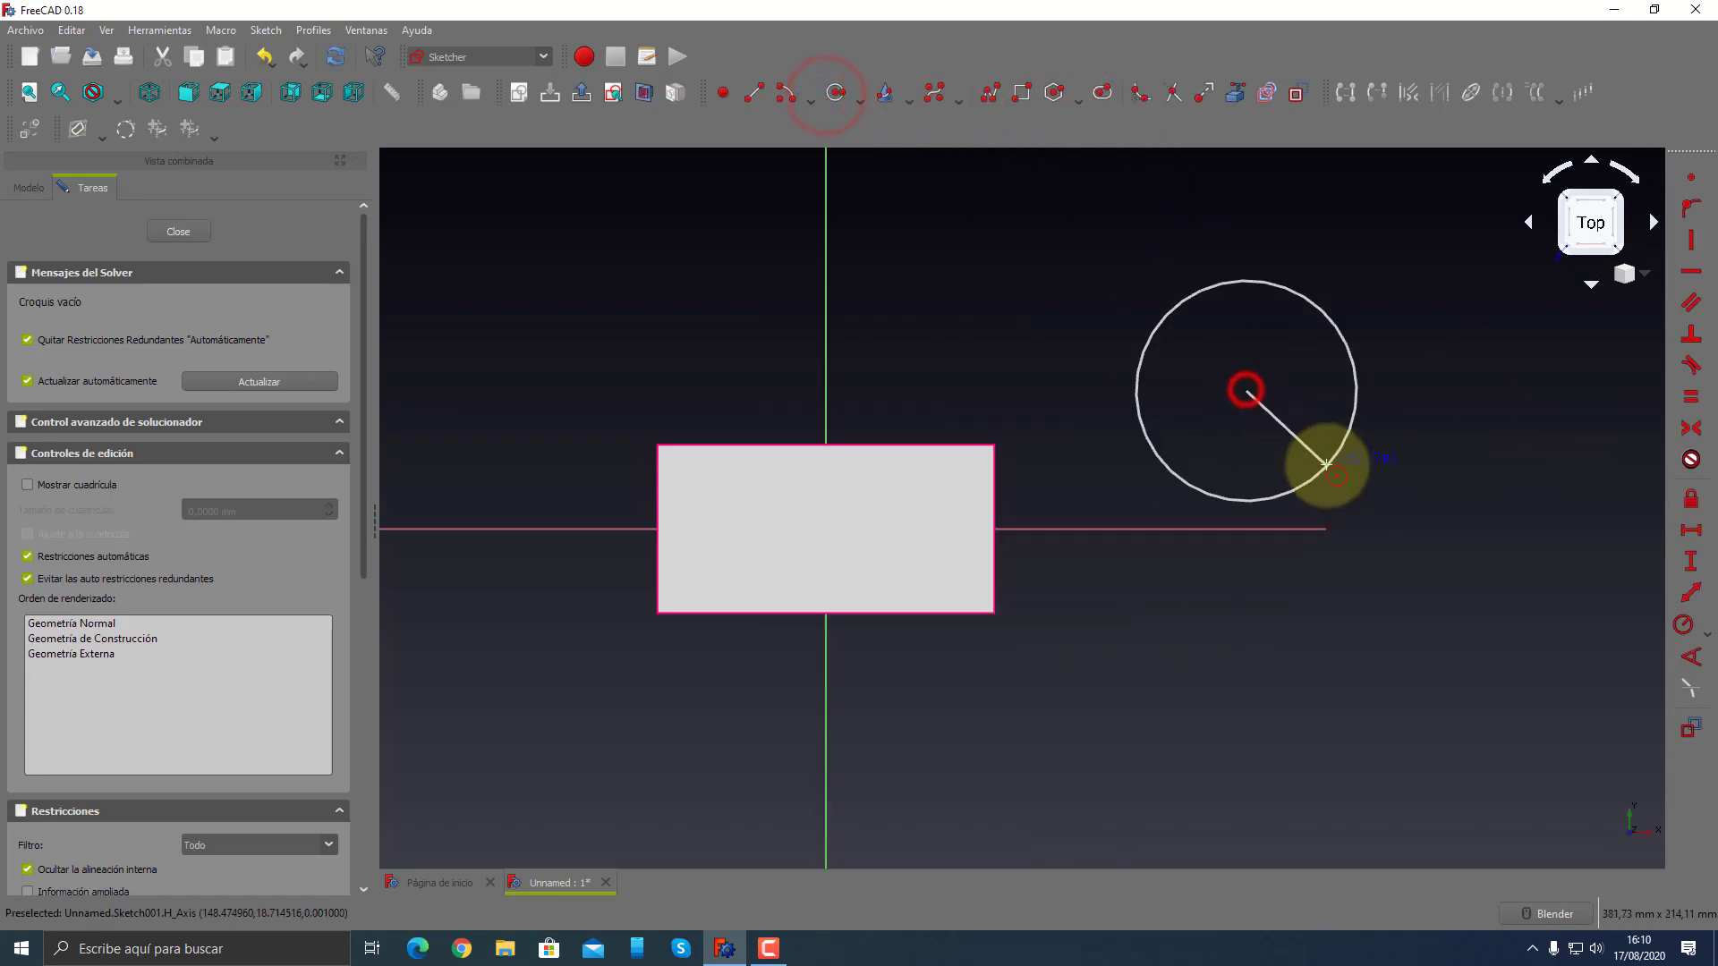
{"action": "left_click", "coordinate": [1324, 468]}
{"action": "left_click", "coordinate": [188, 236]}
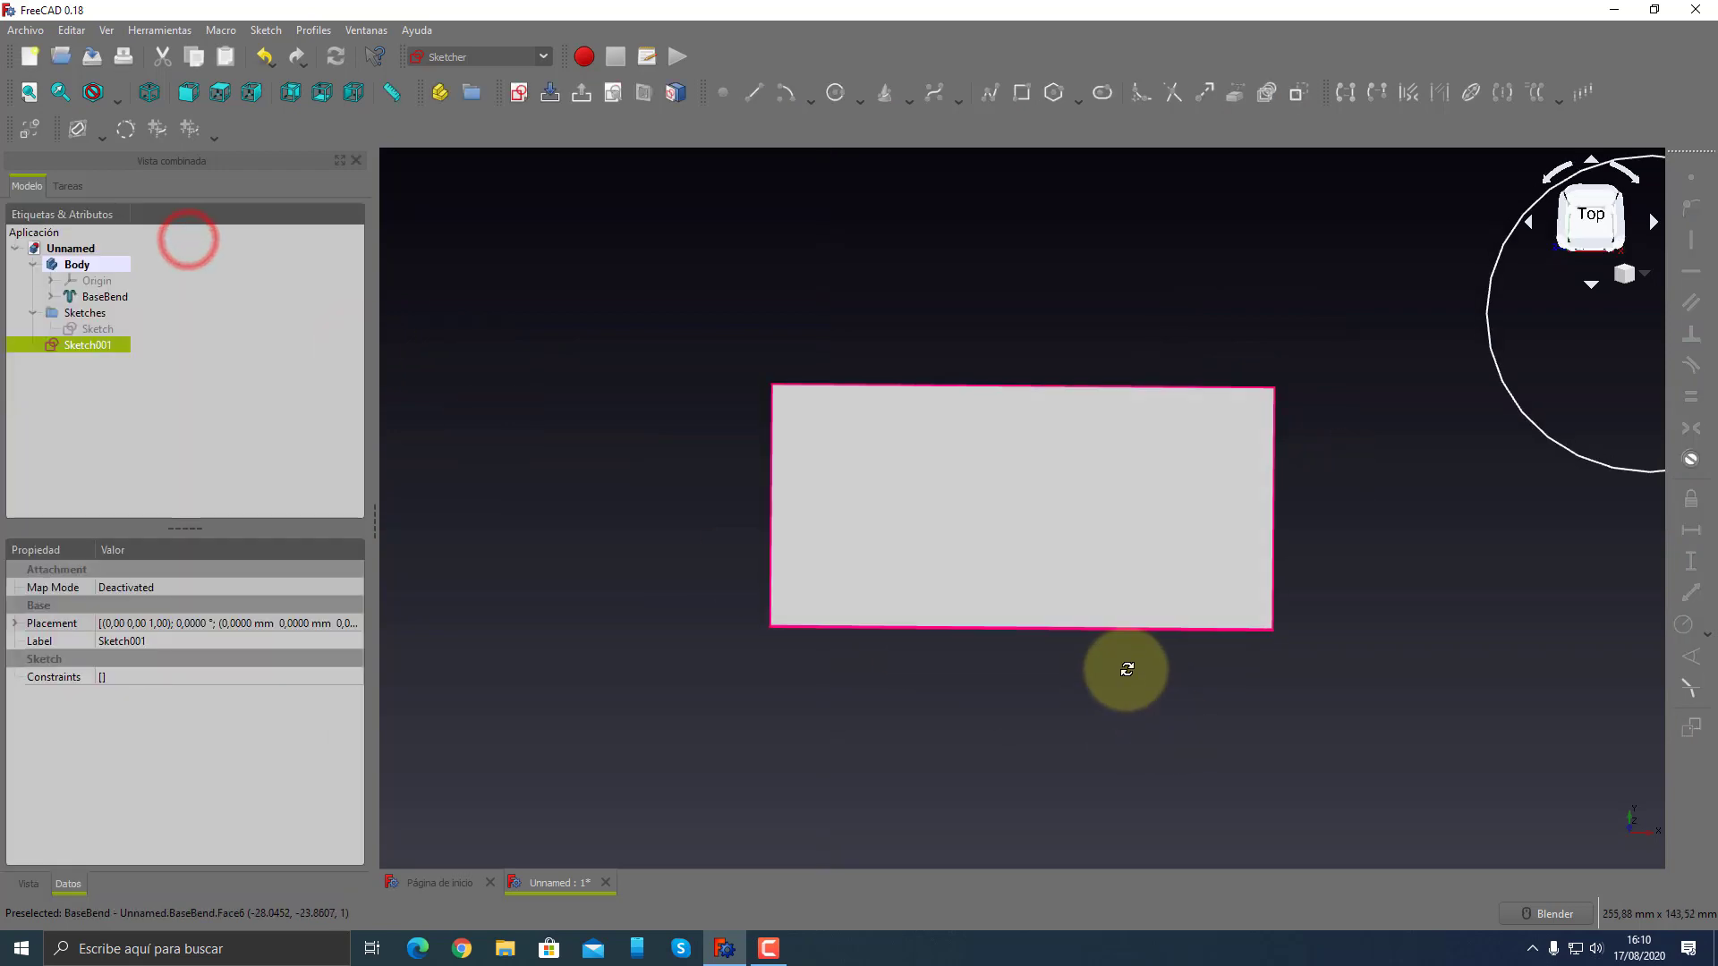
{"action": "key", "text": "0"}
{"action": "scroll", "coordinate": [979, 589], "scroll_direction": "down", "scroll_amount": 3}
{"action": "scroll", "coordinate": [1150, 607], "scroll_direction": "up", "scroll_amount": 3}
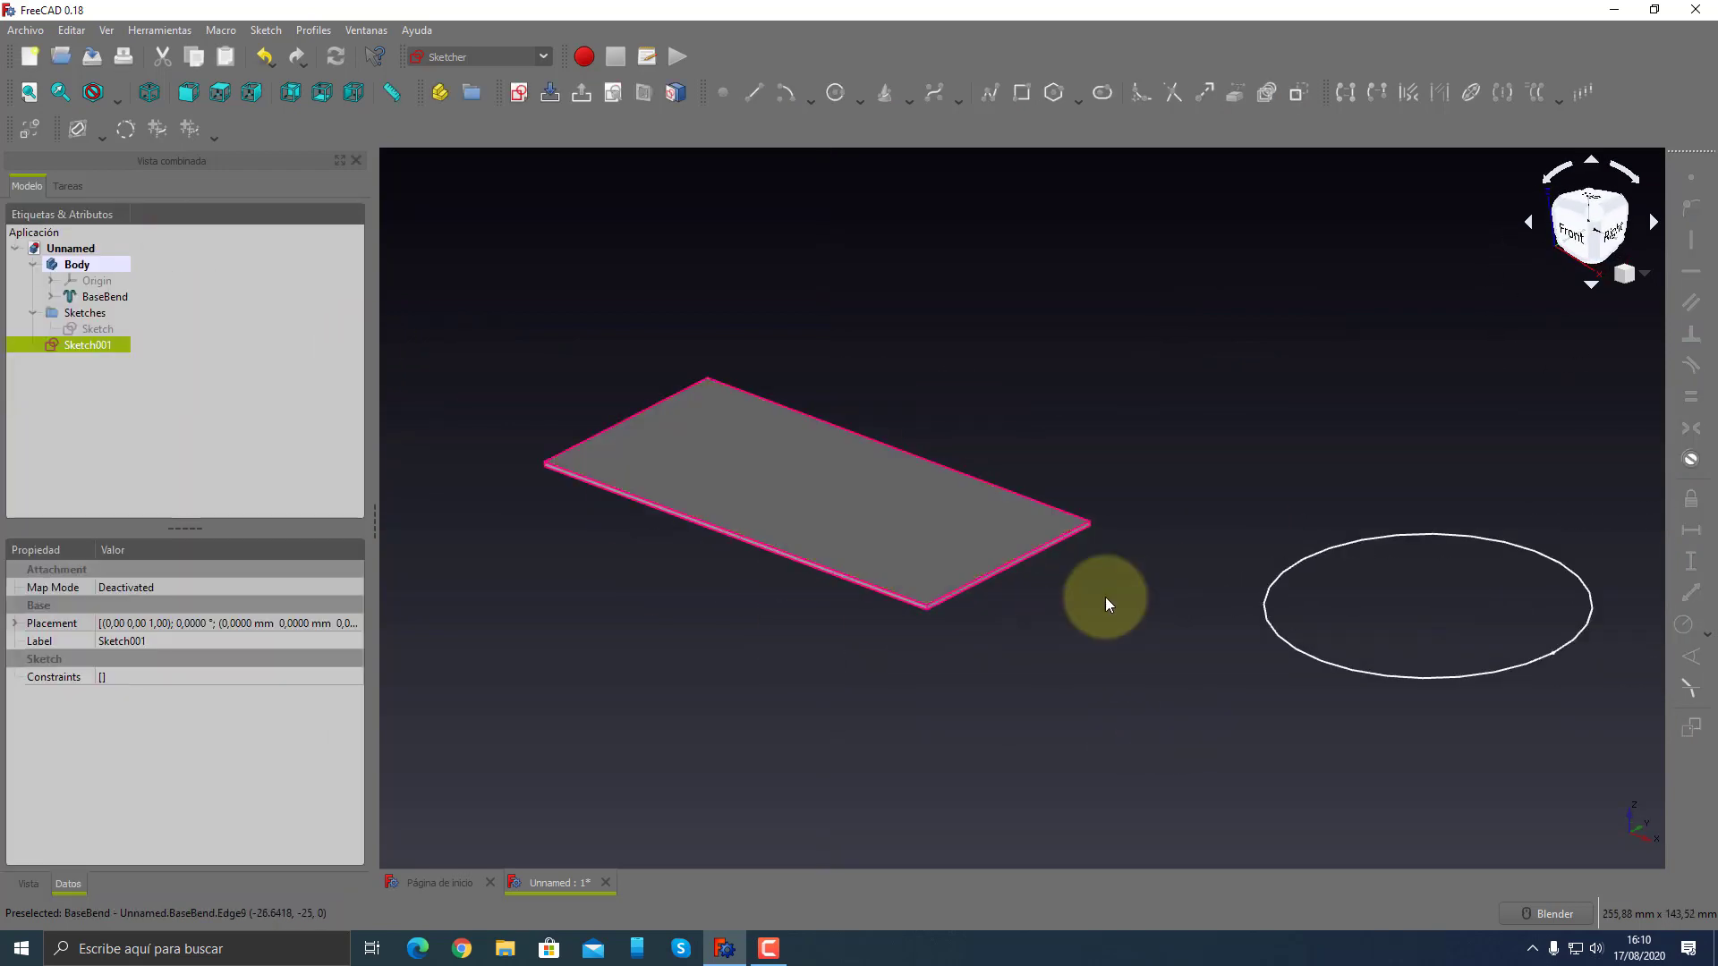
- Relink BaseBend's bend sketch to the circle Sketch001 and recompute, producing a circular disc
{"action": "left_click", "coordinate": [66, 342], "text": "ctrl"}
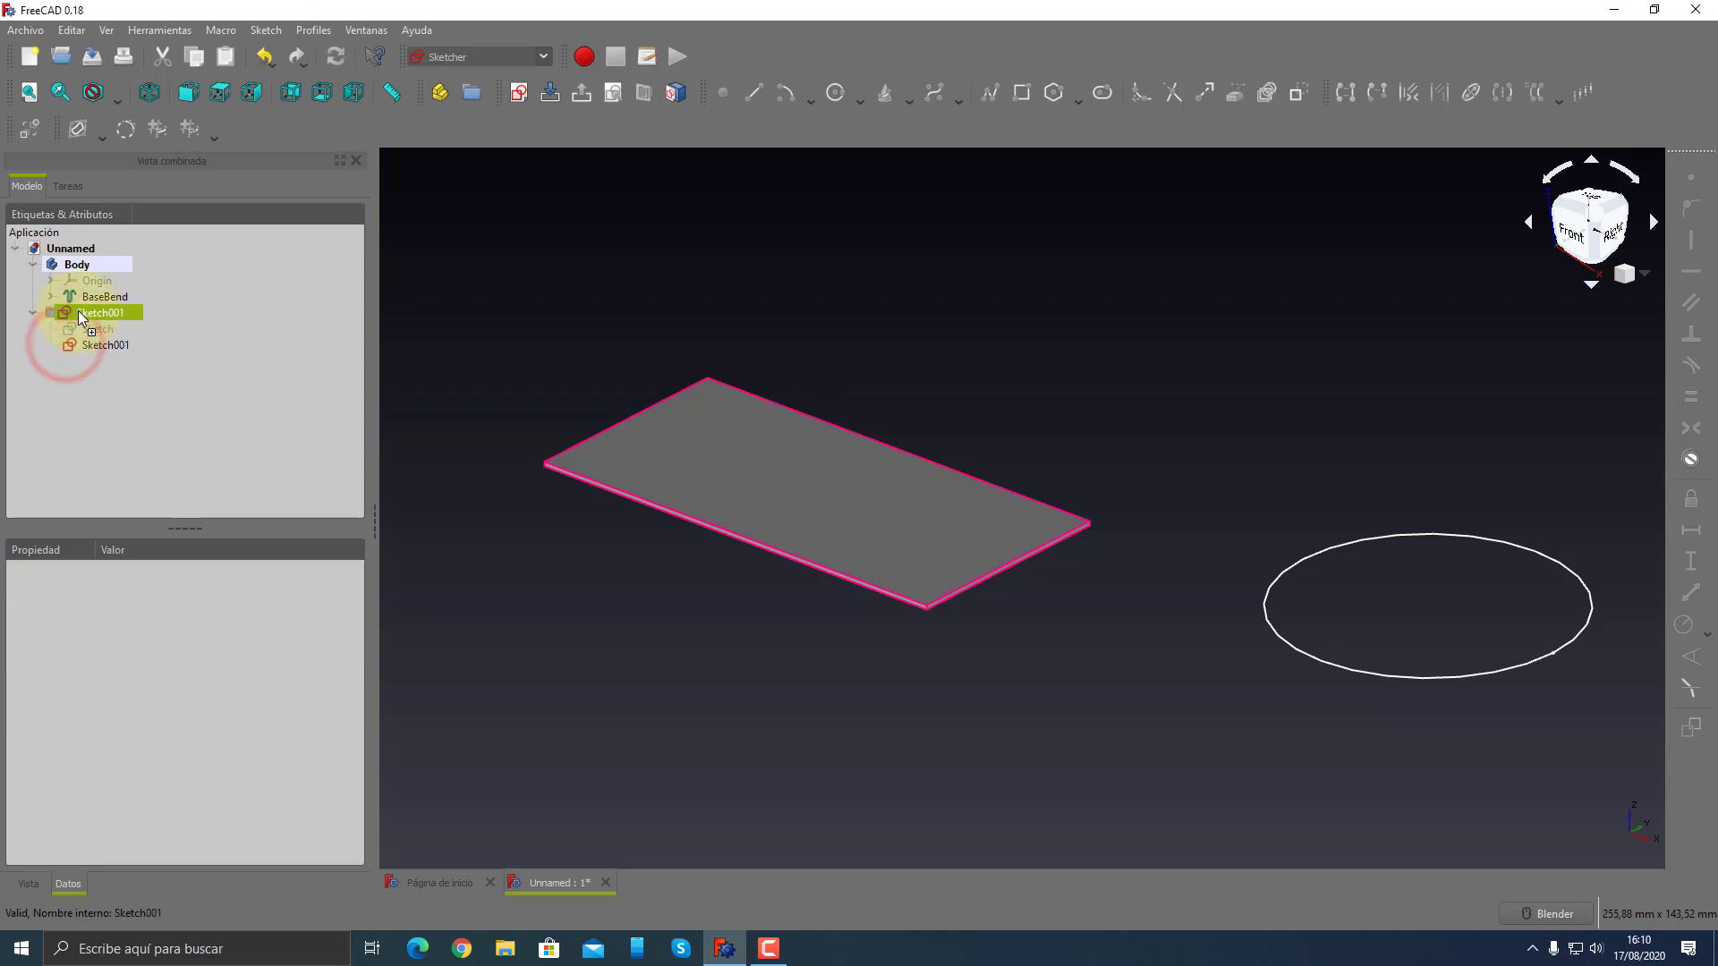
{"action": "left_click", "coordinate": [97, 300]}
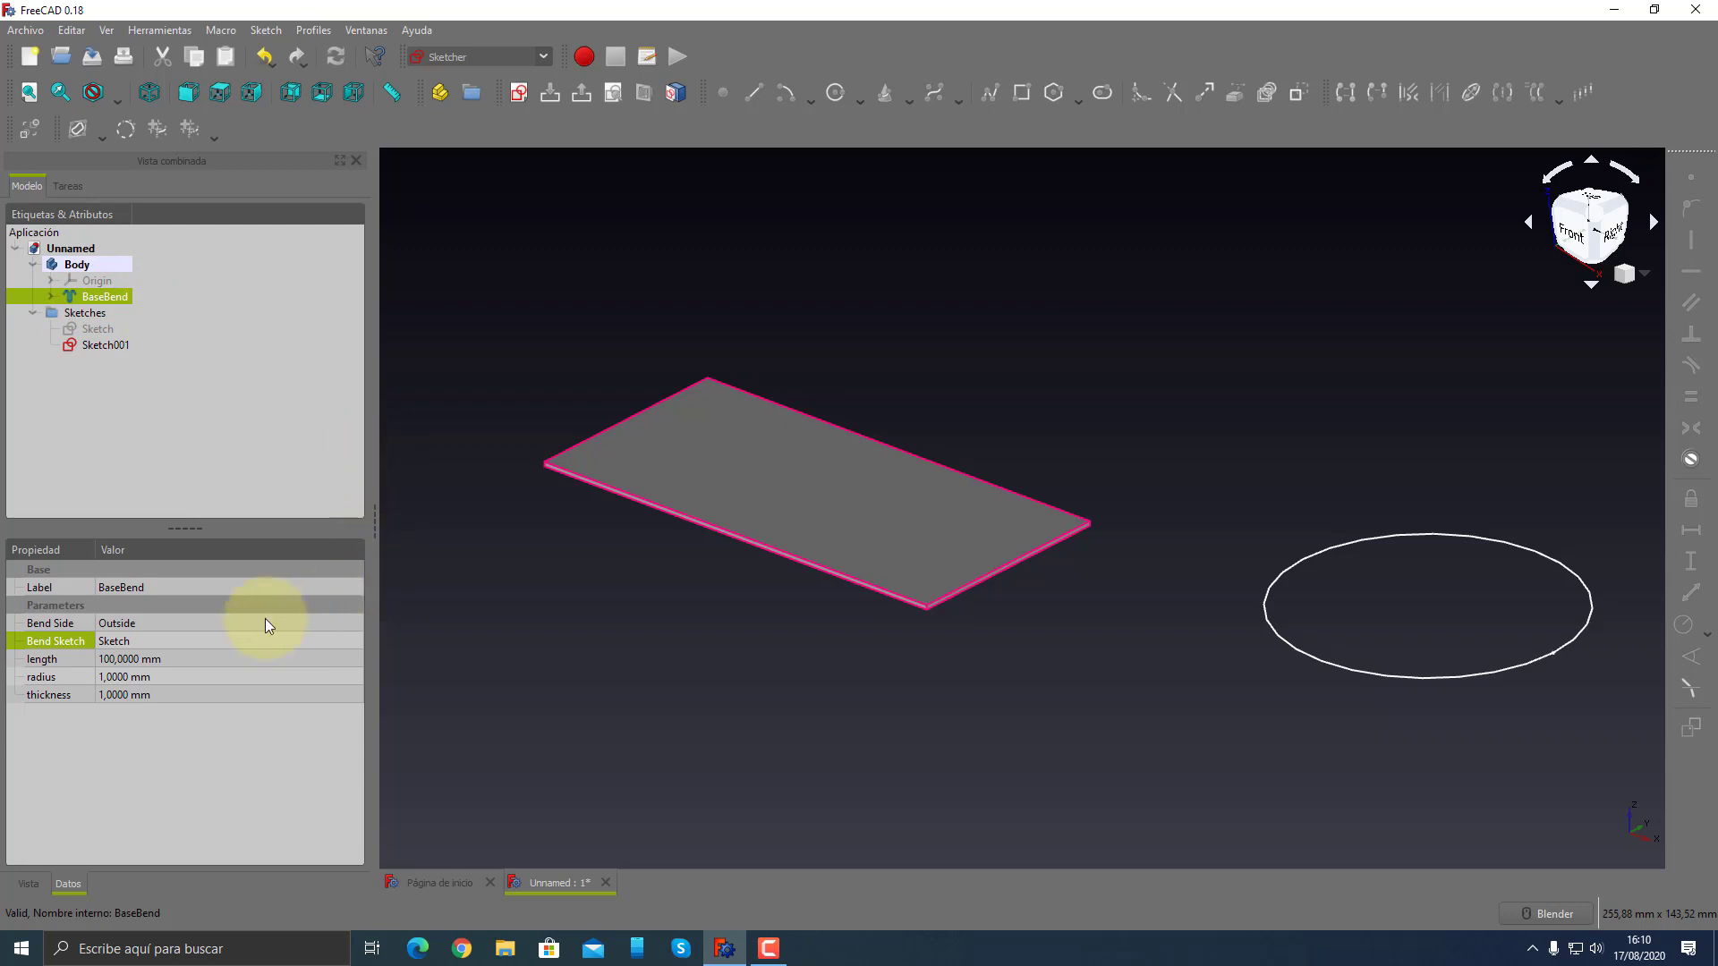
{"action": "left_click", "coordinate": [154, 641]}
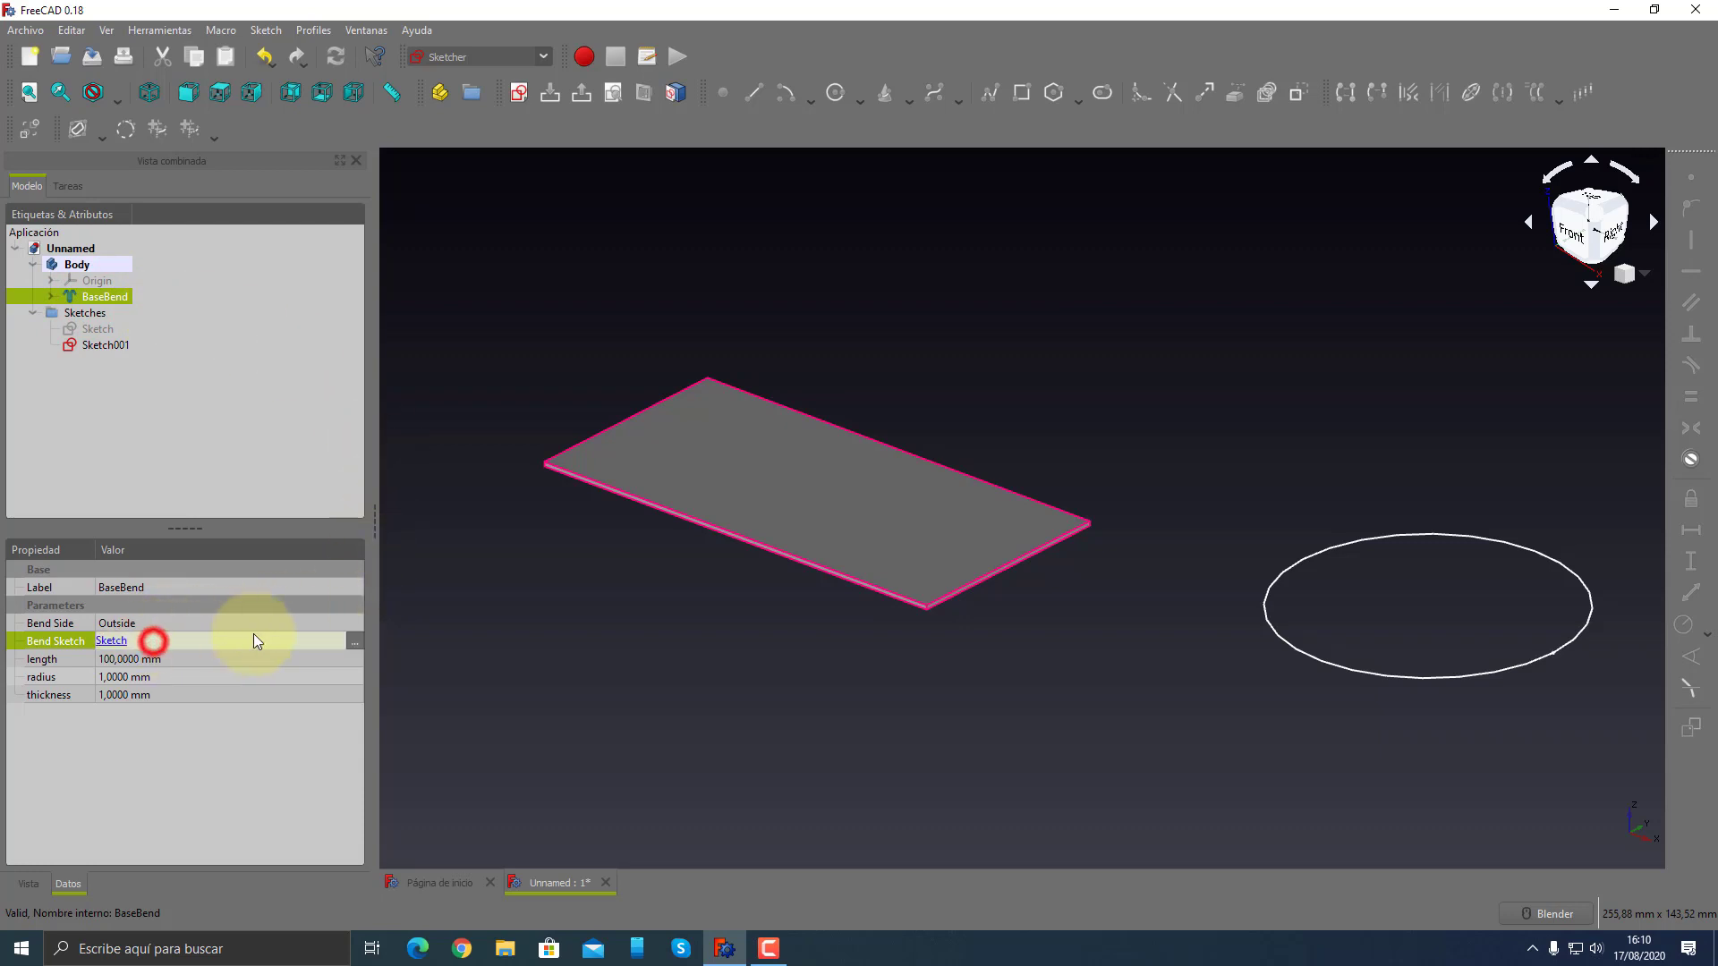
{"action": "left_click", "coordinate": [355, 640]}
{"action": "left_click", "coordinate": [825, 324]}
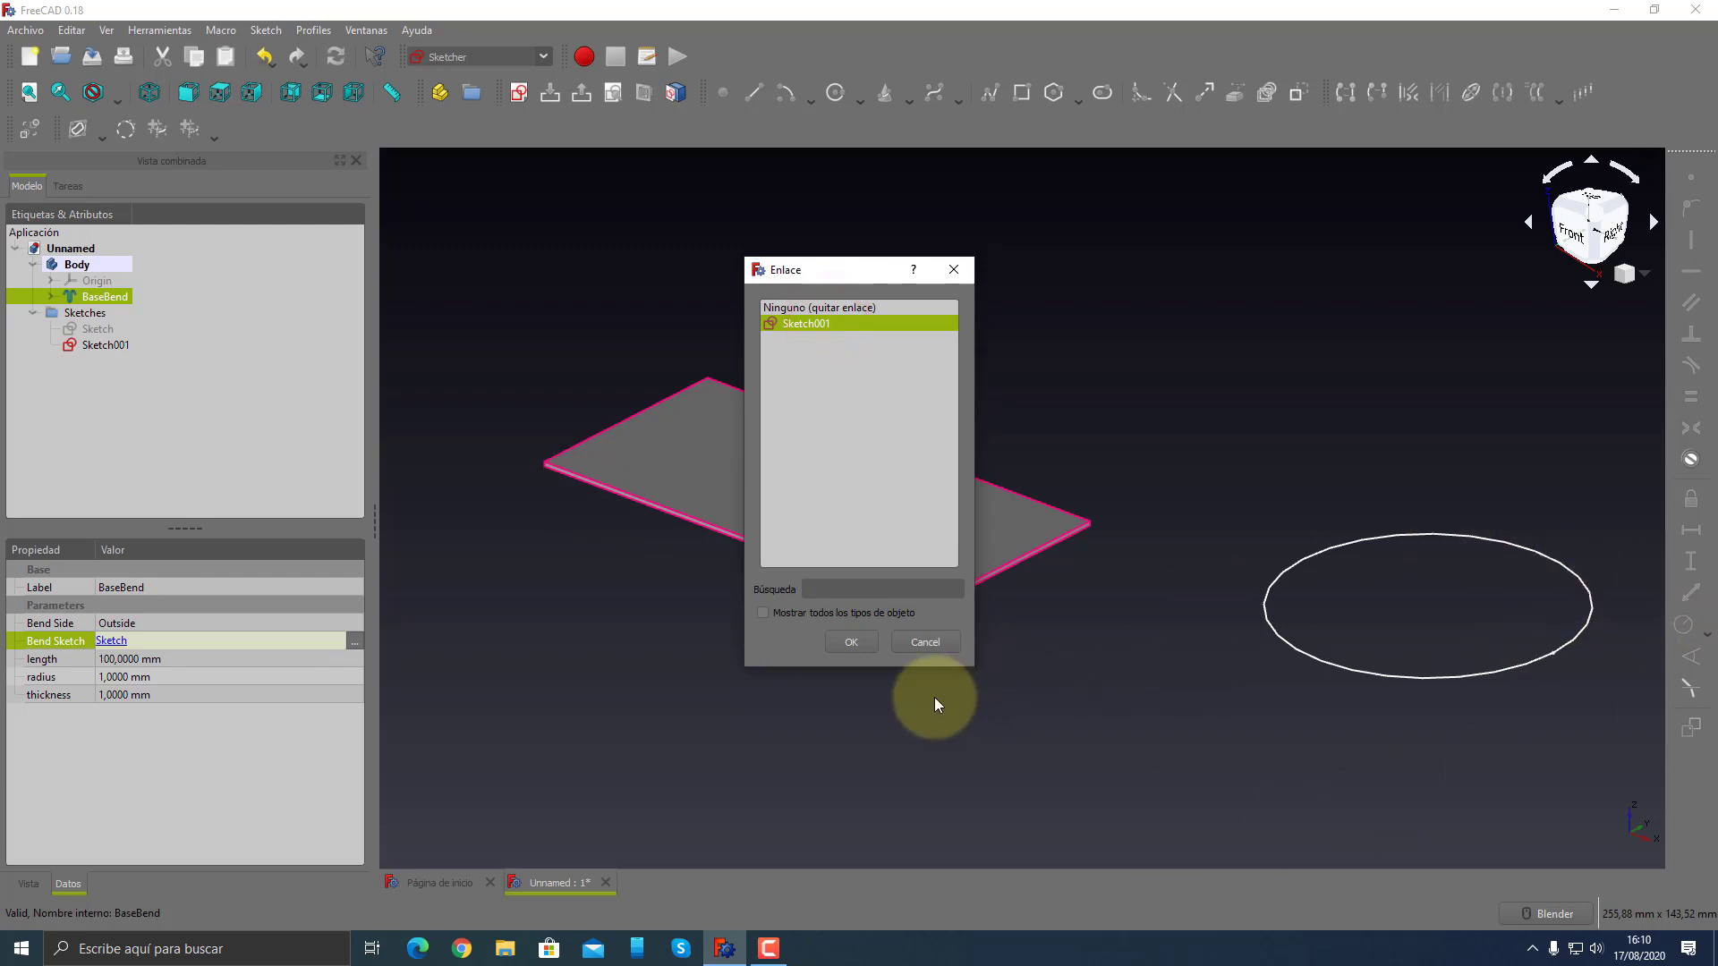
{"action": "left_click", "coordinate": [853, 644]}
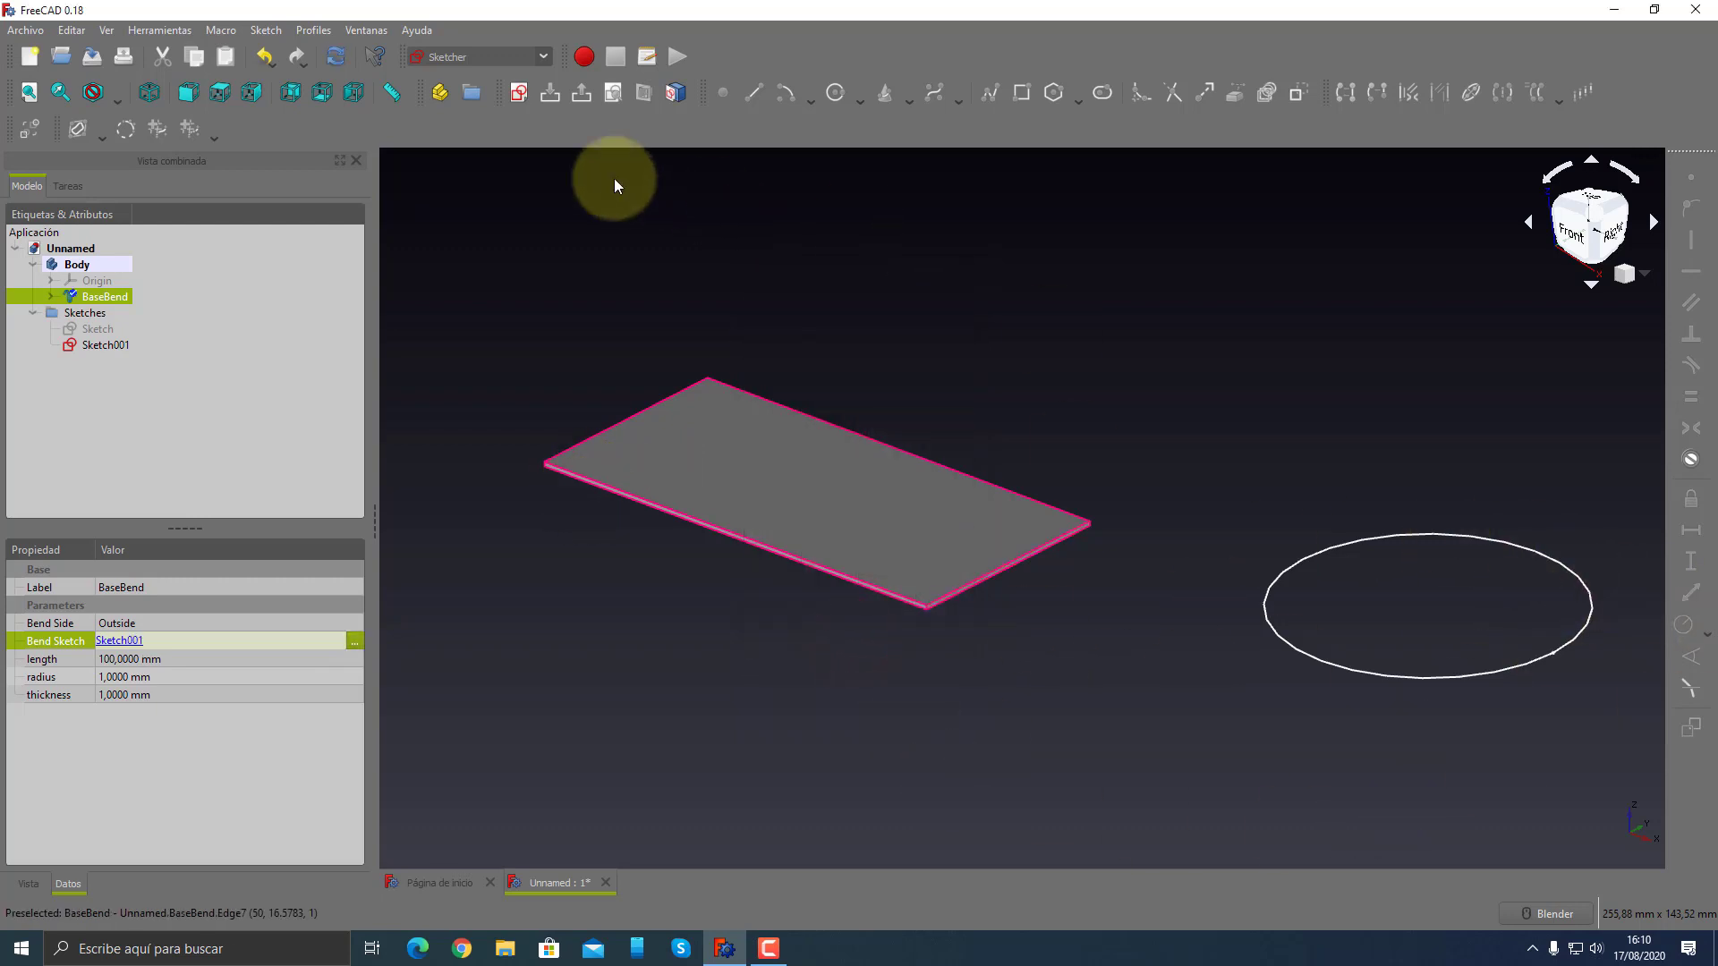
{"action": "left_click", "coordinate": [336, 57]}
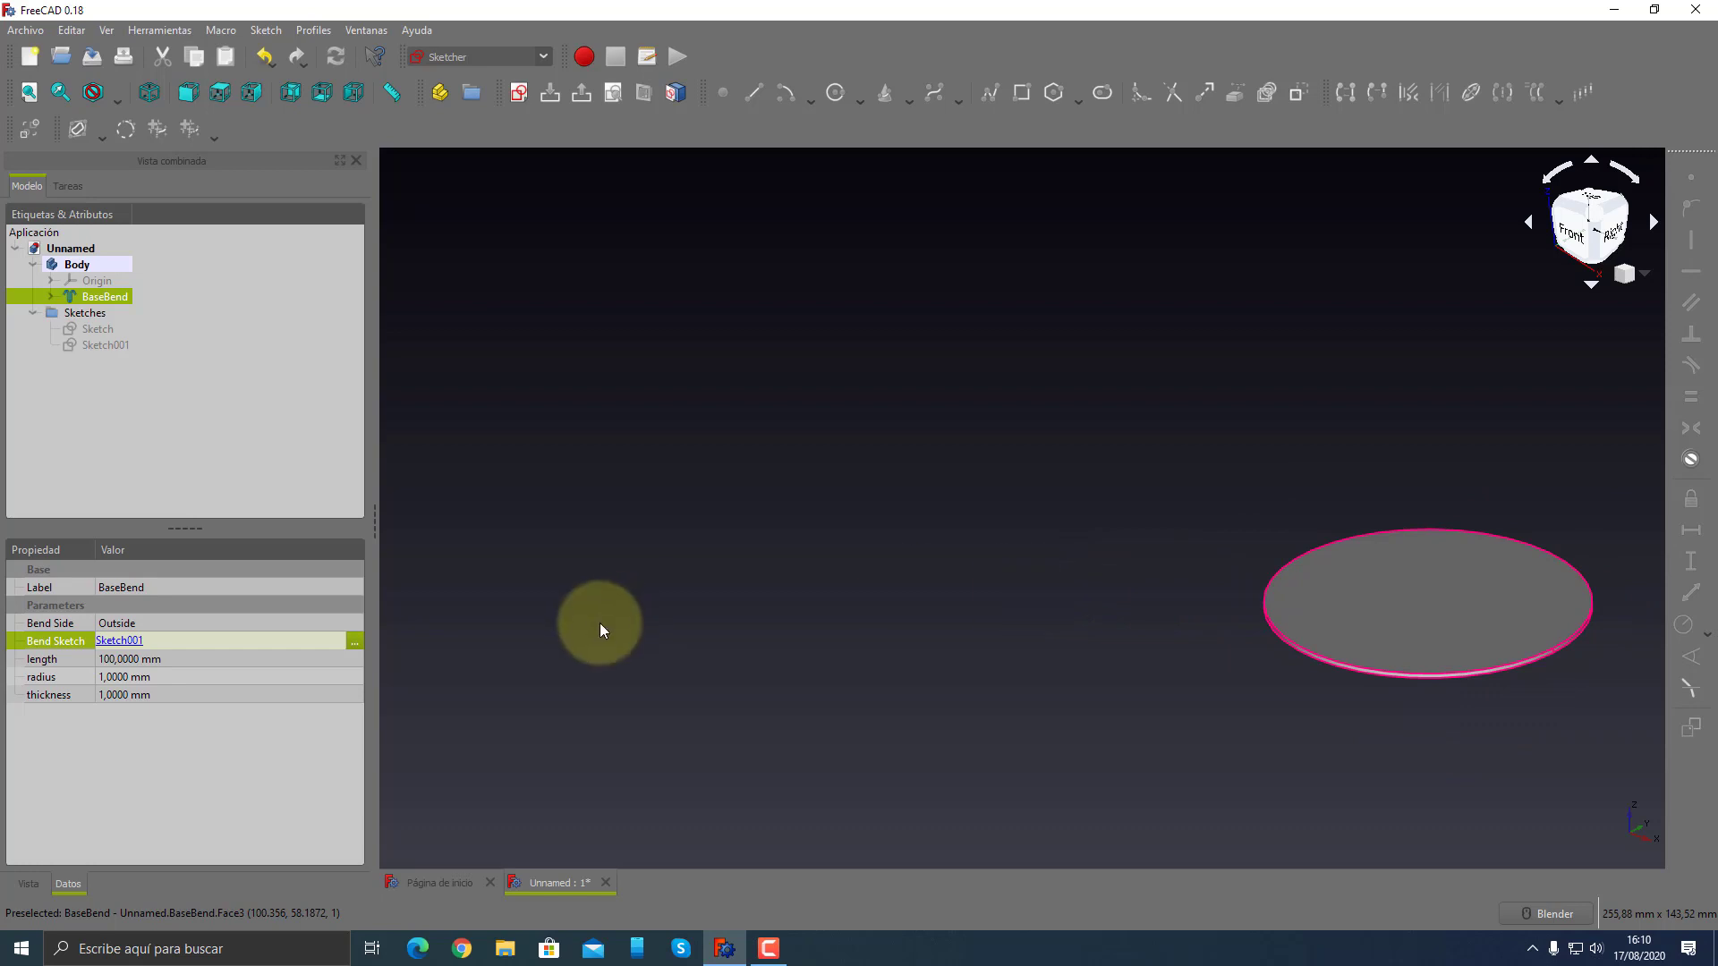
- Link BaseBend's bend sketch back to the original Sketch
{"action": "left_click", "coordinate": [356, 641]}
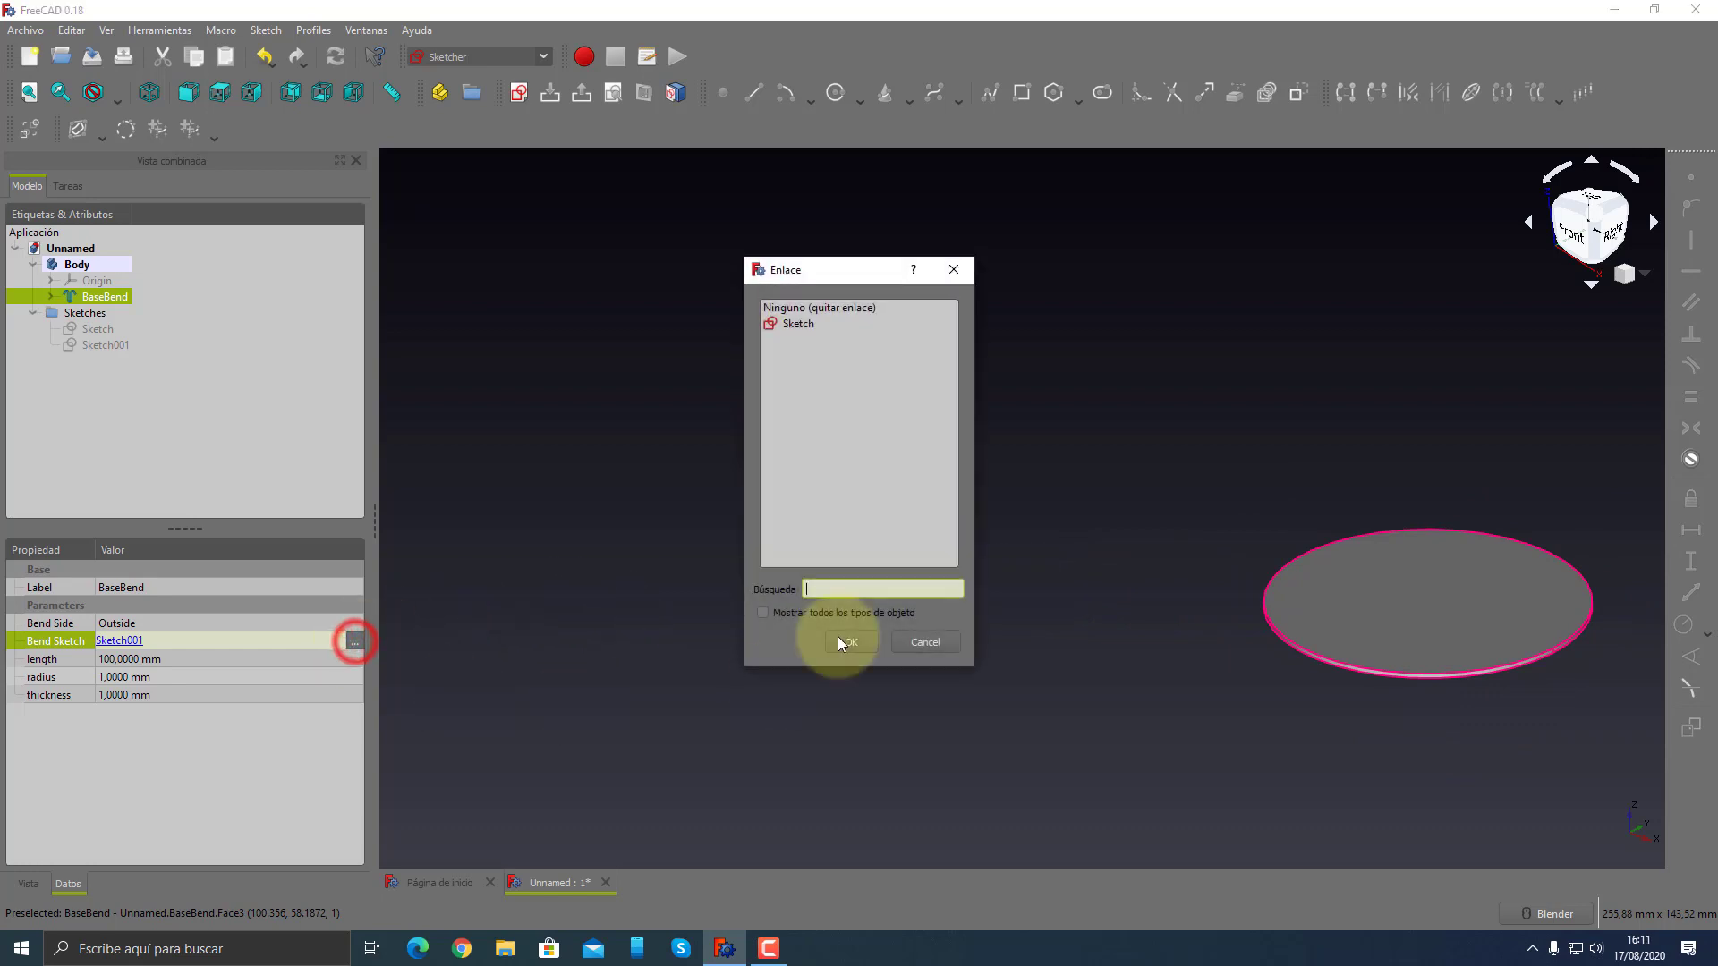
{"action": "left_click", "coordinate": [799, 315]}
{"action": "left_click", "coordinate": [801, 323]}
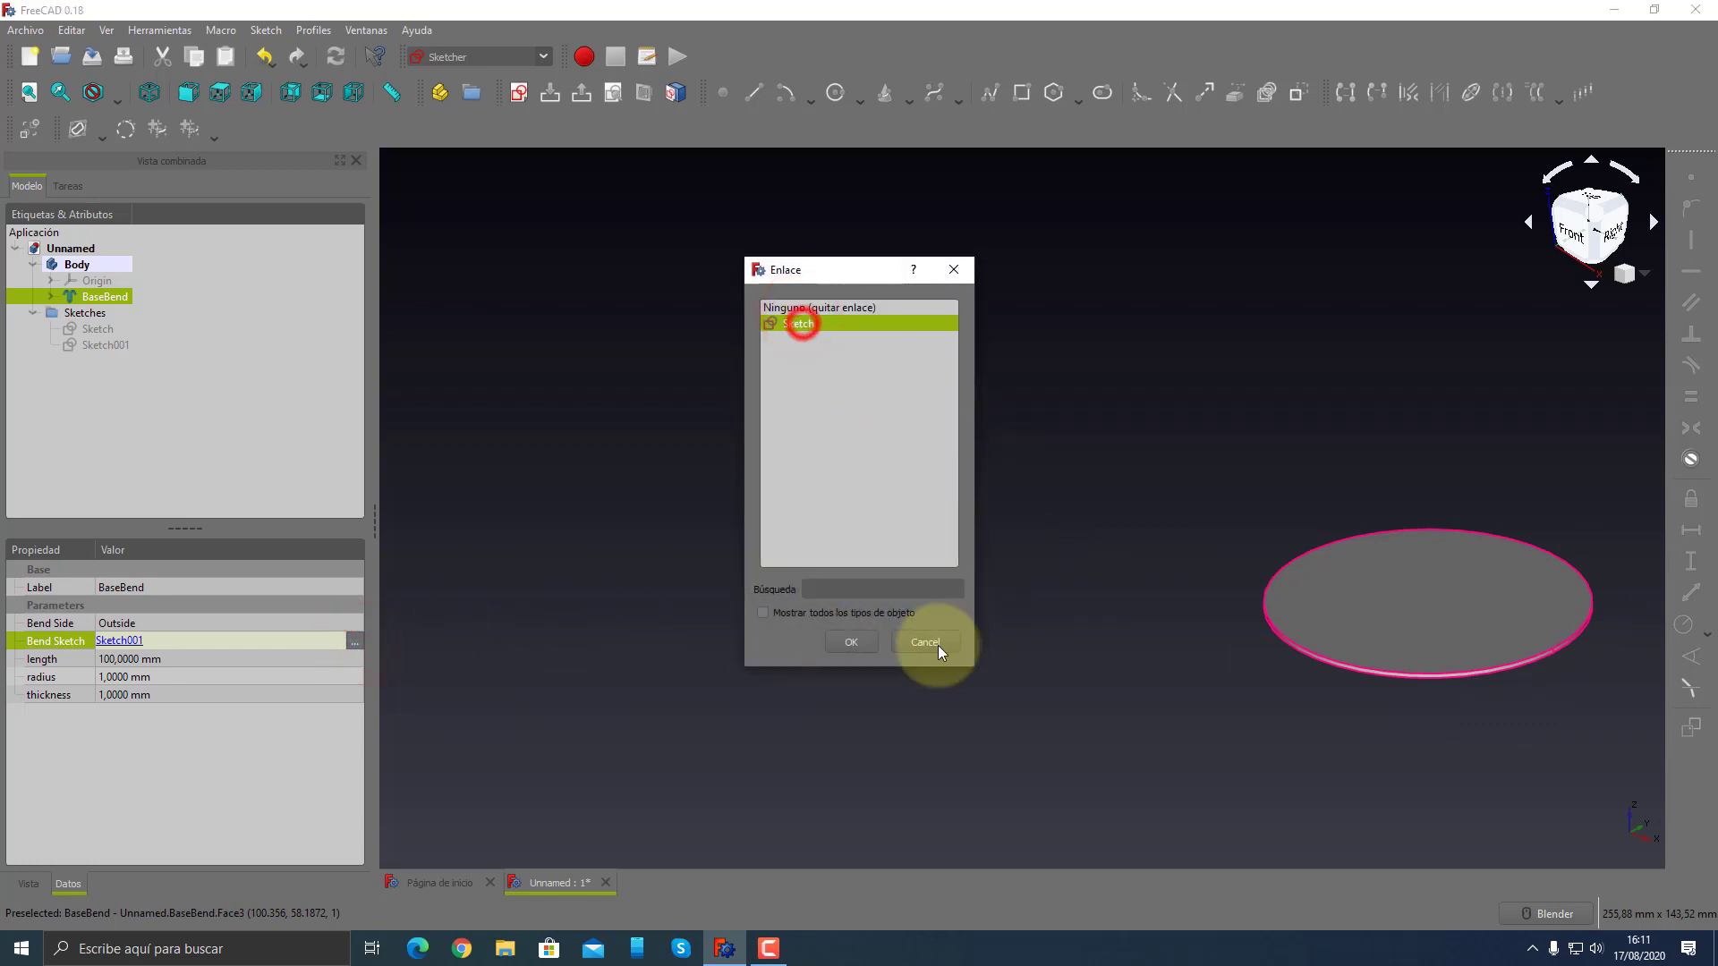
{"action": "left_click", "coordinate": [850, 643]}
- Recompute, then select the circle sketch Sketch001 and delete it
{"action": "left_click", "coordinate": [336, 56]}
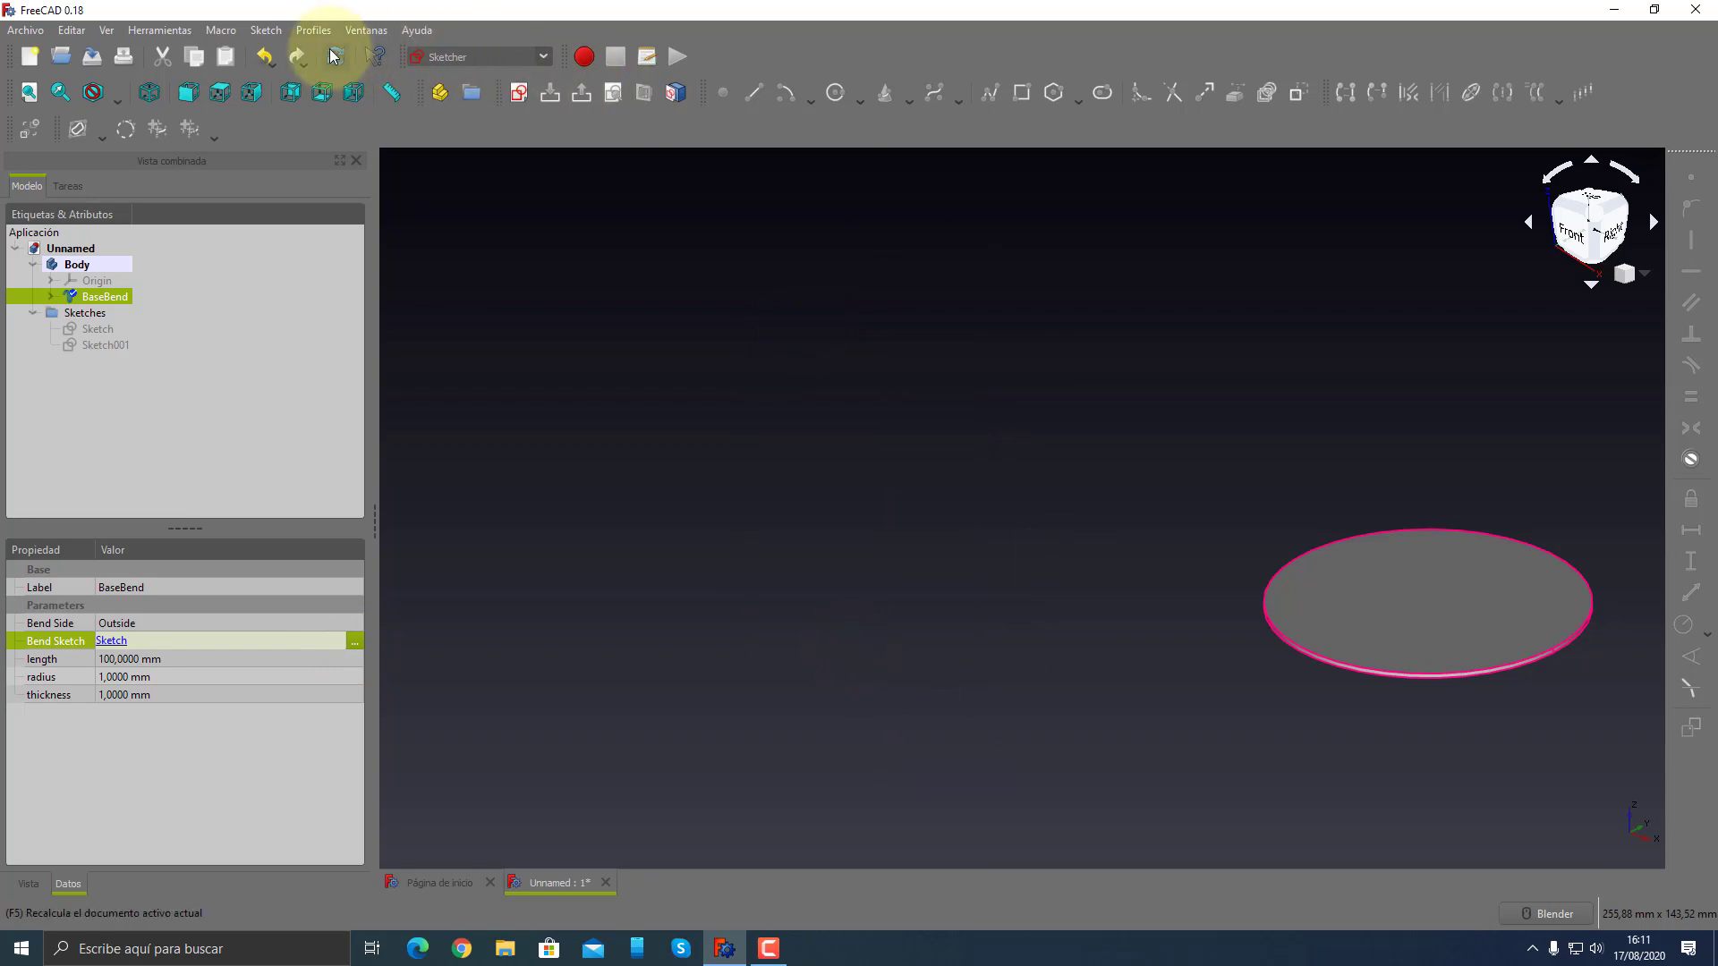
{"action": "left_click", "coordinate": [662, 654]}
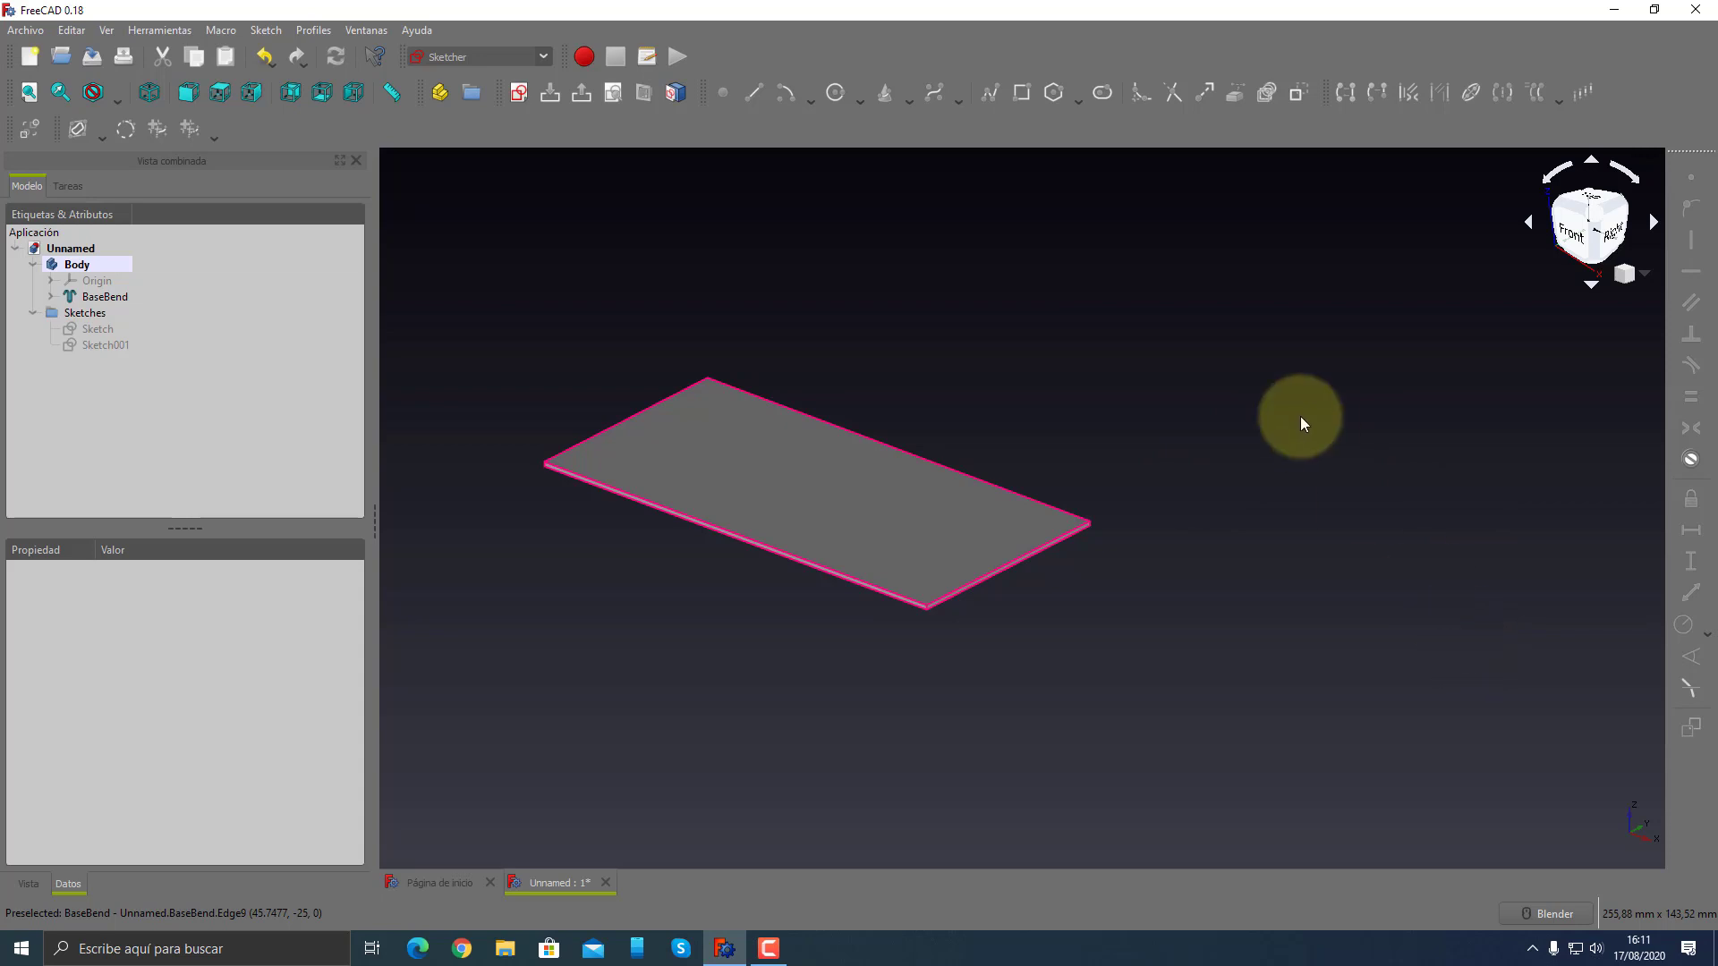
{"action": "left_click", "coordinate": [104, 345]}
{"action": "key", "text": "space"}
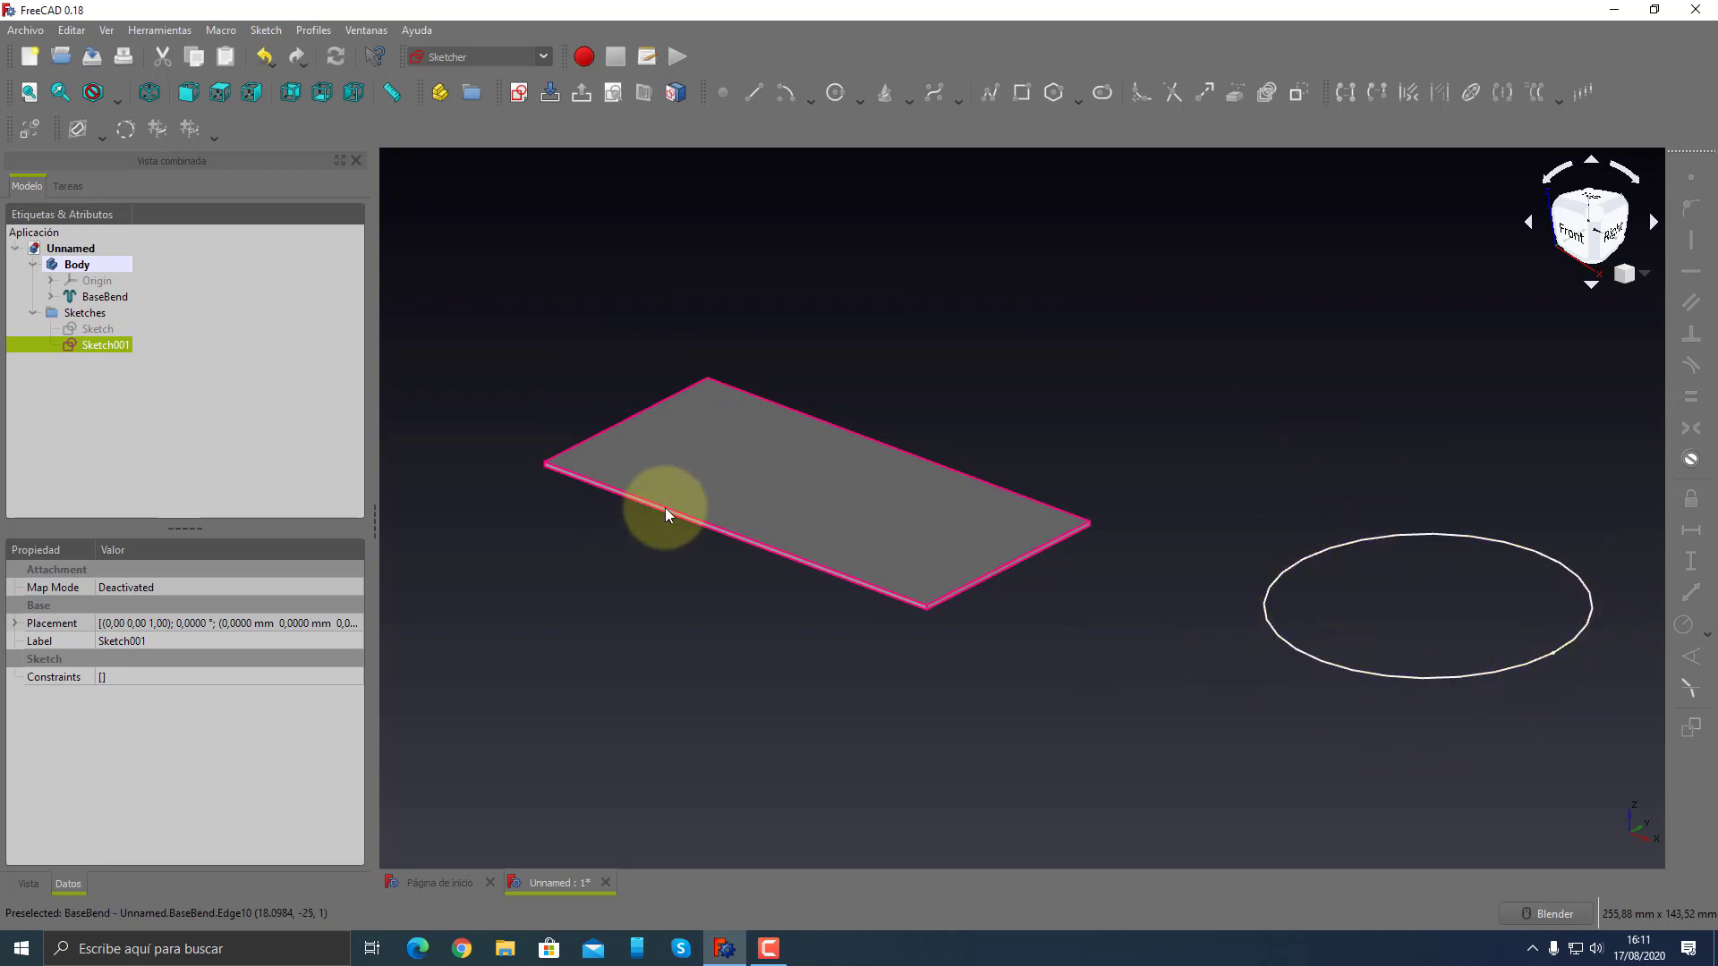
{"action": "key", "text": "Delete"}
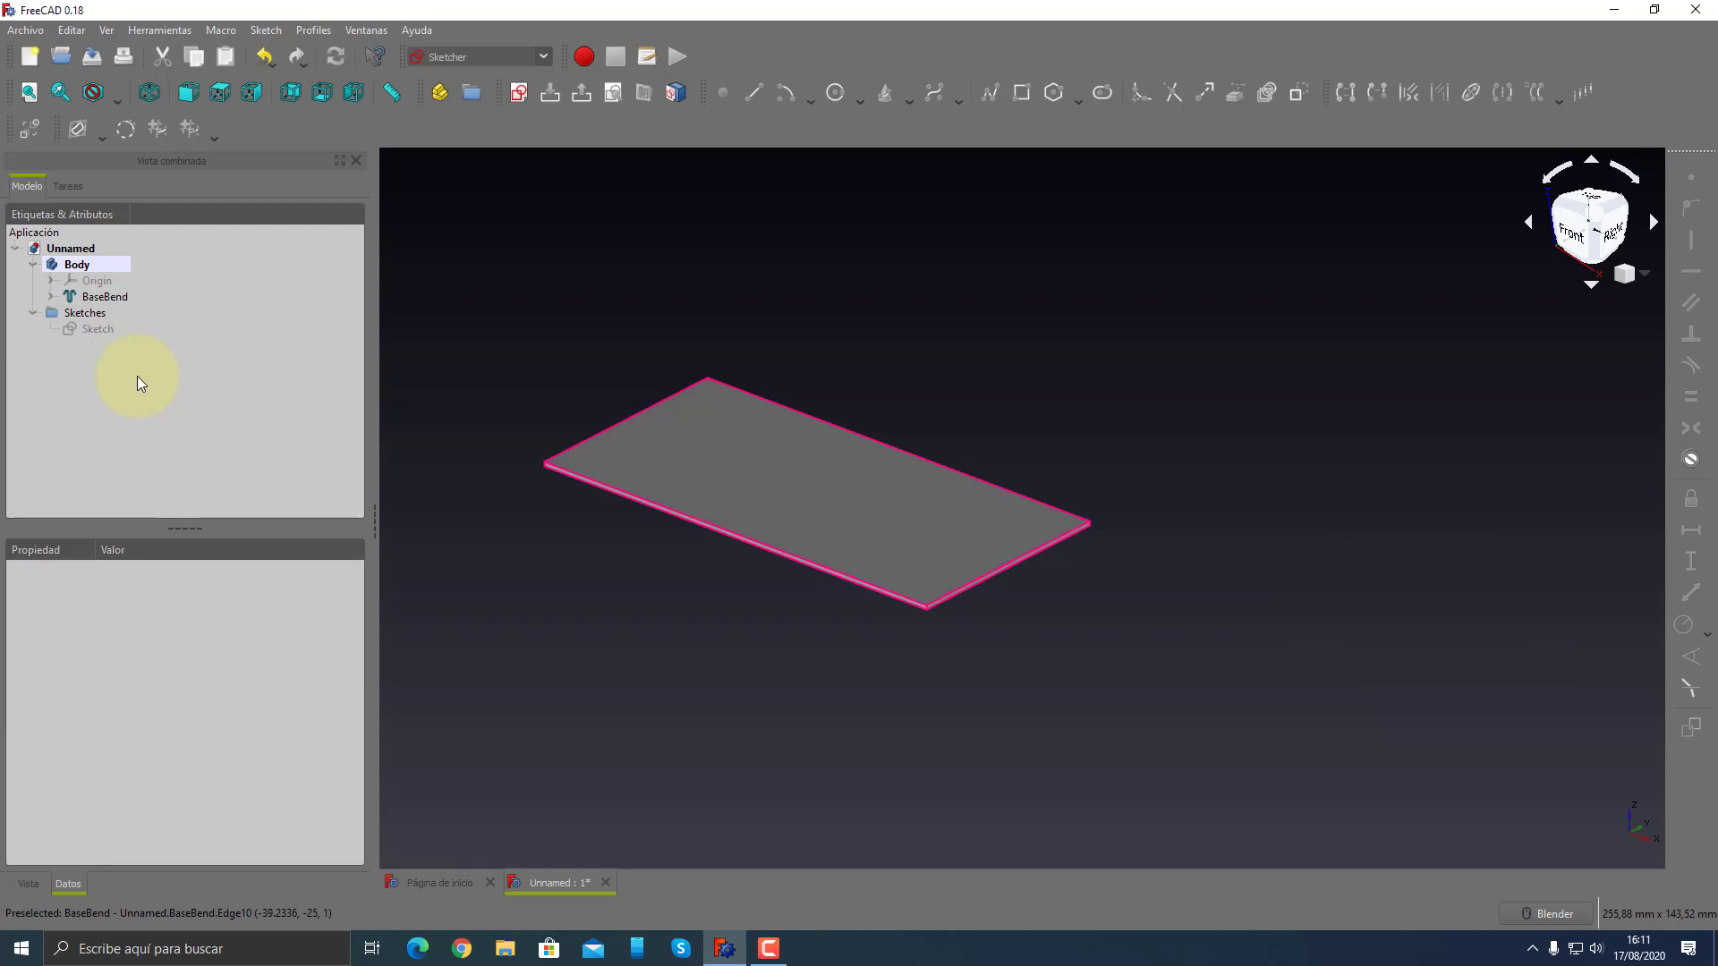
{"action": "left_click", "coordinate": [130, 298]}
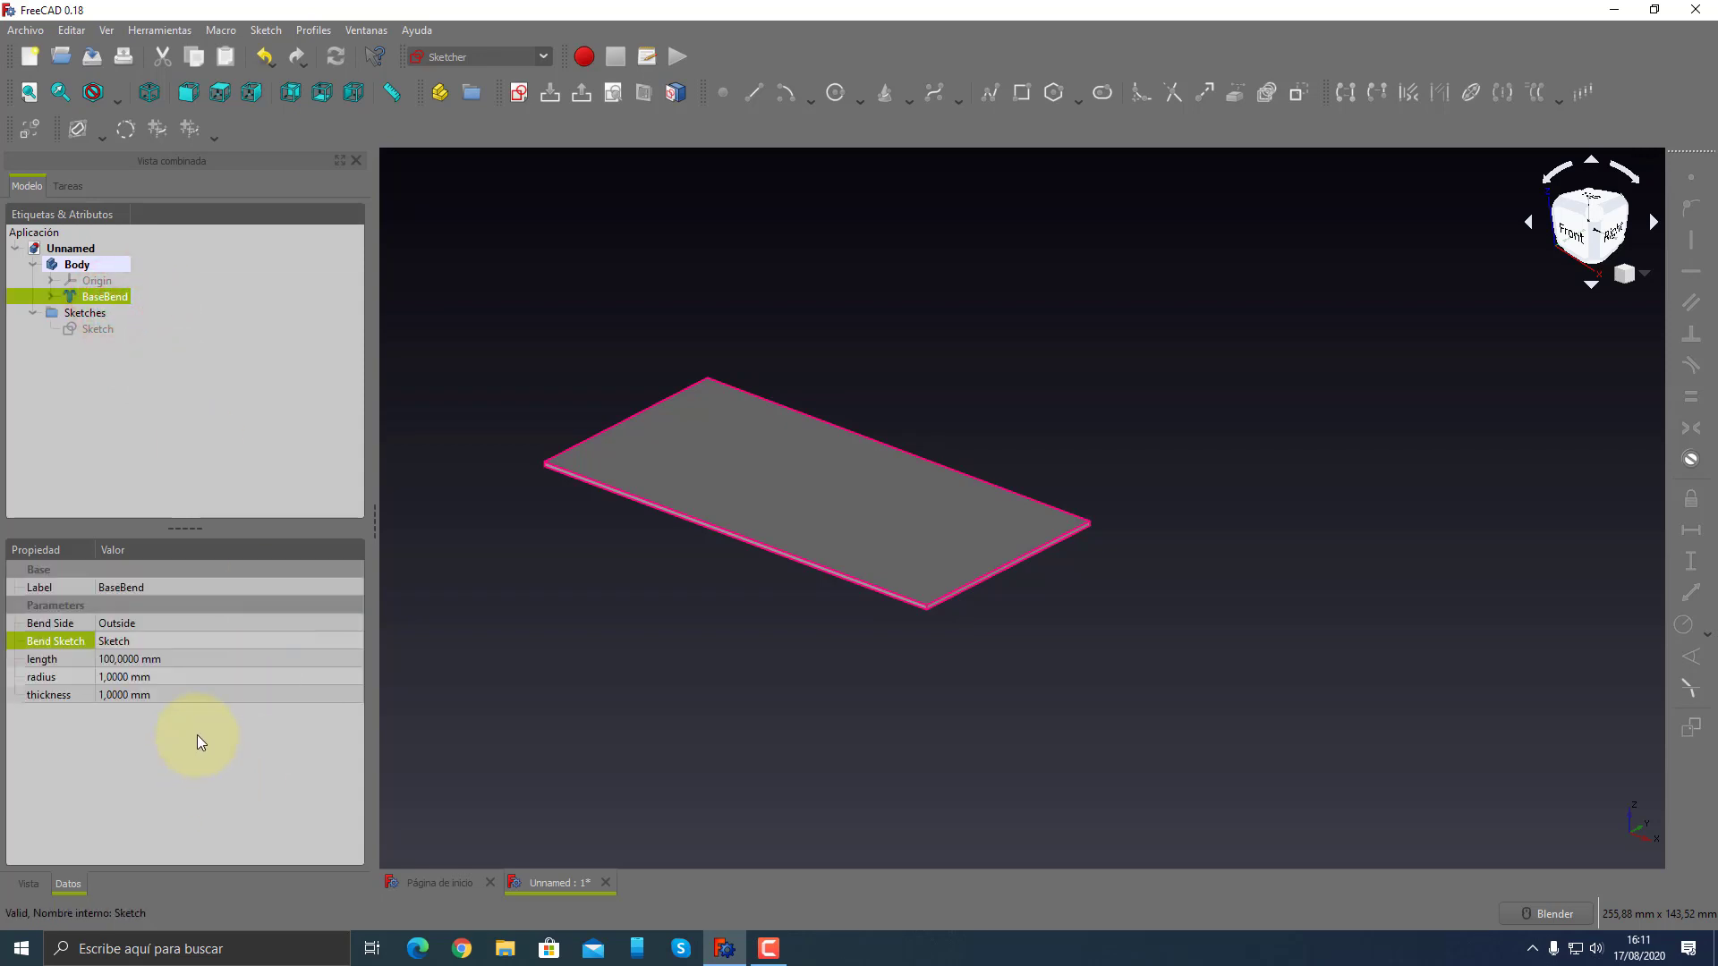
{"action": "left_click", "coordinate": [60, 624]}
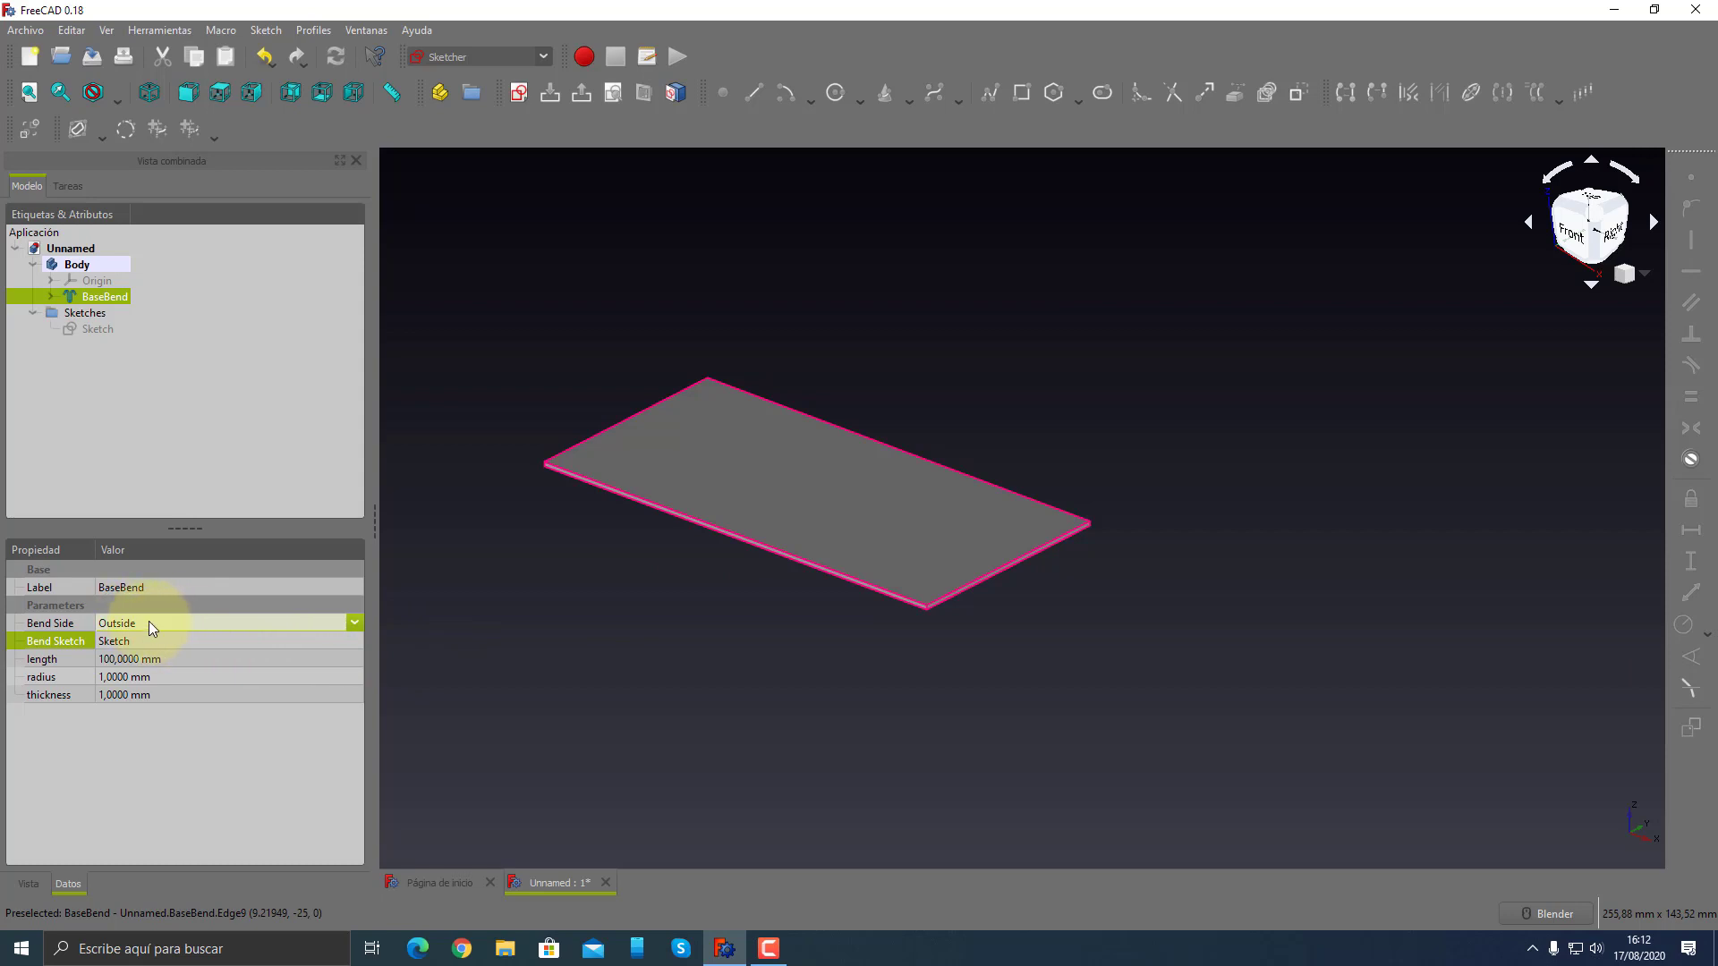
{"action": "left_click", "coordinate": [354, 624]}
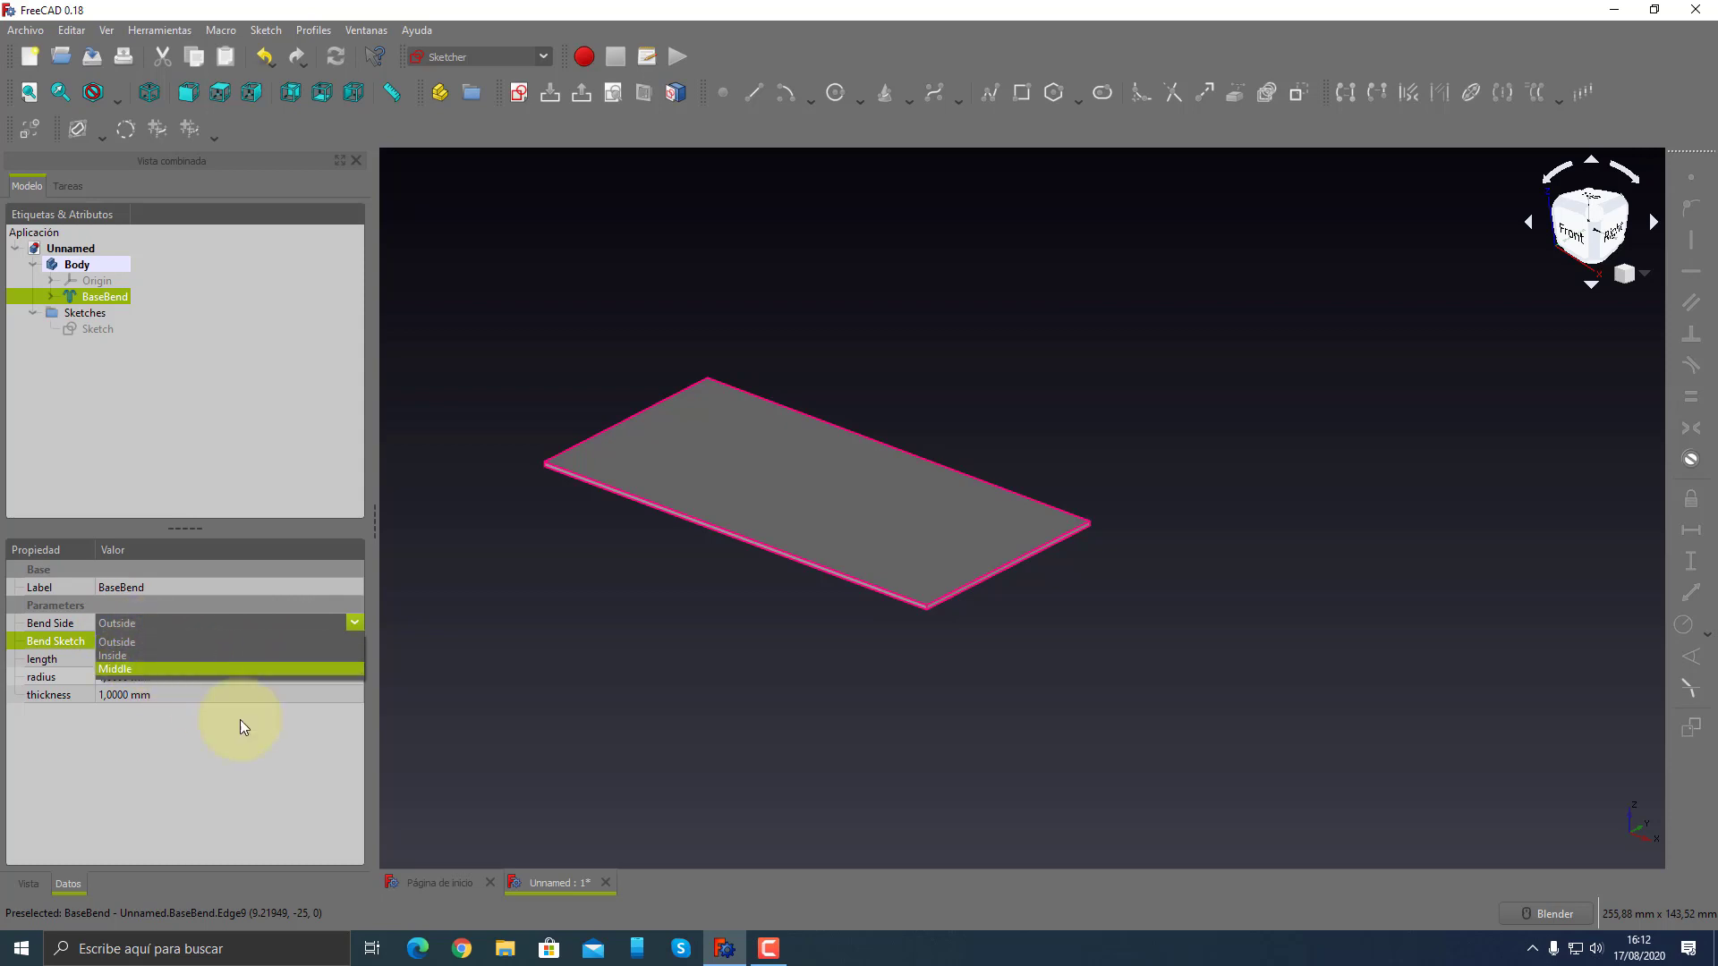
{"action": "left_click", "coordinate": [255, 813]}
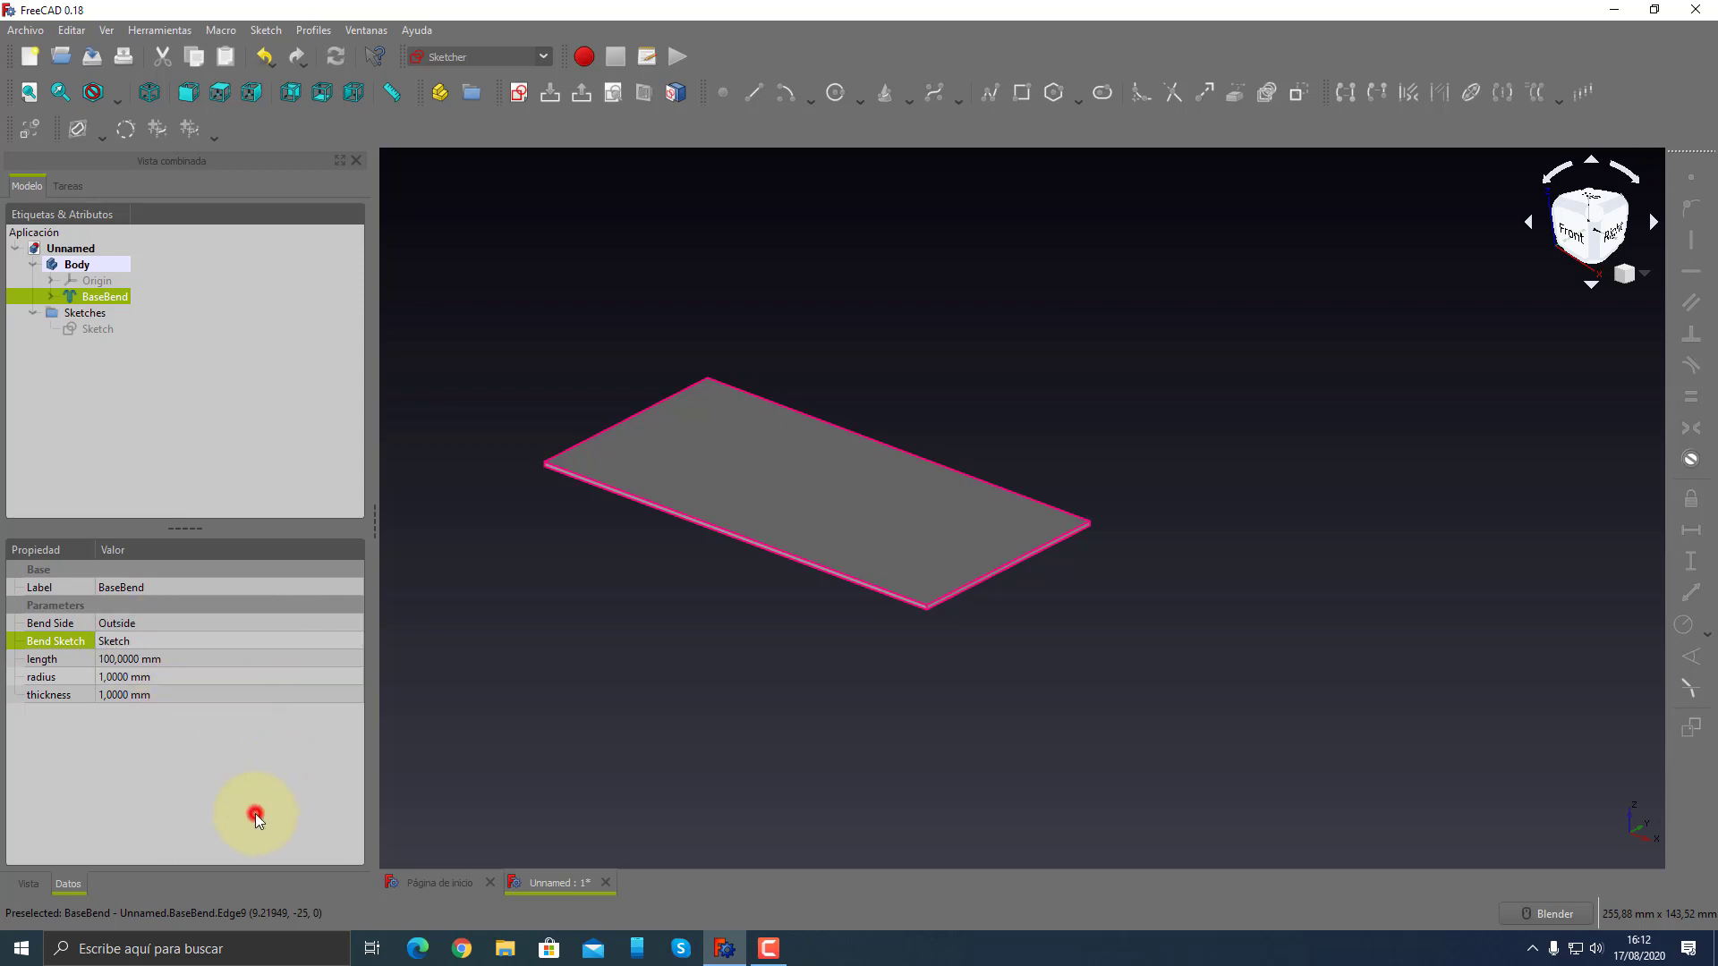
{"action": "left_click", "coordinate": [69, 589]}
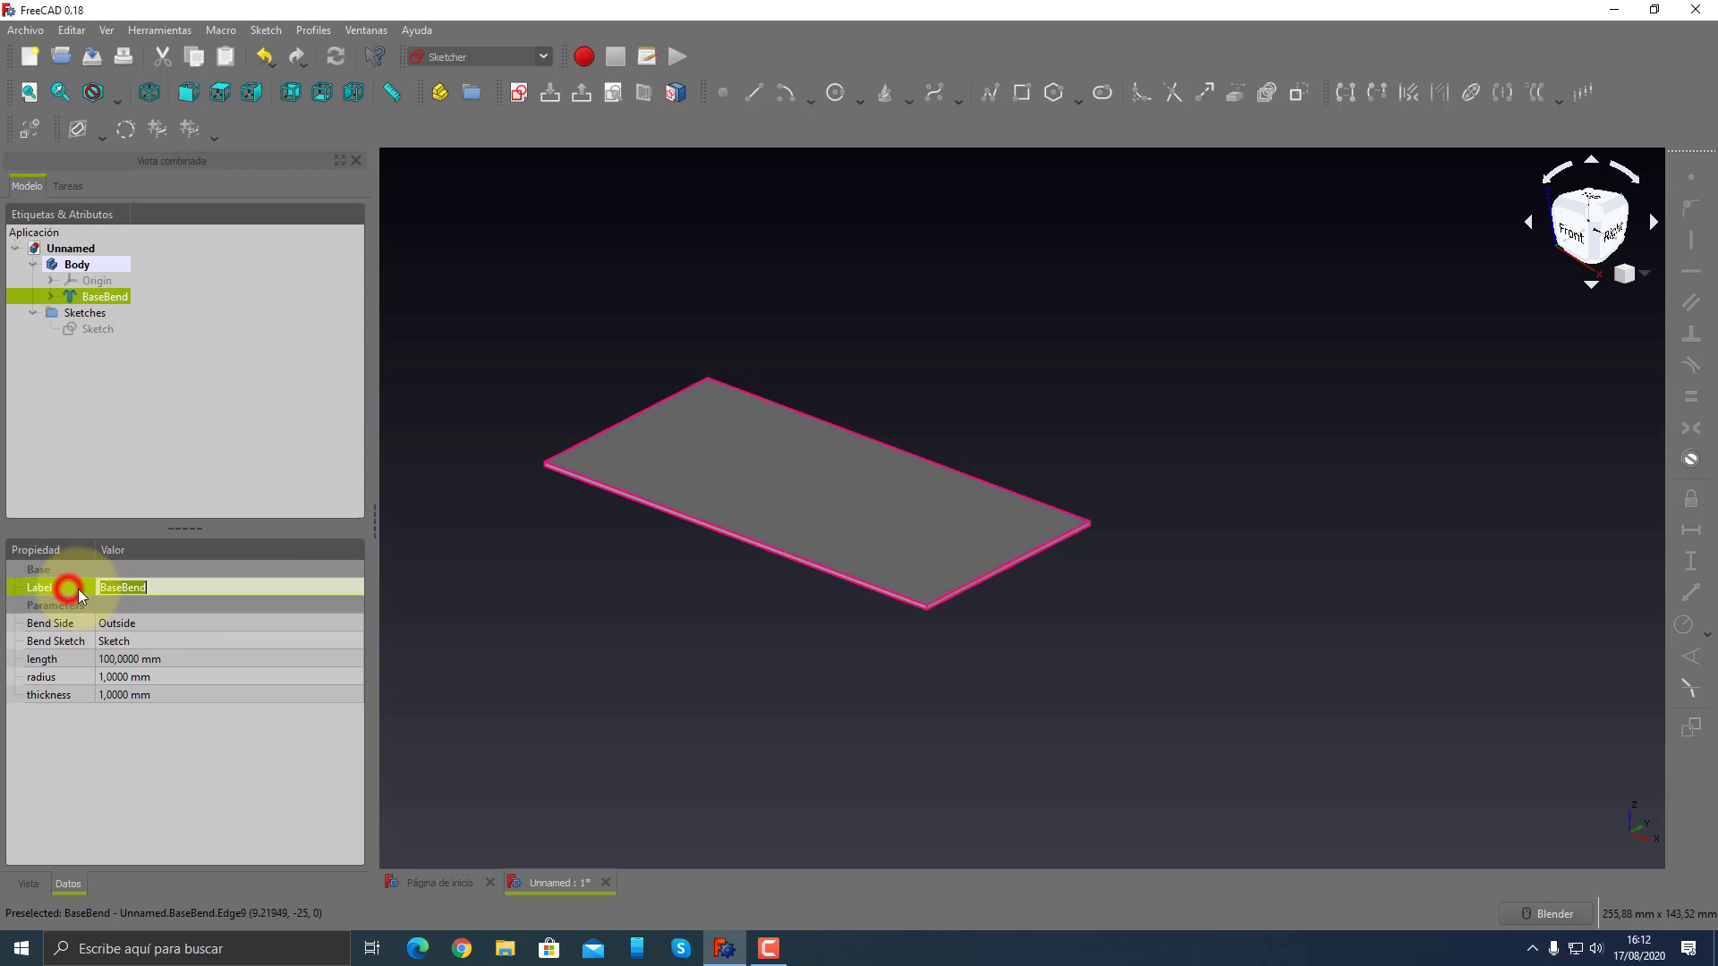
{"action": "left_click", "coordinate": [165, 588]}
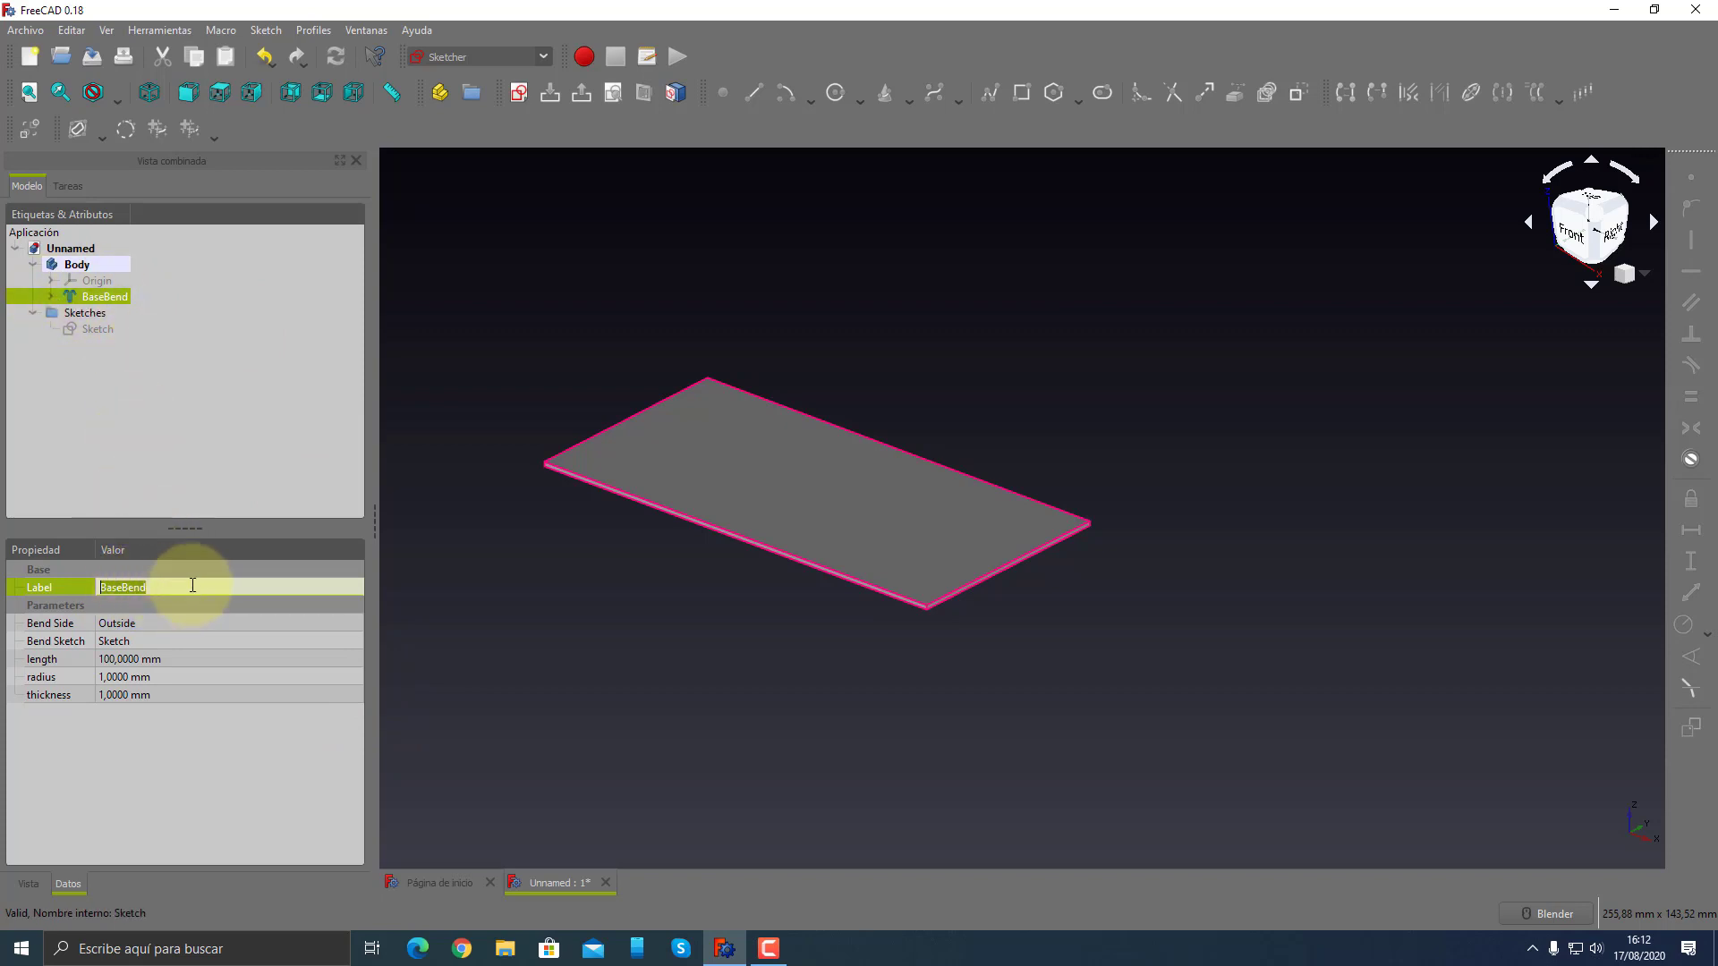
{"action": "left_click", "coordinate": [245, 482]}
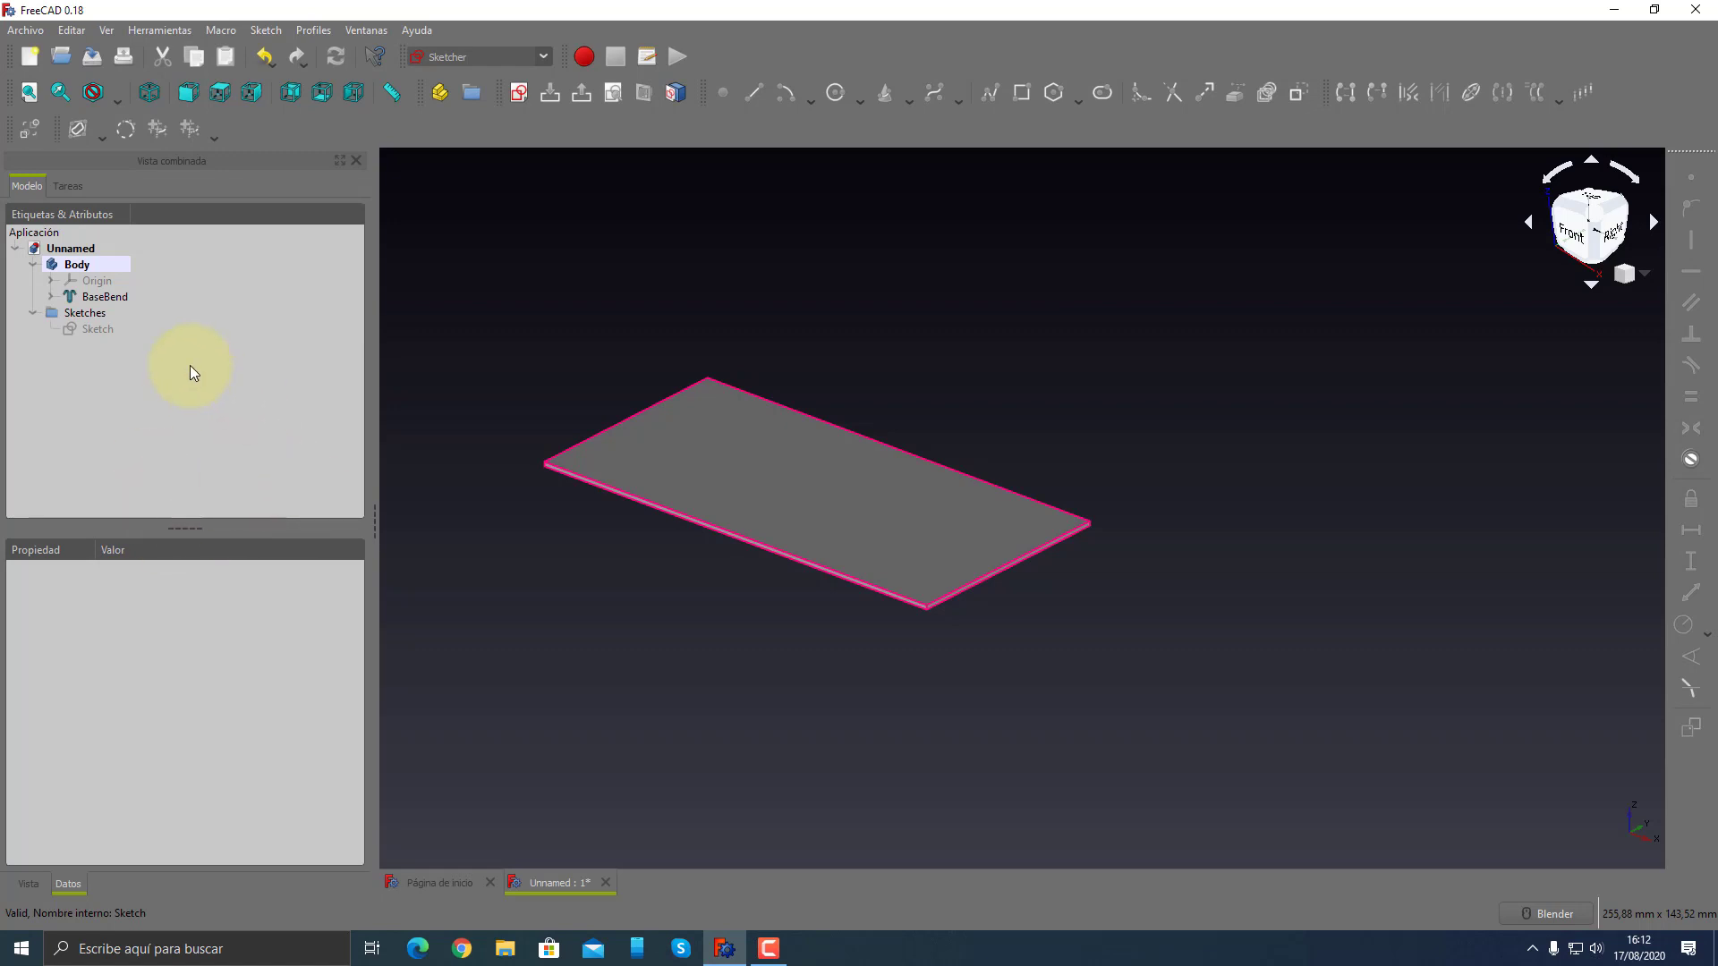
{"action": "left_click", "coordinate": [582, 191]}
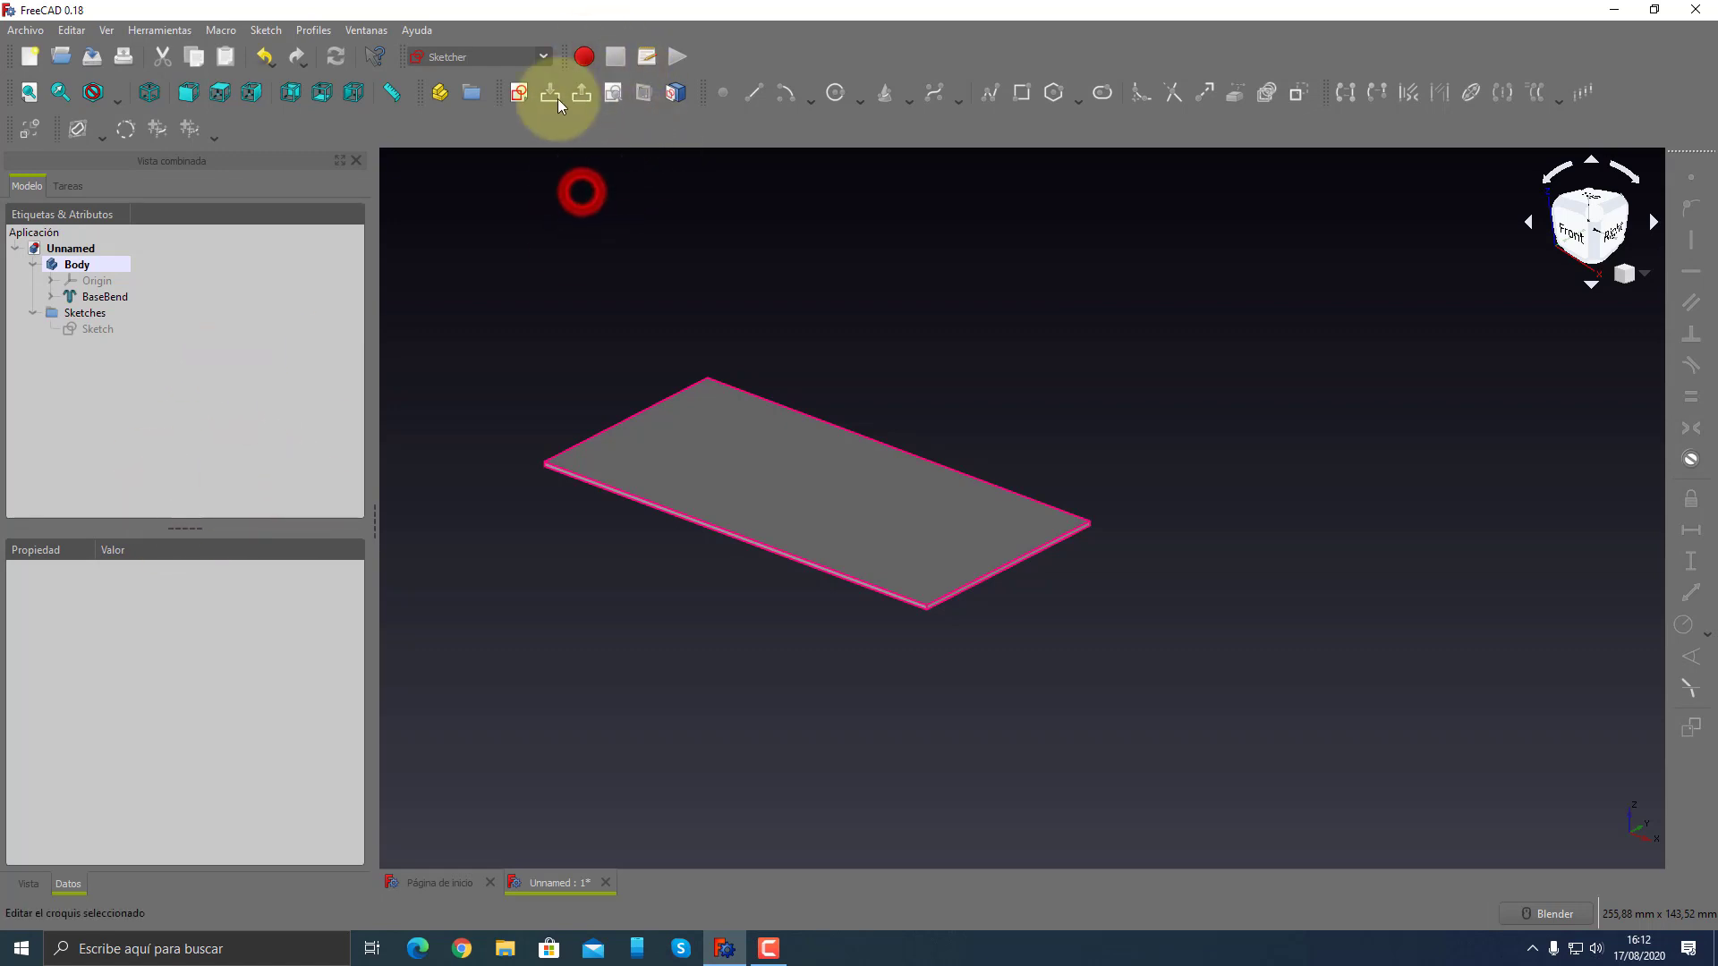
- Create a new XY-plane sketch and draw a three-segment Z-shaped polyline
{"action": "left_click", "coordinate": [518, 95]}
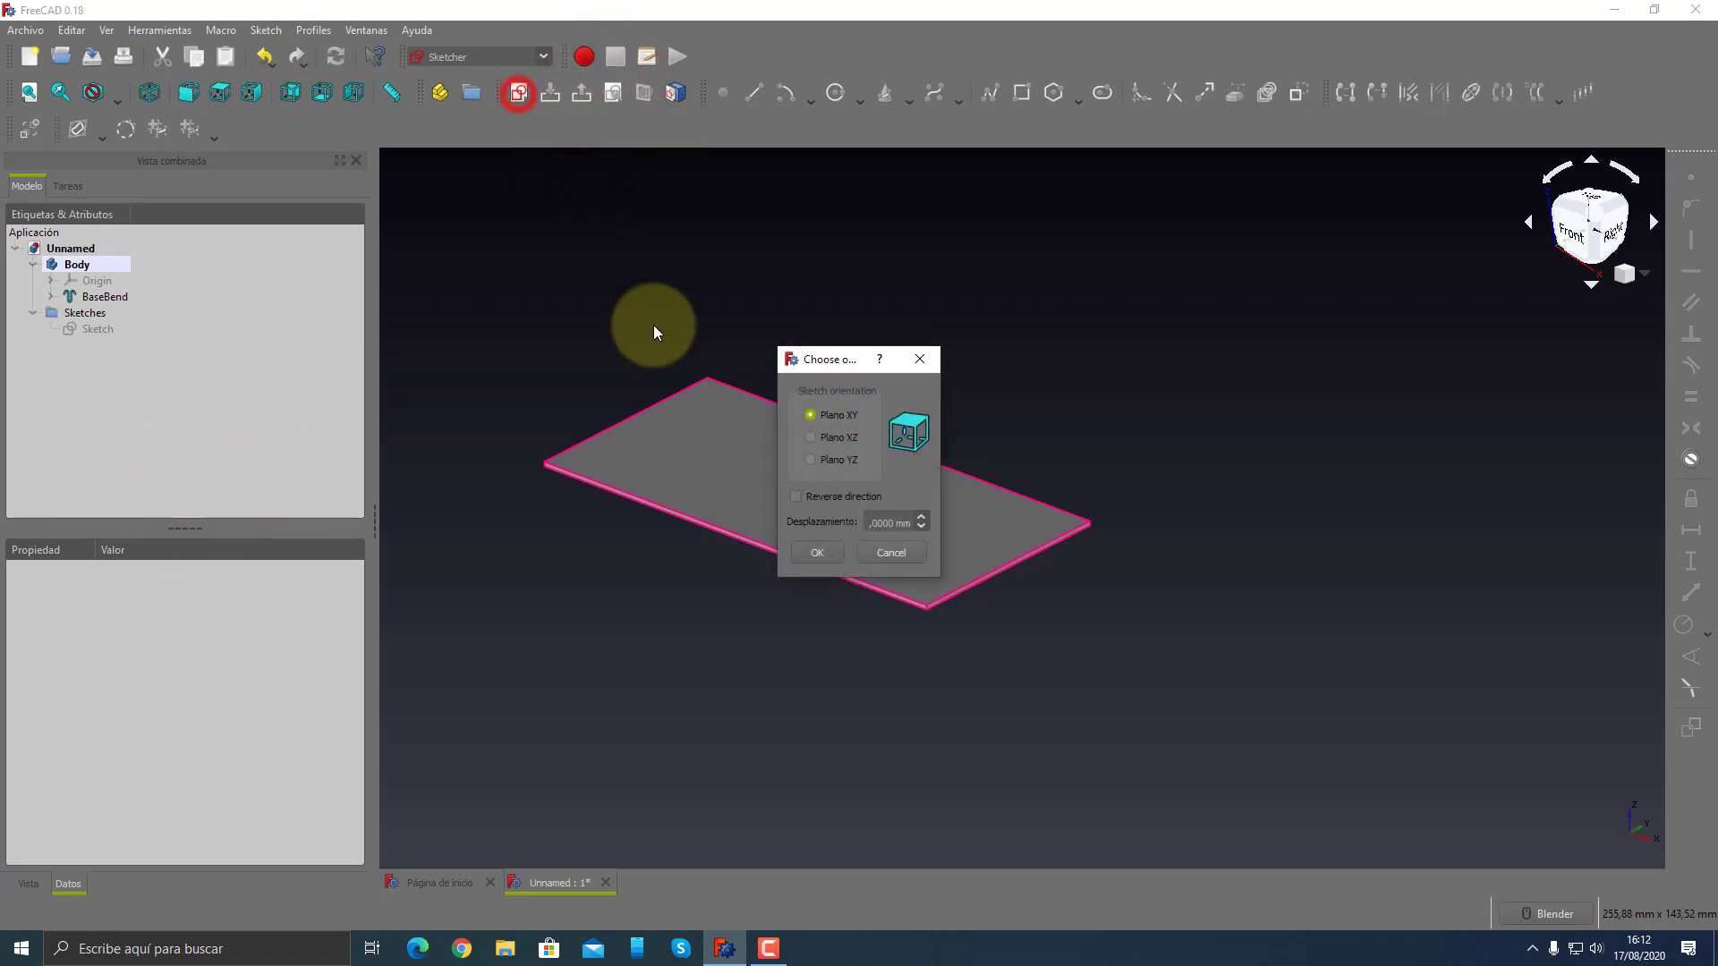
{"action": "left_click", "coordinate": [830, 555]}
{"action": "scroll", "coordinate": [1036, 612], "scroll_direction": "down", "scroll_amount": 5}
{"action": "scroll", "coordinate": [1471, 576], "scroll_direction": "up", "scroll_amount": 2}
{"action": "scroll", "coordinate": [1008, 579], "scroll_direction": "up", "scroll_amount": 4}
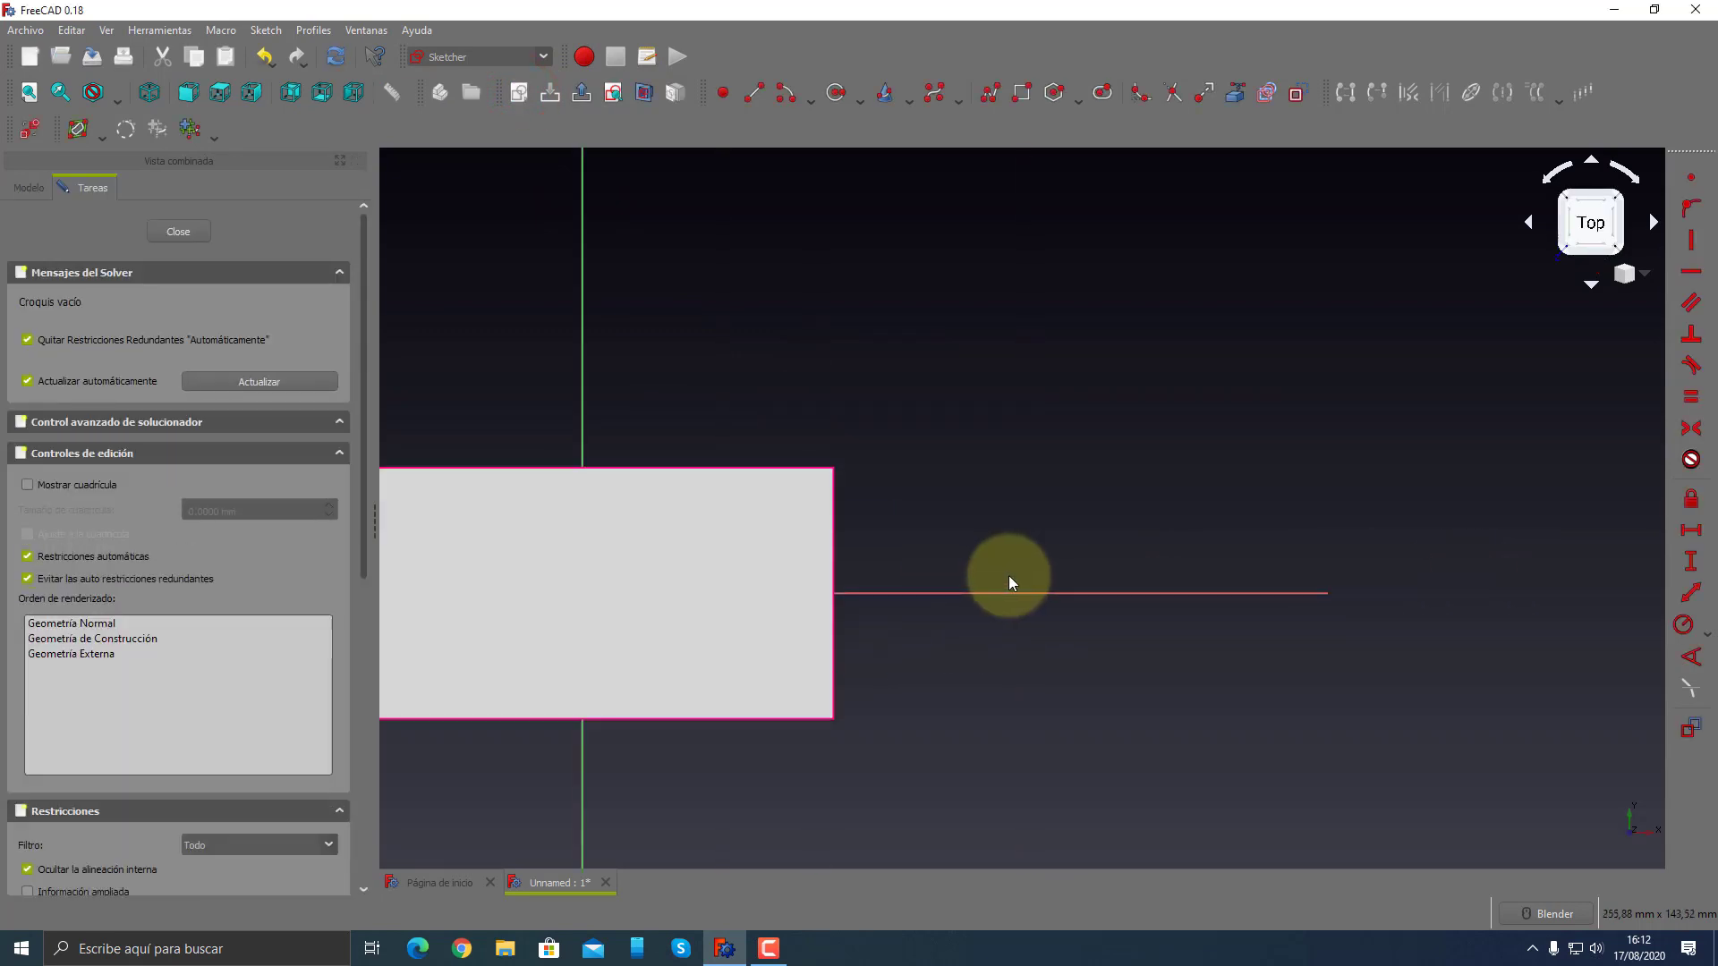
{"action": "left_click", "coordinate": [975, 96]}
{"action": "left_click", "coordinate": [1069, 406]}
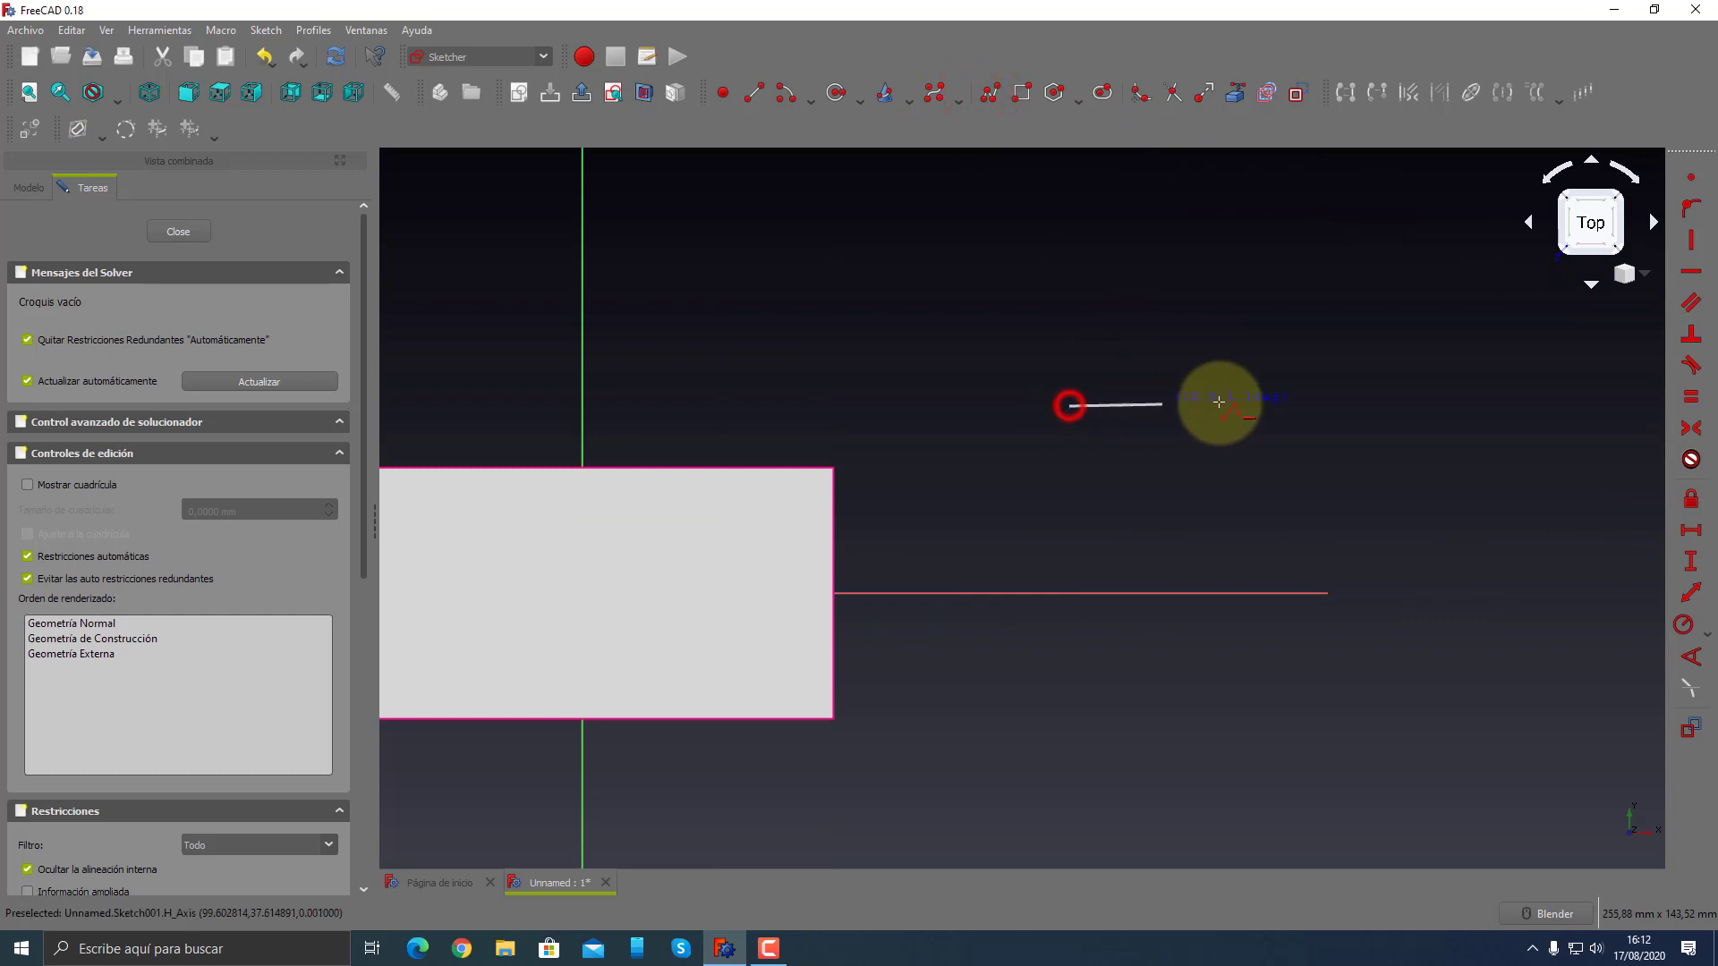
{"action": "left_click", "coordinate": [1332, 406]}
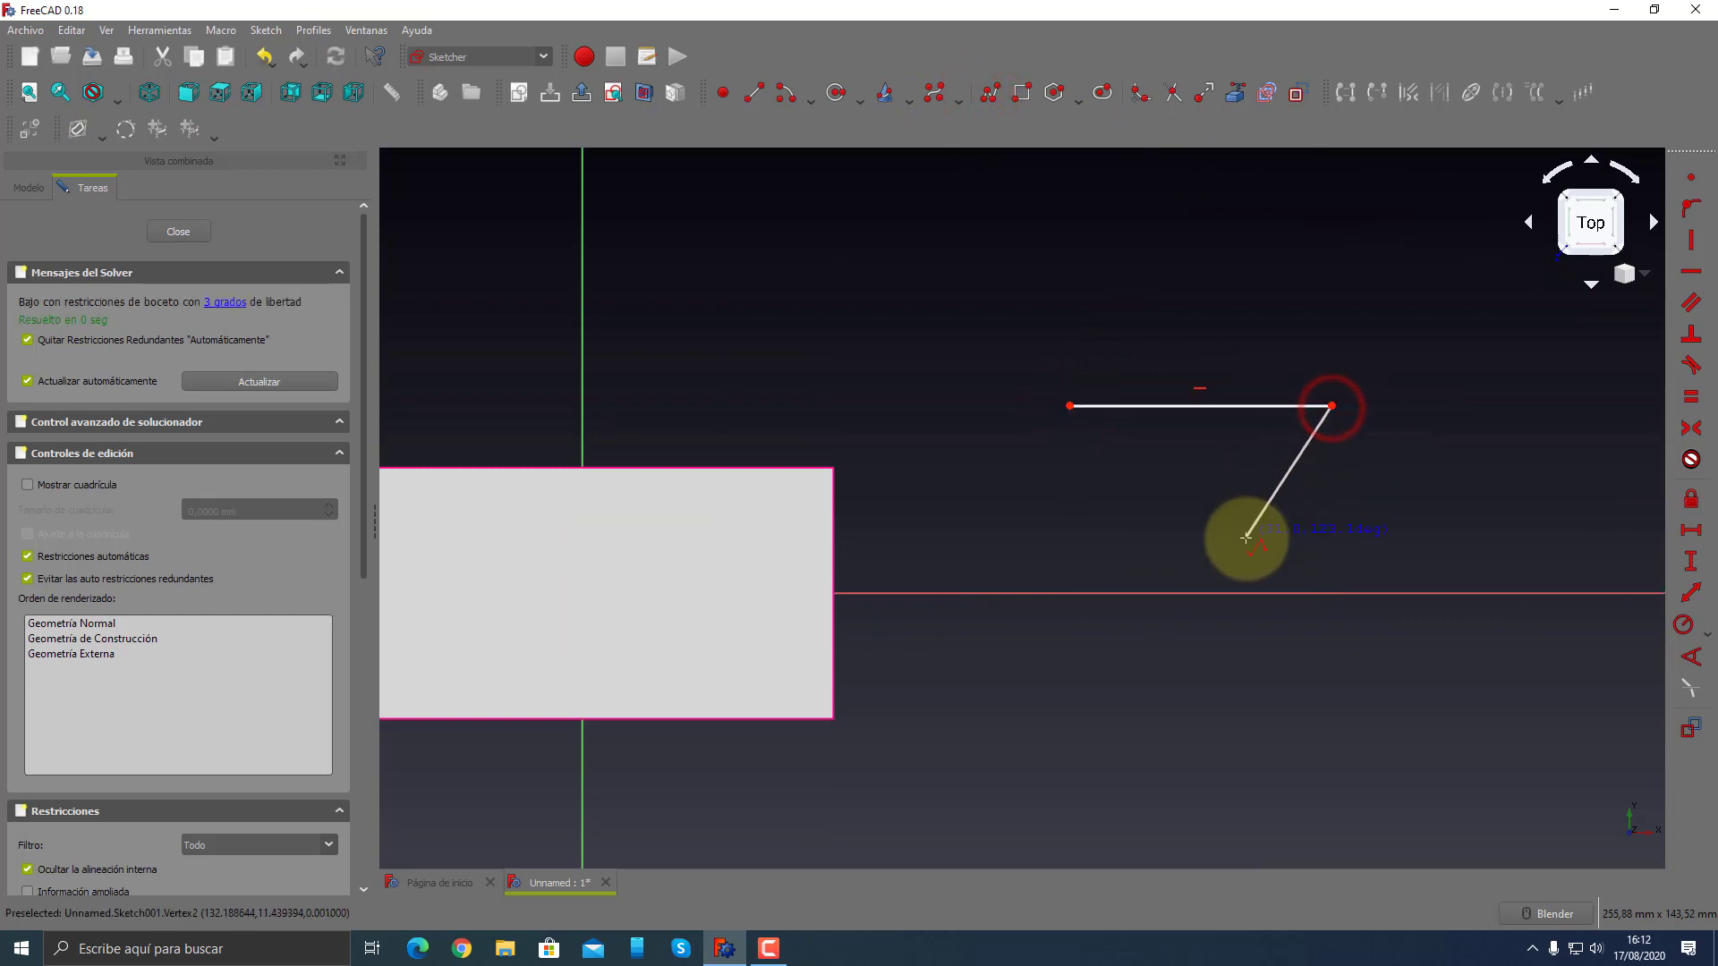
{"action": "left_click", "coordinate": [1244, 554]}
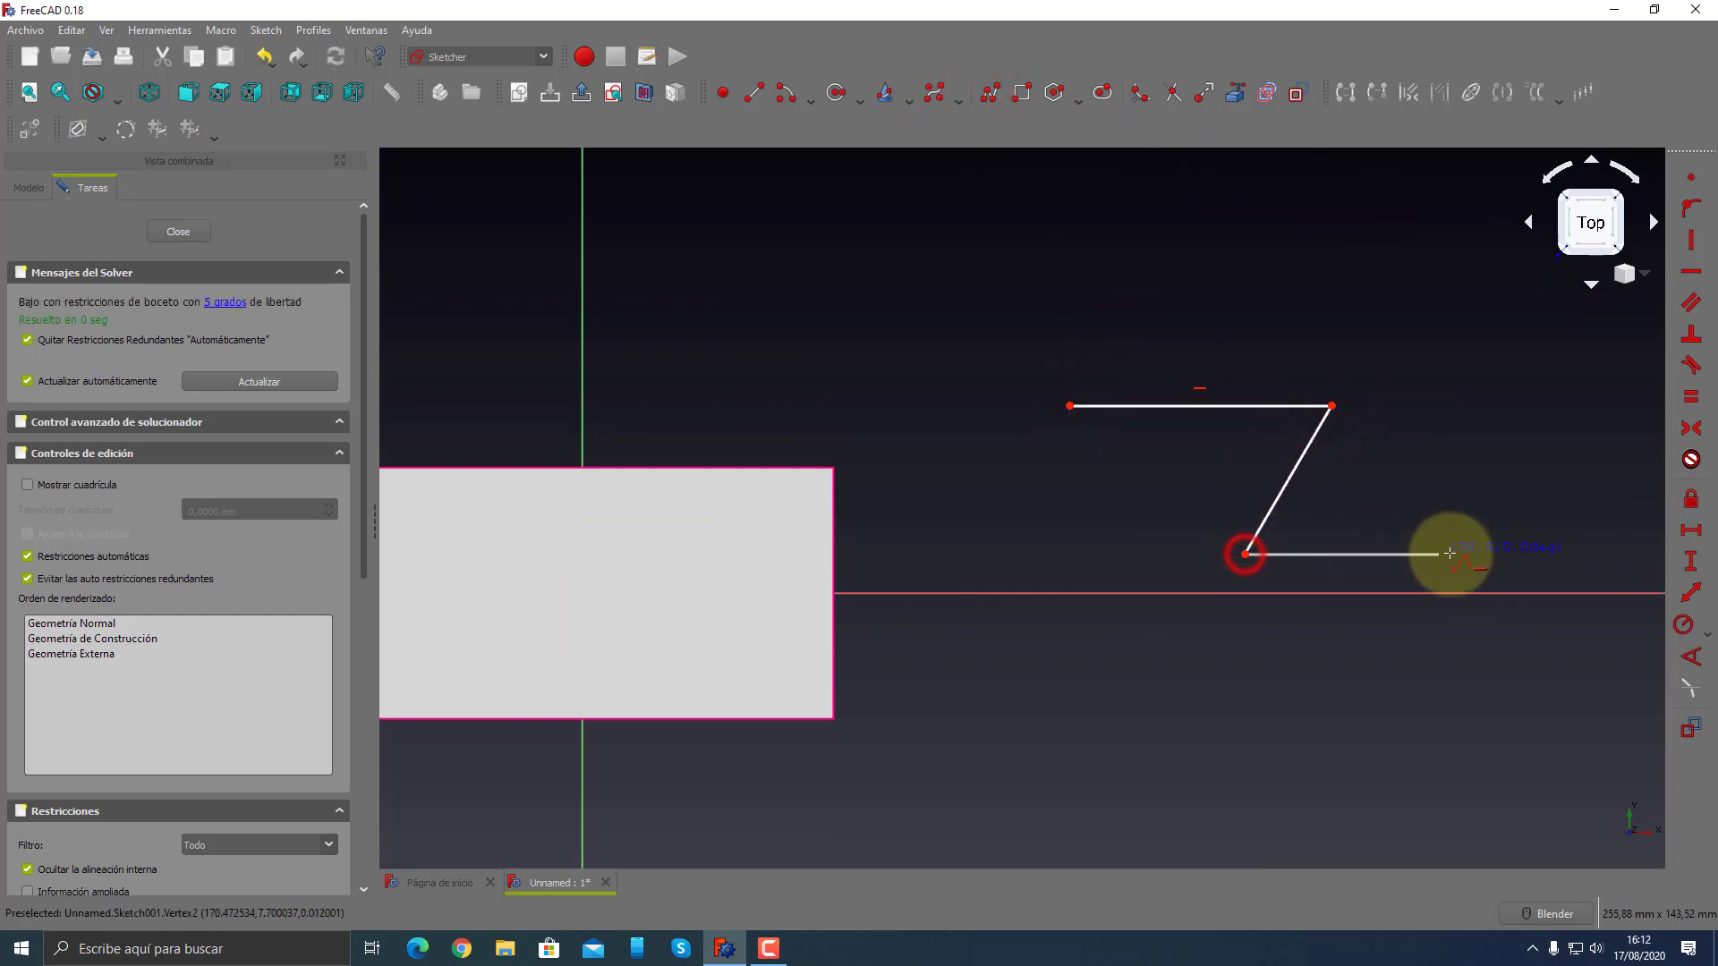
{"action": "left_click", "coordinate": [1519, 555]}
- Constrain the top and bottom lines to 50 mm each
{"action": "left_click", "coordinate": [1691, 531]}
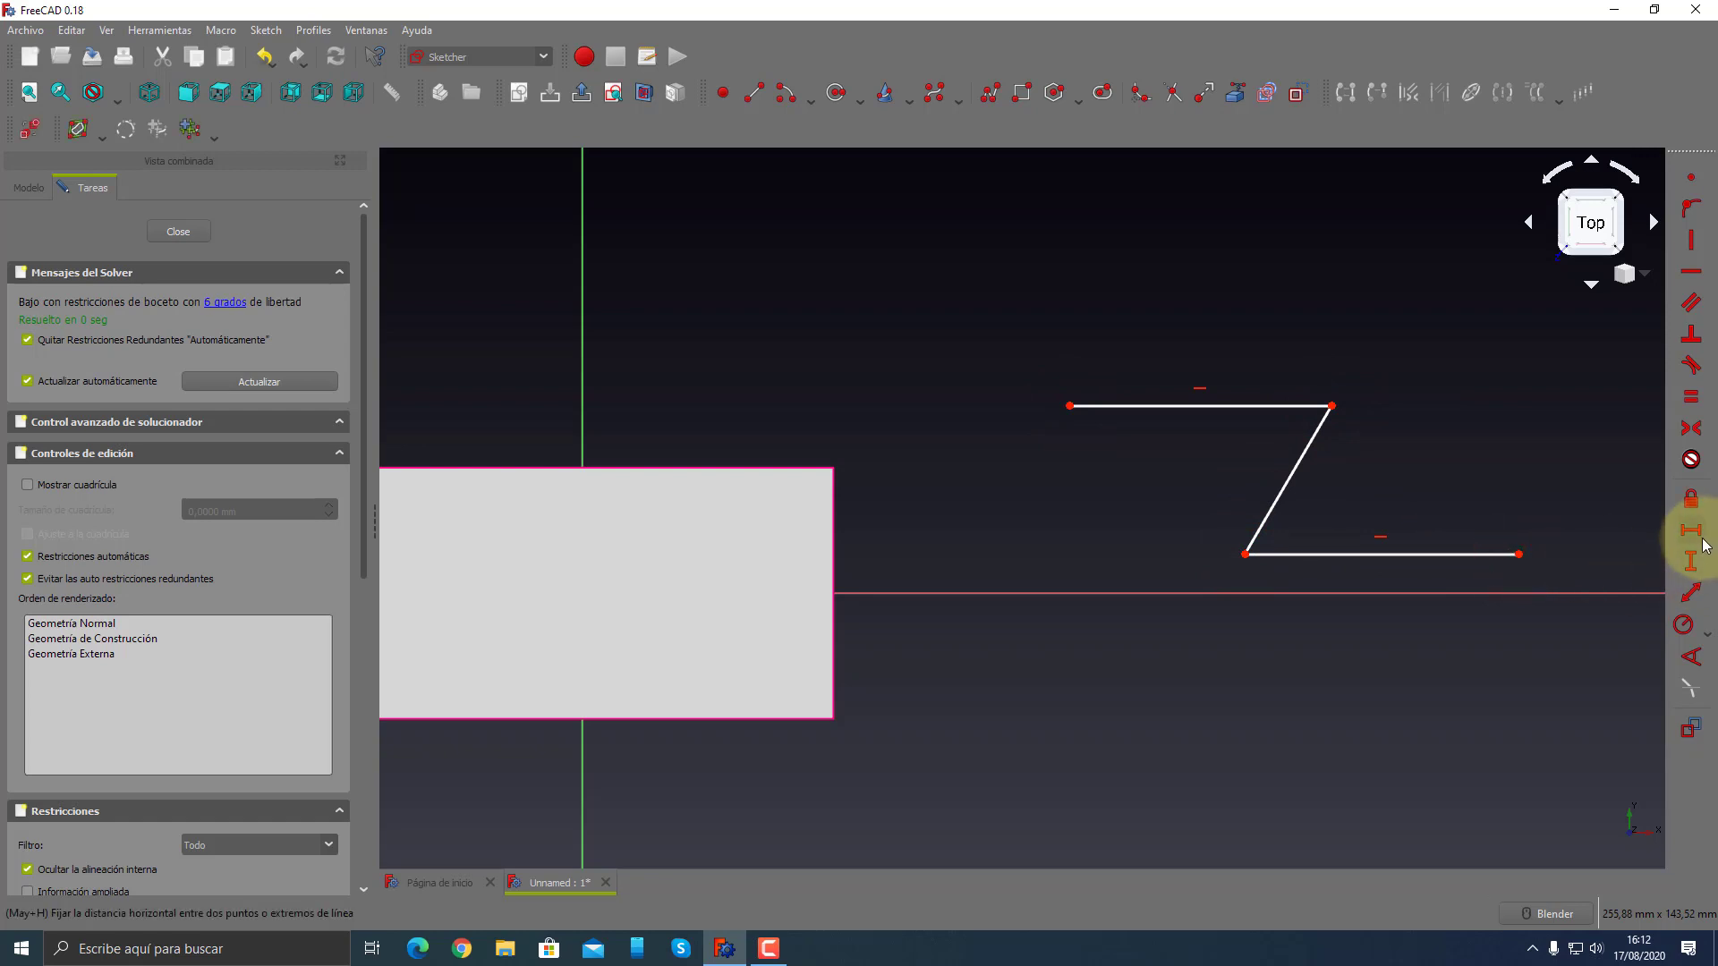
{"action": "left_click", "coordinate": [1454, 554]}
{"action": "type", "text": "5"}
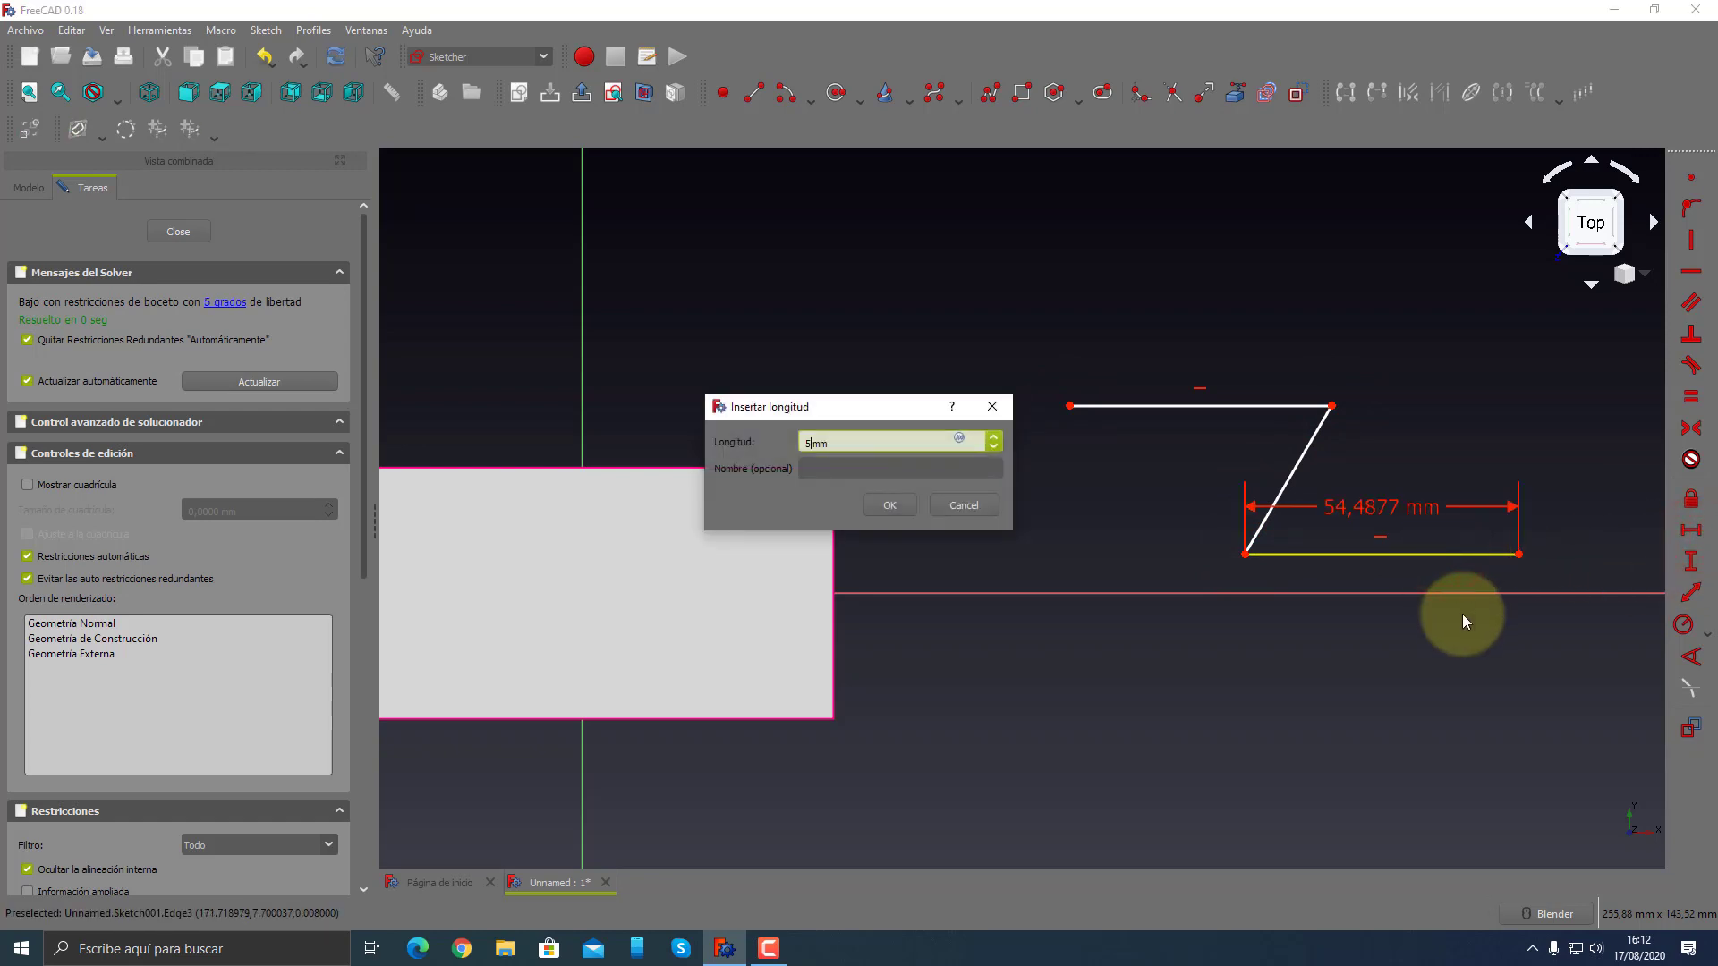
{"action": "type", "text": "0"}
{"action": "key", "text": "Return"}
{"action": "left_click", "coordinate": [1266, 407]}
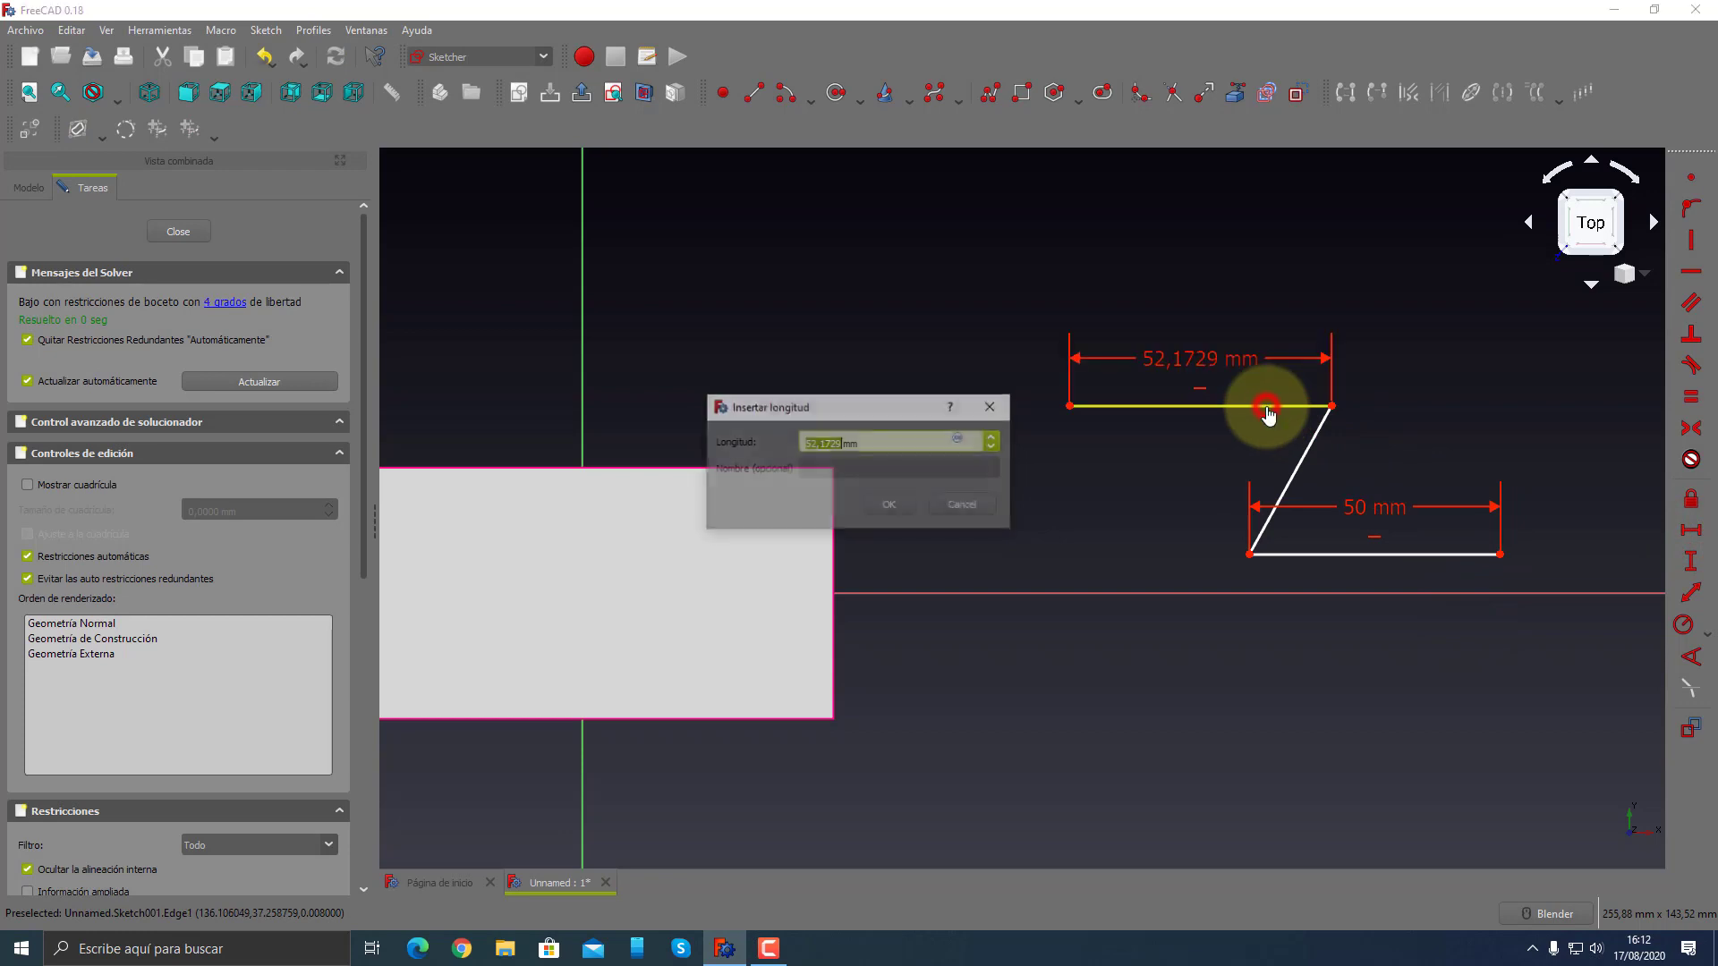
{"action": "type", "text": "50"}
{"action": "key", "text": "Return"}
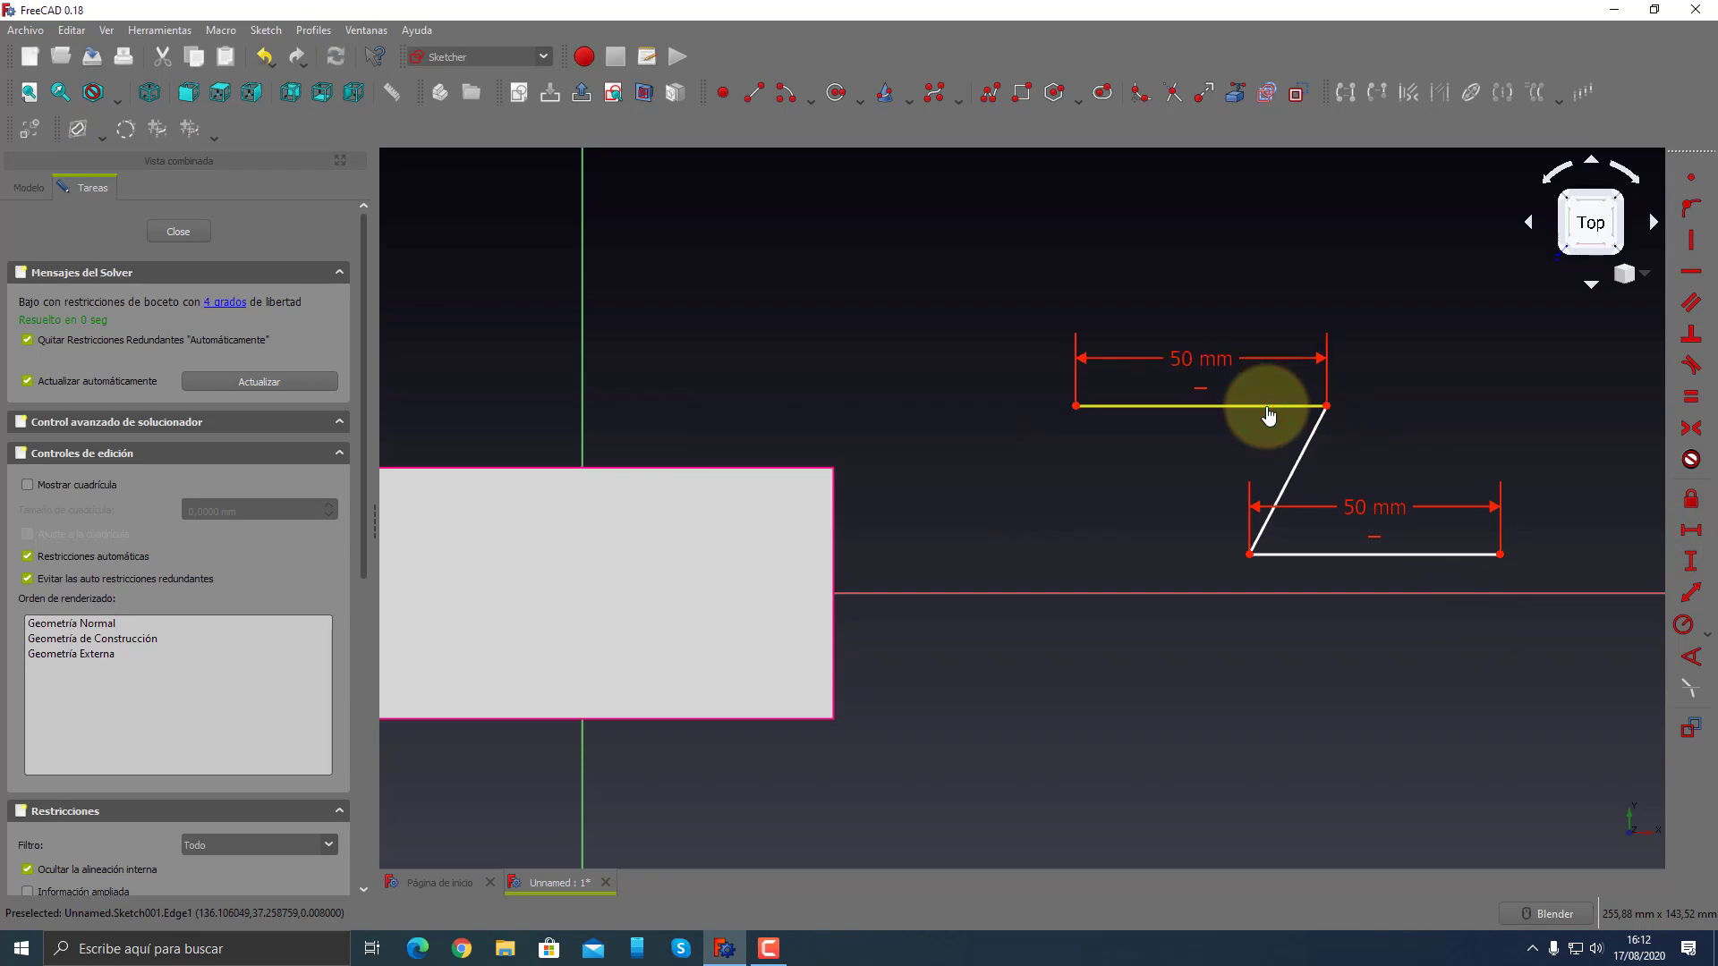
- Set a 35 mm vertical height between the top and bottom lines
{"action": "left_click", "coordinate": [1690, 563]}
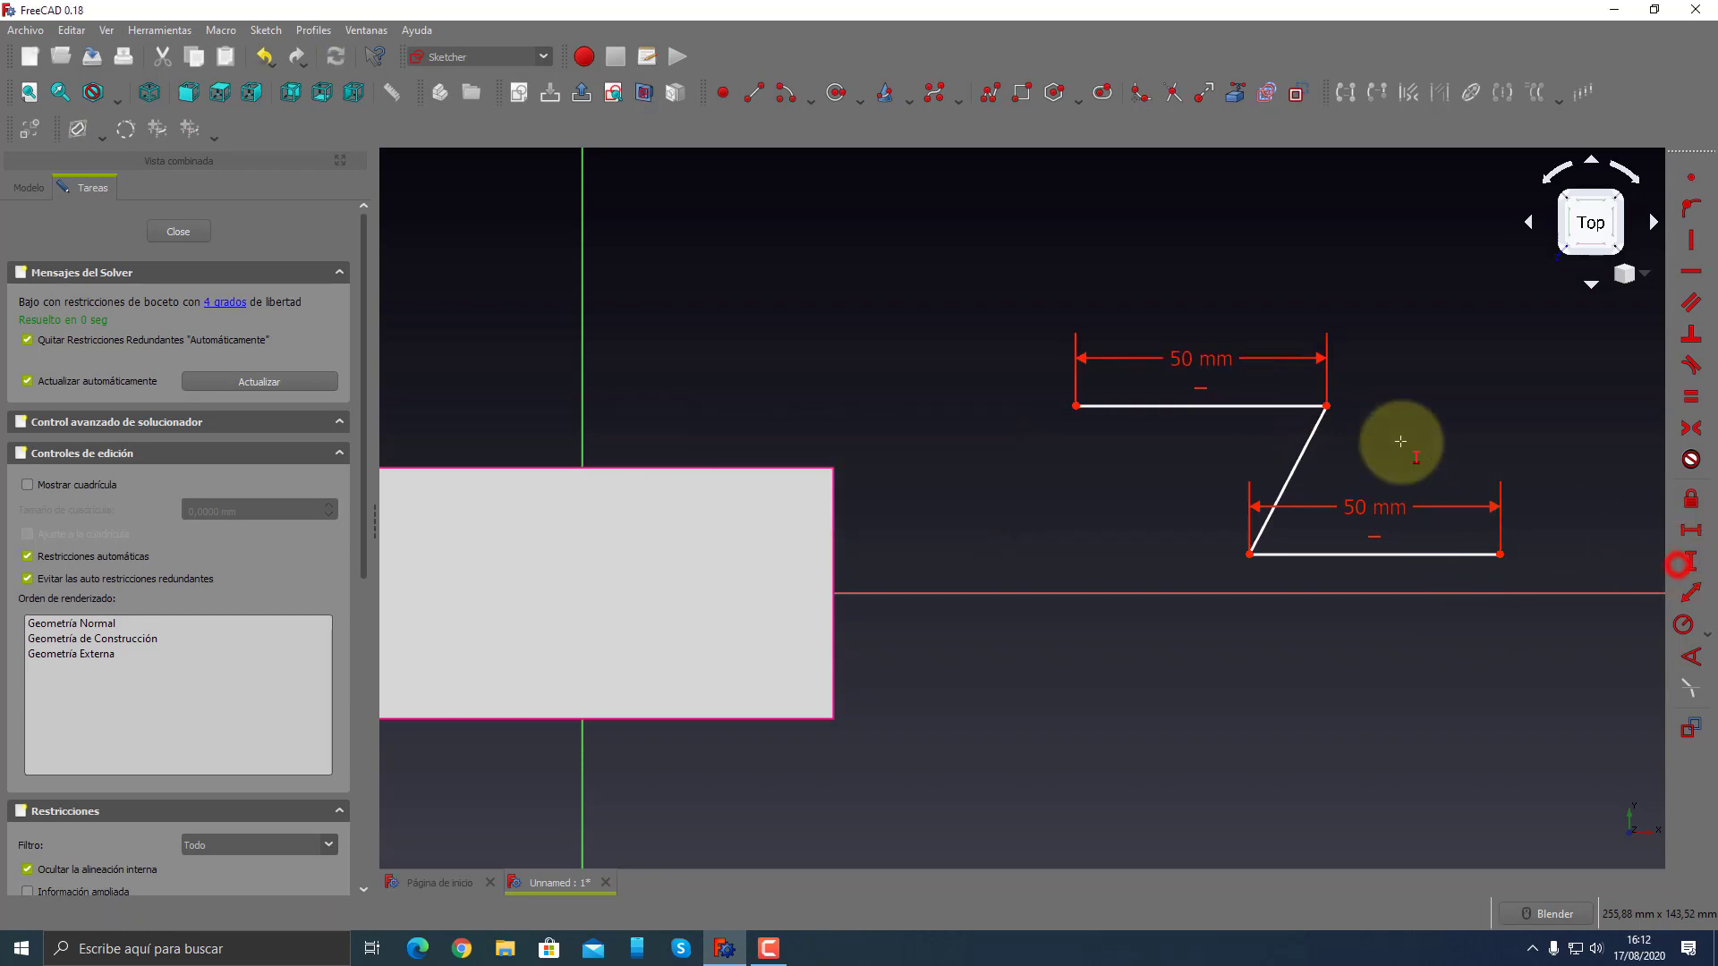
{"action": "left_click", "coordinate": [1326, 407]}
{"action": "left_click", "coordinate": [1250, 555]}
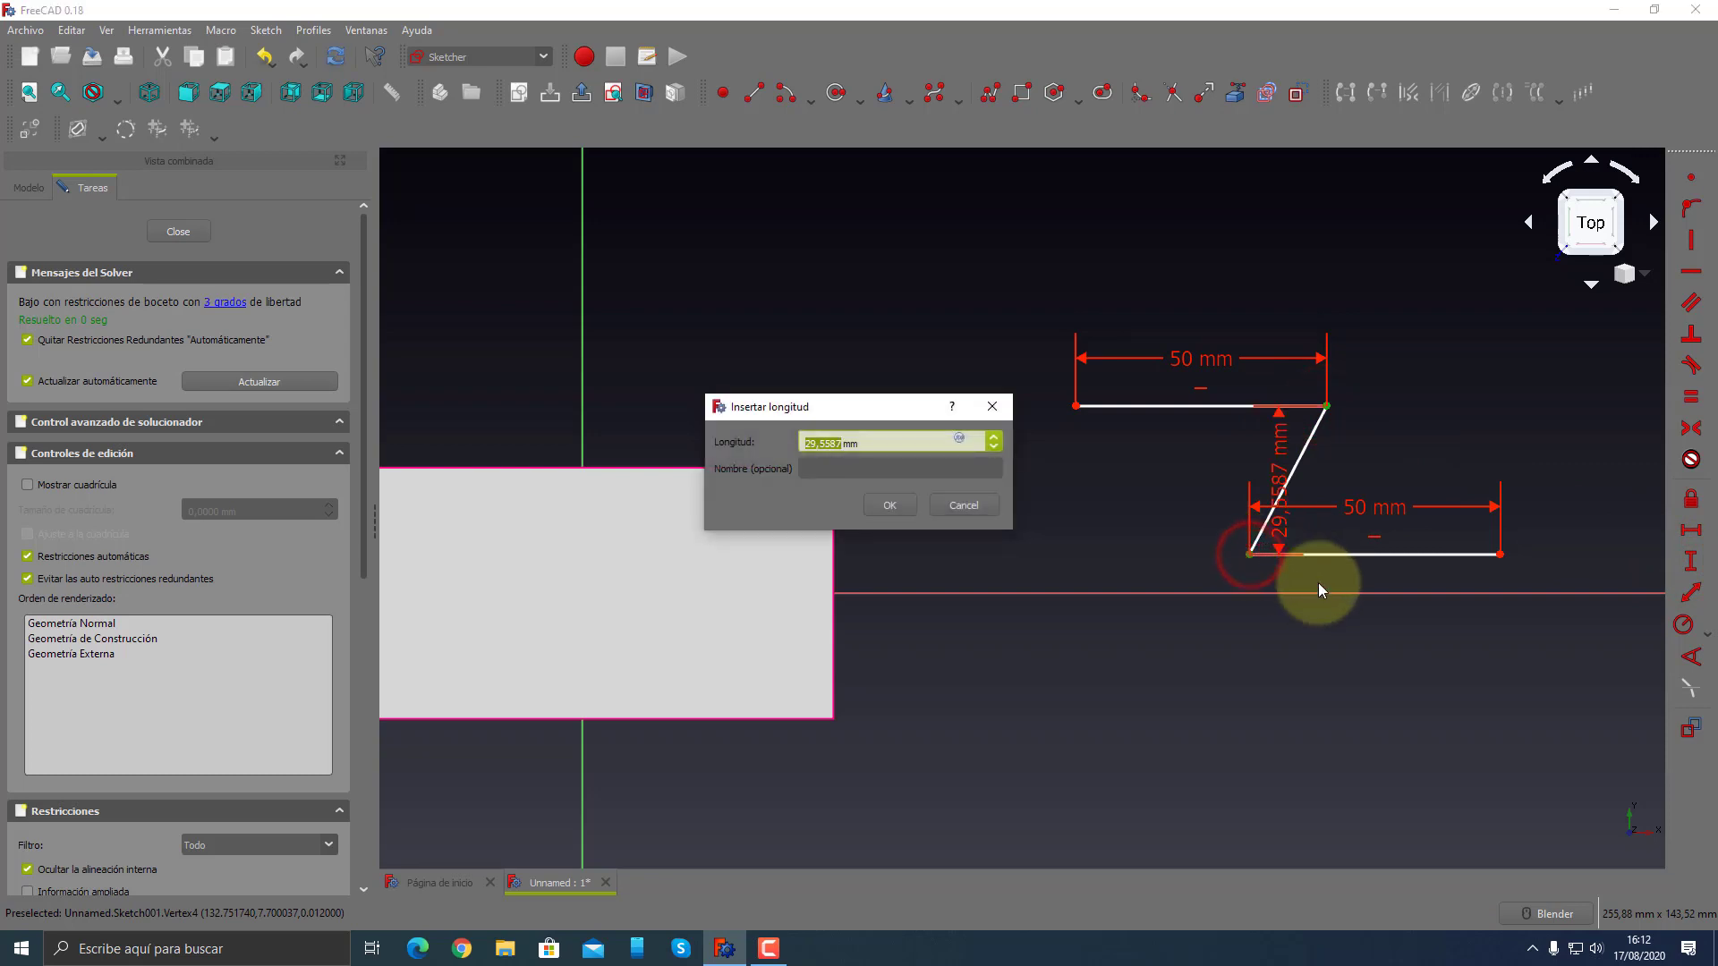
{"action": "type", "text": "35"}
{"action": "key", "text": "Return"}
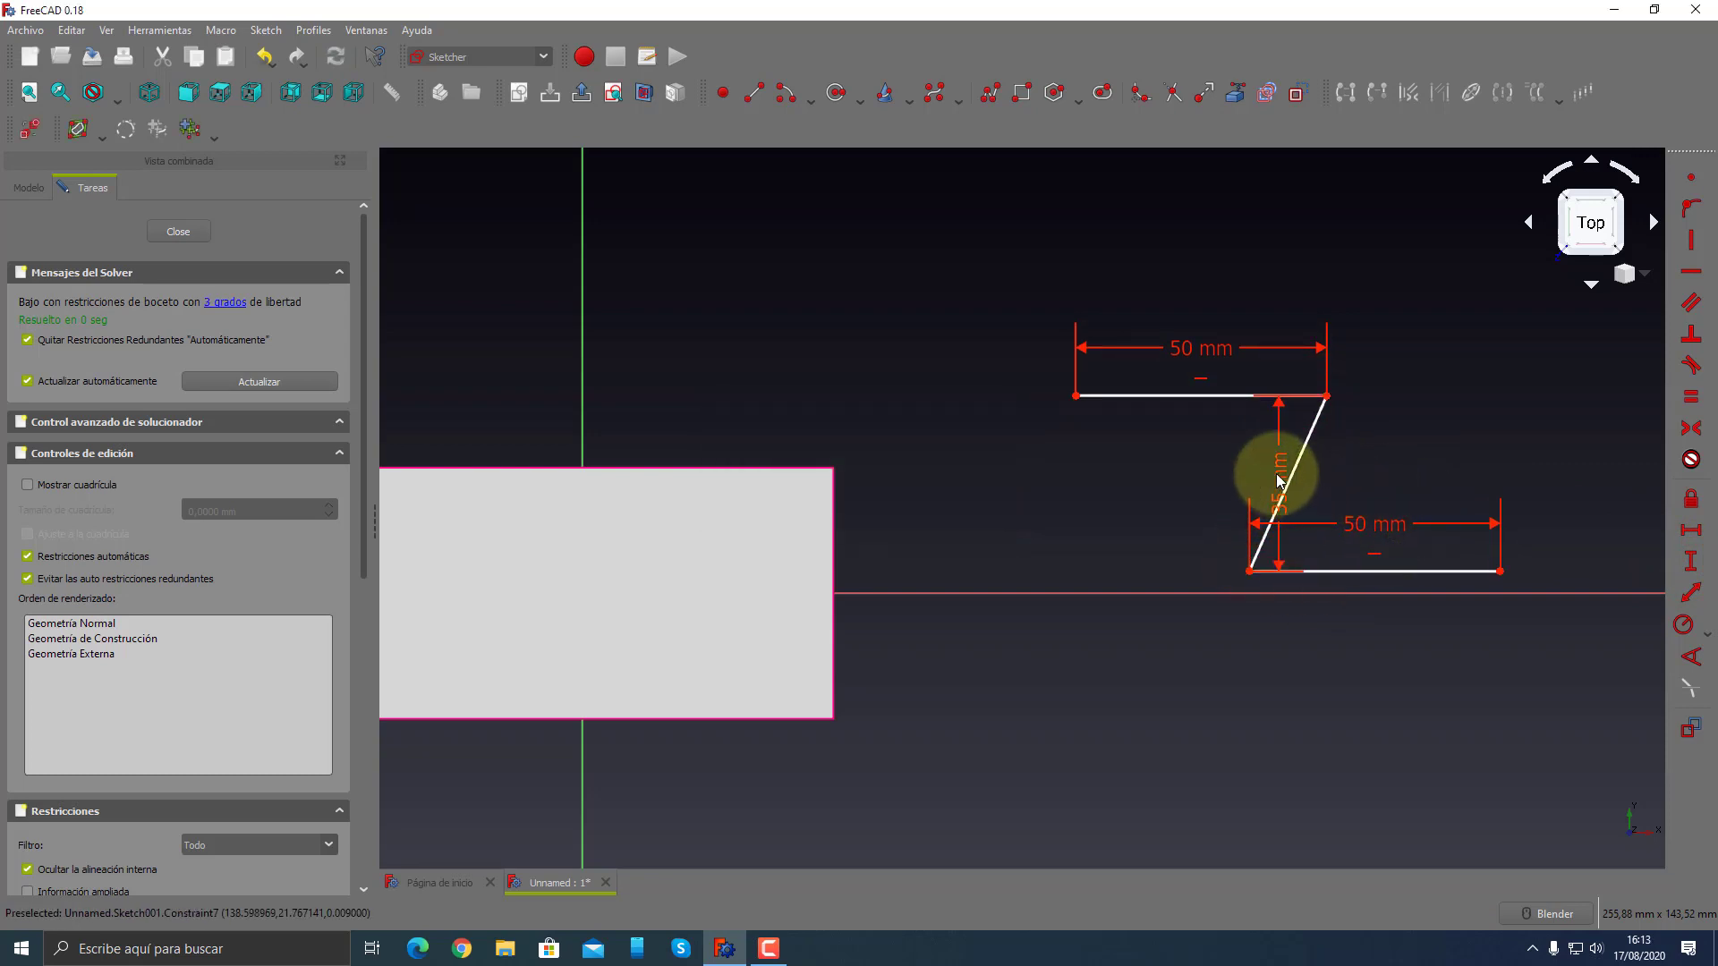
{"action": "left_click_drag", "start_coordinate": [1275, 474], "coordinate": [1124, 470]}
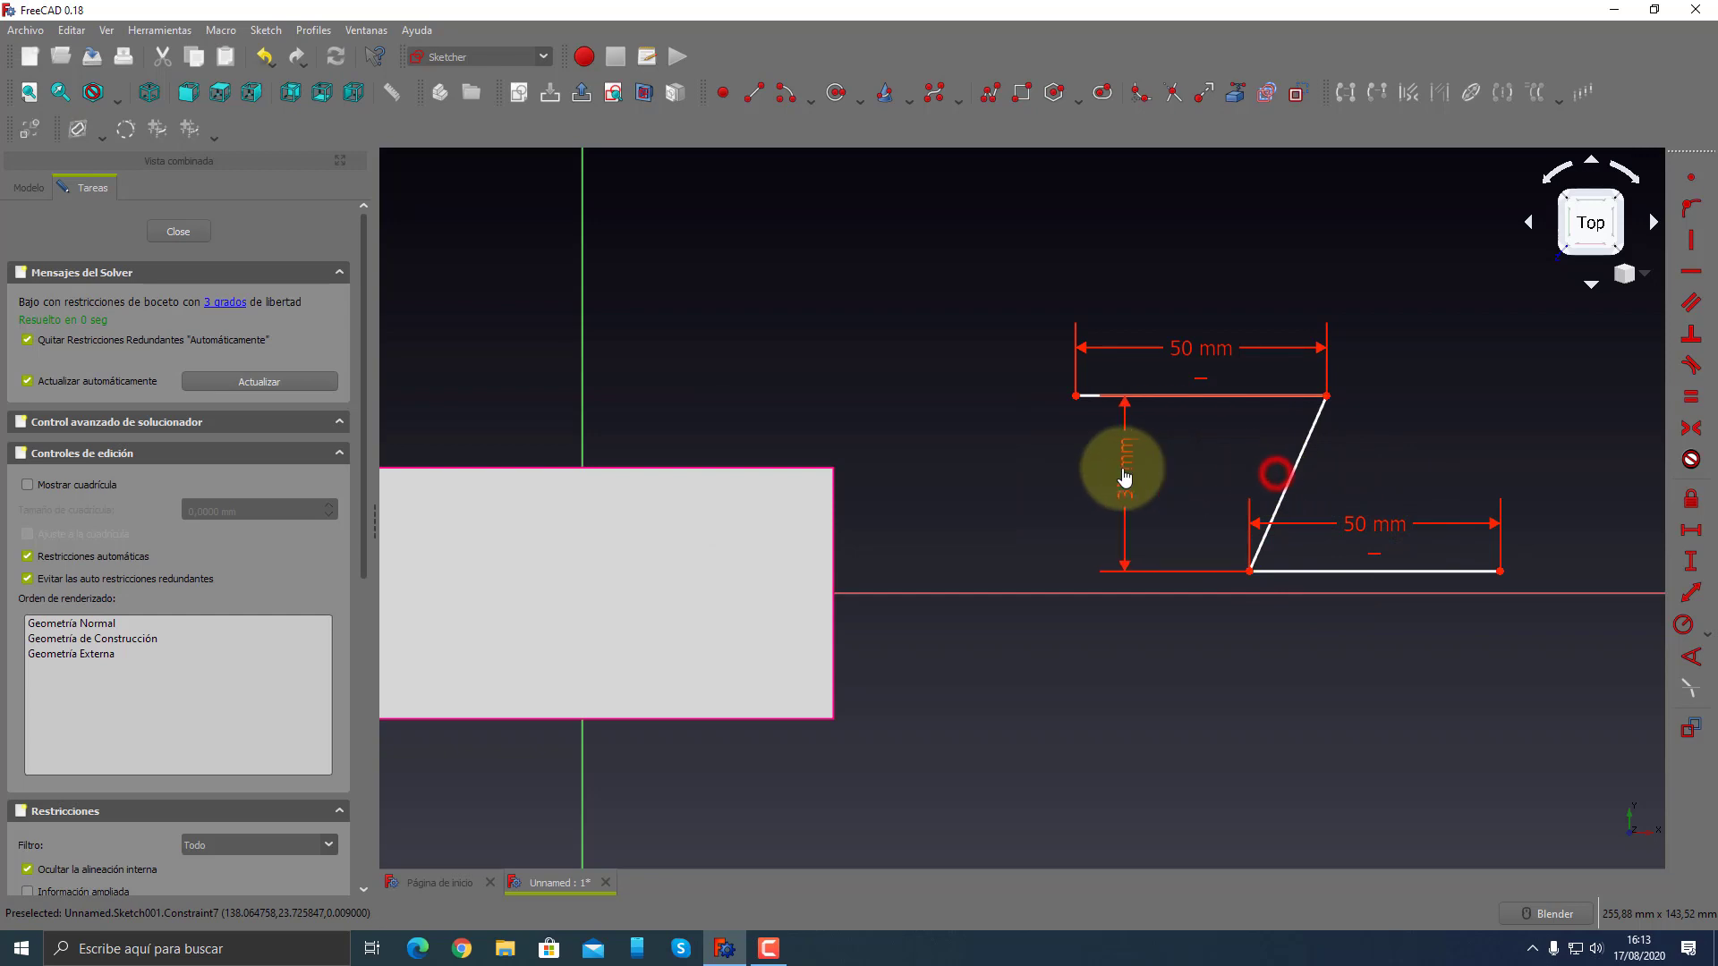
- Constrain the slanted line to 65° from the bottom line and tidy the dimension labels
{"action": "left_click", "coordinate": [1690, 656]}
{"action": "left_click", "coordinate": [1282, 503]}
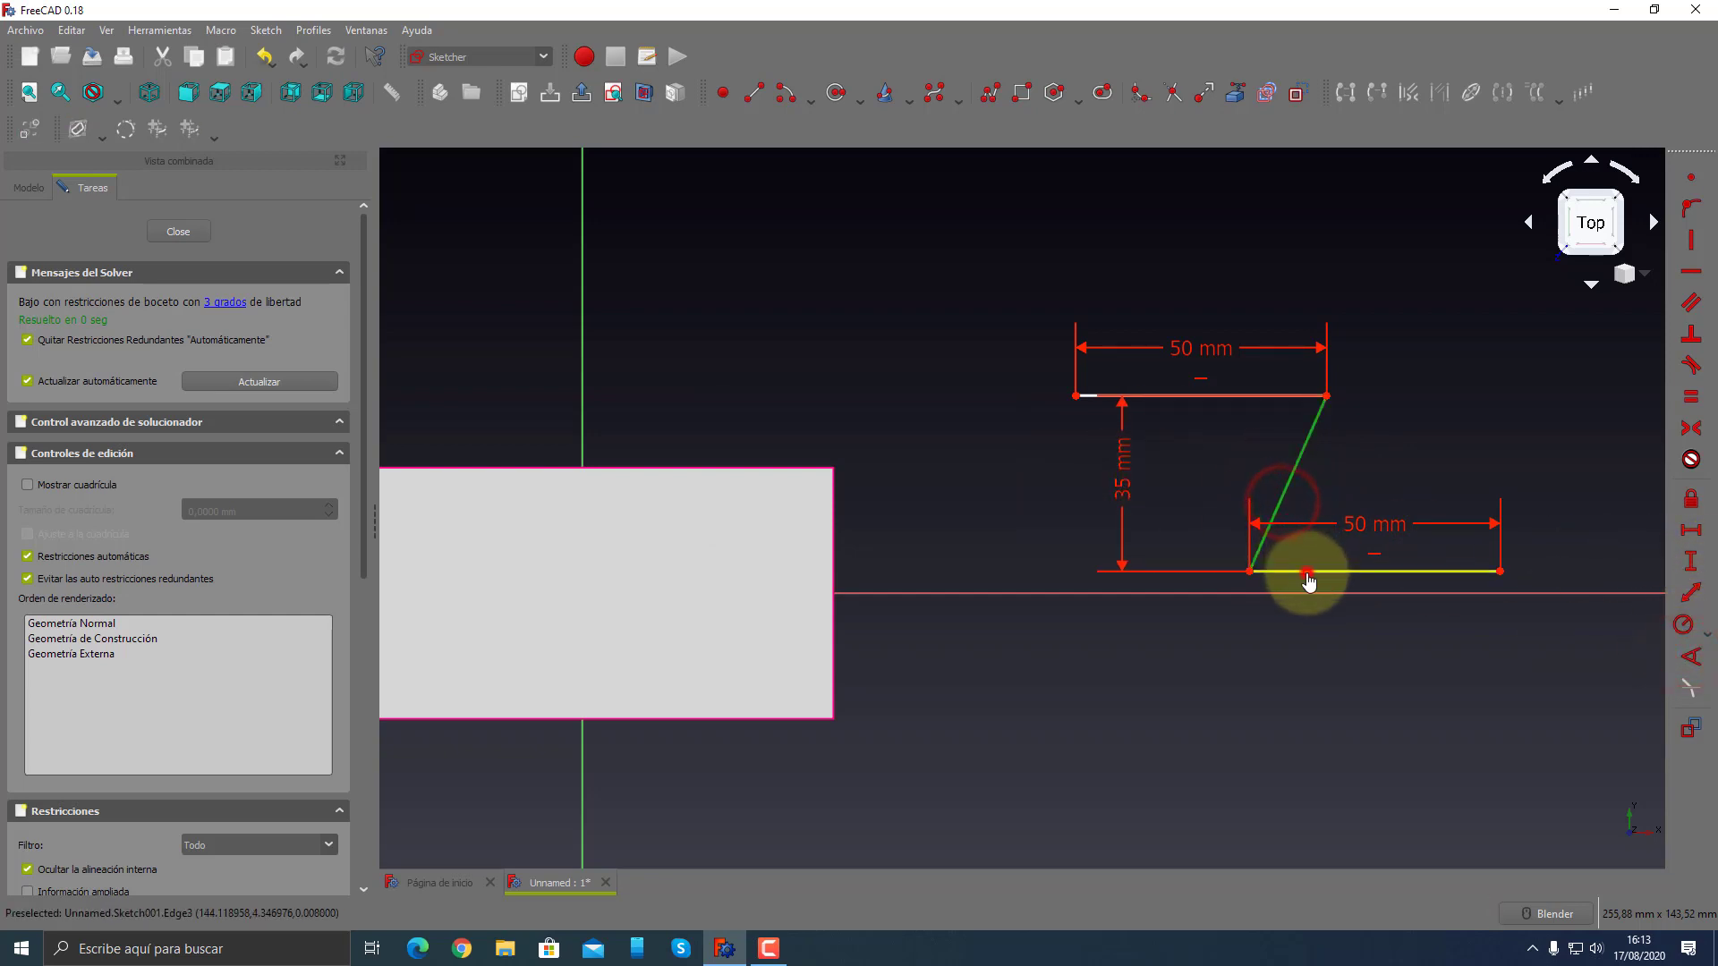
{"action": "left_click", "coordinate": [1316, 571]}
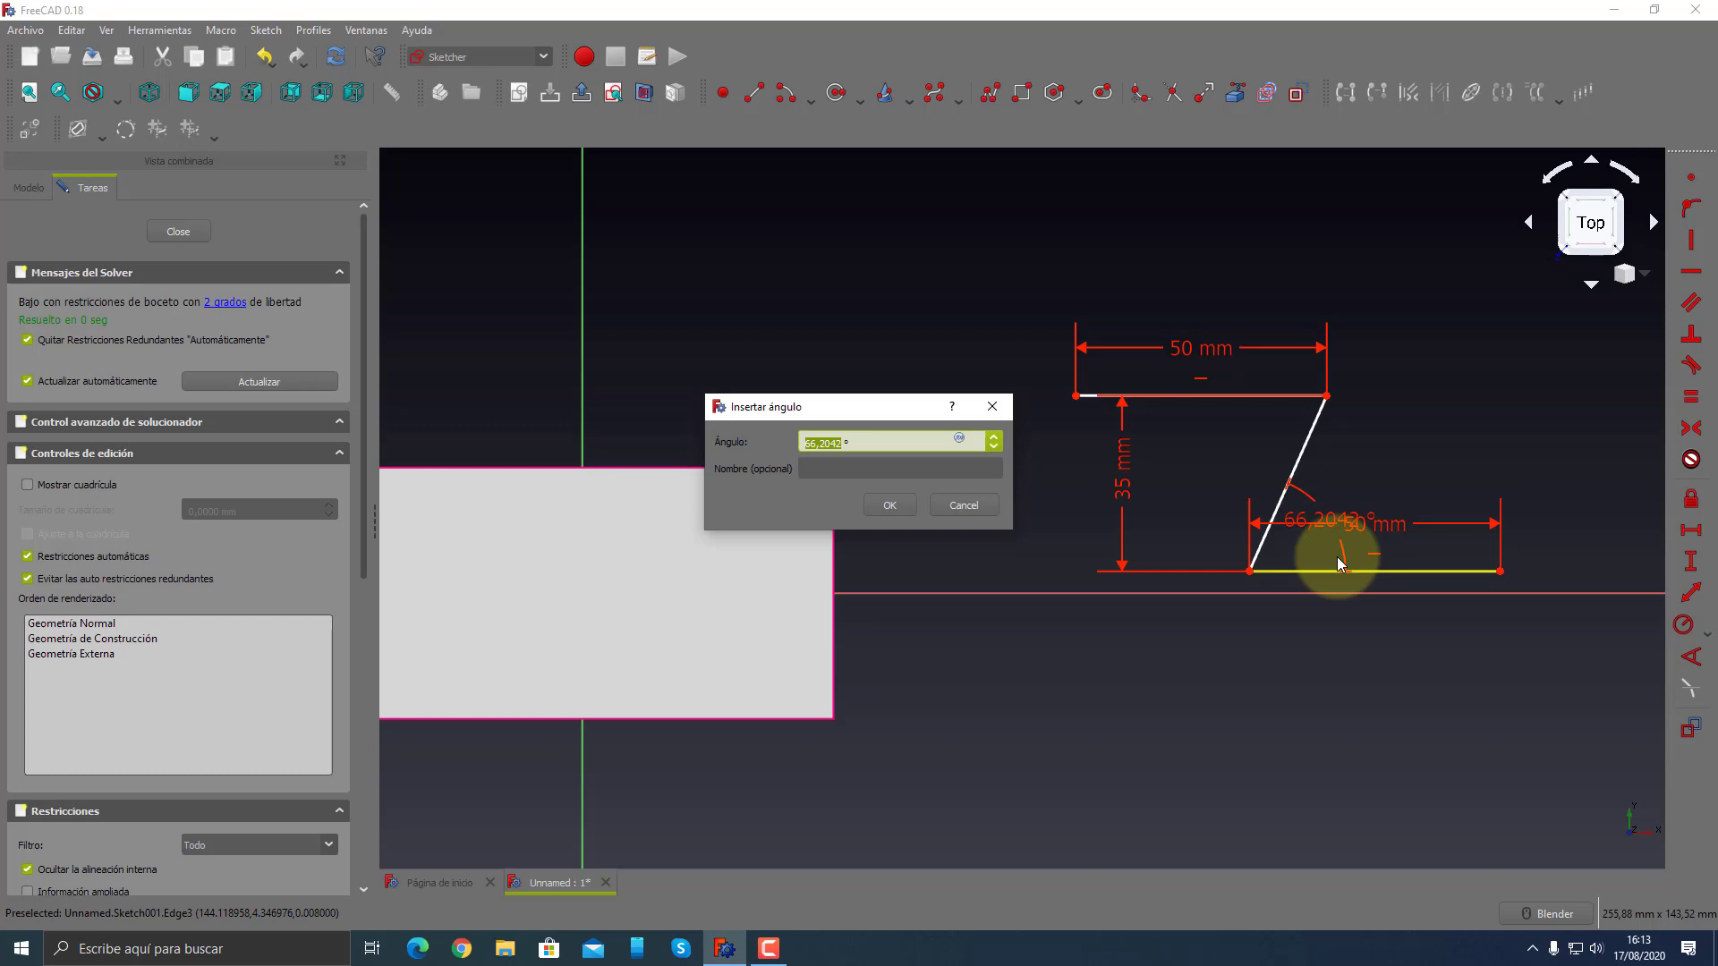
{"action": "type", "text": "65"}
{"action": "key", "text": "Return"}
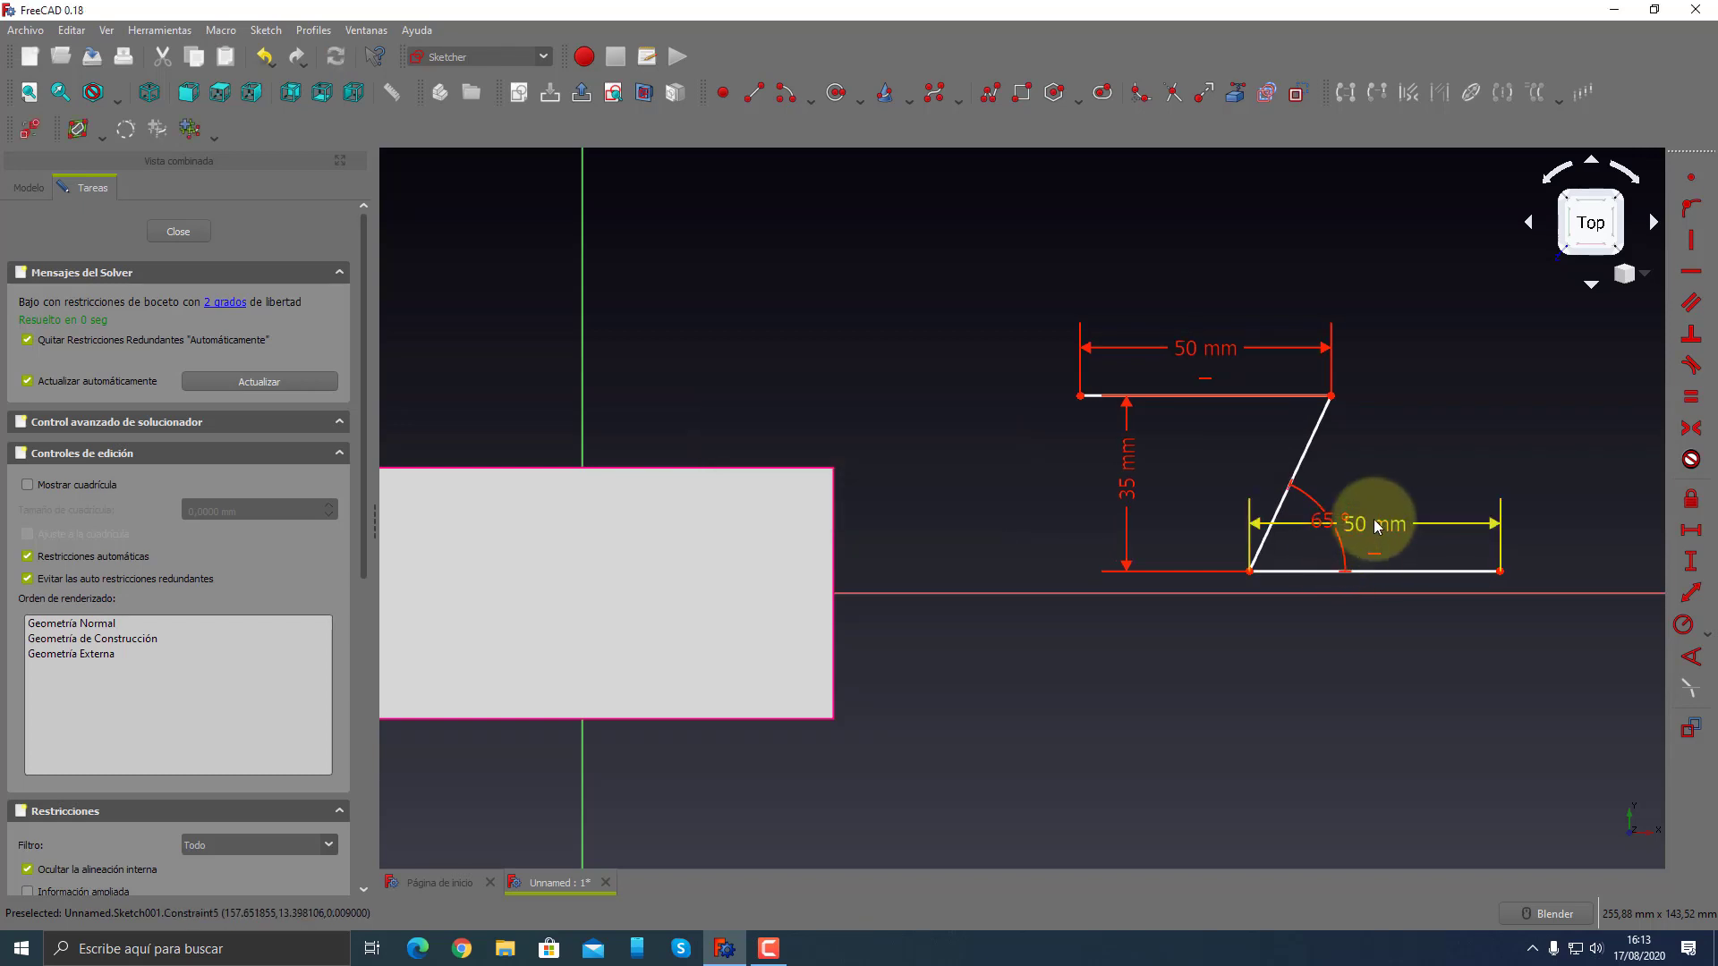
{"action": "left_click_drag", "start_coordinate": [1360, 528], "coordinate": [1361, 629]}
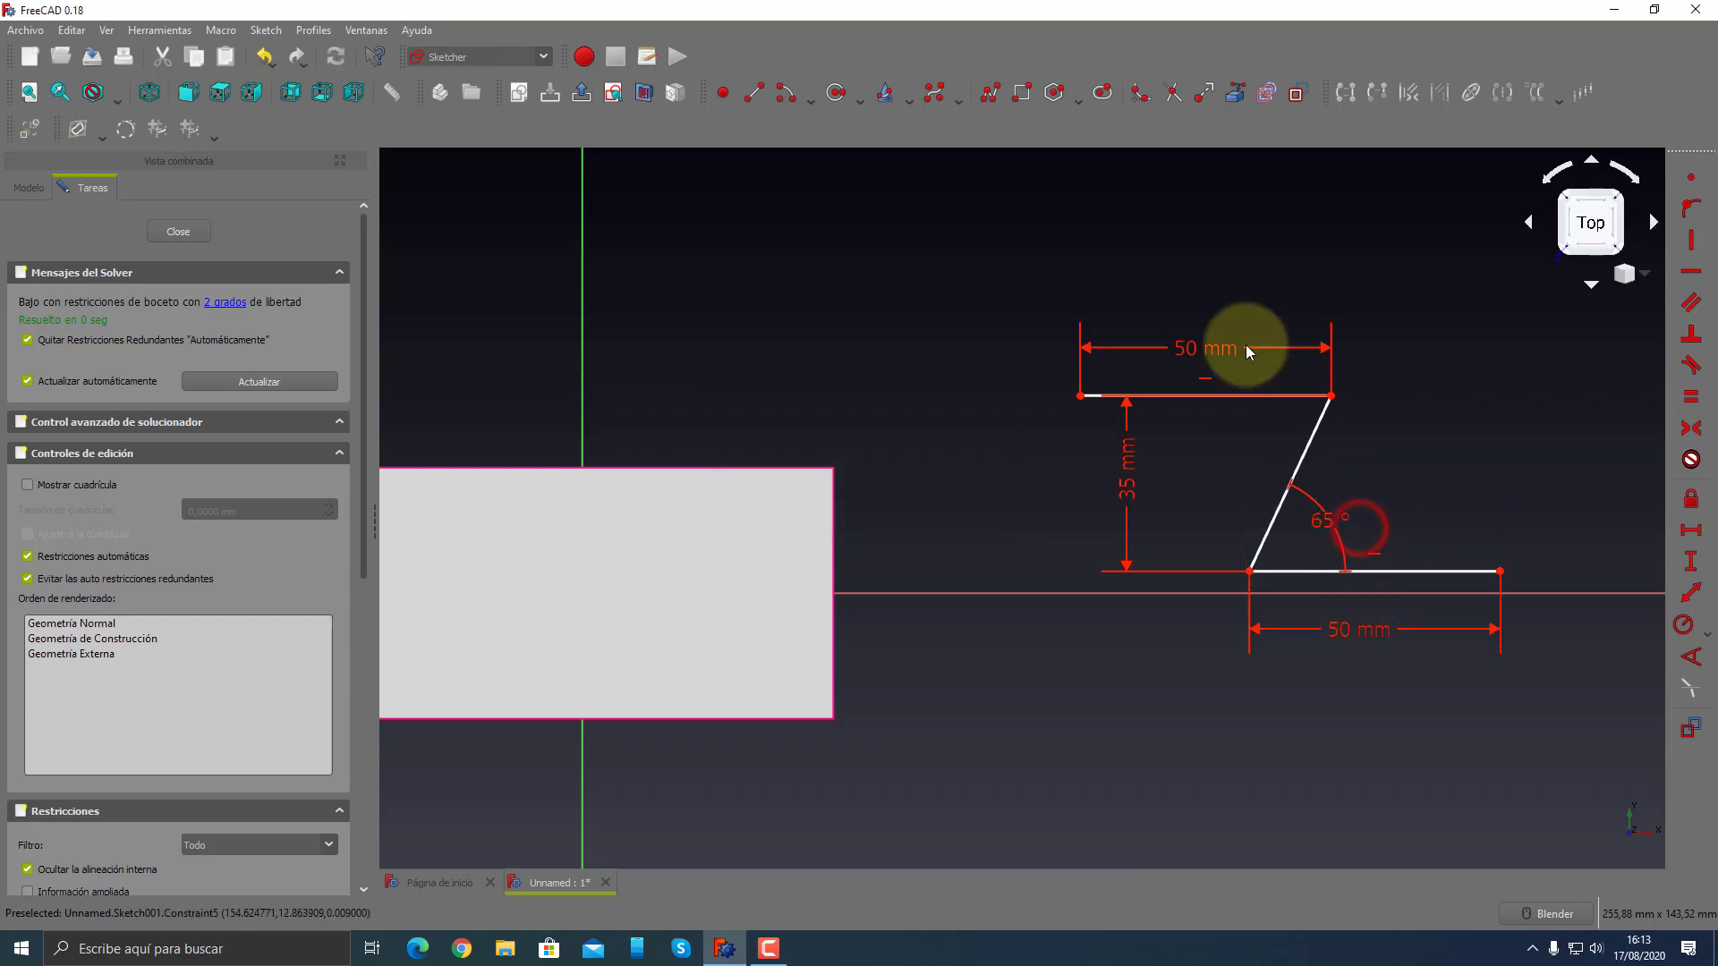
{"action": "left_click_drag", "start_coordinate": [1203, 347], "coordinate": [1216, 342]}
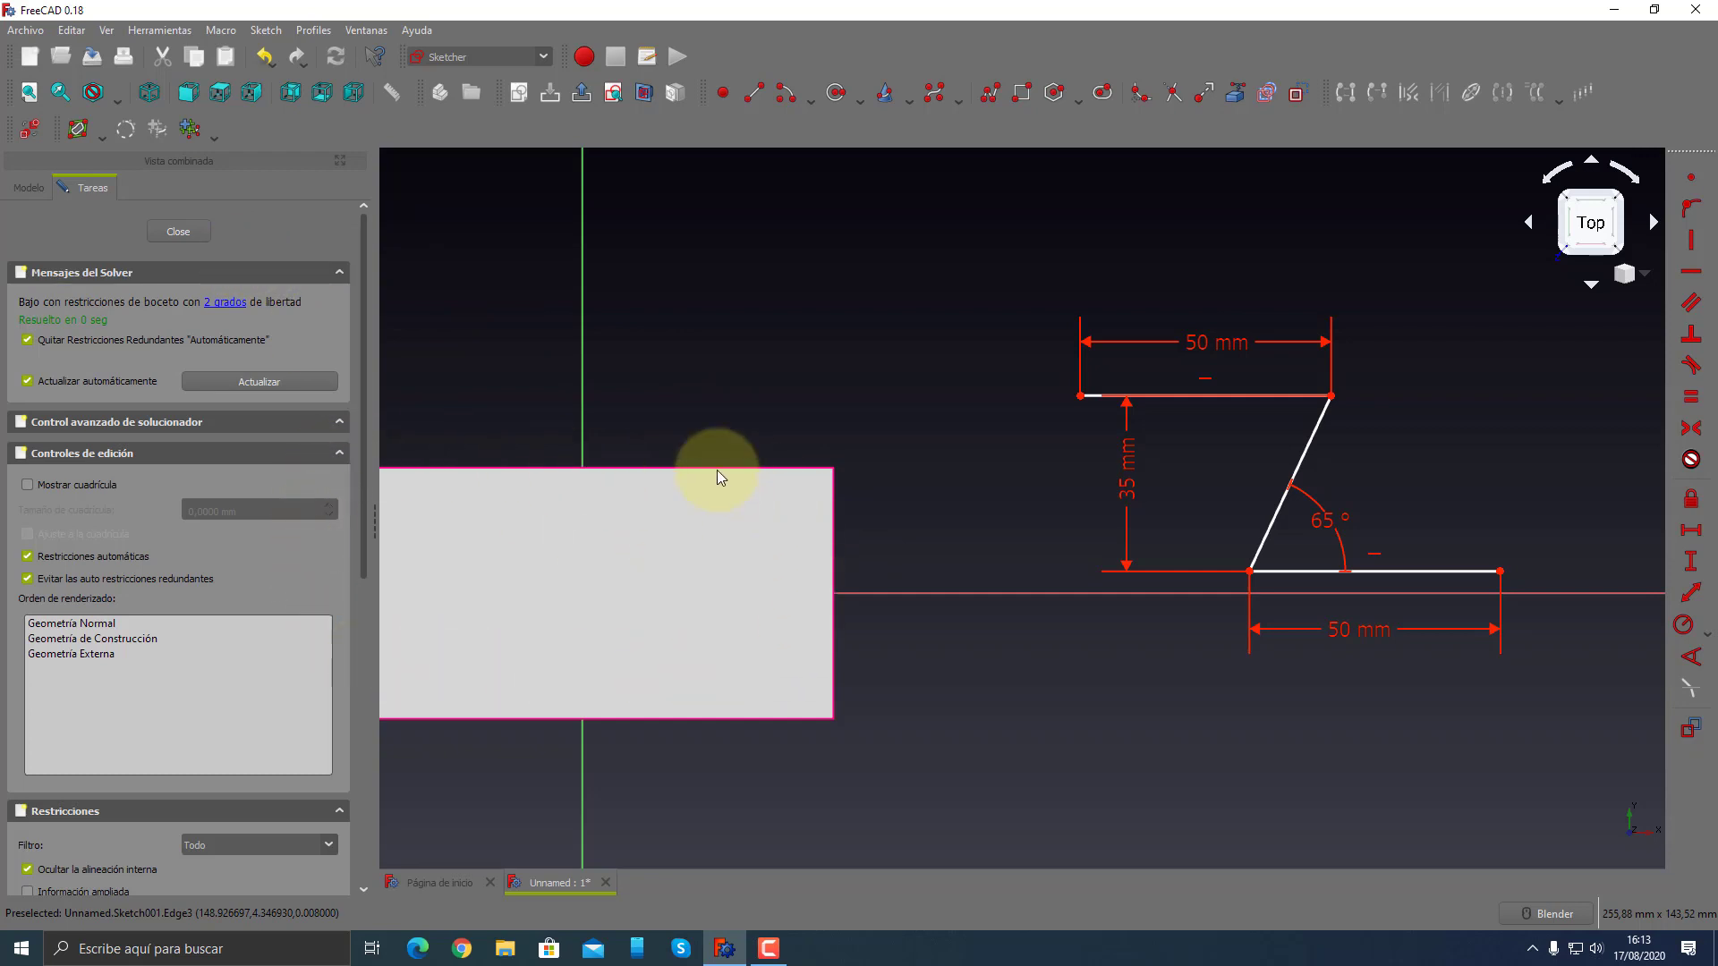
{"action": "left_click", "coordinate": [193, 251]}
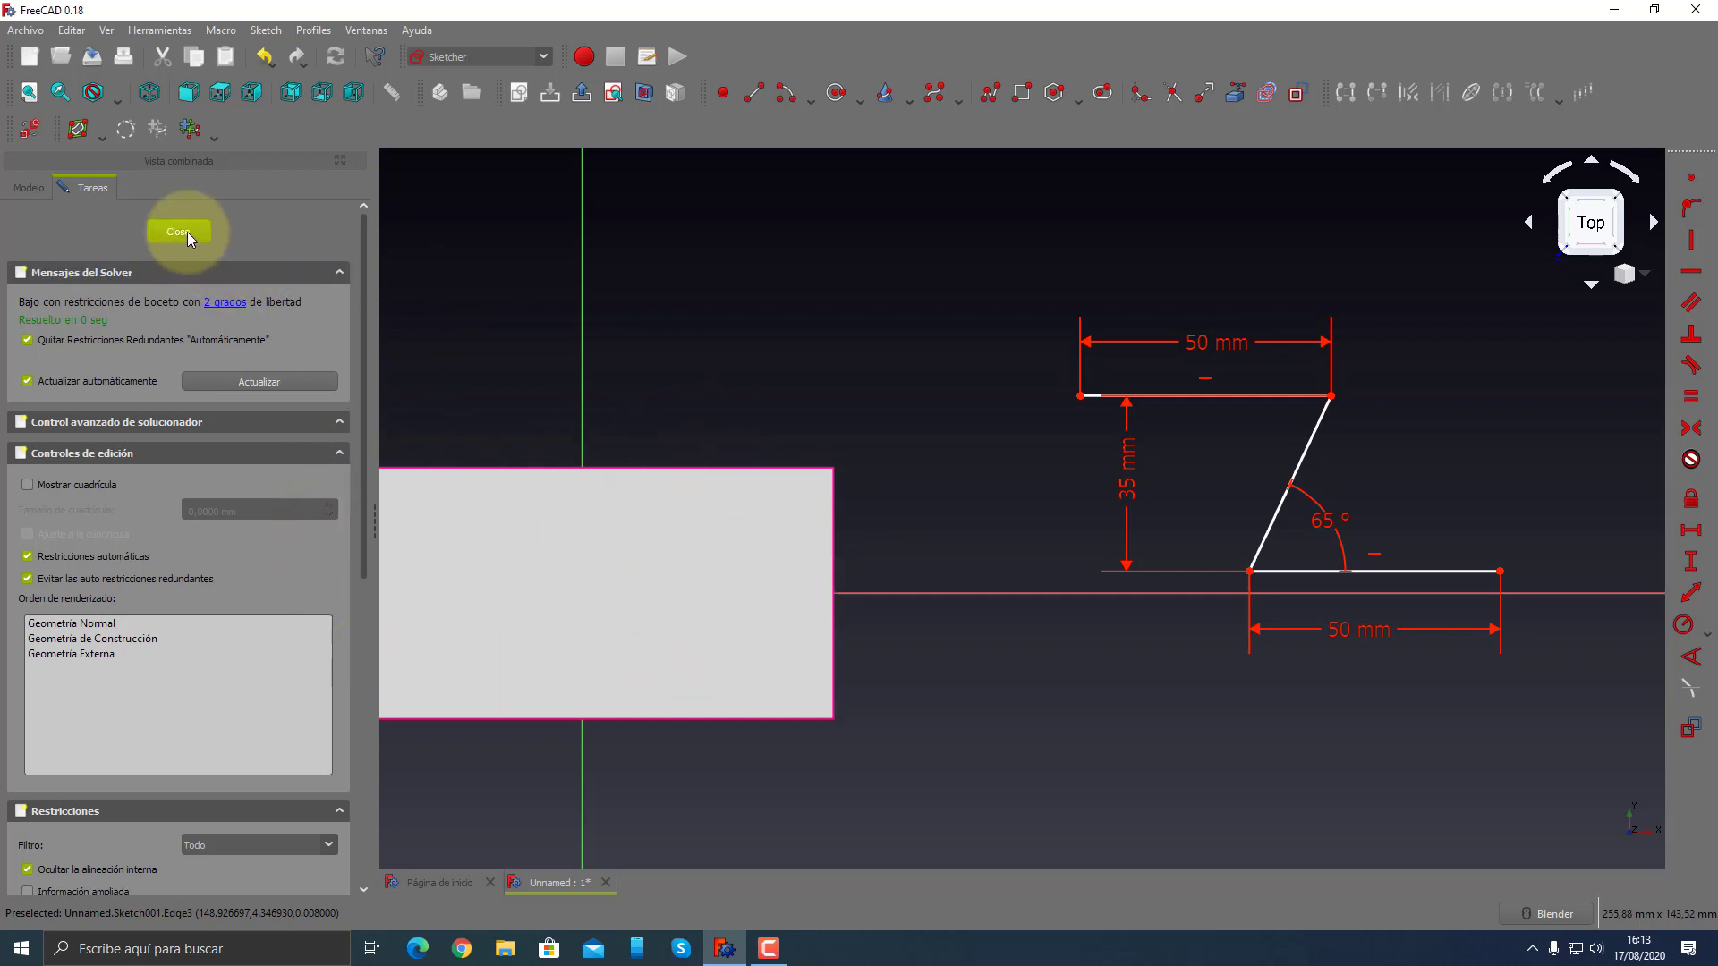
- Close the Z sketch, move Sketch001 into the Sketches group, and select it
{"action": "left_click", "coordinate": [186, 233]}
{"action": "mouse_move", "coordinate": [1238, 640]}
{"action": "middle_mouse_down"}
{"action": "mouse_move", "coordinate": [988, 522]}
{"action": "mouse_move", "coordinate": [983, 486]}
{"action": "middle_mouse_up"}
{"action": "scroll", "coordinate": [949, 487], "scroll_direction": "down", "scroll_amount": 5}
{"action": "scroll", "coordinate": [1201, 549], "scroll_direction": "up", "scroll_amount": 2}
{"action": "scroll", "coordinate": [1201, 550], "scroll_direction": "up", "scroll_amount": 4}
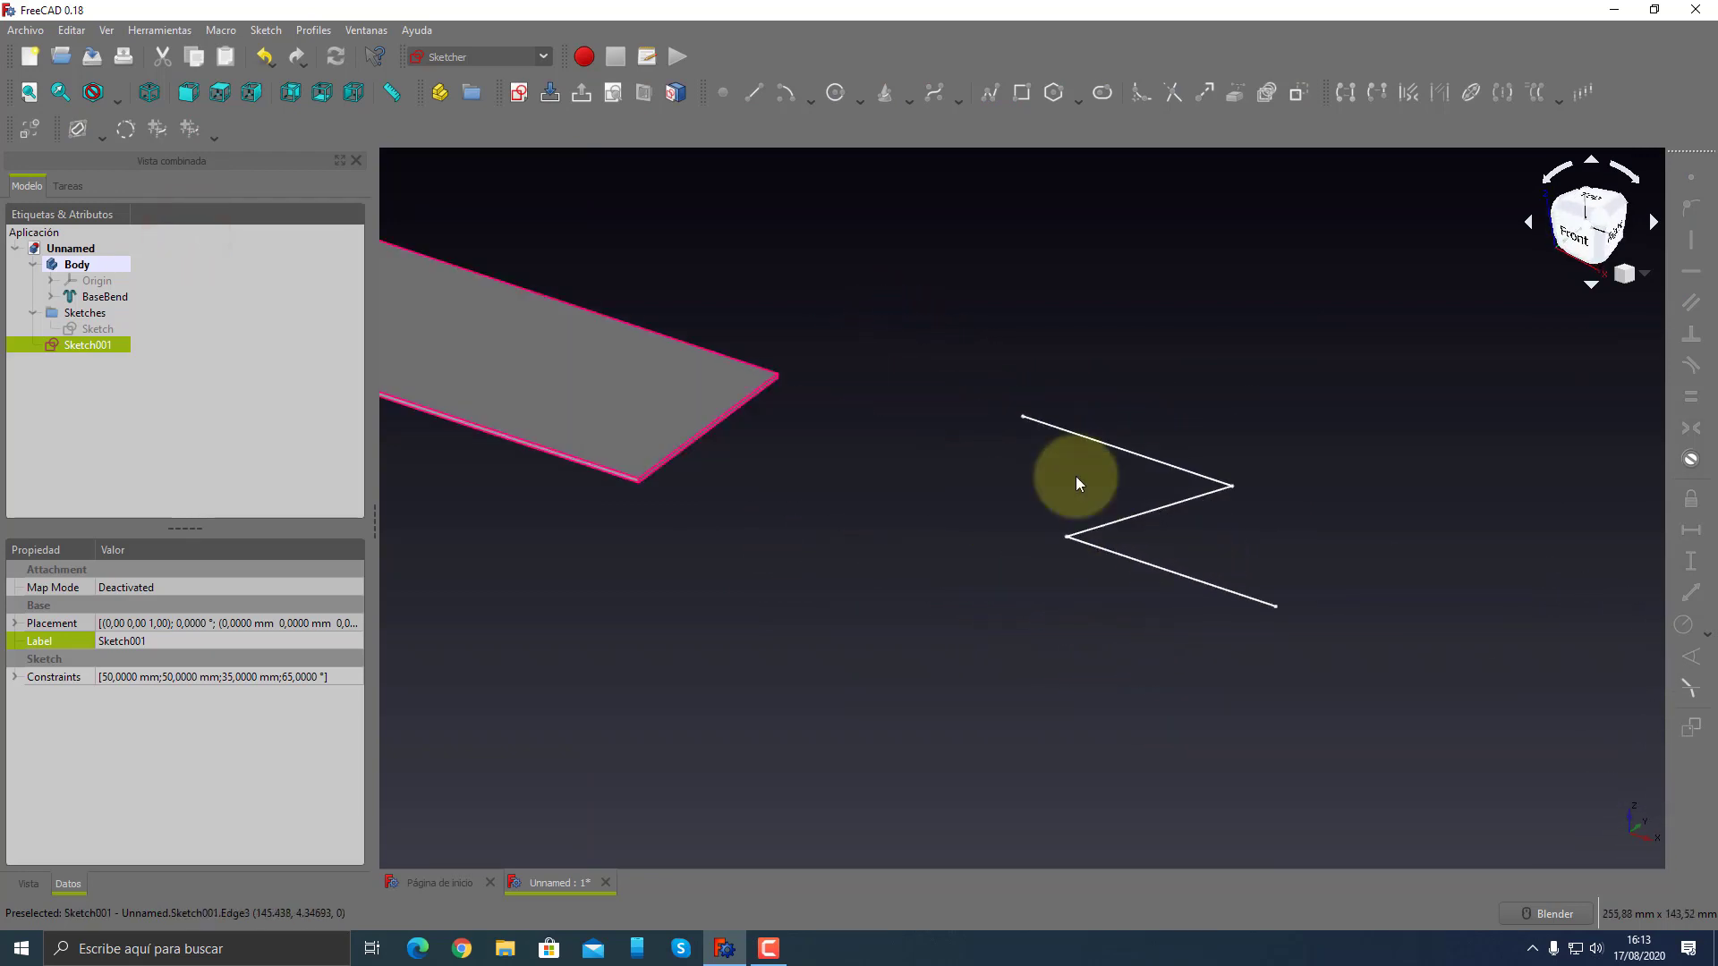
{"action": "left_click_drag", "start_coordinate": [89, 320], "coordinate": [90, 314]}
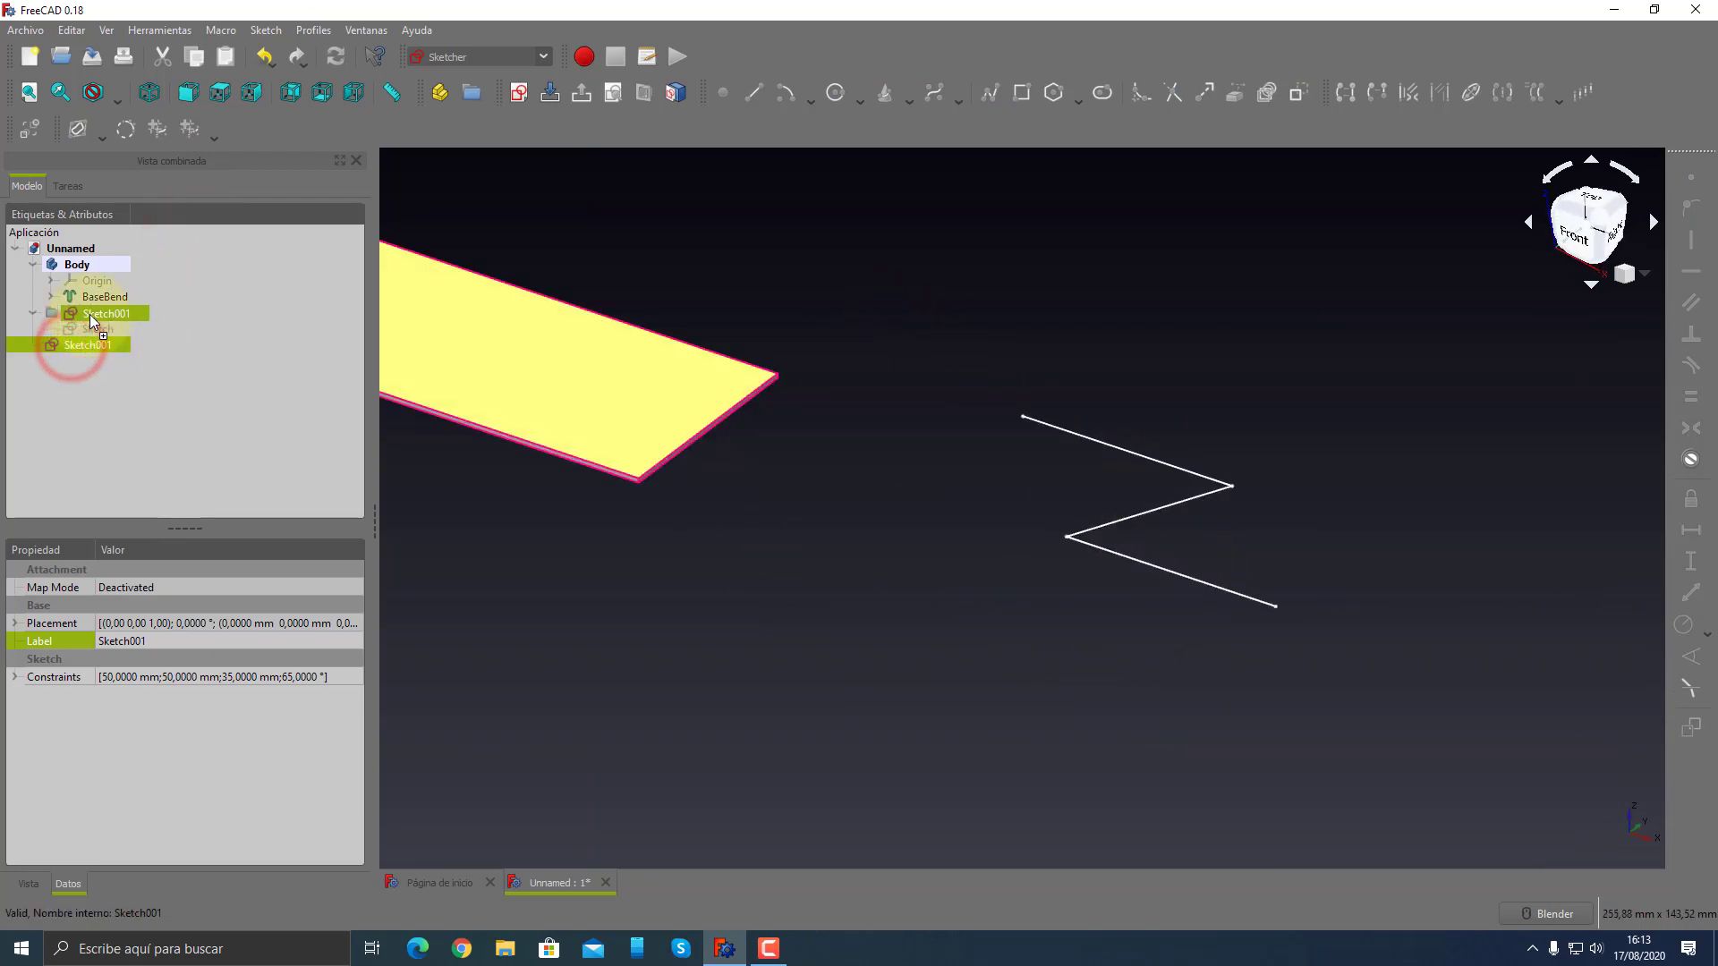
{"action": "left_click", "coordinate": [101, 351]}
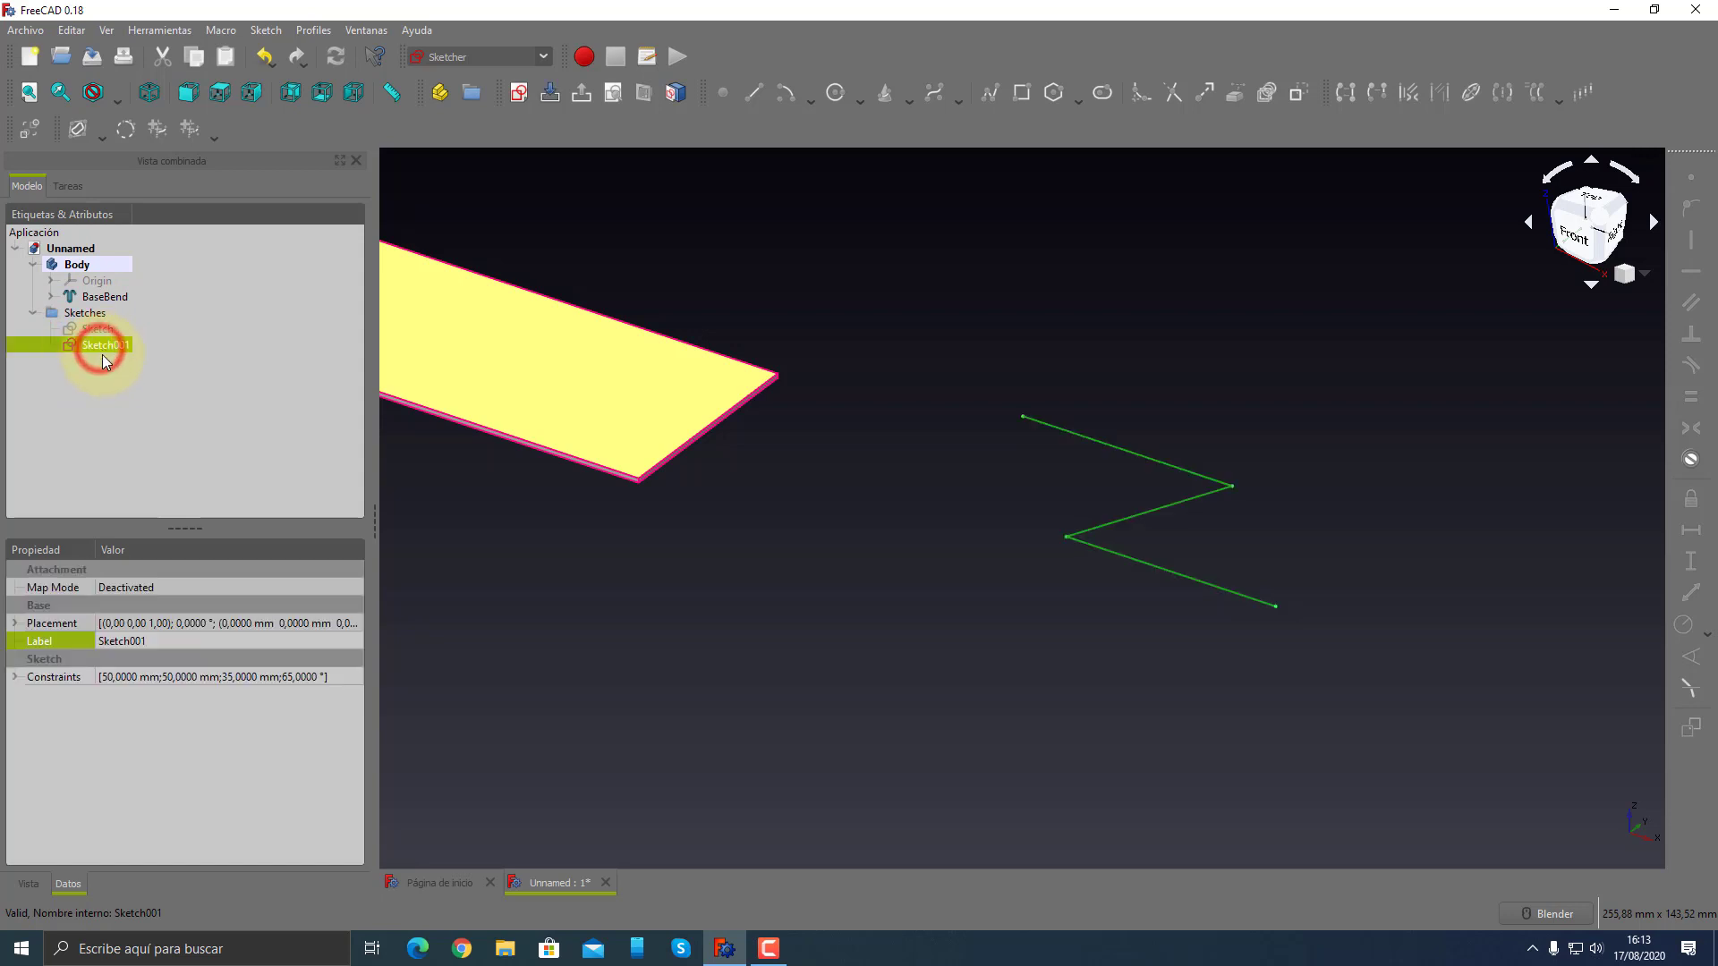
- Build the zigzag wall BaseBend001 from Sketch001 in Sheet Metal and show its parameters
{"action": "left_click", "coordinate": [540, 57]}
{"action": "left_click", "coordinate": [454, 319]}
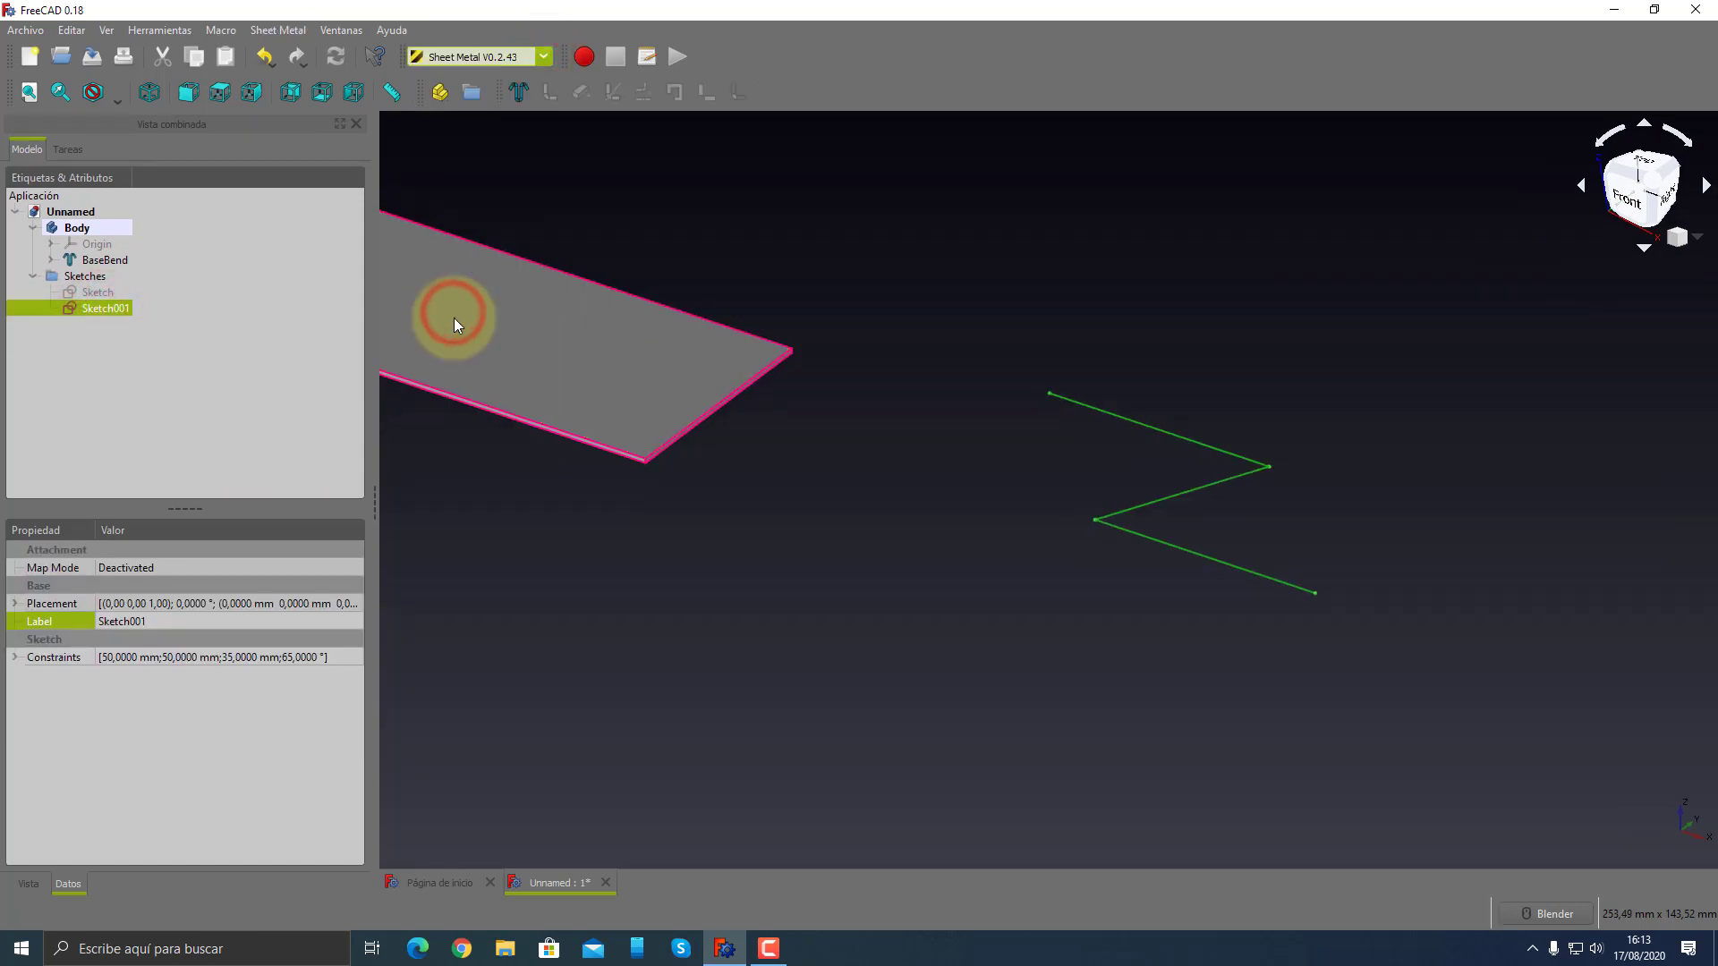
{"action": "left_click", "coordinate": [523, 98]}
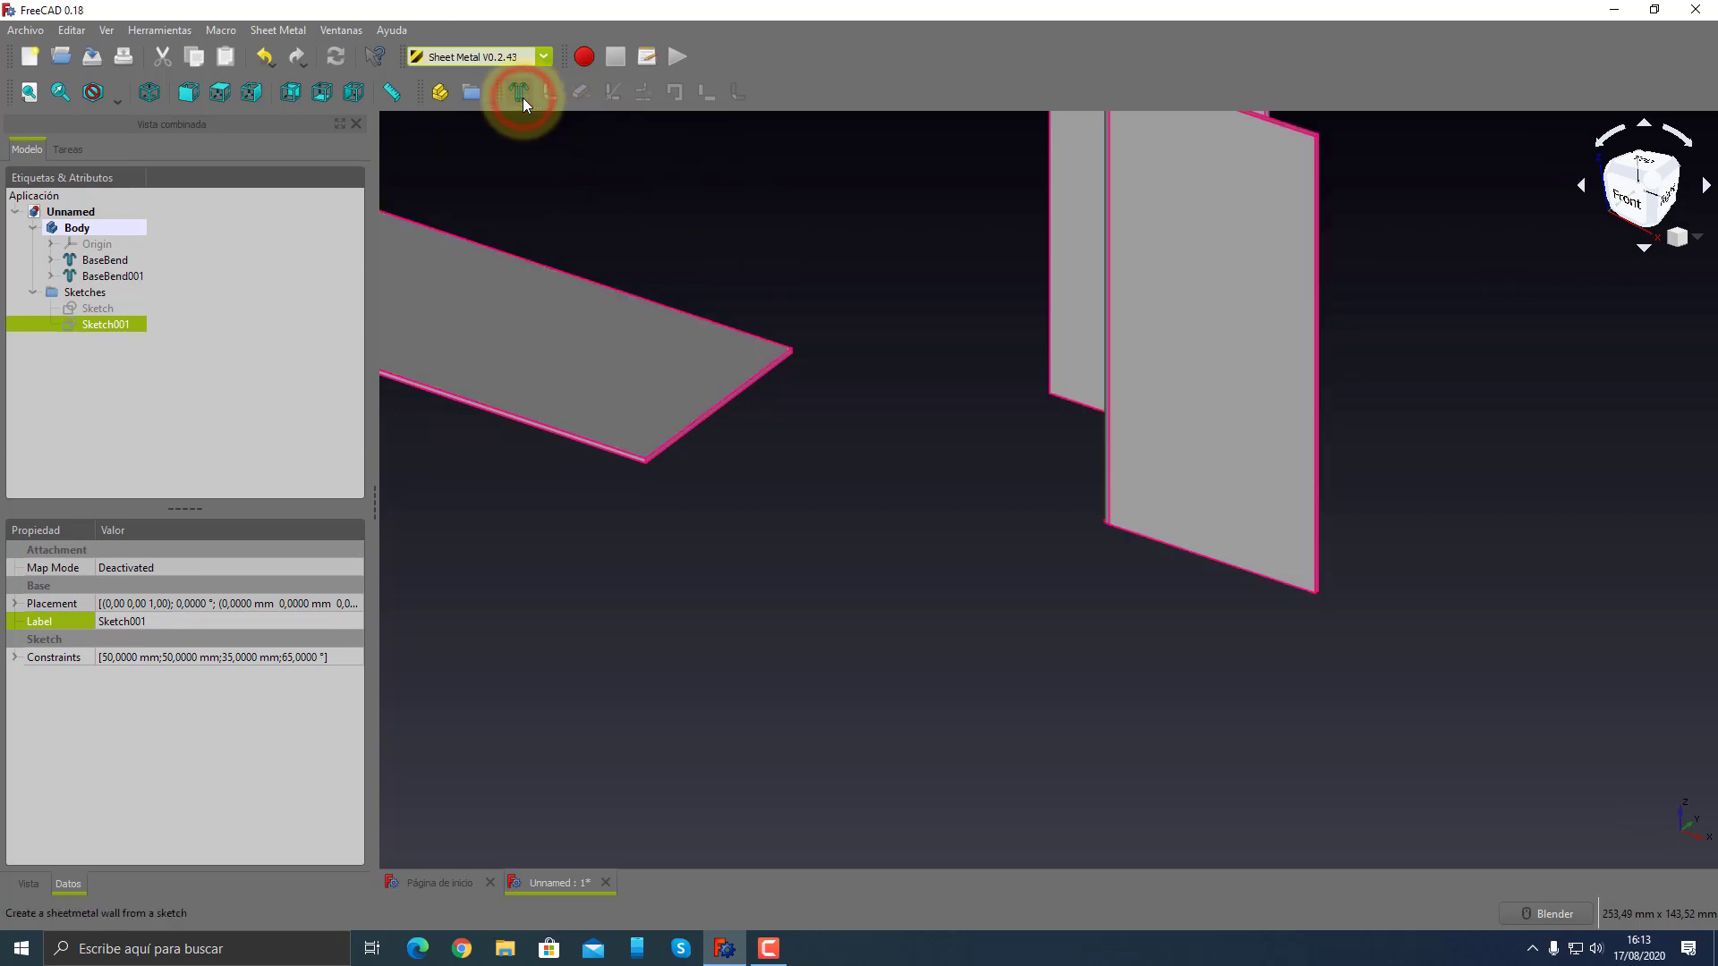
{"action": "scroll", "coordinate": [1003, 539], "scroll_direction": "down", "scroll_amount": 5}
{"action": "scroll", "coordinate": [1042, 389], "scroll_direction": "up", "scroll_amount": 5}
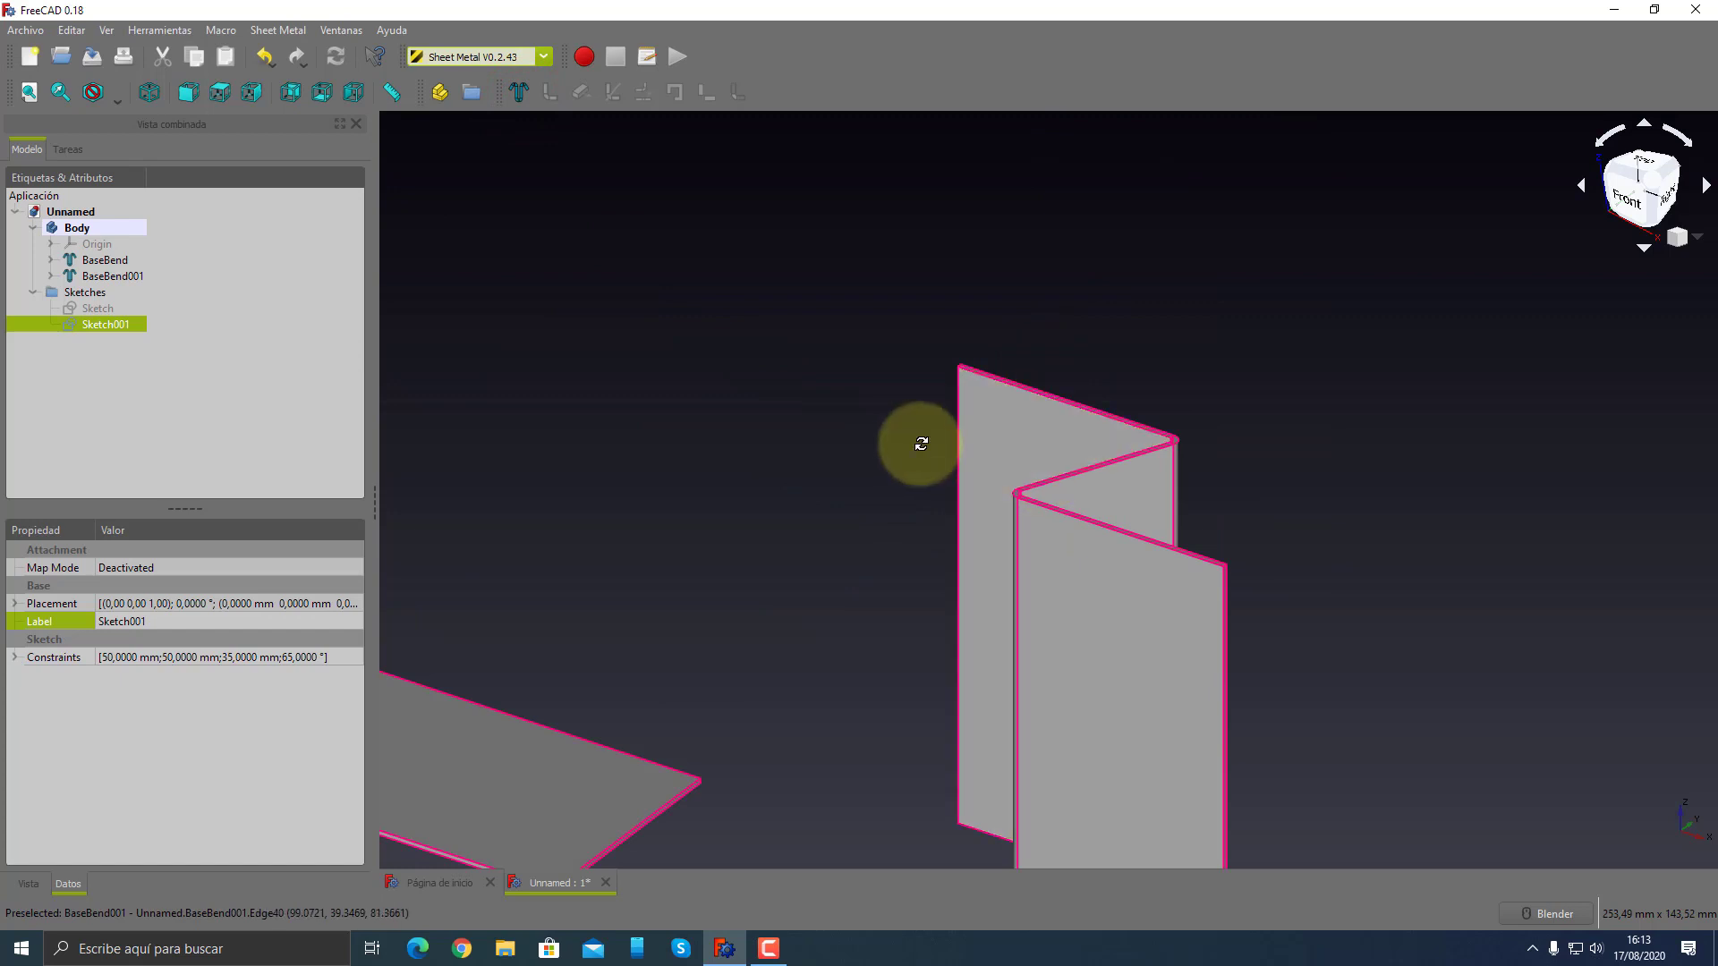
{"action": "mouse_move", "coordinate": [921, 445]}
{"action": "middle_mouse_down"}
{"action": "mouse_move", "coordinate": [1017, 464]}
{"action": "mouse_move", "coordinate": [1028, 567]}
{"action": "mouse_move", "coordinate": [985, 564]}
{"action": "mouse_move", "coordinate": [890, 502]}
{"action": "middle_mouse_up"}
{"action": "scroll", "coordinate": [1018, 470], "scroll_direction": "down", "scroll_amount": 3}
{"action": "scroll", "coordinate": [1042, 487], "scroll_direction": "up", "scroll_amount": 2}
{"action": "middle_click_drag", "start_coordinate": [1037, 483], "coordinate": [741, 774]}
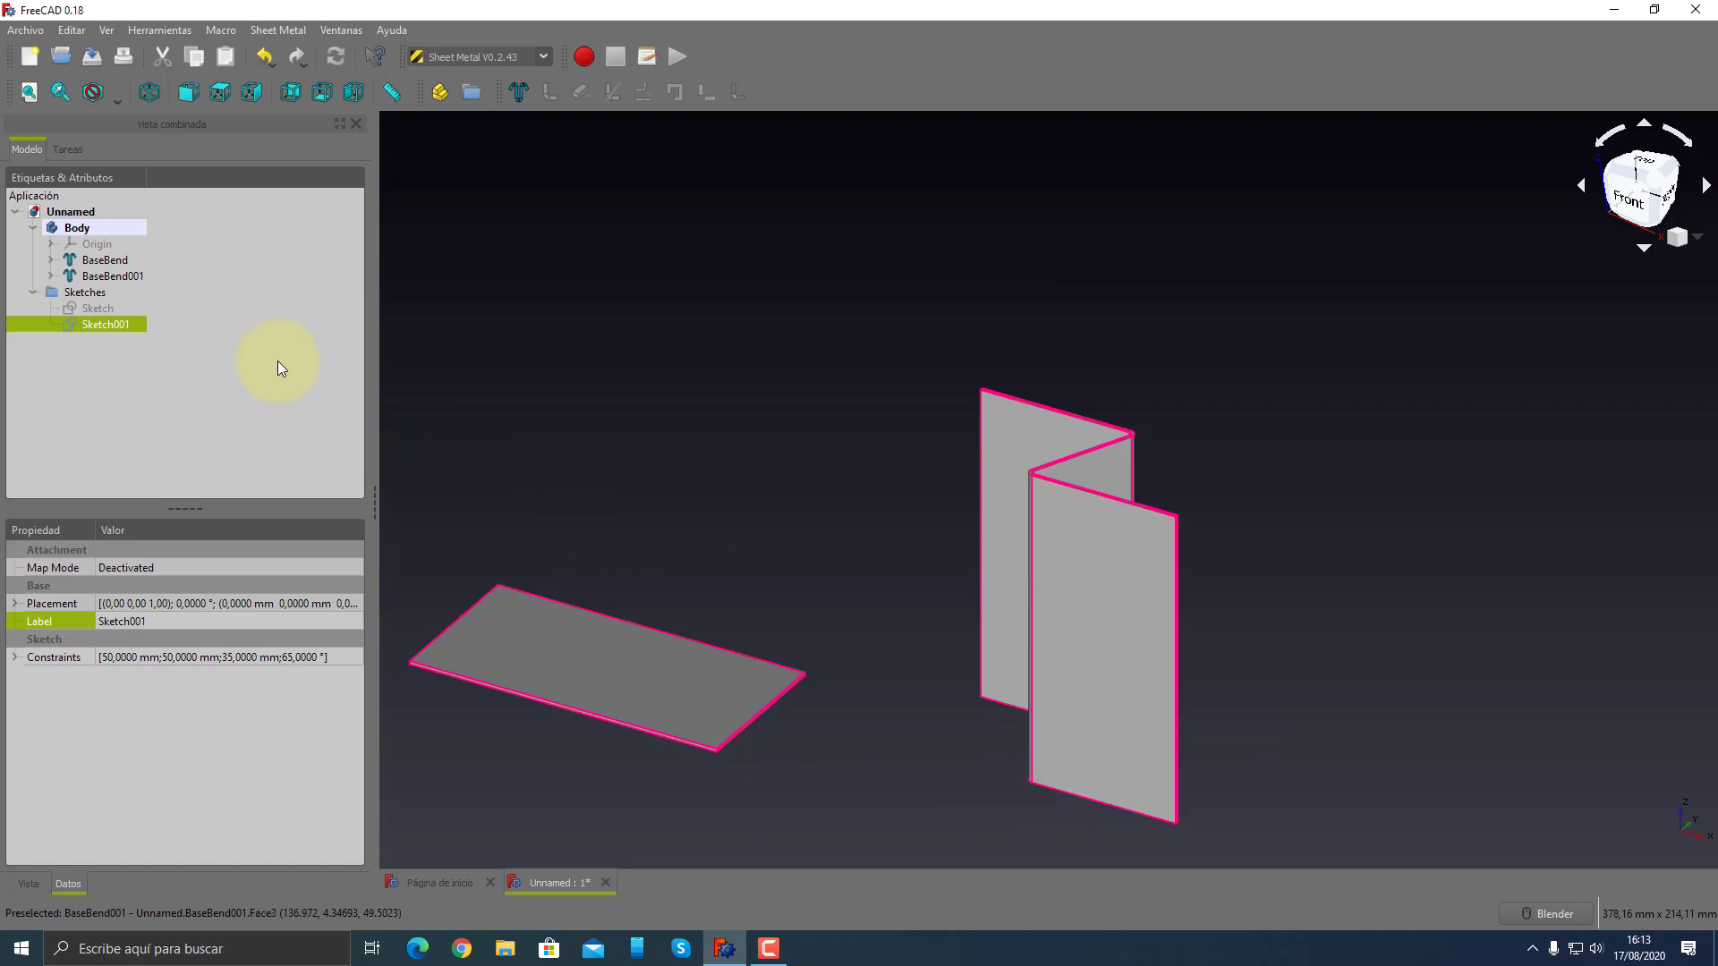
{"action": "left_click", "coordinate": [115, 278]}
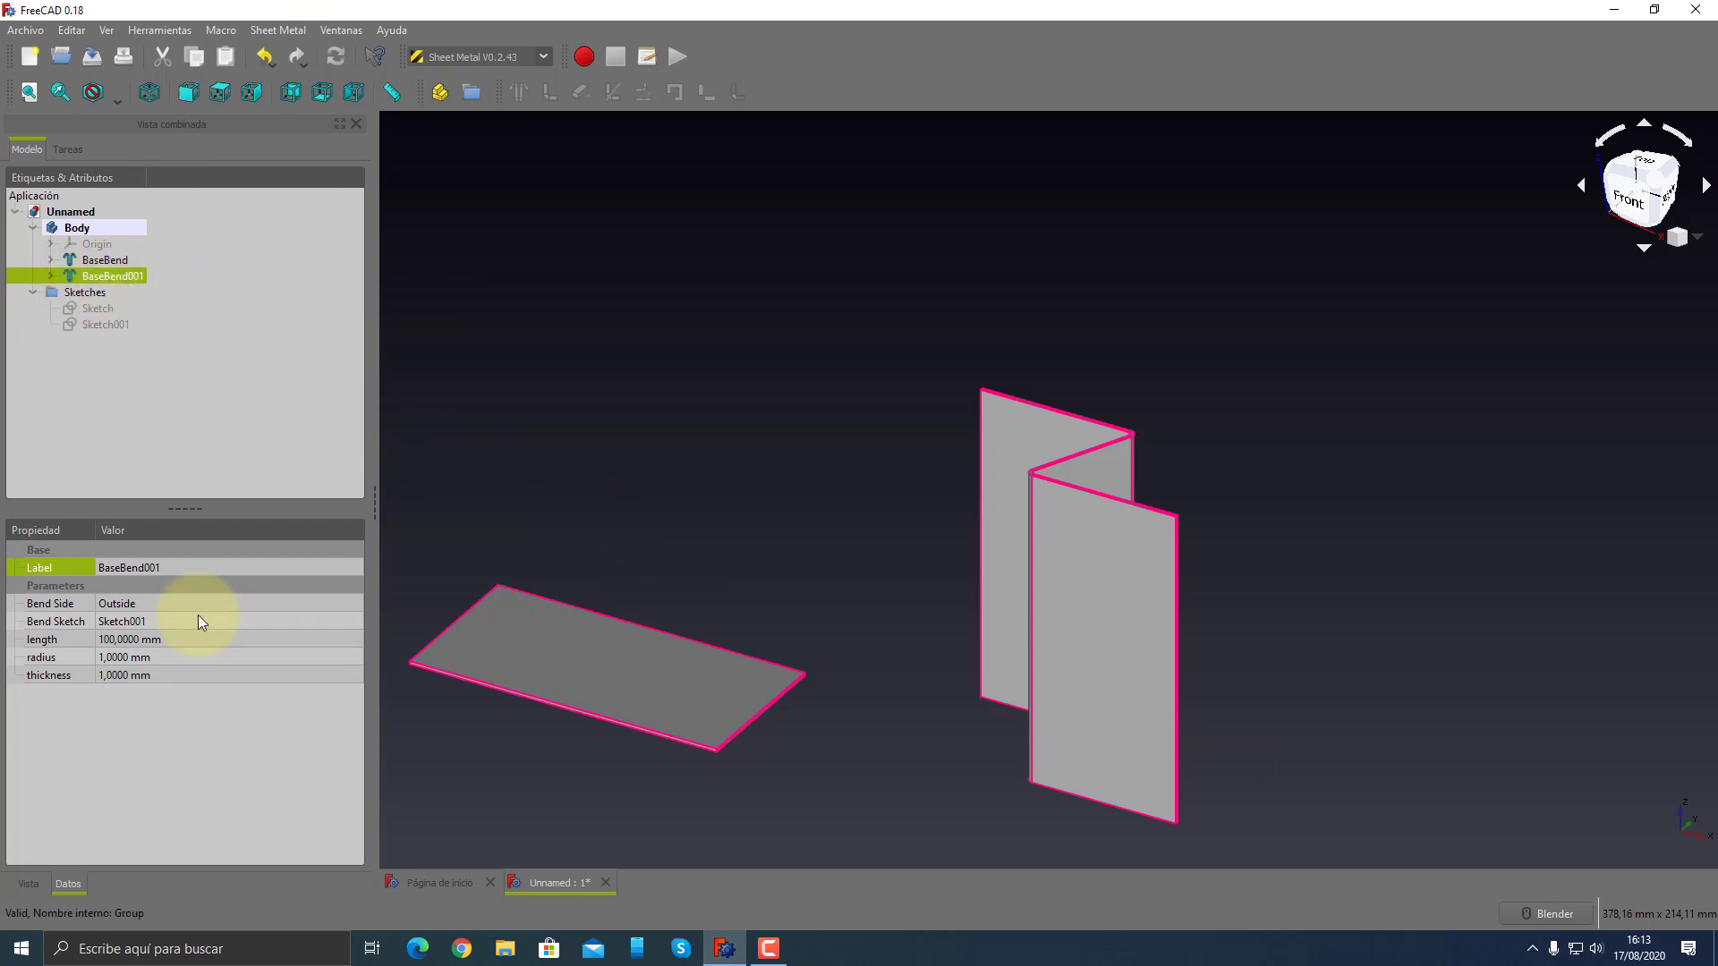
- Try BaseBend001 wall lengths of 20 mm and then 40 mm
{"action": "left_click", "coordinate": [138, 641]}
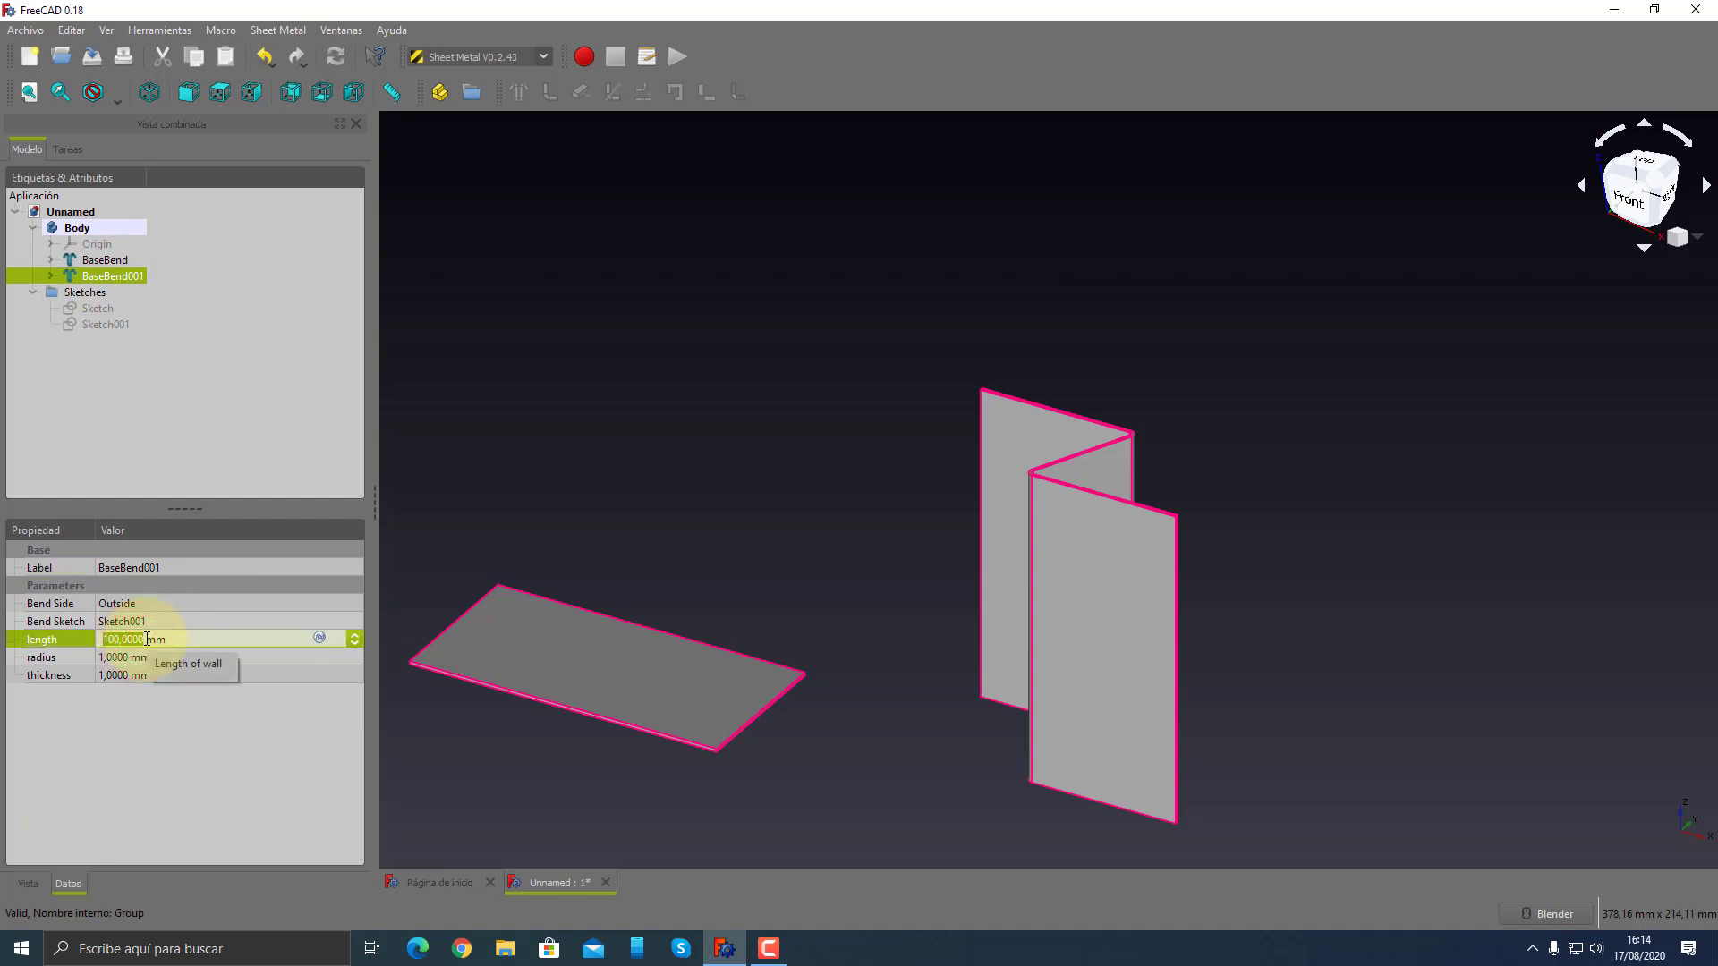
{"action": "type", "text": "20"}
{"action": "key", "text": "Tab"}
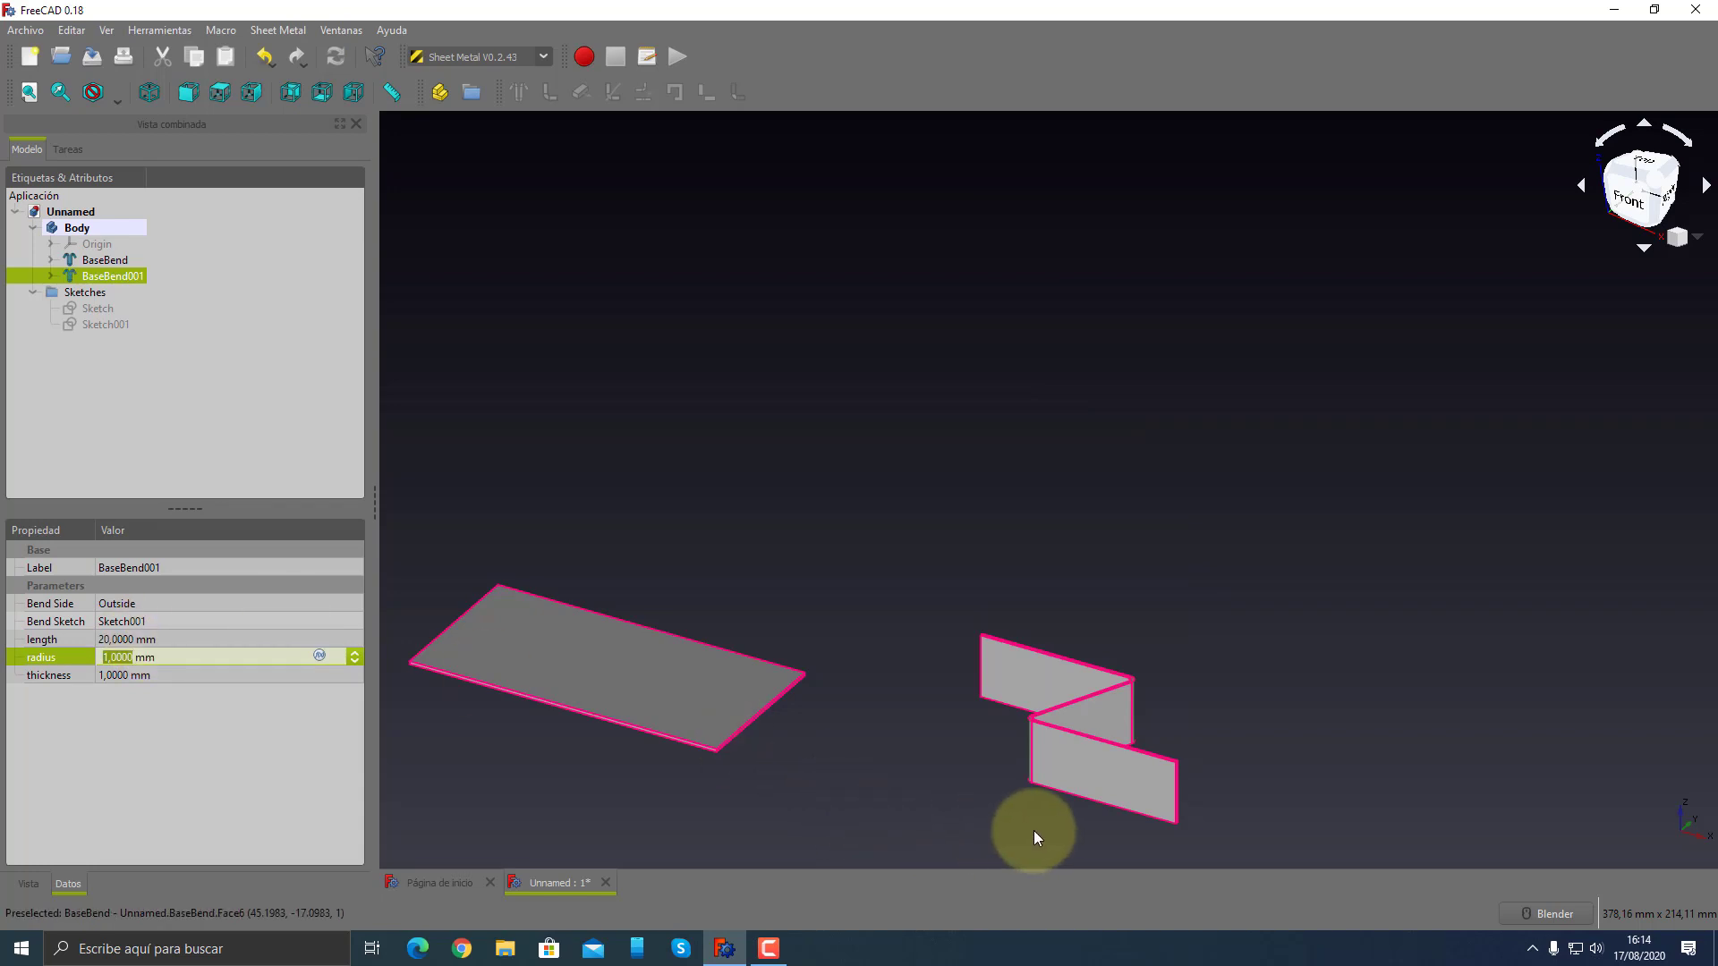
{"action": "scroll", "coordinate": [1034, 832], "scroll_direction": "up", "scroll_amount": 2}
{"action": "scroll", "coordinate": [1034, 832], "scroll_direction": "up", "scroll_amount": 3}
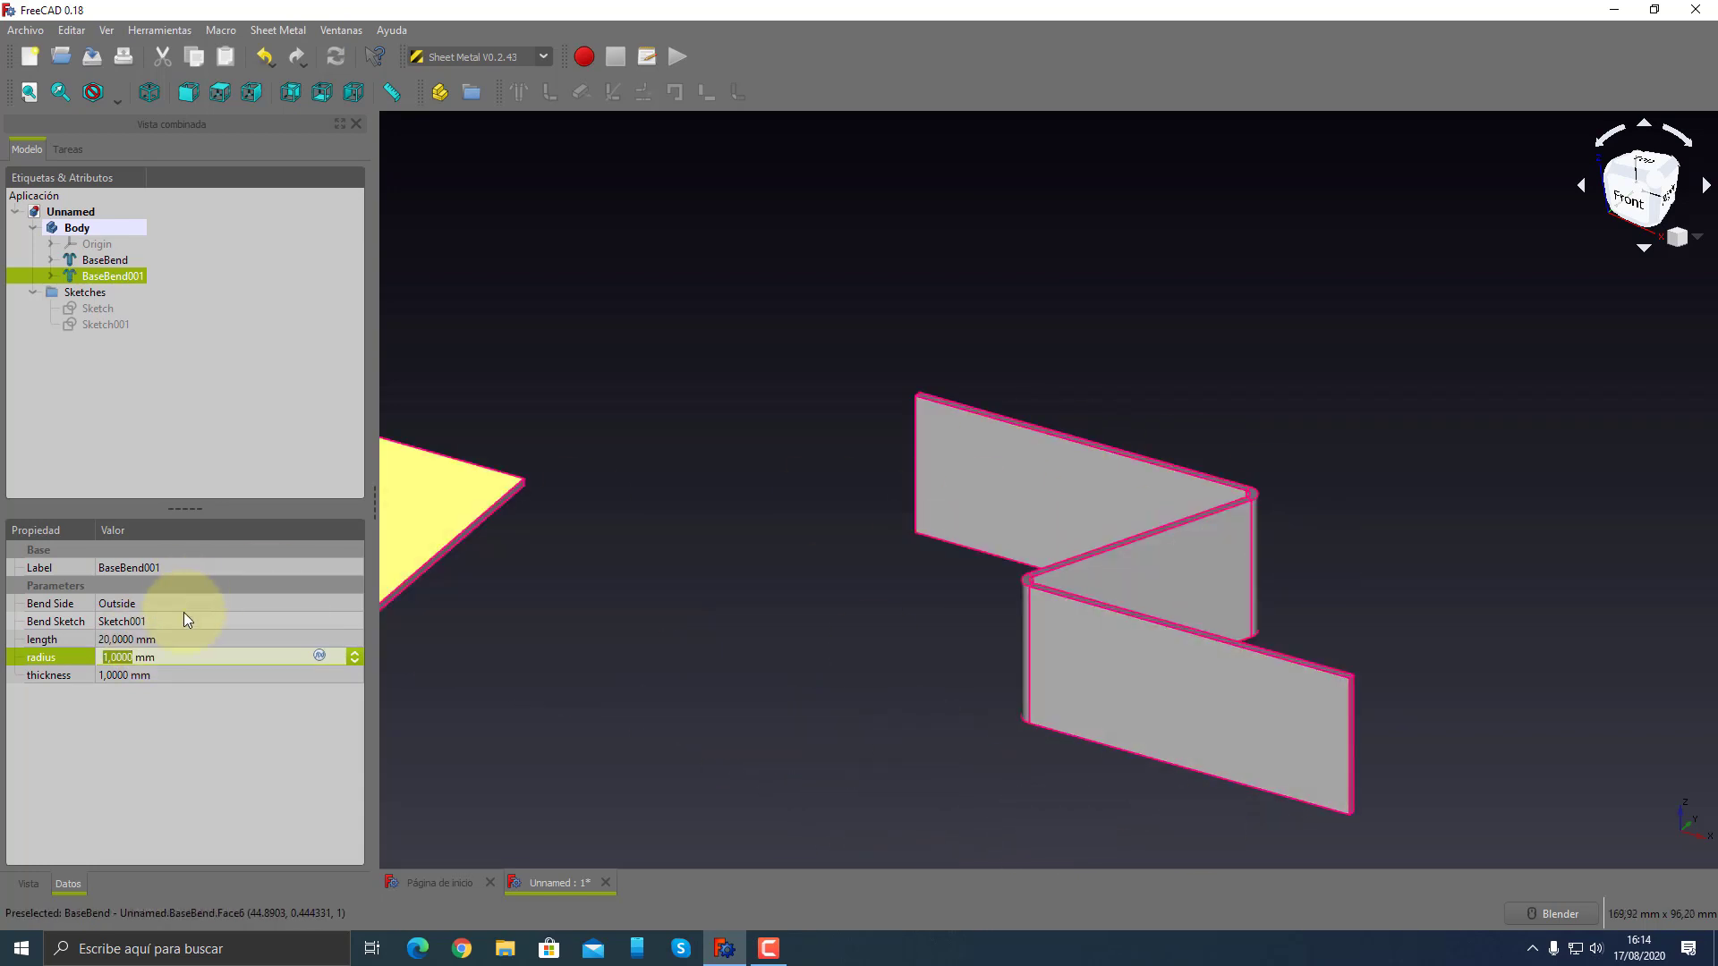
{"action": "left_click", "coordinate": [109, 641]}
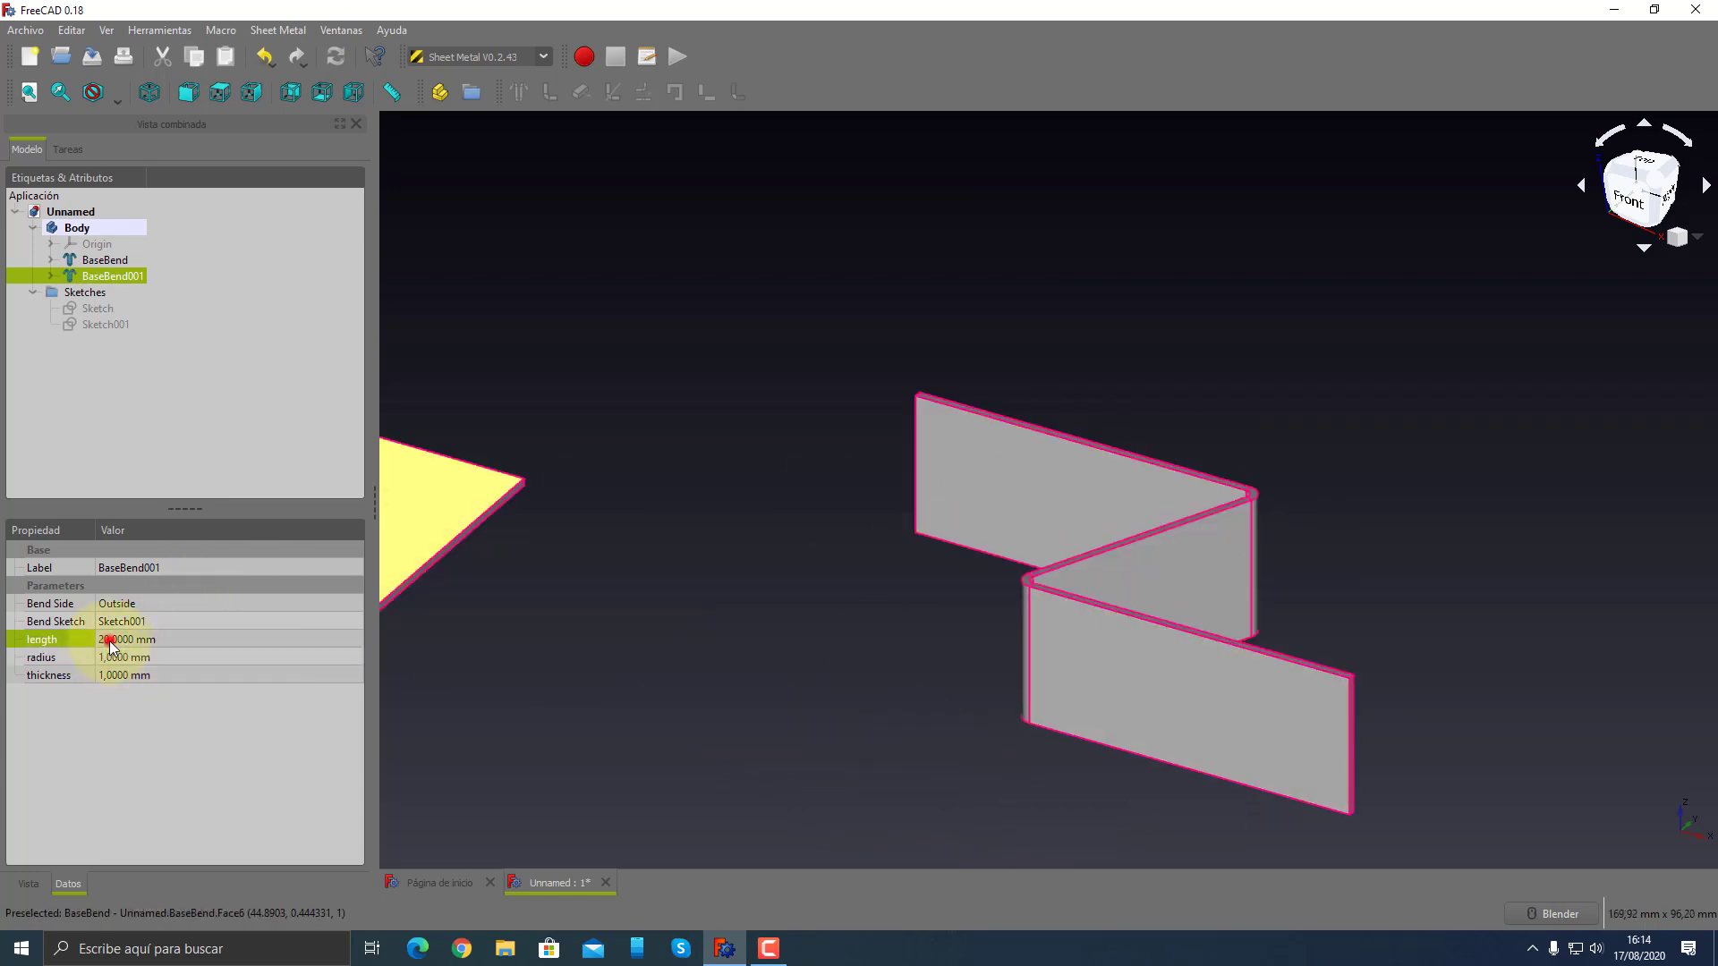
{"action": "left_click", "coordinate": [217, 637]}
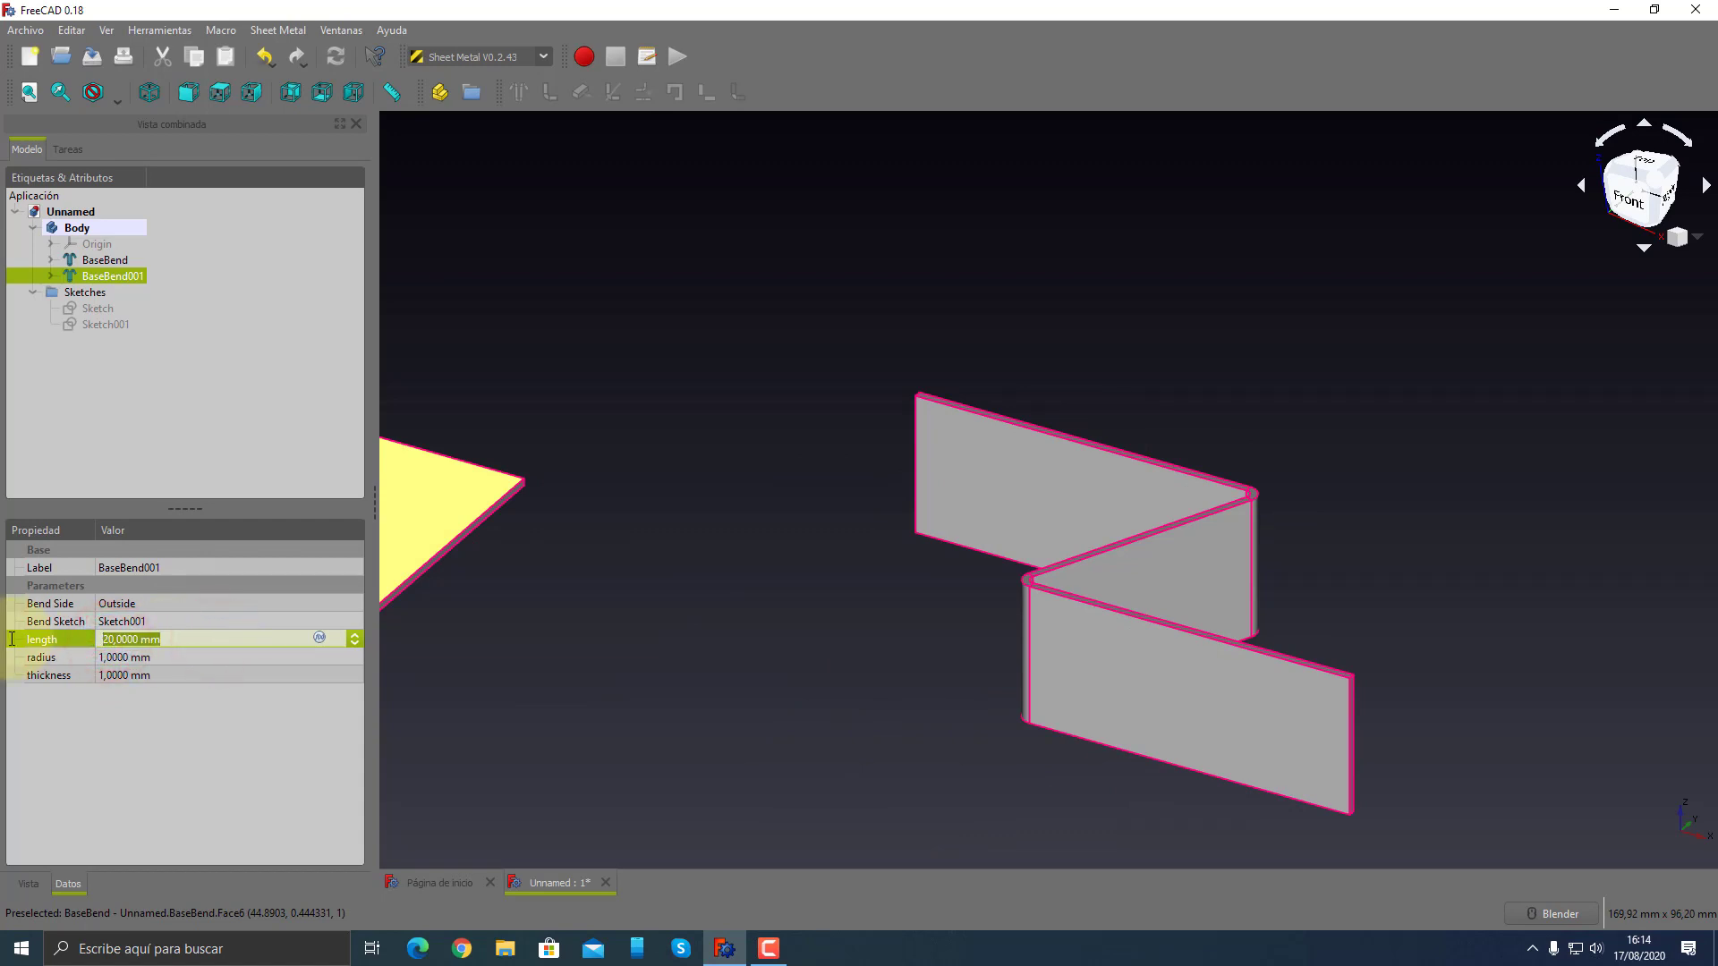
{"action": "type", "text": "40"}
{"action": "key", "text": "Tab"}
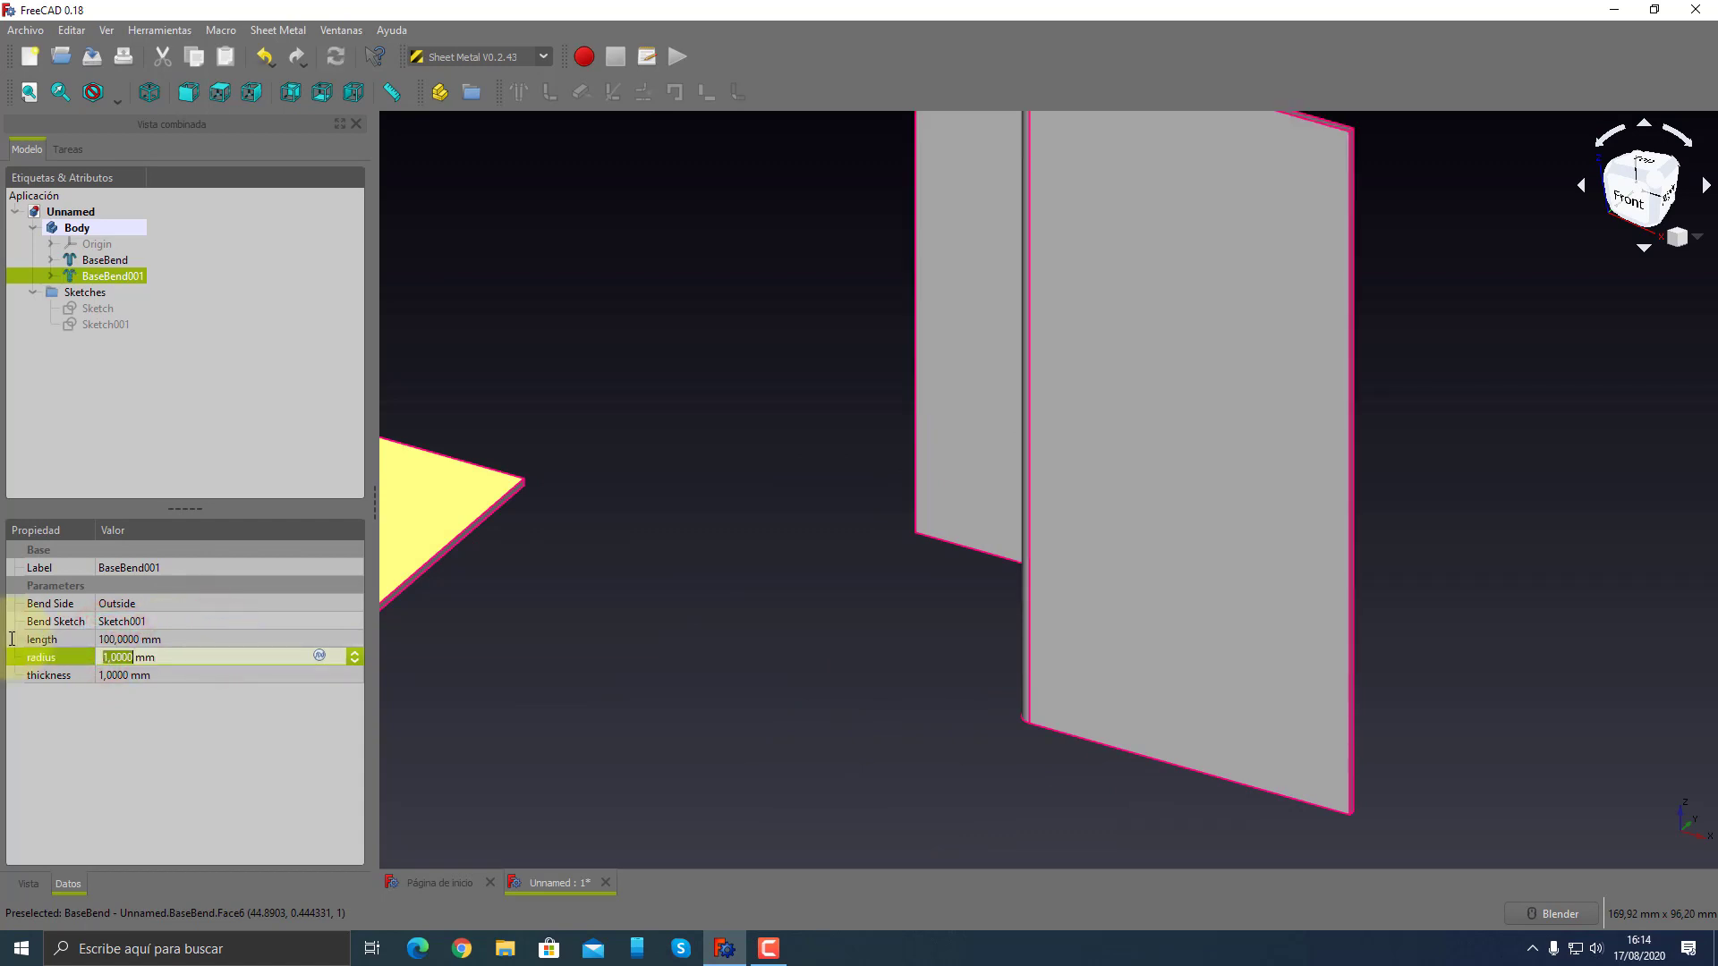
- Set the wall length to 50 mm and orbit to view it from above
{"action": "left_click", "coordinate": [193, 640]}
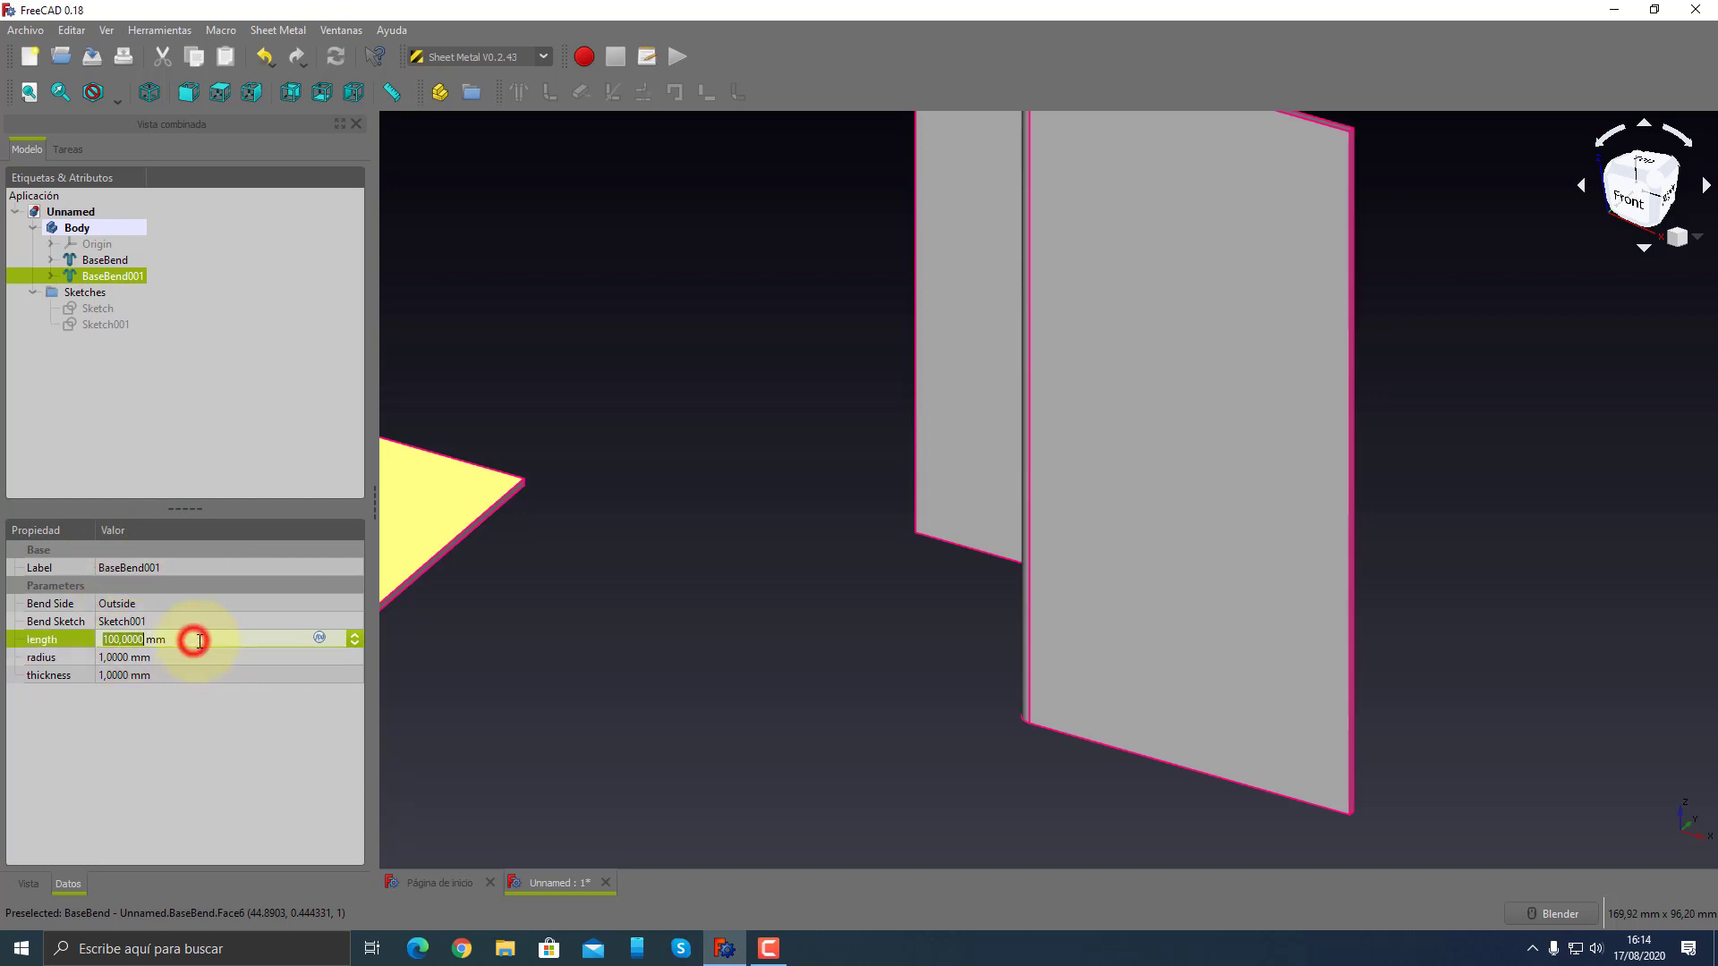
{"action": "type", "text": "50"}
{"action": "key", "text": "Tab"}
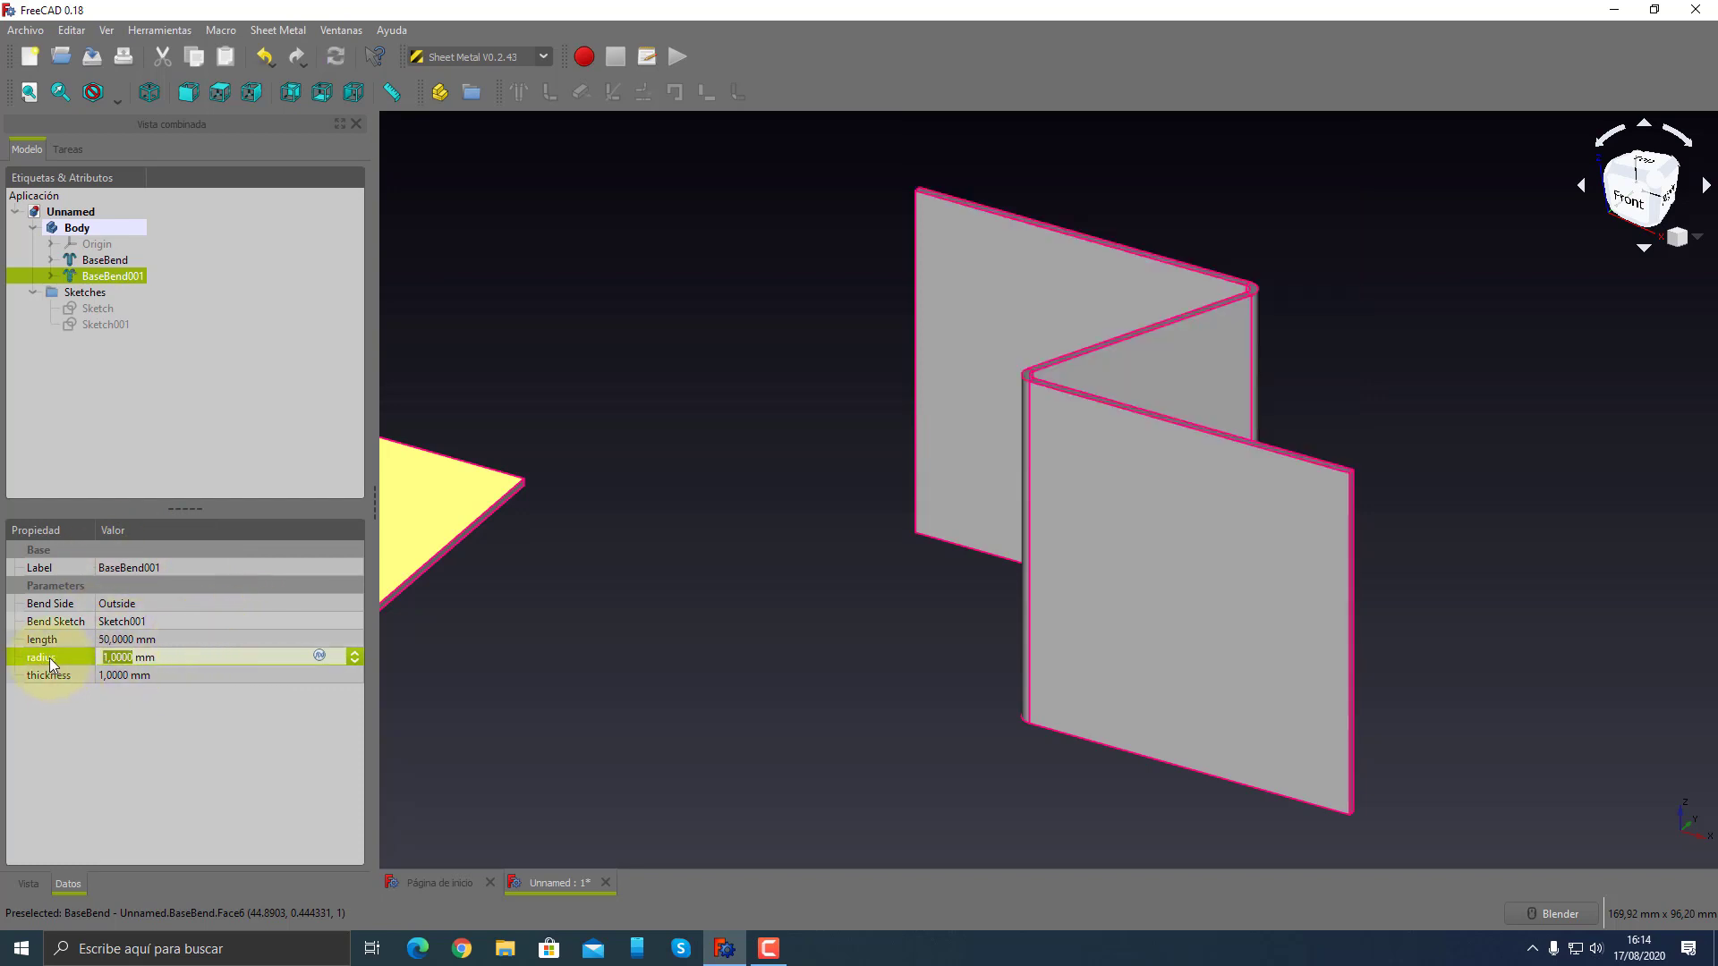
{"action": "mouse_move", "coordinate": [708, 590]}
{"action": "middle_mouse_down"}
{"action": "mouse_move", "coordinate": [806, 632]}
{"action": "mouse_move", "coordinate": [832, 671]}
{"action": "mouse_move", "coordinate": [996, 646]}
{"action": "mouse_move", "coordinate": [1046, 711]}
{"action": "middle_mouse_up"}
{"action": "scroll", "coordinate": [1049, 717], "scroll_direction": "up", "scroll_amount": 3}
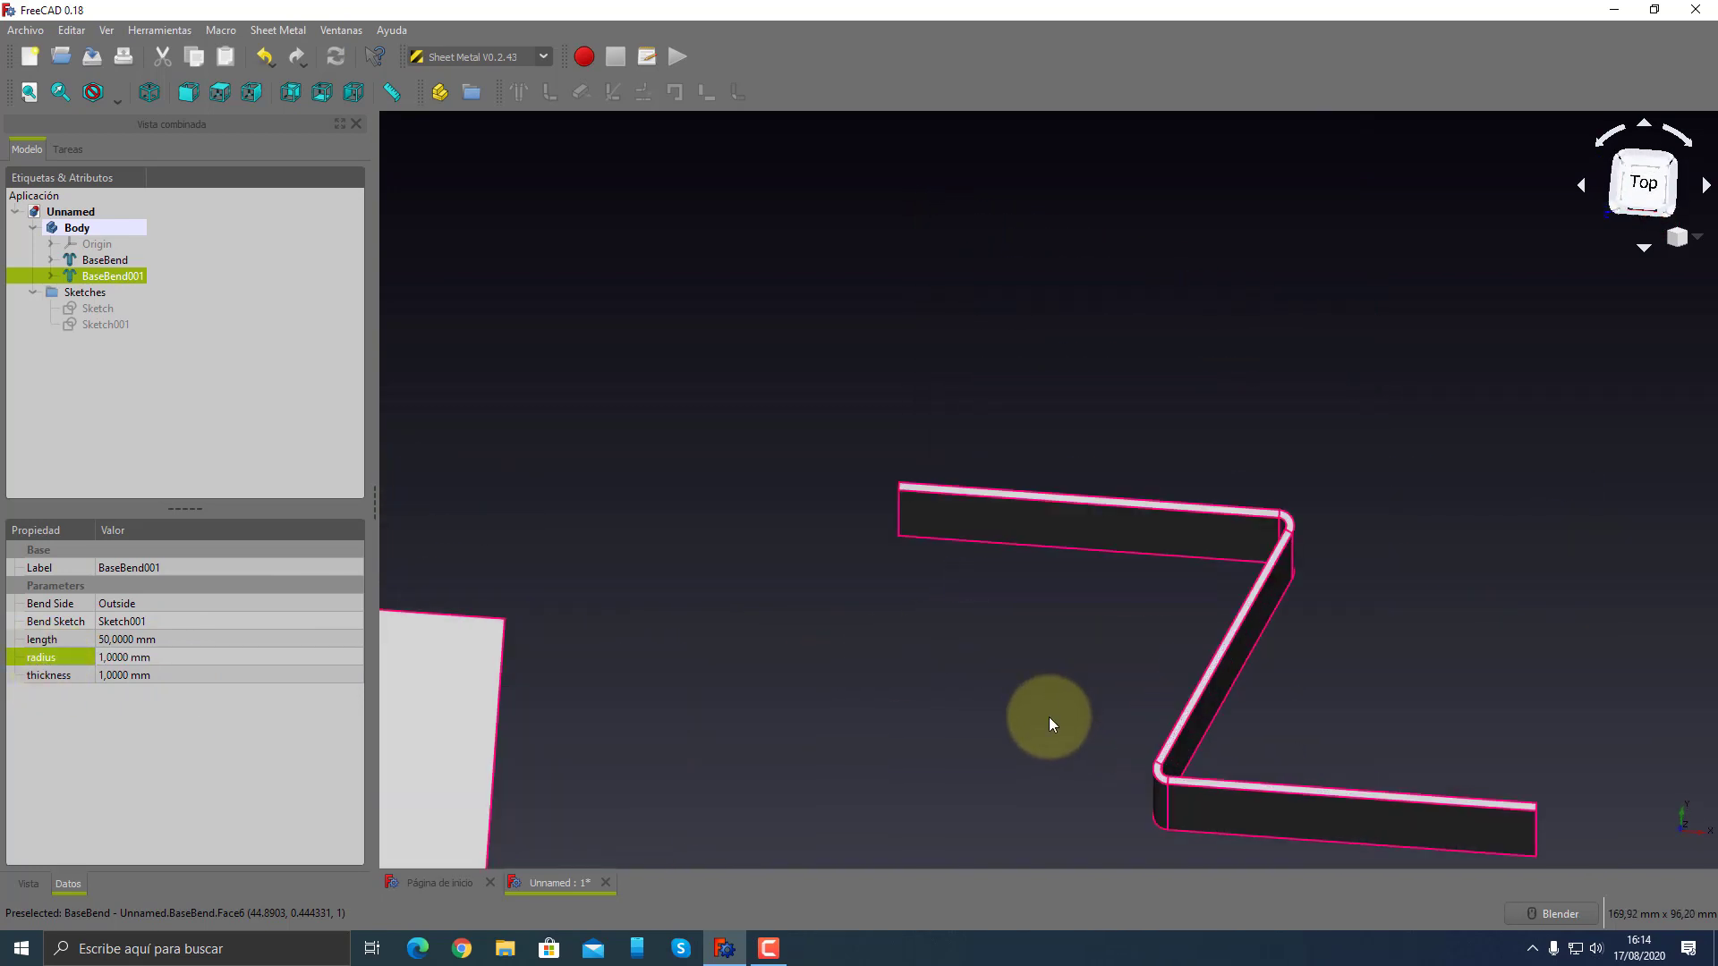
{"action": "double_click", "coordinate": [115, 326]}
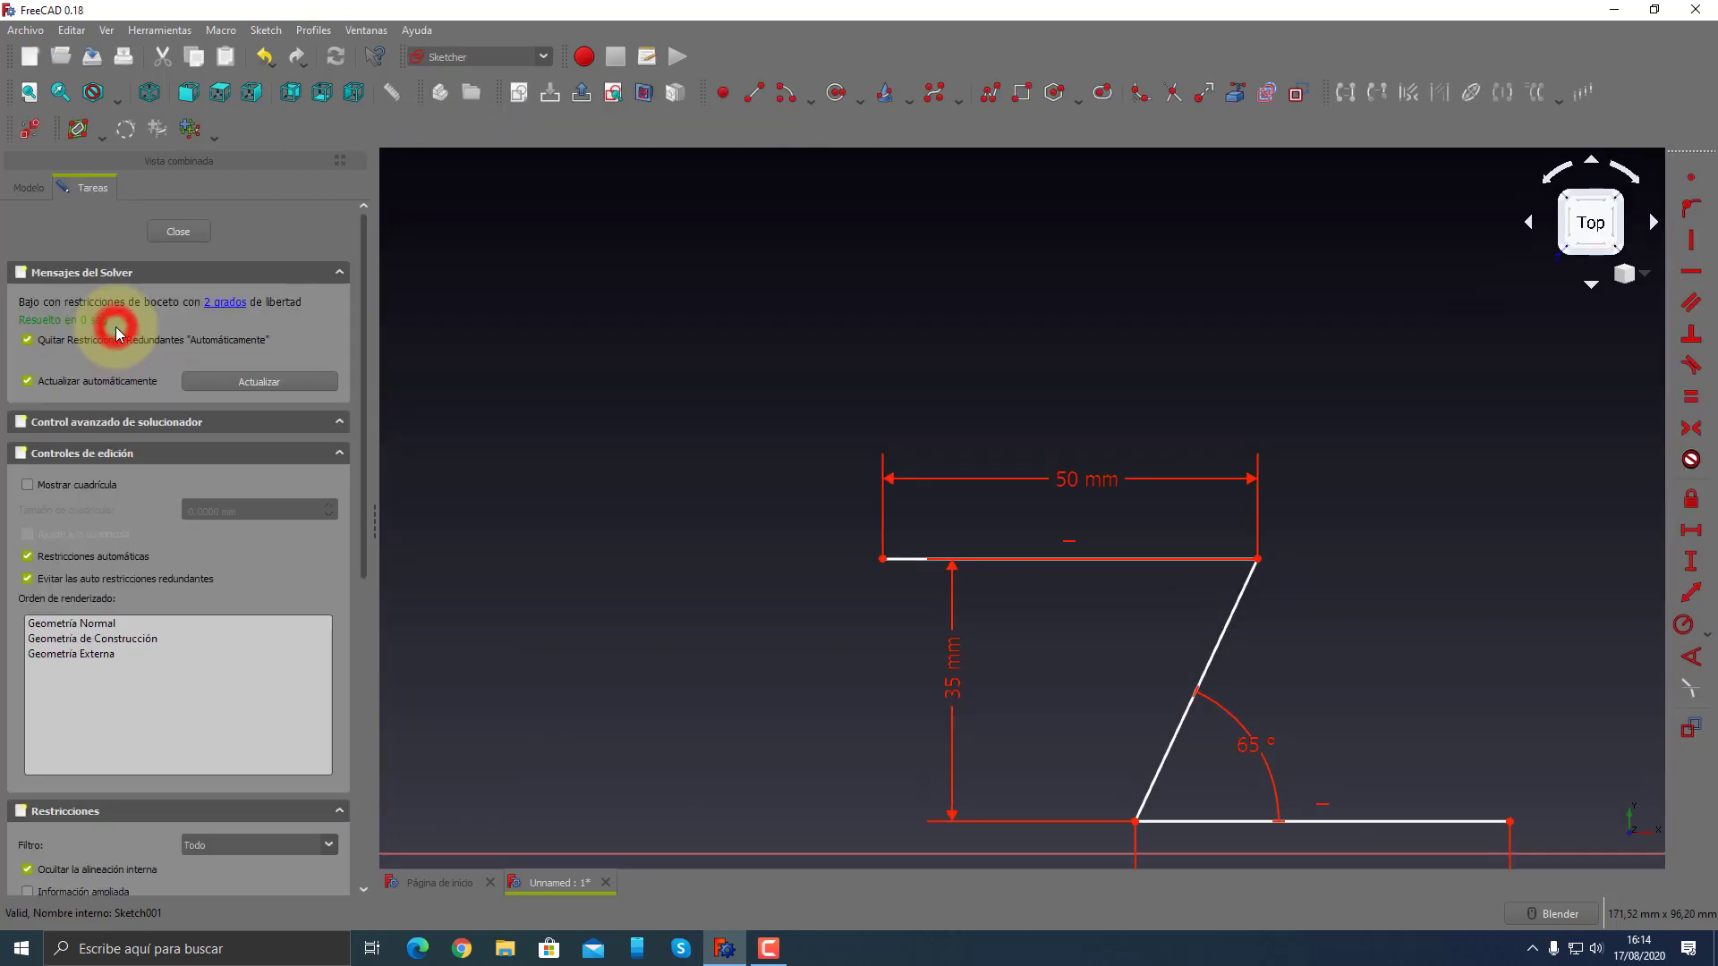
{"action": "scroll", "coordinate": [1042, 732], "scroll_direction": "down", "scroll_amount": 5}
{"action": "scroll", "coordinate": [1061, 762], "scroll_direction": "up", "scroll_amount": 5}
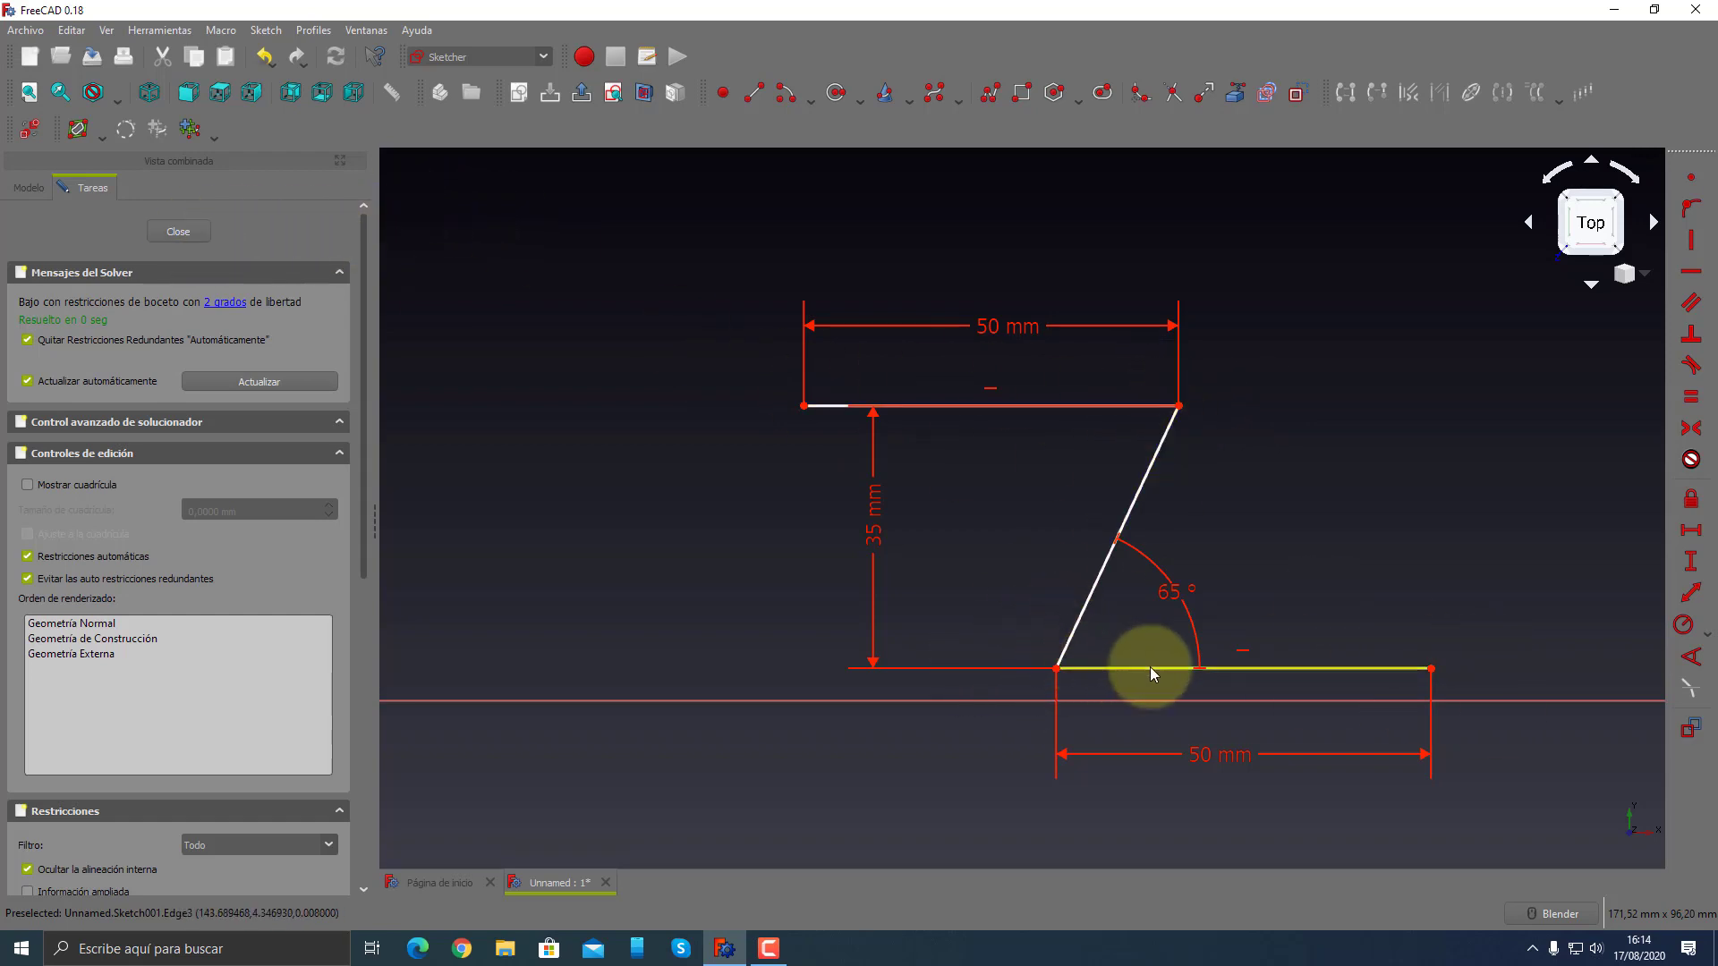
{"action": "left_click", "coordinate": [178, 233]}
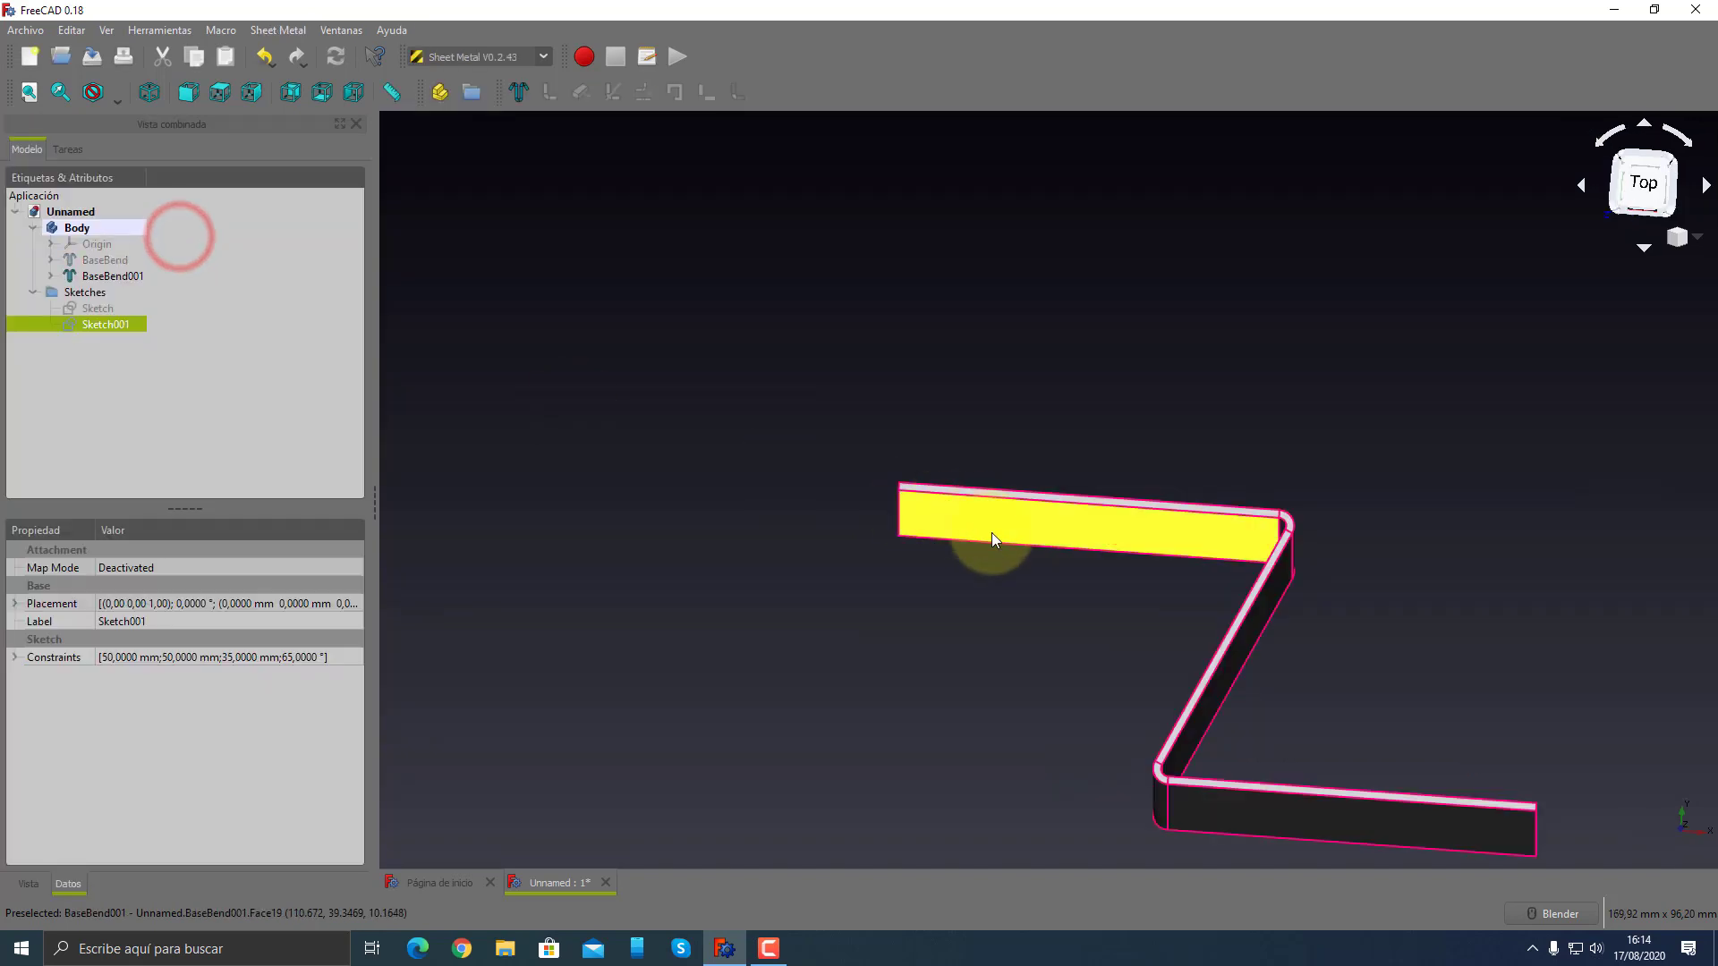
{"action": "mouse_move", "coordinate": [992, 533]}
{"action": "middle_mouse_down"}
{"action": "mouse_move", "coordinate": [1241, 714]}
{"action": "mouse_move", "coordinate": [1172, 609]}
{"action": "middle_mouse_up"}
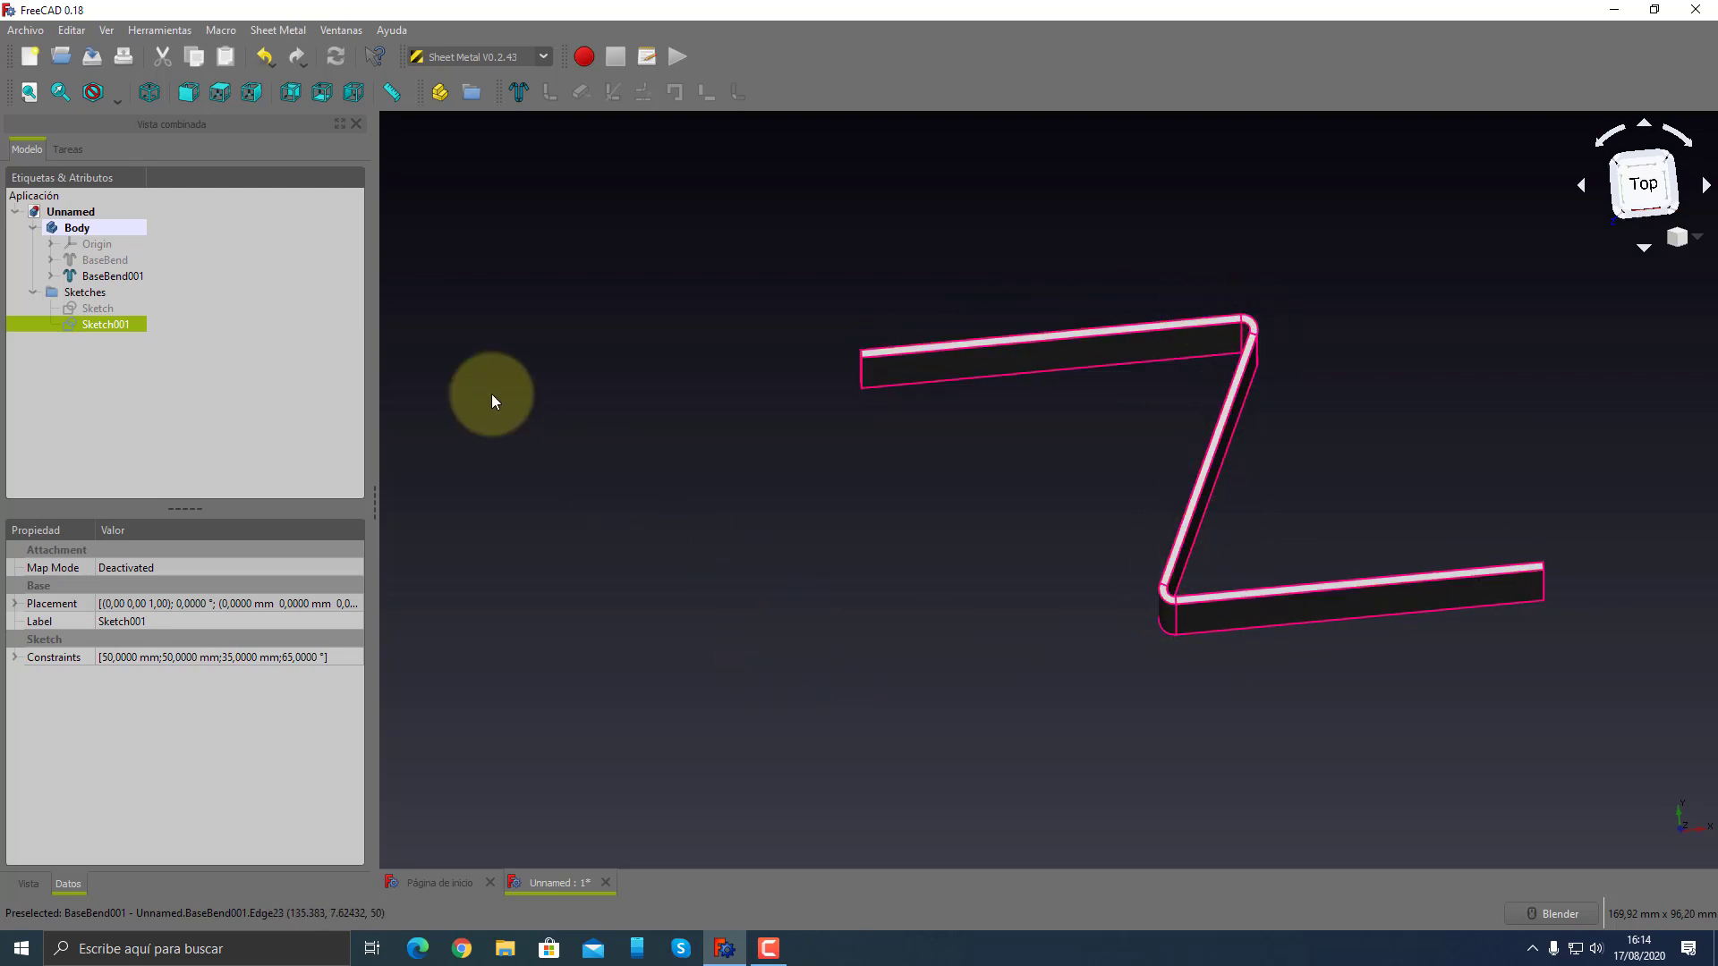
{"action": "left_click", "coordinate": [88, 276]}
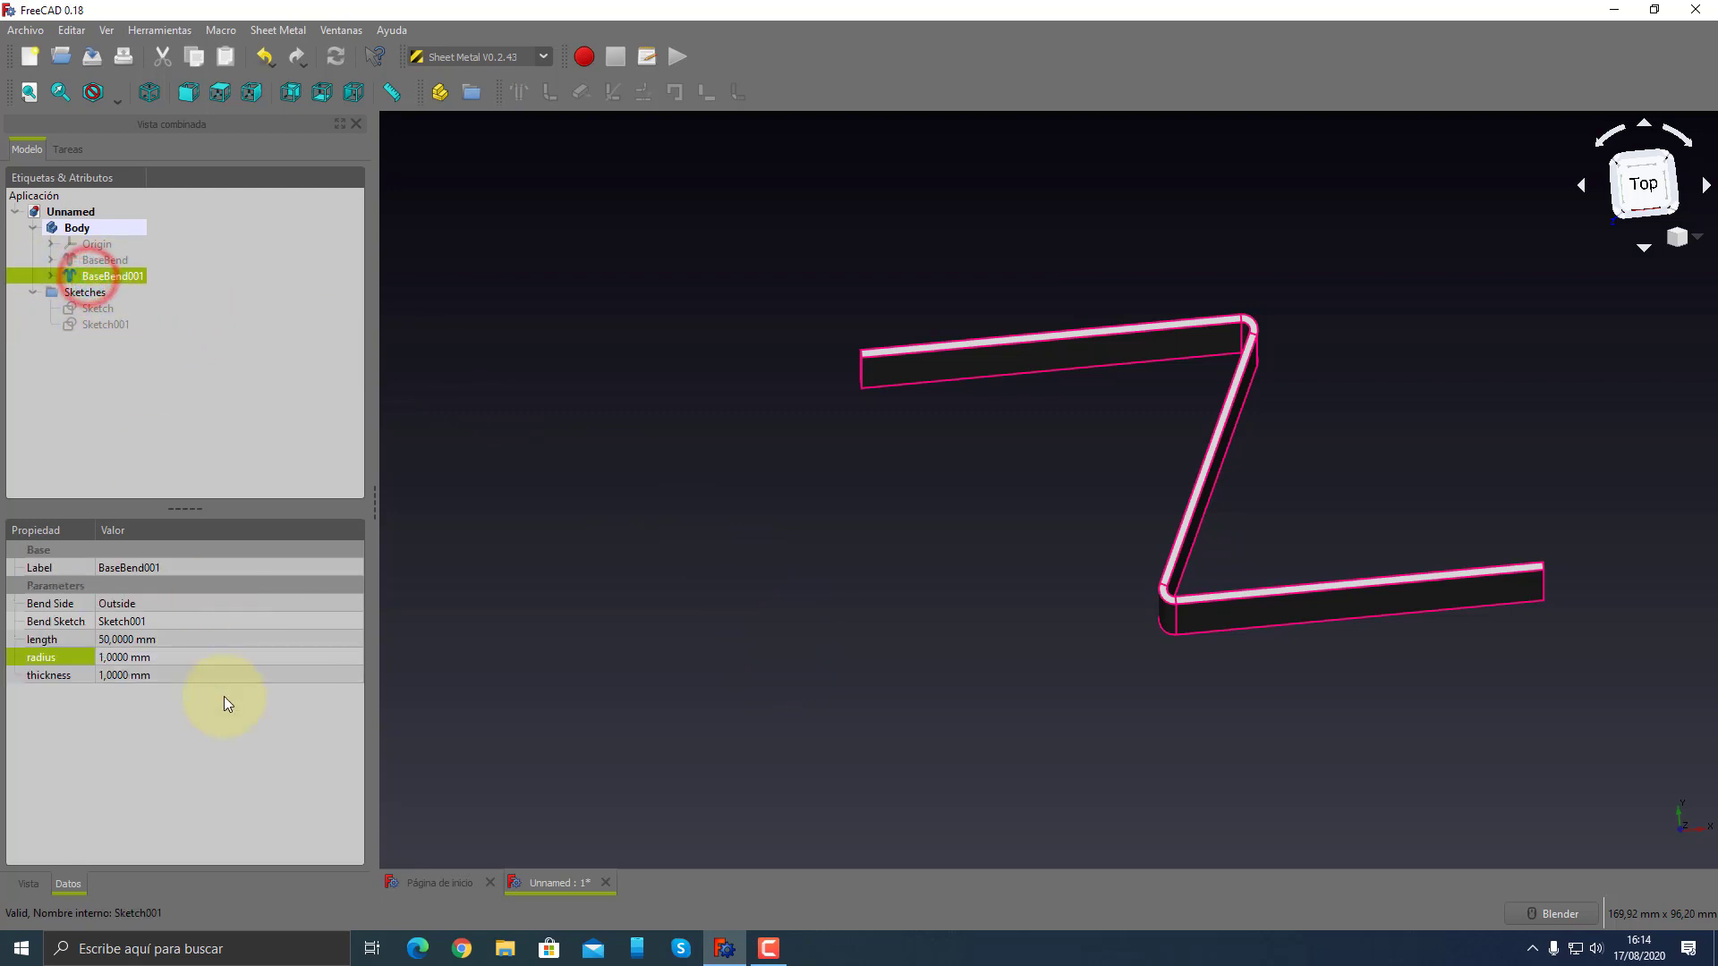
{"action": "left_click", "coordinate": [116, 658]}
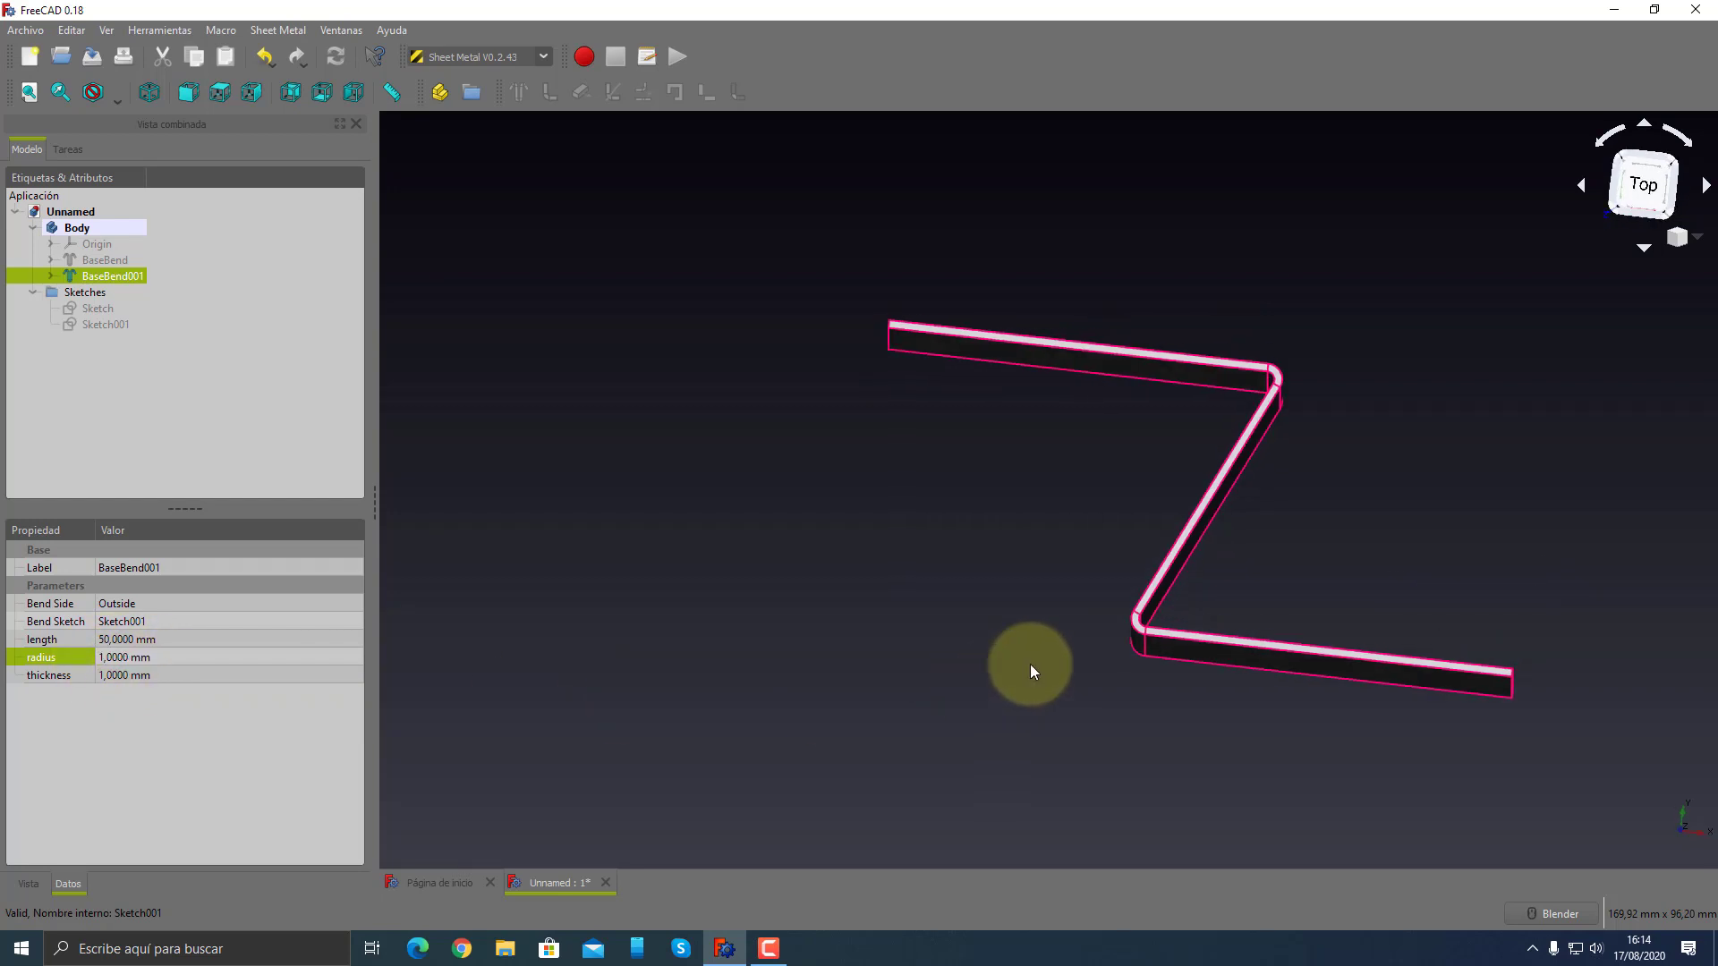
{"action": "left_click", "coordinate": [1641, 192]}
{"action": "scroll", "coordinate": [1275, 367], "scroll_direction": "down", "scroll_amount": 3}
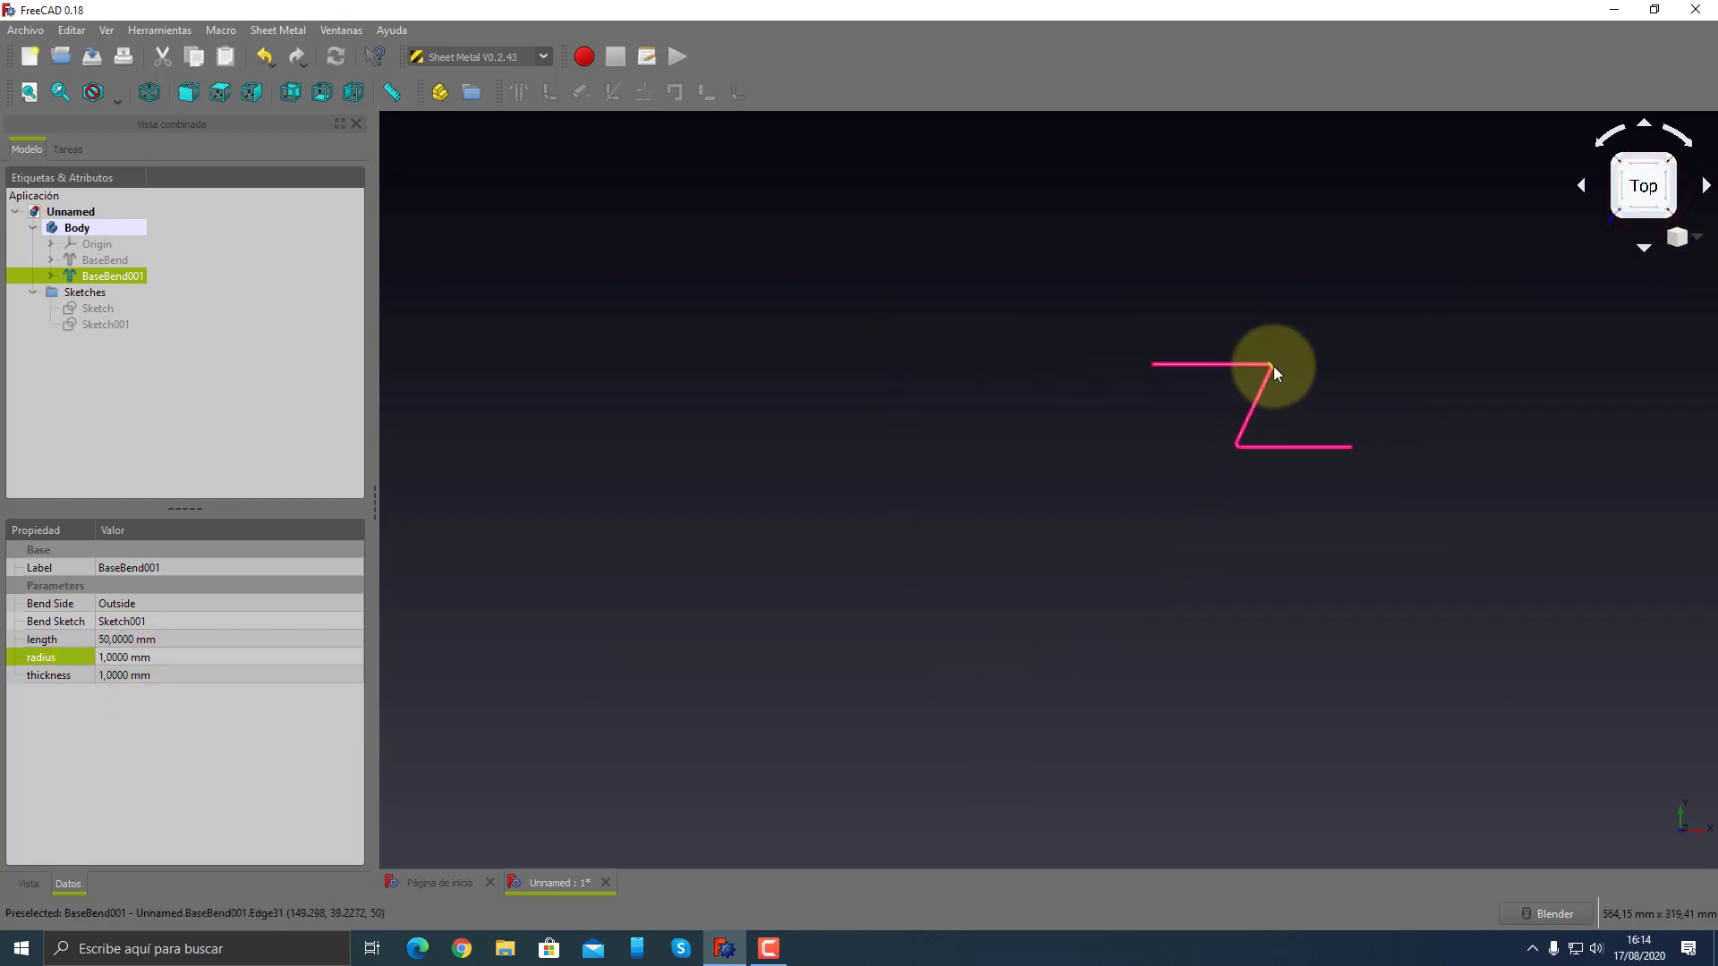
{"action": "scroll", "coordinate": [1263, 363], "scroll_direction": "up", "scroll_amount": 5}
{"action": "scroll", "coordinate": [1221, 378], "scroll_direction": "up", "scroll_amount": 5}
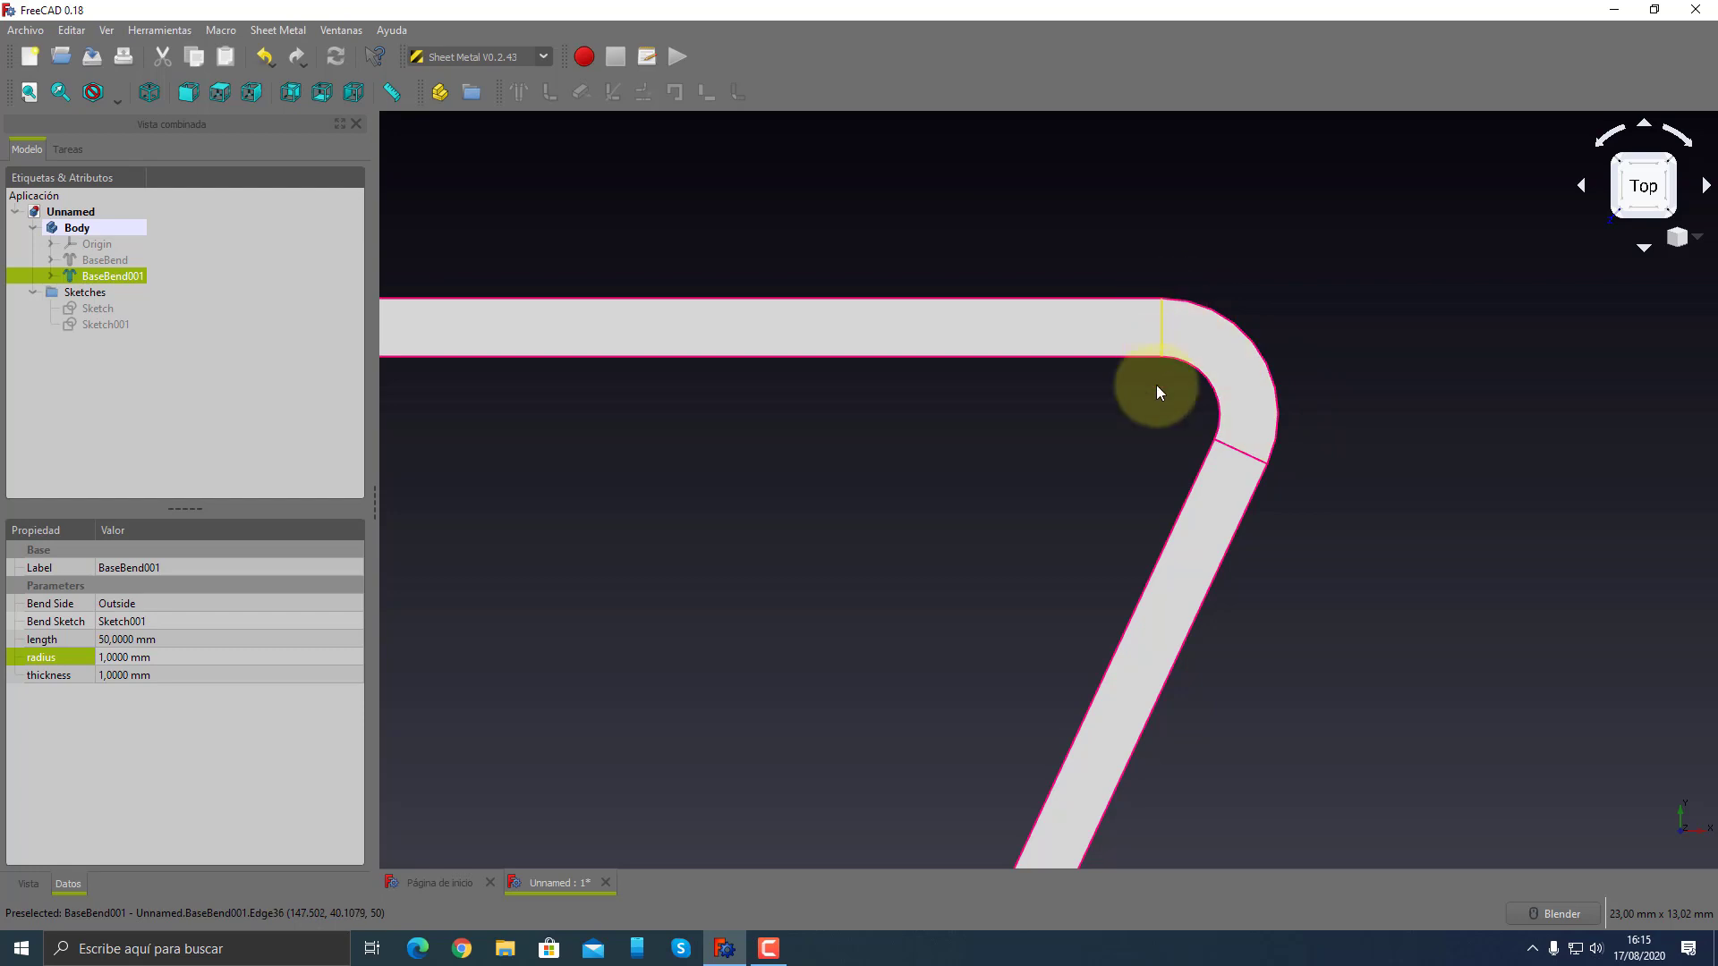
- Try a 5 mm bend radius on BaseBend001, then set it back to 1 mm
{"action": "left_click", "coordinate": [126, 657]}
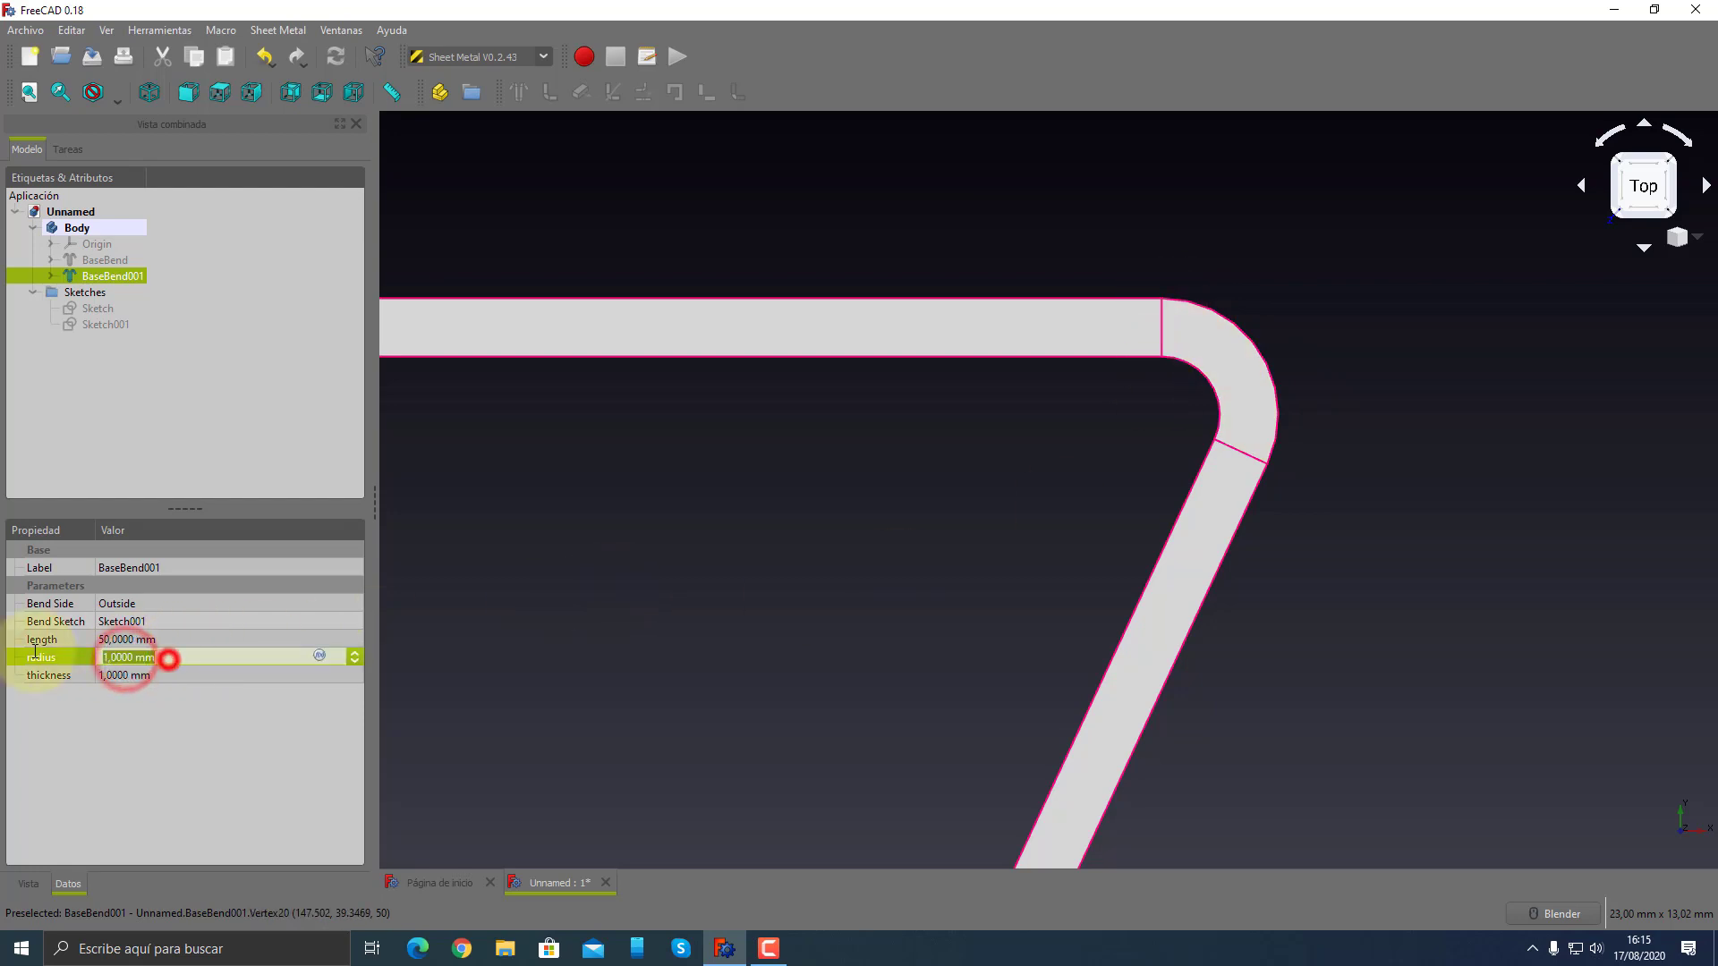
{"action": "type", "text": "5"}
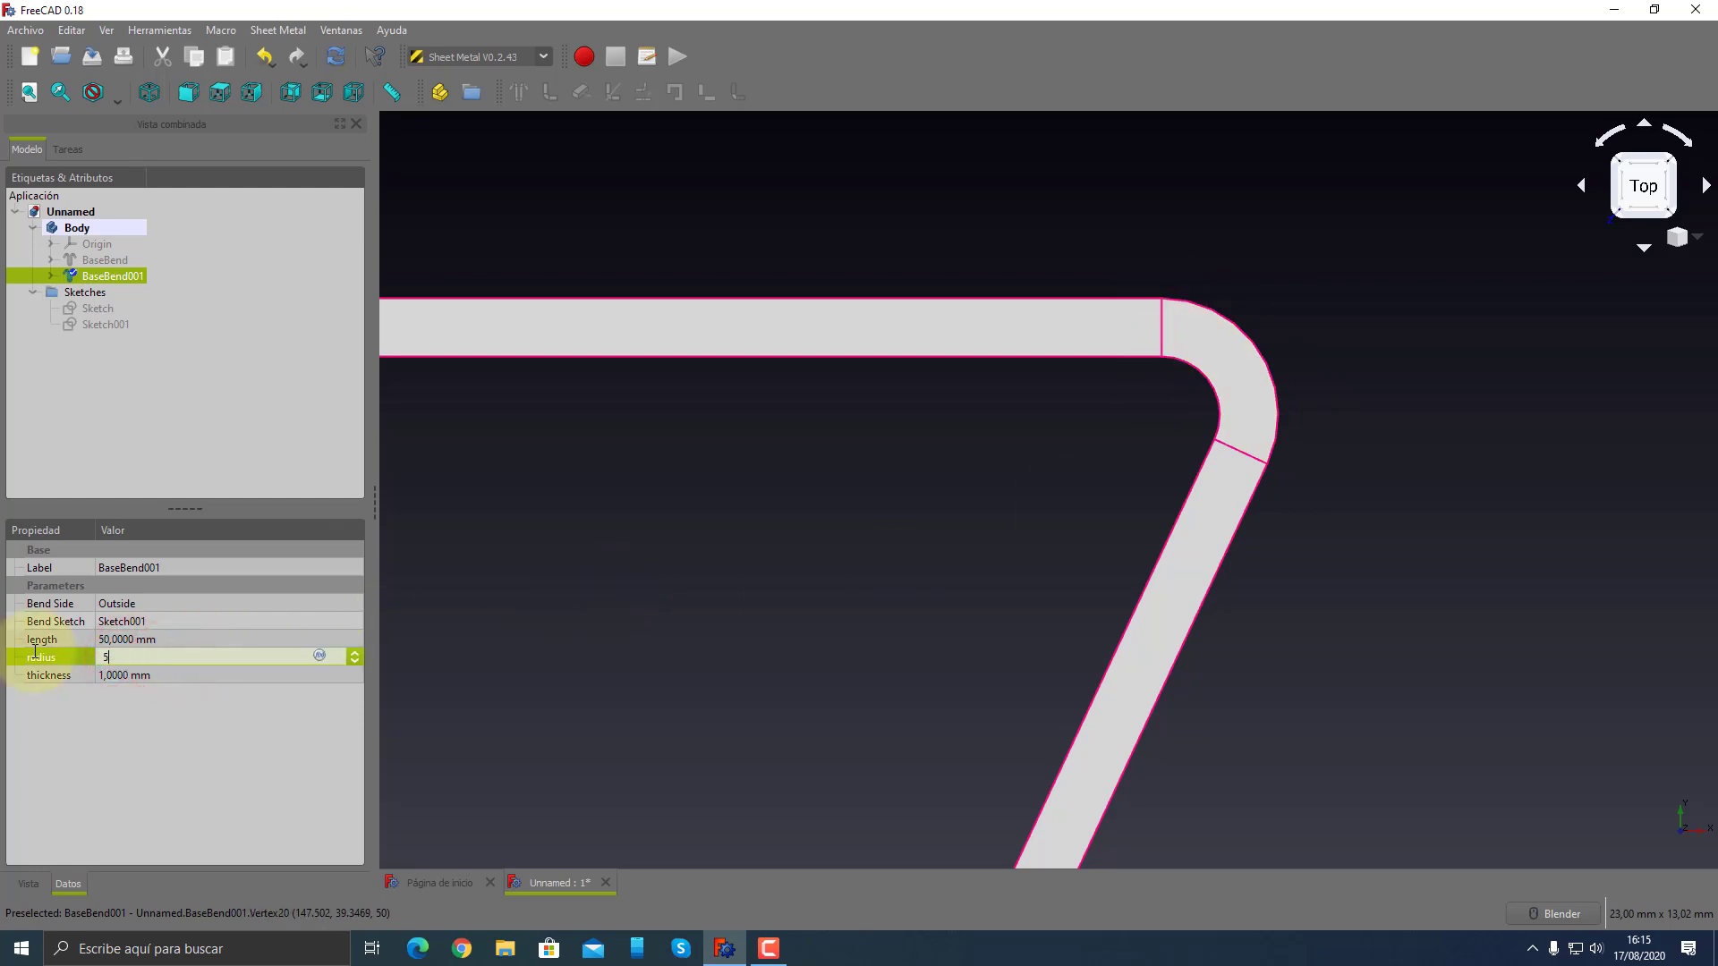
{"action": "key", "text": "Tab"}
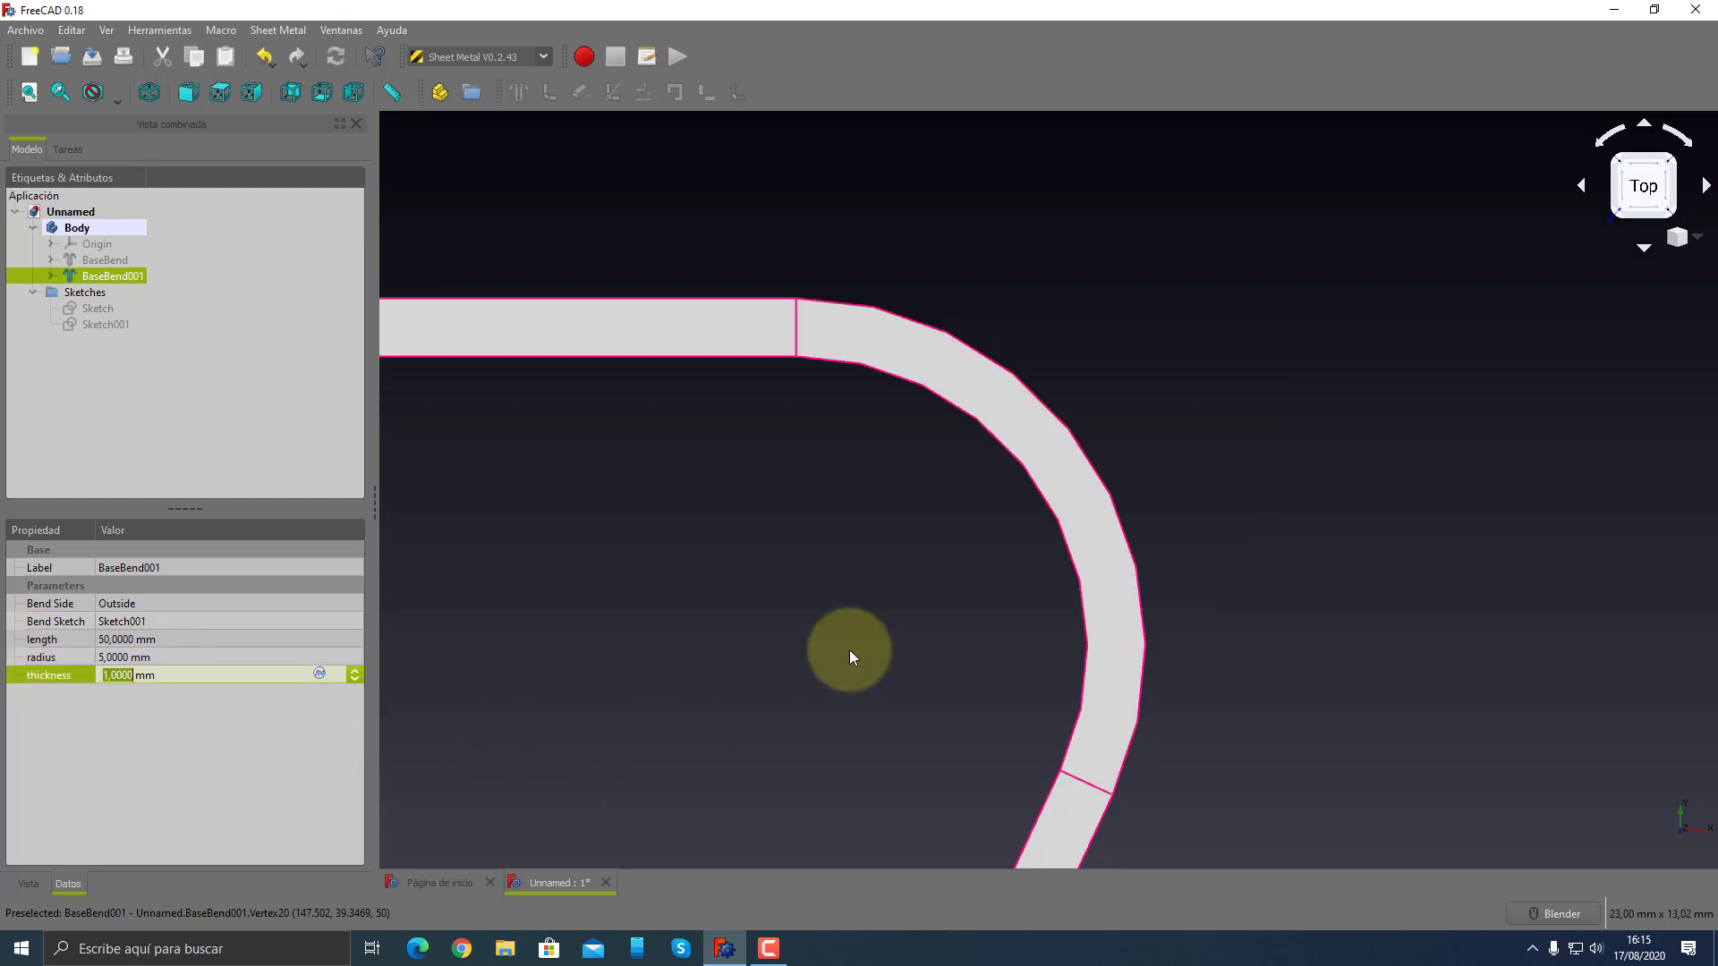
{"action": "scroll", "coordinate": [850, 650], "scroll_direction": "down", "scroll_amount": 5}
{"action": "scroll", "coordinate": [850, 650], "scroll_direction": "down", "scroll_amount": 3}
{"action": "scroll", "coordinate": [840, 749], "scroll_direction": "up", "scroll_amount": 4}
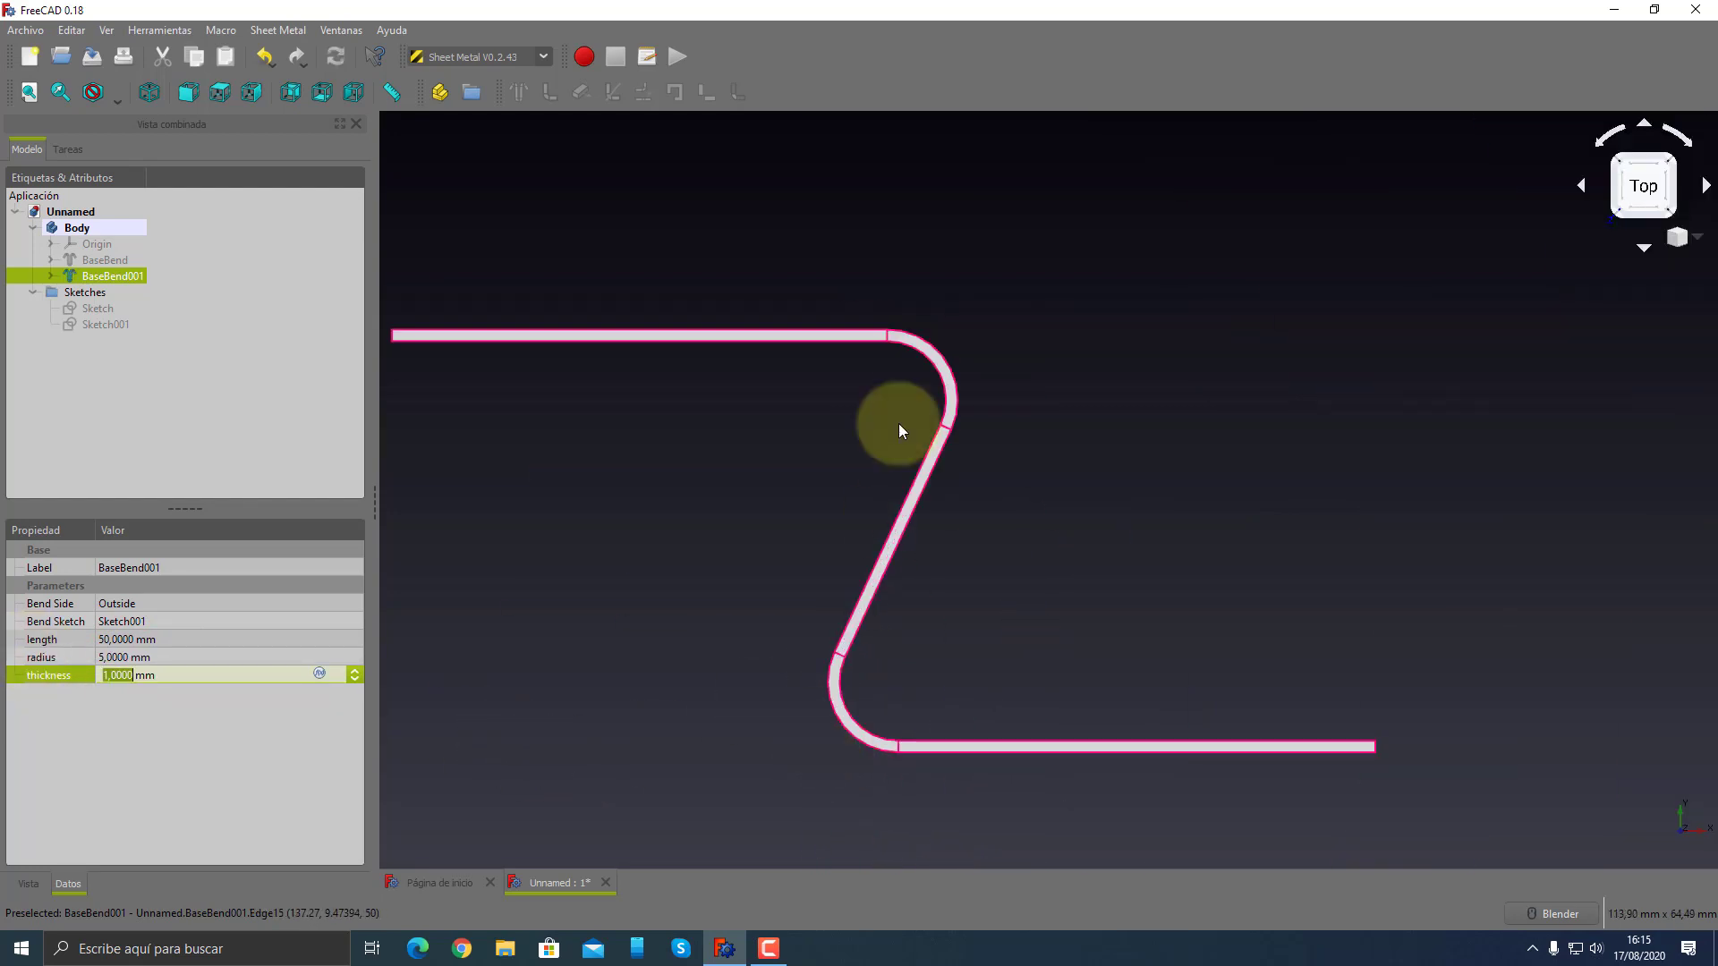
{"action": "left_click", "coordinate": [157, 659]}
{"action": "type", "text": "1"}
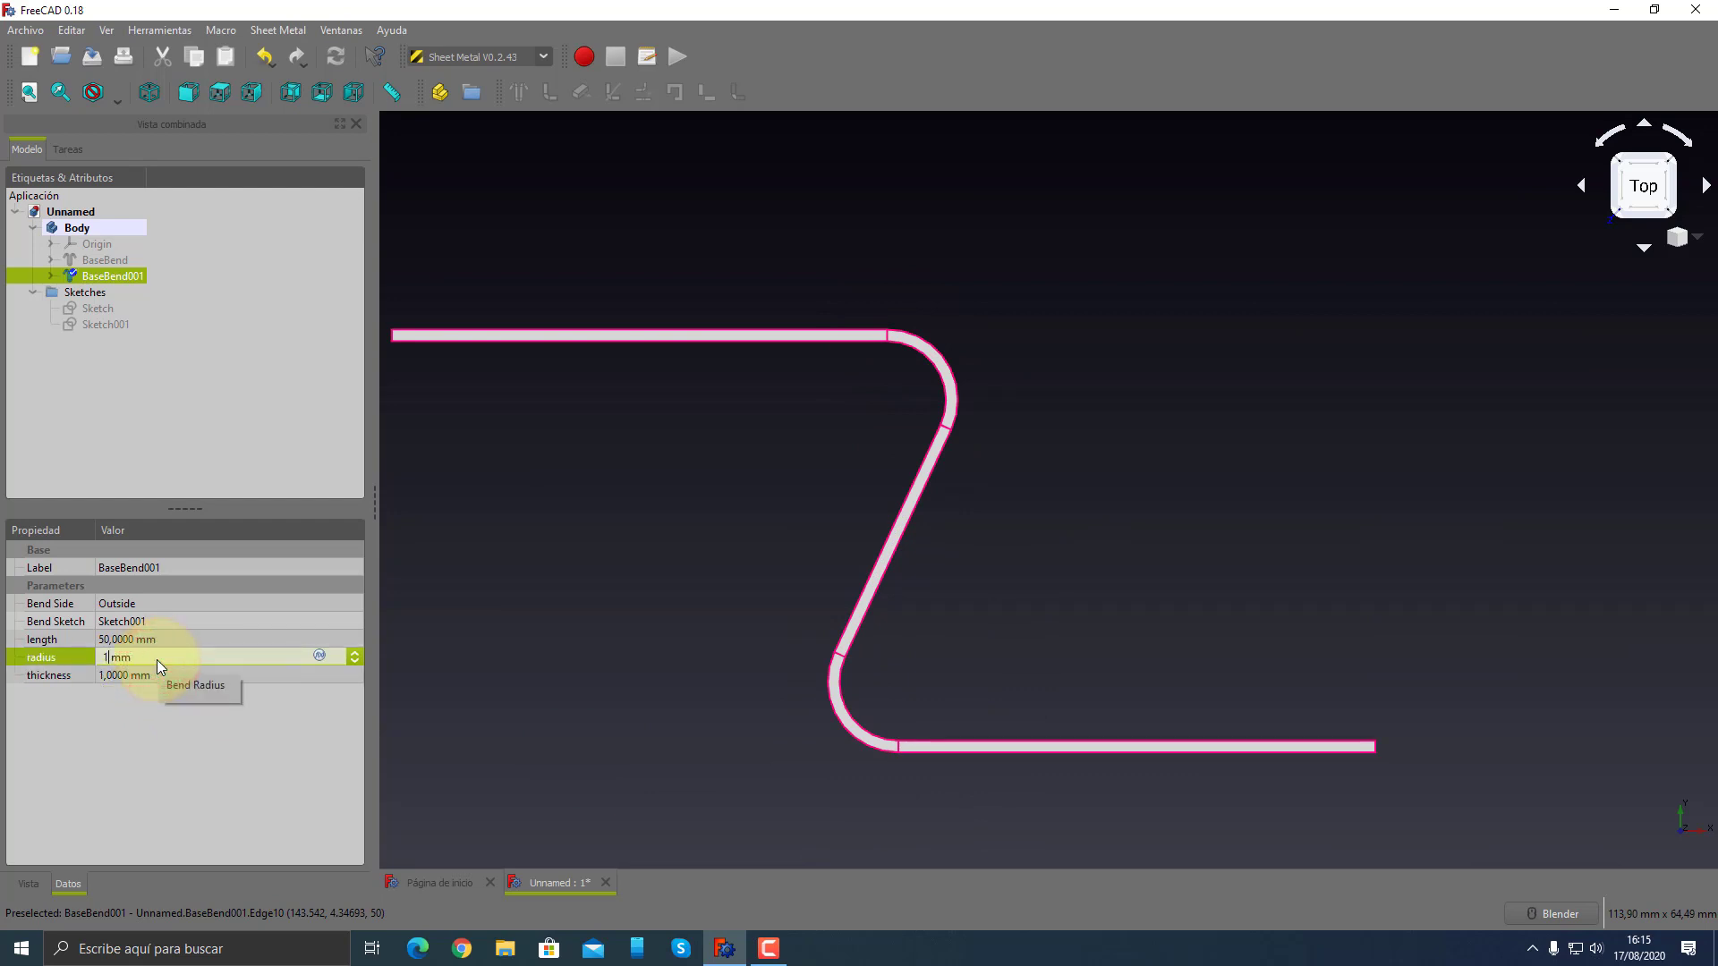
{"action": "key", "text": "Tab"}
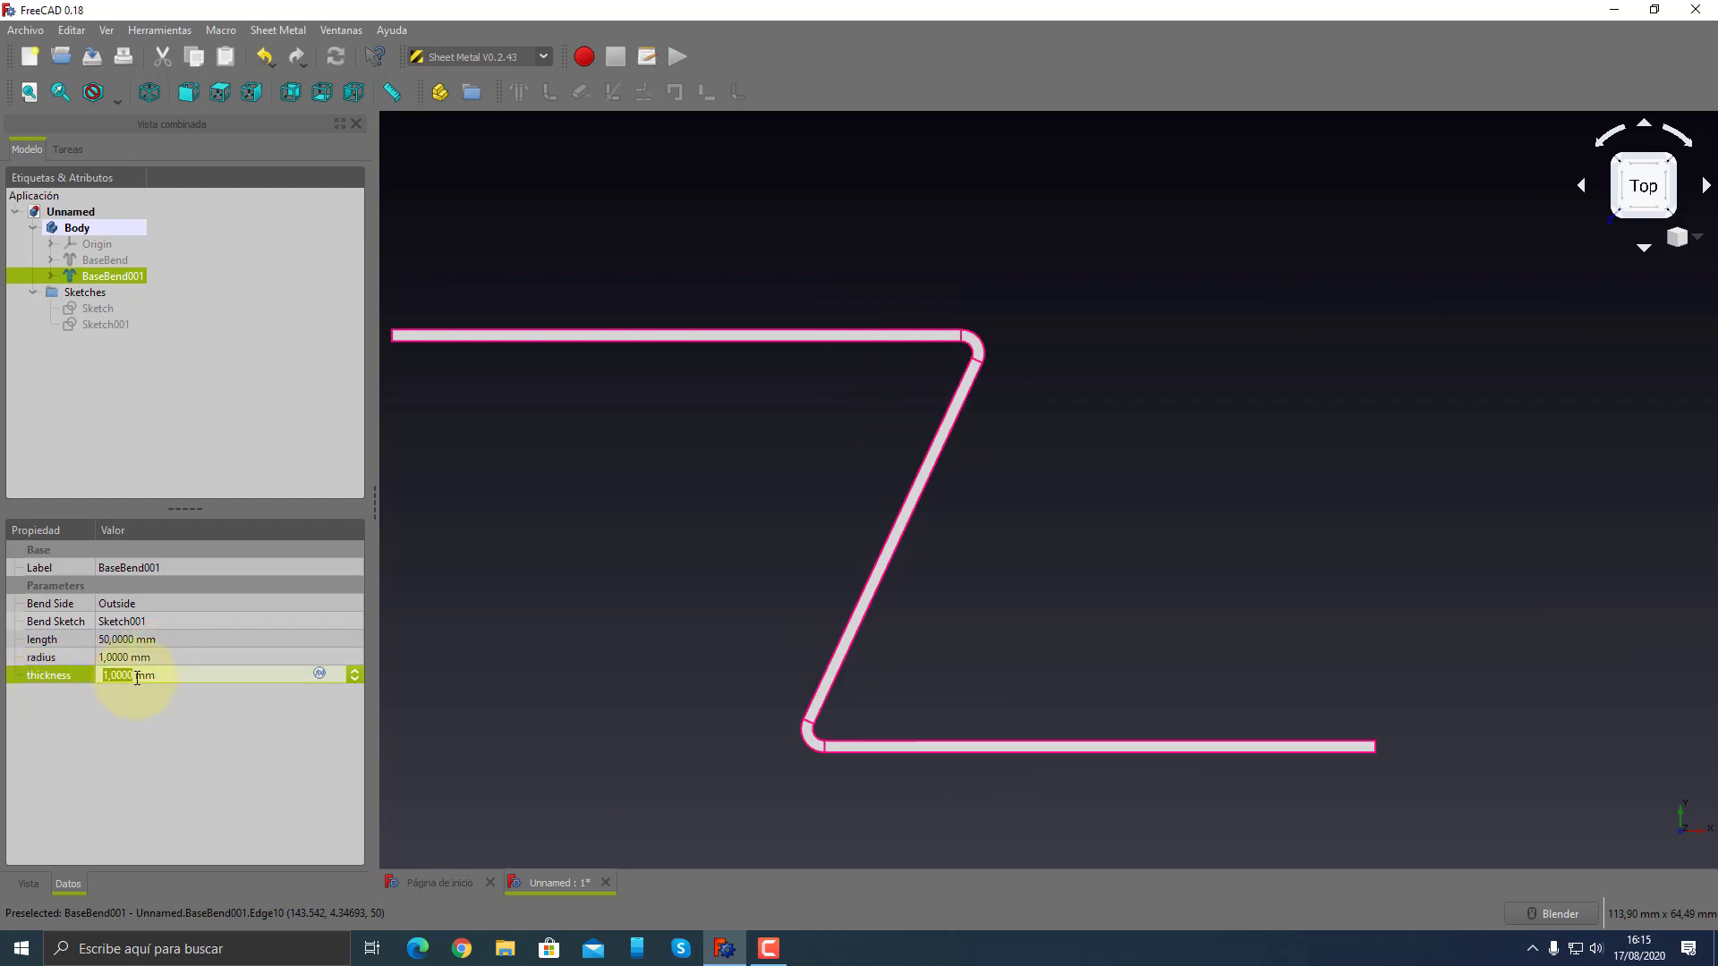
- Change BaseBend001's thickness to 5 mm, then restore it to 1 mm
{"action": "double_click", "coordinate": [137, 677]}
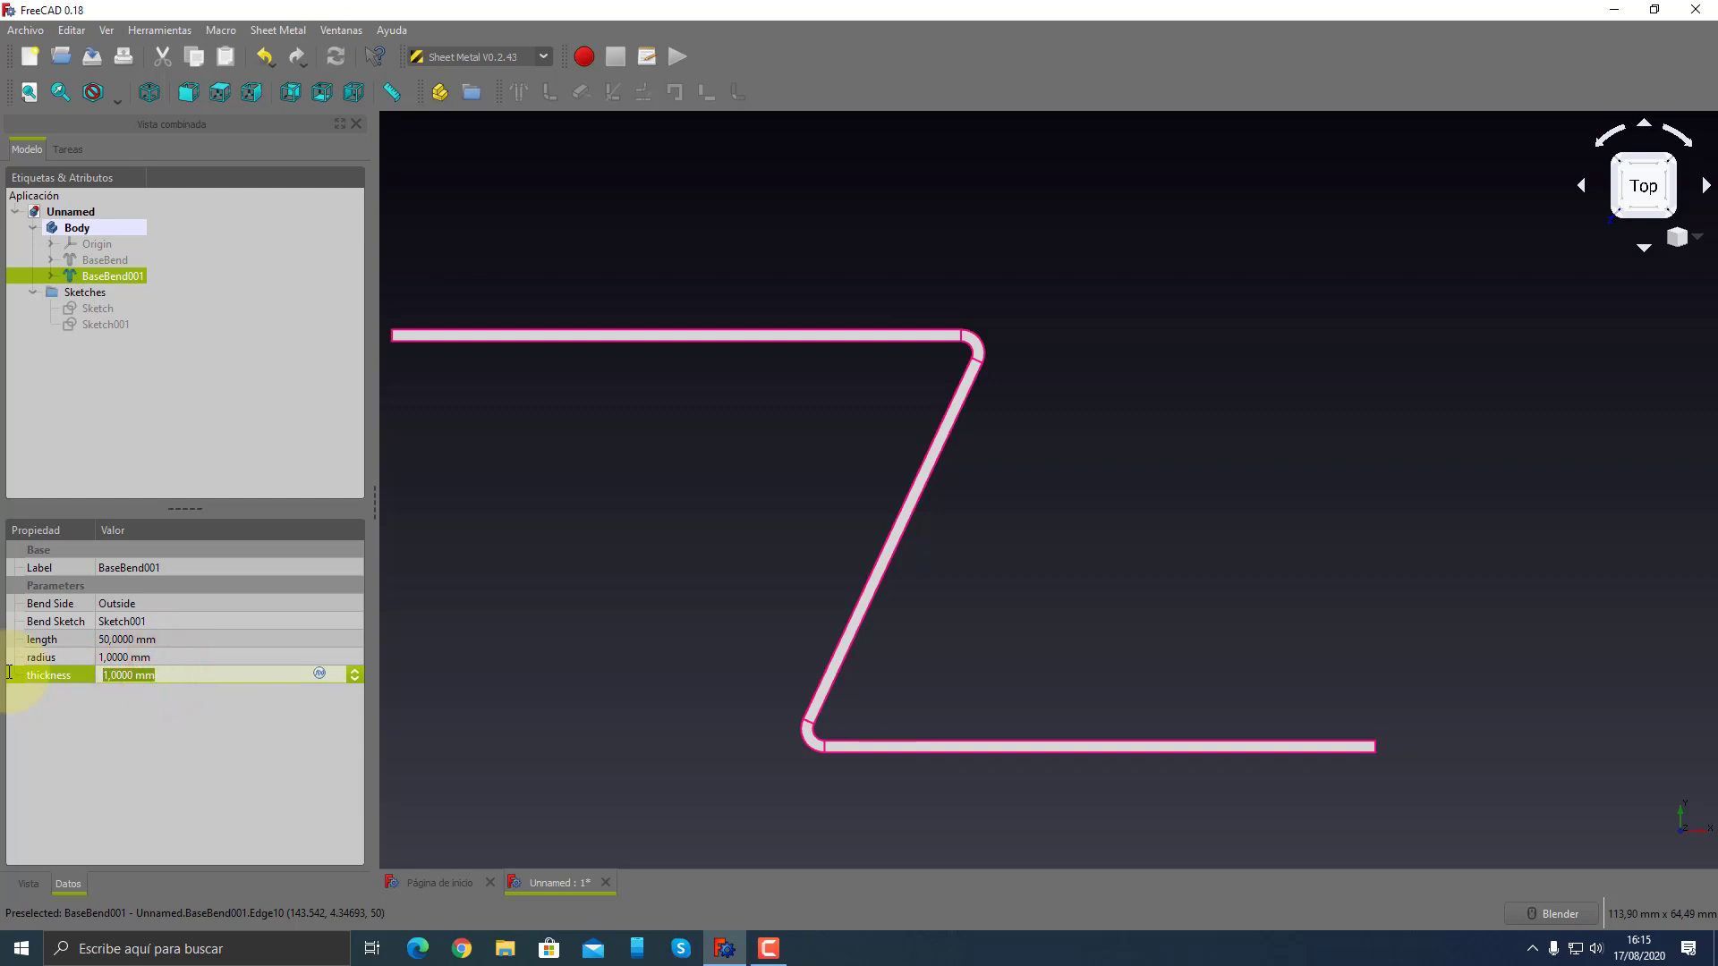
{"action": "type", "text": "56"}
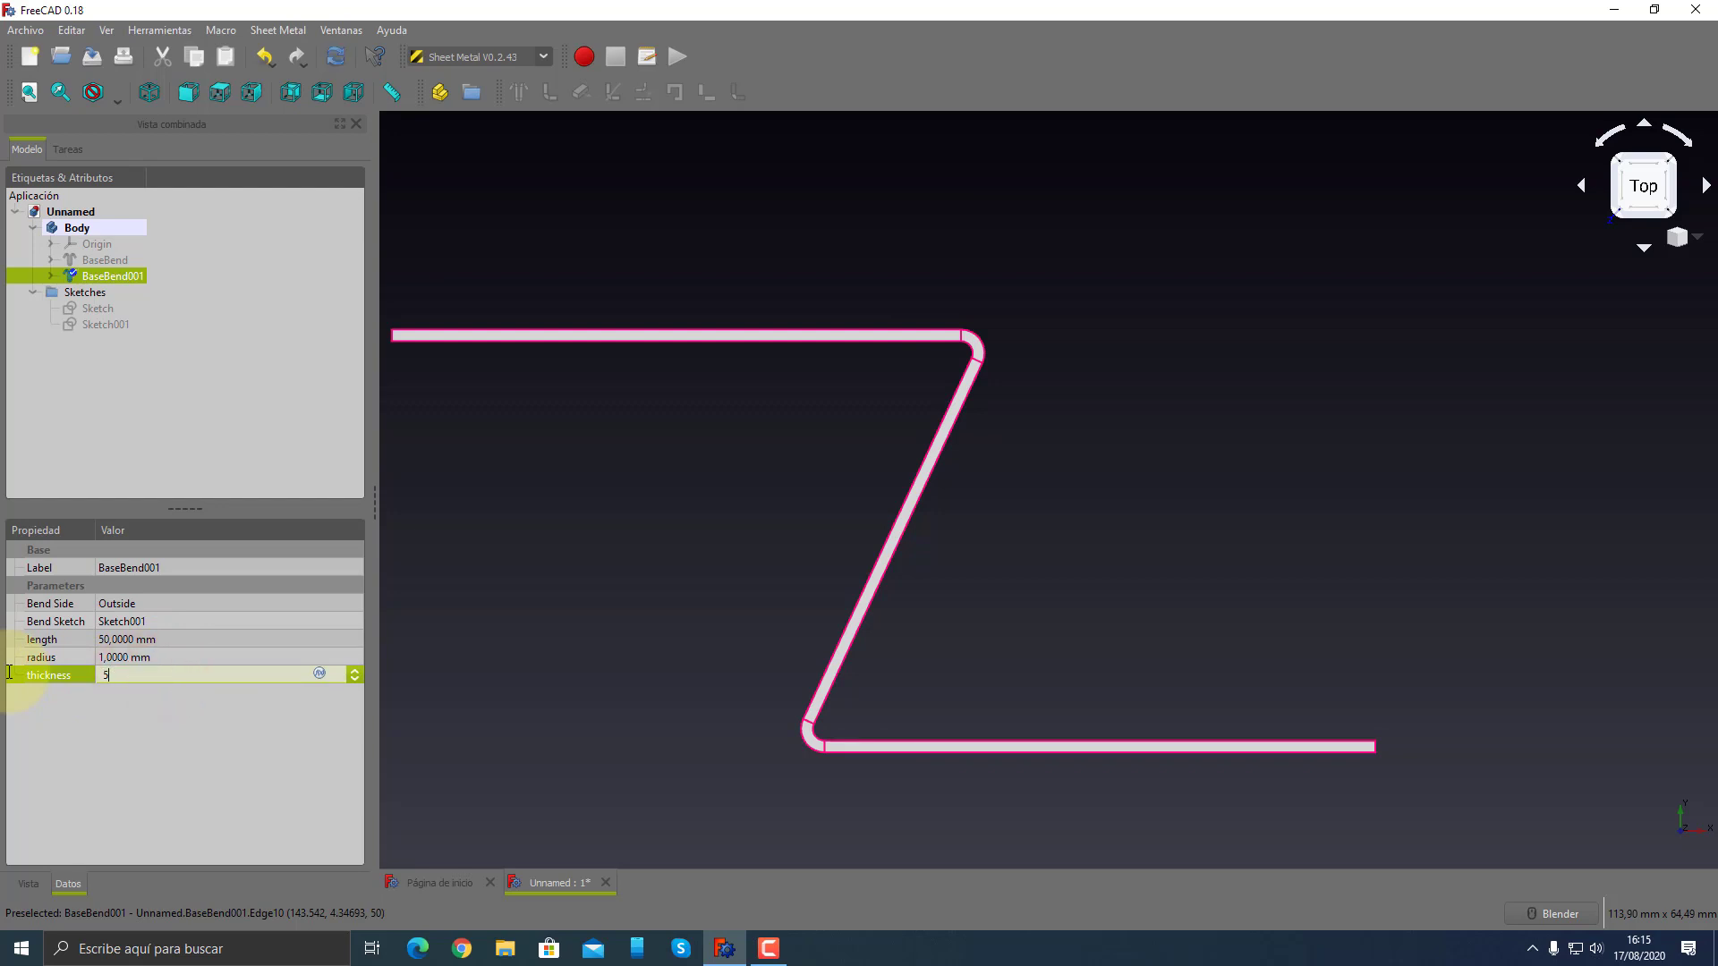
{"action": "key", "text": "Return"}
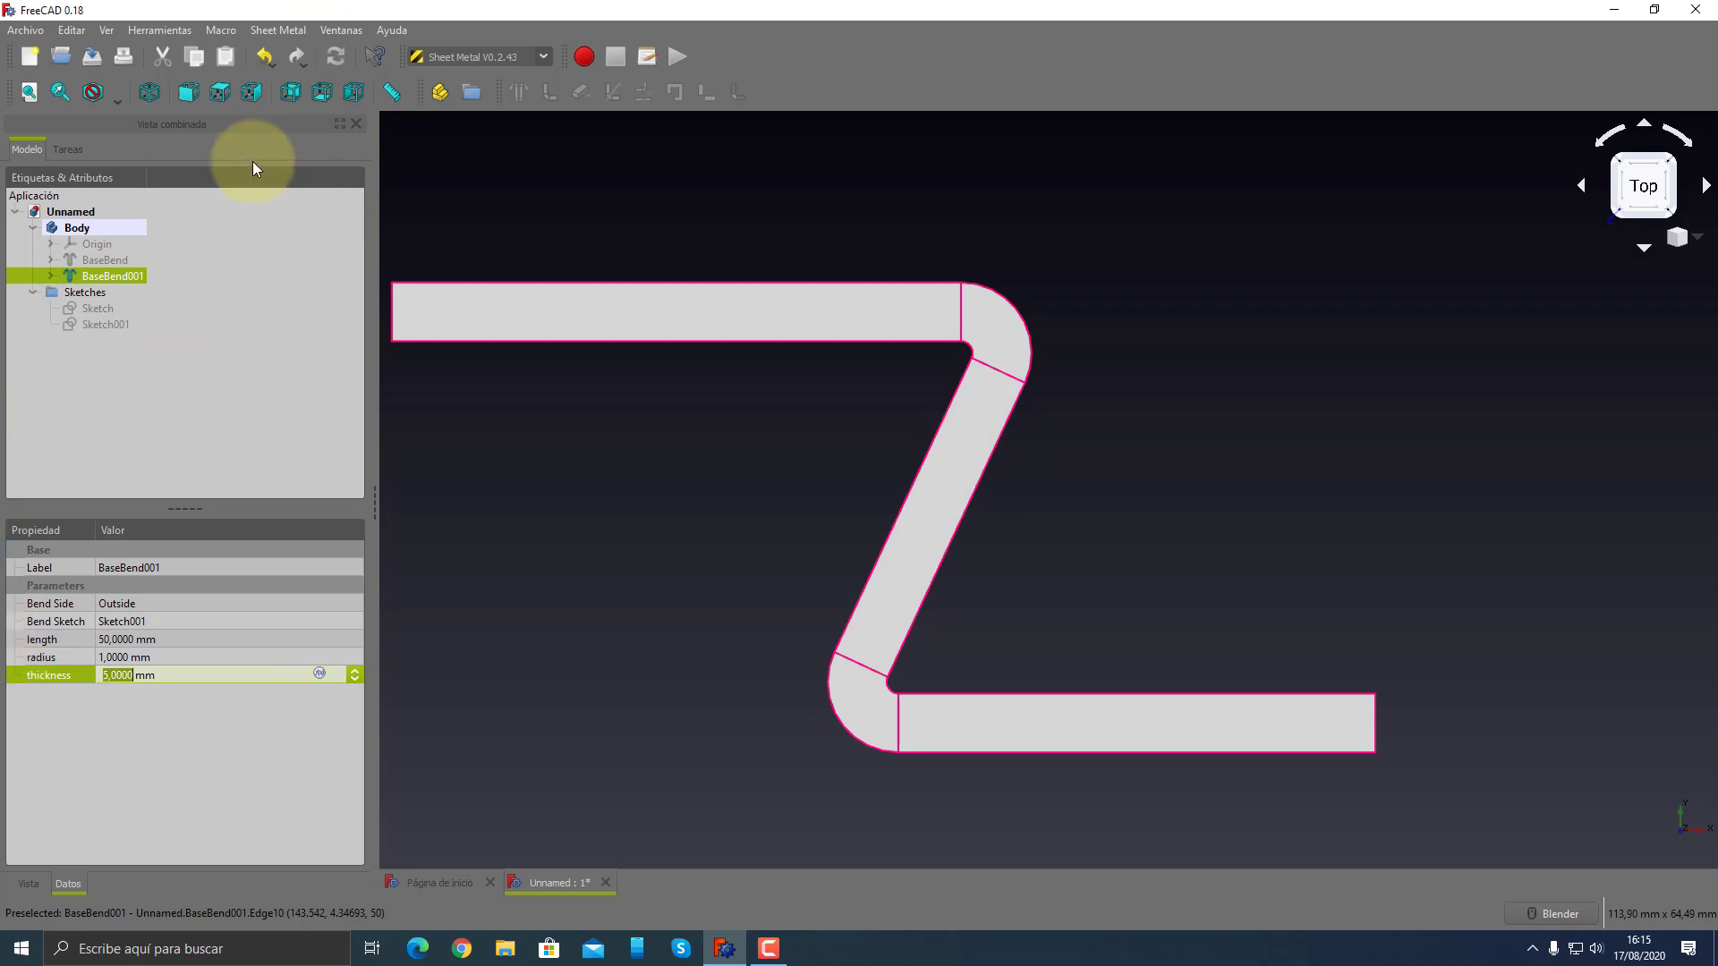
{"action": "scroll", "coordinate": [961, 346], "scroll_direction": "up", "scroll_amount": 5}
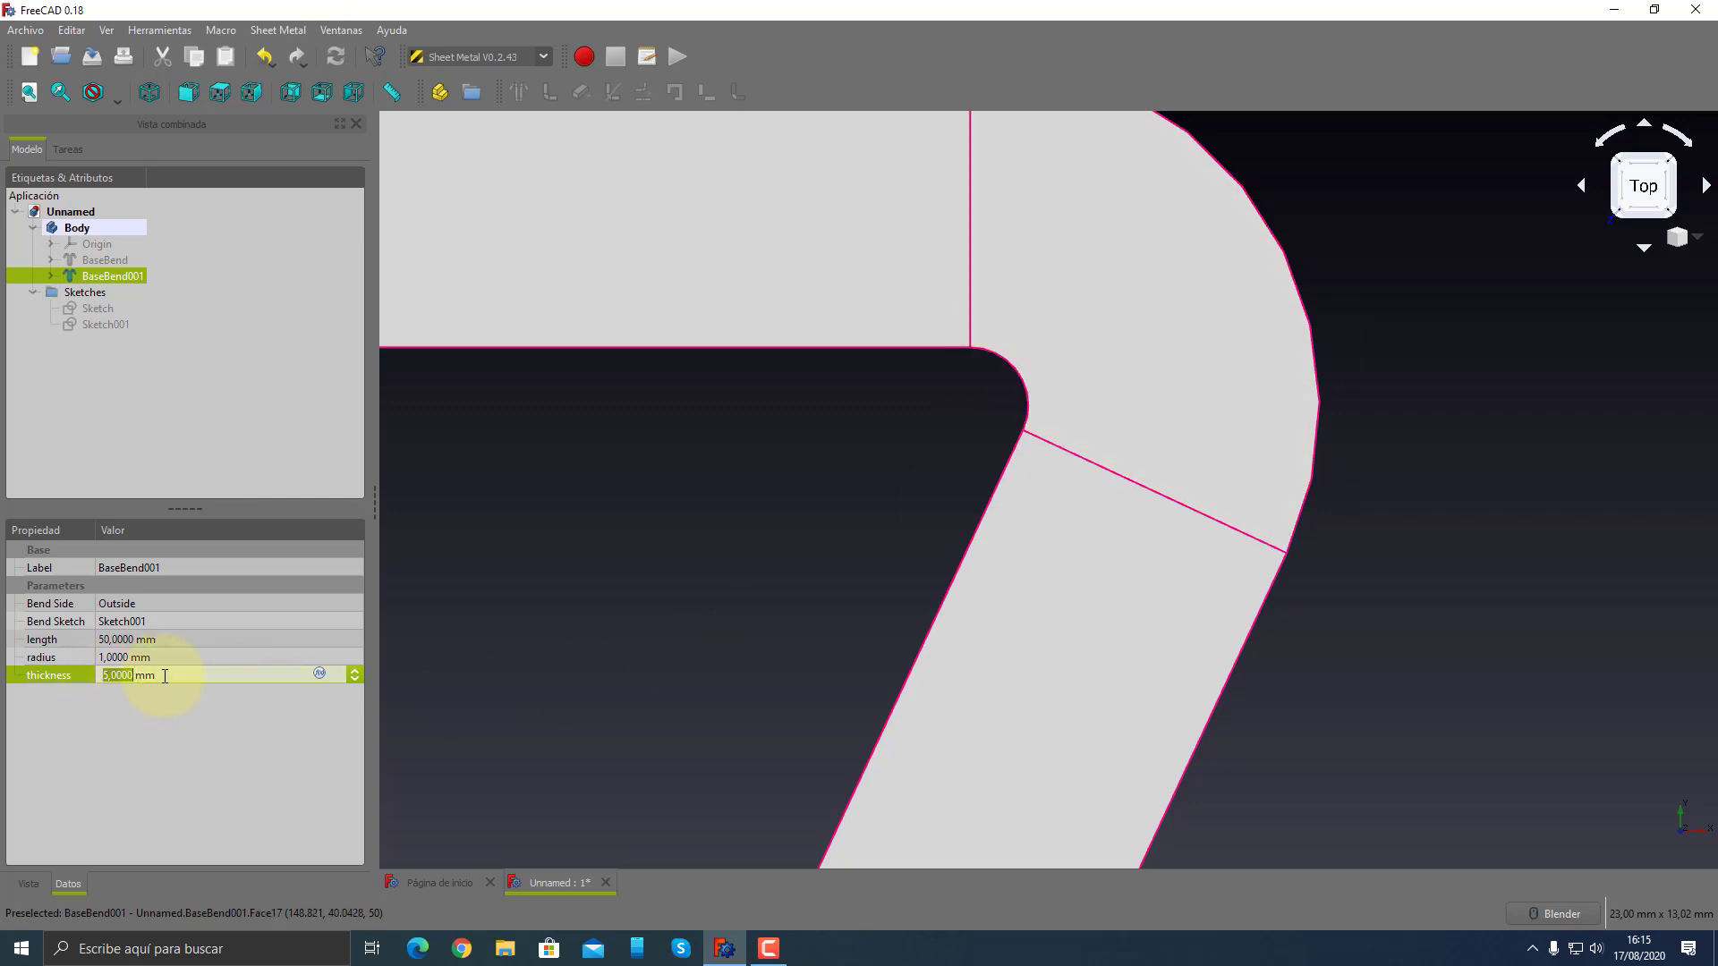
{"action": "left_click_drag", "start_coordinate": [171, 675], "coordinate": [23, 664]}
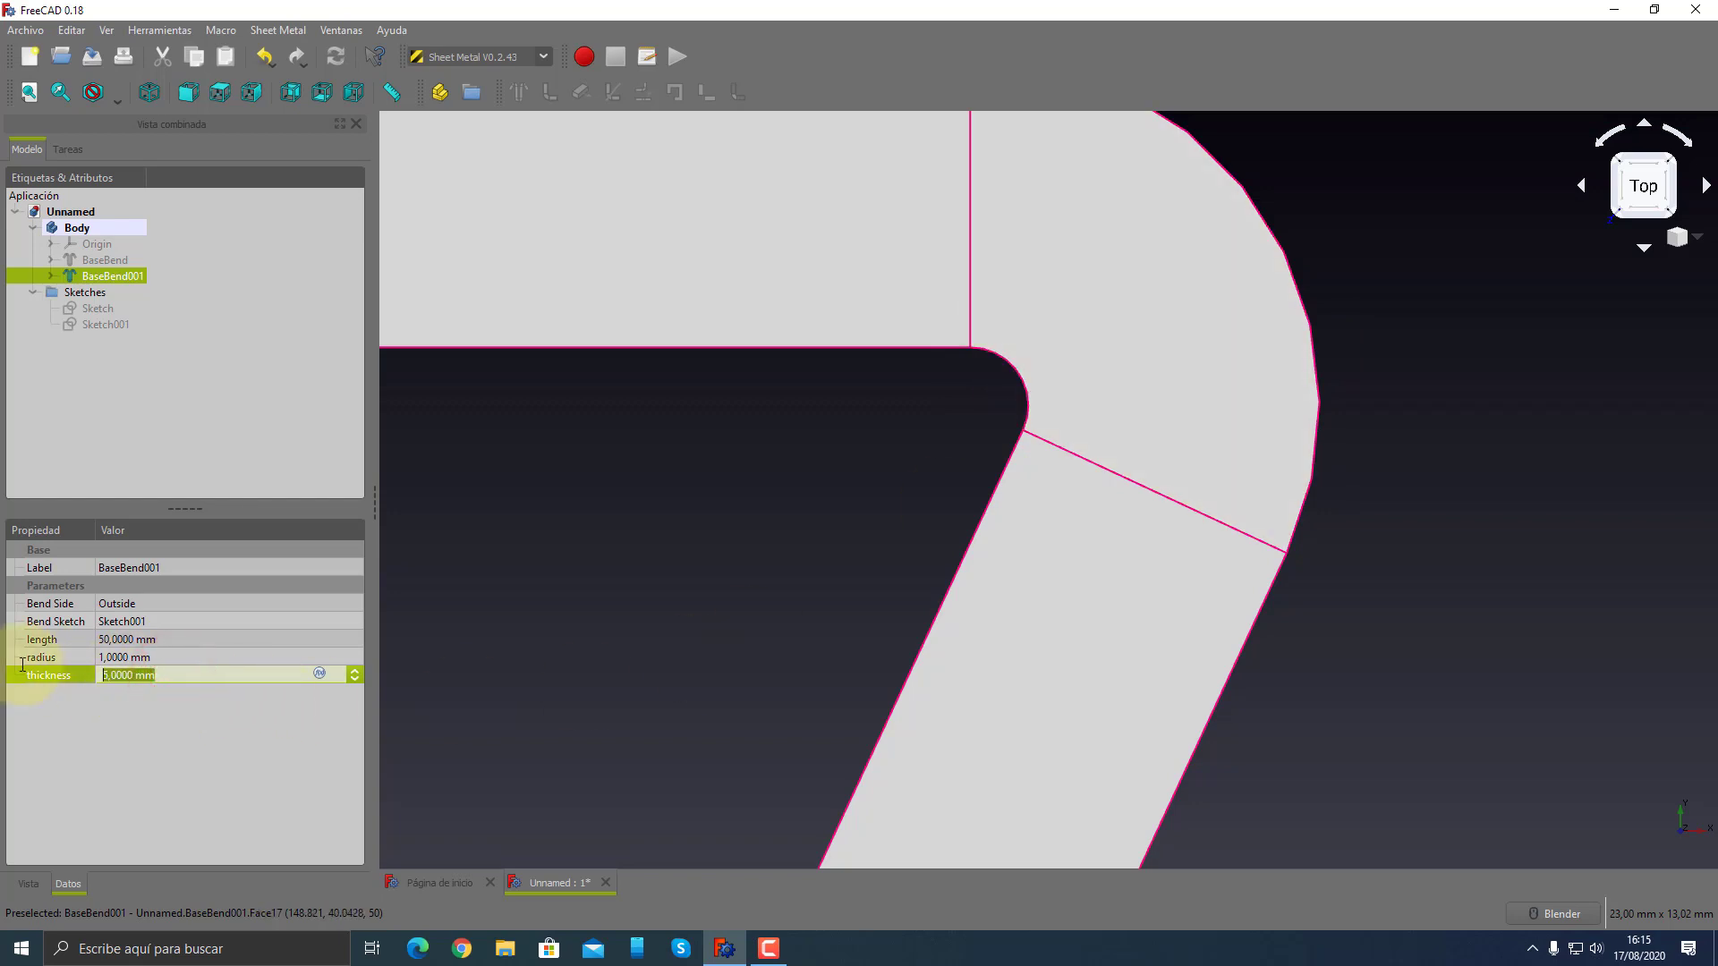
{"action": "type", "text": "1"}
{"action": "key", "text": "Return"}
{"action": "scroll", "coordinate": [809, 601], "scroll_direction": "up", "scroll_amount": 2}
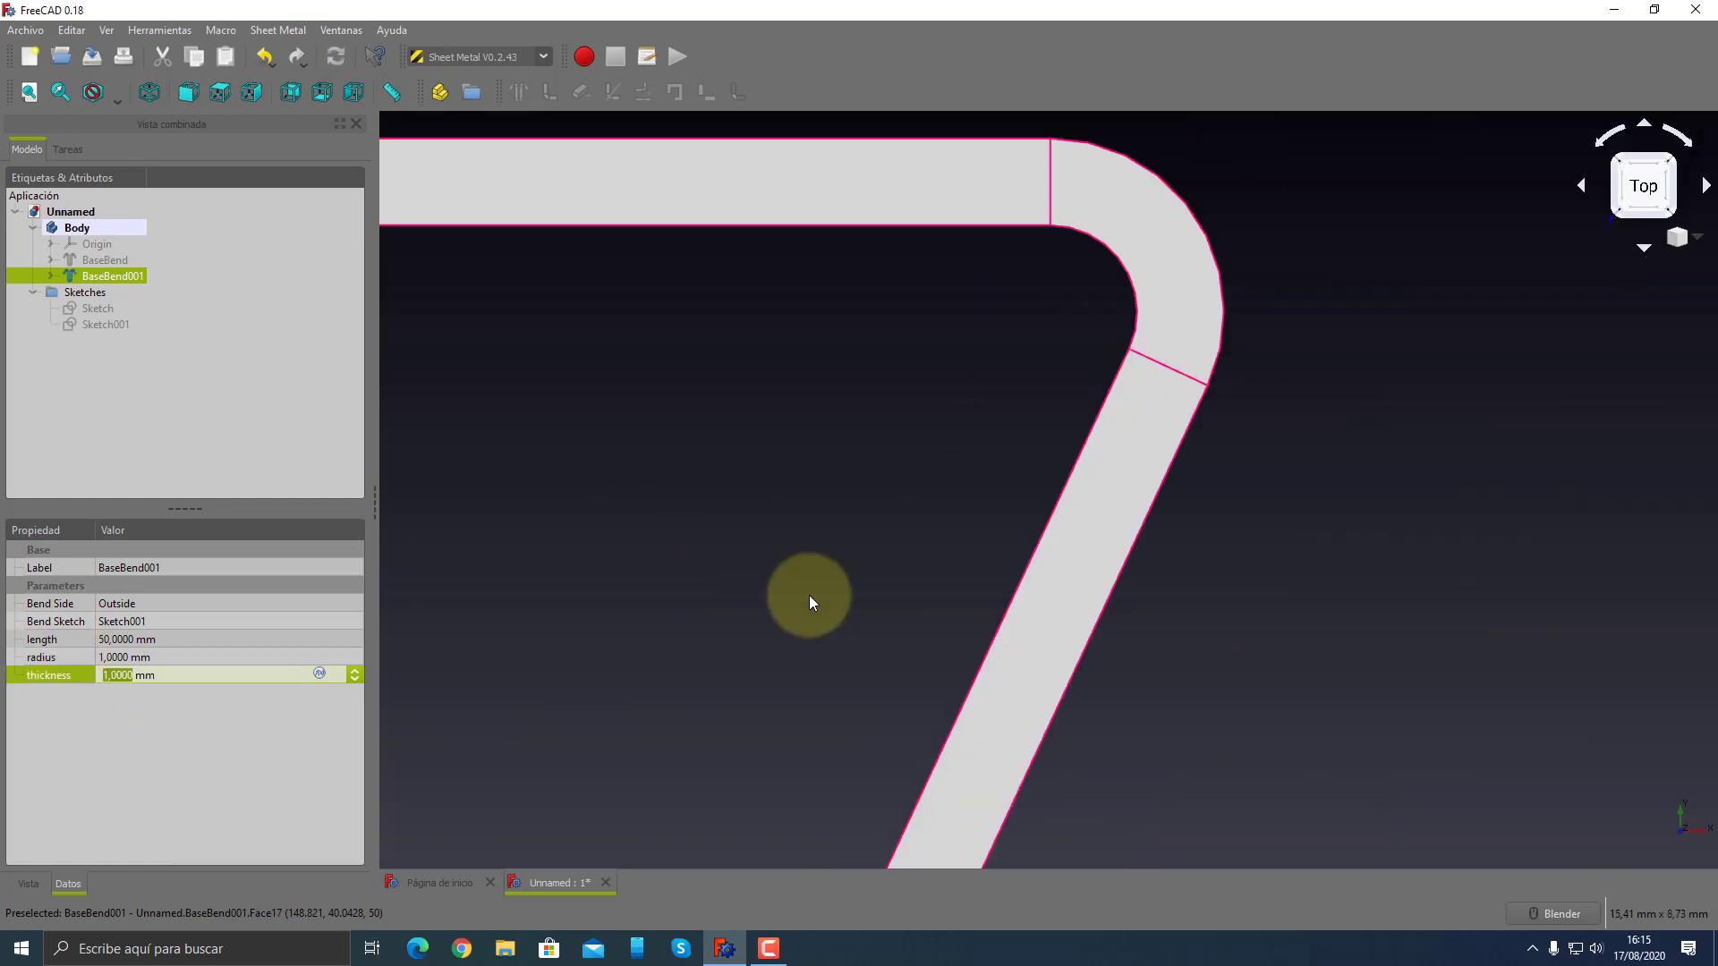
{"action": "scroll", "coordinate": [809, 599], "scroll_direction": "down", "scroll_amount": 3}
{"action": "scroll", "coordinate": [722, 698], "scroll_direction": "down", "scroll_amount": 1}
{"action": "scroll", "coordinate": [721, 698], "scroll_direction": "up", "scroll_amount": 2}
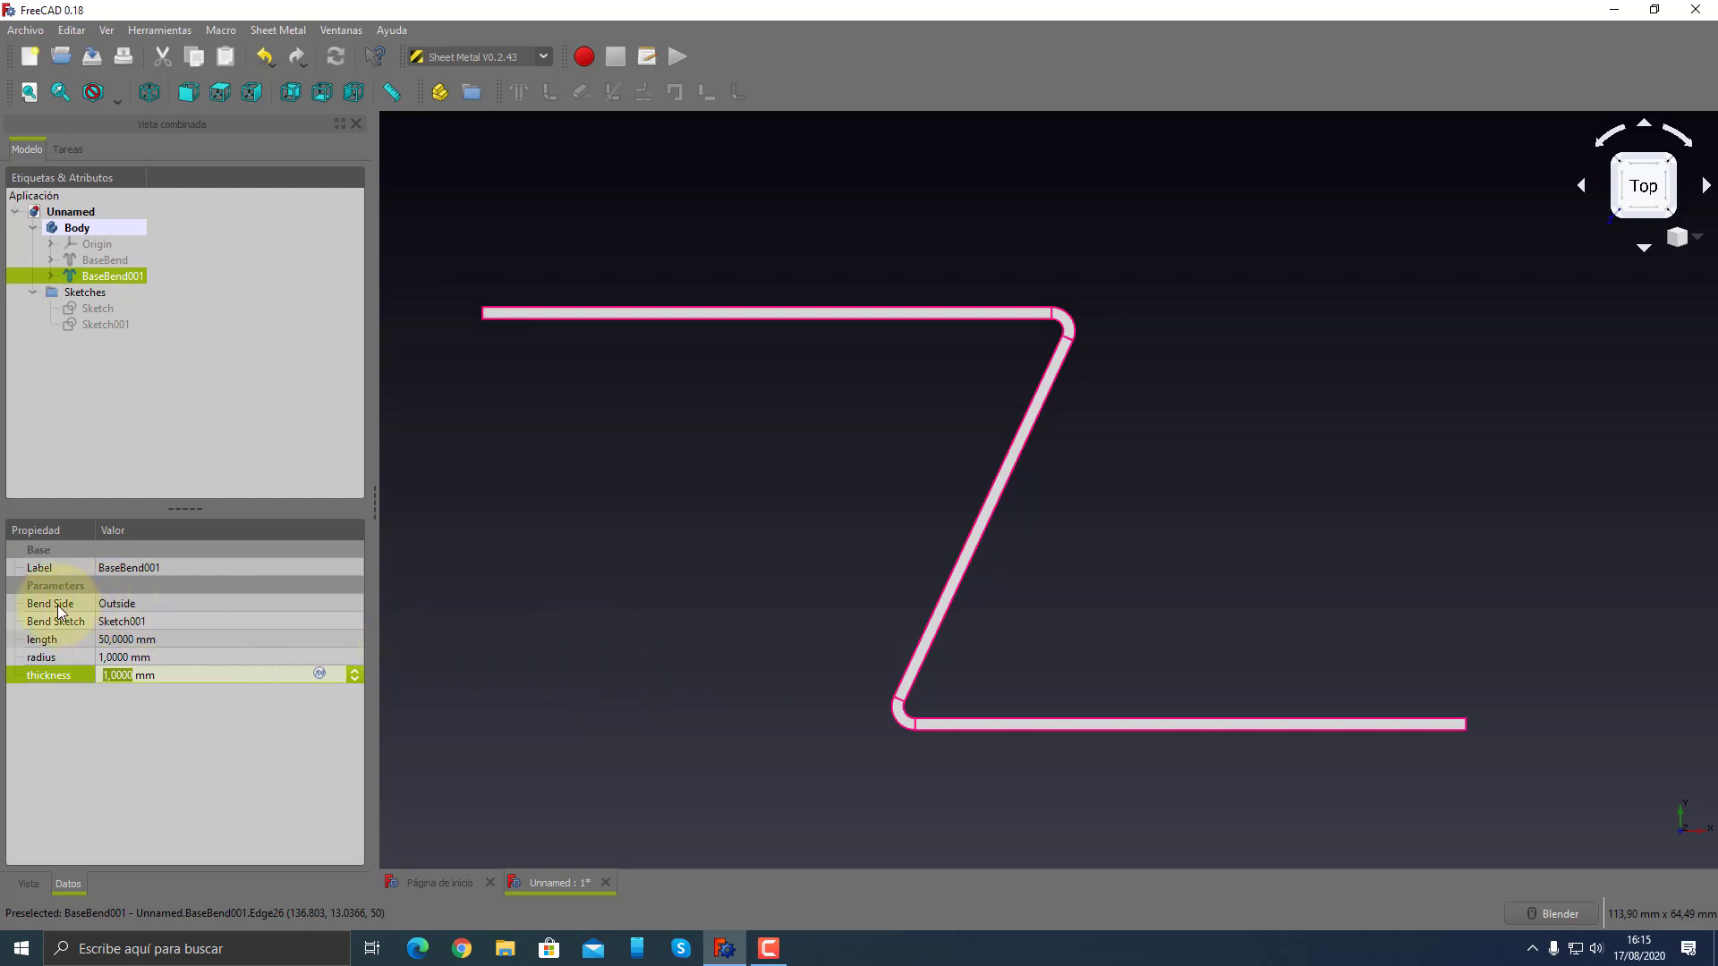
- Look over the bend side choices and Sketch001's properties without changing anything
{"action": "left_click", "coordinate": [179, 599]}
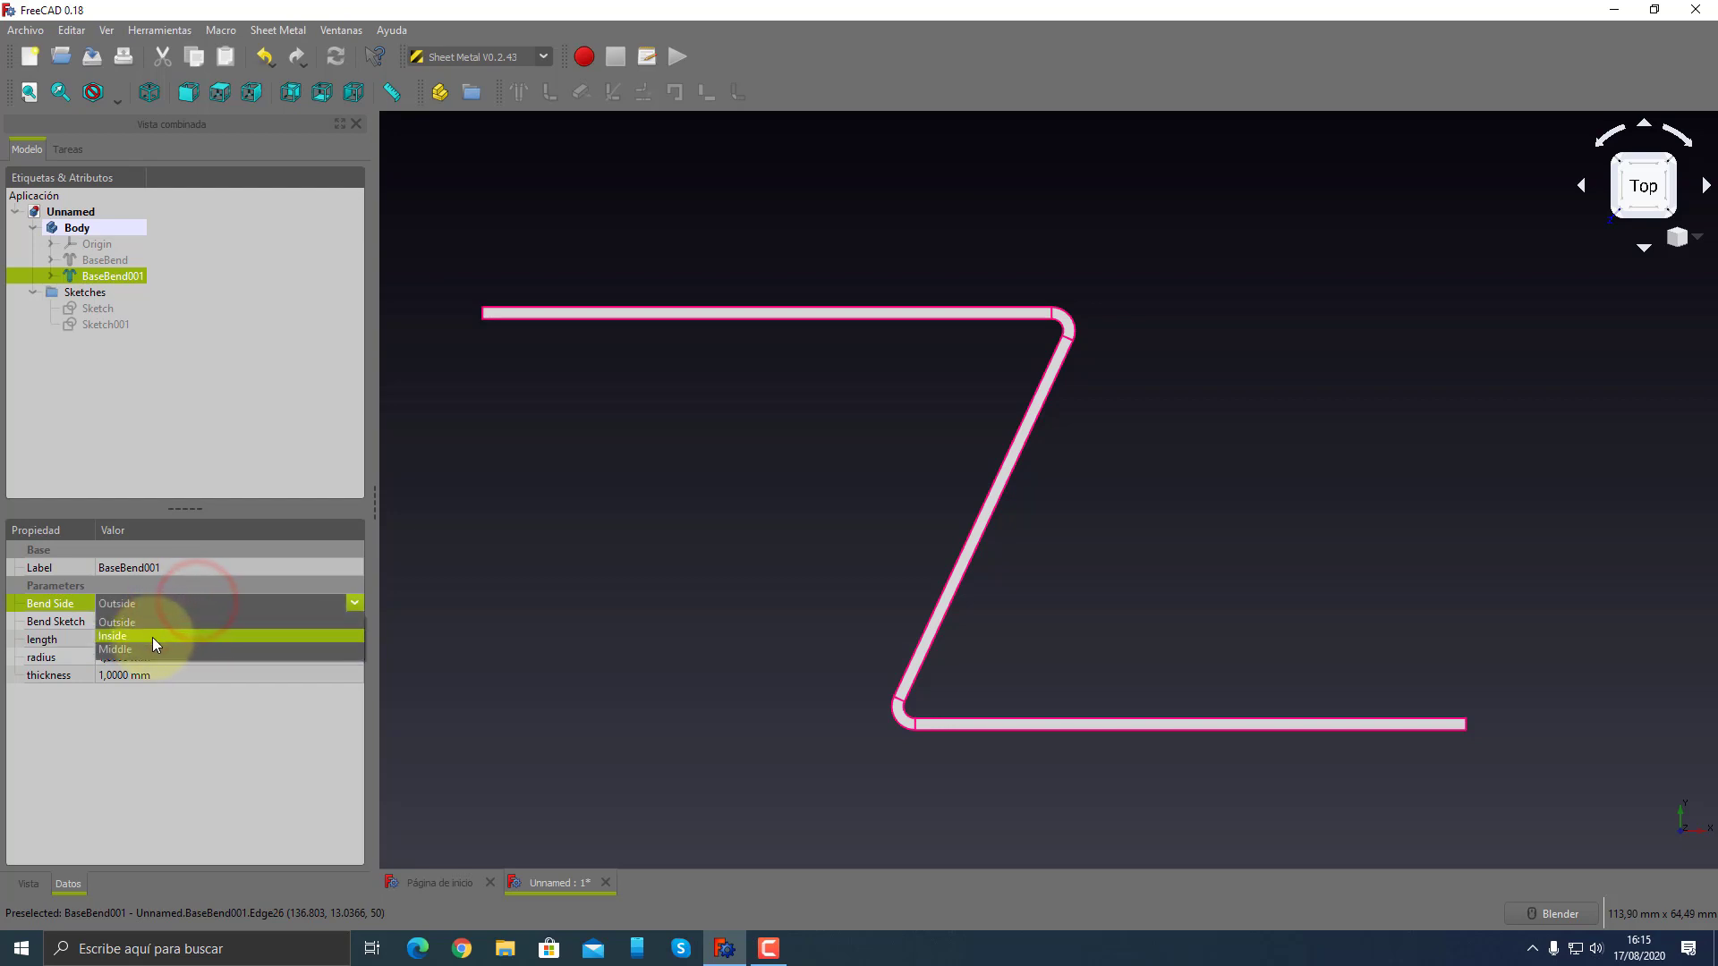
{"action": "left_click", "coordinate": [238, 802]}
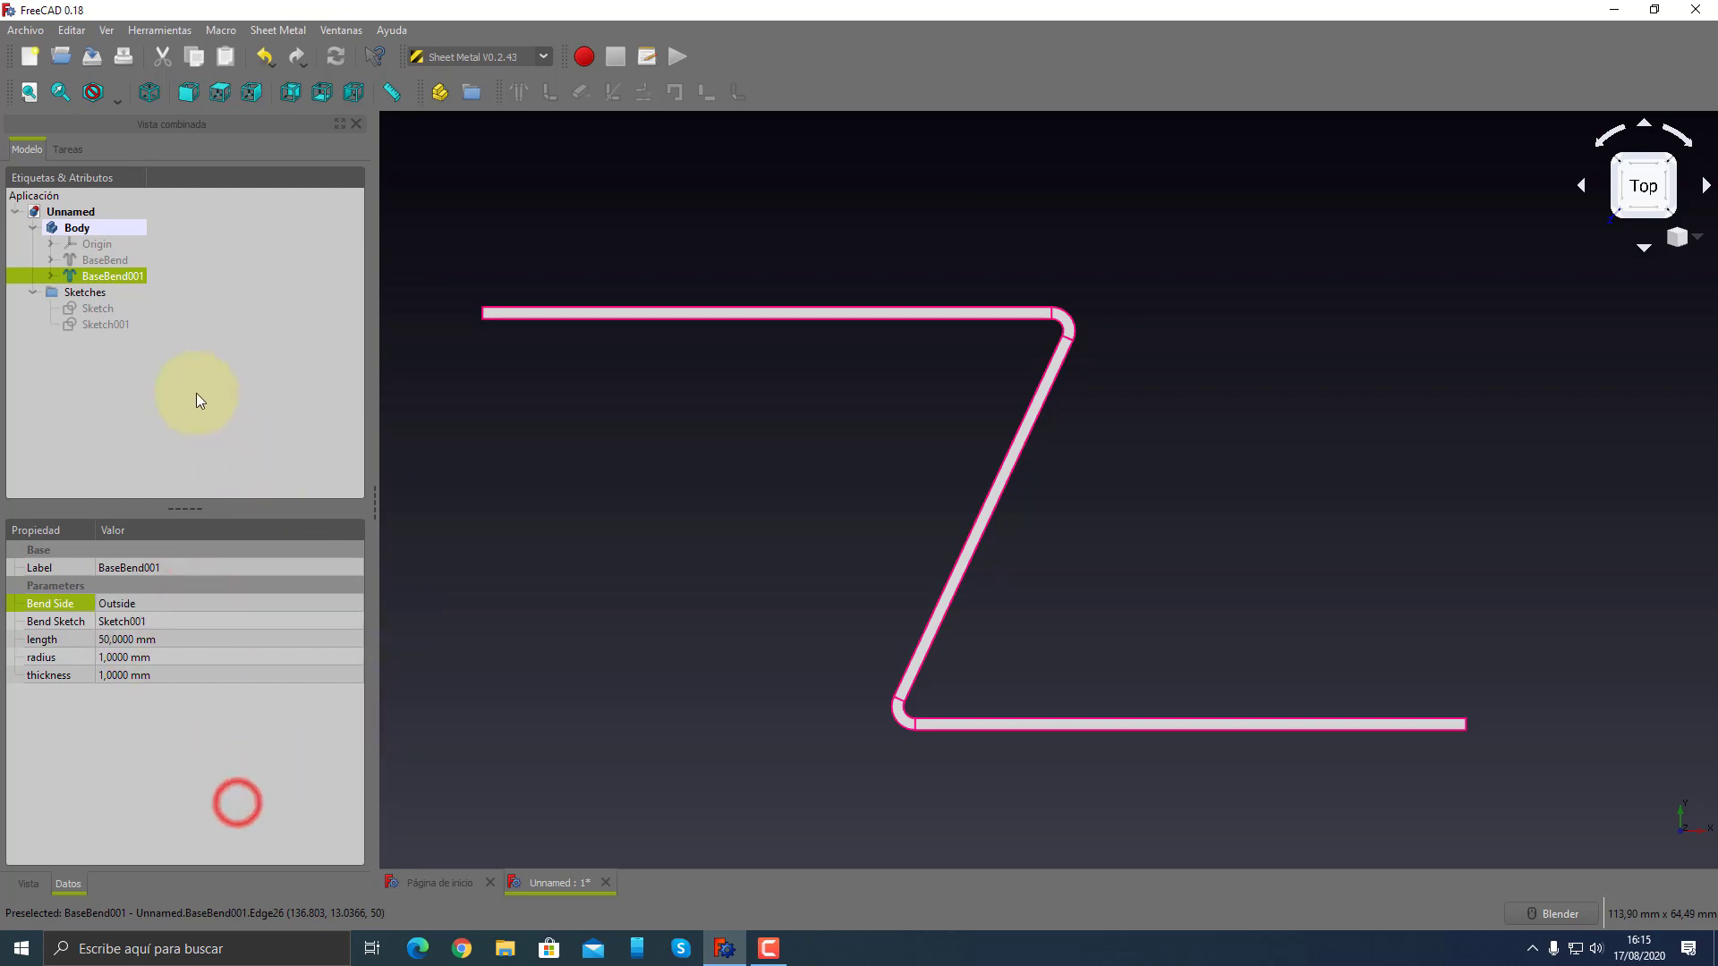
{"action": "left_click", "coordinate": [114, 325]}
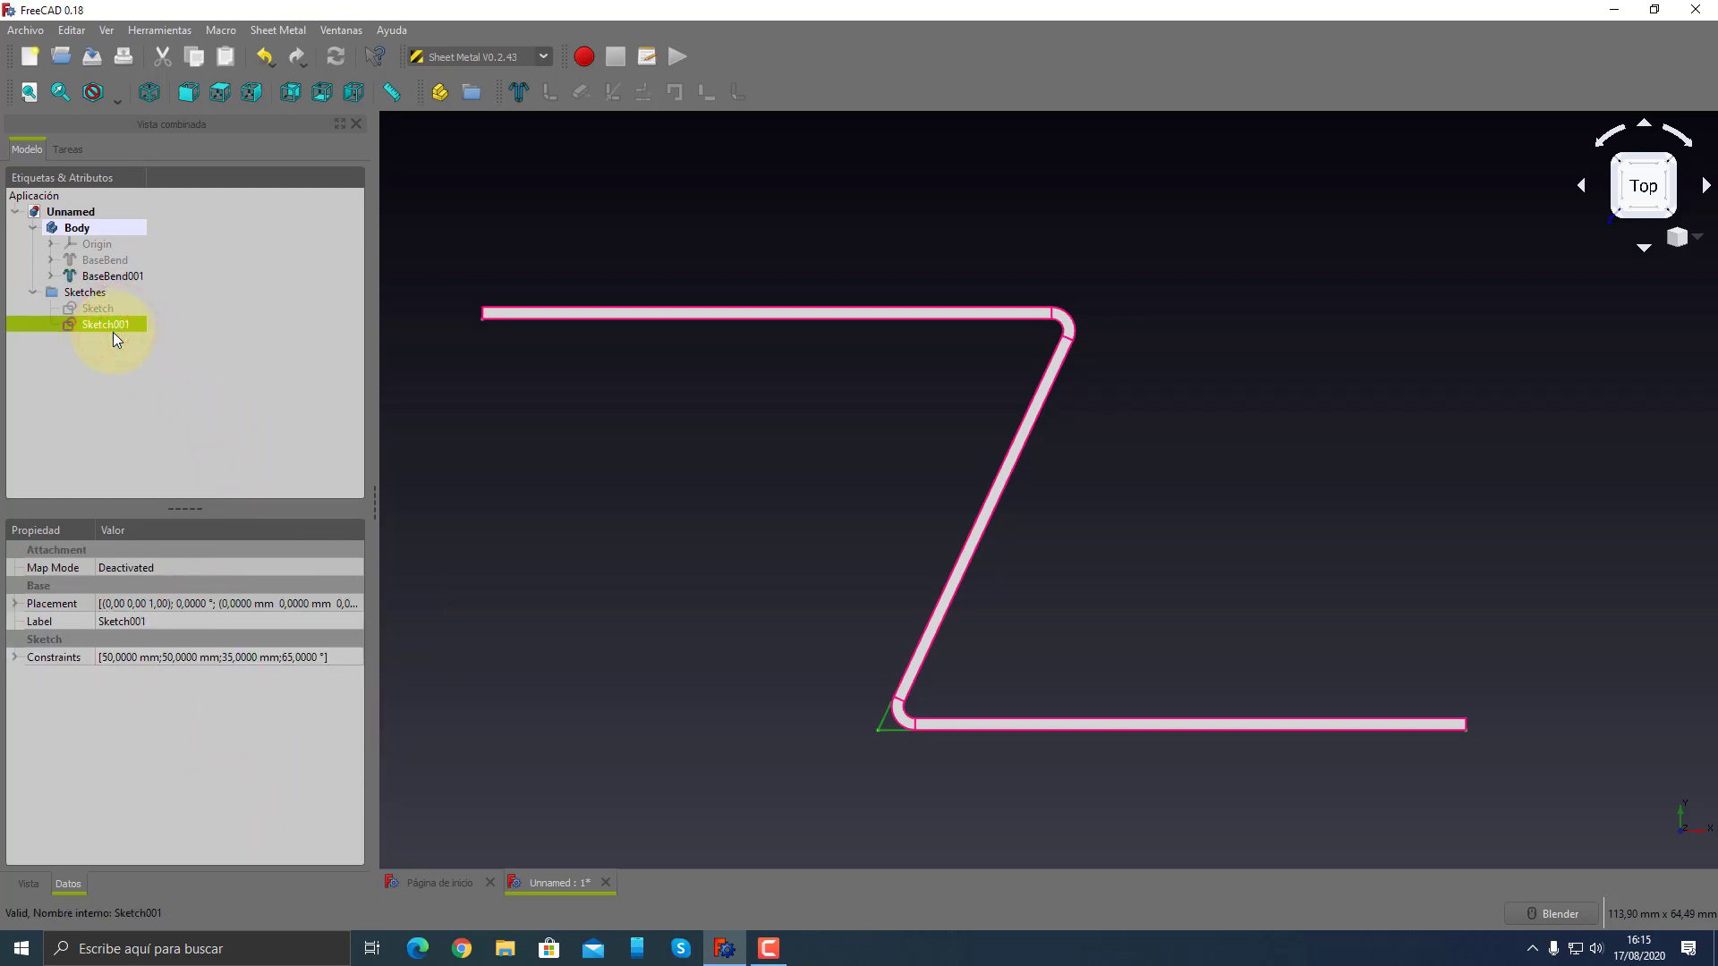
{"action": "scroll", "coordinate": [888, 733], "scroll_direction": "down", "scroll_amount": 2}
{"action": "scroll", "coordinate": [888, 733], "scroll_direction": "up", "scroll_amount": 2}
{"action": "scroll", "coordinate": [888, 734], "scroll_direction": "up", "scroll_amount": 3}
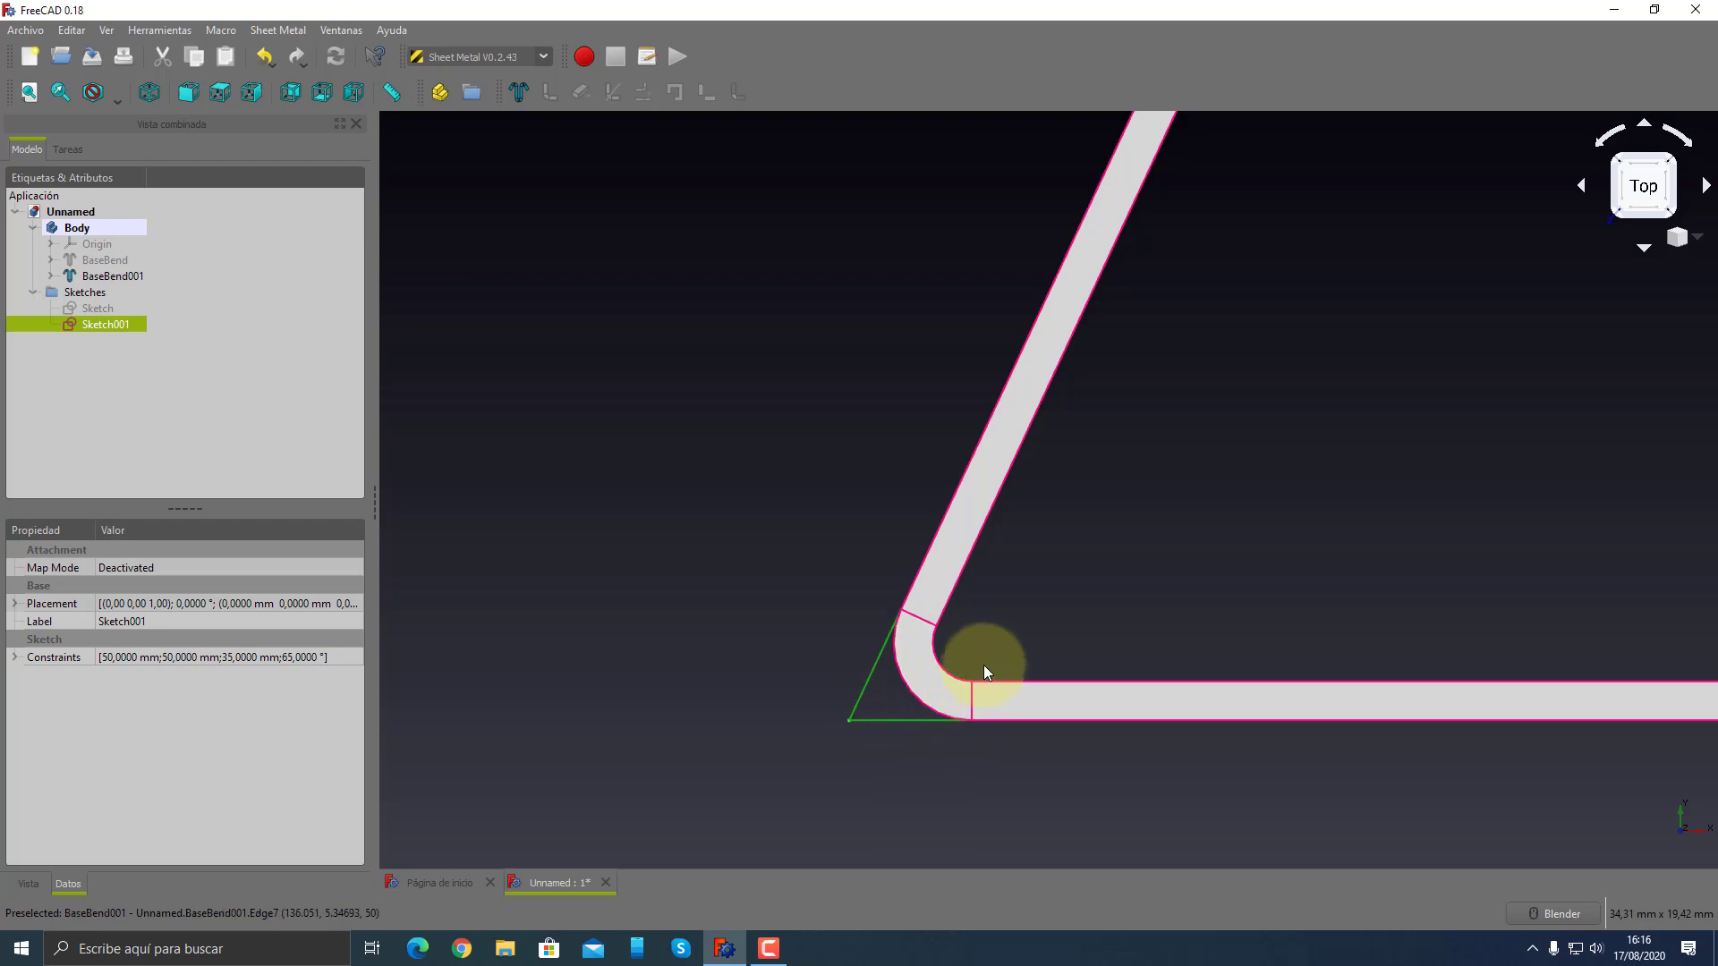
{"action": "left_click", "coordinate": [105, 276]}
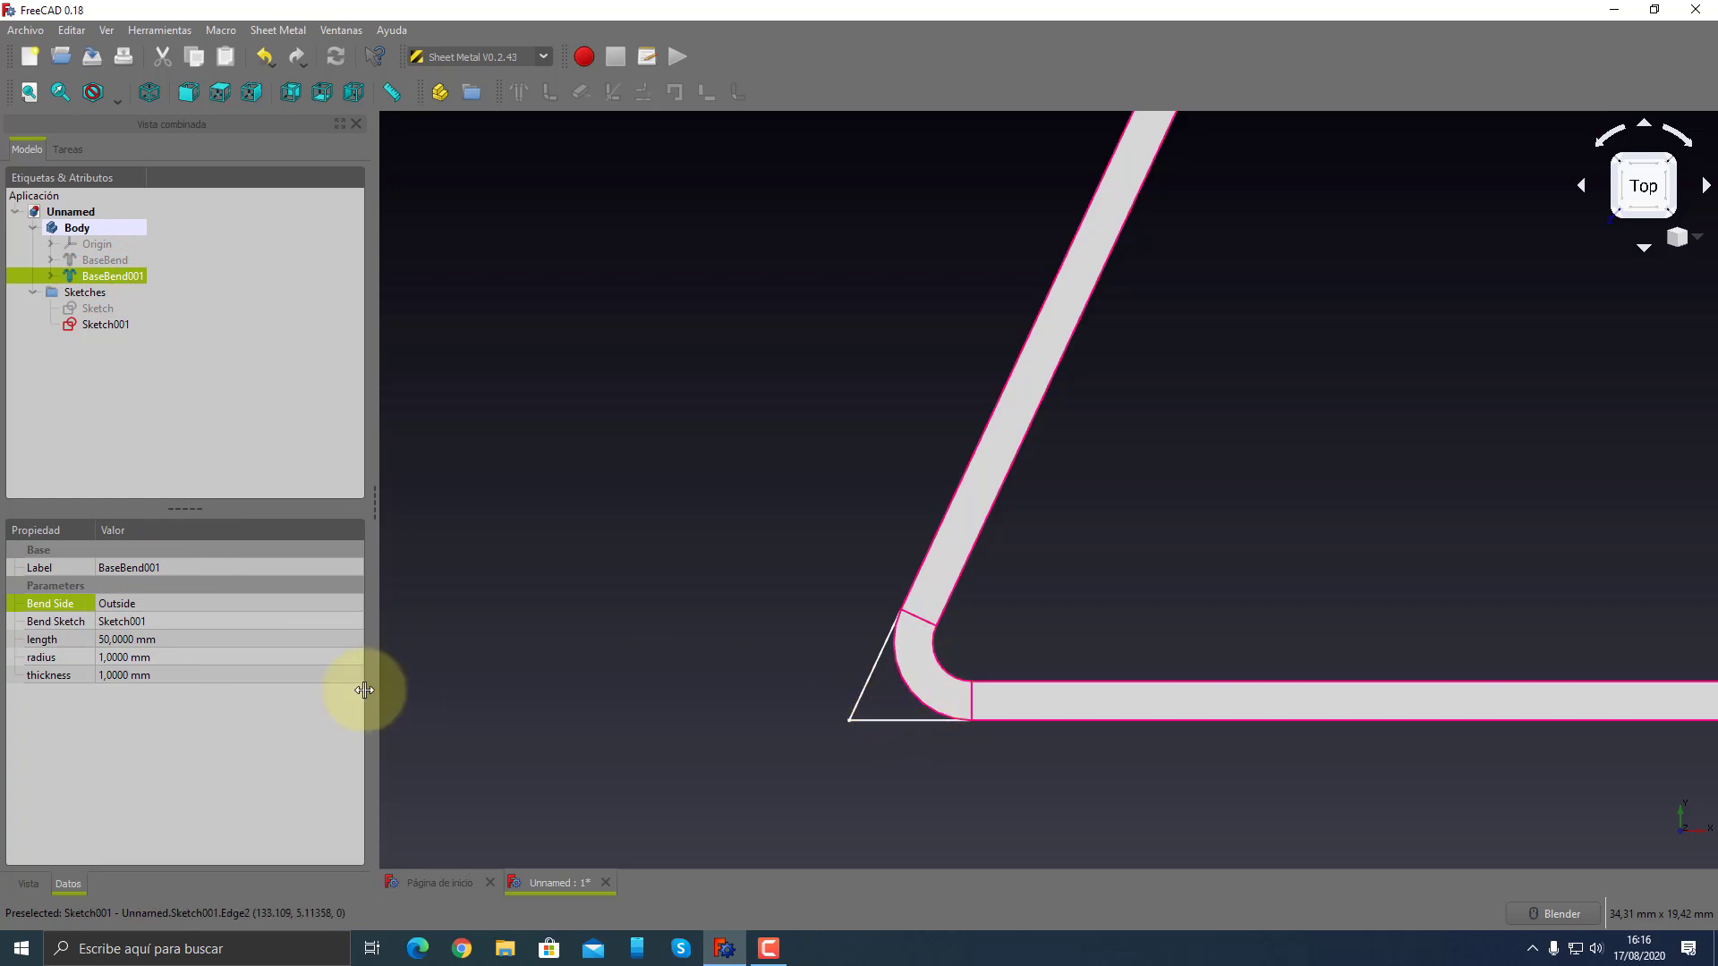
- Review the bend side options again, keep Outside, and select the wall in the model
{"action": "left_click", "coordinate": [175, 602]}
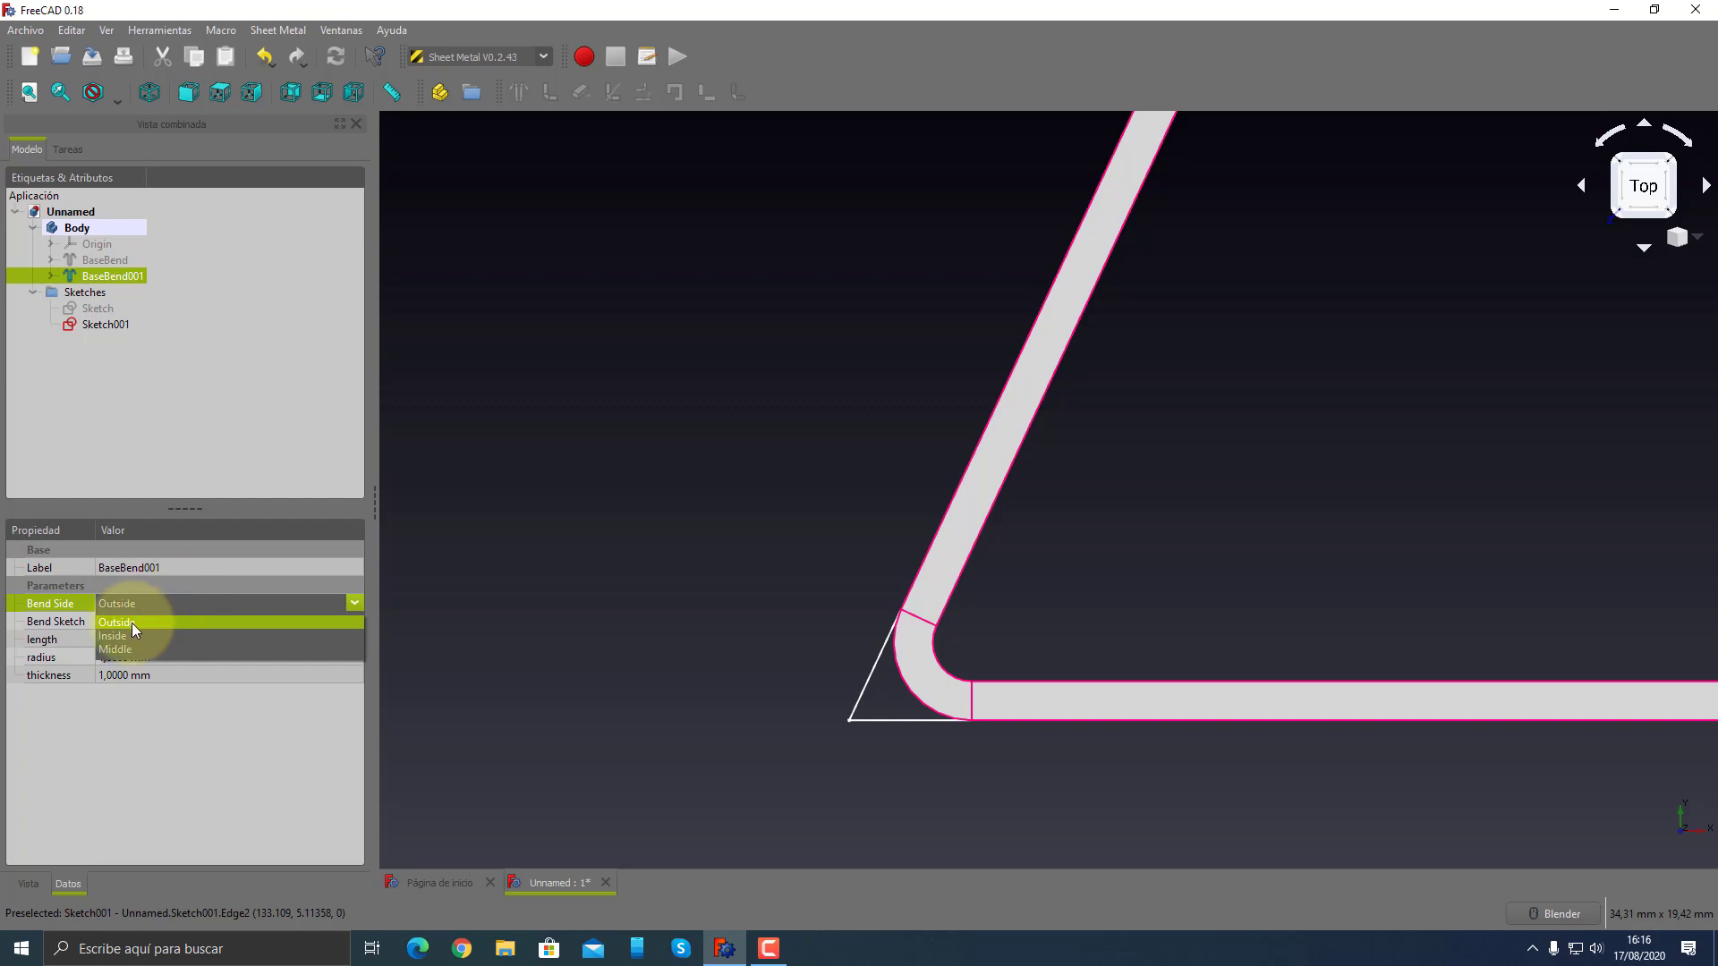
{"action": "left_click", "coordinate": [594, 644]}
{"action": "scroll", "coordinate": [779, 616], "scroll_direction": "down", "scroll_amount": 5}
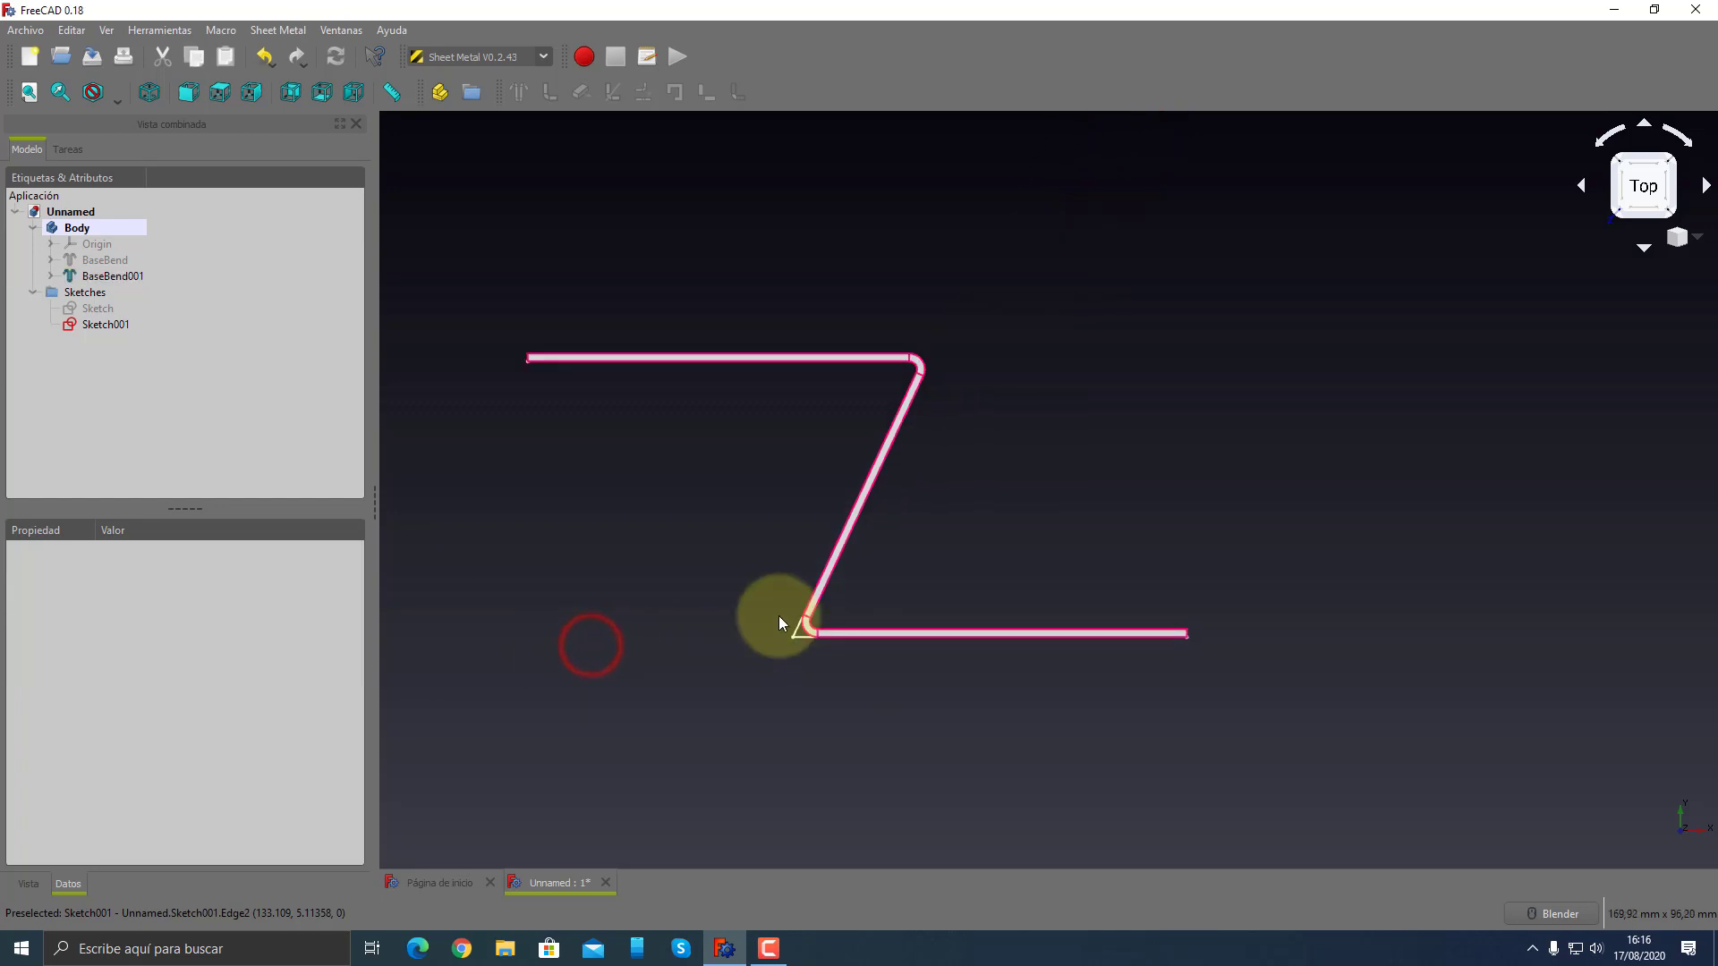
{"action": "scroll", "coordinate": [534, 368], "scroll_direction": "up", "scroll_amount": 5}
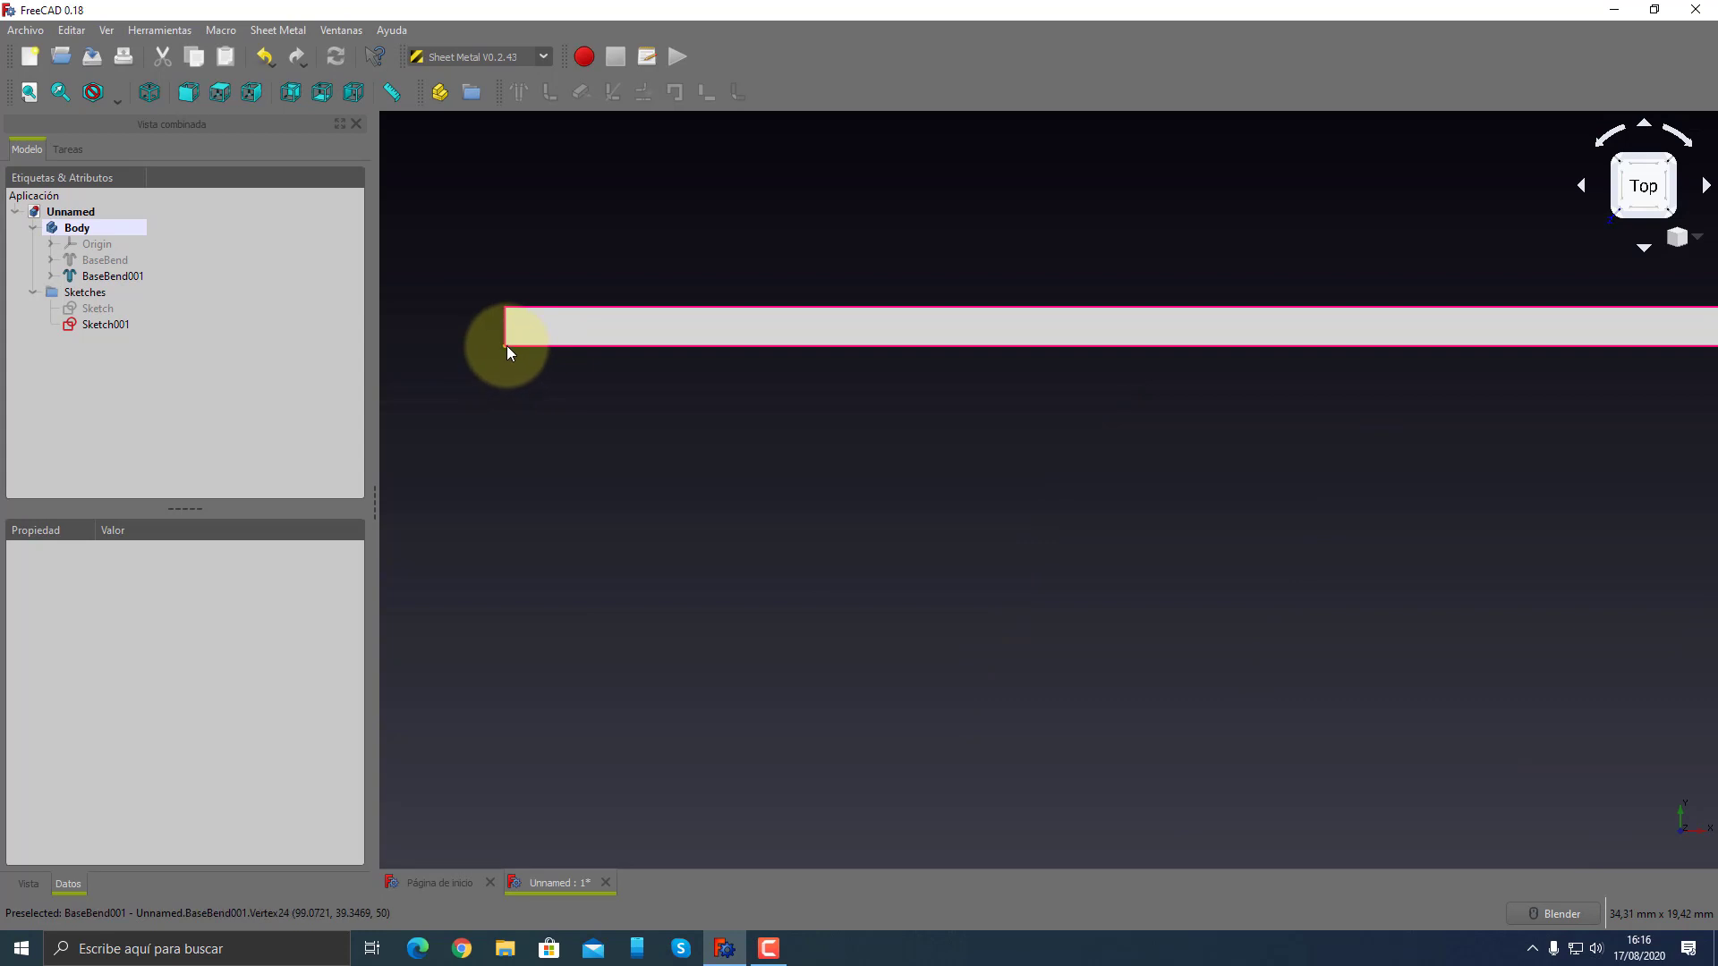
{"action": "left_click", "coordinate": [632, 351]}
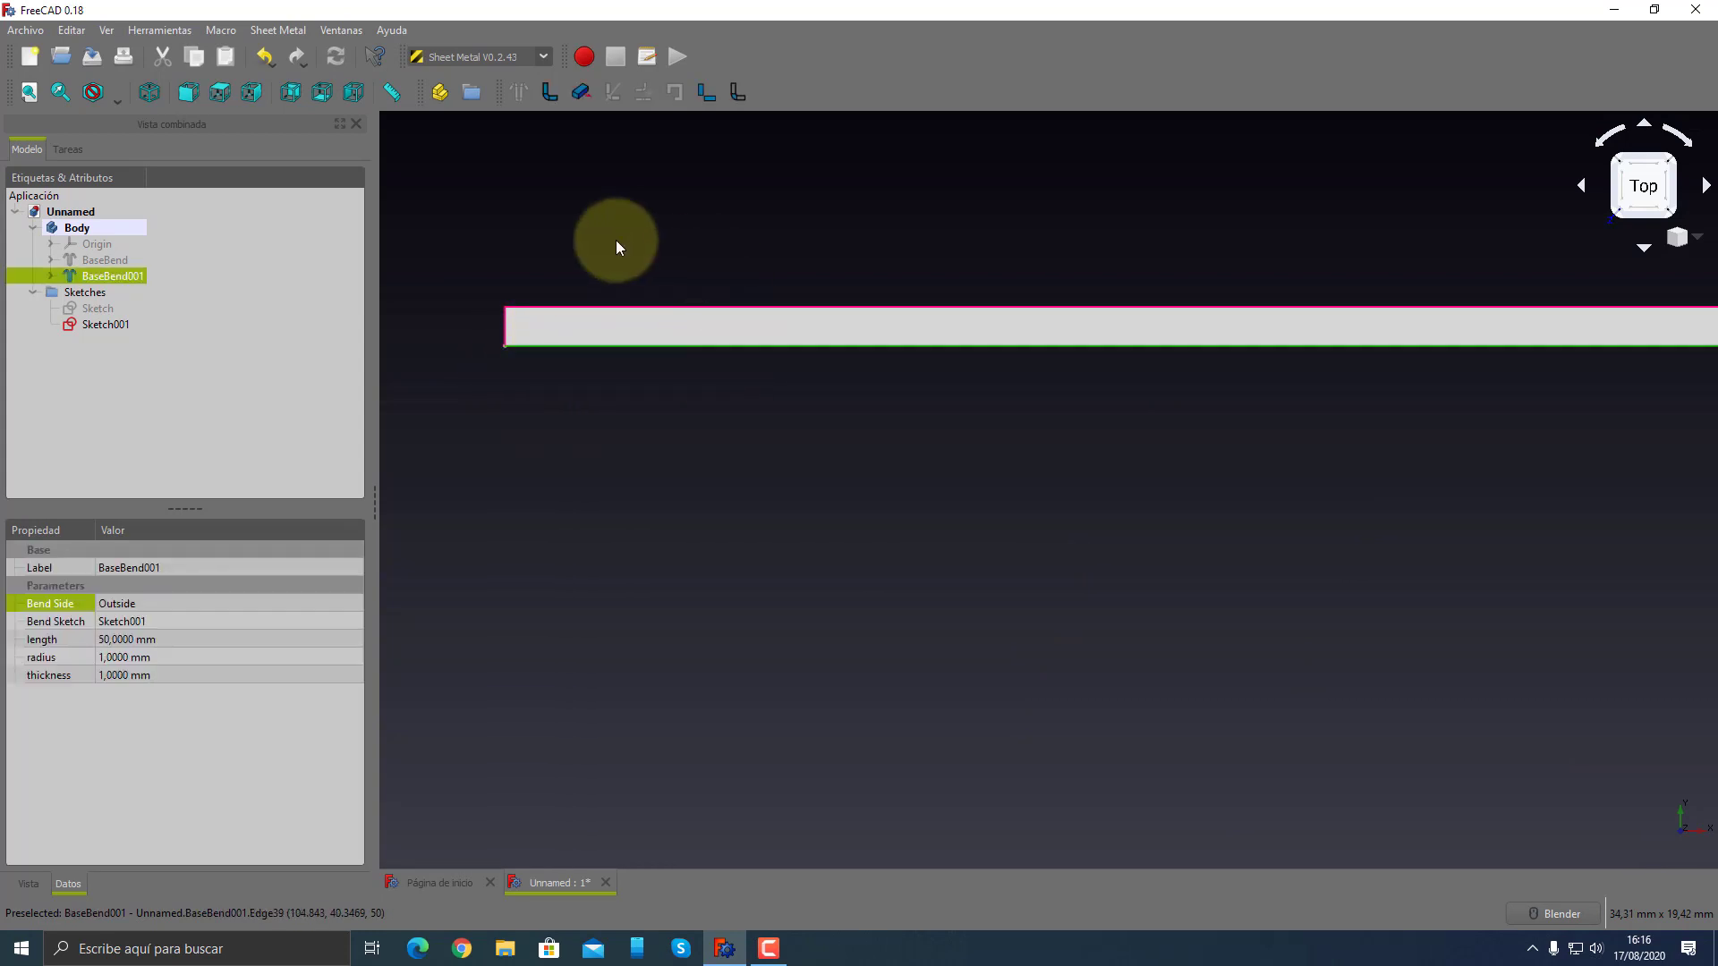
{"action": "scroll", "coordinate": [796, 515], "scroll_direction": "down", "scroll_amount": 5}
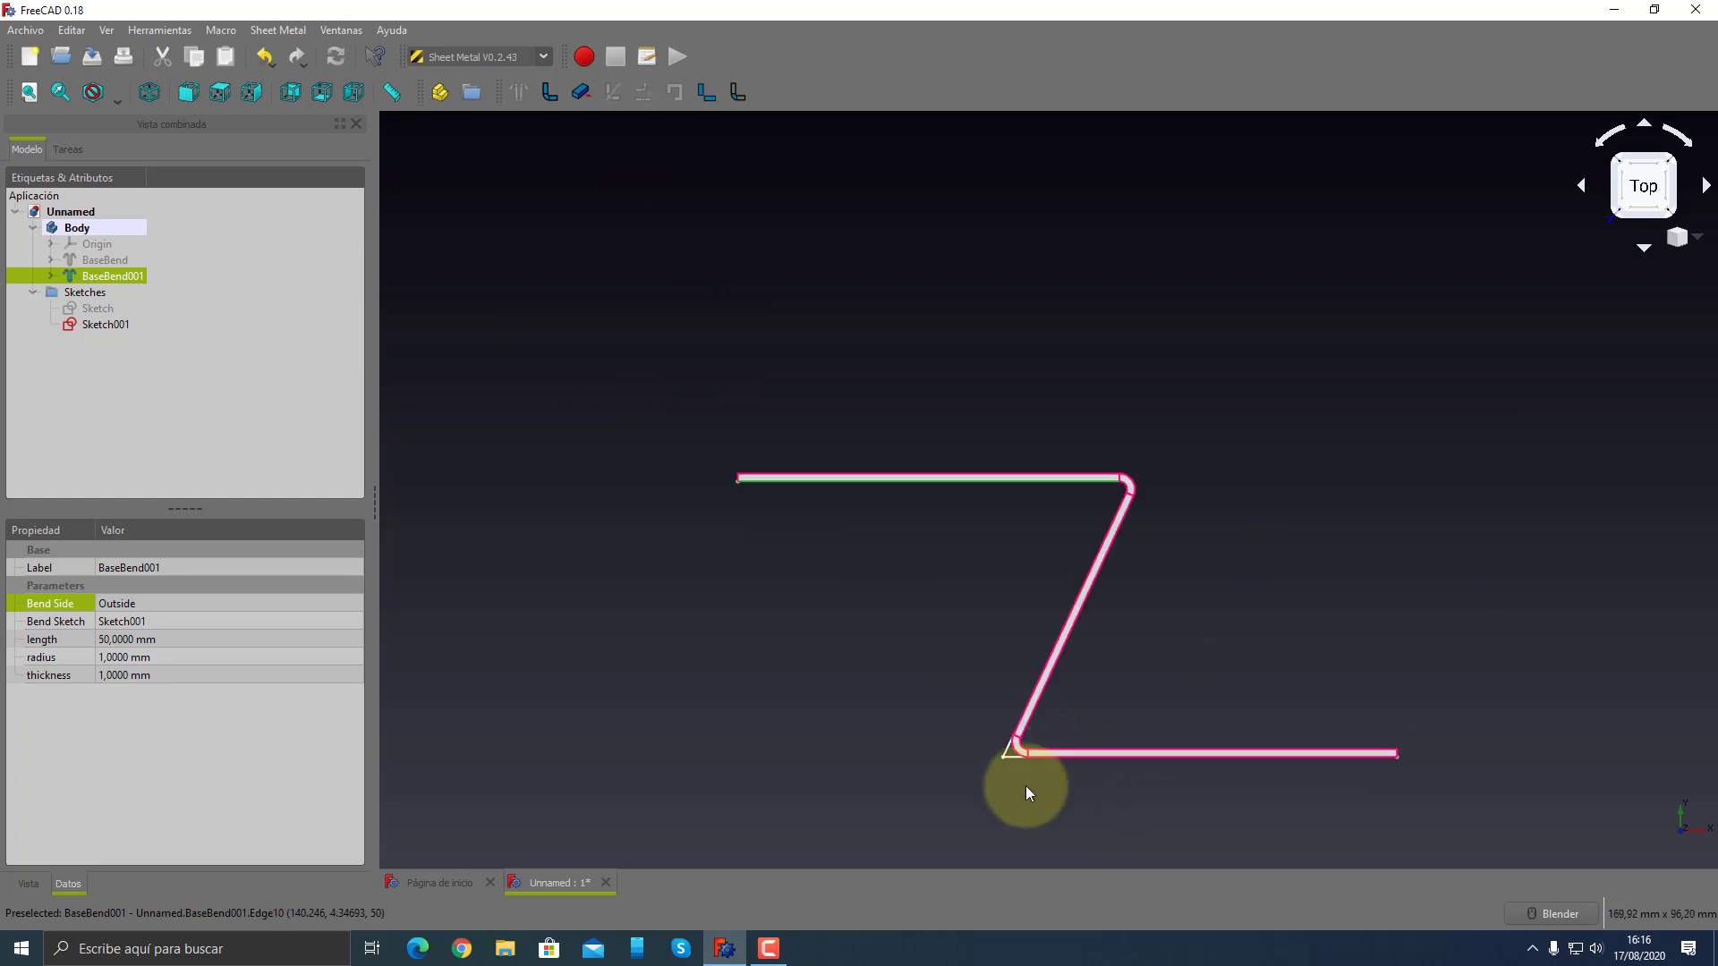
{"action": "scroll", "coordinate": [1054, 729], "scroll_direction": "up", "scroll_amount": 5}
{"action": "left_click", "coordinate": [1054, 729]}
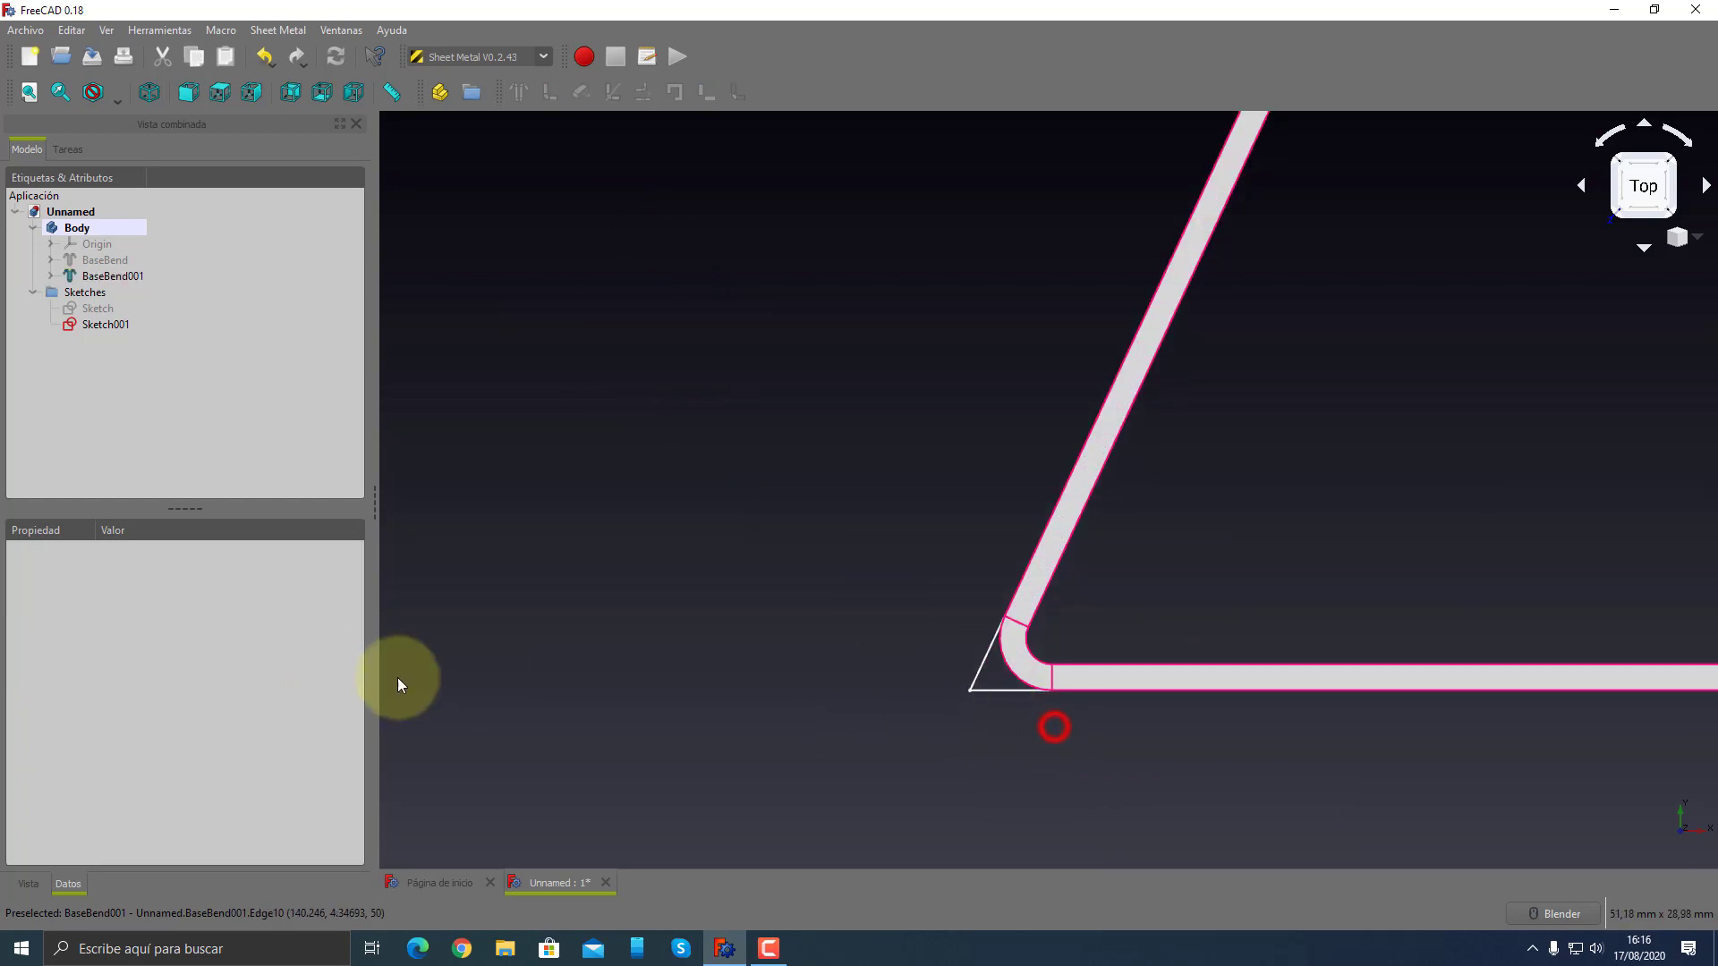
- Set BaseBend001's bend side to Inside and compare the result with Sketch001
{"action": "left_click", "coordinate": [112, 275]}
{"action": "left_click", "coordinate": [140, 605]}
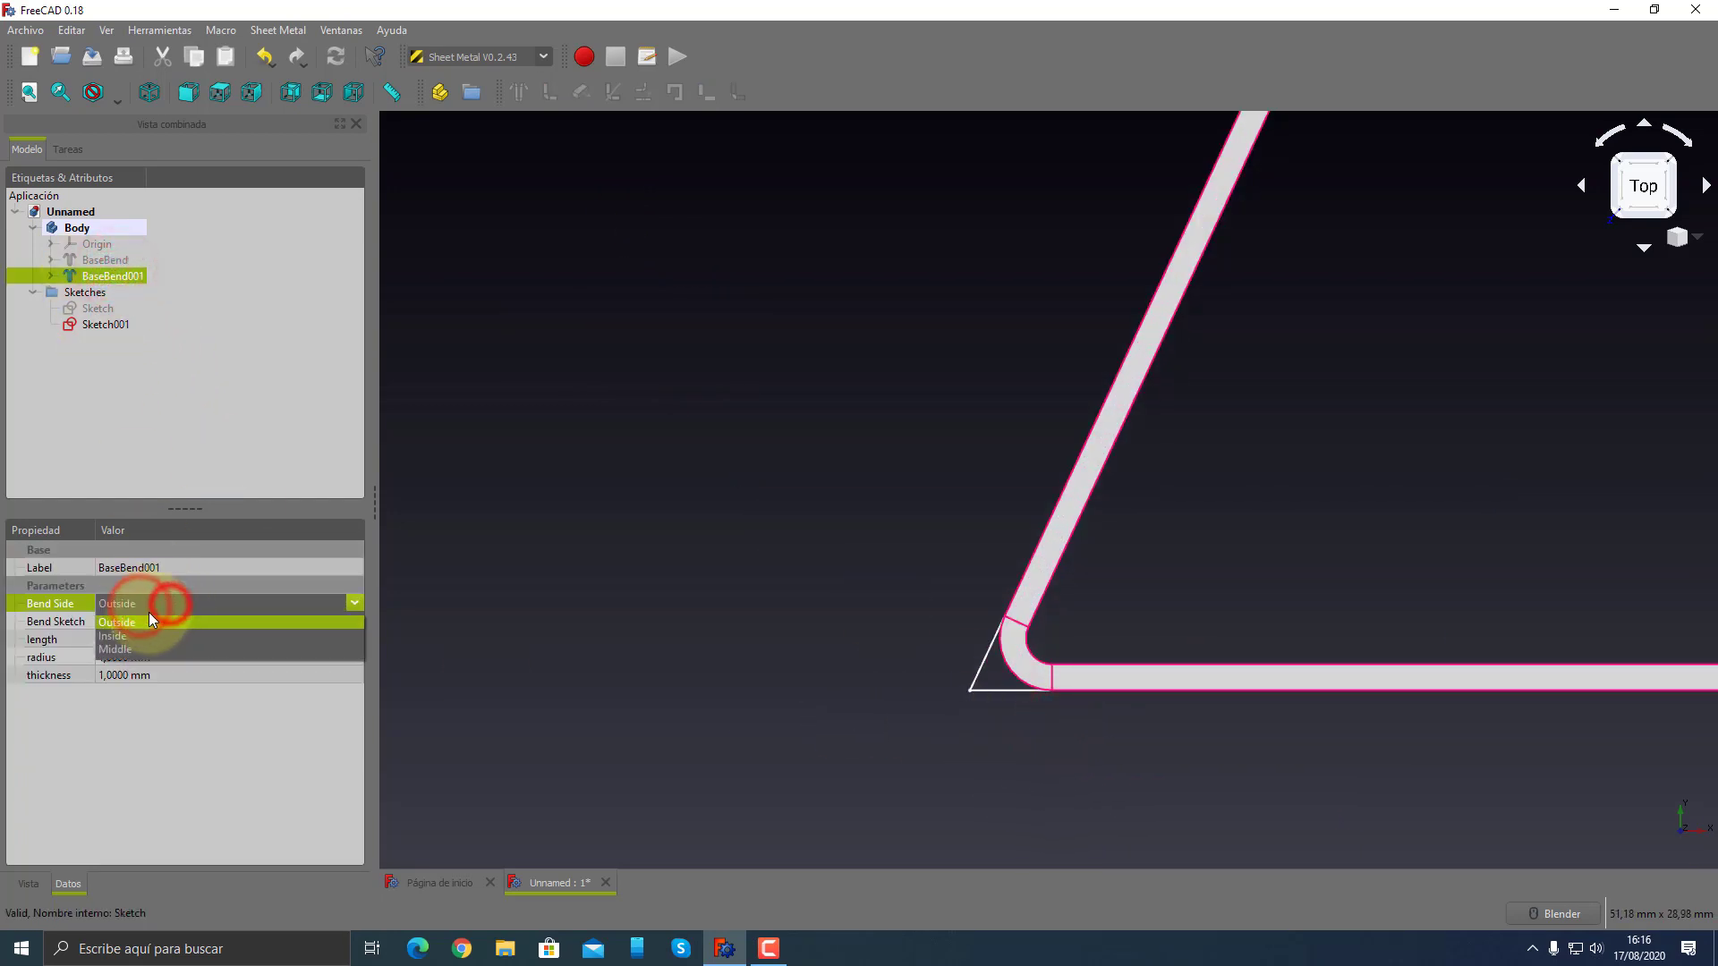
{"action": "left_click", "coordinate": [131, 635]}
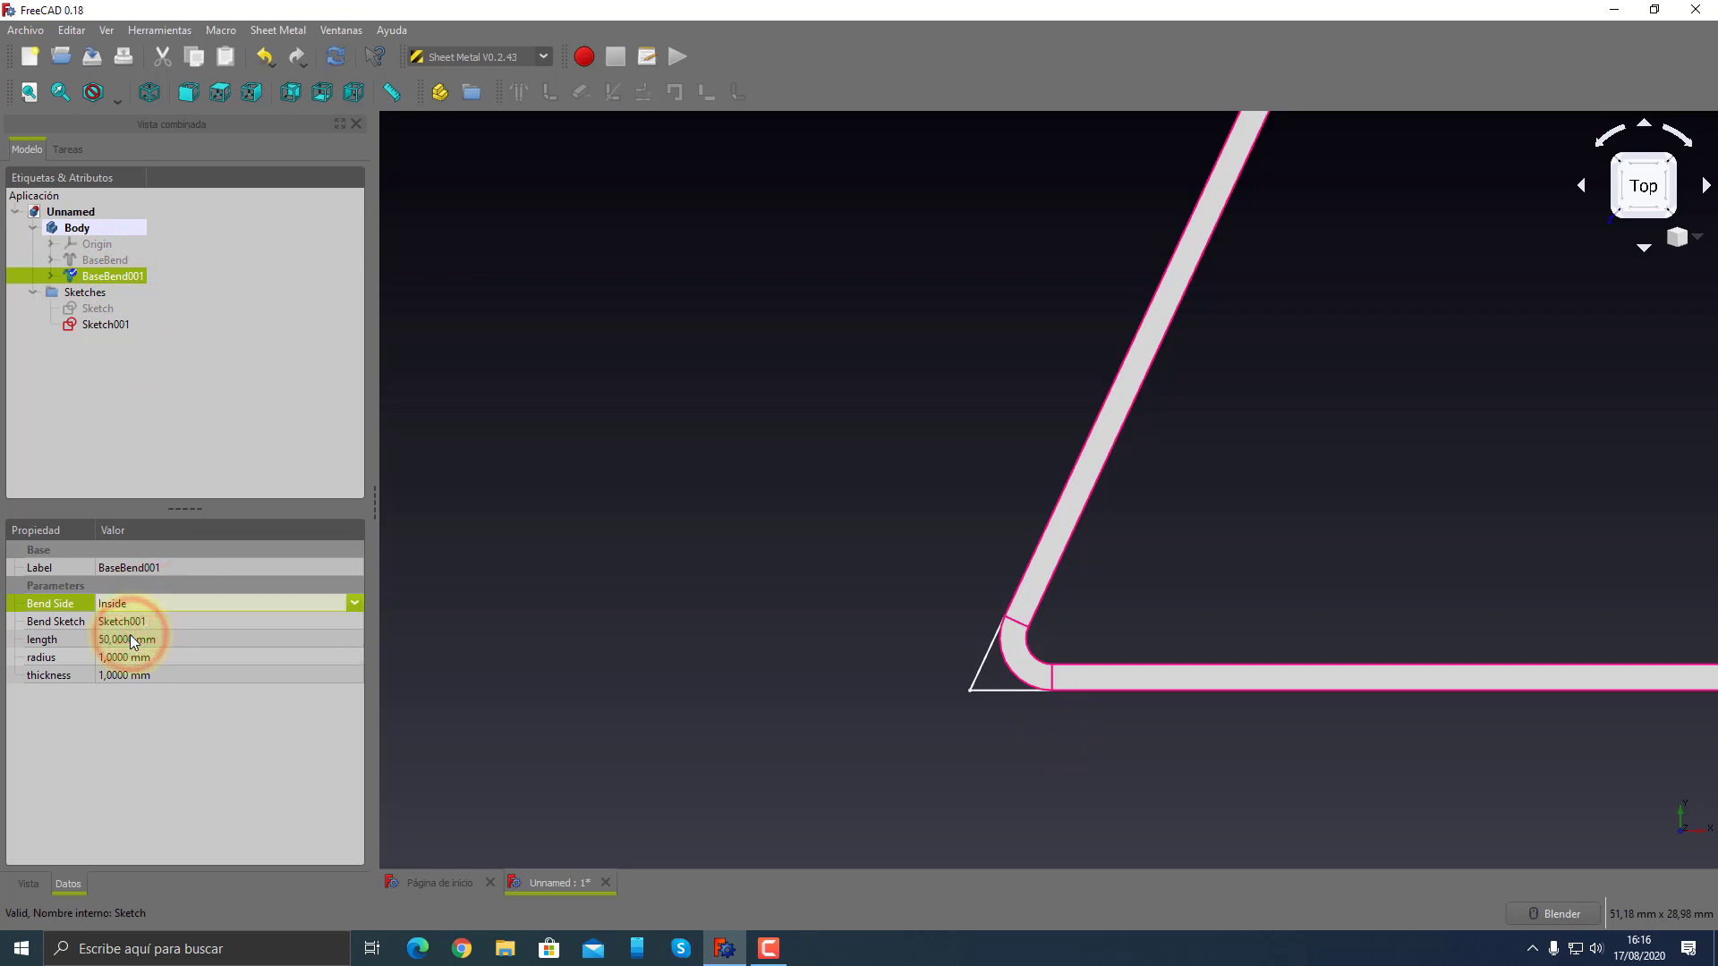
{"action": "key", "text": "Tab"}
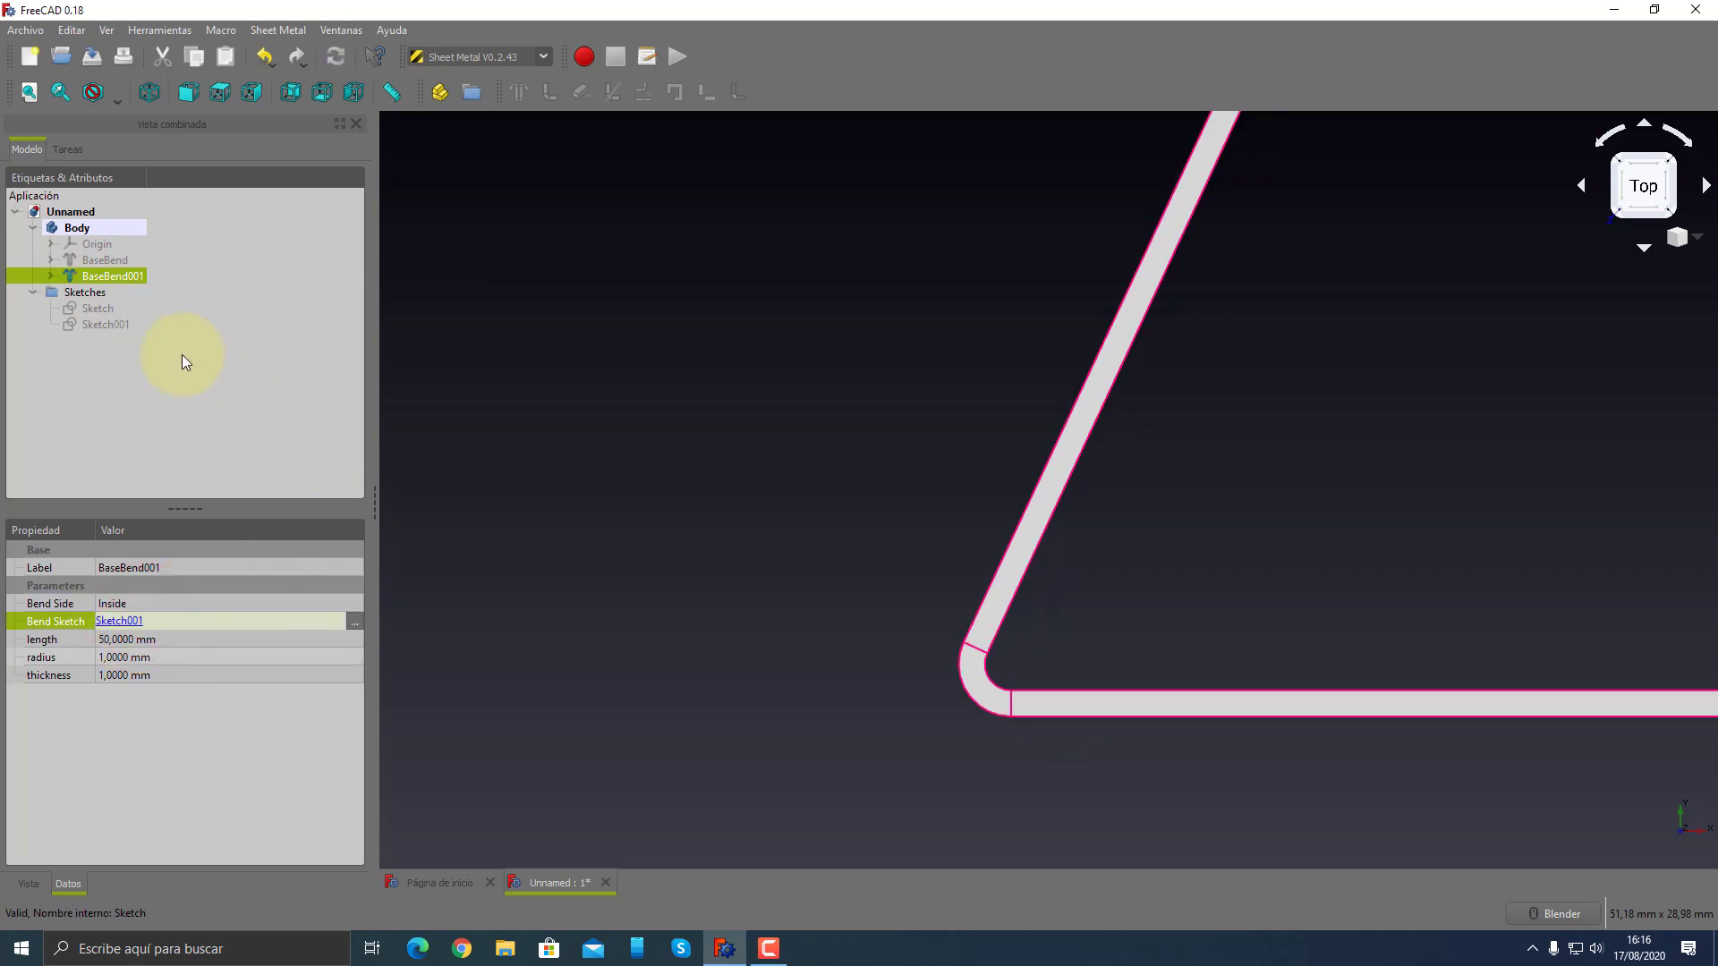
{"action": "left_click", "coordinate": [110, 322]}
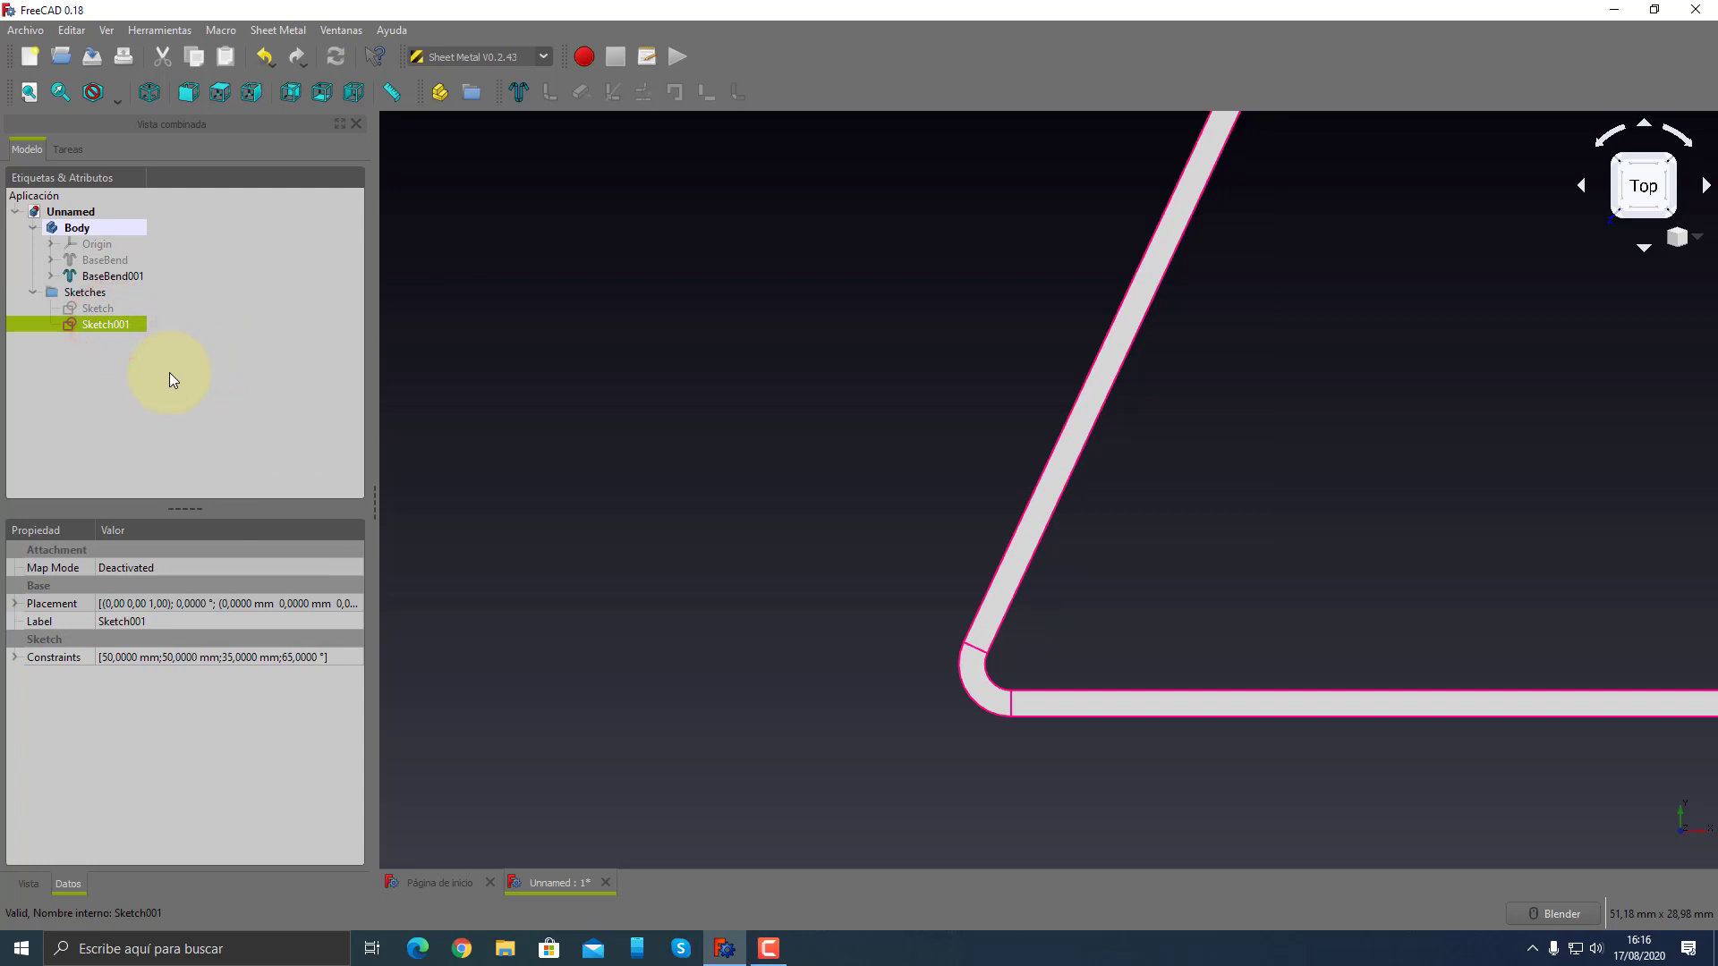
{"action": "scroll", "coordinate": [642, 583], "scroll_direction": "down", "scroll_amount": 1}
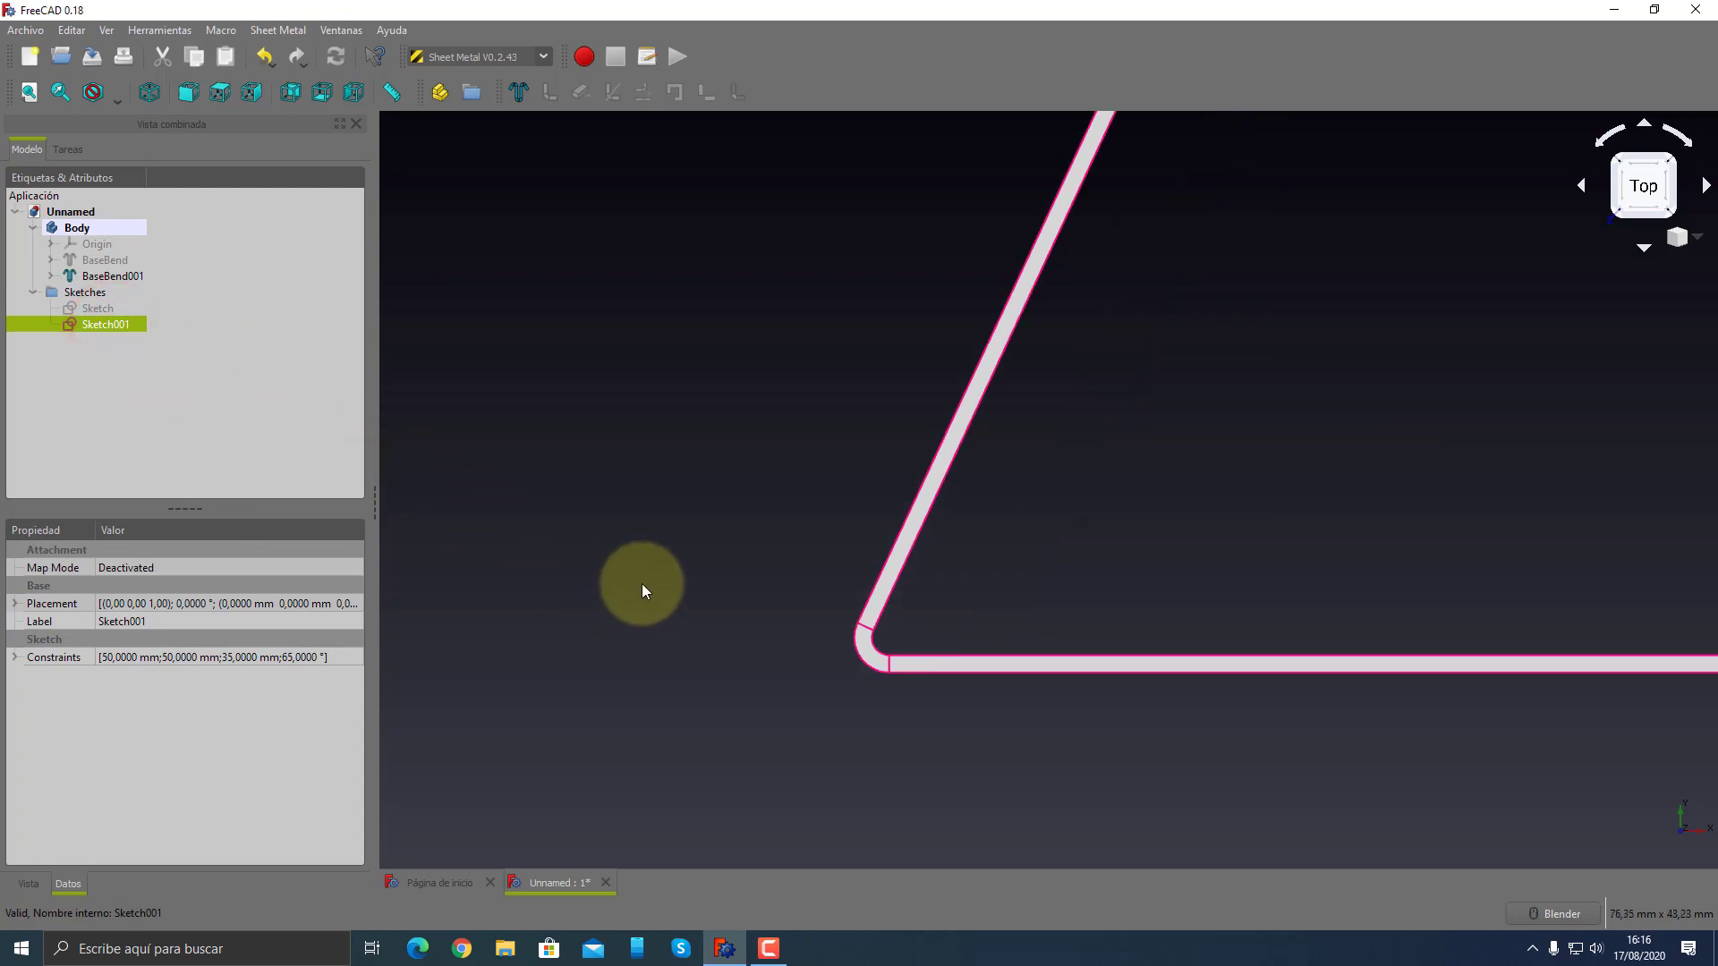
{"action": "scroll", "coordinate": [642, 583], "scroll_direction": "down", "scroll_amount": 3}
{"action": "scroll", "coordinate": [957, 216], "scroll_direction": "up", "scroll_amount": 2}
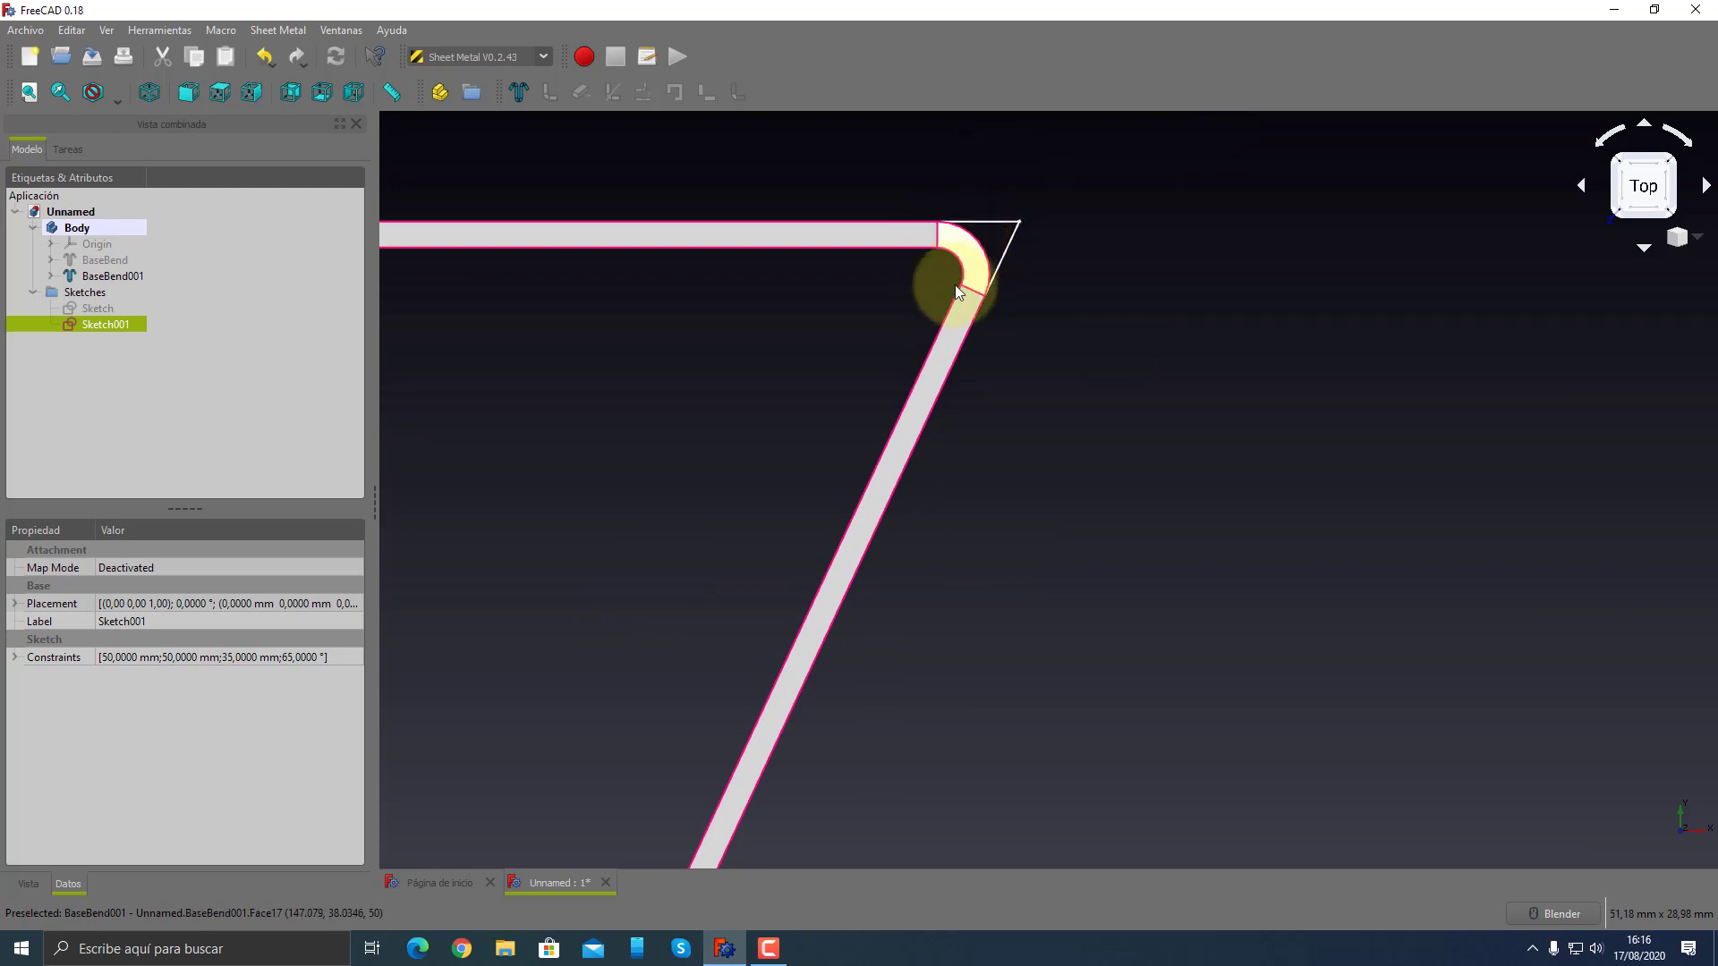
{"action": "left_click", "coordinate": [109, 276]}
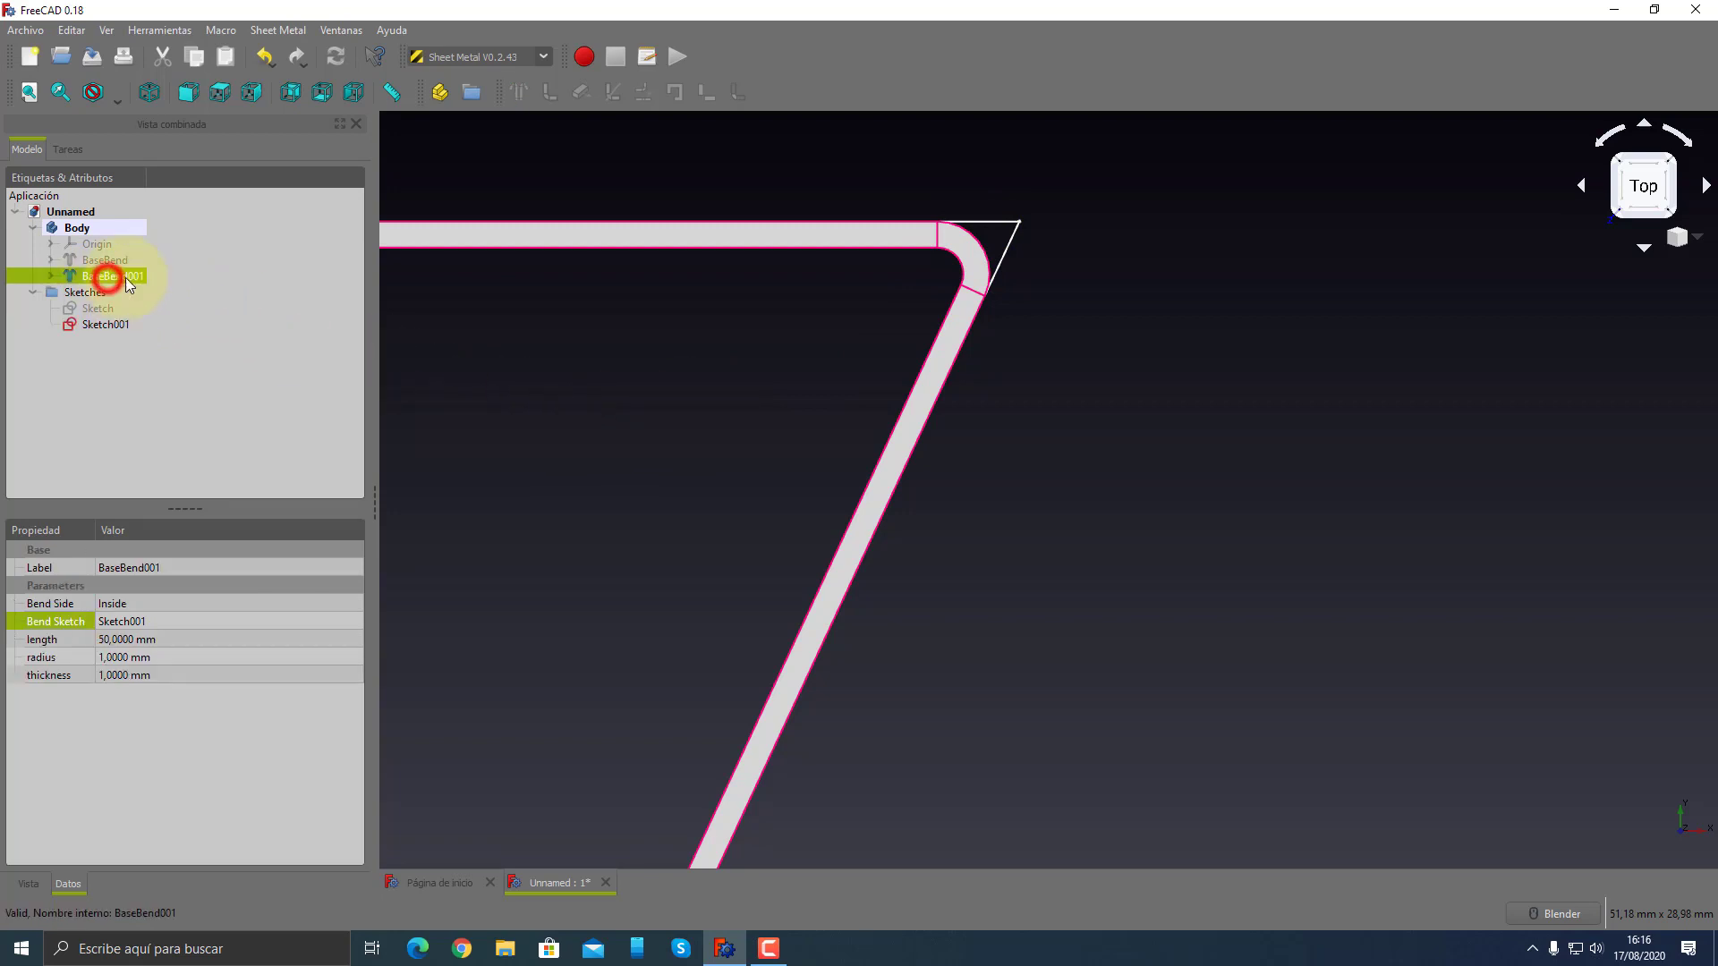
- Change BaseBend001's bend side to Middle
{"action": "left_click", "coordinate": [162, 603]}
{"action": "left_click", "coordinate": [194, 606]}
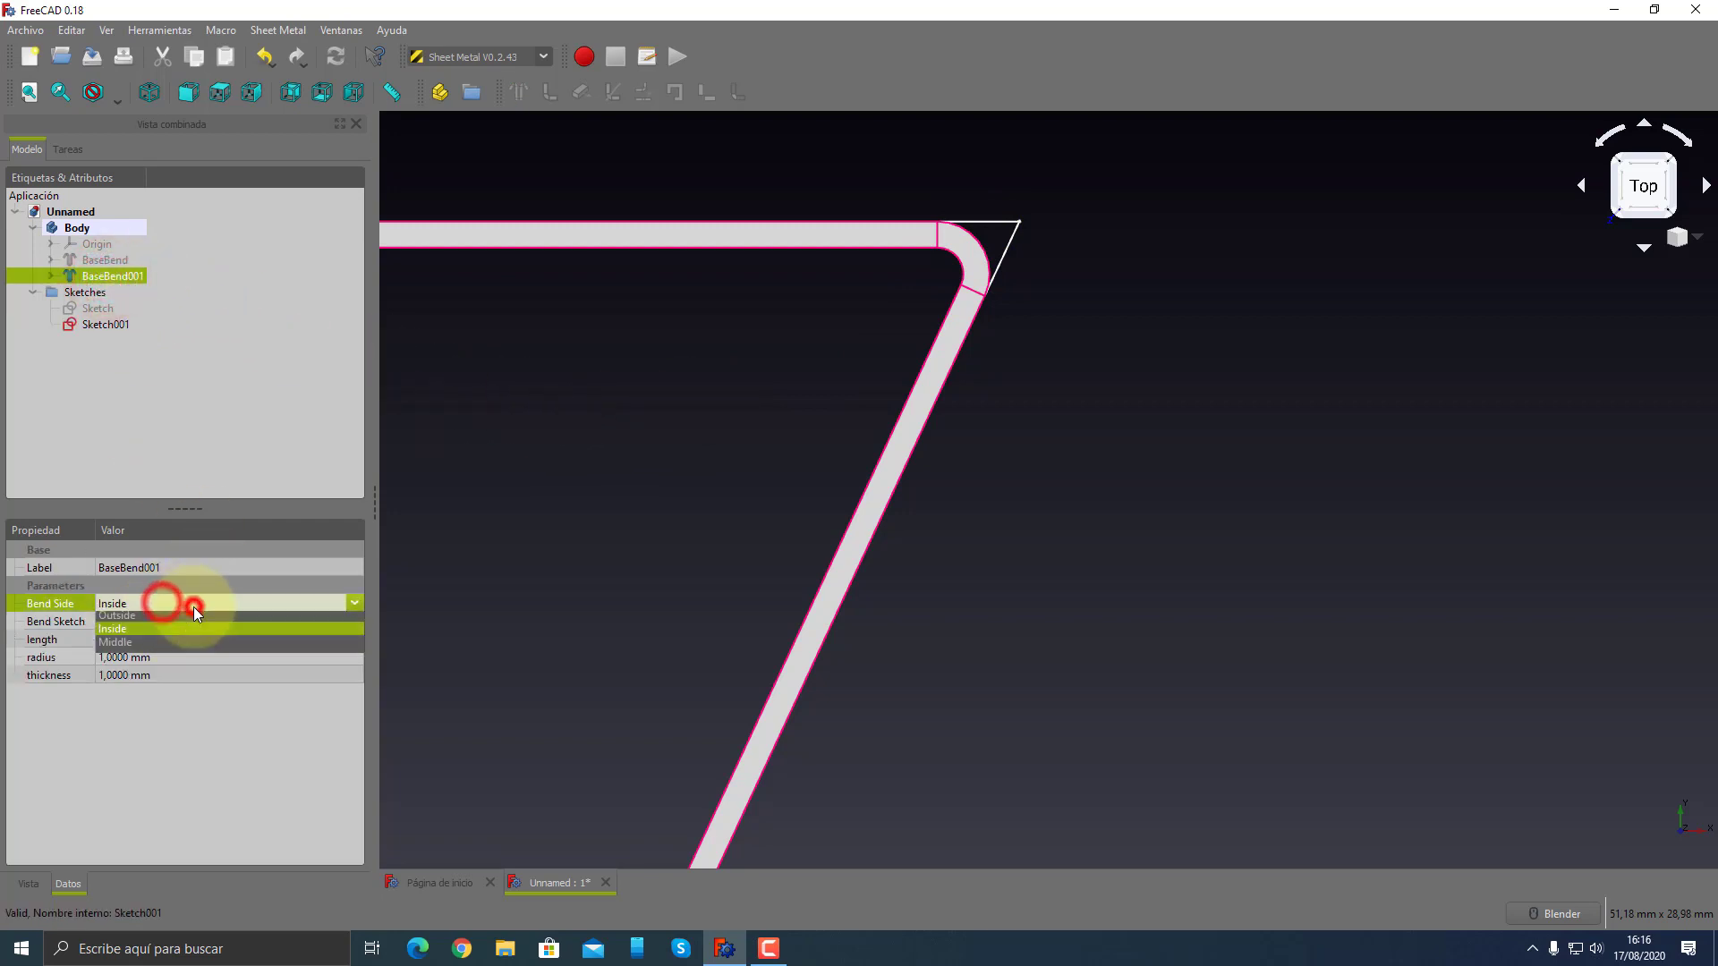
{"action": "left_click", "coordinate": [123, 650]}
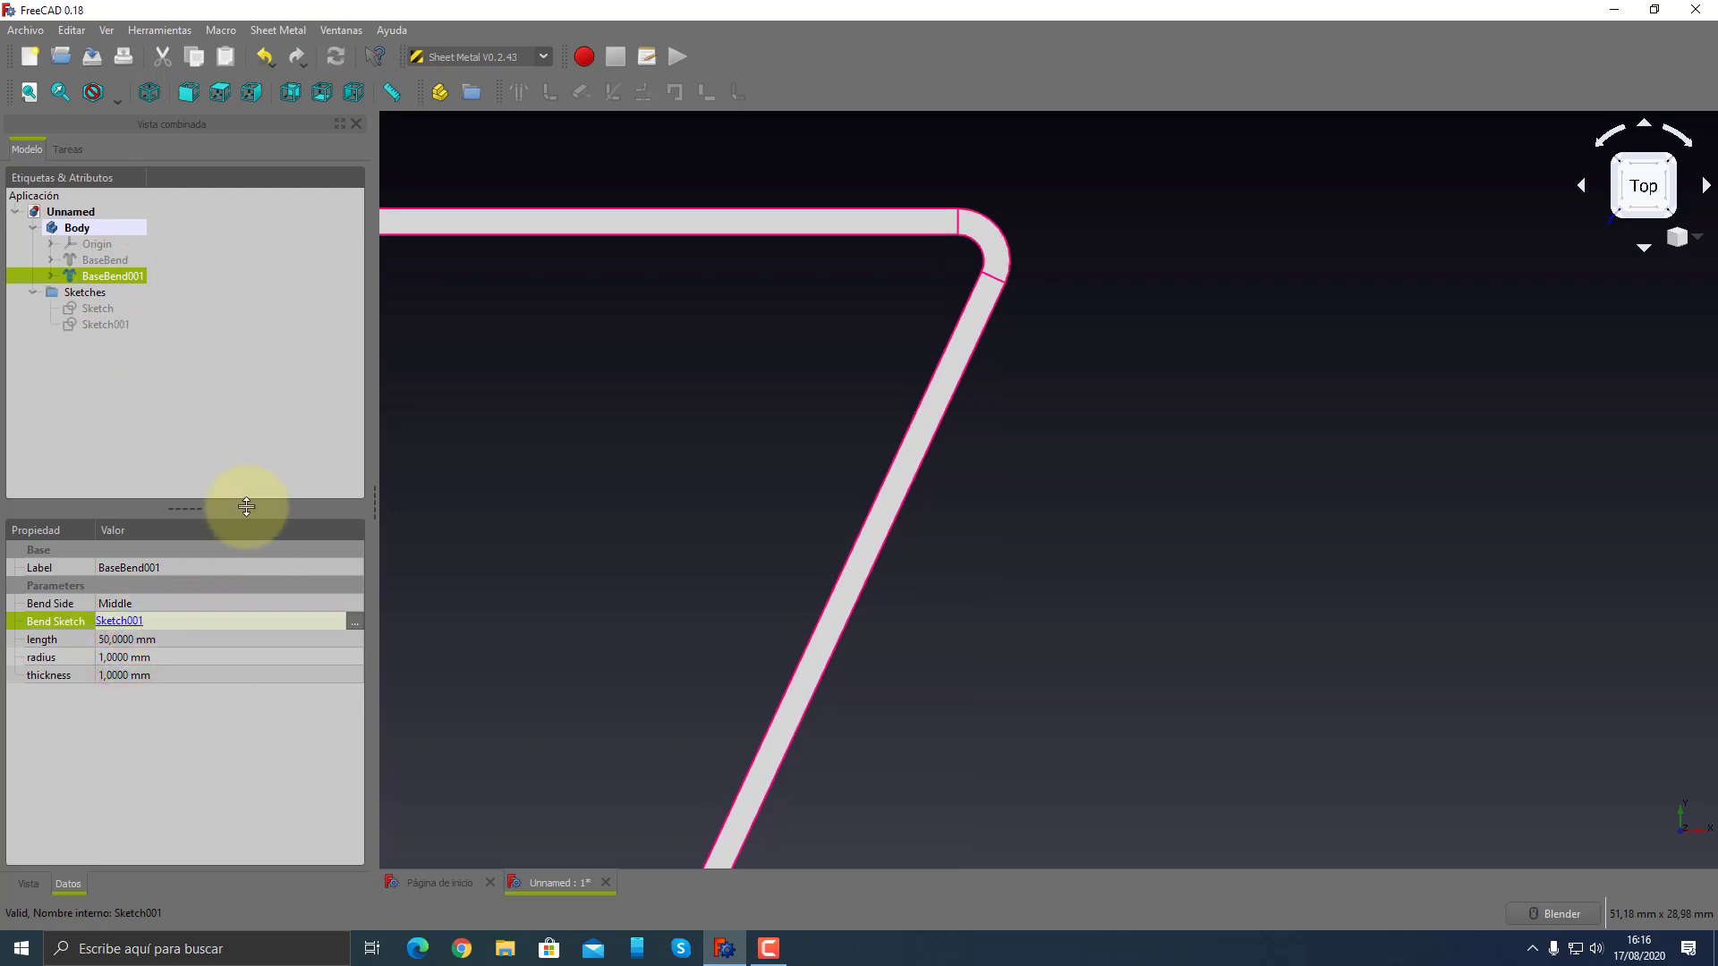
- Select Sketch001 and pan the view to centre the Z profile
{"action": "left_click", "coordinate": [104, 324]}
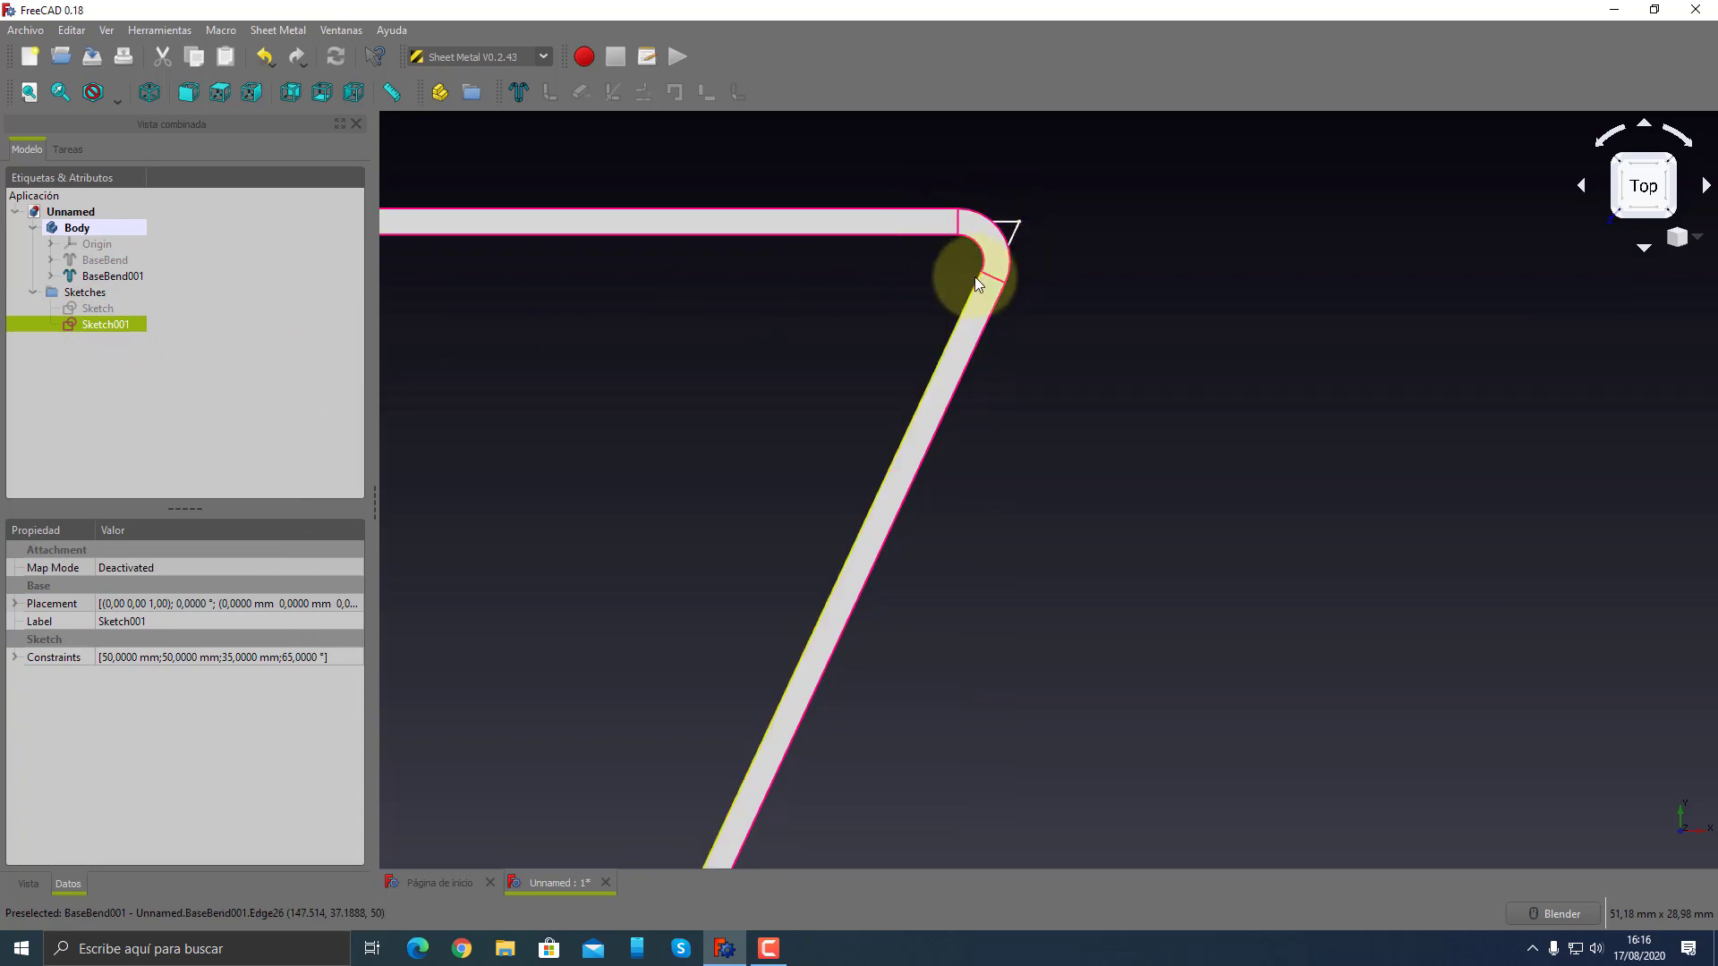
{"action": "scroll", "coordinate": [984, 215], "scroll_direction": "up", "scroll_amount": 5}
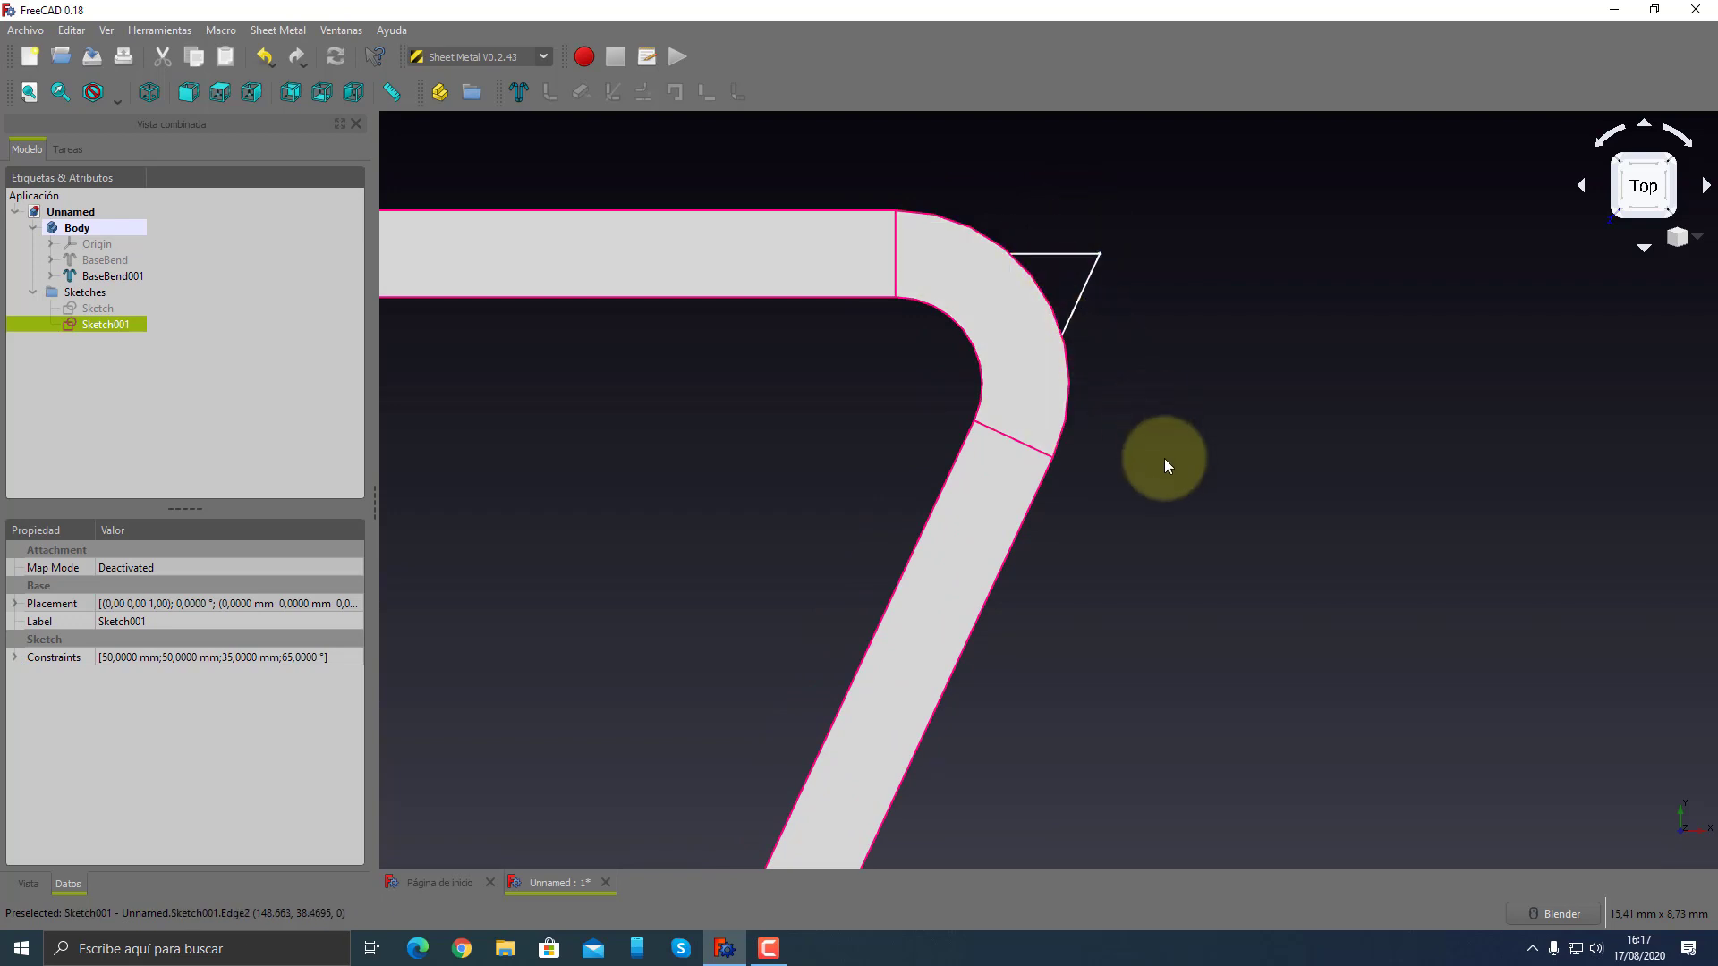
{"action": "scroll", "coordinate": [1164, 459], "scroll_direction": "up", "scroll_amount": 1}
{"action": "scroll", "coordinate": [1163, 458], "scroll_direction": "down", "scroll_amount": 3}
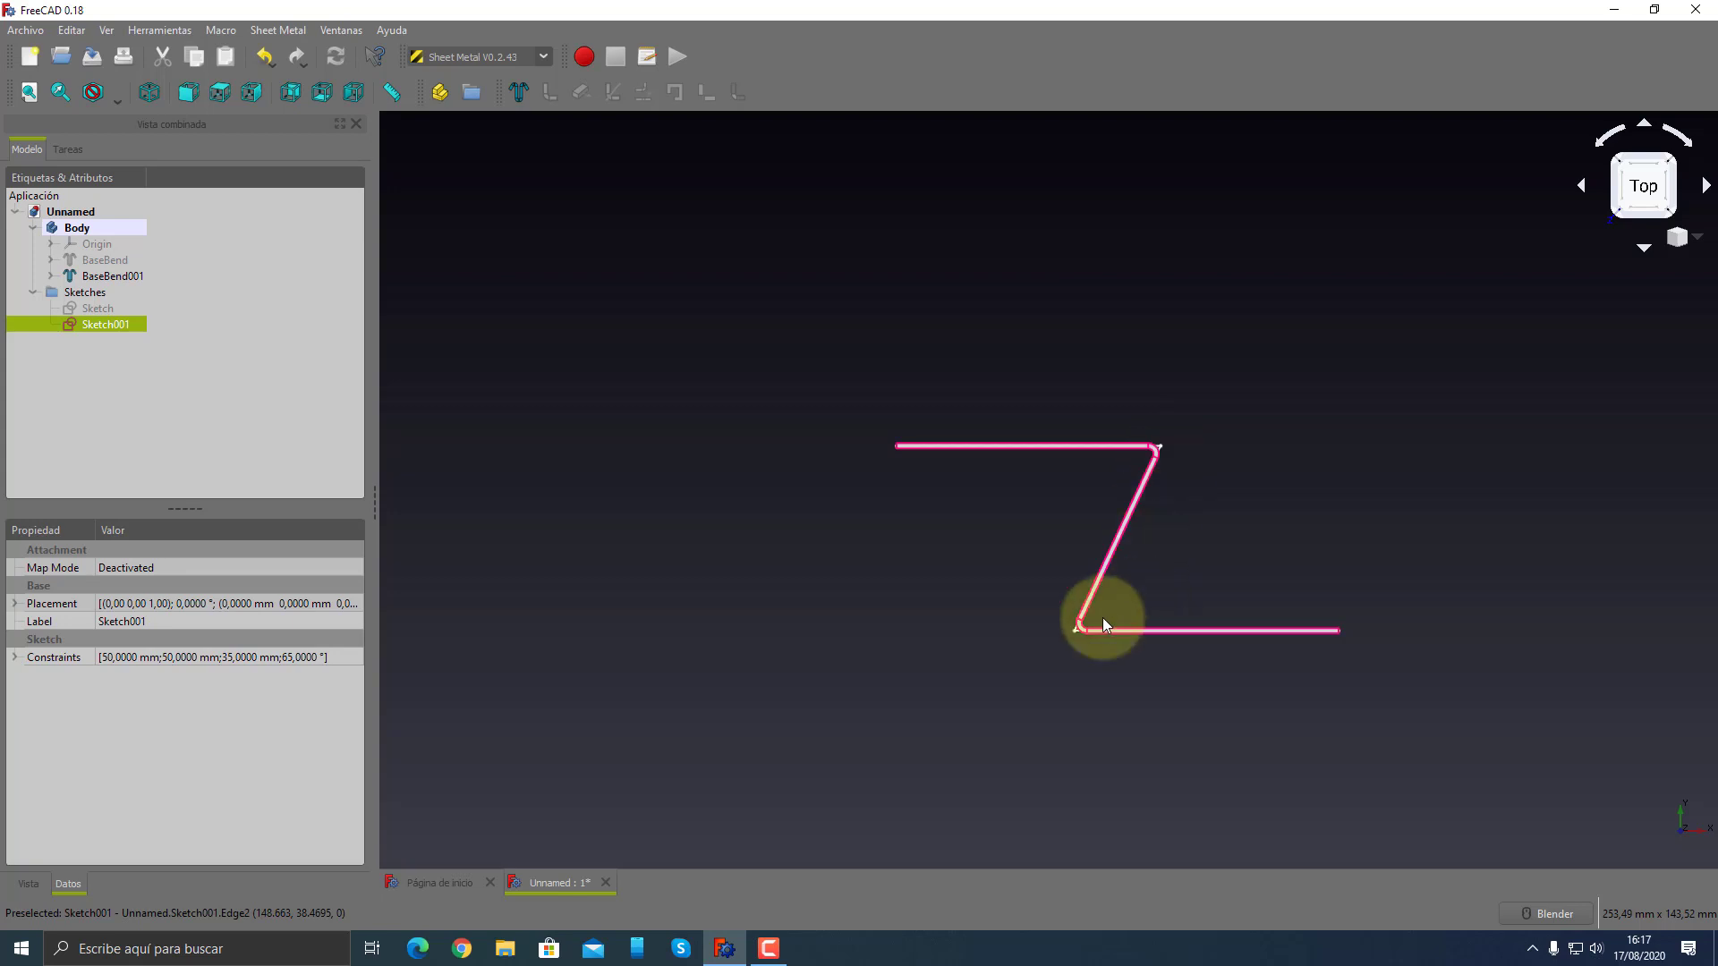
{"action": "scroll", "coordinate": [1103, 618], "scroll_direction": "up", "scroll_amount": 5}
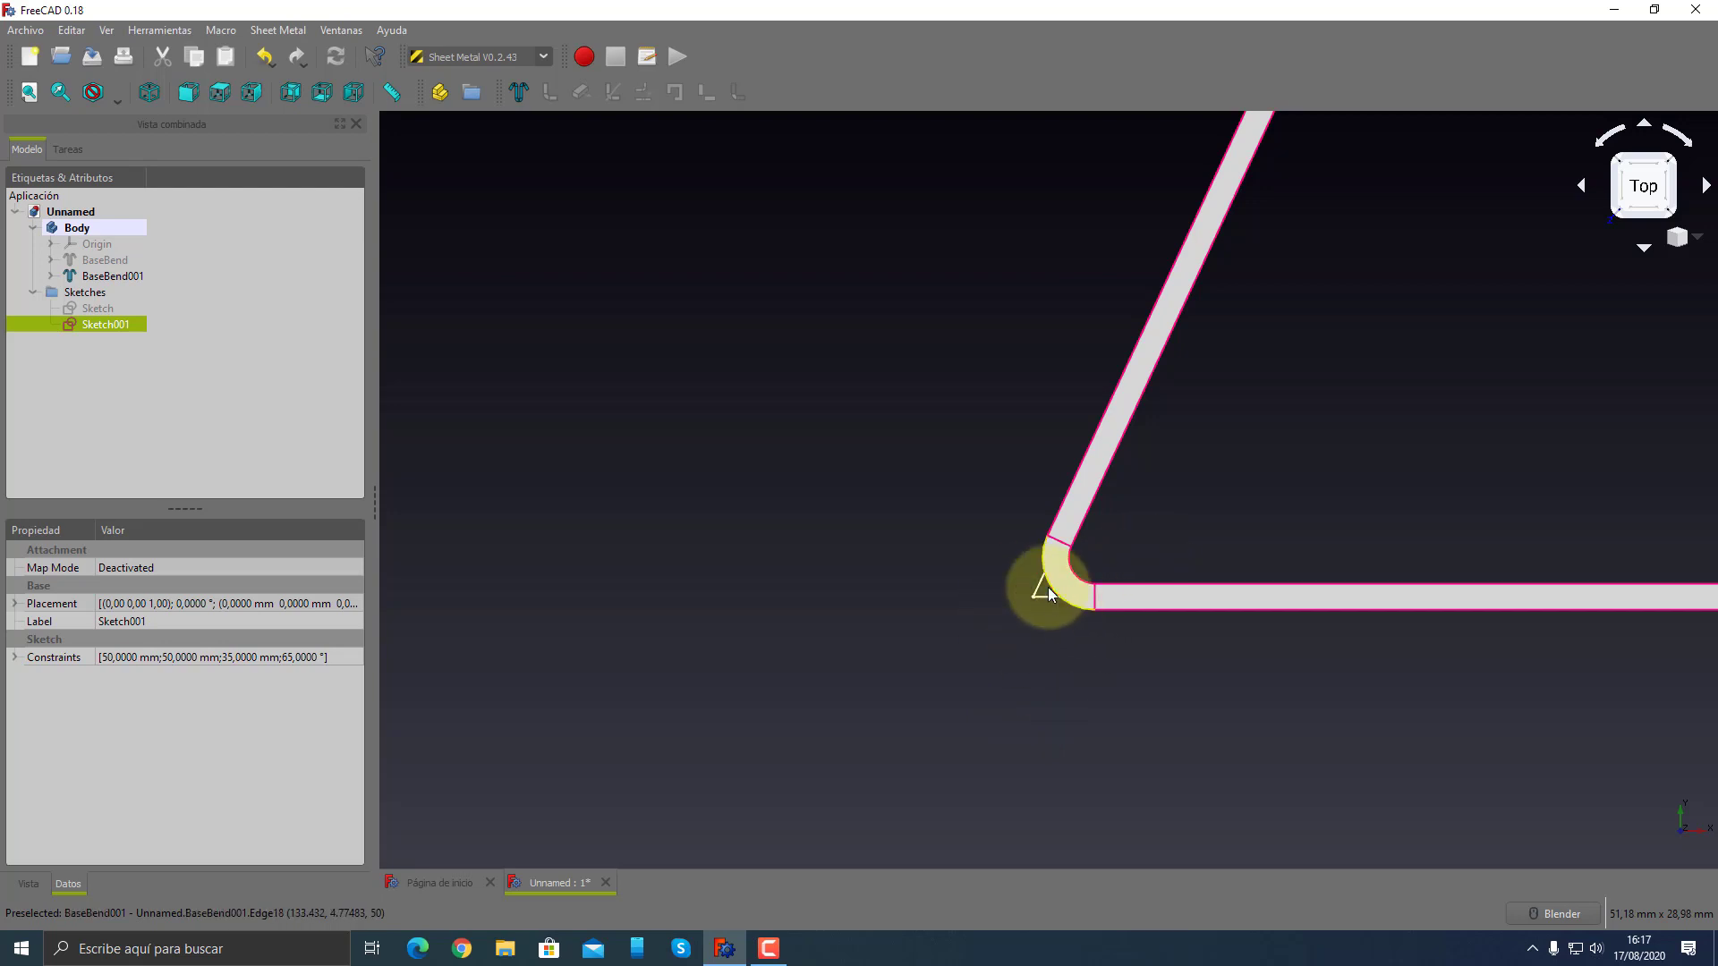
{"action": "scroll", "coordinate": [1048, 587], "scroll_direction": "down", "scroll_amount": 5}
{"action": "scroll", "coordinate": [803, 299], "scroll_direction": "up", "scroll_amount": 3}
{"action": "scroll", "coordinate": [1089, 411], "scroll_direction": "down", "scroll_amount": 2}
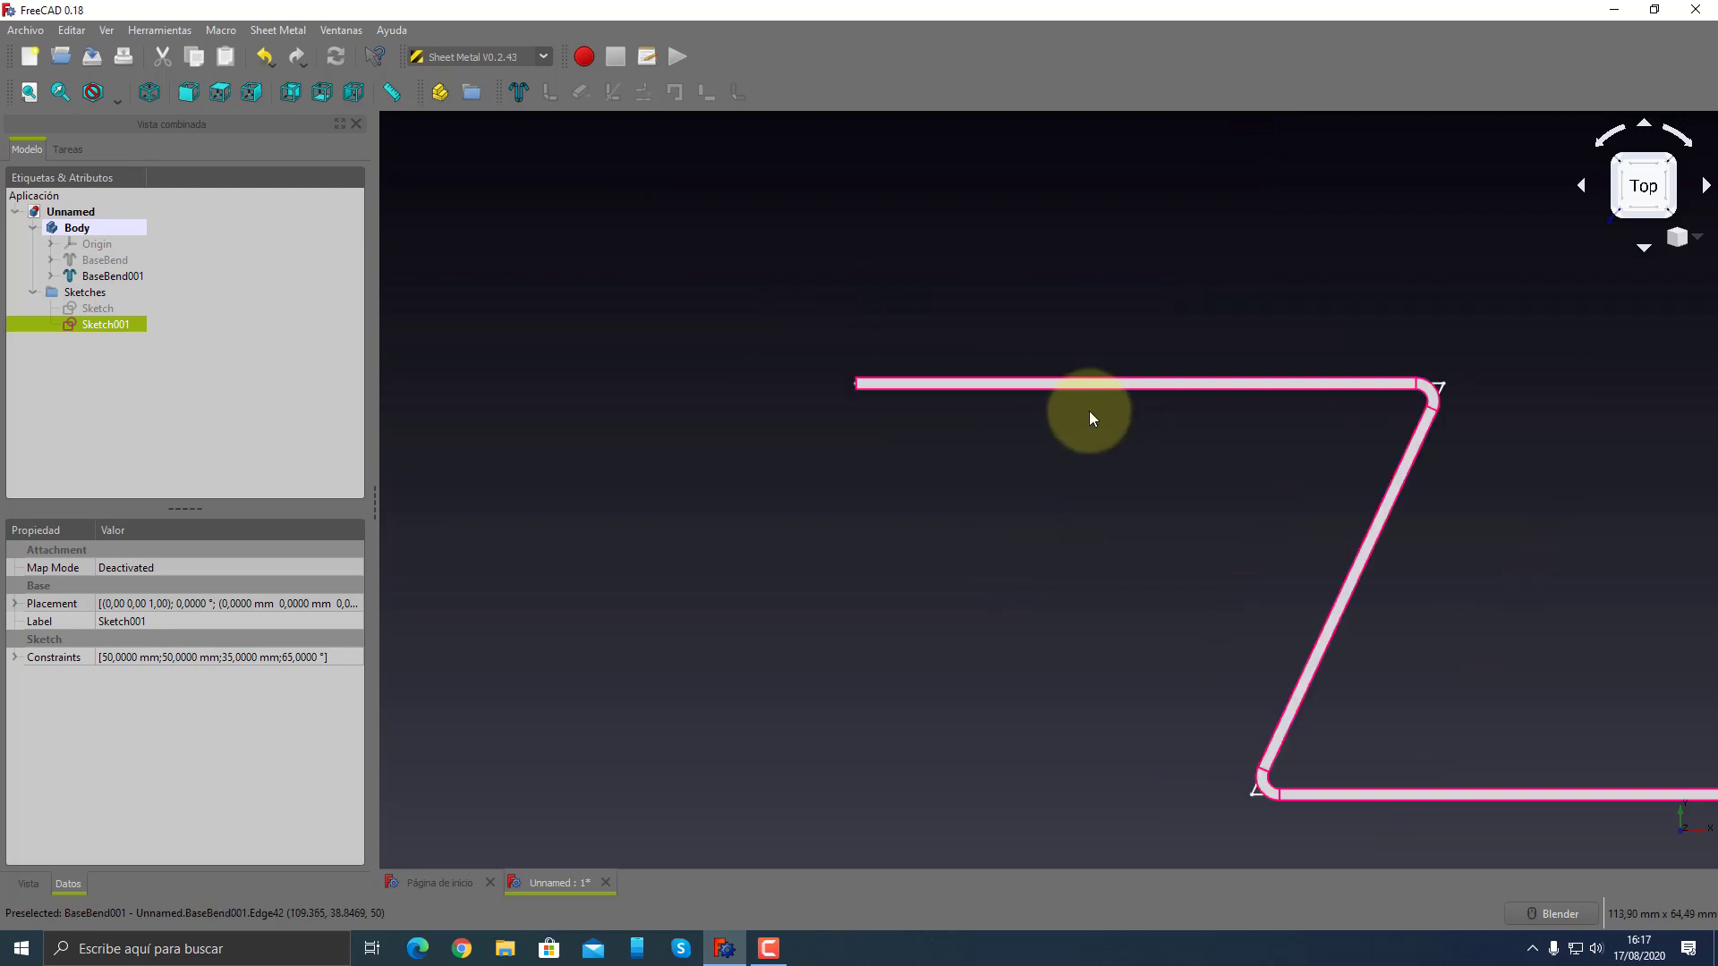
{"action": "scroll", "coordinate": [1548, 447], "scroll_direction": "down", "scroll_amount": 2}
{"action": "scroll", "coordinate": [1655, 476], "scroll_direction": "up", "scroll_amount": 2}
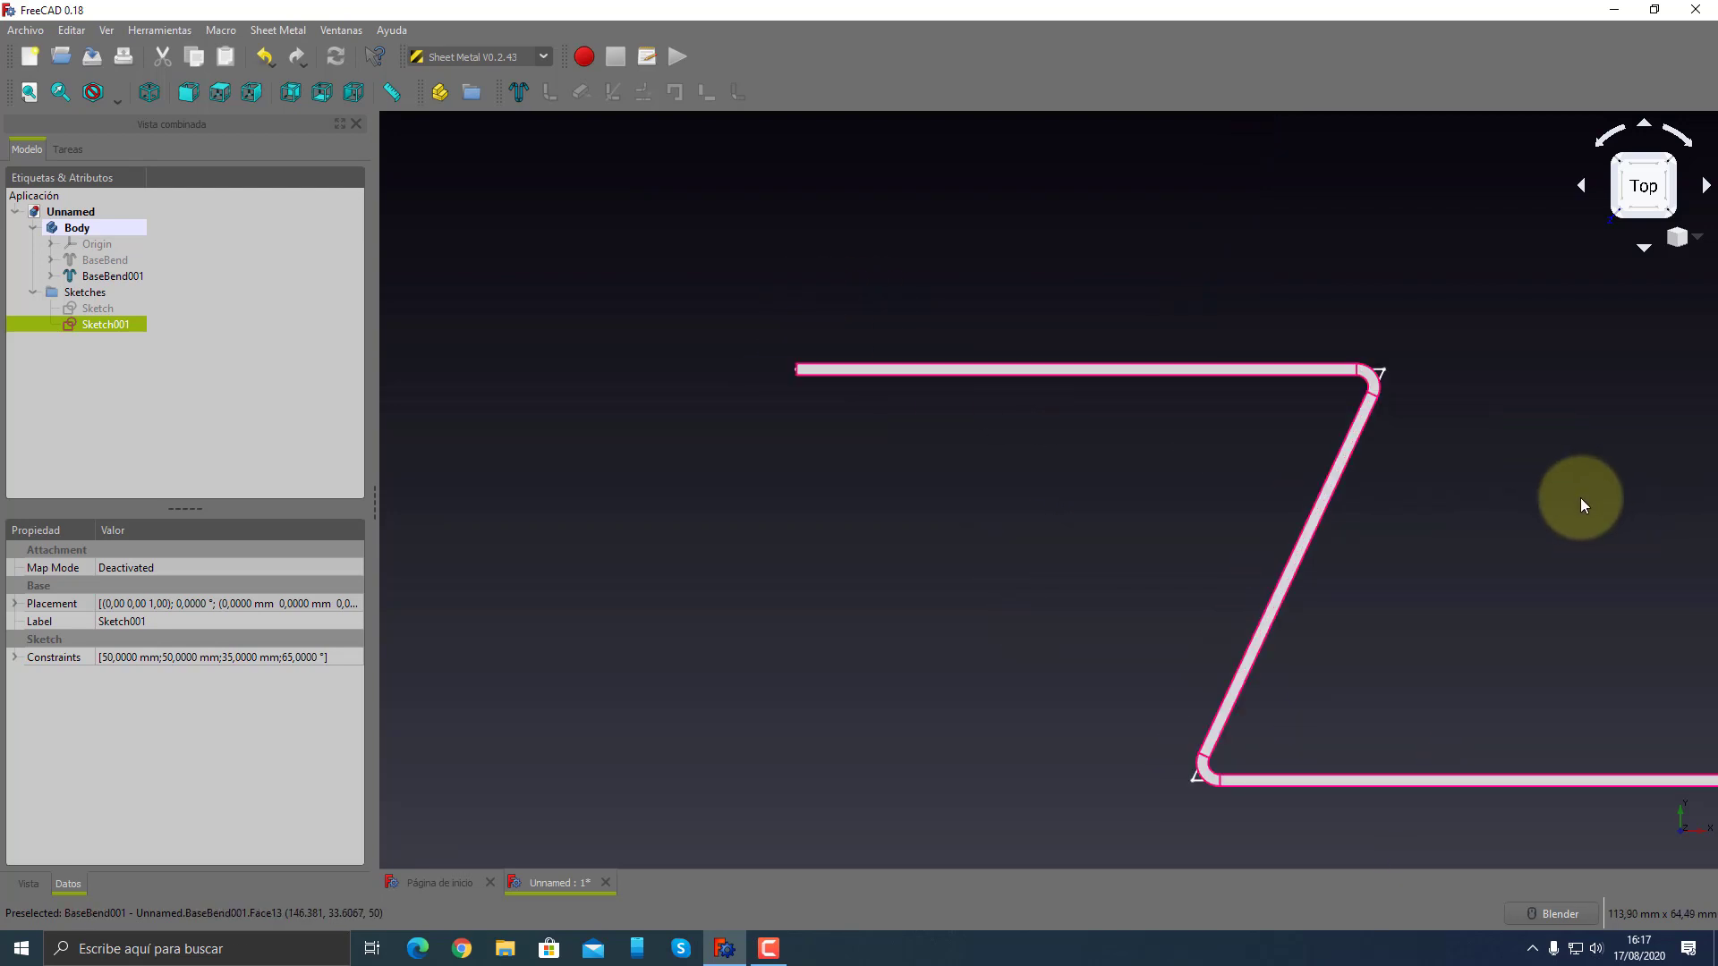
{"action": "middle_click_drag", "start_coordinate": [1575, 489], "coordinate": [1298, 453], "text": "shift"}
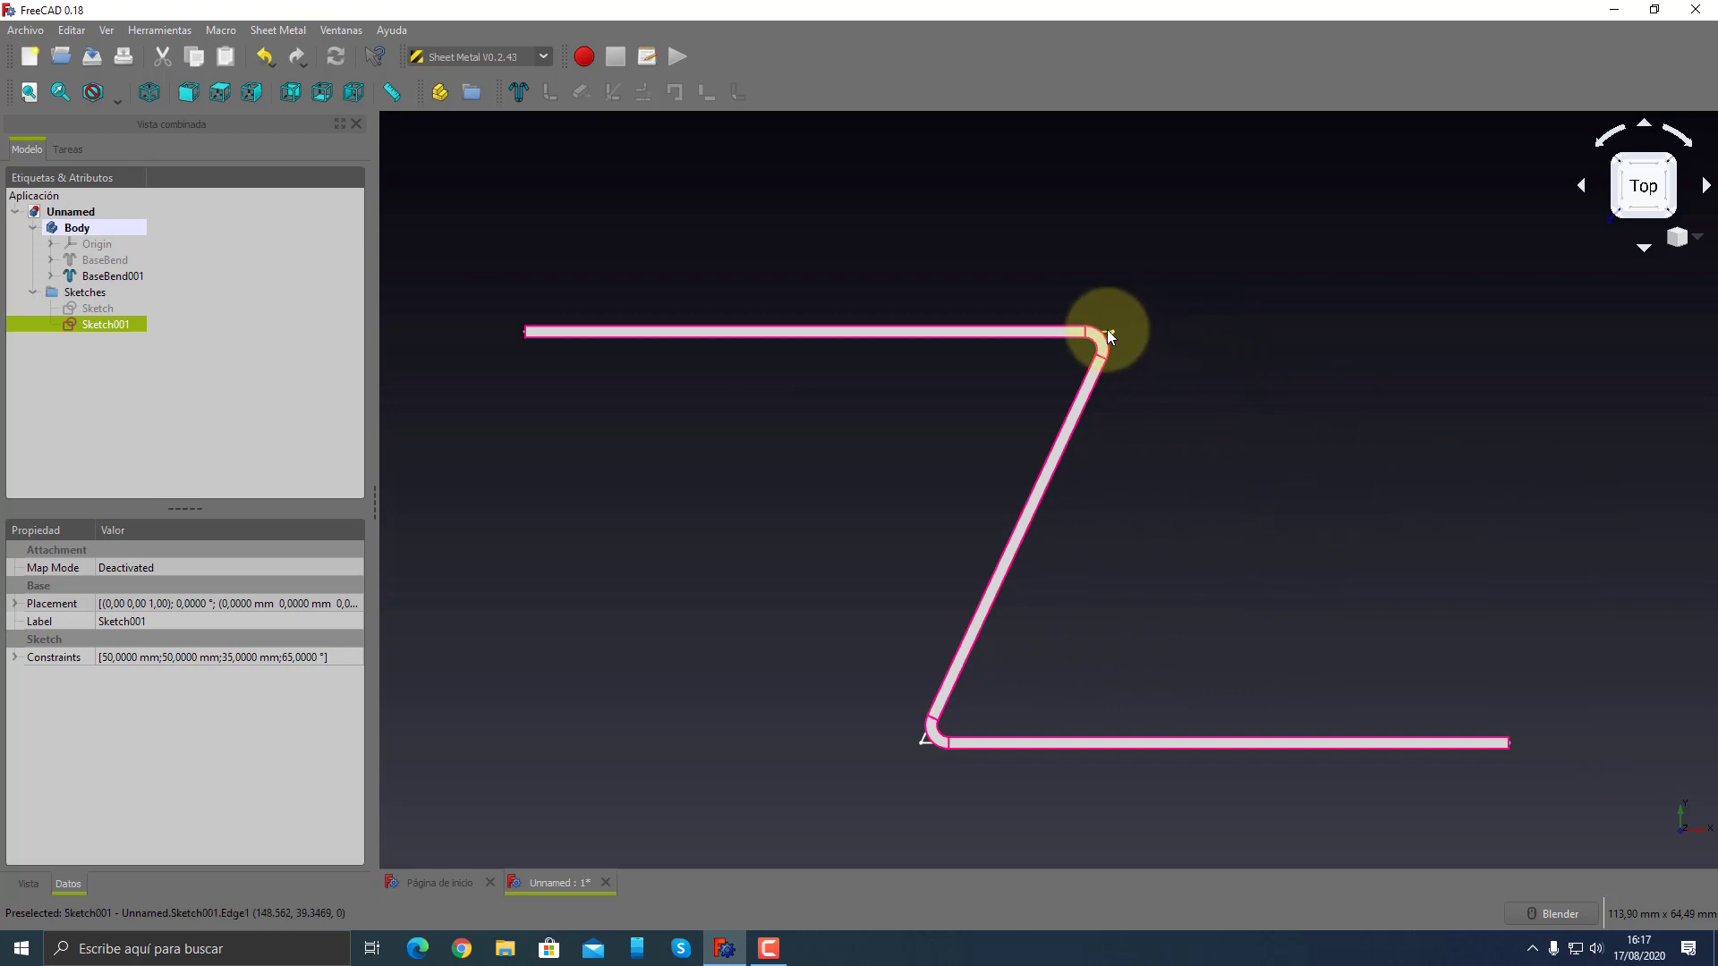
- Open Sketch001 for editing, then close it without changes
{"action": "double_click", "coordinate": [103, 326]}
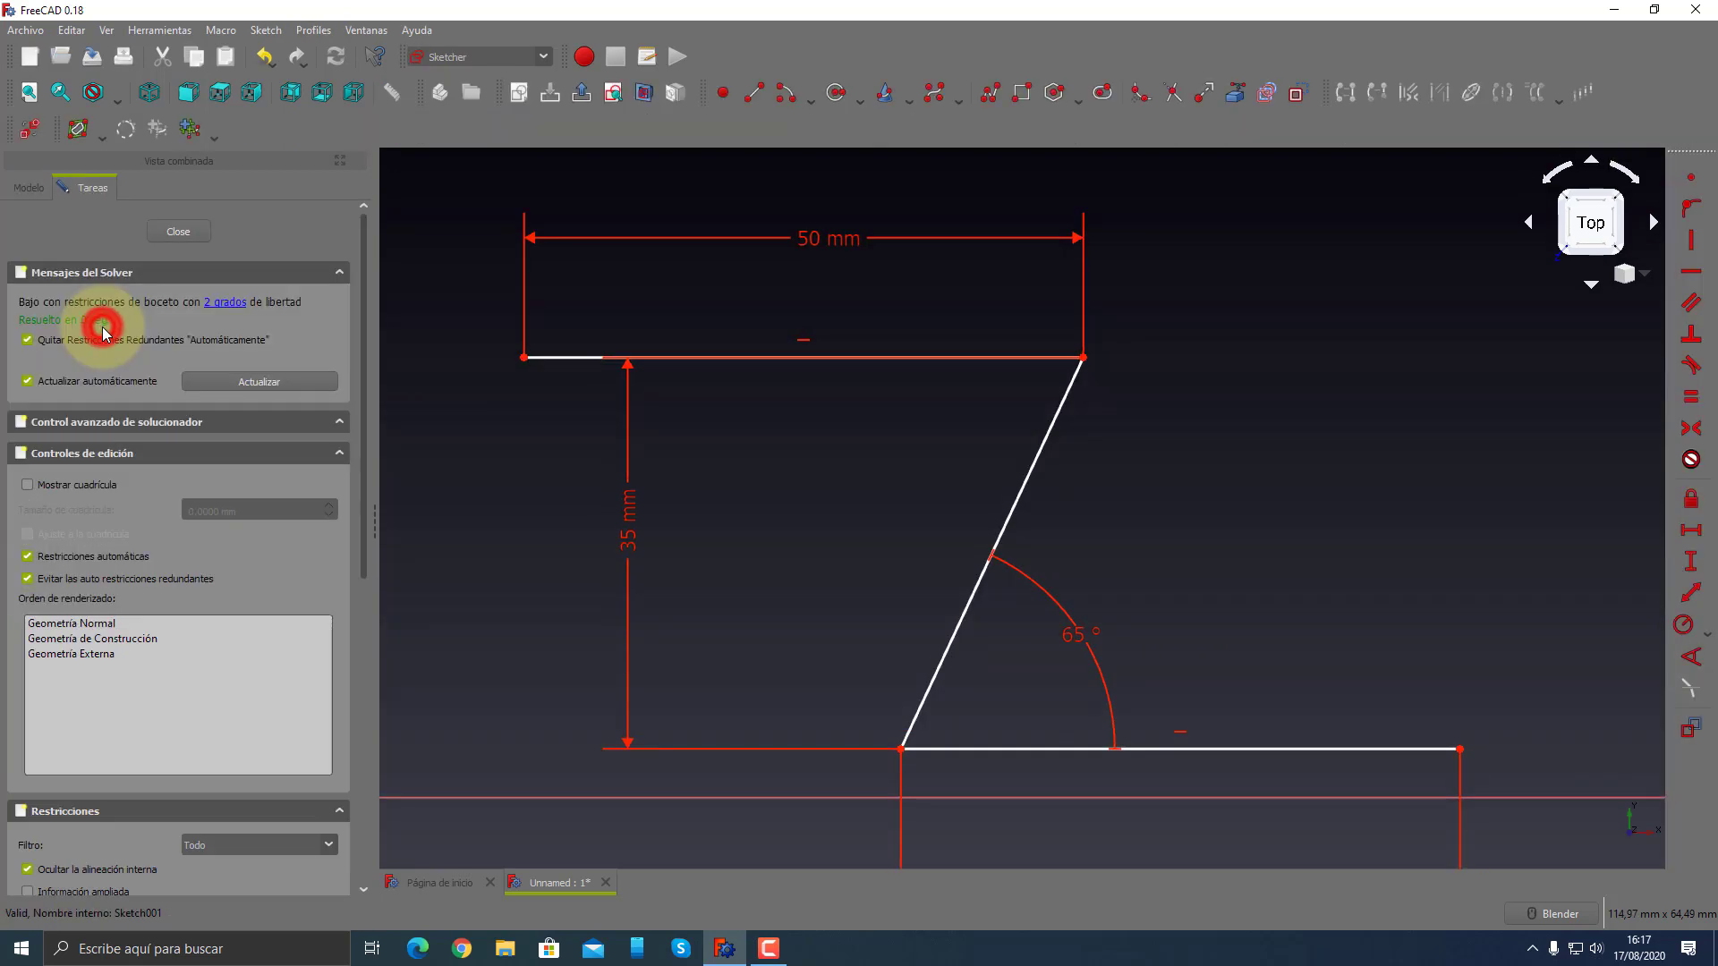
{"action": "scroll", "coordinate": [1113, 658], "scroll_direction": "down", "scroll_amount": 2}
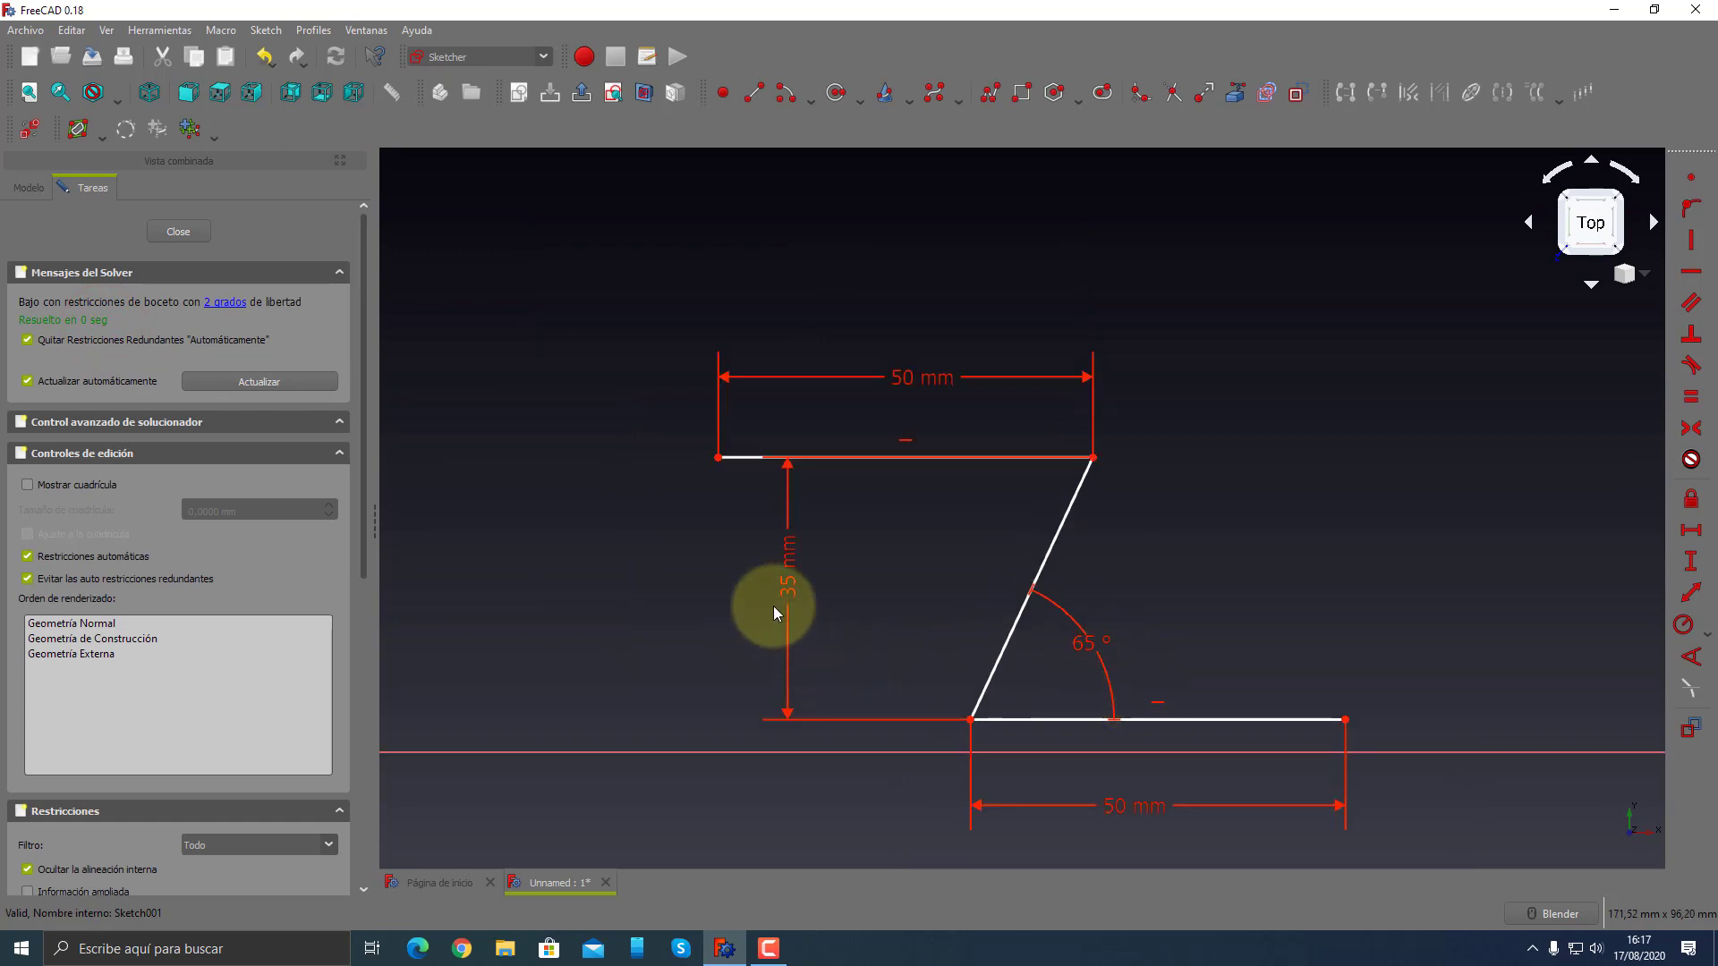
{"action": "left_click", "coordinate": [191, 238]}
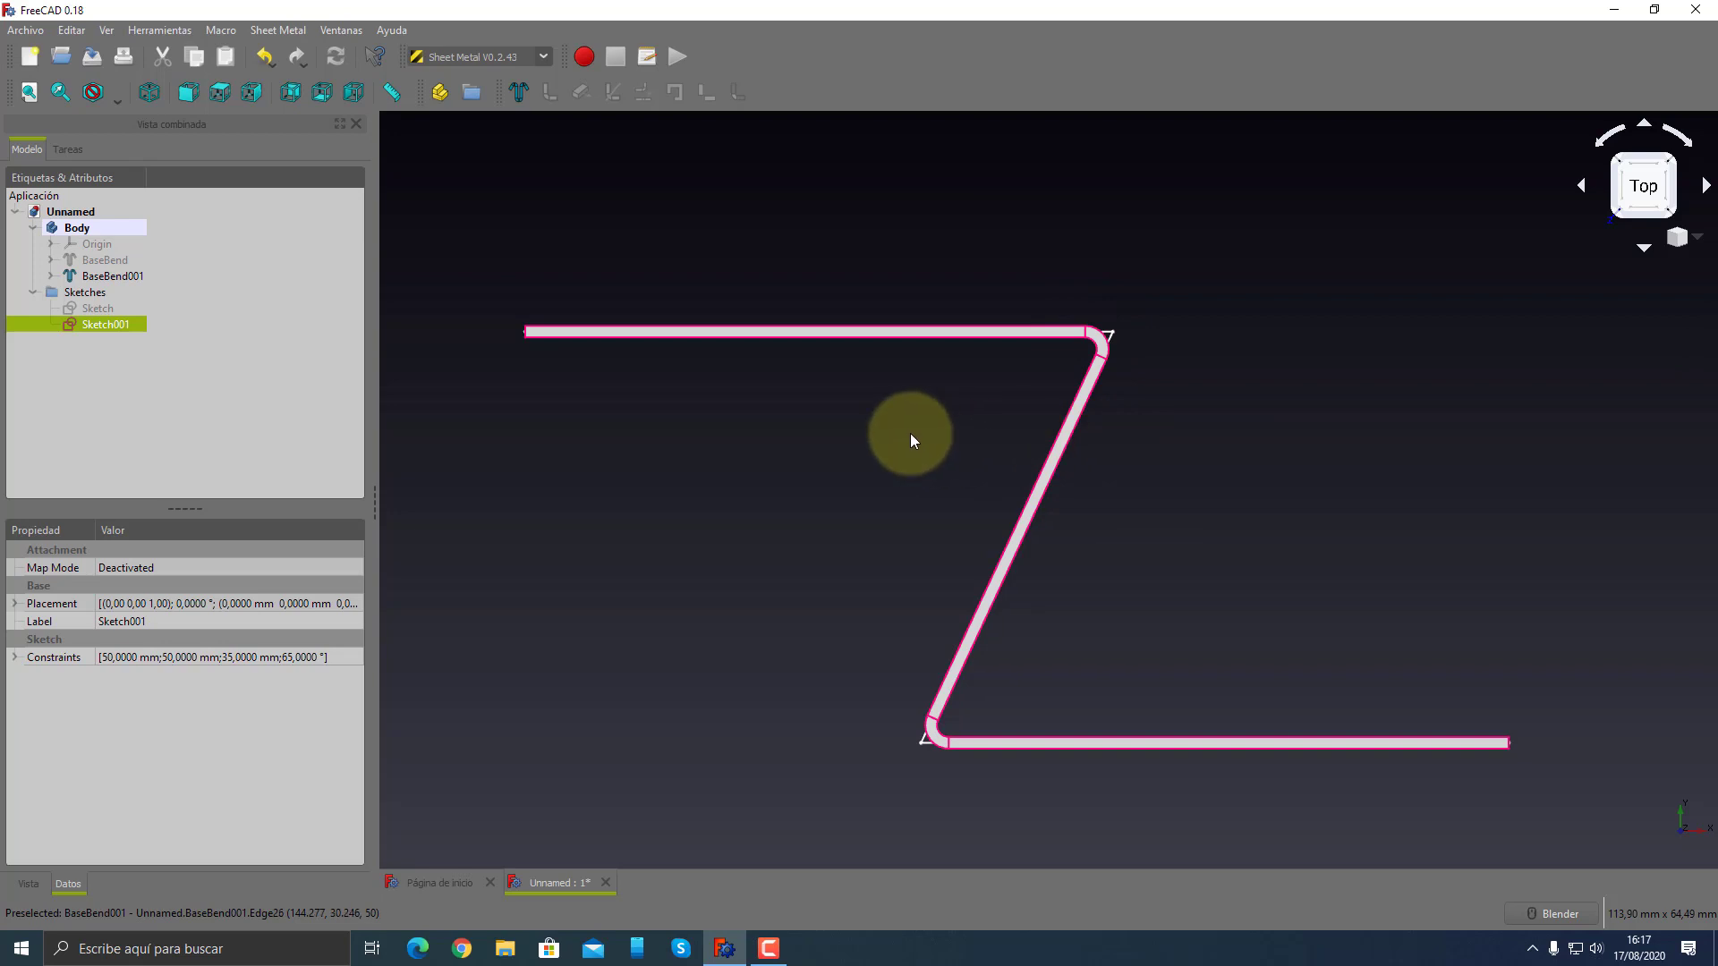
- Set BaseBend001's bend side to Inside, then select Sketch001
{"action": "left_click", "coordinate": [90, 276]}
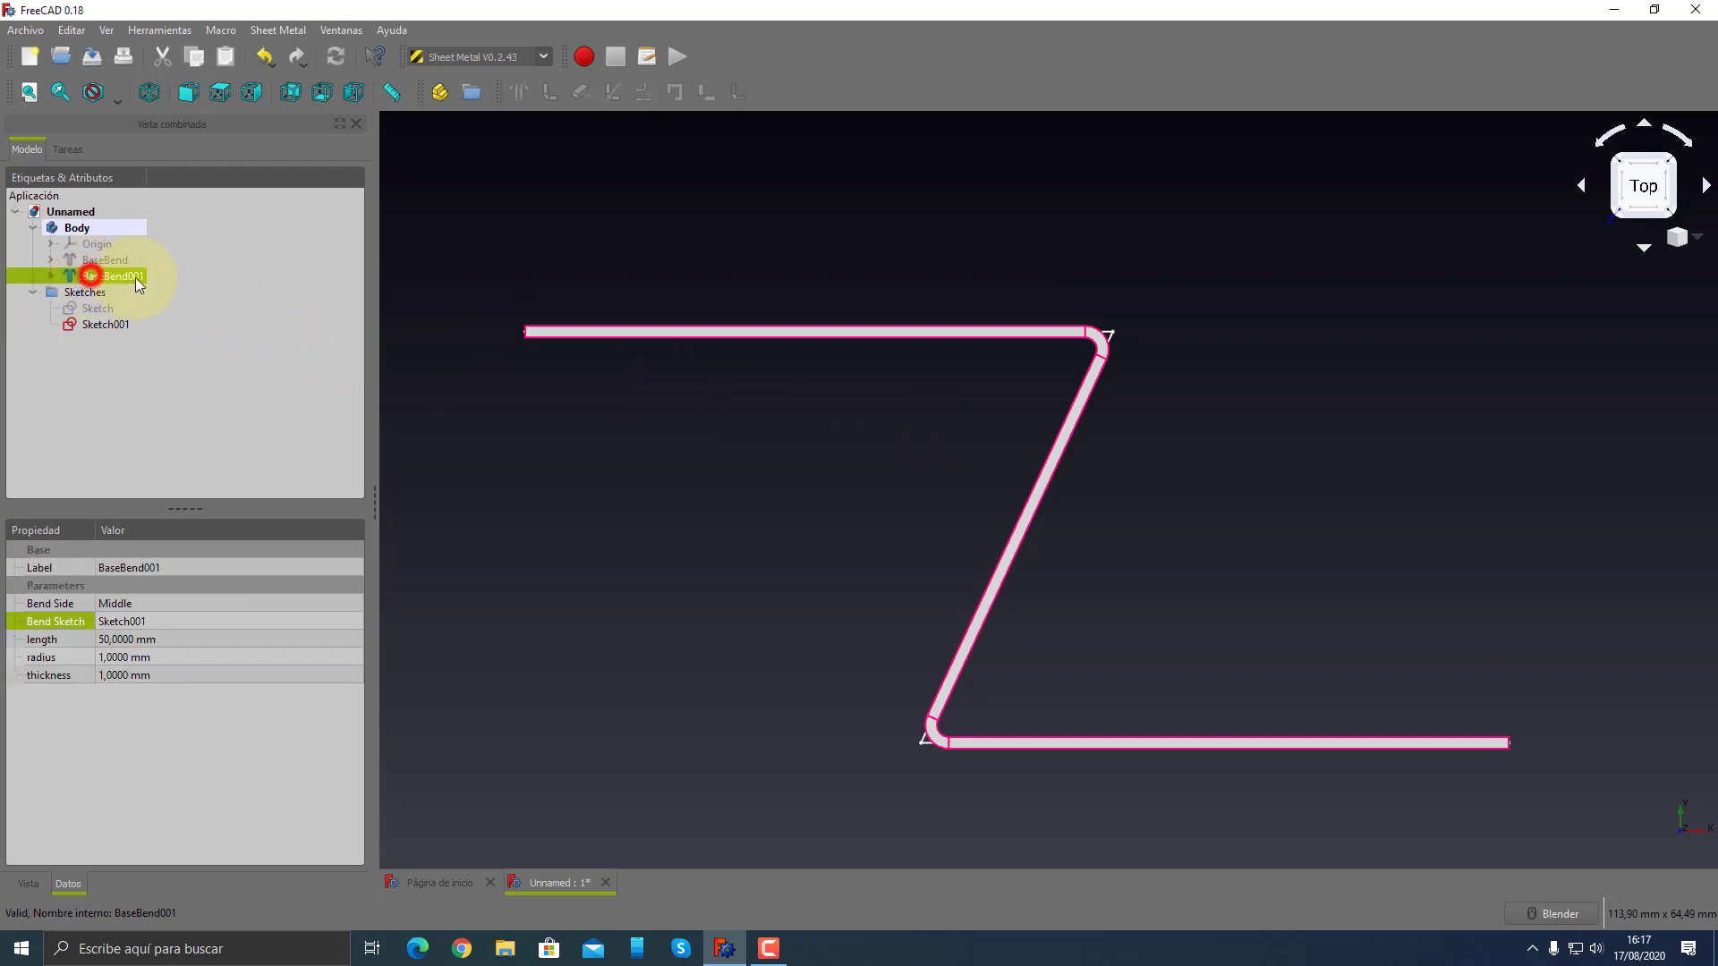
{"action": "left_click", "coordinate": [137, 605]}
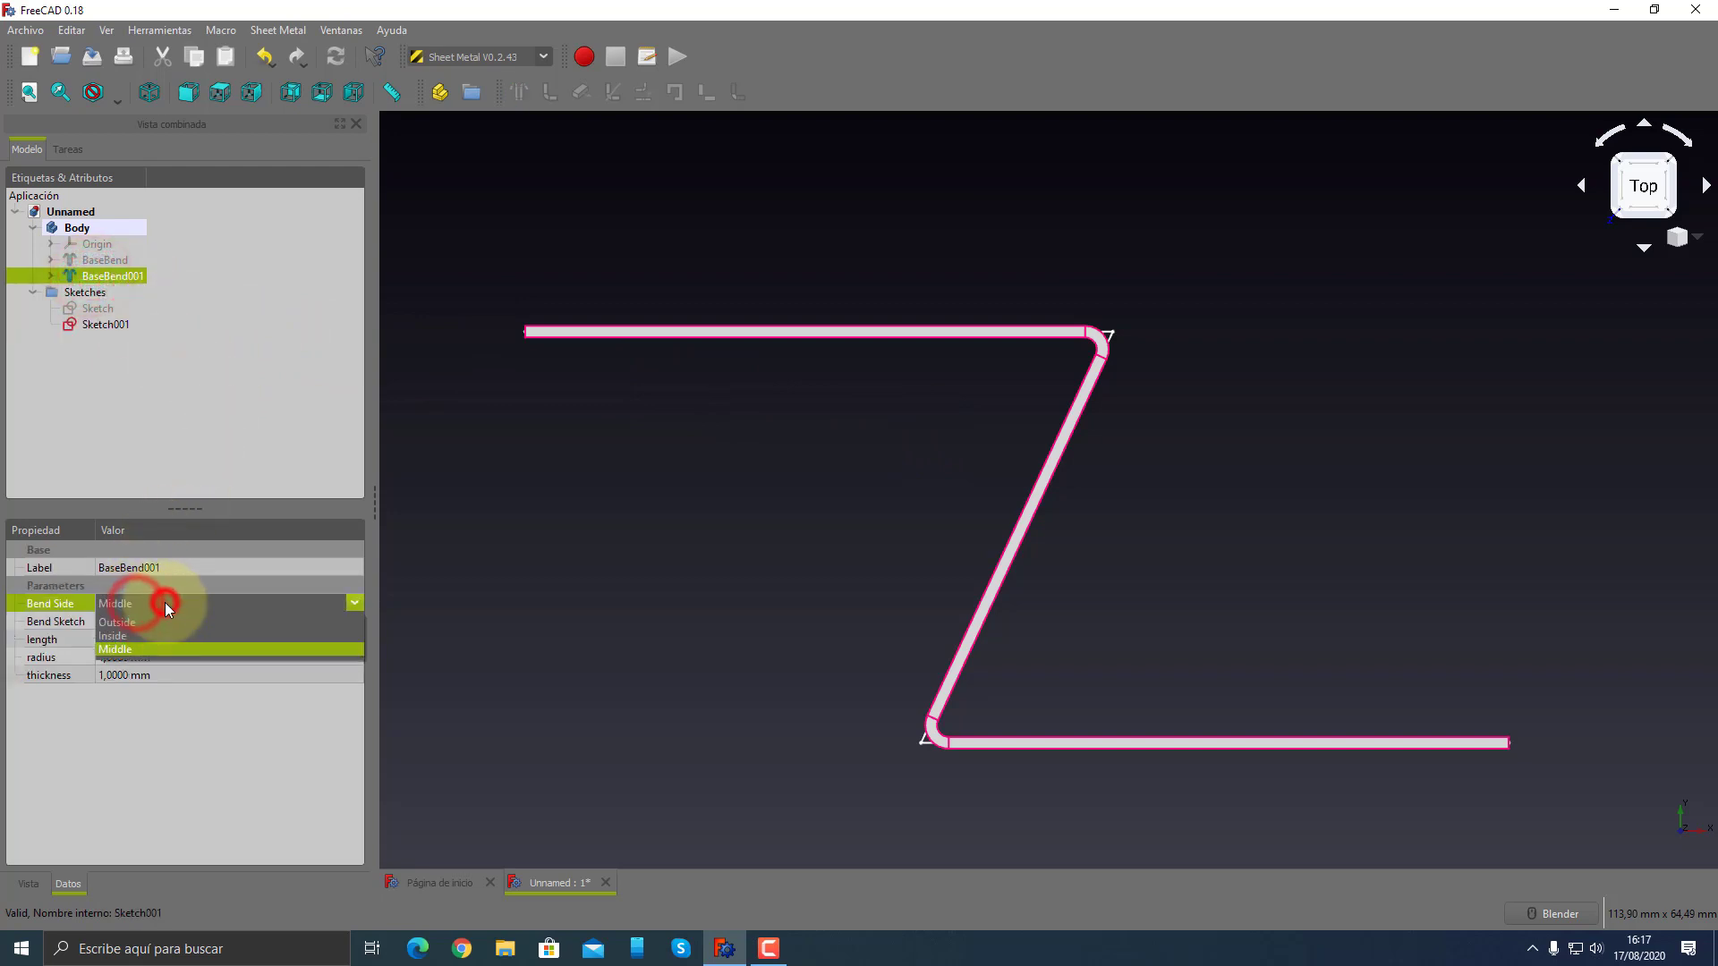
{"action": "left_click", "coordinate": [154, 635]}
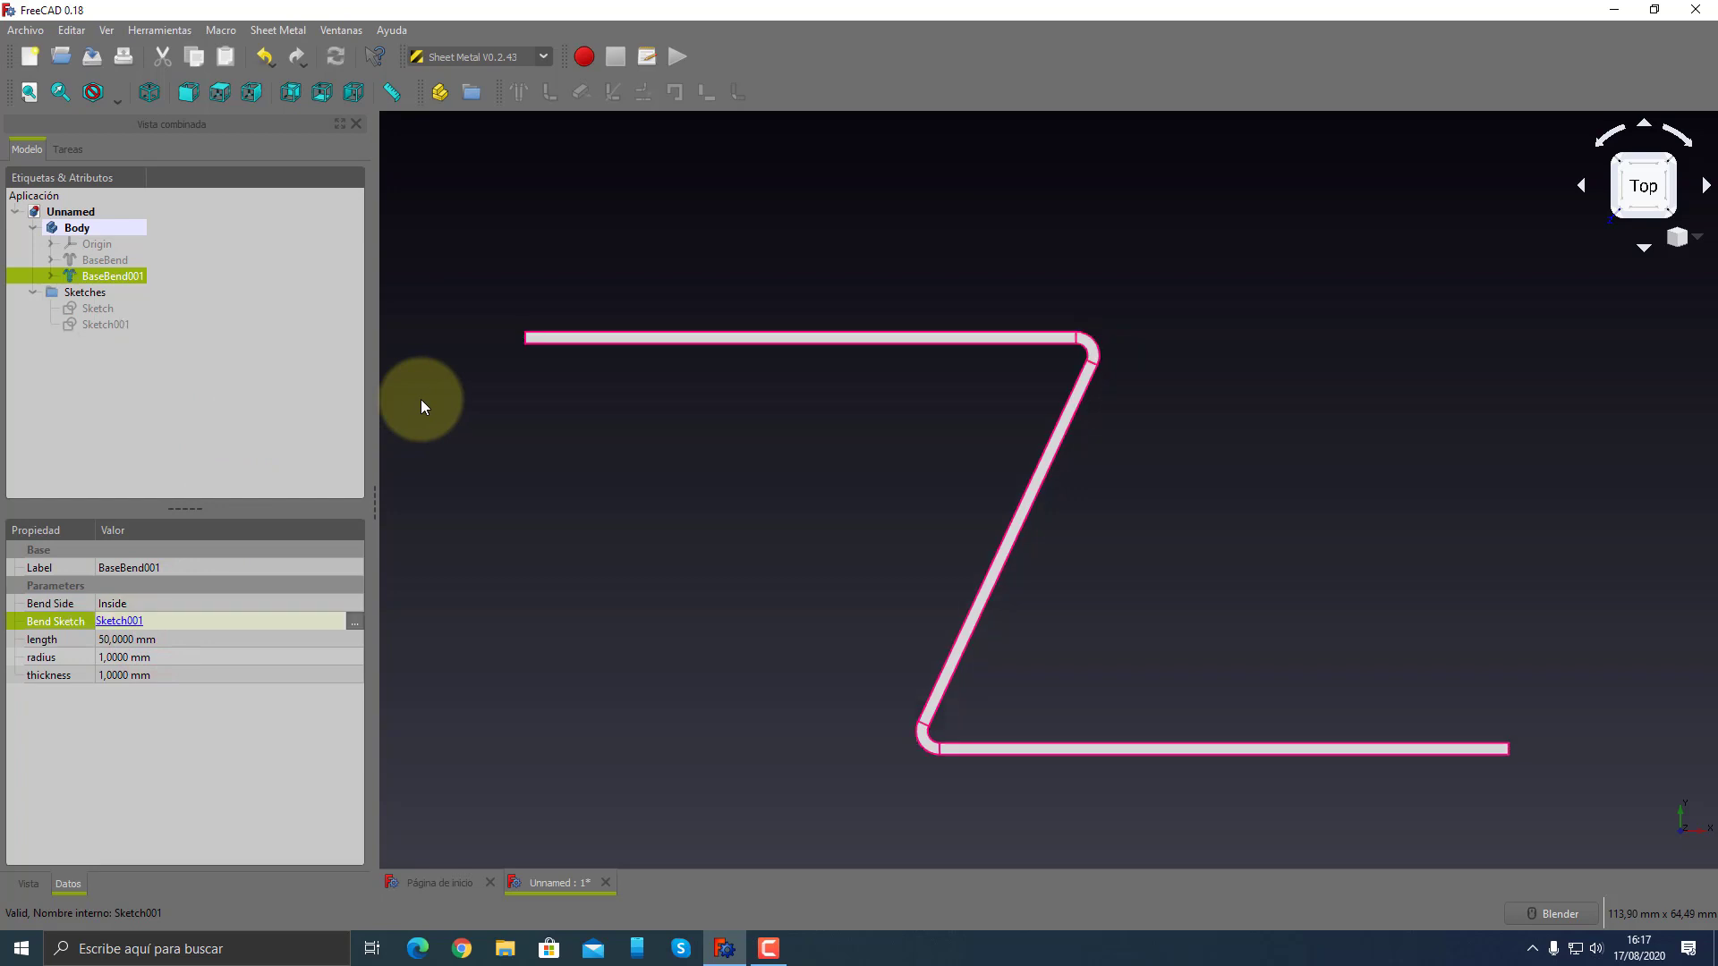
{"action": "left_click", "coordinate": [81, 322]}
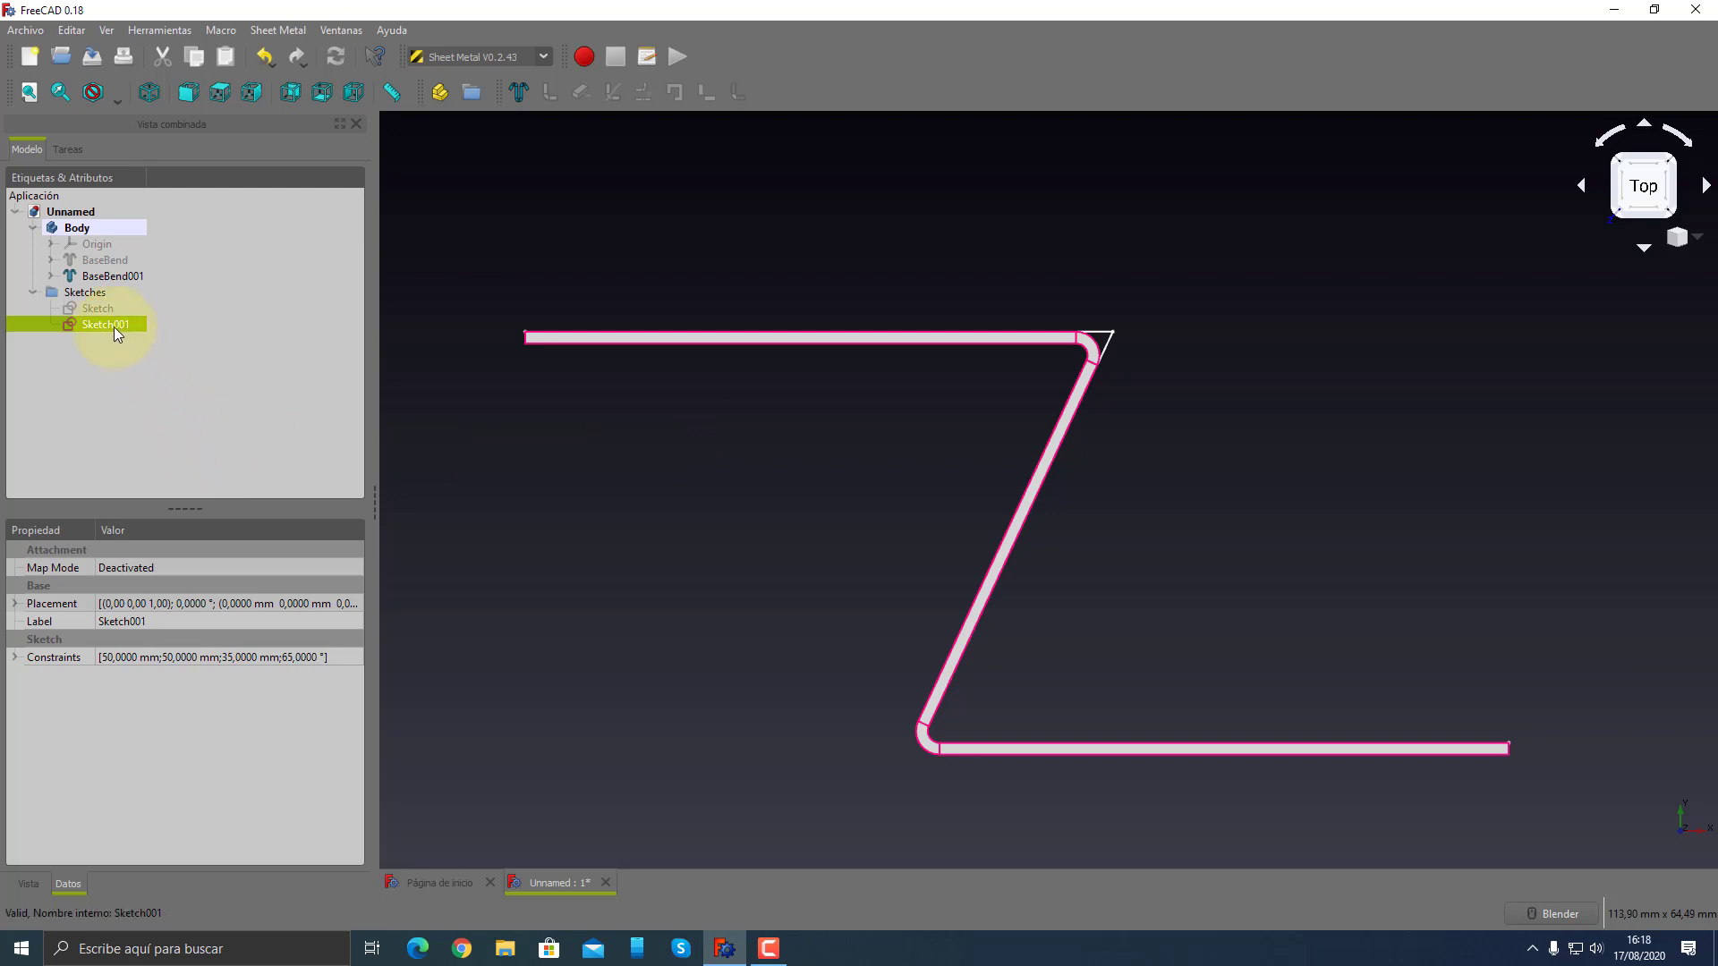
- Make the flat BaseBend plate visible and orbit around it with BaseBend001 selected
{"action": "scroll", "coordinate": [873, 431], "scroll_direction": "down", "scroll_amount": 3}
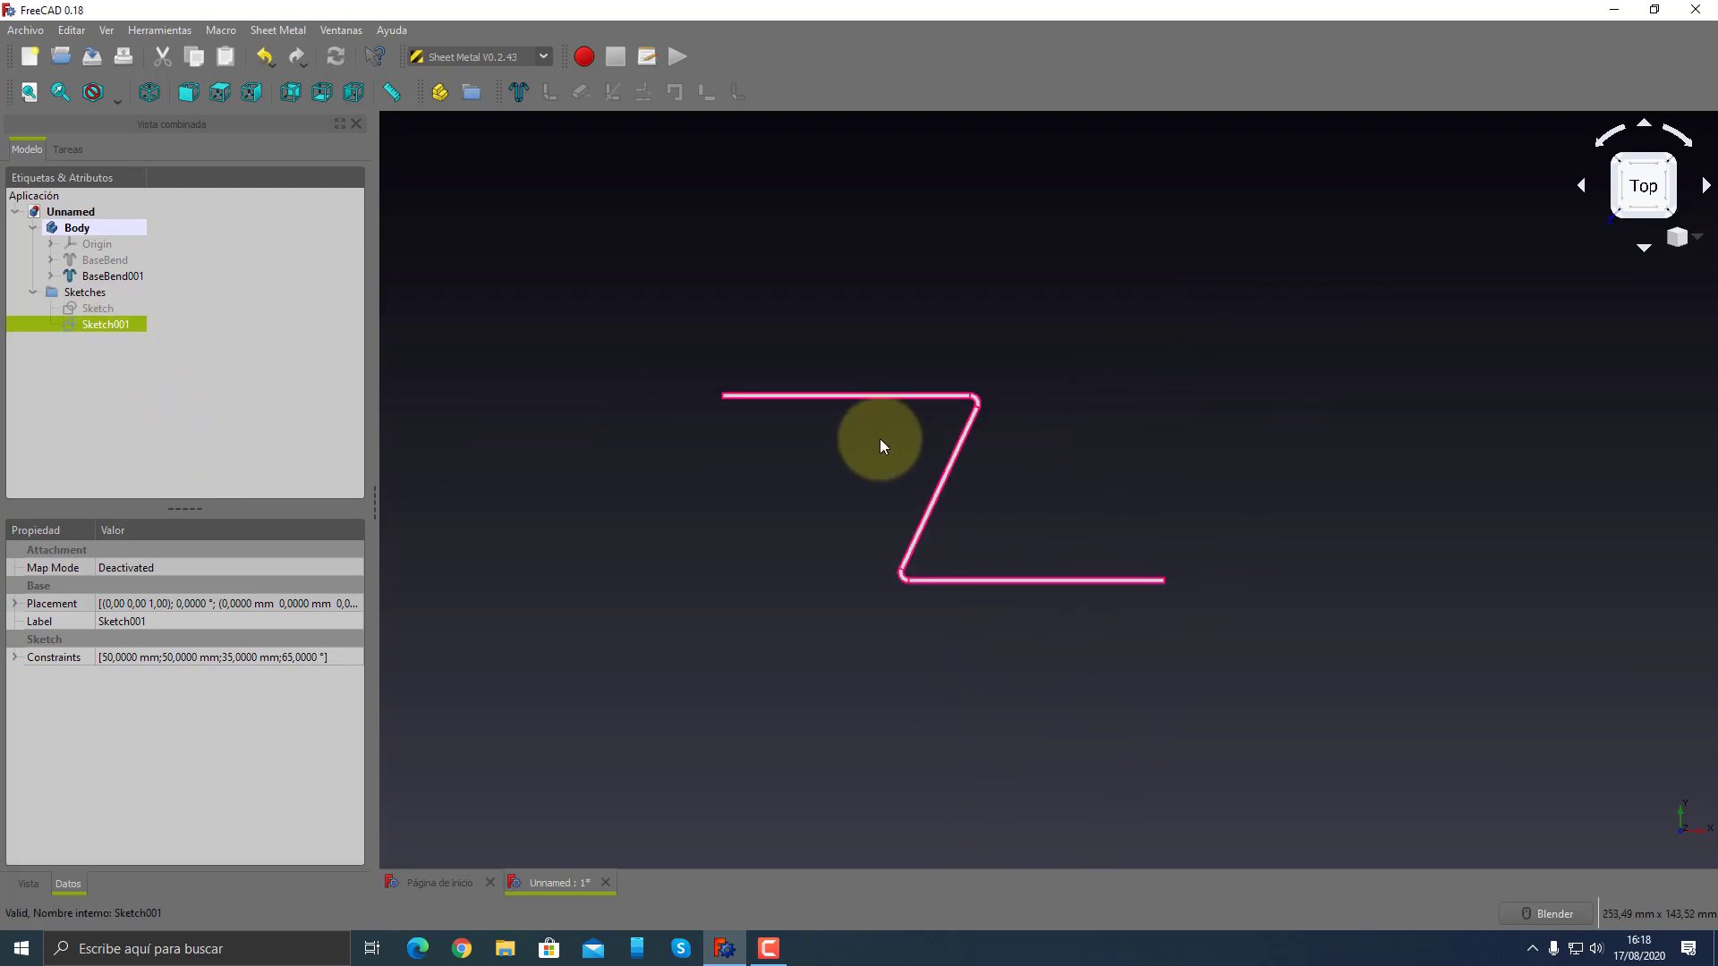
{"action": "scroll", "coordinate": [878, 439], "scroll_direction": "down", "scroll_amount": 5}
{"action": "middle_click_drag", "start_coordinate": [811, 532], "coordinate": [714, 453]}
{"action": "scroll", "coordinate": [797, 326], "scroll_direction": "up", "scroll_amount": 4}
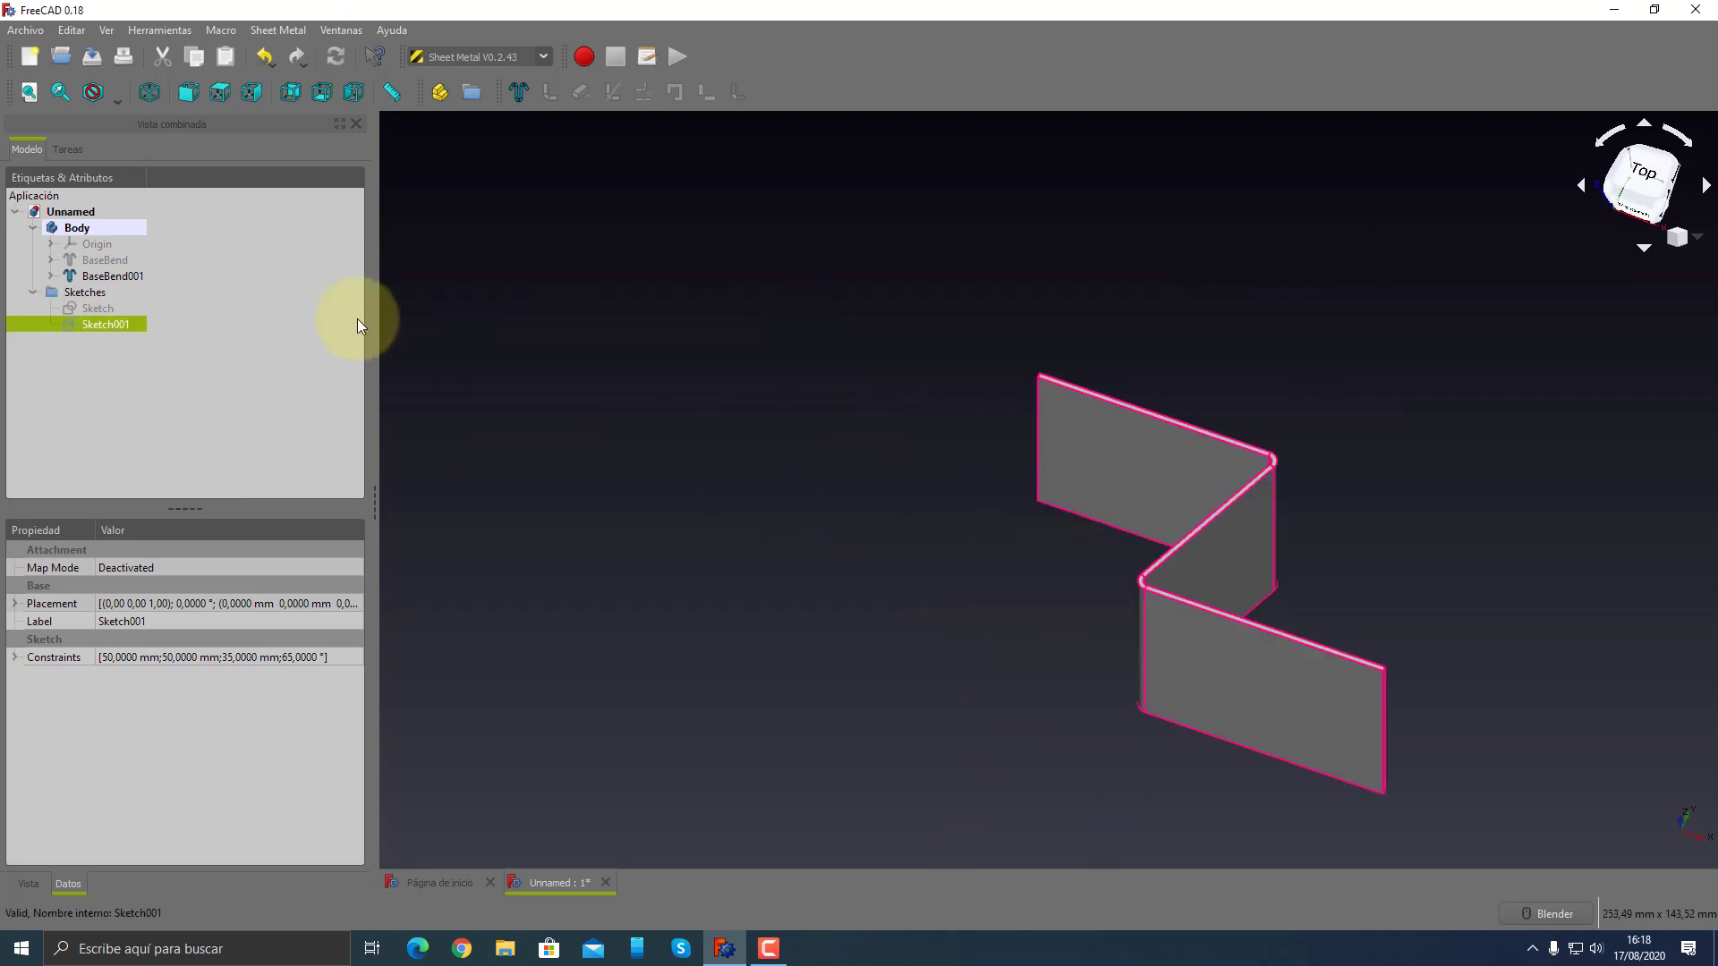
{"action": "left_click", "coordinate": [89, 260]}
{"action": "key", "text": "space"}
{"action": "left_click", "coordinate": [90, 274]}
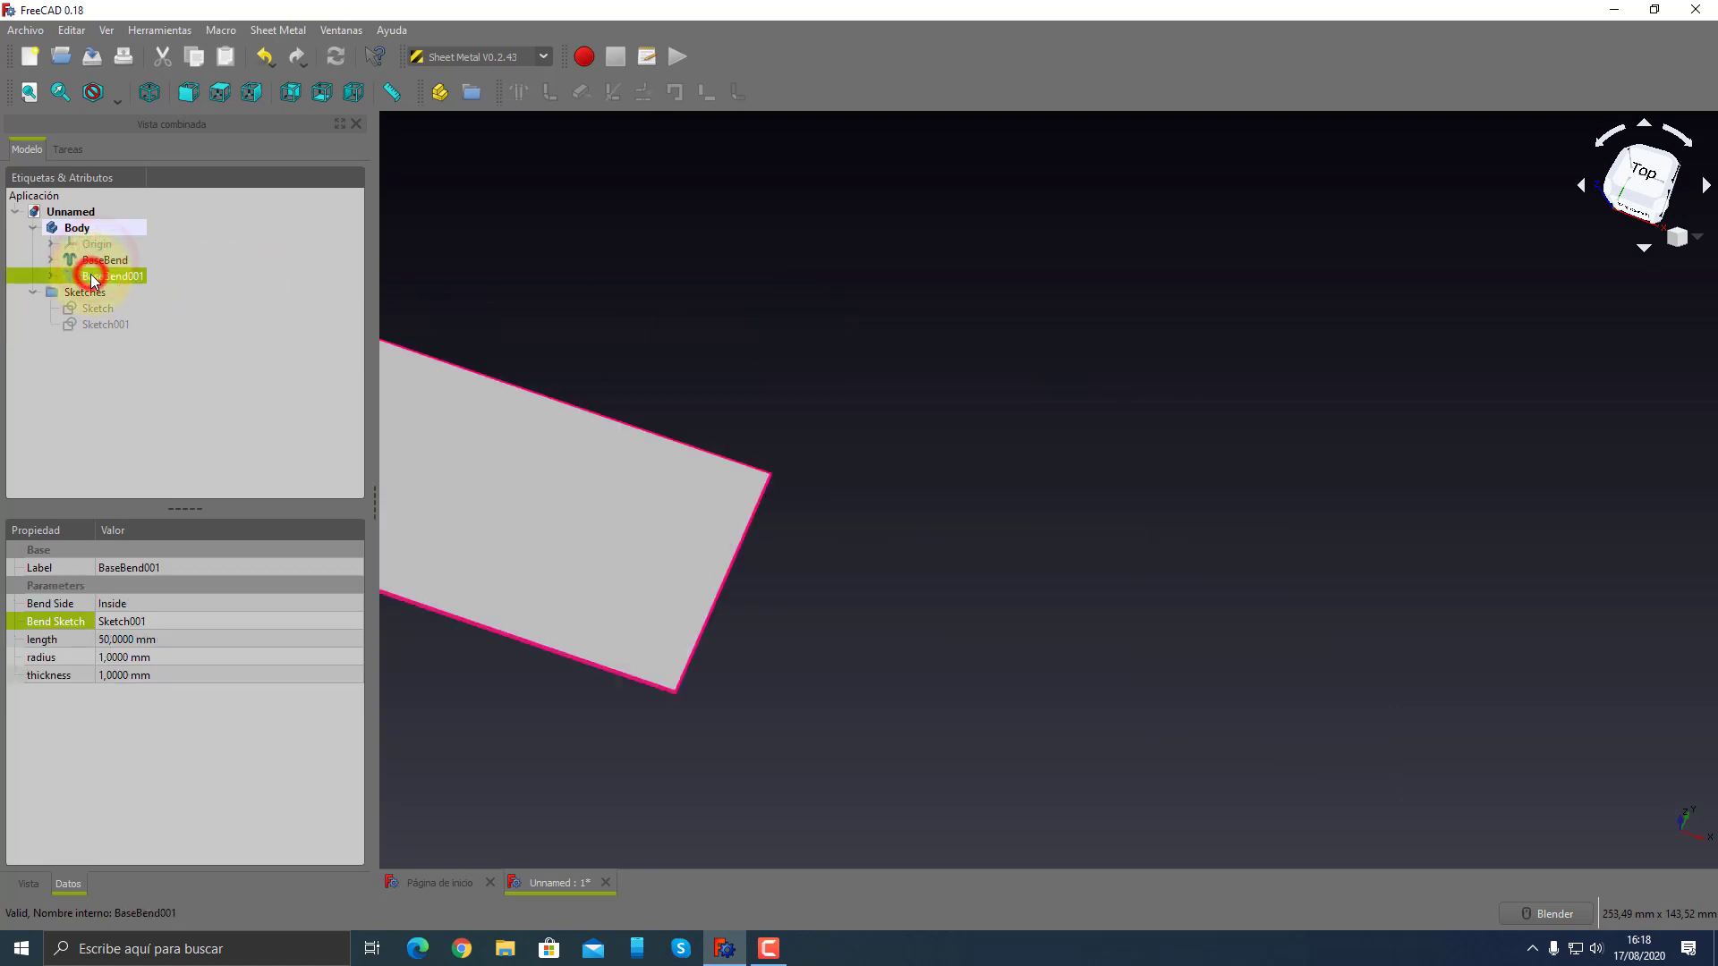
{"action": "scroll", "coordinate": [612, 497], "scroll_direction": "down", "scroll_amount": 5}
{"action": "scroll", "coordinate": [468, 472], "scroll_direction": "up", "scroll_amount": 5}
{"action": "mouse_move", "coordinate": [468, 472]}
{"action": "middle_mouse_down"}
{"action": "mouse_move", "coordinate": [622, 483]}
{"action": "mouse_move", "coordinate": [834, 543]}
{"action": "middle_mouse_up"}
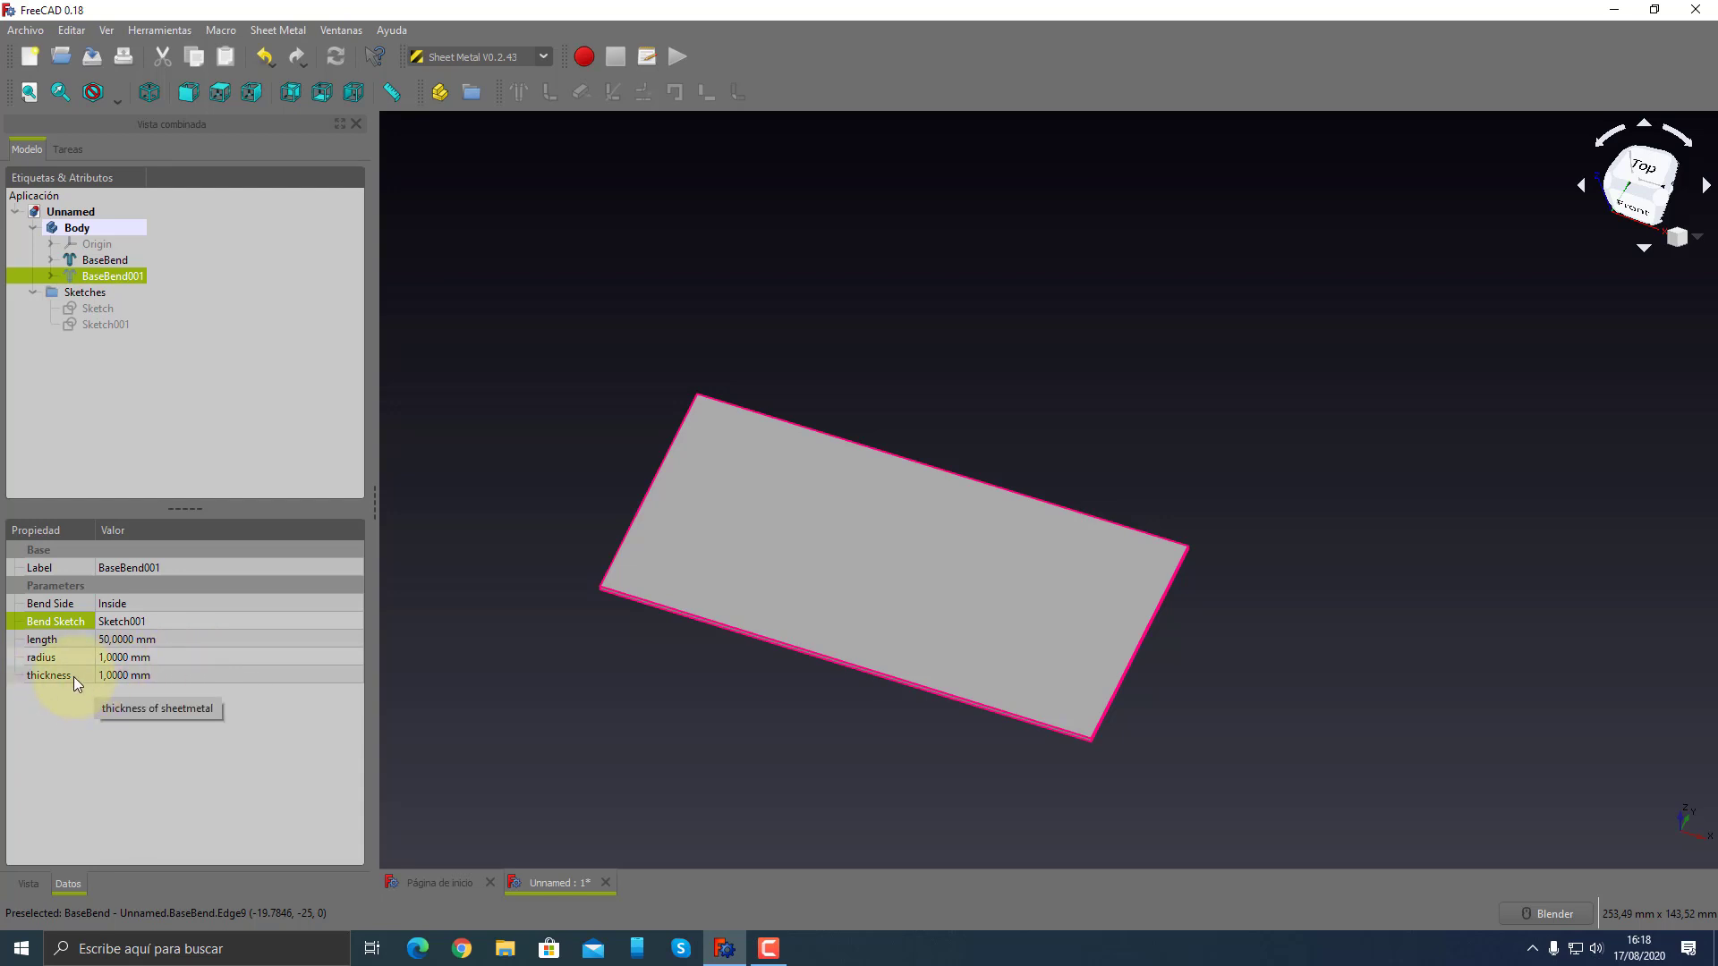
- Open Sketch001 briefly and close it again, leaving its constraints unchanged
{"action": "scroll", "coordinate": [689, 658], "scroll_direction": "down", "scroll_amount": 3}
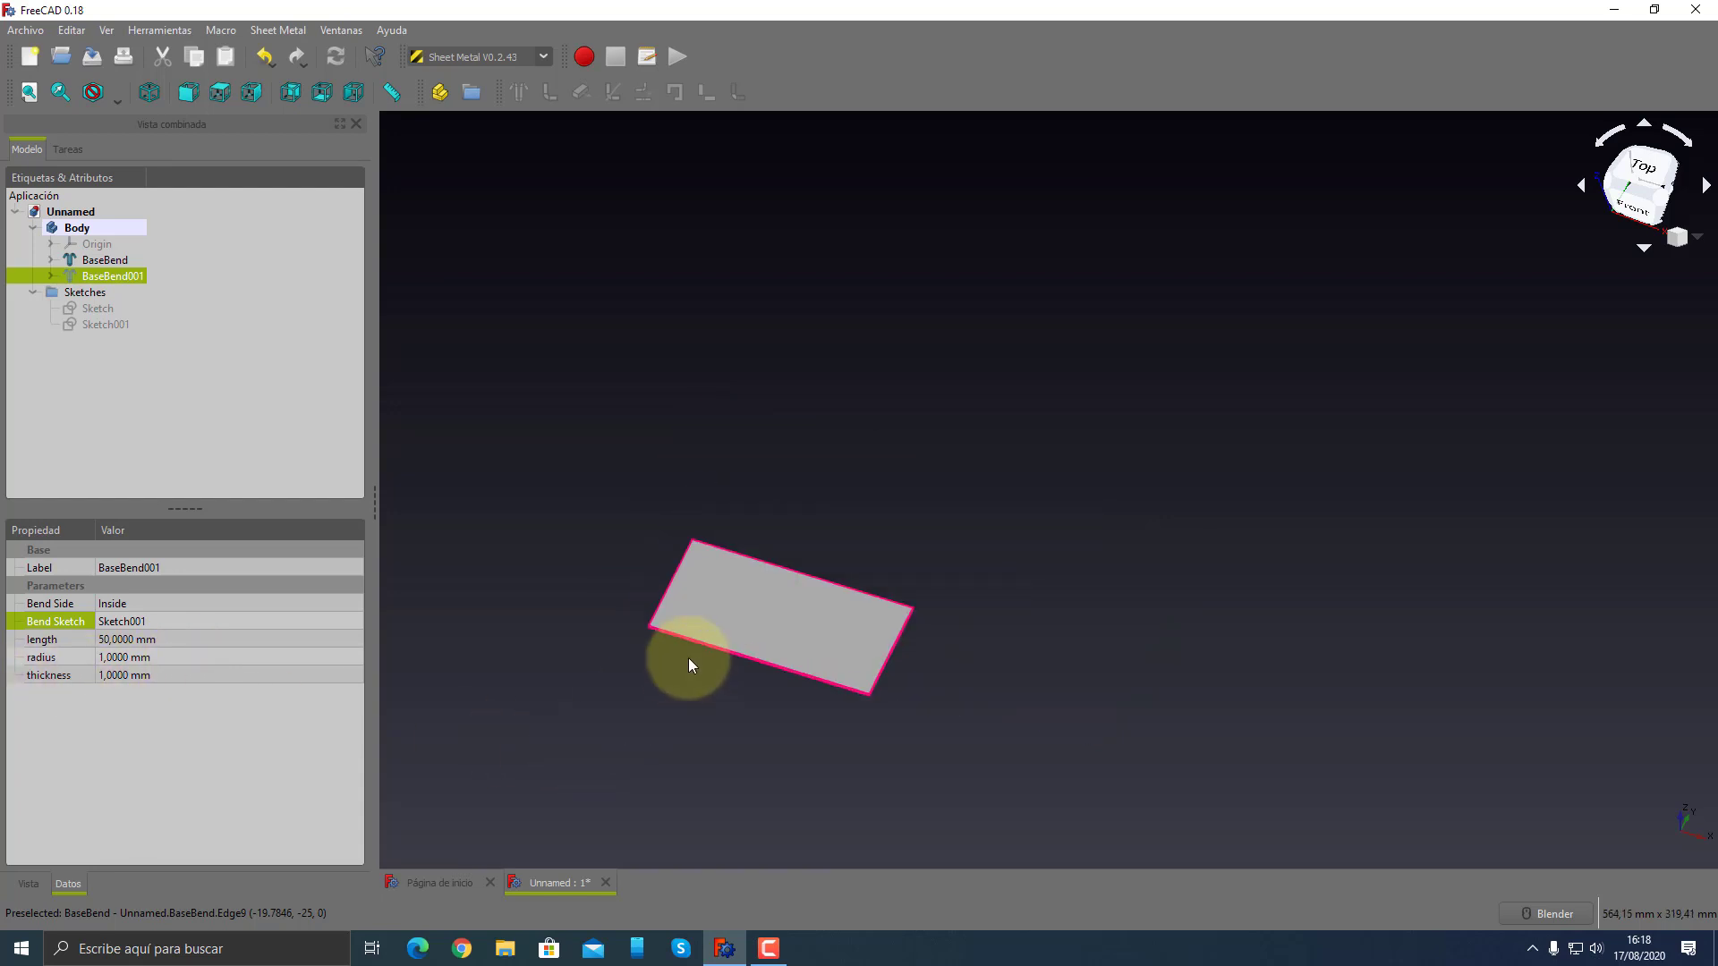
{"action": "double_click", "coordinate": [100, 325]}
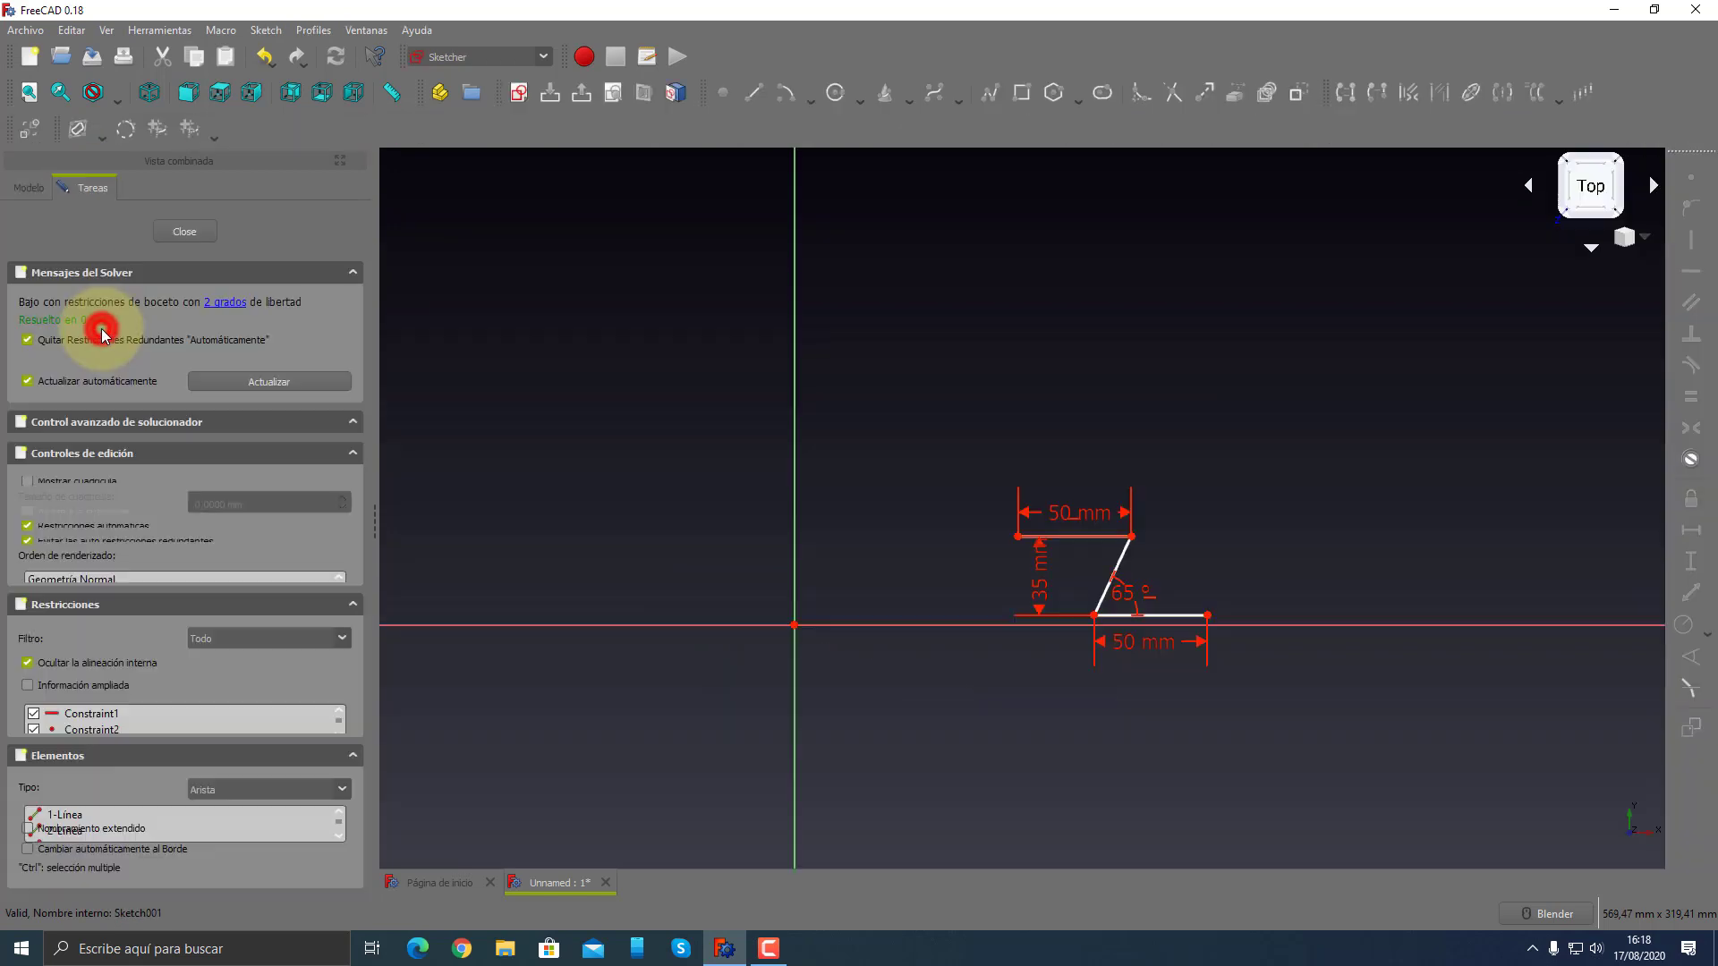
{"action": "scroll", "coordinate": [1097, 566], "scroll_direction": "up", "scroll_amount": 4}
{"action": "scroll", "coordinate": [1074, 550], "scroll_direction": "up", "scroll_amount": 2}
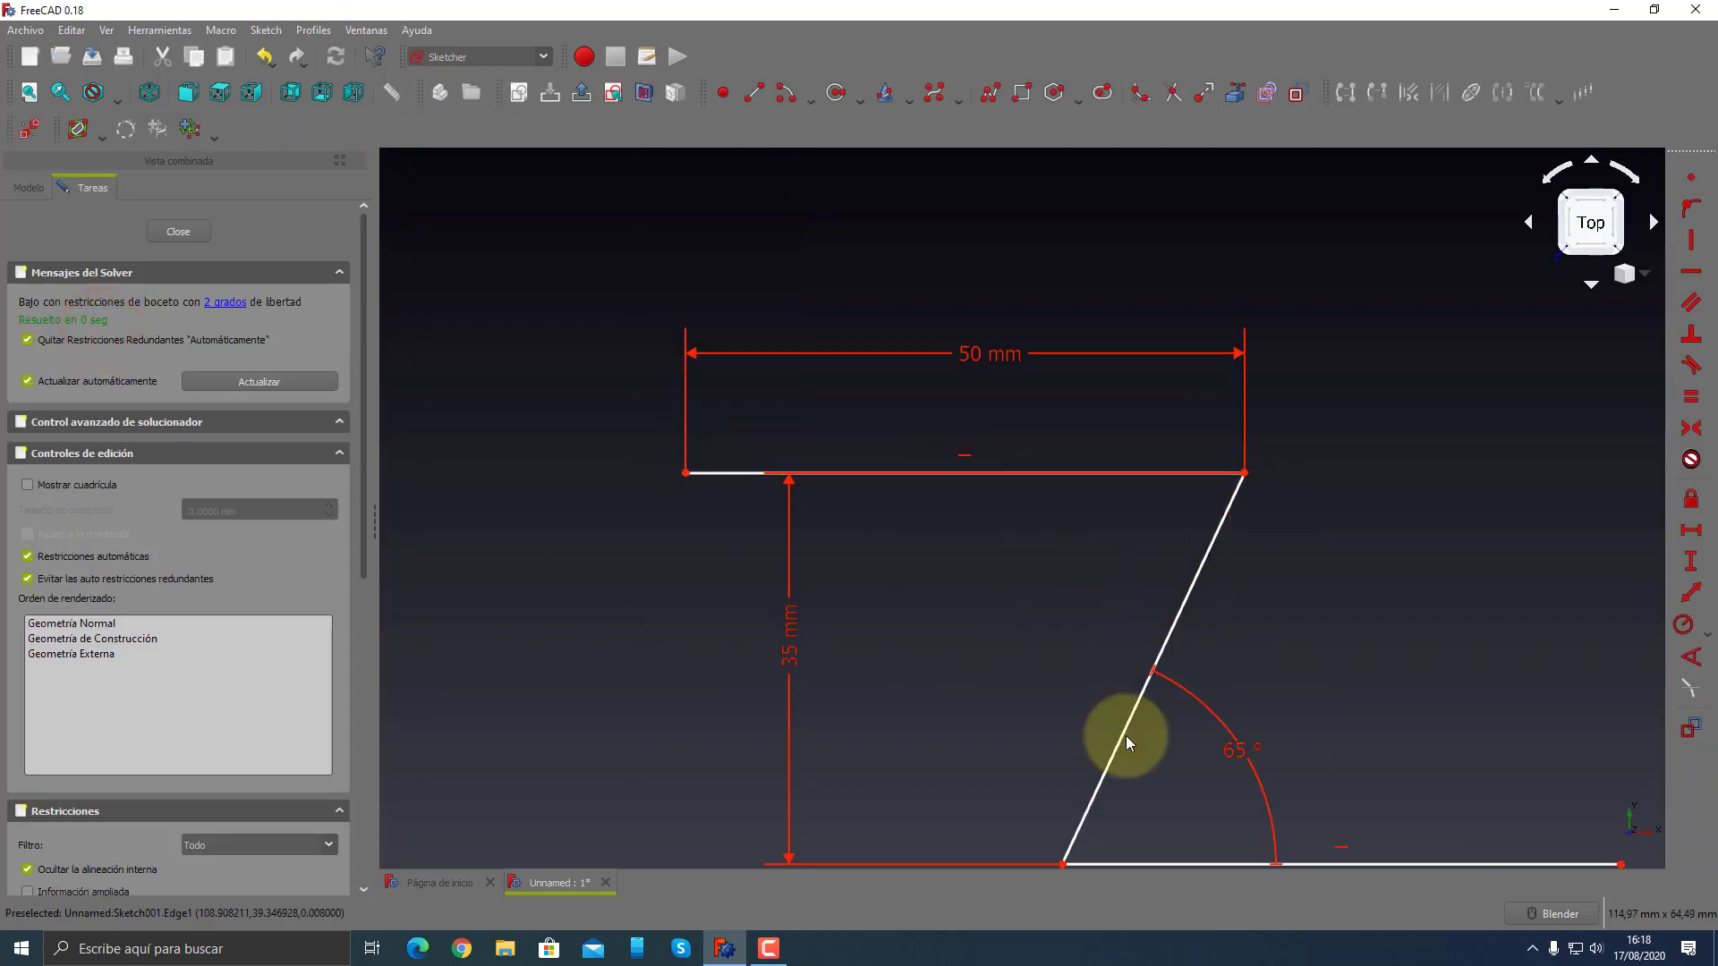
{"action": "scroll", "coordinate": [1175, 750], "scroll_direction": "down", "scroll_amount": 3}
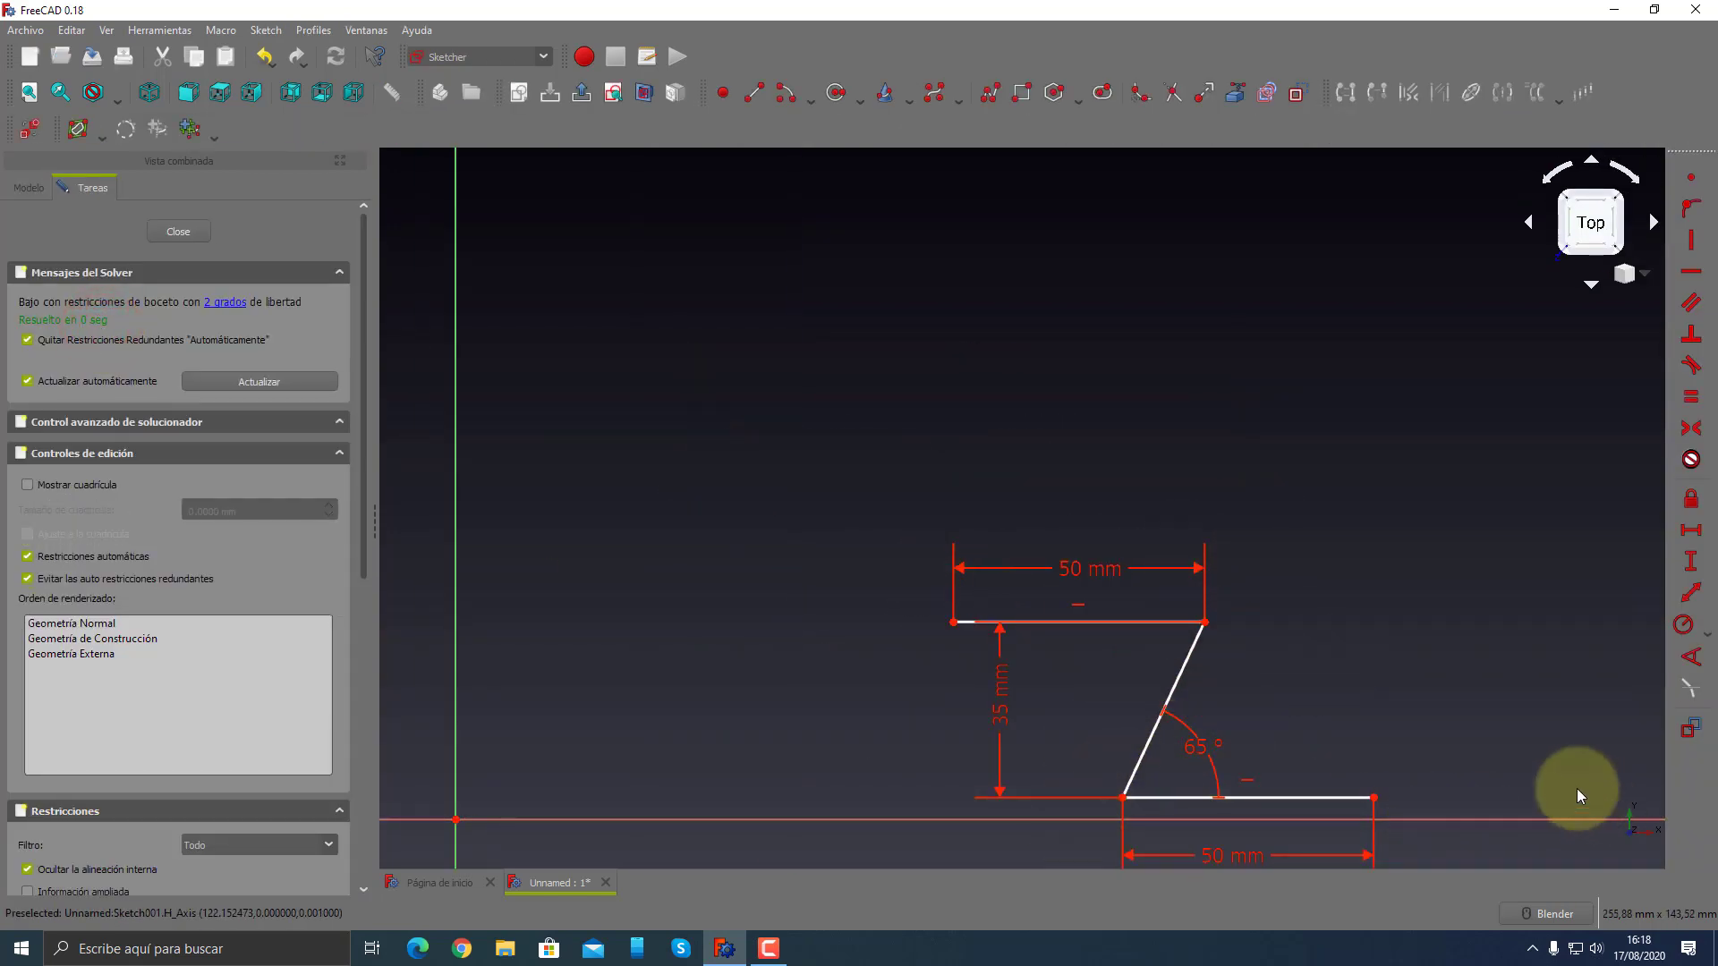
{"action": "left_click", "coordinate": [195, 232]}
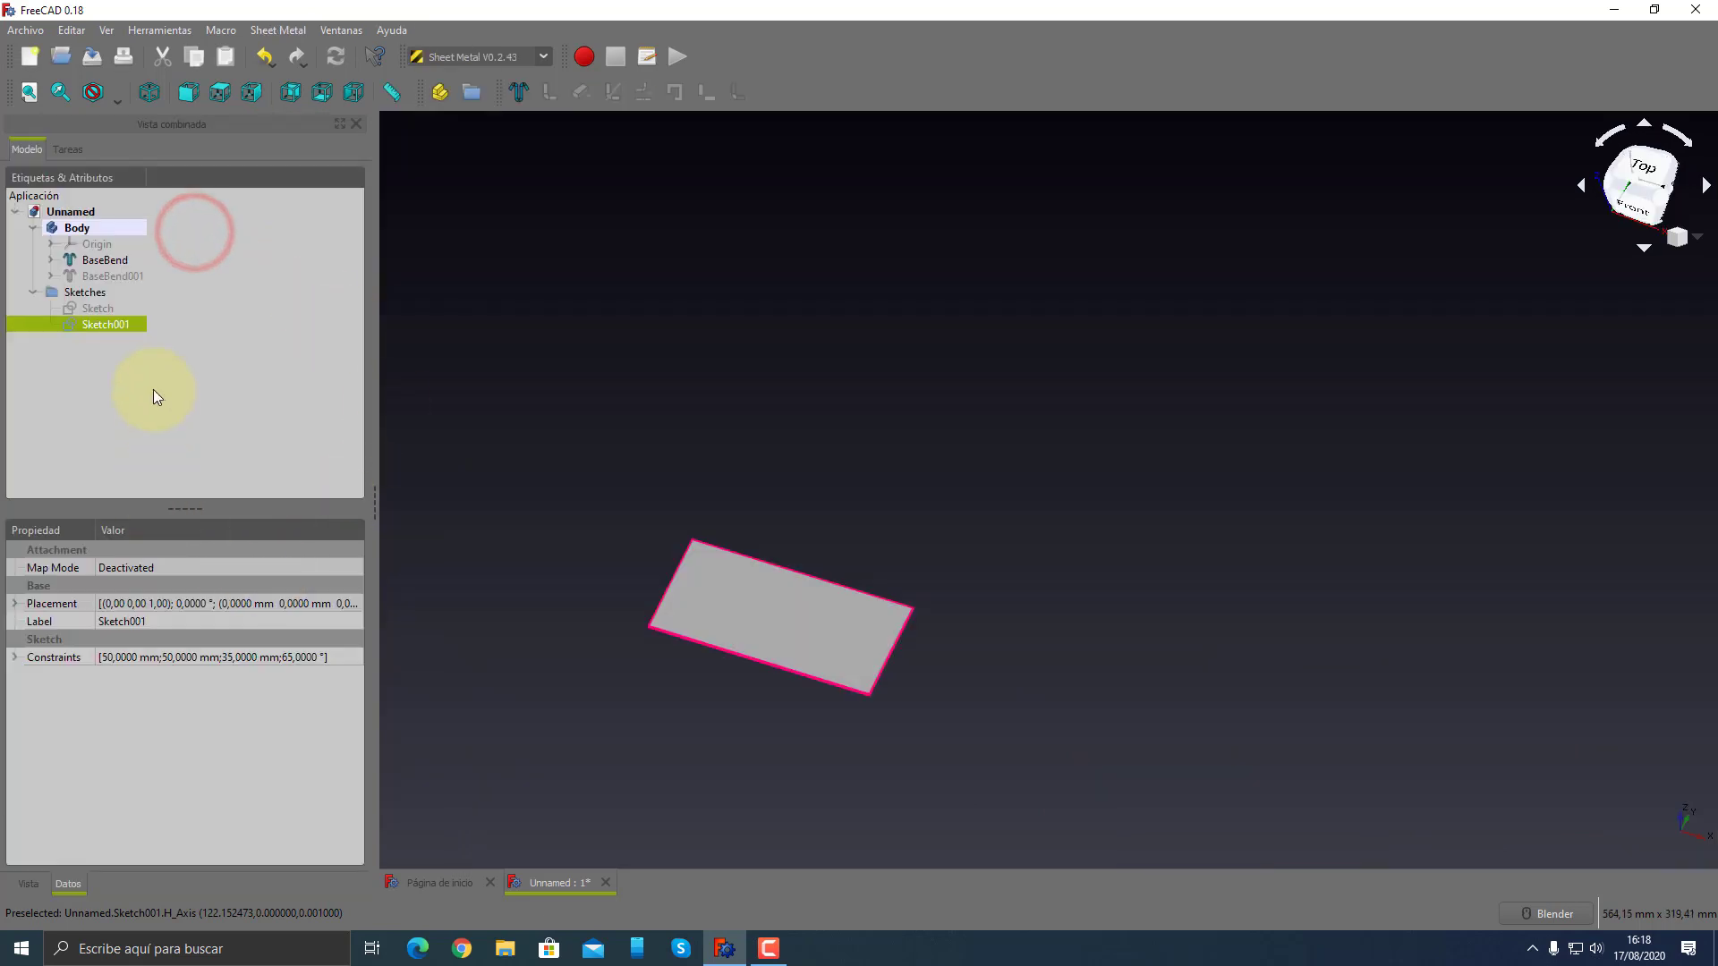
- Check BaseBend001's 50 mm length, 1 mm radius and 1 mm thickness, leaving them unchanged
{"action": "left_click", "coordinate": [94, 274]}
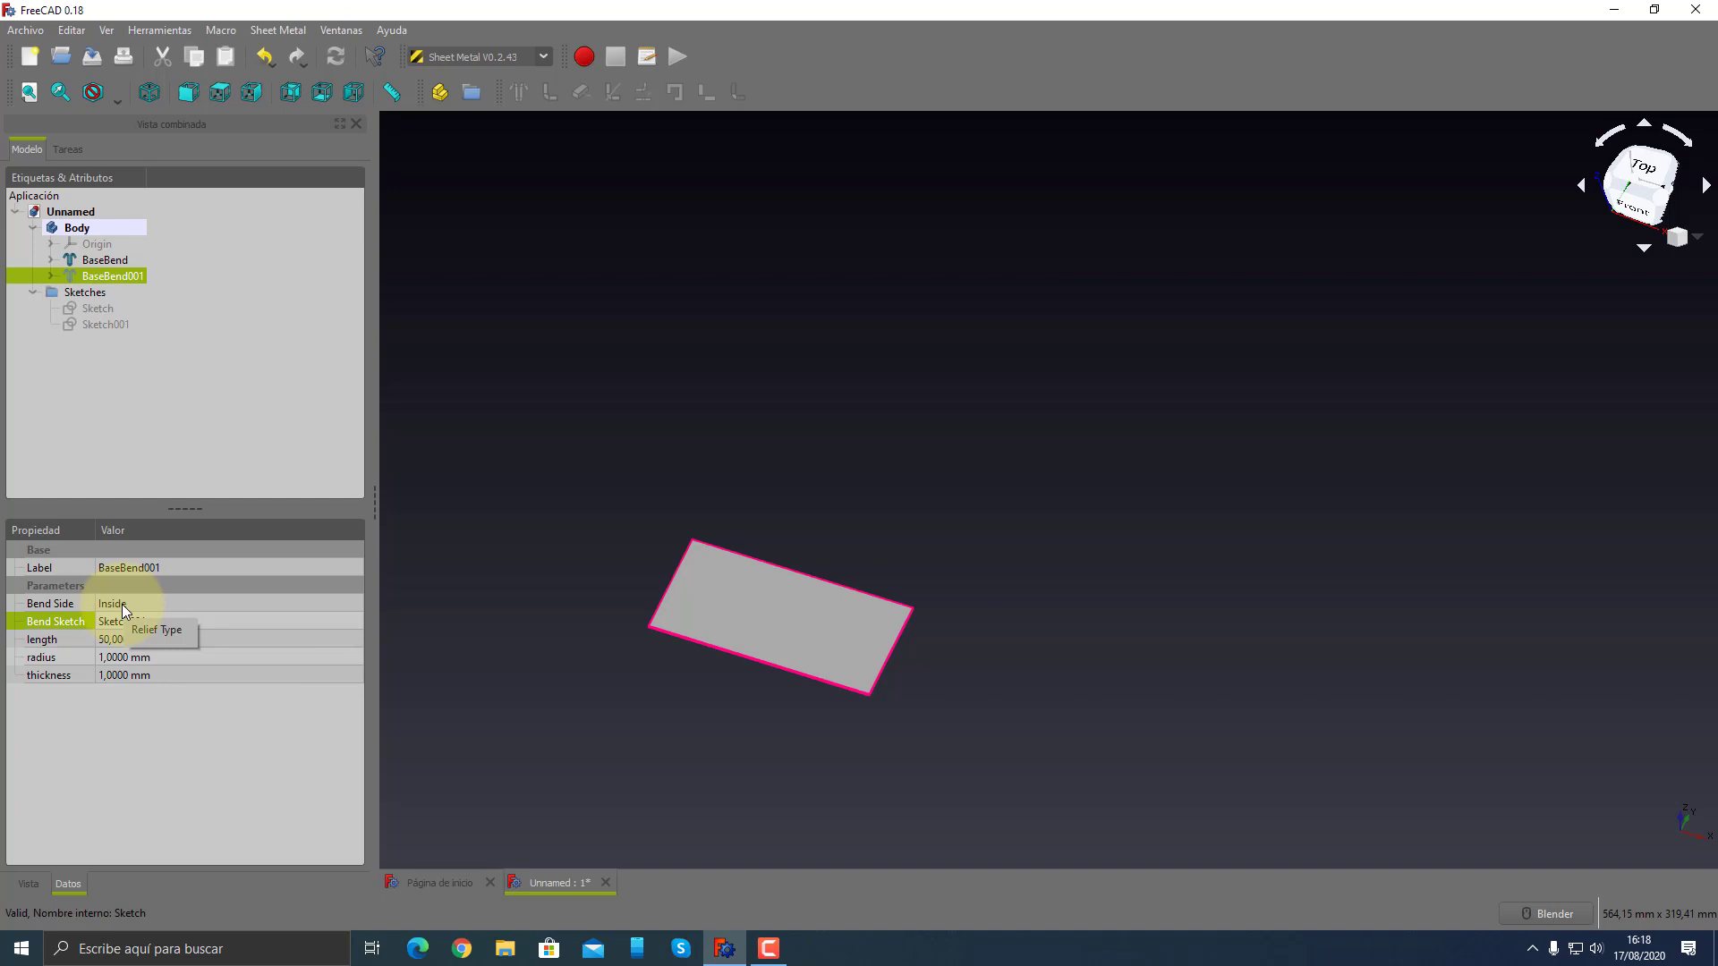
{"action": "left_click", "coordinate": [36, 641]}
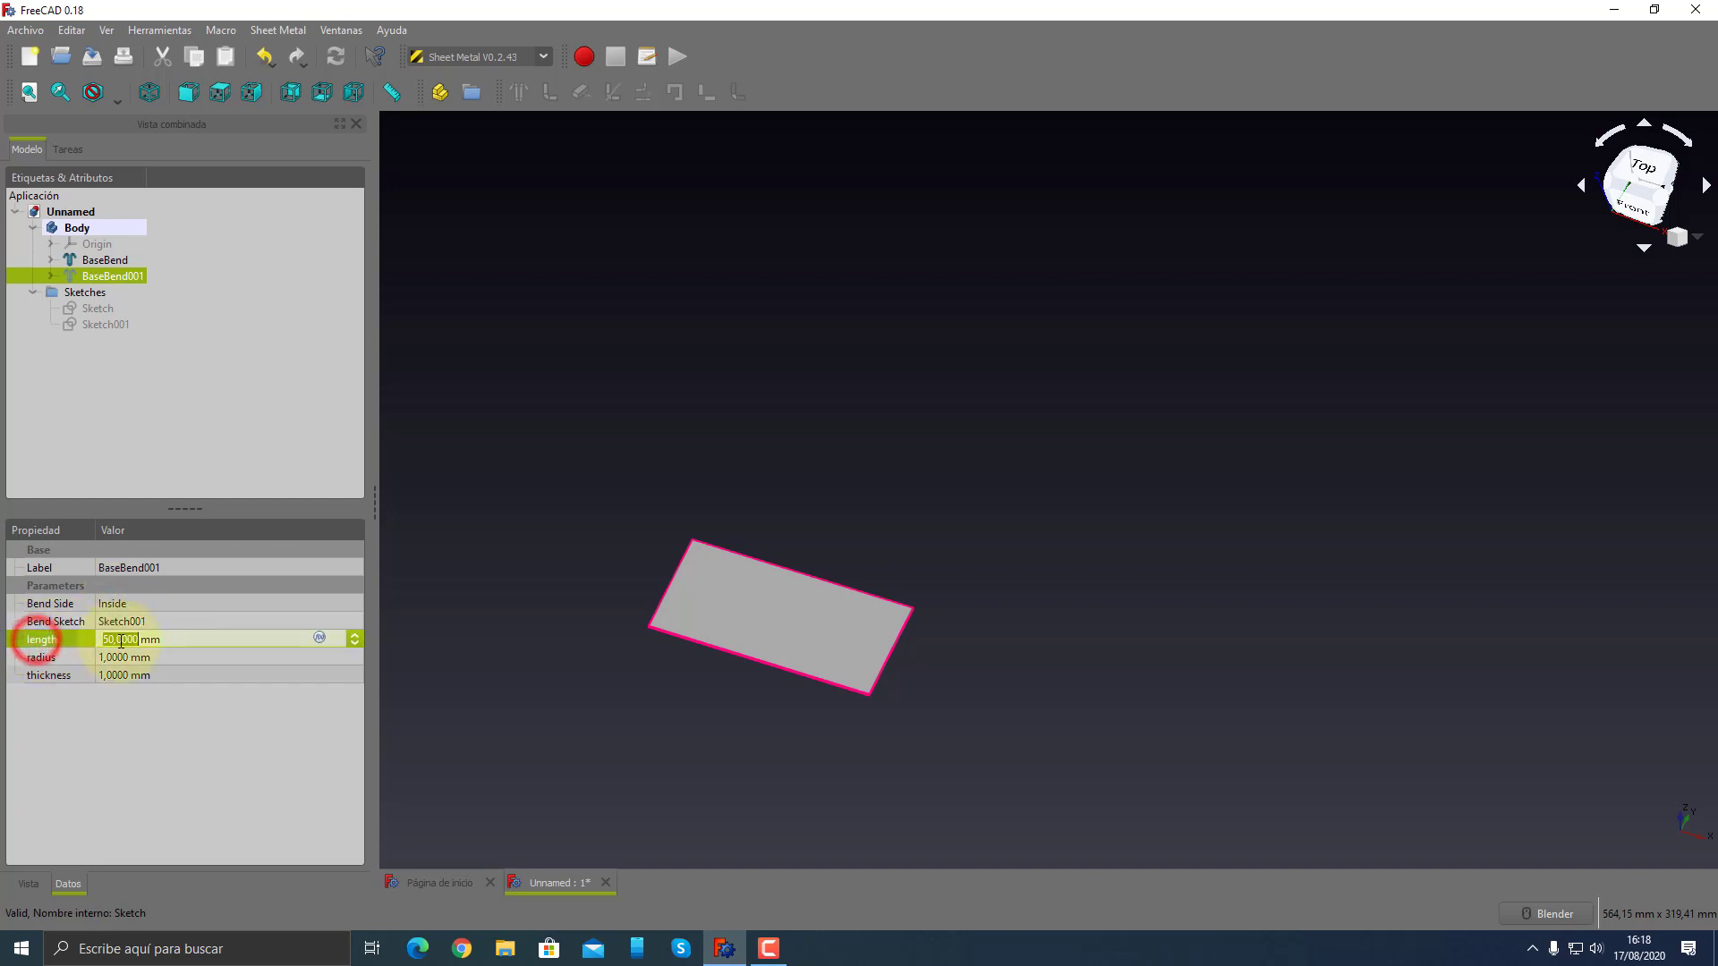
{"action": "left_click", "coordinate": [171, 639]}
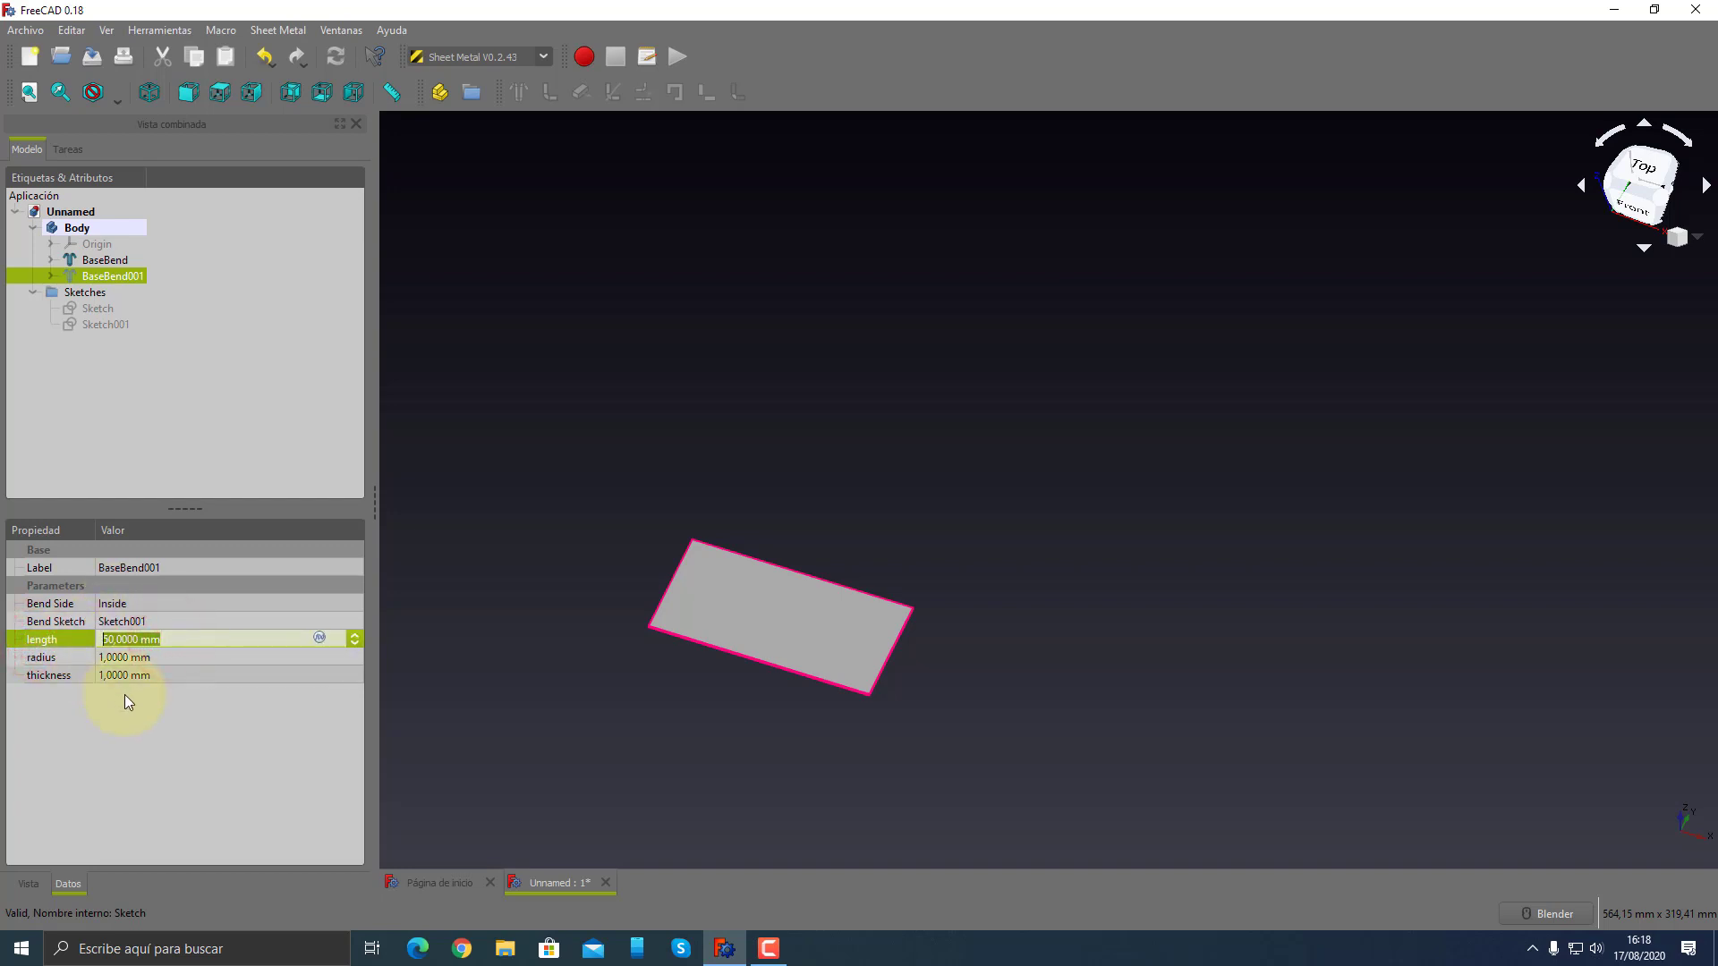
{"action": "left_click", "coordinate": [87, 709]}
{"action": "left_click", "coordinate": [55, 660]}
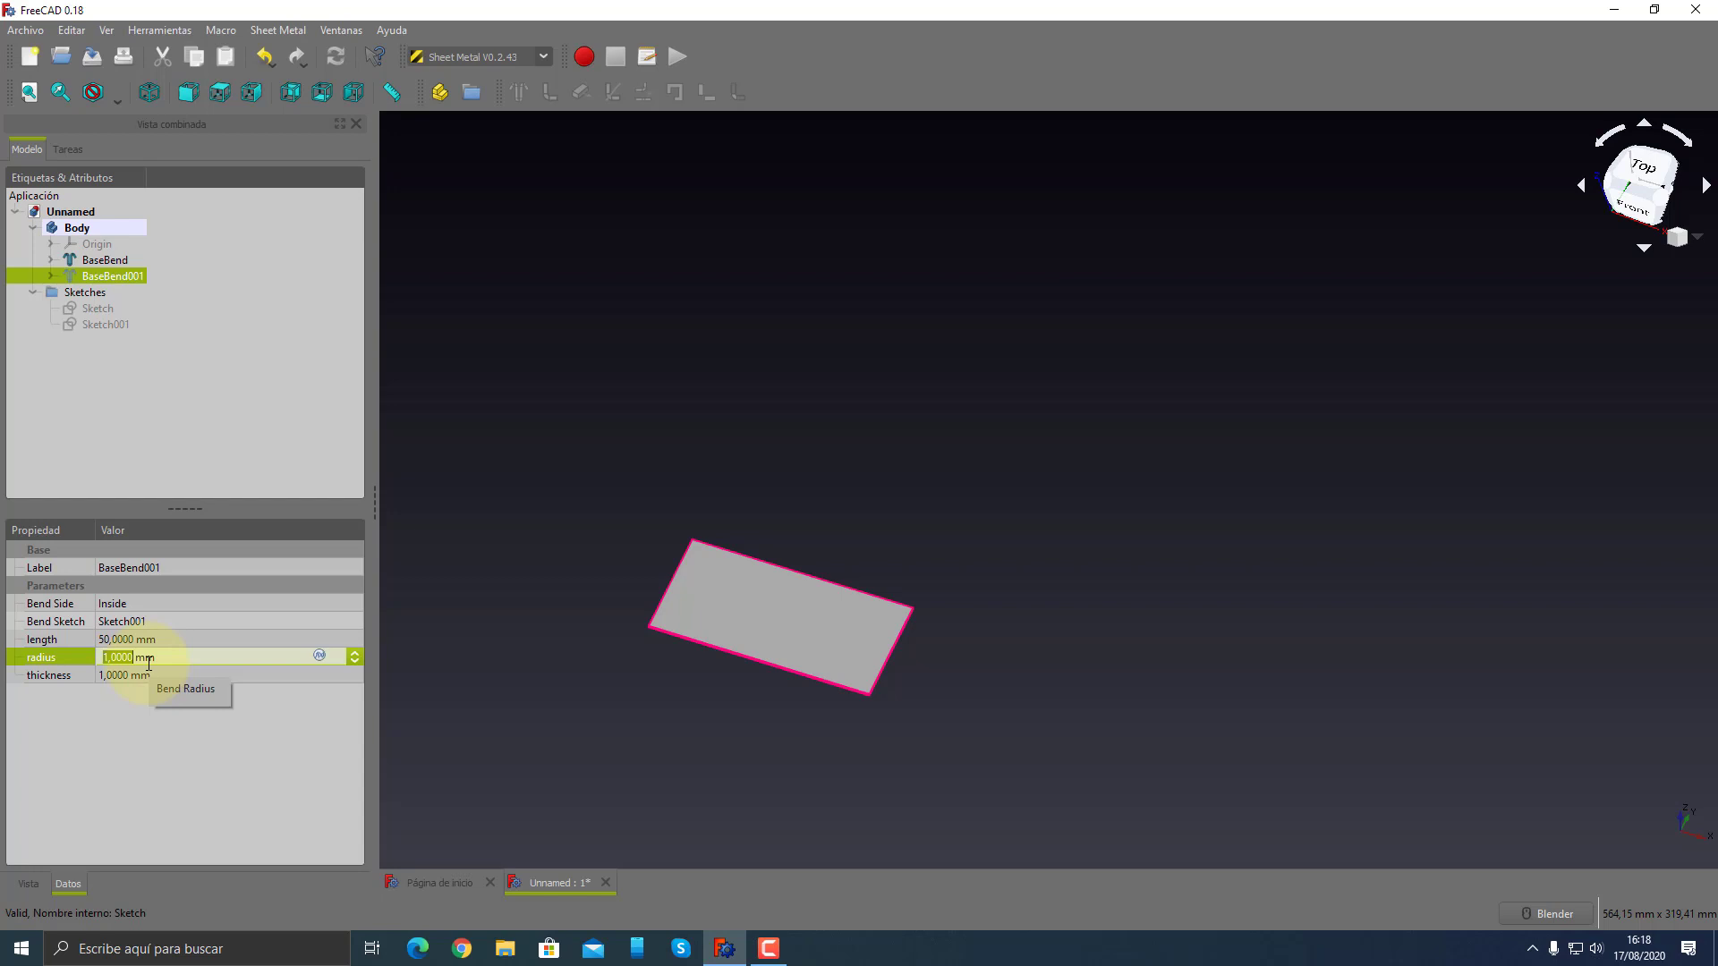
{"action": "left_click", "coordinate": [60, 674]}
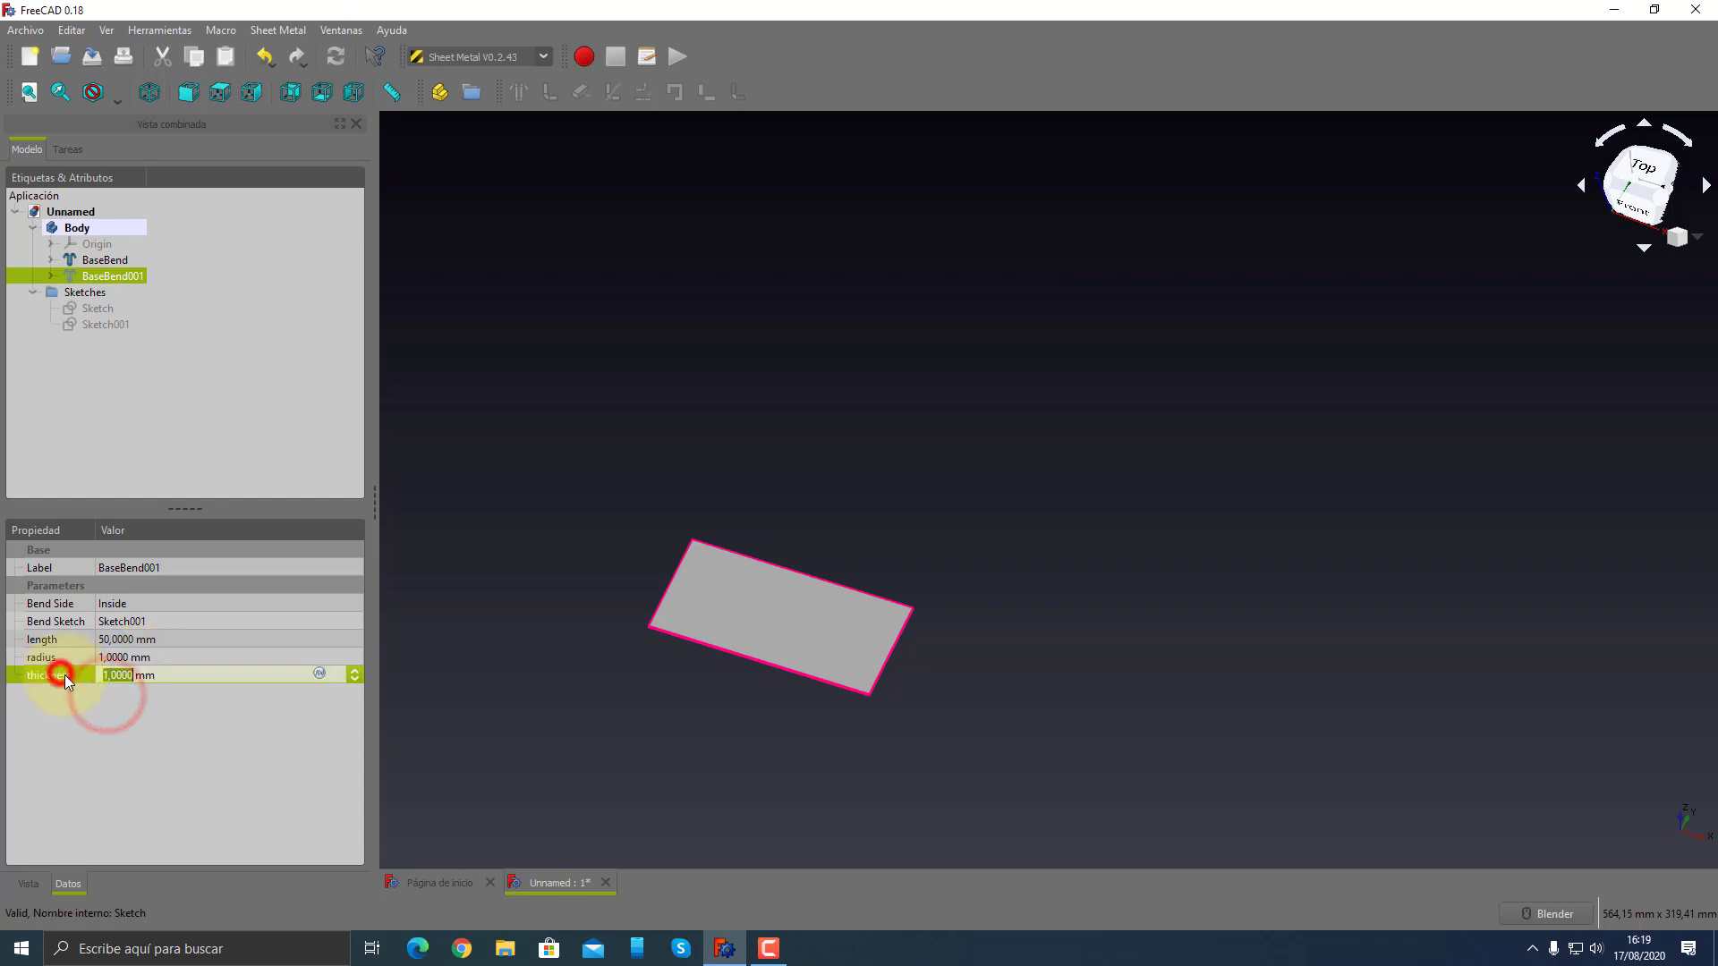
{"action": "left_click", "coordinate": [499, 776]}
- Orbit to an oblique front view and make the Z-profile wall BaseBend001 visible again
{"action": "scroll", "coordinate": [537, 734], "scroll_direction": "down", "scroll_amount": 3}
{"action": "scroll", "coordinate": [626, 662], "scroll_direction": "up", "scroll_amount": 5}
{"action": "mouse_move", "coordinate": [659, 650]}
{"action": "middle_mouse_down"}
{"action": "mouse_move", "coordinate": [744, 510]}
{"action": "mouse_move", "coordinate": [585, 475]}
{"action": "middle_mouse_up"}
{"action": "left_click", "coordinate": [117, 273]}
{"action": "key", "text": "space"}
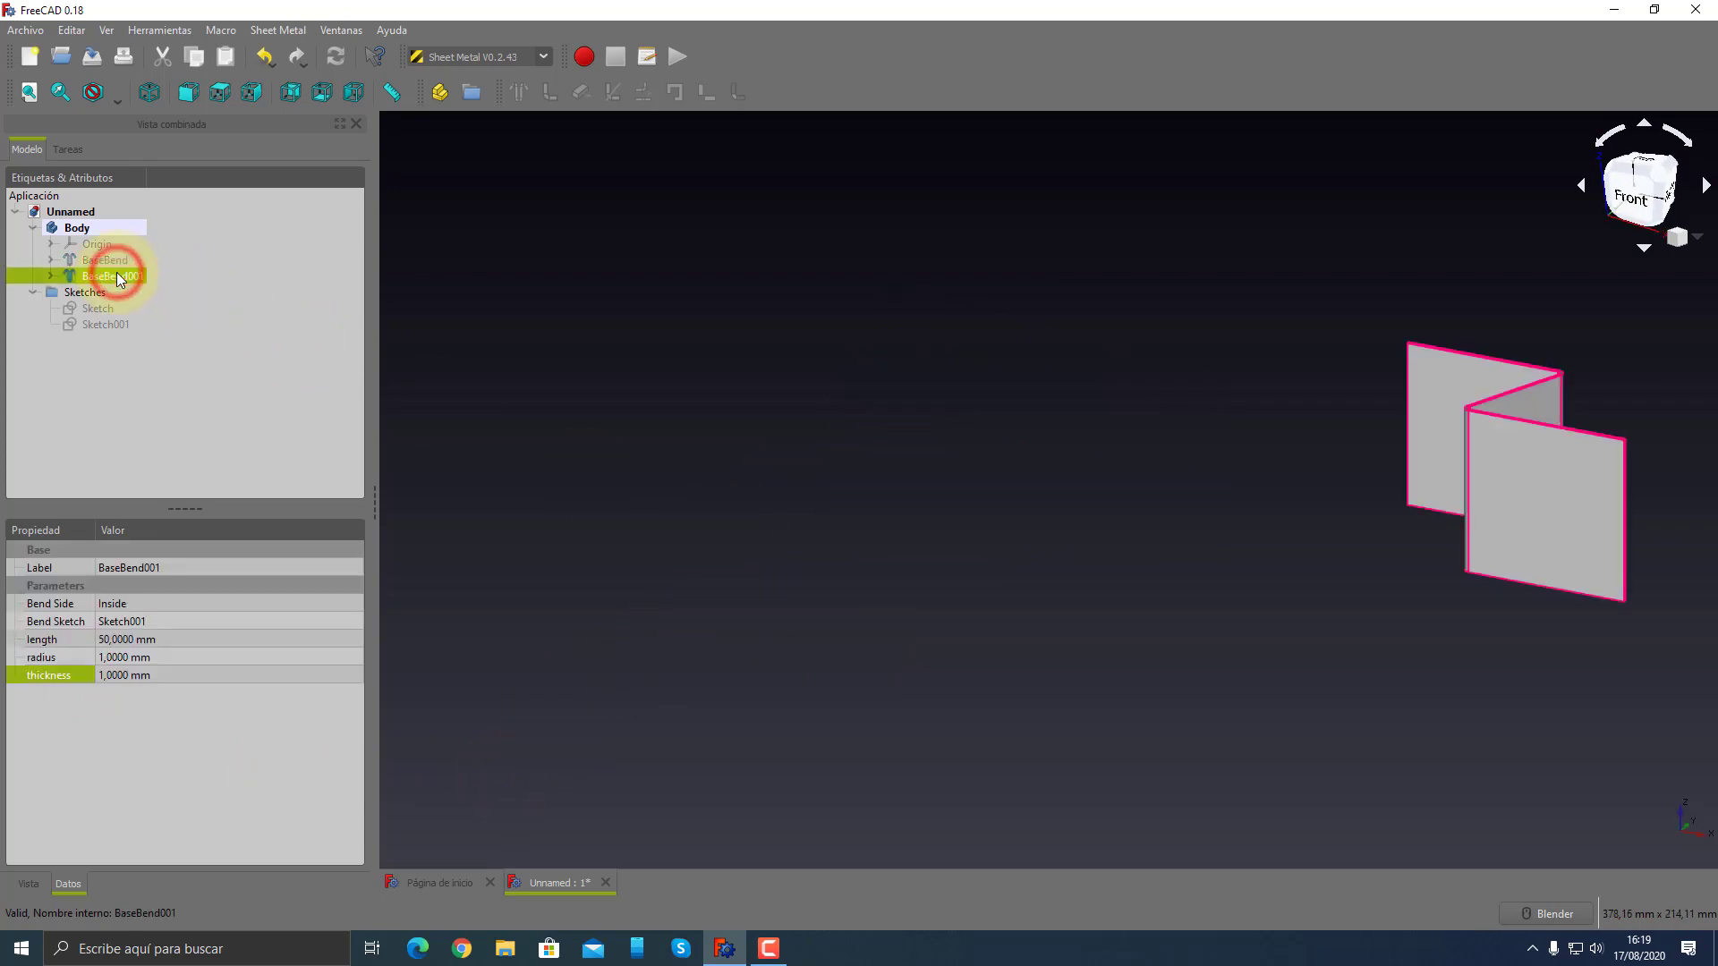
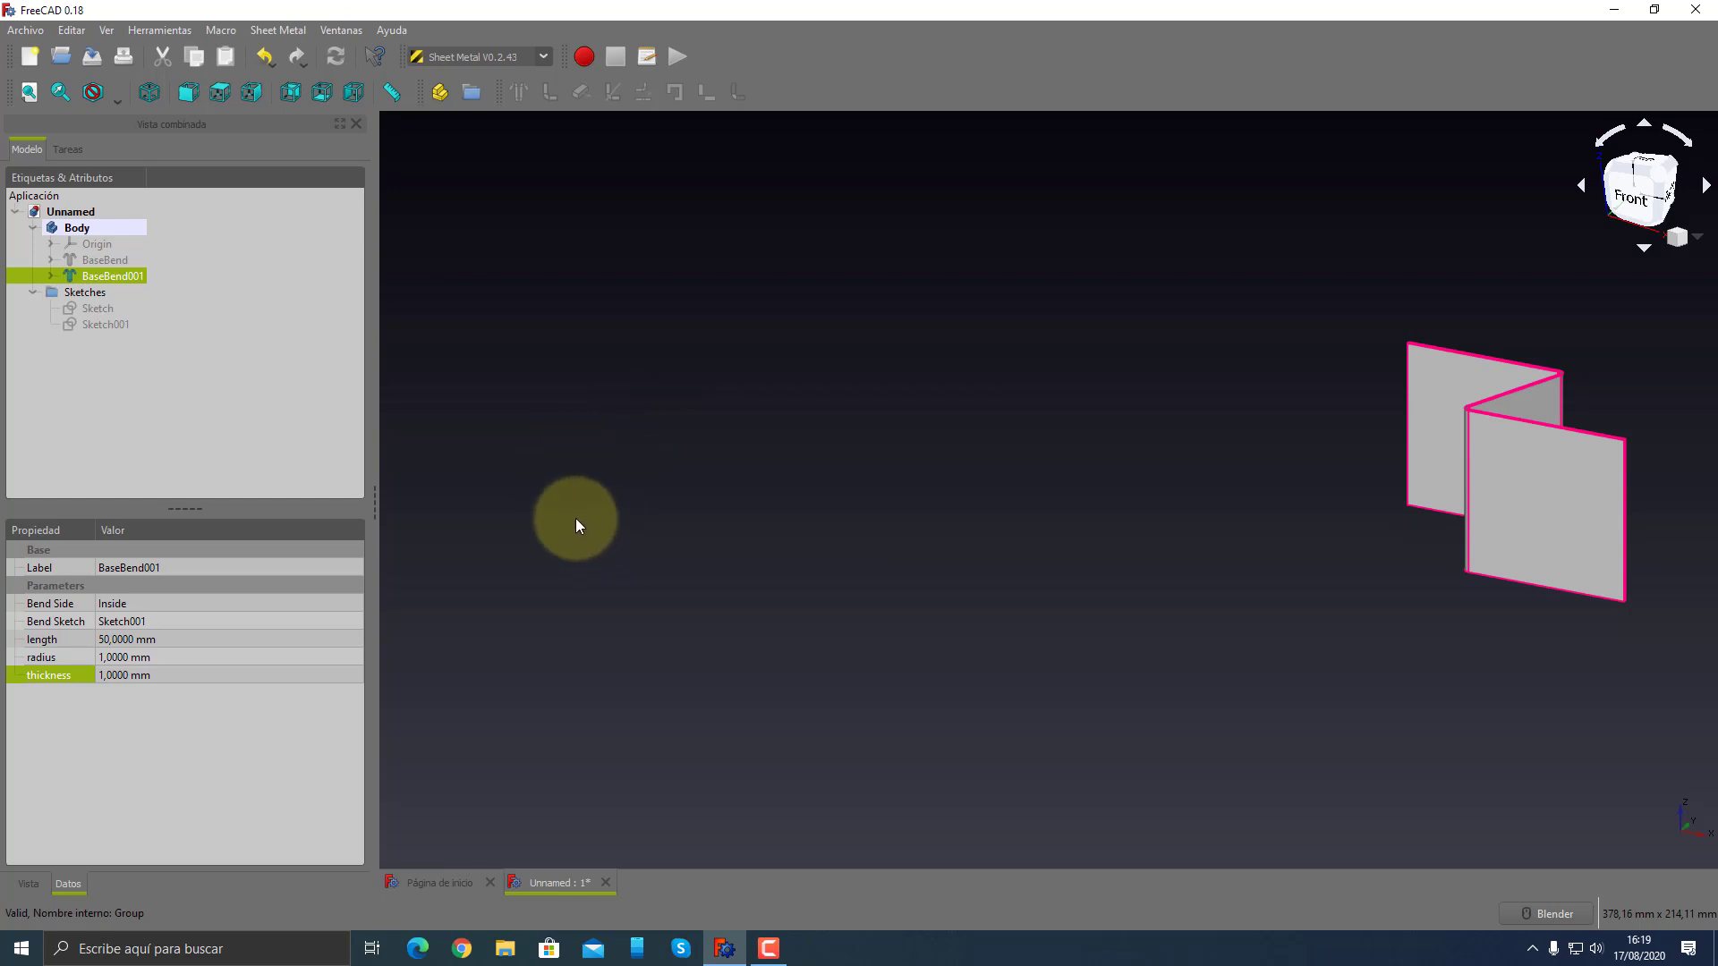
- Delete Sketch001 and BaseBend001 from the model tree
{"action": "left_click", "coordinate": [125, 328]}
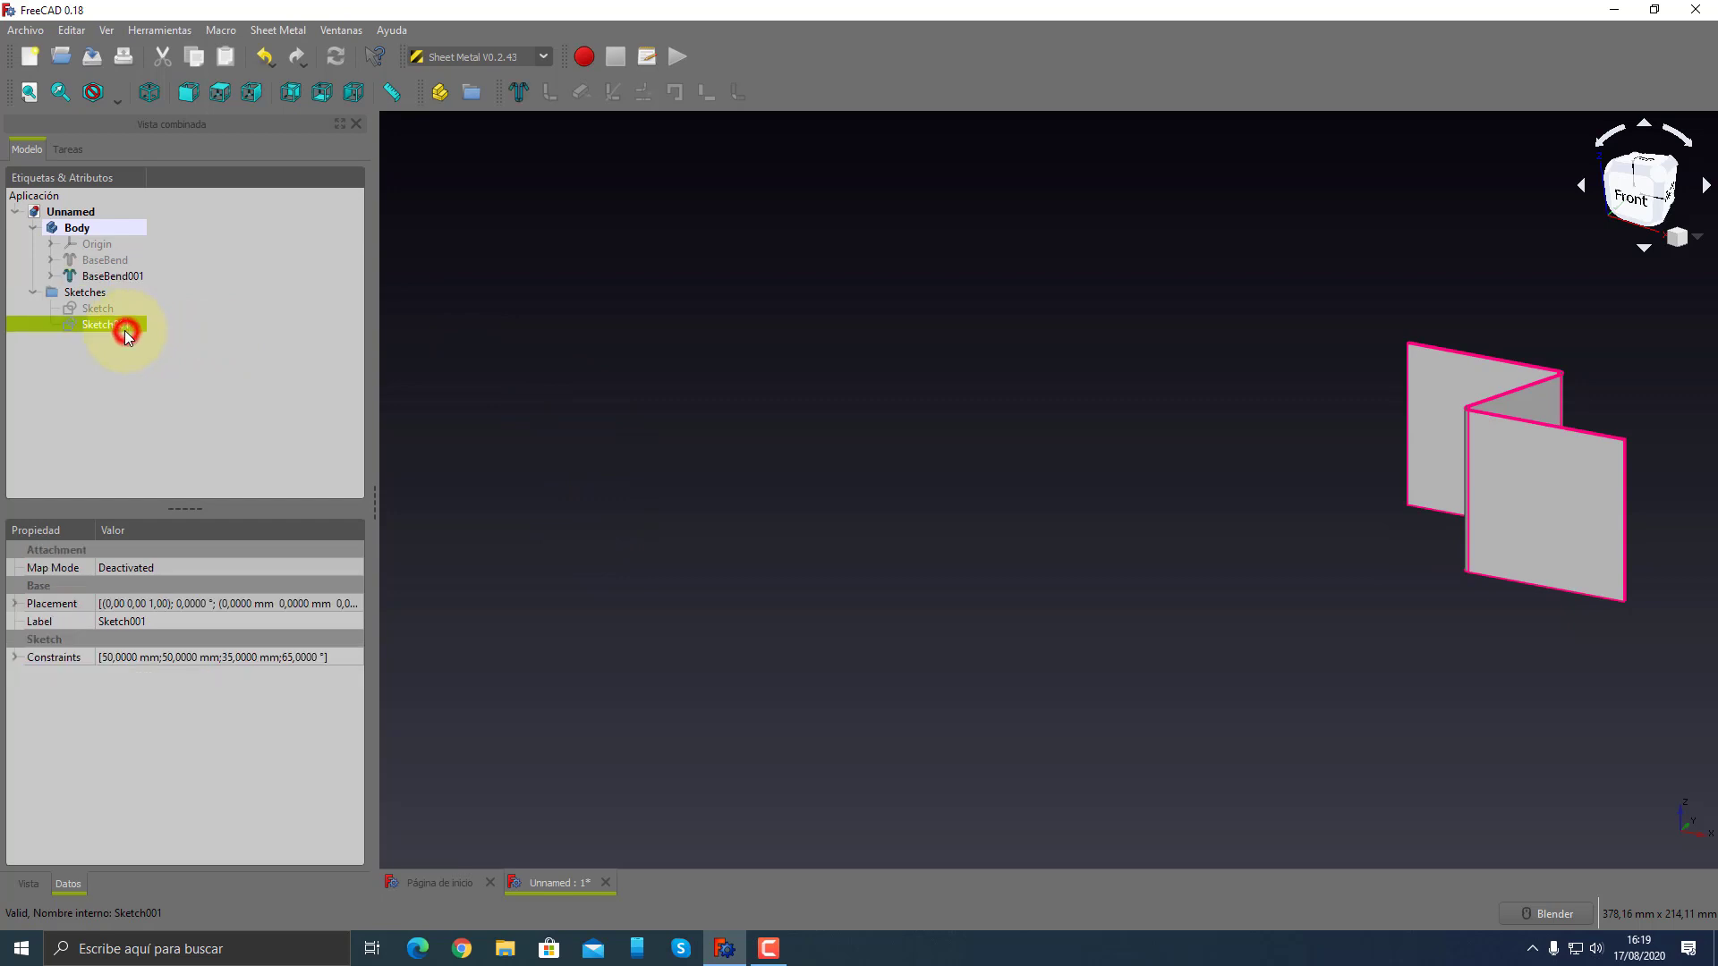
{"action": "key", "text": "Delete"}
{"action": "left_click", "coordinate": [959, 532]}
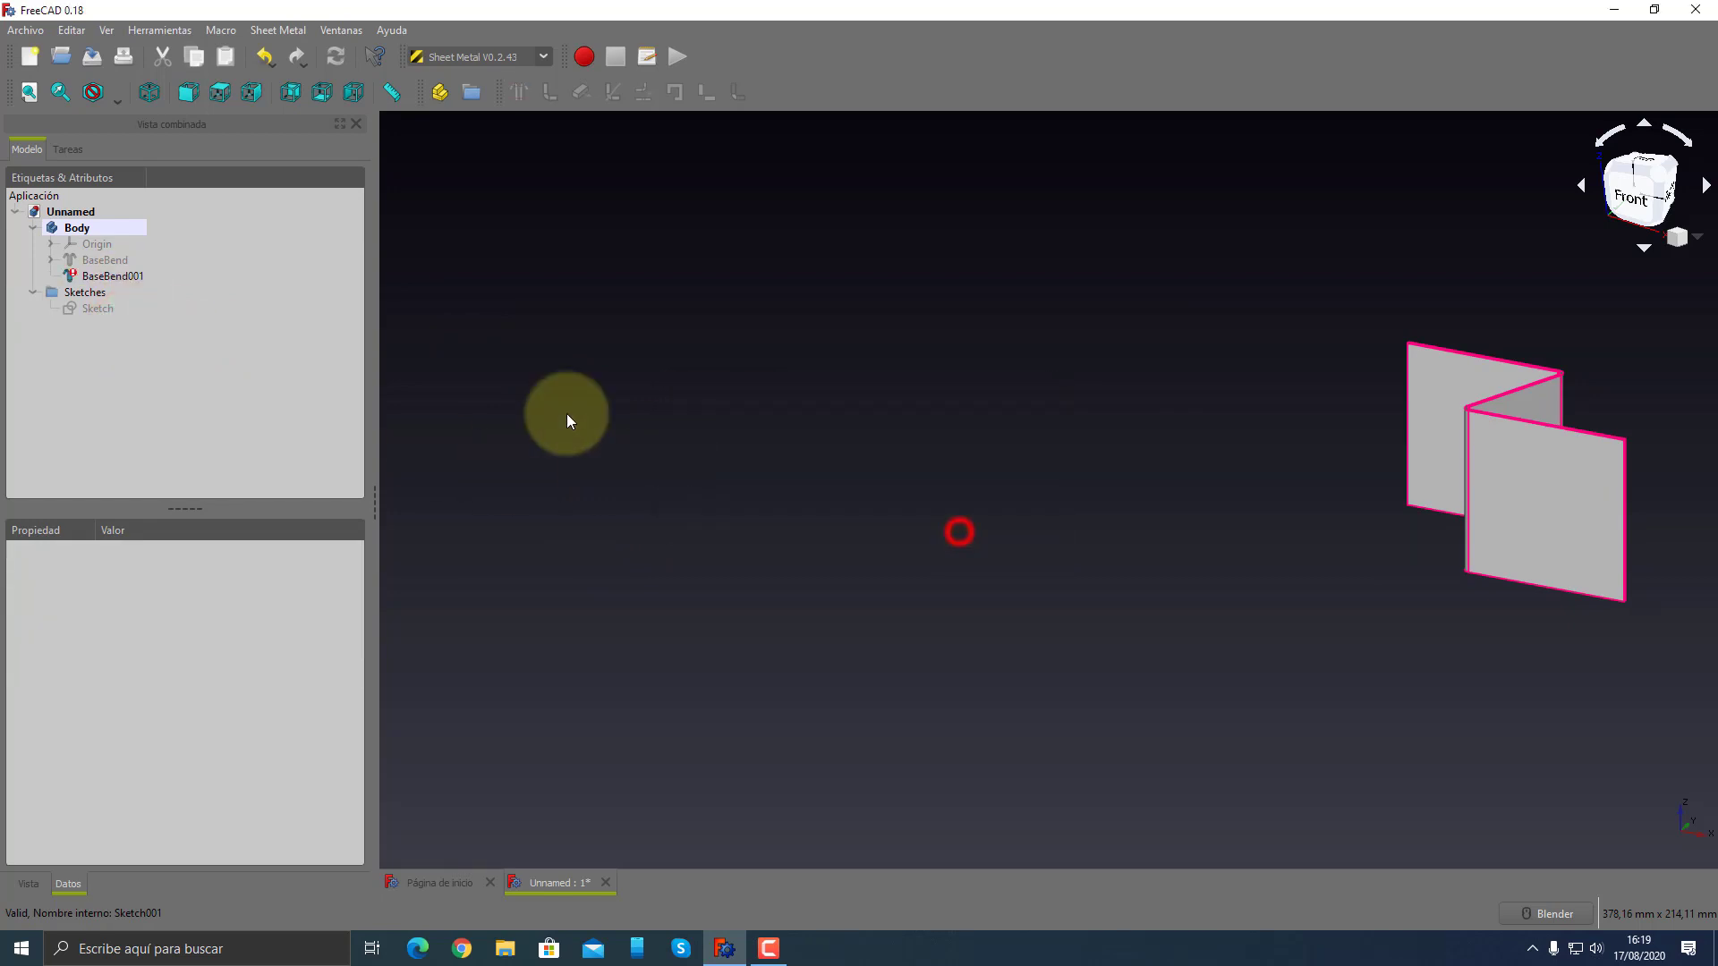
{"action": "left_click", "coordinate": [140, 276]}
{"action": "key", "text": "Delete"}
- Orbit around the remaining flat plate and expand BaseBend to reveal its Sketch
{"action": "left_click", "coordinate": [105, 259]}
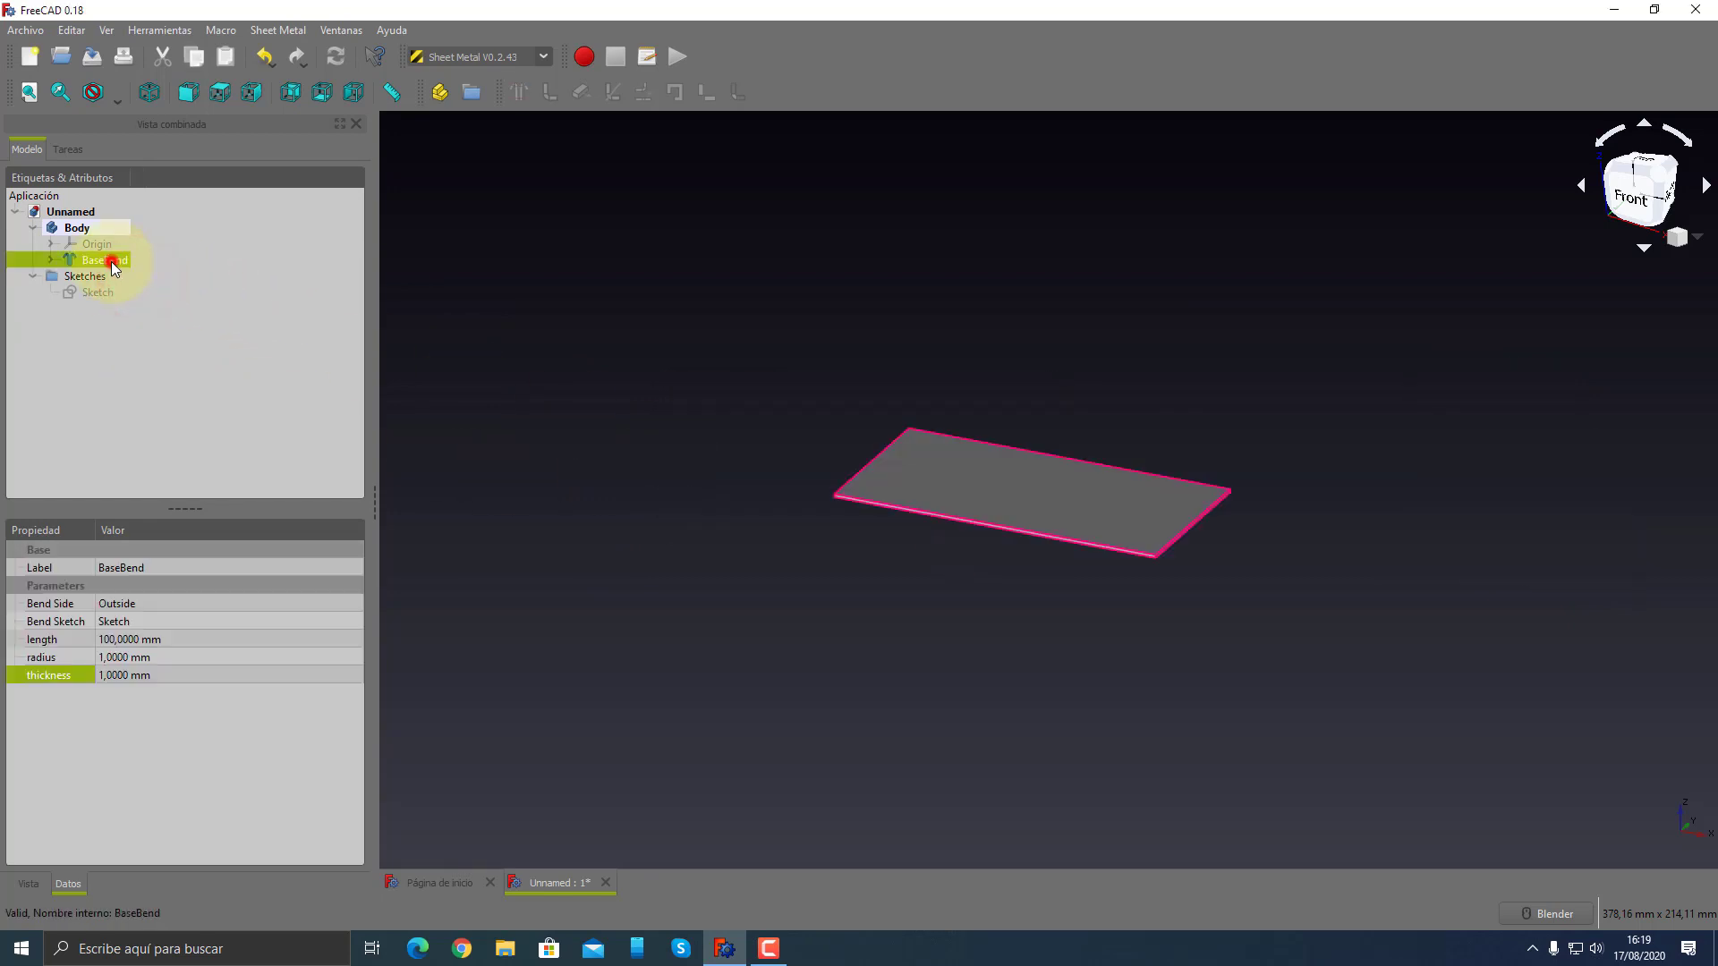
{"action": "middle_click_drag", "start_coordinate": [717, 564], "coordinate": [1156, 386]}
{"action": "scroll", "coordinate": [985, 478], "scroll_direction": "up", "scroll_amount": 3}
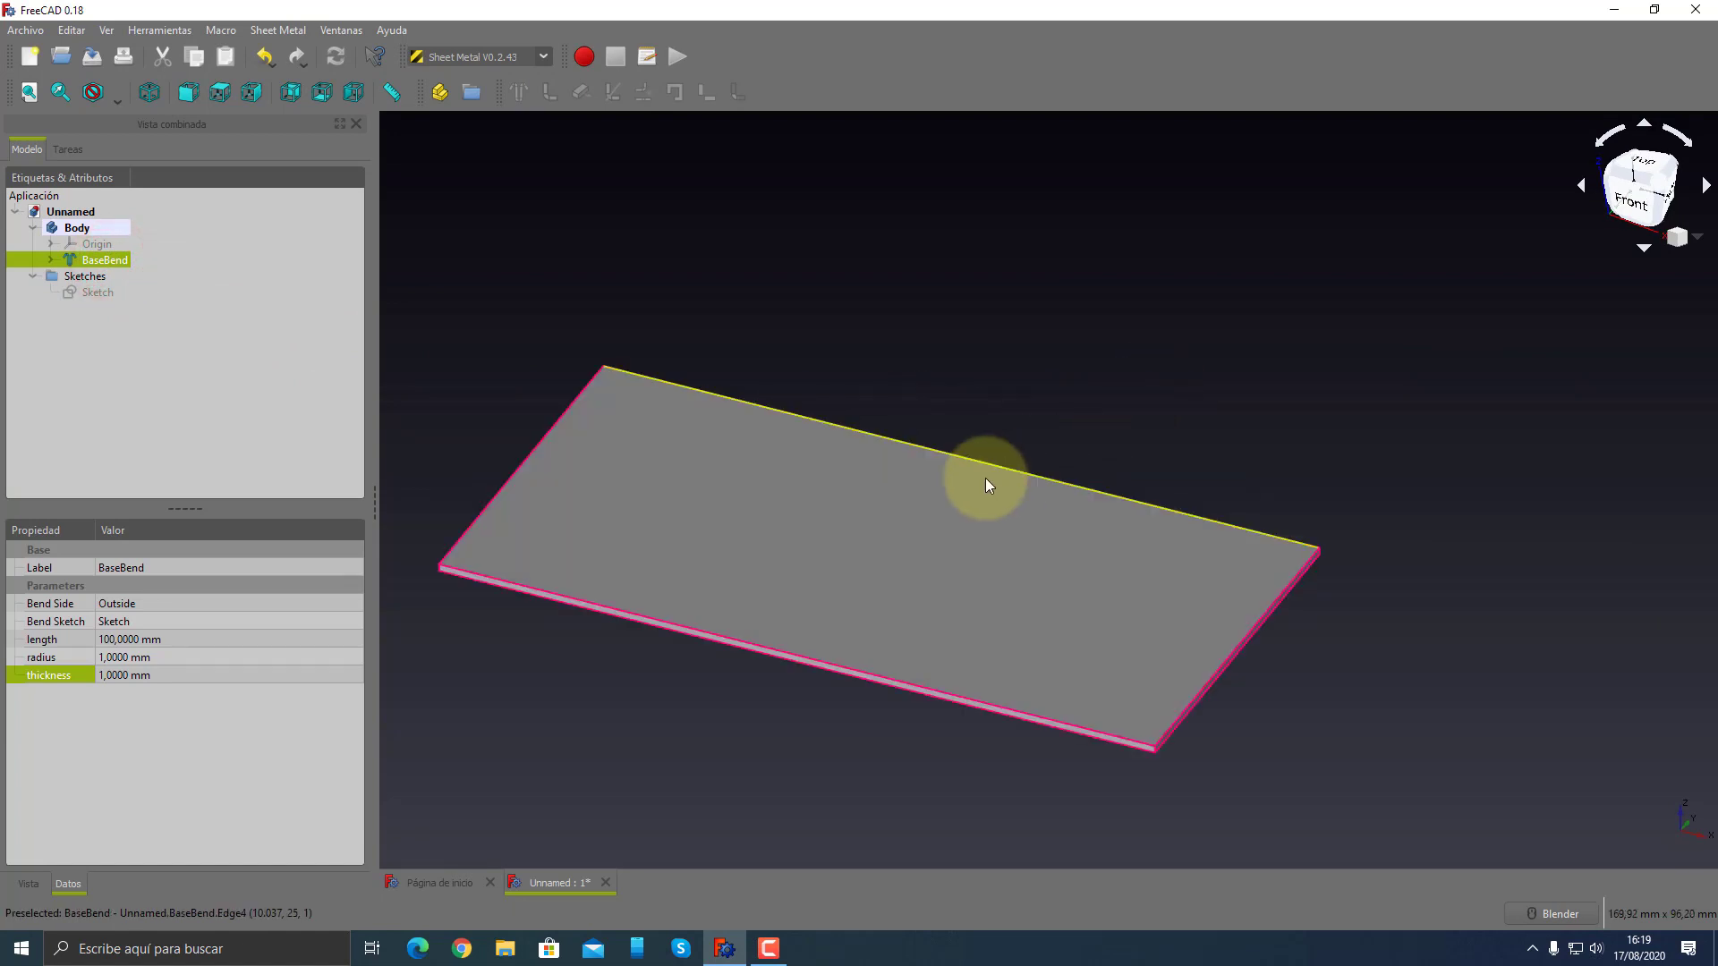
{"action": "middle_click_drag", "start_coordinate": [985, 478], "coordinate": [960, 464]}
{"action": "middle_click_drag", "start_coordinate": [764, 621], "coordinate": [911, 570], "text": "shift"}
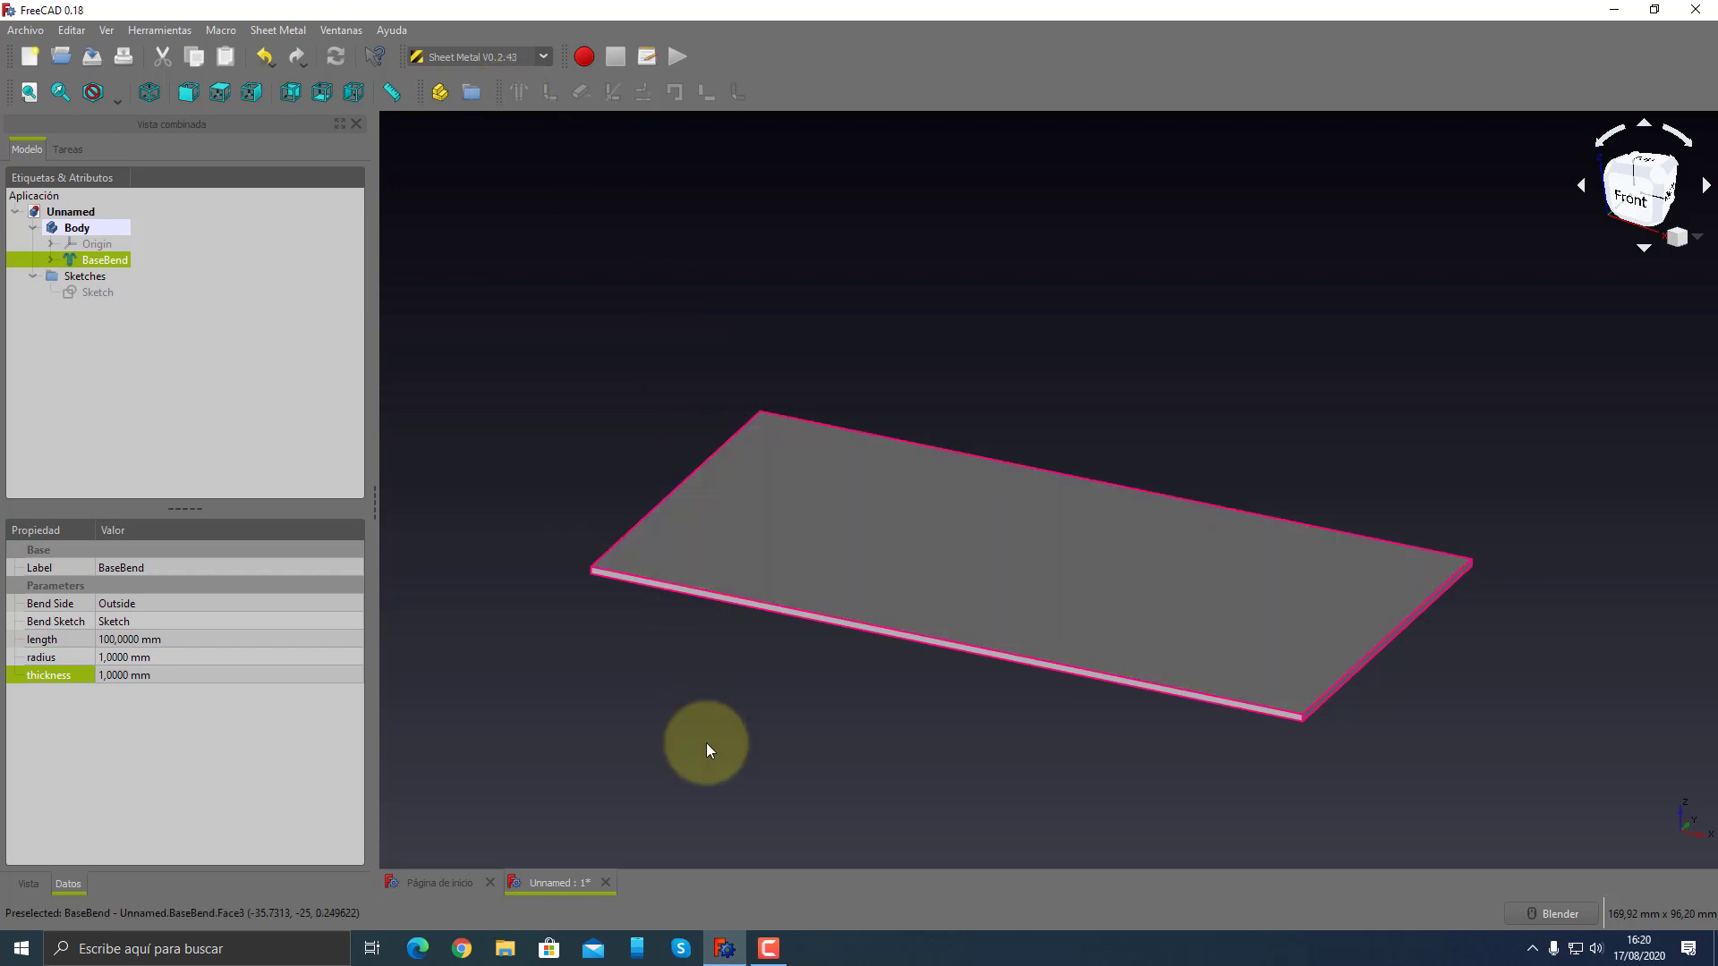
{"action": "left_click", "coordinate": [769, 948]}
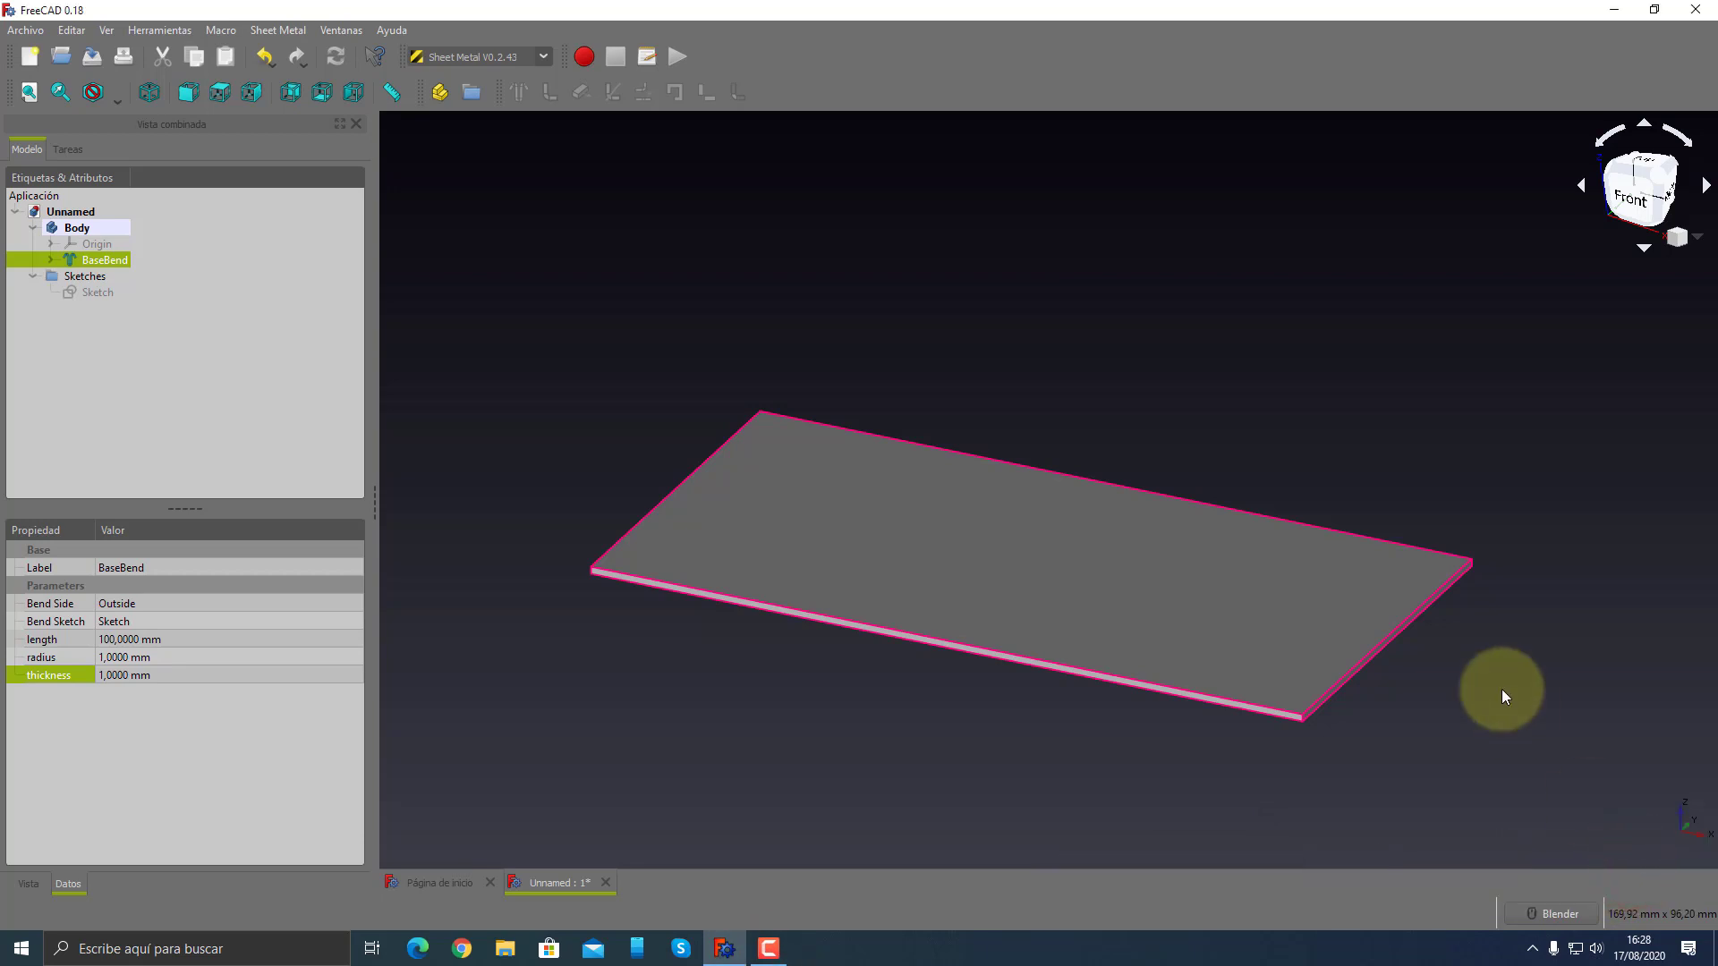
{"action": "mouse_move", "coordinate": [1421, 412]}
{"action": "middle_mouse_down"}
{"action": "mouse_move", "coordinate": [1314, 410]}
{"action": "mouse_move", "coordinate": [1375, 412]}
{"action": "mouse_move", "coordinate": [1327, 387]}
{"action": "mouse_move", "coordinate": [1243, 480]}
{"action": "mouse_move", "coordinate": [1438, 392]}
{"action": "mouse_move", "coordinate": [1227, 464]}
{"action": "middle_mouse_up"}
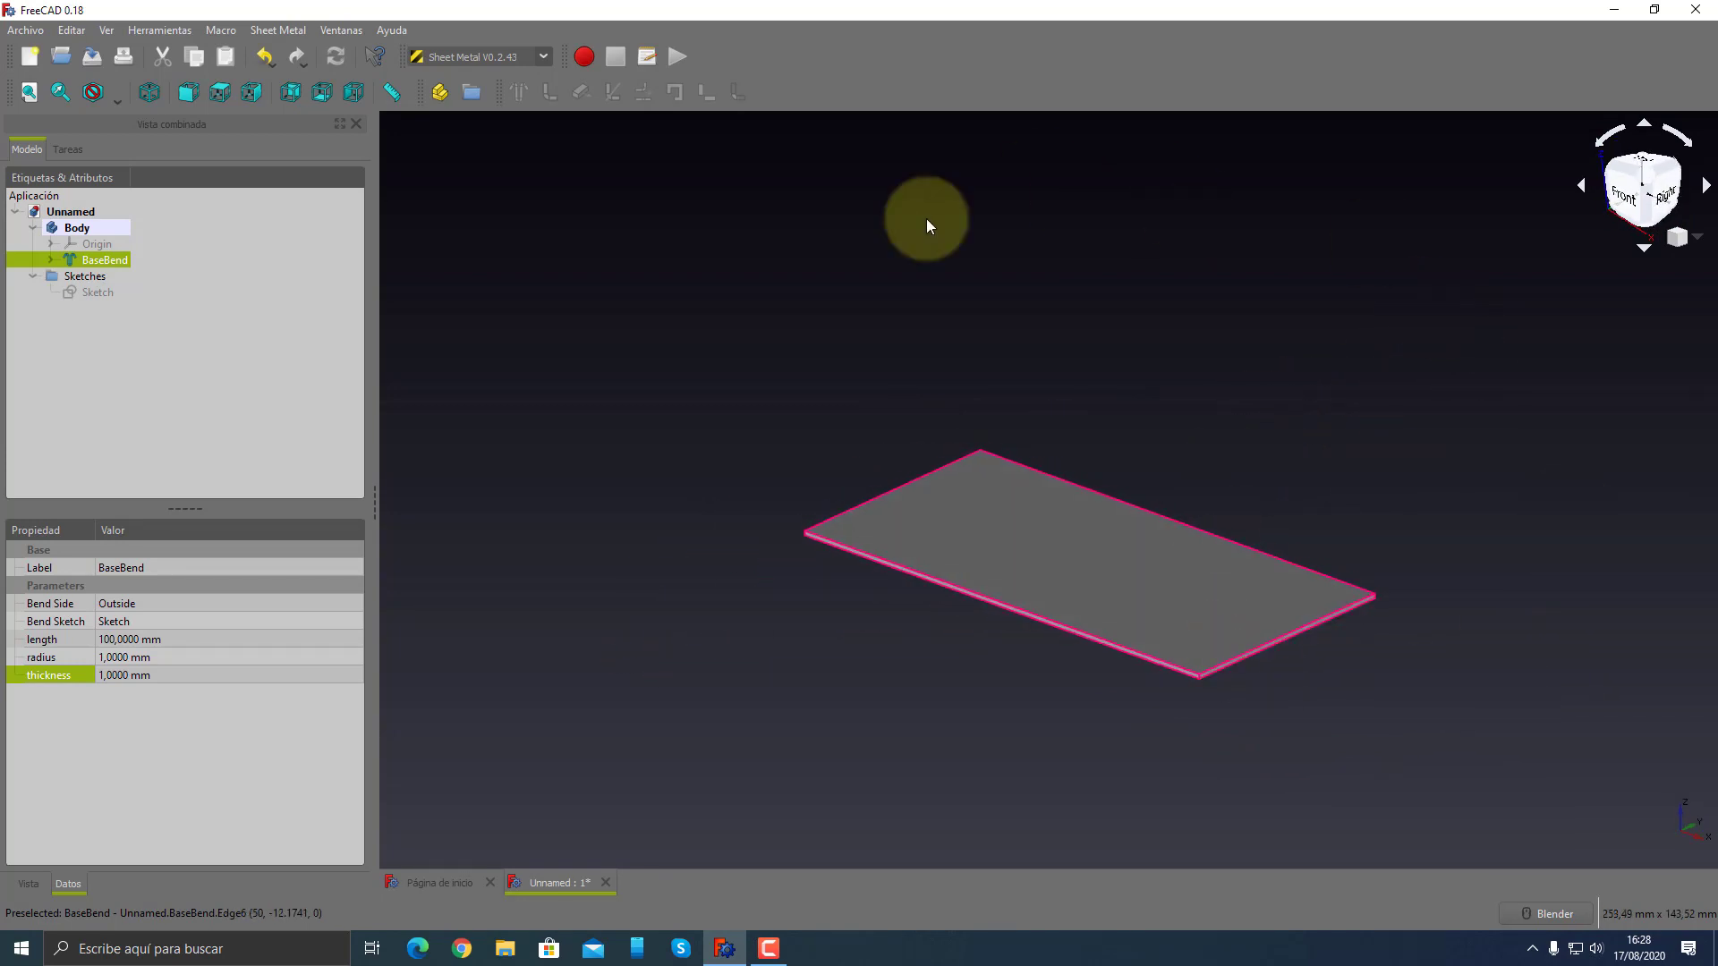
{"action": "mouse_move", "coordinate": [926, 224]}
{"action": "middle_mouse_down"}
{"action": "mouse_move", "coordinate": [1200, 310]}
{"action": "mouse_move", "coordinate": [1170, 388]}
{"action": "mouse_move", "coordinate": [1316, 367]}
{"action": "mouse_move", "coordinate": [1188, 388]}
{"action": "middle_mouse_up"}
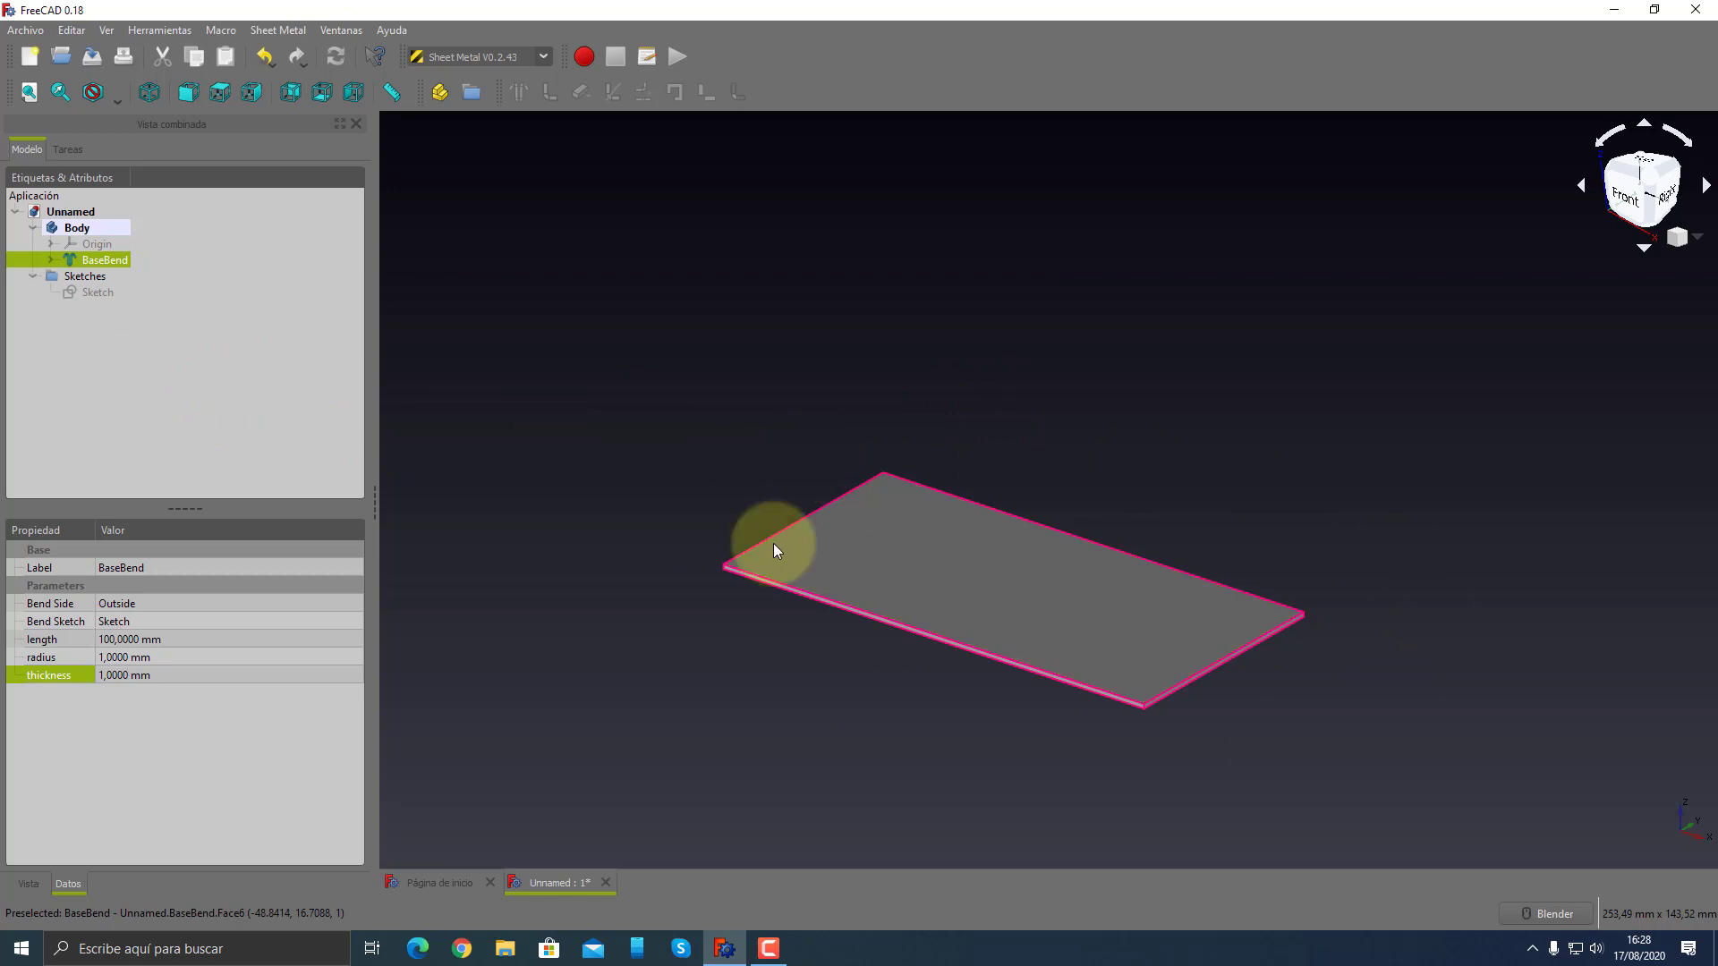
{"action": "mouse_move", "coordinate": [767, 544]}
{"action": "middle_mouse_down"}
{"action": "mouse_move", "coordinate": [871, 713]}
{"action": "mouse_move", "coordinate": [886, 782]}
{"action": "mouse_move", "coordinate": [851, 716]}
{"action": "mouse_move", "coordinate": [879, 716]}
{"action": "middle_mouse_up"}
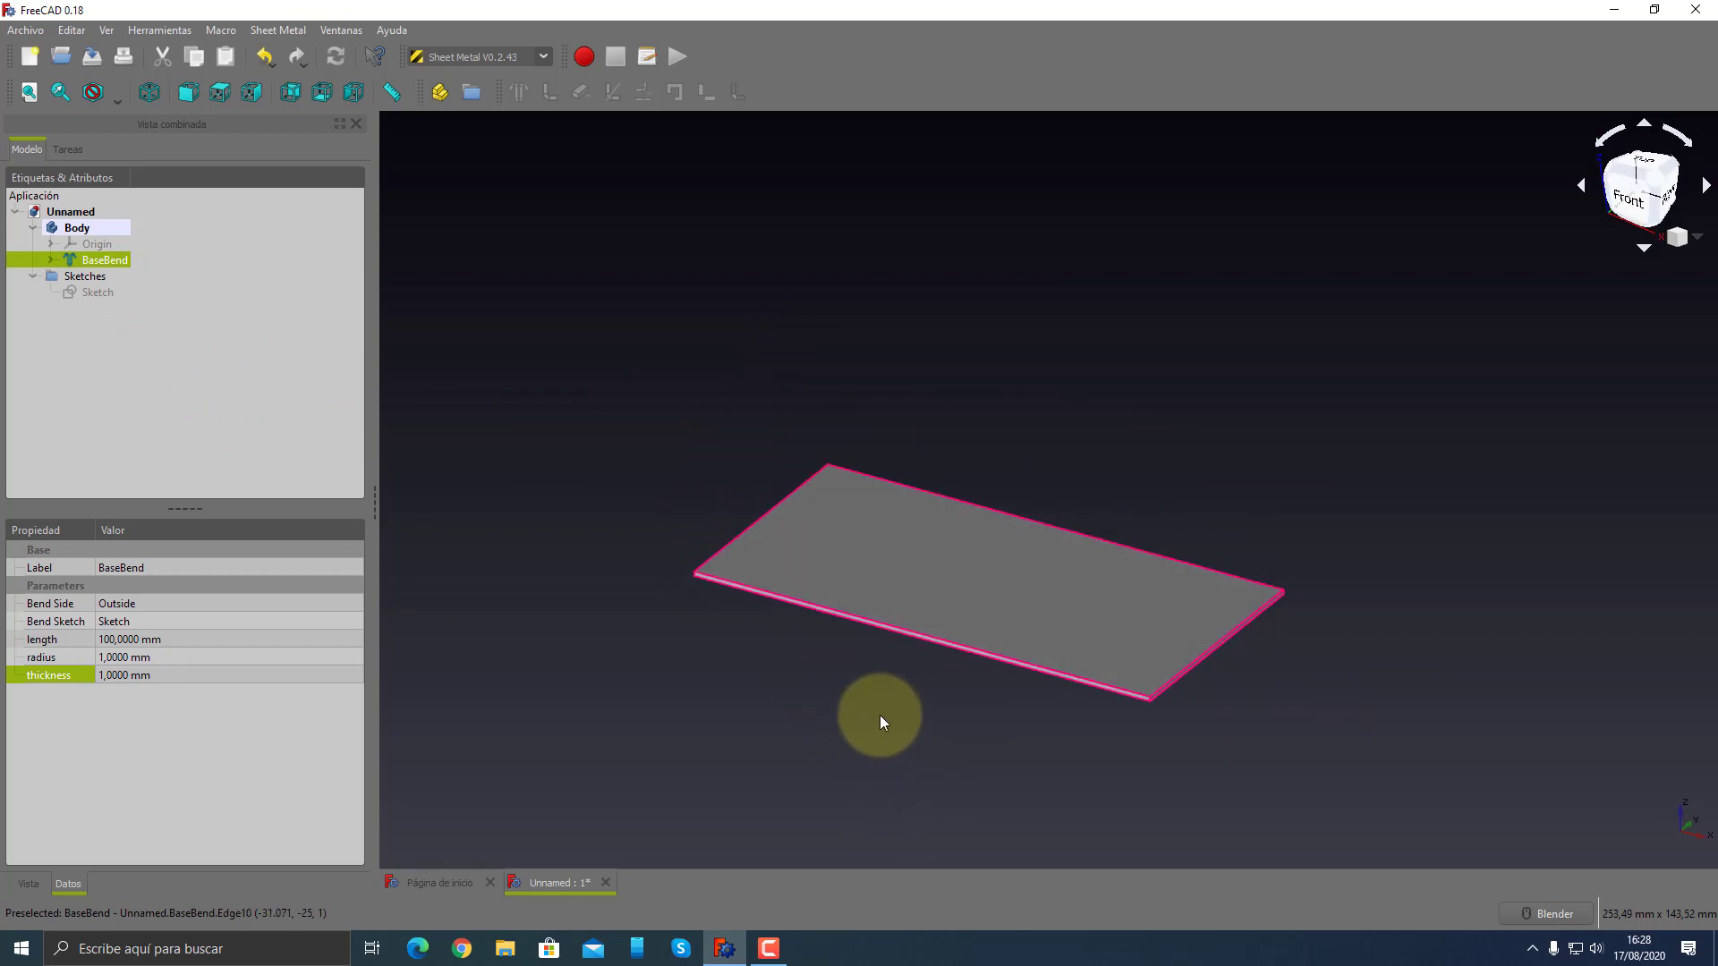
{"action": "left_click", "coordinate": [51, 260]}
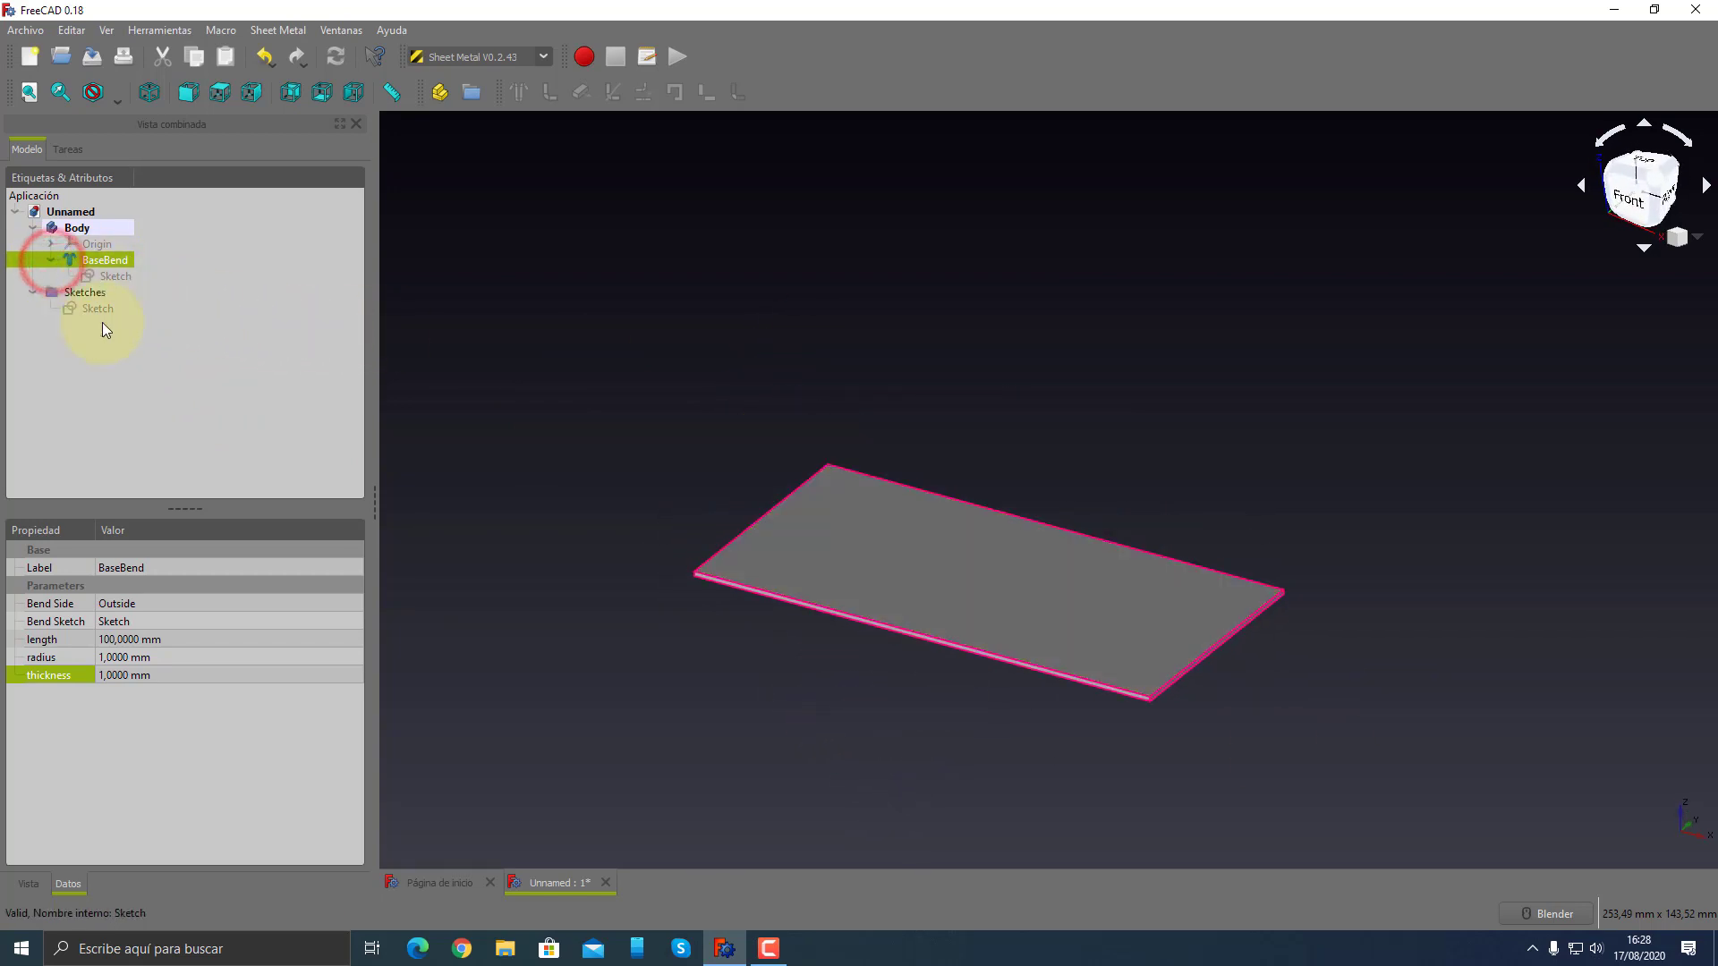
- In BaseBend's sketch, replace the left edge with a three-point arc bulging left
{"action": "double_click", "coordinate": [73, 289]}
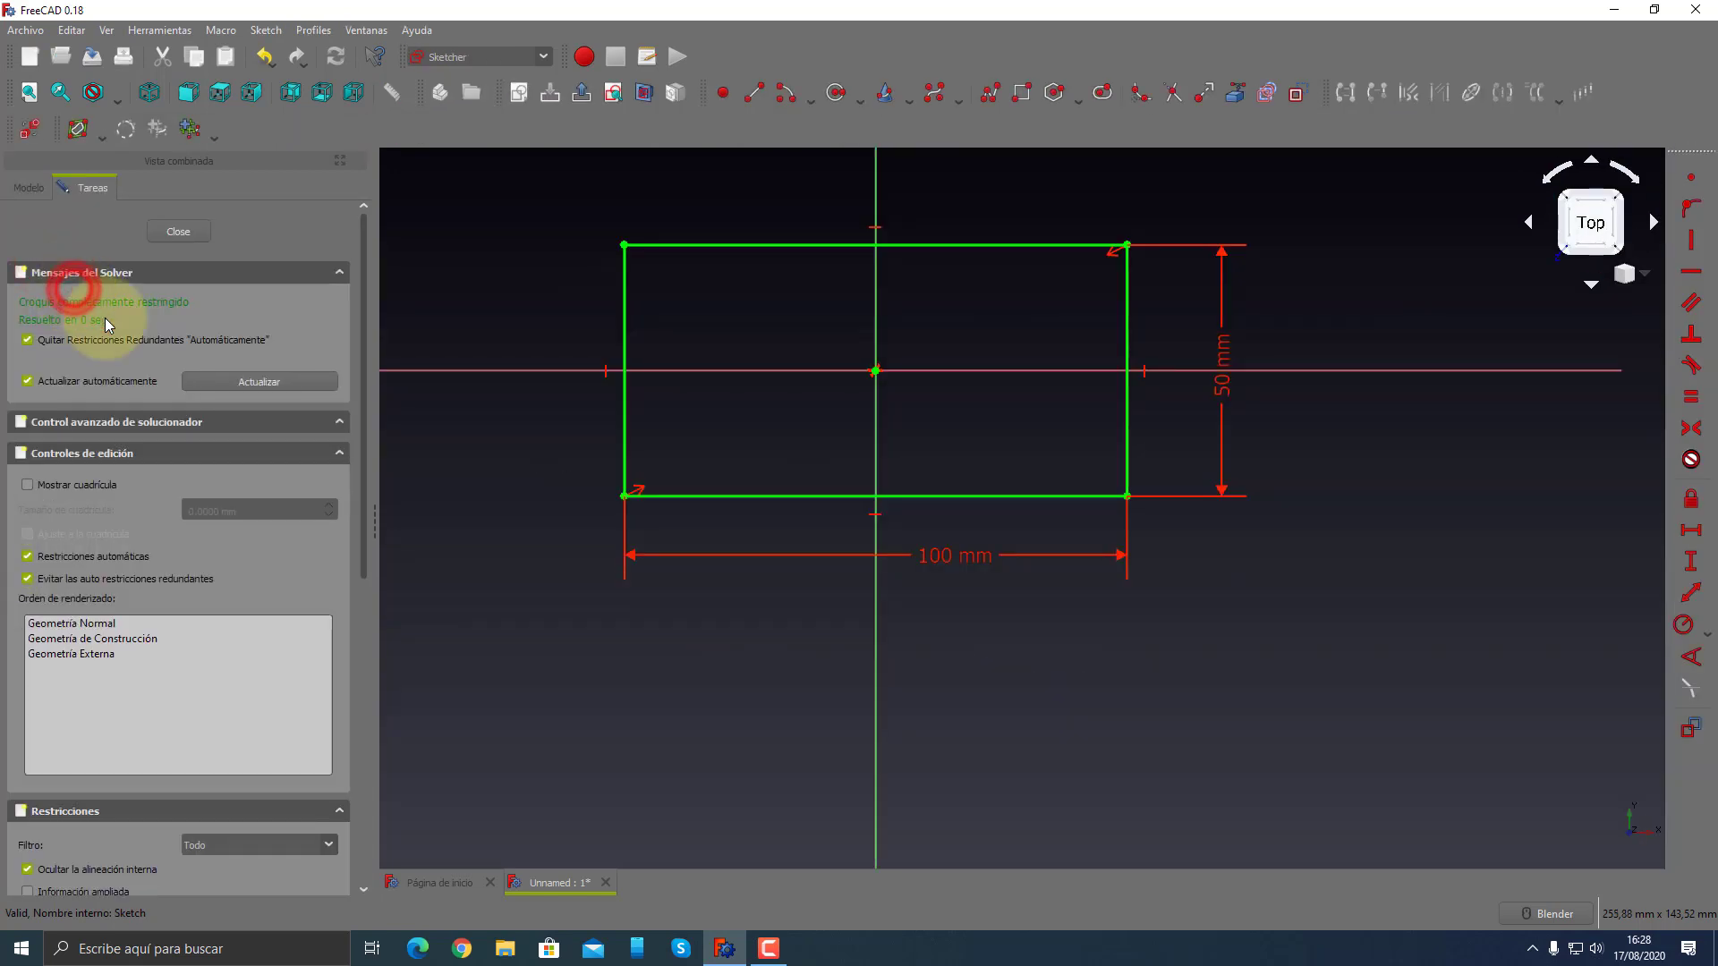
{"action": "scroll", "coordinate": [1057, 288], "scroll_direction": "down", "scroll_amount": 2}
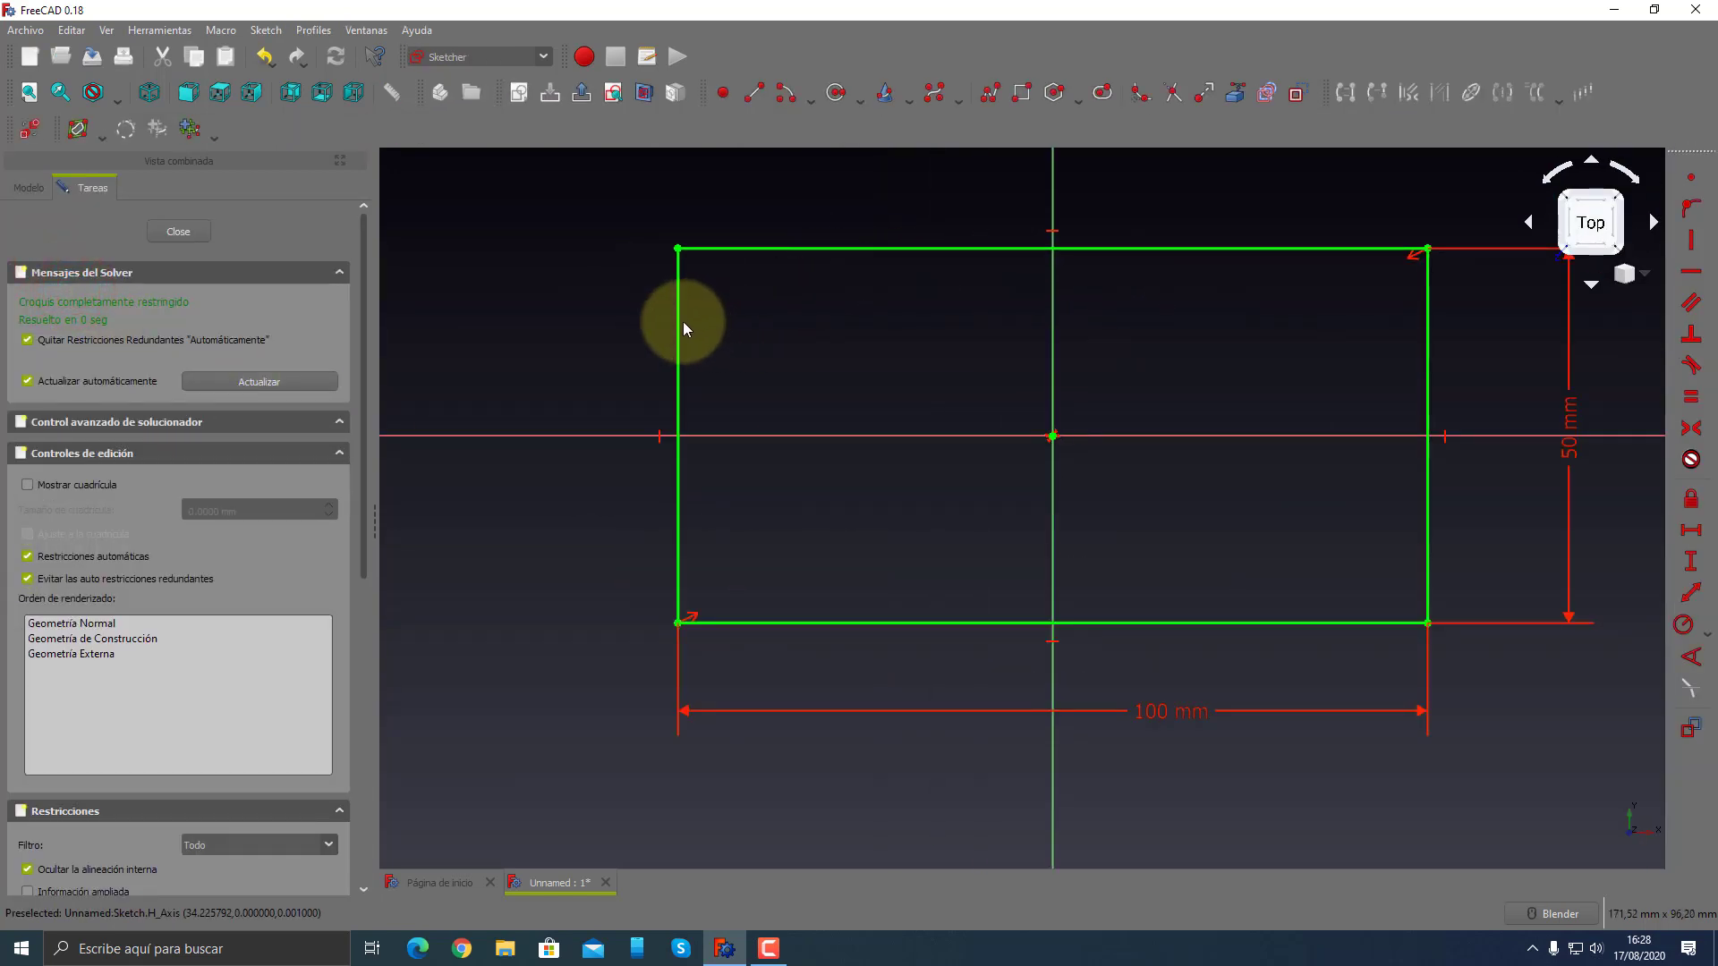
{"action": "left_click", "coordinate": [681, 328]}
{"action": "key", "text": "Delete"}
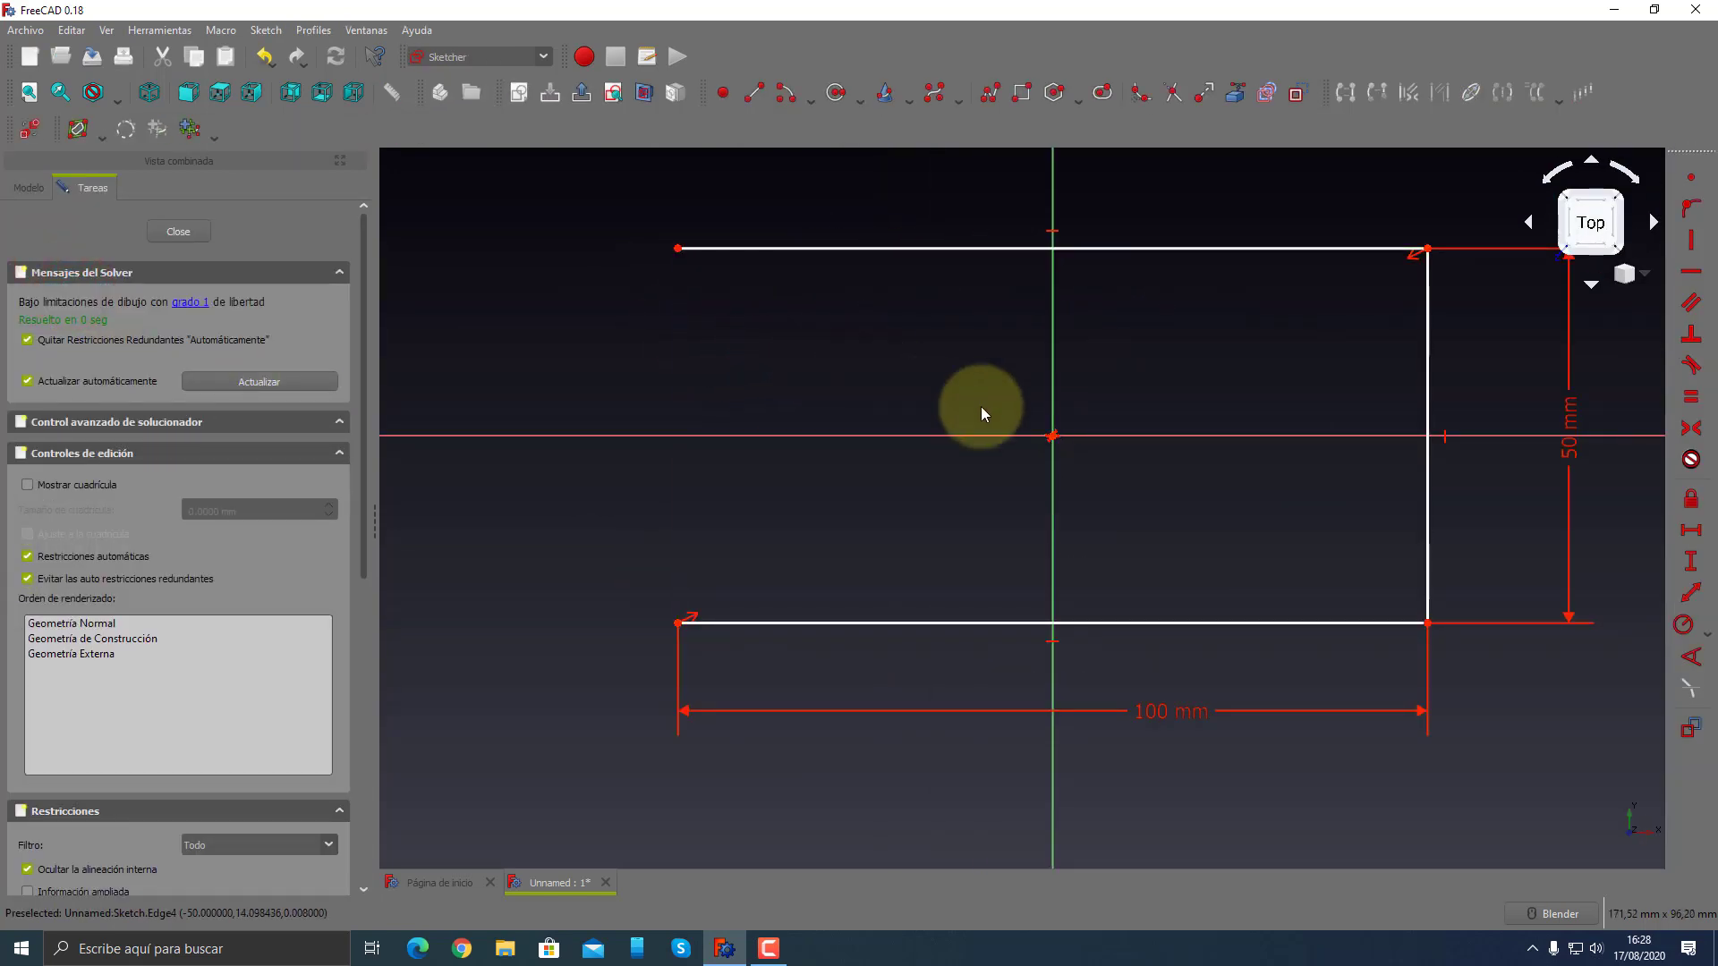
{"action": "left_click", "coordinate": [805, 99]}
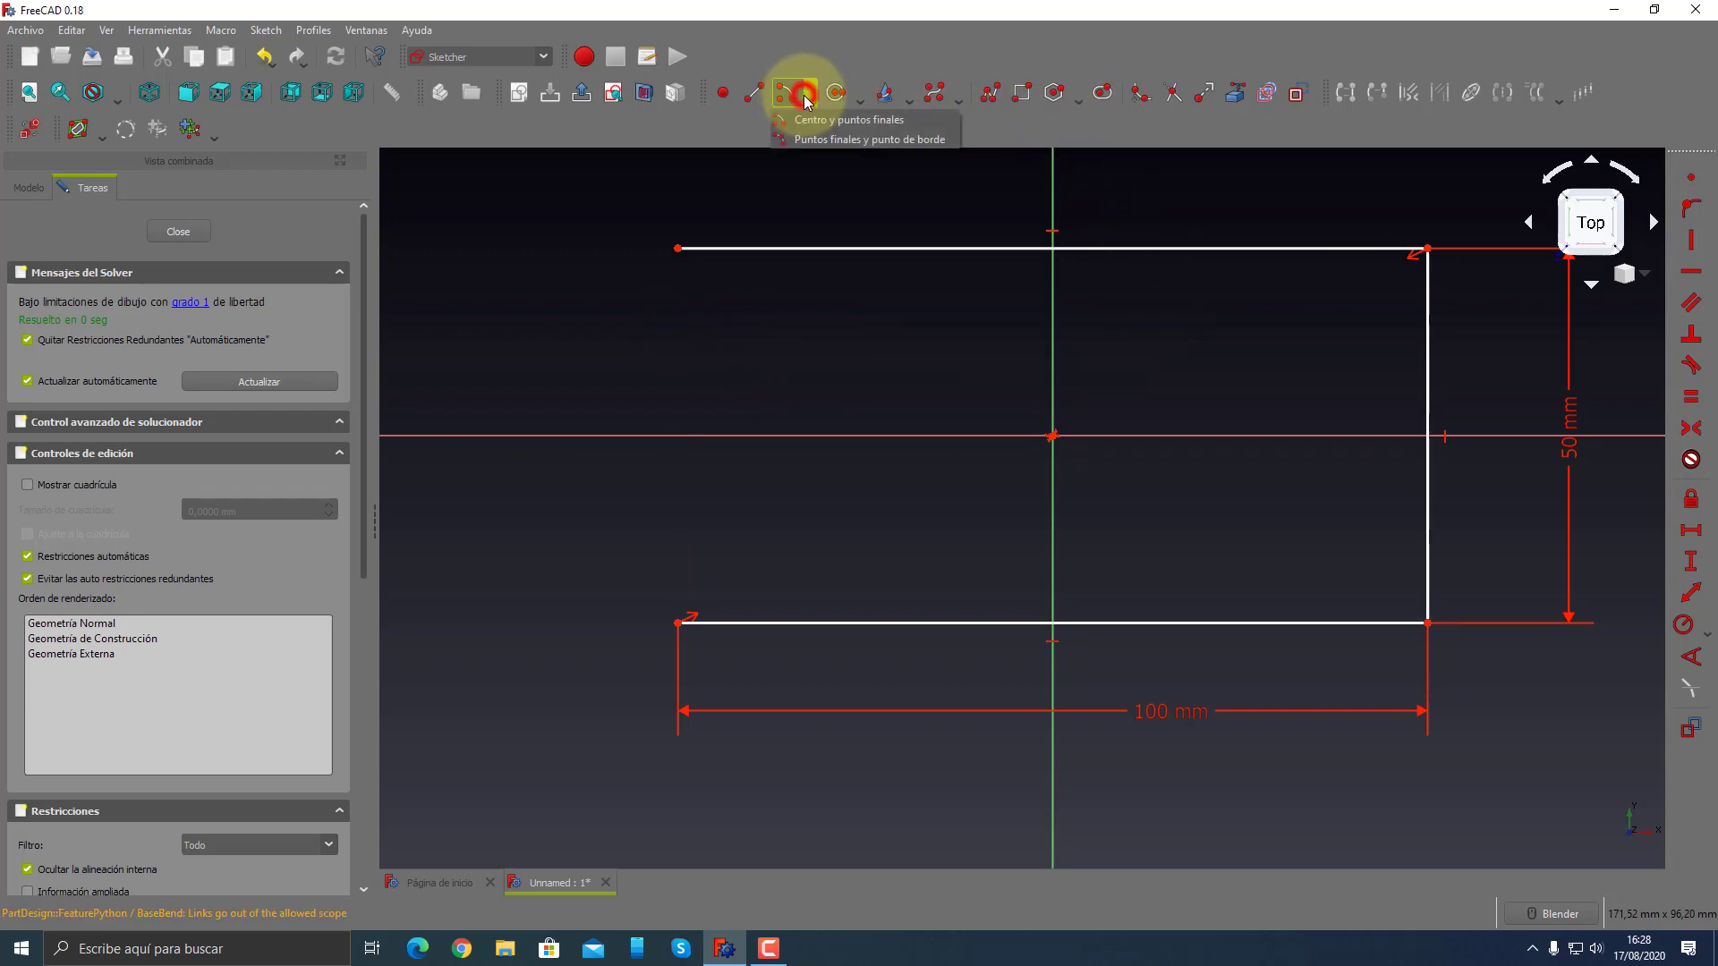
{"action": "left_click", "coordinate": [814, 140]}
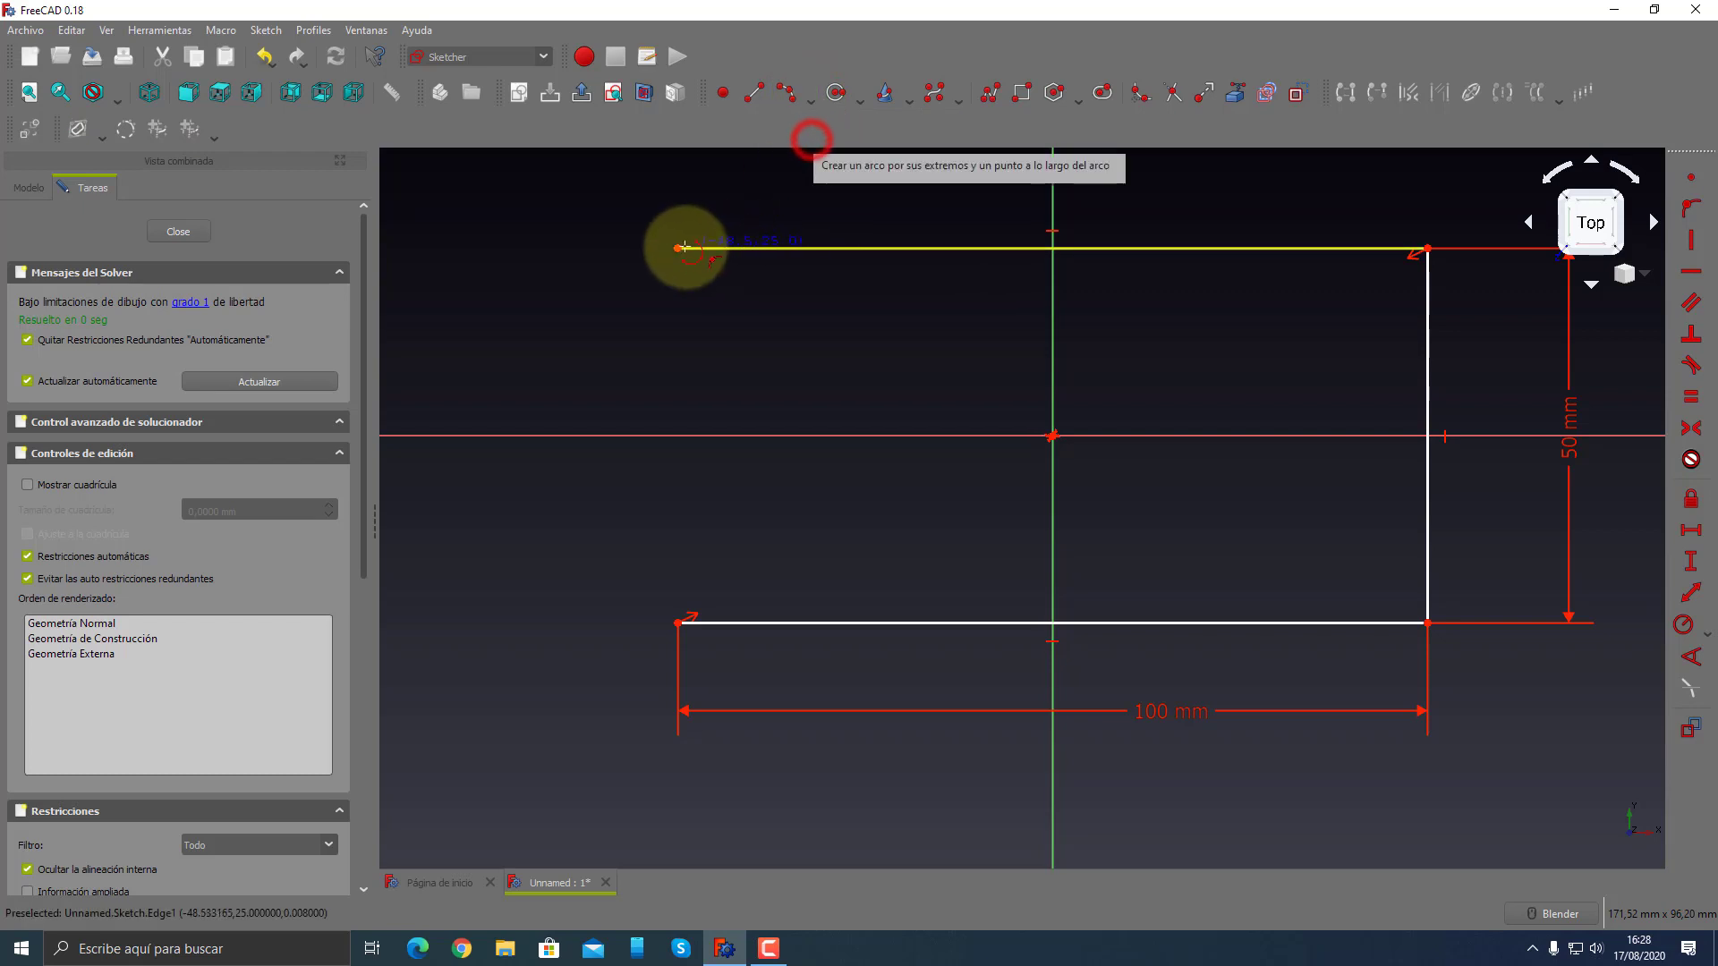
{"action": "left_click", "coordinate": [677, 248]}
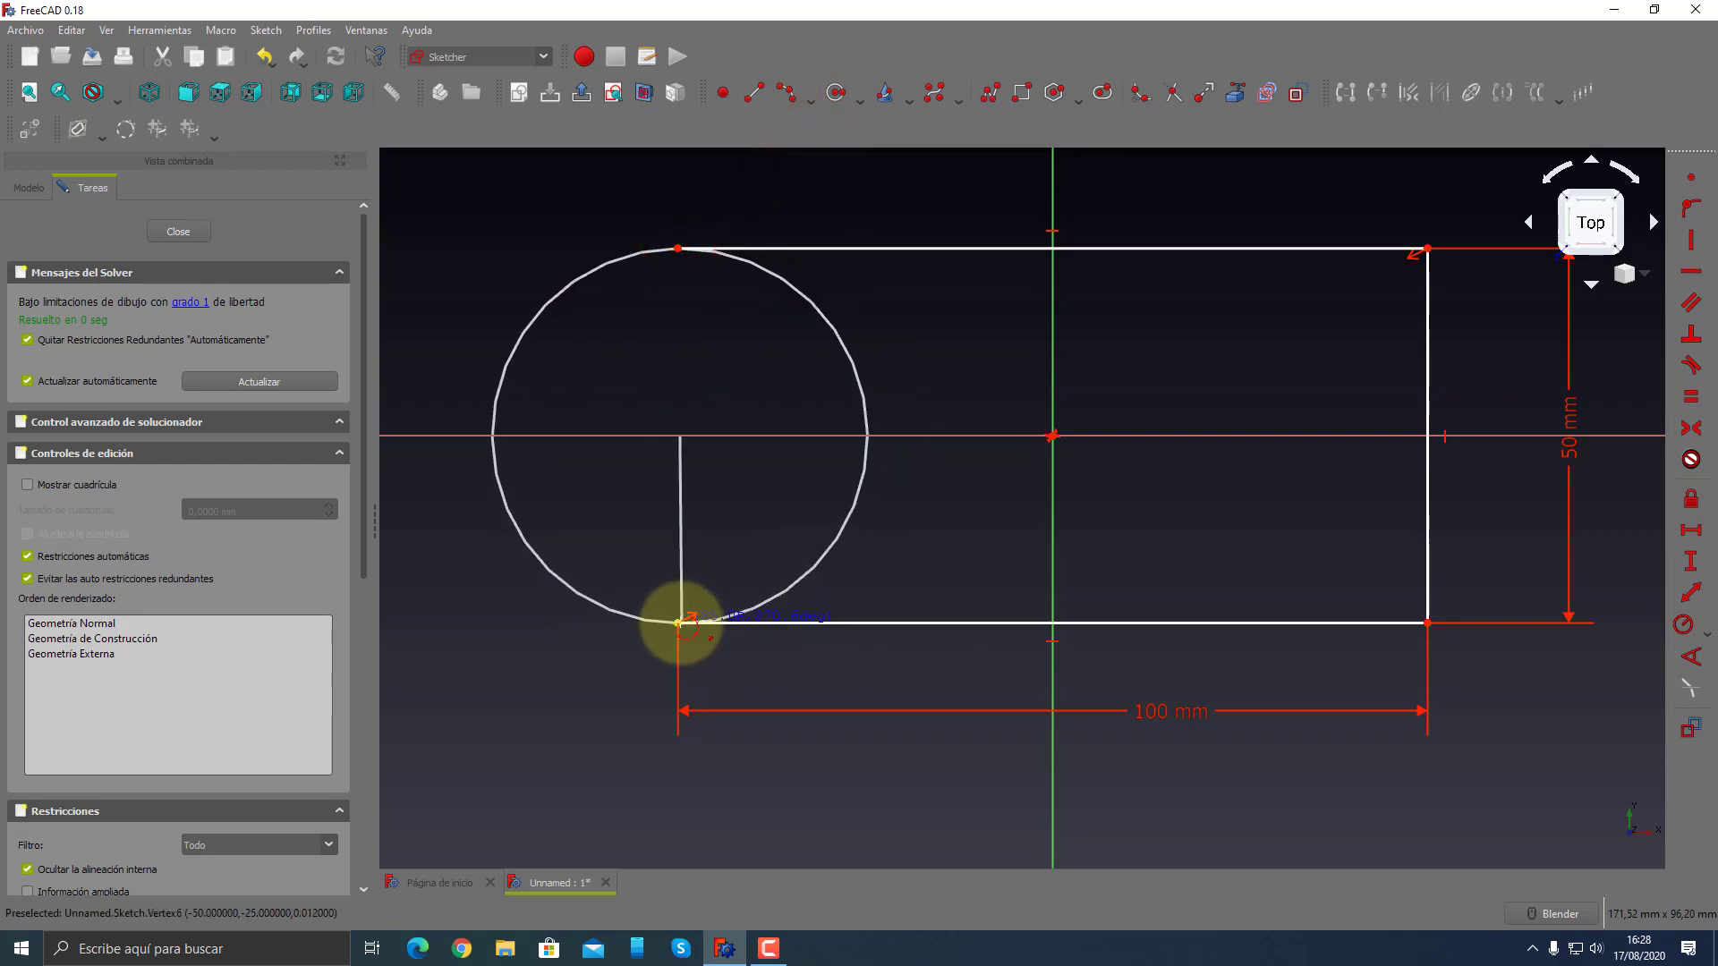
{"action": "left_click", "coordinate": [678, 623]}
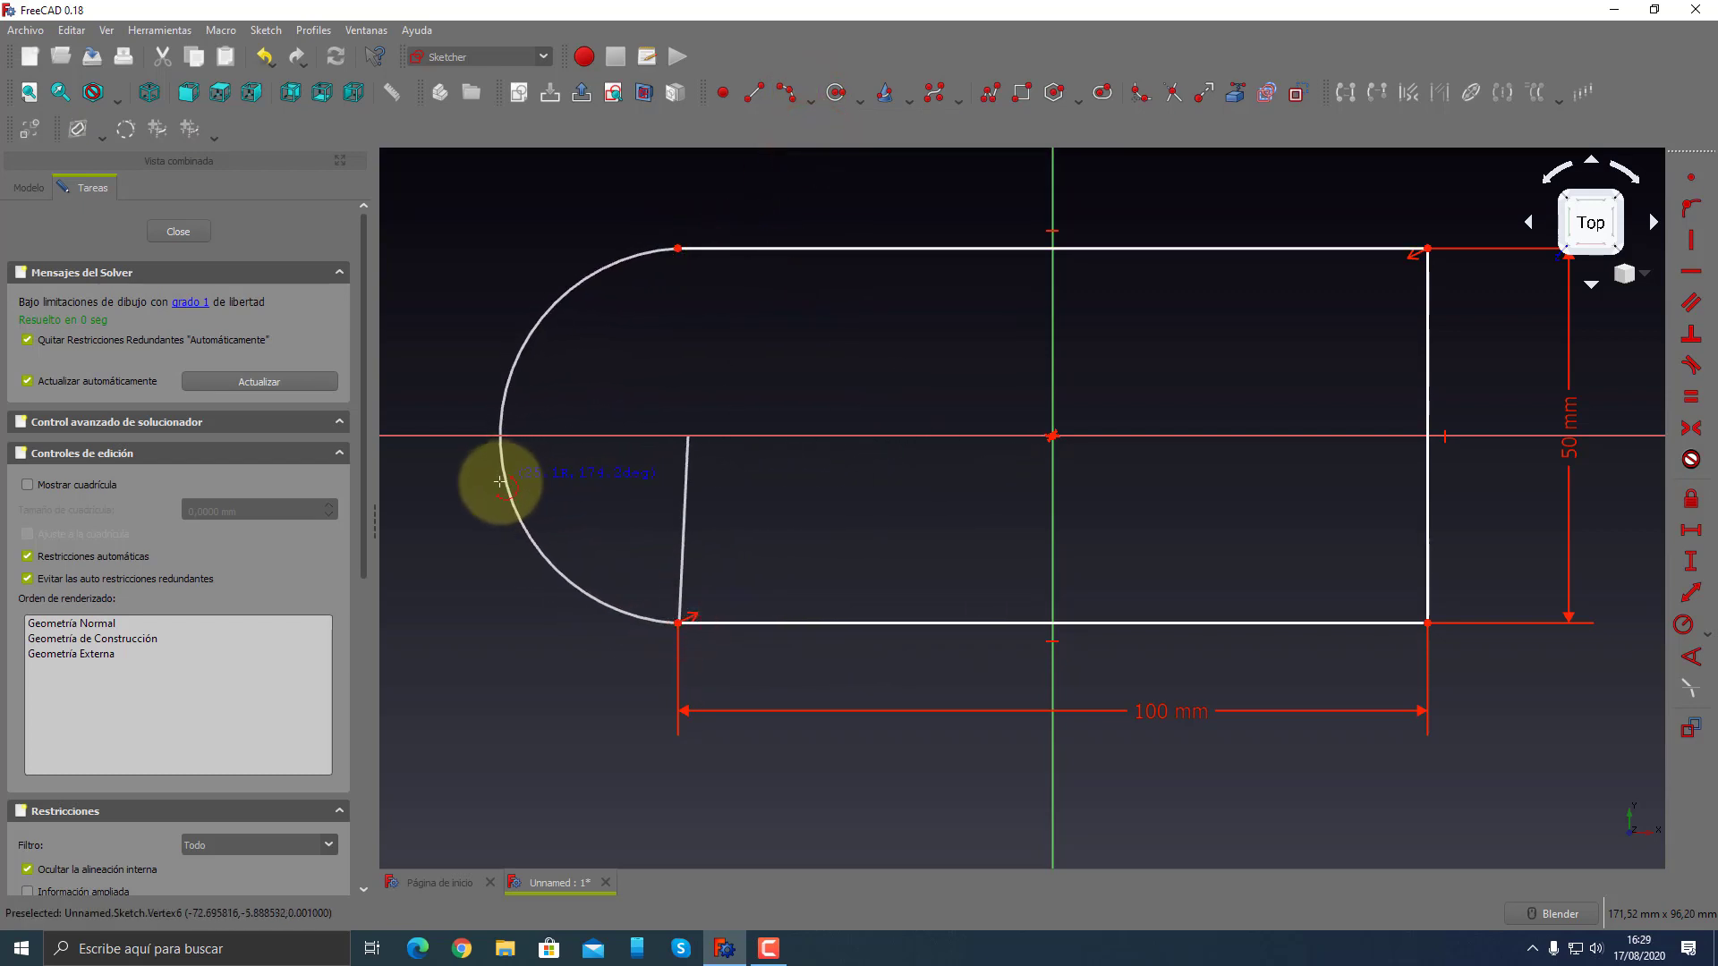
{"action": "left_click", "coordinate": [499, 484]}
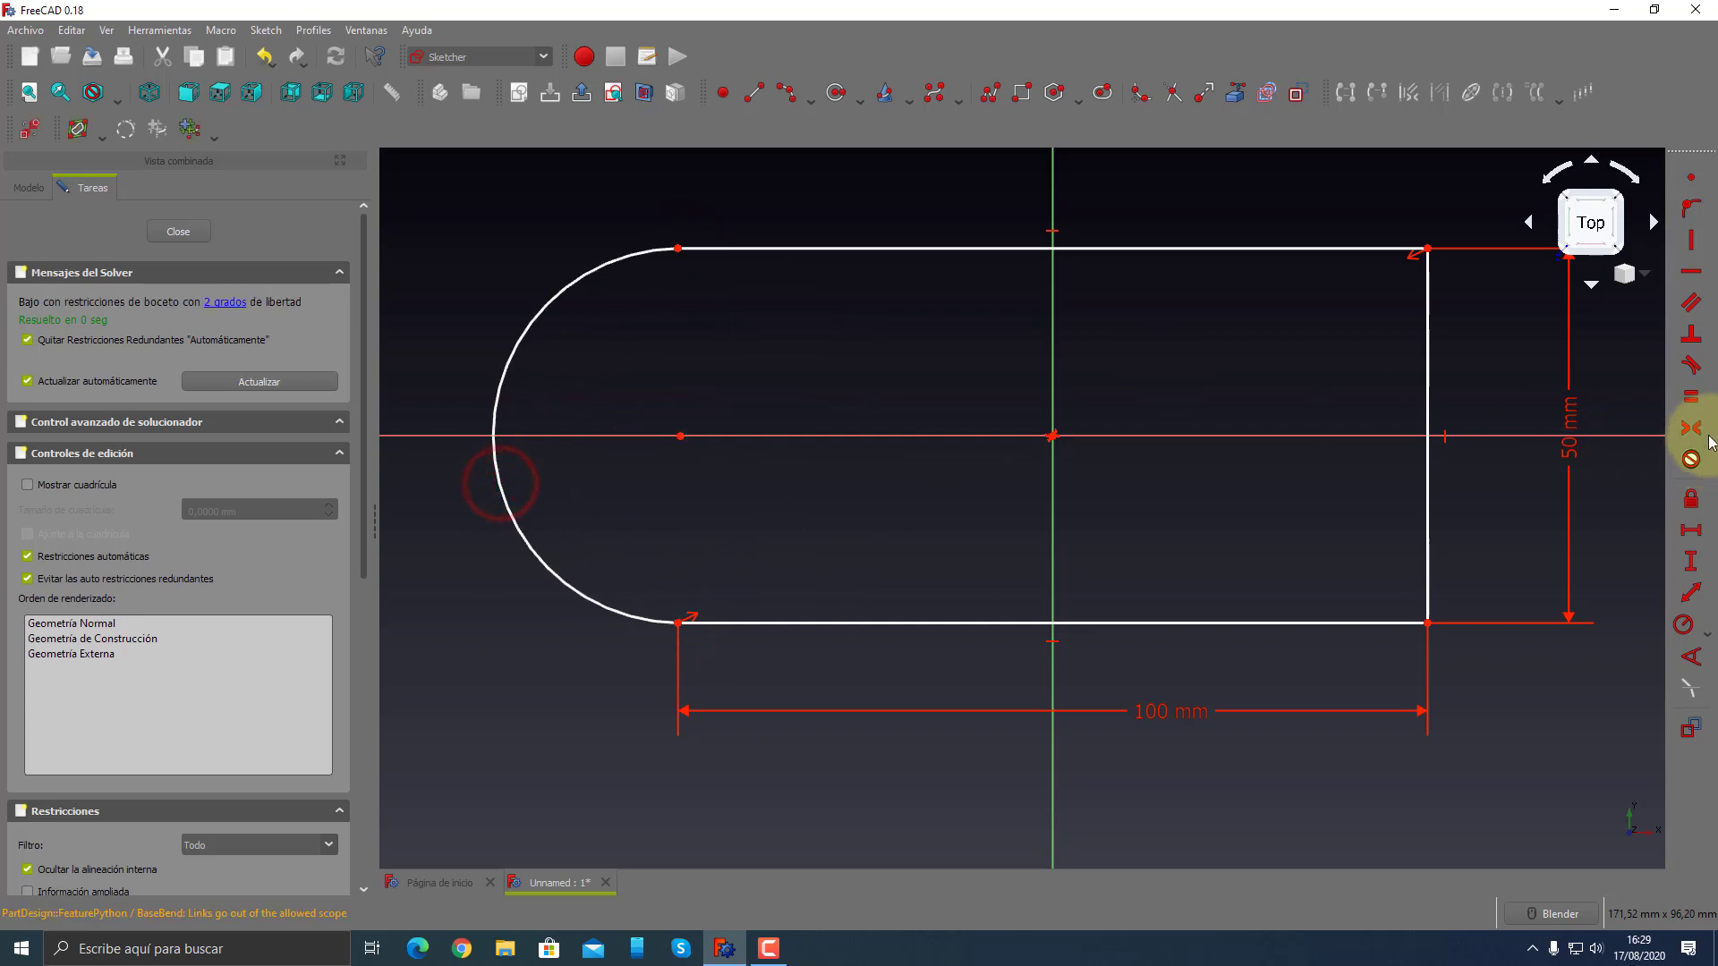
- Constrain the arc tangent to the top and bottom lines and close the sketch
{"action": "left_click", "coordinate": [1691, 361]}
{"action": "left_click", "coordinate": [659, 251]}
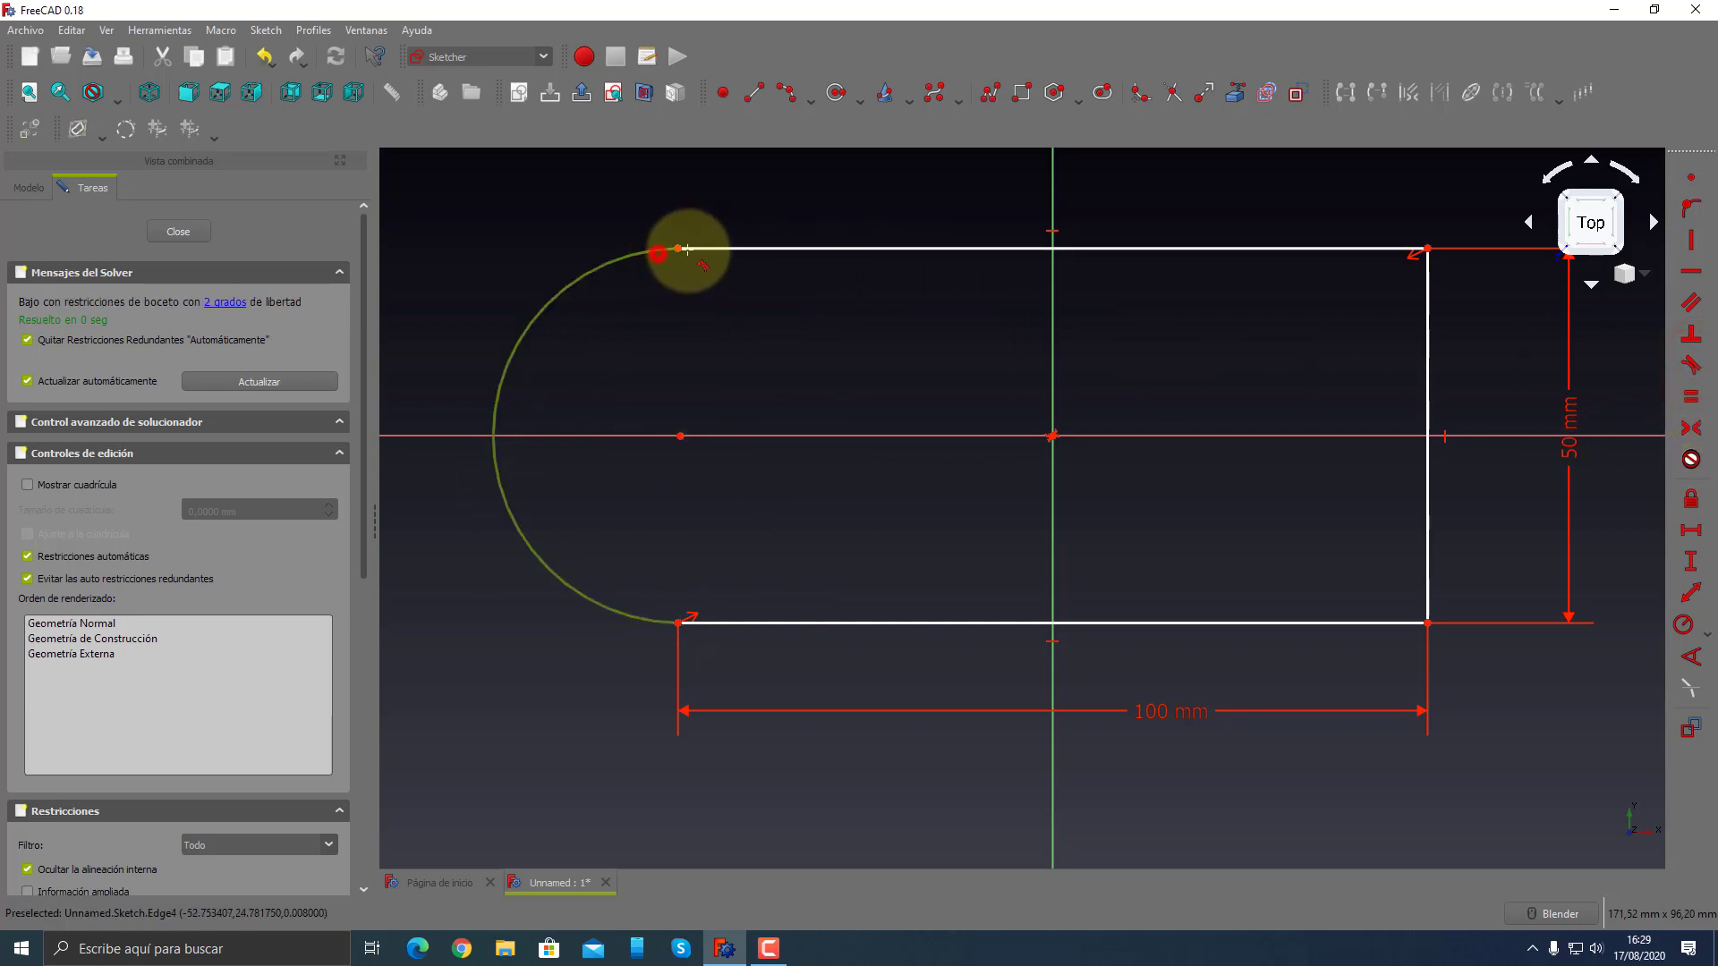
{"action": "left_click", "coordinate": [705, 248]}
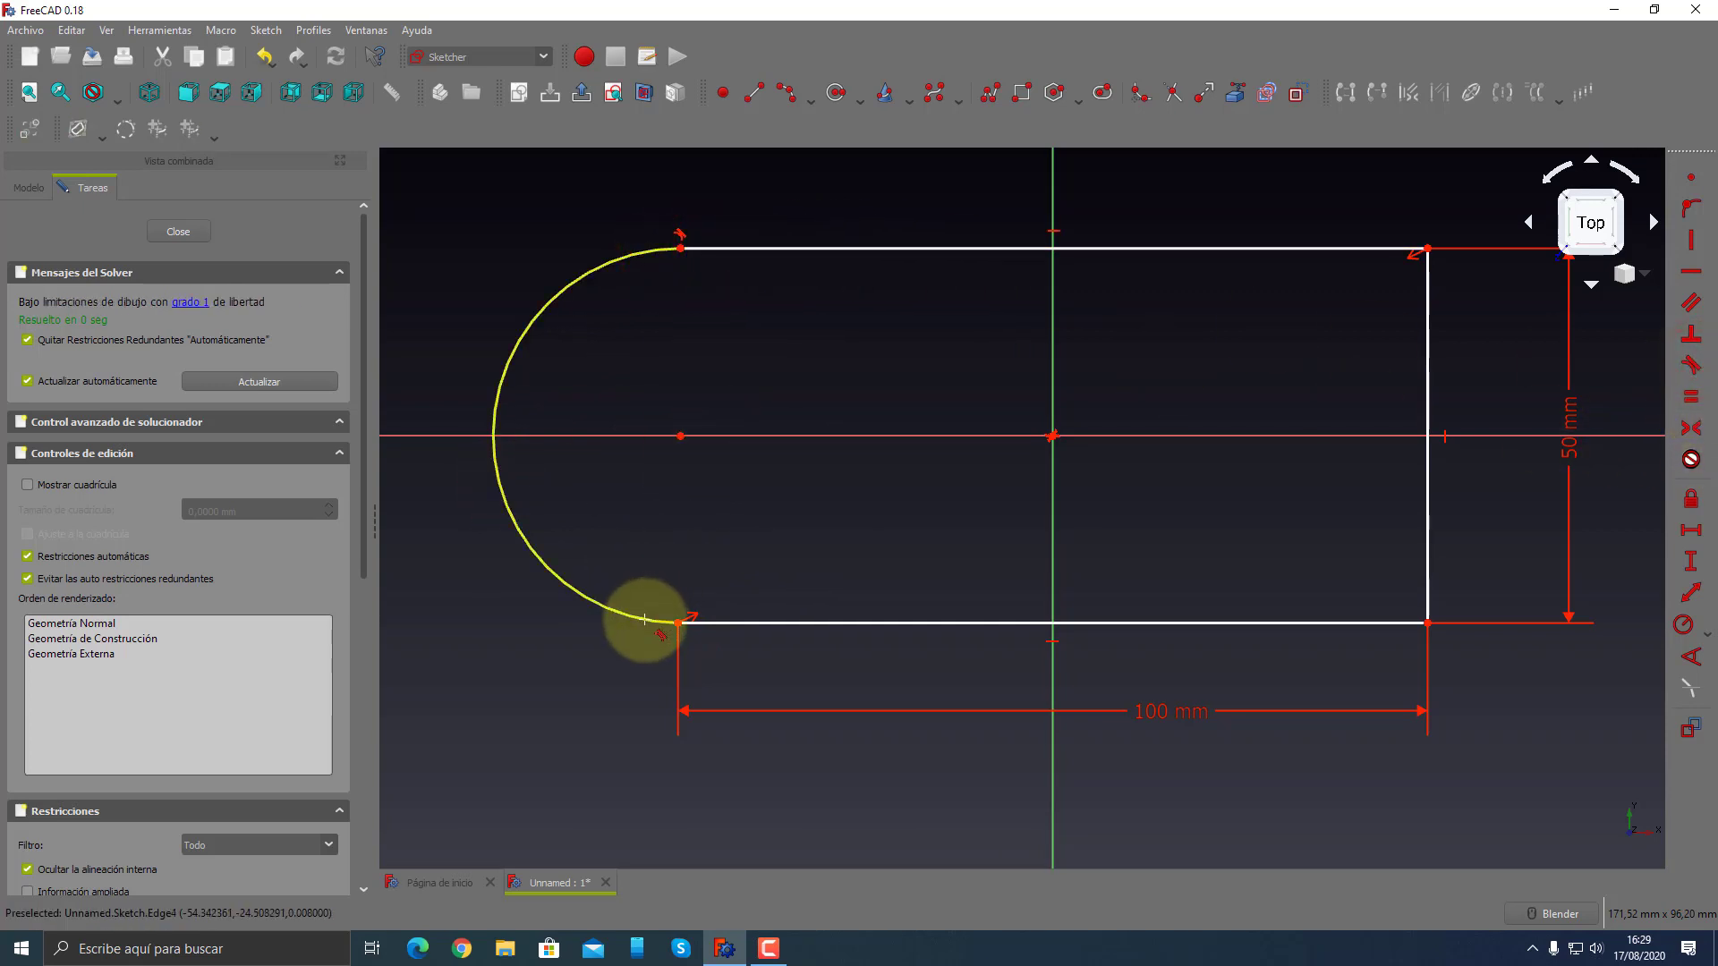
{"action": "left_click", "coordinate": [644, 619]}
{"action": "left_click", "coordinate": [716, 626]}
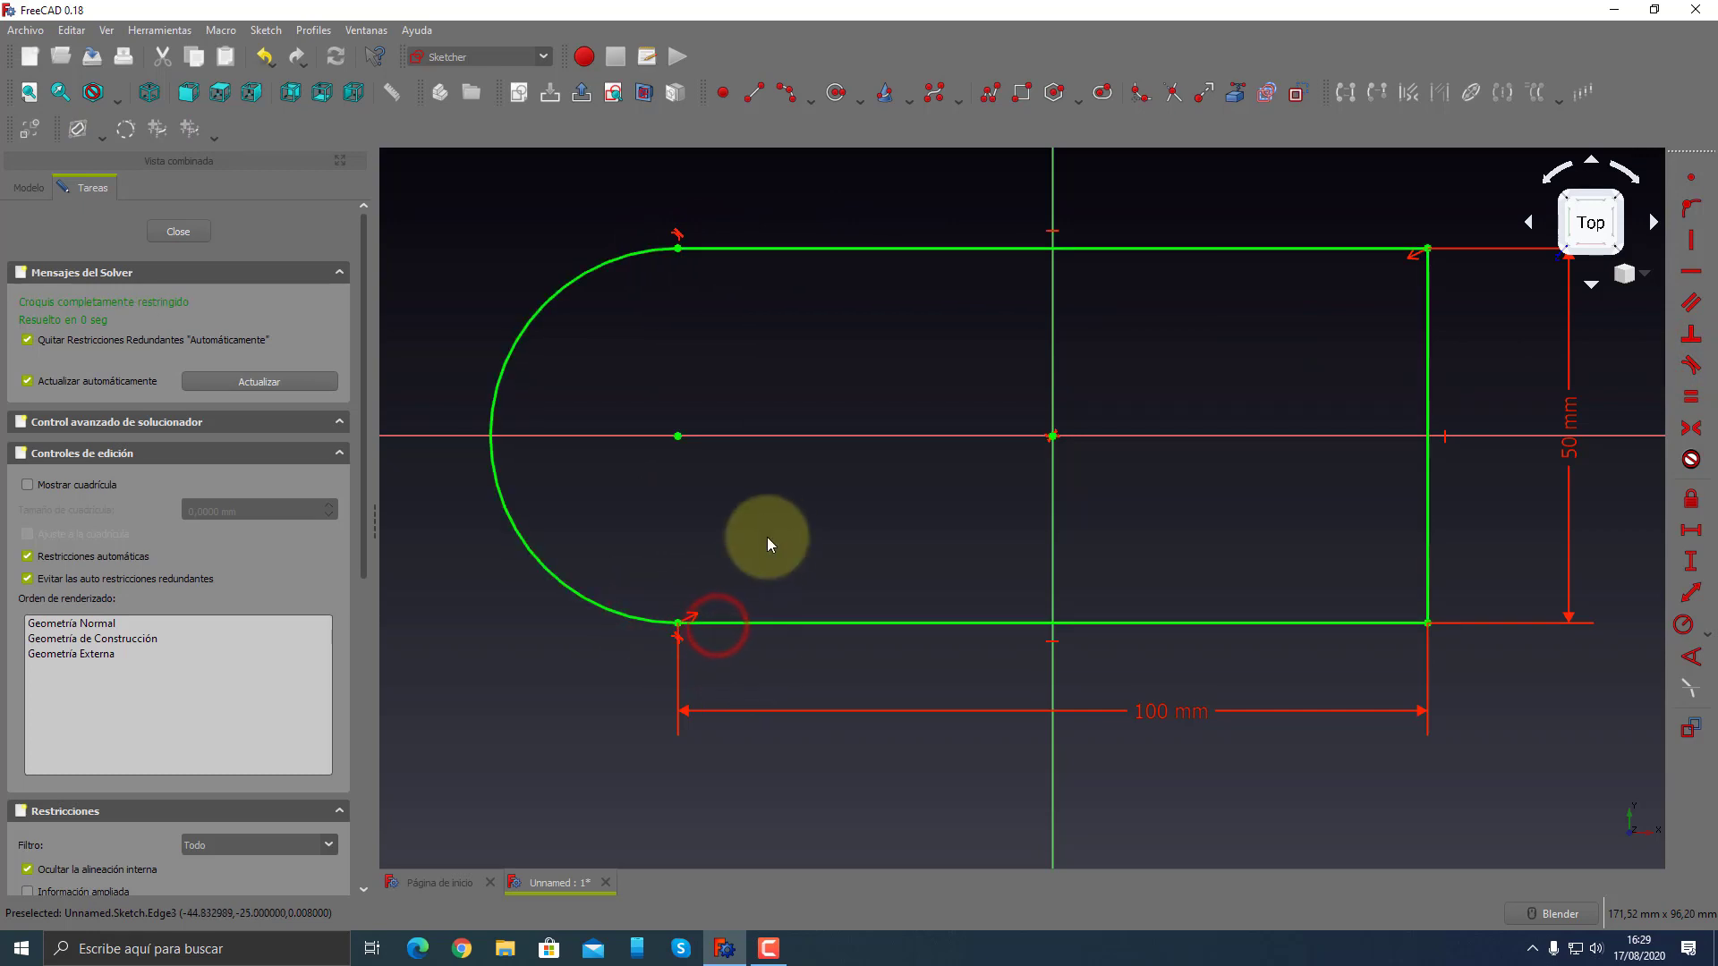
{"action": "left_click", "coordinate": [189, 229]}
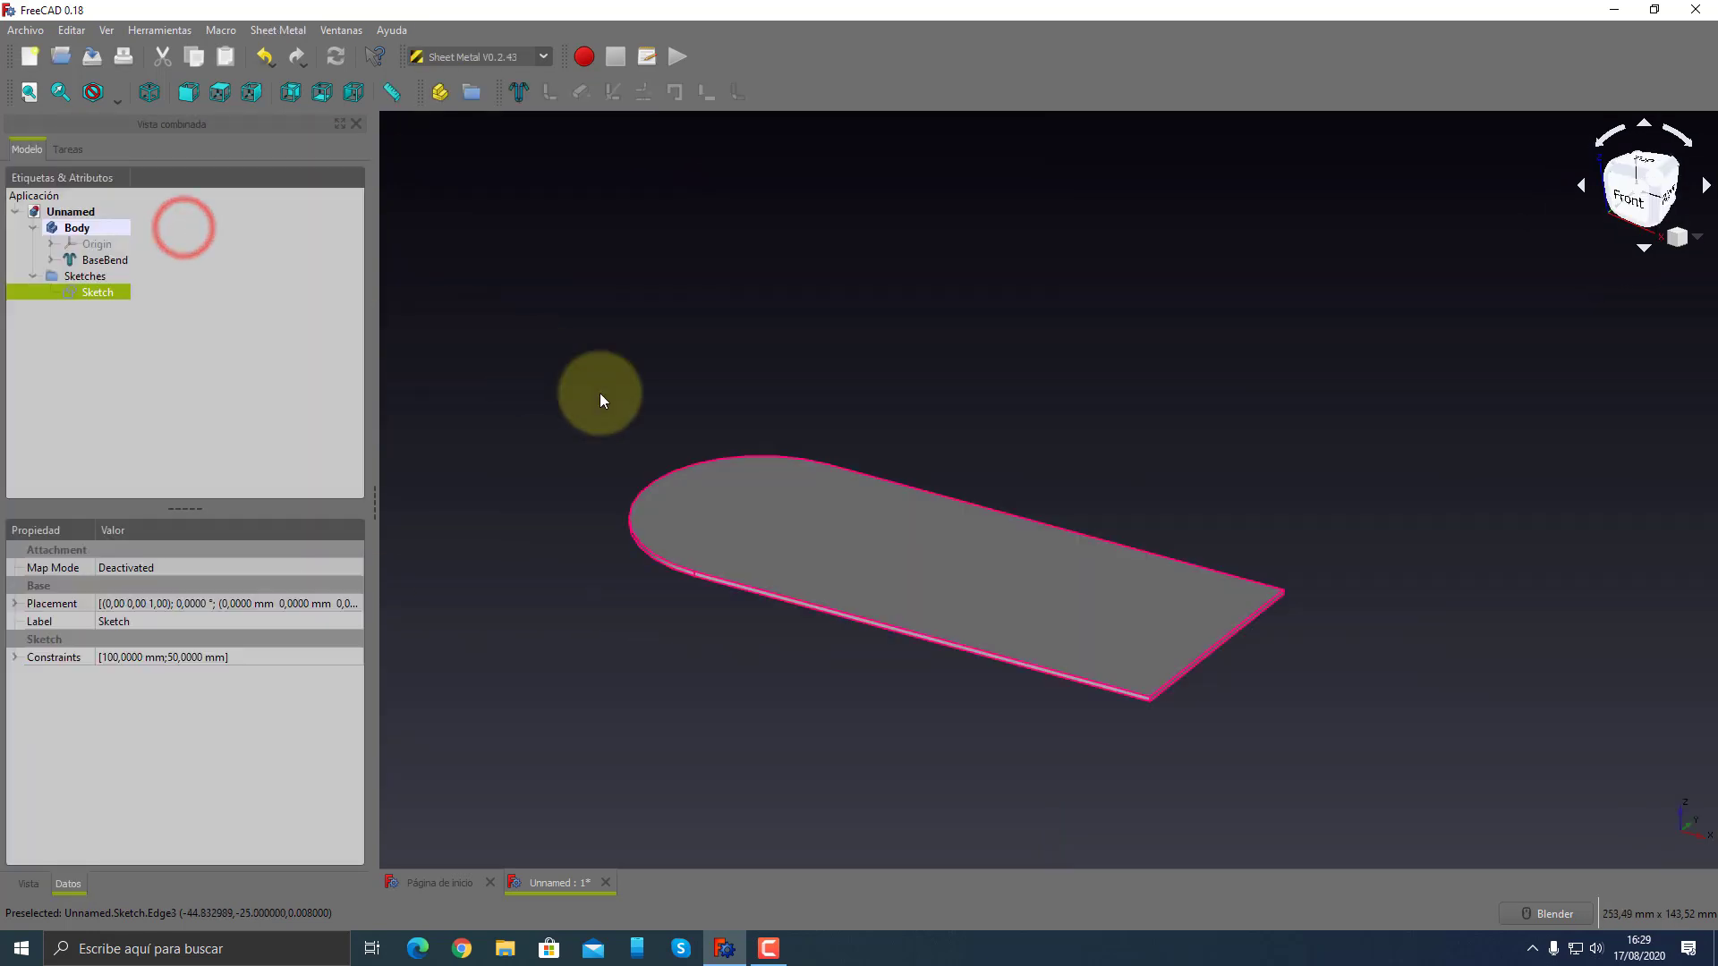
- Orbit and zoom to view the rounded BaseBend plate from a low angle
{"action": "mouse_move", "coordinate": [598, 398]}
{"action": "middle_mouse_down"}
{"action": "mouse_move", "coordinate": [595, 455]}
{"action": "mouse_move", "coordinate": [573, 438]}
{"action": "middle_mouse_up"}
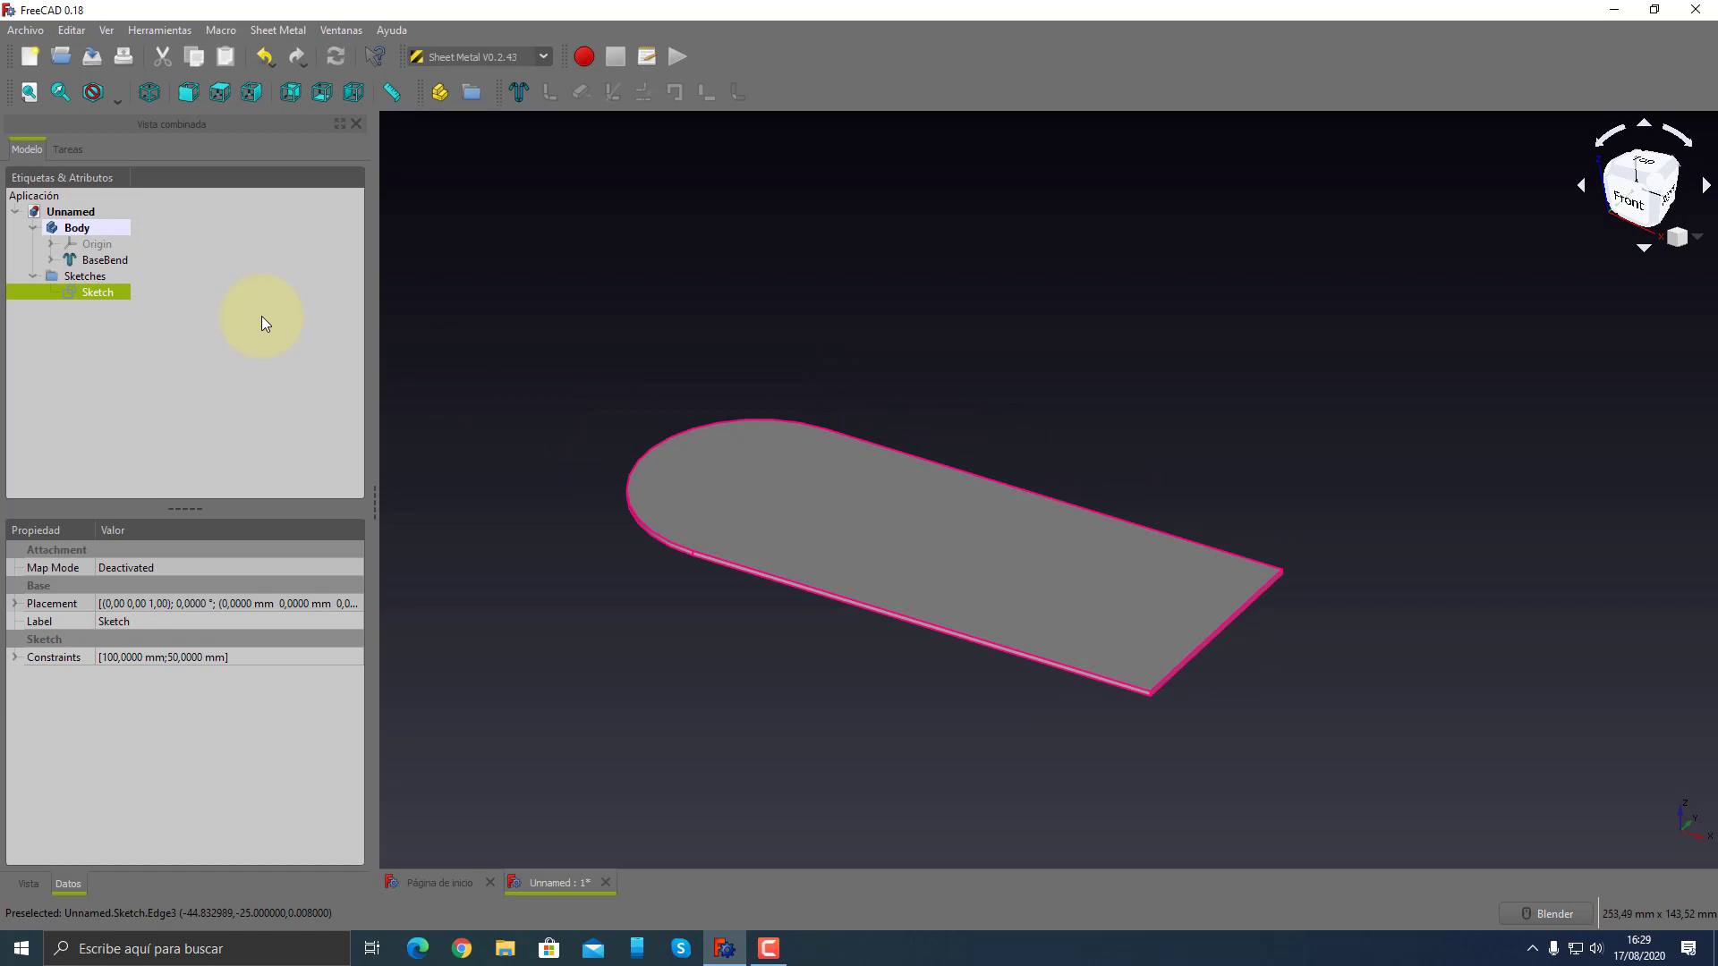
{"action": "left_click", "coordinate": [105, 260]}
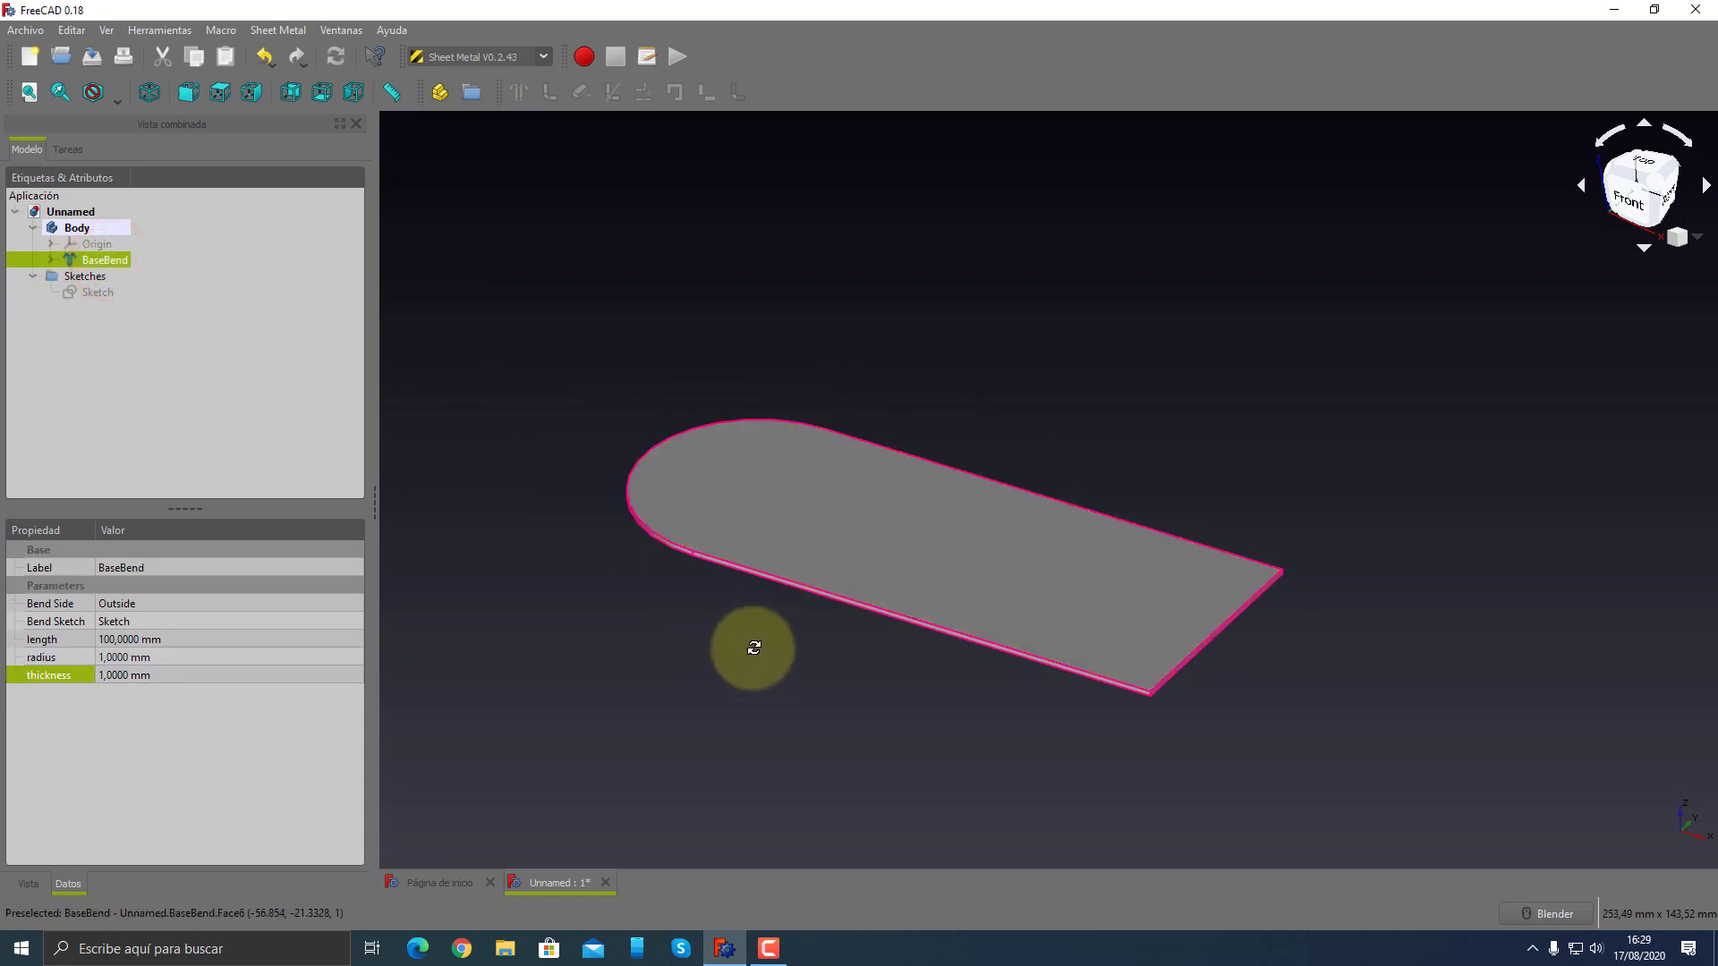
{"action": "mouse_move", "coordinate": [756, 644]}
{"action": "middle_mouse_down"}
{"action": "mouse_move", "coordinate": [897, 564]}
{"action": "mouse_move", "coordinate": [682, 646]}
{"action": "mouse_move", "coordinate": [798, 690]}
{"action": "mouse_move", "coordinate": [817, 653]}
{"action": "mouse_move", "coordinate": [840, 659]}
{"action": "middle_mouse_up"}
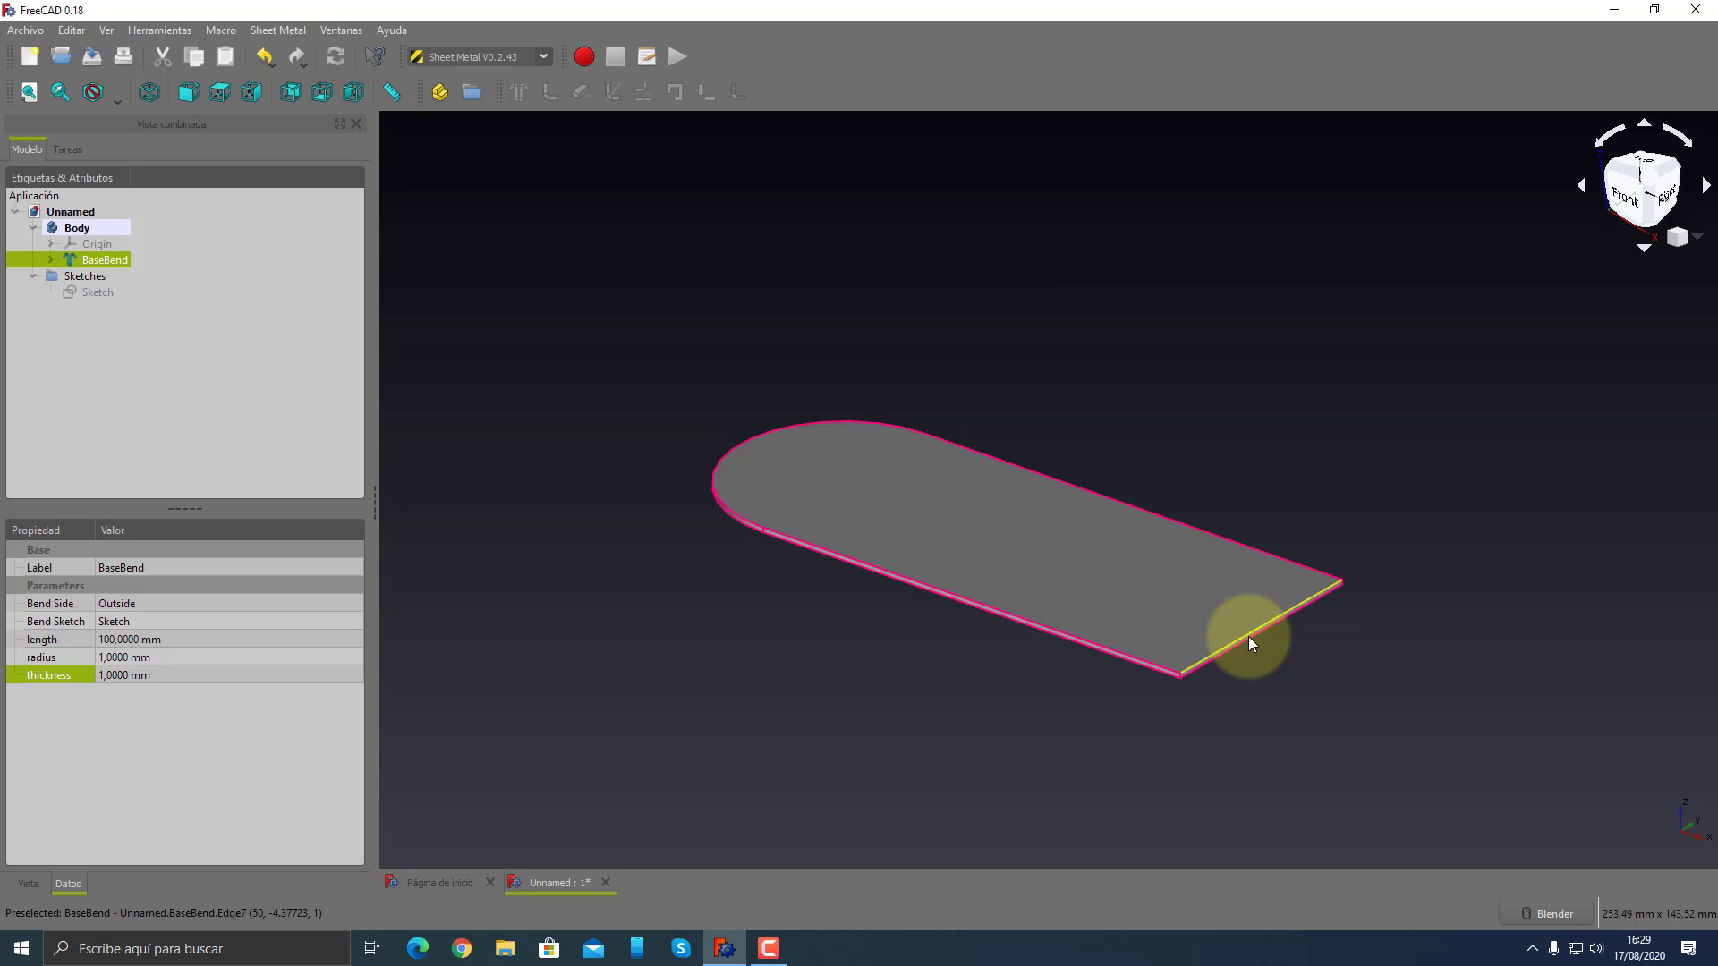
{"action": "scroll", "coordinate": [1249, 636], "scroll_direction": "down", "scroll_amount": 2}
{"action": "scroll", "coordinate": [1248, 636], "scroll_direction": "up", "scroll_amount": 4}
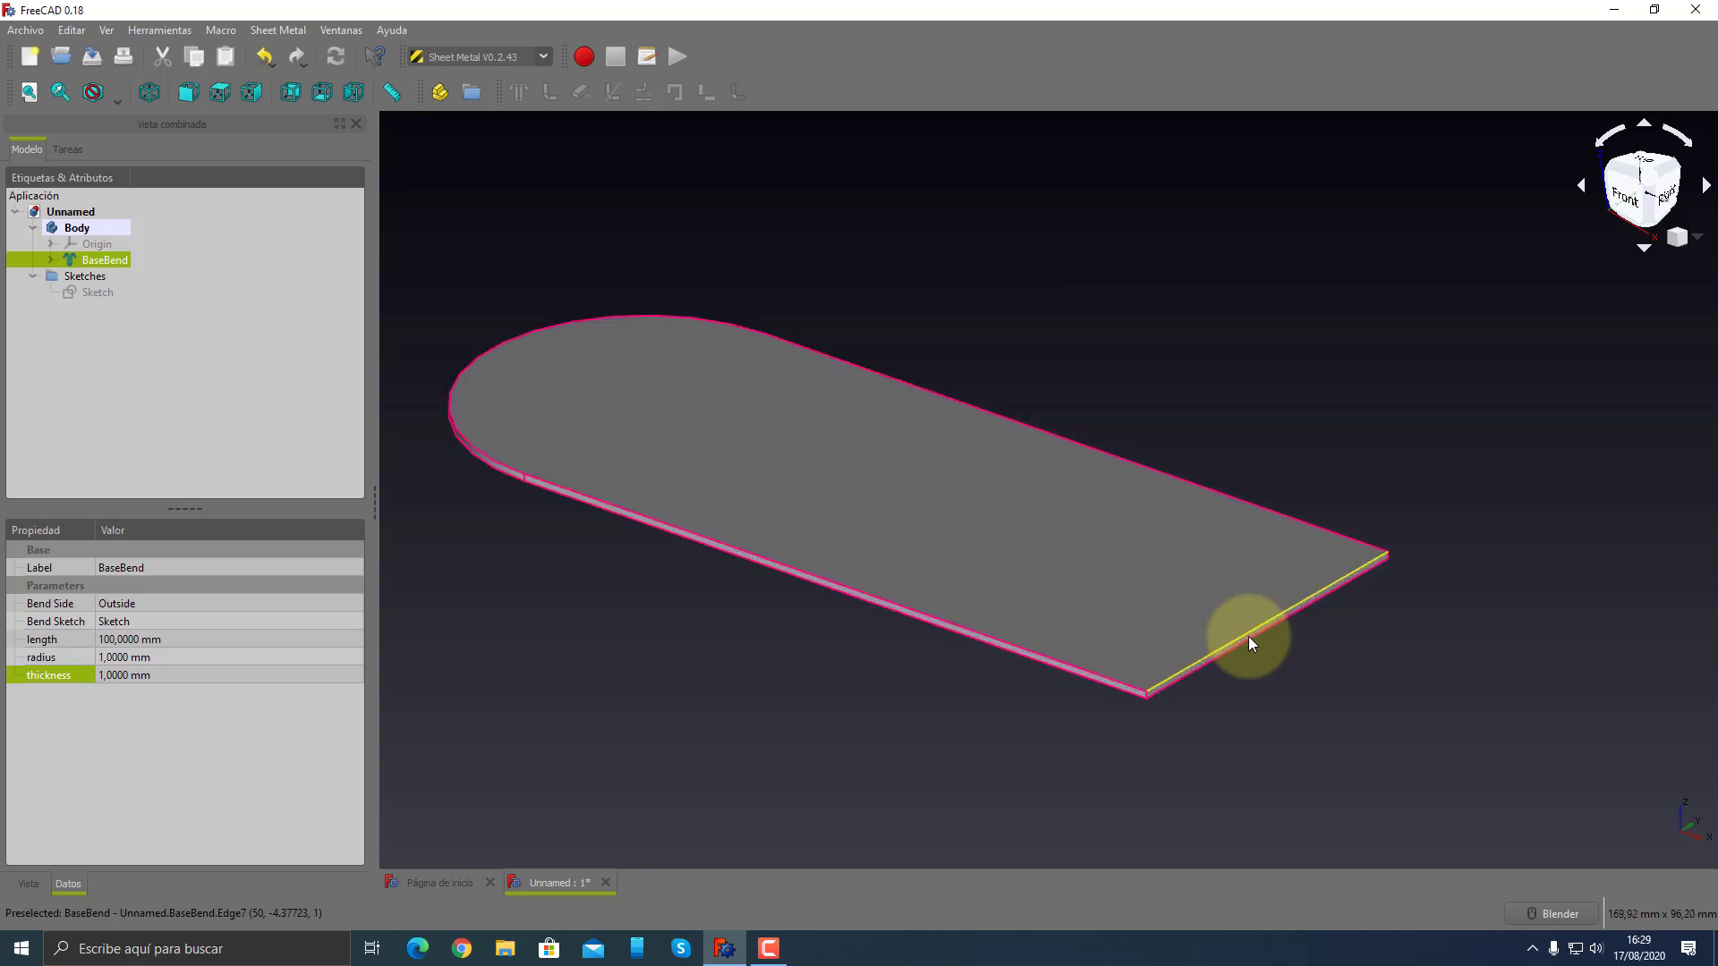
{"action": "scroll", "coordinate": [1248, 637], "scroll_direction": "up", "scroll_amount": 3}
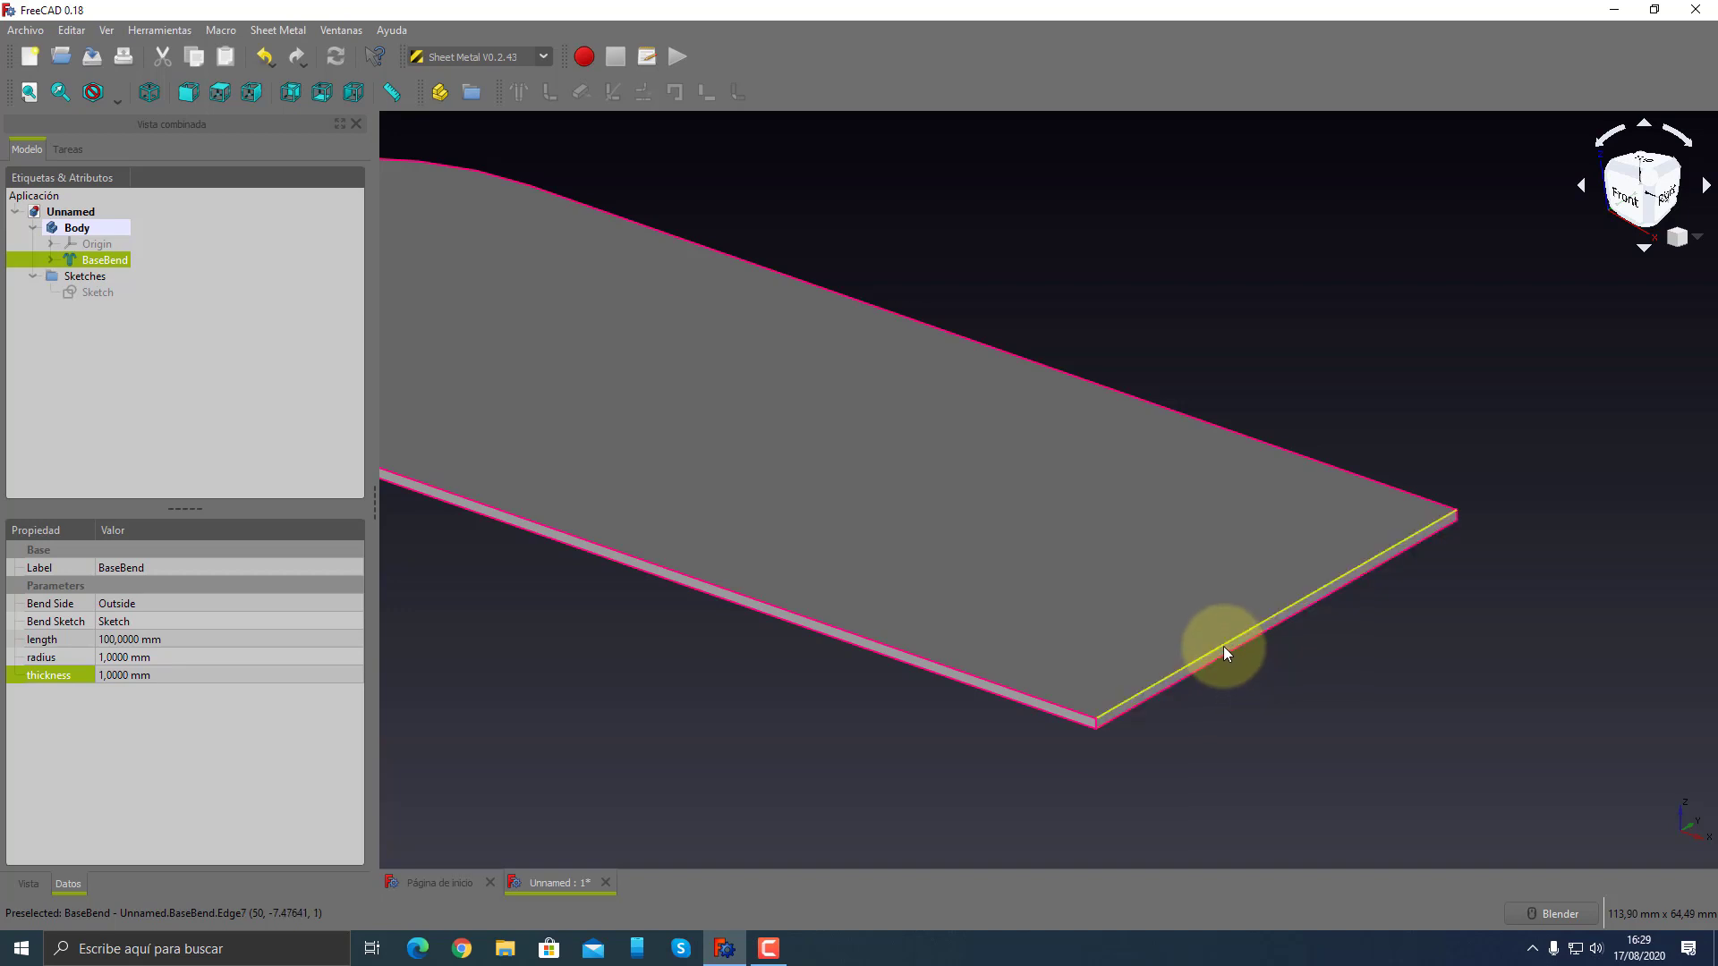
- Select the plate's straight end edge for the new wall
{"action": "left_click", "coordinate": [1223, 646]}
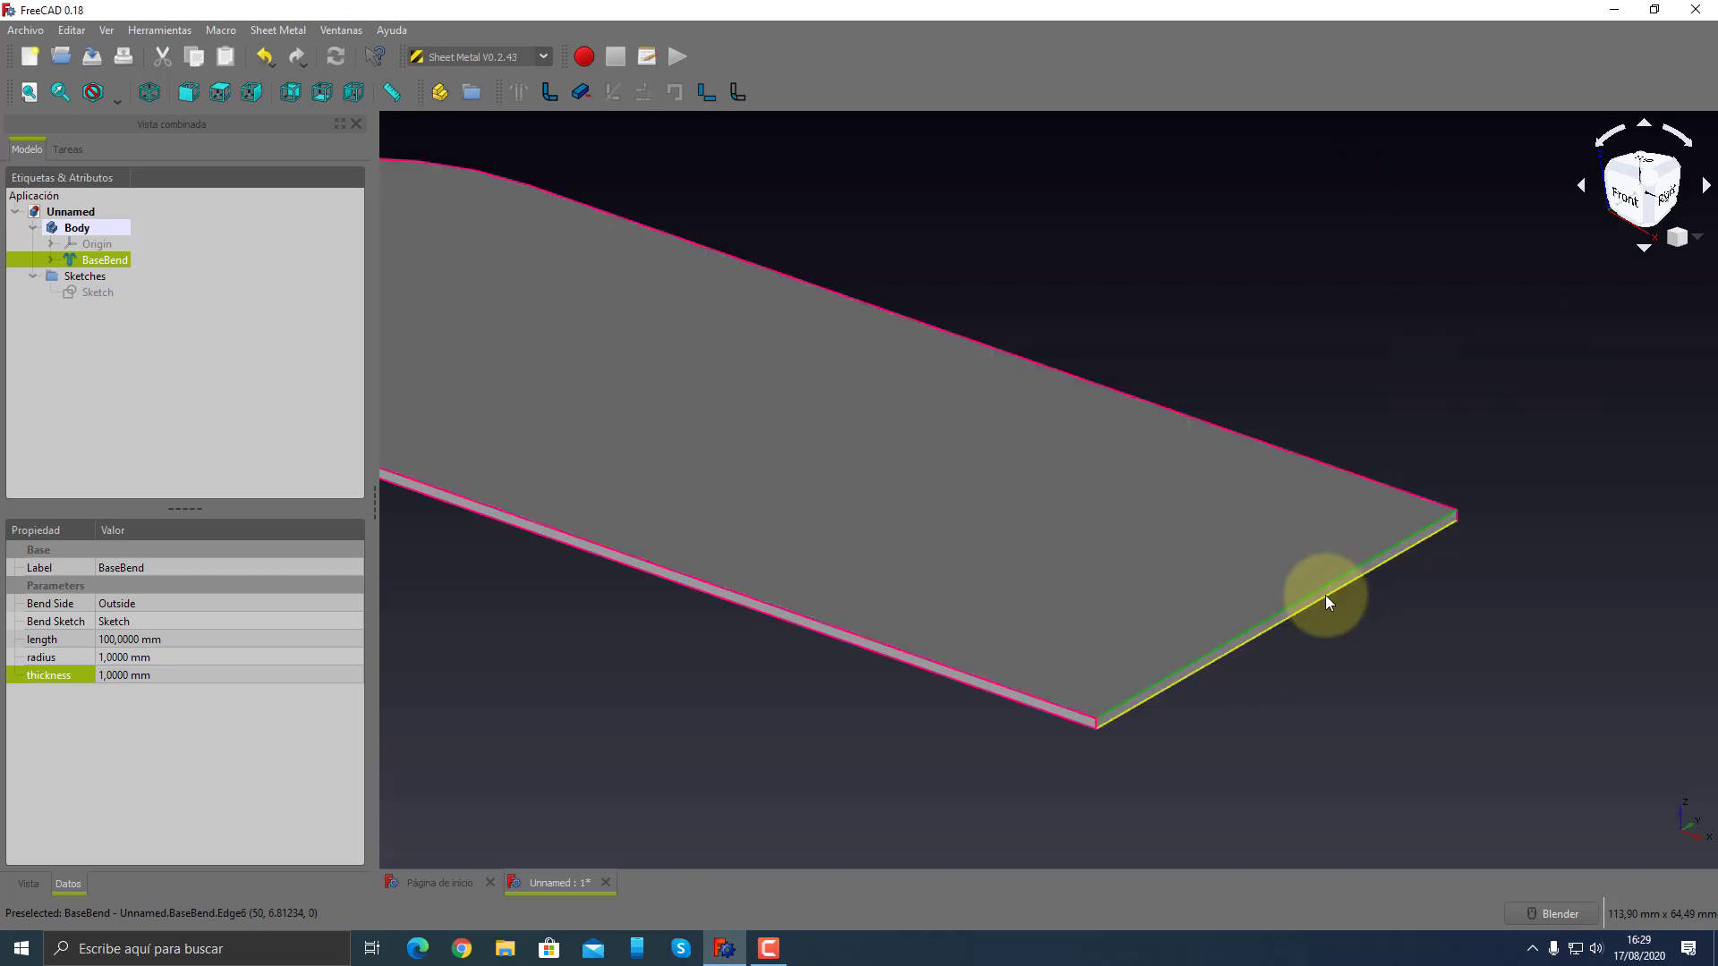
{"action": "left_click", "coordinate": [1325, 596]}
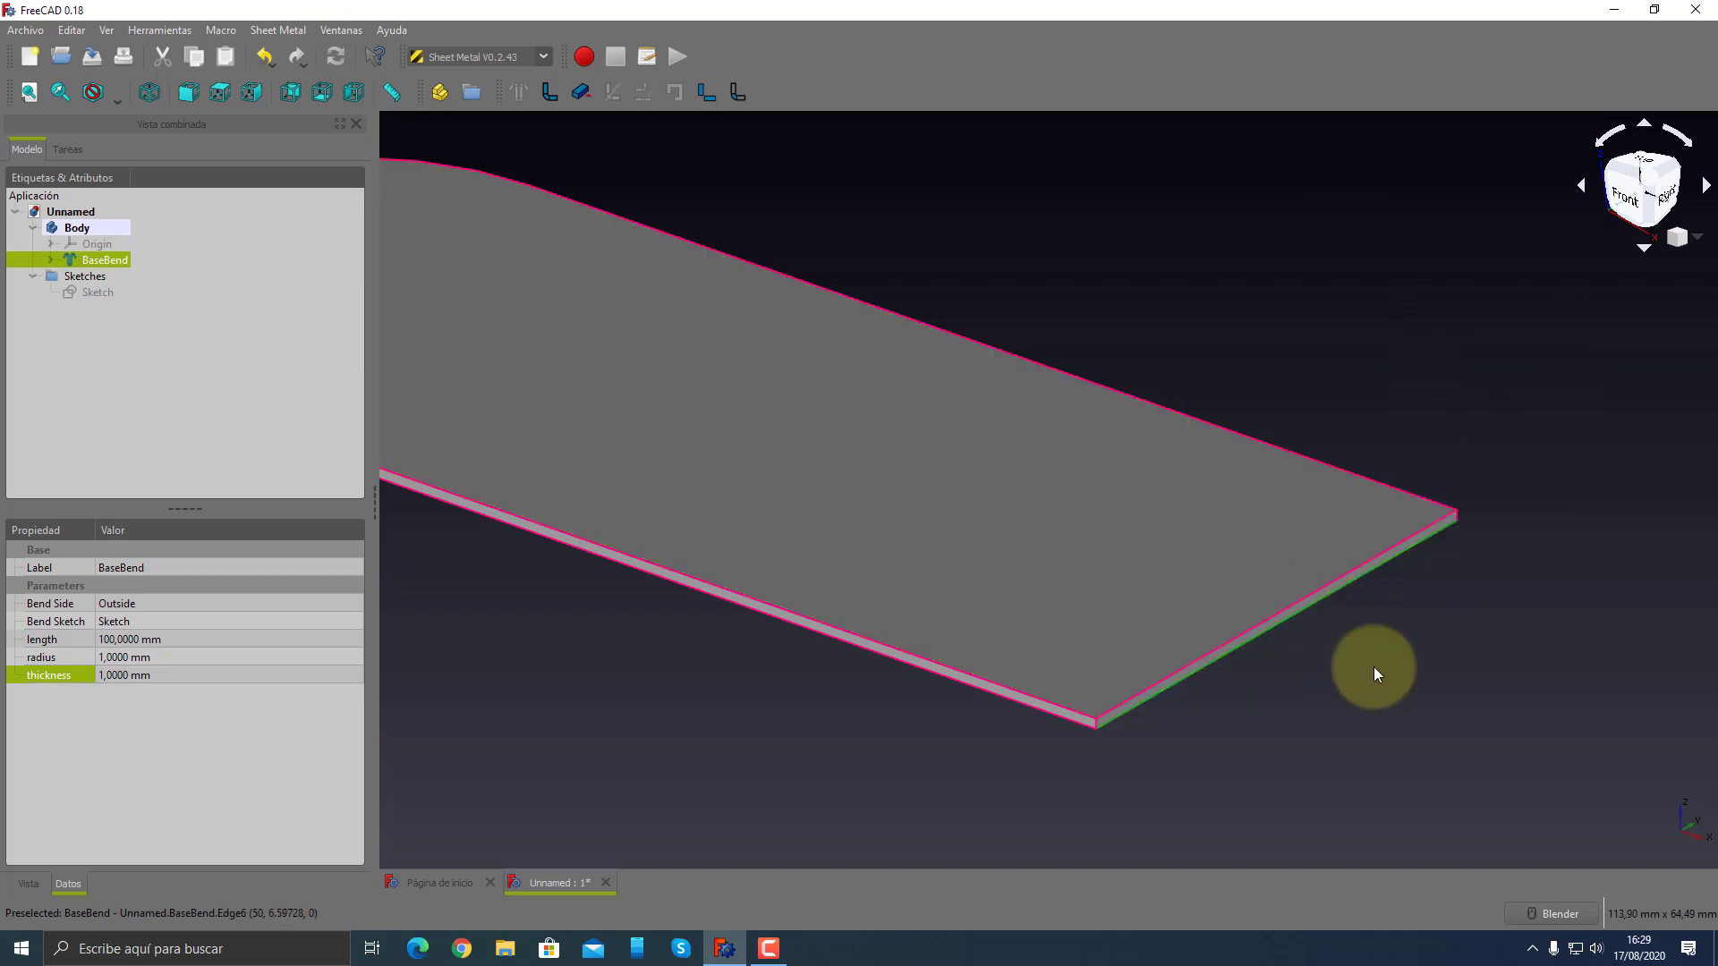
{"action": "left_click", "coordinate": [1290, 713]}
{"action": "scroll", "coordinate": [1176, 683], "scroll_direction": "up", "scroll_amount": 4}
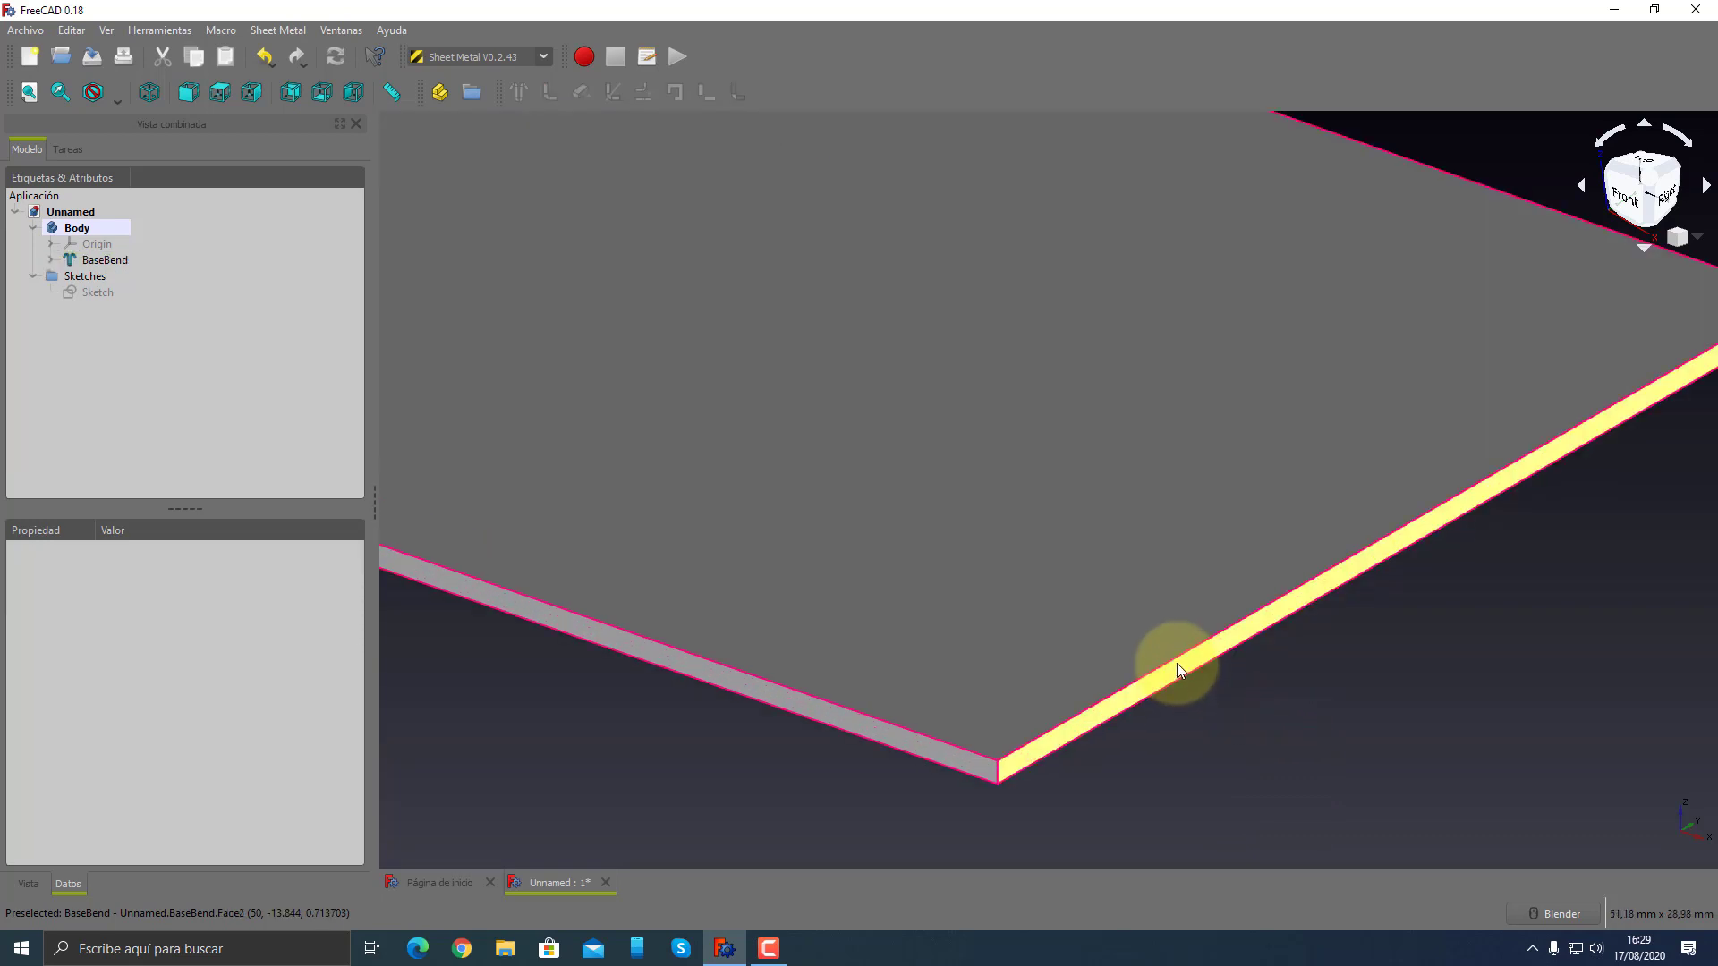
{"action": "left_click", "coordinate": [1180, 680]}
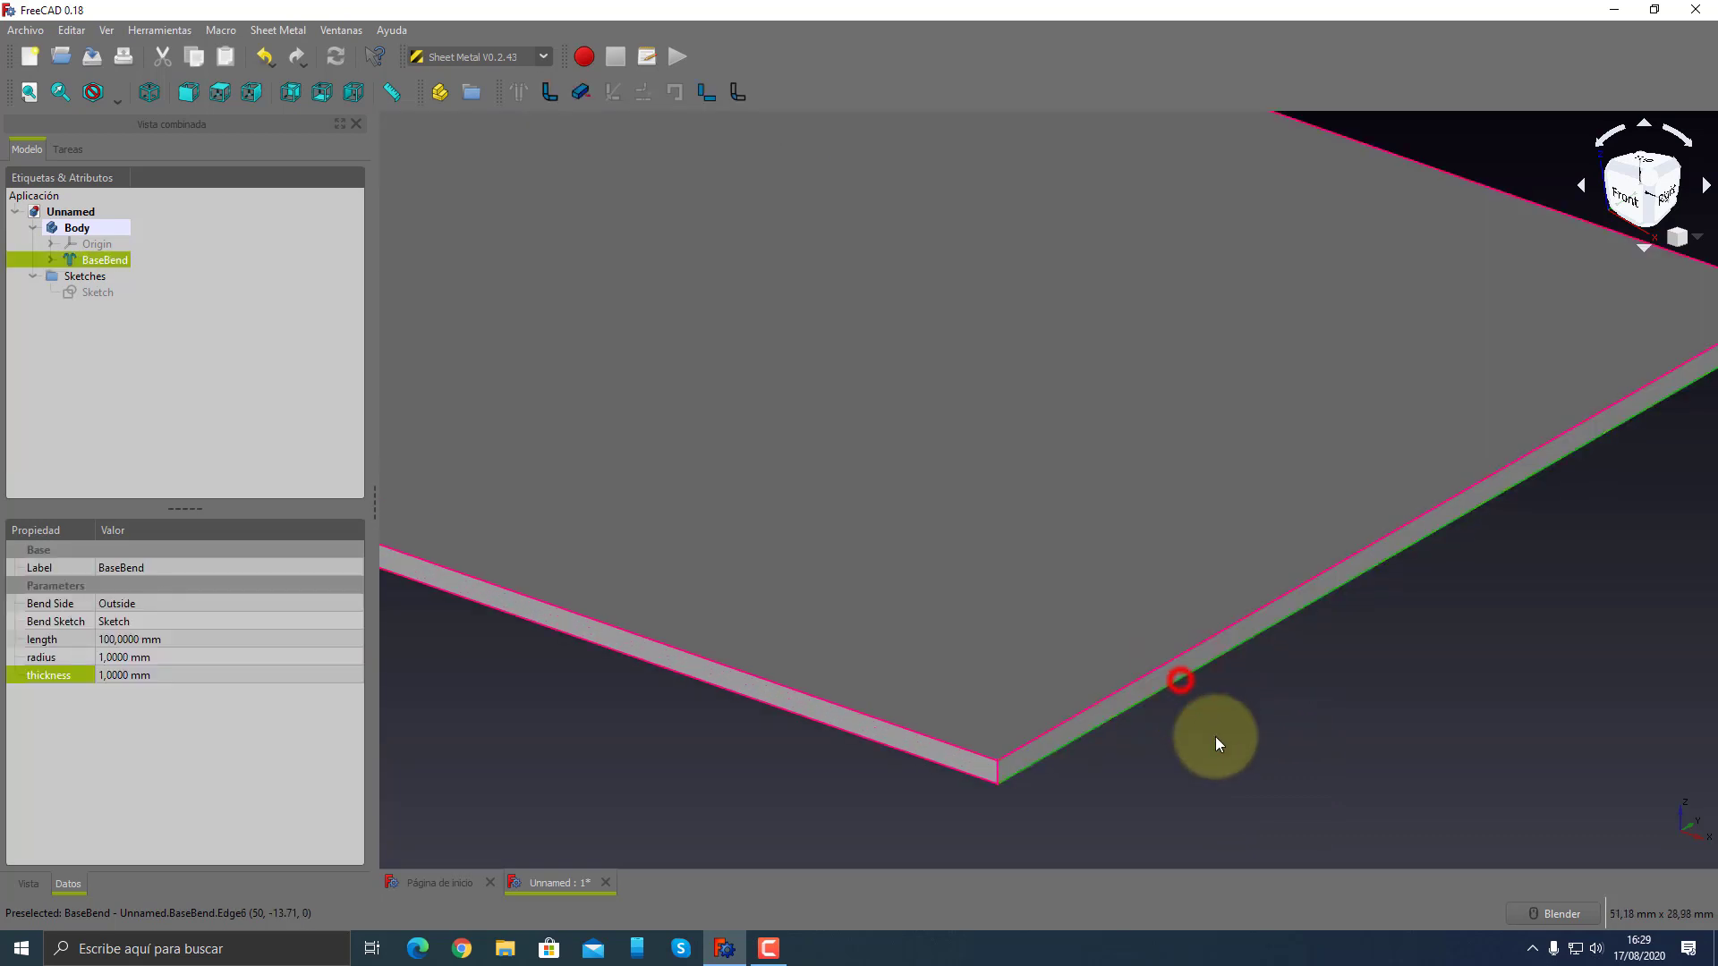
{"action": "left_click", "coordinate": [1176, 669]}
{"action": "scroll", "coordinate": [1339, 762], "scroll_direction": "up", "scroll_amount": 2}
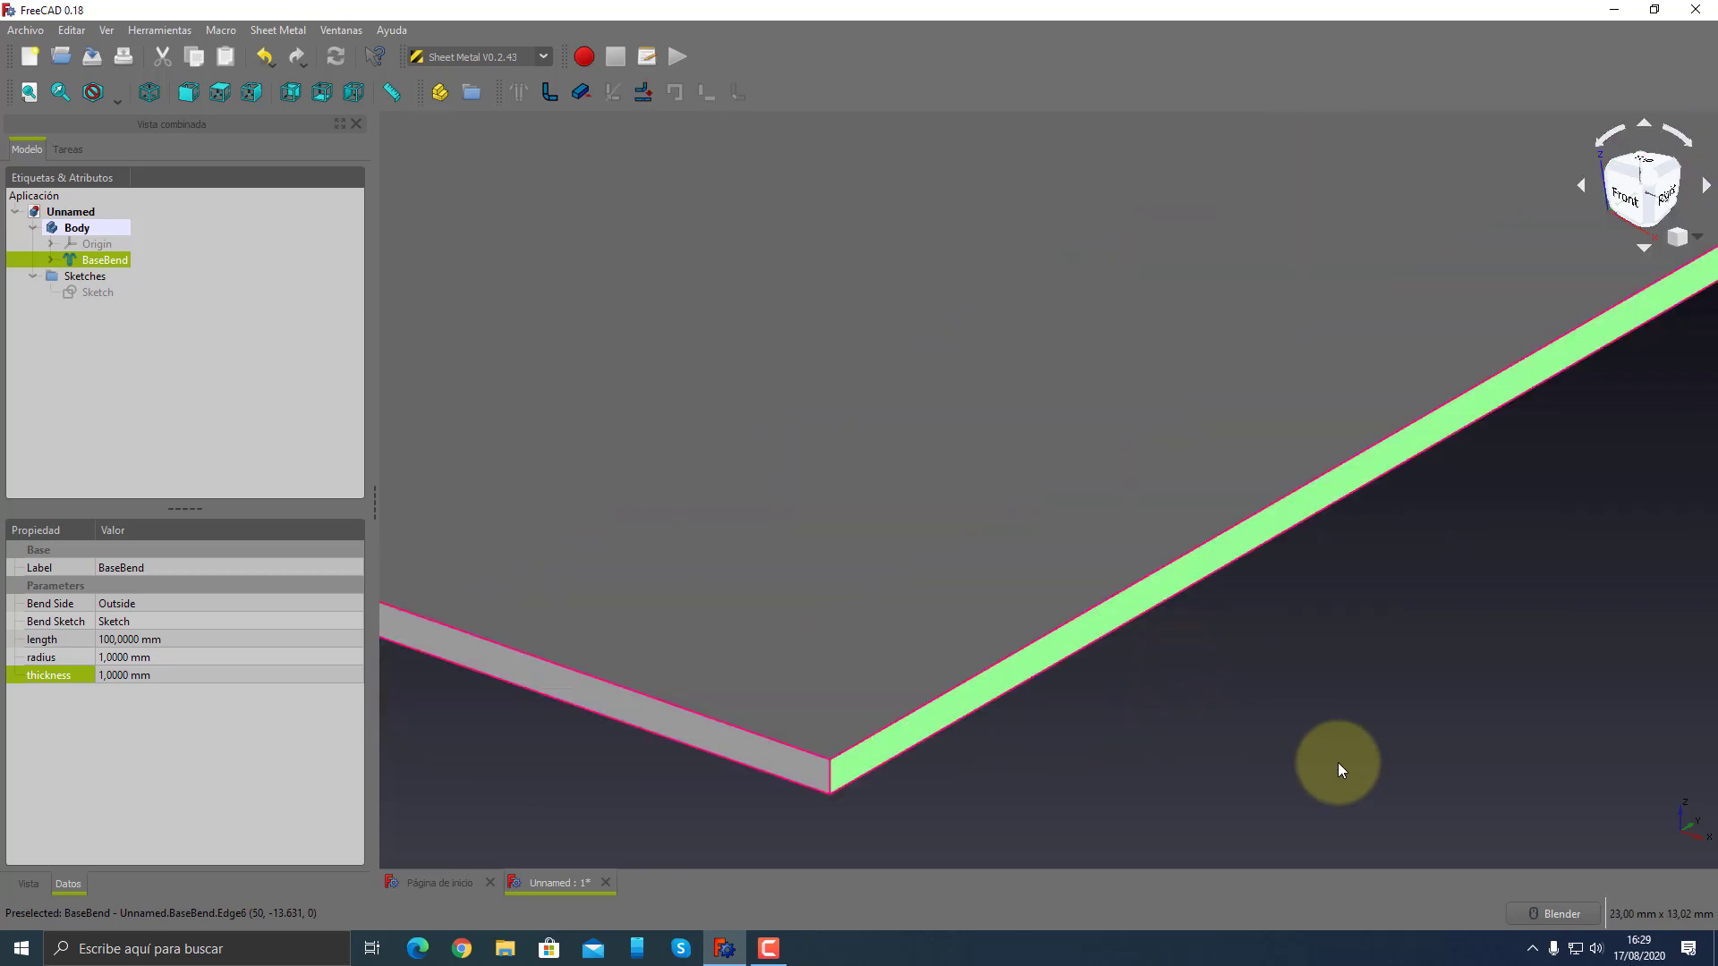
{"action": "scroll", "coordinate": [1339, 763], "scroll_direction": "down", "scroll_amount": 5}
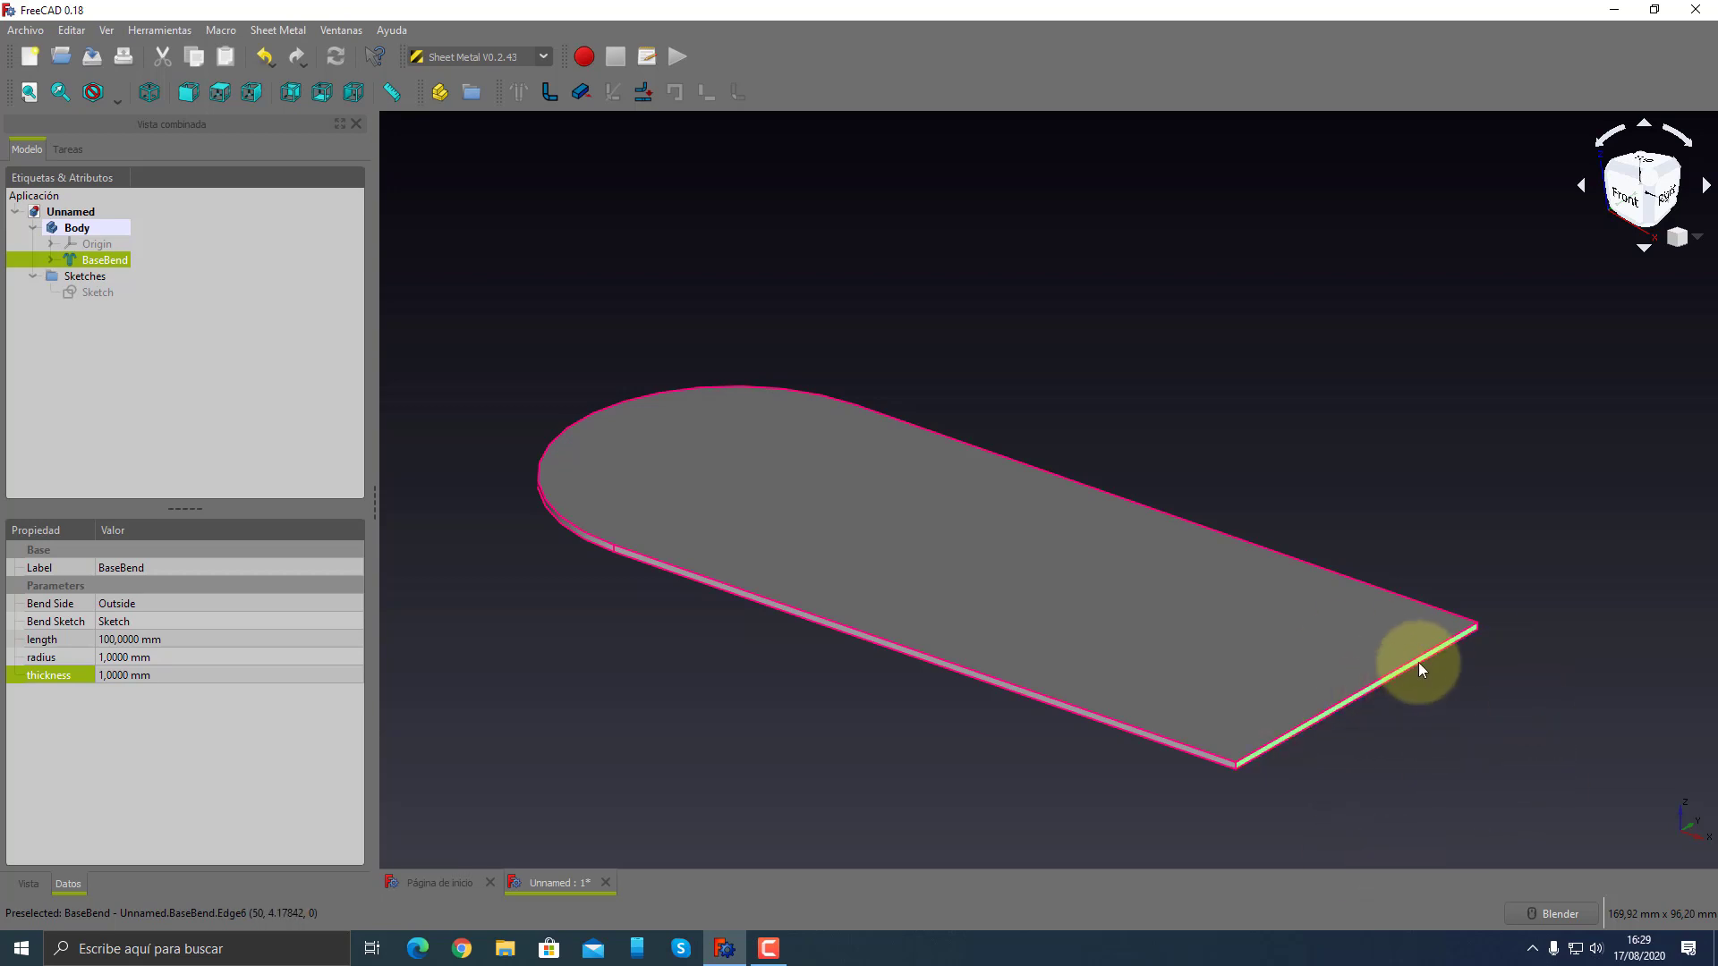
{"action": "left_click", "coordinate": [1294, 730]}
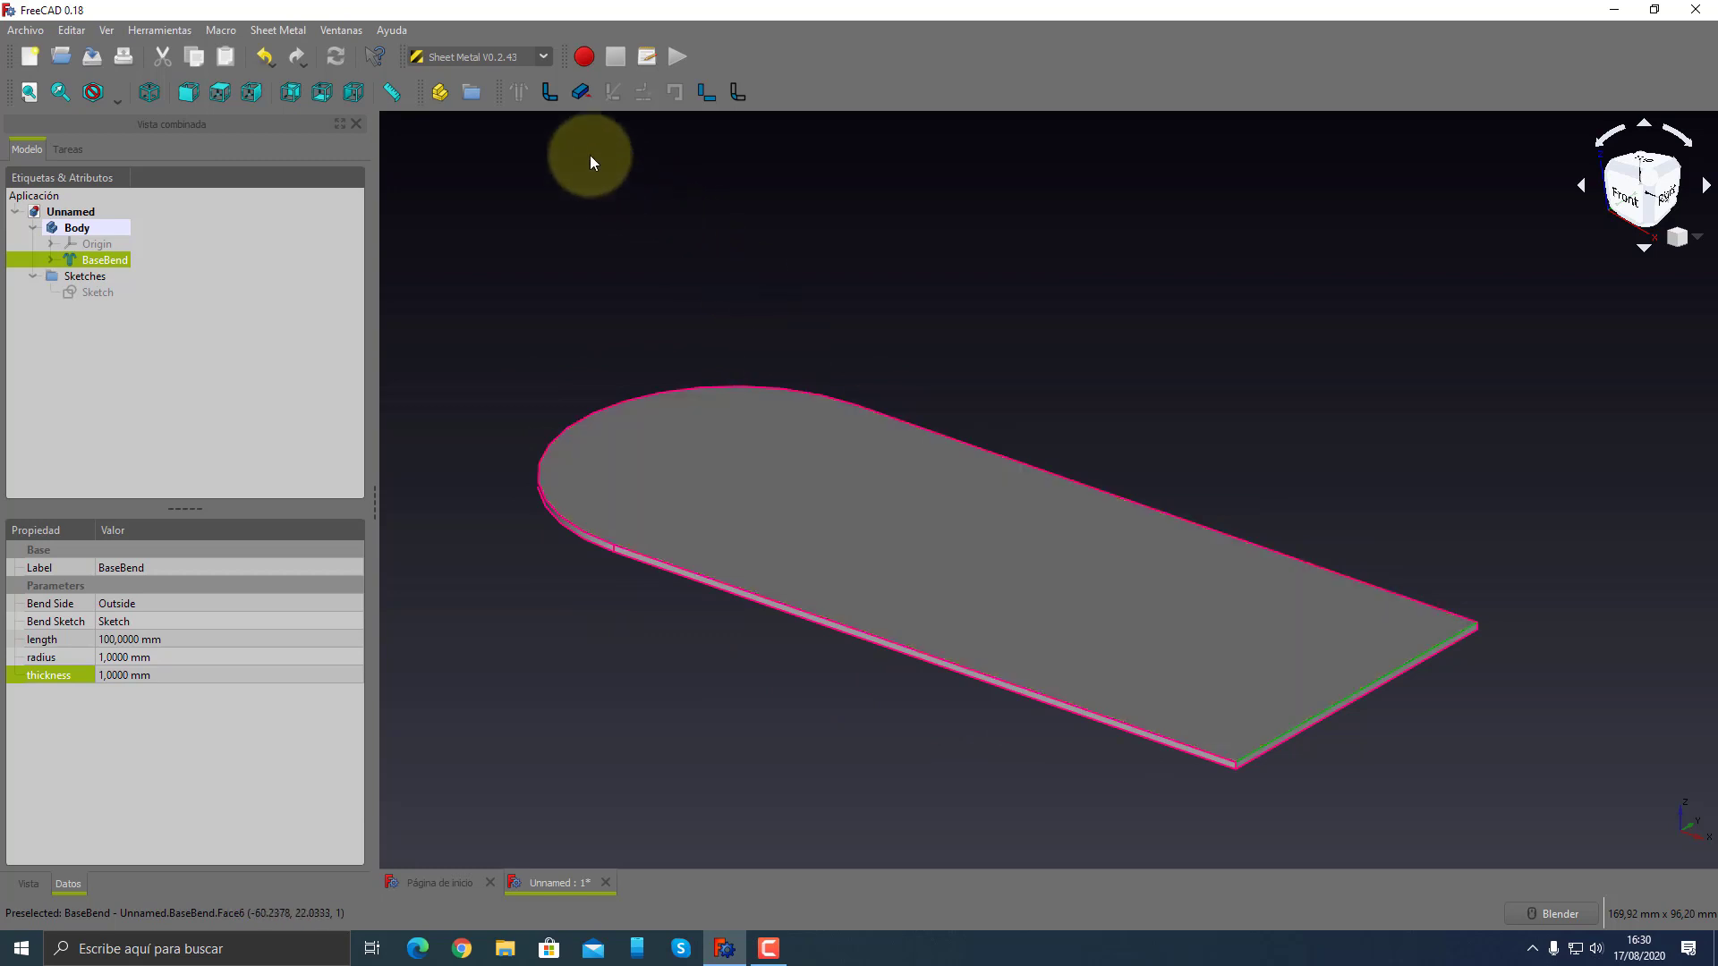
- Make a wall on the selected edge and view the Bend feature's properties
{"action": "left_click", "coordinate": [555, 103]}
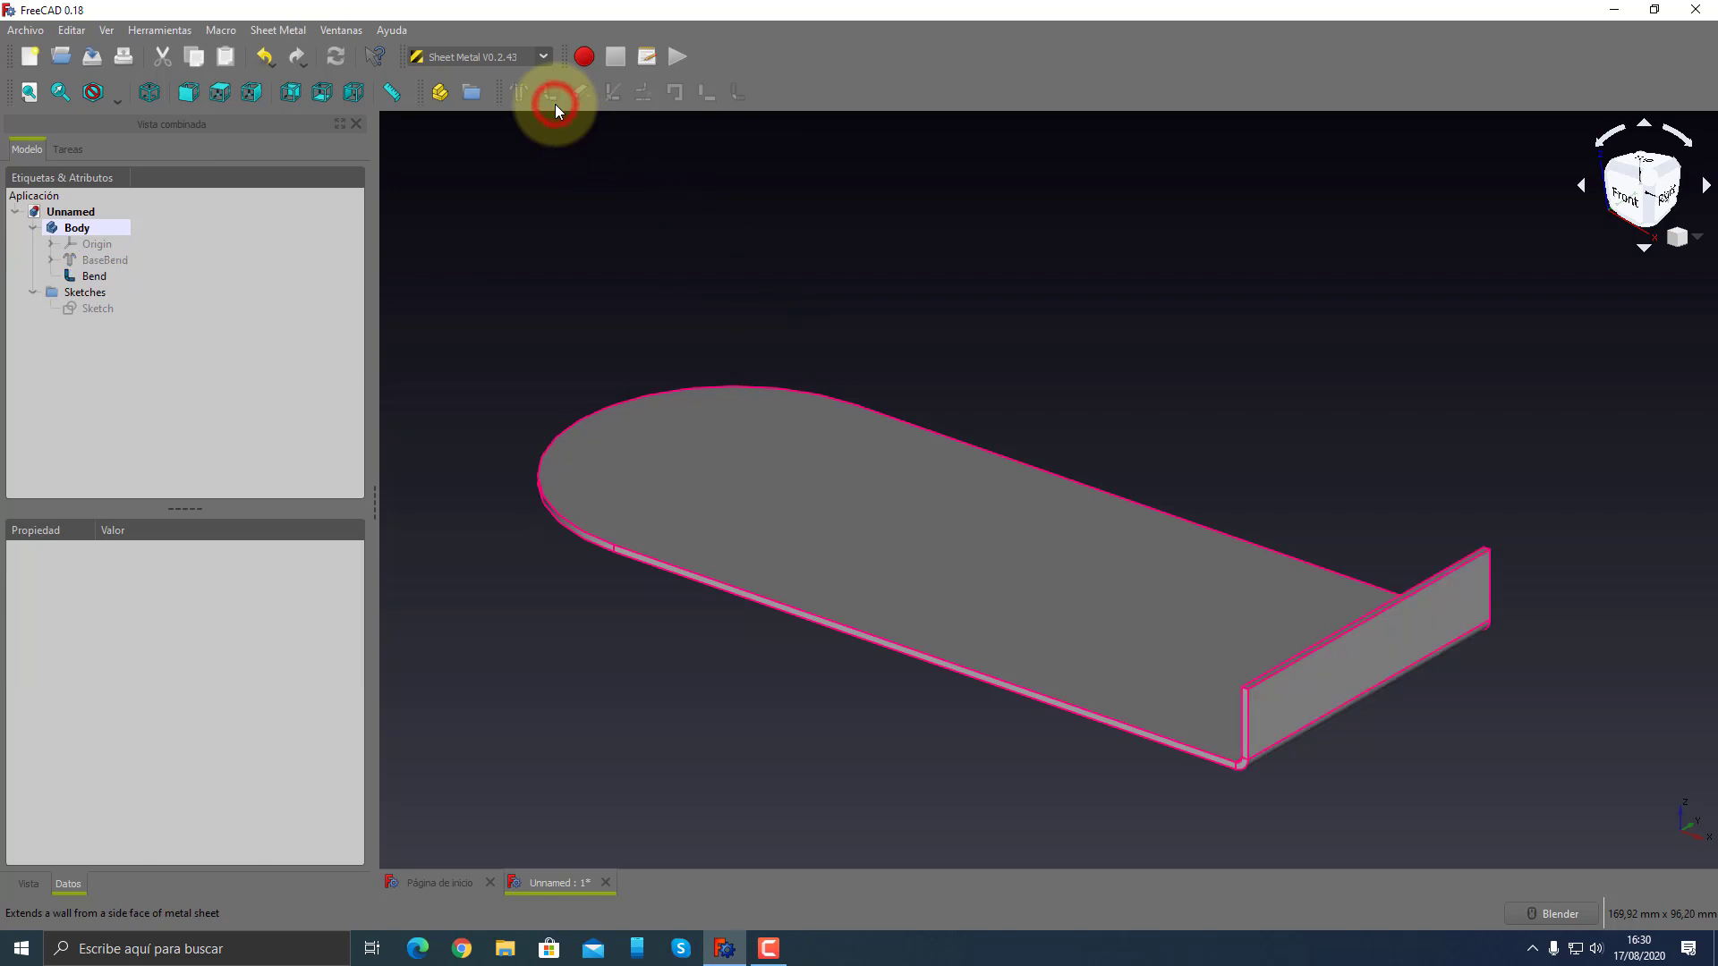
{"action": "mouse_move", "coordinate": [1131, 432]}
{"action": "middle_mouse_down"}
{"action": "mouse_move", "coordinate": [1292, 474]}
{"action": "mouse_move", "coordinate": [1489, 449]}
{"action": "middle_mouse_up"}
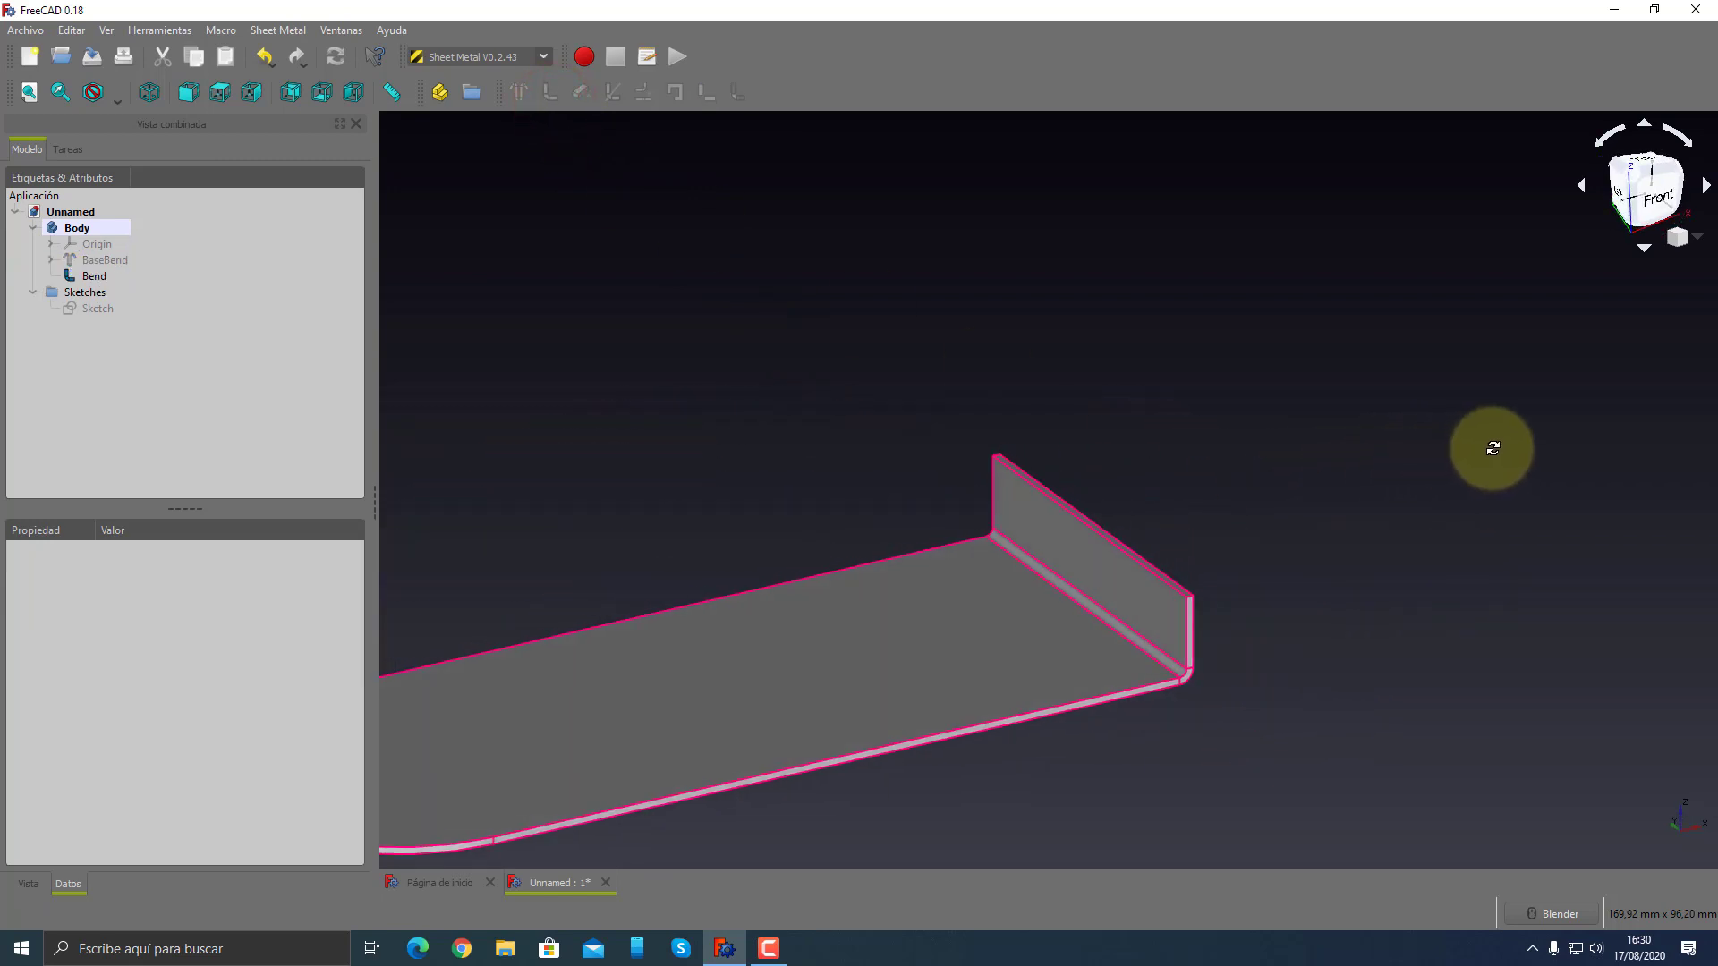
{"action": "scroll", "coordinate": [1093, 712], "scroll_direction": "up", "scroll_amount": 2}
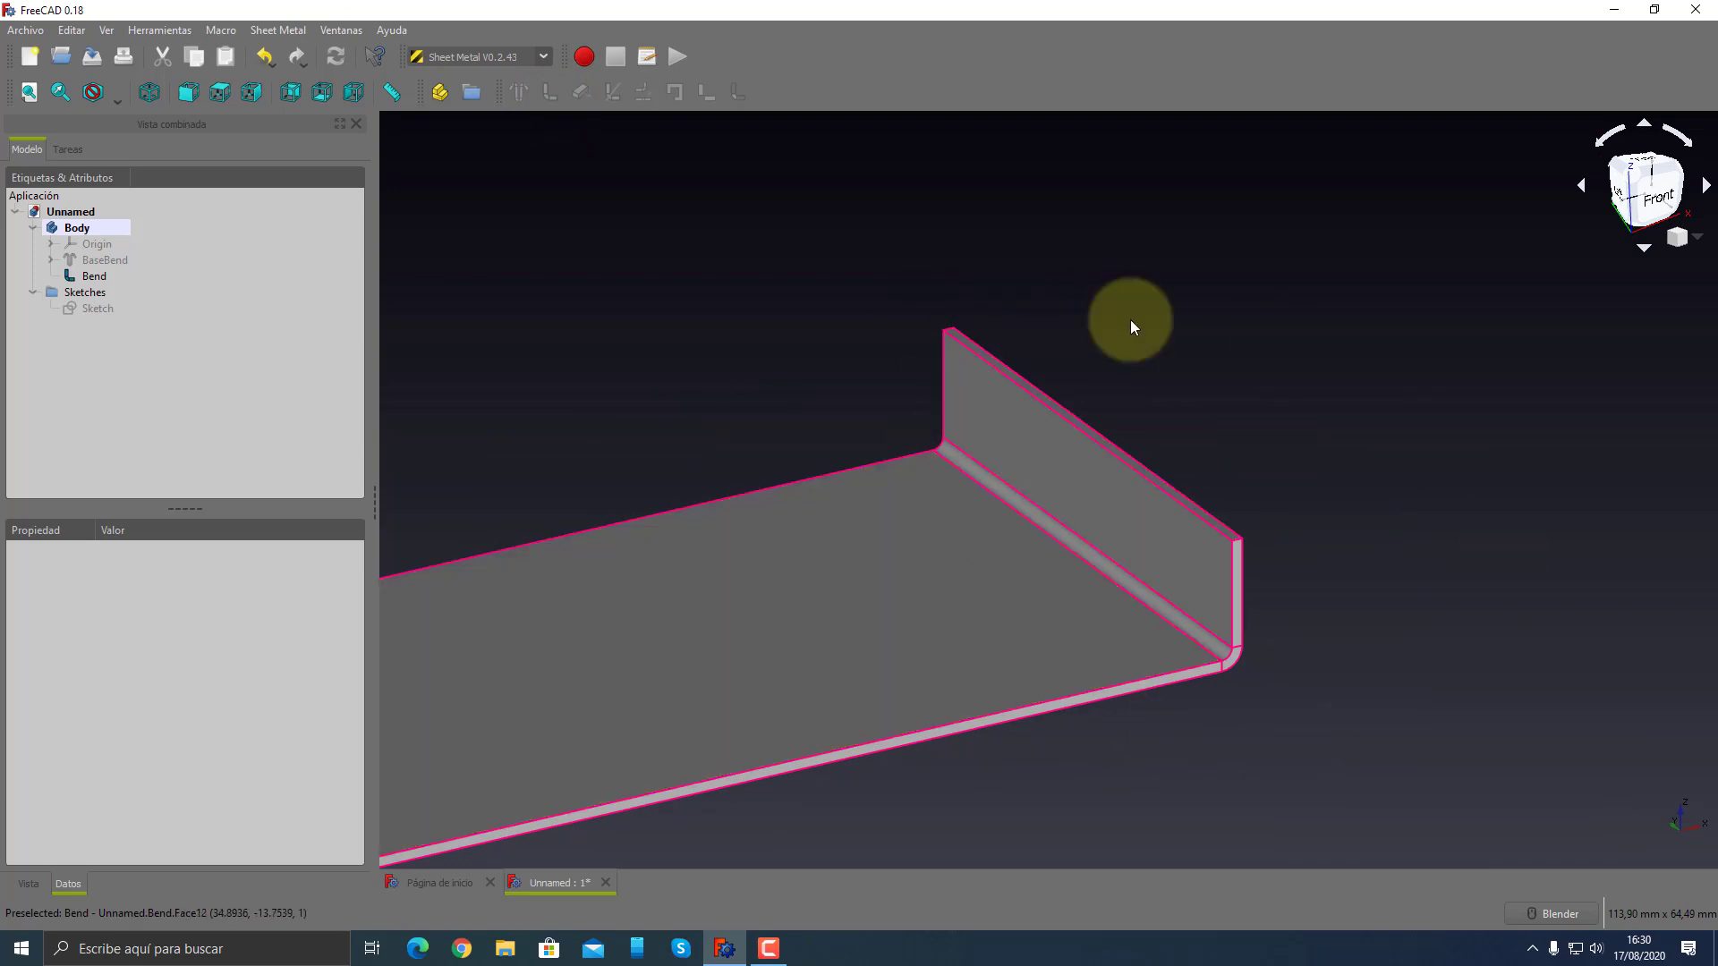
{"action": "left_click", "coordinate": [90, 276]}
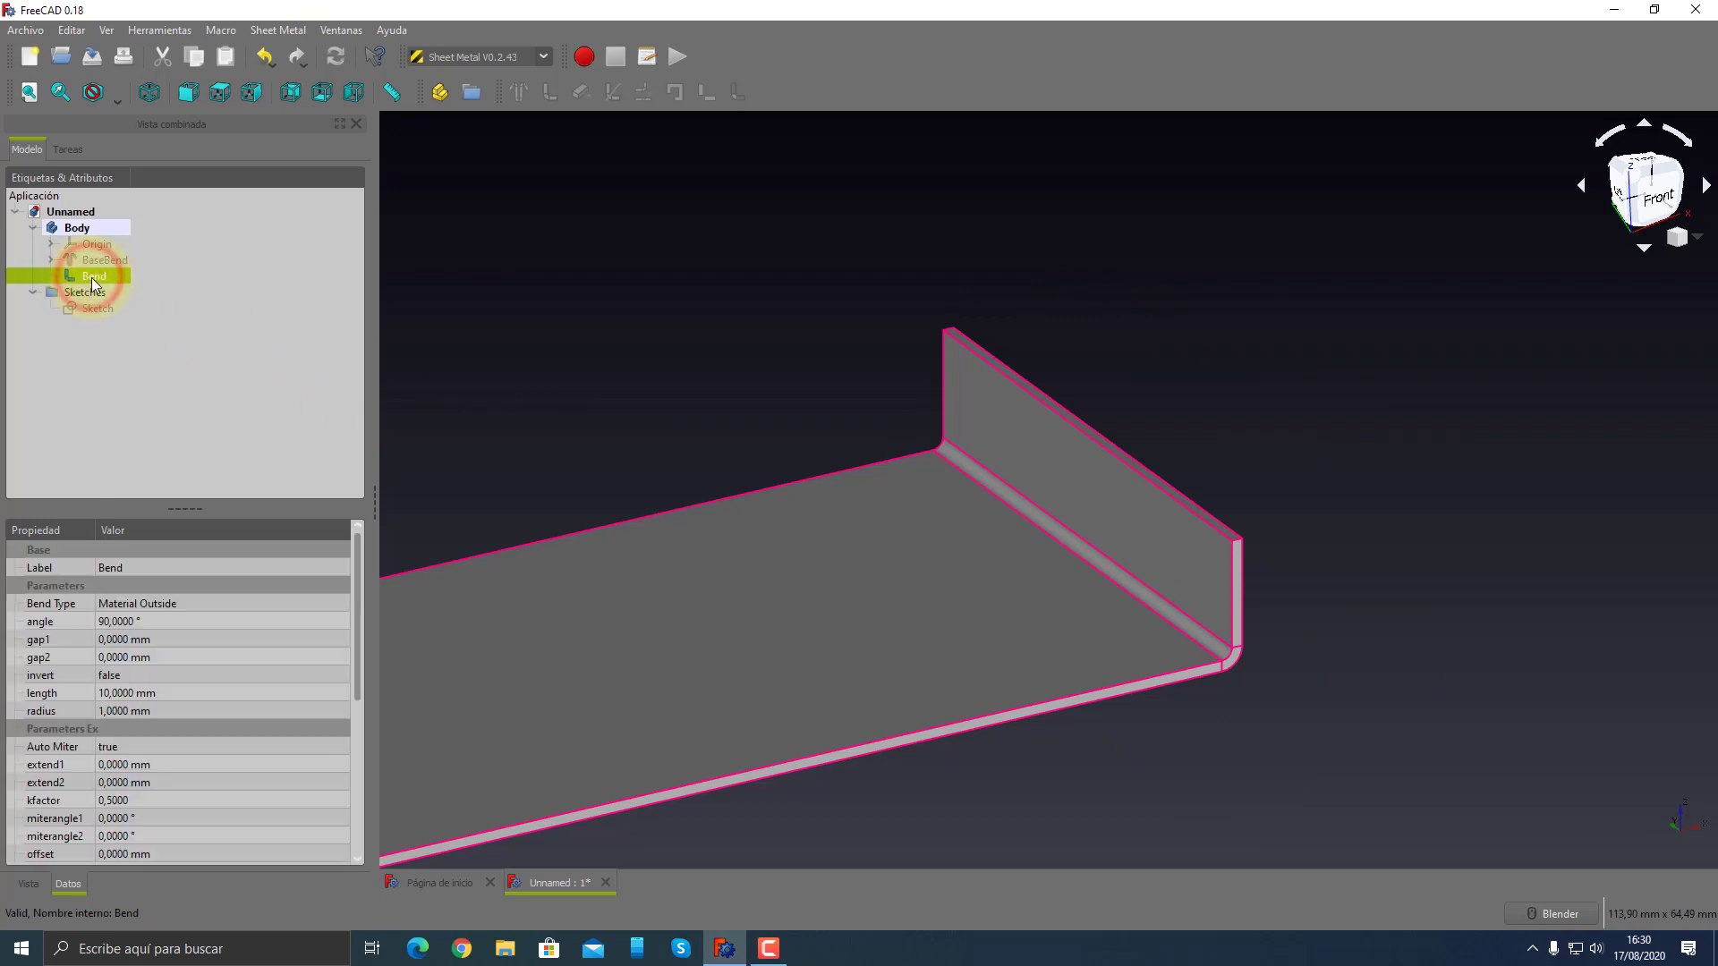
{"action": "scroll", "coordinate": [156, 632], "scroll_direction": "down", "scroll_amount": 3}
{"action": "scroll", "coordinate": [155, 631], "scroll_direction": "down", "scroll_amount": 1}
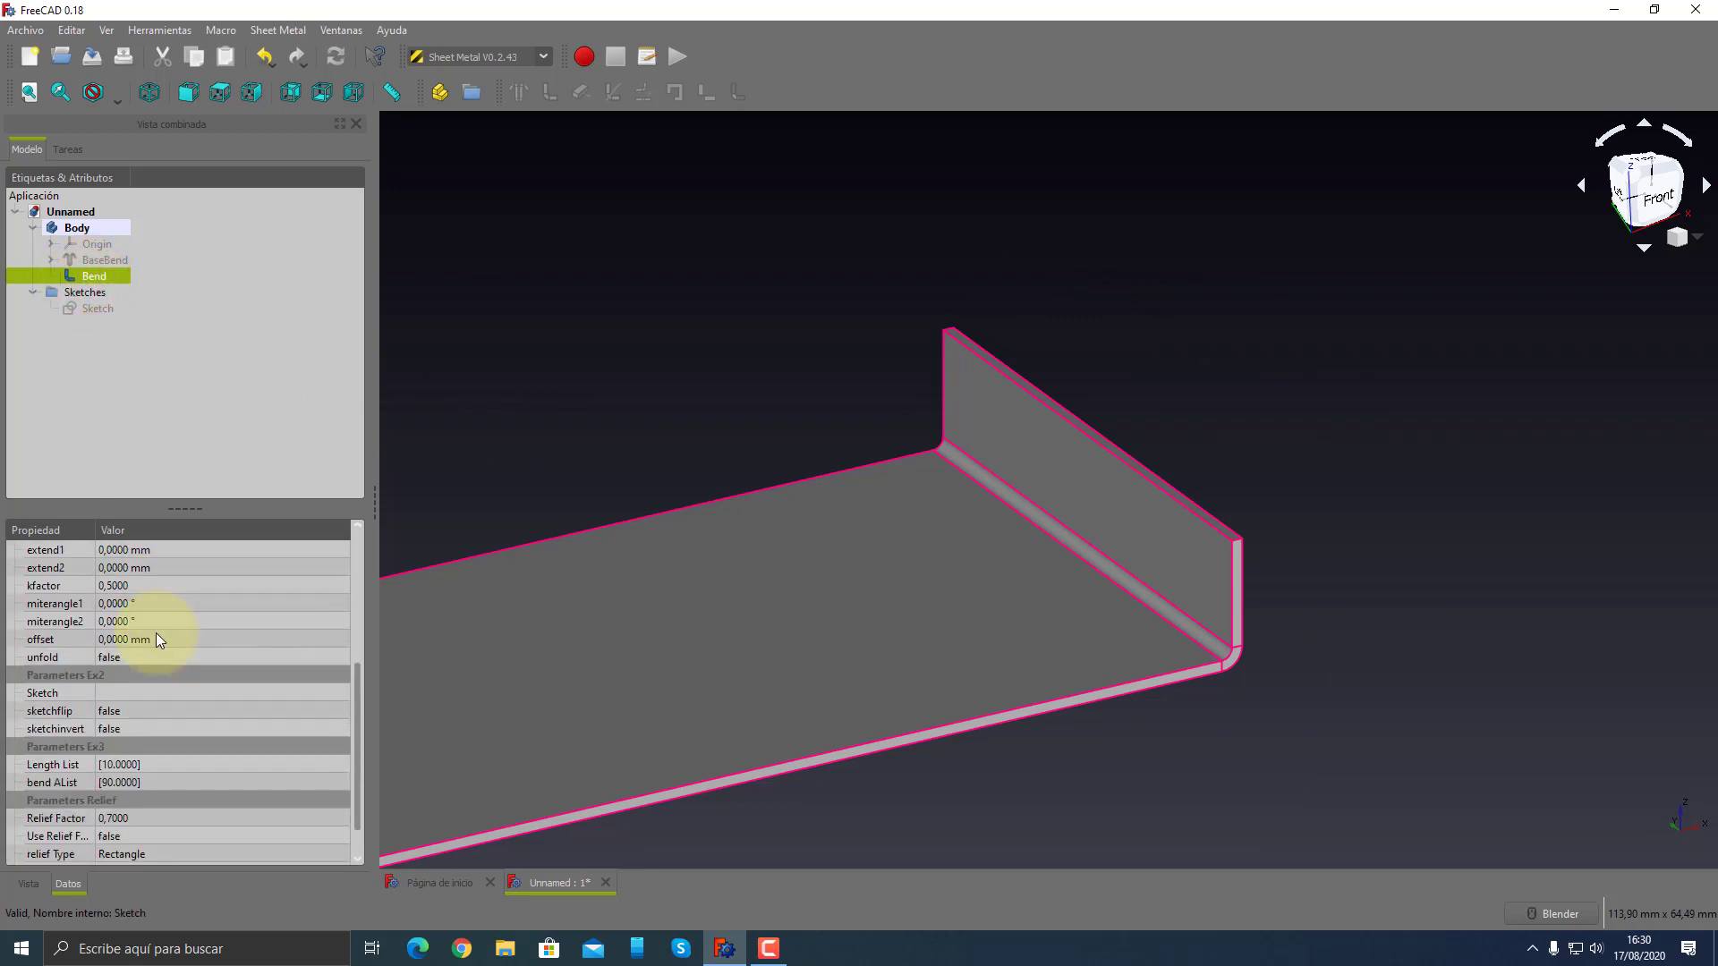
{"action": "scroll", "coordinate": [156, 632], "scroll_direction": "down", "scroll_amount": 1}
{"action": "scroll", "coordinate": [156, 632], "scroll_direction": "up", "scroll_amount": 4}
{"action": "scroll", "coordinate": [156, 632], "scroll_direction": "up", "scroll_amount": 1}
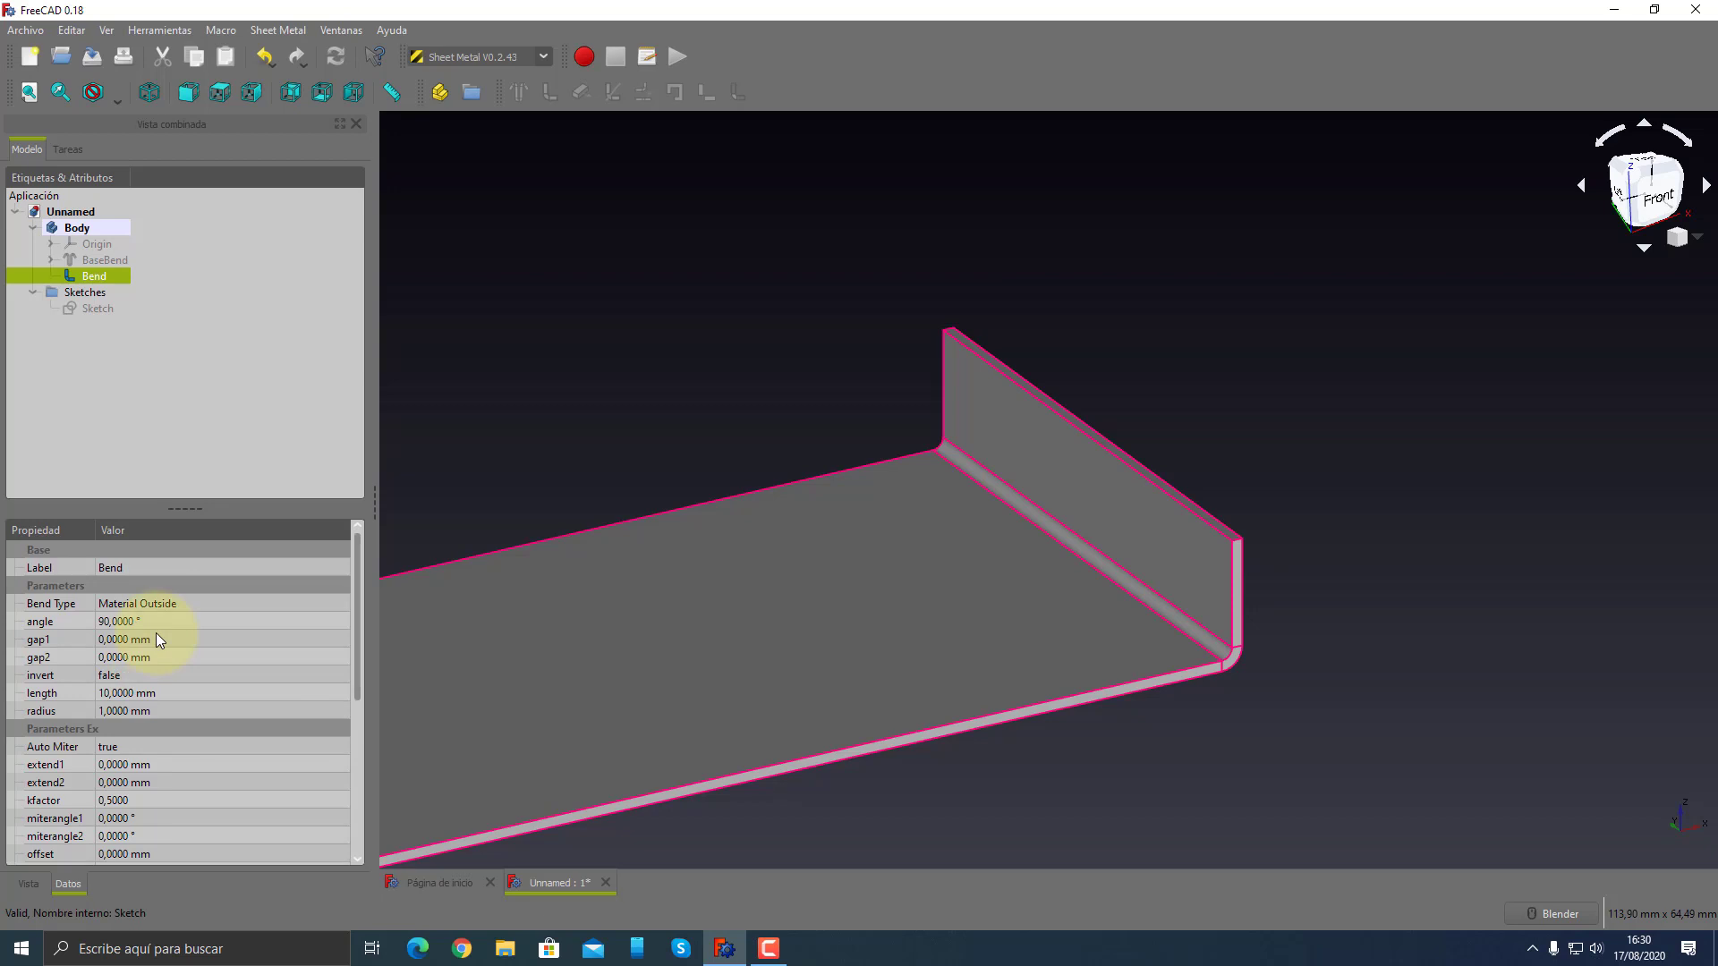
- Review the Bend Type and keep it as Material Outside
{"action": "middle_click_drag", "start_coordinate": [635, 628], "coordinate": [1011, 523], "text": "shift"}
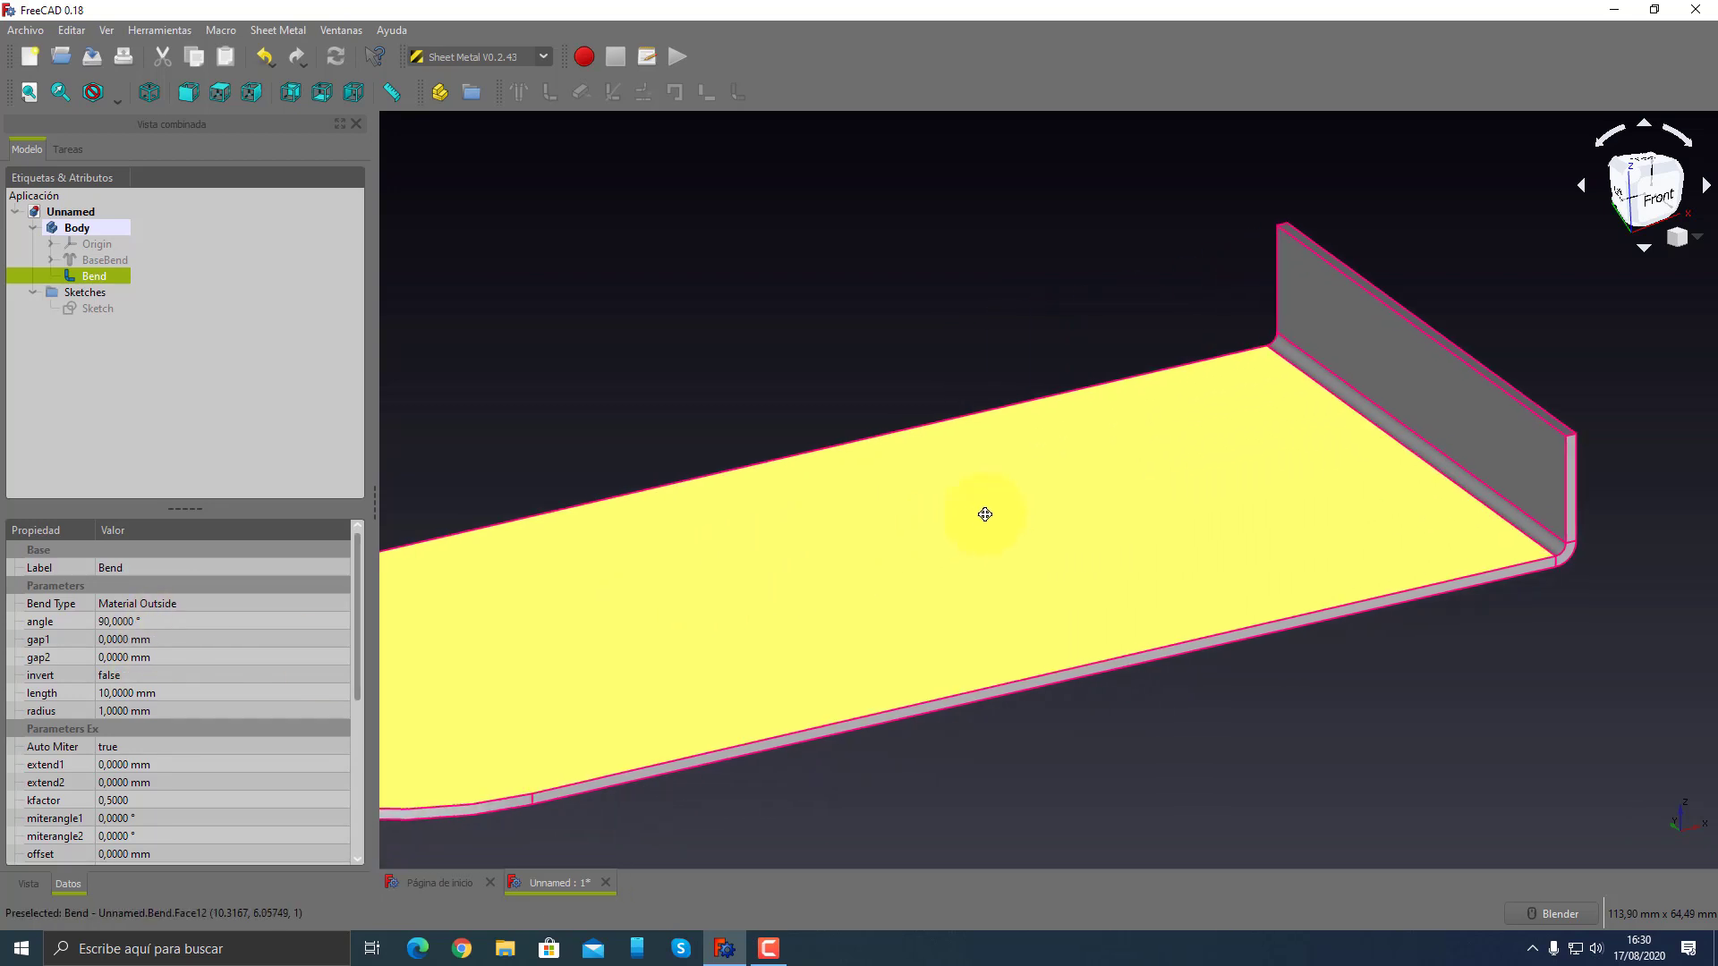
{"action": "scroll", "coordinate": [1012, 523], "scroll_direction": "down", "scroll_amount": 2}
{"action": "scroll", "coordinate": [1004, 537], "scroll_direction": "down", "scroll_amount": 2}
{"action": "scroll", "coordinate": [996, 547], "scroll_direction": "down", "scroll_amount": 1}
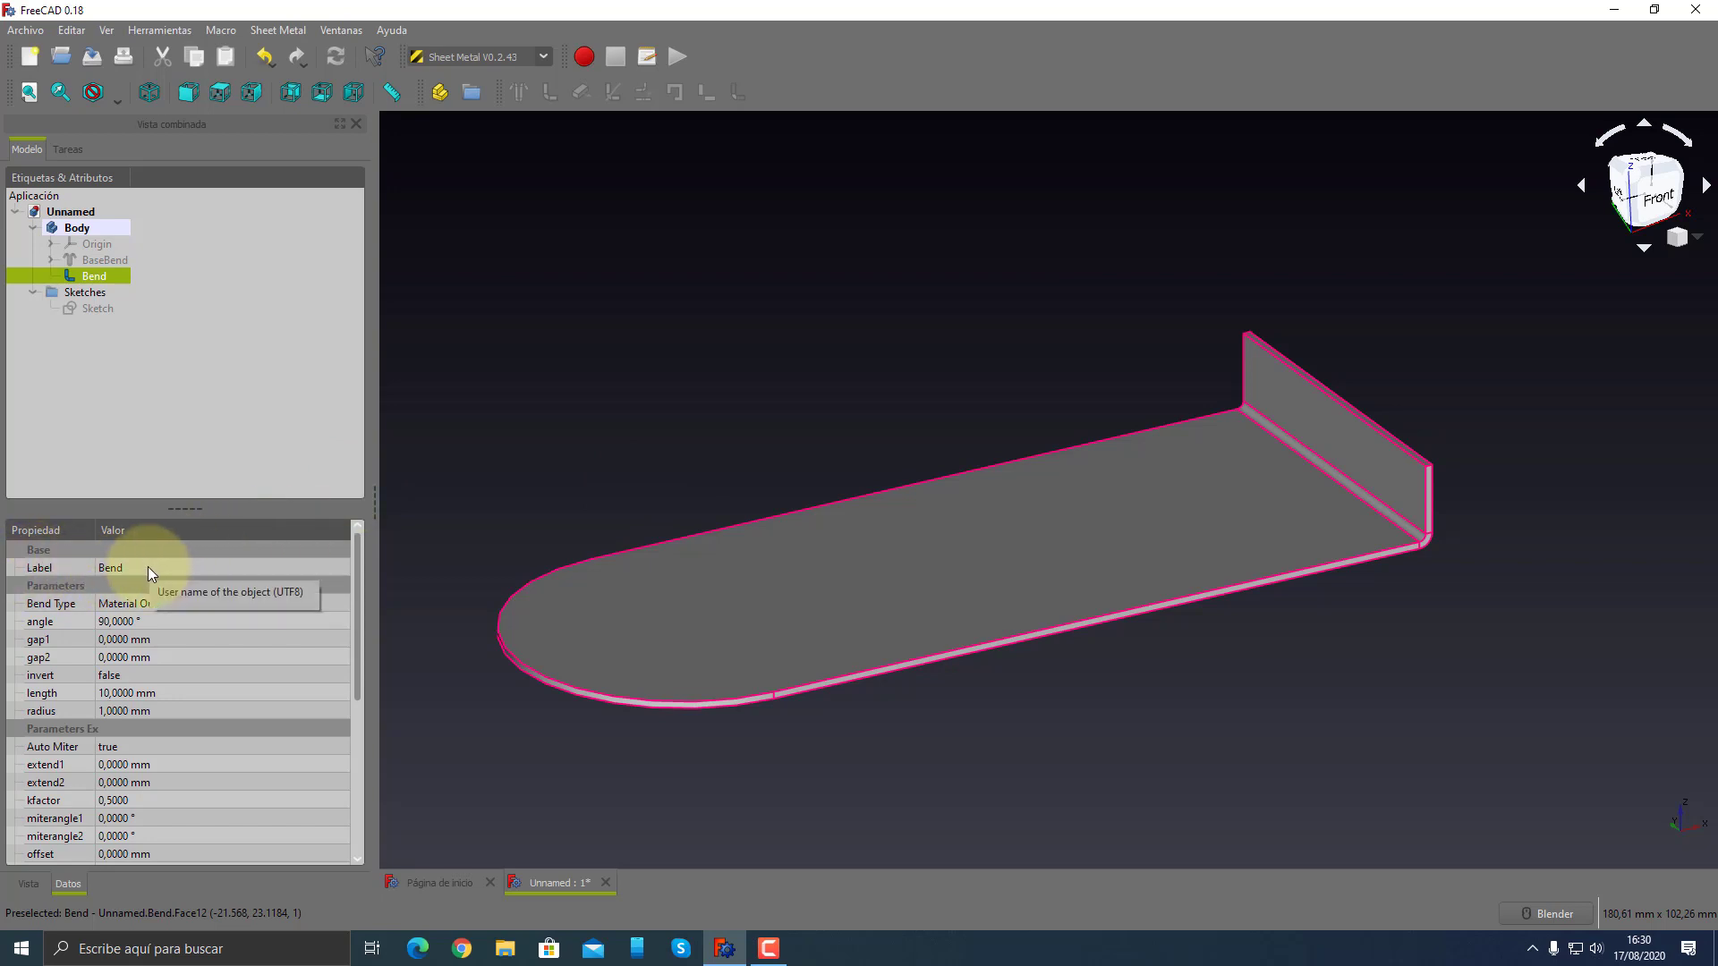
{"action": "left_click", "coordinate": [129, 607]}
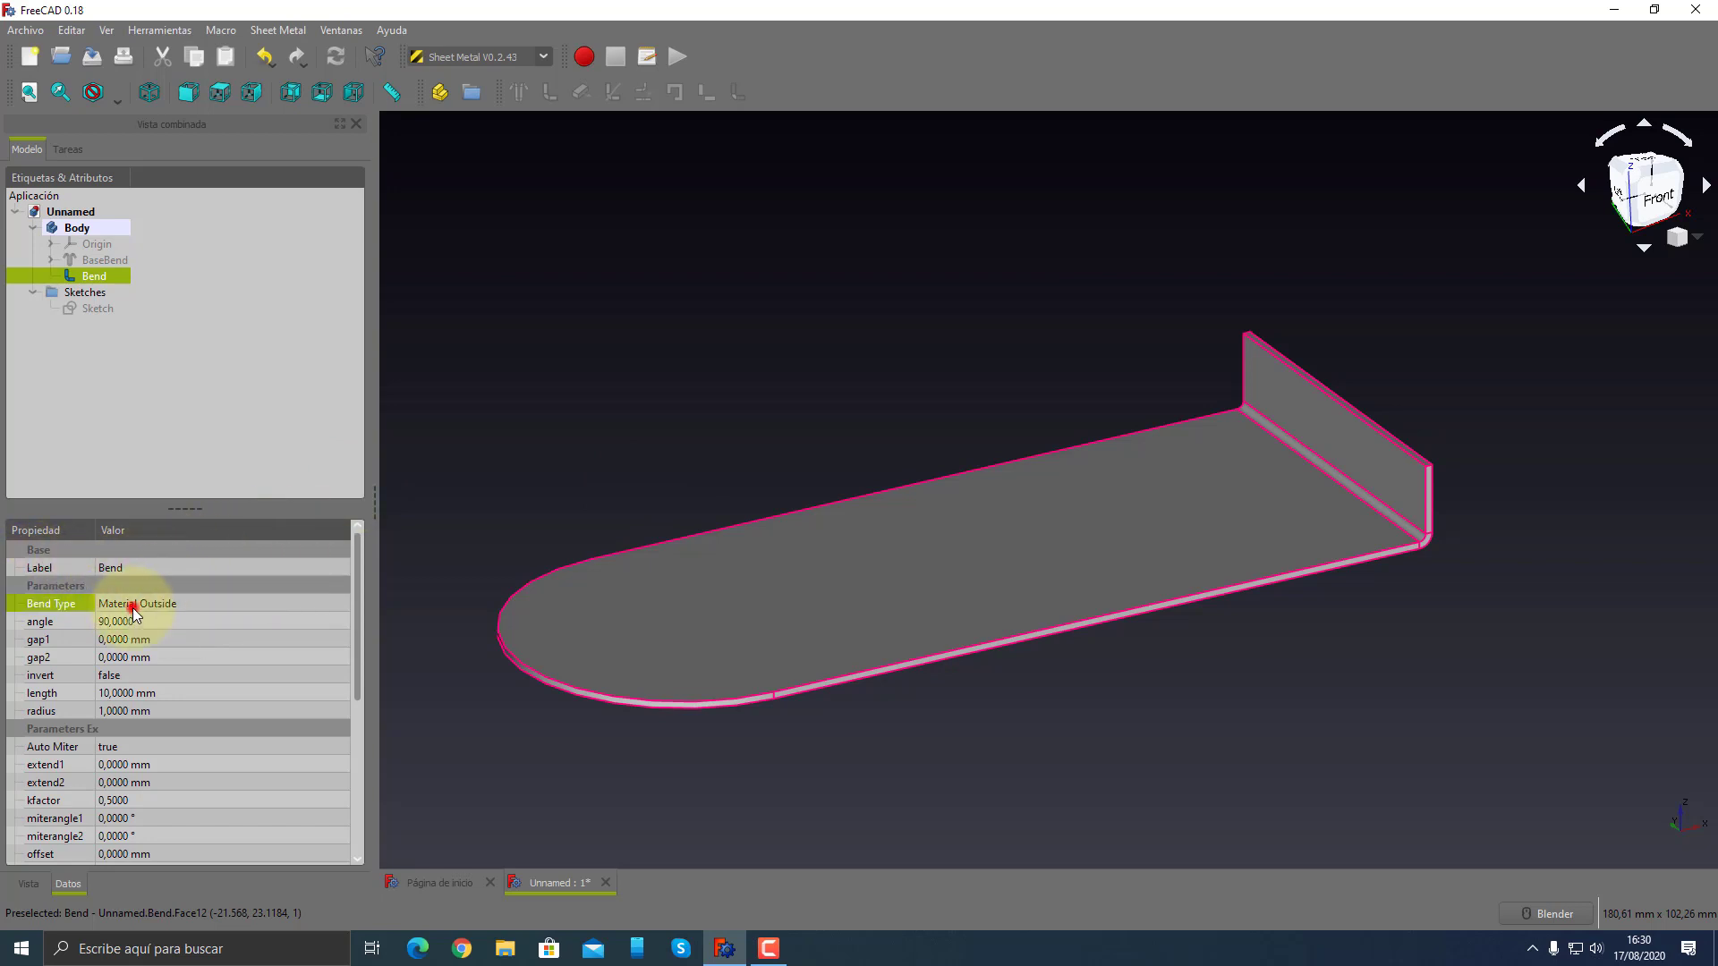
{"action": "left_click", "coordinate": [202, 604]}
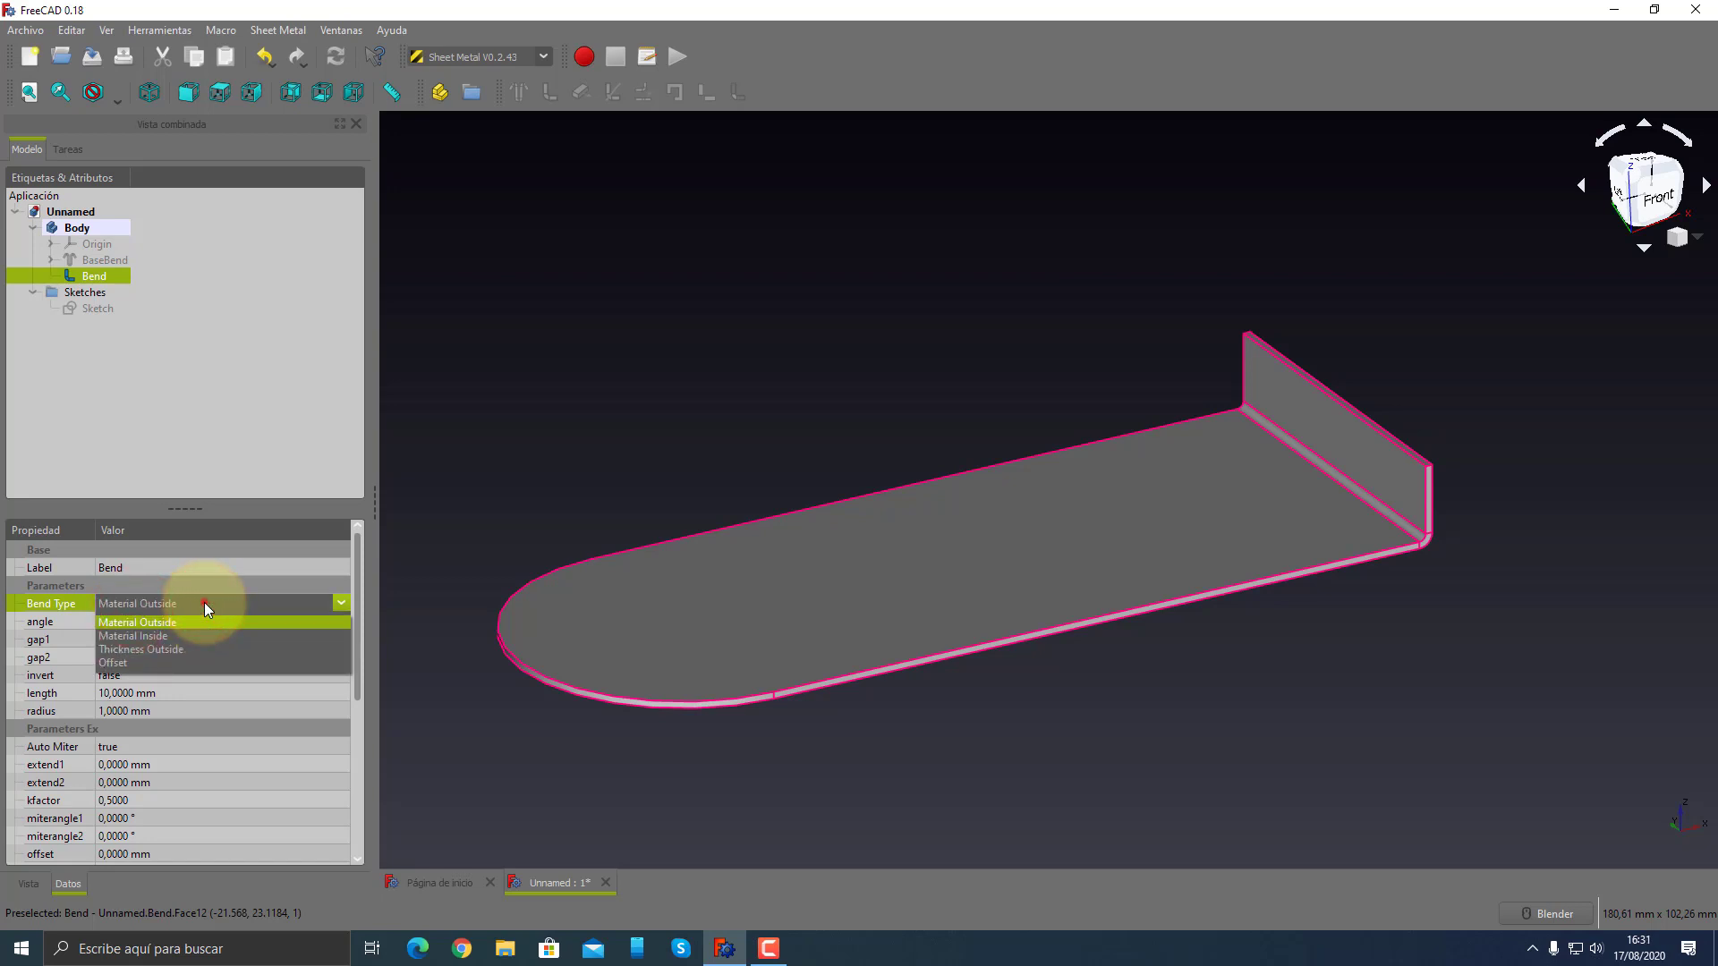
{"action": "left_click", "coordinate": [204, 603]}
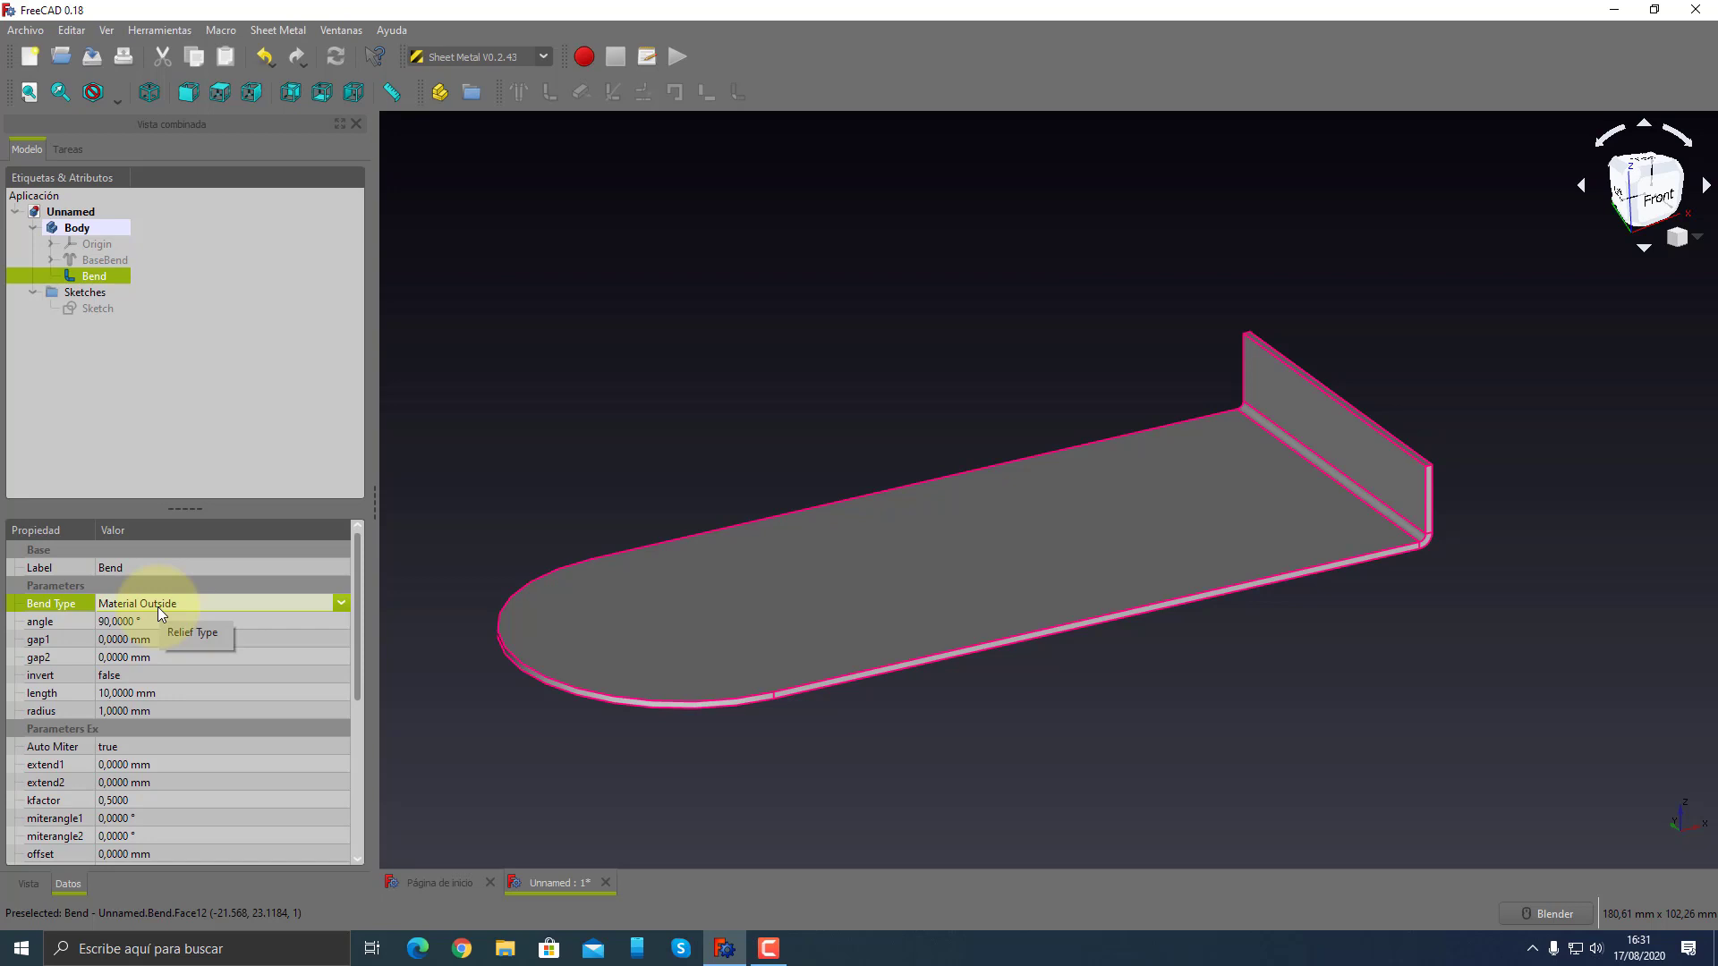
- Hide Bend, show only the flat BaseBend plate, and view it edge-on from the front
{"action": "left_click", "coordinate": [541, 458]}
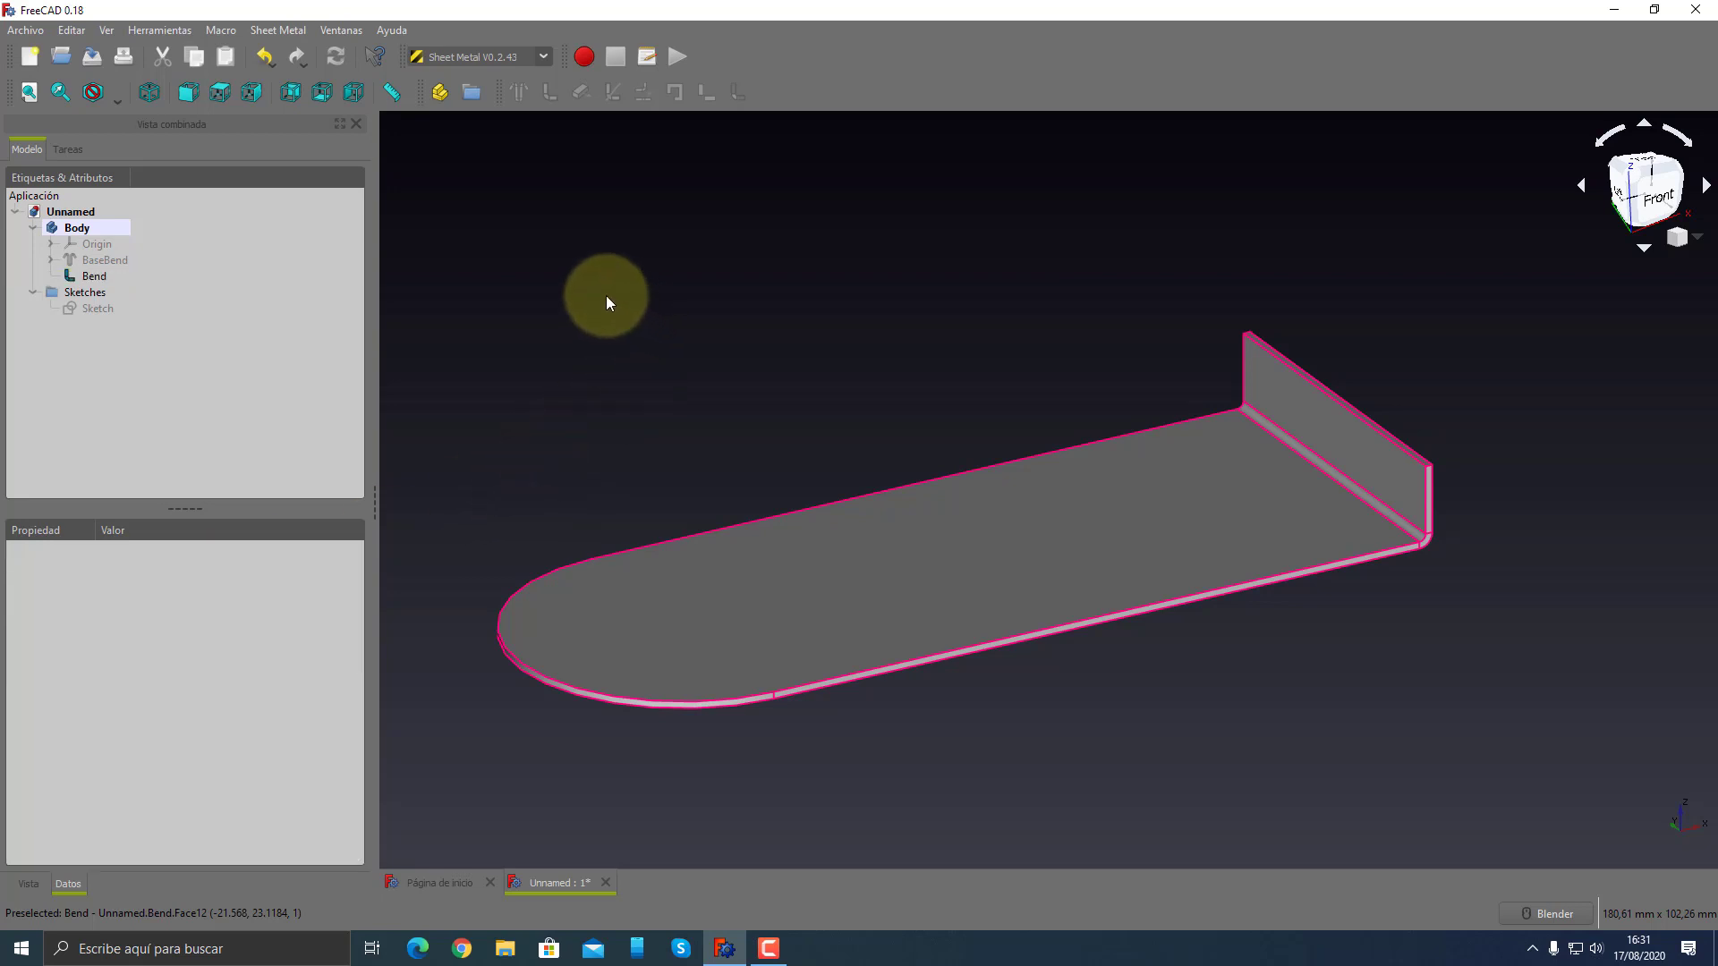
{"action": "left_click", "coordinate": [95, 279]}
{"action": "key", "text": "space"}
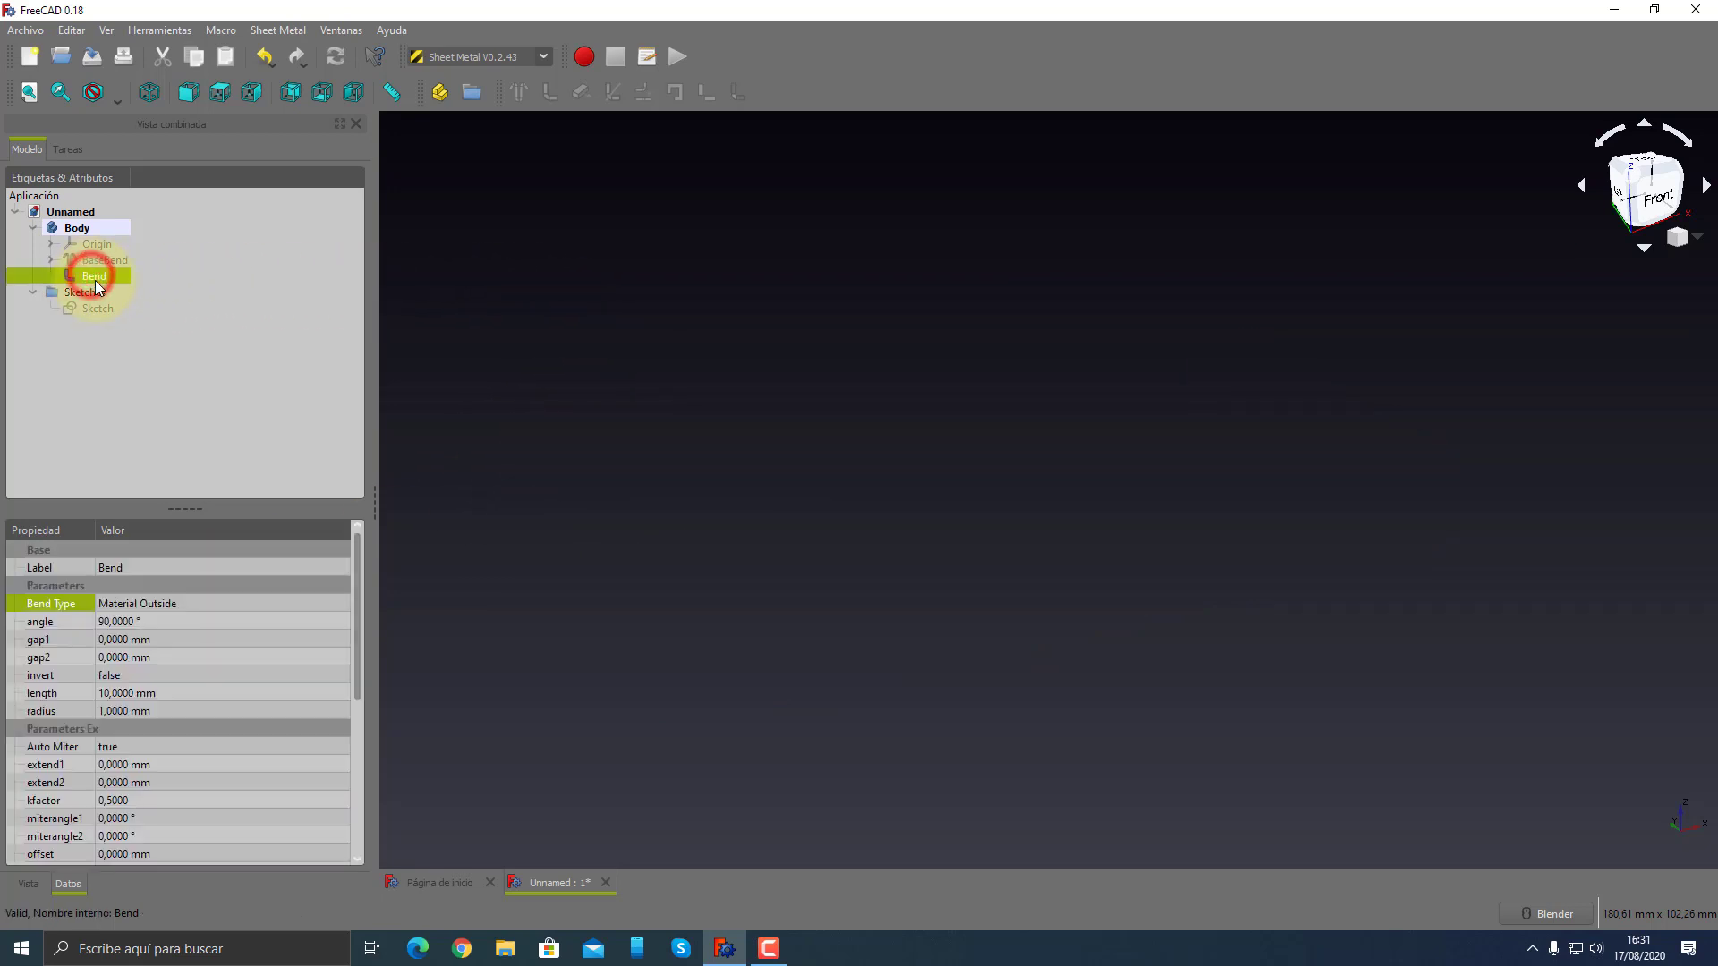
{"action": "left_click", "coordinate": [104, 261]}
{"action": "key", "text": "space"}
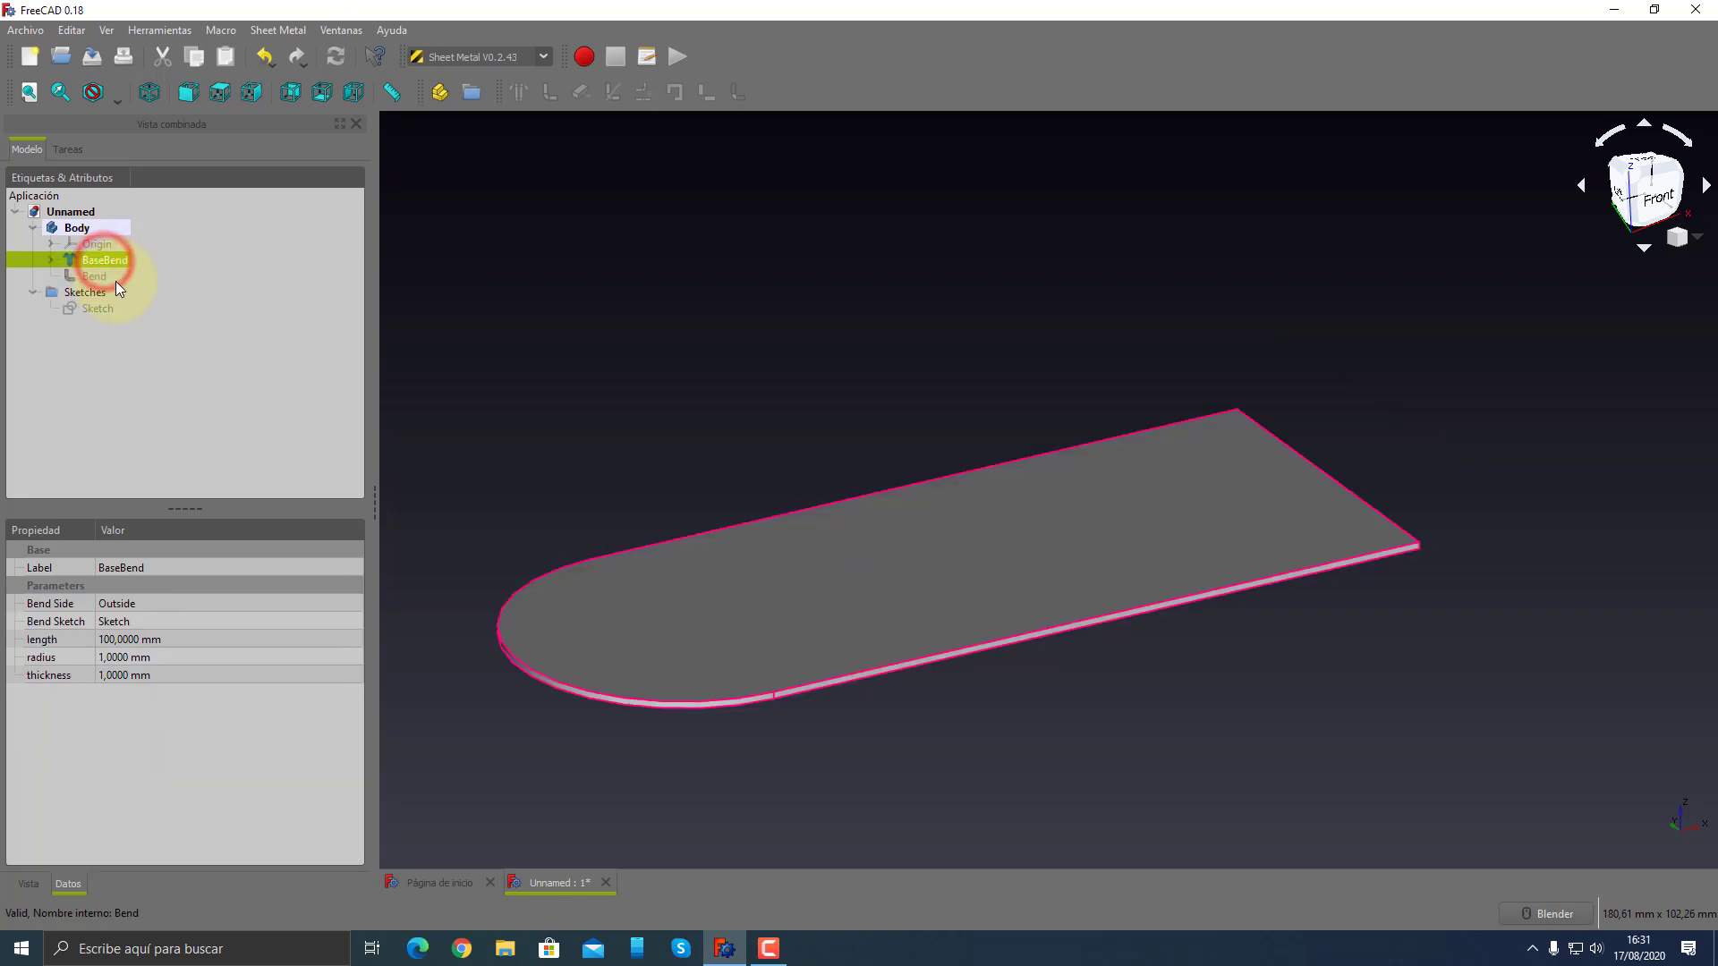
{"action": "key", "text": "1"}
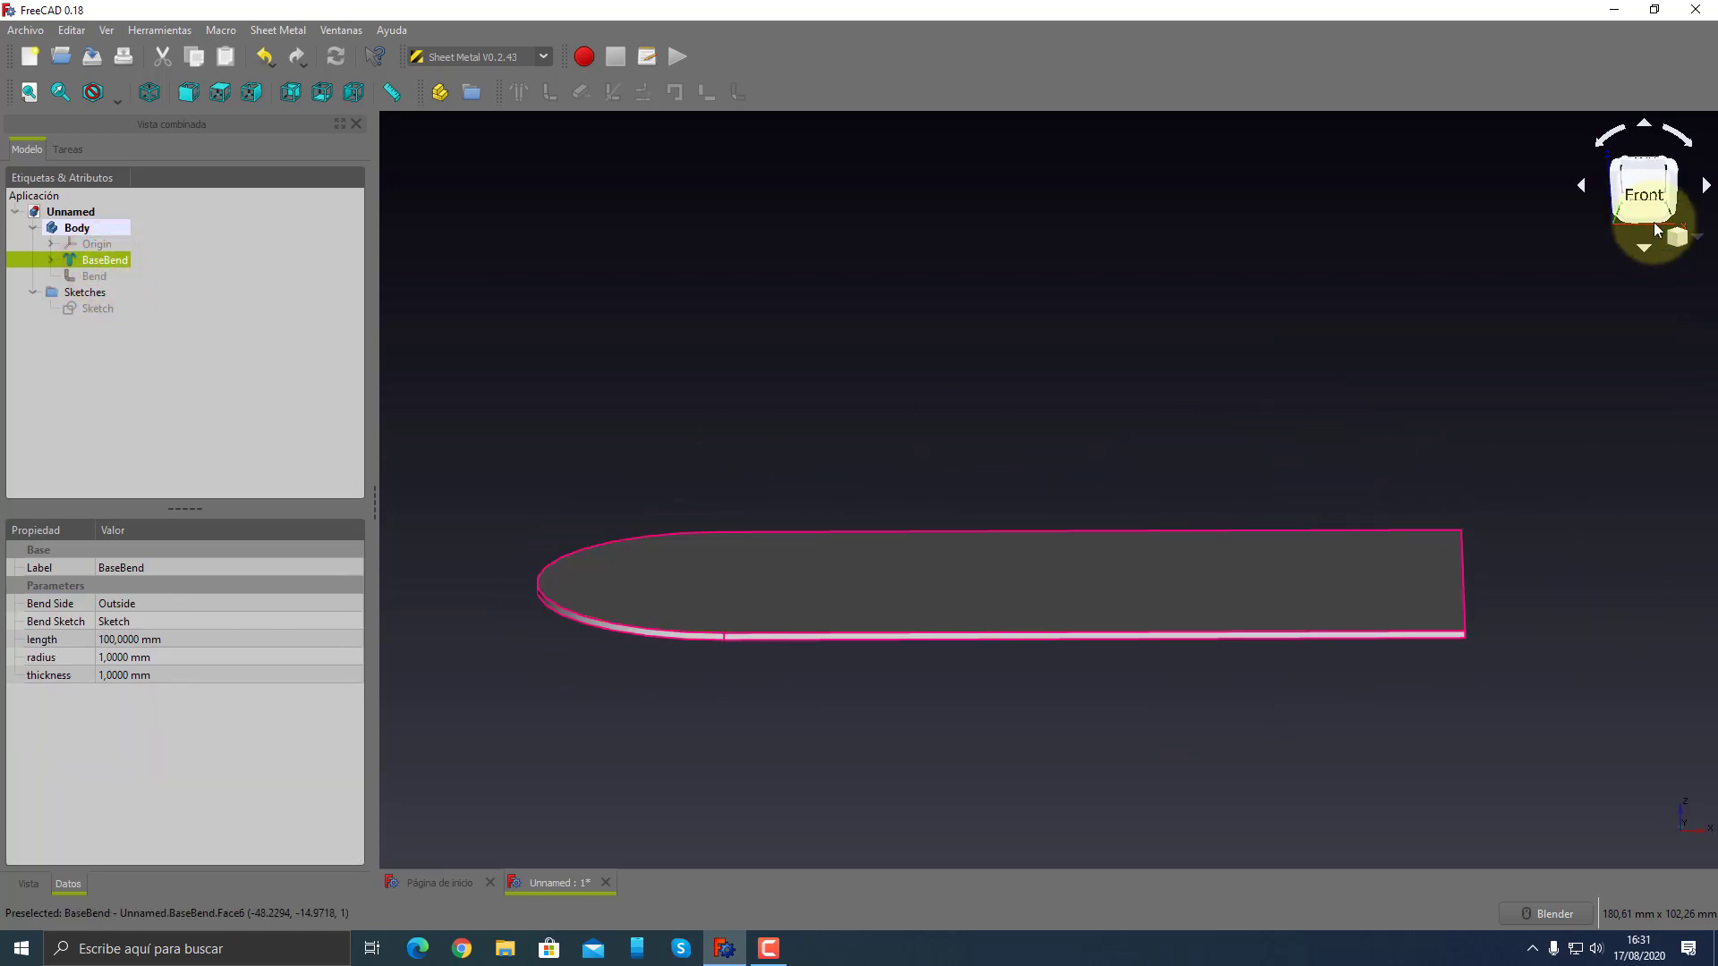
{"action": "left_click", "coordinate": [1644, 188]}
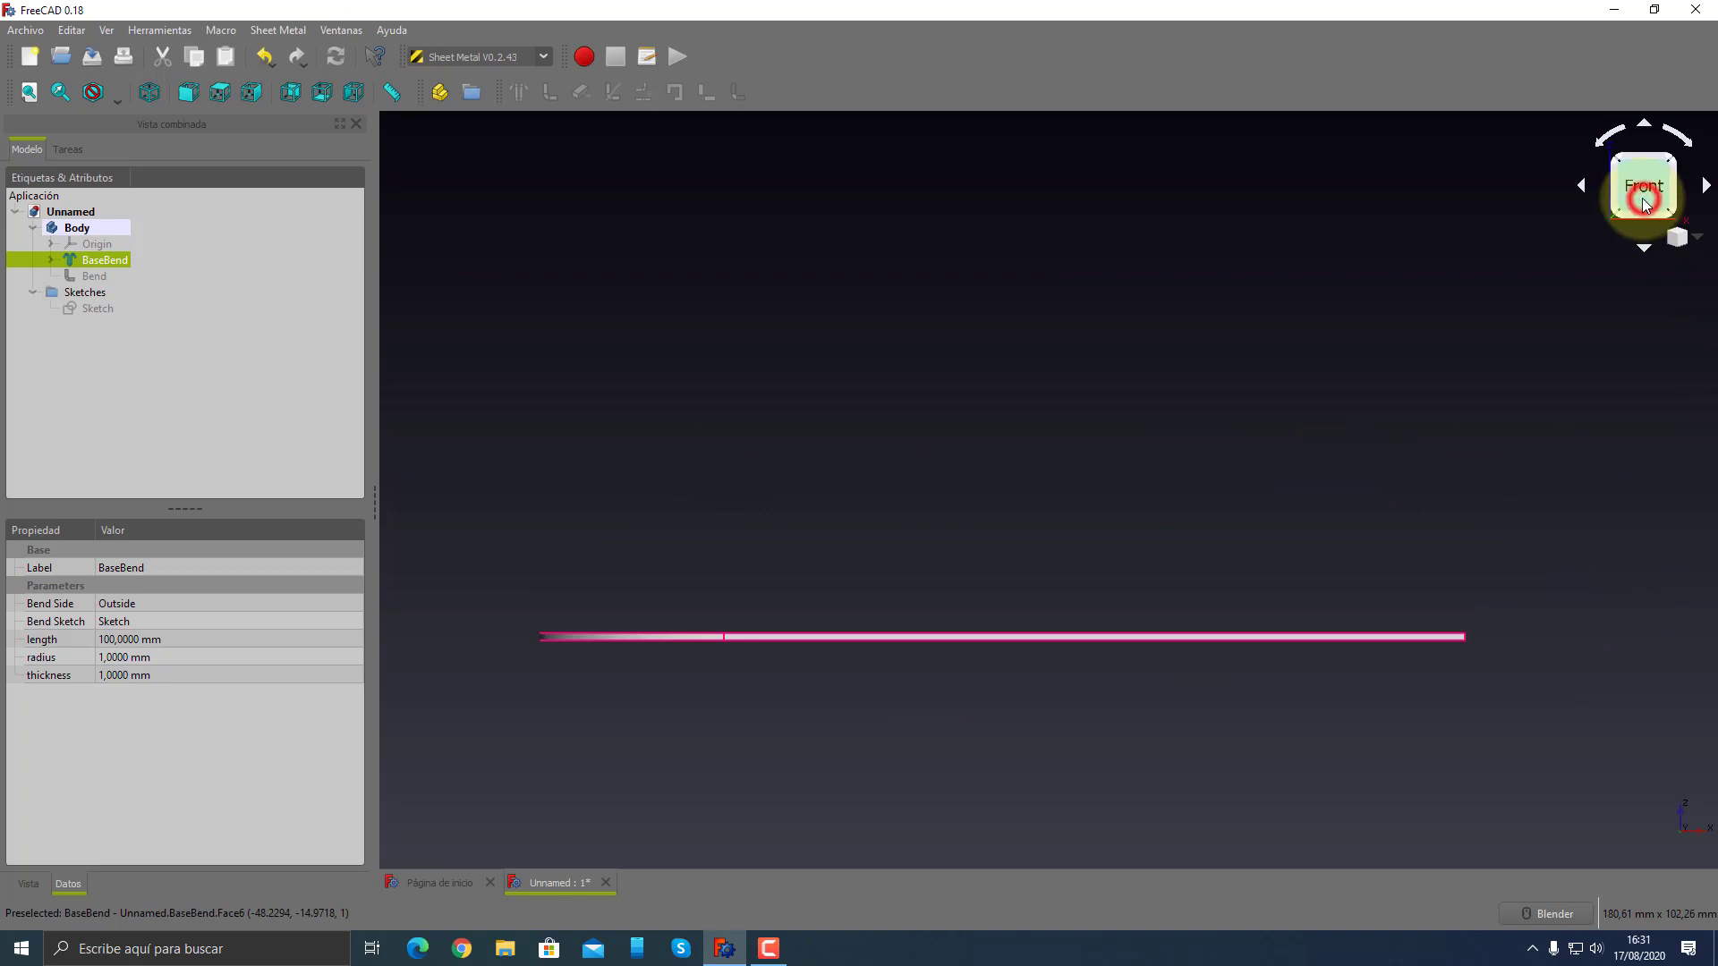
- In the Sketcher workbench, start a new sketch on the XZ plane
{"action": "left_click", "coordinate": [579, 162]}
{"action": "left_click", "coordinate": [543, 56]}
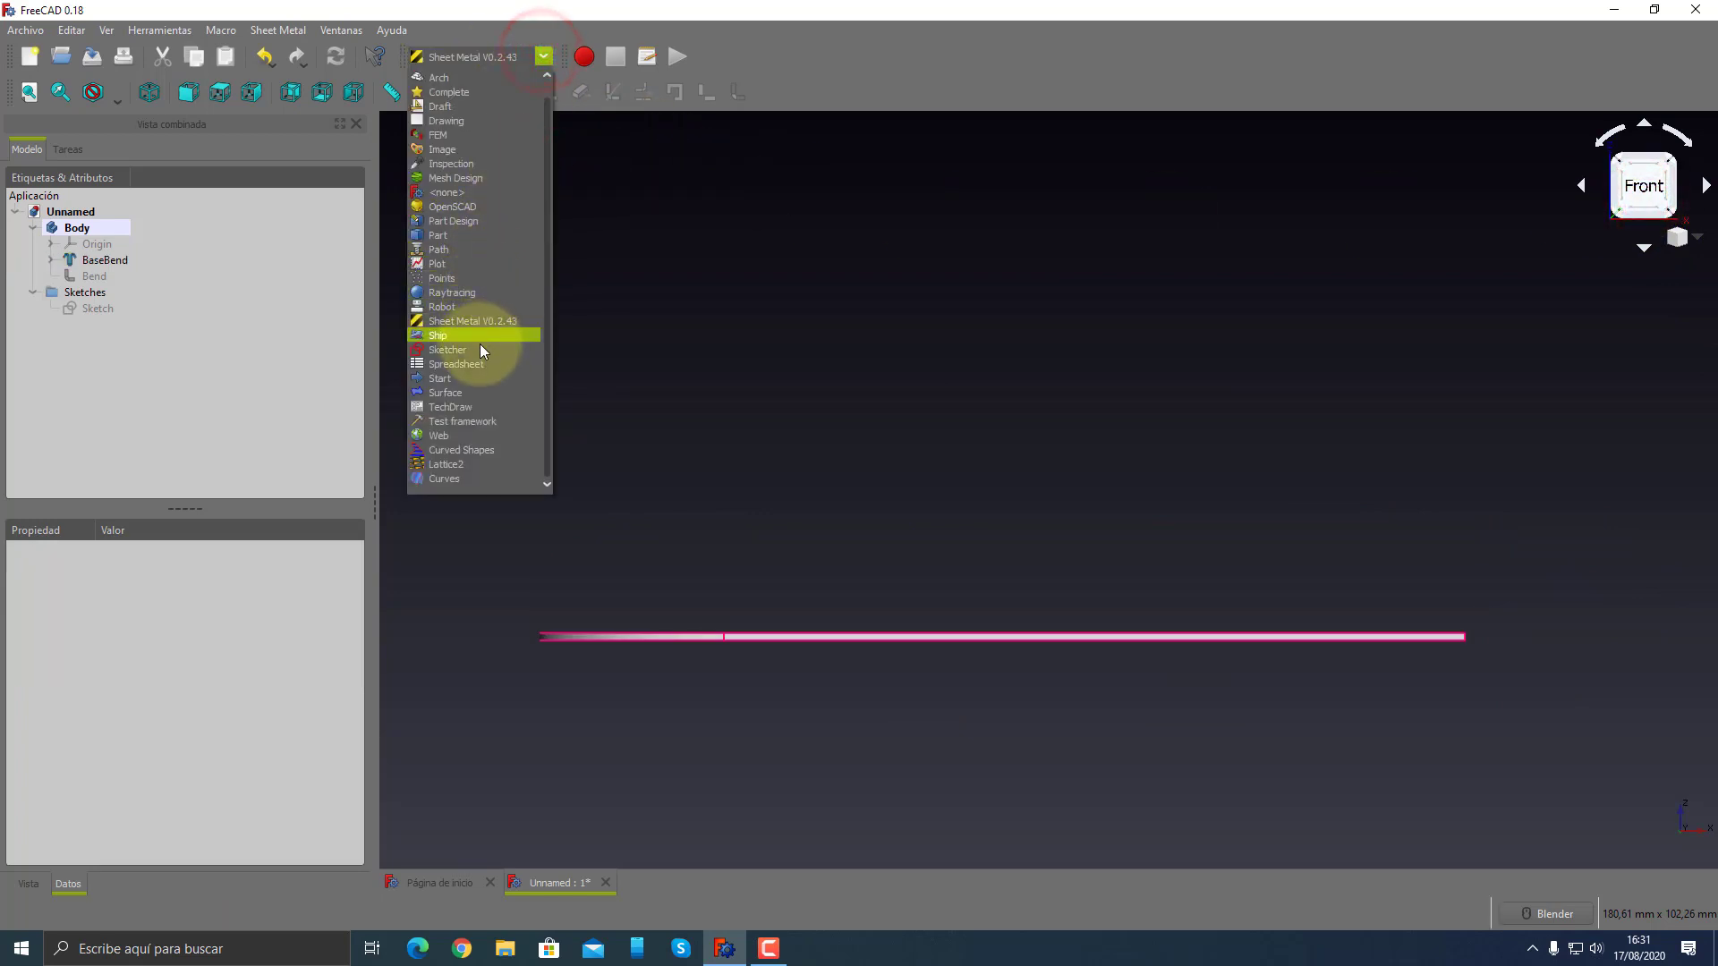
{"action": "left_click", "coordinate": [480, 347]}
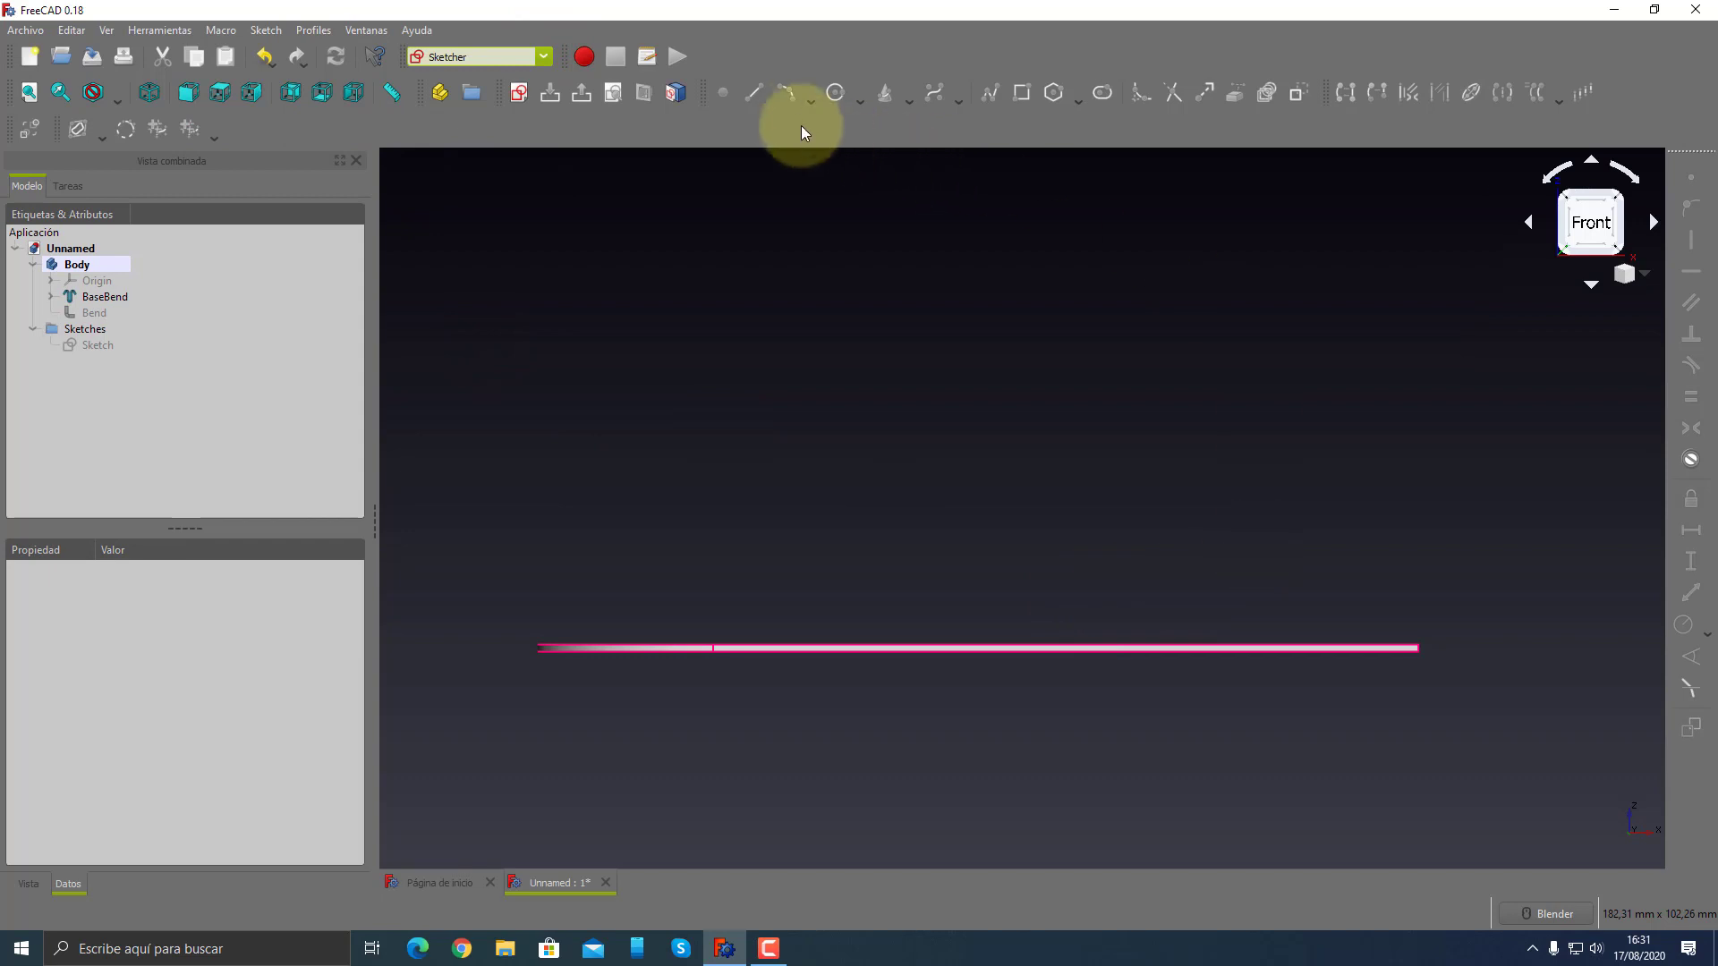
{"action": "left_click", "coordinate": [519, 92]}
{"action": "left_click", "coordinate": [839, 437]}
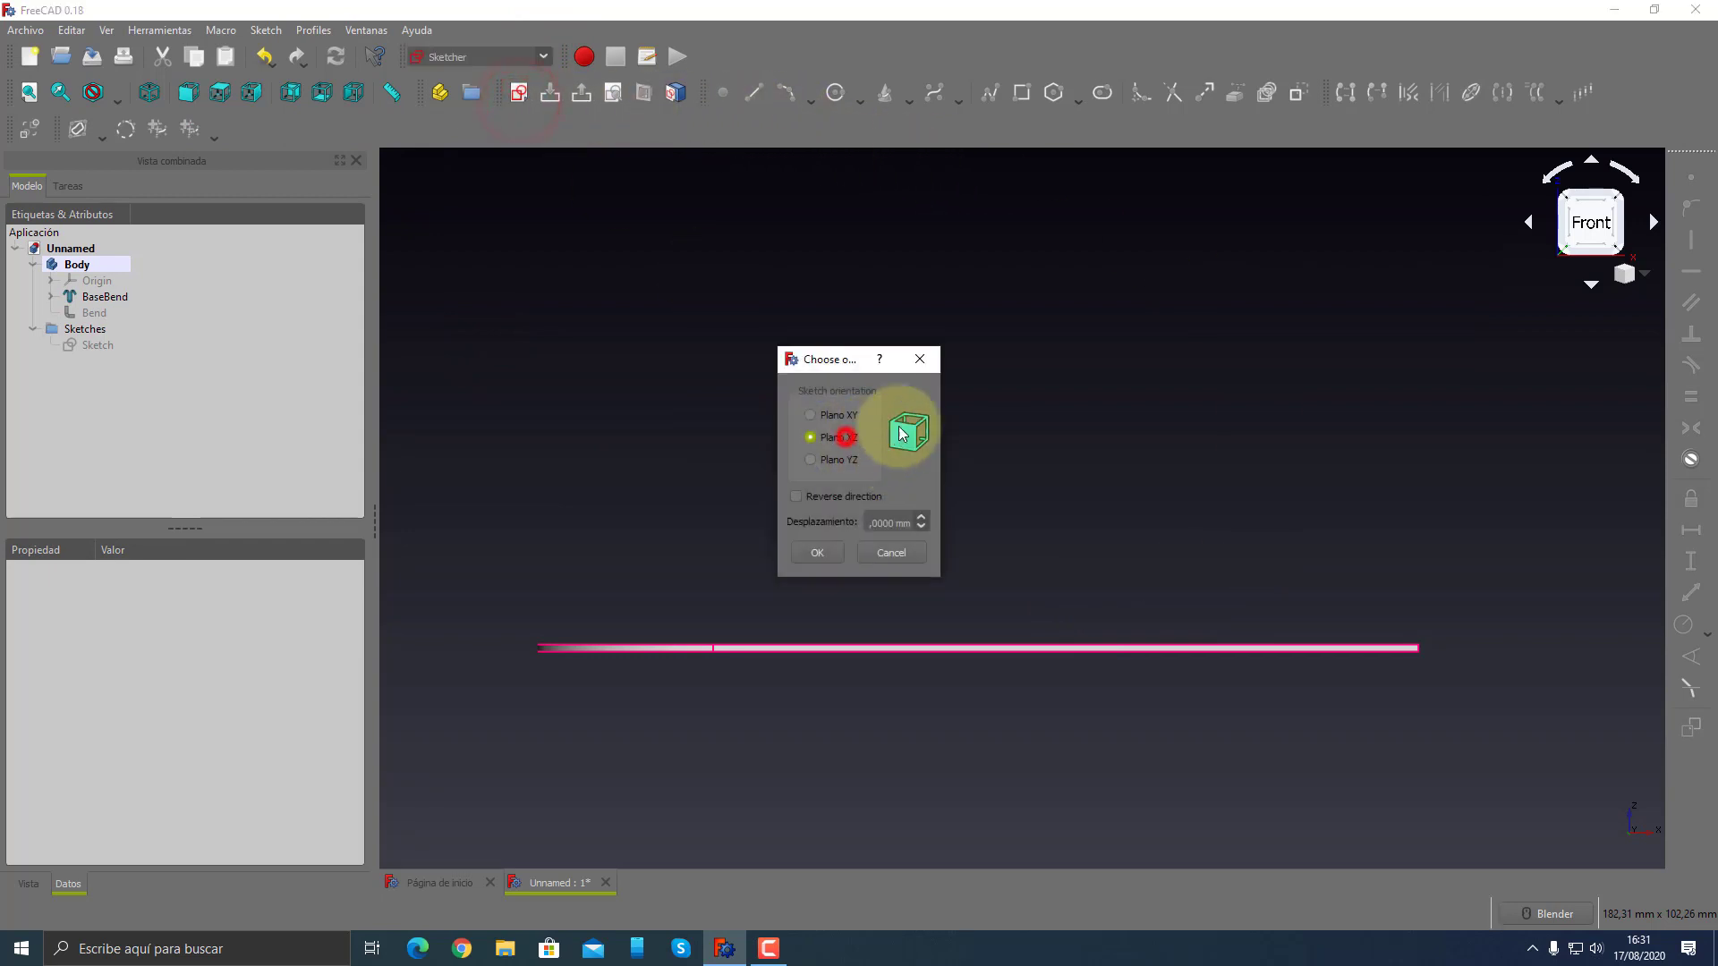
{"action": "left_click", "coordinate": [818, 555]}
{"action": "scroll", "coordinate": [1280, 504], "scroll_direction": "up", "scroll_amount": 5}
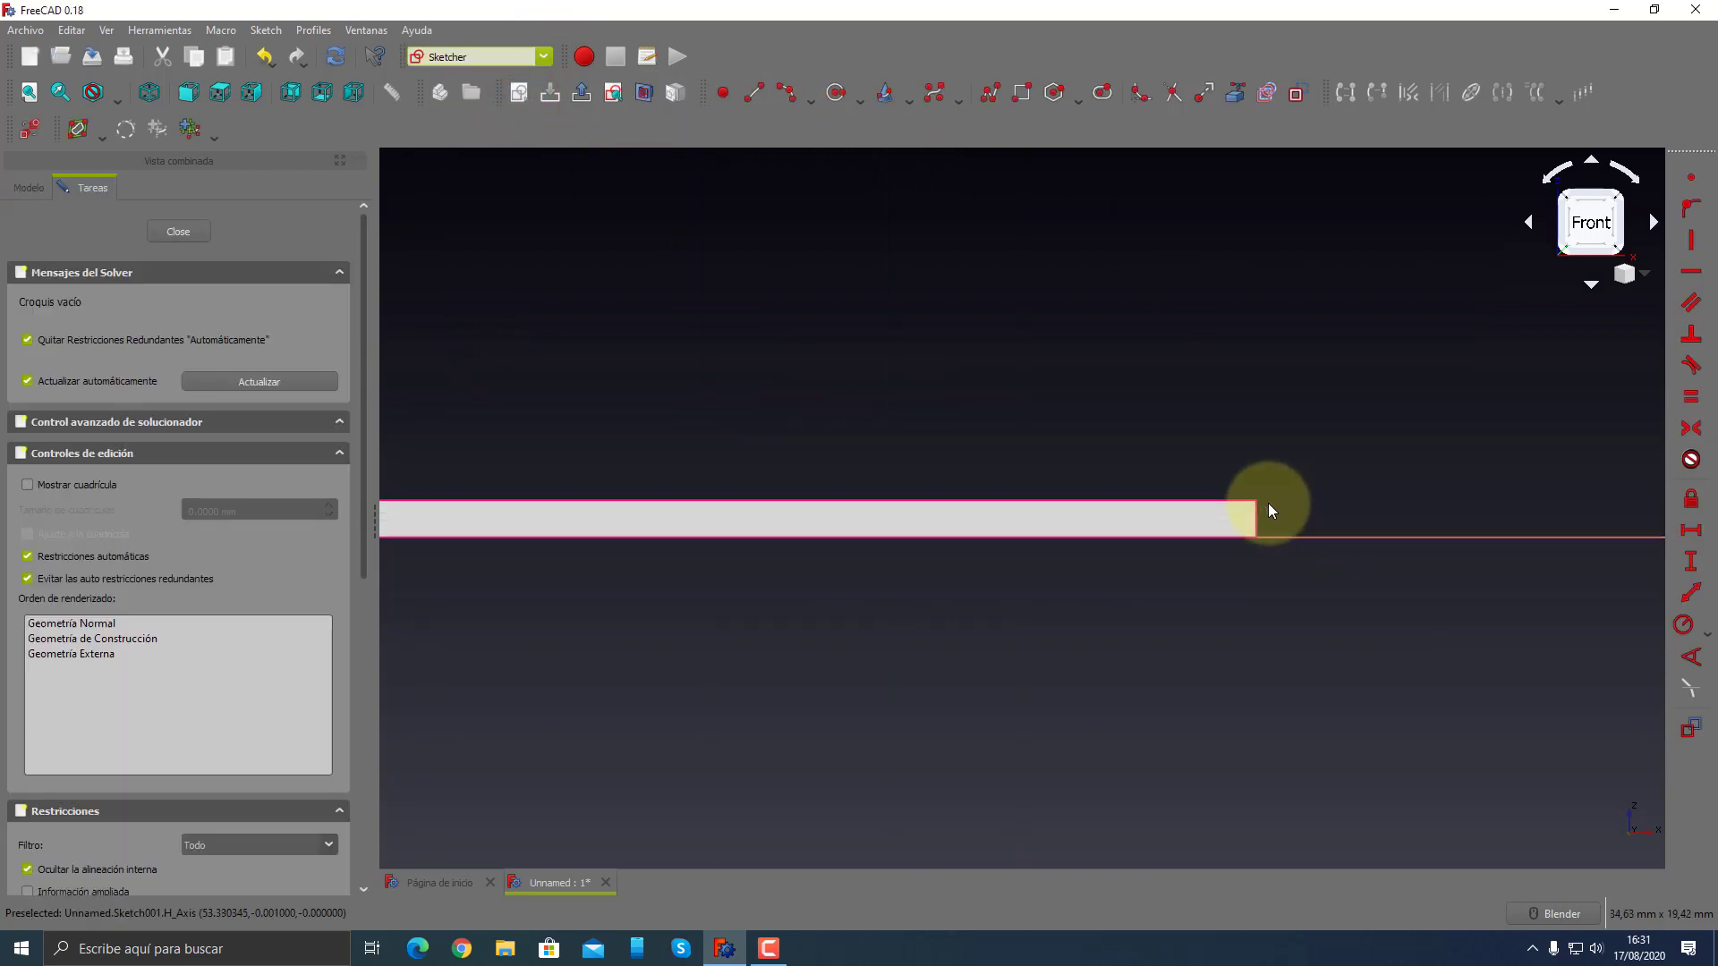
{"action": "scroll", "coordinate": [1267, 506], "scroll_direction": "up", "scroll_amount": 3}
- Draw a vertical line up from the plate's end corner and close the sketch
{"action": "left_click", "coordinate": [755, 92]}
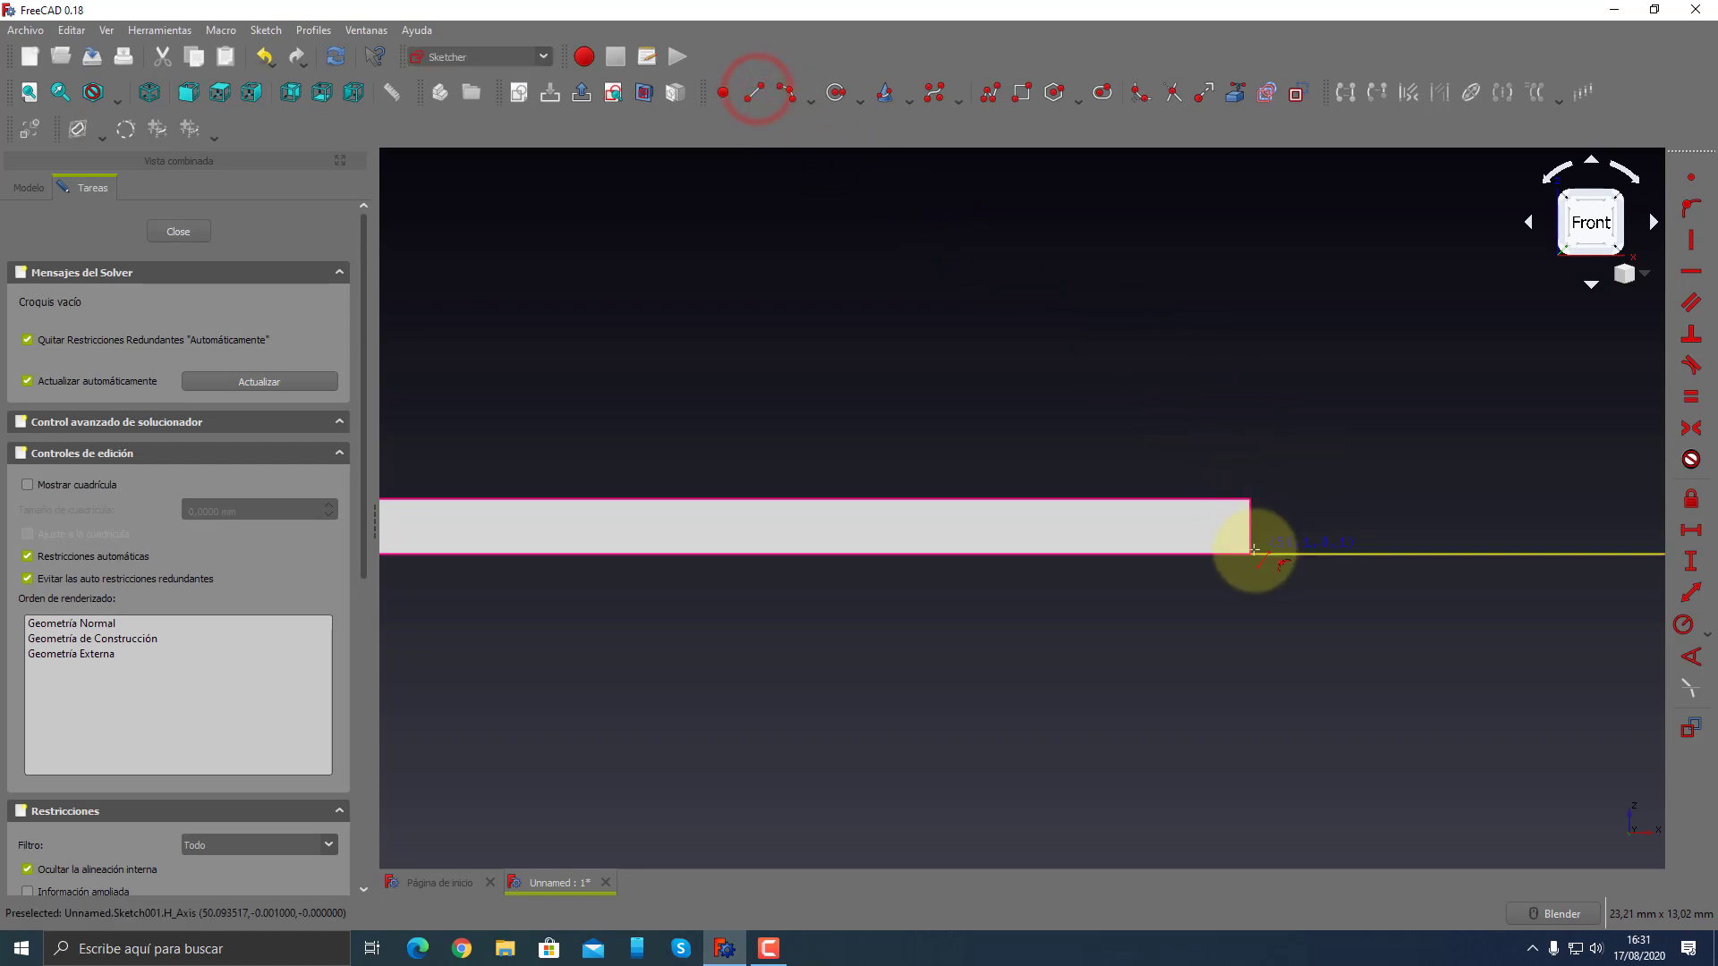
{"action": "left_click", "coordinate": [1251, 553]}
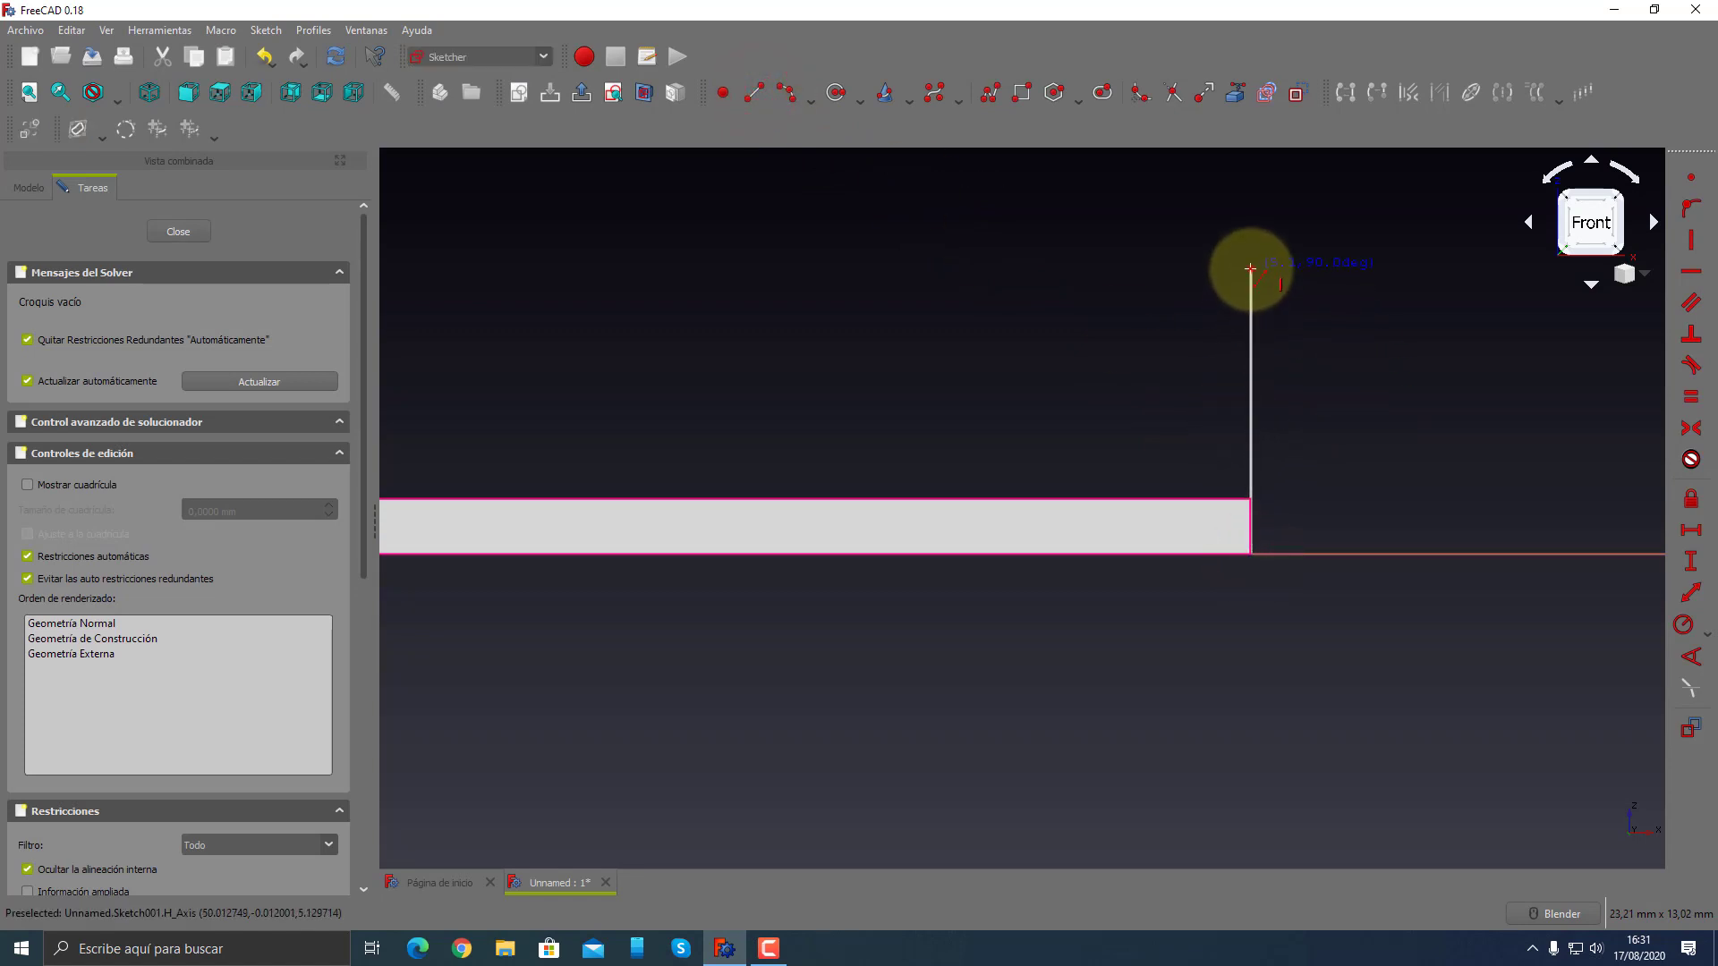
{"action": "left_click", "coordinate": [1251, 269]}
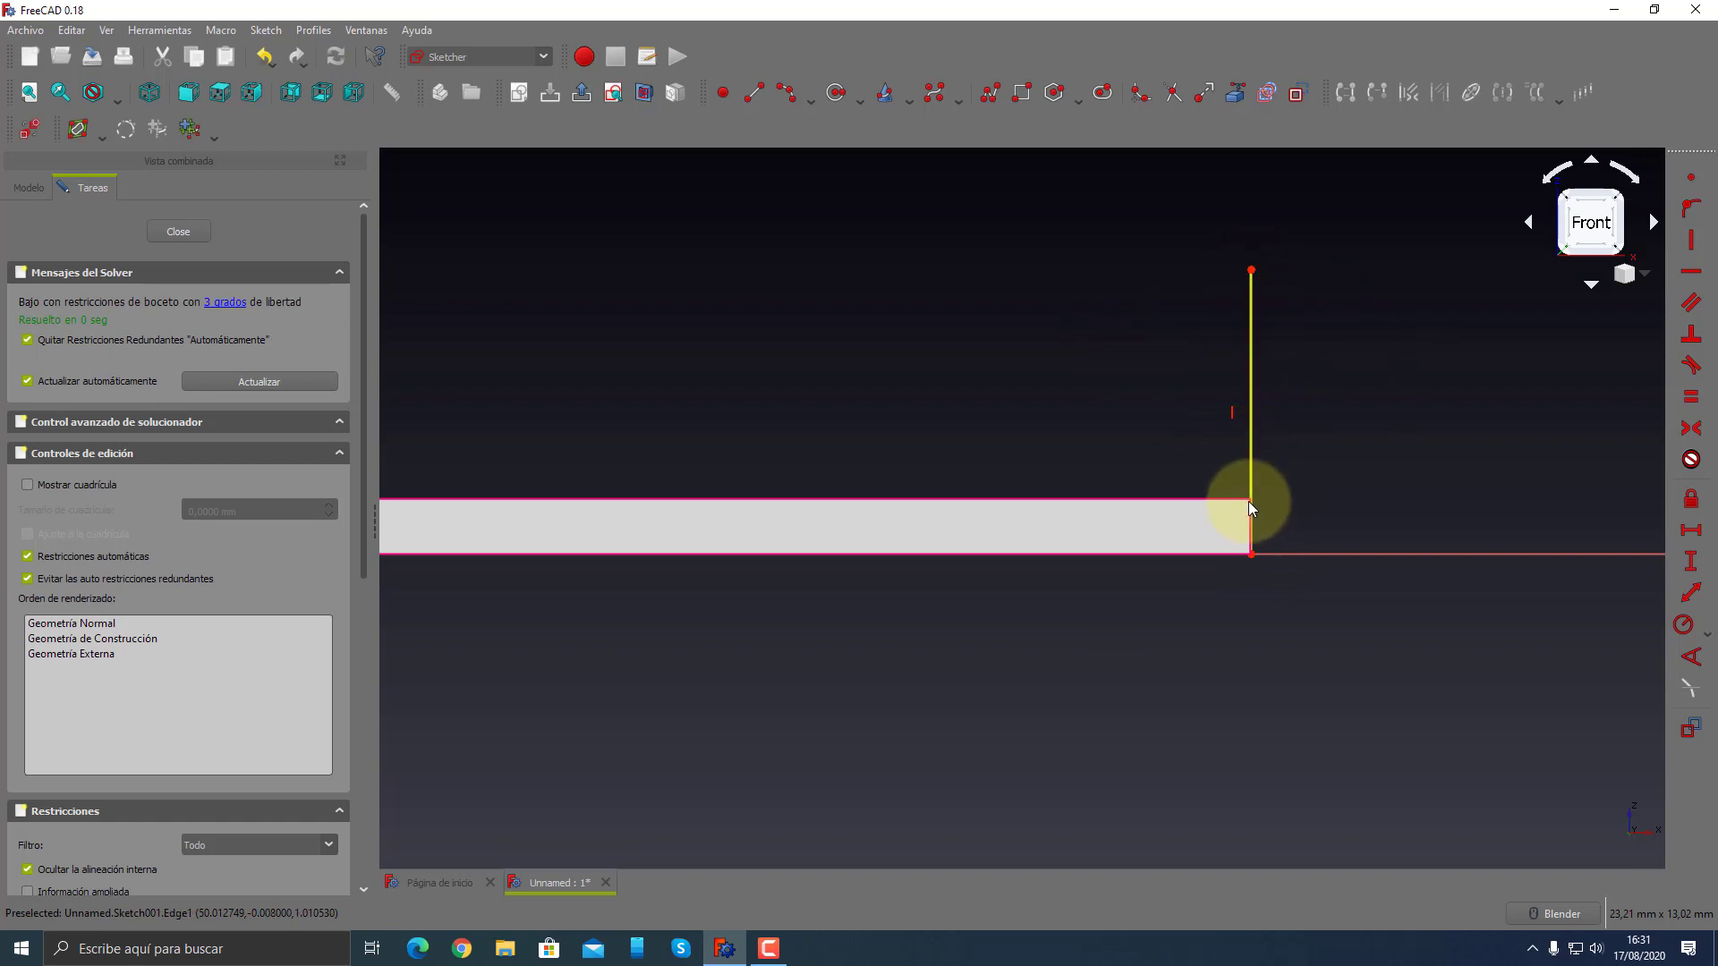
{"action": "left_click", "coordinate": [194, 234]}
- Zoom out, clear the selection, and return to the Sheet Metal workbench
{"action": "scroll", "coordinate": [1262, 505], "scroll_direction": "up", "scroll_amount": 3}
{"action": "scroll", "coordinate": [1298, 479], "scroll_direction": "up", "scroll_amount": 2}
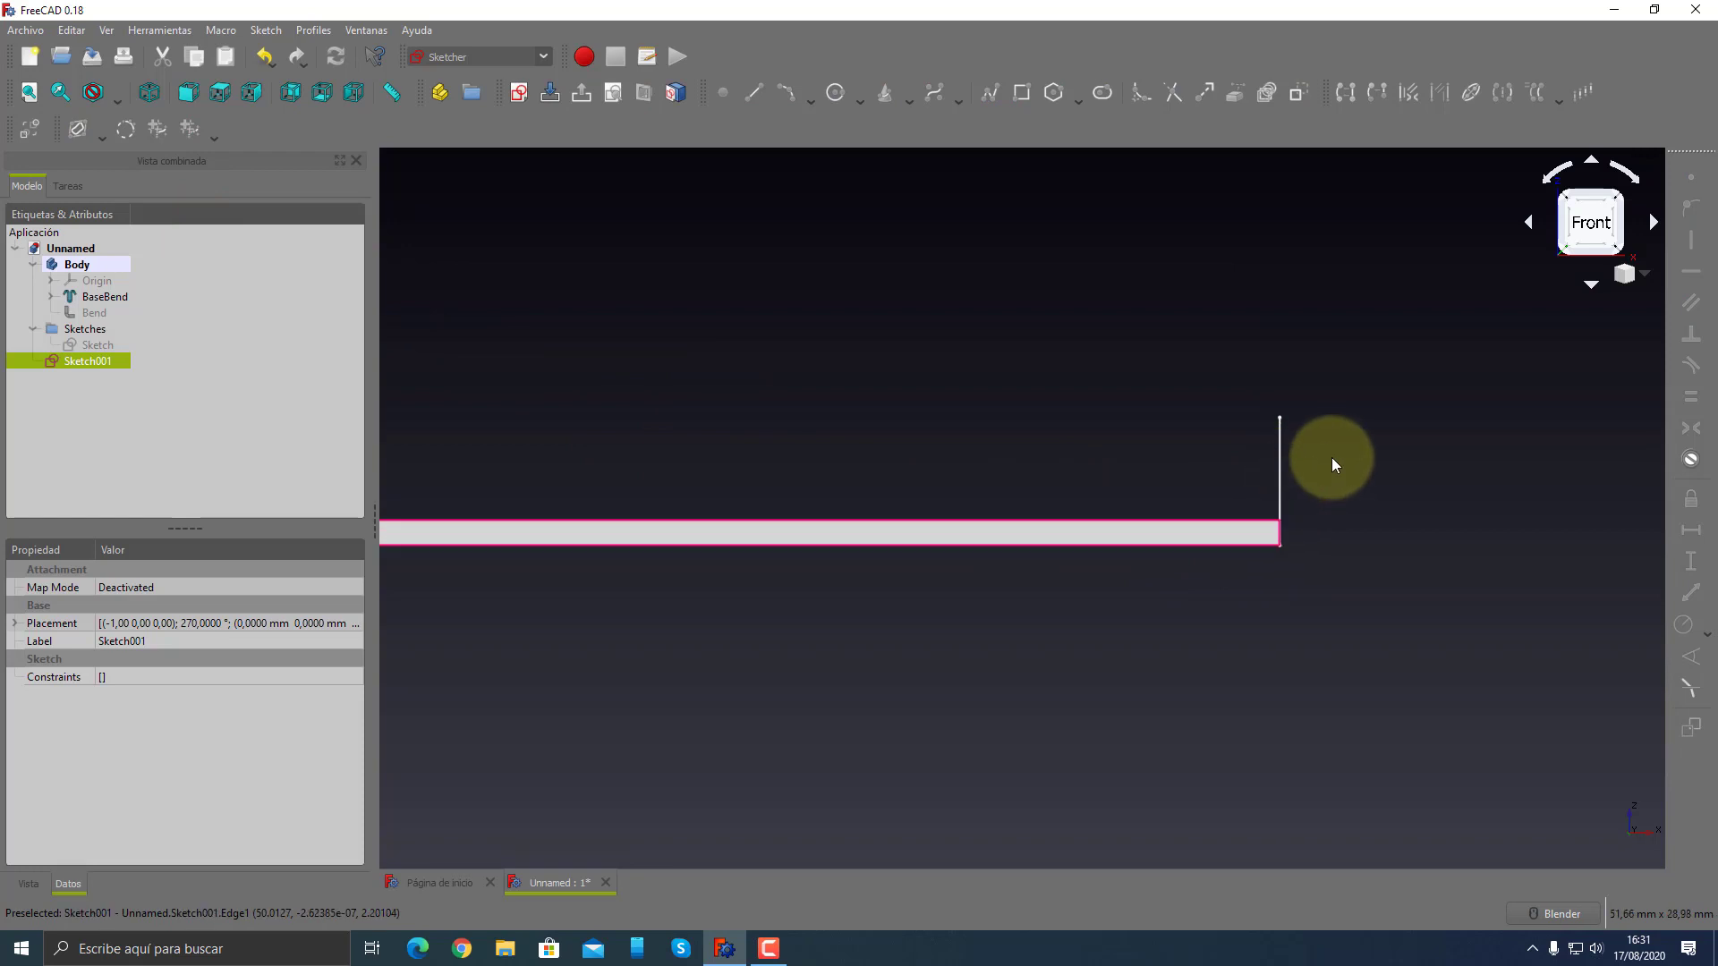
{"action": "scroll", "coordinate": [1332, 460], "scroll_direction": "up", "scroll_amount": 2}
{"action": "left_click", "coordinate": [936, 363]}
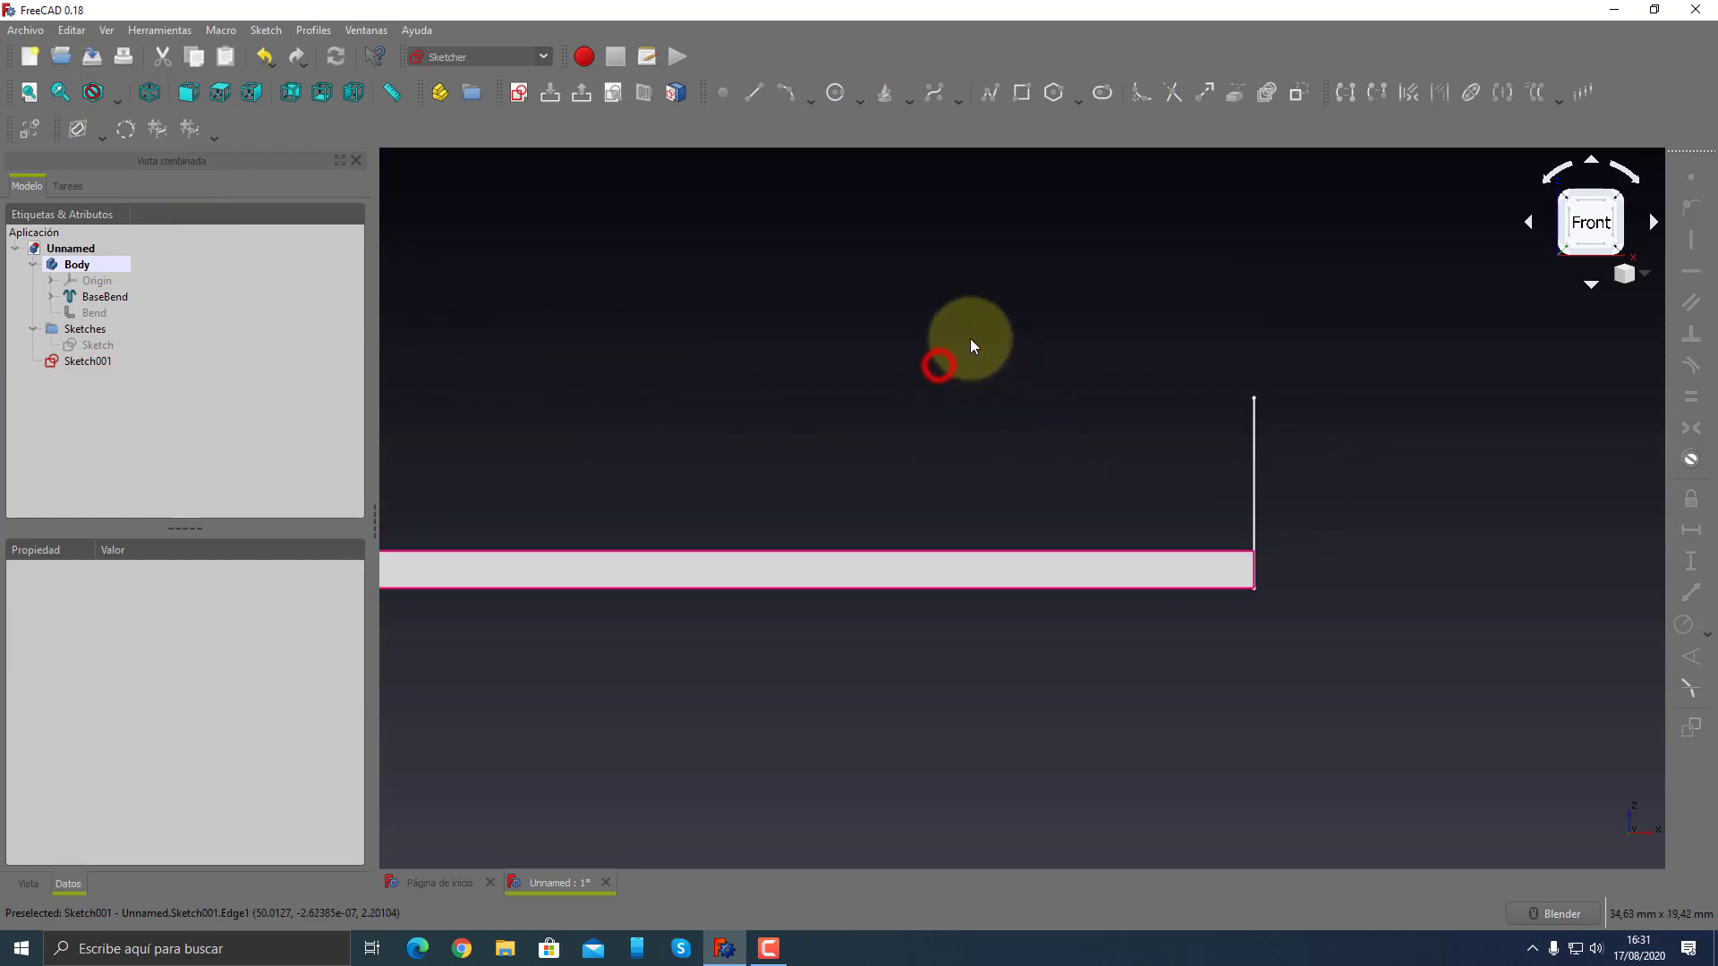
{"action": "left_click", "coordinate": [543, 56]}
{"action": "left_click", "coordinate": [491, 322]}
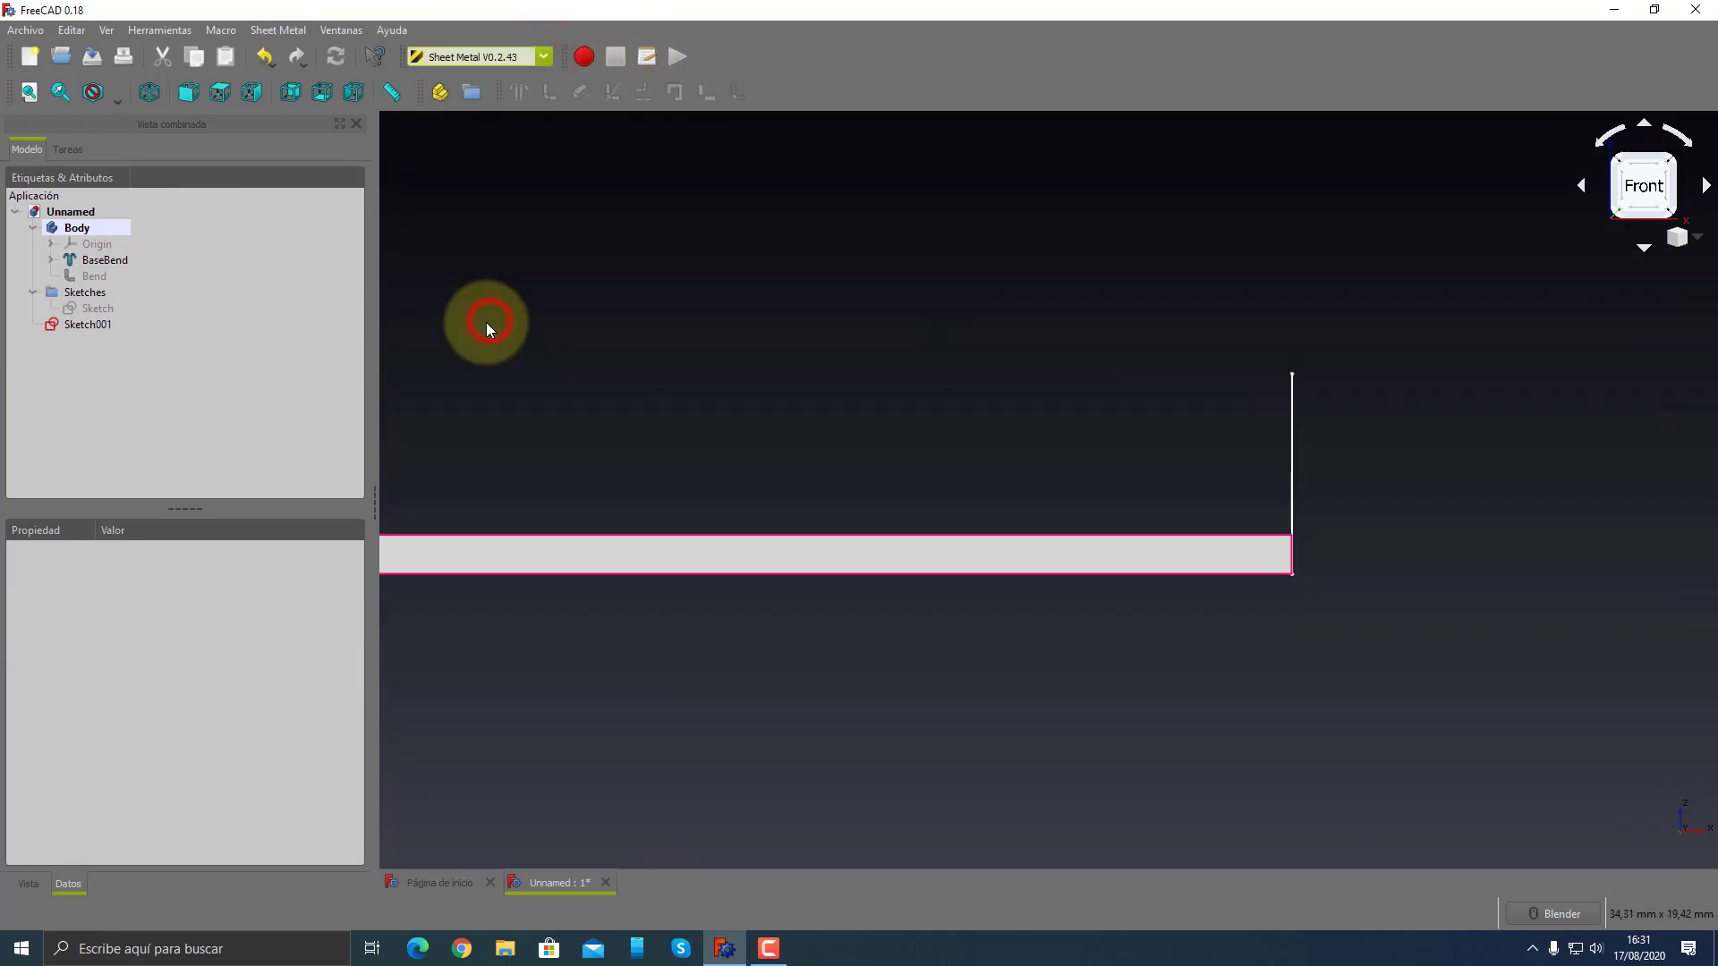
- Show the Bend wall and set its bend type to Material Inside
{"action": "left_click", "coordinate": [89, 275]}
{"action": "key", "text": "space"}
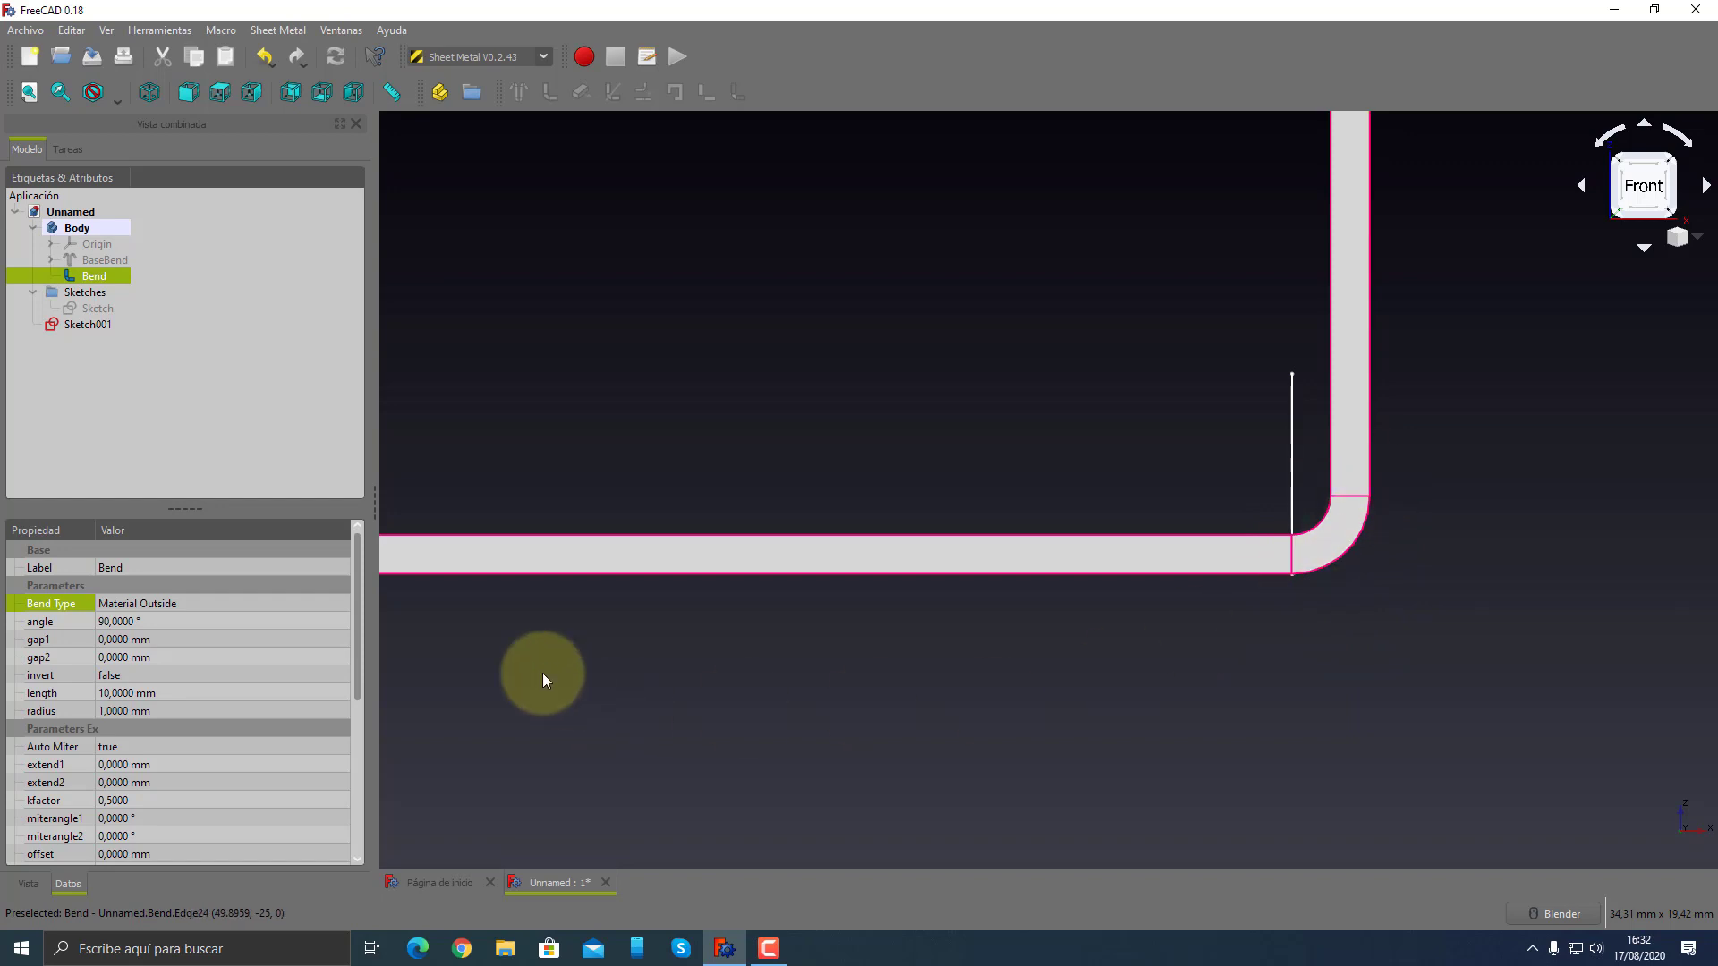
{"action": "left_click", "coordinate": [215, 600]}
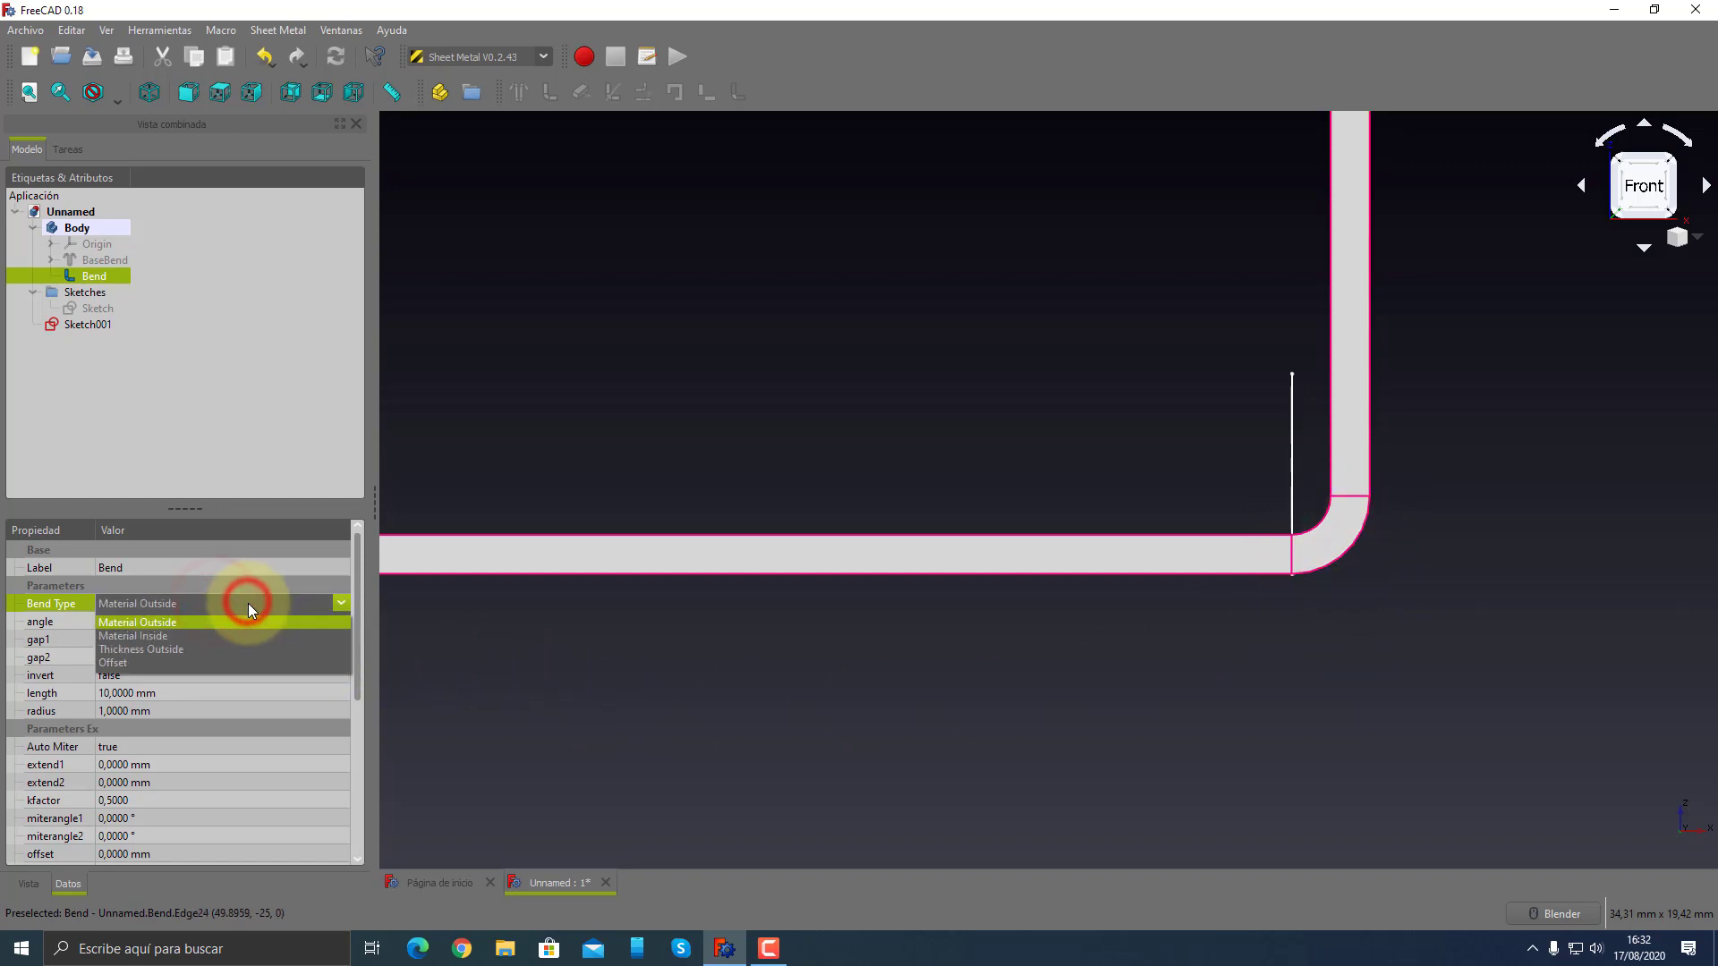
{"action": "left_click", "coordinate": [197, 624]}
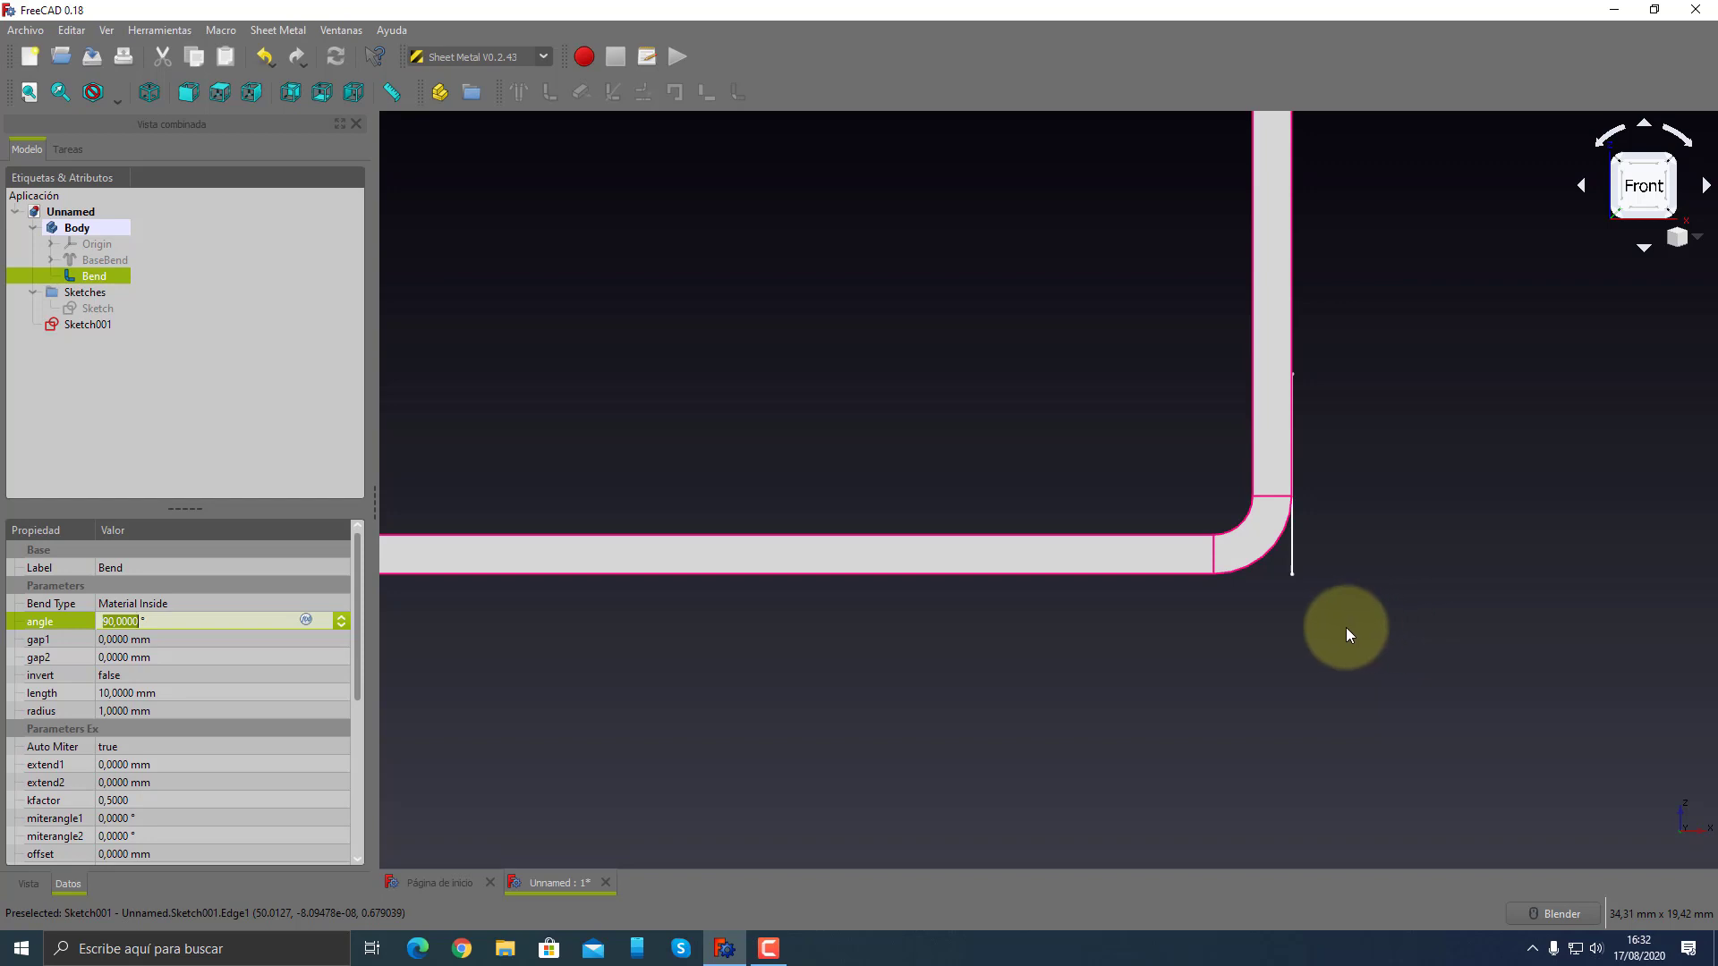
- Try the Thickness Outside bend type, then settle on Offset
{"action": "left_click", "coordinate": [213, 600]}
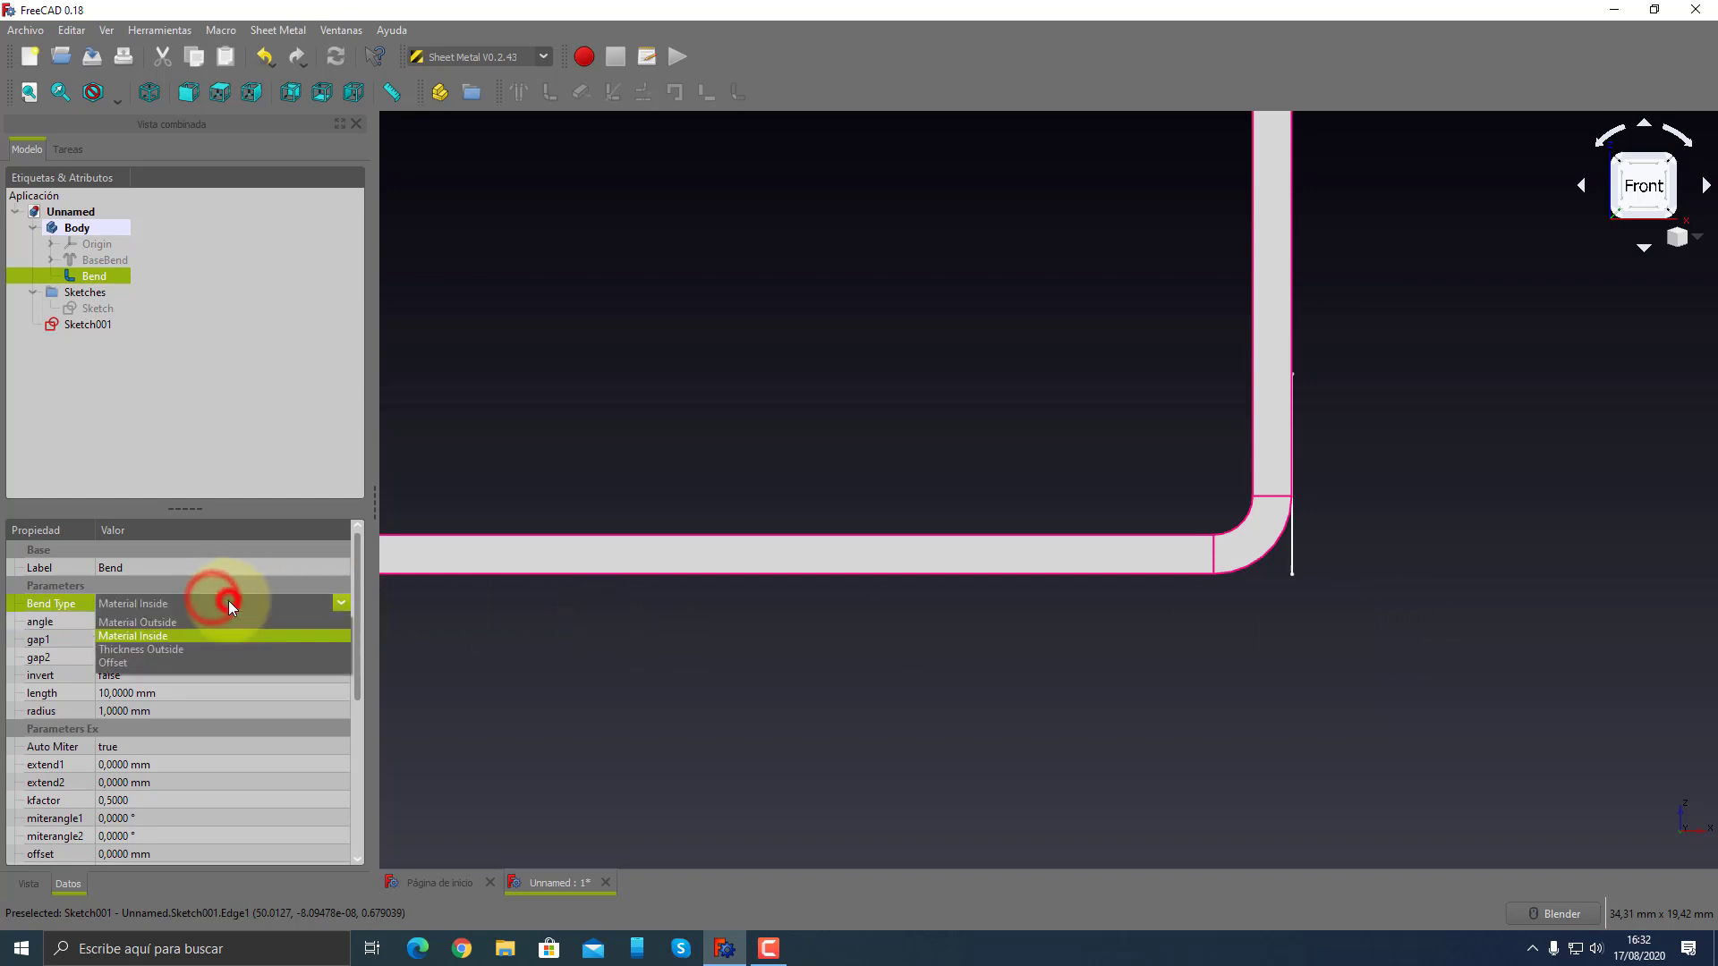
{"action": "left_click", "coordinate": [170, 654]}
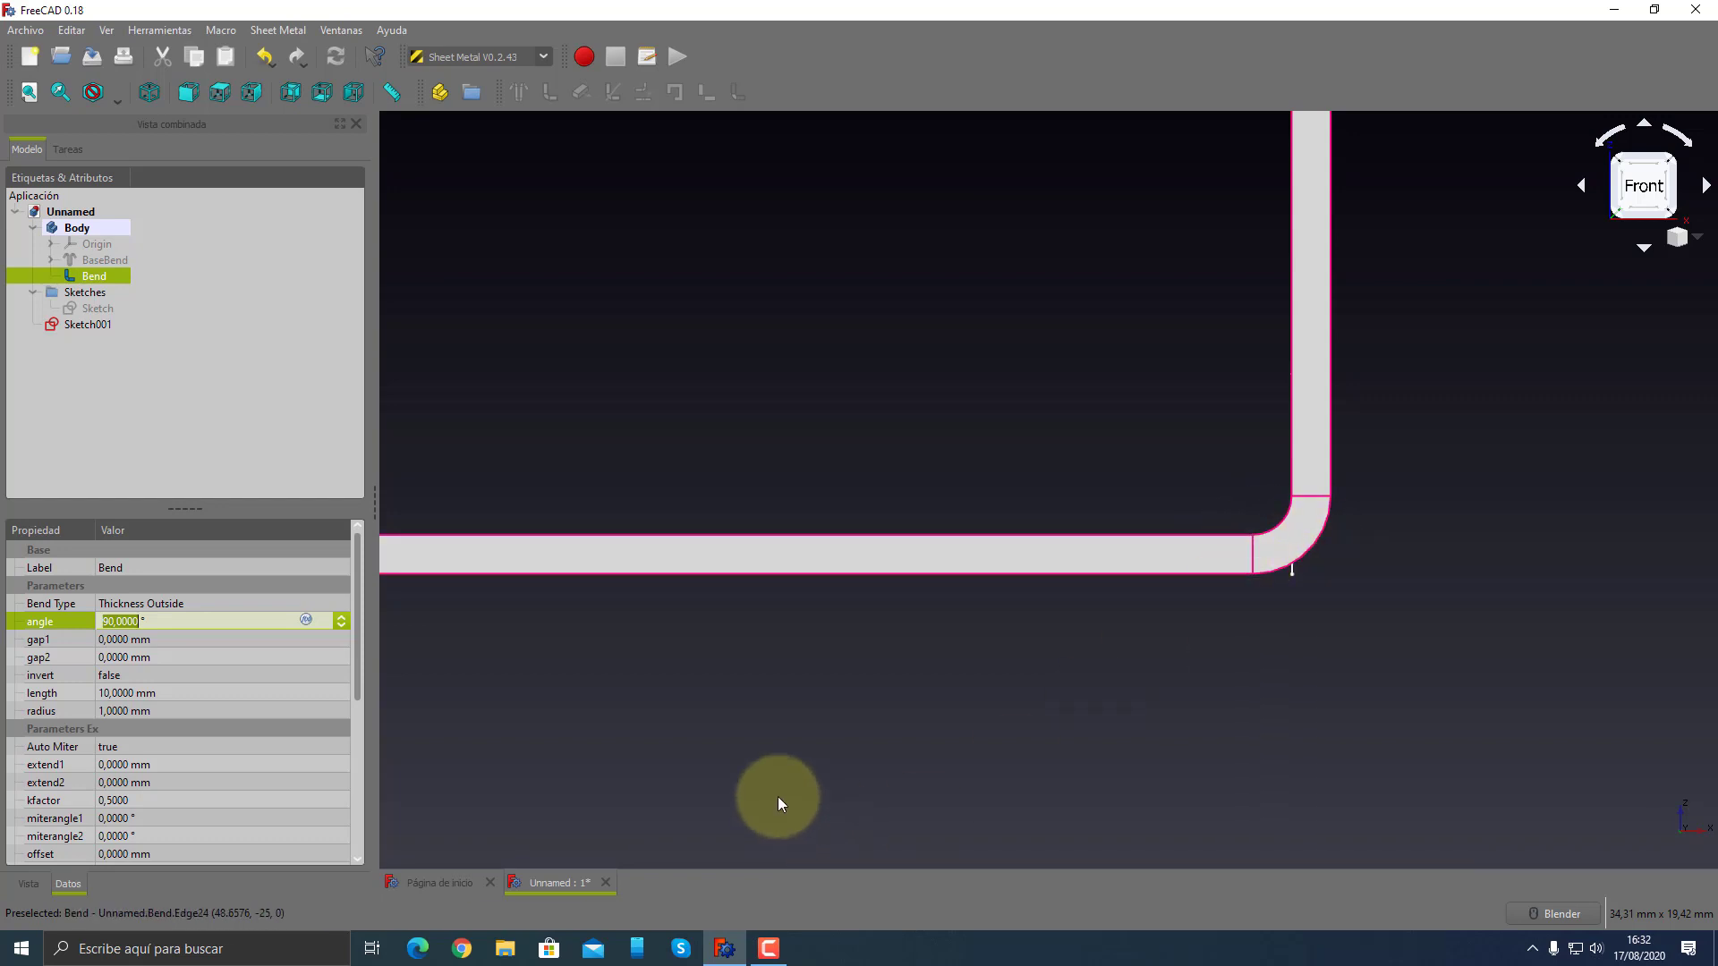
{"action": "left_click", "coordinate": [233, 604]}
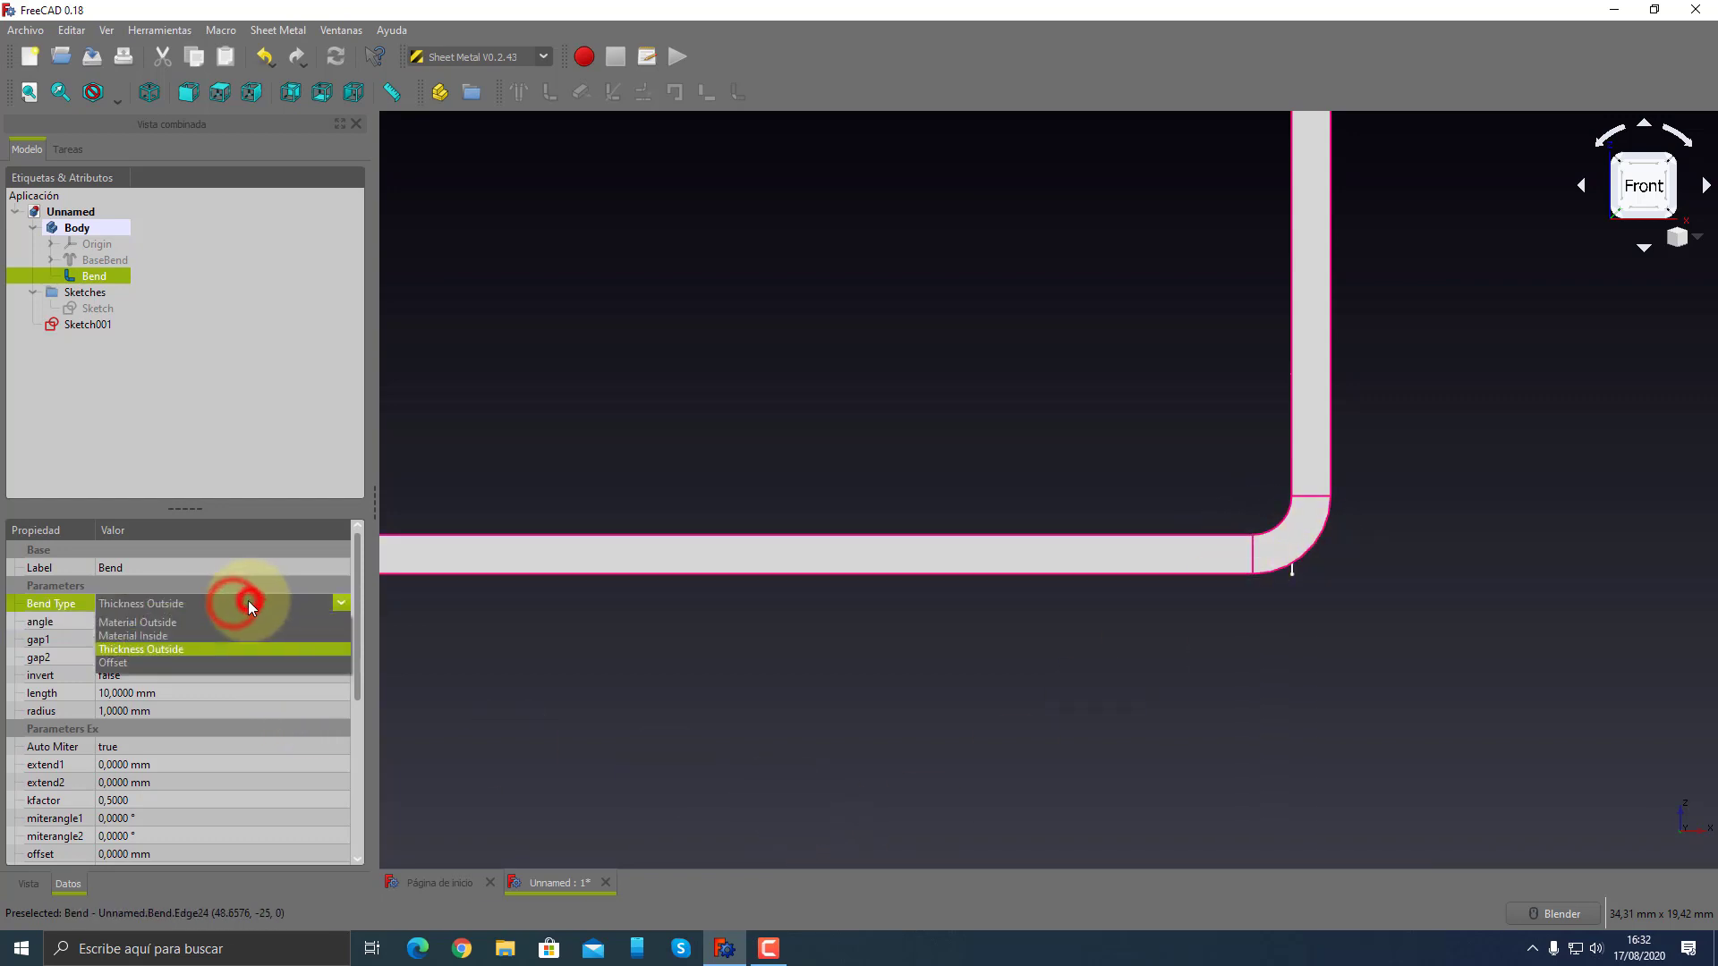
{"action": "left_click", "coordinate": [126, 662]}
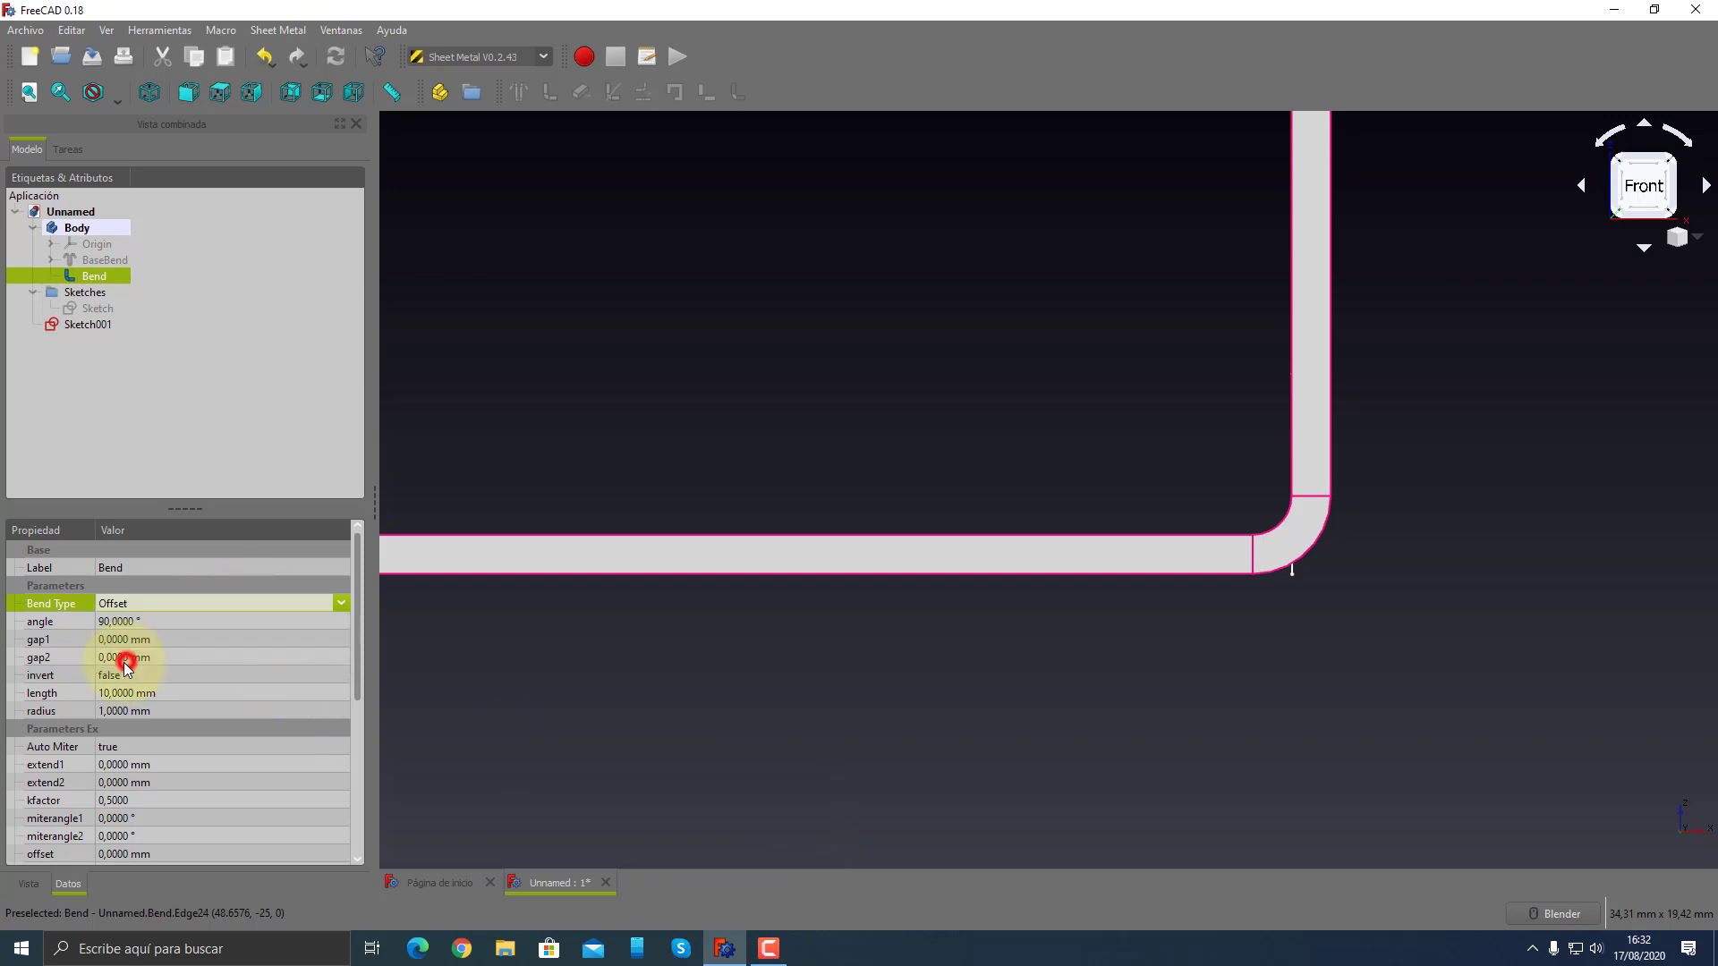
{"action": "left_click", "coordinate": [164, 618]}
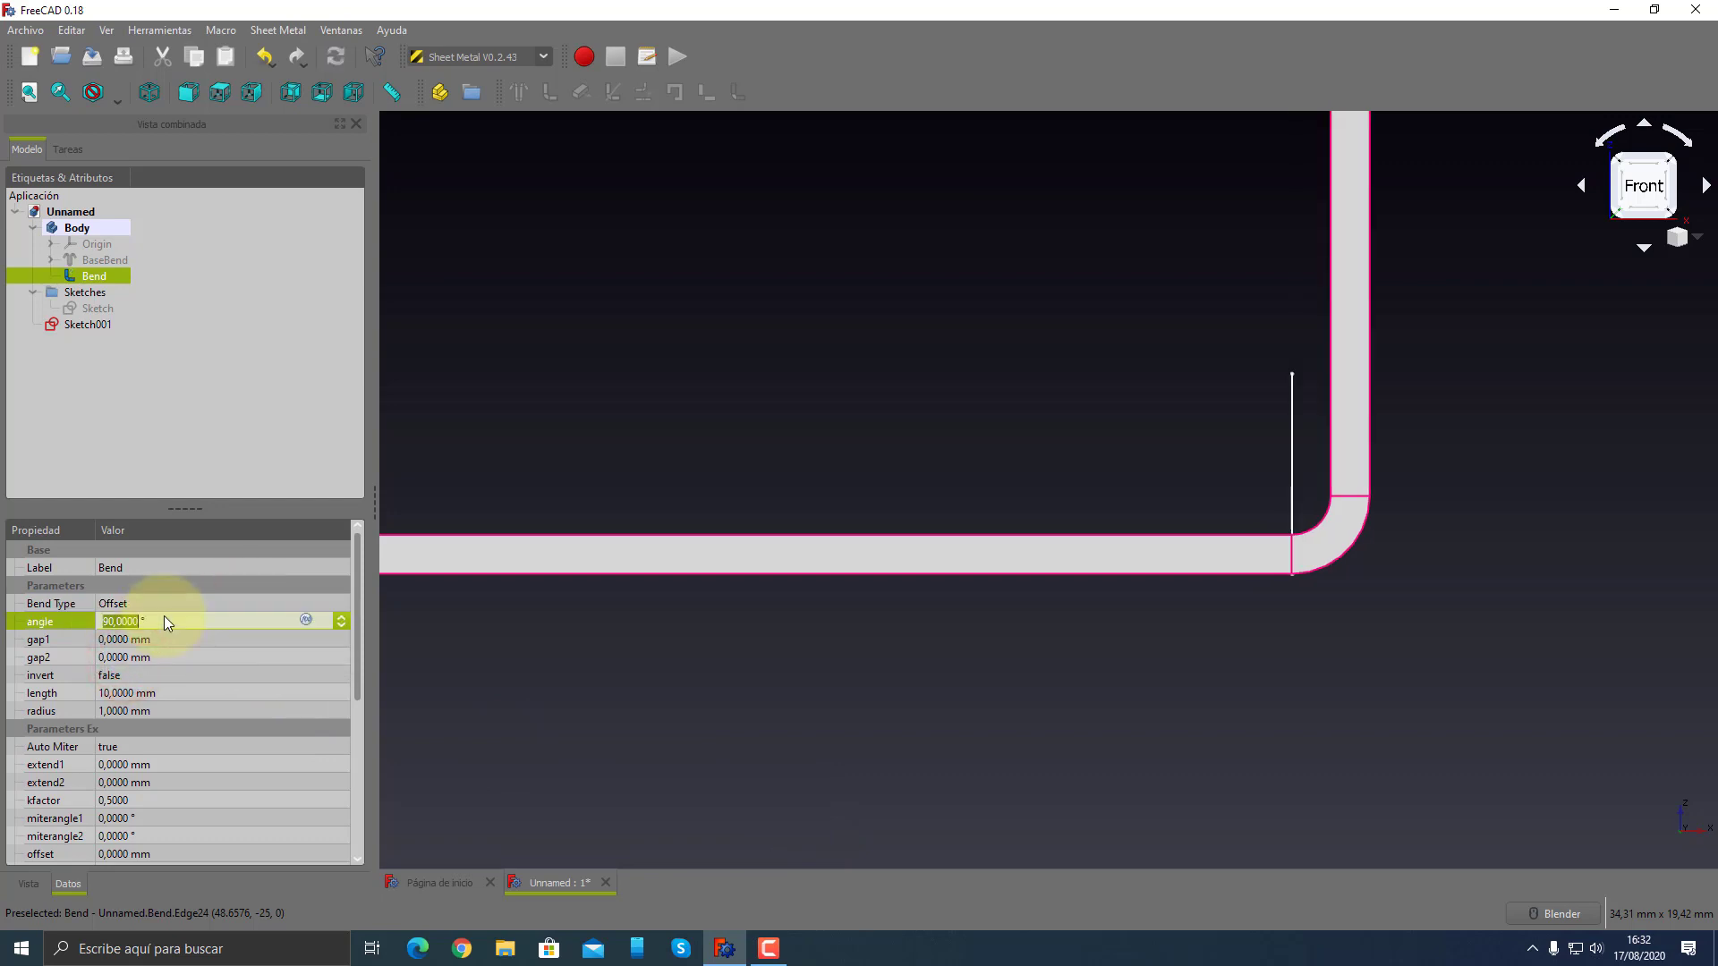
{"action": "left_click", "coordinate": [255, 598]}
{"action": "left_click", "coordinate": [311, 597]}
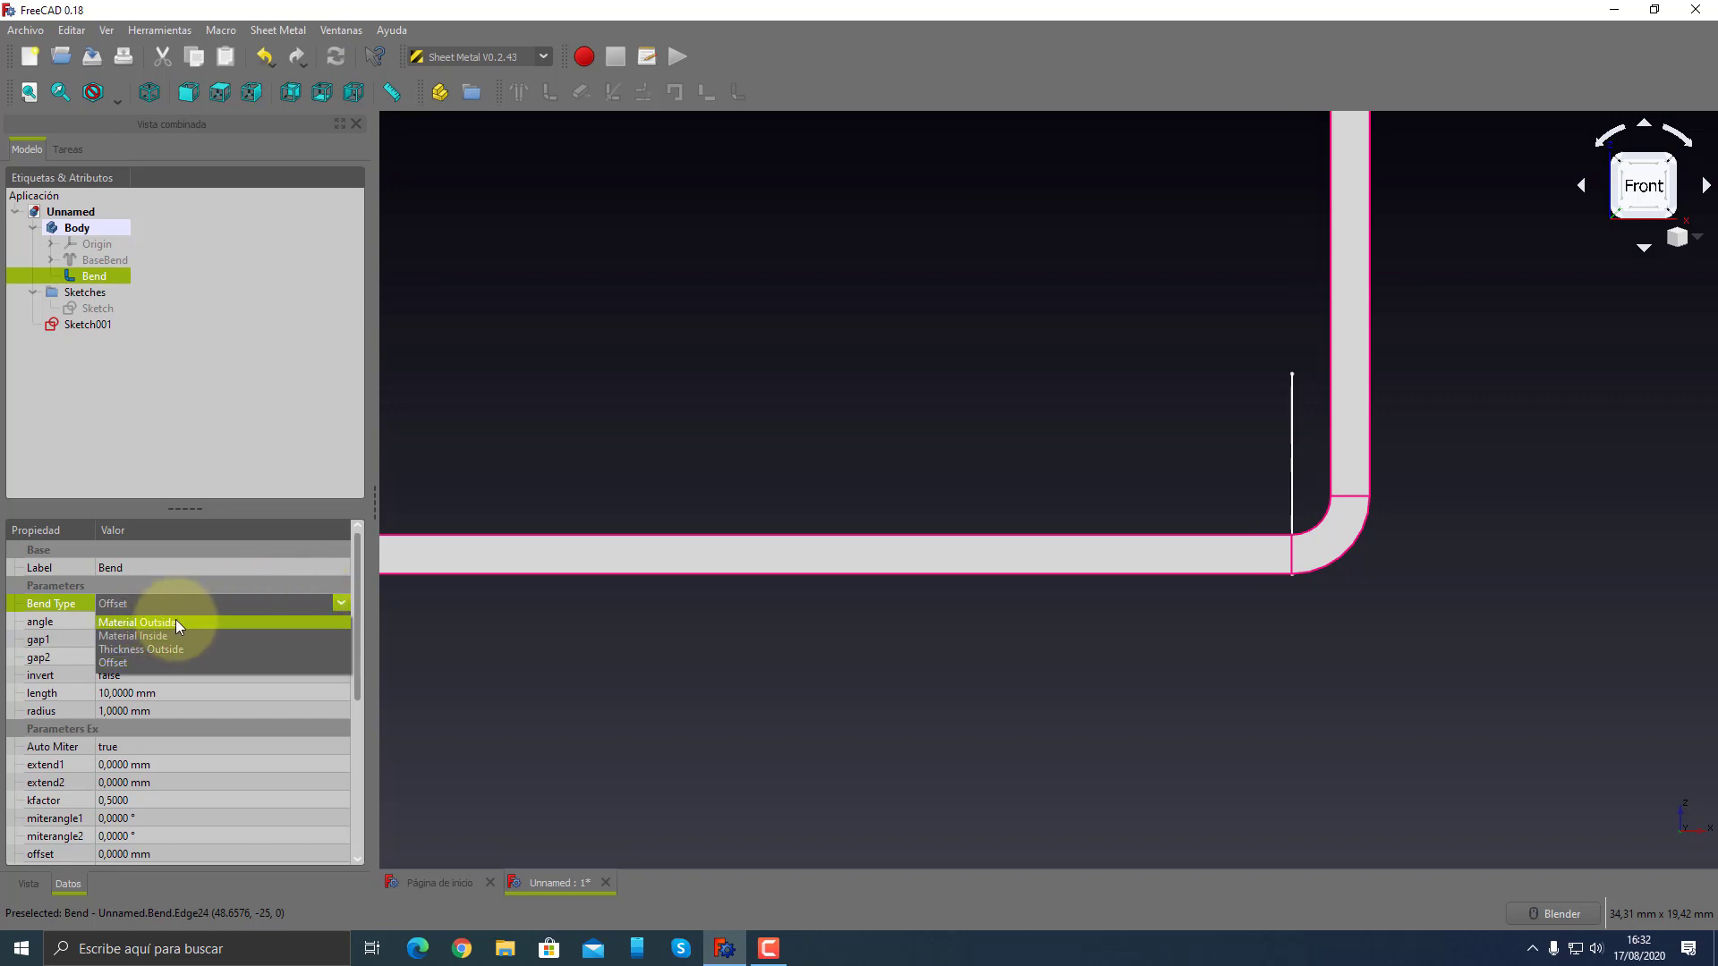
{"action": "left_click", "coordinate": [450, 648]}
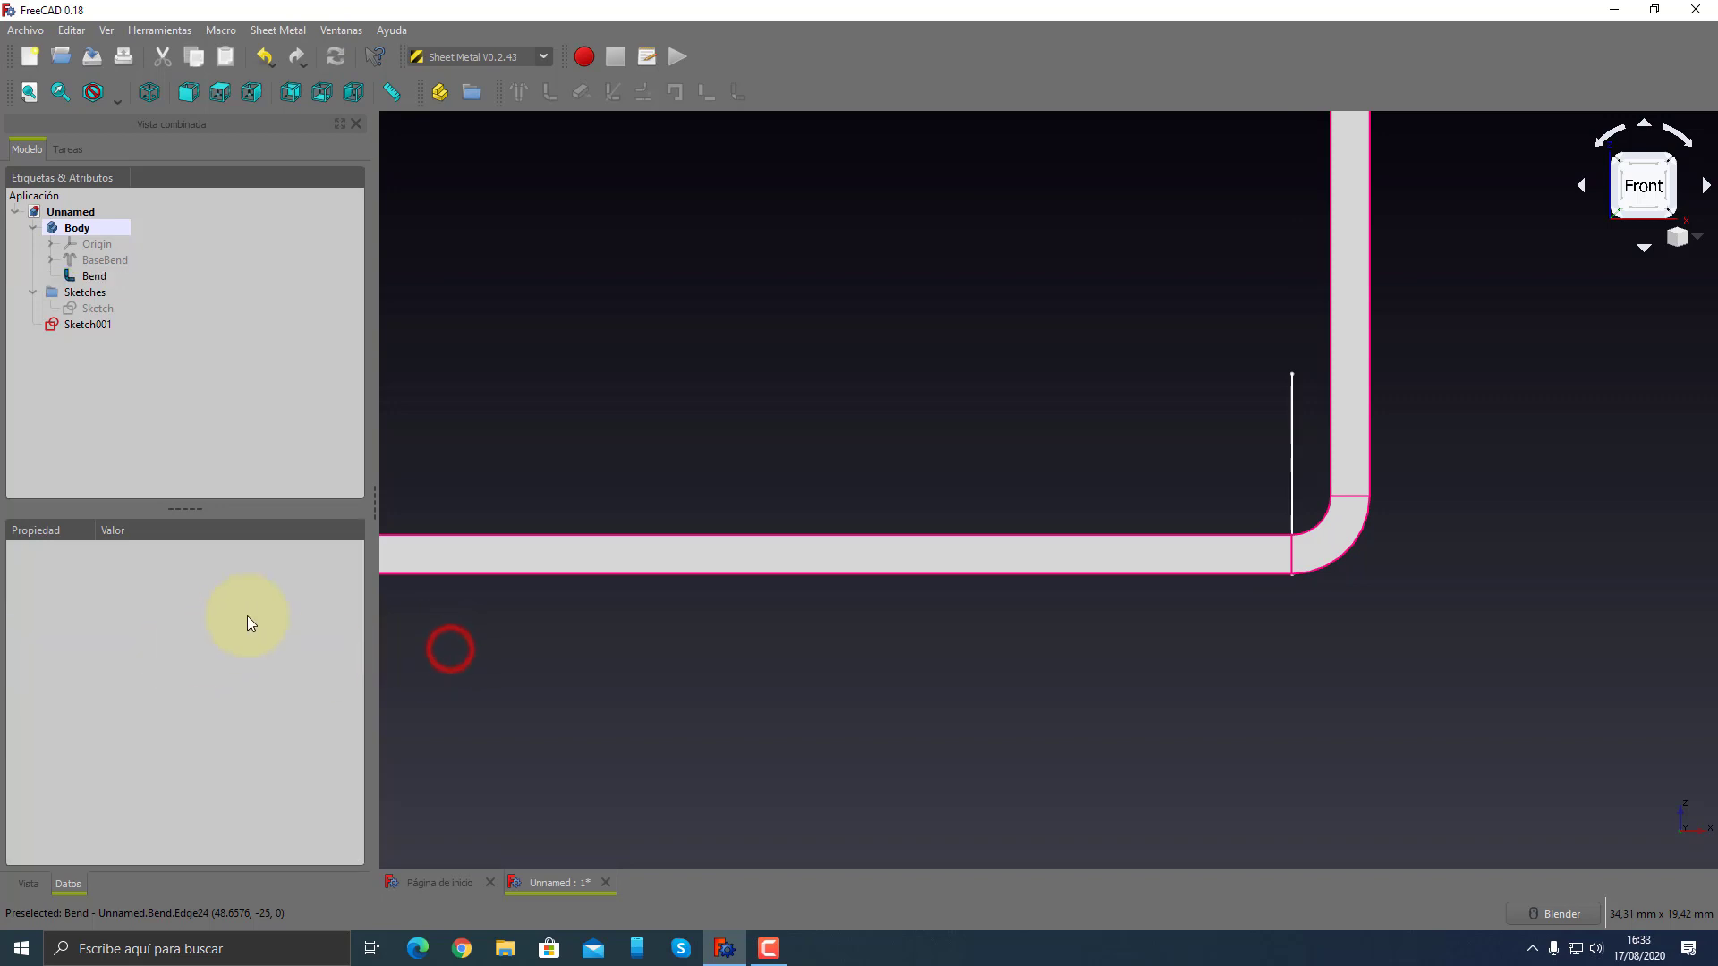
- Set the Bend's offset property to 20 mm
{"action": "left_click", "coordinate": [89, 277]}
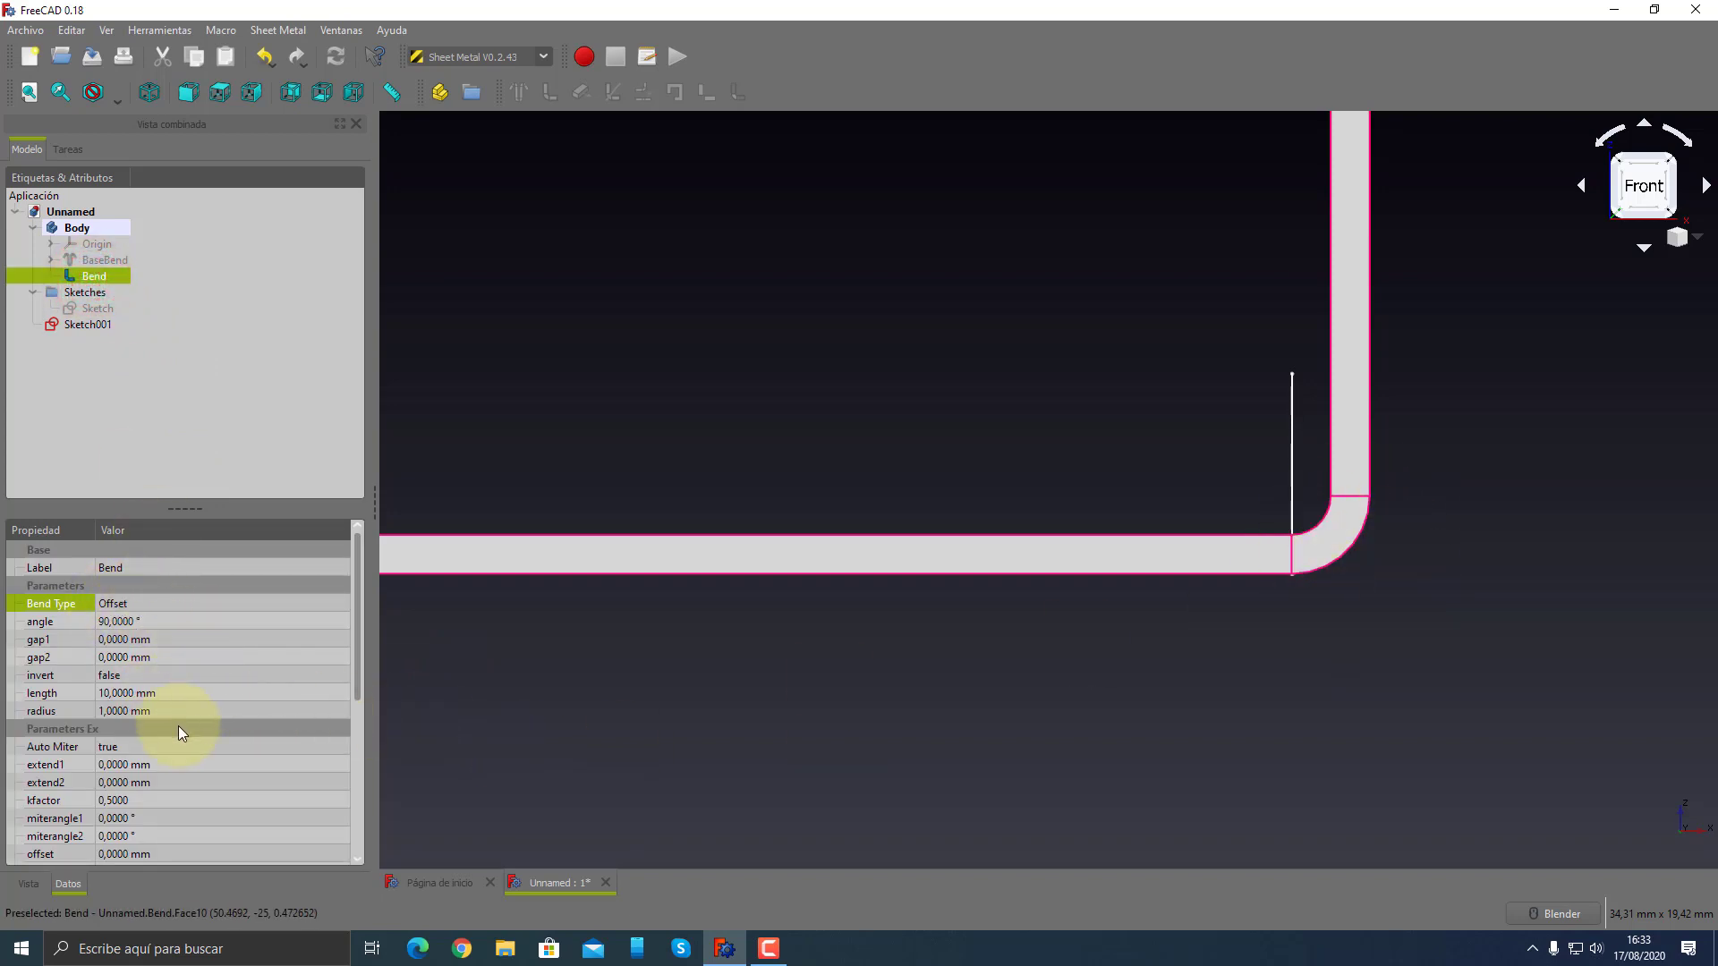
{"action": "scroll", "coordinate": [179, 727], "scroll_direction": "down", "scroll_amount": 1}
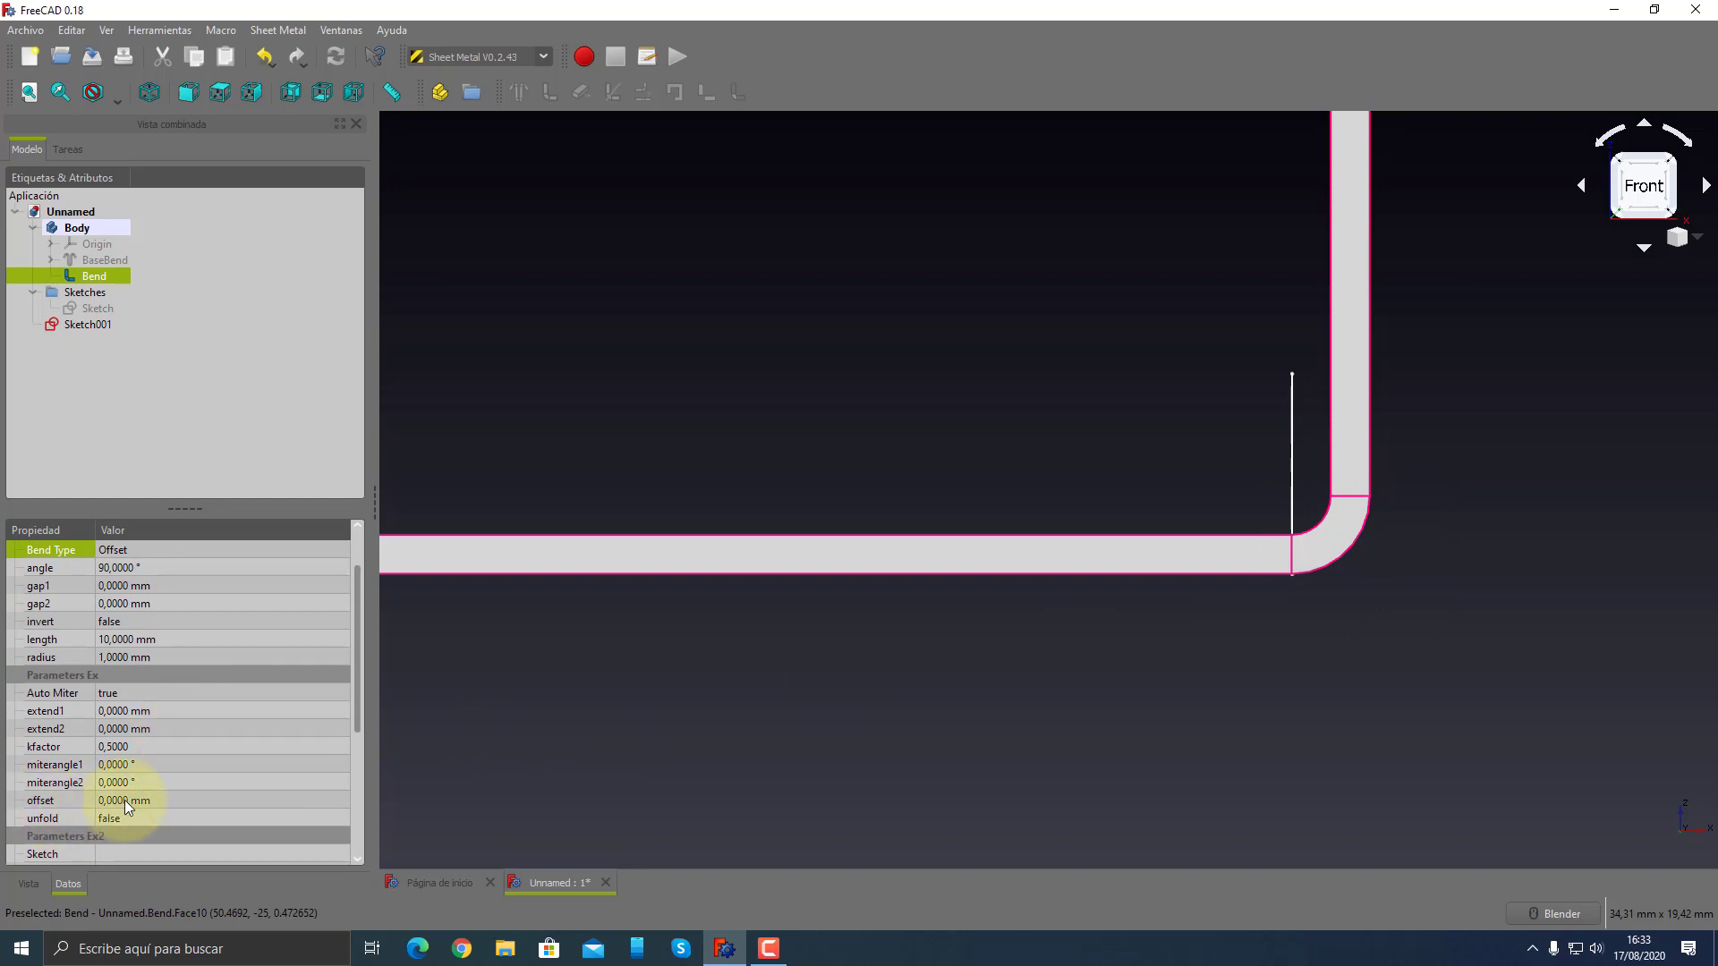
{"action": "left_click", "coordinate": [131, 800]}
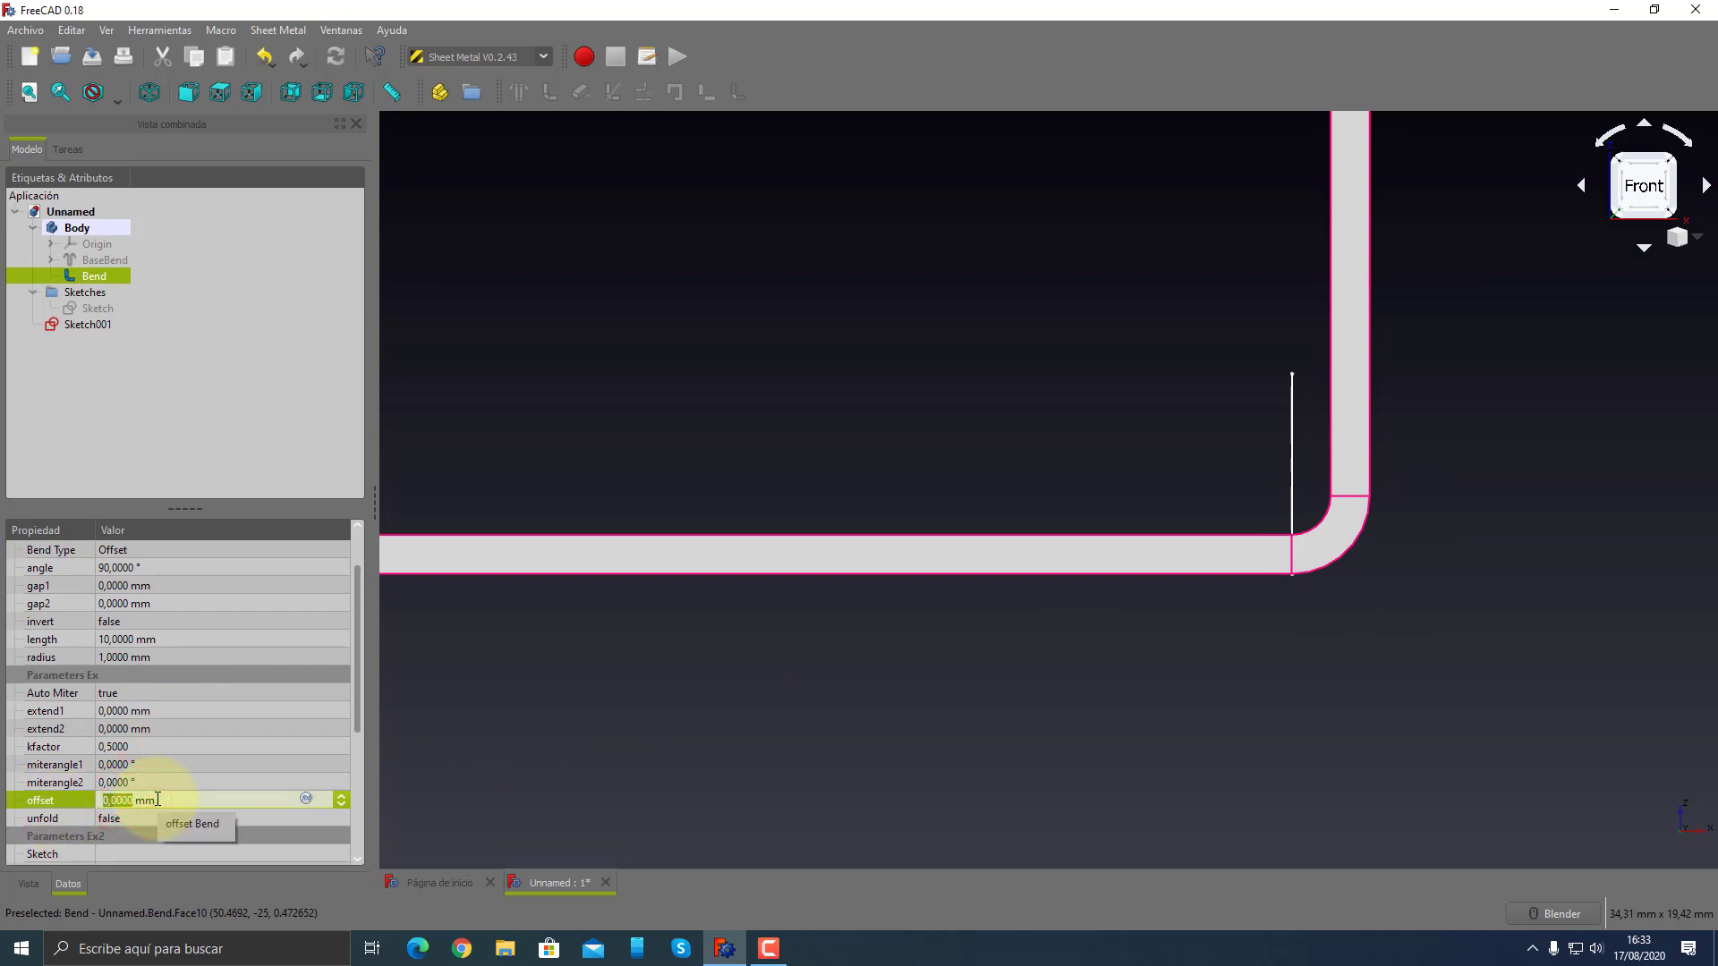
{"action": "type", "text": "20"}
{"action": "left_click", "coordinate": [170, 818]}
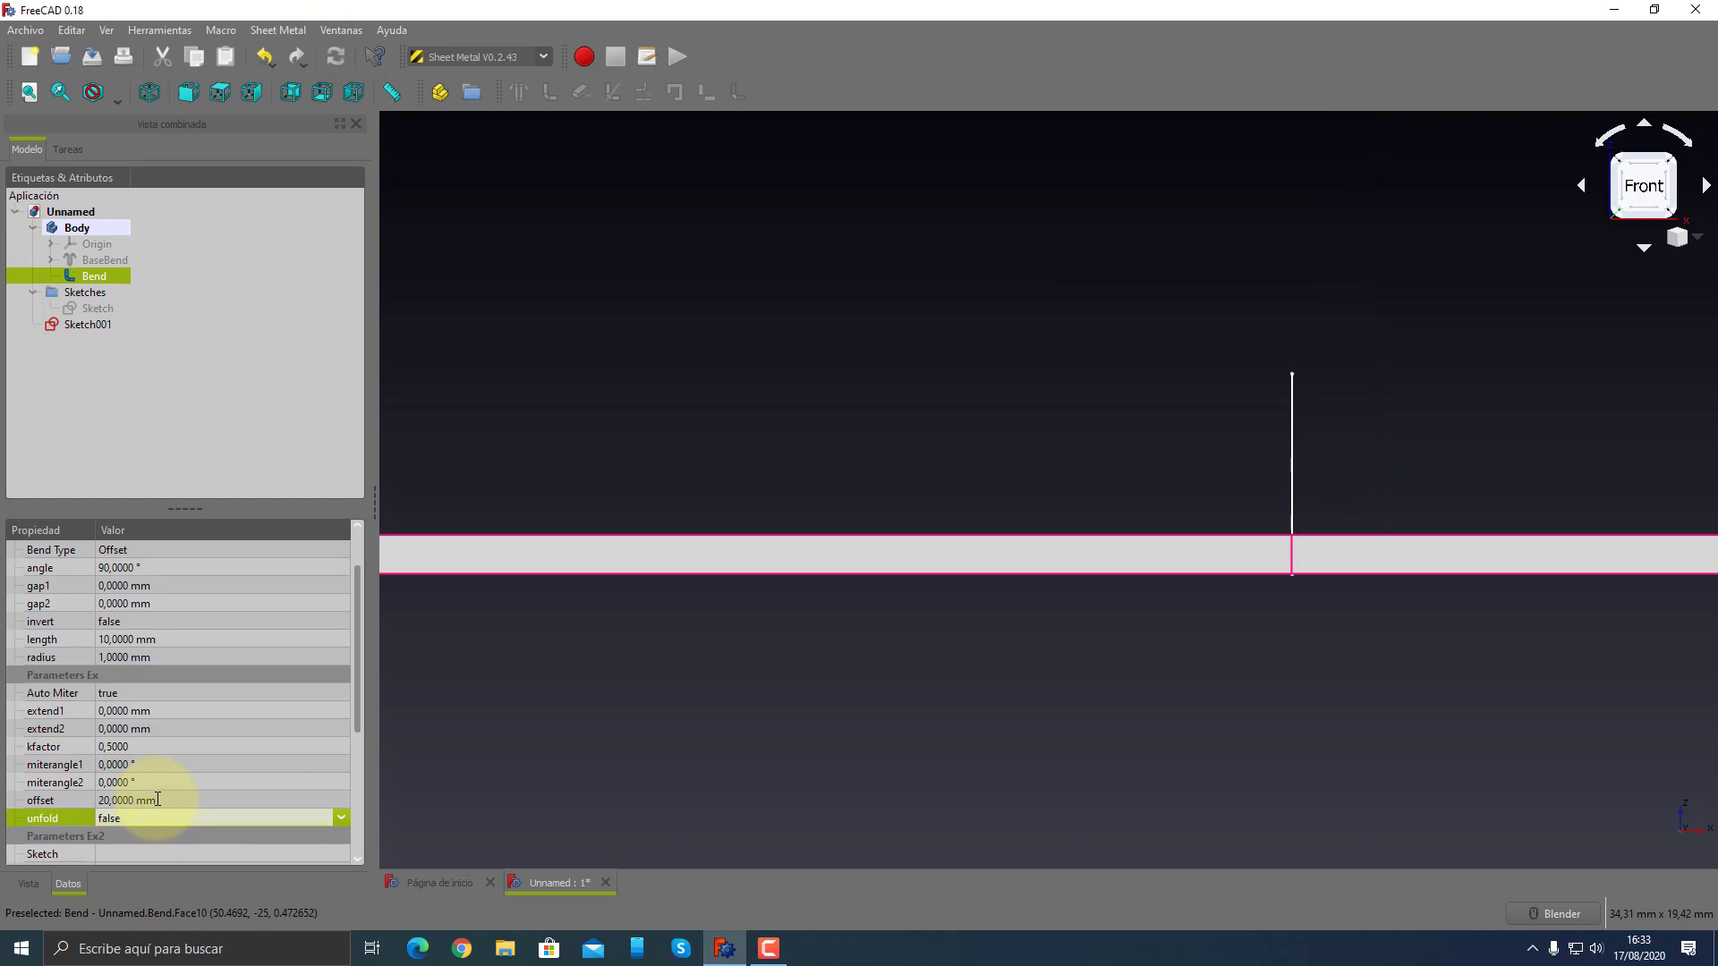
{"action": "scroll", "coordinate": [1144, 675], "scroll_direction": "down", "scroll_amount": 3}
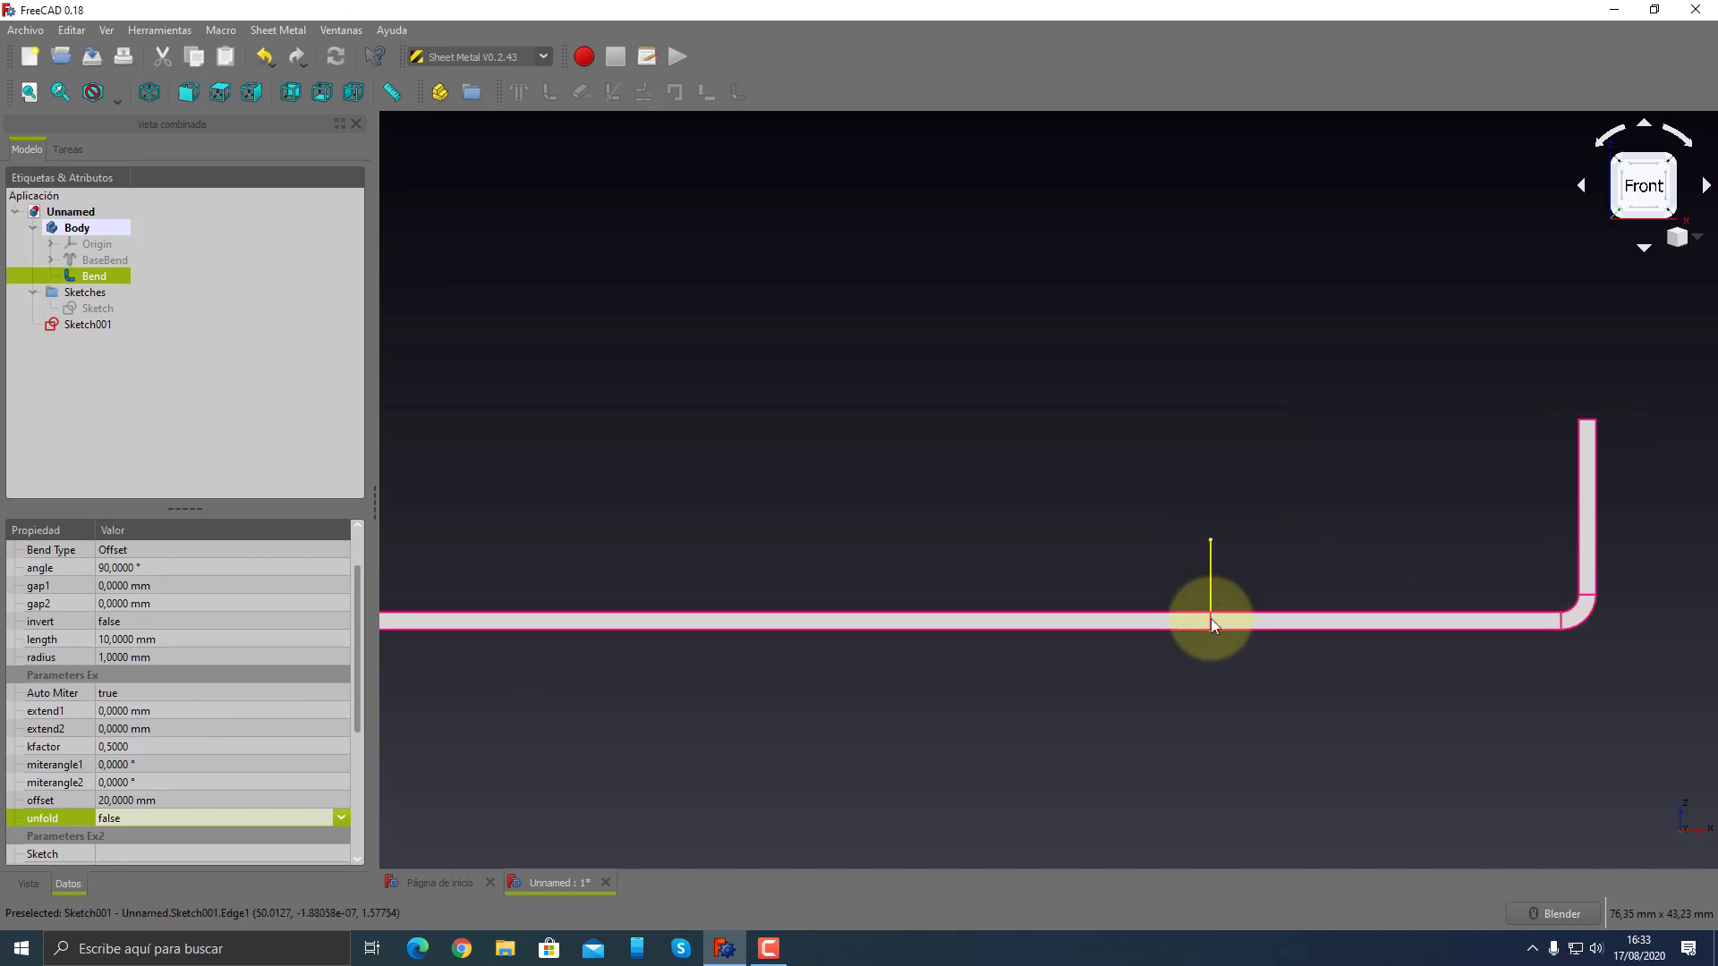
{"action": "scroll", "coordinate": [1598, 618], "scroll_direction": "up", "scroll_amount": 3}
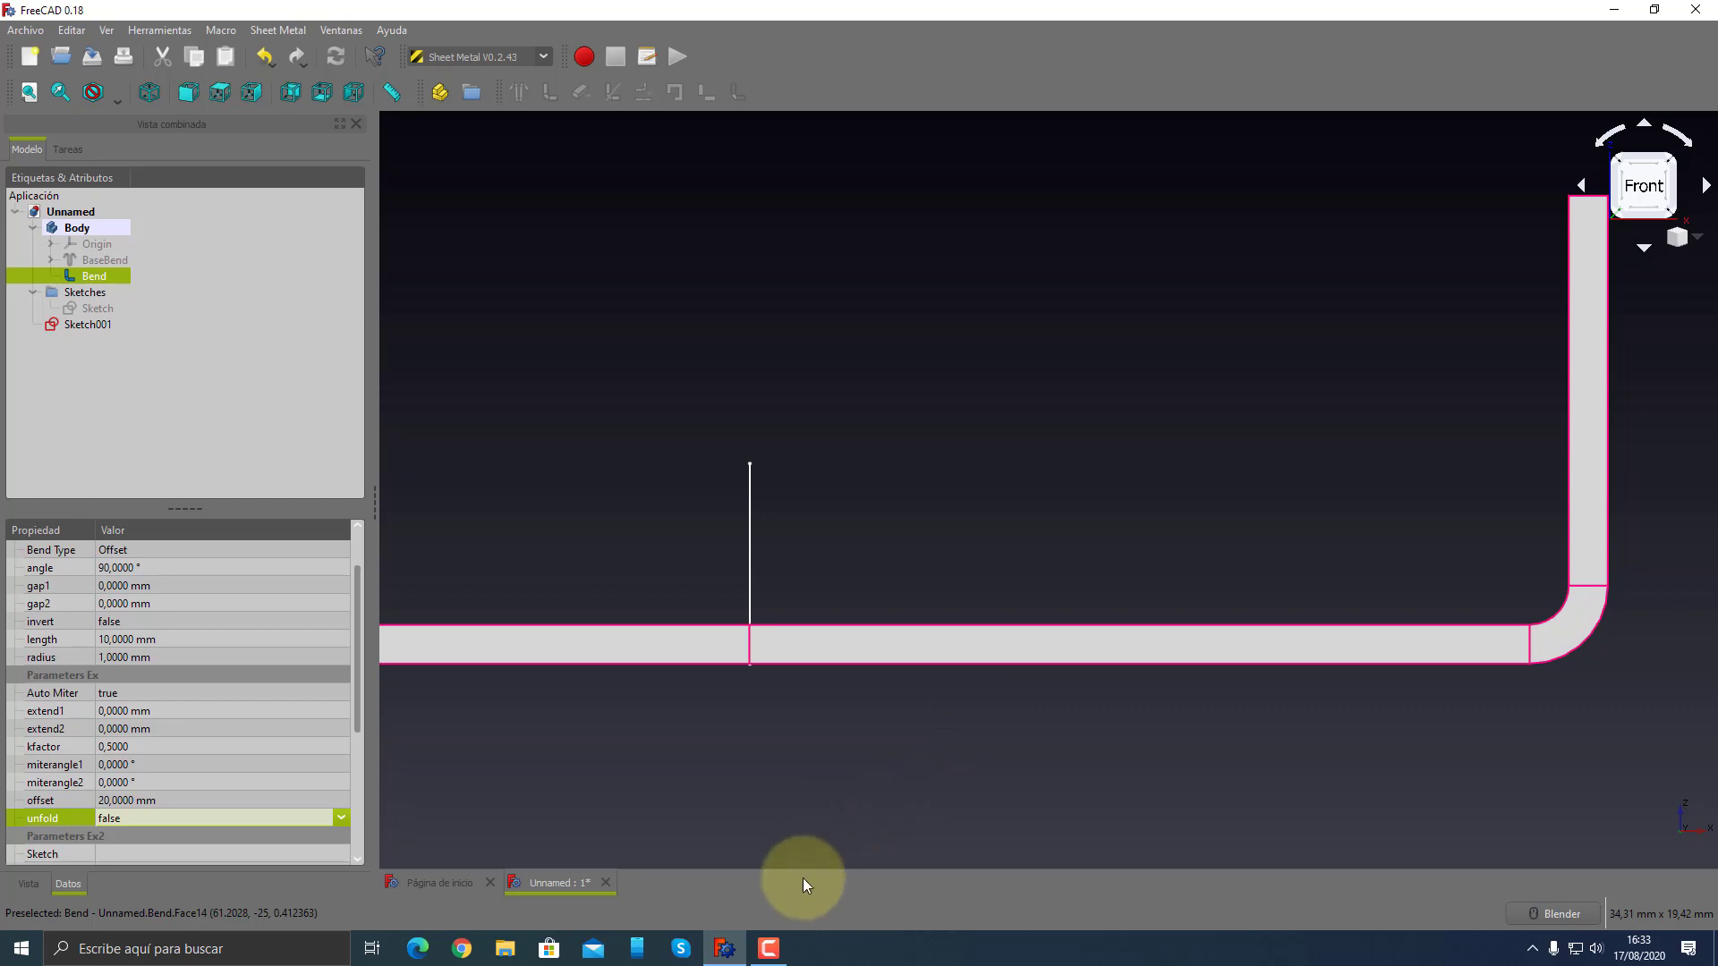
{"action": "left_click", "coordinate": [773, 941]}
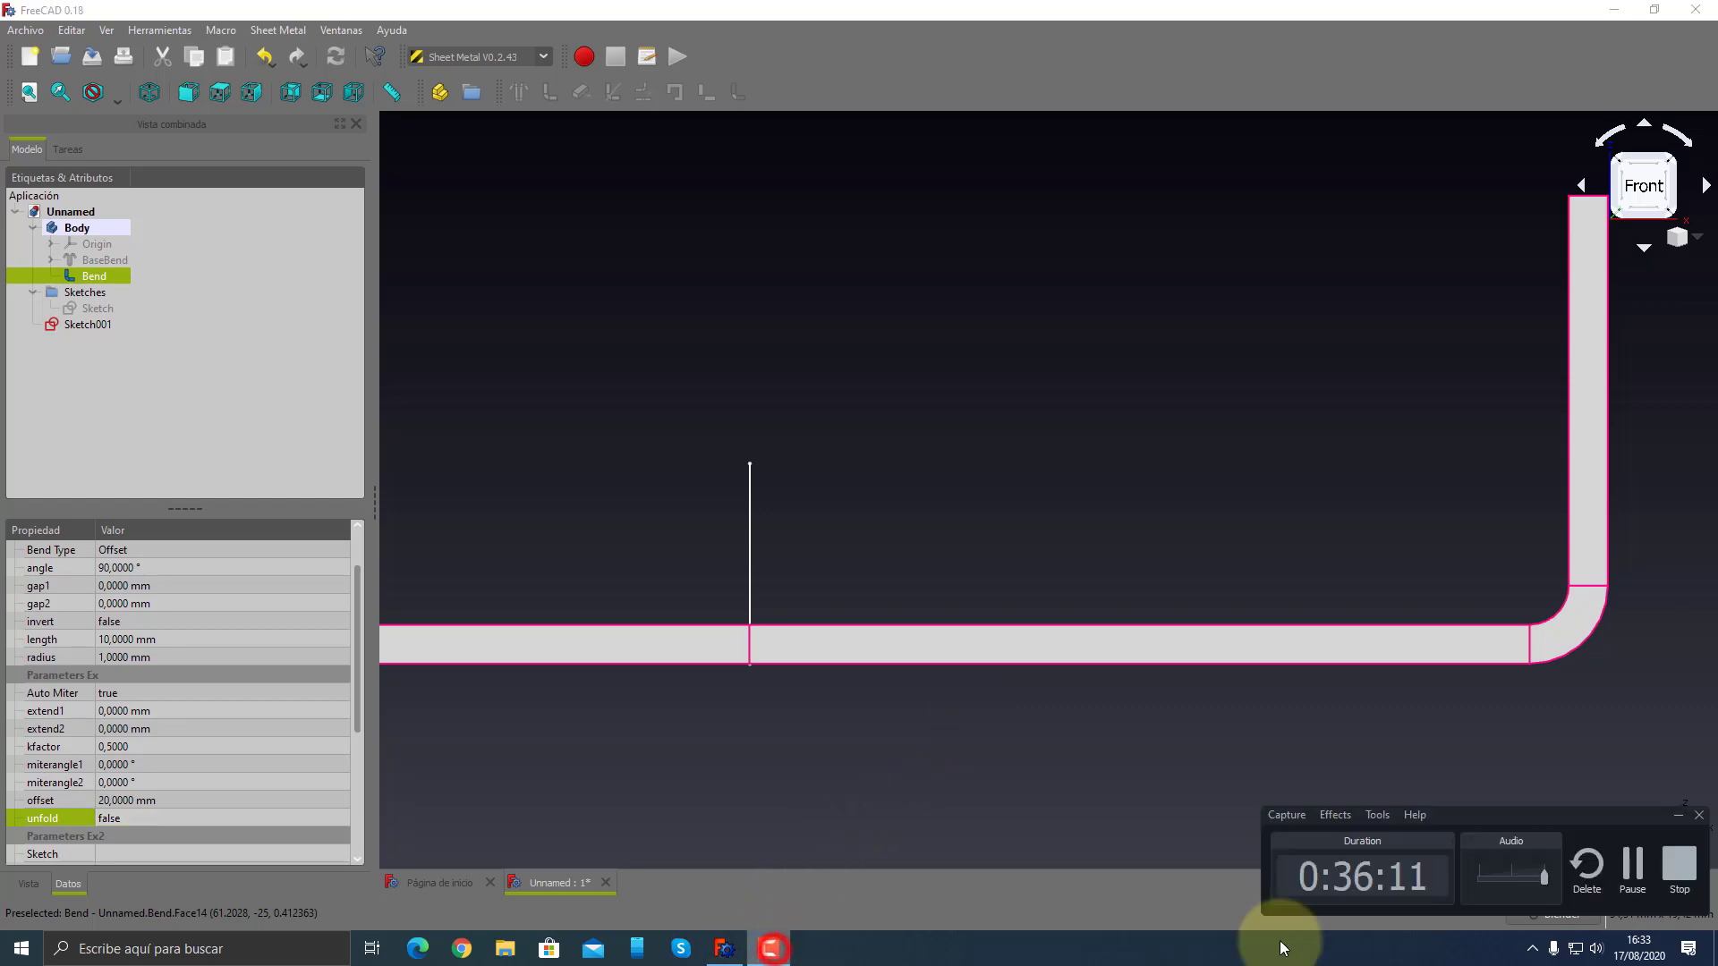
{"action": "left_click", "coordinate": [1631, 864]}
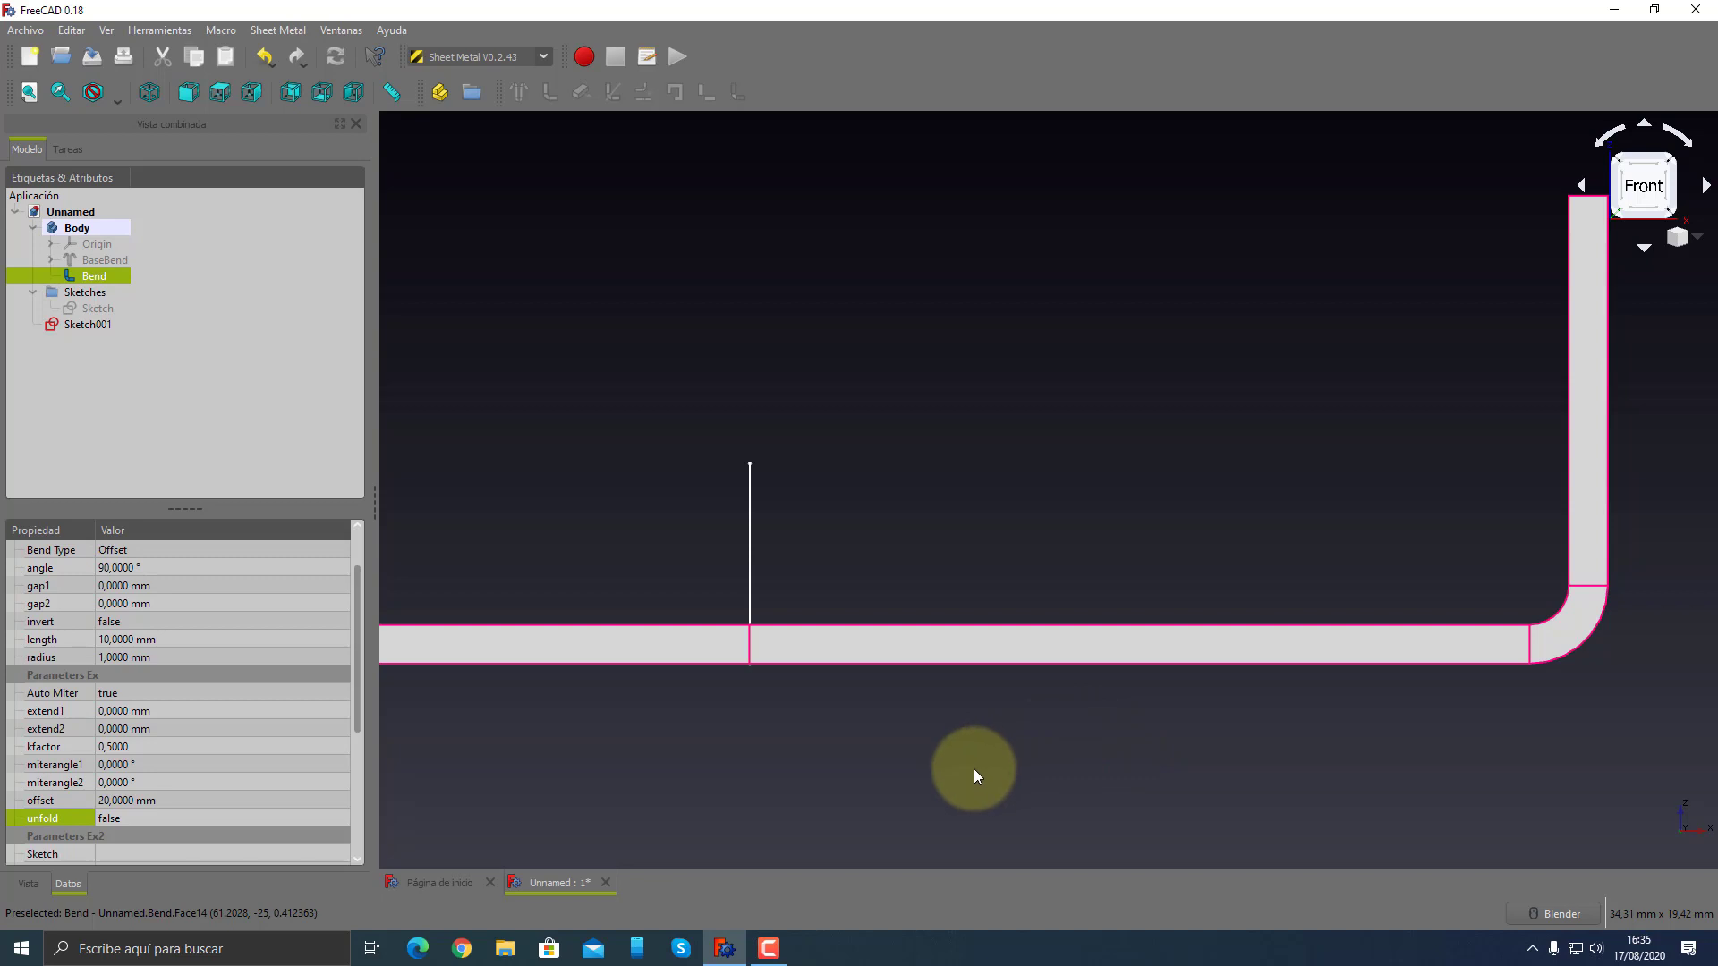
- Change the Bend's bend type from Offset to Material Outside
{"action": "scroll", "coordinate": [974, 776], "scroll_direction": "up", "scroll_amount": 1}
{"action": "scroll", "coordinate": [973, 776], "scroll_direction": "down", "scroll_amount": 1}
{"action": "scroll", "coordinate": [974, 776], "scroll_direction": "down", "scroll_amount": 1}
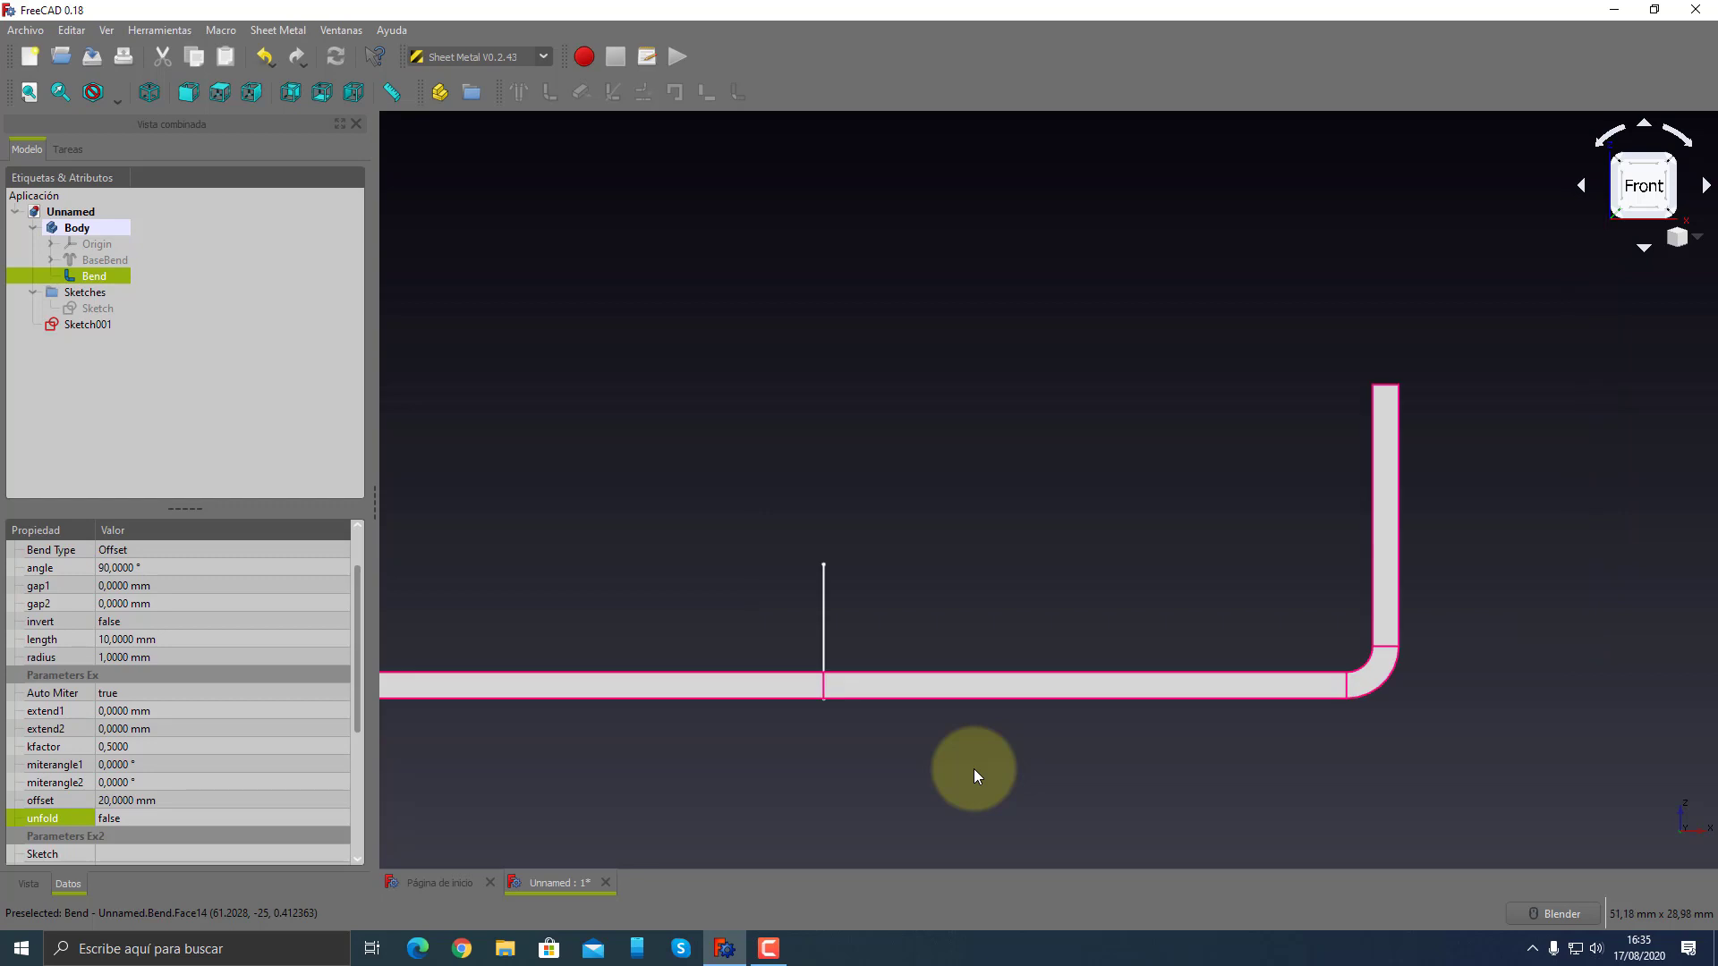
{"action": "scroll", "coordinate": [974, 770], "scroll_direction": "up", "scroll_amount": 1}
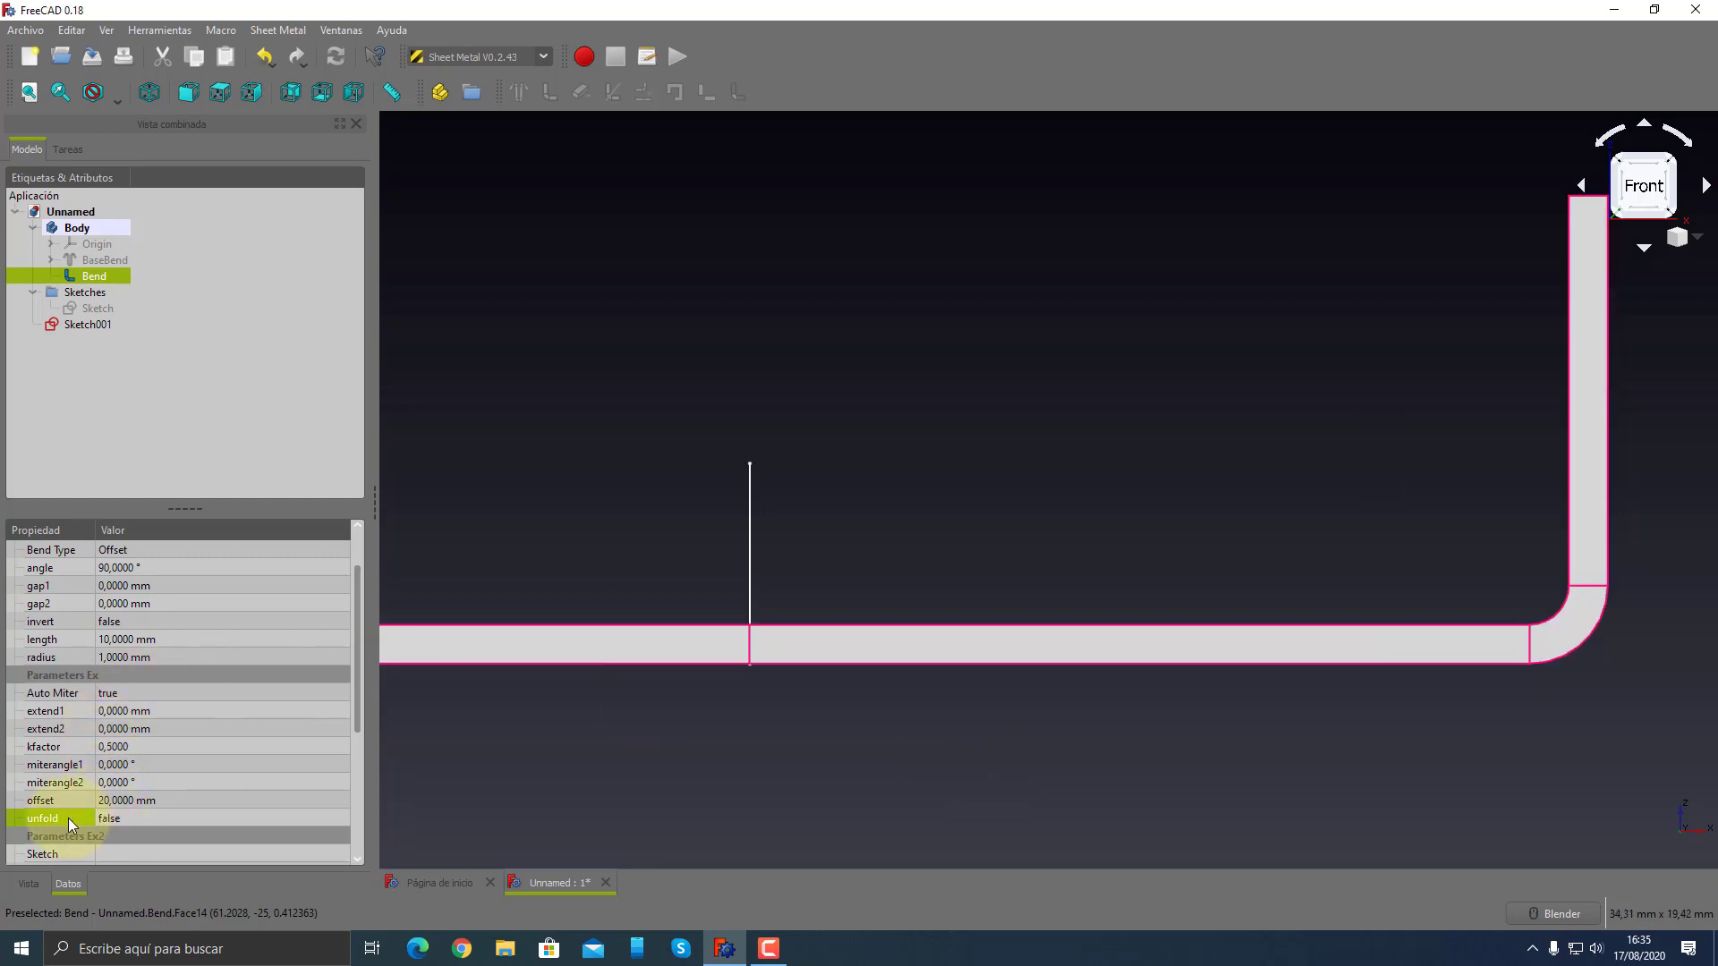
{"action": "scroll", "coordinate": [193, 617], "scroll_direction": "up", "scroll_amount": 1}
{"action": "left_click", "coordinate": [168, 605]}
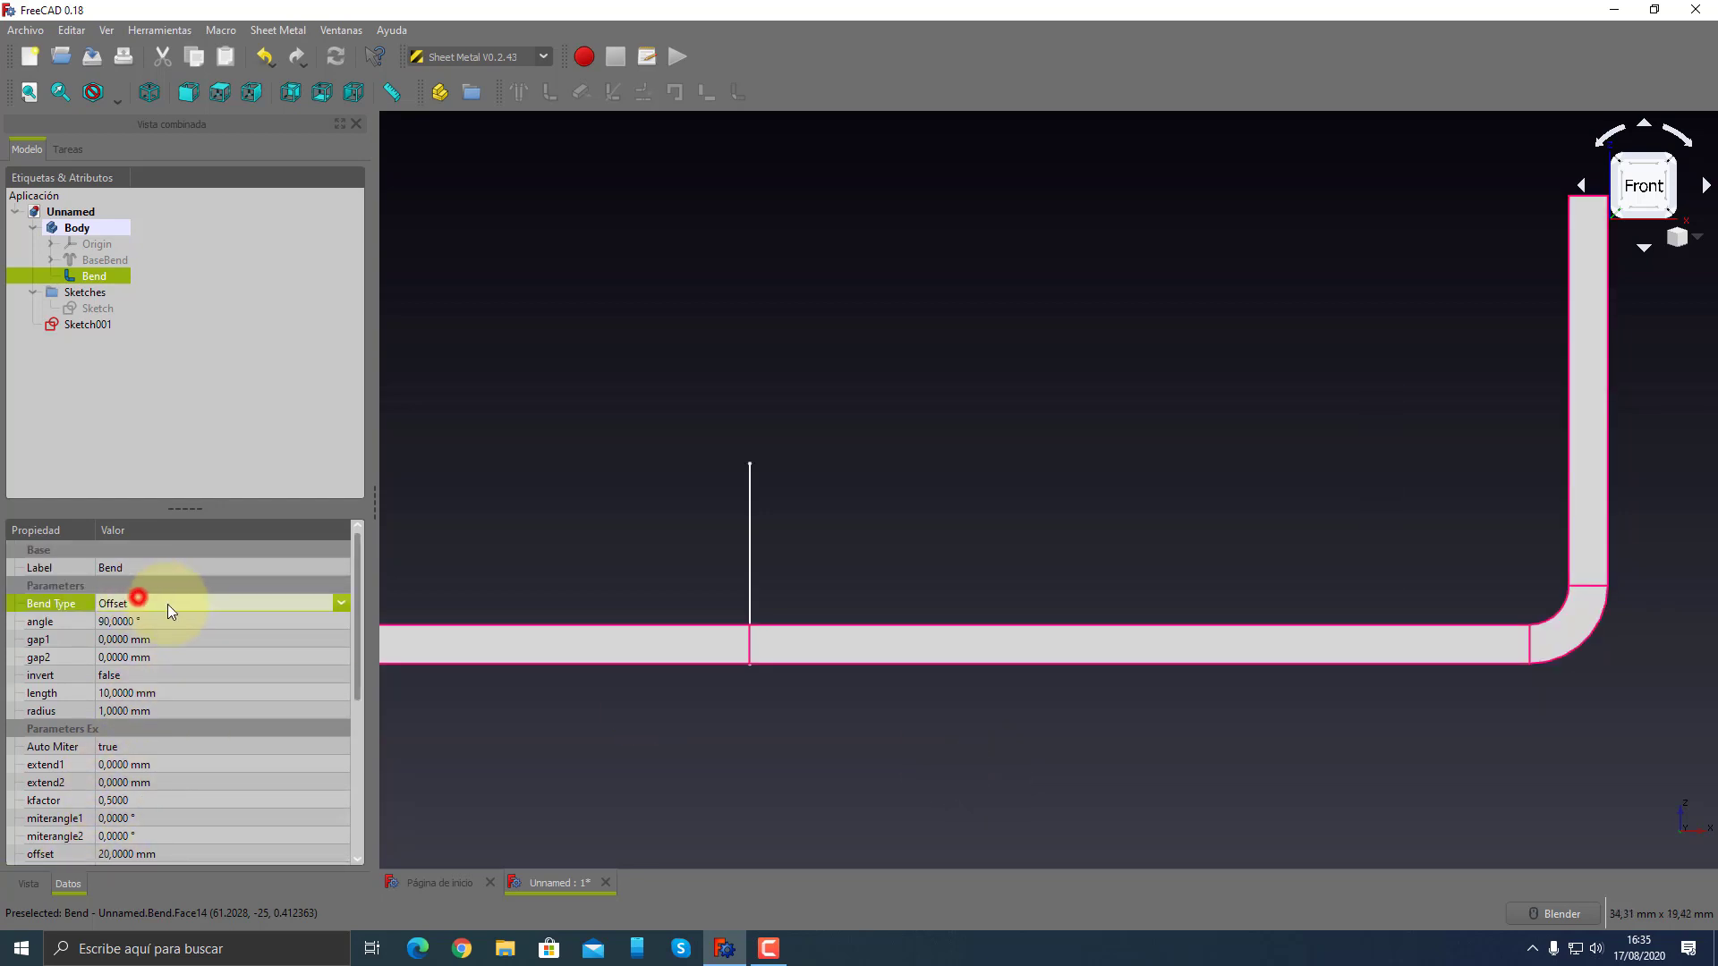
{"action": "left_click", "coordinate": [168, 604]}
{"action": "scroll", "coordinate": [144, 812], "scroll_direction": "down", "scroll_amount": 1}
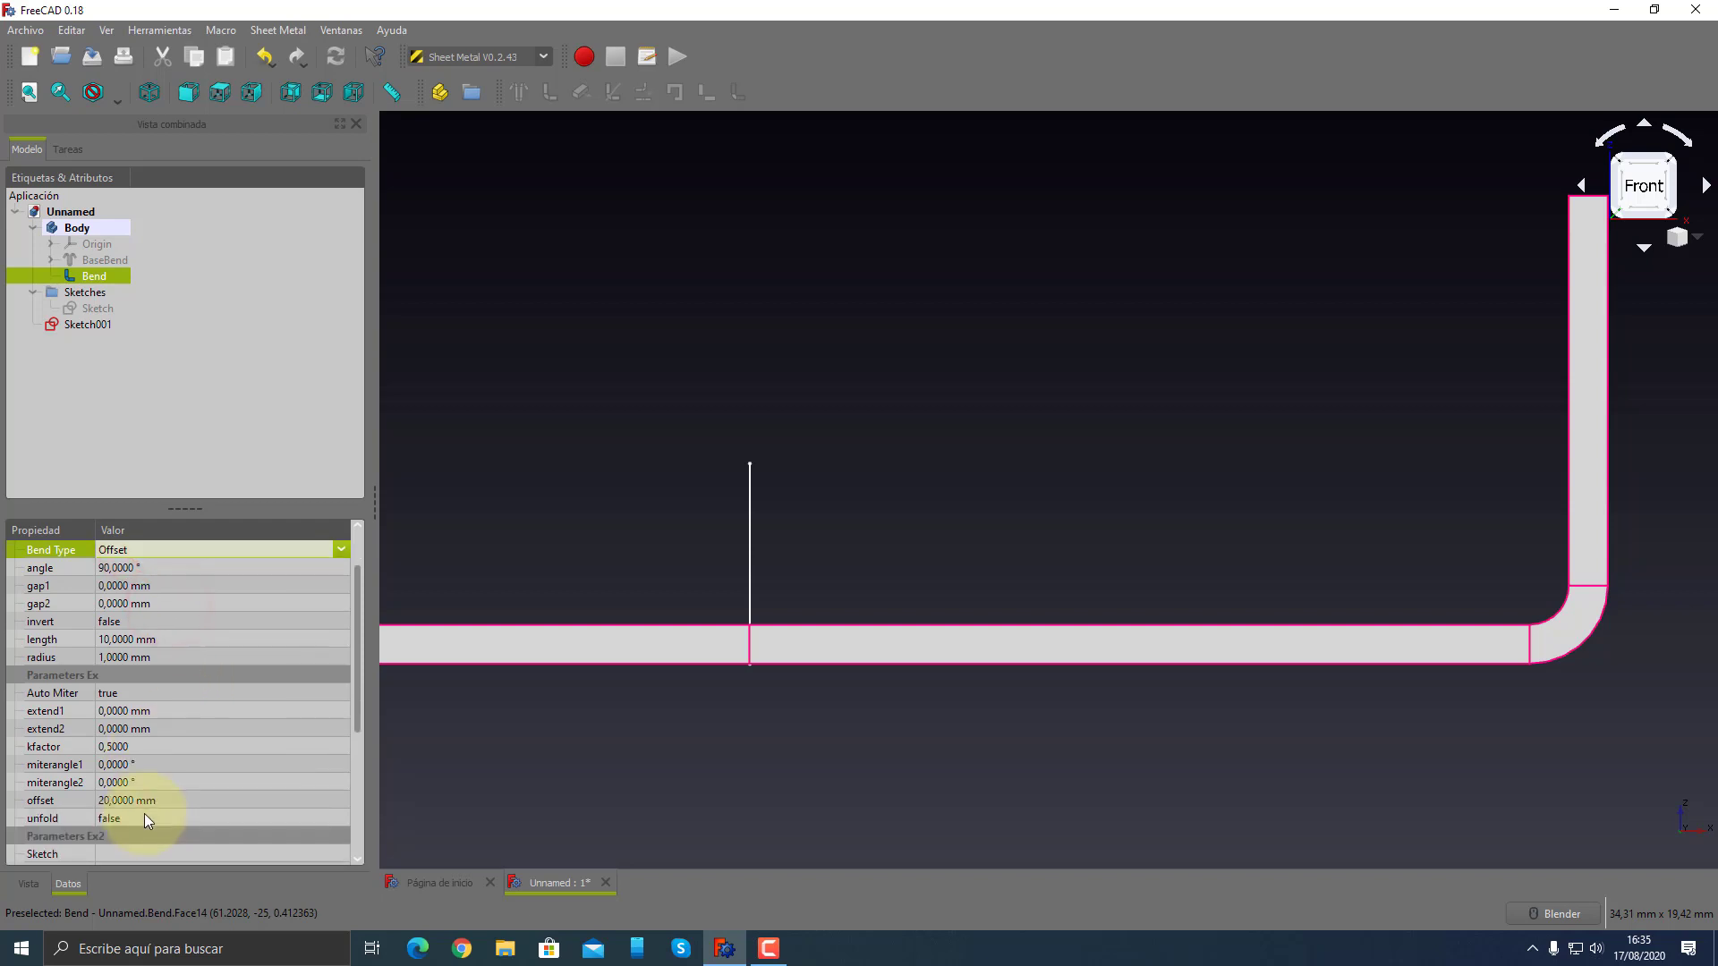
{"action": "scroll", "coordinate": [260, 761], "scroll_direction": "up", "scroll_amount": 1}
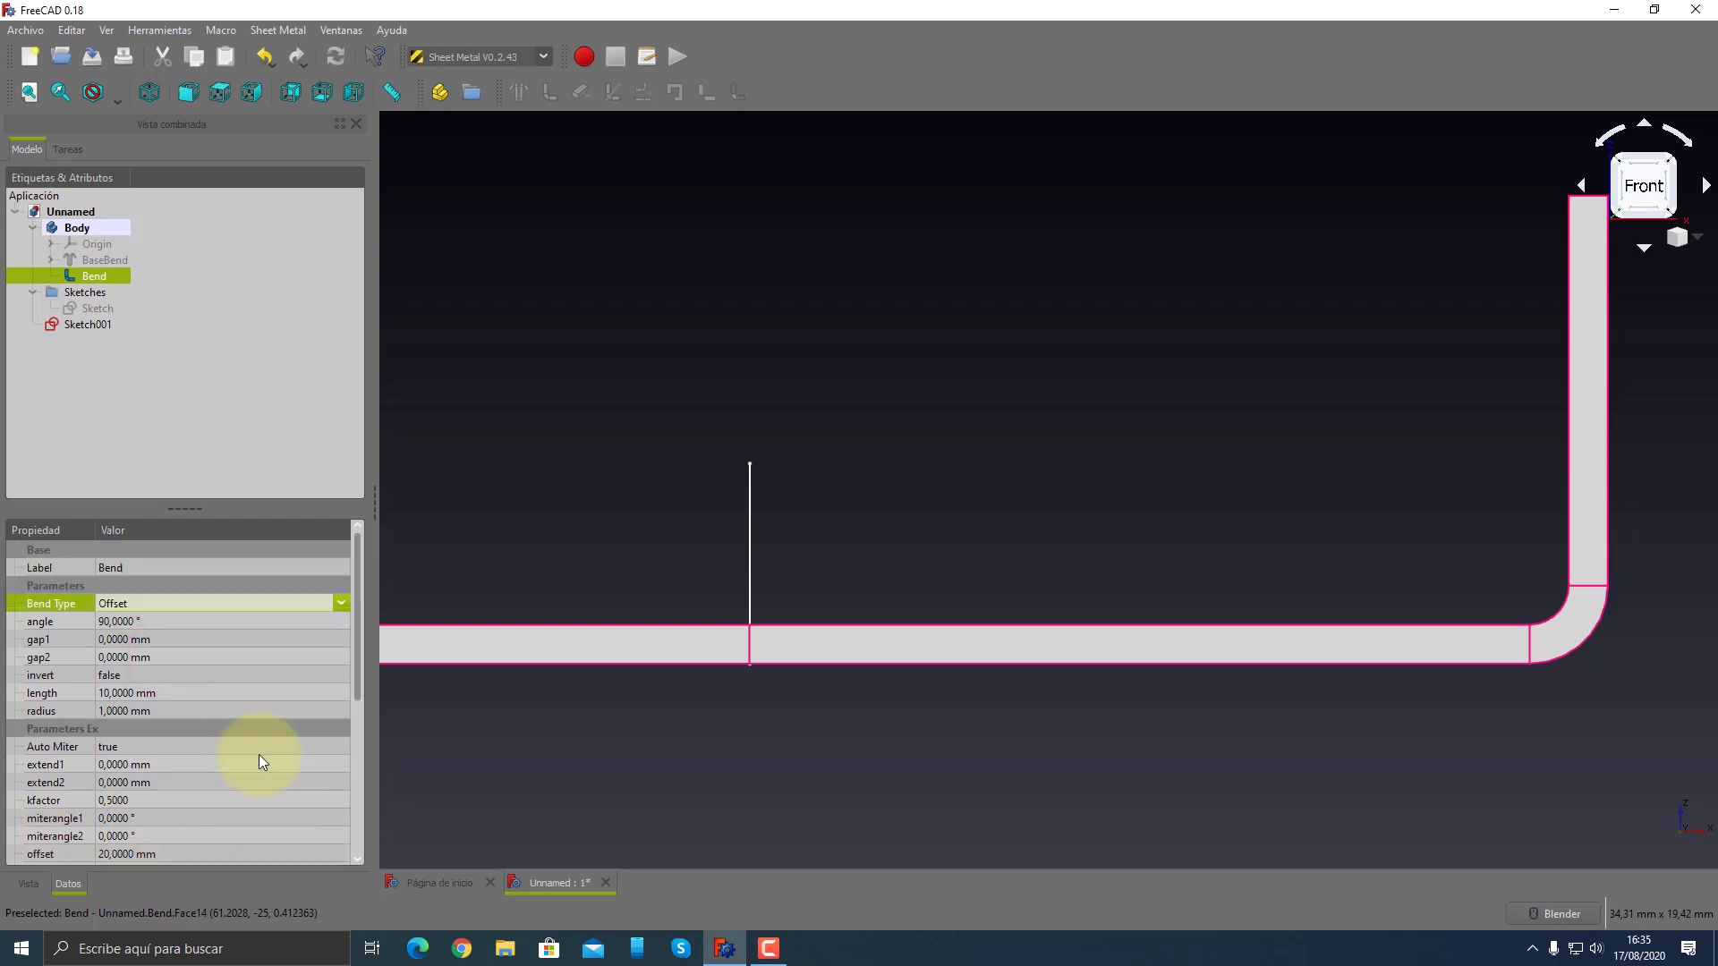
{"action": "left_click", "coordinate": [340, 603]}
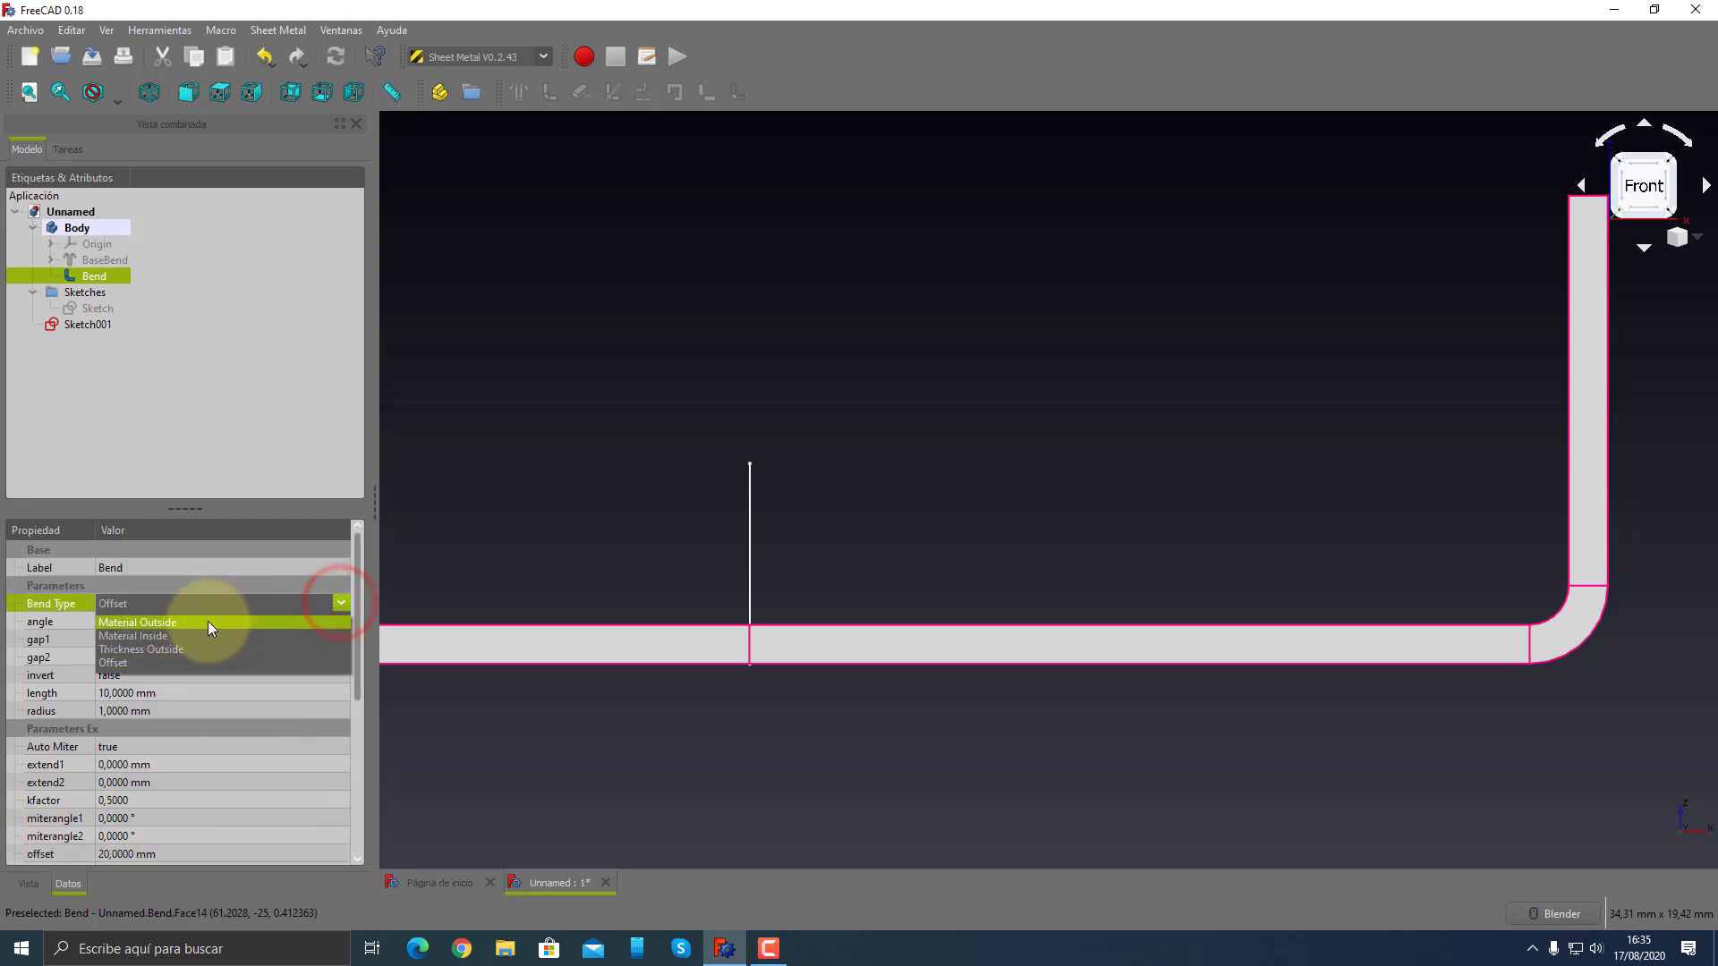
{"action": "left_click", "coordinate": [208, 621]}
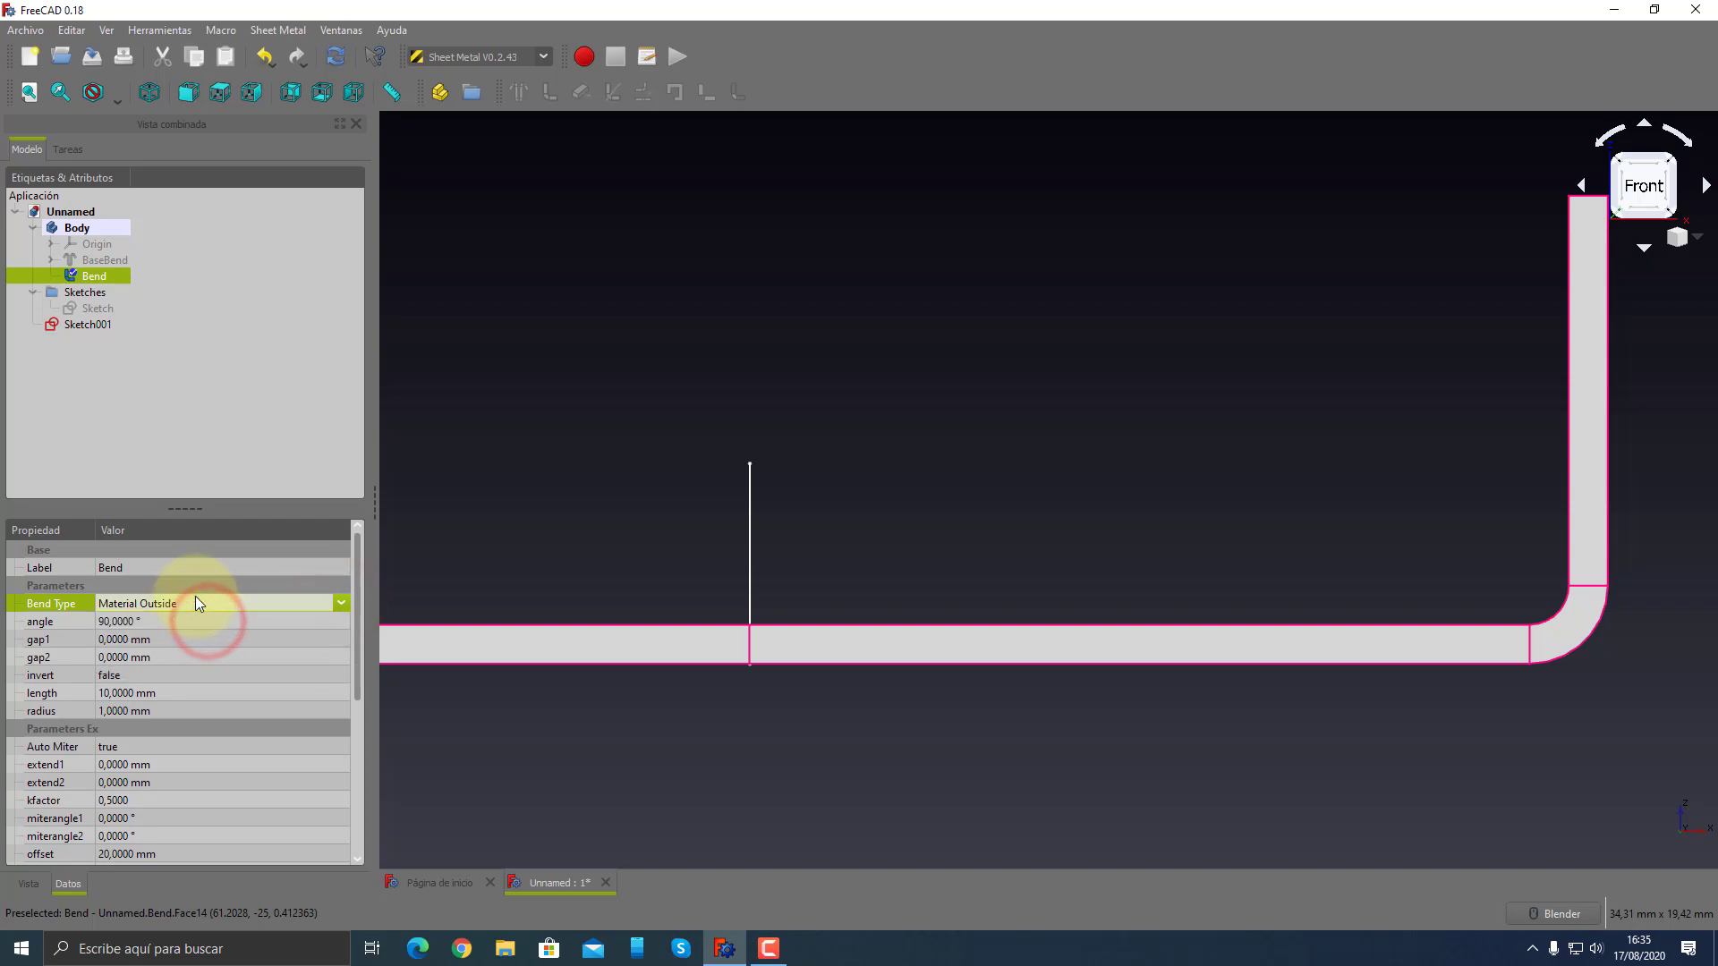
{"action": "key", "text": "Tab"}
- Check the offset value, switch briefly back to Offset, then settle on Material Outside
{"action": "scroll", "coordinate": [192, 722], "scroll_direction": "down", "scroll_amount": 1}
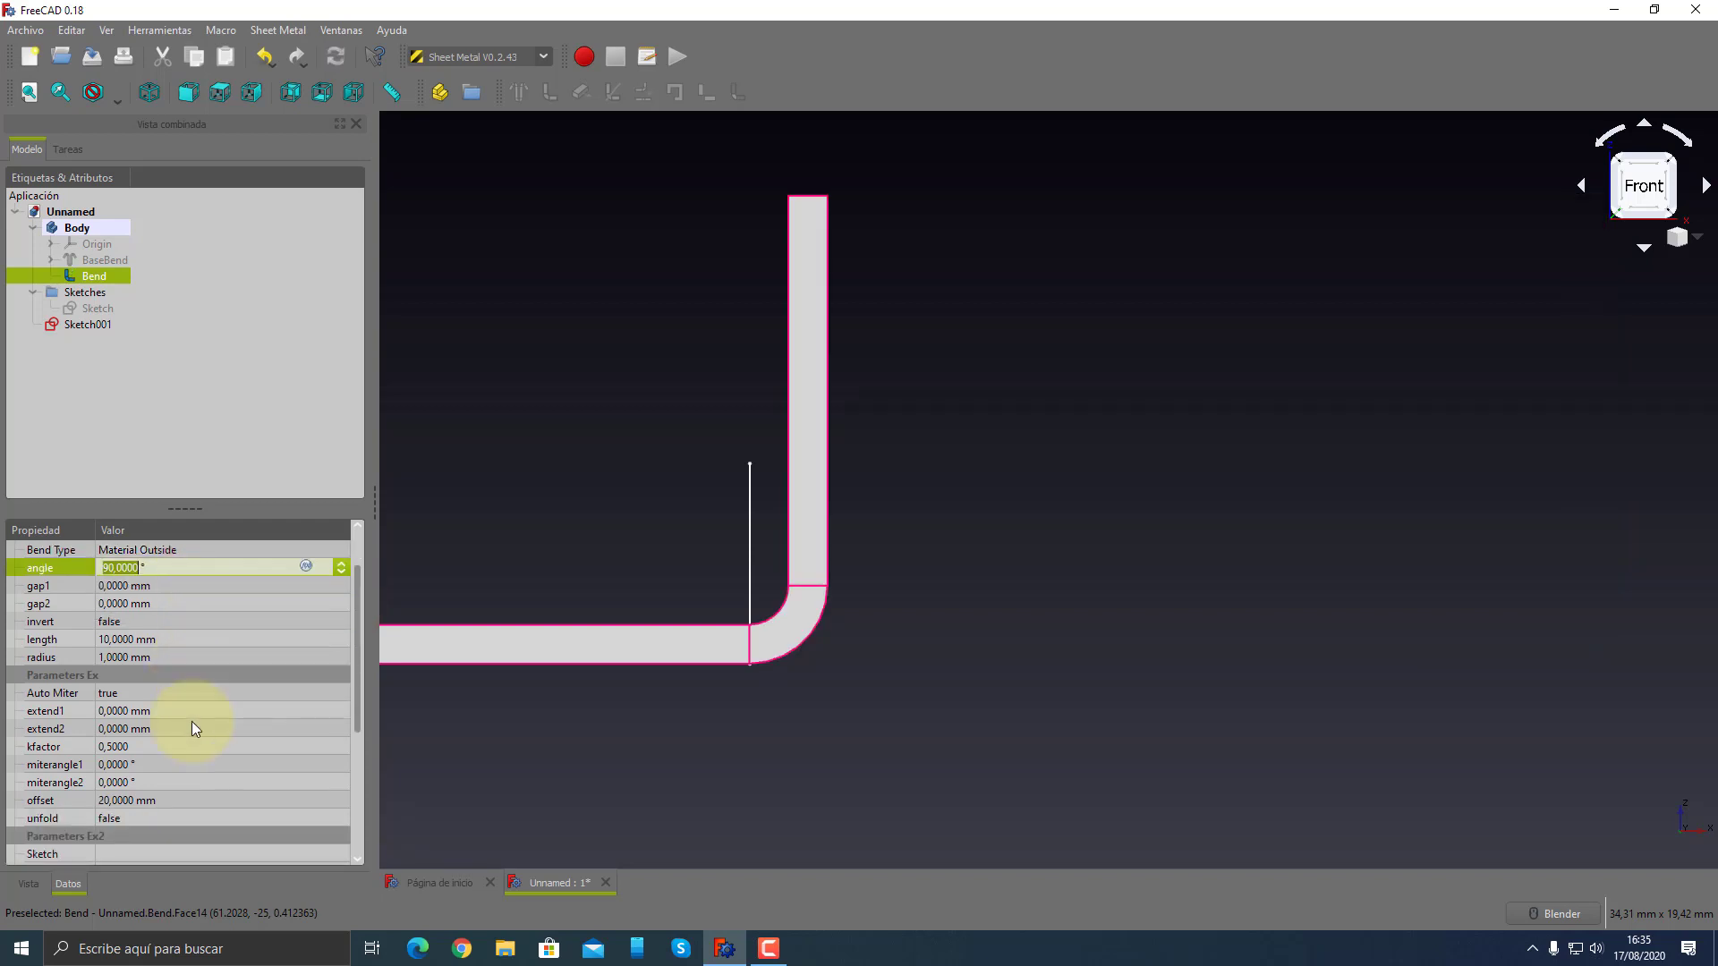
{"action": "left_click", "coordinate": [115, 801]}
{"action": "left_click", "coordinate": [173, 801]}
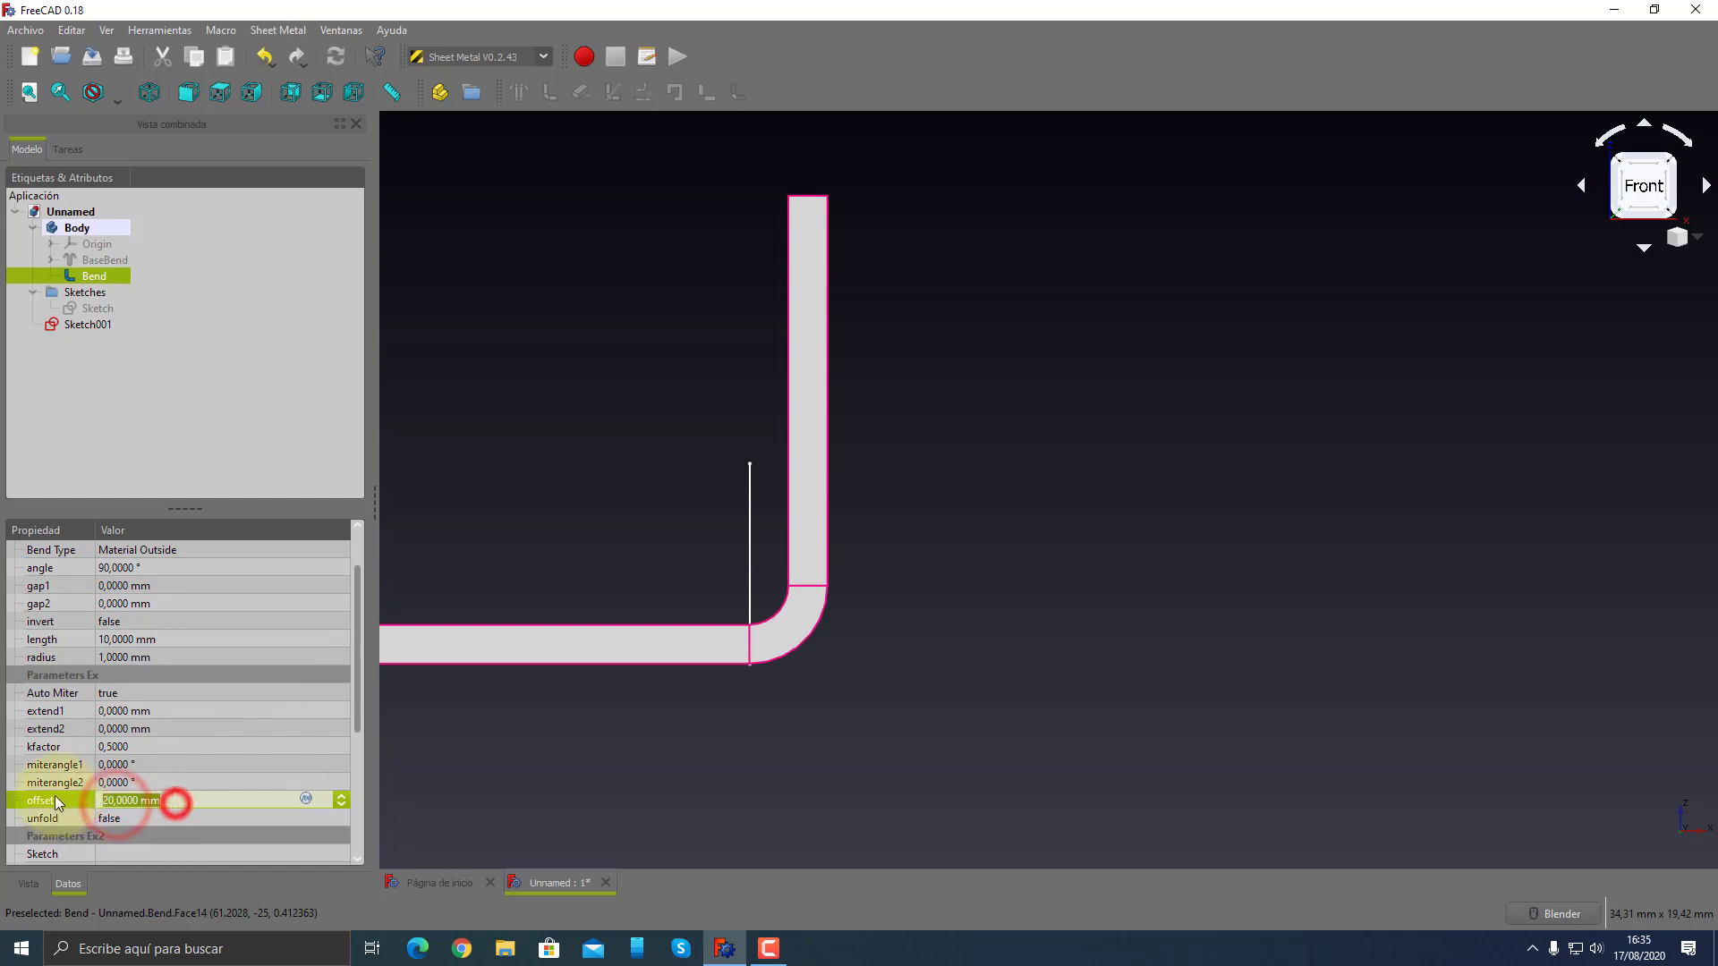
{"action": "scroll", "coordinate": [298, 644], "scroll_direction": "up", "scroll_amount": 1}
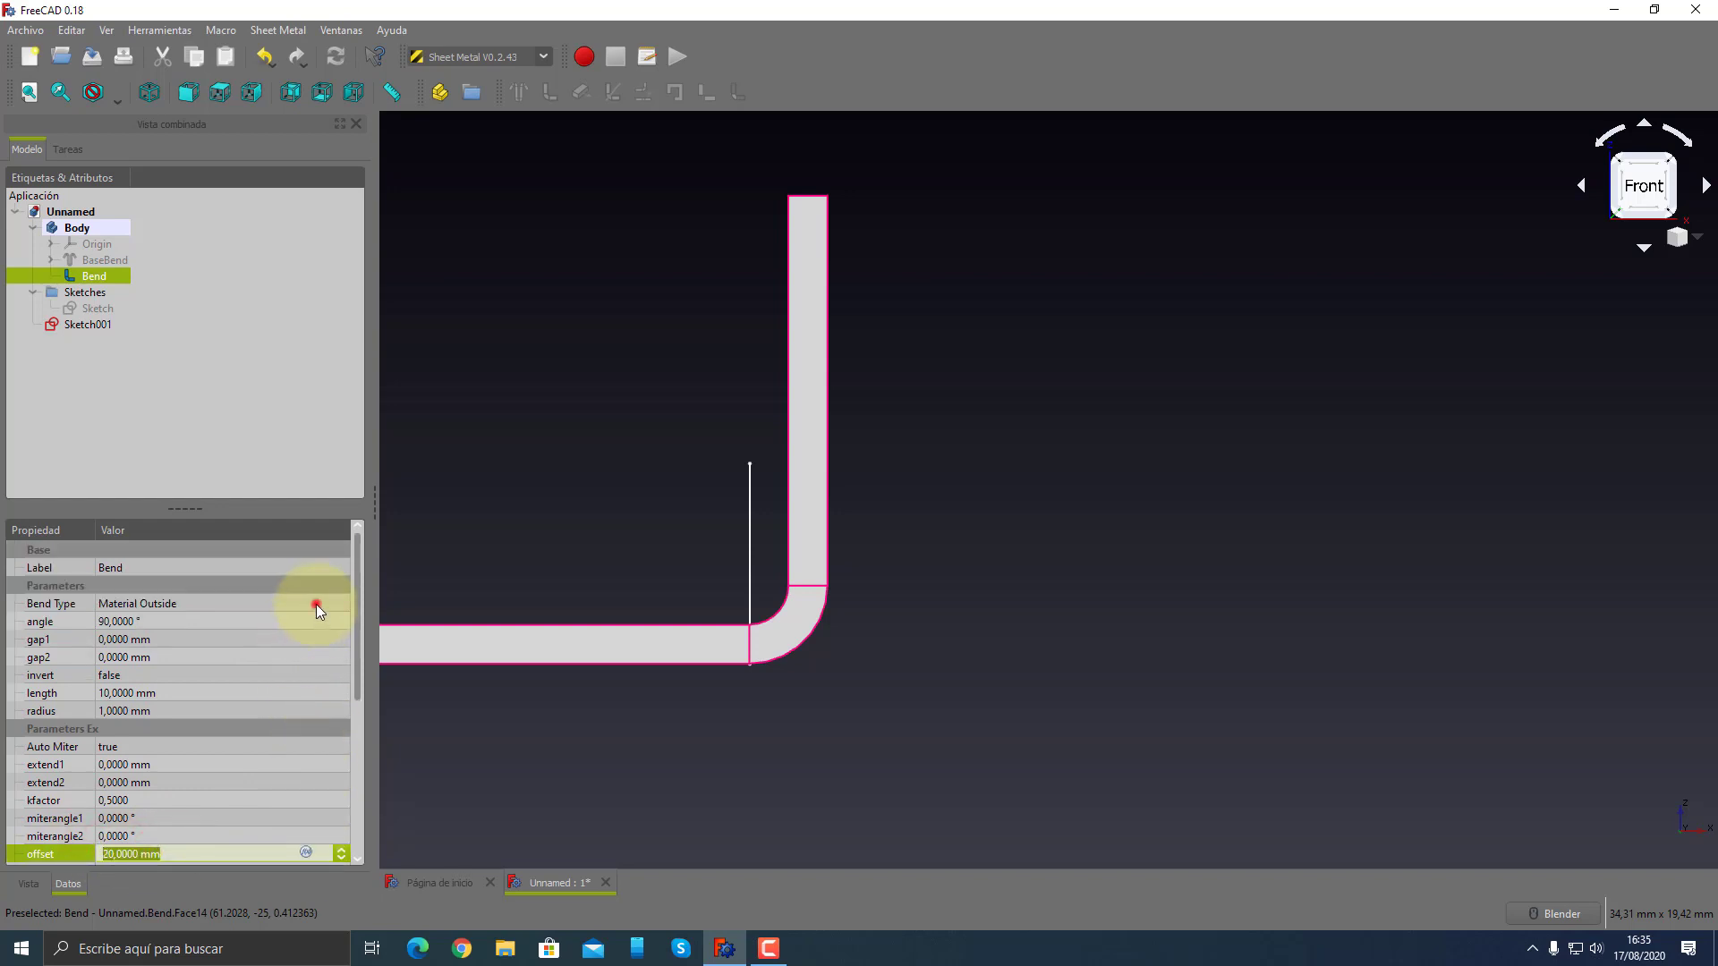
{"action": "left_click", "coordinate": [315, 604]}
{"action": "left_click", "coordinate": [174, 657]}
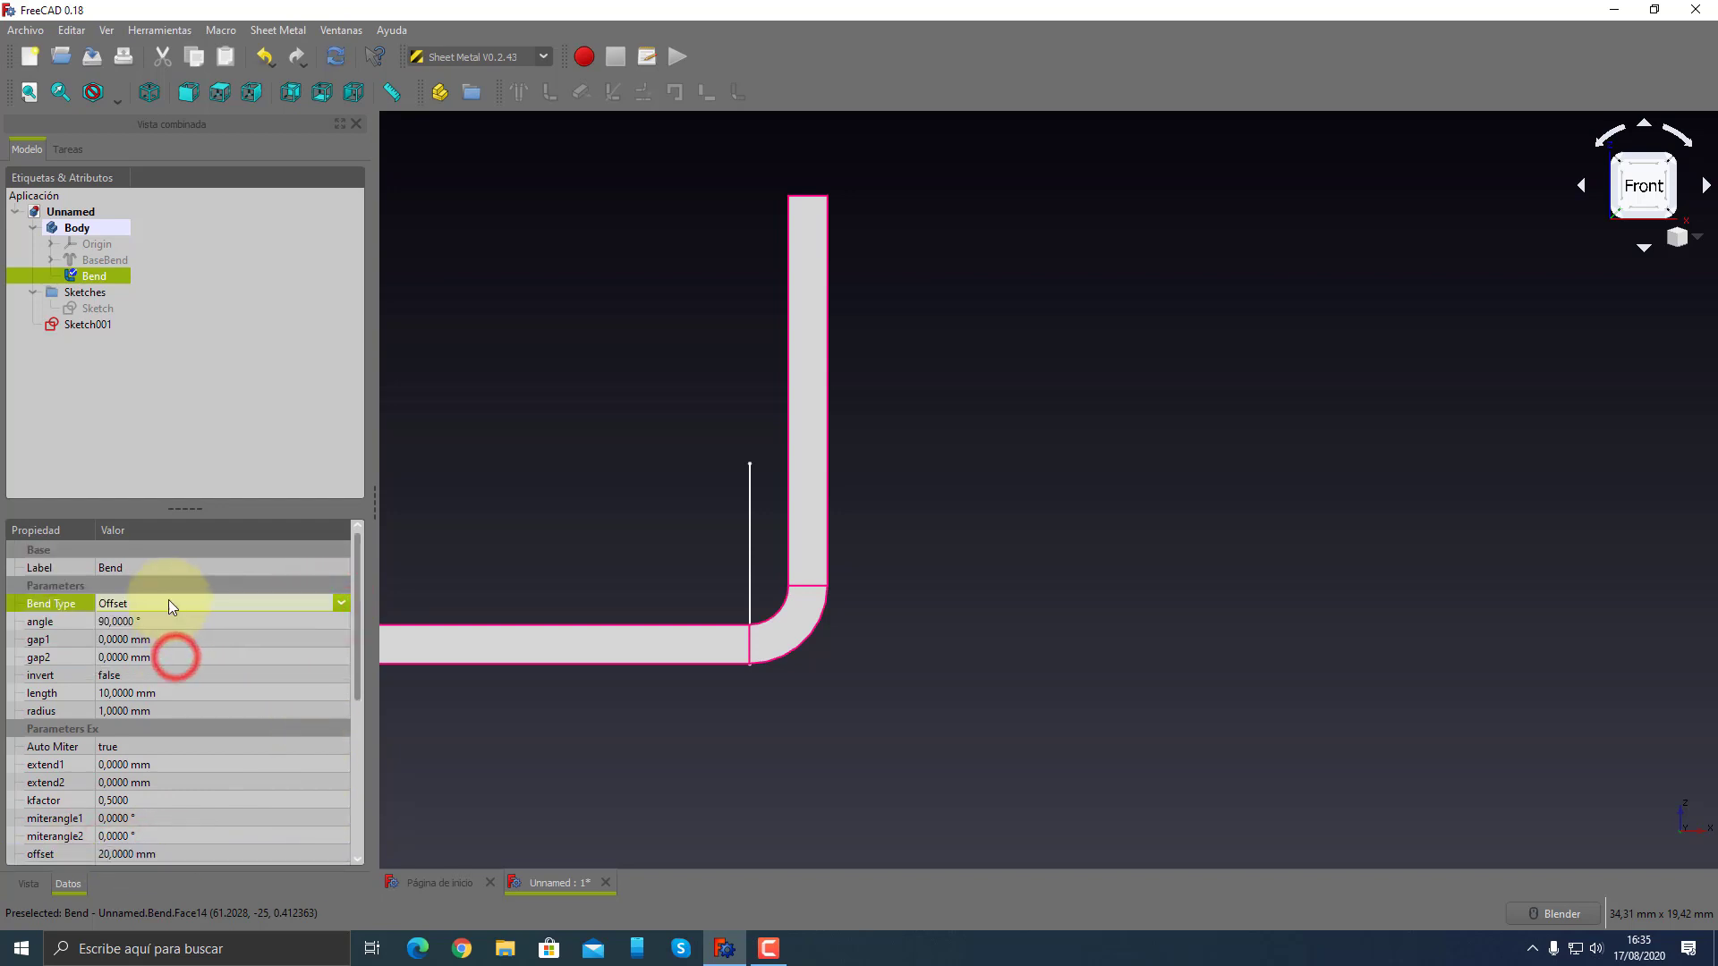
{"action": "left_click", "coordinate": [170, 621]}
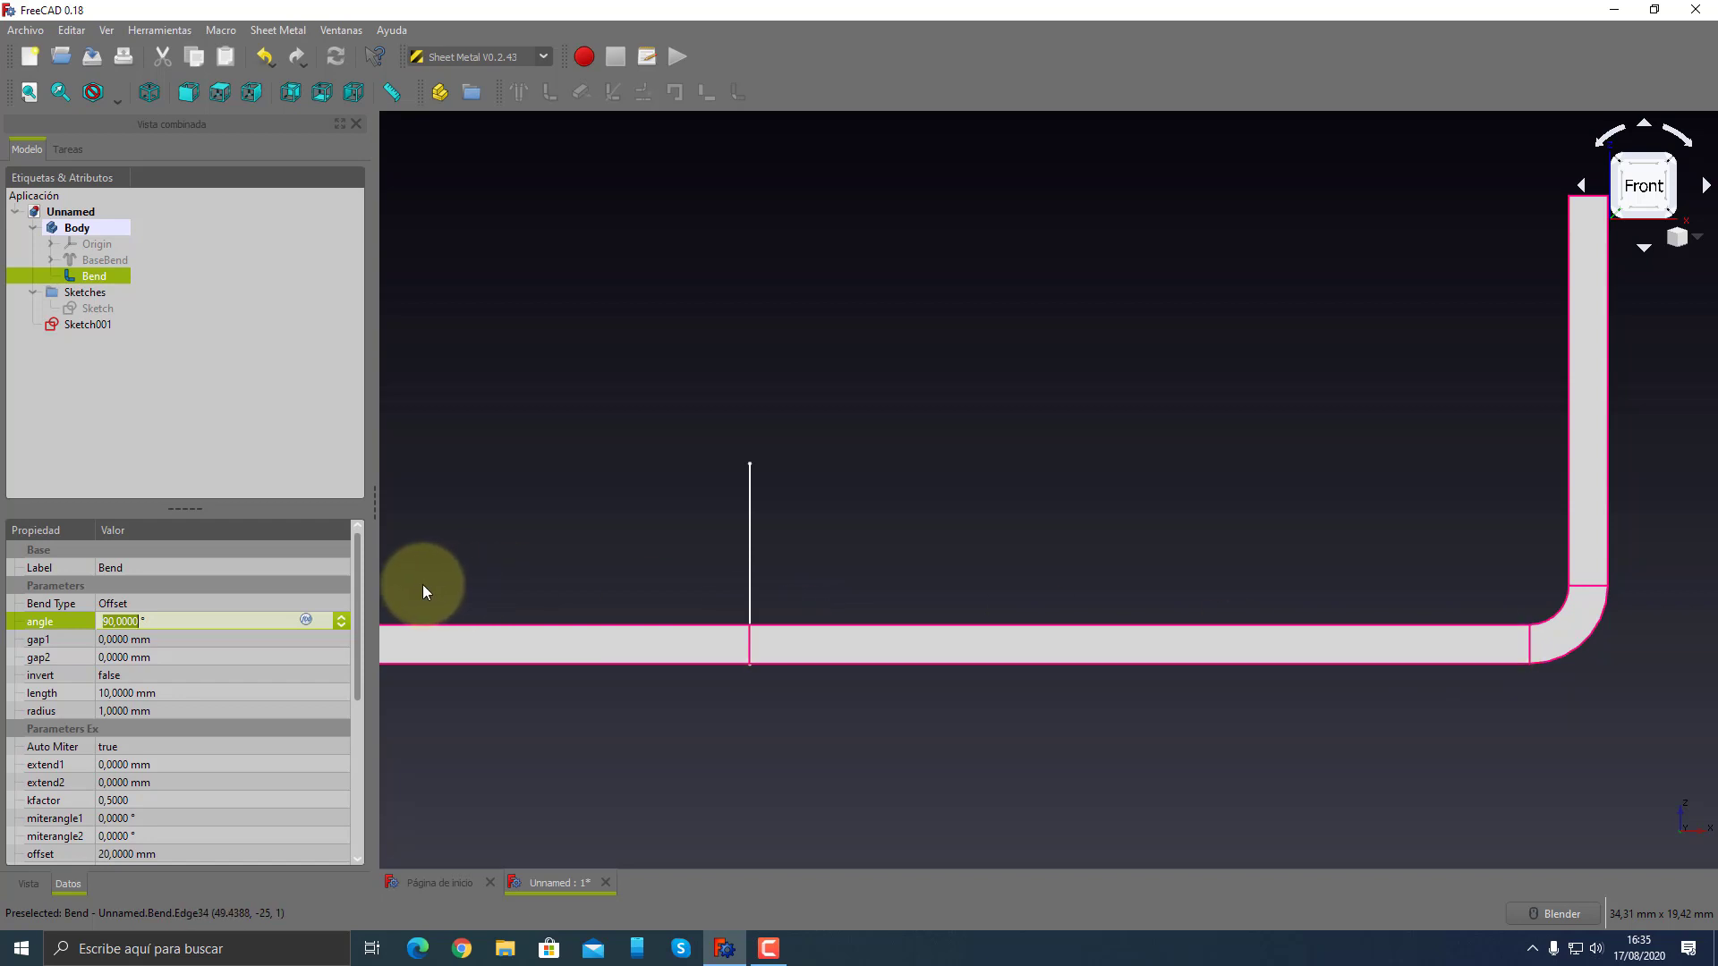
{"action": "left_click", "coordinate": [333, 598]}
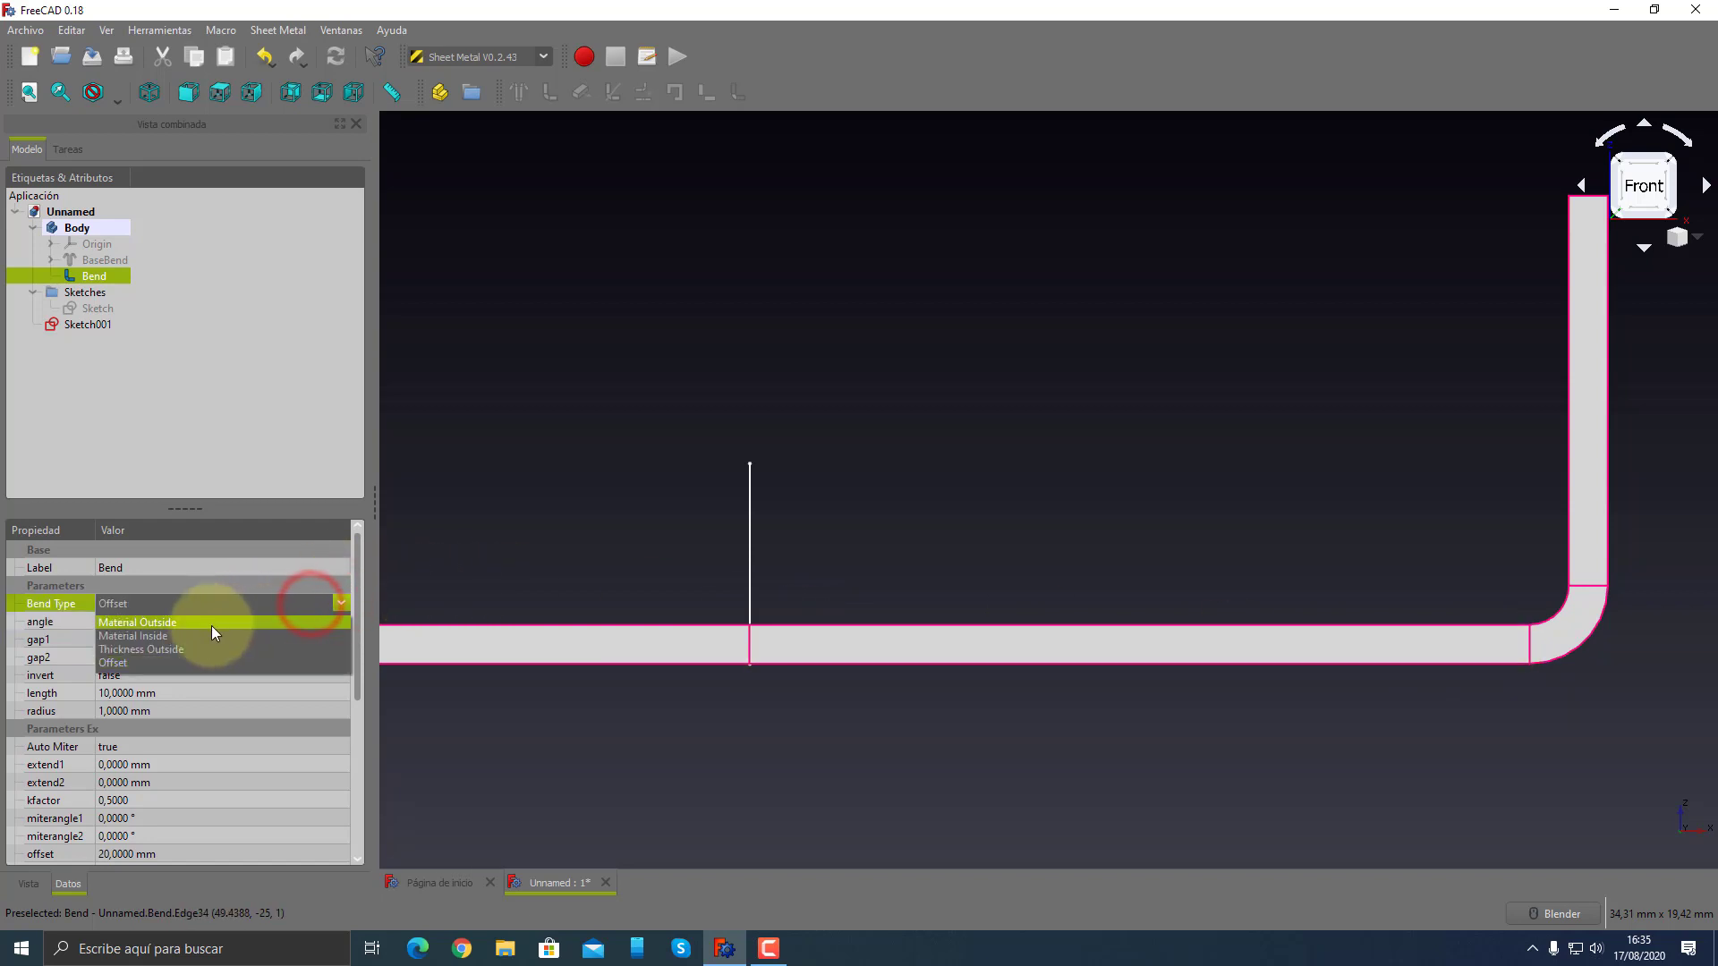
{"action": "left_click", "coordinate": [210, 624]}
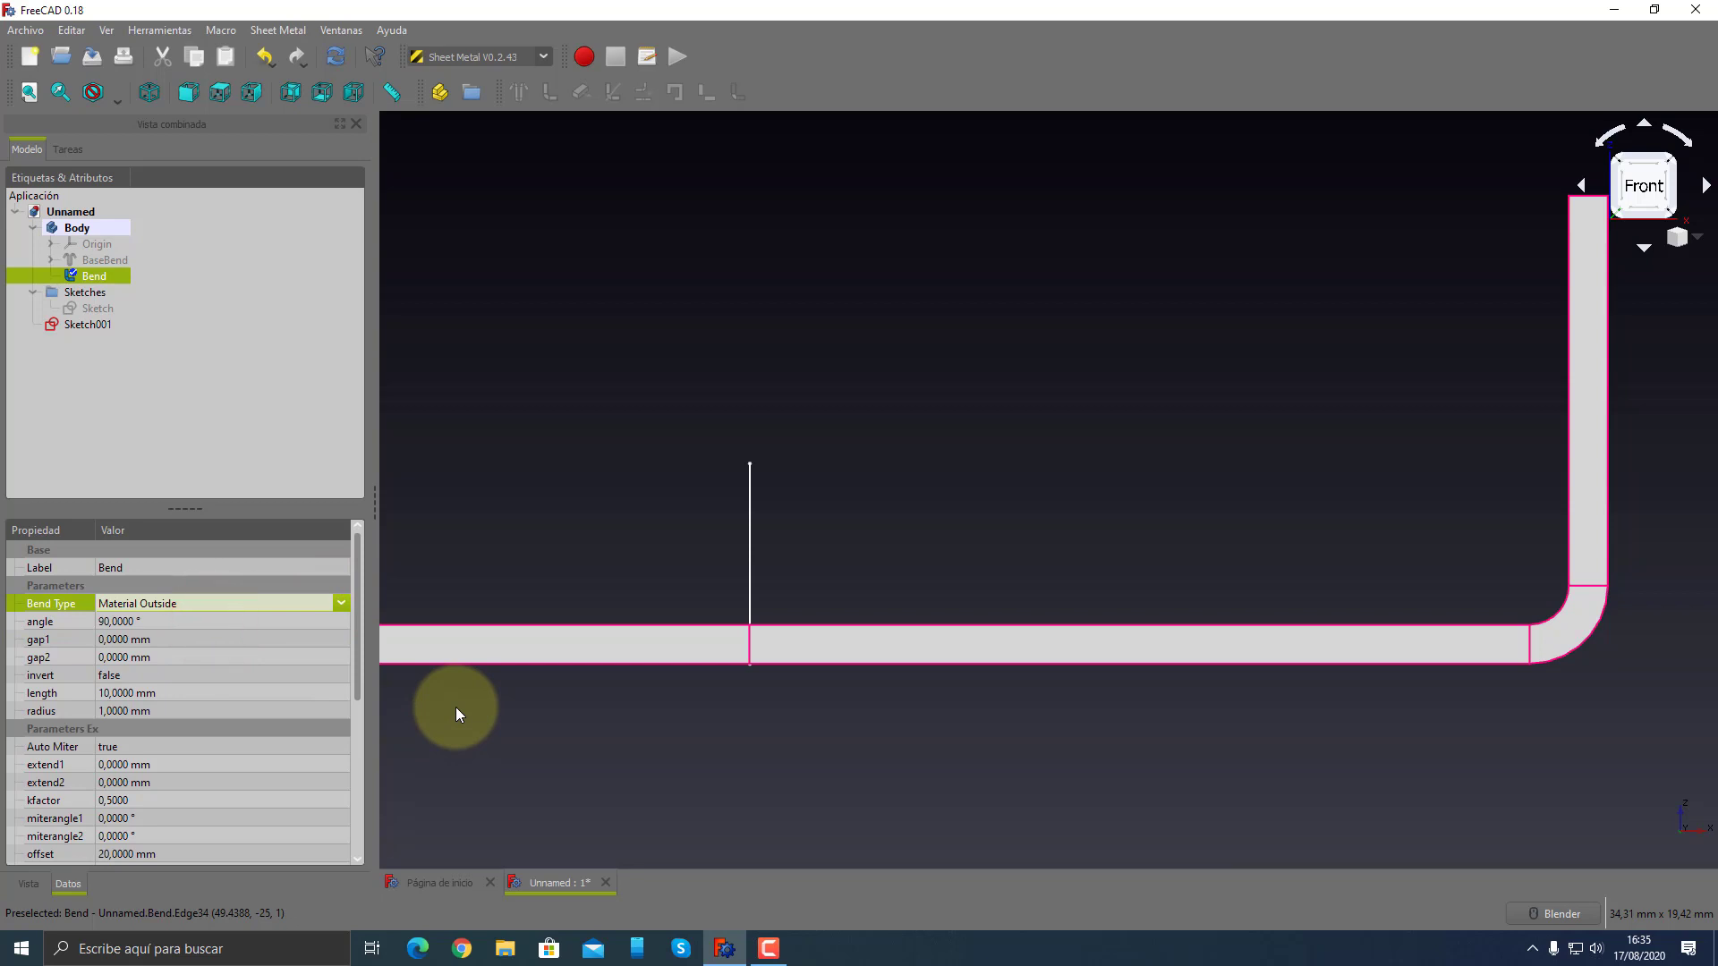
{"action": "left_click", "coordinate": [269, 623]}
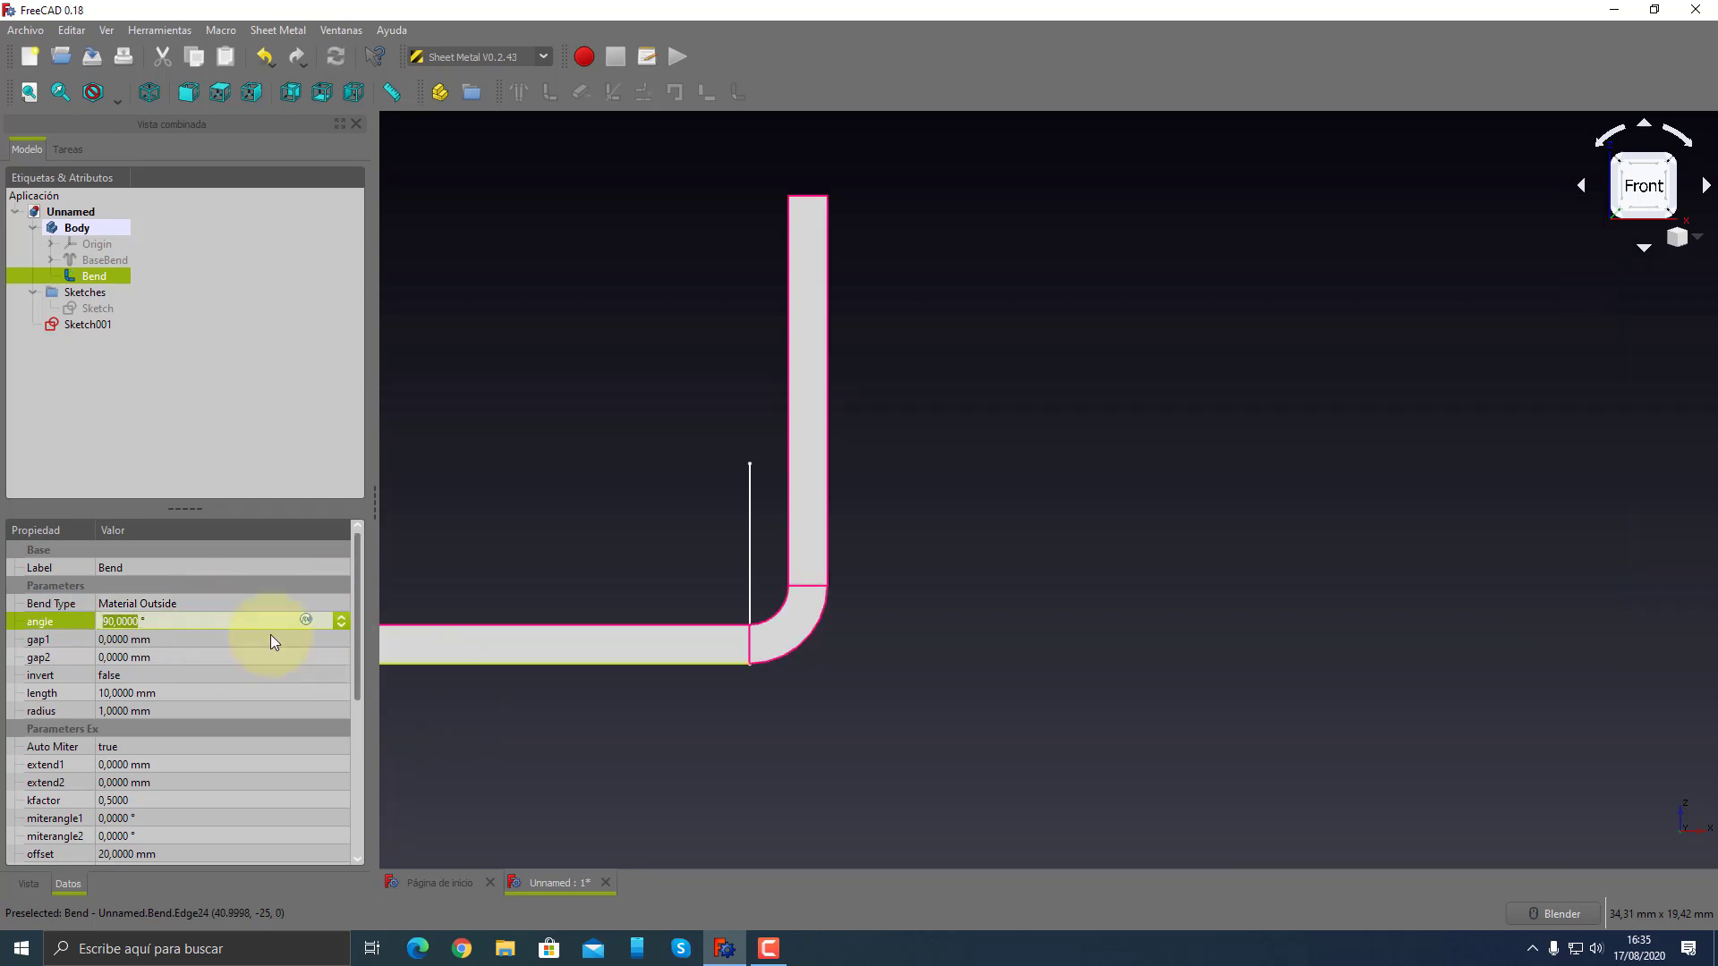
{"action": "left_click", "coordinate": [188, 603]}
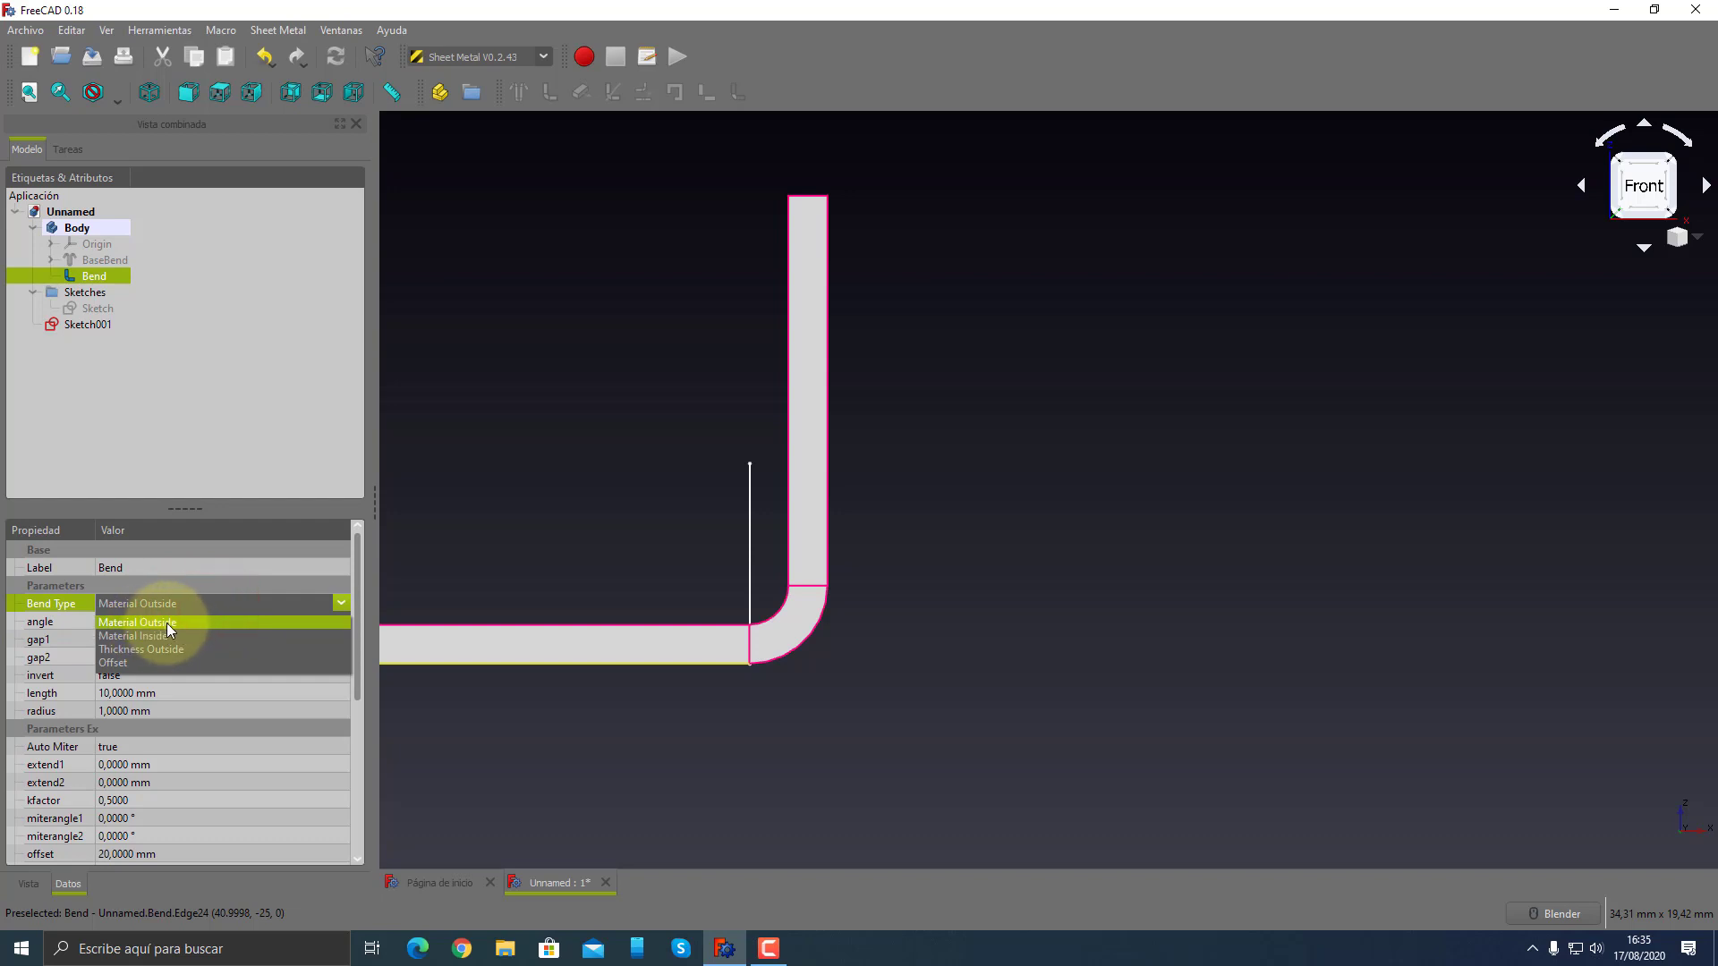
{"action": "left_click", "coordinate": [639, 698]}
- Zoom and pan to see the bend corner at Sketch001's line
{"action": "scroll", "coordinate": [639, 698], "scroll_direction": "down", "scroll_amount": 5}
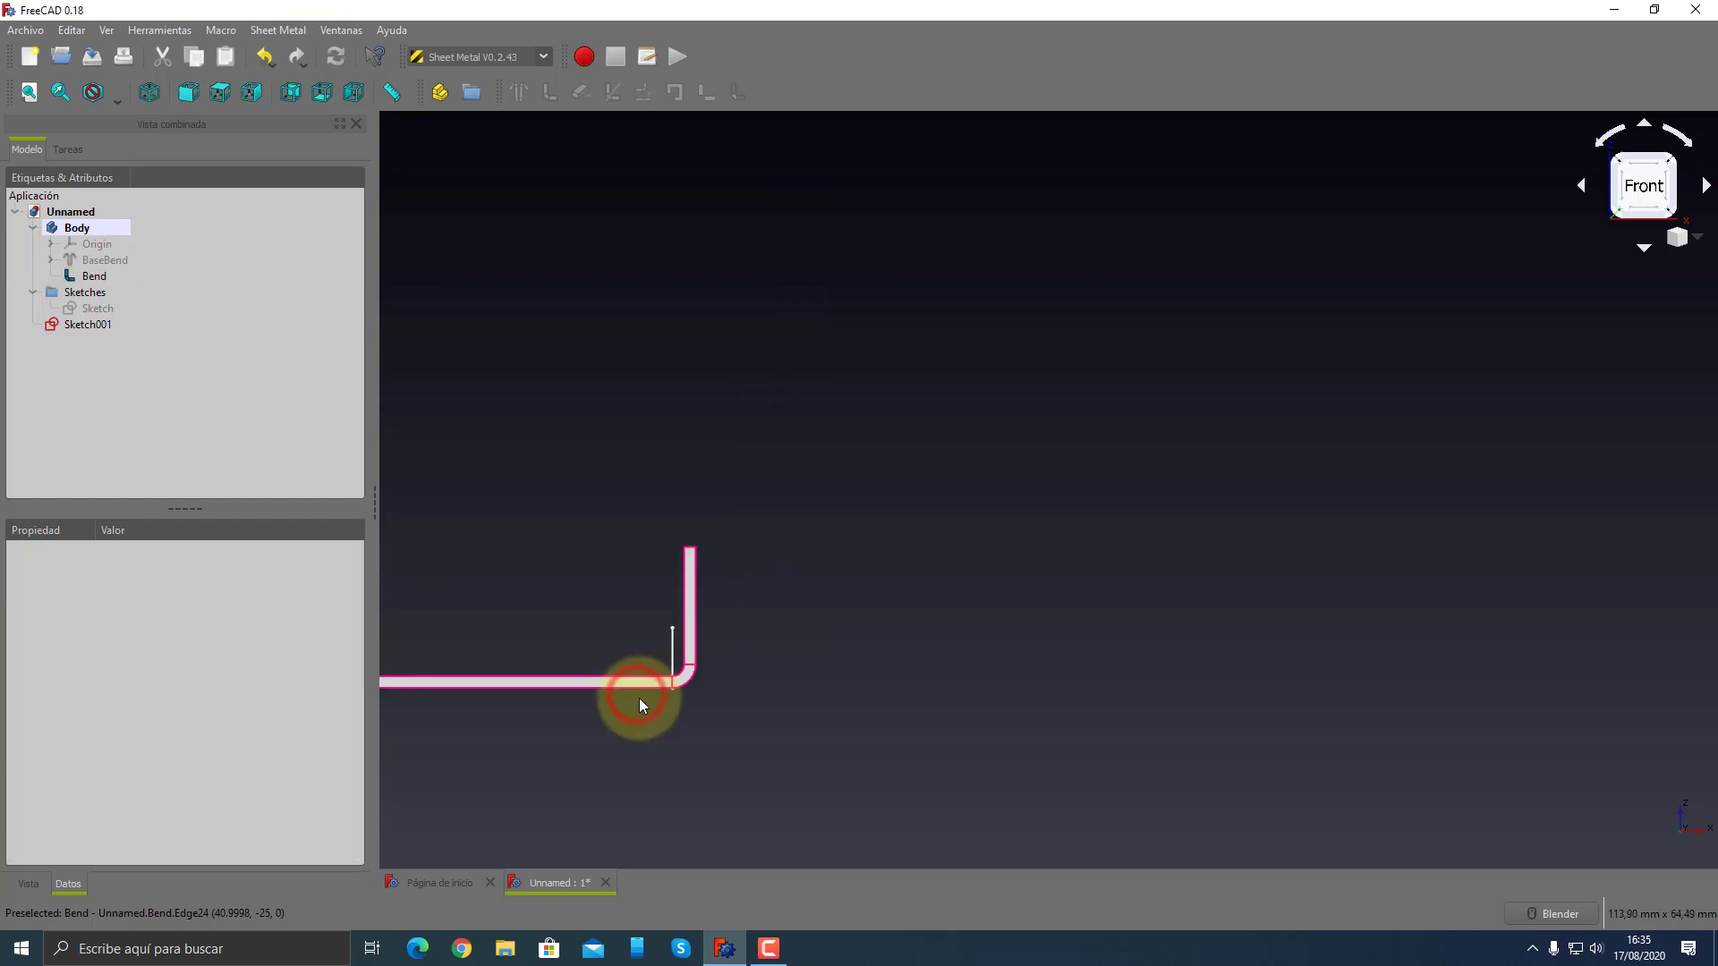
{"action": "middle_click_drag", "start_coordinate": [549, 705], "coordinate": [1543, 614], "text": "shift"}
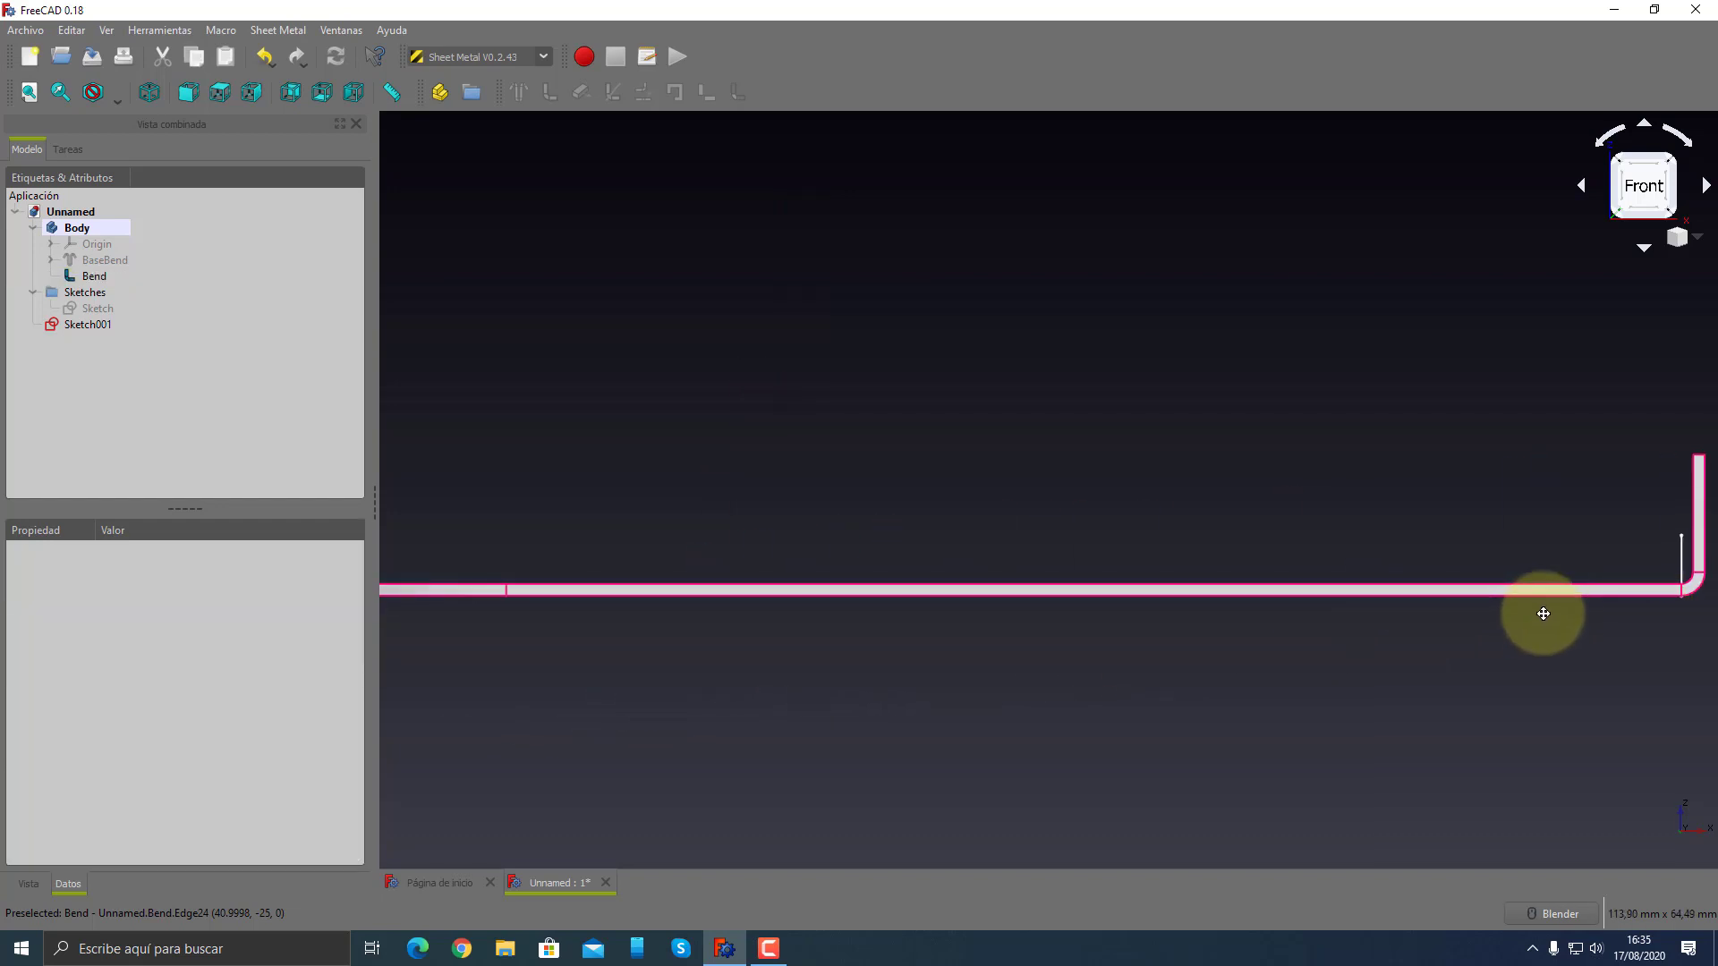
{"action": "scroll", "coordinate": [1313, 609], "scroll_direction": "down", "scroll_amount": 4}
{"action": "scroll", "coordinate": [1294, 618], "scroll_direction": "up", "scroll_amount": 3}
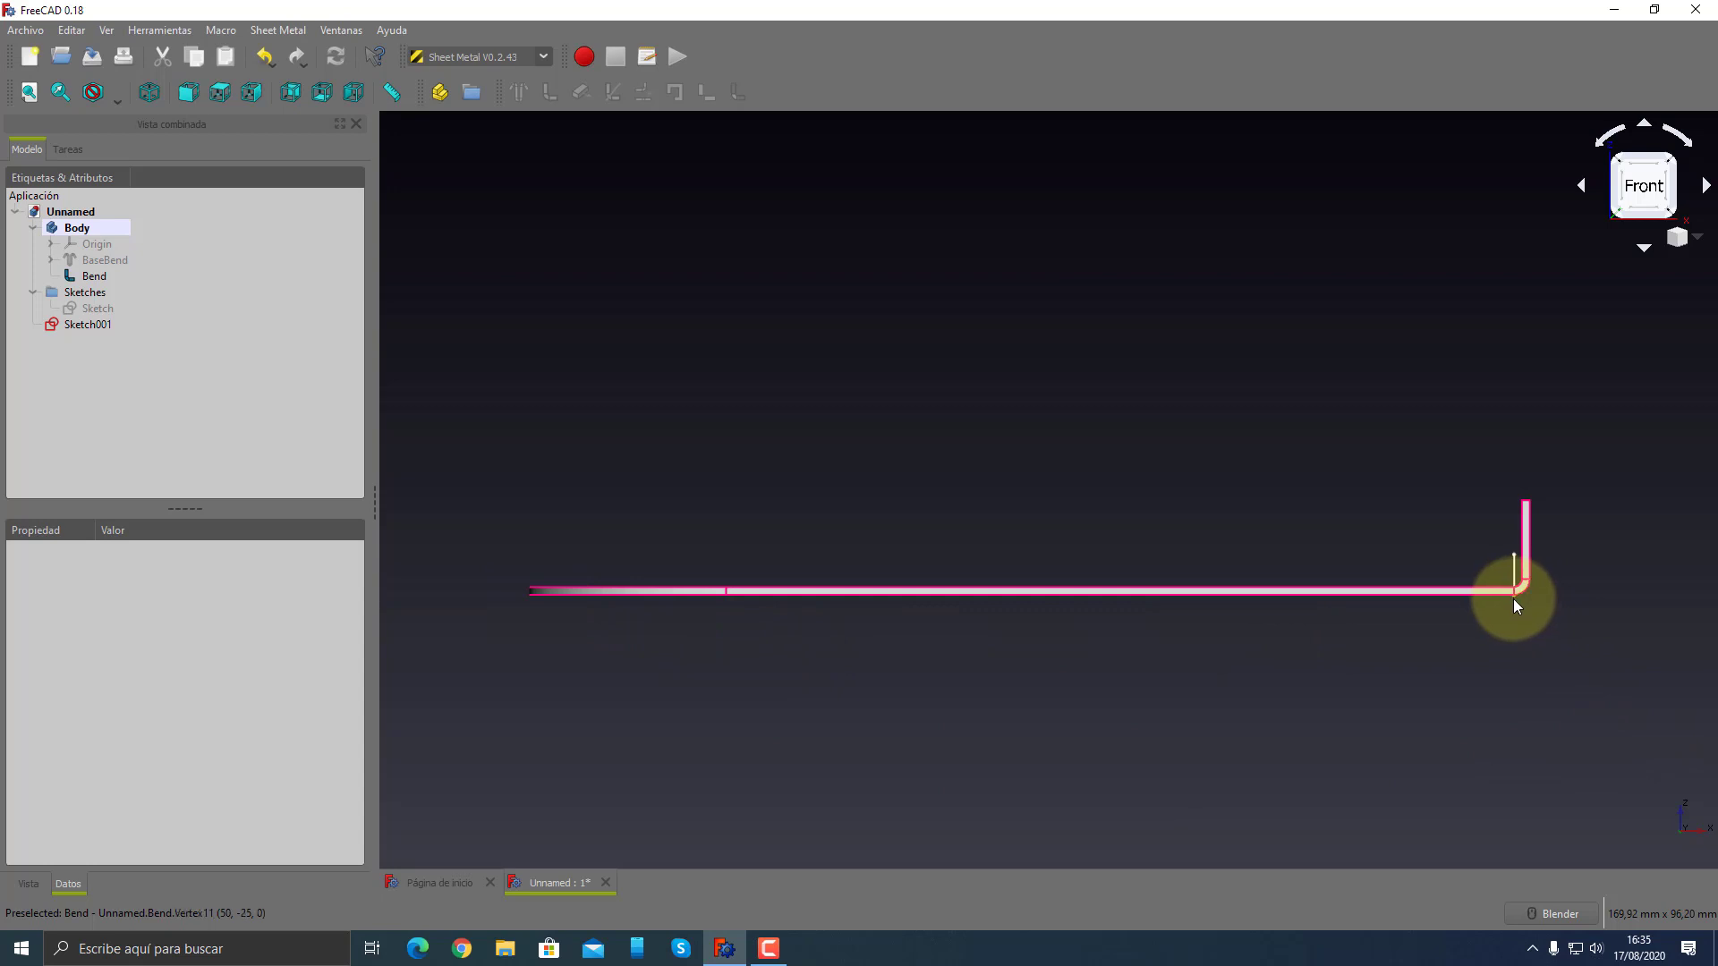
{"action": "scroll", "coordinate": [1564, 550], "scroll_direction": "up", "scroll_amount": 5}
{"action": "scroll", "coordinate": [1564, 550], "scroll_direction": "up", "scroll_amount": 2}
{"action": "scroll", "coordinate": [1555, 565], "scroll_direction": "up", "scroll_amount": 3}
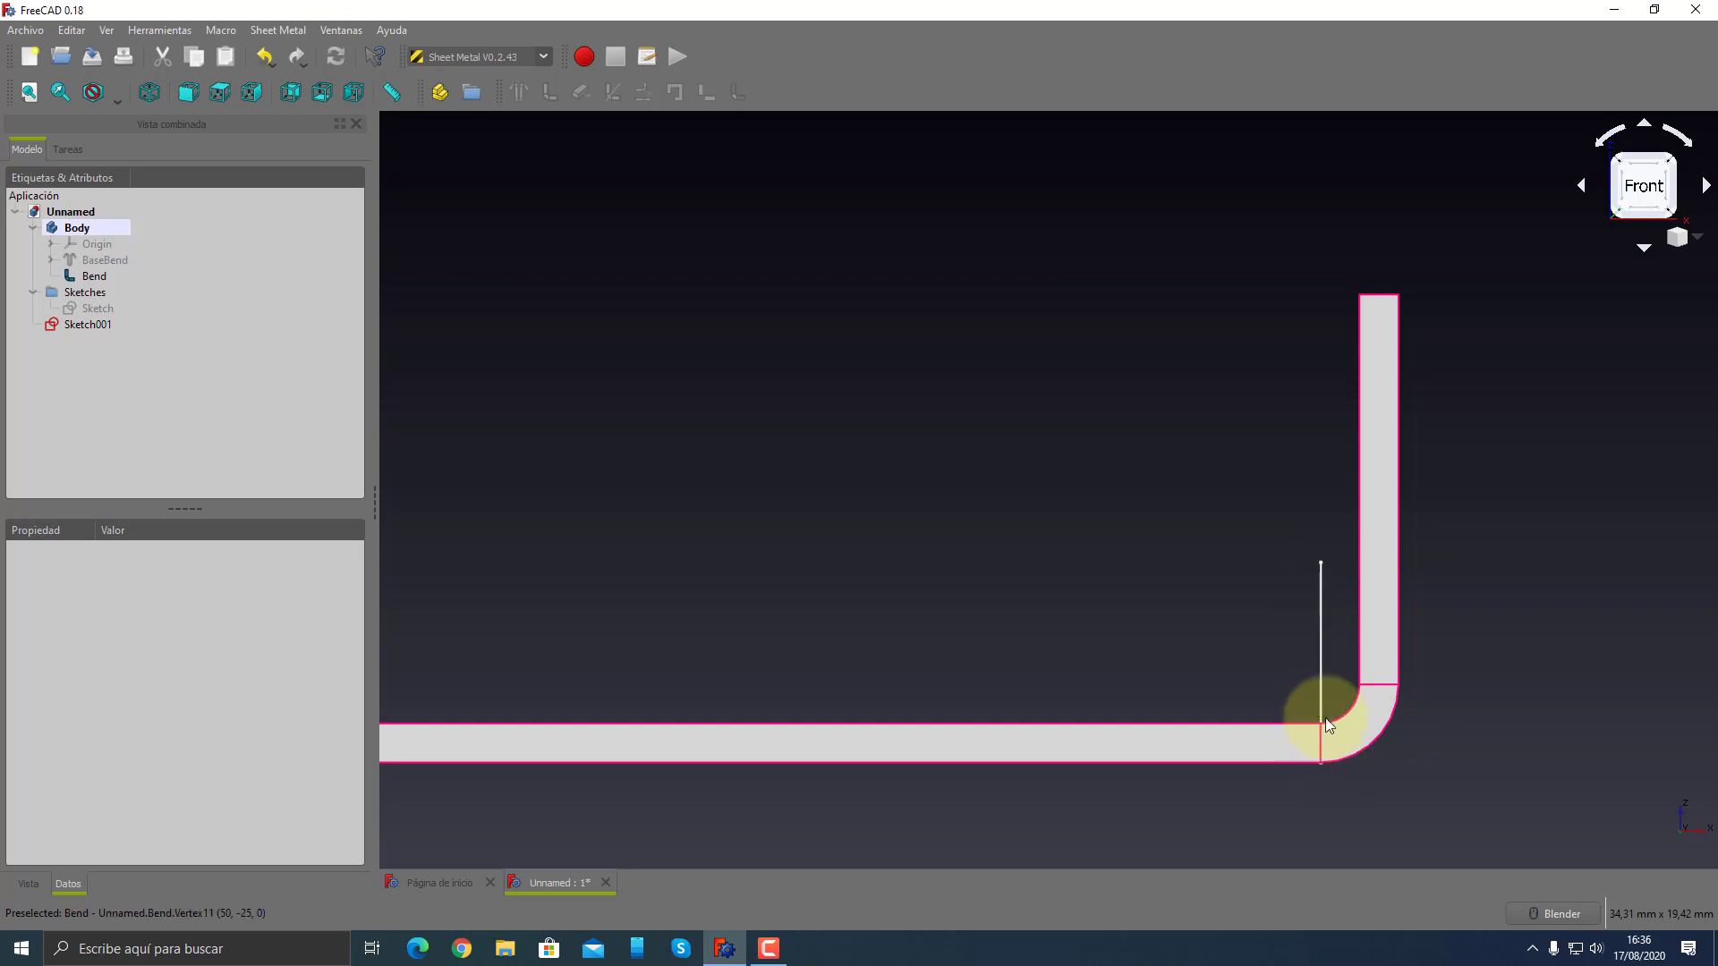
- Switch the Bend's Bend Type to Material Inside and orbit to an oblique view
{"action": "left_click", "coordinate": [89, 276]}
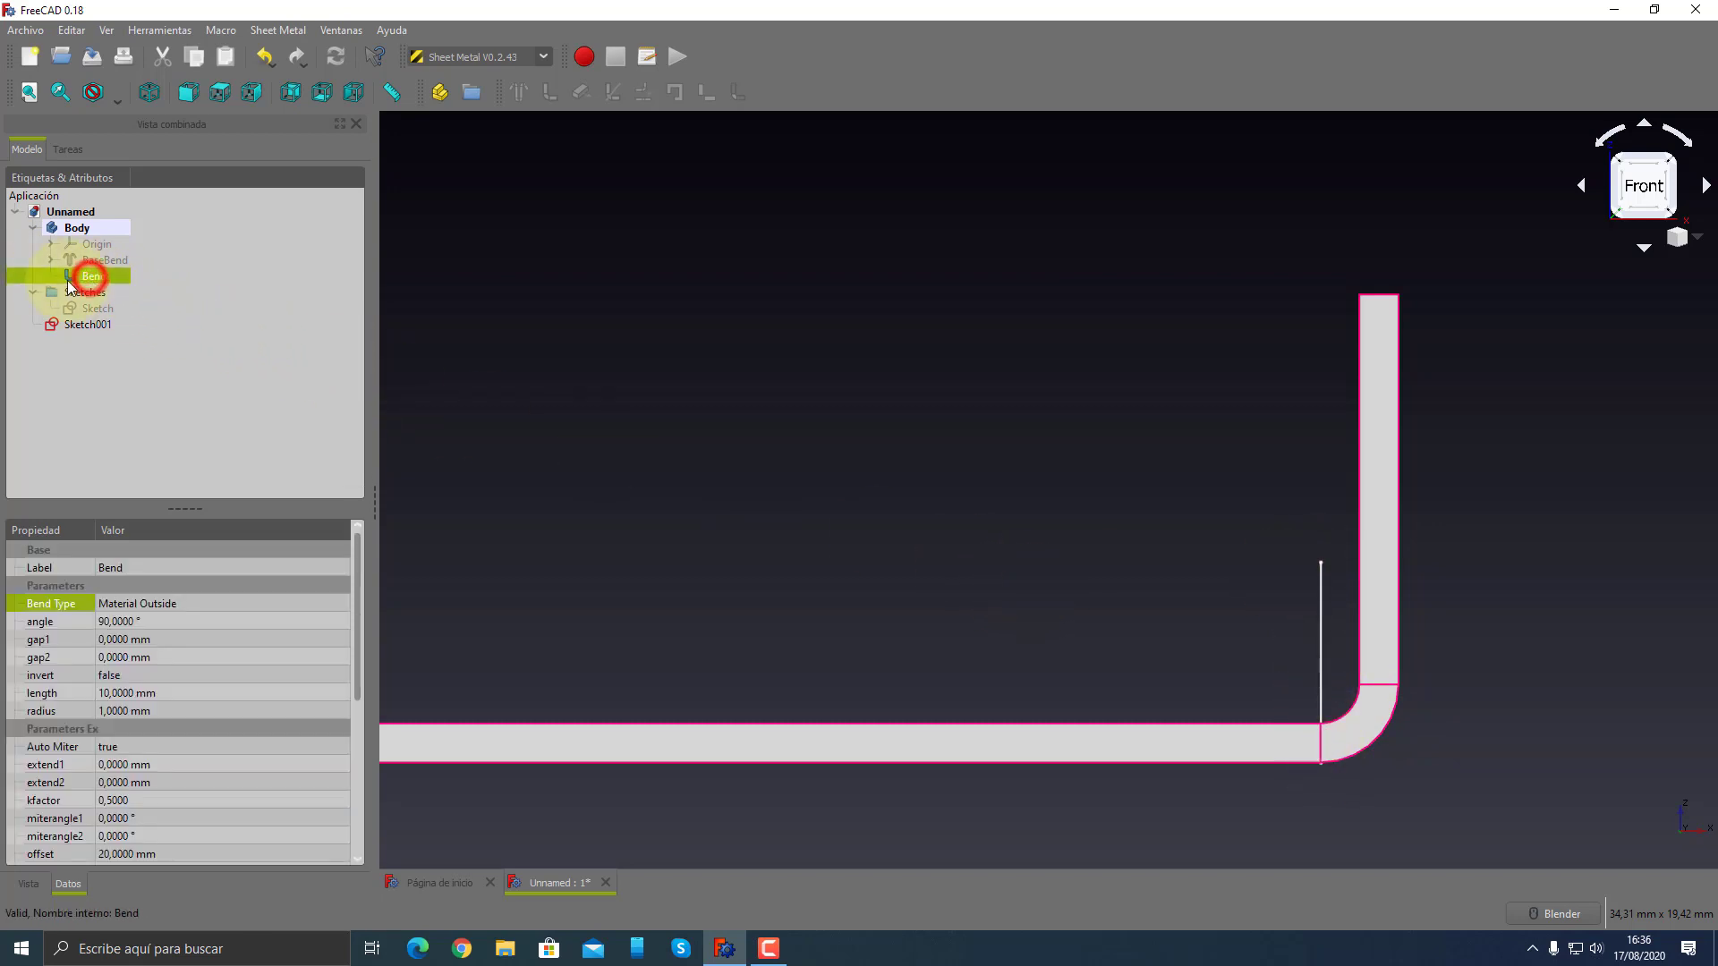
{"action": "left_click", "coordinate": [131, 605]}
{"action": "left_click", "coordinate": [201, 604]}
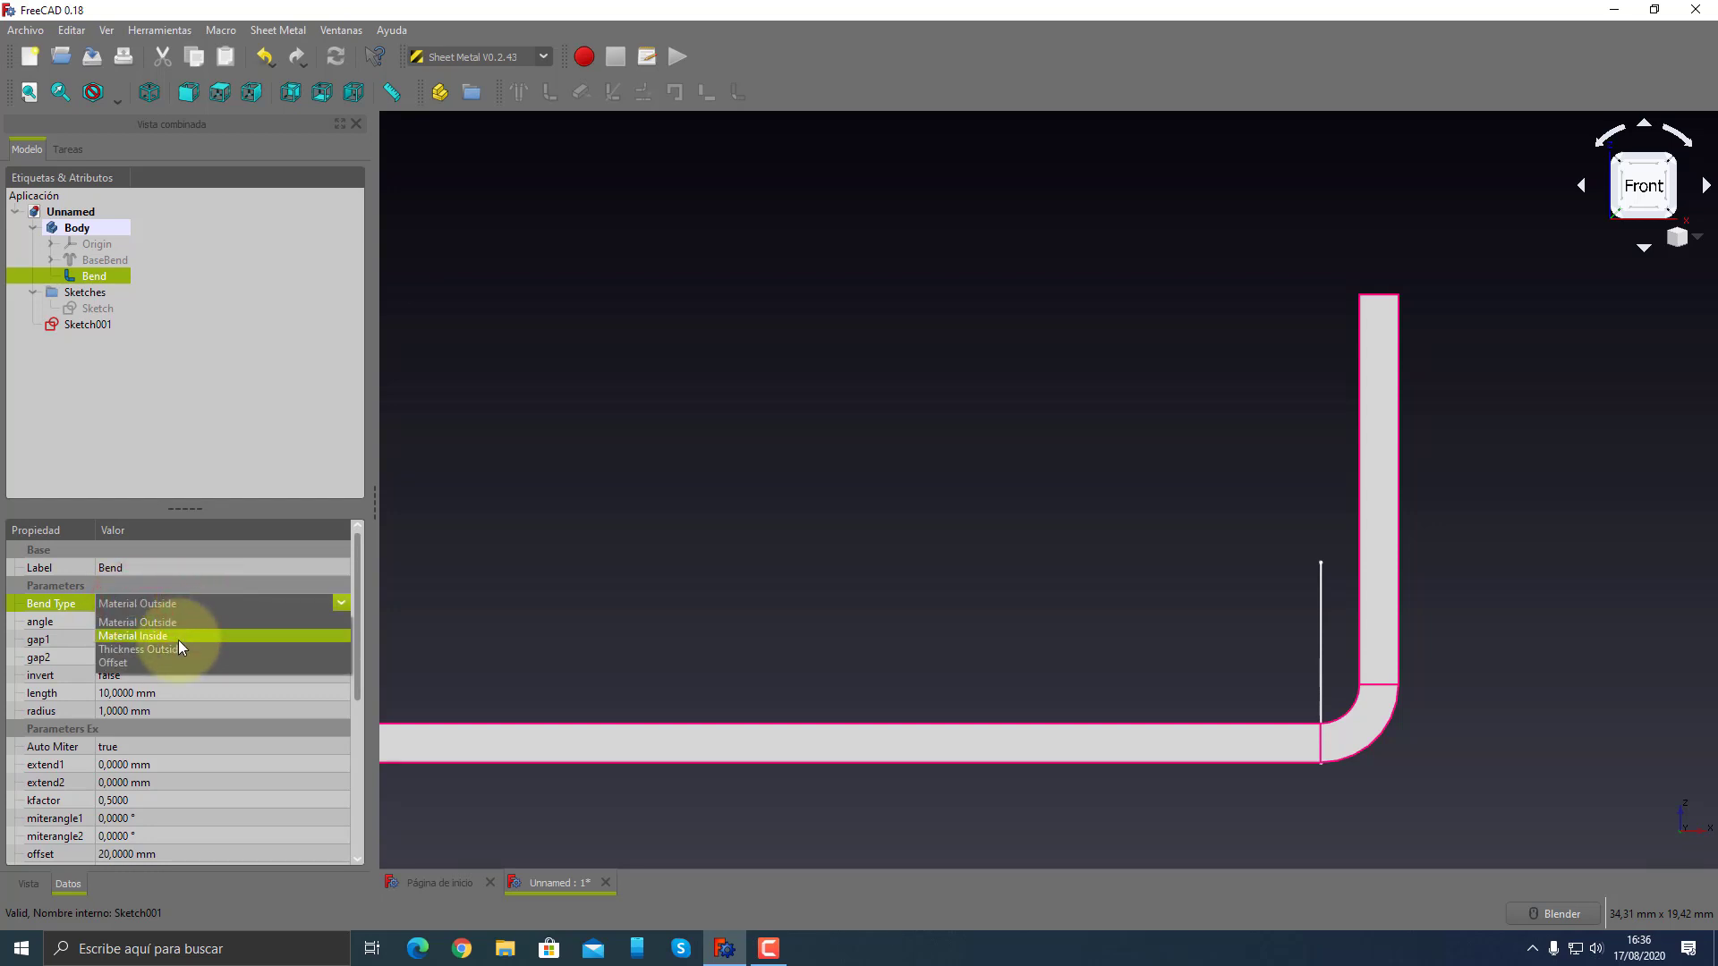
{"action": "left_click", "coordinate": [179, 637]}
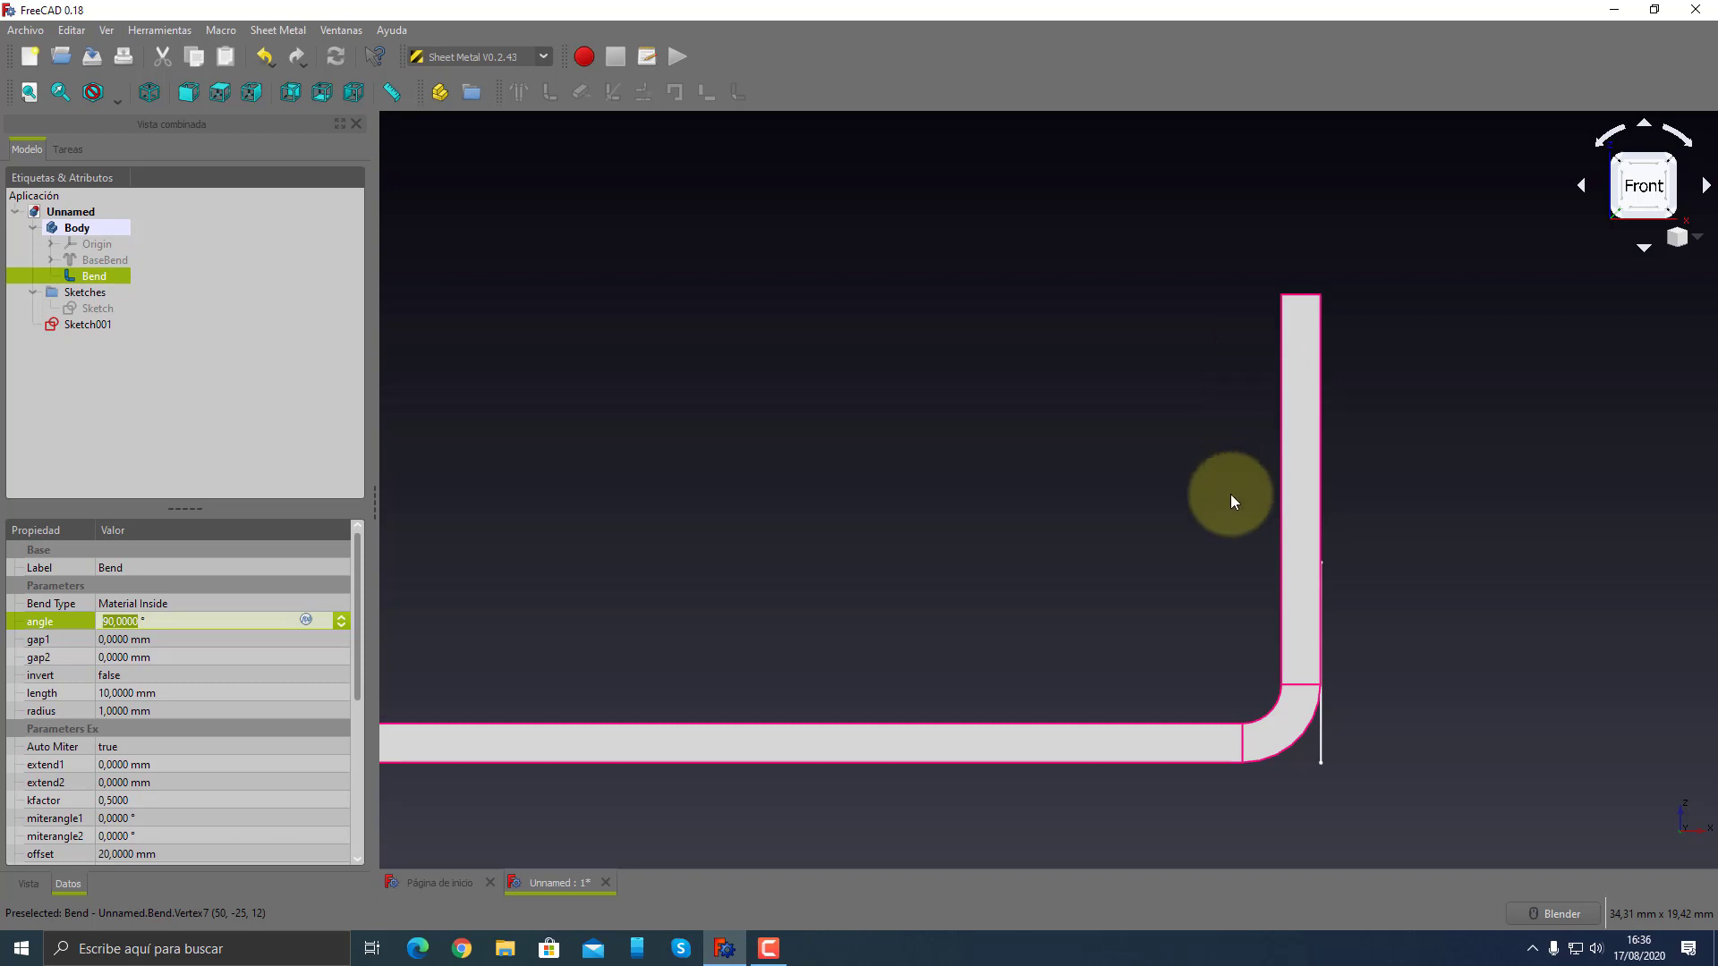
{"action": "mouse_move", "coordinate": [1240, 491]}
{"action": "middle_mouse_down"}
{"action": "mouse_move", "coordinate": [1121, 537]}
{"action": "mouse_move", "coordinate": [1206, 571]}
{"action": "mouse_move", "coordinate": [1304, 564]}
{"action": "mouse_move", "coordinate": [1266, 571]}
{"action": "mouse_move", "coordinate": [1262, 594]}
{"action": "middle_mouse_up"}
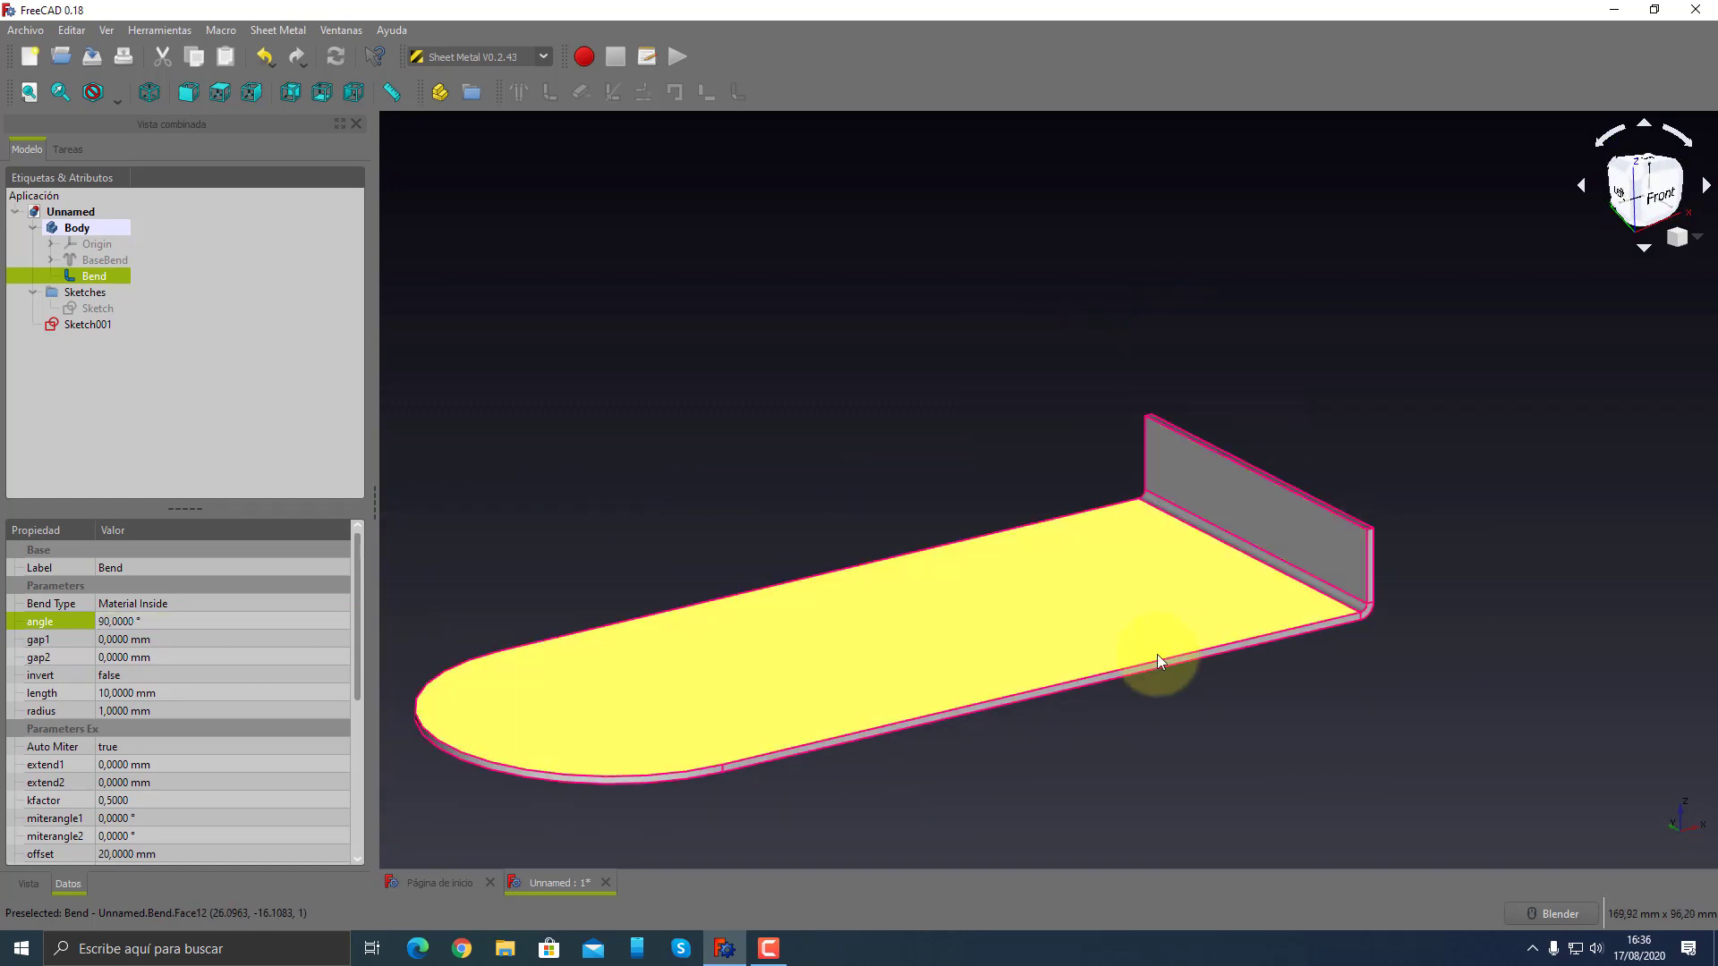
- Preview the bend at a 45° angle, then set the angle to 180°
{"action": "middle_click_drag", "start_coordinate": [1157, 653], "coordinate": [1131, 652]}
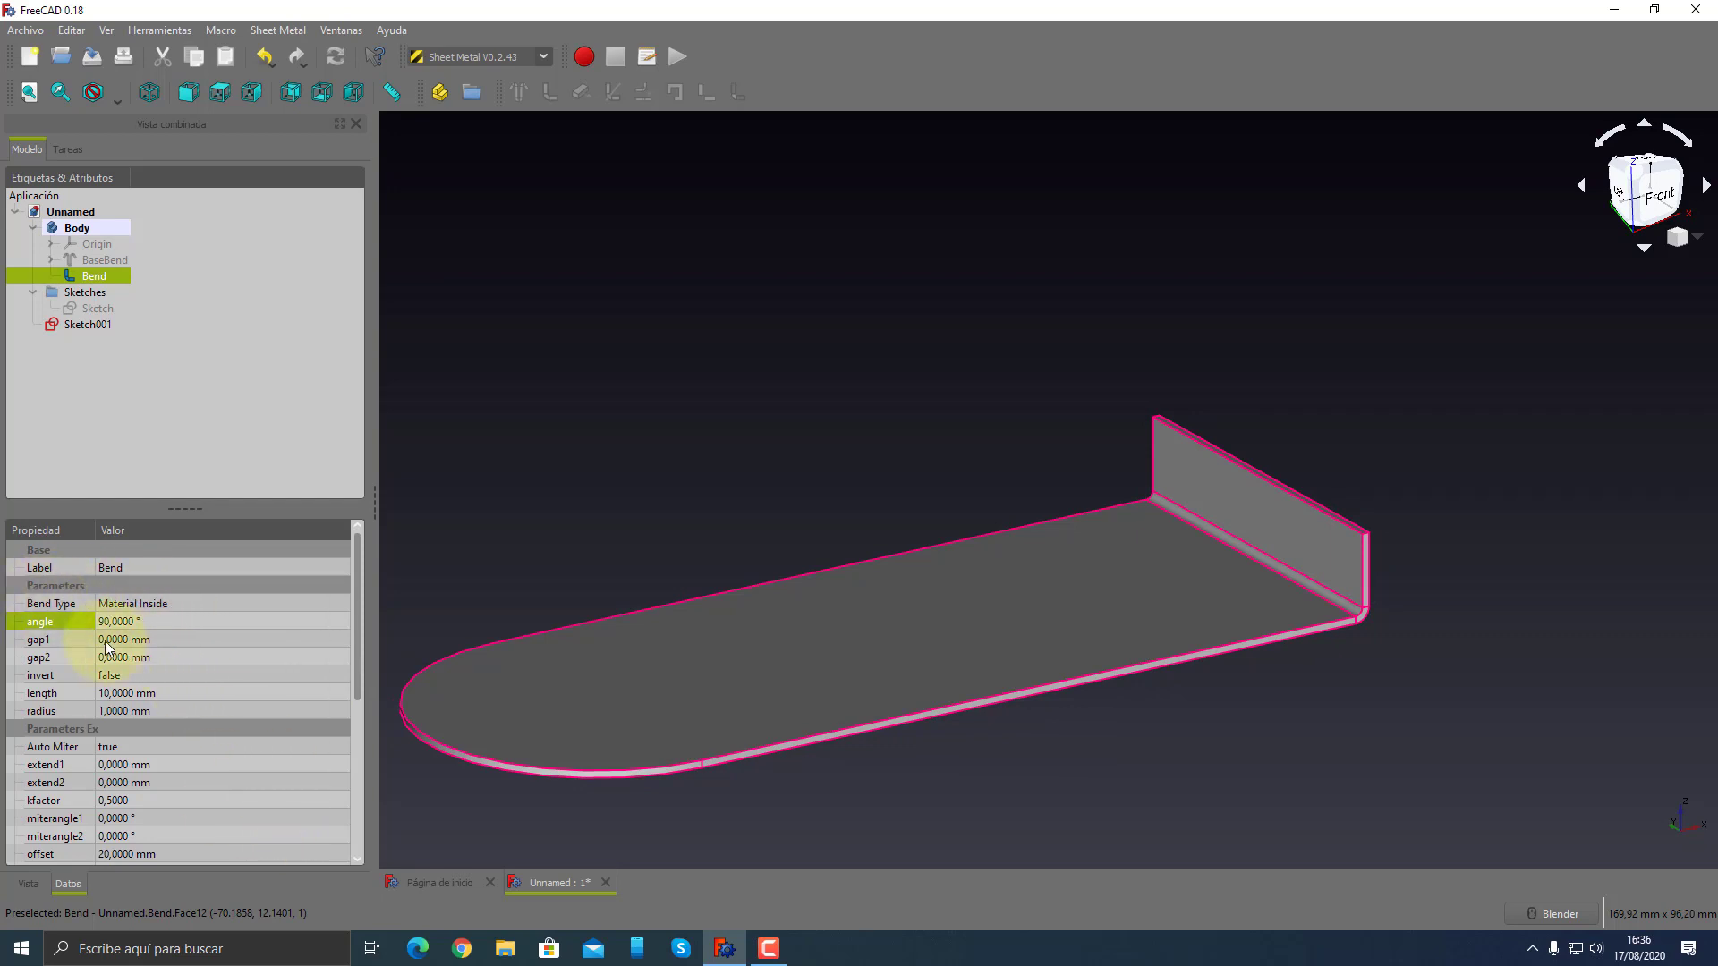
{"action": "left_click", "coordinate": [136, 621]}
{"action": "type", "text": "45"}
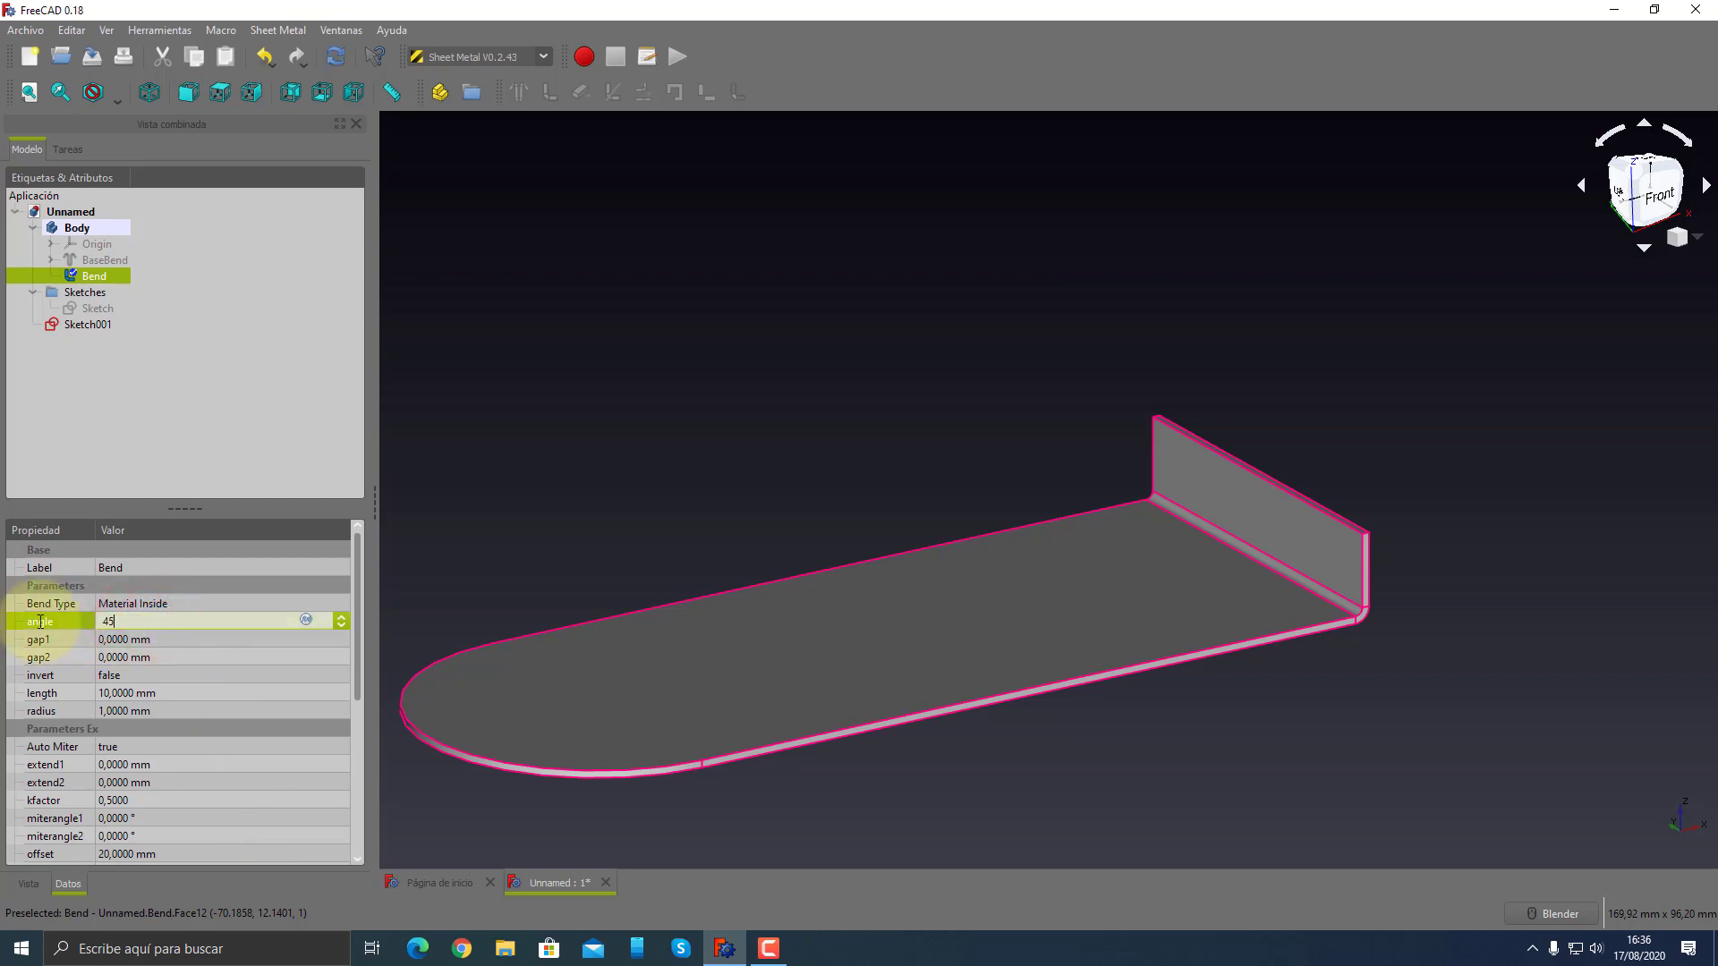
{"action": "key", "text": "Return"}
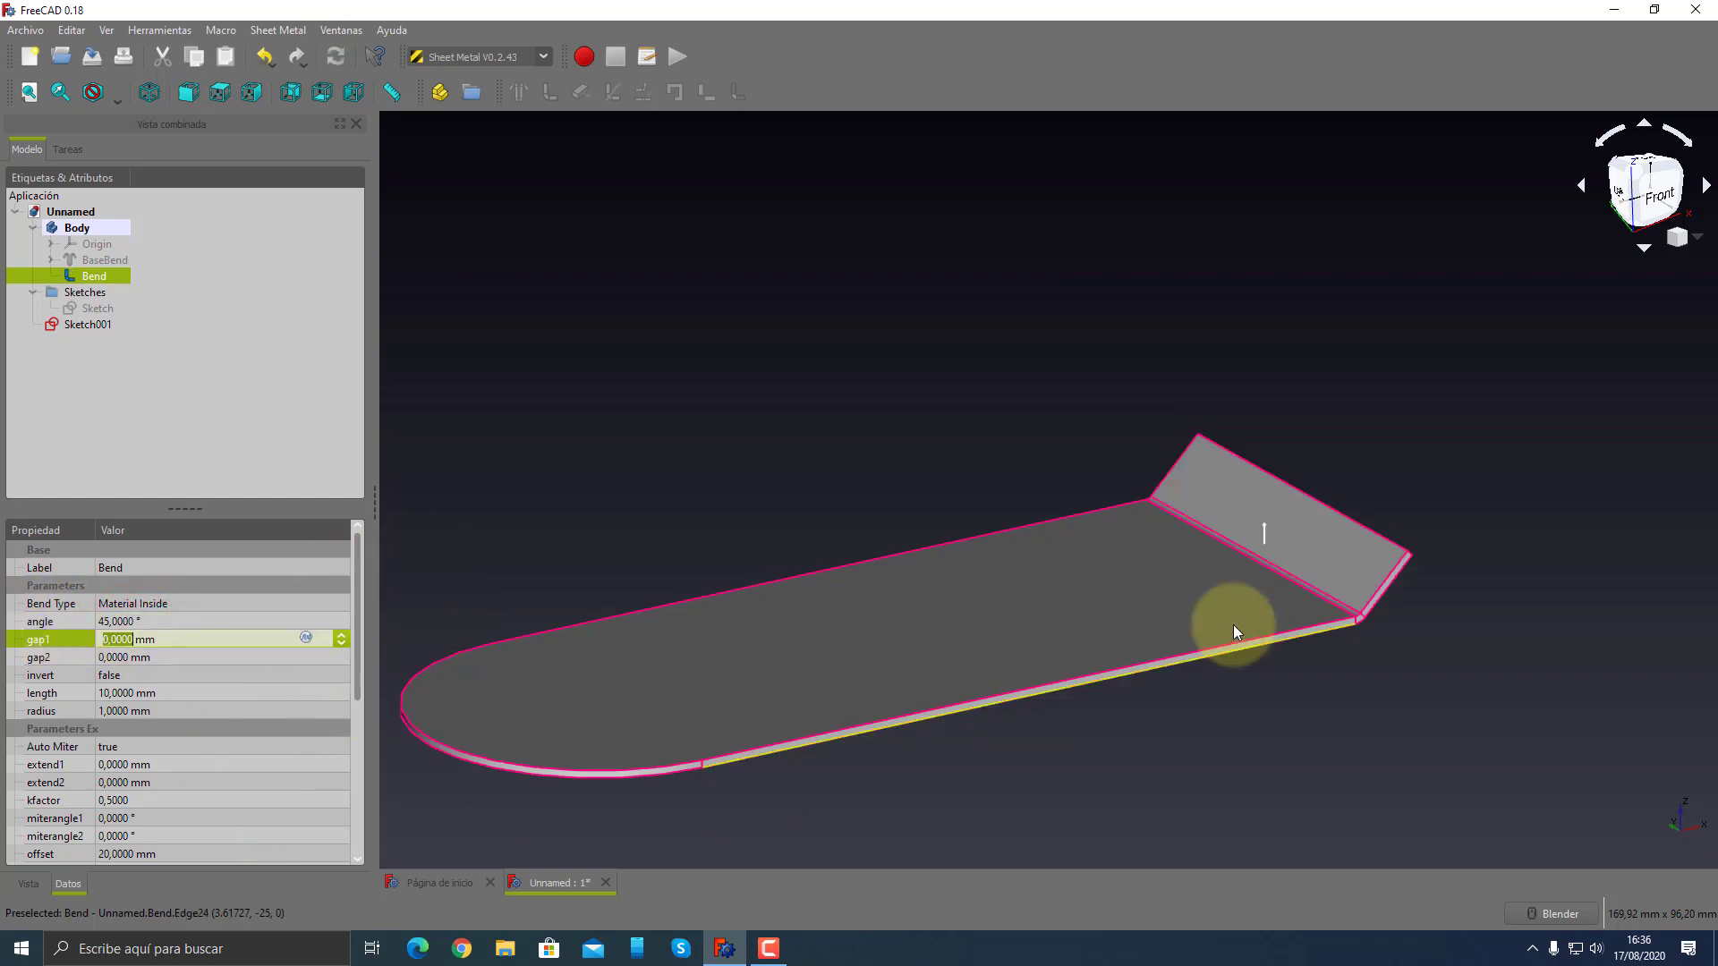
{"action": "mouse_move", "coordinate": [1227, 621]}
{"action": "middle_mouse_down"}
{"action": "mouse_move", "coordinate": [1114, 541]}
{"action": "mouse_move", "coordinate": [1289, 567]}
{"action": "middle_mouse_up"}
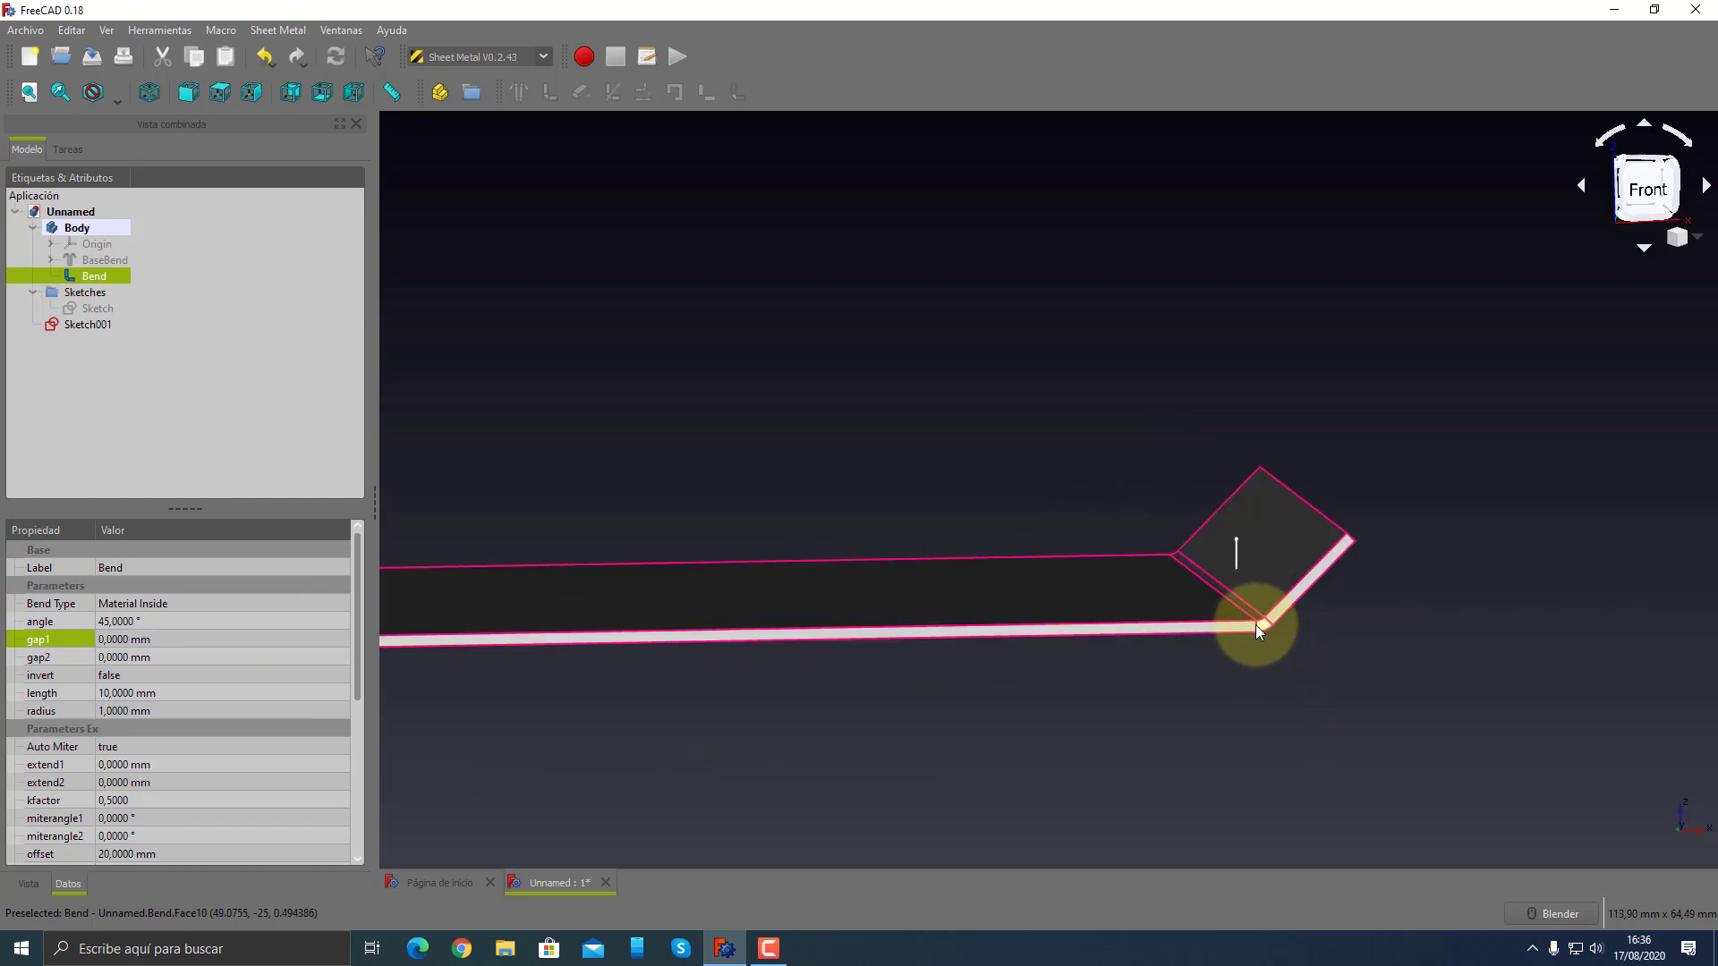
{"action": "middle_click_drag", "start_coordinate": [1332, 726], "coordinate": [1253, 727]}
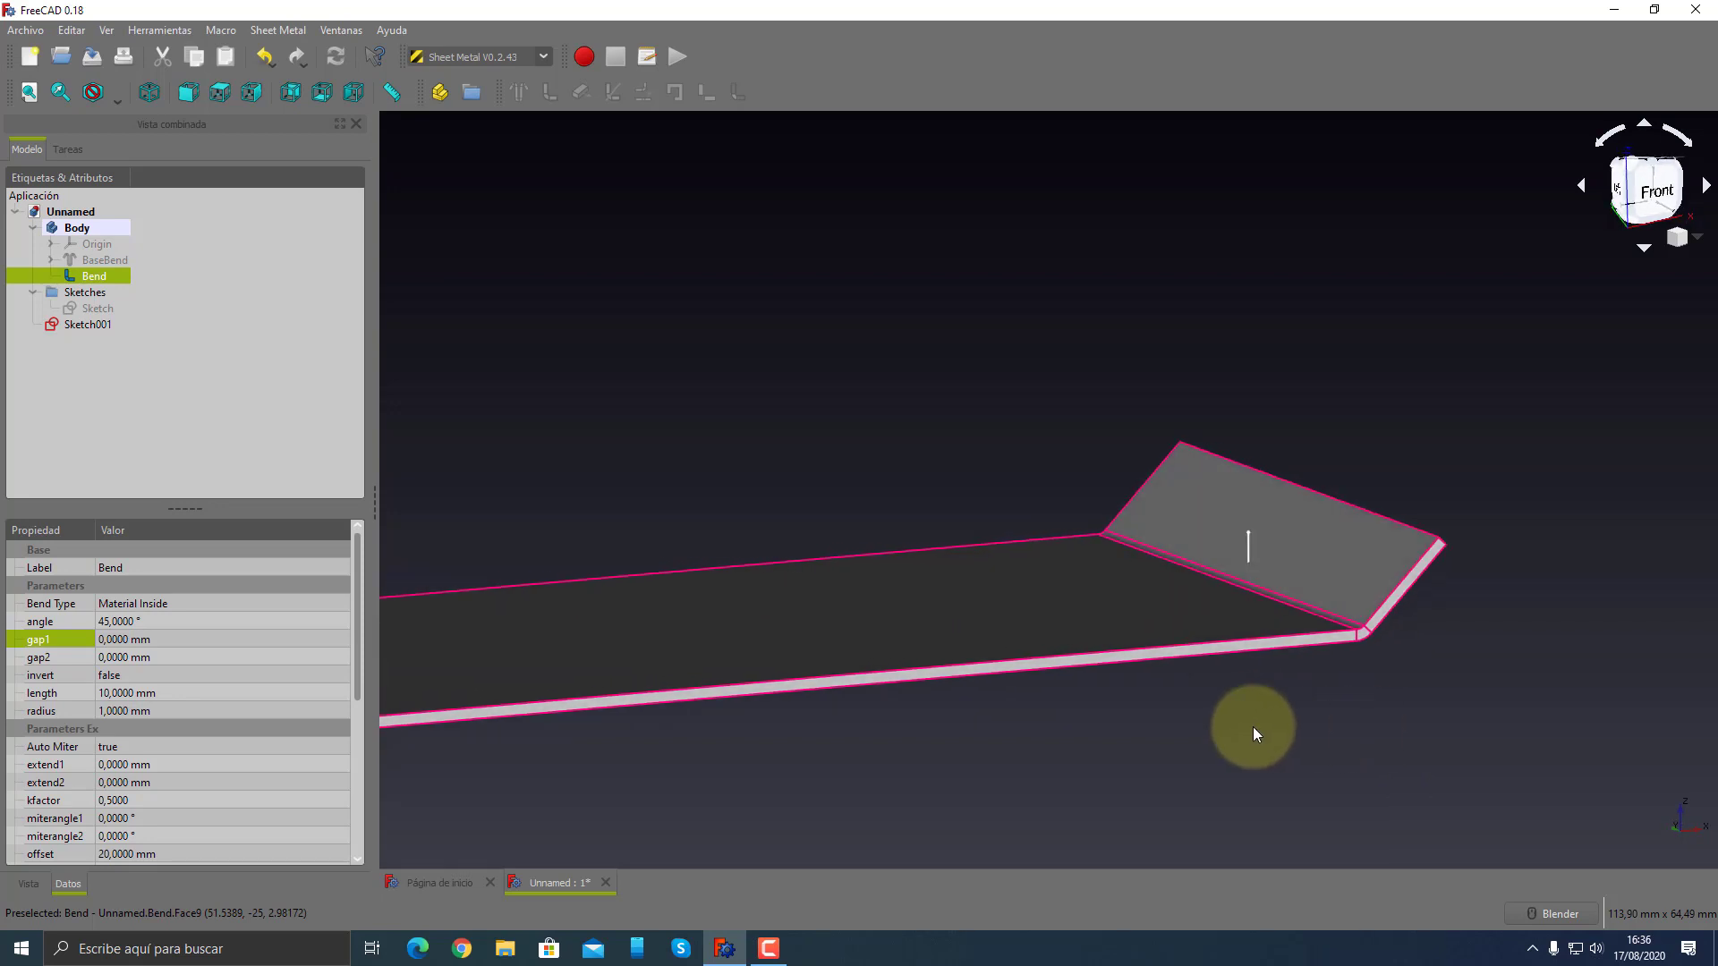
{"action": "left_click", "coordinate": [179, 627]}
{"action": "type", "text": "180"}
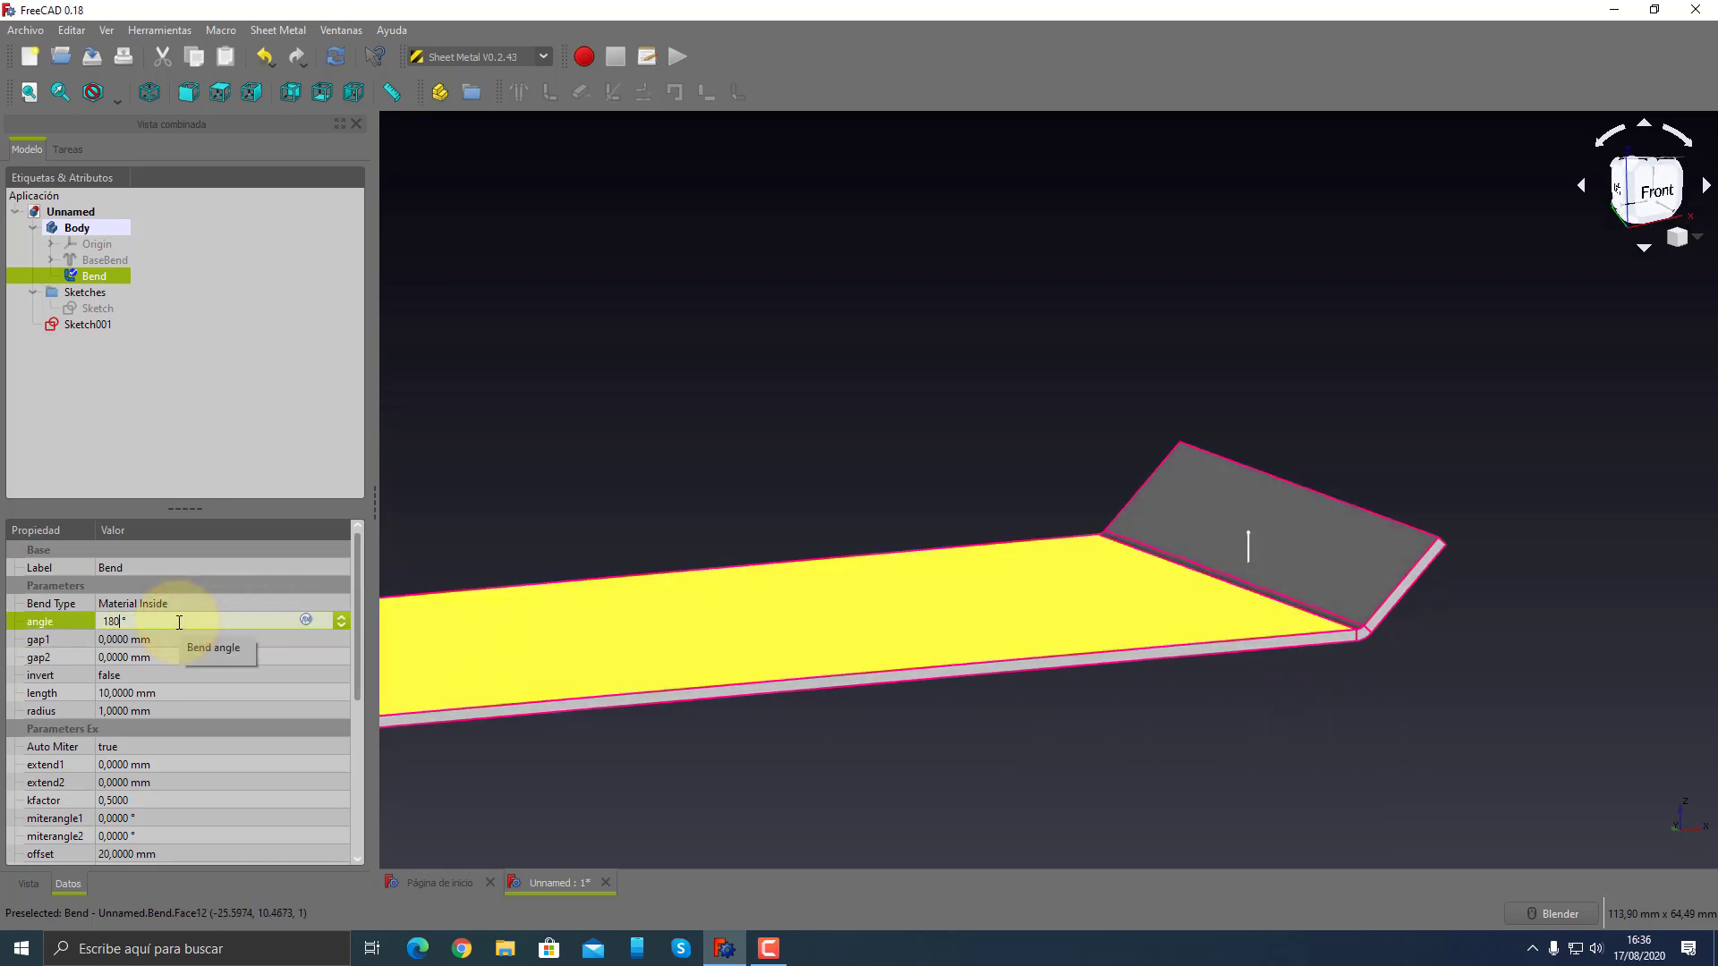
{"action": "key", "text": "Tab"}
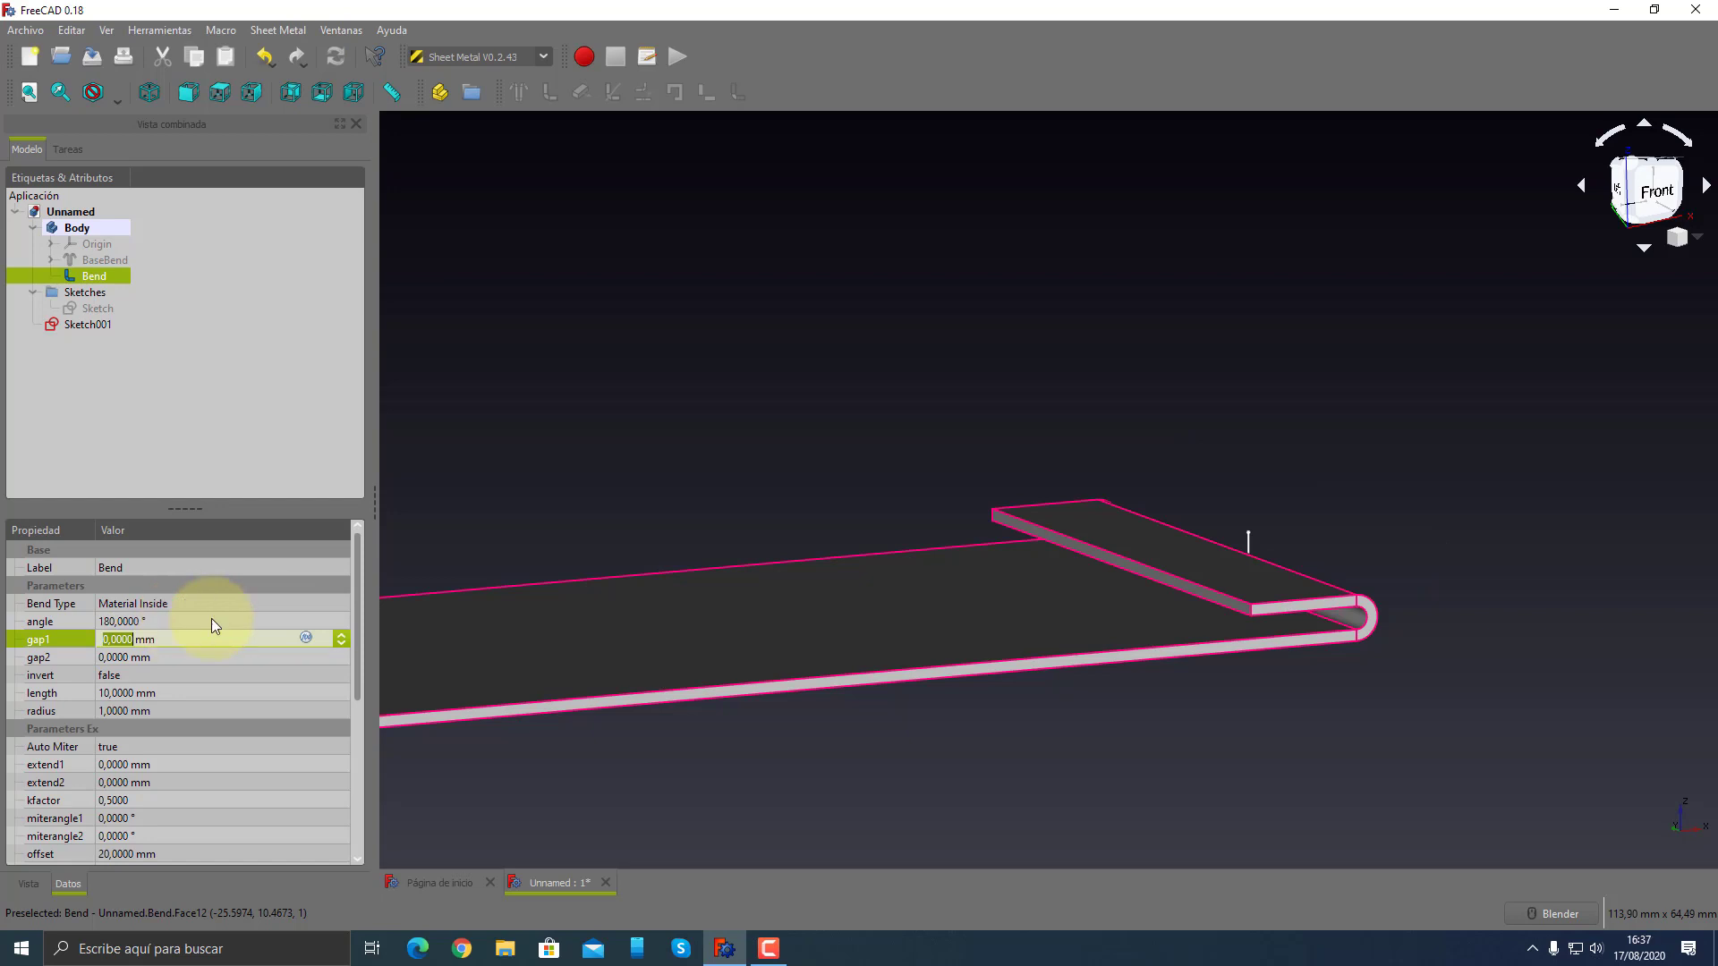
{"action": "mouse_move", "coordinate": [1231, 663]}
{"action": "middle_mouse_down"}
{"action": "mouse_move", "coordinate": [1438, 660]}
{"action": "mouse_move", "coordinate": [990, 617]}
{"action": "mouse_move", "coordinate": [1342, 514]}
{"action": "mouse_move", "coordinate": [1324, 502]}
{"action": "mouse_move", "coordinate": [1162, 567]}
{"action": "mouse_move", "coordinate": [1167, 590]}
{"action": "middle_mouse_up"}
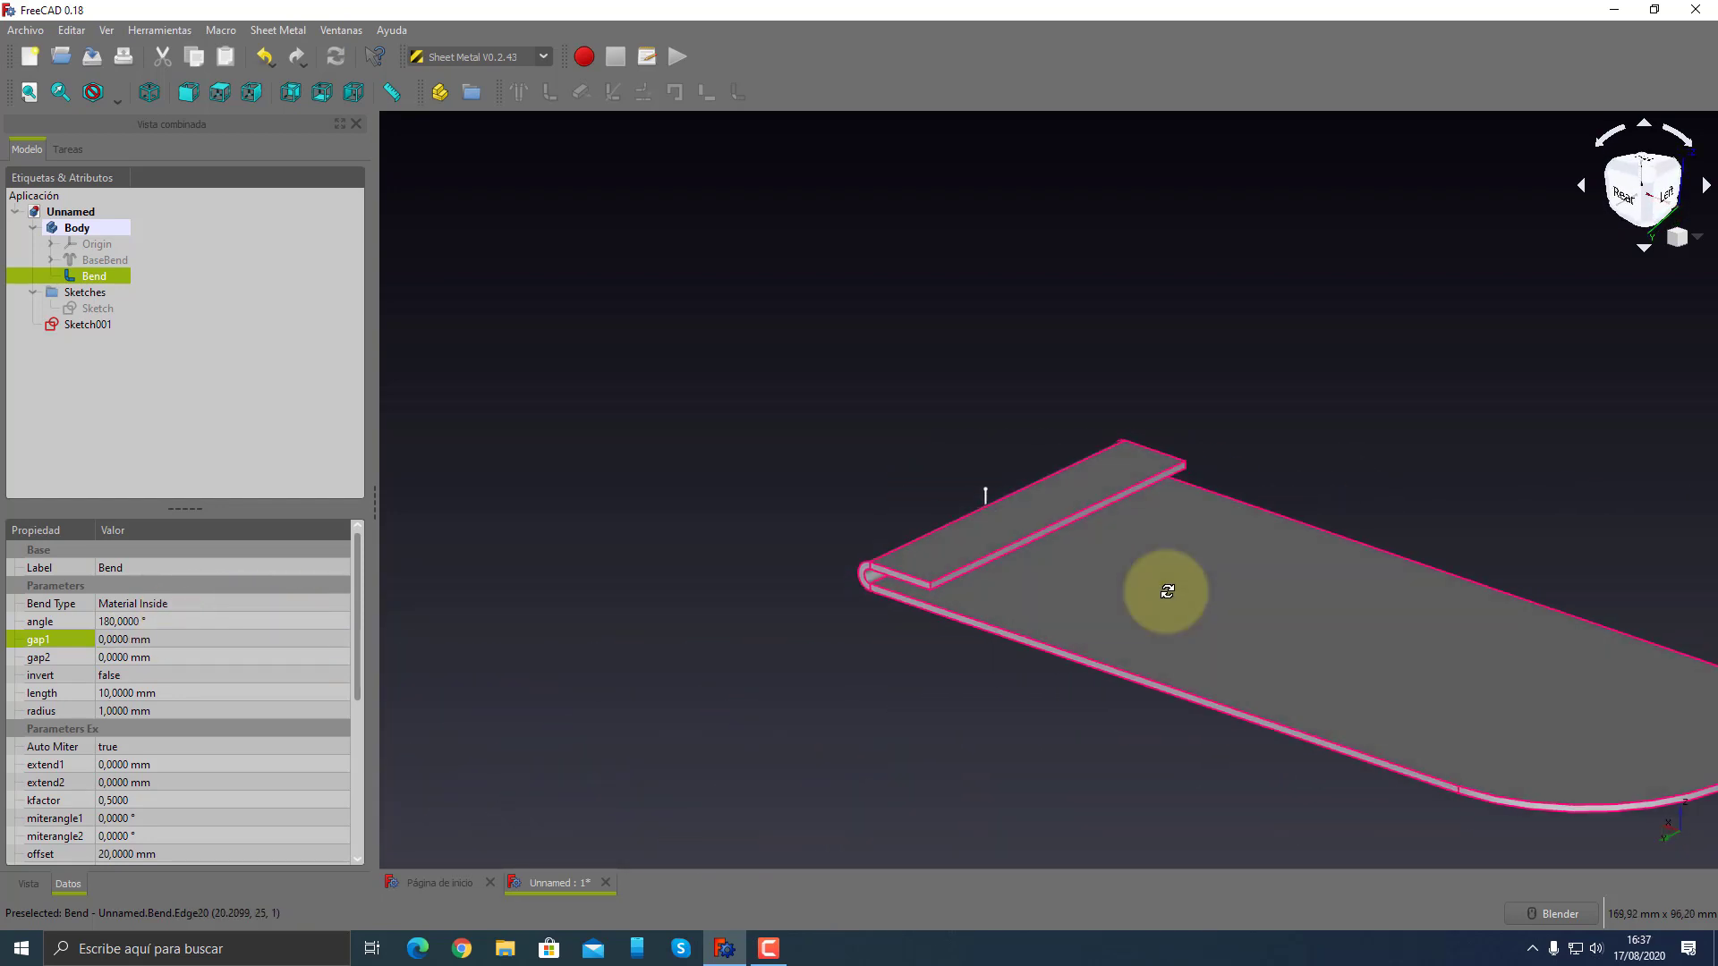
- Preview a 360° rolled bend, then return the bend angle to 180°
{"action": "left_click", "coordinate": [136, 622]}
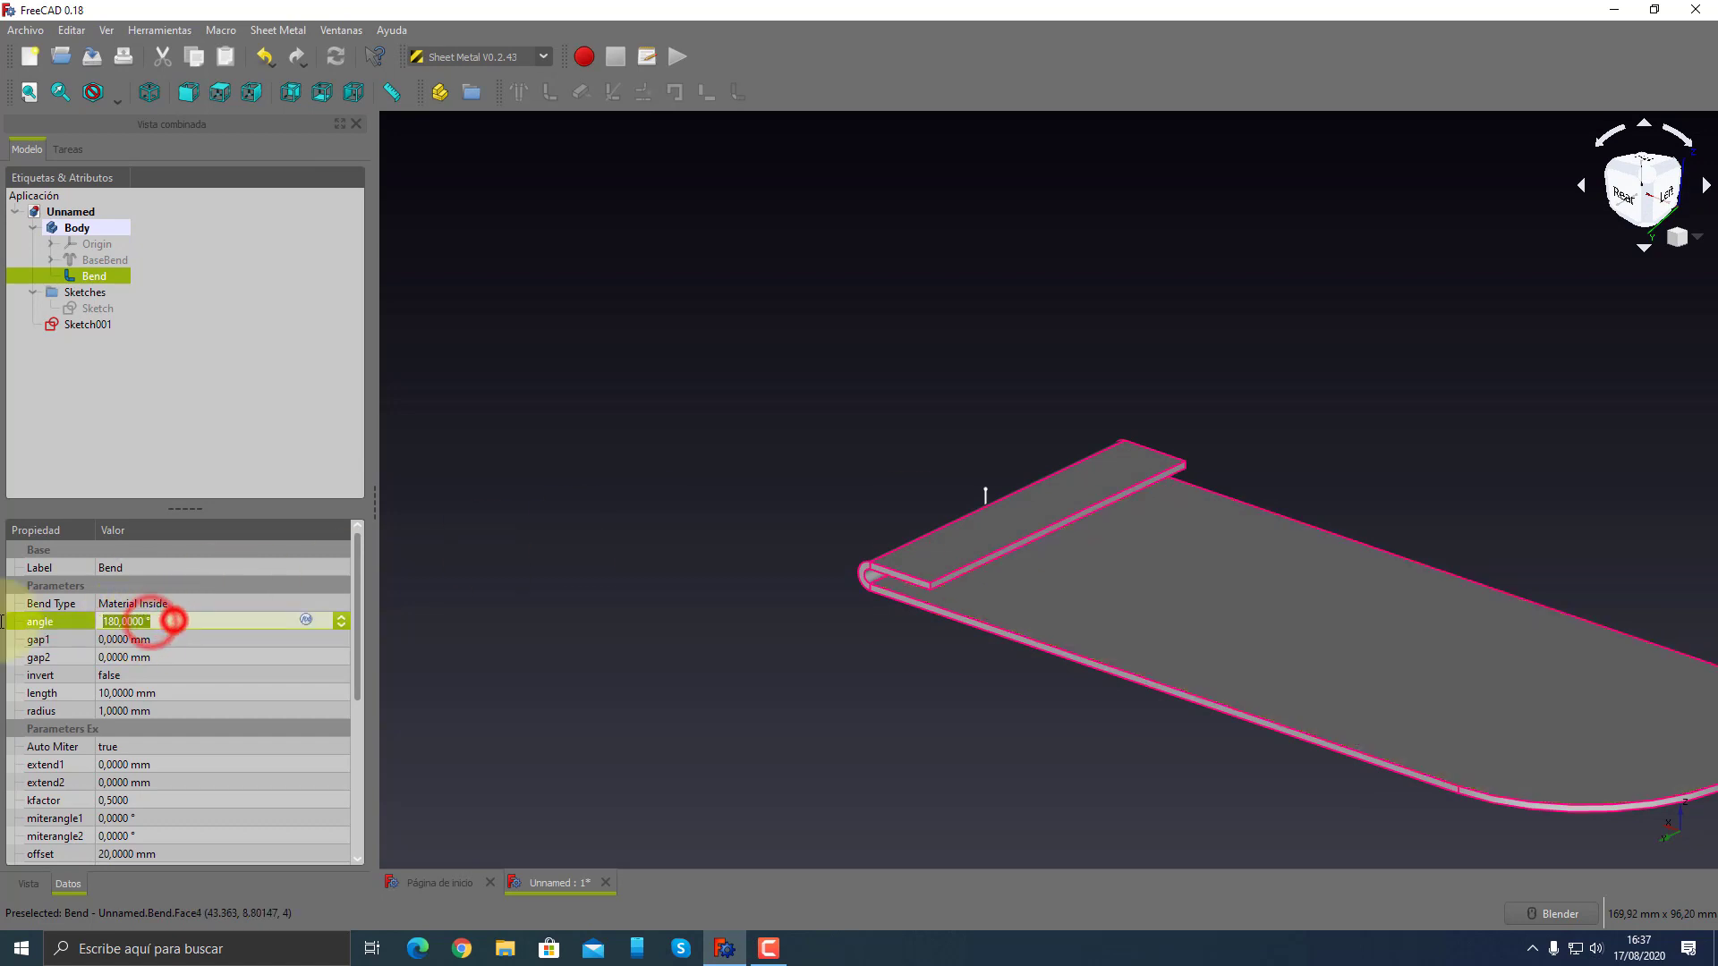
{"action": "type", "text": "360"}
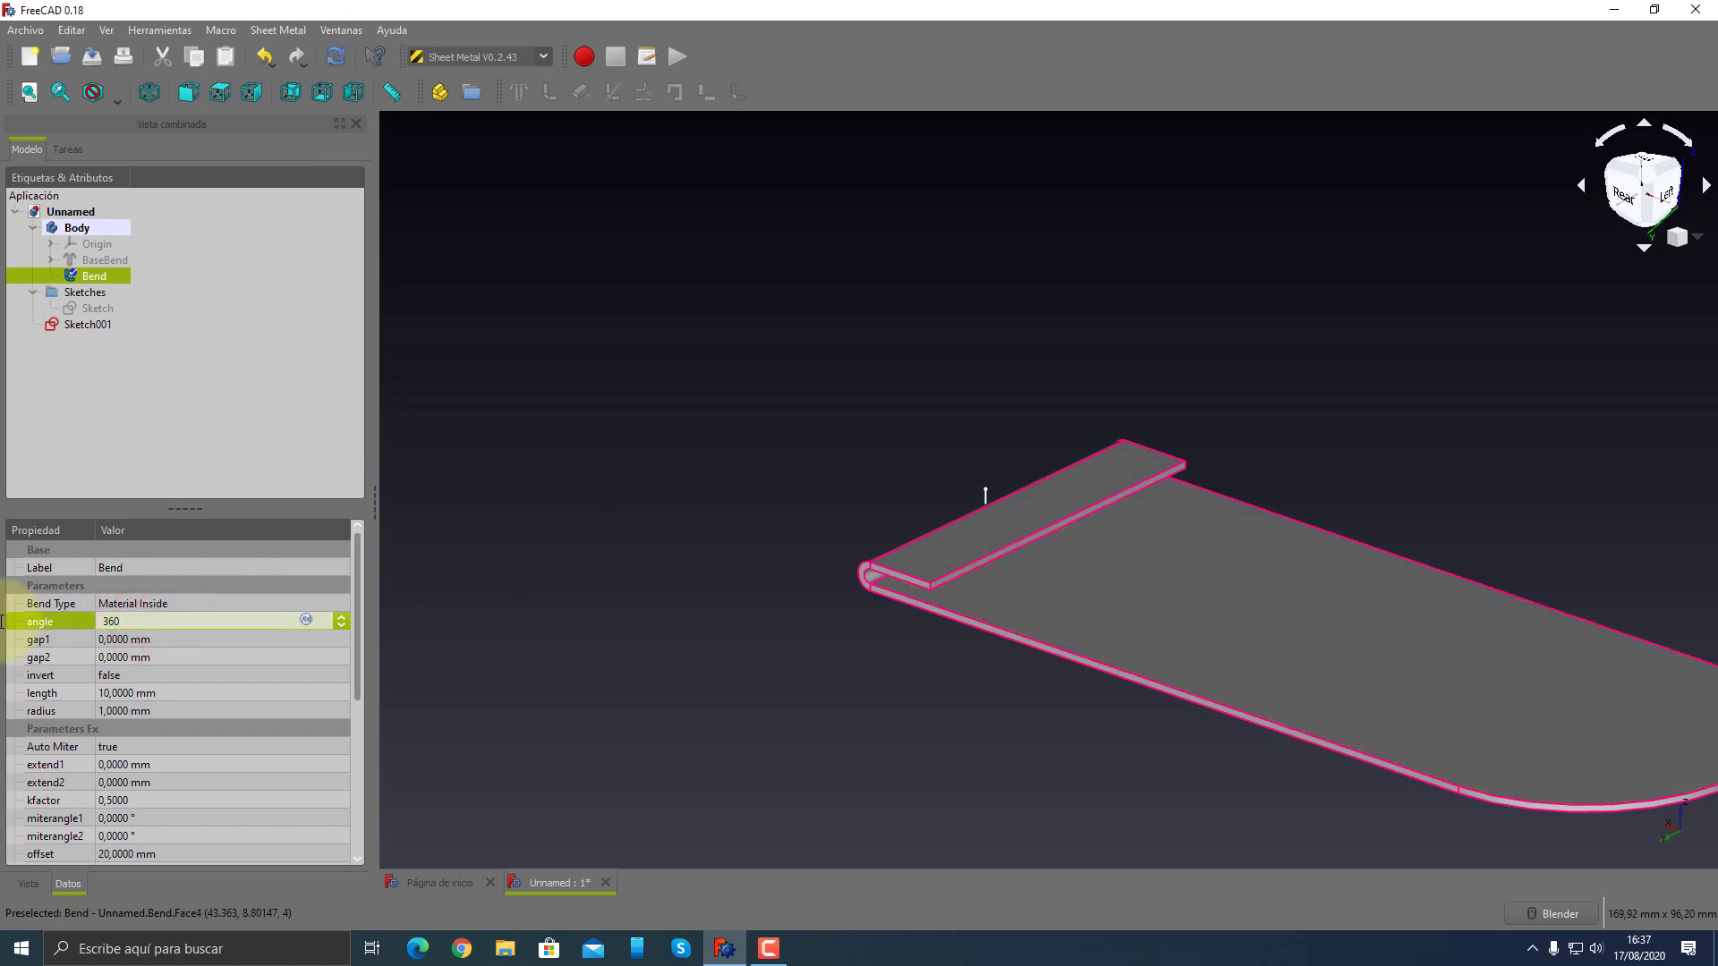
{"action": "key", "text": "Tab"}
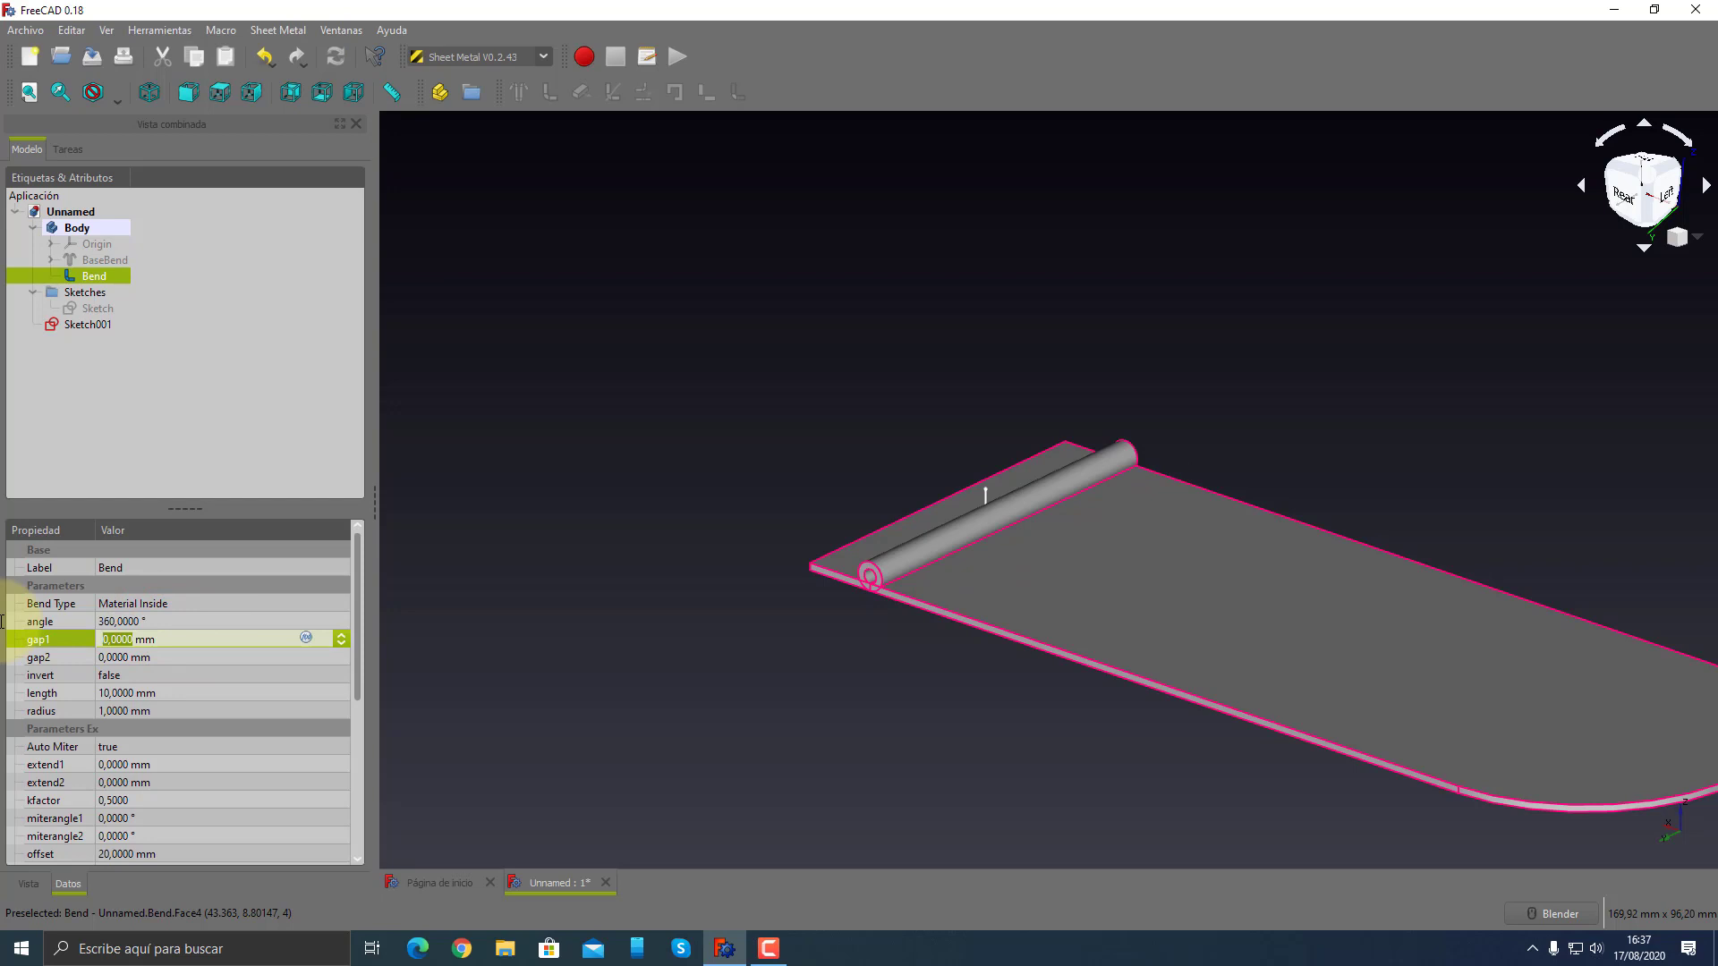
{"action": "left_click", "coordinate": [45, 725]}
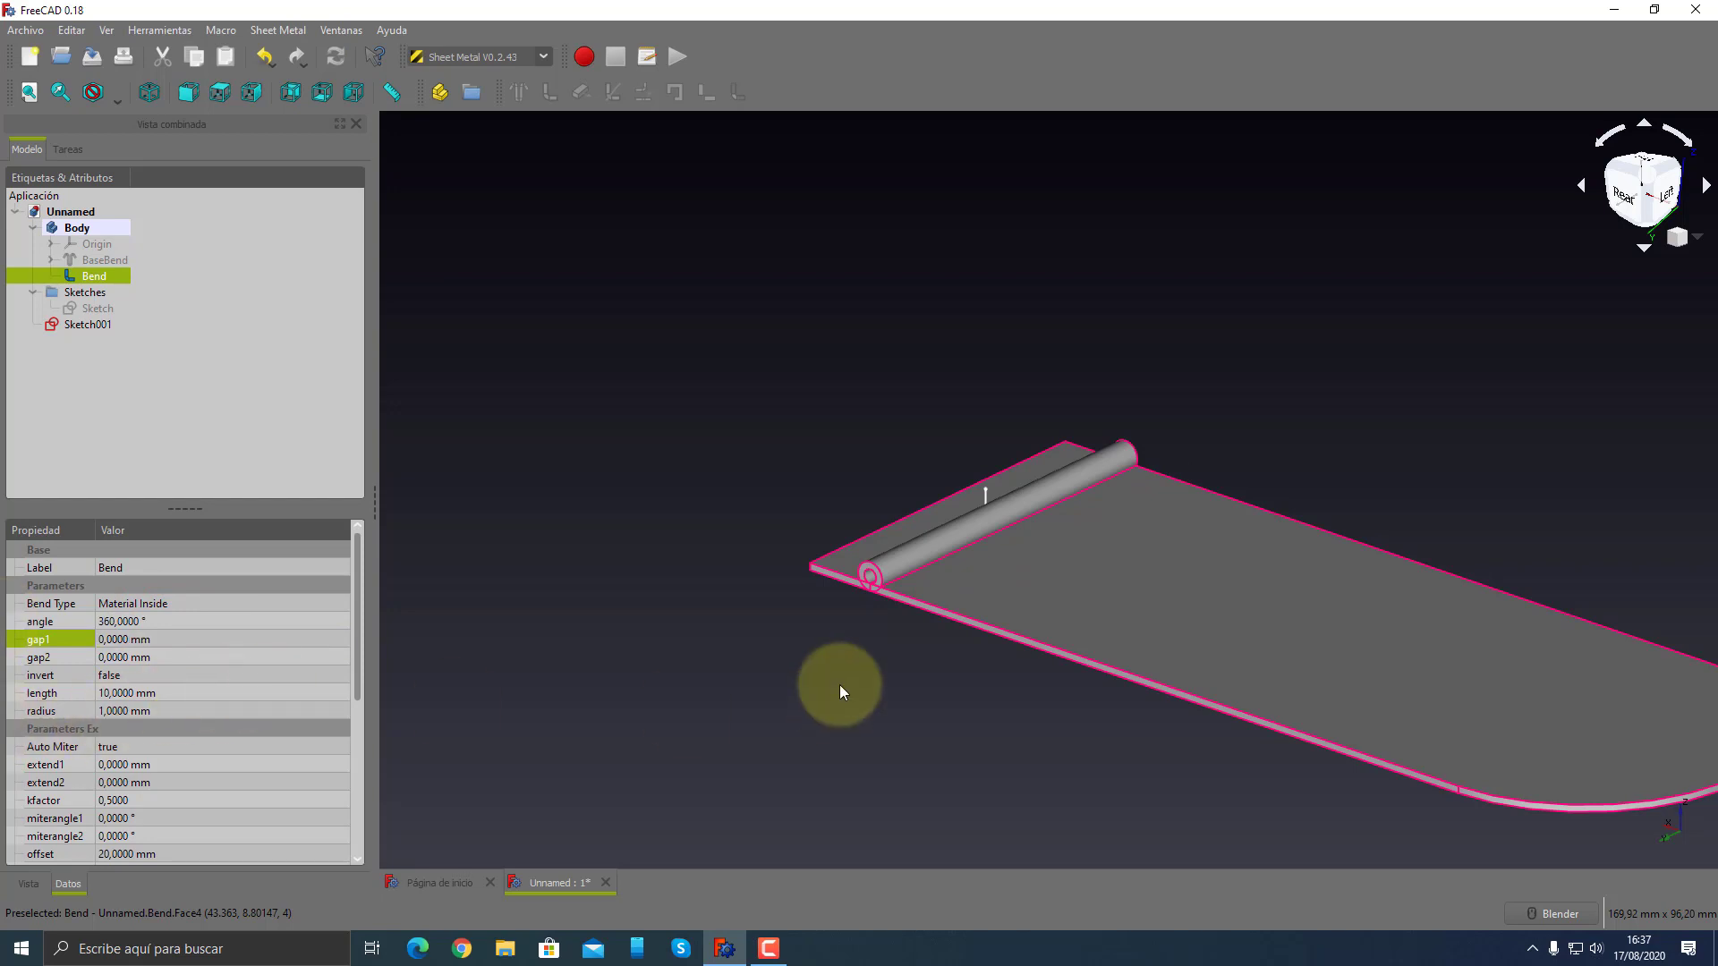
{"action": "mouse_move", "coordinate": [840, 684]}
{"action": "middle_mouse_down"}
{"action": "mouse_move", "coordinate": [1028, 606]}
{"action": "mouse_move", "coordinate": [1035, 567]}
{"action": "mouse_move", "coordinate": [894, 640]}
{"action": "mouse_move", "coordinate": [900, 625]}
{"action": "middle_mouse_up"}
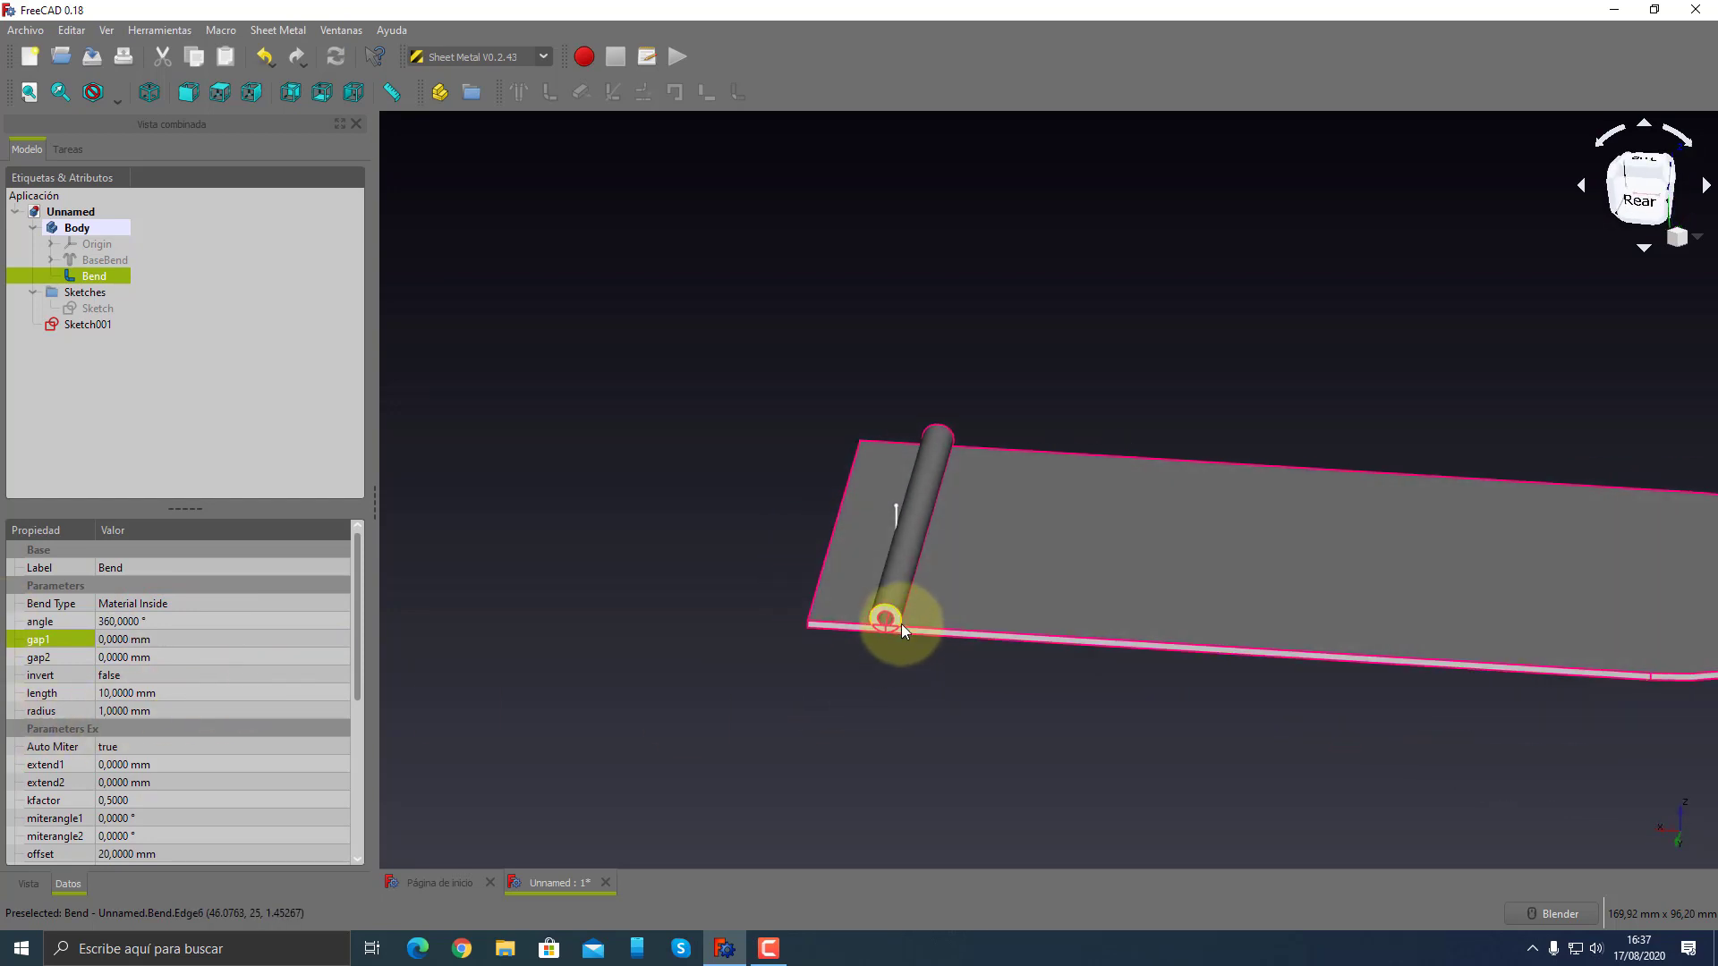
{"action": "scroll", "coordinate": [900, 624], "scroll_direction": "up", "scroll_amount": 5}
{"action": "scroll", "coordinate": [852, 643], "scroll_direction": "down", "scroll_amount": 5}
{"action": "middle_click_drag", "start_coordinate": [1044, 736], "coordinate": [1004, 709]}
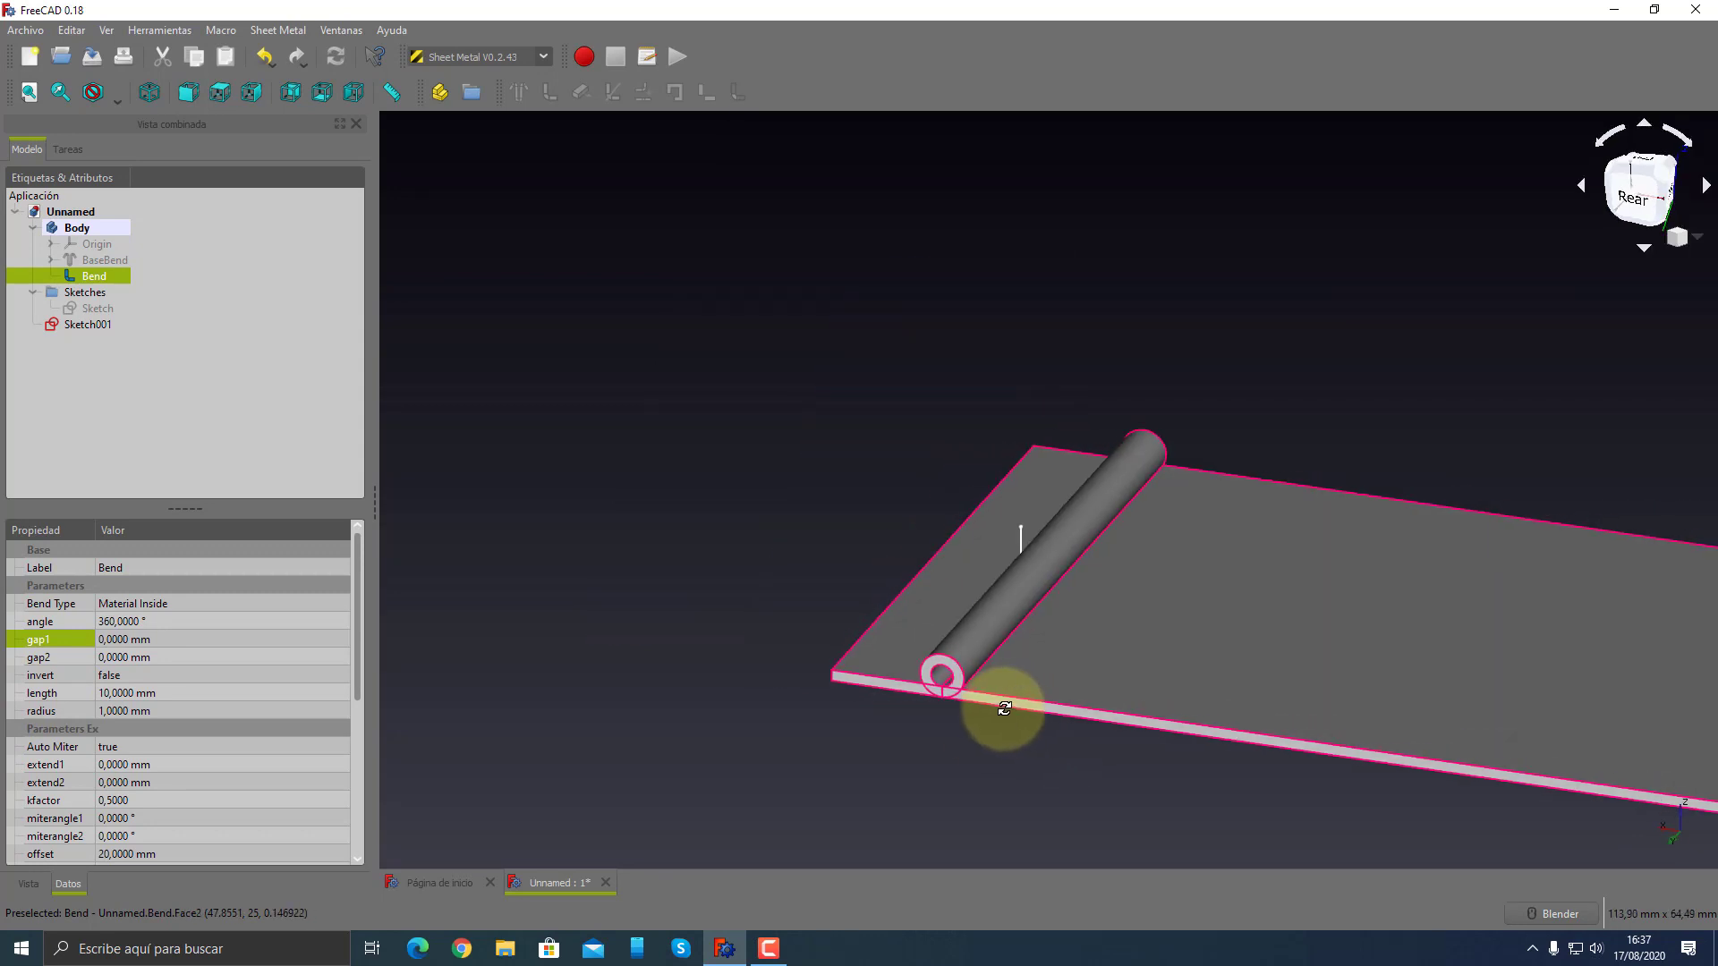
{"action": "left_click", "coordinate": [150, 621]}
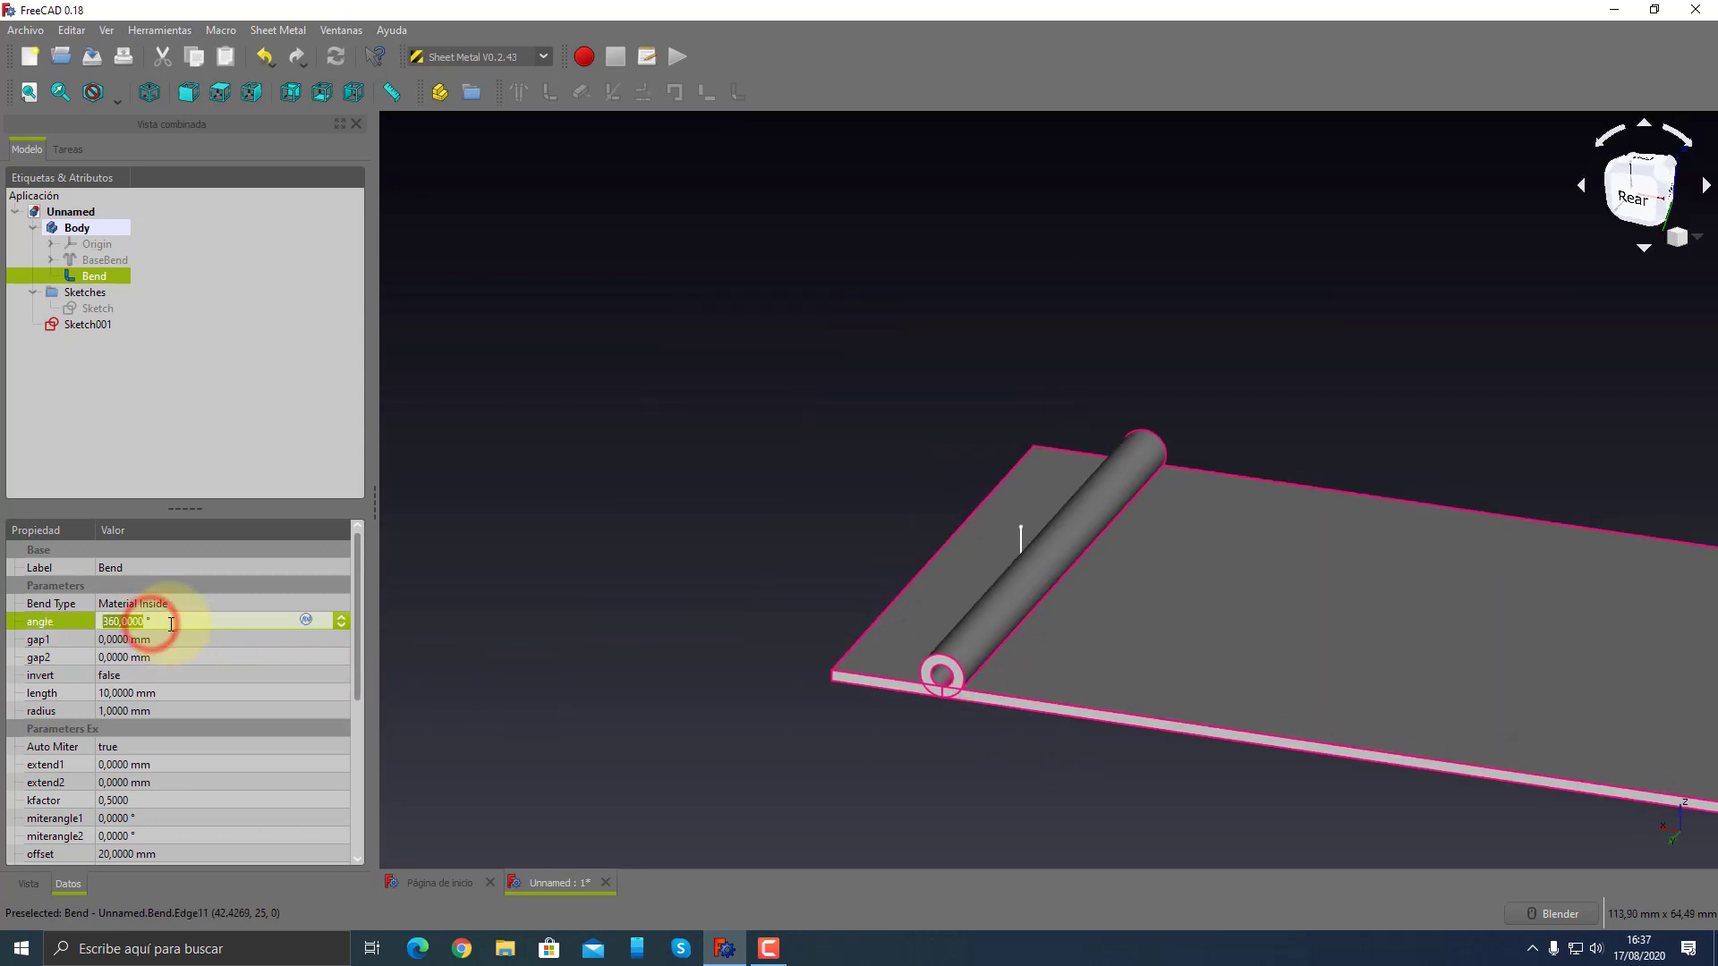
{"action": "type", "text": "180"}
{"action": "key", "text": "Tab"}
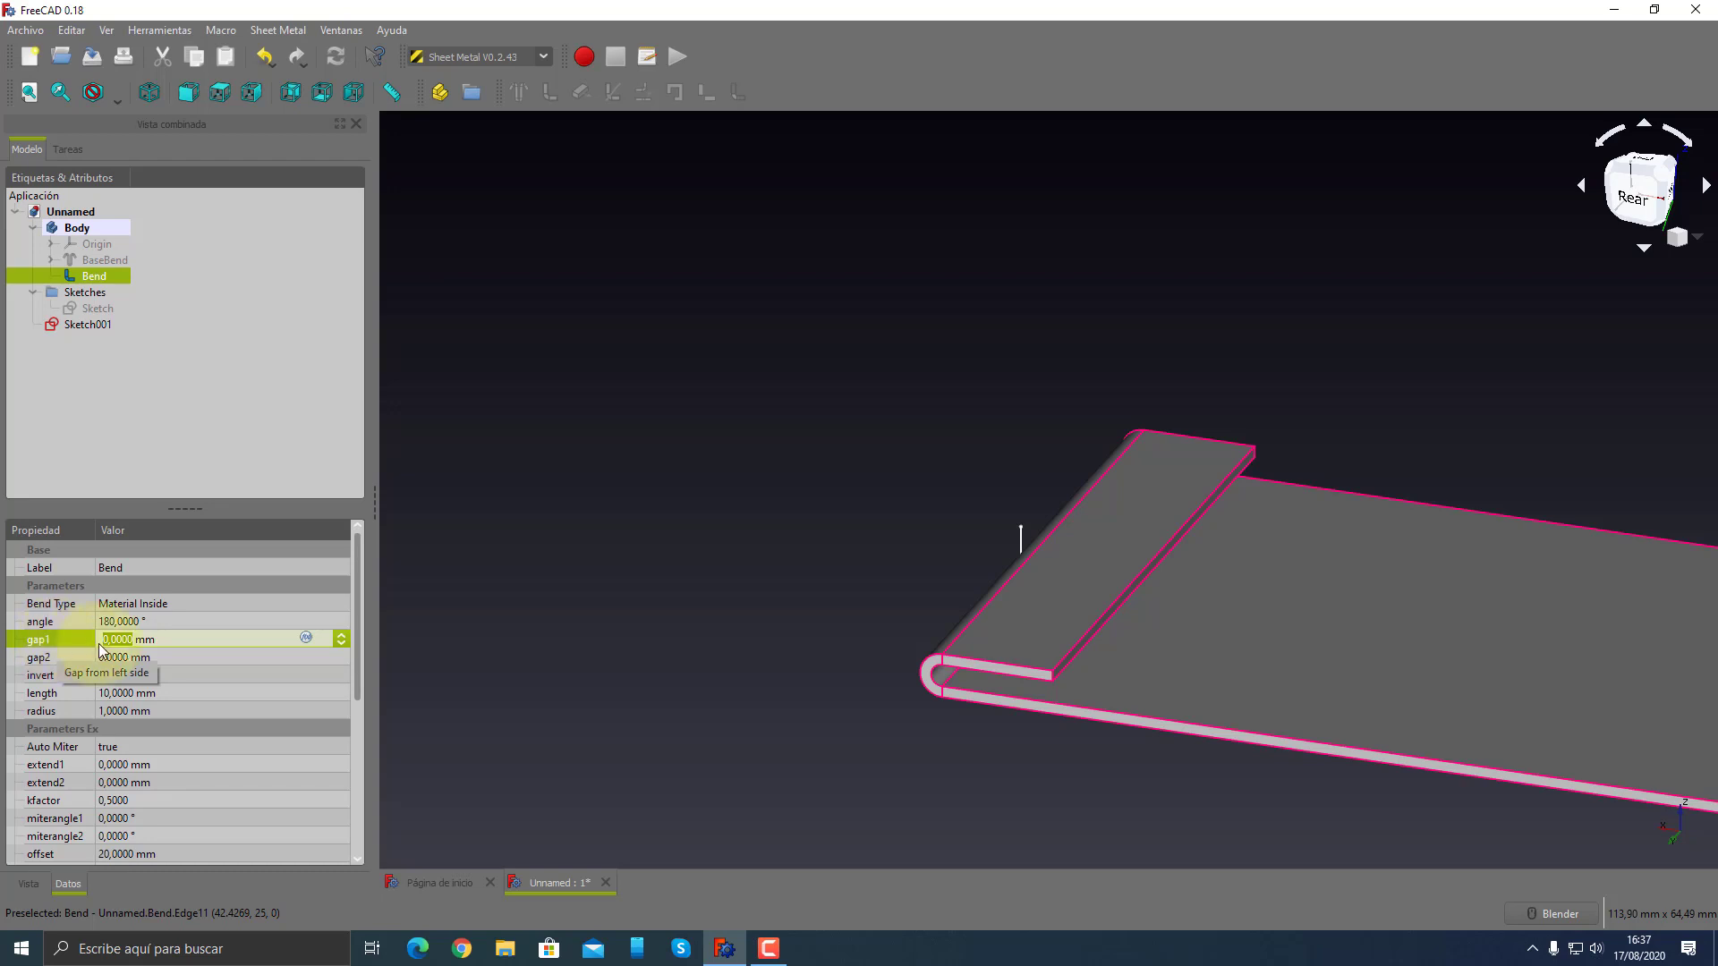
- Shorten the Bend's flange length to 5 mm, then to 4 mm
{"action": "left_click", "coordinate": [125, 695]}
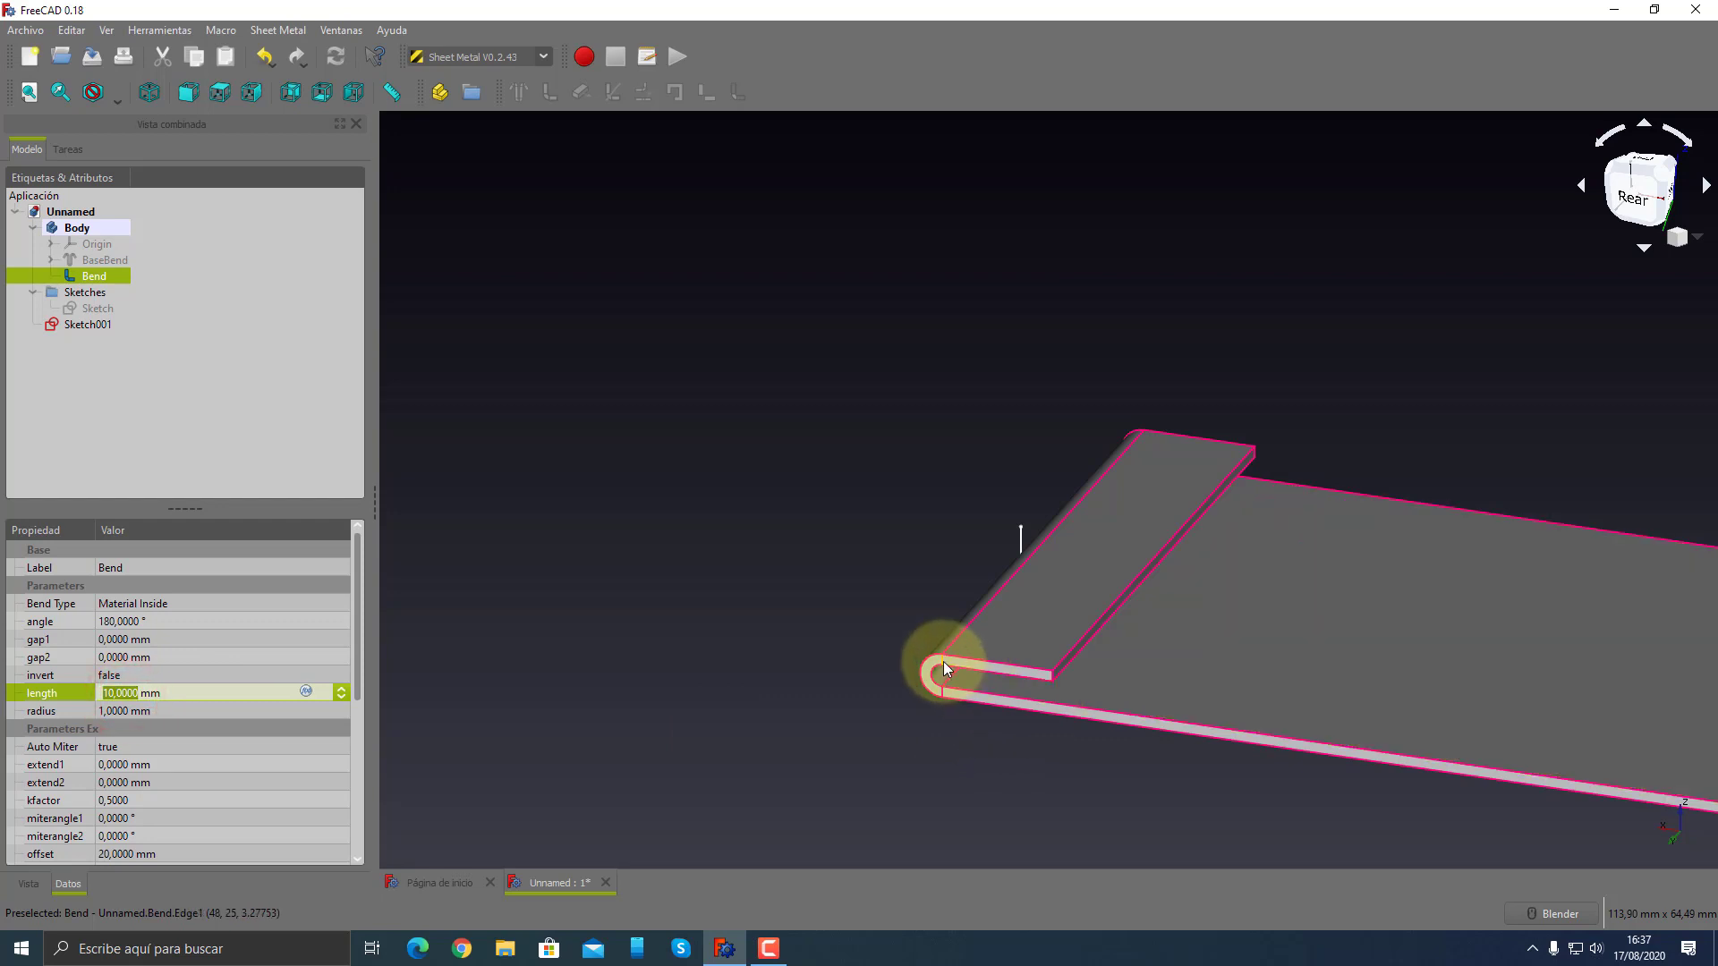
{"action": "scroll", "coordinate": [995, 660], "scroll_direction": "up", "scroll_amount": 2}
{"action": "scroll", "coordinate": [995, 660], "scroll_direction": "up", "scroll_amount": 3}
{"action": "scroll", "coordinate": [996, 664], "scroll_direction": "up", "scroll_amount": 4}
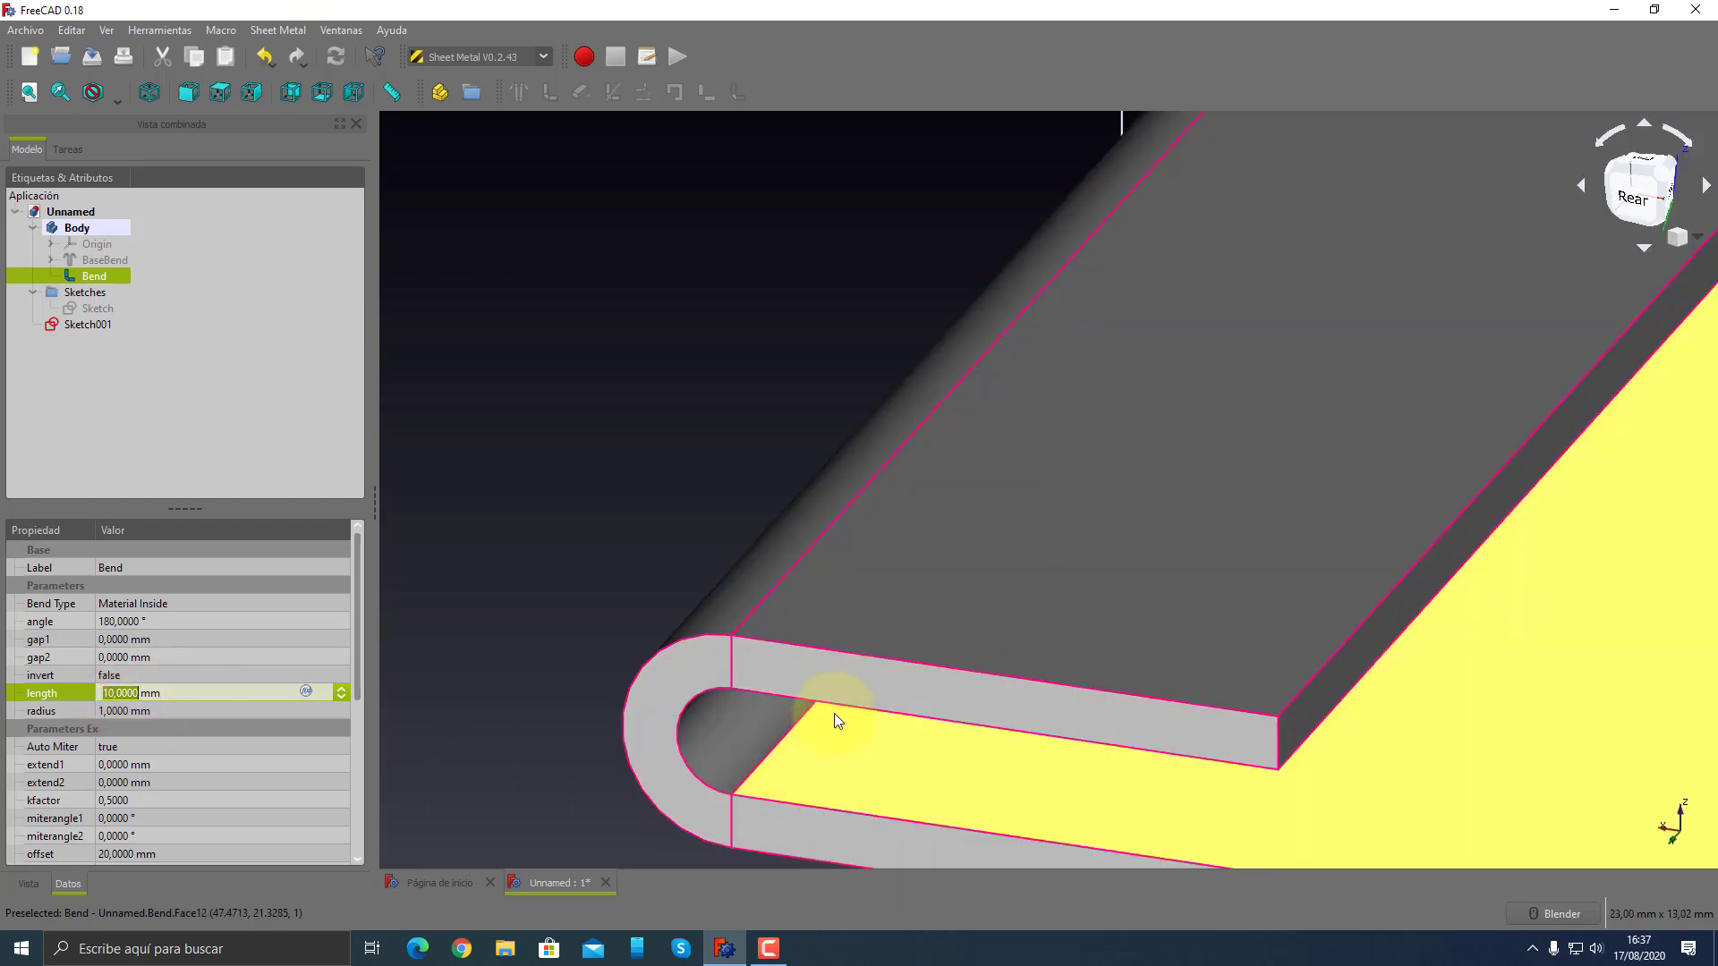
{"action": "left_click", "coordinate": [835, 706]}
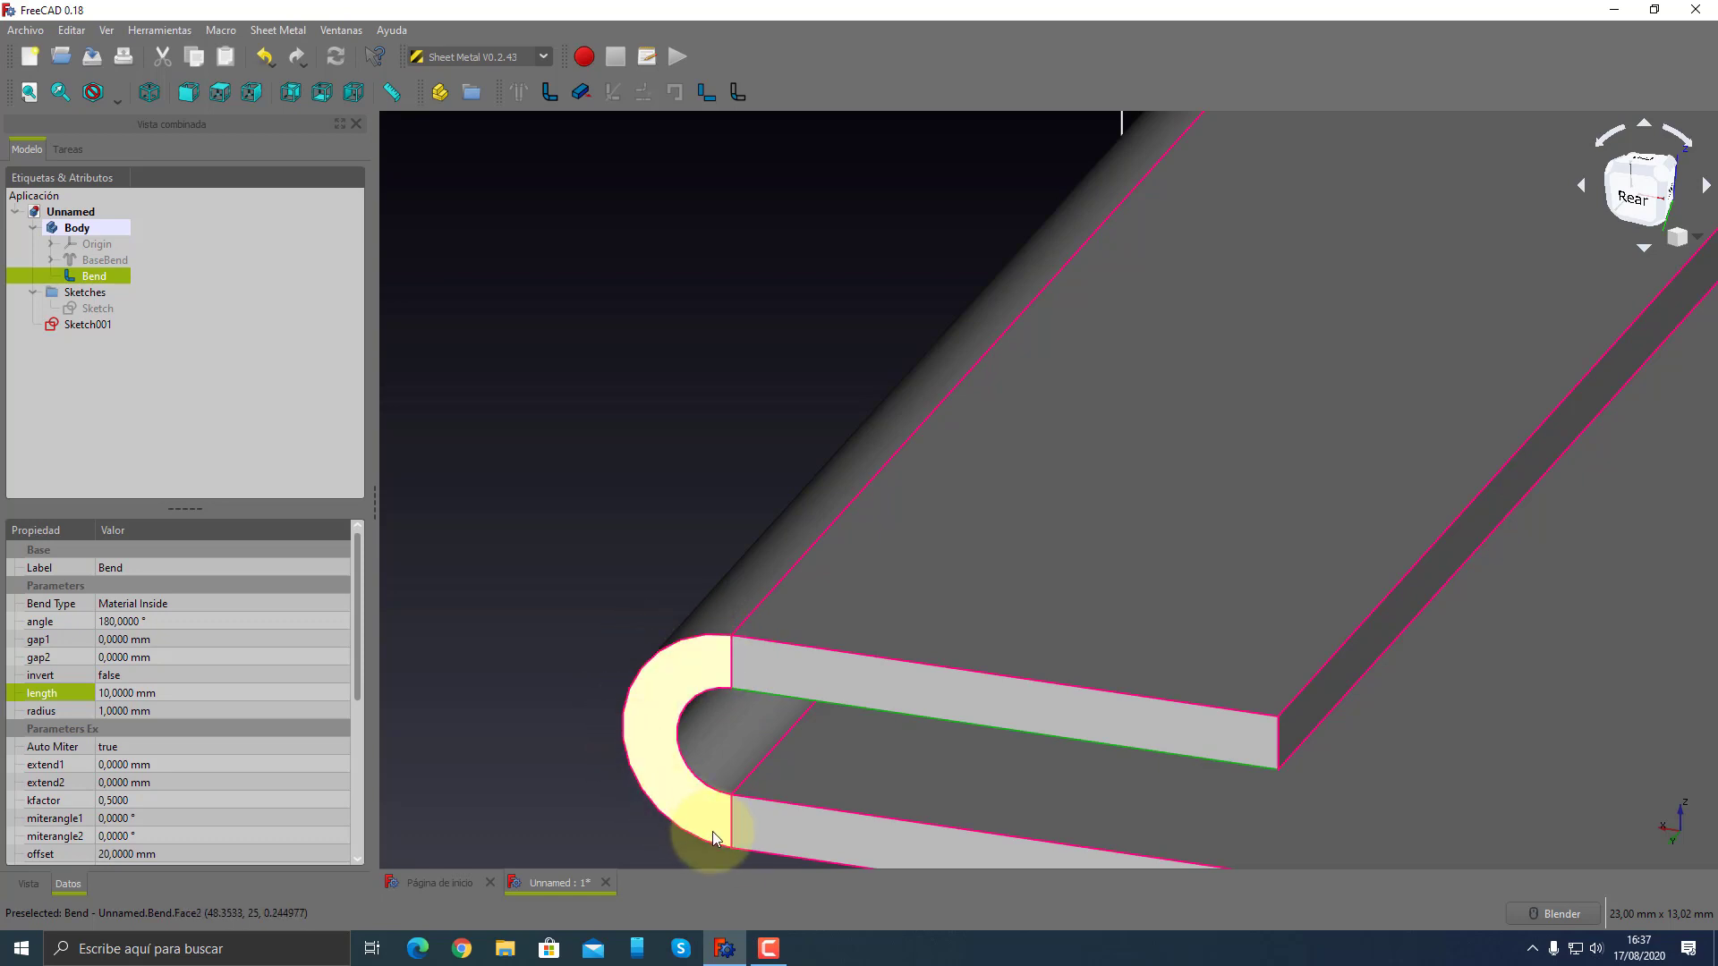
{"action": "left_click", "coordinate": [136, 691]}
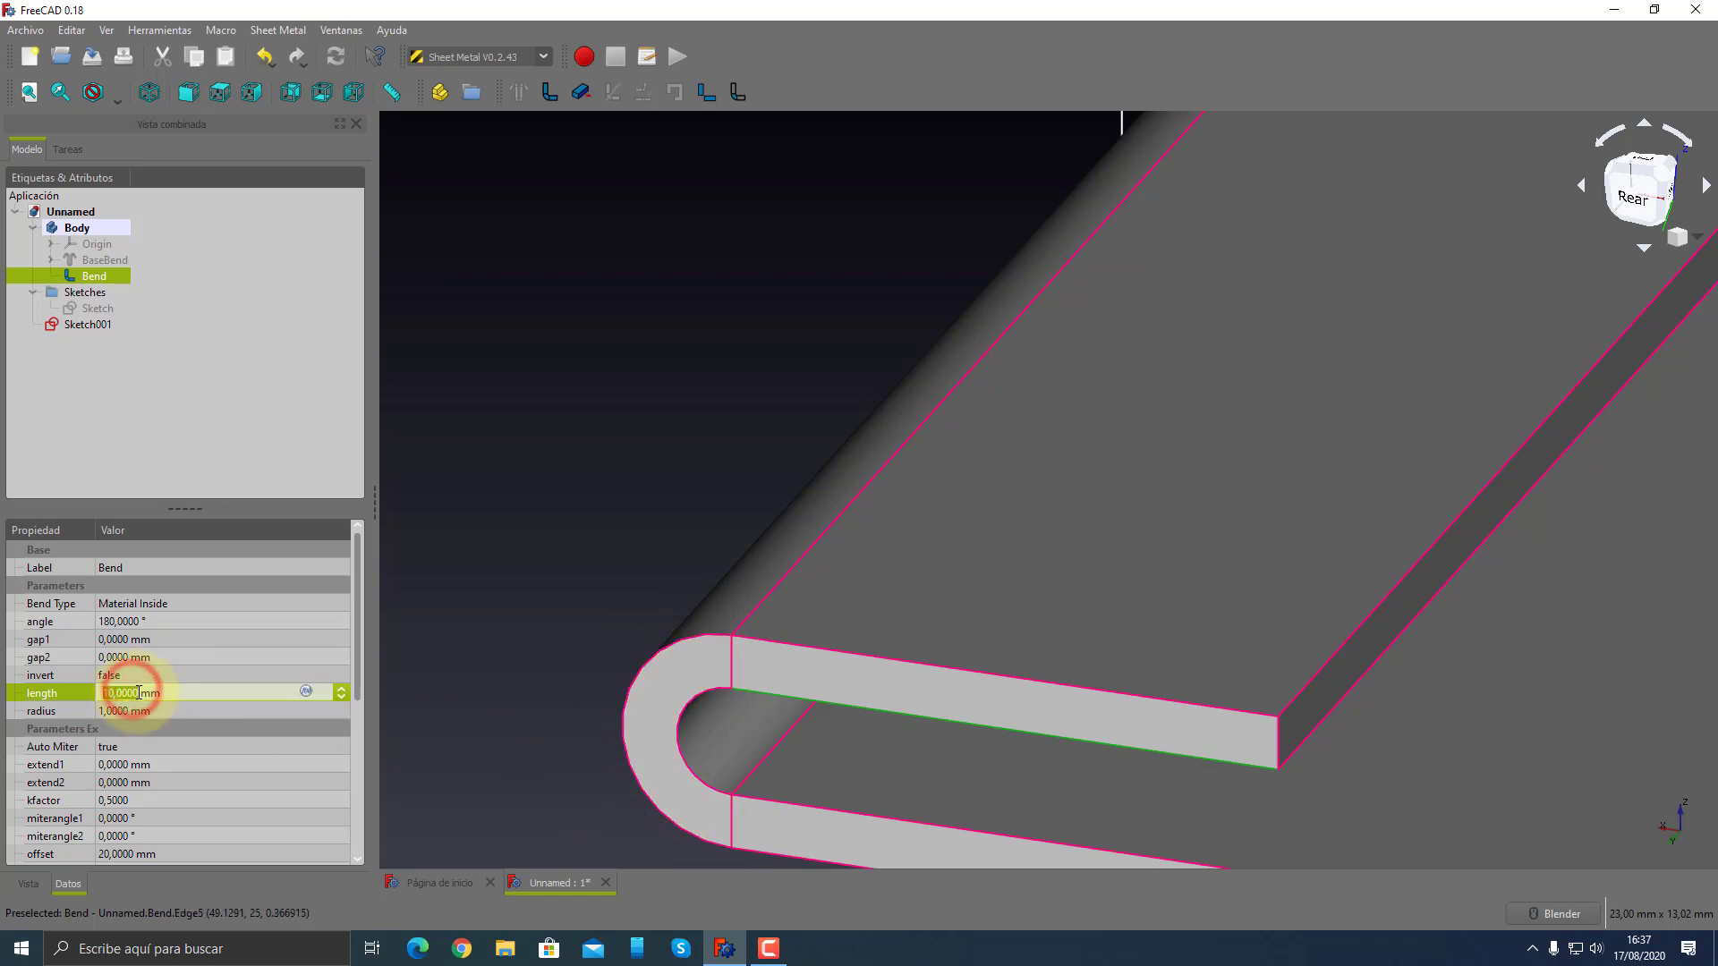
{"action": "type", "text": "5"}
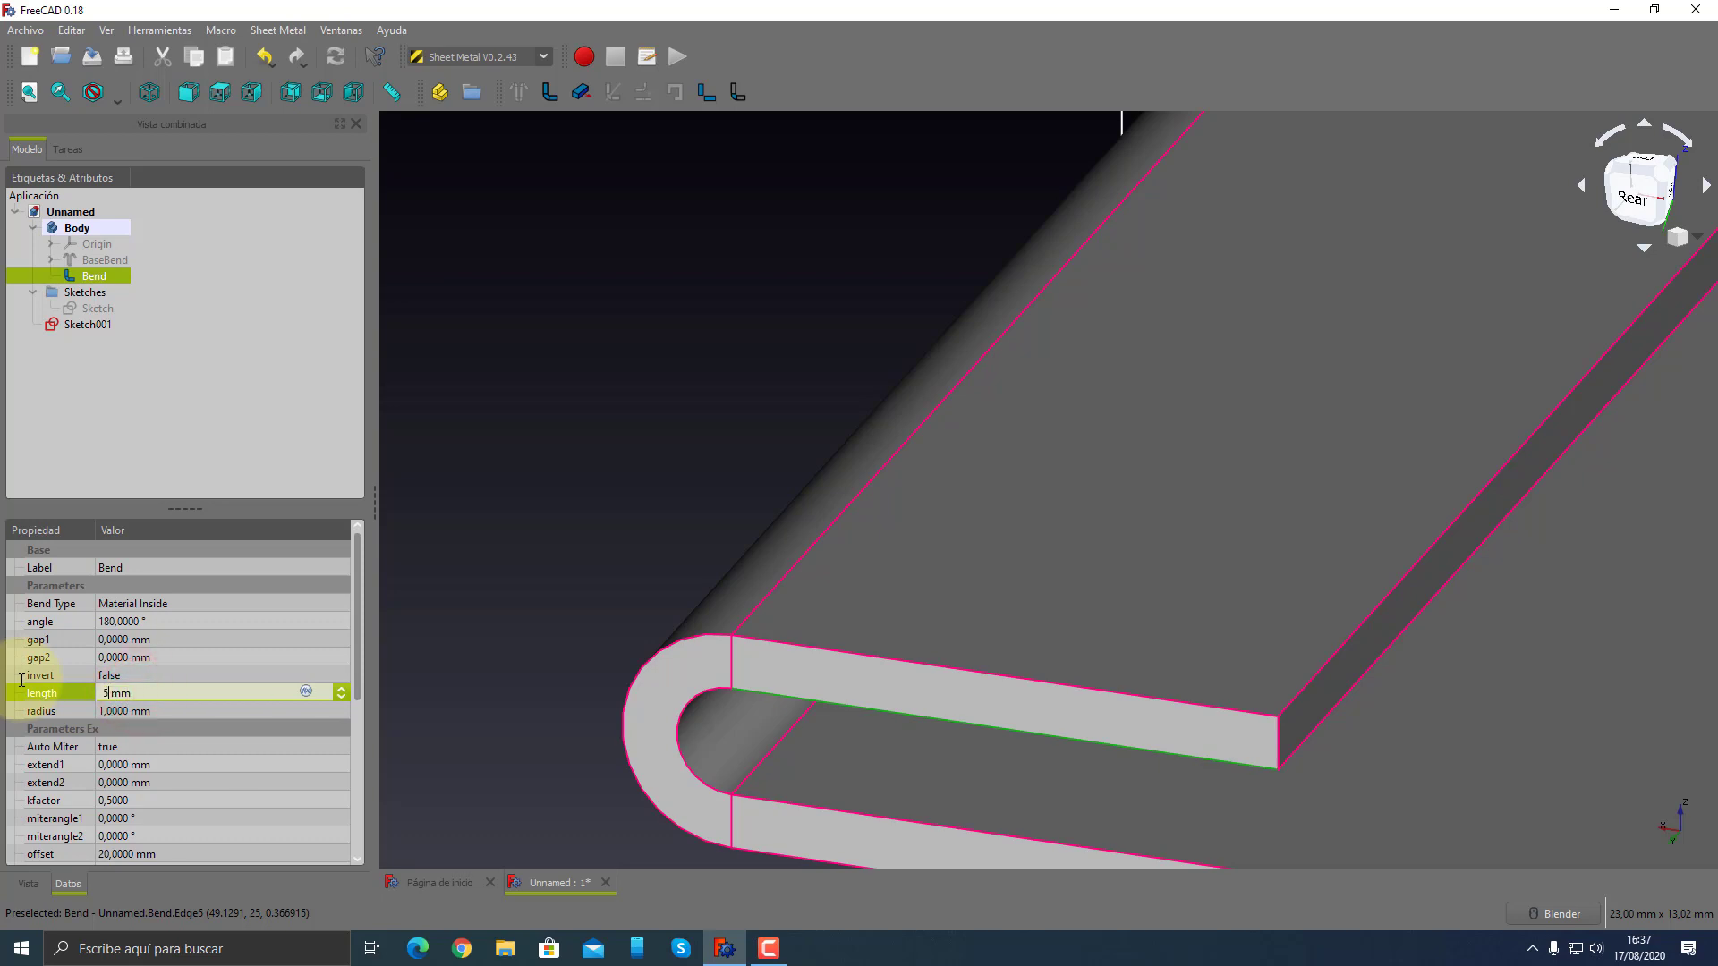
{"action": "key", "text": "Return"}
{"action": "left_click", "coordinate": [173, 690]}
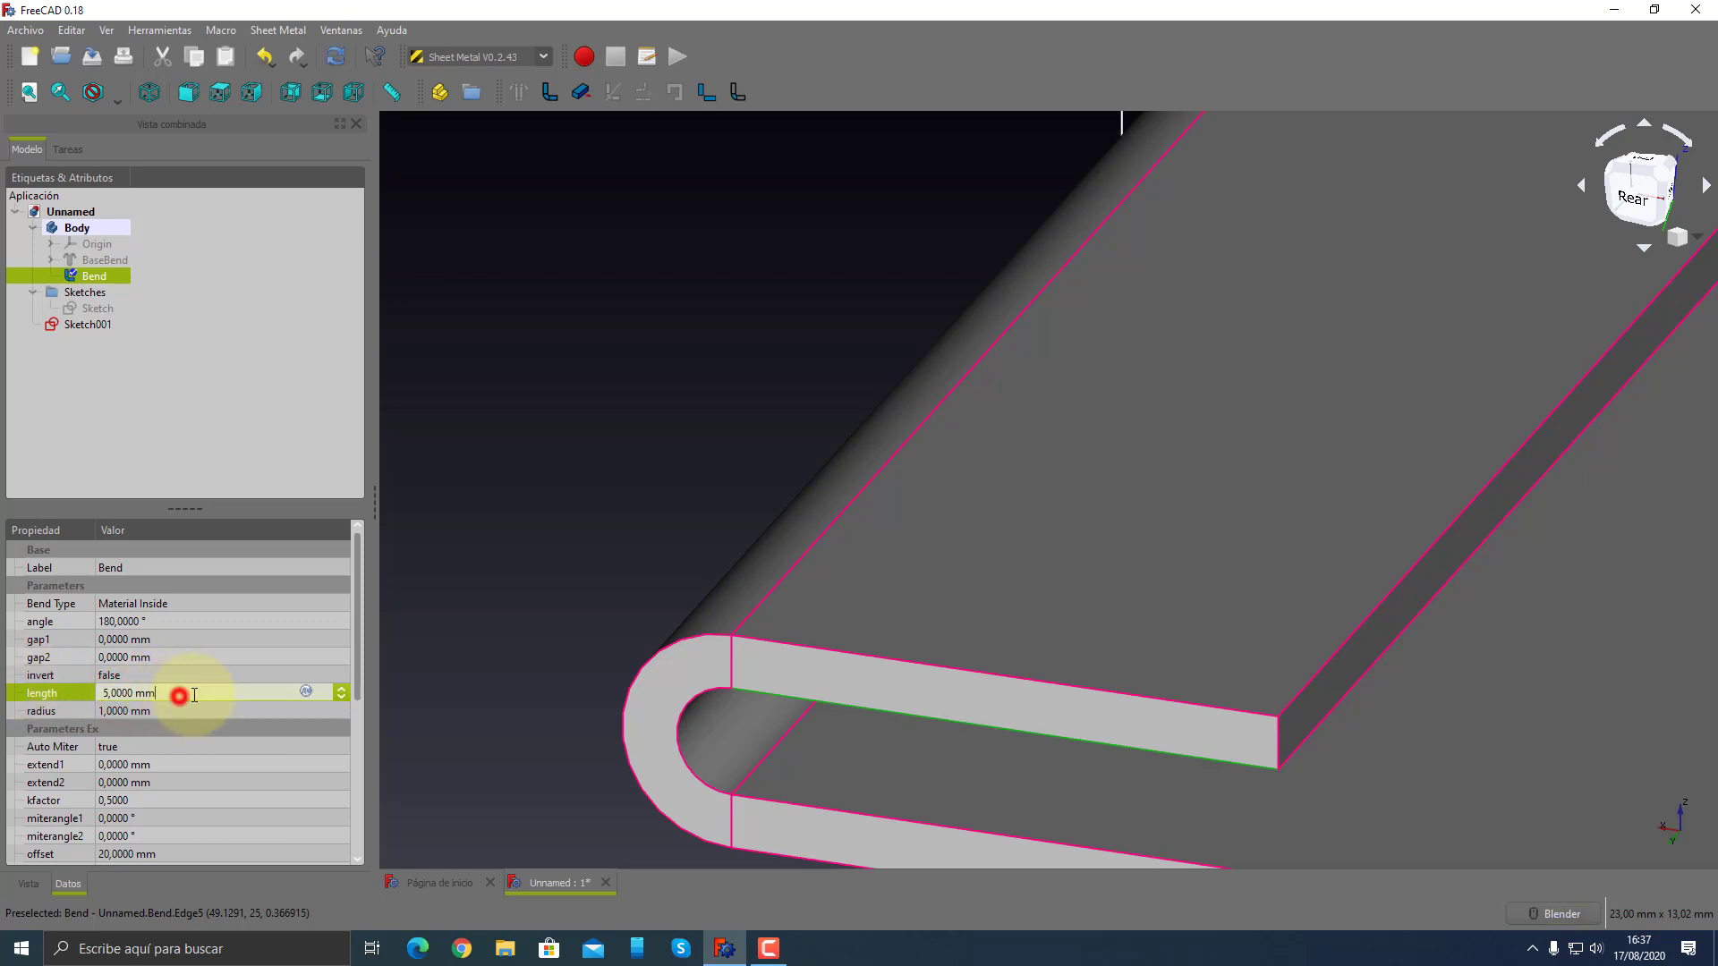
{"action": "type", "text": "4"}
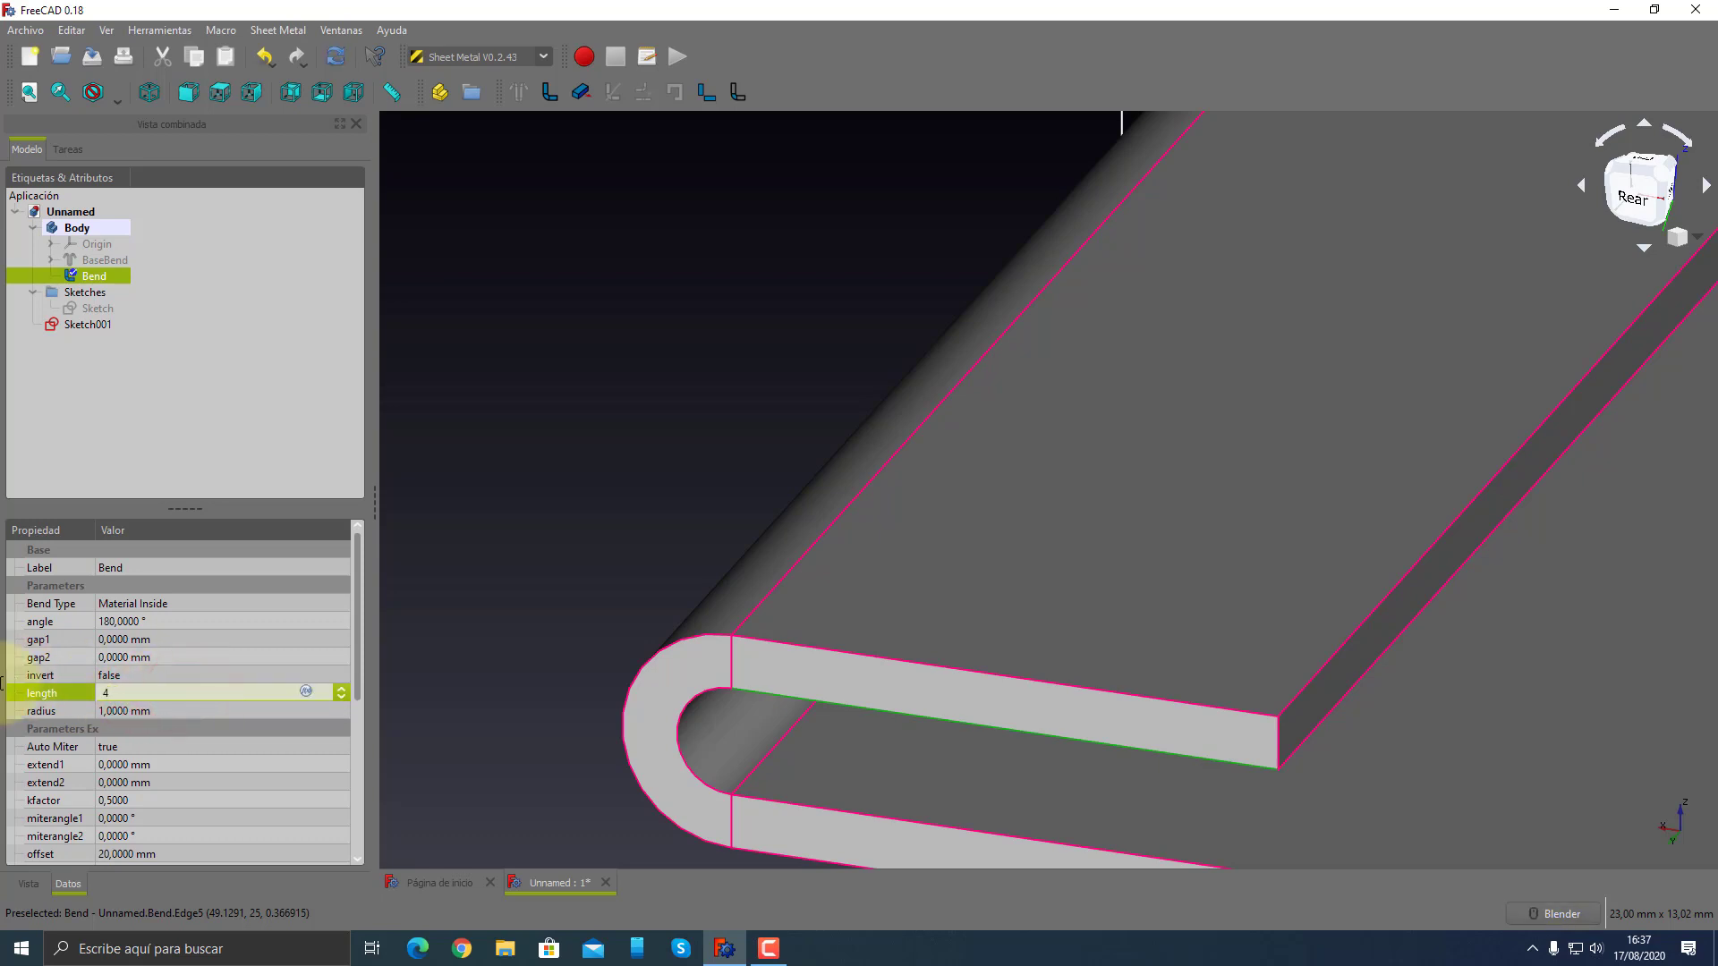
{"action": "key", "text": "Tab"}
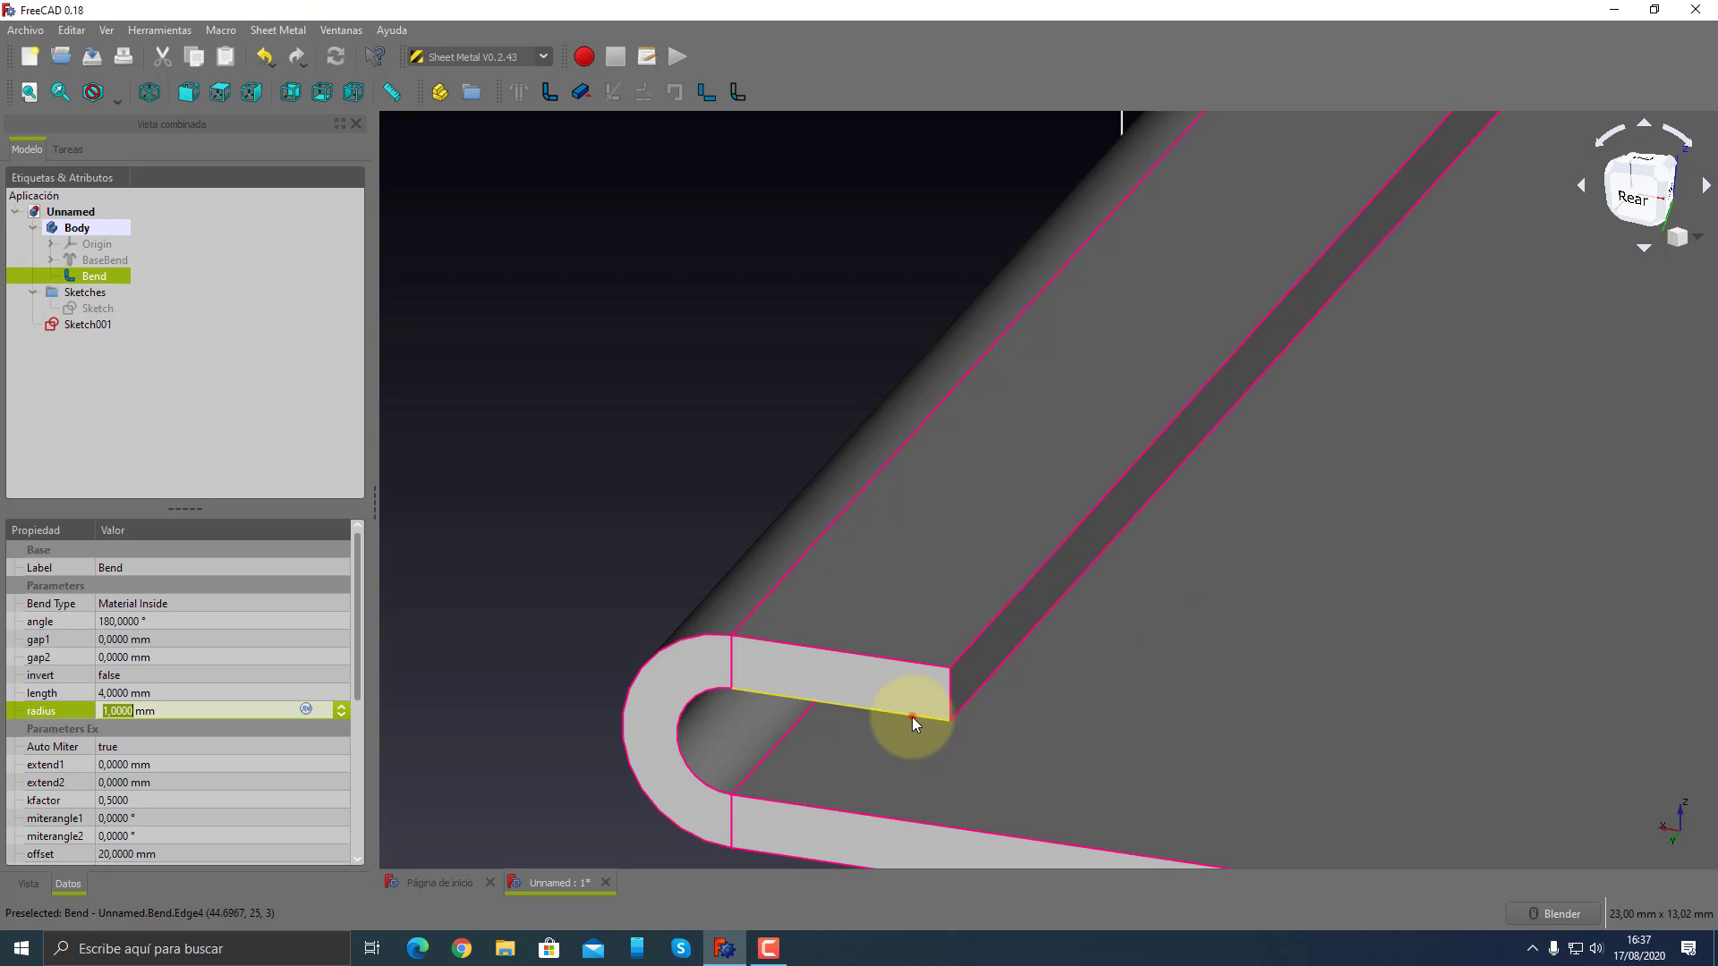
- Select the hem's inner edges in the 3D view, then clear the selection
{"action": "left_click", "coordinate": [911, 717]}
{"action": "left_click", "coordinate": [501, 557]}
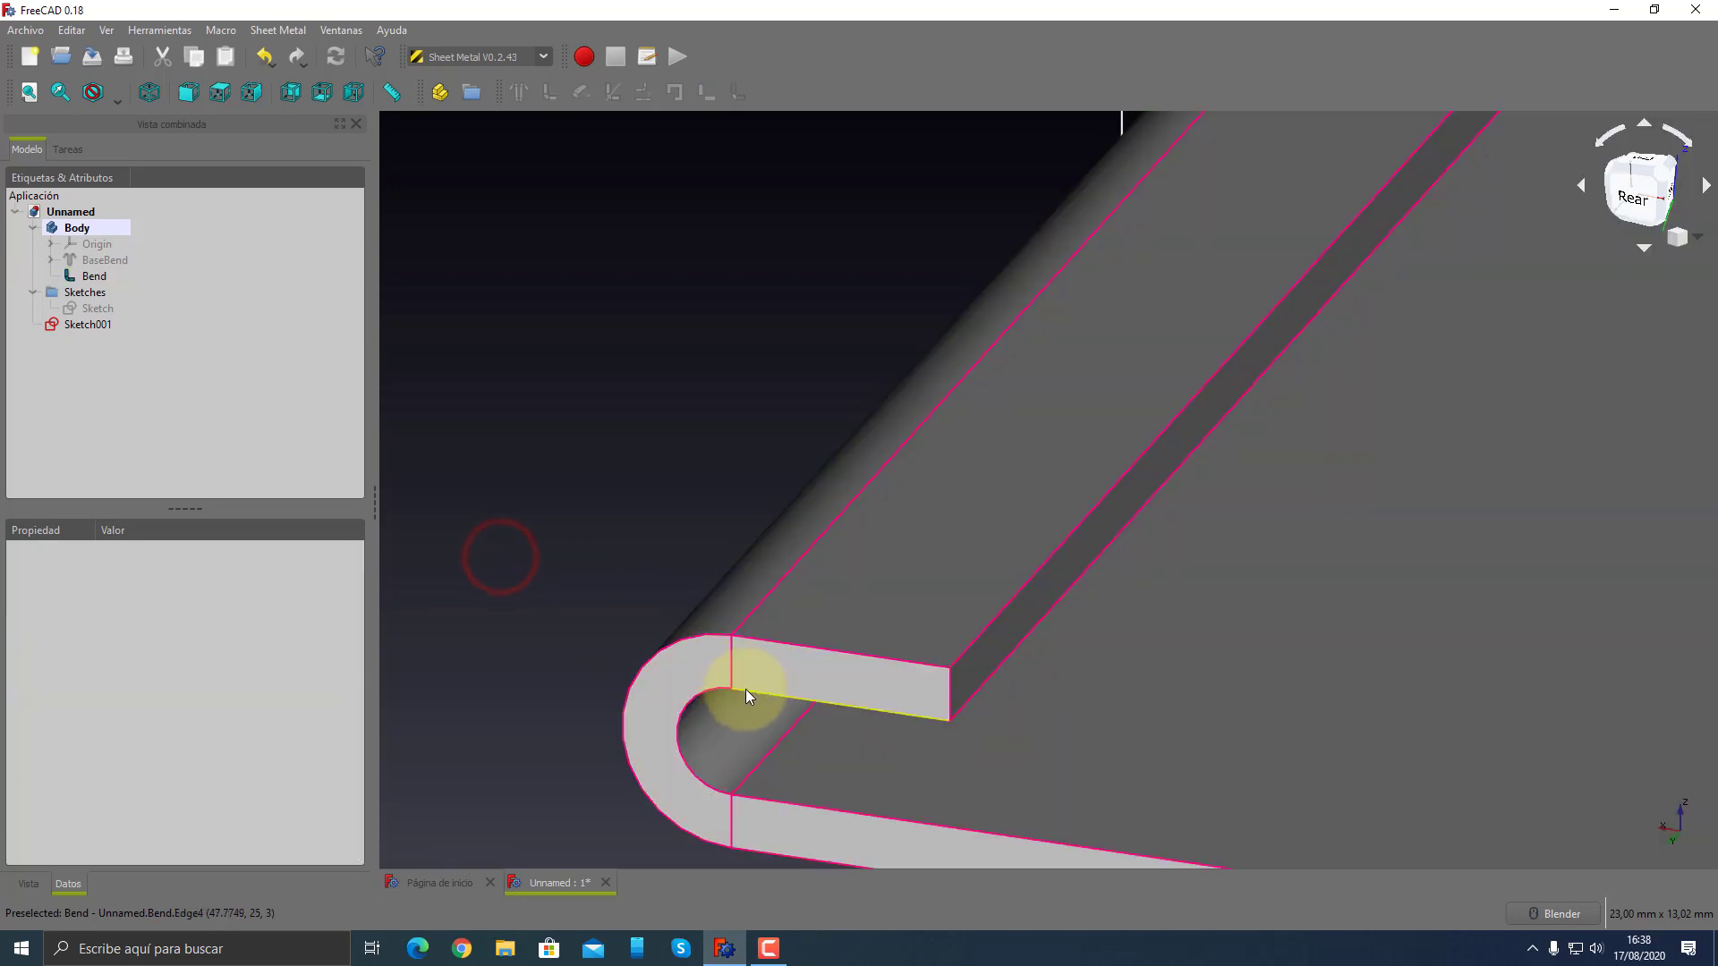
{"action": "left_click", "coordinate": [743, 691]}
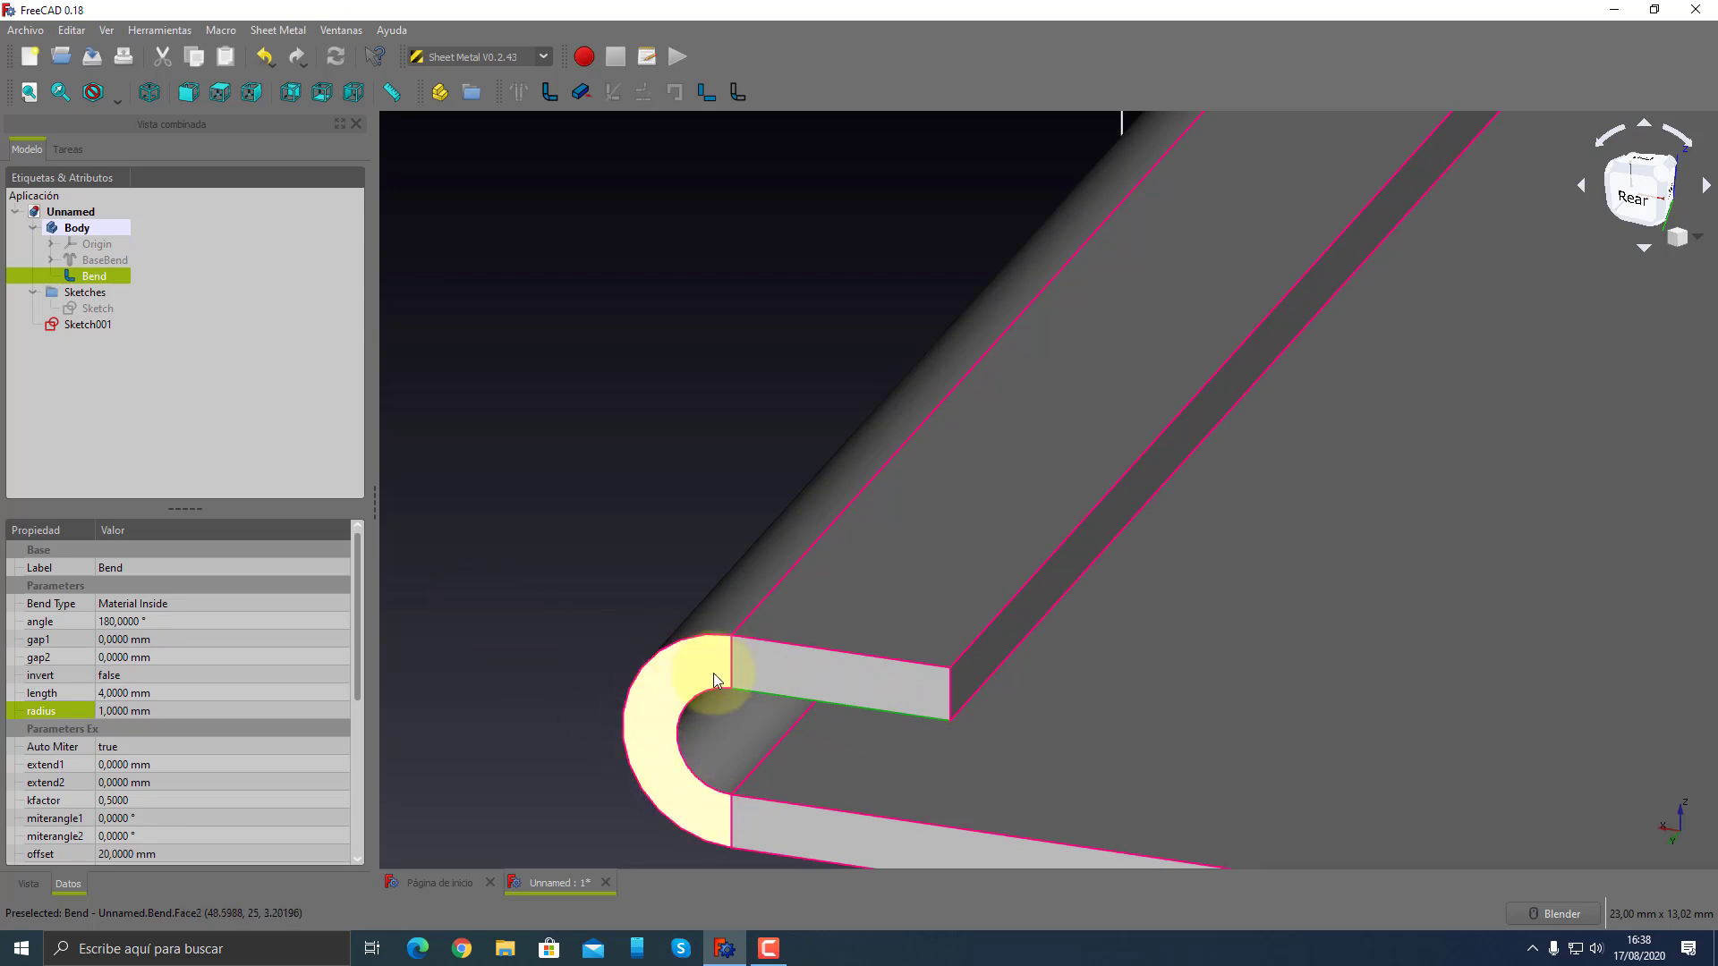
{"action": "left_click", "coordinate": [534, 663]}
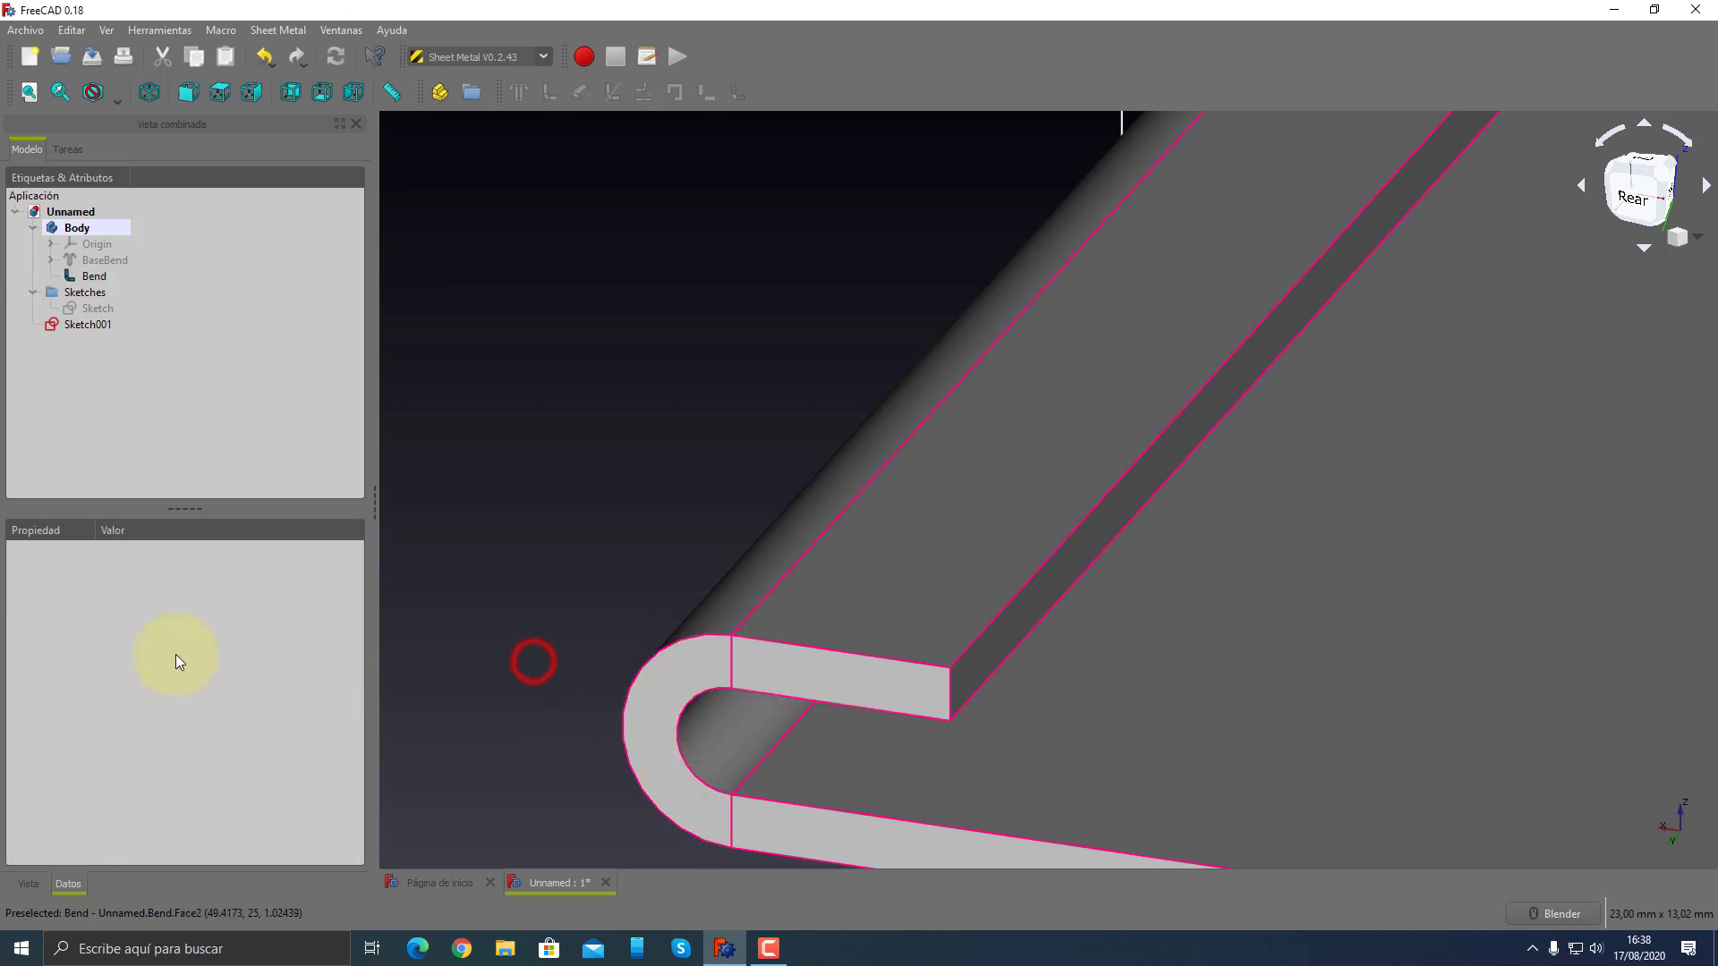
- Set the Bend's radius to 5 mm to preview a larger hem curve
{"action": "left_click", "coordinate": [89, 279]}
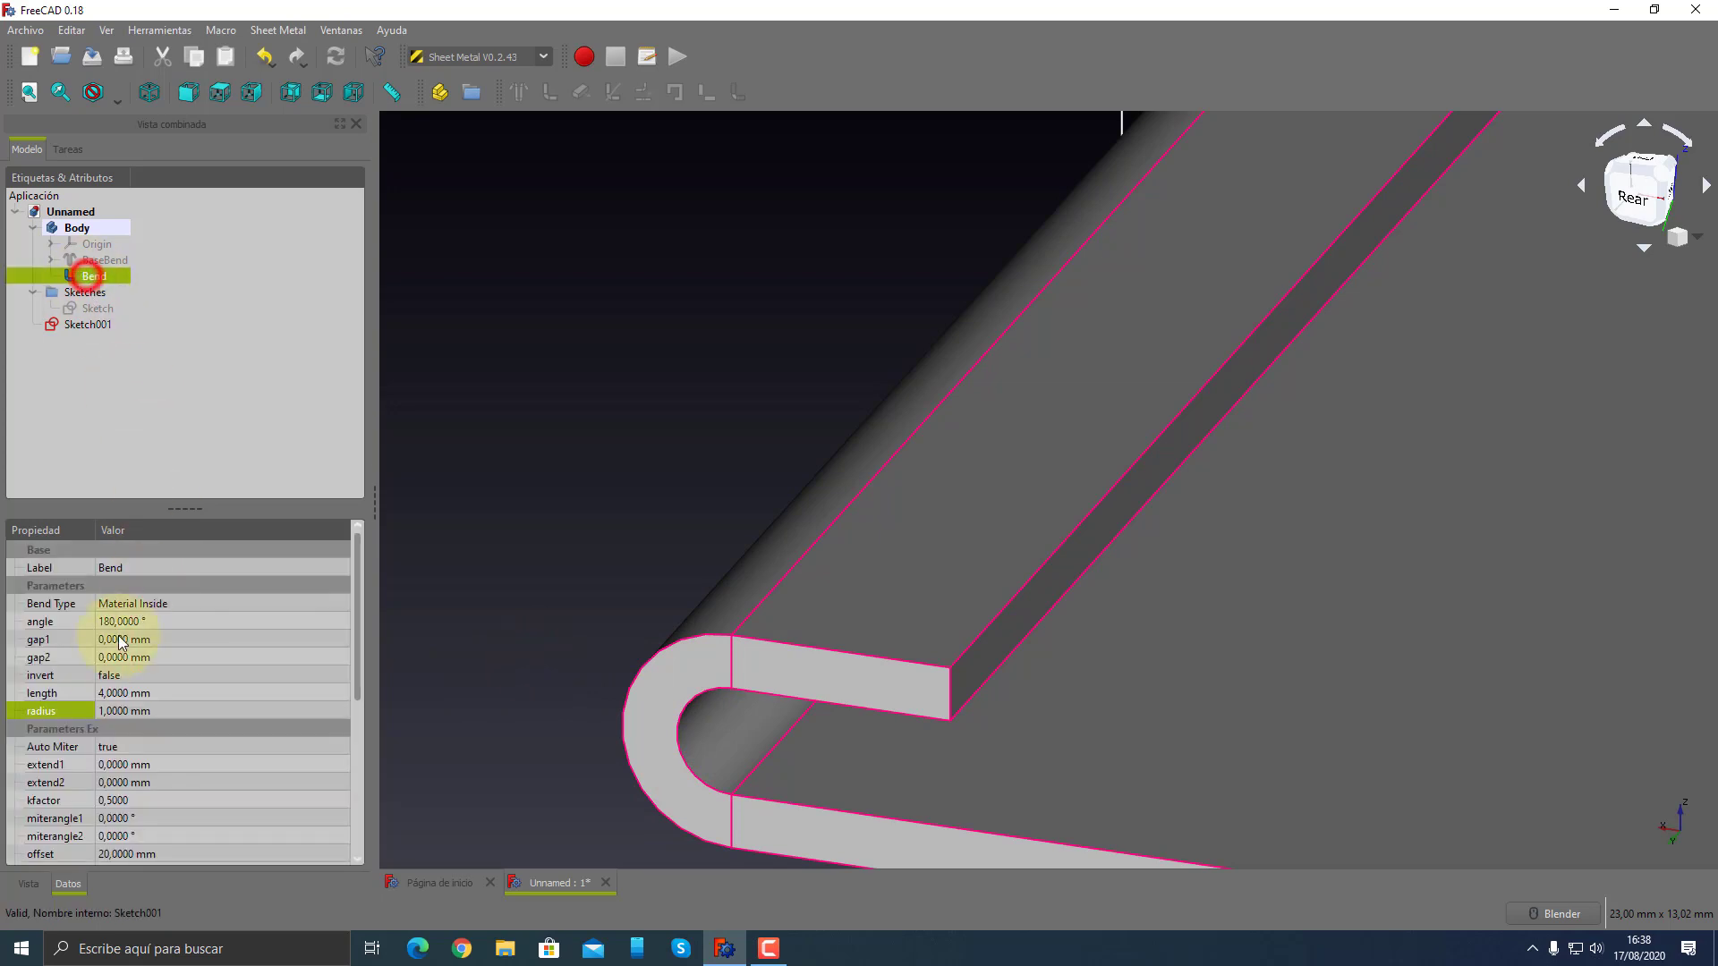
{"action": "left_click", "coordinate": [57, 712]}
{"action": "triple_click", "coordinate": [170, 710]}
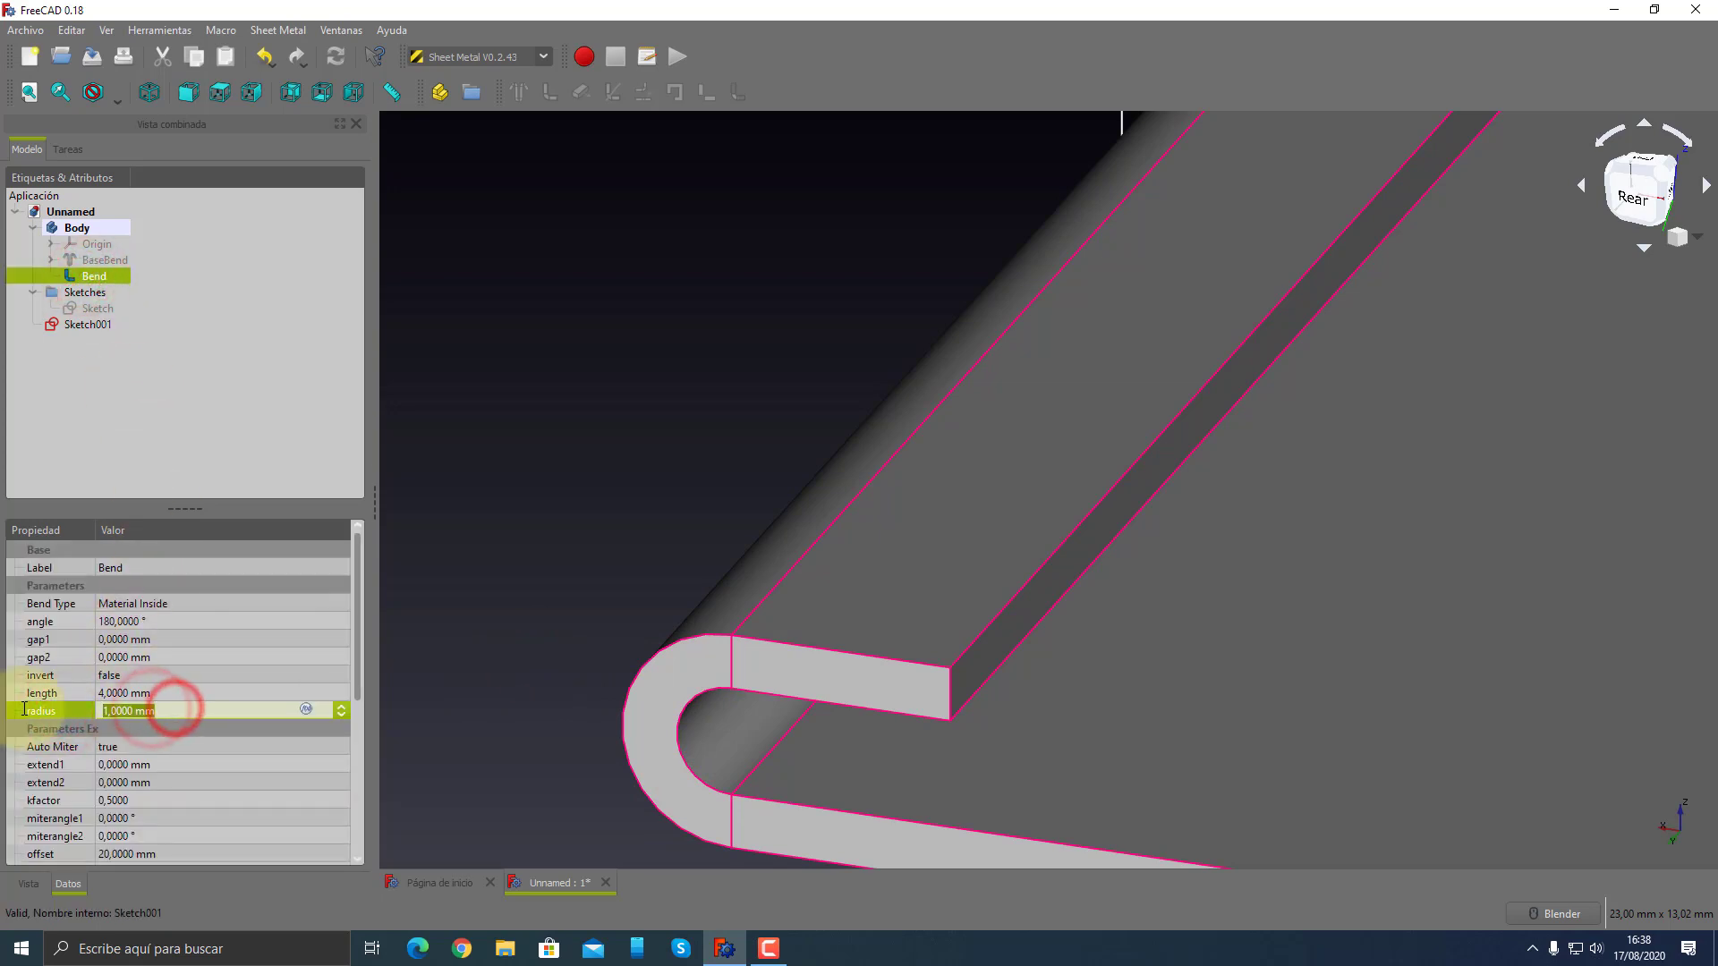
{"action": "type", "text": "5"}
{"action": "key", "text": "Return"}
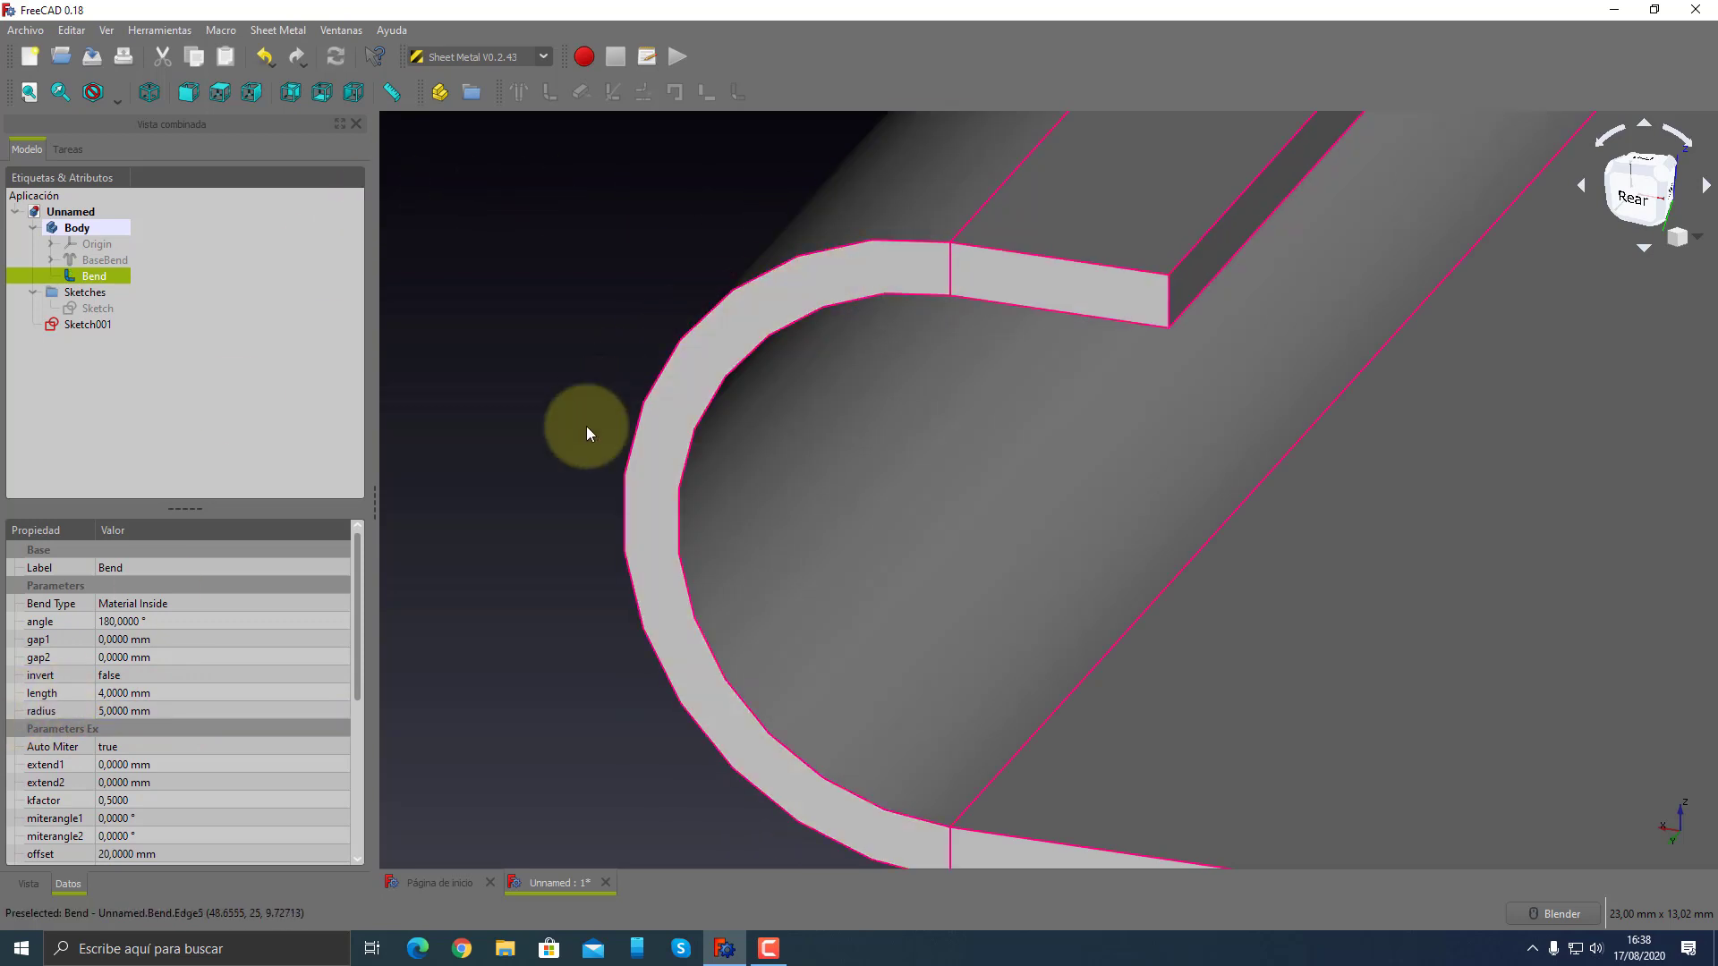
{"action": "left_click", "coordinate": [632, 240]}
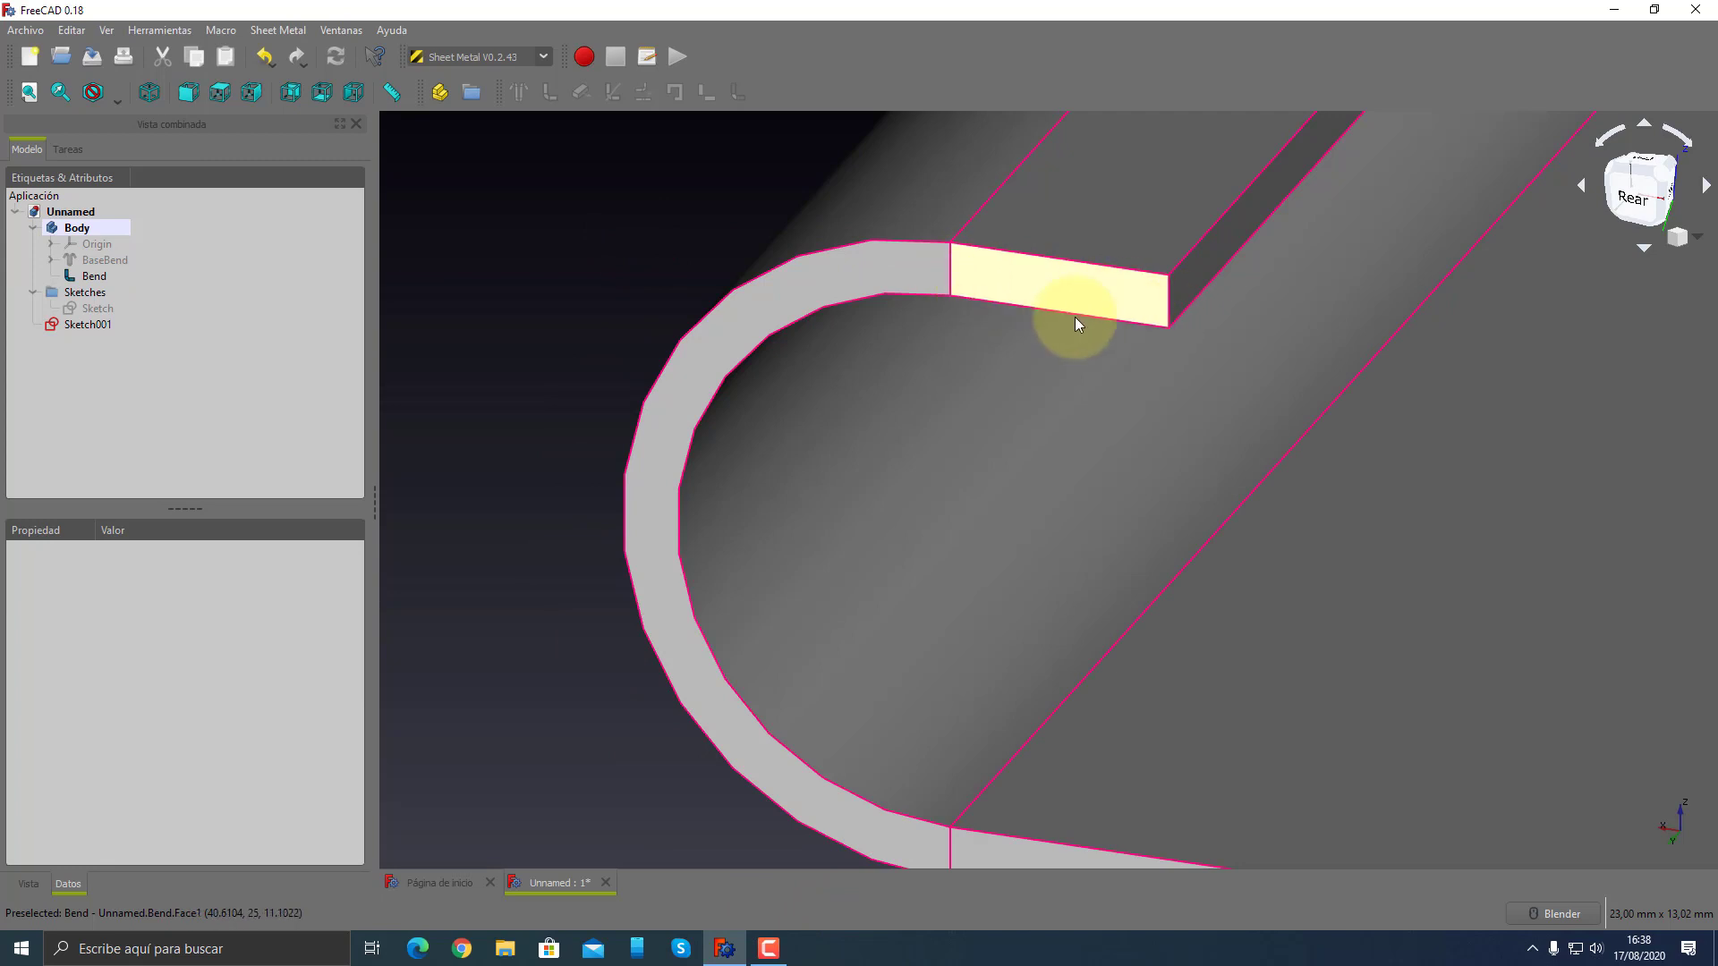
{"action": "left_click", "coordinate": [91, 276]}
{"action": "left_click", "coordinate": [143, 710]}
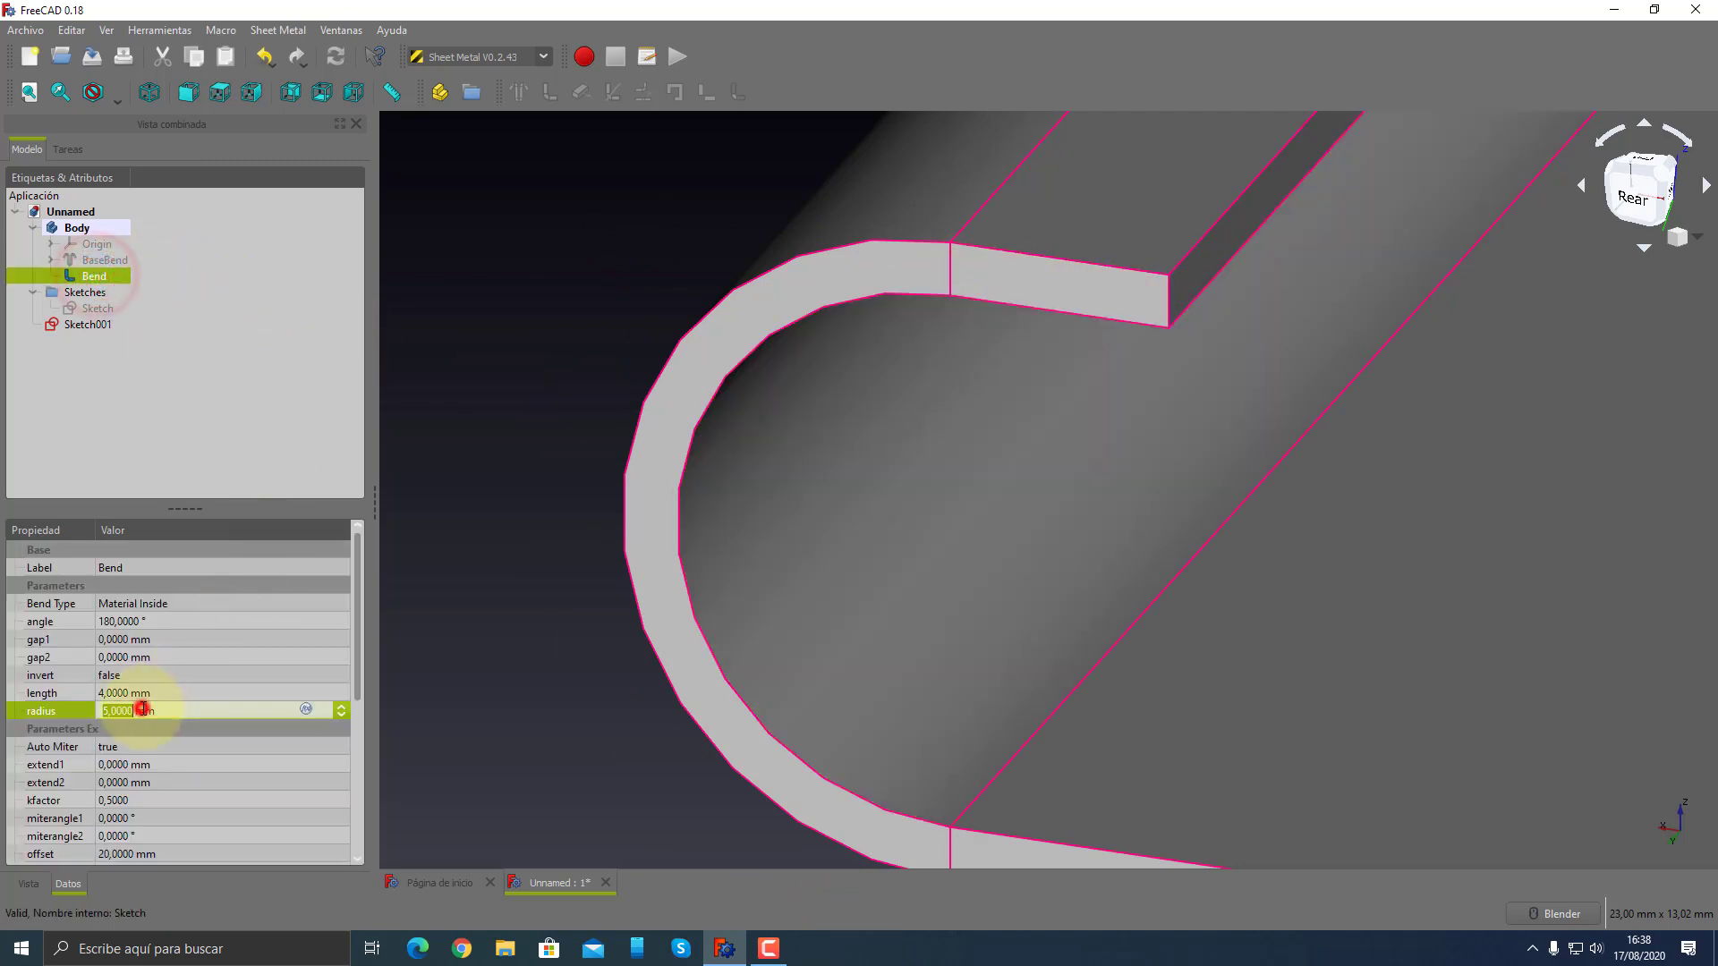
- Return the bend radius to 1 mm, leaving the bend uninverted
{"action": "type", "text": "1"}
{"action": "key", "text": "Return"}
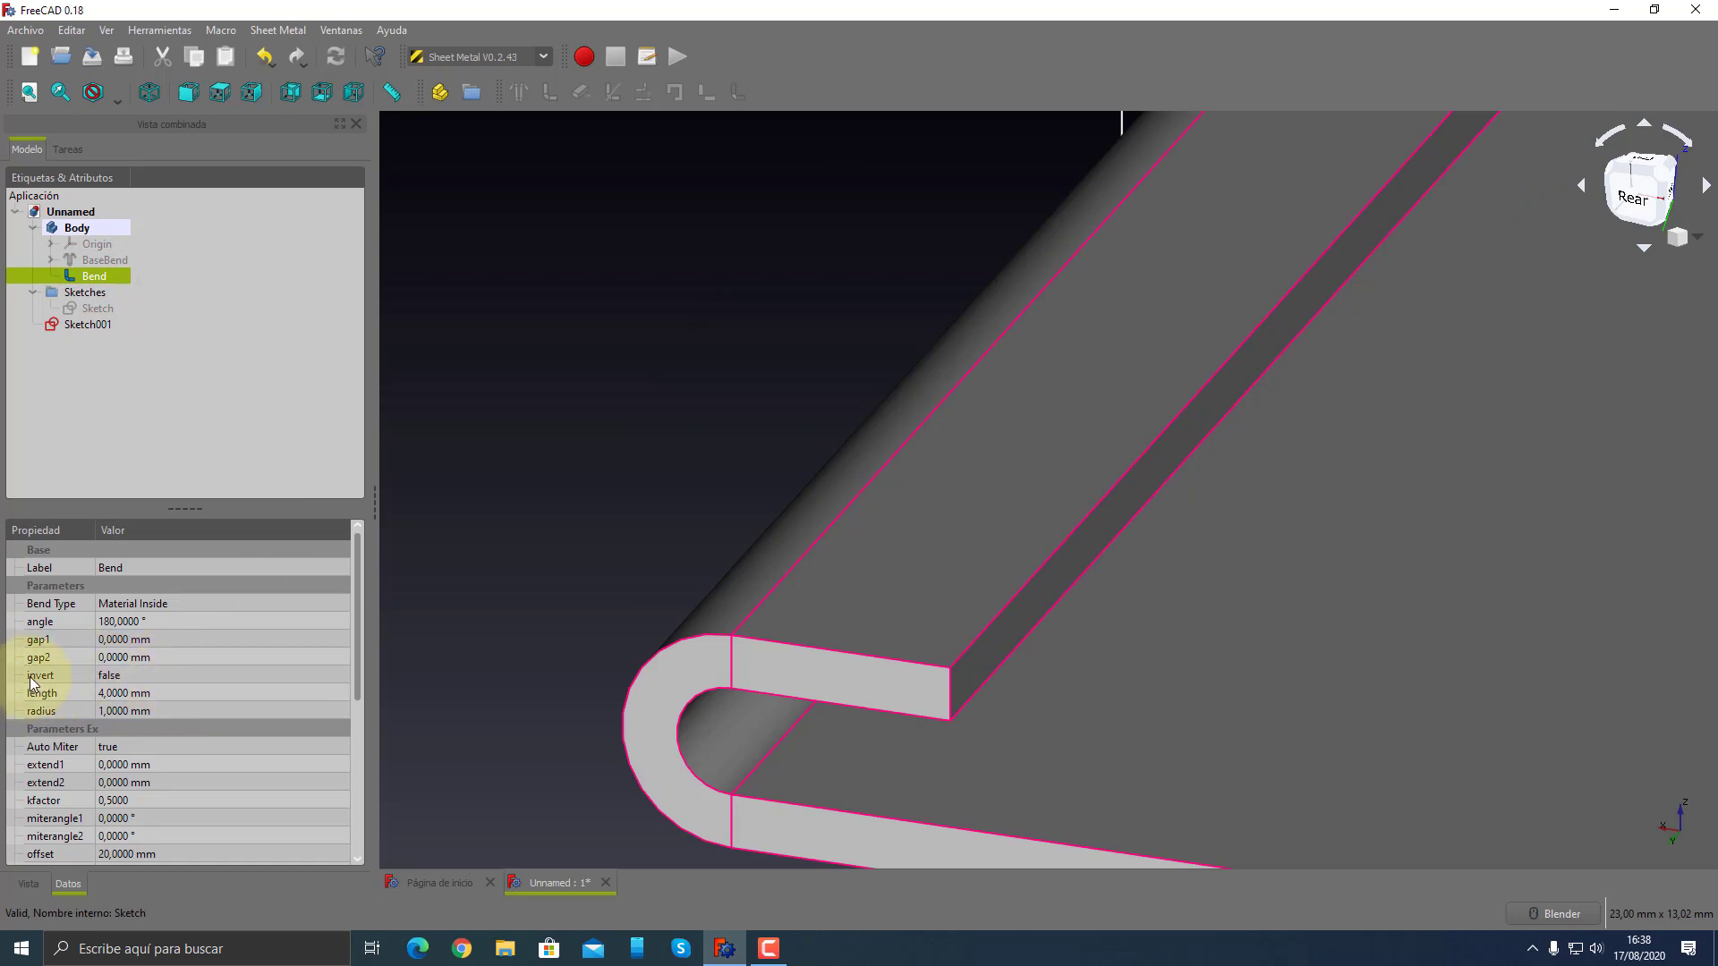
{"action": "left_click", "coordinate": [147, 673]}
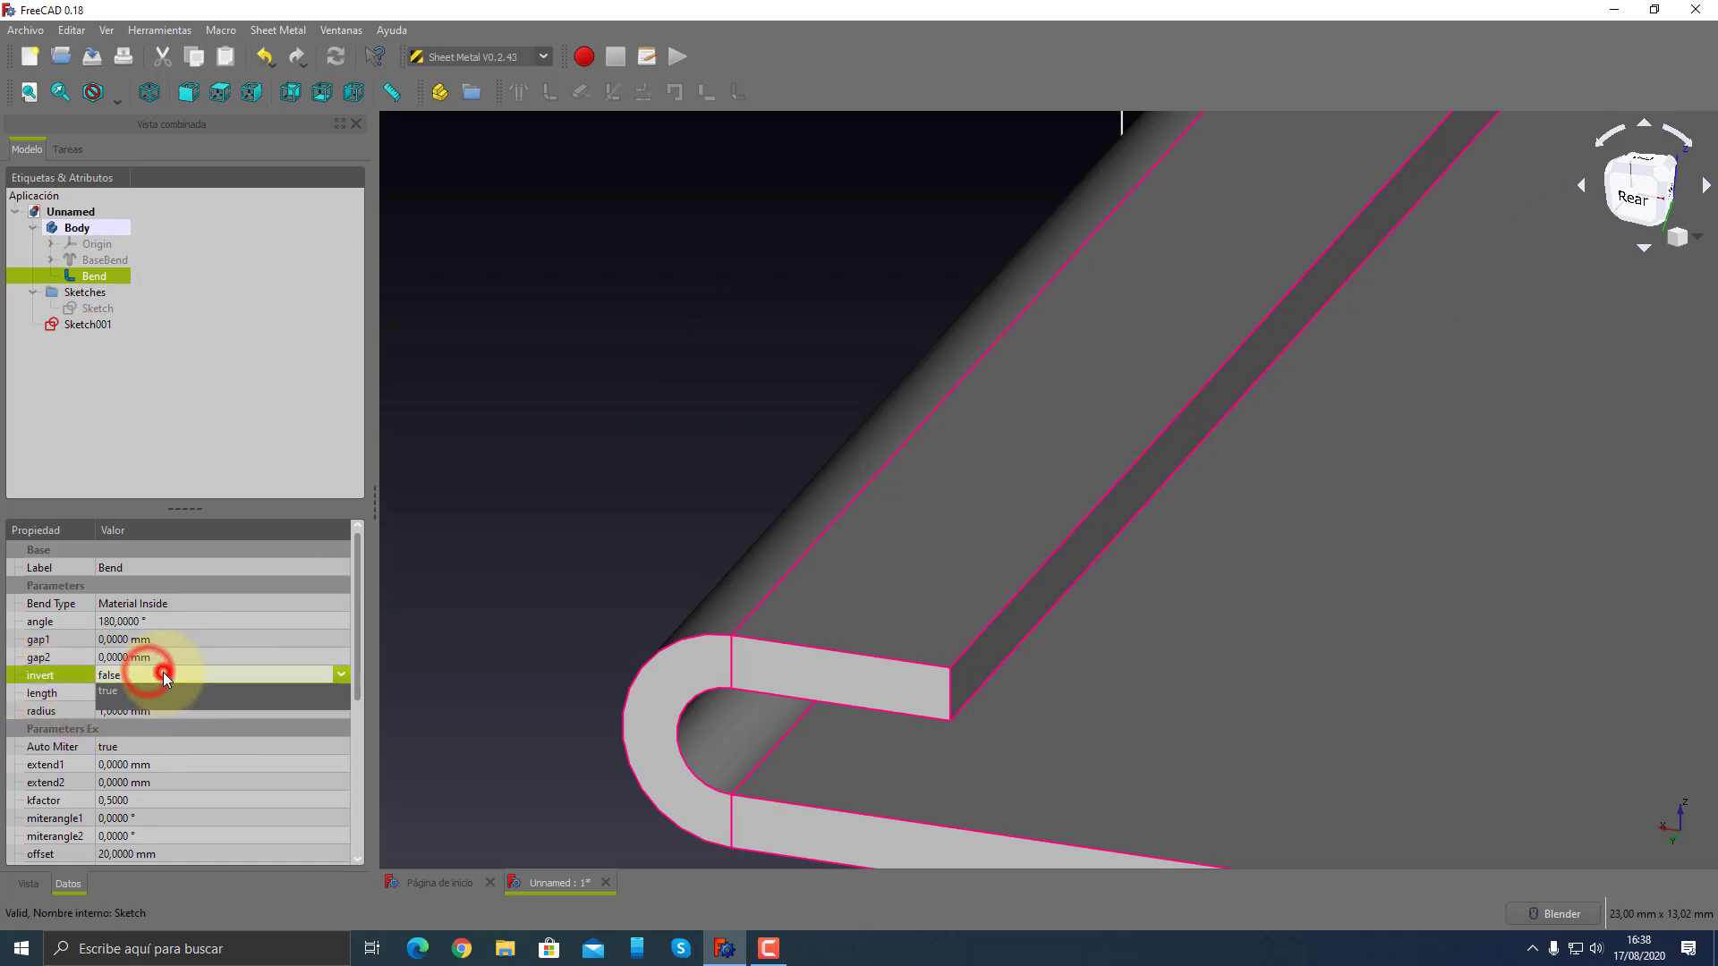
{"action": "left_click", "coordinate": [985, 646]}
{"action": "scroll", "coordinate": [820, 447], "scroll_direction": "down", "scroll_amount": 3}
{"action": "scroll", "coordinate": [1125, 594], "scroll_direction": "up", "scroll_amount": 3}
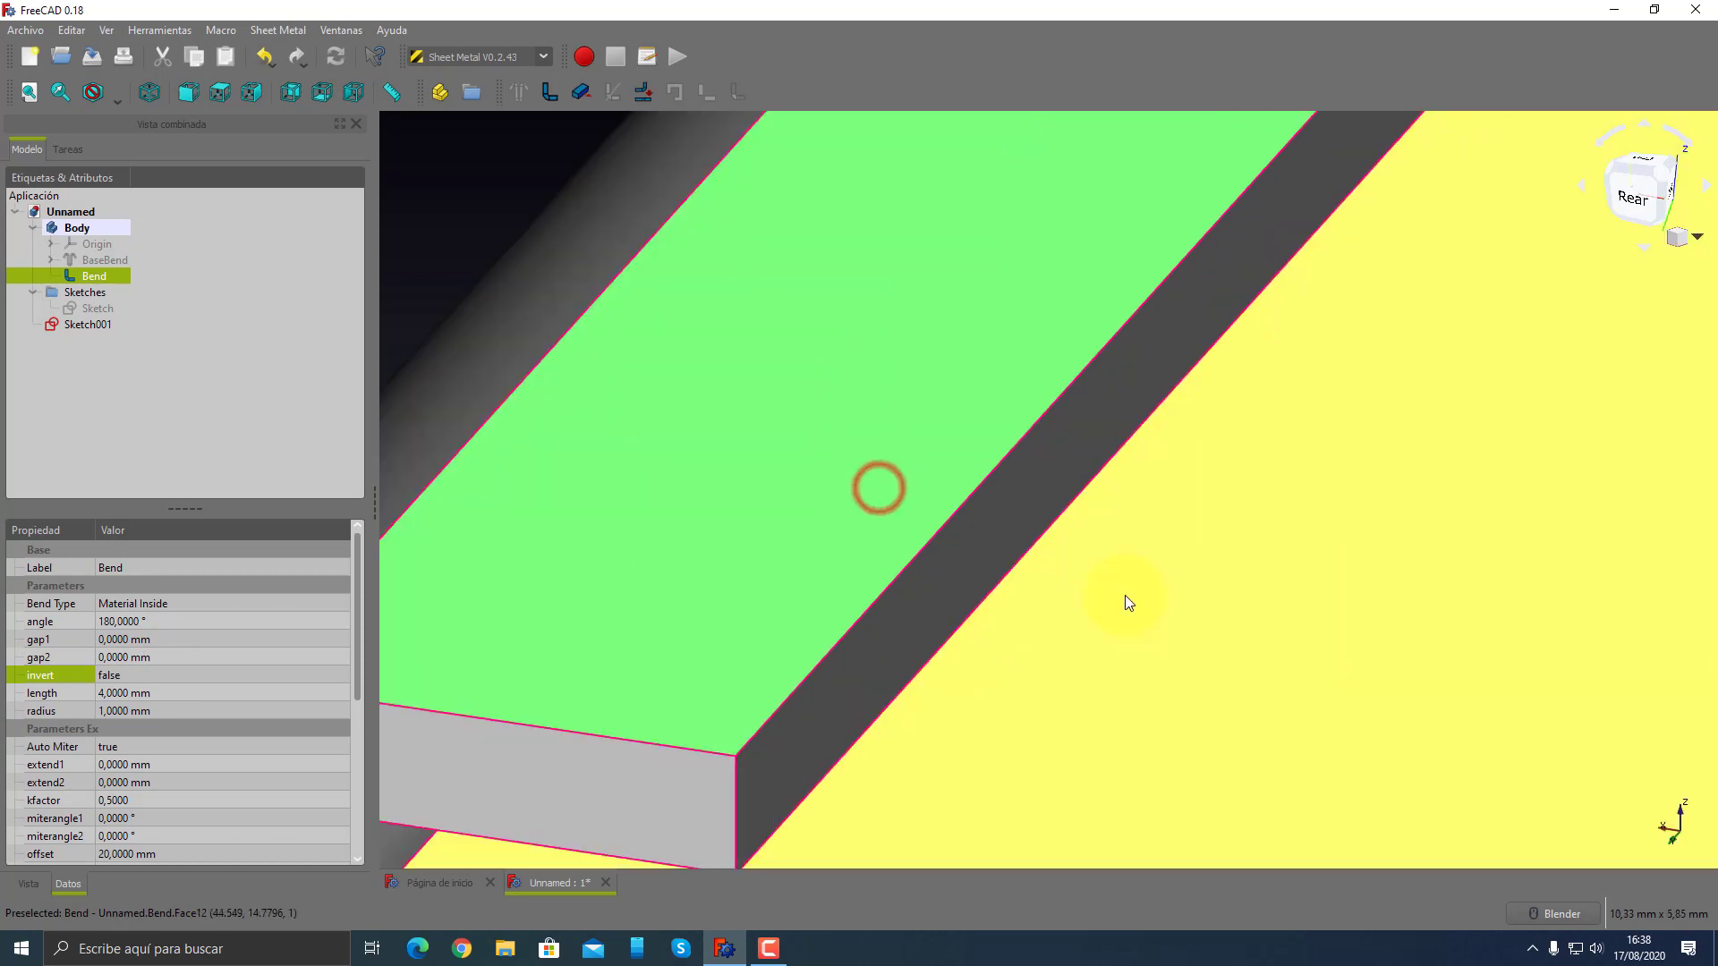
{"action": "scroll", "coordinate": [1125, 594], "scroll_direction": "down", "scroll_amount": 3}
{"action": "scroll", "coordinate": [1127, 594], "scroll_direction": "down", "scroll_amount": 5}
{"action": "scroll", "coordinate": [995, 607], "scroll_direction": "up", "scroll_amount": 3}
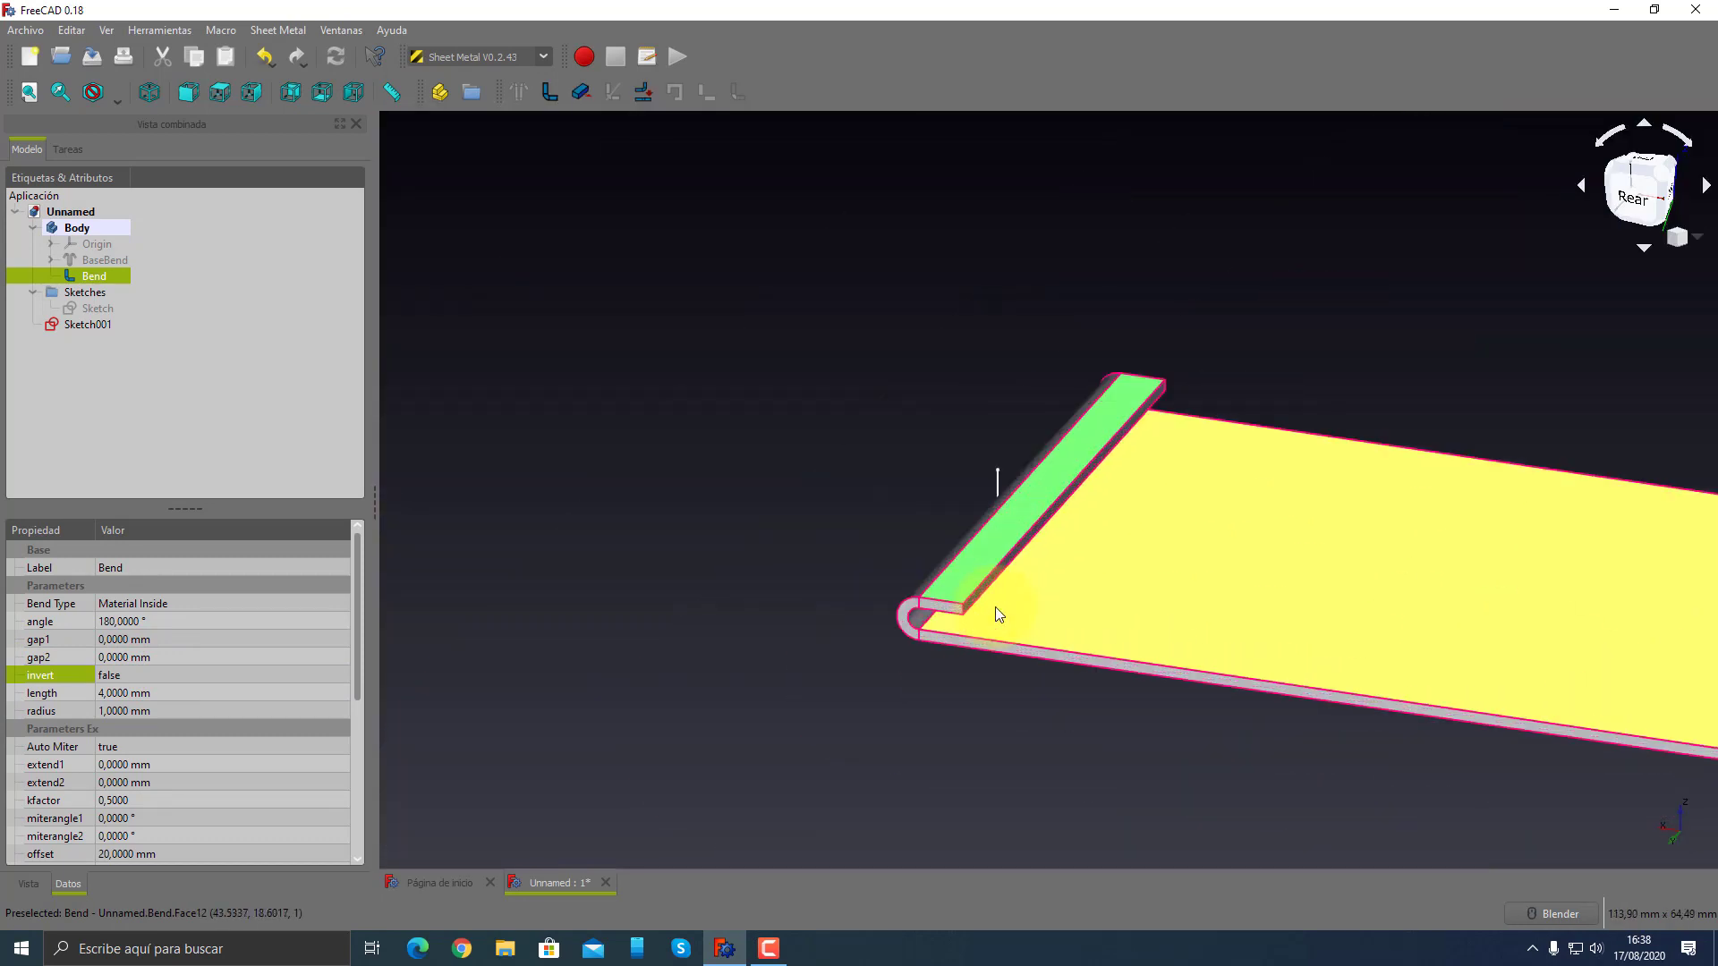
{"action": "scroll", "coordinate": [964, 653], "scroll_direction": "up", "scroll_amount": 2}
{"action": "scroll", "coordinate": [893, 696], "scroll_direction": "up", "scroll_amount": 2}
- Set the Bend's invert to true to compare, then back to false
{"action": "left_click", "coordinate": [893, 696]}
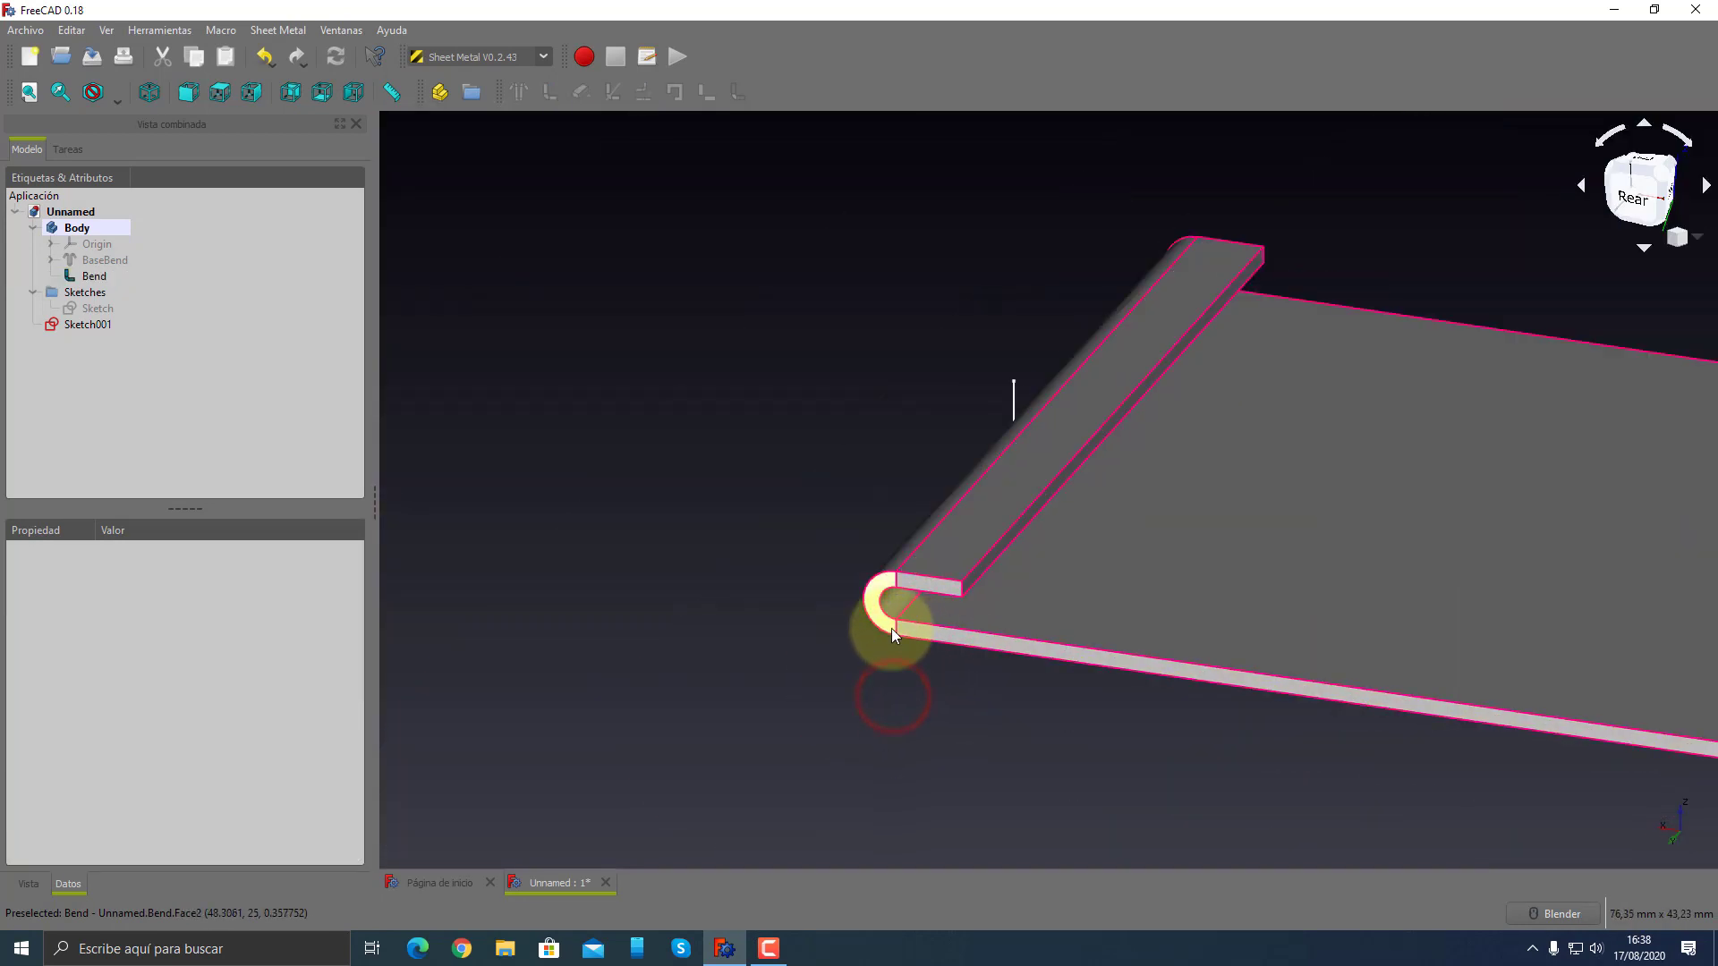
{"action": "left_click", "coordinate": [86, 275]}
{"action": "left_click", "coordinate": [135, 673]}
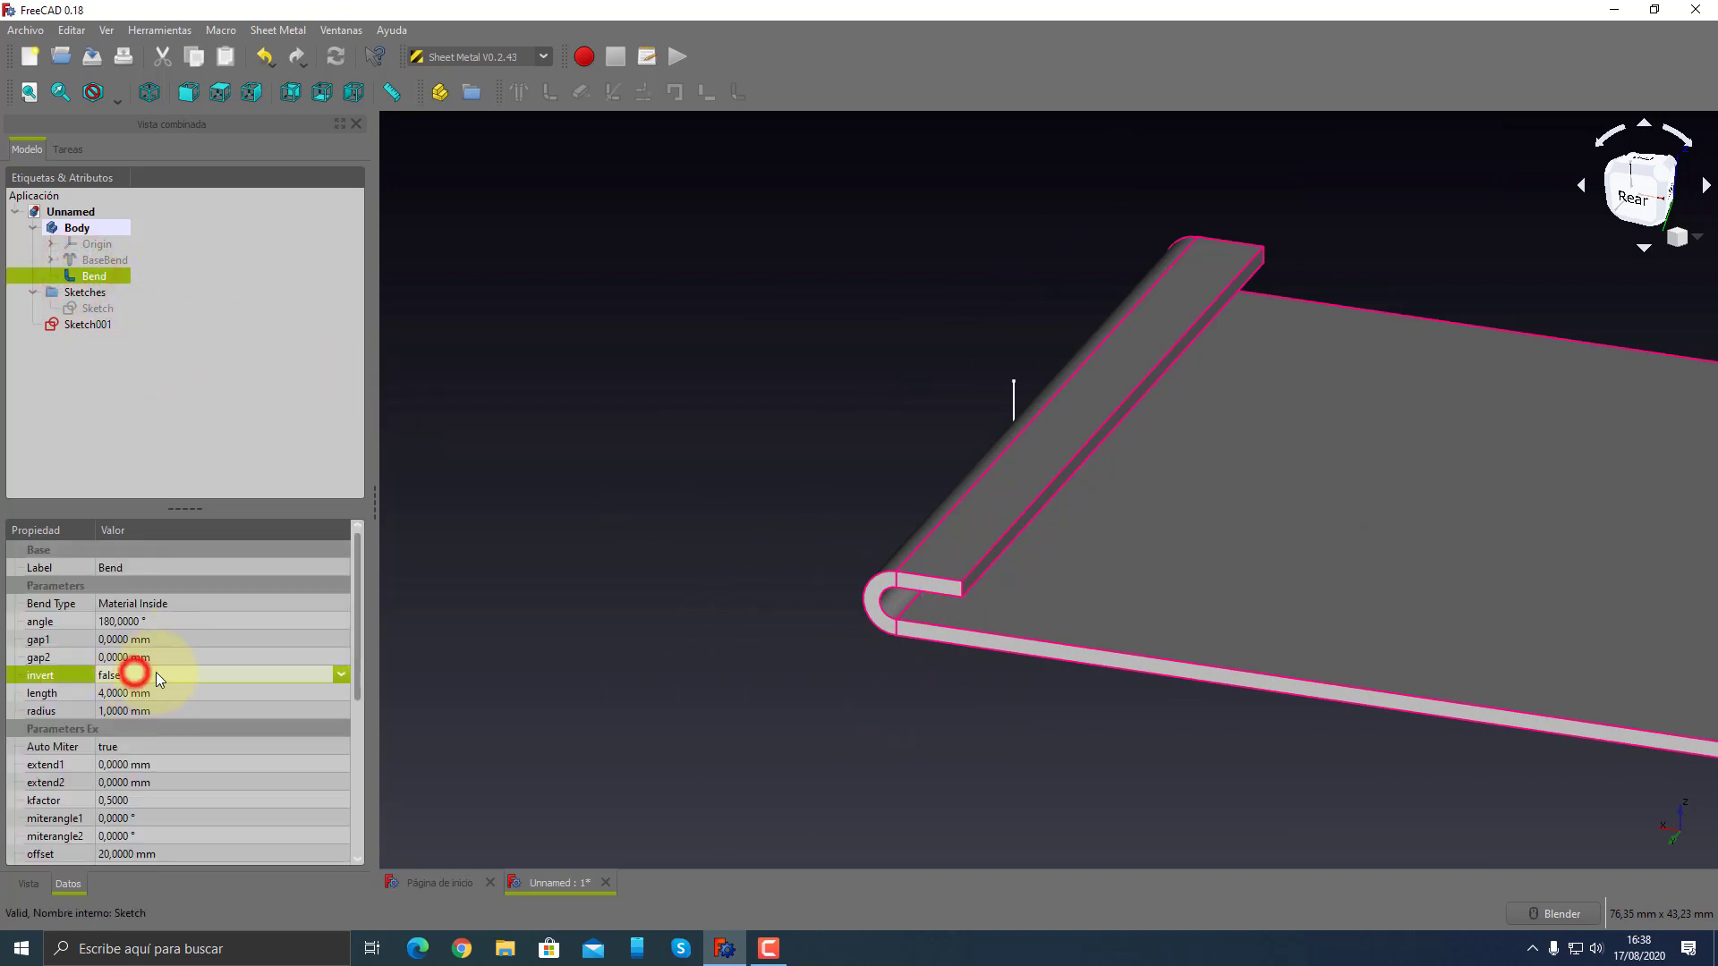
{"action": "left_click", "coordinate": [137, 708]}
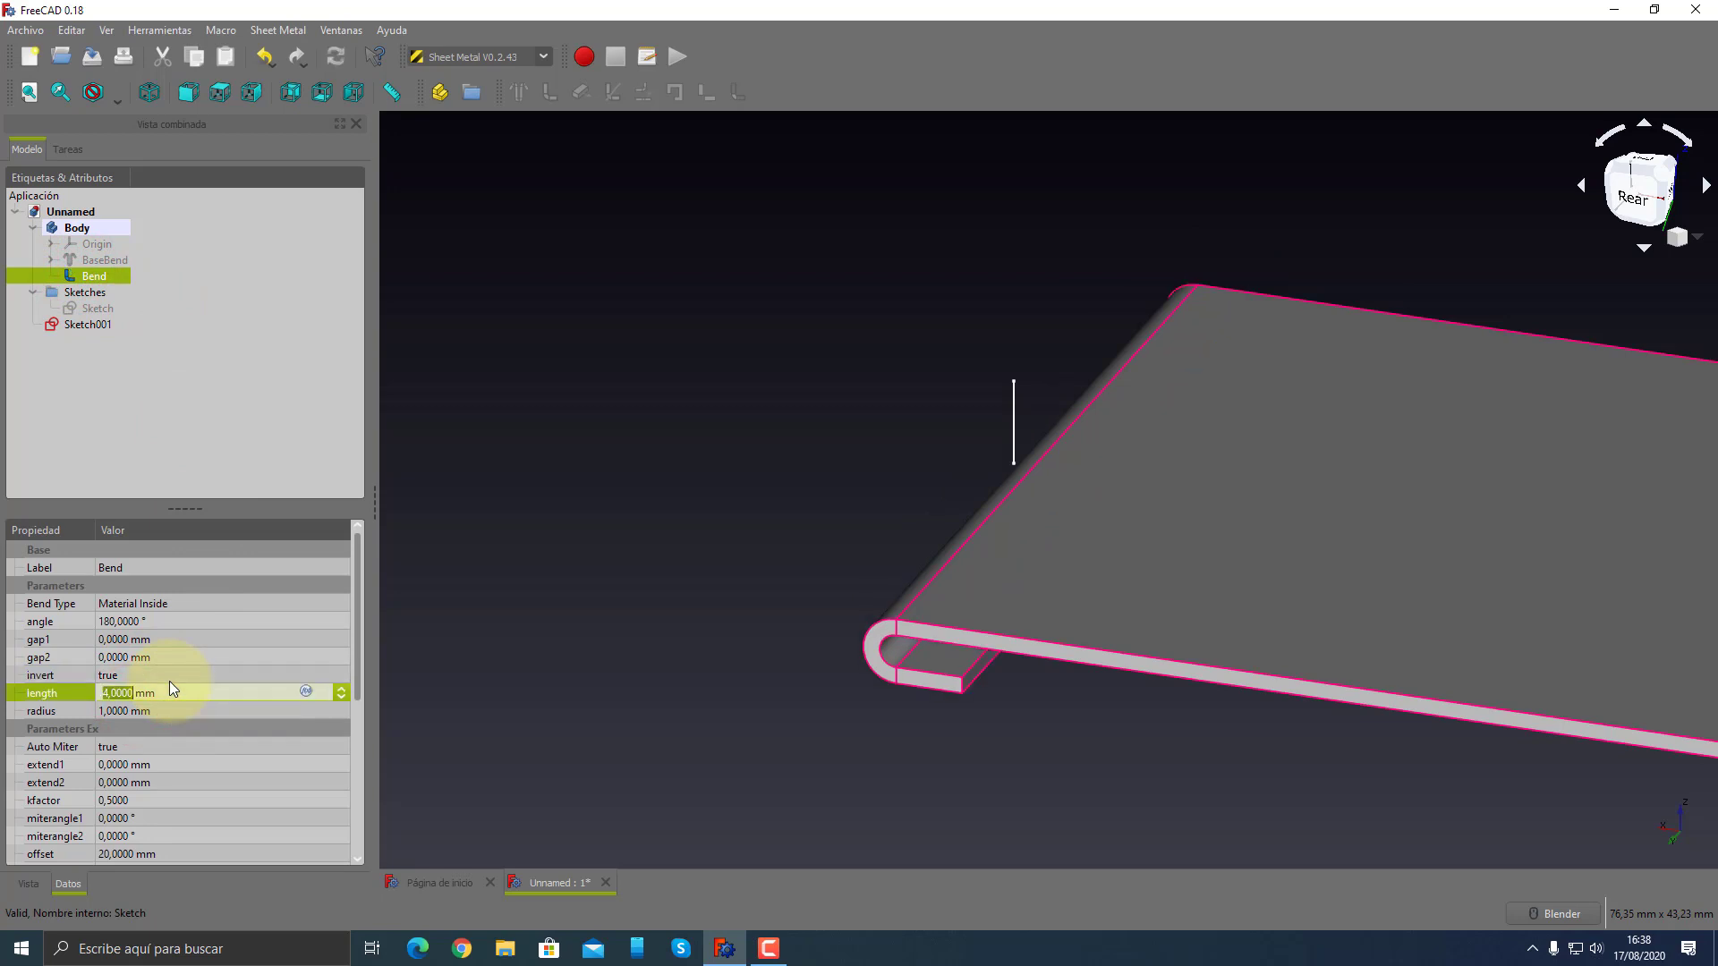
{"action": "left_click", "coordinate": [176, 675]}
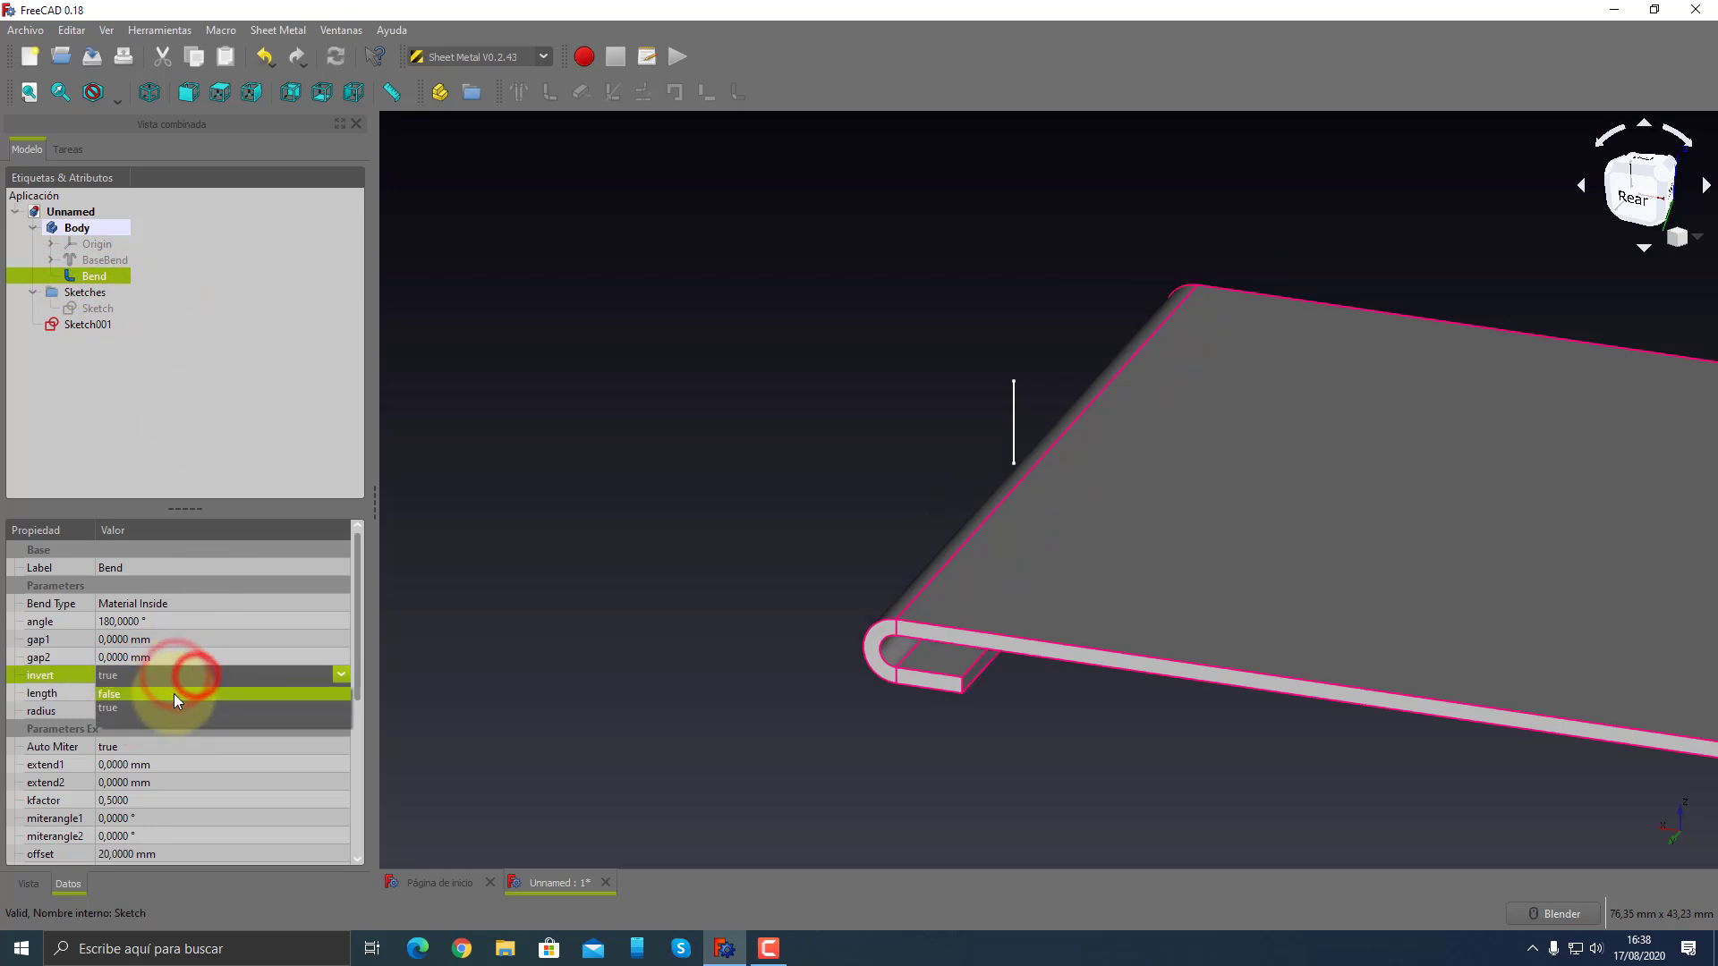
{"action": "left_click", "coordinate": [173, 694]}
- Lengthen the hem flange back to 10 mm
{"action": "left_click", "coordinate": [197, 693]}
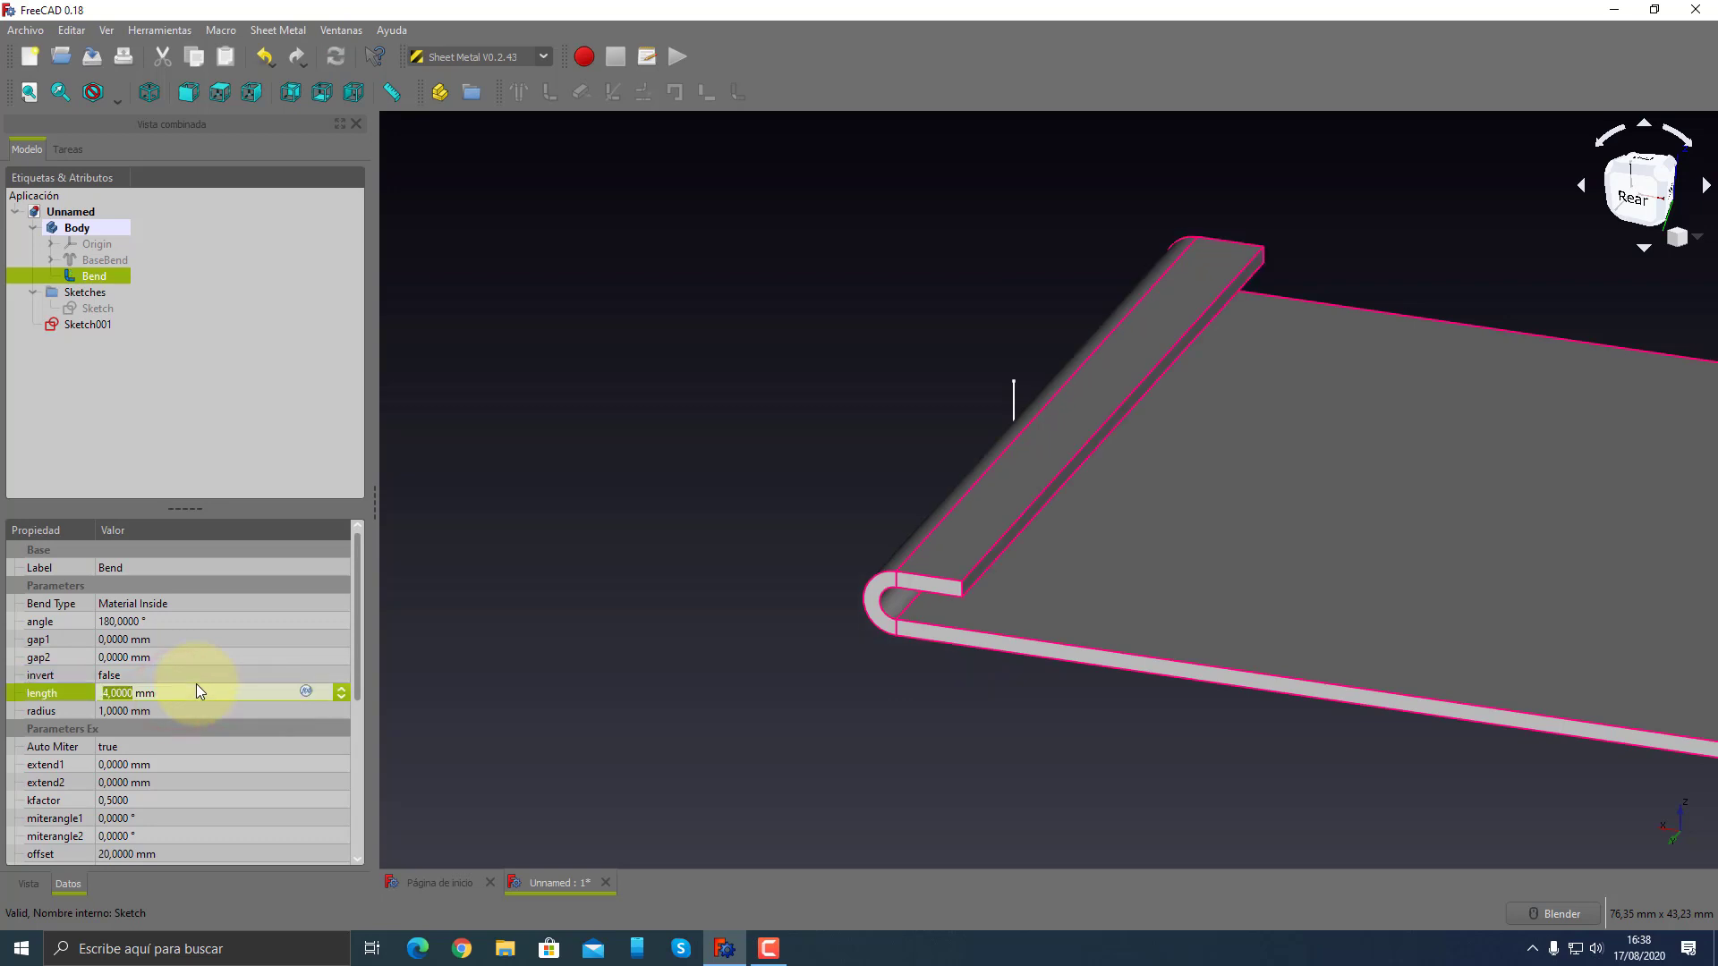
{"action": "left_click", "coordinate": [137, 711]}
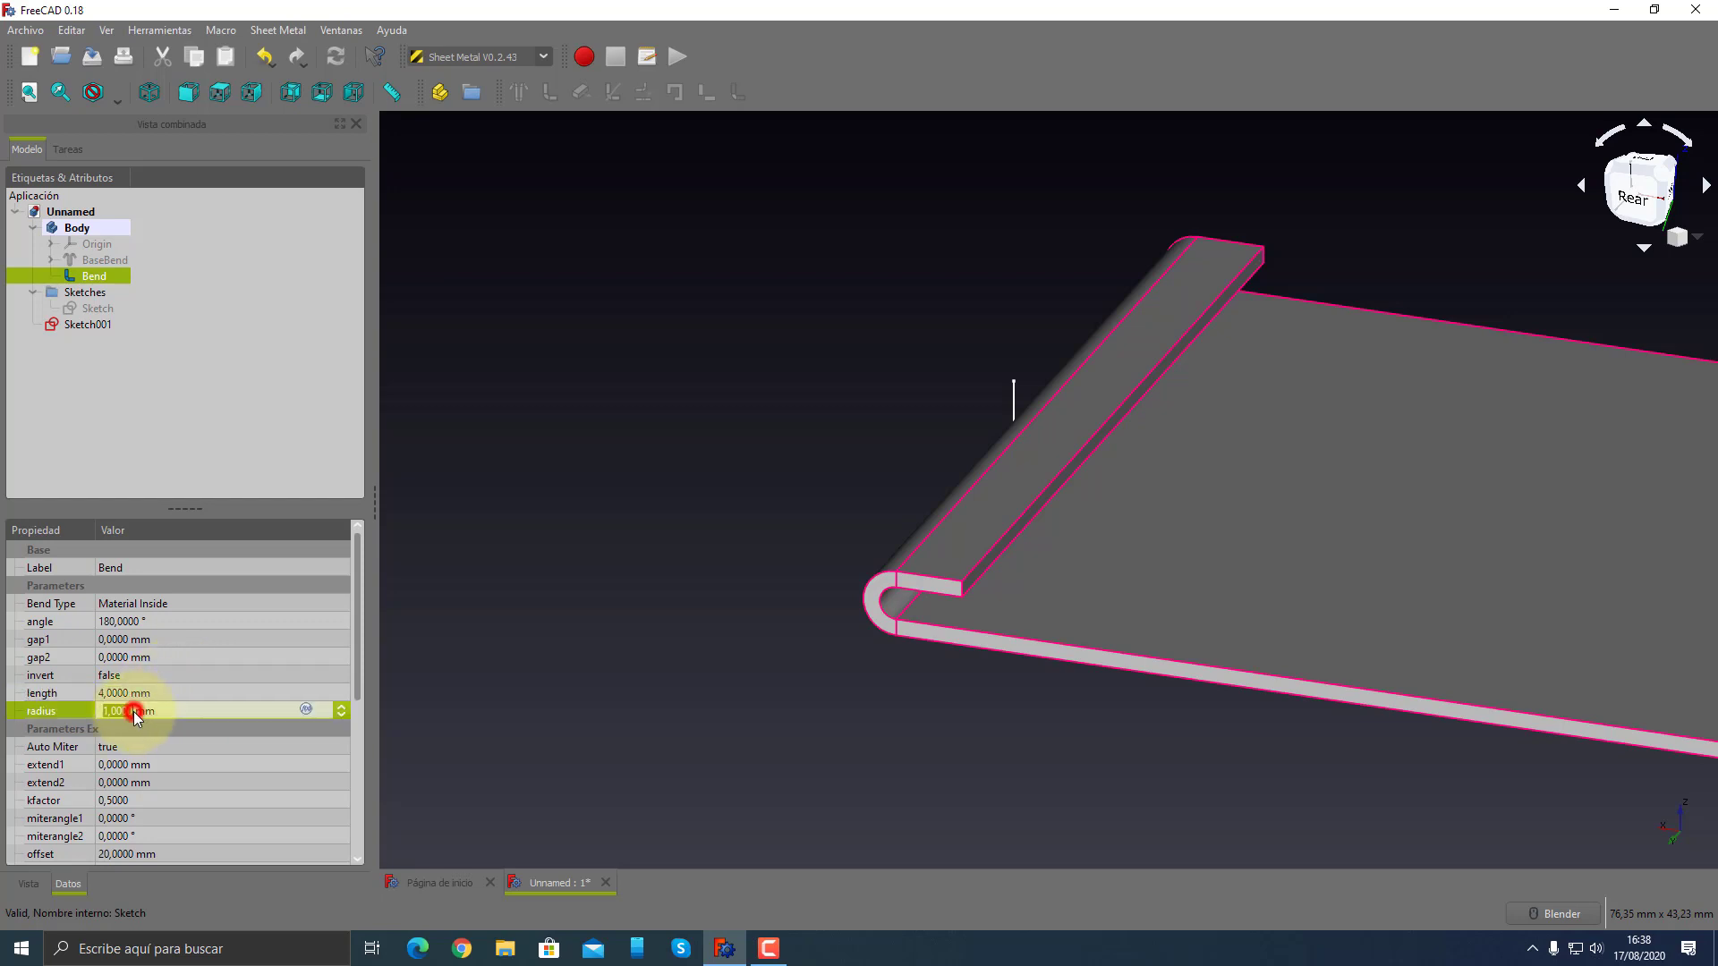
{"action": "left_click", "coordinate": [164, 695]}
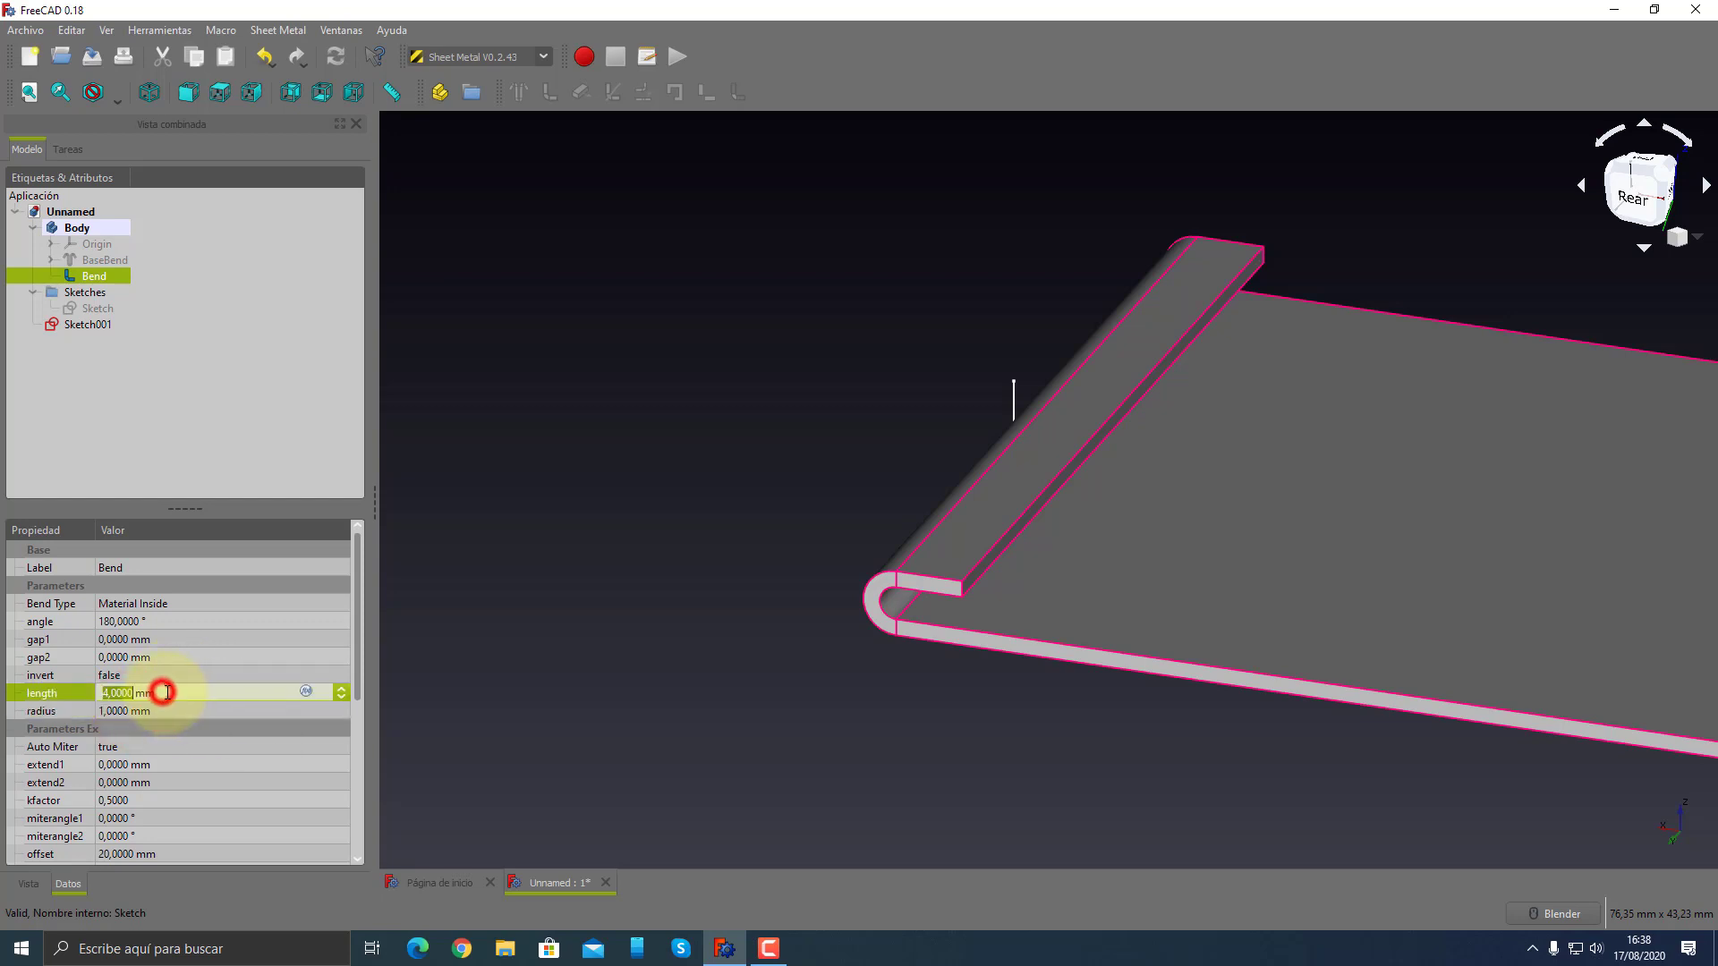
{"action": "type", "text": "10"}
{"action": "key", "text": "Tab"}
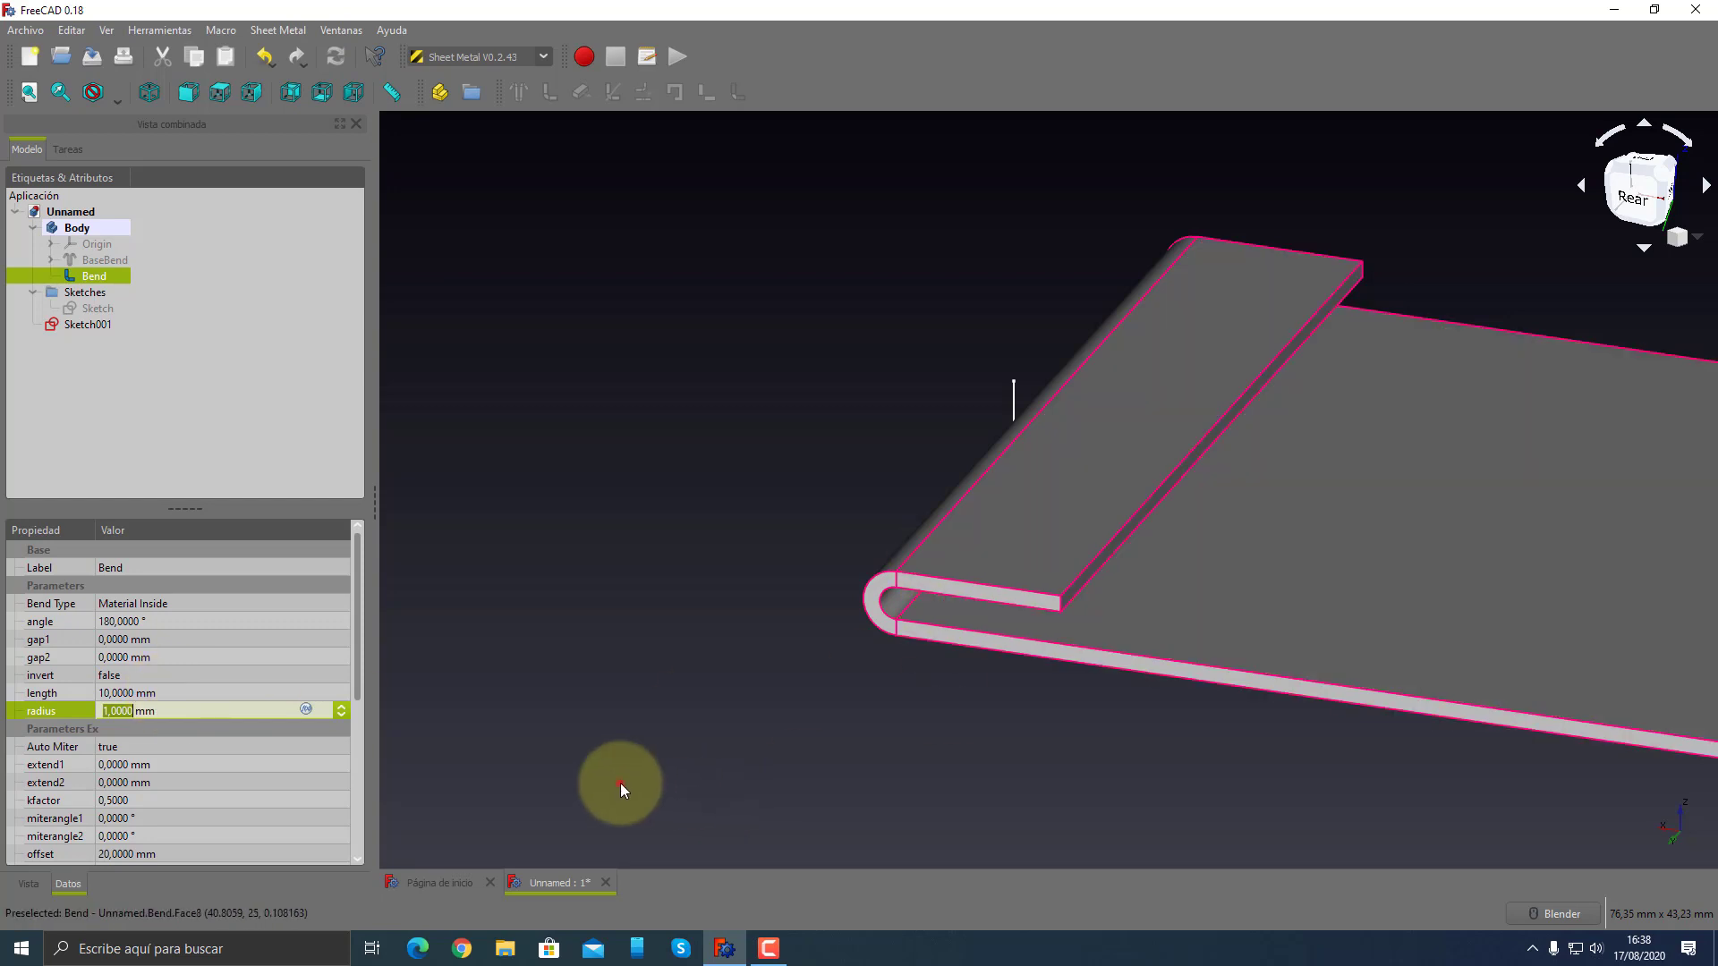
{"action": "left_click", "coordinate": [621, 782]}
{"action": "left_click", "coordinate": [85, 279]}
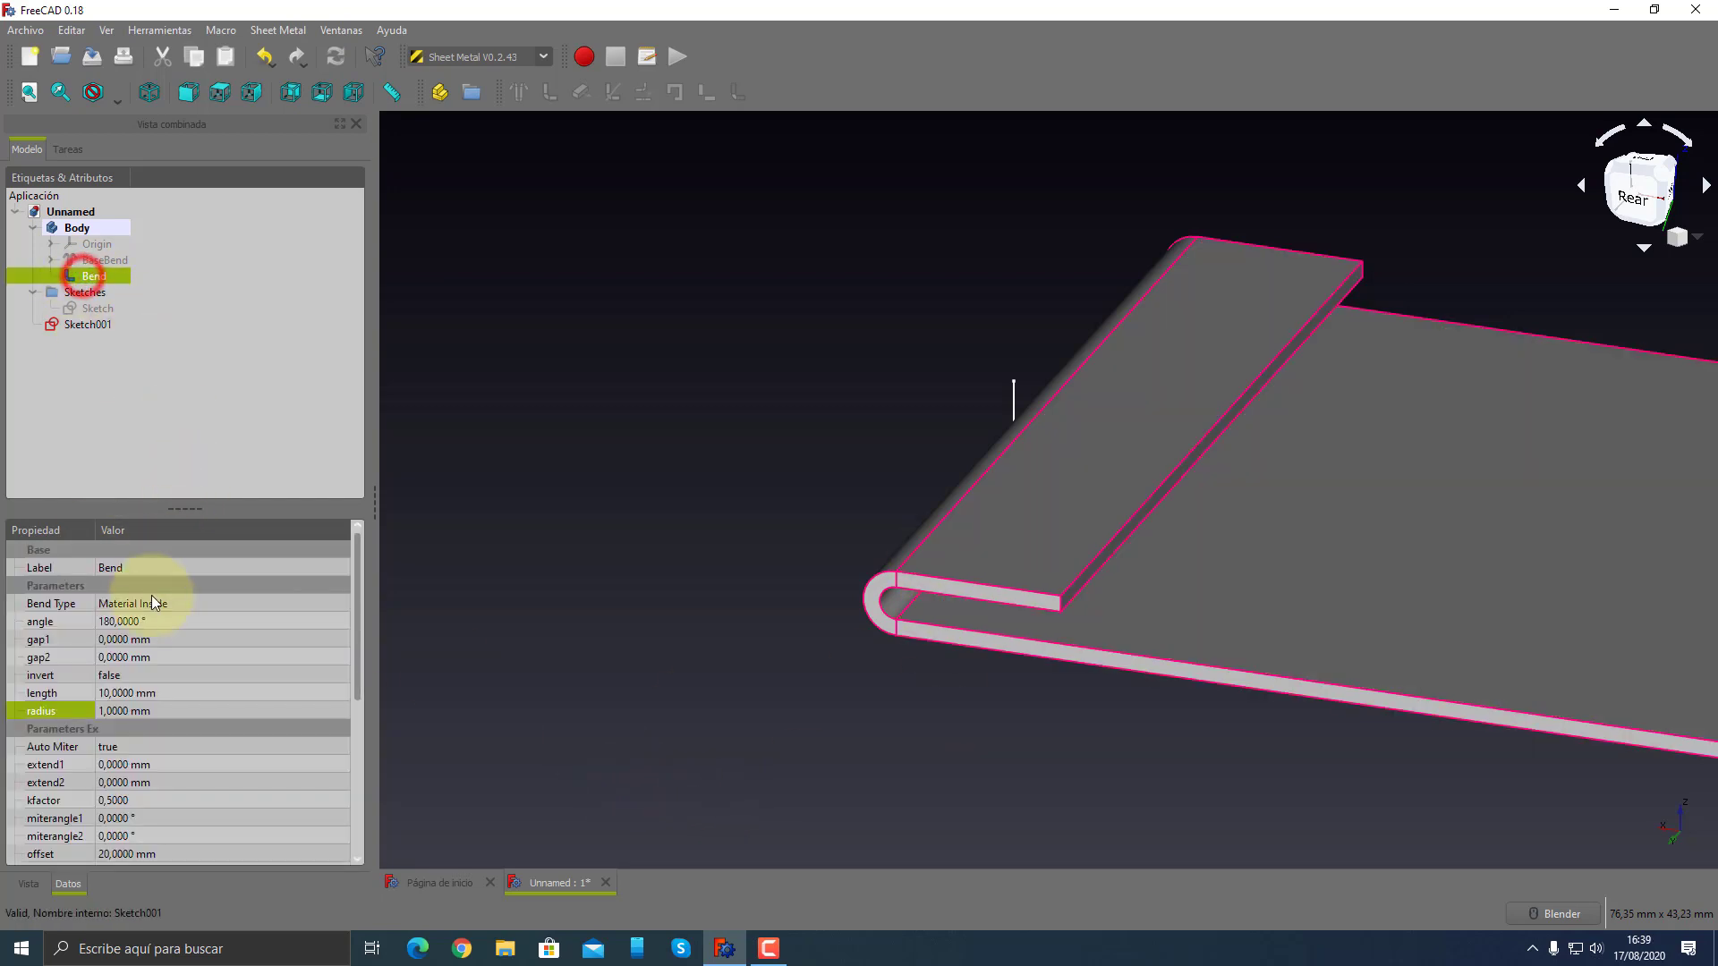
- Give the hem side gaps of 10 mm for gap1 and 5 mm for gap2
{"action": "left_click", "coordinate": [45, 639]}
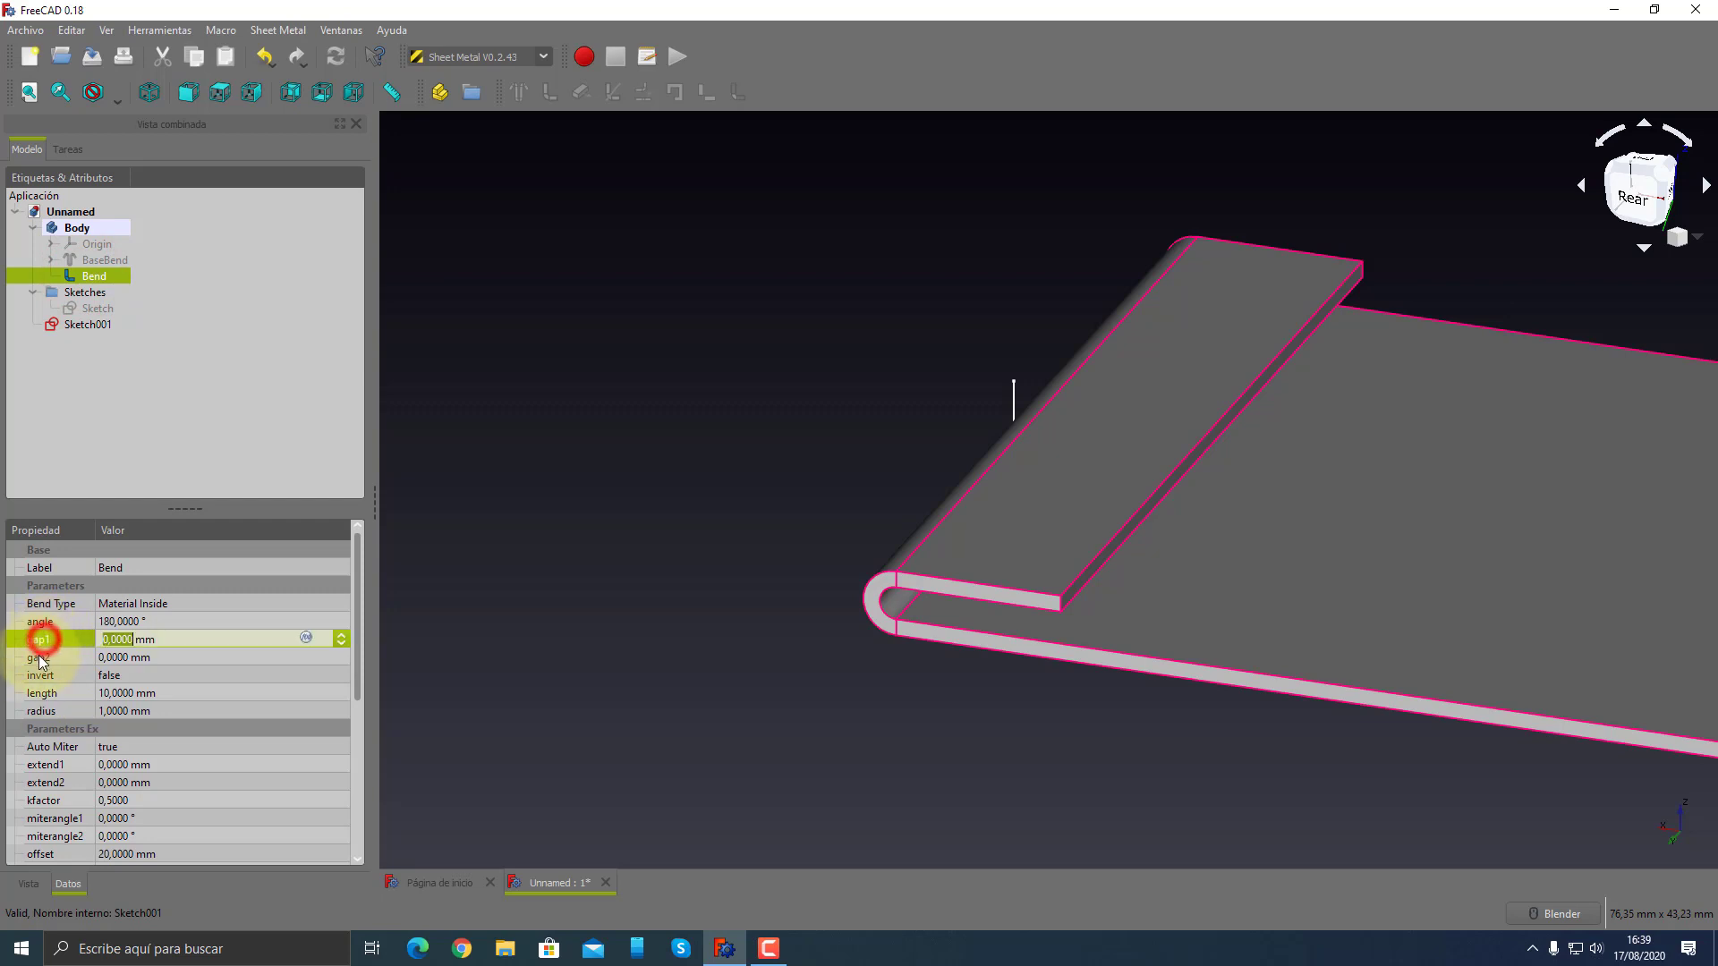
{"action": "left_click", "coordinate": [45, 640]}
{"action": "left_click", "coordinate": [44, 646]}
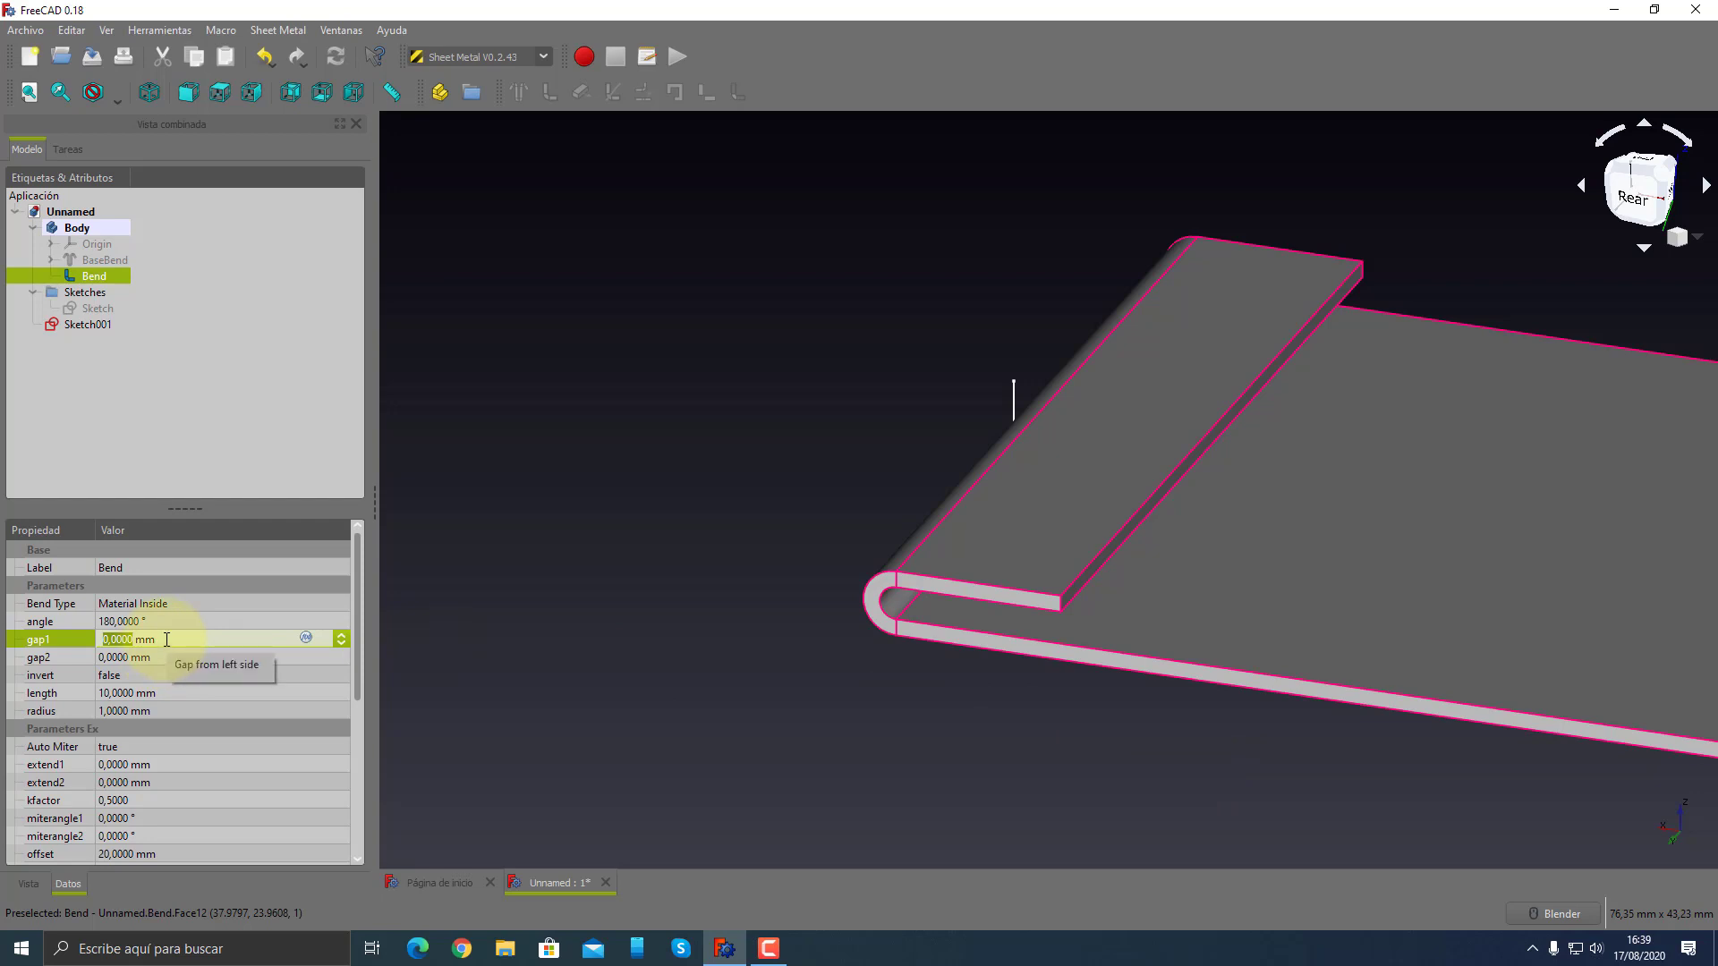
{"action": "type", "text": "1"}
{"action": "key", "text": "Return"}
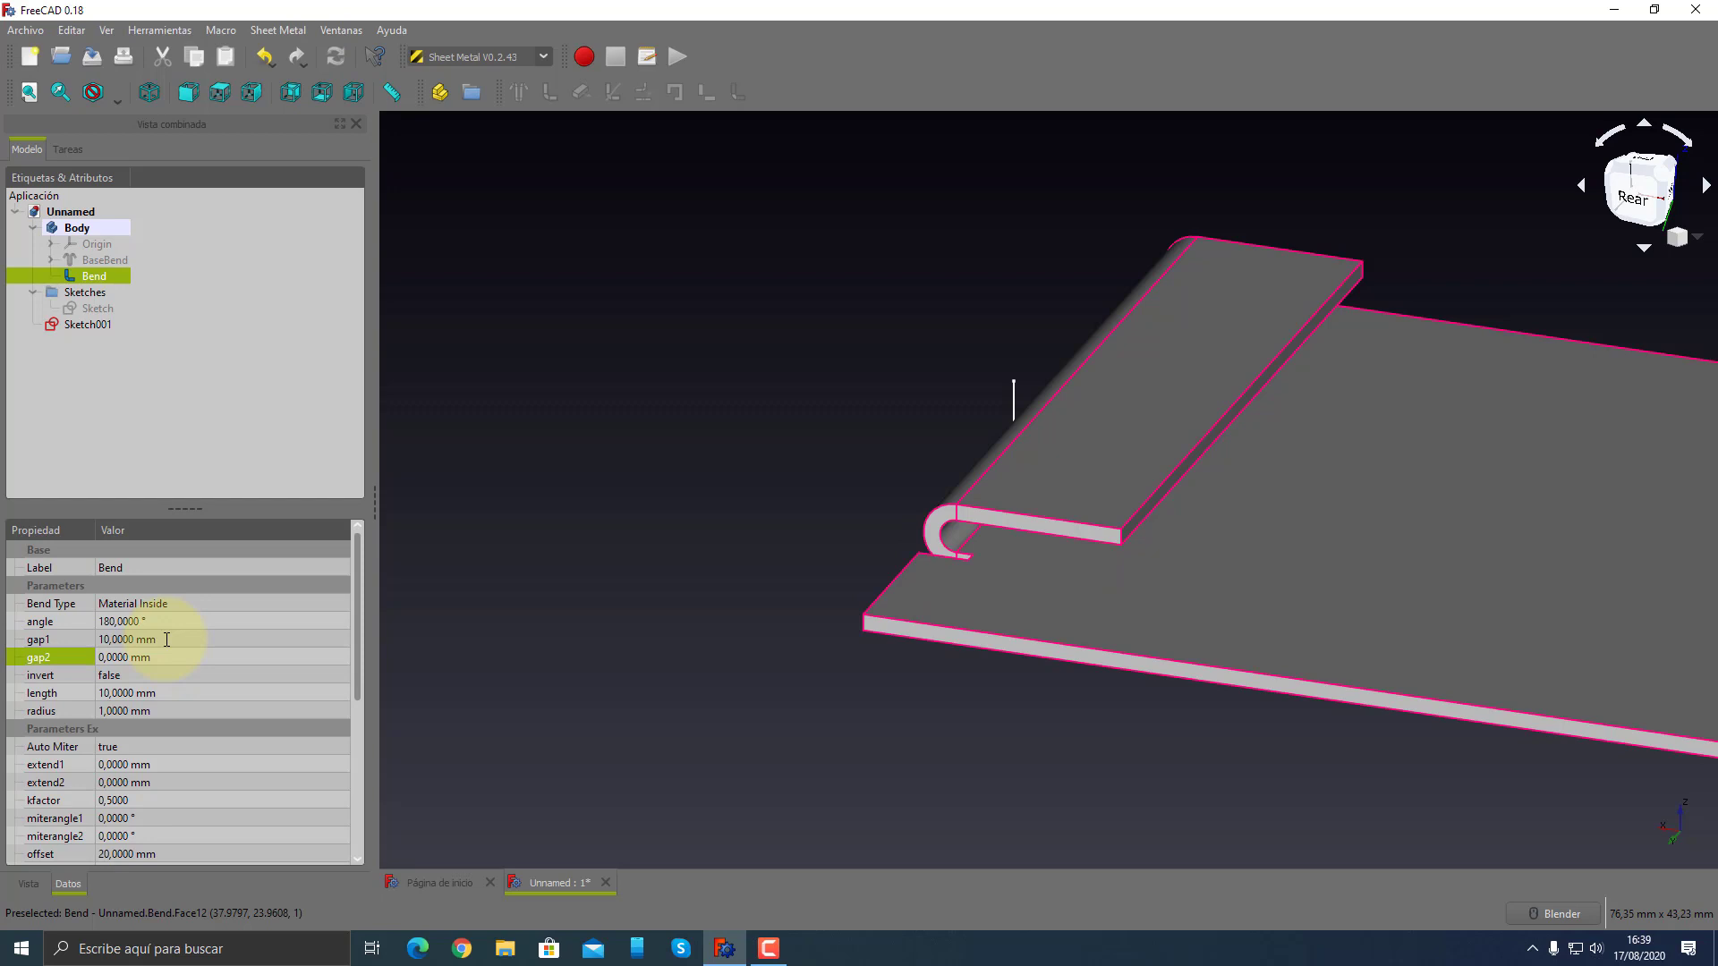
{"action": "left_click", "coordinate": [129, 657]}
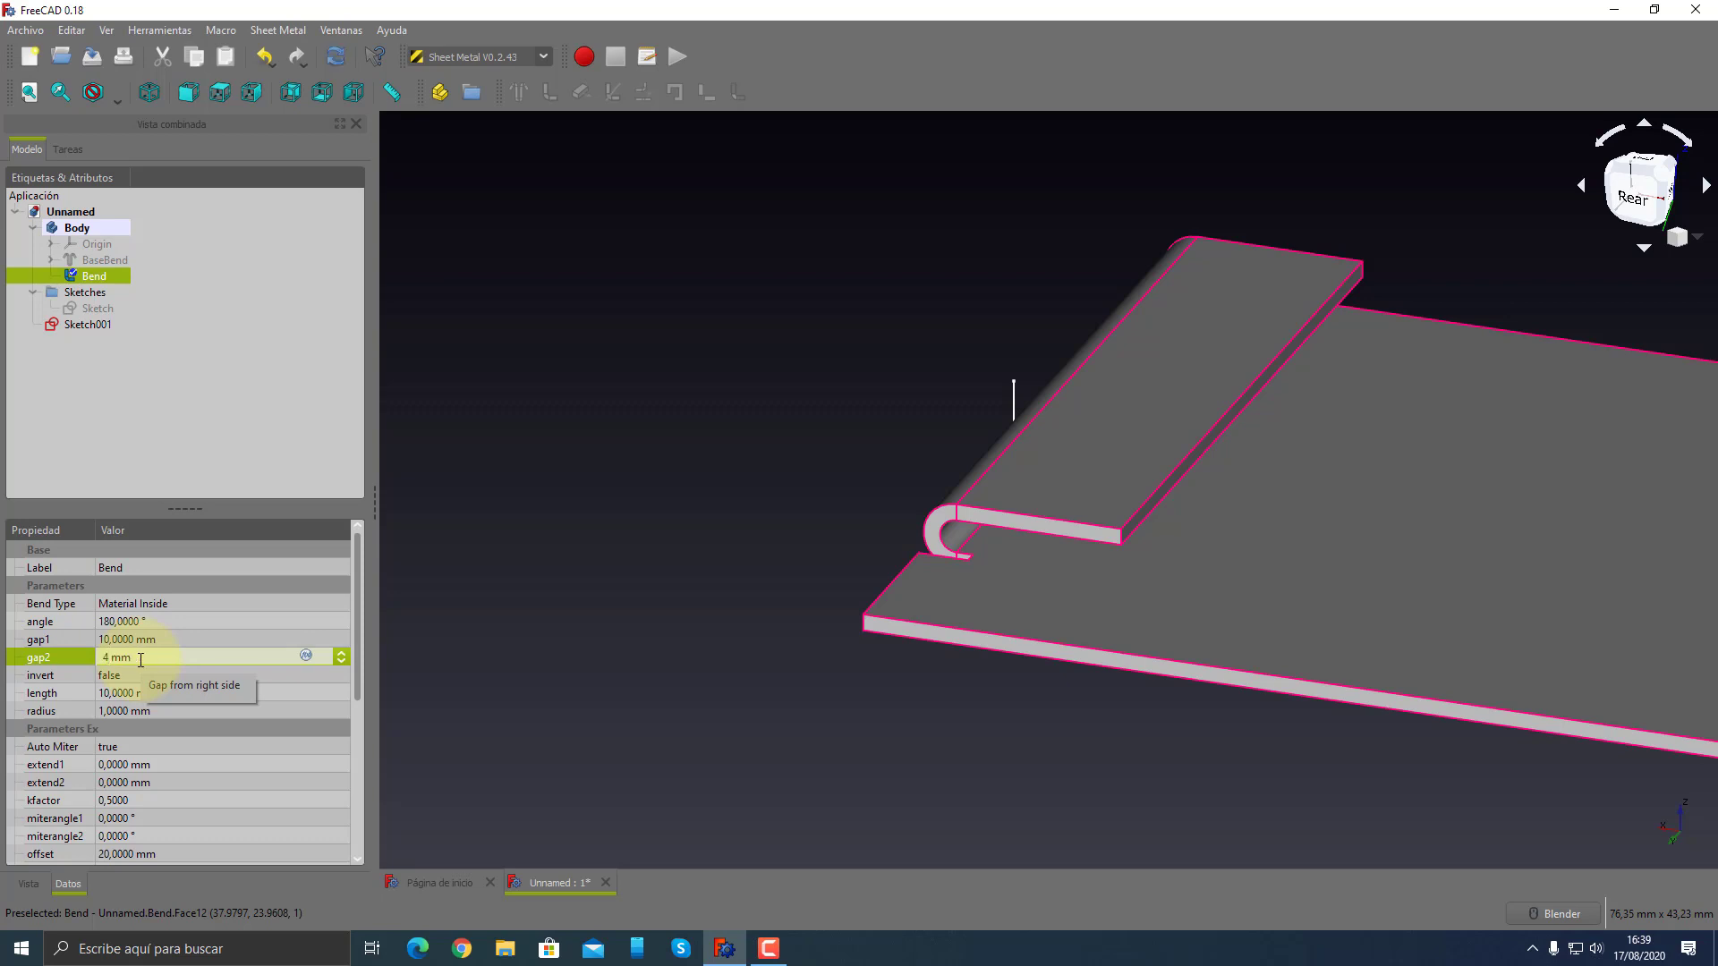
{"action": "key", "text": "Return"}
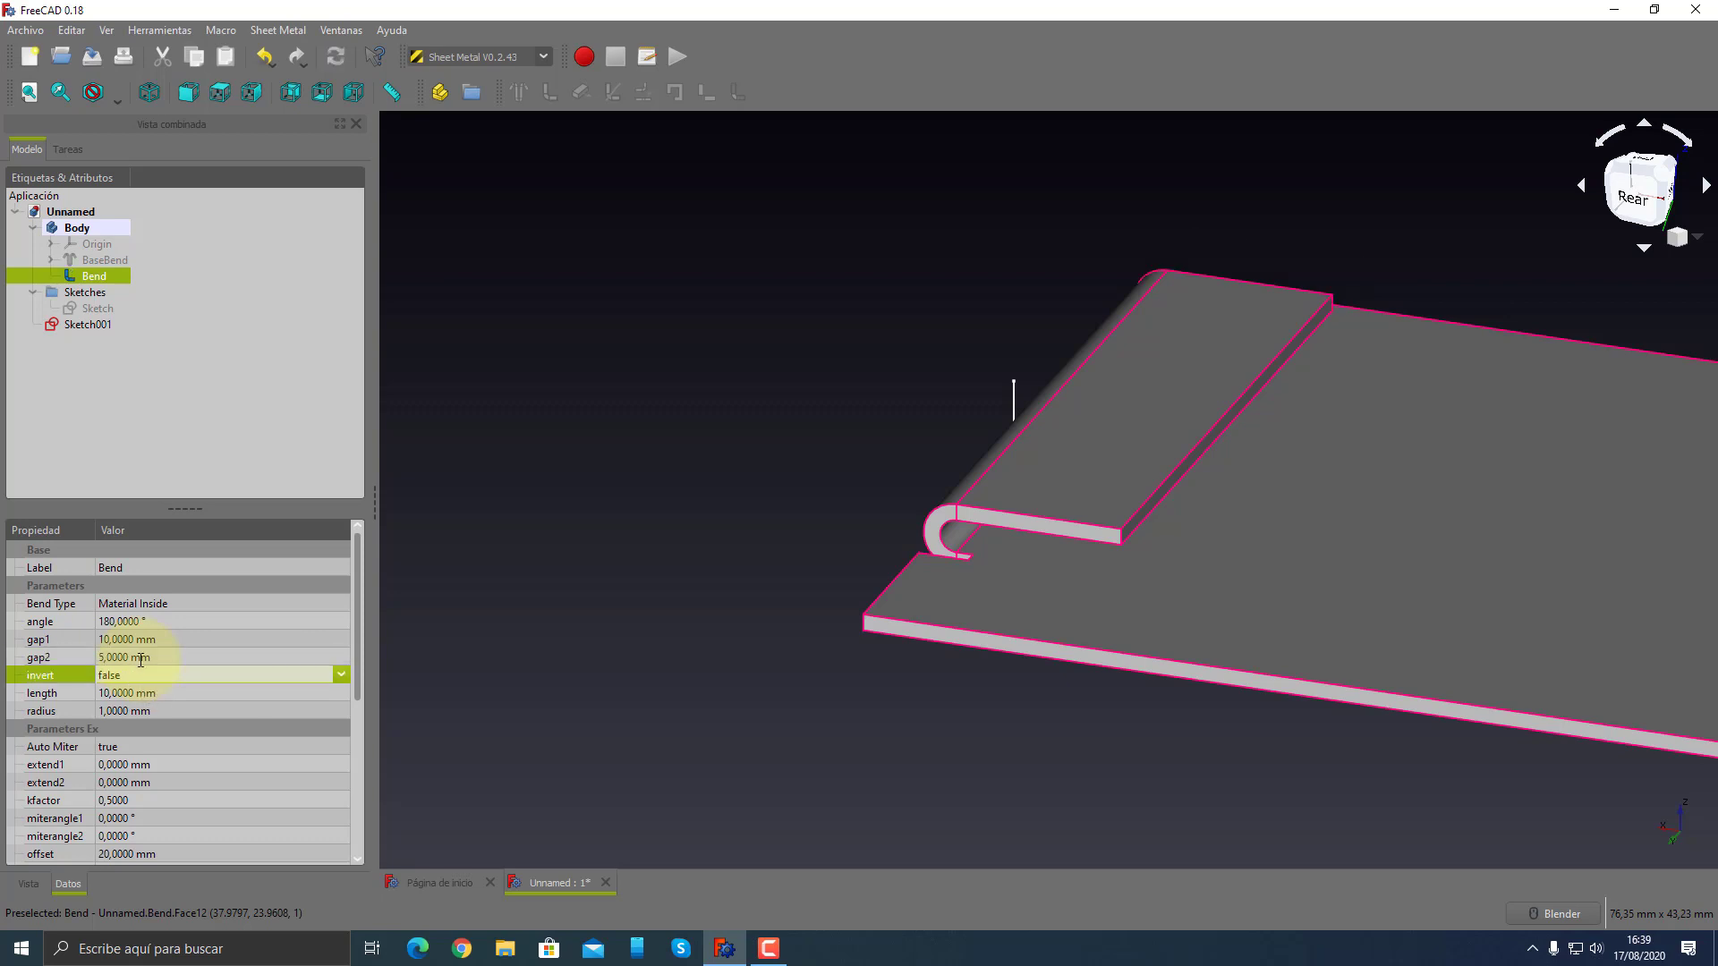
{"action": "mouse_move", "coordinate": [784, 463]}
{"action": "middle_mouse_down"}
{"action": "mouse_move", "coordinate": [1200, 448]}
{"action": "mouse_move", "coordinate": [778, 541]}
{"action": "mouse_move", "coordinate": [1127, 526]}
{"action": "mouse_move", "coordinate": [874, 575]}
{"action": "mouse_move", "coordinate": [1029, 614]}
{"action": "mouse_move", "coordinate": [1022, 691]}
{"action": "mouse_move", "coordinate": [1043, 728]}
{"action": "mouse_move", "coordinate": [1015, 721]}
{"action": "middle_mouse_up"}
{"action": "scroll", "coordinate": [924, 772], "scroll_direction": "up", "scroll_amount": 3}
{"action": "scroll", "coordinate": [1029, 740], "scroll_direction": "down", "scroll_amount": 1}
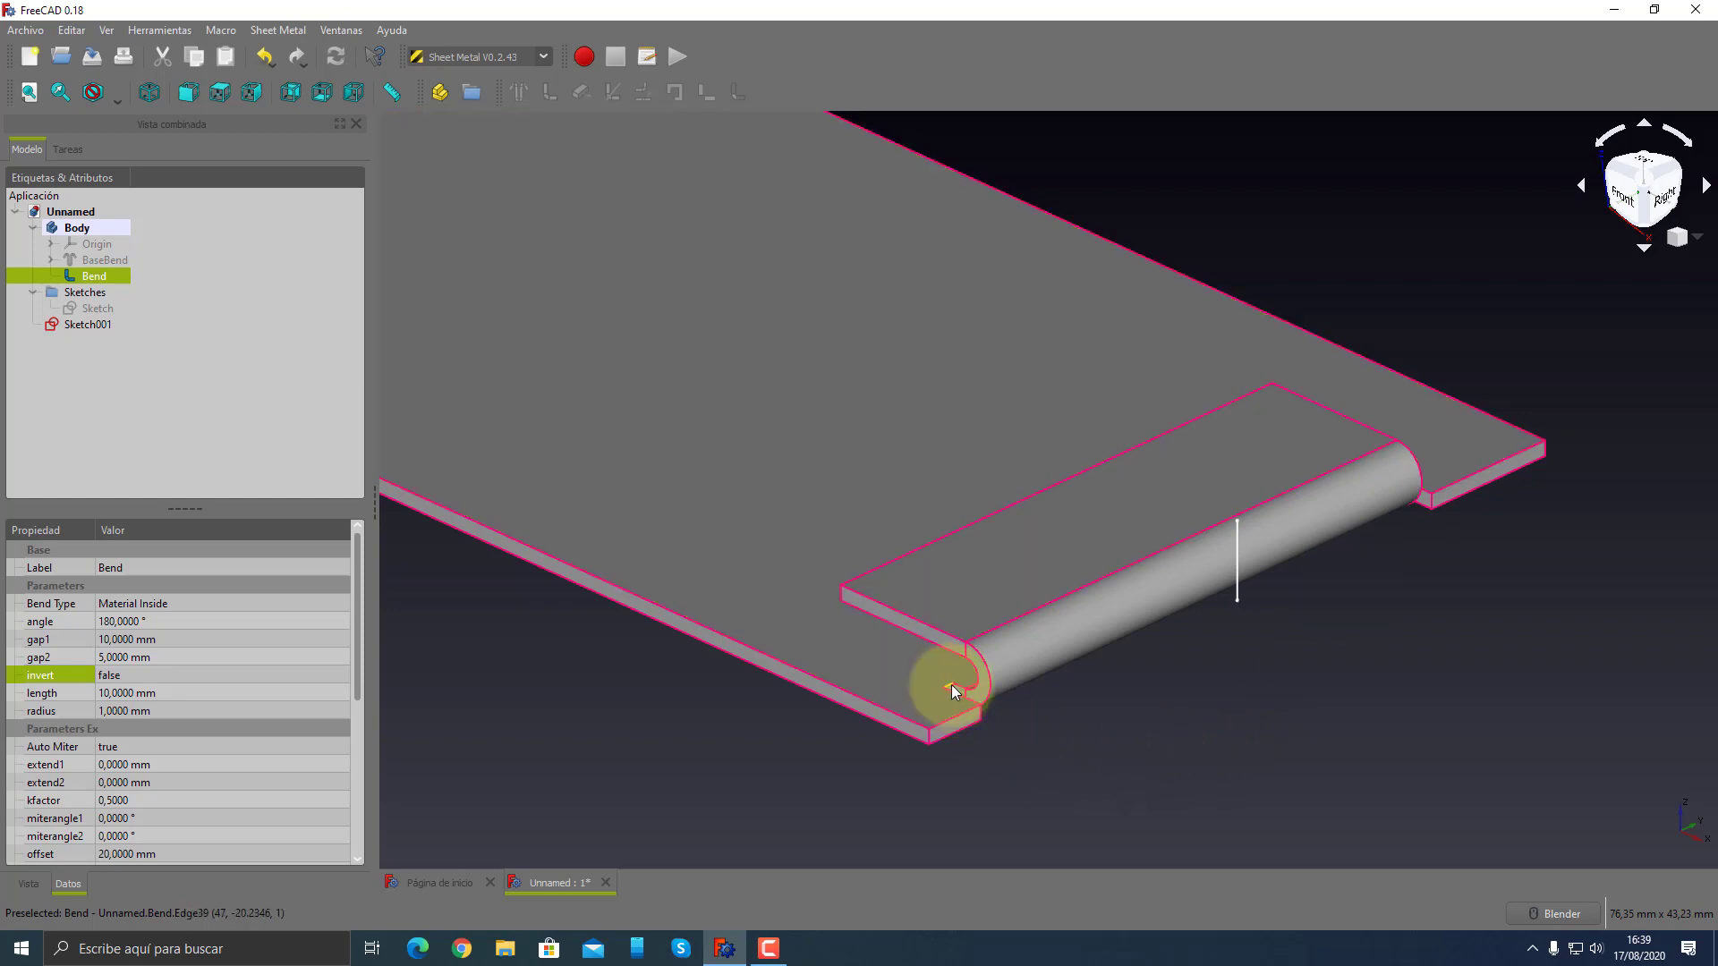
{"action": "scroll", "coordinate": [889, 724], "scroll_direction": "up", "scroll_amount": 2}
{"action": "scroll", "coordinate": [951, 712], "scroll_direction": "up", "scroll_amount": 2}
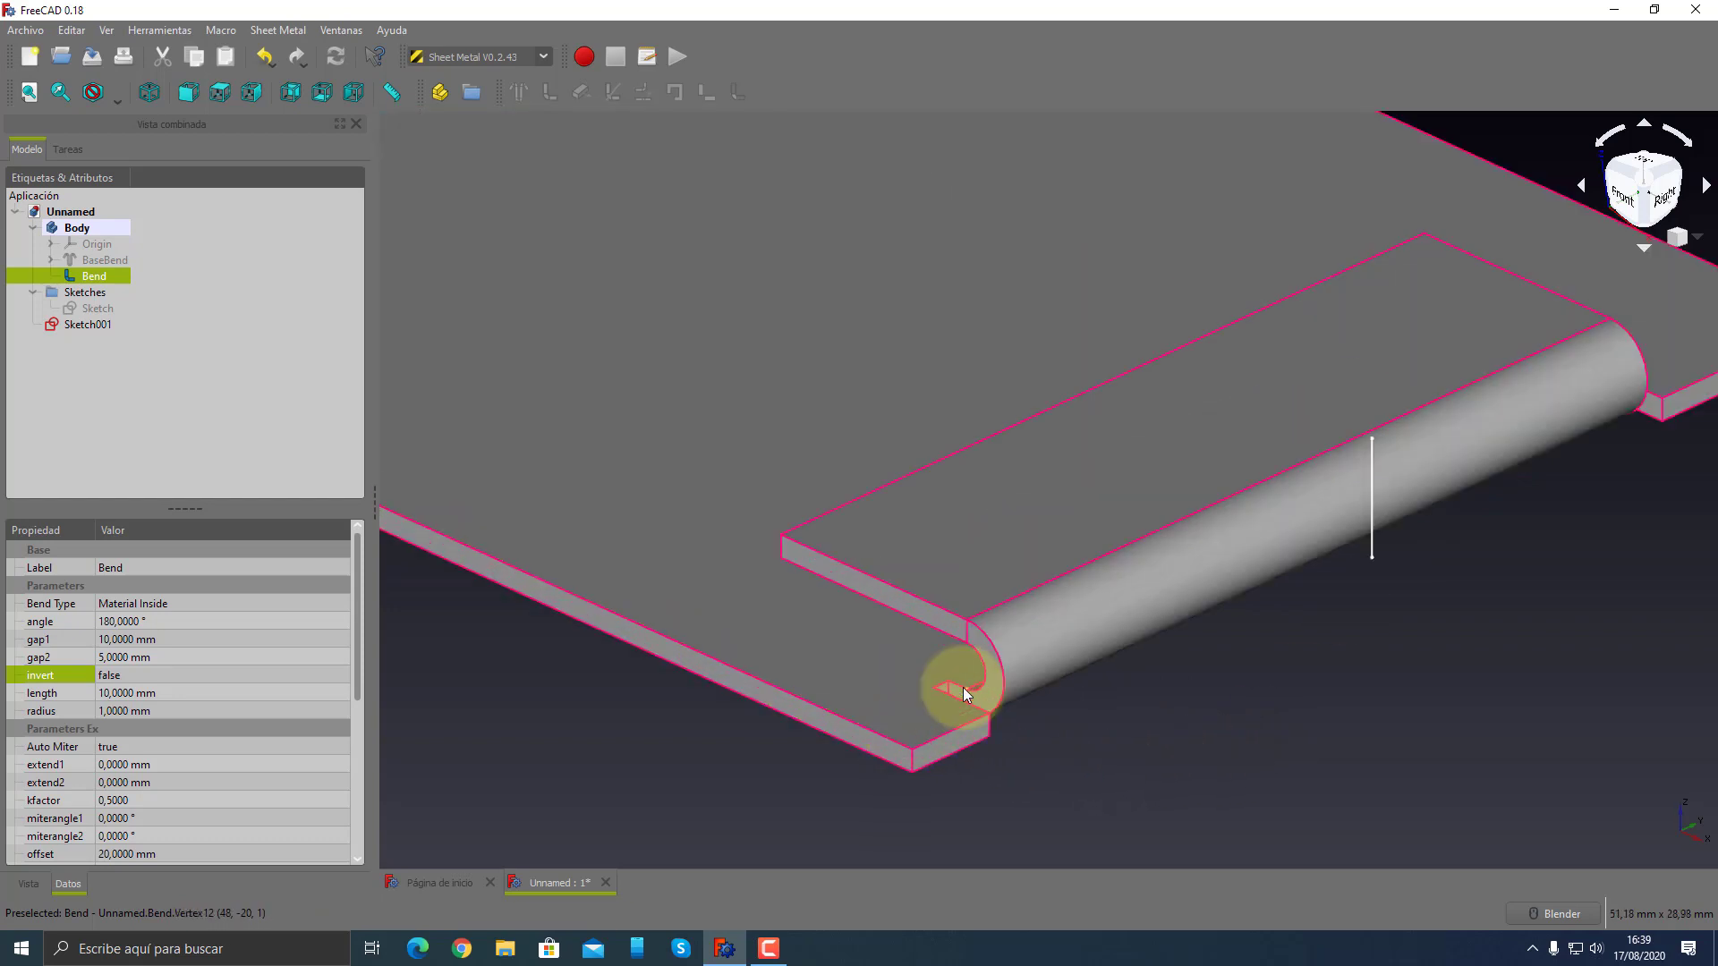
{"action": "scroll", "coordinate": [949, 691], "scroll_direction": "up", "scroll_amount": 2}
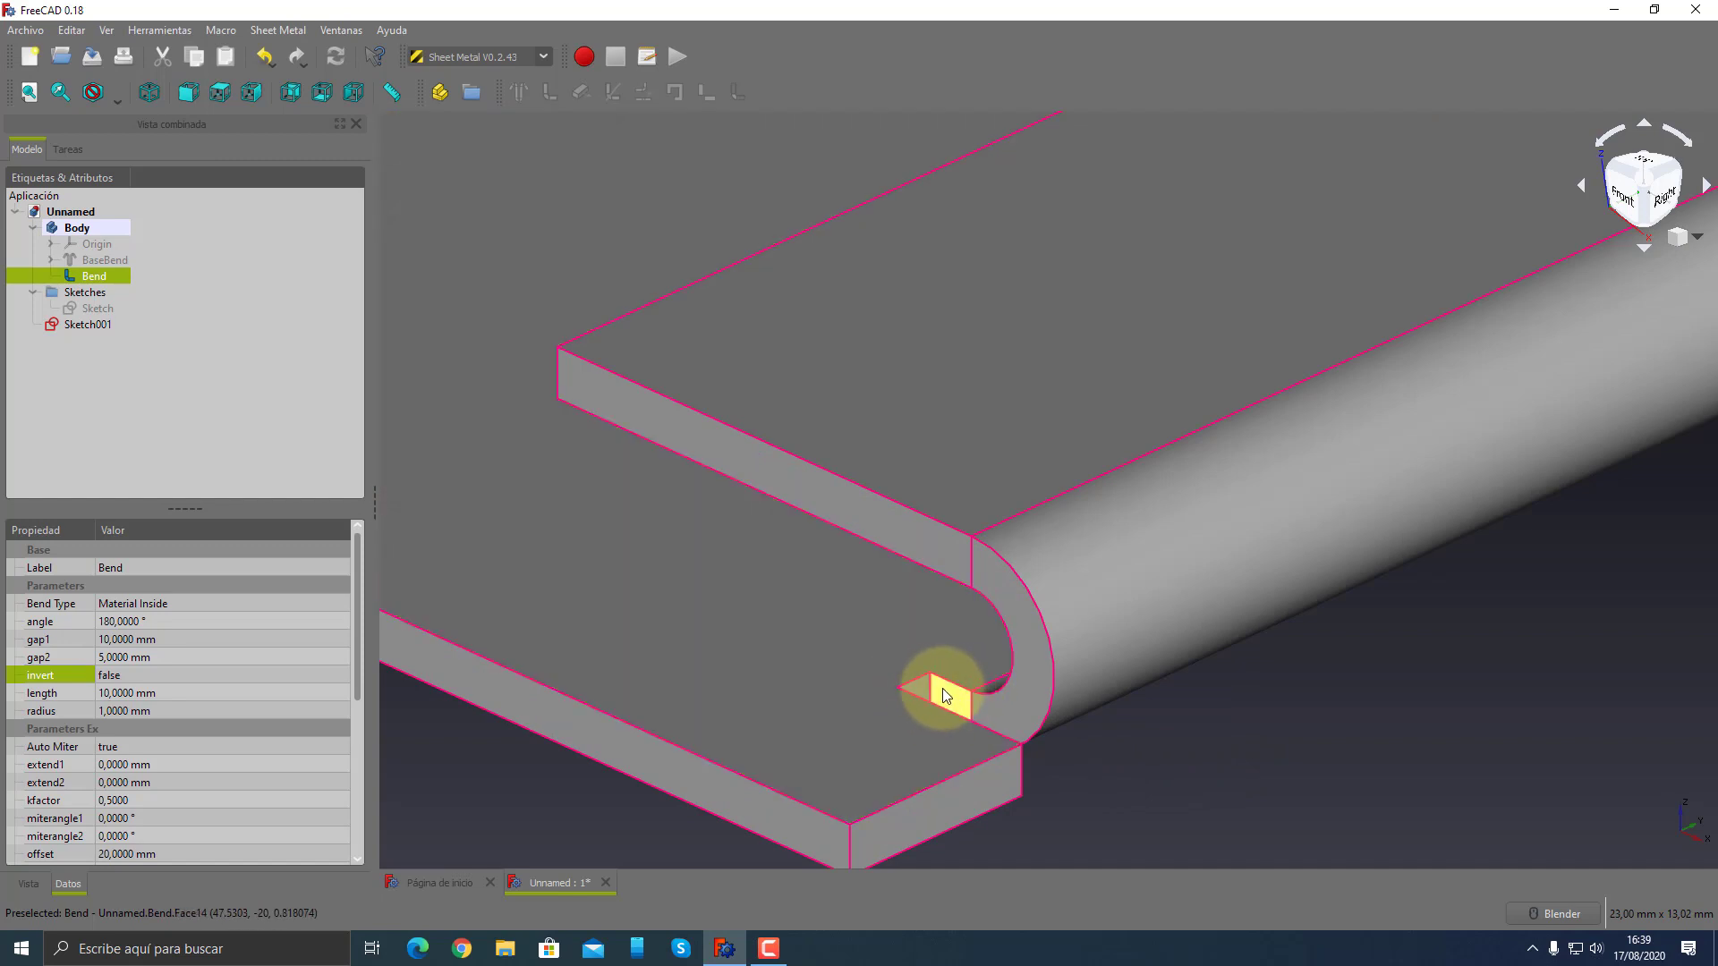
{"action": "scroll", "coordinate": [920, 690], "scroll_direction": "down", "scroll_amount": 5}
{"action": "mouse_move", "coordinate": [979, 680]}
{"action": "middle_mouse_down"}
{"action": "mouse_move", "coordinate": [834, 677]}
{"action": "mouse_move", "coordinate": [985, 684]}
{"action": "middle_mouse_up"}
{"action": "scroll", "coordinate": [963, 702], "scroll_direction": "up", "scroll_amount": 5}
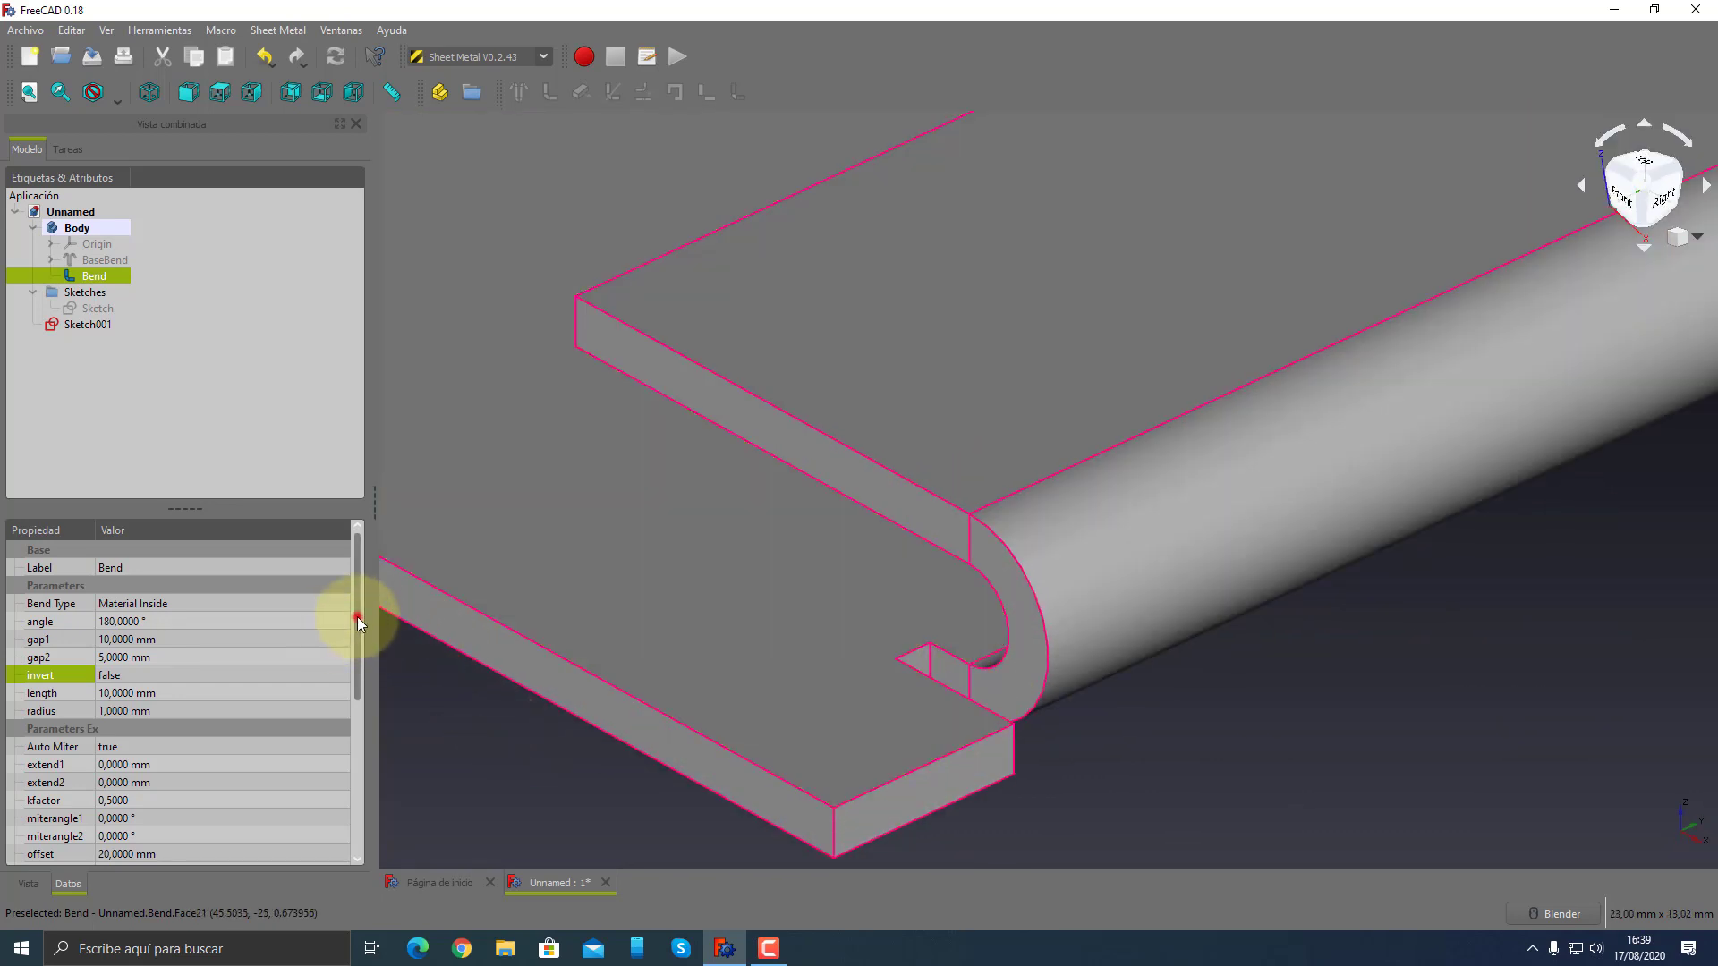
{"action": "left_click_drag", "start_coordinate": [357, 615], "coordinate": [352, 782]}
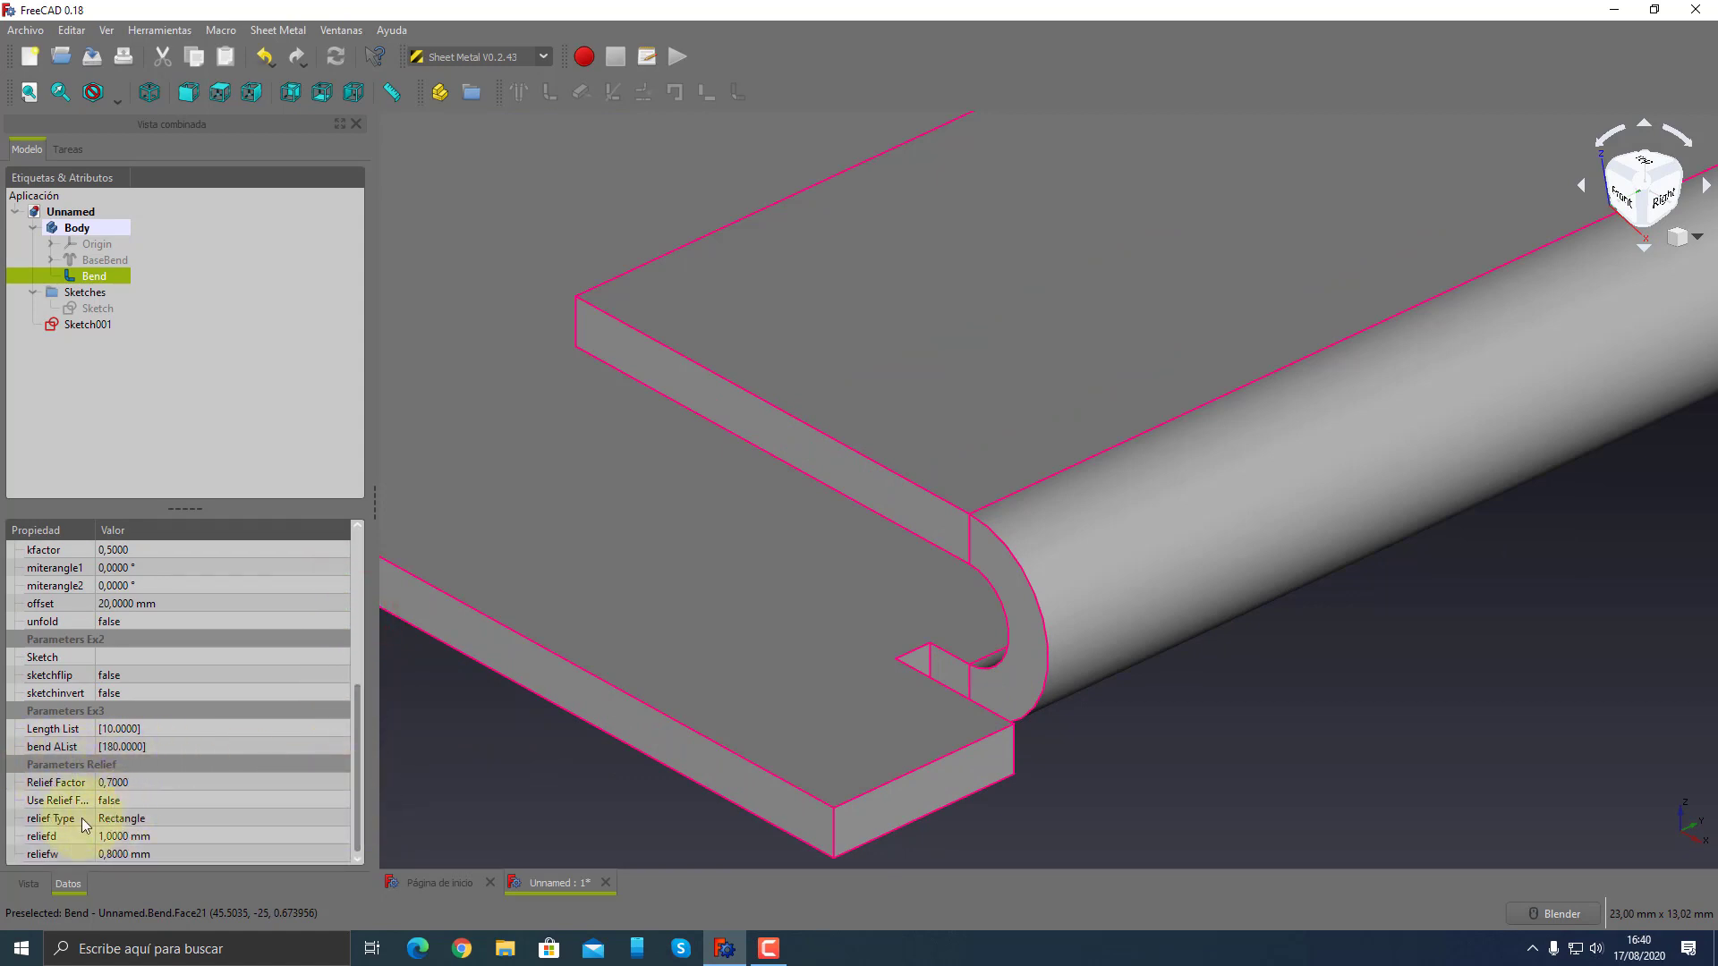
- Set the bend relief type to Round
{"action": "left_click", "coordinate": [147, 819]}
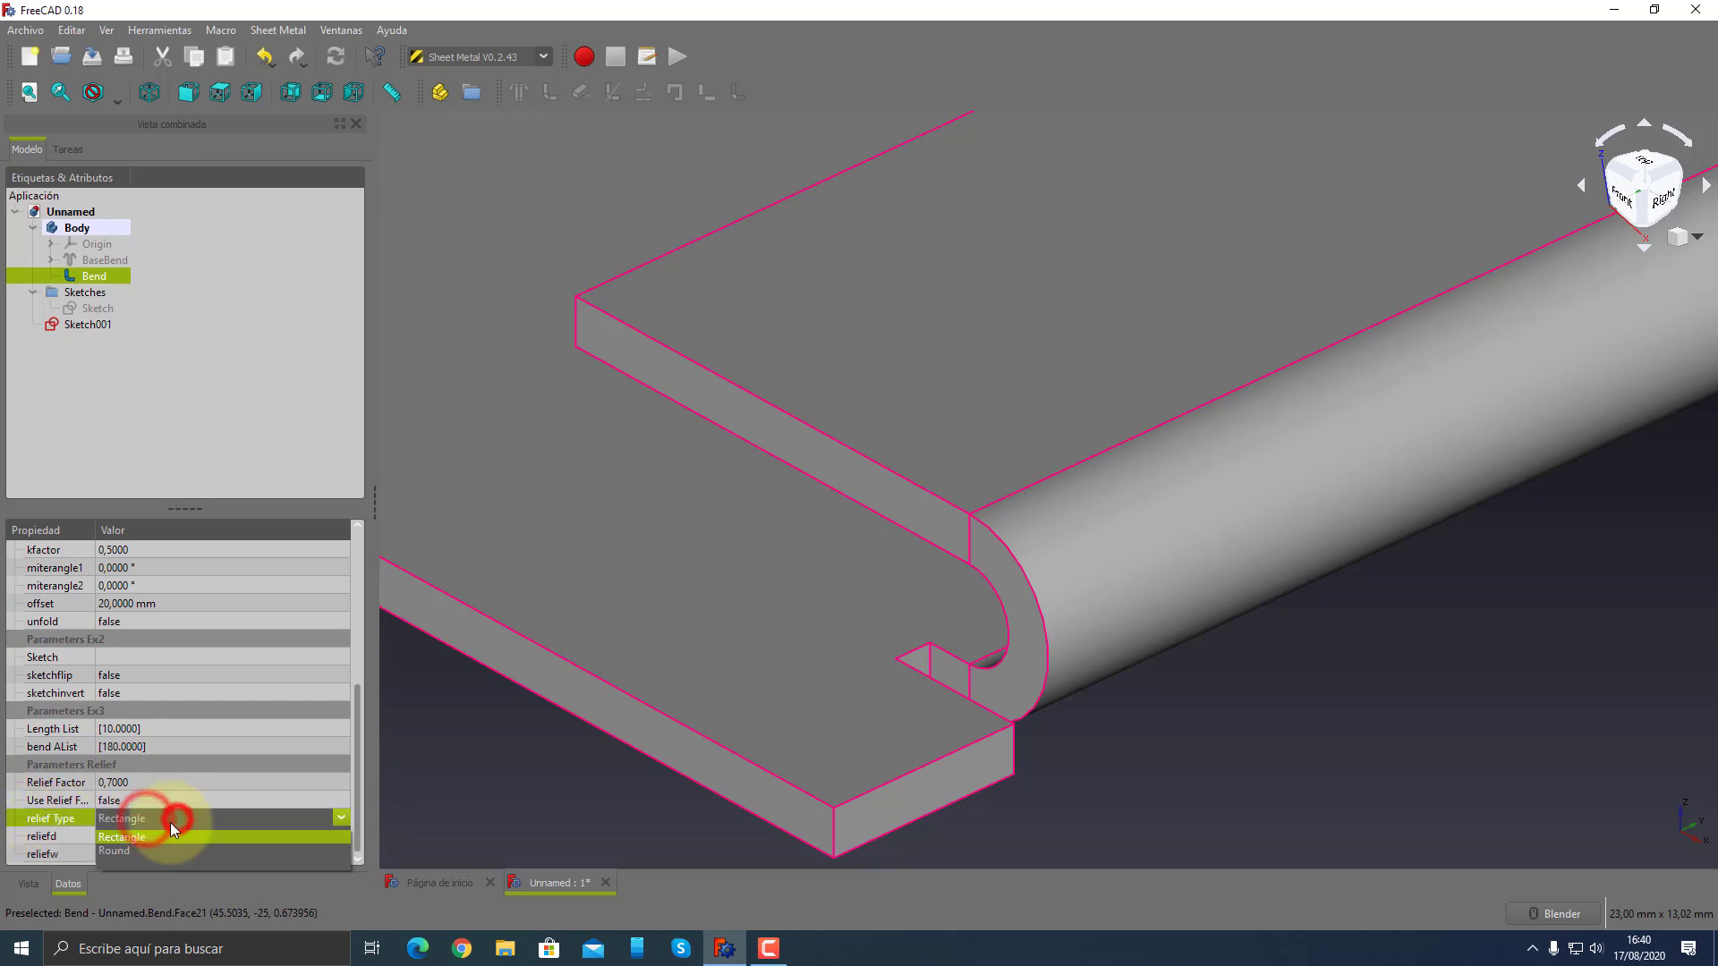
{"action": "left_click", "coordinate": [144, 846]}
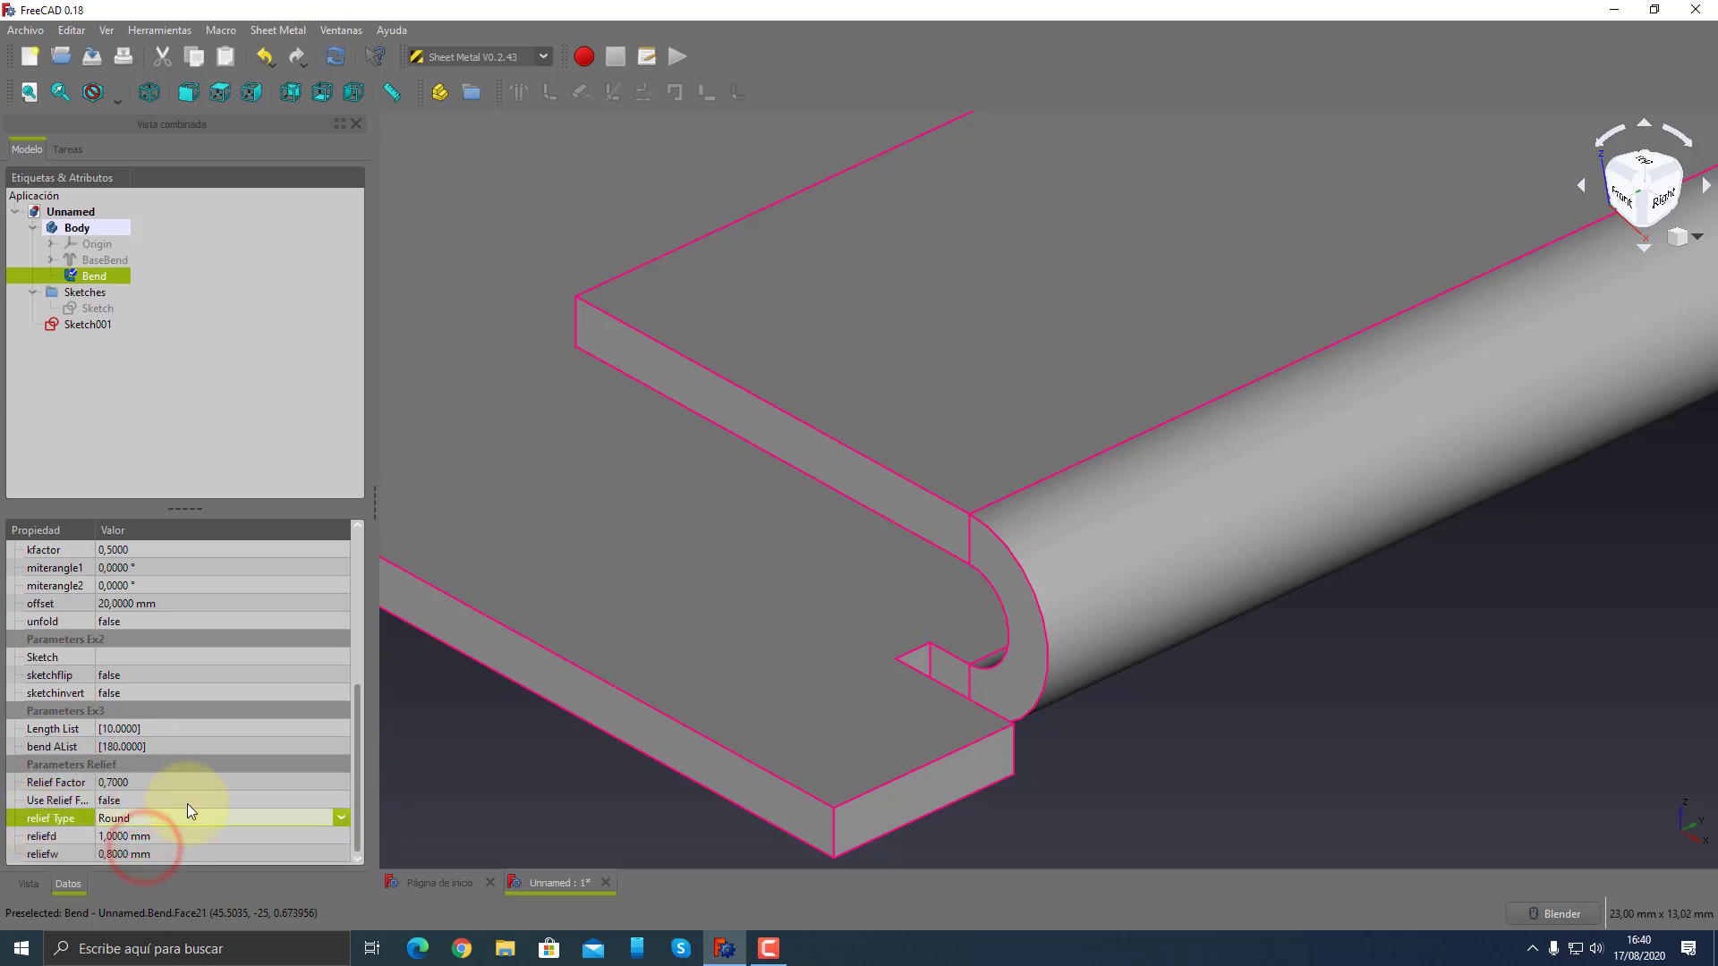
{"action": "key", "text": "Tab"}
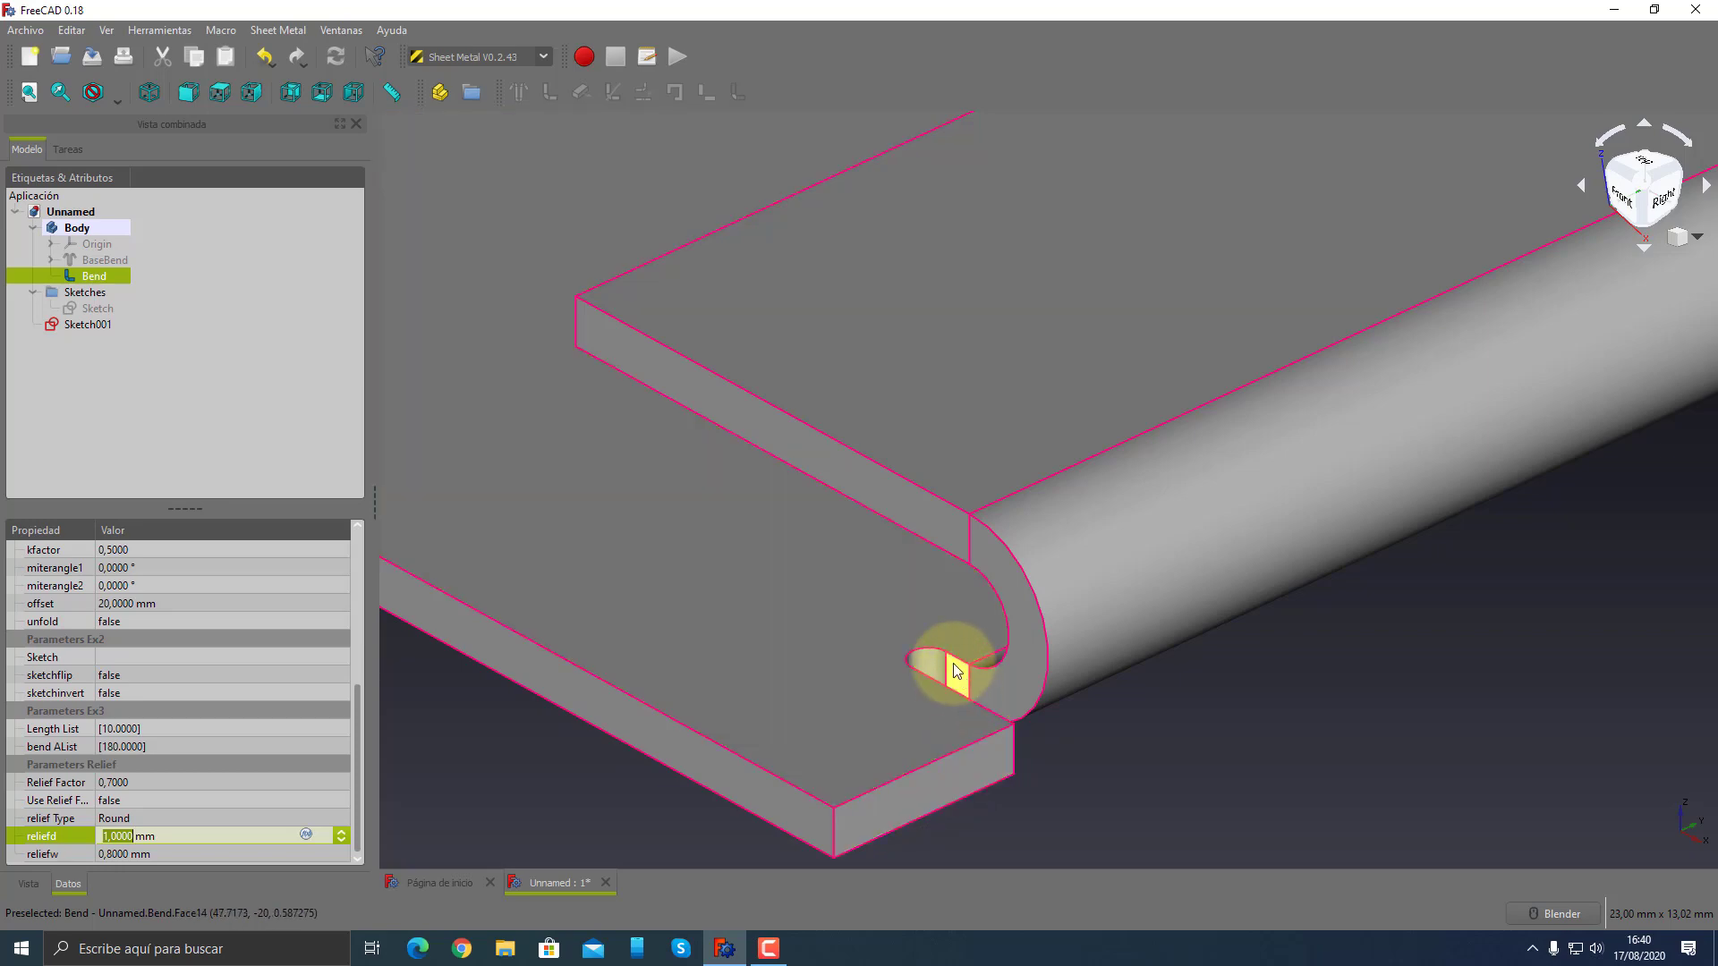
{"action": "mouse_move", "coordinate": [1004, 680]}
{"action": "middle_mouse_down"}
{"action": "mouse_move", "coordinate": [1208, 633]}
{"action": "mouse_move", "coordinate": [861, 618]}
{"action": "mouse_move", "coordinate": [1285, 660]}
{"action": "middle_mouse_up"}
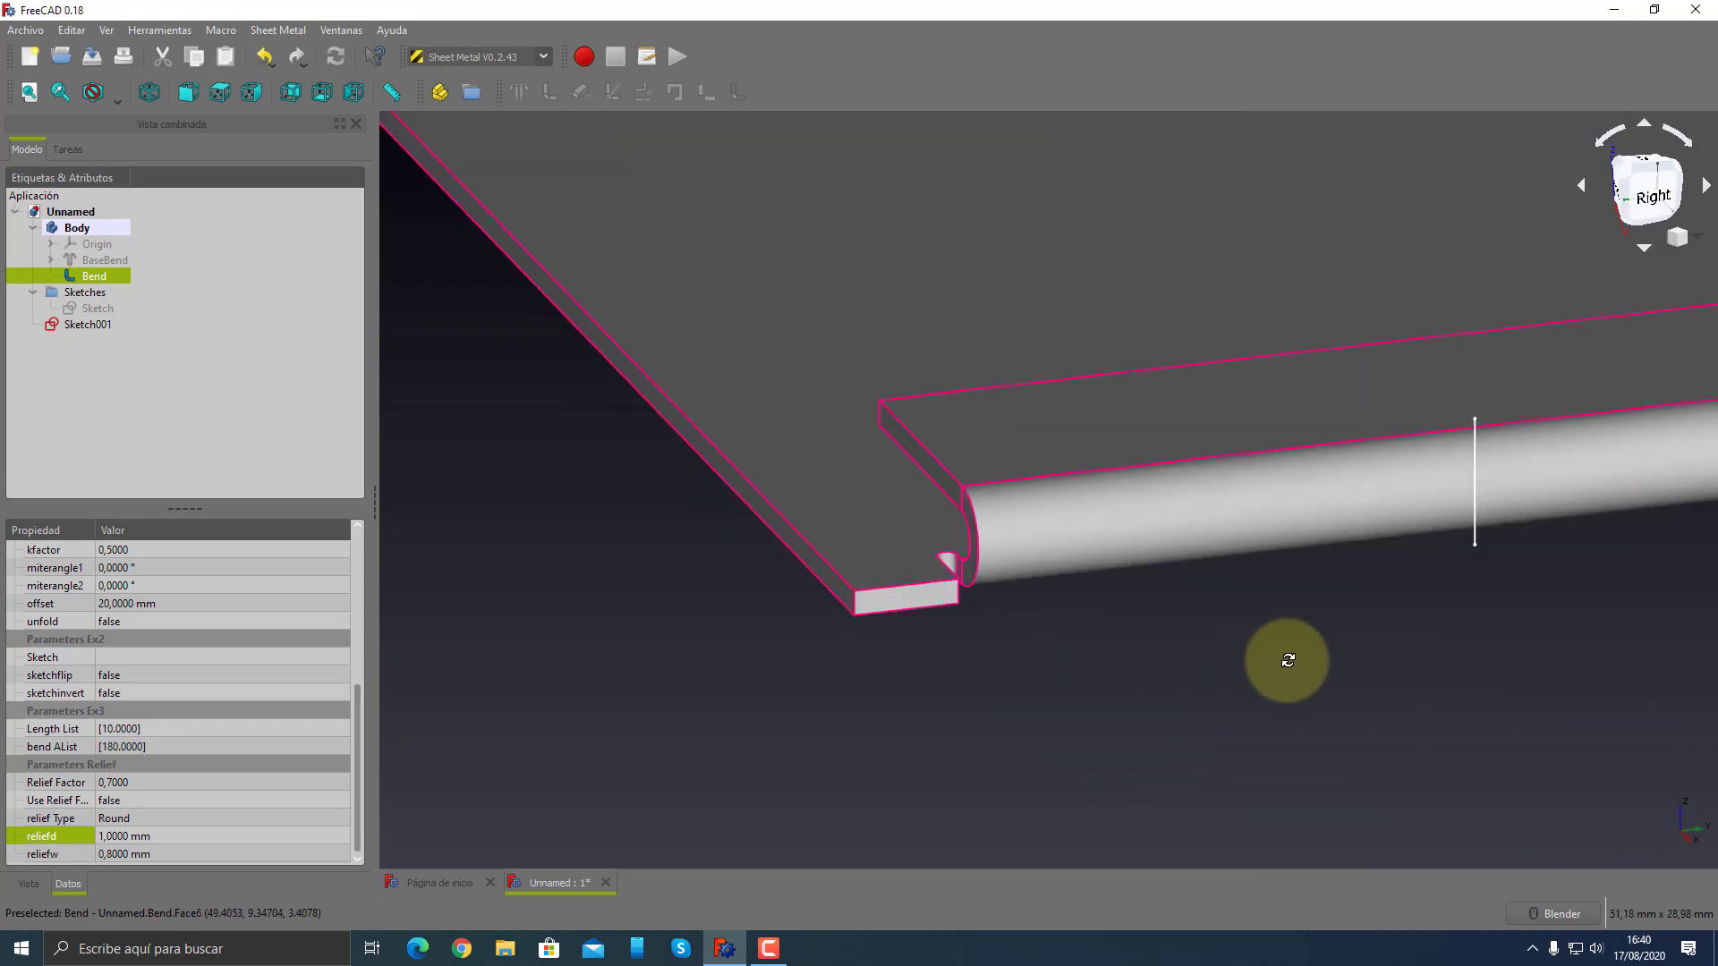
{"action": "scroll", "coordinate": [1005, 576], "scroll_direction": "up", "scroll_amount": 3}
{"action": "scroll", "coordinate": [1005, 591], "scroll_direction": "up", "scroll_amount": 3}
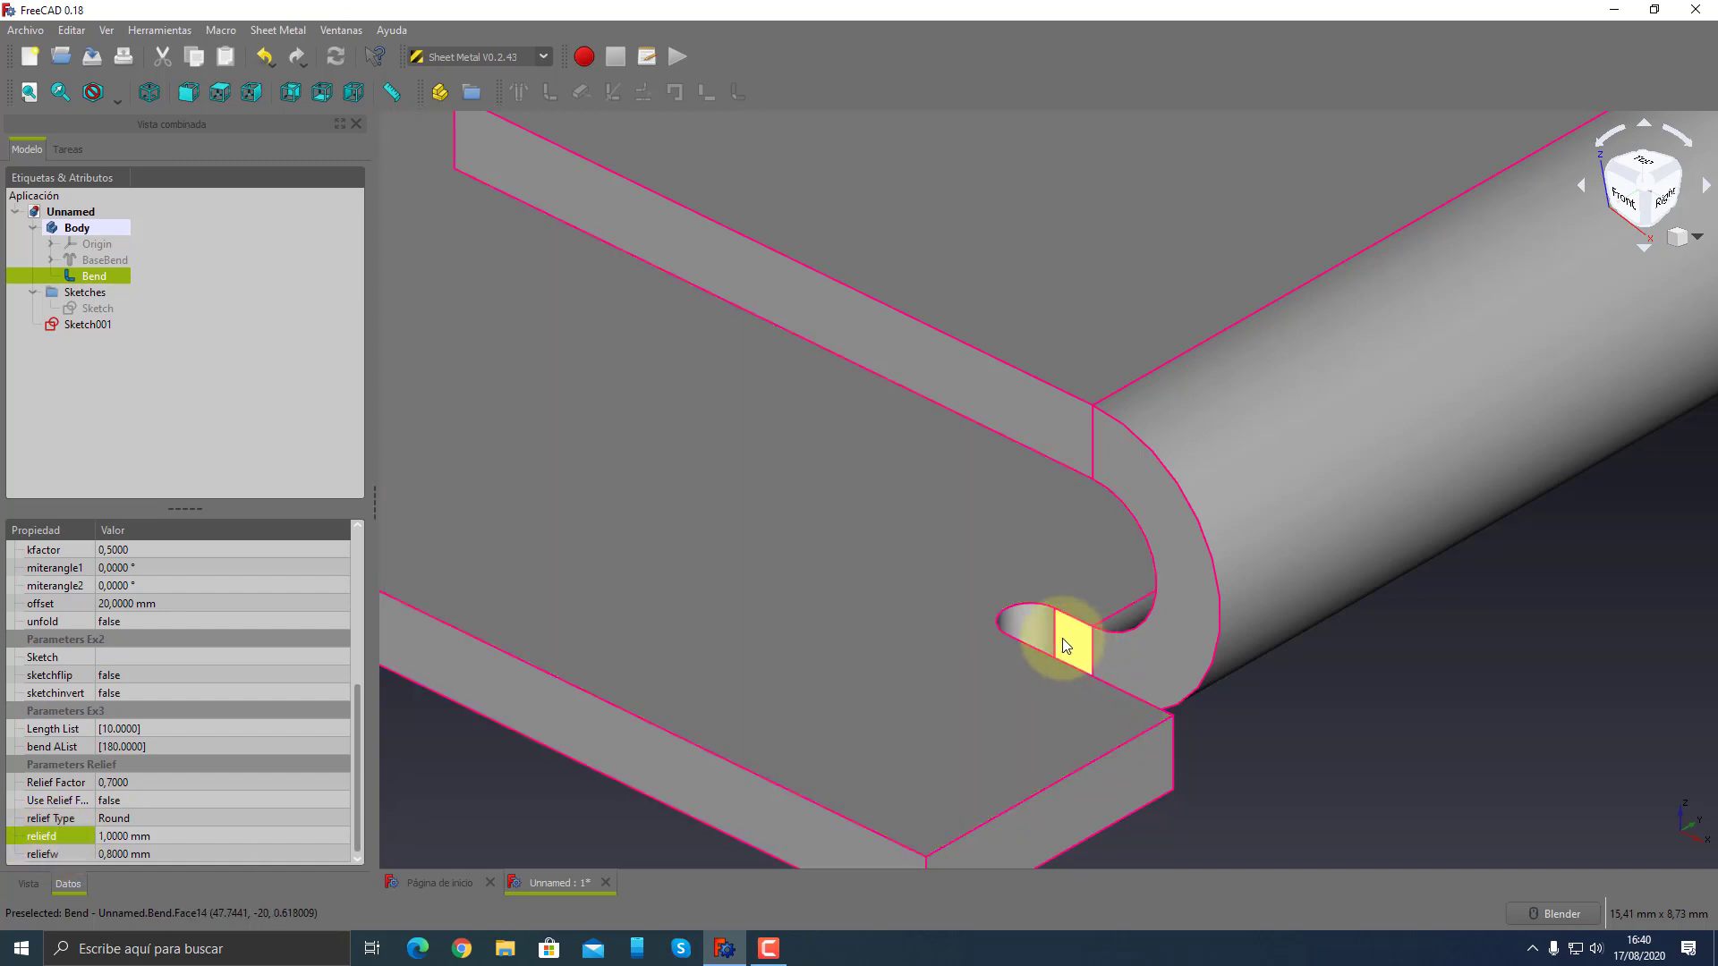
- Set relief depth to 3 mm and width to 1 mm, previewing 2 and 3 mm widths
{"action": "left_click", "coordinate": [153, 836]}
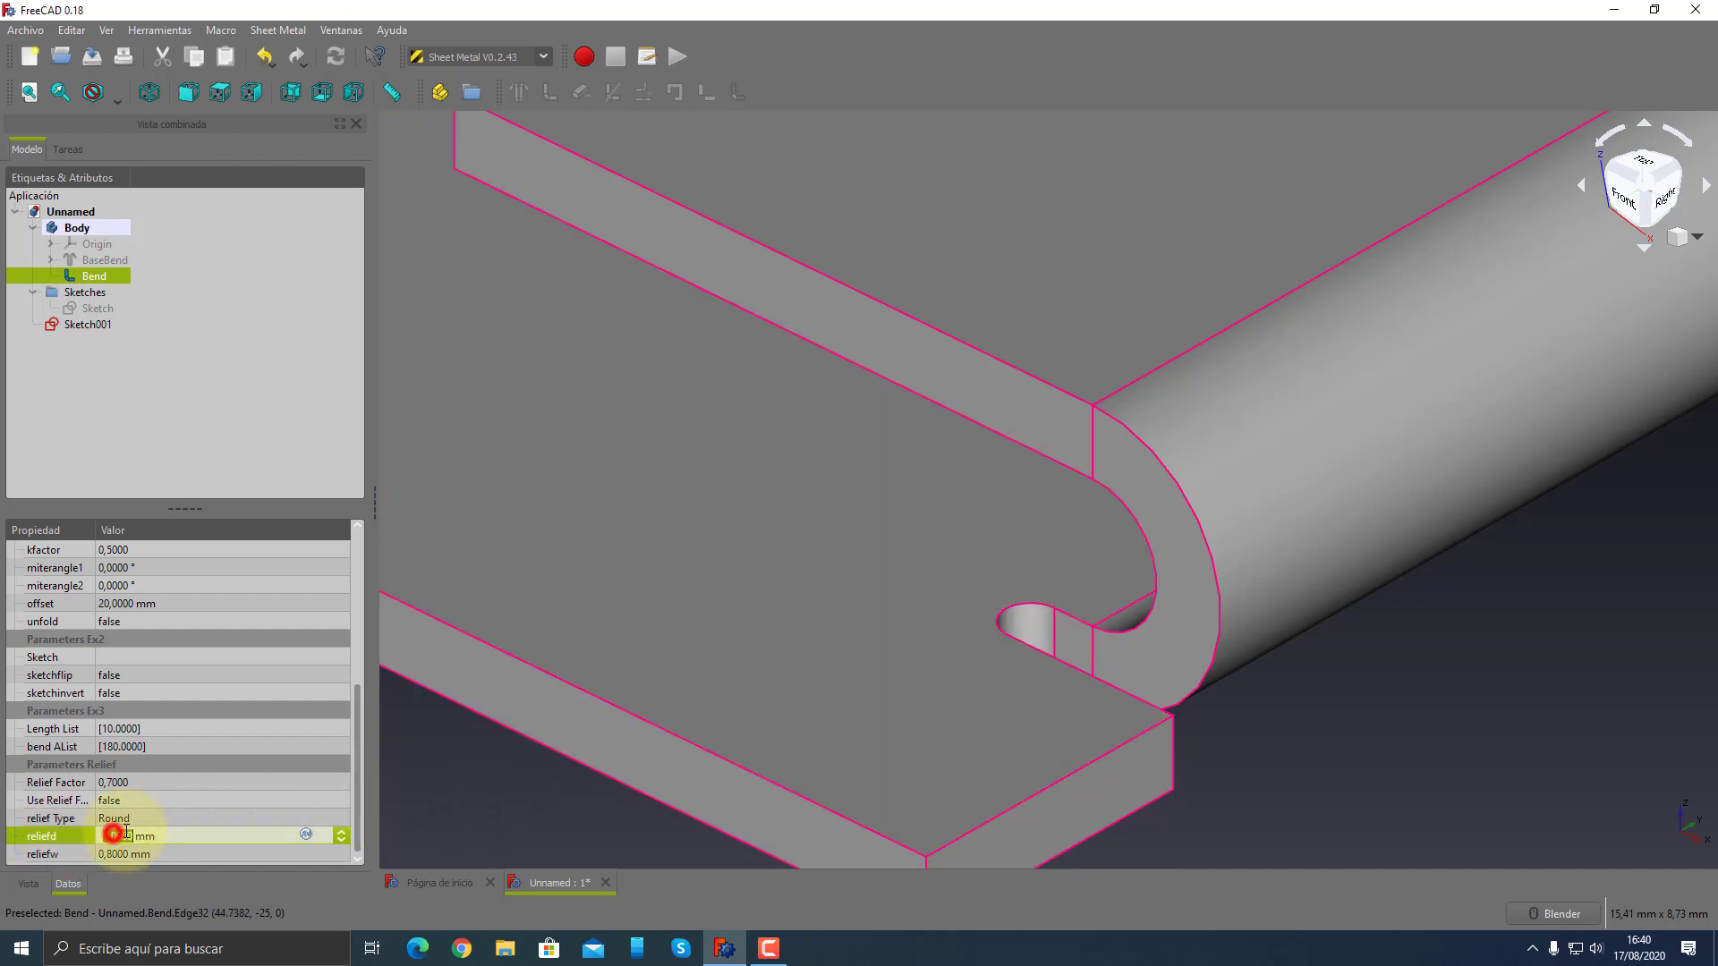
{"action": "type", "text": "3"}
{"action": "key", "text": "Return"}
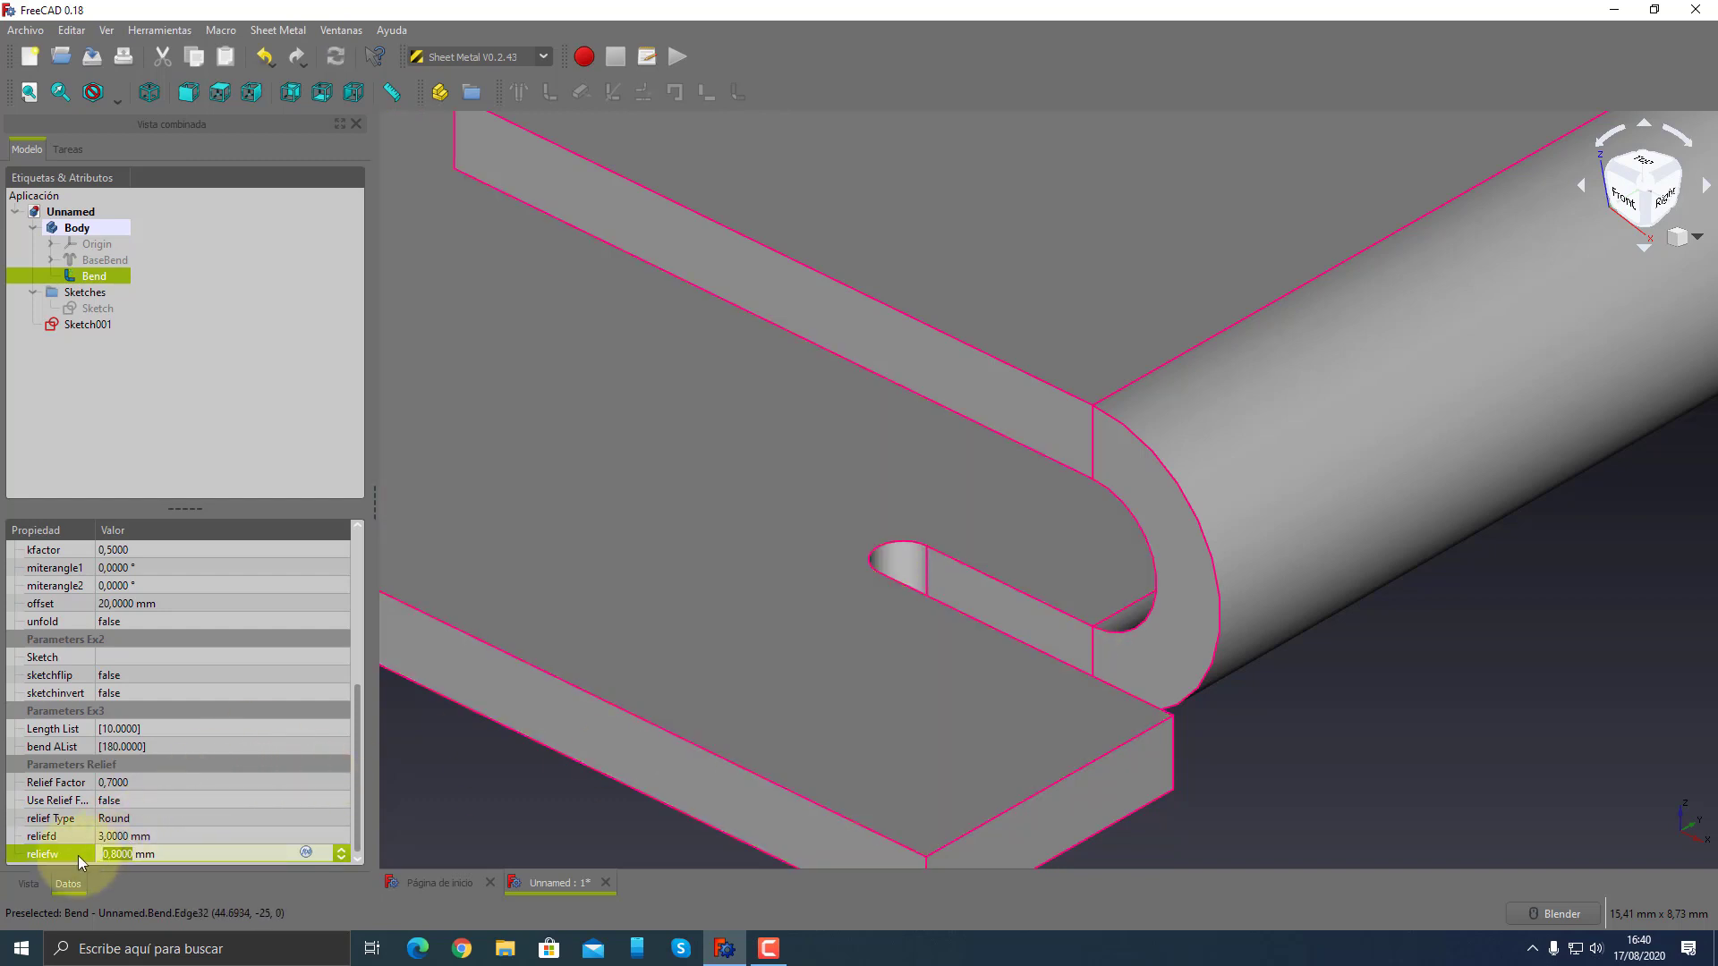
{"action": "left_click", "coordinate": [104, 853]}
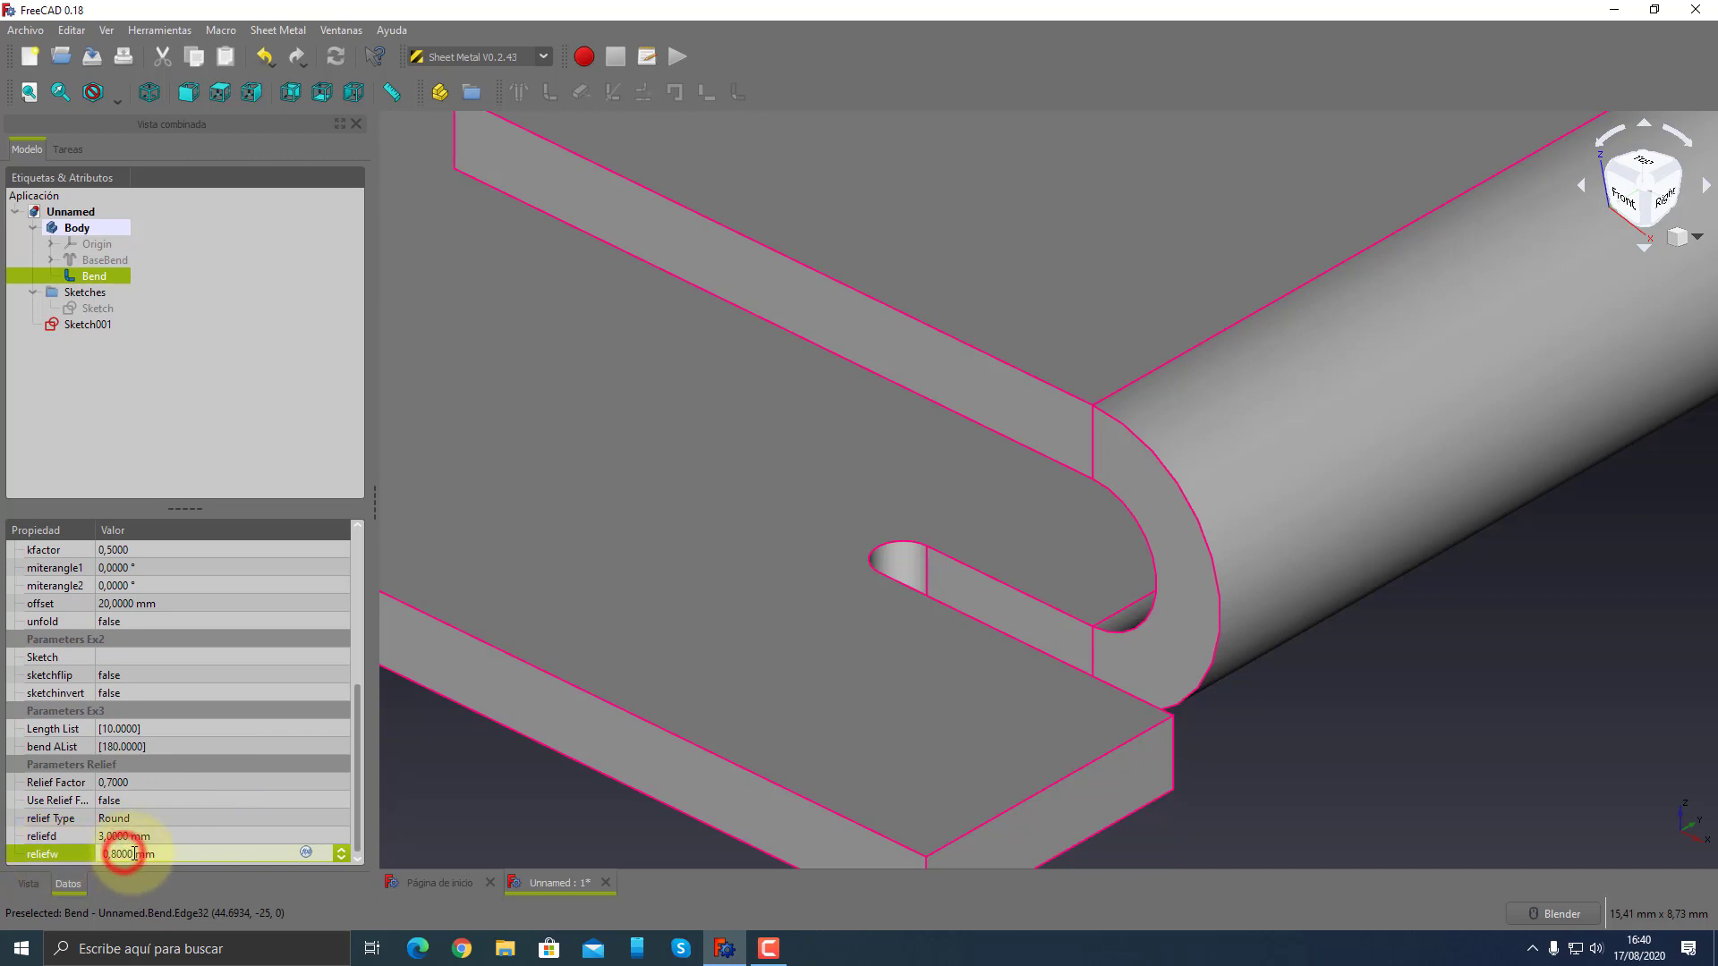
{"action": "type", "text": "1"}
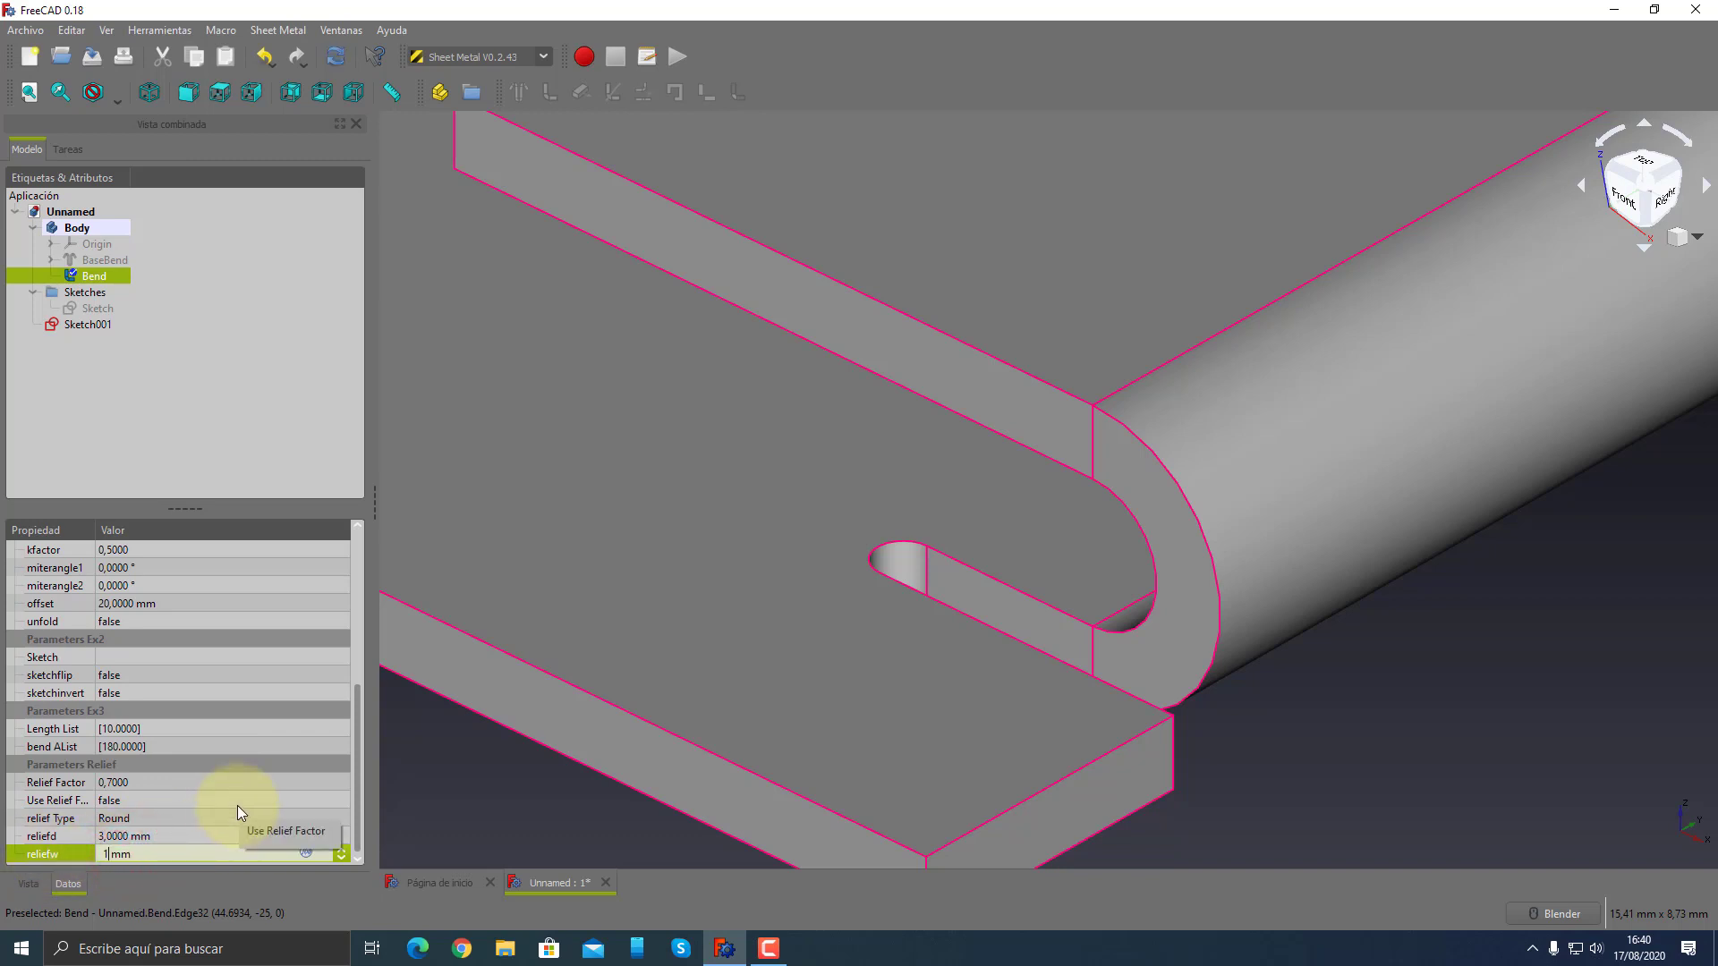
{"action": "key", "text": "Return"}
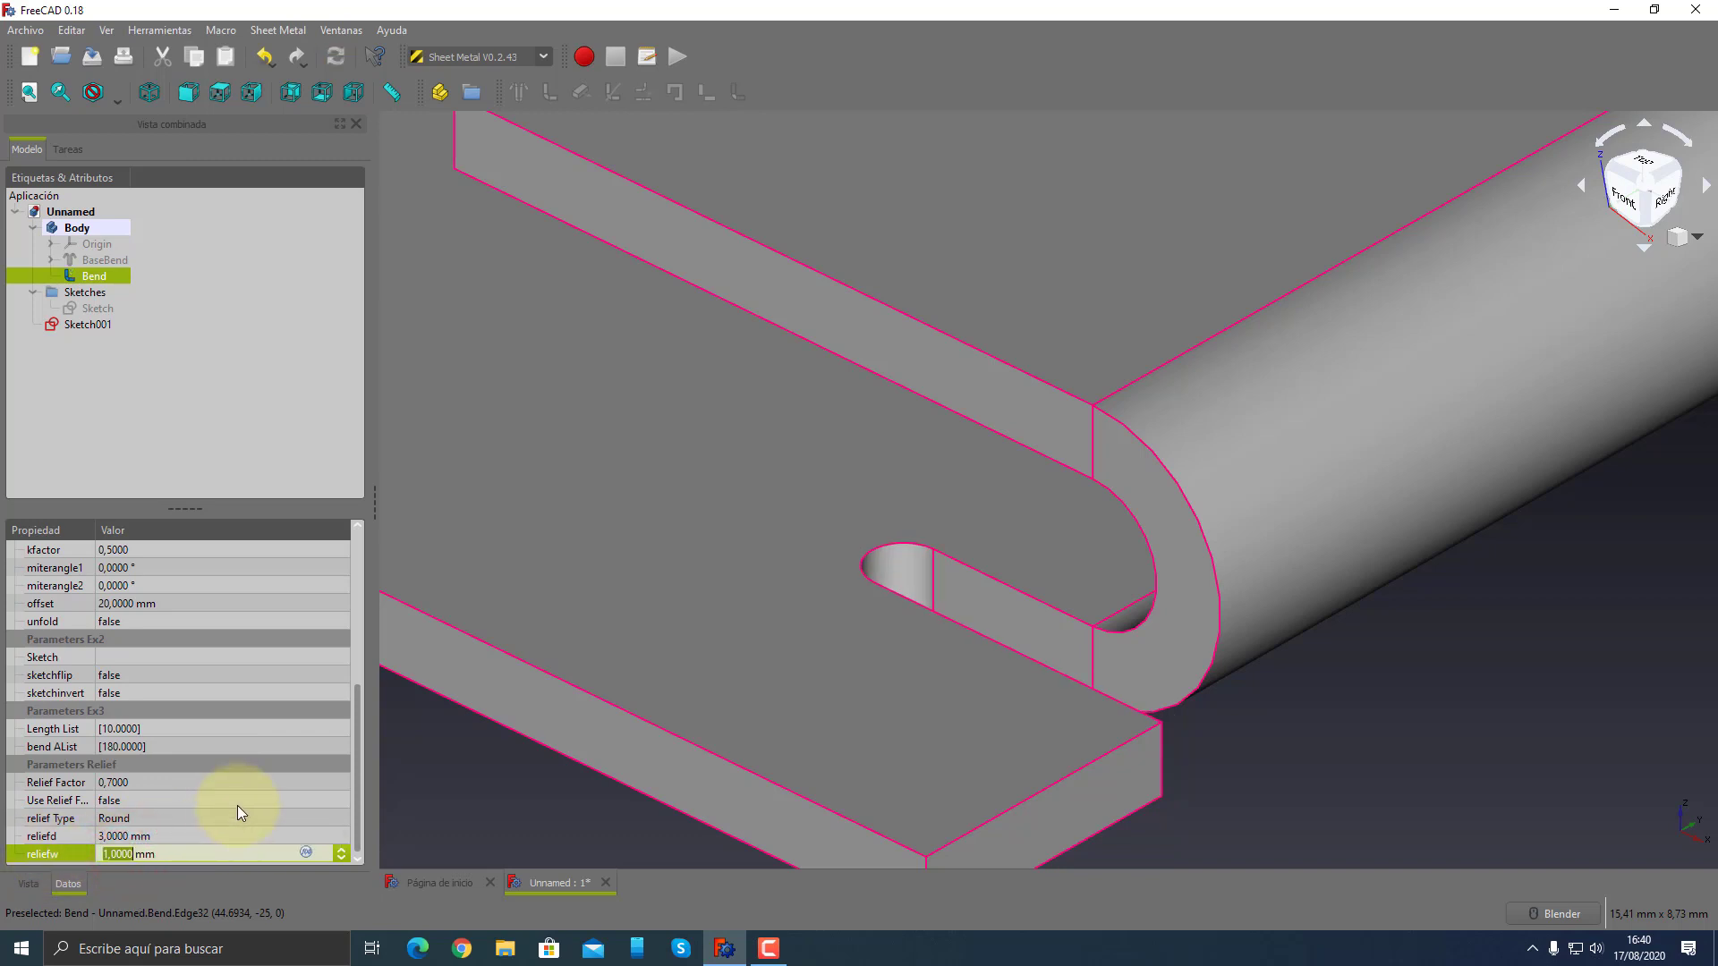
{"action": "key", "text": "Up"}
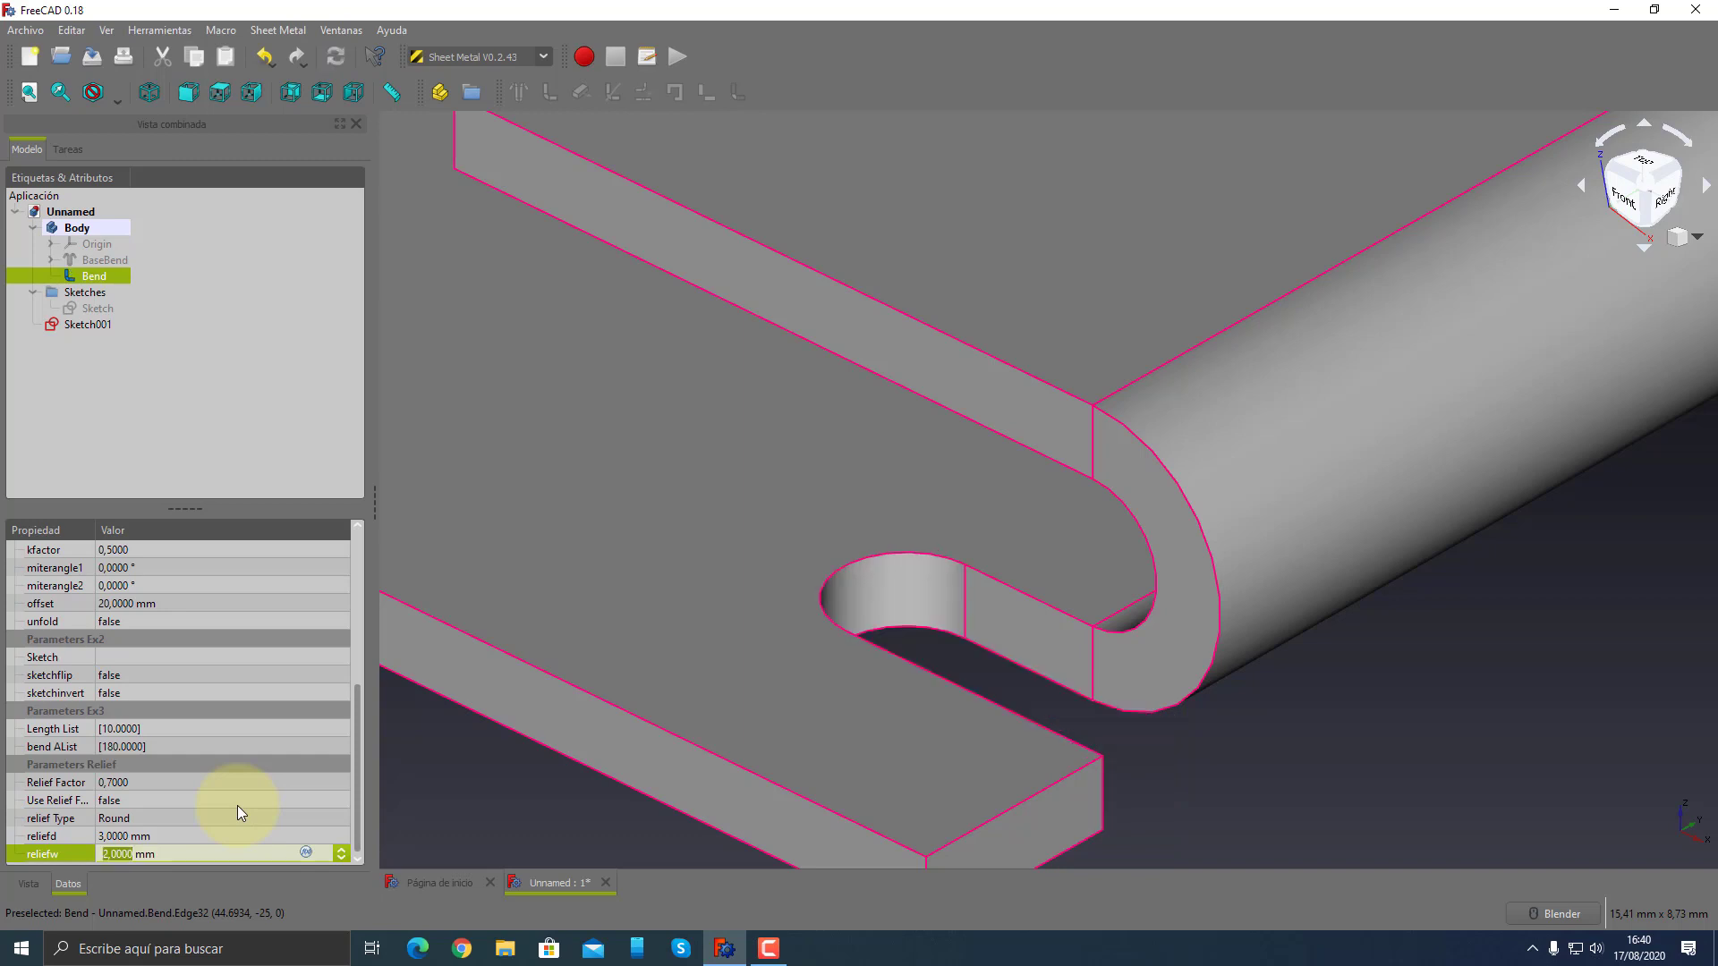
{"action": "key", "text": "Up"}
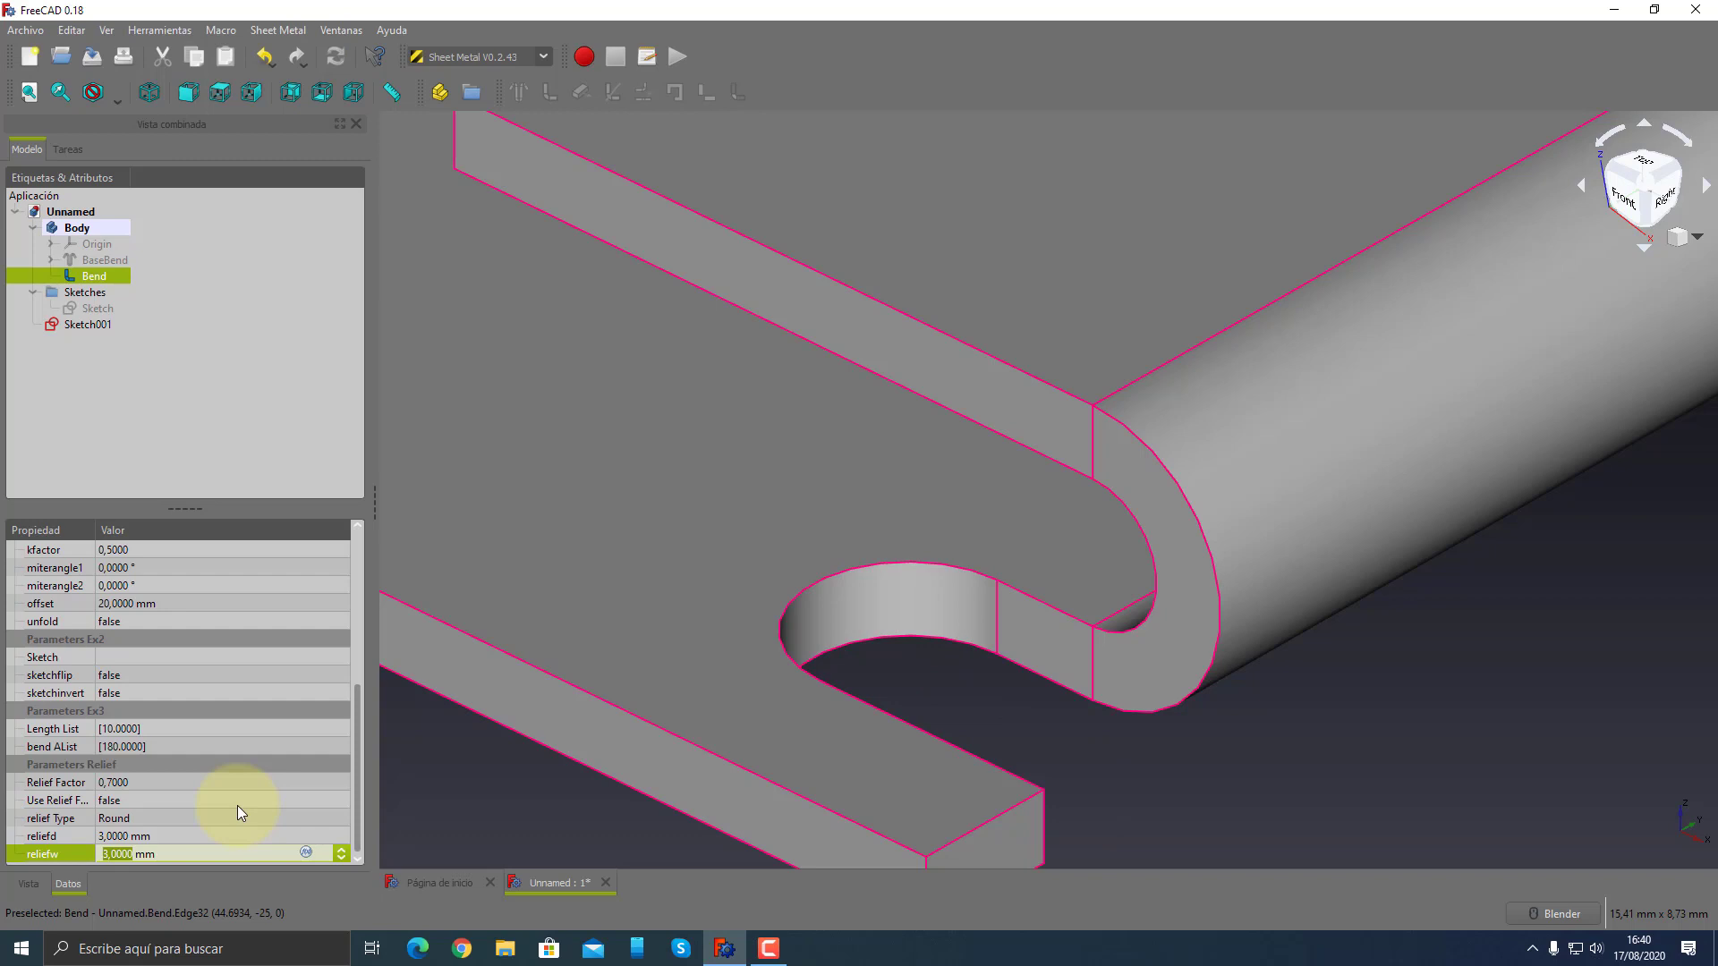
{"action": "key", "text": "Down"}
{"action": "key", "text": "Down"}
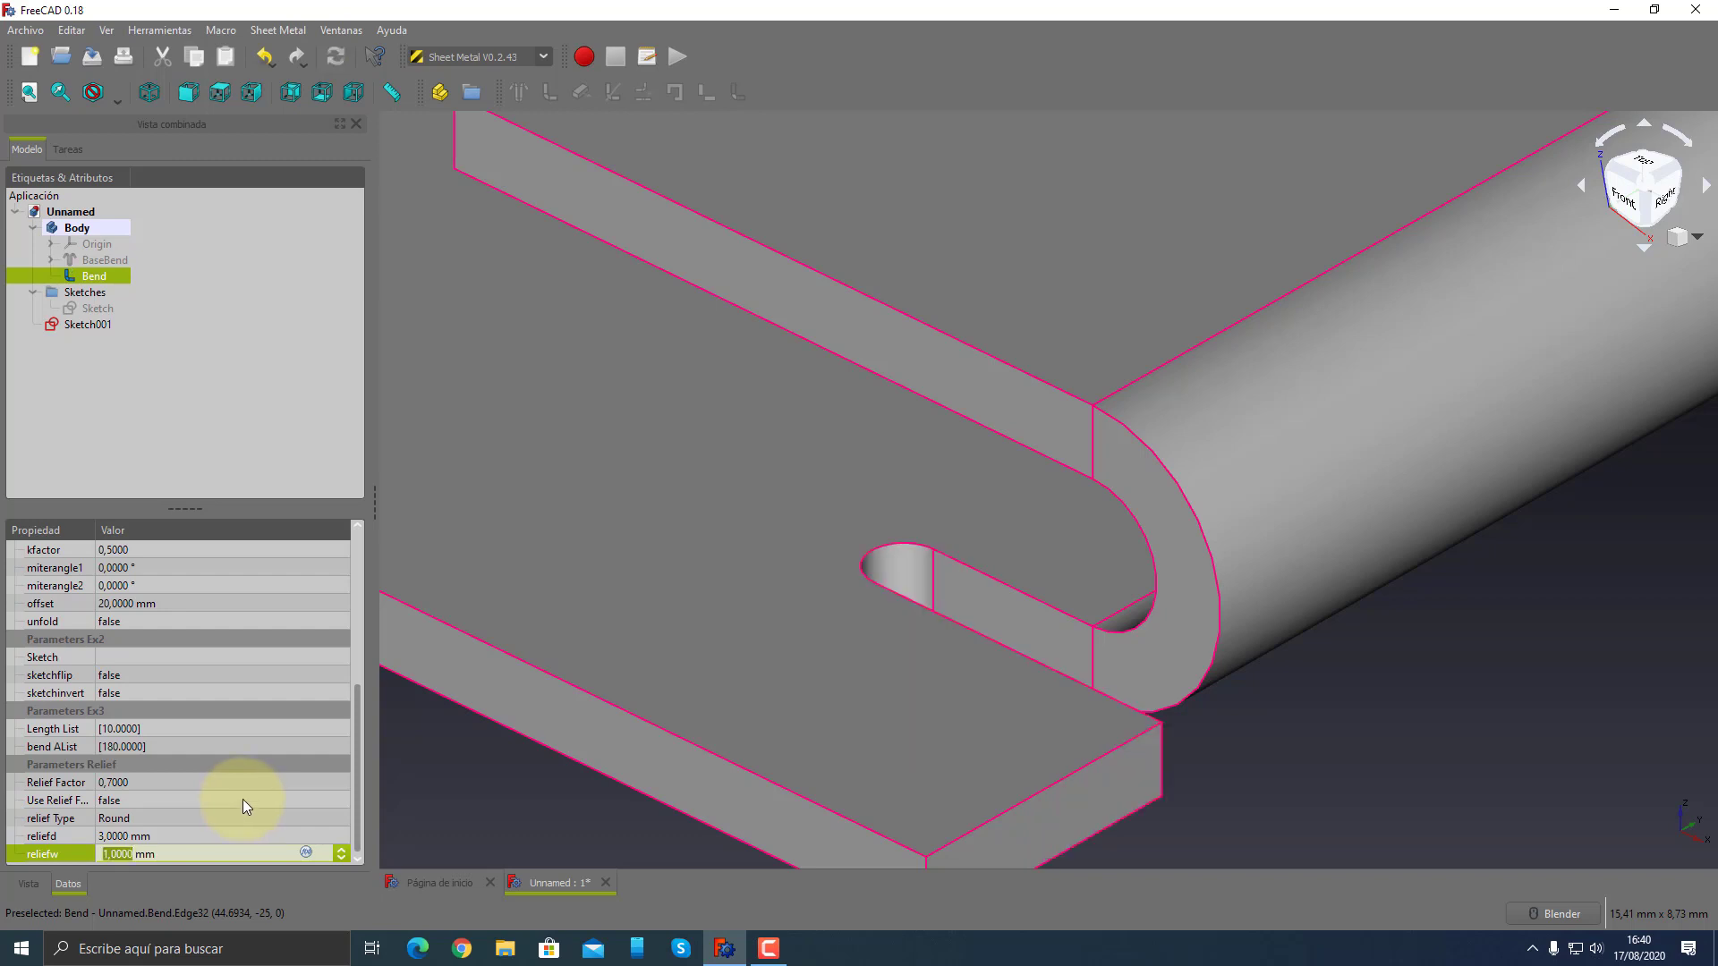
{"action": "left_click", "coordinate": [50, 782]}
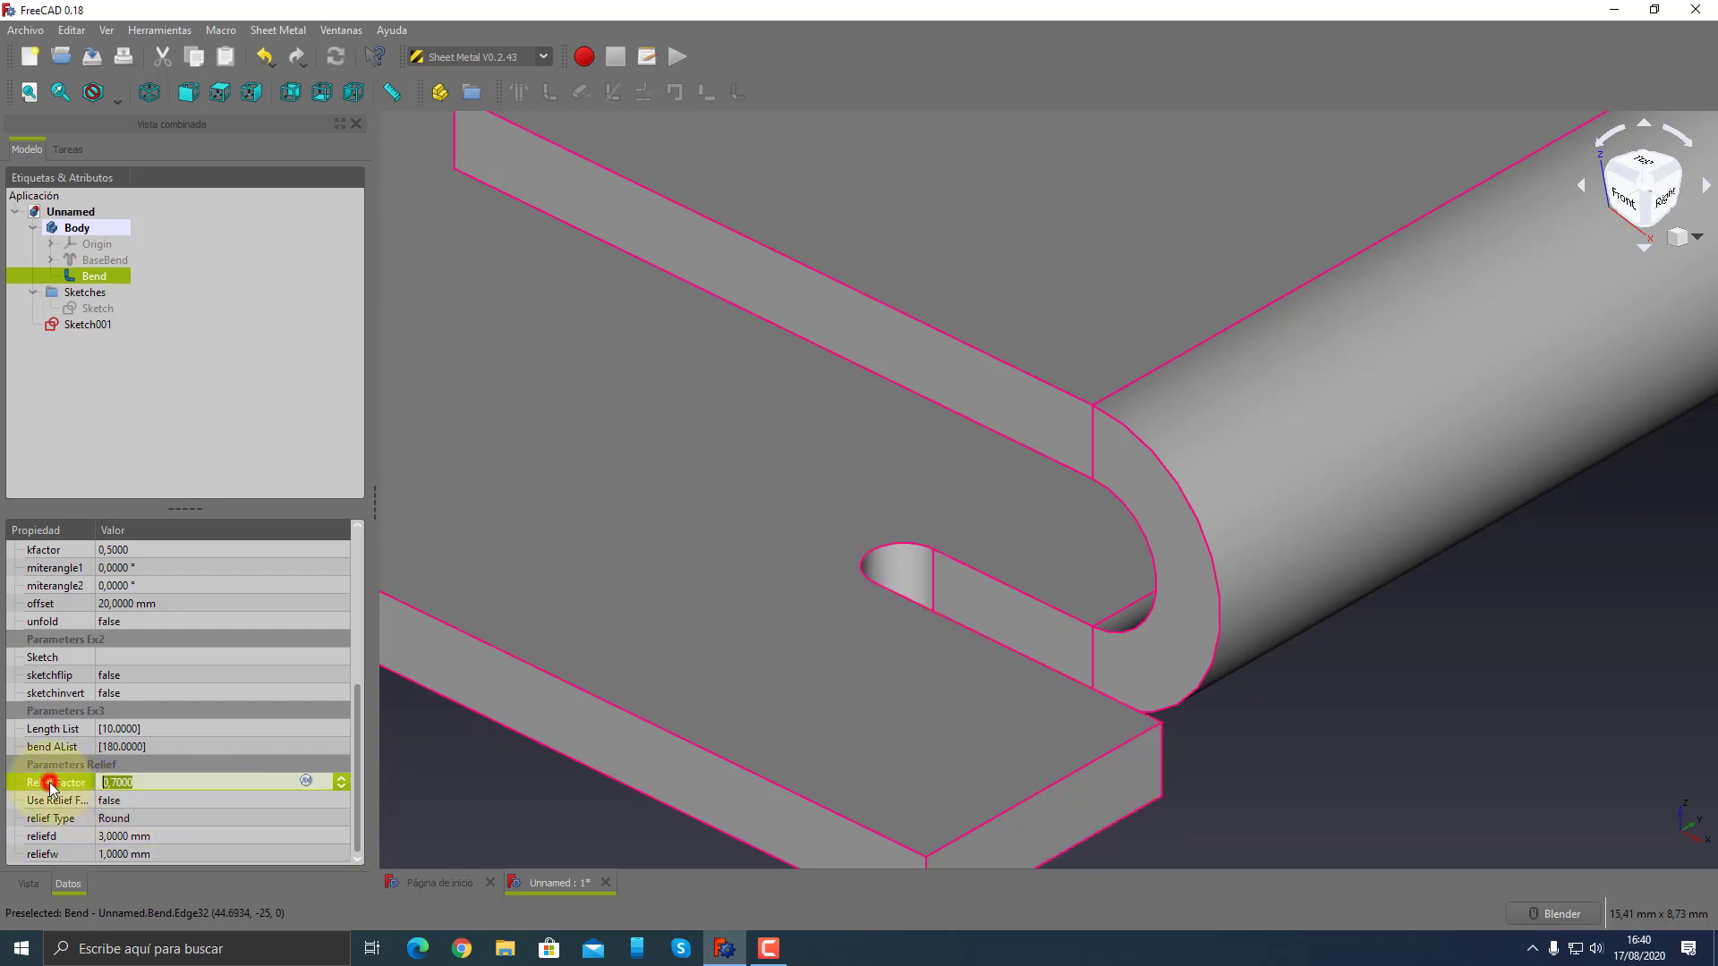
{"action": "left_click", "coordinate": [138, 782]}
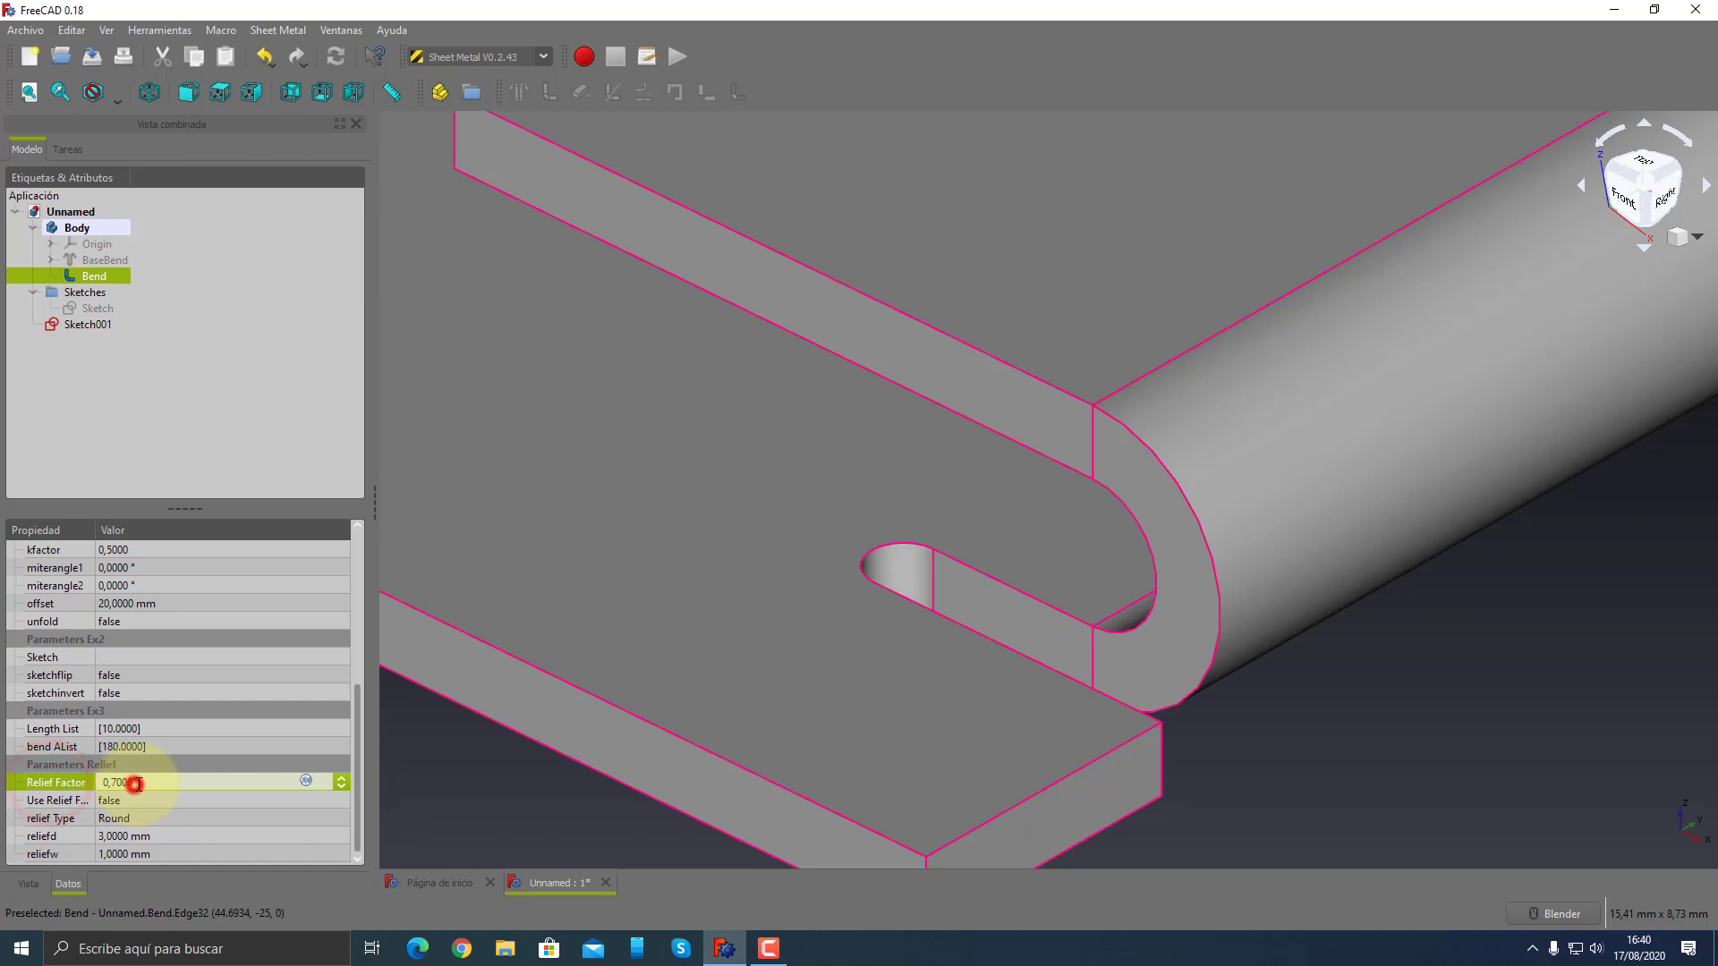
{"action": "left_click", "coordinate": [59, 802]}
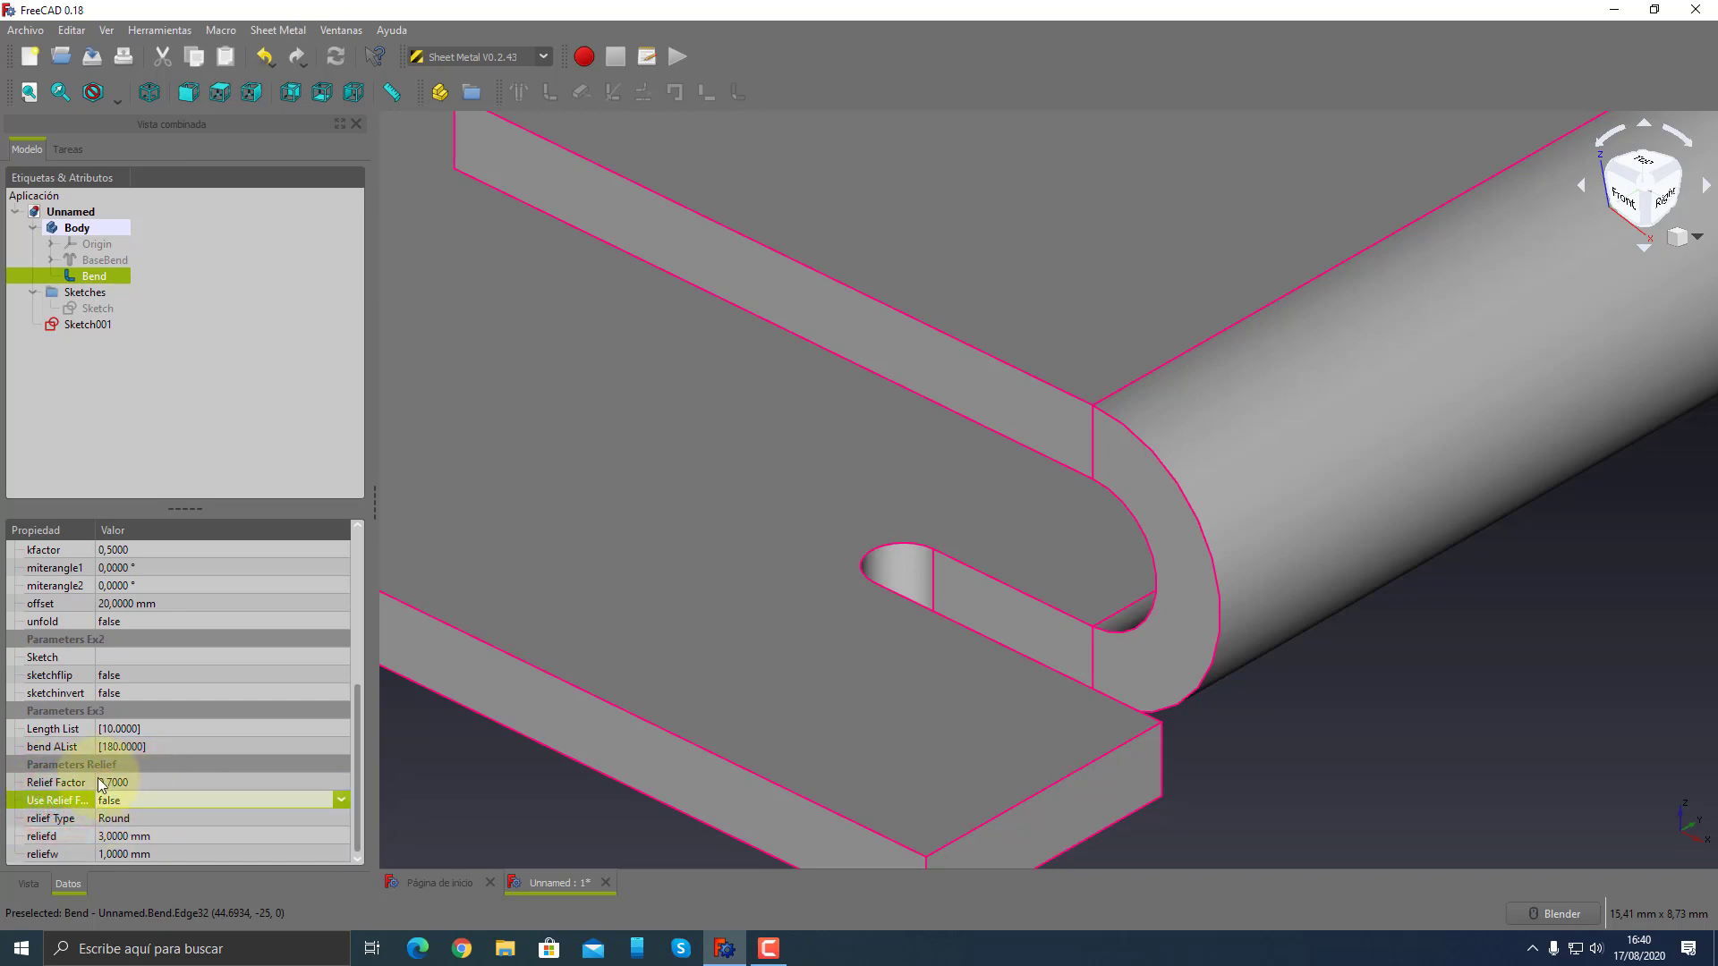
{"action": "left_click", "coordinate": [125, 798]}
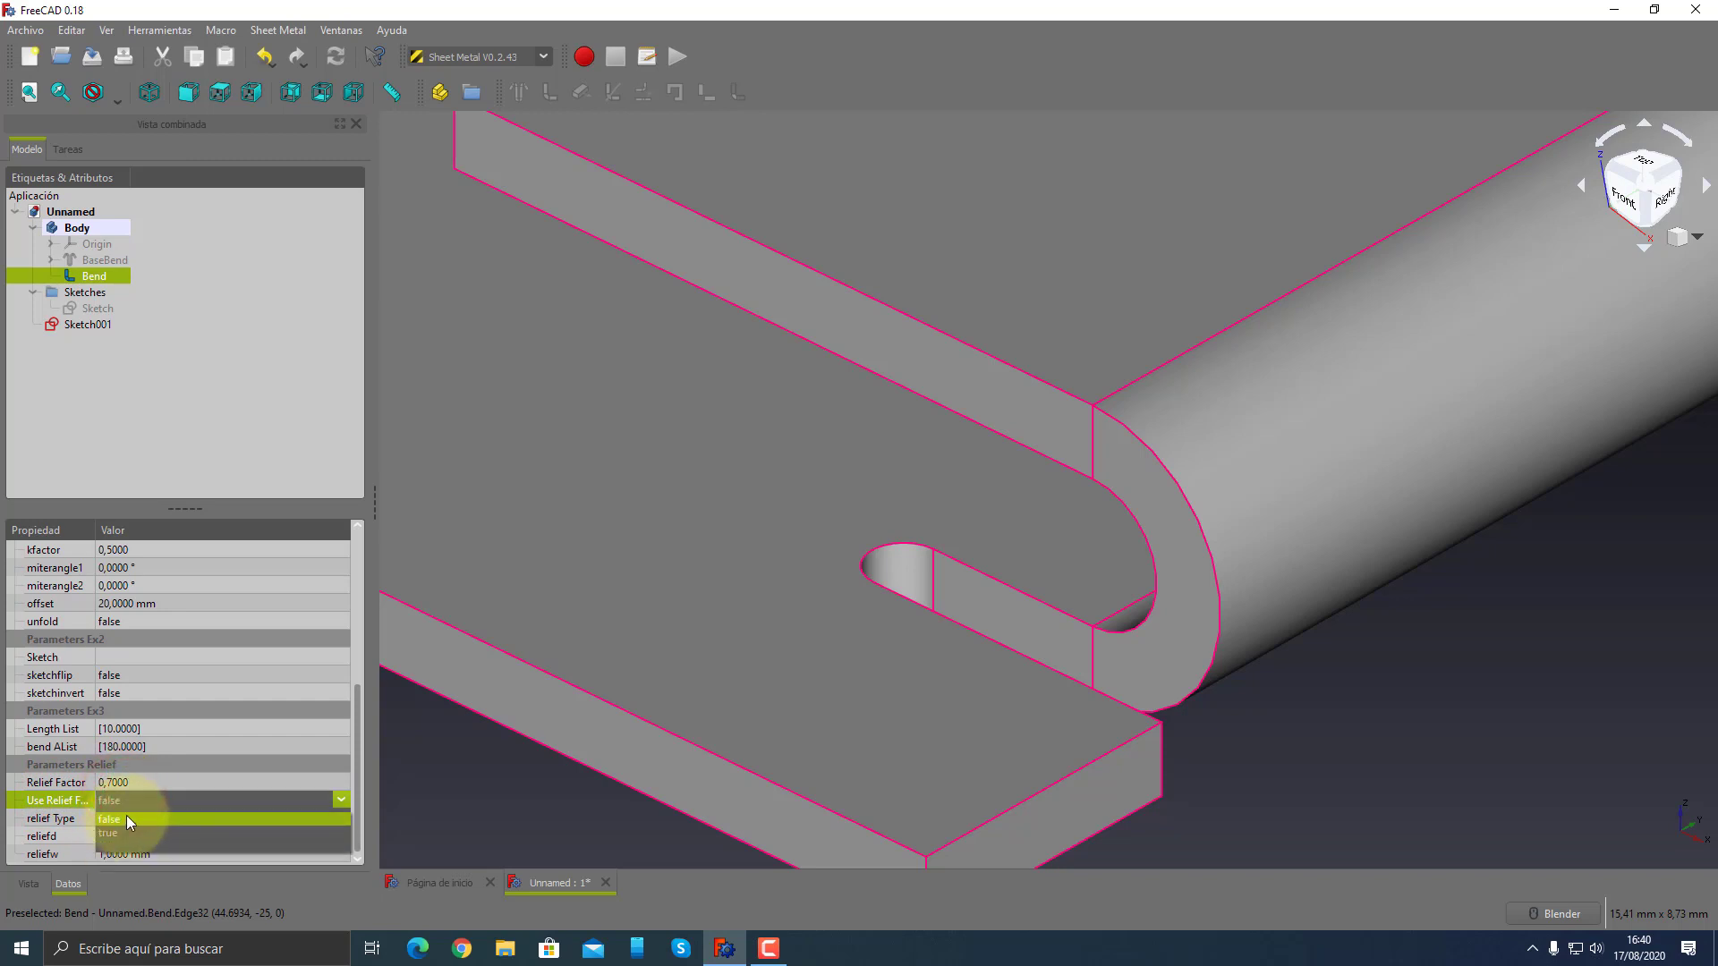
{"action": "left_click", "coordinate": [127, 816]}
{"action": "left_click", "coordinate": [153, 780]}
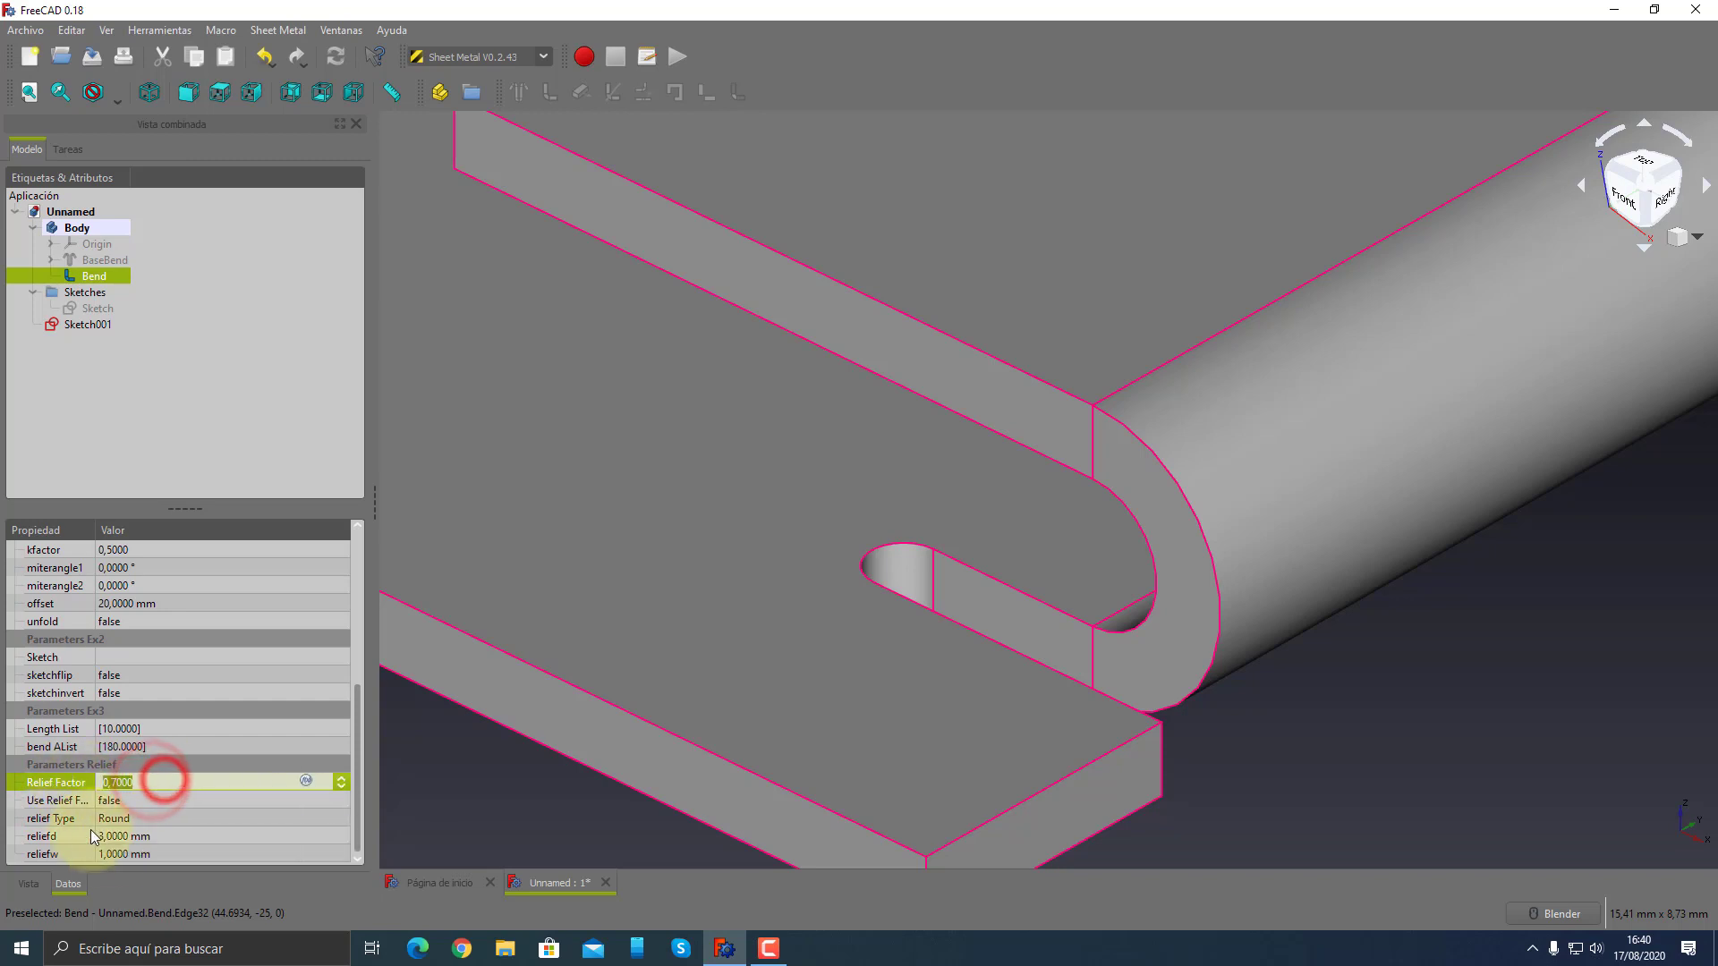
{"action": "left_click", "coordinate": [432, 832]}
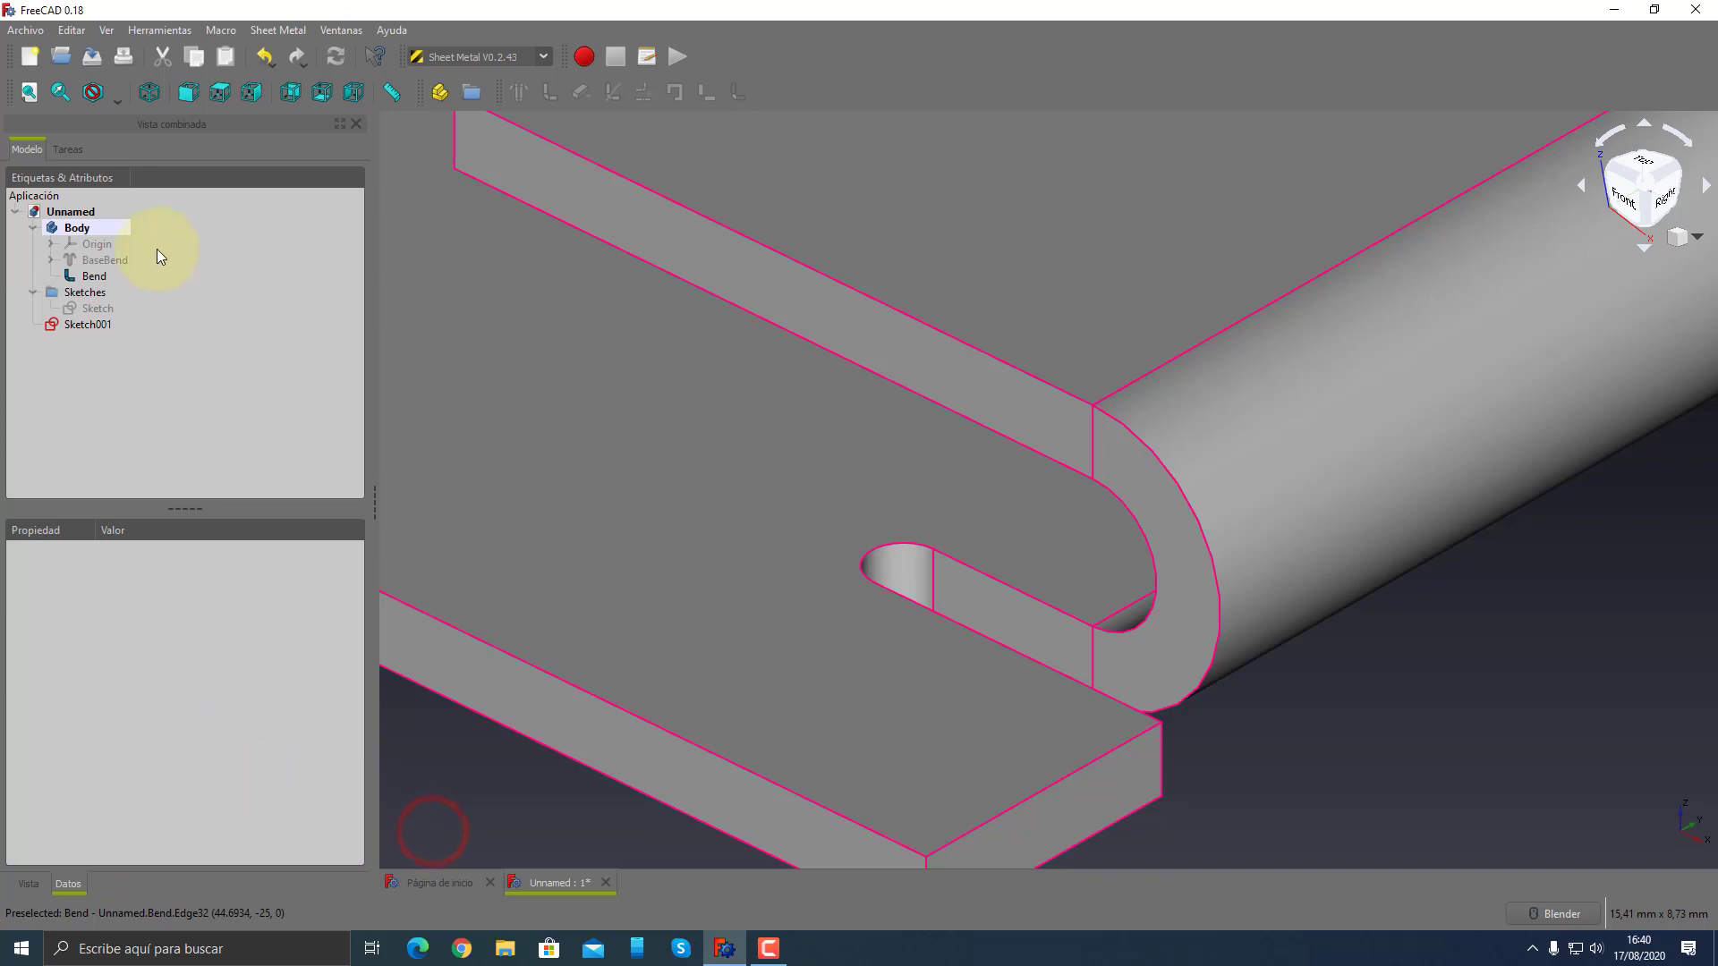
{"action": "left_click", "coordinate": [89, 276]}
{"action": "scroll", "coordinate": [134, 796], "scroll_direction": "down", "scroll_amount": 2}
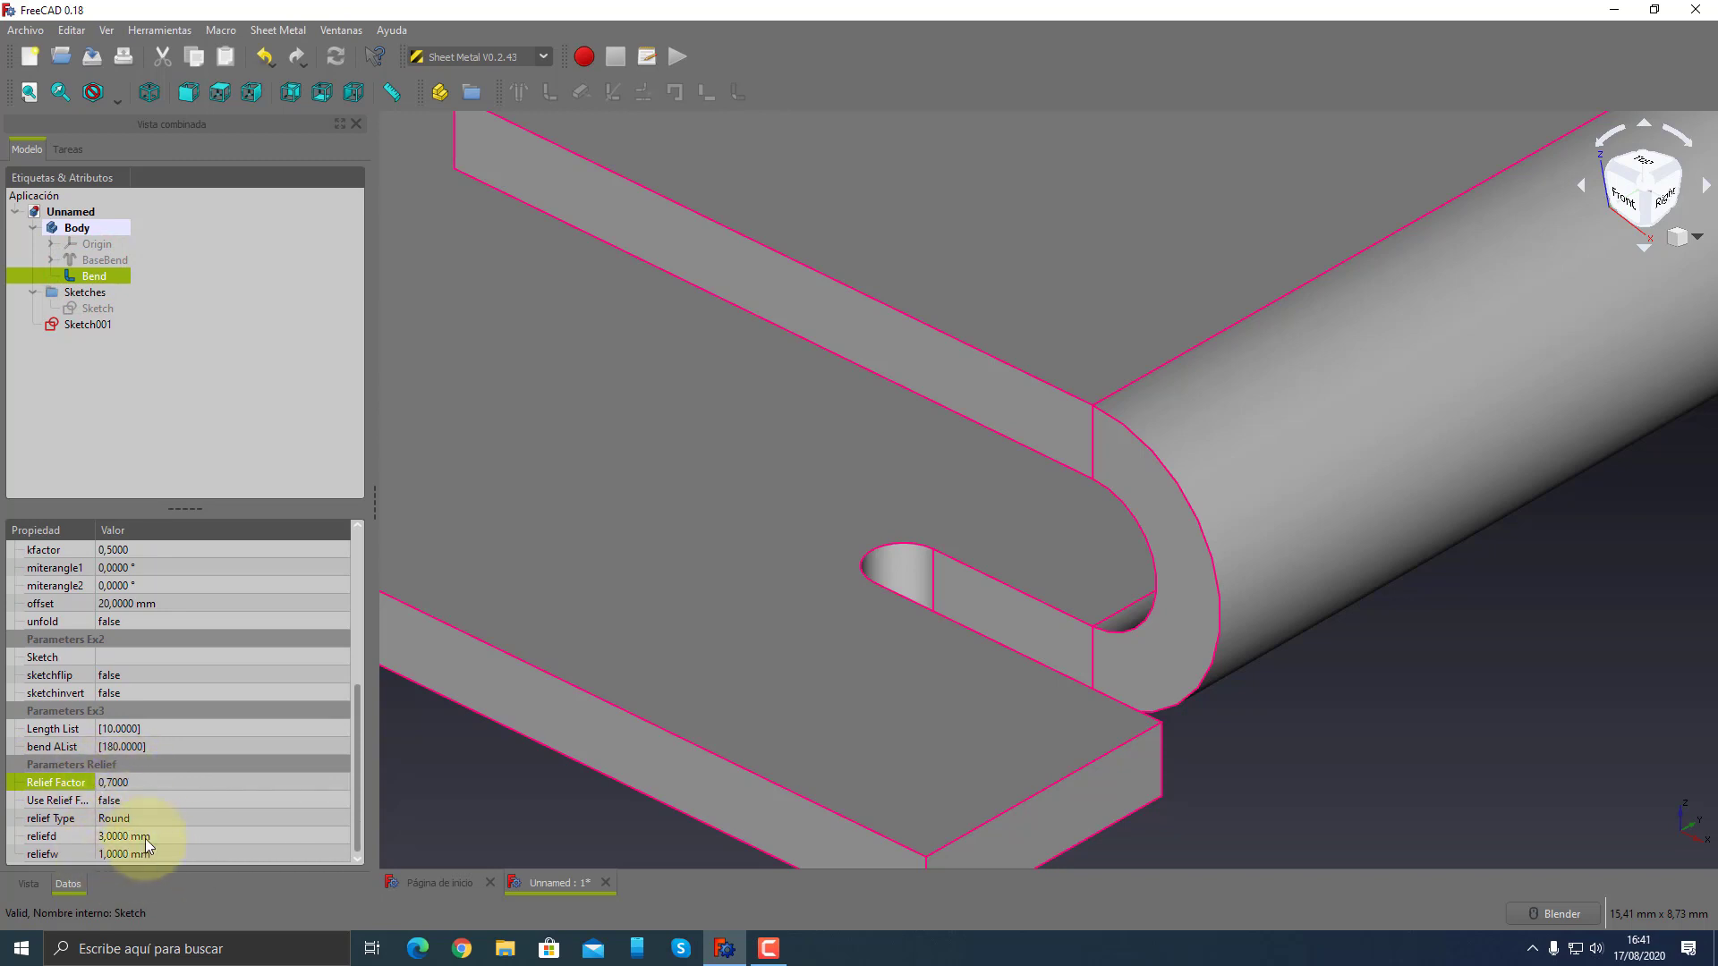
{"action": "left_click", "coordinate": [127, 784]}
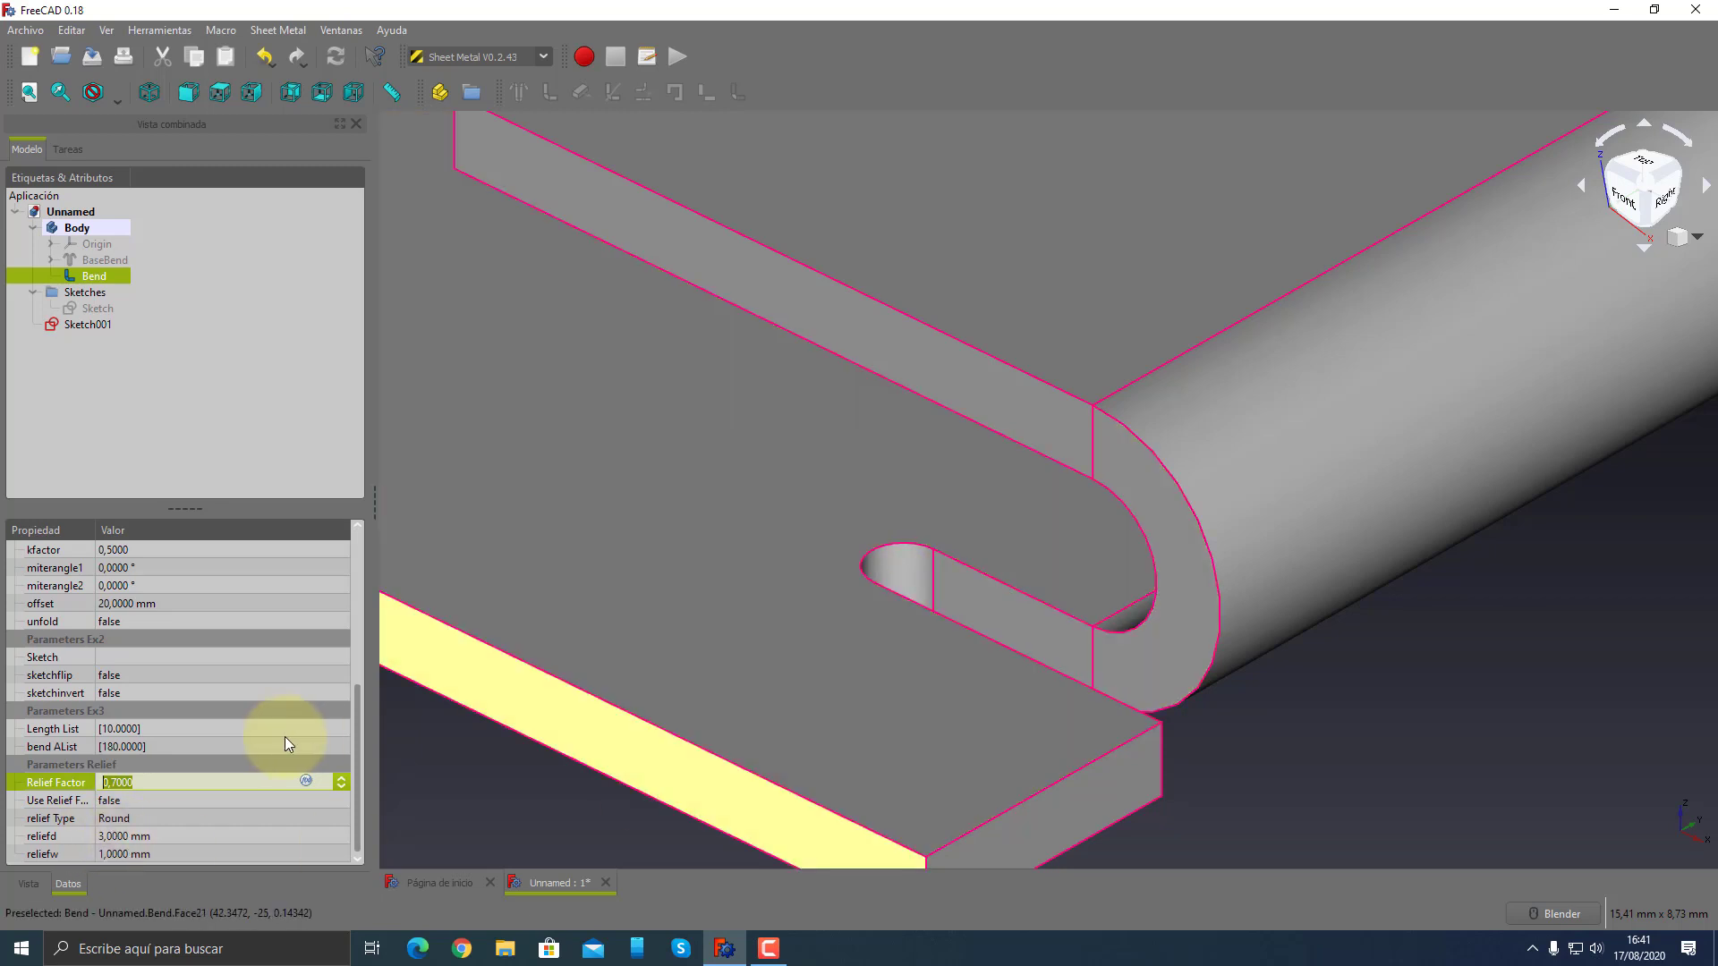
{"action": "scroll", "coordinate": [284, 738], "scroll_direction": "up", "scroll_amount": 1}
{"action": "scroll", "coordinate": [284, 738], "scroll_direction": "up", "scroll_amount": 2}
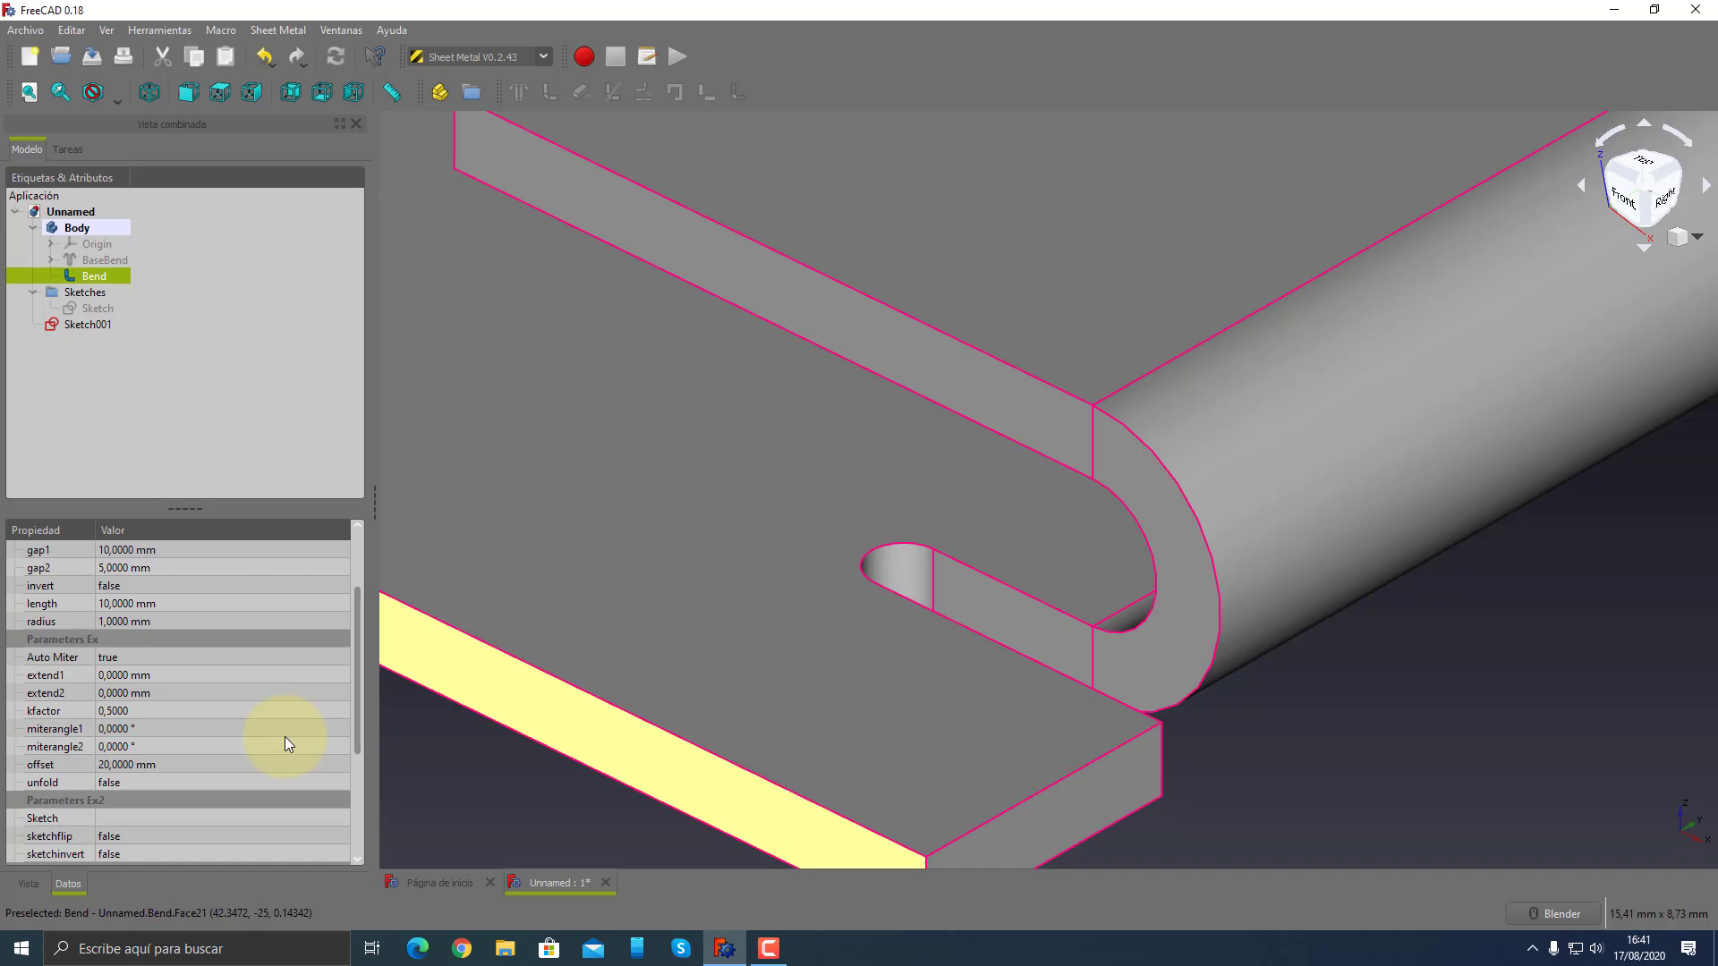
{"action": "left_click", "coordinate": [103, 710]}
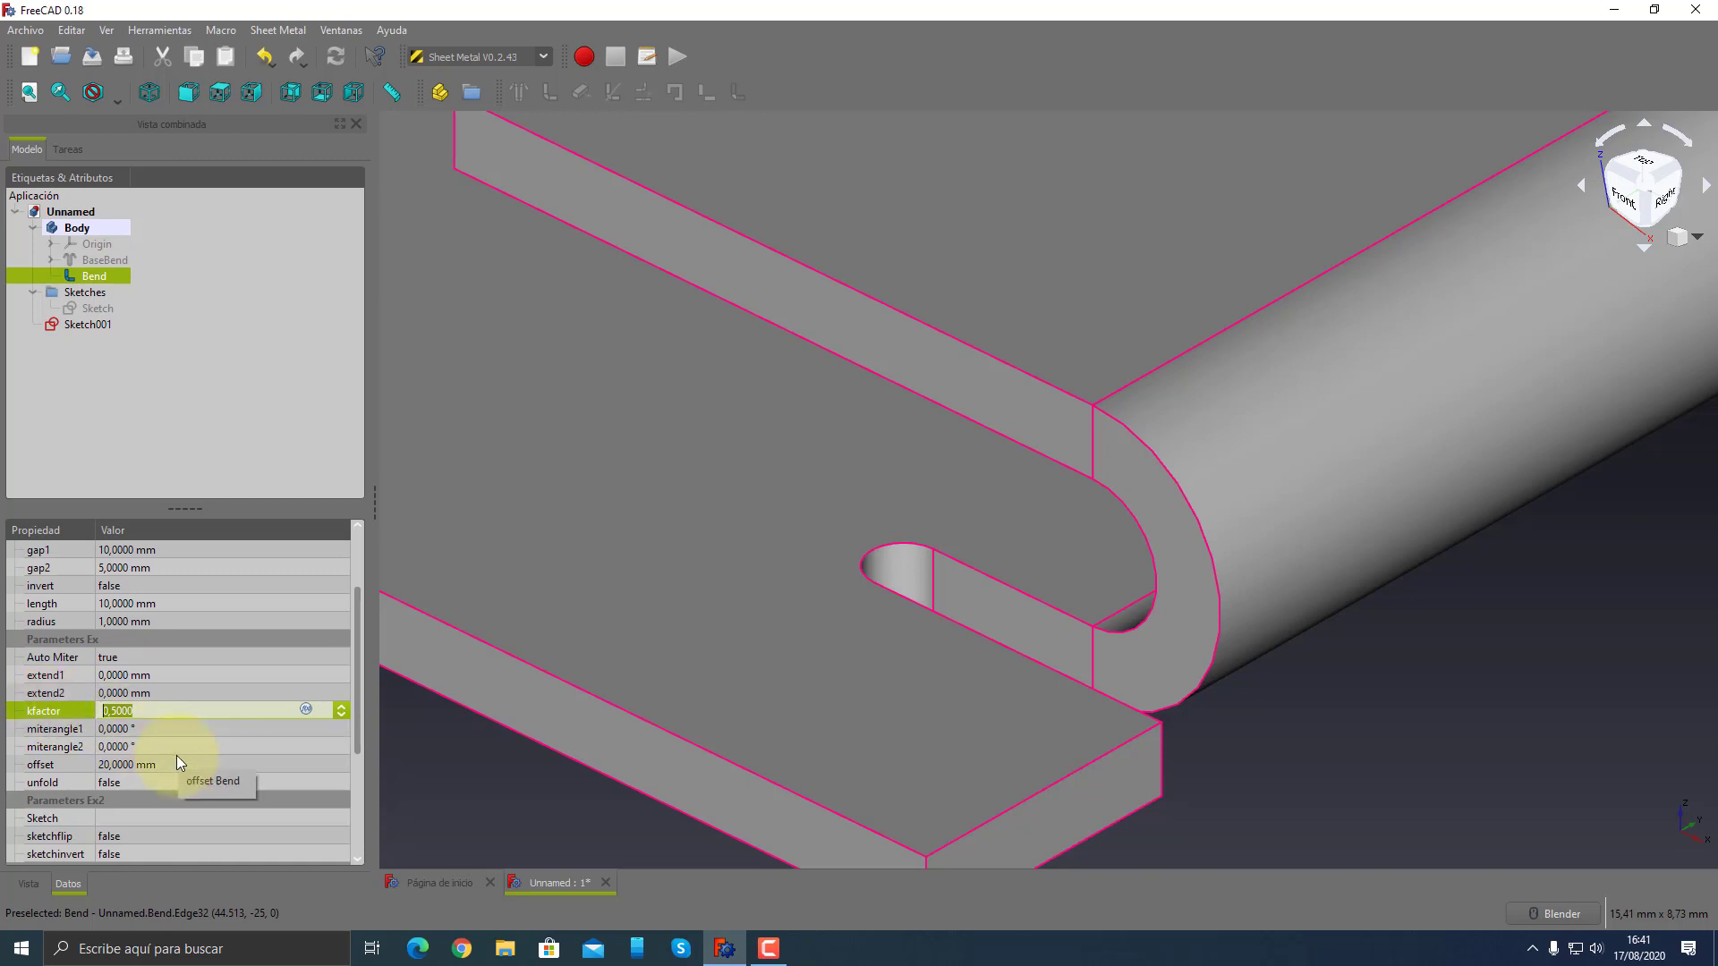
{"action": "scroll", "coordinate": [176, 755], "scroll_direction": "down", "scroll_amount": 3}
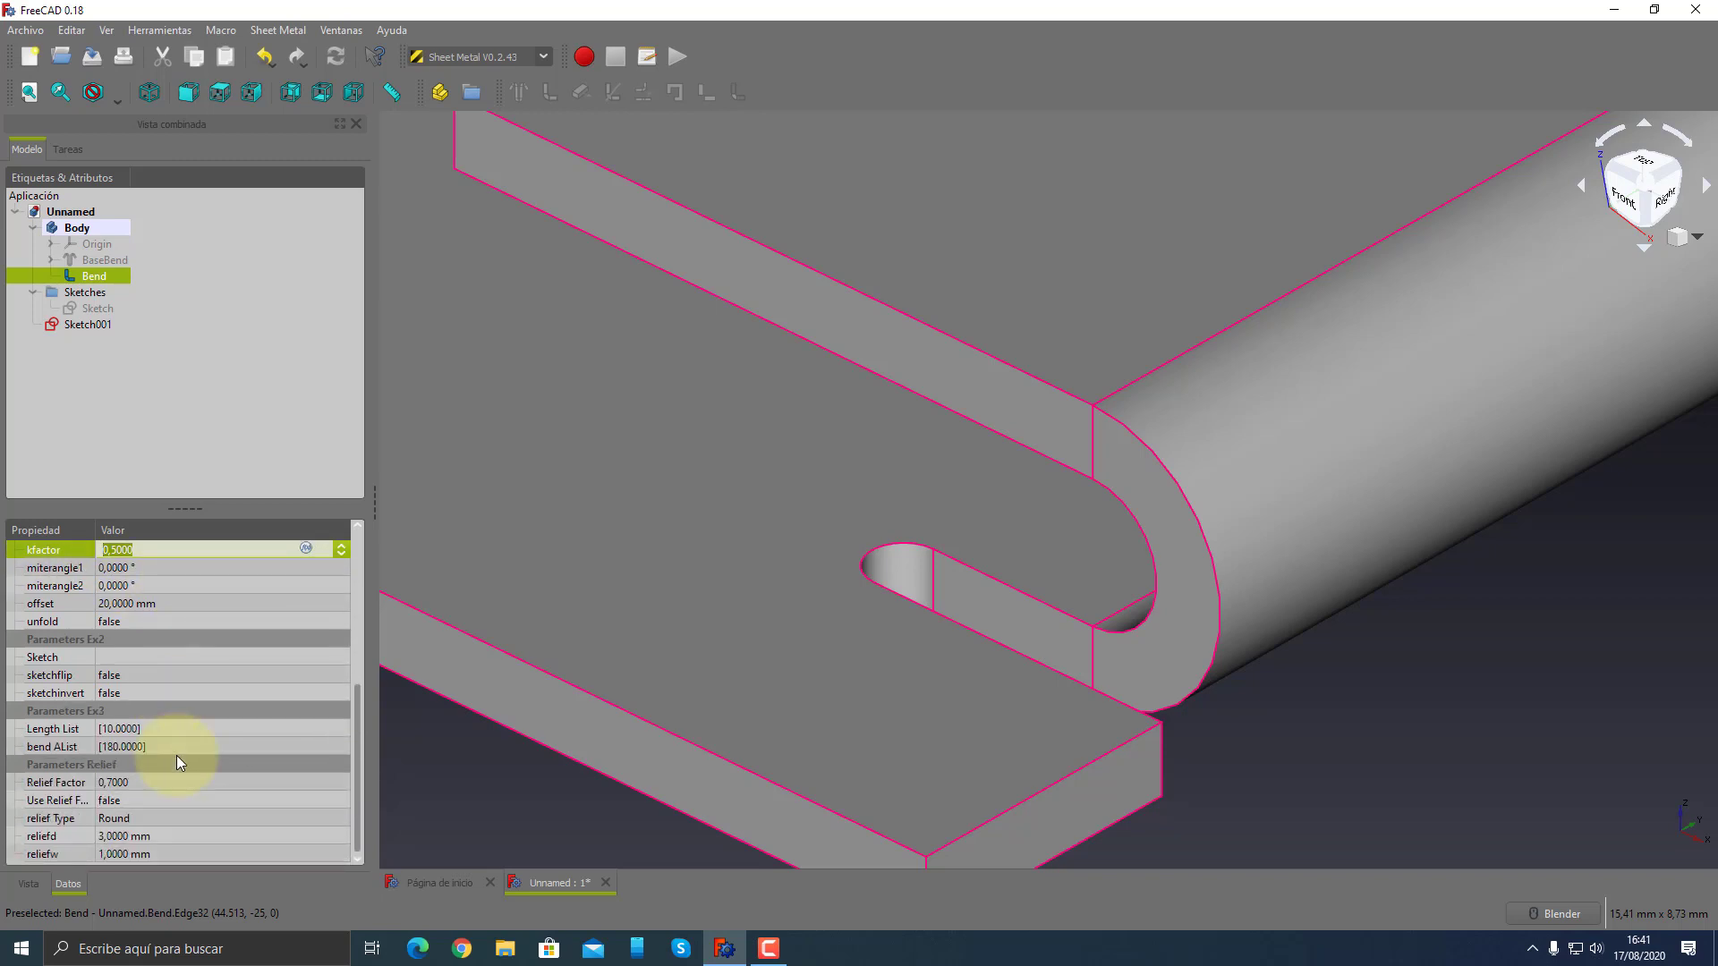
{"action": "left_click", "coordinate": [52, 782]}
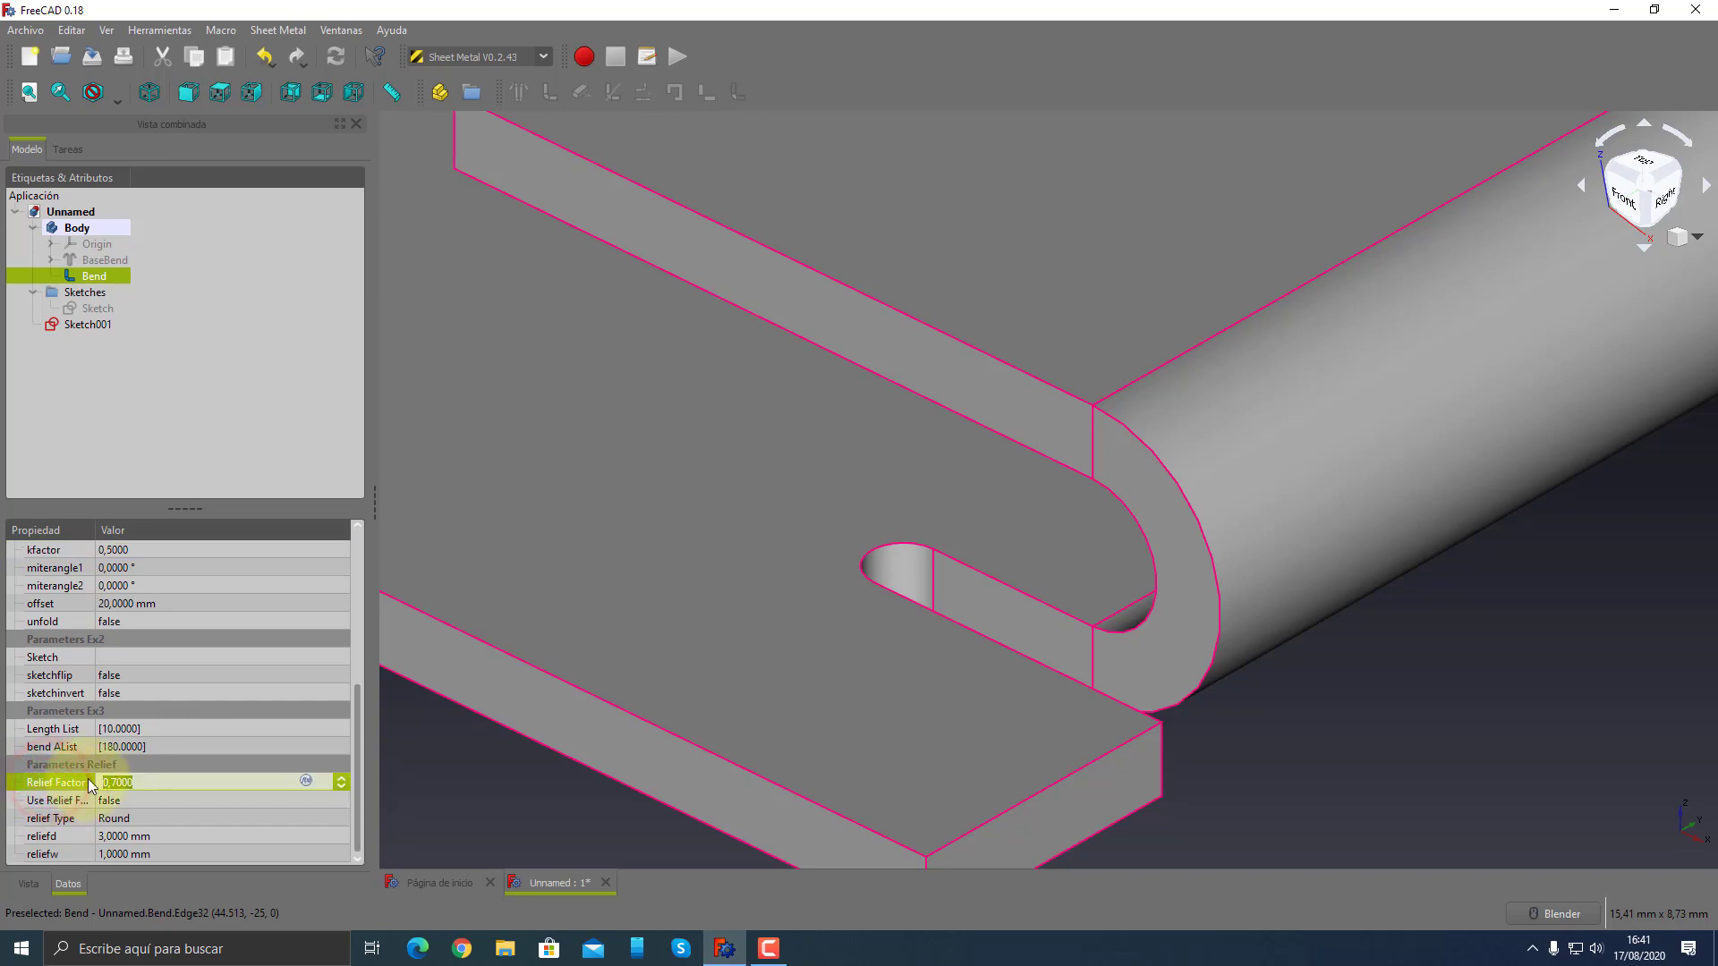
{"action": "scroll", "coordinate": [88, 779], "scroll_direction": "up", "scroll_amount": 1}
{"action": "scroll", "coordinate": [88, 779], "scroll_direction": "up", "scroll_amount": 1}
{"action": "left_click", "coordinate": [52, 655]}
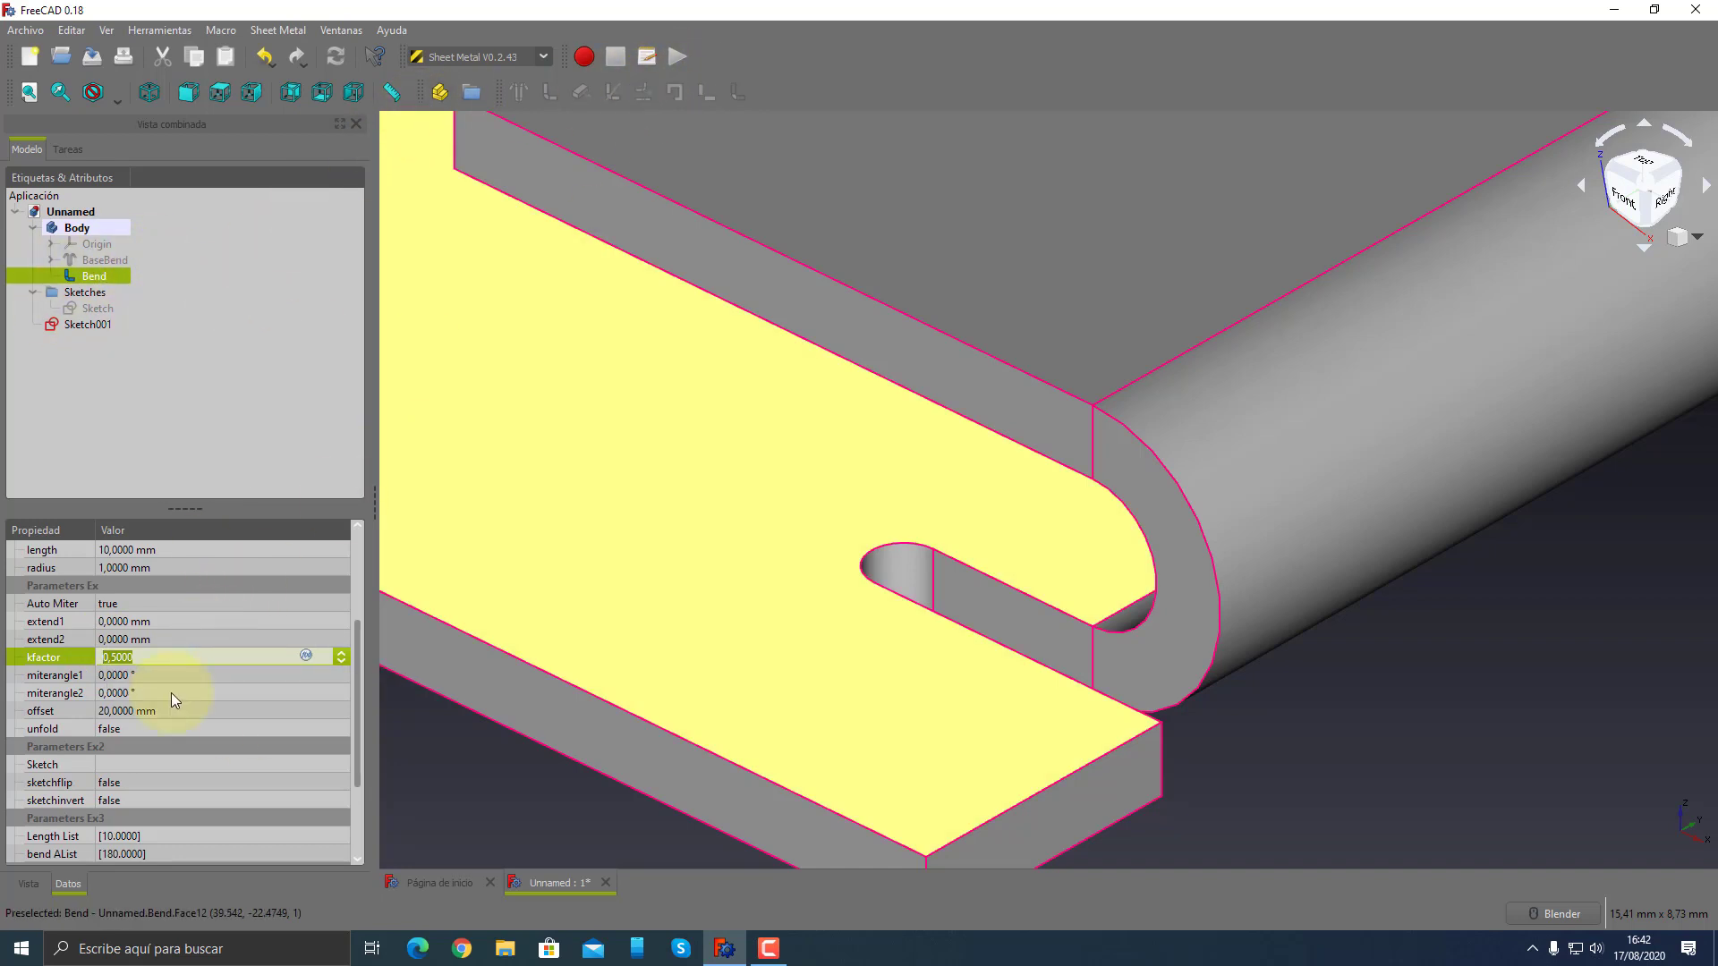
{"action": "scroll", "coordinate": [173, 699], "scroll_direction": "down", "scroll_amount": 2}
{"action": "scroll", "coordinate": [173, 699], "scroll_direction": "up", "scroll_amount": 2}
{"action": "scroll", "coordinate": [278, 766], "scroll_direction": "down", "scroll_amount": 2}
{"action": "scroll", "coordinate": [277, 766], "scroll_direction": "up", "scroll_amount": 1}
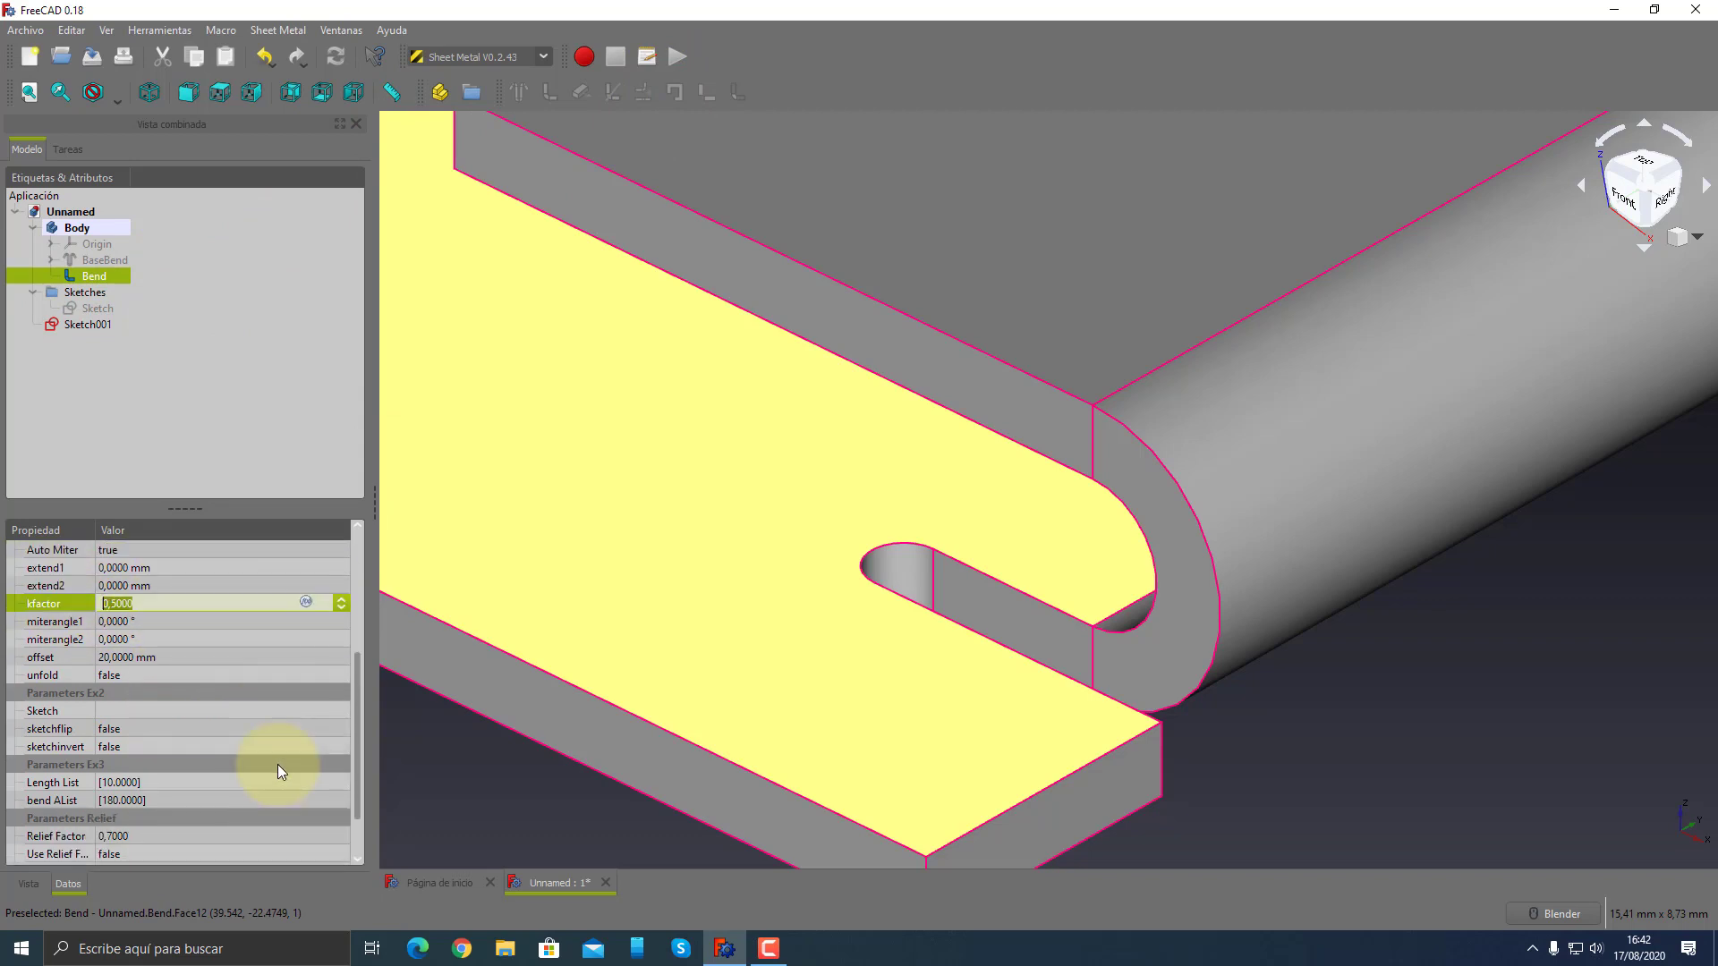
{"action": "scroll", "coordinate": [277, 765], "scroll_direction": "up", "scroll_amount": 2}
{"action": "left_click", "coordinate": [451, 750]}
- Show the Bend's properties with the whole hem in view, keeping gap2 at 5 mm
{"action": "scroll", "coordinate": [859, 609], "scroll_direction": "down", "scroll_amount": 3}
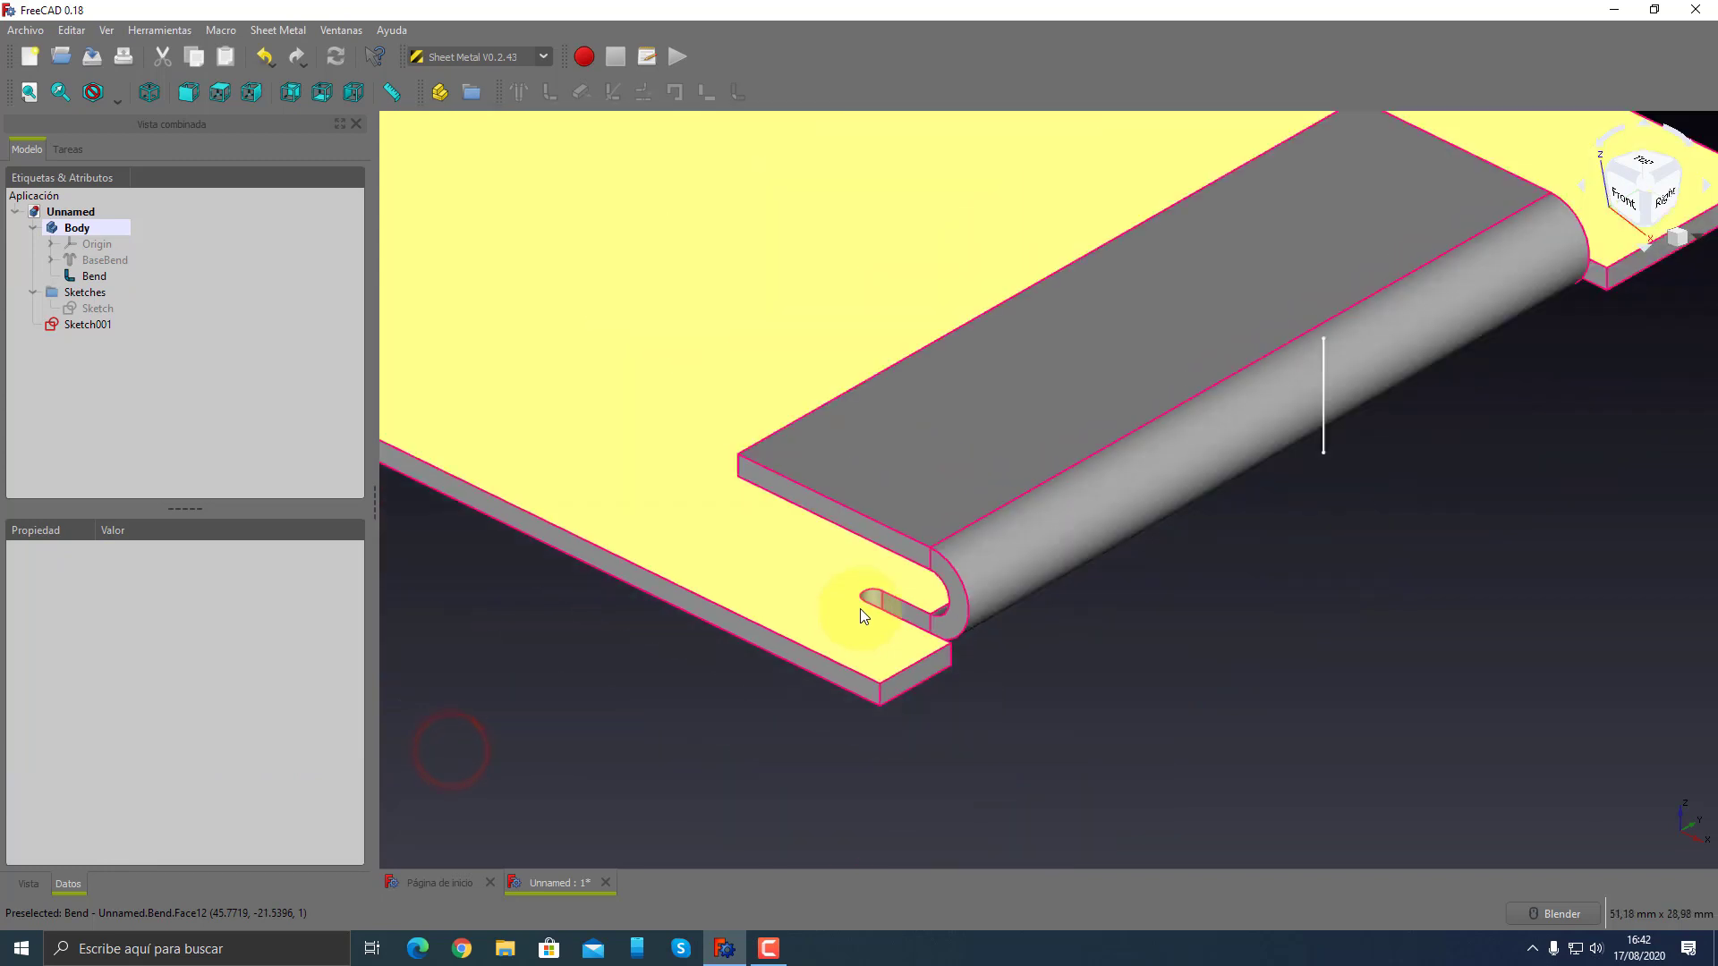
{"action": "scroll", "coordinate": [861, 615], "scroll_direction": "down", "scroll_amount": 2}
{"action": "scroll", "coordinate": [966, 621], "scroll_direction": "down", "scroll_amount": 2}
{"action": "middle_click_drag", "start_coordinate": [967, 621], "coordinate": [1205, 705], "text": "shift"}
{"action": "left_click", "coordinate": [91, 275]}
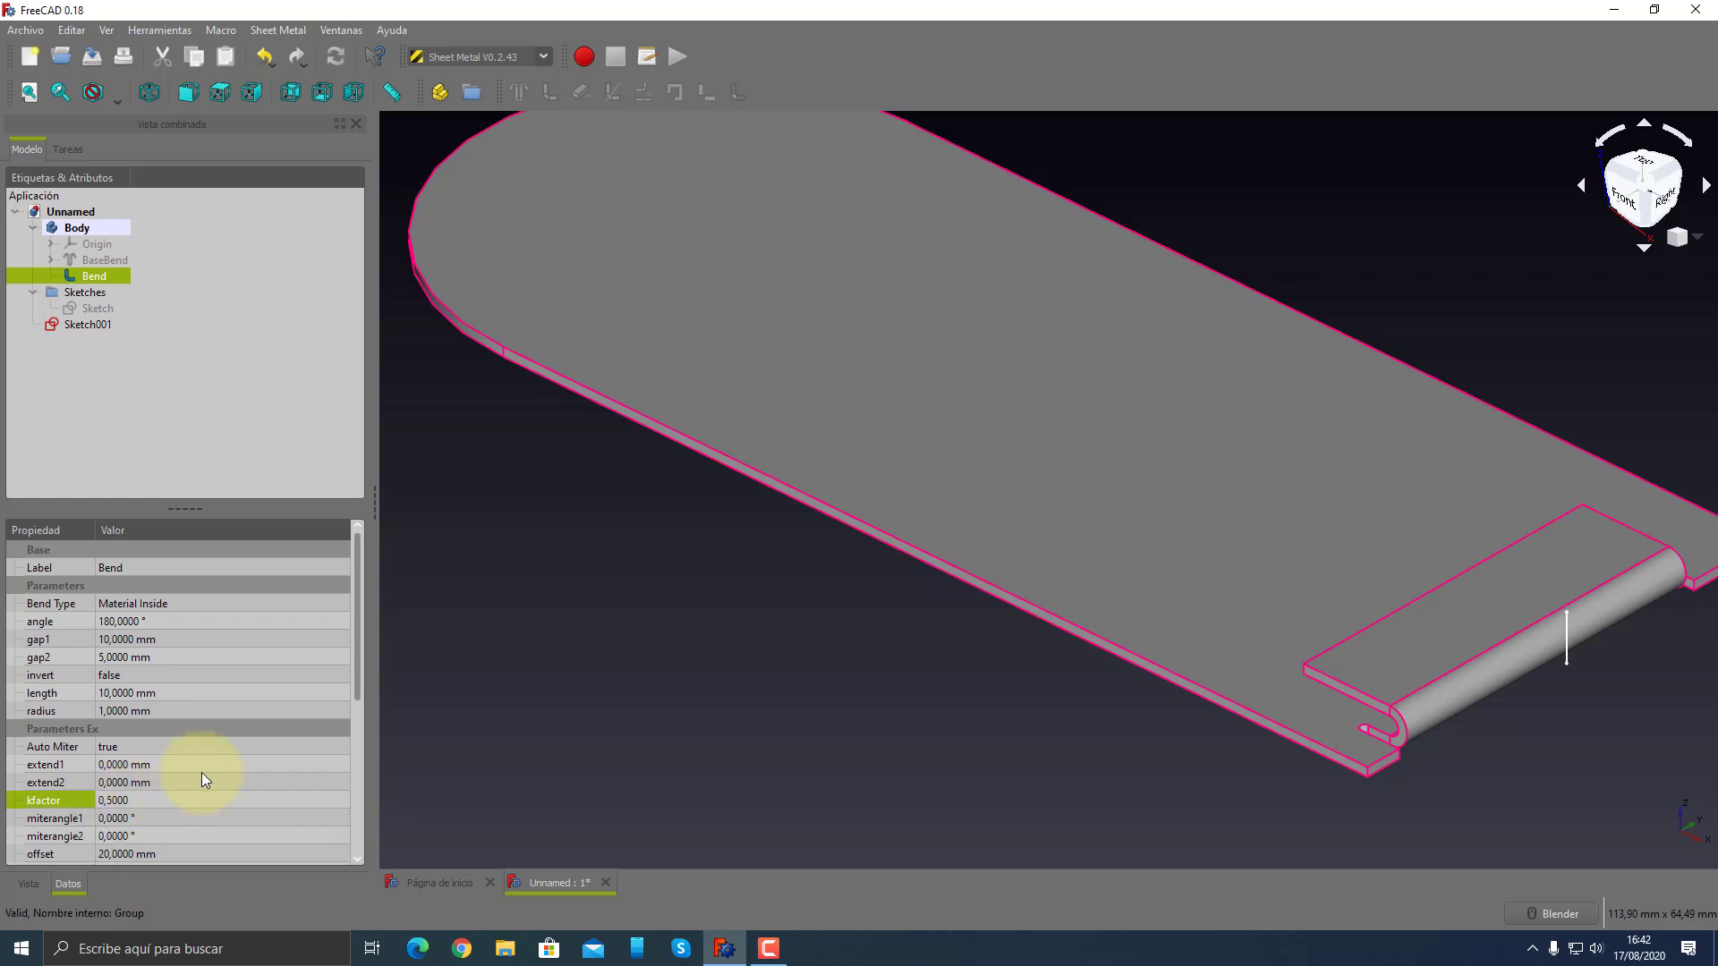
{"action": "scroll", "coordinate": [201, 779], "scroll_direction": "down", "scroll_amount": 2}
{"action": "scroll", "coordinate": [160, 657], "scroll_direction": "up", "scroll_amount": 2}
{"action": "left_click", "coordinate": [101, 639]}
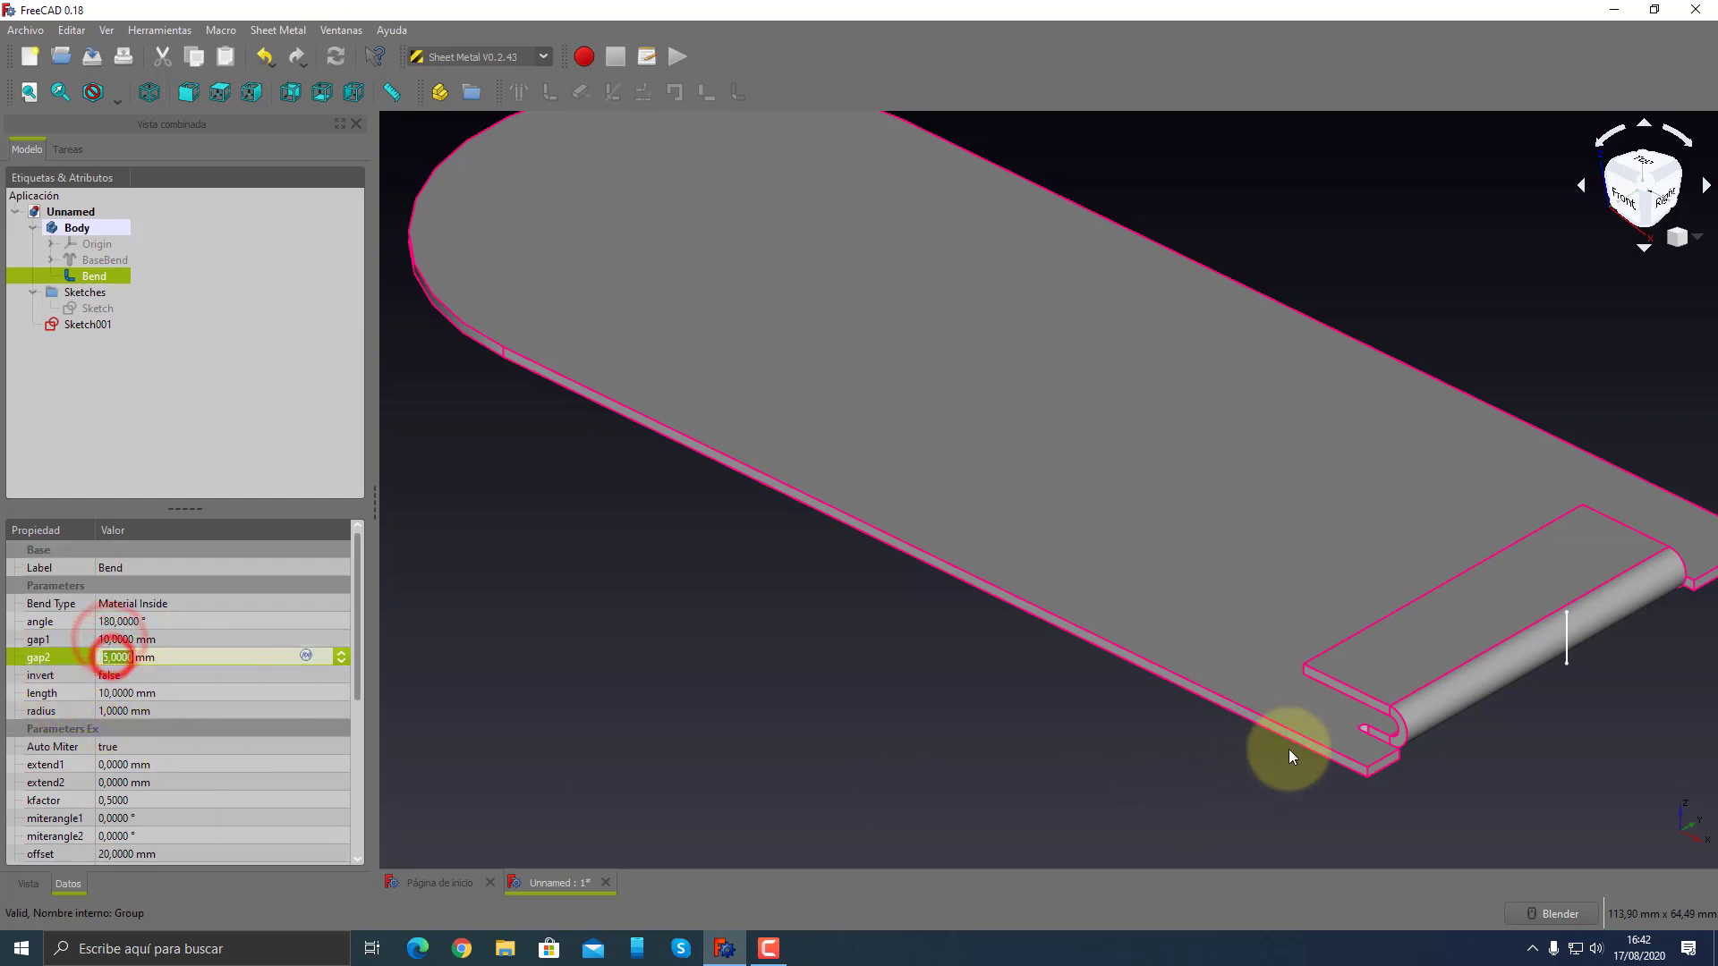
{"action": "key", "text": "Return"}
{"action": "middle_click_drag", "start_coordinate": [1668, 636], "coordinate": [688, 684]}
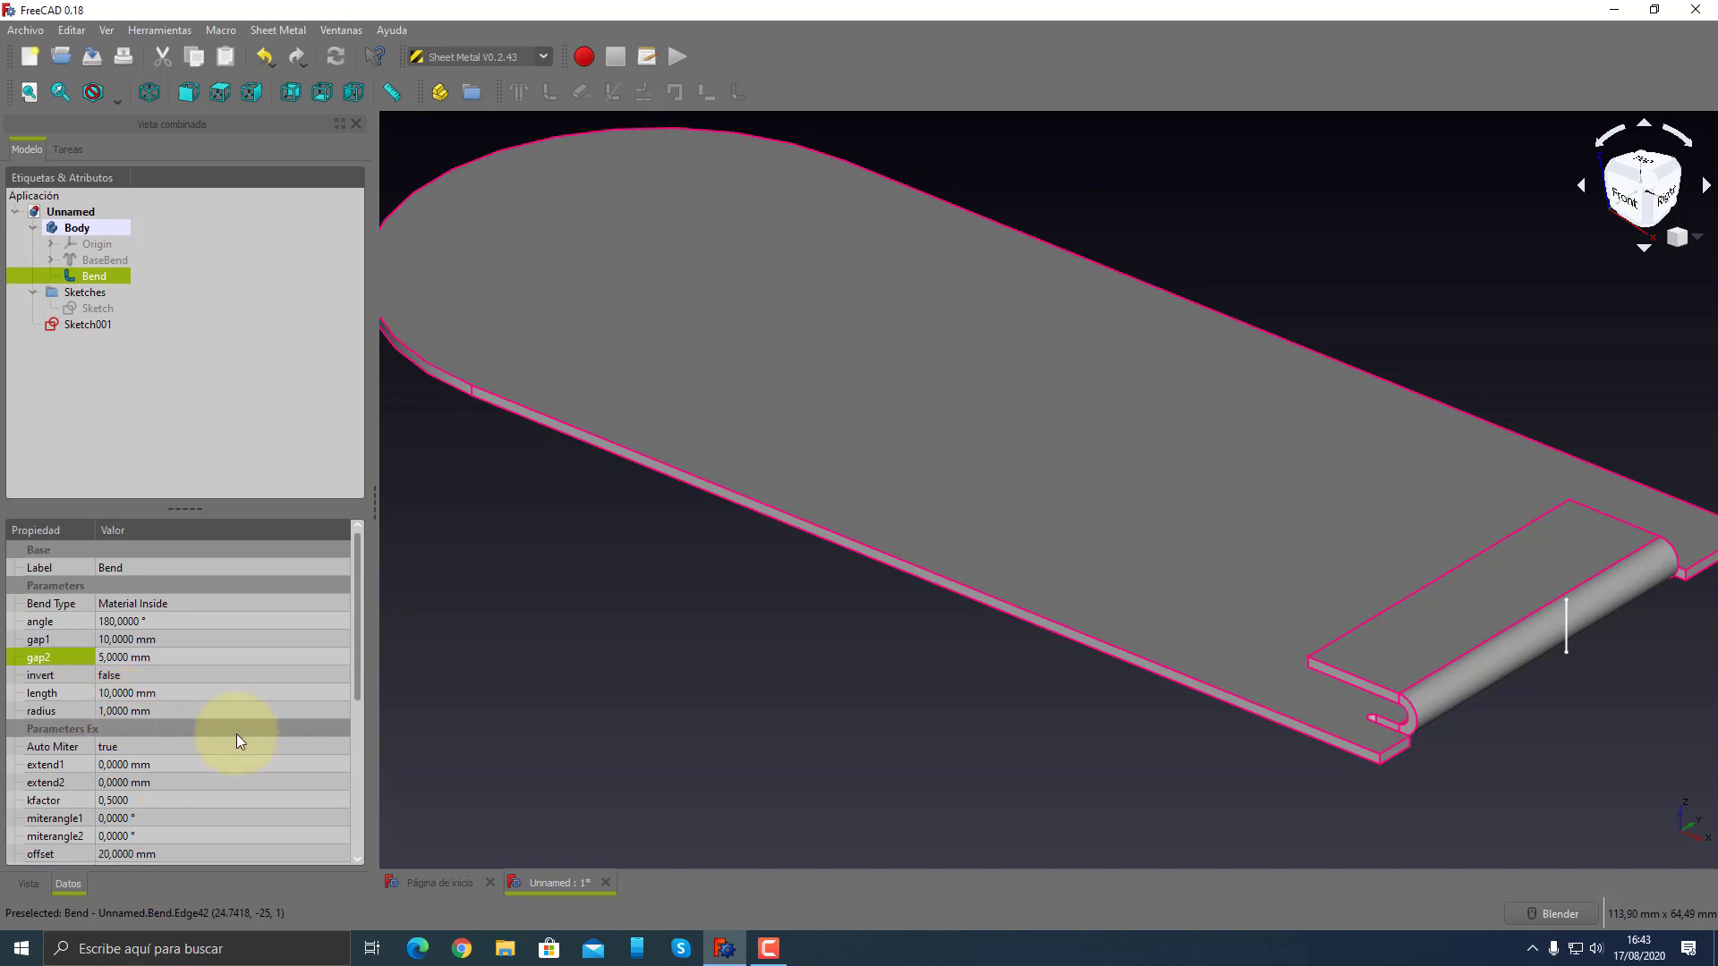
{"action": "scroll", "coordinate": [236, 734], "scroll_direction": "down", "scroll_amount": 1}
{"action": "scroll", "coordinate": [237, 734], "scroll_direction": "down", "scroll_amount": 1}
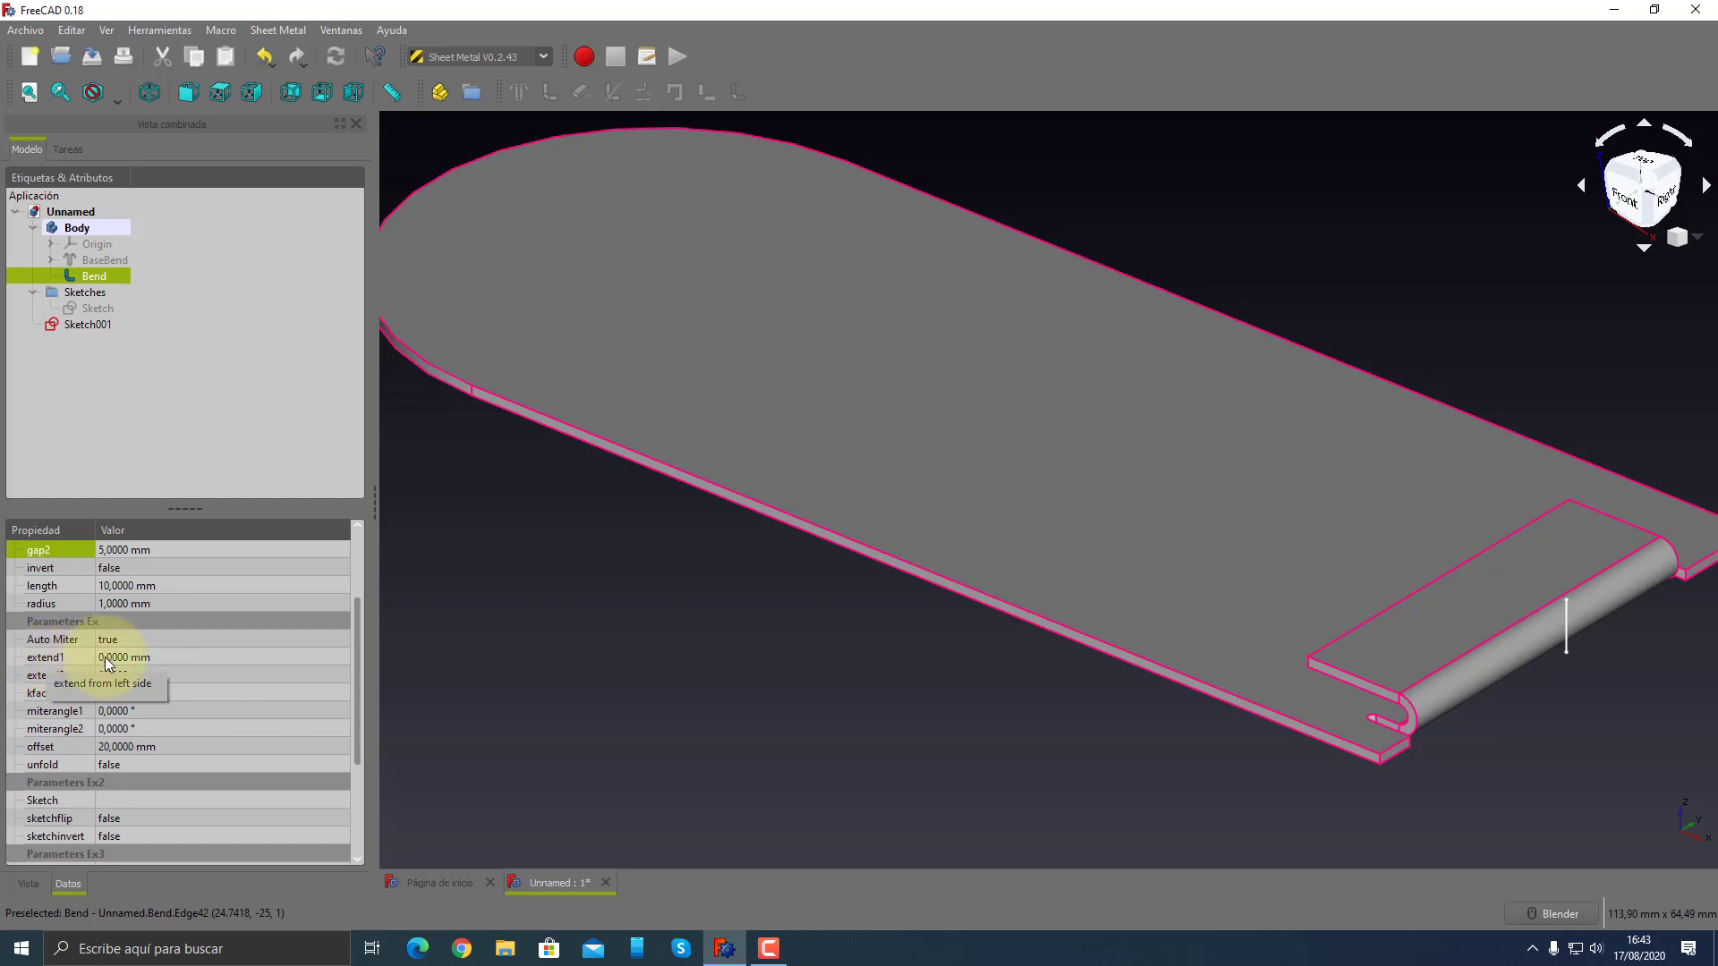
- Set the Bend's extend1 to 10 mm and extend2 to 5 mm
{"action": "left_click", "coordinate": [125, 657]}
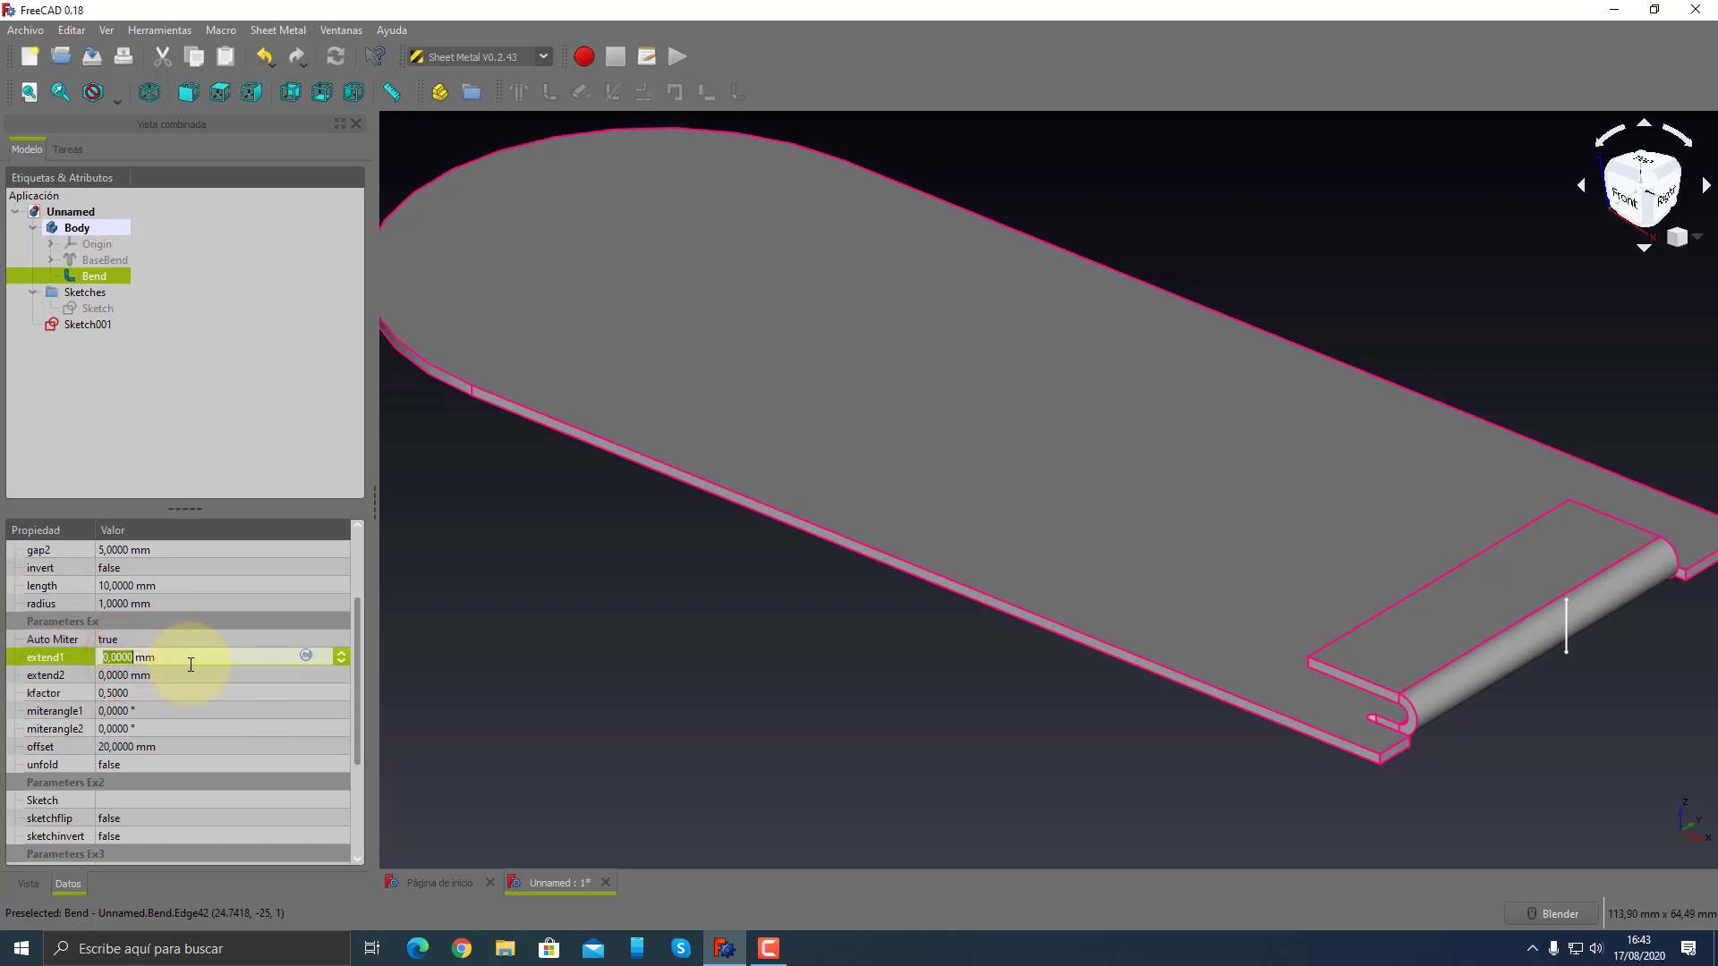
{"action": "type", "text": "10"}
{"action": "key", "text": "Return"}
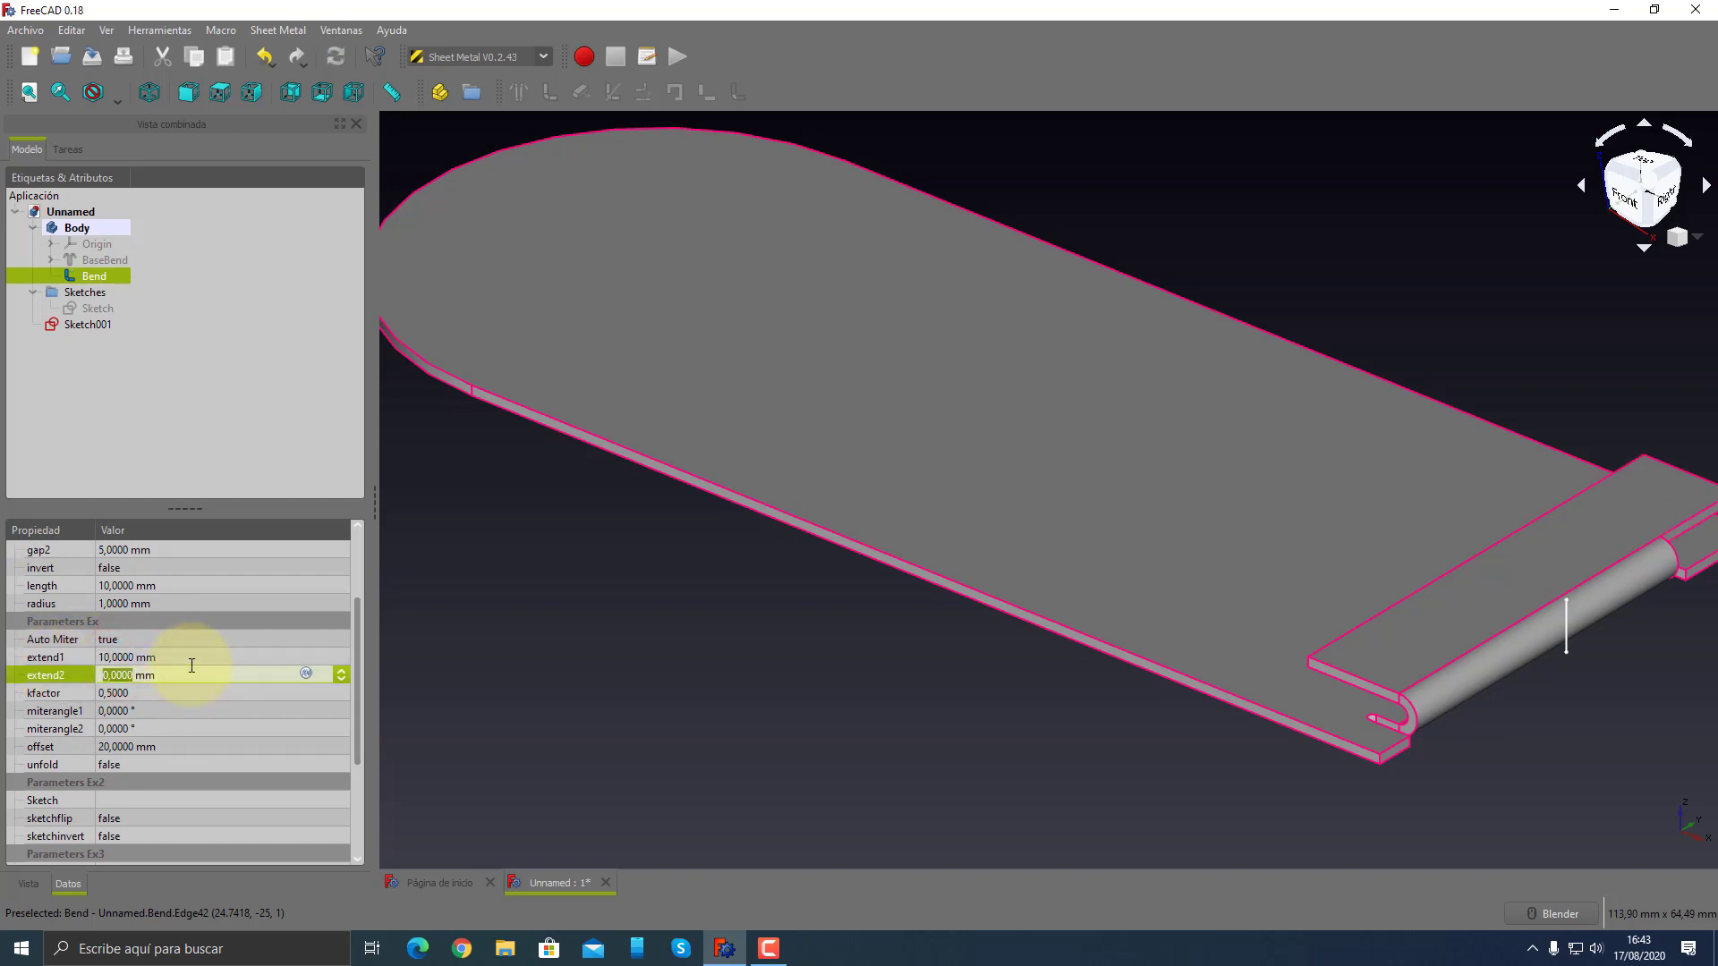
{"action": "scroll", "coordinate": [1151, 510], "scroll_direction": "up", "scroll_amount": 1}
{"action": "scroll", "coordinate": [909, 487], "scroll_direction": "up", "scroll_amount": 3}
{"action": "scroll", "coordinate": [1202, 724], "scroll_direction": "up", "scroll_amount": 2}
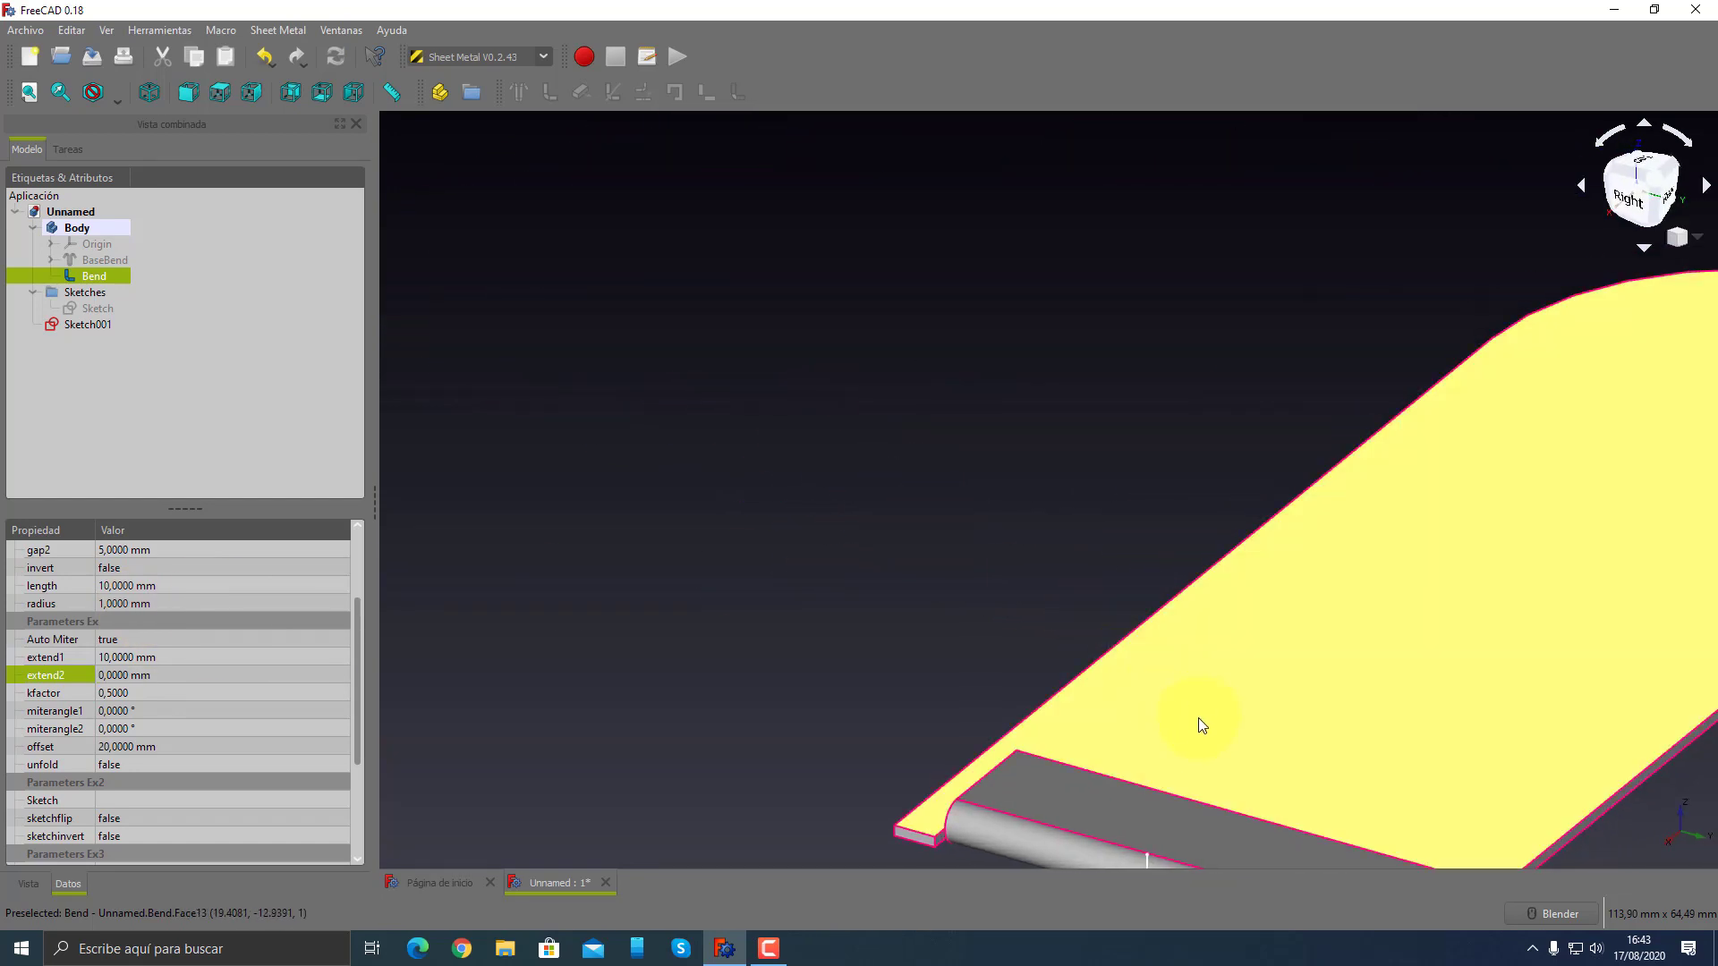
{"action": "scroll", "coordinate": [1202, 725], "scroll_direction": "down", "scroll_amount": 3}
{"action": "mouse_move", "coordinate": [1050, 491]}
{"action": "middle_mouse_down"}
{"action": "mouse_move", "coordinate": [1181, 613]}
{"action": "mouse_move", "coordinate": [1131, 614]}
{"action": "middle_mouse_up"}
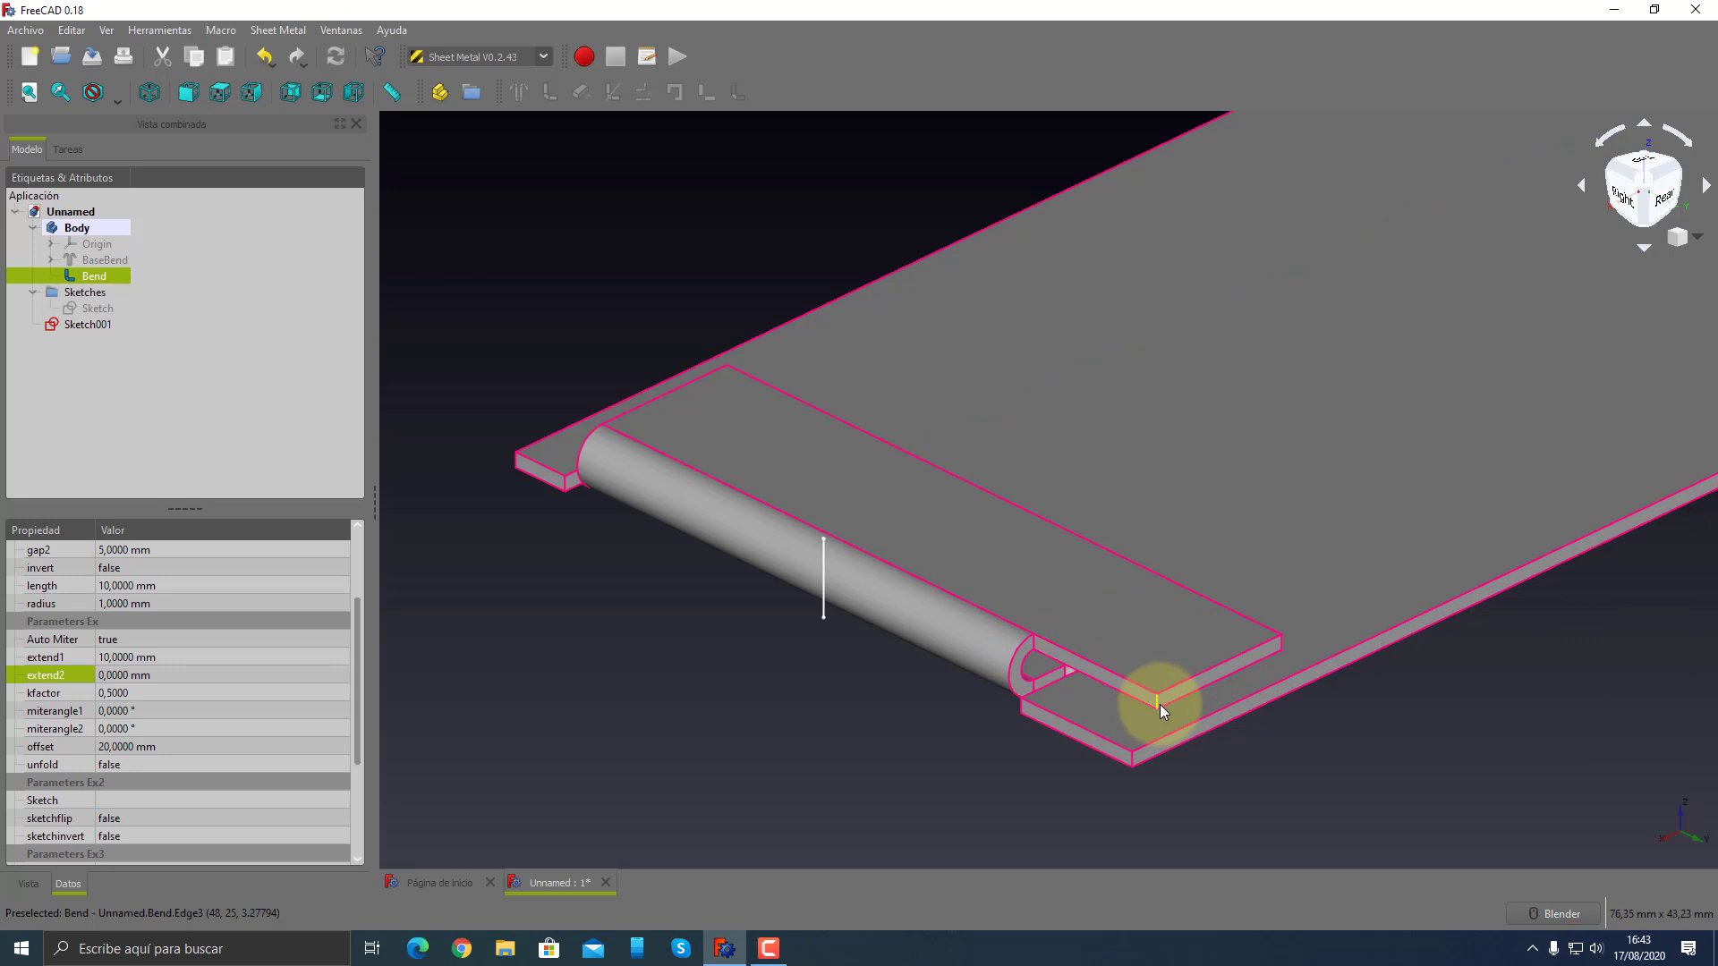
{"action": "left_click", "coordinate": [123, 677]}
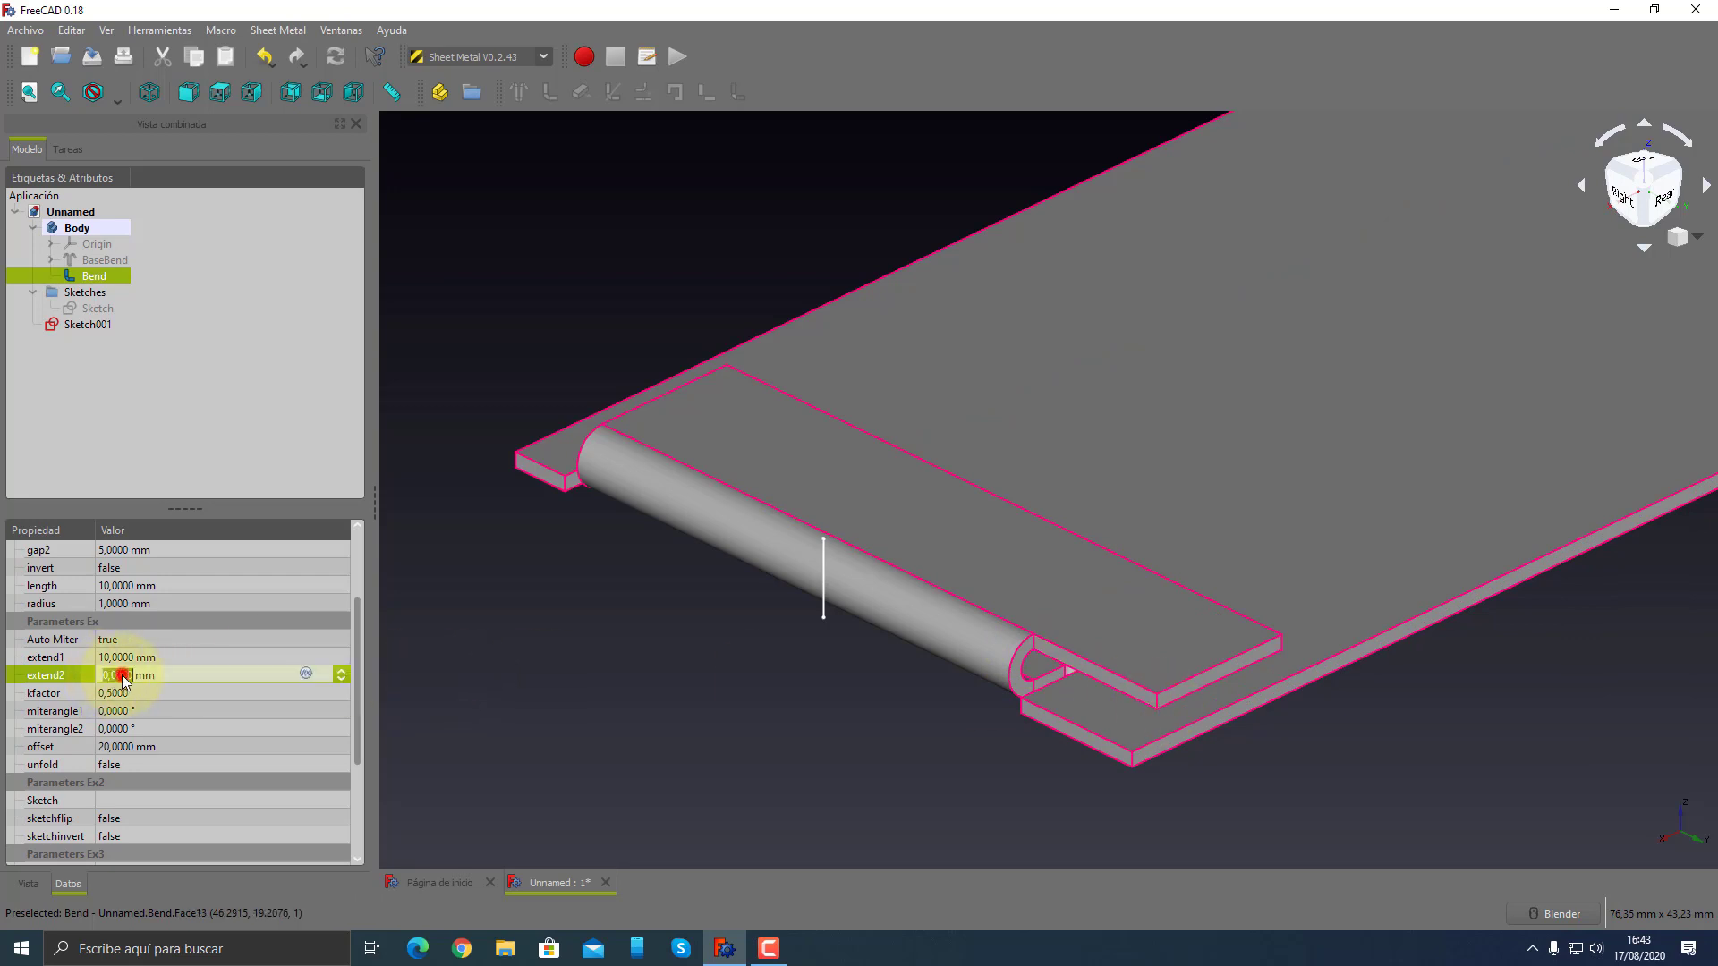
{"action": "type", "text": "5"}
{"action": "key", "text": "Tab"}
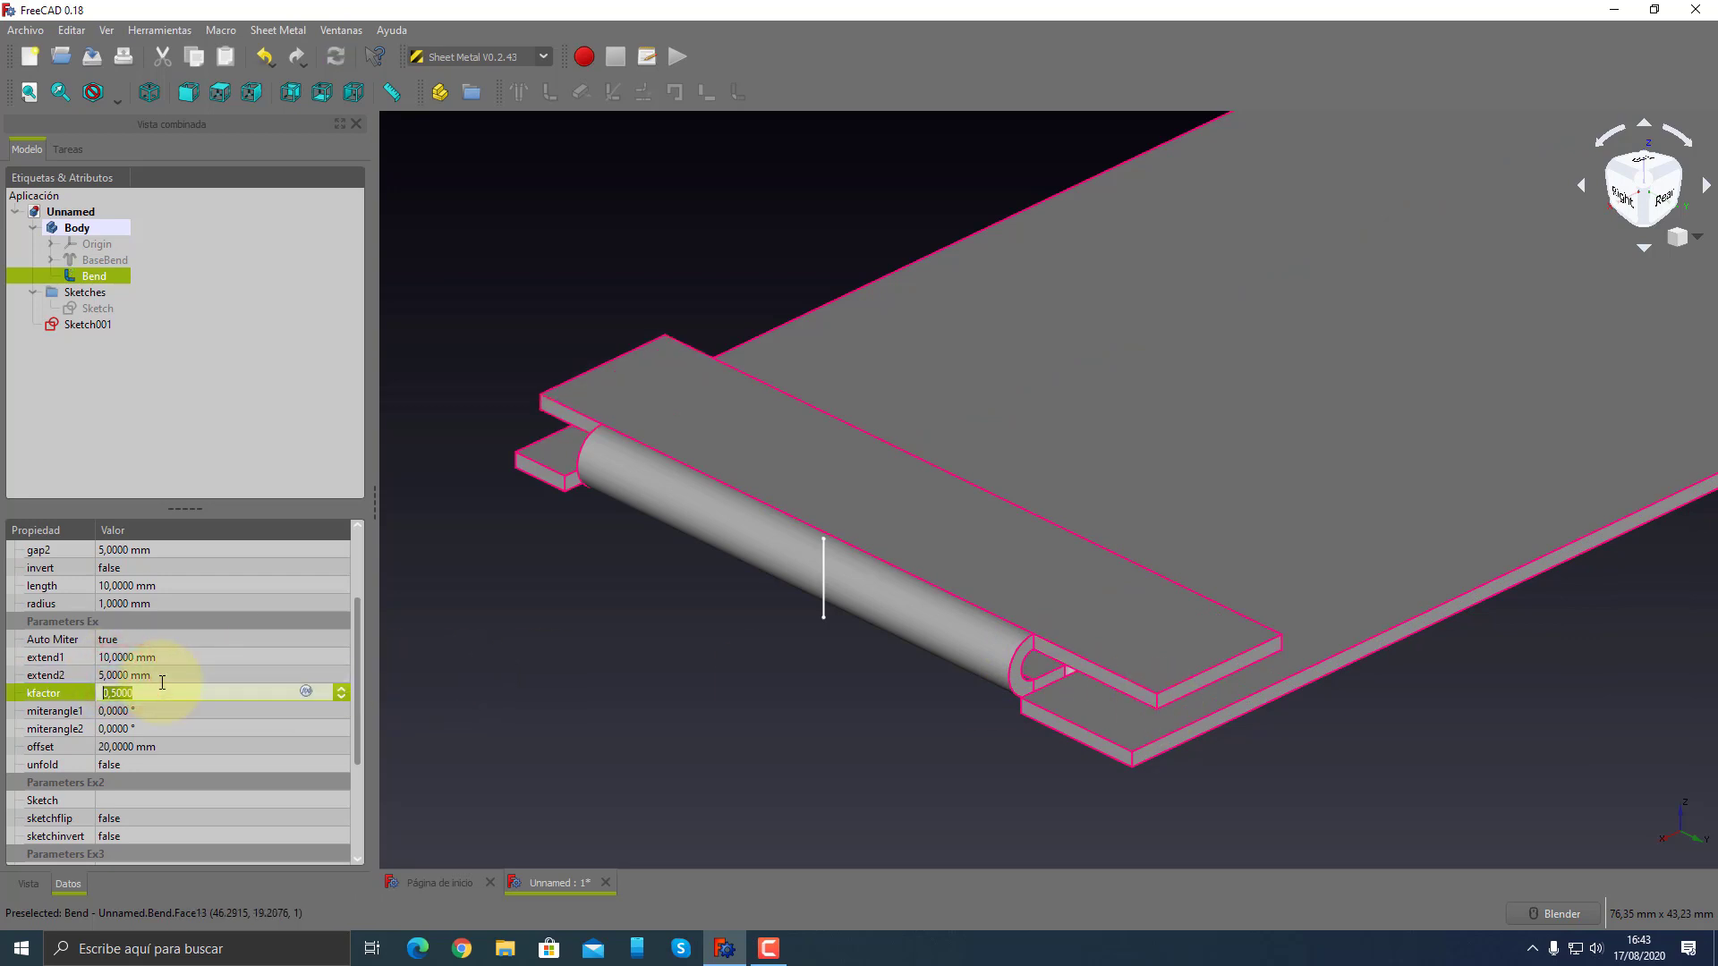
{"action": "mouse_move", "coordinate": [671, 487]}
{"action": "middle_mouse_down"}
{"action": "mouse_move", "coordinate": [1074, 449]}
{"action": "mouse_move", "coordinate": [747, 475]}
{"action": "middle_mouse_up"}
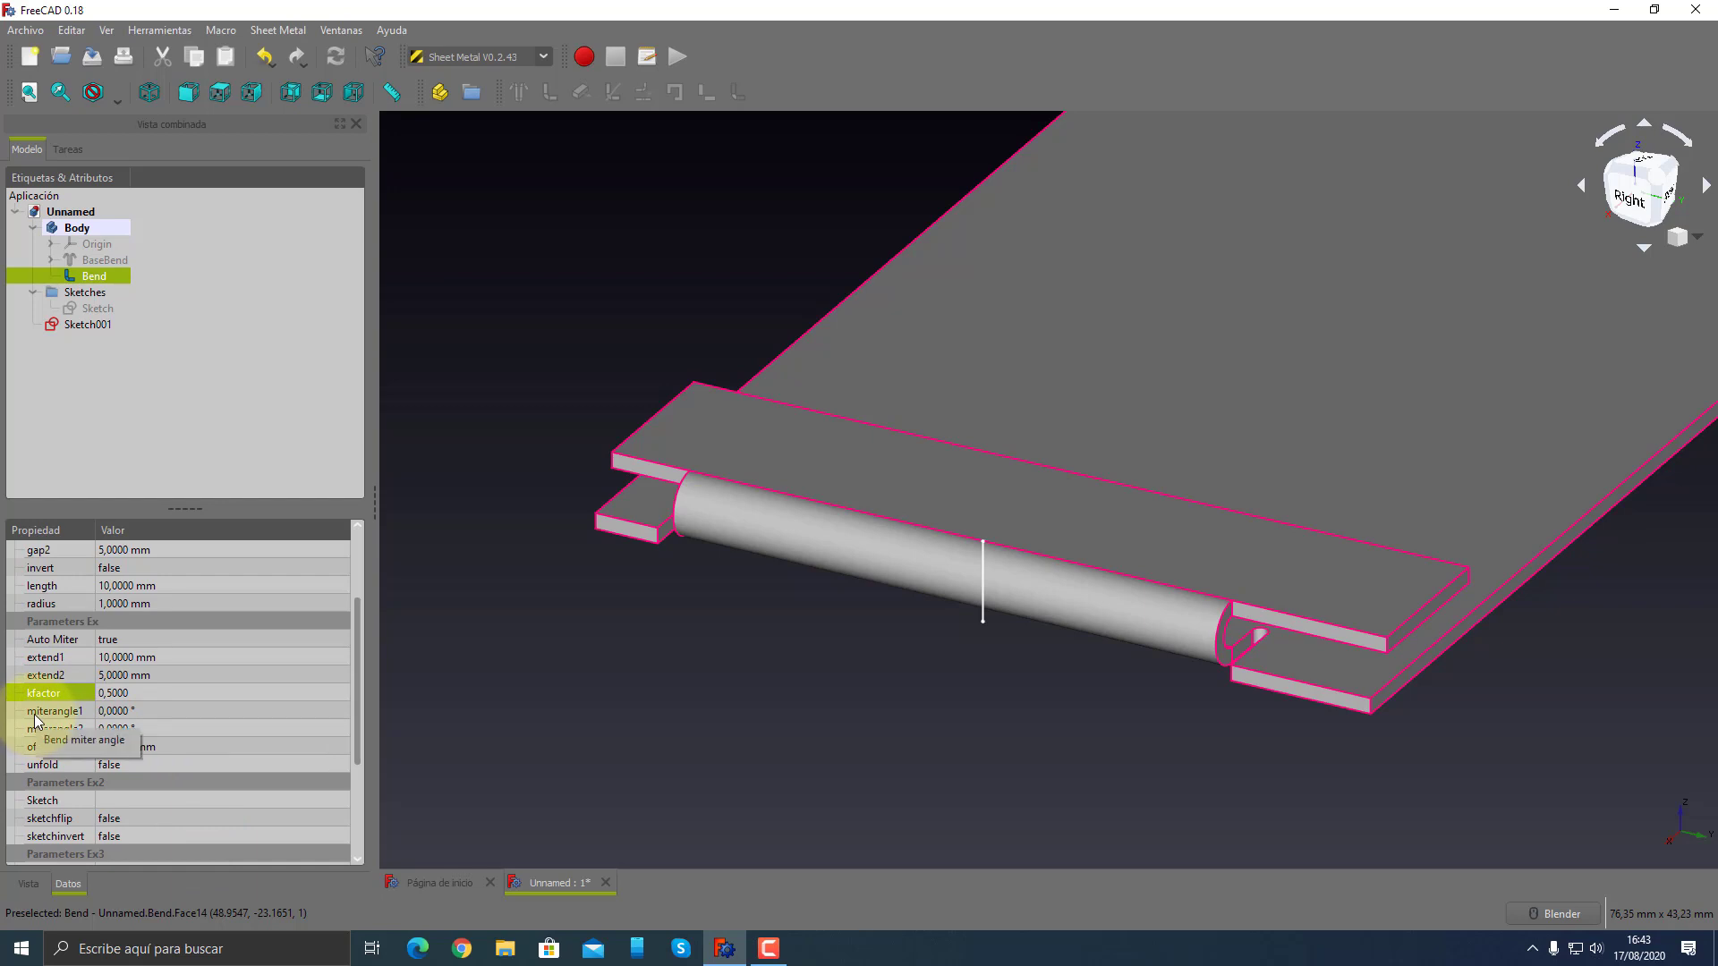
- Set both hem miter angles to 15°
{"action": "left_click", "coordinate": [139, 709]}
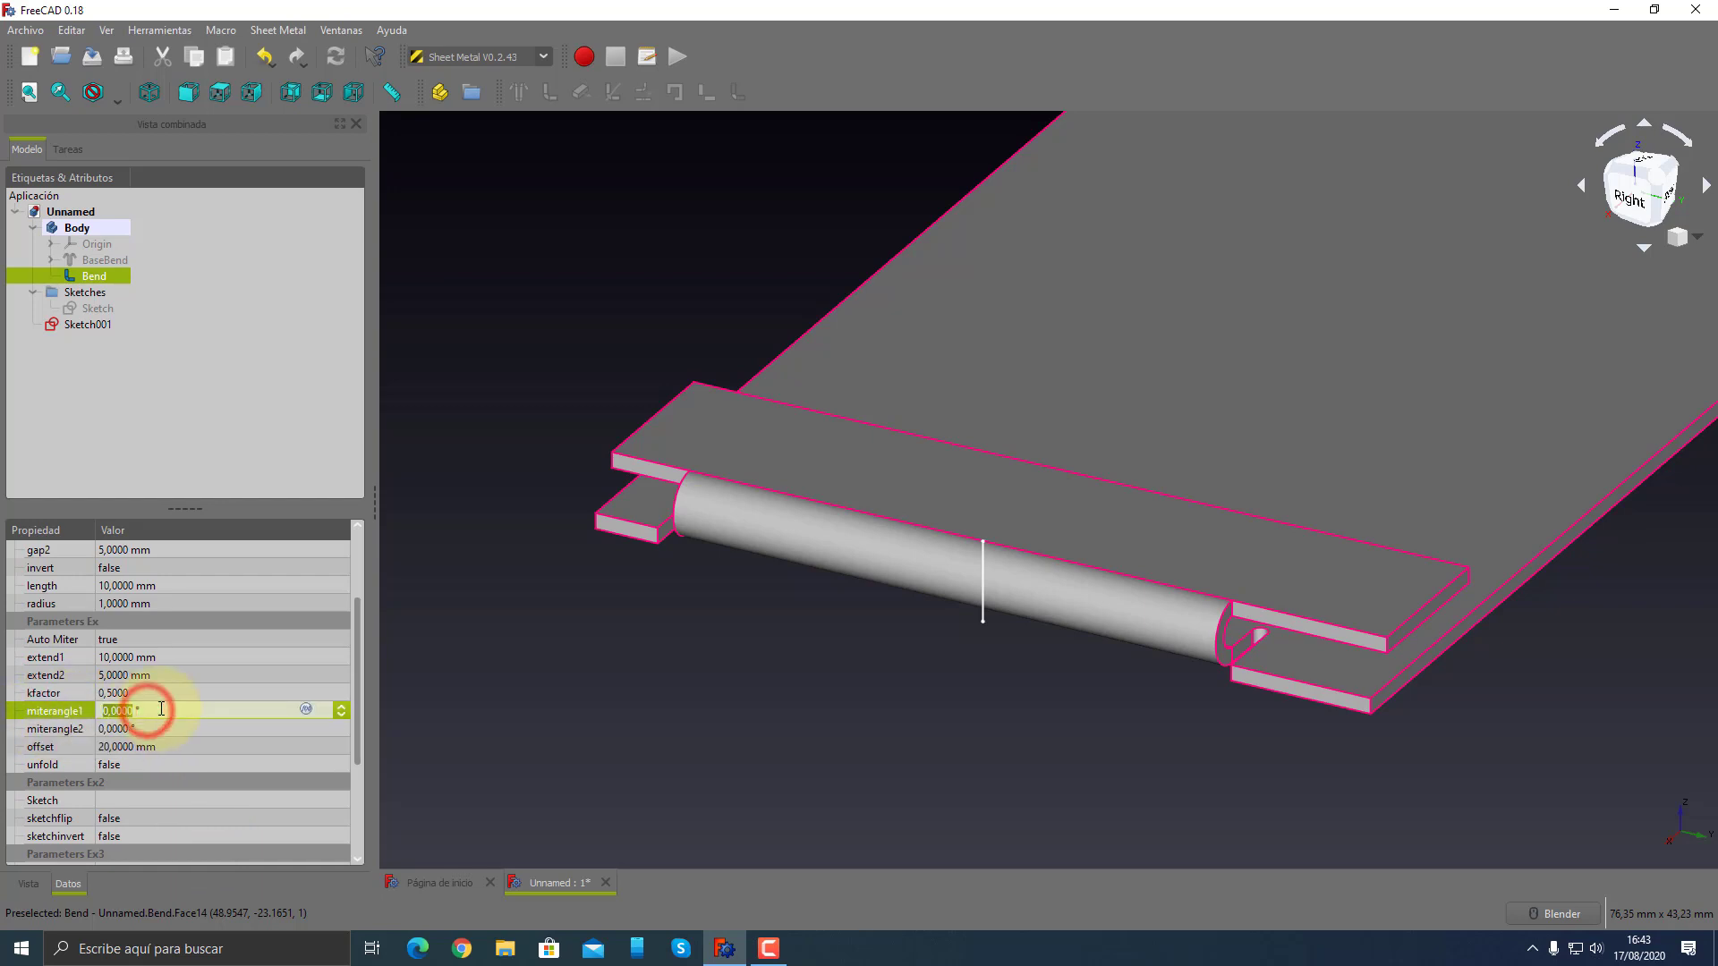
{"action": "type", "text": "15"}
{"action": "key", "text": "Tab"}
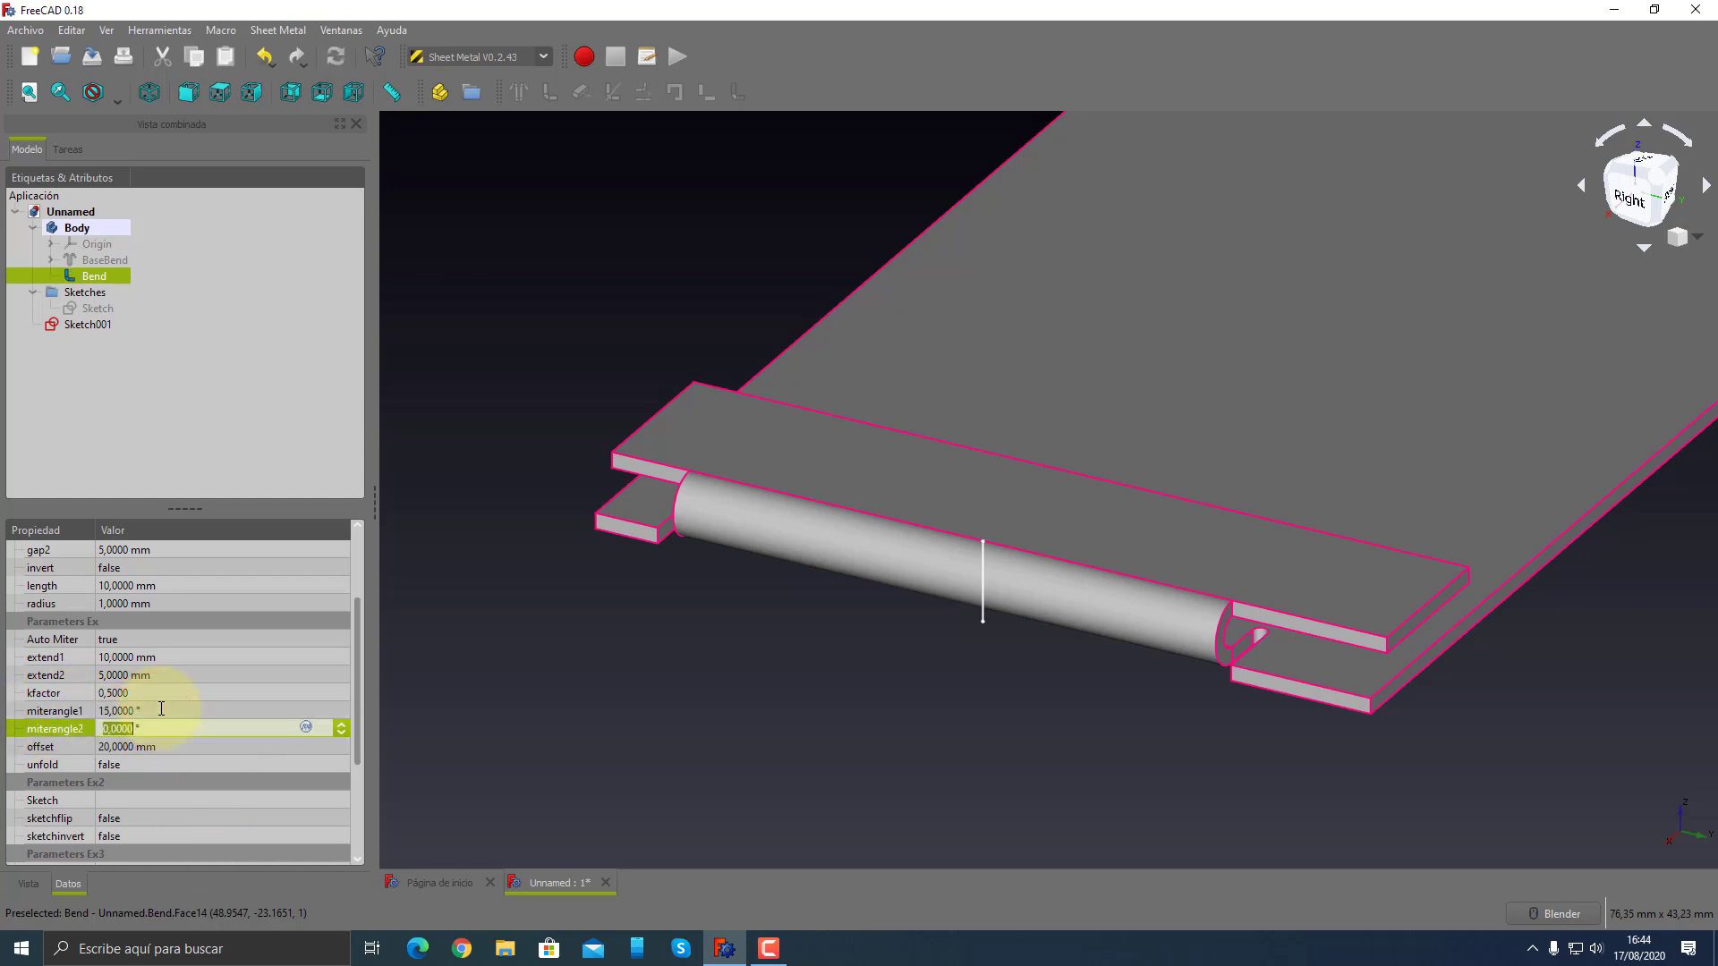
{"action": "type", "text": "15"}
{"action": "key", "text": "Tab"}
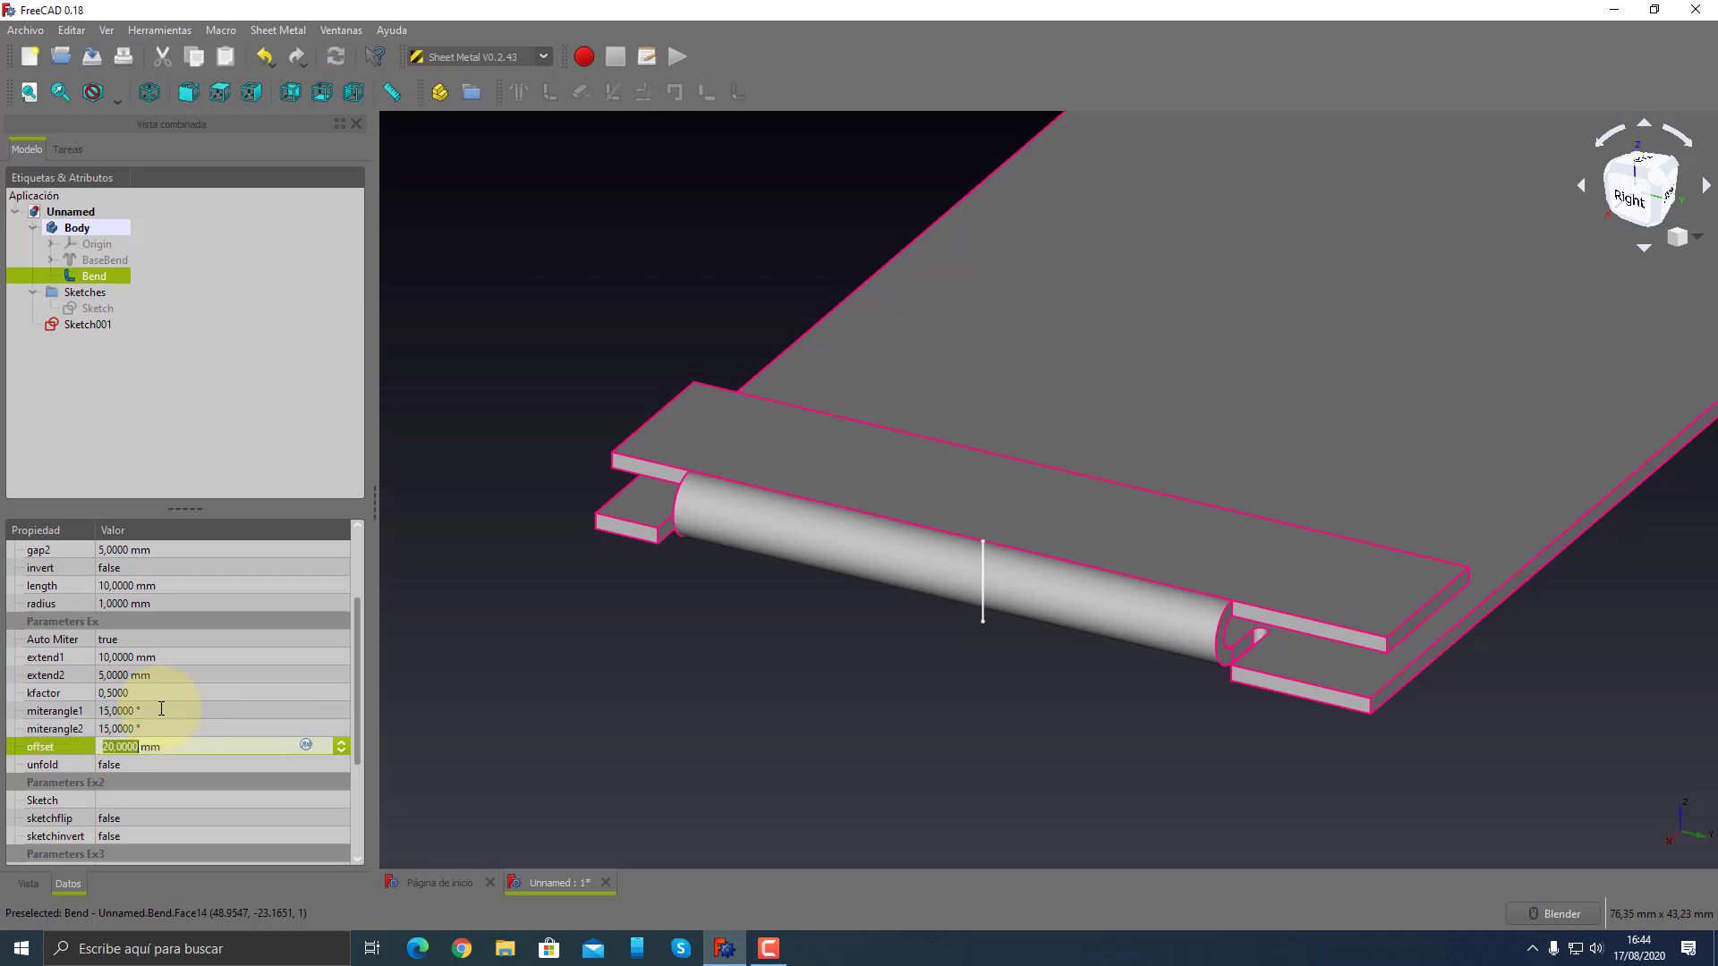
{"action": "scroll", "coordinate": [1177, 599], "scroll_direction": "down", "scroll_amount": 4}
{"action": "mouse_move", "coordinate": [1175, 598]}
{"action": "middle_mouse_down"}
{"action": "mouse_move", "coordinate": [1110, 613]}
{"action": "mouse_move", "coordinate": [958, 721]}
{"action": "mouse_move", "coordinate": [1149, 605]}
{"action": "mouse_move", "coordinate": [1532, 637]}
{"action": "middle_mouse_up"}
{"action": "scroll", "coordinate": [1261, 402], "scroll_direction": "up", "scroll_amount": 3}
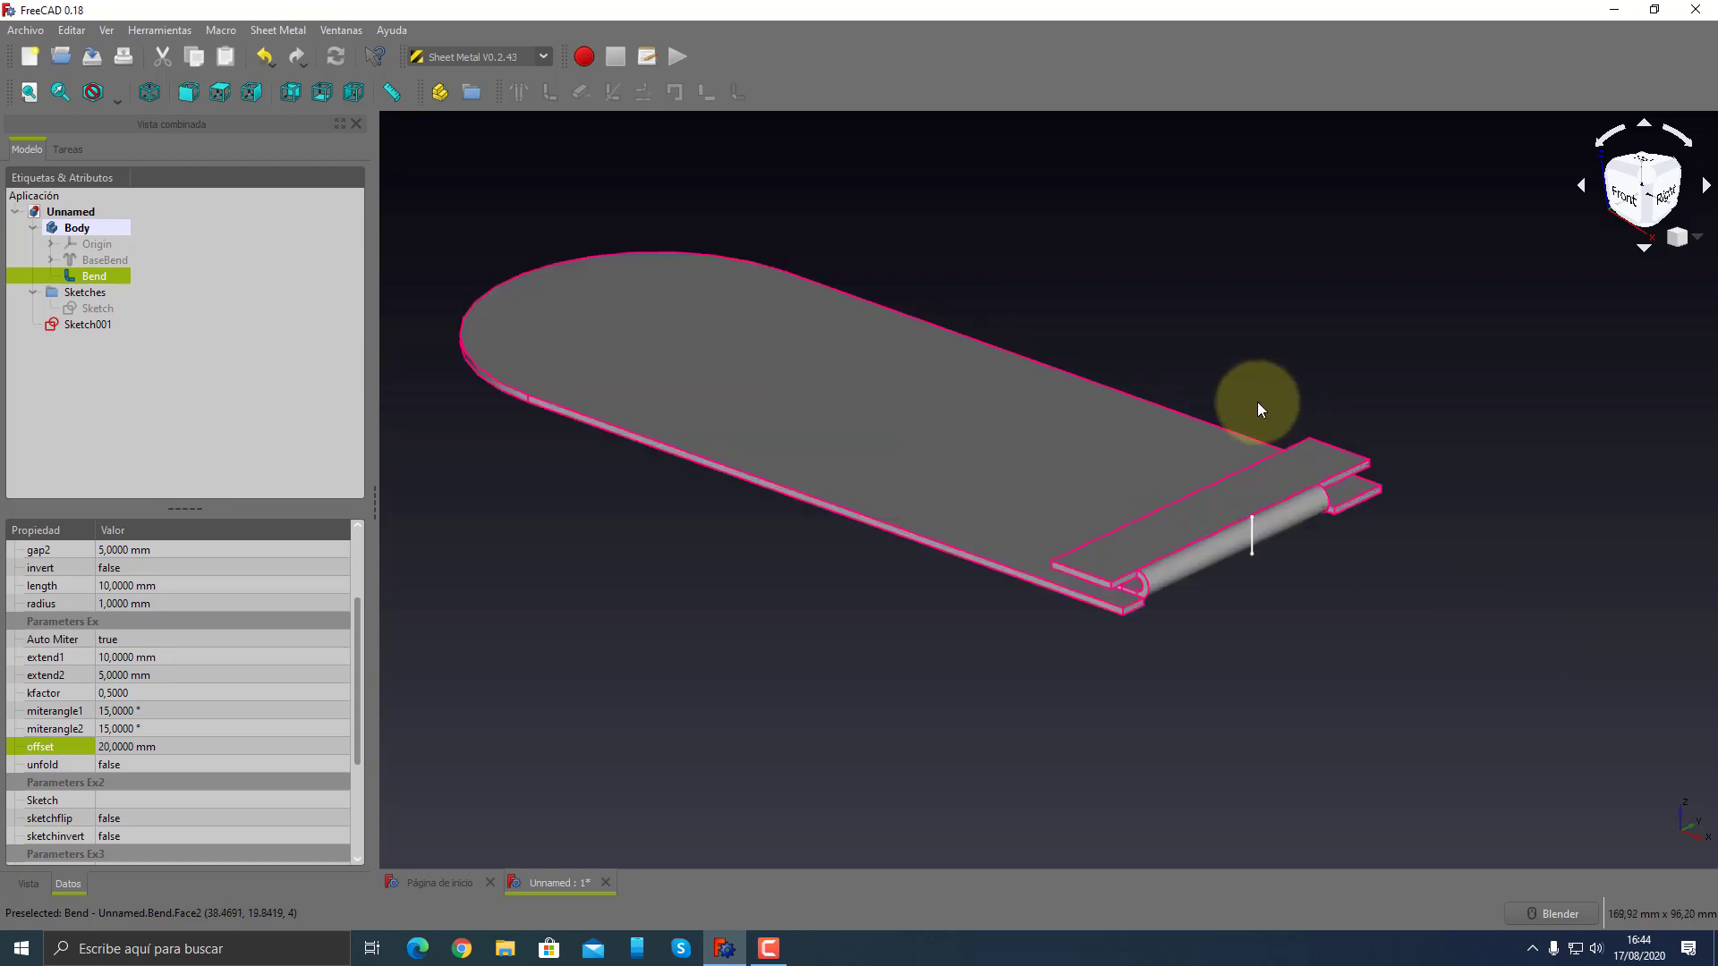
{"action": "scroll", "coordinate": [1323, 415], "scroll_direction": "up", "scroll_amount": 2}
{"action": "scroll", "coordinate": [1189, 445], "scroll_direction": "down", "scroll_amount": 2}
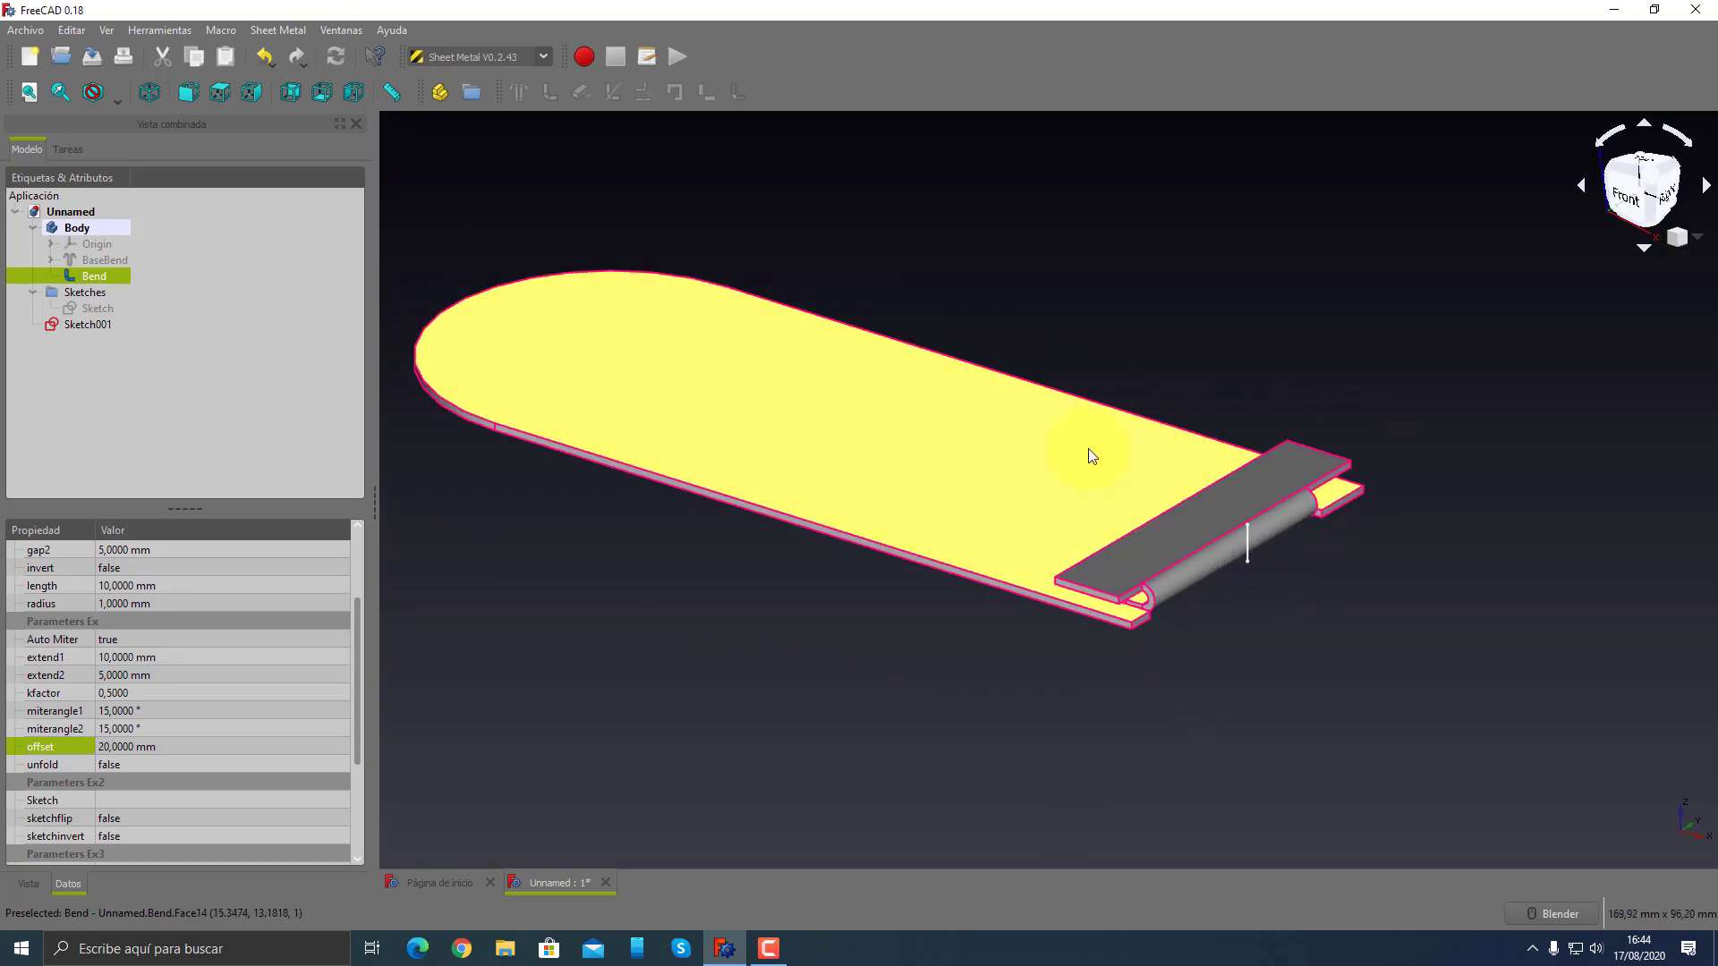
{"action": "scroll", "coordinate": [1083, 450], "scroll_direction": "up", "scroll_amount": 2}
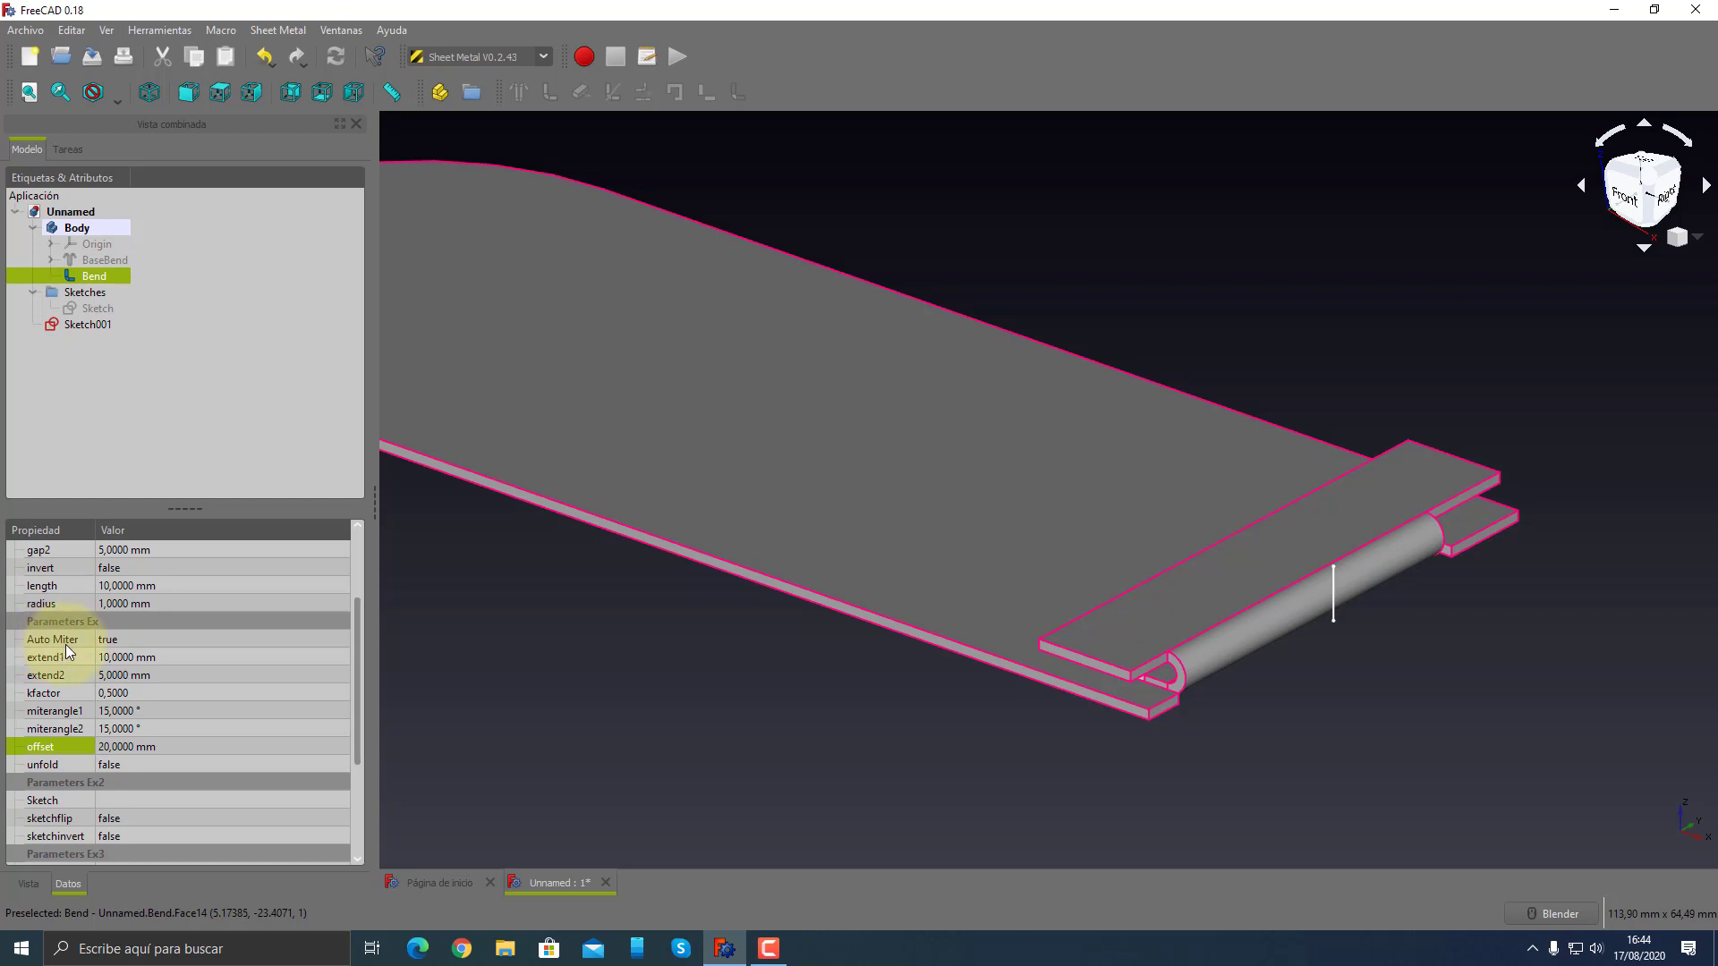
- Turn Auto Miter off and set miterangle1 to 35°
{"action": "left_click", "coordinate": [160, 637]}
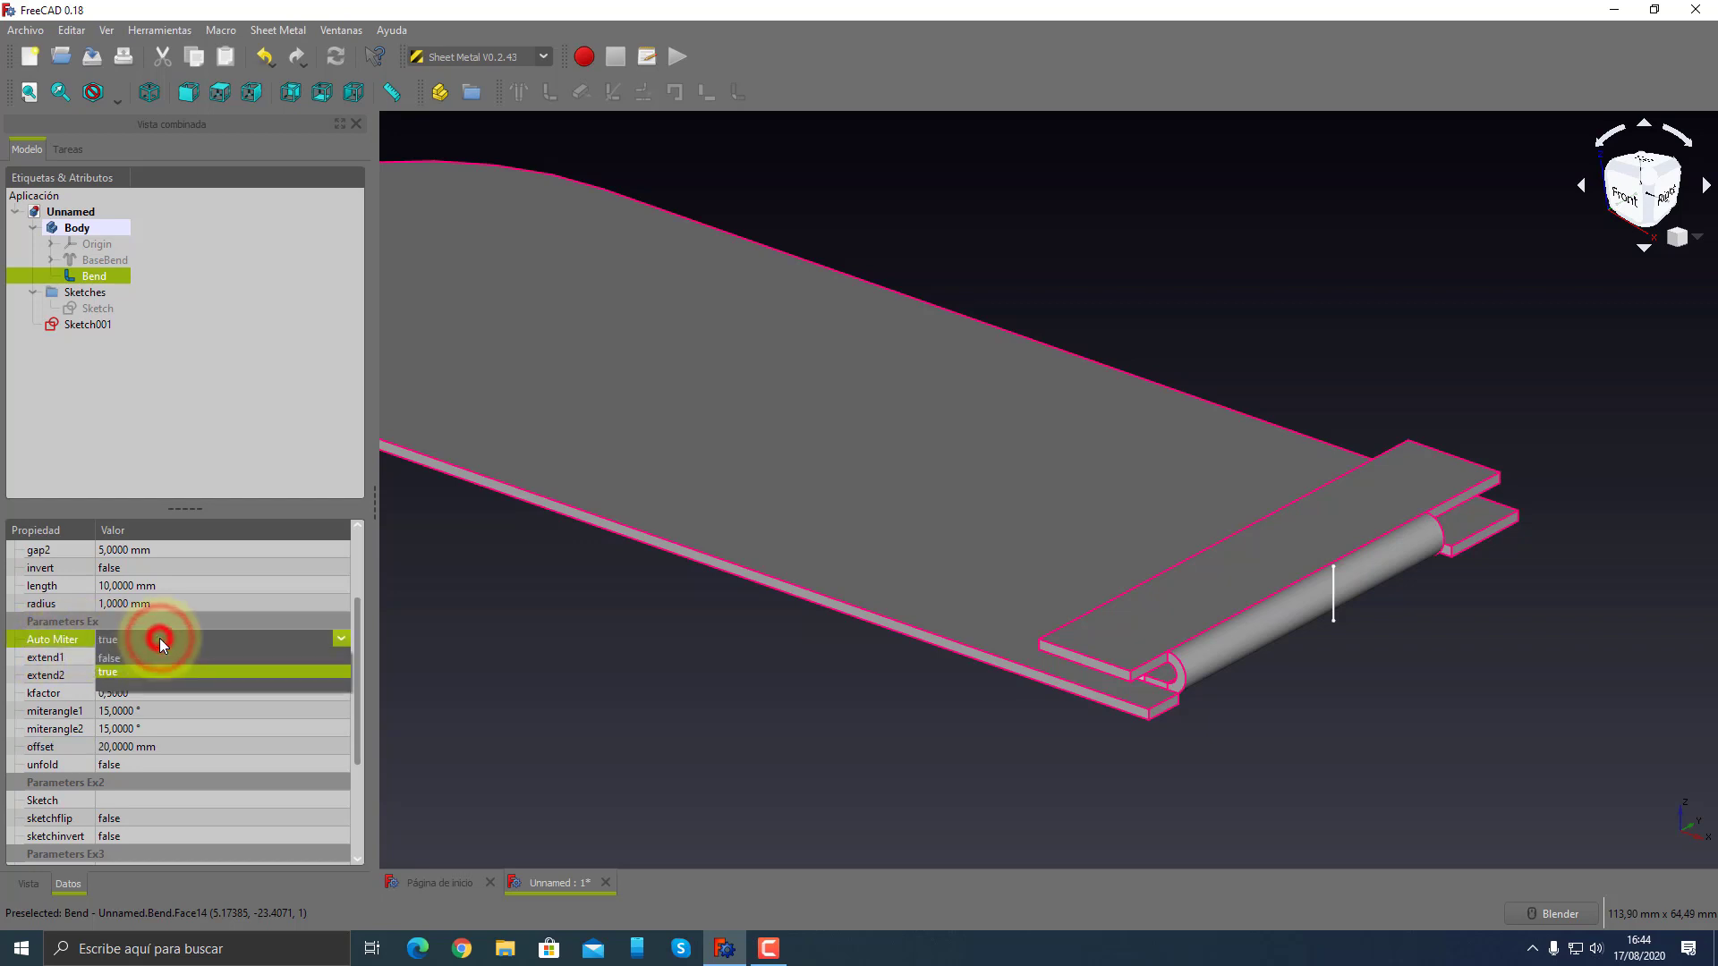
{"action": "left_click", "coordinate": [146, 660]}
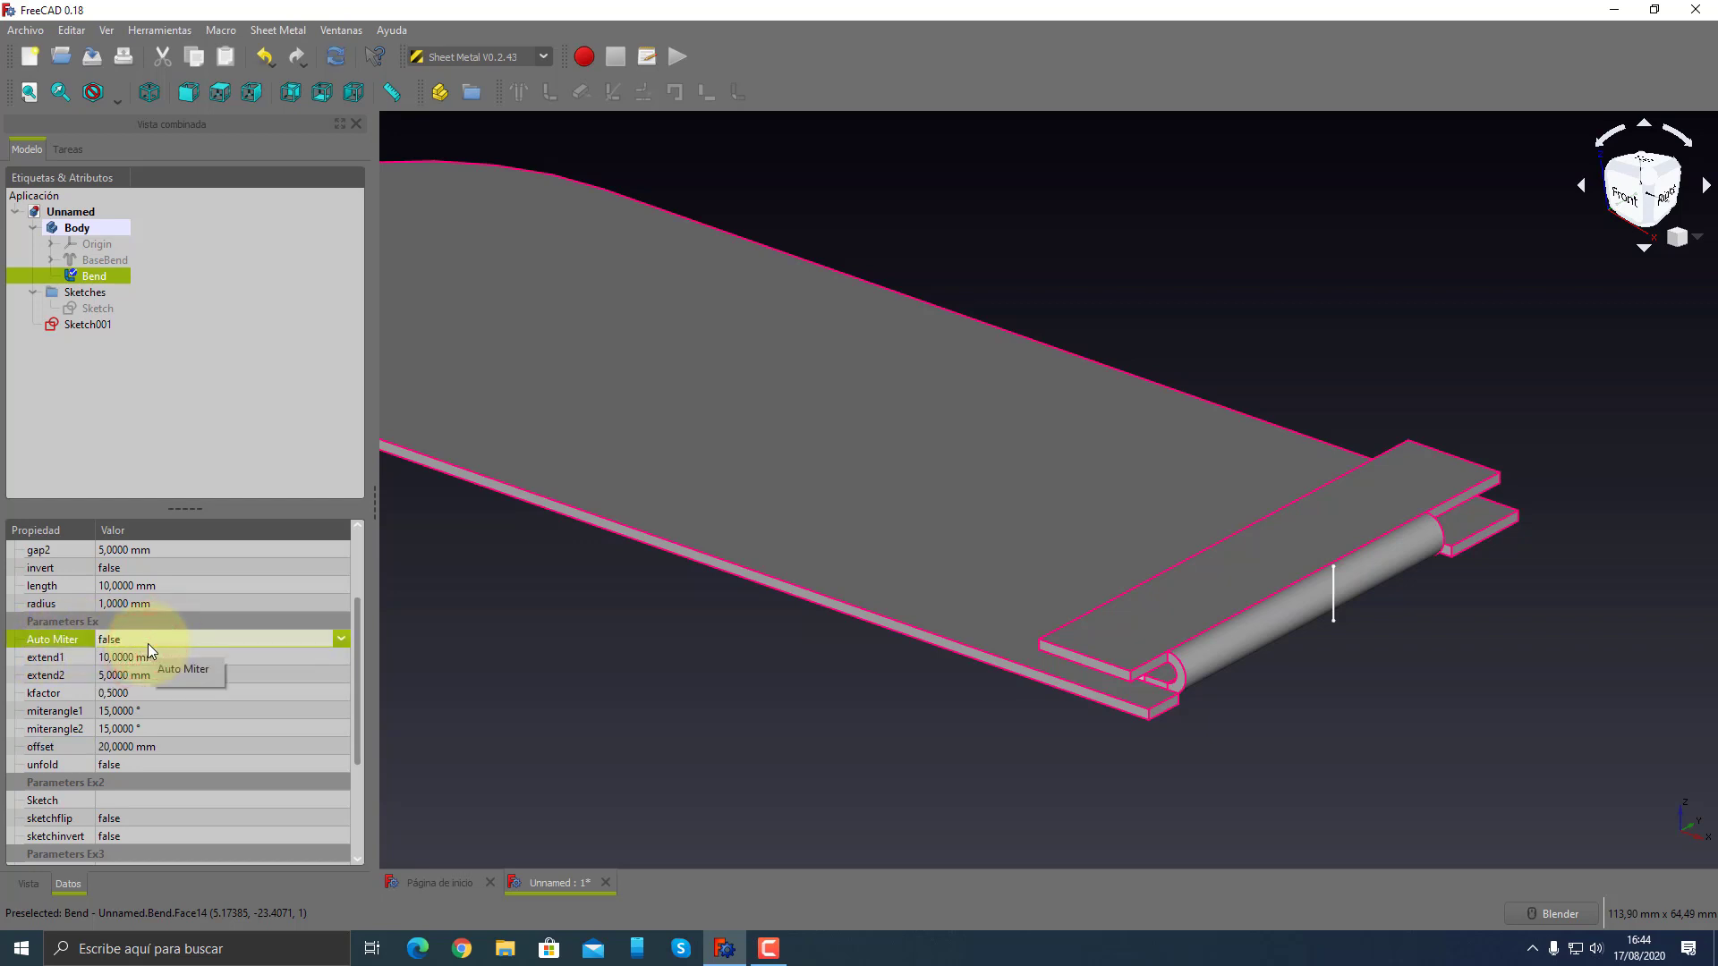
{"action": "left_click", "coordinate": [149, 653]}
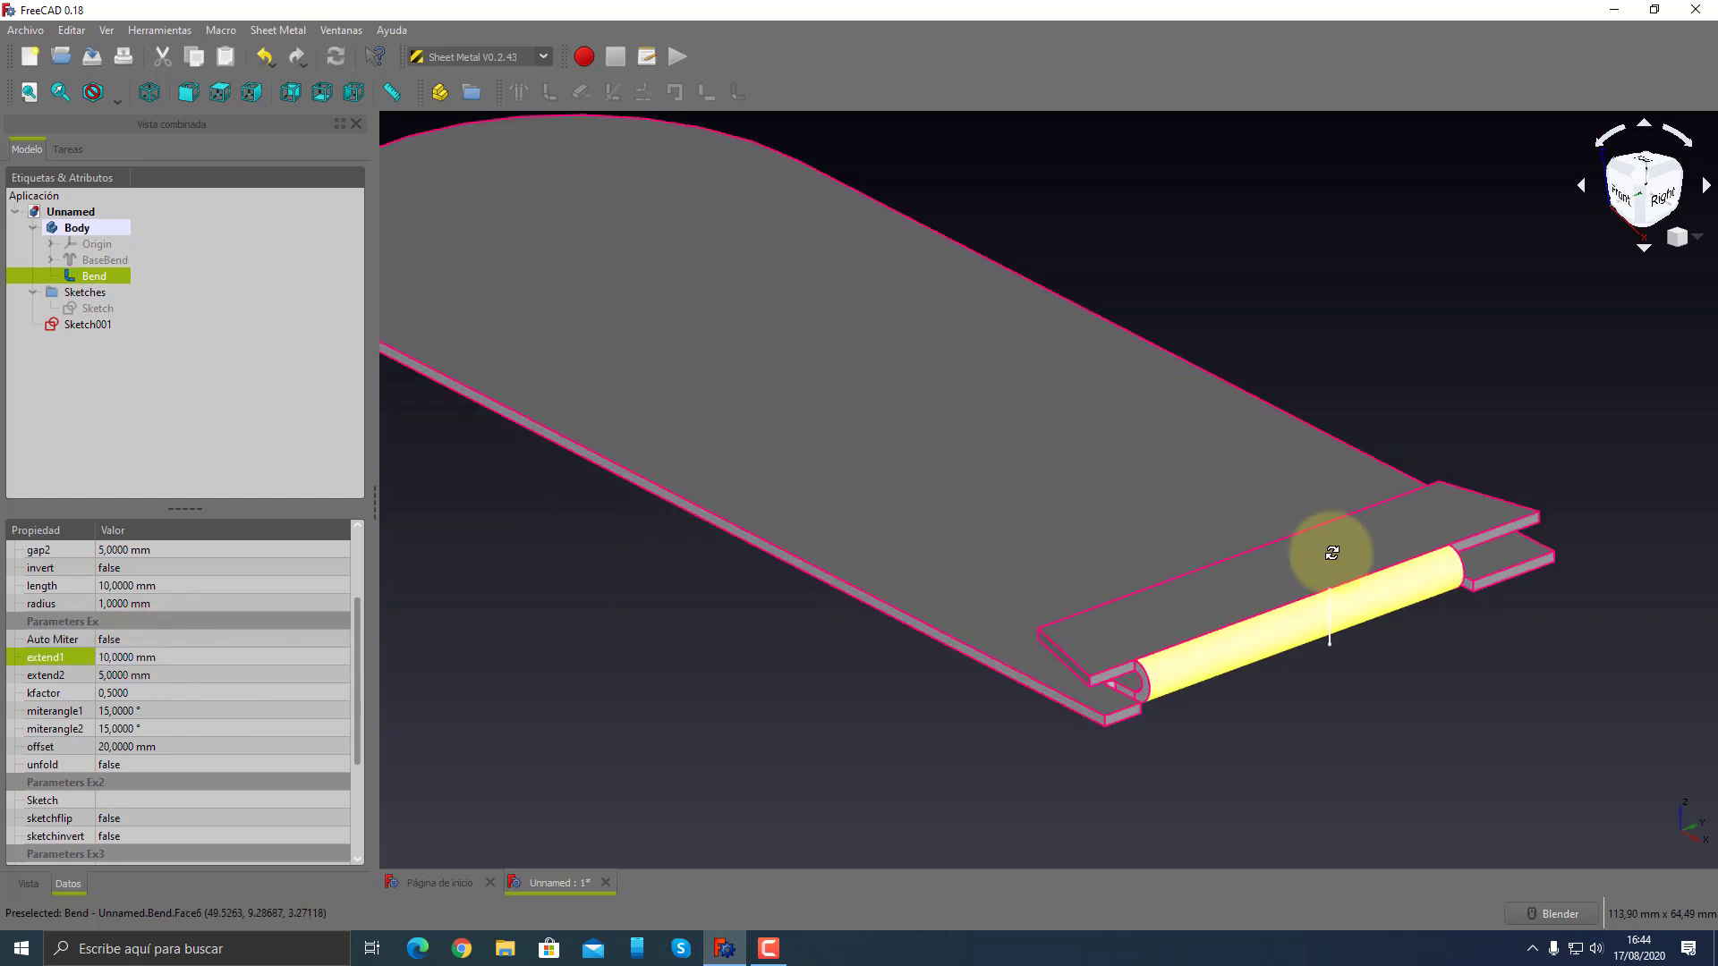
{"action": "mouse_move", "coordinate": [1331, 549]}
{"action": "middle_mouse_down"}
{"action": "mouse_move", "coordinate": [1244, 713]}
{"action": "mouse_move", "coordinate": [1174, 675]}
{"action": "mouse_move", "coordinate": [1327, 668]}
{"action": "middle_mouse_up"}
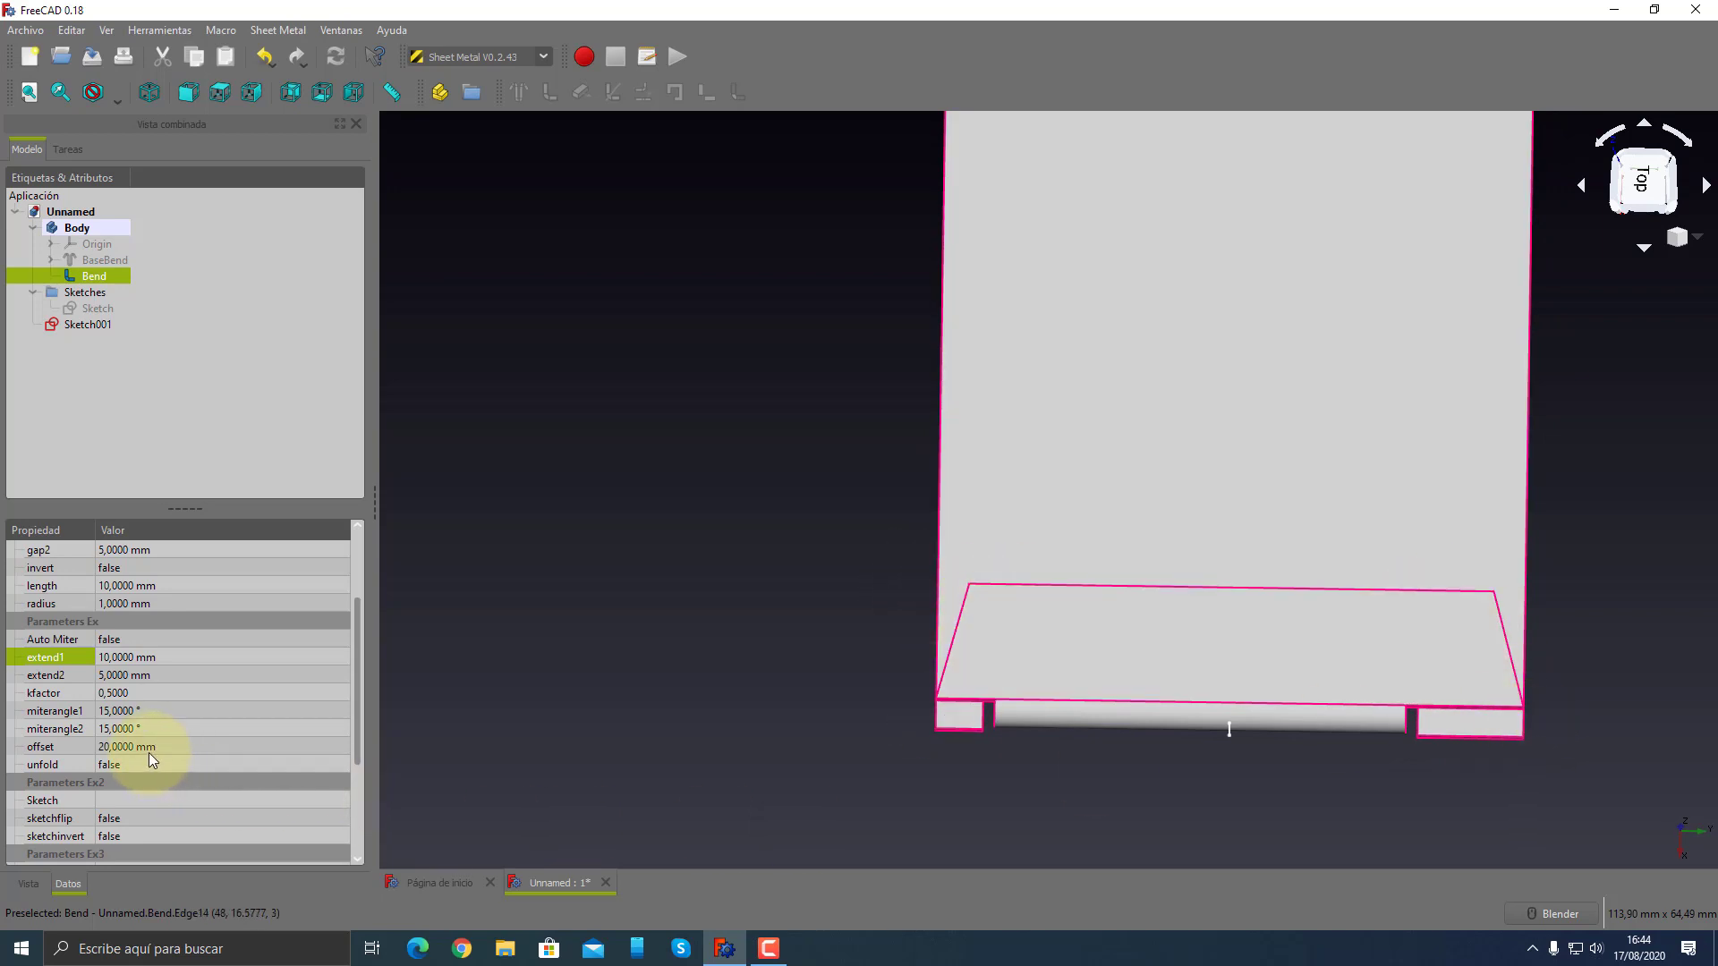
{"action": "left_click", "coordinate": [124, 710]}
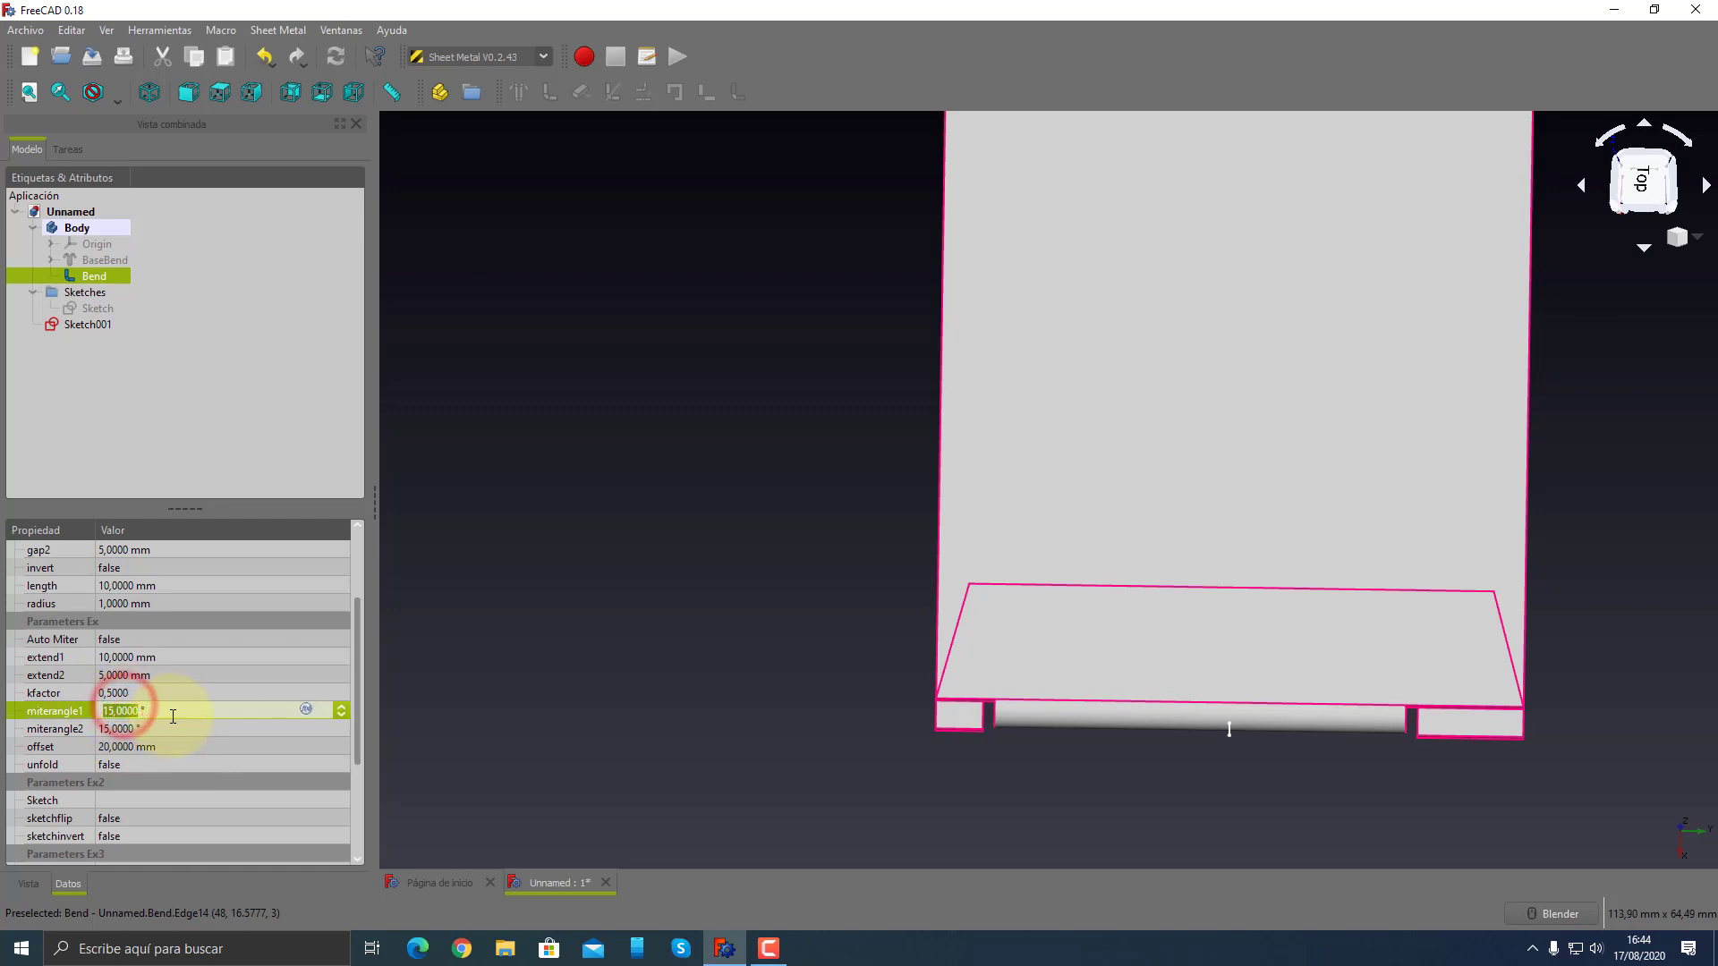
{"action": "type", "text": "35"}
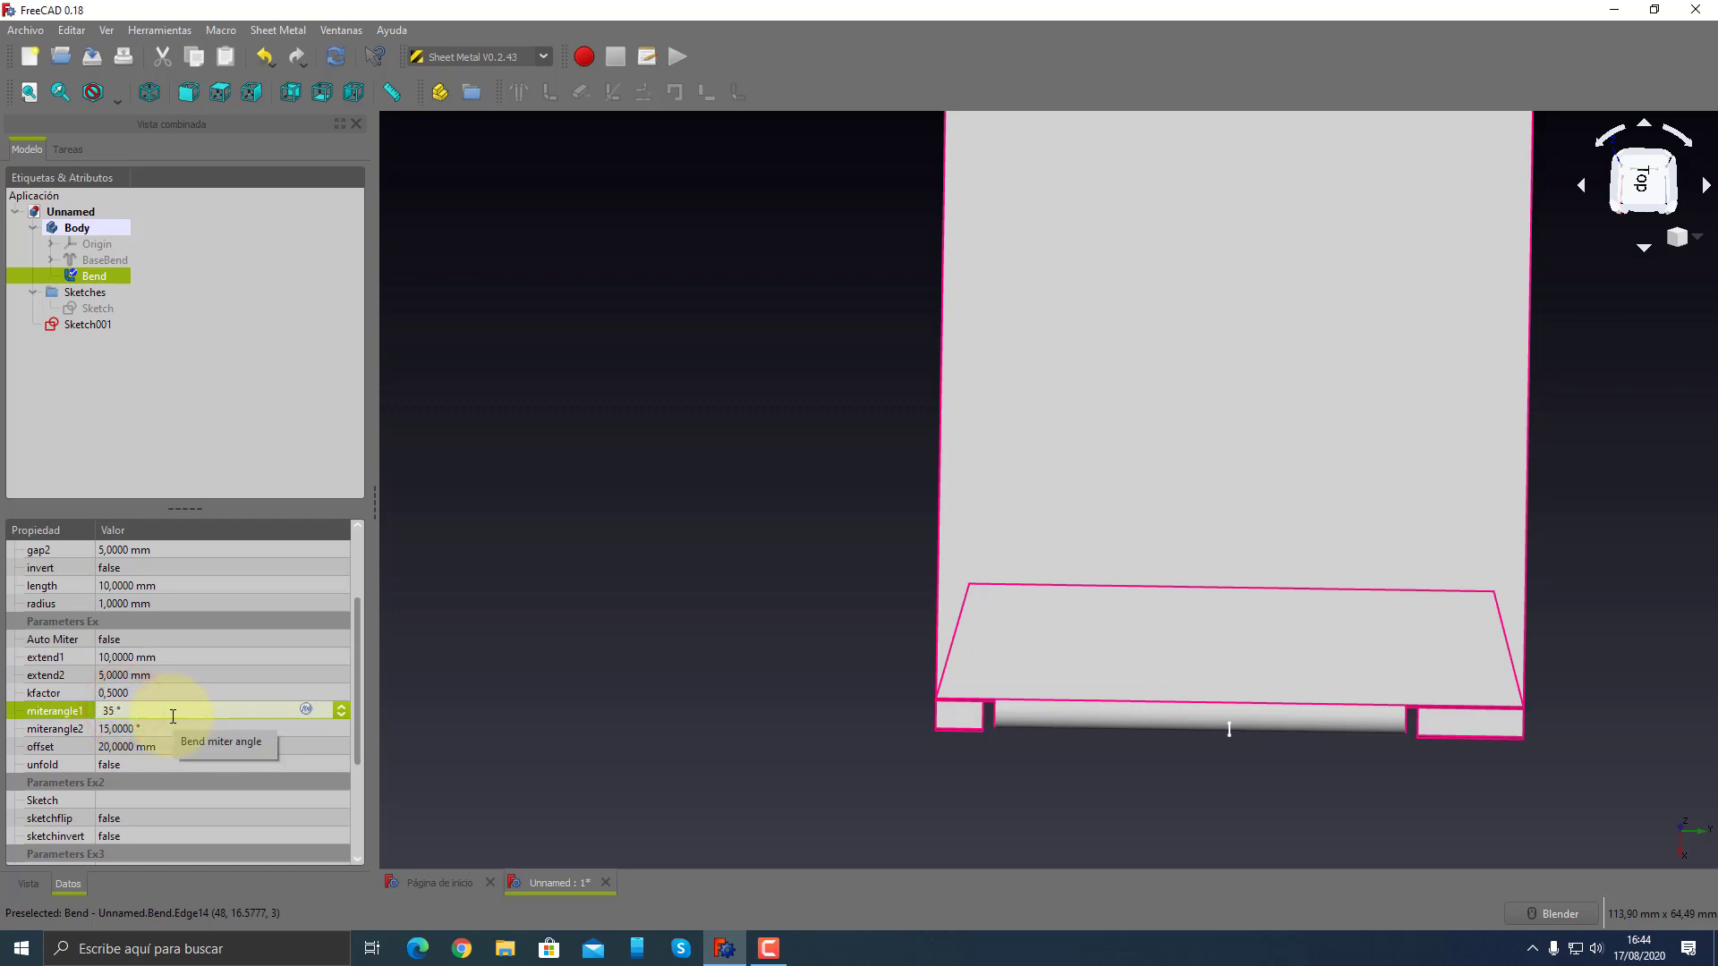
{"action": "key", "text": "Tab"}
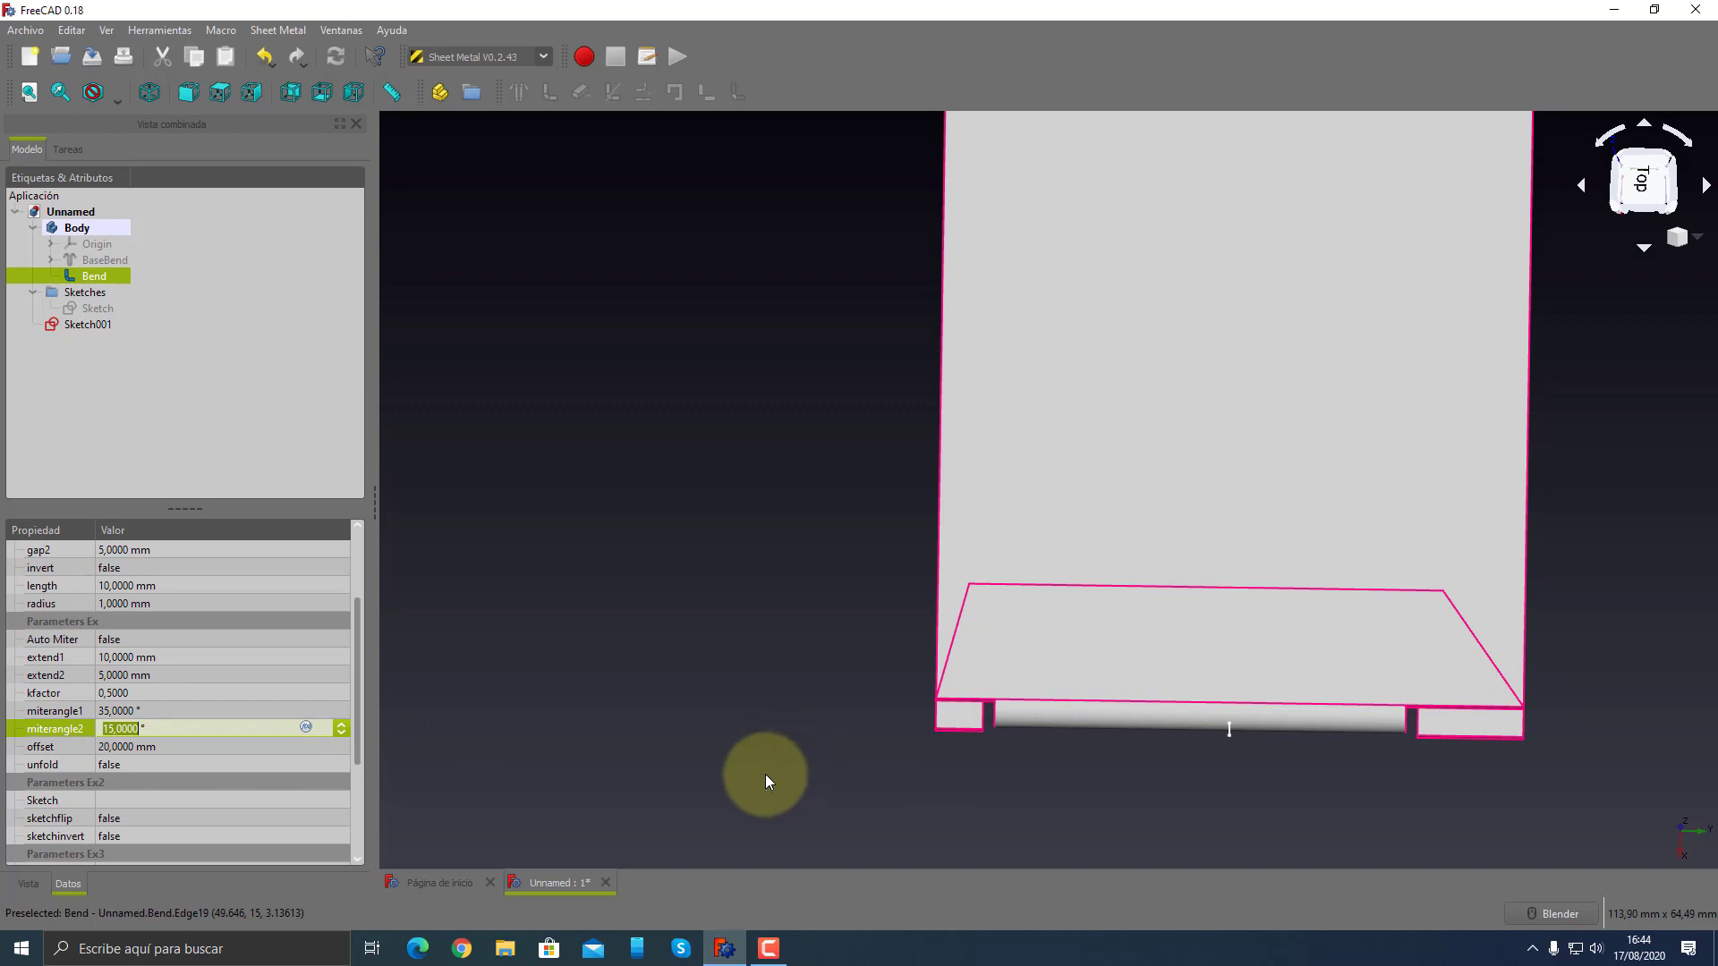
{"action": "mouse_move", "coordinate": [767, 781]}
{"action": "middle_mouse_down"}
{"action": "mouse_move", "coordinate": [1433, 660]}
{"action": "mouse_move", "coordinate": [1035, 632]}
{"action": "mouse_move", "coordinate": [660, 718]}
{"action": "middle_mouse_up"}
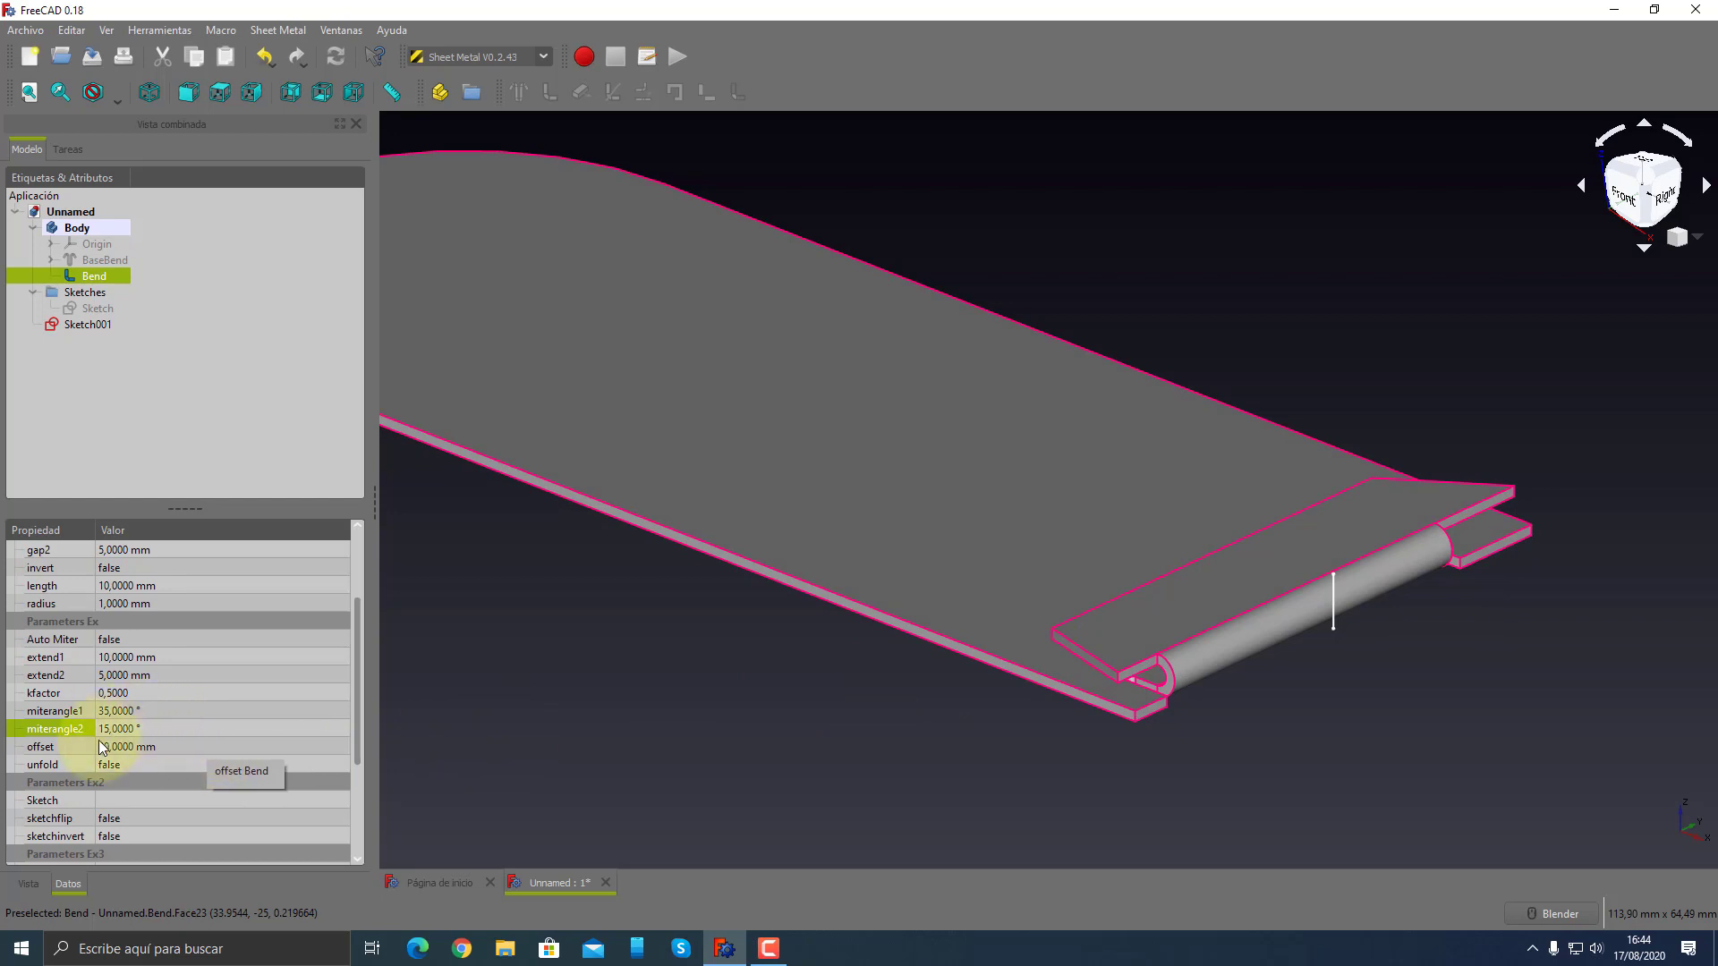
- Reset the hem bend's offset to 0 and look over the bend type list
{"action": "left_click", "coordinate": [50, 746]}
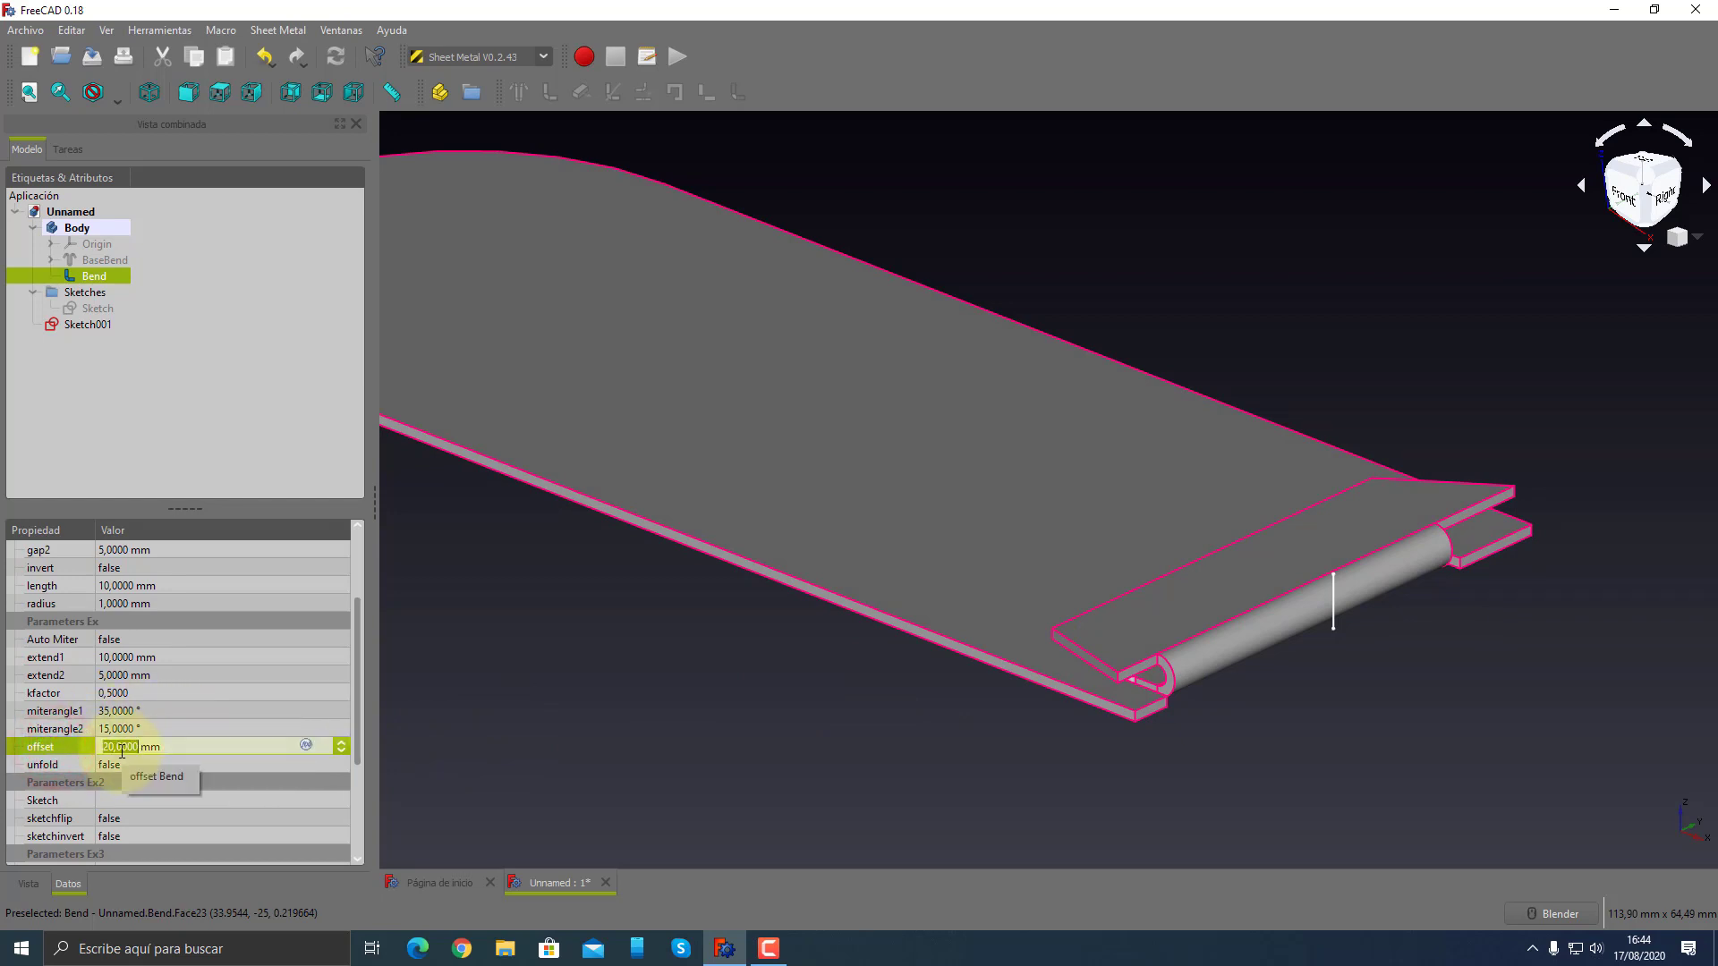
{"action": "type", "text": "0"}
{"action": "key", "text": "Return"}
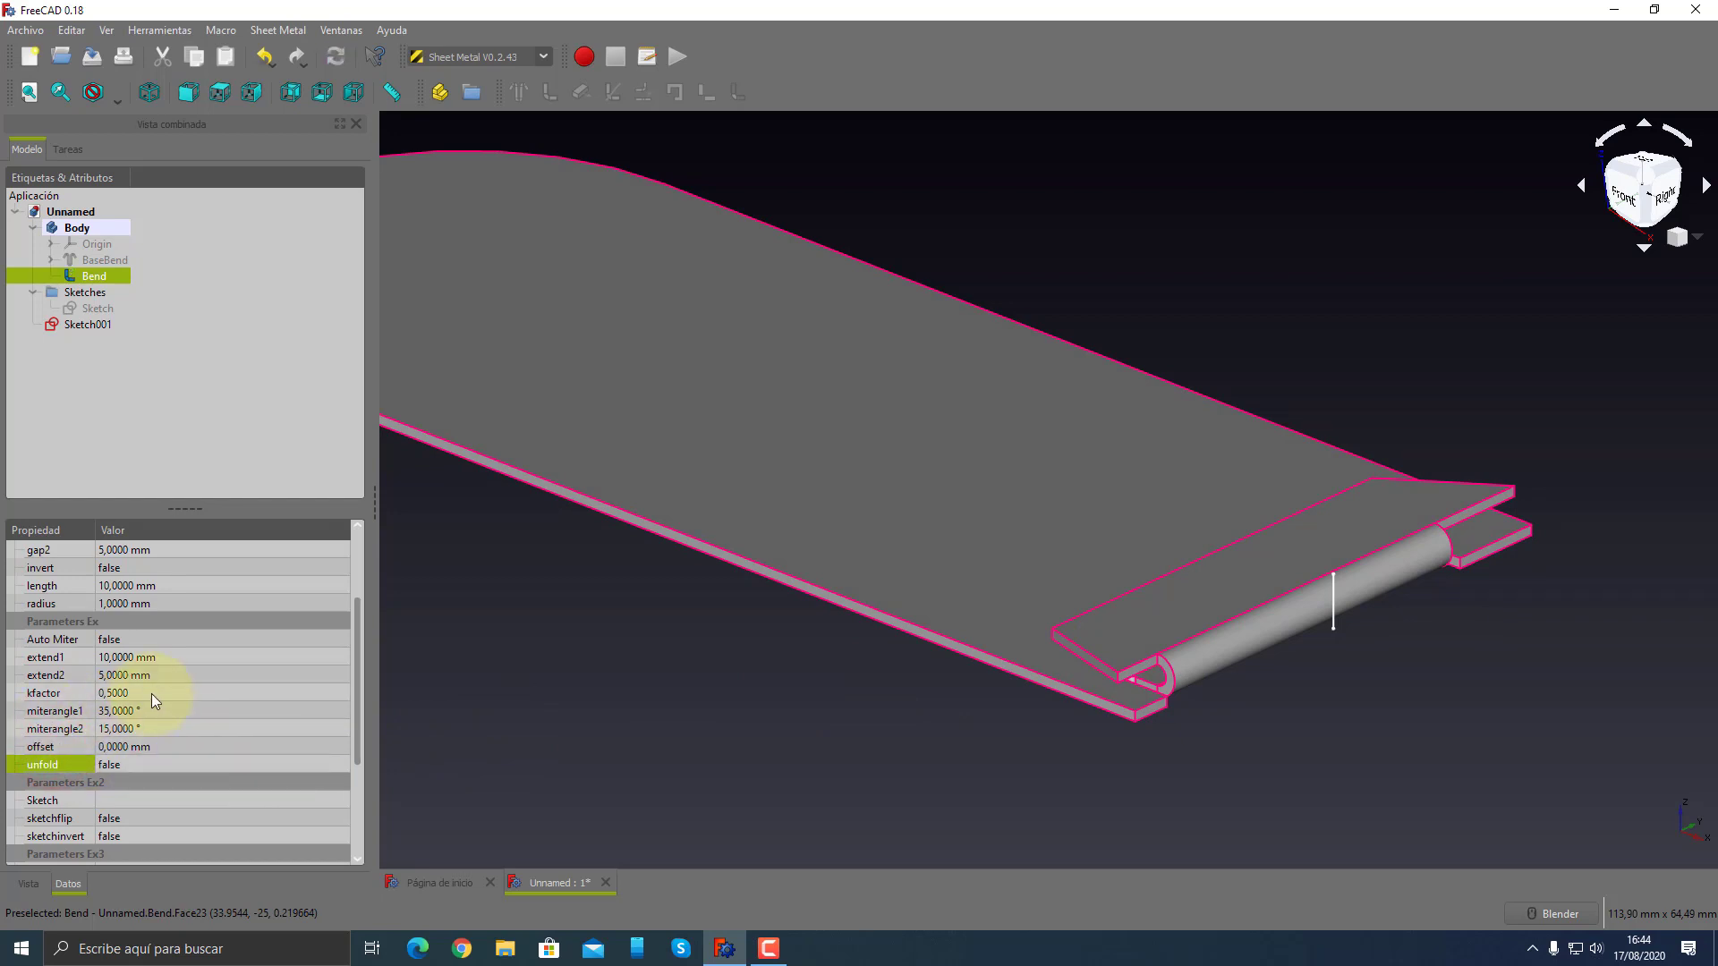
{"action": "left_click", "coordinate": [190, 606]}
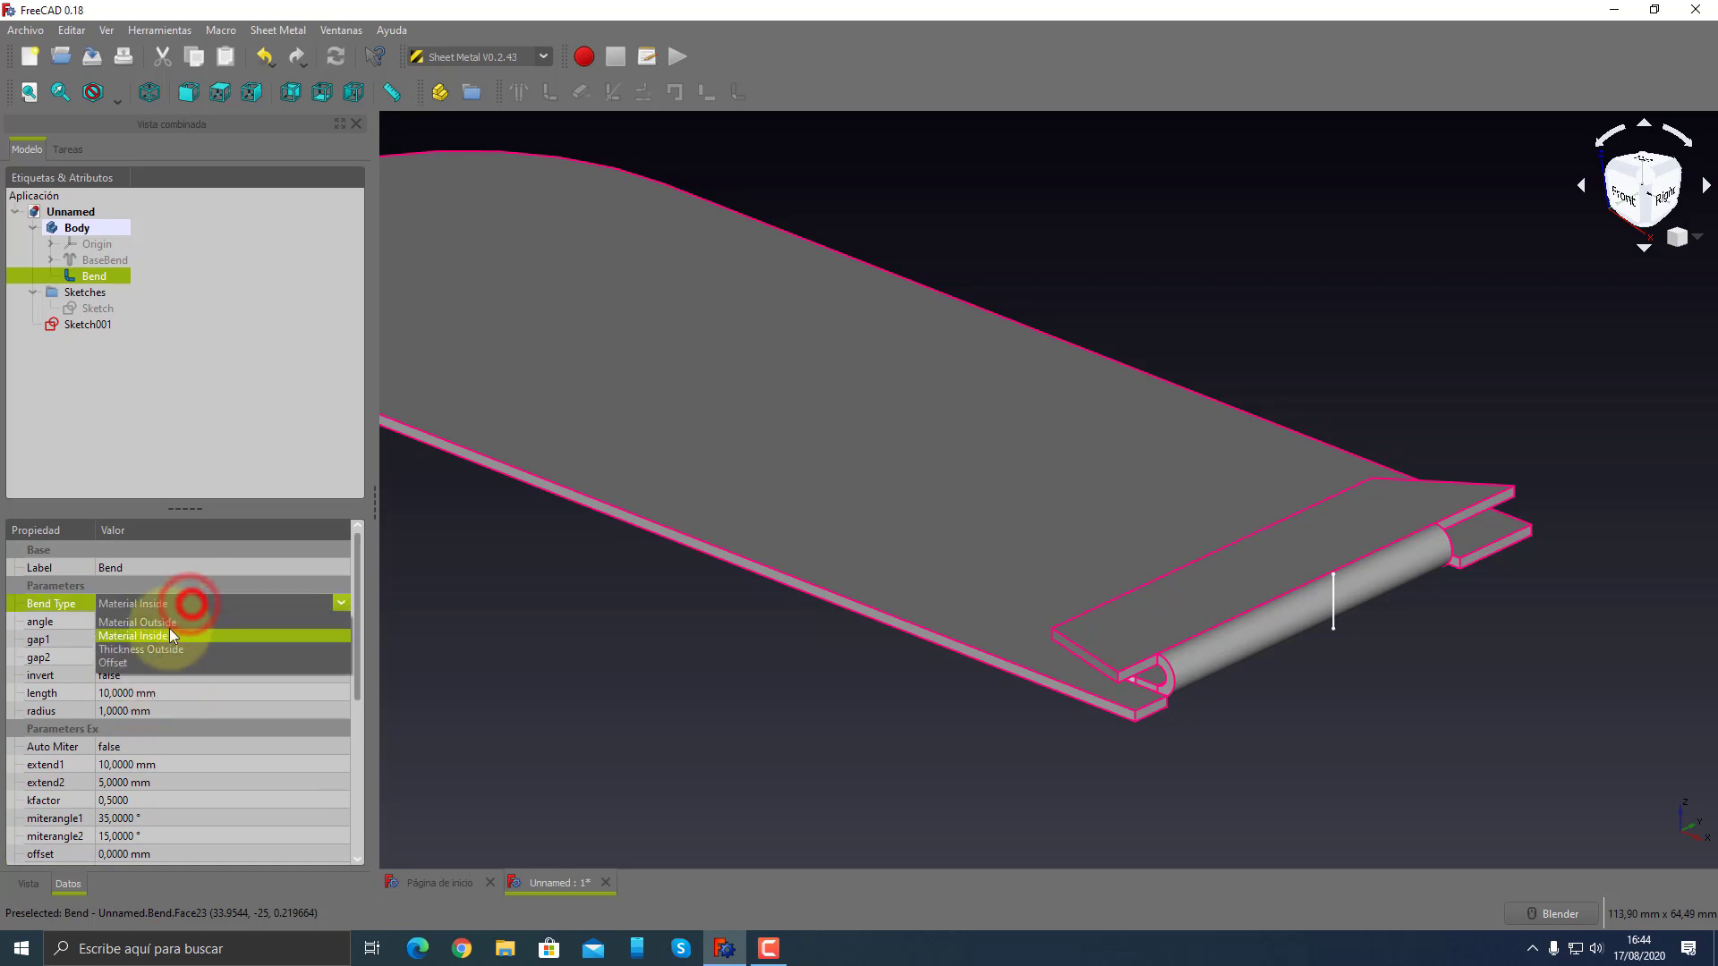
{"action": "left_click", "coordinate": [268, 567]}
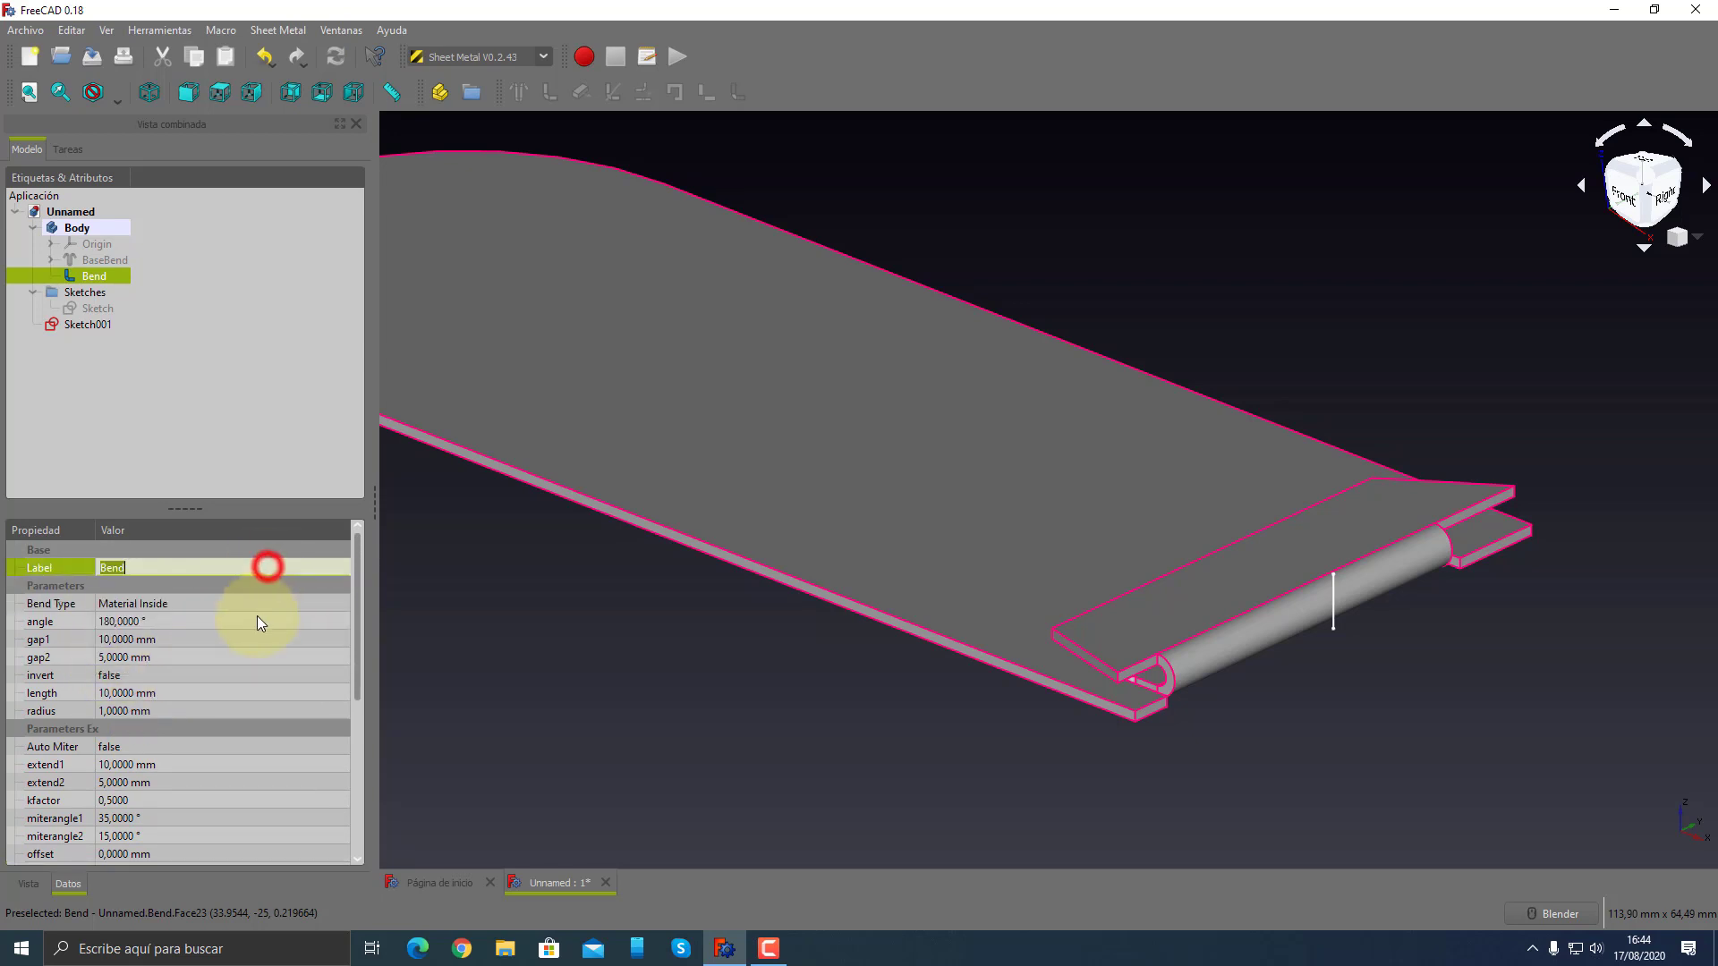
{"action": "scroll", "coordinate": [207, 710], "scroll_direction": "down", "scroll_amount": 1}
{"action": "scroll", "coordinate": [207, 711], "scroll_direction": "down", "scroll_amount": 2}
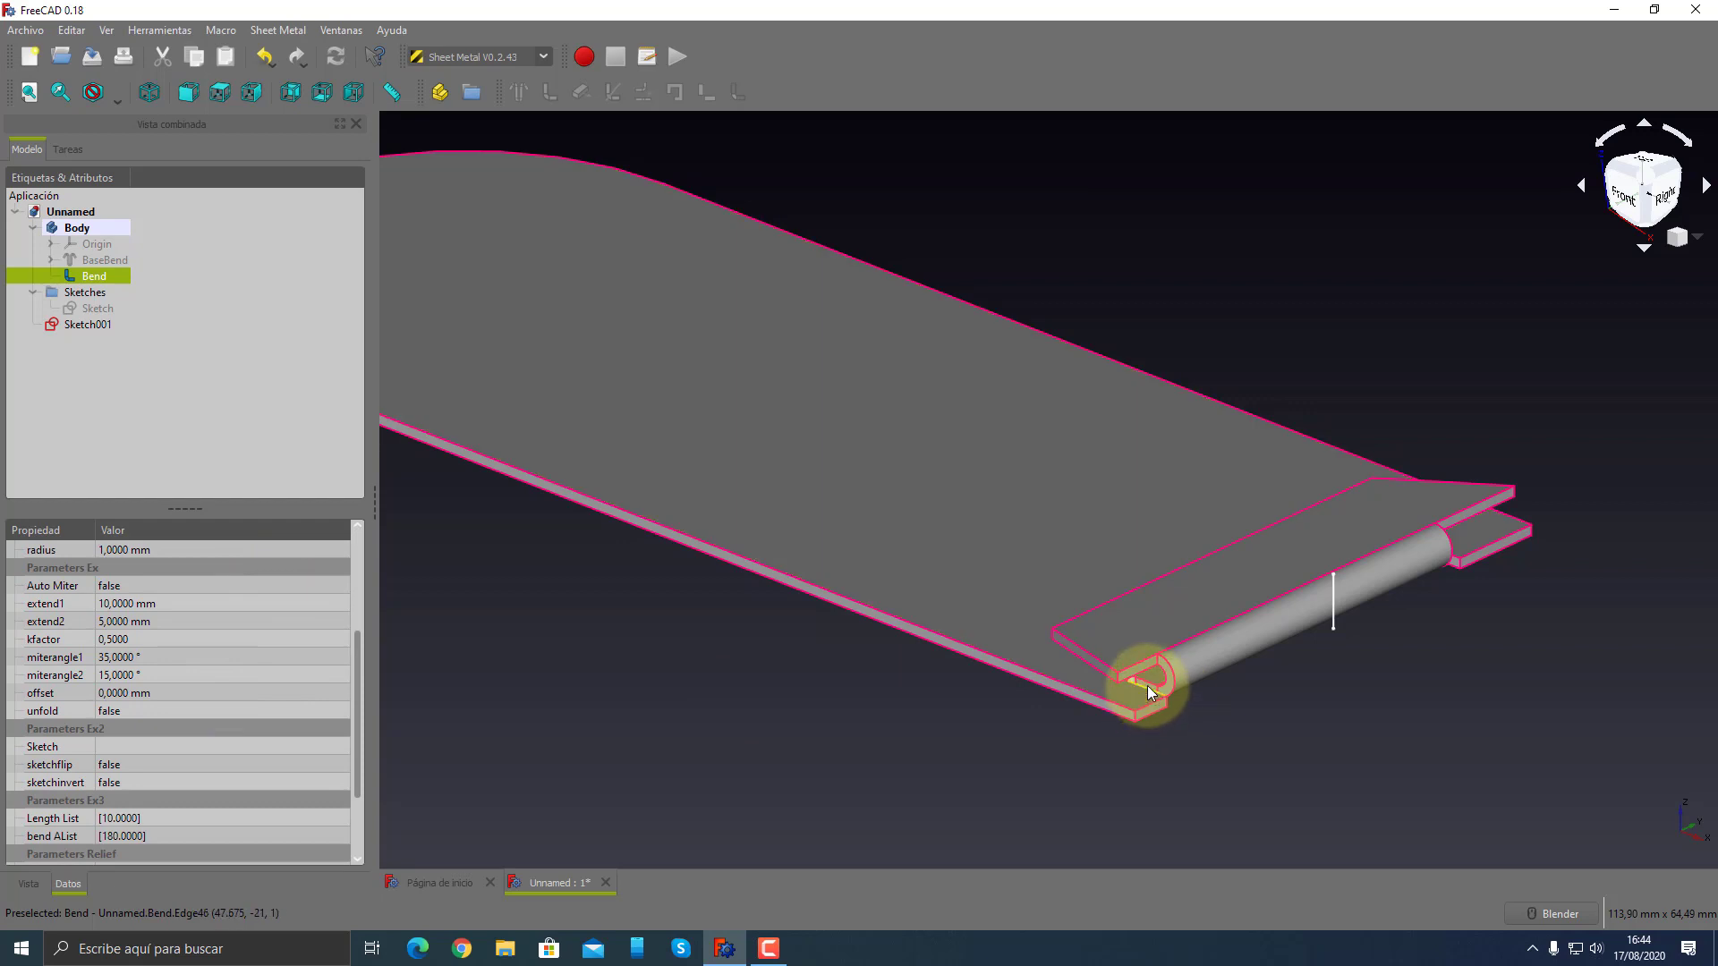
{"action": "scroll", "coordinate": [206, 685], "scroll_direction": "up", "scroll_amount": 3}
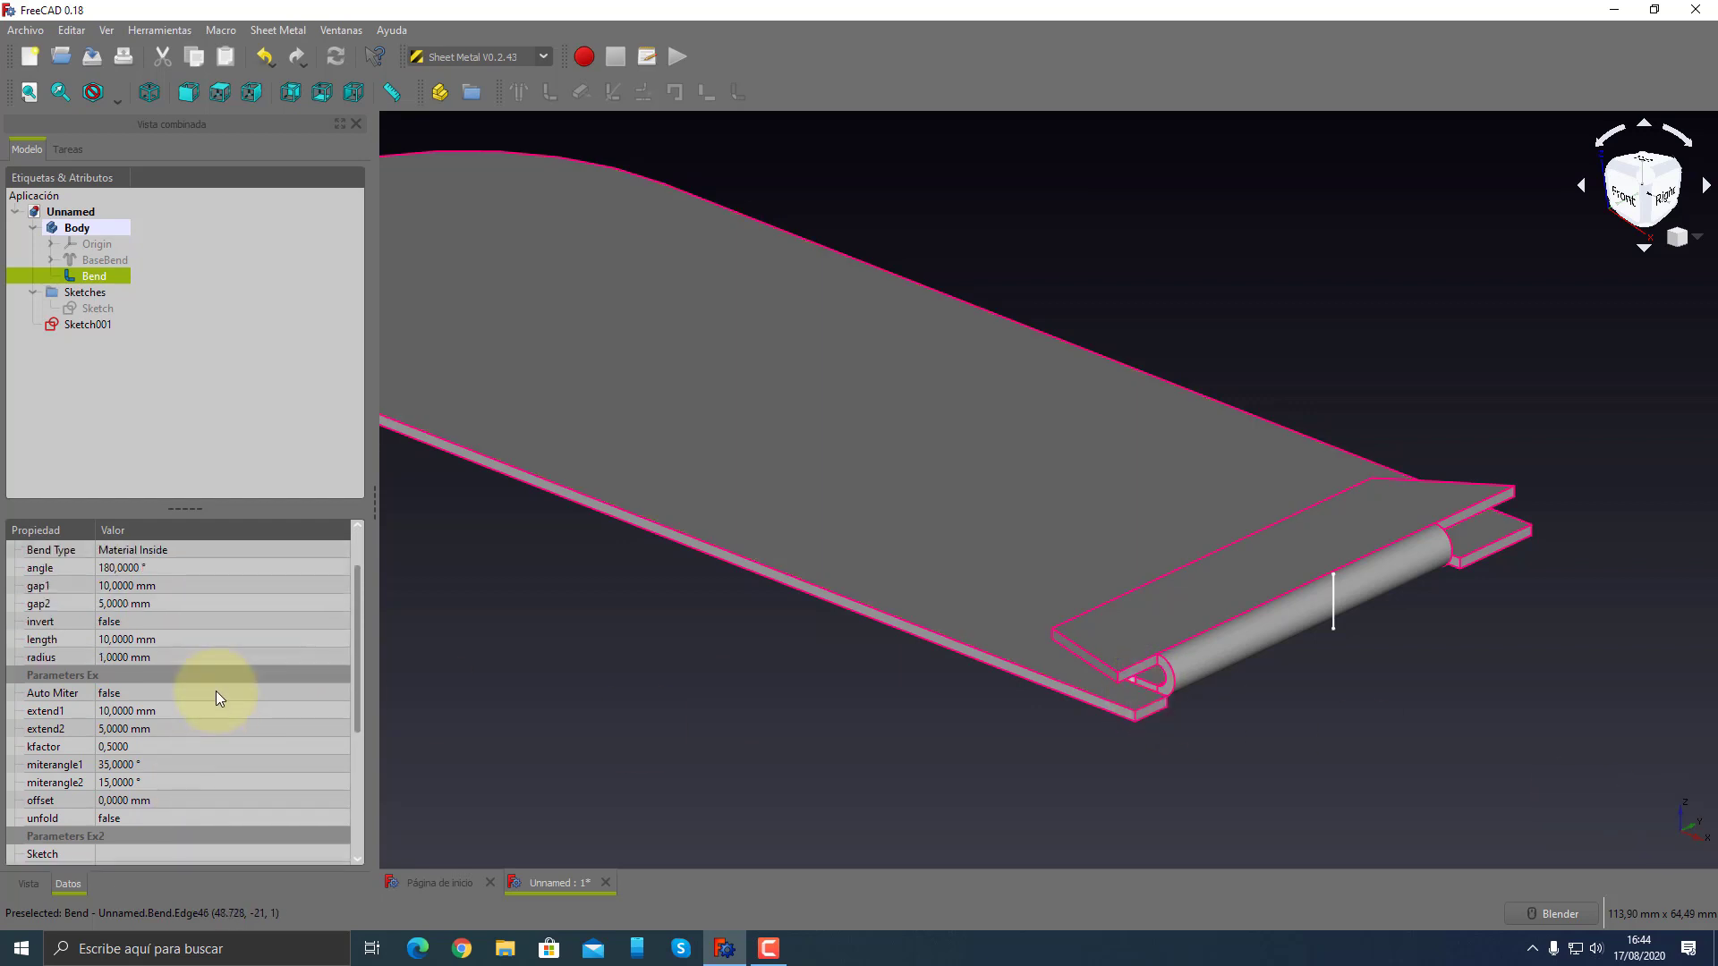
- Switch the hem to the Offset bend type with a 20 mm offset
{"action": "left_click", "coordinate": [199, 606]}
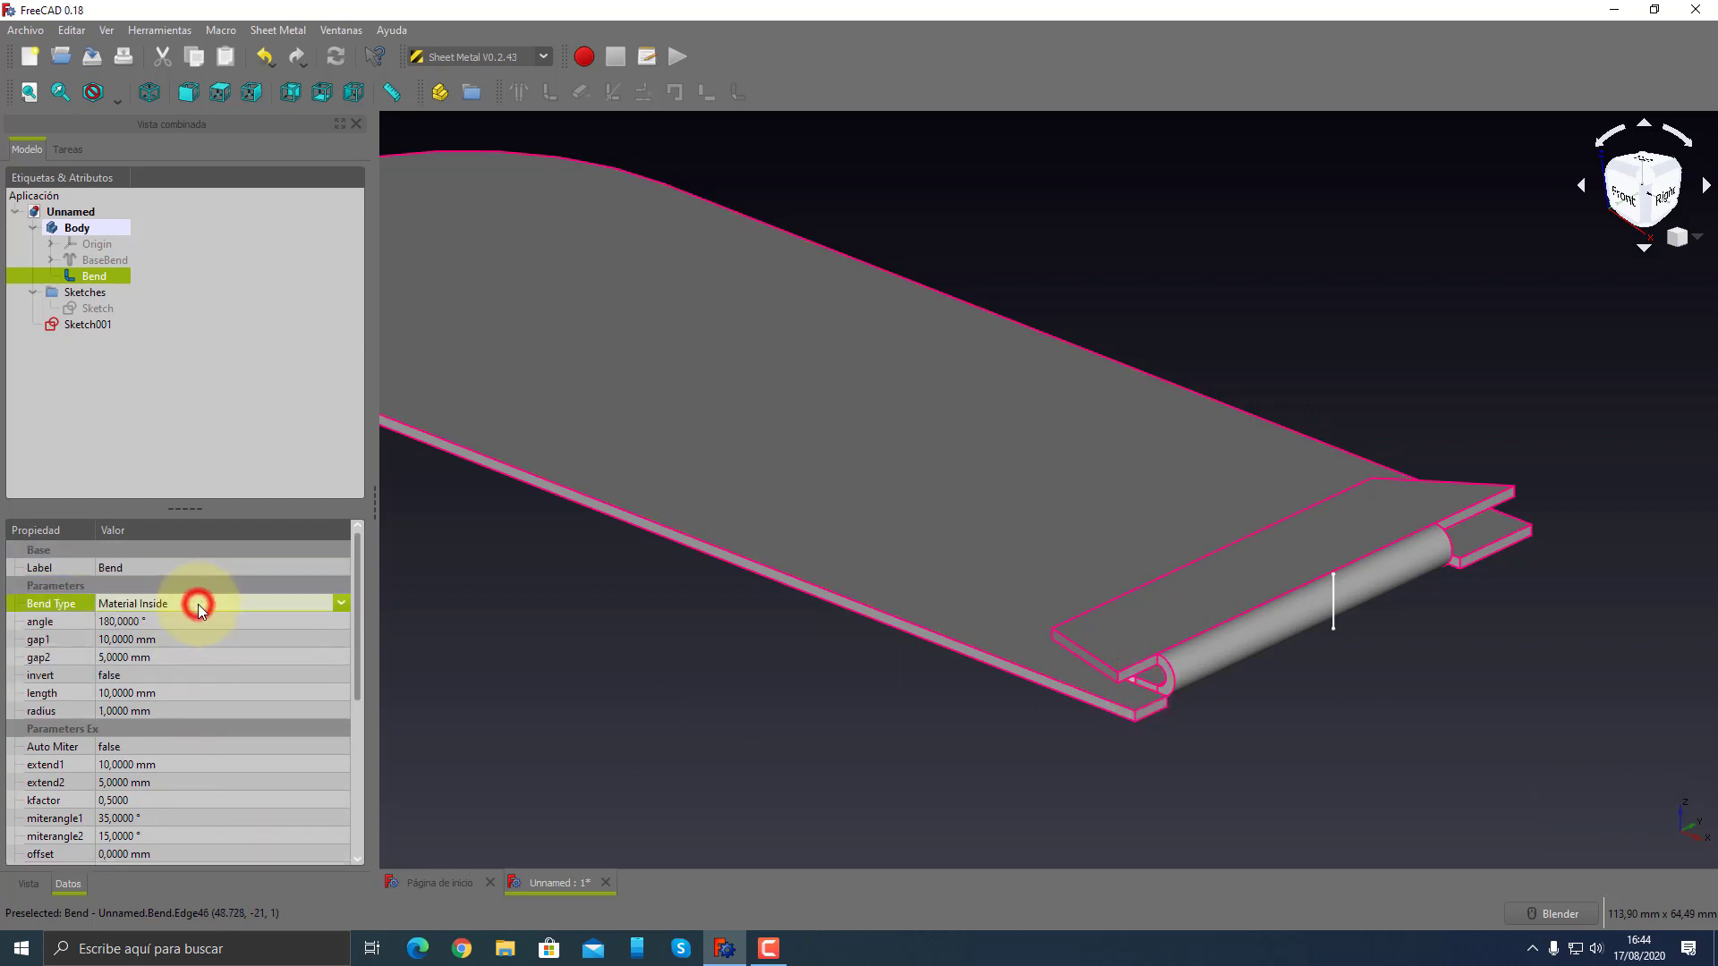
{"action": "left_click", "coordinate": [148, 657]}
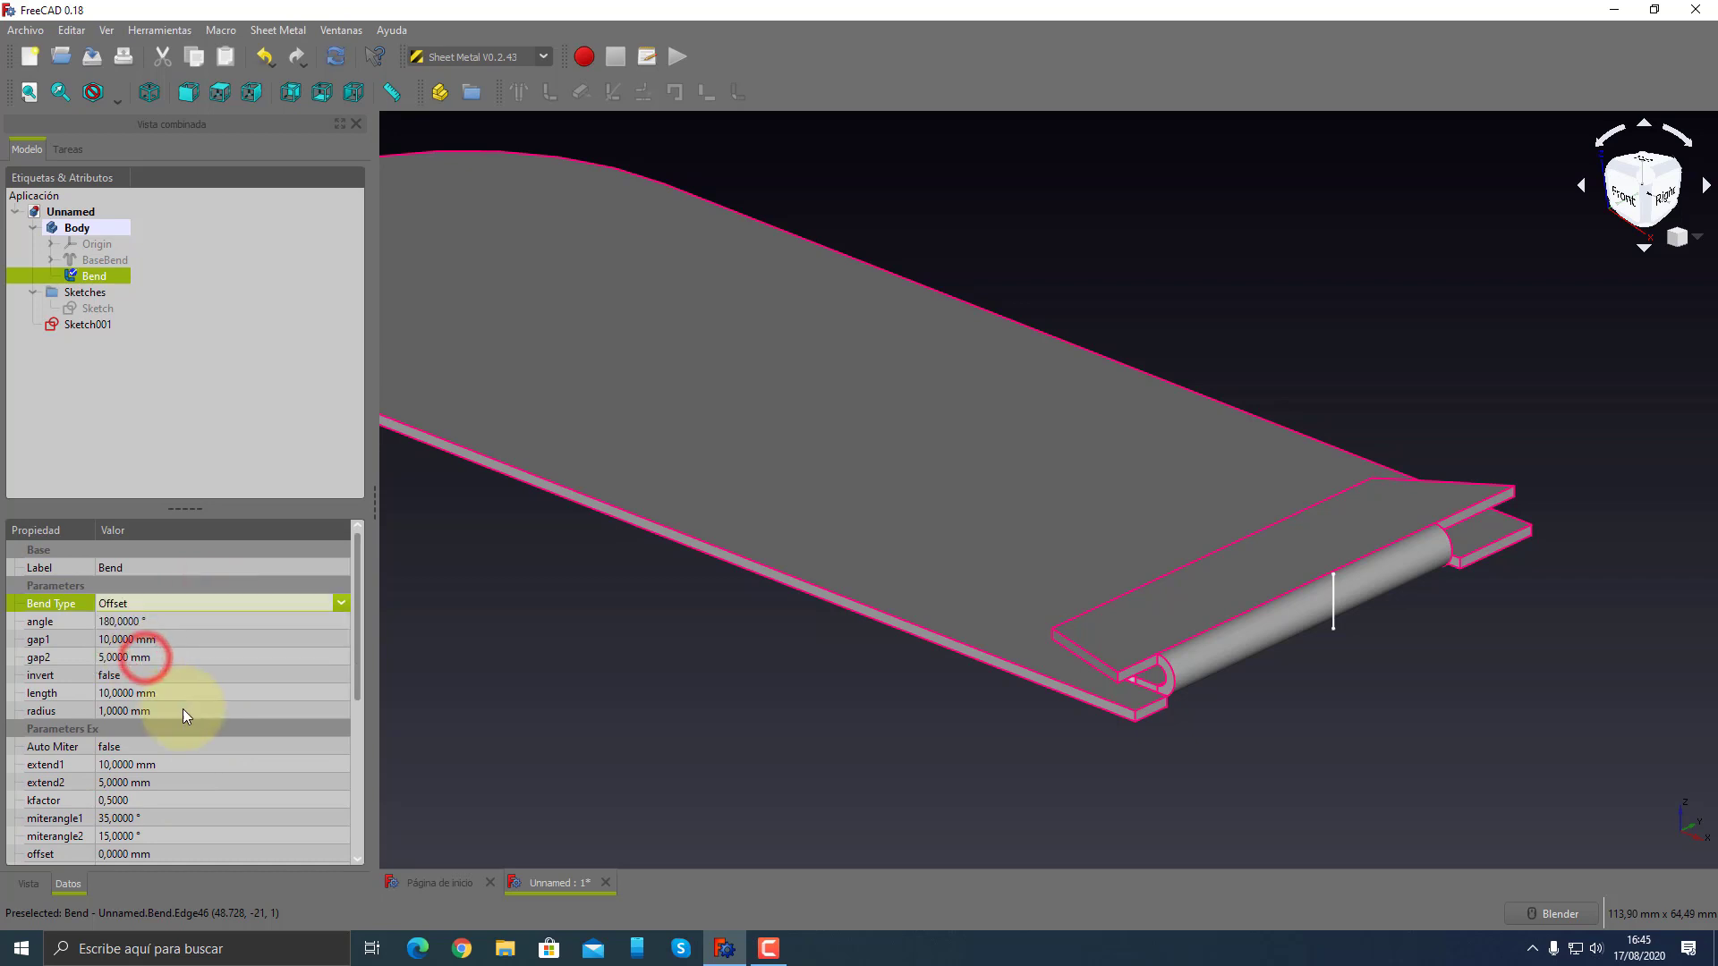
{"action": "scroll", "coordinate": [185, 712], "scroll_direction": "down", "scroll_amount": 2}
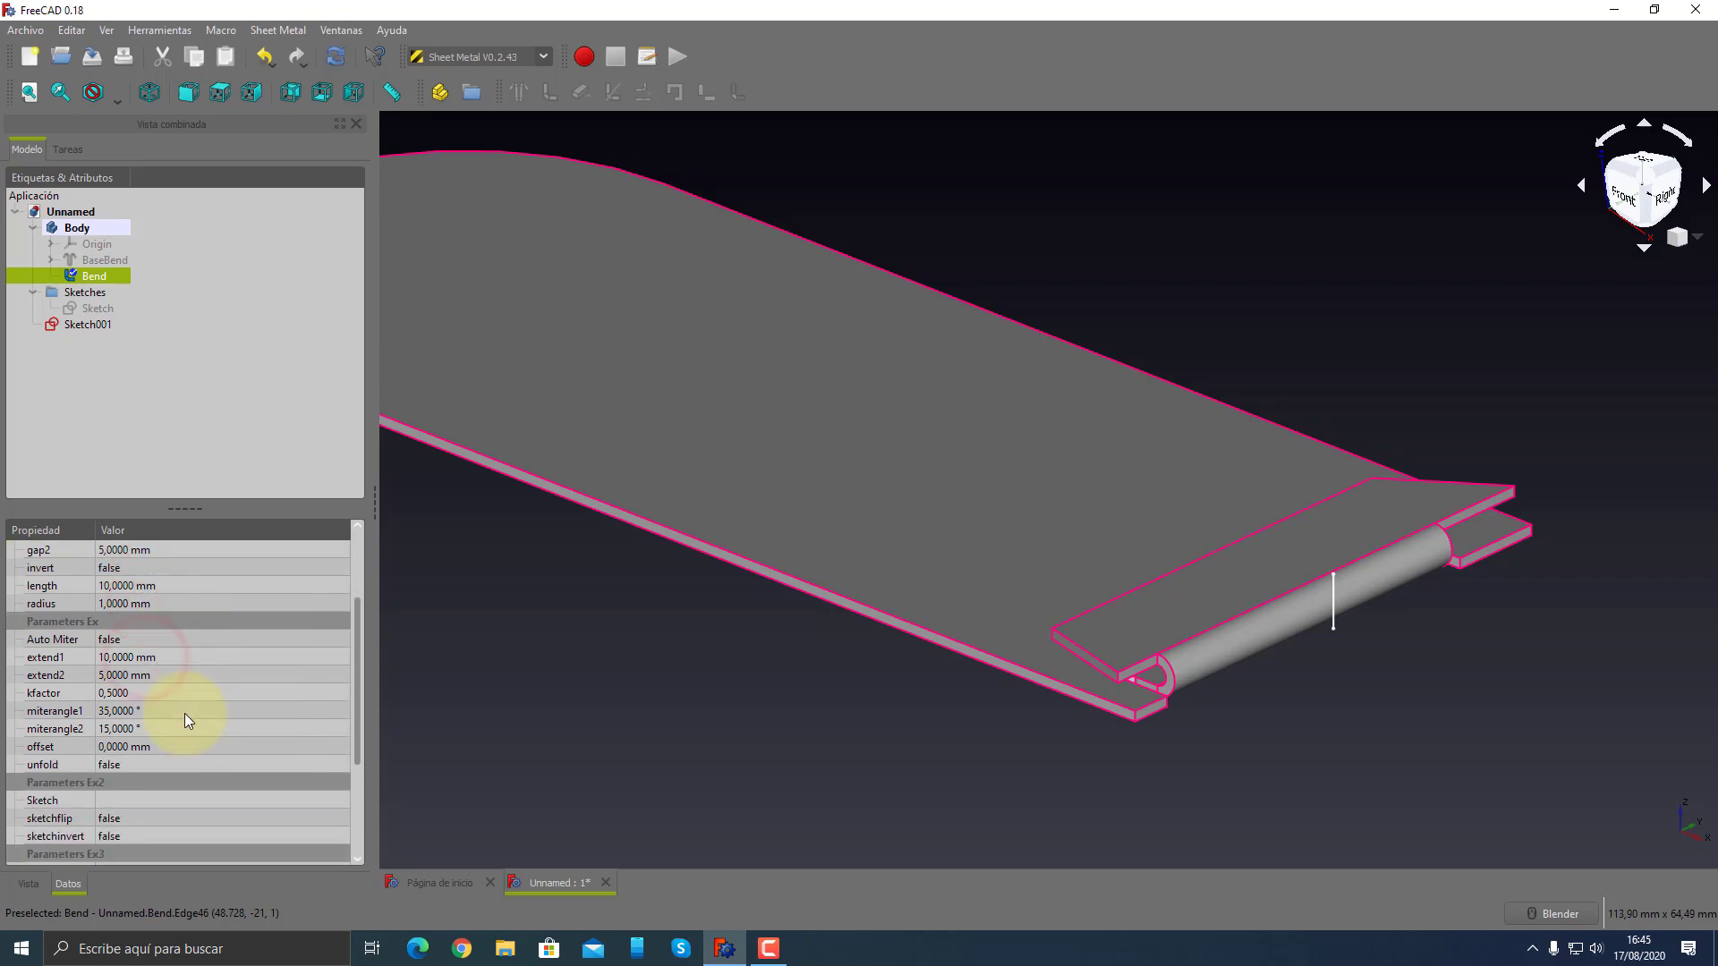
{"action": "left_click", "coordinate": [137, 746]}
{"action": "type", "text": "2"}
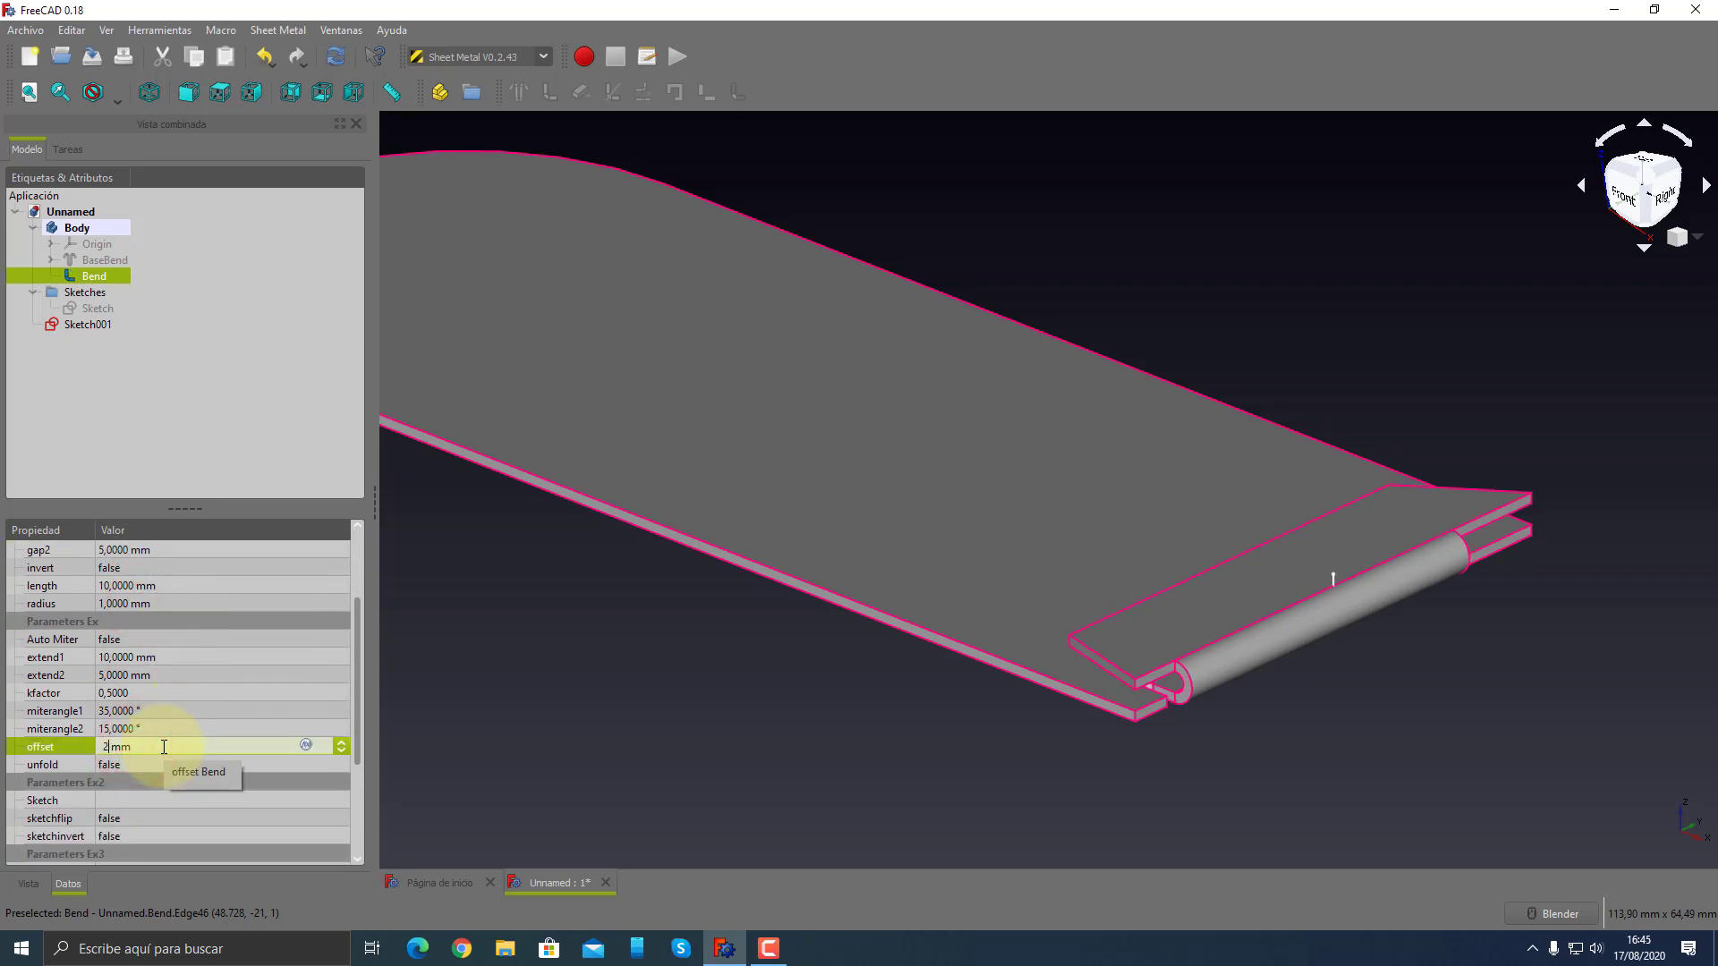
{"action": "type", "text": "0"}
{"action": "key", "text": "Tab"}
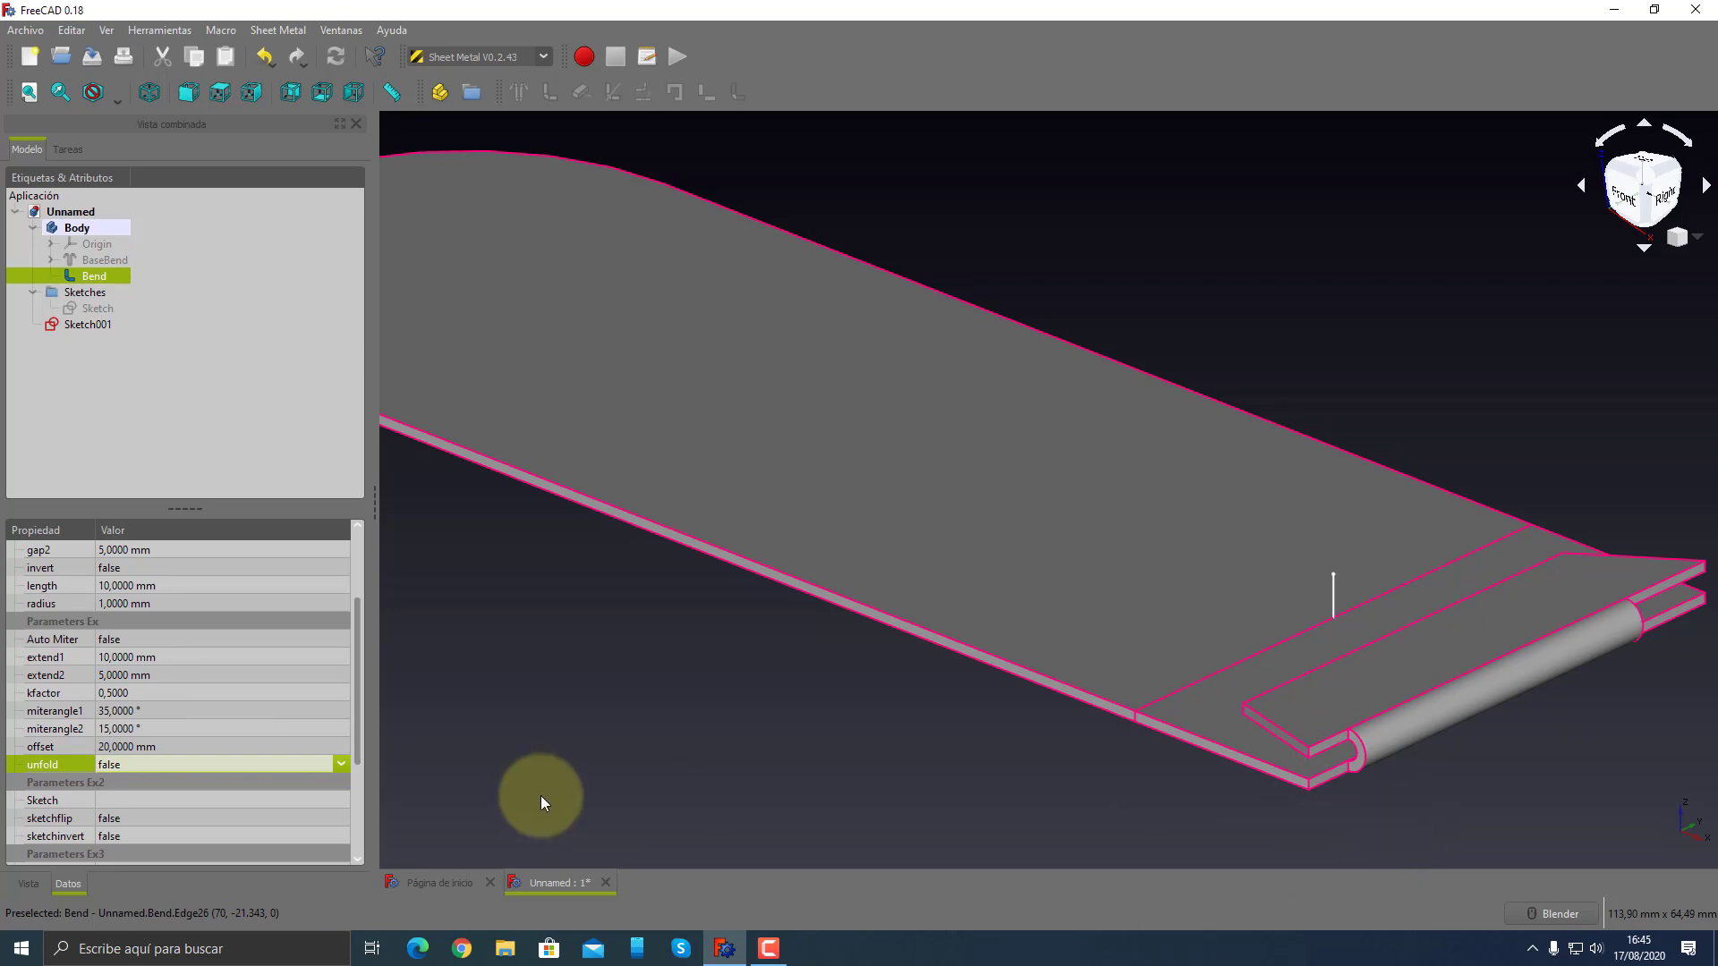
- Return the hem offset to 0 mm and the bend type to Material Inside
{"action": "left_click", "coordinate": [134, 748]}
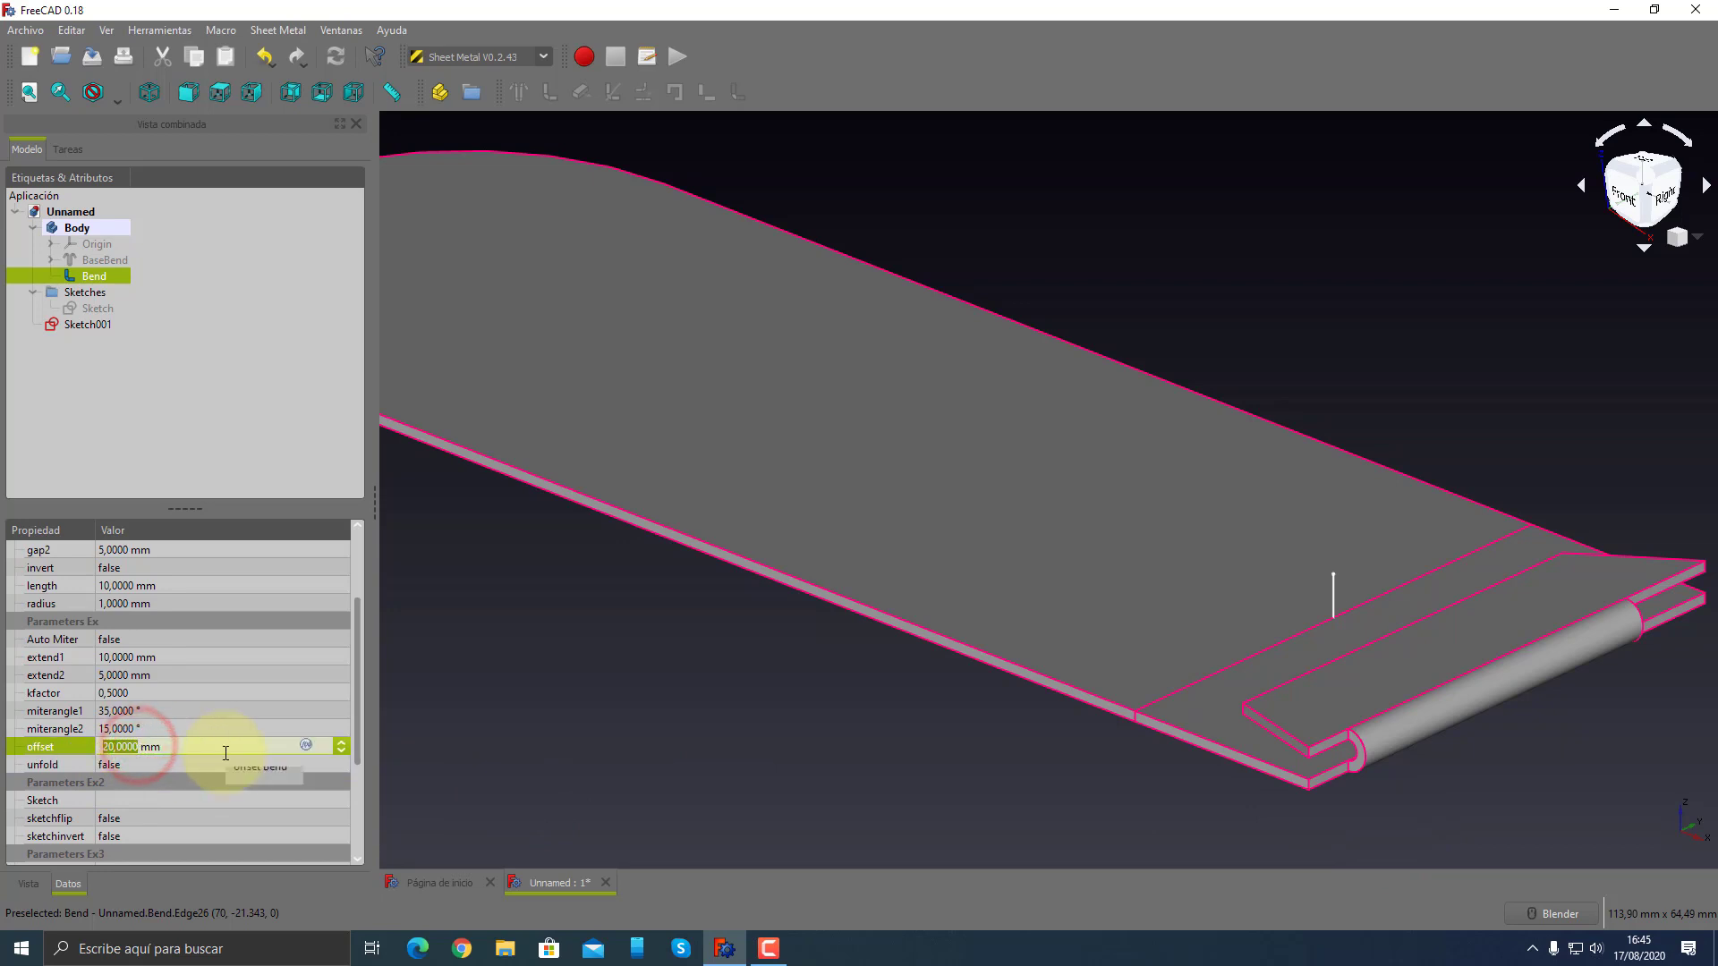
{"action": "type", "text": "0"}
{"action": "key", "text": "Tab"}
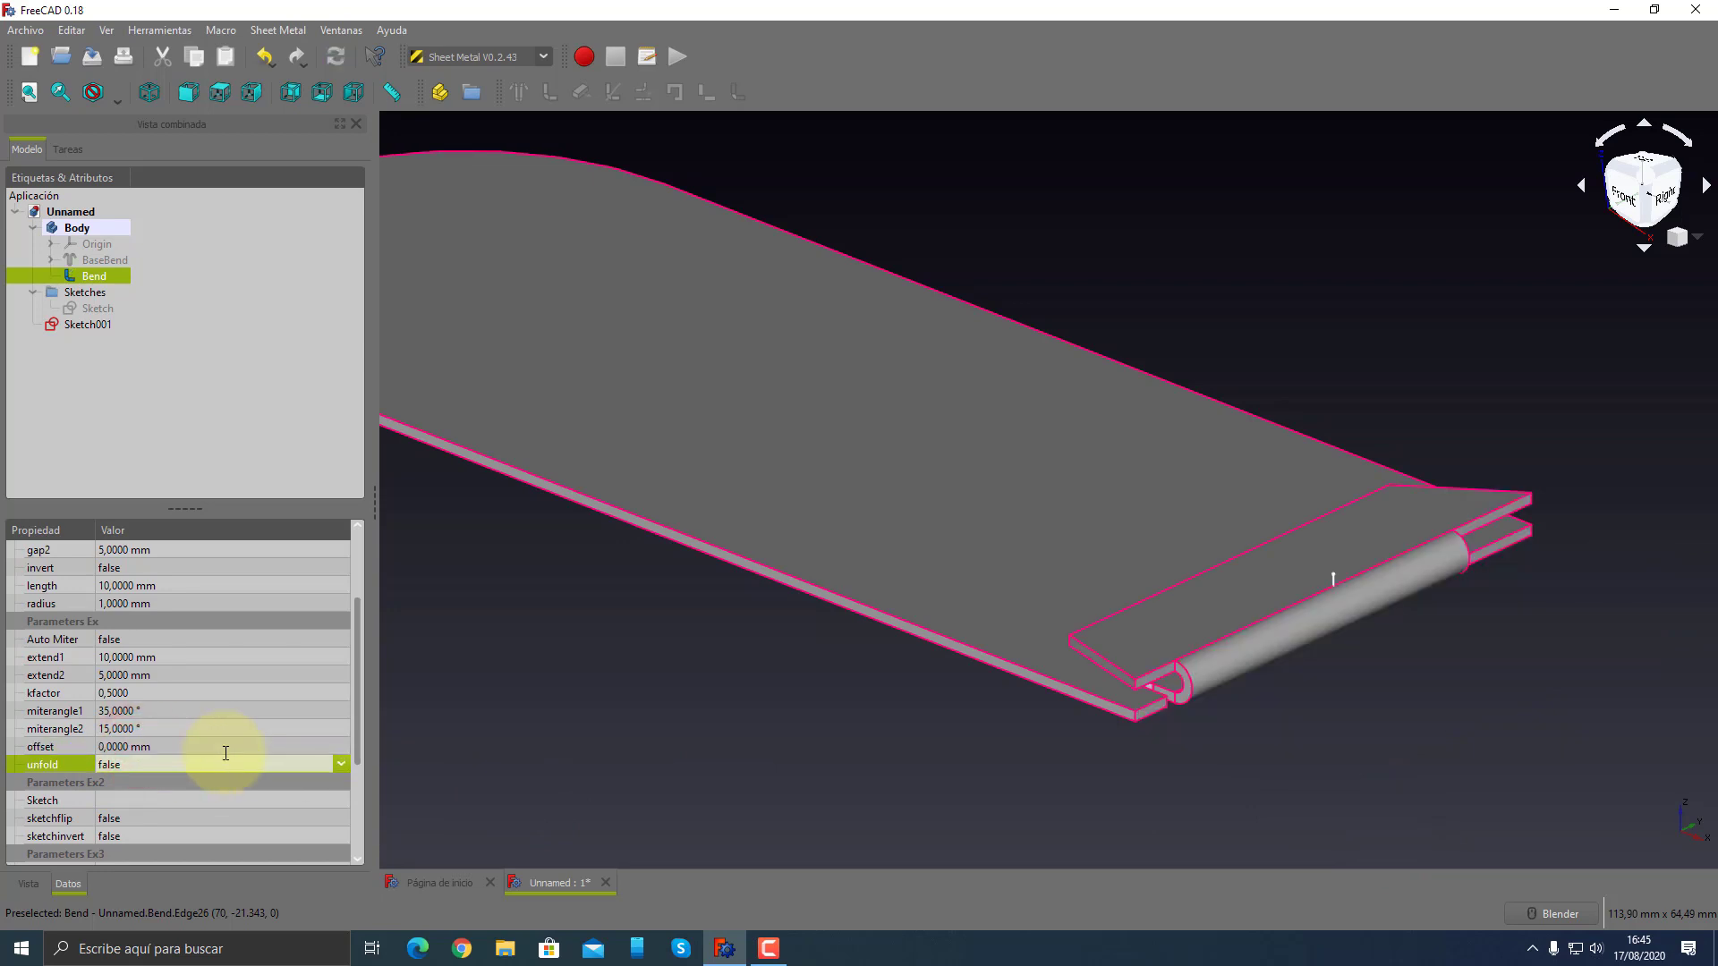
{"action": "scroll", "coordinate": [278, 666], "scroll_direction": "up", "scroll_amount": 2}
{"action": "left_click", "coordinate": [195, 604]}
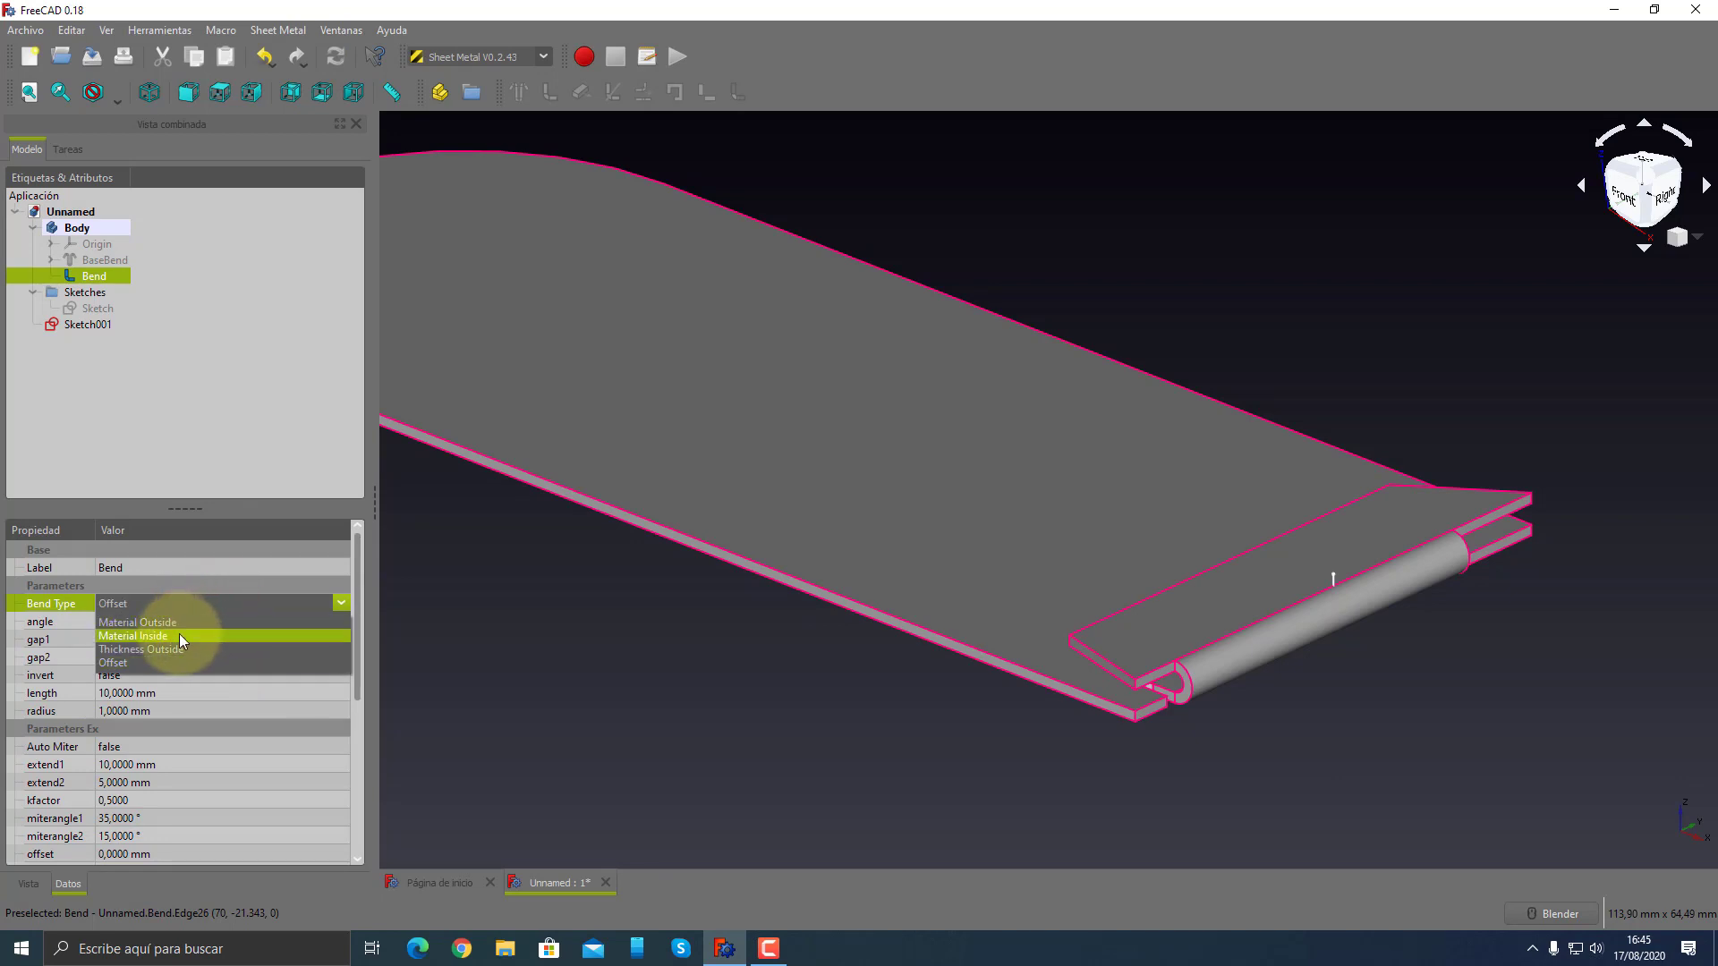
{"action": "left_click", "coordinate": [179, 635]}
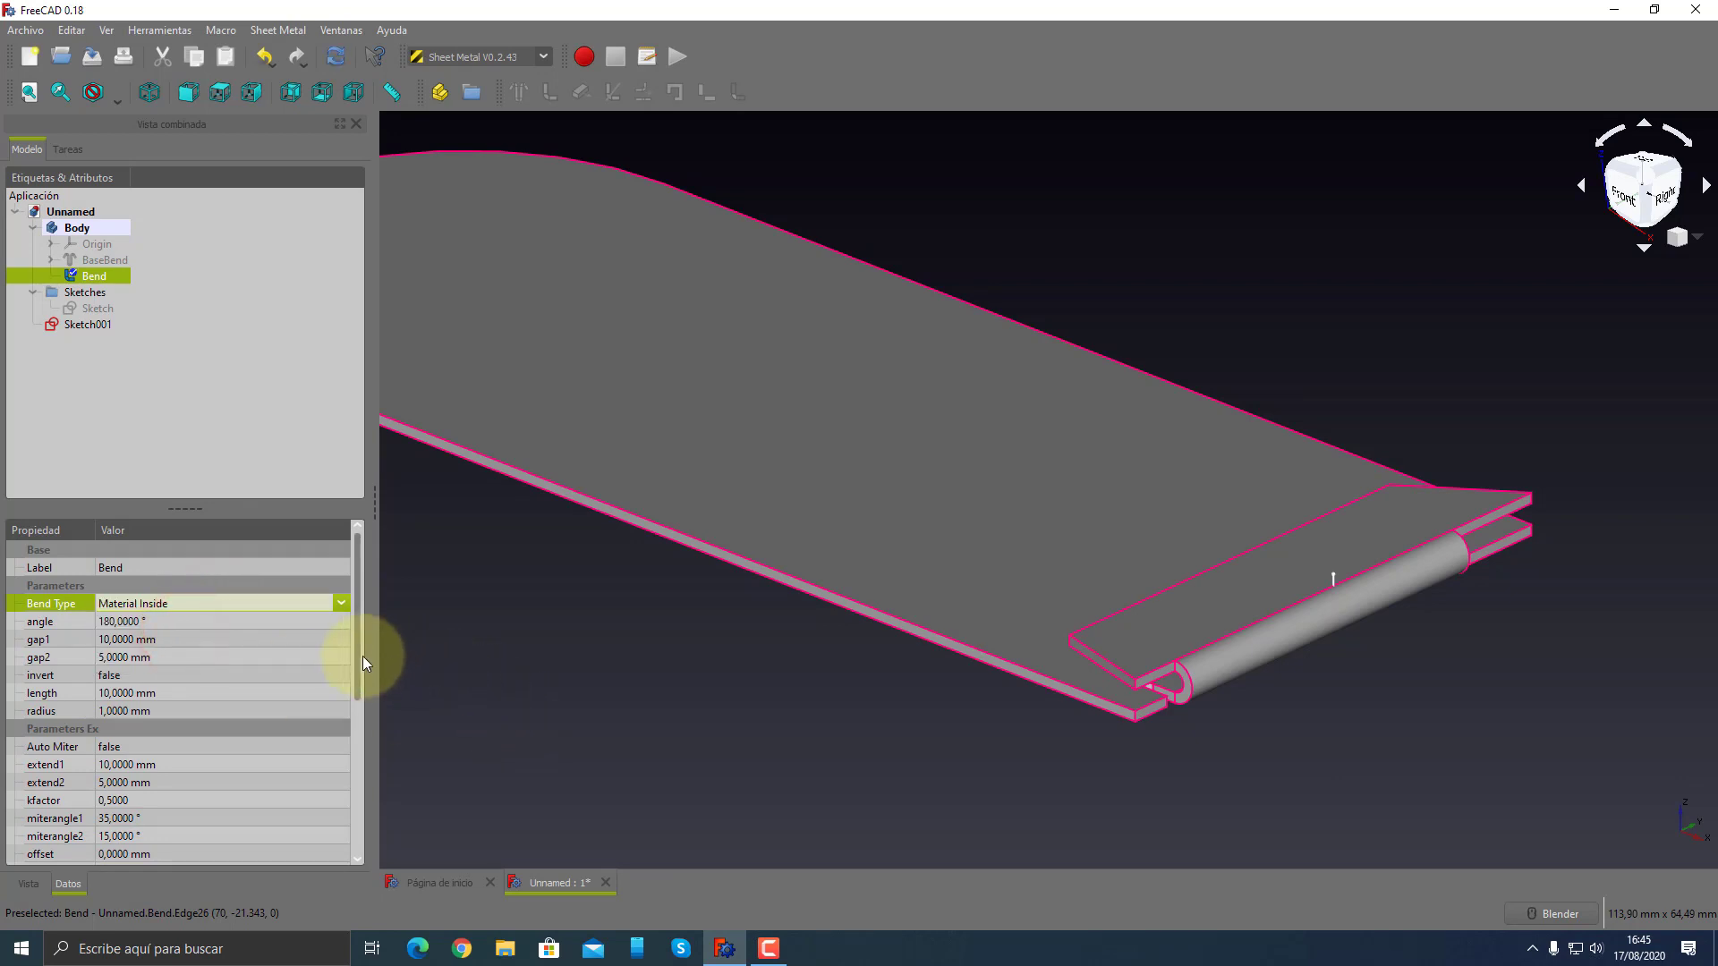
- Commit the Material Inside bend type and zoom out to see the whole plate
{"action": "key", "text": "Tab"}
{"action": "scroll", "coordinate": [1082, 766], "scroll_direction": "down", "scroll_amount": 1}
{"action": "scroll", "coordinate": [1063, 756], "scroll_direction": "down", "scroll_amount": 3}
{"action": "mouse_move", "coordinate": [1063, 756]}
{"action": "middle_mouse_down"}
{"action": "mouse_move", "coordinate": [805, 729]}
{"action": "mouse_move", "coordinate": [1027, 752]}
{"action": "mouse_move", "coordinate": [1124, 721]}
{"action": "middle_mouse_up"}
{"action": "scroll", "coordinate": [1087, 739], "scroll_direction": "up", "scroll_amount": 2}
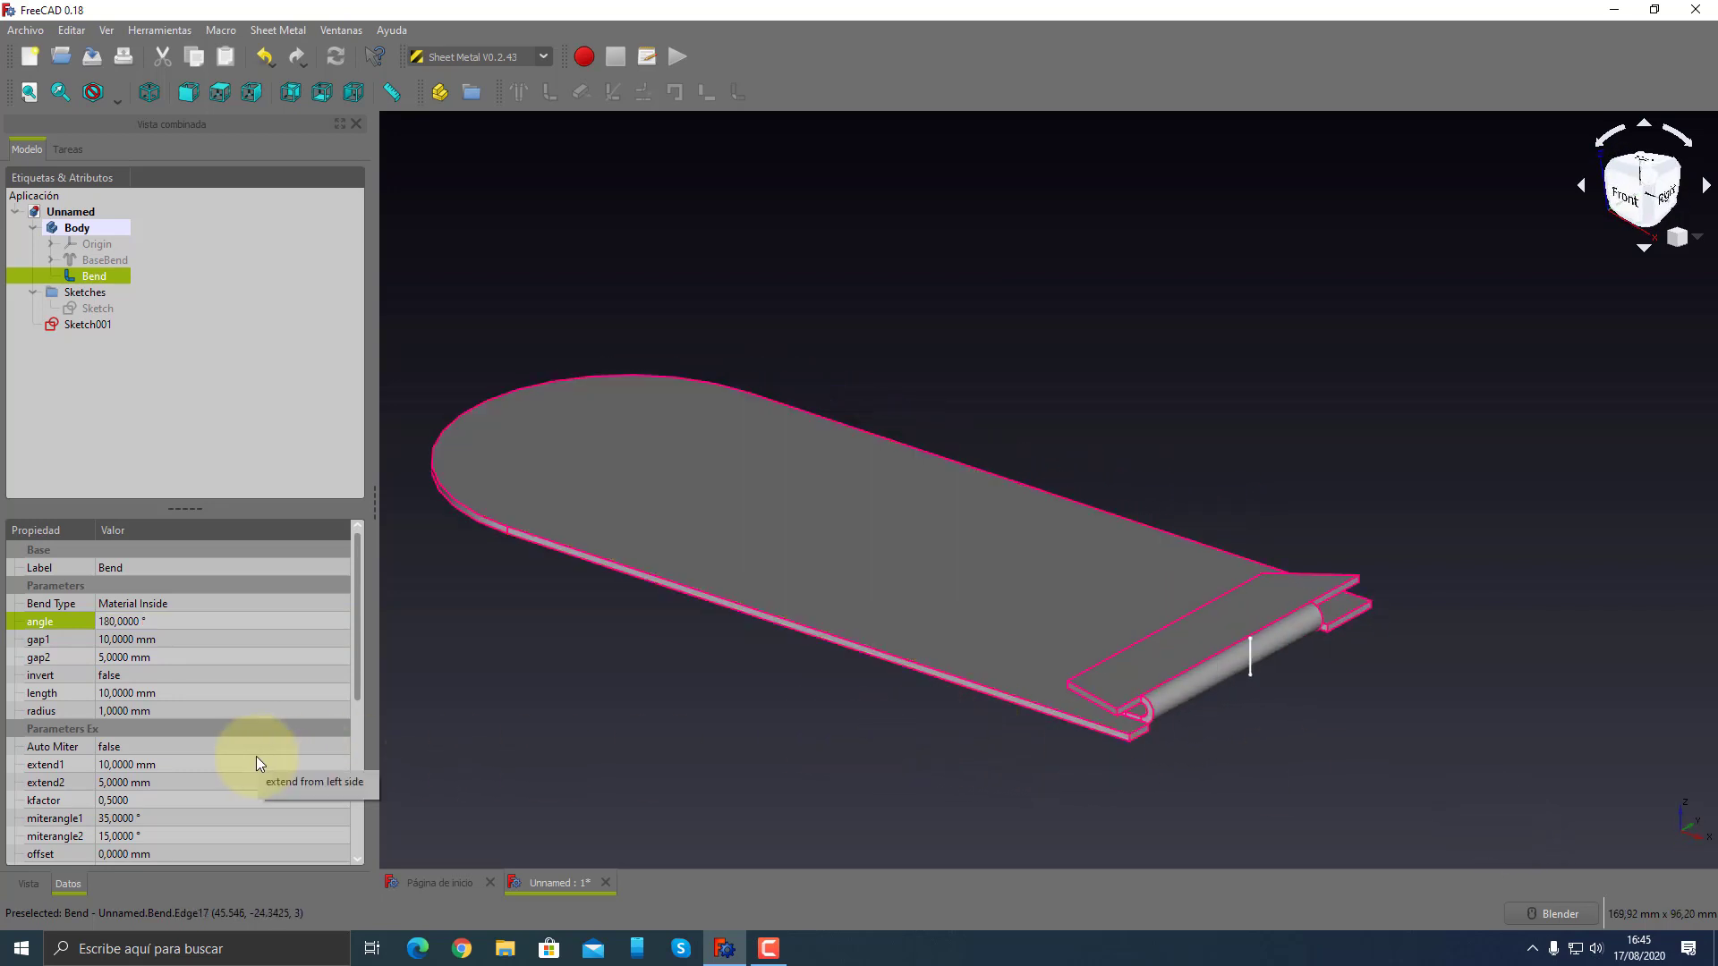
{"action": "scroll", "coordinate": [255, 787], "scroll_direction": "down", "scroll_amount": 2}
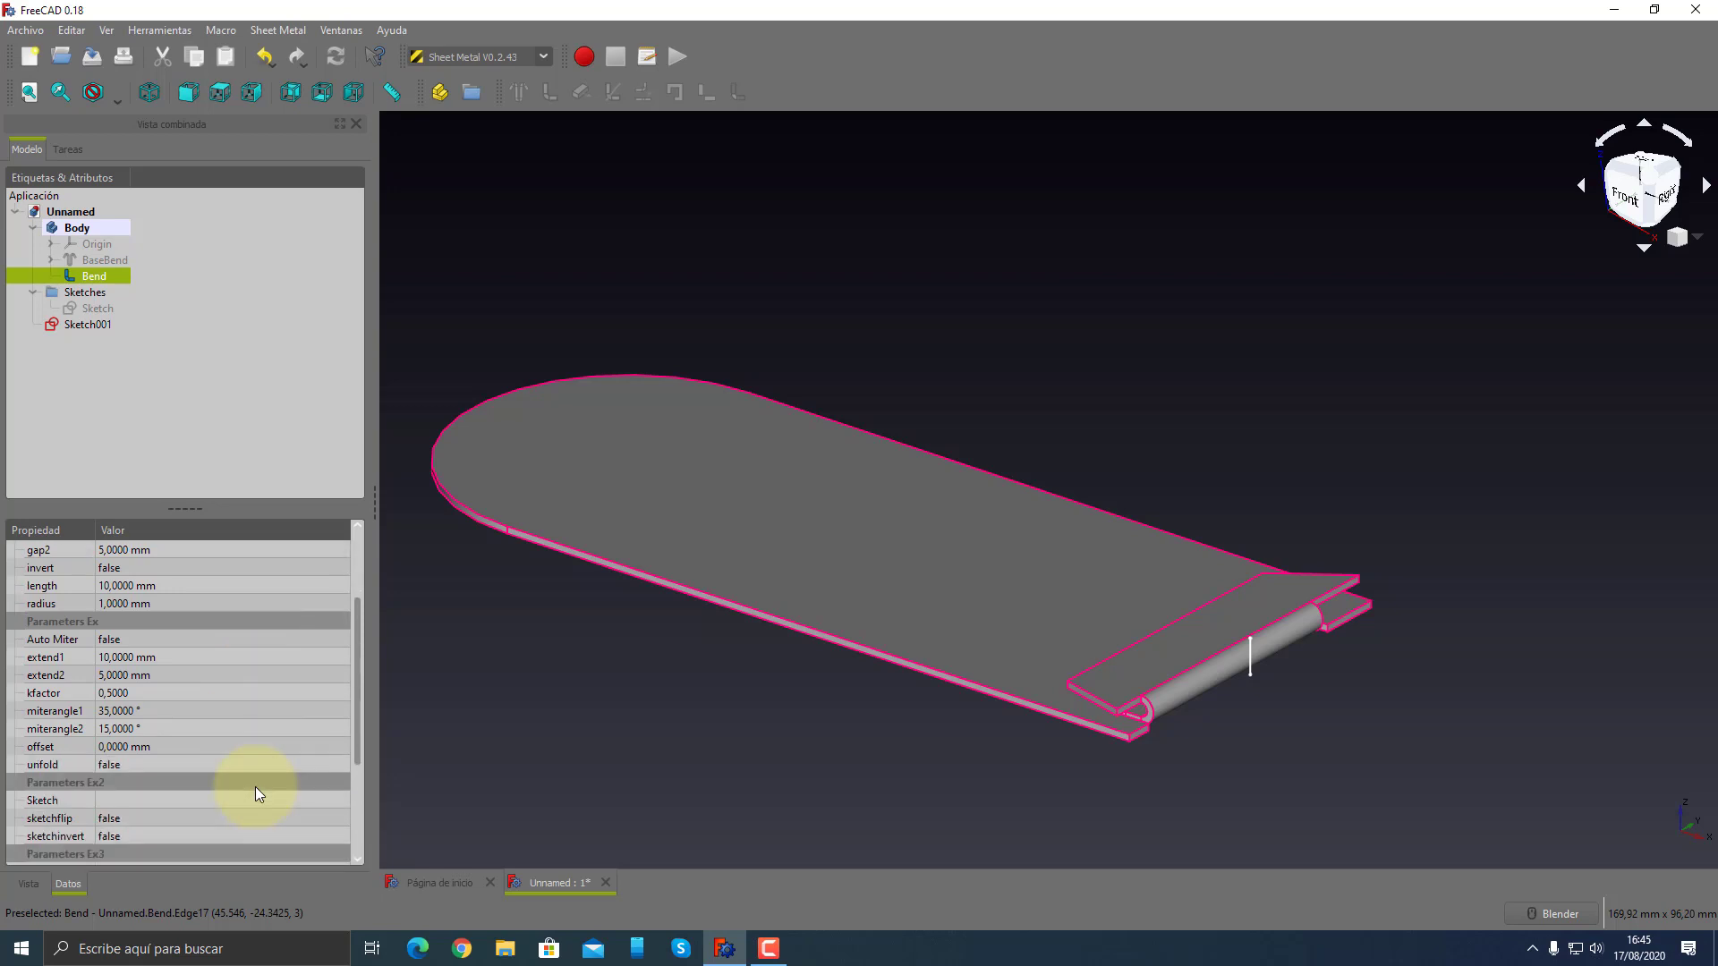
- Delete Sketch001 from the model tree with Borrar and reselect the Bend feature
{"action": "right_click", "coordinate": [96, 319]}
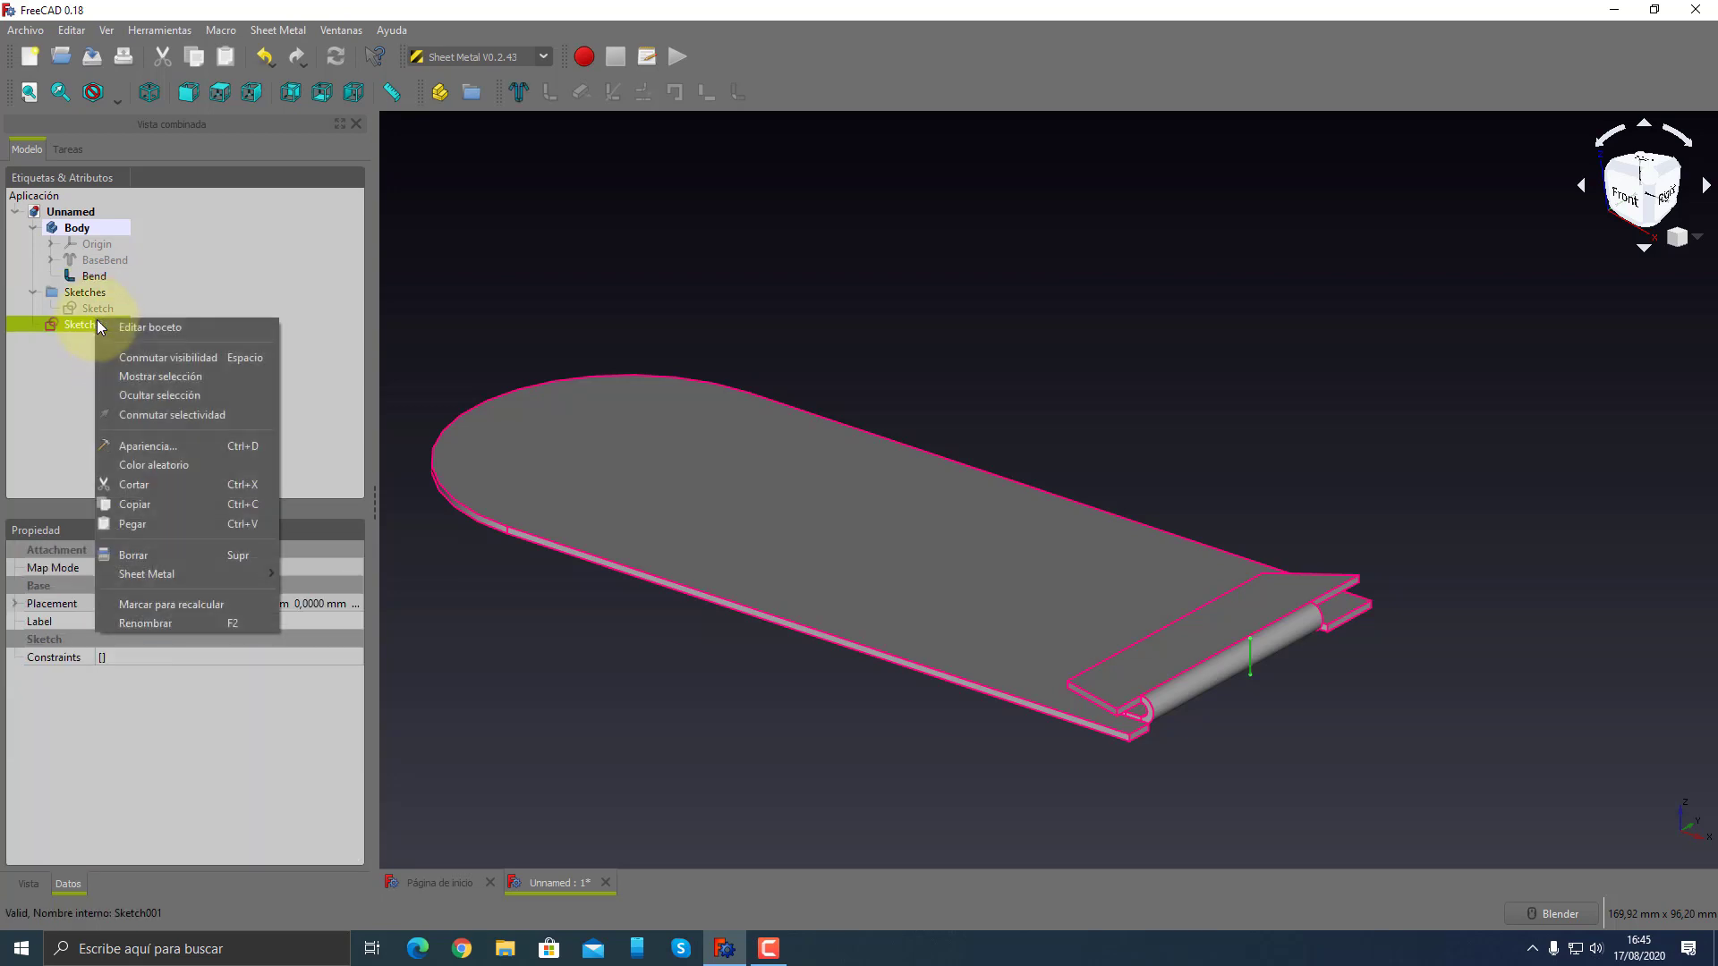
{"action": "left_click", "coordinate": [157, 551]}
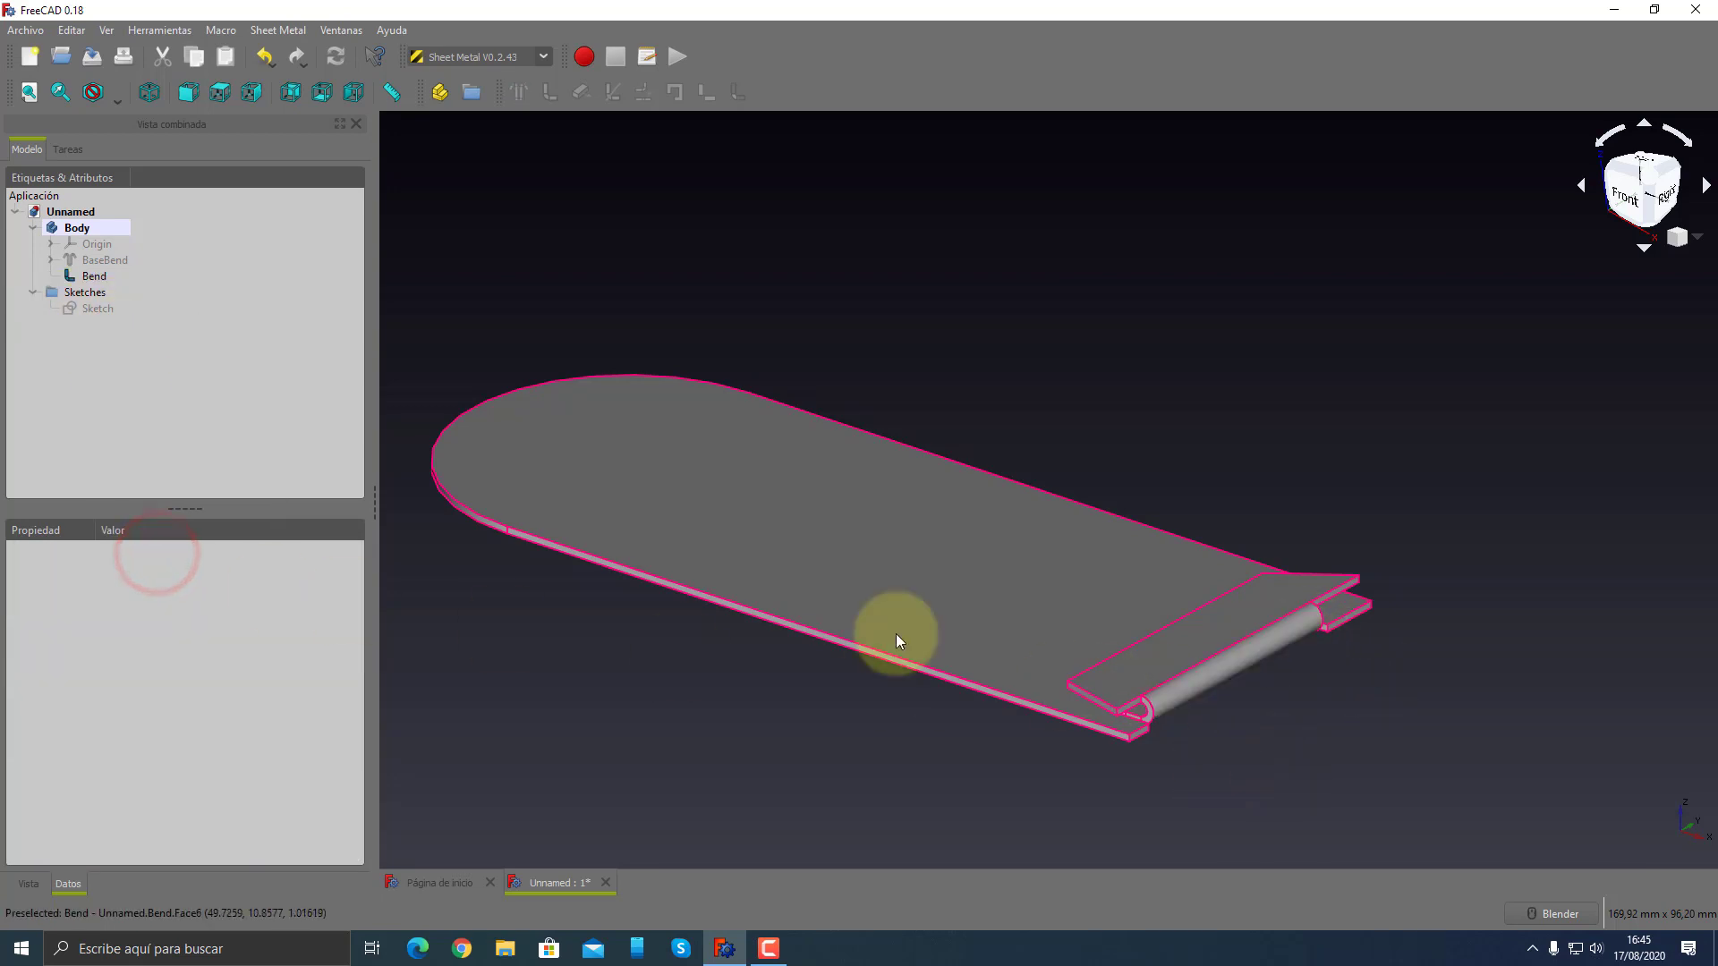
{"action": "left_click", "coordinate": [94, 277]}
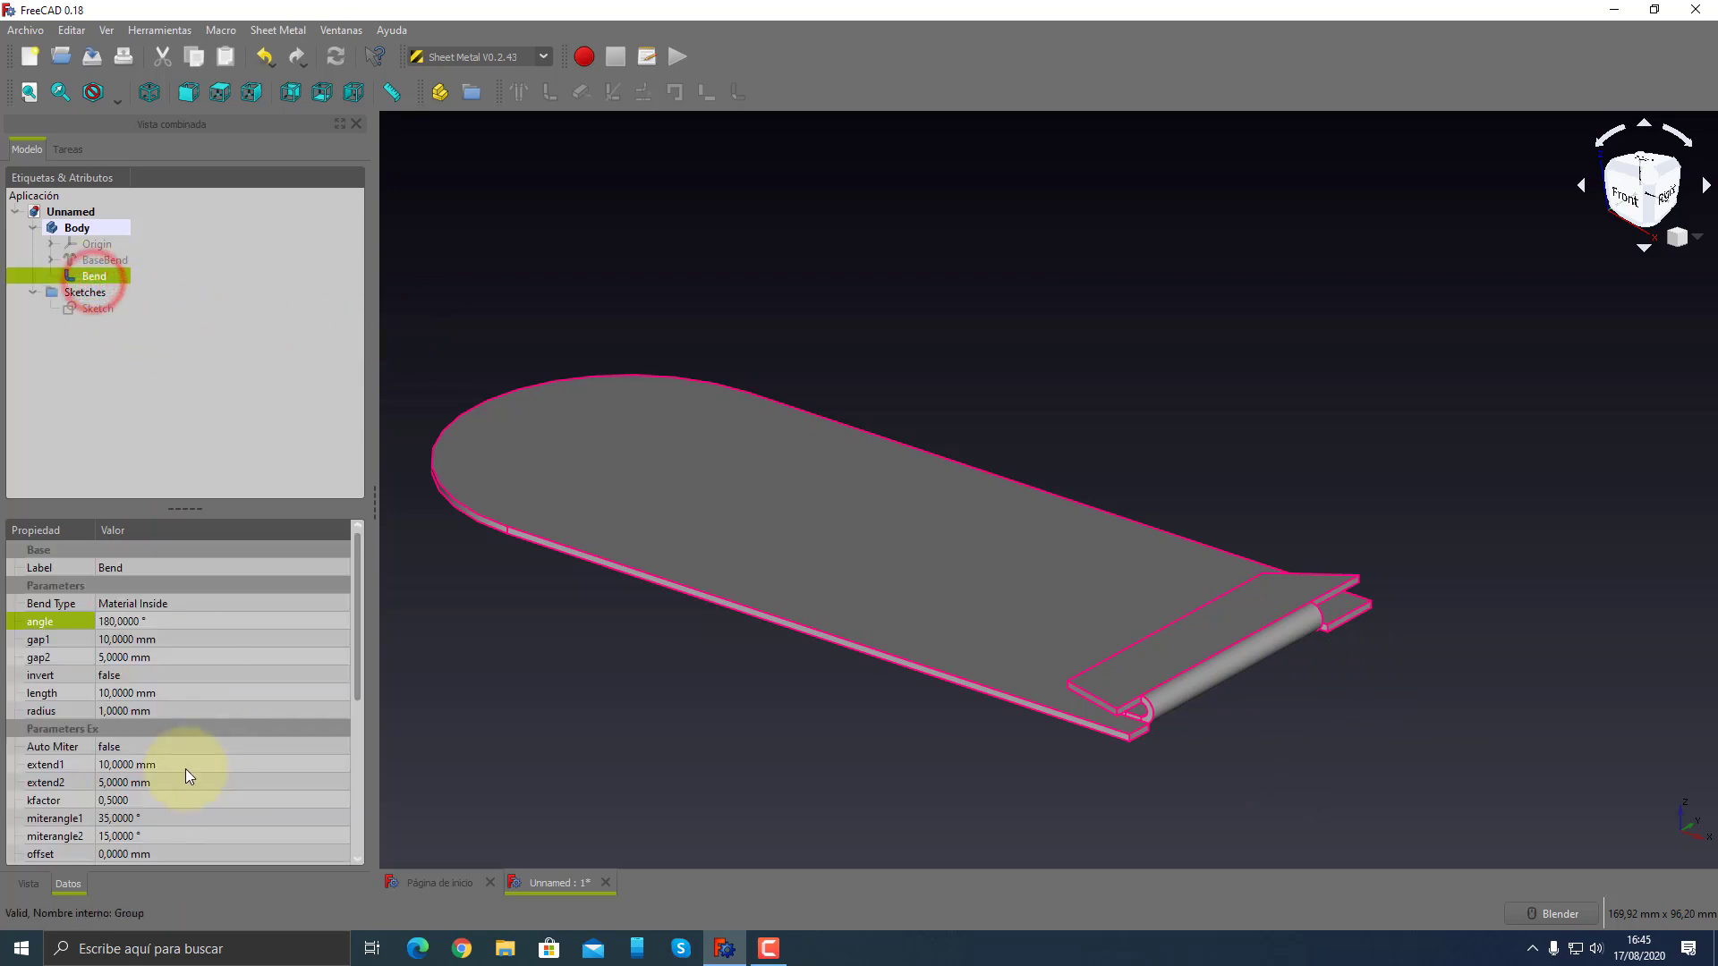
{"action": "scroll", "coordinate": [185, 770], "scroll_direction": "down", "scroll_amount": 1}
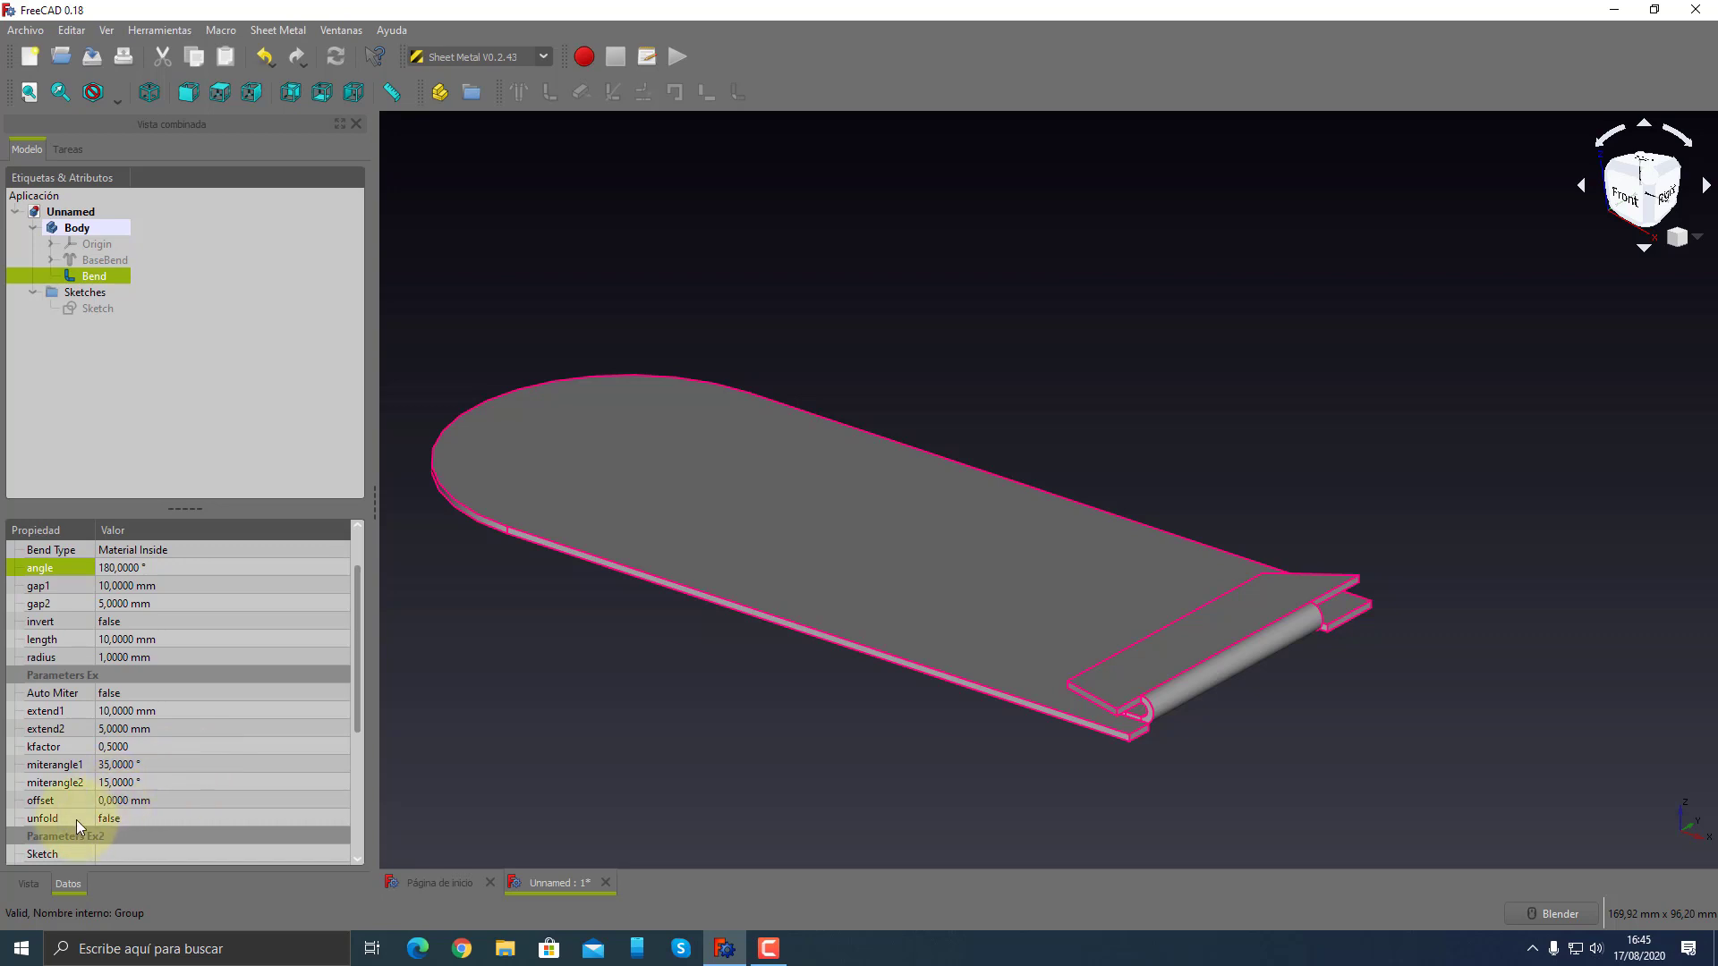
- Set the hem Bend's unfold to true and inspect the flattened plate
{"action": "left_click", "coordinate": [142, 820]}
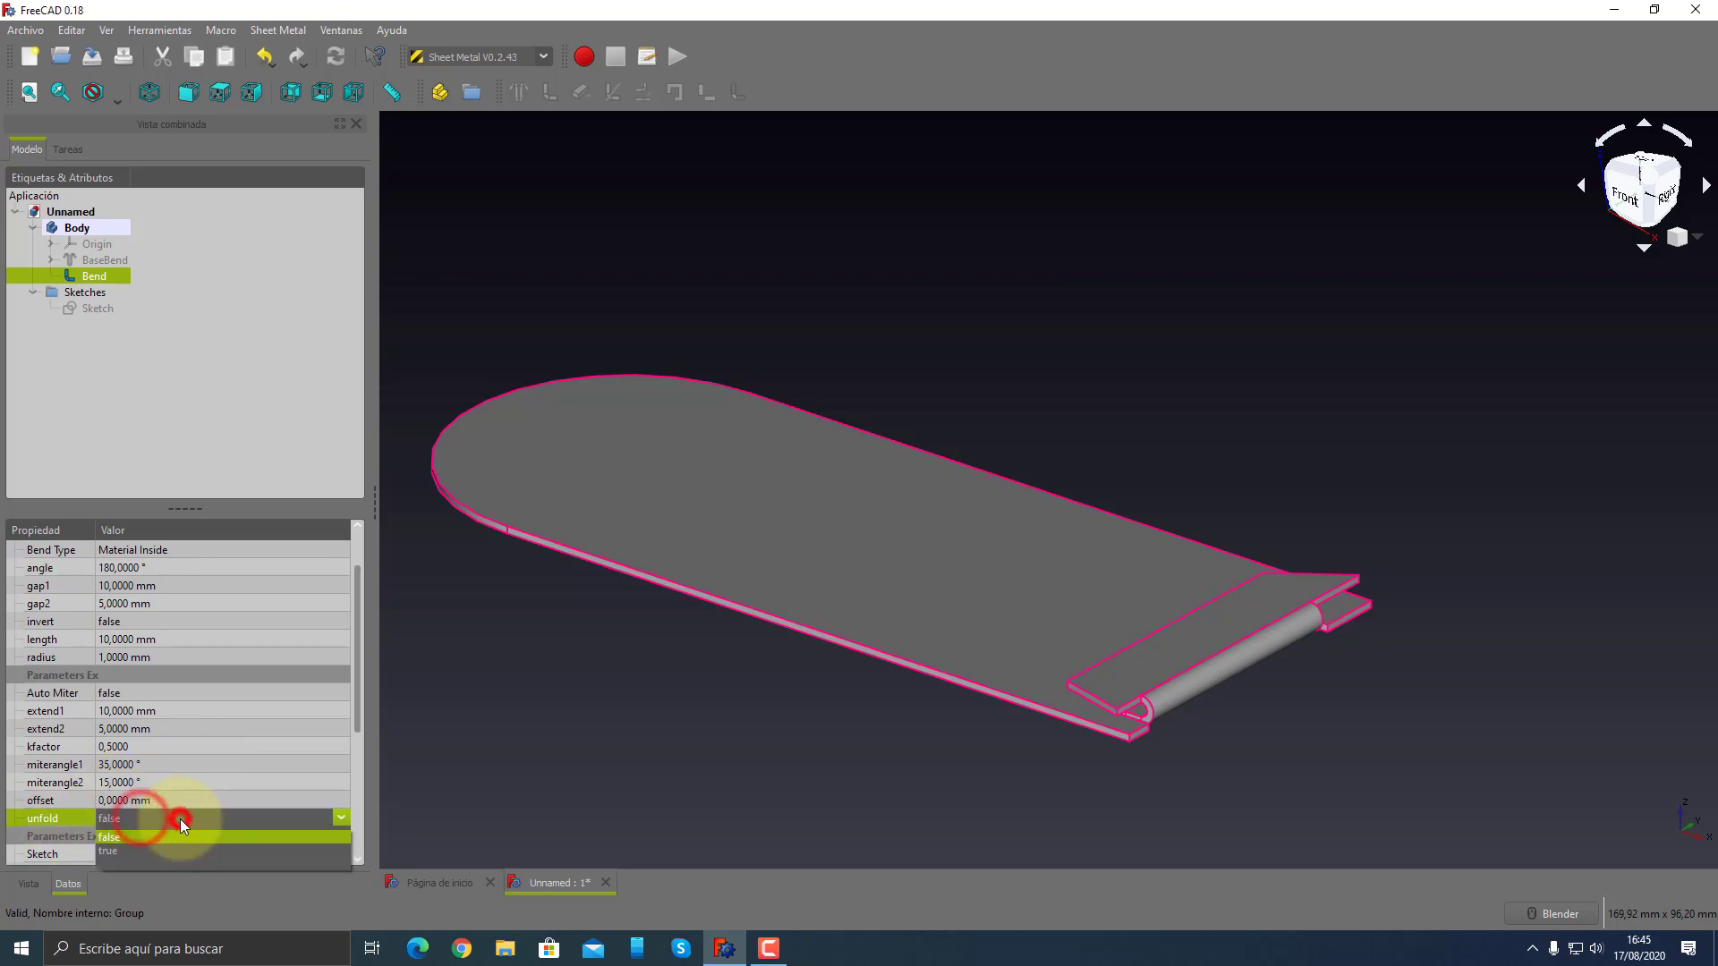
{"action": "left_click", "coordinate": [142, 847]}
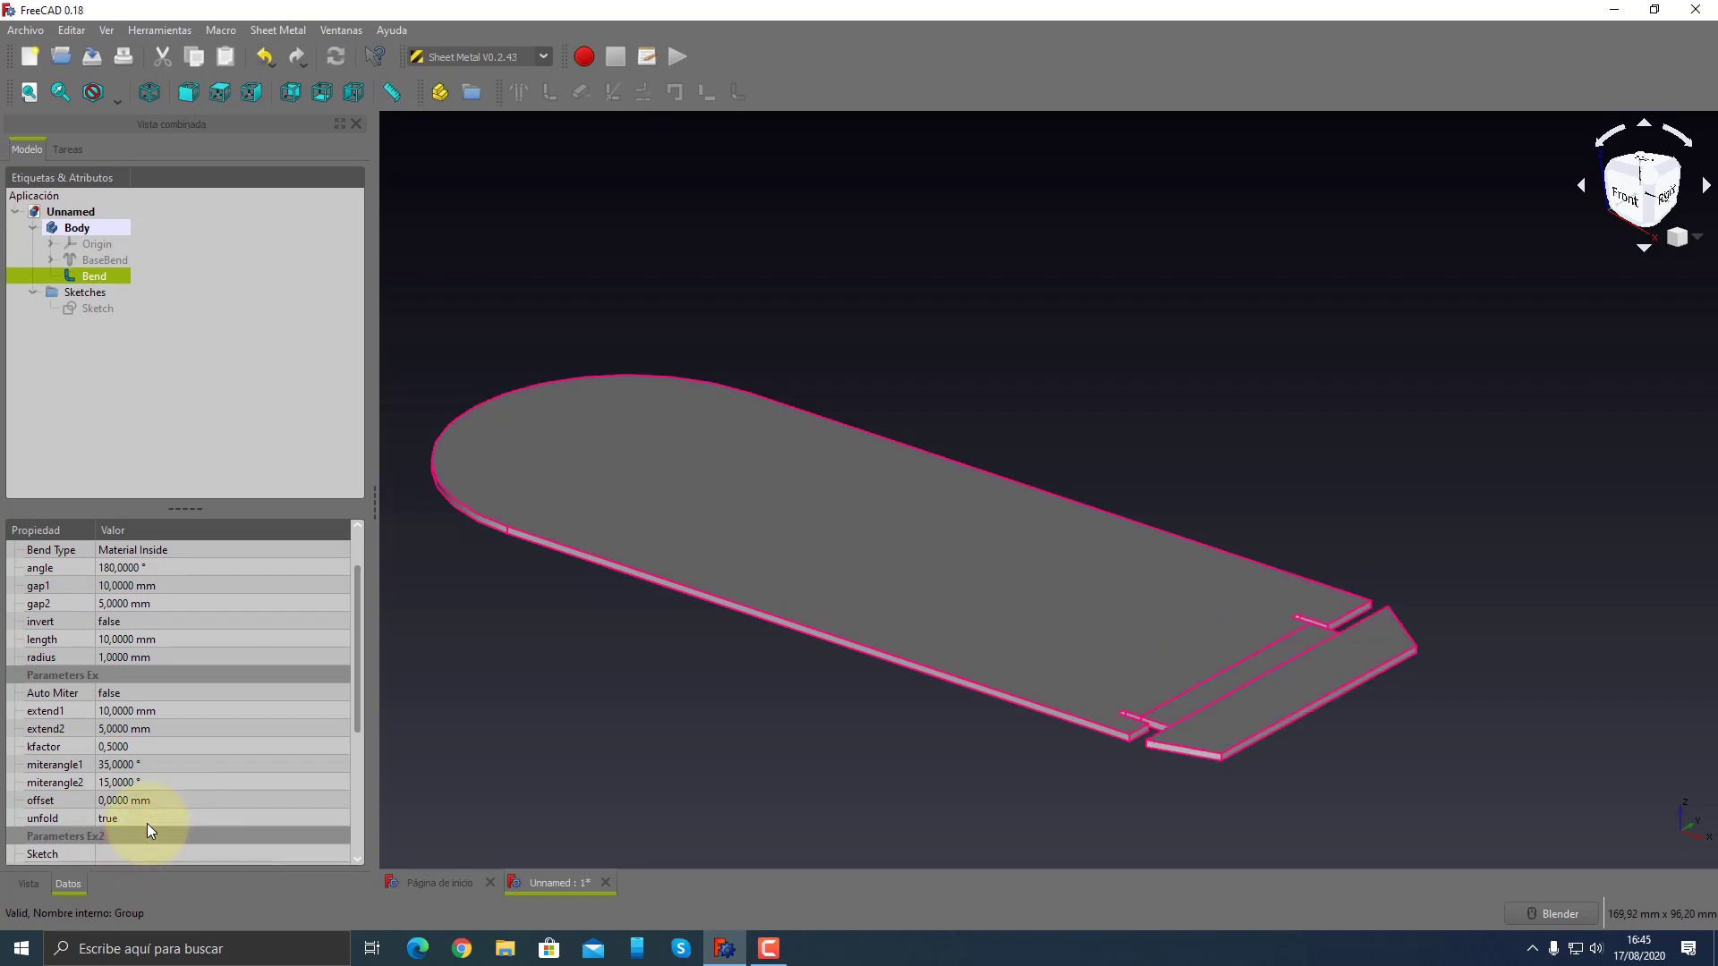
{"action": "mouse_move", "coordinate": [990, 672]}
{"action": "middle_mouse_down"}
{"action": "mouse_move", "coordinate": [1115, 656]}
{"action": "mouse_move", "coordinate": [1323, 710]}
{"action": "middle_mouse_up"}
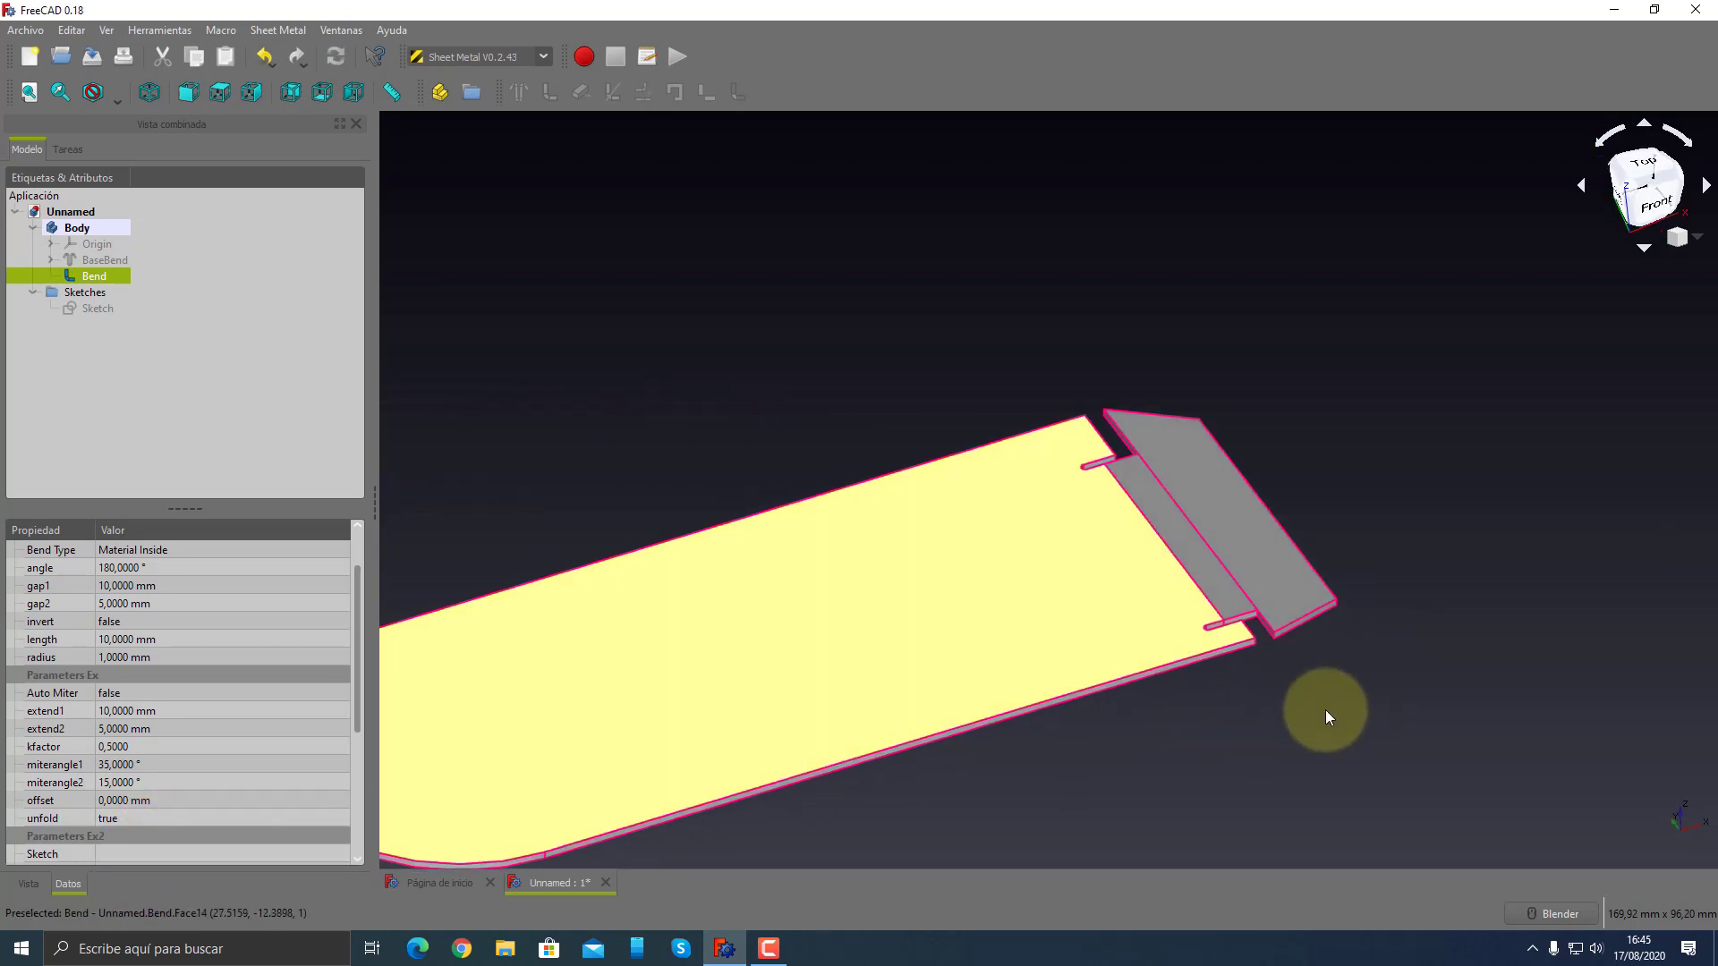
{"action": "scroll", "coordinate": [1283, 592], "scroll_direction": "down", "scroll_amount": 5}
{"action": "scroll", "coordinate": [1283, 593], "scroll_direction": "up", "scroll_amount": 5}
{"action": "scroll", "coordinate": [1283, 592], "scroll_direction": "up", "scroll_amount": 2}
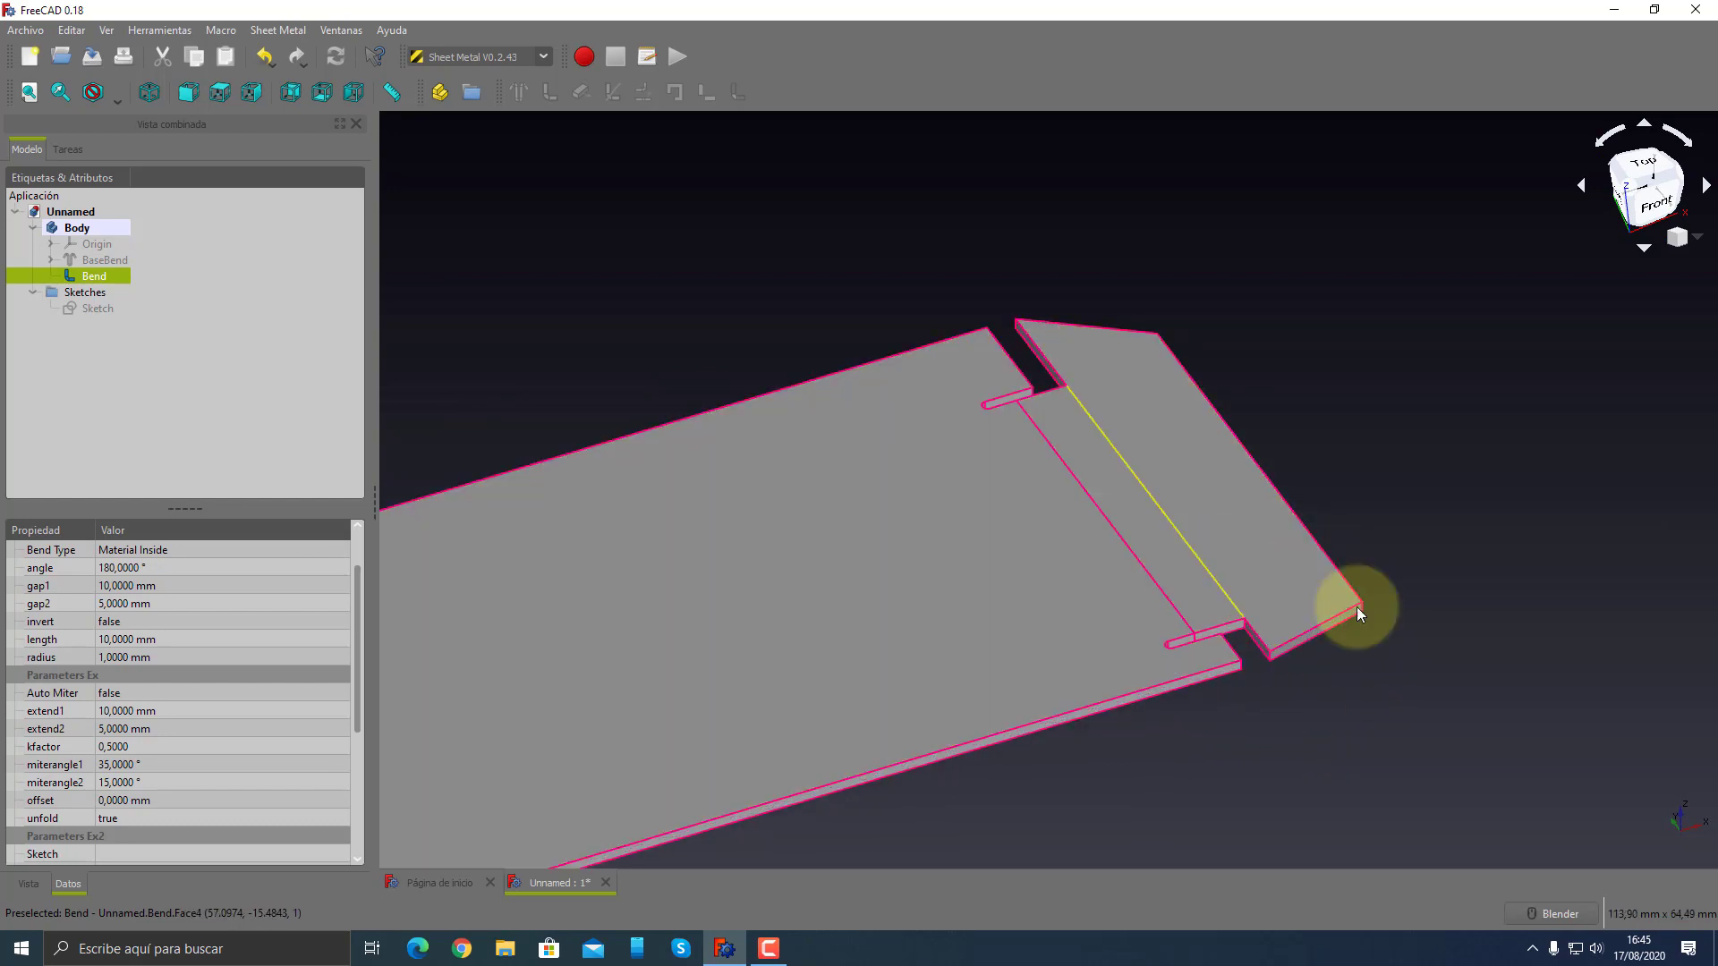
- Toggle unfold back and forth, leaving it false so the 180° hem is folded
{"action": "left_click", "coordinate": [159, 818]}
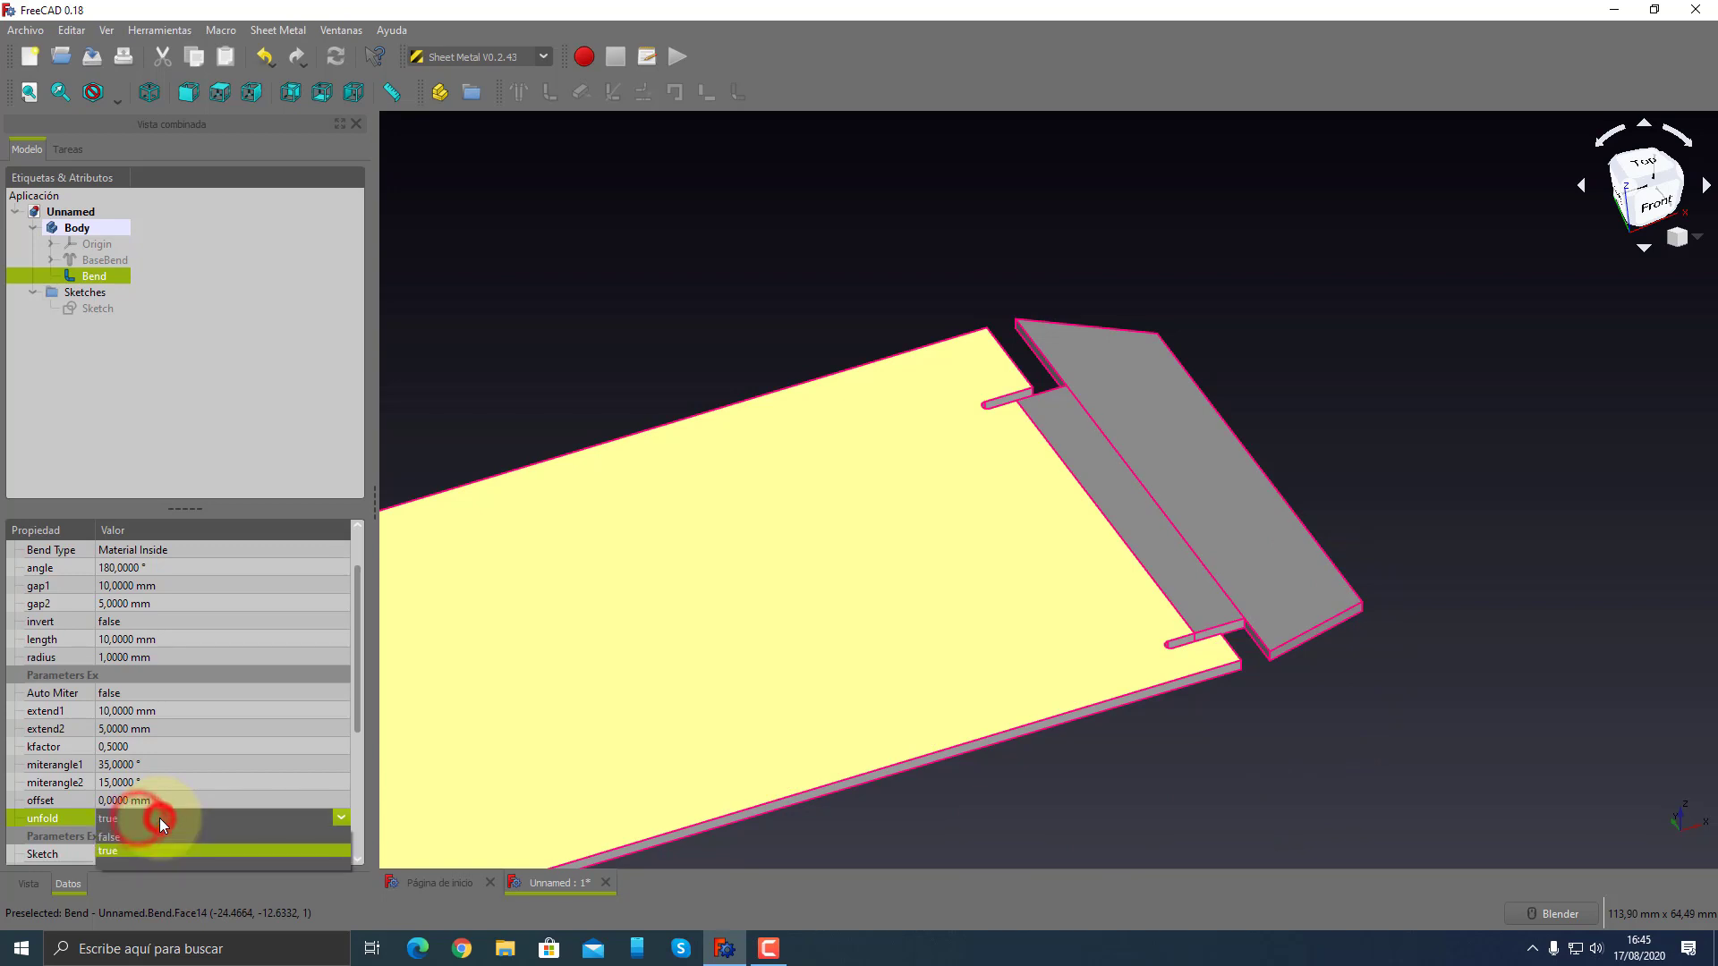
{"action": "left_click", "coordinate": [149, 834]}
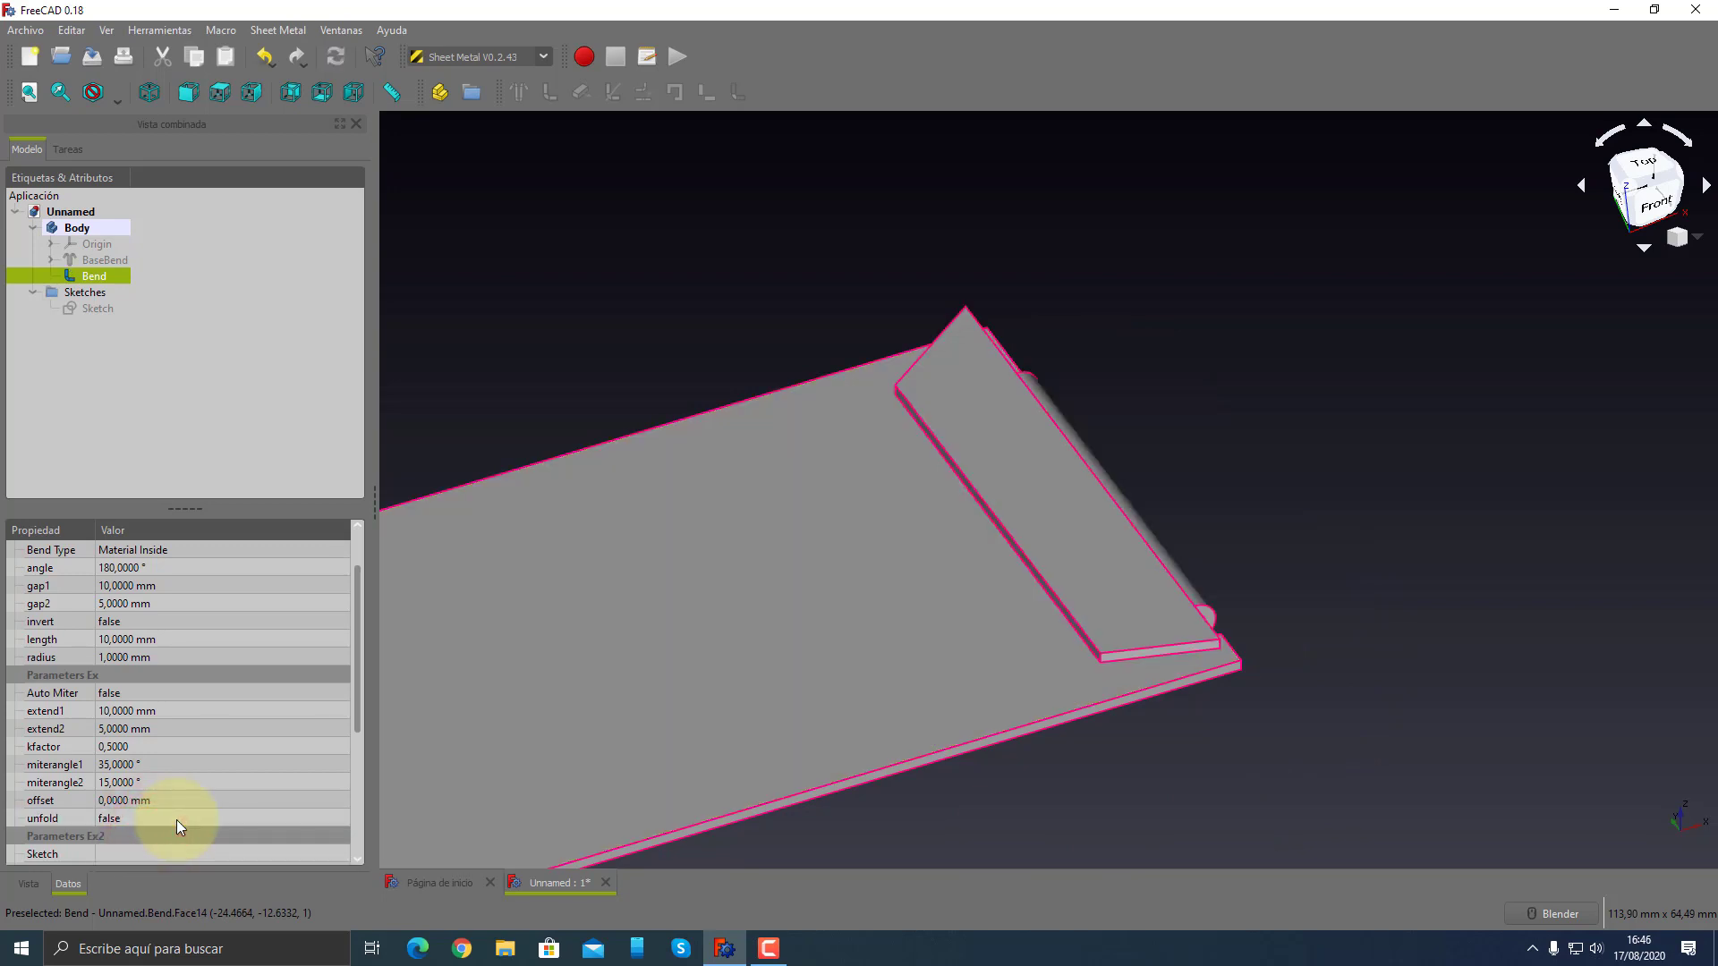
{"action": "middle_click_drag", "start_coordinate": [817, 717], "coordinate": [849, 656]}
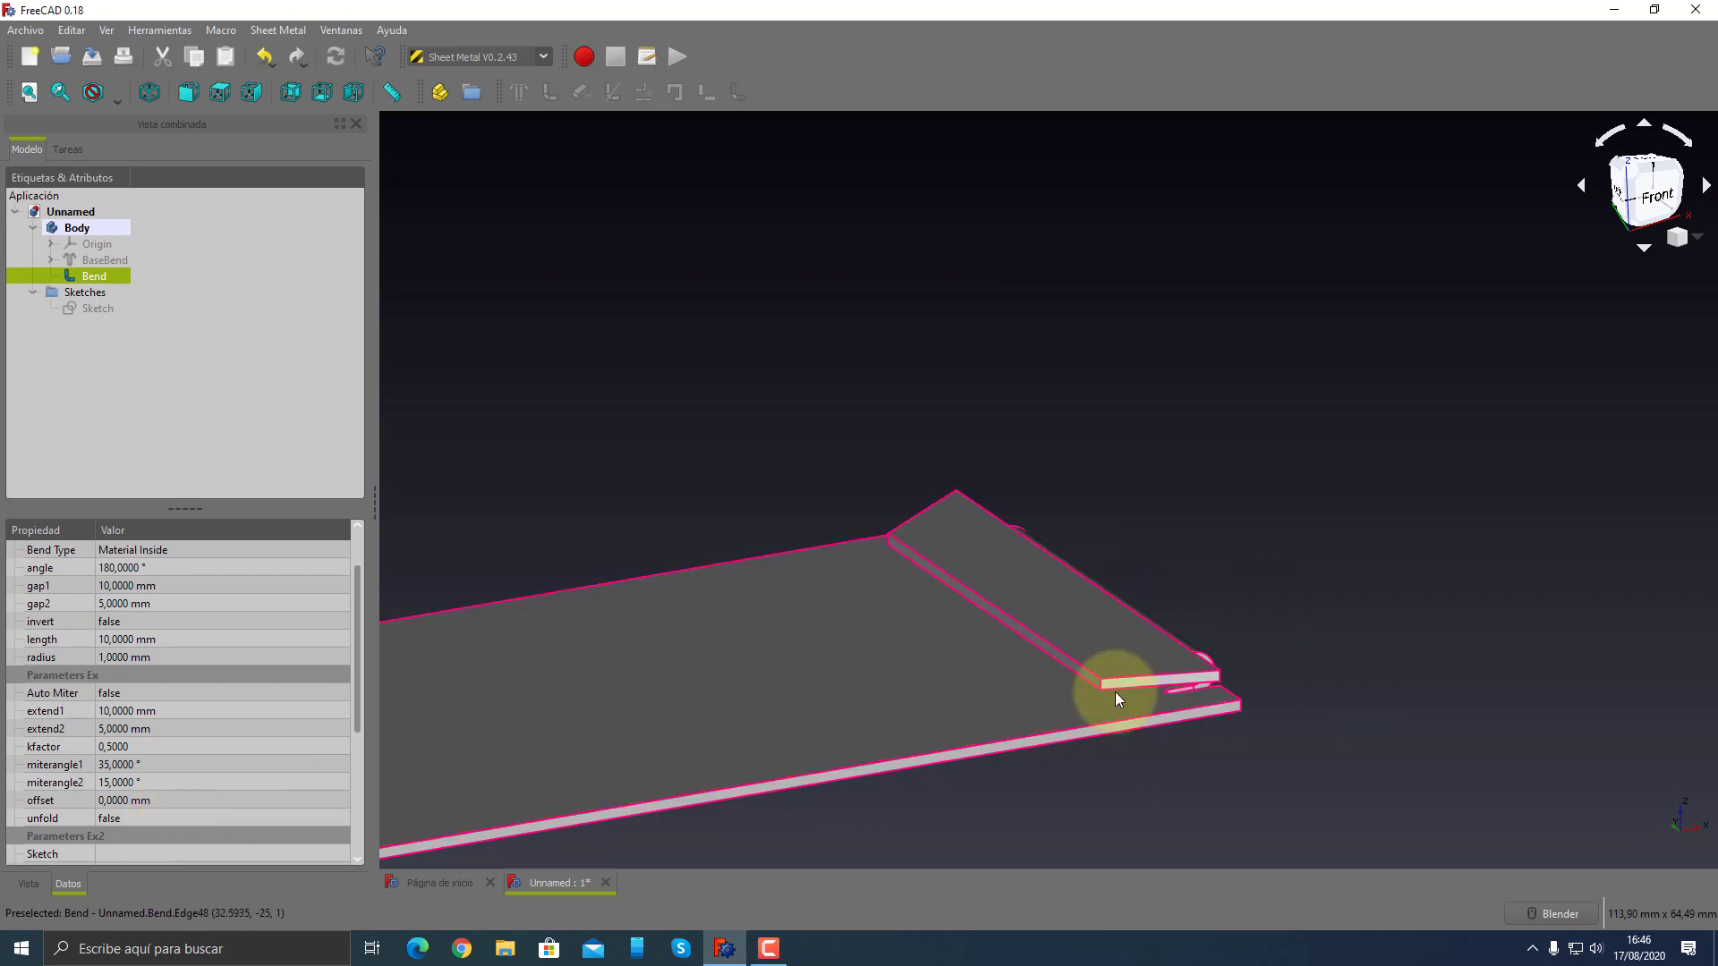
{"action": "left_click", "coordinate": [163, 818]}
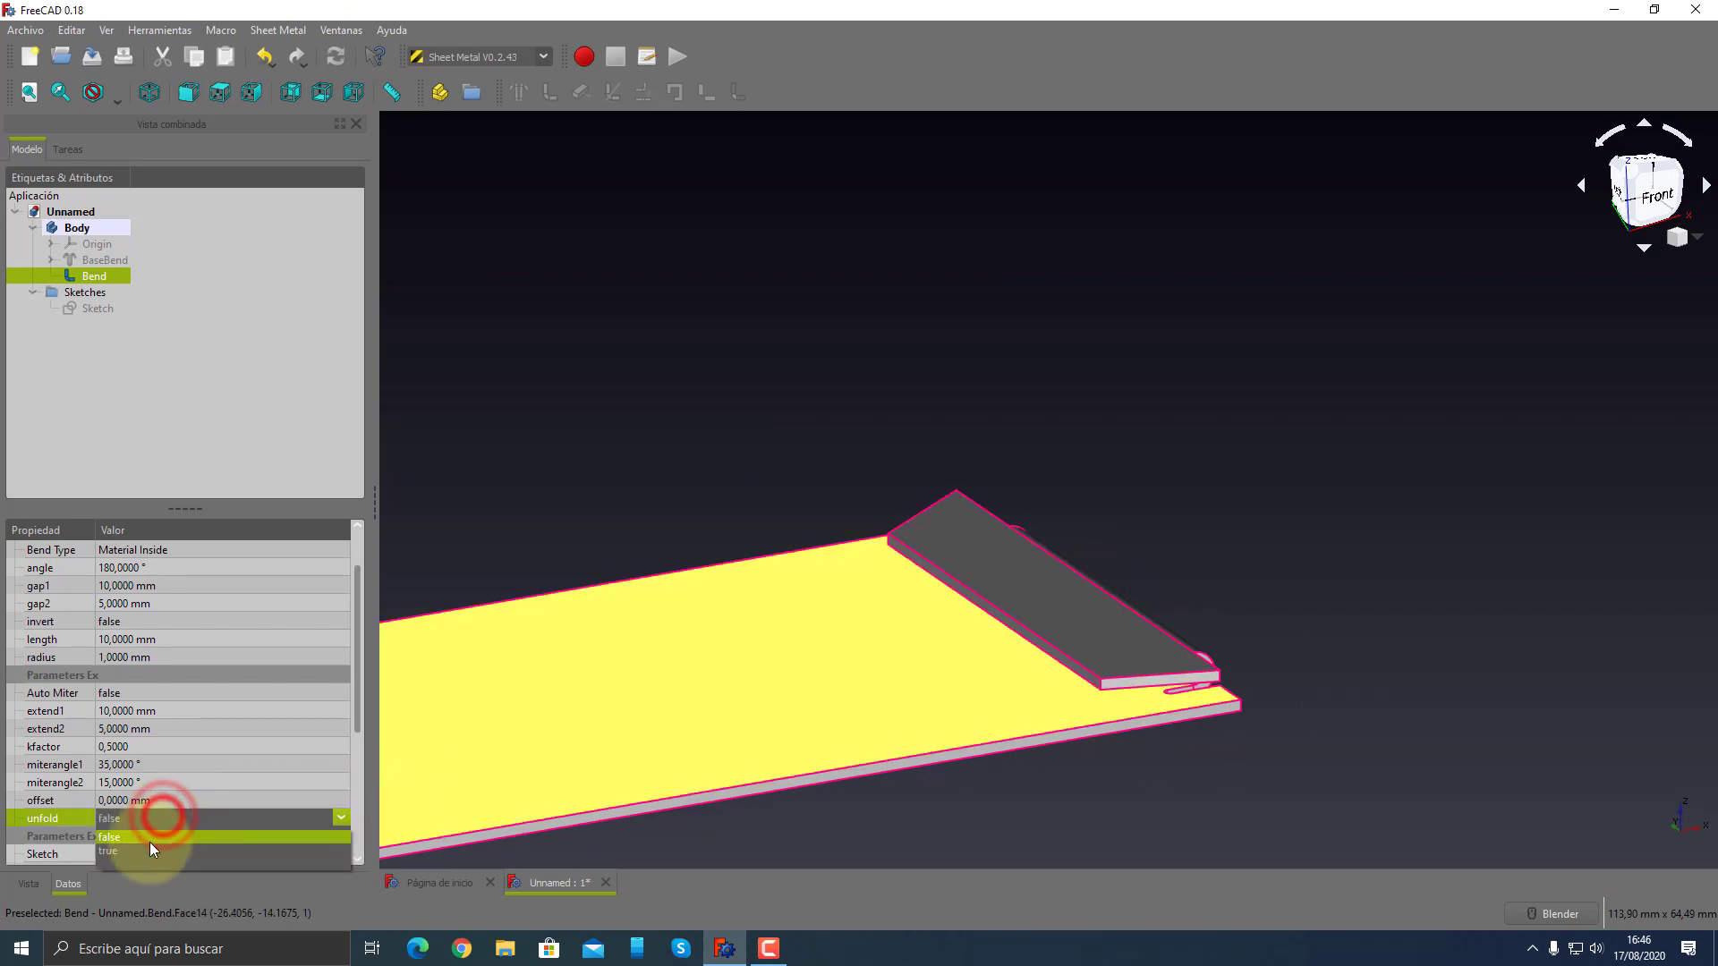
{"action": "left_click", "coordinate": [148, 841]}
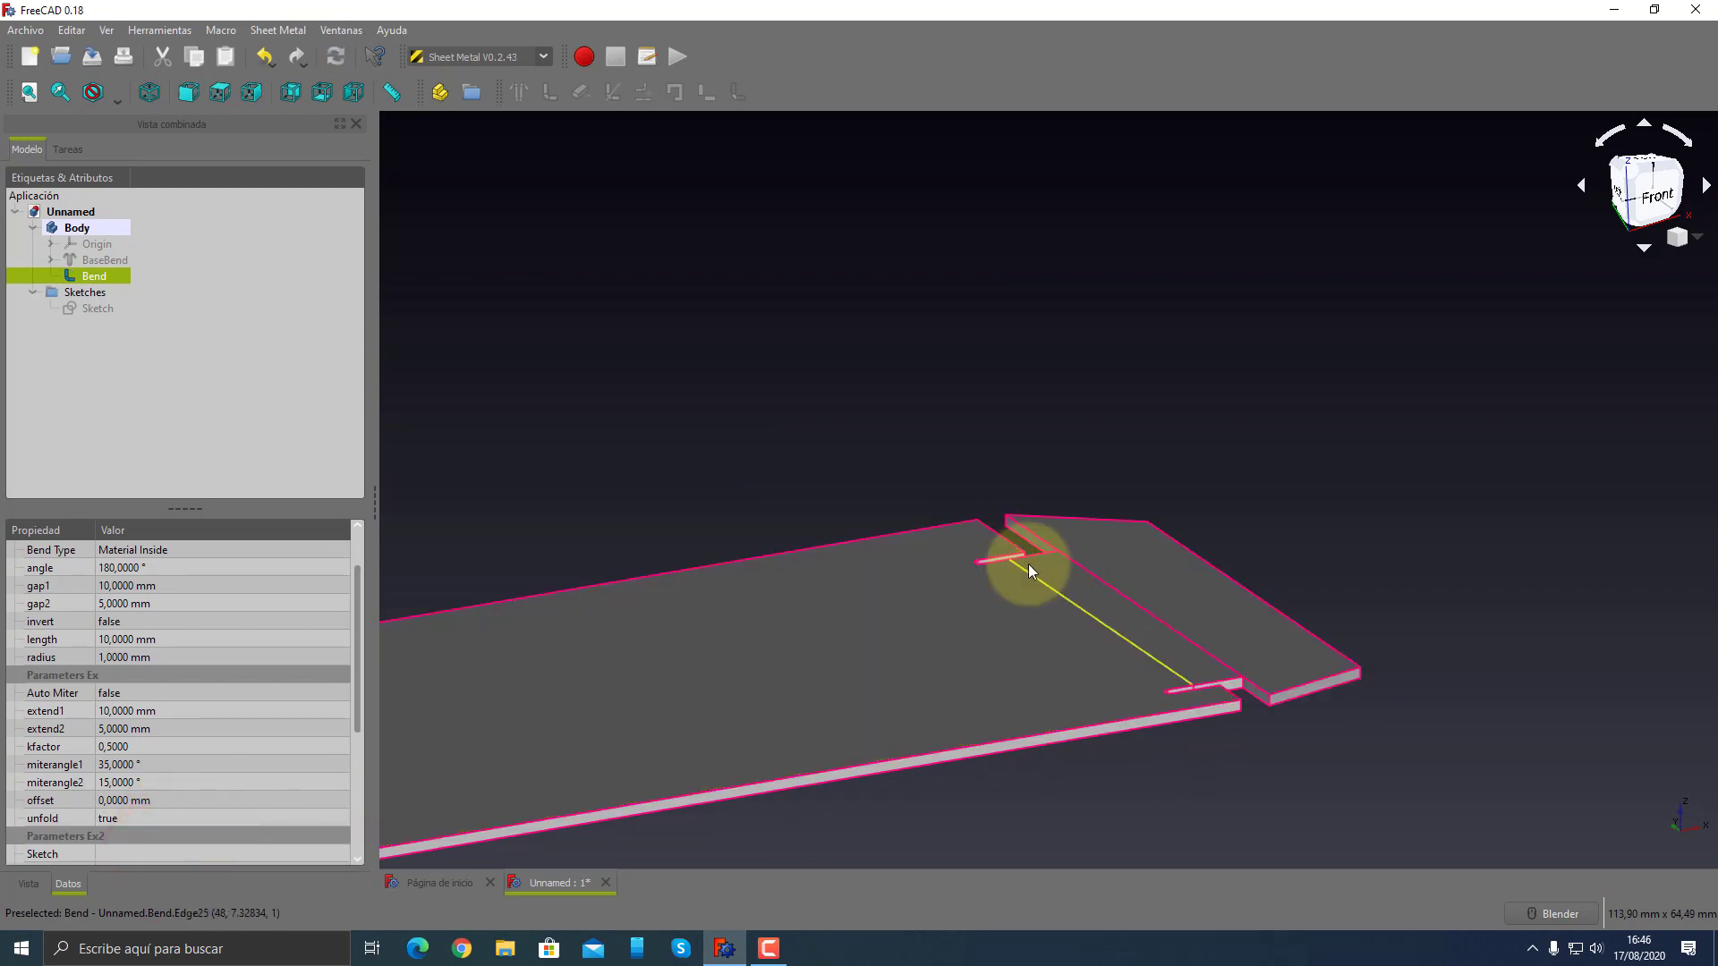
{"action": "middle_click_drag", "start_coordinate": [1204, 656], "coordinate": [1172, 705]}
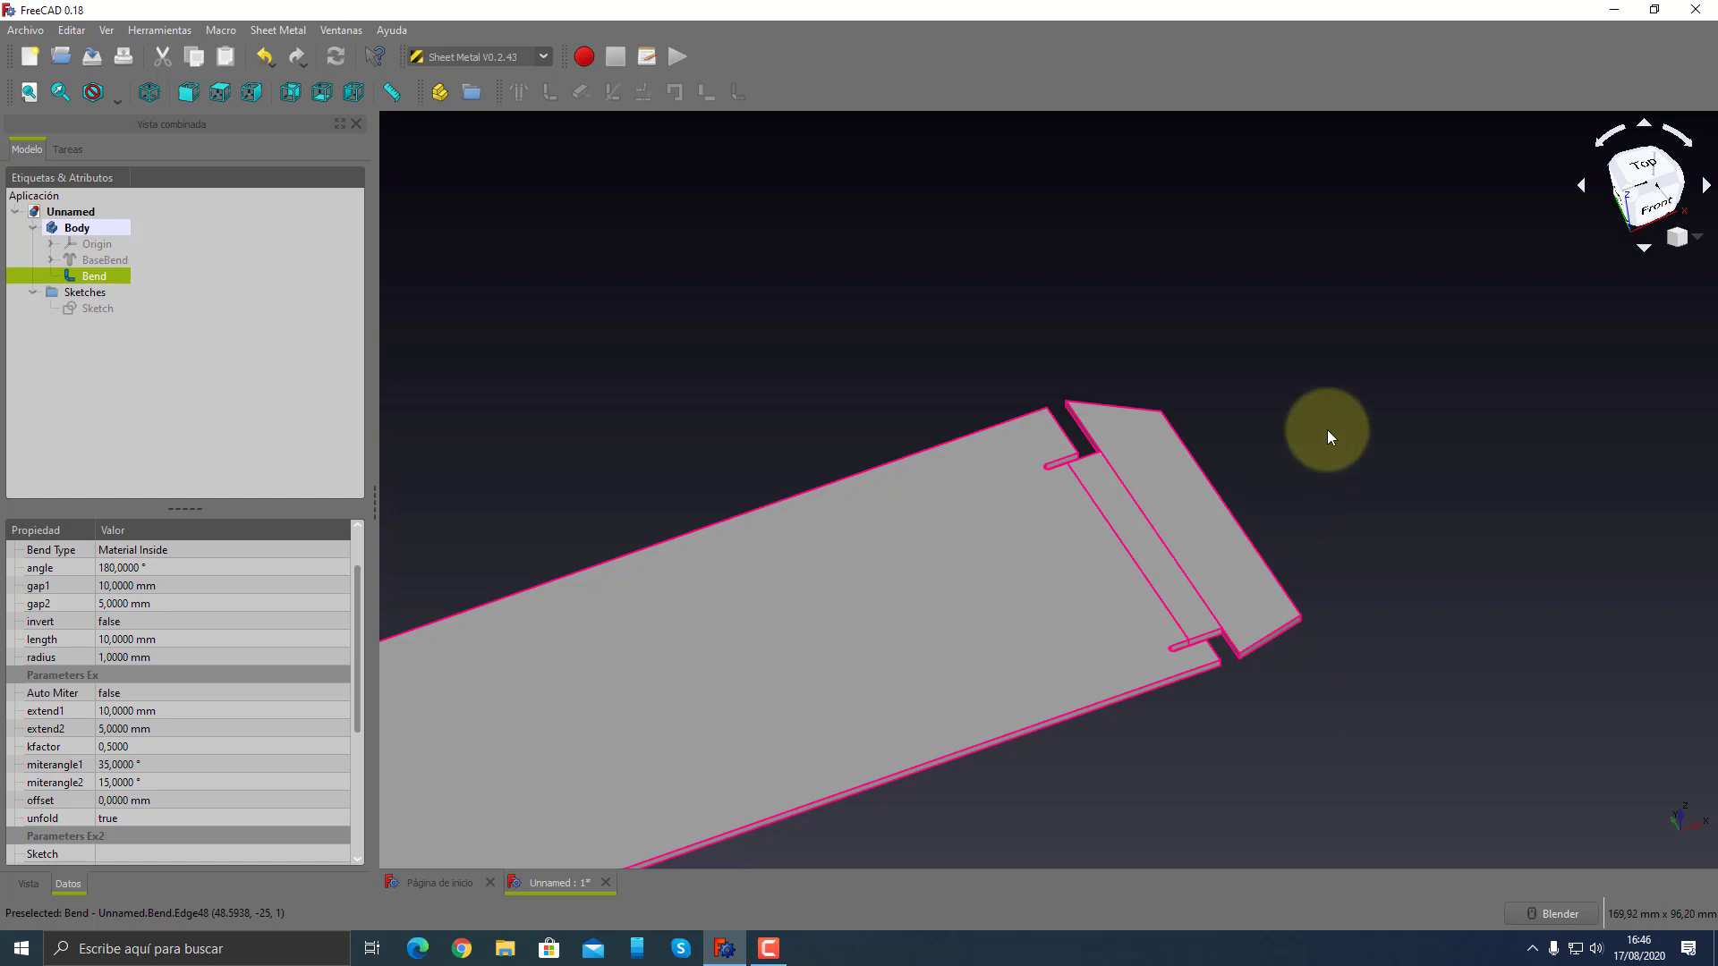
{"action": "mouse_move", "coordinate": [1204, 576]}
{"action": "middle_mouse_down"}
{"action": "mouse_move", "coordinate": [1101, 728]}
{"action": "mouse_move", "coordinate": [974, 720]}
{"action": "mouse_move", "coordinate": [1070, 711]}
{"action": "middle_mouse_up"}
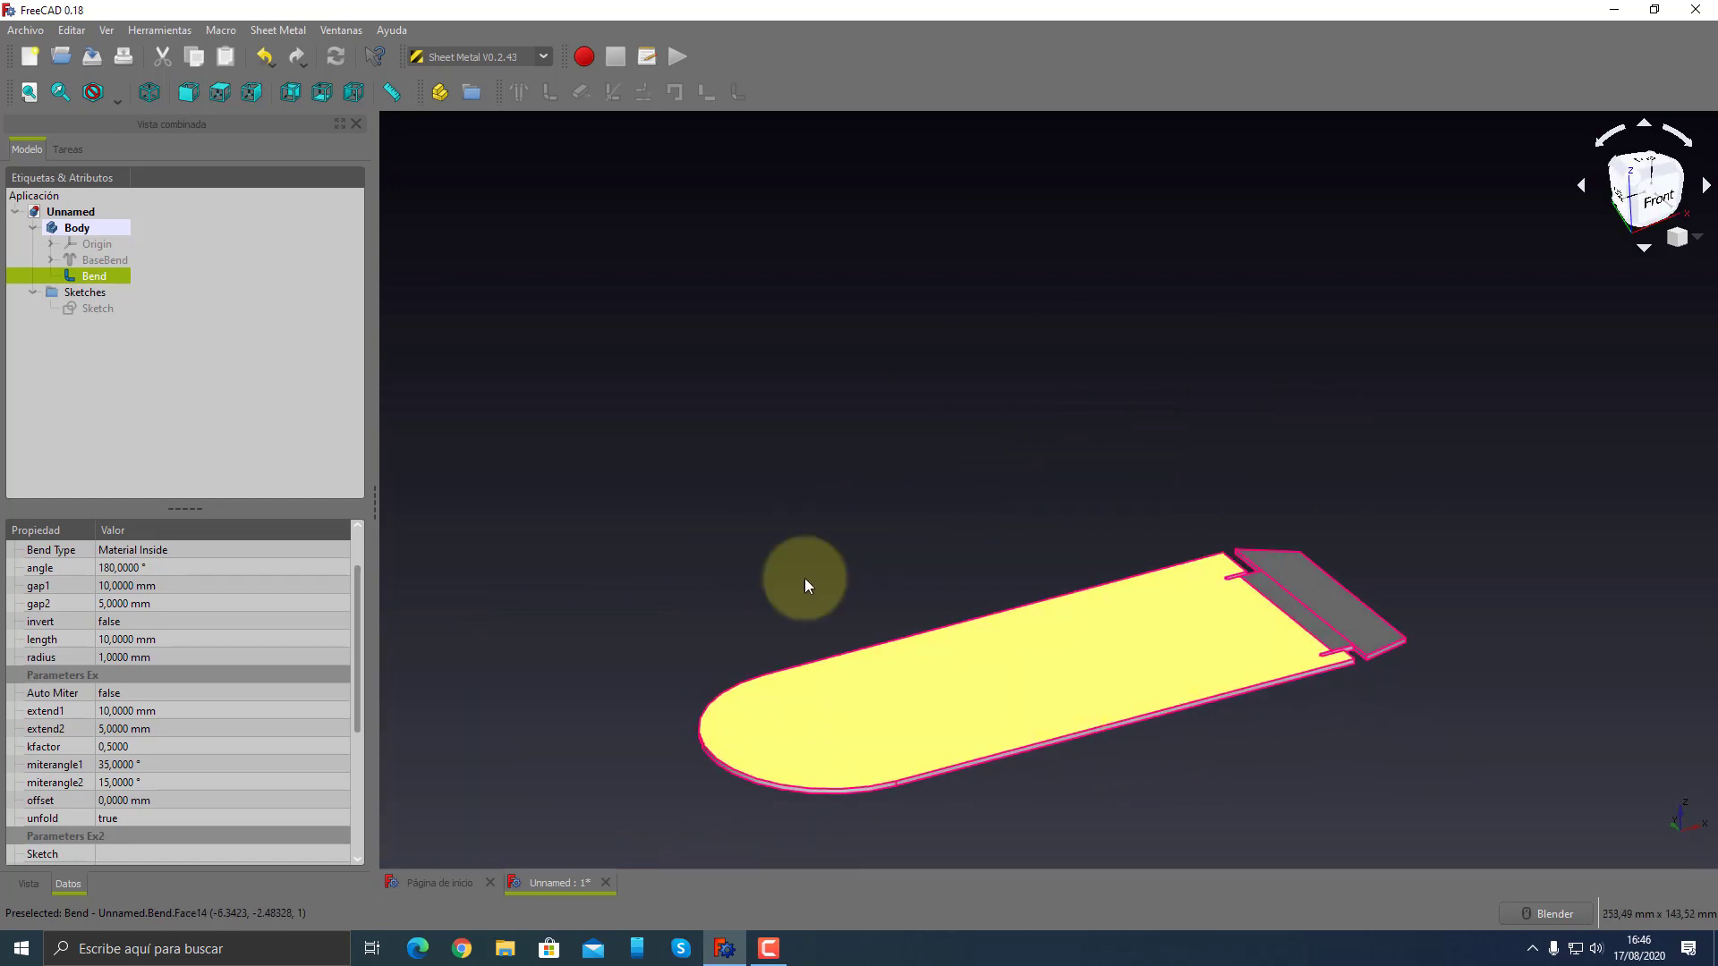
{"action": "left_click", "coordinate": [186, 817]}
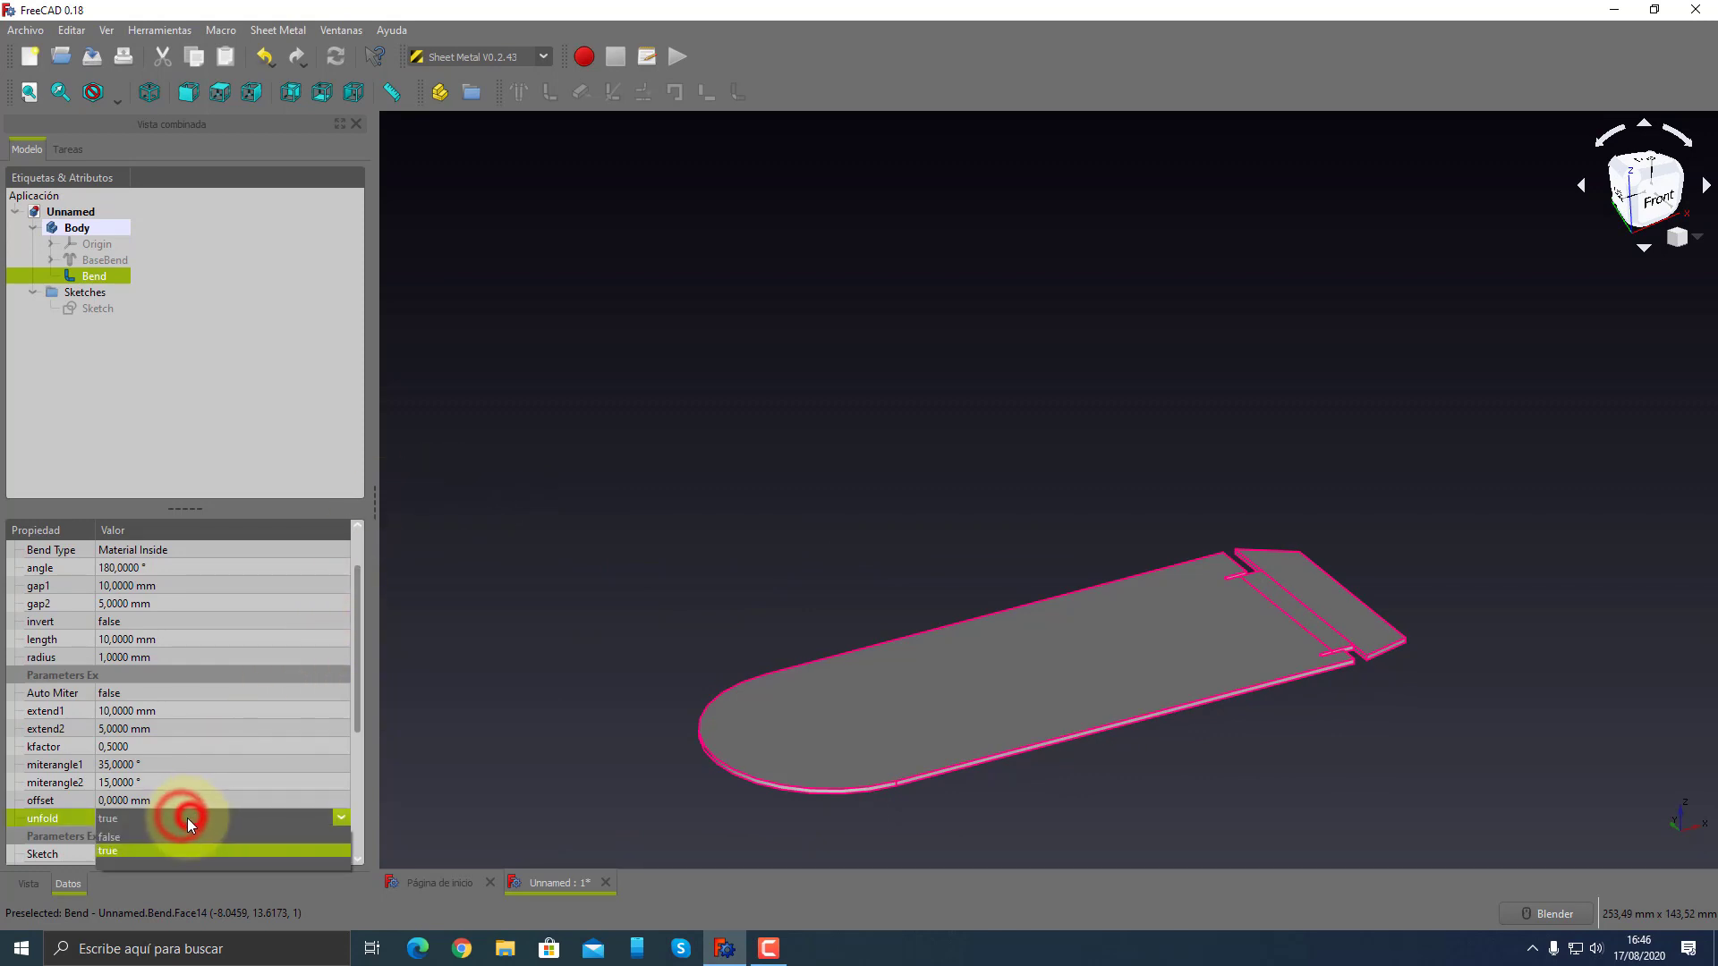
{"action": "left_click", "coordinate": [166, 839]}
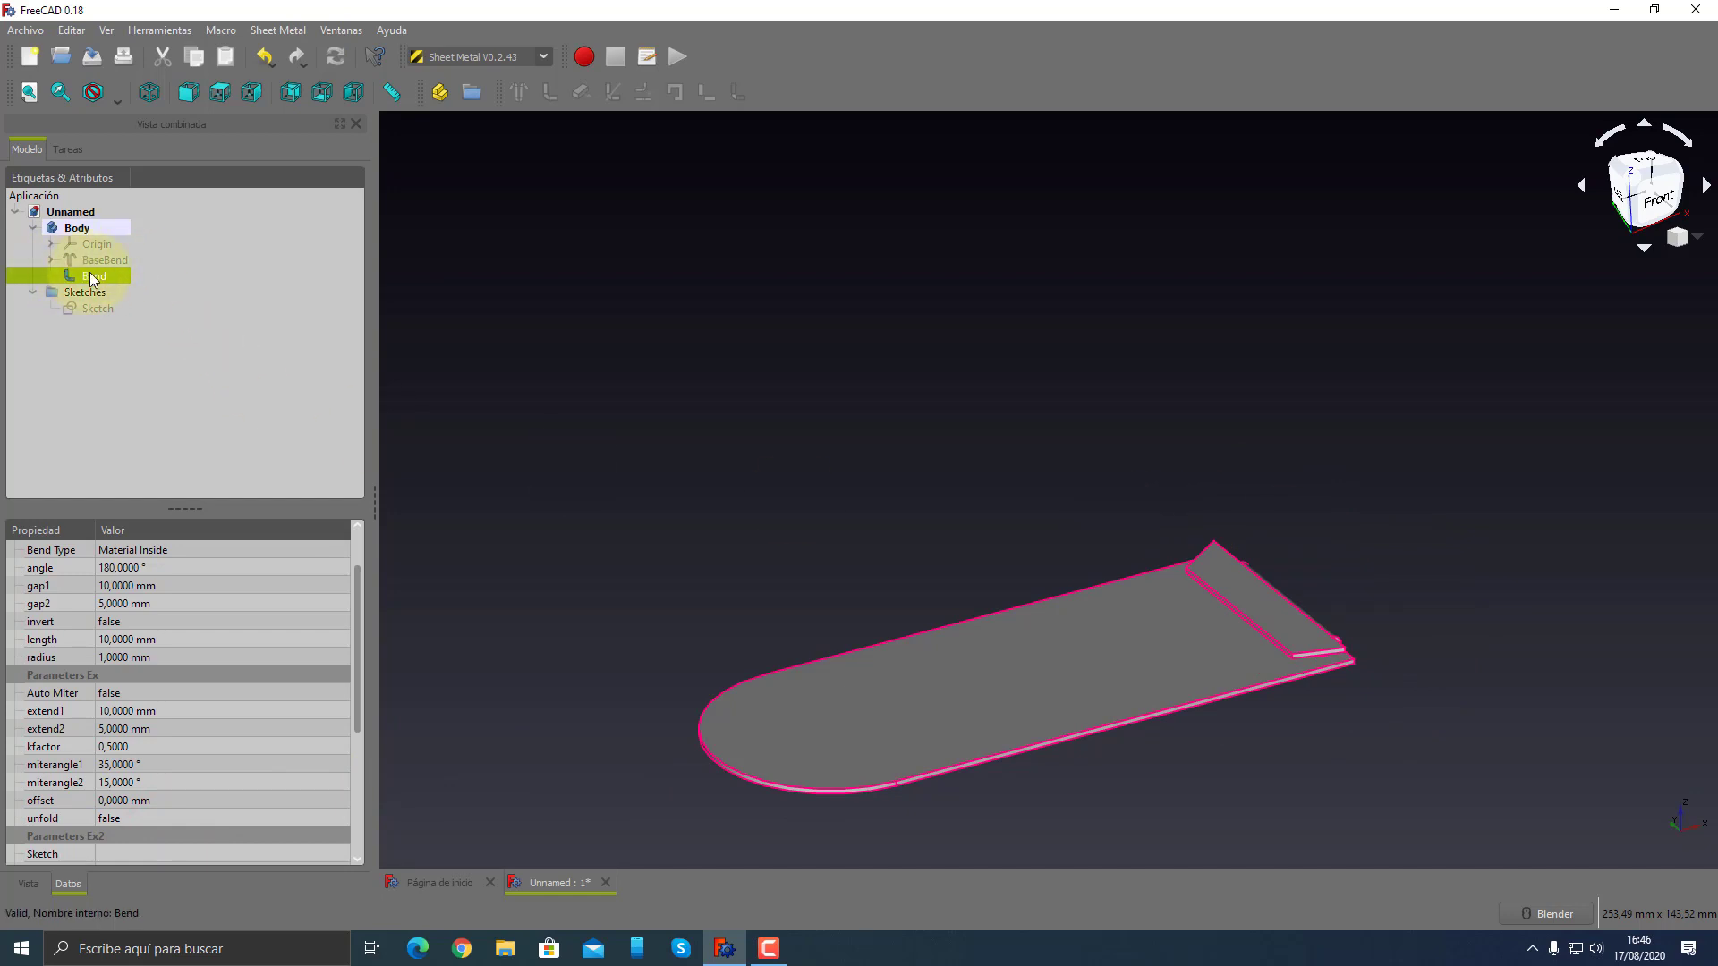
- Add 90°, 10 mm wall Bend001 on the plate's long straight edge, inverted downward
{"action": "left_click", "coordinate": [557, 351]}
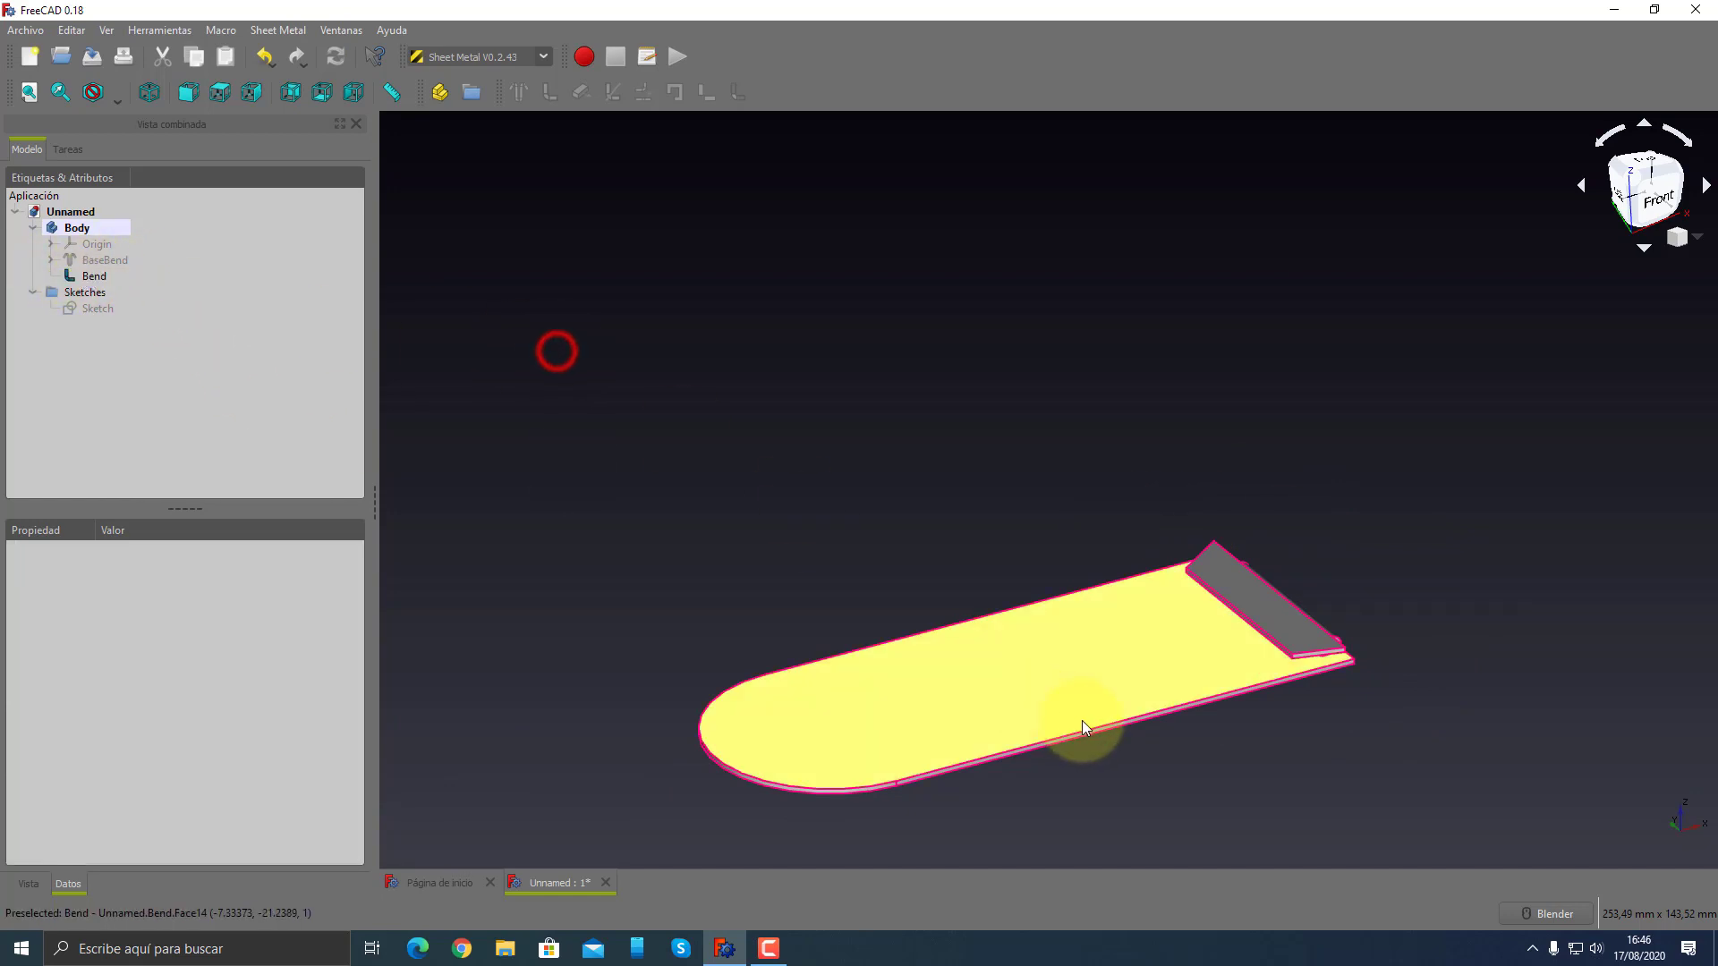
{"action": "left_click", "coordinate": [1082, 732]}
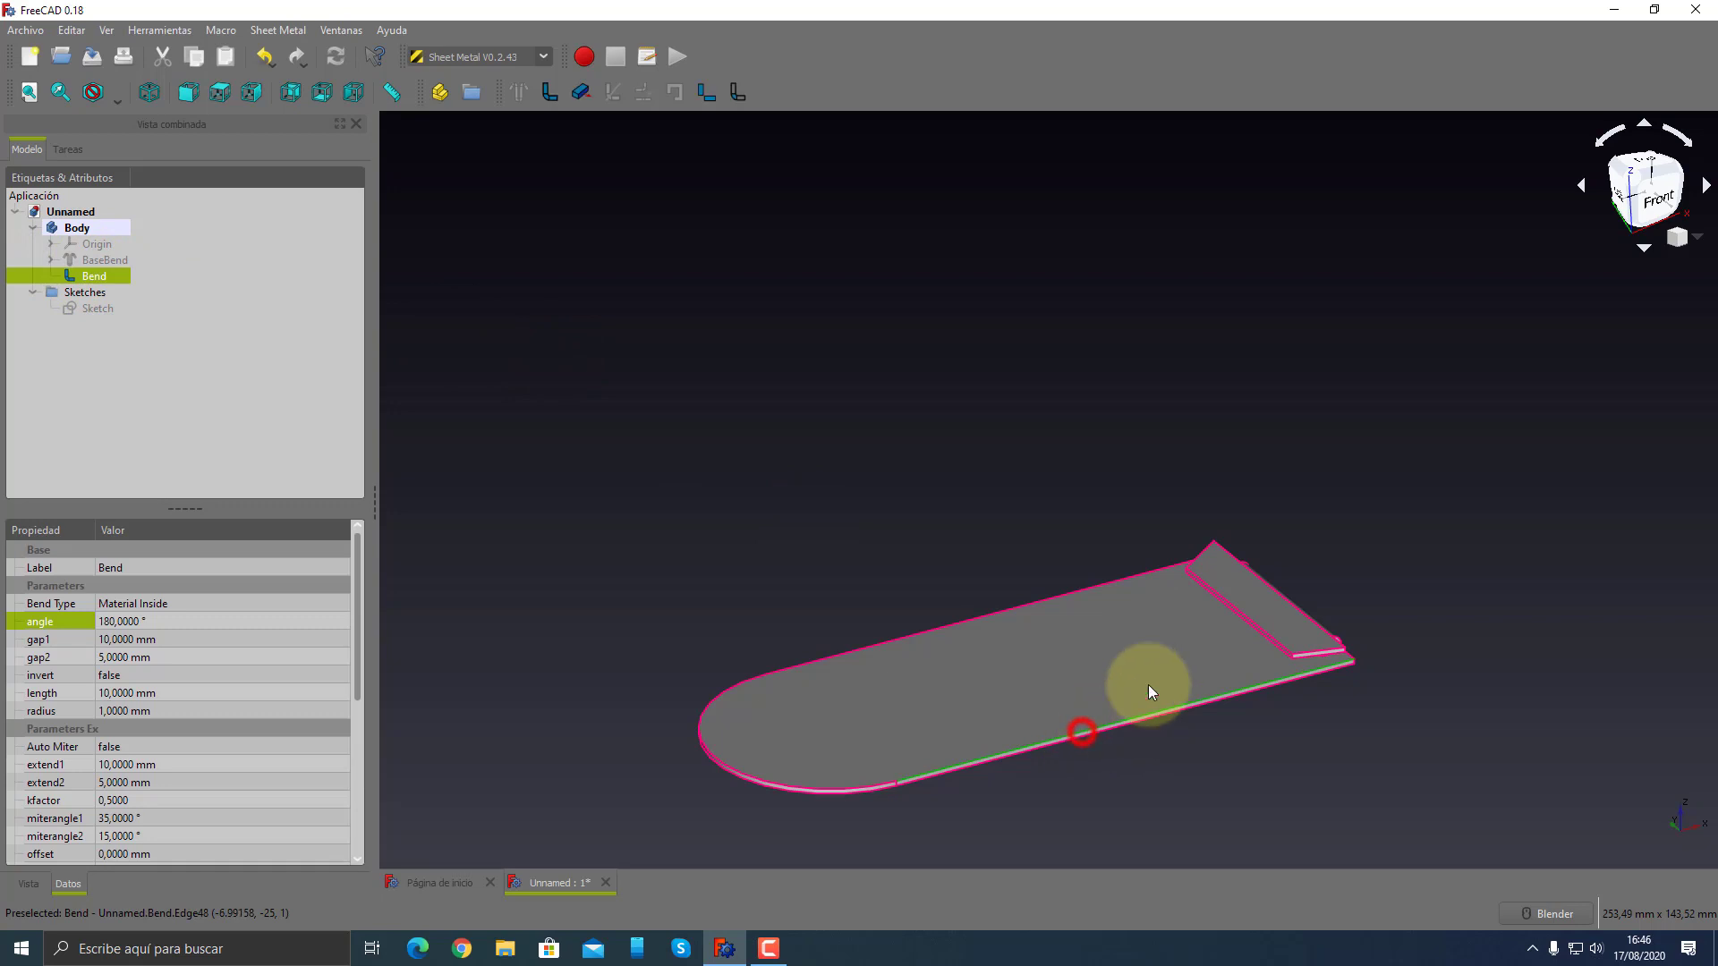
{"action": "left_click", "coordinate": [552, 95]}
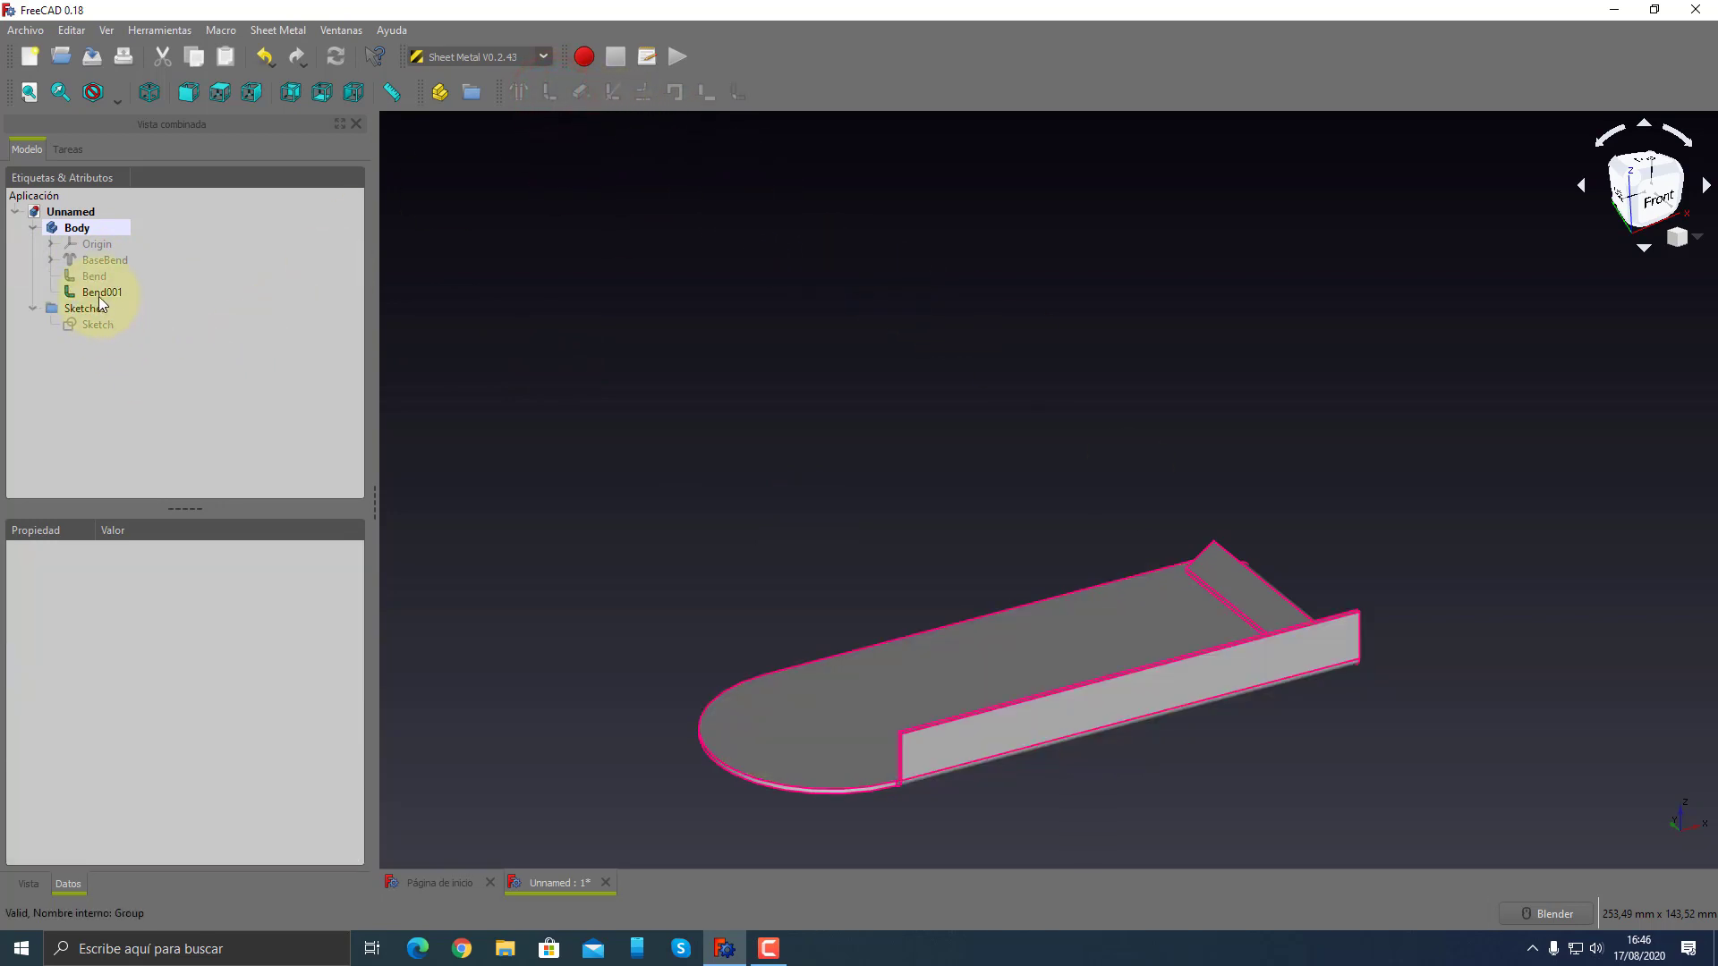
{"action": "left_click", "coordinate": [98, 294]}
{"action": "left_click", "coordinate": [134, 676]}
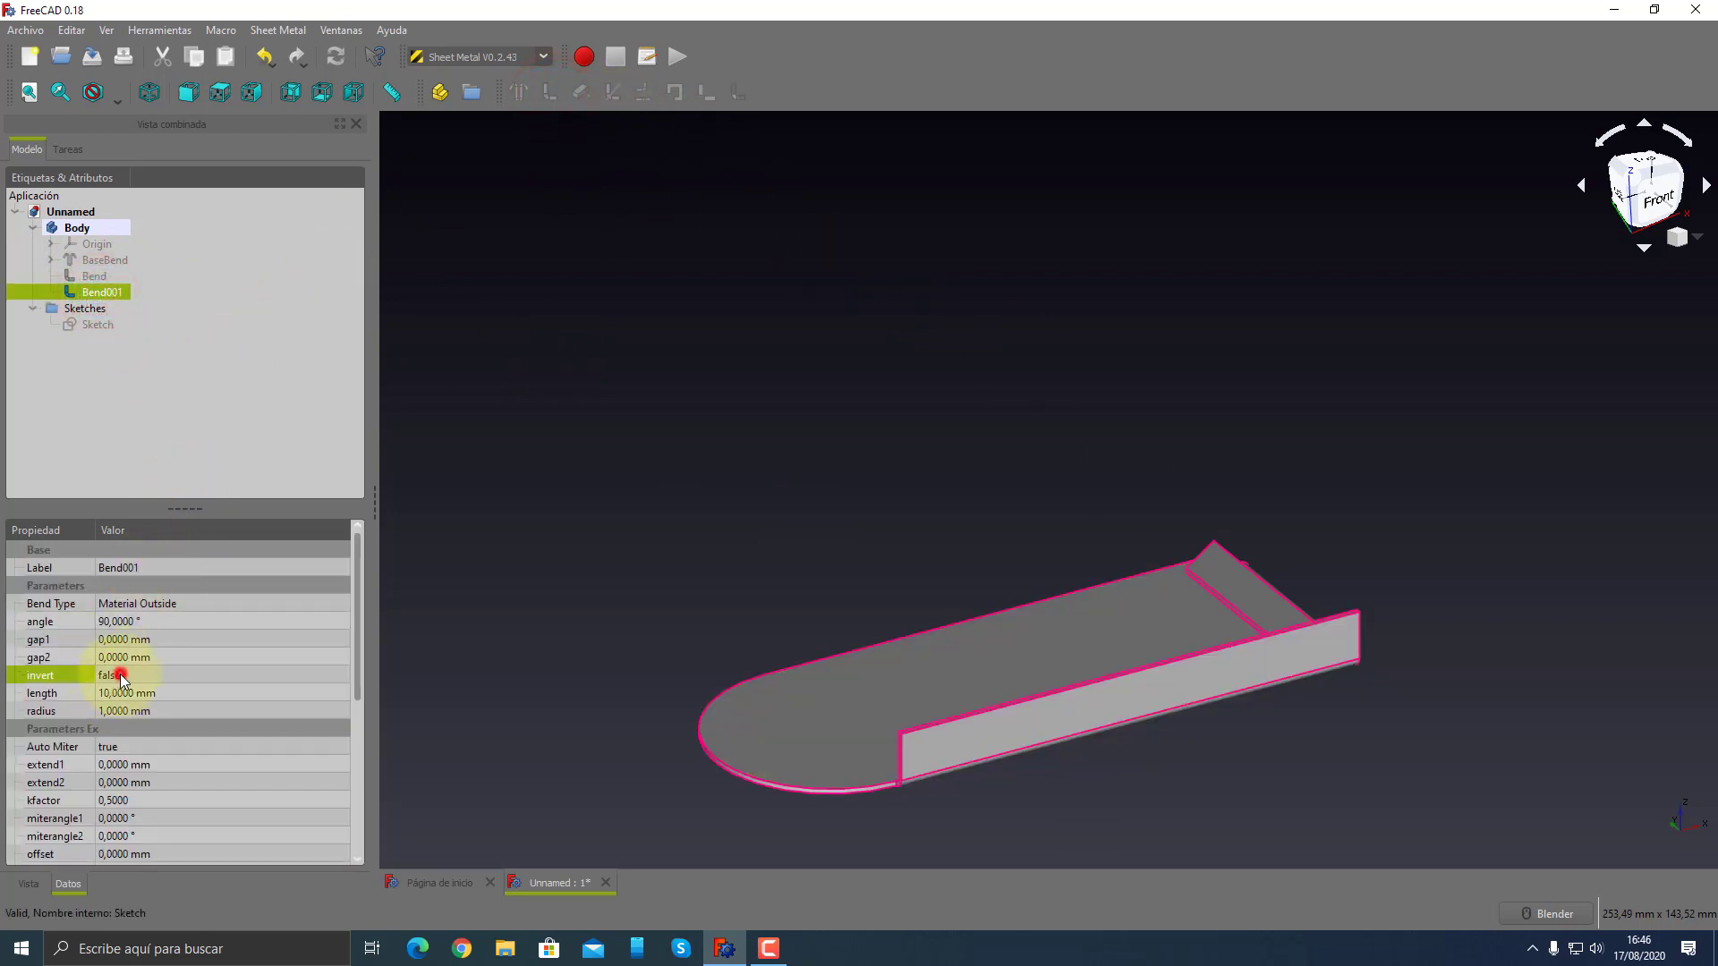
{"action": "left_click", "coordinate": [143, 671]}
{"action": "left_click", "coordinate": [124, 707]}
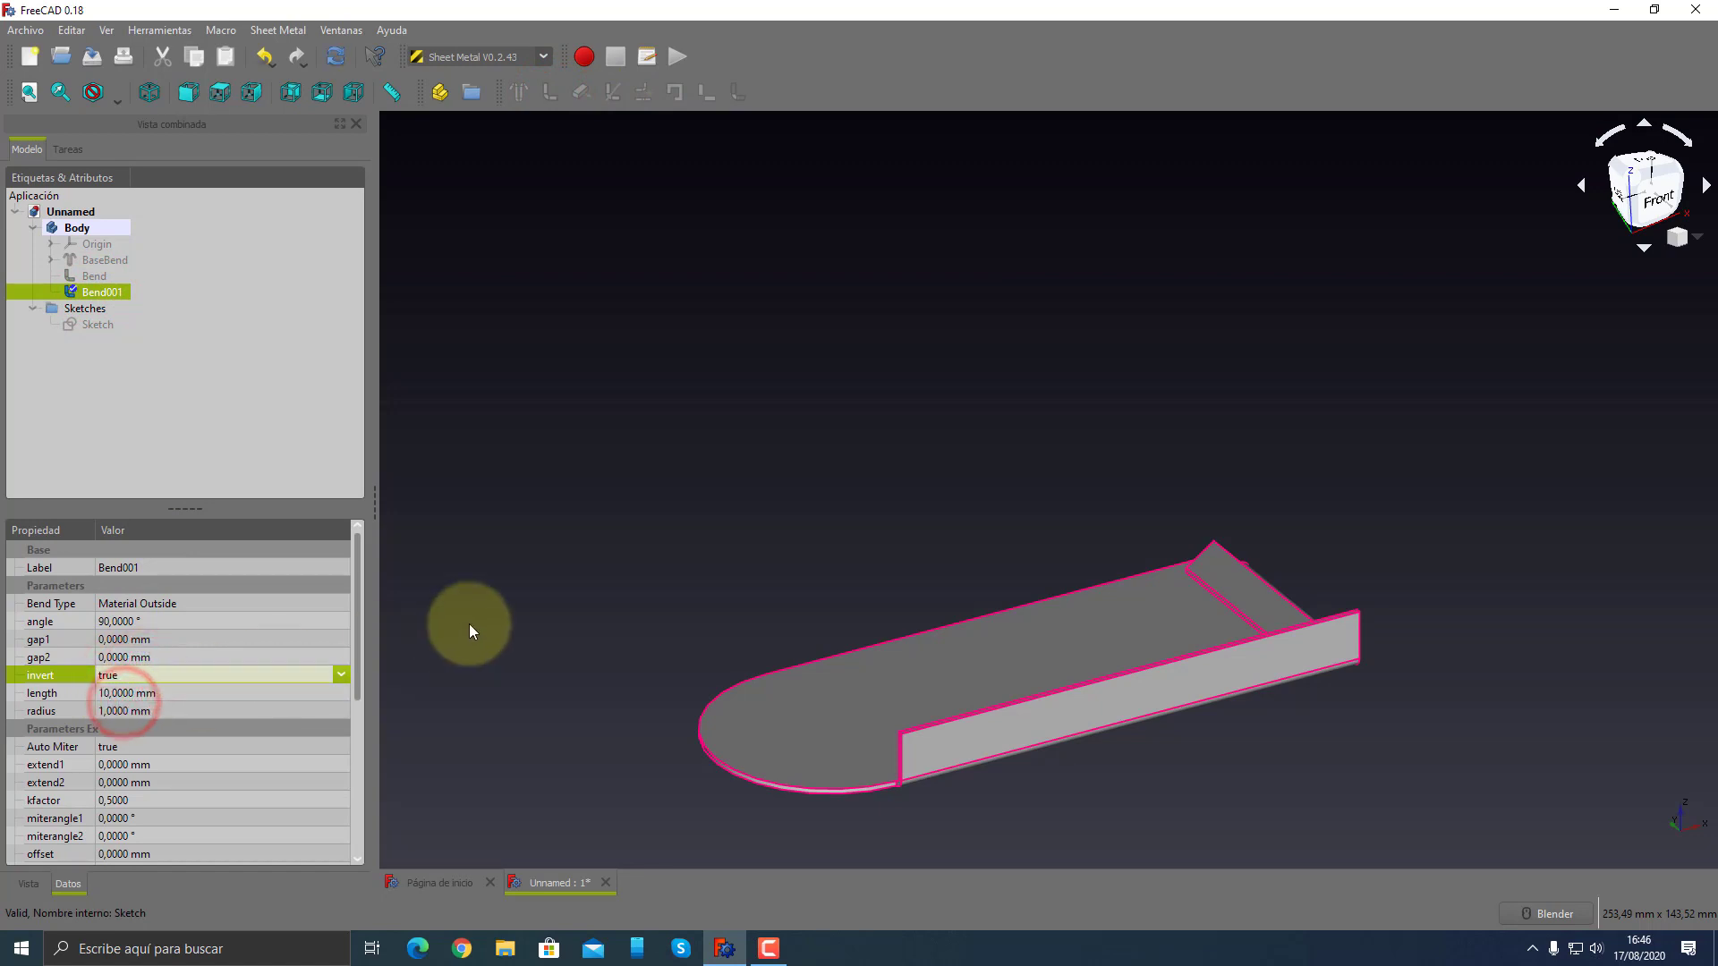
{"action": "mouse_move", "coordinate": [891, 577]}
{"action": "middle_mouse_down"}
{"action": "mouse_move", "coordinate": [1183, 466]}
{"action": "mouse_move", "coordinate": [979, 543]}
{"action": "middle_mouse_up"}
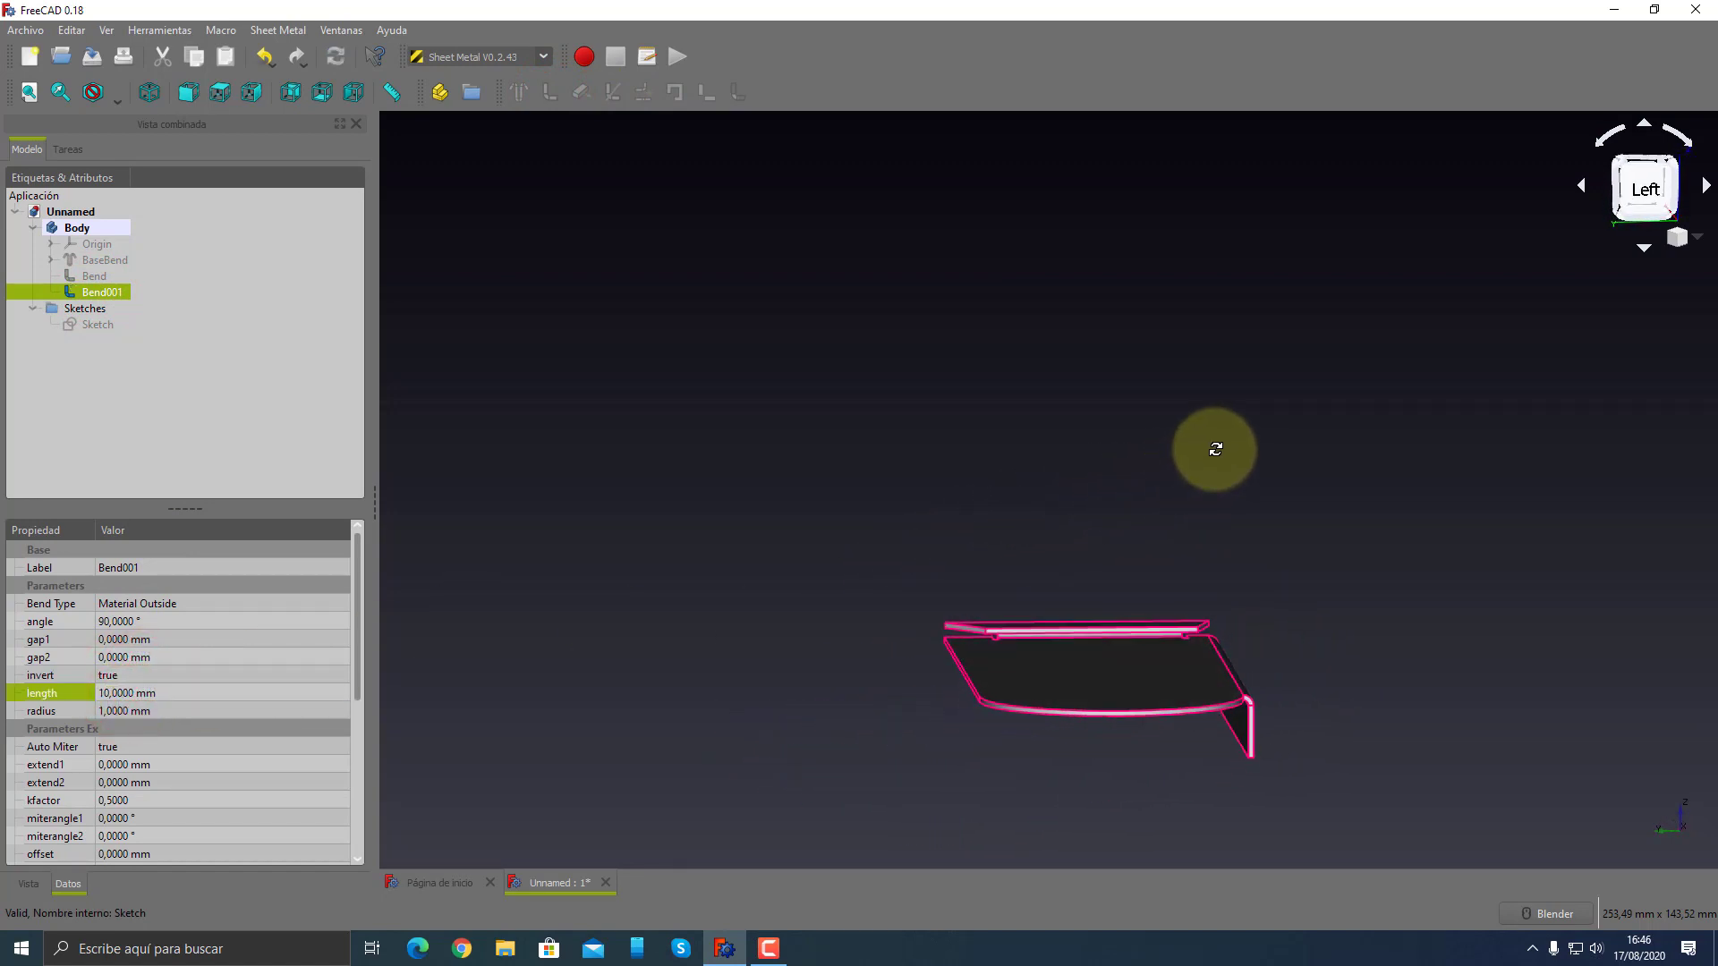
{"action": "middle_click_drag", "start_coordinate": [997, 553], "coordinate": [991, 548]}
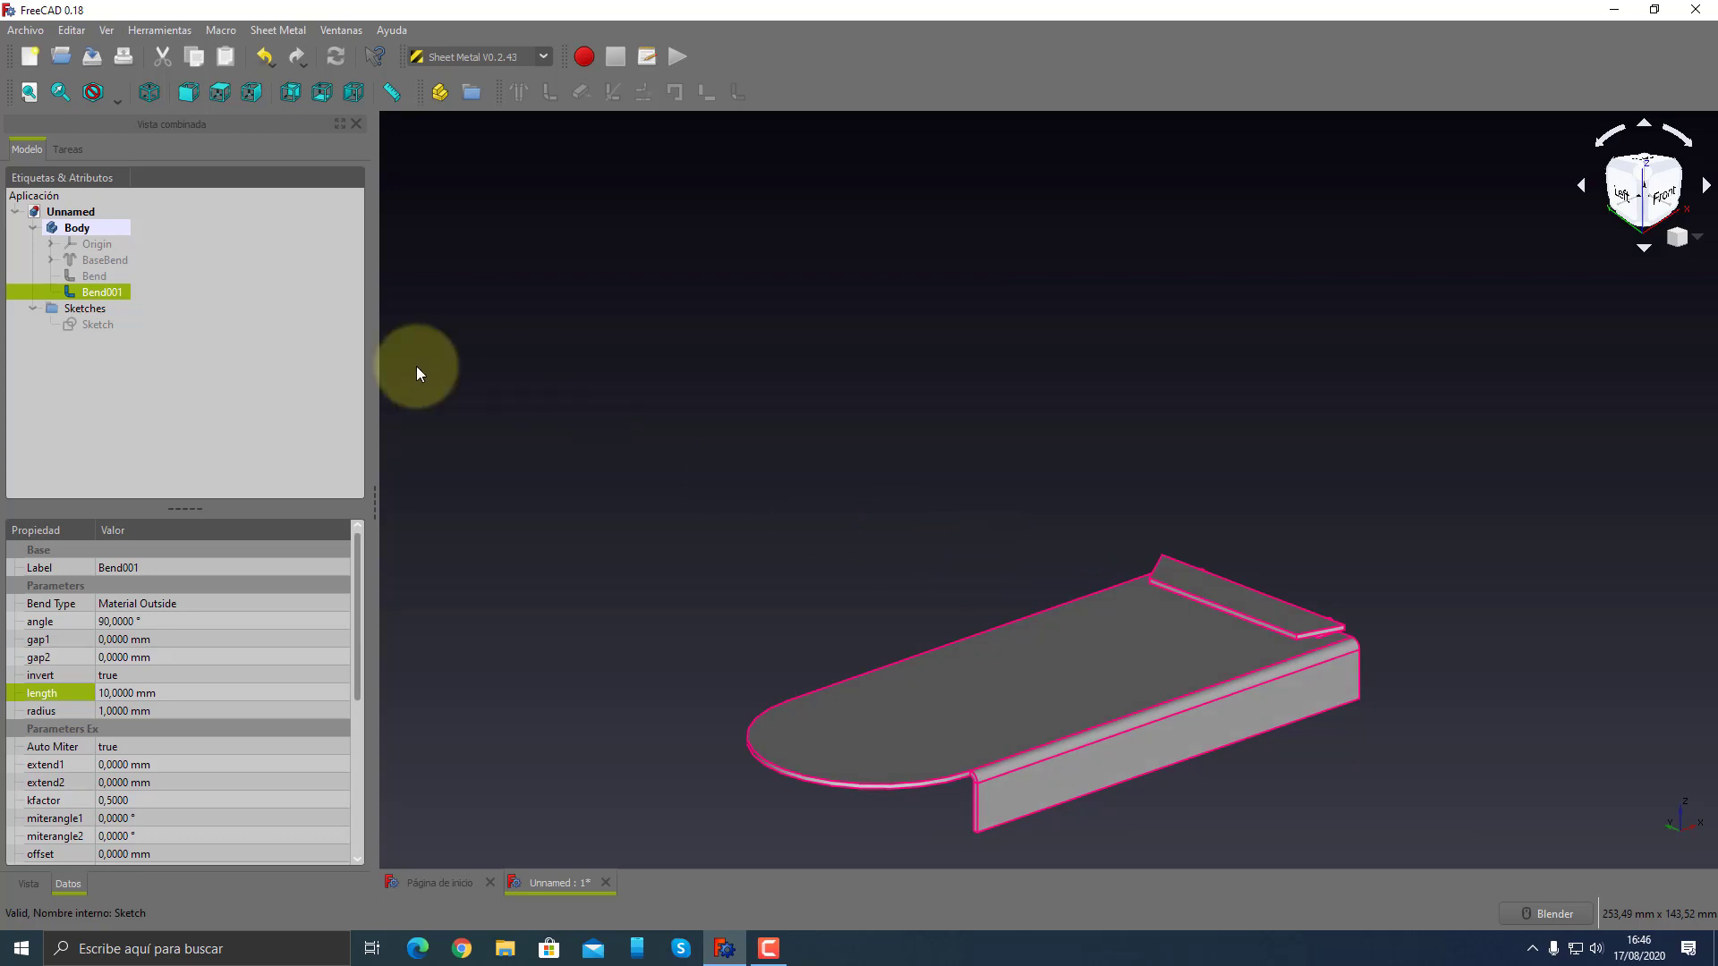
{"action": "left_click", "coordinate": [106, 276]}
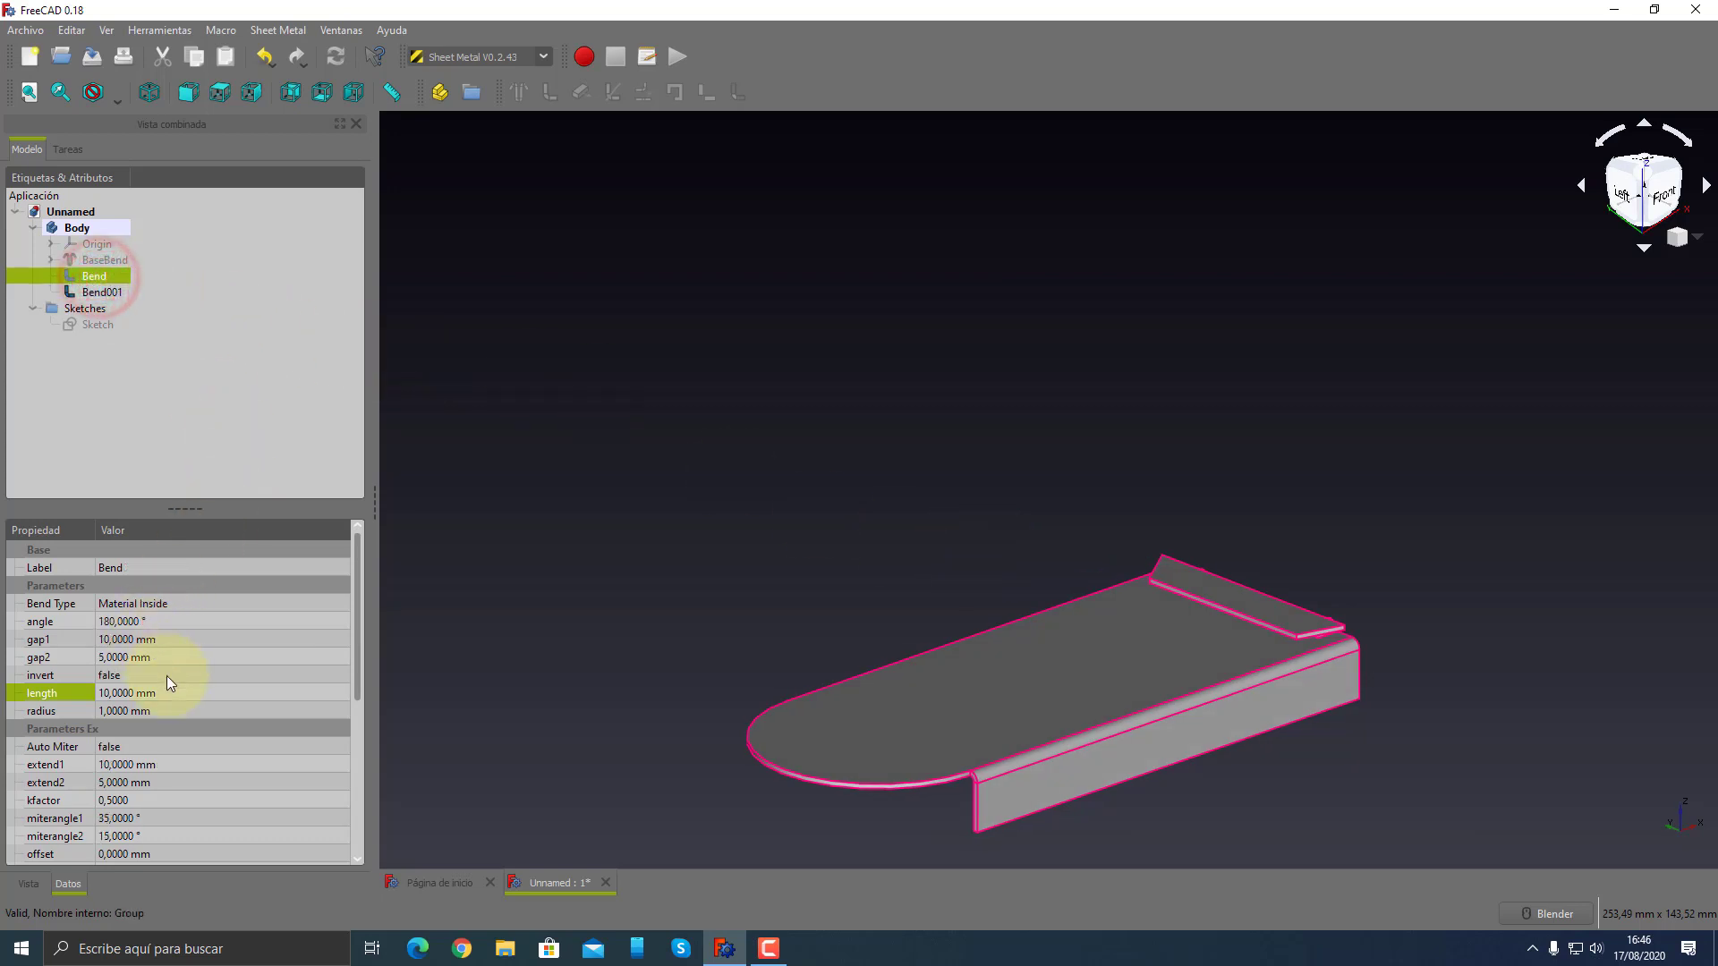
{"action": "scroll", "coordinate": [175, 752], "scroll_direction": "down", "scroll_amount": 1}
{"action": "scroll", "coordinate": [175, 750], "scroll_direction": "down", "scroll_amount": 1}
{"action": "left_click", "coordinate": [107, 764]}
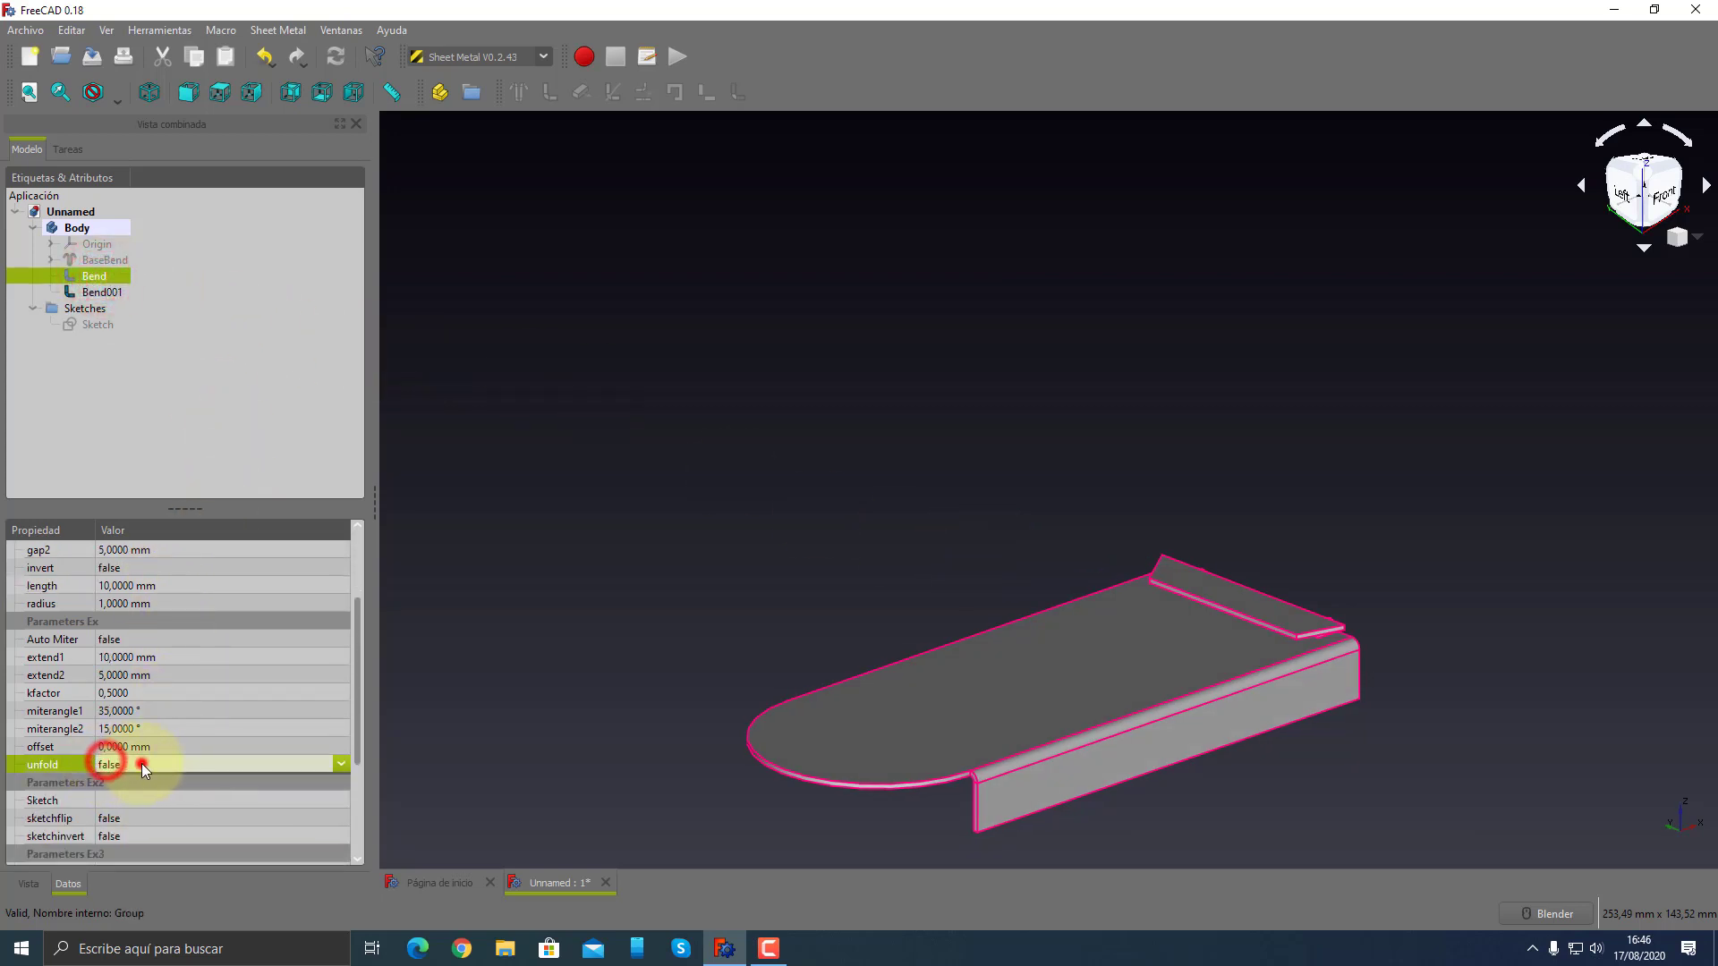
{"action": "left_click", "coordinate": [128, 792]}
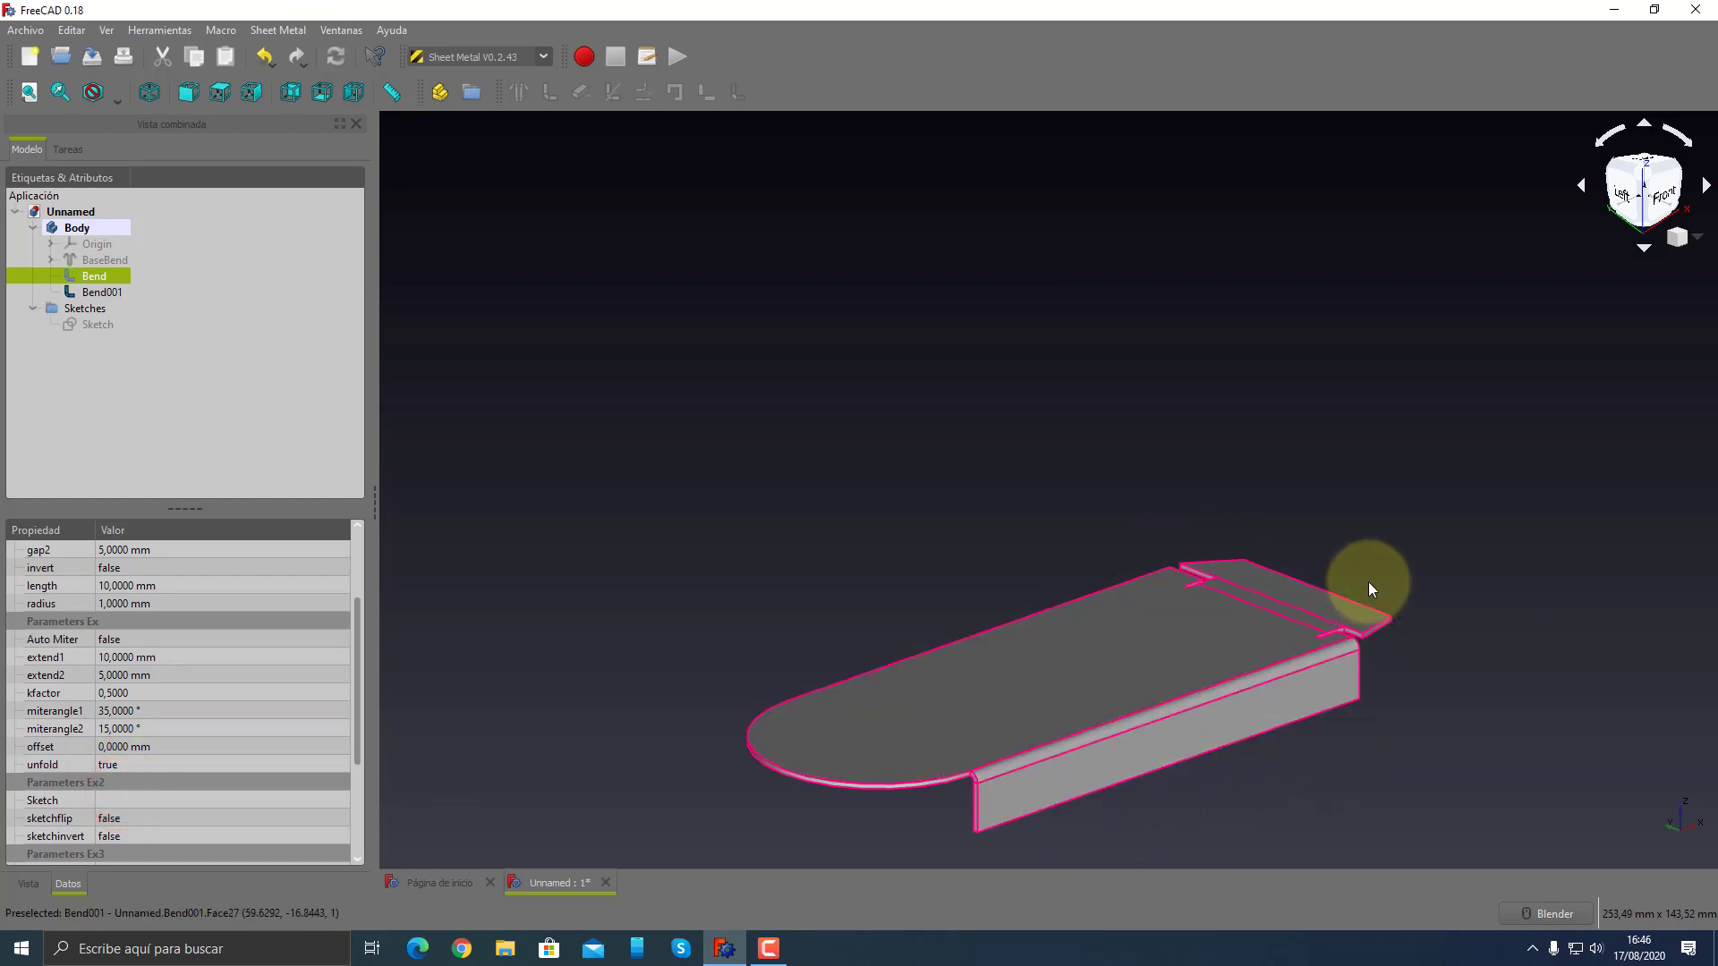
{"action": "mouse_move", "coordinate": [1266, 572]}
{"action": "middle_mouse_down"}
{"action": "mouse_move", "coordinate": [1066, 606]}
{"action": "mouse_move", "coordinate": [1235, 616]}
{"action": "middle_mouse_up"}
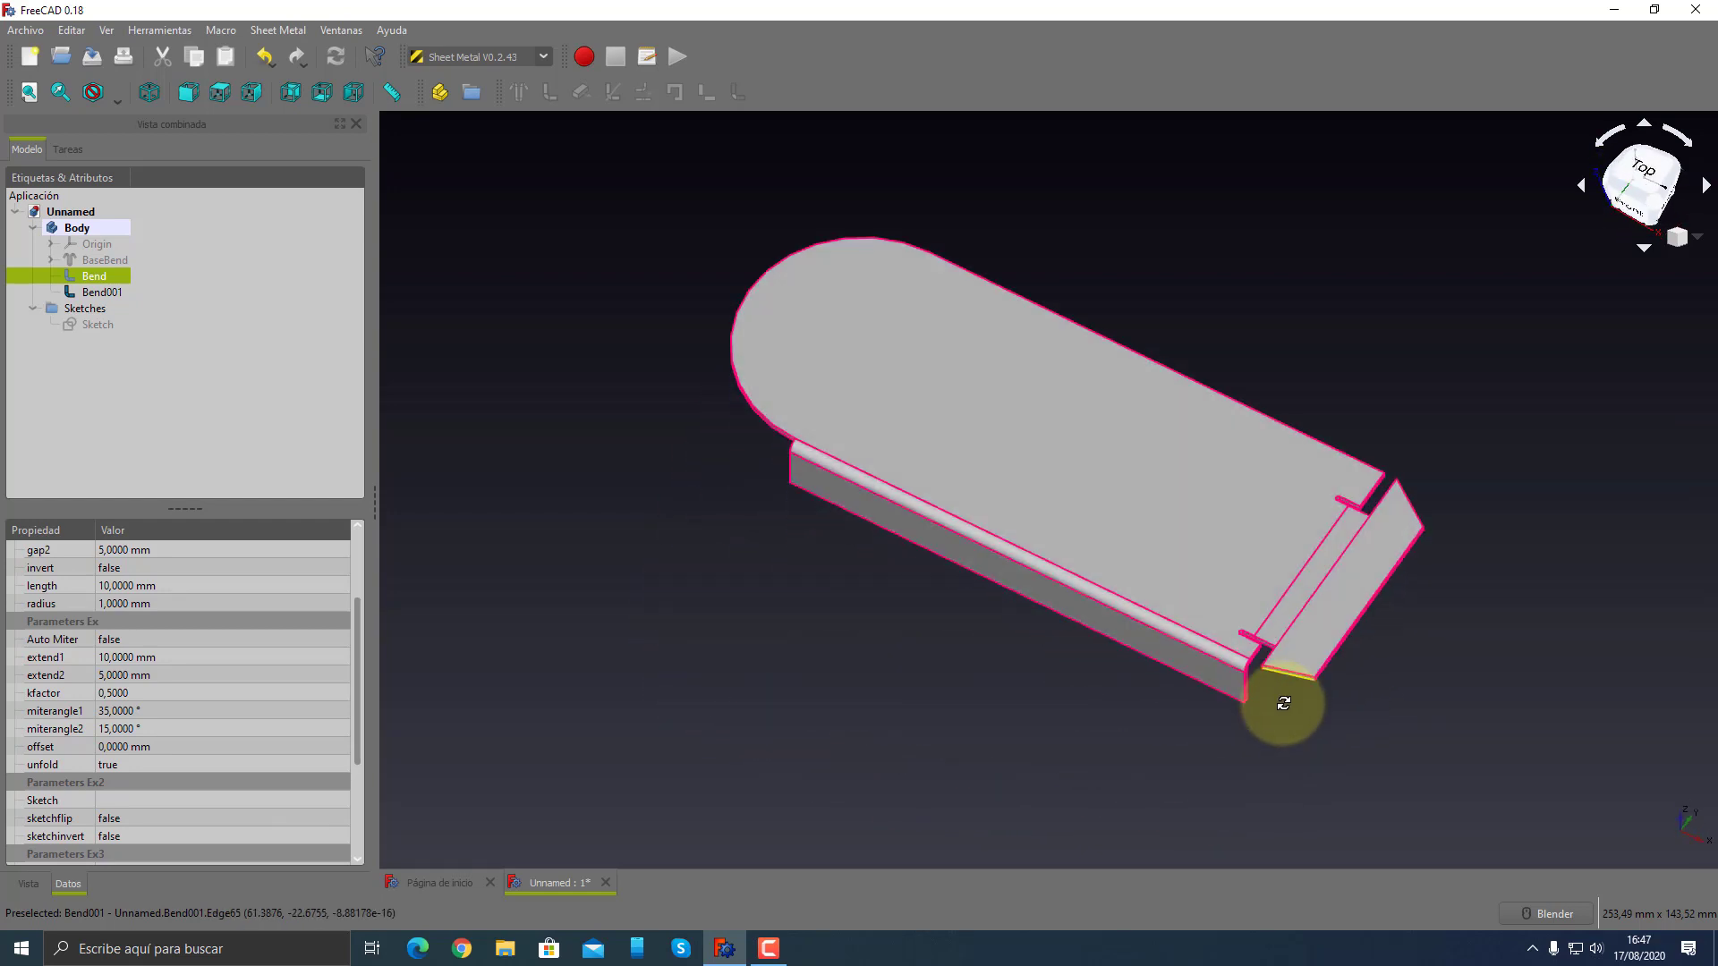
{"action": "middle_click_drag", "start_coordinate": [1235, 616], "coordinate": [1319, 614]}
{"action": "scroll", "coordinate": [1233, 662], "scroll_direction": "up", "scroll_amount": 3}
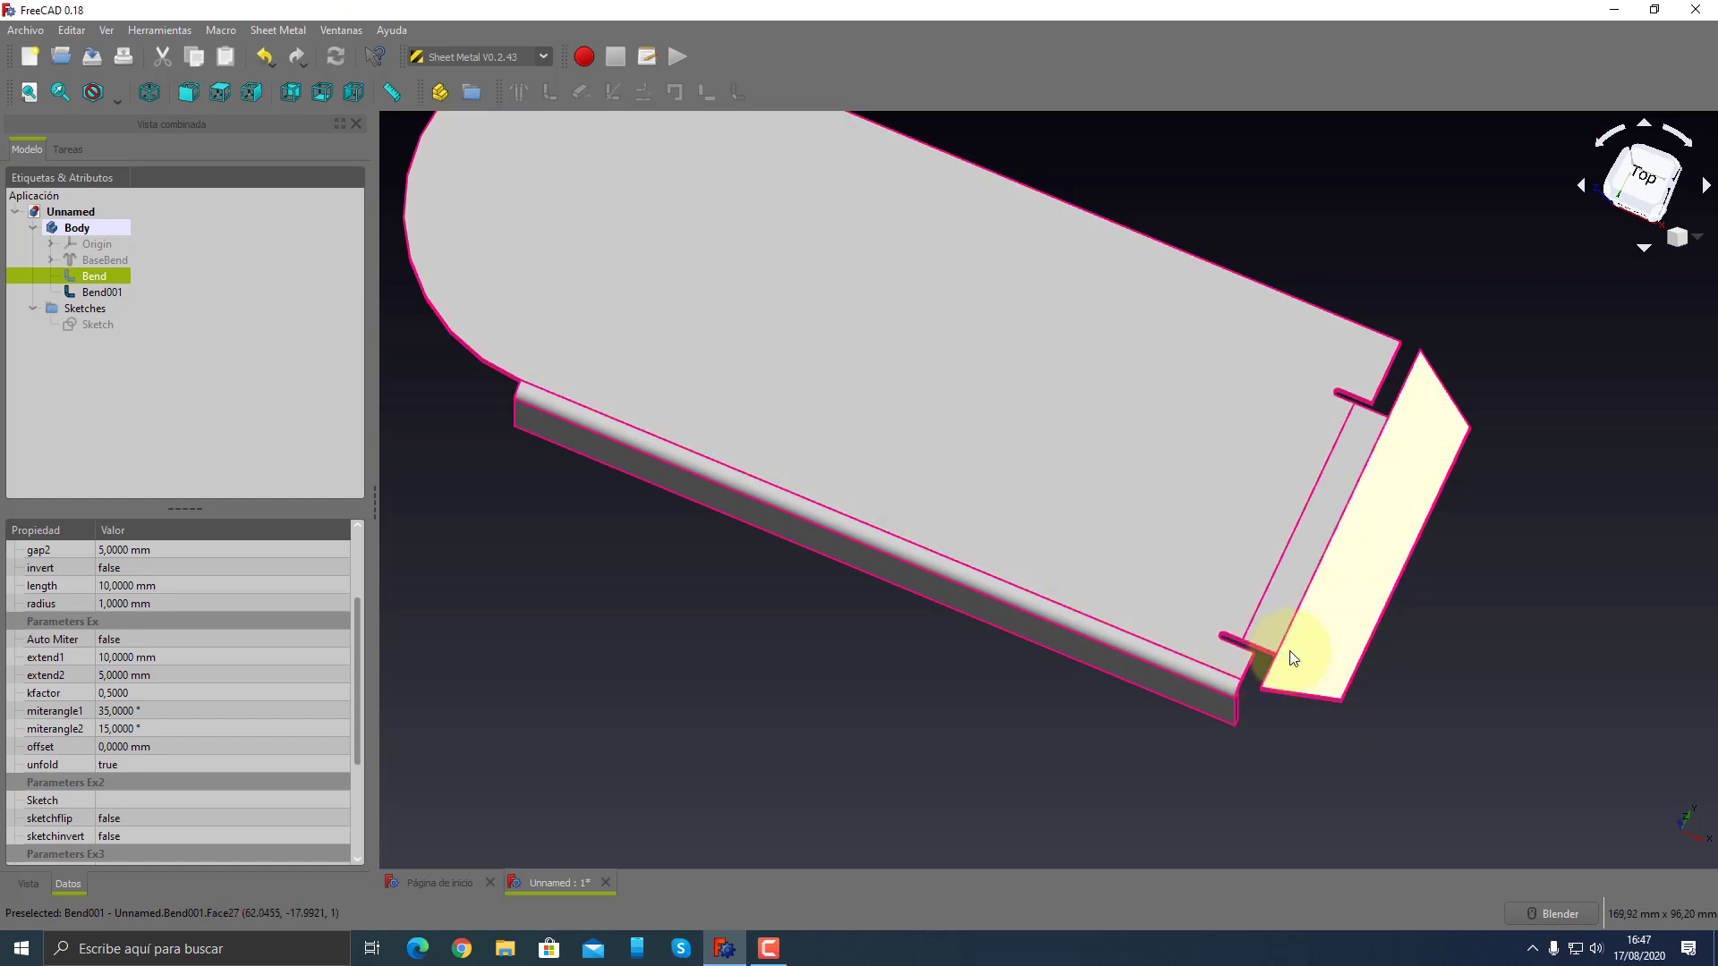
{"action": "left_click", "coordinate": [106, 292]}
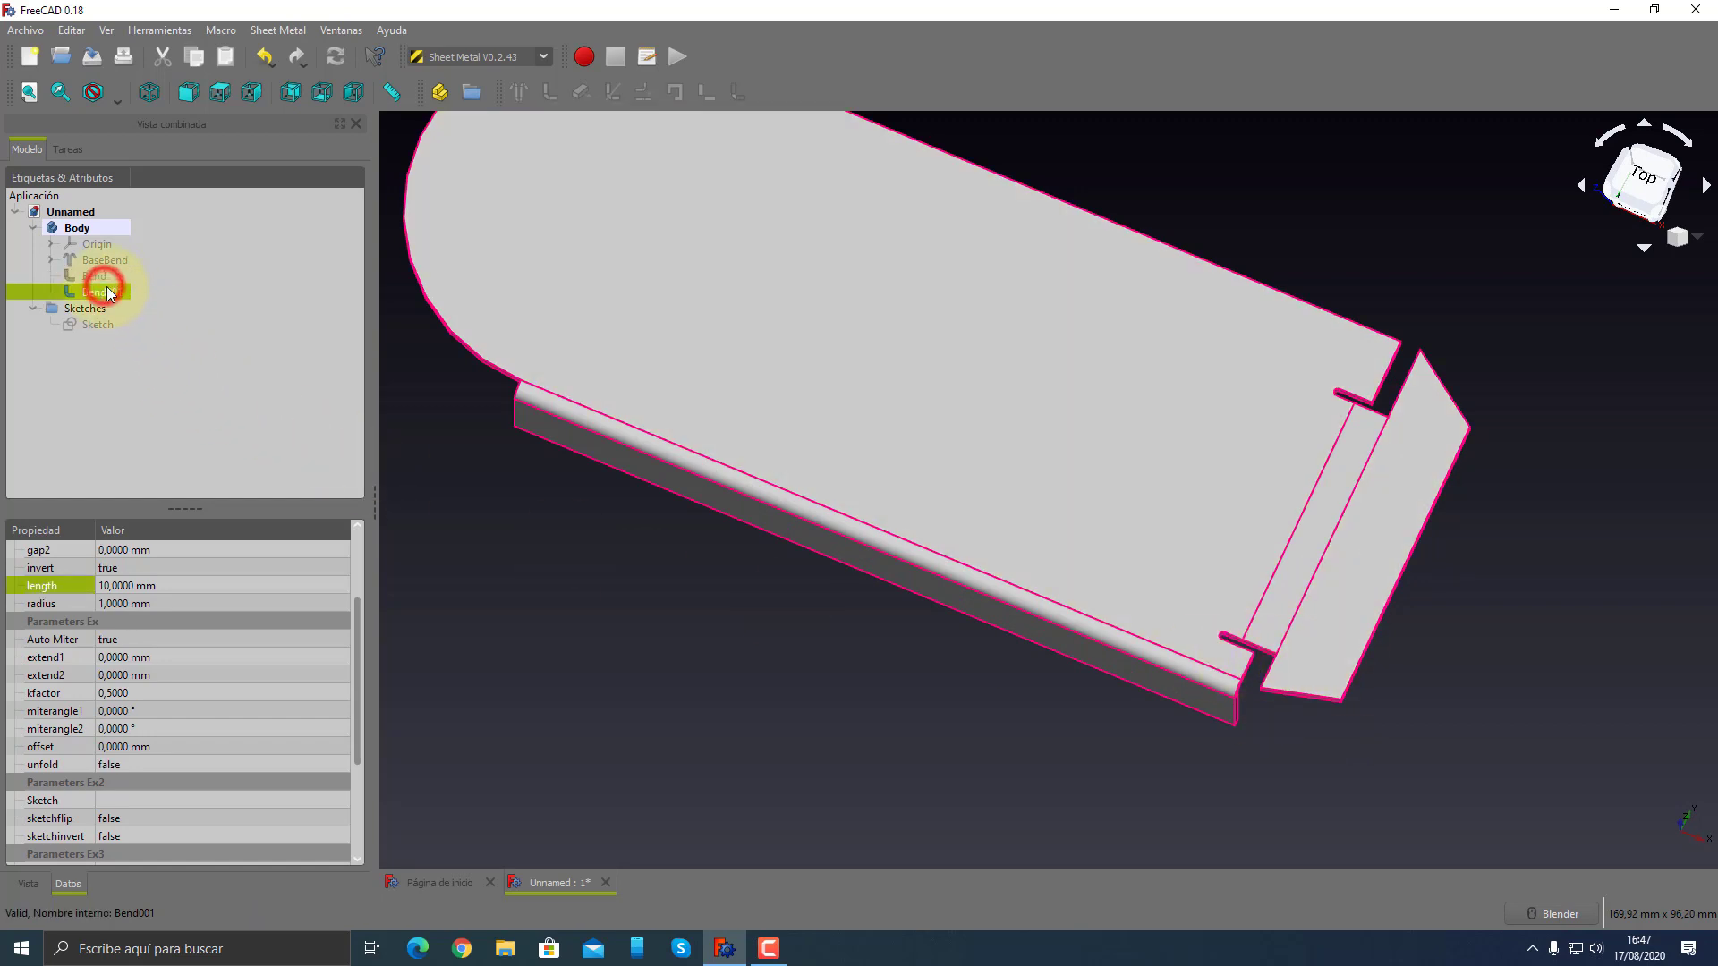
{"action": "left_click", "coordinate": [124, 764]}
{"action": "left_click", "coordinate": [134, 797]}
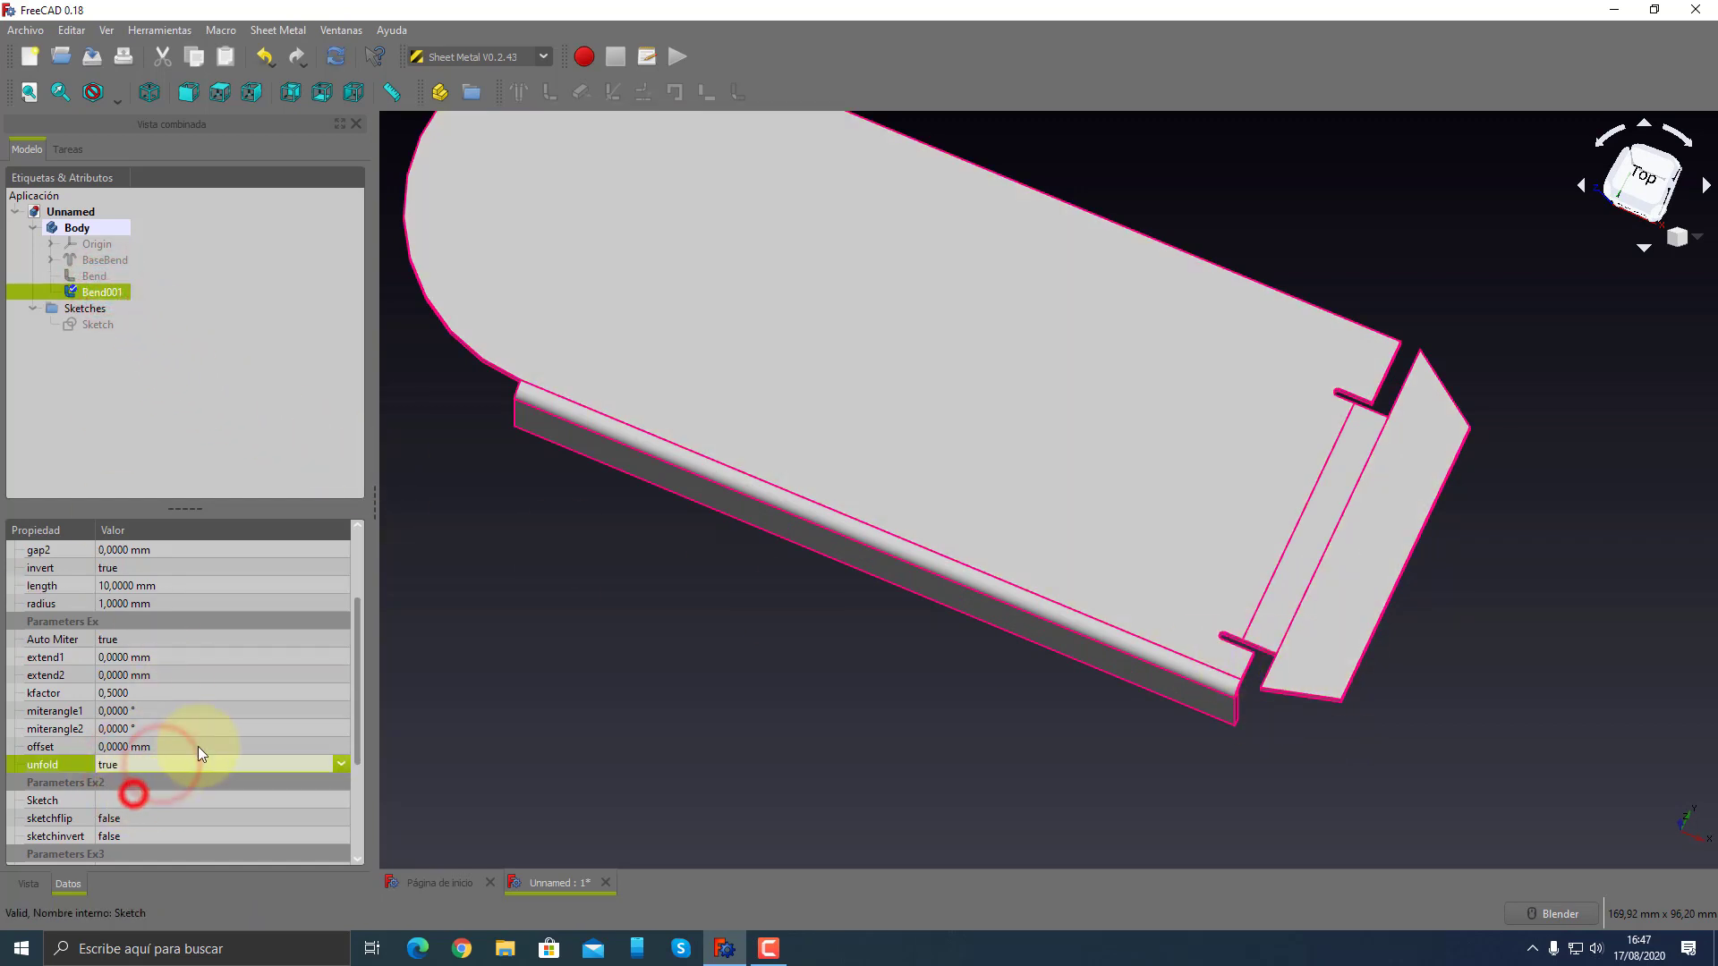
{"action": "mouse_move", "coordinate": [1031, 724]}
{"action": "middle_mouse_down"}
{"action": "mouse_move", "coordinate": [786, 575]}
{"action": "mouse_move", "coordinate": [1044, 659]}
{"action": "middle_mouse_up"}
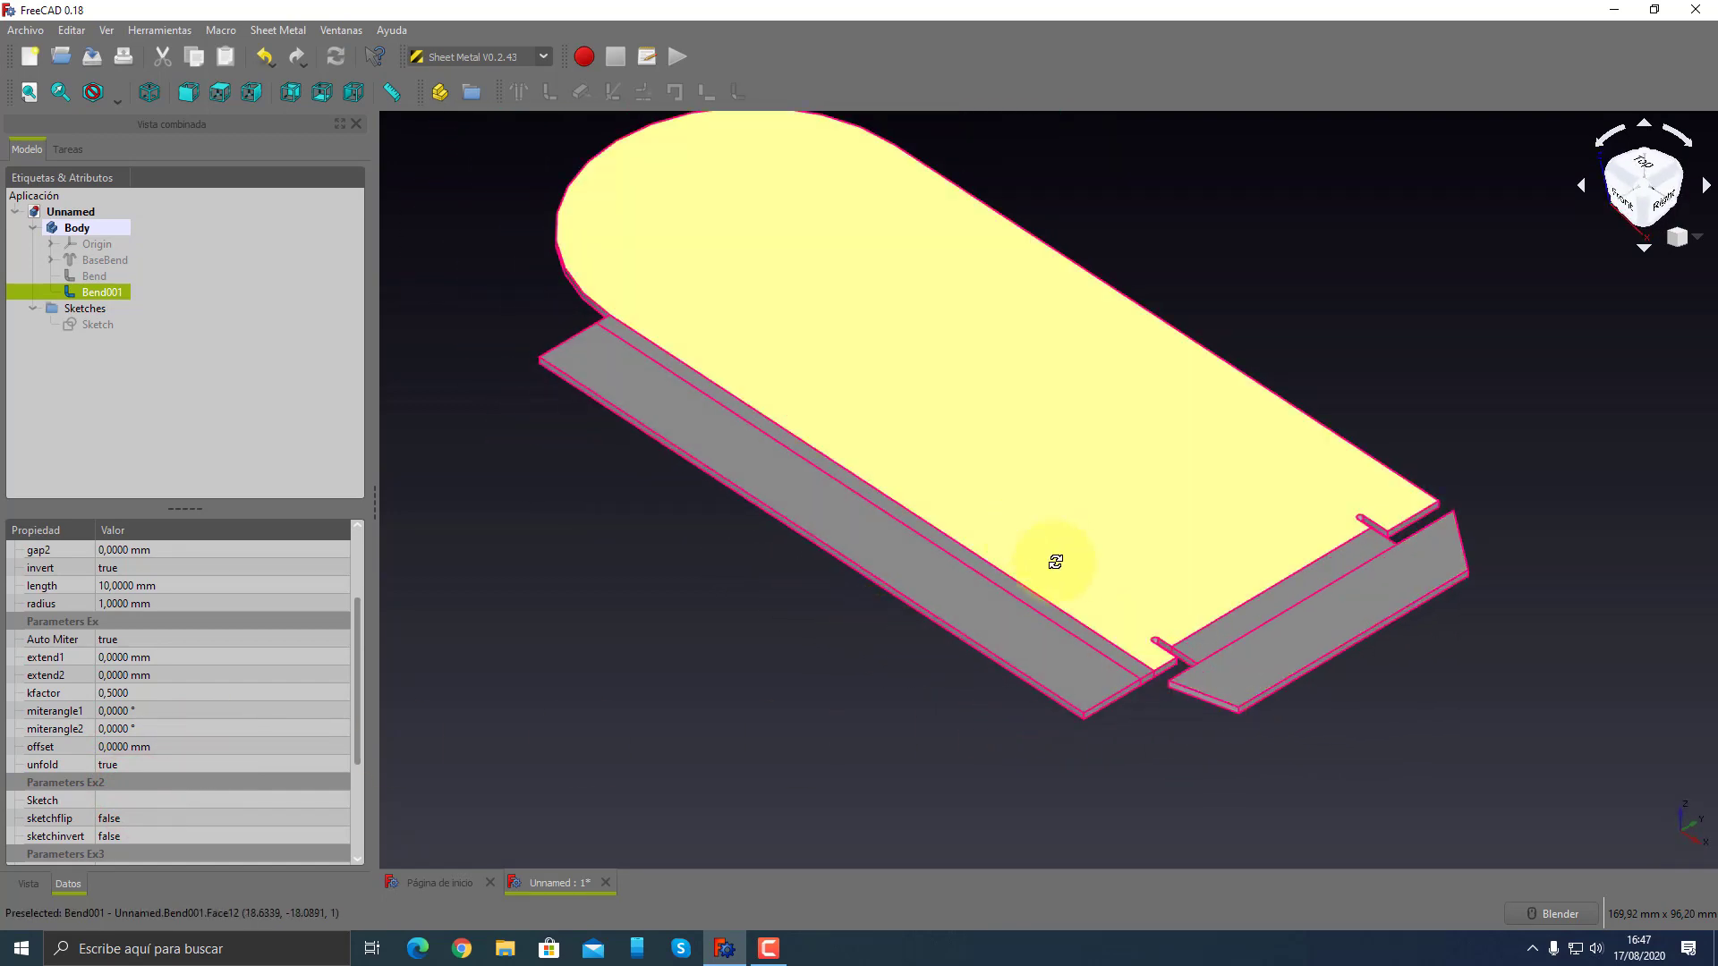
{"action": "middle_click_drag", "start_coordinate": [1055, 564], "coordinate": [1190, 592]}
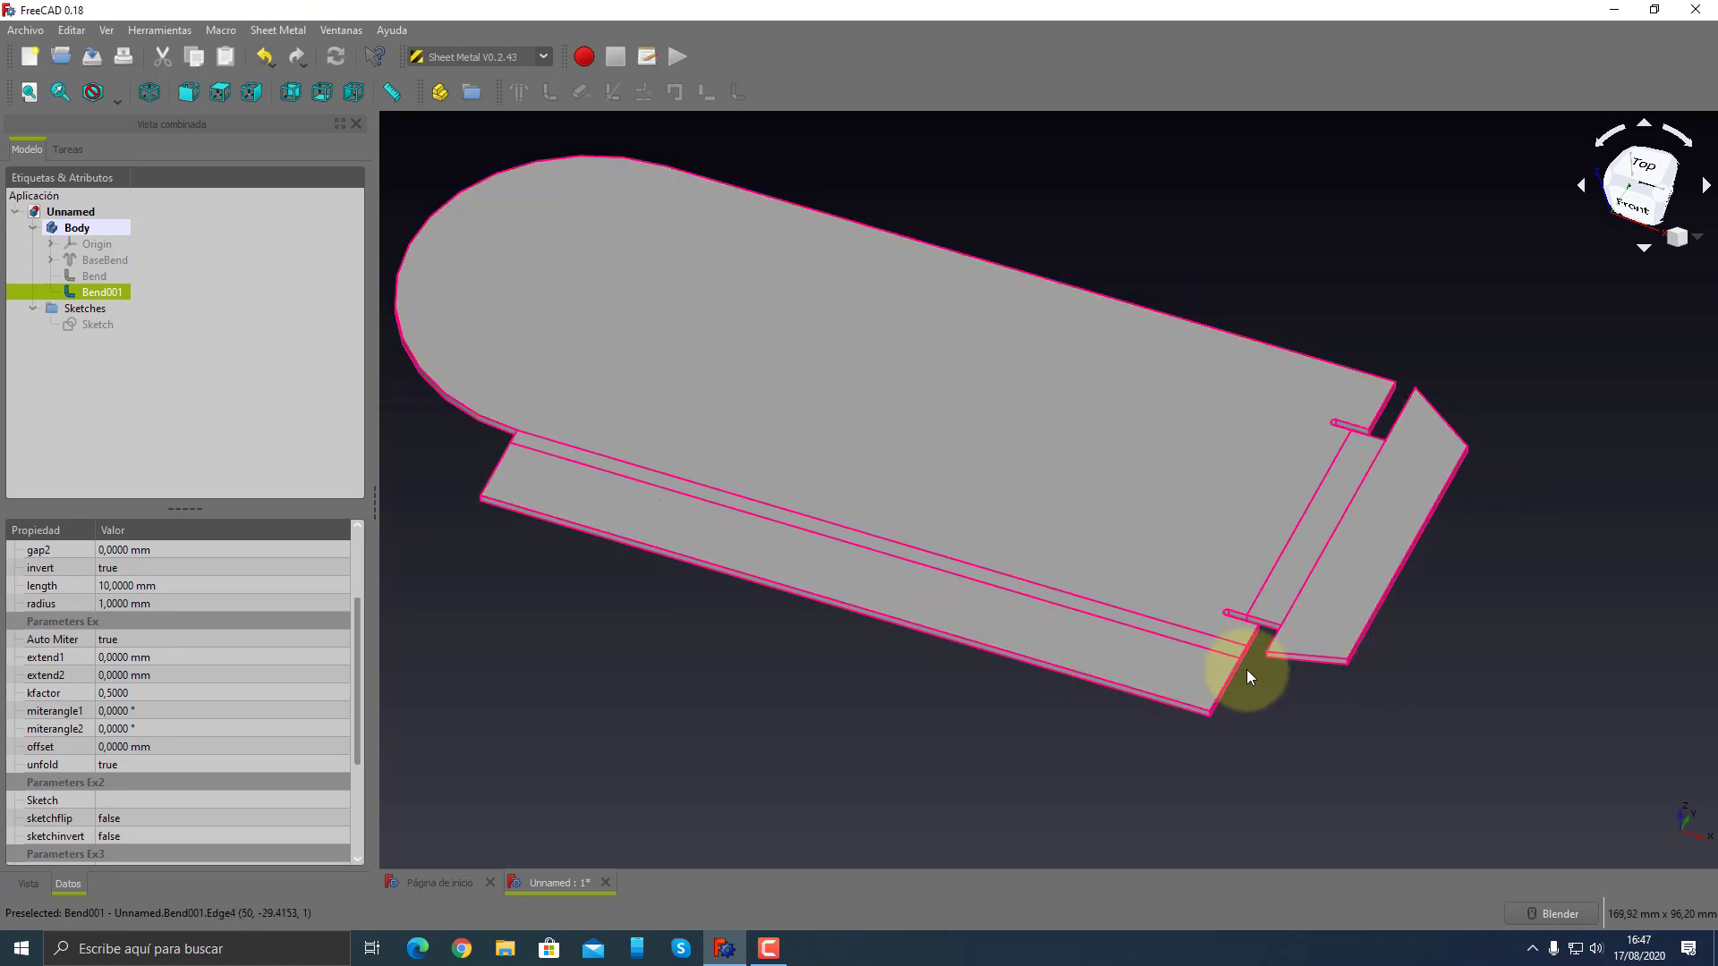
{"action": "left_click", "coordinate": [152, 761]}
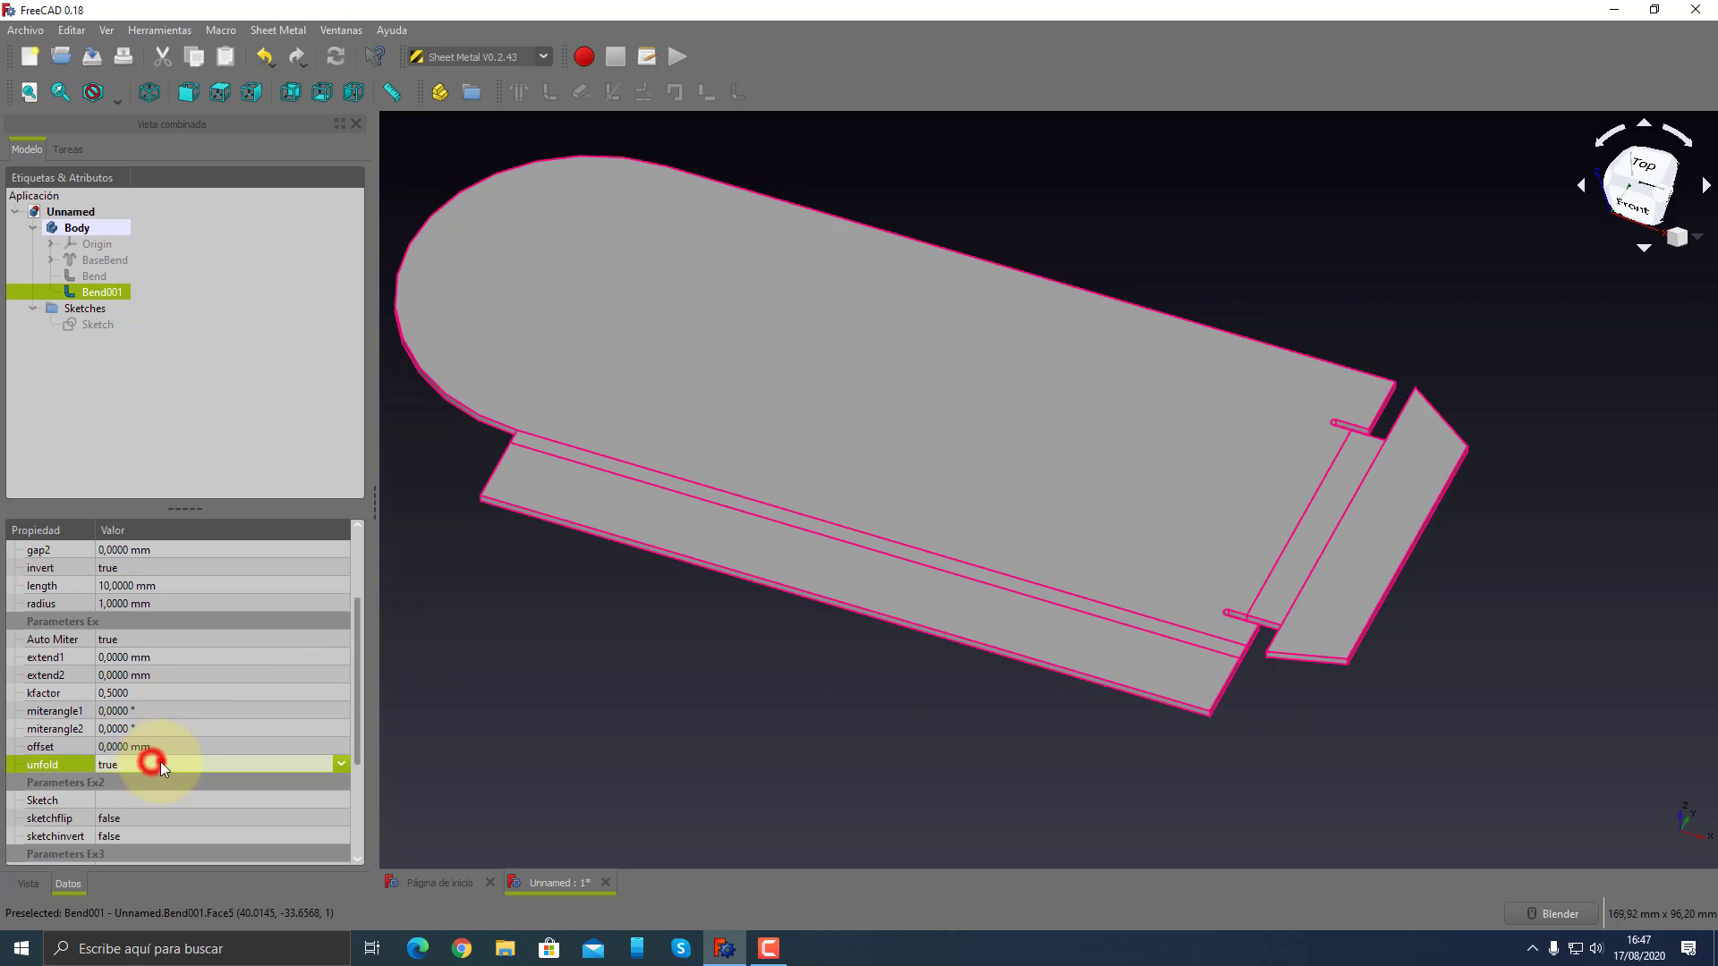
{"action": "left_click", "coordinate": [142, 784]}
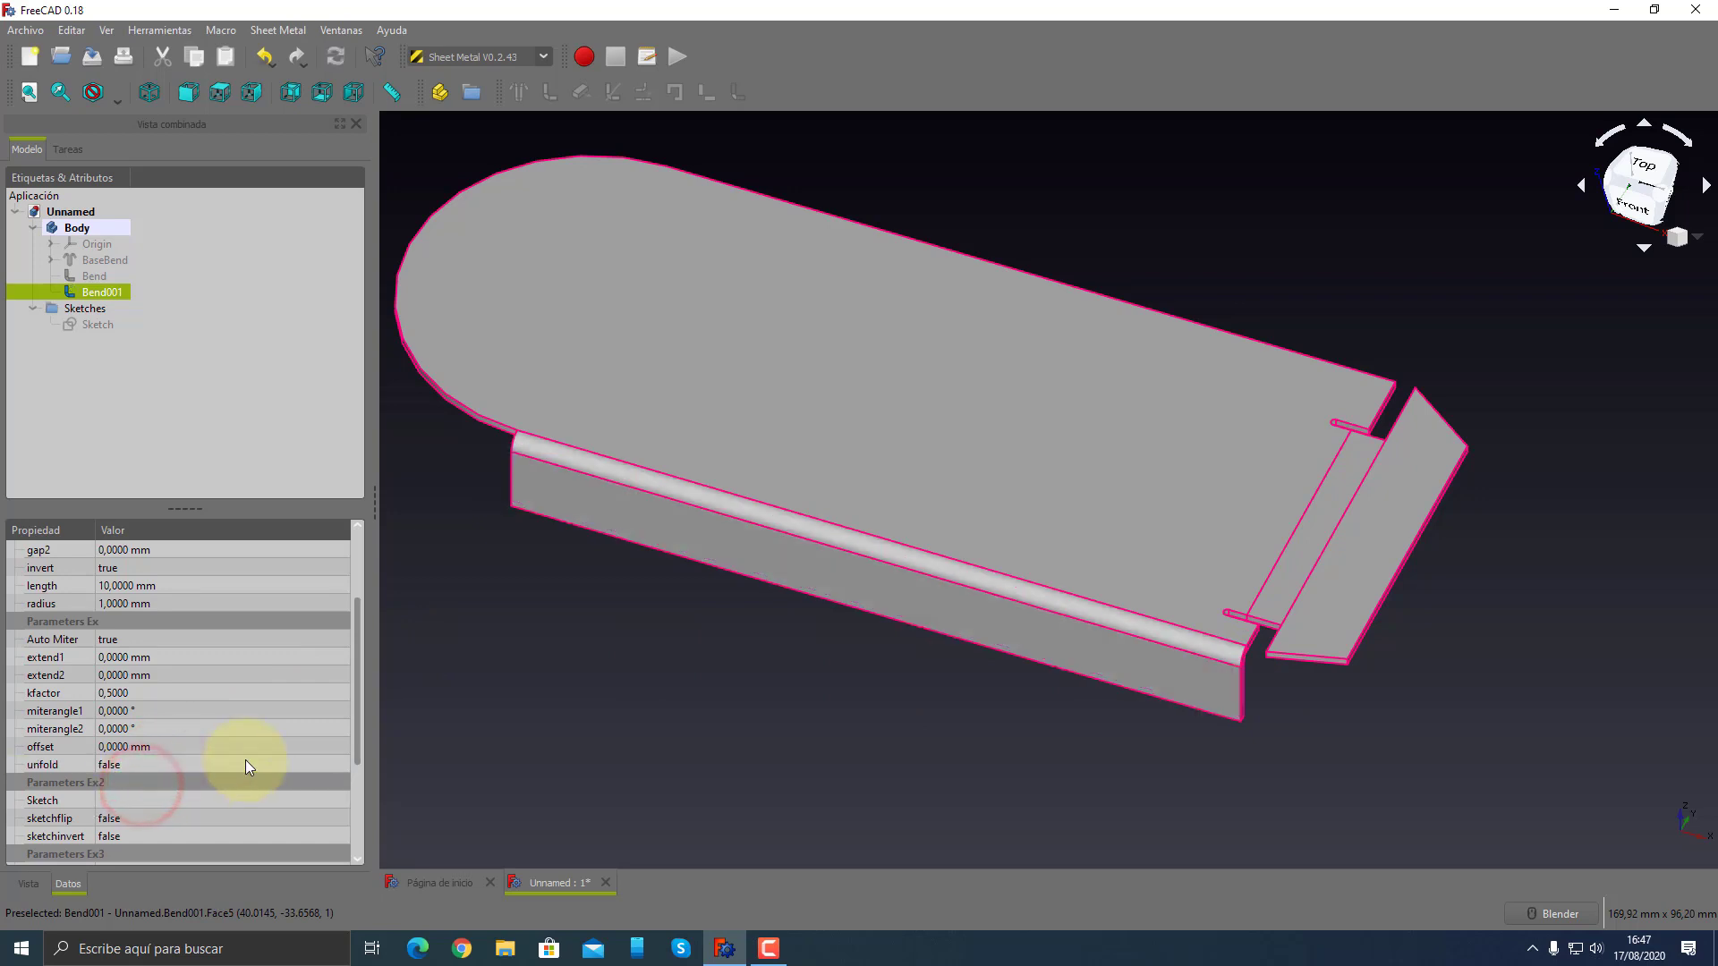
{"action": "left_click", "coordinate": [95, 276]}
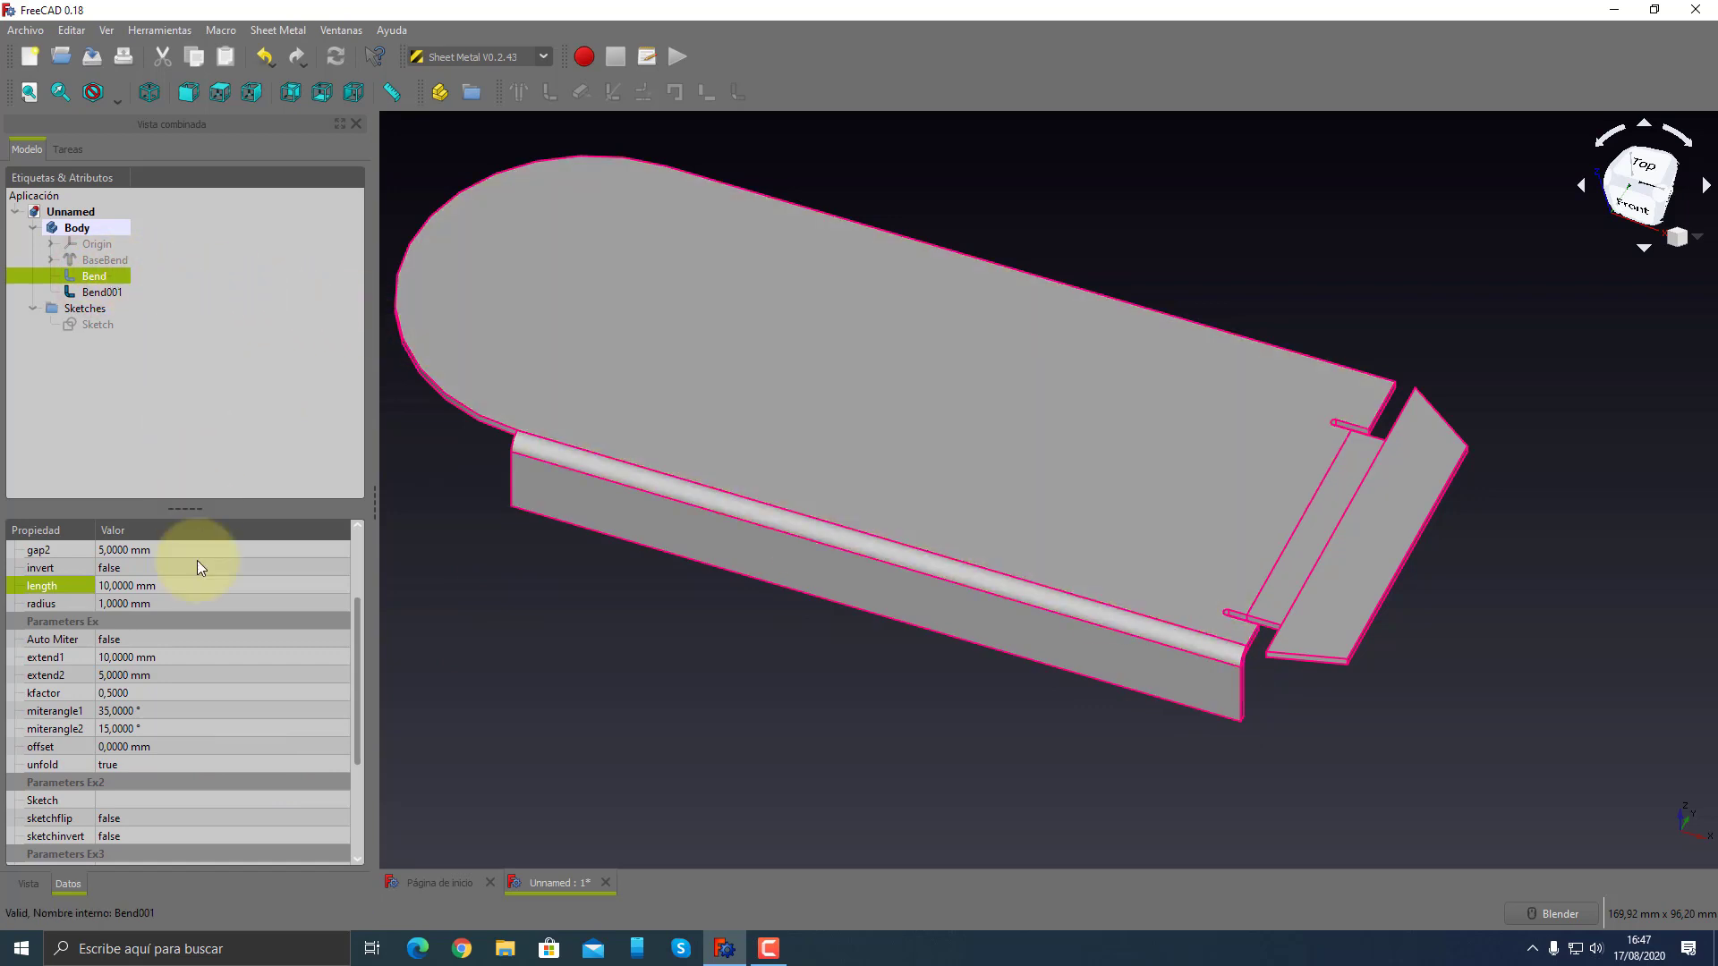
{"action": "left_click", "coordinate": [137, 765]}
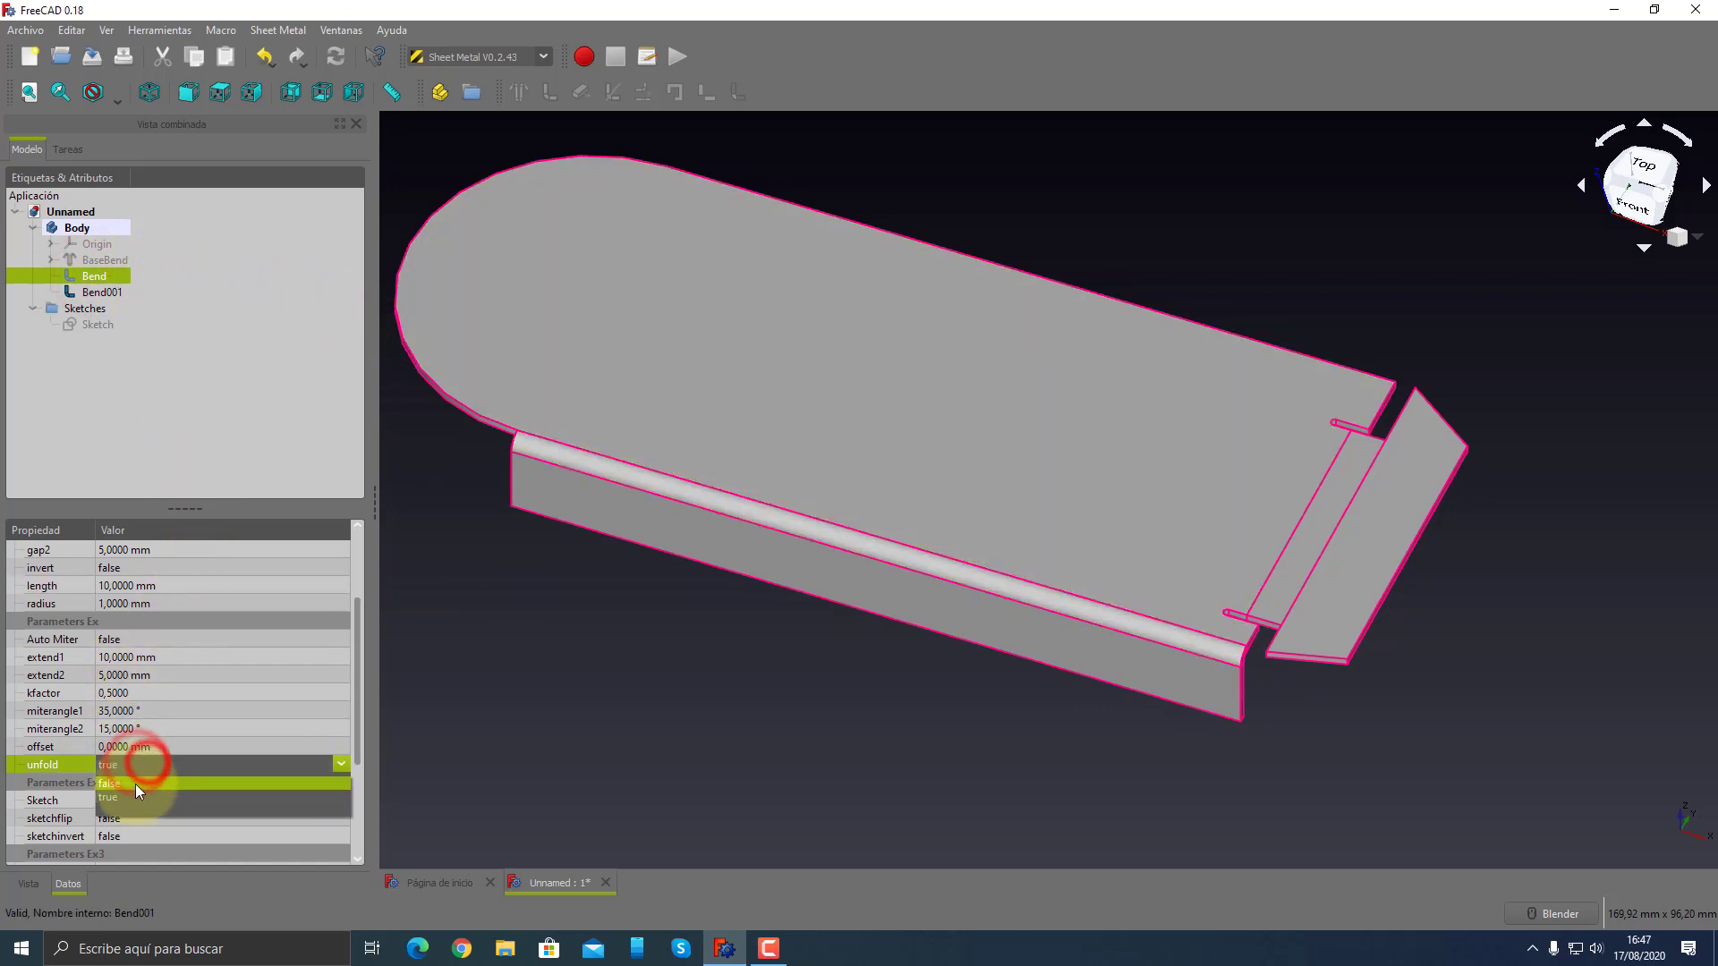
{"action": "left_click", "coordinate": [136, 784]}
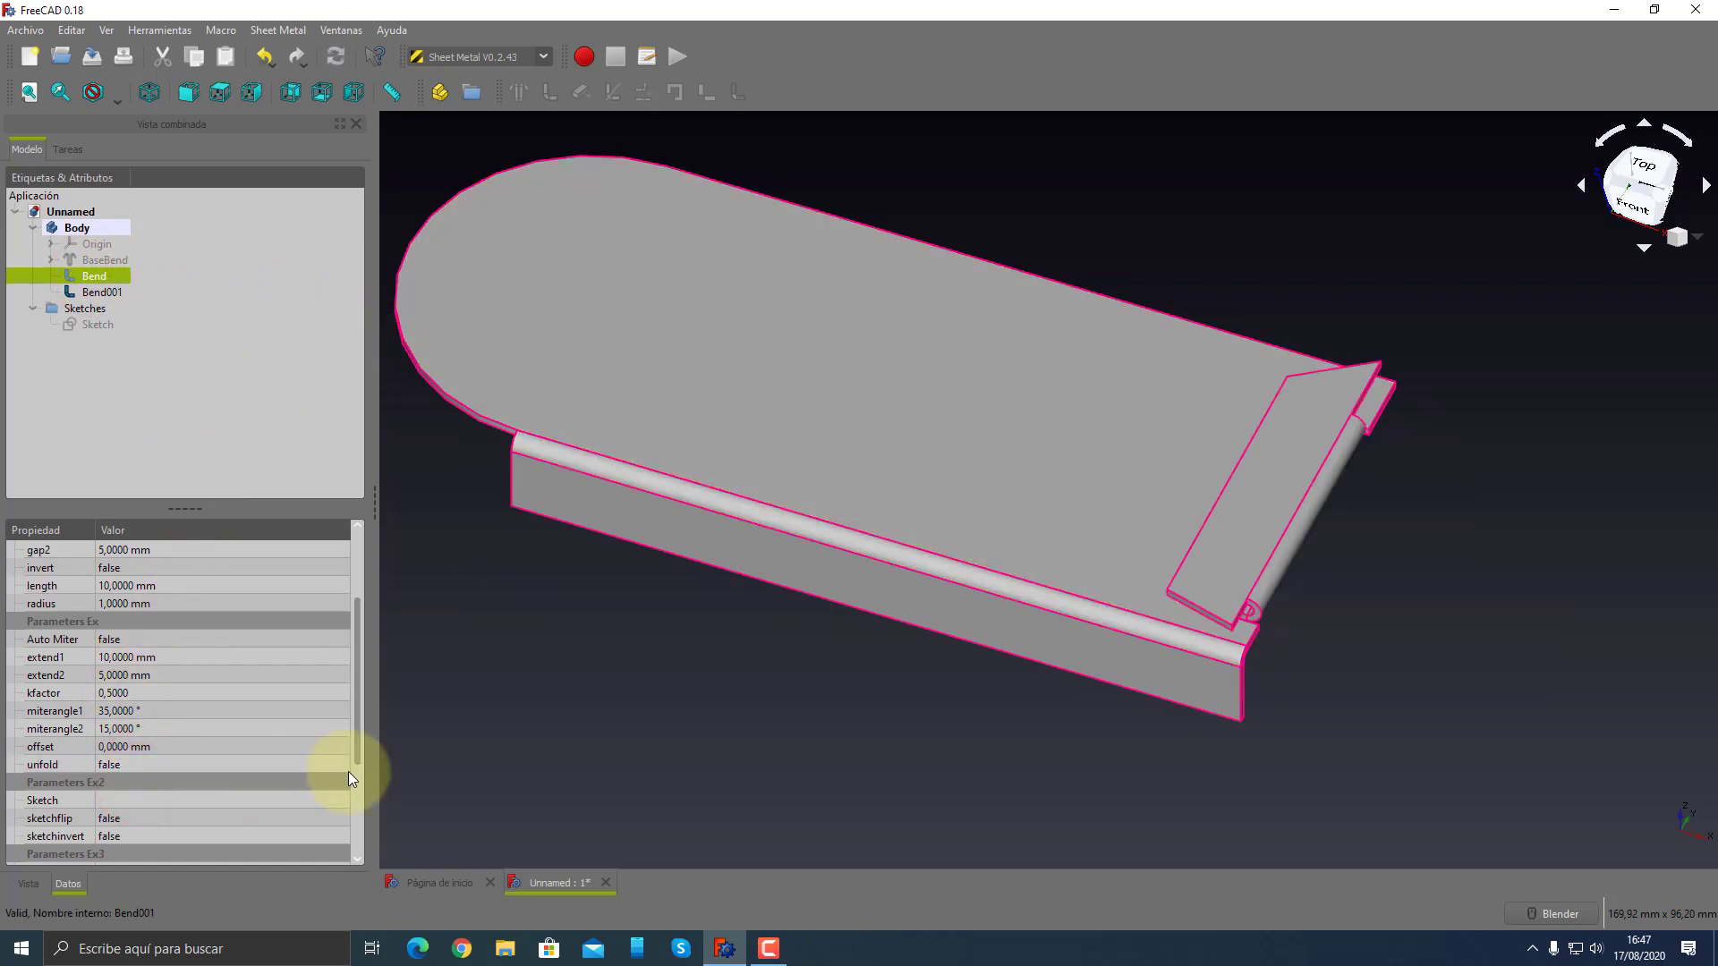
{"action": "mouse_move", "coordinate": [1092, 556]}
{"action": "middle_mouse_down"}
{"action": "mouse_move", "coordinate": [1238, 494]}
{"action": "mouse_move", "coordinate": [1423, 548]}
{"action": "mouse_move", "coordinate": [1037, 548]}
{"action": "mouse_move", "coordinate": [1331, 544]}
{"action": "mouse_move", "coordinate": [1116, 582]}
{"action": "mouse_move", "coordinate": [1151, 583]}
{"action": "mouse_move", "coordinate": [786, 552]}
{"action": "mouse_move", "coordinate": [1077, 583]}
{"action": "mouse_move", "coordinate": [568, 562]}
{"action": "middle_mouse_up"}
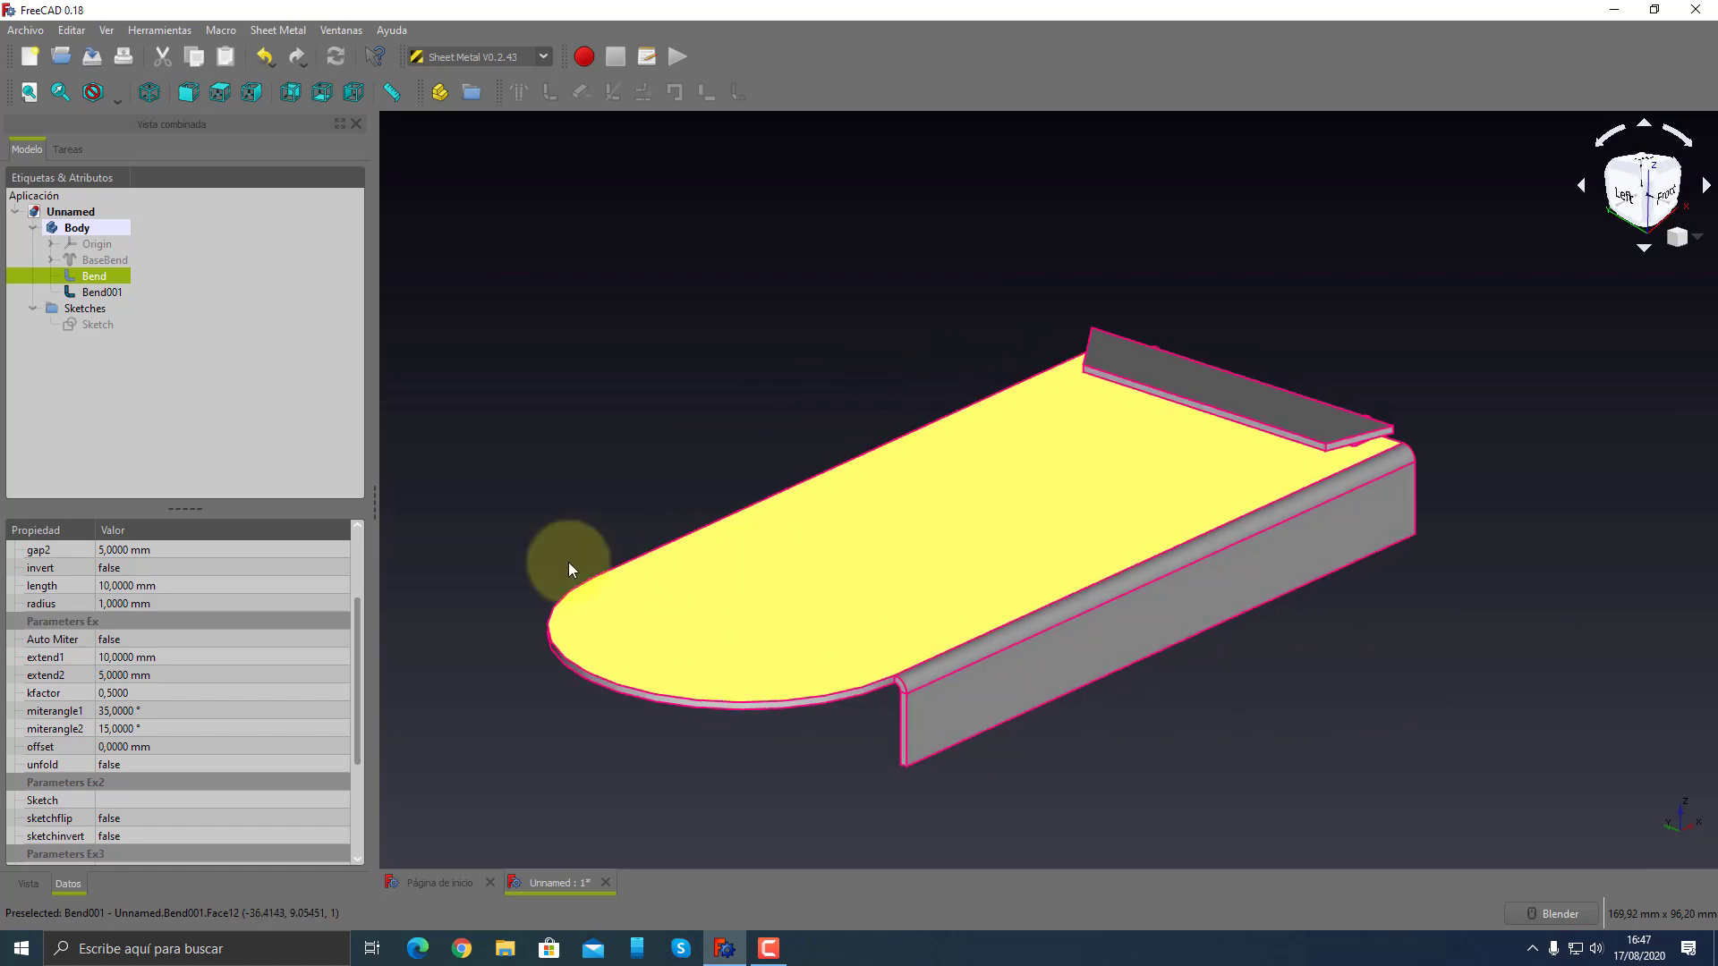
{"action": "scroll", "coordinate": [181, 732], "scroll_direction": "down", "scroll_amount": 1}
{"action": "scroll", "coordinate": [183, 737], "scroll_direction": "down", "scroll_amount": 1}
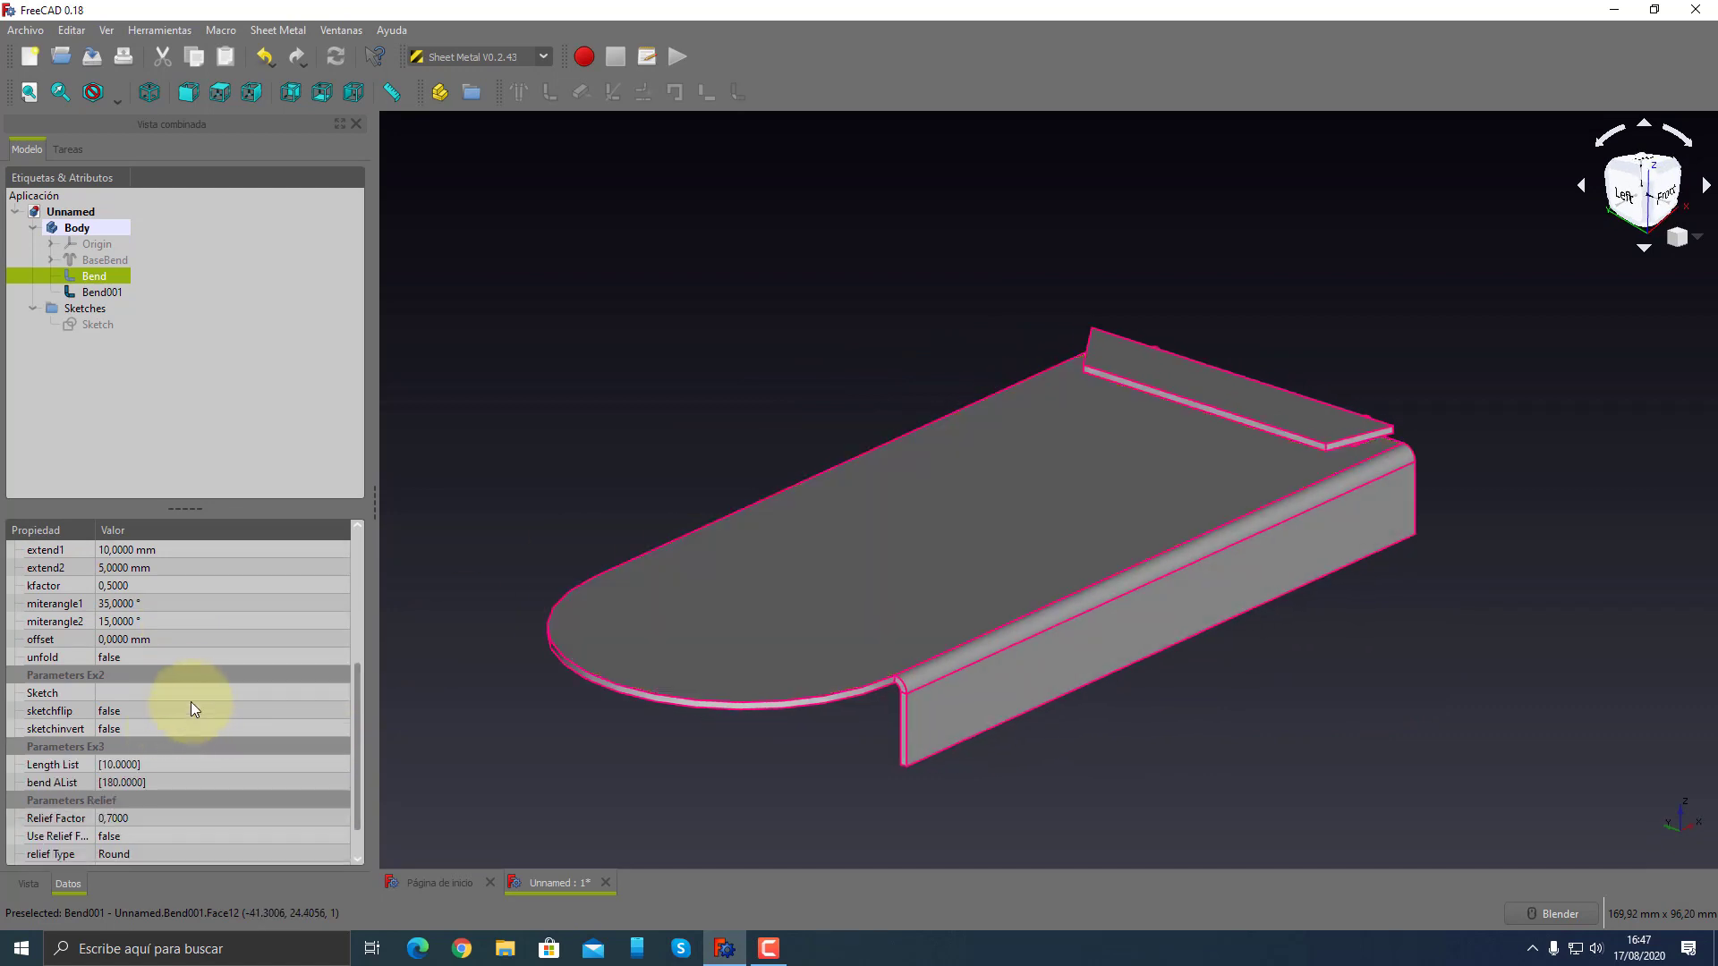
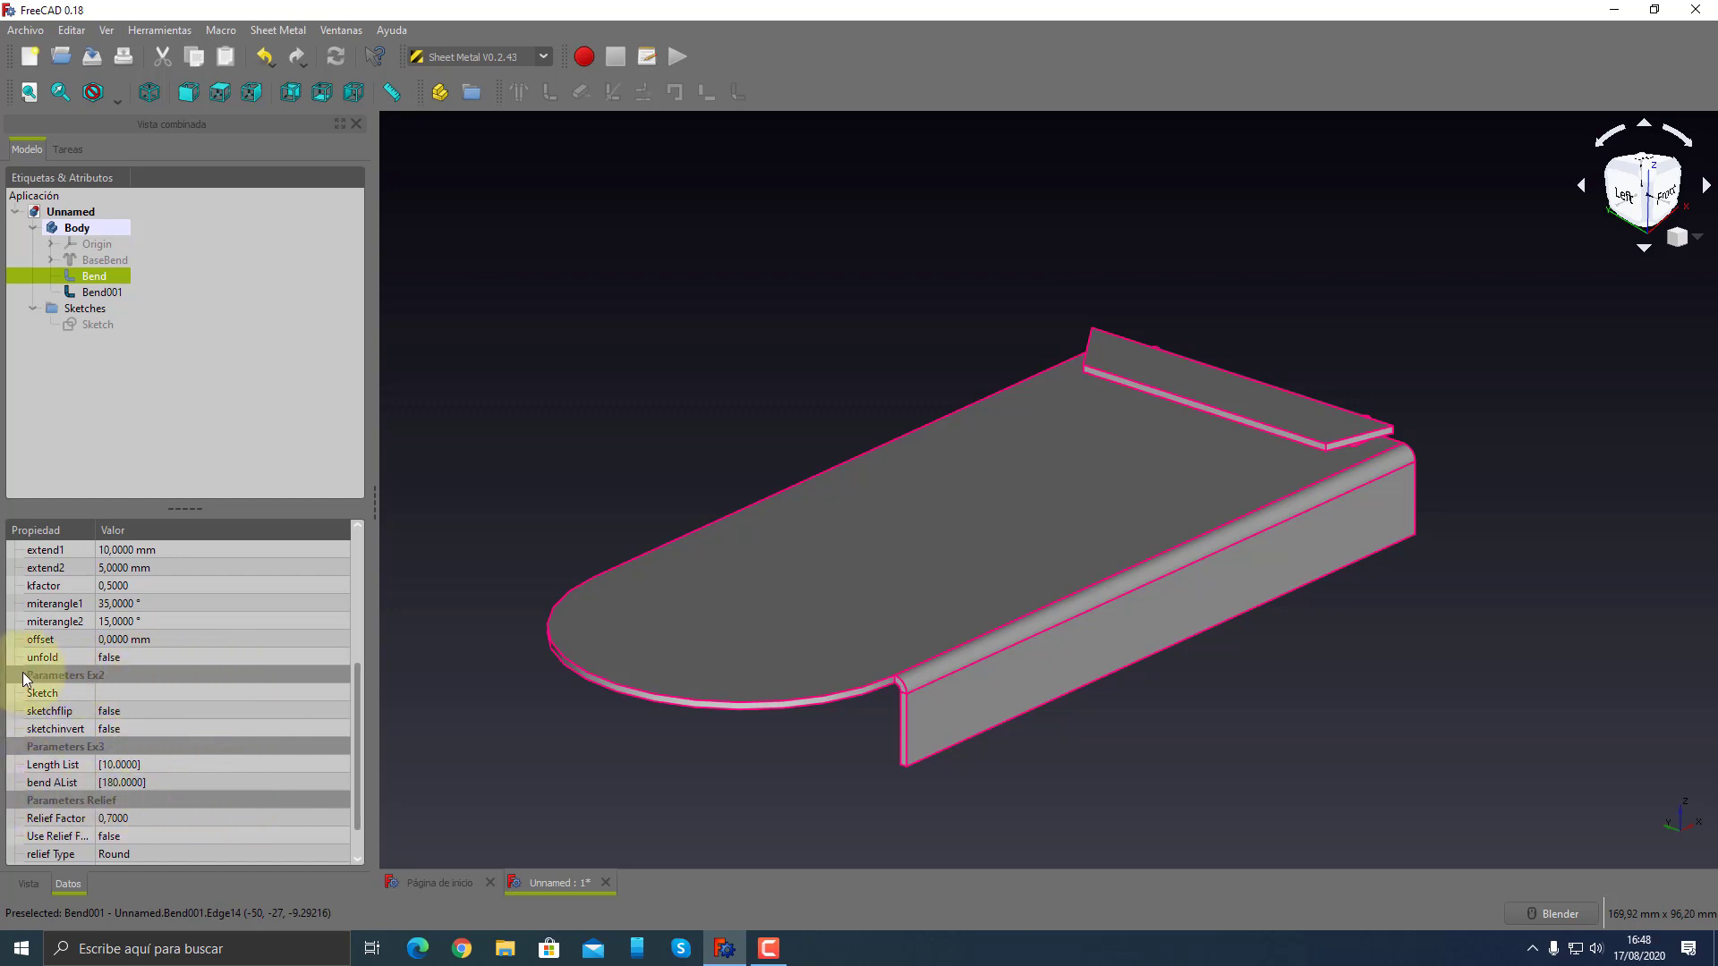
- Check the bend's Sketch parameter and orbit the folded part toward a left-side view
{"action": "left_click", "coordinate": [180, 692]}
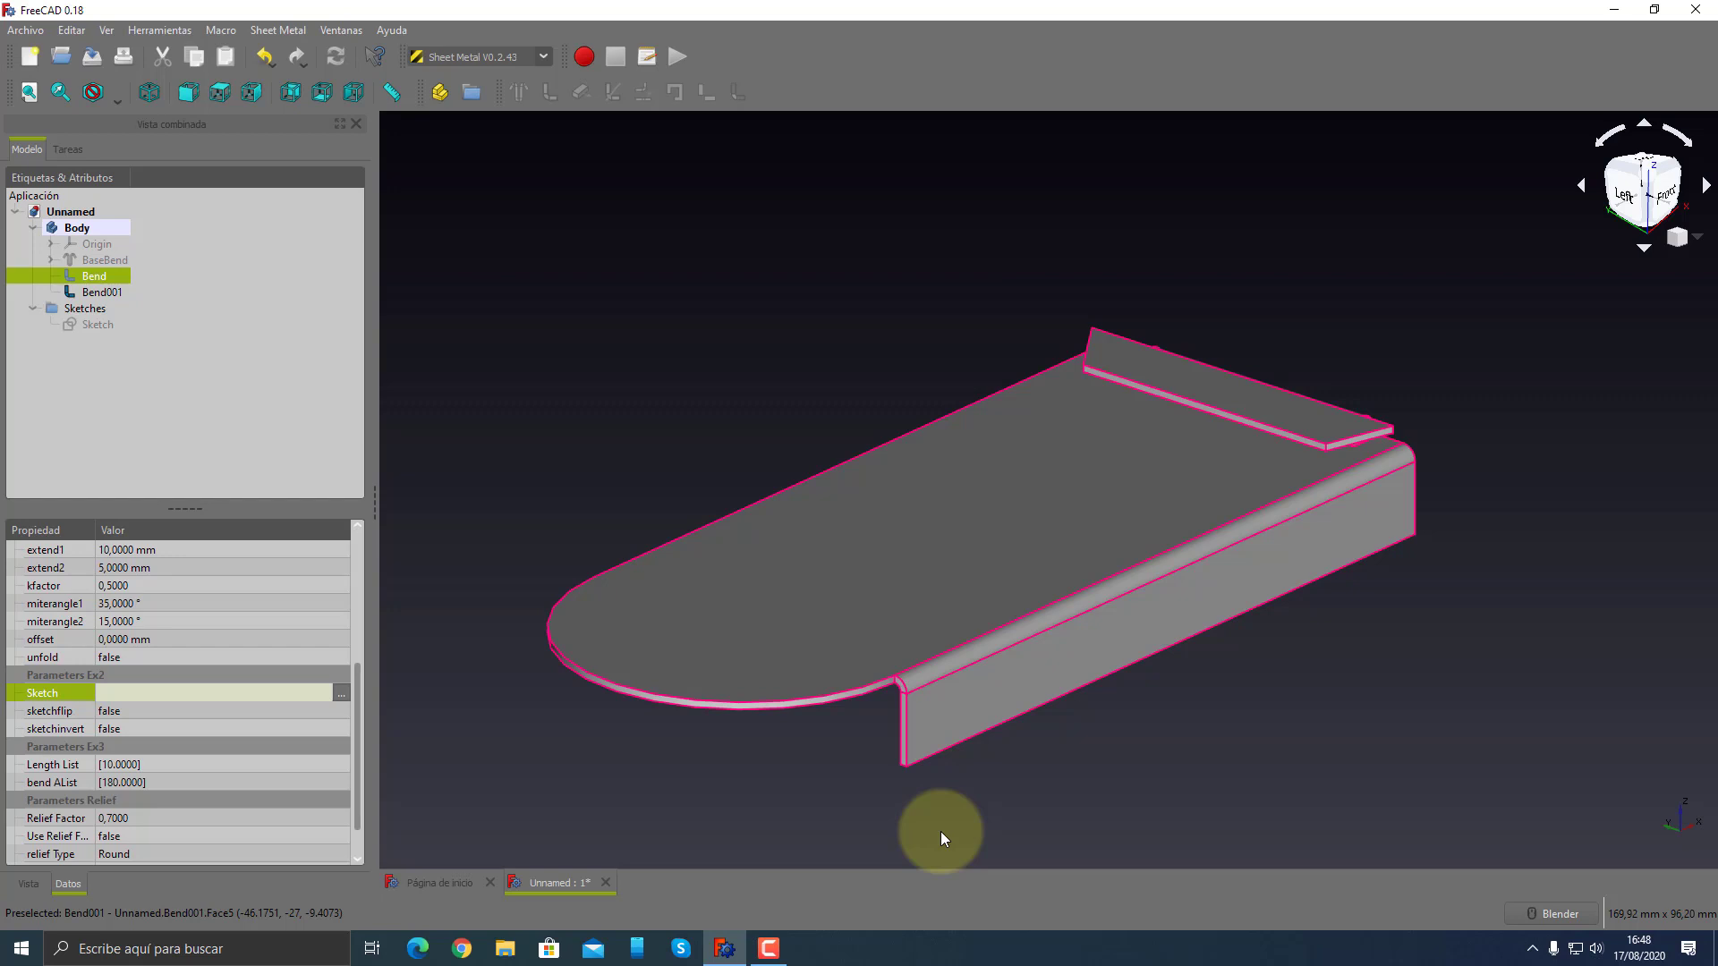
{"action": "middle_click_drag", "start_coordinate": [893, 816], "coordinate": [1031, 773]}
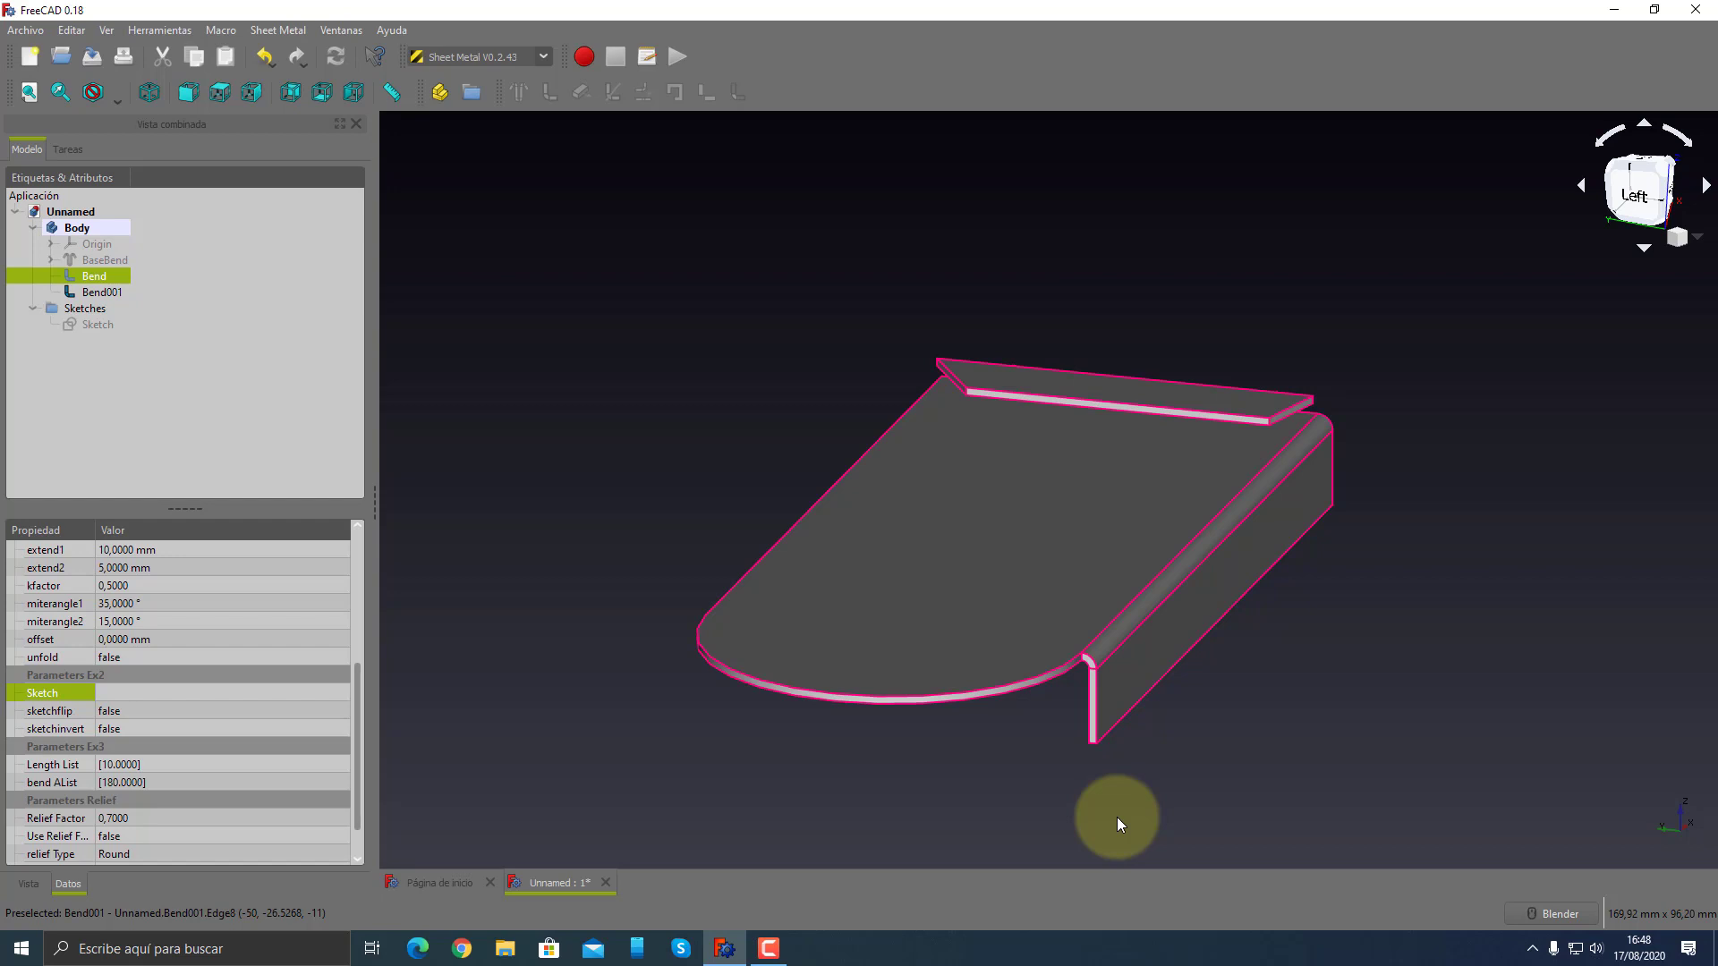
{"action": "scroll", "coordinate": [1116, 818], "scroll_direction": "up", "scroll_amount": 4}
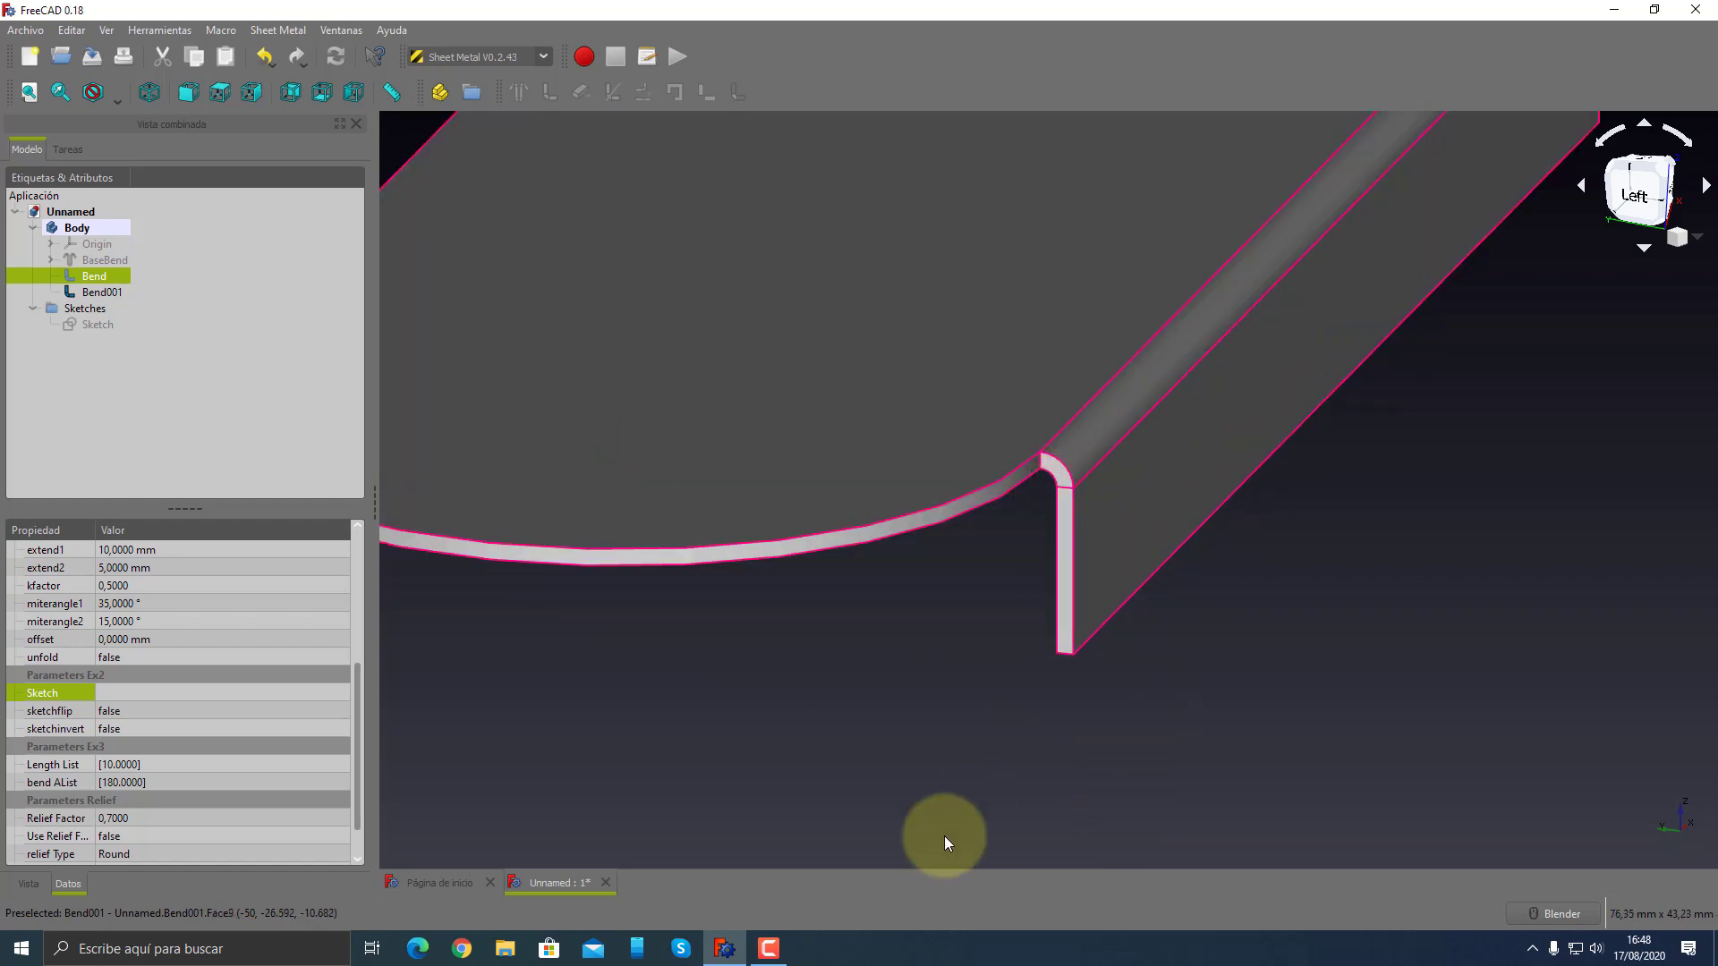
{"action": "scroll", "coordinate": [930, 828], "scroll_direction": "down", "scroll_amount": 3}
{"action": "scroll", "coordinate": [931, 828], "scroll_direction": "down", "scroll_amount": 3}
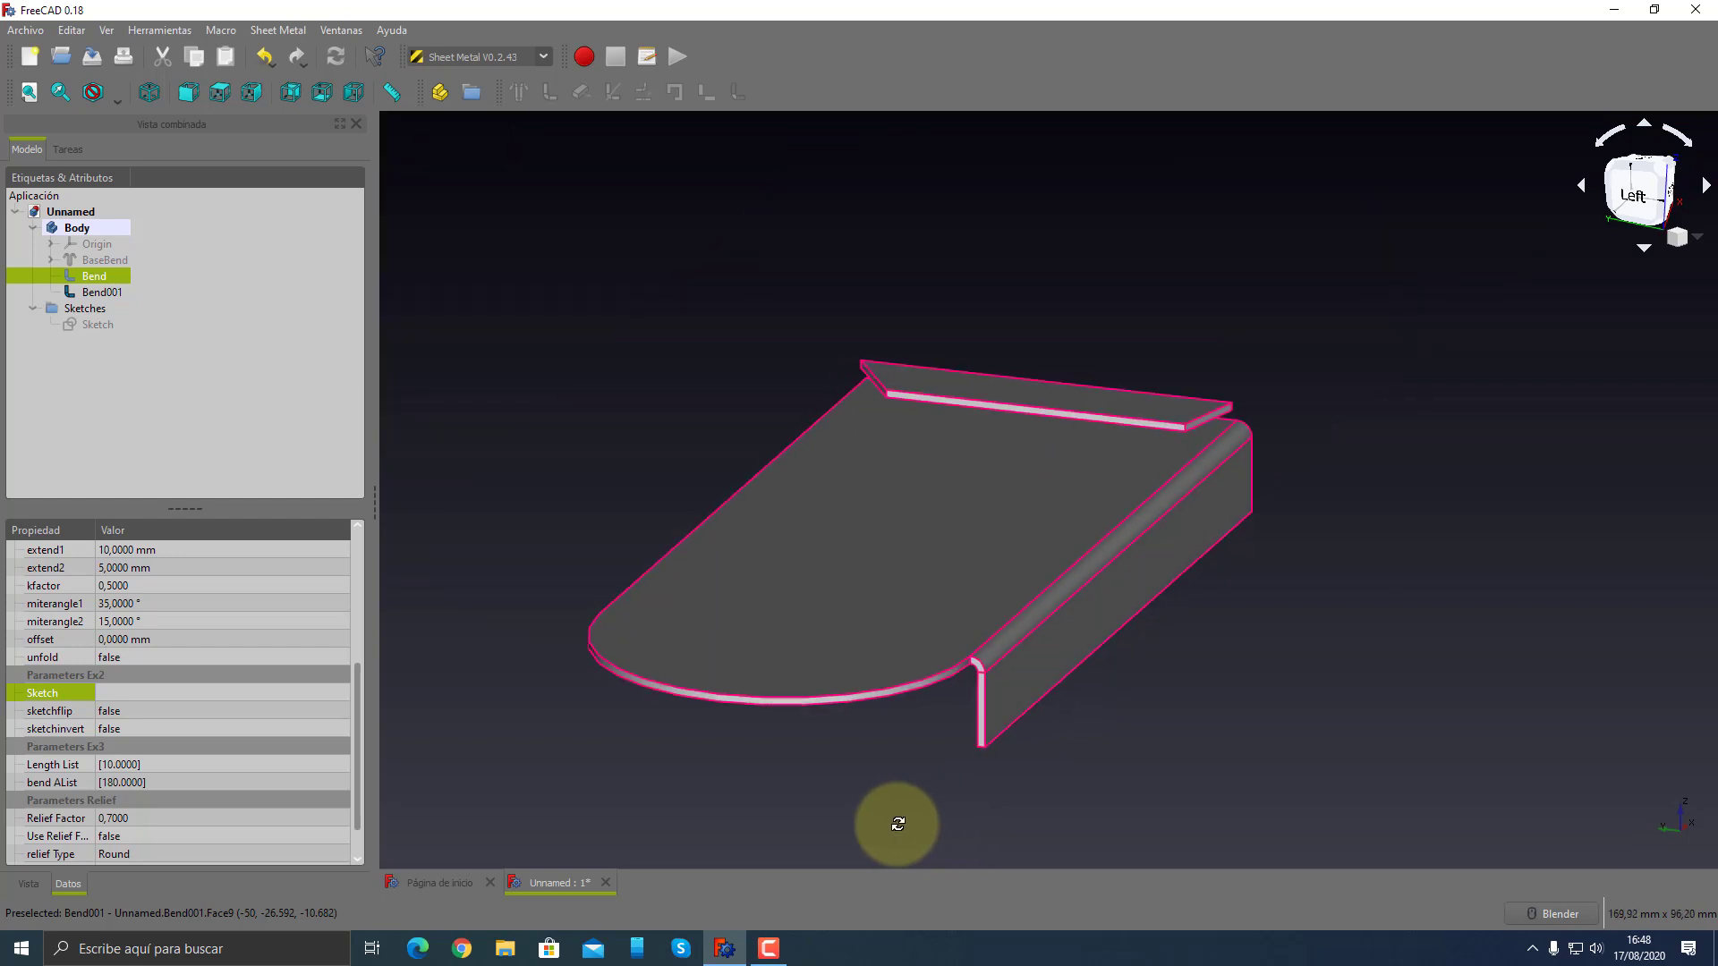
{"action": "scroll", "coordinate": [898, 824], "scroll_direction": "up", "scroll_amount": 3}
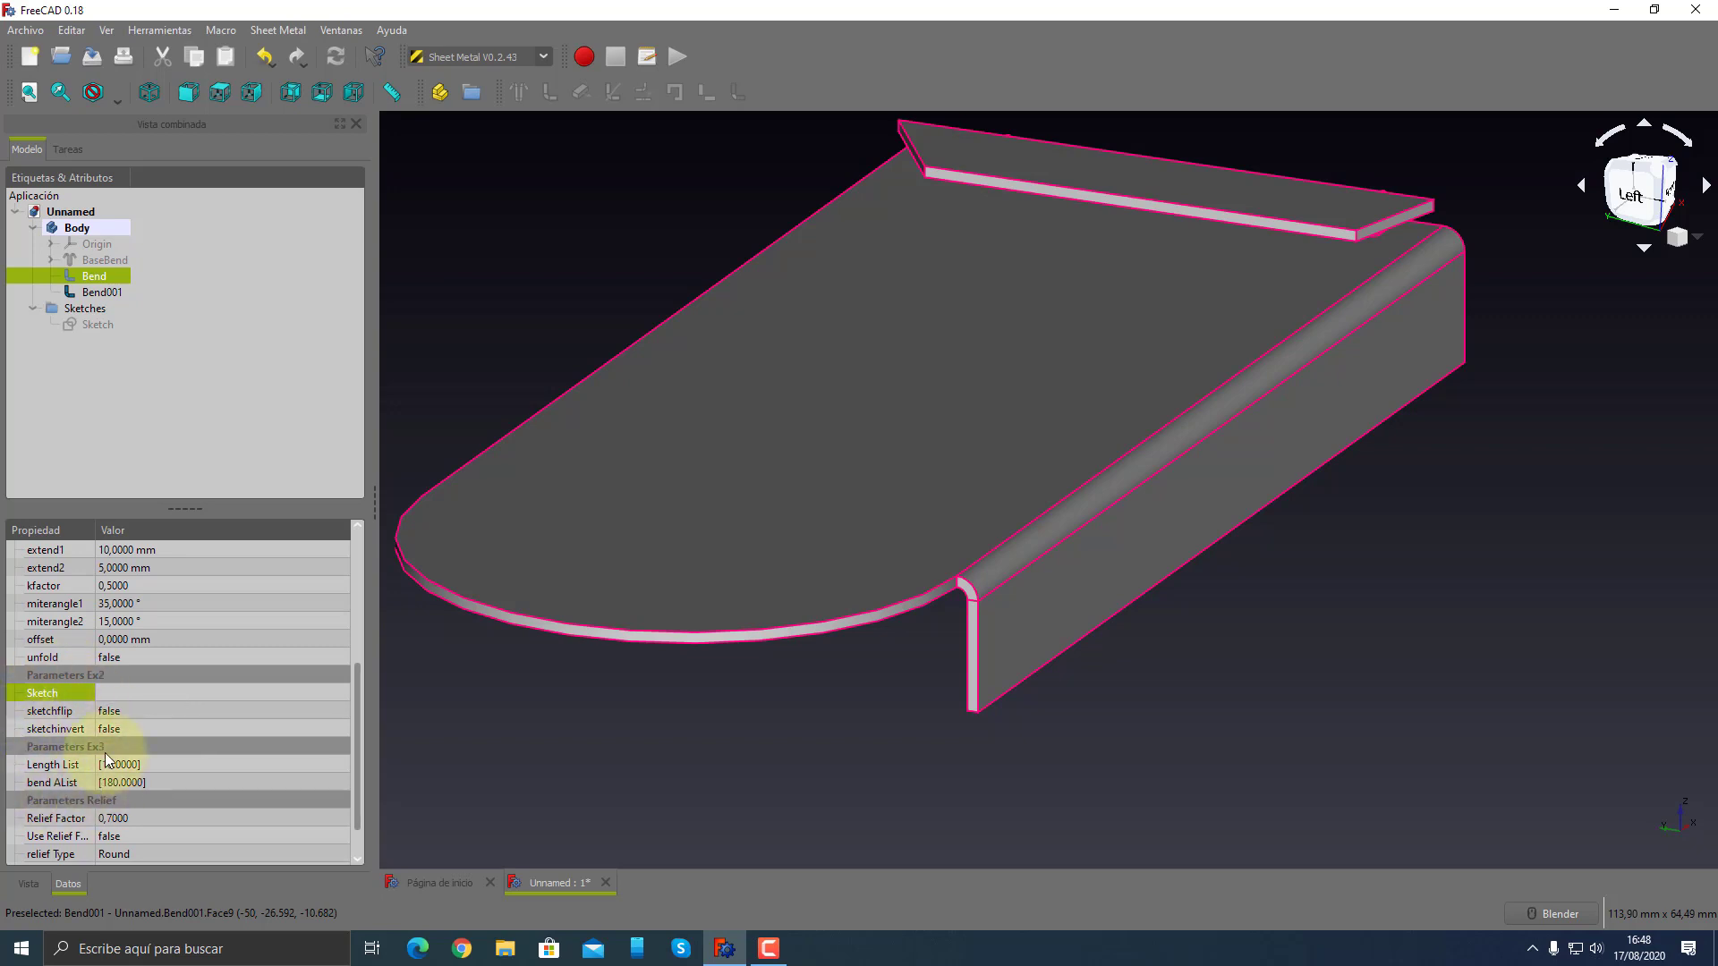
{"action": "scroll", "coordinate": [153, 819], "scroll_direction": "down", "scroll_amount": 1}
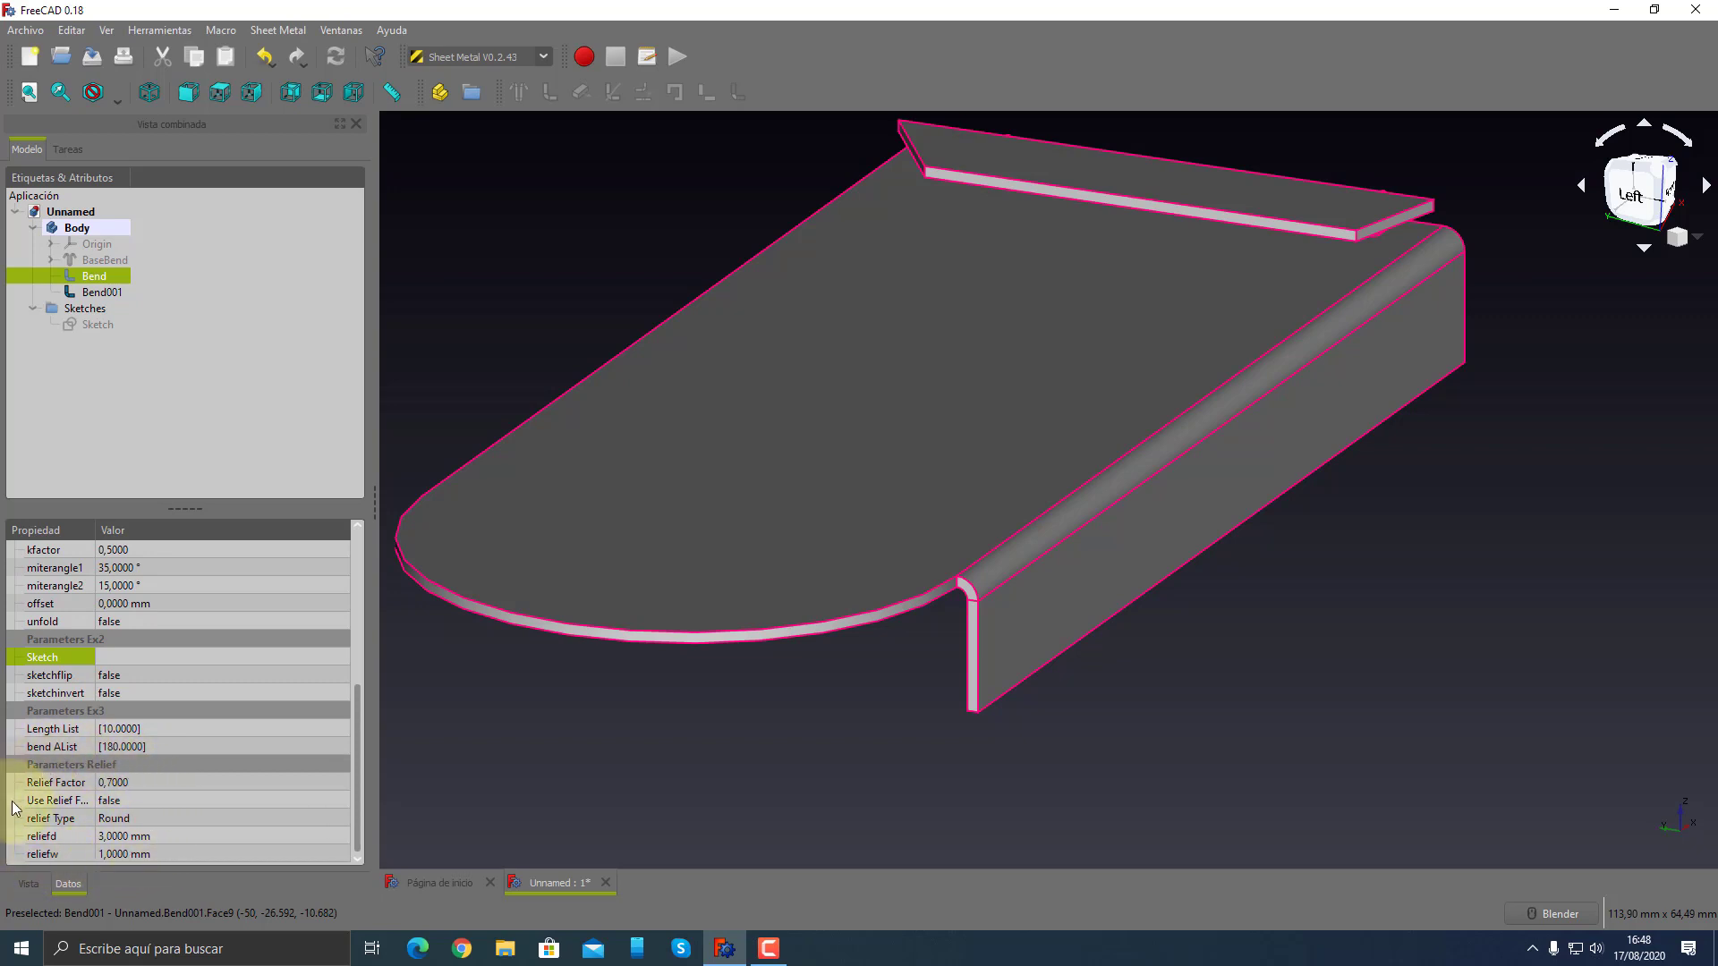
- Inspect the part from front and left-front views, then clear the selection
{"action": "mouse_move", "coordinate": [1239, 518]}
{"action": "middle_mouse_down"}
{"action": "mouse_move", "coordinate": [775, 576]}
{"action": "mouse_move", "coordinate": [1381, 608]}
{"action": "middle_mouse_up"}
{"action": "scroll", "coordinate": [1343, 608], "scroll_direction": "up", "scroll_amount": 5}
{"action": "scroll", "coordinate": [1253, 654], "scroll_direction": "down", "scroll_amount": 1}
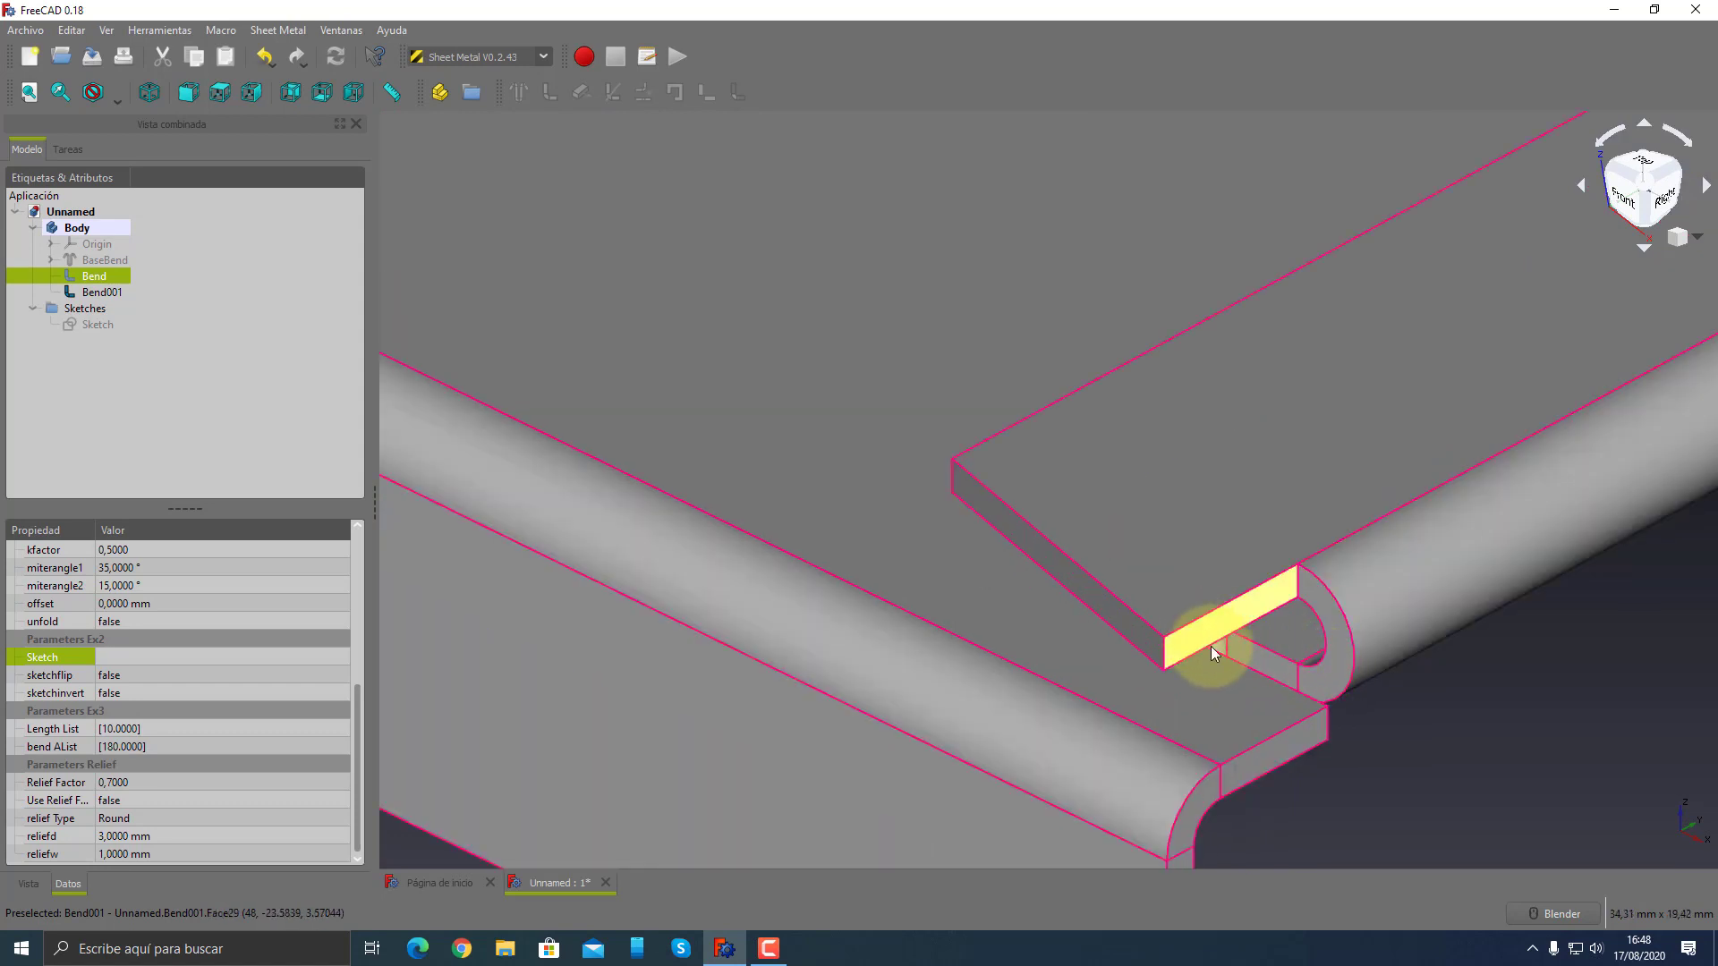
{"action": "scroll", "coordinate": [1102, 636], "scroll_direction": "down", "scroll_amount": 5}
{"action": "mouse_move", "coordinate": [958, 671]}
{"action": "middle_mouse_down"}
{"action": "mouse_move", "coordinate": [1304, 621]}
{"action": "mouse_move", "coordinate": [1008, 653]}
{"action": "mouse_move", "coordinate": [1062, 690]}
{"action": "mouse_move", "coordinate": [1110, 677]}
{"action": "mouse_move", "coordinate": [1098, 733]}
{"action": "middle_mouse_up"}
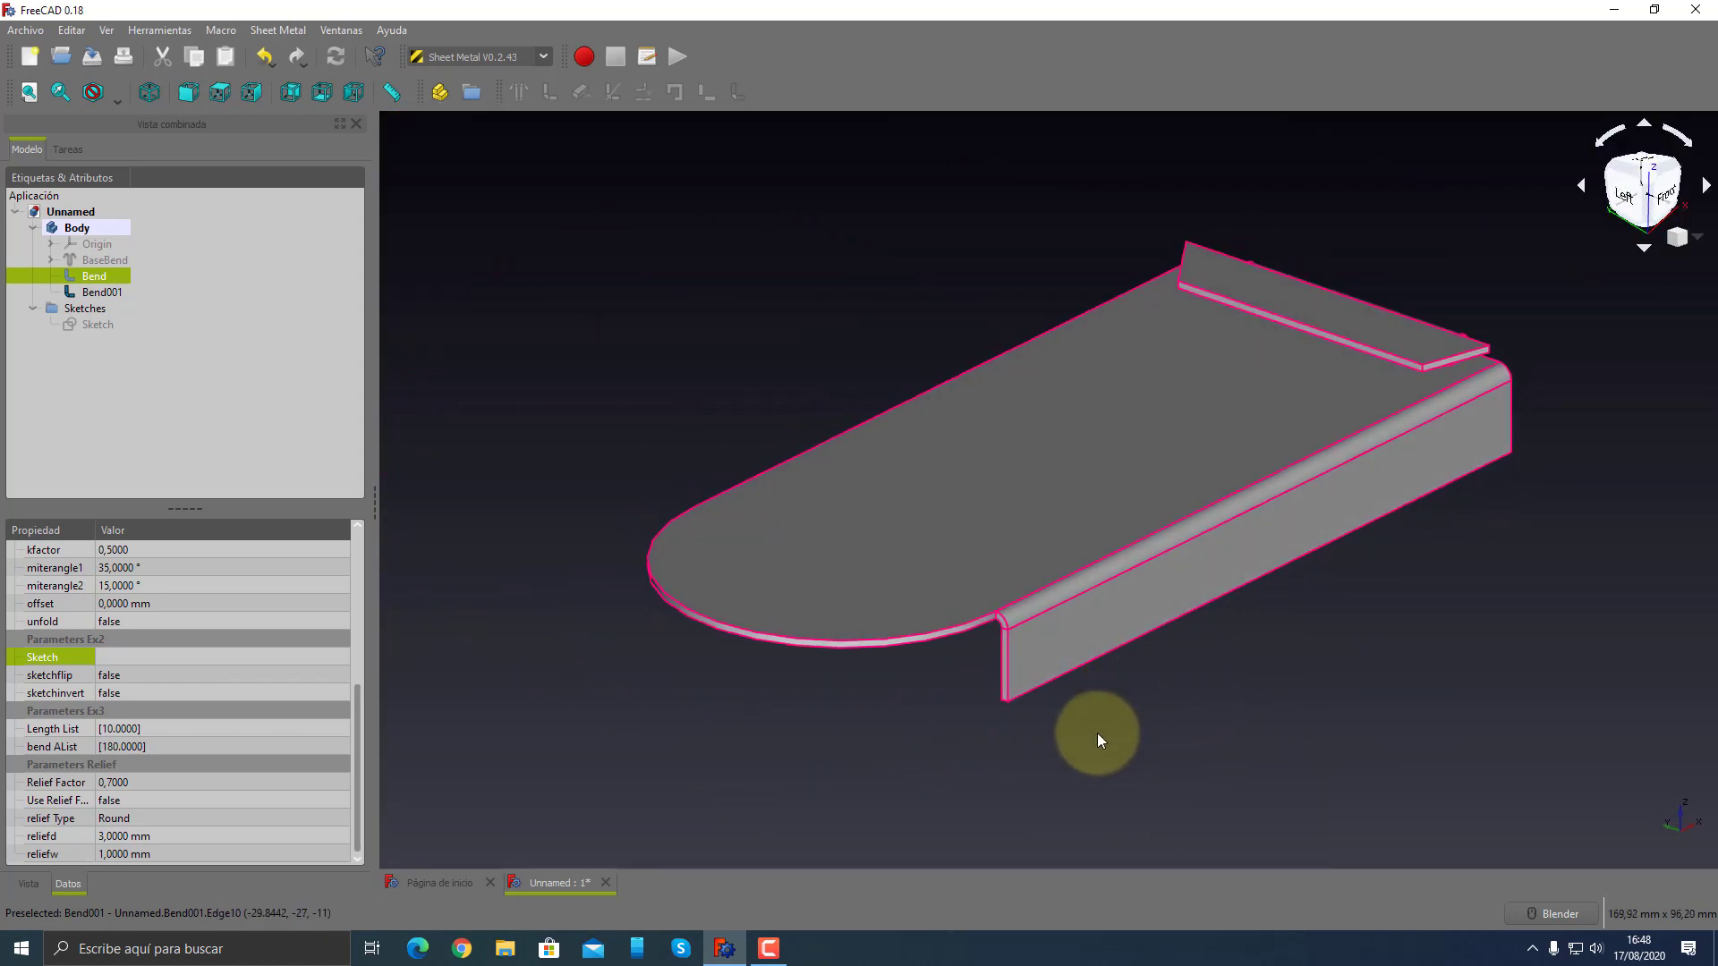
{"action": "left_click", "coordinate": [1097, 733]}
- Add a new wall (Bend002) on the bottom edge of the Bend001 flange
{"action": "left_click", "coordinate": [93, 294]}
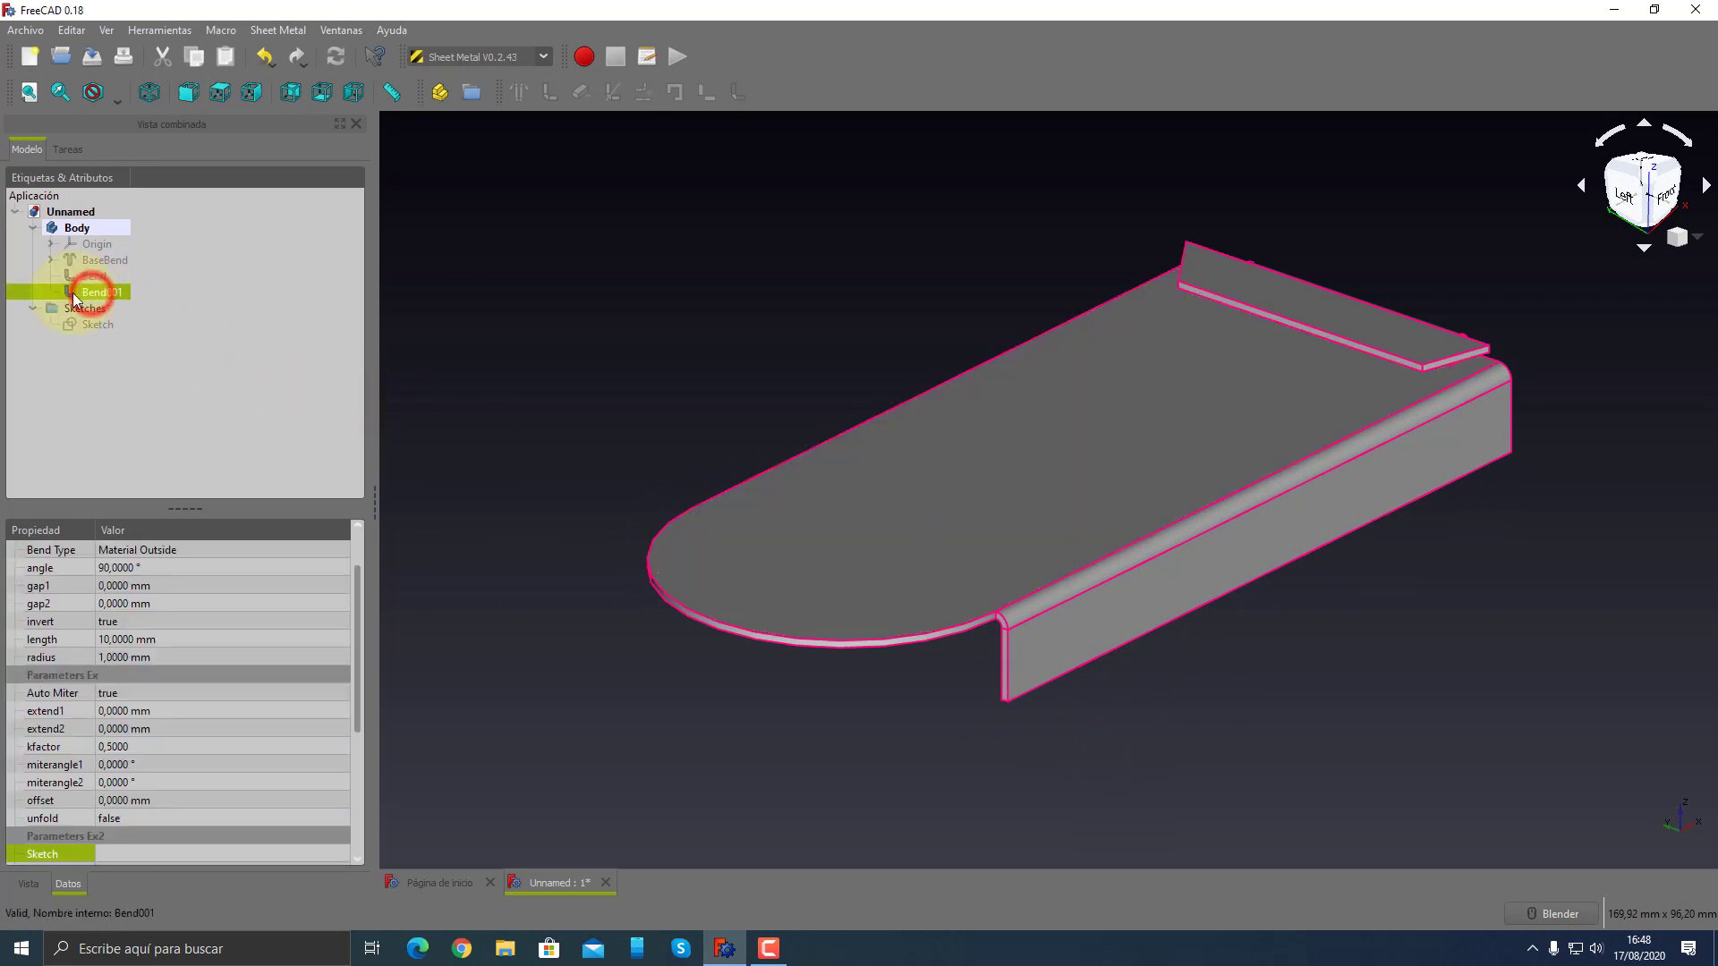
{"action": "left_click", "coordinate": [449, 460]}
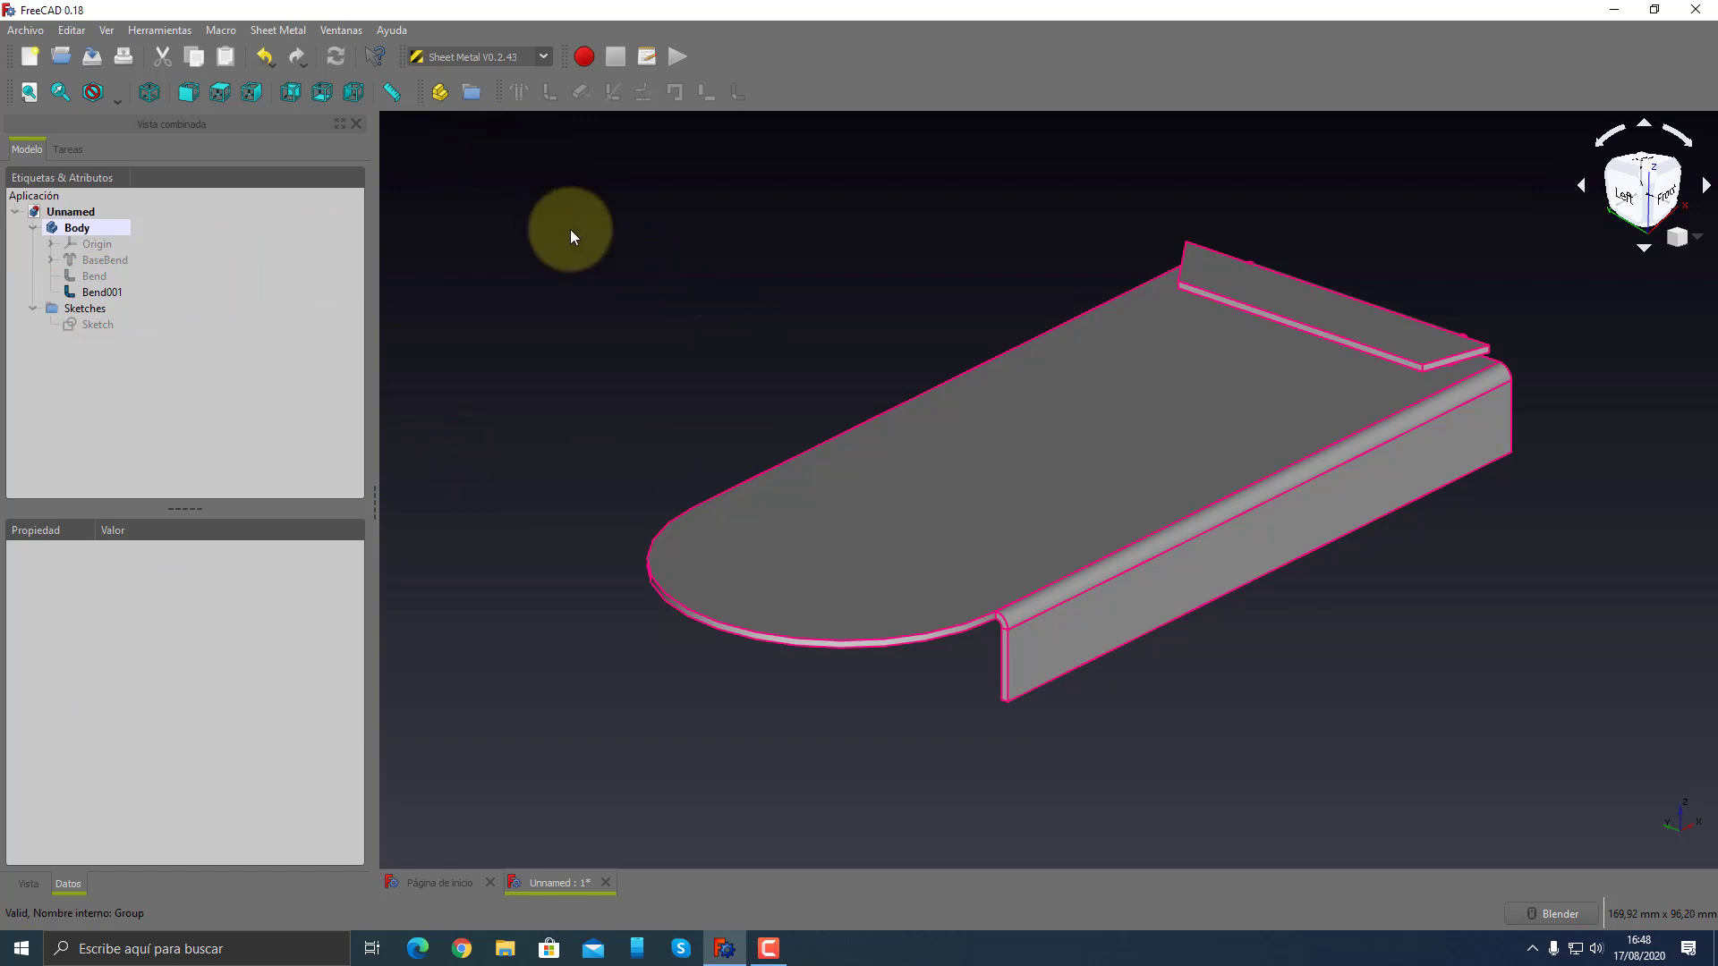
{"action": "left_click", "coordinate": [1102, 657]}
{"action": "middle_click_drag", "start_coordinate": [1115, 723], "coordinate": [1168, 707]}
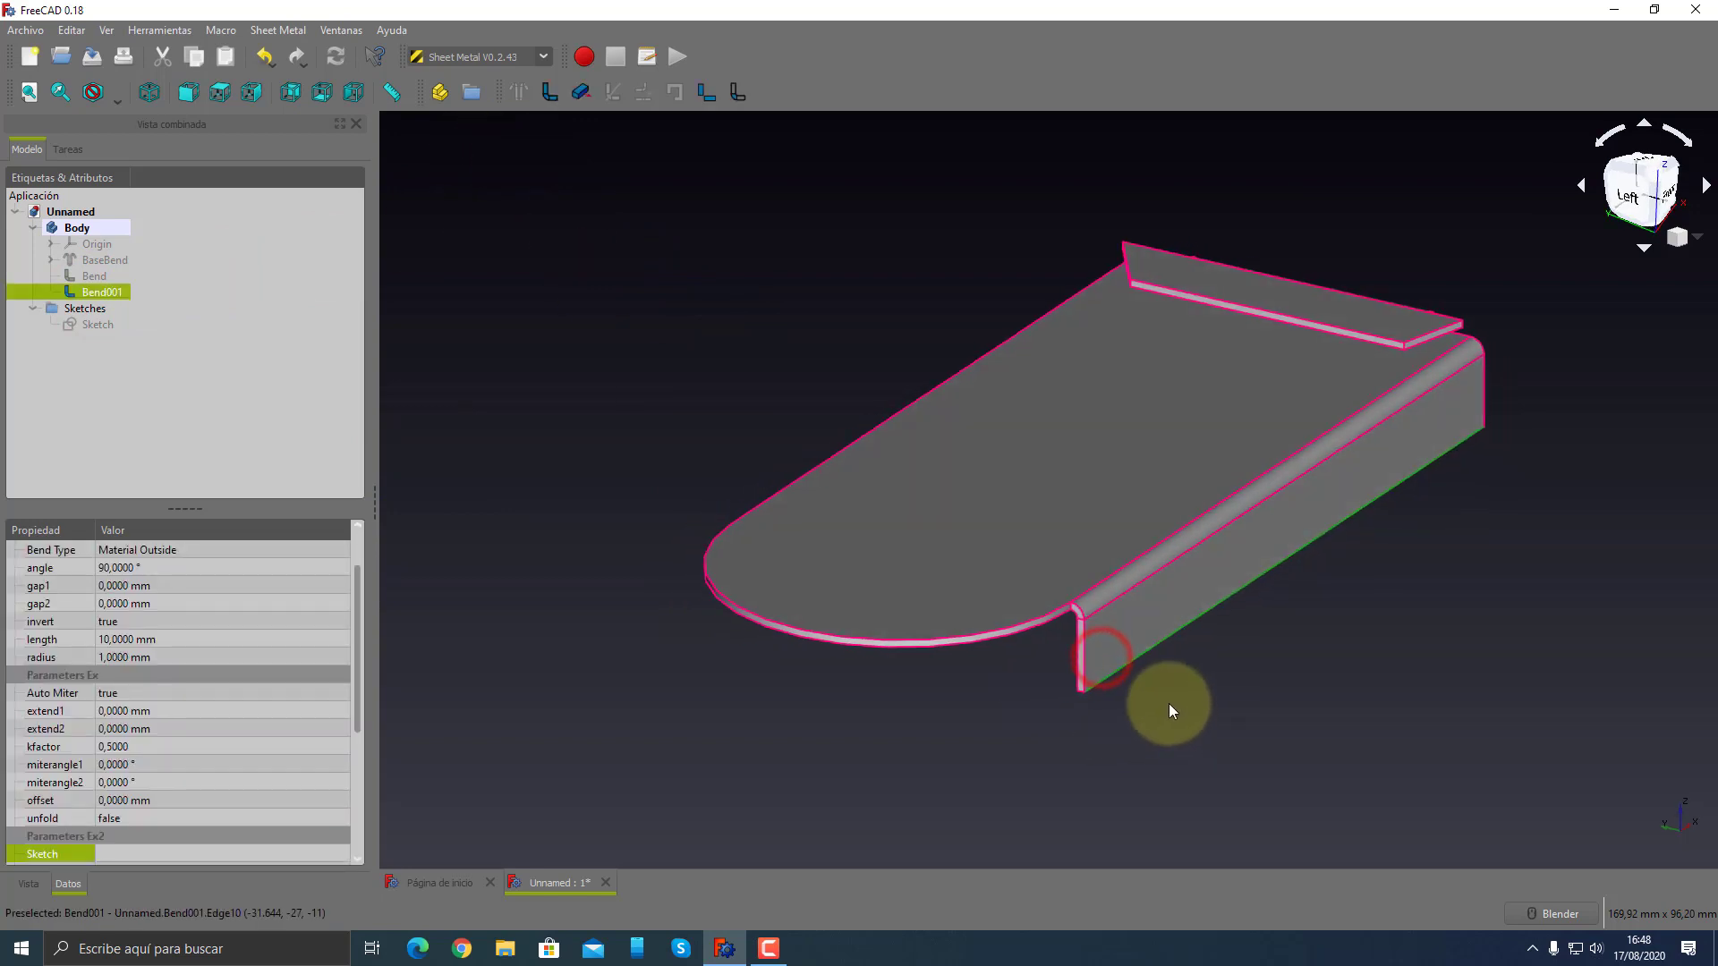
{"action": "scroll", "coordinate": [1169, 711], "scroll_direction": "up", "scroll_amount": 5}
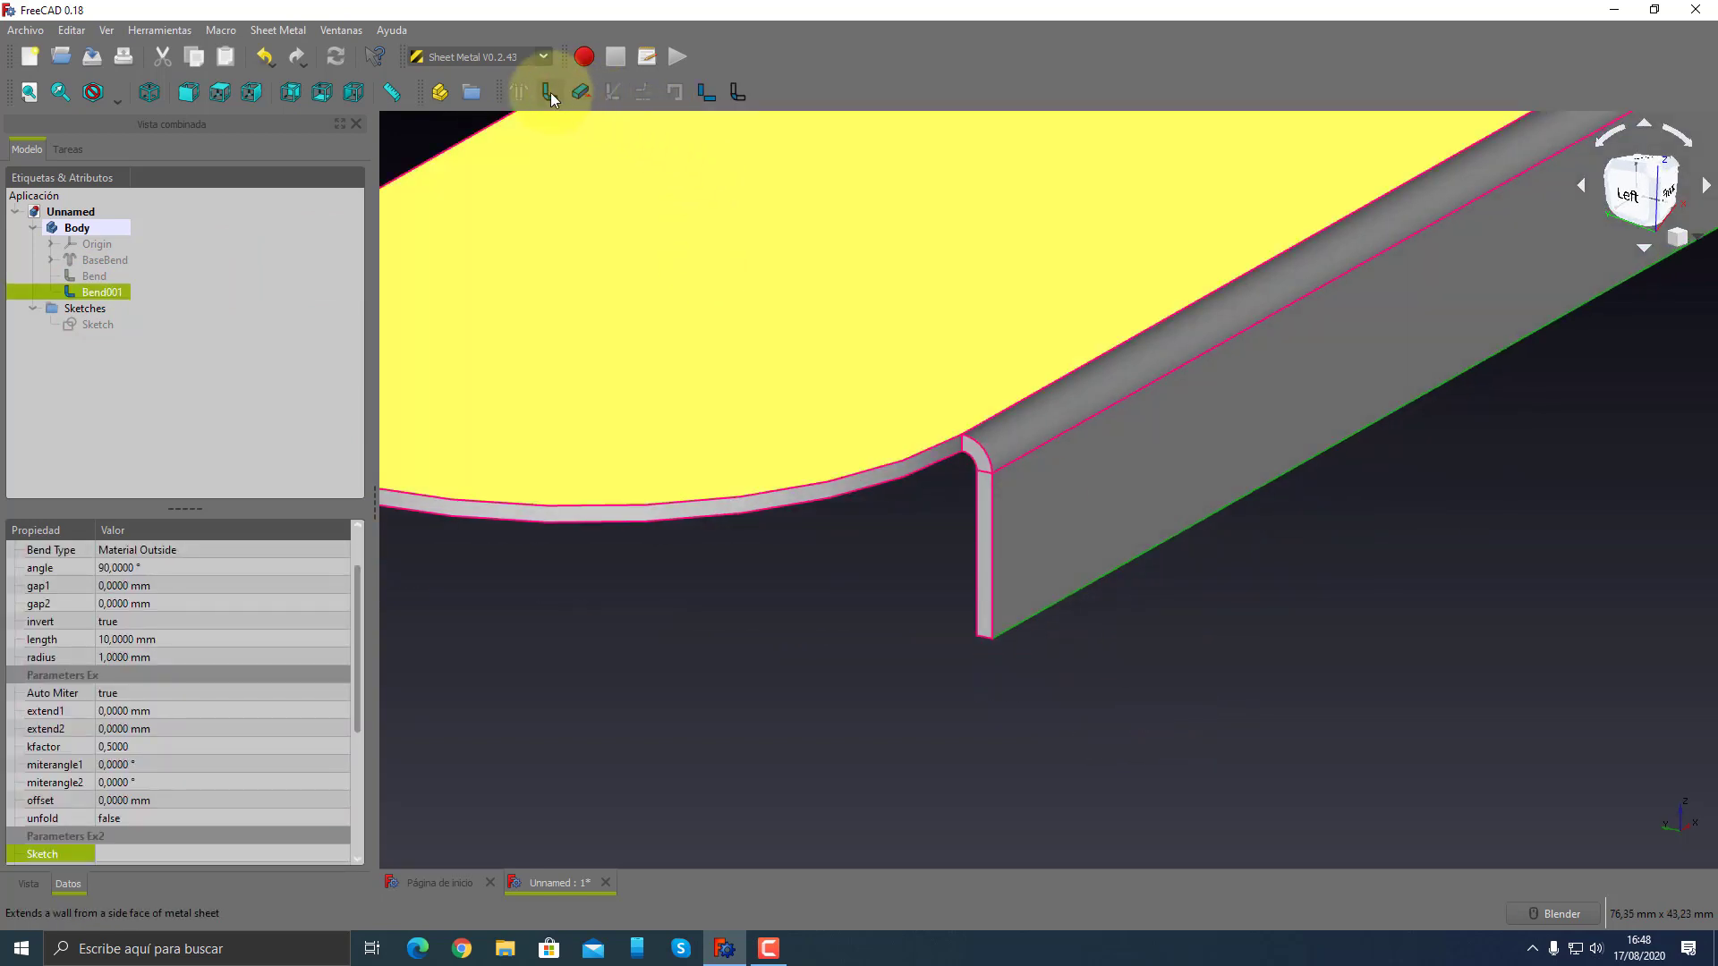
{"action": "left_click", "coordinate": [551, 93]}
- Set Bend002's wall length to 1 mm
{"action": "left_click", "coordinate": [102, 308]}
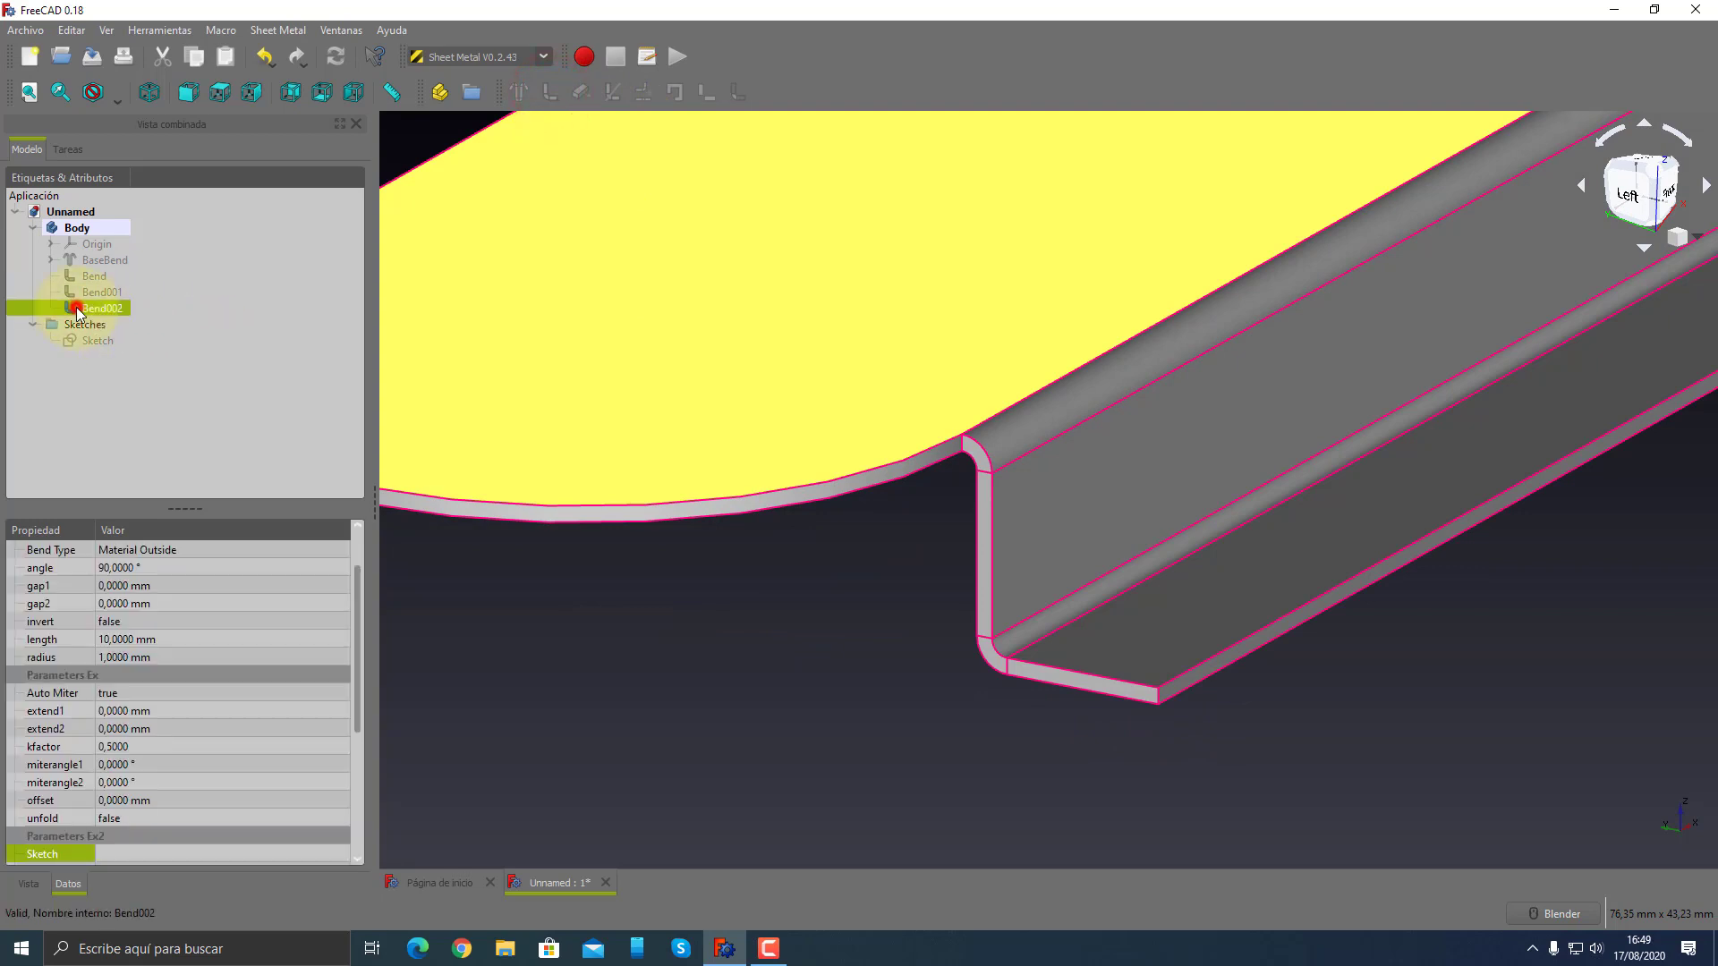
{"action": "left_click", "coordinate": [111, 639]}
{"action": "type", "text": "1"}
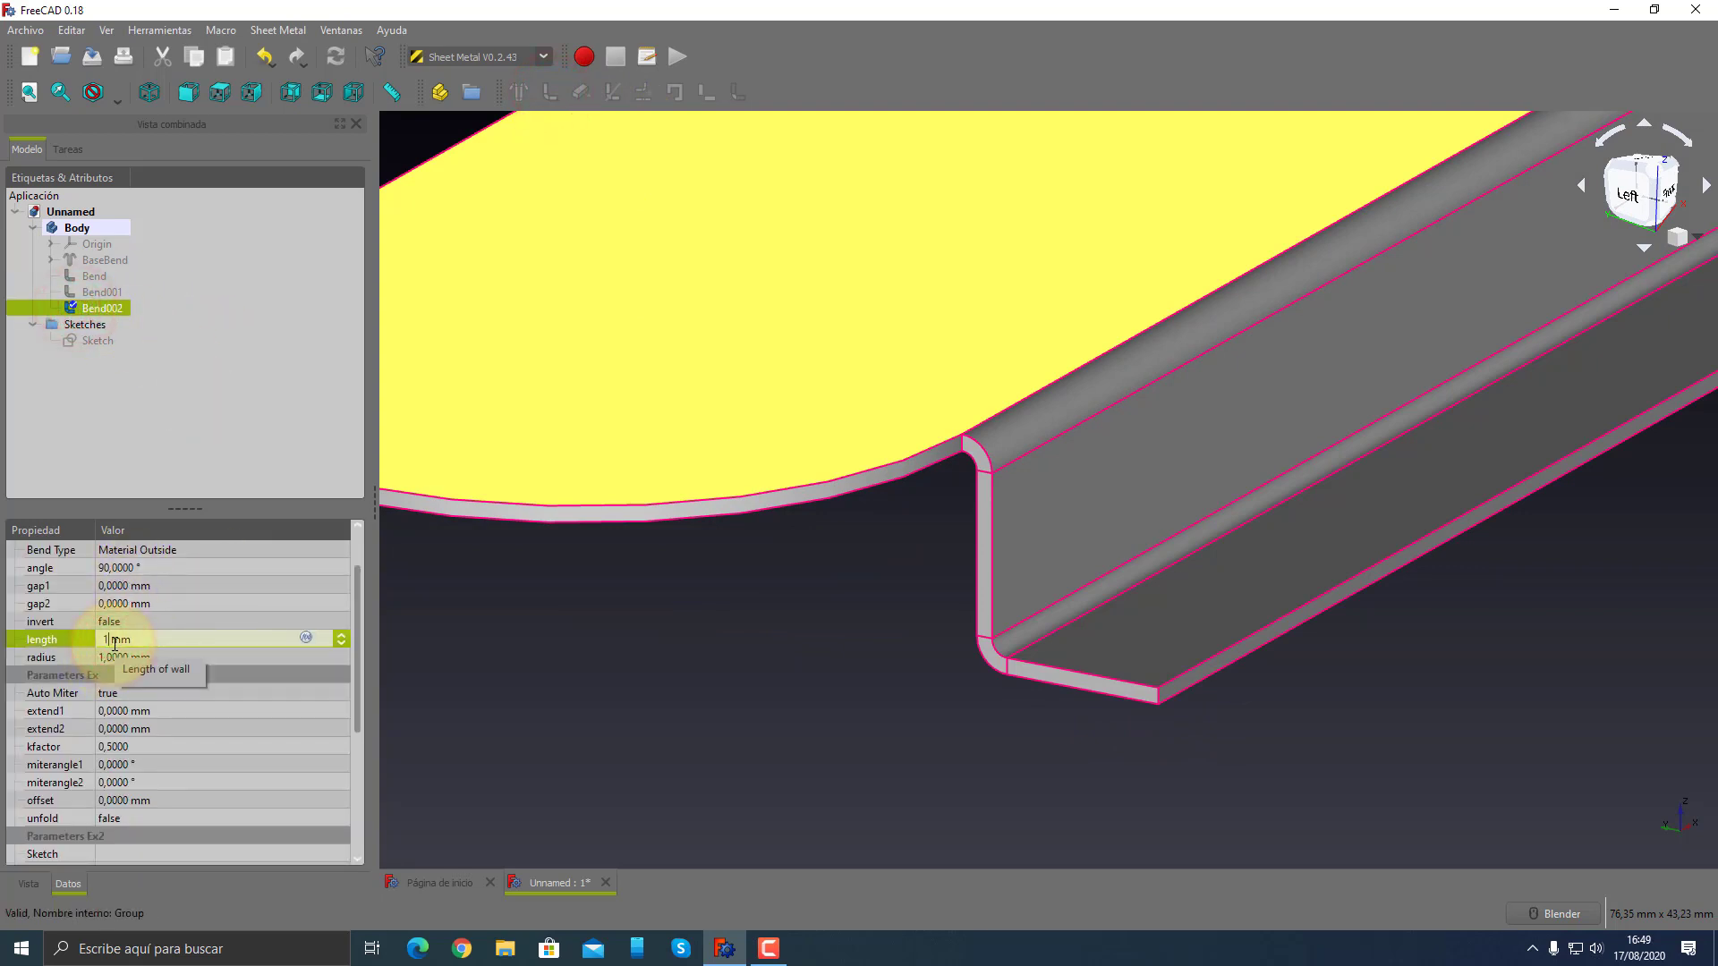
{"action": "key", "text": "Return"}
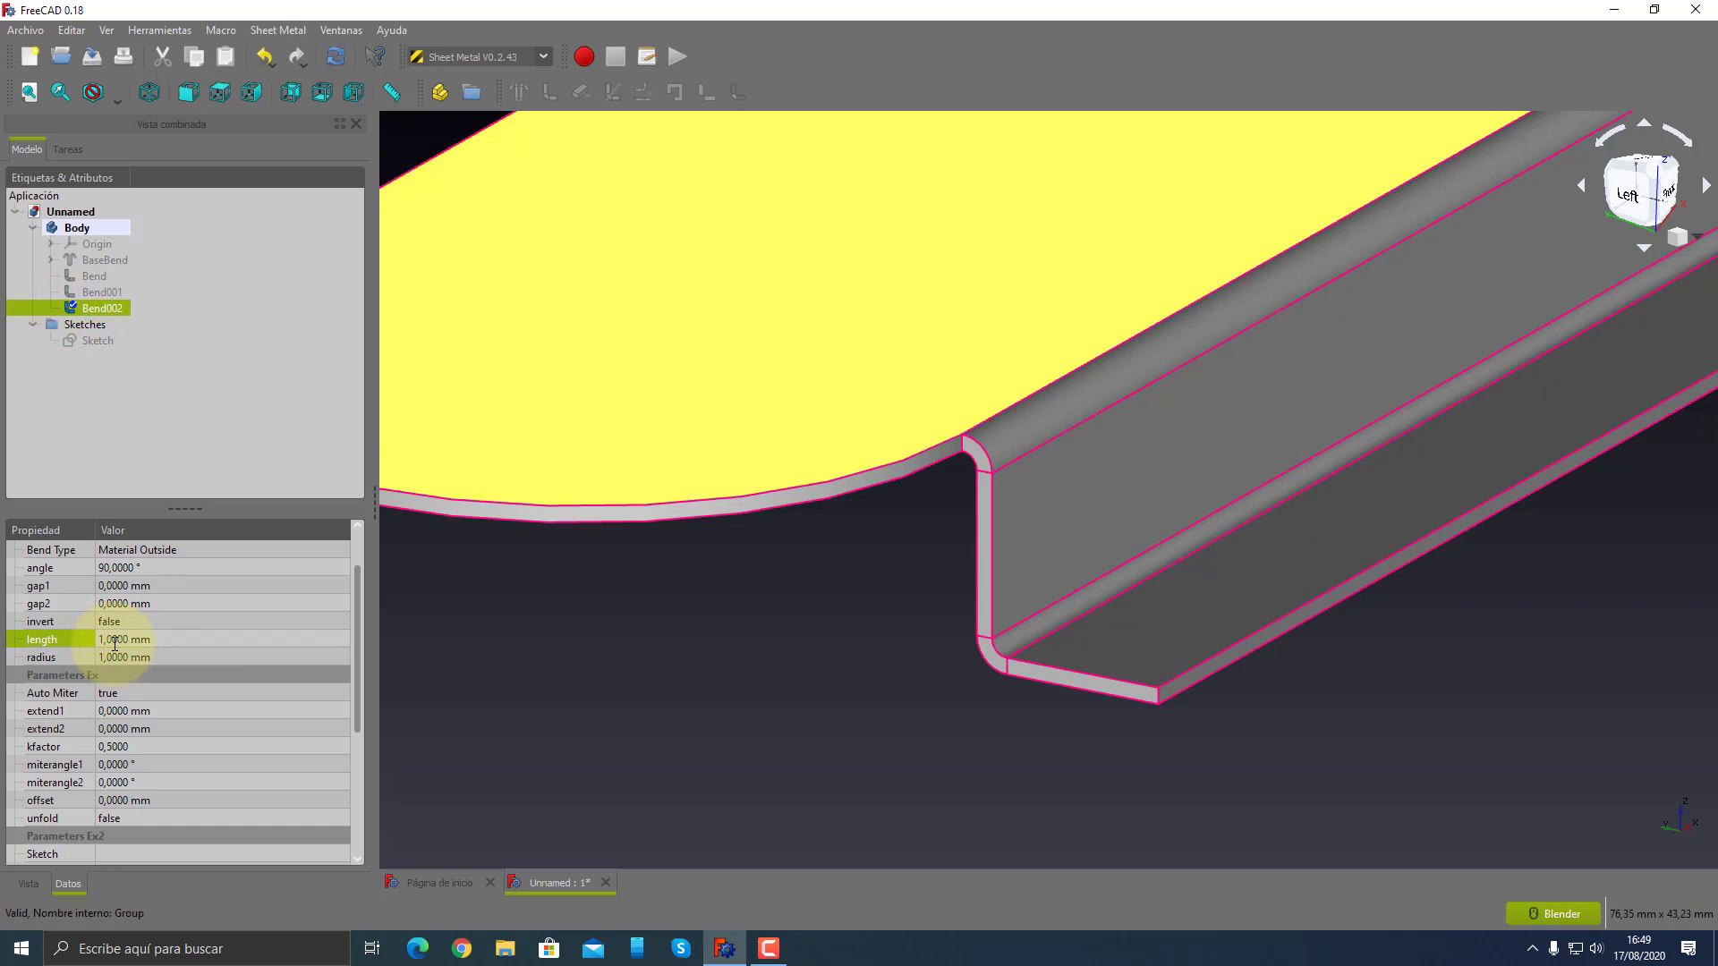
{"action": "left_click", "coordinate": [114, 644]}
{"action": "left_click", "coordinate": [166, 656]}
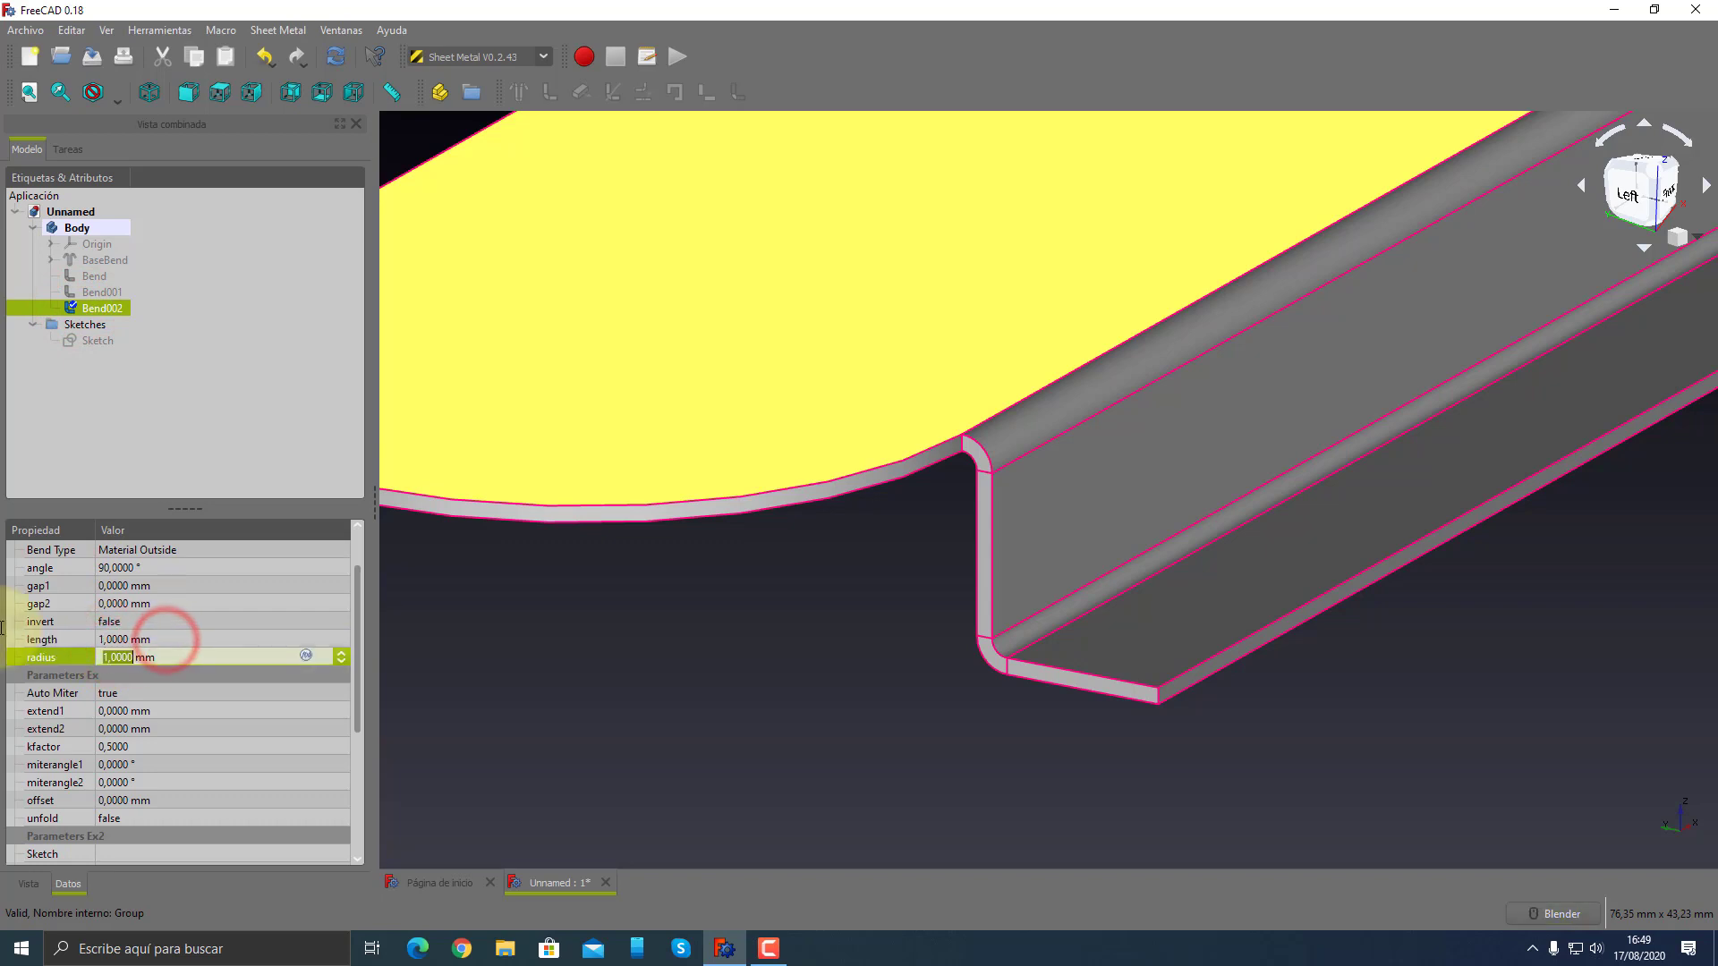
{"action": "left_click", "coordinate": [147, 639]}
{"action": "type", "text": "1"}
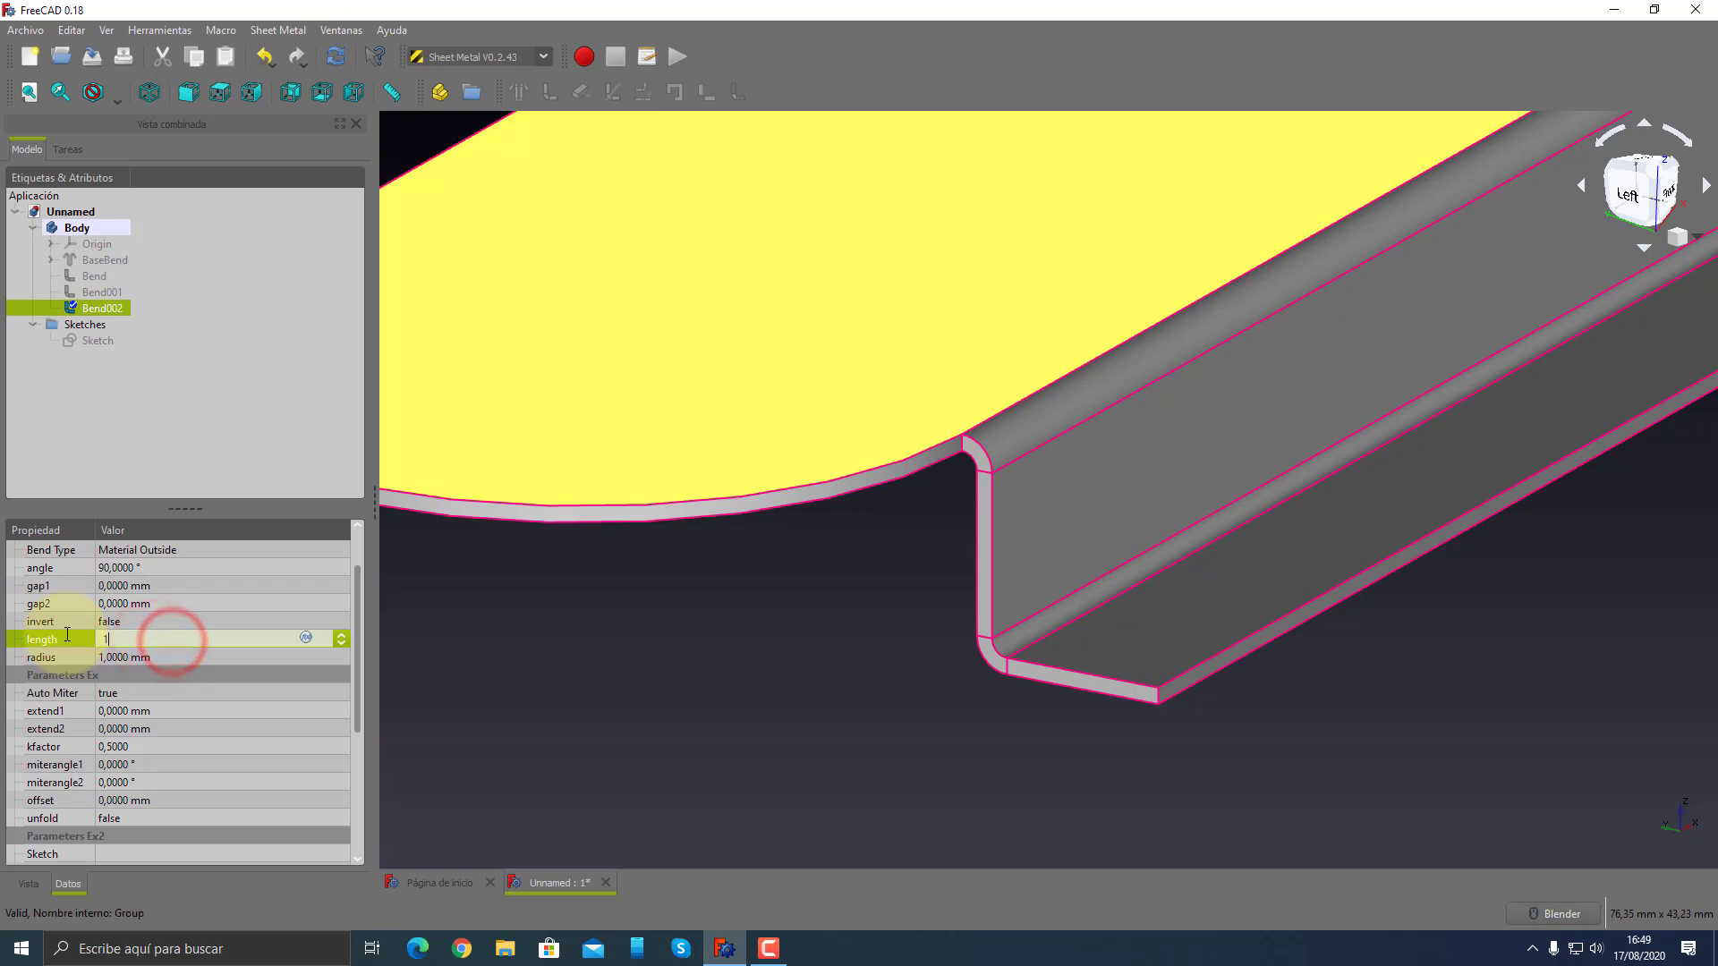
{"action": "key", "text": "Return"}
{"action": "left_click", "coordinate": [190, 635]}
{"action": "type", "text": "2"}
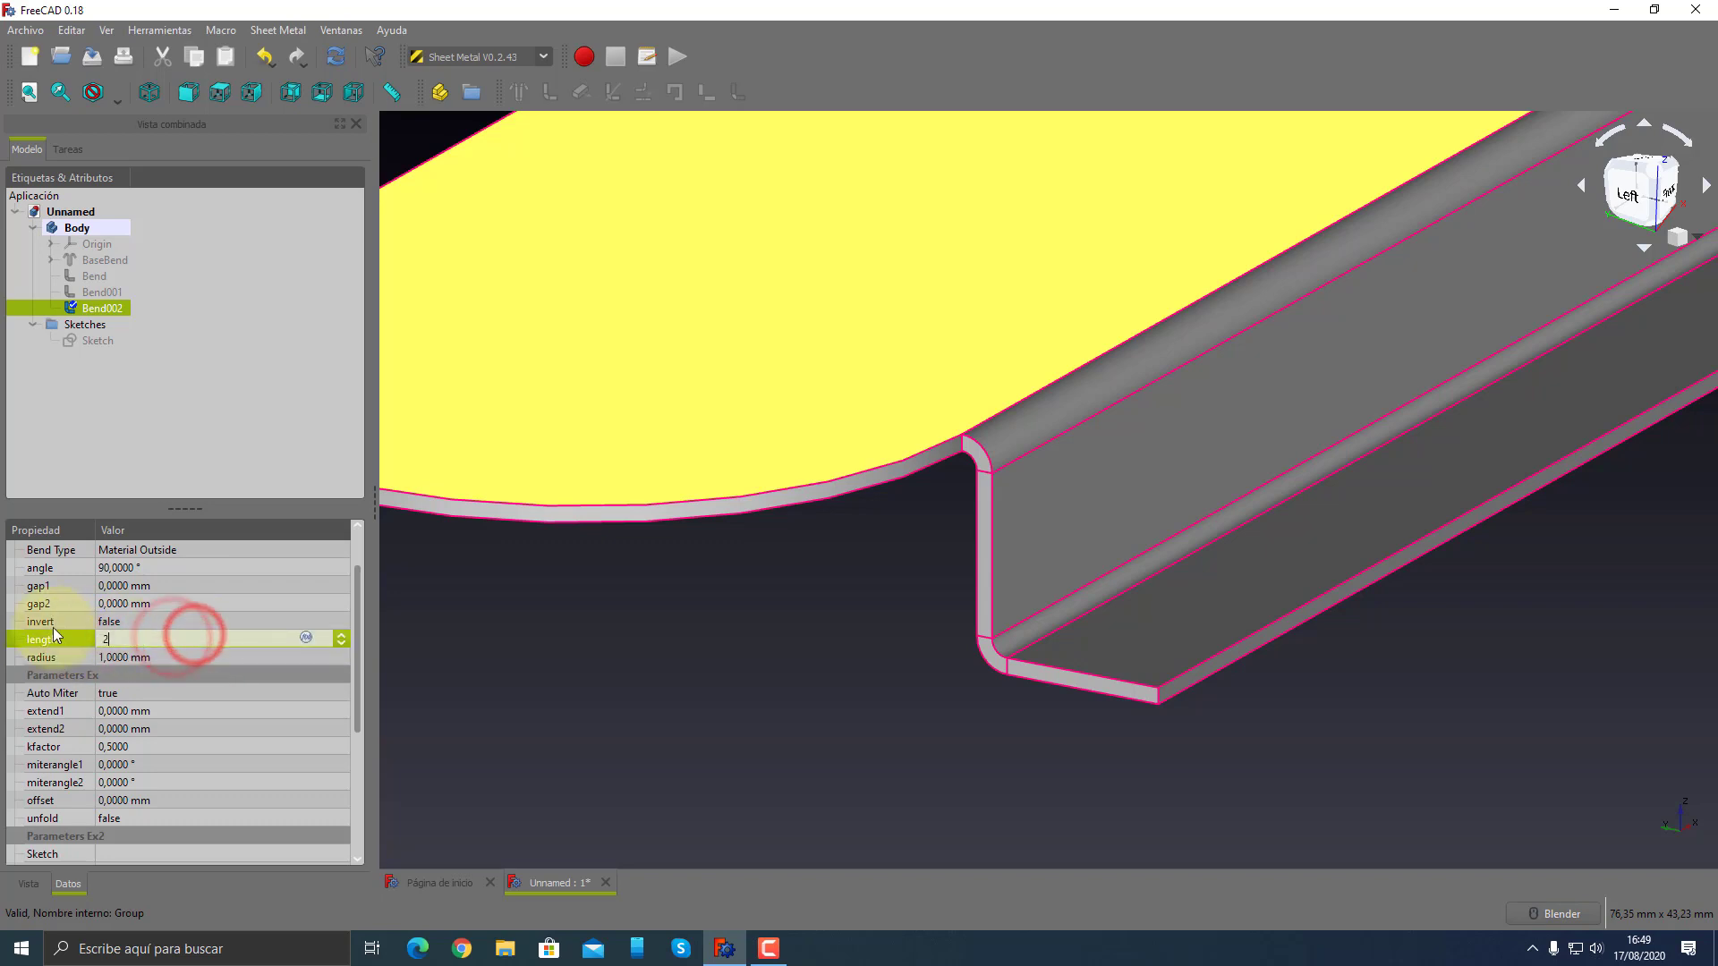
{"action": "key", "text": "Return"}
{"action": "left_click", "coordinate": [158, 640]}
{"action": "type", "text": "1"}
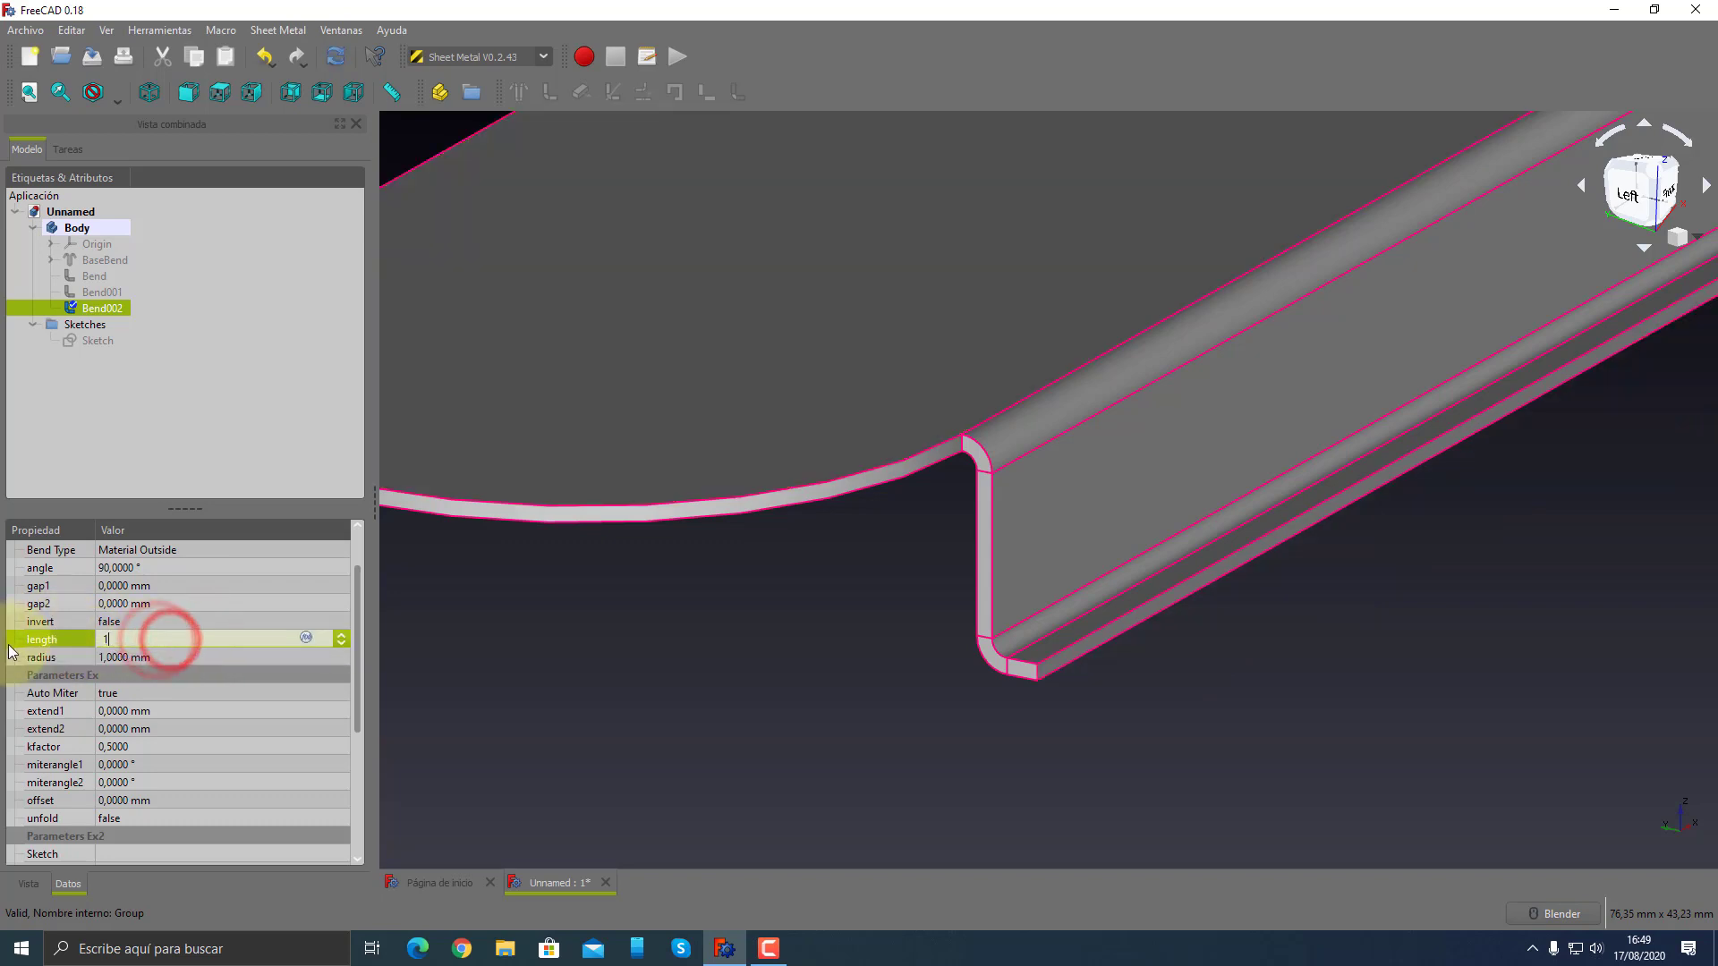
{"action": "key", "text": "Return"}
- Give Bend002 a 2 mm bend radius and a 15° bend angle
{"action": "left_click", "coordinate": [179, 660]}
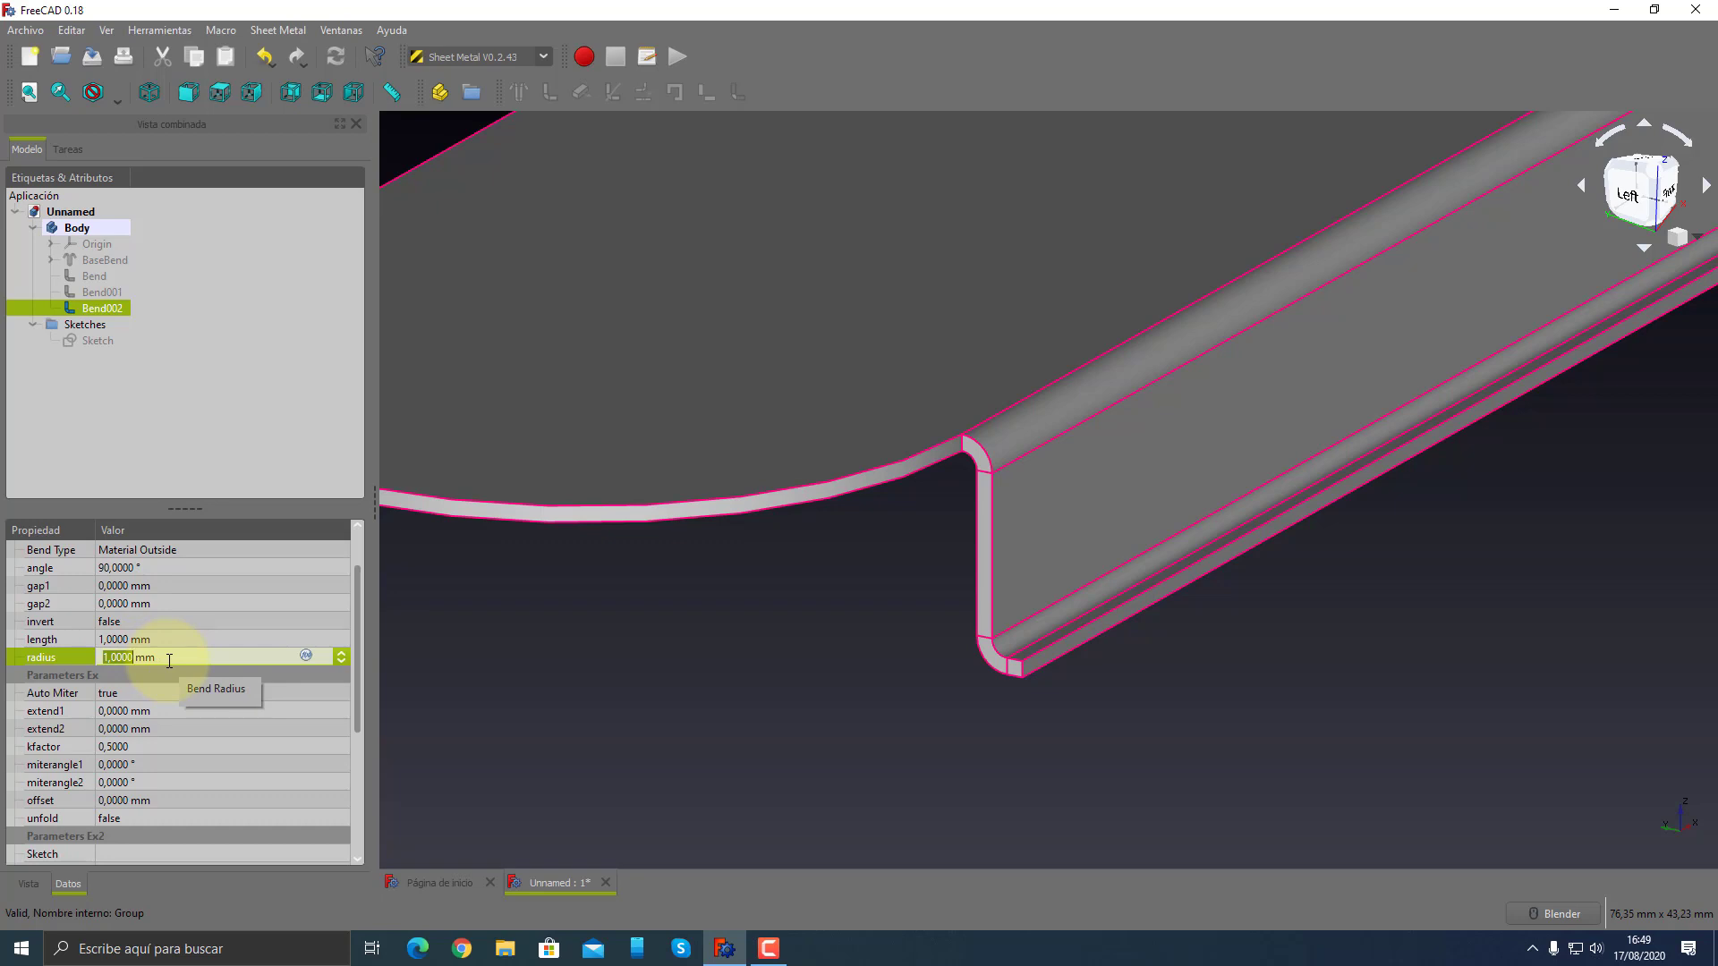
{"action": "type", "text": "2"}
{"action": "key", "text": "Return"}
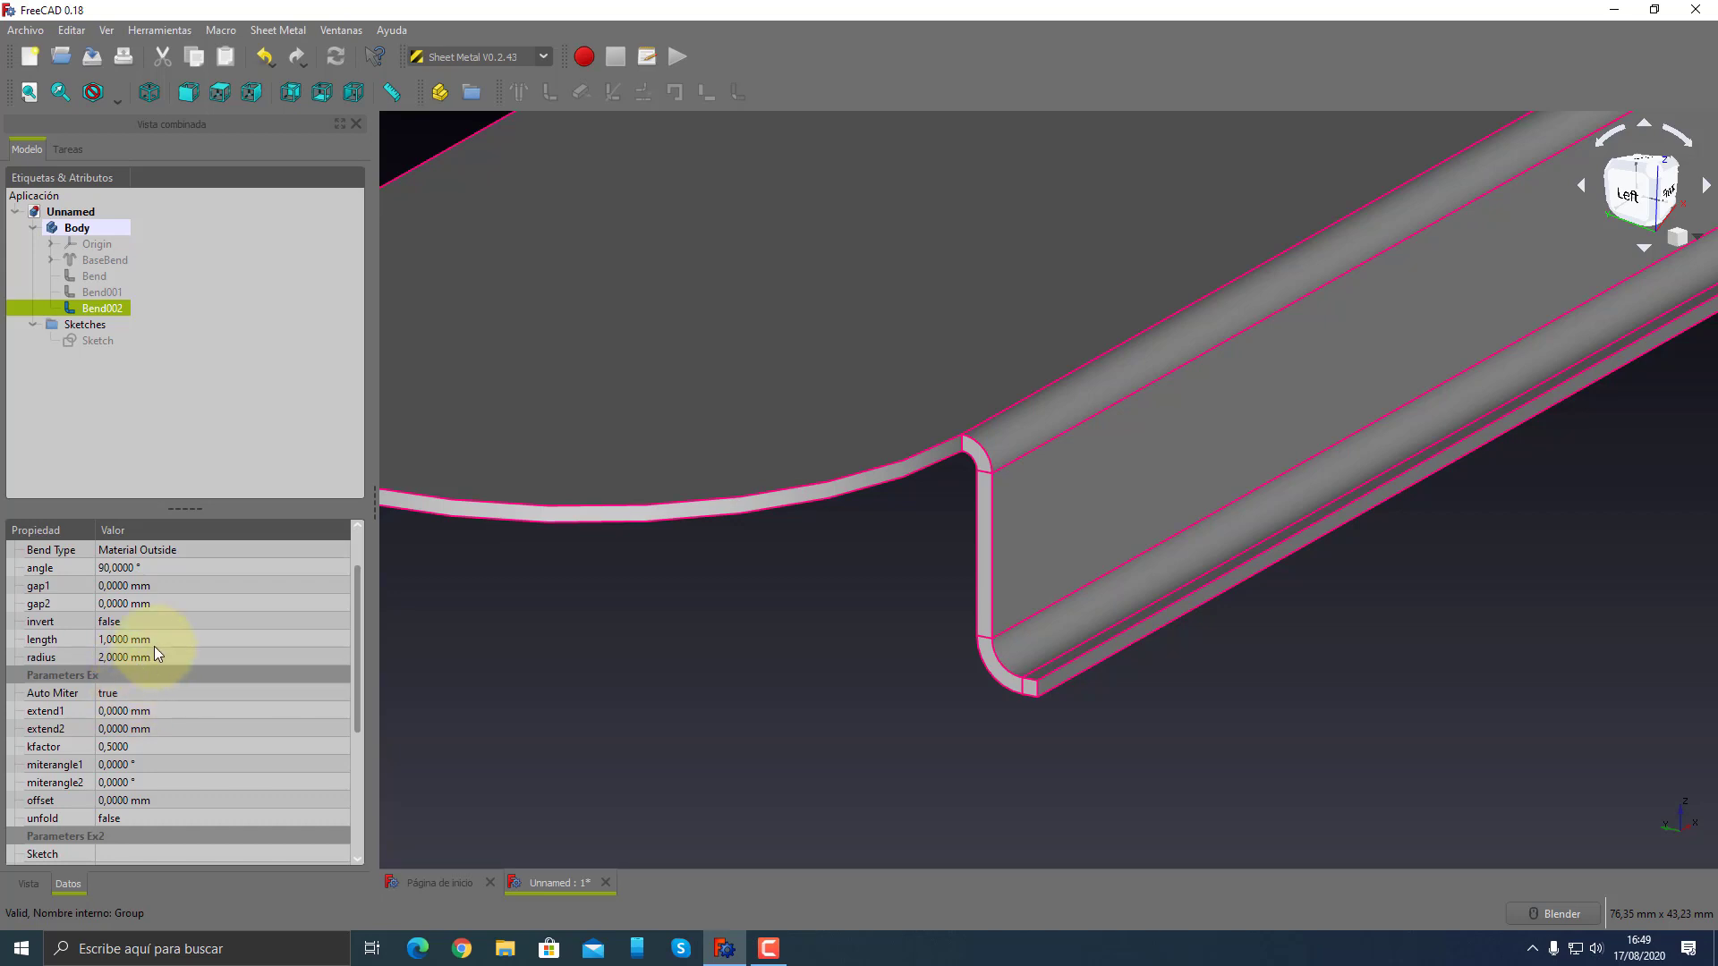
{"action": "left_click", "coordinate": [151, 568]}
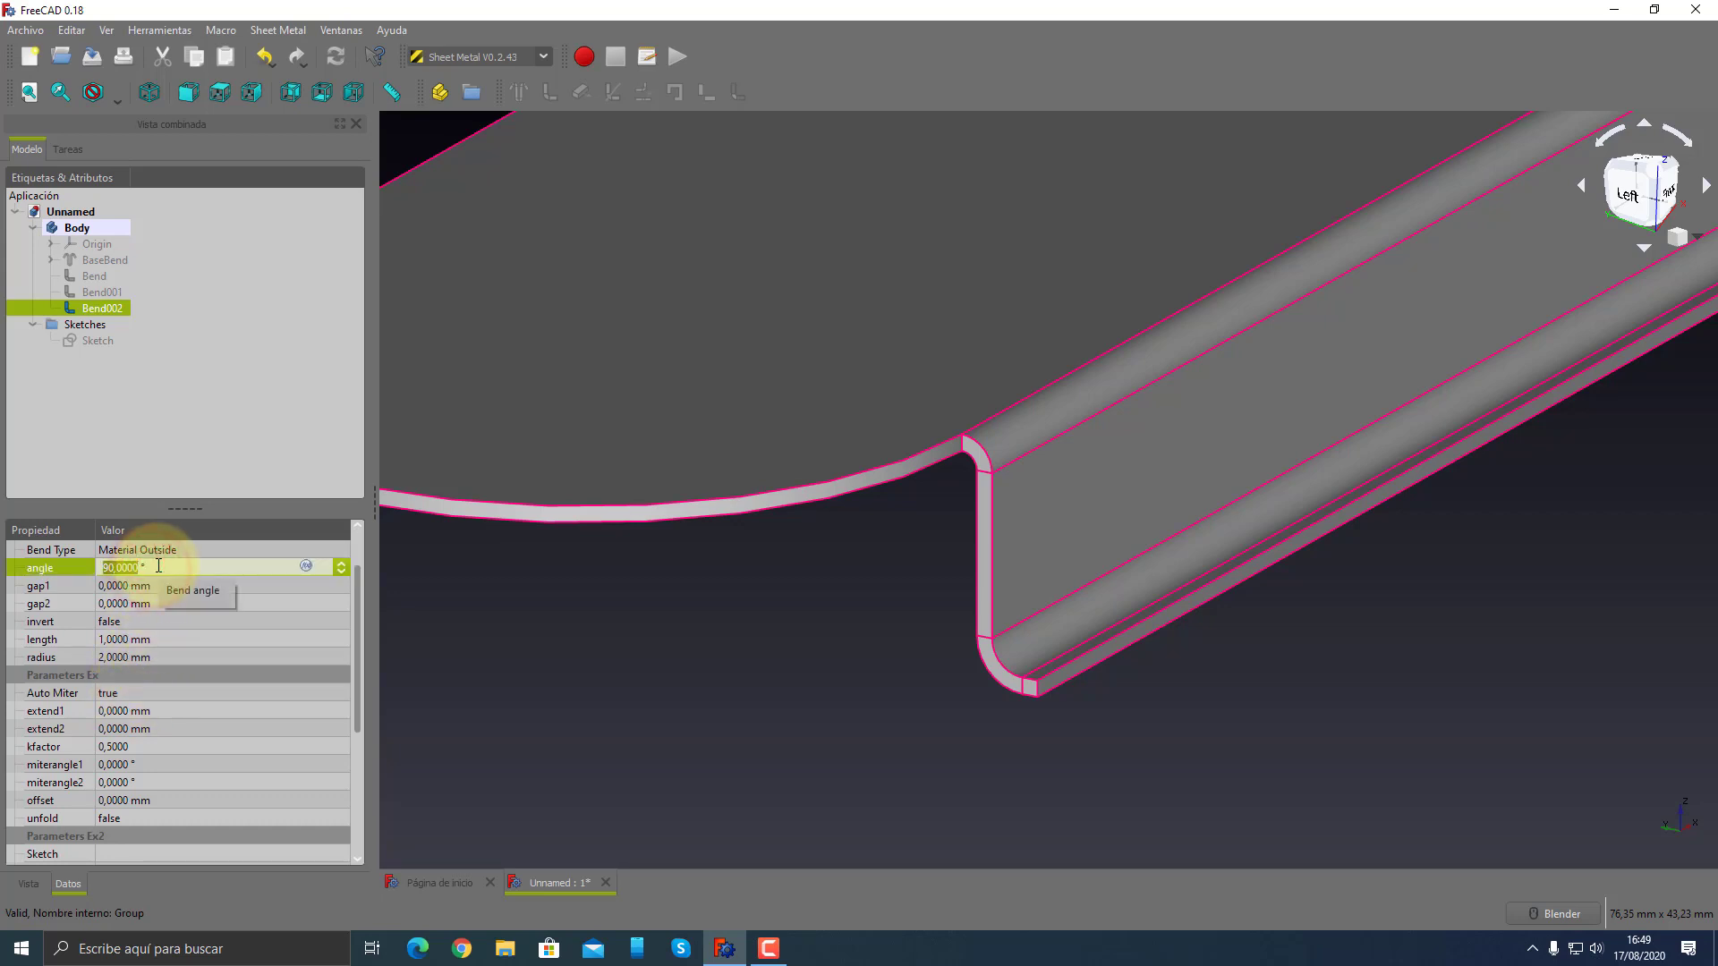
{"action": "type", "text": "15"}
{"action": "key", "text": "Tab"}
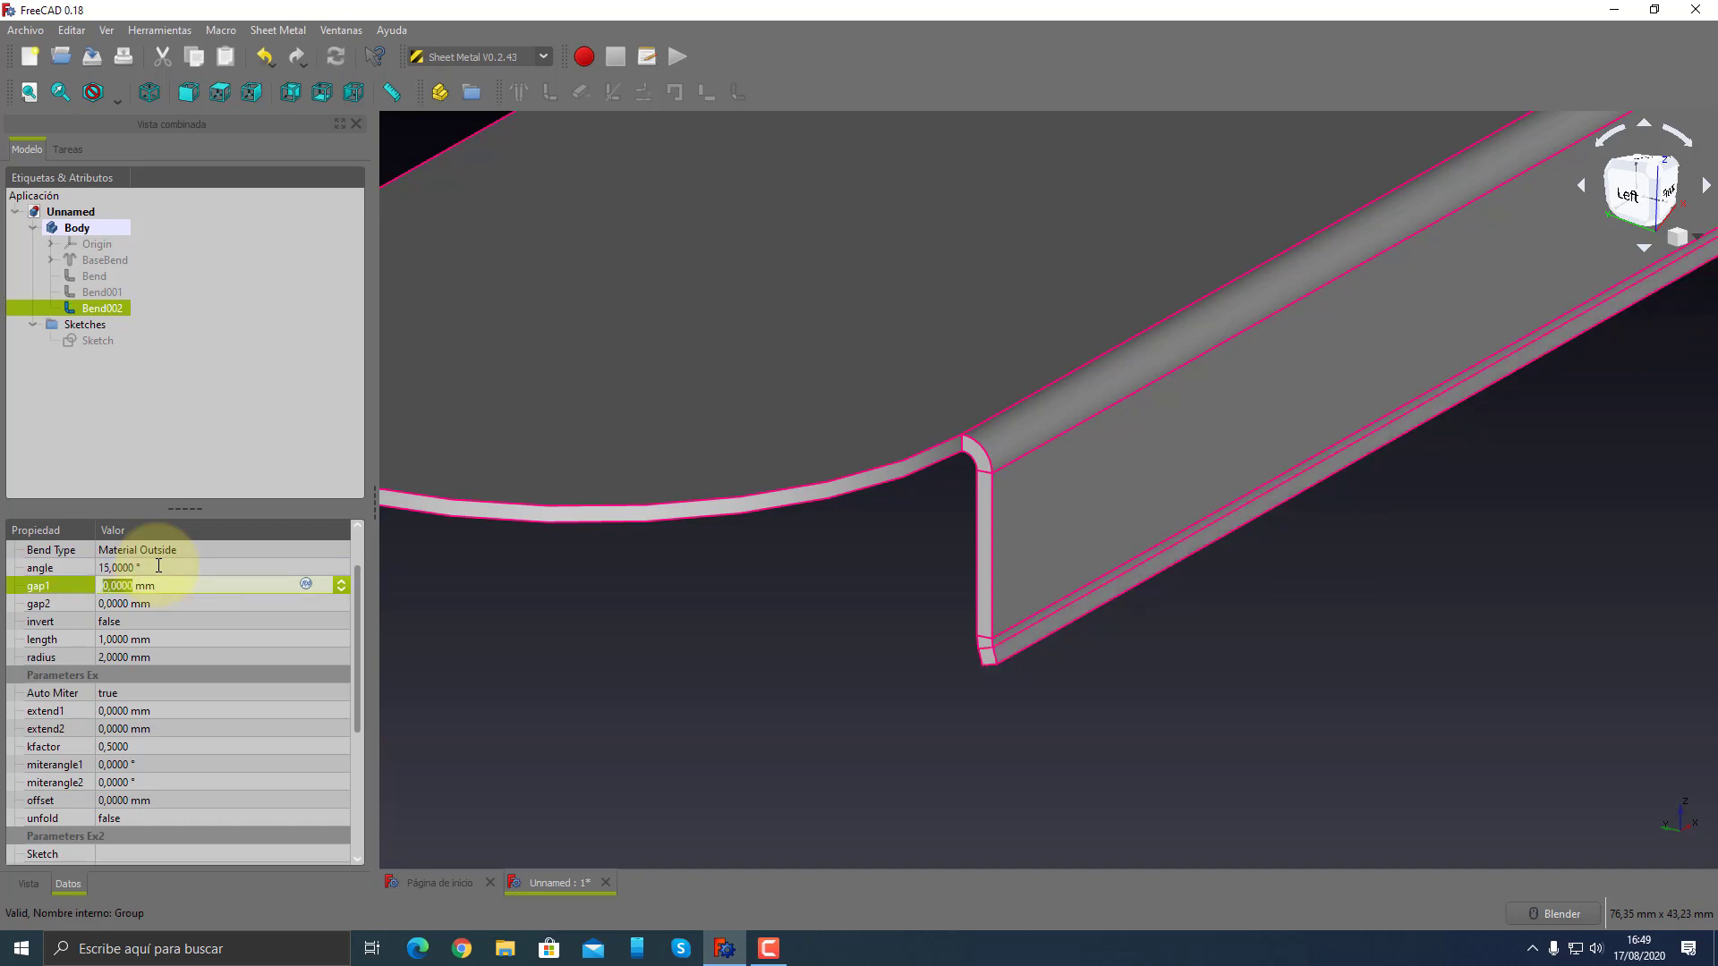
{"action": "left_click", "coordinate": [931, 628]}
{"action": "mouse_move", "coordinate": [932, 628]}
{"action": "middle_mouse_down"}
{"action": "mouse_move", "coordinate": [969, 639]}
{"action": "mouse_move", "coordinate": [995, 617]}
{"action": "middle_mouse_up"}
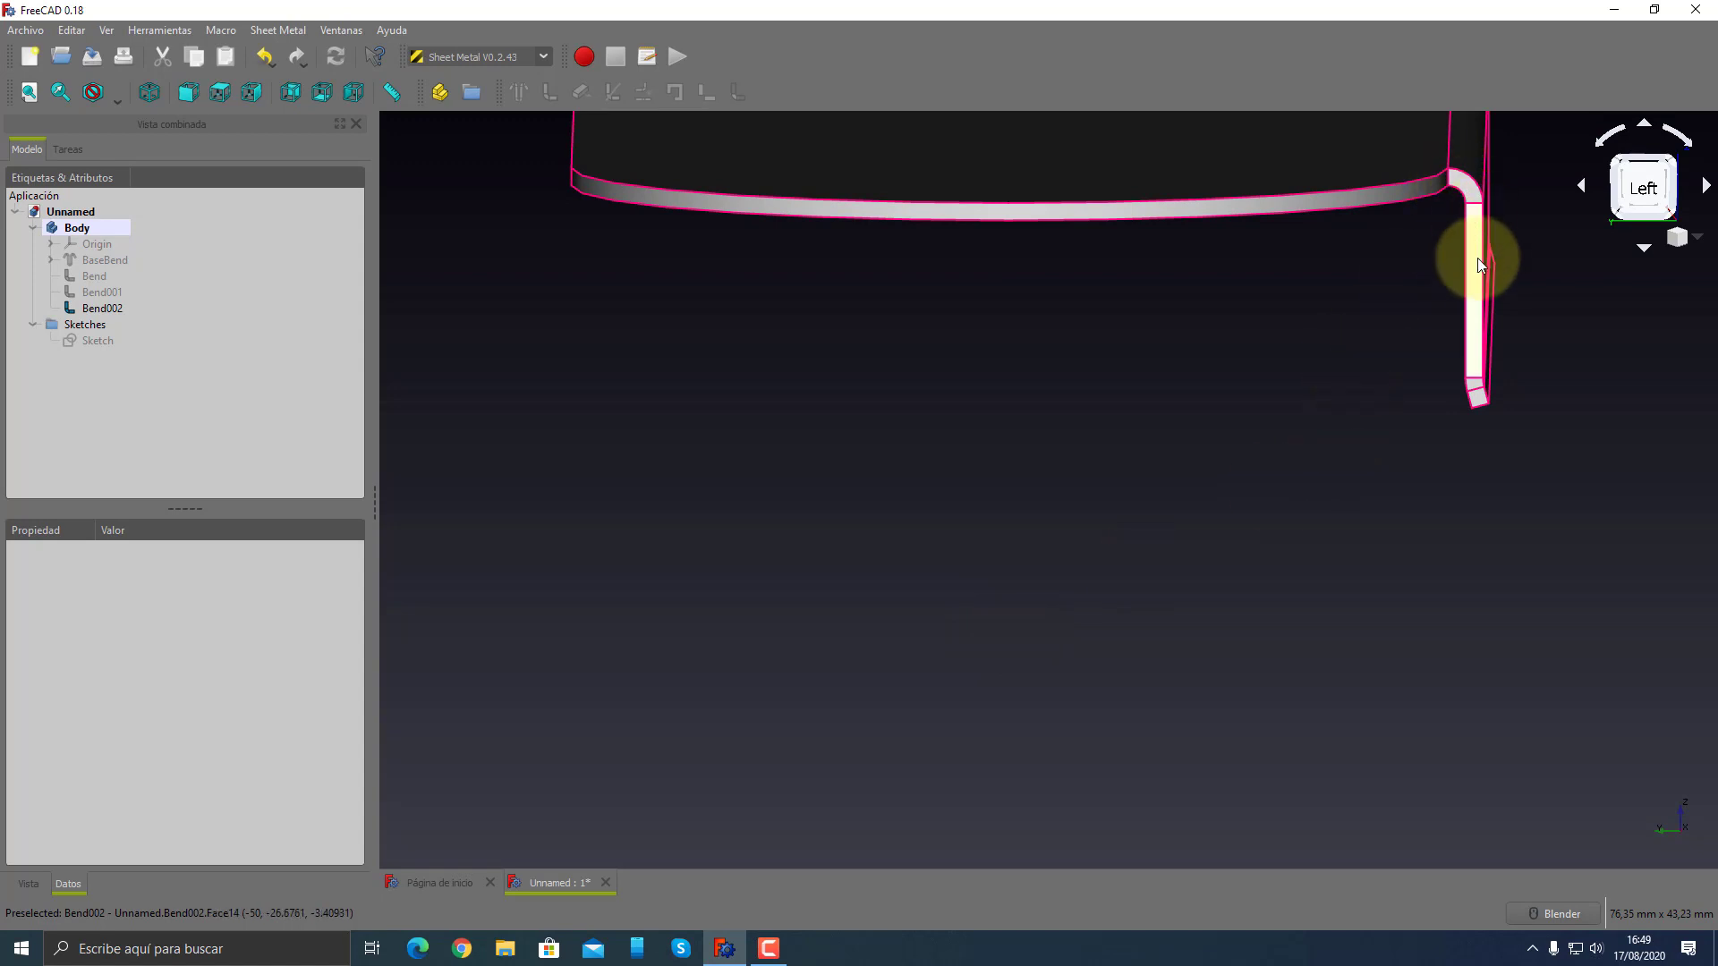
{"action": "middle_click_drag", "start_coordinate": [1480, 417], "coordinate": [1403, 537]}
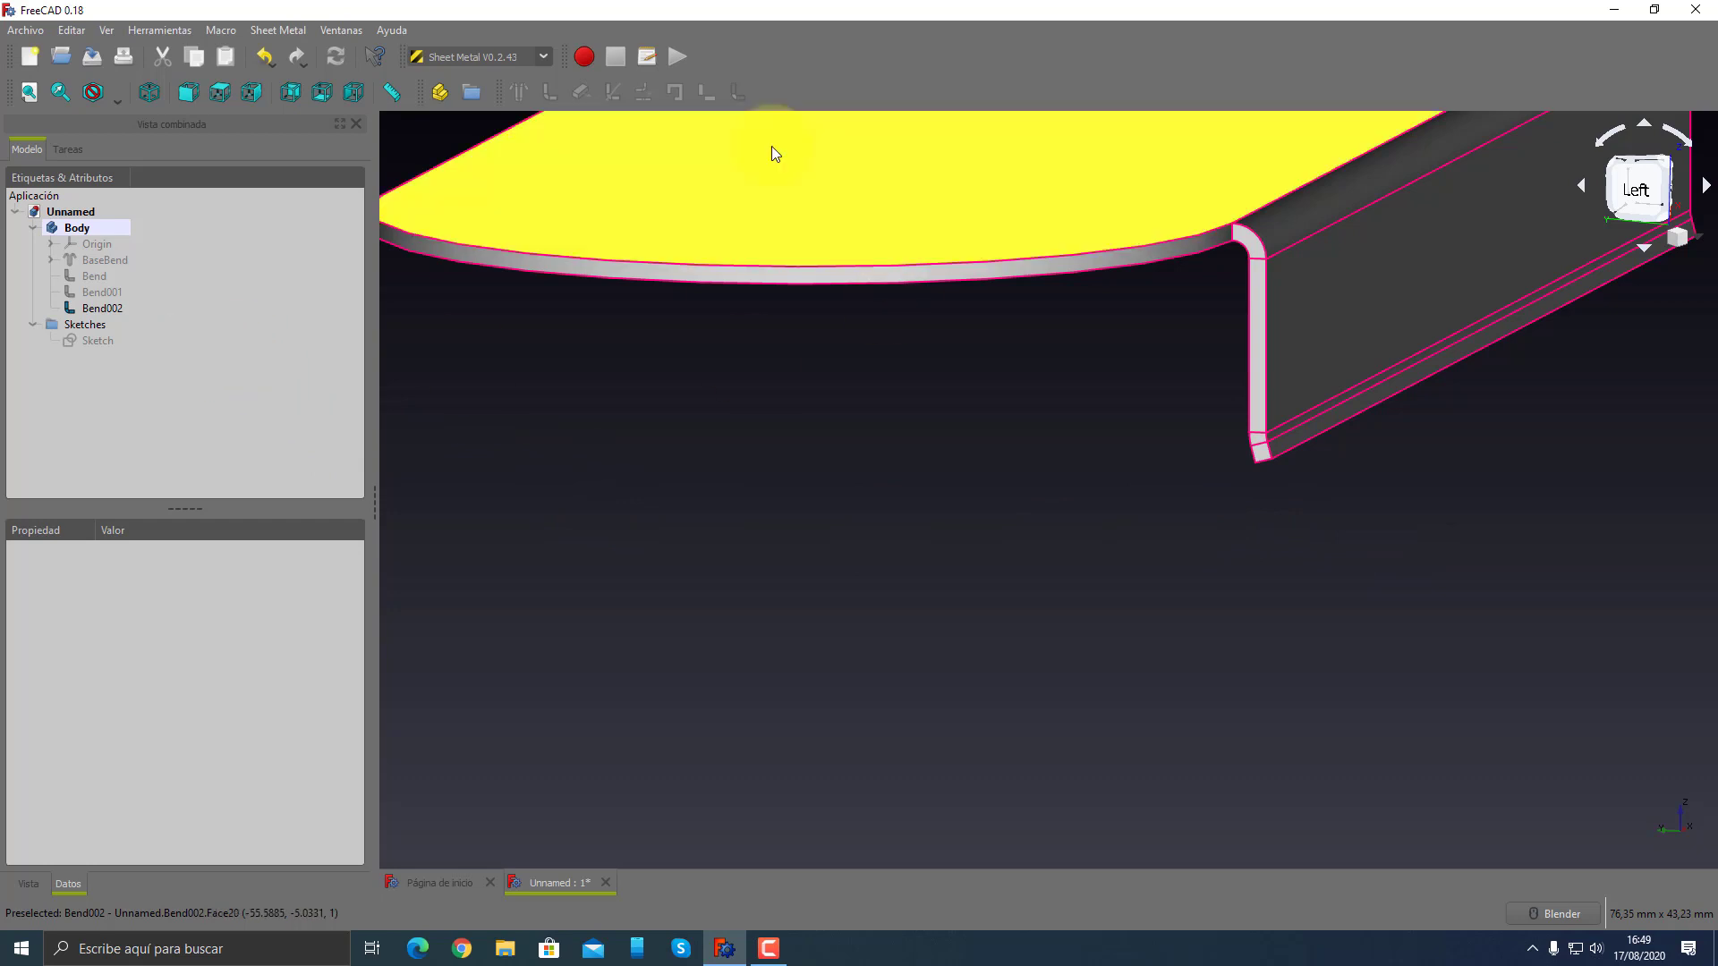
{"action": "left_click", "coordinate": [1297, 451]}
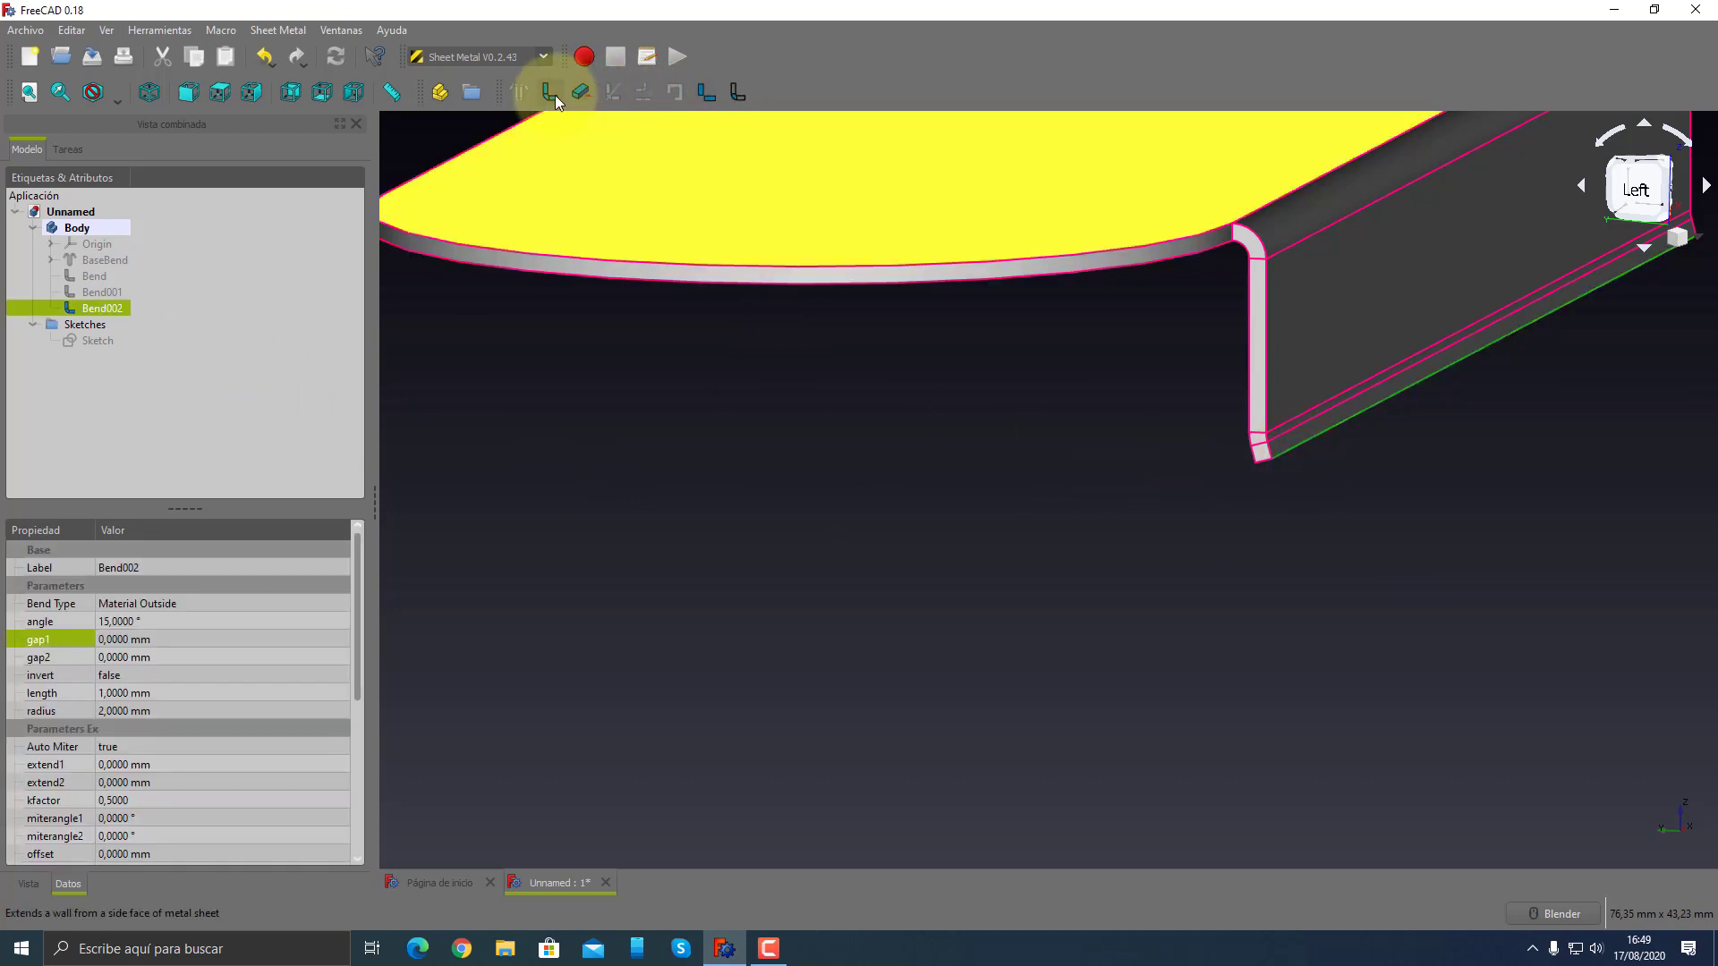
{"action": "left_click", "coordinate": [555, 95]}
{"action": "mouse_move", "coordinate": [1018, 384]}
{"action": "middle_mouse_down"}
{"action": "mouse_move", "coordinate": [1096, 378]}
{"action": "mouse_move", "coordinate": [997, 422]}
{"action": "mouse_move", "coordinate": [940, 422]}
{"action": "middle_mouse_up"}
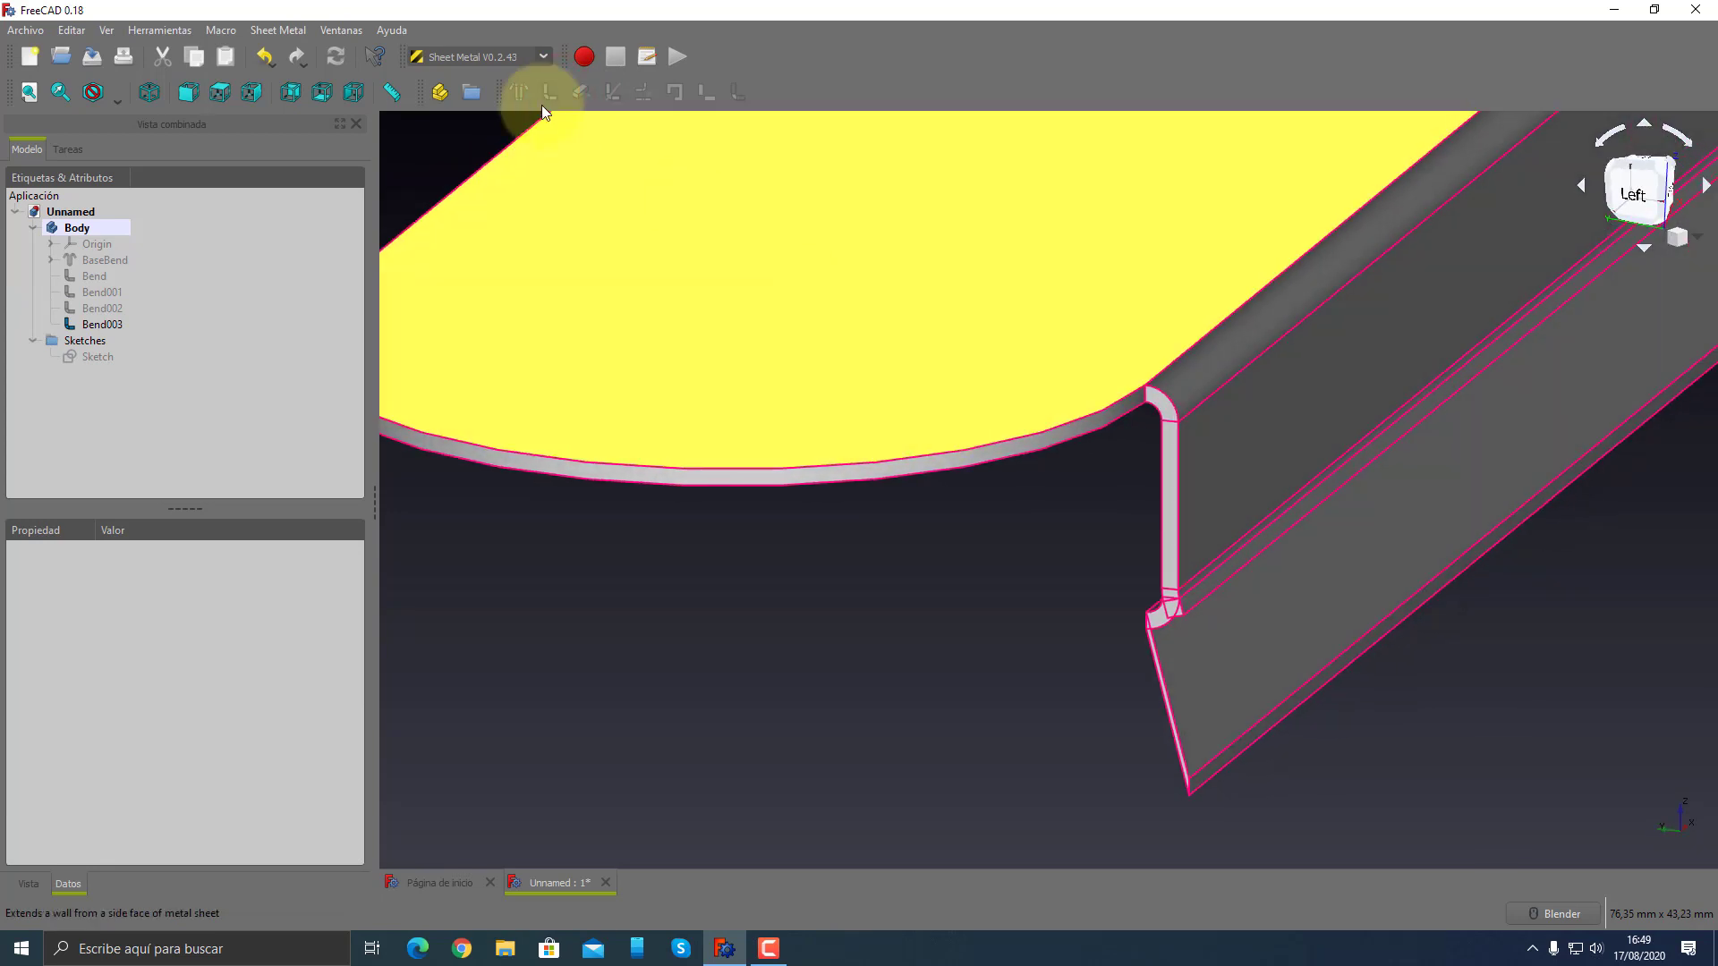
{"action": "left_click", "coordinate": [262, 58]}
{"action": "mouse_move", "coordinate": [894, 602]}
{"action": "middle_mouse_down"}
{"action": "mouse_move", "coordinate": [973, 644]}
{"action": "mouse_move", "coordinate": [1151, 617]}
{"action": "mouse_move", "coordinate": [1023, 364]}
{"action": "mouse_move", "coordinate": [1069, 302]}
{"action": "middle_mouse_up"}
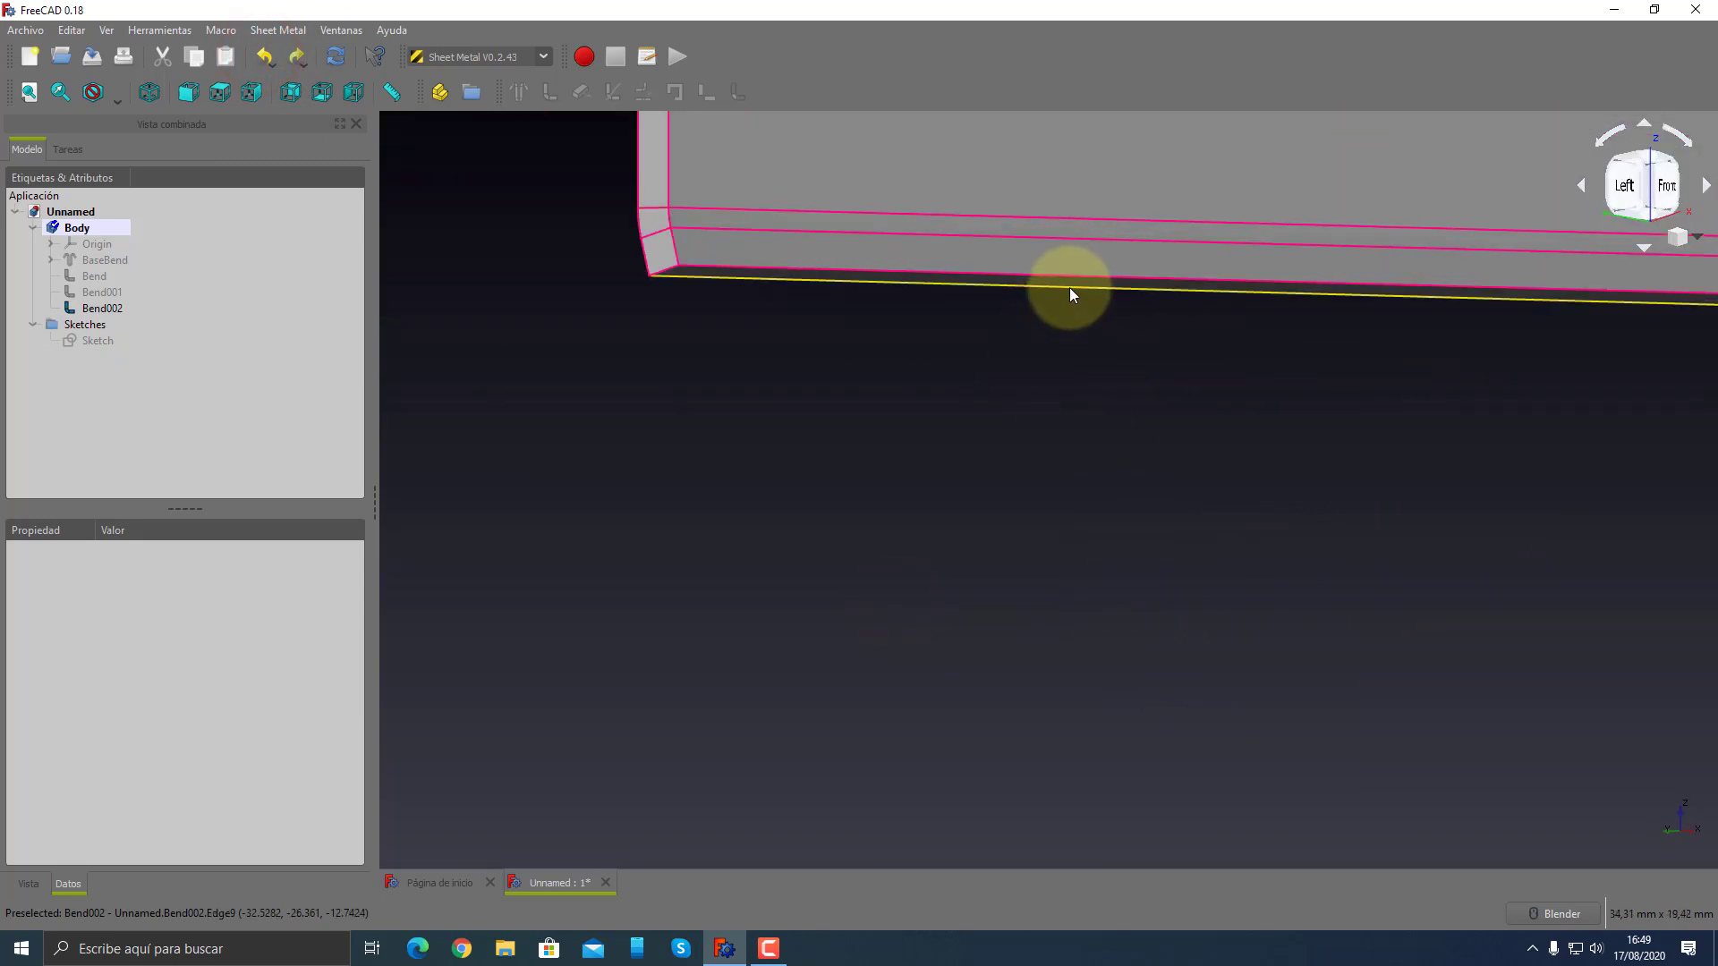
{"action": "left_click", "coordinate": [1070, 283]}
{"action": "middle_click_drag", "start_coordinate": [964, 465], "coordinate": [1027, 491]}
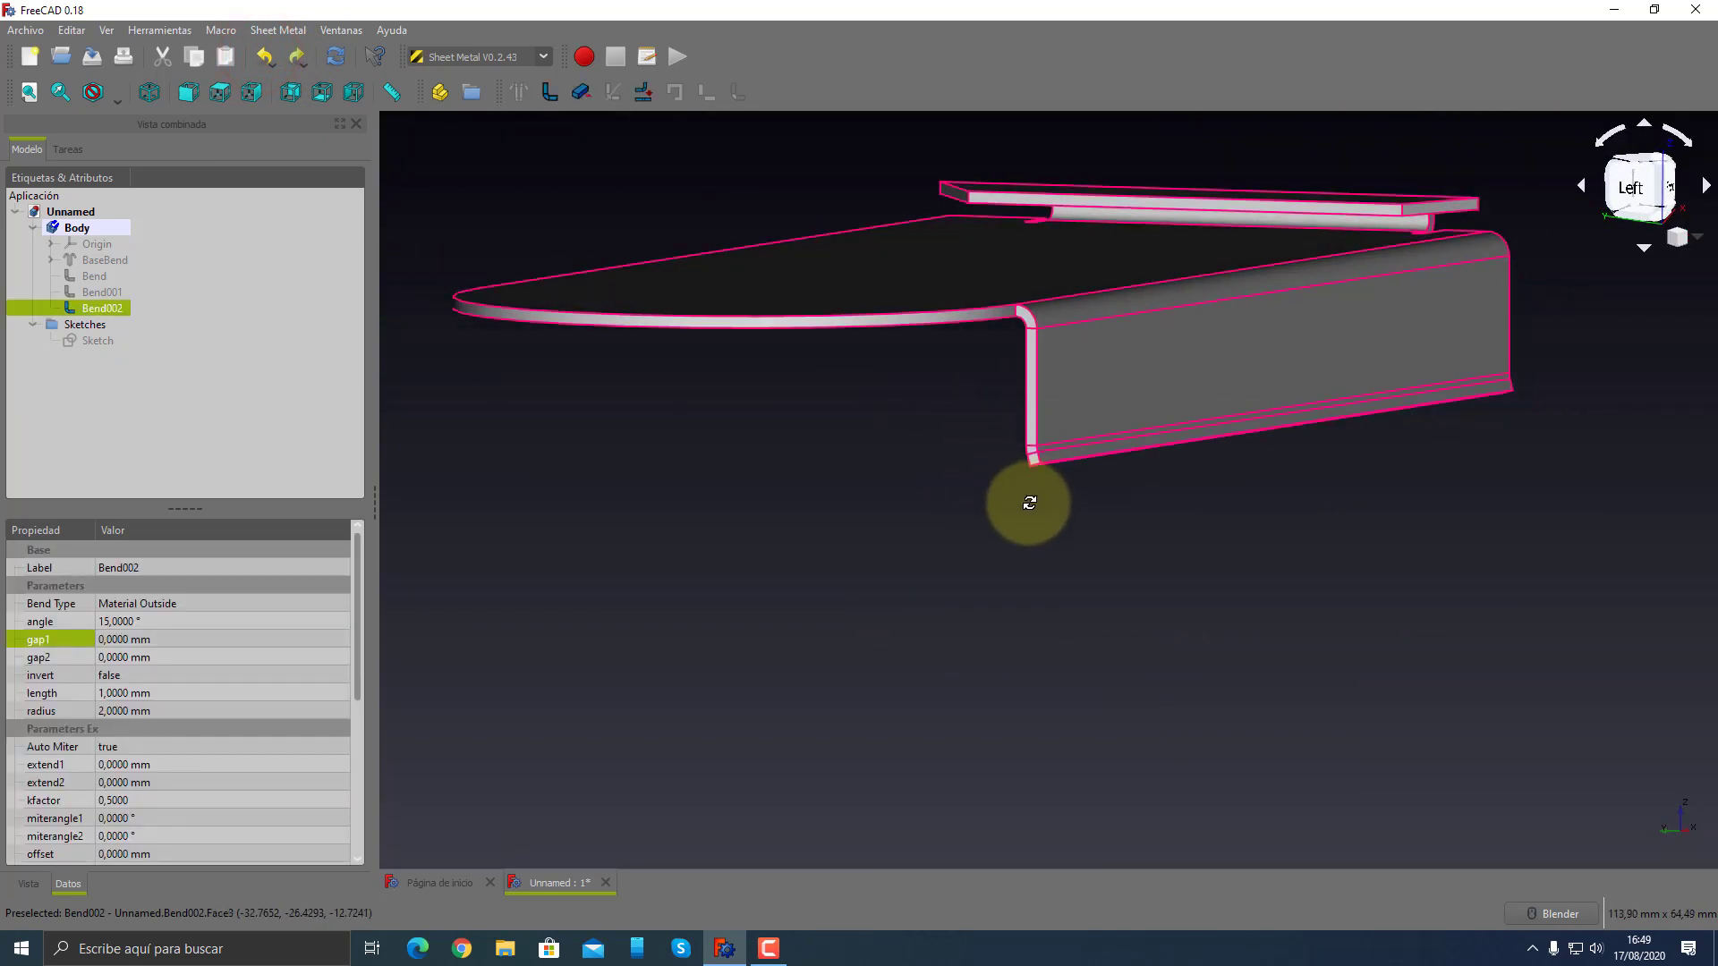
- Add a new bent wall (Bend003) on the lower flange's edge and show its parameters
{"action": "left_click", "coordinate": [553, 93]}
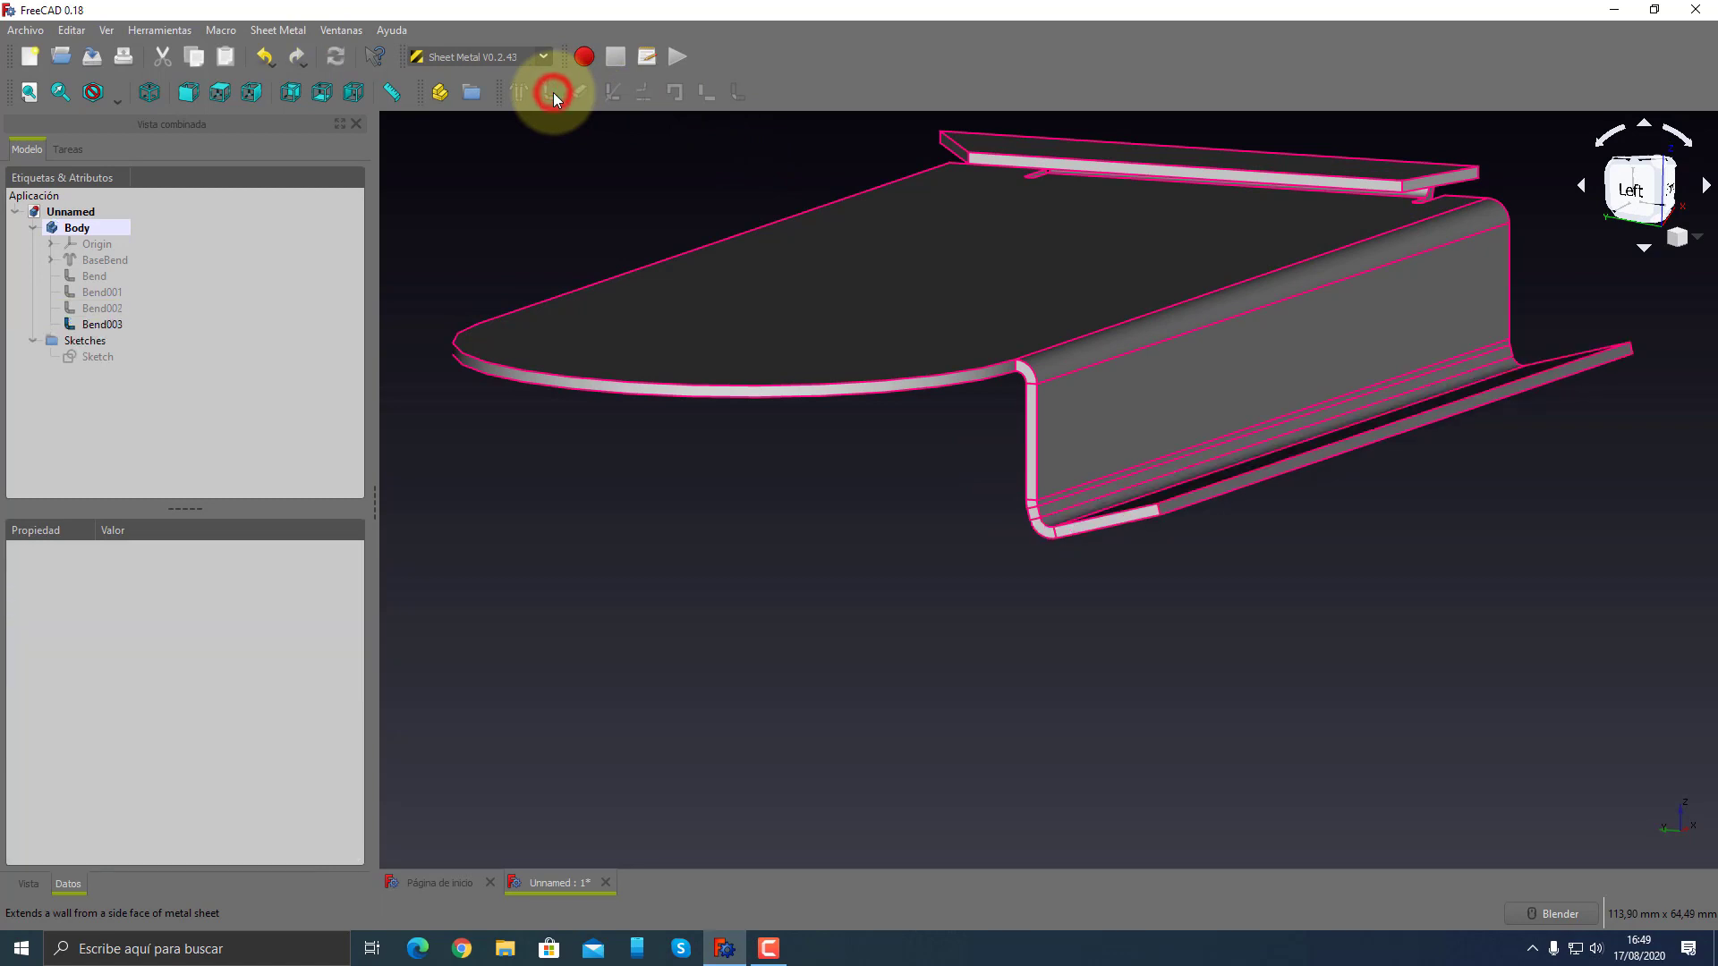
{"action": "middle_click_drag", "start_coordinate": [1049, 580], "coordinate": [1157, 571]}
{"action": "scroll", "coordinate": [1224, 487], "scroll_direction": "down", "scroll_amount": 3}
{"action": "scroll", "coordinate": [1224, 487], "scroll_direction": "up", "scroll_amount": 5}
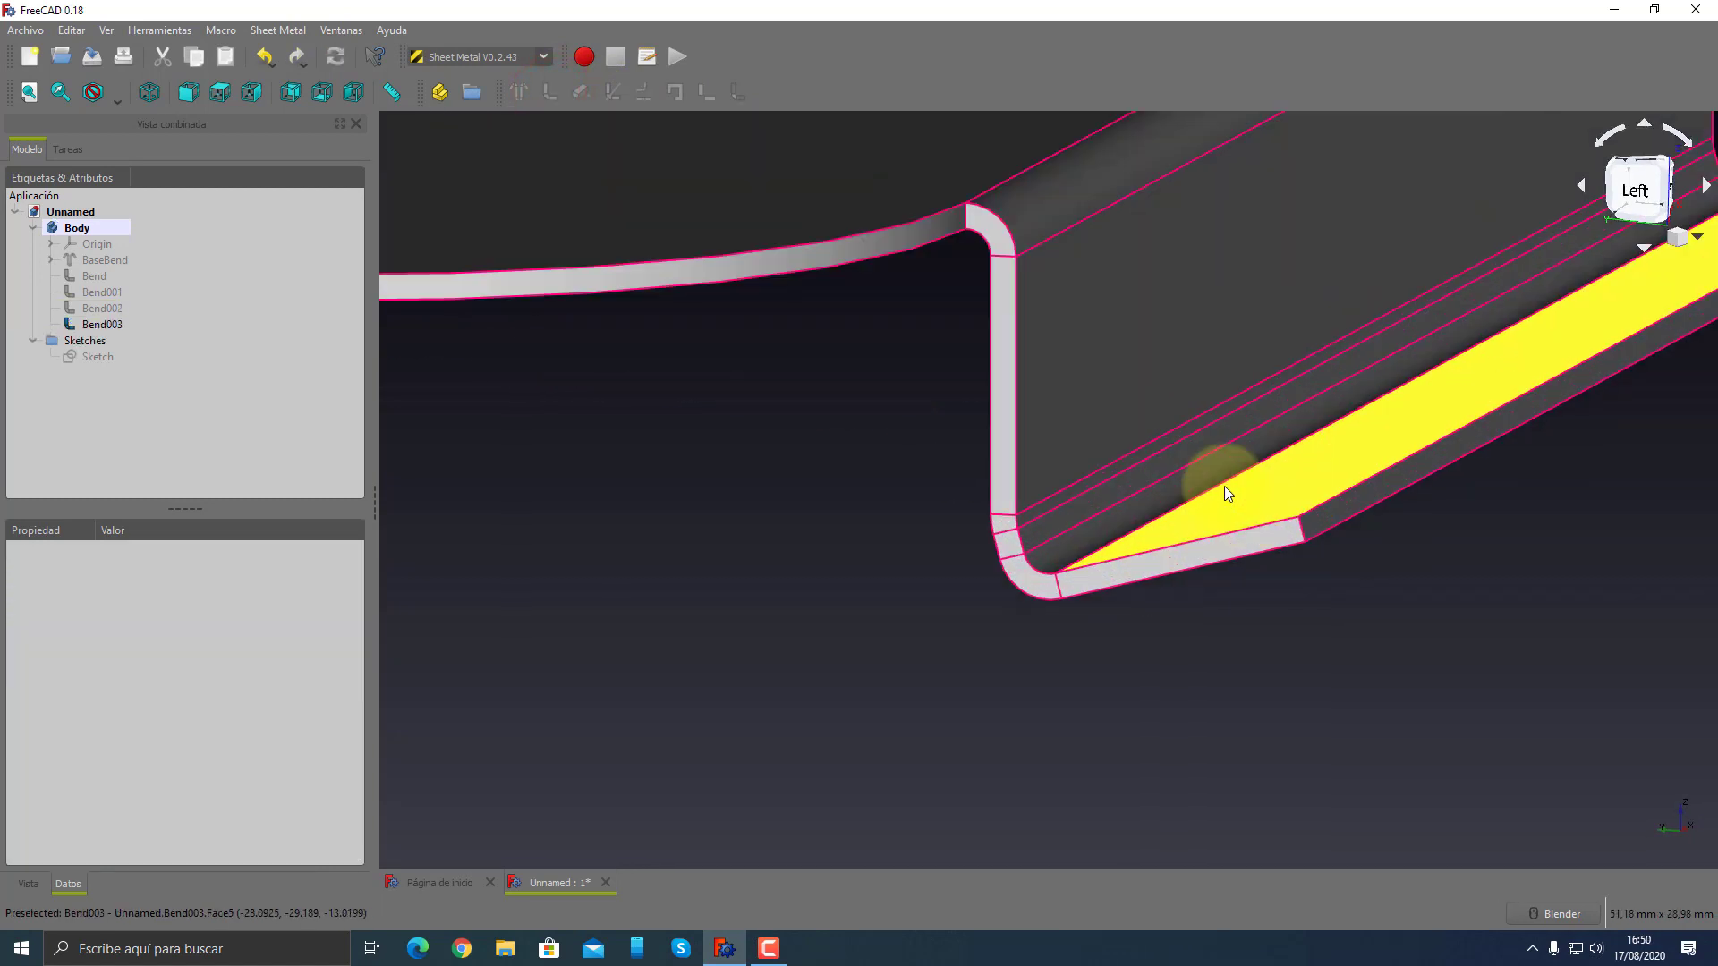
{"action": "scroll", "coordinate": [1206, 491], "scroll_direction": "up", "scroll_amount": 1}
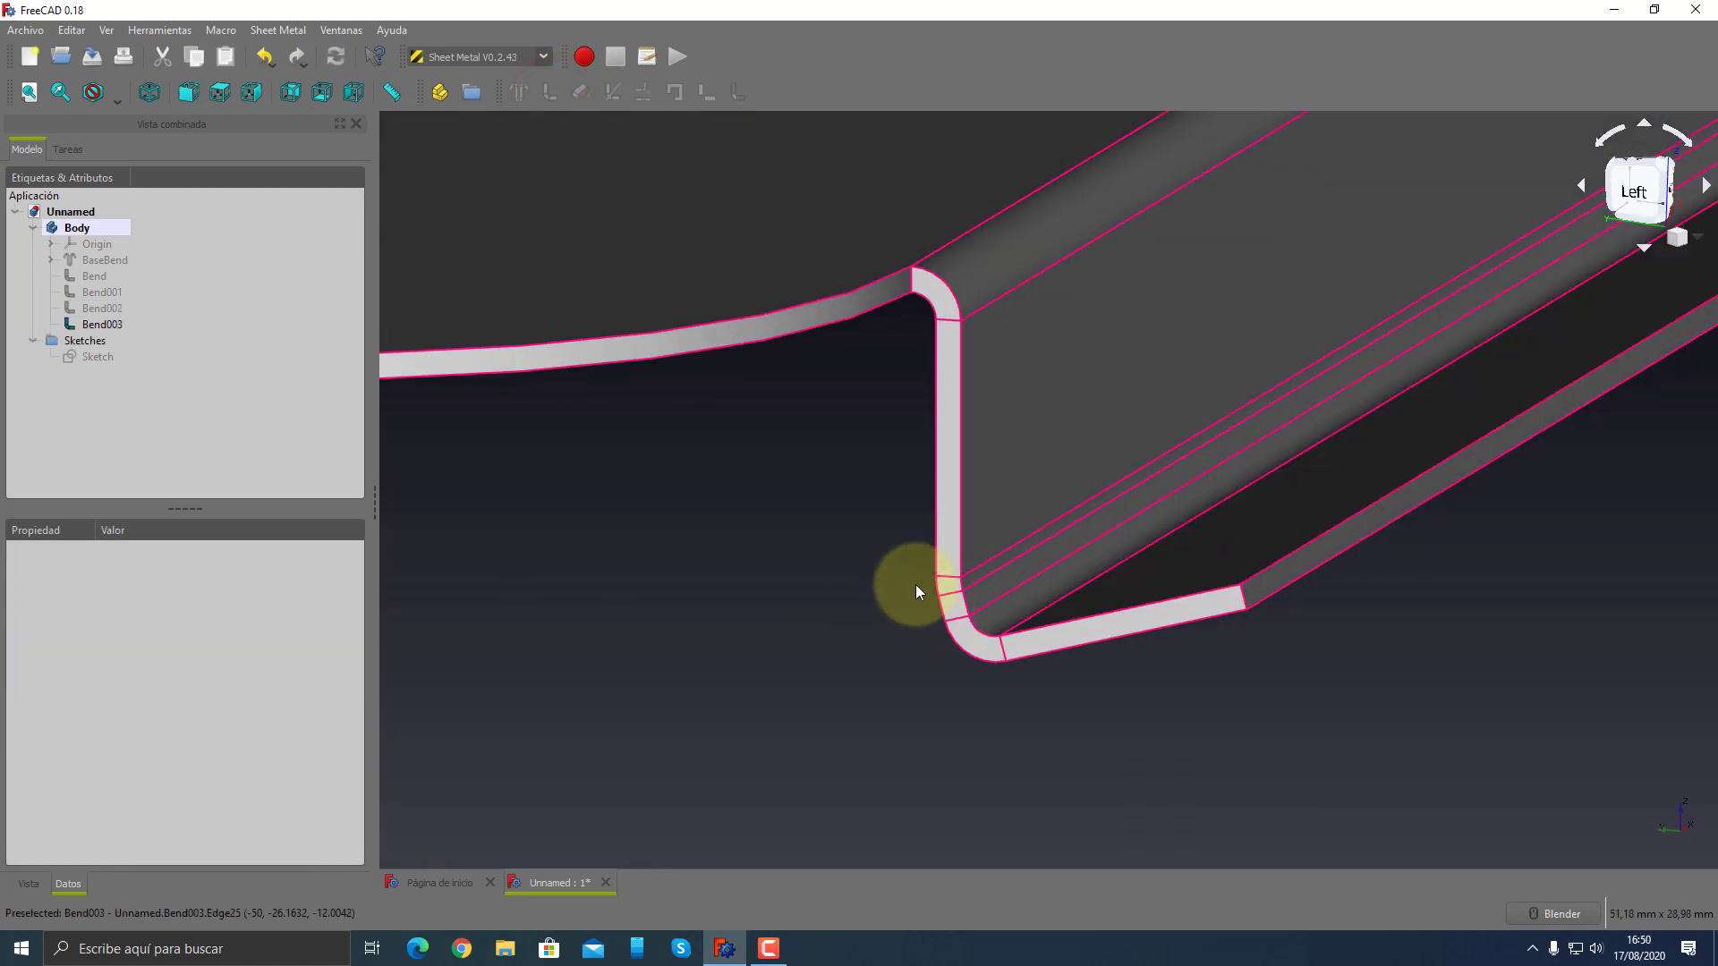
{"action": "left_click", "coordinate": [84, 321]}
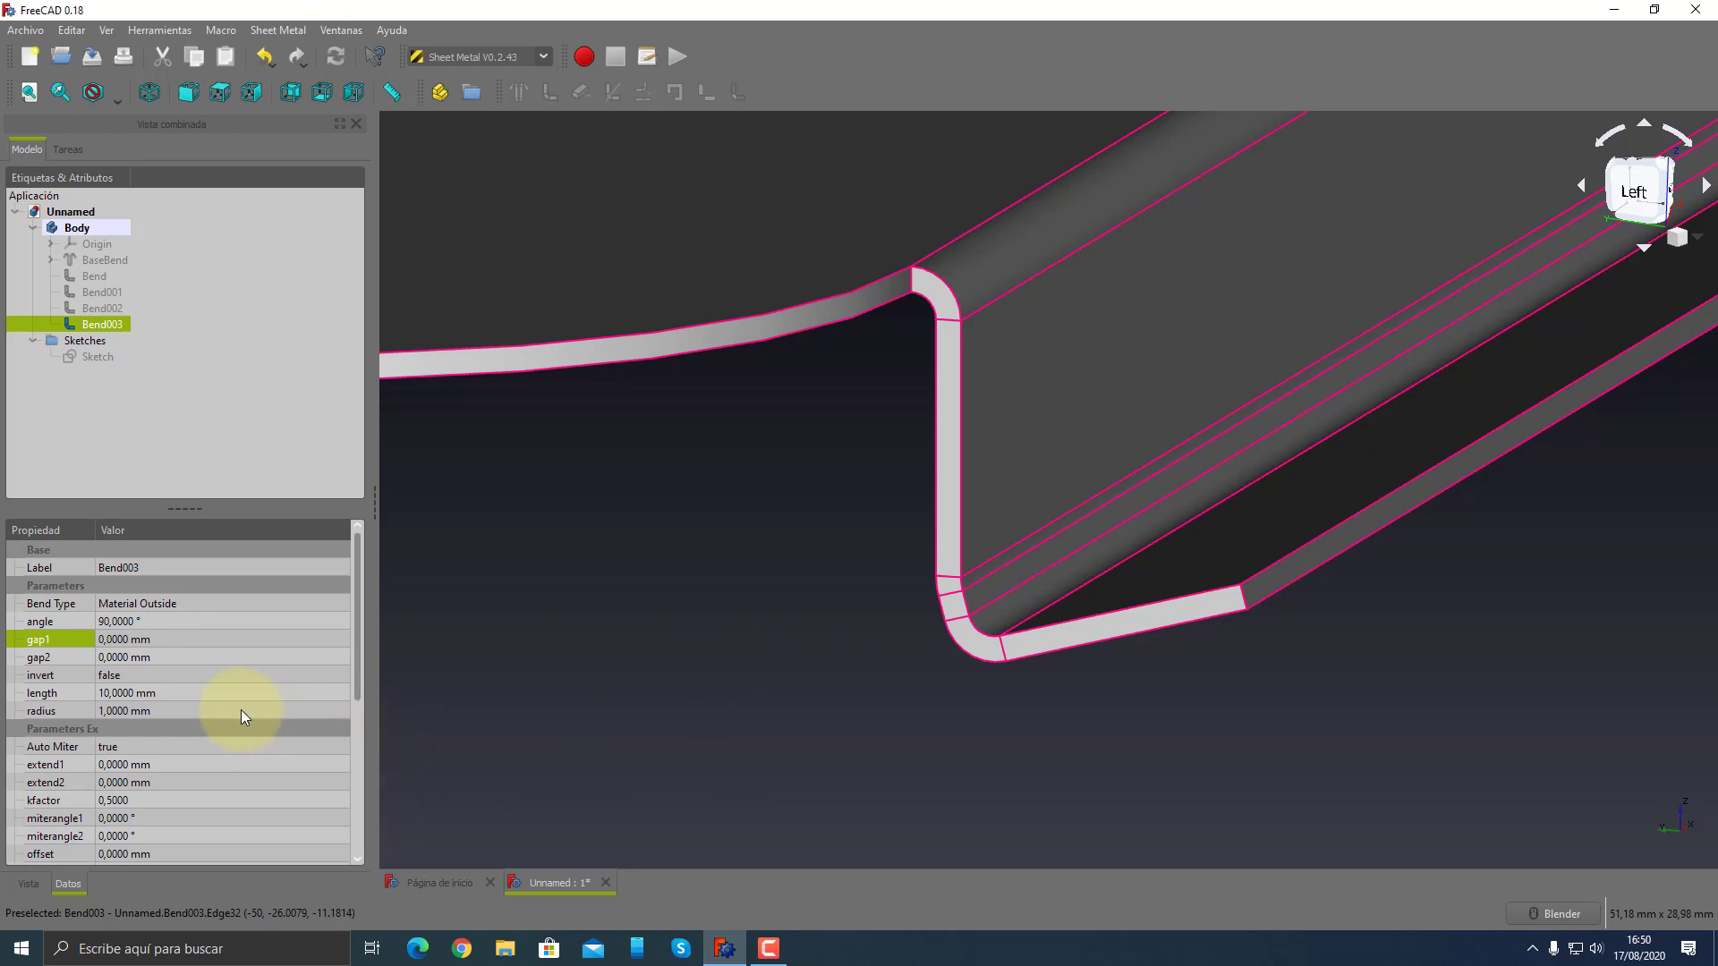
- Shorten Bend003's wall length to 5 mm and check the lower bend from the side
{"action": "left_click", "coordinate": [134, 696]}
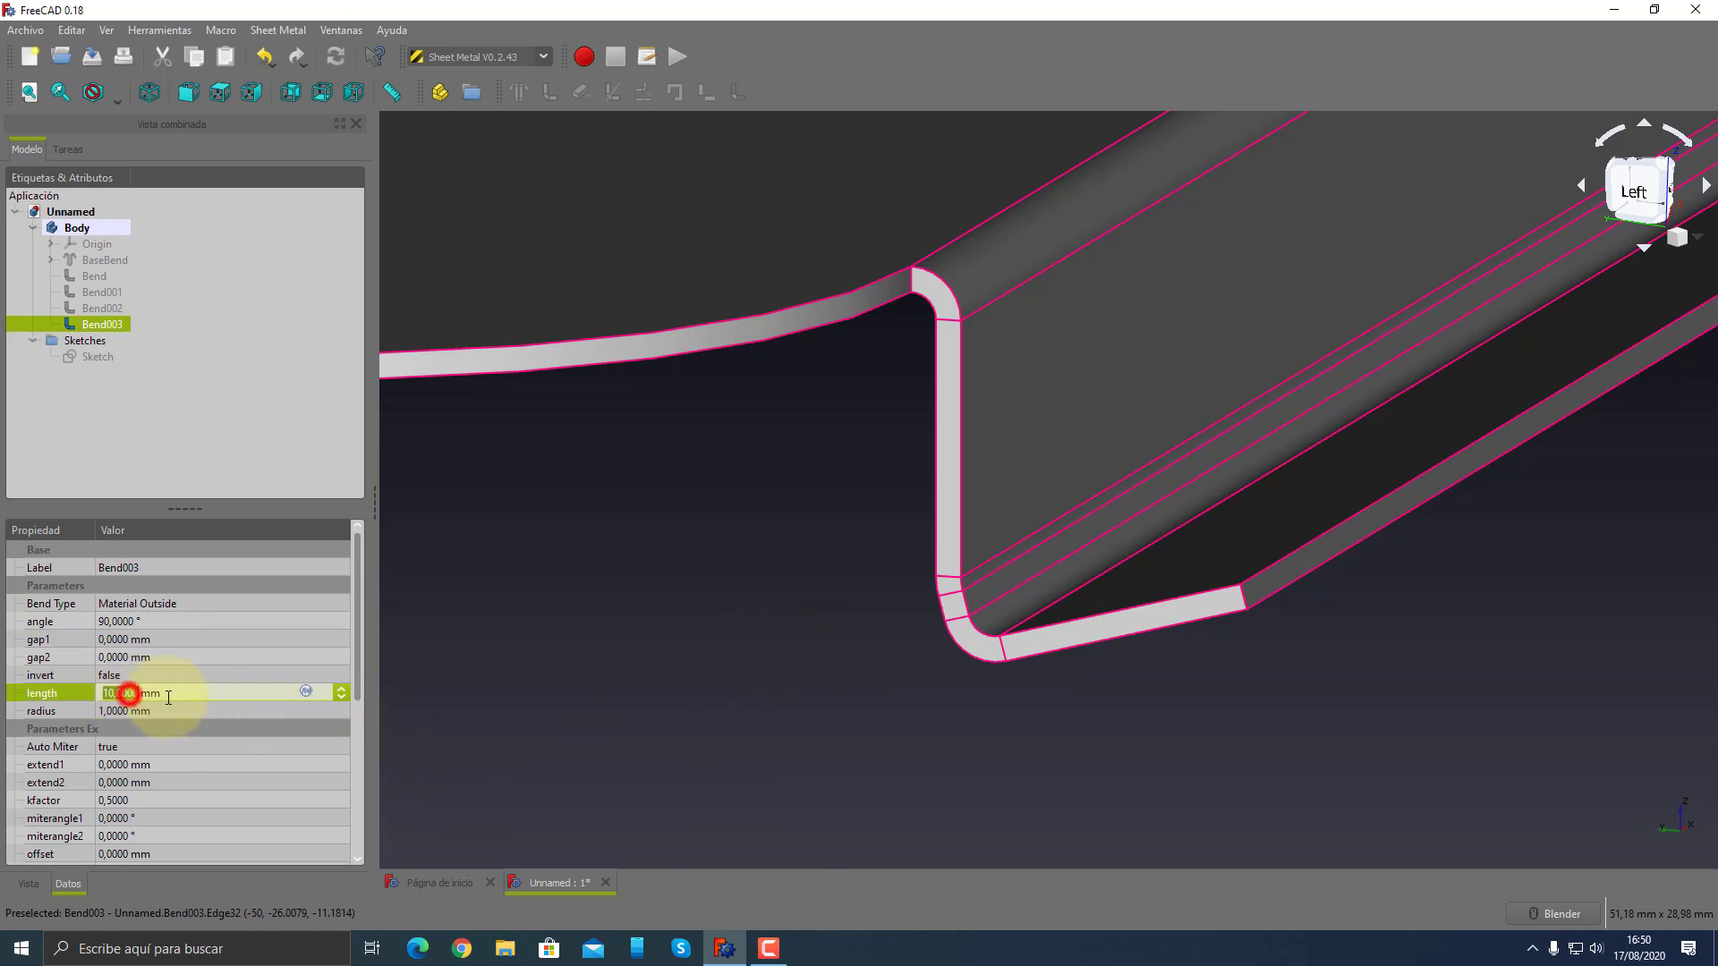
{"action": "double_click", "coordinate": [127, 694]}
{"action": "type", "text": "5"}
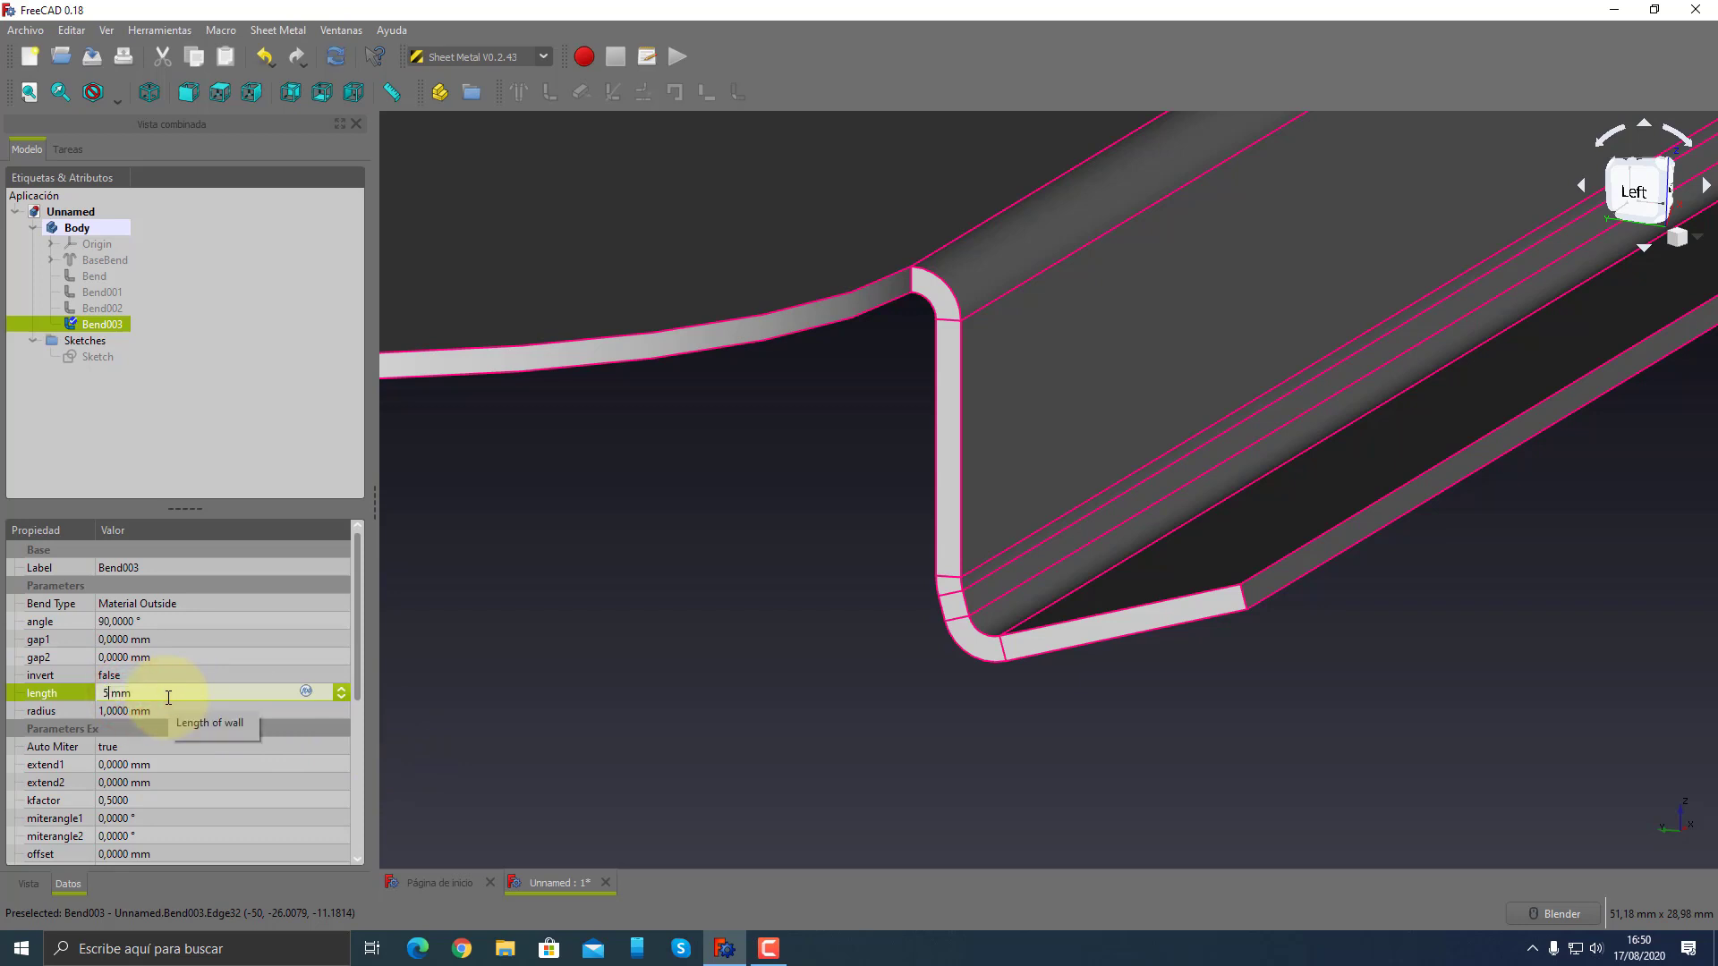
{"action": "key", "text": "Tab"}
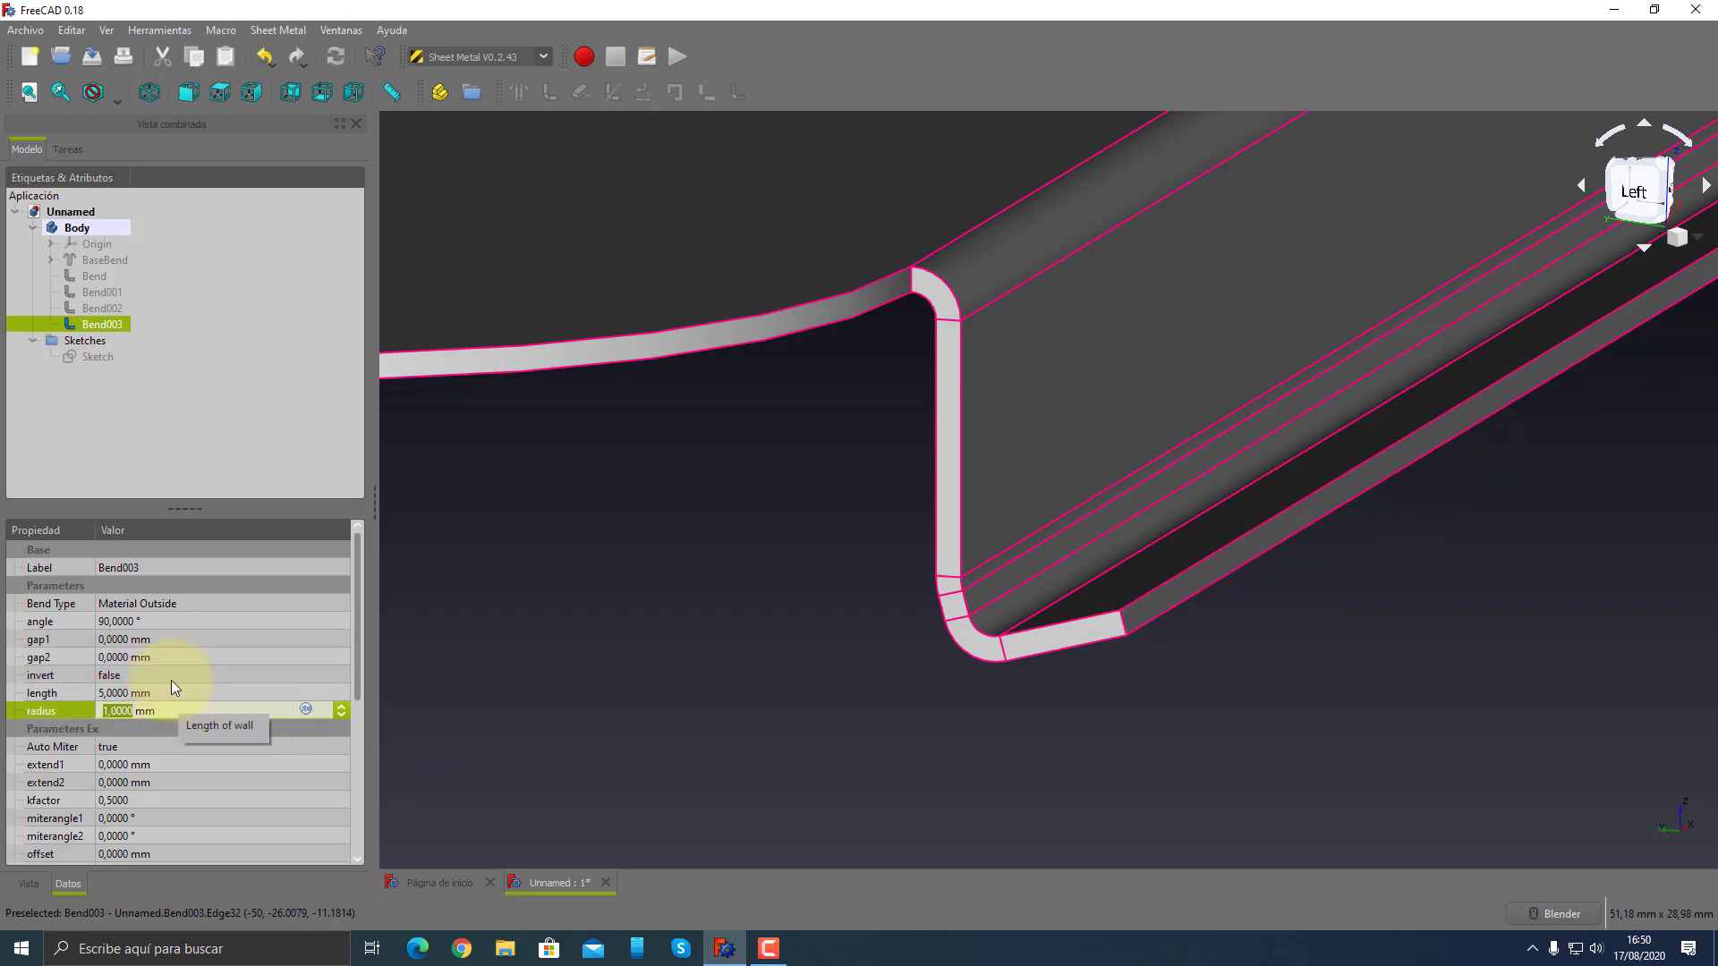
{"action": "middle_click_drag", "start_coordinate": [875, 694], "coordinate": [948, 637]}
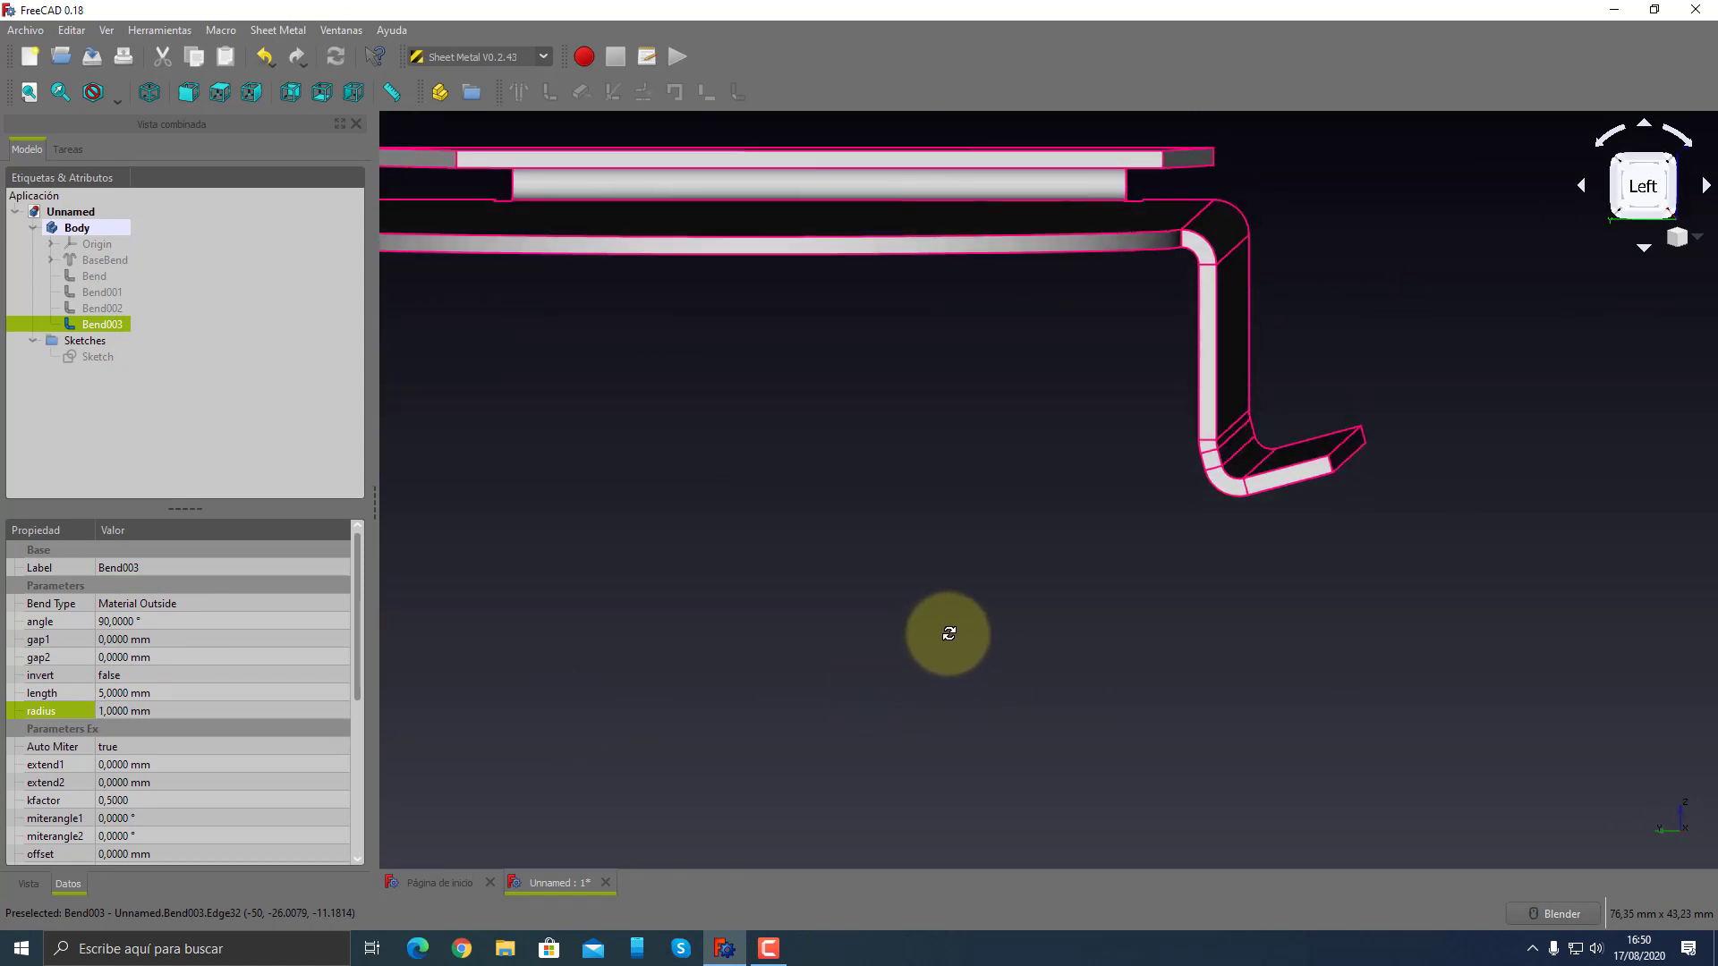
{"action": "scroll", "coordinate": [1263, 401], "scroll_direction": "up", "scroll_amount": 4}
{"action": "mouse_move", "coordinate": [1264, 401]}
{"action": "middle_mouse_down"}
{"action": "mouse_move", "coordinate": [1296, 510]}
{"action": "mouse_move", "coordinate": [1204, 560]}
{"action": "middle_mouse_up"}
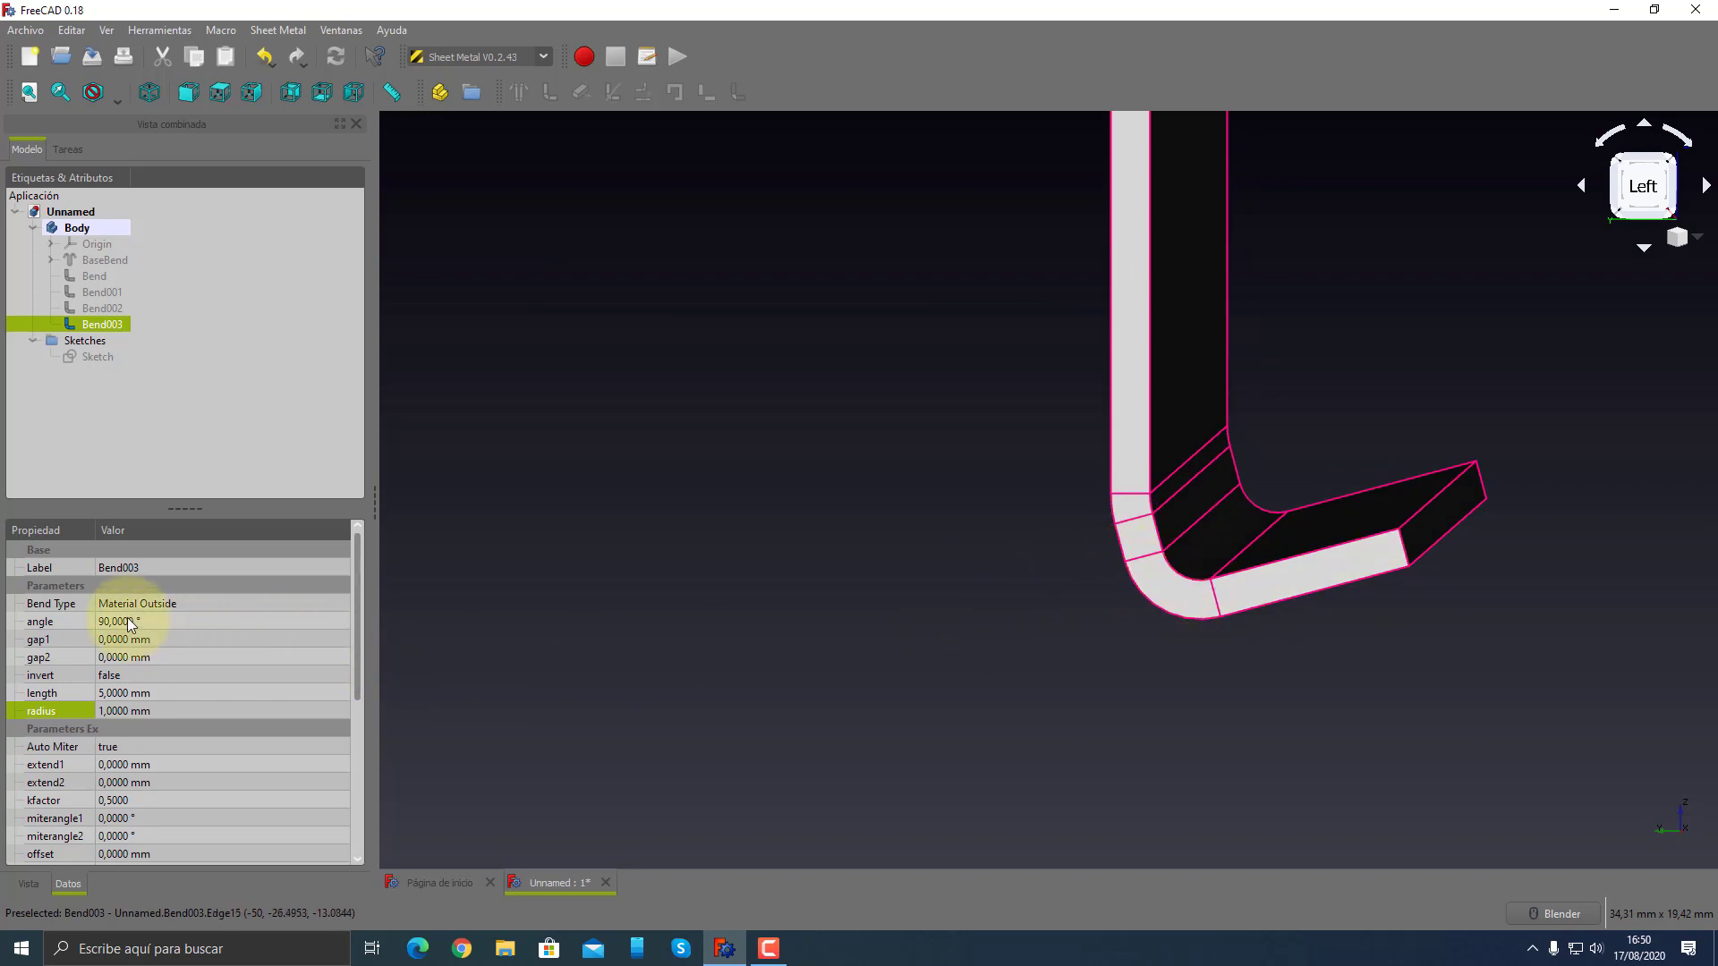
- Snap to the left view, zoom on the lower bend, and compare Bend003's angle with Bend002's 15°
{"action": "key", "text": "6"}
{"action": "left_click", "coordinate": [1651, 192]}
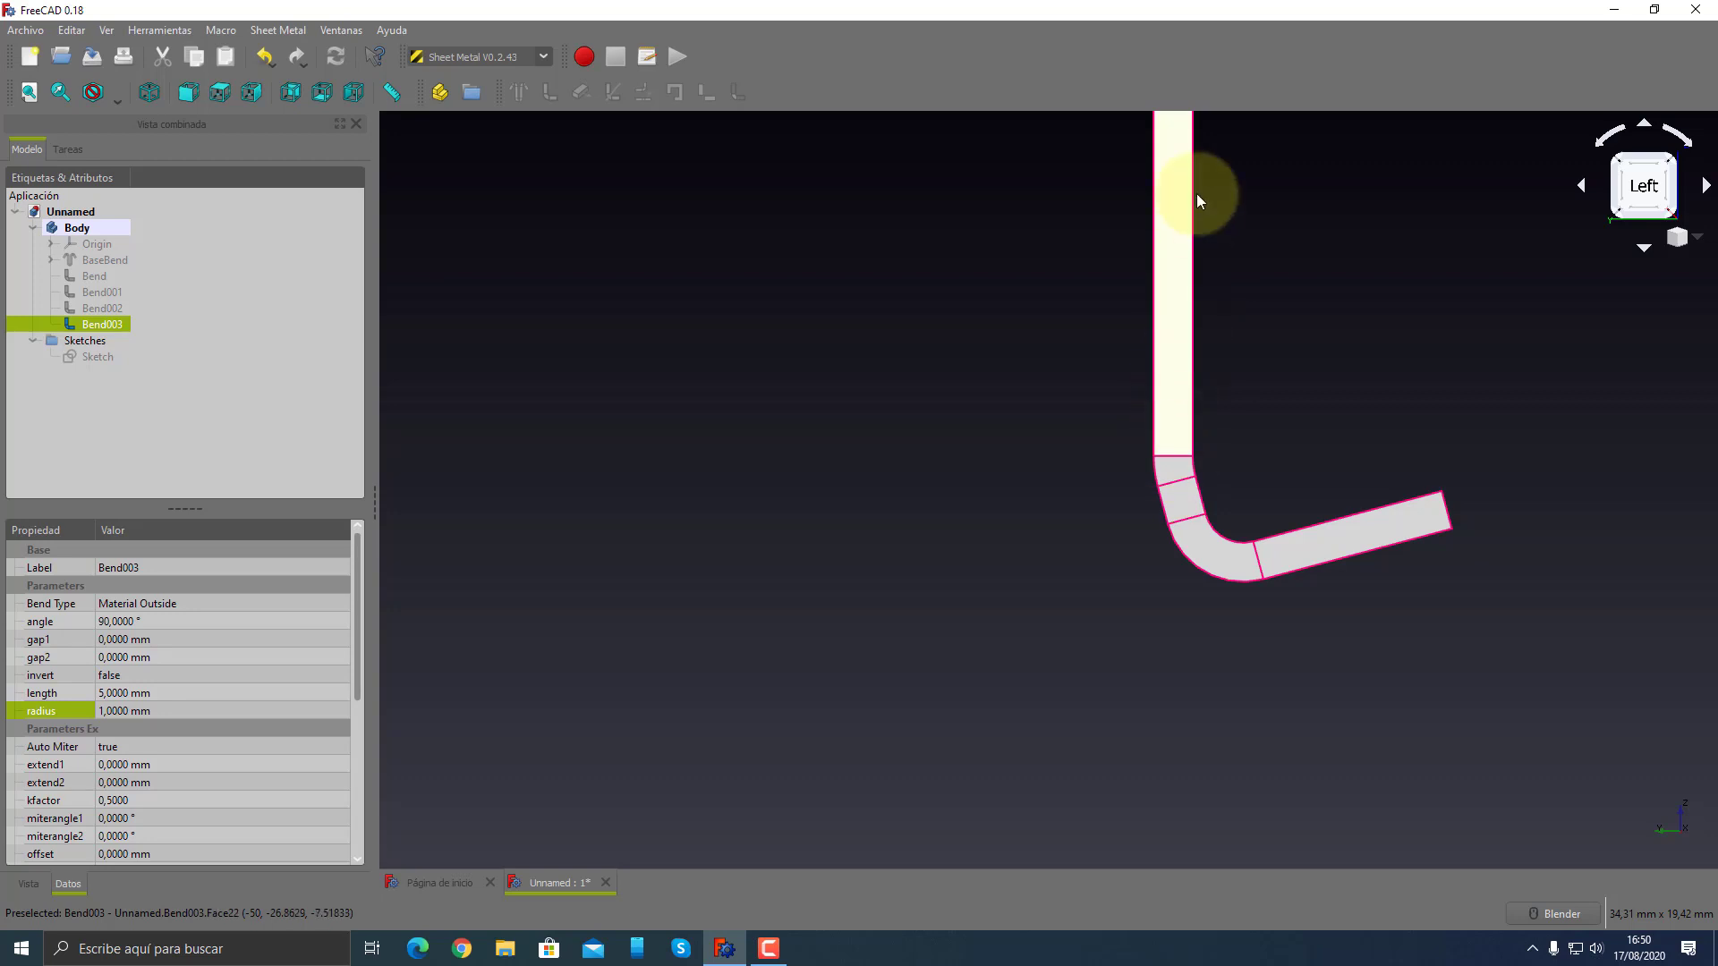
{"action": "scroll", "coordinate": [1158, 530], "scroll_direction": "down", "scroll_amount": 2}
{"action": "scroll", "coordinate": [1158, 530], "scroll_direction": "down", "scroll_amount": 2}
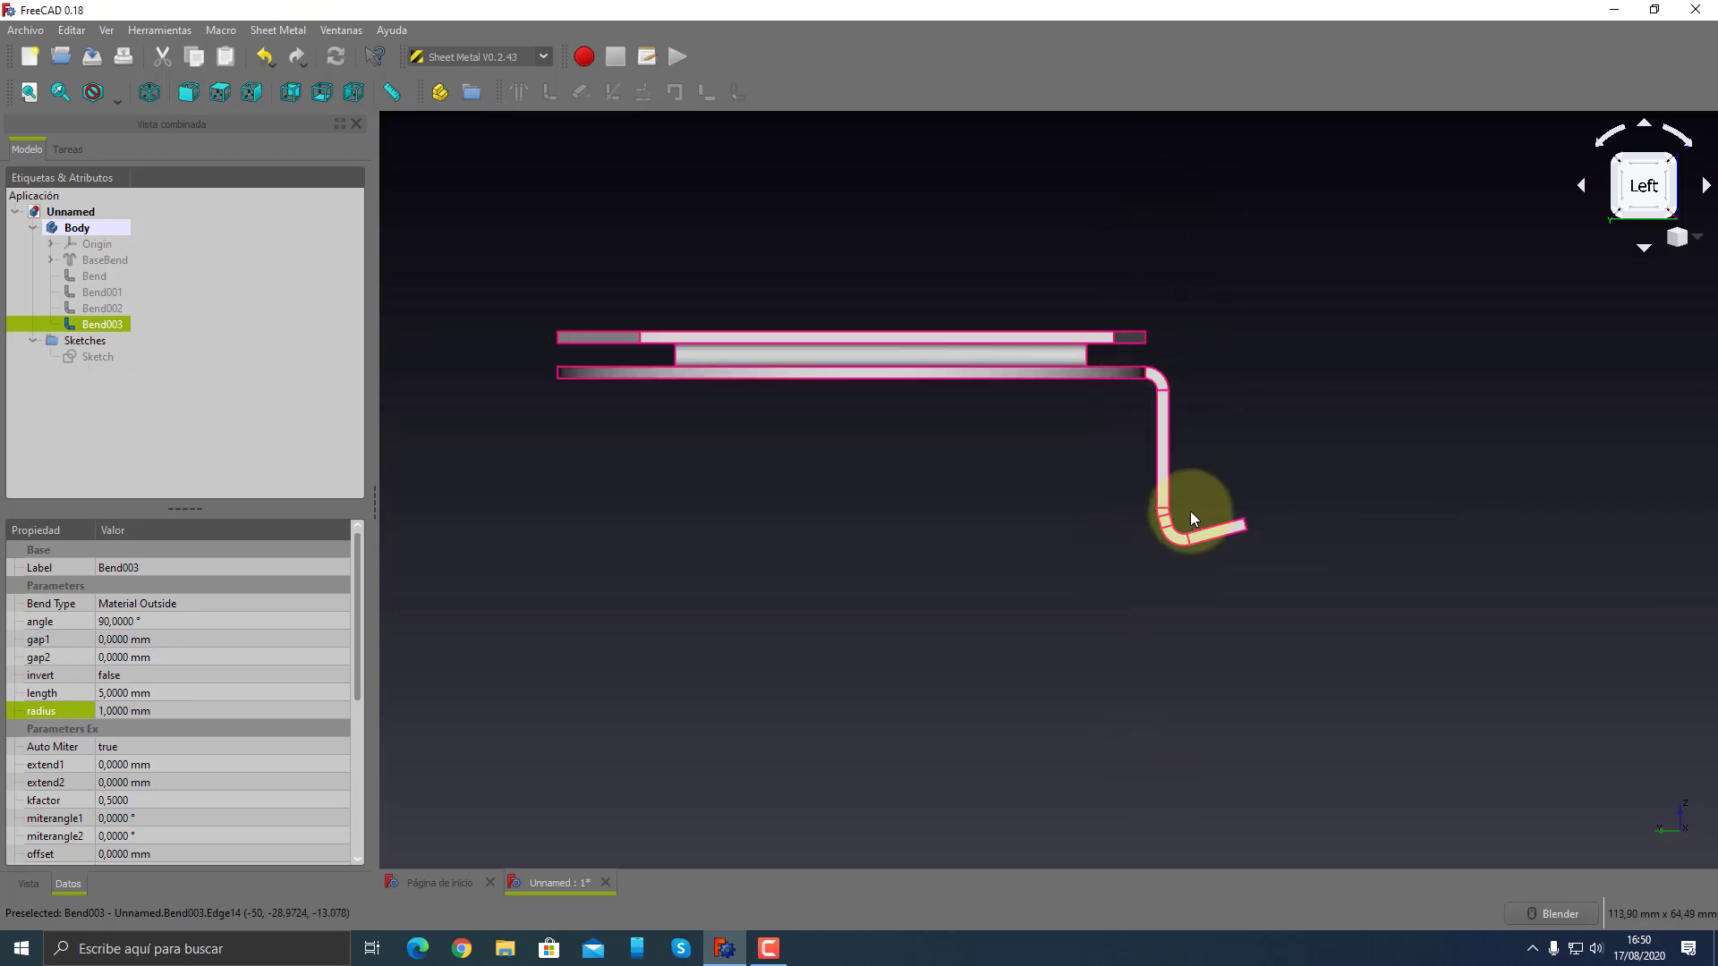
{"action": "scroll", "coordinate": [1190, 516], "scroll_direction": "up", "scroll_amount": 5}
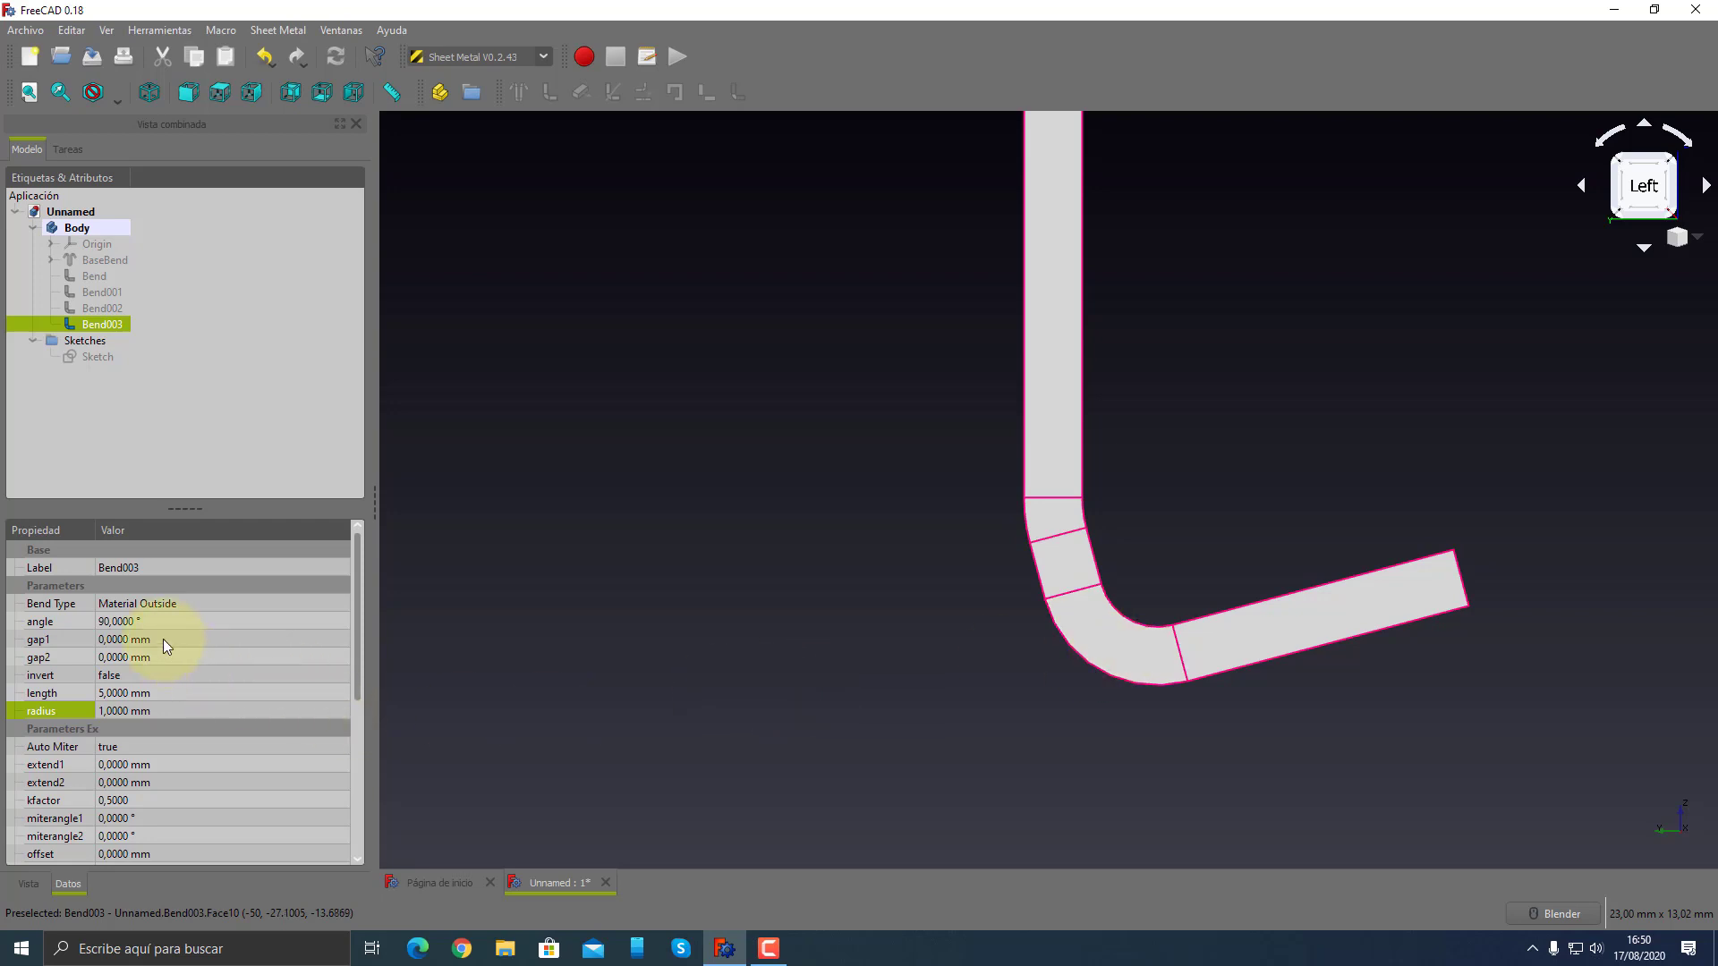
{"action": "left_click", "coordinate": [148, 621]}
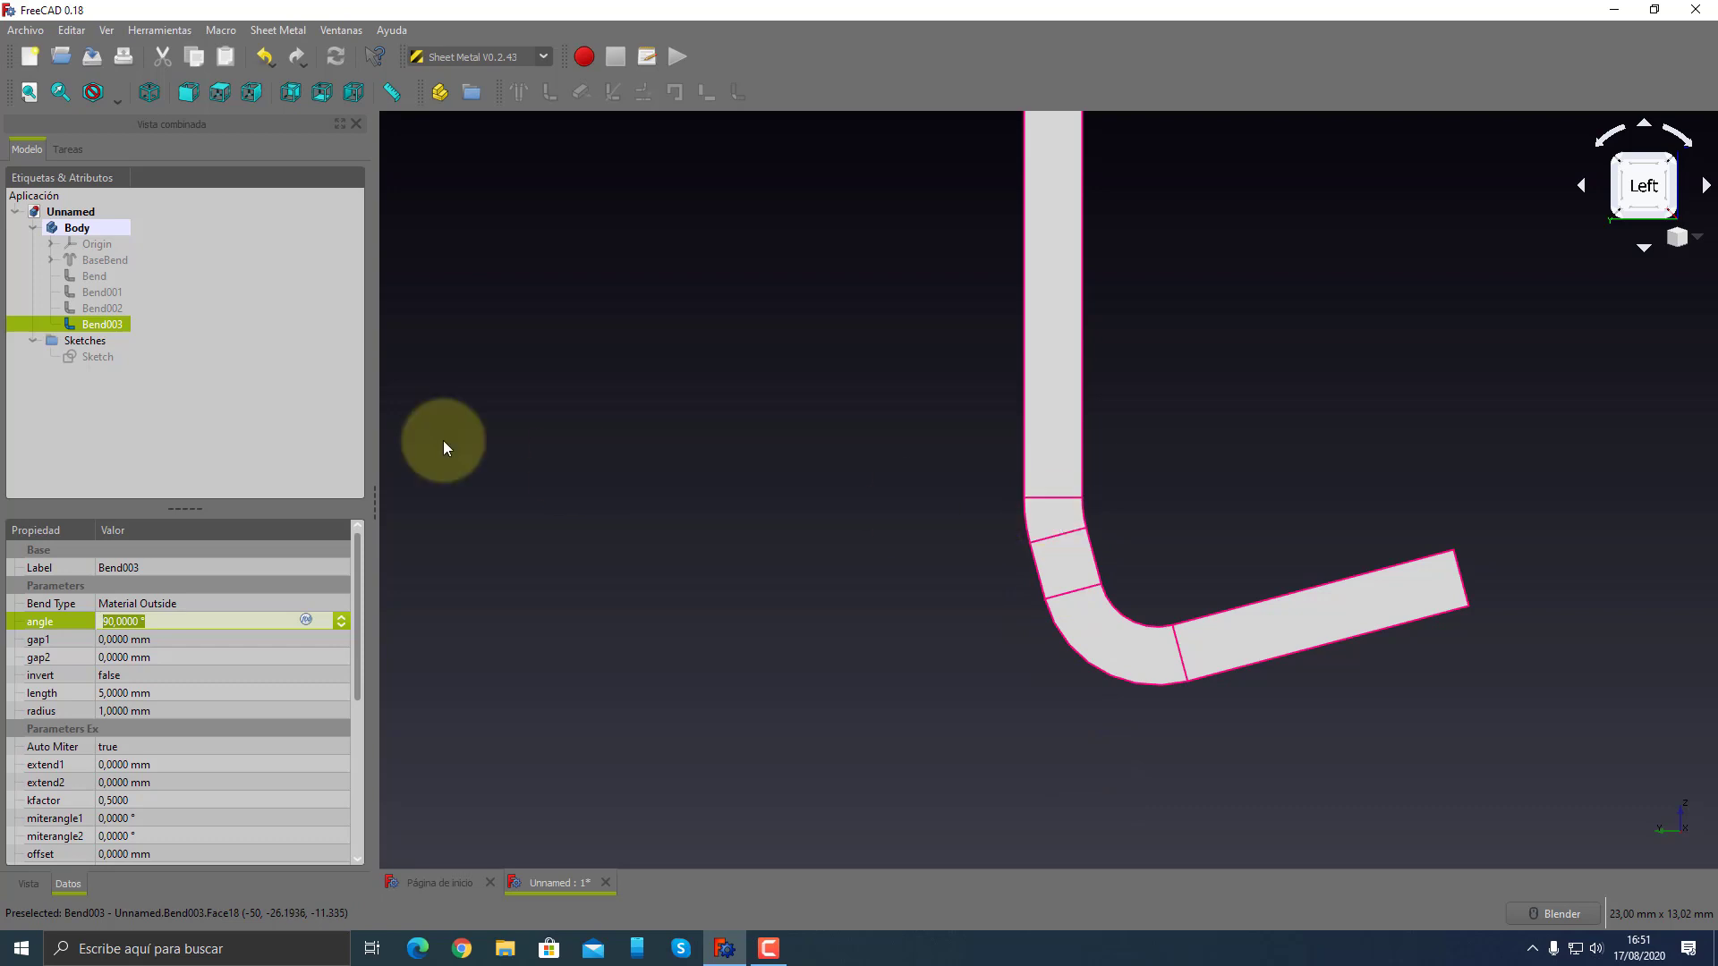
{"action": "left_click", "coordinate": [102, 308]}
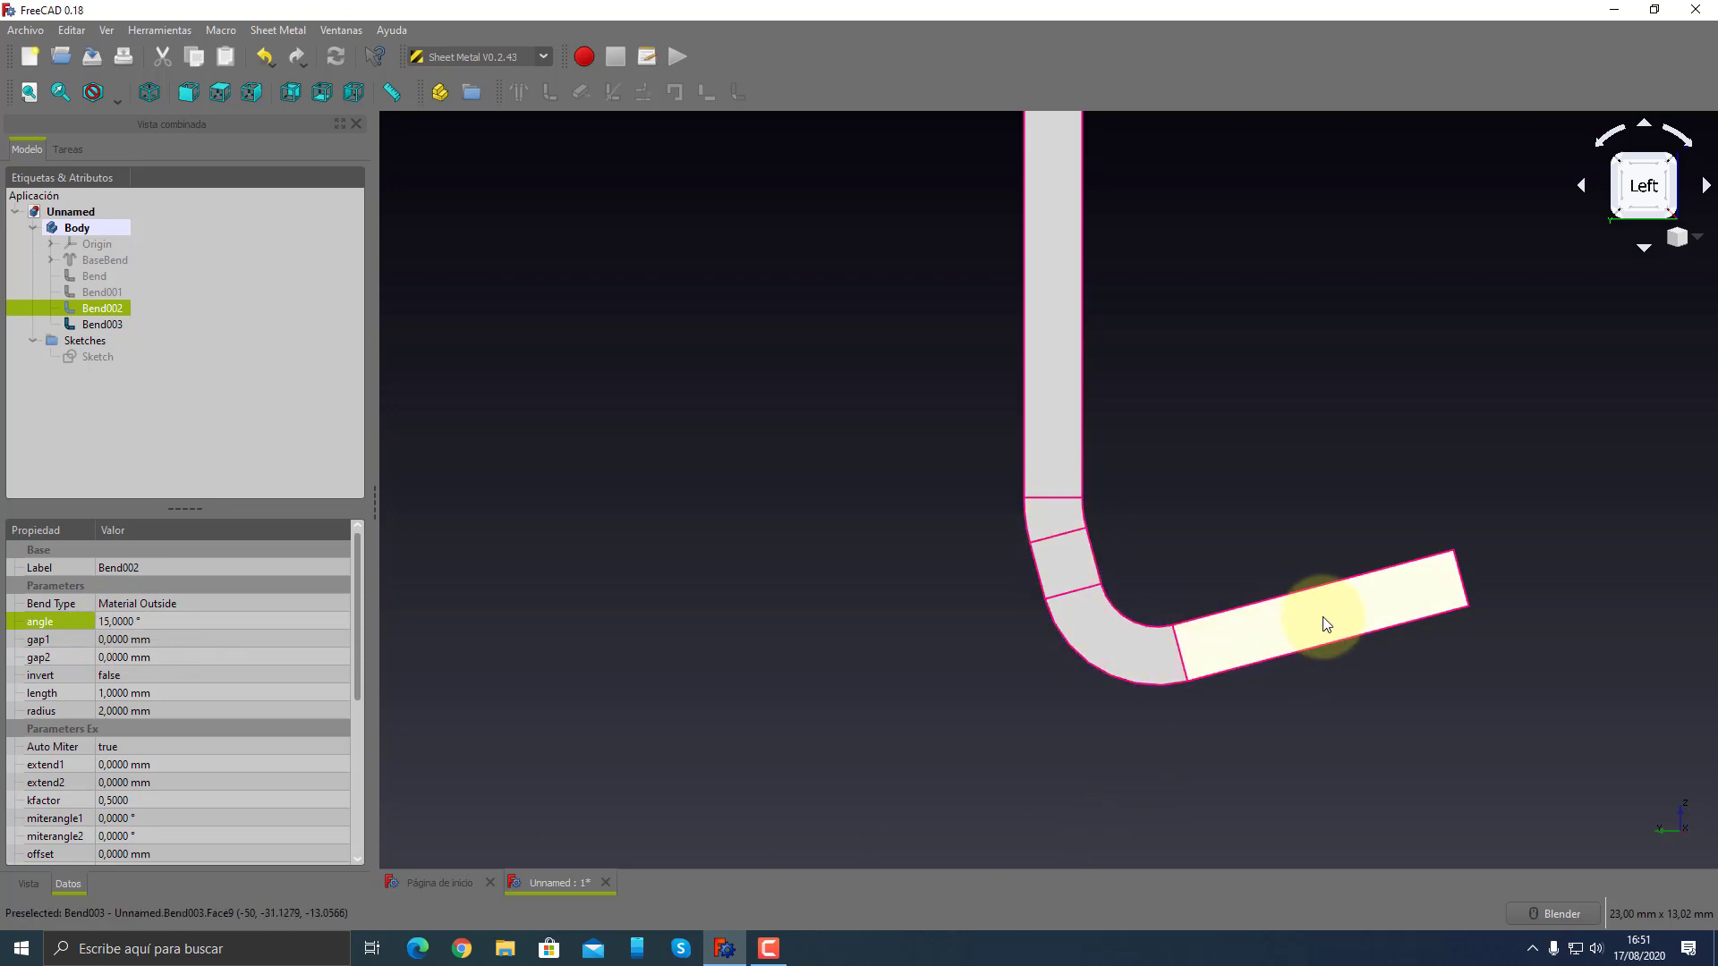
- Set Bend003's angle to 15° and invert to true, then review the resulting jog
{"action": "left_click", "coordinate": [79, 324]}
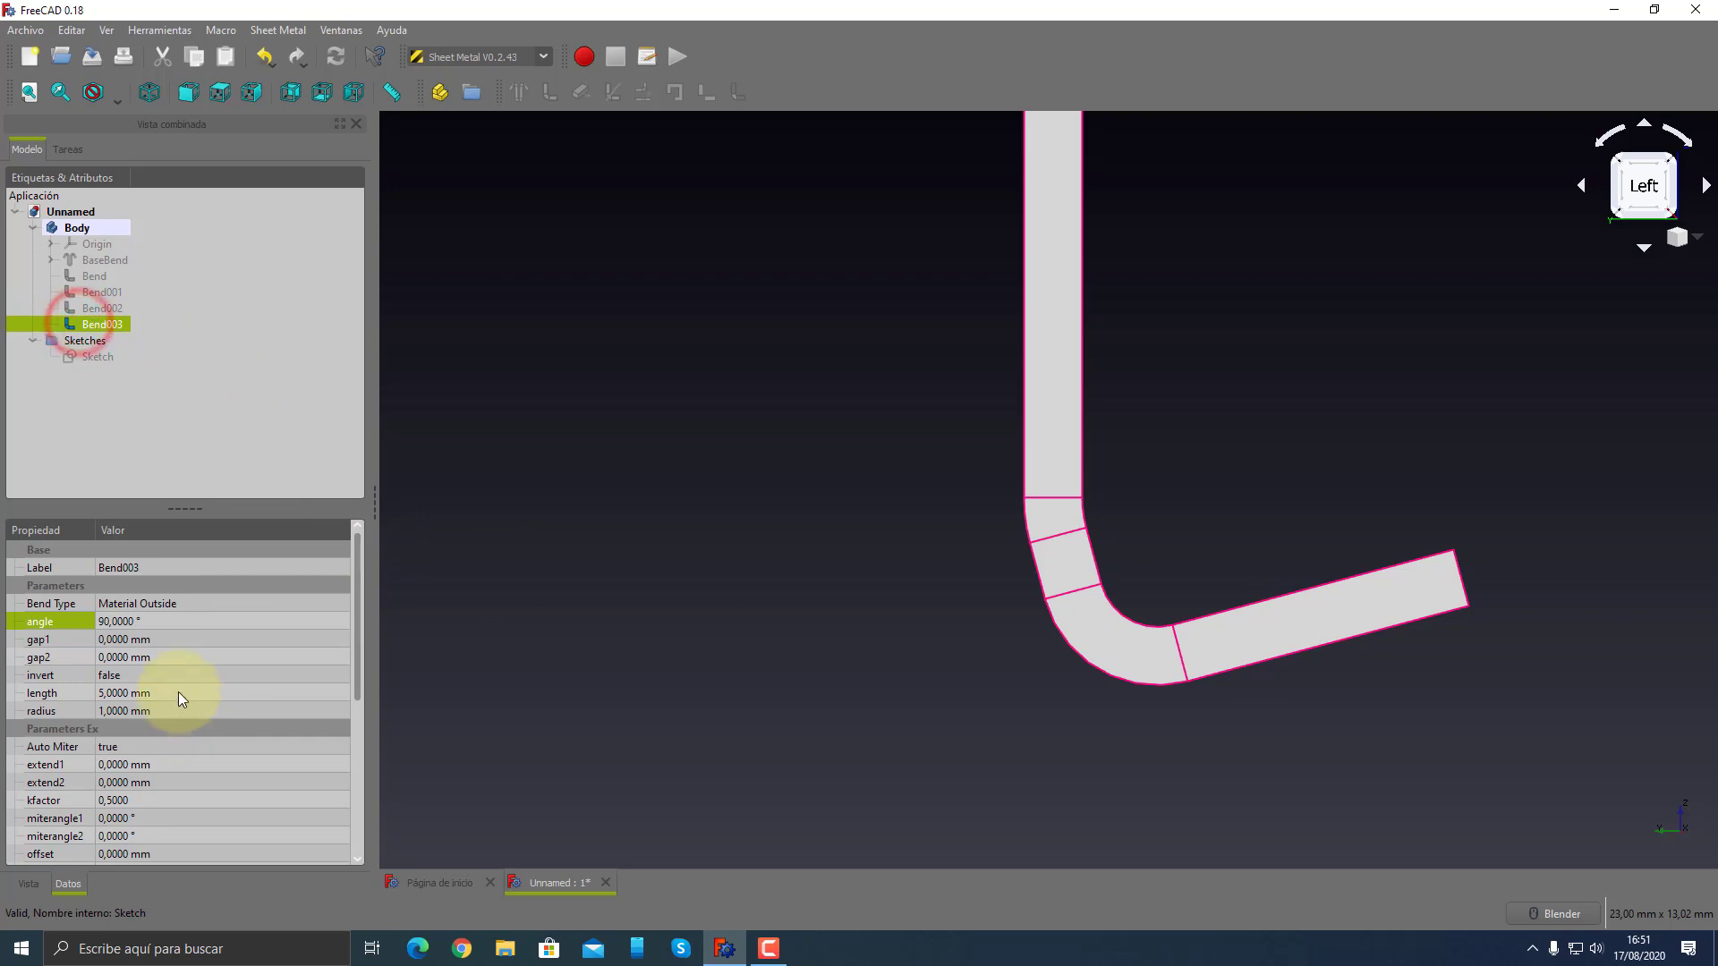
{"action": "left_click", "coordinate": [125, 622]}
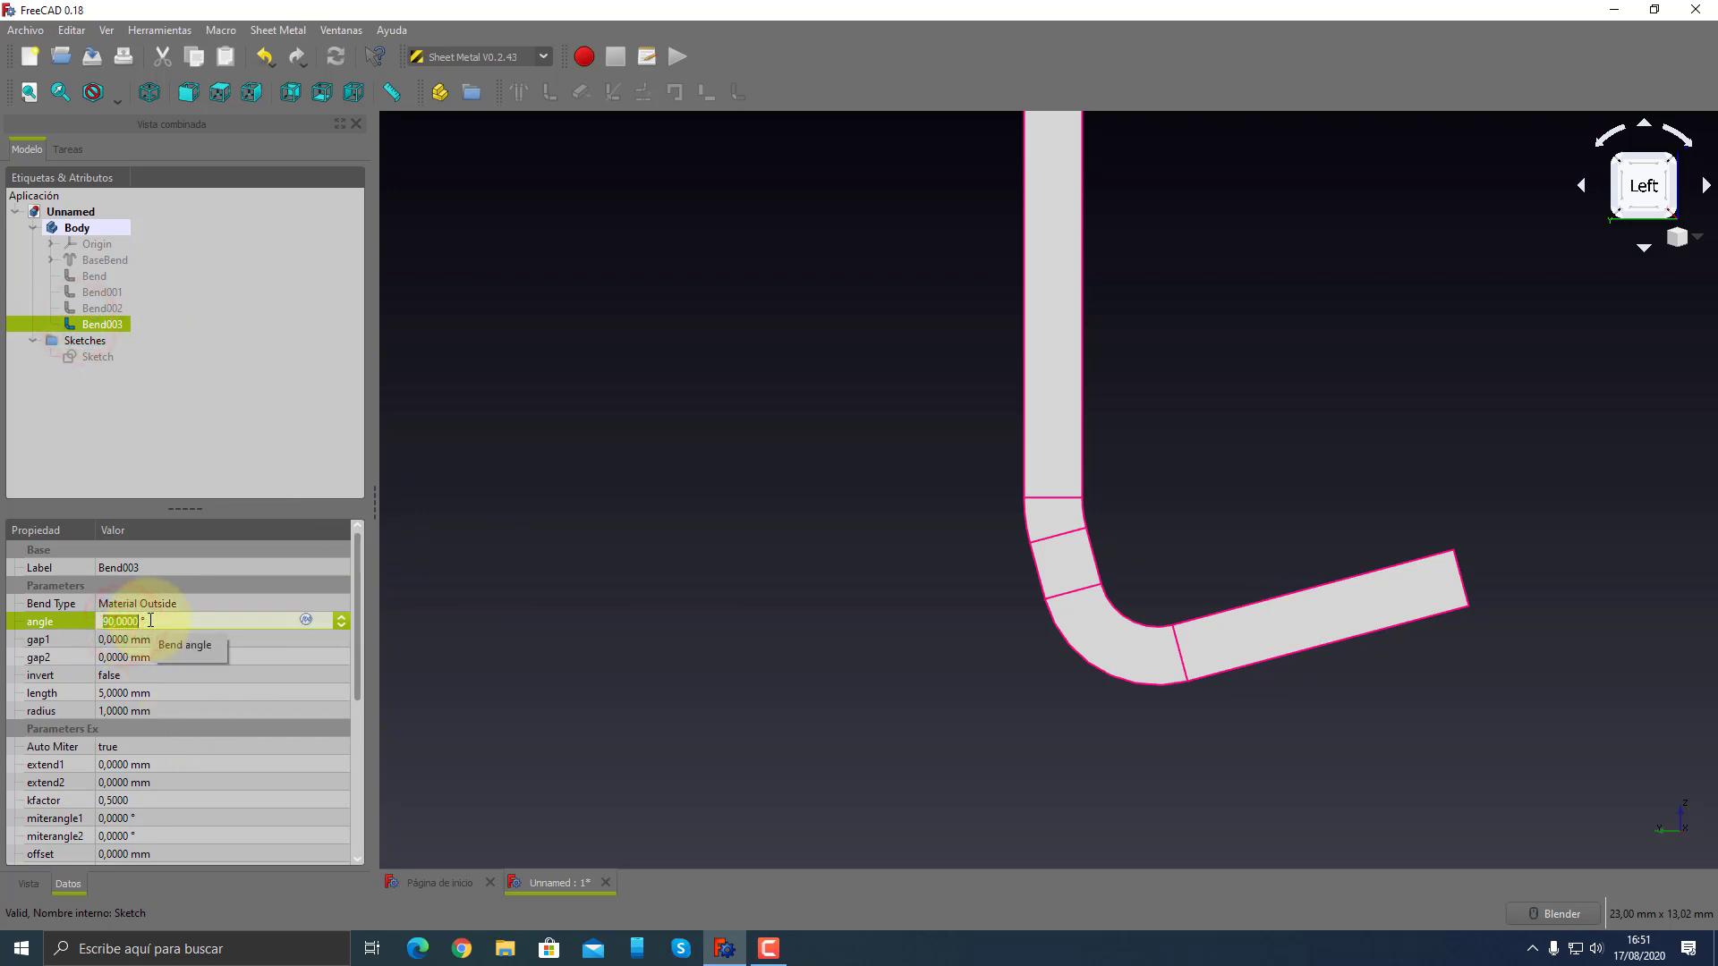
{"action": "type", "text": "15"}
{"action": "key", "text": "Tab"}
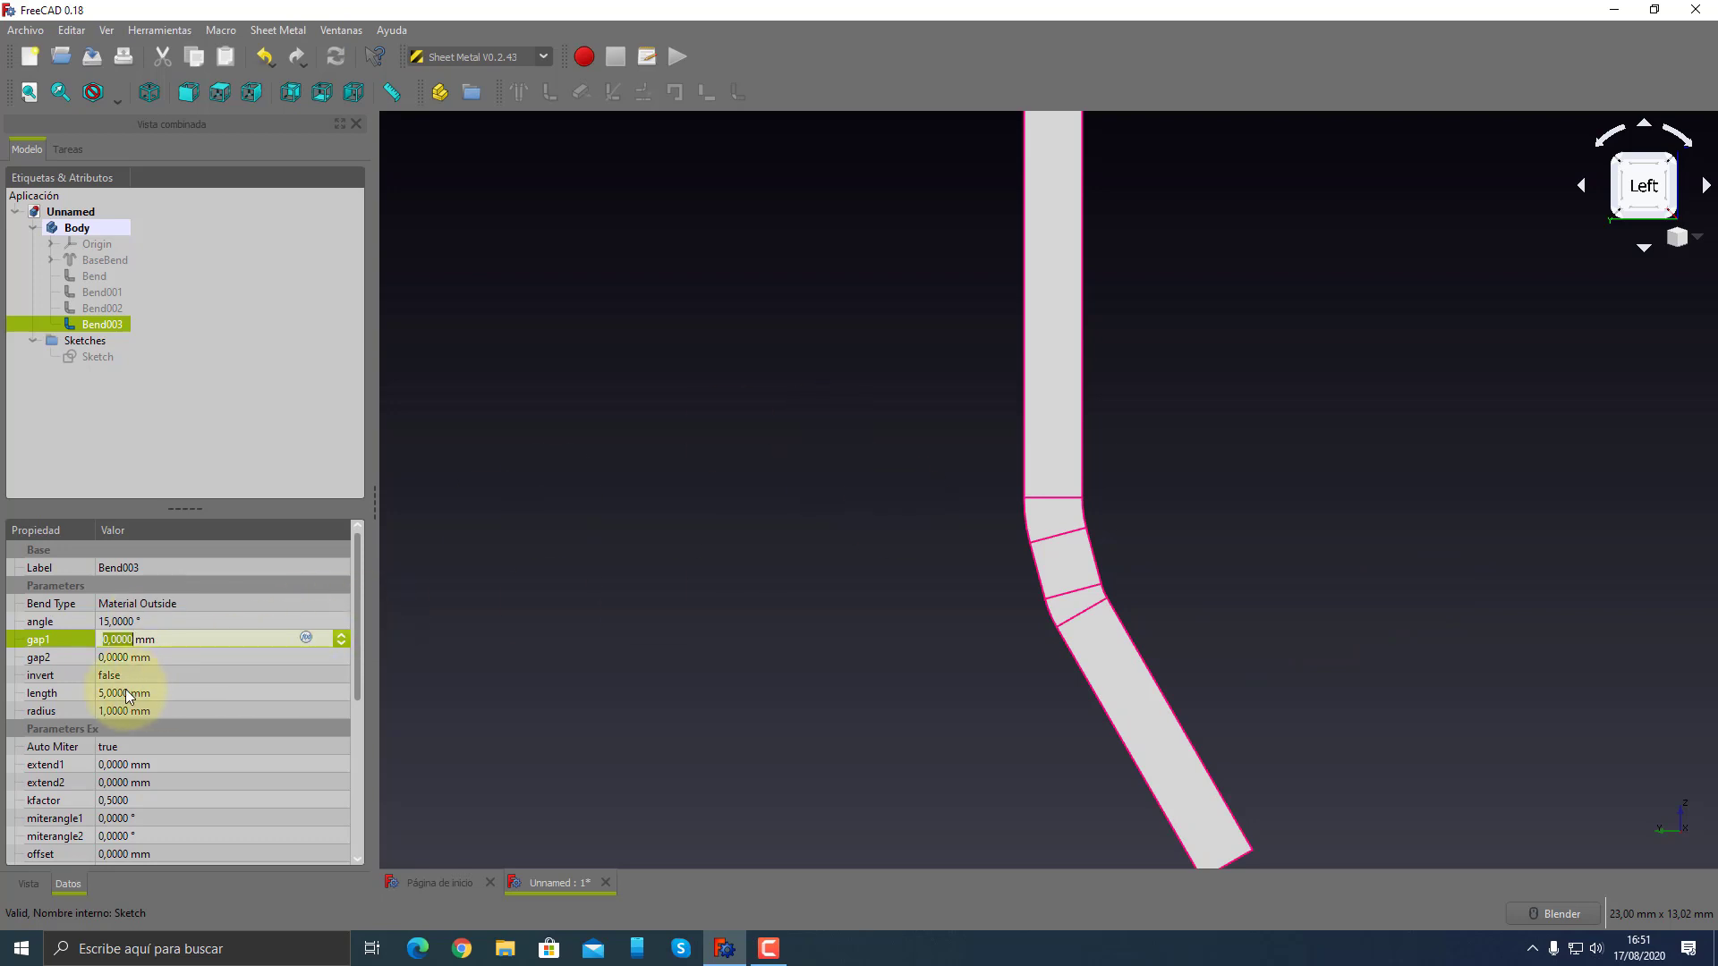
{"action": "left_click", "coordinate": [179, 677]}
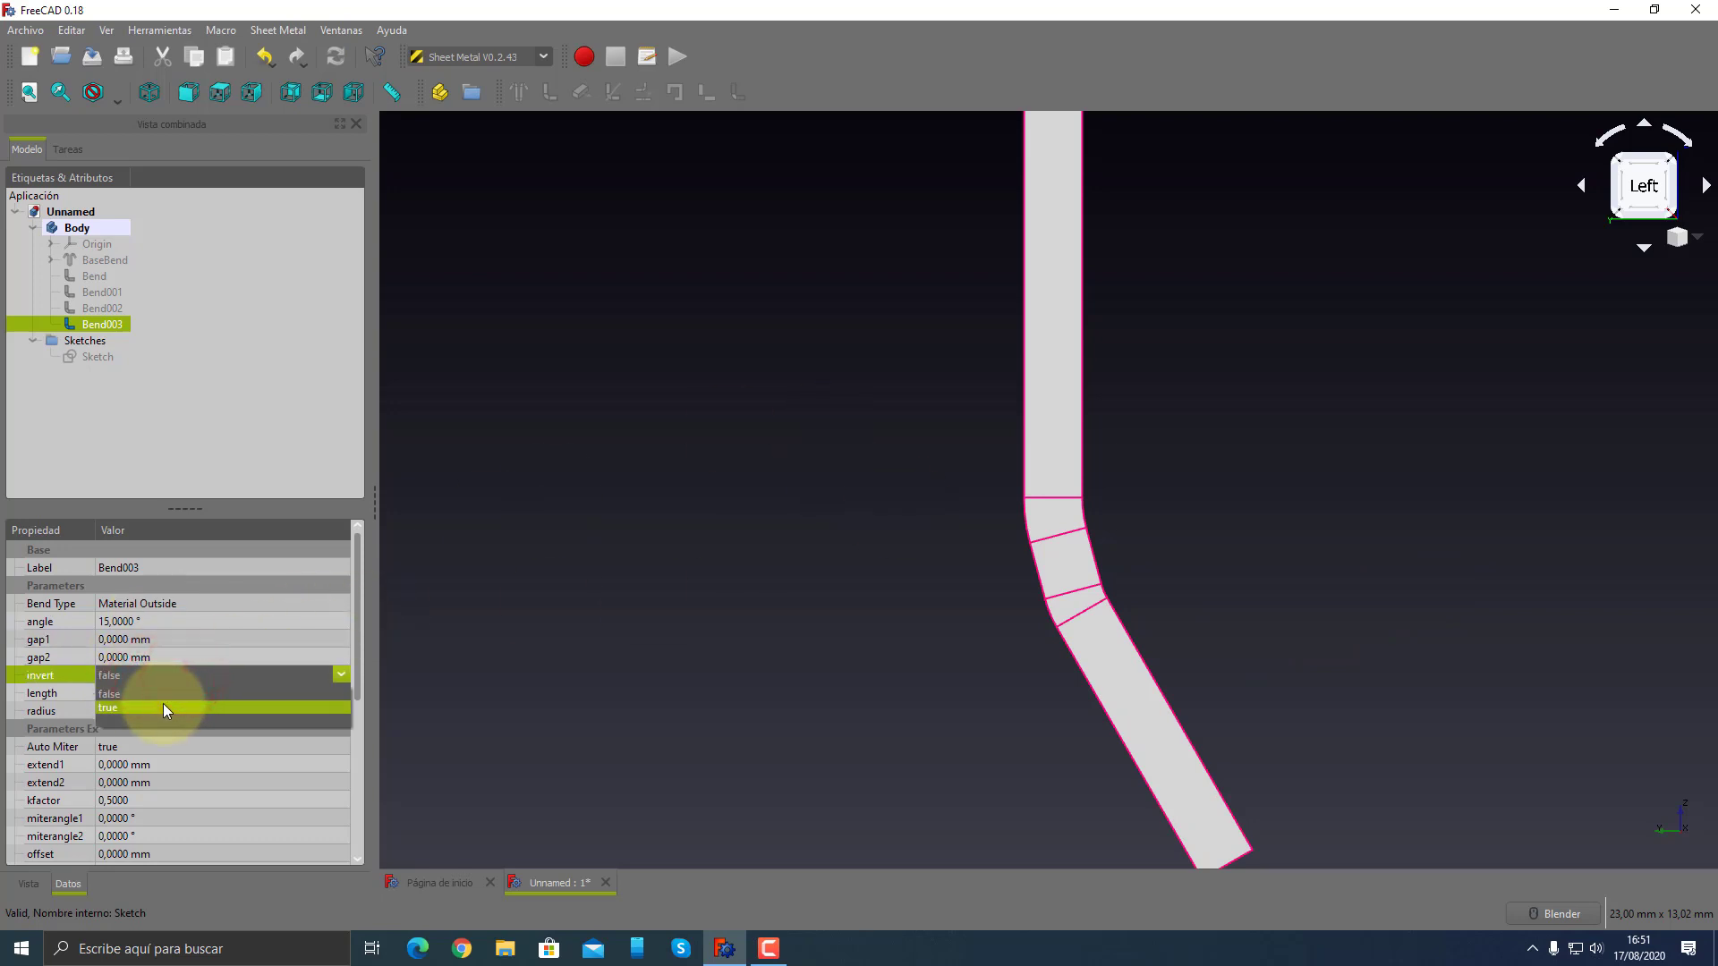
{"action": "left_click", "coordinate": [162, 707]}
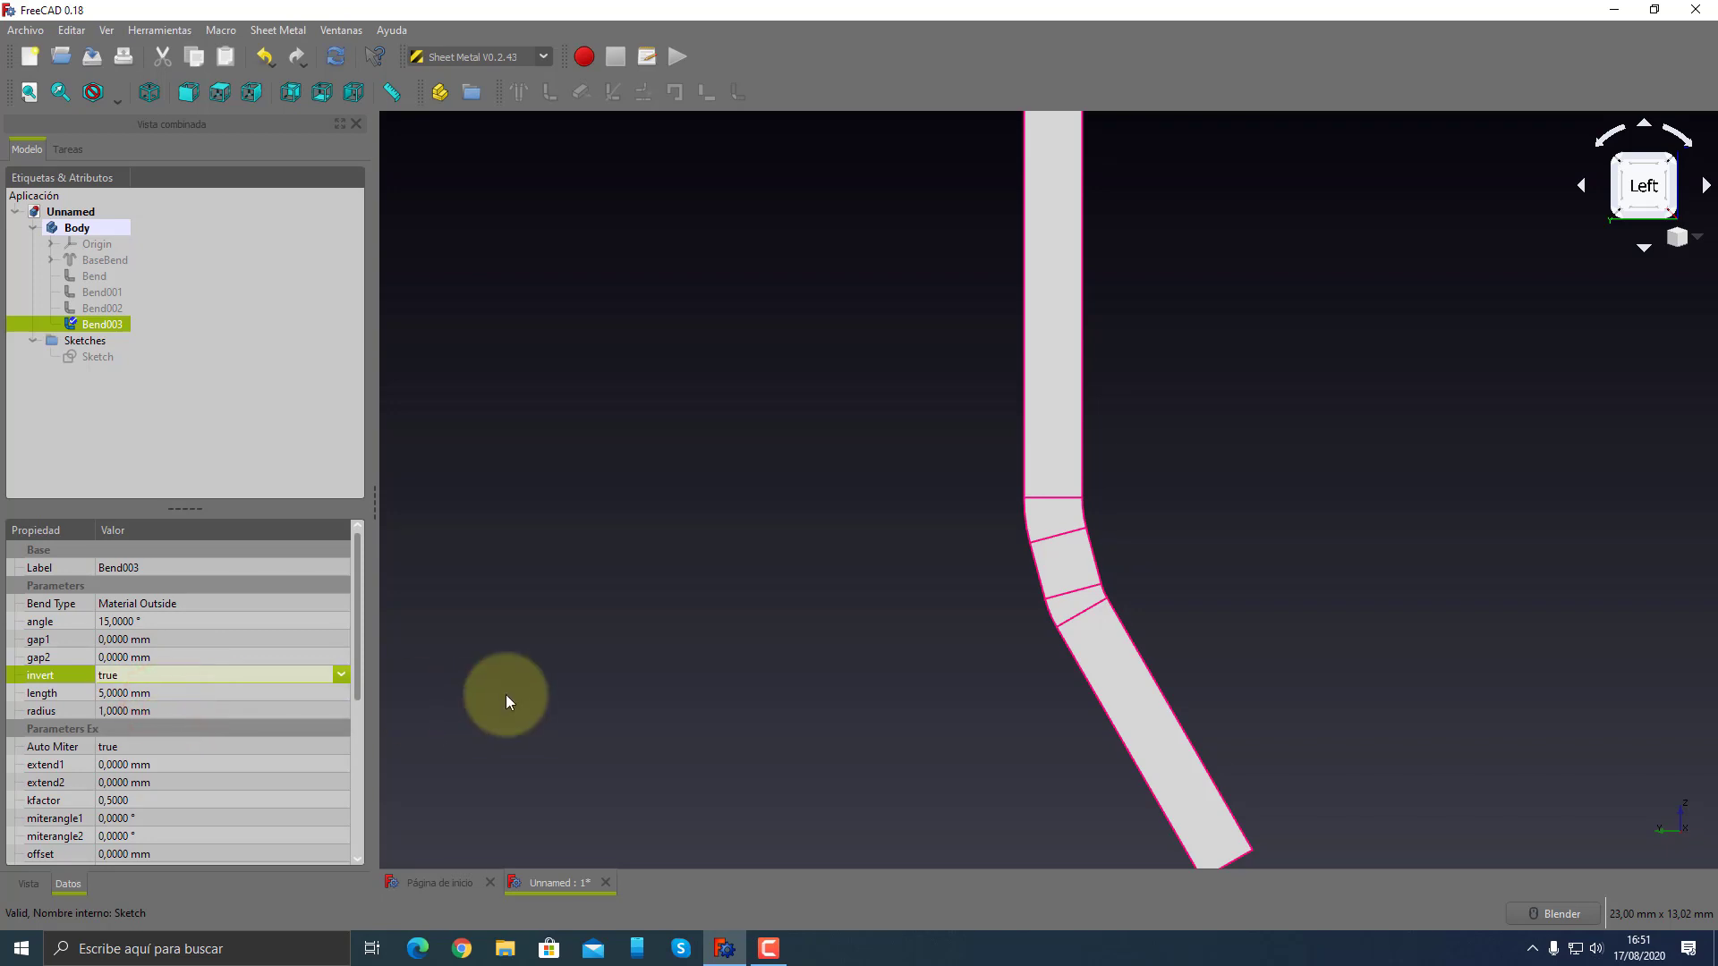
{"action": "scroll", "coordinate": [732, 562], "scroll_direction": "down", "scroll_amount": 3}
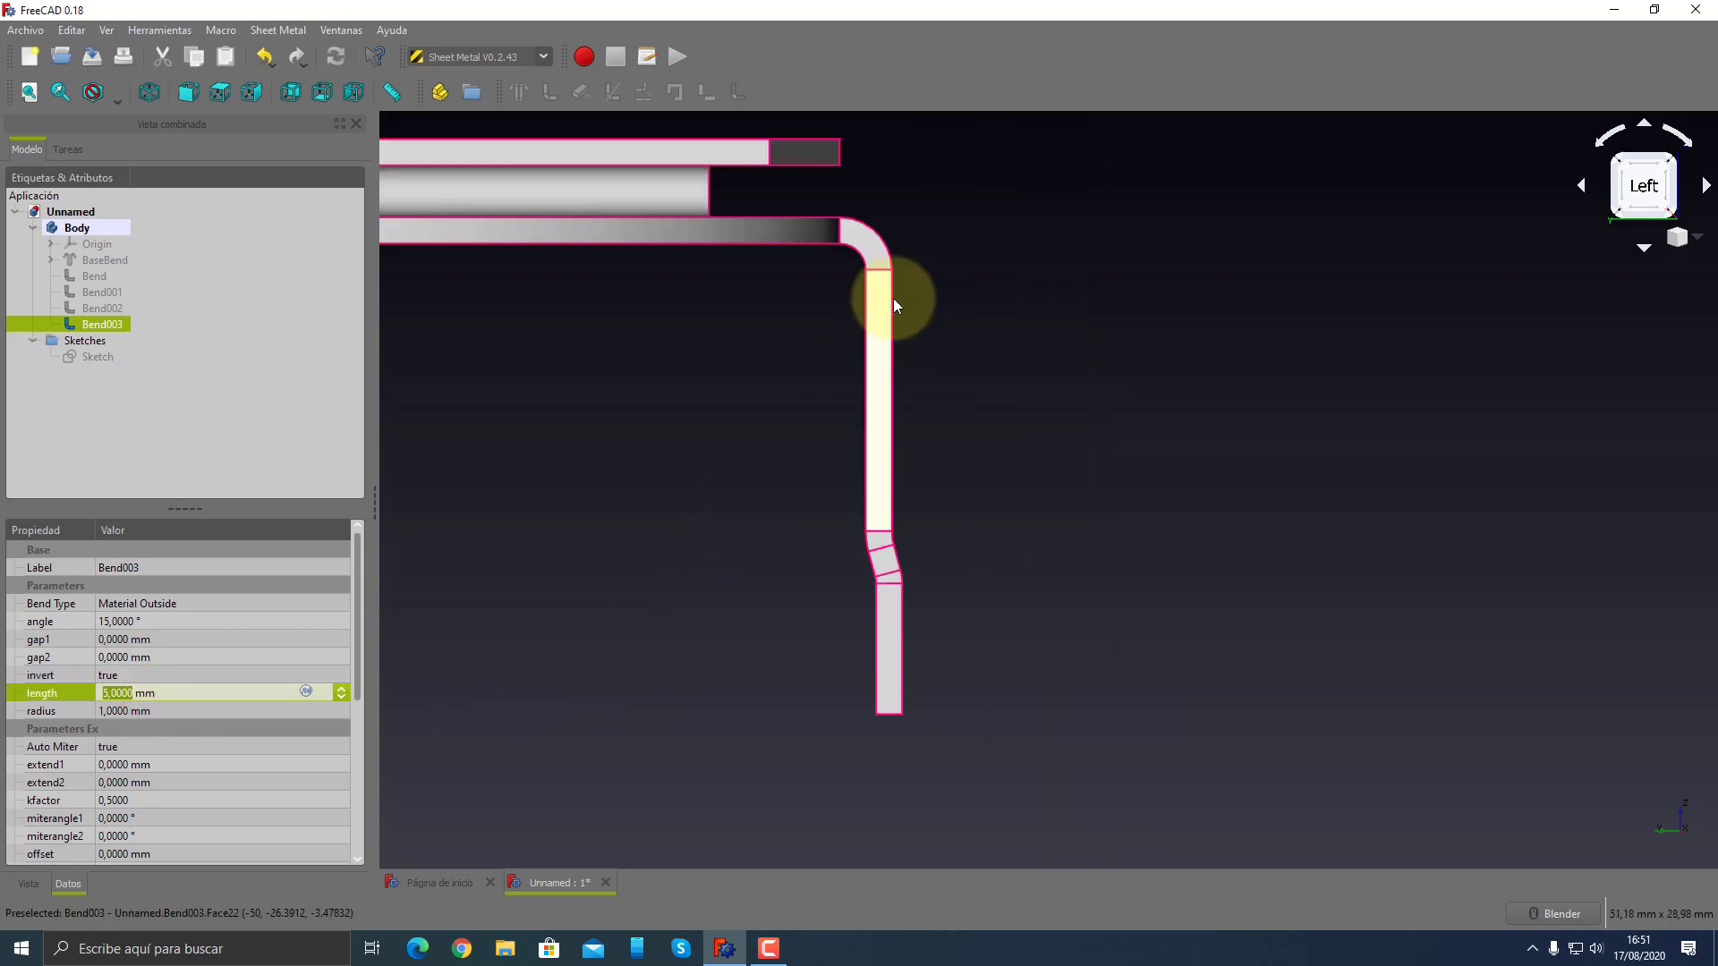
{"action": "scroll", "coordinate": [1105, 537], "scroll_direction": "up", "scroll_amount": 5}
{"action": "middle_click_drag", "start_coordinate": [1100, 544], "coordinate": [992, 577]}
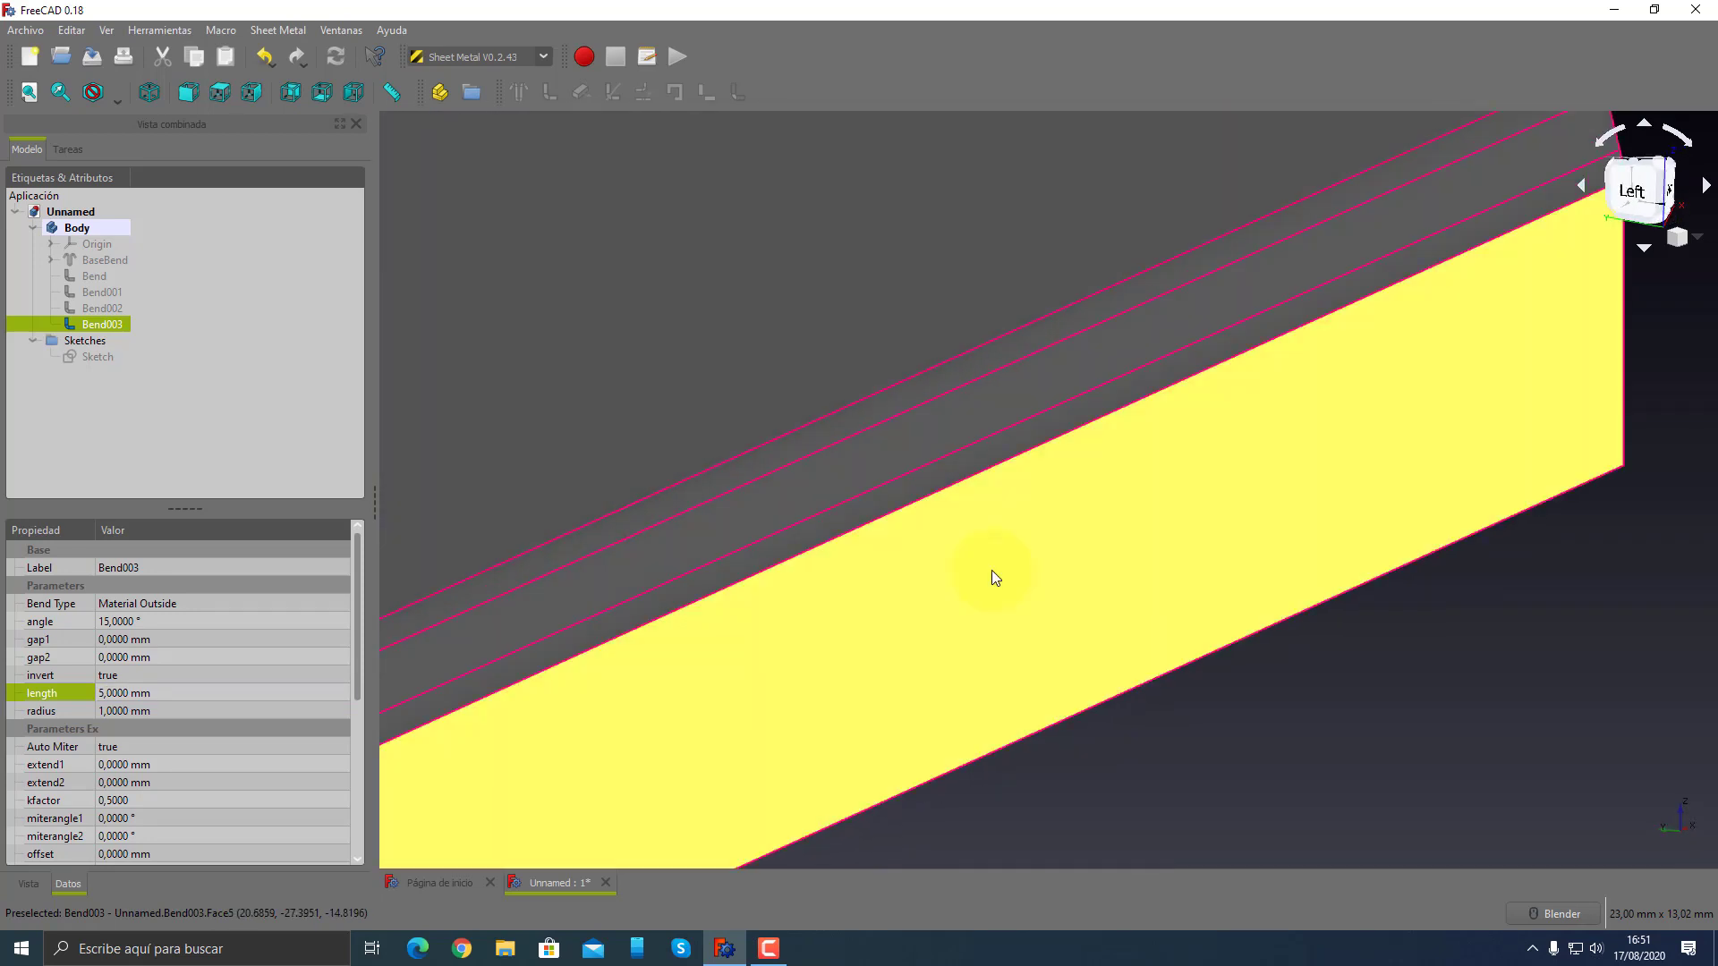
{"action": "scroll", "coordinate": [992, 571], "scroll_direction": "down", "scroll_amount": 5}
{"action": "left_click", "coordinate": [844, 738]}
- Select Bend001 and enter 20 mm as its first gap
{"action": "mouse_move", "coordinate": [647, 745]}
{"action": "middle_mouse_down"}
{"action": "mouse_move", "coordinate": [775, 706]}
{"action": "mouse_move", "coordinate": [636, 748]}
{"action": "mouse_move", "coordinate": [614, 729]}
{"action": "mouse_move", "coordinate": [945, 699]}
{"action": "mouse_move", "coordinate": [936, 722]}
{"action": "middle_mouse_up"}
{"action": "scroll", "coordinate": [1000, 705], "scroll_direction": "down", "scroll_amount": 2}
{"action": "scroll", "coordinate": [1005, 719], "scroll_direction": "up", "scroll_amount": 3}
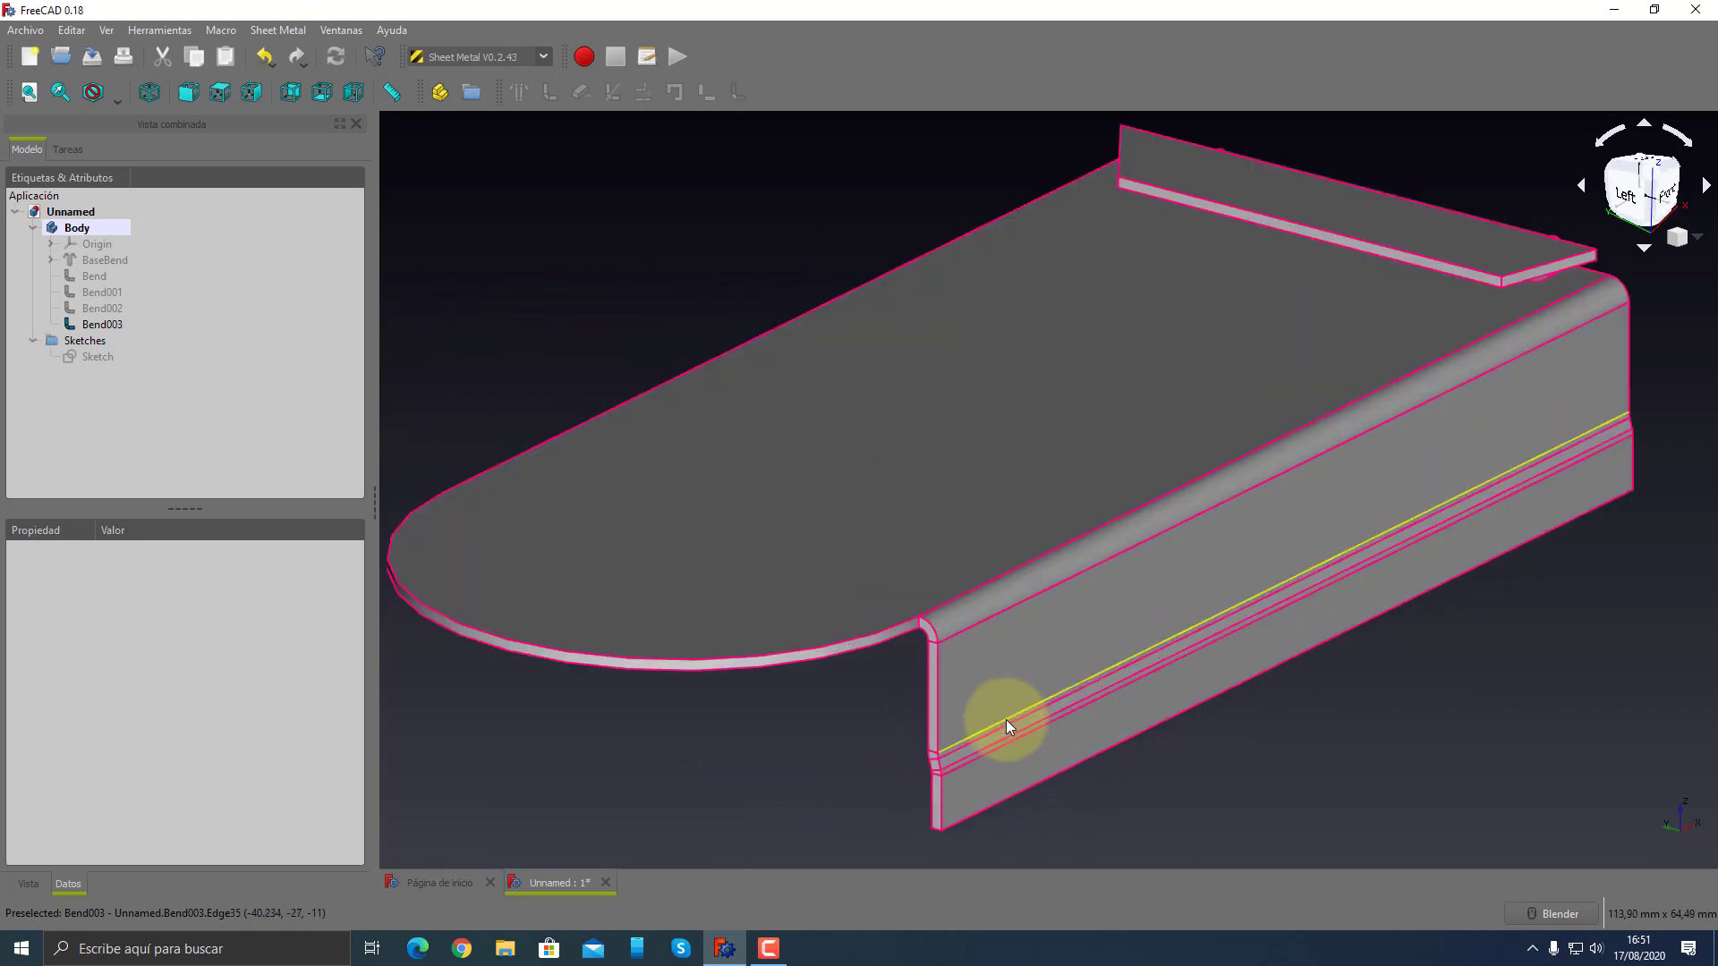
{"action": "left_click", "coordinate": [86, 309]}
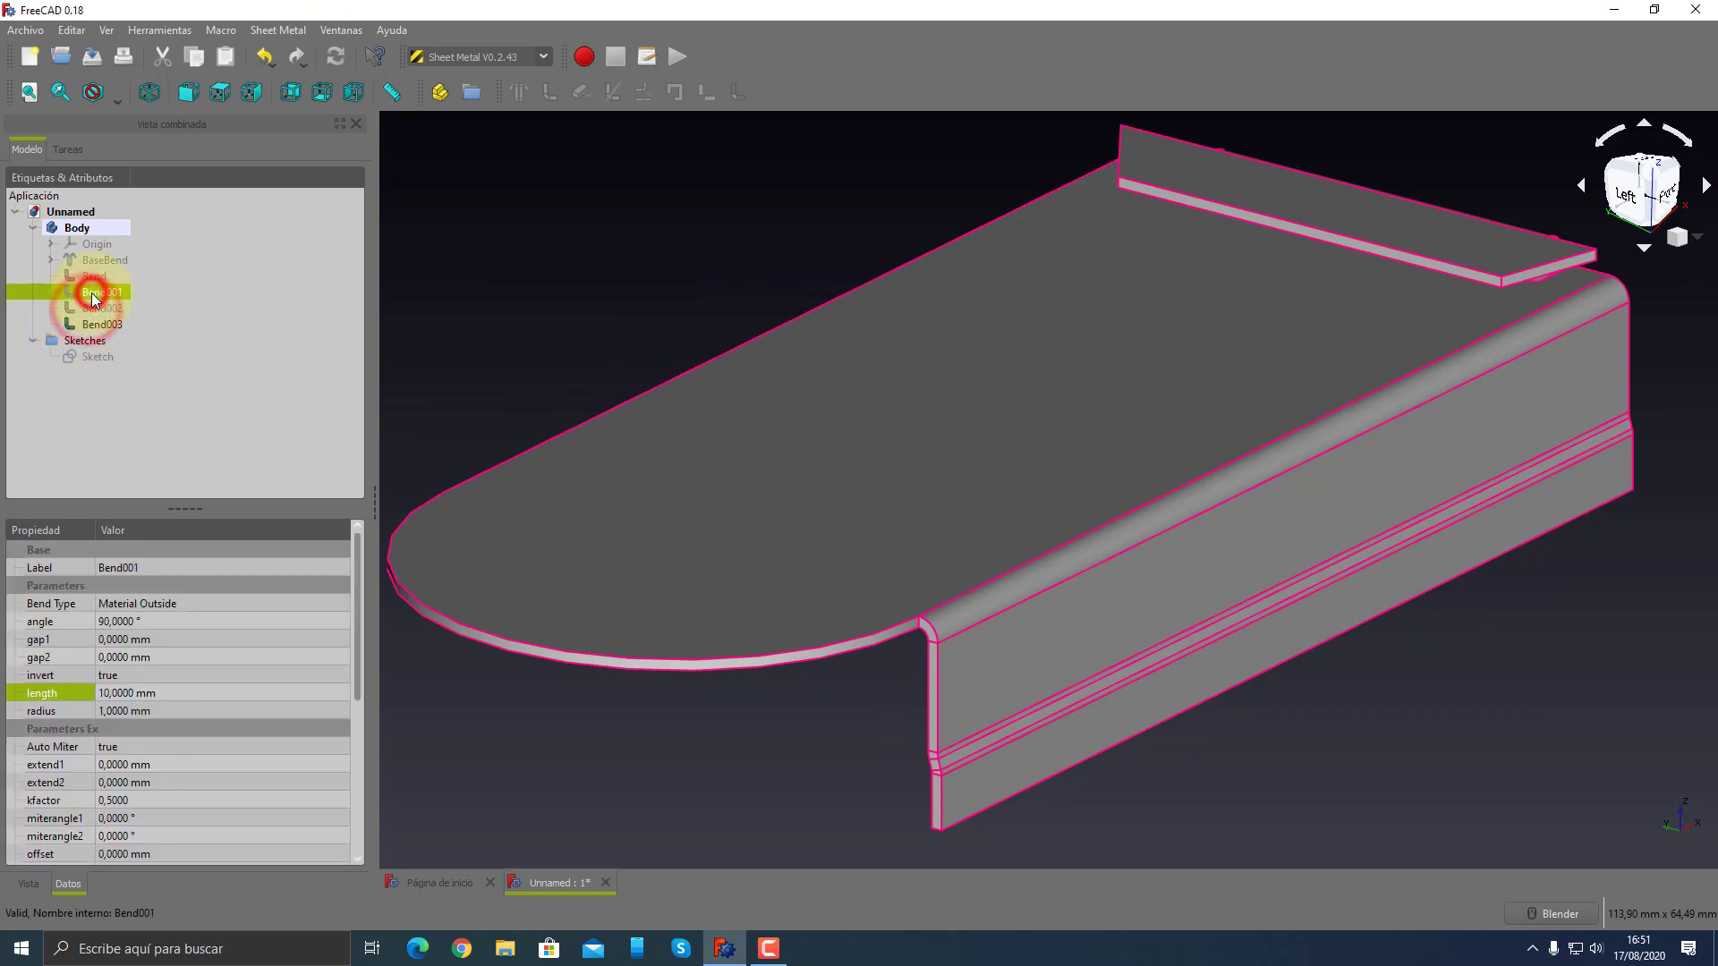
{"action": "left_click", "coordinate": [127, 642]}
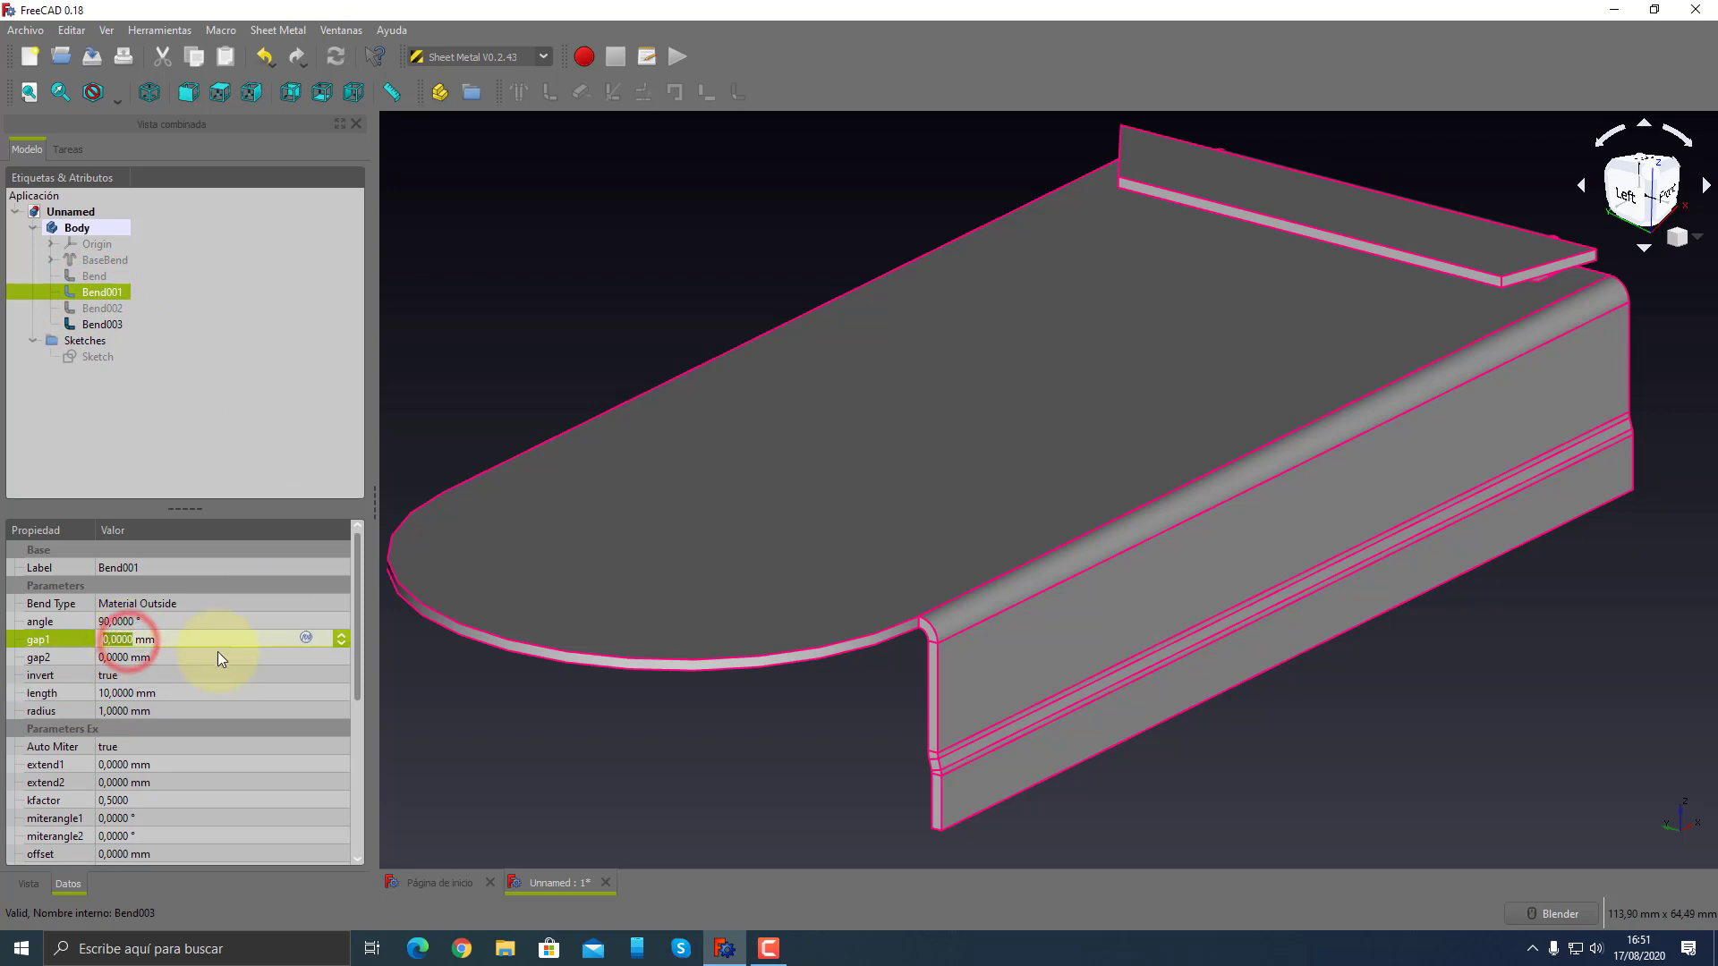
{"action": "type", "text": "20"}
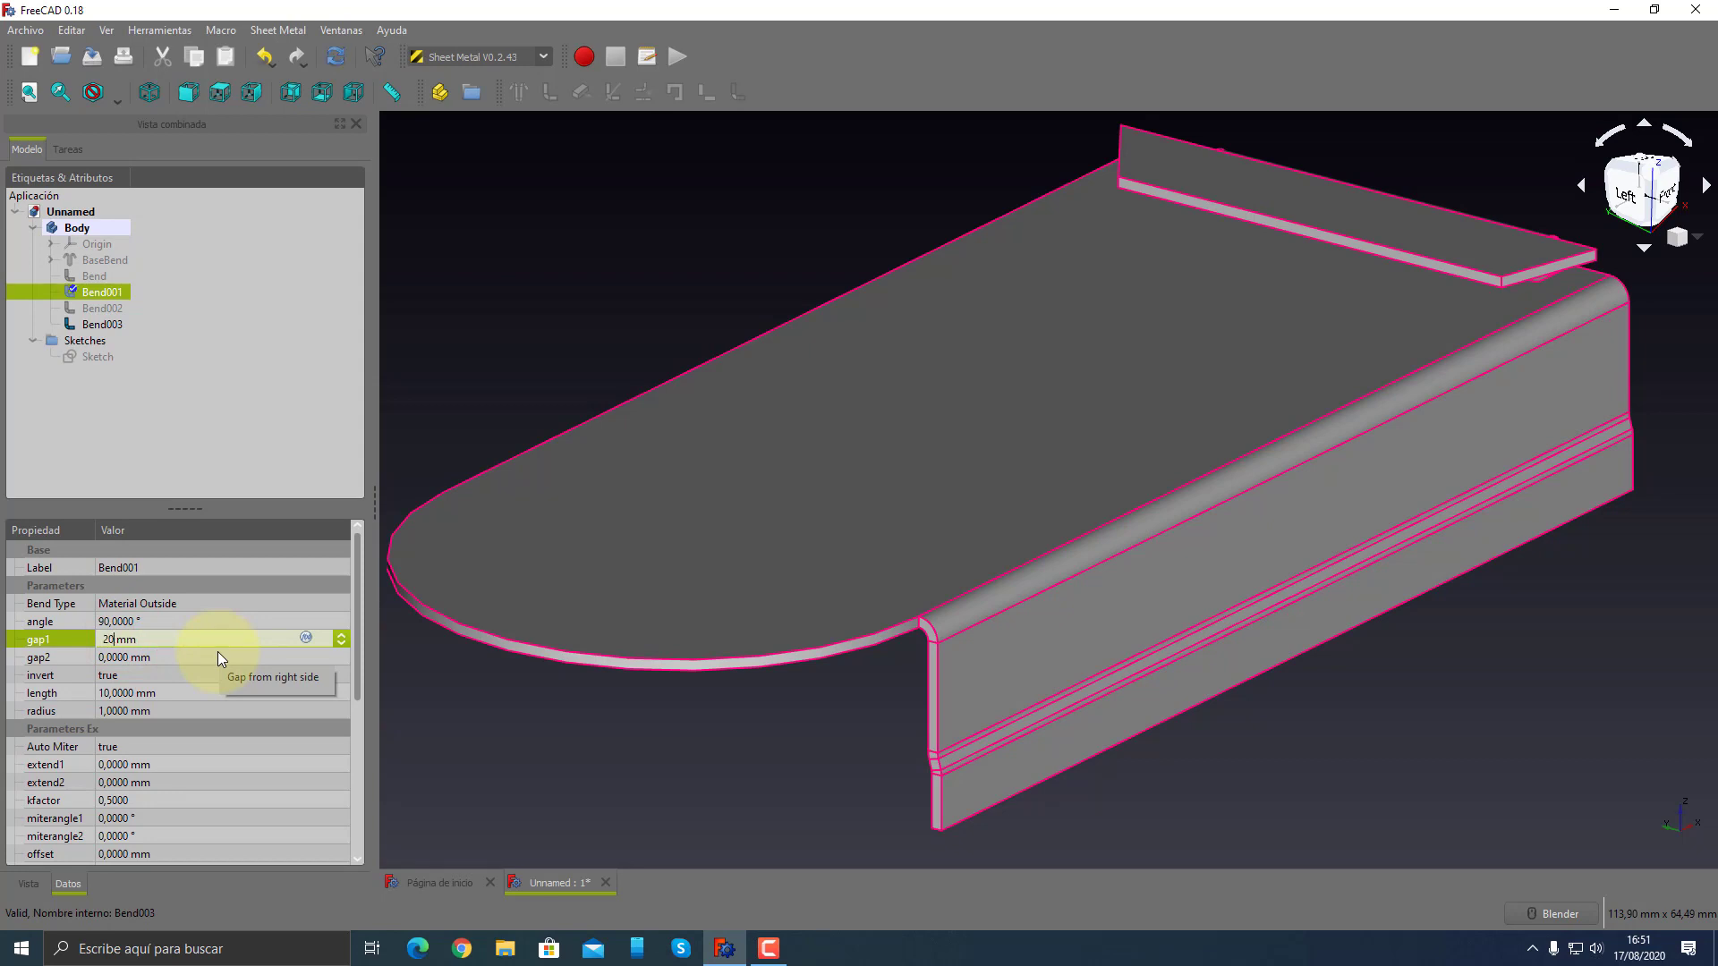
{"action": "key", "text": "Tab"}
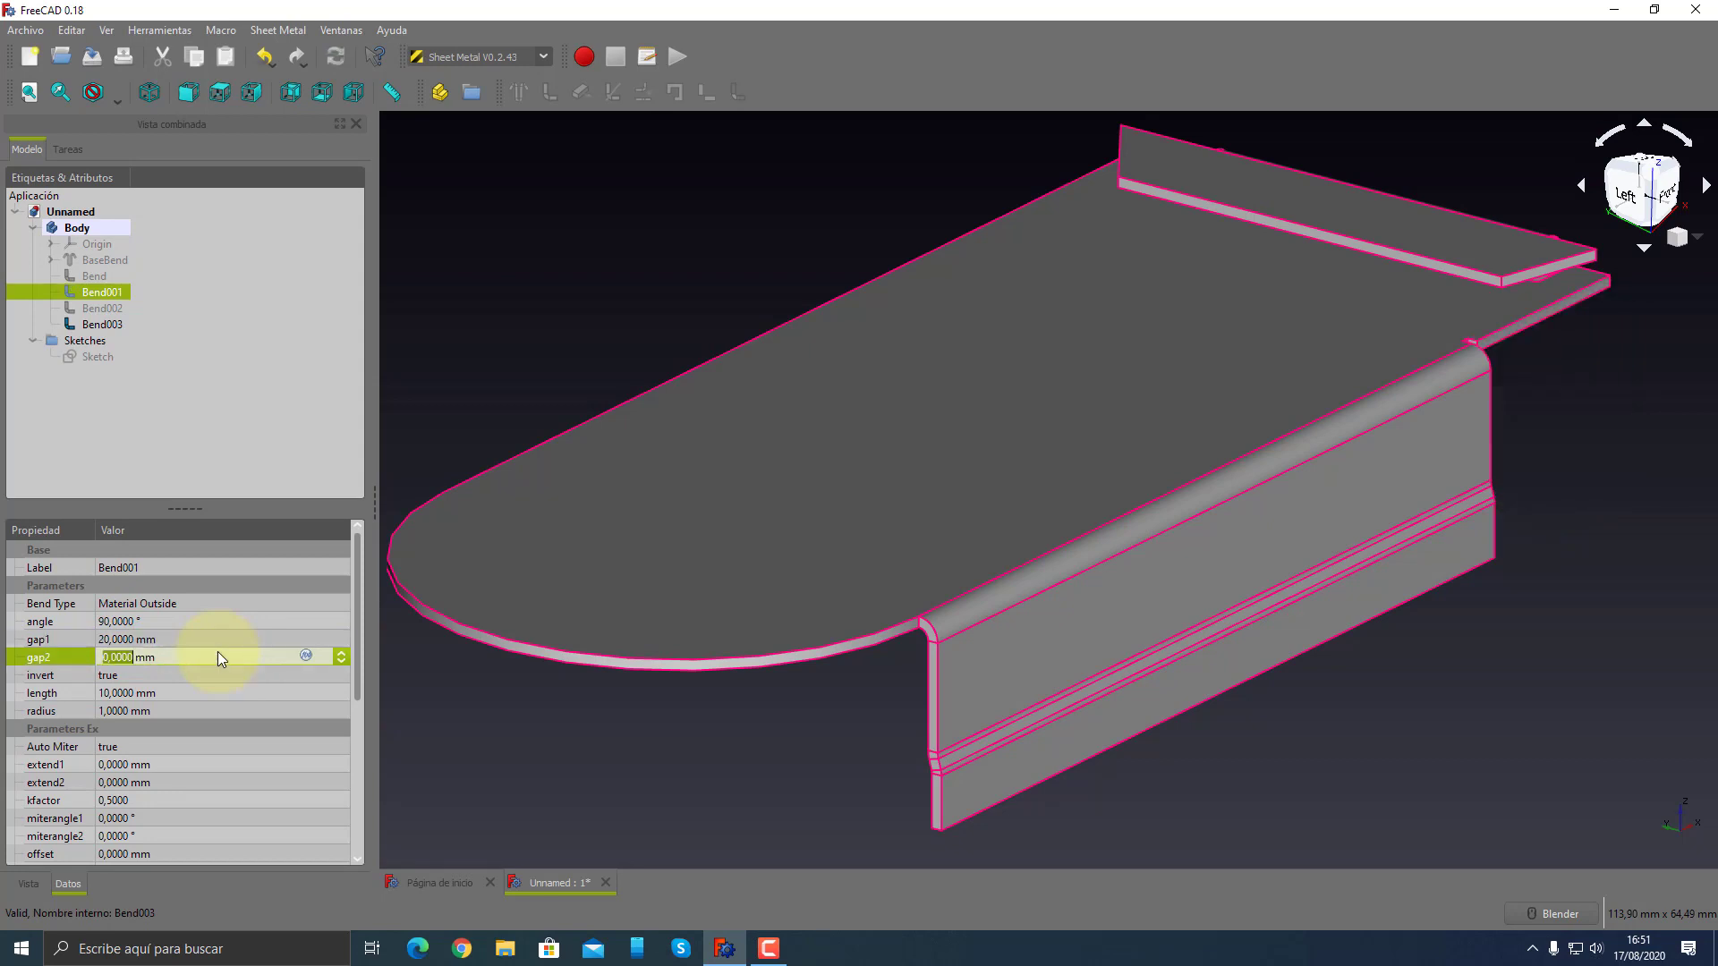
- Set Bend001's gap2 to 20 mm and reset gap1 to 0 mm
{"action": "triple_click", "coordinate": [218, 658]}
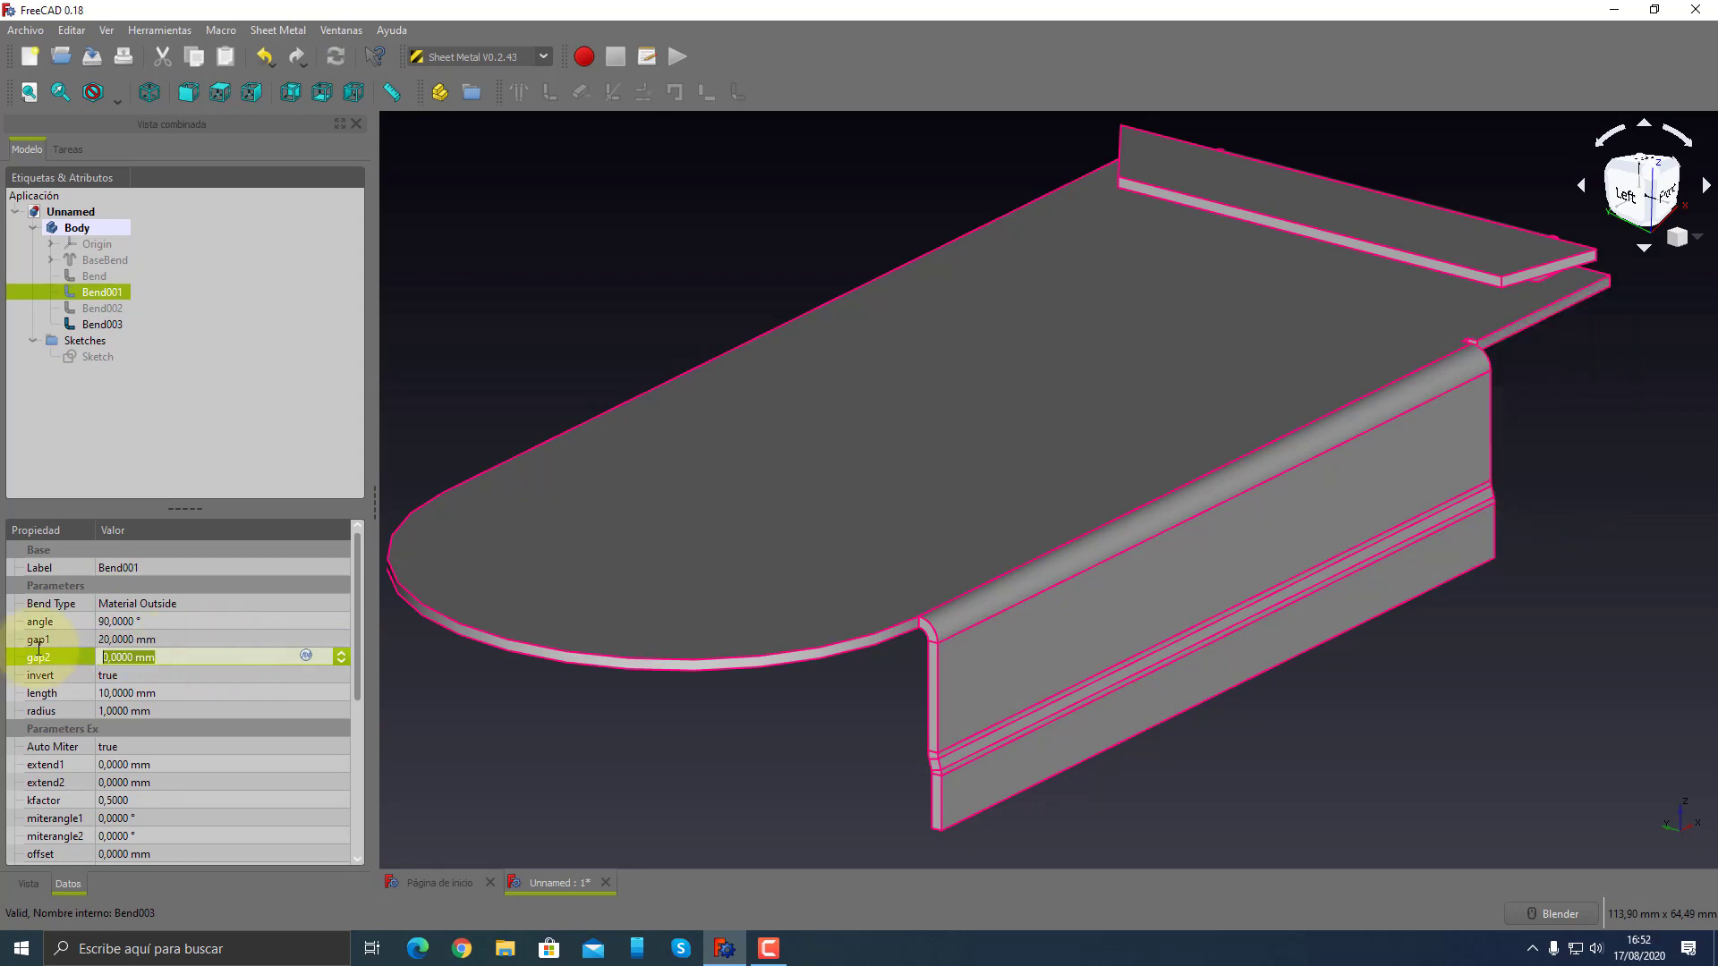
{"action": "type", "text": "0"}
{"action": "key", "text": "BackSpace"}
{"action": "type", "text": "20"}
{"action": "key", "text": "Return"}
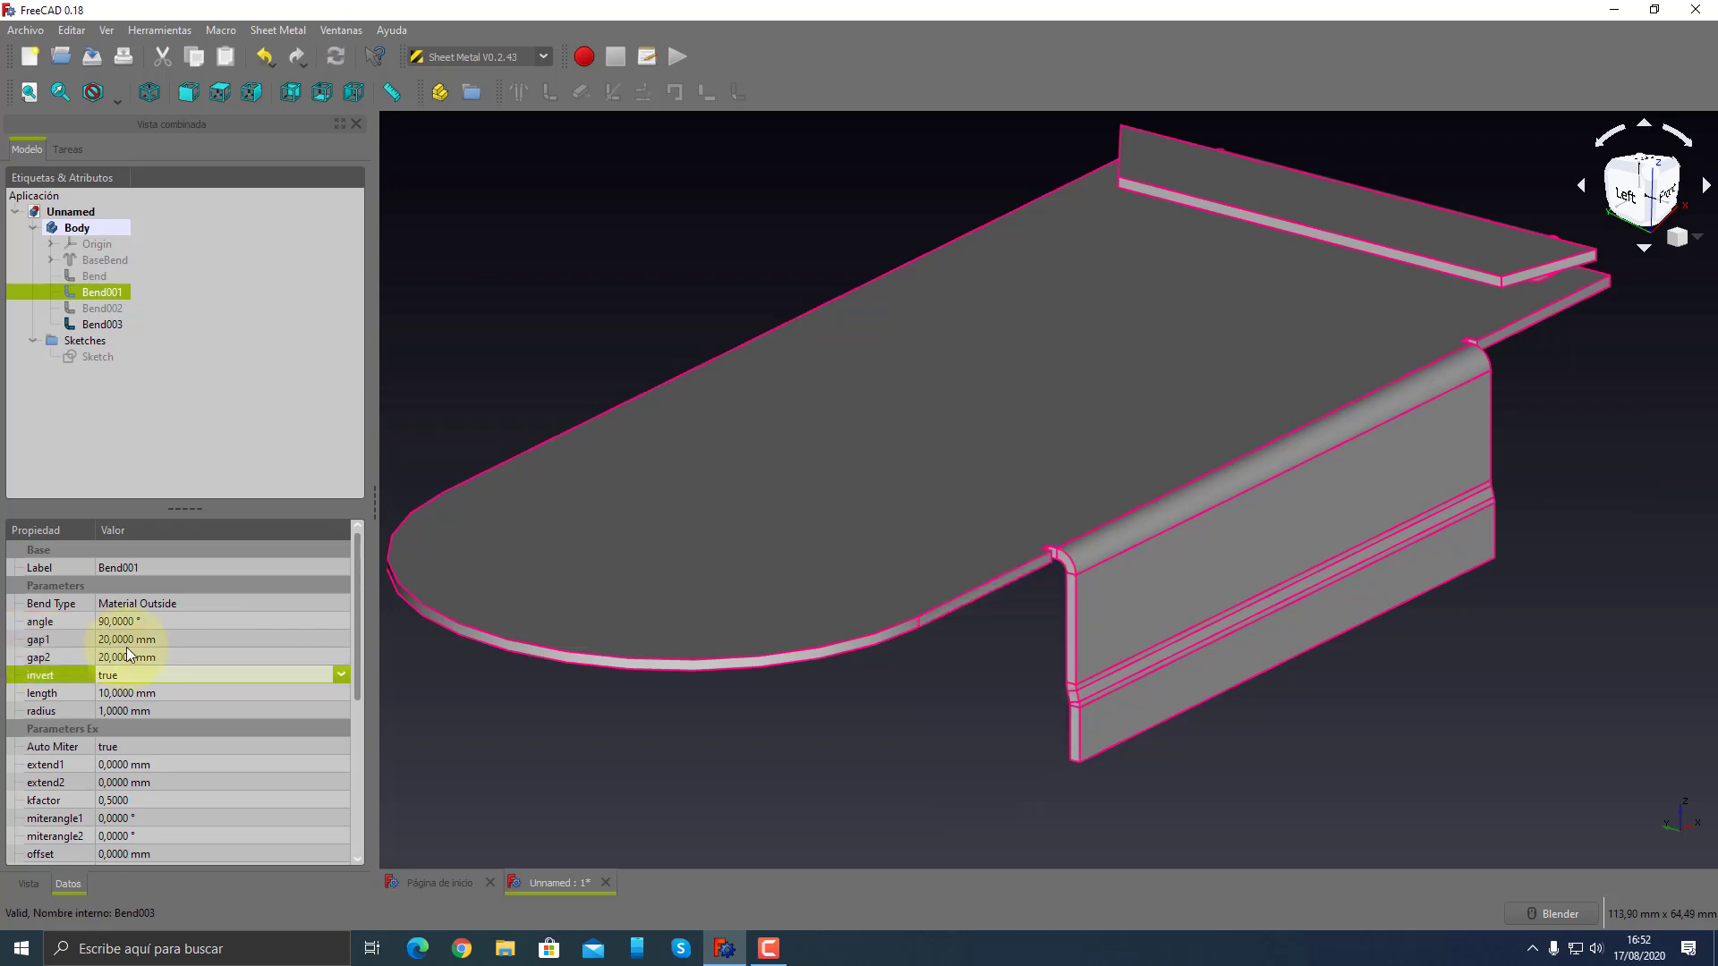
{"action": "left_click", "coordinate": [142, 640]}
{"action": "type", "text": "0"}
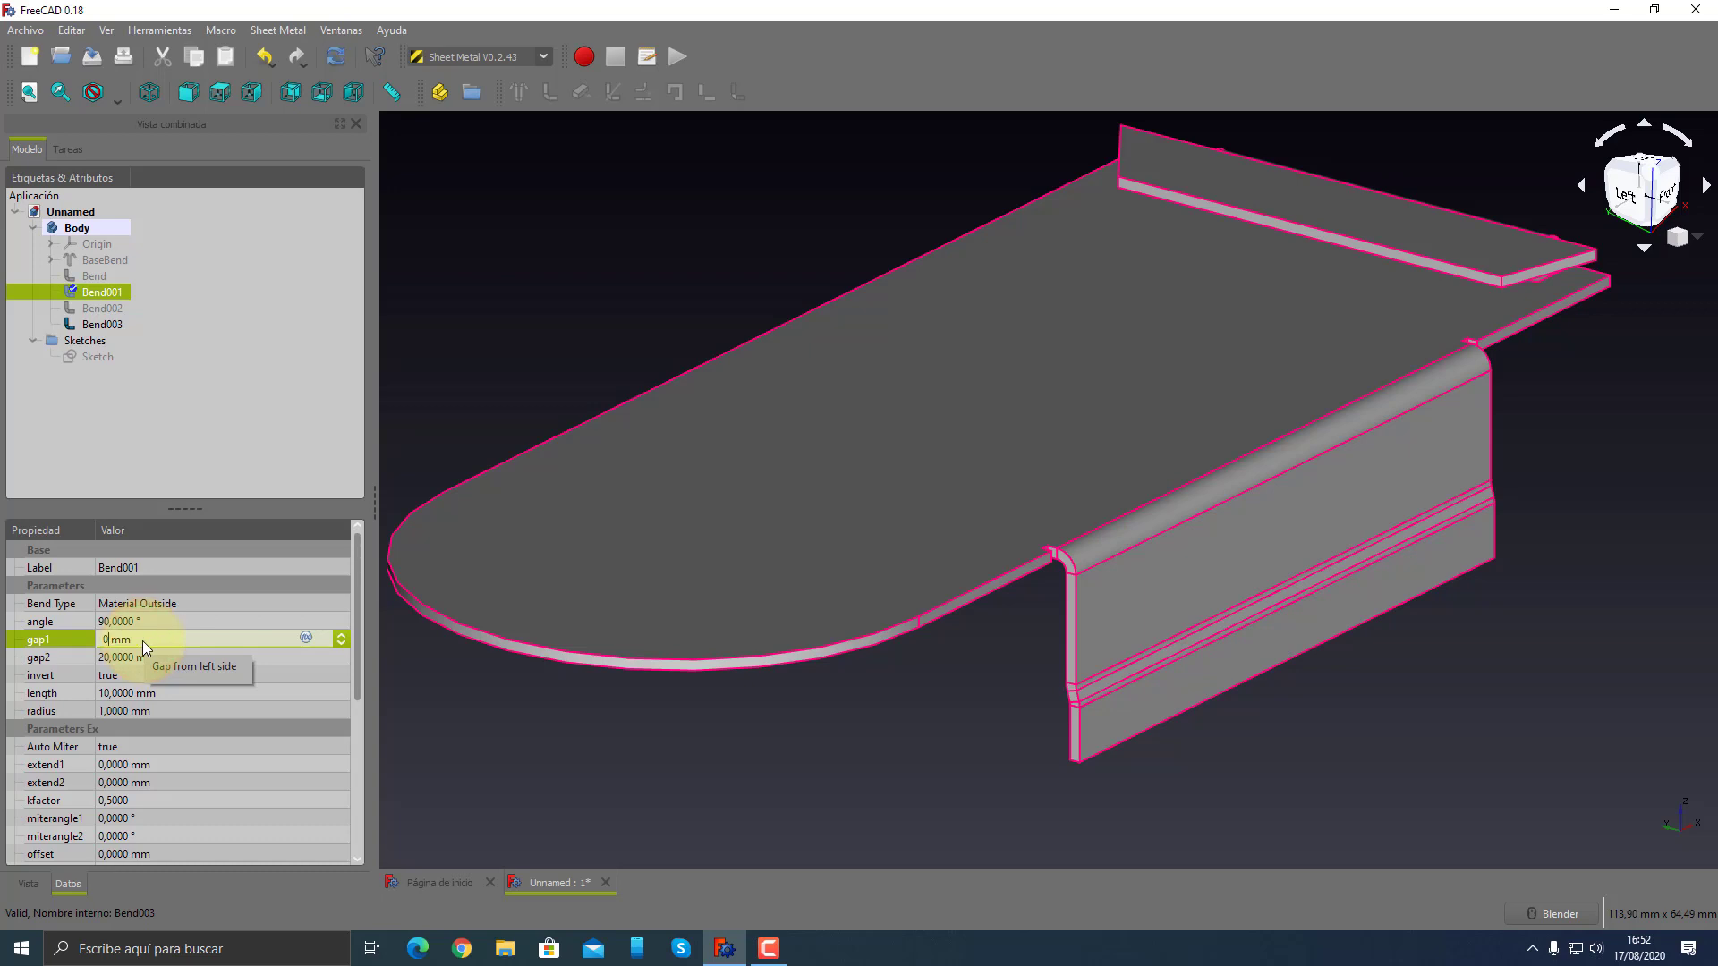
{"action": "key", "text": "Return"}
{"action": "left_click", "coordinate": [1309, 750]}
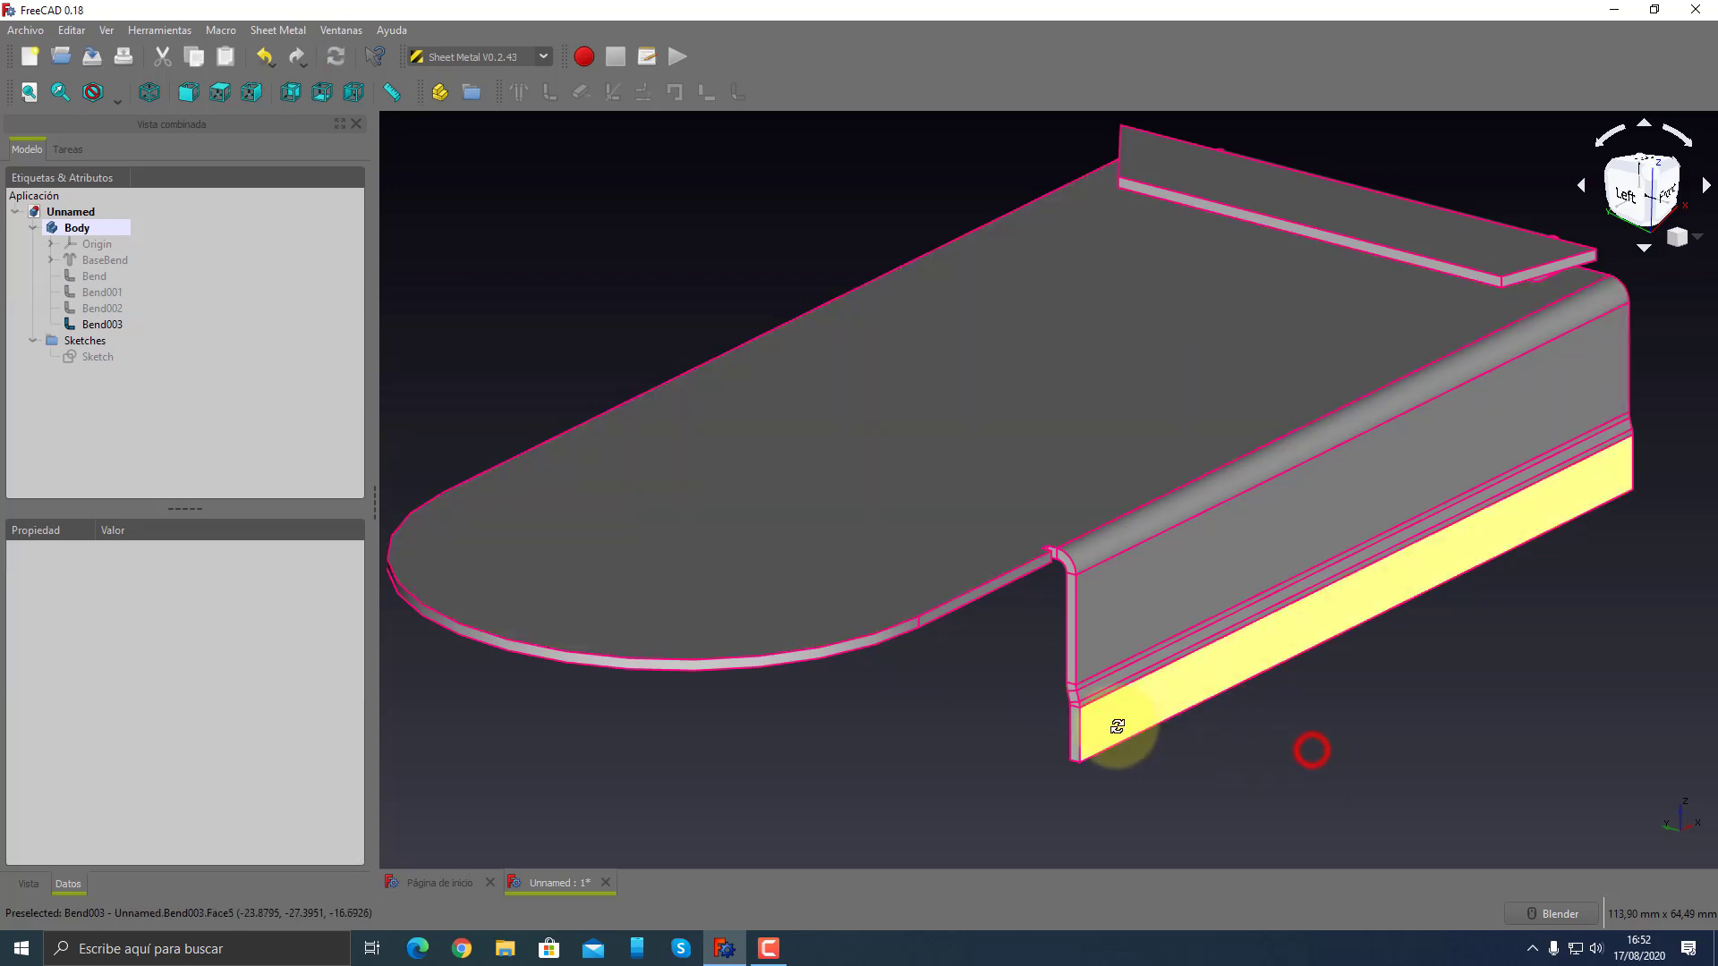
{"action": "mouse_move", "coordinate": [1113, 722]}
{"action": "middle_mouse_down"}
{"action": "mouse_move", "coordinate": [954, 773]}
{"action": "mouse_move", "coordinate": [406, 568]}
{"action": "middle_mouse_up"}
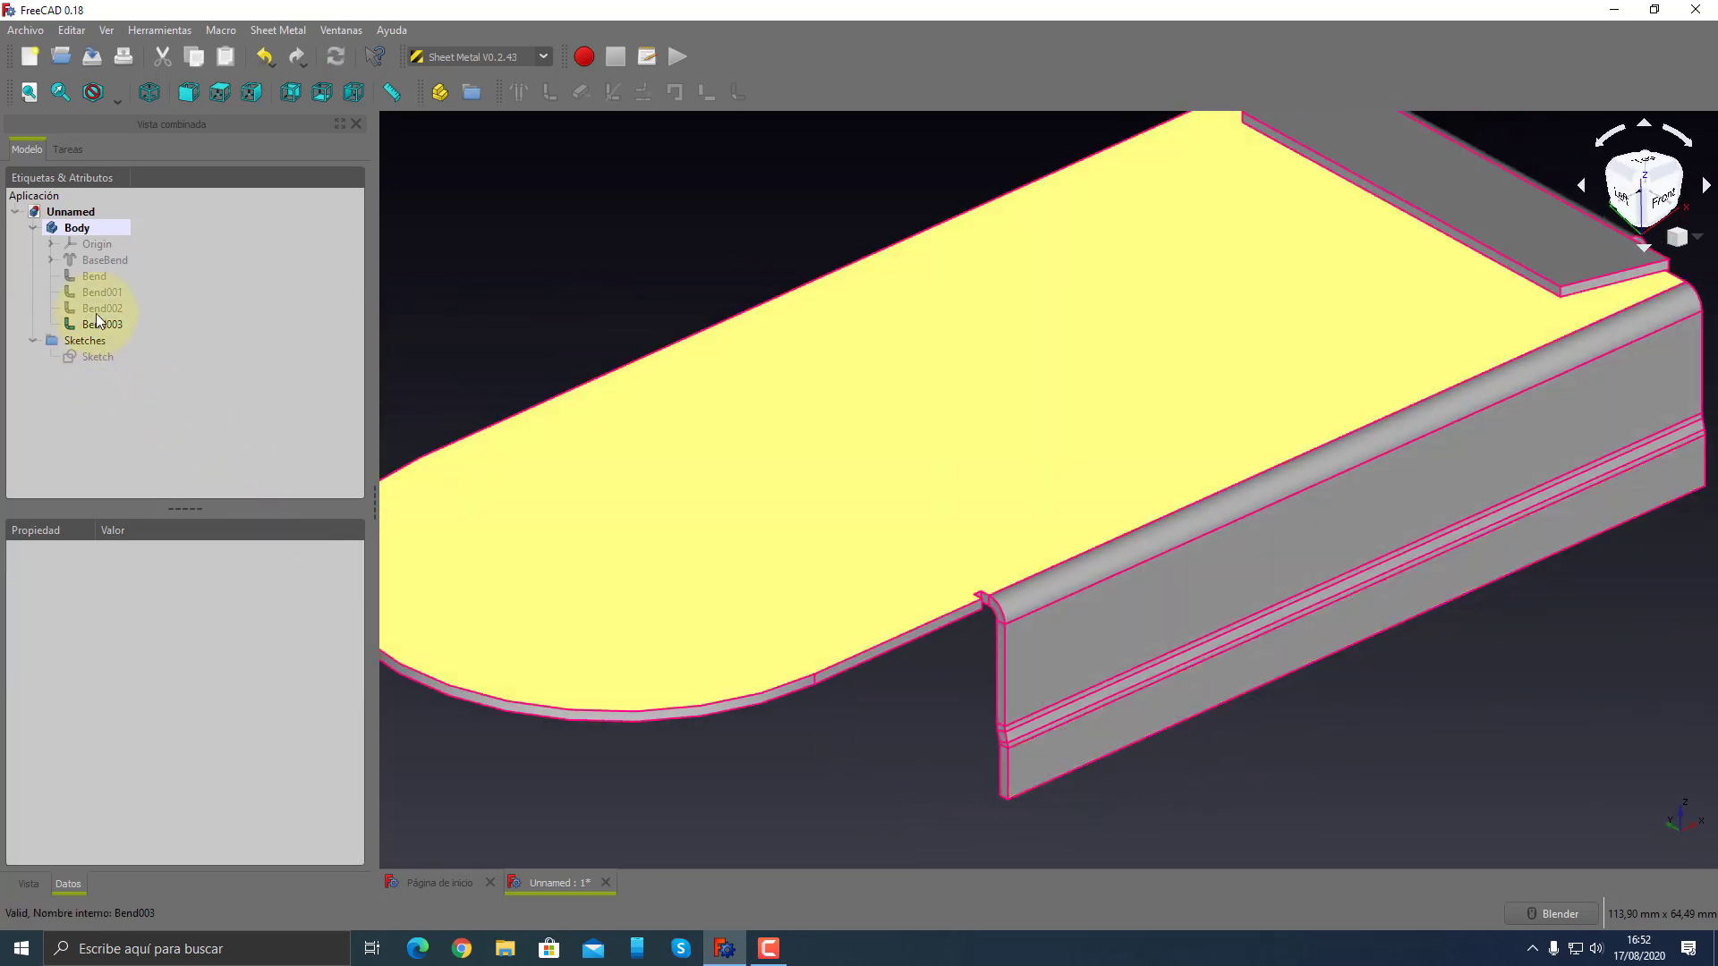
- Change Bend001's bend relief type to Round
{"action": "left_click", "coordinate": [96, 292]}
{"action": "scroll", "coordinate": [167, 777], "scroll_direction": "down", "scroll_amount": 5}
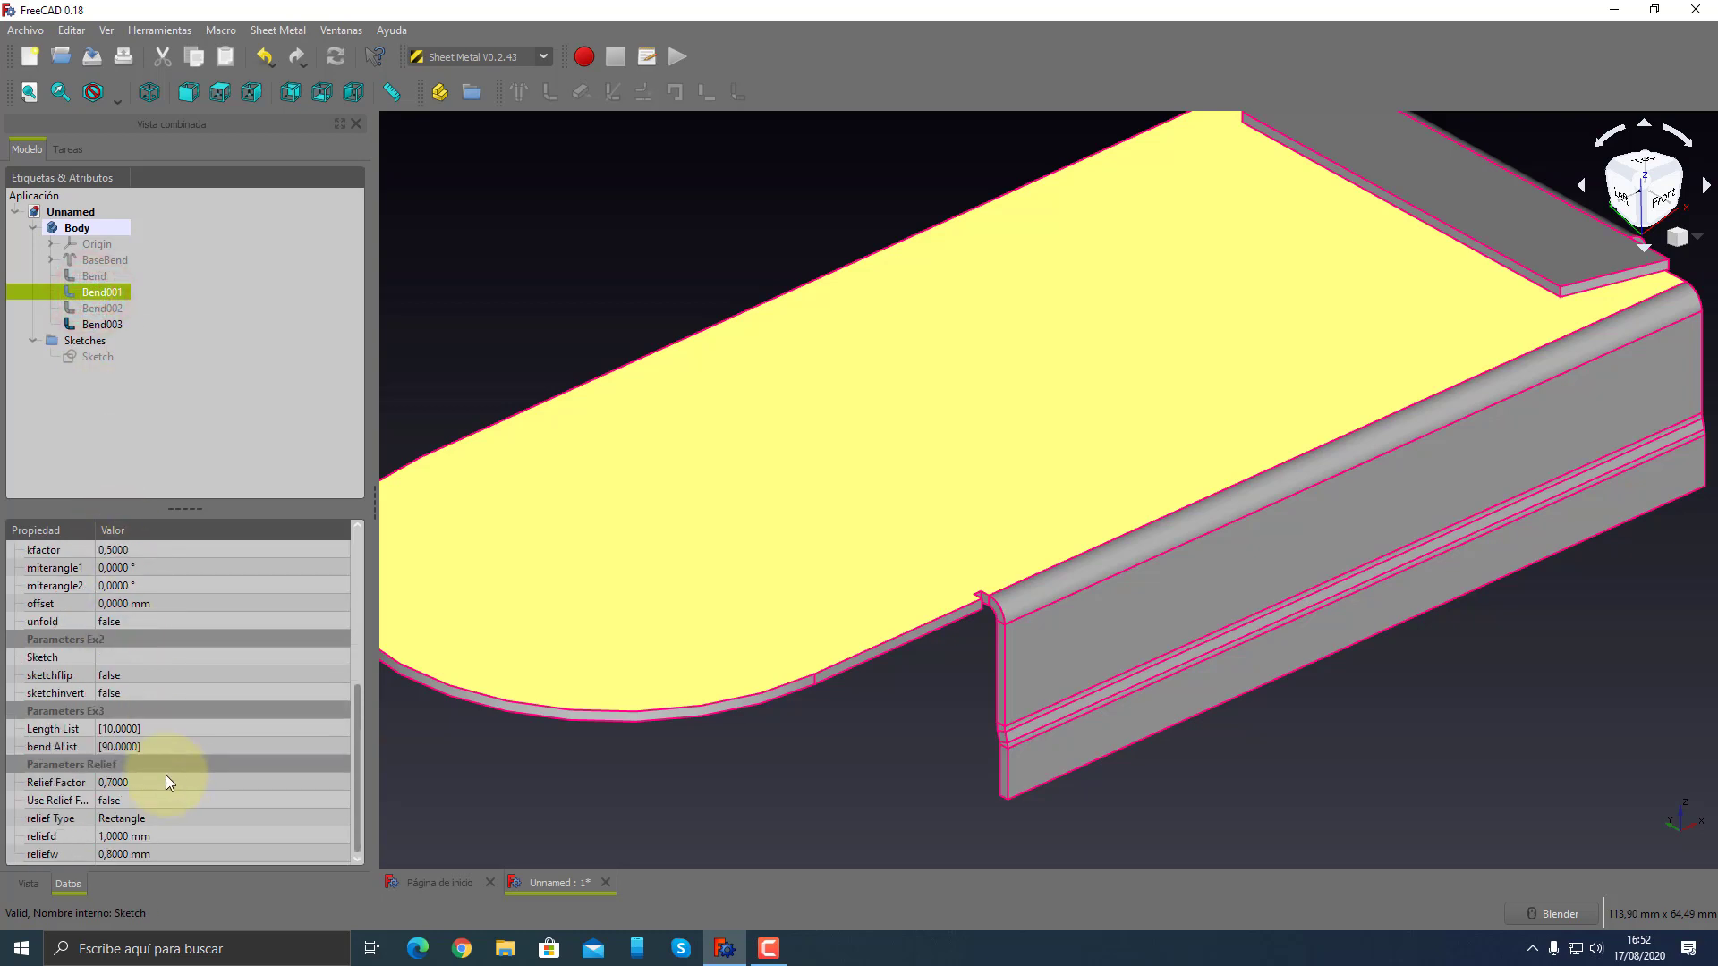
{"action": "left_click", "coordinate": [168, 824]}
{"action": "left_click", "coordinate": [225, 823]}
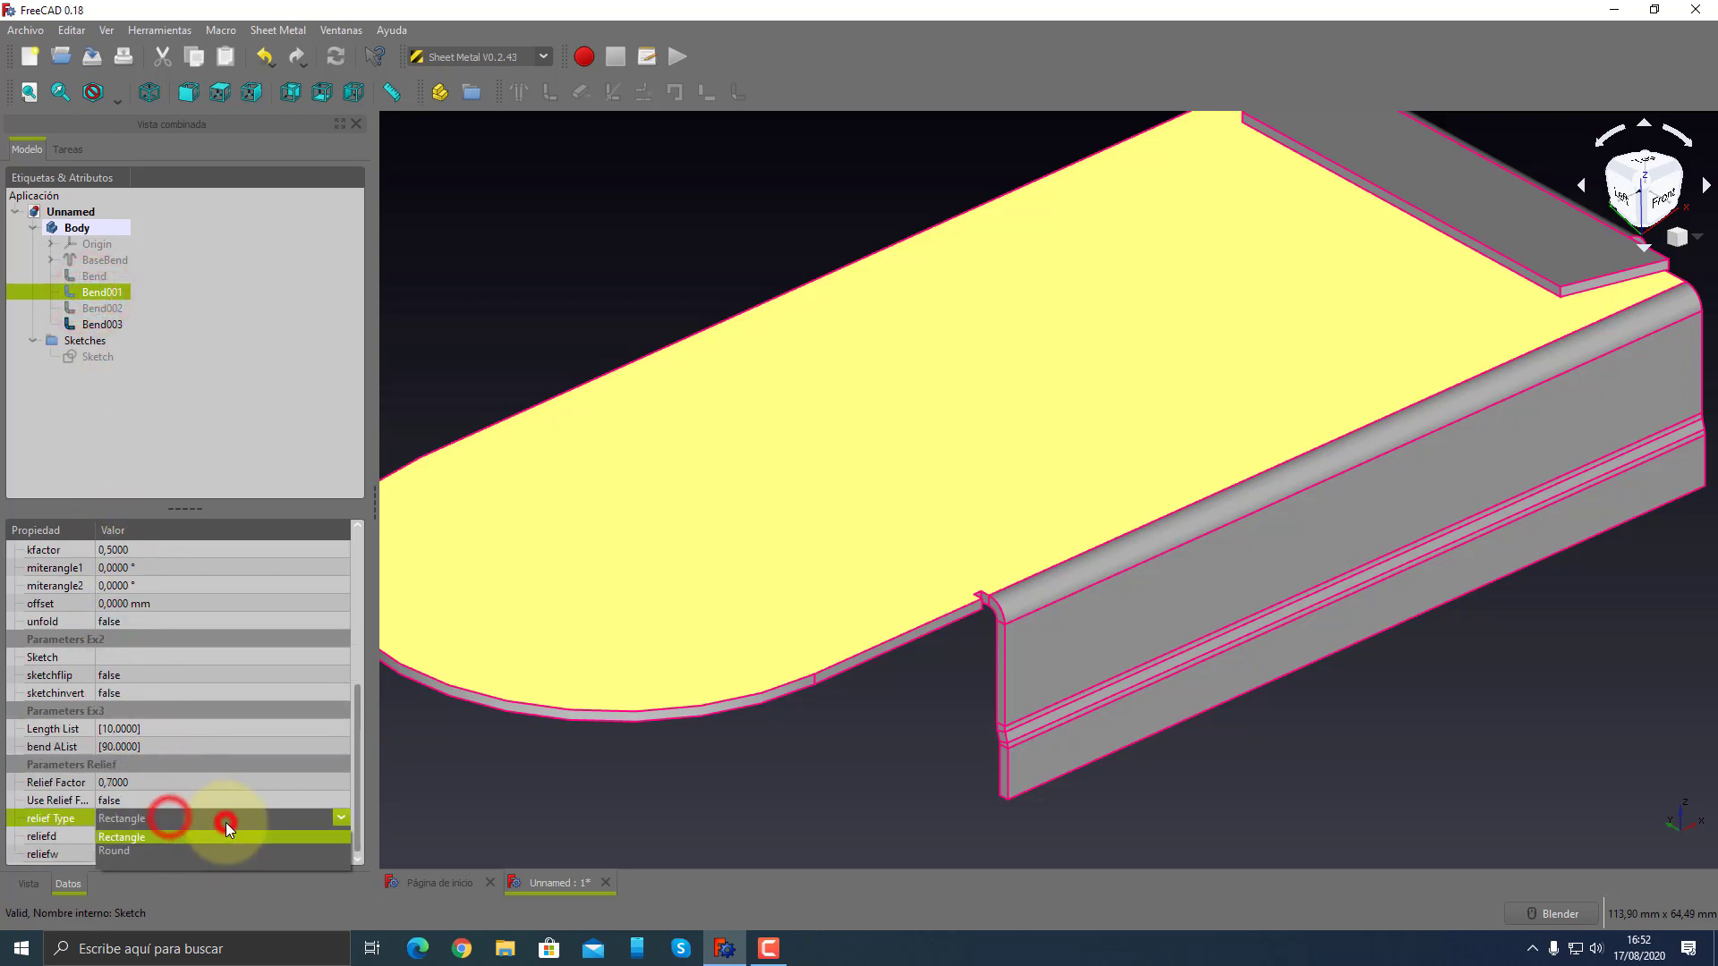
{"action": "left_click", "coordinate": [160, 847]}
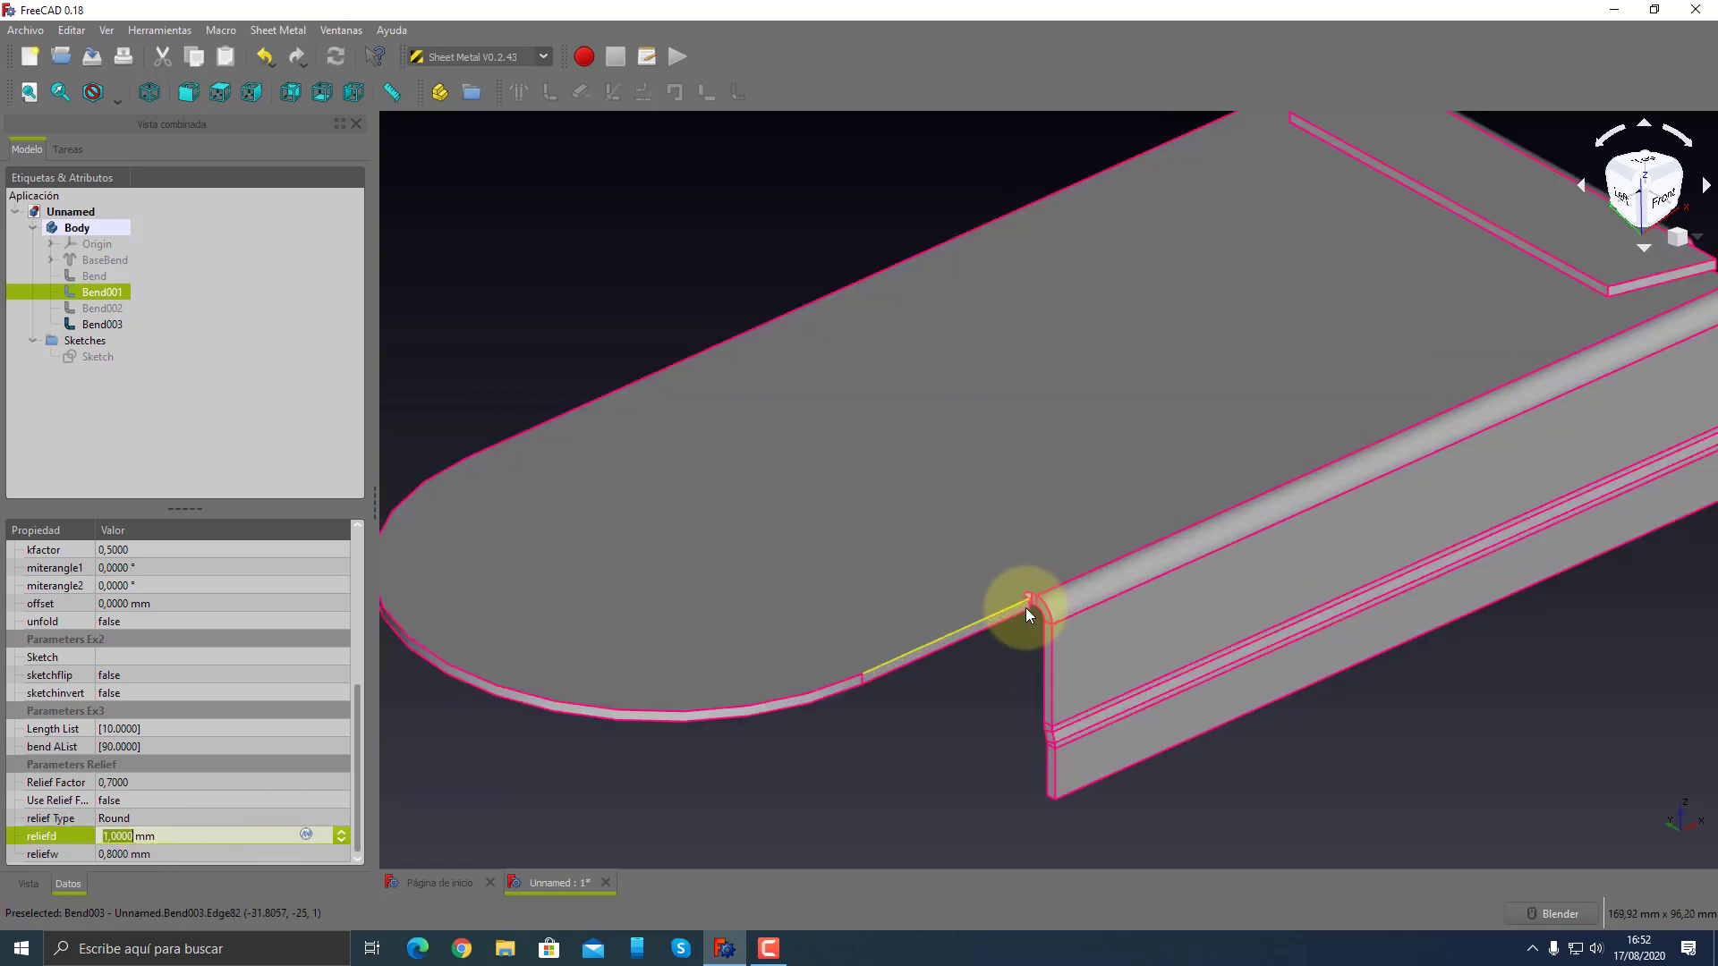
- Orbit and zoom around the part to review the shortened flange and jogged wall
{"action": "scroll", "coordinate": [1025, 608], "scroll_direction": "up", "scroll_amount": 5}
{"action": "scroll", "coordinate": [1002, 651], "scroll_direction": "down", "scroll_amount": 2}
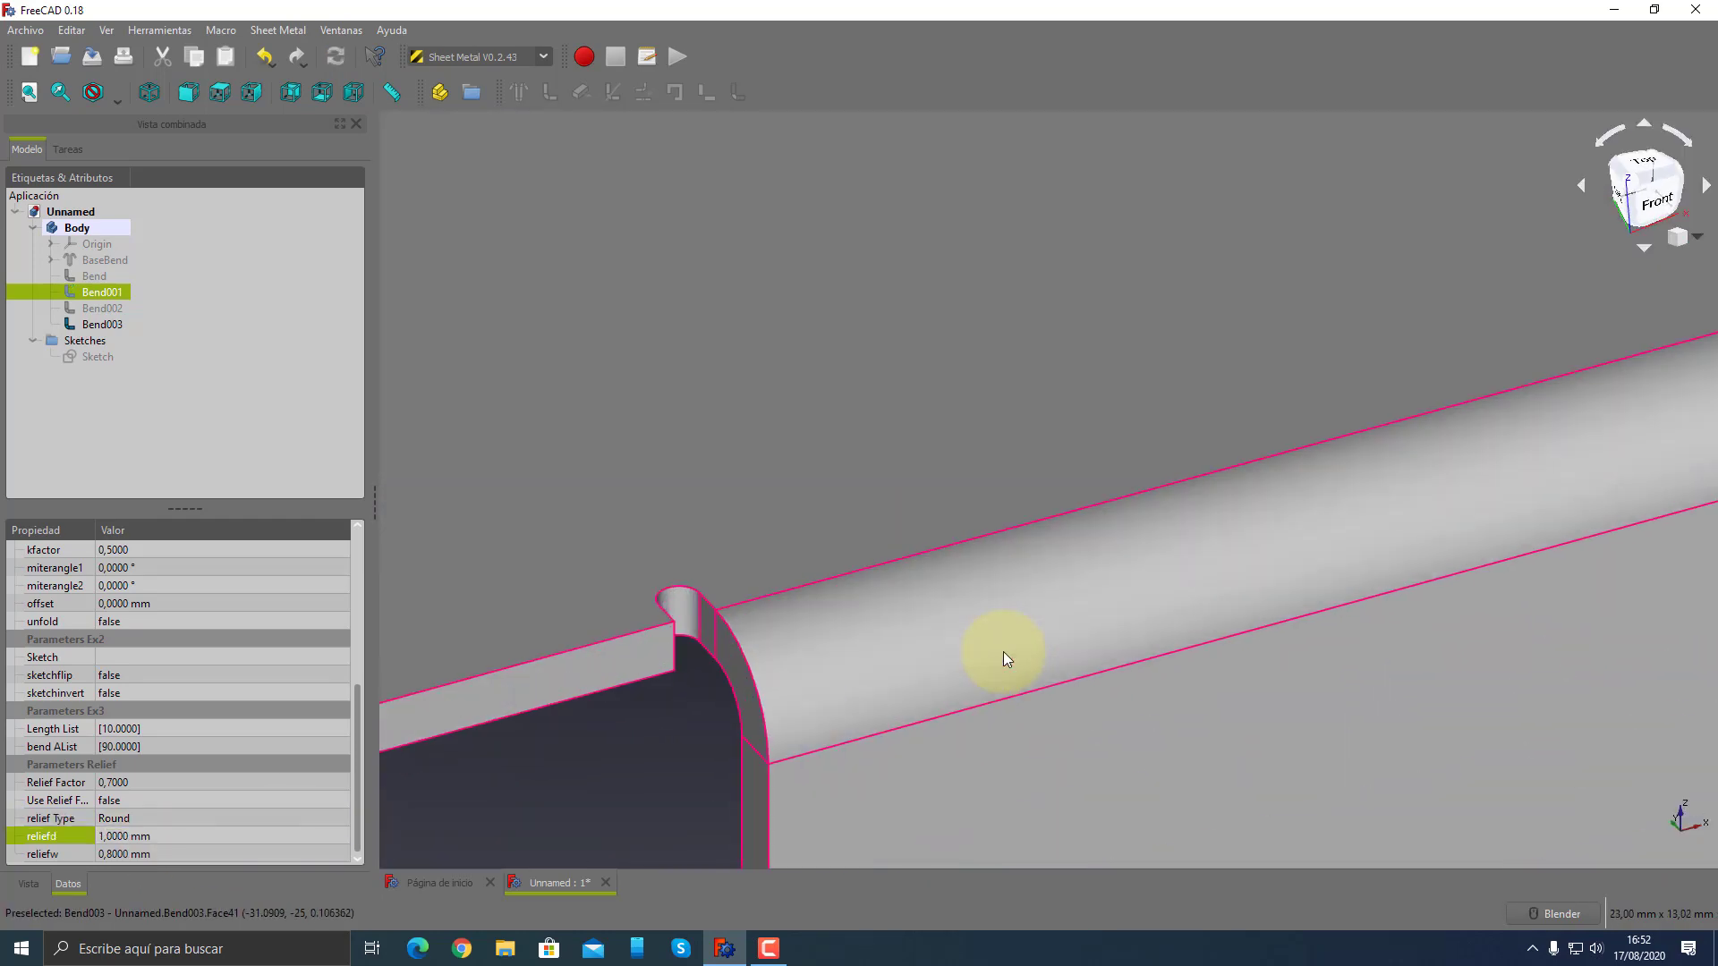
{"action": "scroll", "coordinate": [1002, 652], "scroll_direction": "down", "scroll_amount": 2}
{"action": "scroll", "coordinate": [1002, 652], "scroll_direction": "down", "scroll_amount": 4}
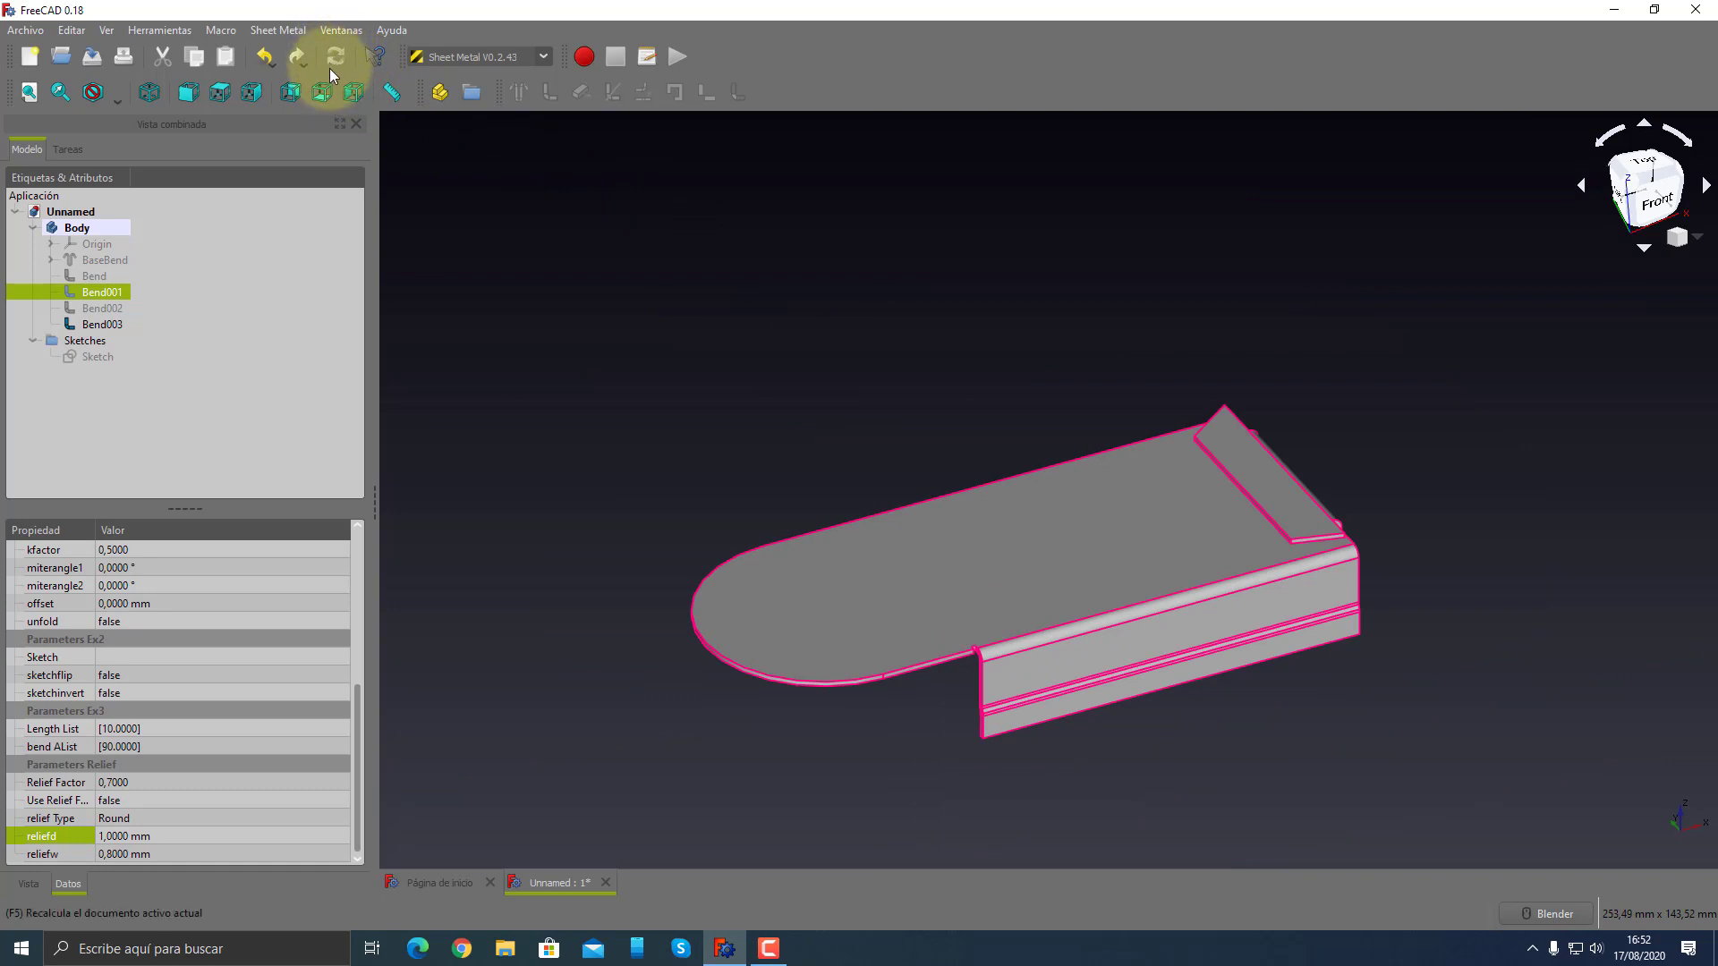
{"action": "mouse_move", "coordinate": [893, 563]}
{"action": "middle_mouse_down"}
{"action": "mouse_move", "coordinate": [1196, 498]}
{"action": "mouse_move", "coordinate": [1217, 628]}
{"action": "middle_mouse_up"}
{"action": "scroll", "coordinate": [1231, 630], "scroll_direction": "down", "scroll_amount": 2}
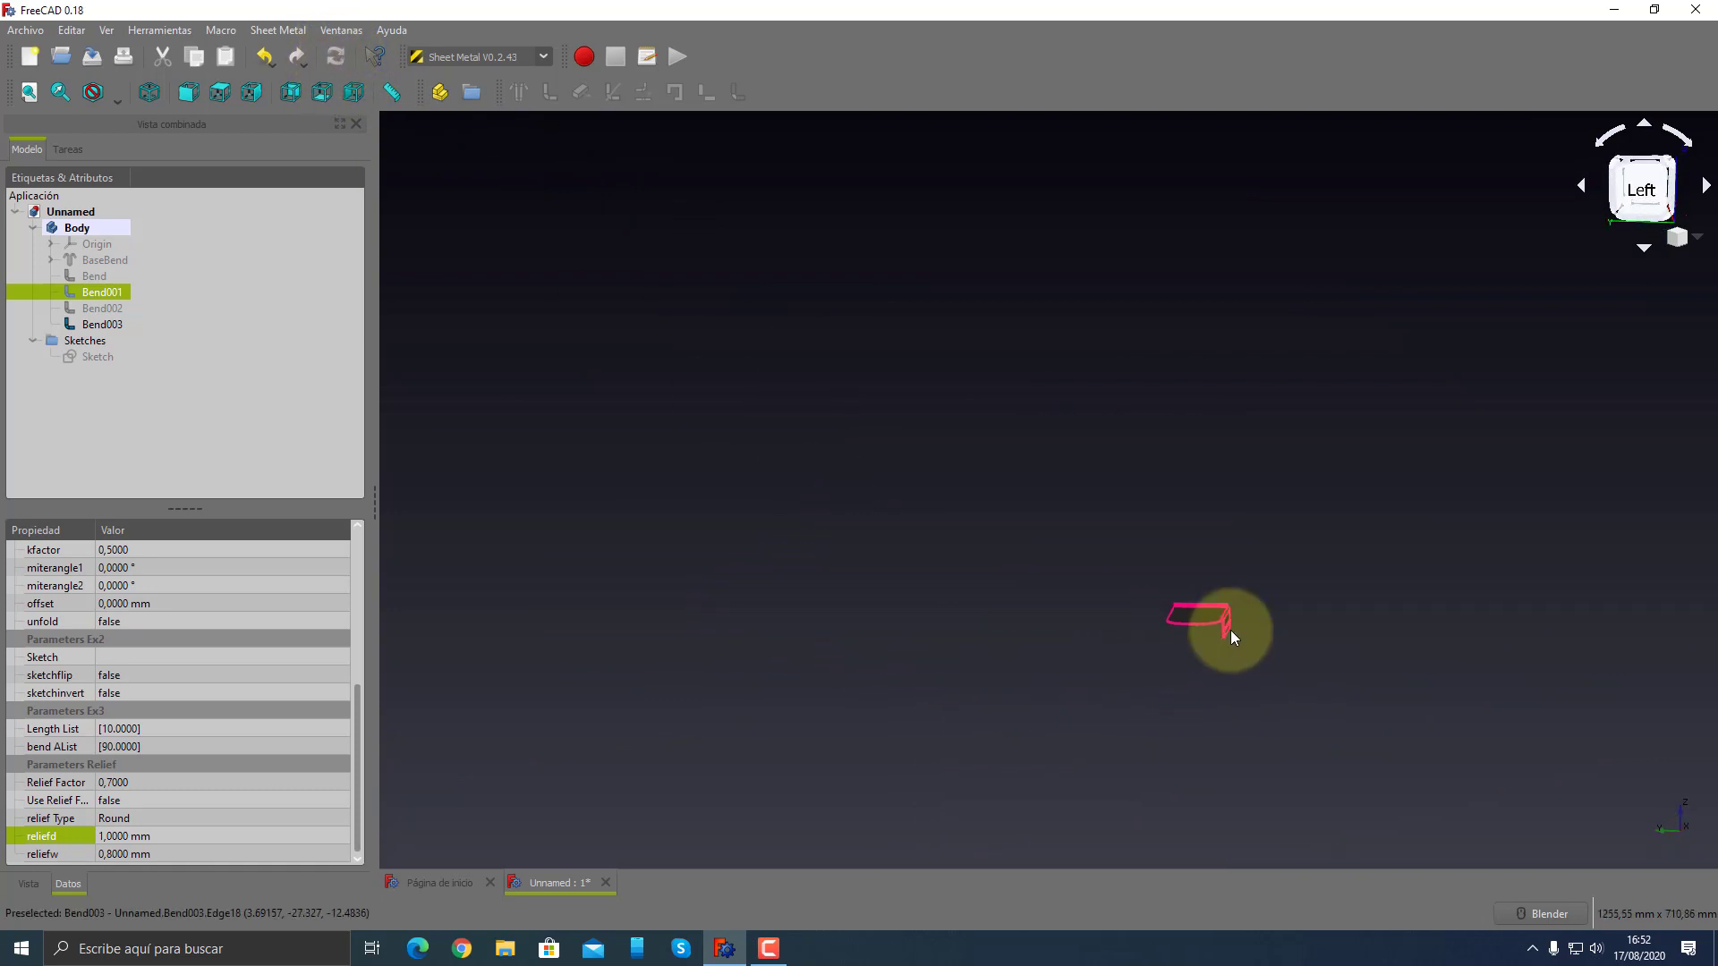
{"action": "scroll", "coordinate": [1231, 628], "scroll_direction": "up", "scroll_amount": 2}
{"action": "scroll", "coordinate": [1232, 628], "scroll_direction": "up", "scroll_amount": 4}
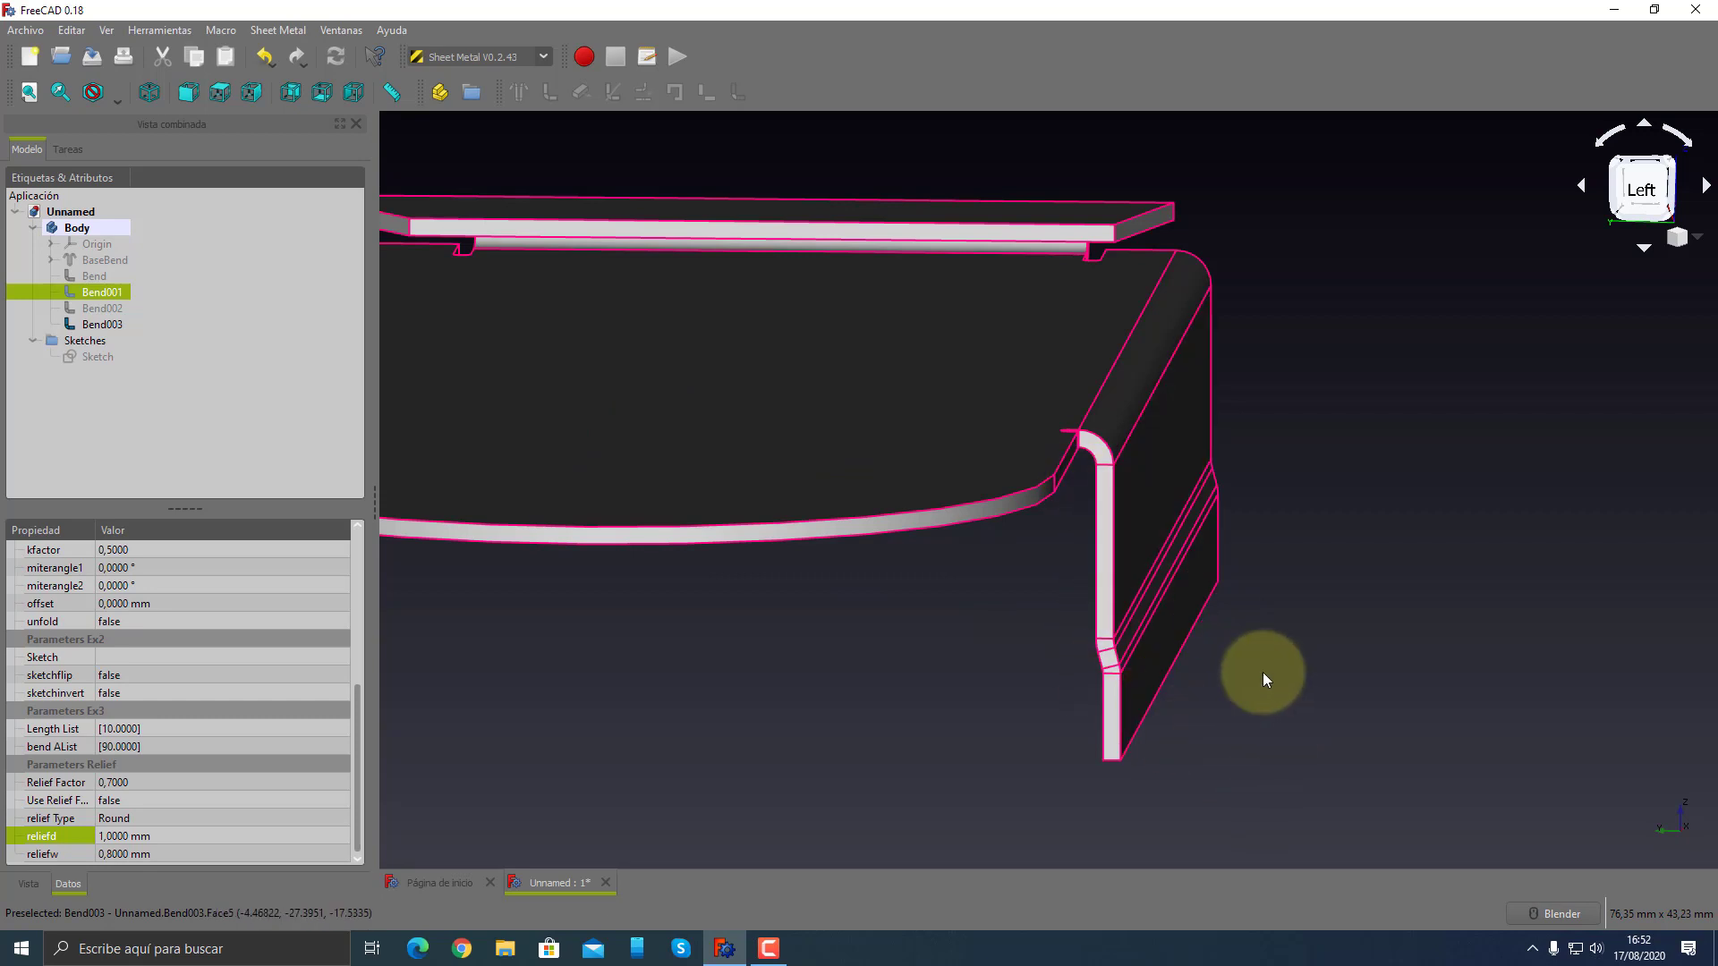
{"action": "mouse_move", "coordinate": [1266, 674]}
{"action": "middle_mouse_down"}
{"action": "mouse_move", "coordinate": [1089, 691]}
{"action": "mouse_move", "coordinate": [1016, 652]}
{"action": "mouse_move", "coordinate": [956, 699]}
{"action": "mouse_move", "coordinate": [851, 702]}
{"action": "mouse_move", "coordinate": [1220, 716]}
{"action": "mouse_move", "coordinate": [725, 668]}
{"action": "middle_mouse_up"}
{"action": "scroll", "coordinate": [1088, 691], "scroll_direction": "down", "scroll_amount": 4}
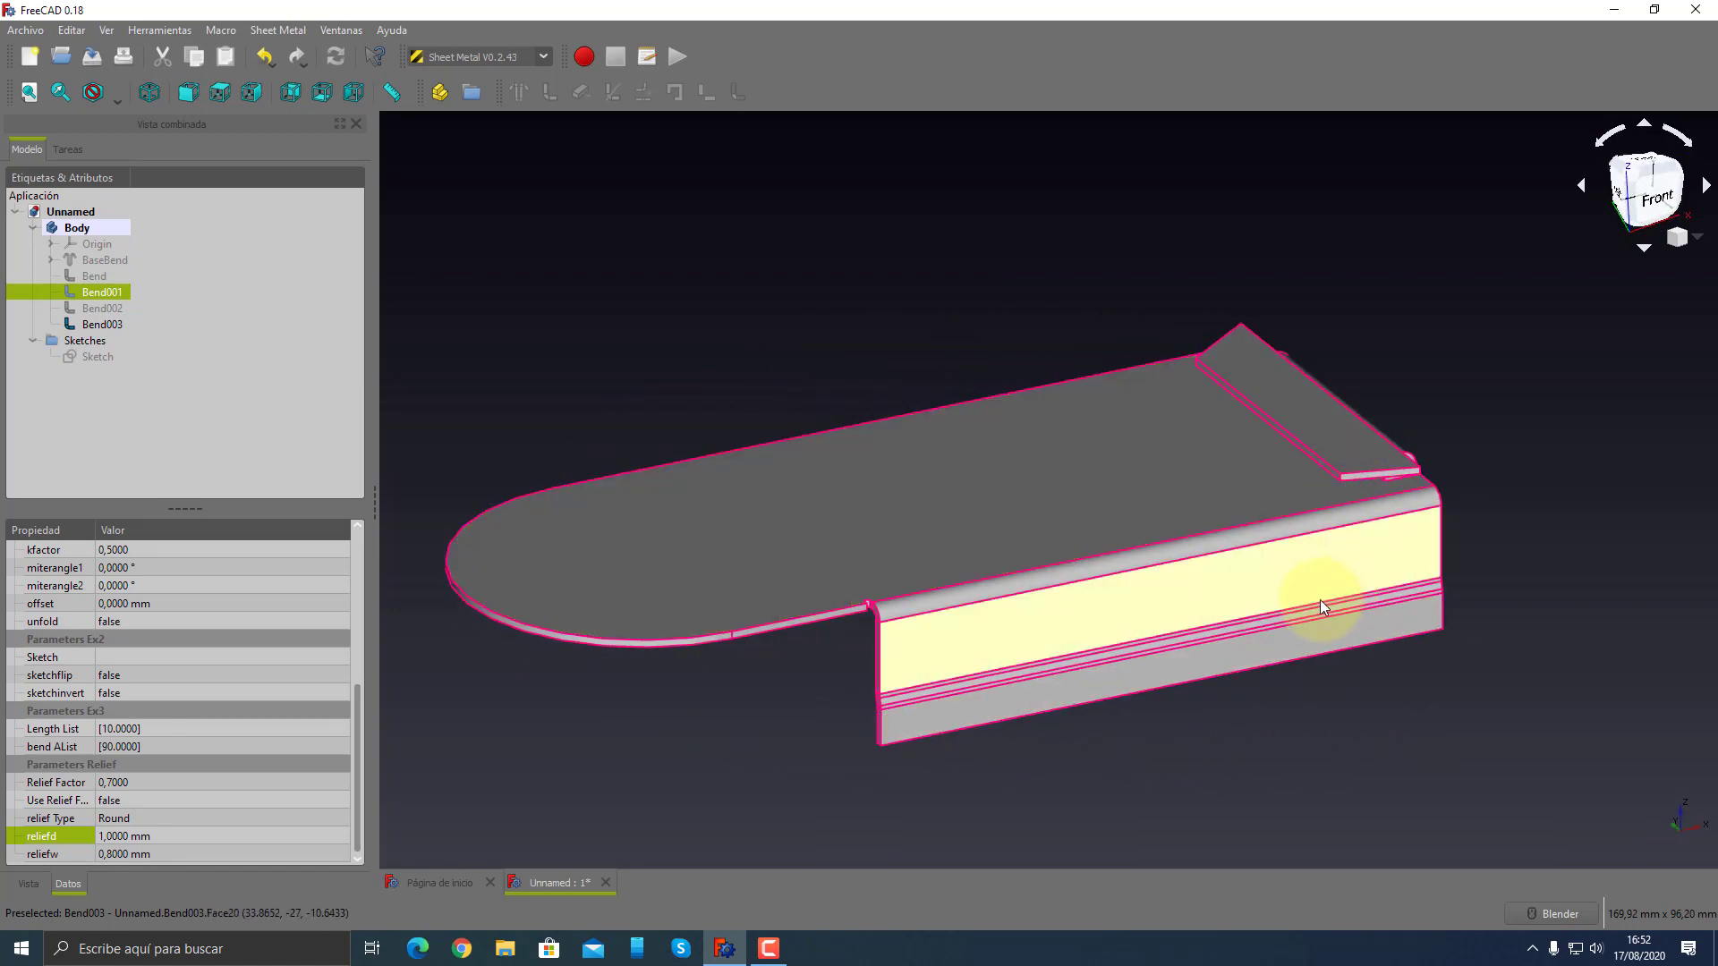
- Add a wall flange (Bend004) on the end face of the folded strip
{"action": "mouse_move", "coordinate": [1303, 595]}
{"action": "middle_mouse_down"}
{"action": "mouse_move", "coordinate": [1265, 602]}
{"action": "mouse_move", "coordinate": [1503, 587]}
{"action": "mouse_move", "coordinate": [1141, 605]}
{"action": "mouse_move", "coordinate": [1269, 617]}
{"action": "middle_mouse_up"}
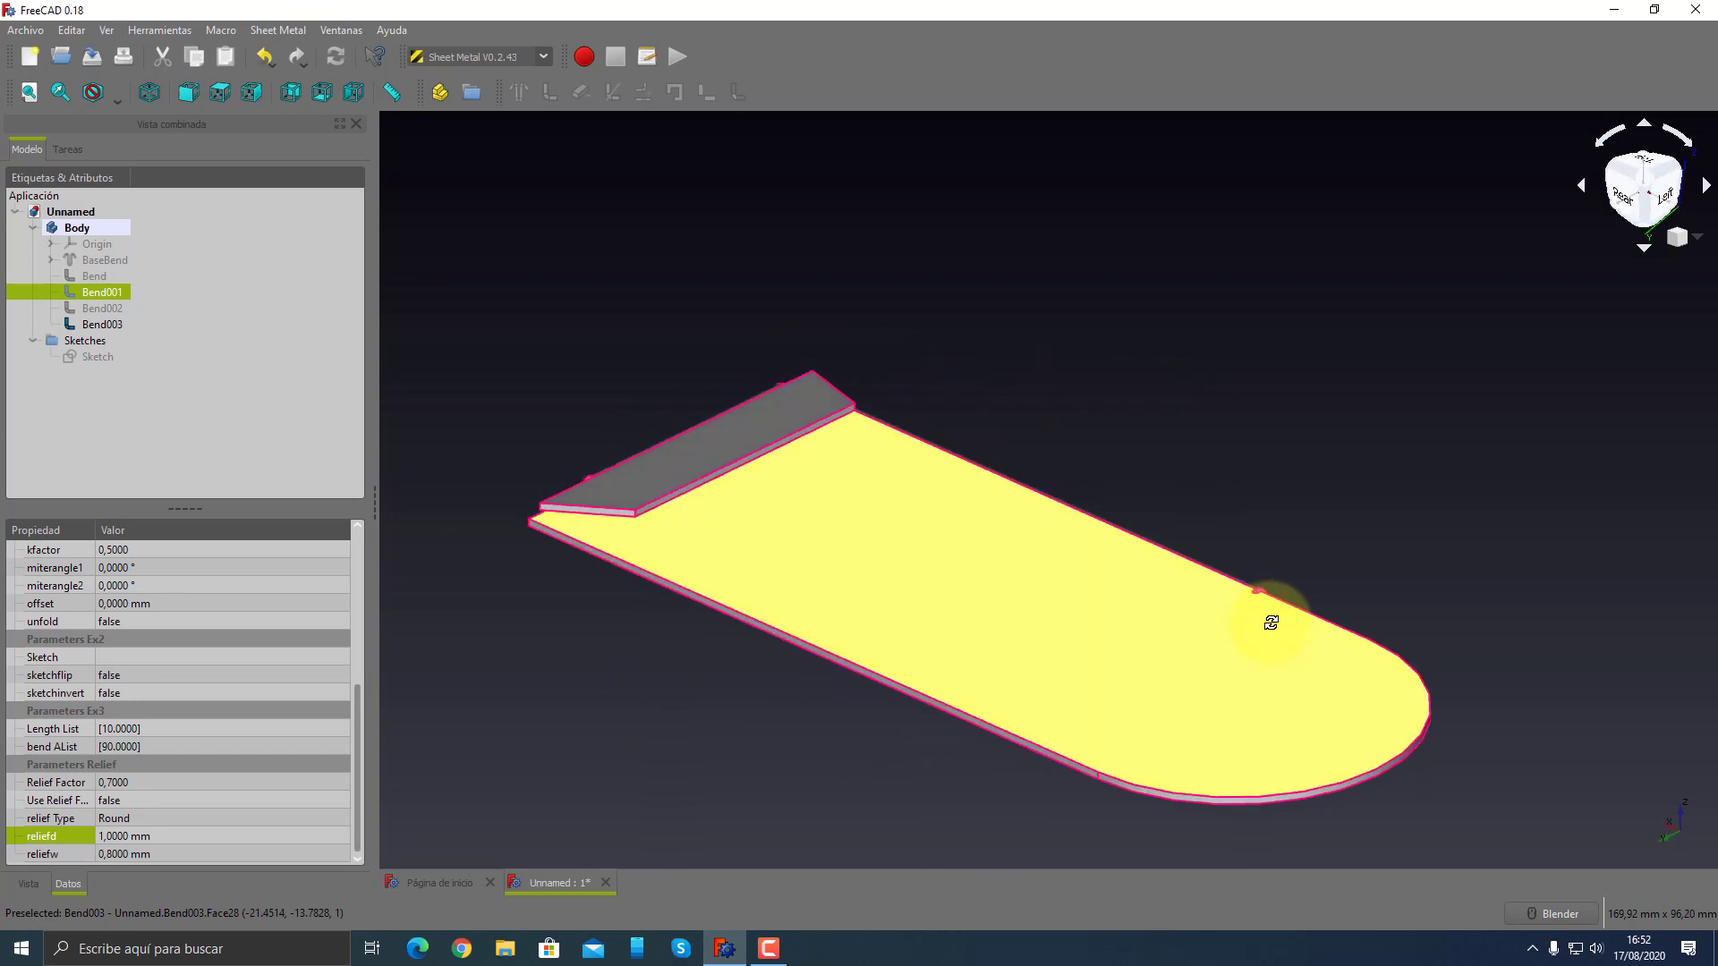
{"action": "scroll", "coordinate": [1016, 636], "scroll_direction": "up", "scroll_amount": 2}
{"action": "scroll", "coordinate": [872, 571], "scroll_direction": "up", "scroll_amount": 5}
{"action": "scroll", "coordinate": [871, 571], "scroll_direction": "up", "scroll_amount": 3}
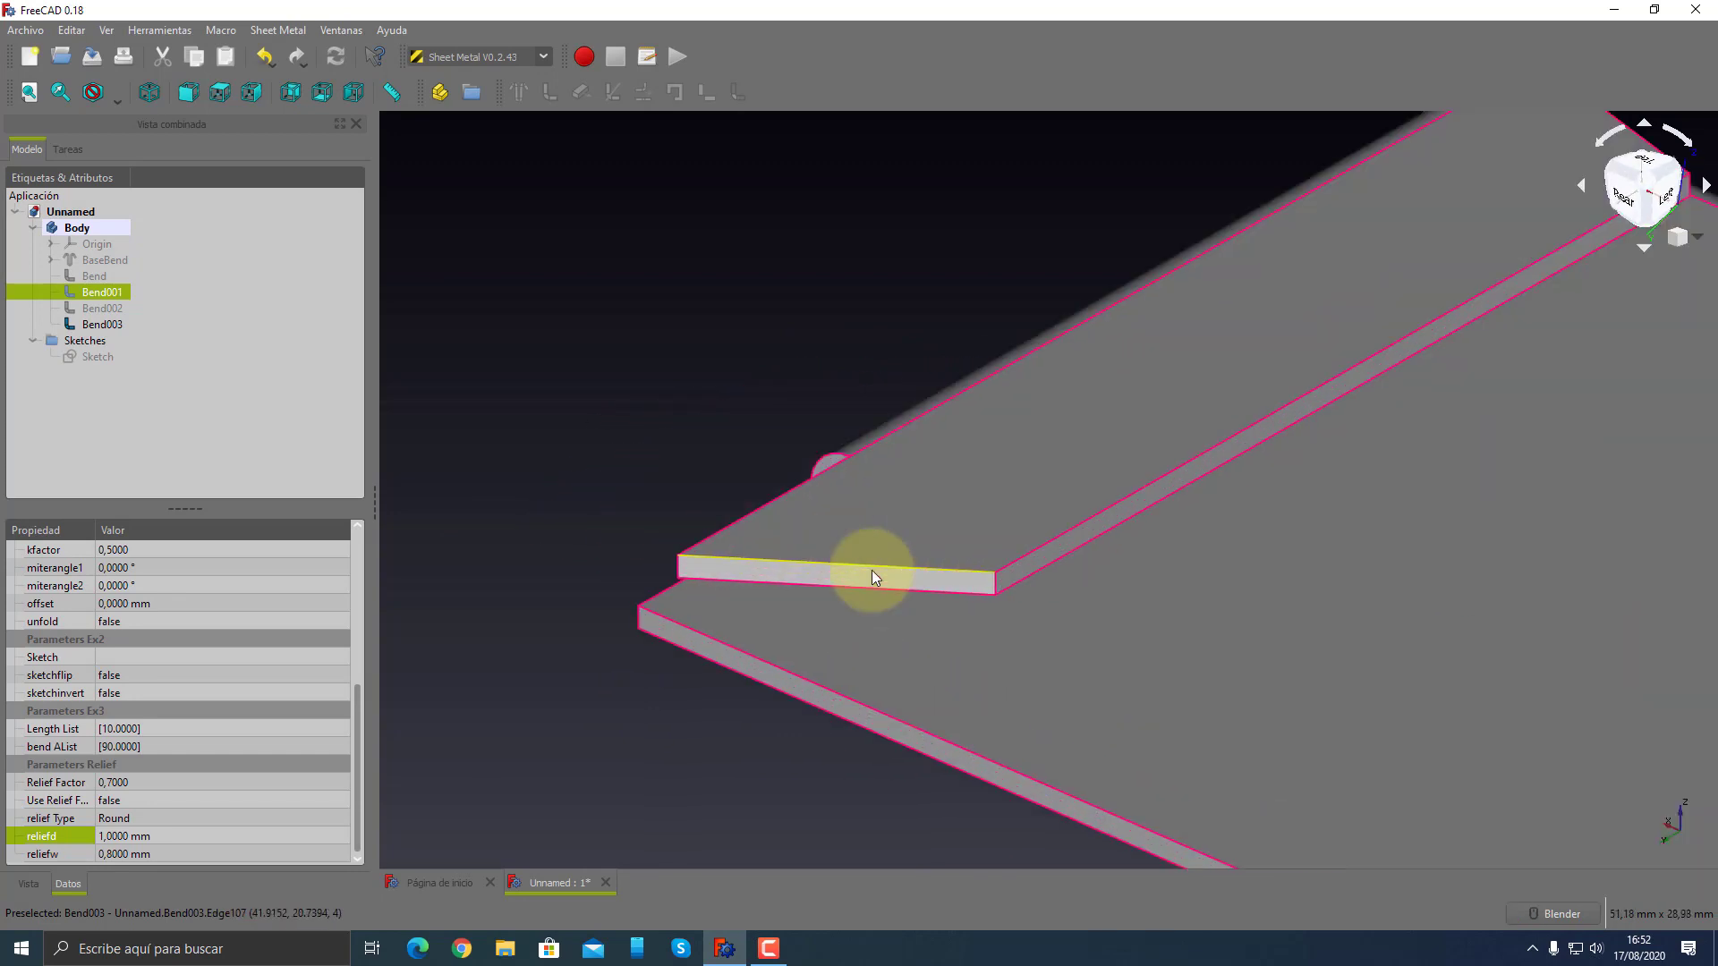
{"action": "left_click", "coordinate": [865, 583]}
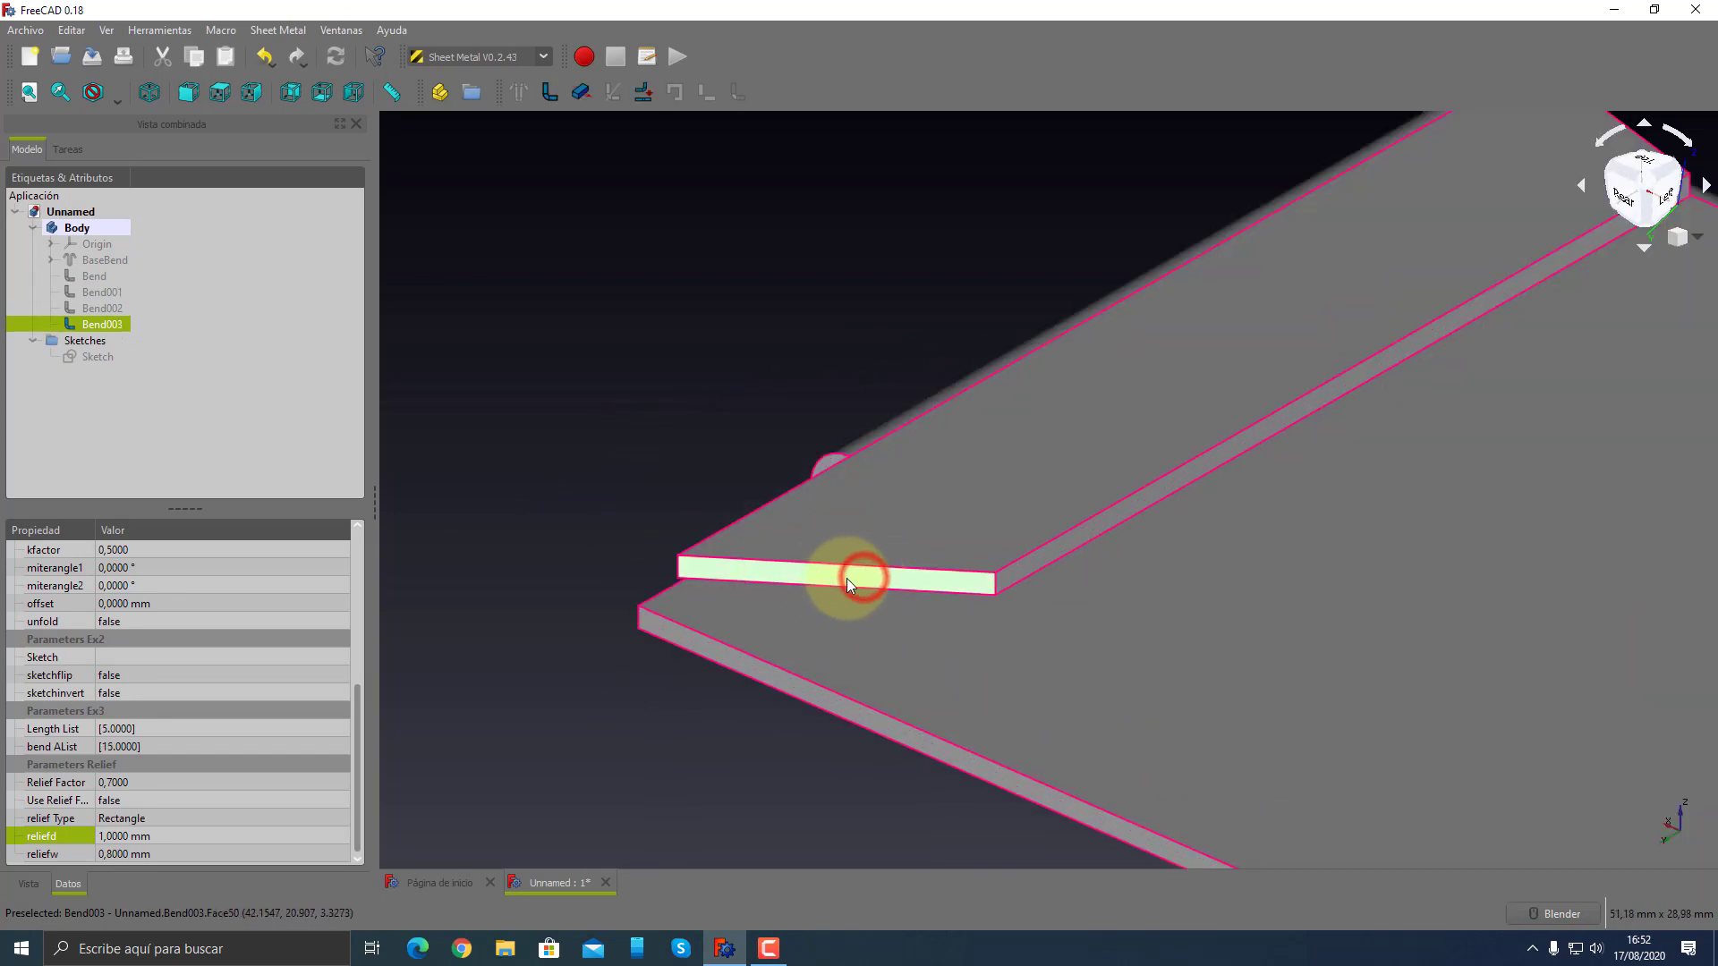
{"action": "left_click", "coordinate": [550, 93]}
- In Bend004's properties, enter 10 in the offset field and set invert to true
{"action": "left_click", "coordinate": [104, 339]}
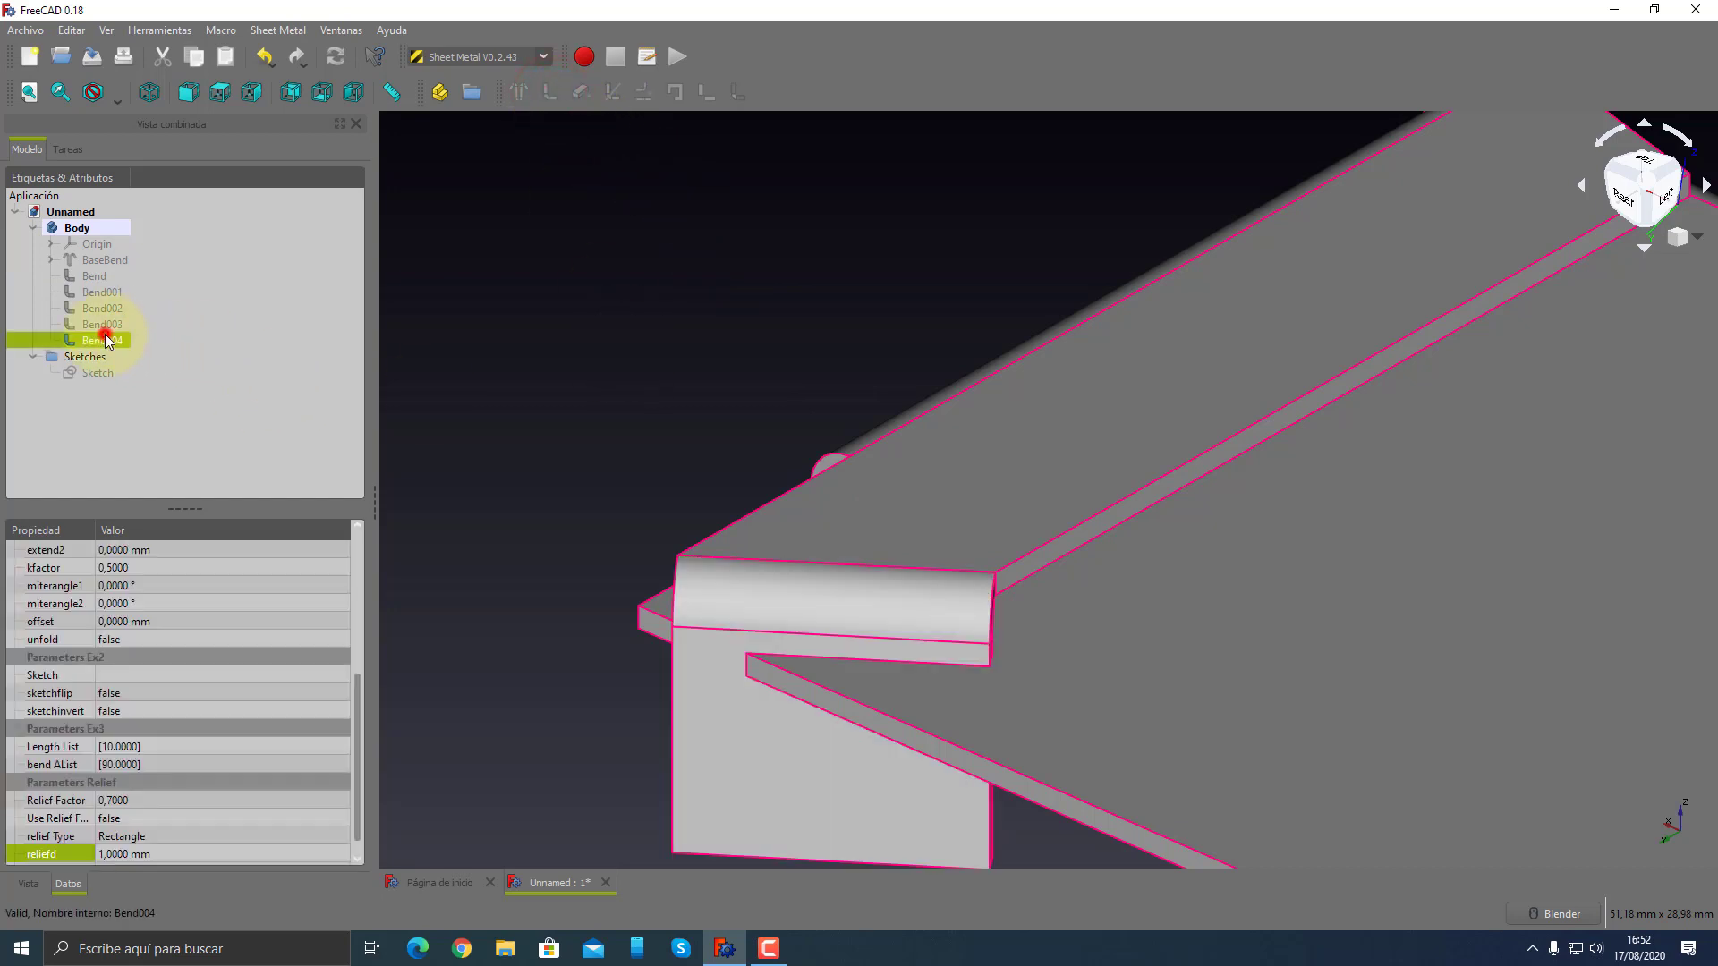
{"action": "left_click", "coordinate": [127, 693]}
{"action": "left_click", "coordinate": [163, 639]}
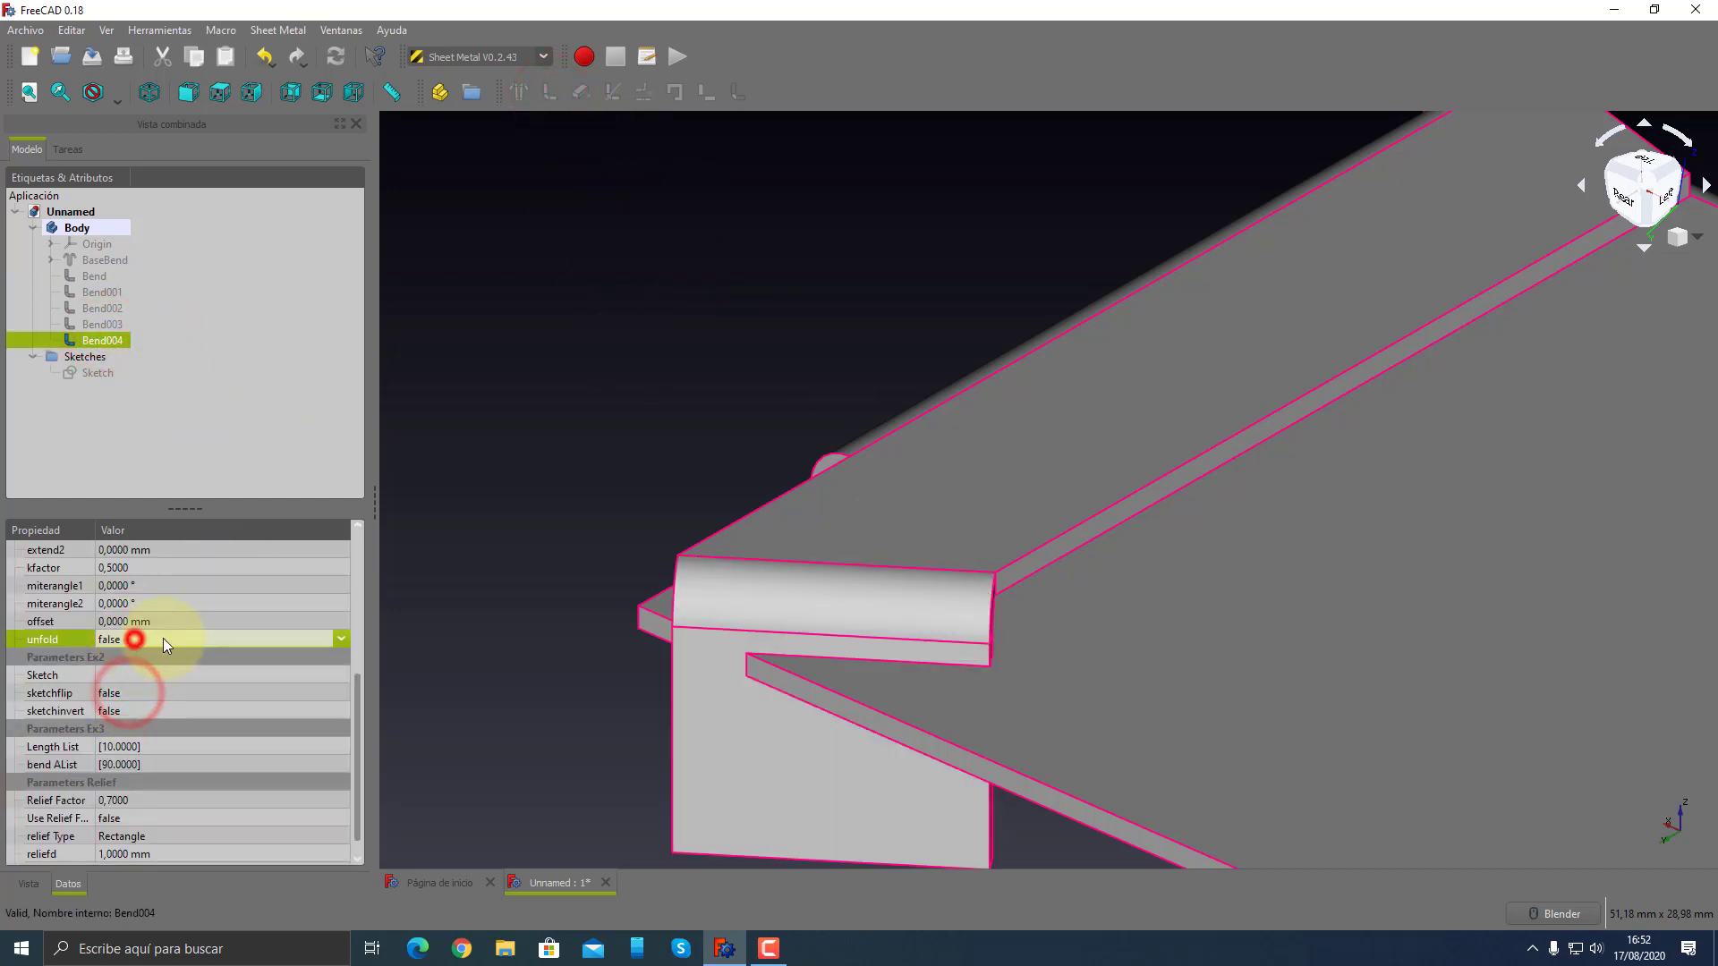
{"action": "left_click", "coordinate": [289, 620]}
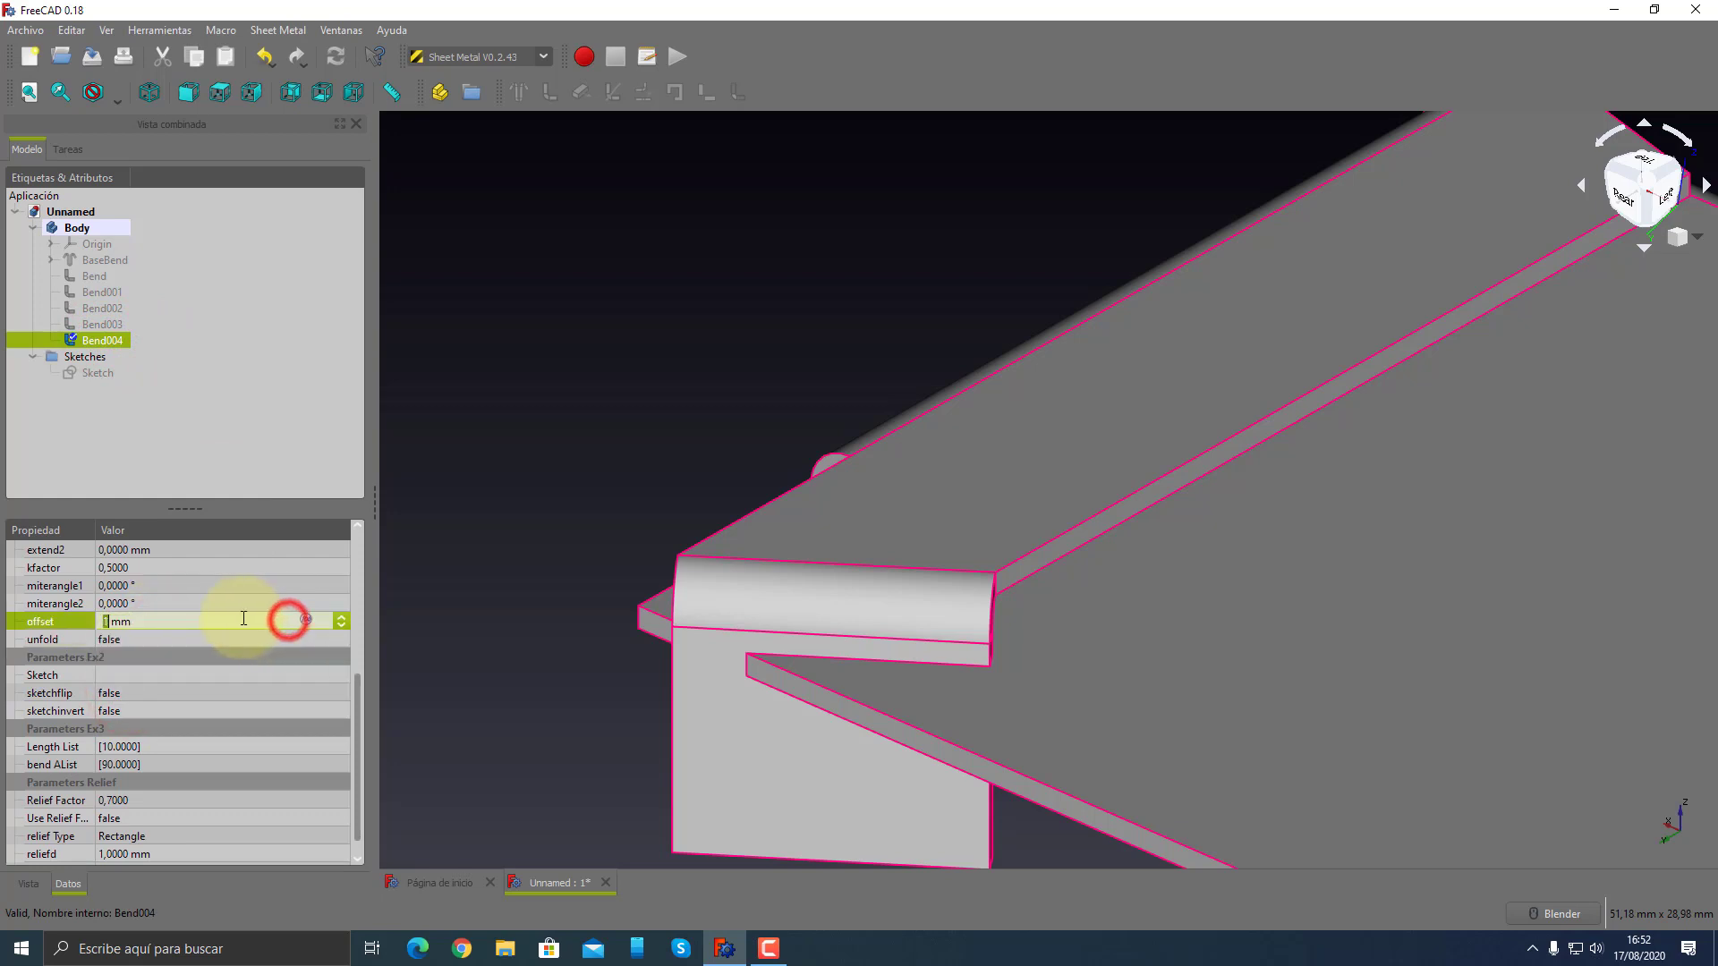
{"action": "type", "text": "1"}
{"action": "type", "text": "0"}
{"action": "left_click_drag", "start_coordinate": [357, 707], "coordinate": [351, 566]}
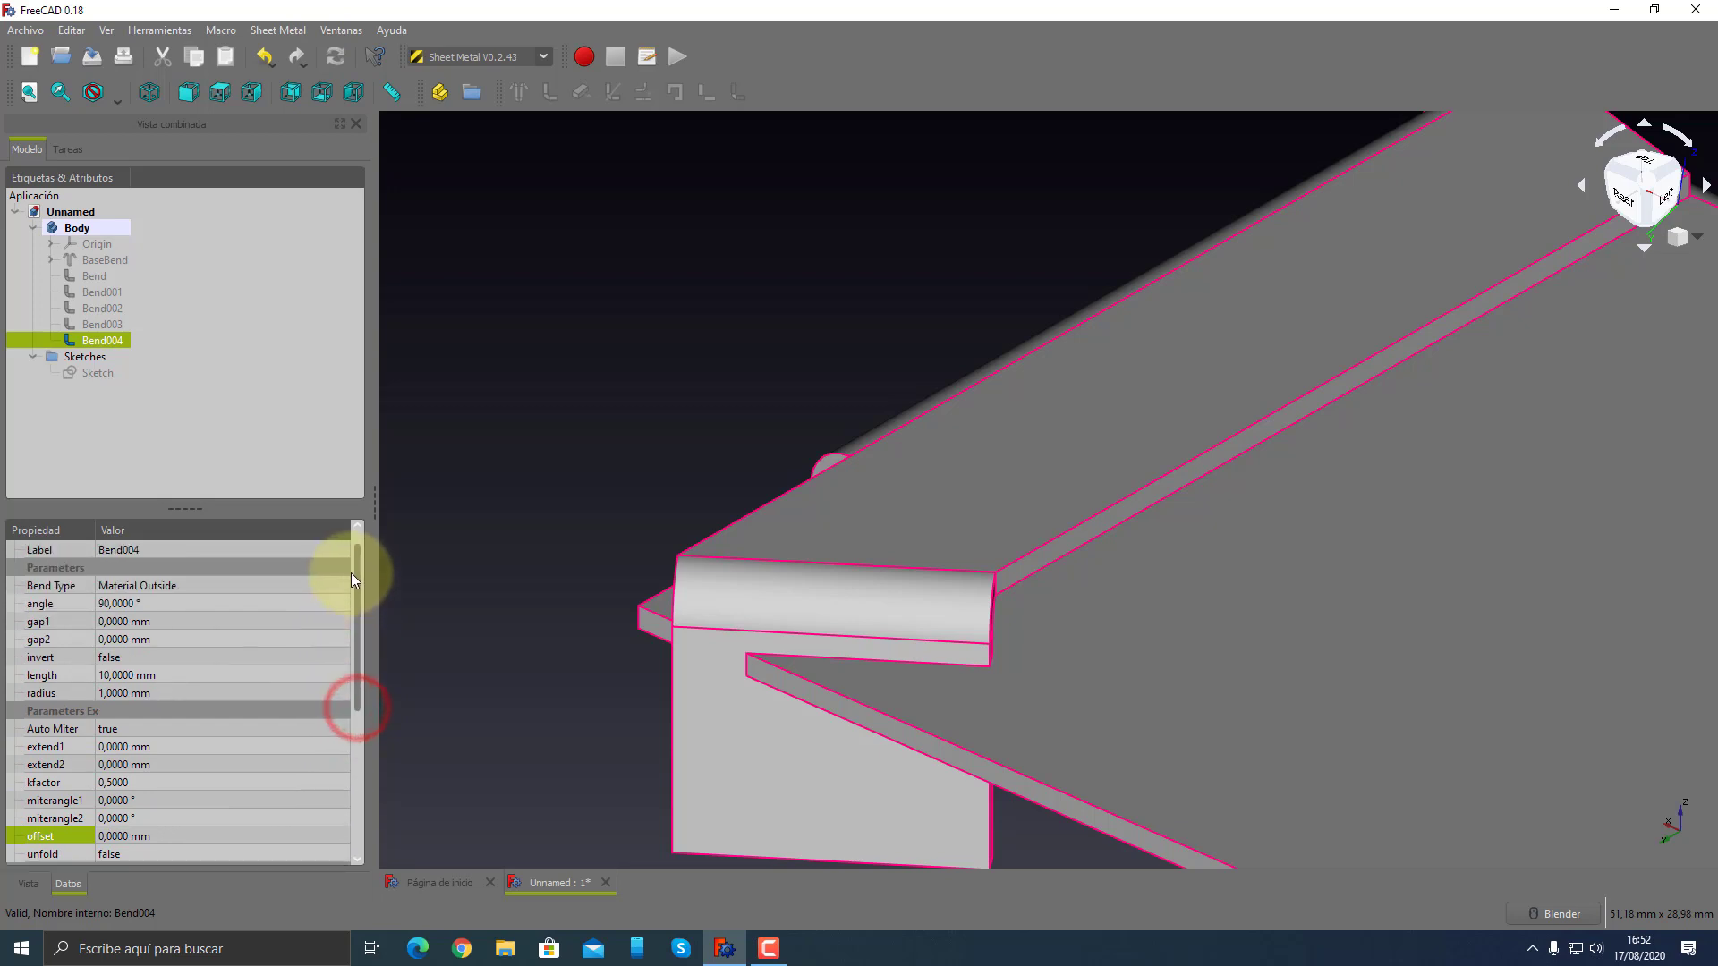
{"action": "left_click", "coordinate": [158, 668]}
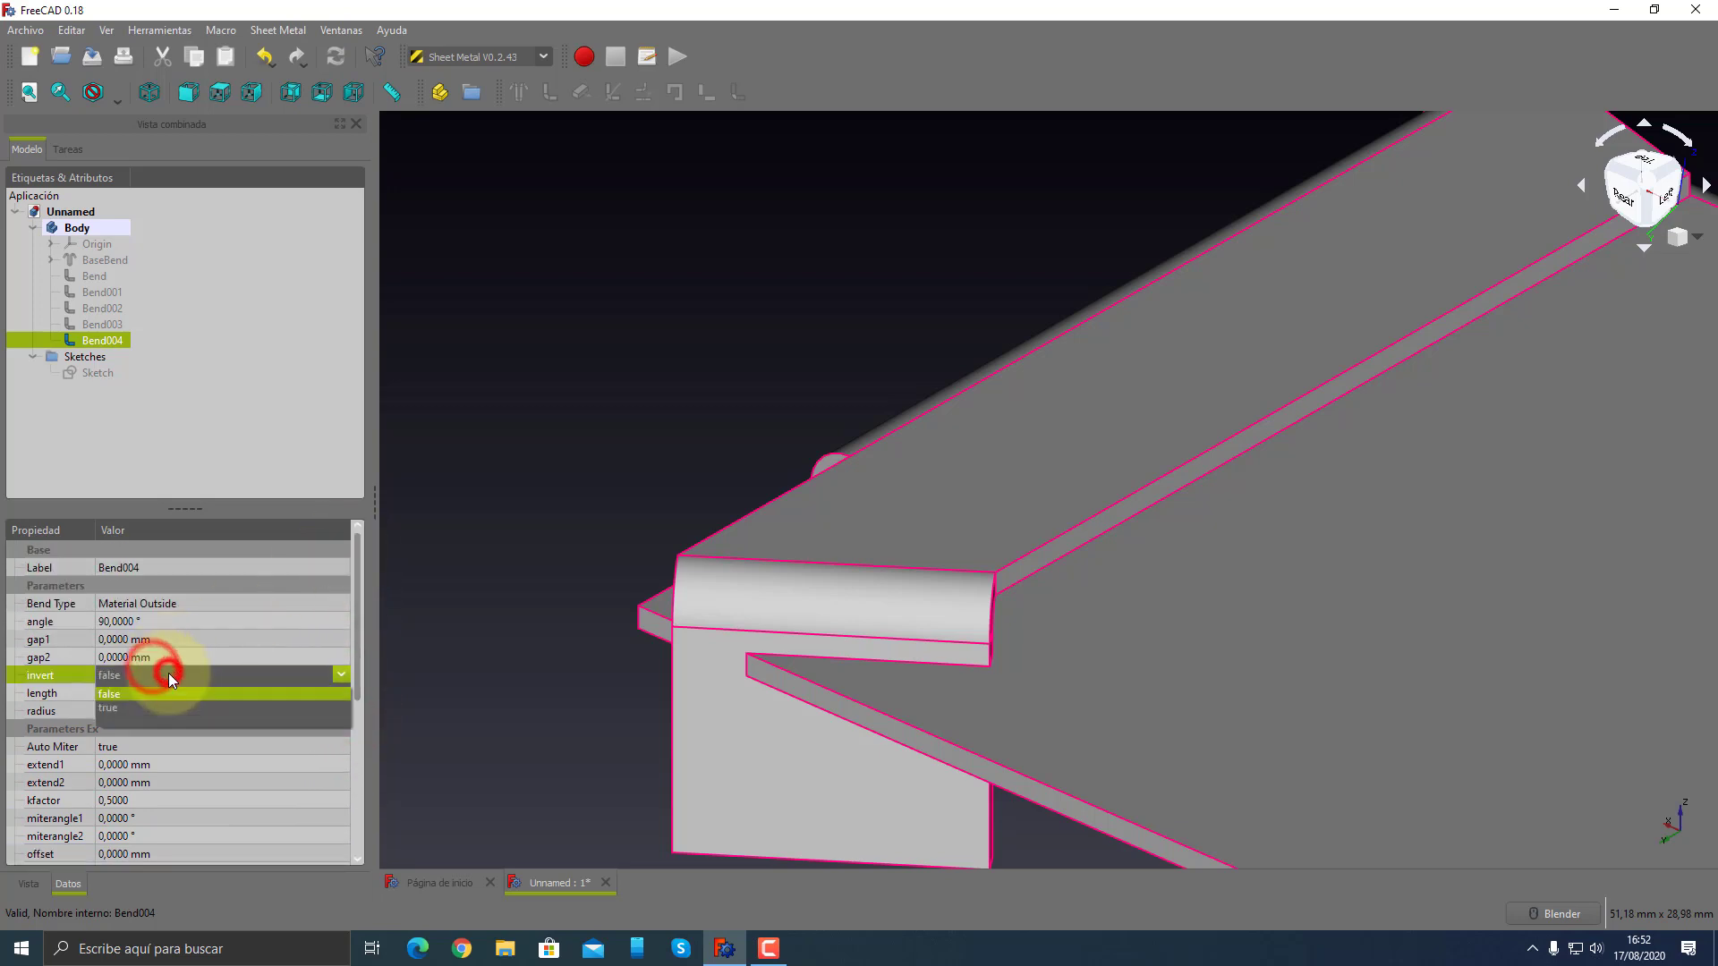
{"action": "left_click", "coordinate": [142, 707]}
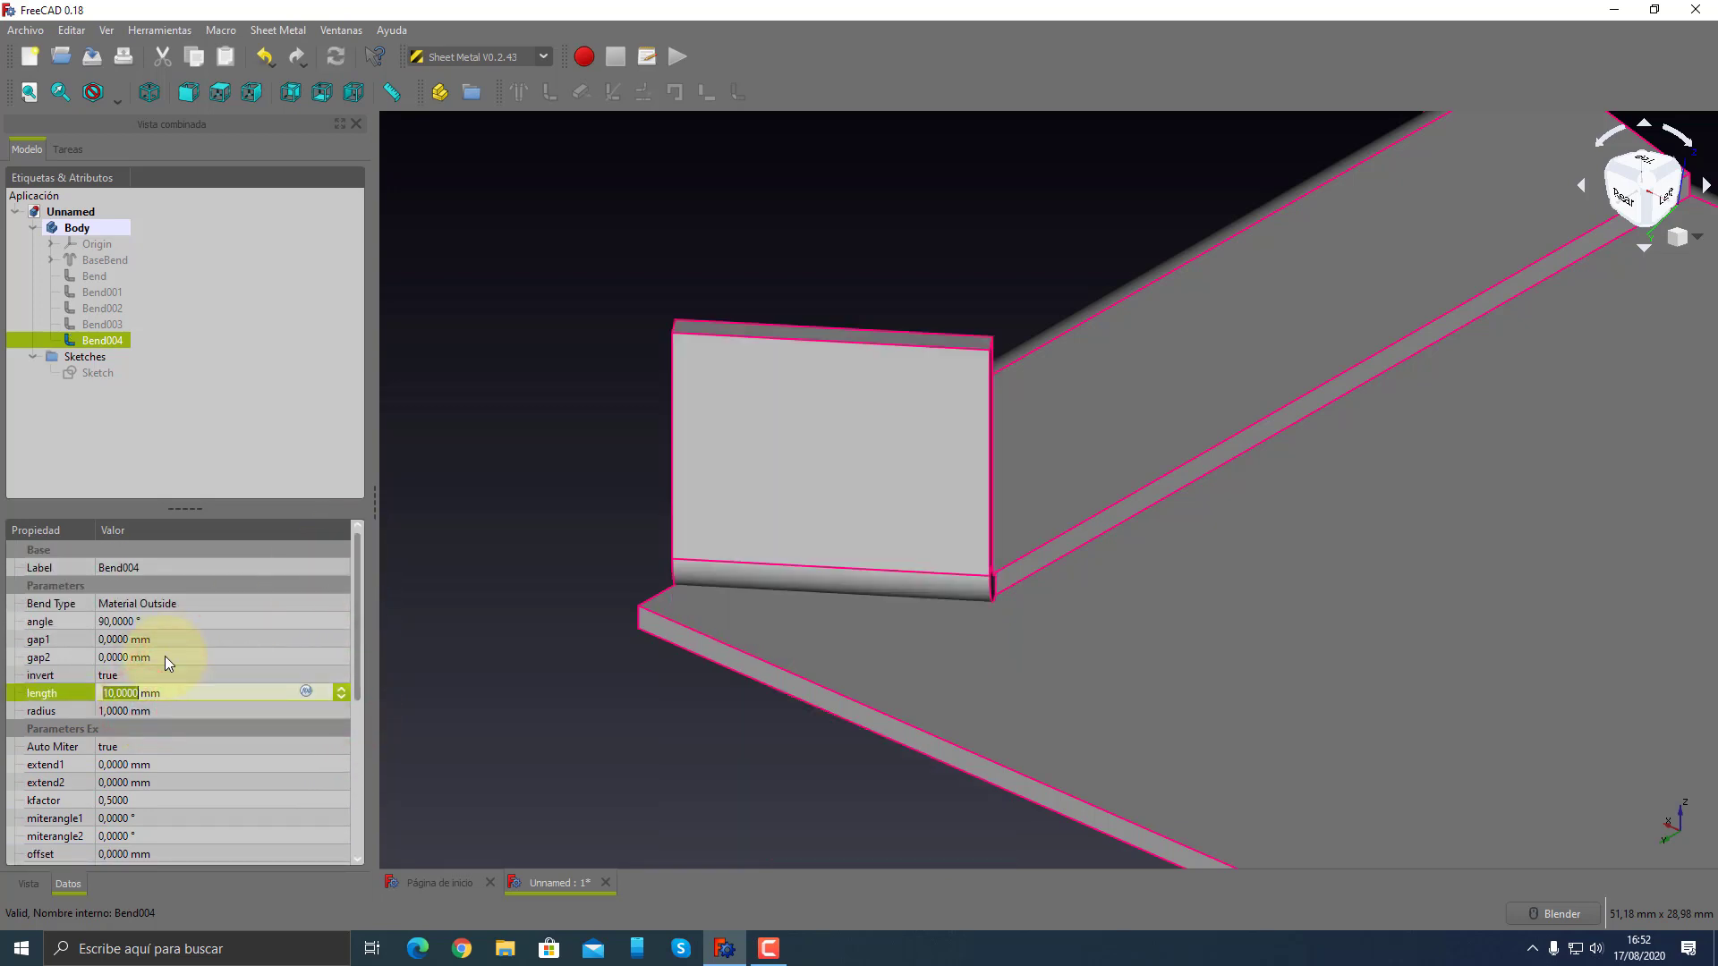
- Add another flange (Bend005) on the curled tube's end edge
{"action": "mouse_move", "coordinate": [1002, 591]}
{"action": "middle_mouse_down"}
{"action": "mouse_move", "coordinate": [1393, 518]}
{"action": "mouse_move", "coordinate": [1201, 516]}
{"action": "mouse_move", "coordinate": [920, 468]}
{"action": "mouse_move", "coordinate": [1253, 517]}
{"action": "middle_mouse_up"}
{"action": "scroll", "coordinate": [994, 634], "scroll_direction": "up", "scroll_amount": 4}
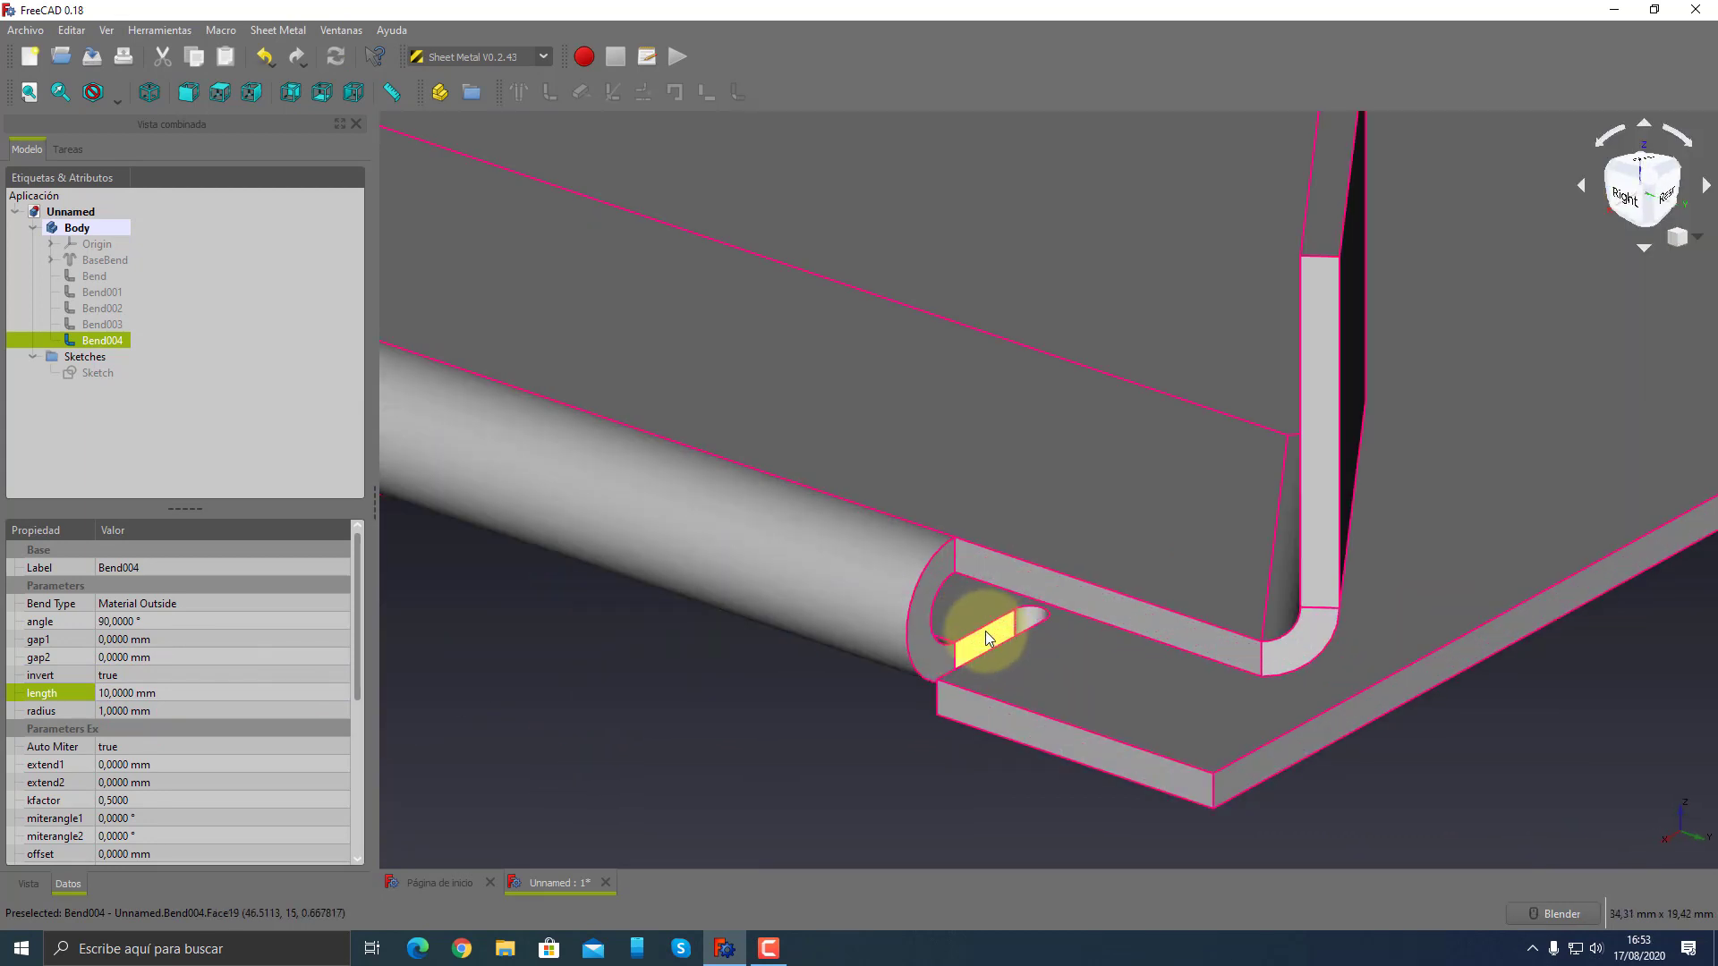
{"action": "left_click", "coordinate": [913, 609]}
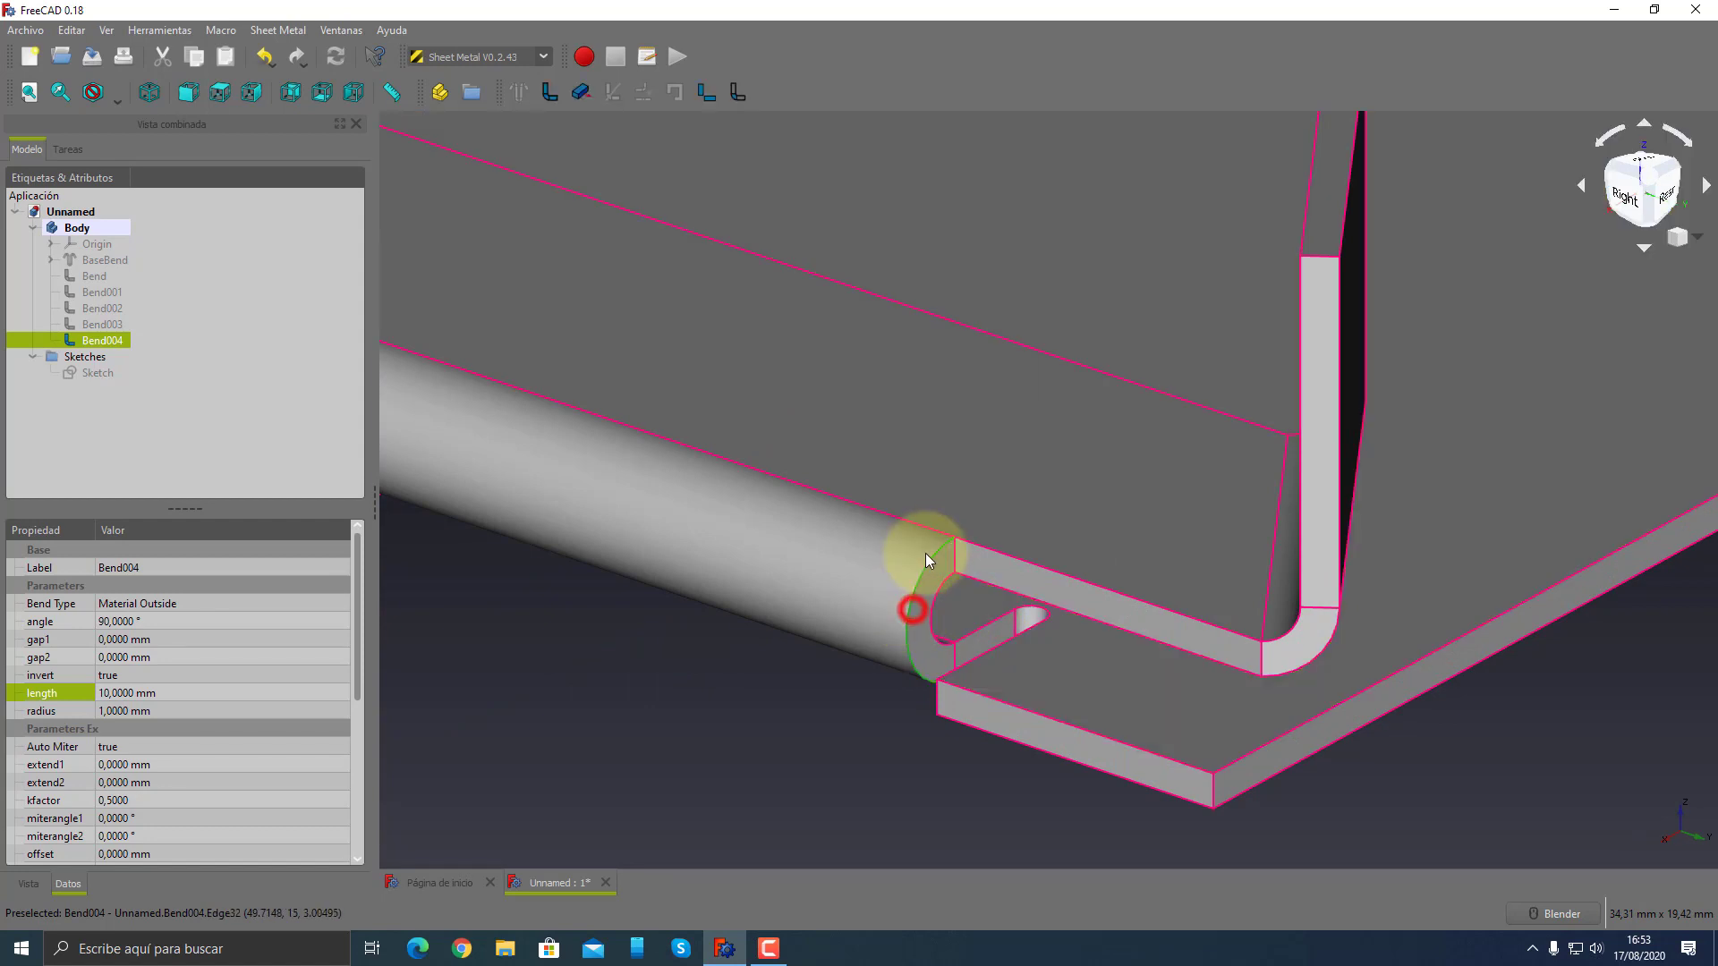
{"action": "left_click", "coordinate": [550, 92]}
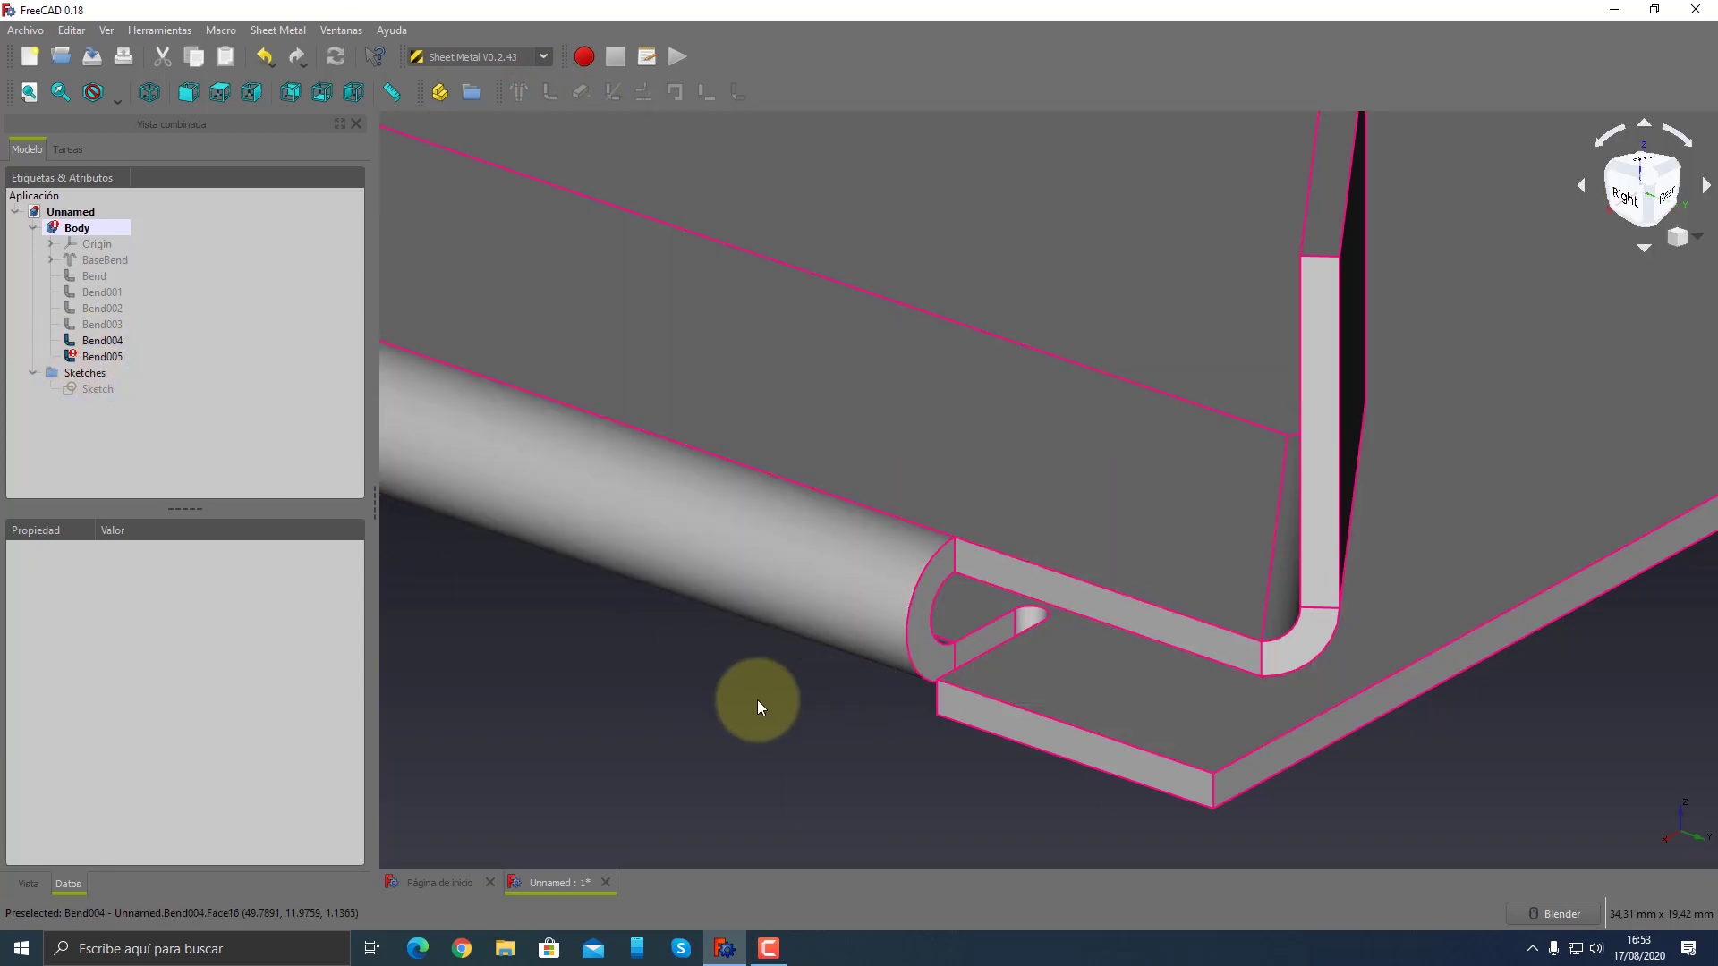
- Undo the Bend005 flange and orbit to the part's rear side
{"action": "key", "text": "ctrl+z"}
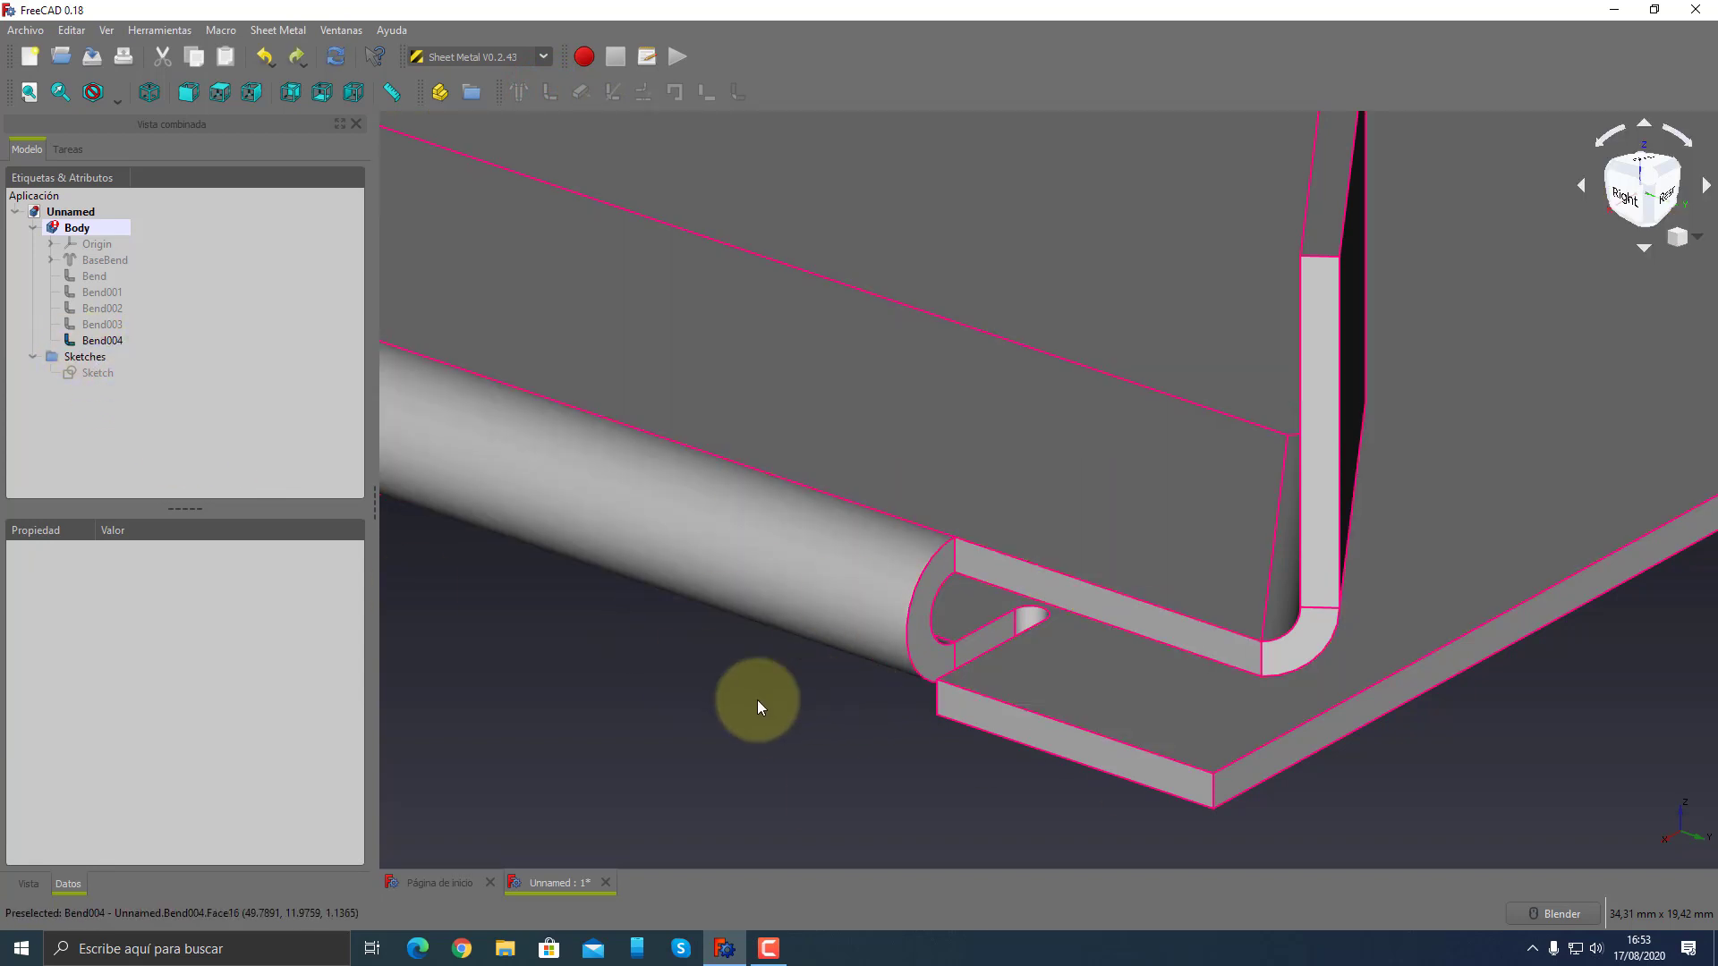
{"action": "scroll", "coordinate": [786, 692], "scroll_direction": "down", "scroll_amount": 1}
{"action": "scroll", "coordinate": [785, 692], "scroll_direction": "down", "scroll_amount": 3}
{"action": "scroll", "coordinate": [786, 693], "scroll_direction": "up", "scroll_amount": 1}
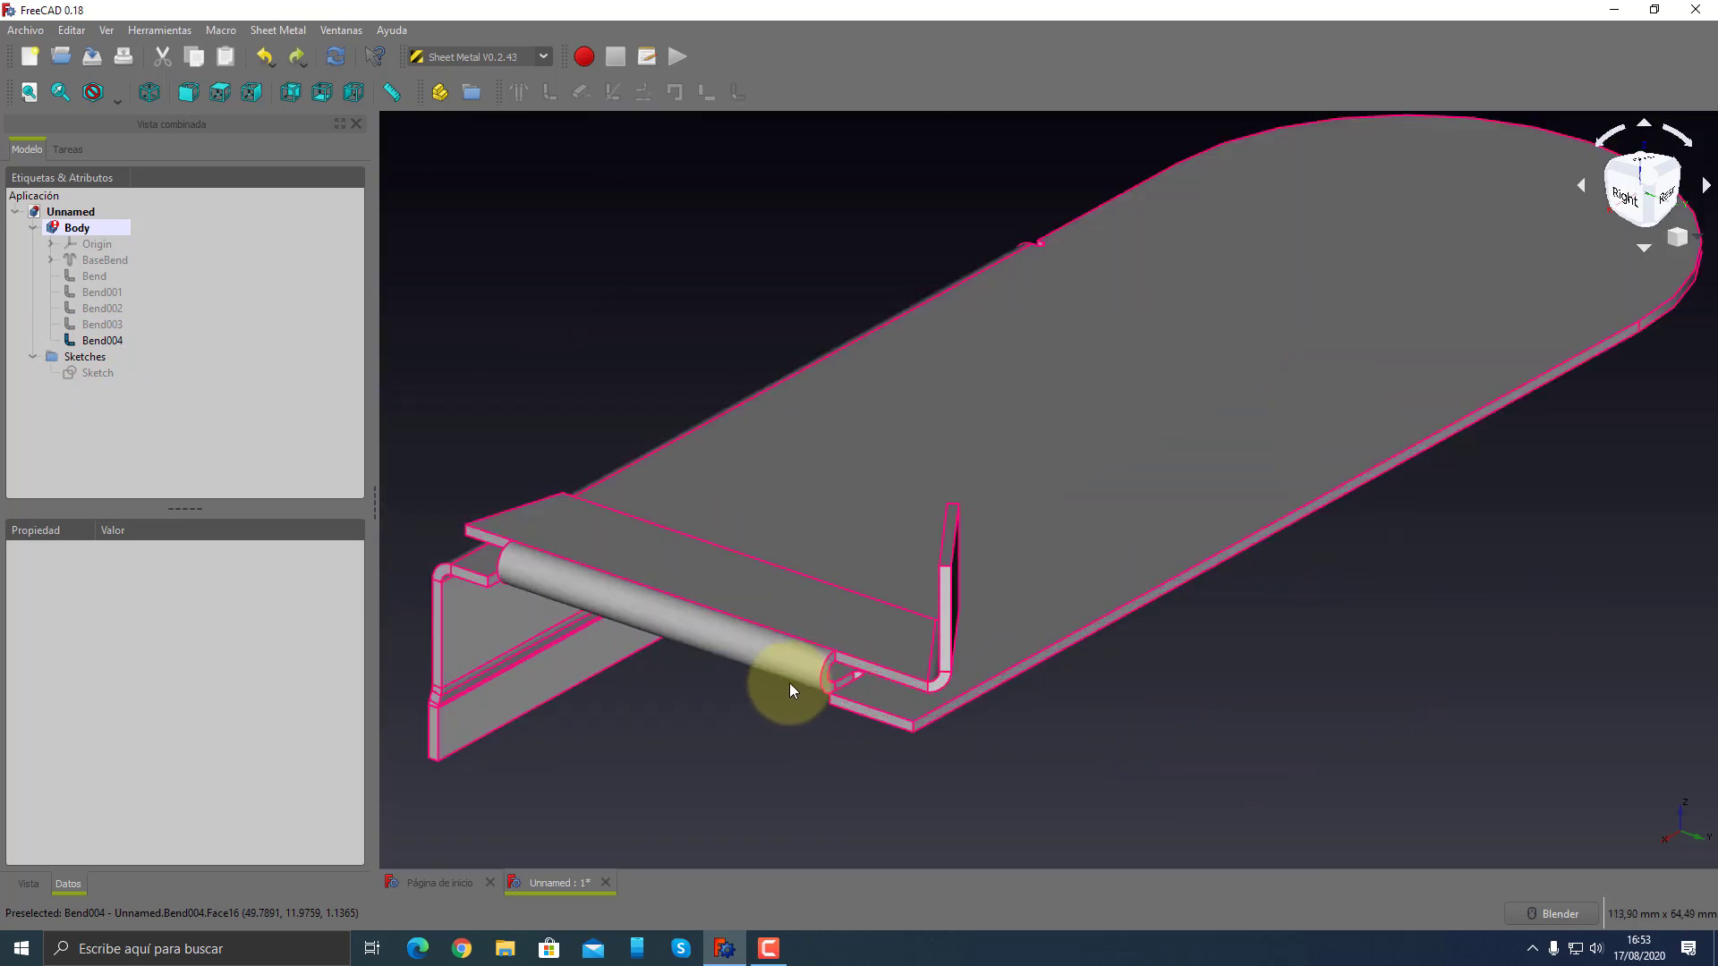
{"action": "scroll", "coordinate": [1141, 651], "scroll_direction": "down", "scroll_amount": 1}
{"action": "mouse_move", "coordinate": [1141, 652]}
{"action": "middle_mouse_down"}
{"action": "mouse_move", "coordinate": [1035, 606]}
{"action": "mouse_move", "coordinate": [1108, 609]}
{"action": "middle_mouse_up"}
{"action": "scroll", "coordinate": [931, 680], "scroll_direction": "up", "scroll_amount": 3}
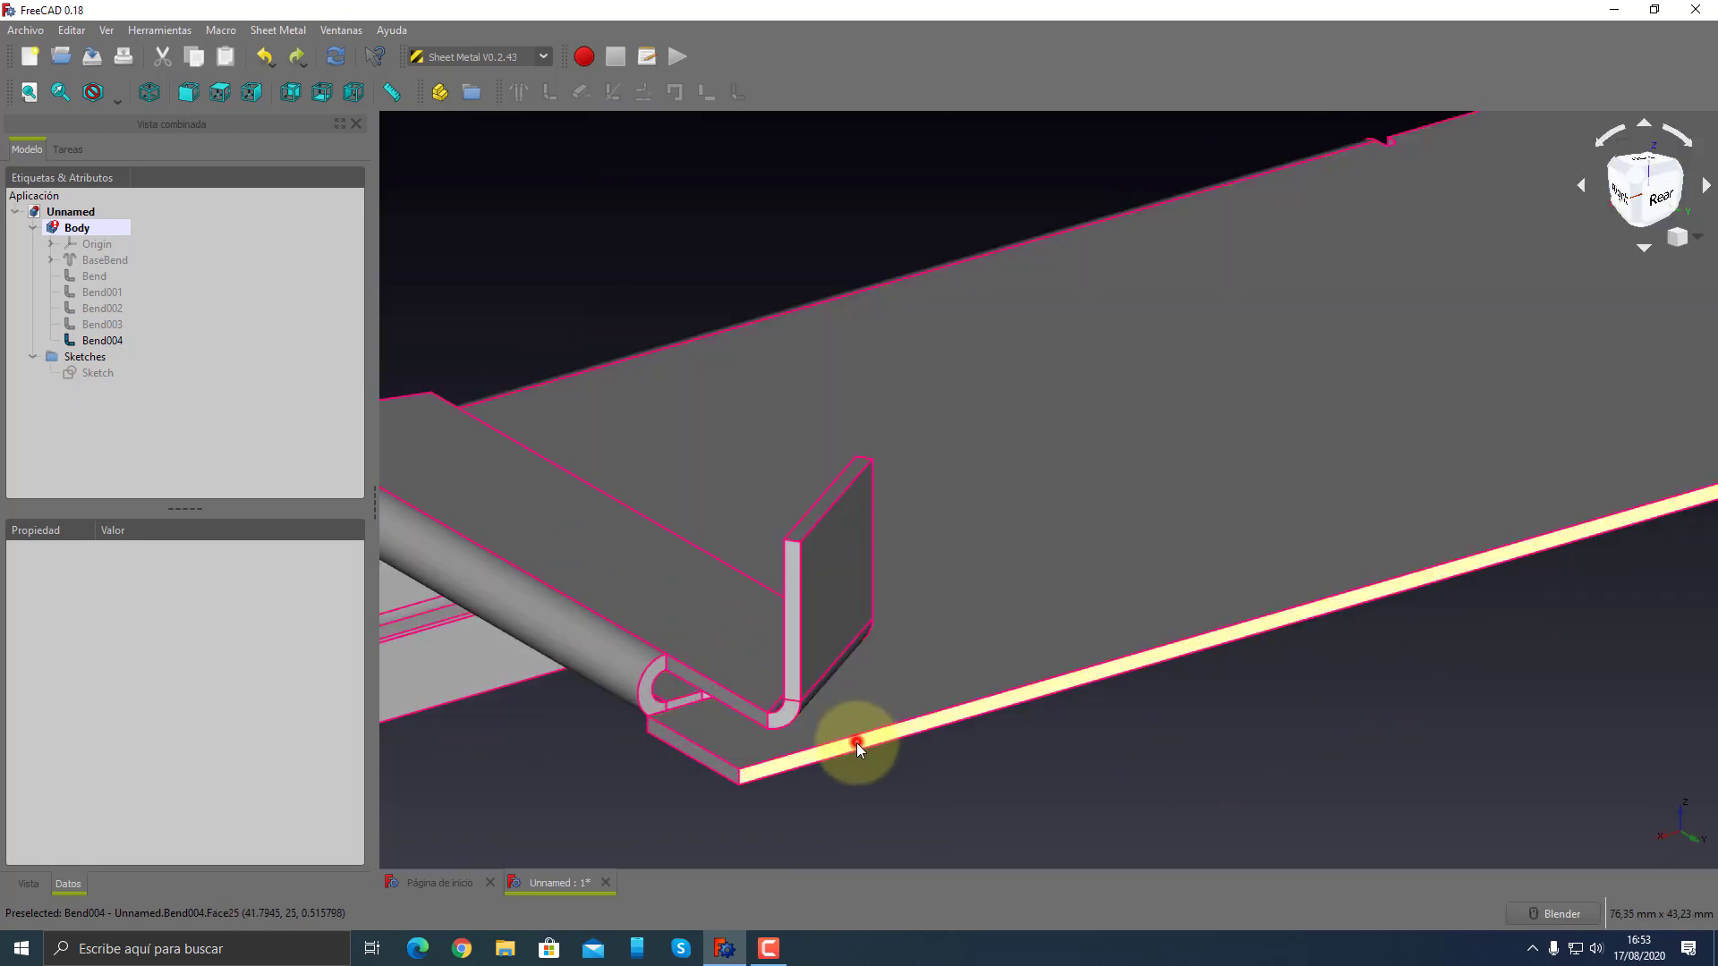
- Extend the base plate outward from its front edge with Extend Face
{"action": "left_click", "coordinate": [856, 743]}
{"action": "scroll", "coordinate": [1065, 797], "scroll_direction": "down", "scroll_amount": 4}
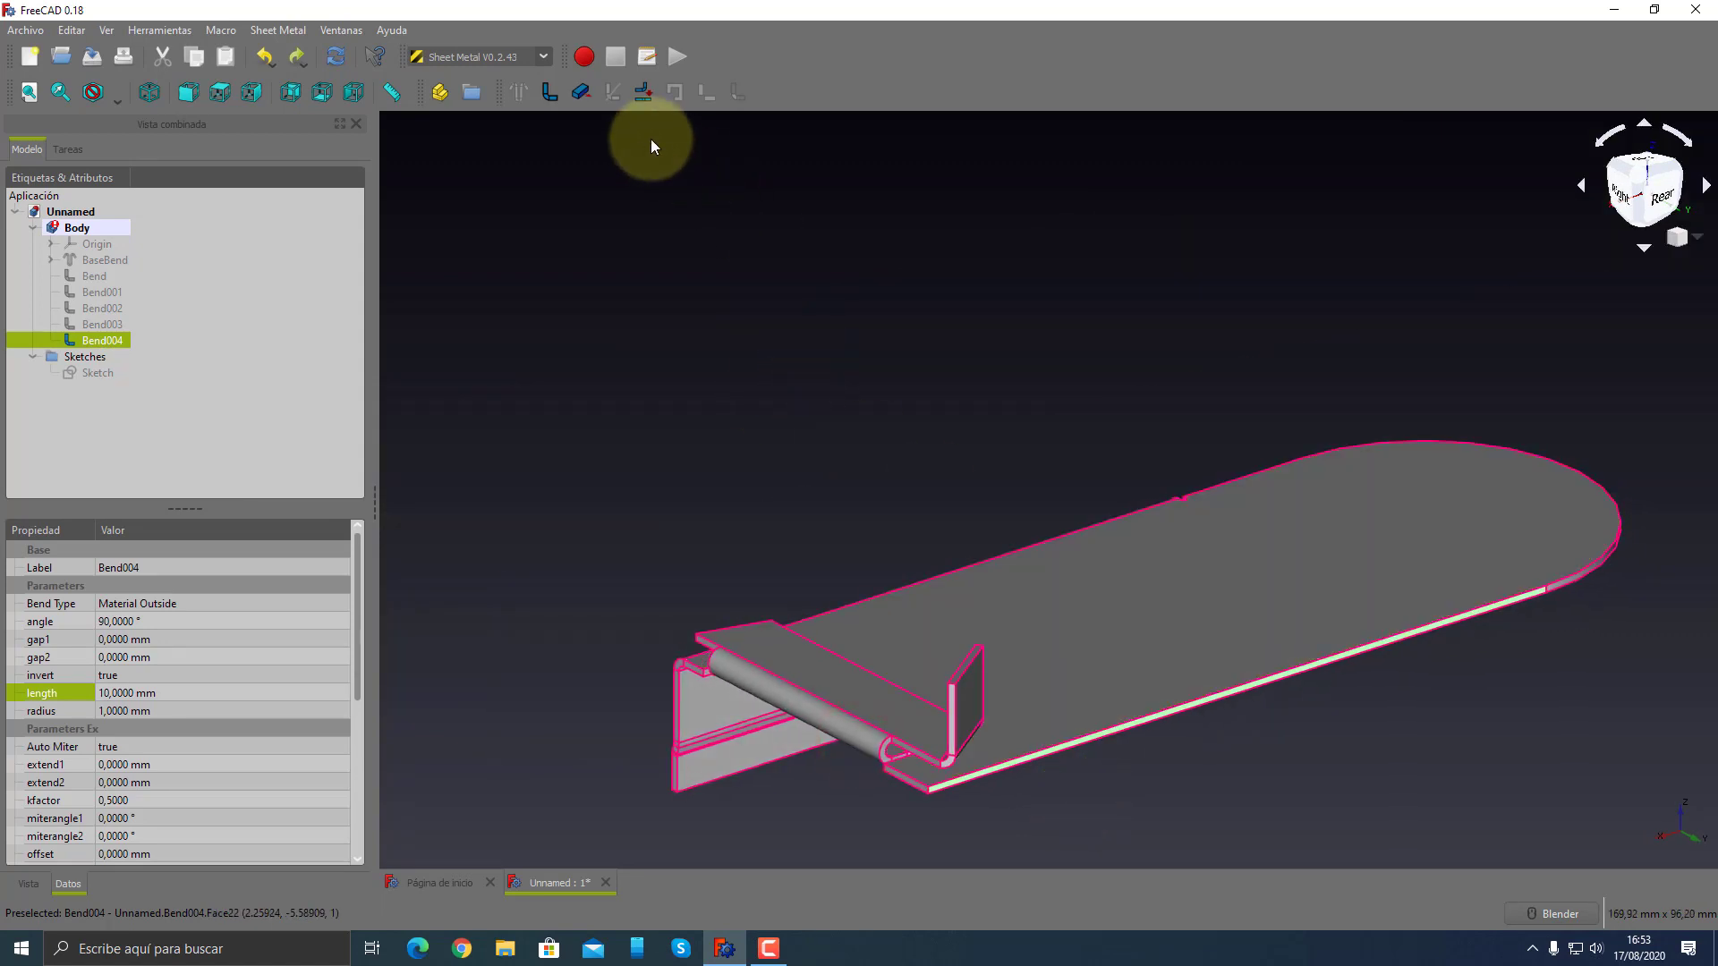
{"action": "left_click", "coordinate": [588, 95]}
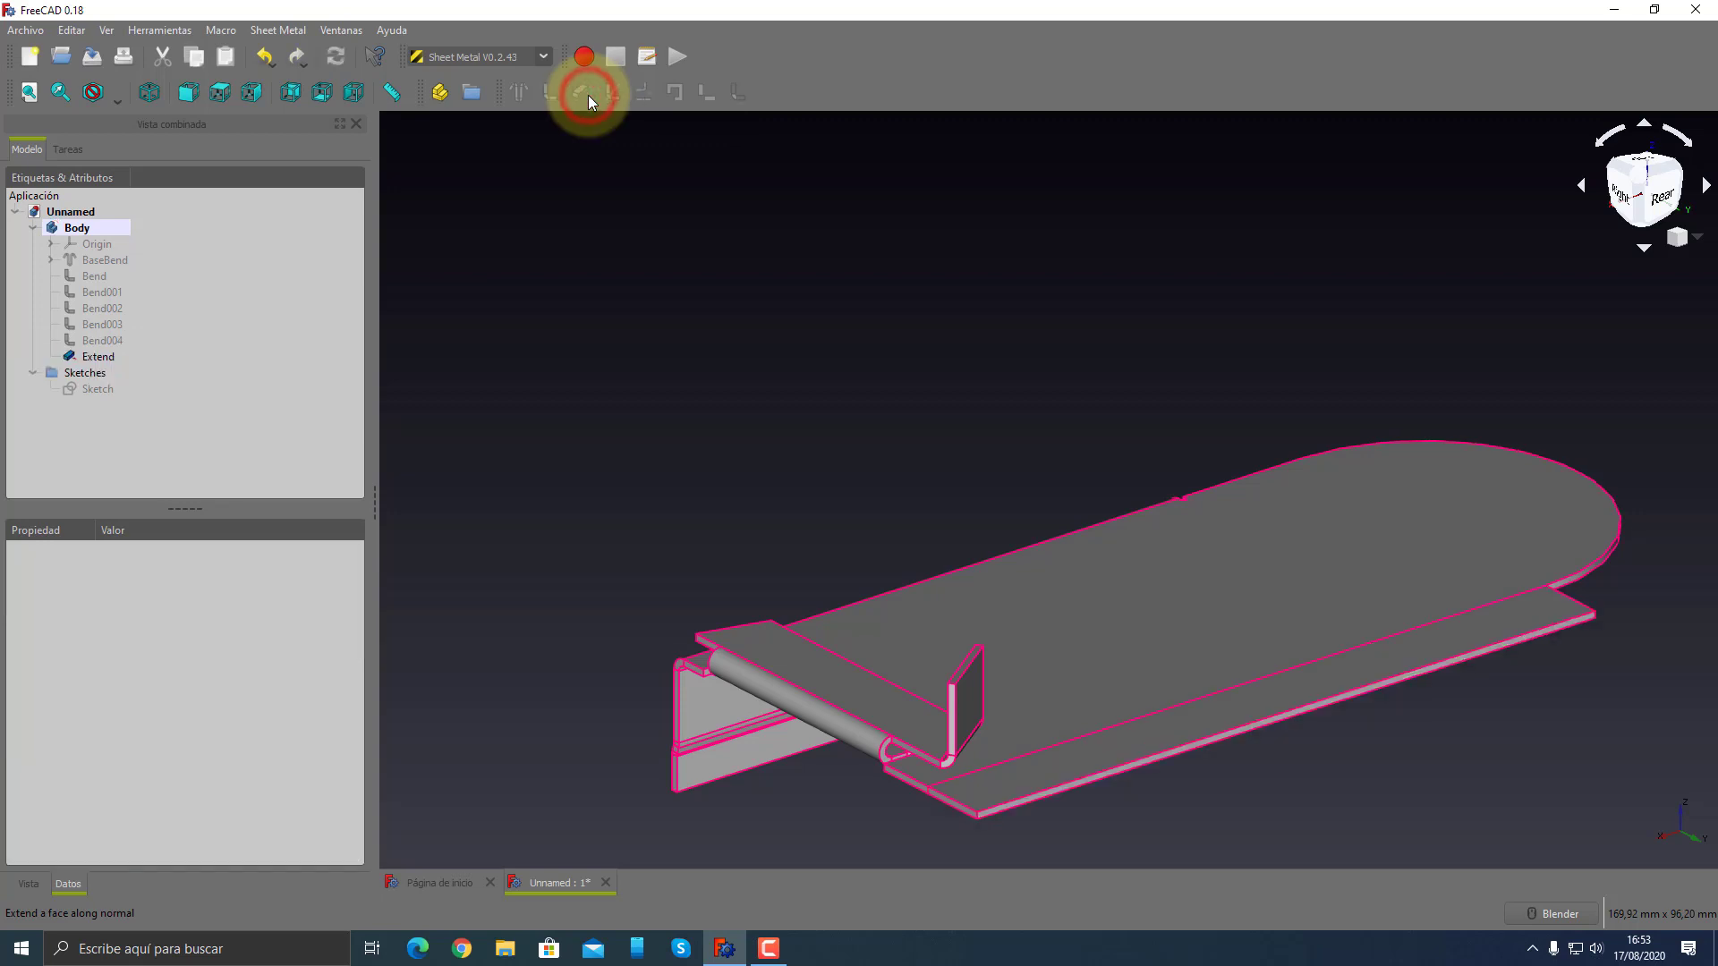
{"action": "mouse_move", "coordinate": [798, 315]}
{"action": "middle_mouse_down"}
{"action": "mouse_move", "coordinate": [928, 345]}
{"action": "mouse_move", "coordinate": [989, 728]}
{"action": "middle_mouse_up"}
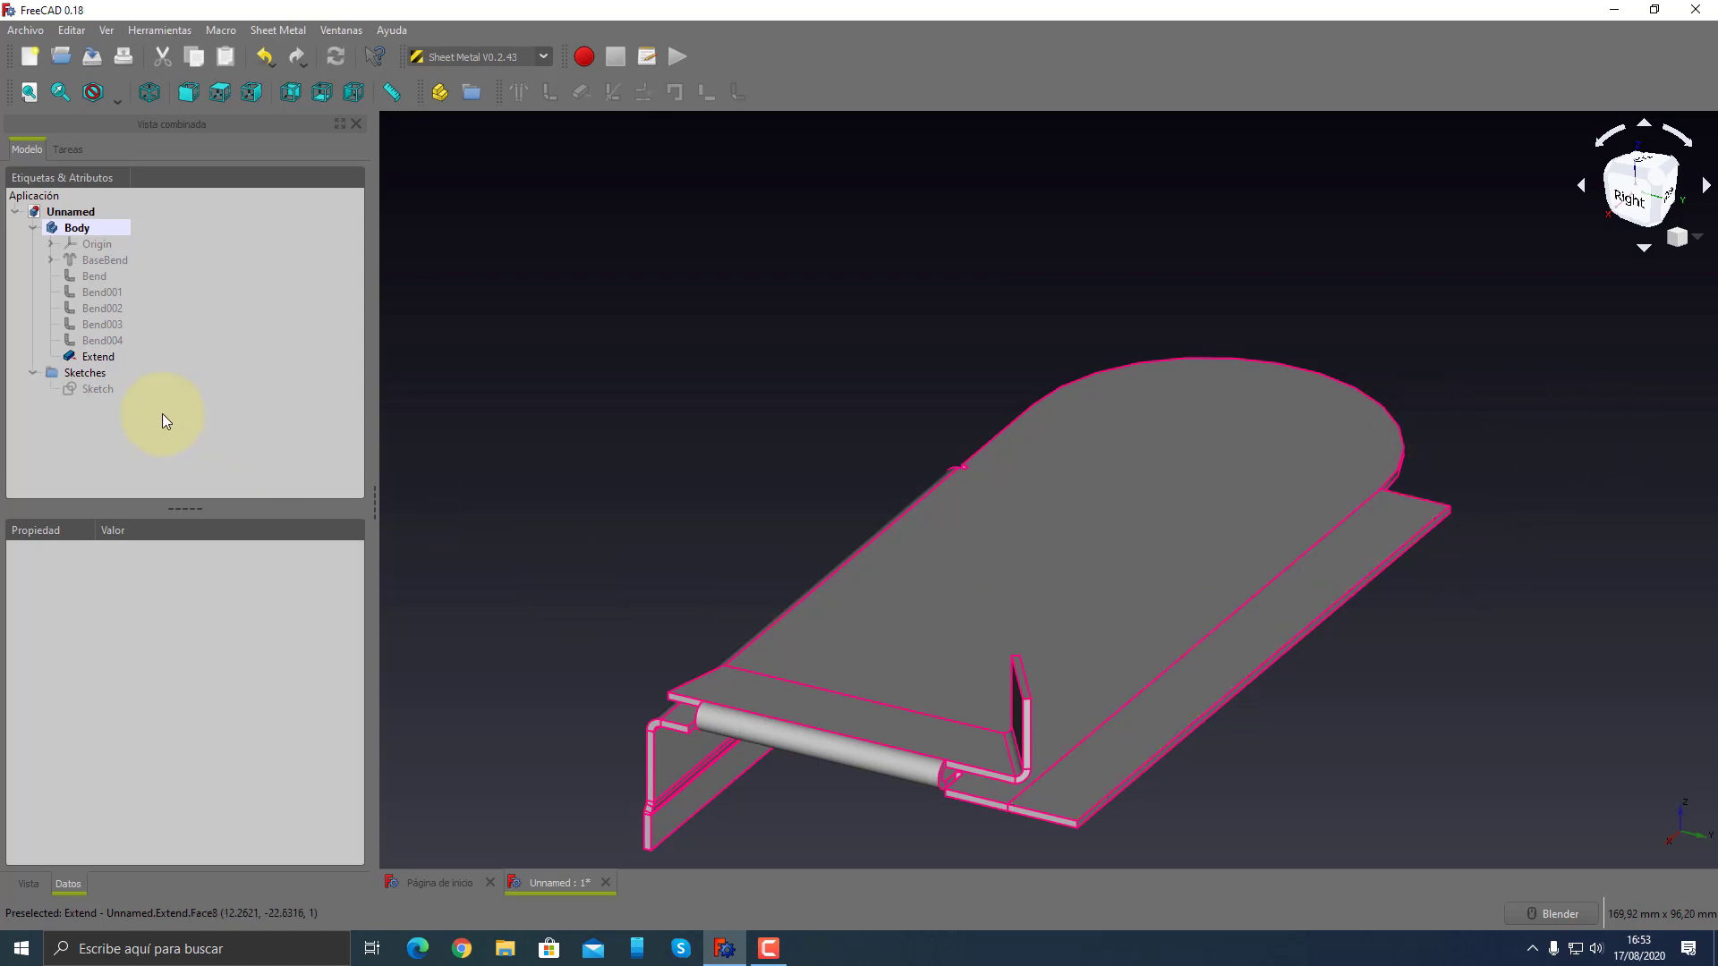
- Shorten the Extend wall length to 20 mm, after briefly trying 100 mm
{"action": "left_click", "coordinate": [89, 356]}
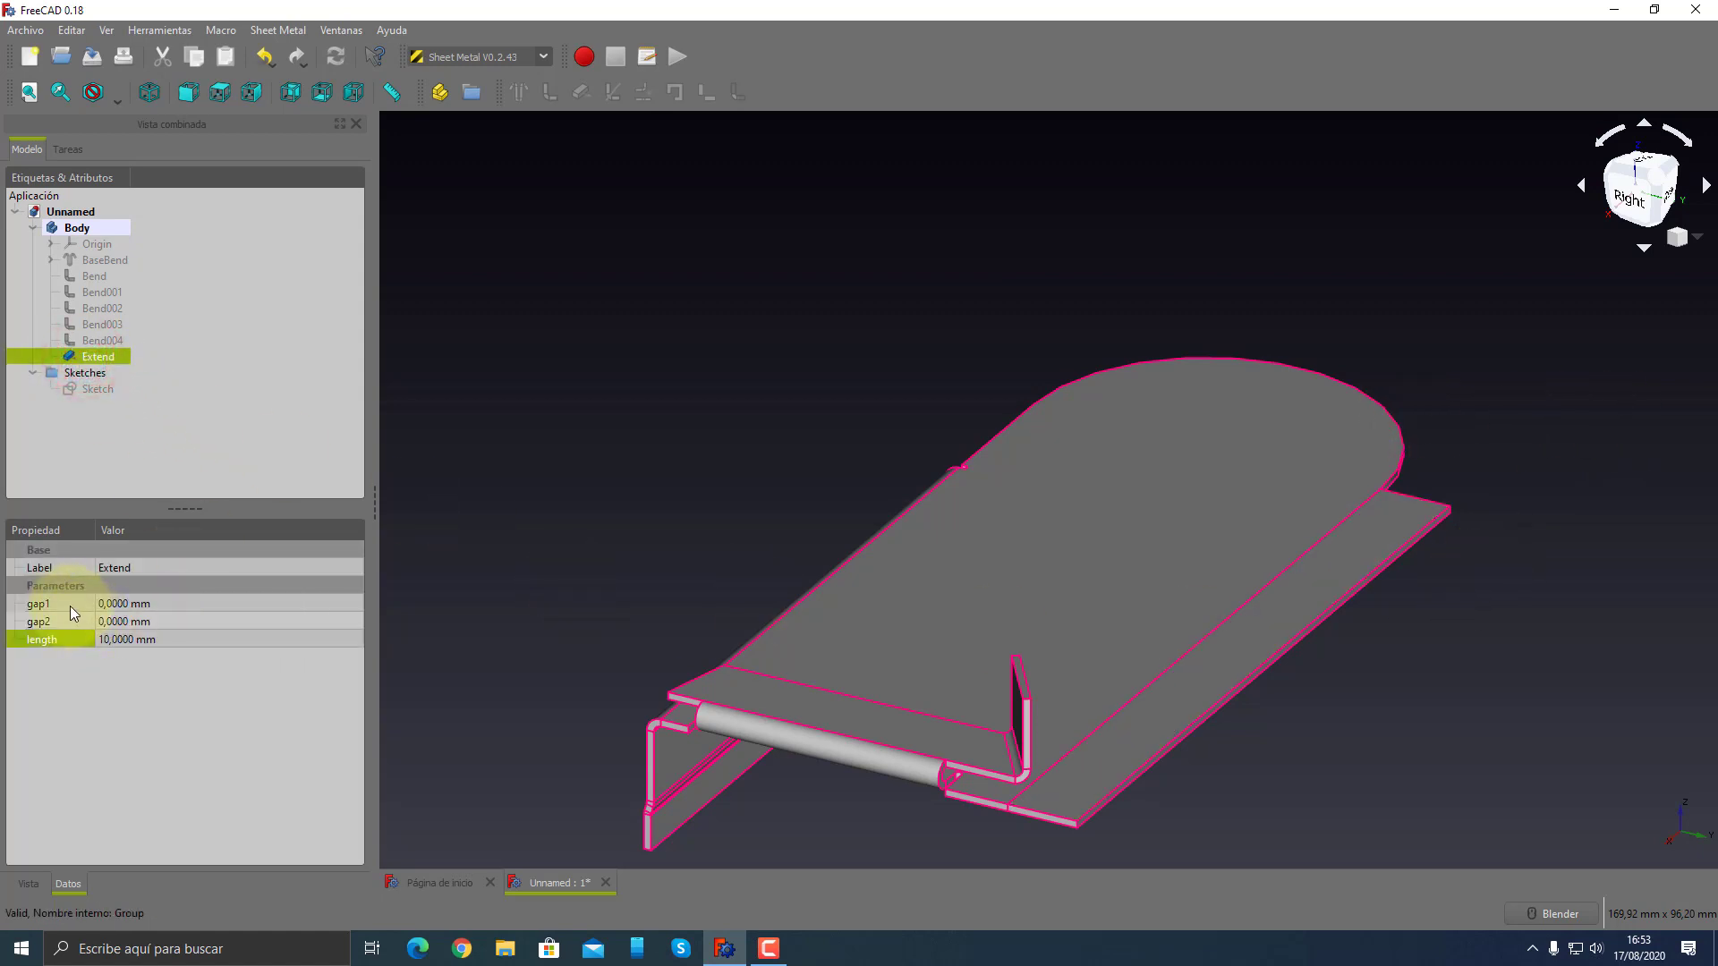
{"action": "left_click", "coordinate": [132, 644]}
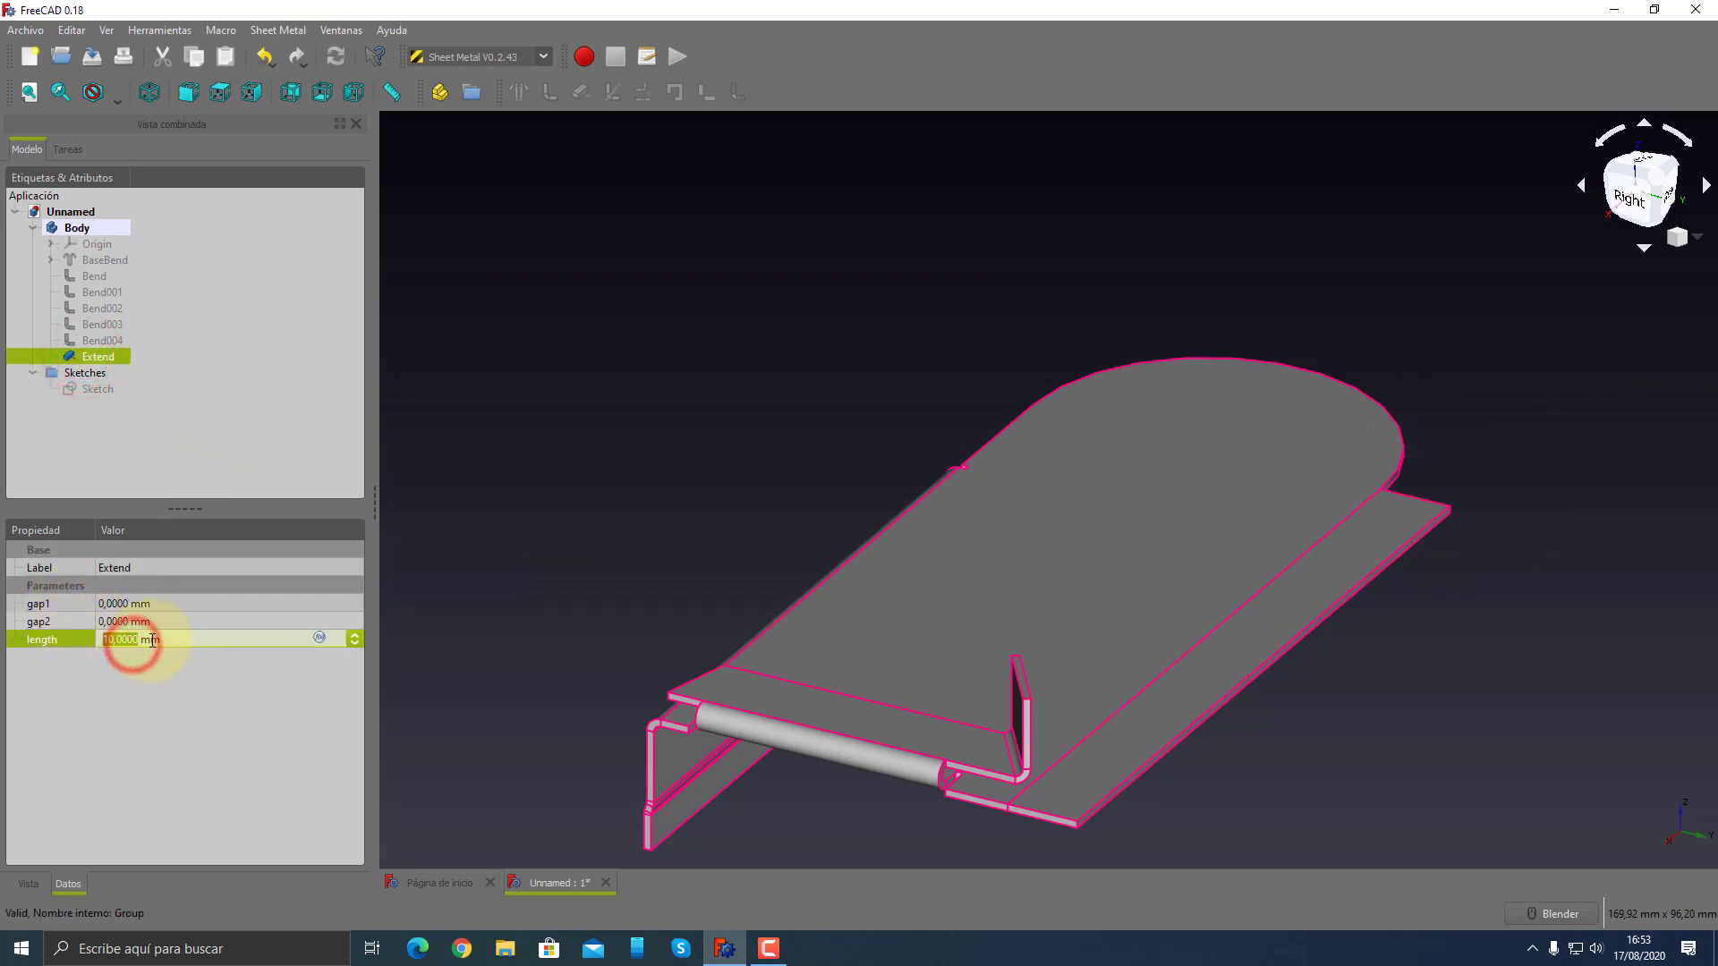
{"action": "type", "text": "100"}
{"action": "key", "text": "Return"}
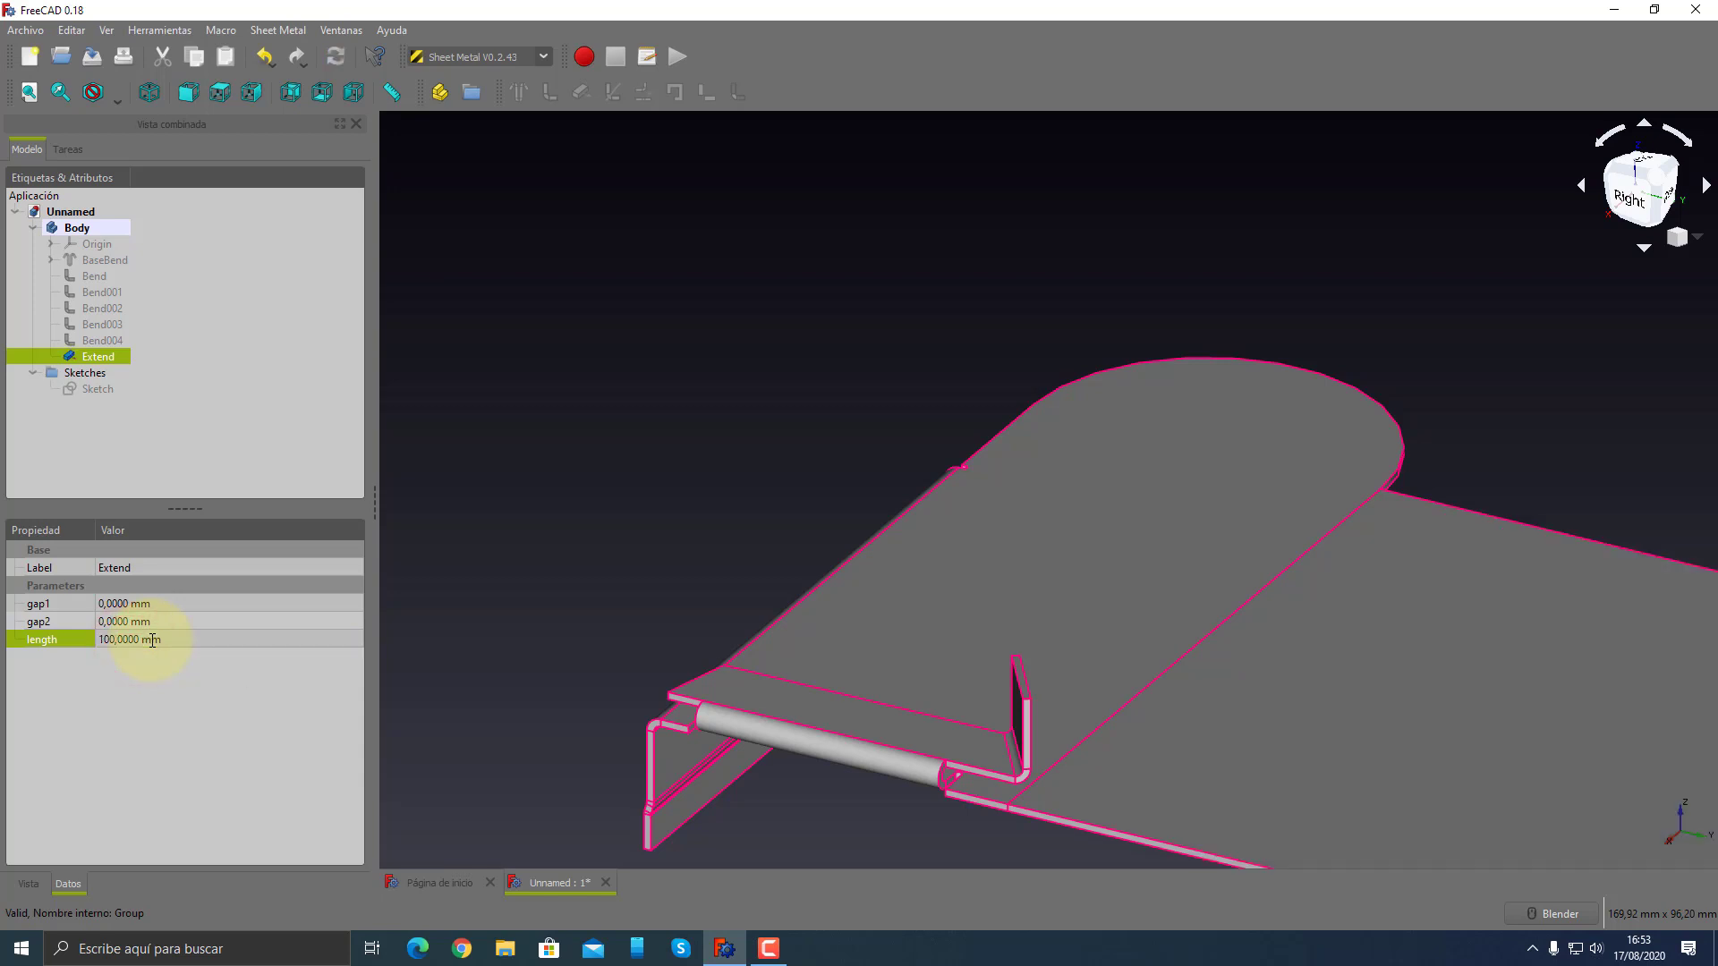
{"action": "key", "text": "v"}
{"action": "key", "text": "f"}
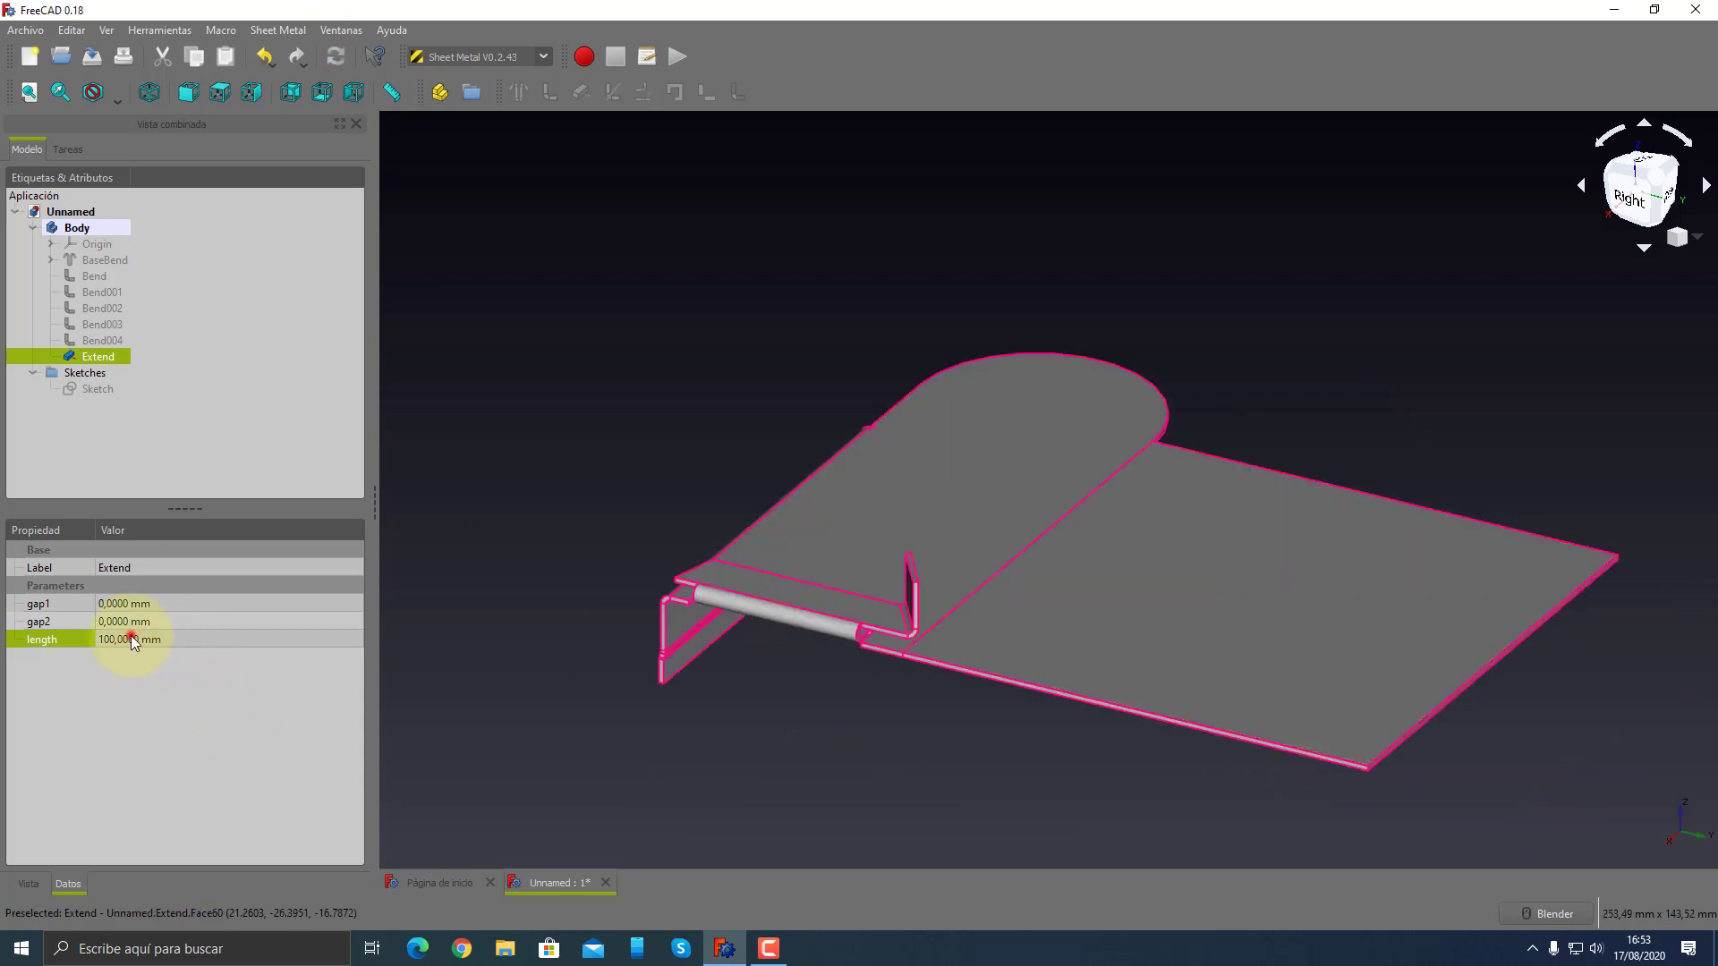
{"action": "left_click", "coordinate": [133, 641]}
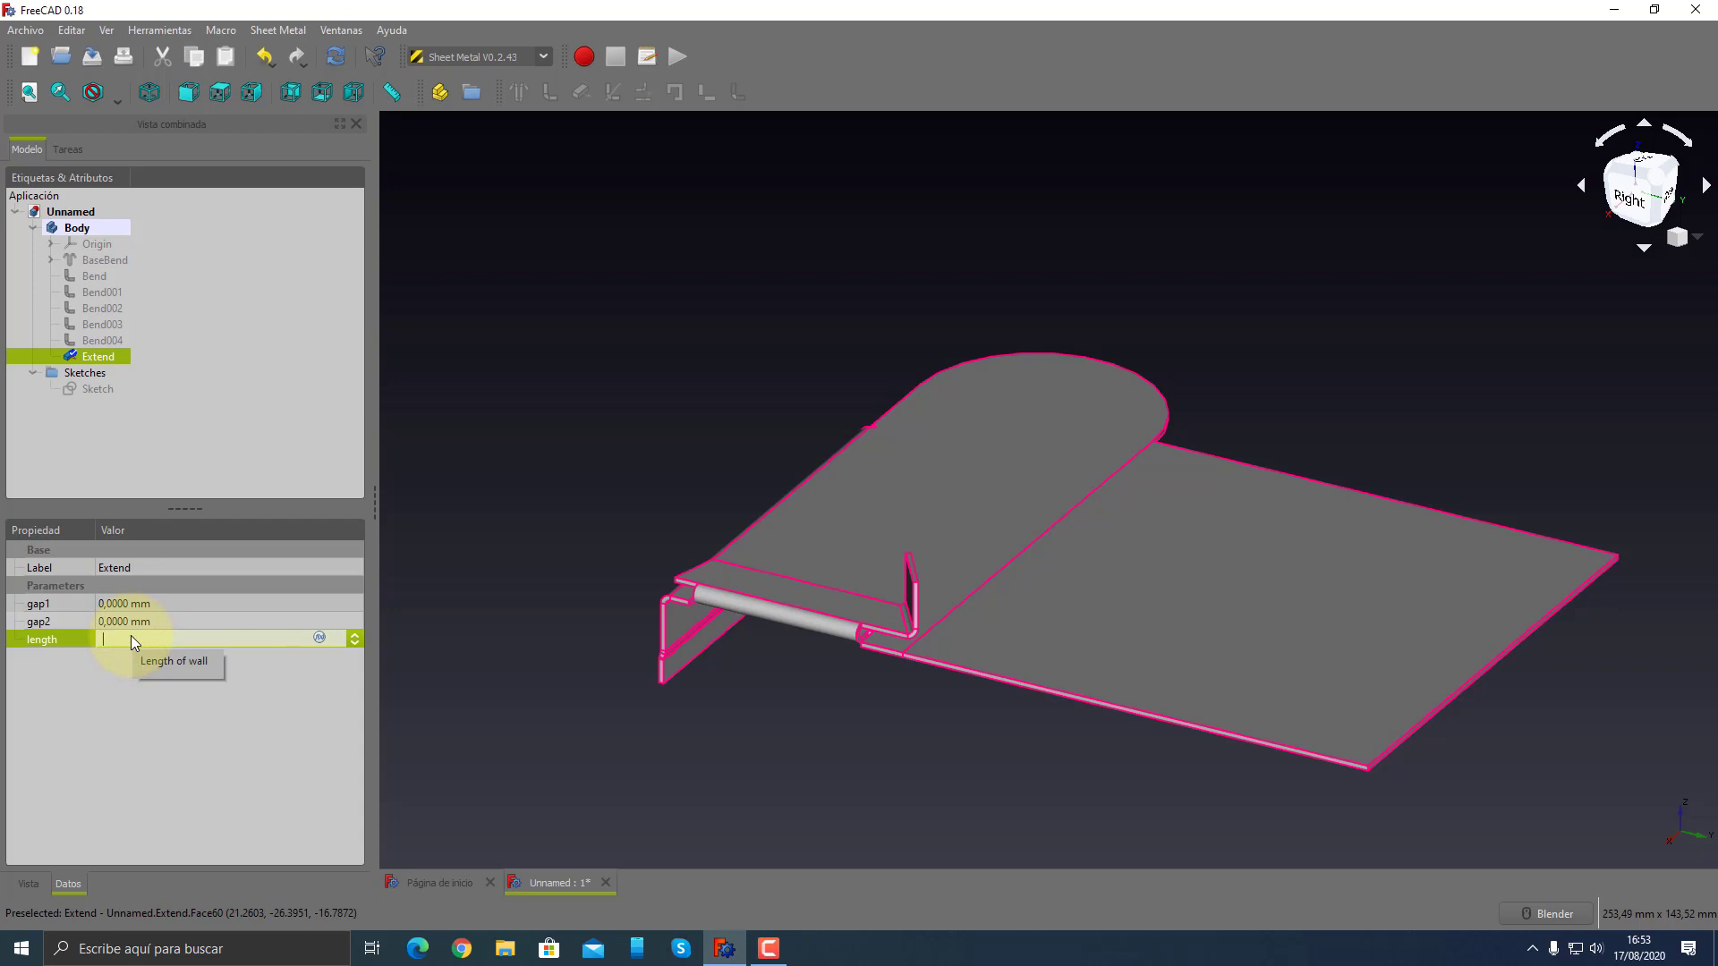
{"action": "type", "text": "20"}
{"action": "key", "text": "Return"}
{"action": "middle_click_drag", "start_coordinate": [908, 644], "coordinate": [1100, 594]}
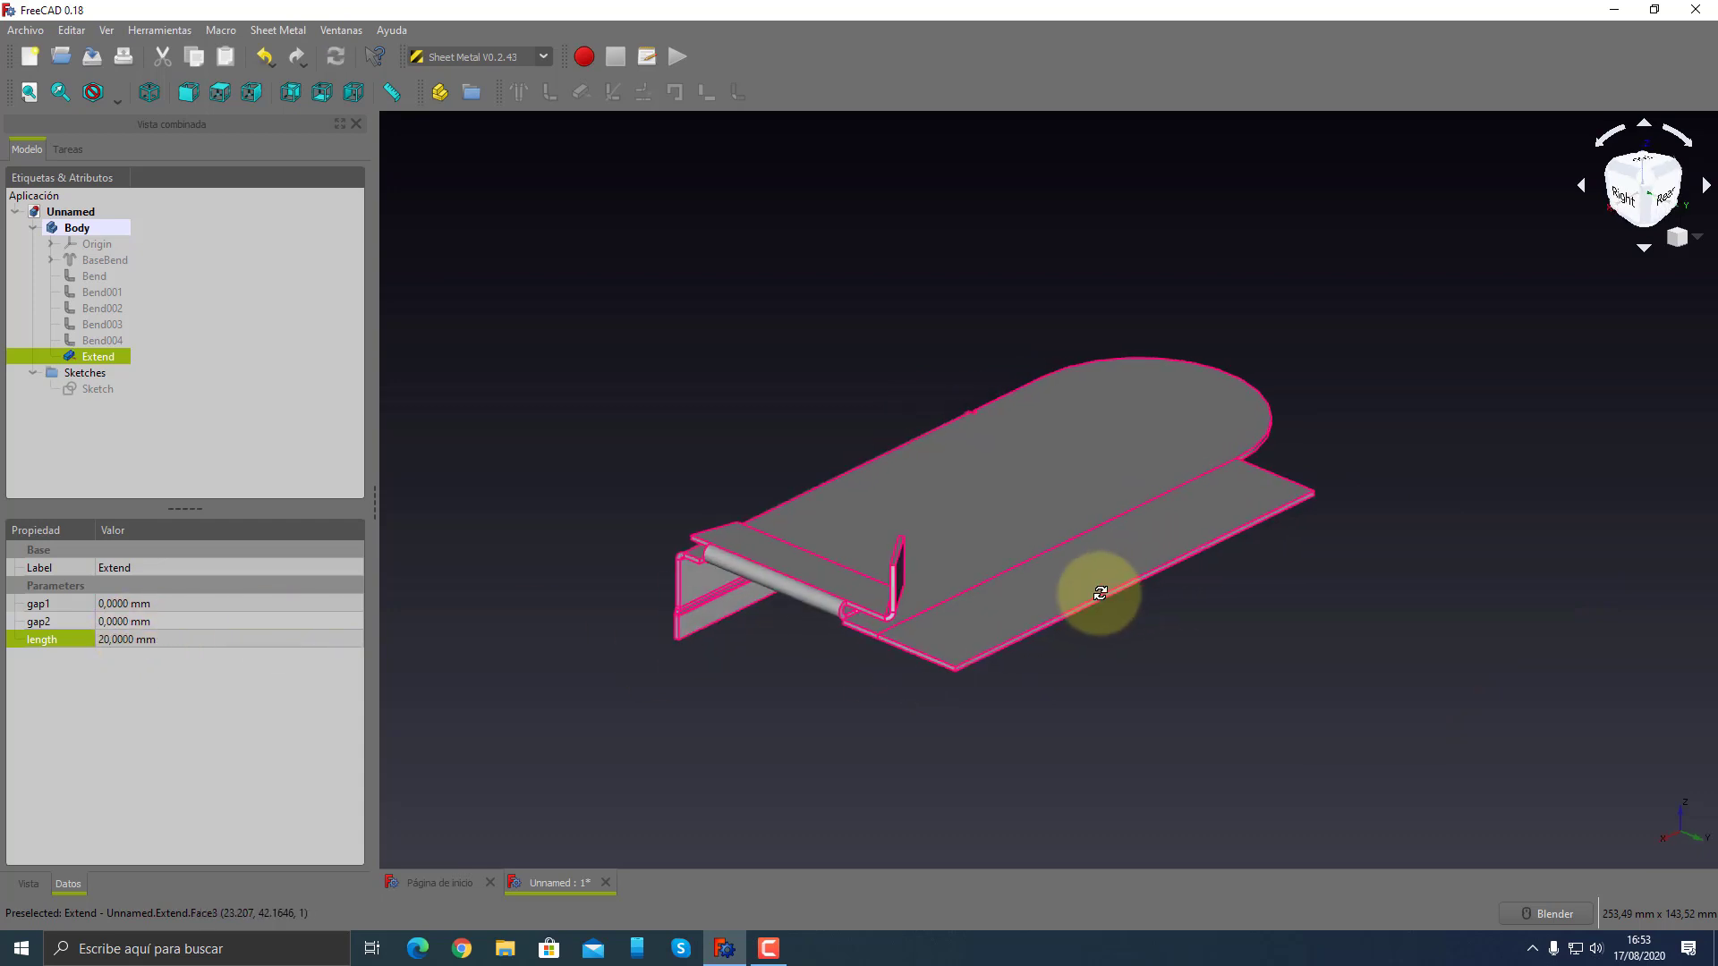
{"action": "scroll", "coordinate": [1061, 577], "scroll_direction": "up", "scroll_amount": 2}
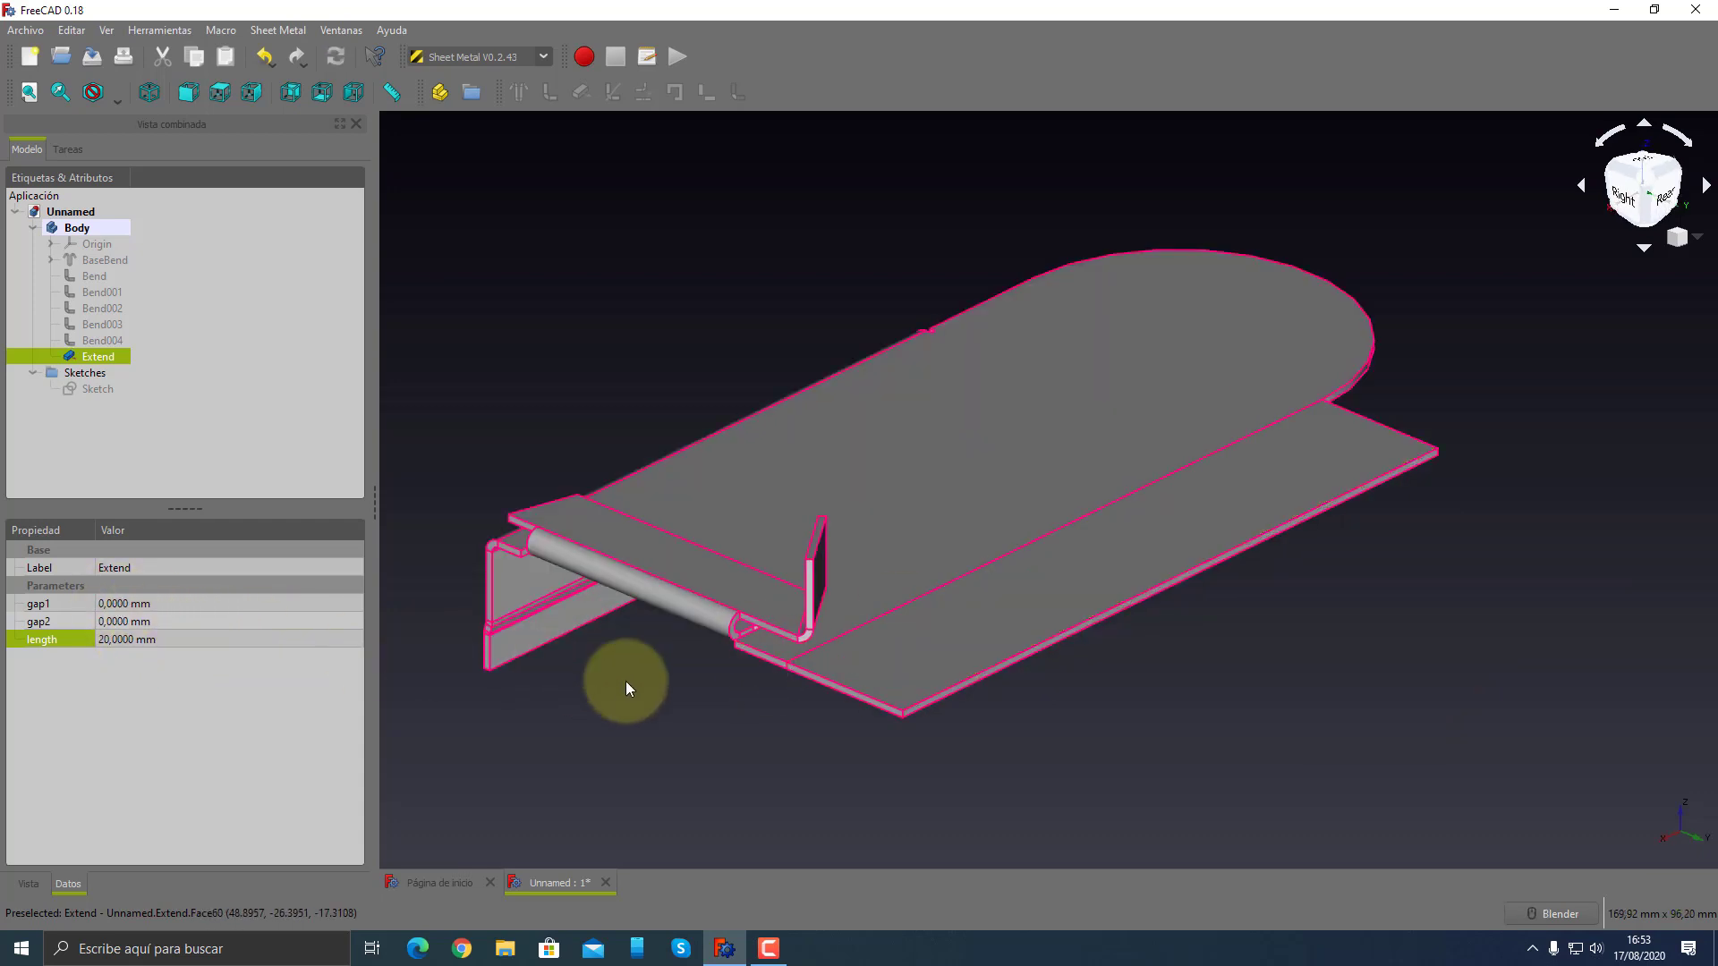
- Give the extension a 20 mm gap1 and a 10 mm gap2, and orbit to check
{"action": "left_click", "coordinate": [150, 604]}
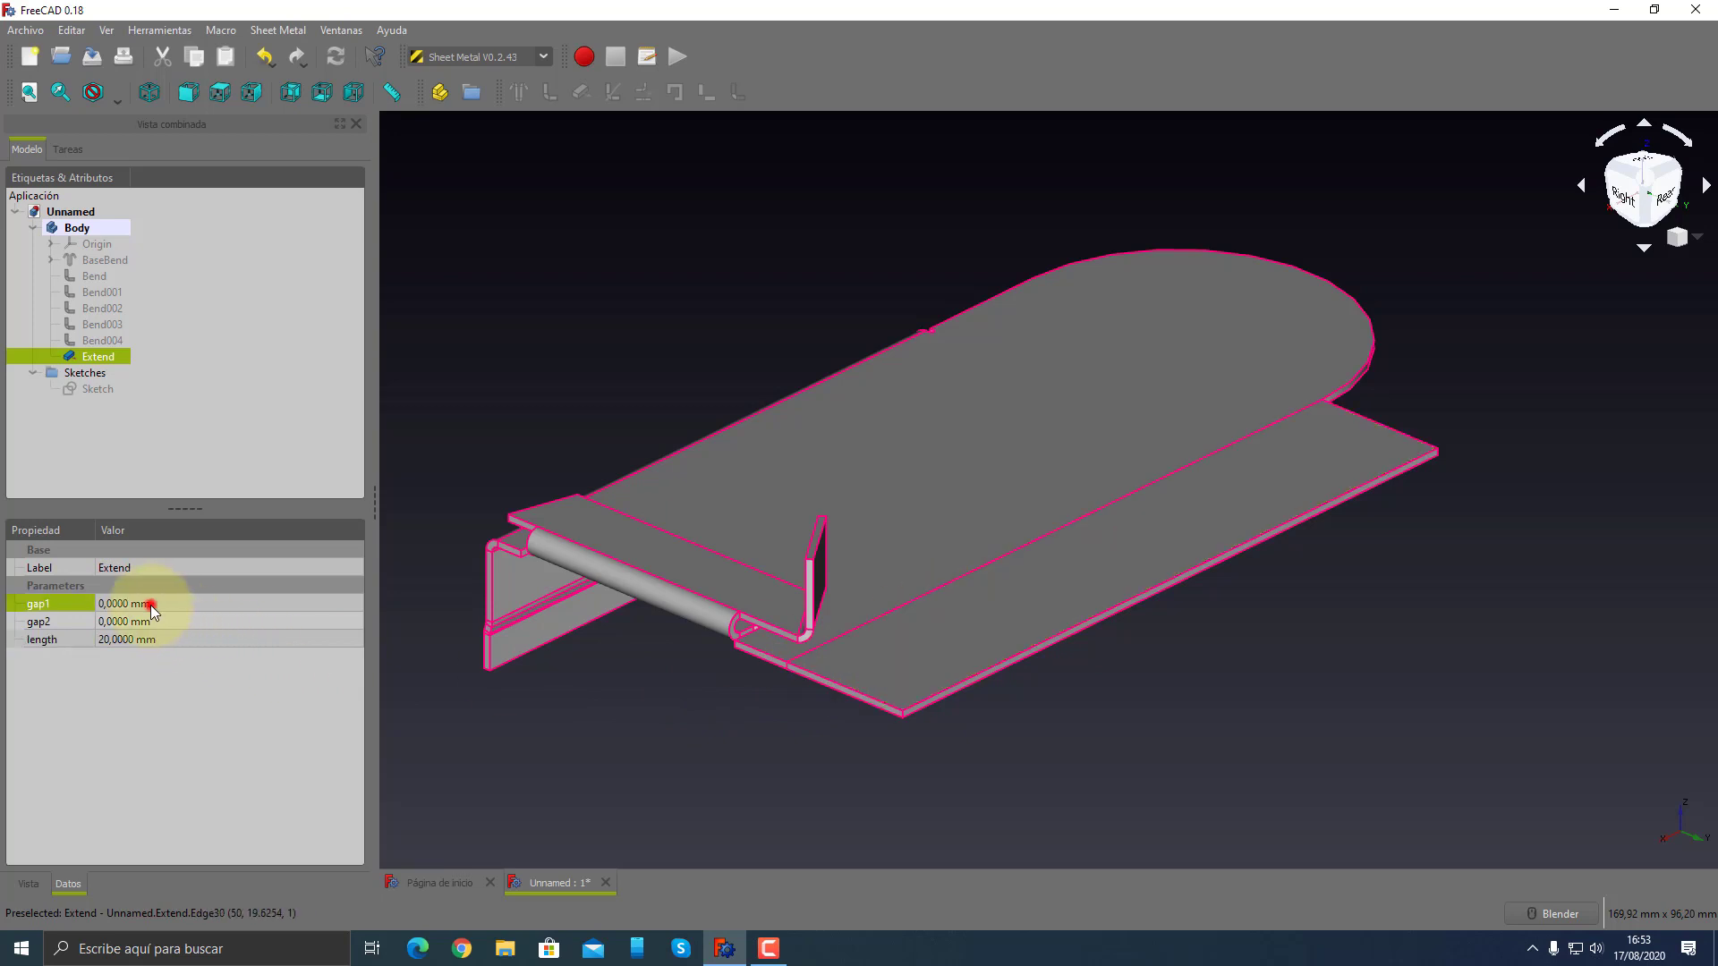
{"action": "type", "text": "20"}
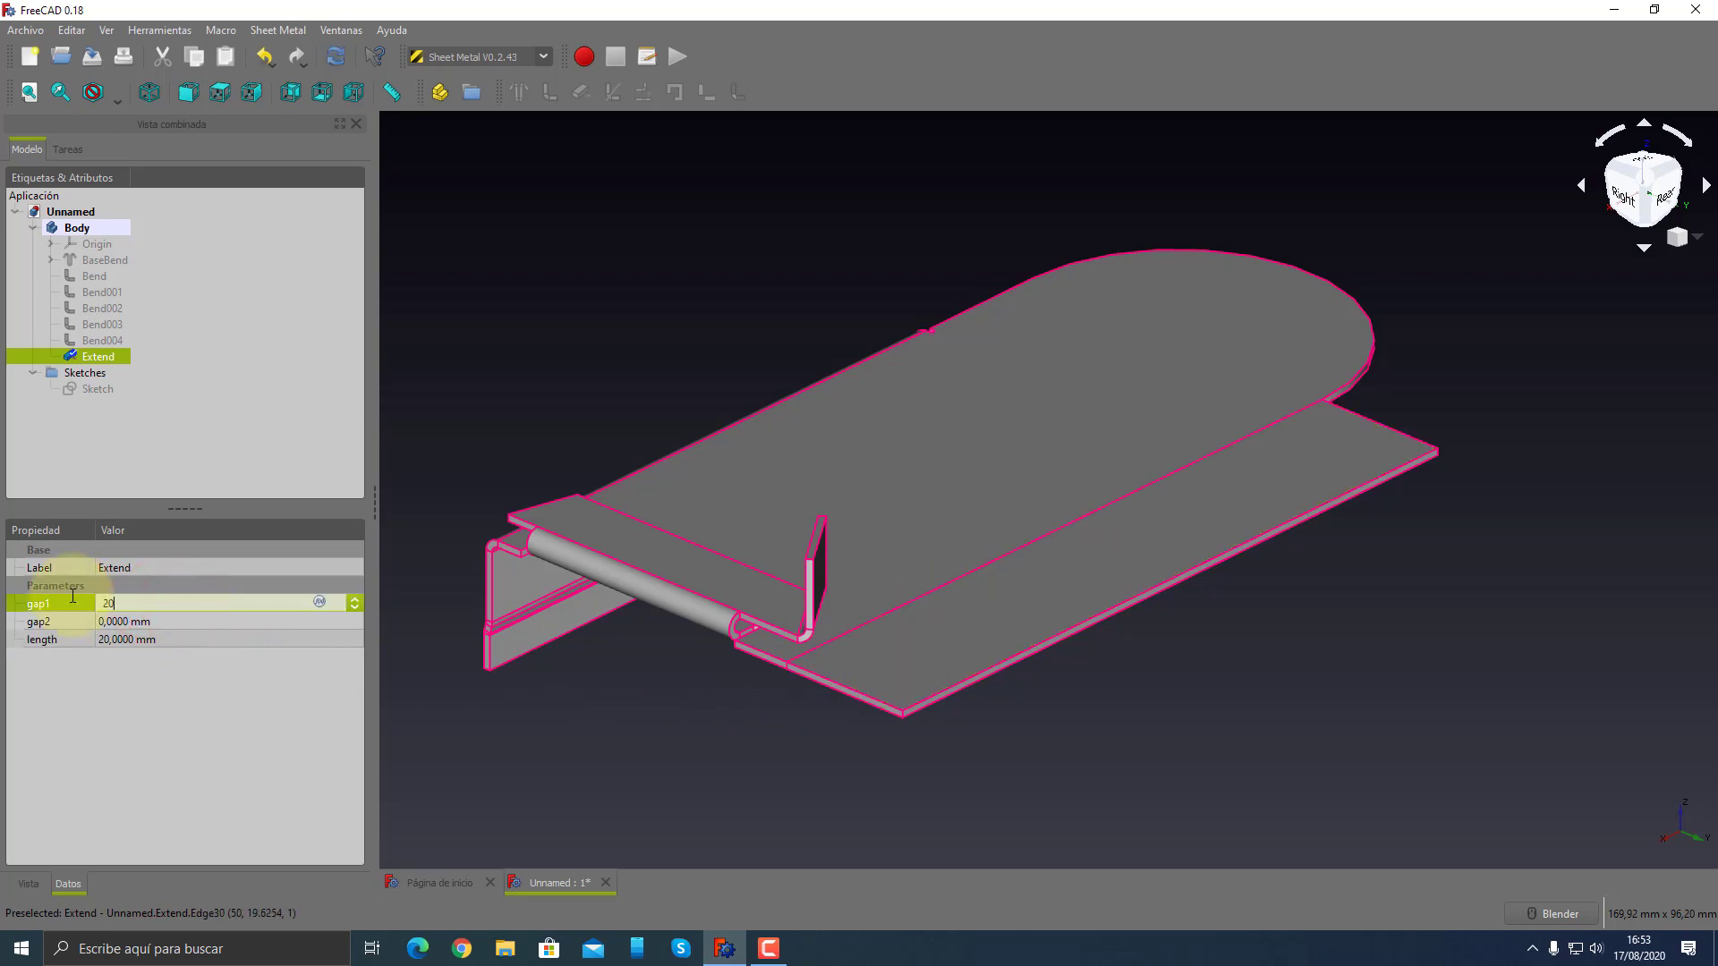
{"action": "key", "text": "Tab"}
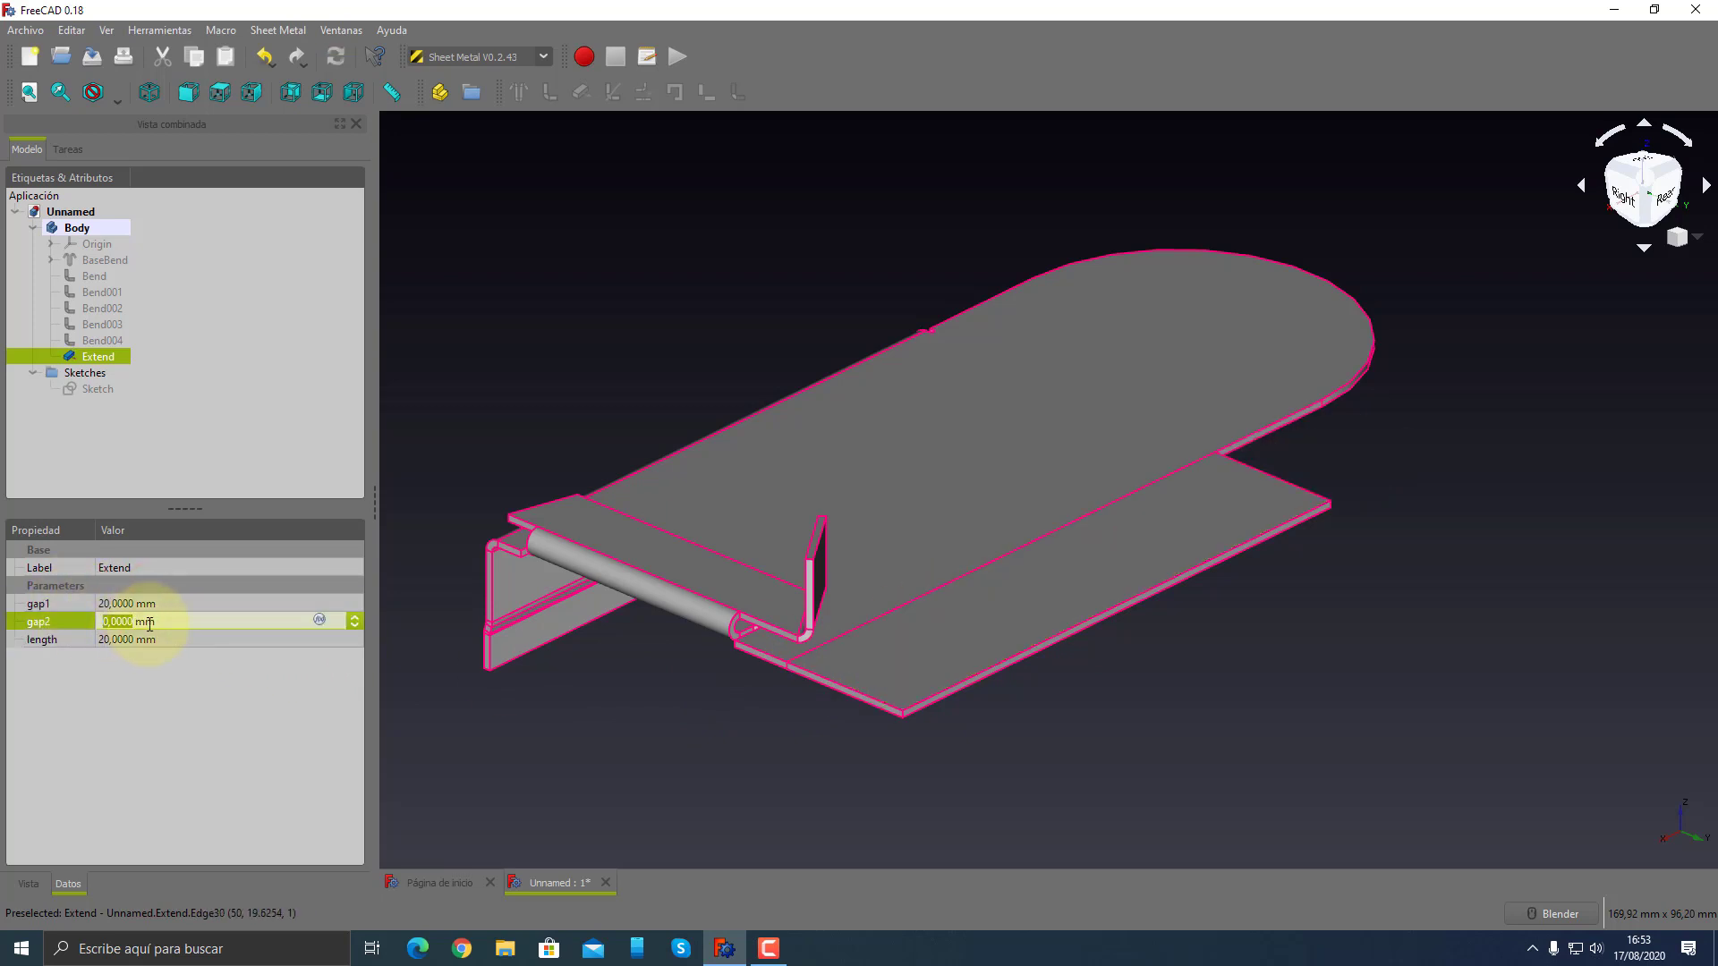
{"action": "type", "text": "10"}
{"action": "key", "text": "Tab"}
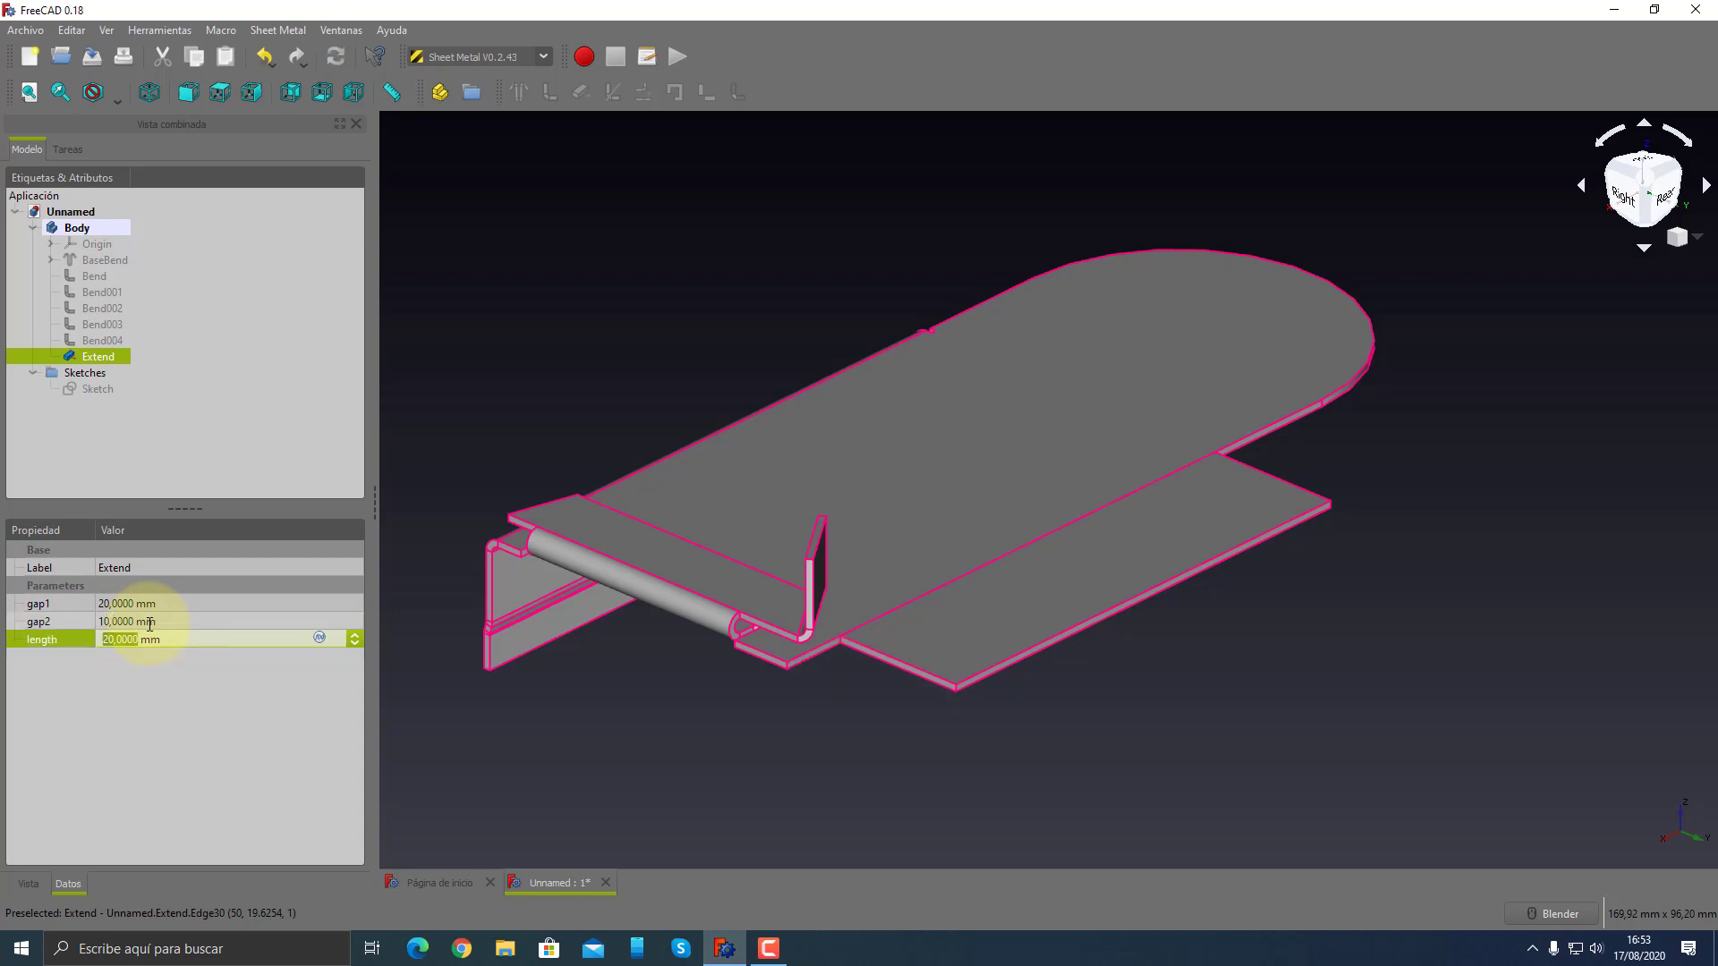
{"action": "left_click", "coordinate": [905, 799]}
{"action": "mouse_move", "coordinate": [901, 797]}
{"action": "middle_mouse_down"}
{"action": "mouse_move", "coordinate": [997, 731]}
{"action": "mouse_move", "coordinate": [952, 658]}
{"action": "mouse_move", "coordinate": [904, 720]}
{"action": "mouse_move", "coordinate": [868, 664]}
{"action": "mouse_move", "coordinate": [947, 630]}
{"action": "middle_mouse_up"}
{"action": "scroll", "coordinate": [906, 710], "scroll_direction": "up", "scroll_amount": 2}
{"action": "mouse_move", "coordinate": [1147, 721]}
{"action": "middle_mouse_down"}
{"action": "mouse_move", "coordinate": [907, 711]}
{"action": "mouse_move", "coordinate": [1151, 710]}
{"action": "middle_mouse_up"}
{"action": "scroll", "coordinate": [1160, 711], "scroll_direction": "down", "scroll_amount": 2}
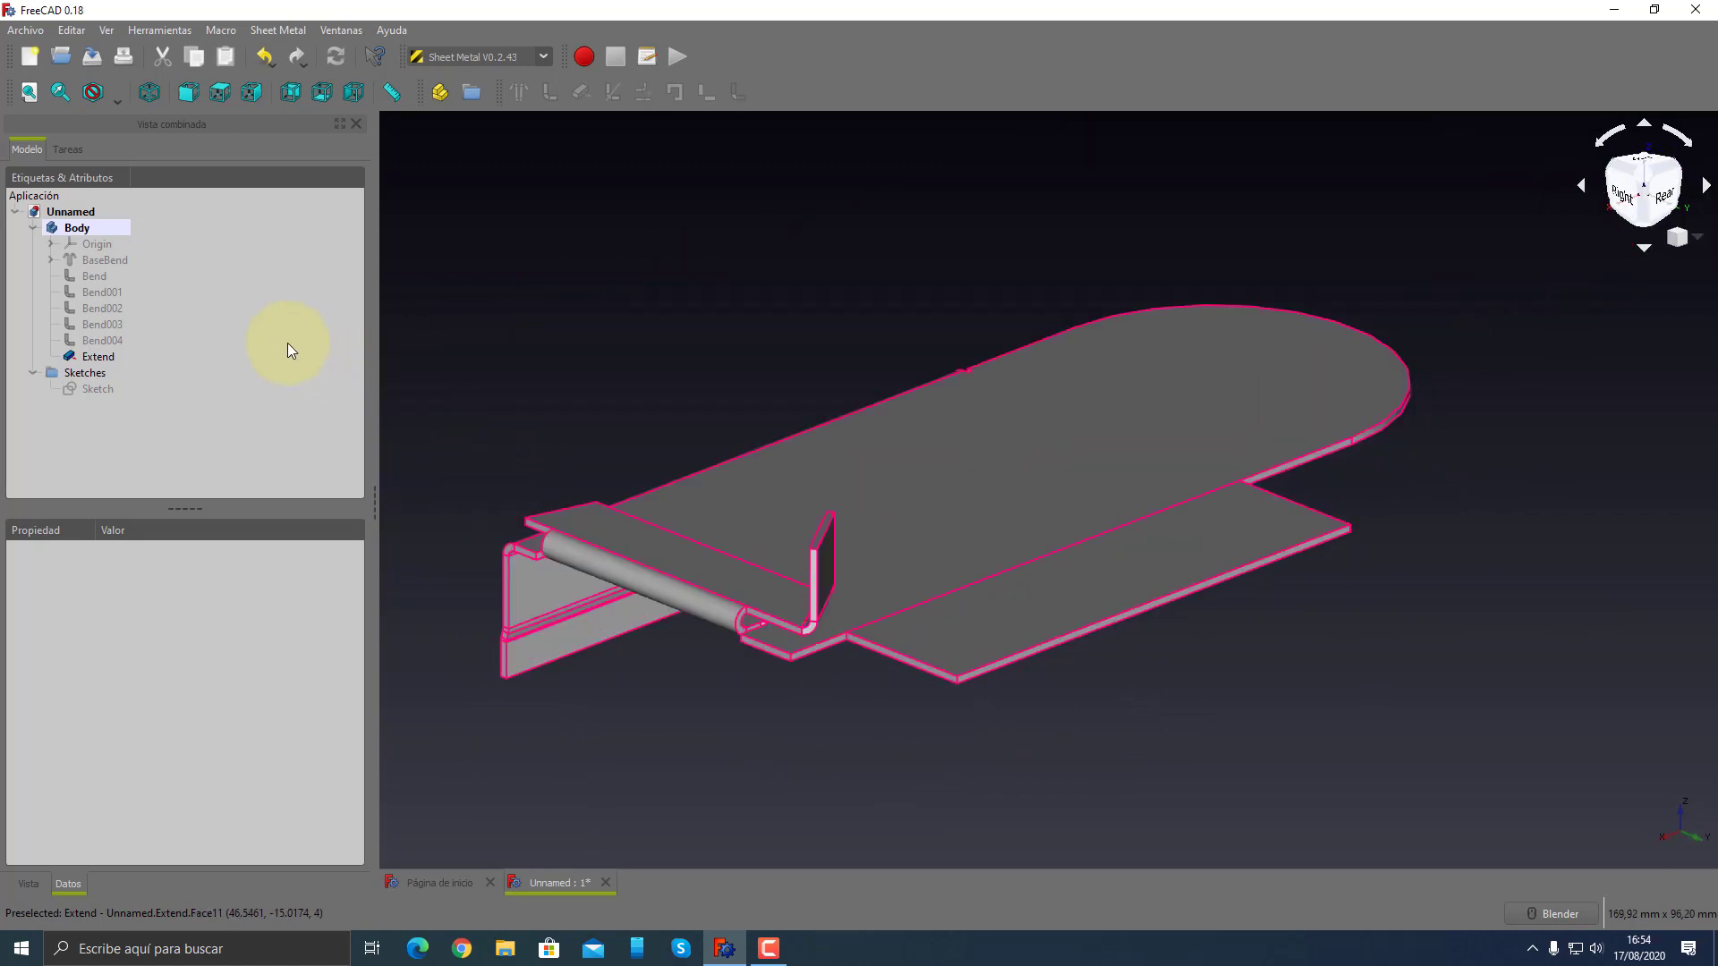
- Inspect the Bend feature's properties, then view the small flange from the right
{"action": "left_click", "coordinate": [99, 276]}
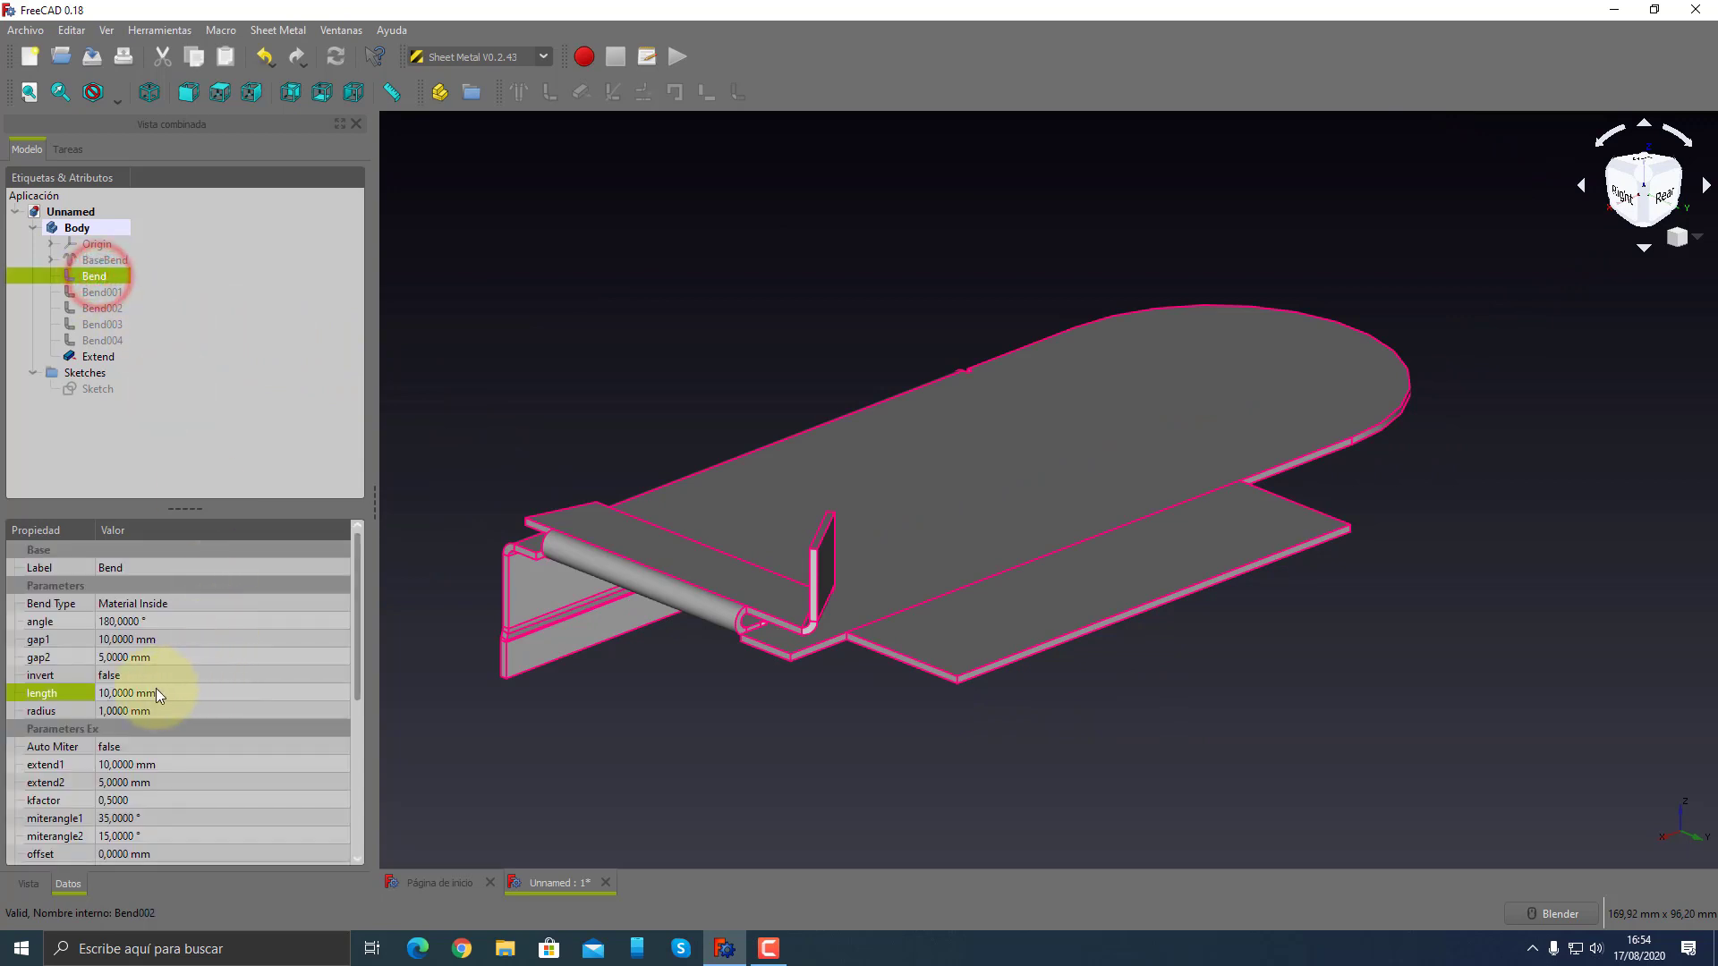
{"action": "scroll", "coordinate": [150, 792], "scroll_direction": "down", "scroll_amount": 2}
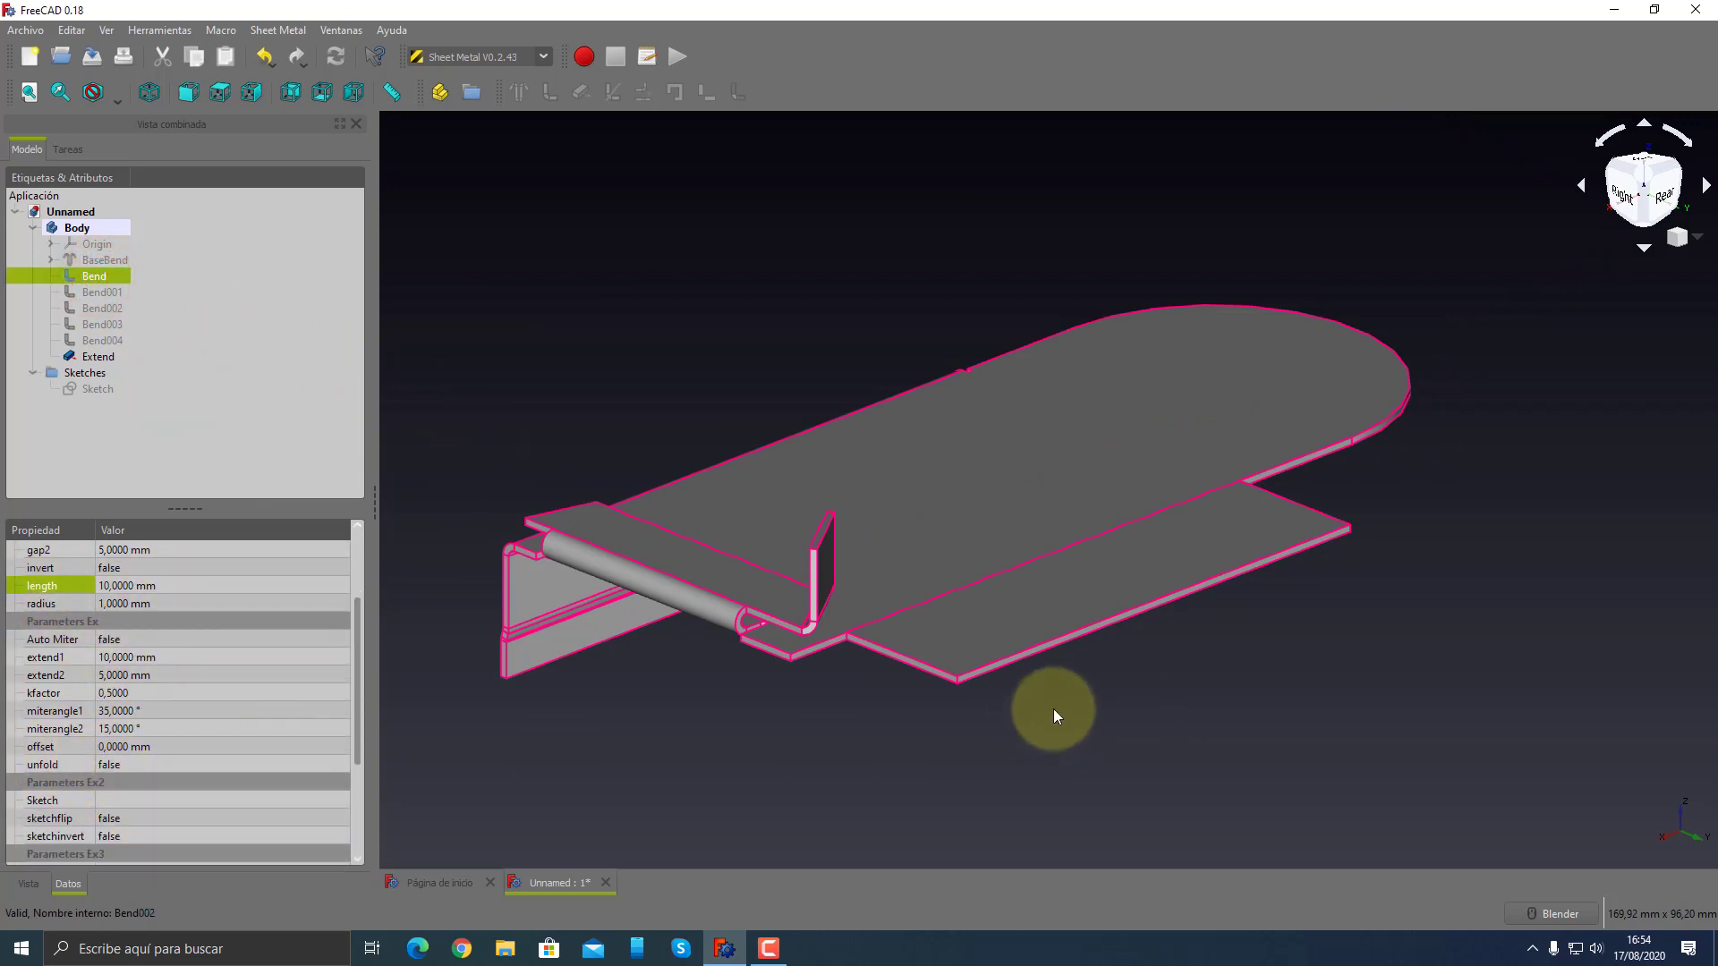
{"action": "left_click", "coordinate": [572, 368]}
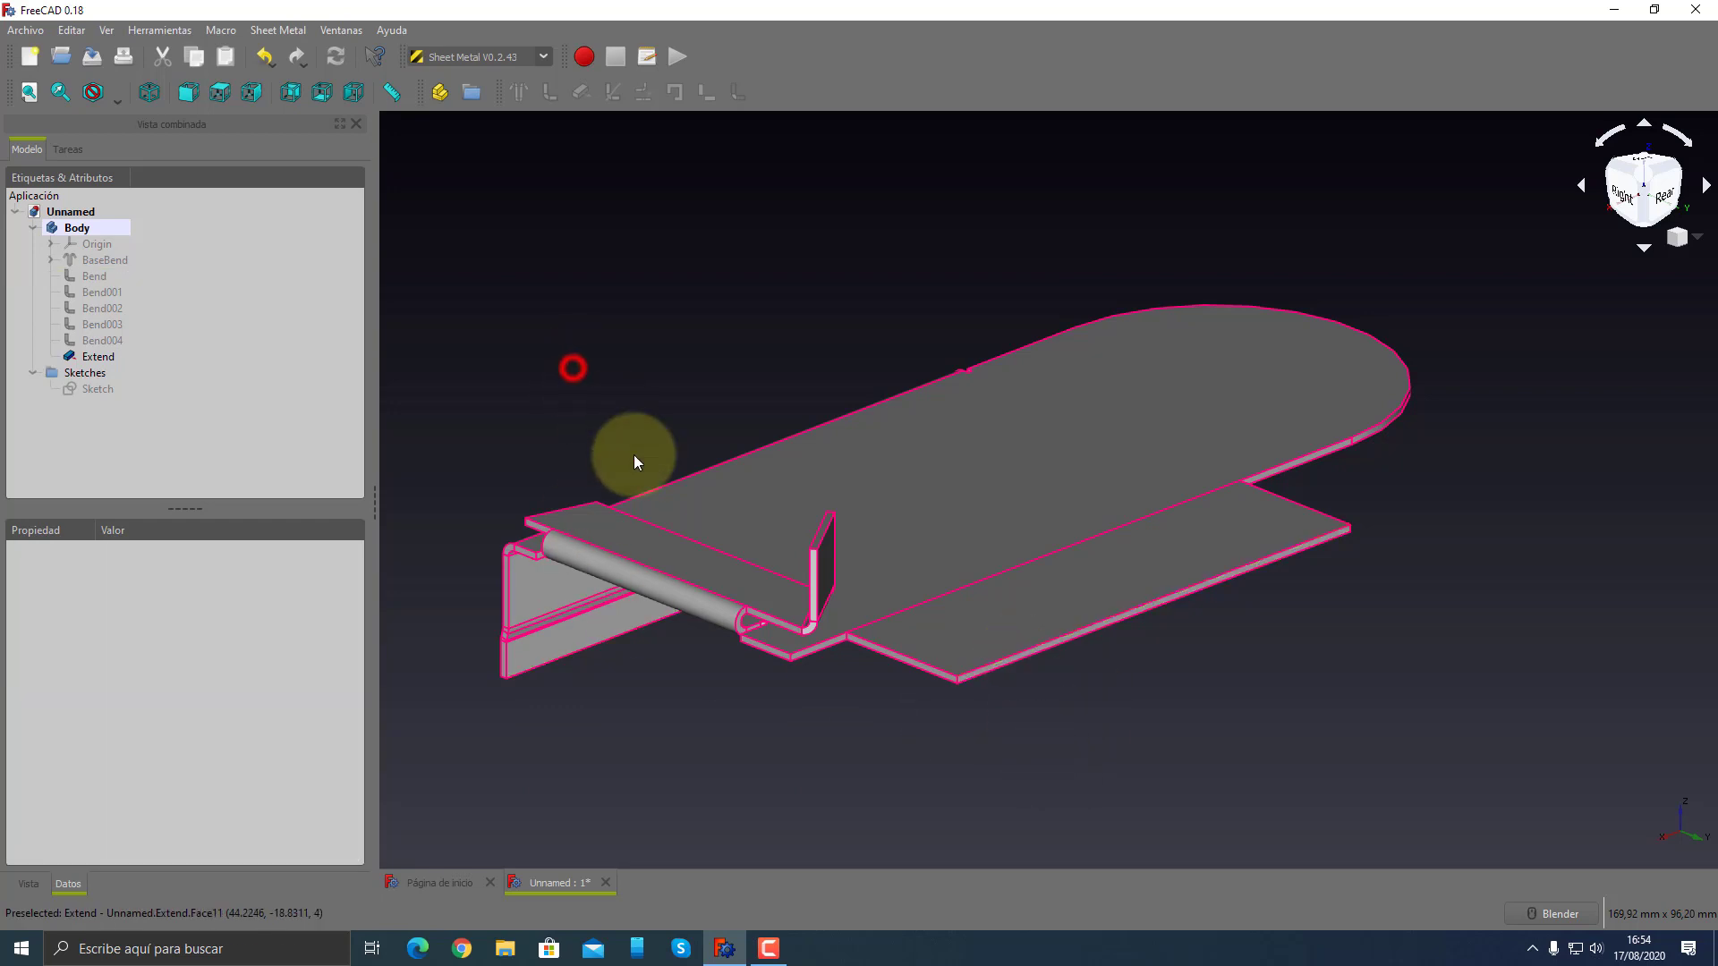
{"action": "mouse_move", "coordinate": [797, 582]}
{"action": "middle_mouse_down"}
{"action": "mouse_move", "coordinate": [920, 605]}
{"action": "mouse_move", "coordinate": [1047, 575]}
{"action": "mouse_move", "coordinate": [1084, 596]}
{"action": "mouse_move", "coordinate": [1040, 614]}
{"action": "middle_mouse_up"}
{"action": "scroll", "coordinate": [1040, 614], "scroll_direction": "up", "scroll_amount": 3}
{"action": "scroll", "coordinate": [987, 606], "scroll_direction": "up", "scroll_amount": 3}
{"action": "scroll", "coordinate": [979, 633], "scroll_direction": "up", "scroll_amount": 2}
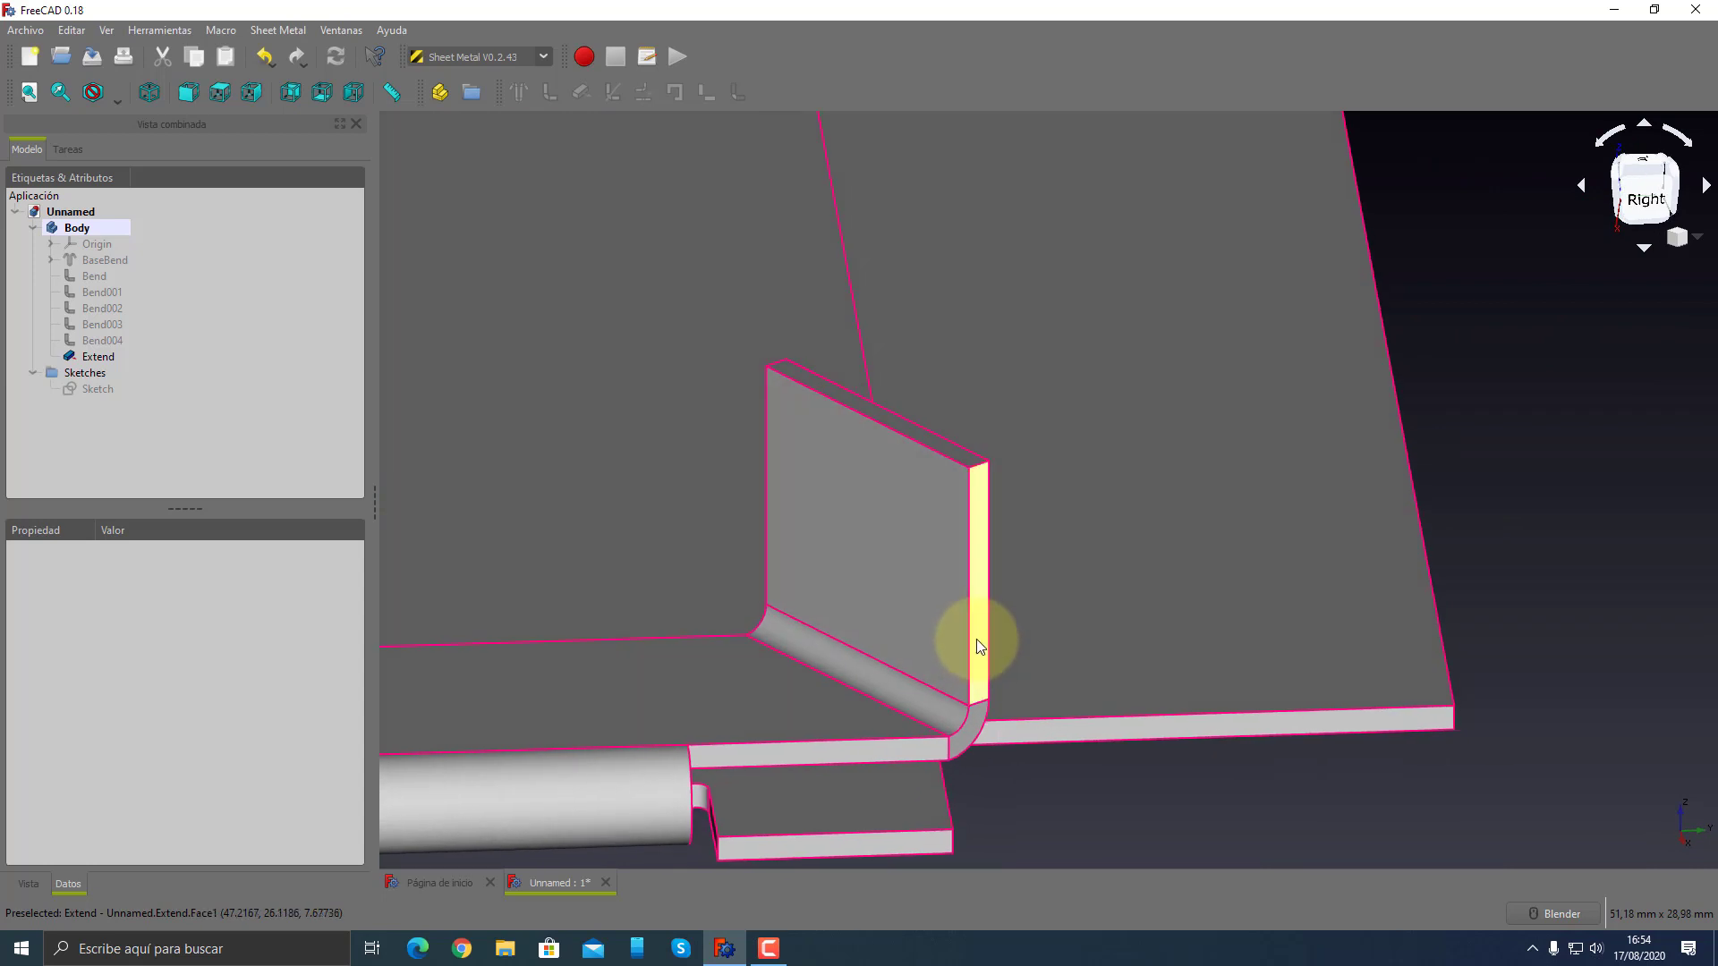
- Extend the flange's end faces twice, creating Extend001 and Extend002
{"action": "left_click", "coordinate": [977, 642]}
{"action": "left_click", "coordinate": [974, 716], "text": "ctrl"}
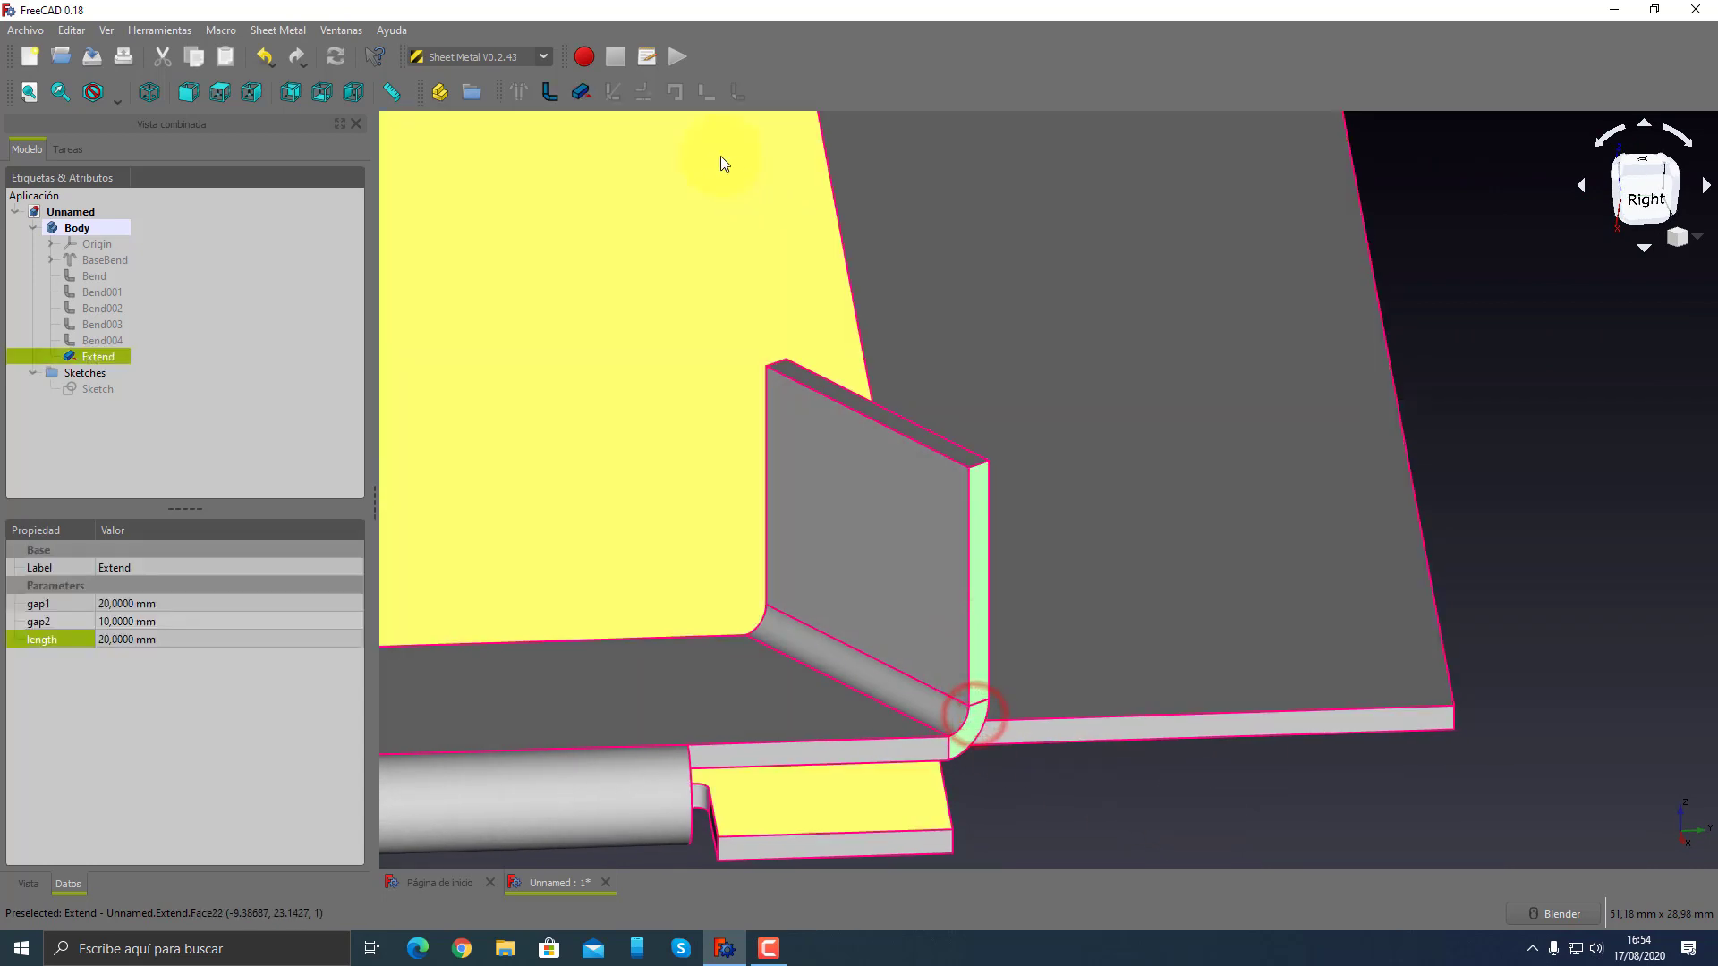
{"action": "left_click", "coordinate": [584, 94]}
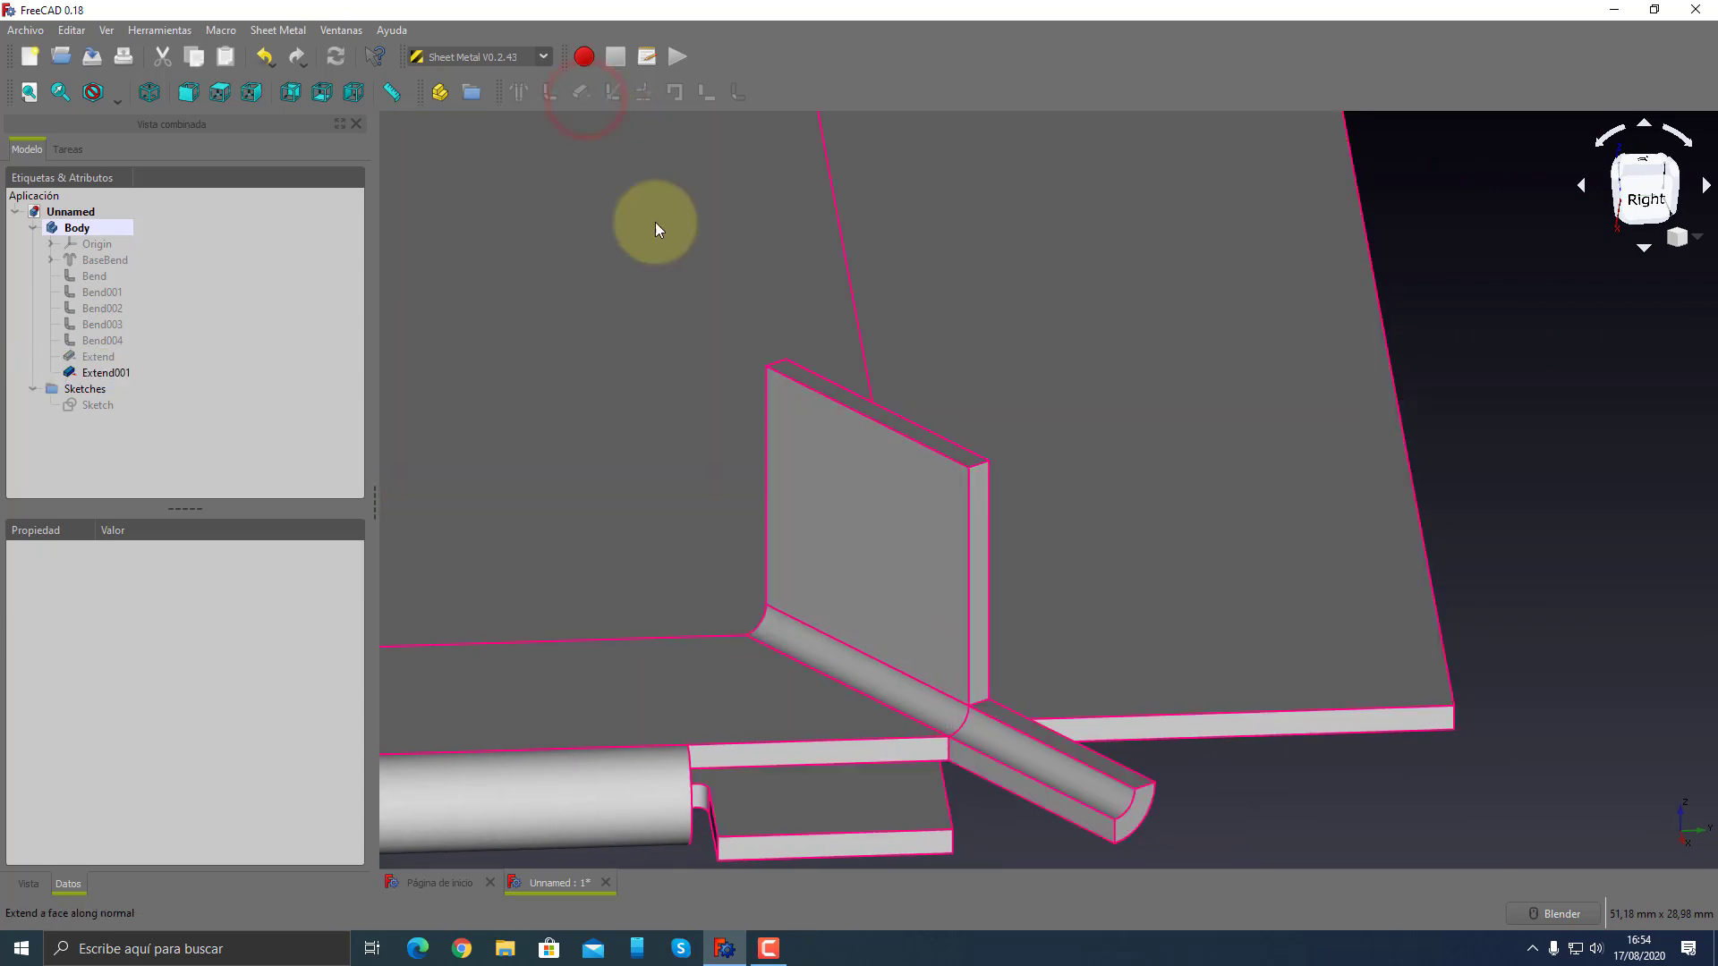
{"action": "left_click", "coordinate": [975, 624]}
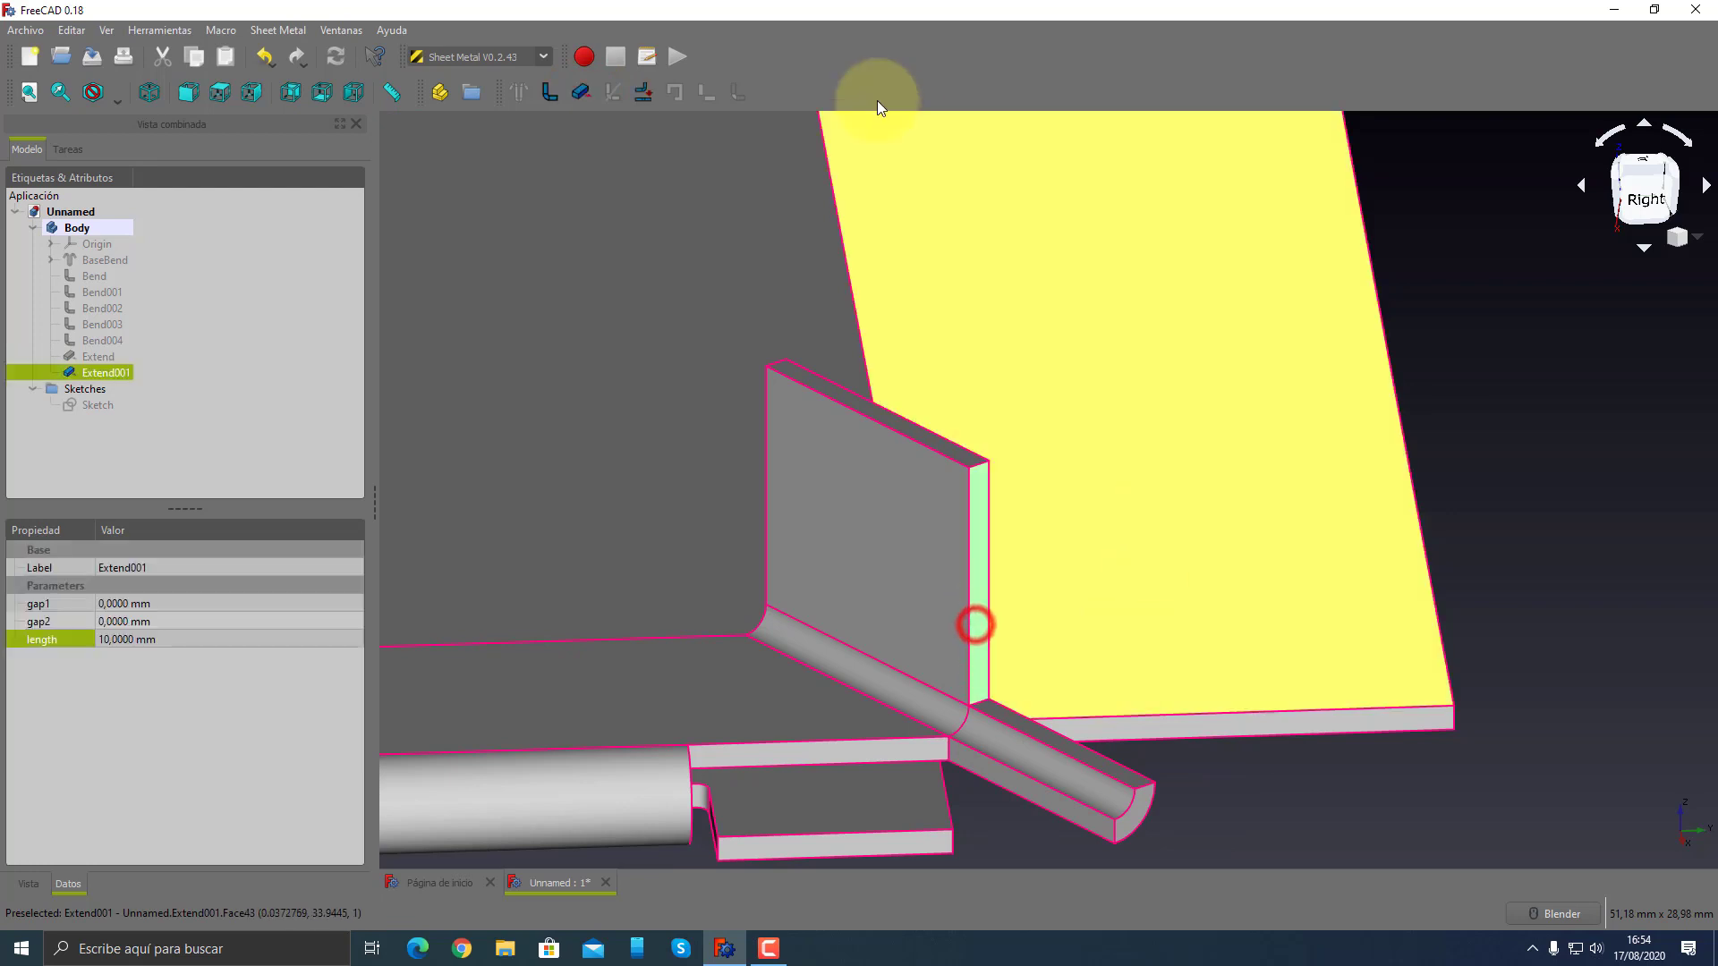
{"action": "left_click", "coordinate": [582, 92]}
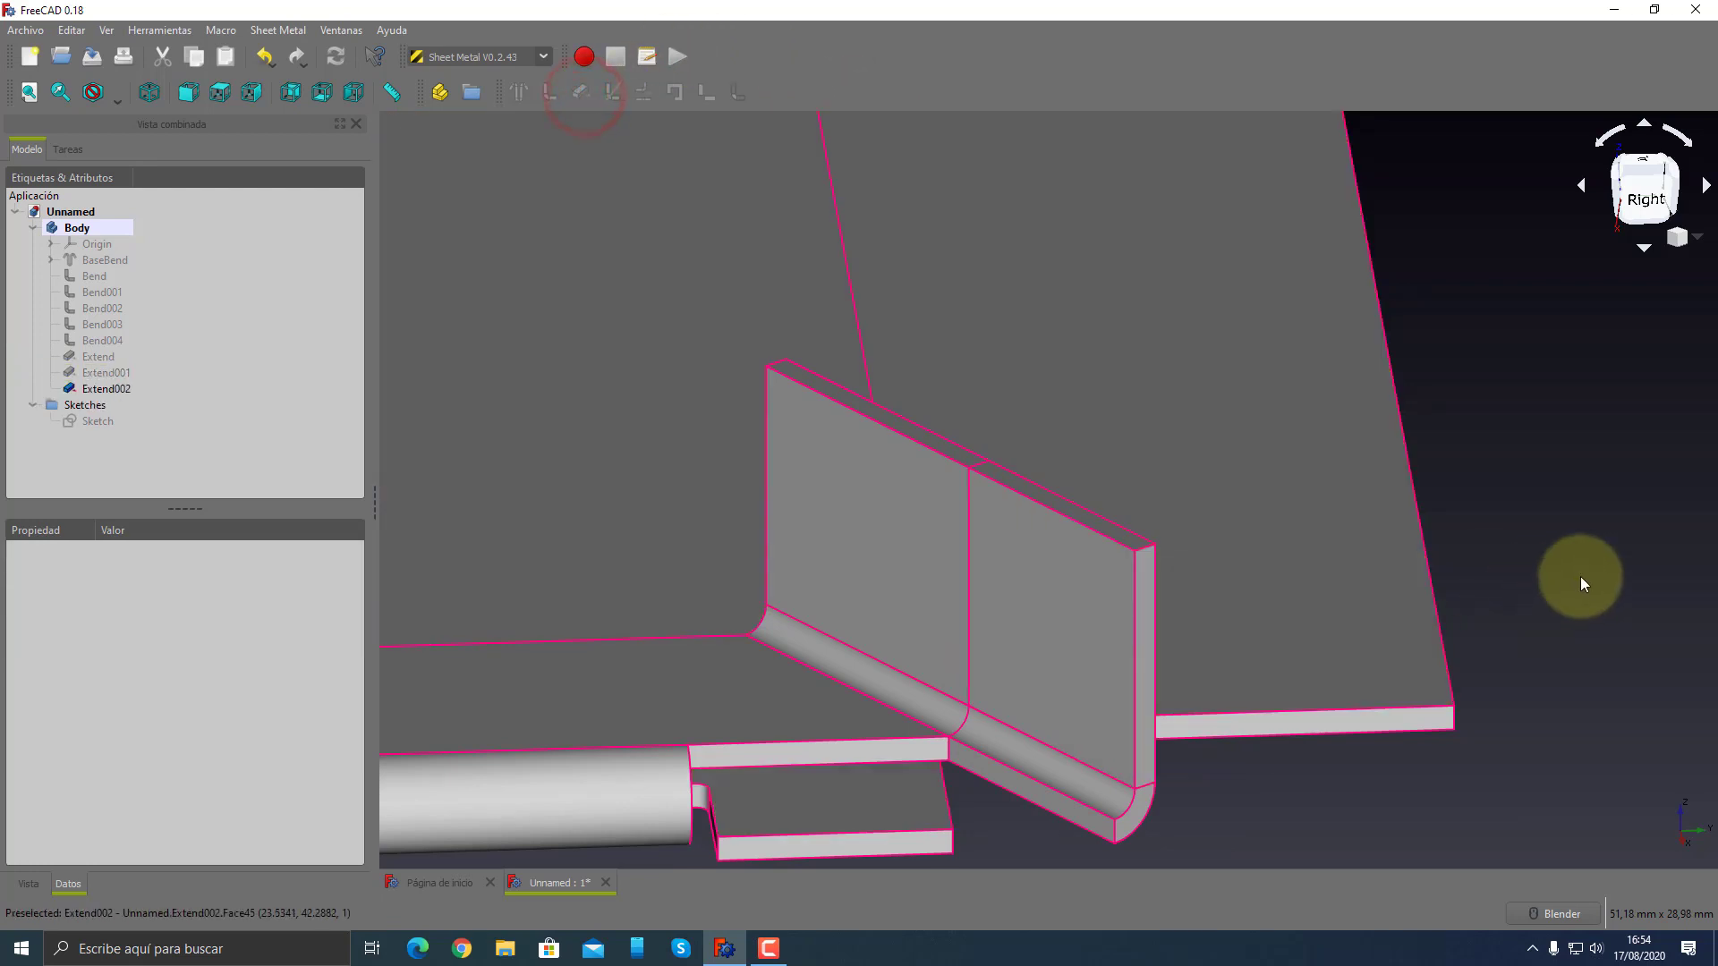
{"action": "scroll", "coordinate": [921, 480], "scroll_direction": "down", "scroll_amount": 5}
{"action": "middle_click_drag", "start_coordinate": [986, 480], "coordinate": [1043, 464]}
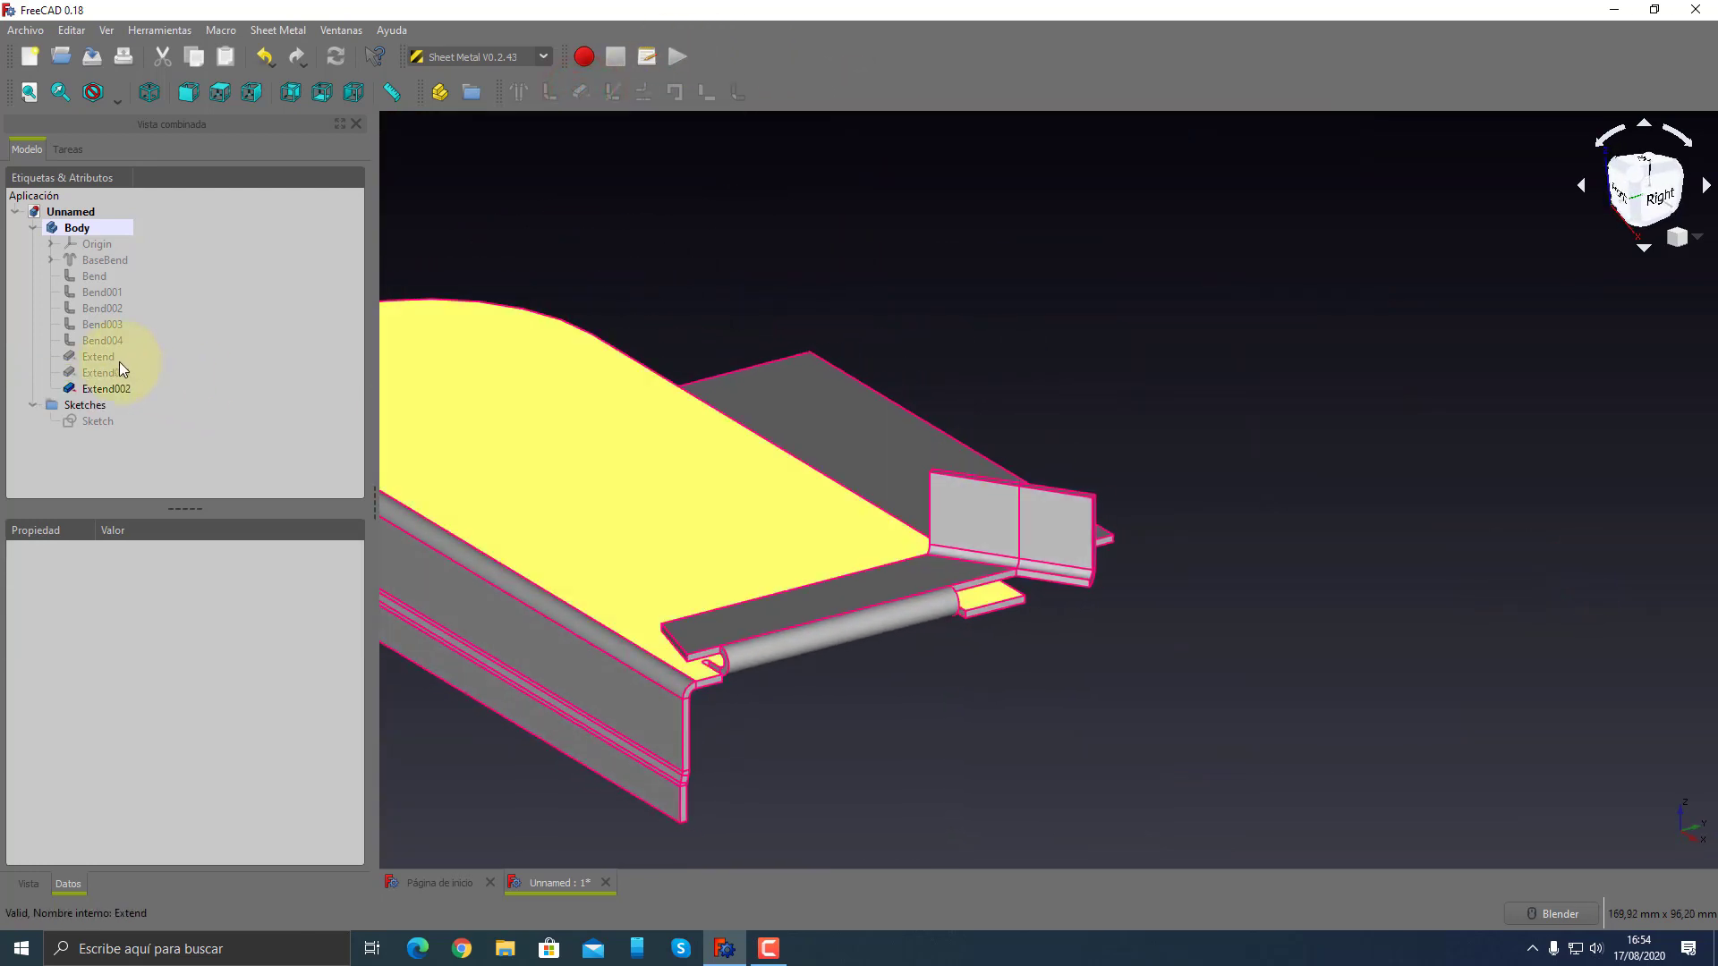
{"action": "scroll", "coordinate": [1076, 519], "scroll_direction": "up", "scroll_amount": 3}
{"action": "scroll", "coordinate": [796, 563], "scroll_direction": "up", "scroll_amount": 2}
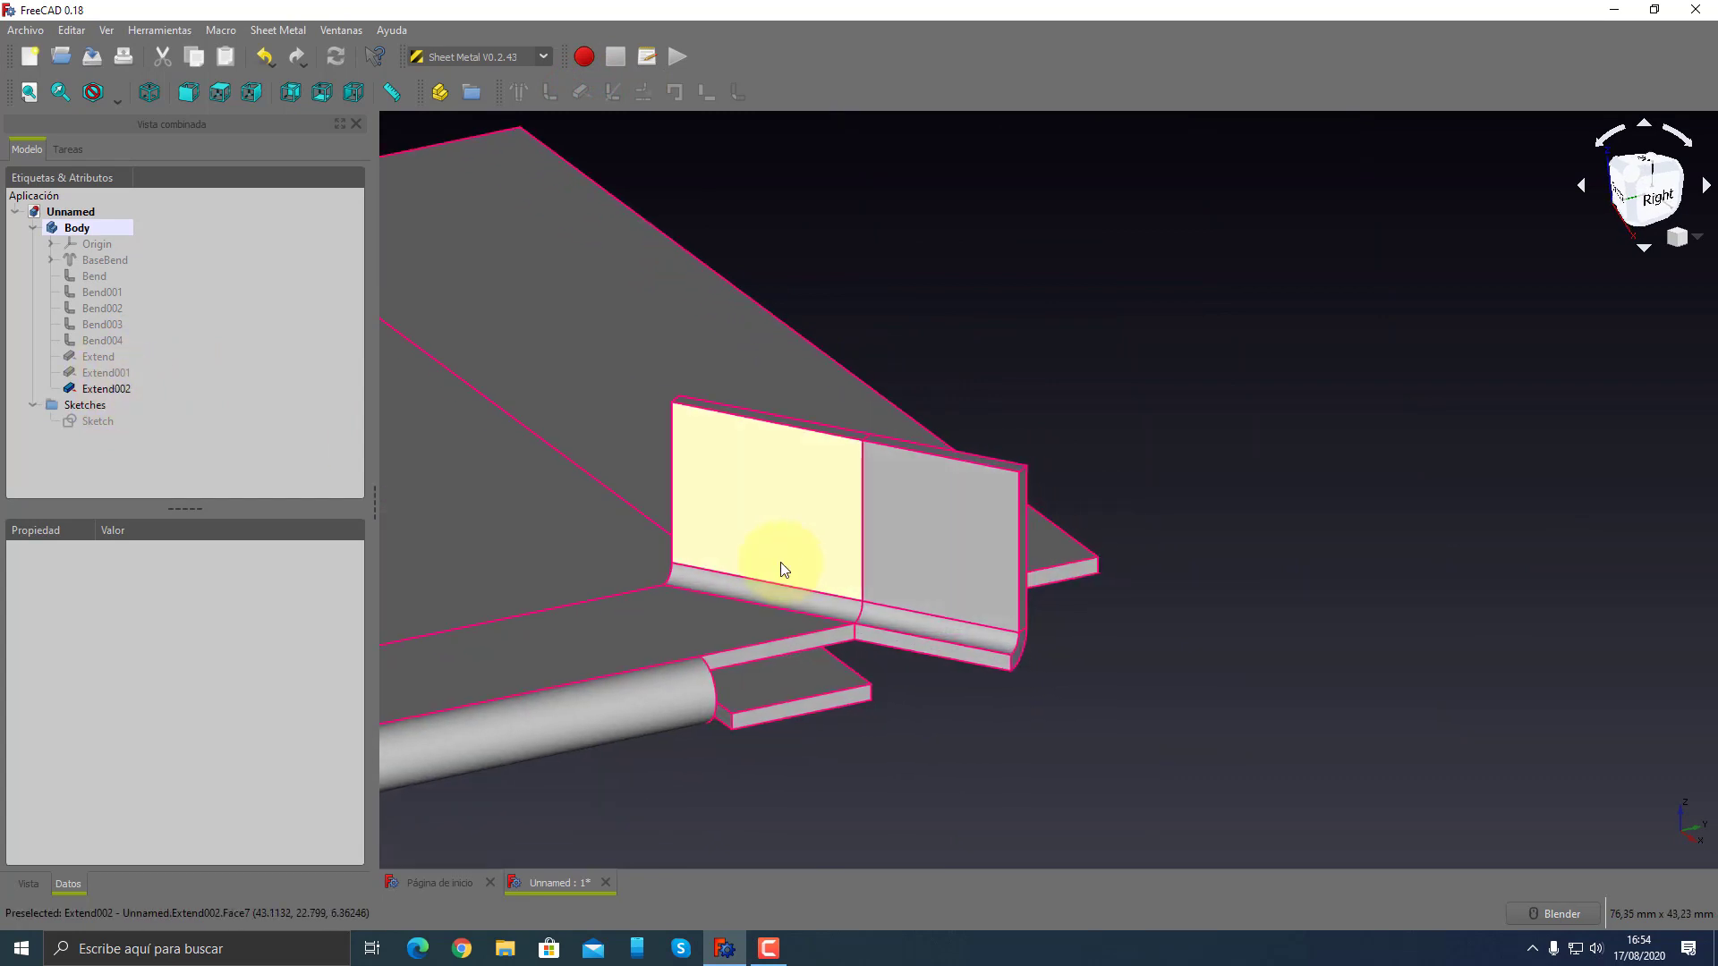
{"action": "scroll", "coordinate": [780, 562], "scroll_direction": "up", "scroll_amount": 3}
- Set Extend001's length to 5 mm, then reduce it to 4 mm
{"action": "left_click", "coordinate": [106, 372]}
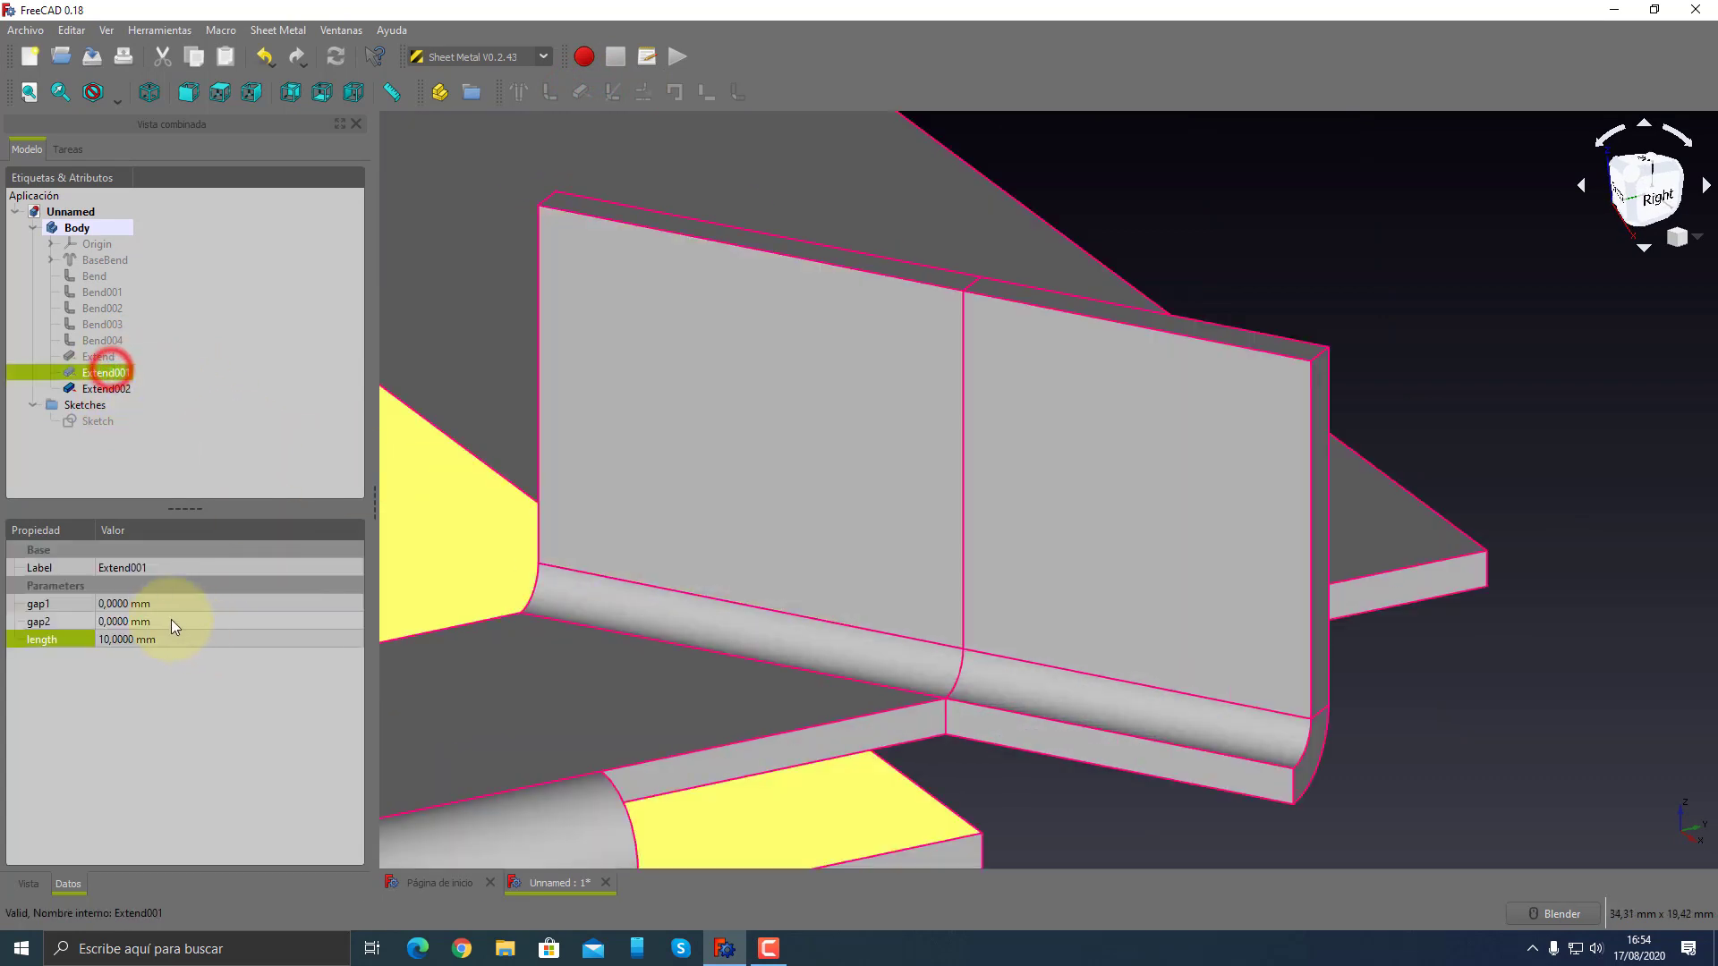
{"action": "left_click", "coordinate": [116, 637]}
{"action": "double_click", "coordinate": [115, 637]}
{"action": "type", "text": "5"}
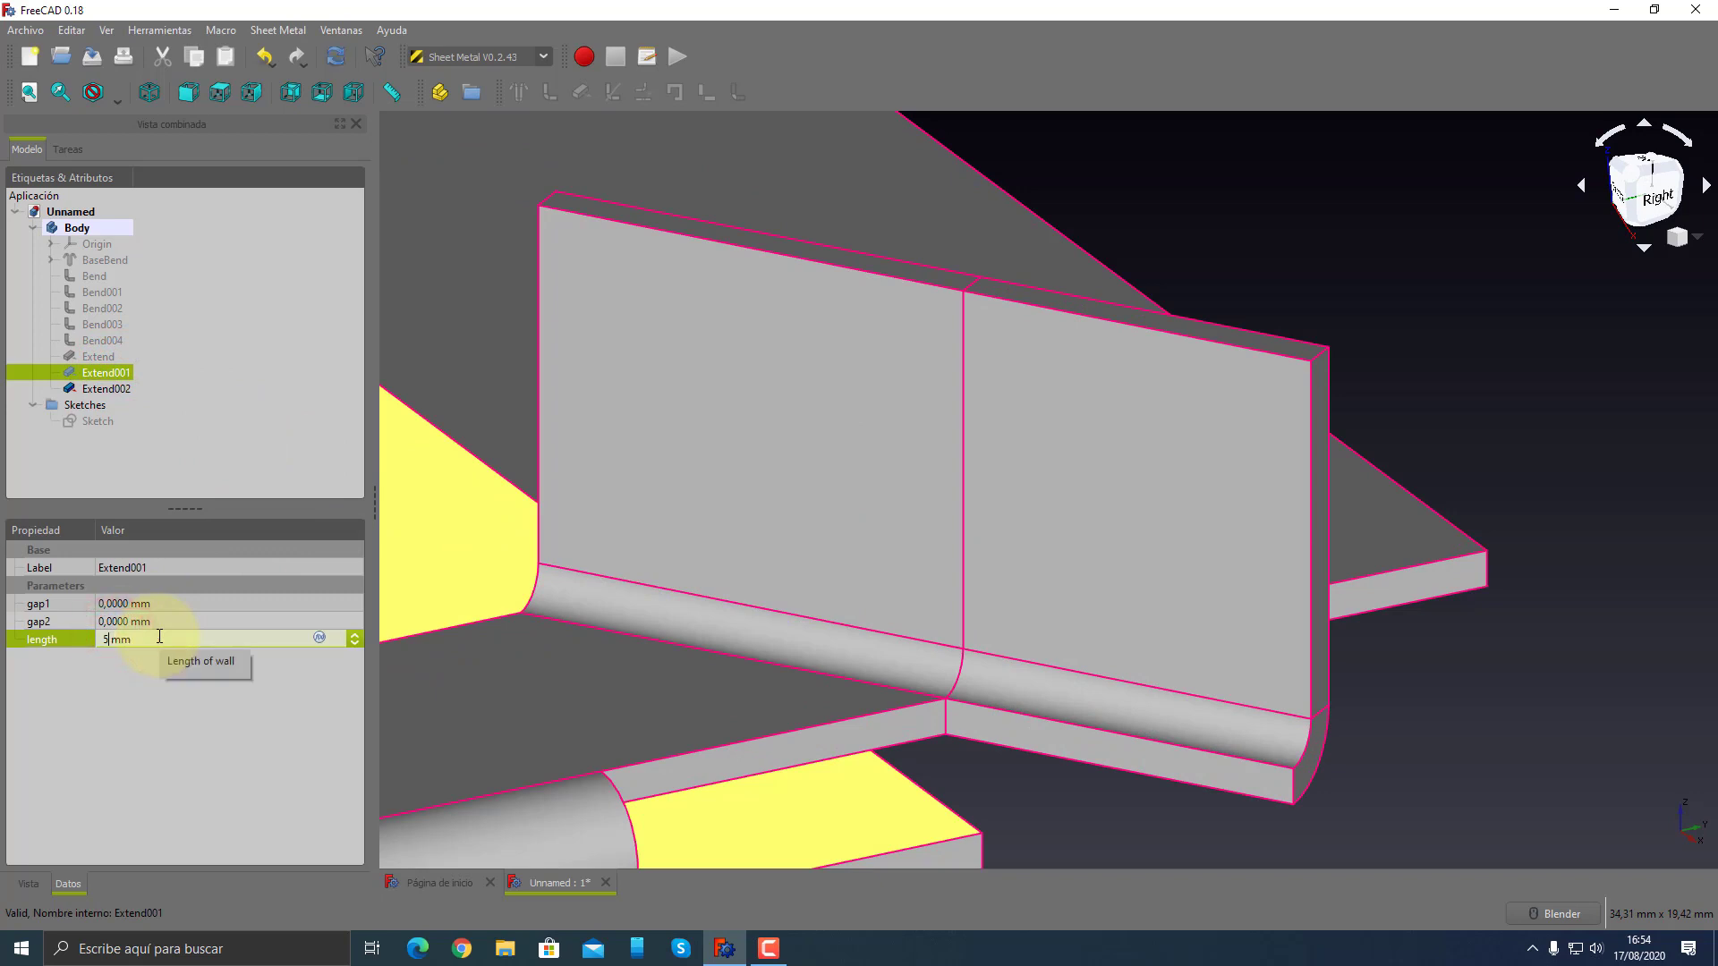
{"action": "key", "text": "Return"}
{"action": "left_click", "coordinate": [159, 636]}
{"action": "double_click", "coordinate": [159, 637]}
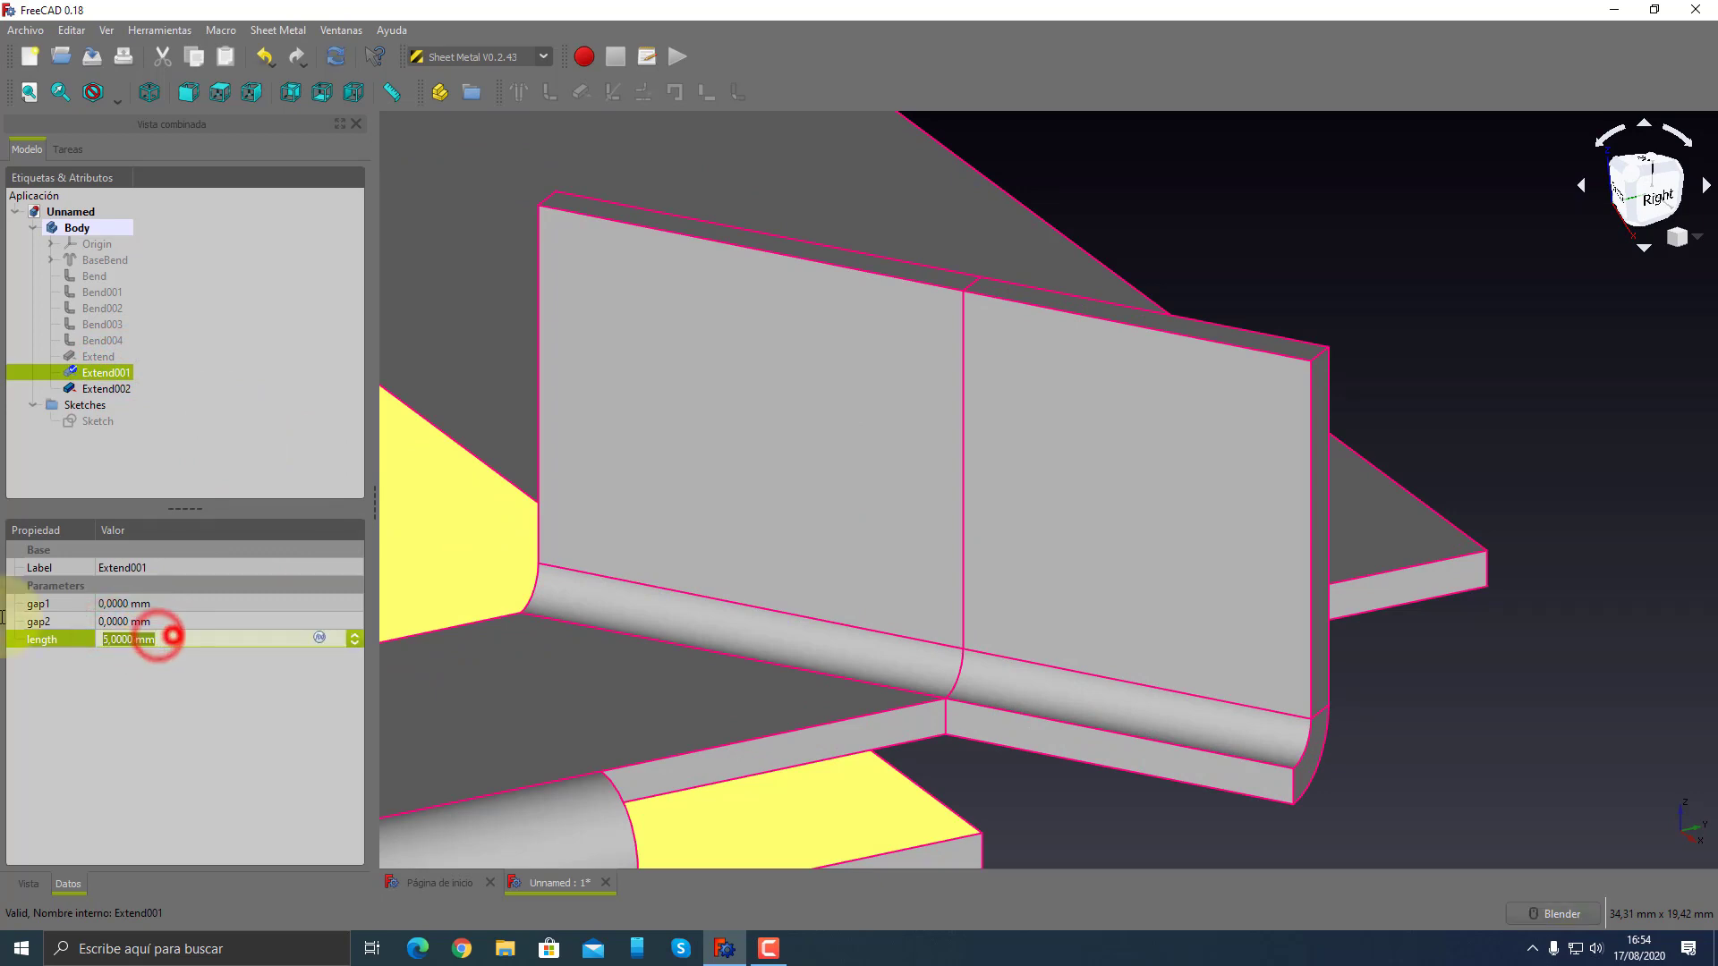
{"action": "type", "text": "4"}
{"action": "key", "text": "Return"}
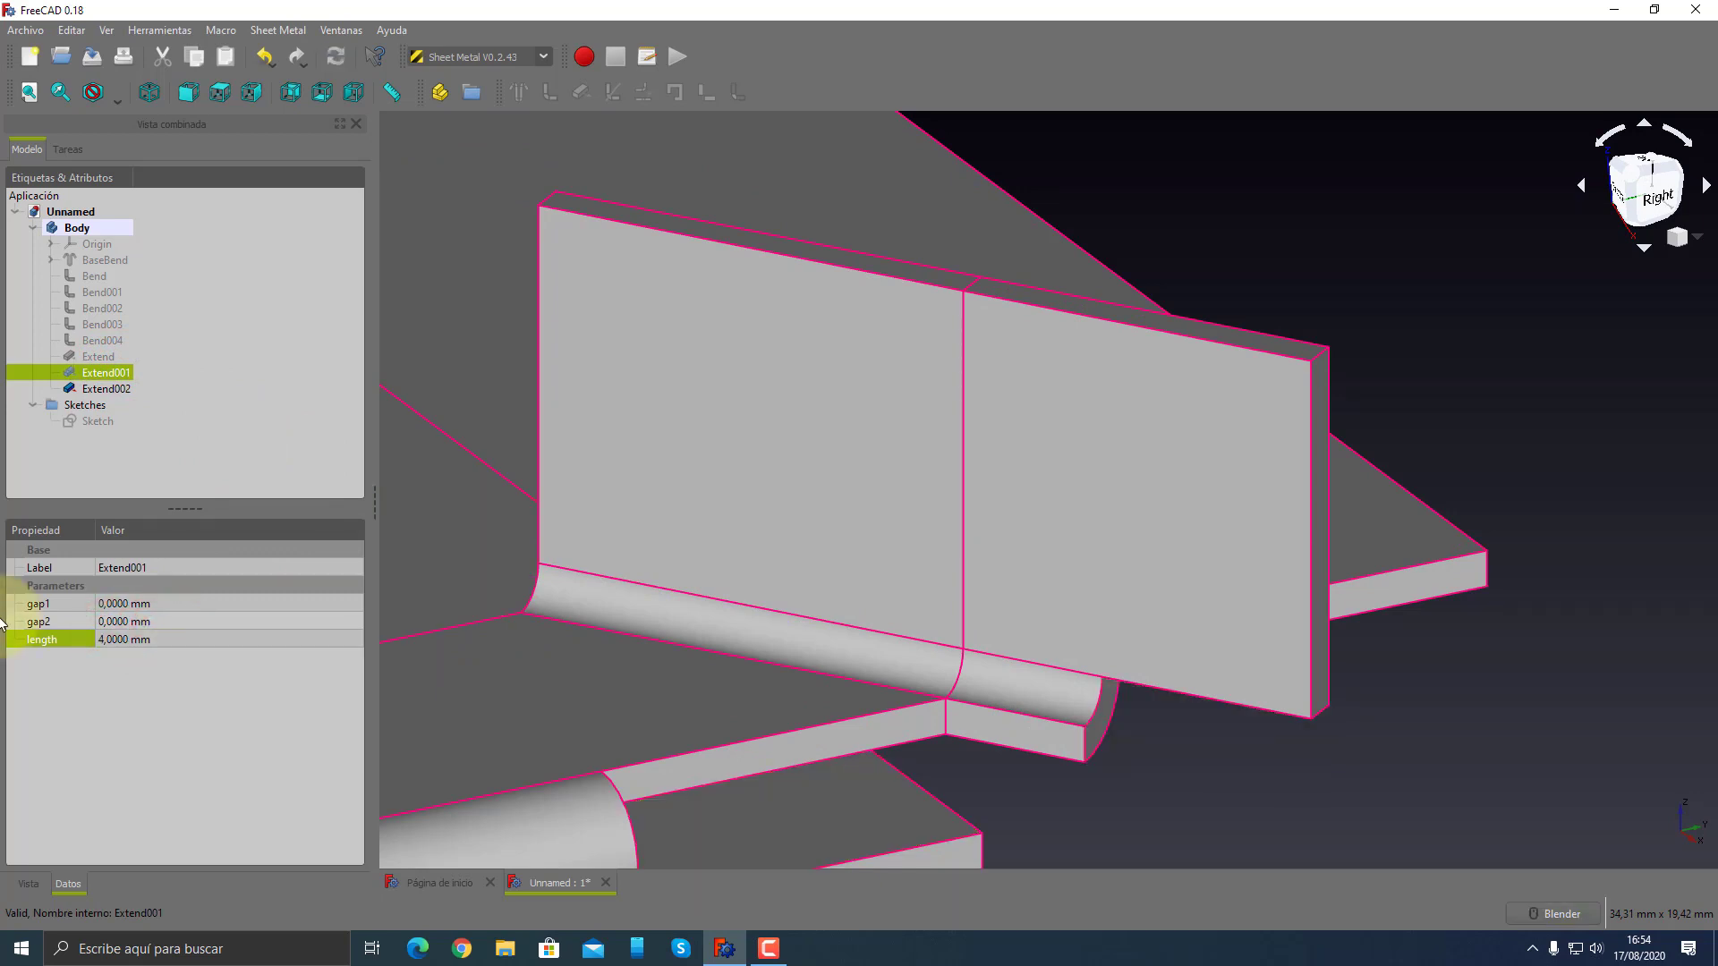
{"action": "left_click", "coordinate": [1238, 846]}
{"action": "mouse_move", "coordinate": [1206, 798]}
{"action": "middle_mouse_down"}
{"action": "mouse_move", "coordinate": [1277, 759]}
{"action": "mouse_move", "coordinate": [843, 748]}
{"action": "mouse_move", "coordinate": [575, 671]}
{"action": "mouse_move", "coordinate": [472, 614]}
{"action": "mouse_move", "coordinate": [1059, 756]}
{"action": "mouse_move", "coordinate": [1227, 749]}
{"action": "mouse_move", "coordinate": [1208, 771]}
{"action": "mouse_move", "coordinate": [1035, 756]}
{"action": "middle_mouse_up"}
- Show Extend002's parameters: 10 mm length and both gaps at 0 mm
{"action": "scroll", "coordinate": [1058, 757], "scroll_direction": "down", "scroll_amount": 5}
{"action": "scroll", "coordinate": [1011, 738], "scroll_direction": "up", "scroll_amount": 3}
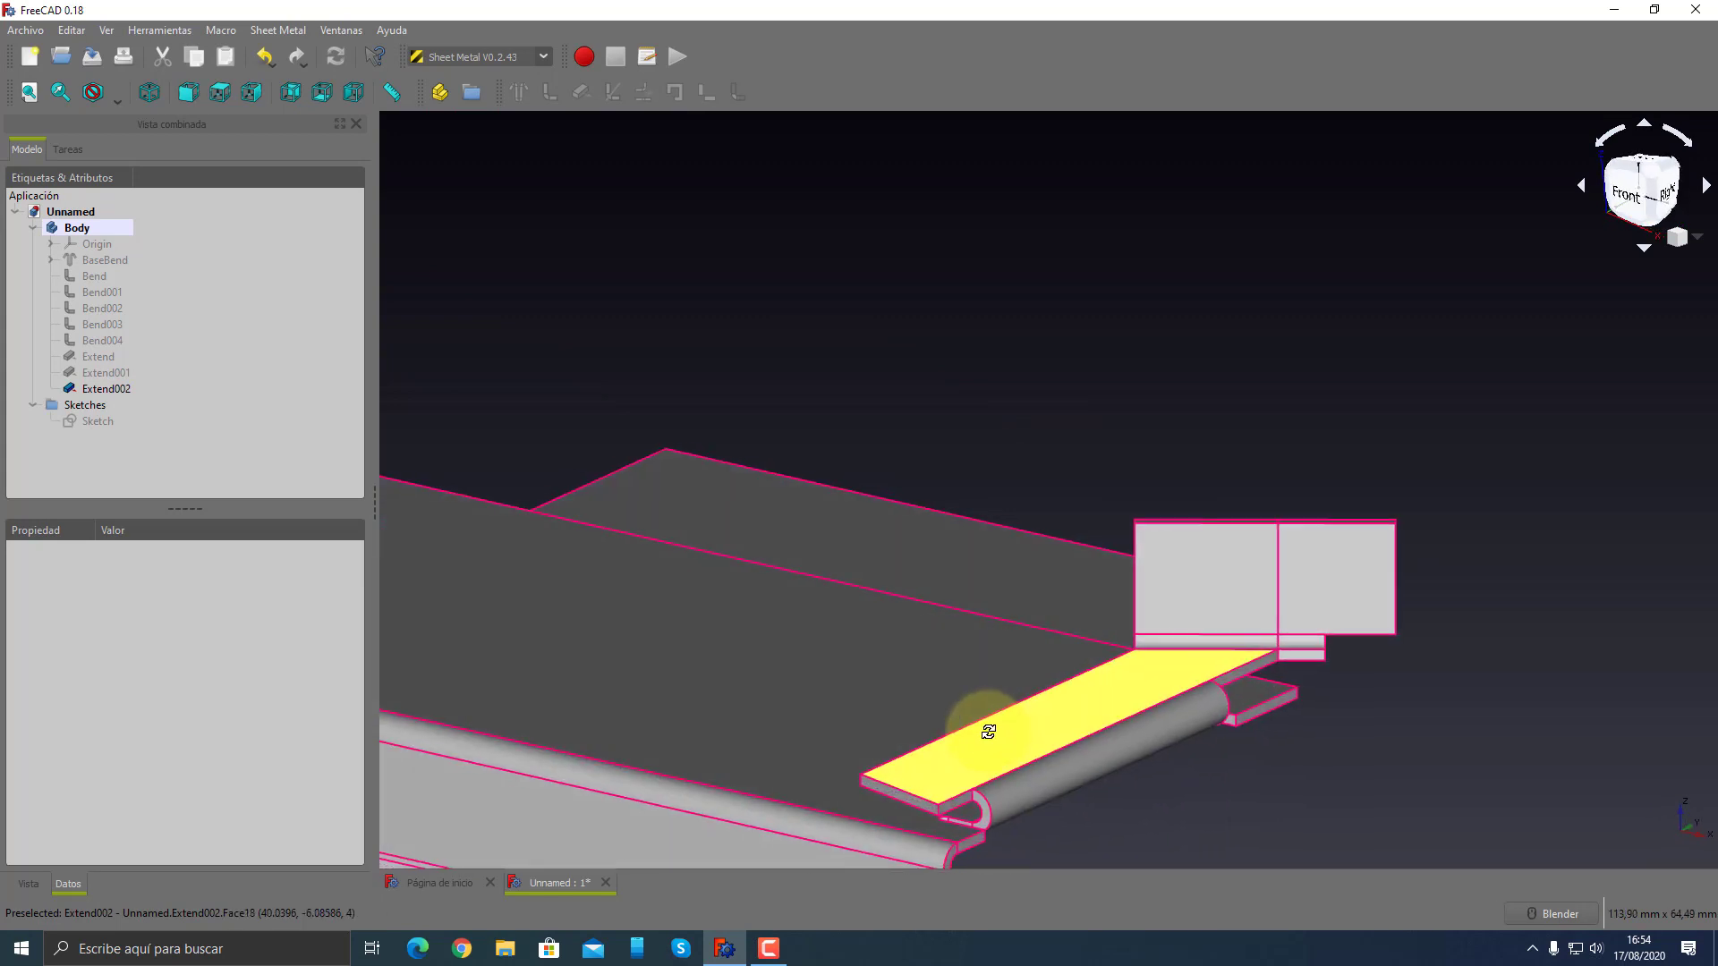
{"action": "scroll", "coordinate": [793, 628], "scroll_direction": "up", "scroll_amount": 2}
{"action": "middle_click_drag", "start_coordinate": [793, 629], "coordinate": [607, 600]}
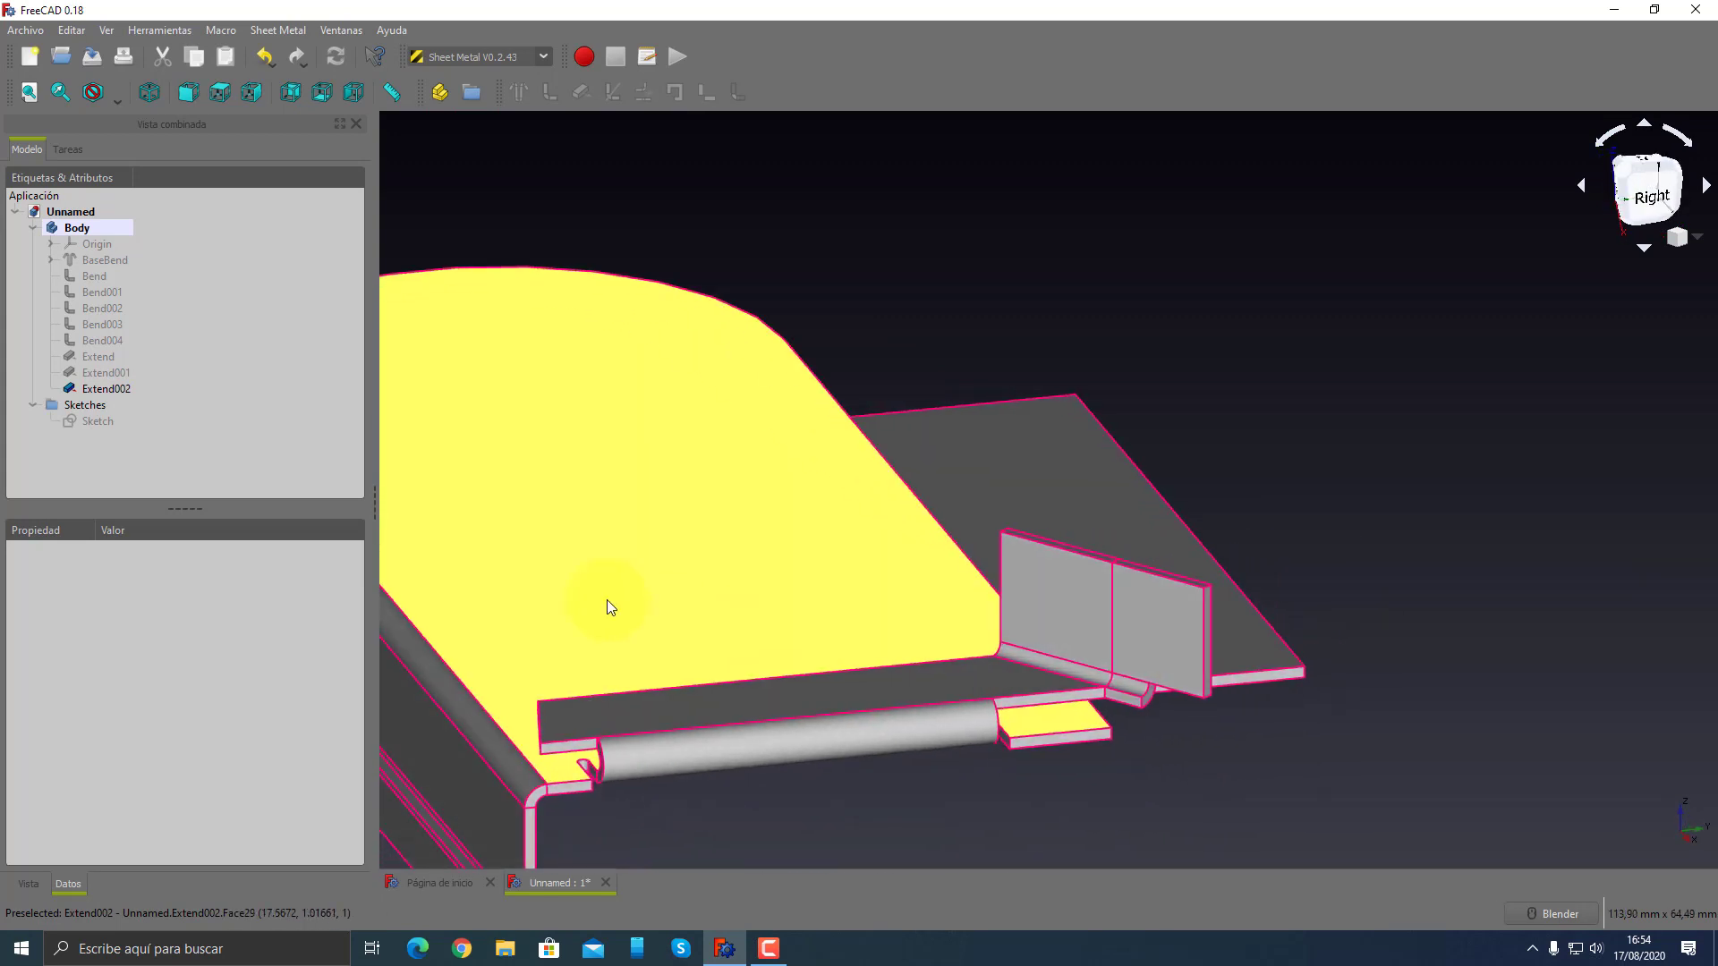
{"action": "left_click", "coordinate": [105, 388]}
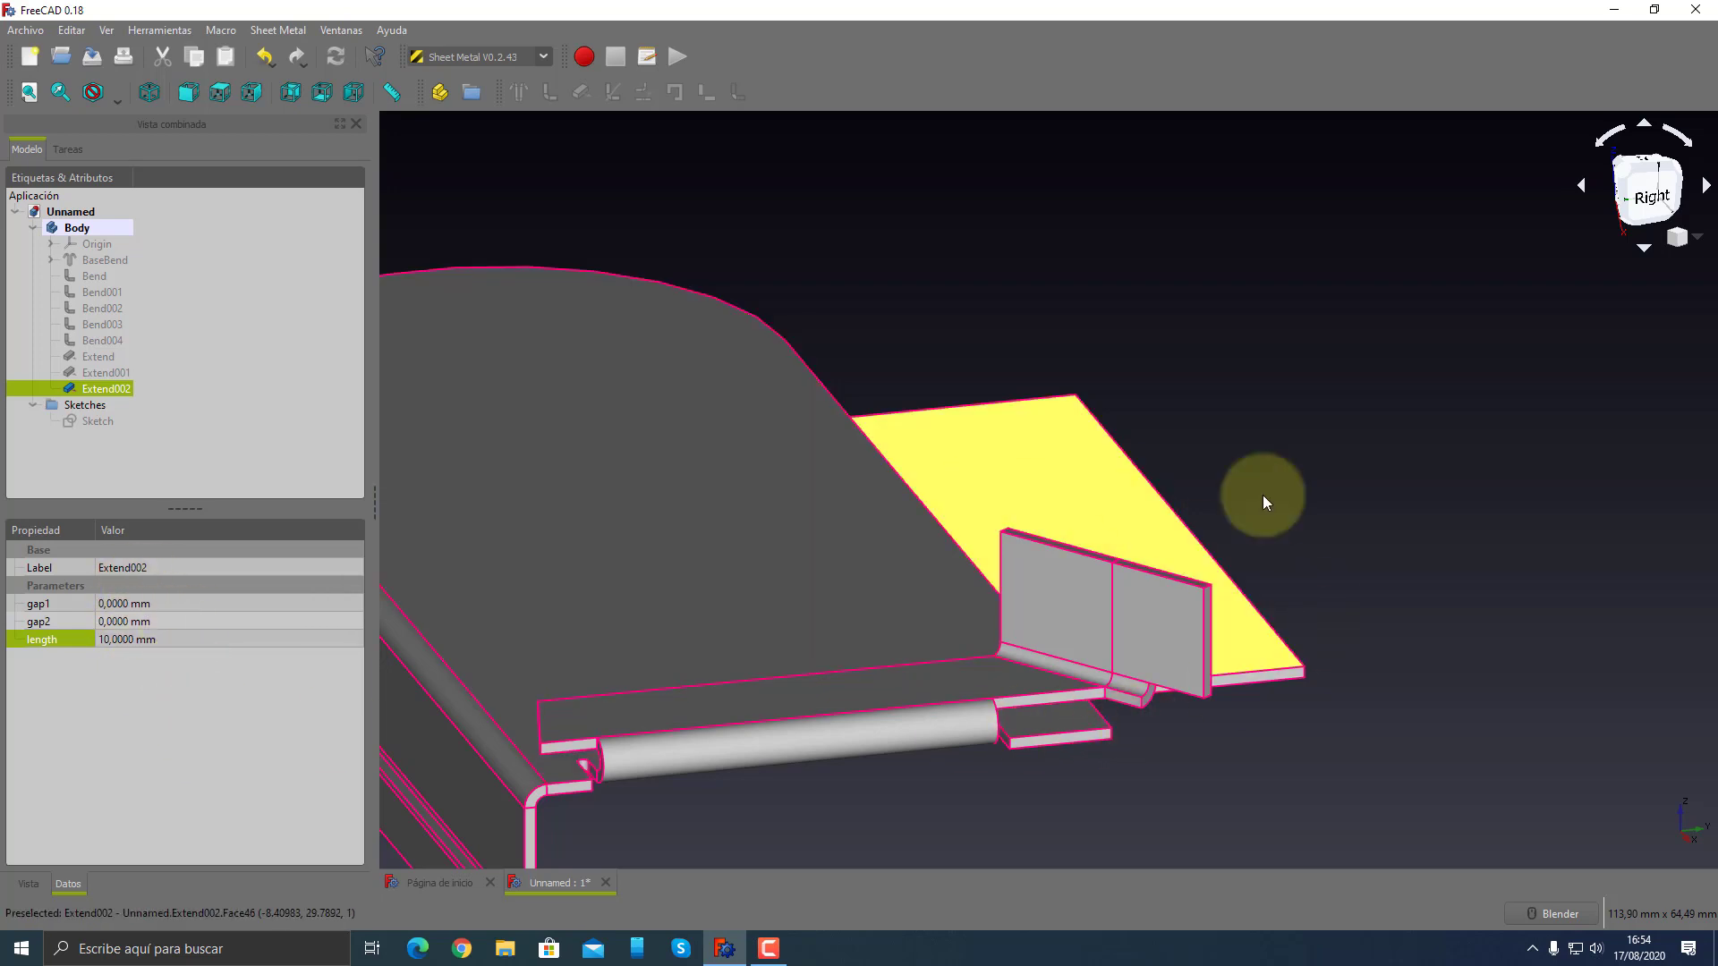
- Select the thin side face of the base plate near the rounded end
{"action": "mouse_move", "coordinate": [1362, 708]}
{"action": "middle_mouse_down"}
{"action": "mouse_move", "coordinate": [1351, 696]}
{"action": "mouse_move", "coordinate": [1095, 743]}
{"action": "mouse_move", "coordinate": [1197, 805]}
{"action": "mouse_move", "coordinate": [1143, 701]}
{"action": "middle_mouse_up"}
{"action": "scroll", "coordinate": [1110, 739], "scroll_direction": "down", "scroll_amount": 3}
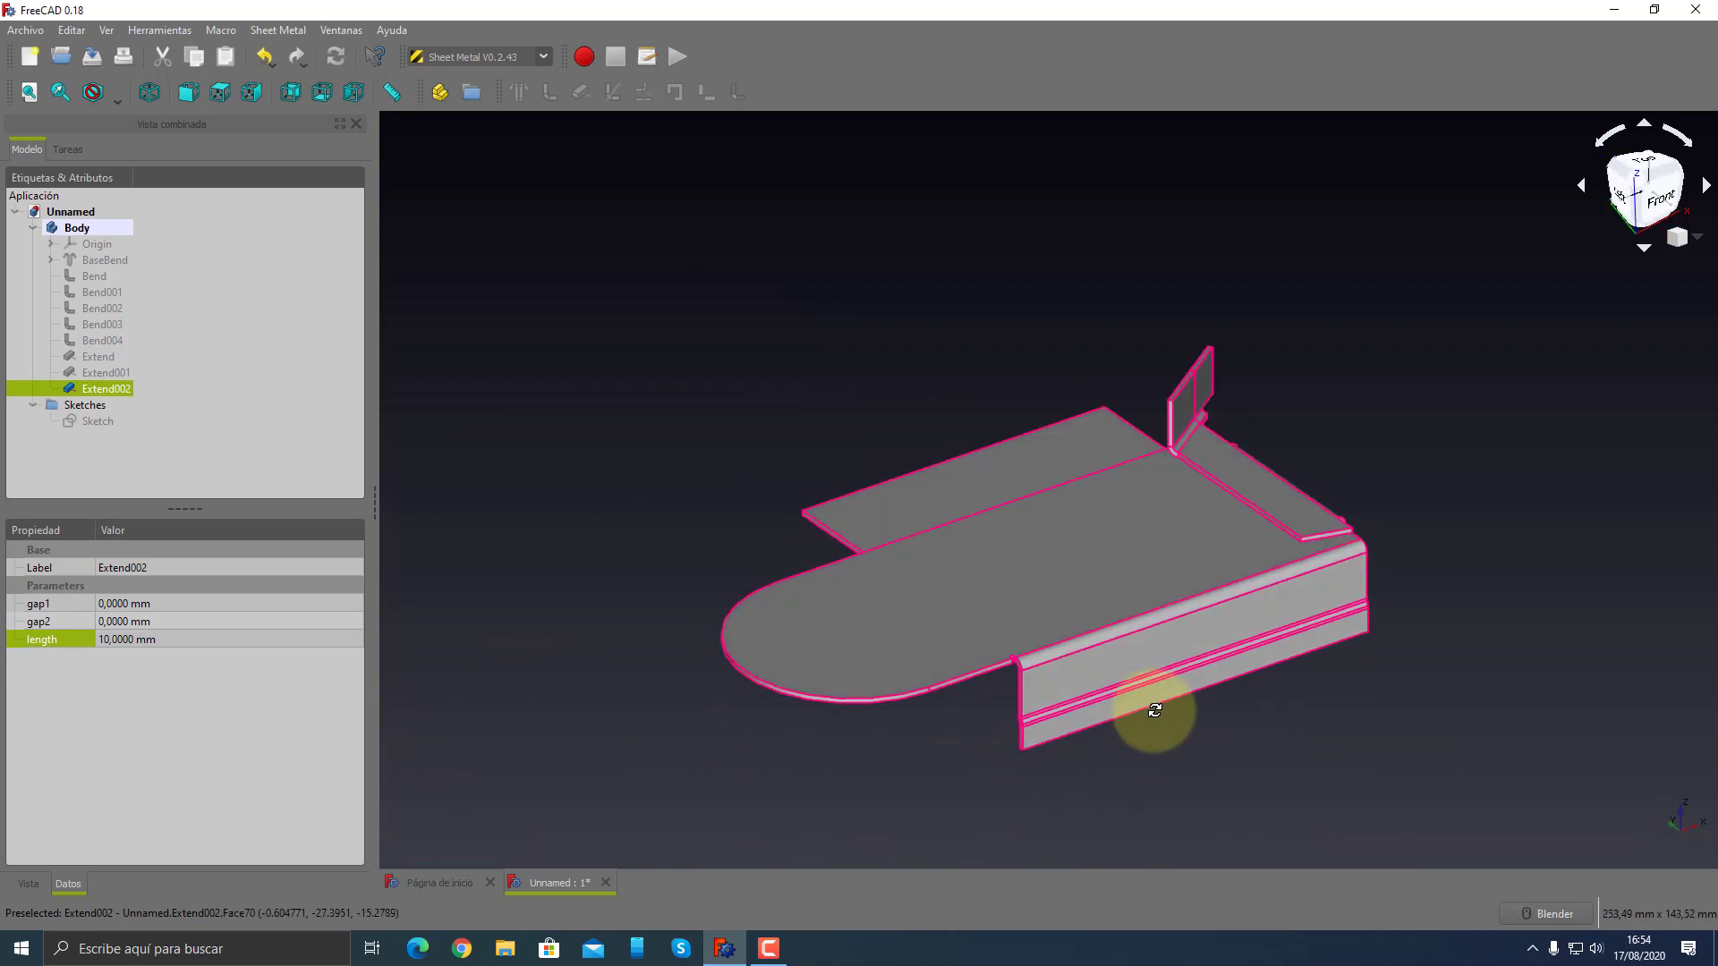
{"action": "scroll", "coordinate": [1148, 698], "scroll_direction": "up", "scroll_amount": 4}
{"action": "scroll", "coordinate": [1147, 698], "scroll_direction": "down", "scroll_amount": 2}
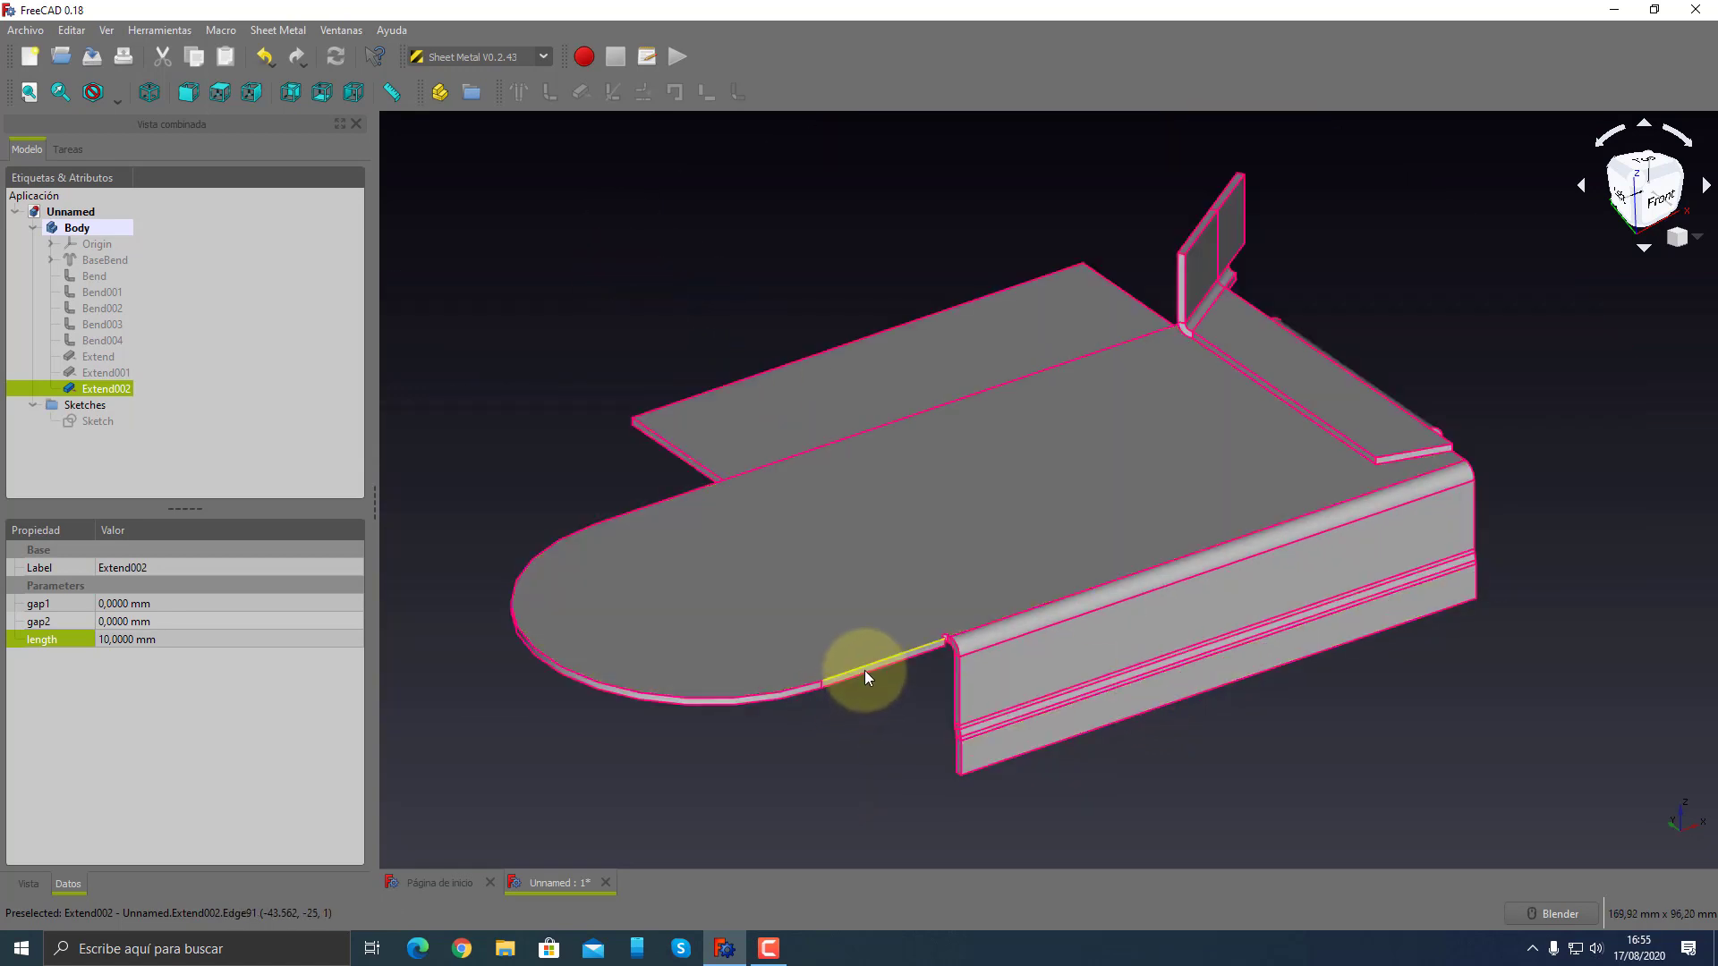
{"action": "scroll", "coordinate": [865, 670], "scroll_direction": "up", "scroll_amount": 2}
{"action": "scroll", "coordinate": [865, 670], "scroll_direction": "up", "scroll_amount": 4}
{"action": "left_click", "coordinate": [857, 670]}
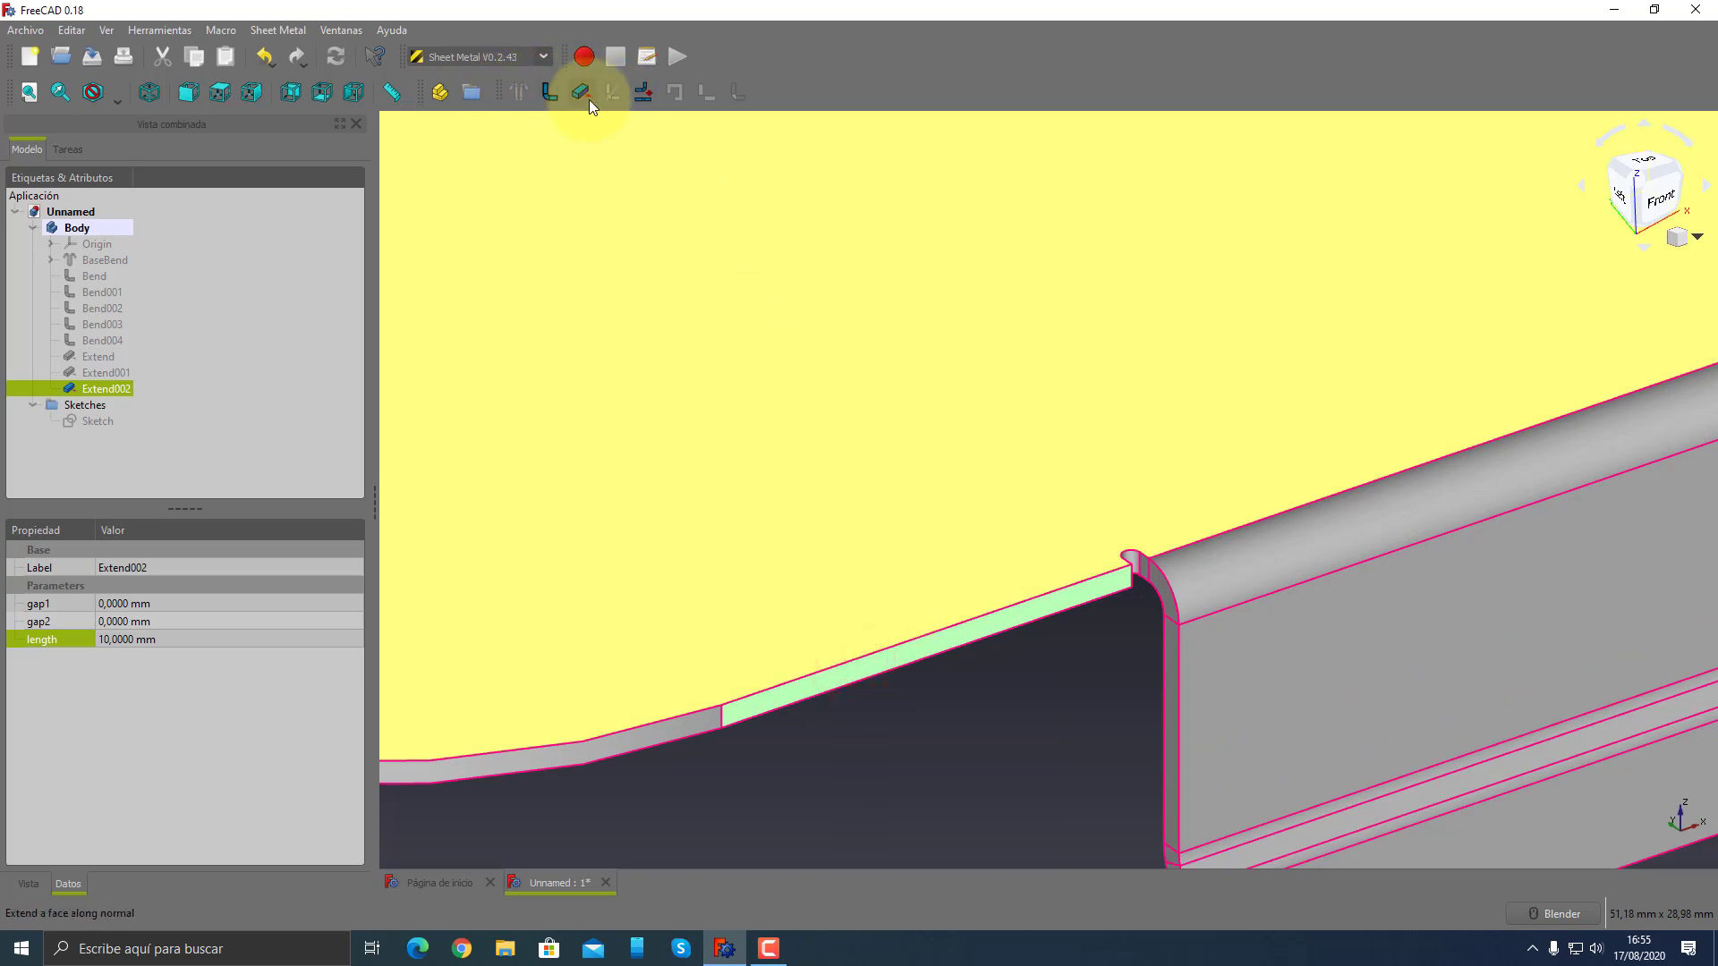
{"action": "scroll", "coordinate": [1145, 616], "scroll_direction": "down", "scroll_amount": 5}
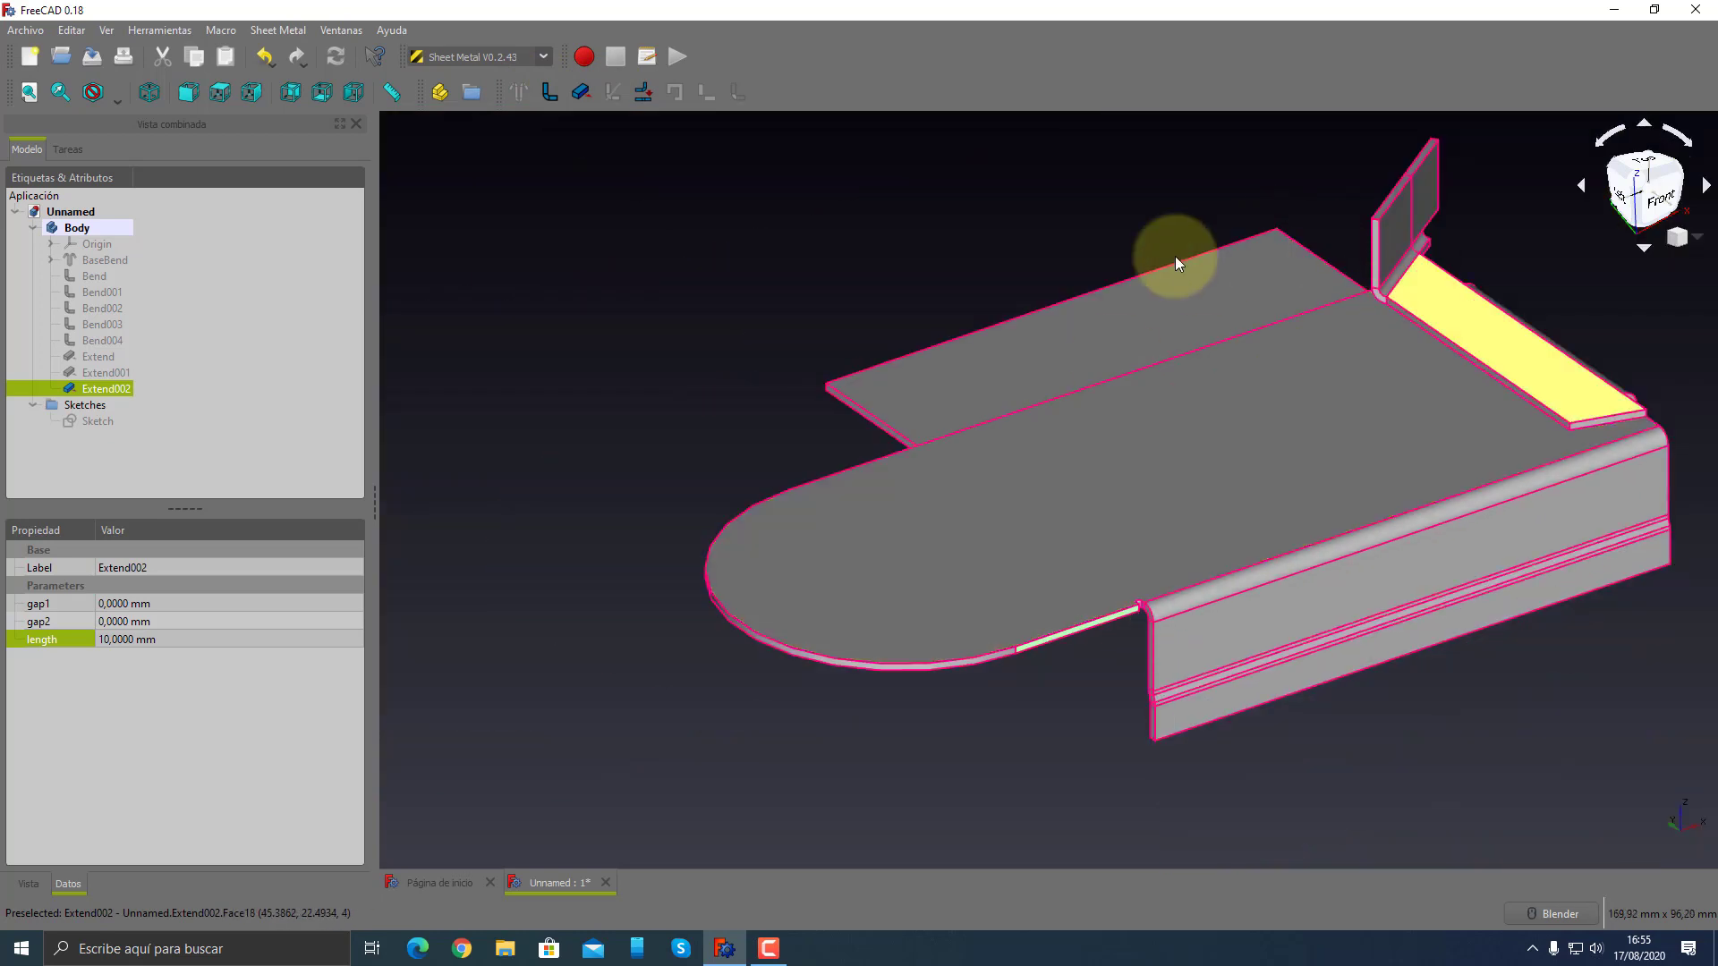
{"action": "middle_click_drag", "start_coordinate": [953, 720], "coordinate": [909, 717]}
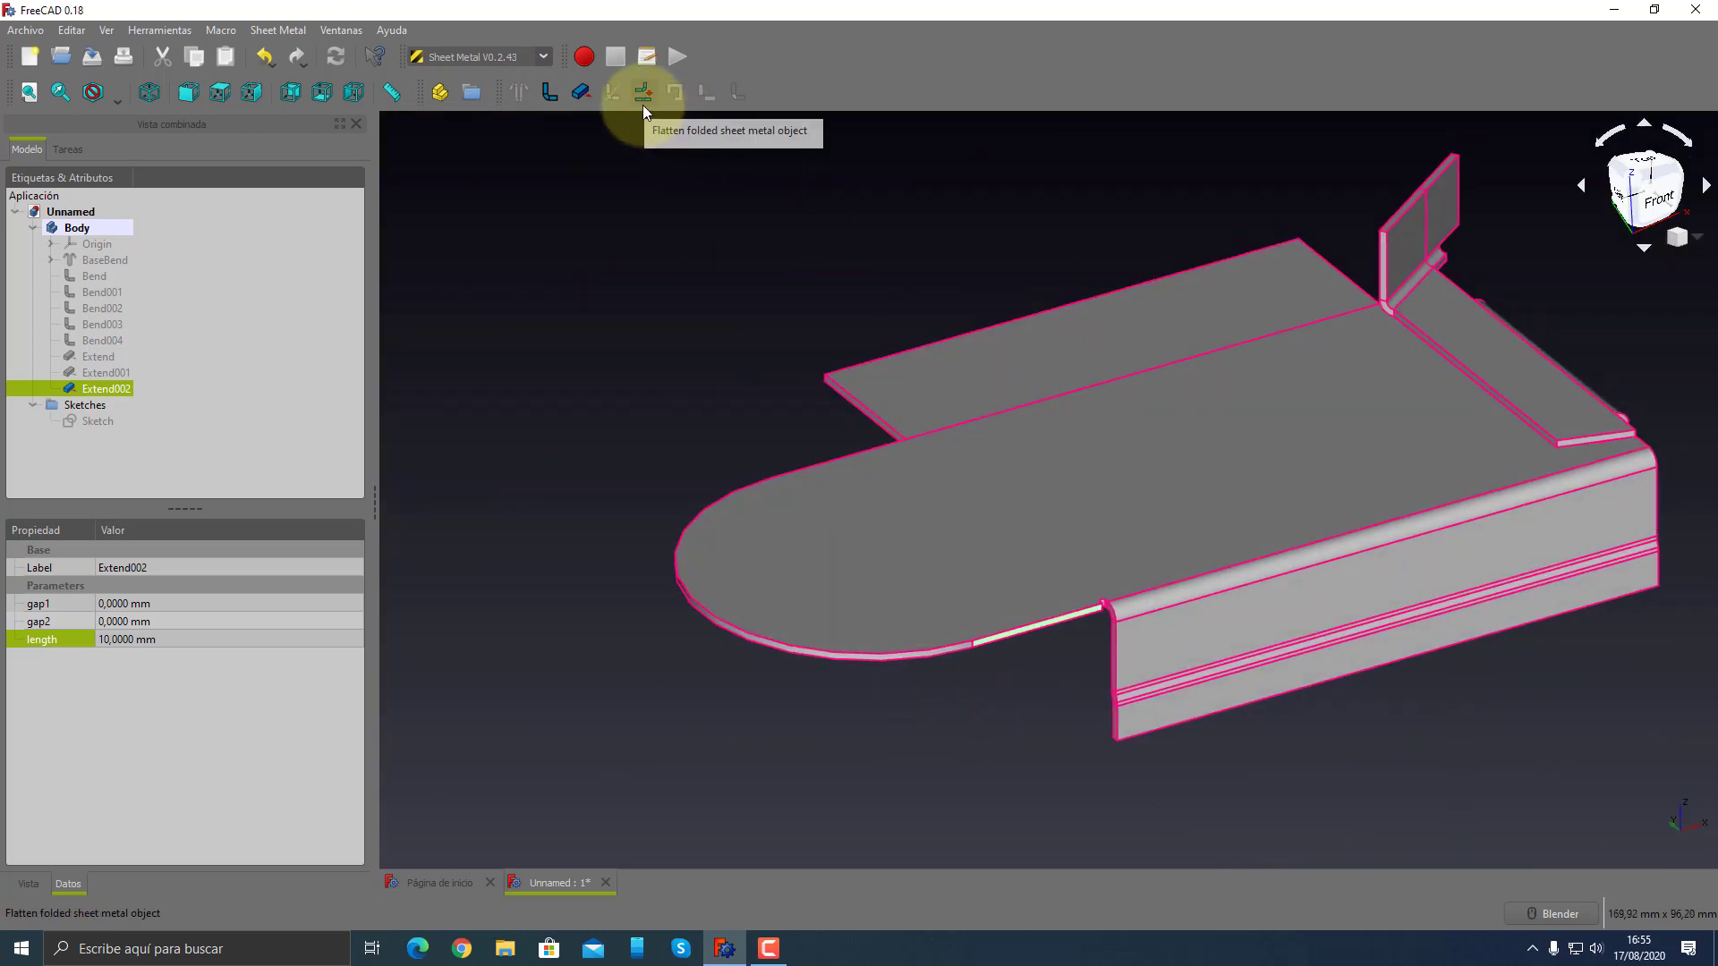
- Select the top face of the folded base plate and orbit to verify it
{"action": "left_click", "coordinate": [672, 364]}
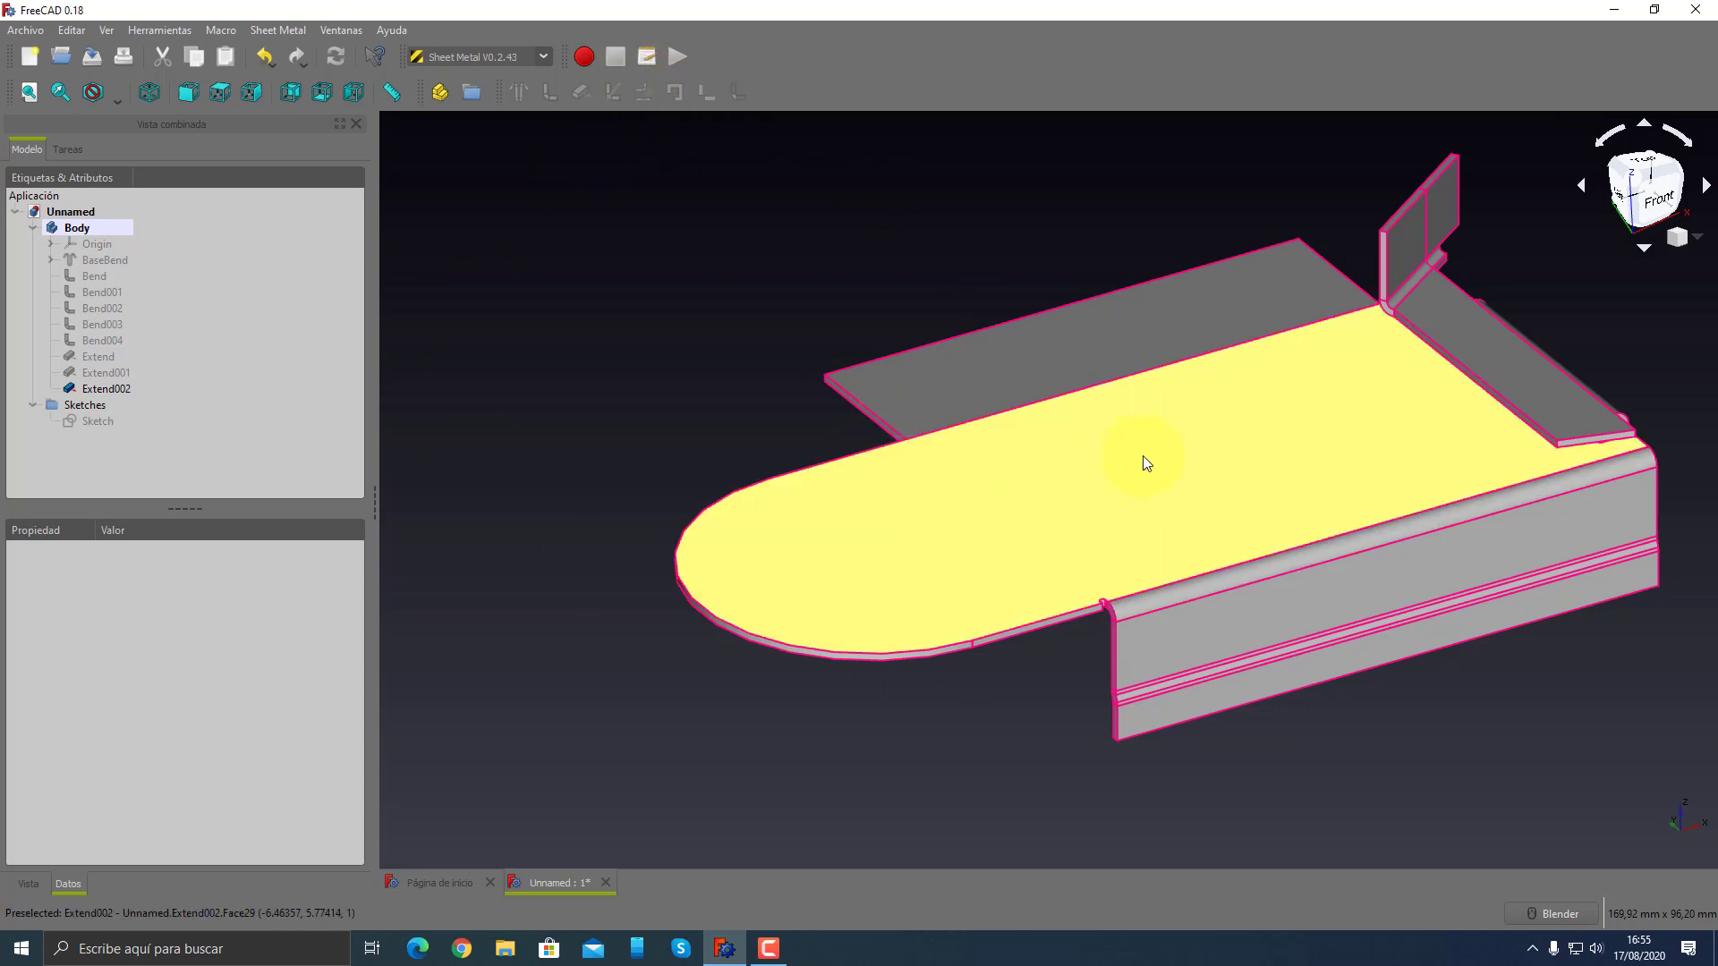
{"action": "left_click", "coordinate": [1142, 454]}
{"action": "mouse_move", "coordinate": [1200, 481]}
{"action": "middle_mouse_down"}
{"action": "mouse_move", "coordinate": [748, 400]}
{"action": "mouse_move", "coordinate": [1054, 345]}
{"action": "mouse_move", "coordinate": [1196, 299]}
{"action": "mouse_move", "coordinate": [1170, 257]}
{"action": "mouse_move", "coordinate": [1061, 306]}
{"action": "mouse_move", "coordinate": [526, 368]}
{"action": "mouse_move", "coordinate": [992, 525]}
{"action": "middle_mouse_up"}
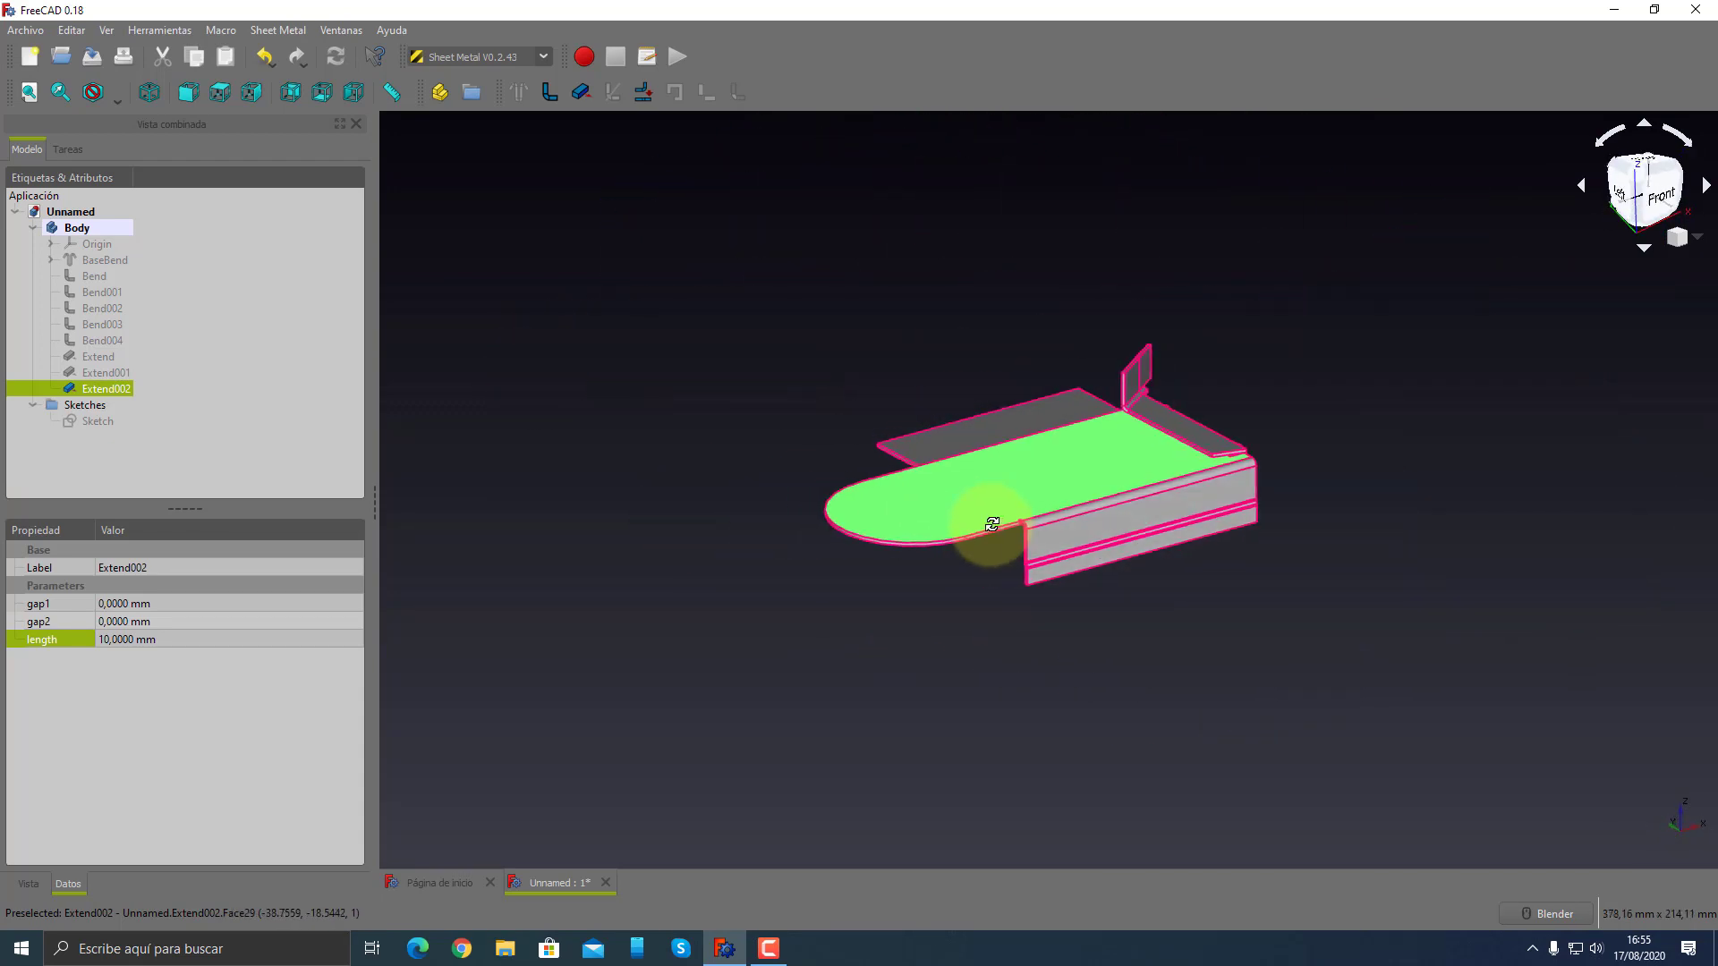
{"action": "scroll", "coordinate": [1044, 460], "scroll_direction": "up", "scroll_amount": 3}
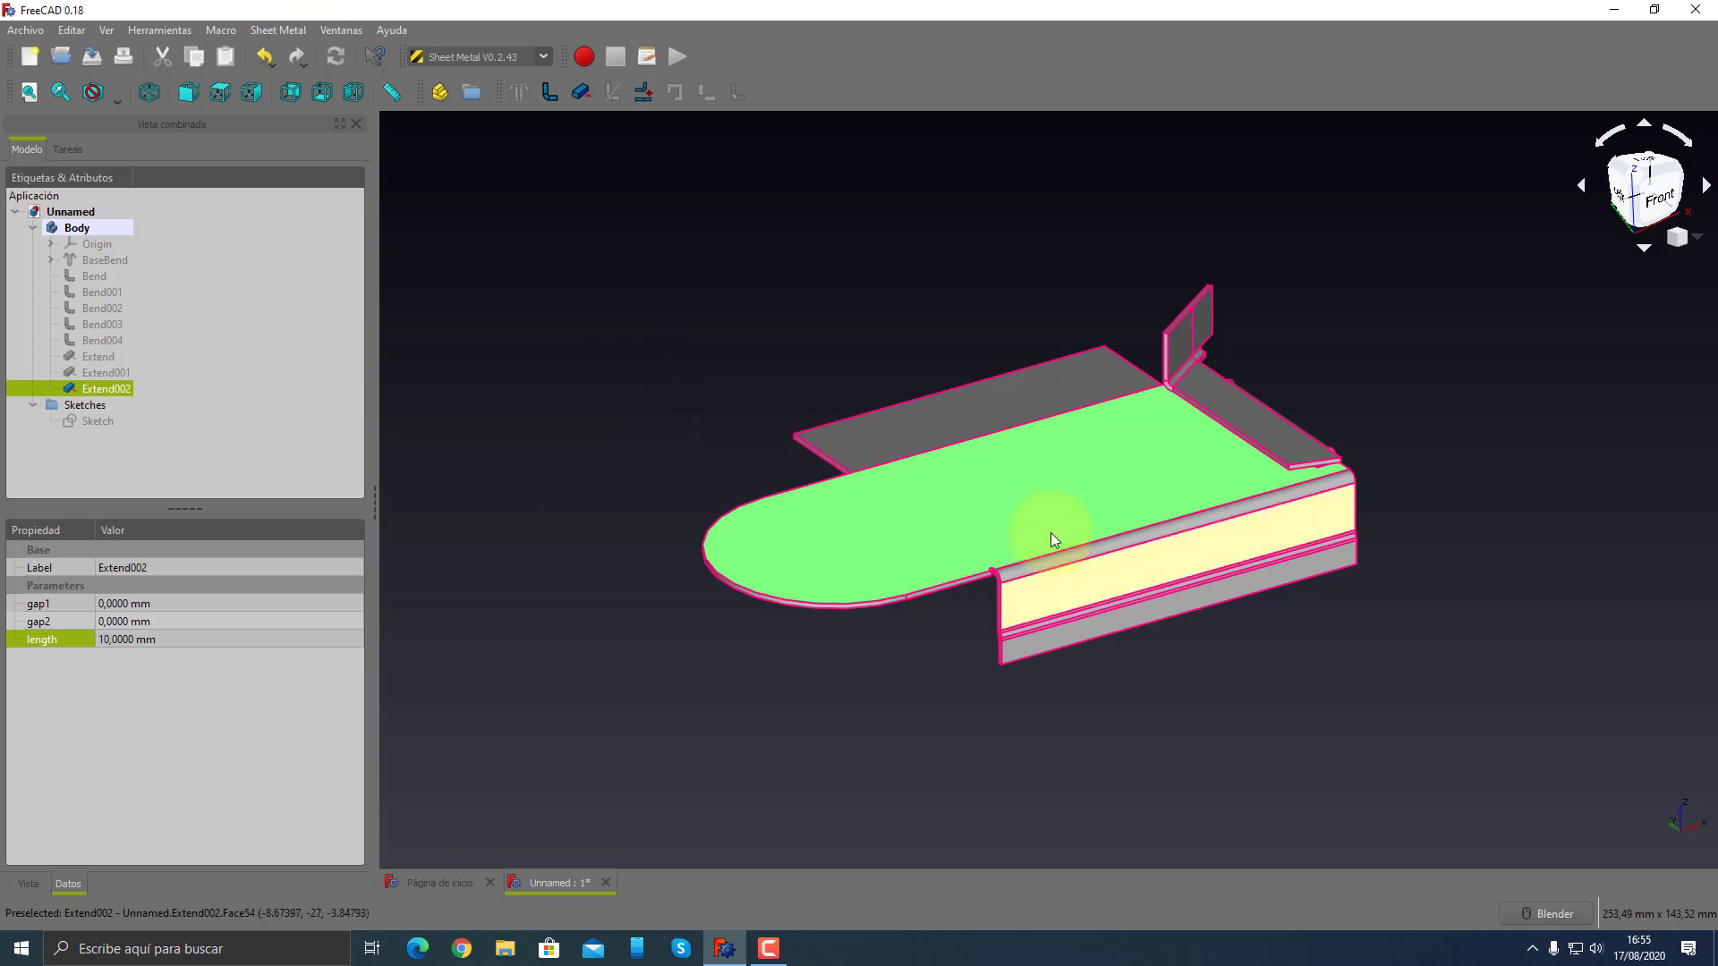
- Start Unfold, keeping K-factor 0.400 DIN, projection sketch on and 70% transparency
{"action": "left_click", "coordinate": [642, 93]}
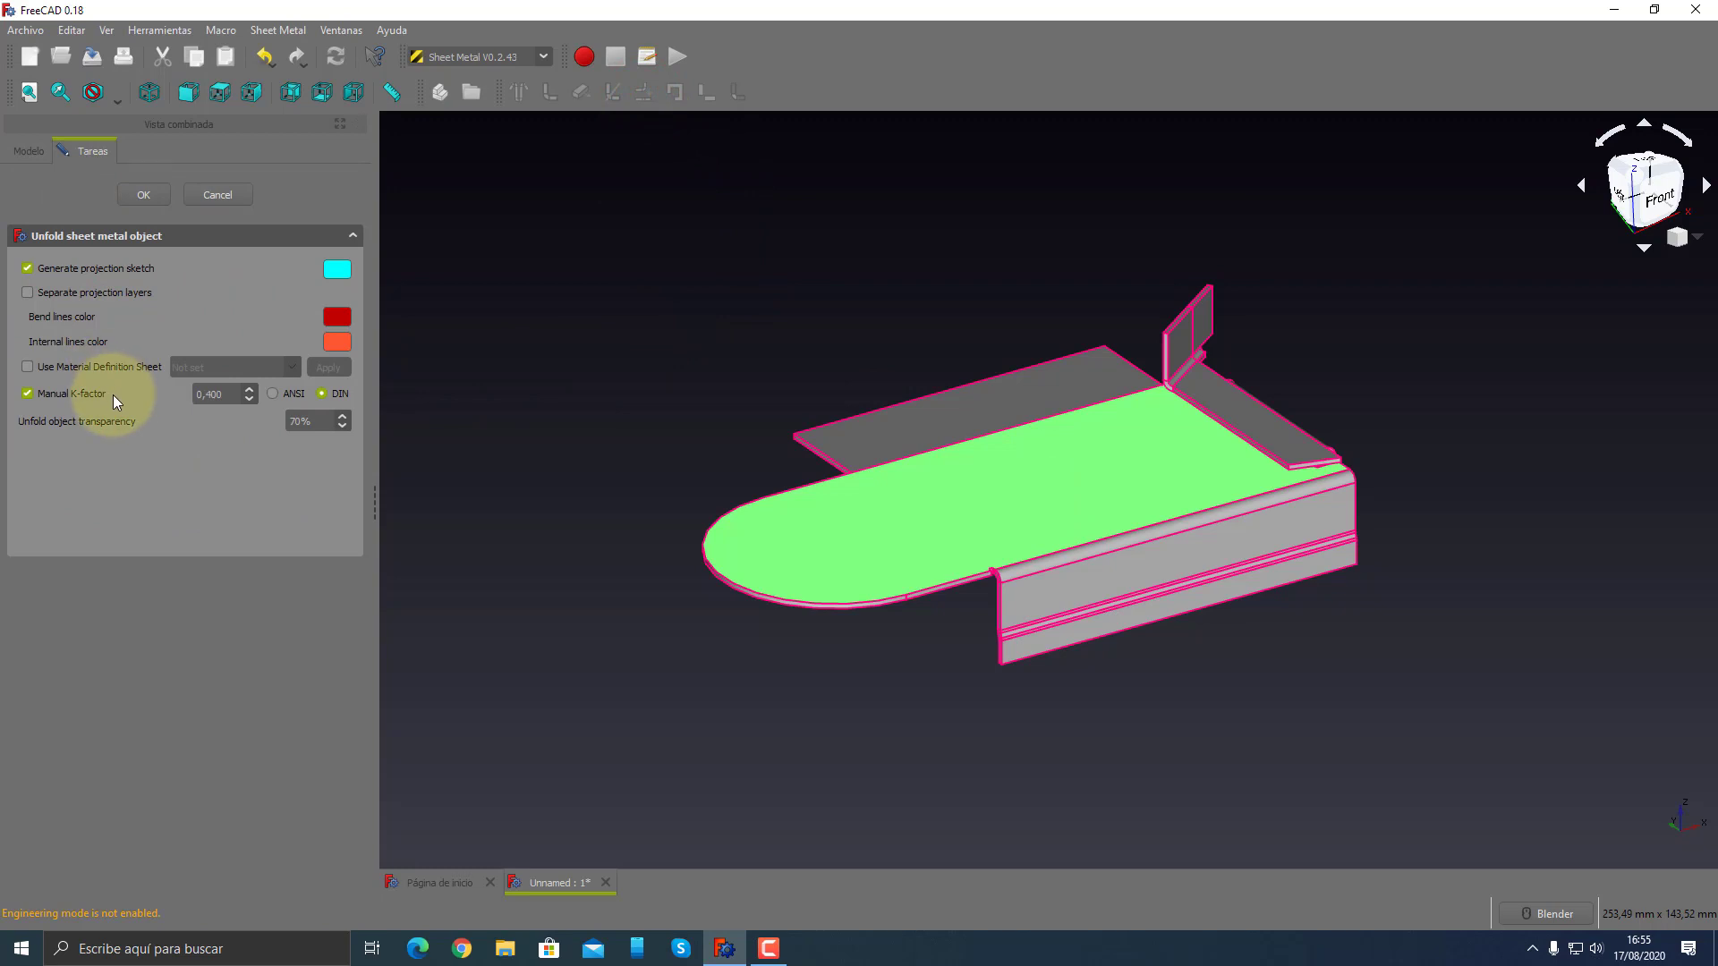
{"action": "left_click", "coordinate": [272, 393]}
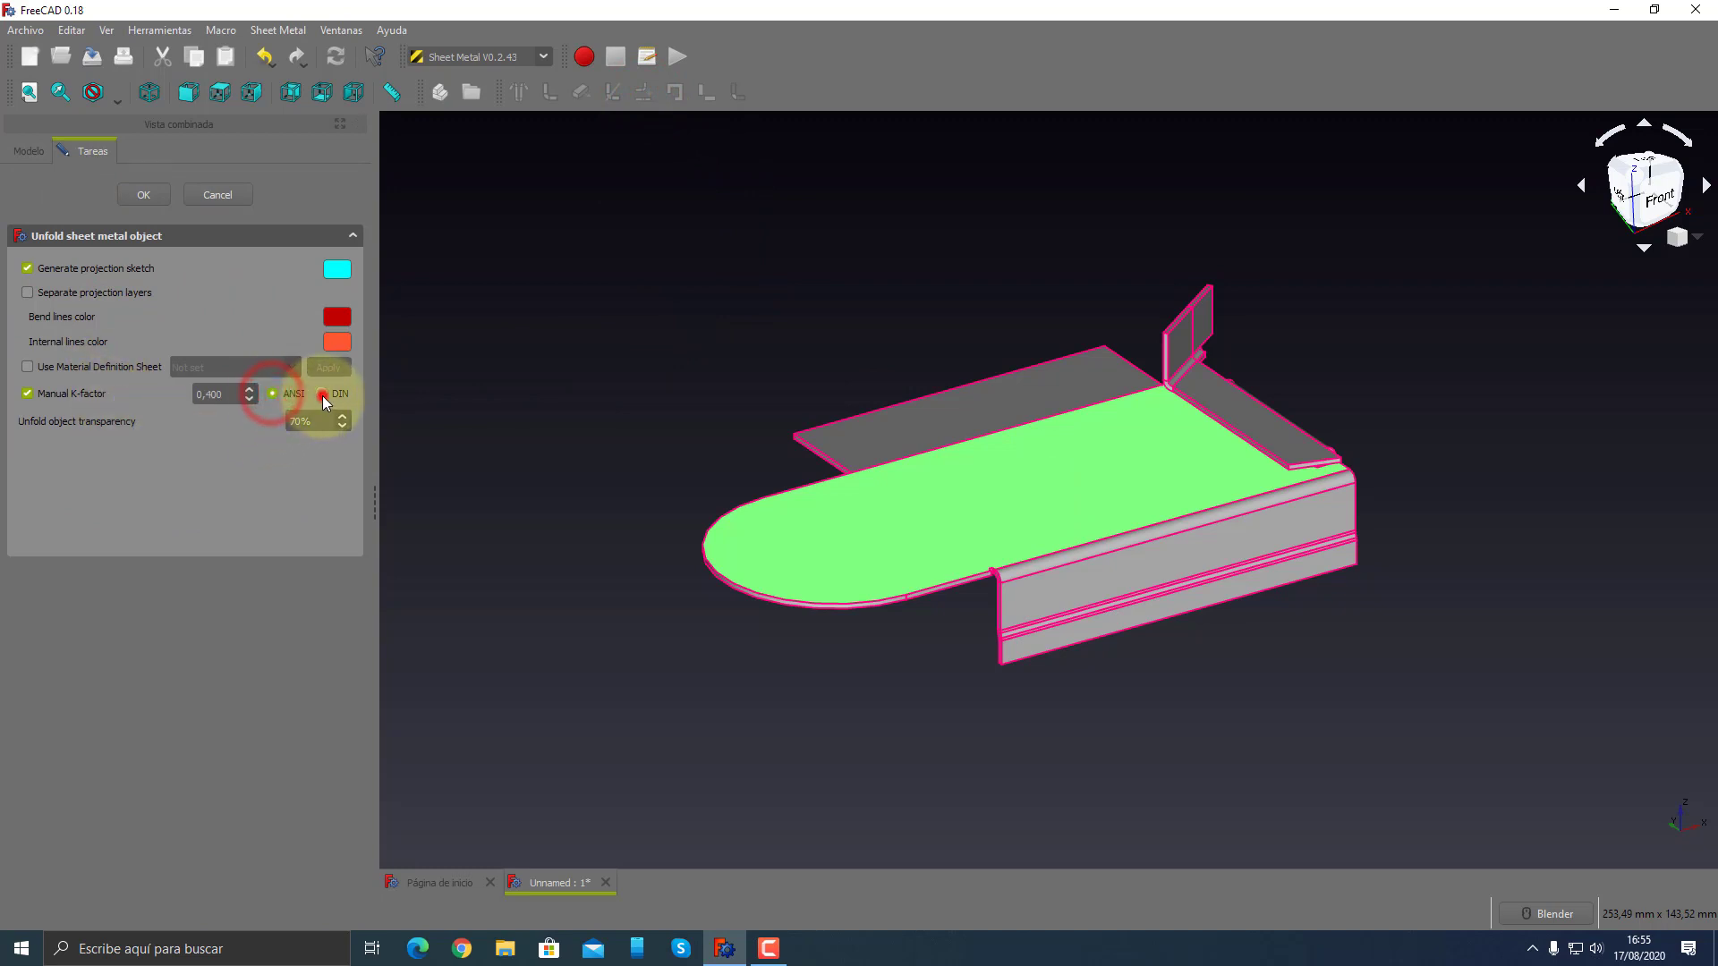
{"action": "left_click", "coordinate": [322, 395]}
{"action": "left_click", "coordinate": [321, 394]}
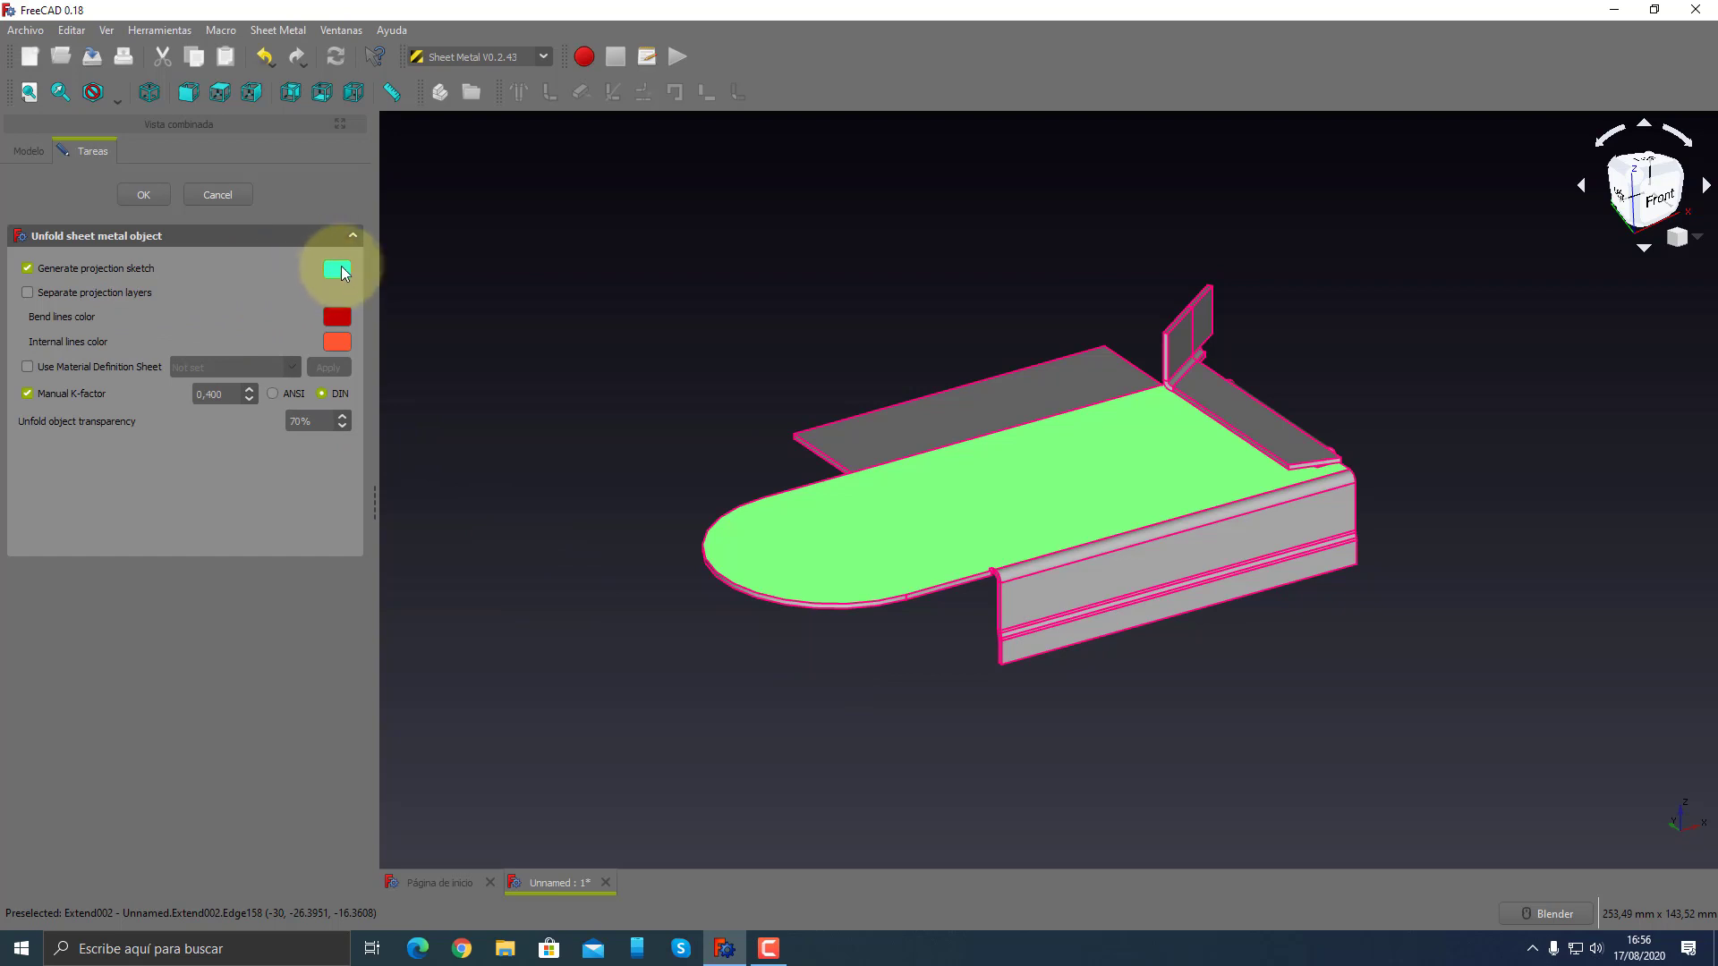
{"action": "left_click", "coordinate": [27, 267]}
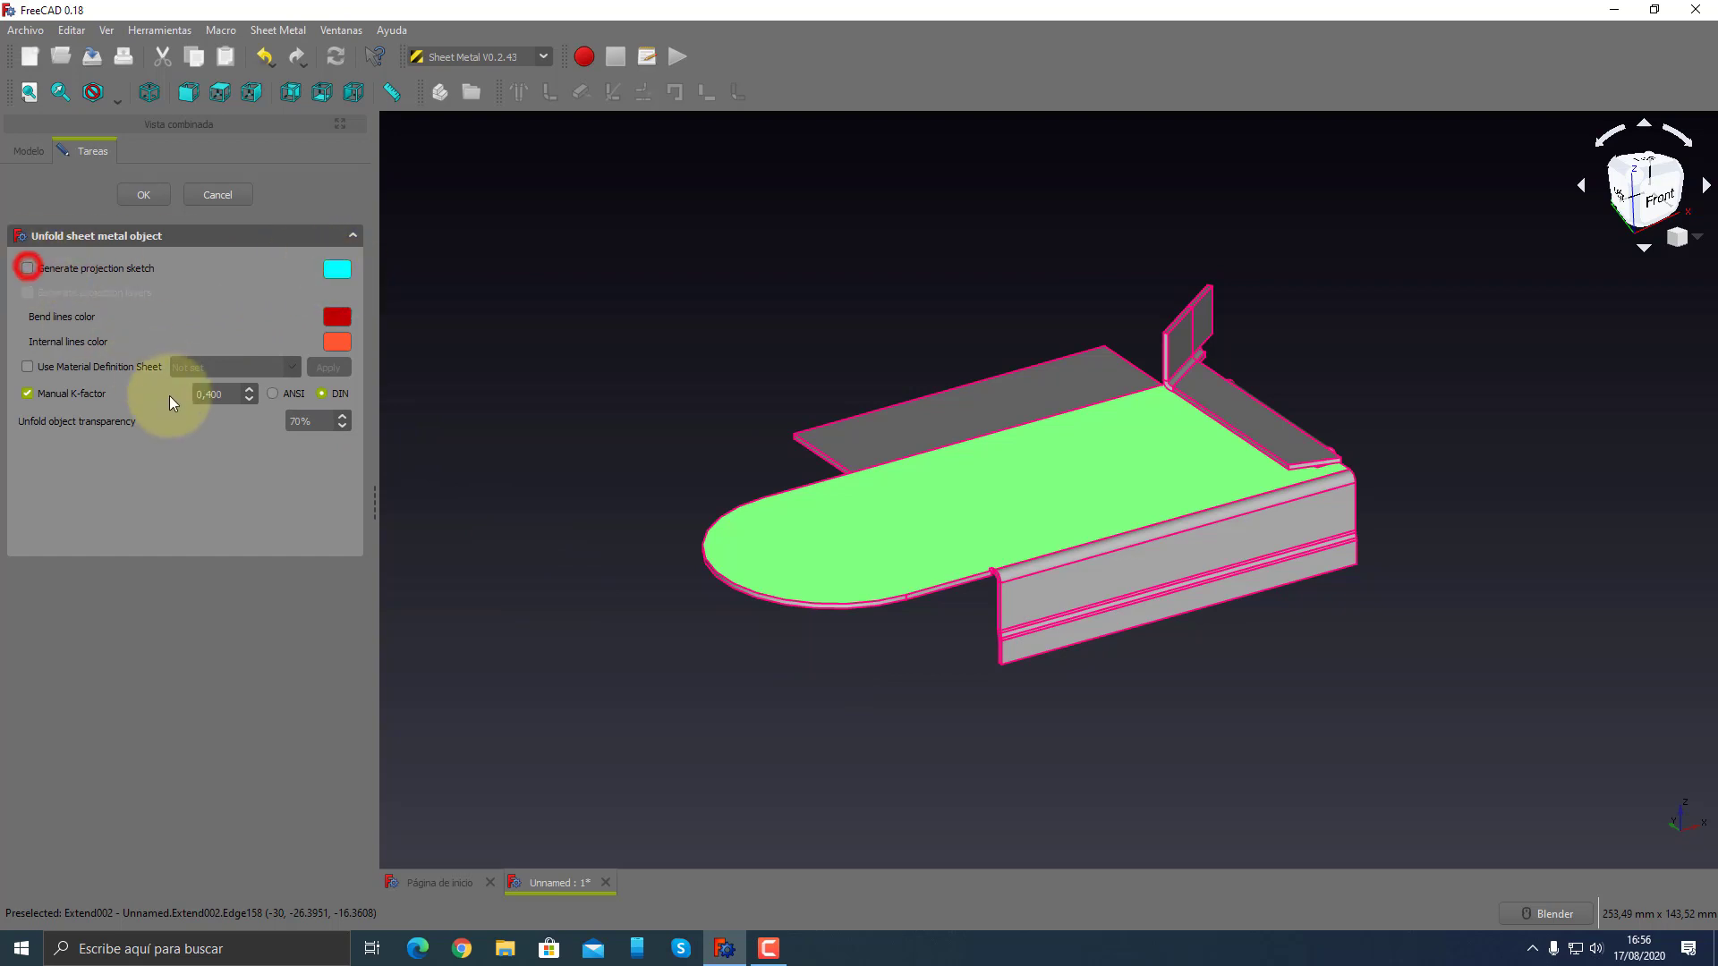
{"action": "left_click", "coordinate": [26, 269]}
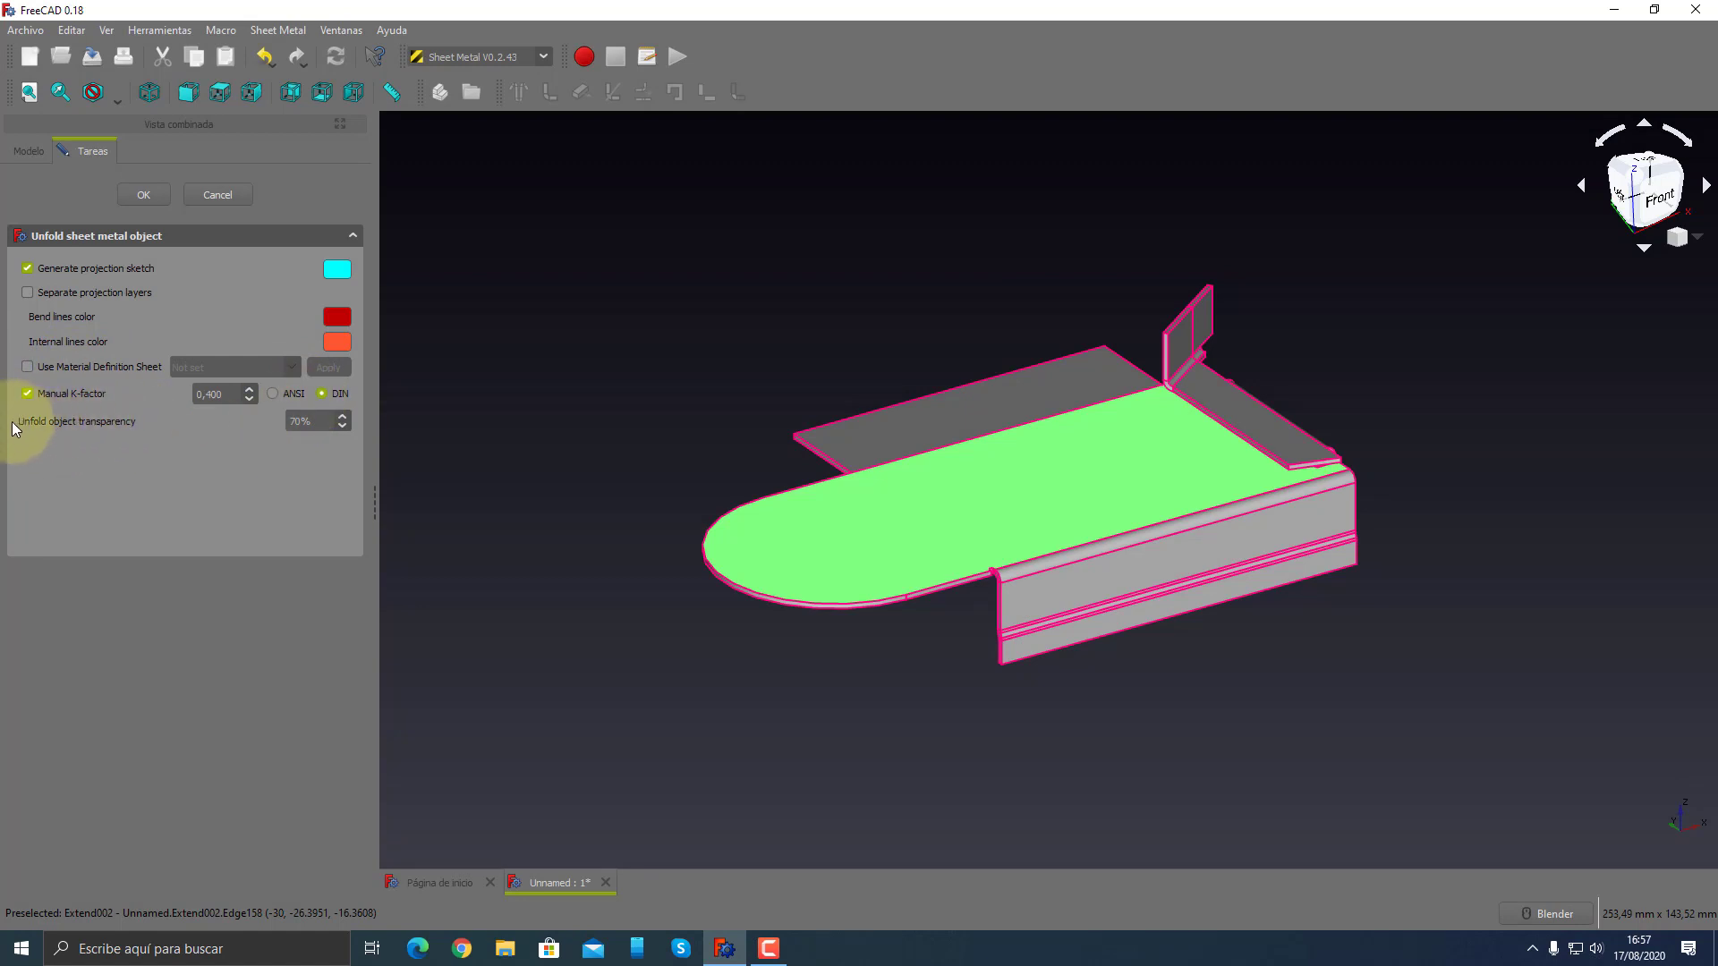
{"action": "left_click", "coordinate": [300, 421]}
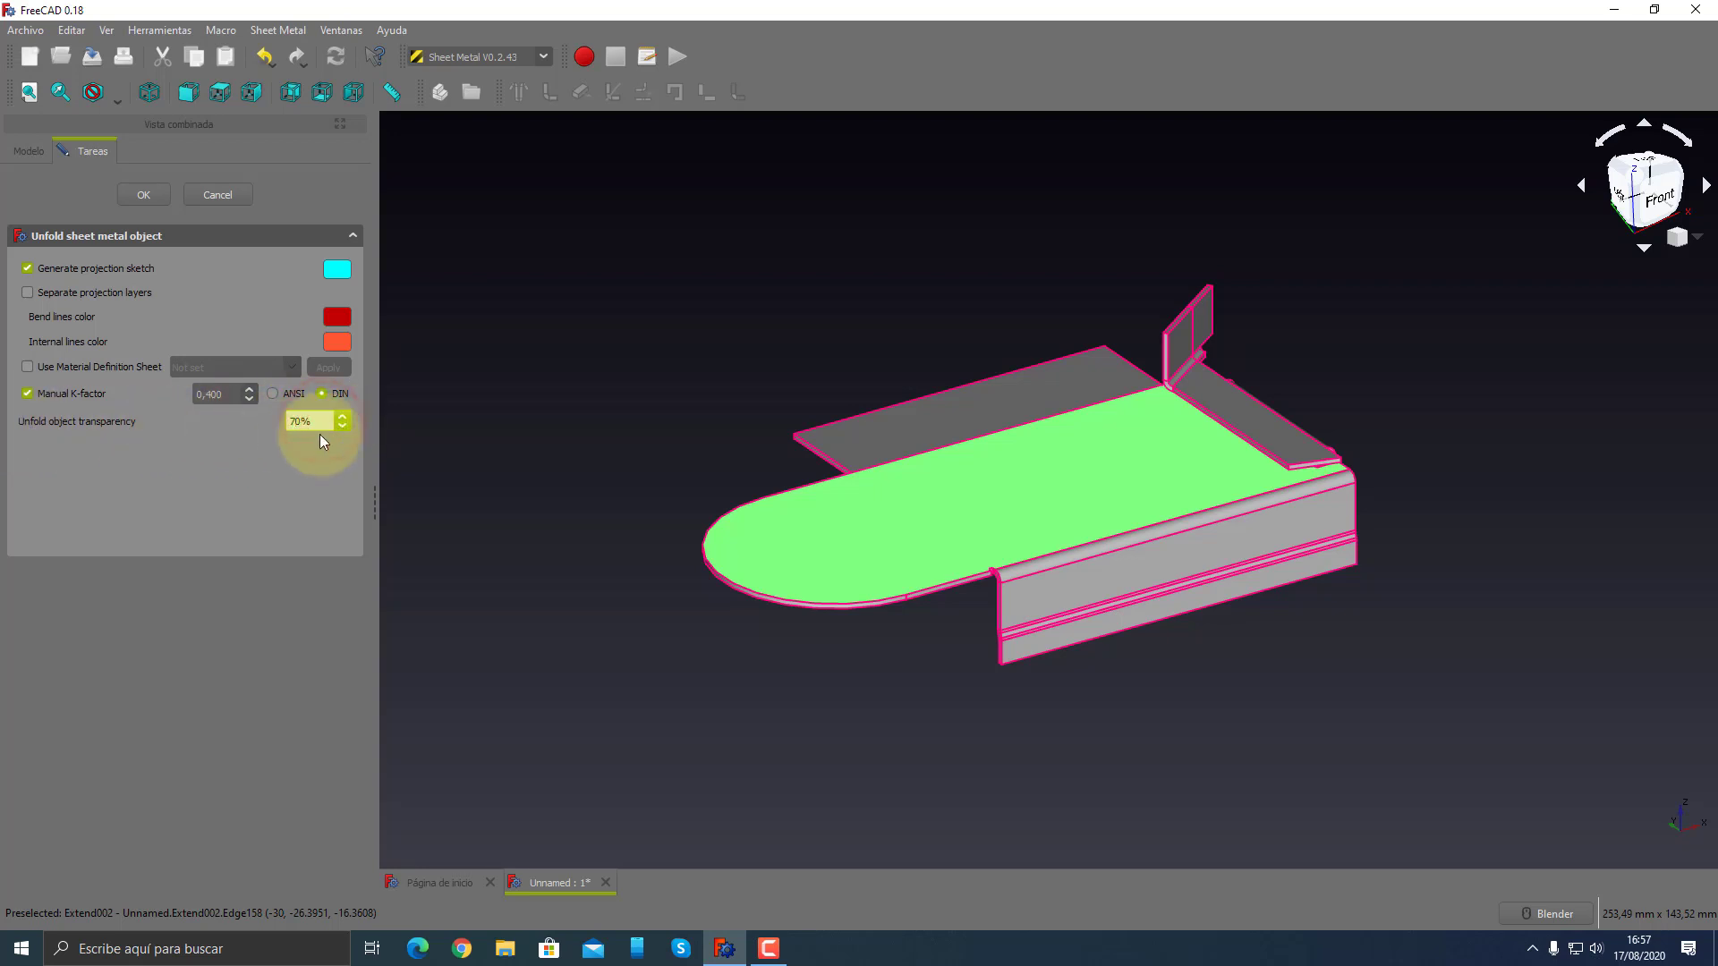
{"action": "left_click", "coordinate": [274, 488]}
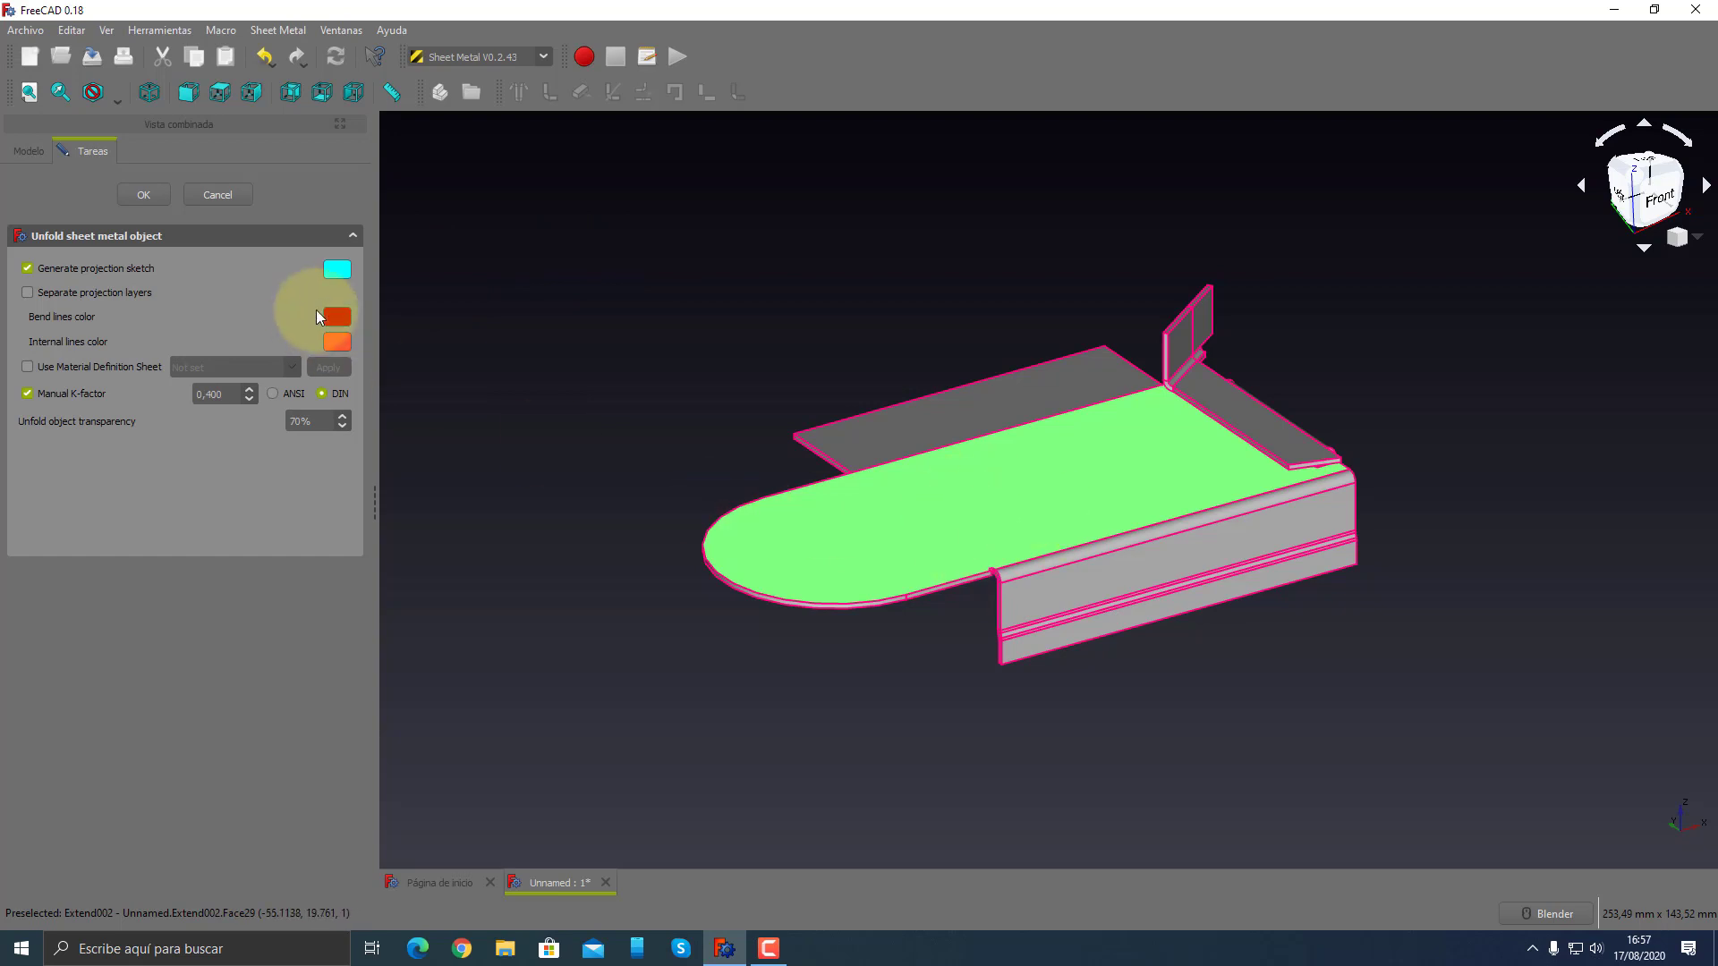
- Create the Unfold solid and Unfold_Sketch, then hide the folded Extend002 part
{"action": "left_click", "coordinate": [154, 195]}
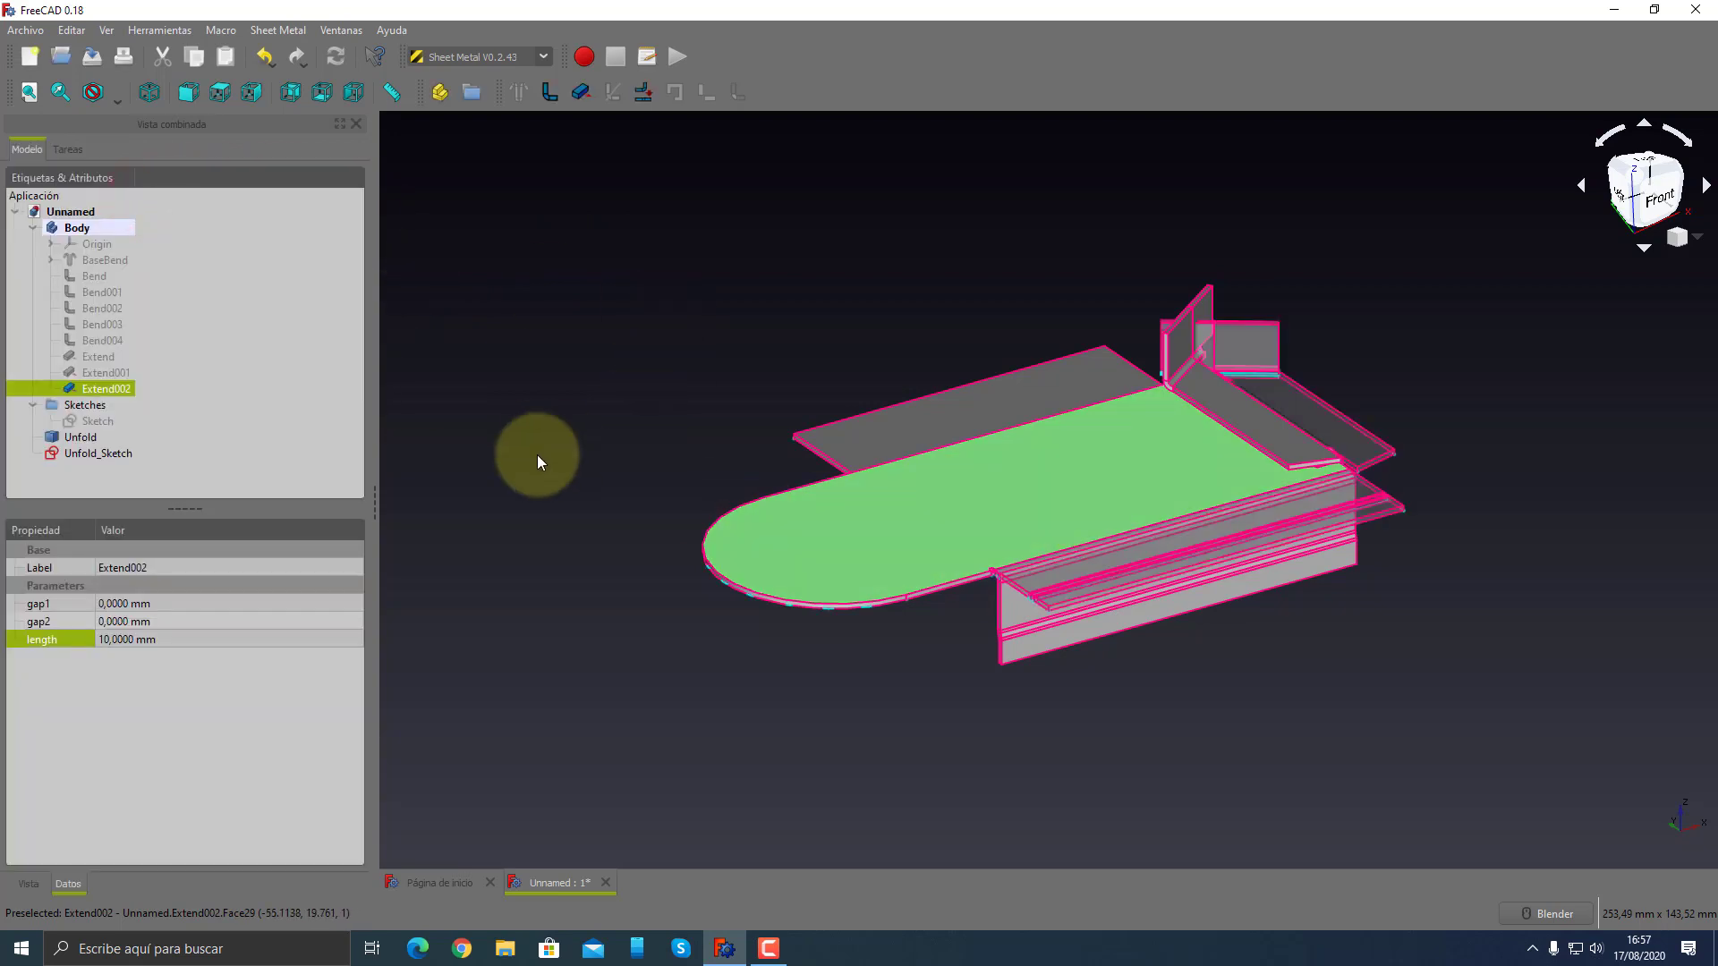
{"action": "left_click", "coordinate": [78, 439]}
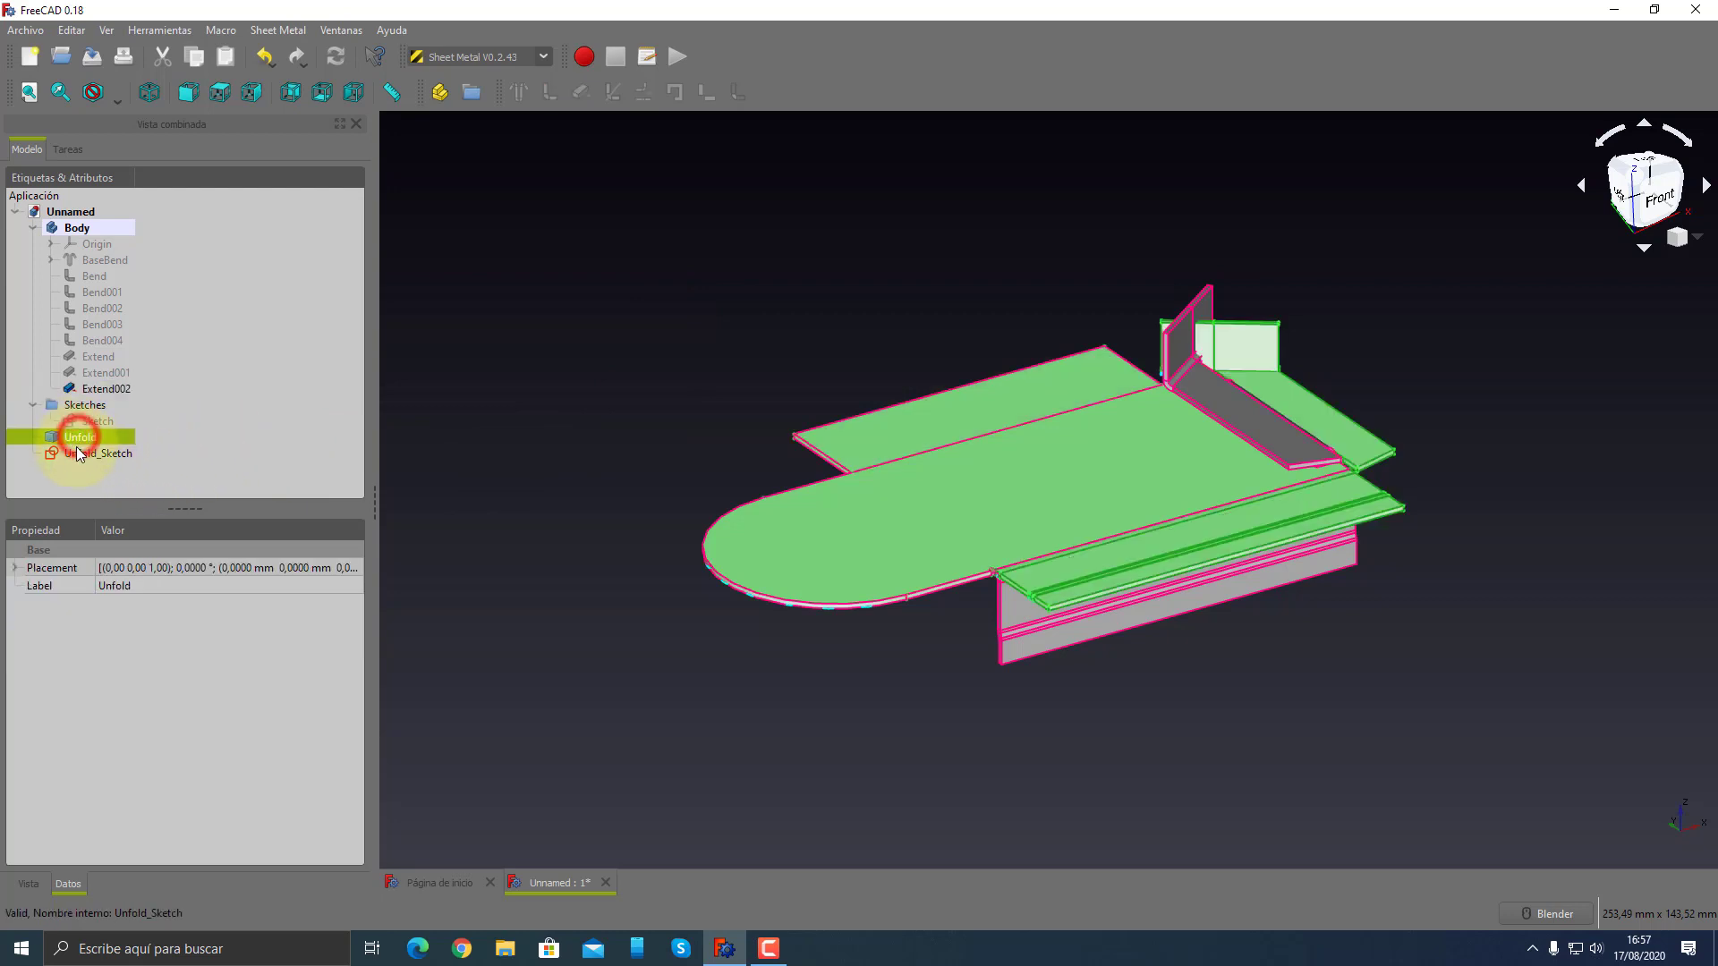
{"action": "left_click", "coordinate": [77, 451]}
{"action": "left_click", "coordinate": [105, 390]}
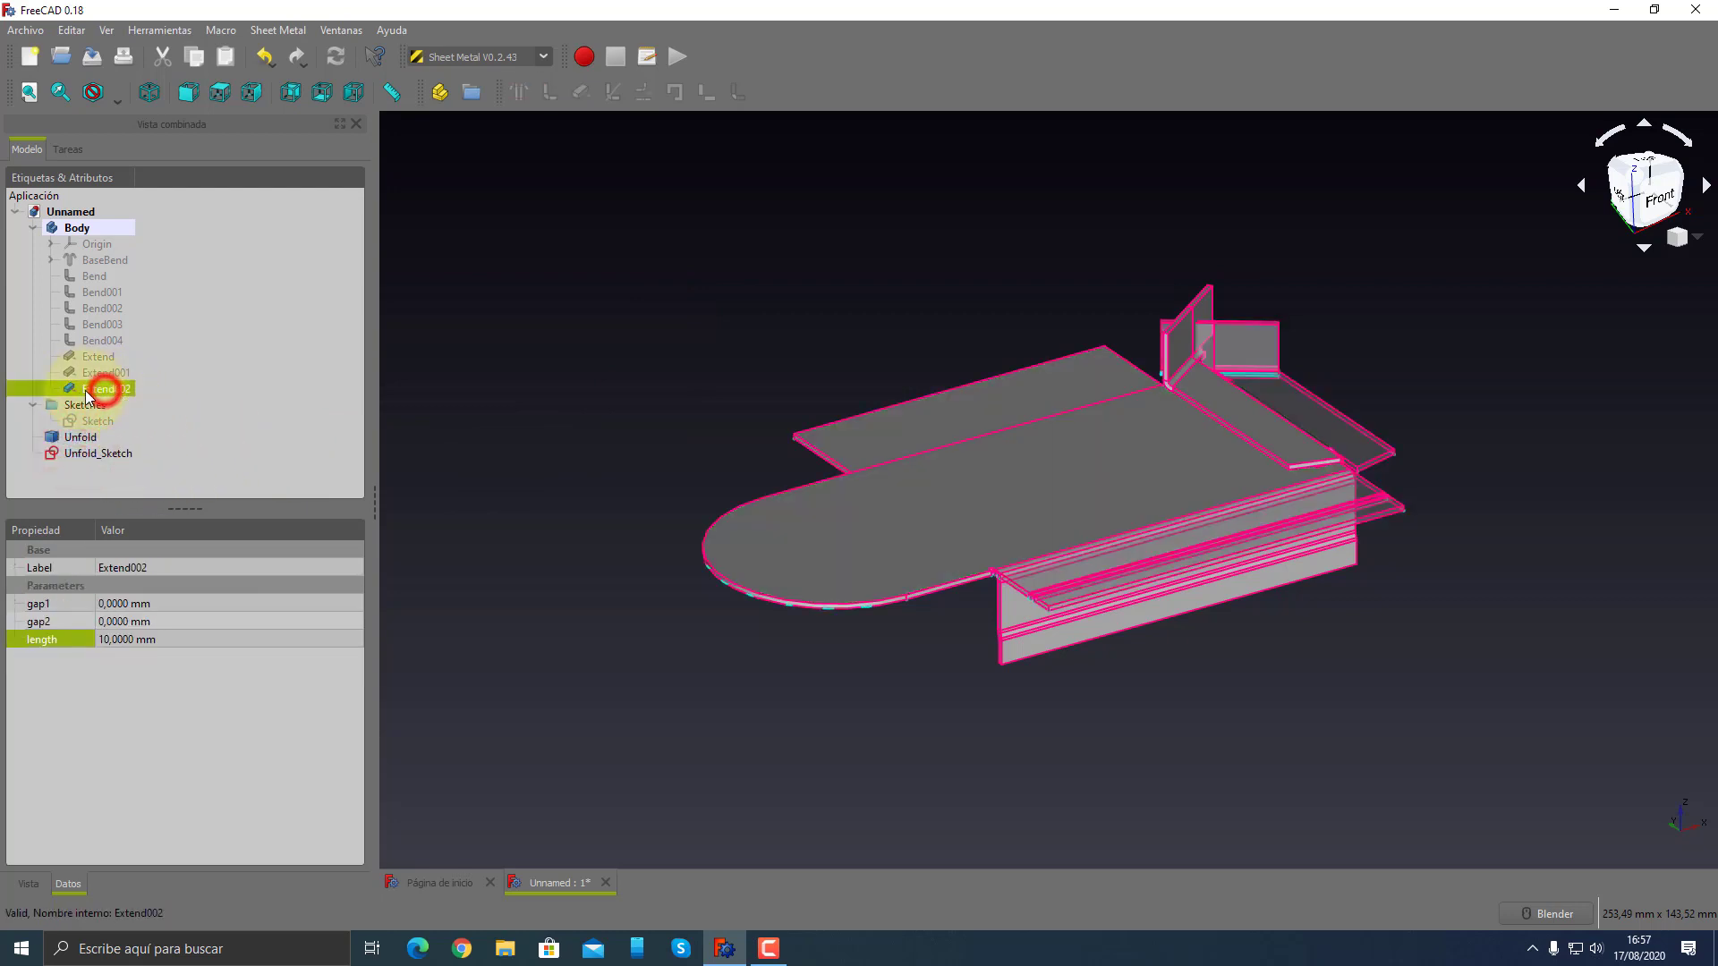
{"action": "key", "text": "space"}
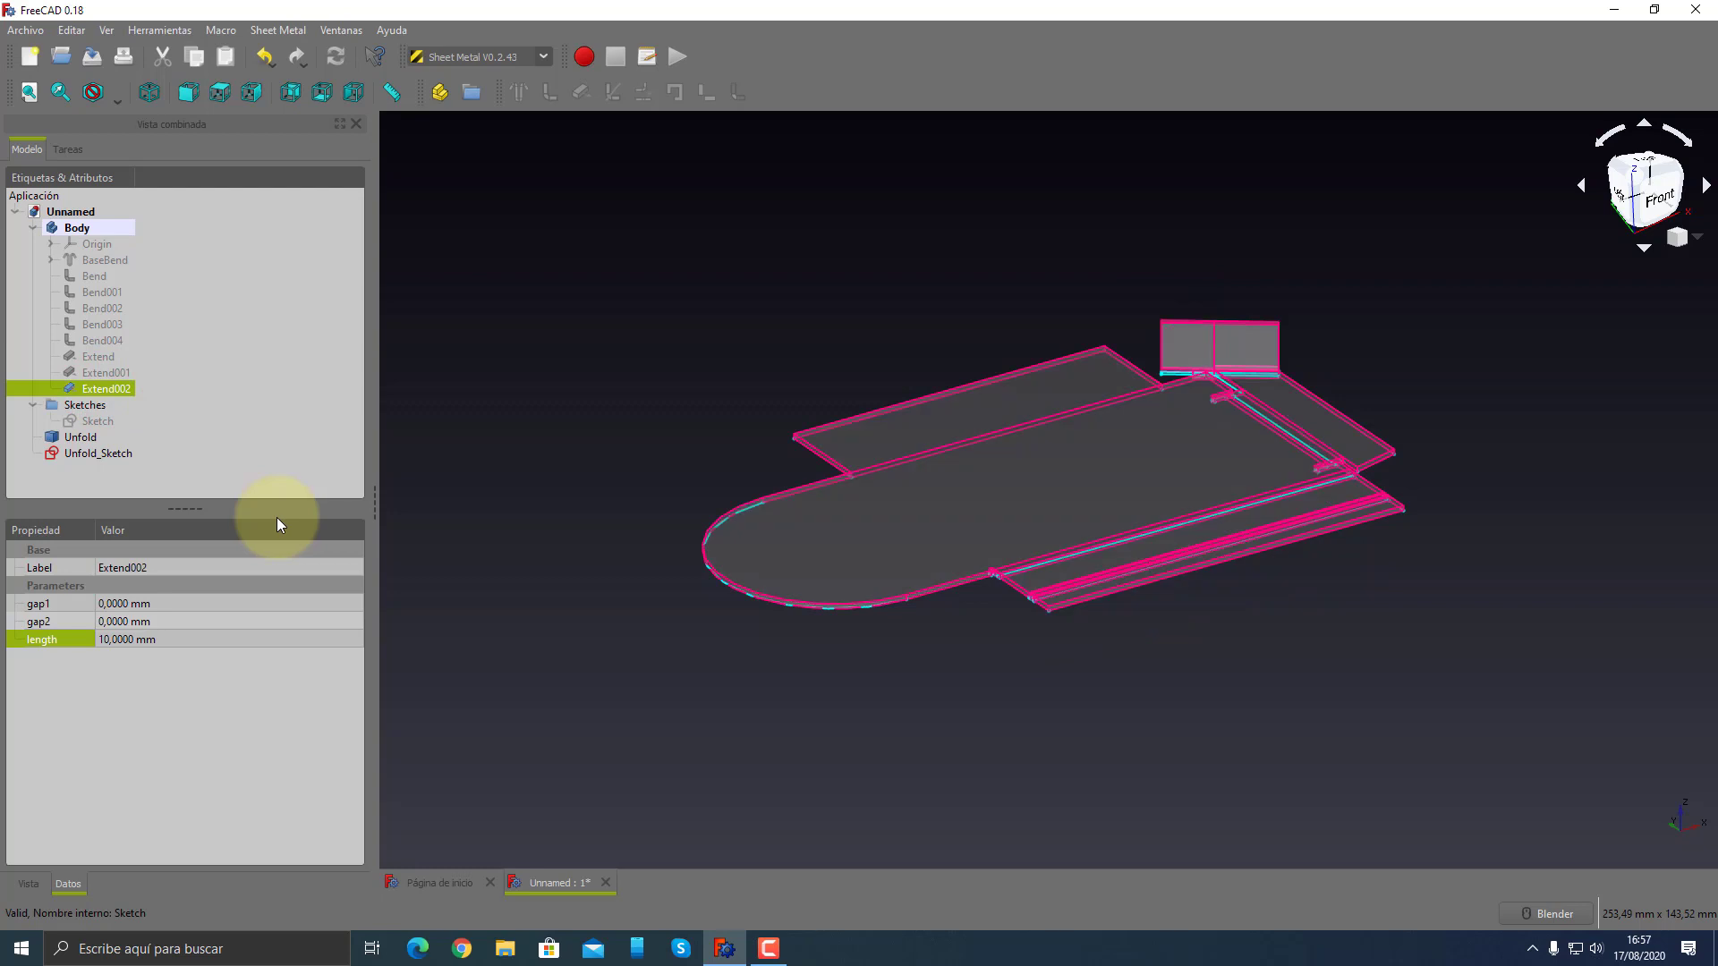
{"action": "left_click", "coordinate": [545, 494]}
- Orbit and zoom around the flat pattern to inspect it from several sides
{"action": "mouse_move", "coordinate": [663, 456]}
{"action": "middle_mouse_down"}
{"action": "mouse_move", "coordinate": [859, 510]}
{"action": "mouse_move", "coordinate": [1155, 519]}
{"action": "mouse_move", "coordinate": [1327, 479]}
{"action": "mouse_move", "coordinate": [1349, 447]}
{"action": "mouse_move", "coordinate": [928, 453]}
{"action": "mouse_move", "coordinate": [637, 487]}
{"action": "mouse_move", "coordinate": [659, 545]}
{"action": "middle_mouse_up"}
{"action": "scroll", "coordinate": [1128, 573], "scroll_direction": "up", "scroll_amount": 2}
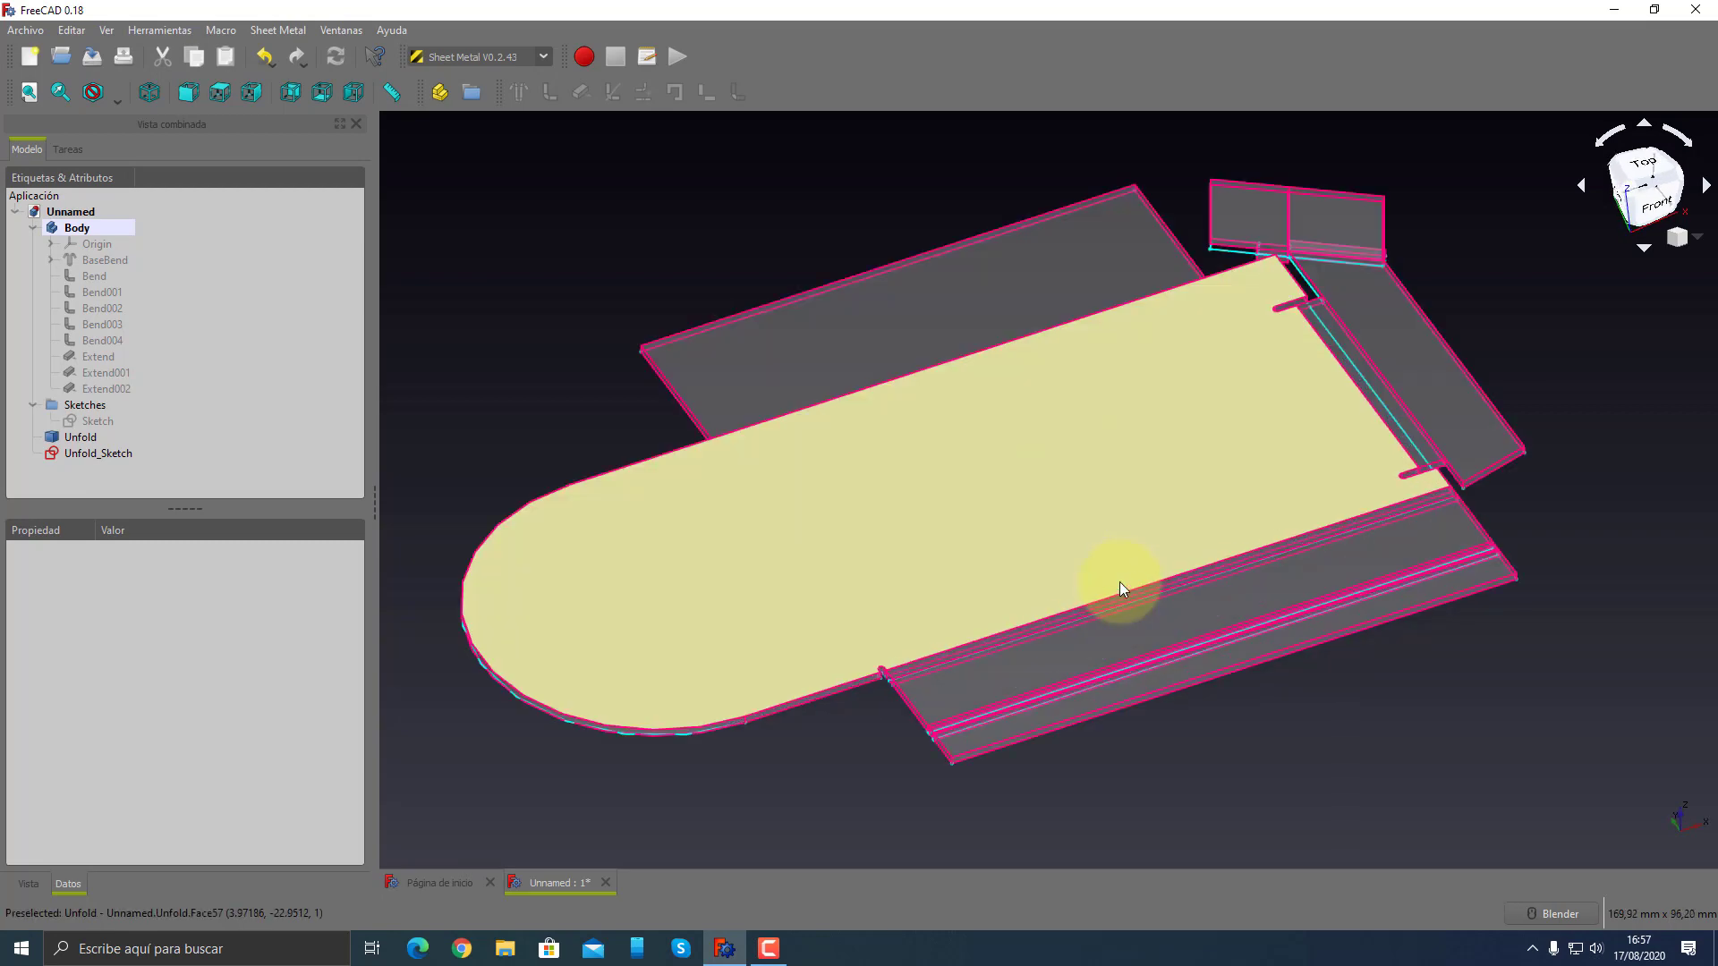
{"action": "scroll", "coordinate": [1137, 577], "scroll_direction": "up", "scroll_amount": 4}
{"action": "scroll", "coordinate": [1190, 572], "scroll_direction": "up", "scroll_amount": 2}
{"action": "middle_click_drag", "start_coordinate": [1235, 568], "coordinate": [1113, 568]}
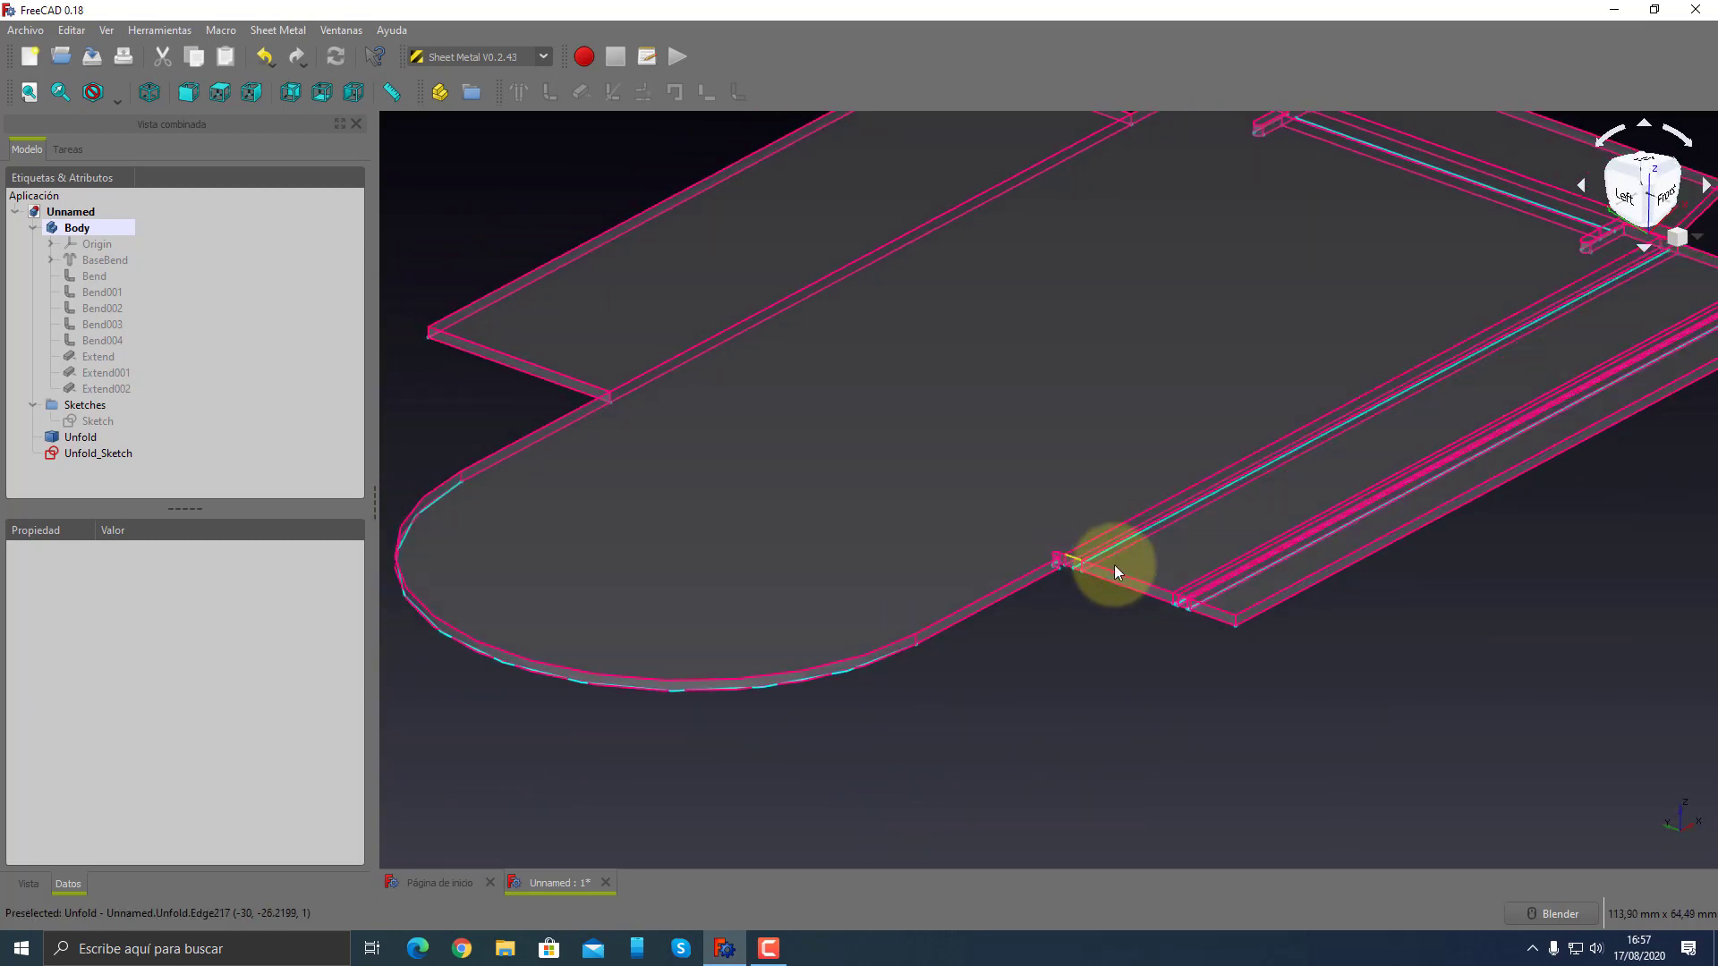
{"action": "scroll", "coordinate": [1214, 589], "scroll_direction": "down", "scroll_amount": 2}
{"action": "scroll", "coordinate": [1213, 588], "scroll_direction": "up", "scroll_amount": 3}
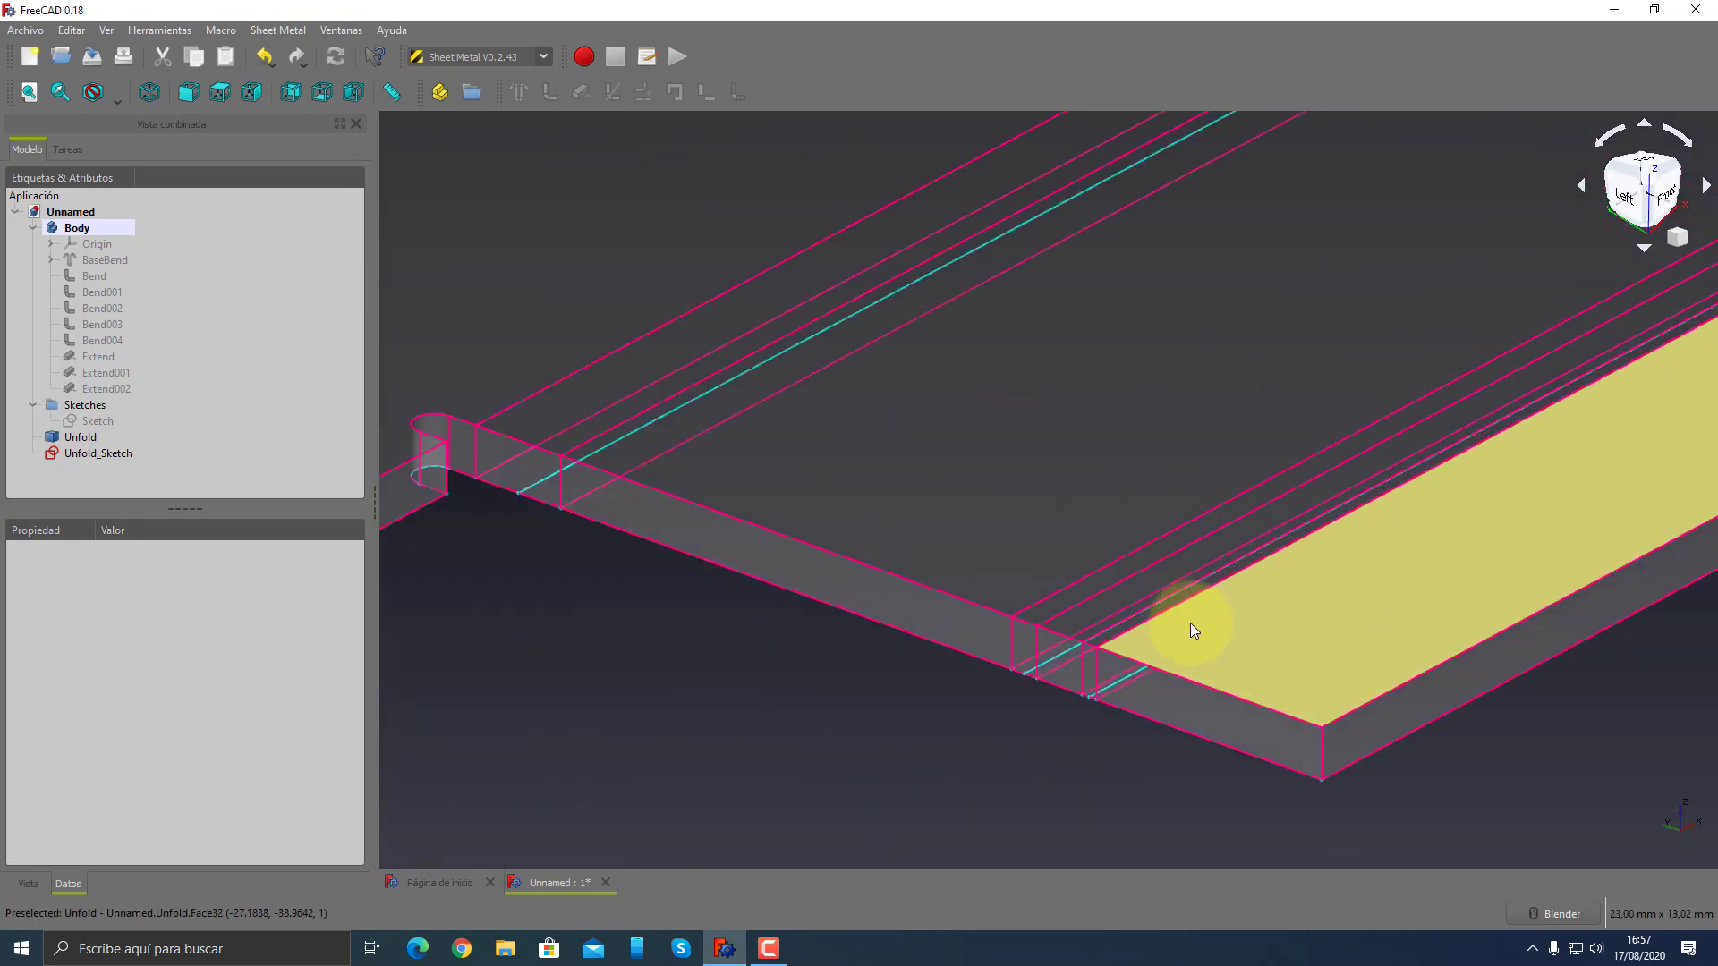
{"action": "scroll", "coordinate": [931, 642], "scroll_direction": "up", "scroll_amount": 2}
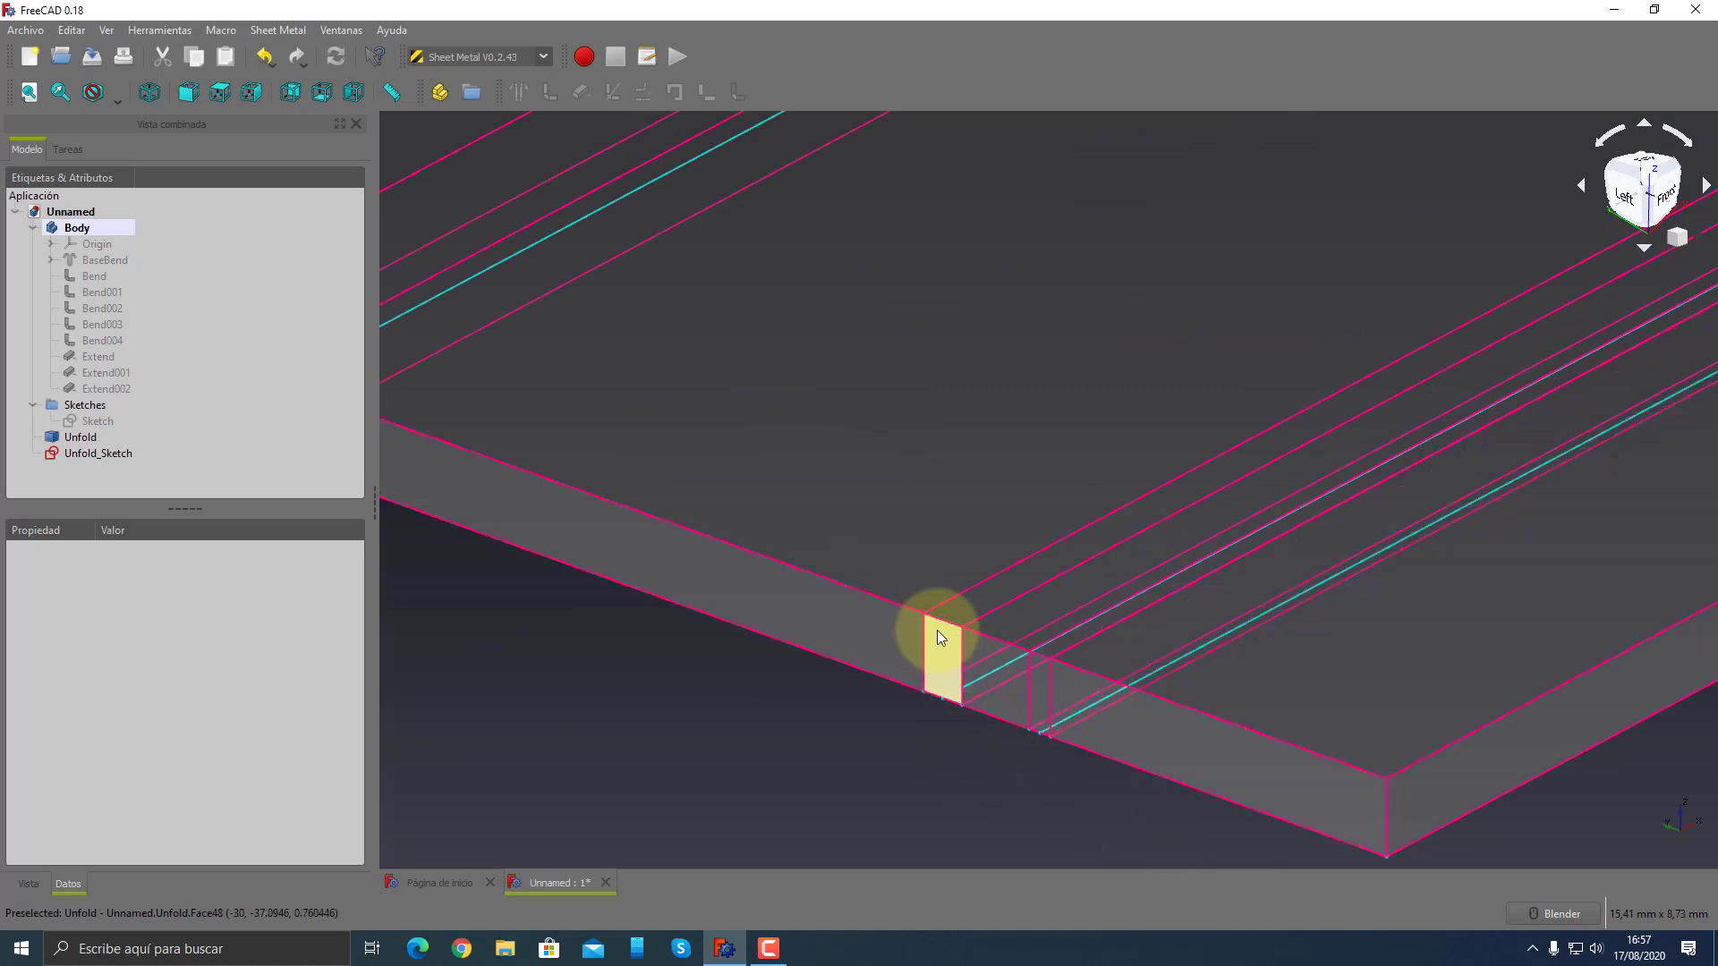
{"action": "scroll", "coordinate": [915, 771], "scroll_direction": "down", "scroll_amount": 2}
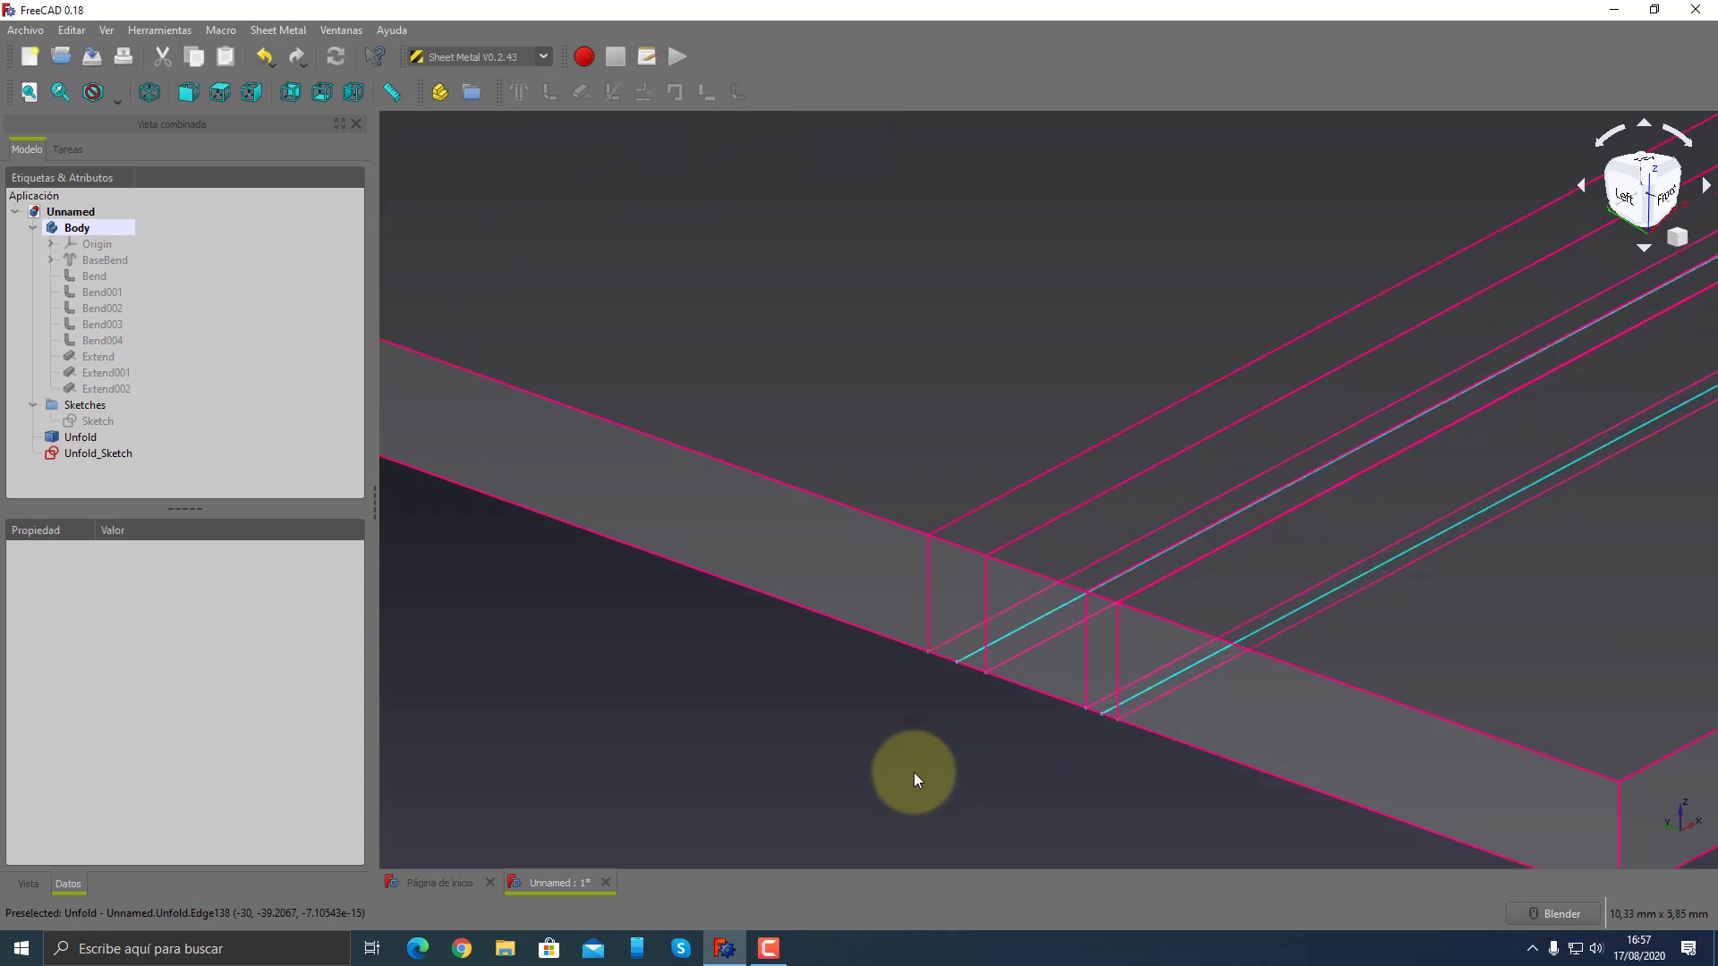
{"action": "scroll", "coordinate": [915, 772], "scroll_direction": "down", "scroll_amount": 3}
{"action": "scroll", "coordinate": [914, 772], "scroll_direction": "down", "scroll_amount": 3}
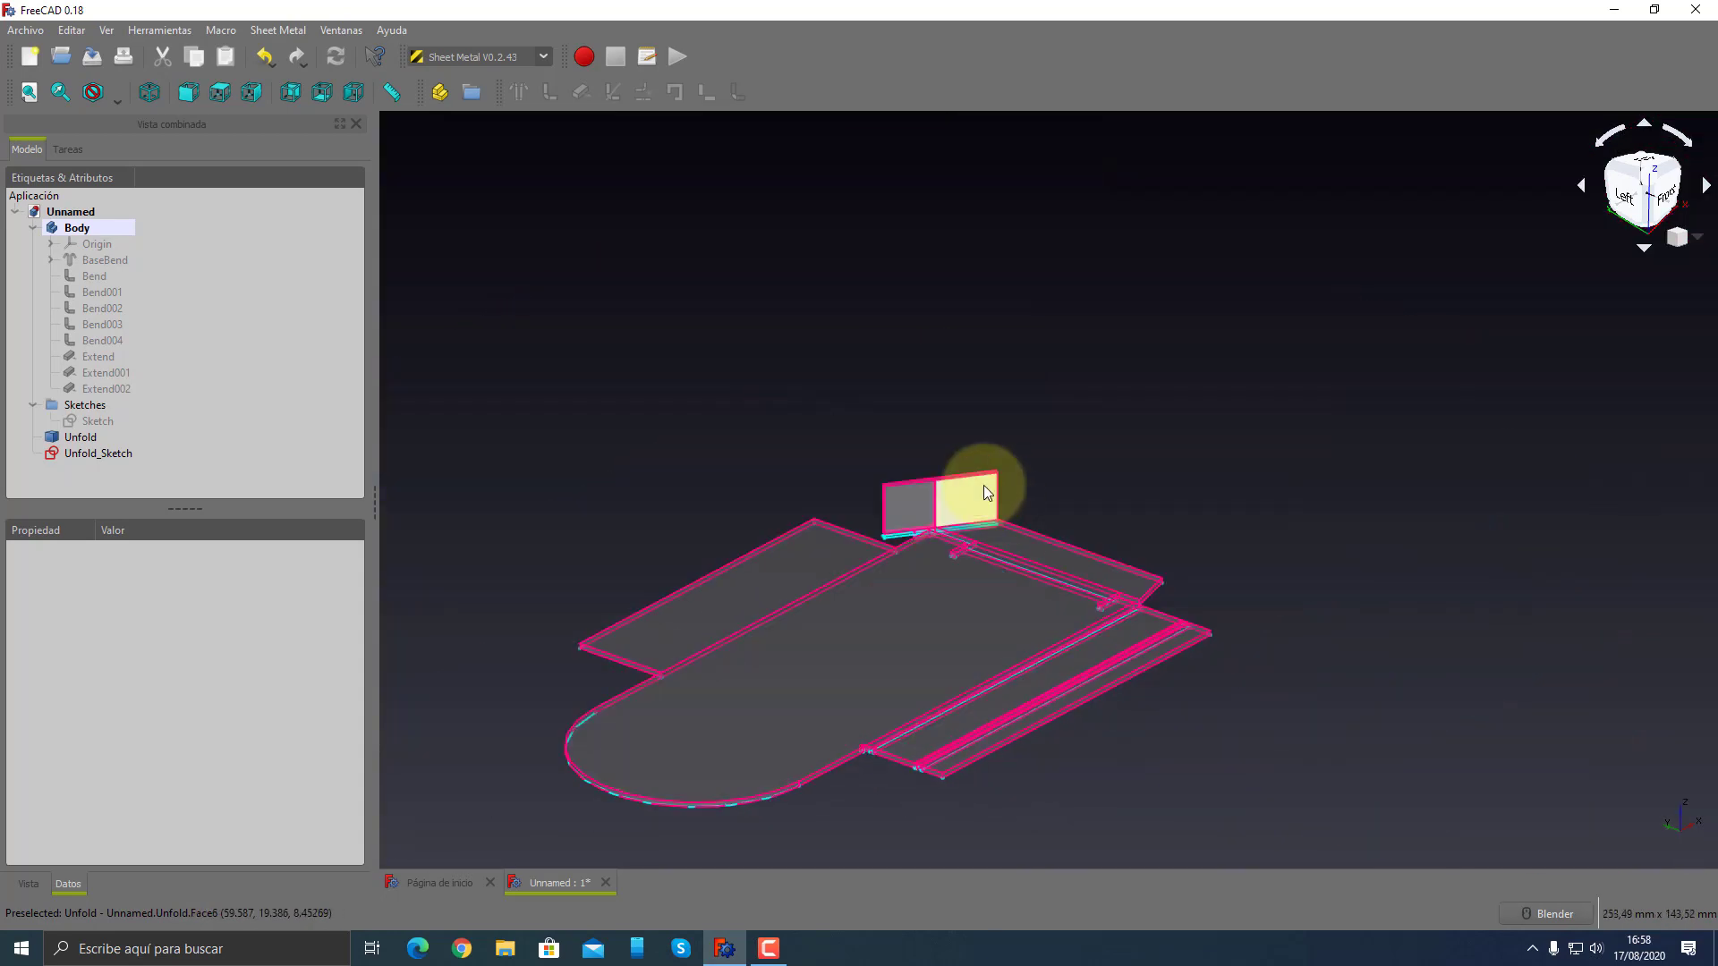
{"action": "scroll", "coordinate": [979, 491], "scroll_direction": "up", "scroll_amount": 3}
{"action": "mouse_move", "coordinate": [1017, 518]}
{"action": "middle_mouse_down"}
{"action": "mouse_move", "coordinate": [672, 511]}
{"action": "mouse_move", "coordinate": [1162, 595]}
{"action": "mouse_move", "coordinate": [1181, 626]}
{"action": "mouse_move", "coordinate": [1140, 636]}
{"action": "mouse_move", "coordinate": [1285, 644]}
{"action": "mouse_move", "coordinate": [1092, 594]}
{"action": "mouse_move", "coordinate": [1318, 598]}
{"action": "middle_mouse_up"}
{"action": "scroll", "coordinate": [1227, 621], "scroll_direction": "up", "scroll_amount": 5}
{"action": "scroll", "coordinate": [1077, 662], "scroll_direction": "down", "scroll_amount": 3}
{"action": "scroll", "coordinate": [1318, 599], "scroll_direction": "down", "scroll_amount": 5}
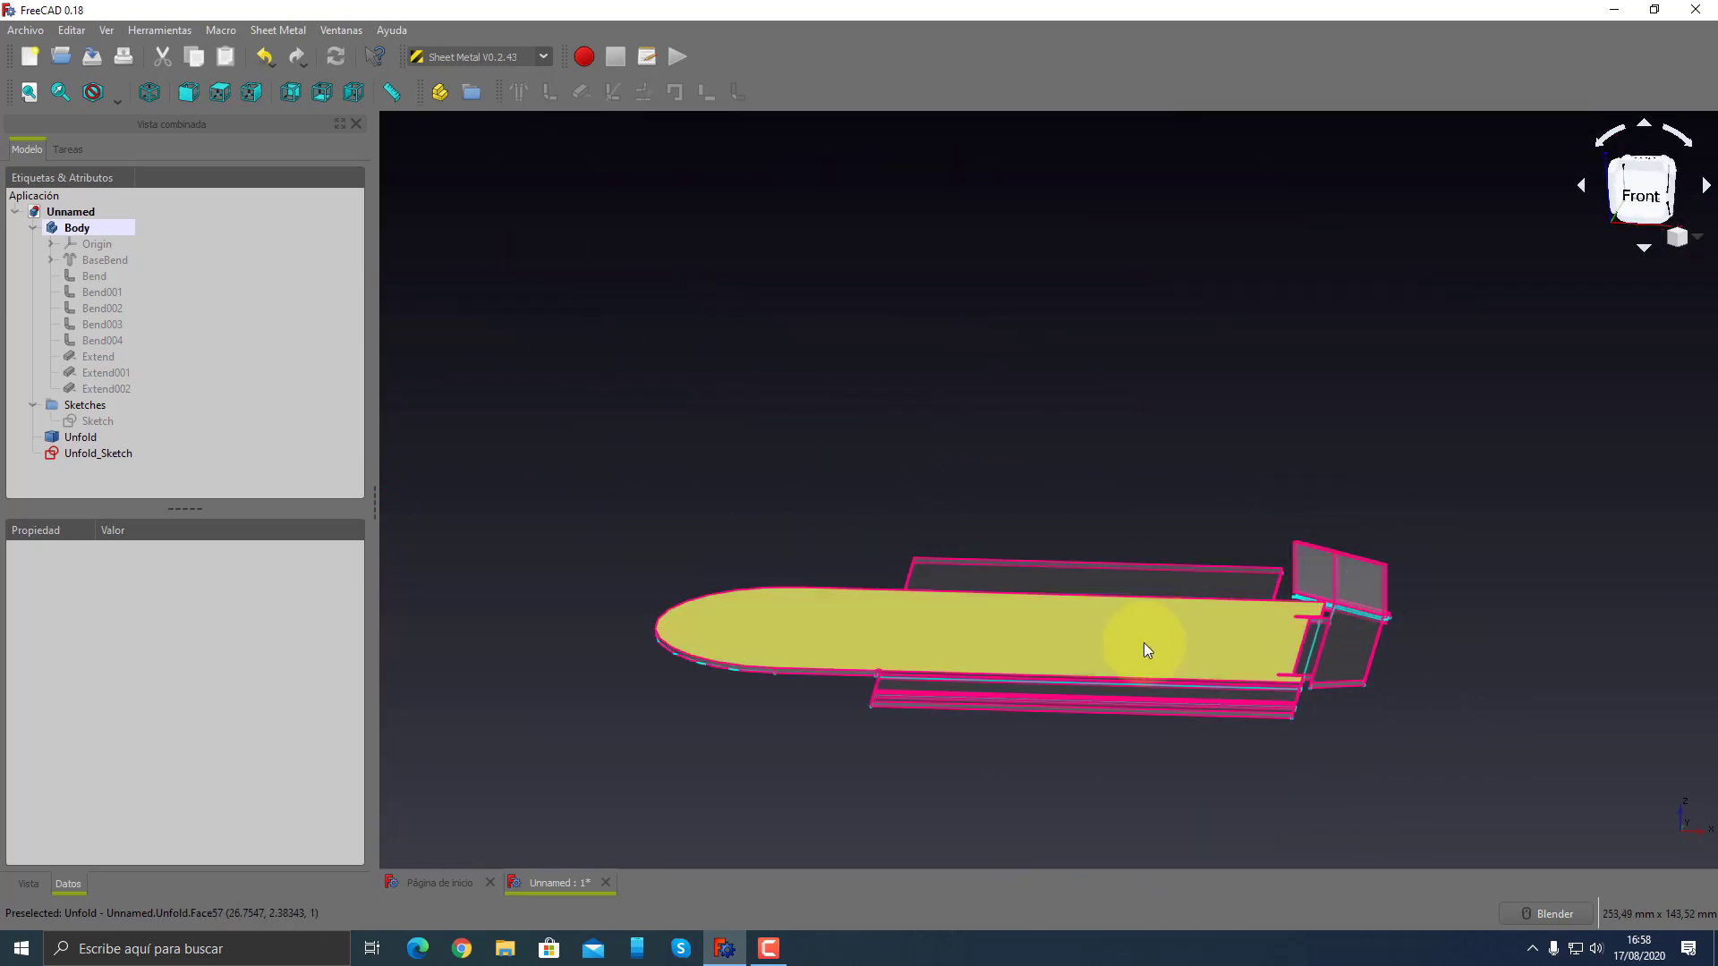
{"action": "mouse_move", "coordinate": [1143, 643]}
{"action": "middle_mouse_down"}
{"action": "mouse_move", "coordinate": [1135, 660]}
{"action": "mouse_move", "coordinate": [1351, 653]}
{"action": "mouse_move", "coordinate": [1066, 679]}
{"action": "mouse_move", "coordinate": [1090, 699]}
{"action": "mouse_move", "coordinate": [1169, 696]}
{"action": "mouse_move", "coordinate": [1049, 614]}
{"action": "middle_mouse_up"}
{"action": "scroll", "coordinate": [1343, 641], "scroll_direction": "up", "scroll_amount": 3}
{"action": "scroll", "coordinate": [1325, 578], "scroll_direction": "up", "scroll_amount": 2}
{"action": "scroll", "coordinate": [1325, 578], "scroll_direction": "down", "scroll_amount": 3}
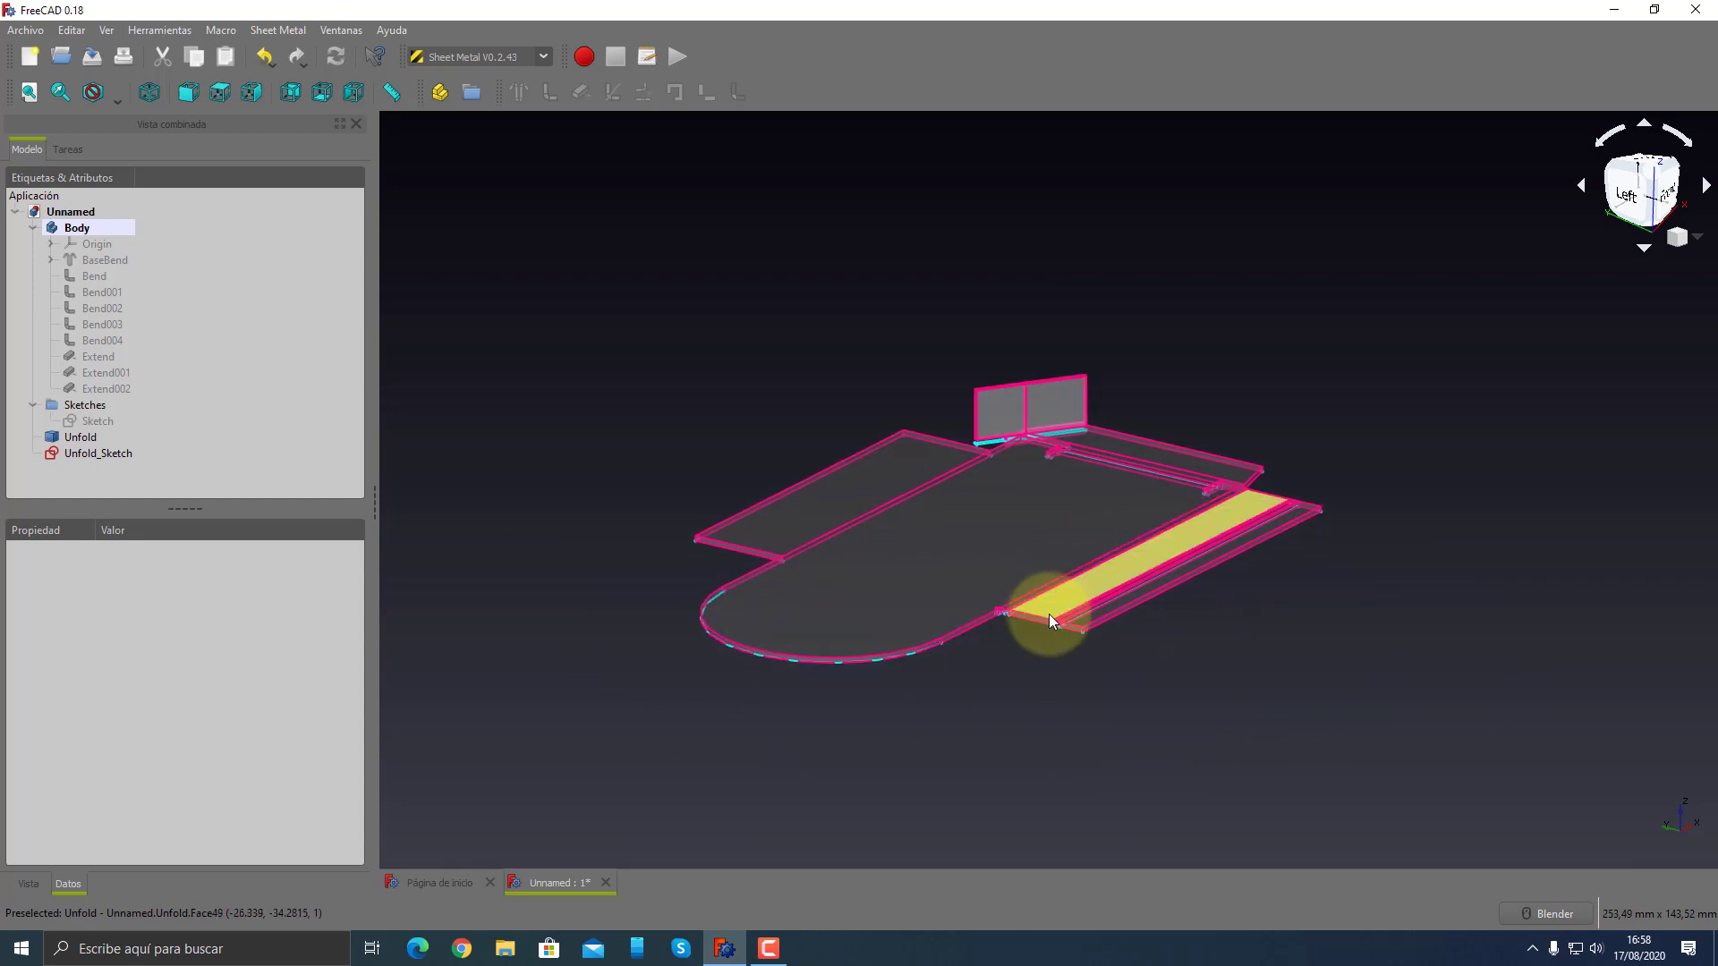
{"action": "scroll", "coordinate": [1011, 605], "scroll_direction": "up", "scroll_amount": 2}
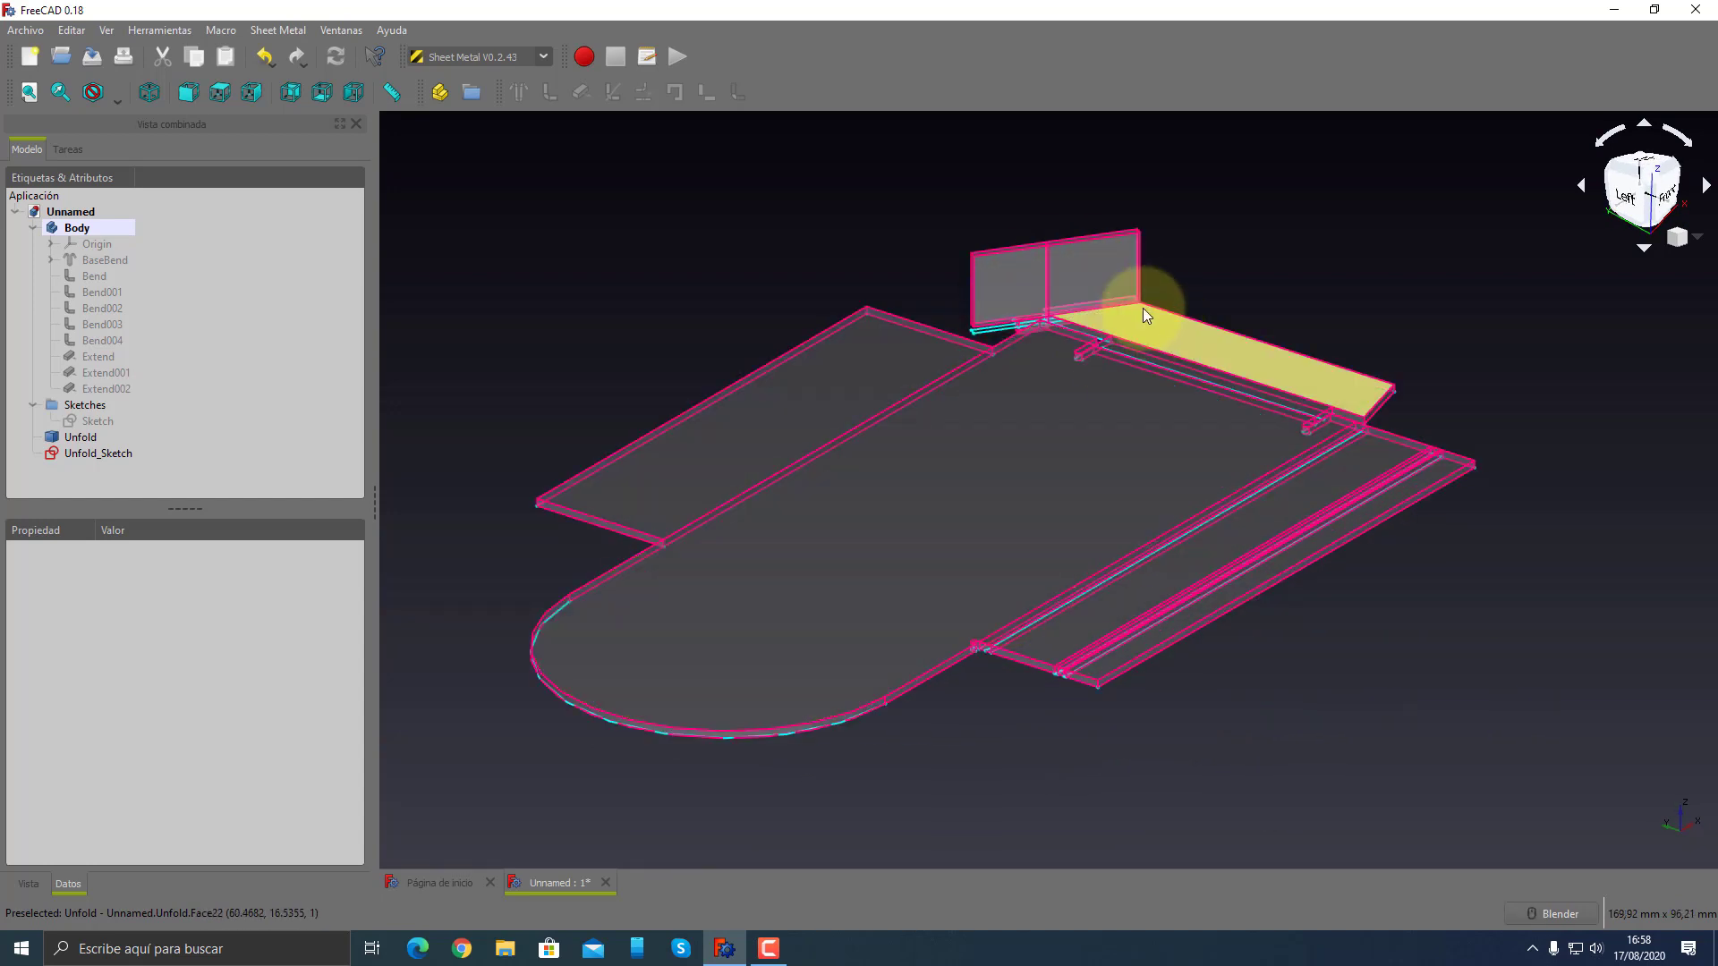
{"action": "mouse_move", "coordinate": [1199, 363]}
{"action": "middle_mouse_down"}
{"action": "mouse_move", "coordinate": [701, 391]}
{"action": "mouse_move", "coordinate": [1166, 445]}
{"action": "middle_mouse_up"}
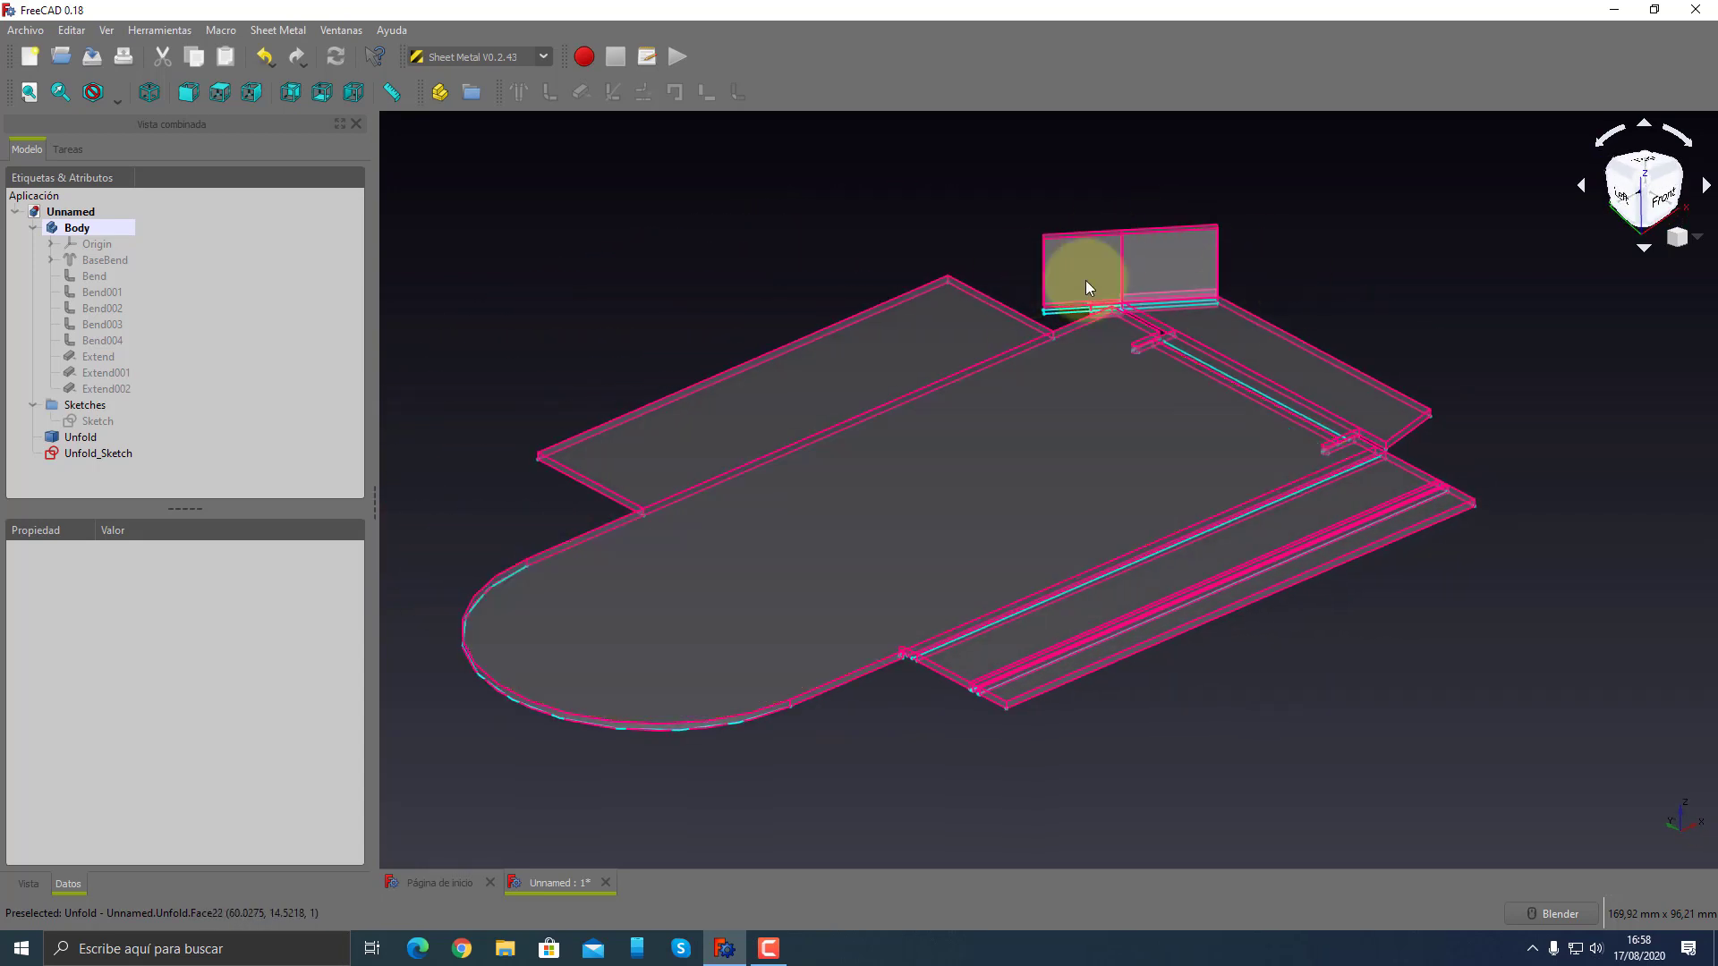
{"action": "mouse_move", "coordinate": [1331, 499]}
{"action": "middle_mouse_down"}
{"action": "mouse_move", "coordinate": [1284, 682]}
{"action": "mouse_move", "coordinate": [1112, 602]}
{"action": "mouse_move", "coordinate": [1204, 495]}
{"action": "mouse_move", "coordinate": [939, 491]}
{"action": "mouse_move", "coordinate": [1206, 420]}
{"action": "middle_mouse_up"}
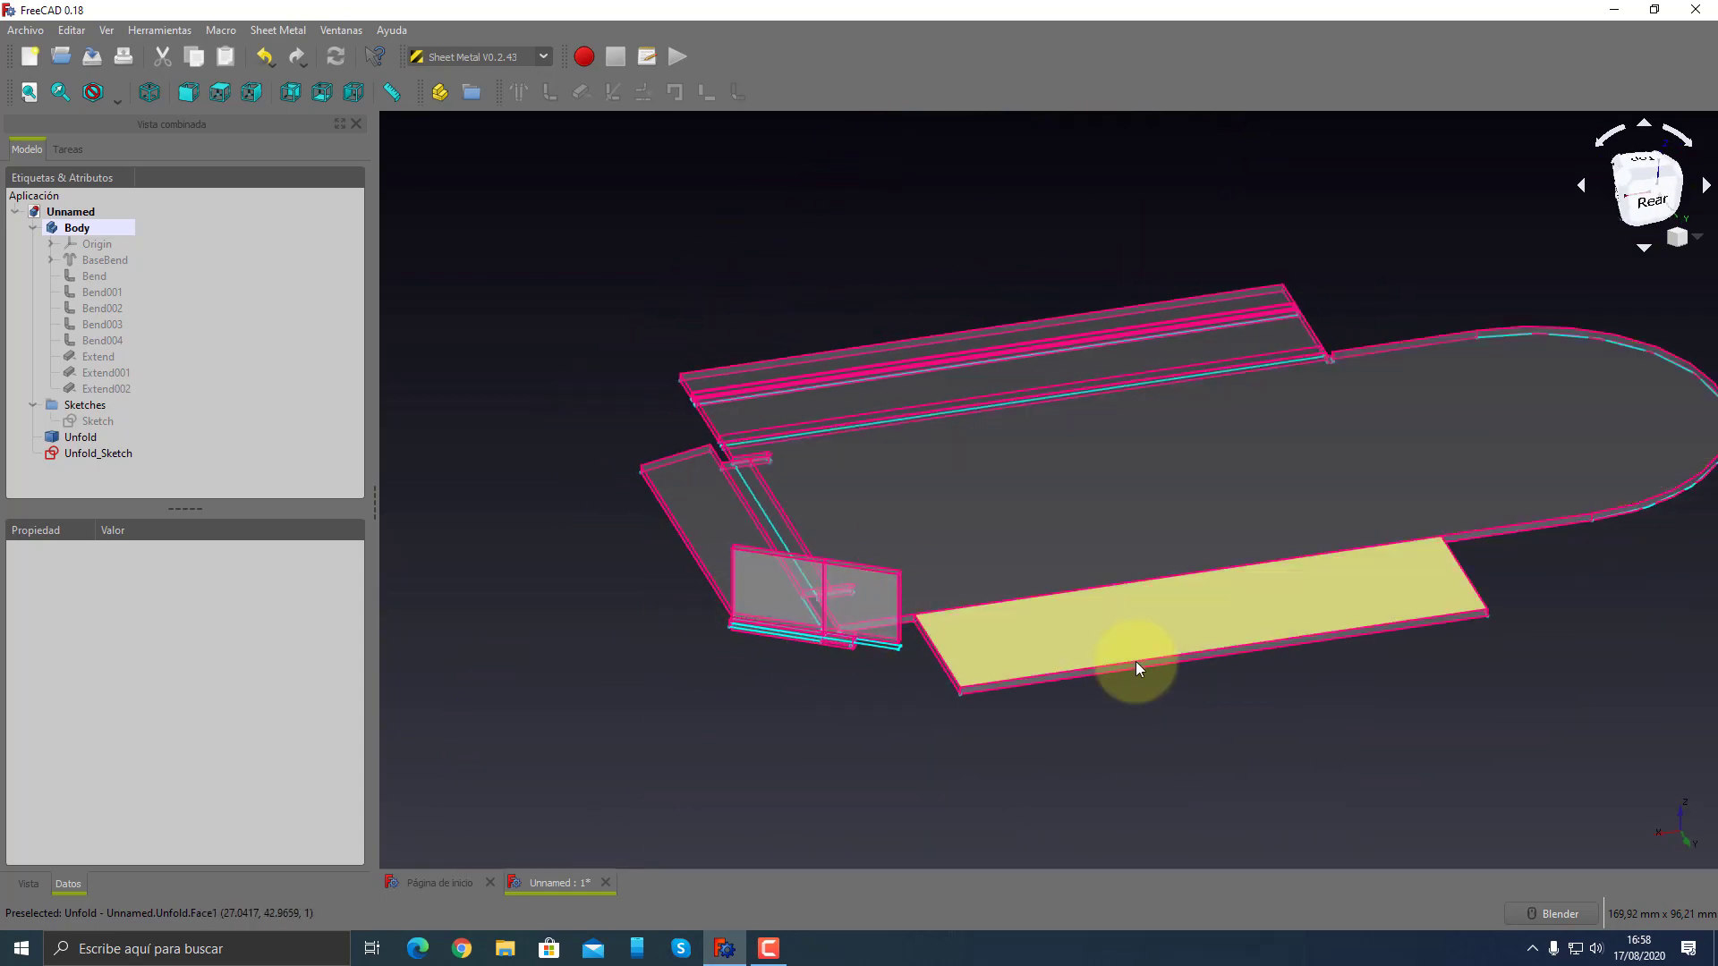
{"action": "mouse_move", "coordinate": [1135, 666]}
{"action": "middle_mouse_down"}
{"action": "mouse_move", "coordinate": [1506, 610]}
{"action": "mouse_move", "coordinate": [997, 614]}
{"action": "mouse_move", "coordinate": [978, 545]}
{"action": "mouse_move", "coordinate": [1085, 605]}
{"action": "middle_mouse_up"}
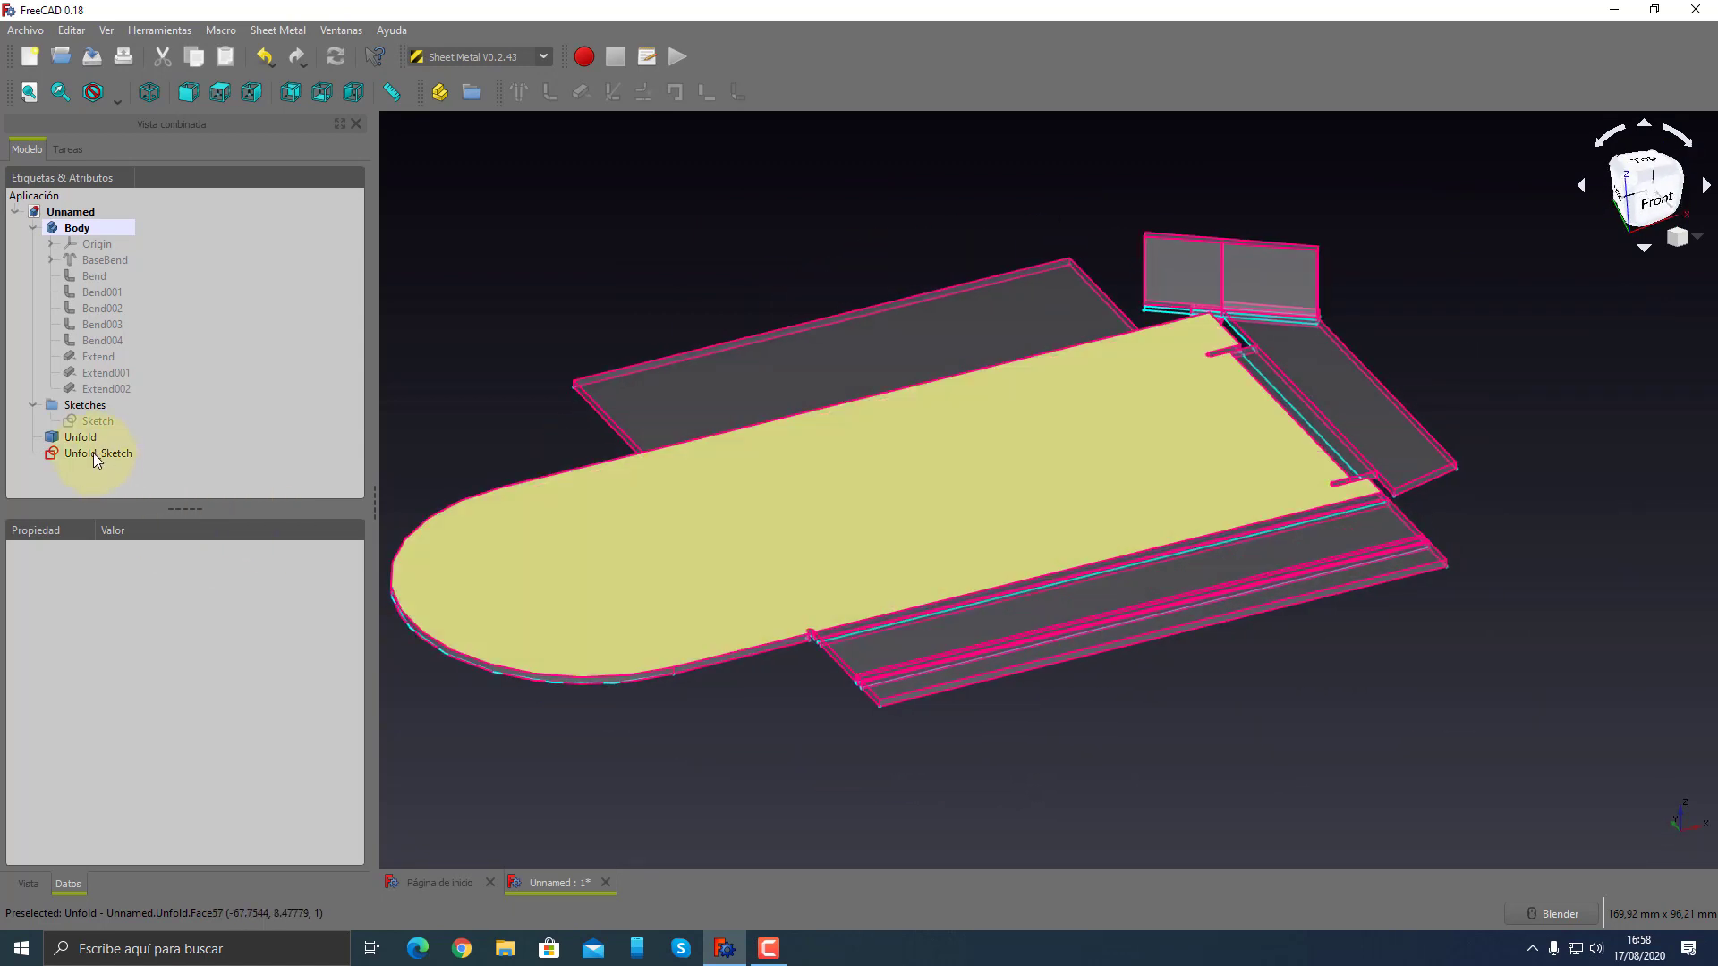
{"action": "left_click", "coordinate": [75, 437]}
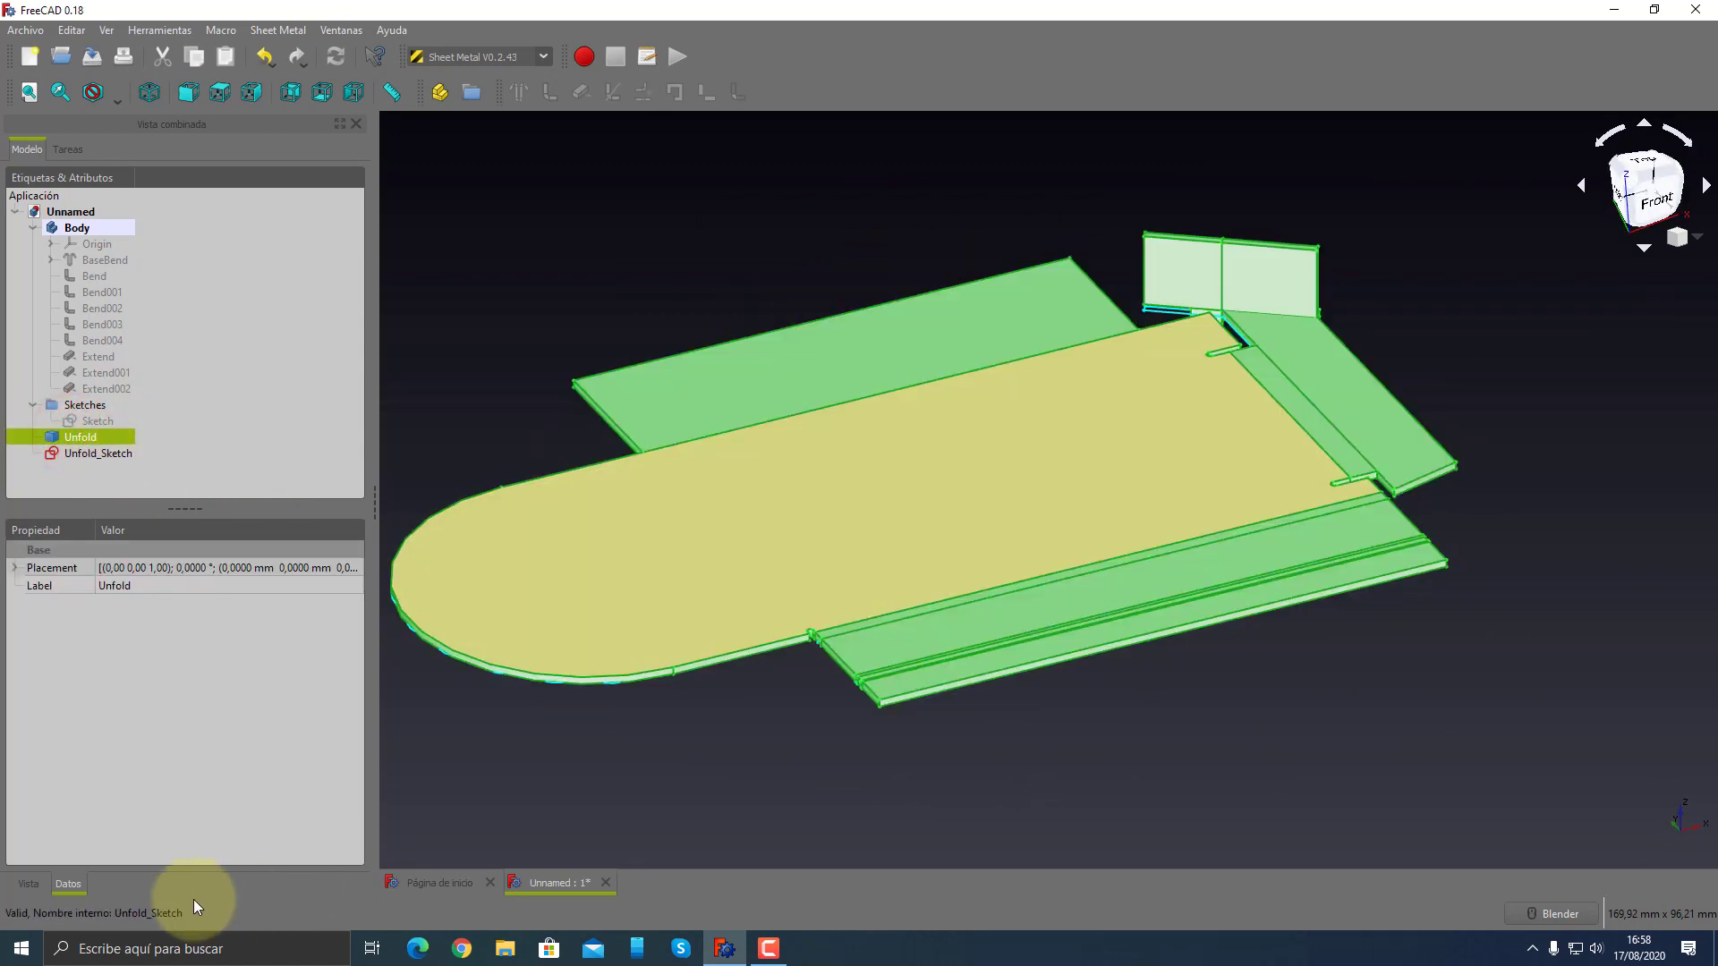
{"action": "left_click", "coordinate": [29, 884]}
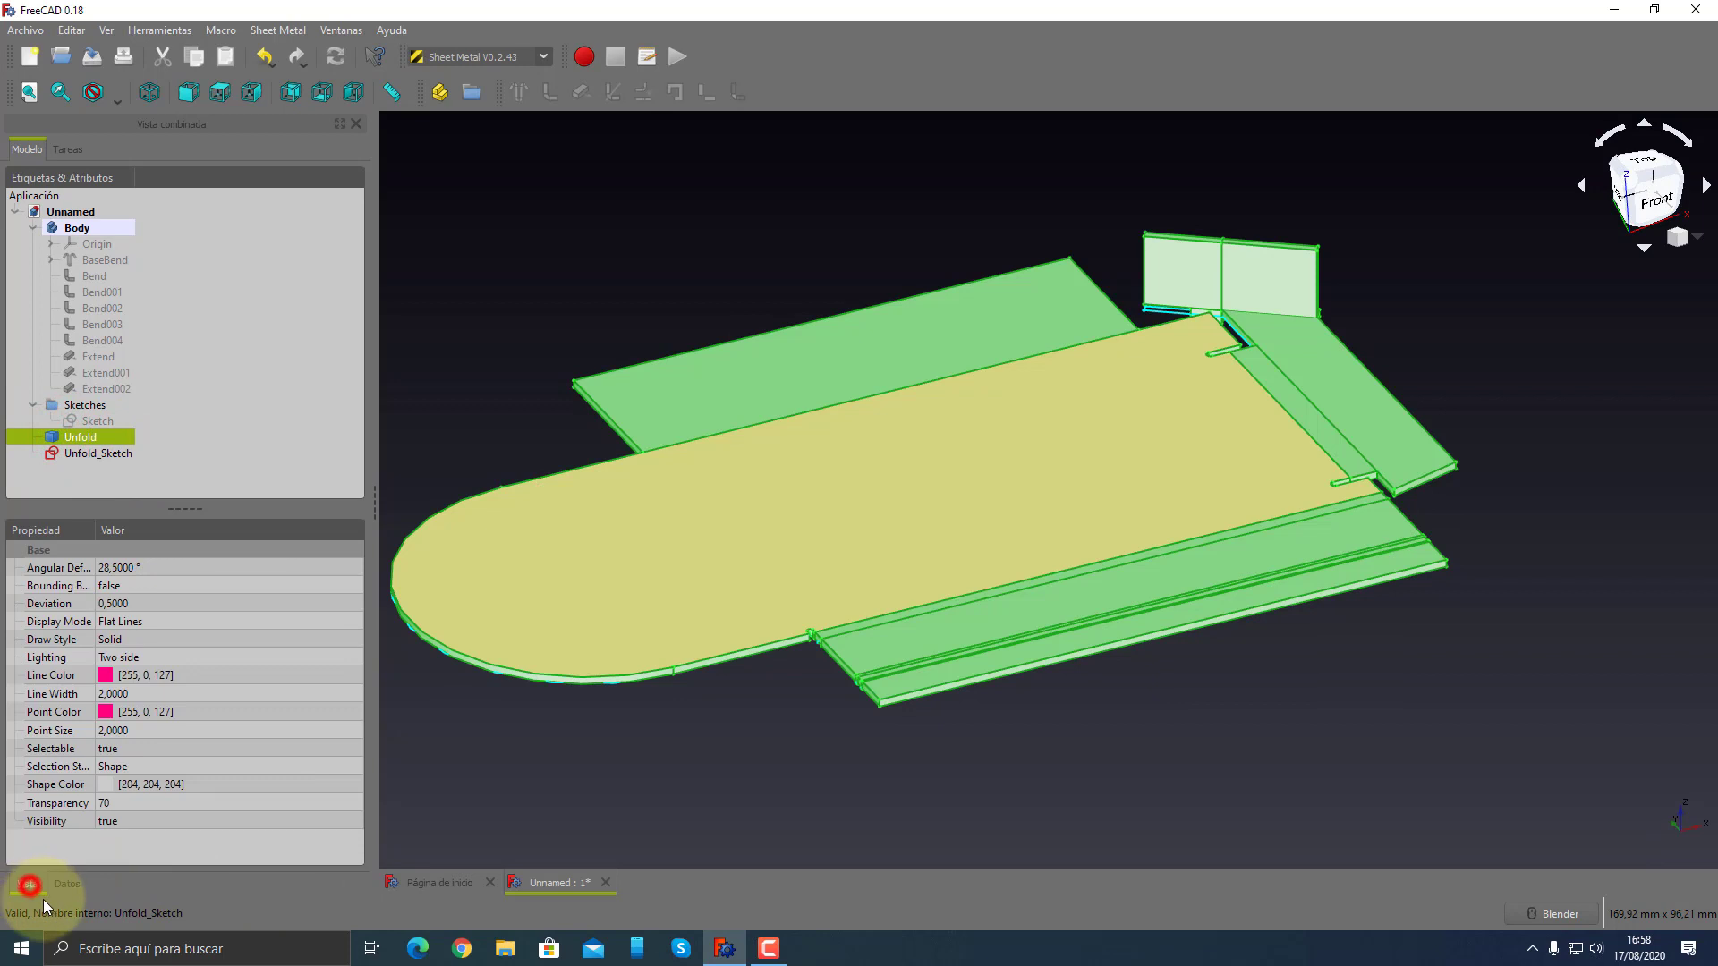
{"action": "left_click", "coordinate": [93, 802]}
{"action": "type", "text": "0"}
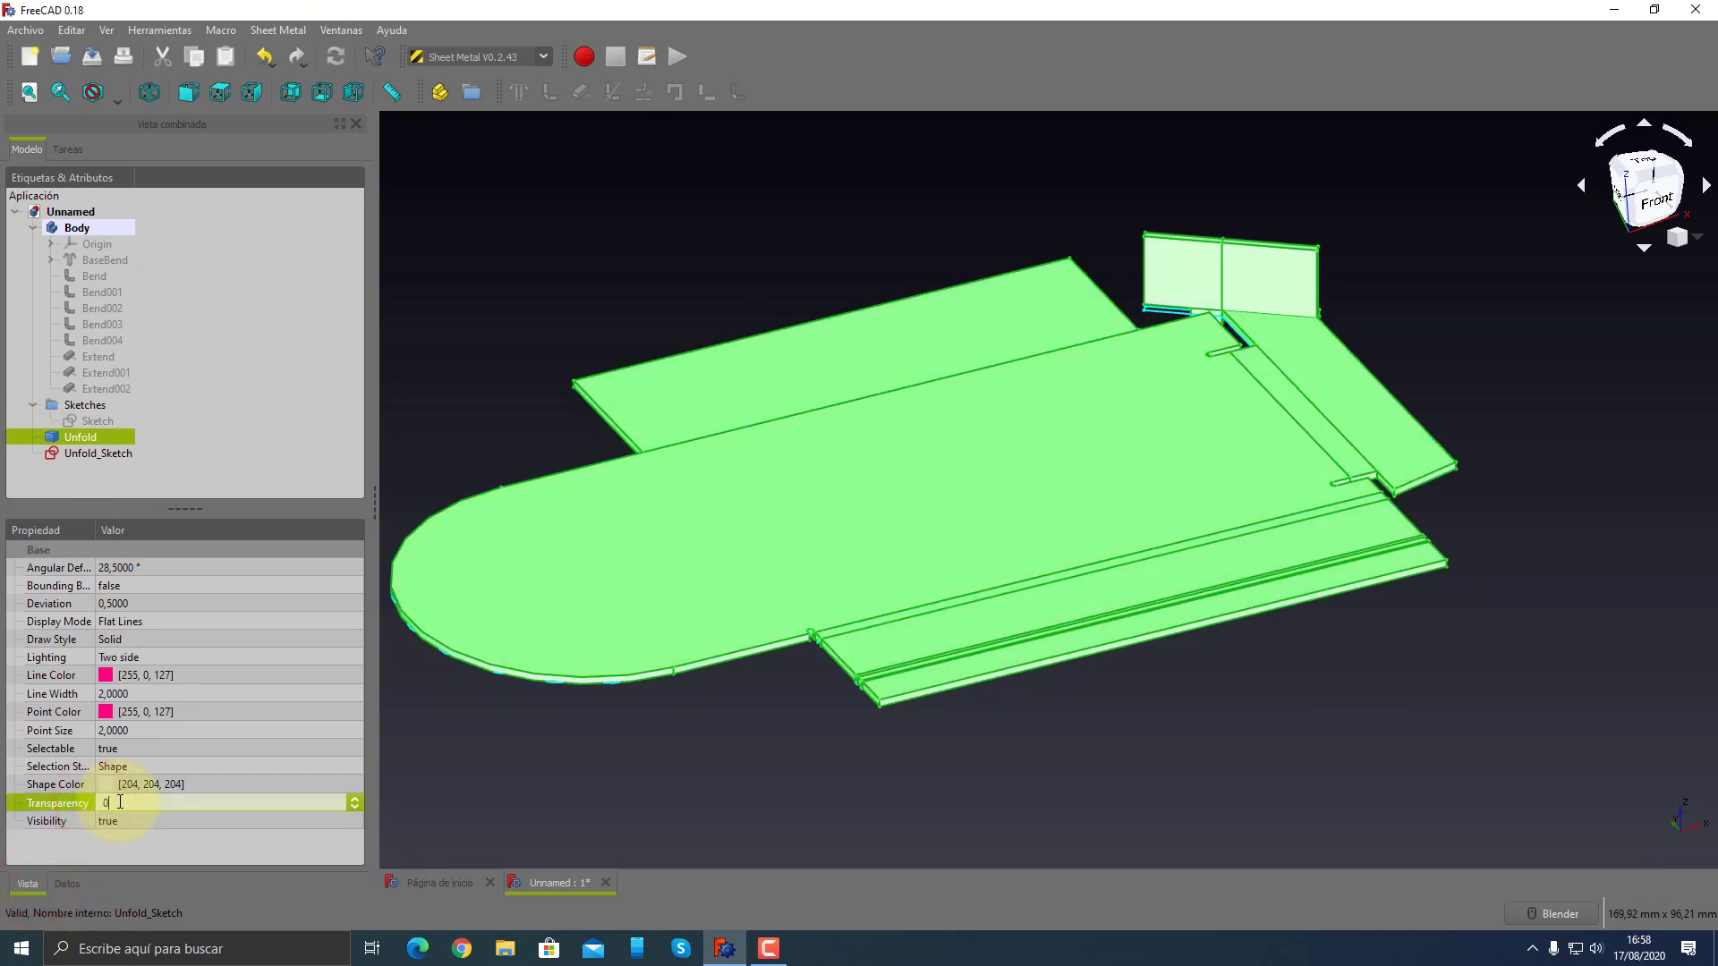
{"action": "key", "text": "Return"}
{"action": "left_click", "coordinate": [756, 798]}
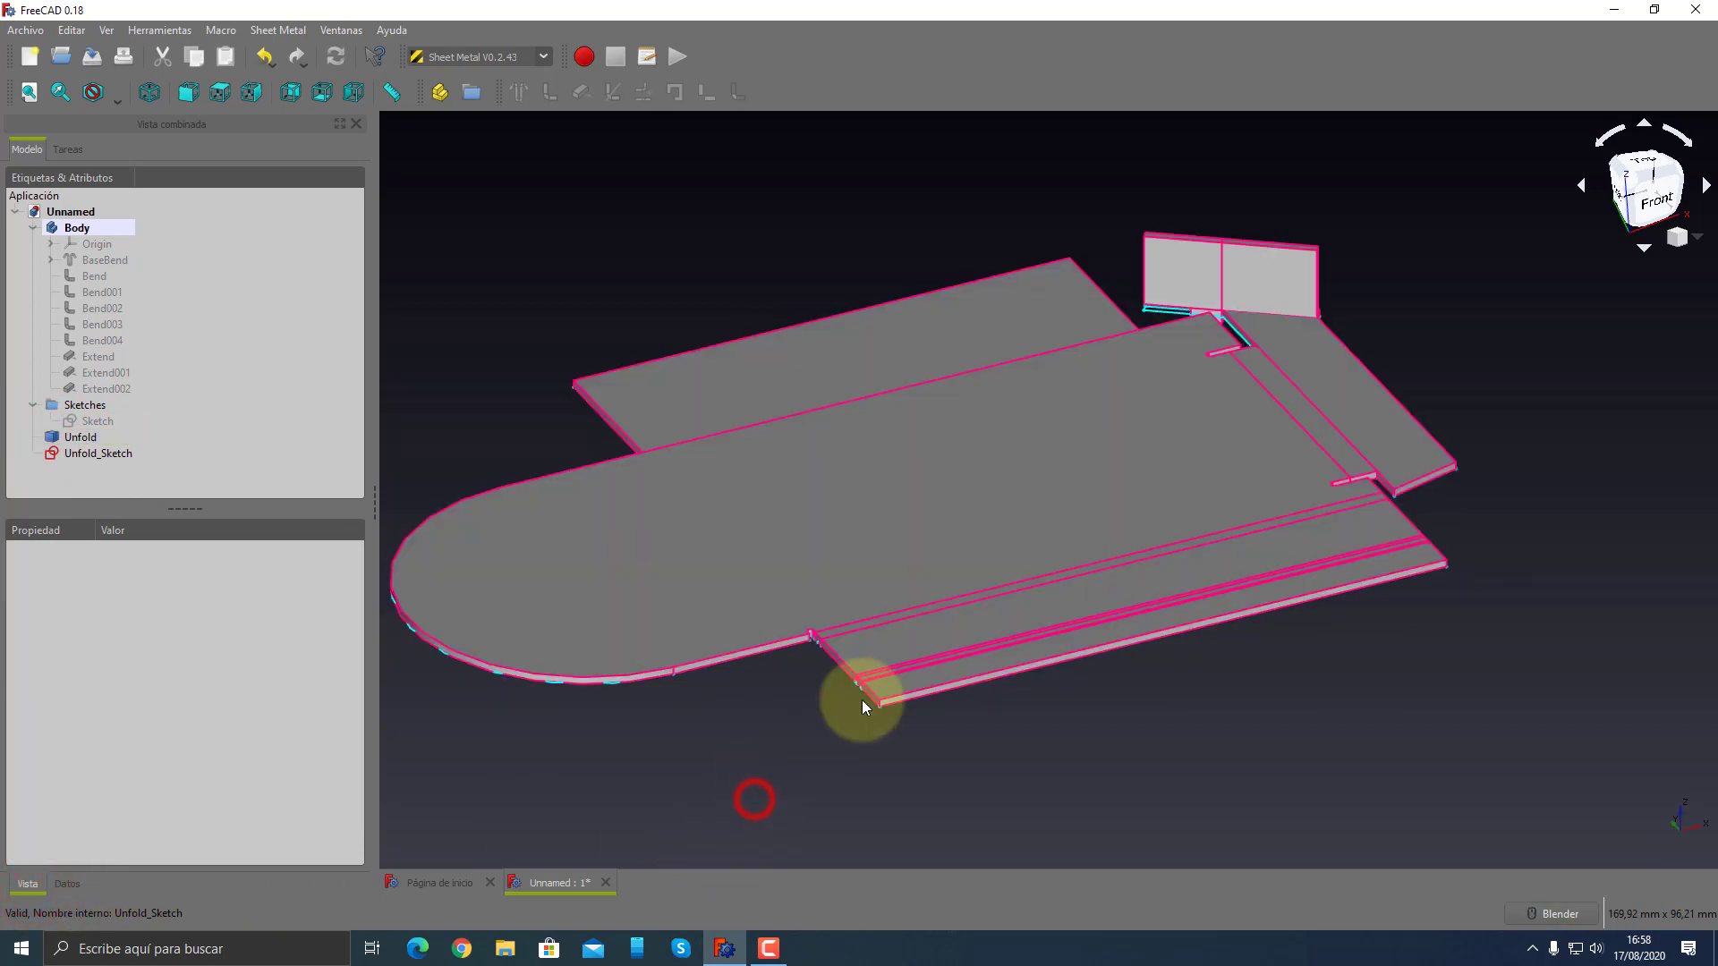
{"action": "scroll", "coordinate": [862, 700], "scroll_direction": "down", "scroll_amount": 3}
{"action": "mouse_move", "coordinate": [853, 714]}
{"action": "middle_mouse_down"}
{"action": "mouse_move", "coordinate": [1272, 716]}
{"action": "mouse_move", "coordinate": [1184, 750]}
{"action": "middle_mouse_up"}
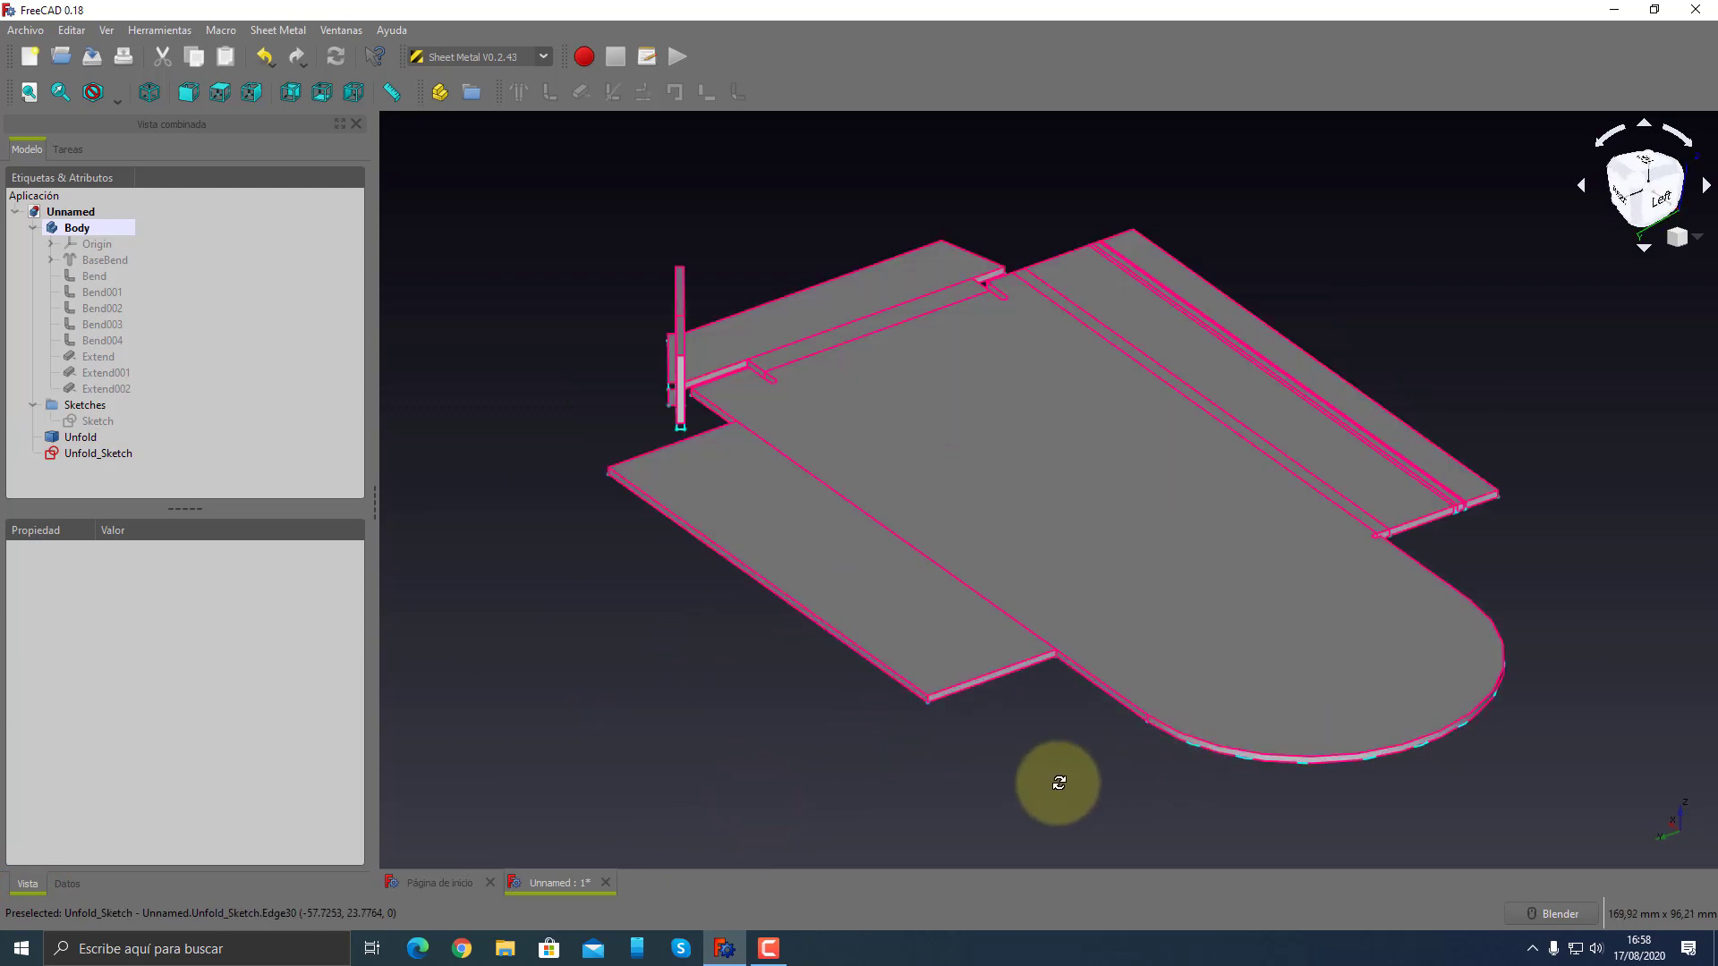
{"action": "middle_click_drag", "start_coordinate": [1044, 783], "coordinate": [1074, 602]}
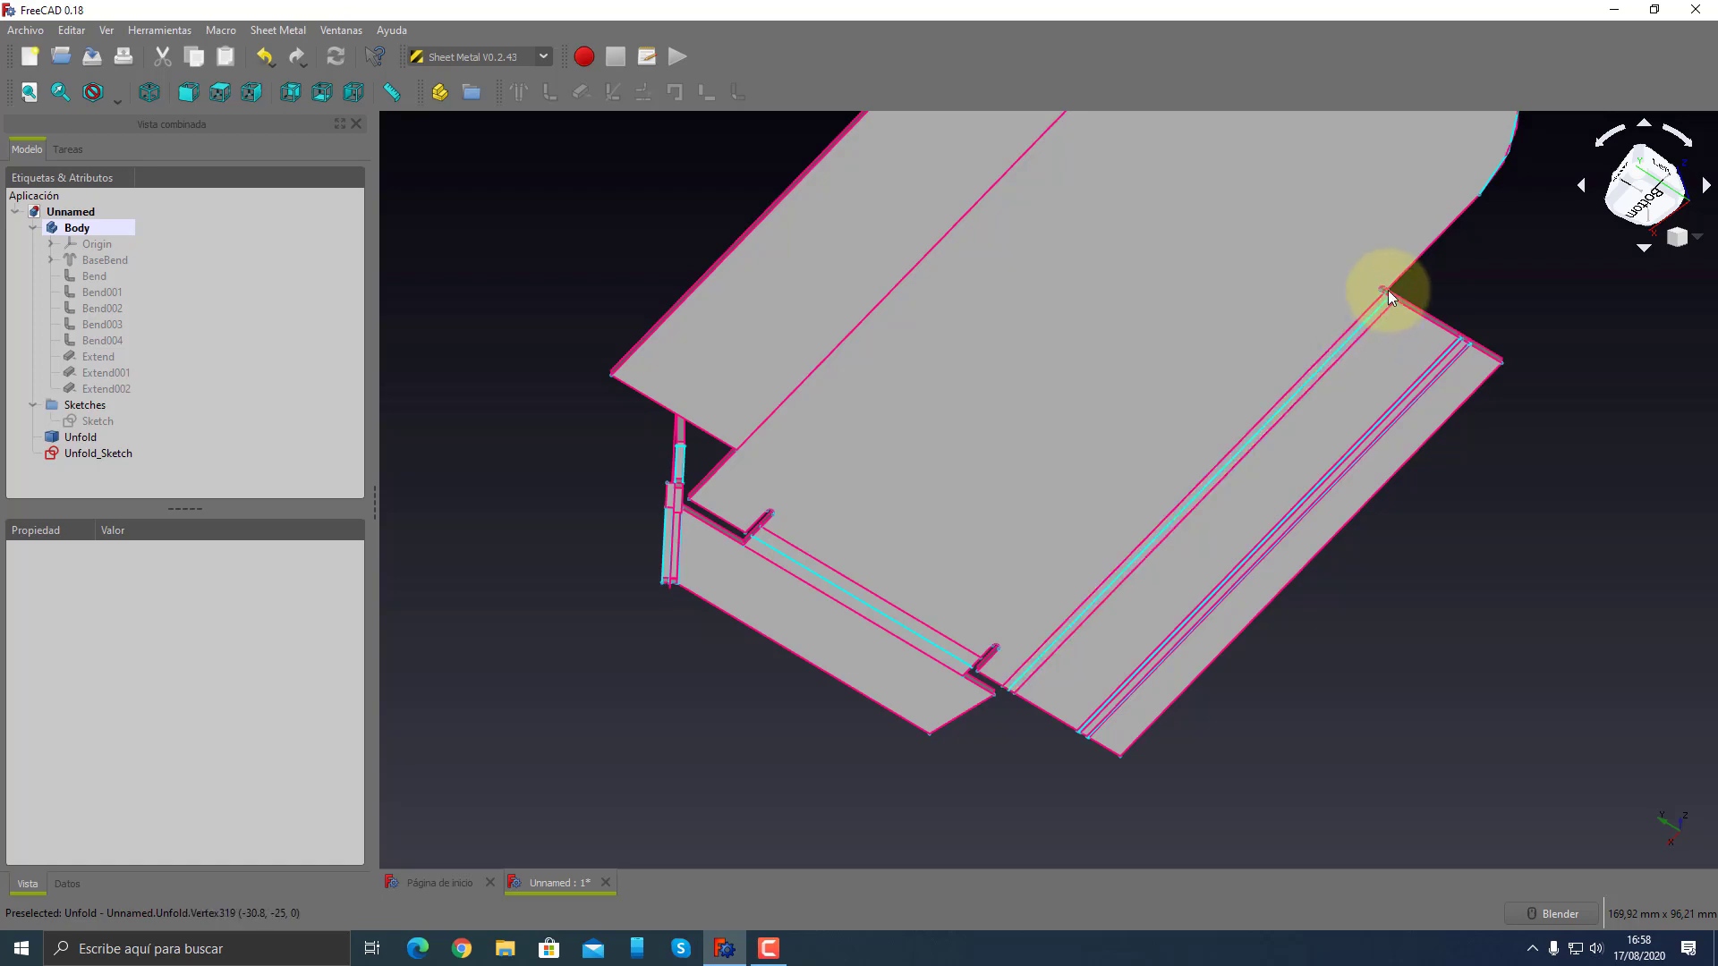
{"action": "middle_click_drag", "start_coordinate": [1154, 390], "coordinate": [859, 588]}
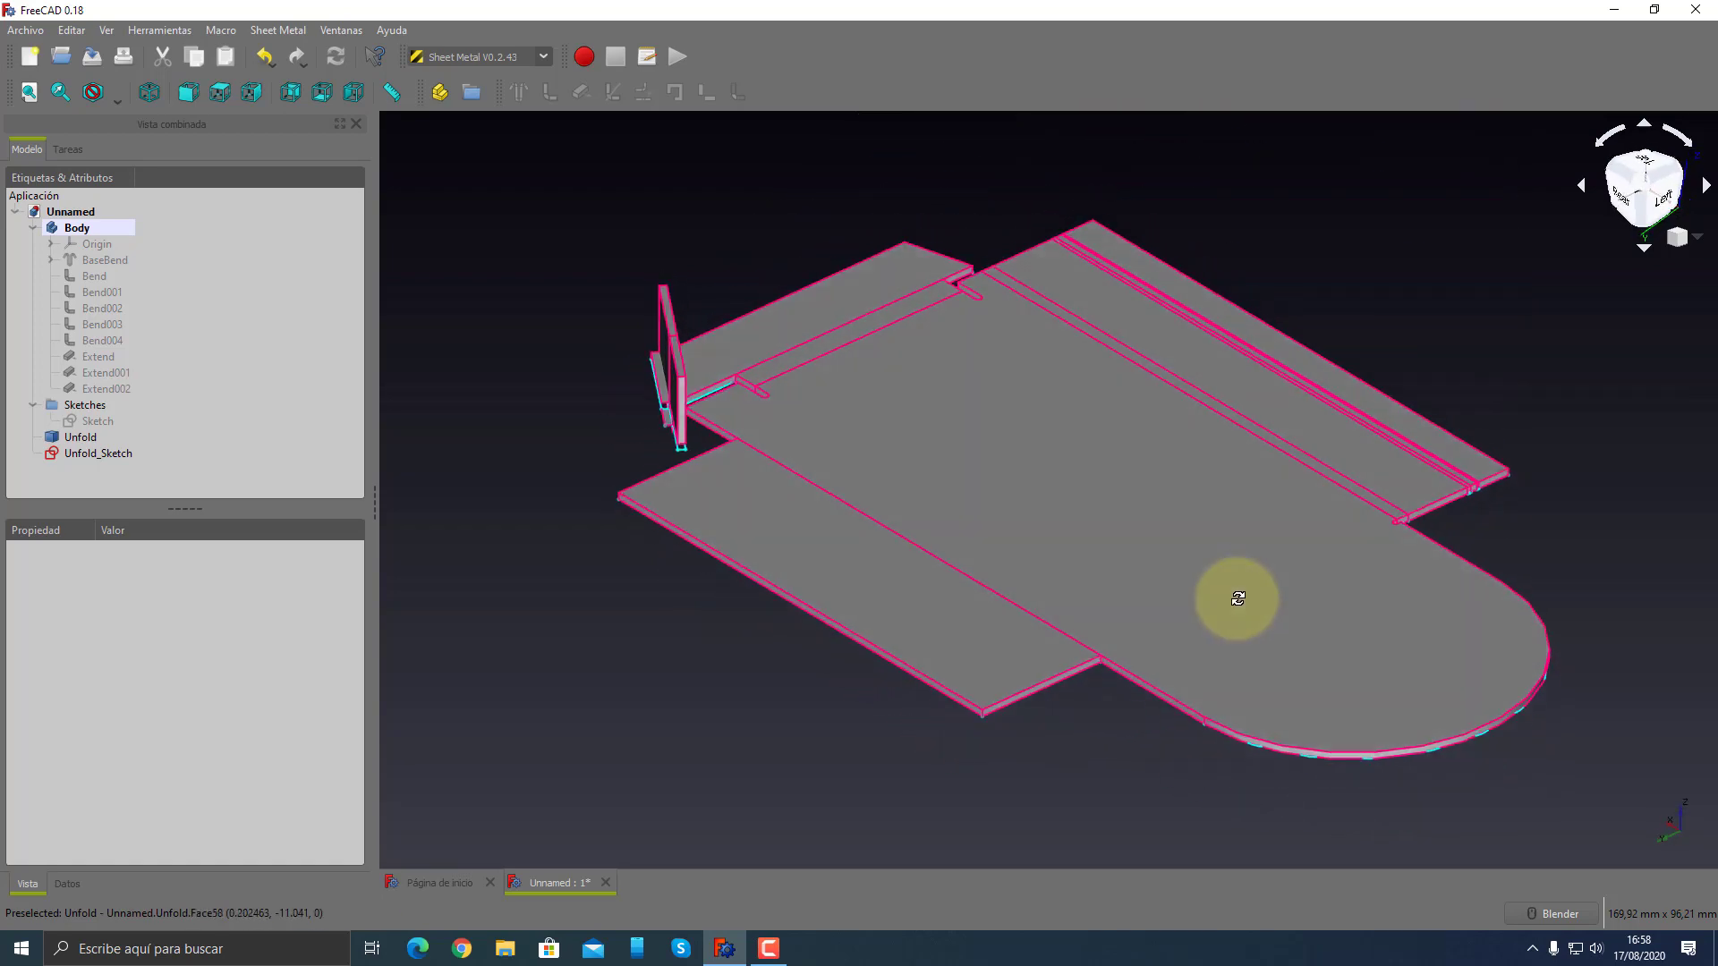
{"action": "scroll", "coordinate": [1073, 736], "scroll_direction": "up", "scroll_amount": 5}
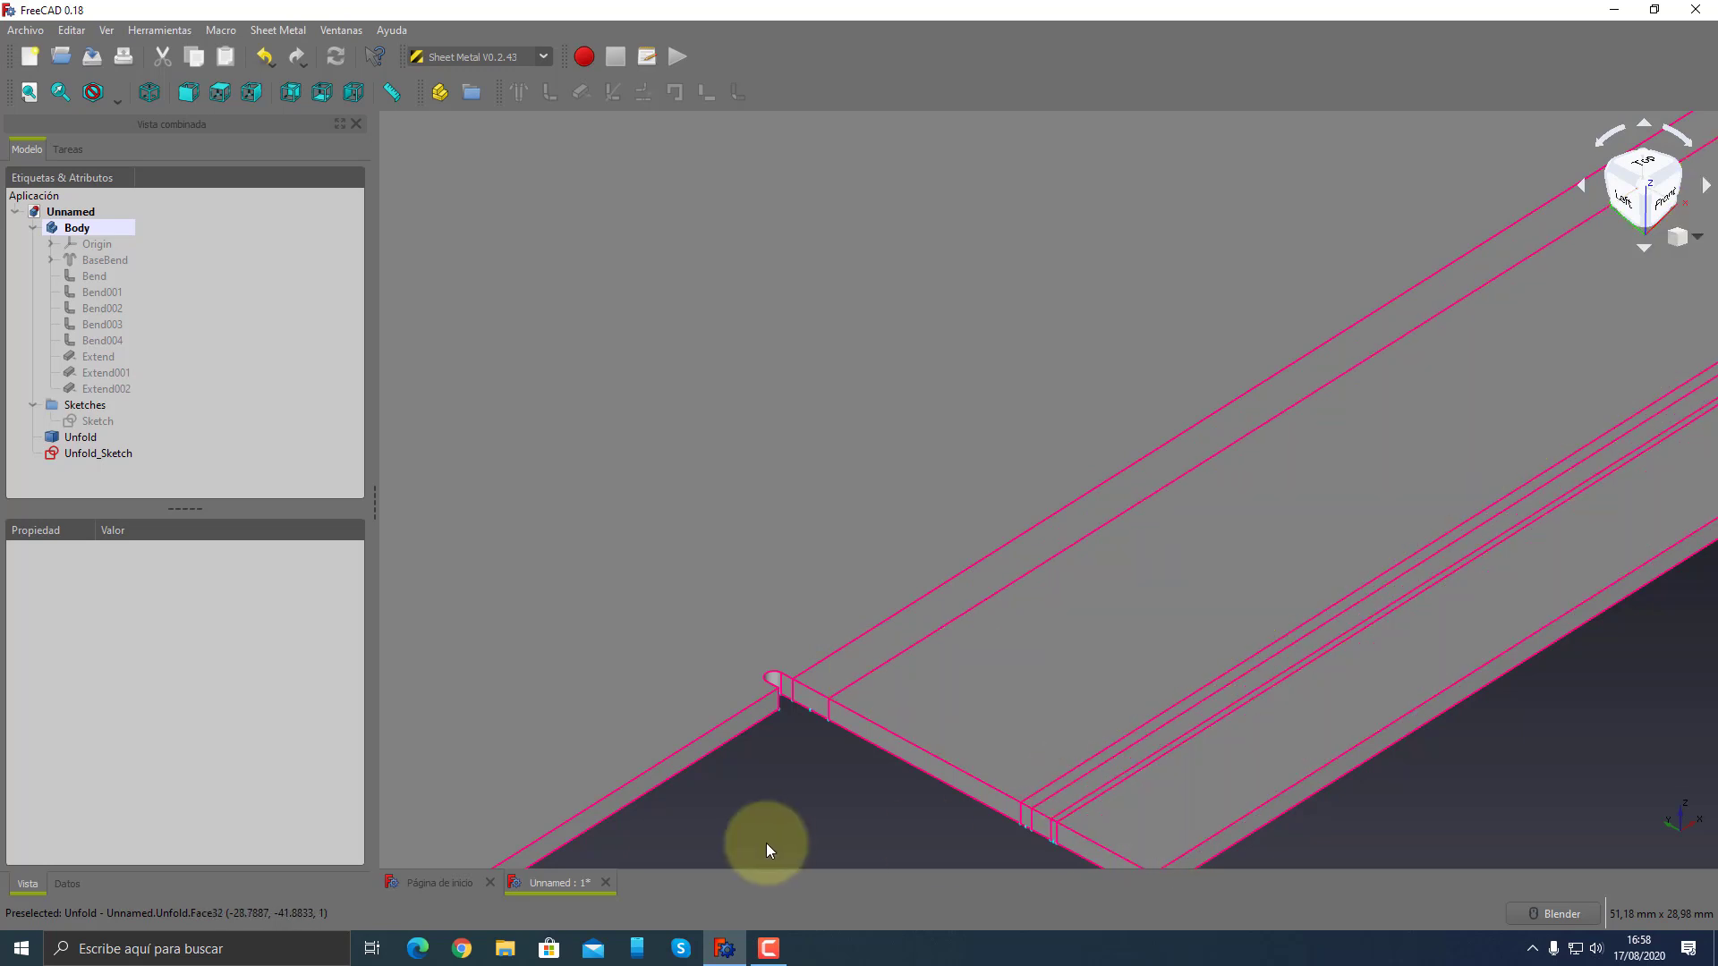
{"action": "scroll", "coordinate": [795, 823], "scroll_direction": "down", "scroll_amount": 3}
{"action": "scroll", "coordinate": [795, 823], "scroll_direction": "down", "scroll_amount": 3}
{"action": "middle_click_drag", "start_coordinate": [830, 757], "coordinate": [1194, 426]}
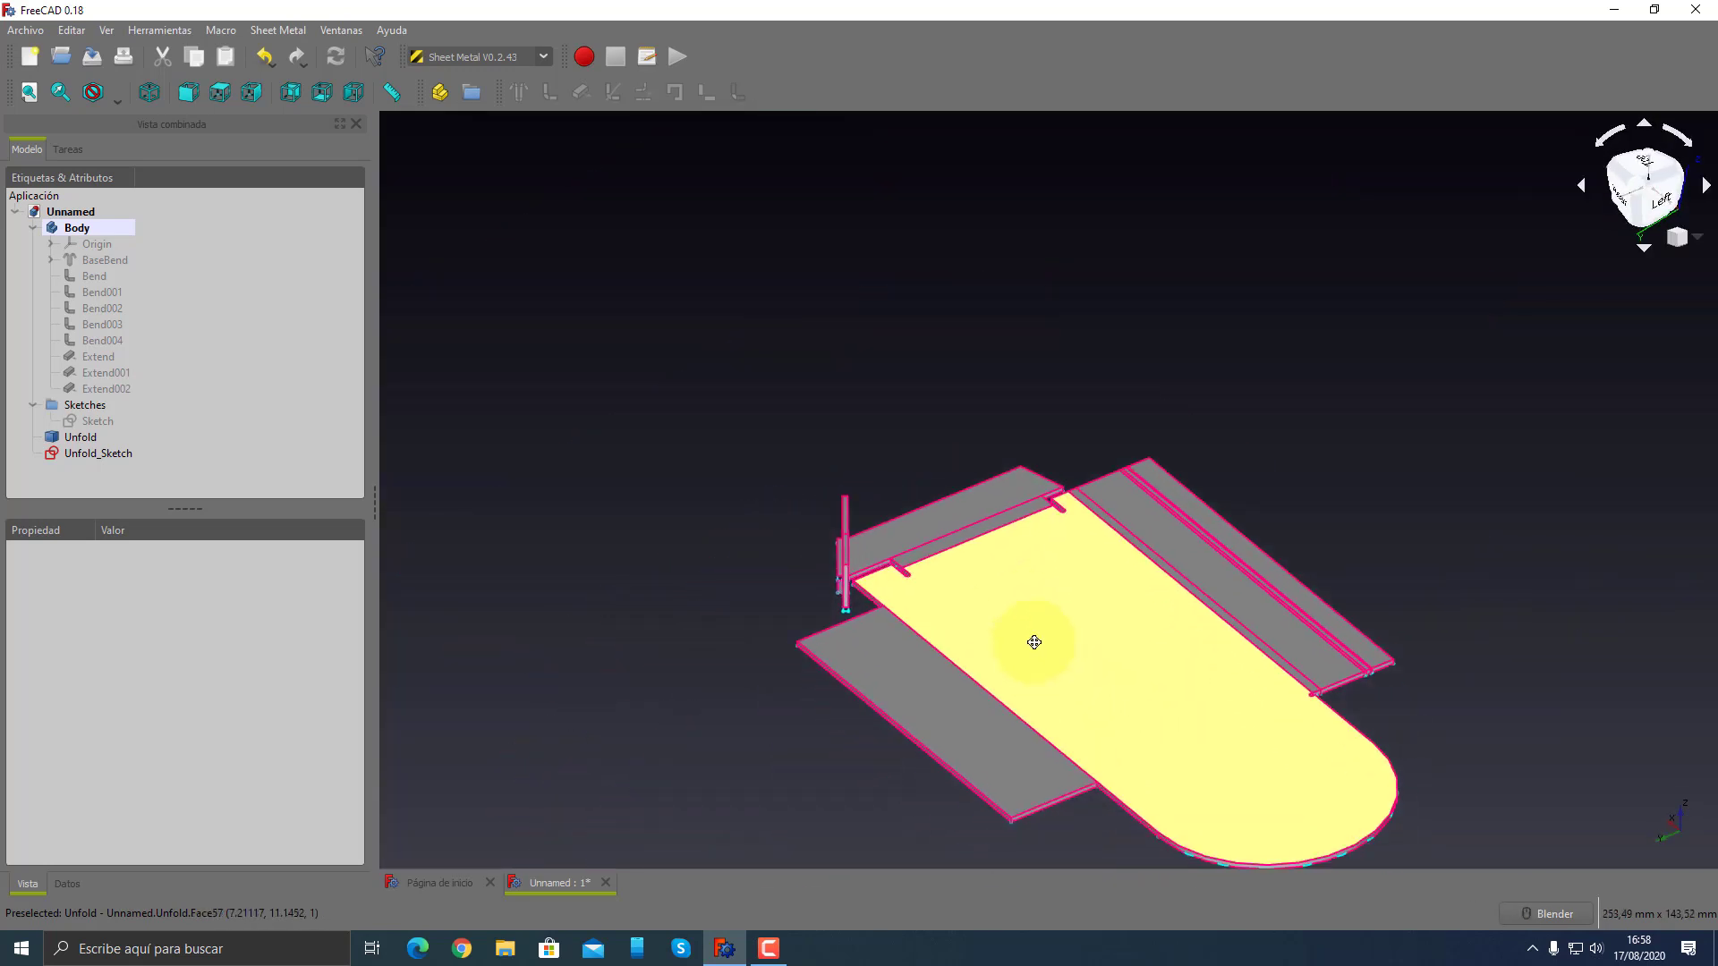
{"action": "scroll", "coordinate": [1194, 426], "scroll_direction": "up", "scroll_amount": 5}
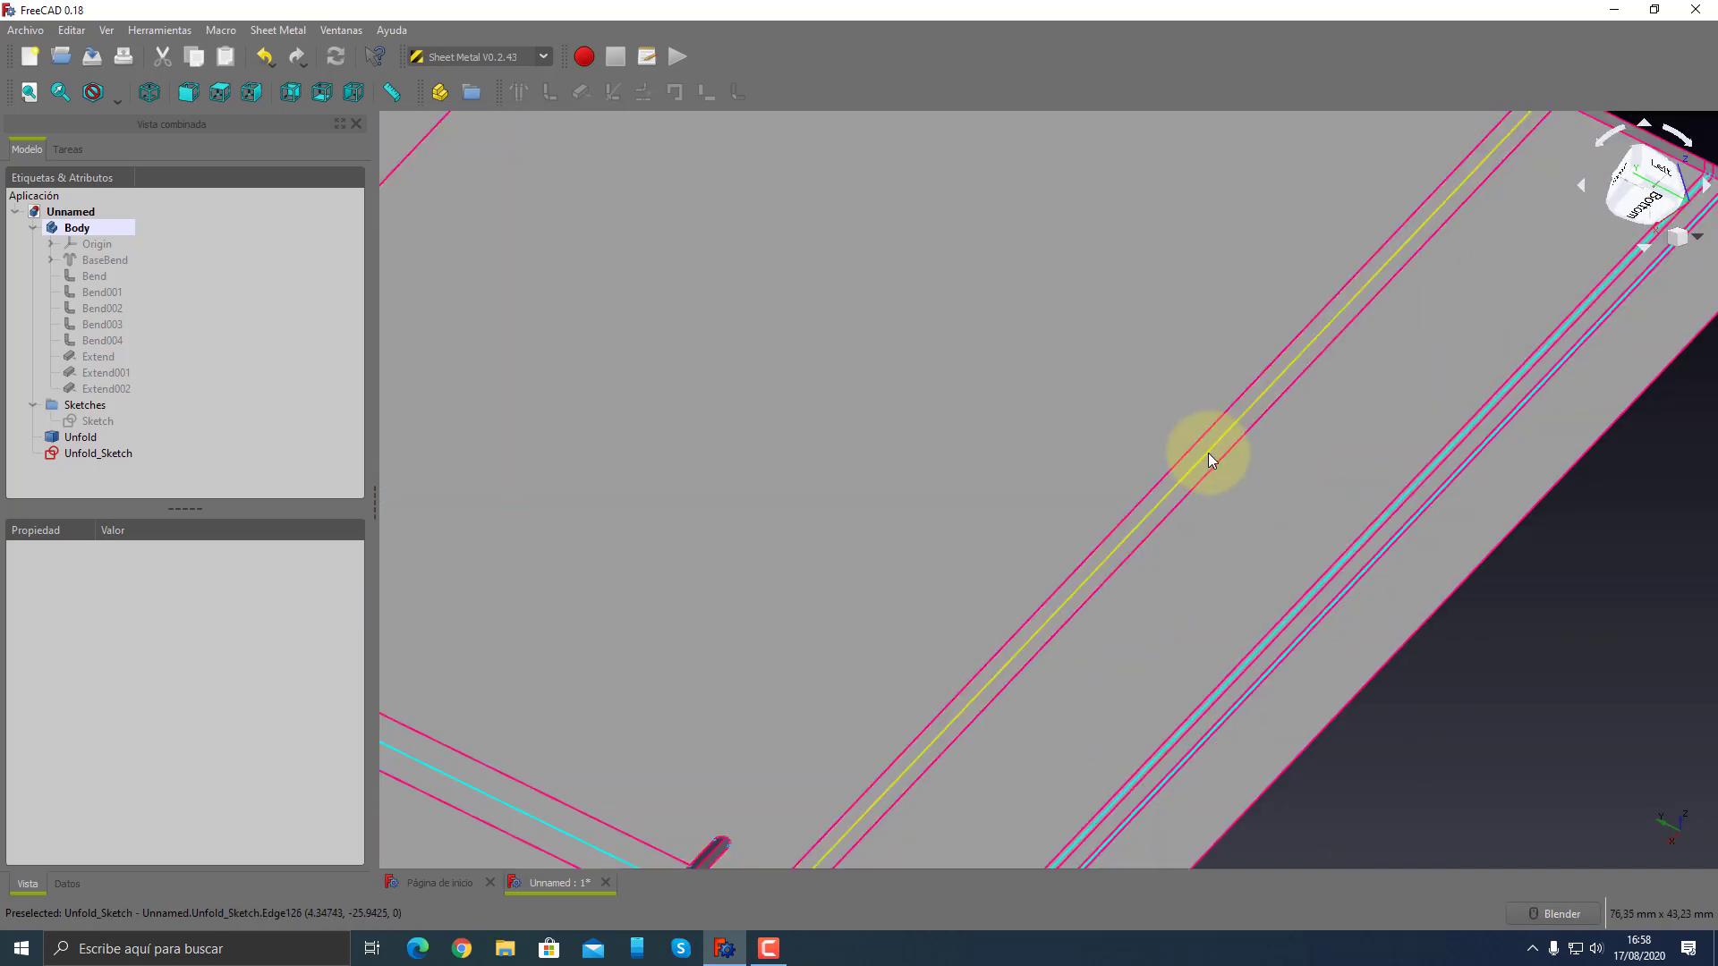
{"action": "scroll", "coordinate": [1358, 545], "scroll_direction": "down", "scroll_amount": 5}
{"action": "mouse_move", "coordinate": [1352, 480]}
{"action": "middle_mouse_down"}
{"action": "mouse_move", "coordinate": [1229, 568]}
{"action": "mouse_move", "coordinate": [895, 736]}
{"action": "mouse_move", "coordinate": [972, 693]}
{"action": "middle_mouse_up"}
{"action": "scroll", "coordinate": [972, 692], "scroll_direction": "up", "scroll_amount": 5}
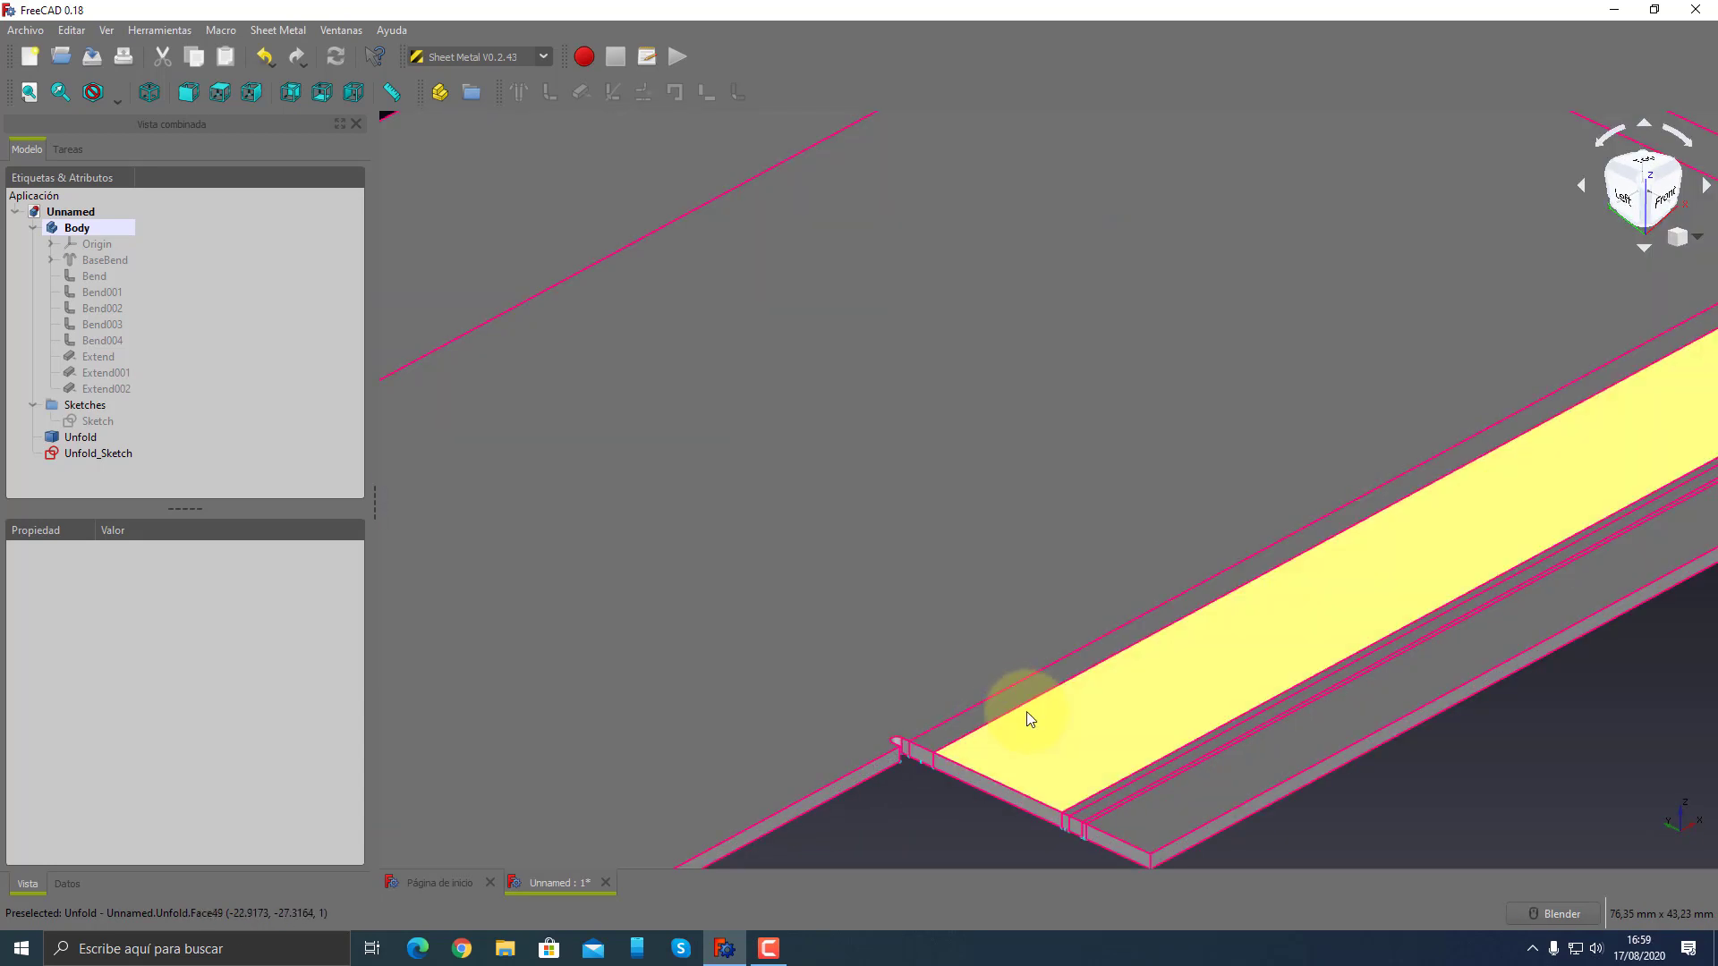
{"action": "scroll", "coordinate": [1009, 709], "scroll_direction": "down", "scroll_amount": 3}
{"action": "scroll", "coordinate": [995, 691], "scroll_direction": "down", "scroll_amount": 3}
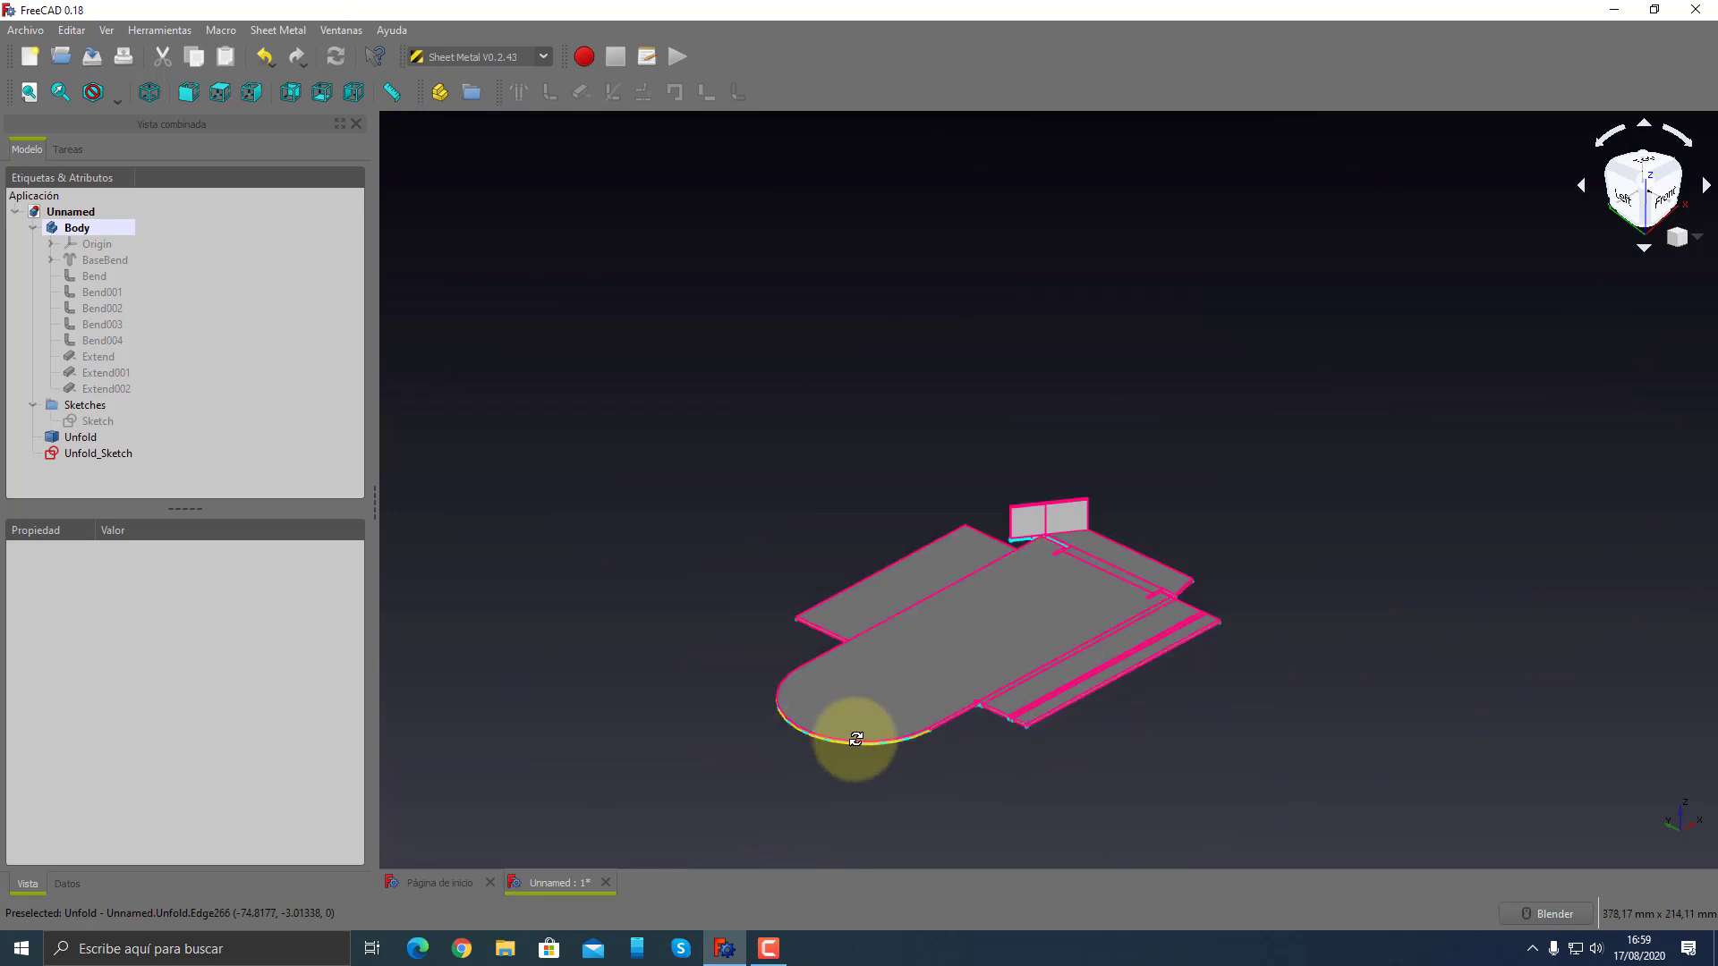
{"action": "middle_click_drag", "start_coordinate": [851, 736], "coordinate": [1235, 728]}
{"action": "scroll", "coordinate": [1289, 624], "scroll_direction": "up", "scroll_amount": 3}
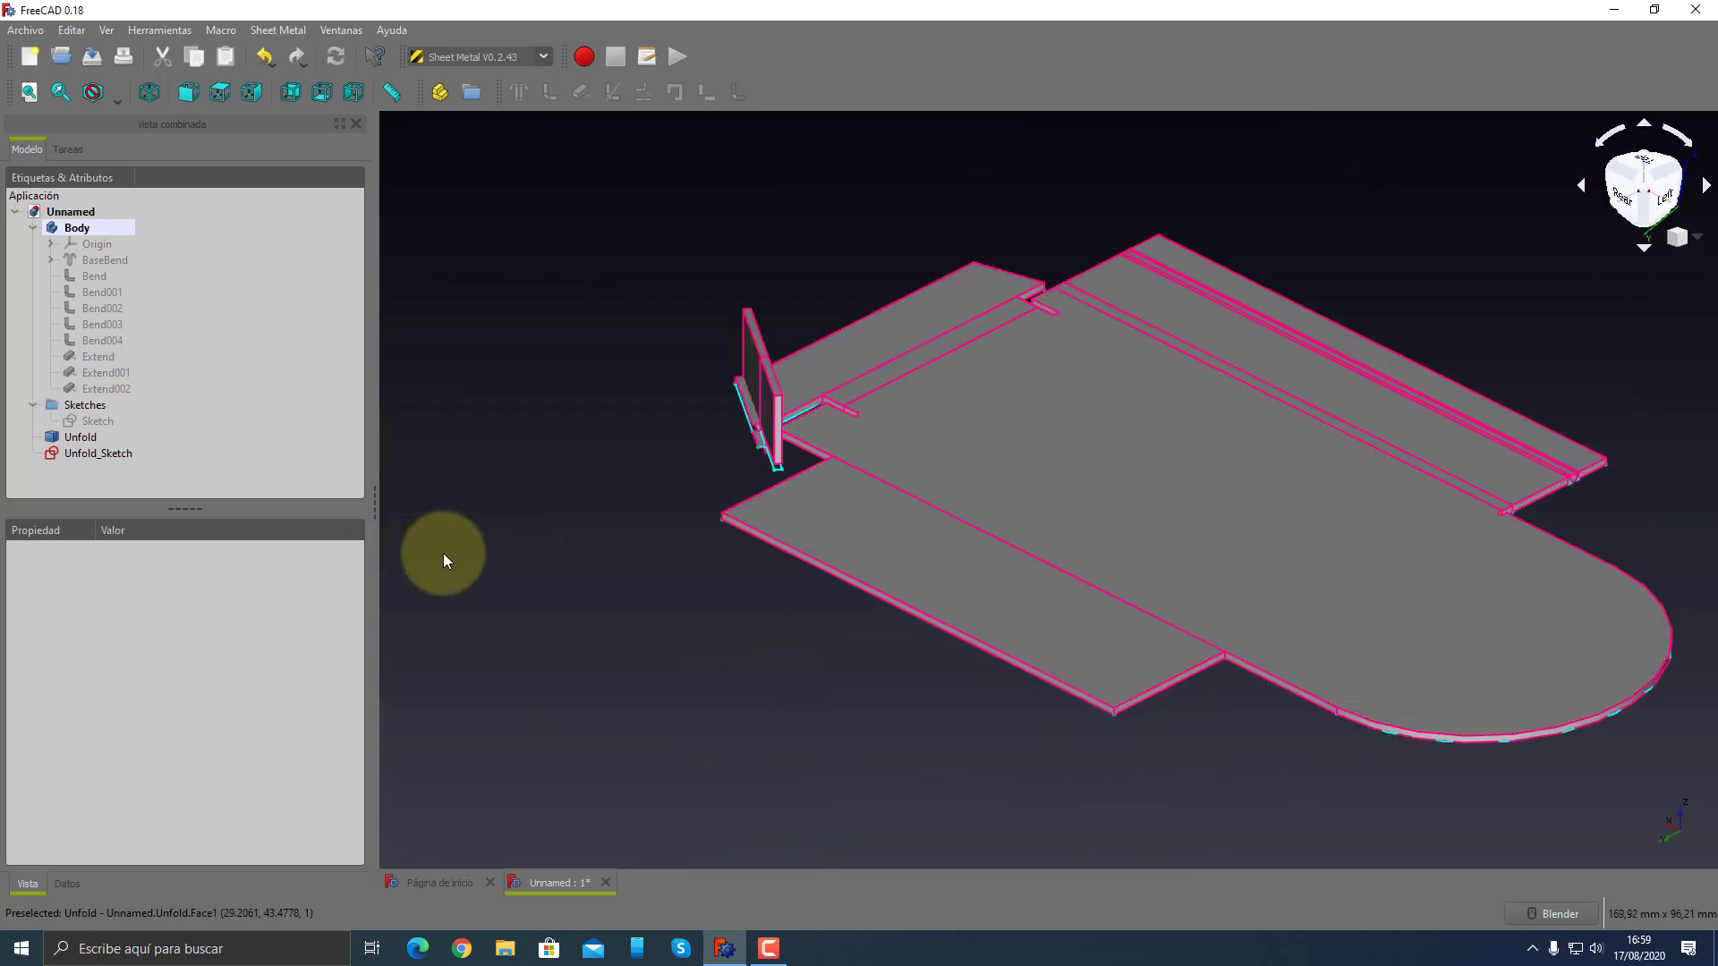
- Hide the Unfold solid and Unfold_Sketch and show the folded Extend002 part
{"action": "left_click", "coordinate": [83, 438]}
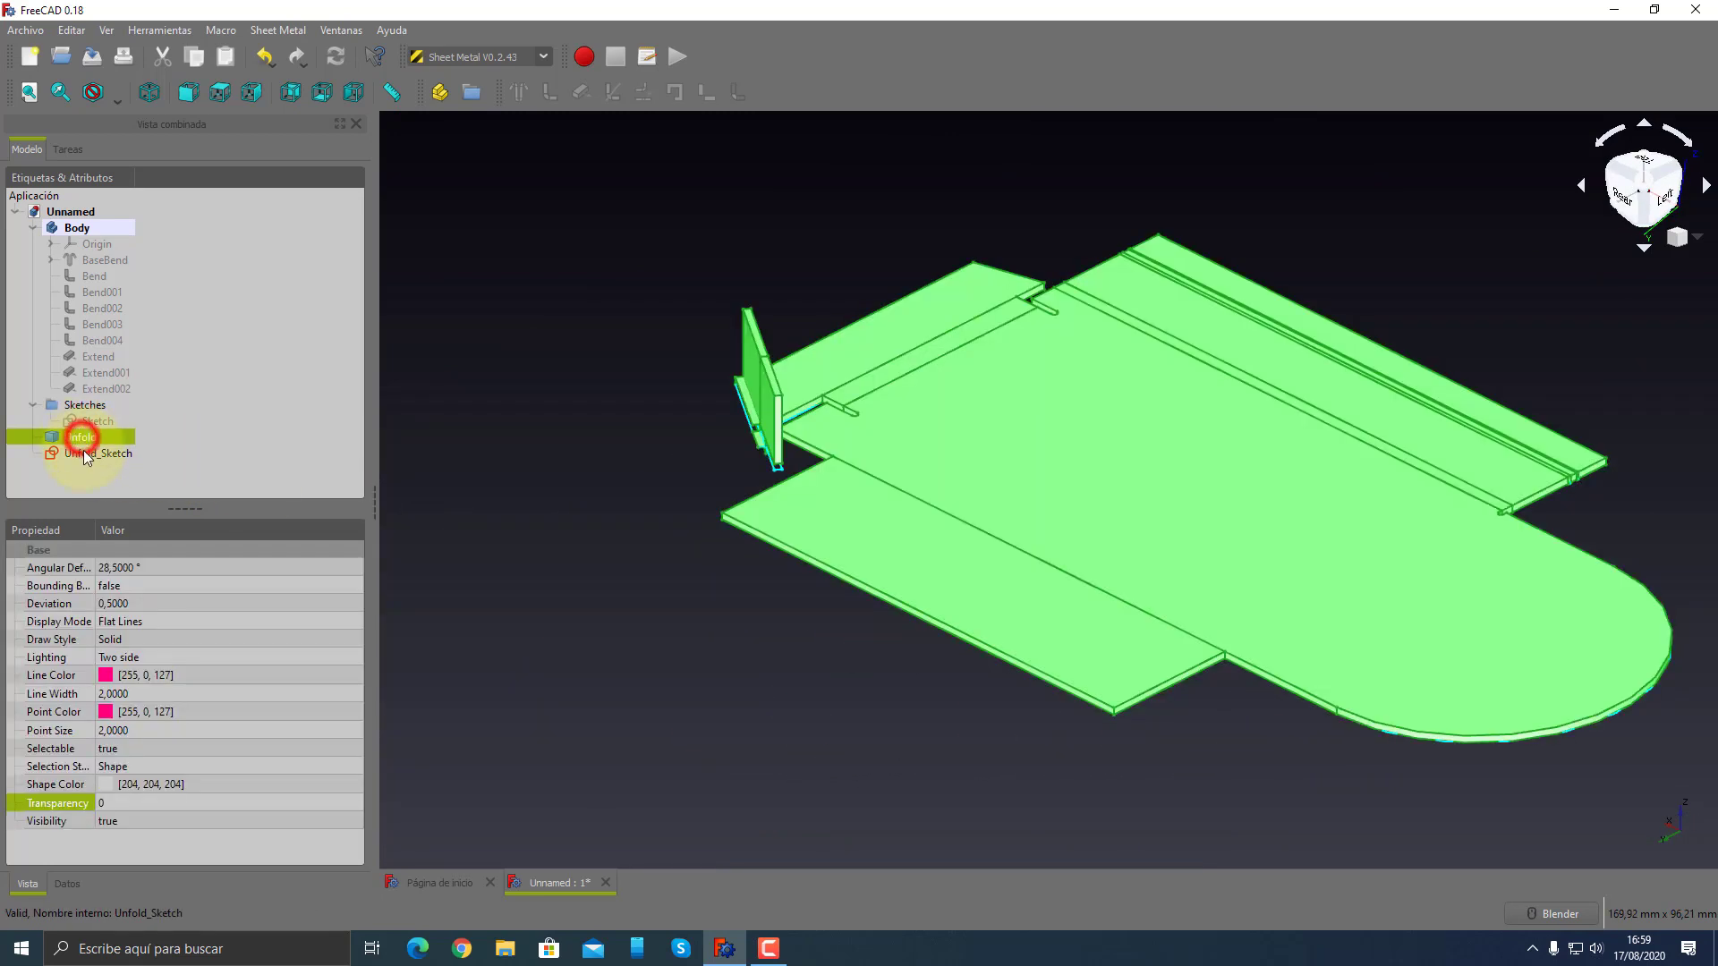
{"action": "left_click", "coordinate": [83, 452], "text": "ctrl"}
{"action": "key", "text": "space"}
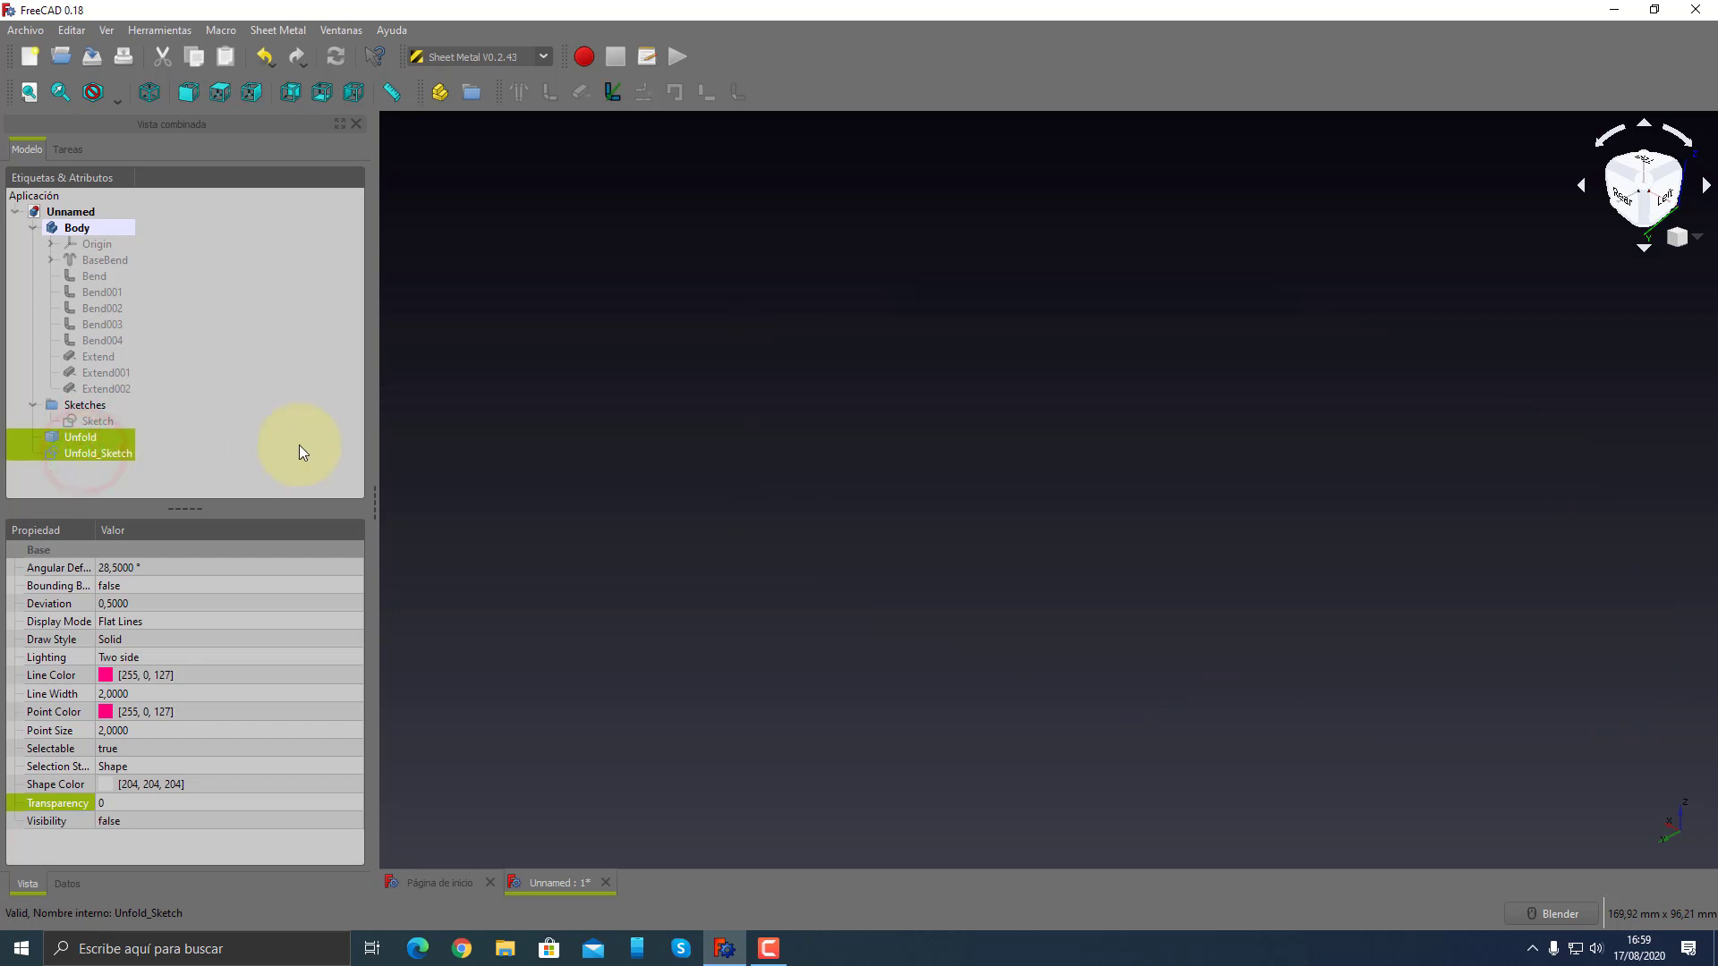
{"action": "left_click", "coordinate": [100, 388]}
{"action": "key", "text": "space"}
{"action": "mouse_move", "coordinate": [744, 583]}
{"action": "middle_mouse_down"}
{"action": "mouse_move", "coordinate": [728, 606]}
{"action": "mouse_move", "coordinate": [437, 568]}
{"action": "middle_mouse_up"}
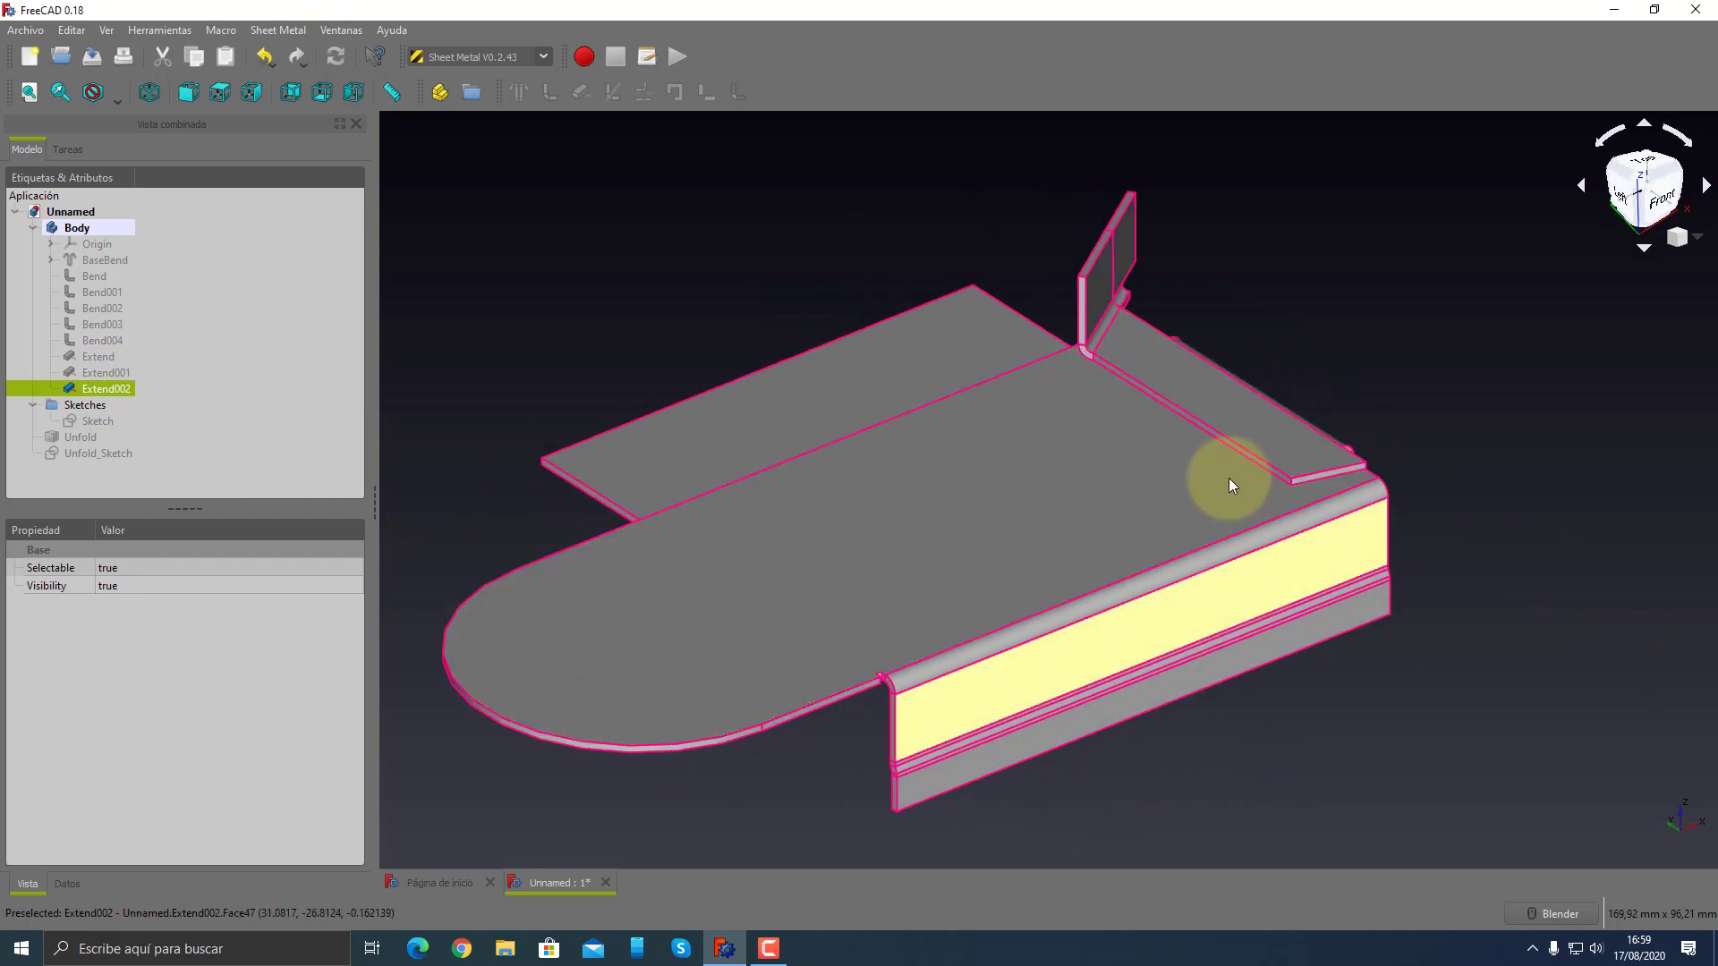
- Switch back to showing the flat Unfold pattern instead of the folded part
{"action": "left_click", "coordinate": [88, 392]}
{"action": "key", "text": "space"}
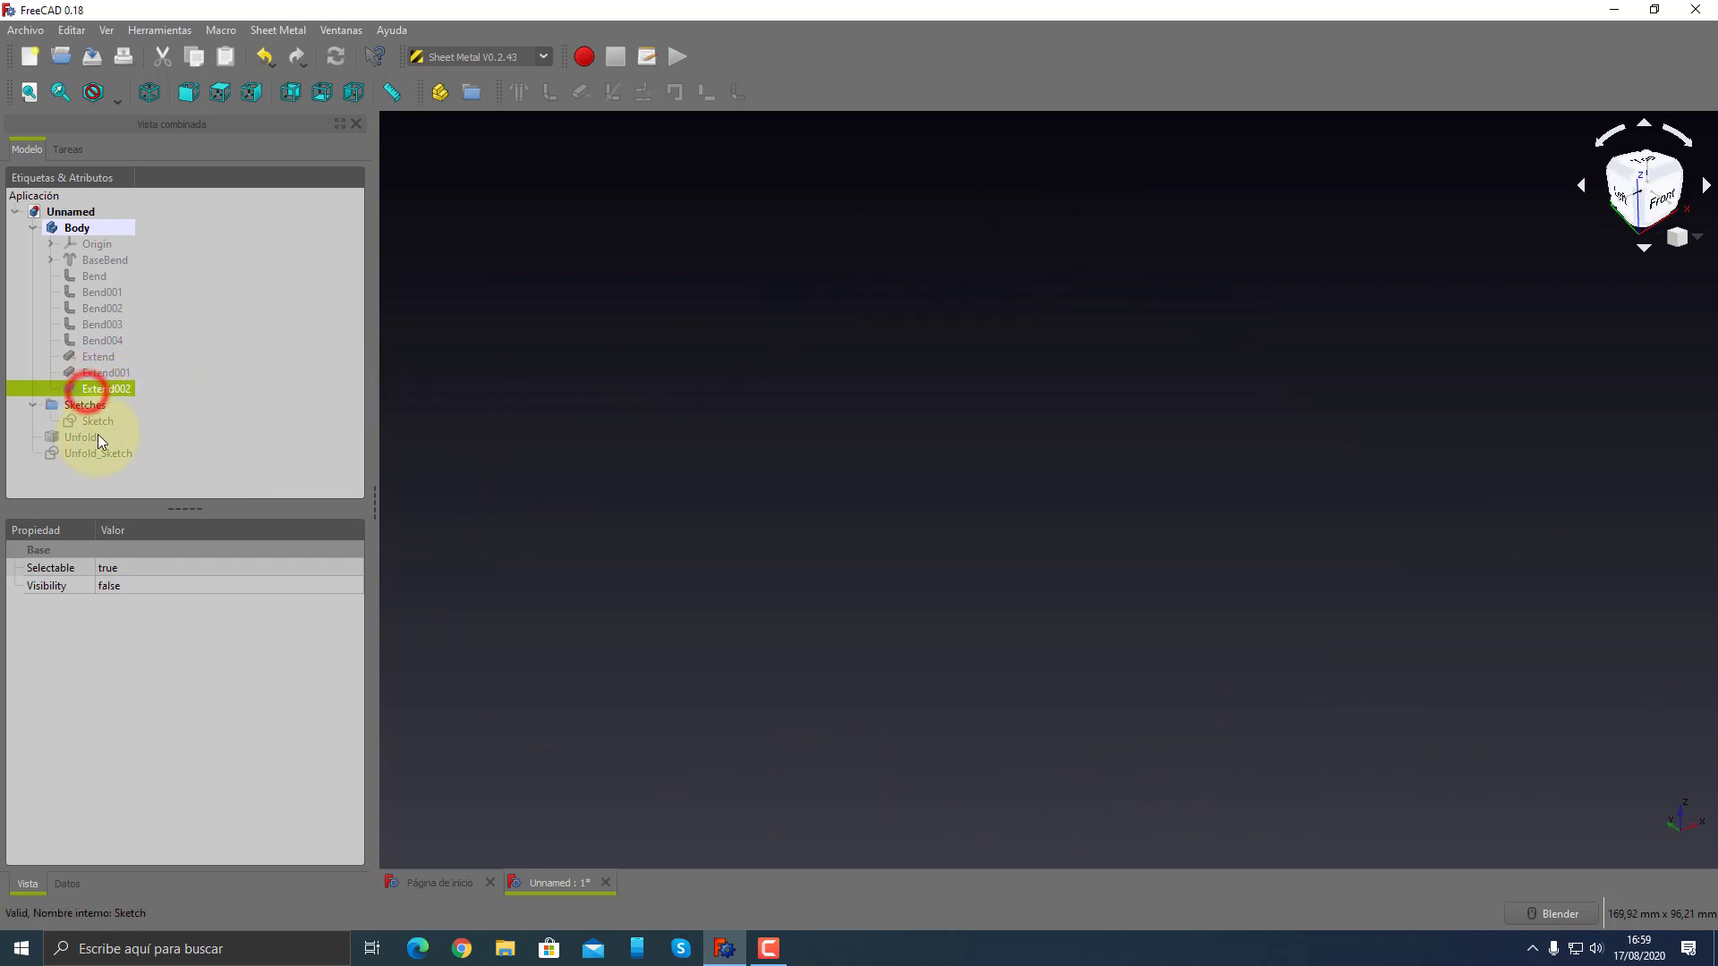
{"action": "left_click", "coordinate": [84, 439]}
{"action": "key", "text": "space"}
{"action": "left_click", "coordinate": [452, 339]}
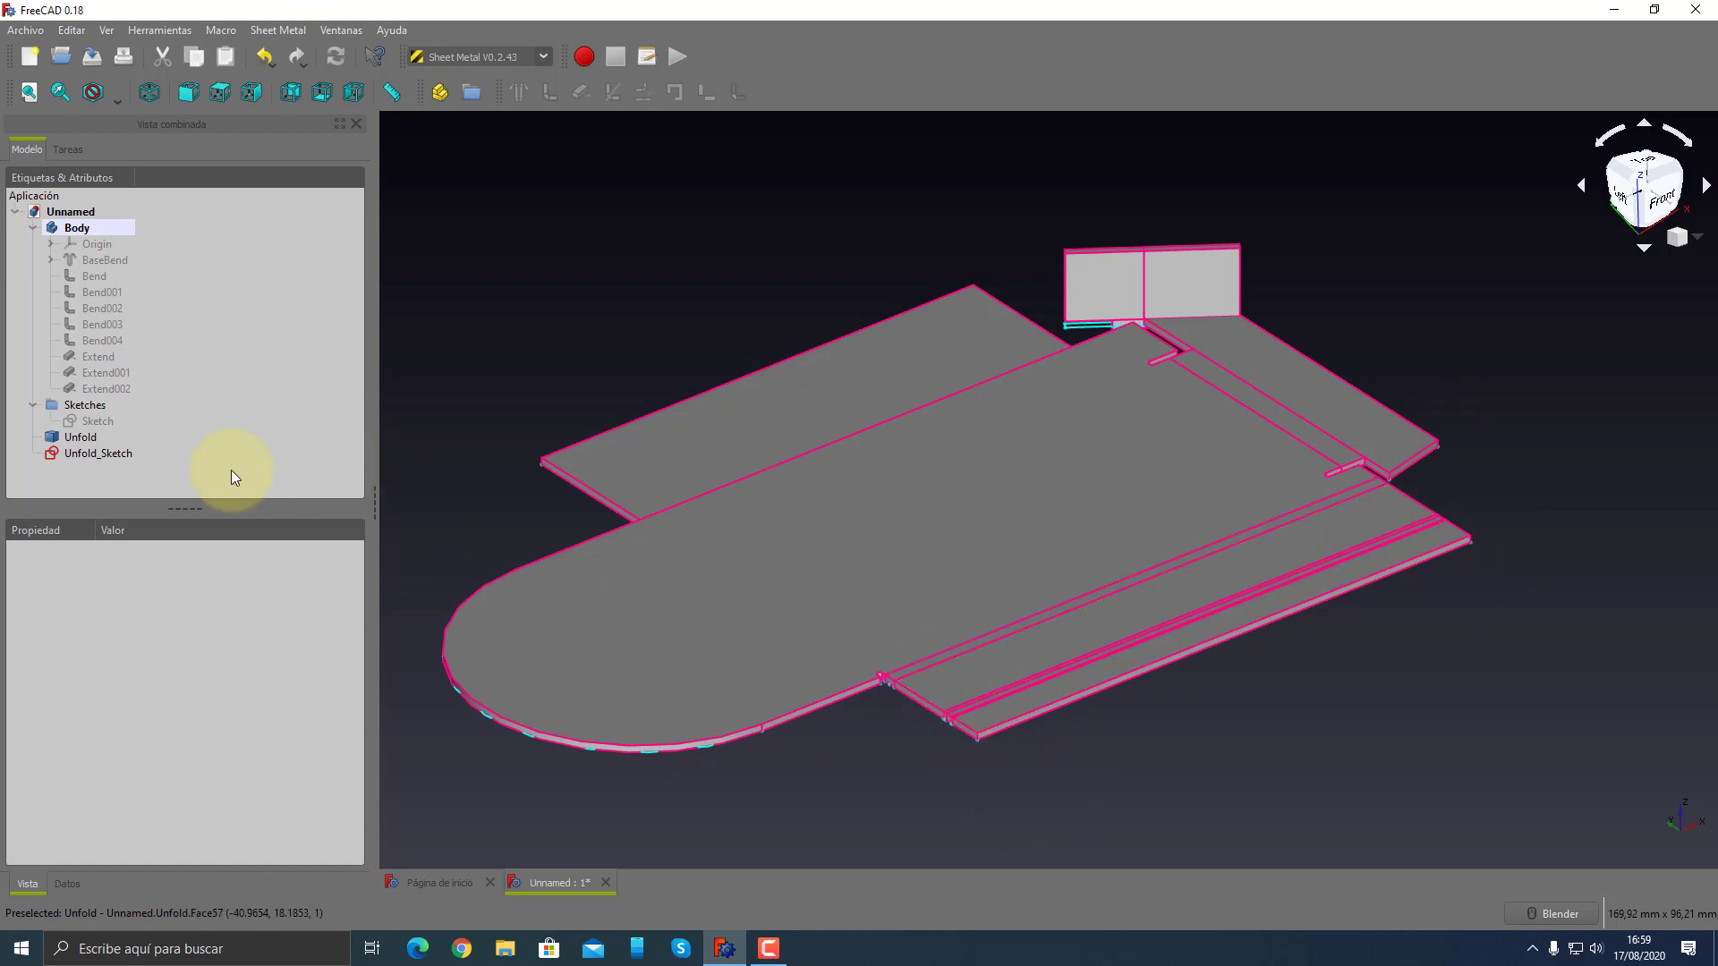
- Hide the flat pattern again and show the folded Extend002 part for inspection
{"action": "left_click", "coordinate": [77, 438]}
{"action": "key", "text": "space"}
{"action": "left_click", "coordinate": [105, 388]}
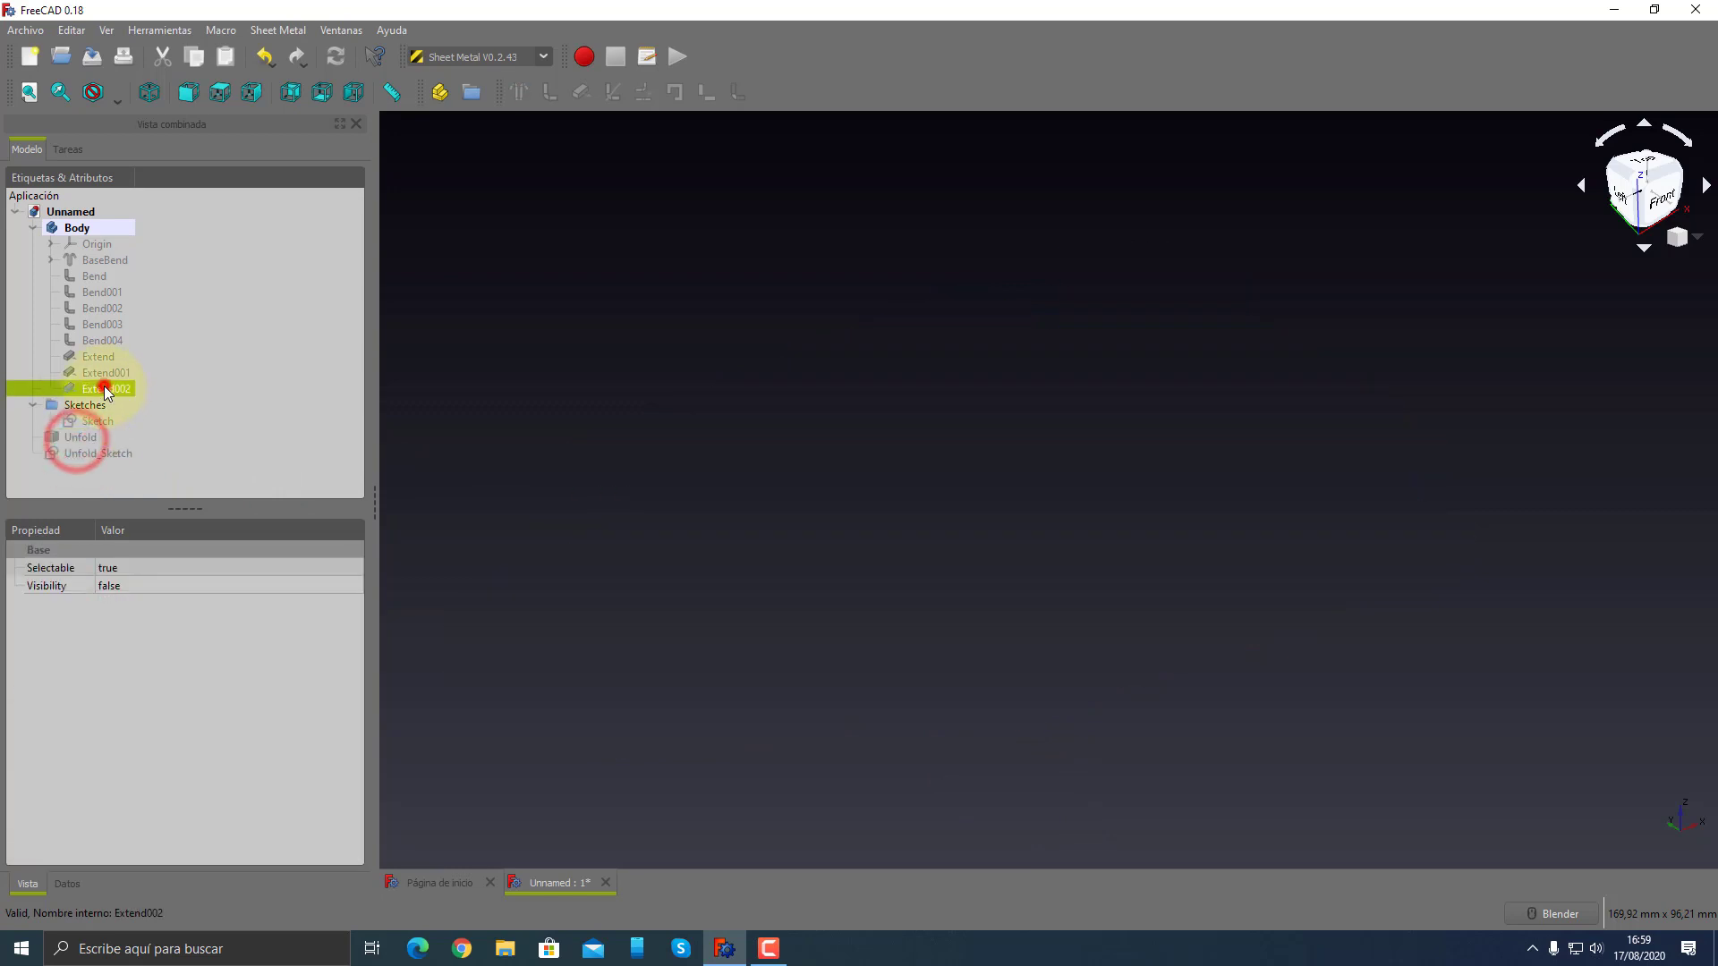
{"action": "key", "text": "space"}
{"action": "mouse_move", "coordinate": [818, 567]}
{"action": "middle_mouse_down"}
{"action": "mouse_move", "coordinate": [909, 499]}
{"action": "mouse_move", "coordinate": [805, 472]}
{"action": "mouse_move", "coordinate": [1049, 487]}
{"action": "middle_mouse_up"}
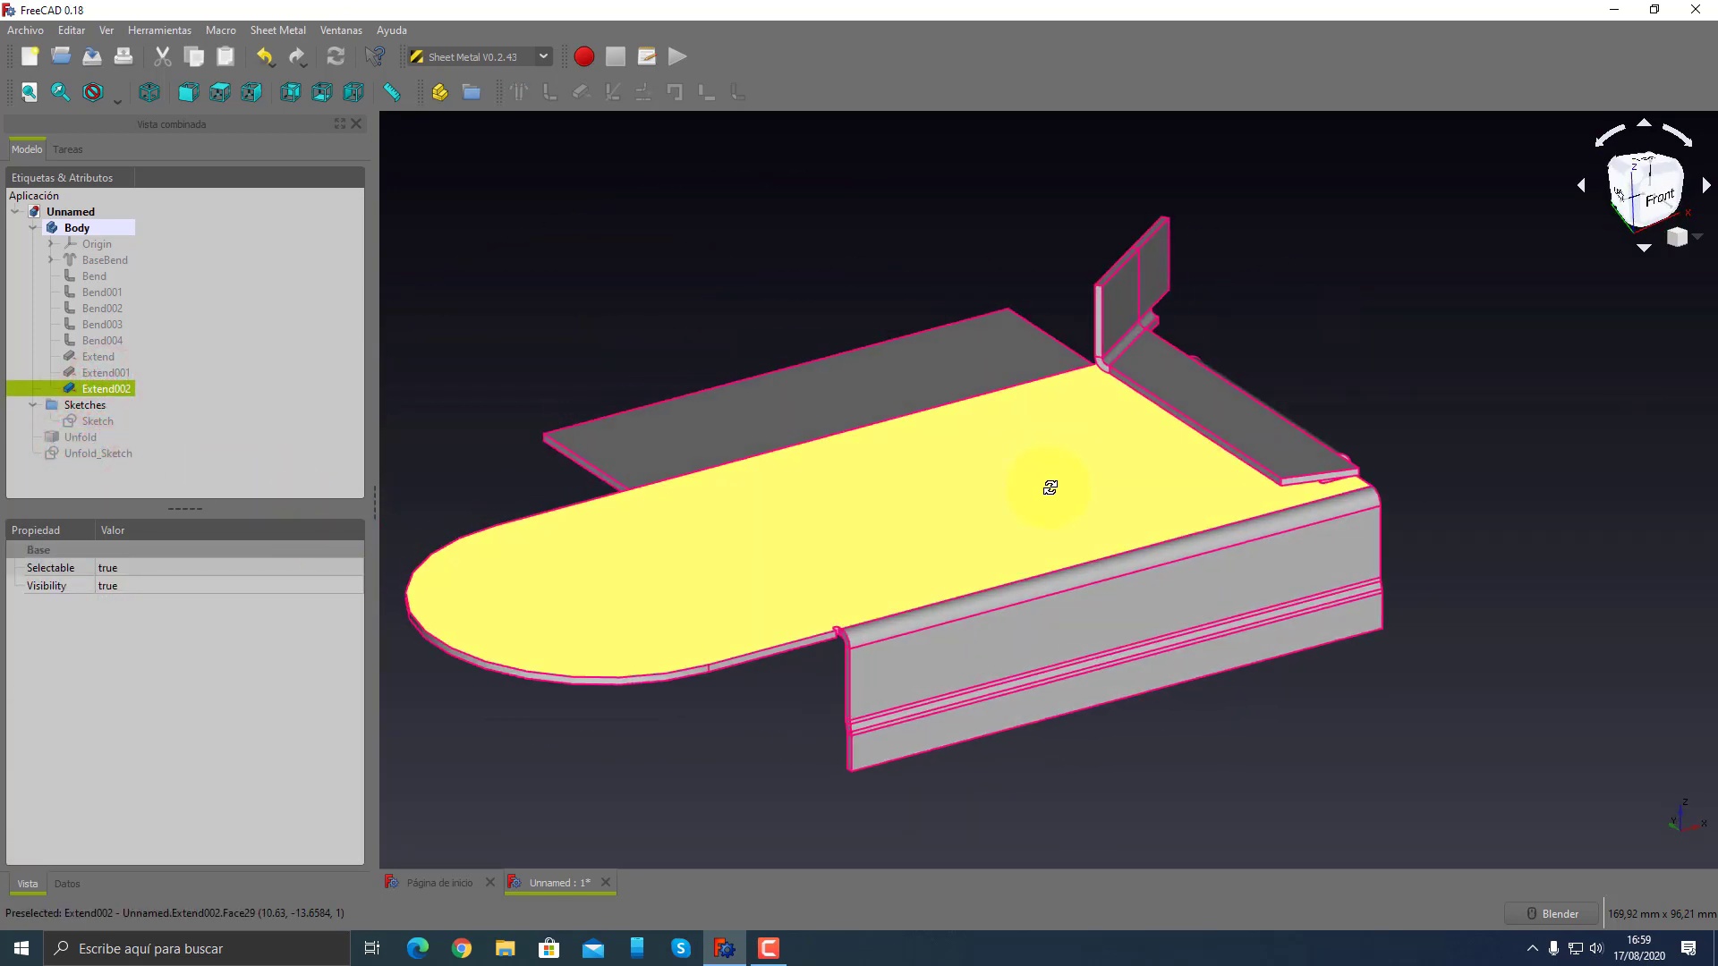
{"action": "scroll", "coordinate": [975, 528], "scroll_direction": "down", "scroll_amount": 4}
{"action": "scroll", "coordinate": [1094, 578], "scroll_direction": "up", "scroll_amount": 2}
{"action": "scroll", "coordinate": [1119, 588], "scroll_direction": "up", "scroll_amount": 2}
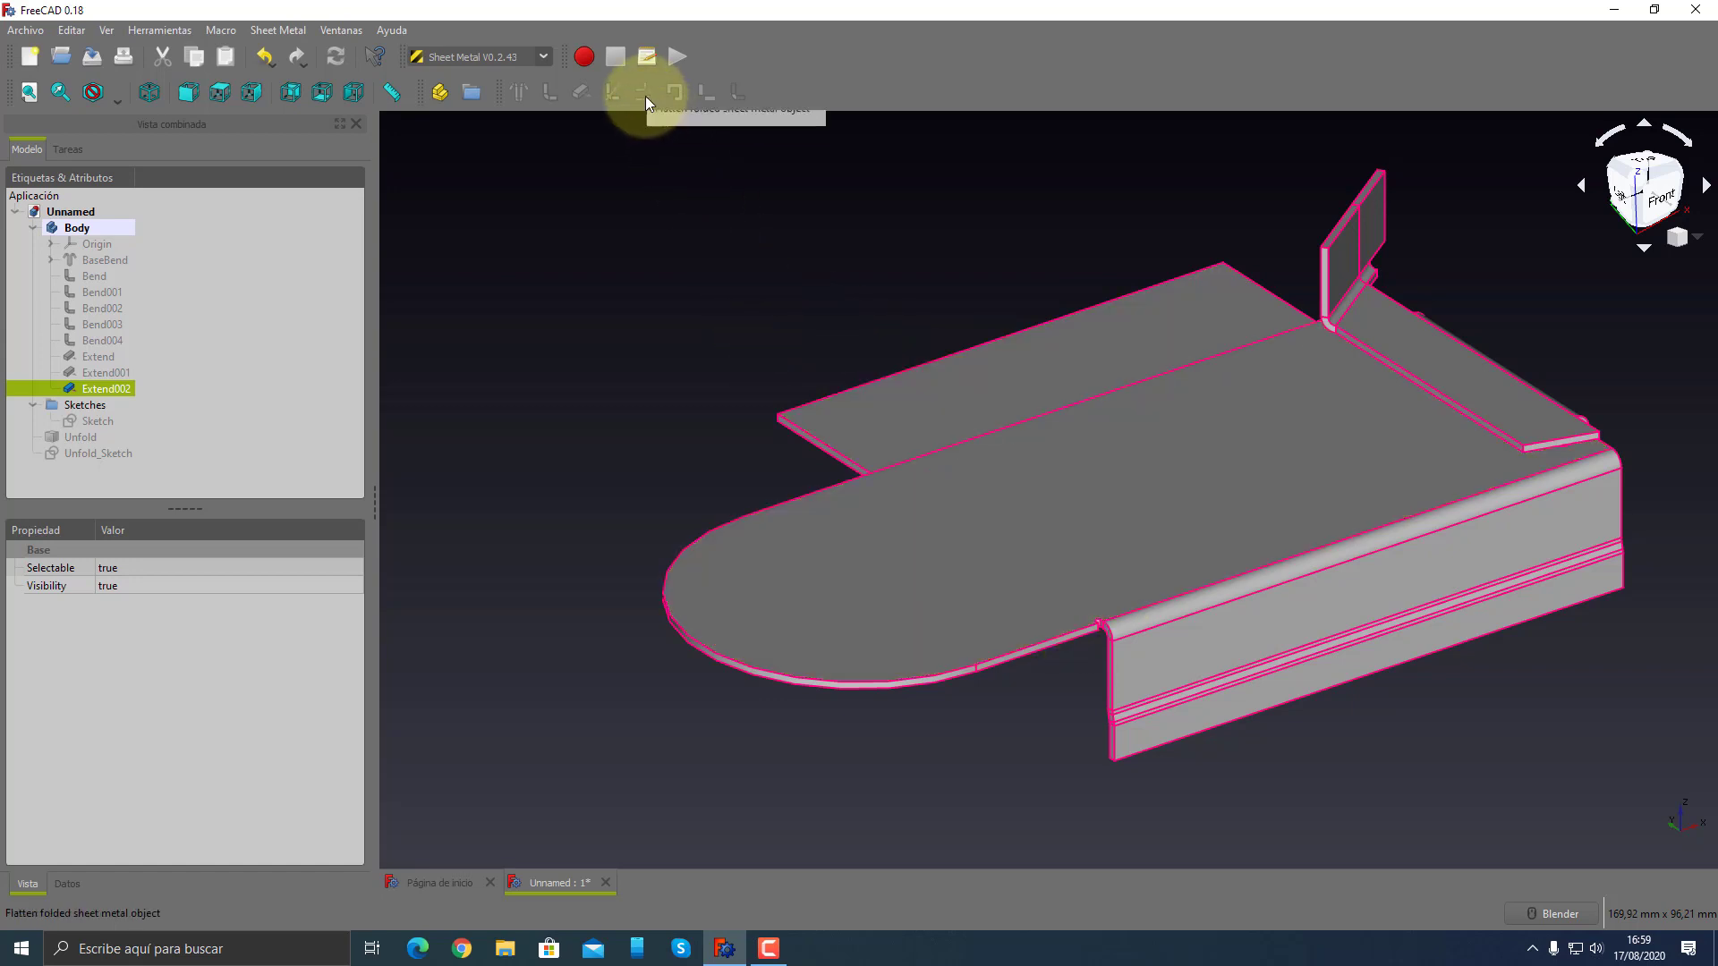
- Delete the Unfold solid and Unfold_Sketch
{"action": "left_click", "coordinate": [569, 404]}
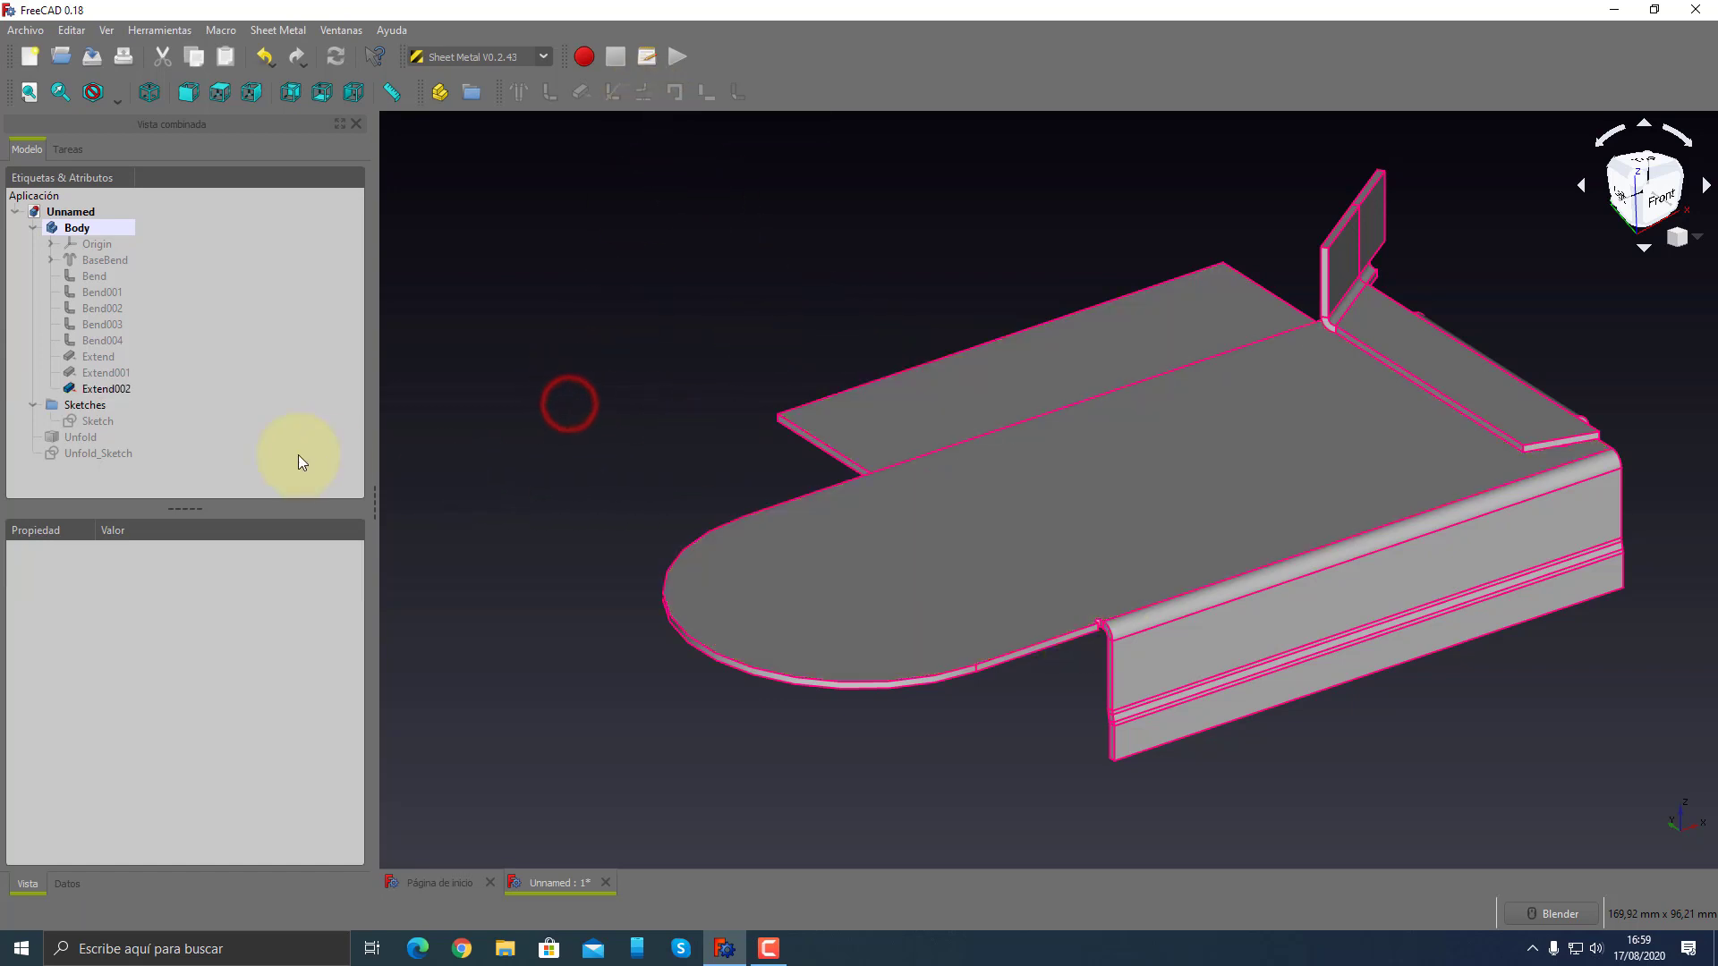
{"action": "left_click_drag", "start_coordinate": [72, 445], "coordinate": [73, 437]}
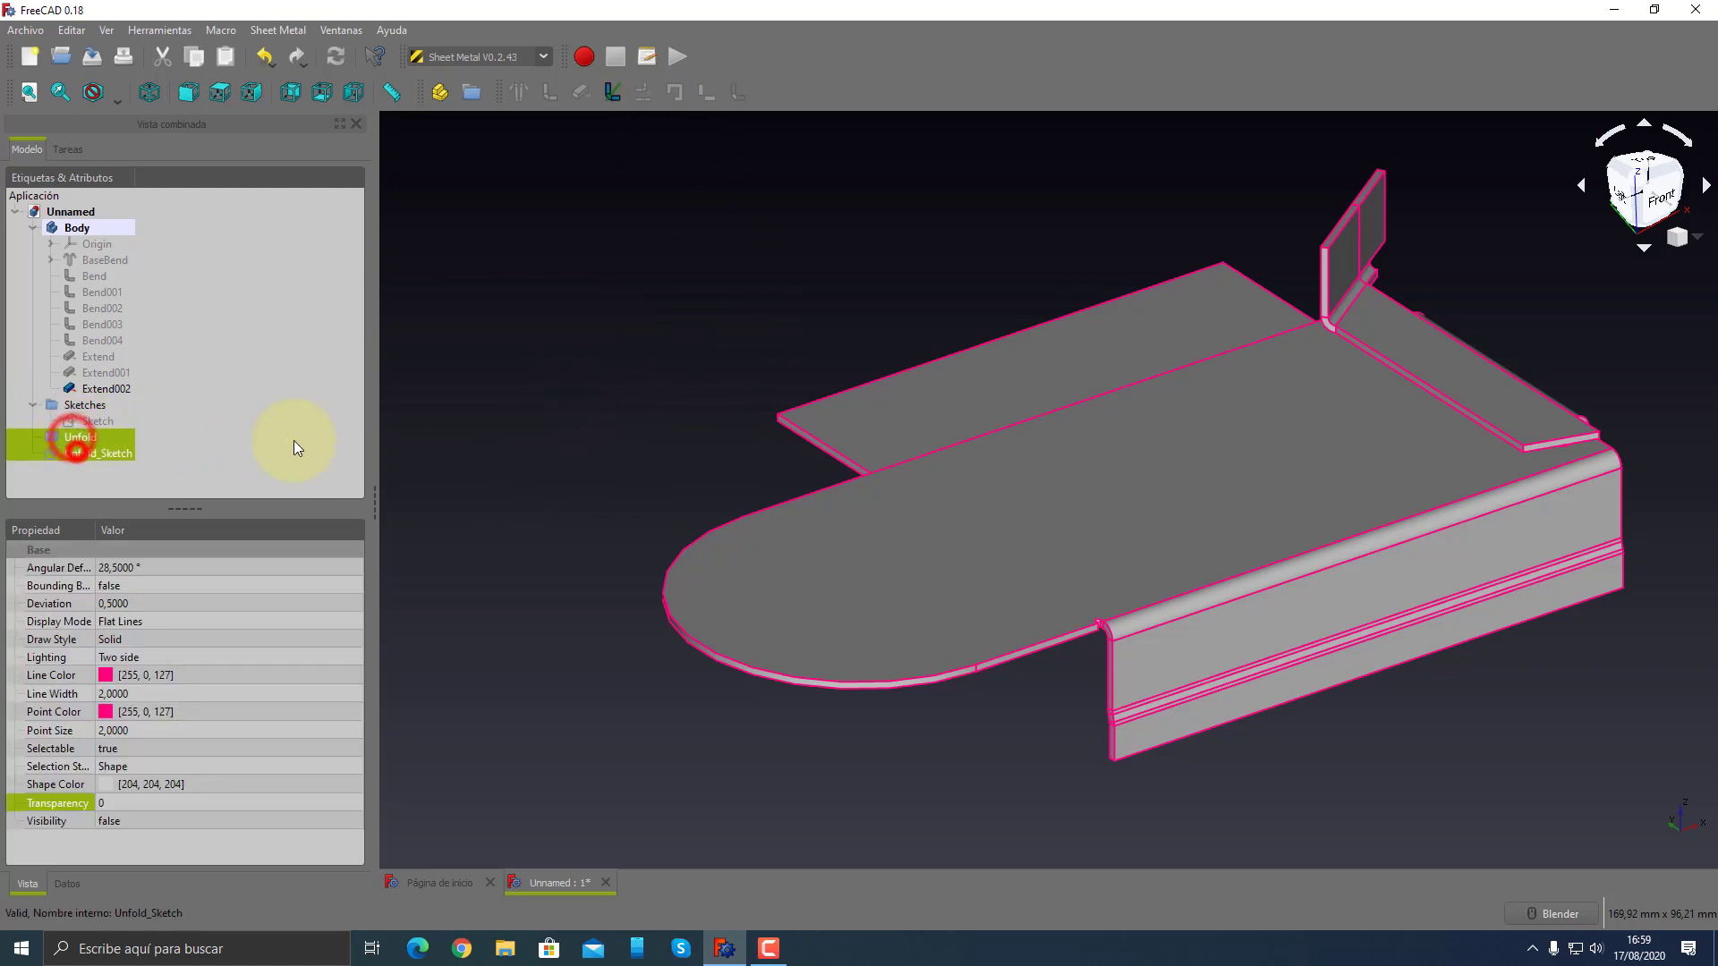
{"action": "key", "text": "Delete"}
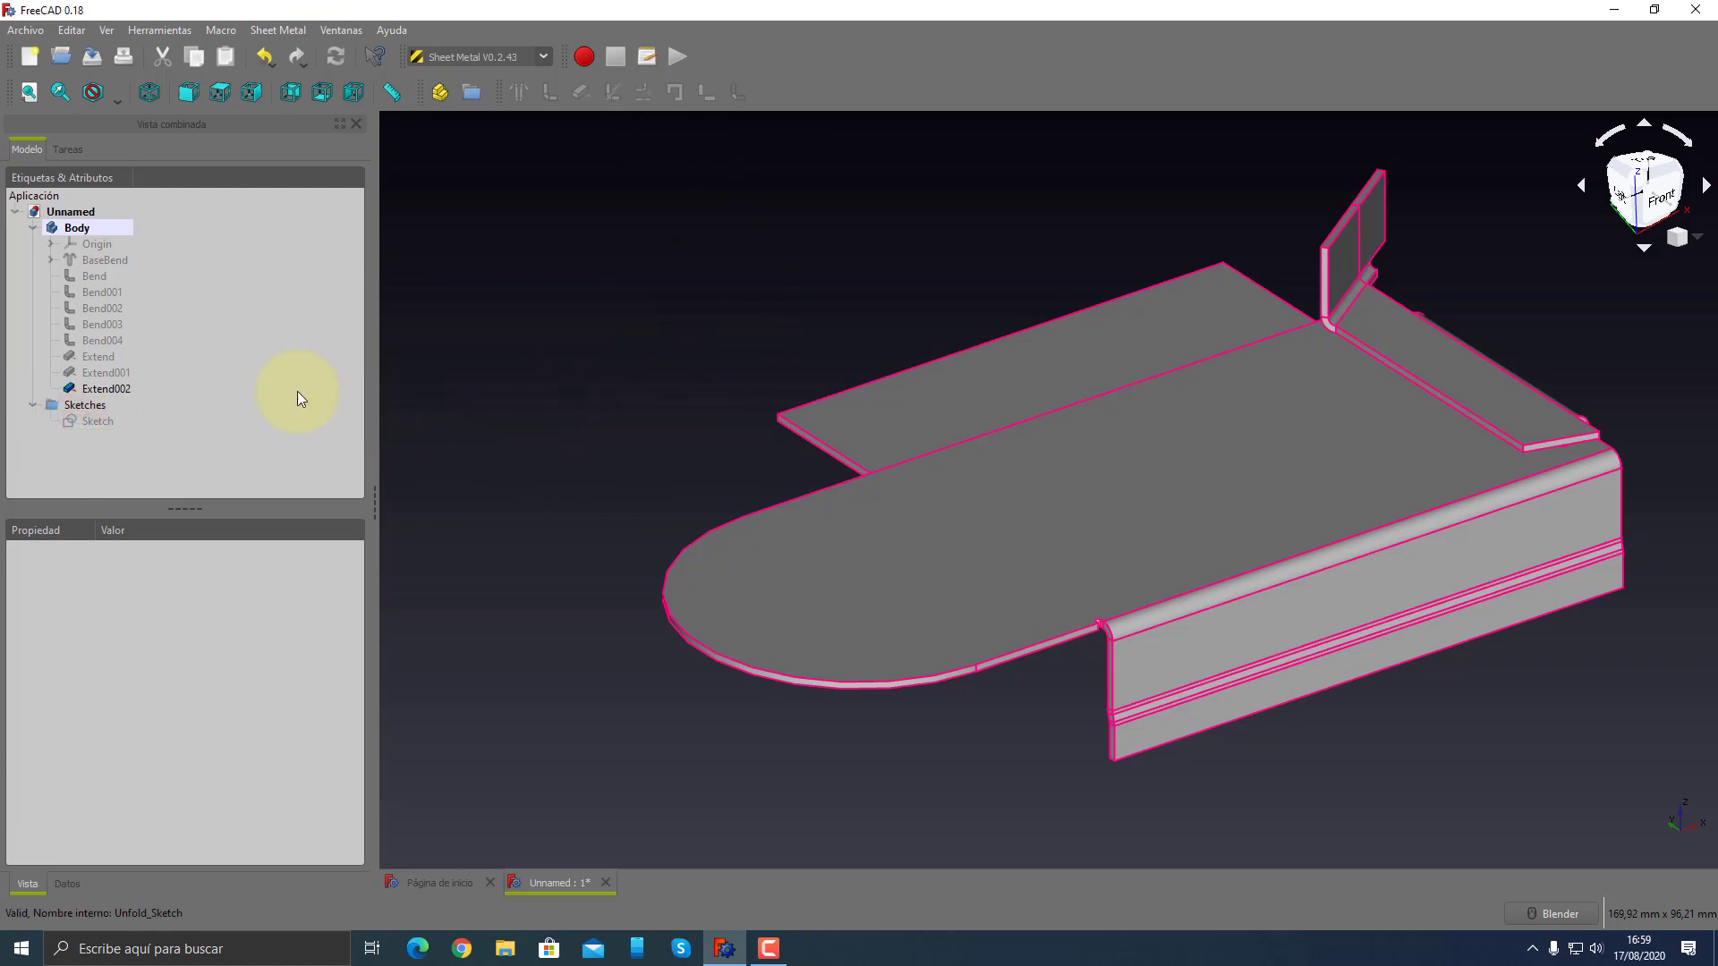
- Delete all sheet-metal features from BaseBend to Extend002, then select the remaining Sketch
{"action": "left_click", "coordinate": [106, 390]}
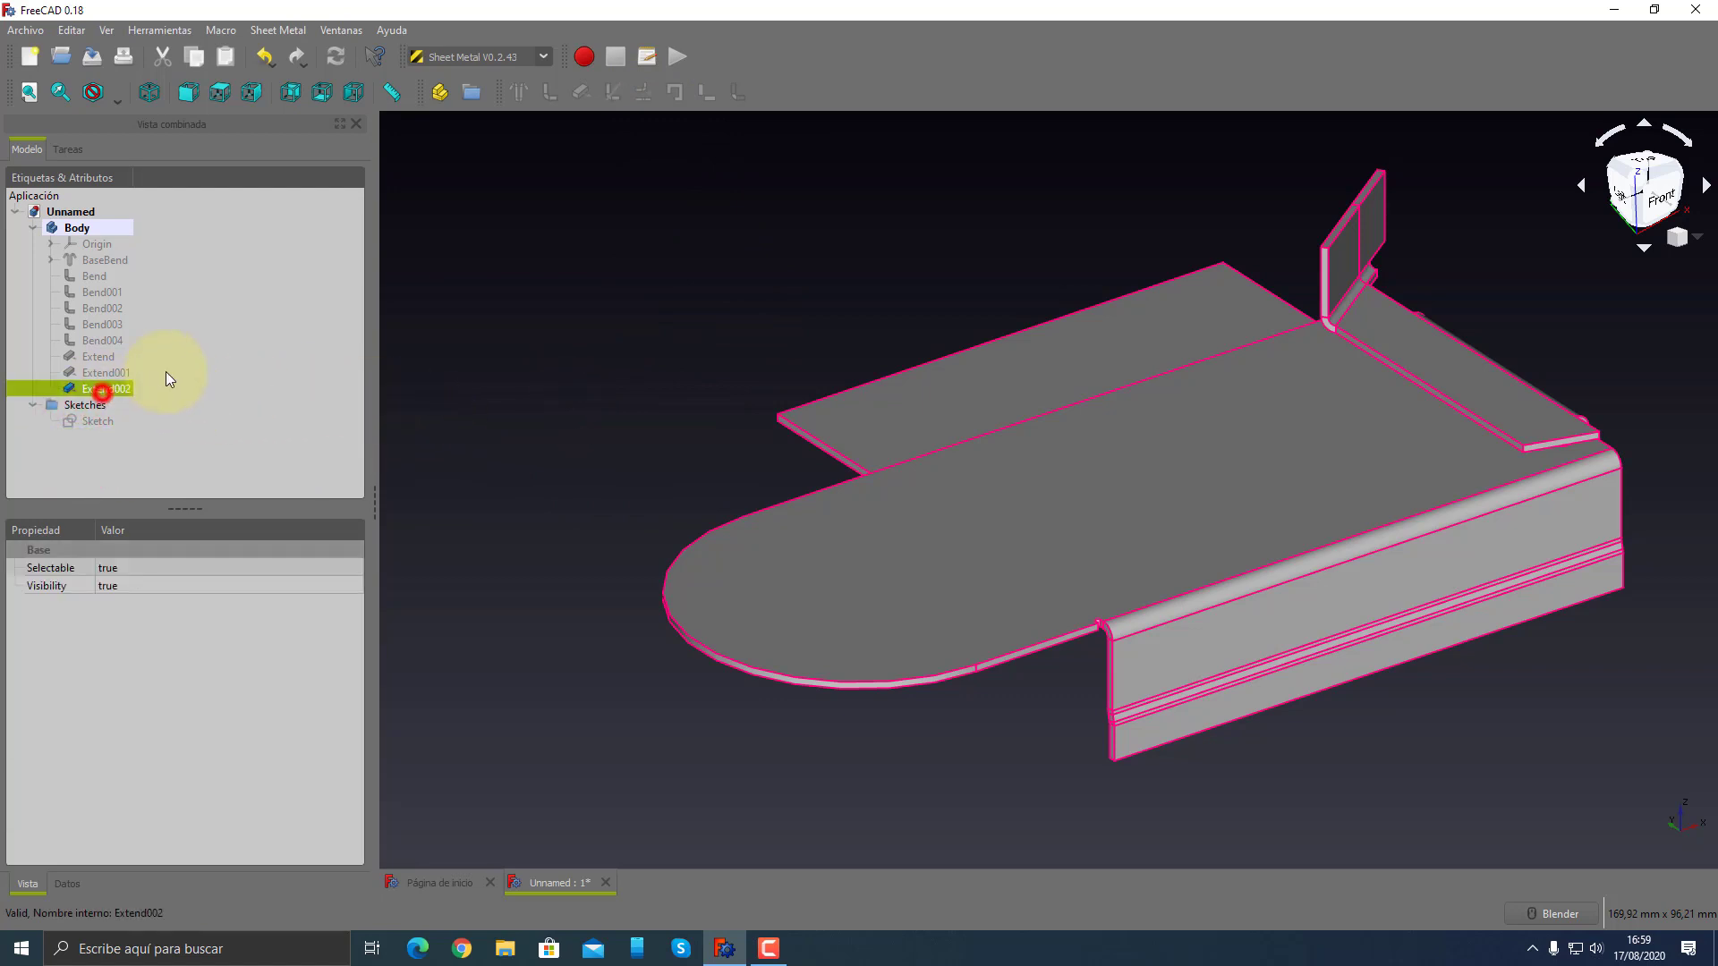
{"action": "left_click", "coordinate": [98, 264], "text": "shift"}
{"action": "key", "text": "Delete"}
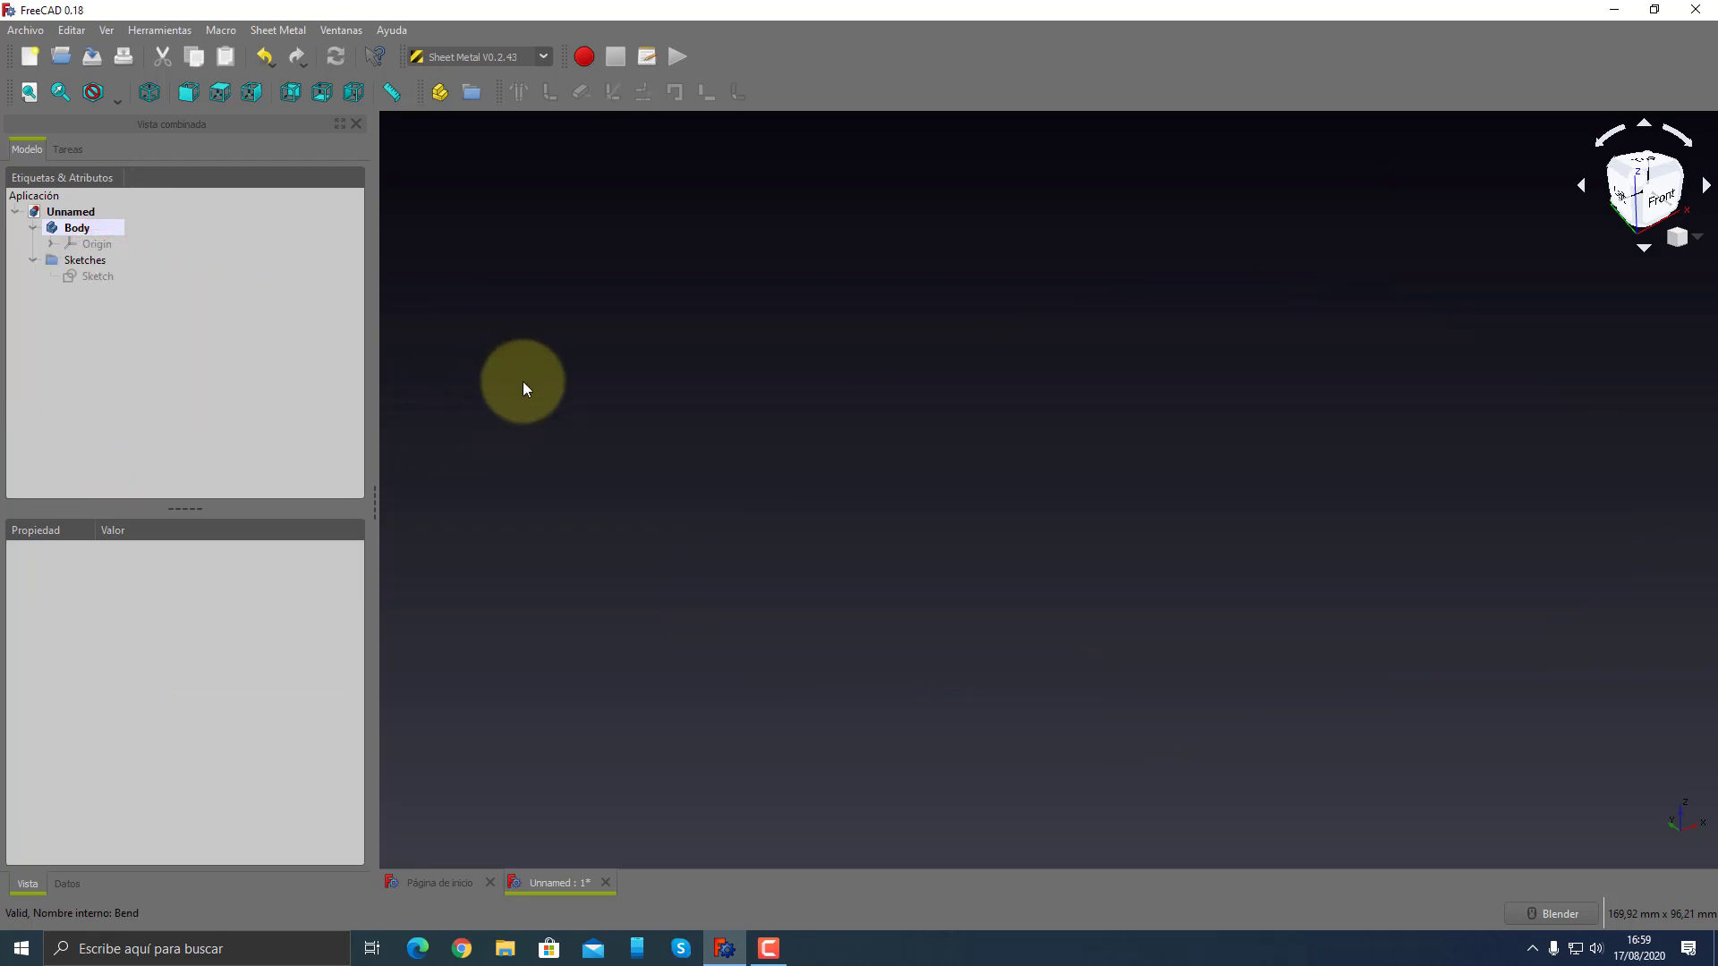
{"action": "middle_click_drag", "start_coordinate": [798, 450], "coordinate": [954, 523]}
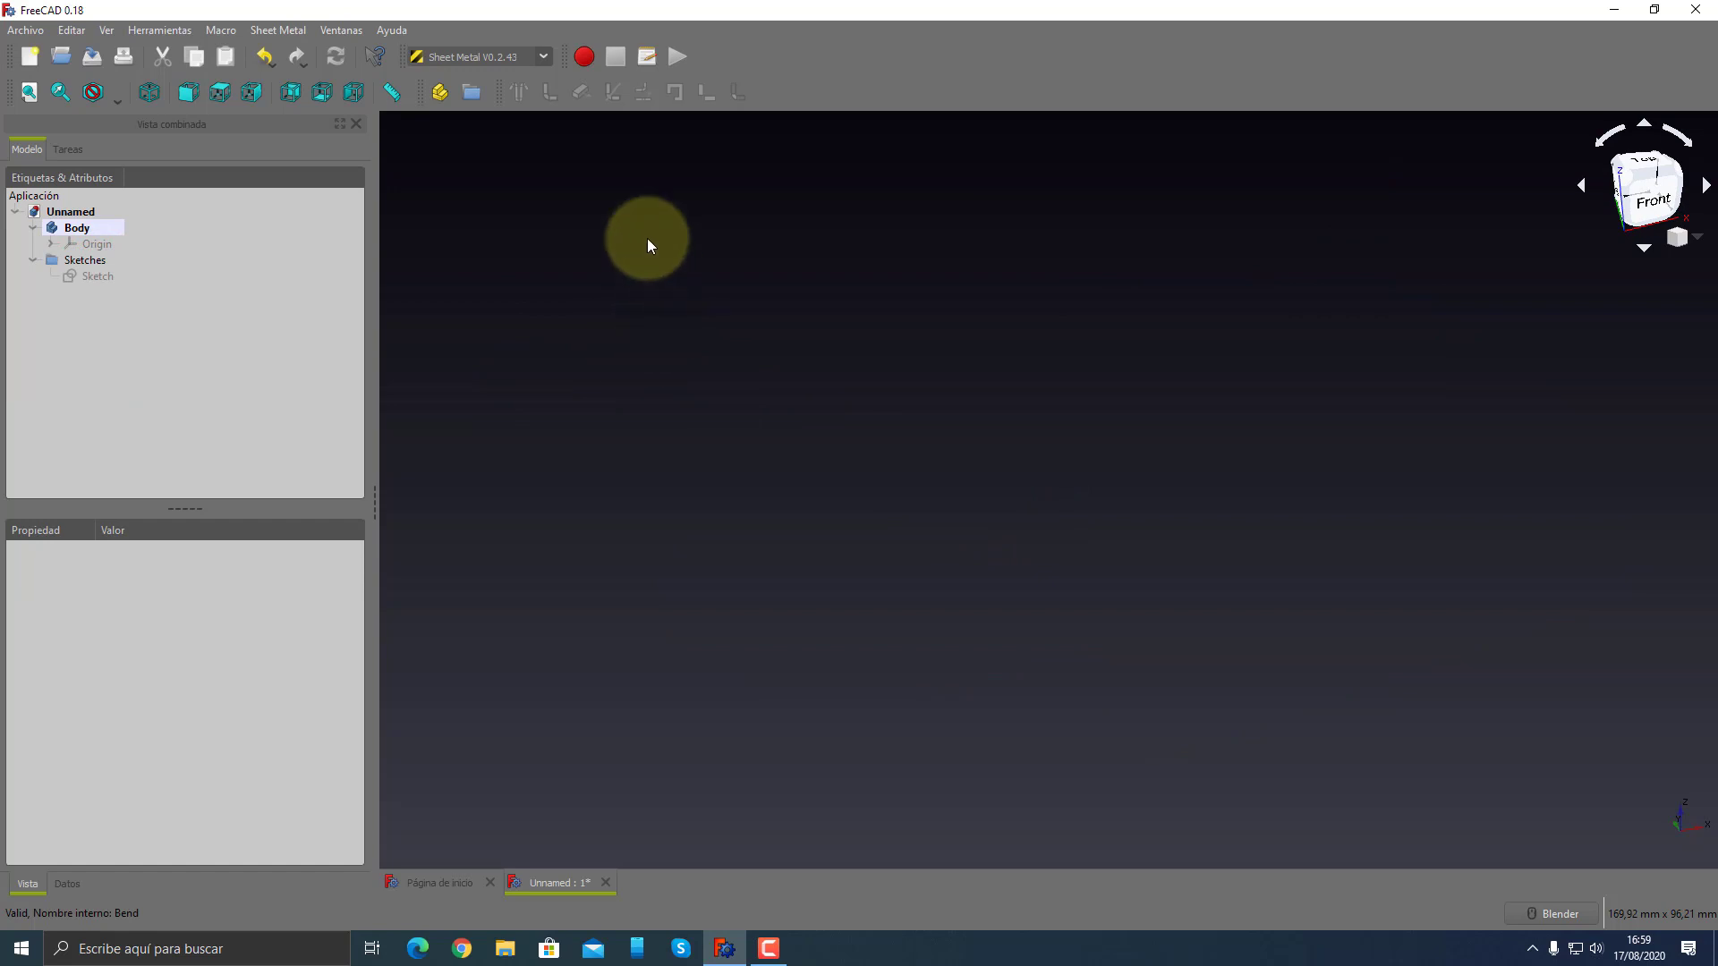
{"action": "left_click", "coordinate": [97, 276]}
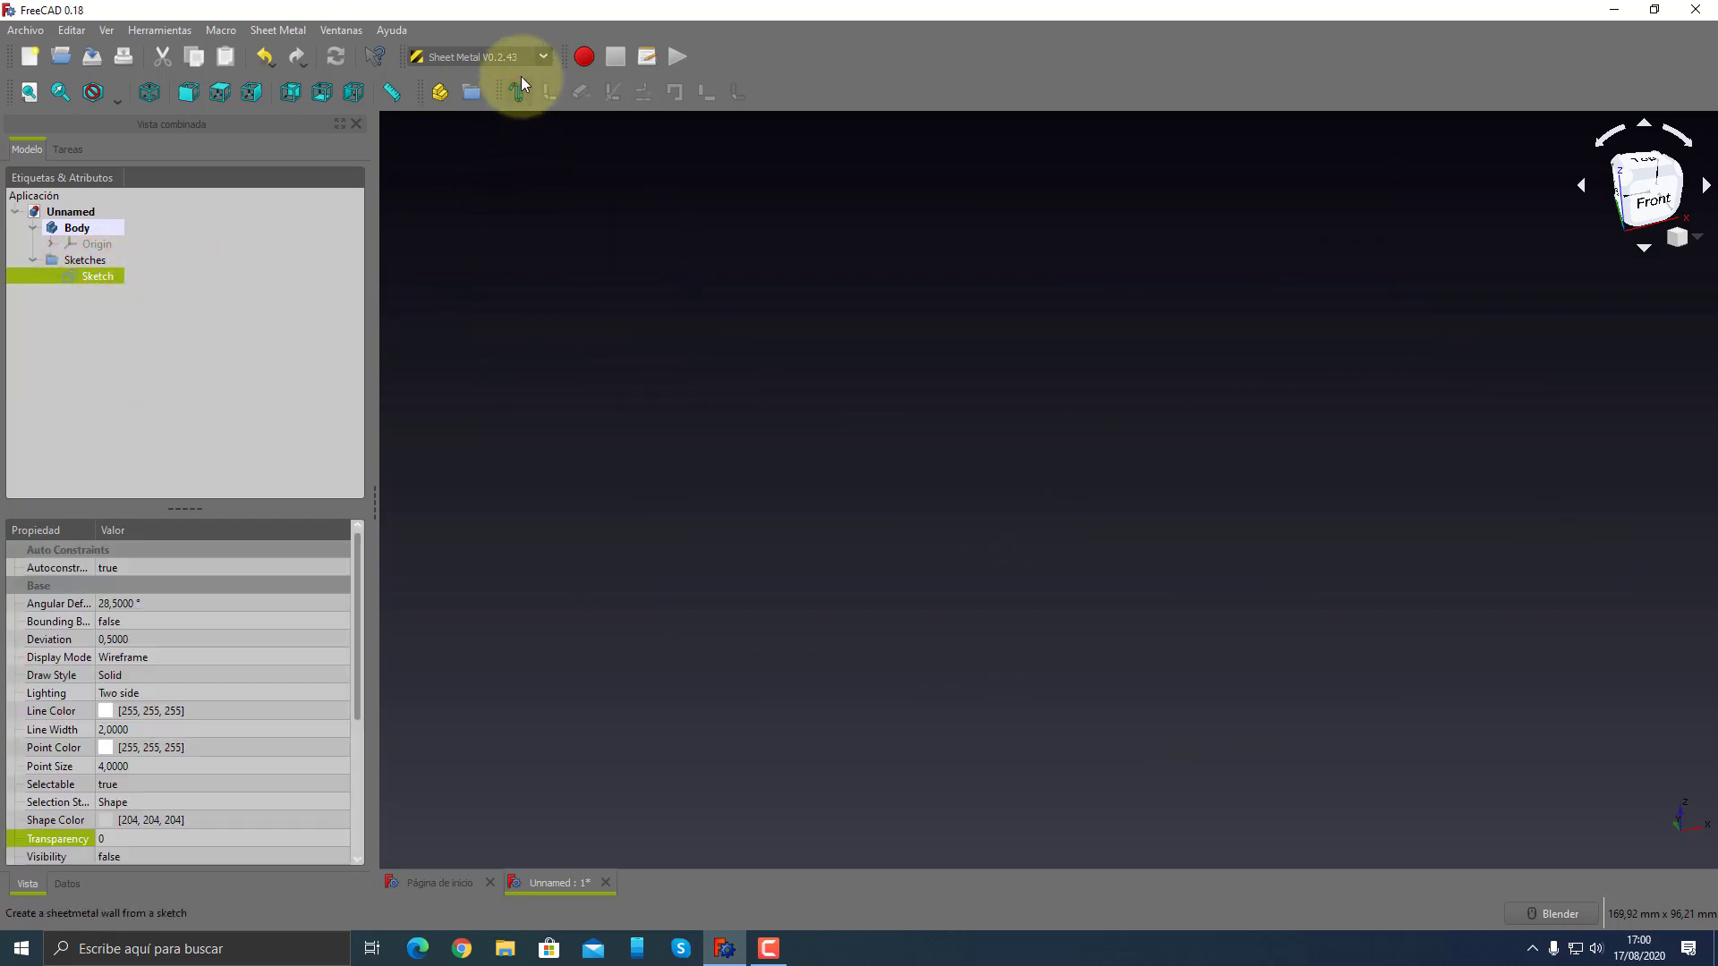
- Start a new sketch on the XY plane in the Sketcher workbench
{"action": "left_click", "coordinate": [543, 57]}
{"action": "left_click", "coordinate": [460, 349]}
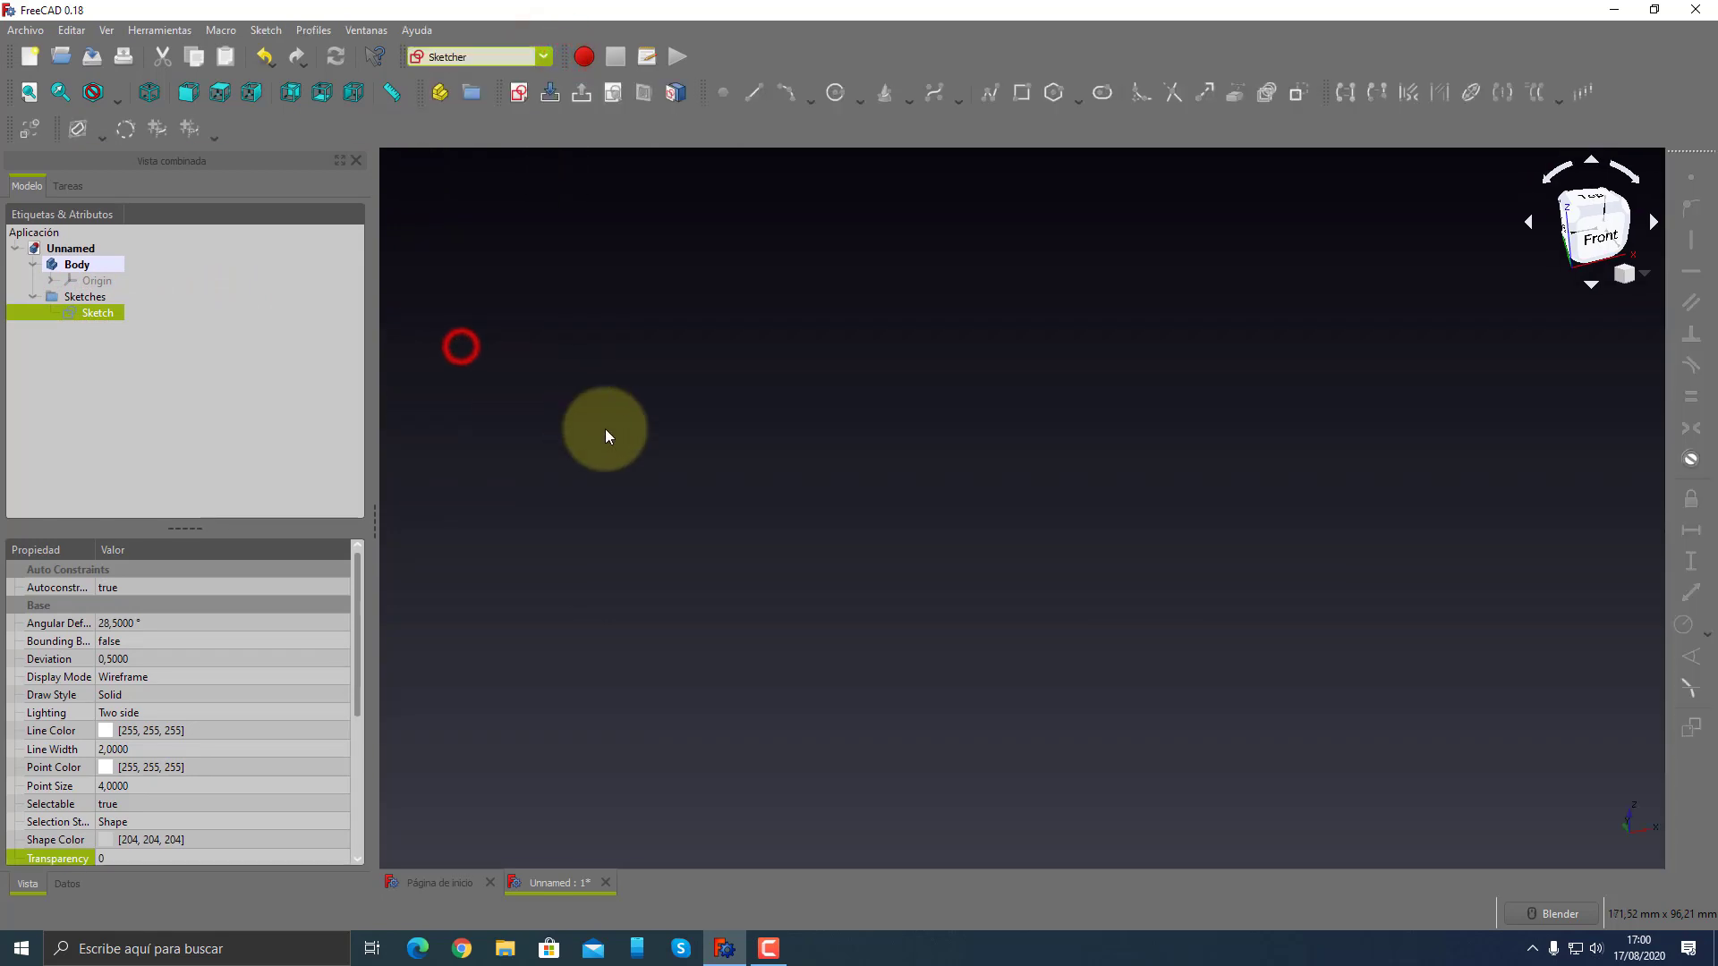
{"action": "left_click", "coordinate": [519, 93]}
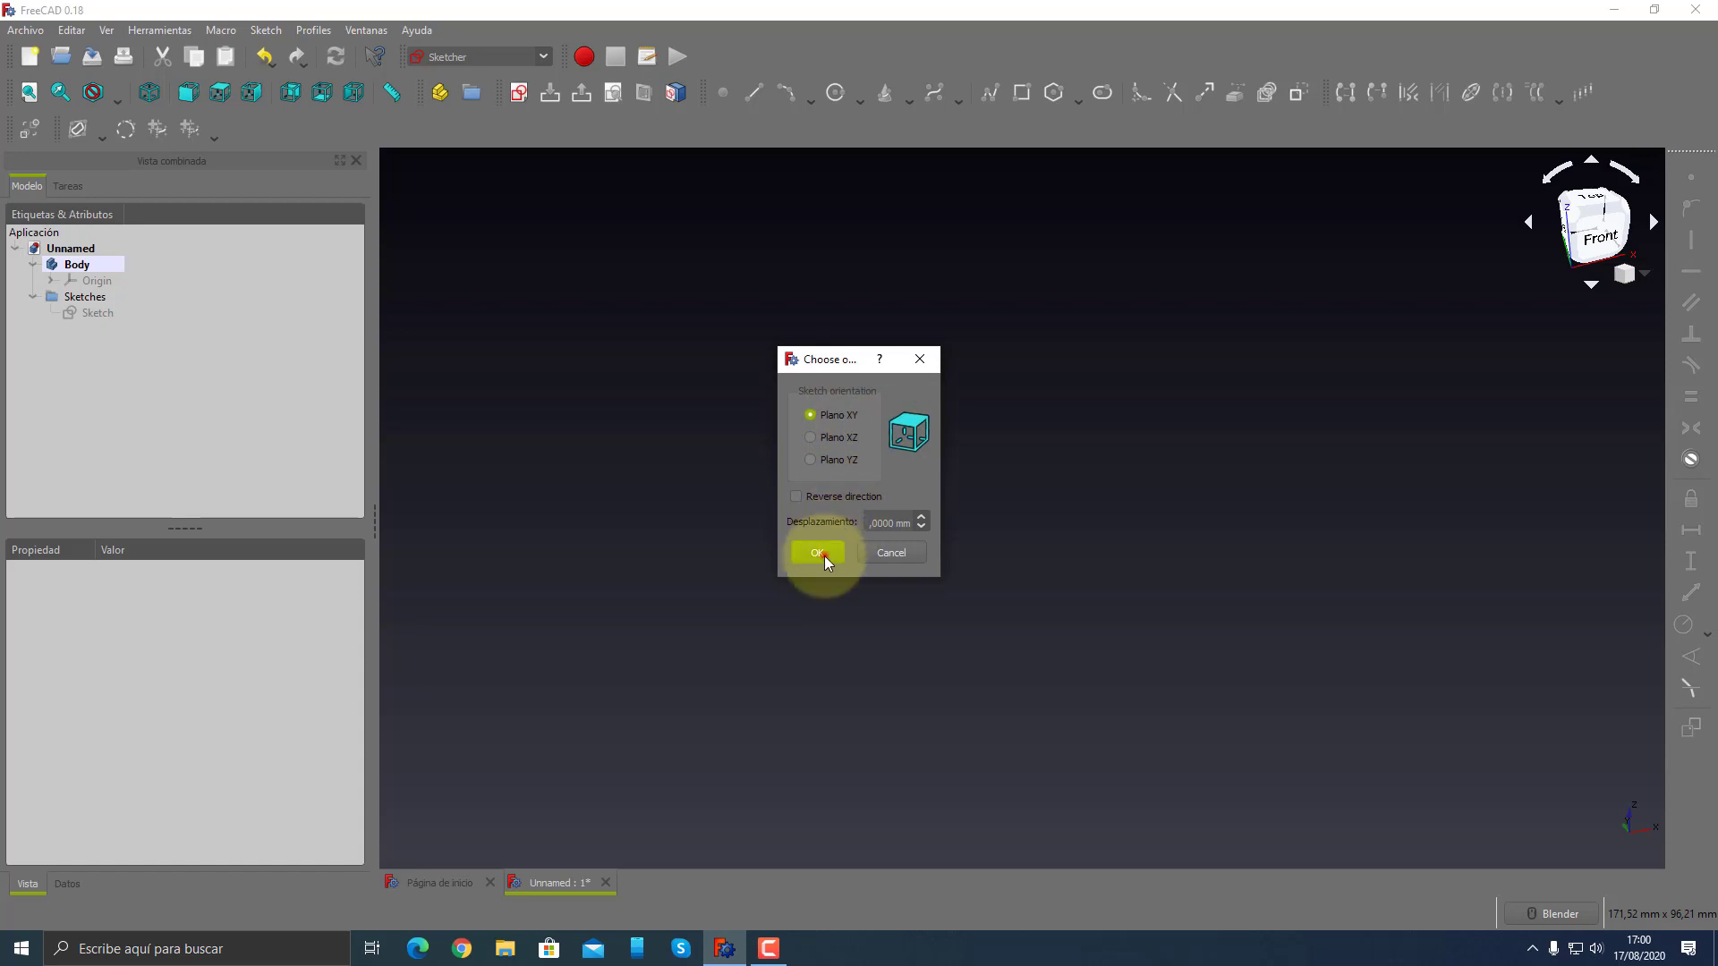
{"action": "left_click", "coordinate": [817, 553]}
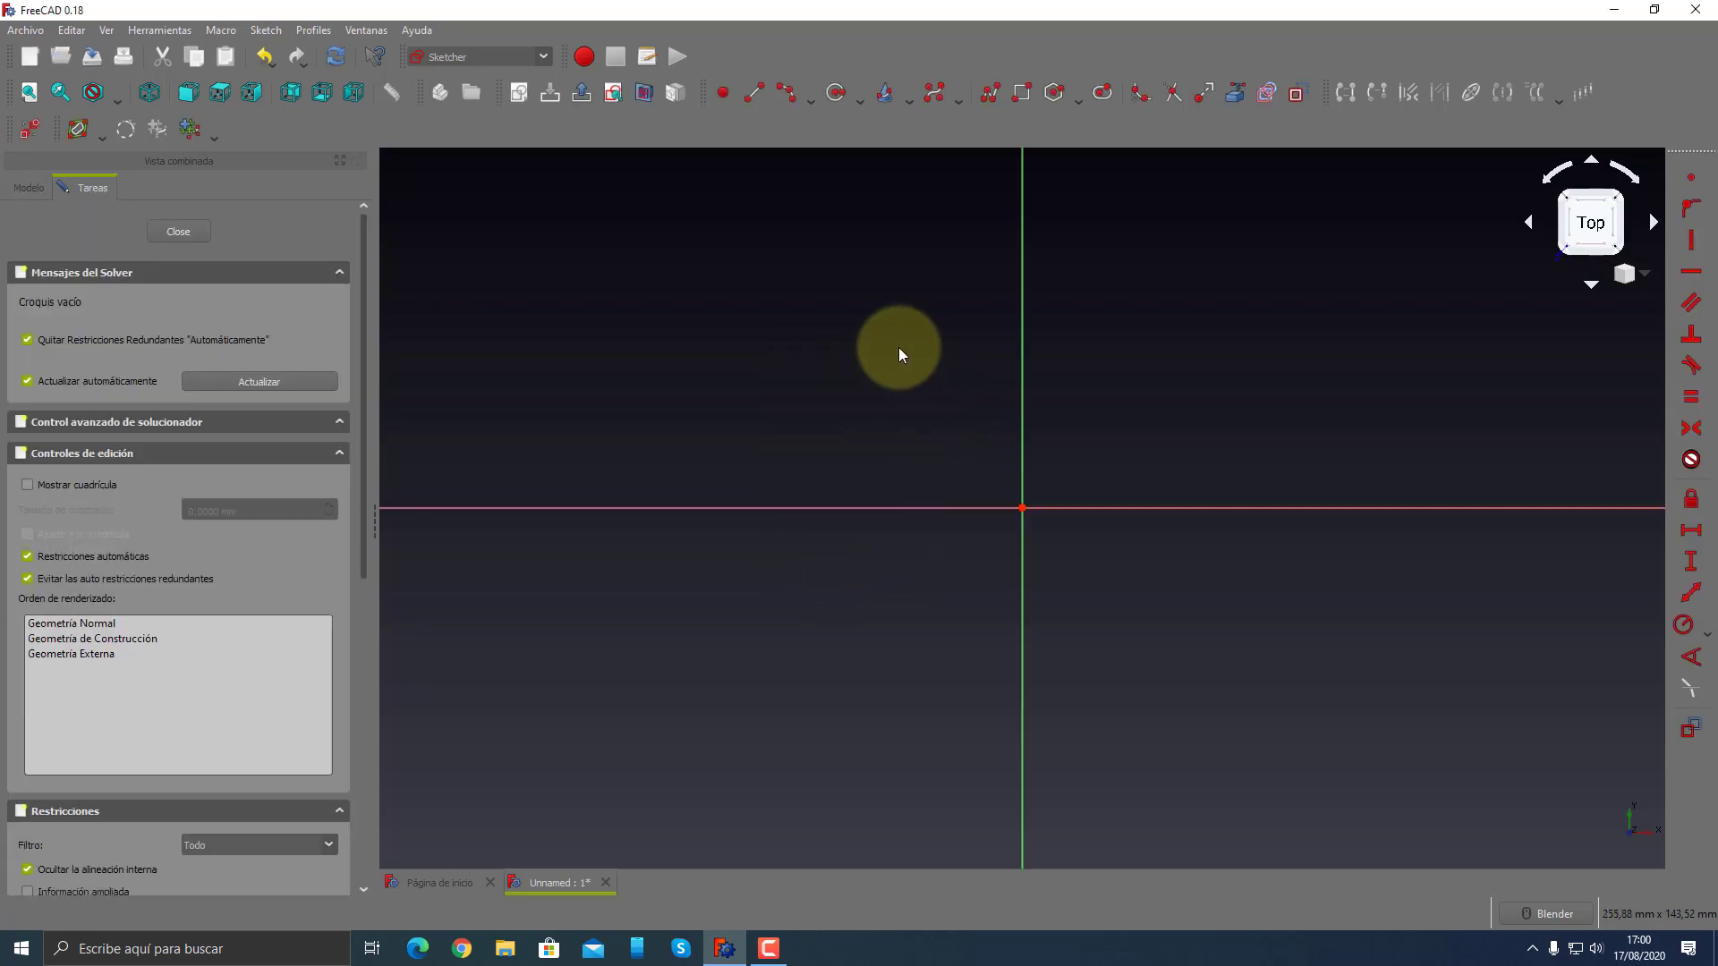
- Draw a Z polyline: top line, diagonal through the origin, bottom line; then close the sketch
{"action": "left_click", "coordinate": [990, 93]}
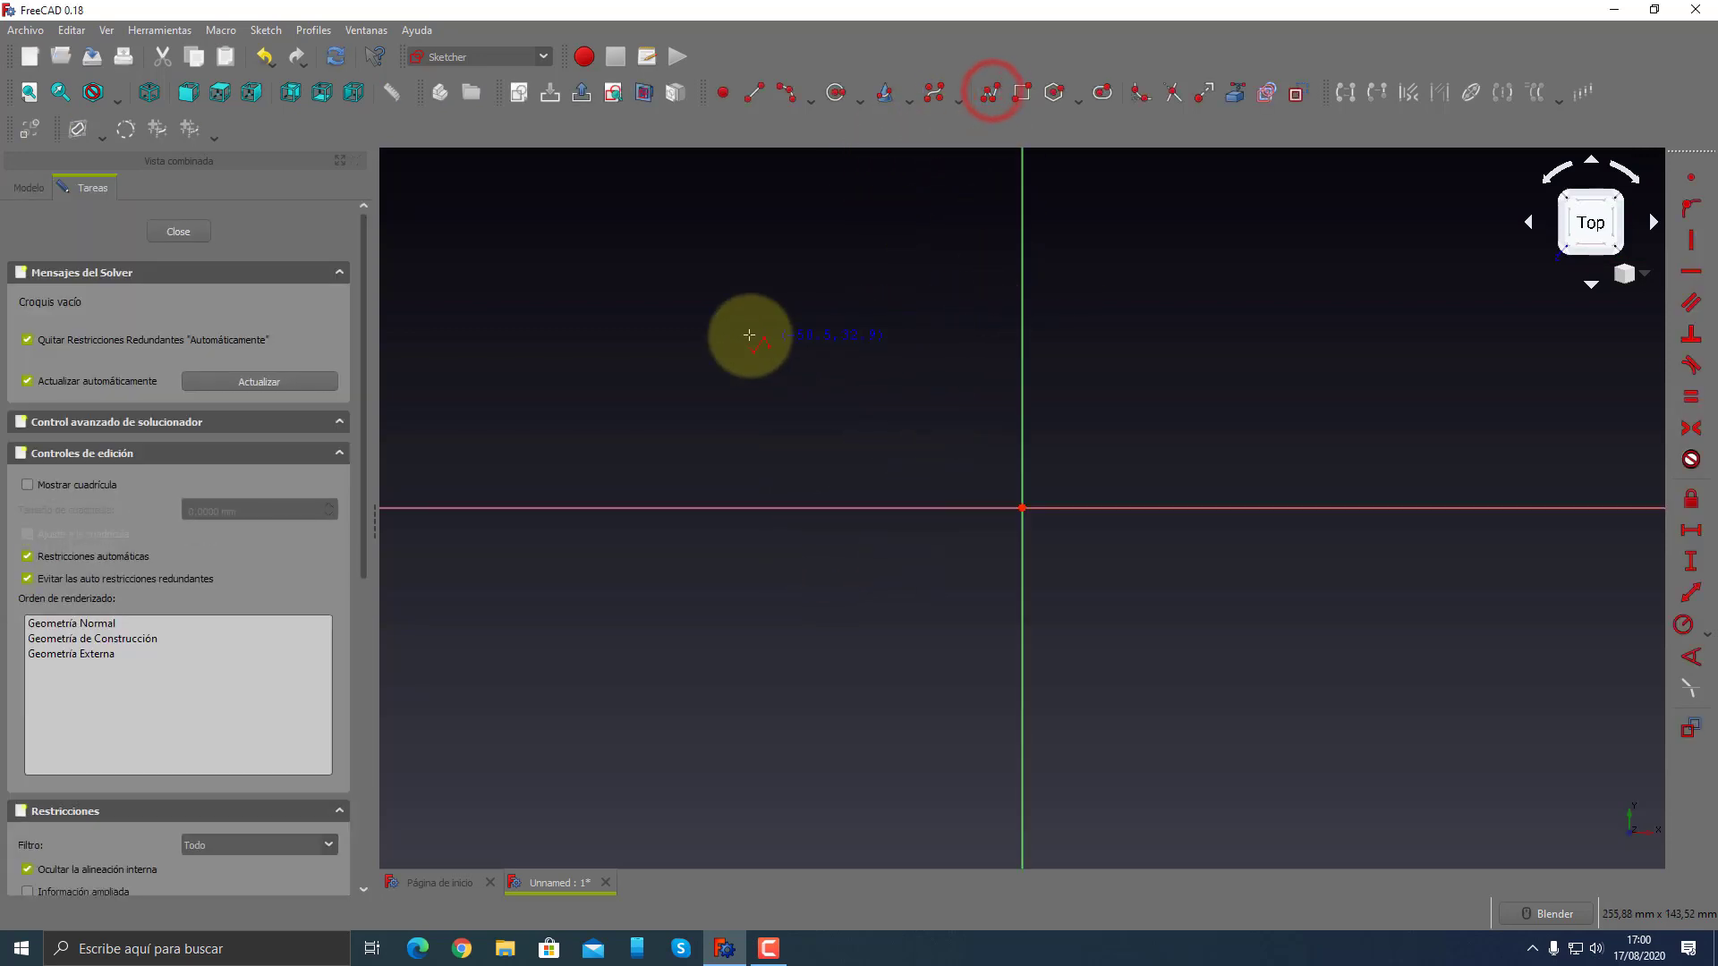
{"action": "left_click", "coordinate": [750, 336]}
{"action": "left_click", "coordinate": [1236, 337]}
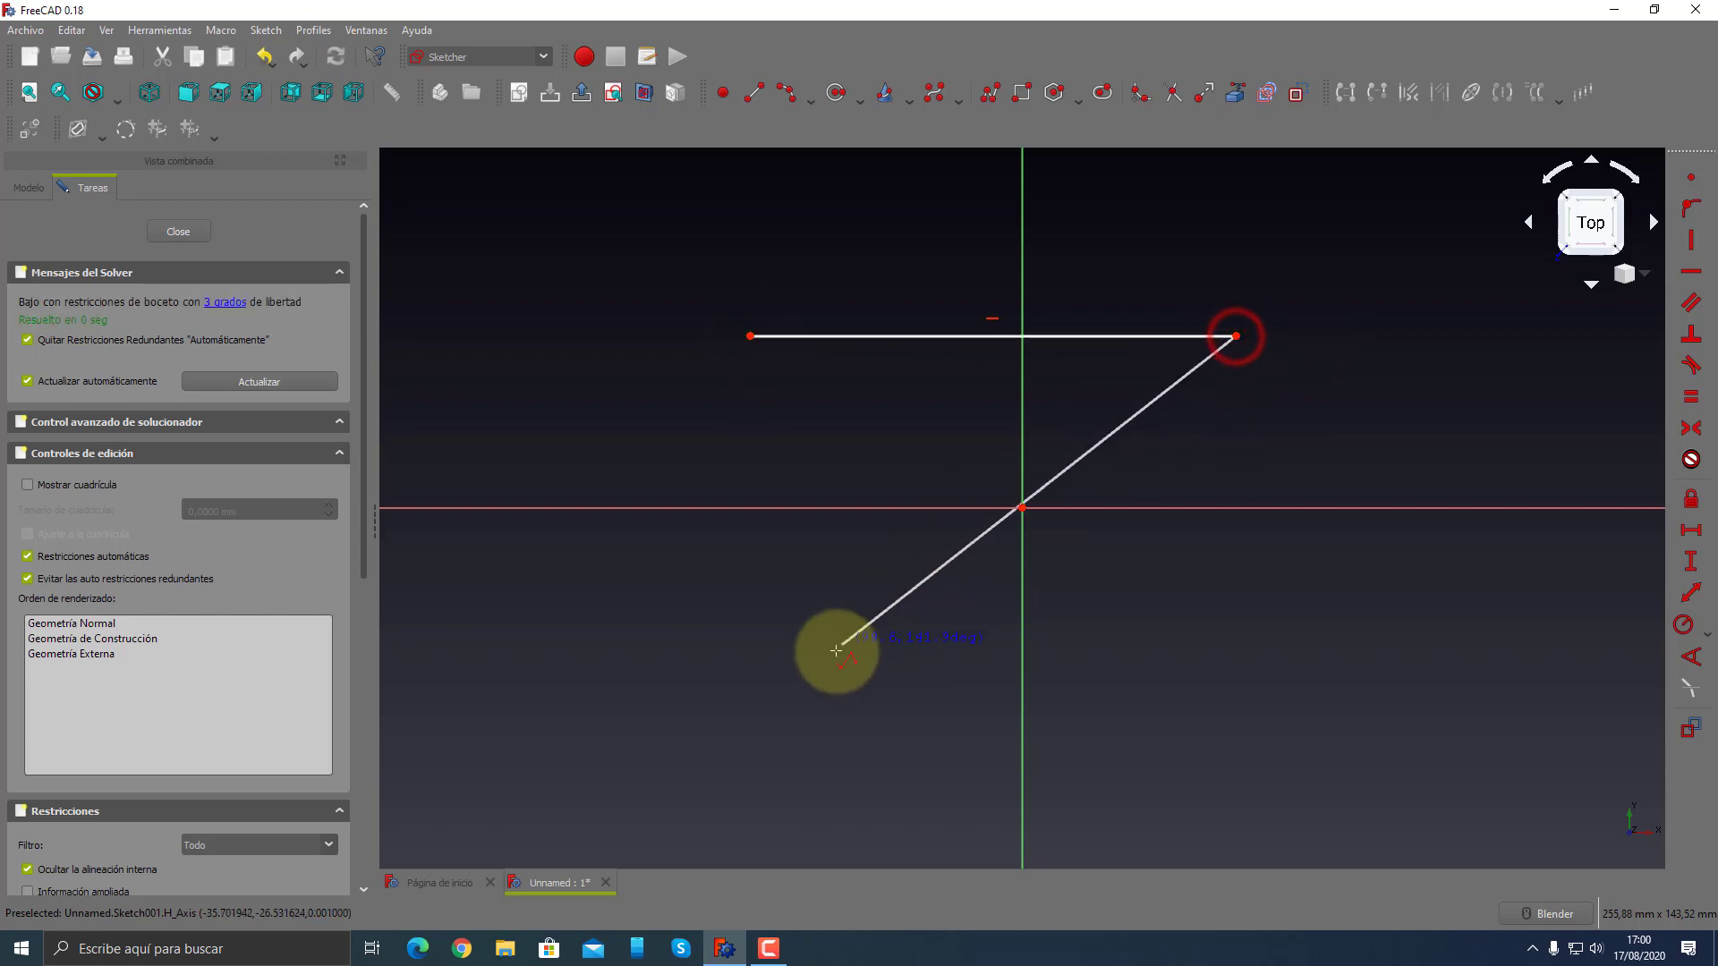
{"action": "left_click", "coordinate": [830, 663]}
{"action": "left_click", "coordinate": [1414, 663]}
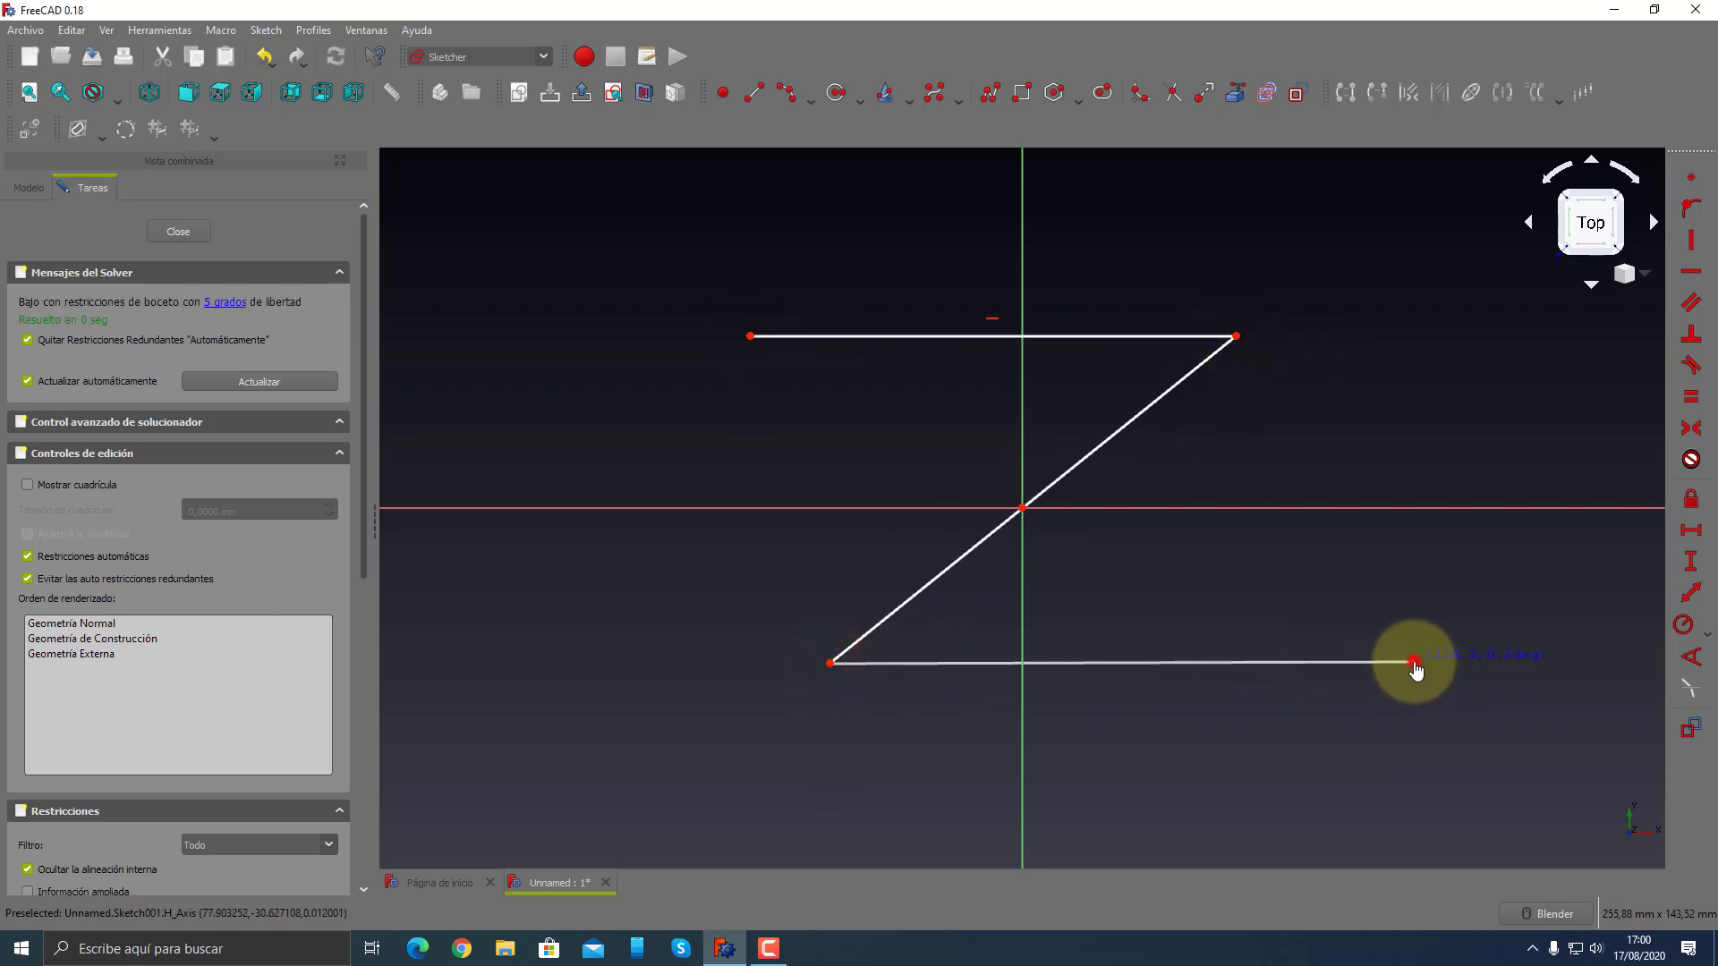
{"action": "key", "text": "Escape"}
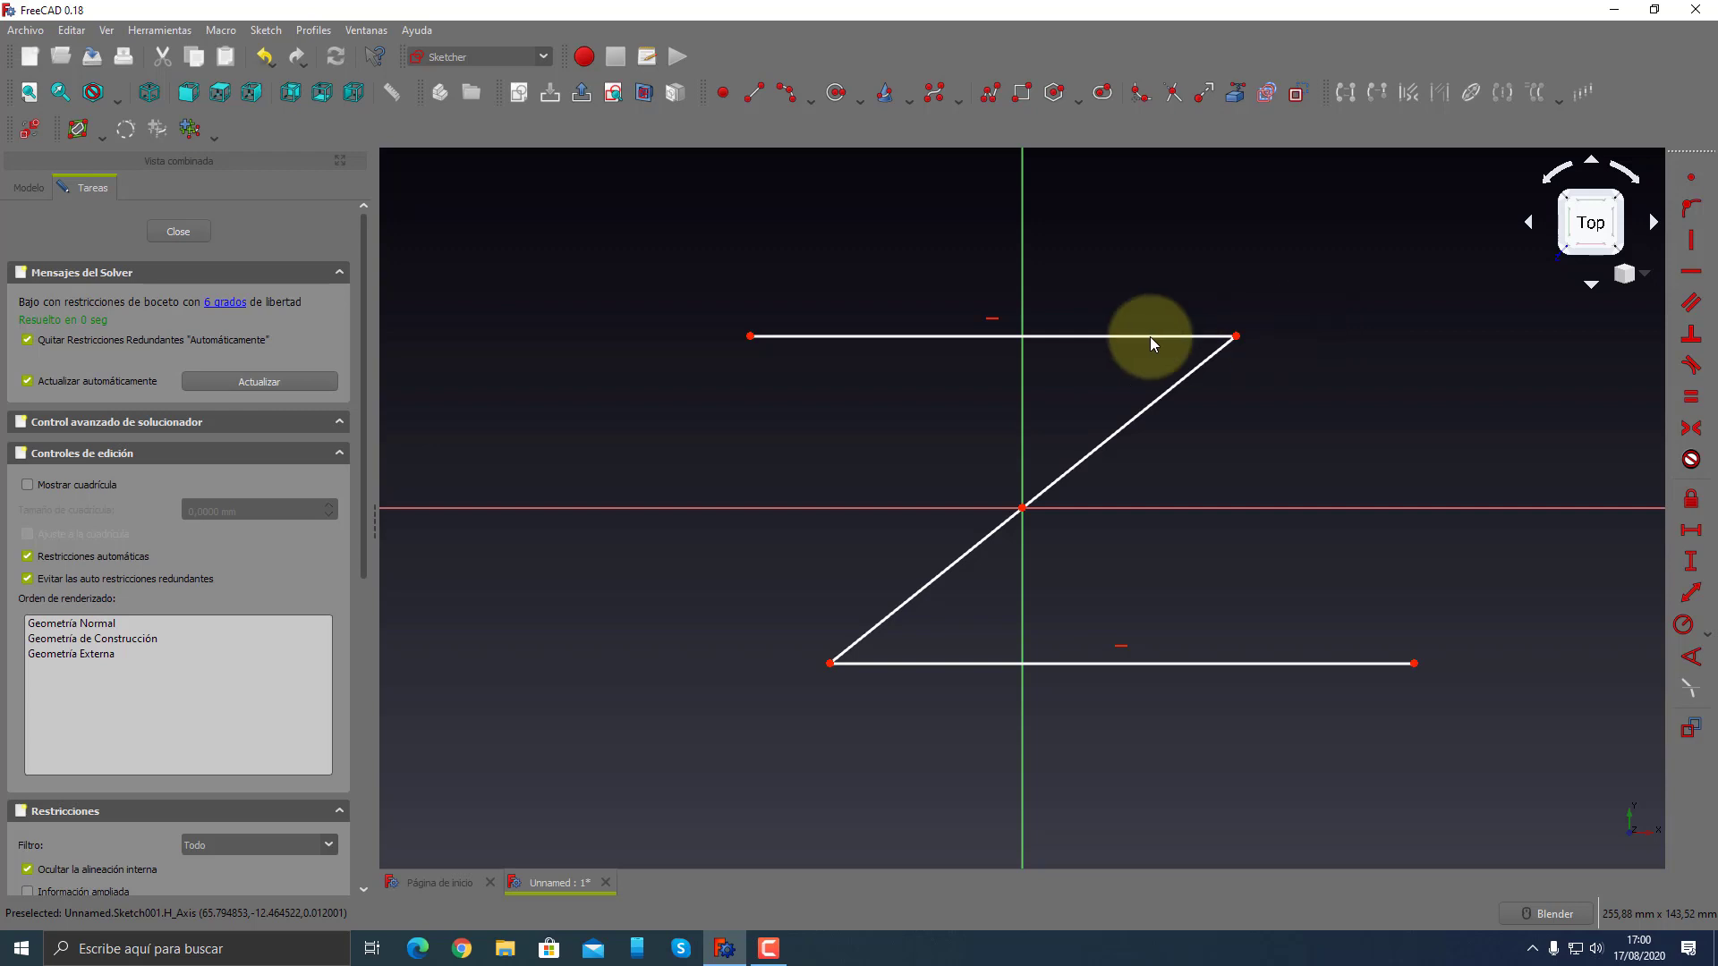
{"action": "left_click", "coordinate": [178, 231]}
{"action": "mouse_move", "coordinate": [1020, 567]}
{"action": "middle_mouse_down"}
{"action": "mouse_move", "coordinate": [925, 479]}
{"action": "mouse_move", "coordinate": [951, 437]}
{"action": "mouse_move", "coordinate": [1018, 477]}
{"action": "middle_mouse_up"}
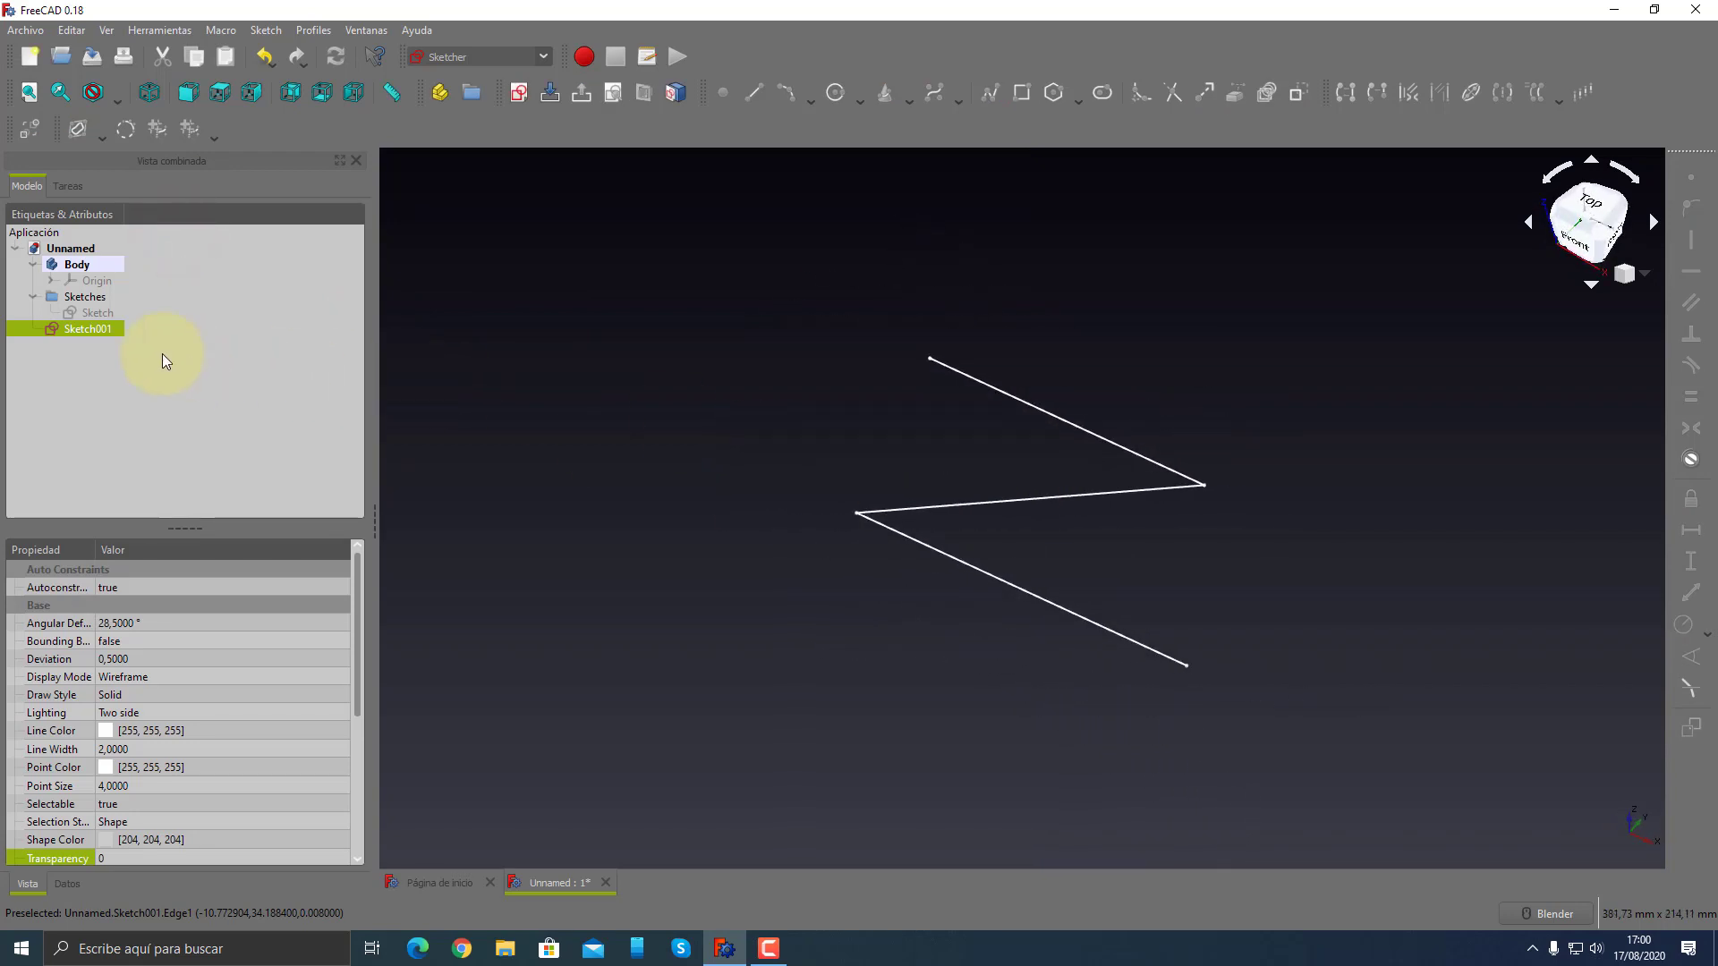
- Move Sketch001 into the Sketches group and make a BaseBend base wall from it
{"action": "left_click_drag", "start_coordinate": [90, 293], "coordinate": [90, 293]}
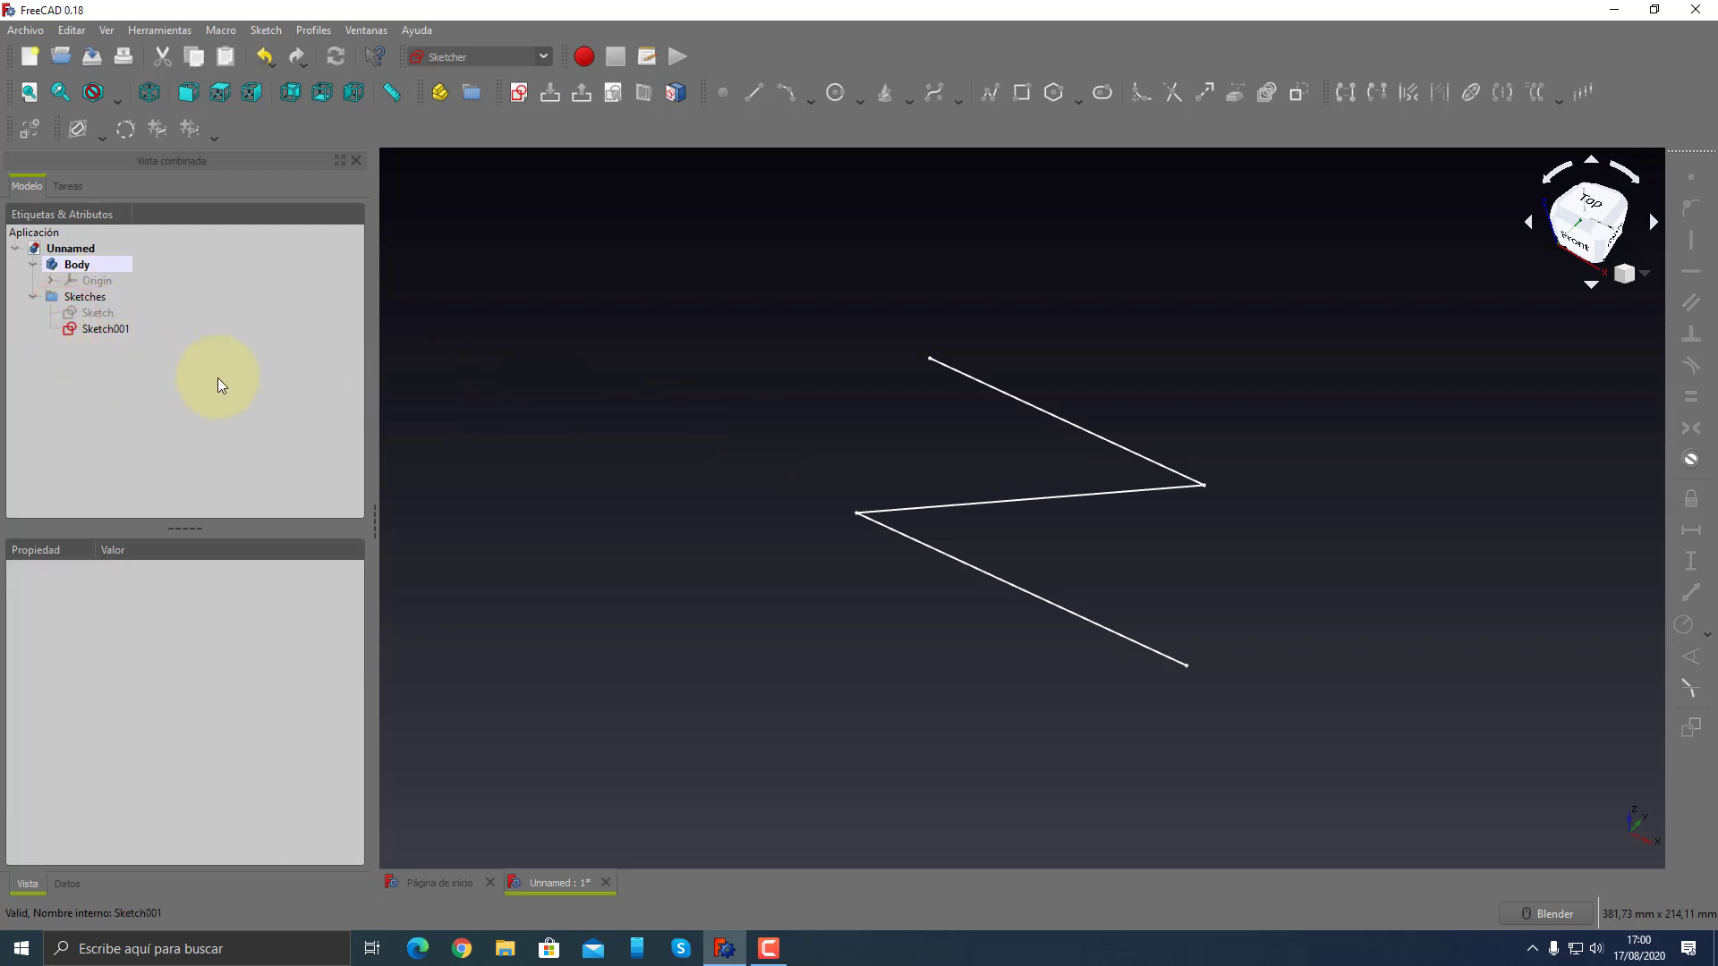
{"action": "left_click", "coordinate": [93, 327]}
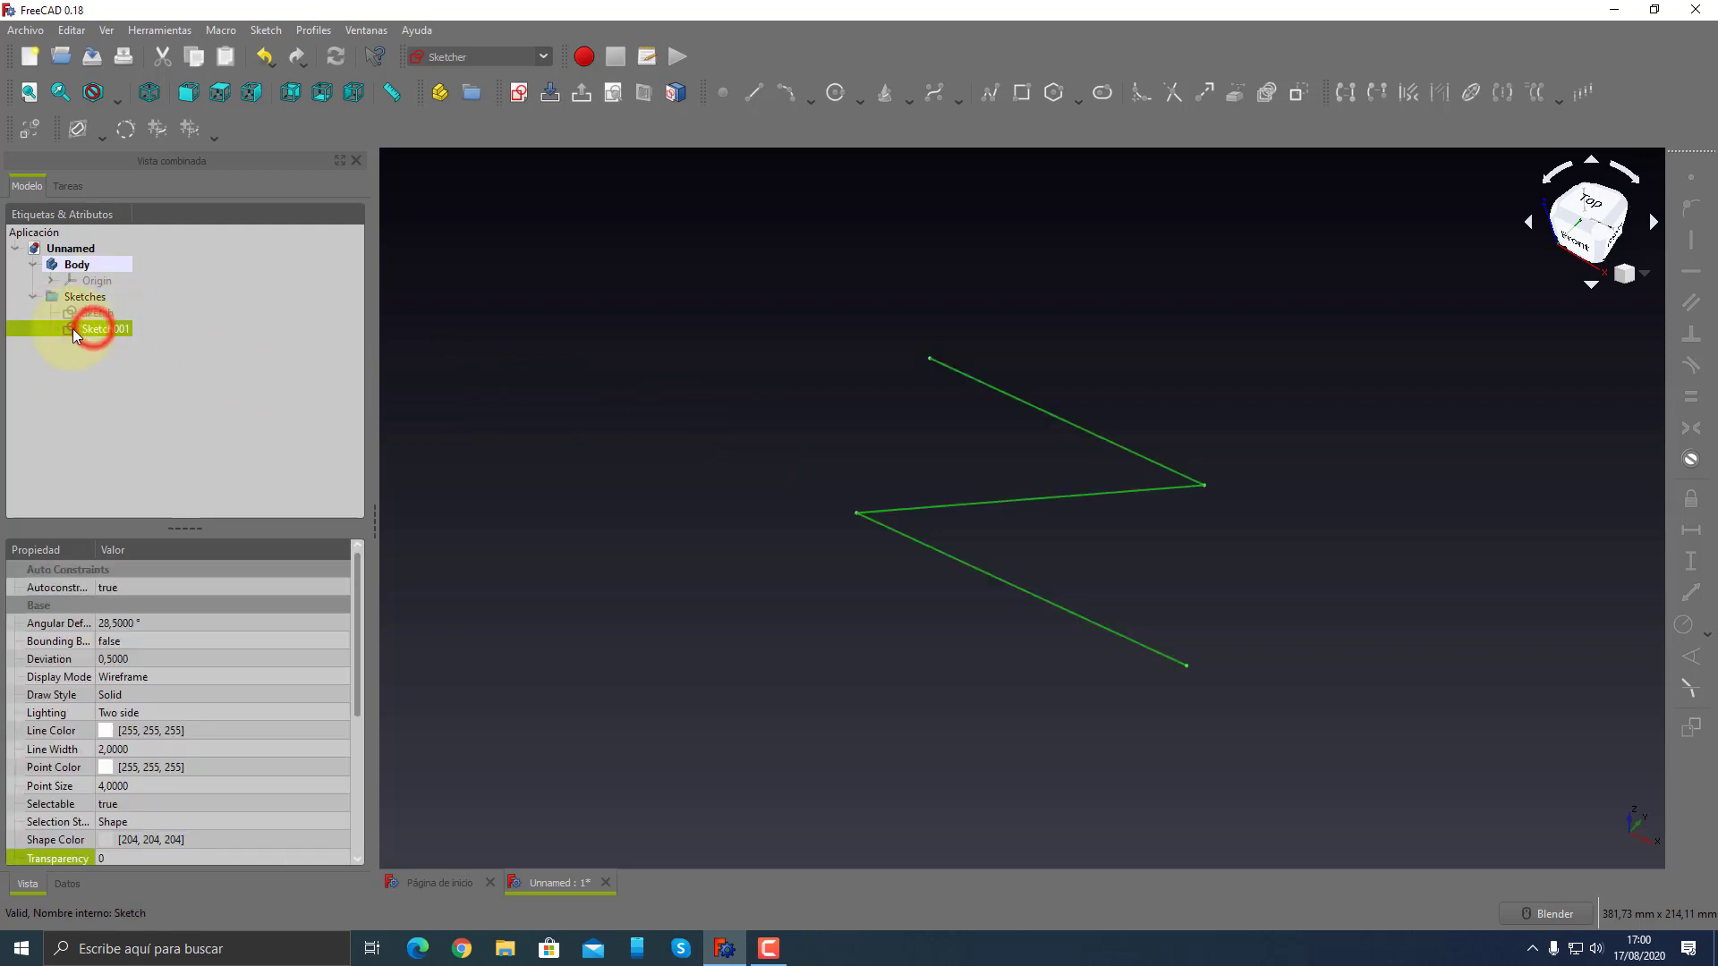
{"action": "left_click", "coordinate": [543, 57]}
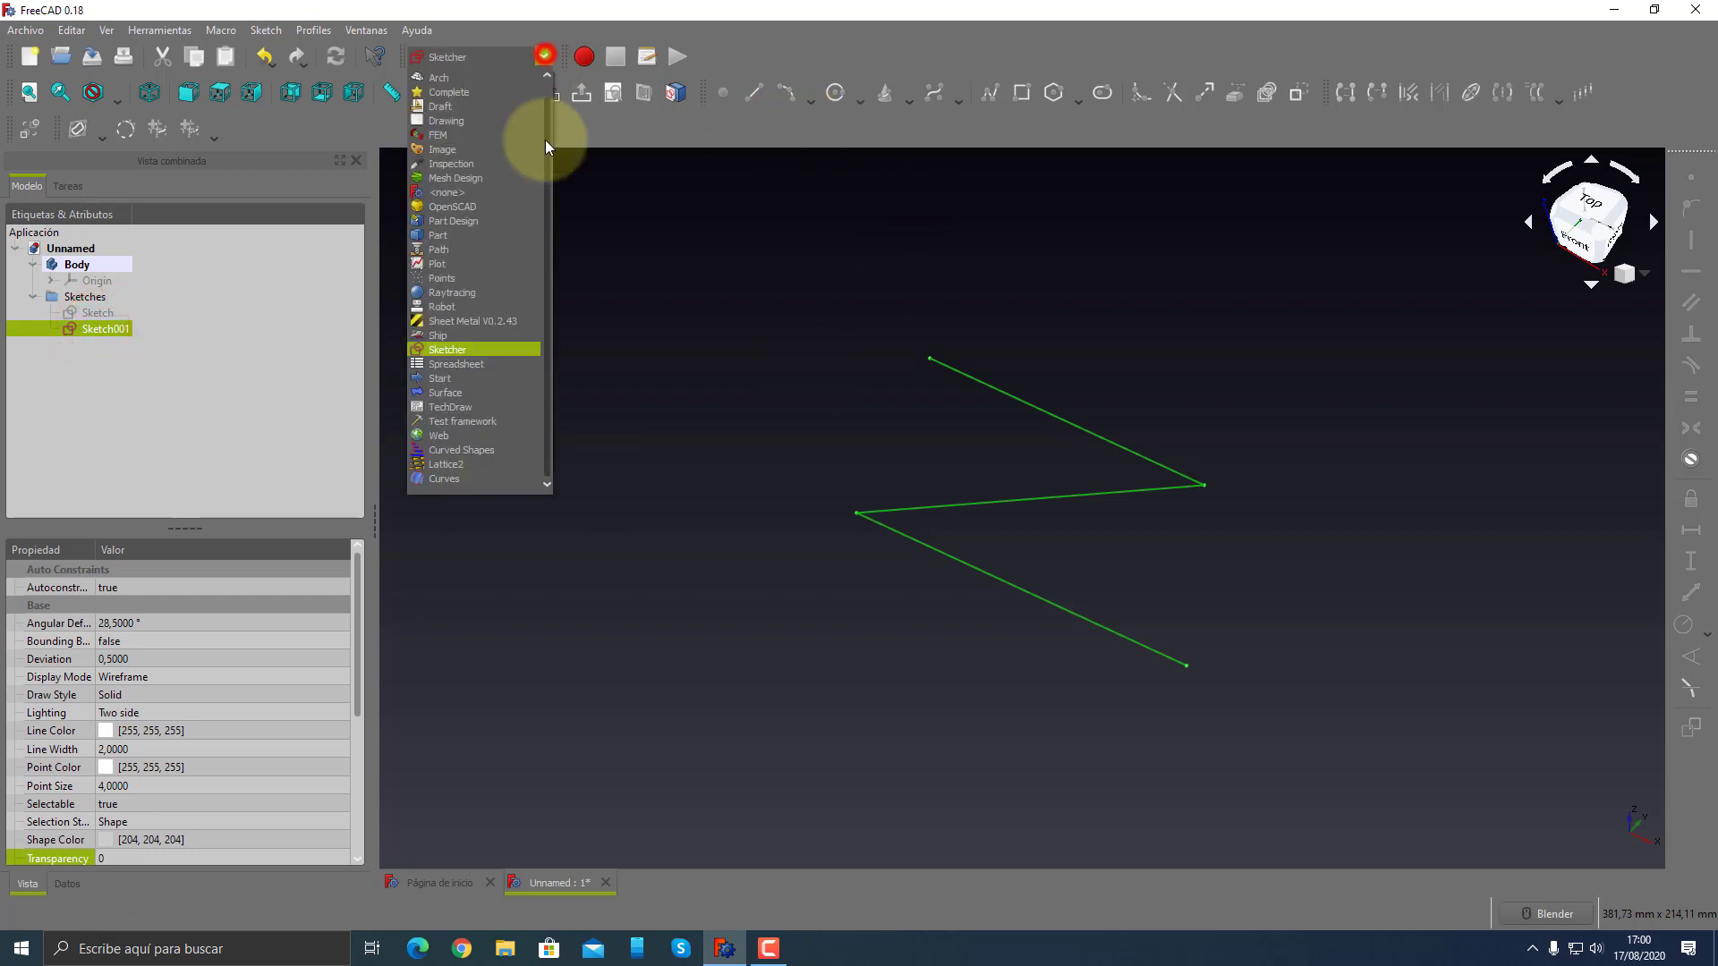
{"action": "left_click", "coordinate": [487, 322]}
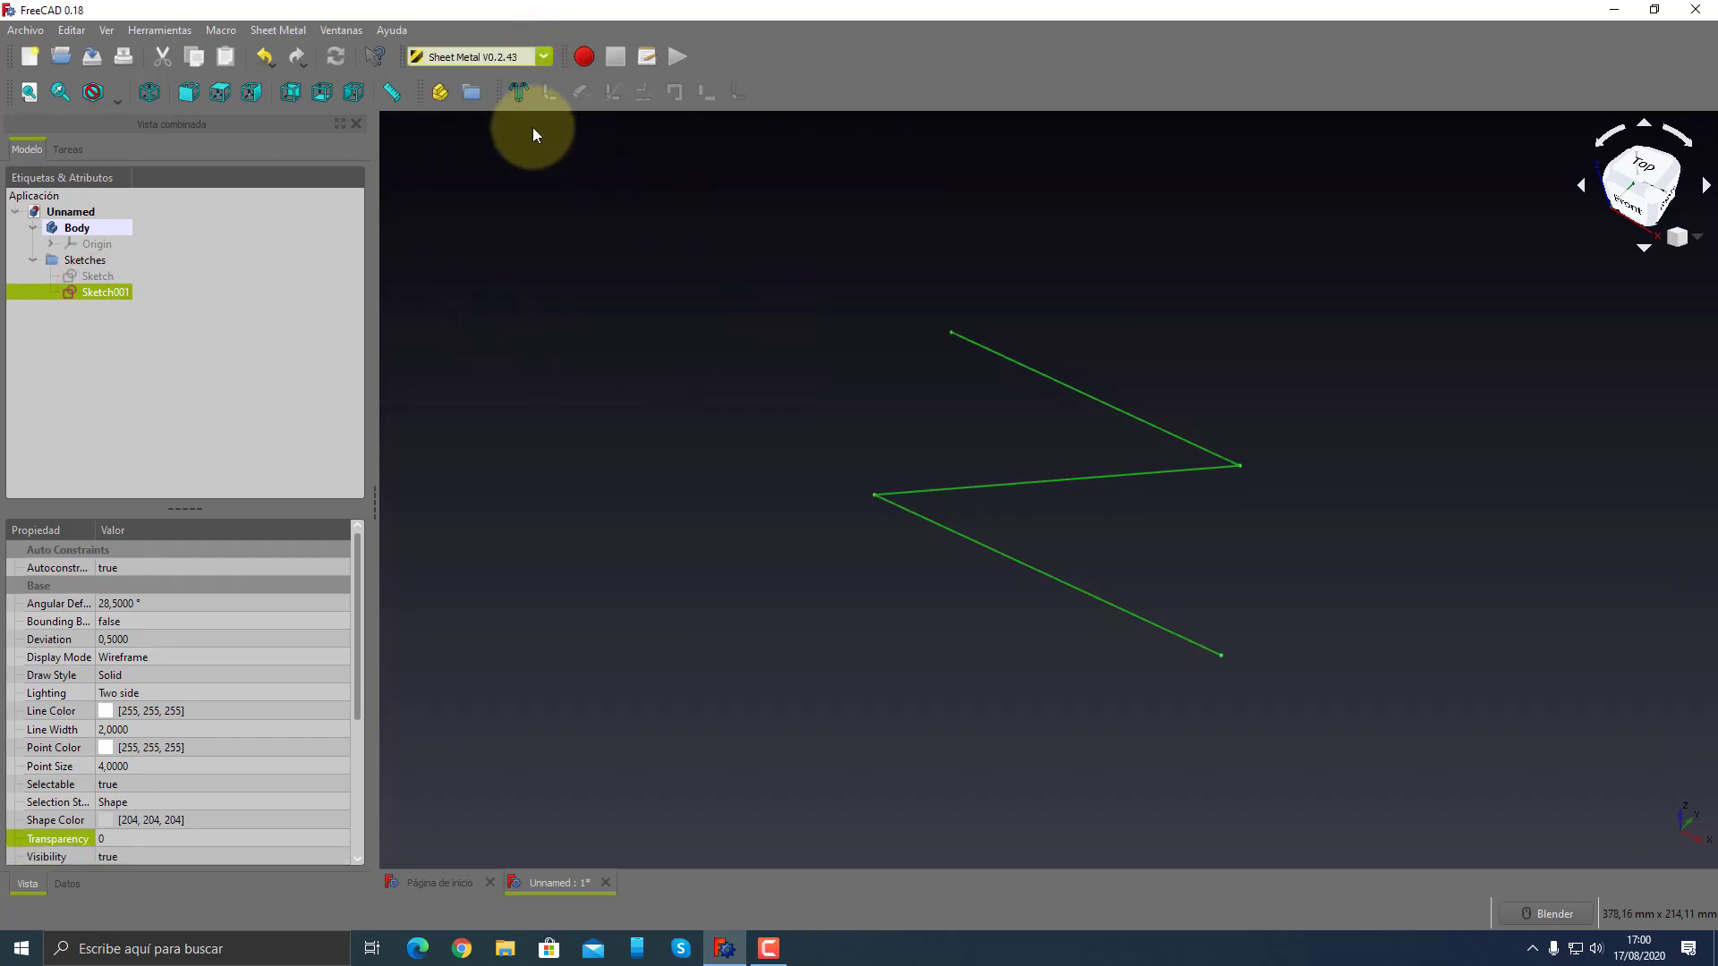
{"action": "left_click", "coordinate": [521, 93]}
- Orbit around the new Z-shaped walls and select the part's front face
{"action": "mouse_move", "coordinate": [710, 464]}
{"action": "middle_mouse_down"}
{"action": "mouse_move", "coordinate": [1008, 586]}
{"action": "mouse_move", "coordinate": [959, 595]}
{"action": "mouse_move", "coordinate": [902, 537]}
{"action": "mouse_move", "coordinate": [1451, 553]}
{"action": "mouse_move", "coordinate": [1255, 480]}
{"action": "mouse_move", "coordinate": [1261, 541]}
{"action": "mouse_move", "coordinate": [1300, 499]}
{"action": "mouse_move", "coordinate": [1218, 433]}
{"action": "mouse_move", "coordinate": [1167, 450]}
{"action": "middle_mouse_up"}
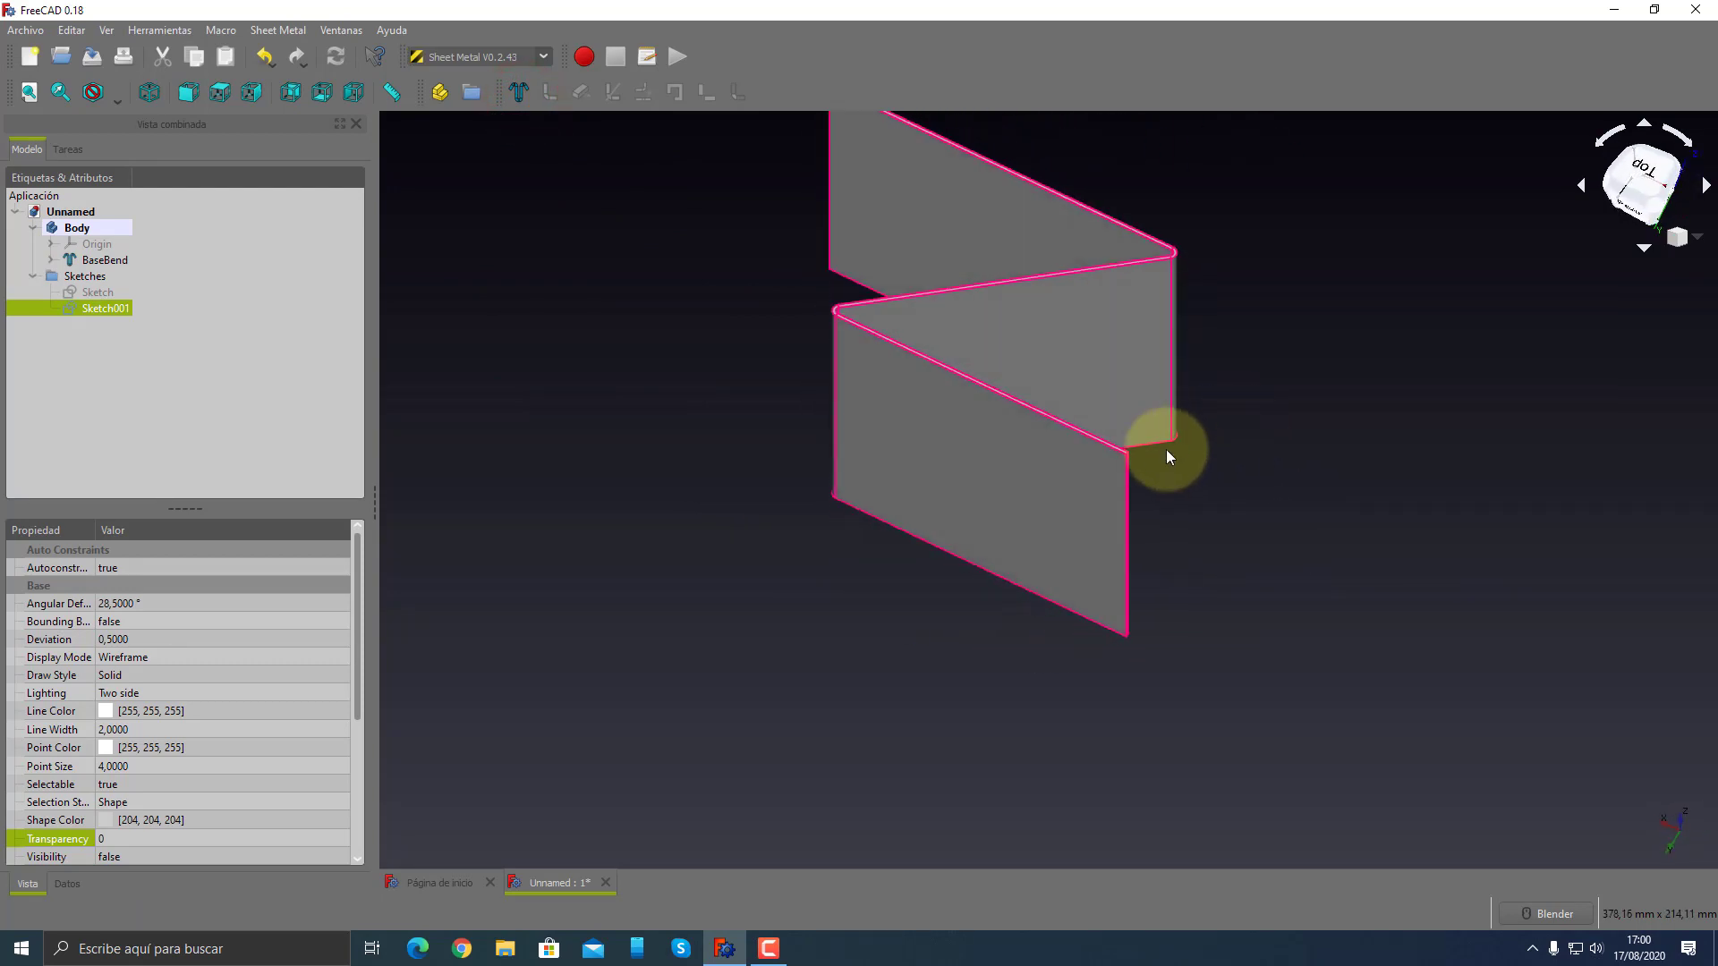
{"action": "left_click", "coordinate": [1001, 460]}
{"action": "mouse_move", "coordinate": [1212, 619]}
{"action": "middle_mouse_down"}
{"action": "mouse_move", "coordinate": [1311, 585]}
{"action": "mouse_move", "coordinate": [1028, 480]}
{"action": "mouse_move", "coordinate": [1381, 495]}
{"action": "mouse_move", "coordinate": [1274, 388]}
{"action": "middle_mouse_up"}
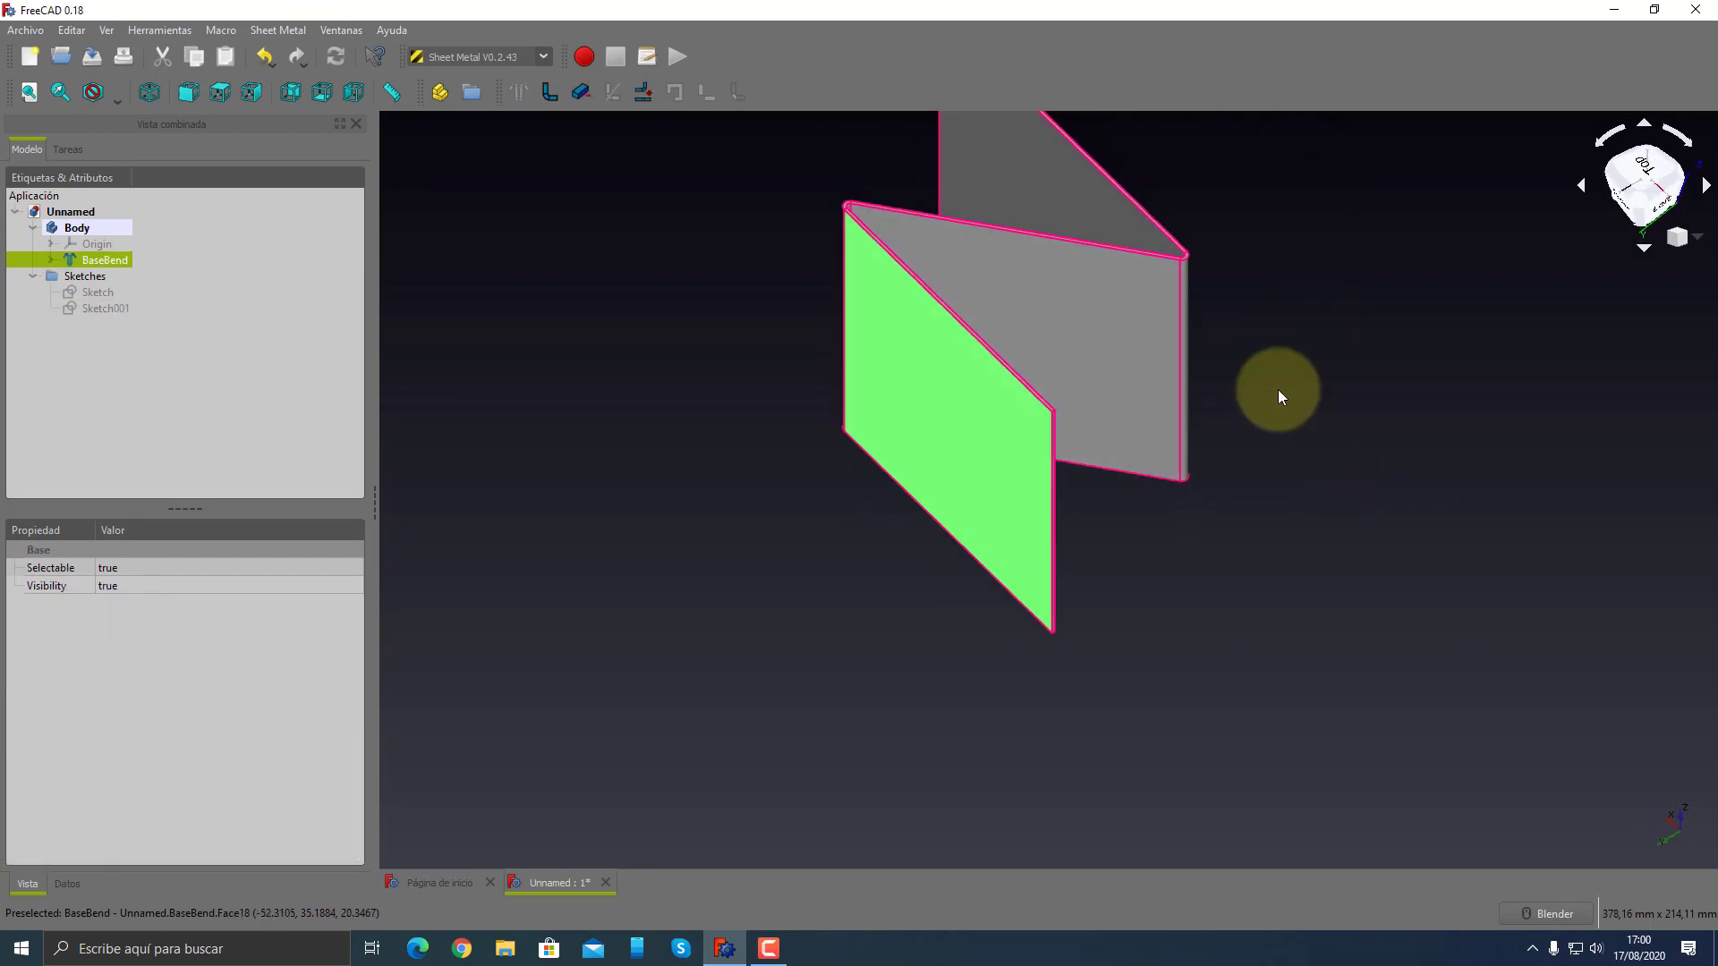
- Unfold BaseBend with K-factor 0.400, adding Unfold and Unfold_Sketch beside the walls
{"action": "left_click", "coordinate": [642, 95]}
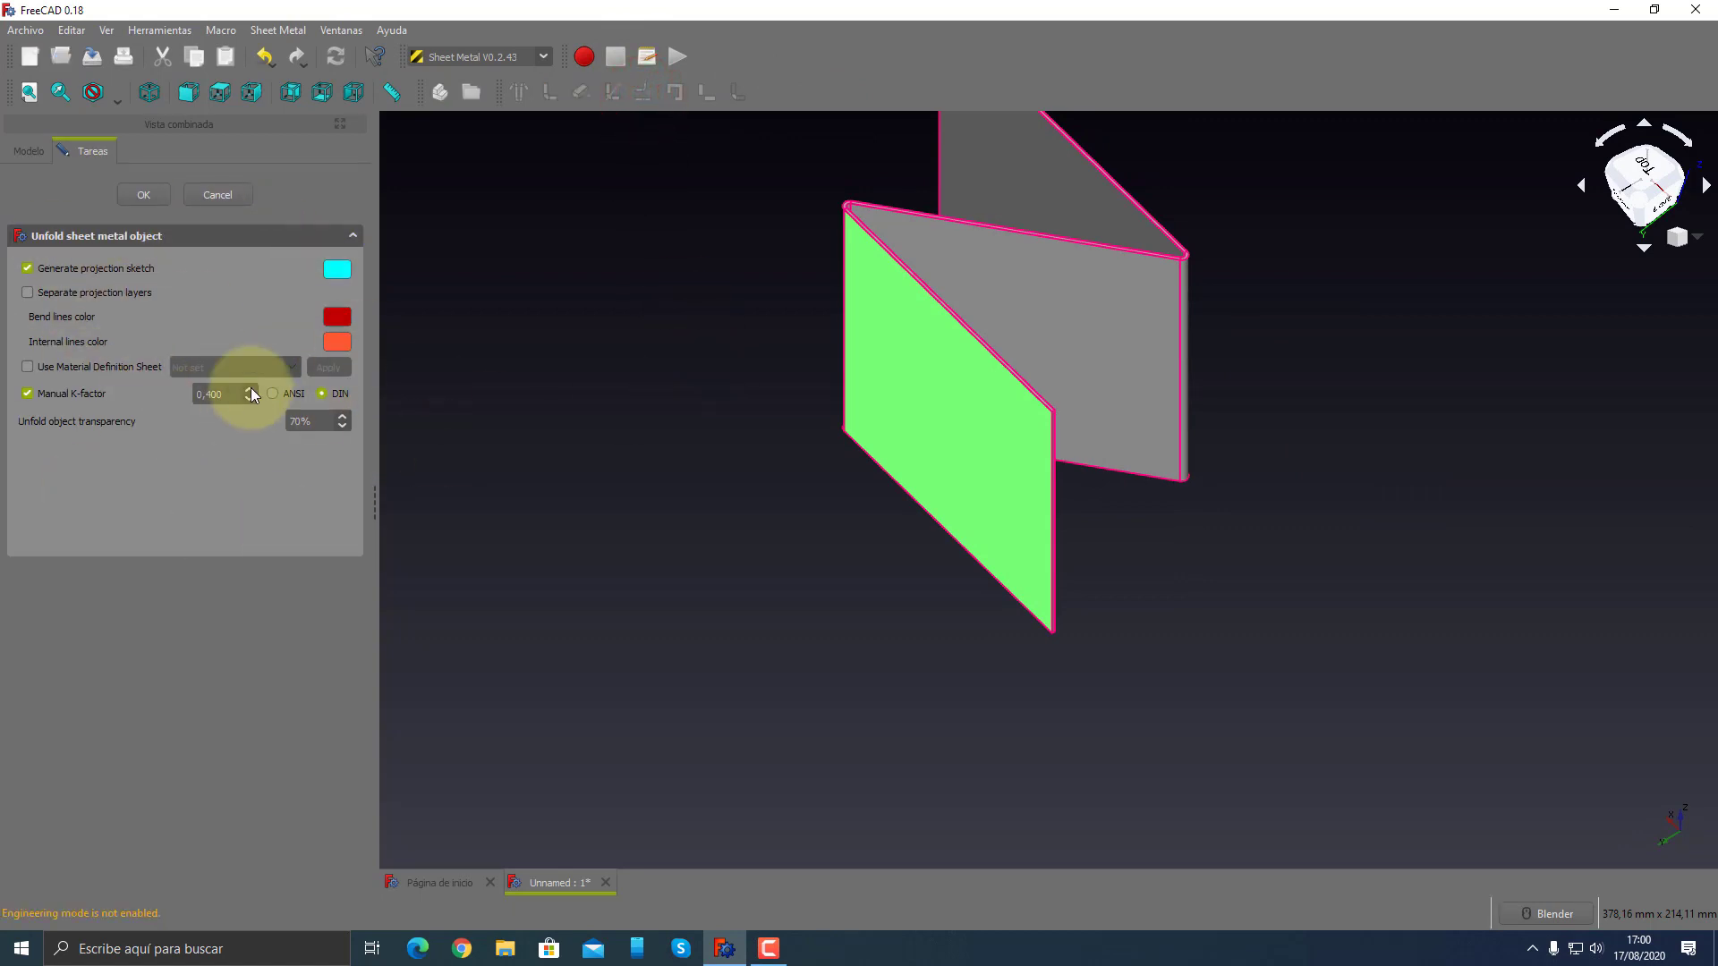
{"action": "left_click", "coordinate": [158, 197]}
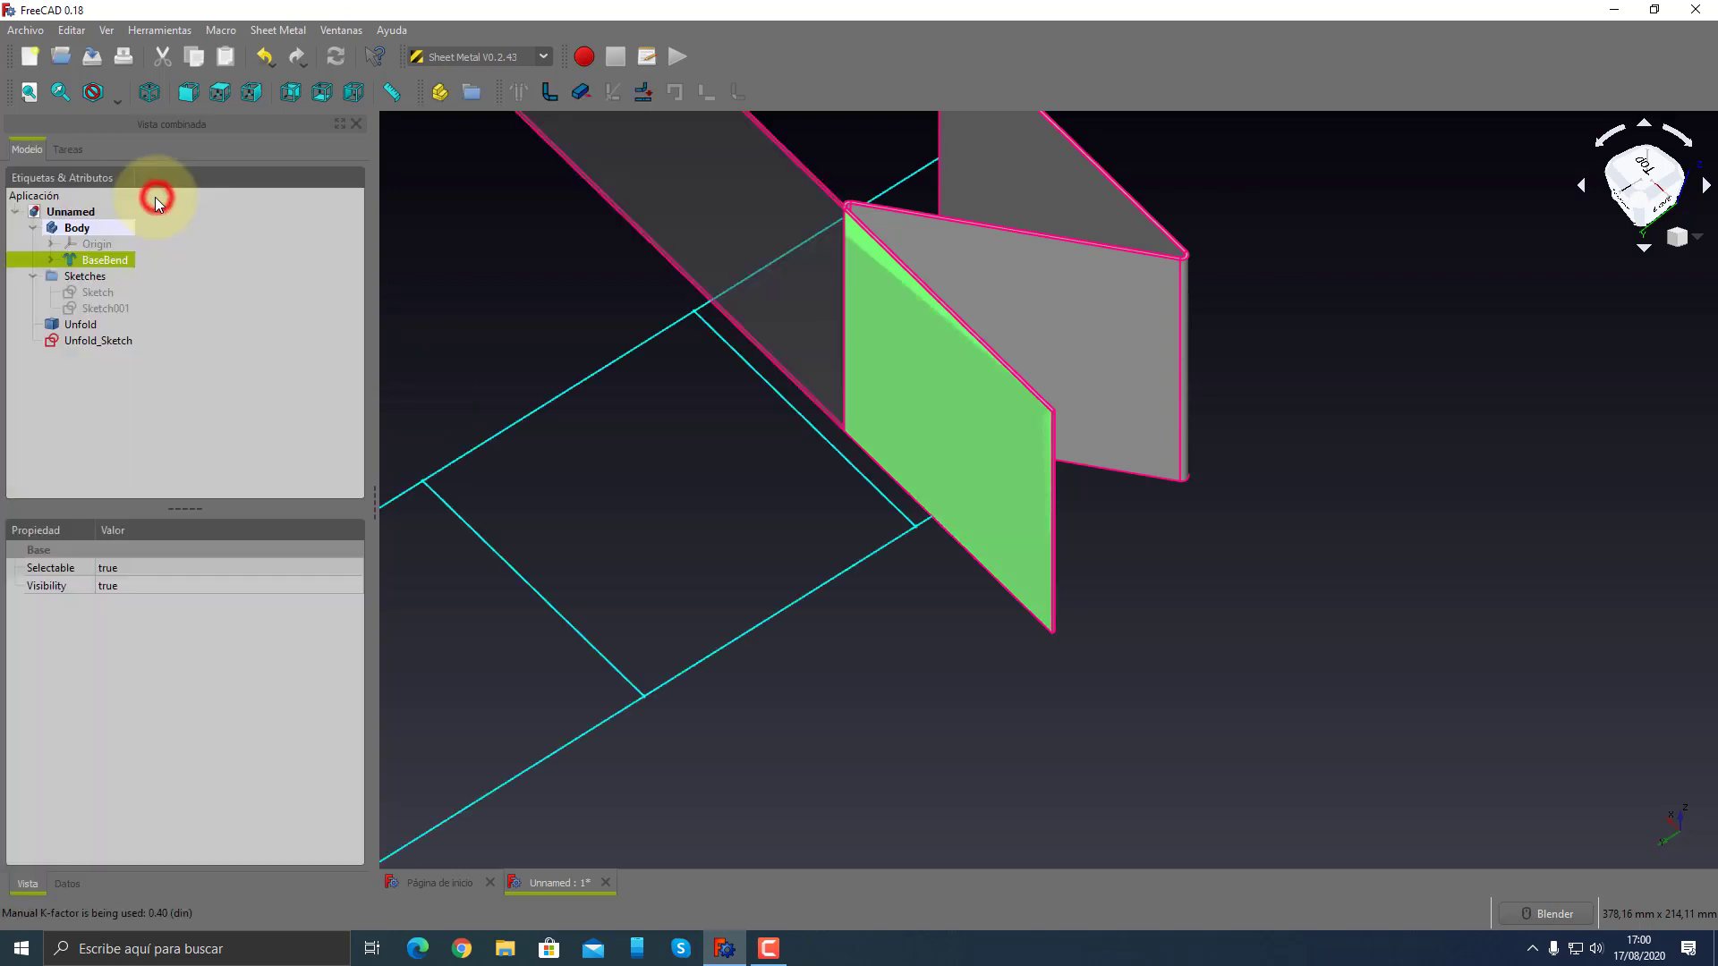
{"action": "mouse_move", "coordinate": [778, 513]}
{"action": "middle_mouse_down"}
{"action": "mouse_move", "coordinate": [796, 534]}
{"action": "mouse_move", "coordinate": [1197, 452]}
{"action": "mouse_move", "coordinate": [1163, 667]}
{"action": "mouse_move", "coordinate": [1278, 595]}
{"action": "mouse_move", "coordinate": [1401, 581]}
{"action": "mouse_move", "coordinate": [1089, 590]}
{"action": "mouse_move", "coordinate": [1108, 586]}
{"action": "mouse_move", "coordinate": [1136, 633]}
{"action": "mouse_move", "coordinate": [1327, 639]}
{"action": "mouse_move", "coordinate": [1151, 636]}
{"action": "mouse_move", "coordinate": [1089, 755]}
{"action": "mouse_move", "coordinate": [1047, 764]}
{"action": "mouse_move", "coordinate": [1001, 936]}
{"action": "mouse_move", "coordinate": [1240, 726]}
{"action": "mouse_move", "coordinate": [1316, 714]}
{"action": "middle_mouse_up"}
{"action": "mouse_move", "coordinate": [1155, 674]}
{"action": "middle_mouse_down"}
{"action": "mouse_move", "coordinate": [1458, 663]}
{"action": "mouse_move", "coordinate": [1087, 679]}
{"action": "mouse_move", "coordinate": [755, 587]}
{"action": "middle_mouse_up"}
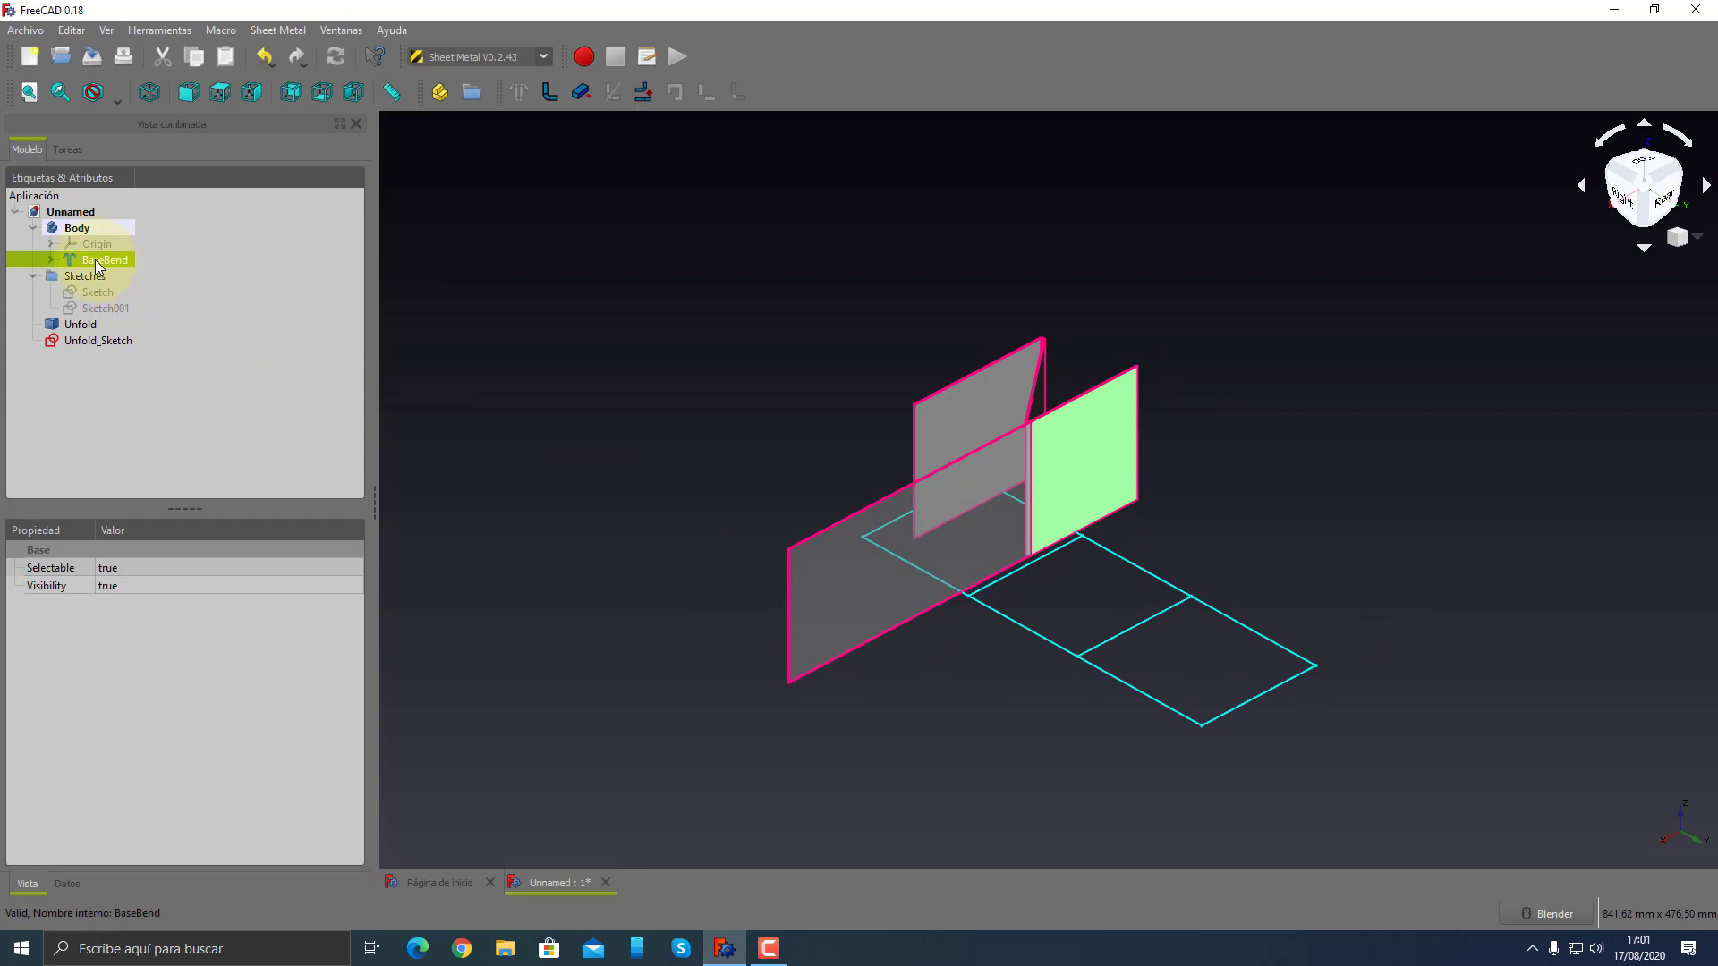
- Hide BaseBend and delete the Unfold and Unfold_Sketch flat pattern
{"action": "key", "text": "space"}
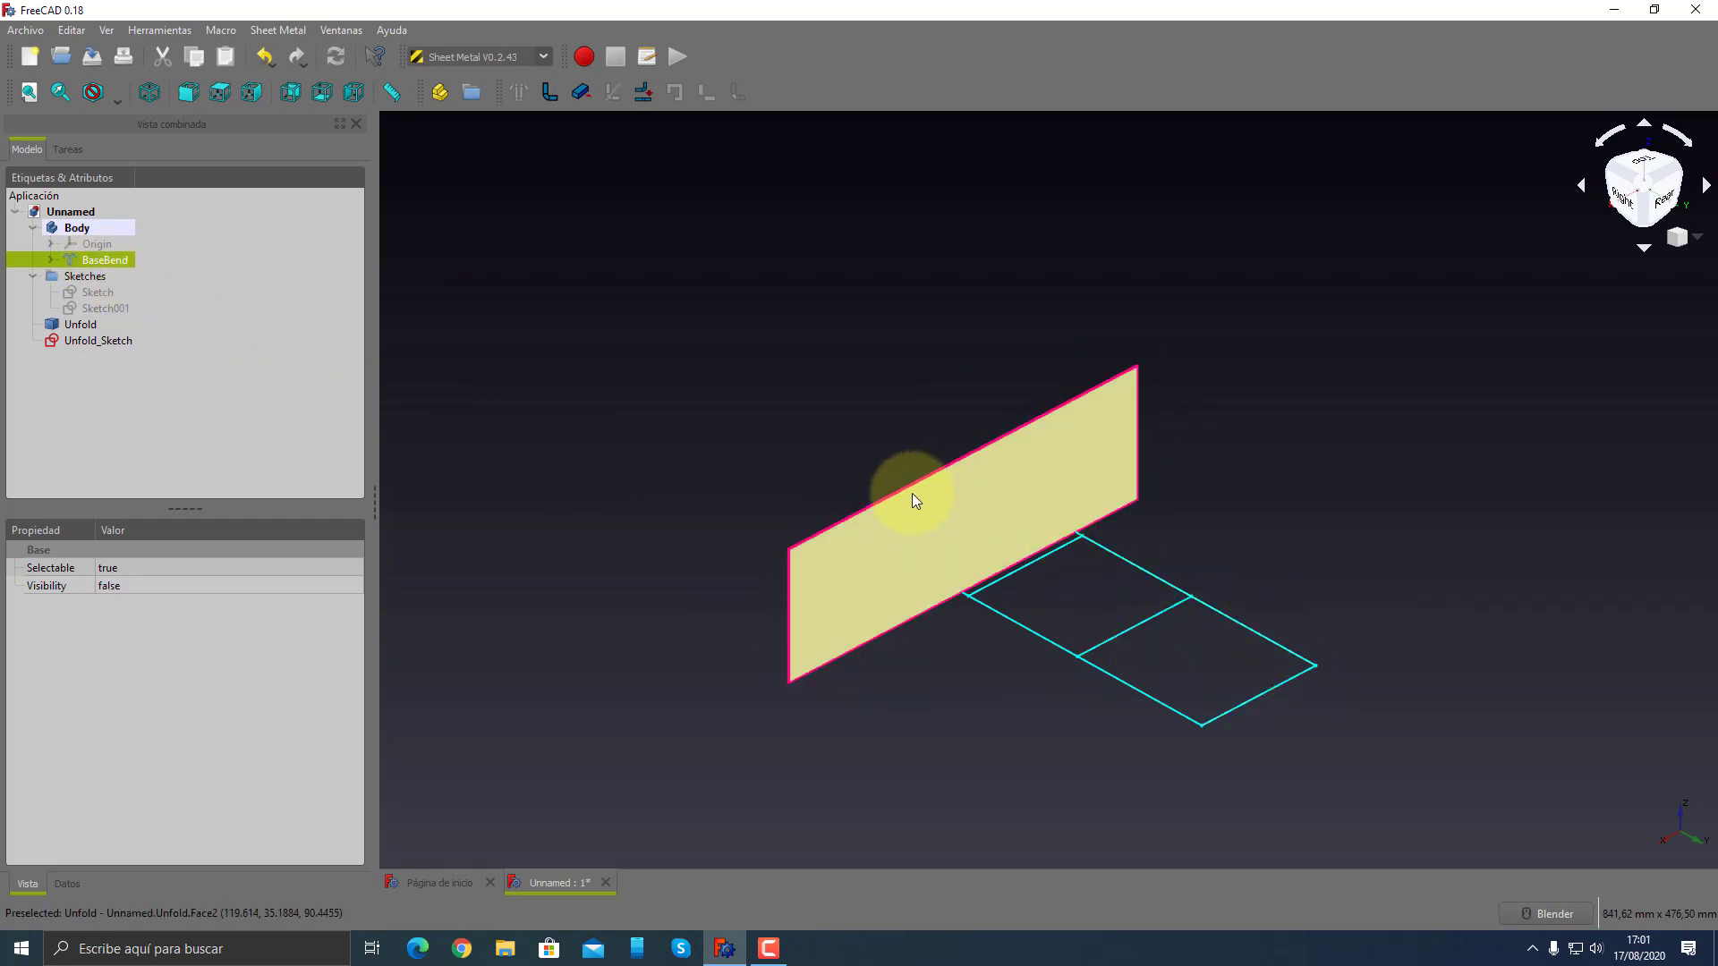
{"action": "mouse_move", "coordinate": [940, 721]}
{"action": "middle_mouse_down"}
{"action": "mouse_move", "coordinate": [1319, 727]}
{"action": "mouse_move", "coordinate": [1077, 740]}
{"action": "mouse_move", "coordinate": [1059, 613]}
{"action": "middle_mouse_up"}
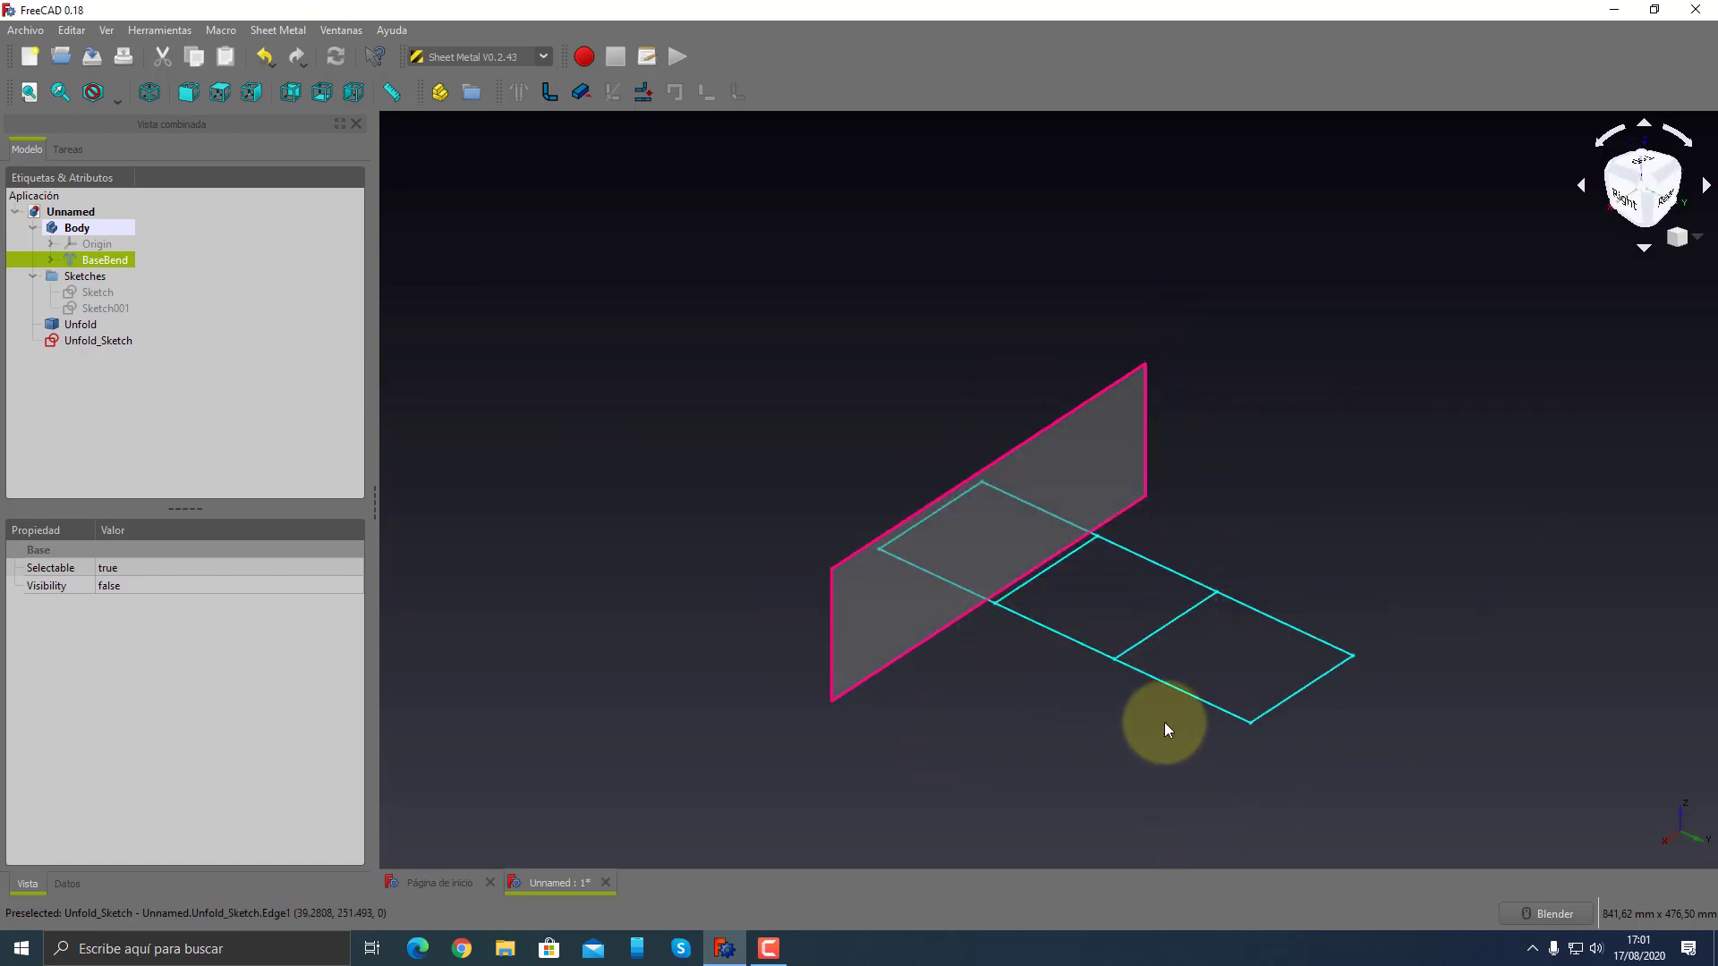
{"action": "middle_click_drag", "start_coordinate": [1163, 723], "coordinate": [1092, 710]}
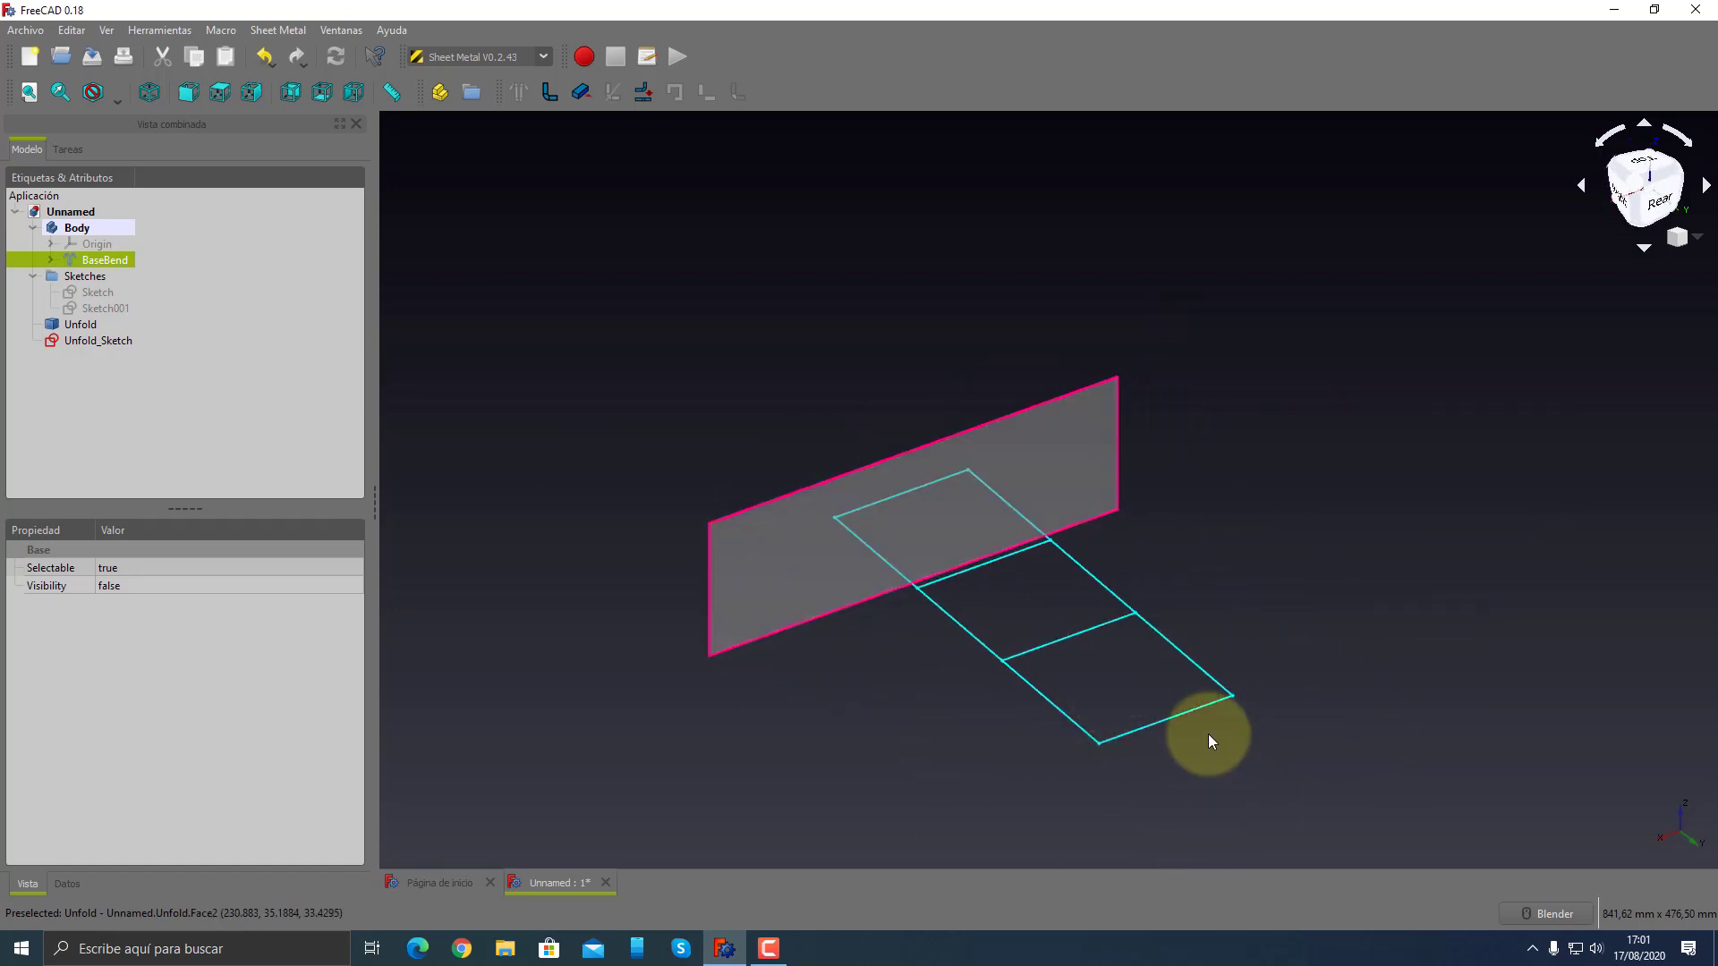
{"action": "left_click", "coordinate": [115, 341]}
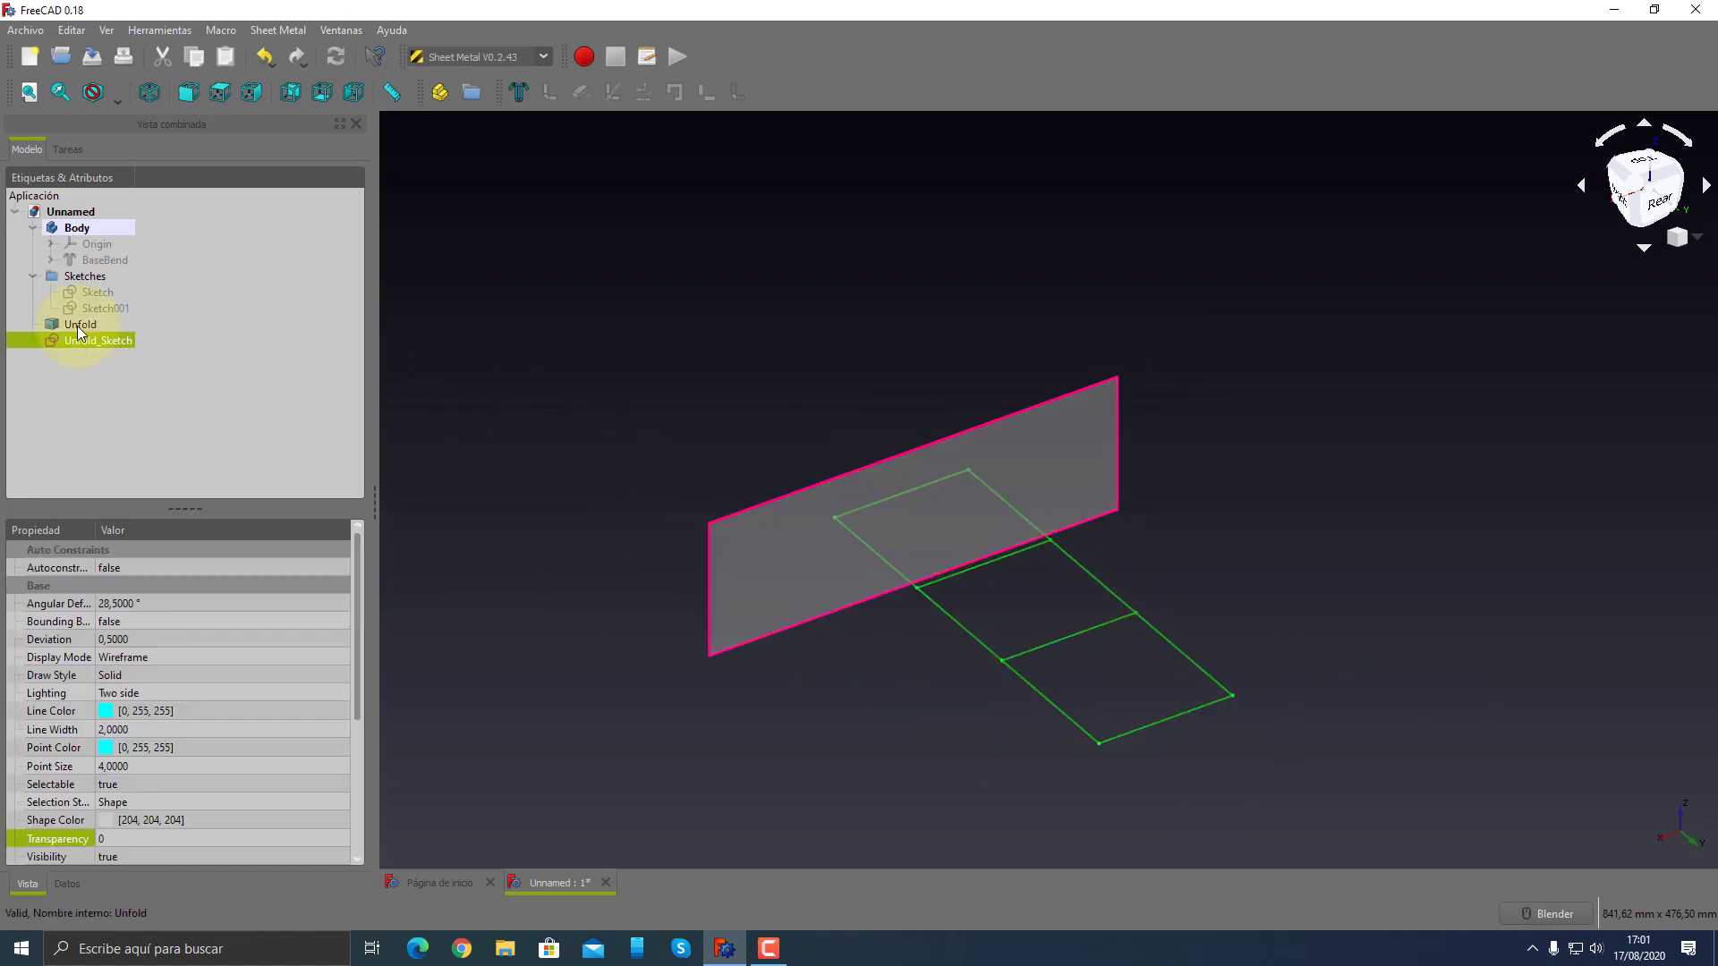
{"action": "left_click", "coordinate": [77, 328], "text": "ctrl"}
{"action": "key", "text": "Delete"}
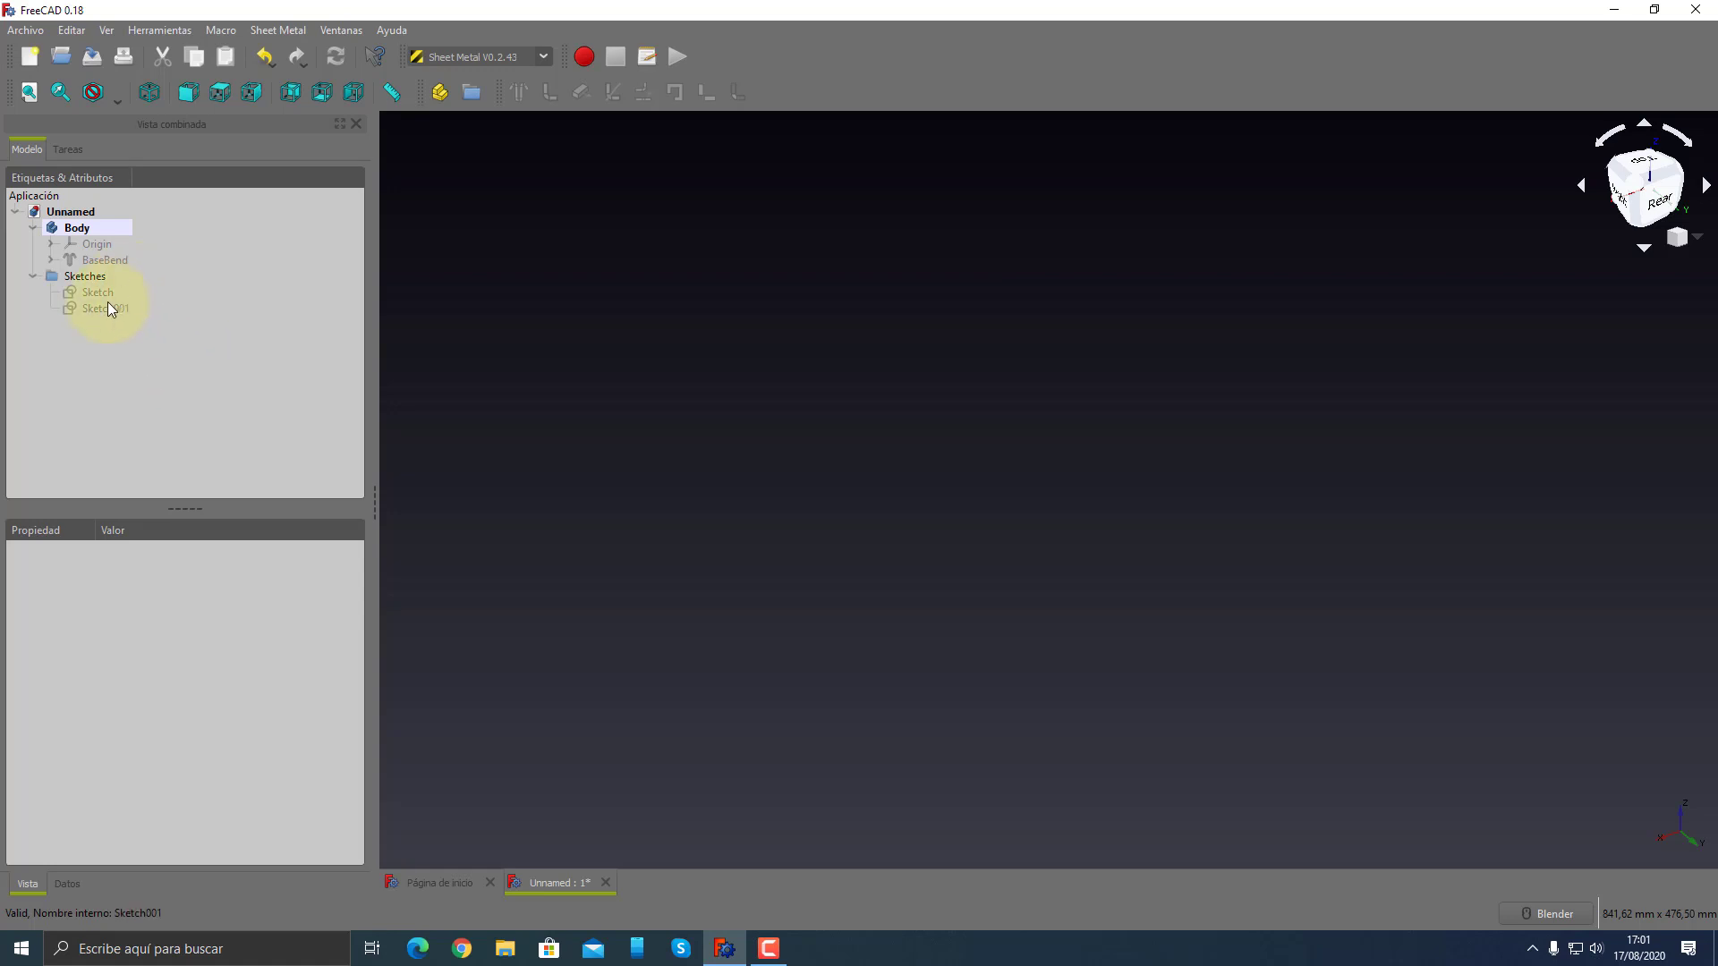
- Delete BaseBend and Sketch001 from the tree, leaving only the original Sketch
{"action": "left_click", "coordinate": [107, 309]}
{"action": "left_click", "coordinate": [90, 260]}
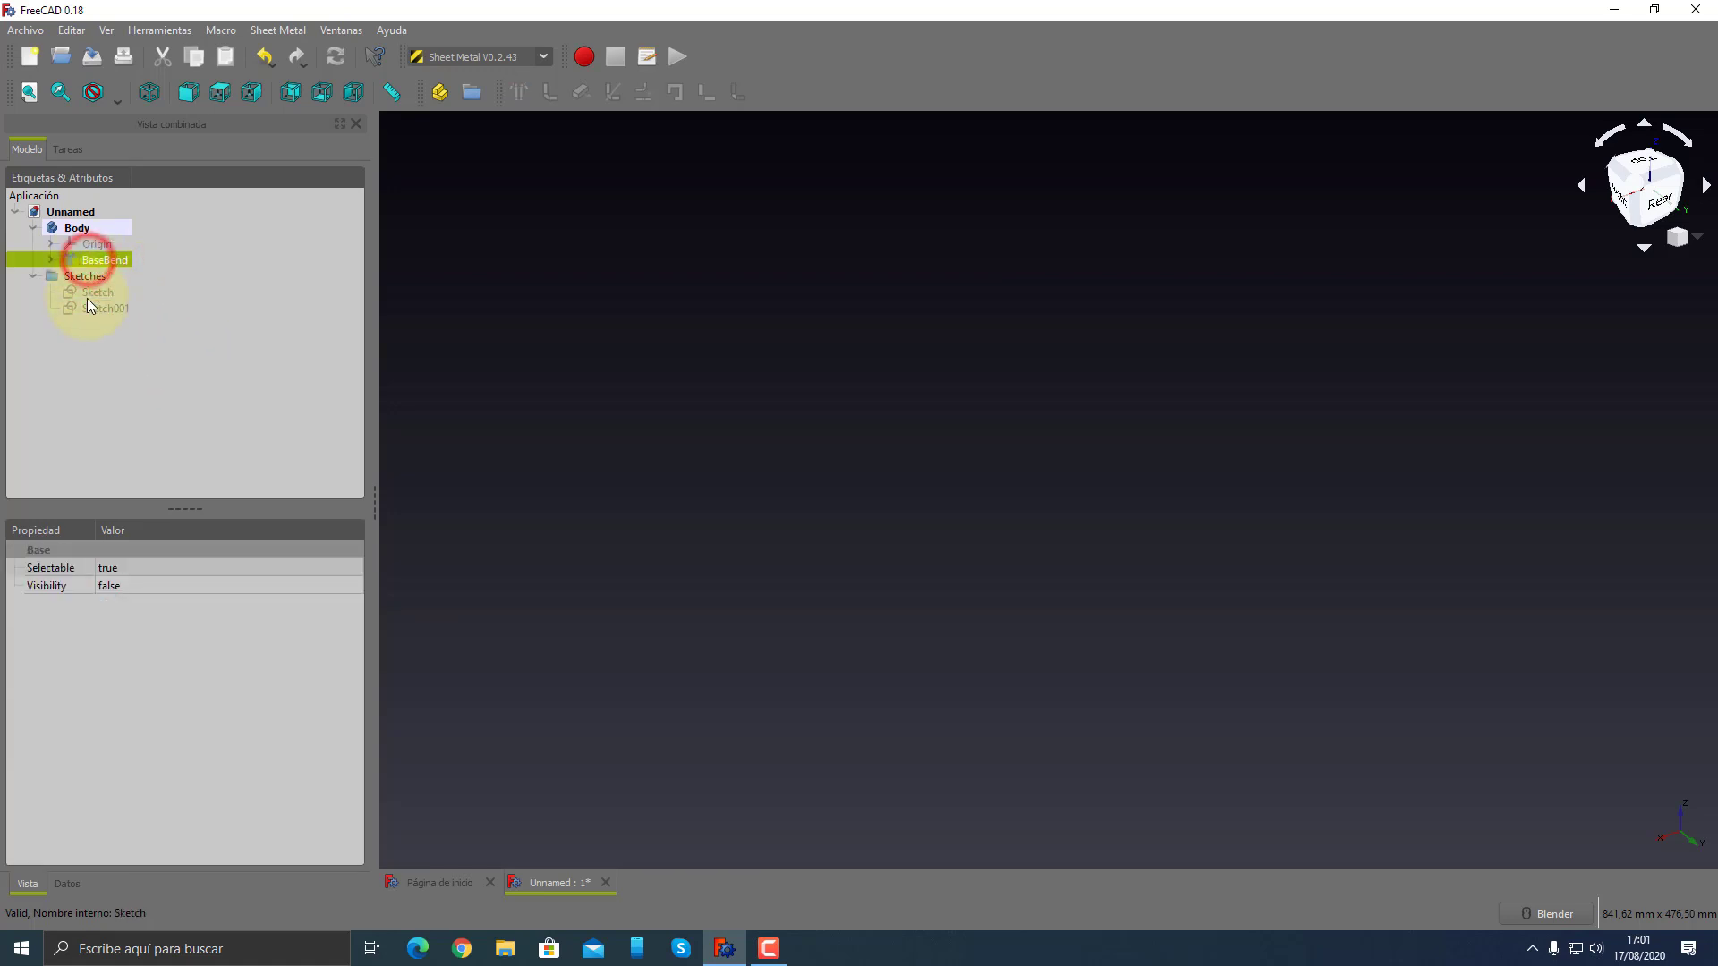
{"action": "key", "text": "space"}
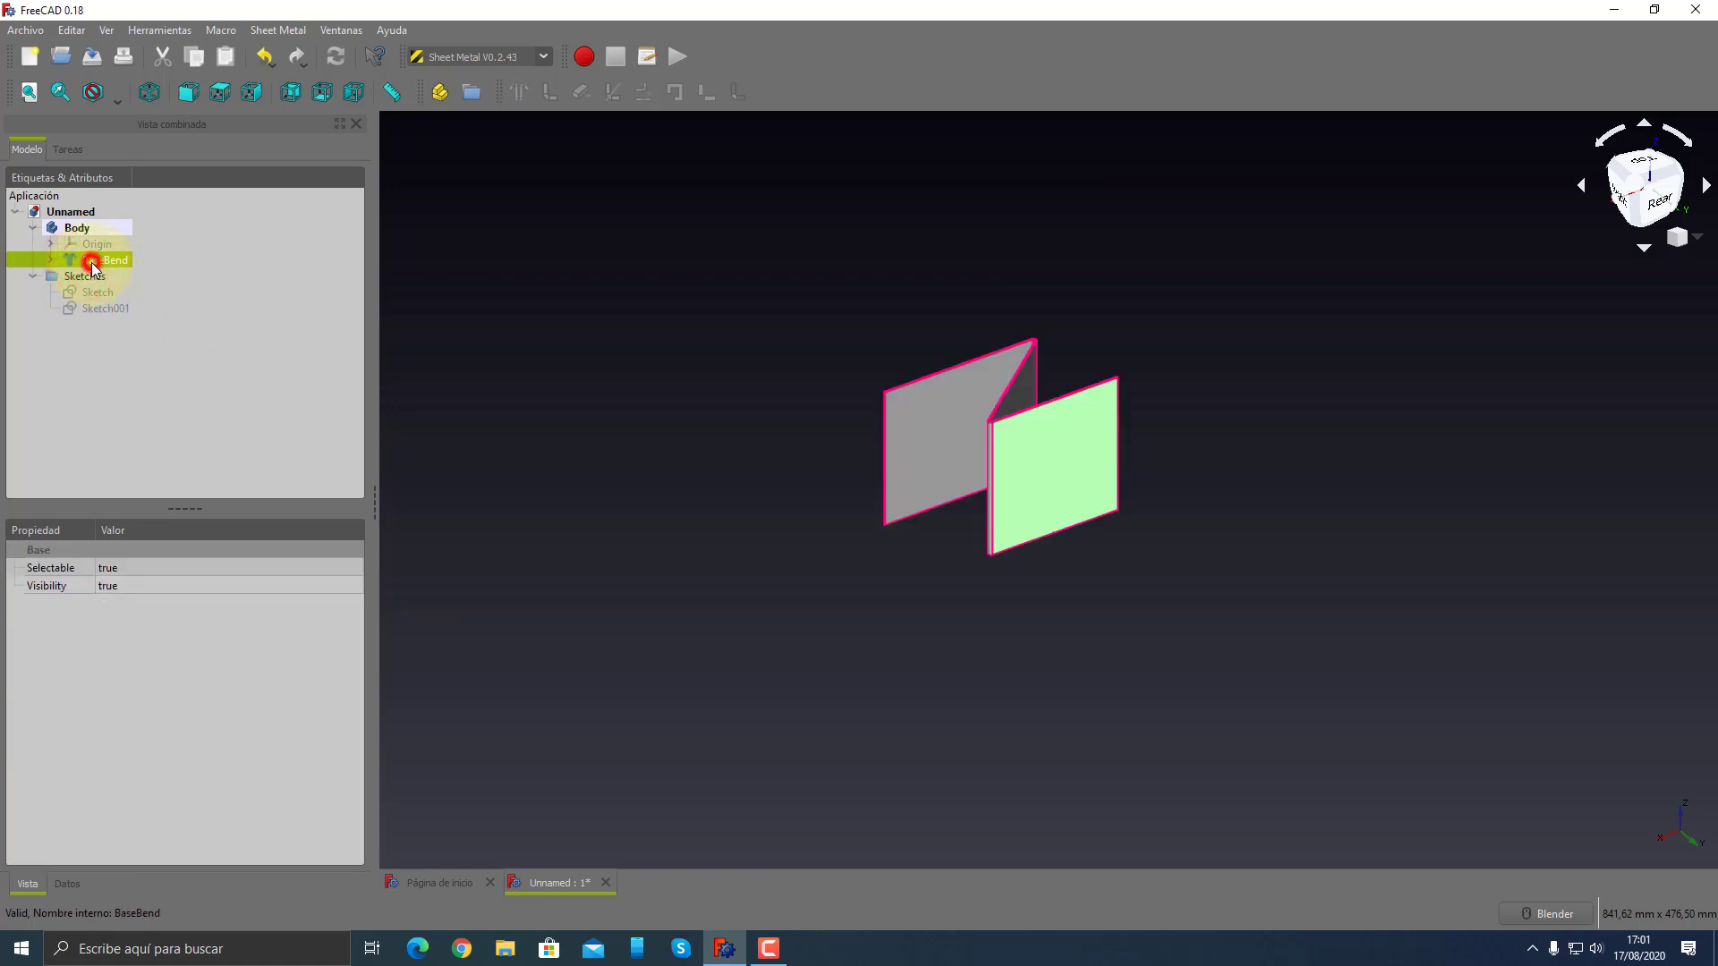
{"action": "left_click", "coordinate": [92, 261]}
{"action": "key", "text": "Delete"}
{"action": "left_click", "coordinate": [88, 287]}
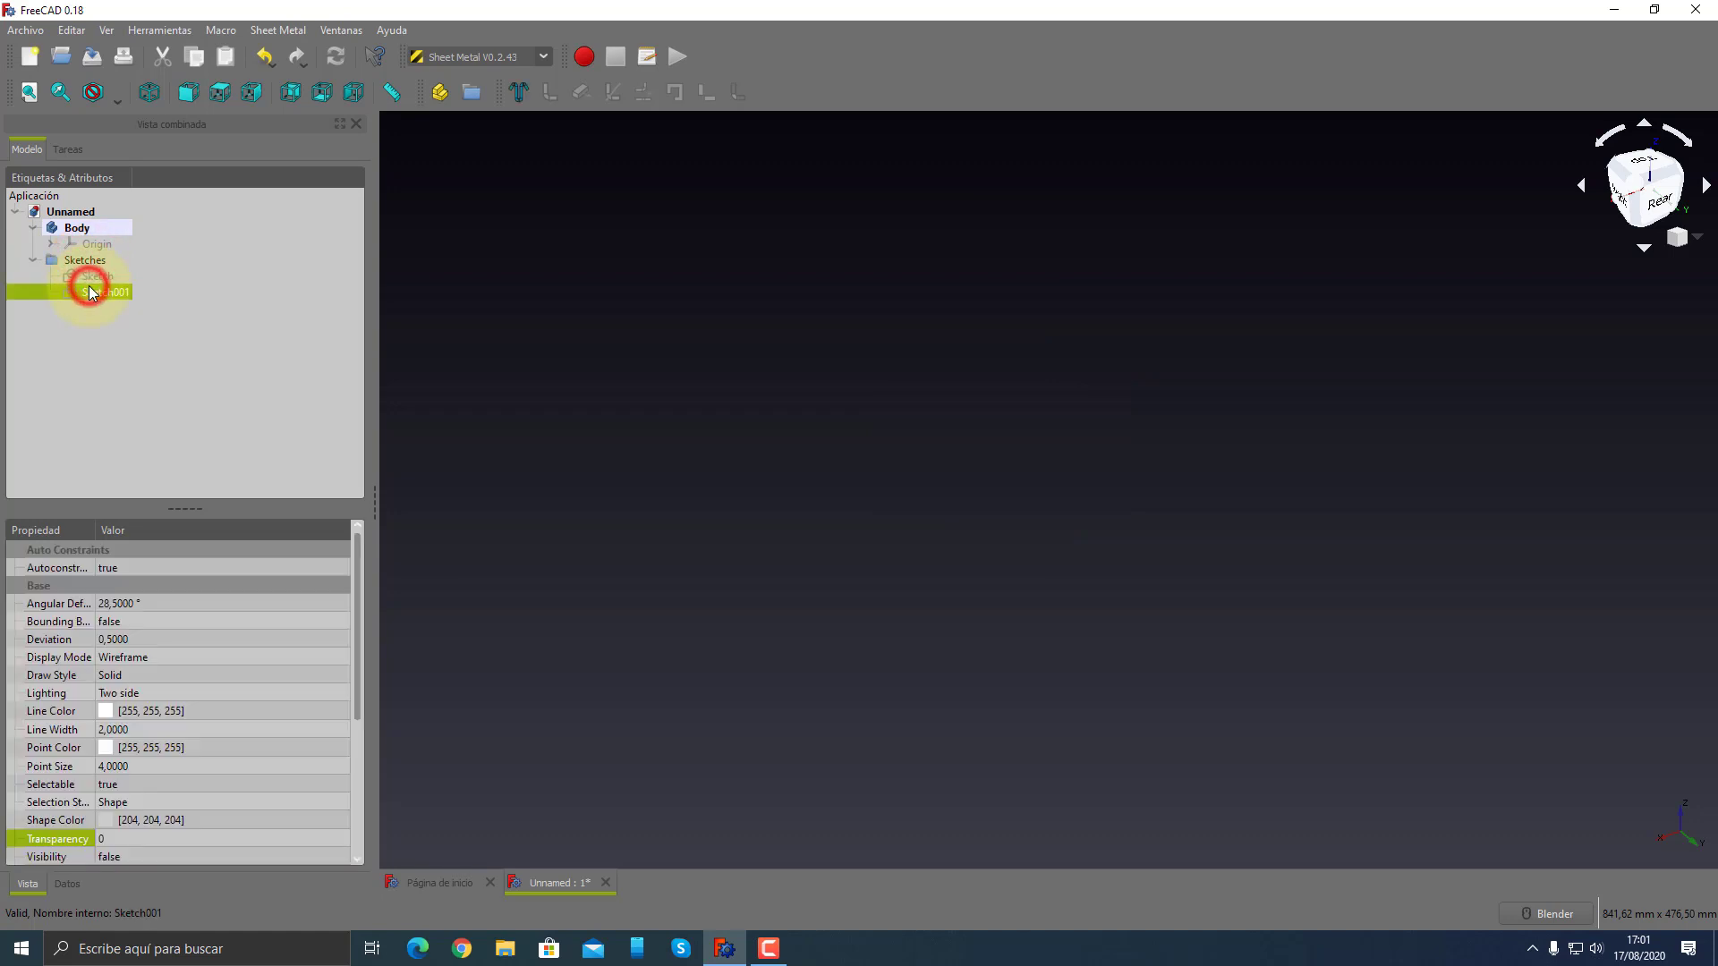
{"action": "key", "text": "Delete"}
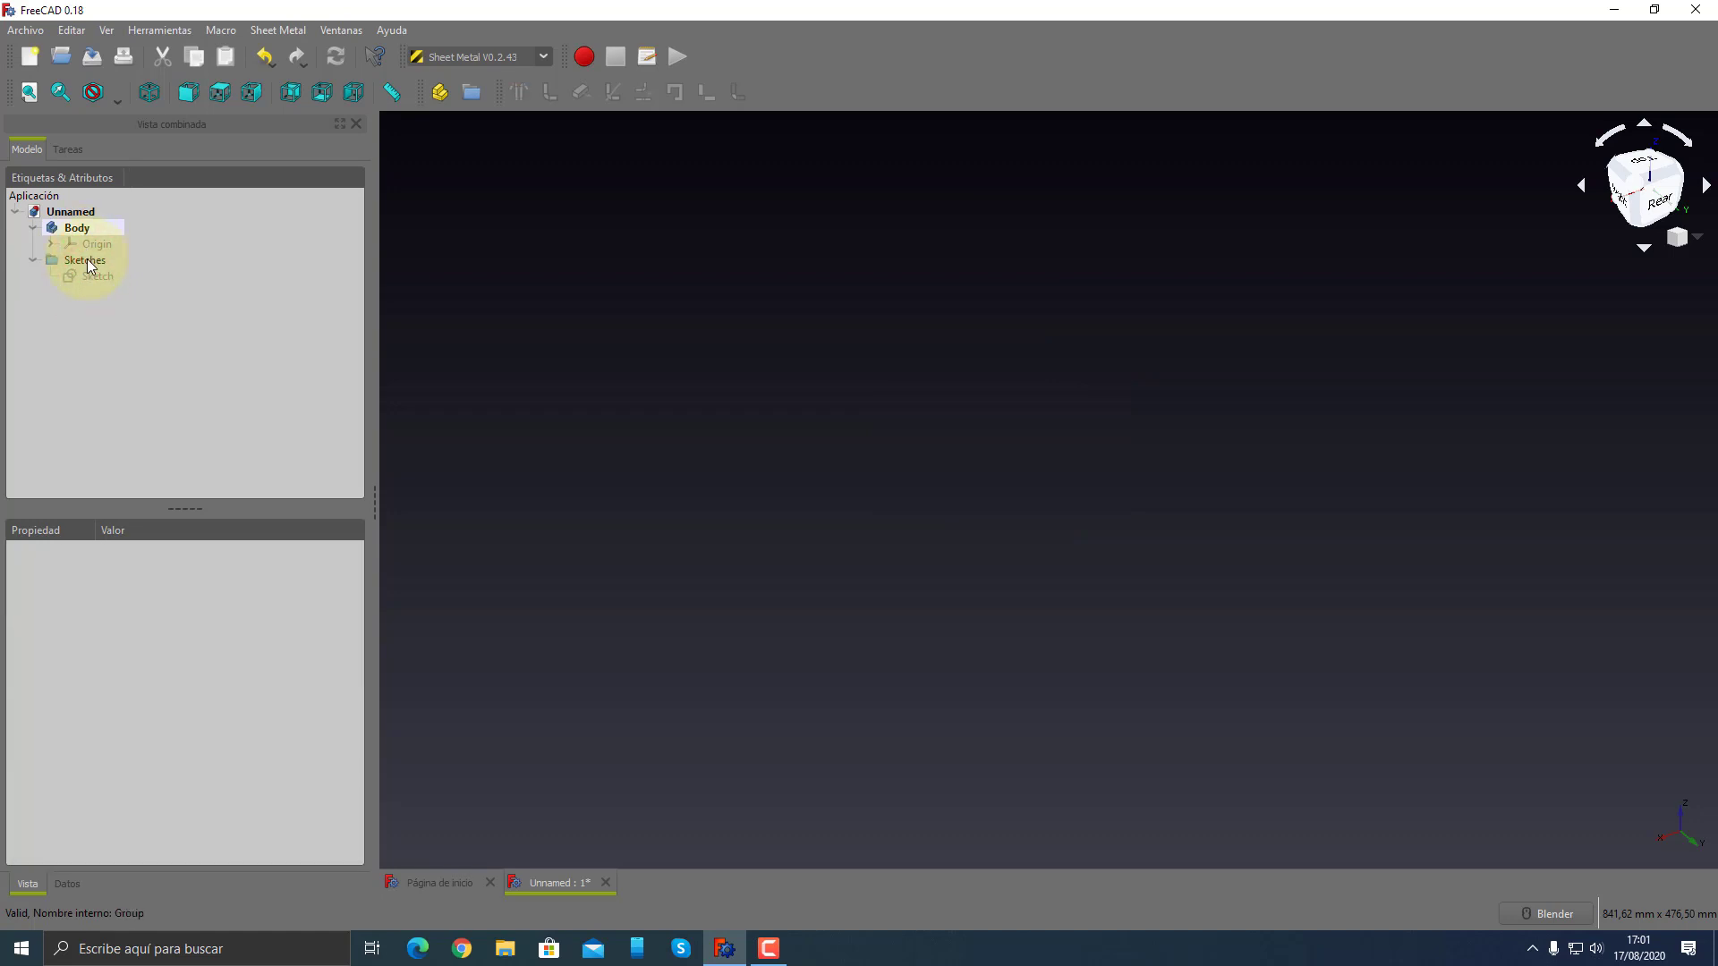
{"action": "left_click", "coordinate": [87, 259]}
{"action": "left_click", "coordinate": [530, 320]}
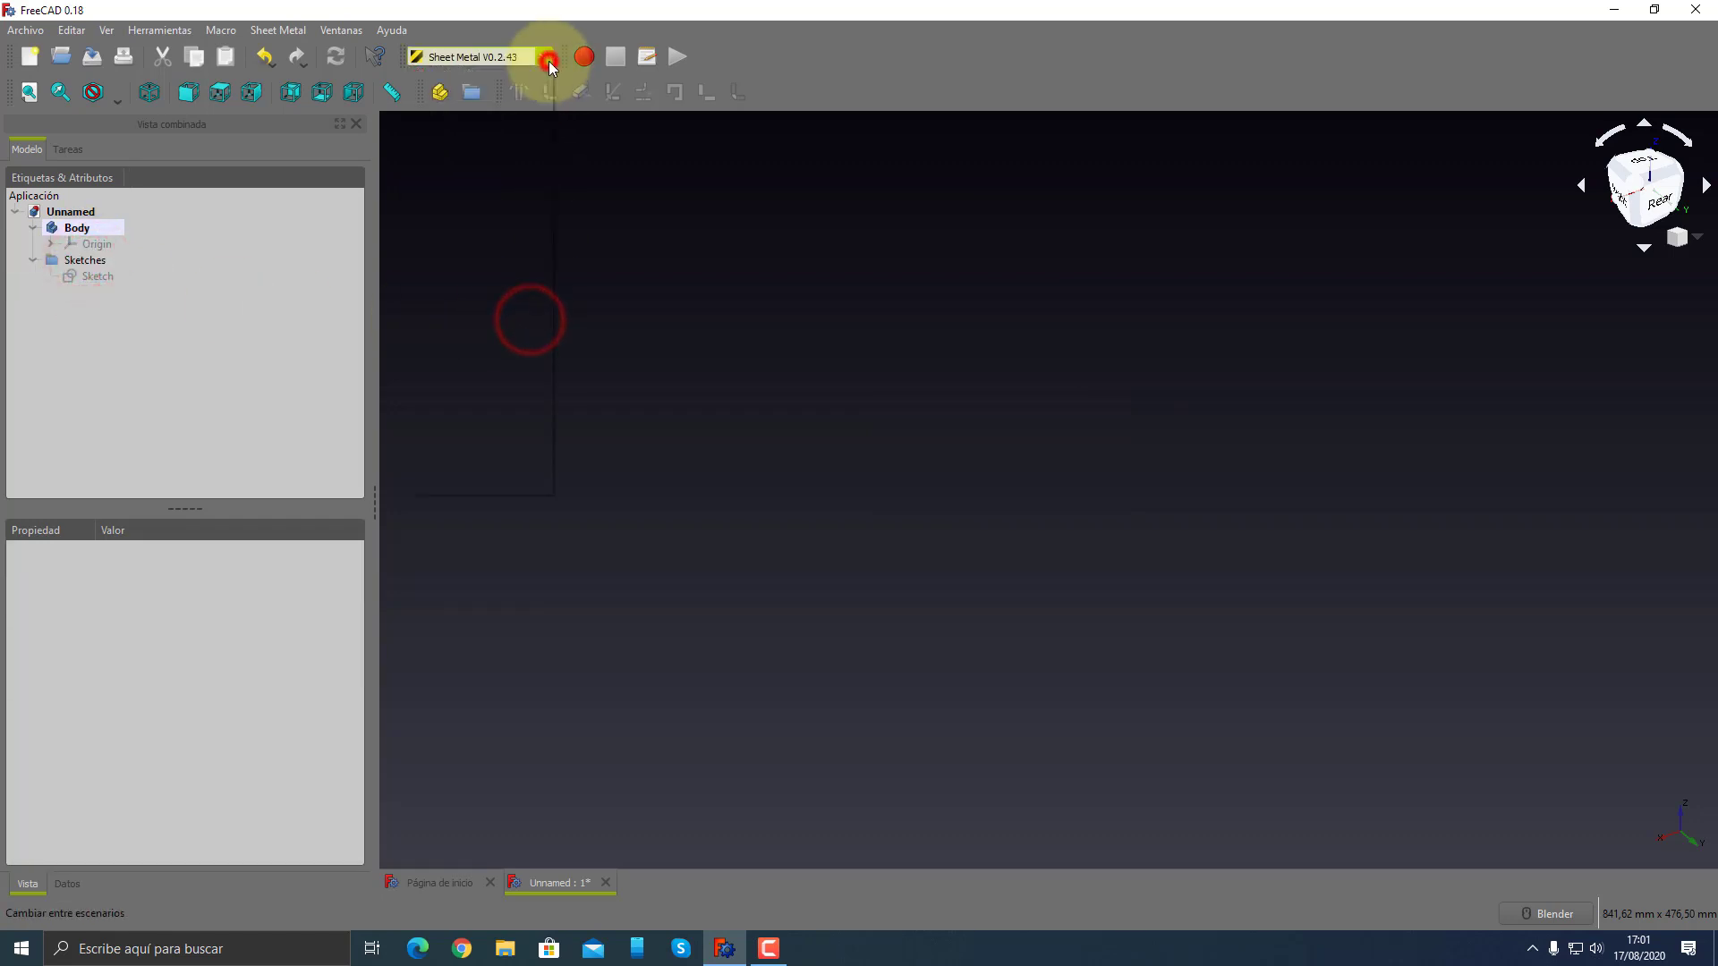
- Start a new sketch on the XZ plane in the Sketcher workbench
{"action": "left_click", "coordinate": [547, 59]}
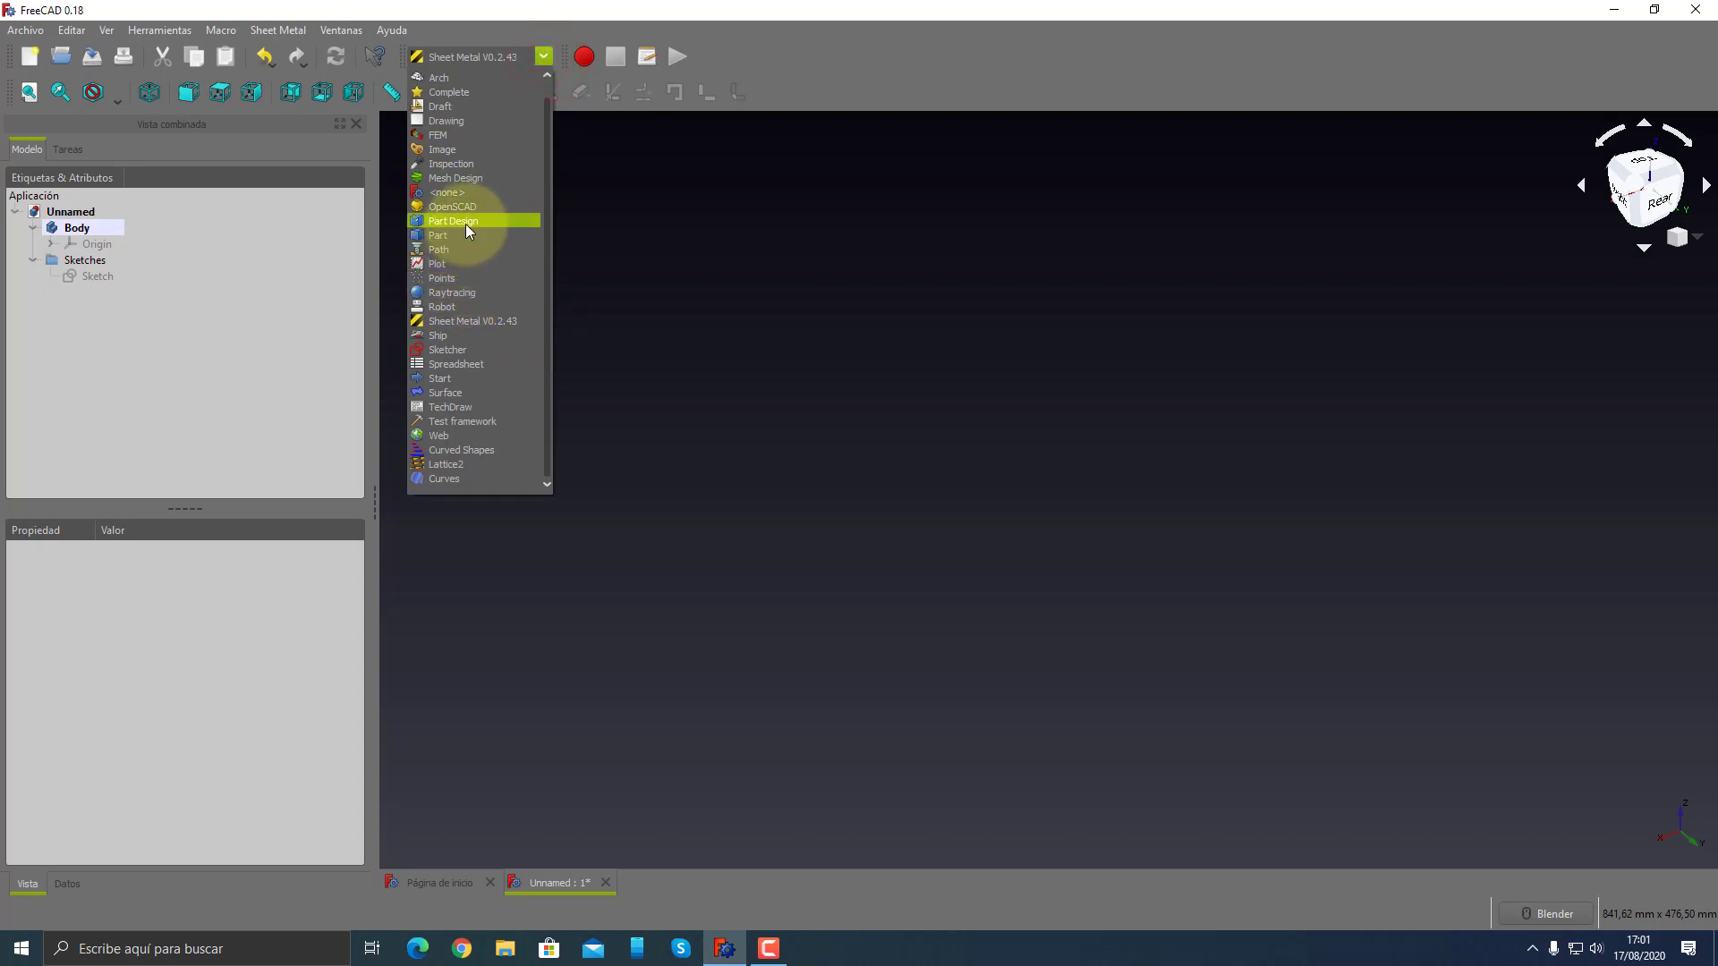
{"action": "left_click", "coordinate": [446, 349]}
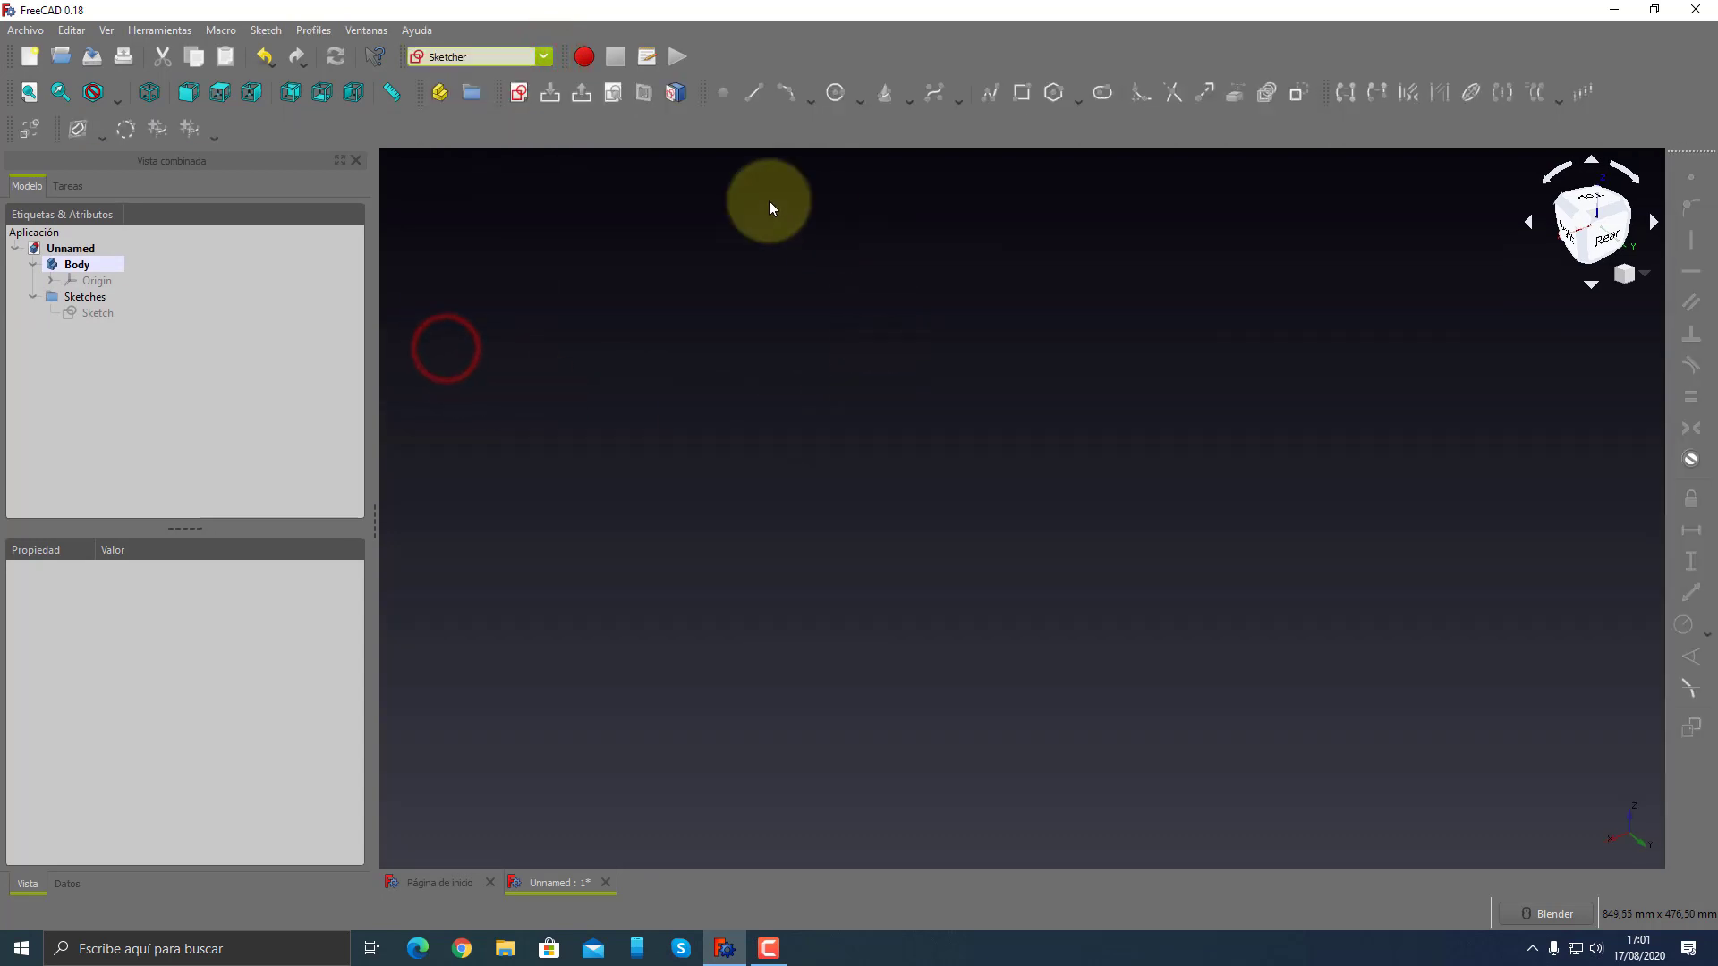
{"action": "left_click", "coordinate": [519, 93]}
{"action": "left_click", "coordinate": [831, 438]}
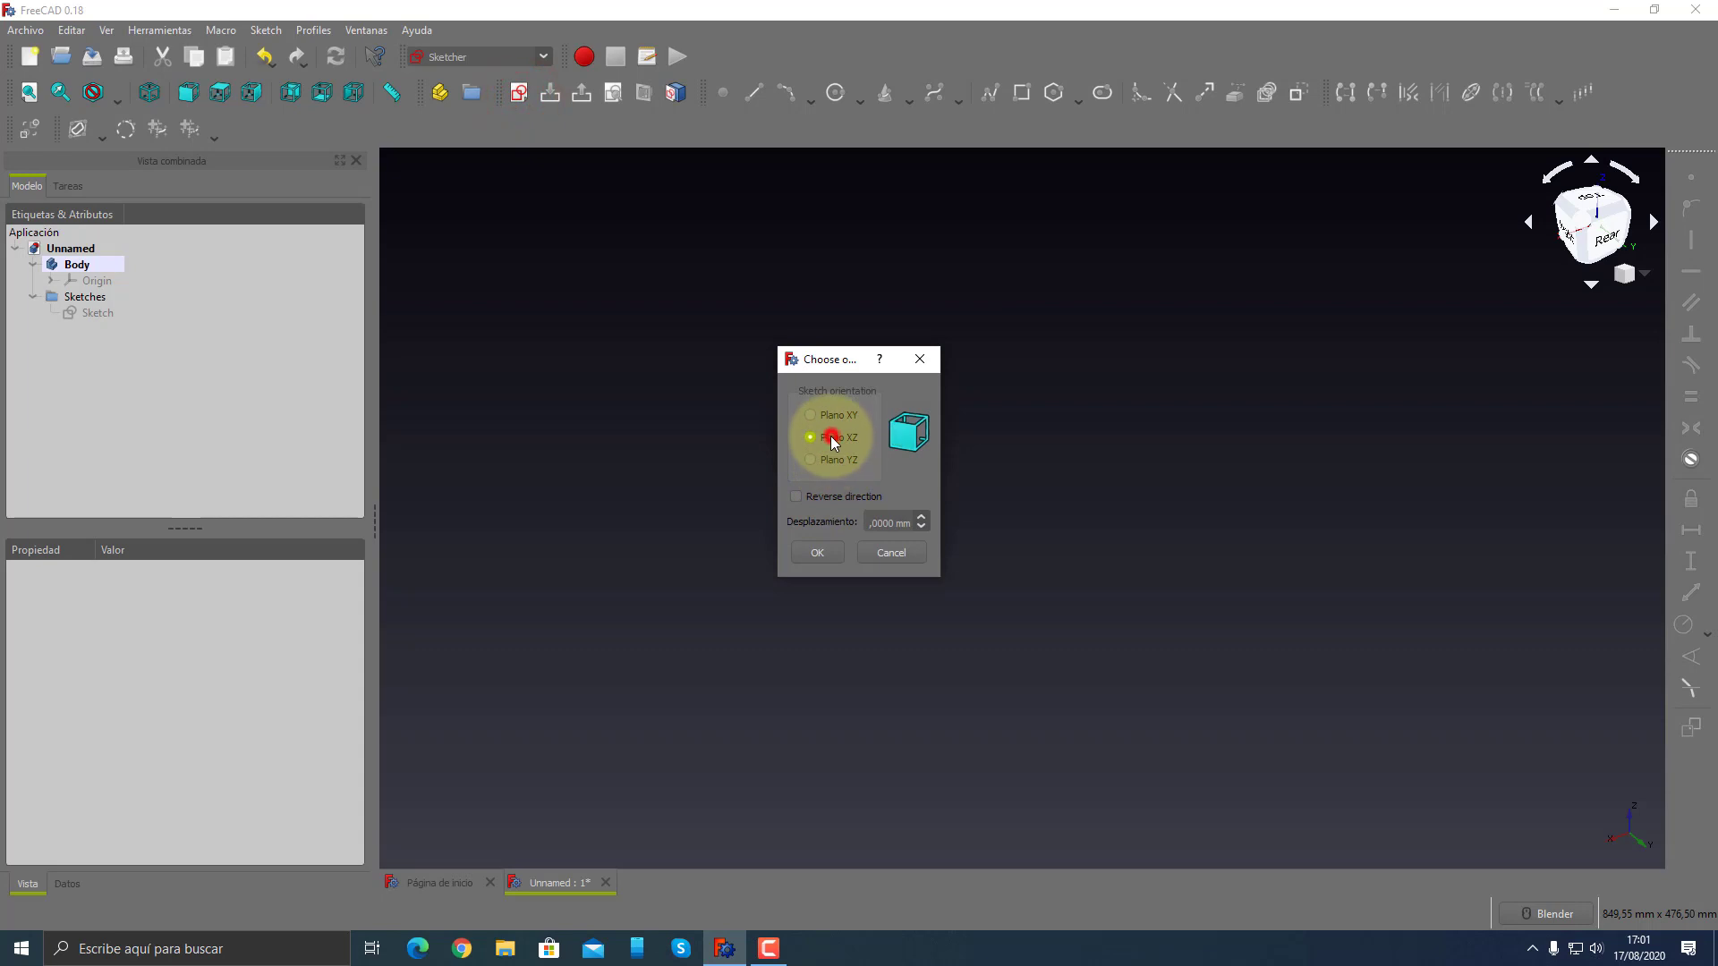
{"action": "left_click", "coordinate": [834, 549]}
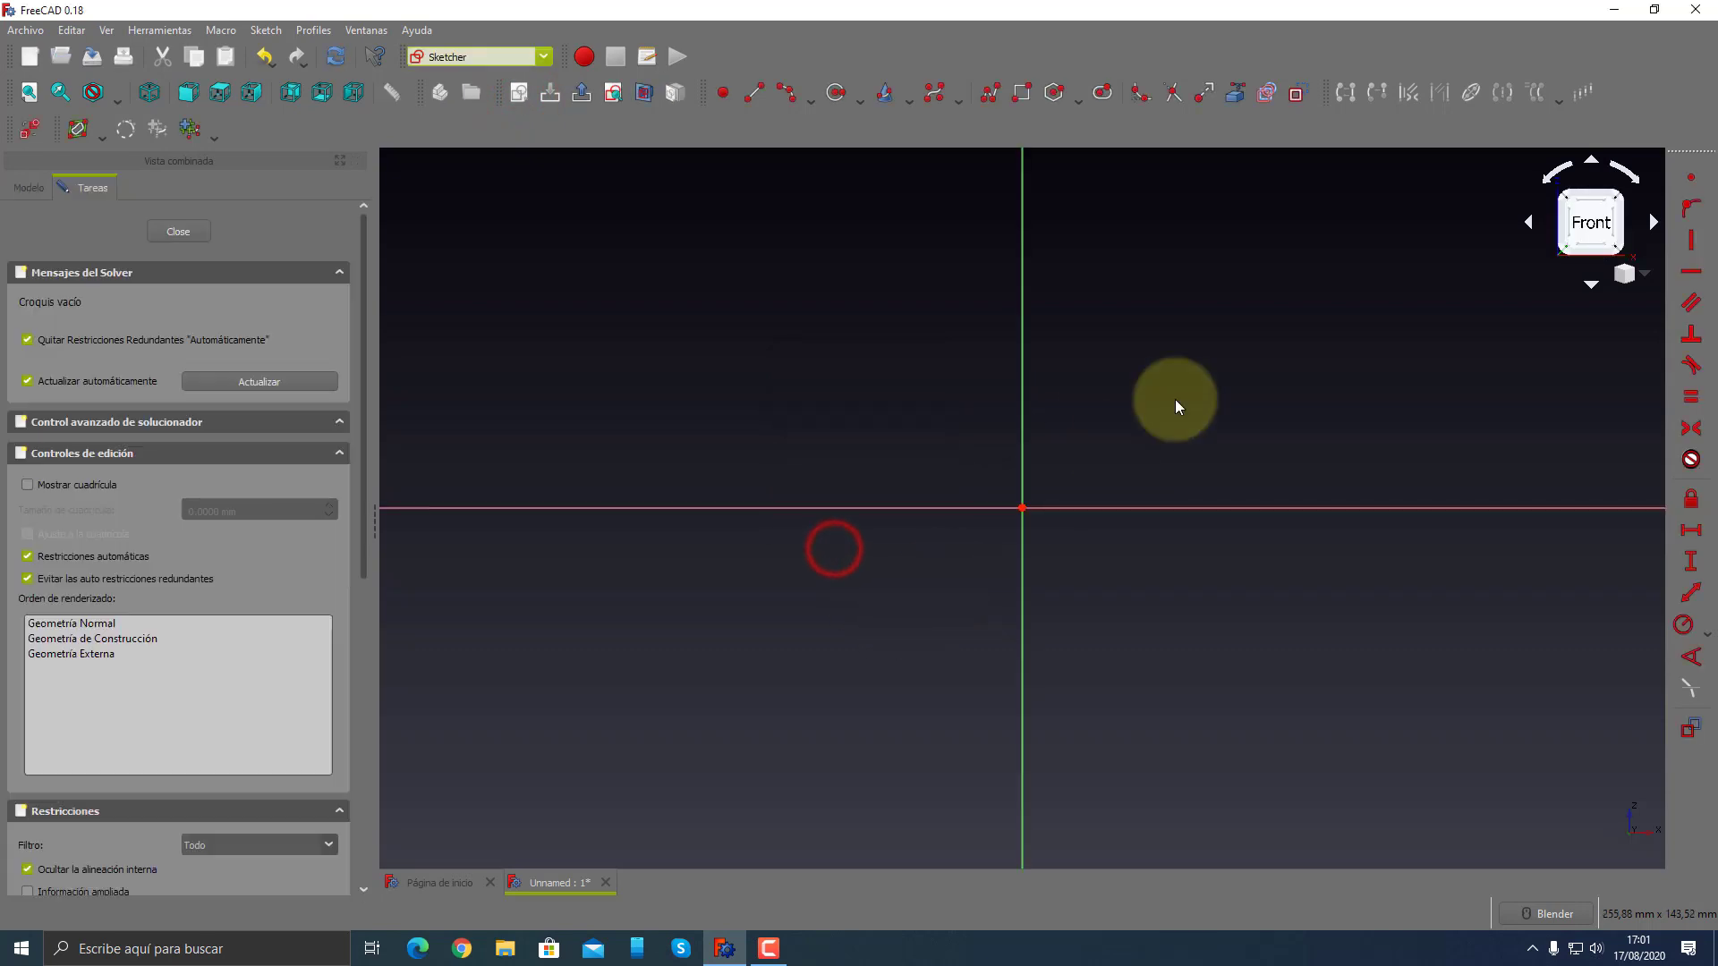
- Draw a Z polyline from the origin: bottom line, upward diagonal, top line; then close the sketch
{"action": "left_click", "coordinate": [937, 102]}
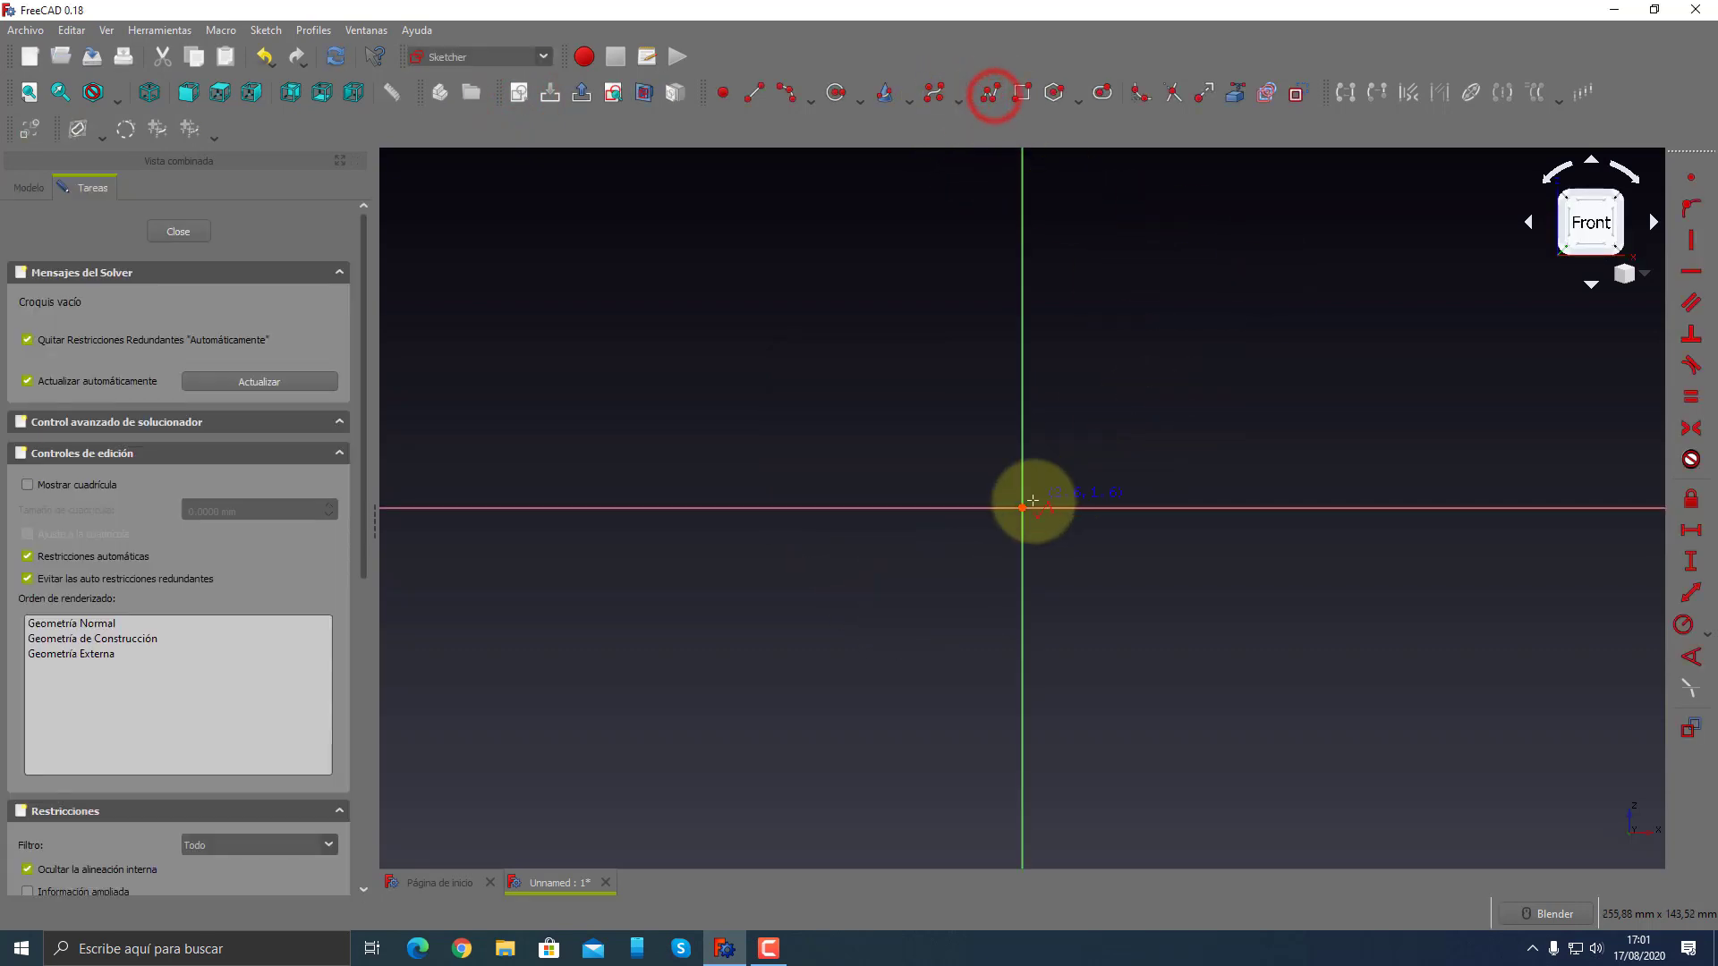
{"action": "left_click", "coordinate": [1025, 507]}
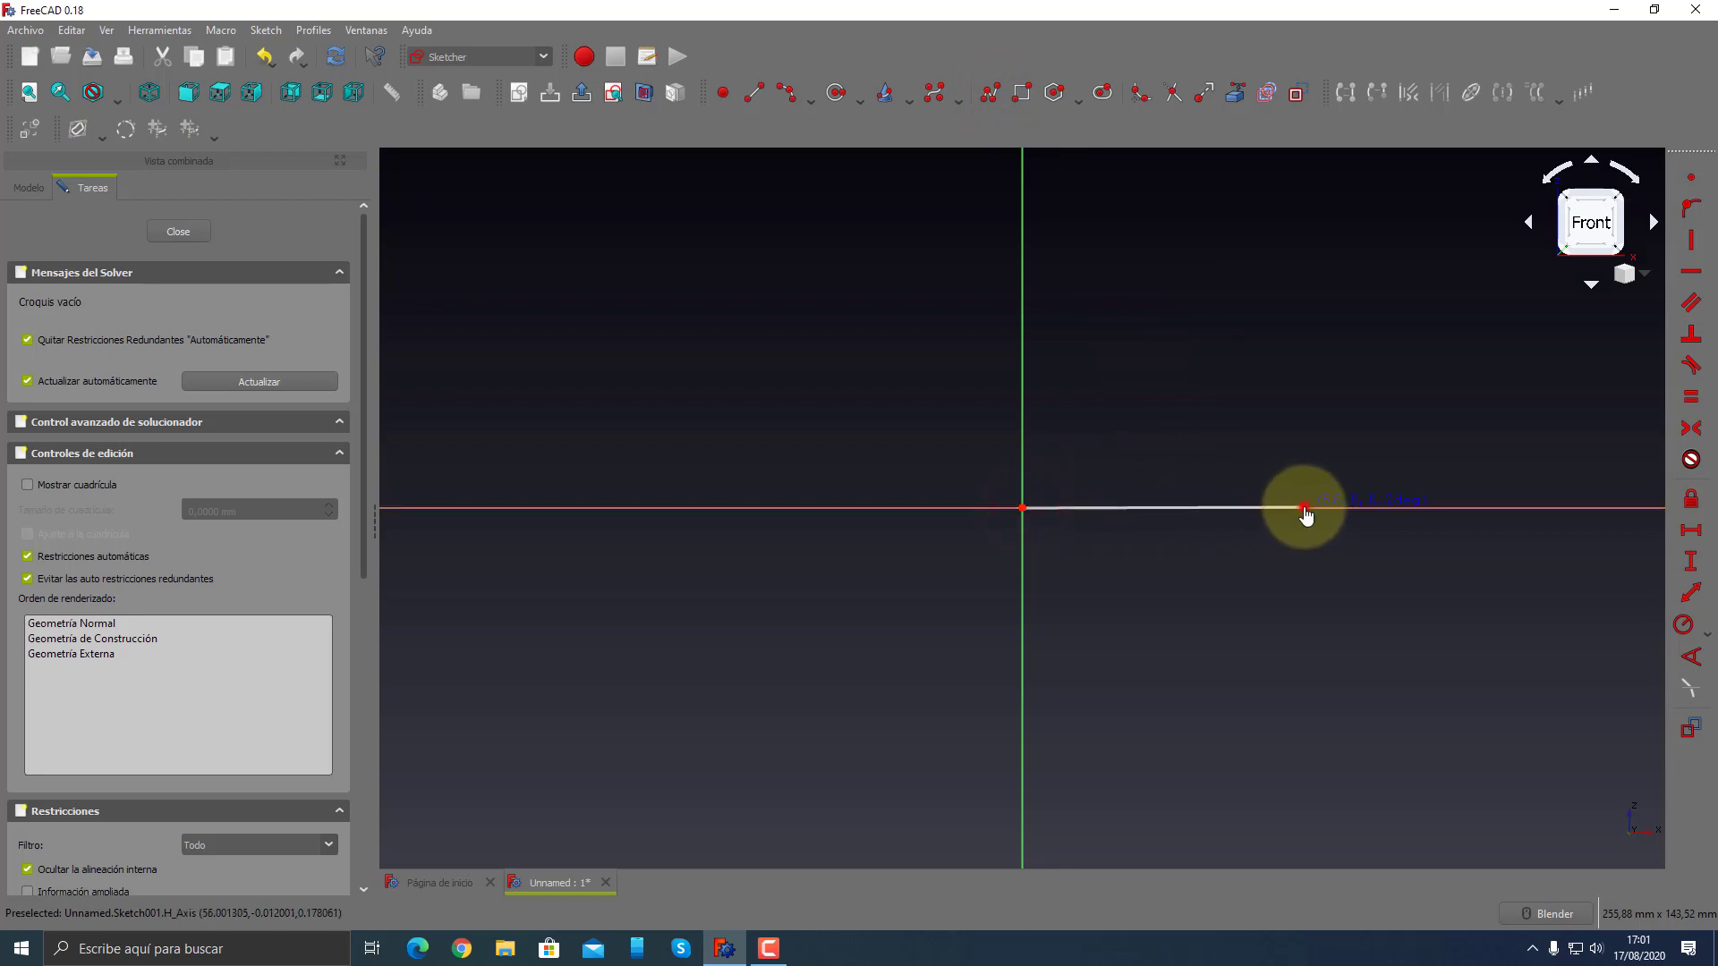
{"action": "left_click", "coordinate": [1304, 507]}
{"action": "left_click", "coordinate": [971, 302]}
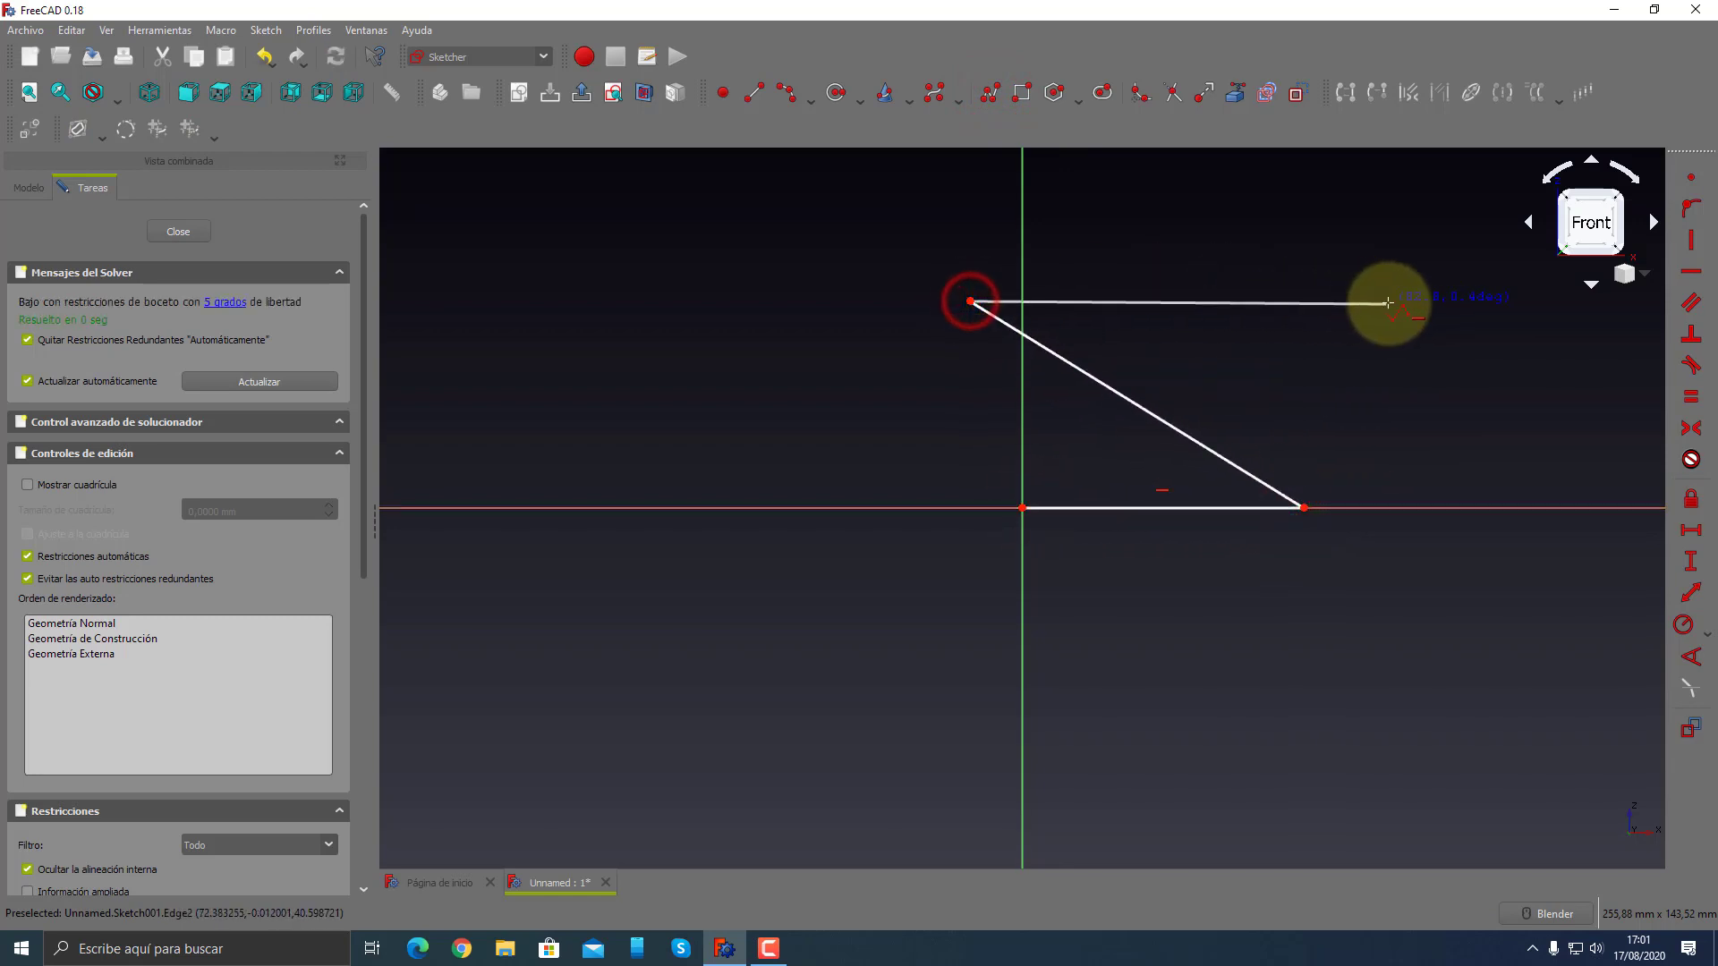
{"action": "left_click", "coordinate": [1395, 301]}
{"action": "key", "text": "Escape"}
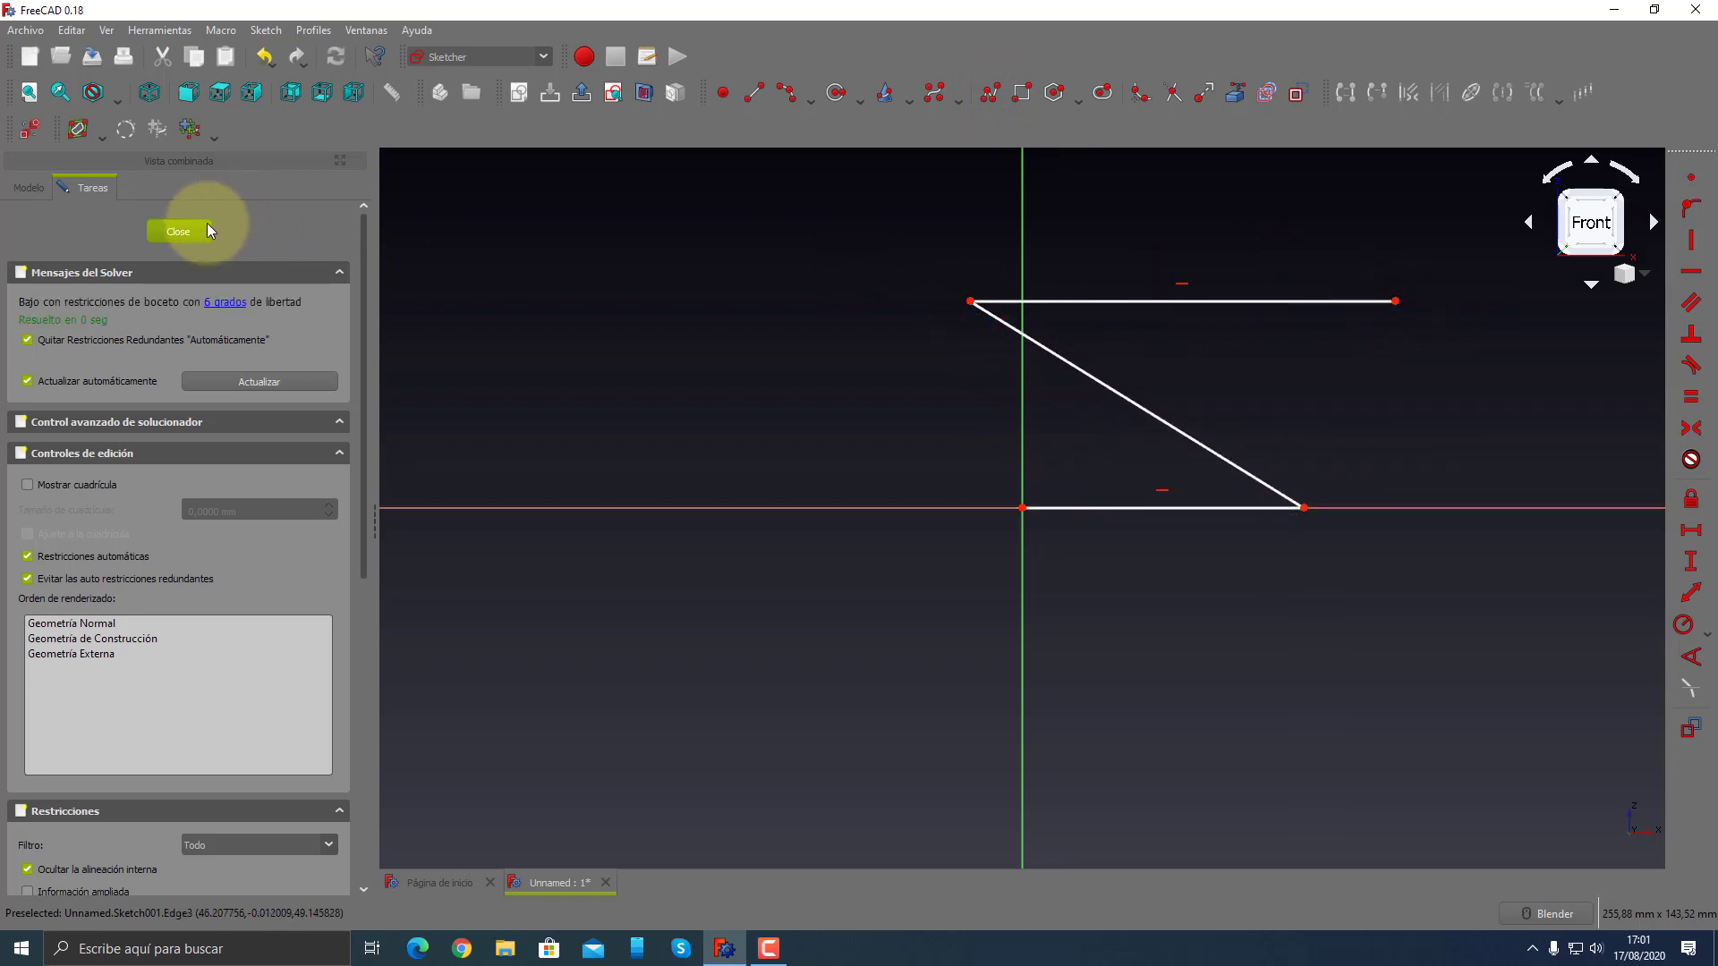
{"action": "left_click", "coordinate": [178, 231]}
{"action": "mouse_move", "coordinate": [544, 395]}
{"action": "middle_mouse_down"}
{"action": "mouse_move", "coordinate": [395, 468]}
{"action": "mouse_move", "coordinate": [753, 360]}
{"action": "middle_mouse_up"}
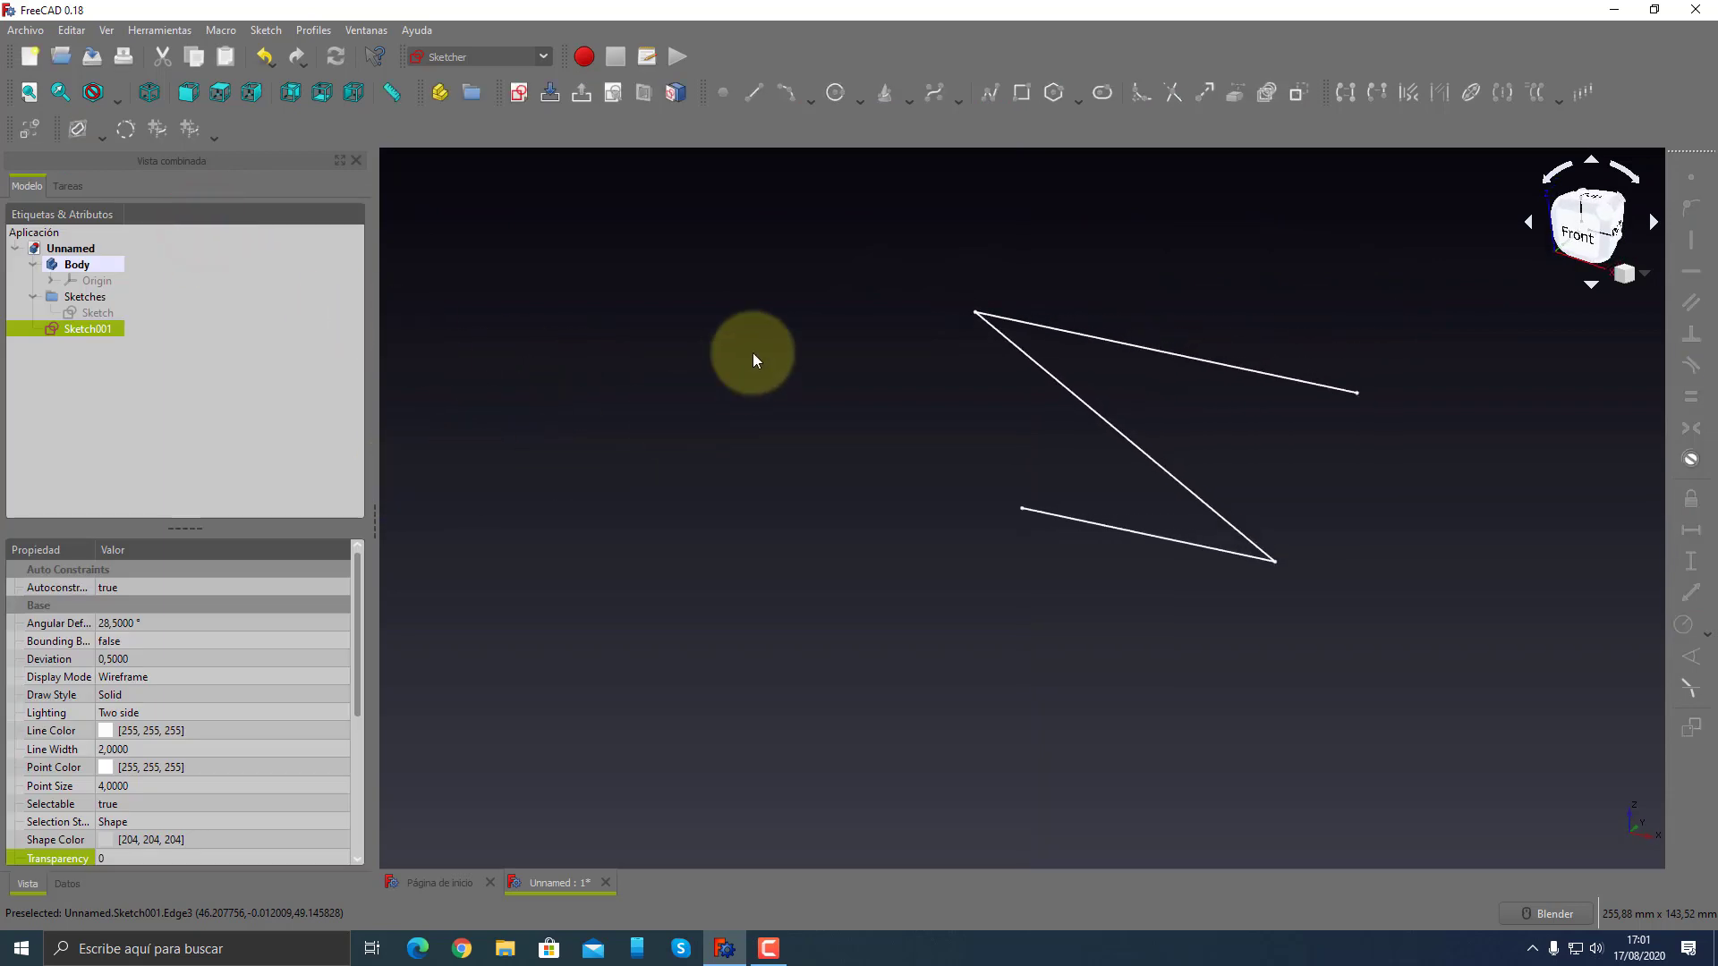
- Build a BaseBend sheet-metal base wall from the XZ-plane Sketch001 in Sheet Metal
{"action": "left_click", "coordinate": [543, 56]}
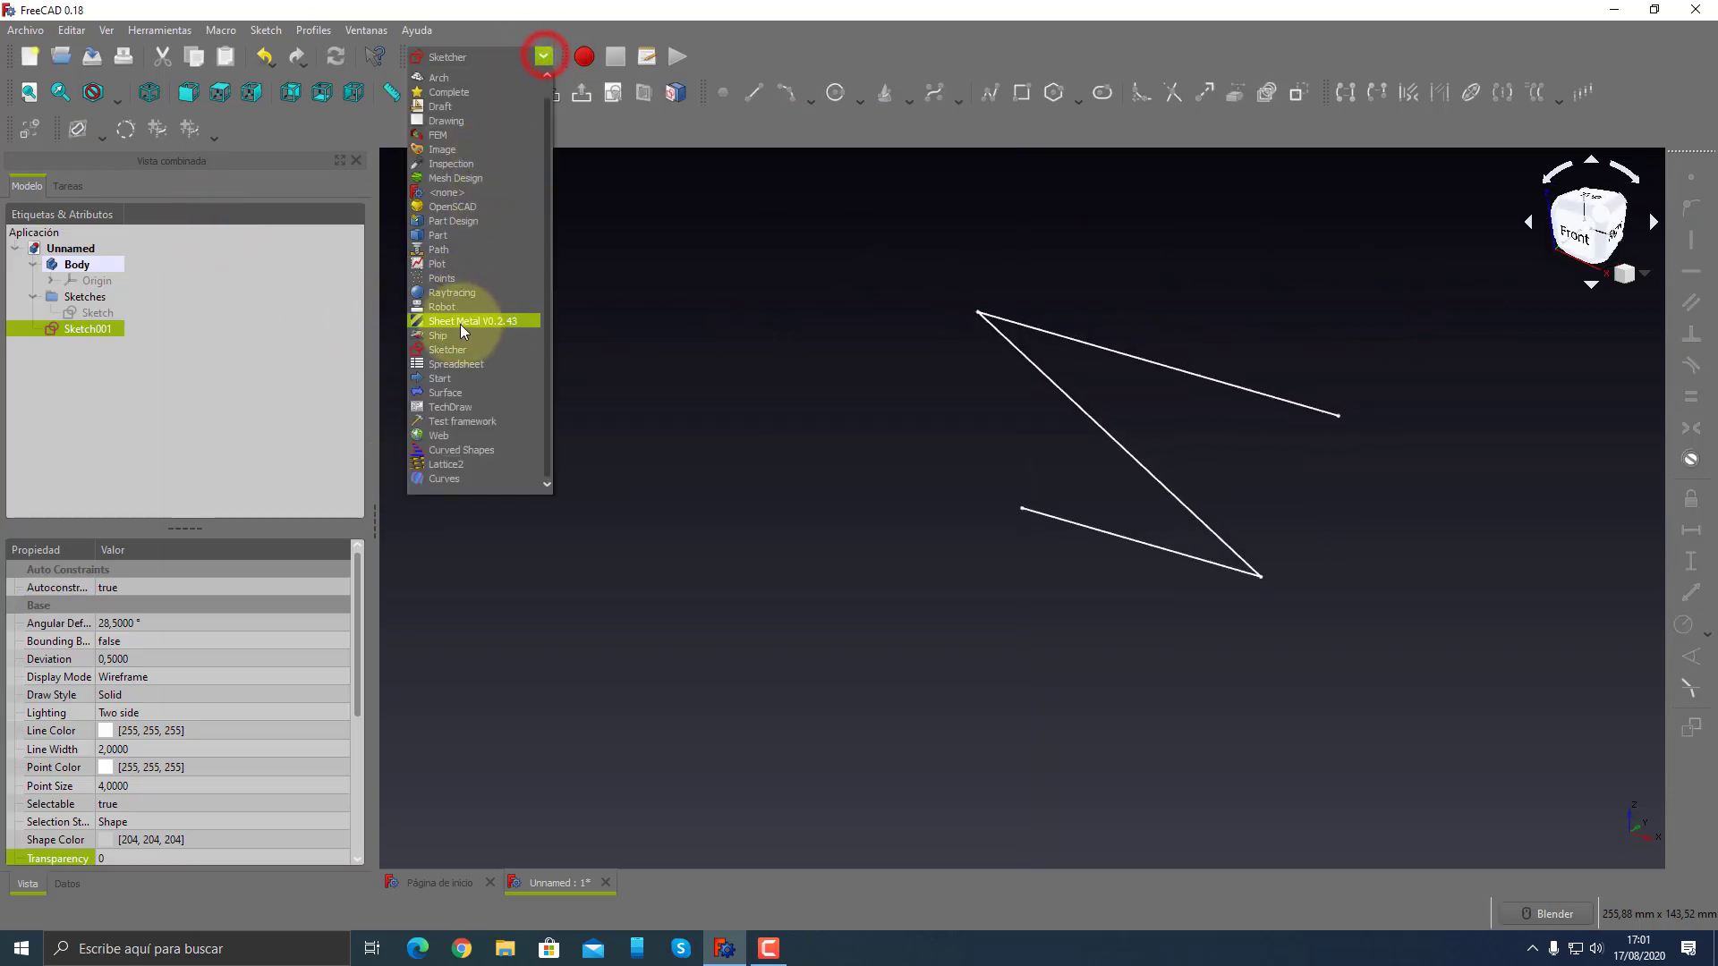
{"action": "left_click", "coordinate": [458, 323]}
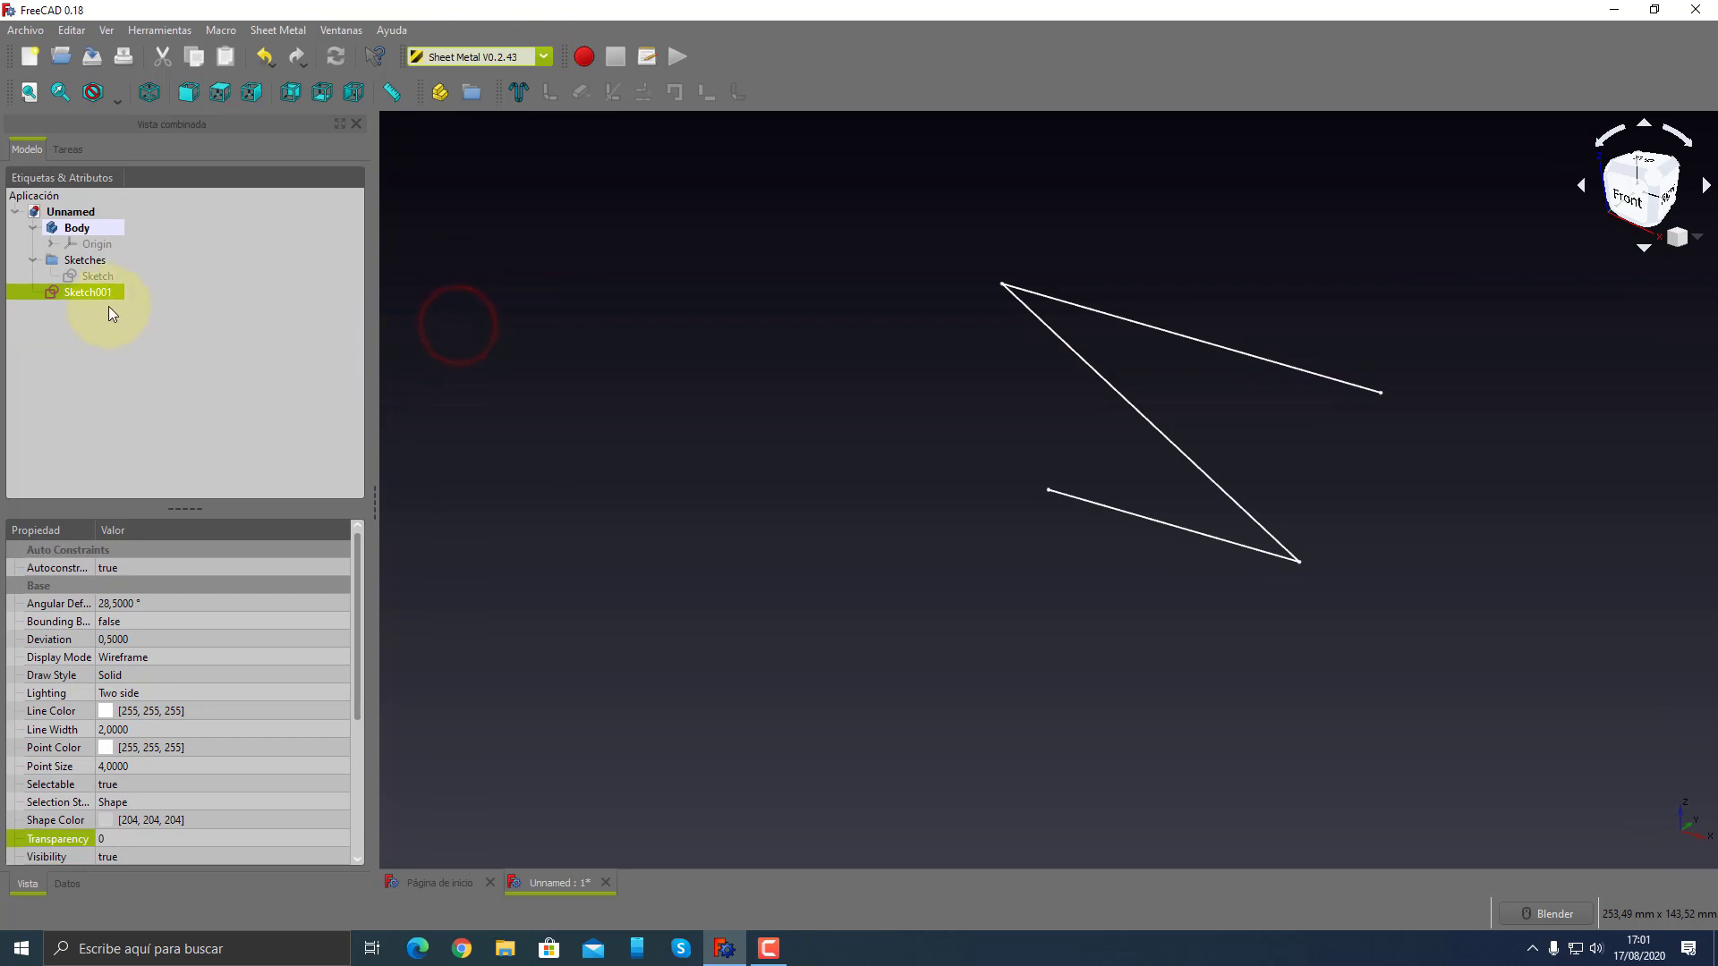
{"action": "left_click", "coordinate": [81, 292]}
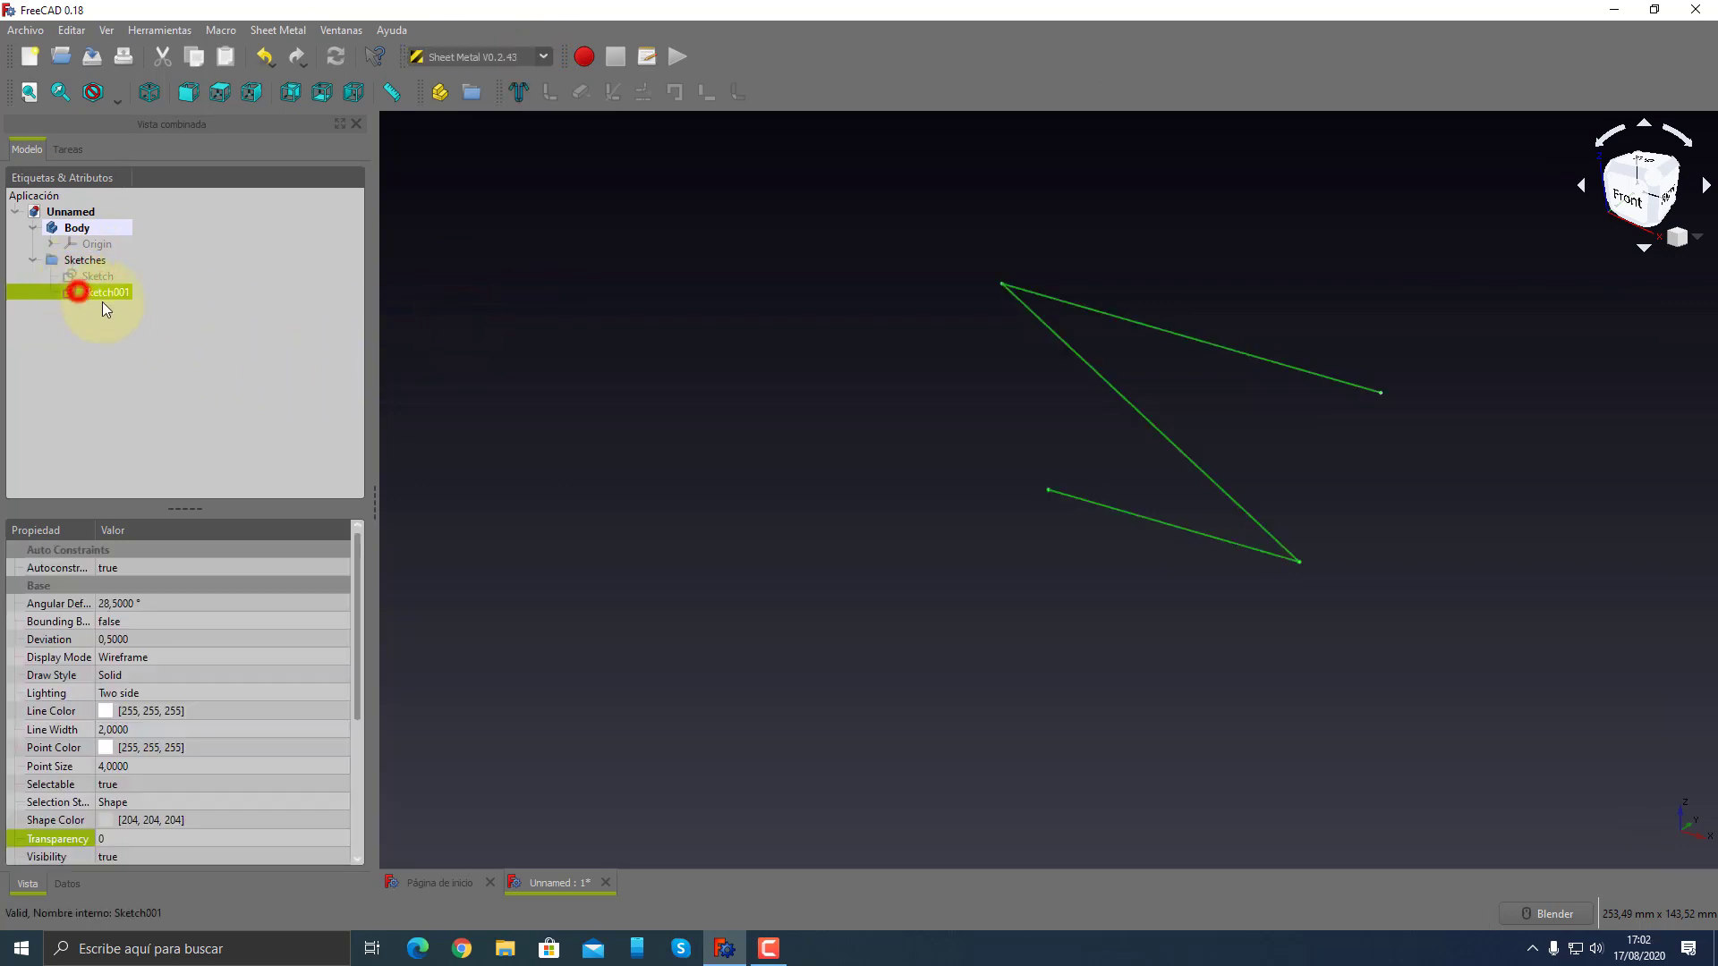
{"action": "left_click", "coordinate": [78, 294]}
{"action": "left_click", "coordinate": [519, 91]}
{"action": "scroll", "coordinate": [1100, 431], "scroll_direction": "down", "scroll_amount": 3}
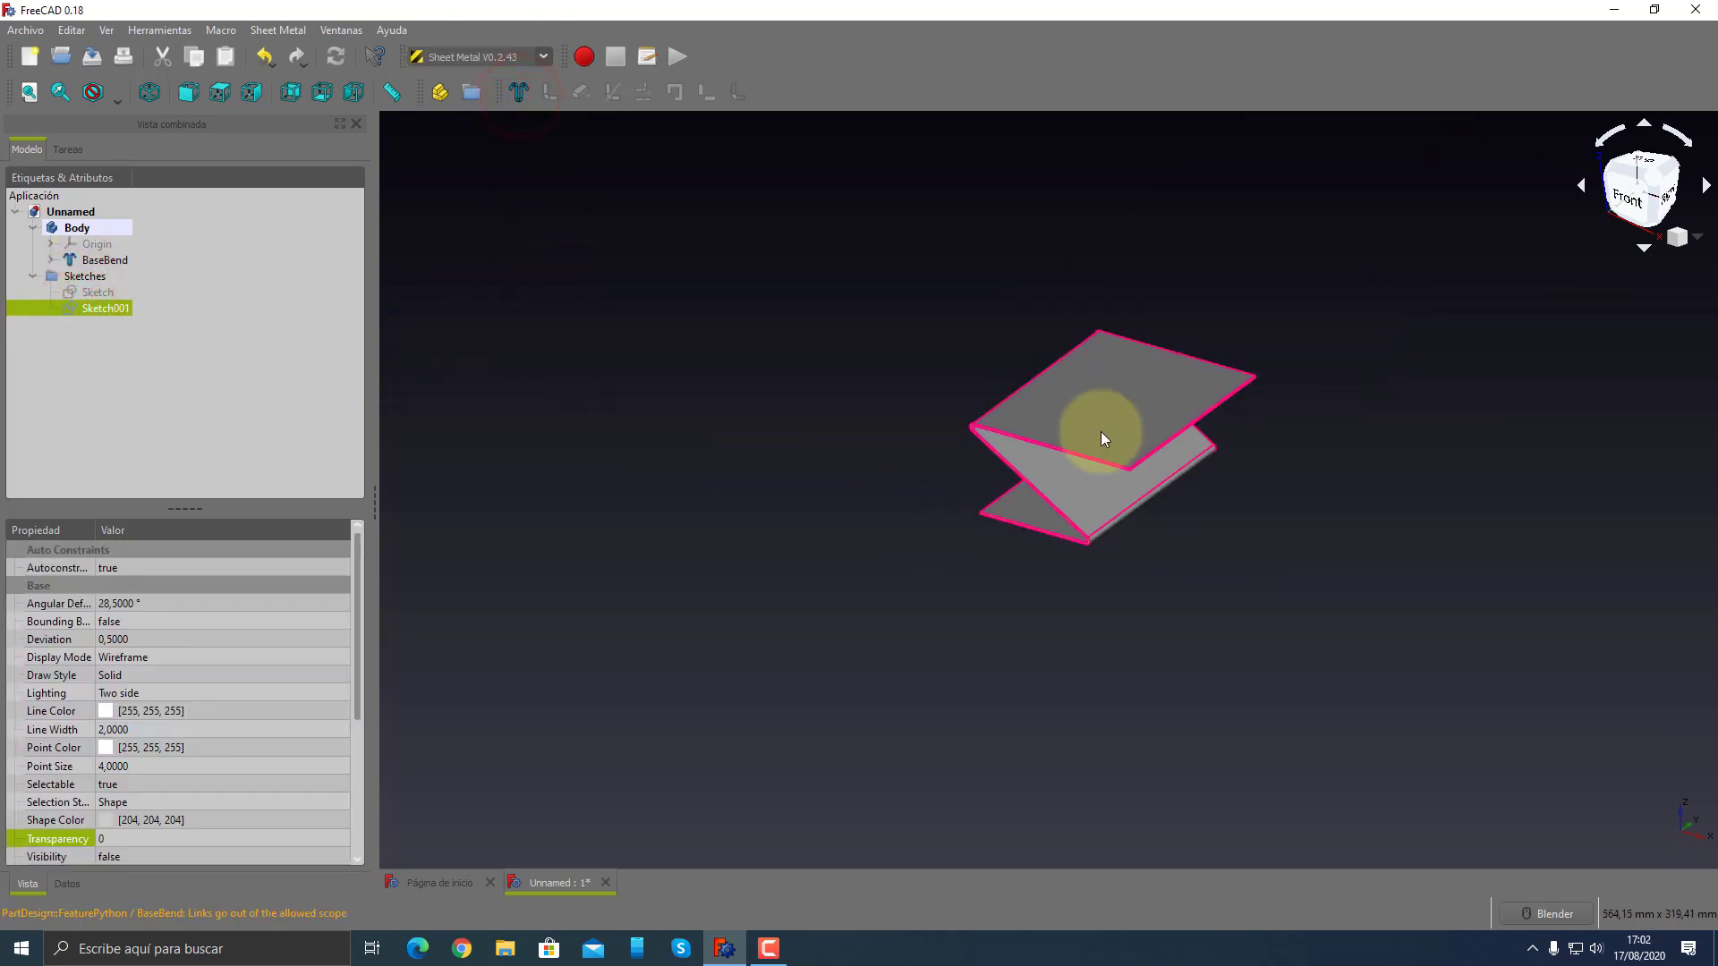
{"action": "scroll", "coordinate": [1035, 510], "scroll_direction": "up", "scroll_amount": 2}
{"action": "mouse_move", "coordinate": [1035, 510]}
{"action": "middle_mouse_down"}
{"action": "mouse_move", "coordinate": [1385, 498]}
{"action": "mouse_move", "coordinate": [1288, 499]}
{"action": "middle_mouse_up"}
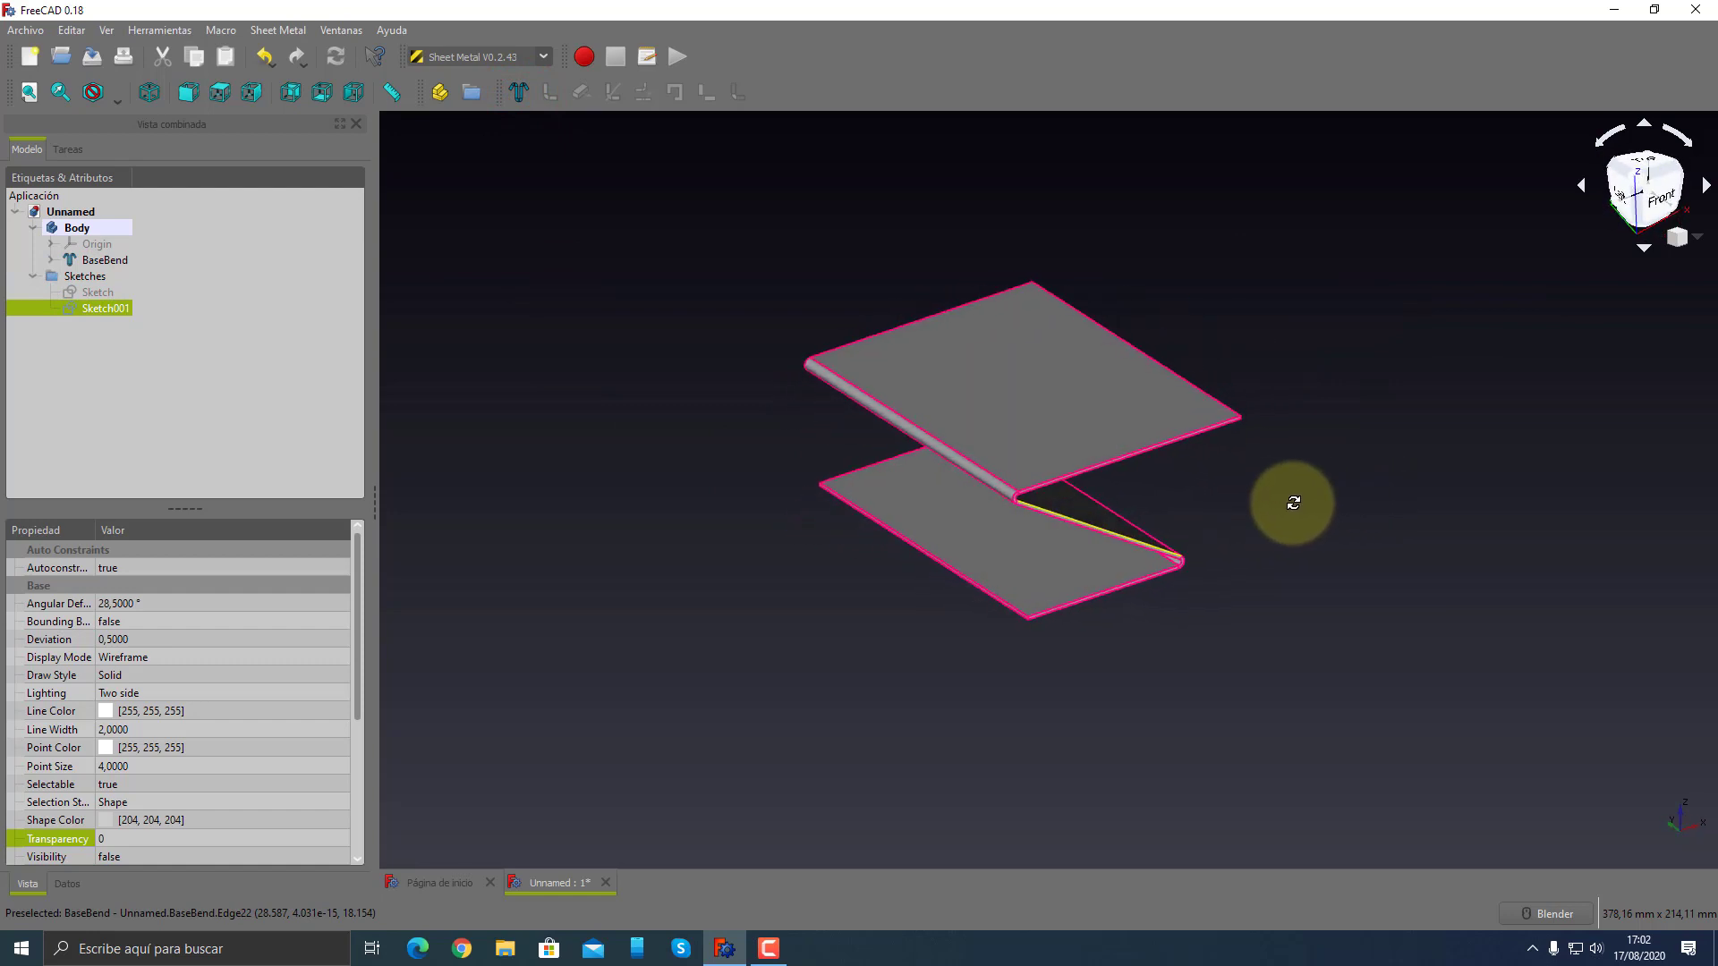
- Select BaseBend's lower flat face as the unfold base
{"action": "left_click", "coordinate": [1353, 532]}
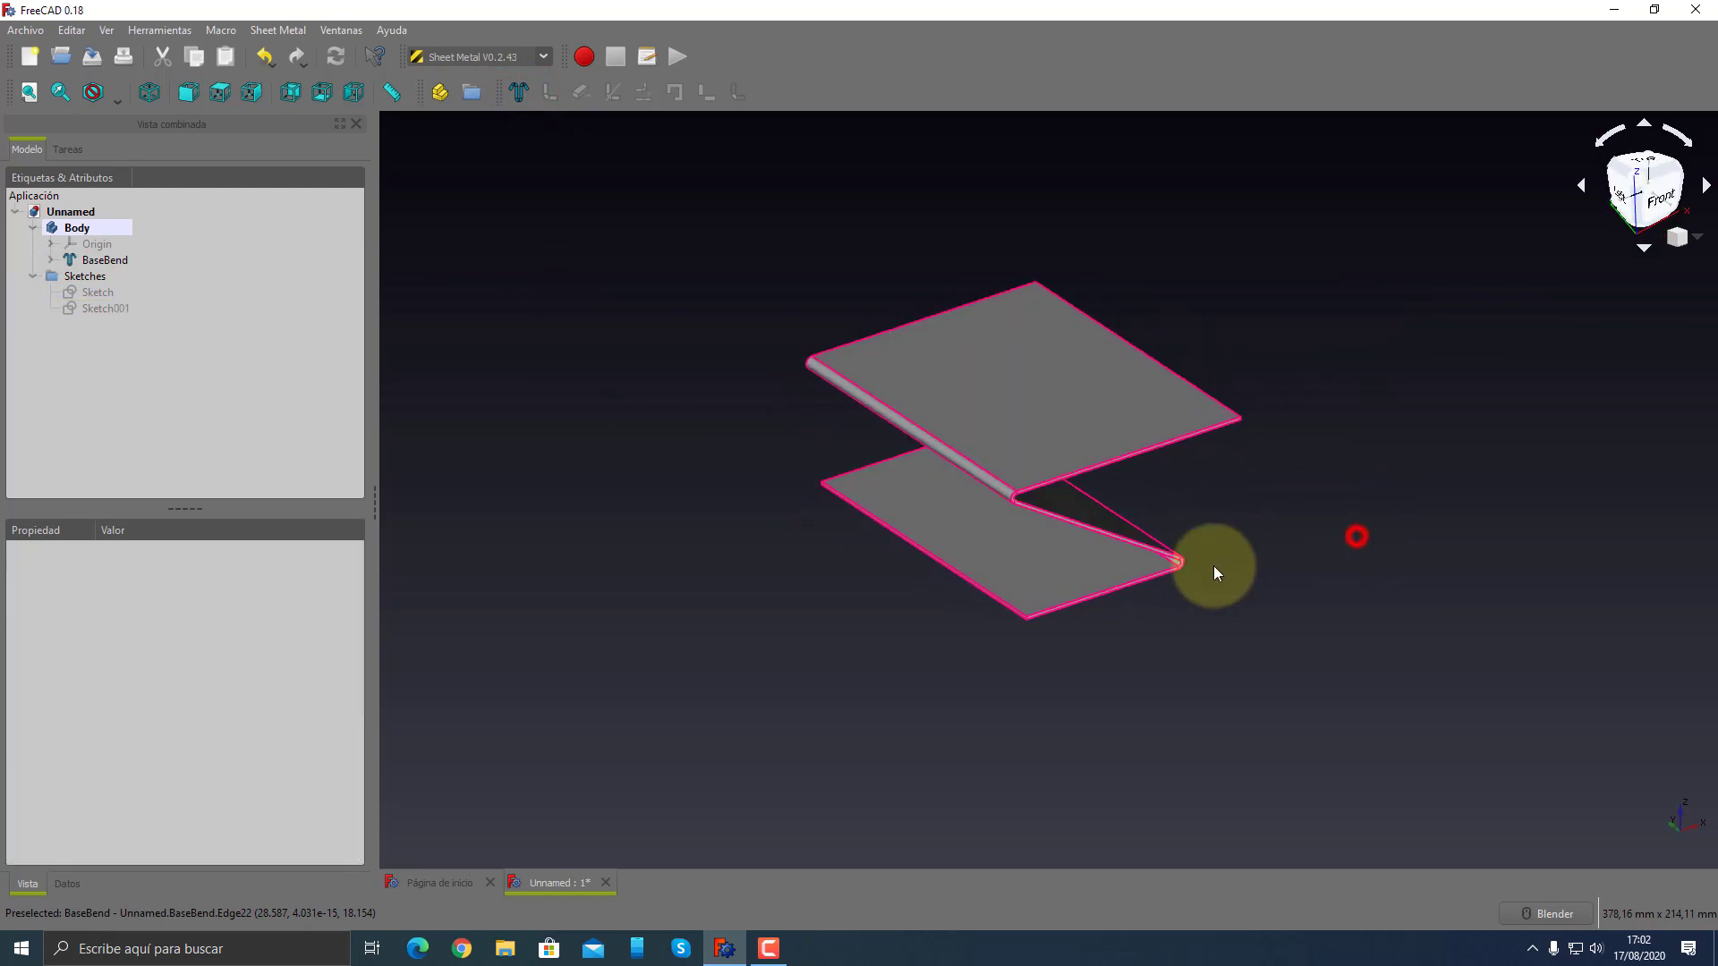
{"action": "middle_click_drag", "start_coordinate": [991, 555], "coordinate": [996, 555]}
{"action": "left_click", "coordinate": [996, 555]}
{"action": "middle_click_drag", "start_coordinate": [761, 201], "coordinate": [779, 357]}
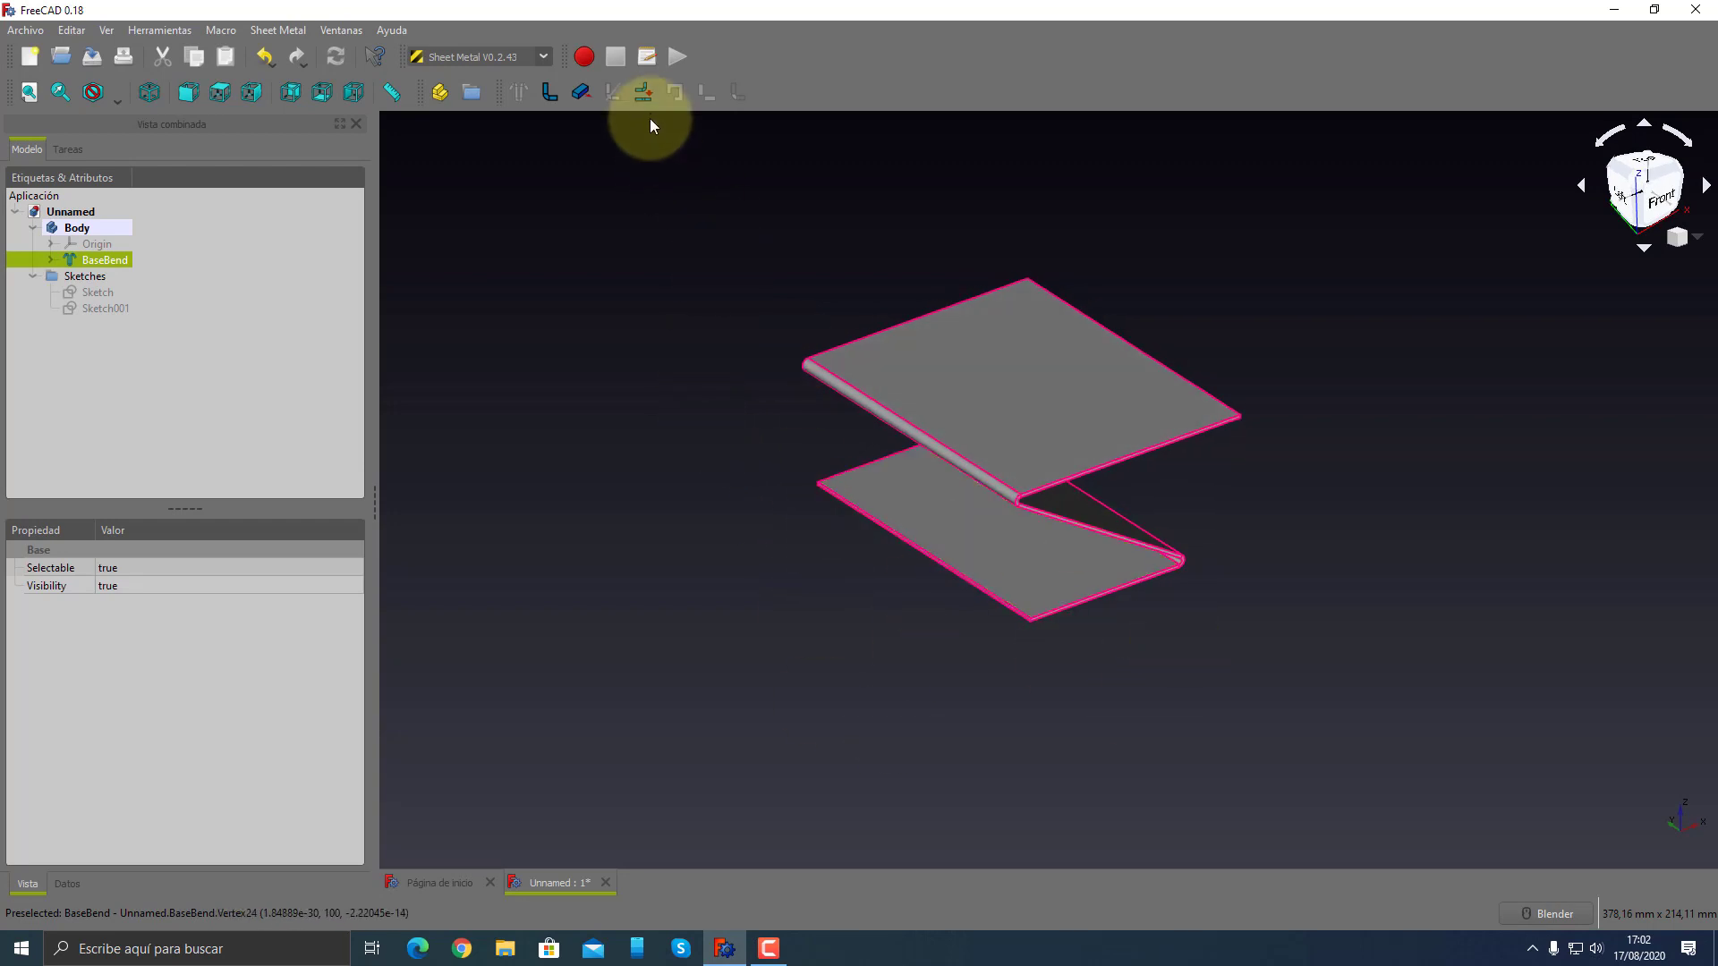
- Unfold the part with a projection sketch and orbit to compare the flat pattern
{"action": "left_click", "coordinate": [643, 91]}
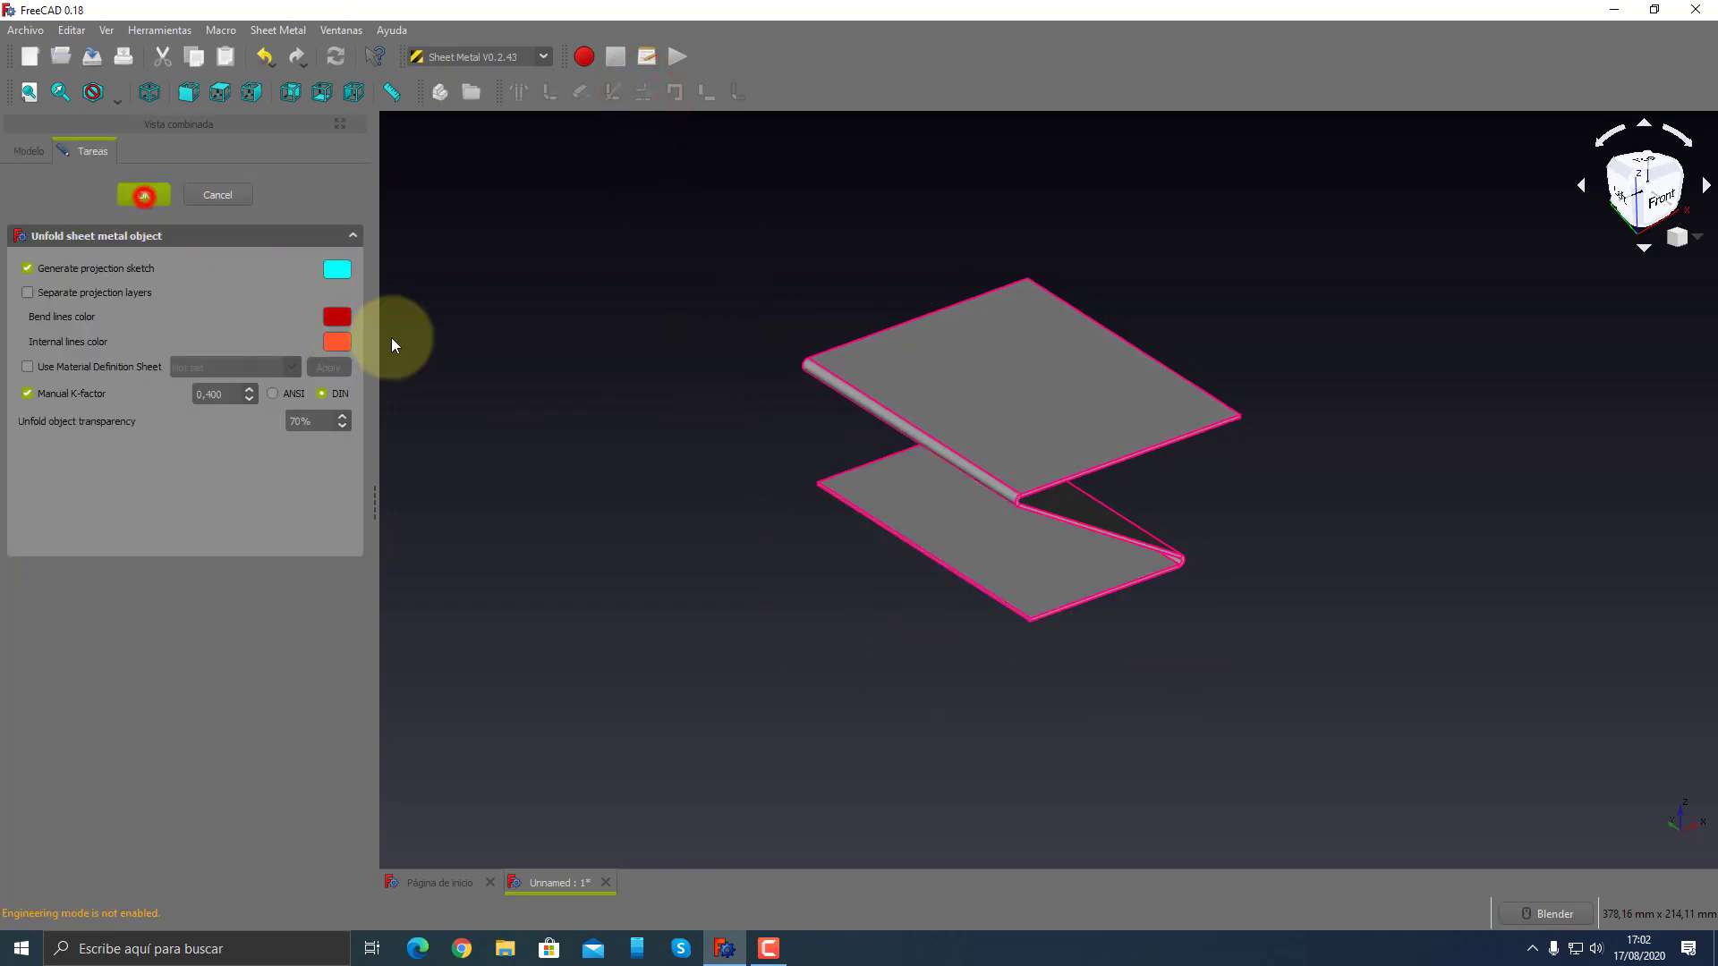
{"action": "scroll", "coordinate": [1286, 649], "scroll_direction": "down", "scroll_amount": 5}
{"action": "middle_click_drag", "start_coordinate": [1286, 650], "coordinate": [1065, 605]}
{"action": "scroll", "coordinate": [1116, 683], "scroll_direction": "up", "scroll_amount": 5}
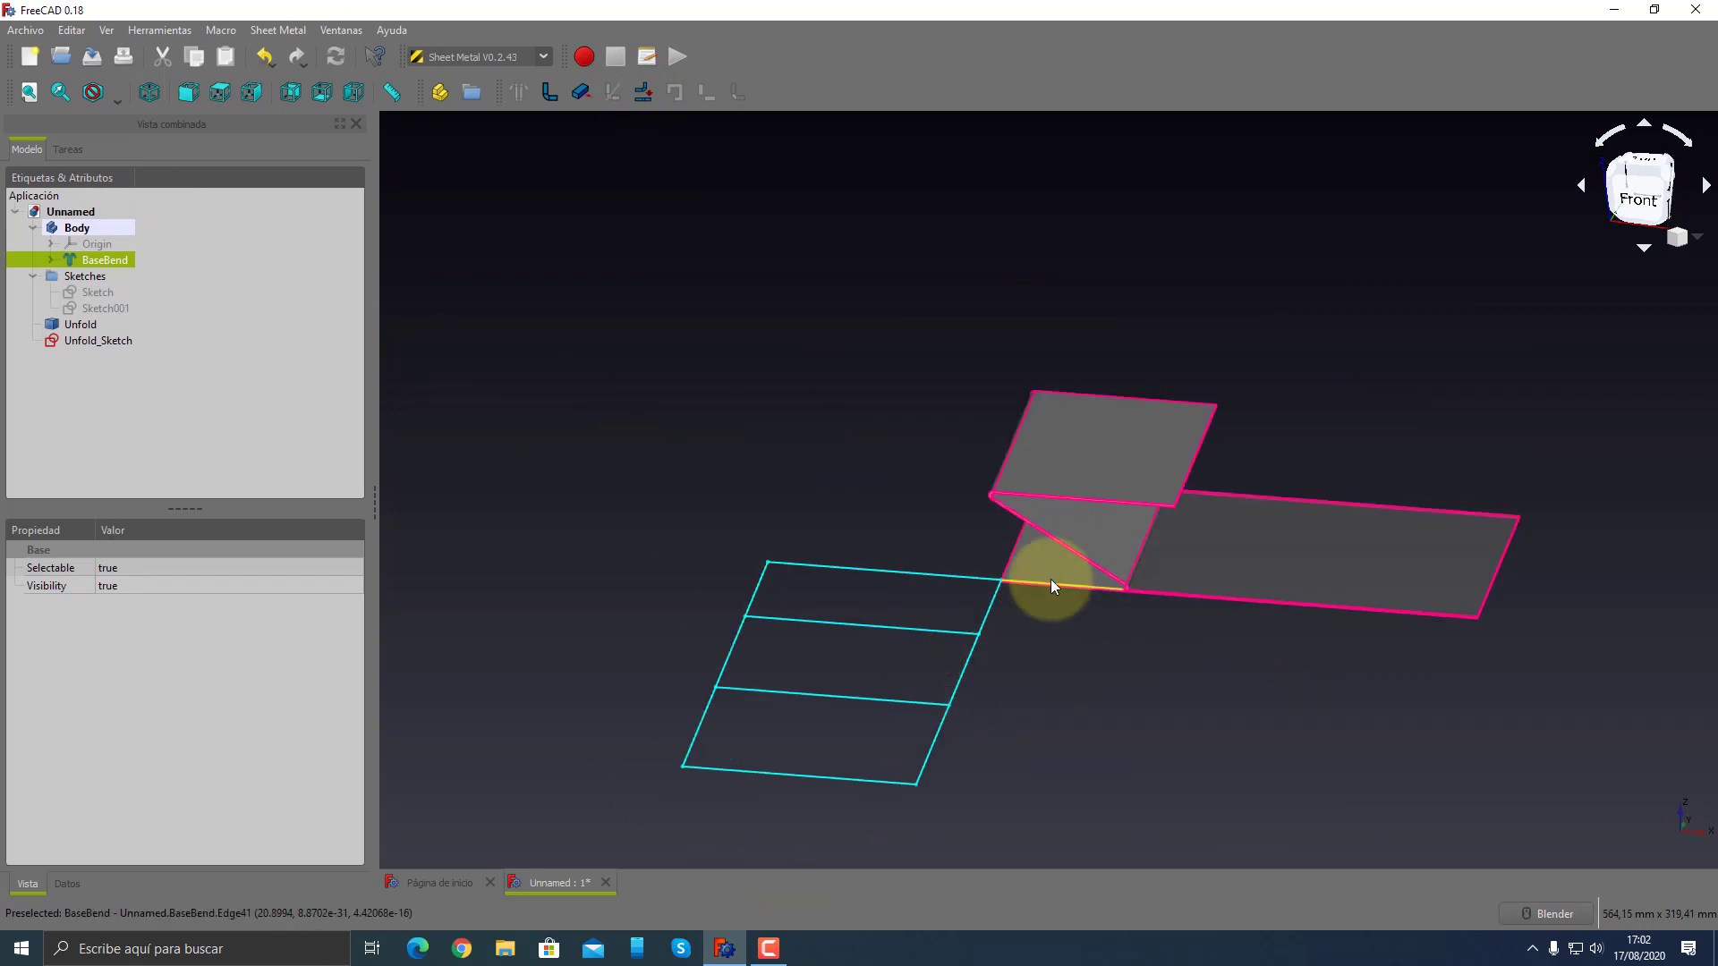
{"action": "mouse_move", "coordinate": [1028, 645]}
{"action": "middle_mouse_down"}
{"action": "mouse_move", "coordinate": [1361, 644]}
{"action": "mouse_move", "coordinate": [1411, 614]}
{"action": "mouse_move", "coordinate": [1415, 561]}
{"action": "middle_mouse_up"}
{"action": "scroll", "coordinate": [1298, 629], "scroll_direction": "down", "scroll_amount": 3}
{"action": "scroll", "coordinate": [1420, 625], "scroll_direction": "up", "scroll_amount": 5}
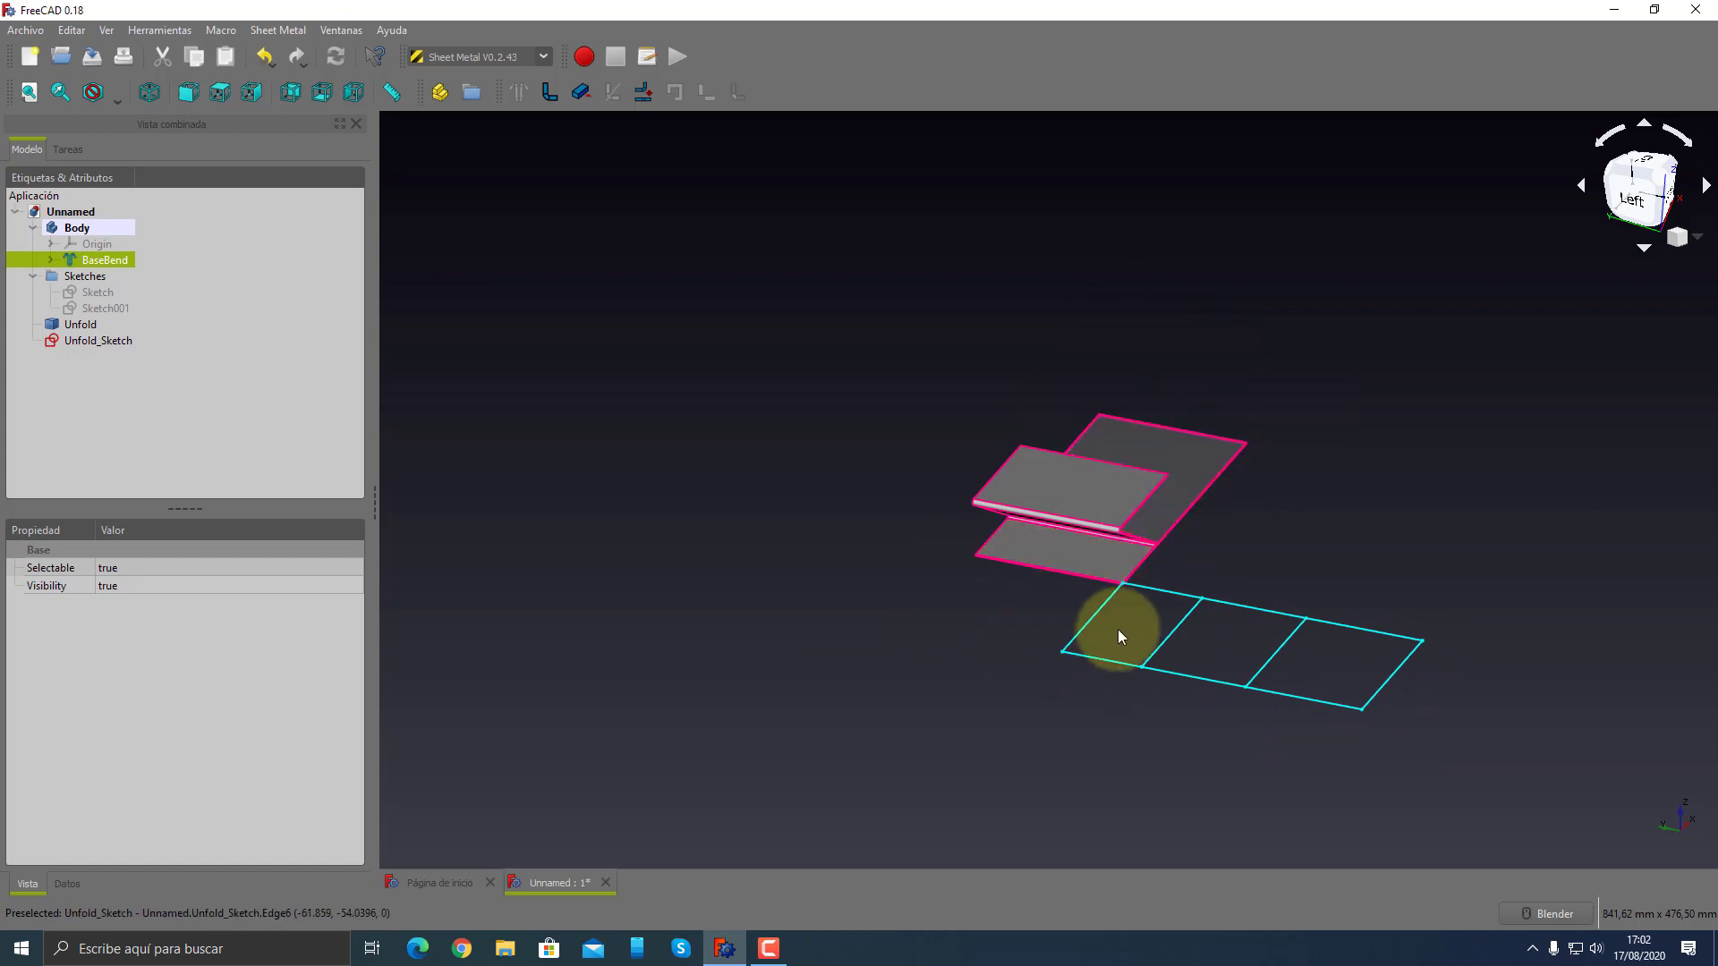
{"action": "middle_click_drag", "start_coordinate": [1579, 734], "coordinate": [1557, 732]}
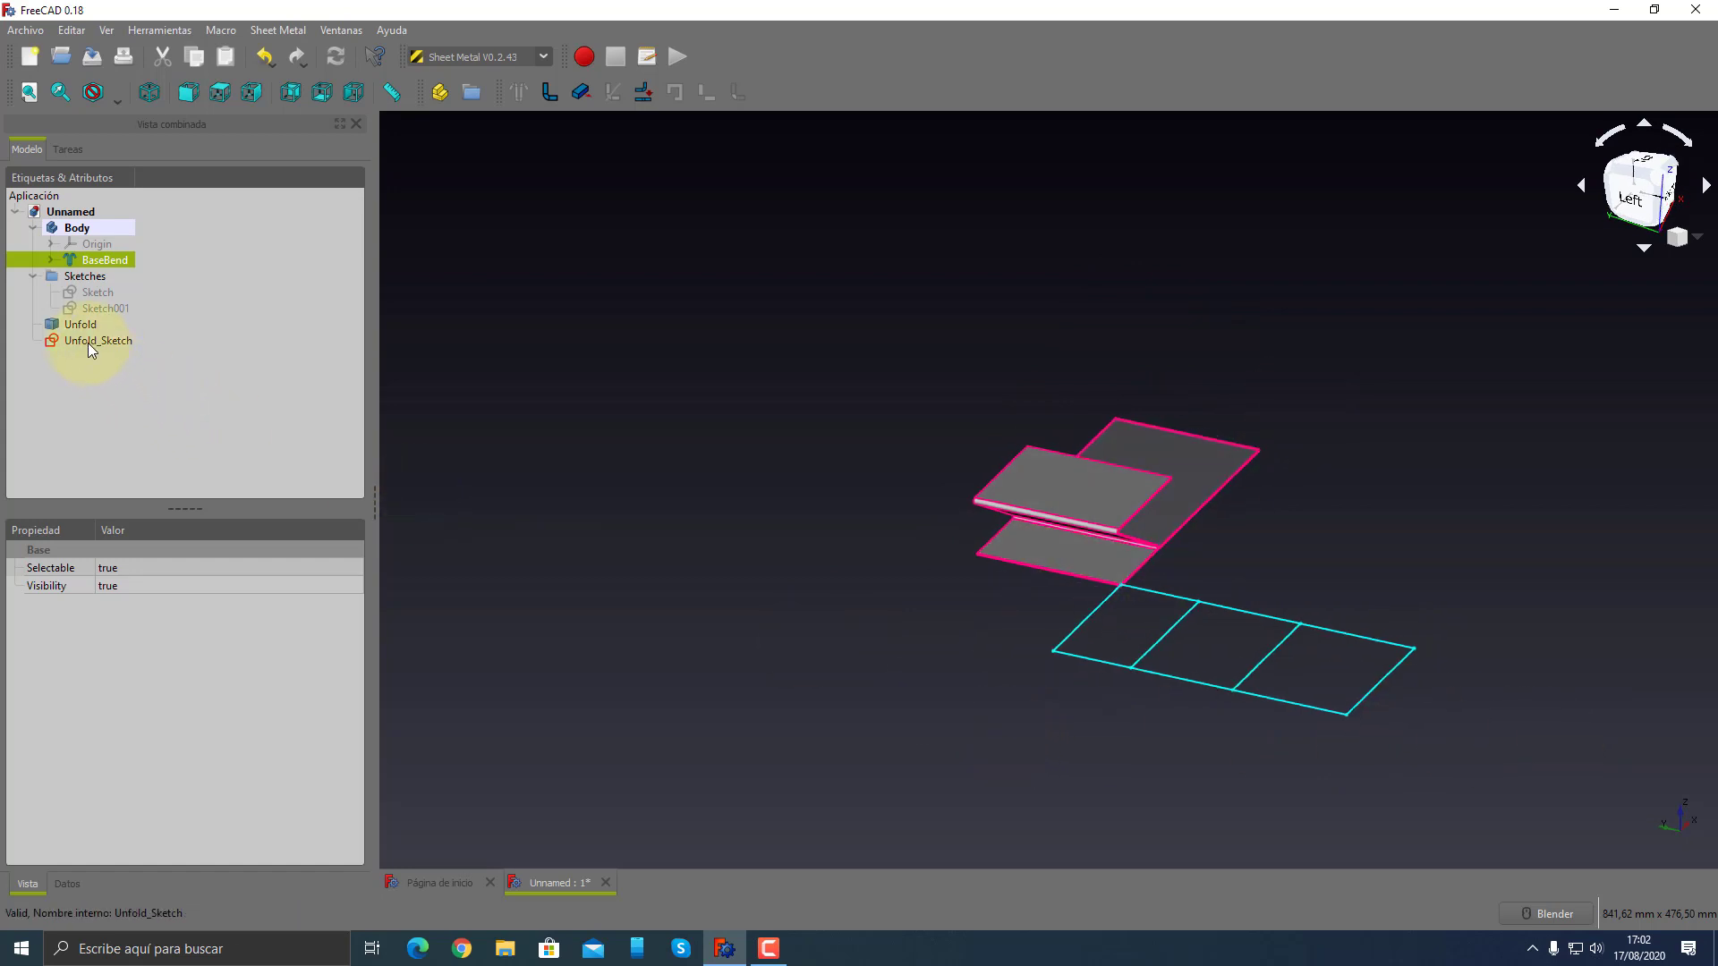
- Delete Unfold_Sketch, Unfold and the BaseBend wall from the tree
{"action": "left_click", "coordinate": [85, 341]}
{"action": "key", "text": "Delete"}
{"action": "left_click", "coordinate": [80, 327]}
{"action": "key", "text": "Delete"}
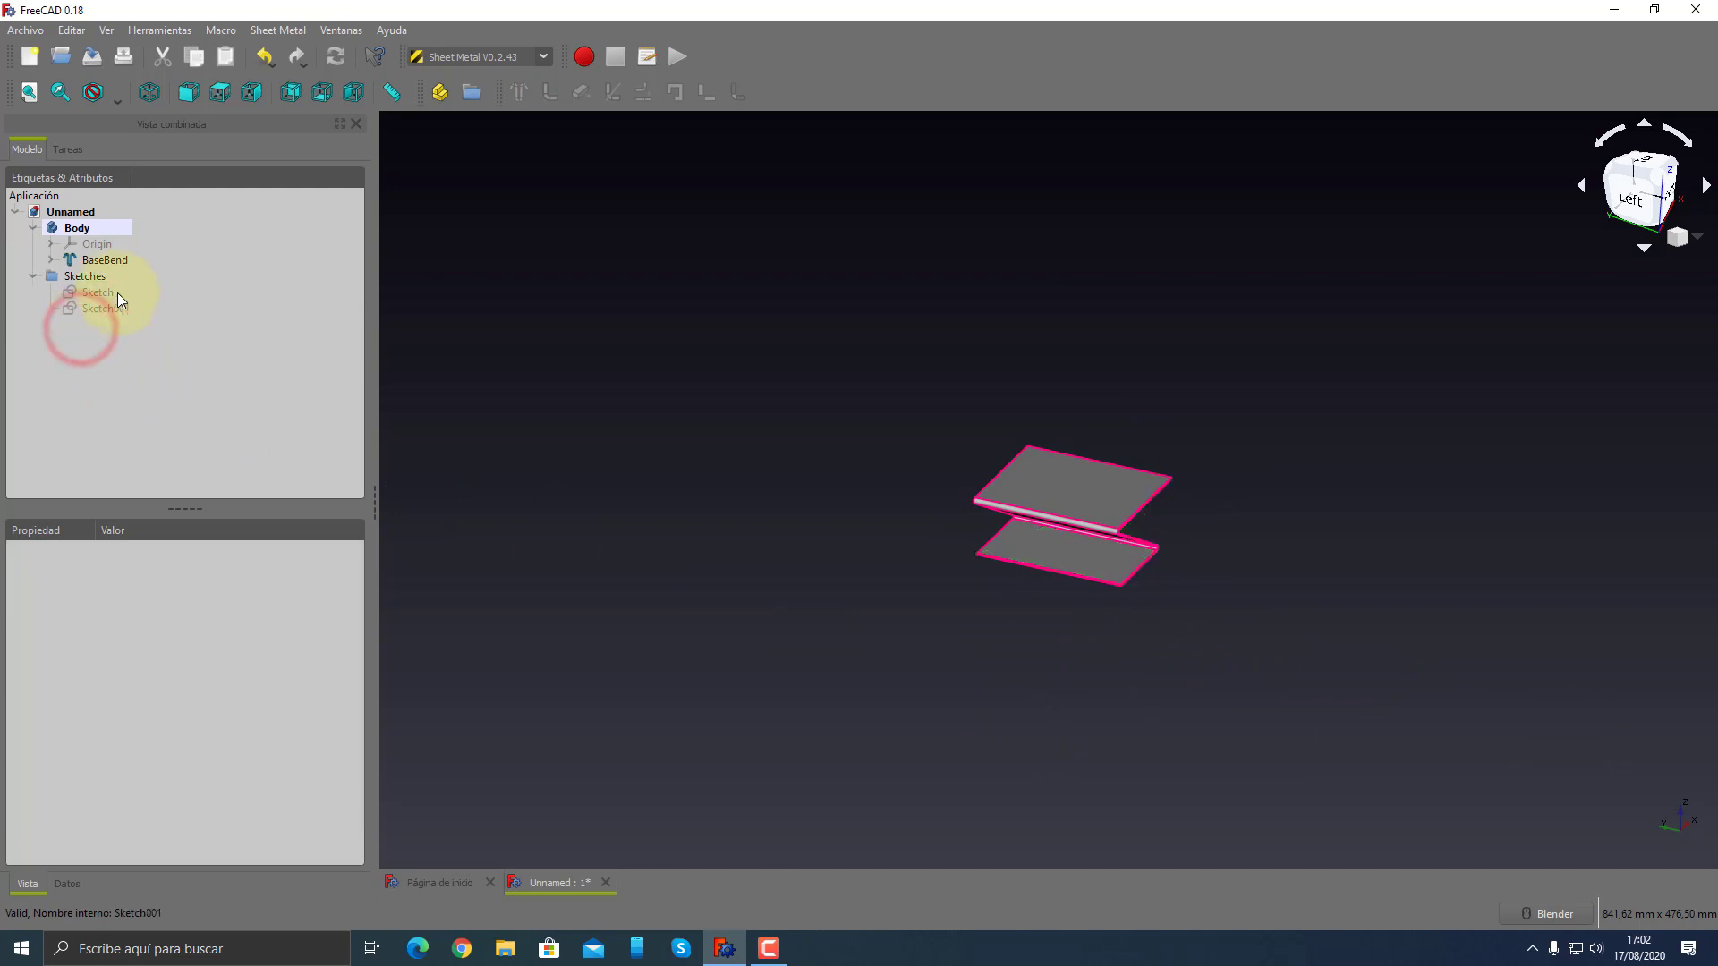
{"action": "left_click", "coordinate": [104, 261]}
{"action": "key", "text": "Delete"}
- Empty and delete Sketch001, then switch to the Sketcher workbench
{"action": "double_click", "coordinate": [100, 288]}
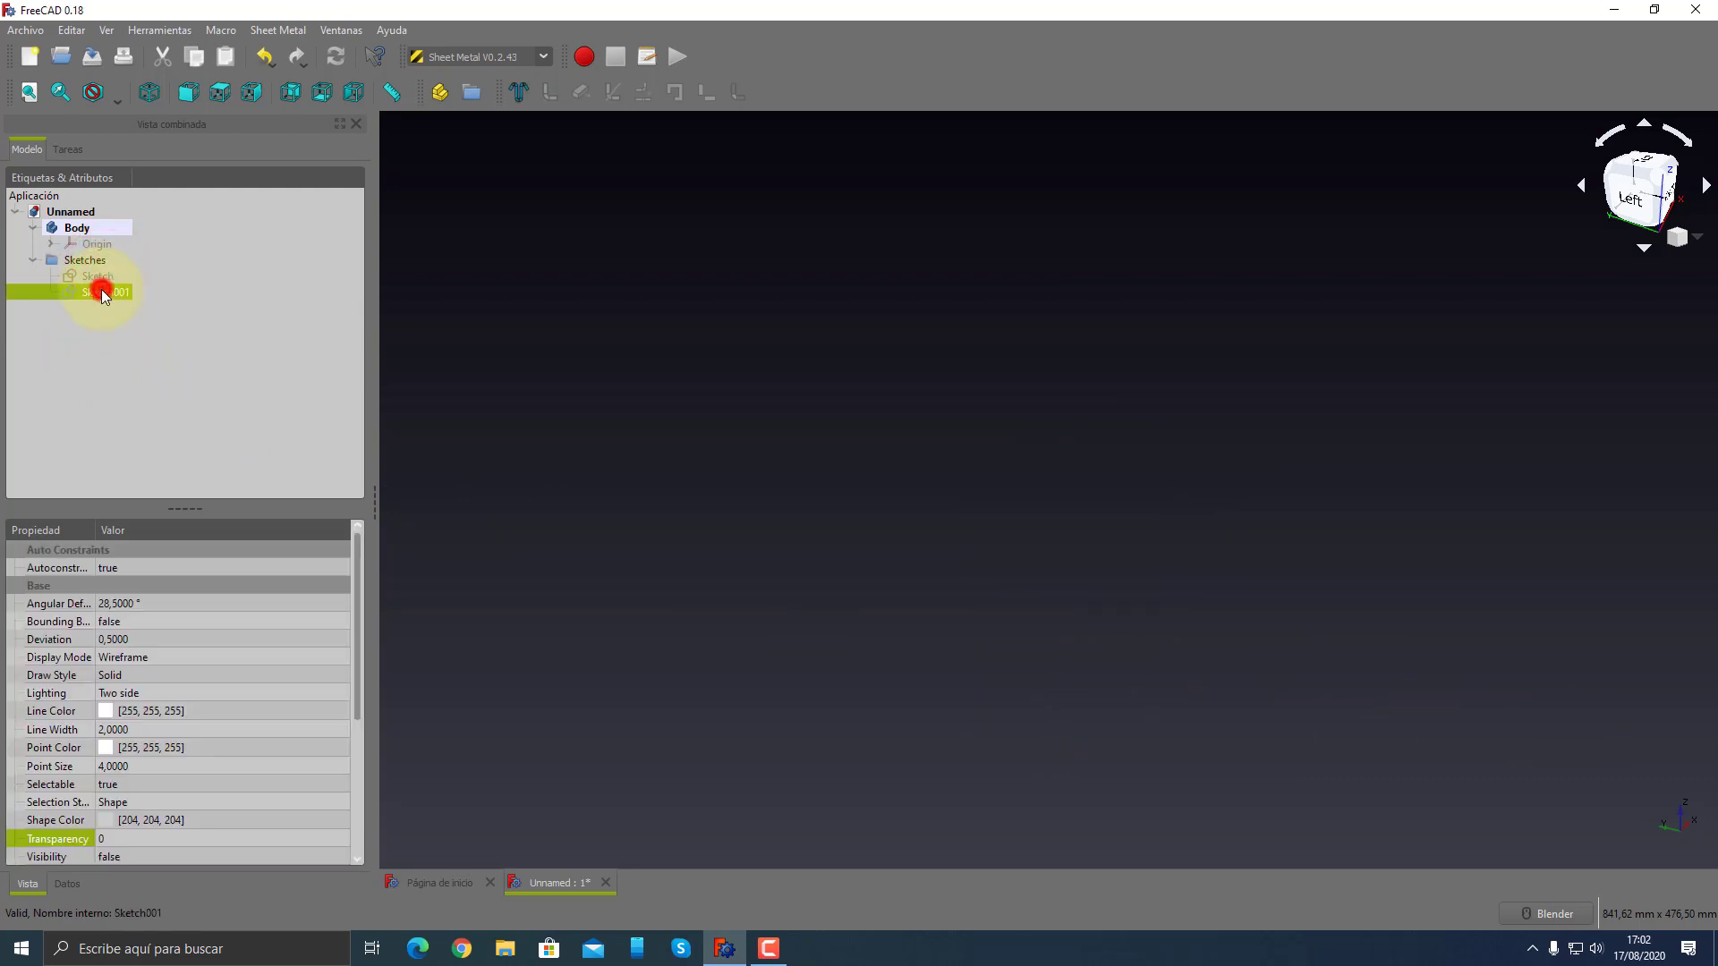
{"action": "key", "text": "Delete"}
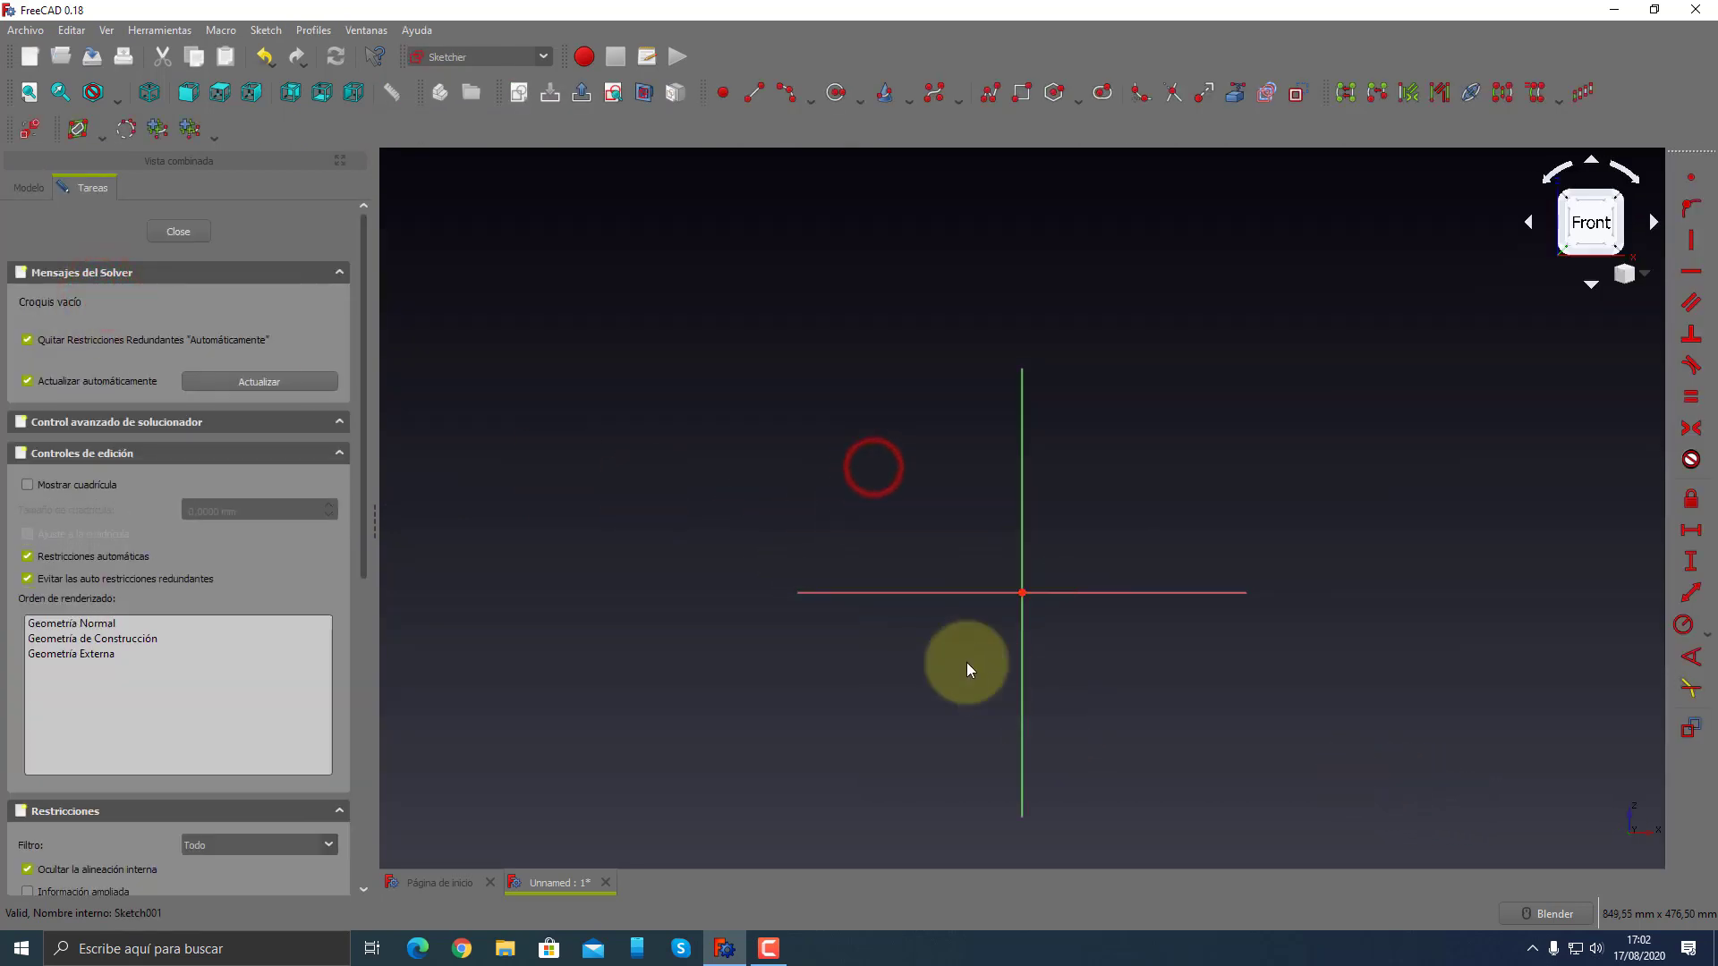
{"action": "left_click", "coordinate": [179, 228]}
{"action": "left_click", "coordinate": [104, 290]}
{"action": "key", "text": "Delete"}
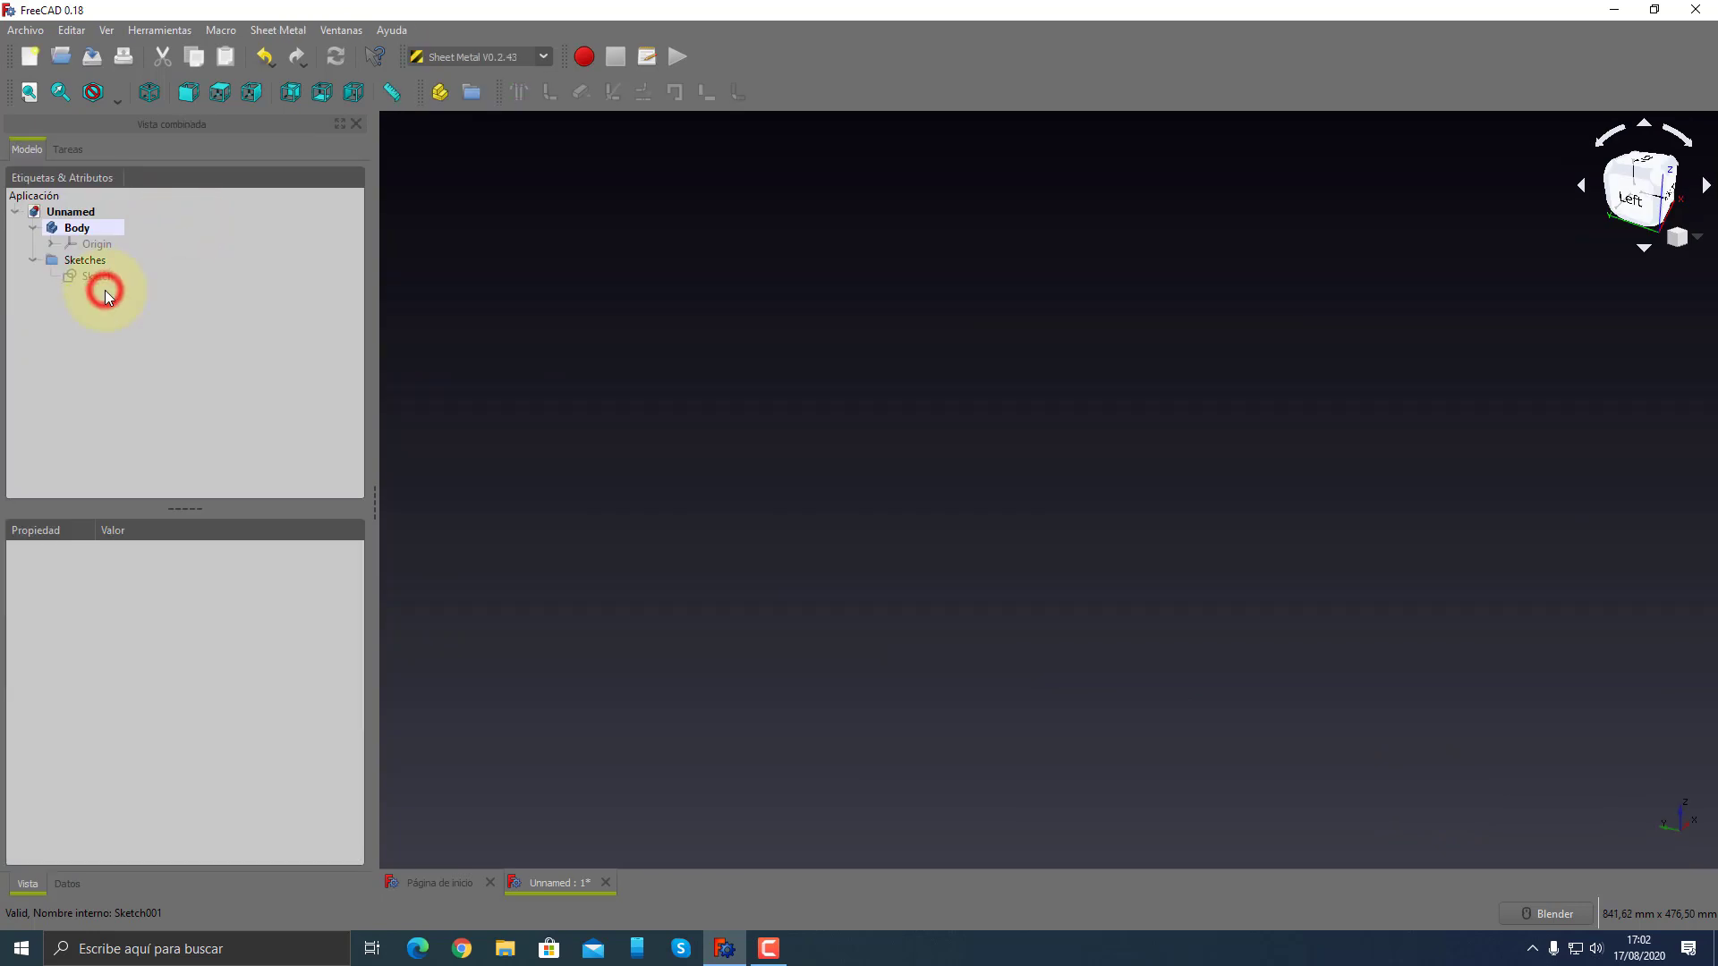
{"action": "left_click", "coordinate": [517, 180]}
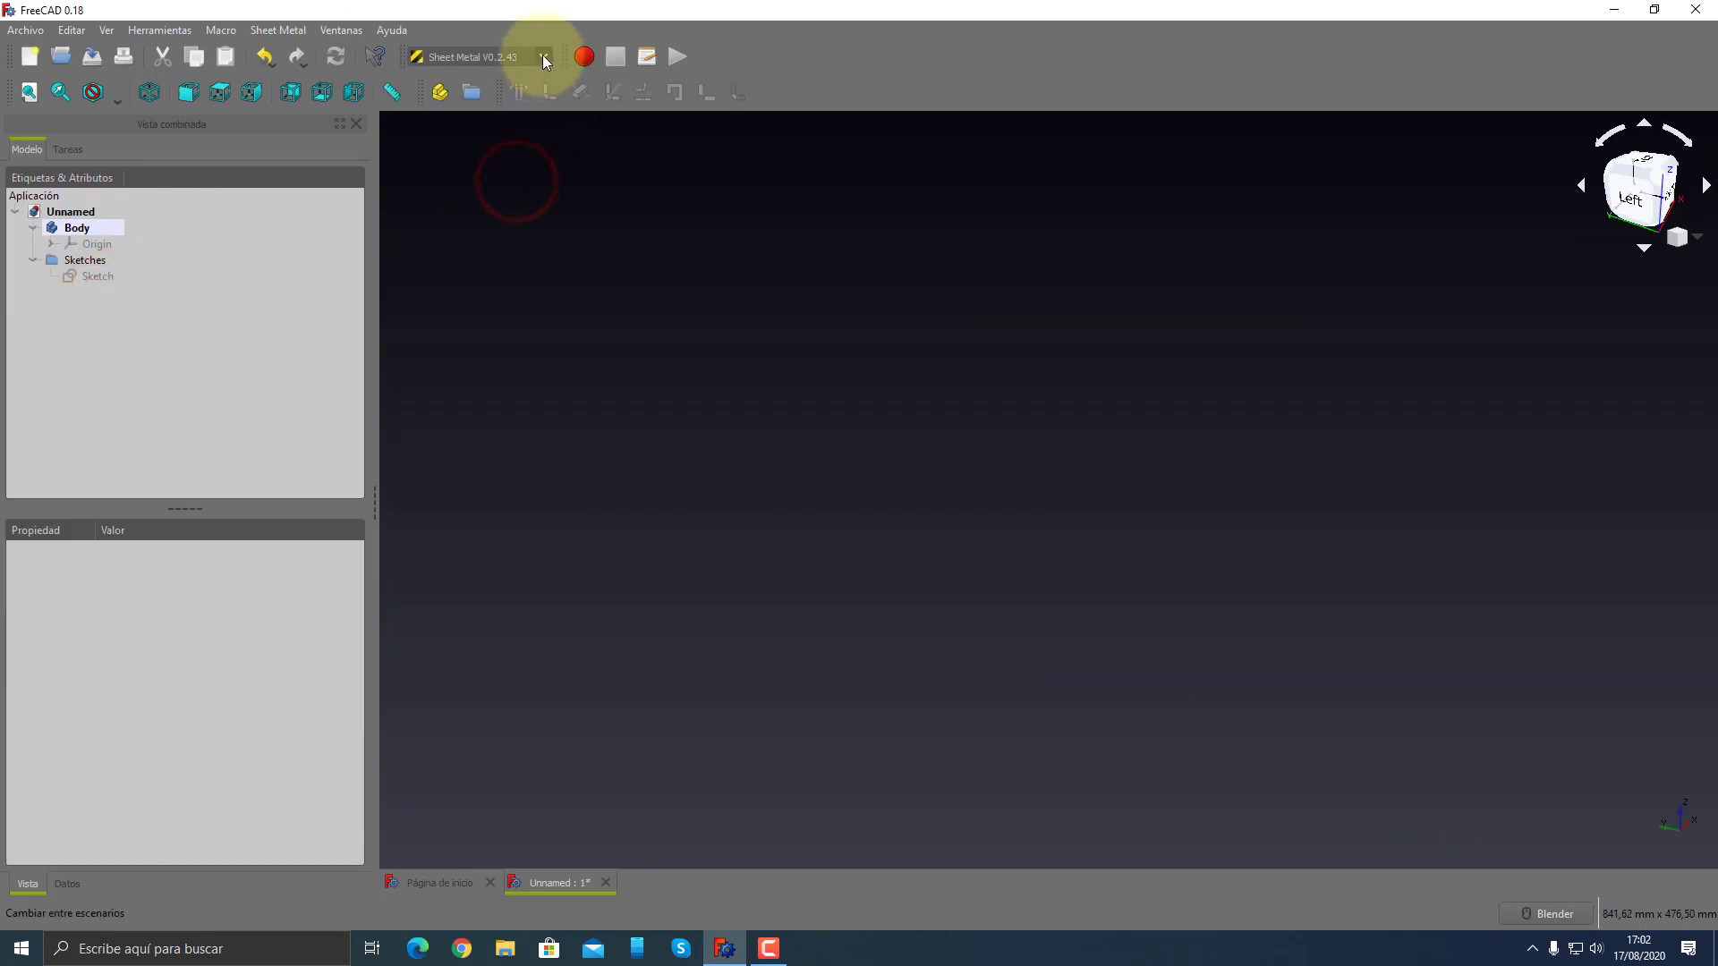
{"action": "left_click", "coordinate": [545, 58]}
{"action": "left_click", "coordinate": [458, 349]}
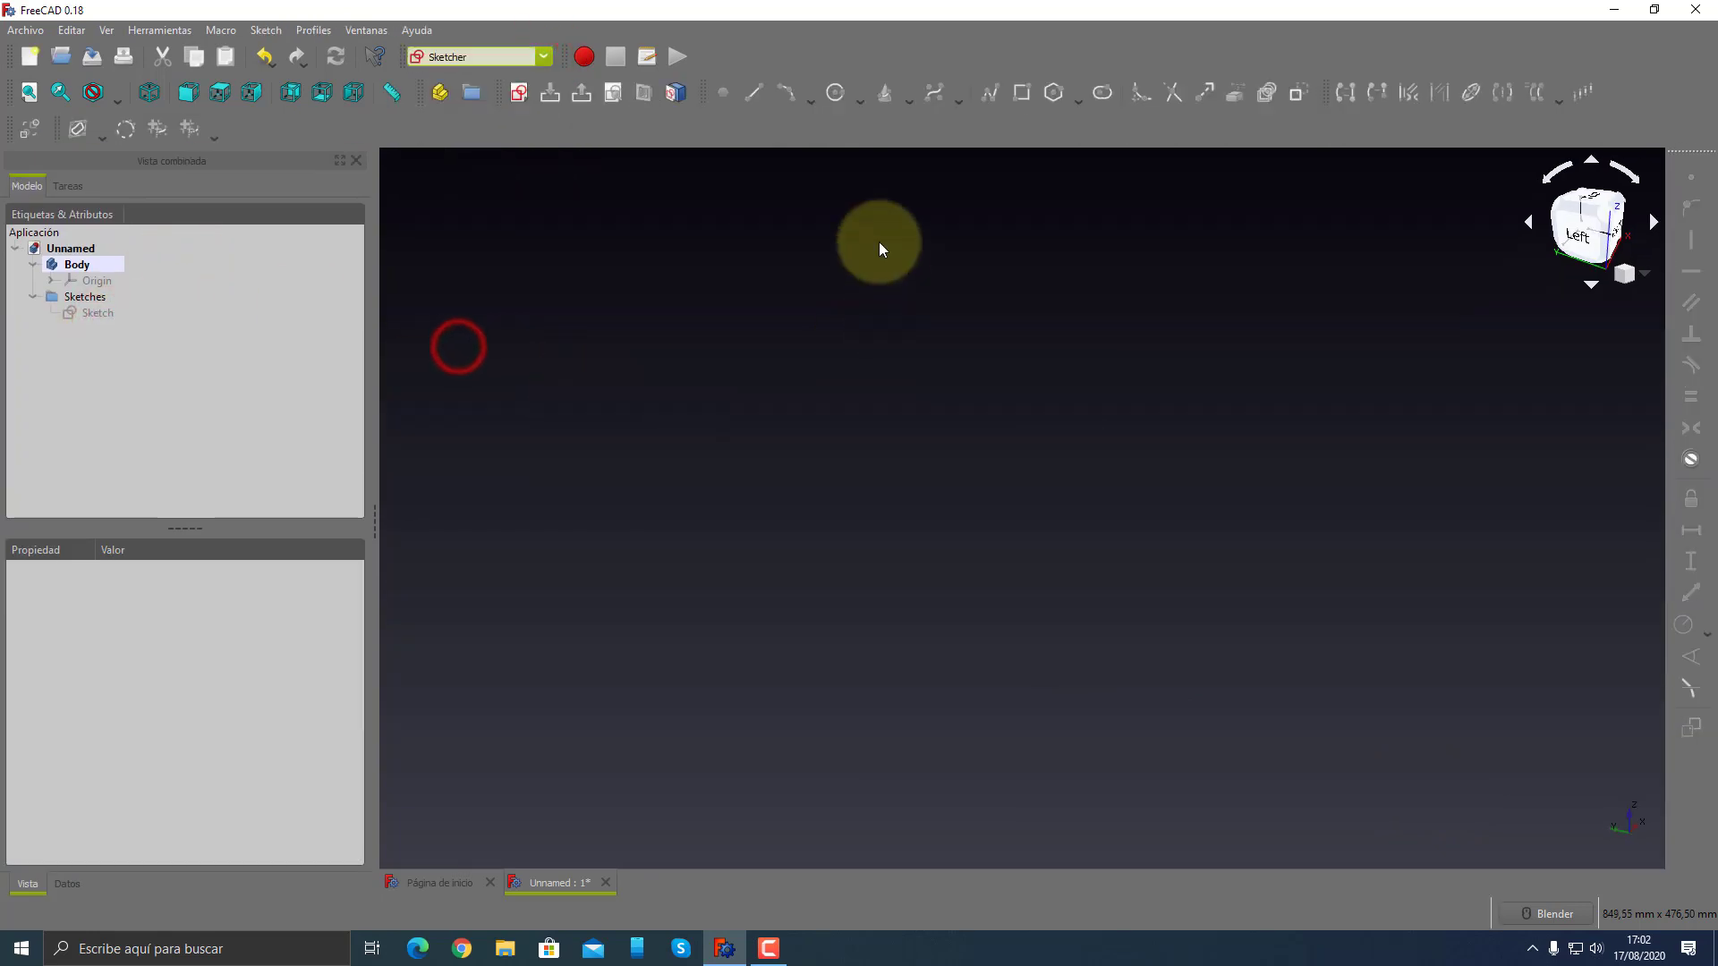
- Start a new sketch on the XZ plane
{"action": "left_click", "coordinate": [519, 93]}
{"action": "left_click", "coordinate": [830, 437]}
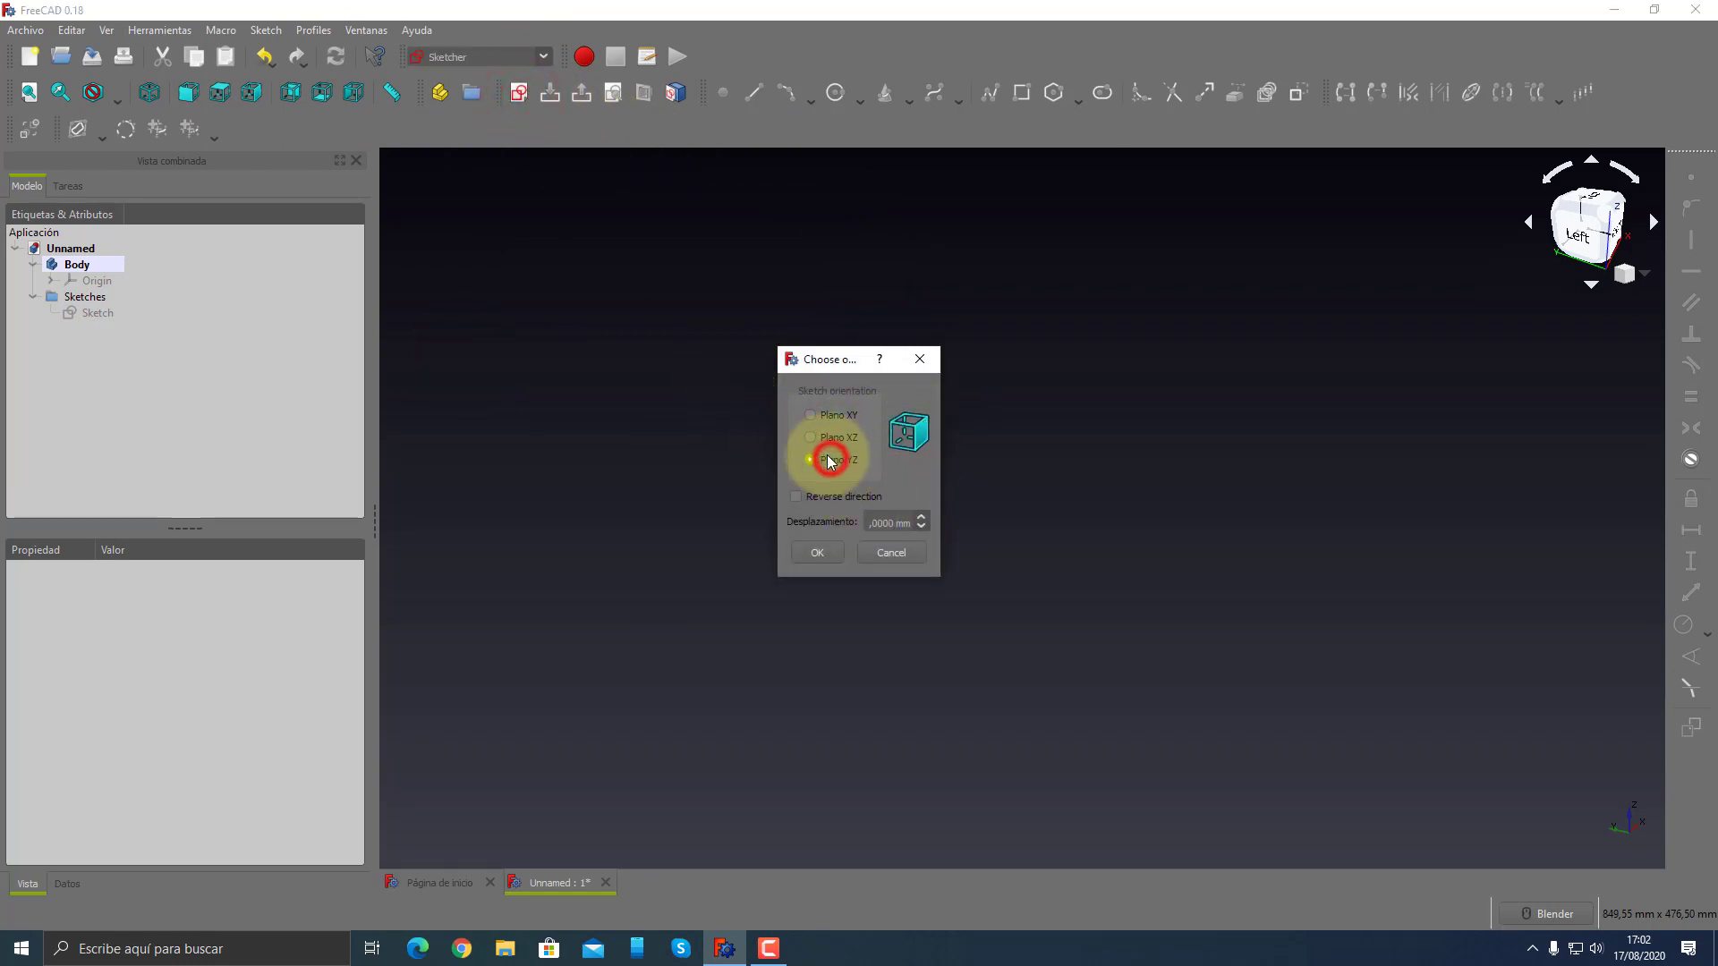
{"action": "left_click", "coordinate": [825, 554]}
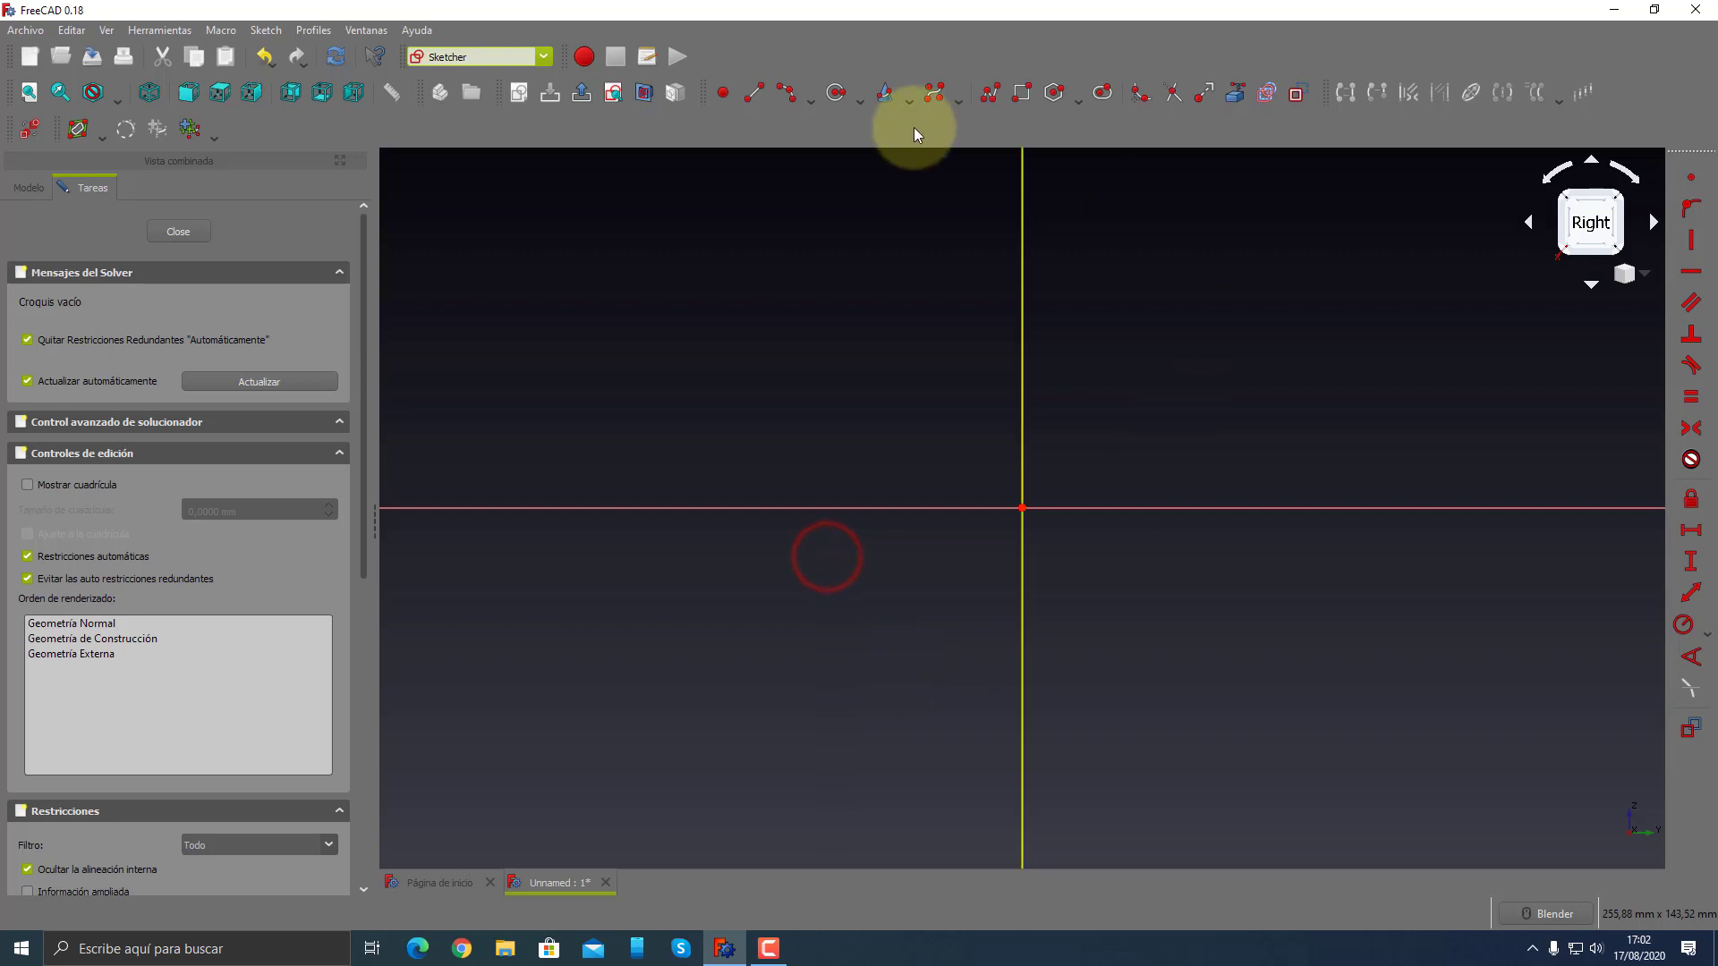
- Draw the Z profile from the origin (bottom line, up-left diagonal, top line), close it and select Sketch001
{"action": "left_click", "coordinate": [990, 92]}
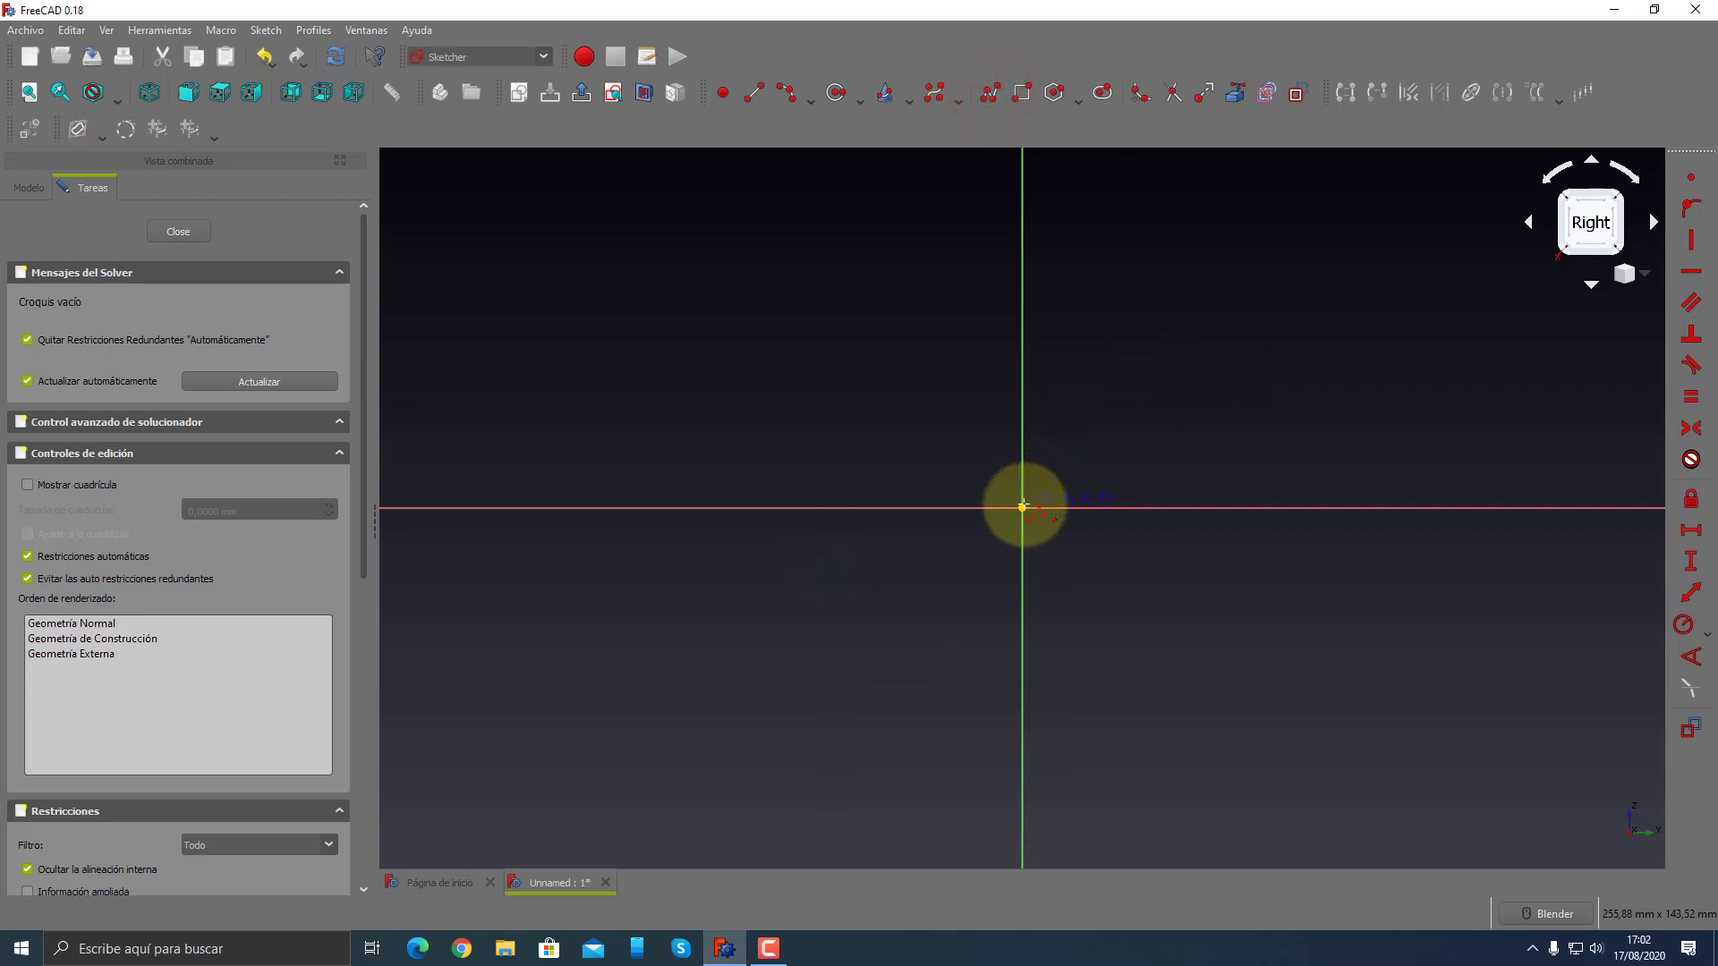
{"action": "left_click", "coordinate": [1022, 507]}
{"action": "left_click", "coordinate": [1305, 508]}
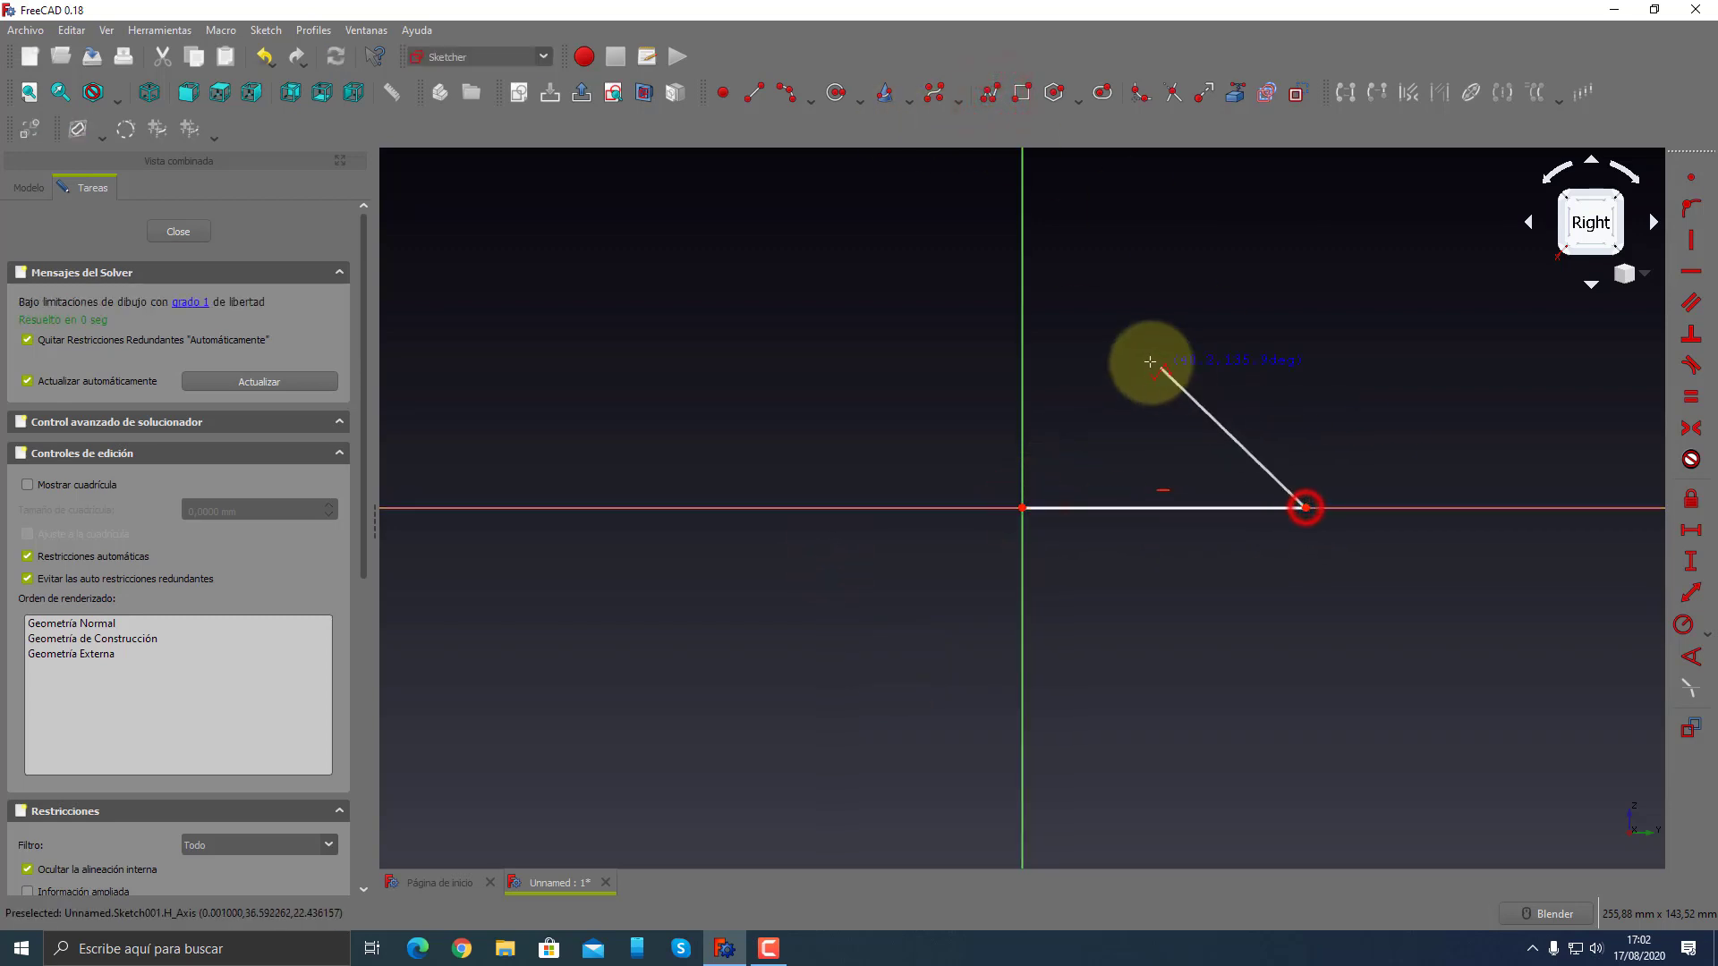
{"action": "left_click", "coordinate": [951, 311]}
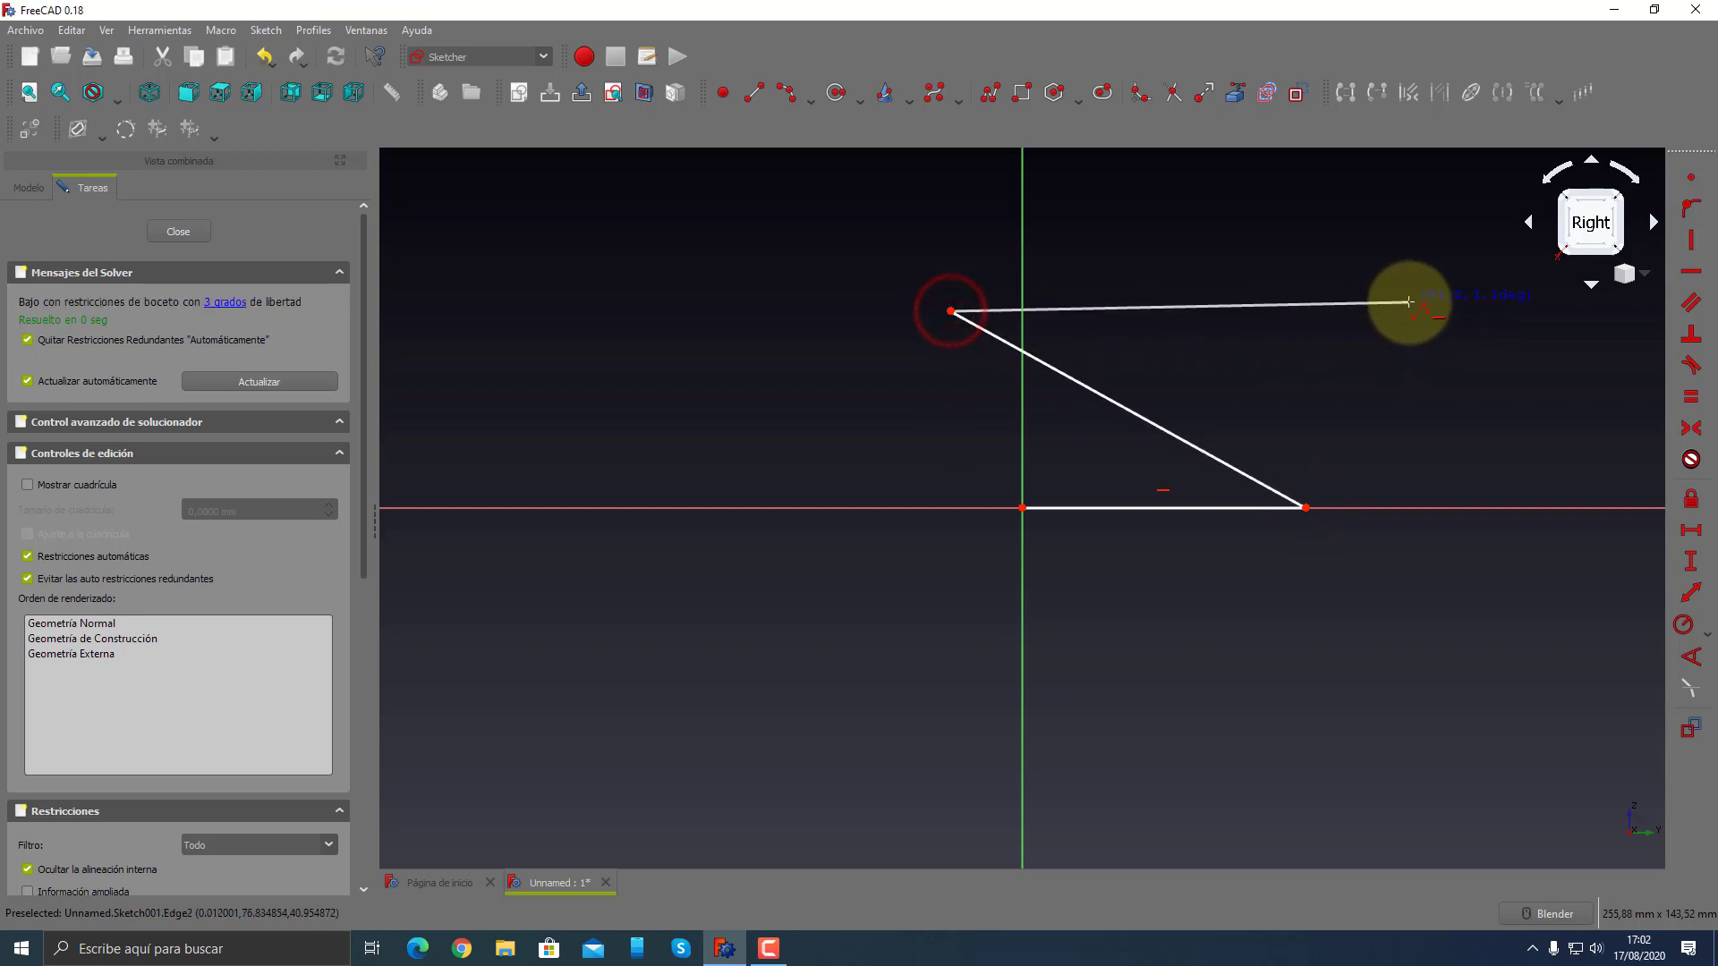
{"action": "left_click", "coordinate": [1410, 311]}
{"action": "right_click", "coordinate": [1411, 311]}
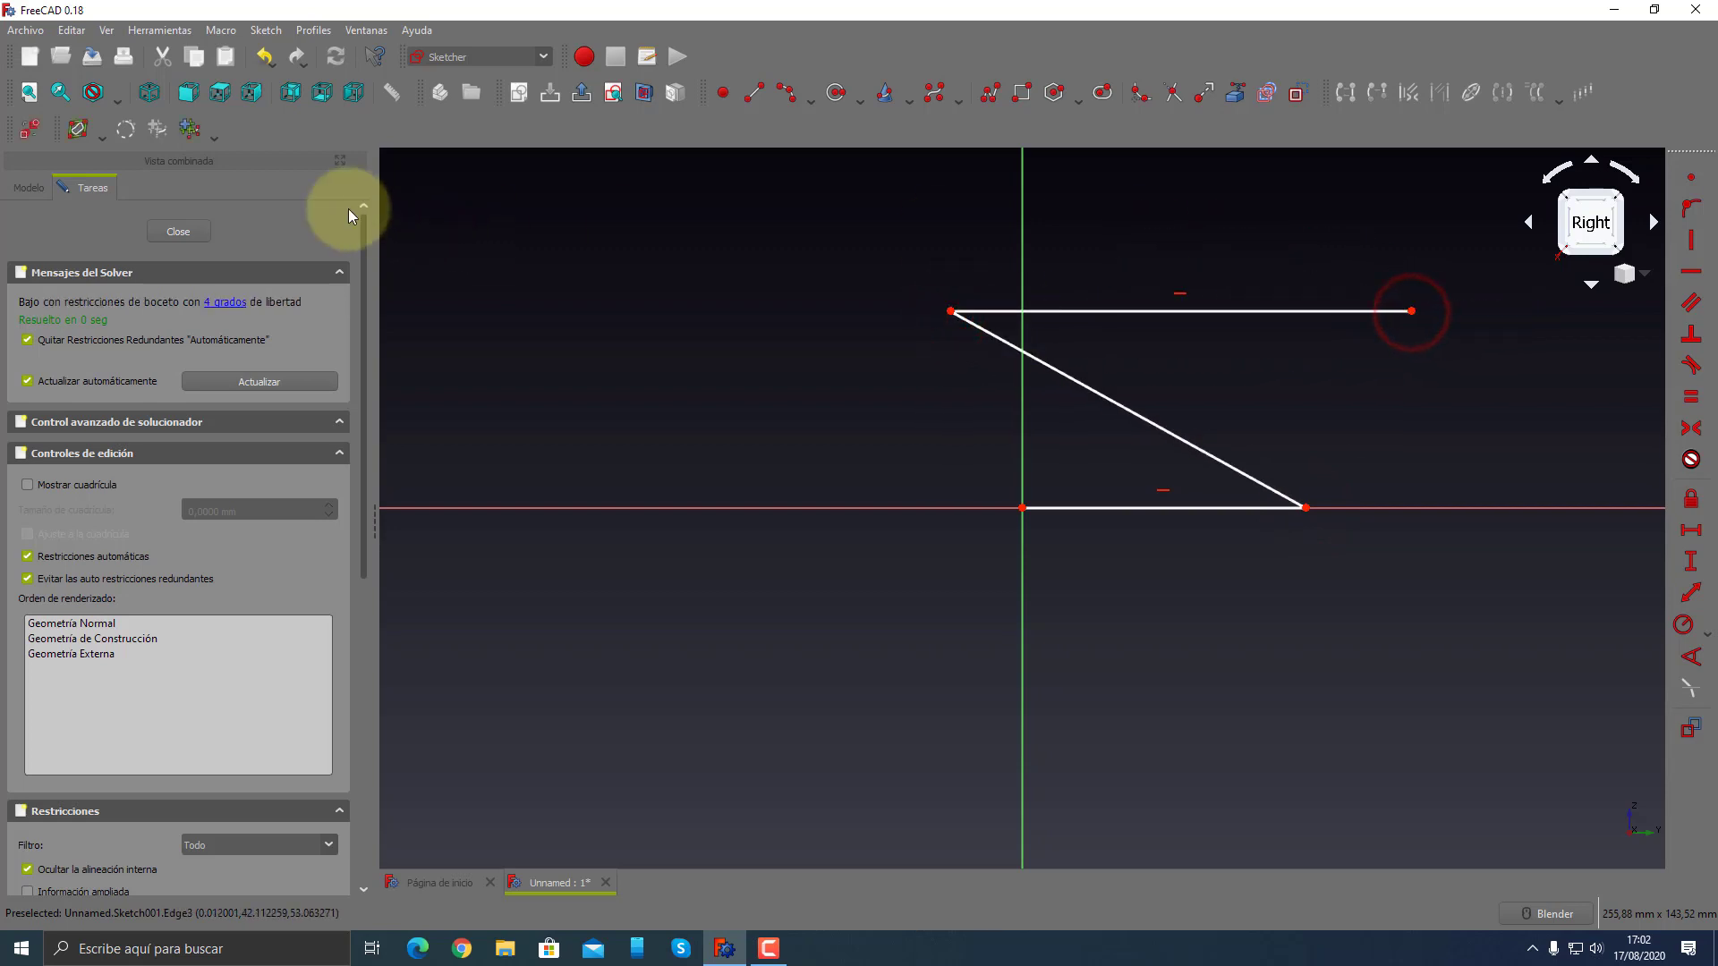
{"action": "left_click", "coordinate": [200, 228]}
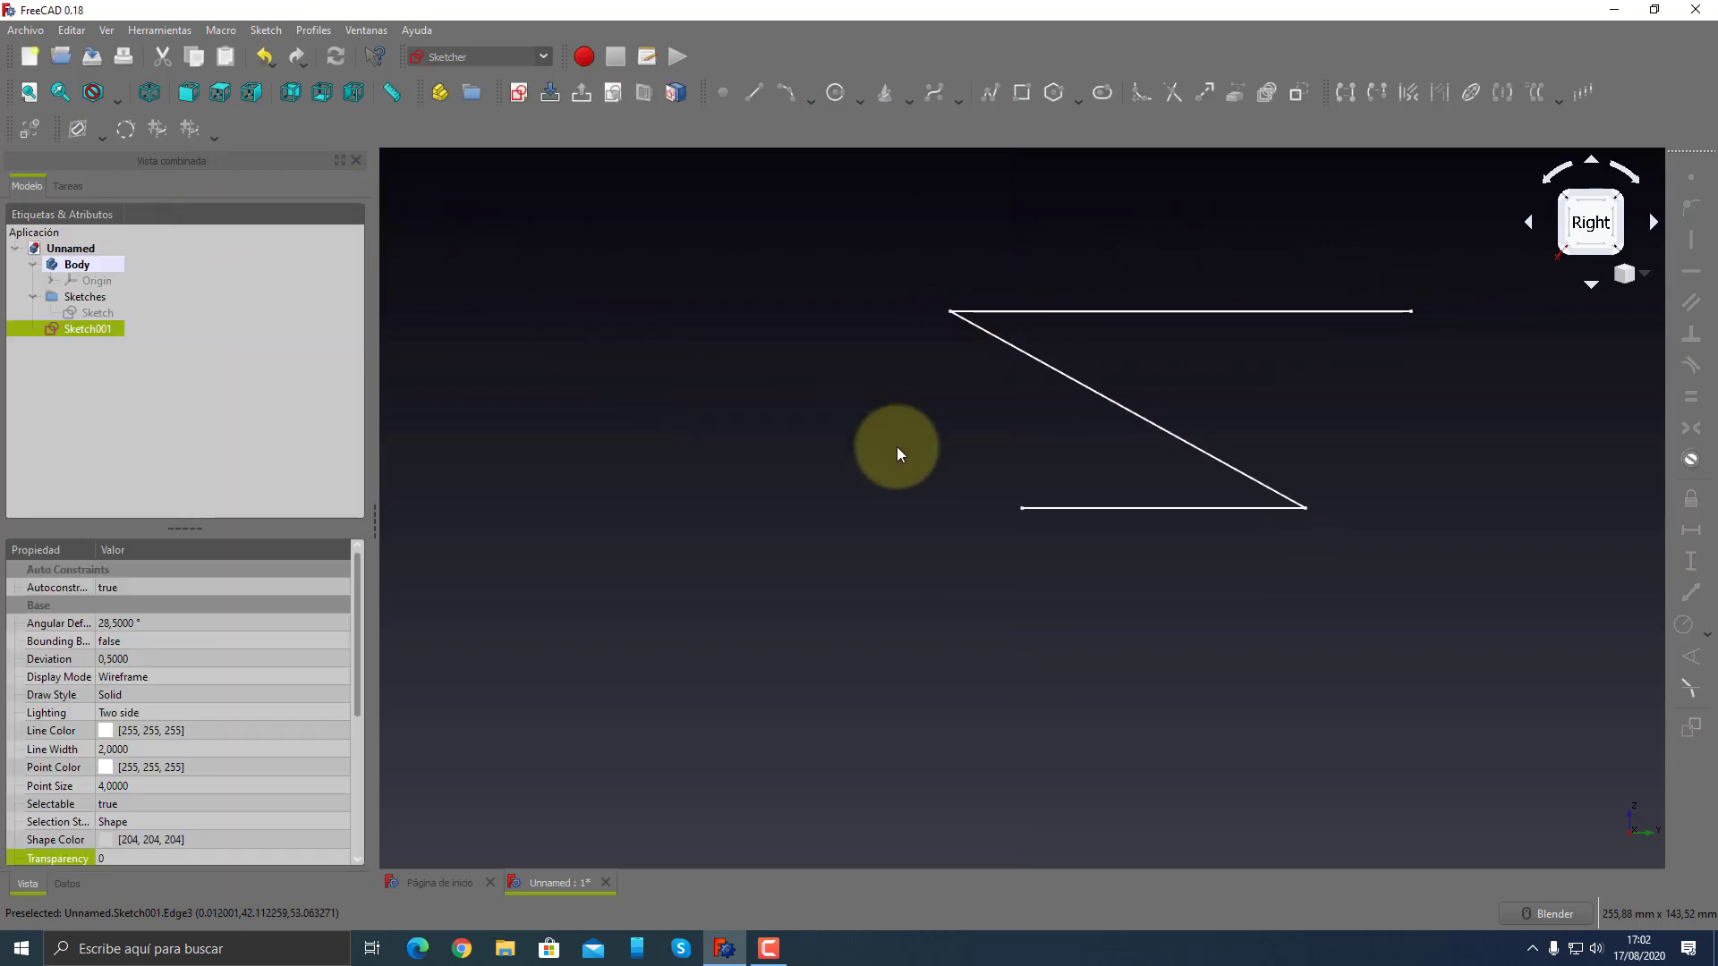
{"action": "mouse_move", "coordinate": [1020, 460]}
{"action": "middle_mouse_down"}
{"action": "mouse_move", "coordinate": [860, 548]}
{"action": "mouse_move", "coordinate": [724, 470]}
{"action": "middle_mouse_up"}
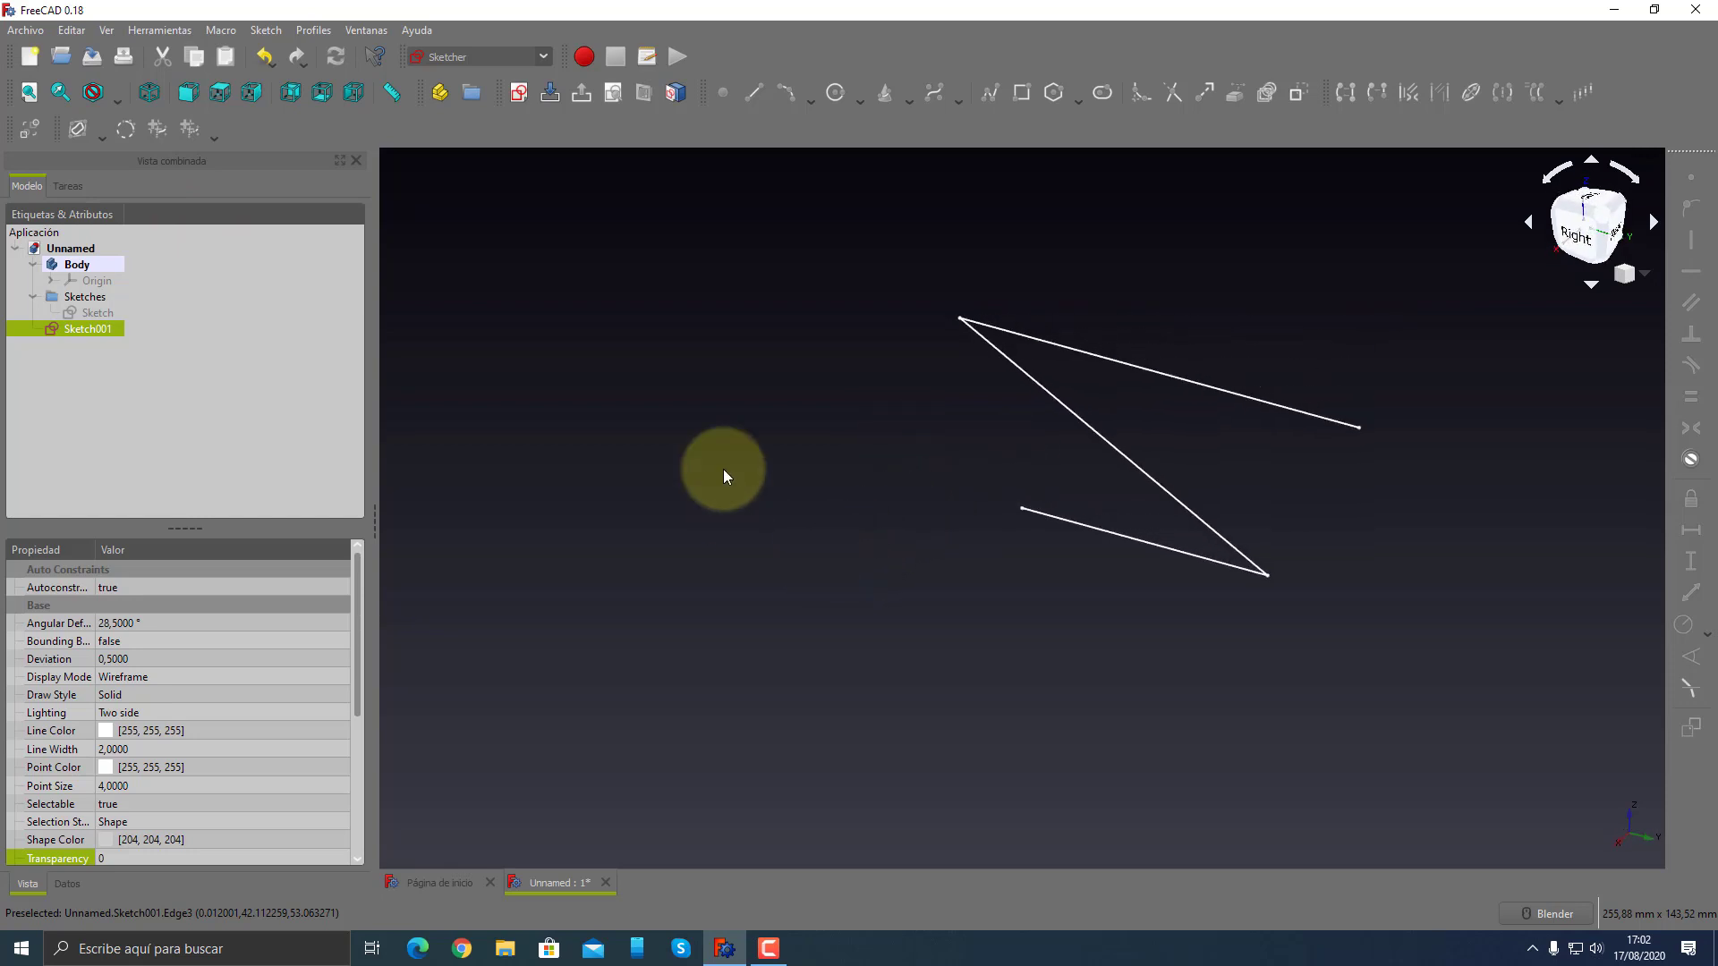
{"action": "left_click", "coordinate": [83, 328]}
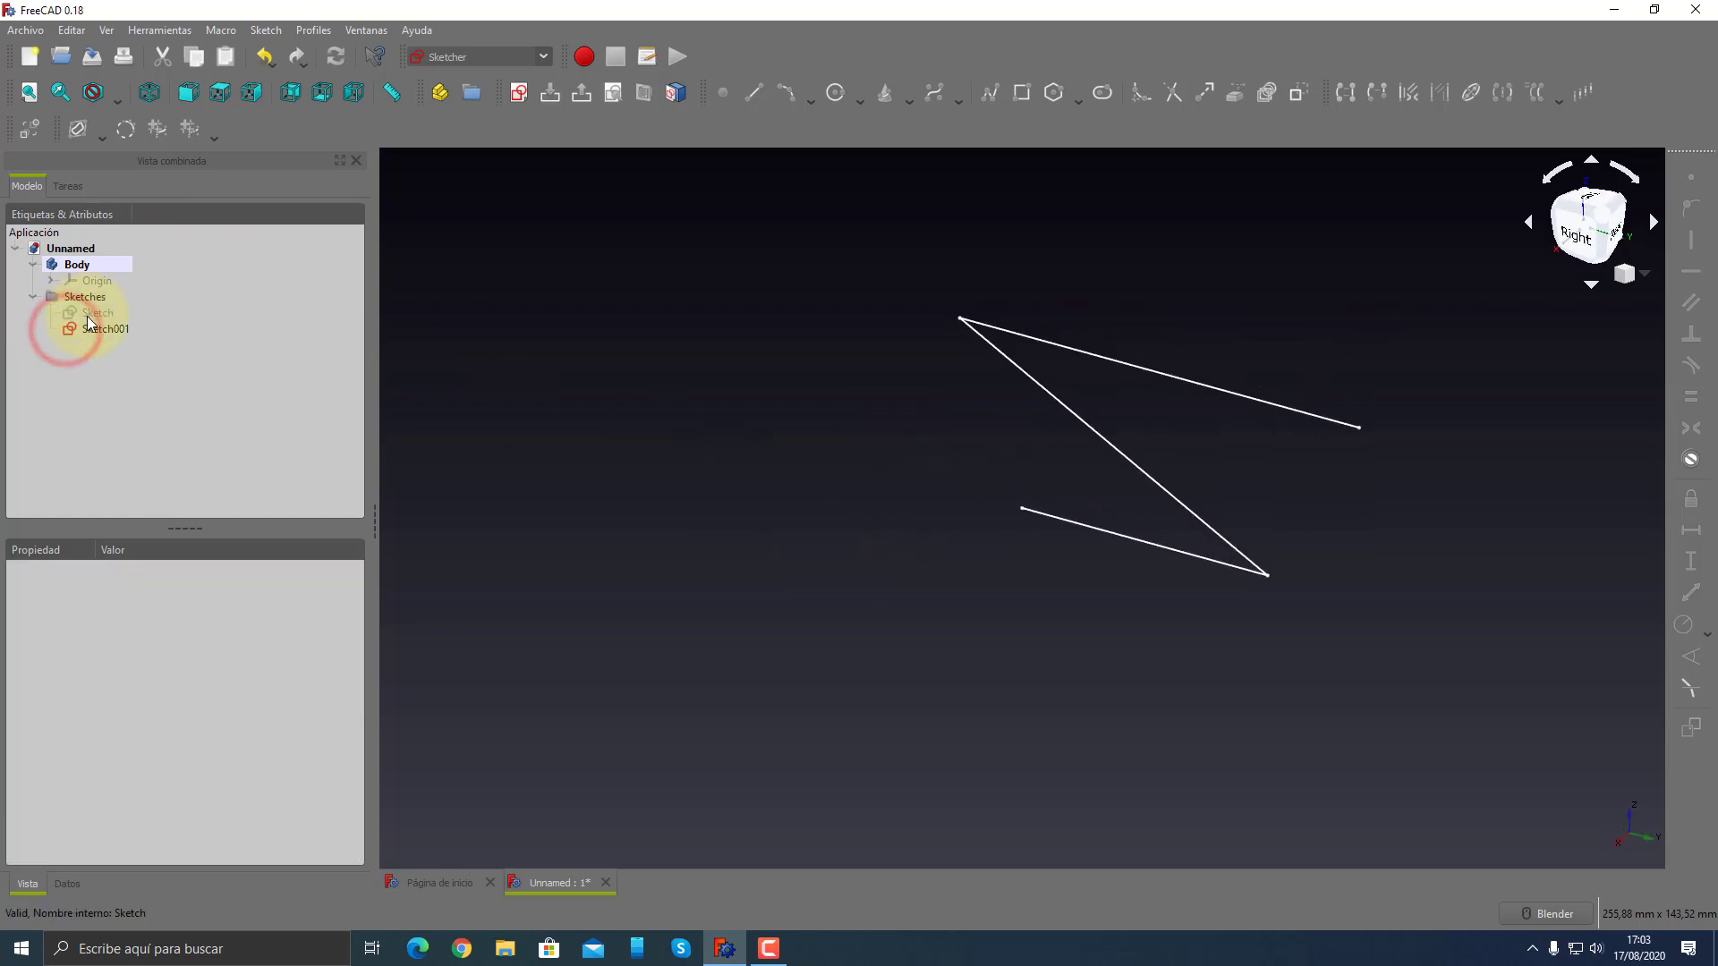
{"action": "left_click", "coordinate": [542, 56]}
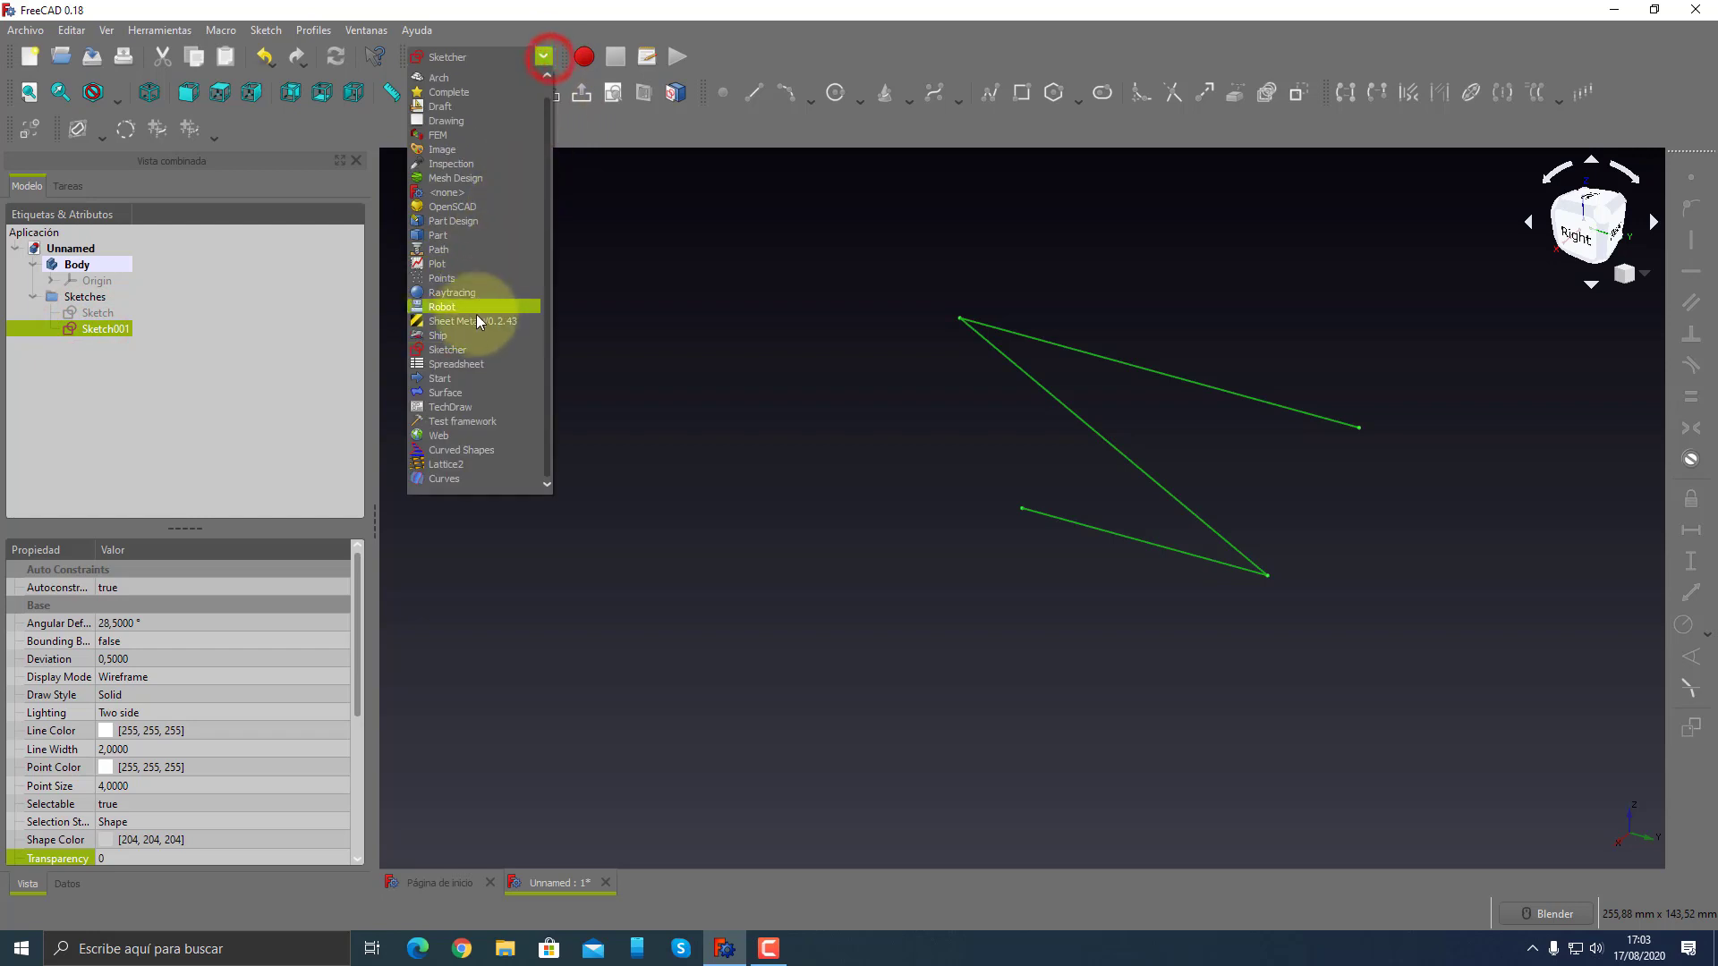
- Make a BaseBend base wall from Sketch001 in Sheet Metal and select one of its faces
{"action": "left_click", "coordinate": [471, 324]}
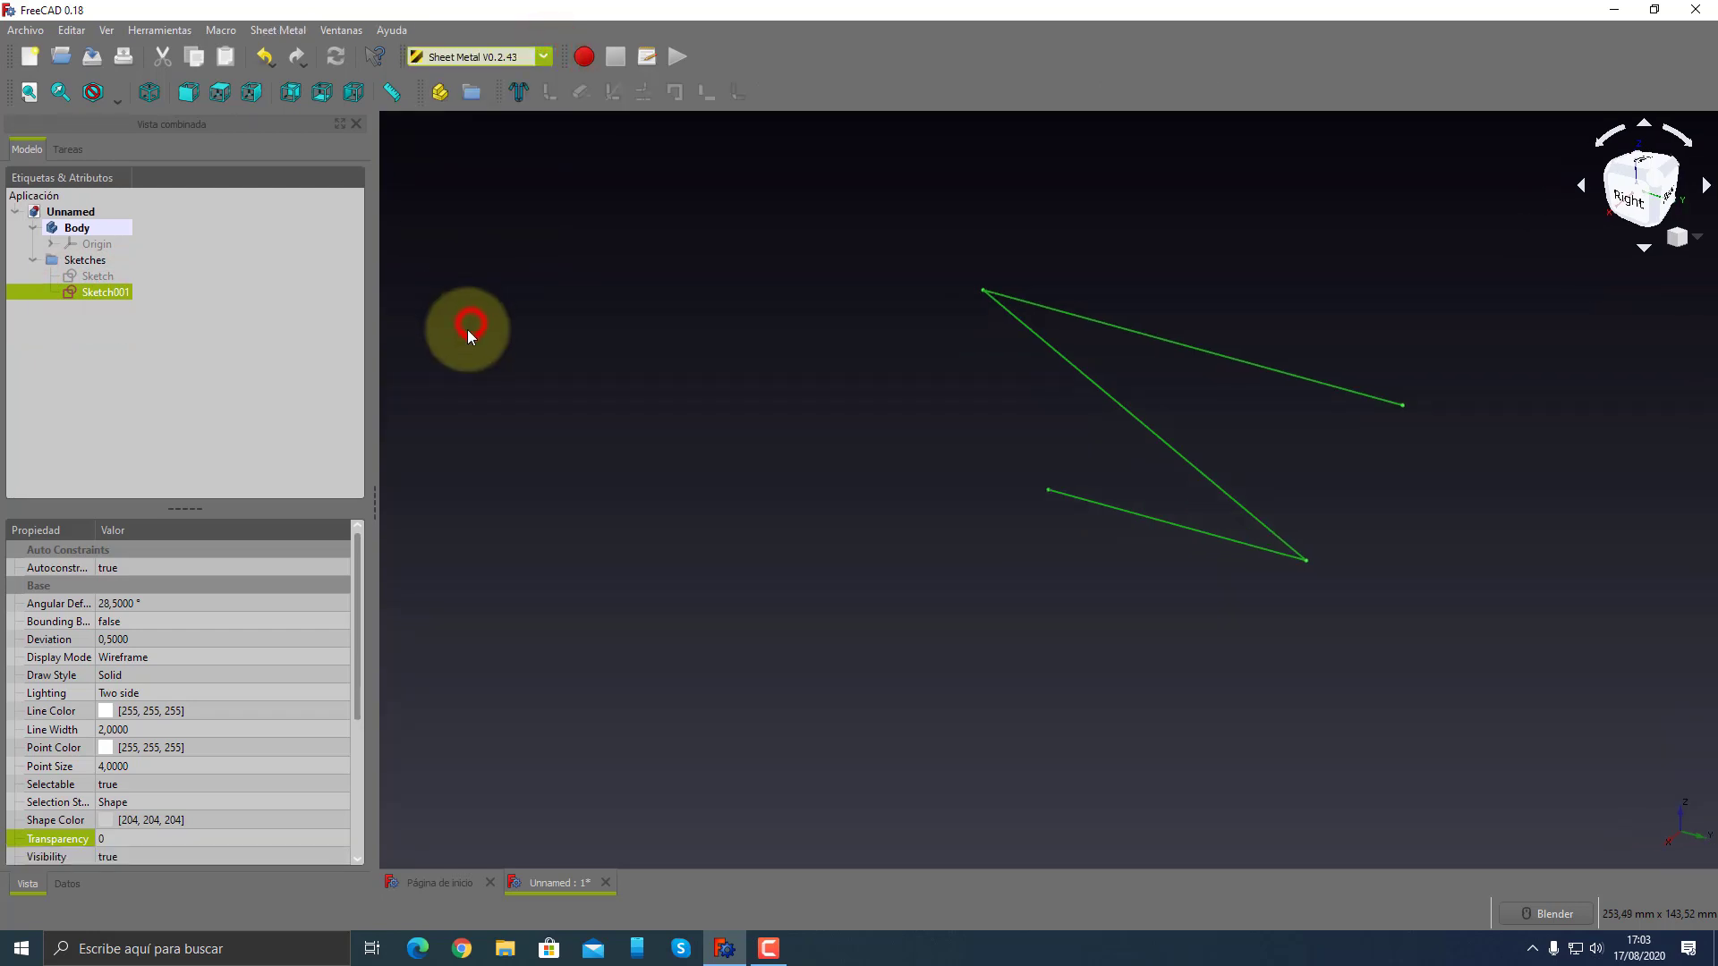
{"action": "left_click", "coordinate": [528, 102]}
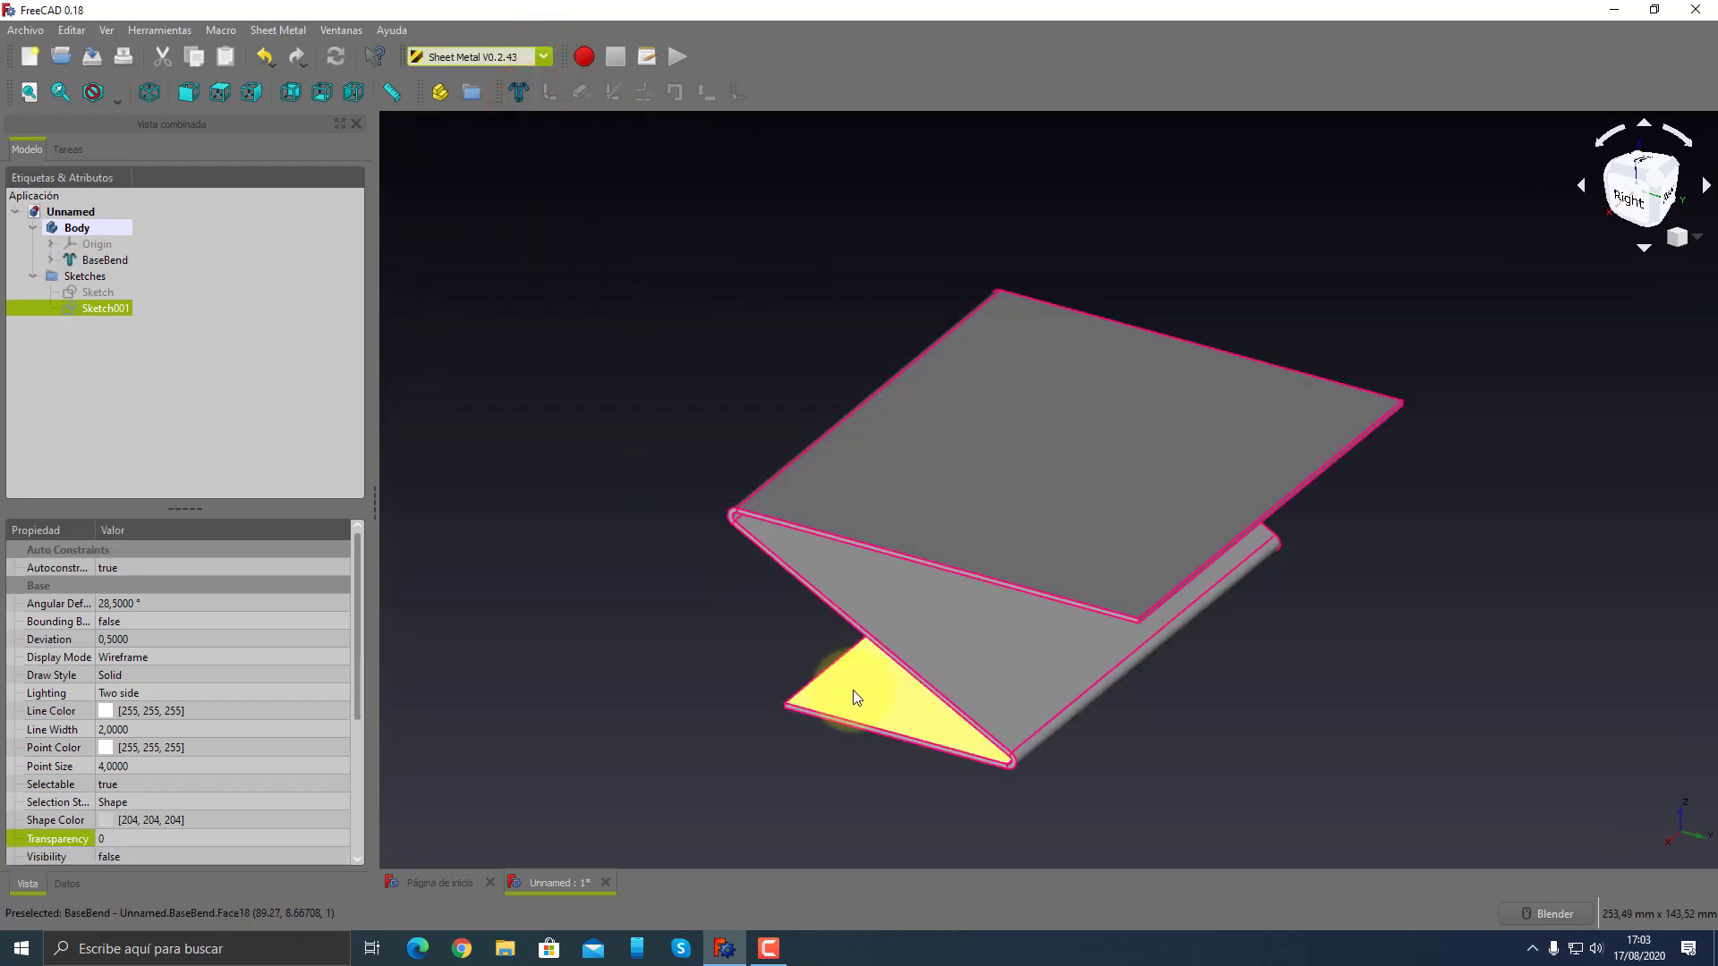
{"action": "mouse_move", "coordinate": [851, 690]}
{"action": "middle_mouse_down"}
{"action": "mouse_move", "coordinate": [818, 633]}
{"action": "mouse_move", "coordinate": [921, 422]}
{"action": "middle_mouse_up"}
{"action": "left_click", "coordinate": [921, 422]}
{"action": "mouse_move", "coordinate": [721, 357]}
{"action": "middle_mouse_down"}
{"action": "mouse_move", "coordinate": [719, 448]}
{"action": "mouse_move", "coordinate": [710, 338]}
{"action": "middle_mouse_up"}
- Unfold the part with a projection sketch and orbit to view the flat result
{"action": "left_click", "coordinate": [646, 98]}
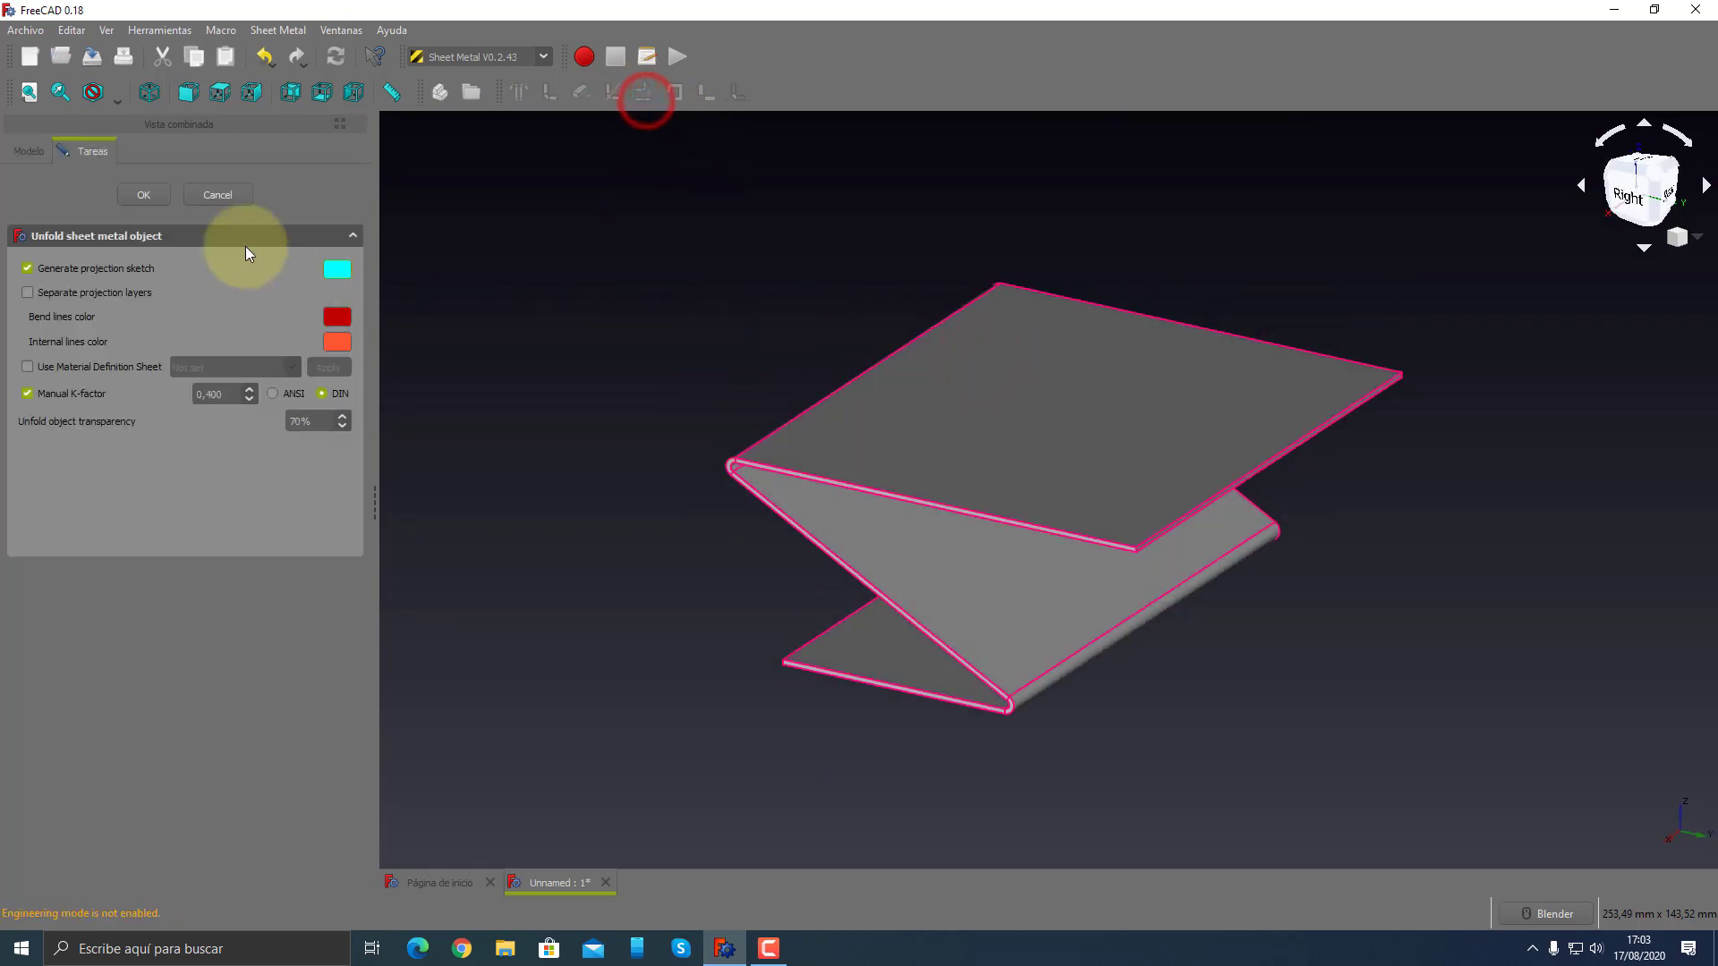
{"action": "left_click", "coordinate": [157, 198]}
{"action": "mouse_move", "coordinate": [968, 404]}
{"action": "middle_mouse_down"}
{"action": "mouse_move", "coordinate": [1246, 486]}
{"action": "mouse_move", "coordinate": [951, 578]}
{"action": "mouse_move", "coordinate": [675, 518]}
{"action": "mouse_move", "coordinate": [763, 376]}
{"action": "mouse_move", "coordinate": [764, 437]}
{"action": "mouse_move", "coordinate": [1235, 644]}
{"action": "mouse_move", "coordinate": [1185, 433]}
{"action": "middle_mouse_up"}
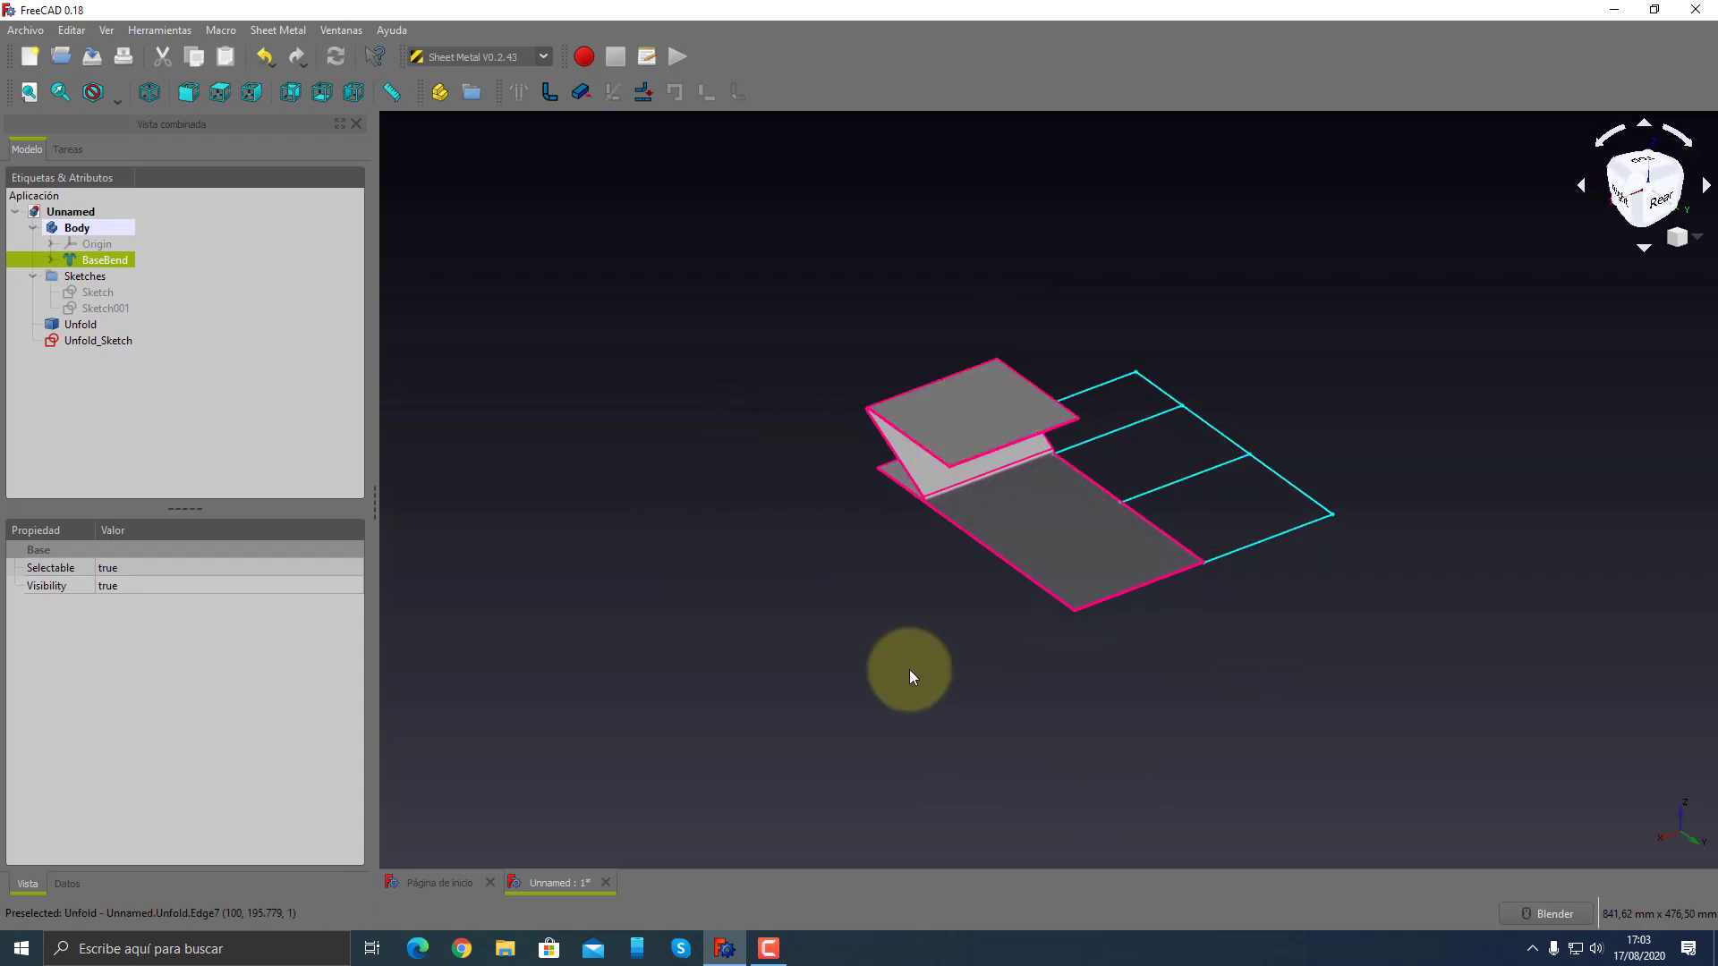
{"action": "mouse_move", "coordinate": [909, 671]}
{"action": "middle_mouse_down"}
{"action": "mouse_move", "coordinate": [940, 625]}
{"action": "mouse_move", "coordinate": [959, 728]}
{"action": "mouse_move", "coordinate": [970, 583]}
{"action": "mouse_move", "coordinate": [1319, 592]}
{"action": "mouse_move", "coordinate": [1016, 617]}
{"action": "mouse_move", "coordinate": [909, 679]}
{"action": "mouse_move", "coordinate": [646, 460]}
{"action": "middle_mouse_up"}
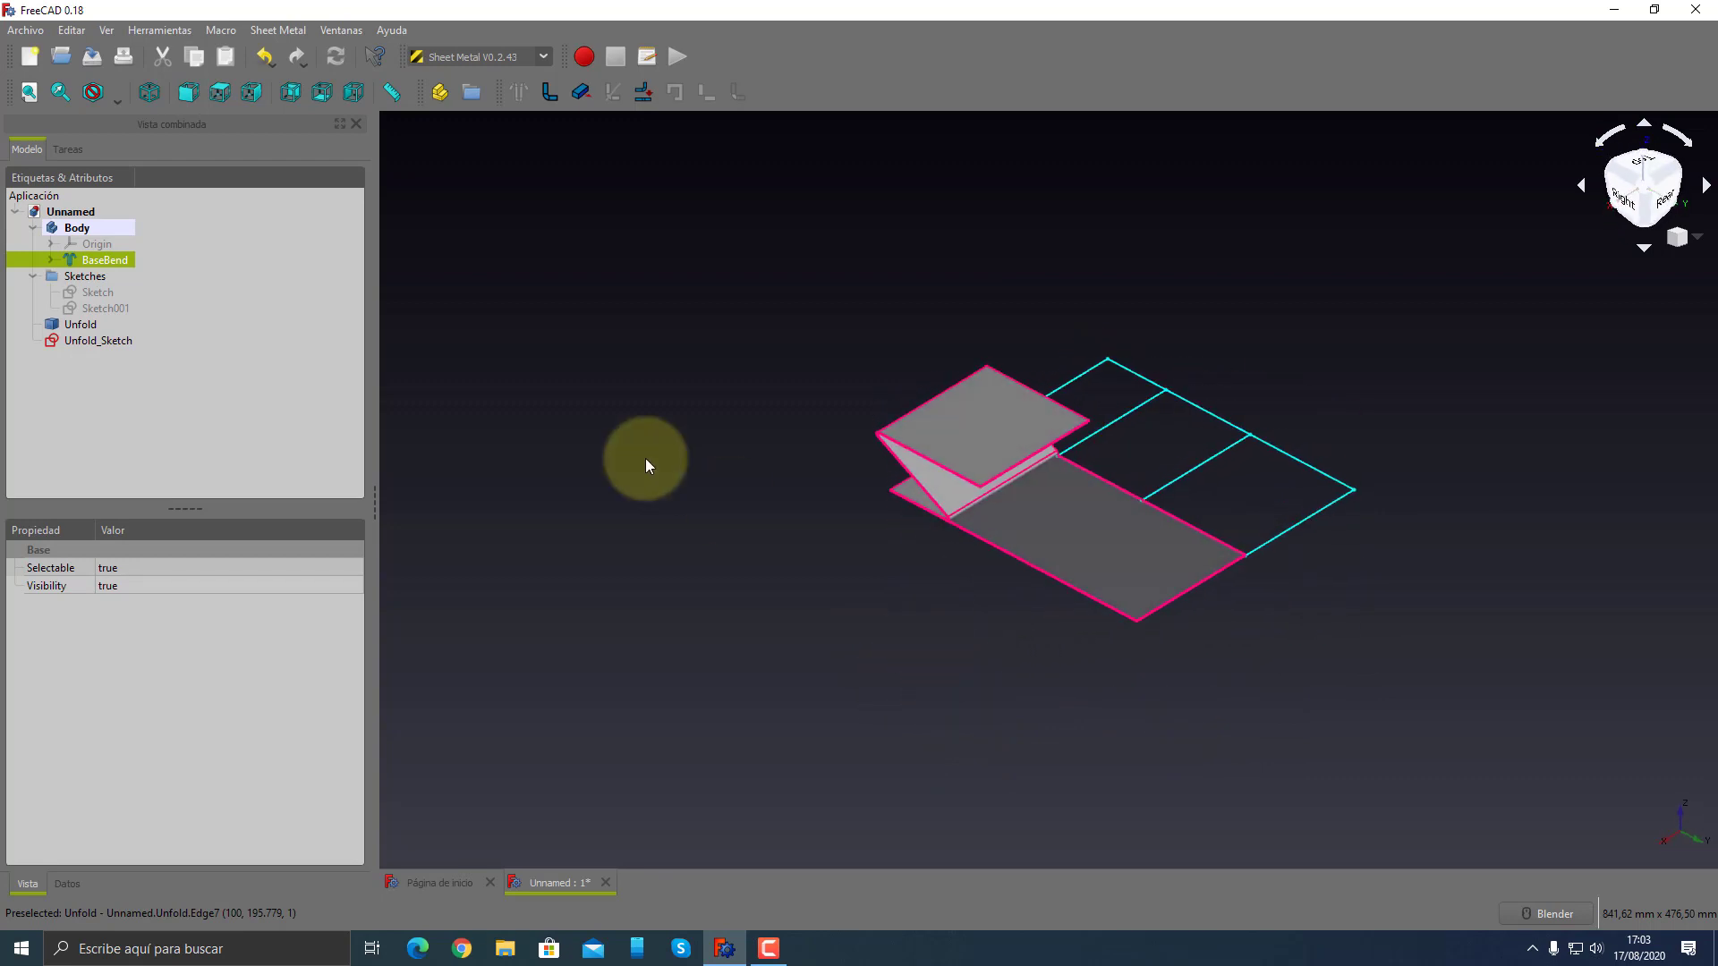
{"action": "double_click", "coordinate": [104, 308]}
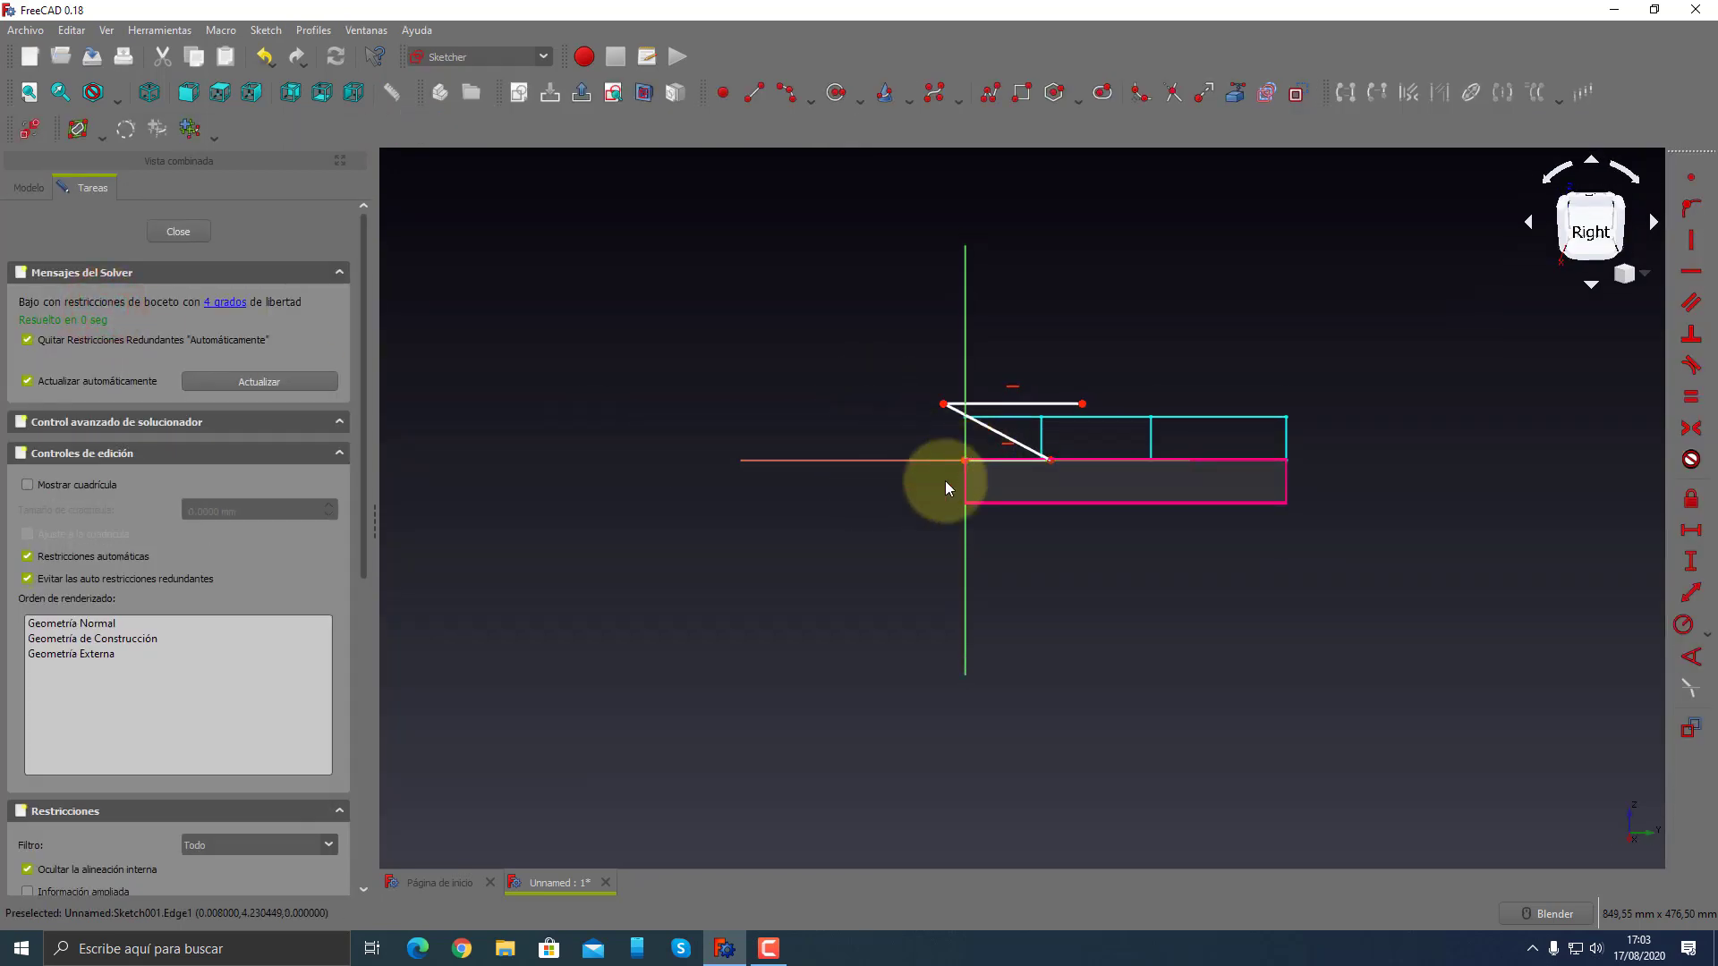
{"action": "mouse_move", "coordinate": [467, 364]}
{"action": "middle_mouse_down"}
{"action": "mouse_move", "coordinate": [909, 569]}
{"action": "mouse_move", "coordinate": [898, 615]}
{"action": "middle_mouse_up"}
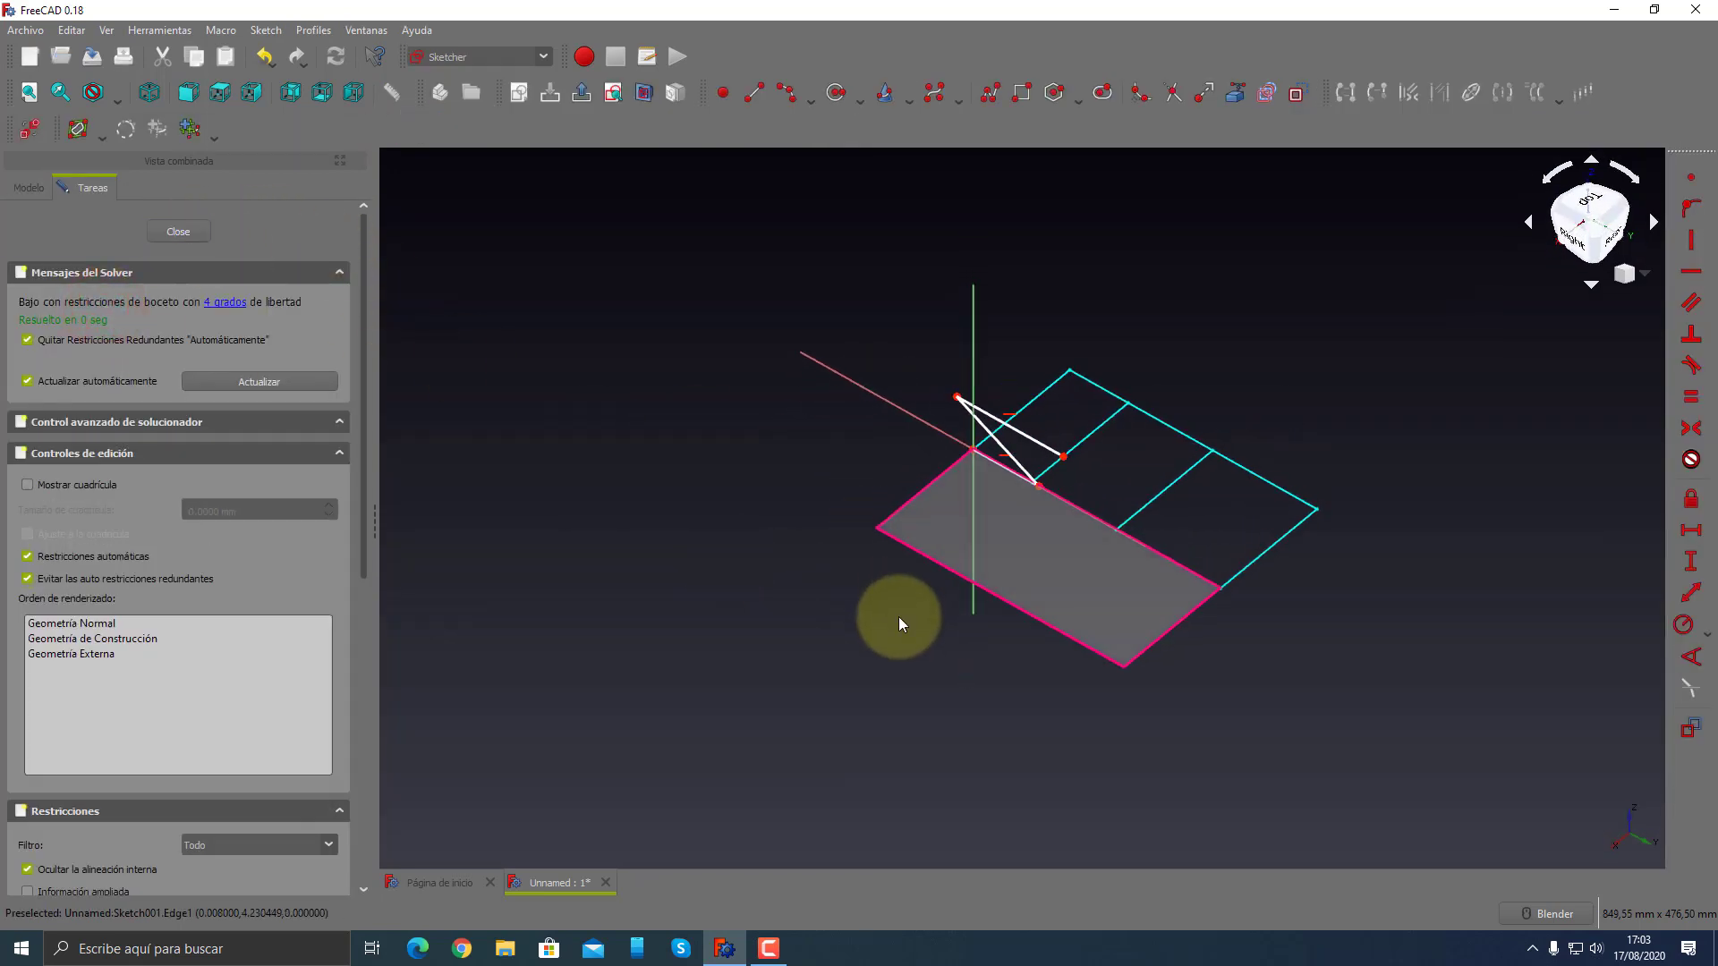
{"action": "left_click", "coordinate": [178, 231]}
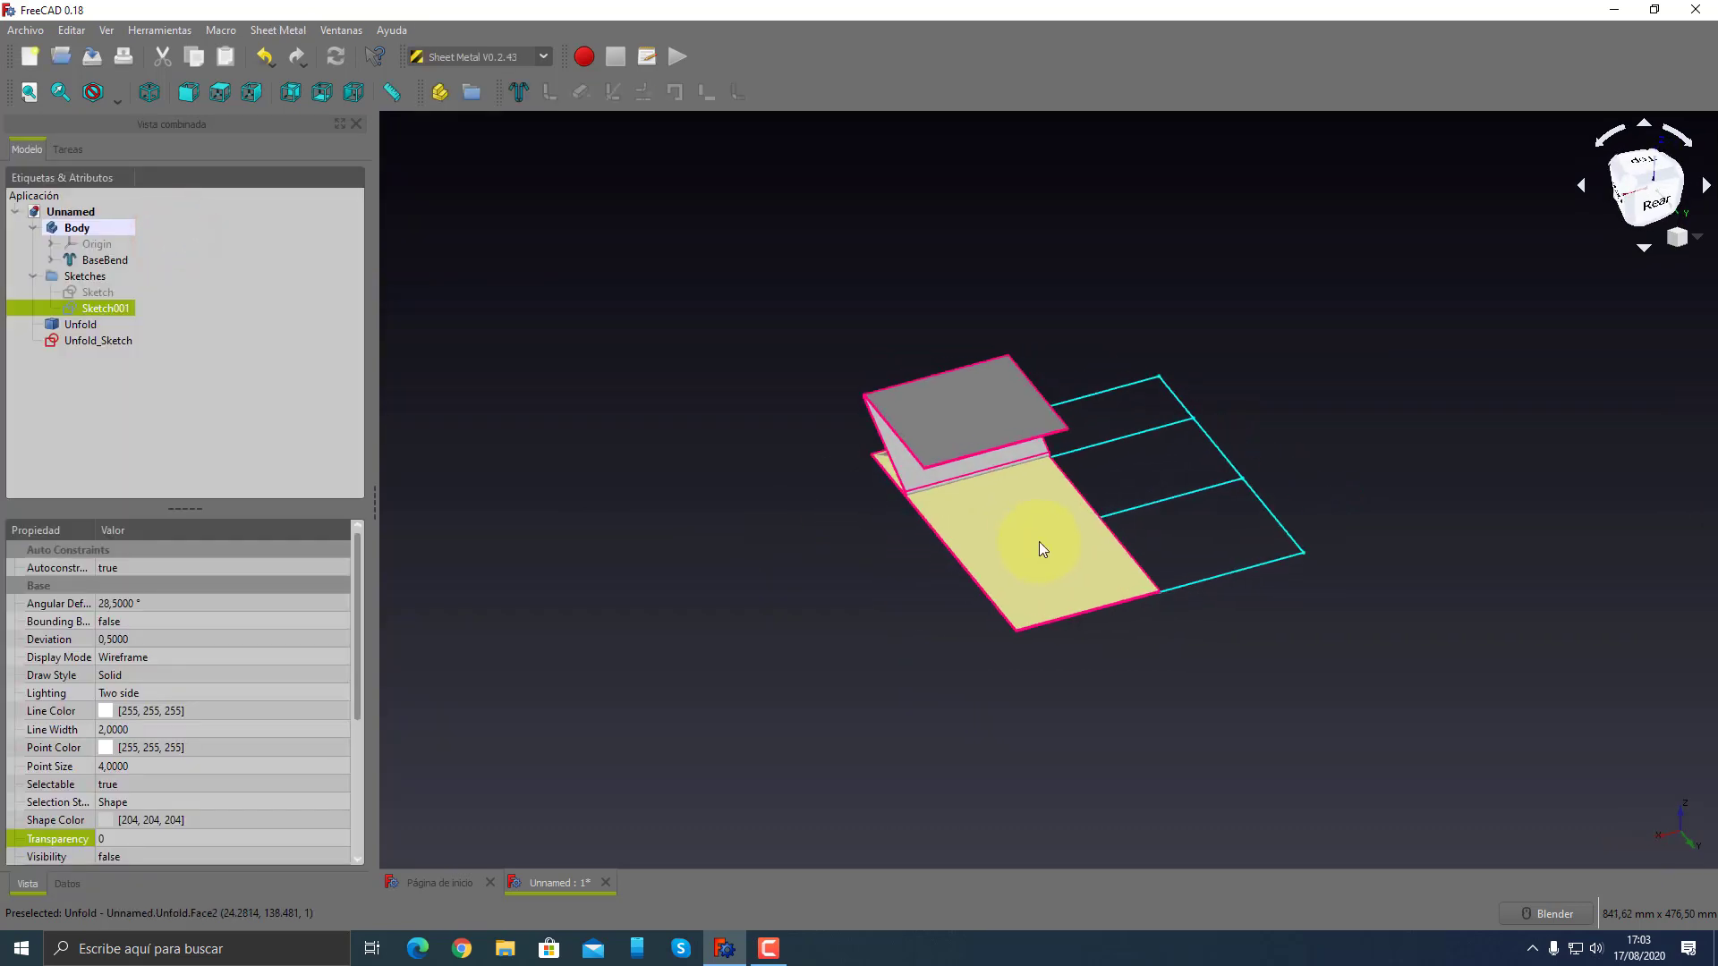
{"action": "mouse_move", "coordinate": [995, 482]}
{"action": "middle_mouse_down"}
{"action": "mouse_move", "coordinate": [774, 451]}
{"action": "mouse_move", "coordinate": [905, 405]}
{"action": "middle_mouse_up"}
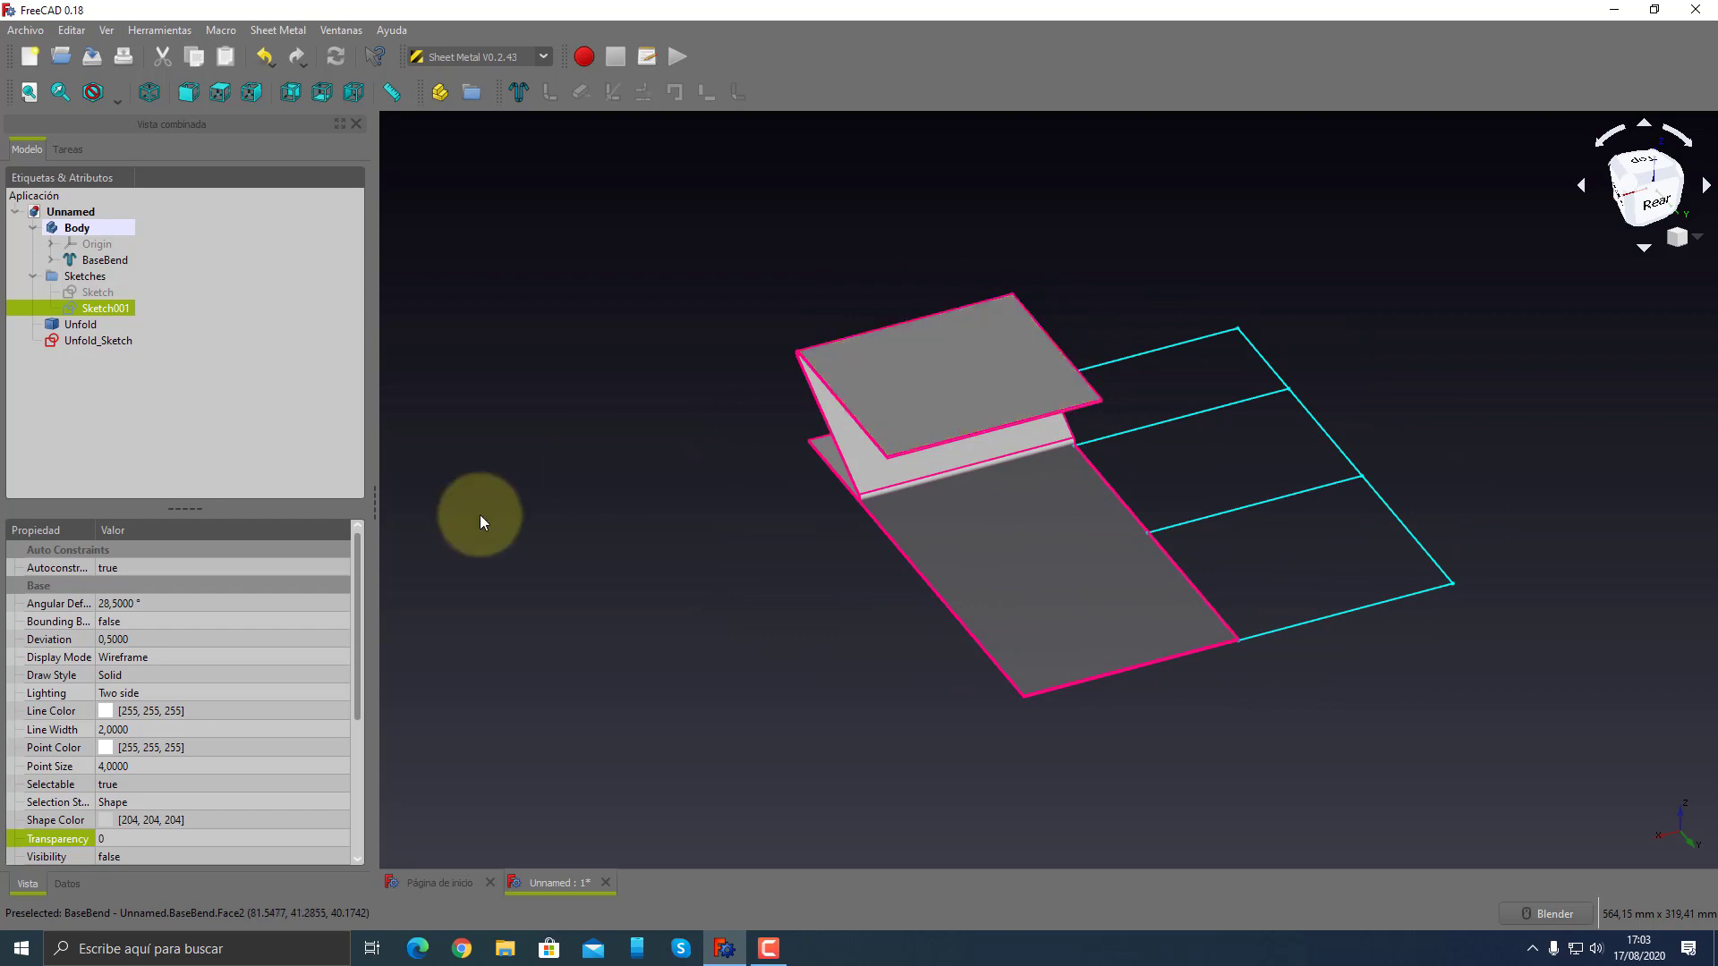
{"action": "middle_click_drag", "start_coordinate": [1019, 603], "coordinate": [728, 576]}
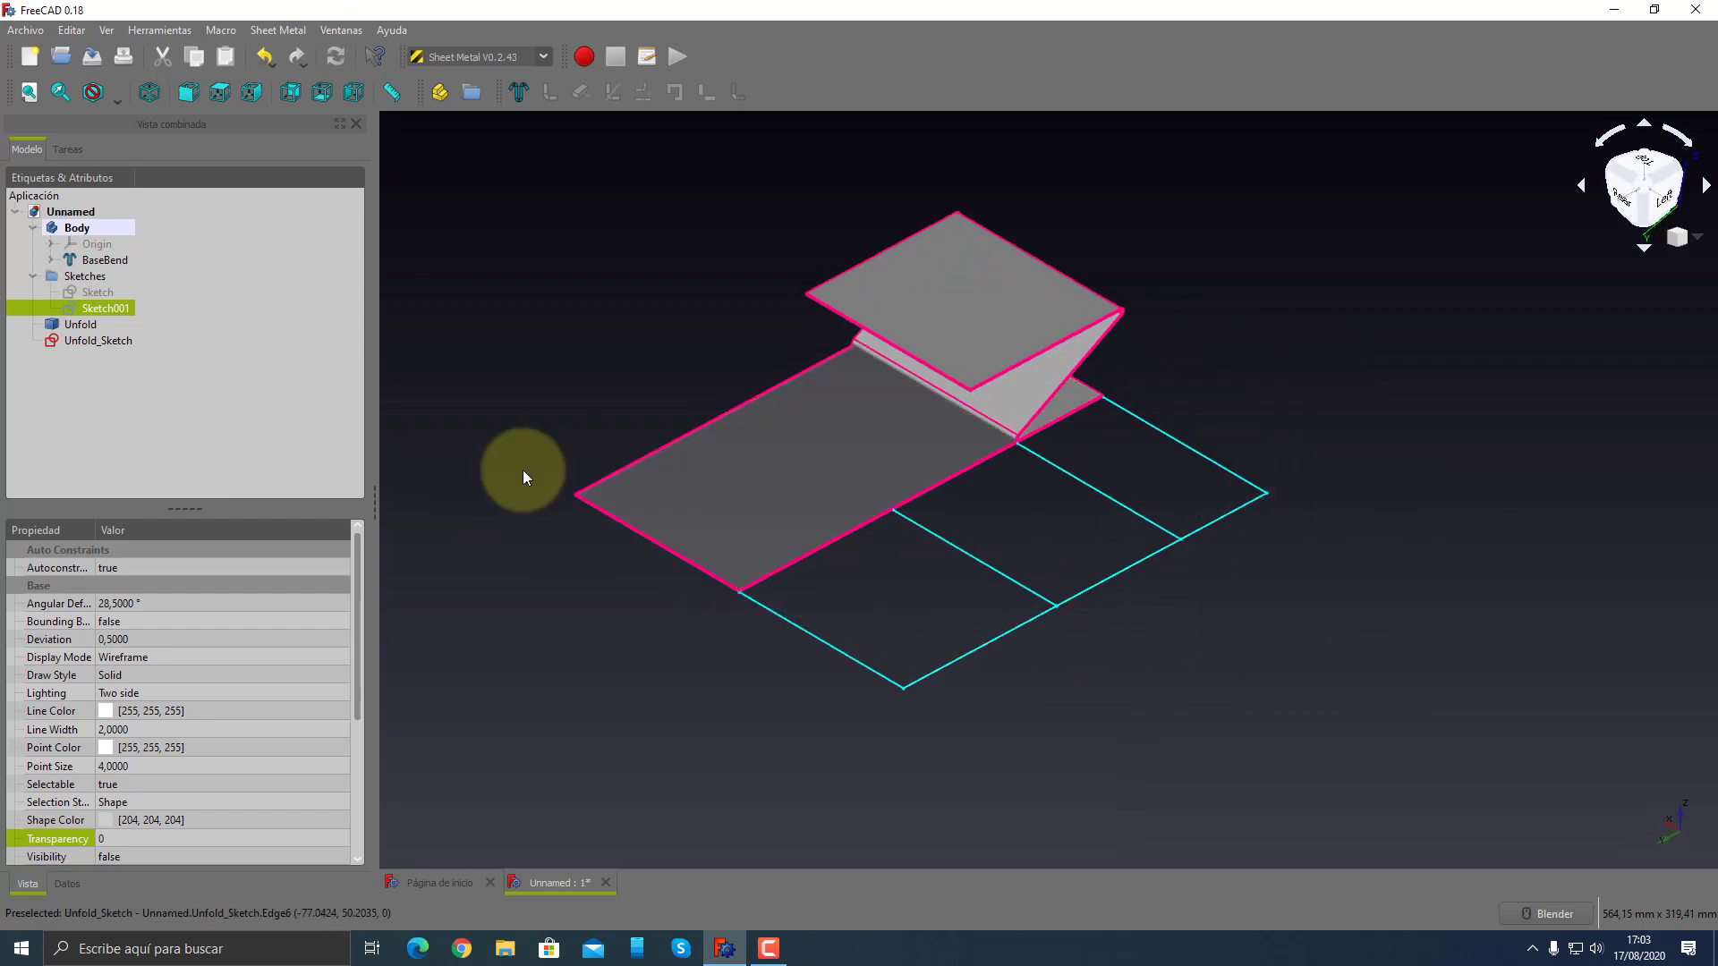
- Inspect Unfold_Sketch's Placement position and axis values in the Data properties
{"action": "left_click", "coordinate": [71, 340]}
{"action": "right_click", "coordinate": [99, 340]}
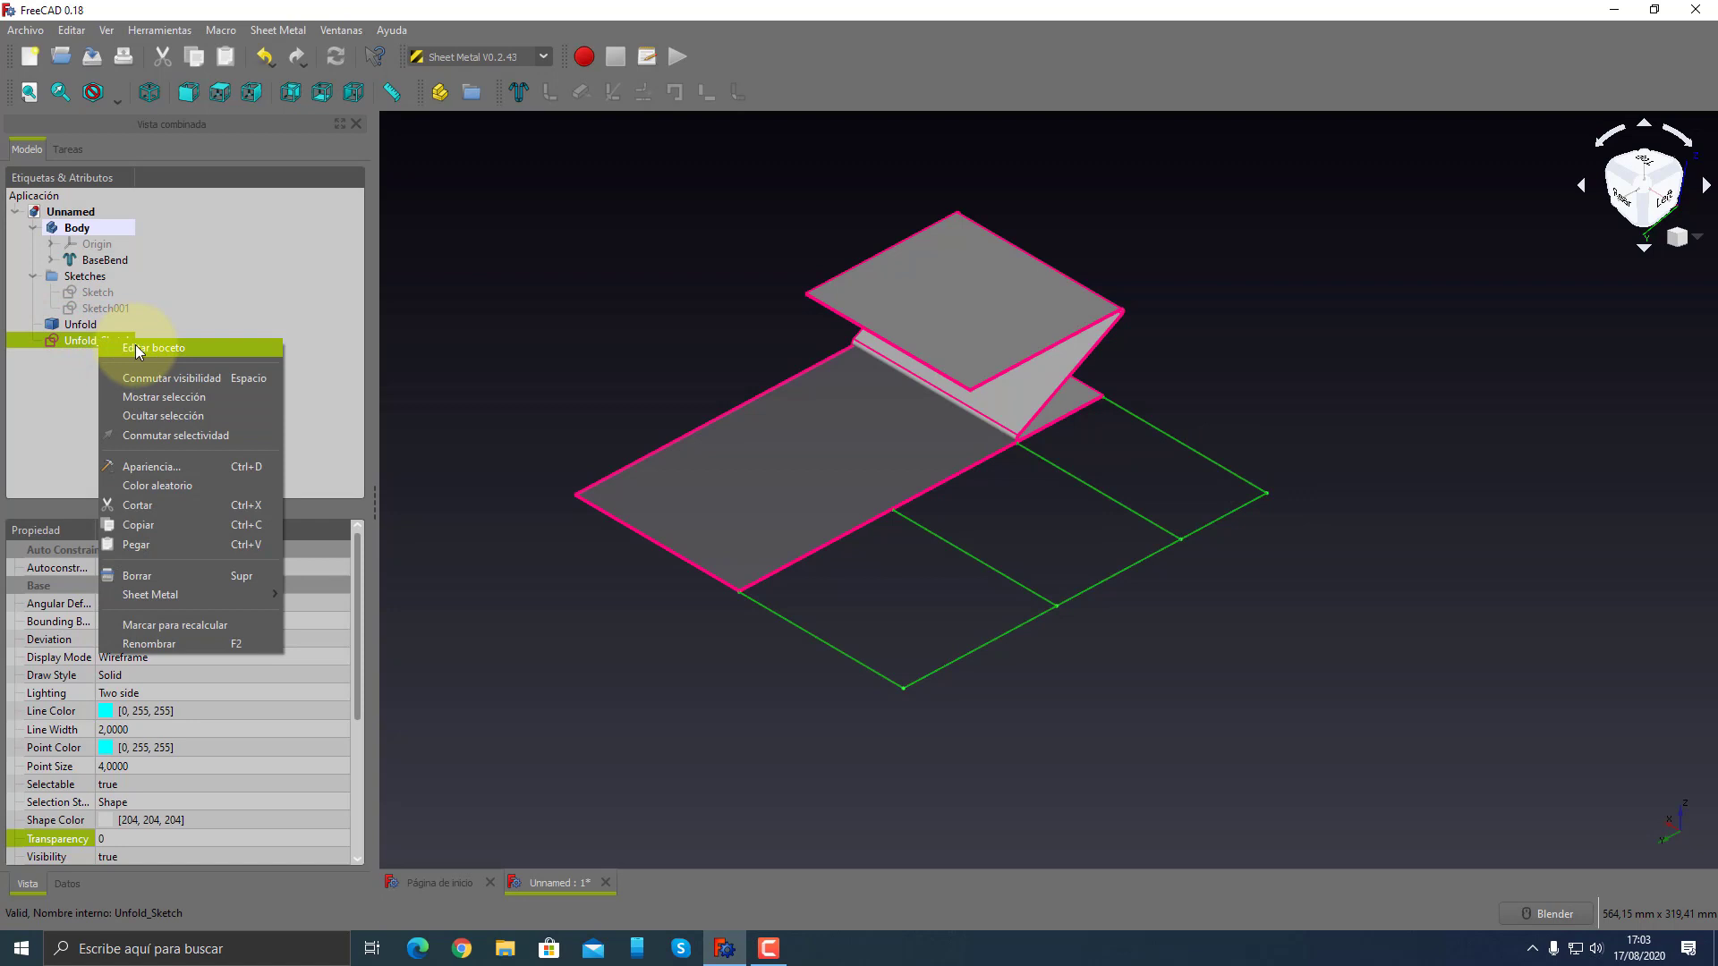
{"action": "left_click", "coordinate": [57, 342]}
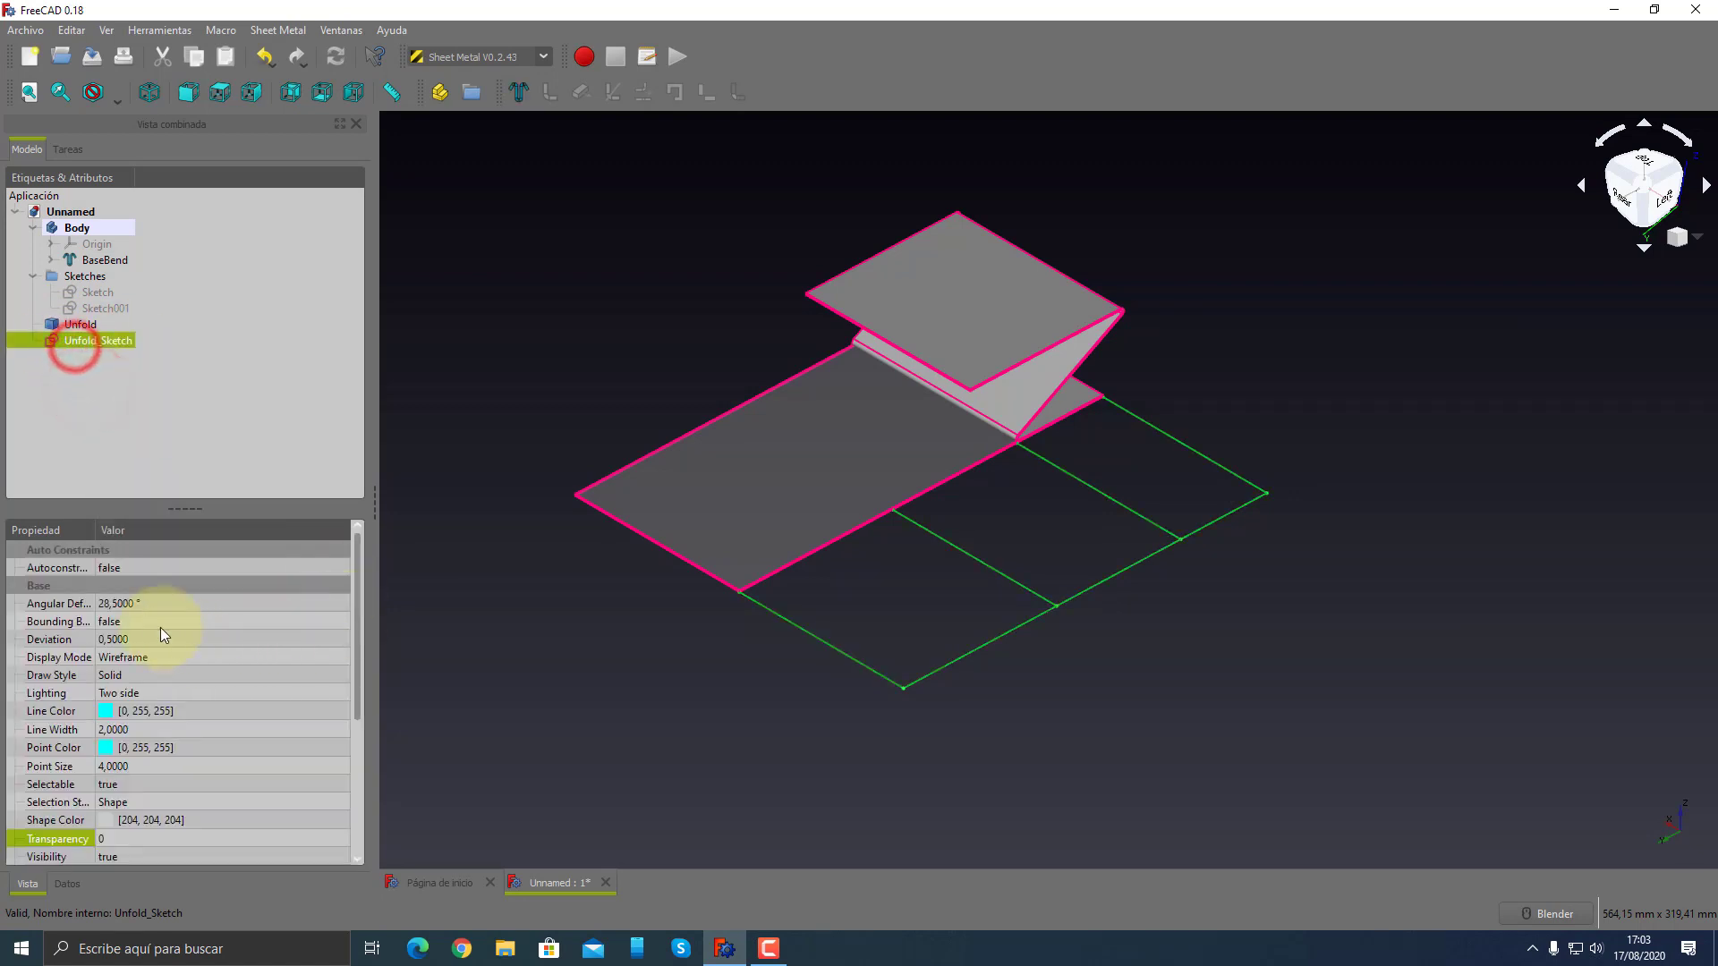
{"action": "left_click", "coordinate": [64, 884]}
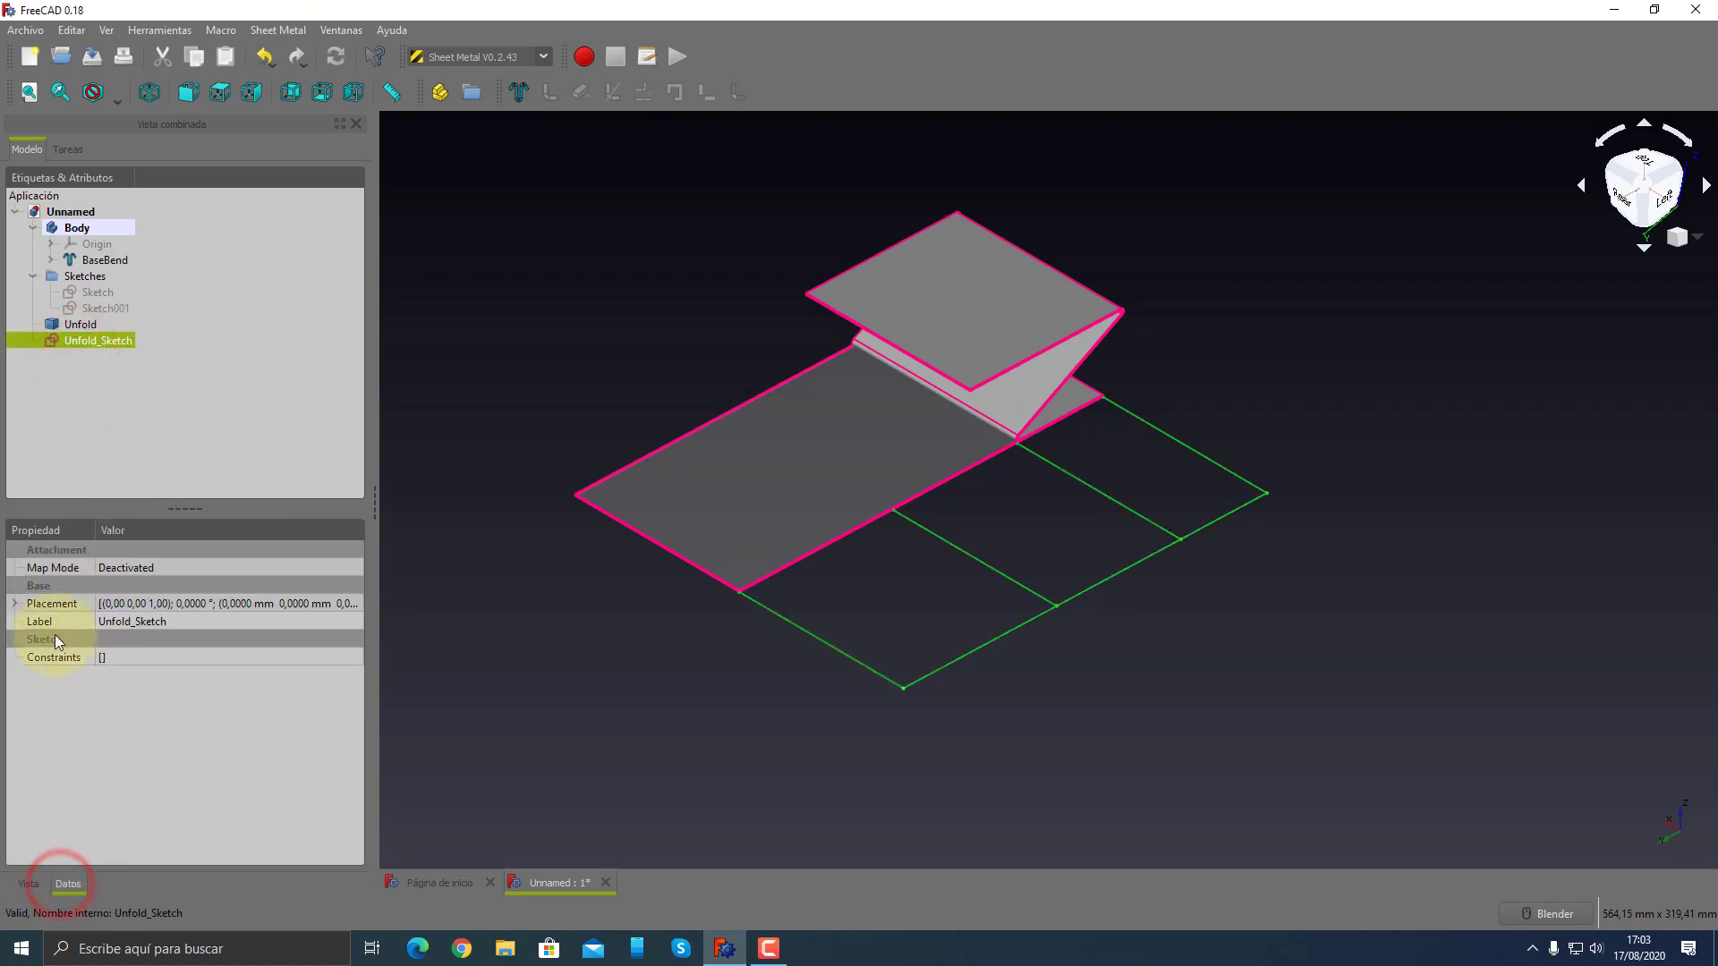
{"action": "left_click", "coordinate": [14, 603]}
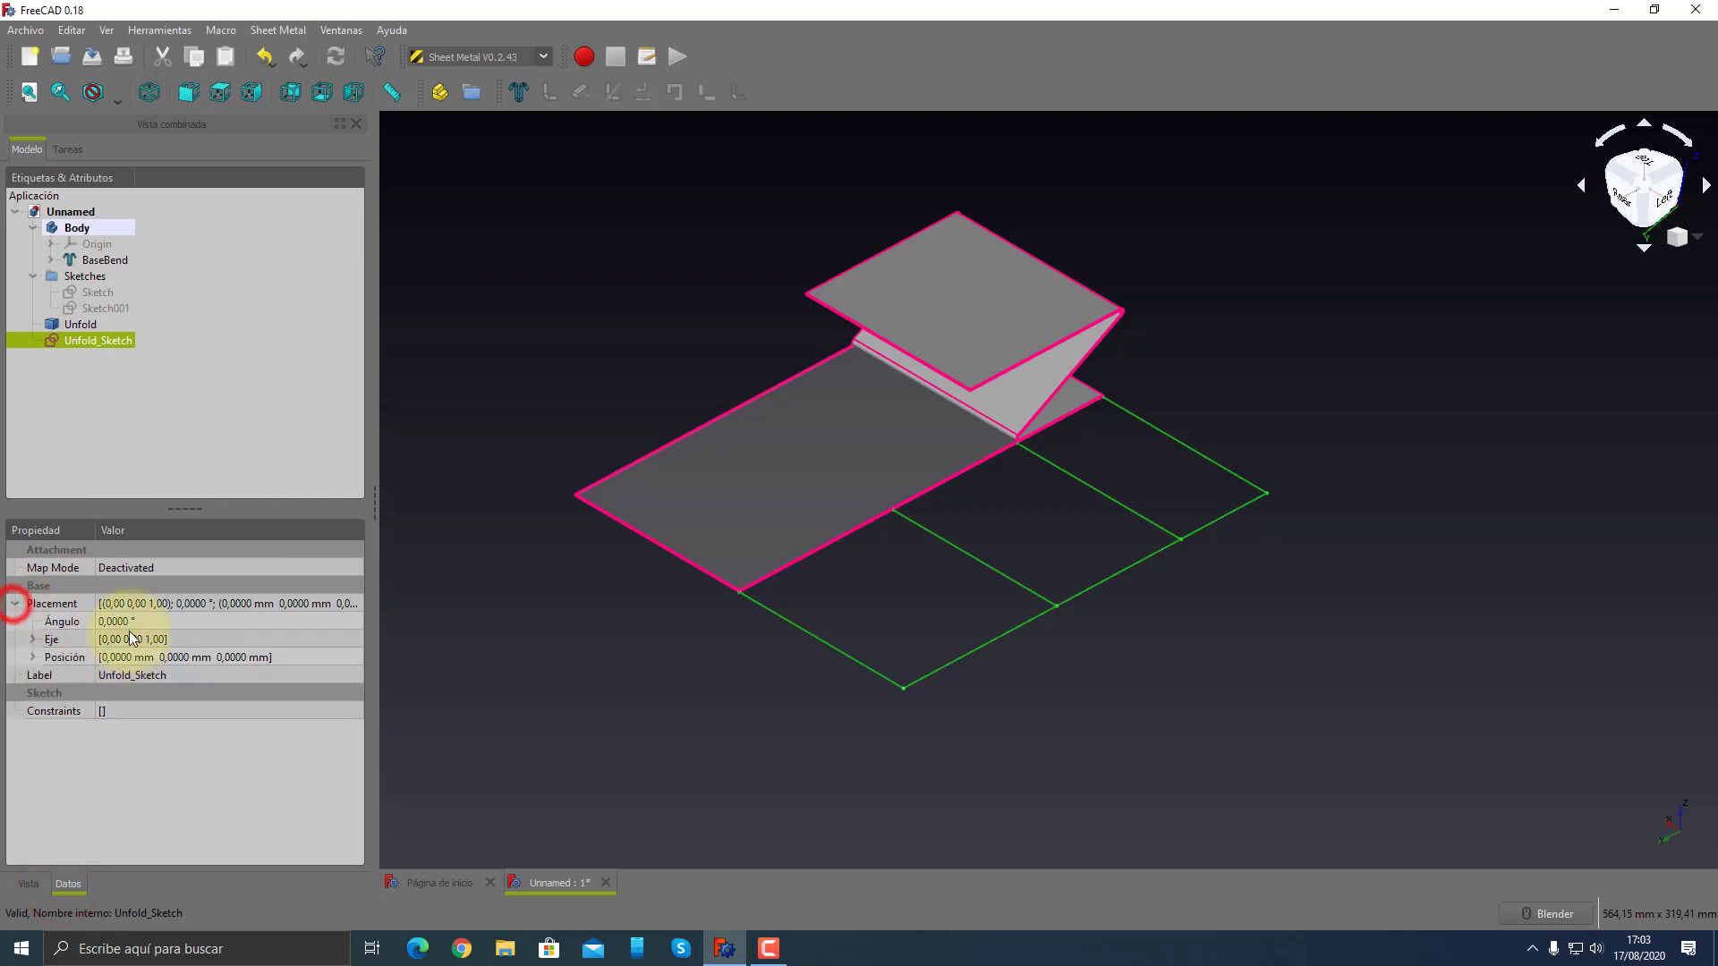
{"action": "left_click", "coordinate": [30, 657]}
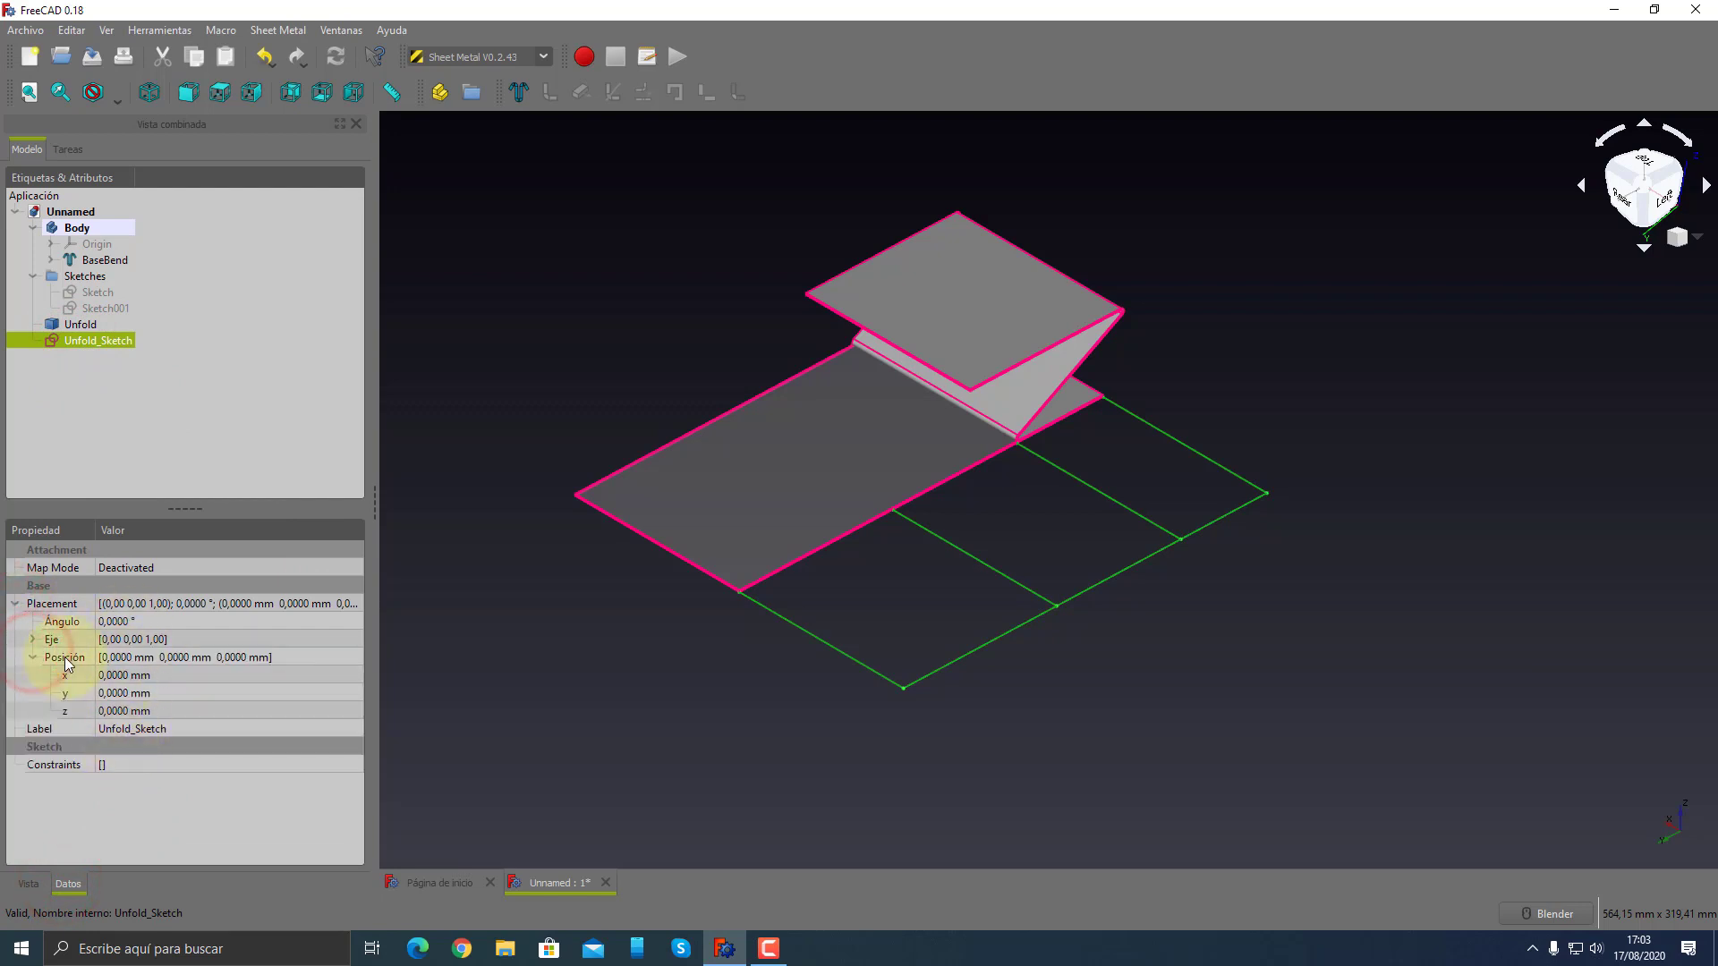
{"action": "left_click", "coordinate": [32, 639]}
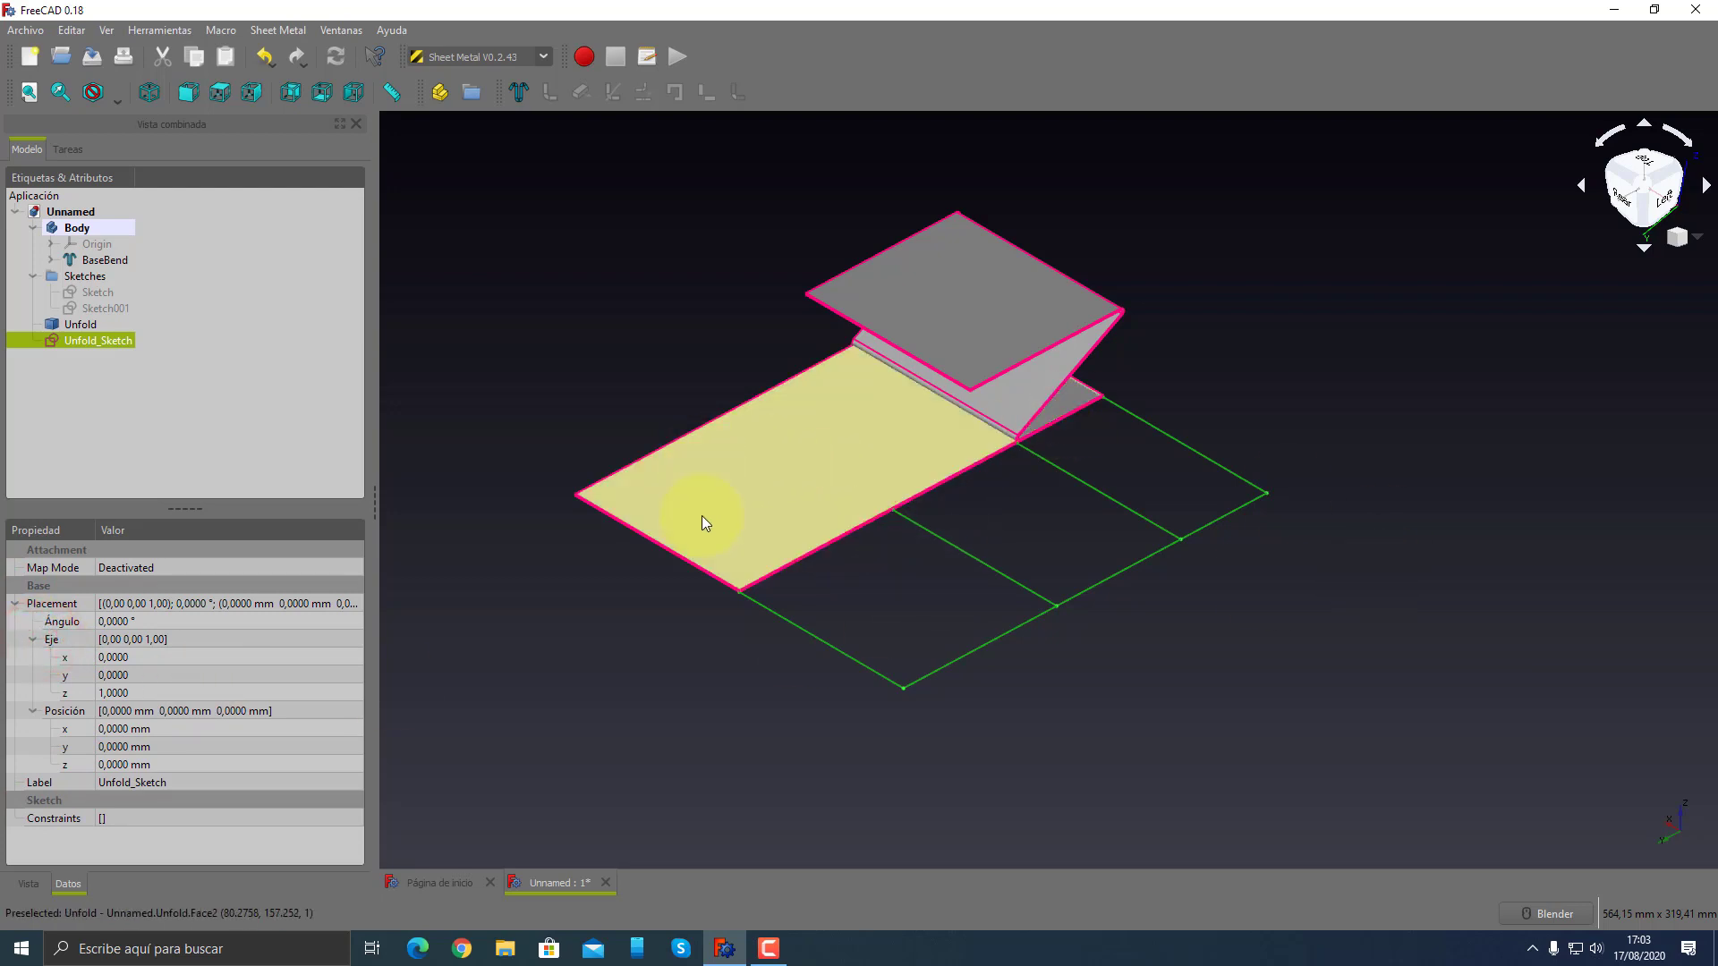
- Delete the Unfold feature together with Unfold_Sketch
{"action": "mouse_move", "coordinate": [701, 516]}
{"action": "middle_mouse_down"}
{"action": "mouse_move", "coordinate": [817, 836]}
{"action": "mouse_move", "coordinate": [1152, 793]}
{"action": "middle_mouse_up"}
{"action": "middle_click_drag", "start_coordinate": [999, 707], "coordinate": [966, 694]}
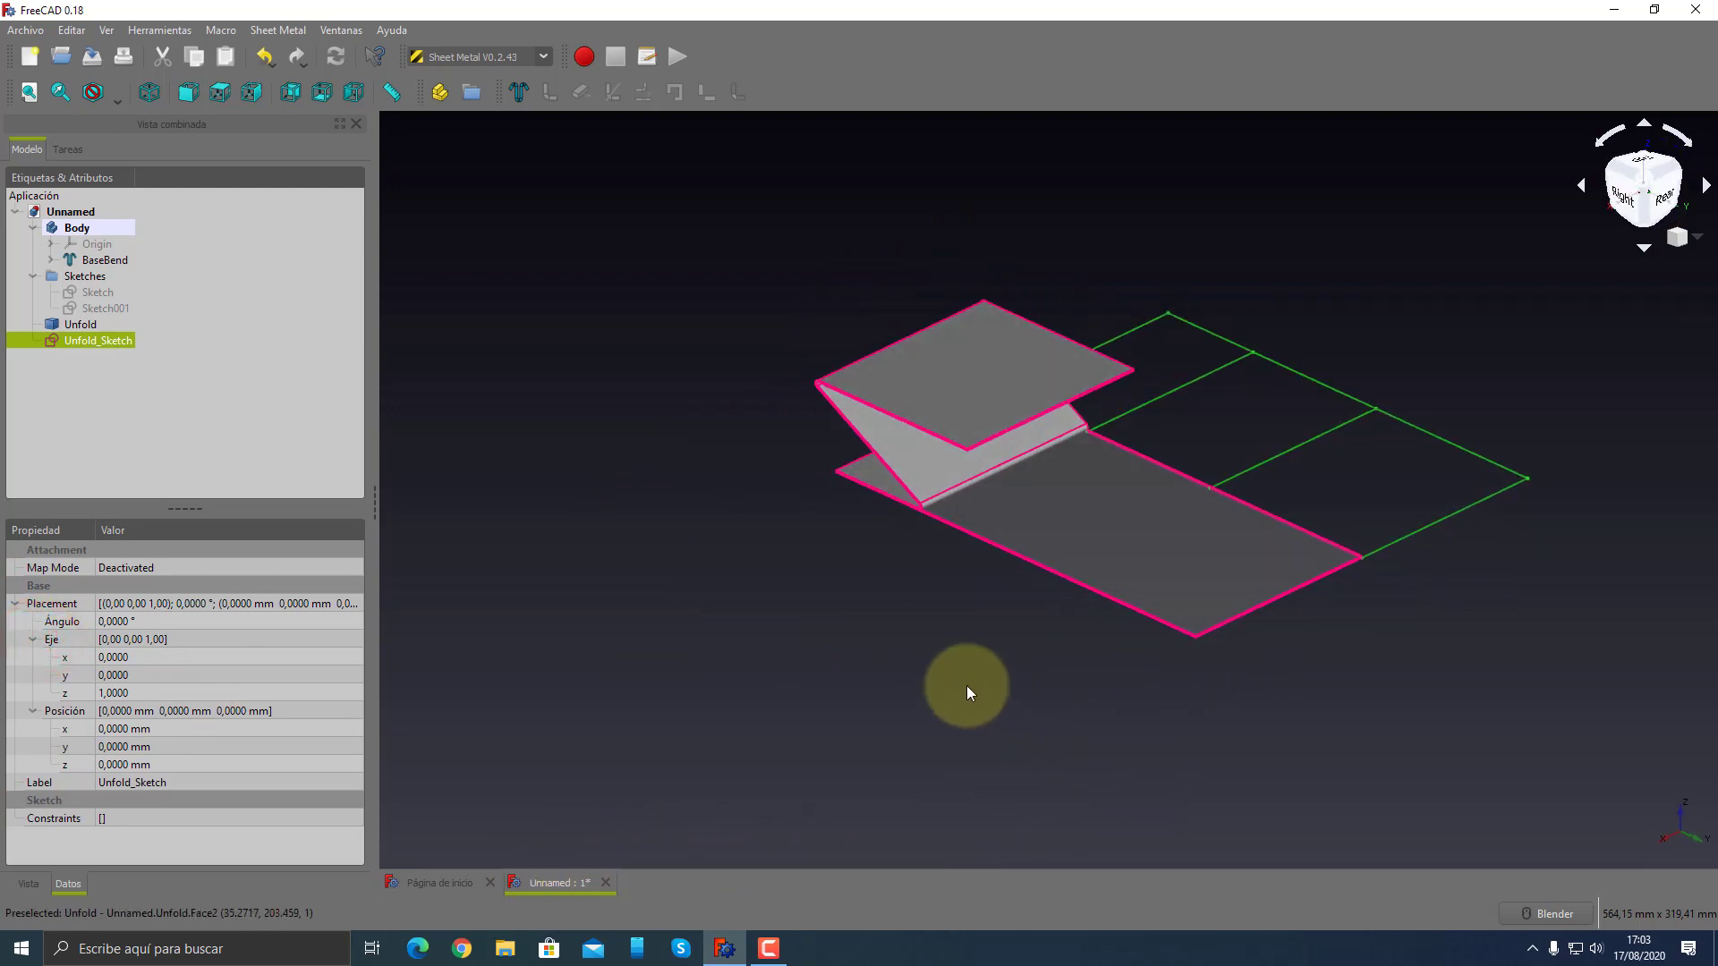
{"action": "left_click", "coordinate": [83, 328], "text": "ctrl"}
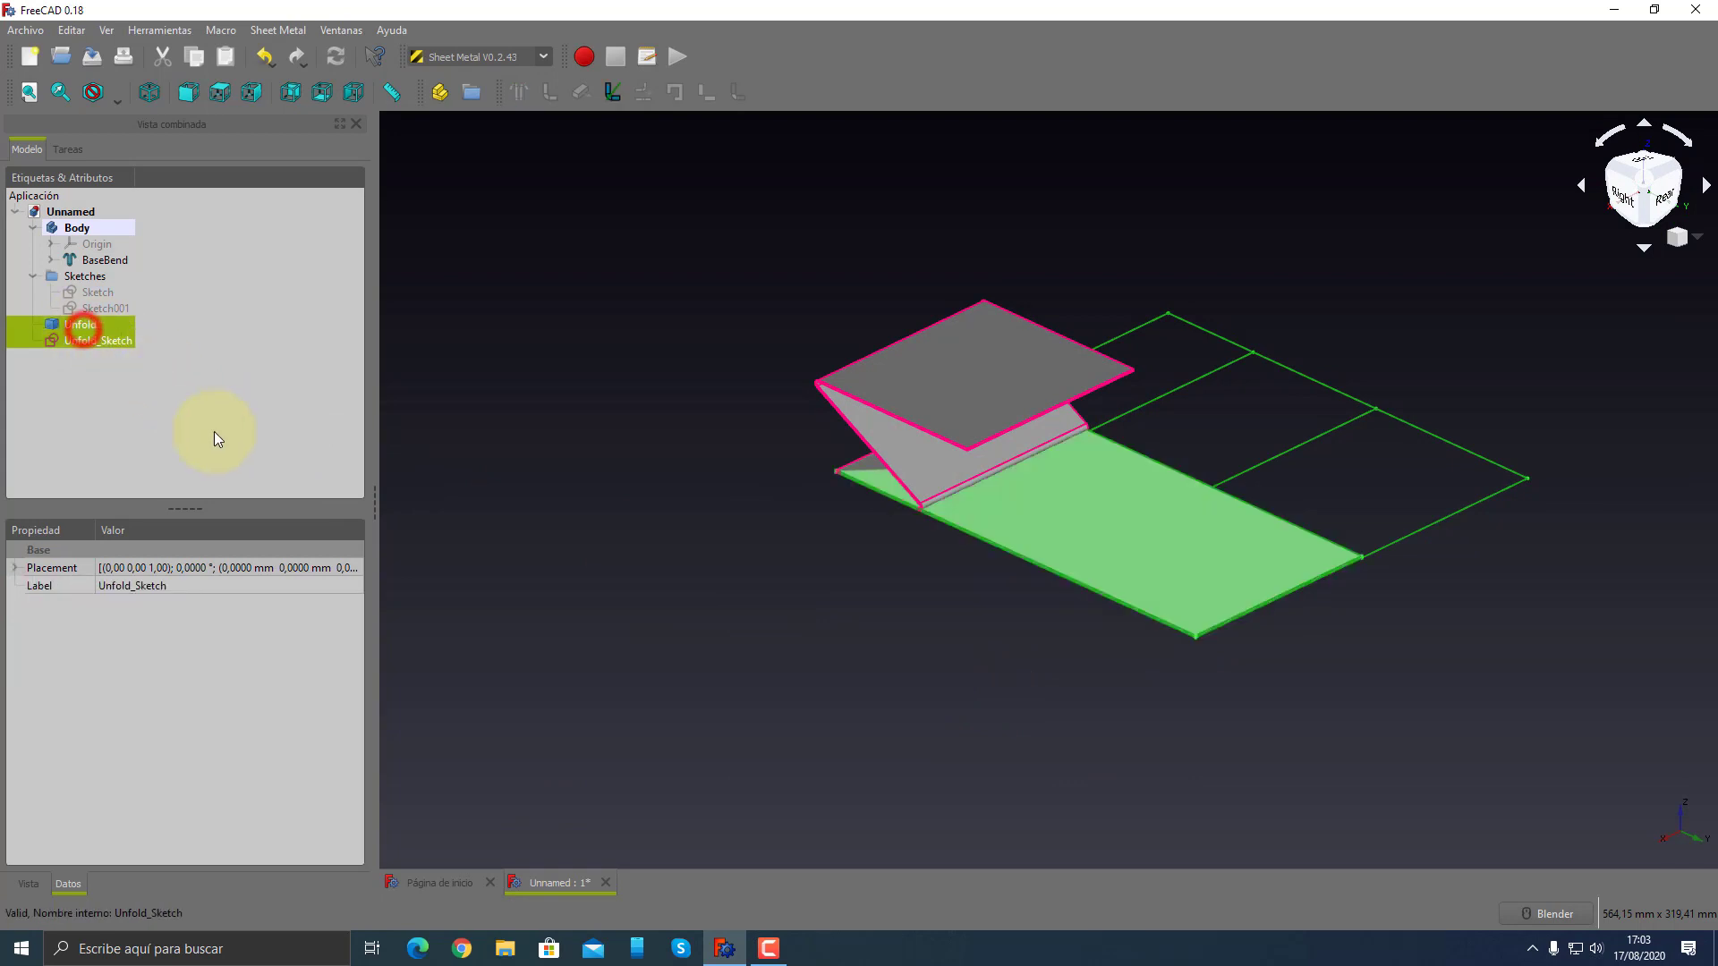
{"action": "key", "text": "Delete"}
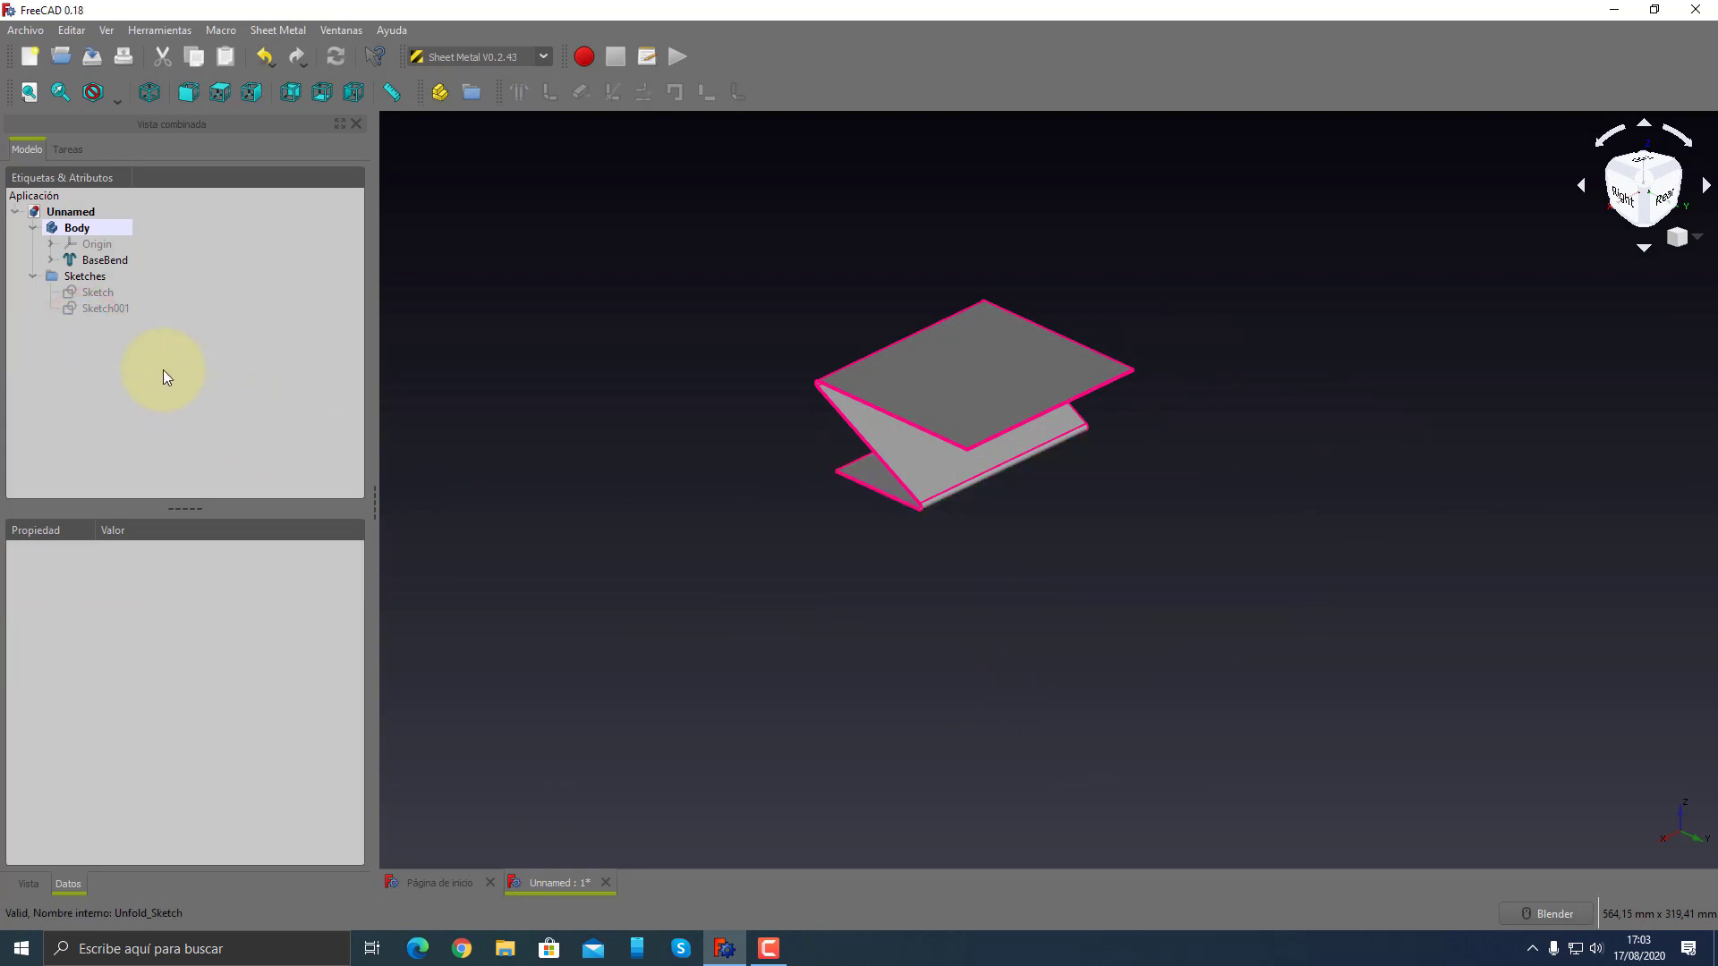
{"action": "scroll", "coordinate": [850, 306], "scroll_direction": "up", "scroll_amount": 2}
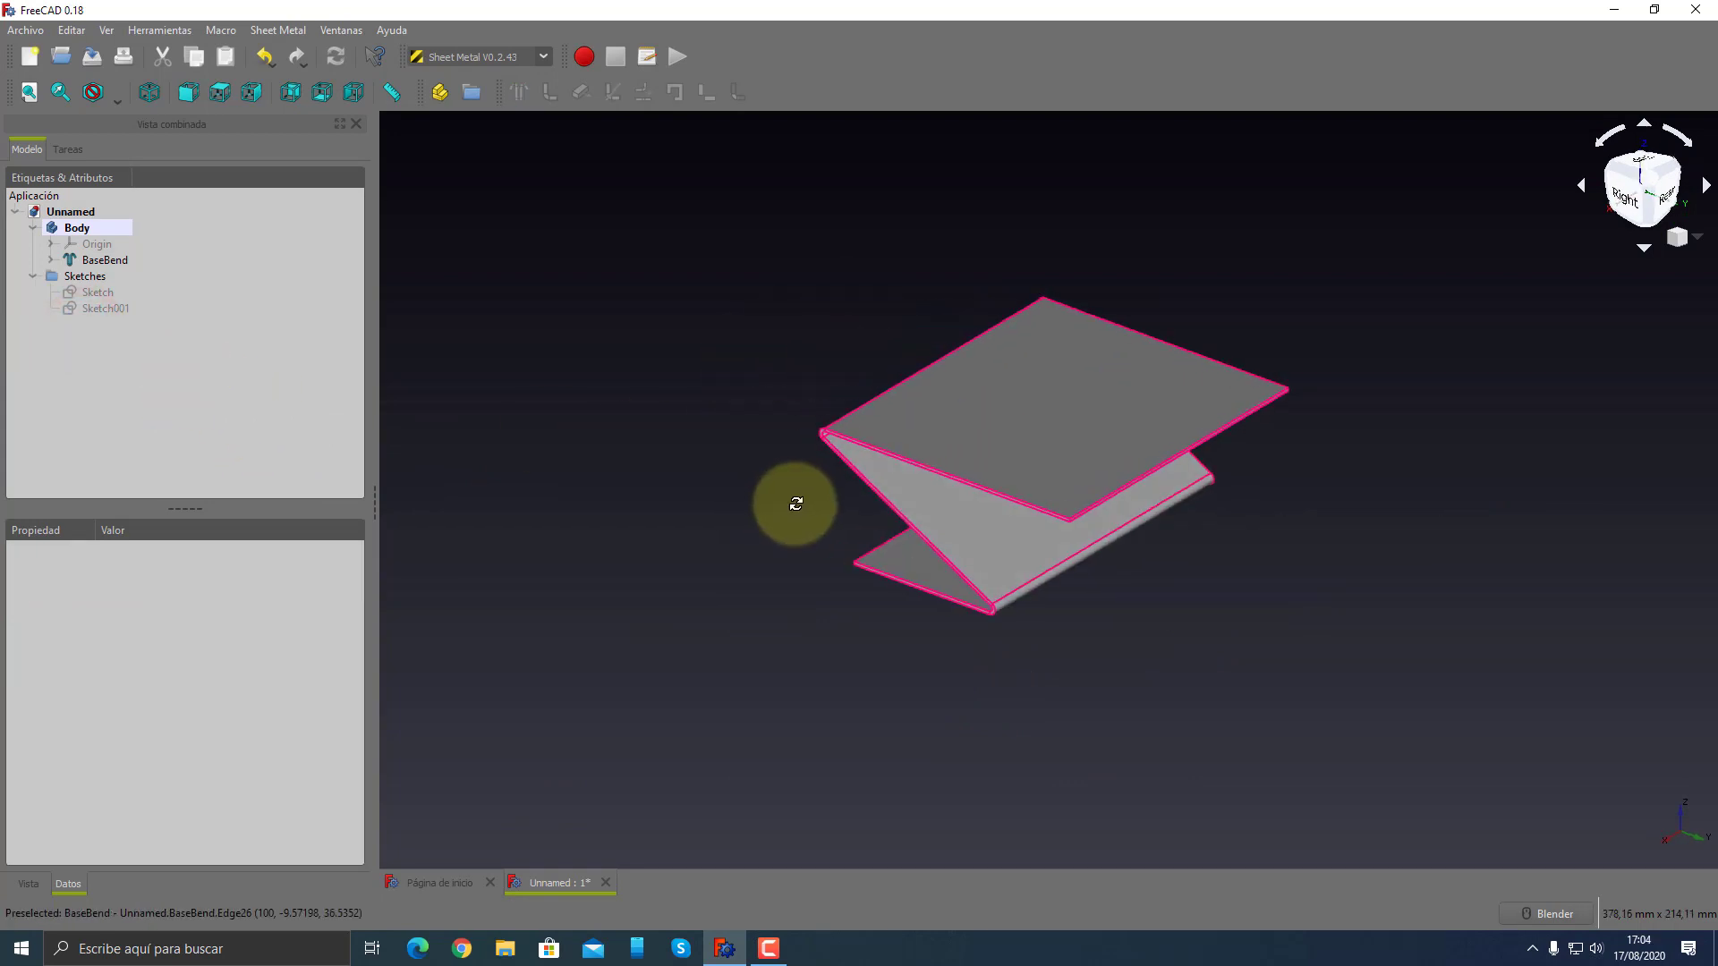
- Delete the fold-line Sketch001 and its dependent BaseBend
{"action": "left_click", "coordinate": [89, 309]}
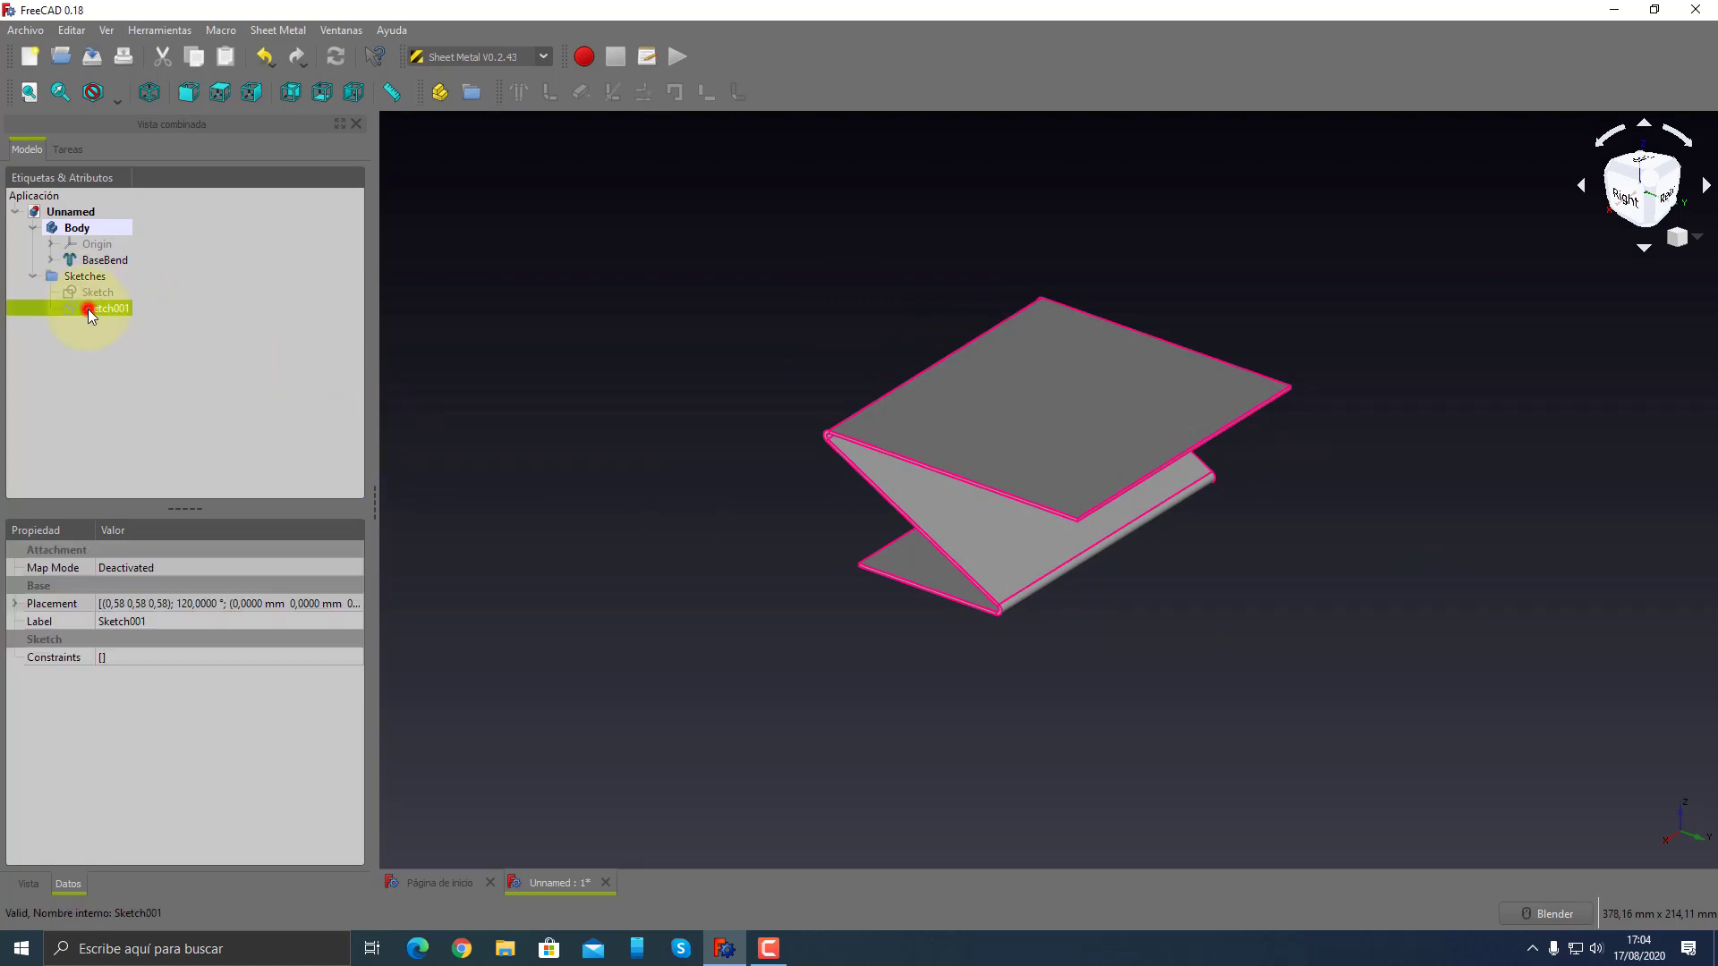
{"action": "key", "text": "Delete"}
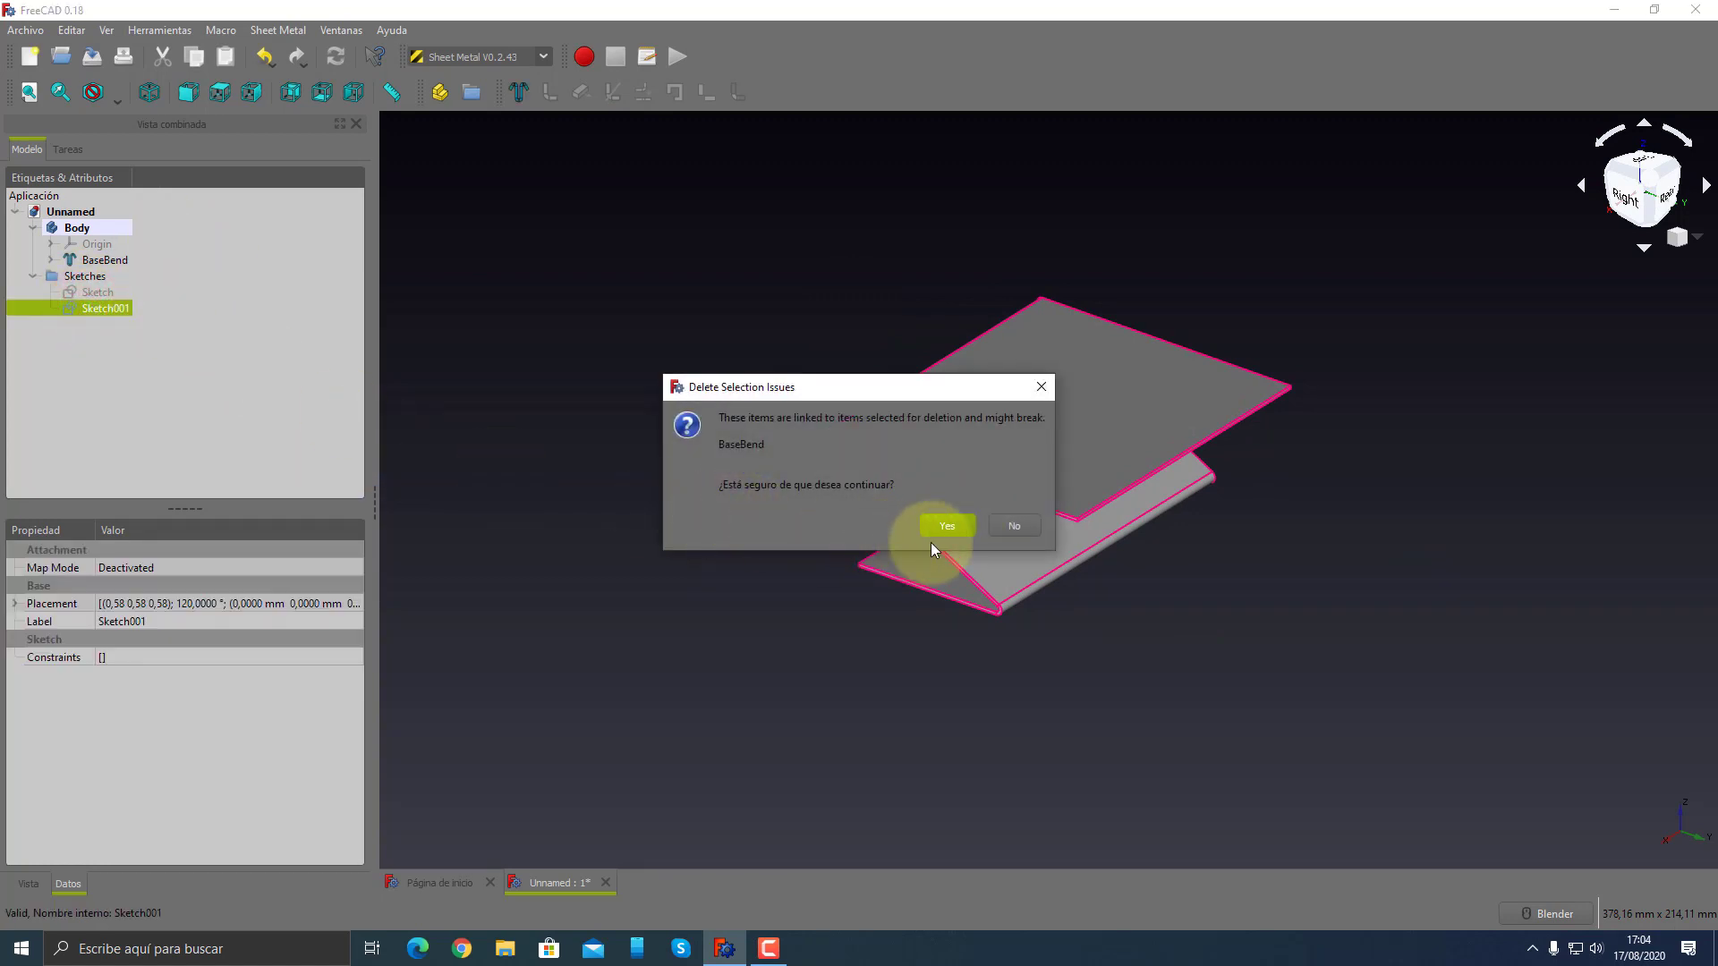
{"action": "left_click", "coordinate": [958, 530]}
{"action": "left_click", "coordinate": [105, 260]}
{"action": "key", "text": "Delete"}
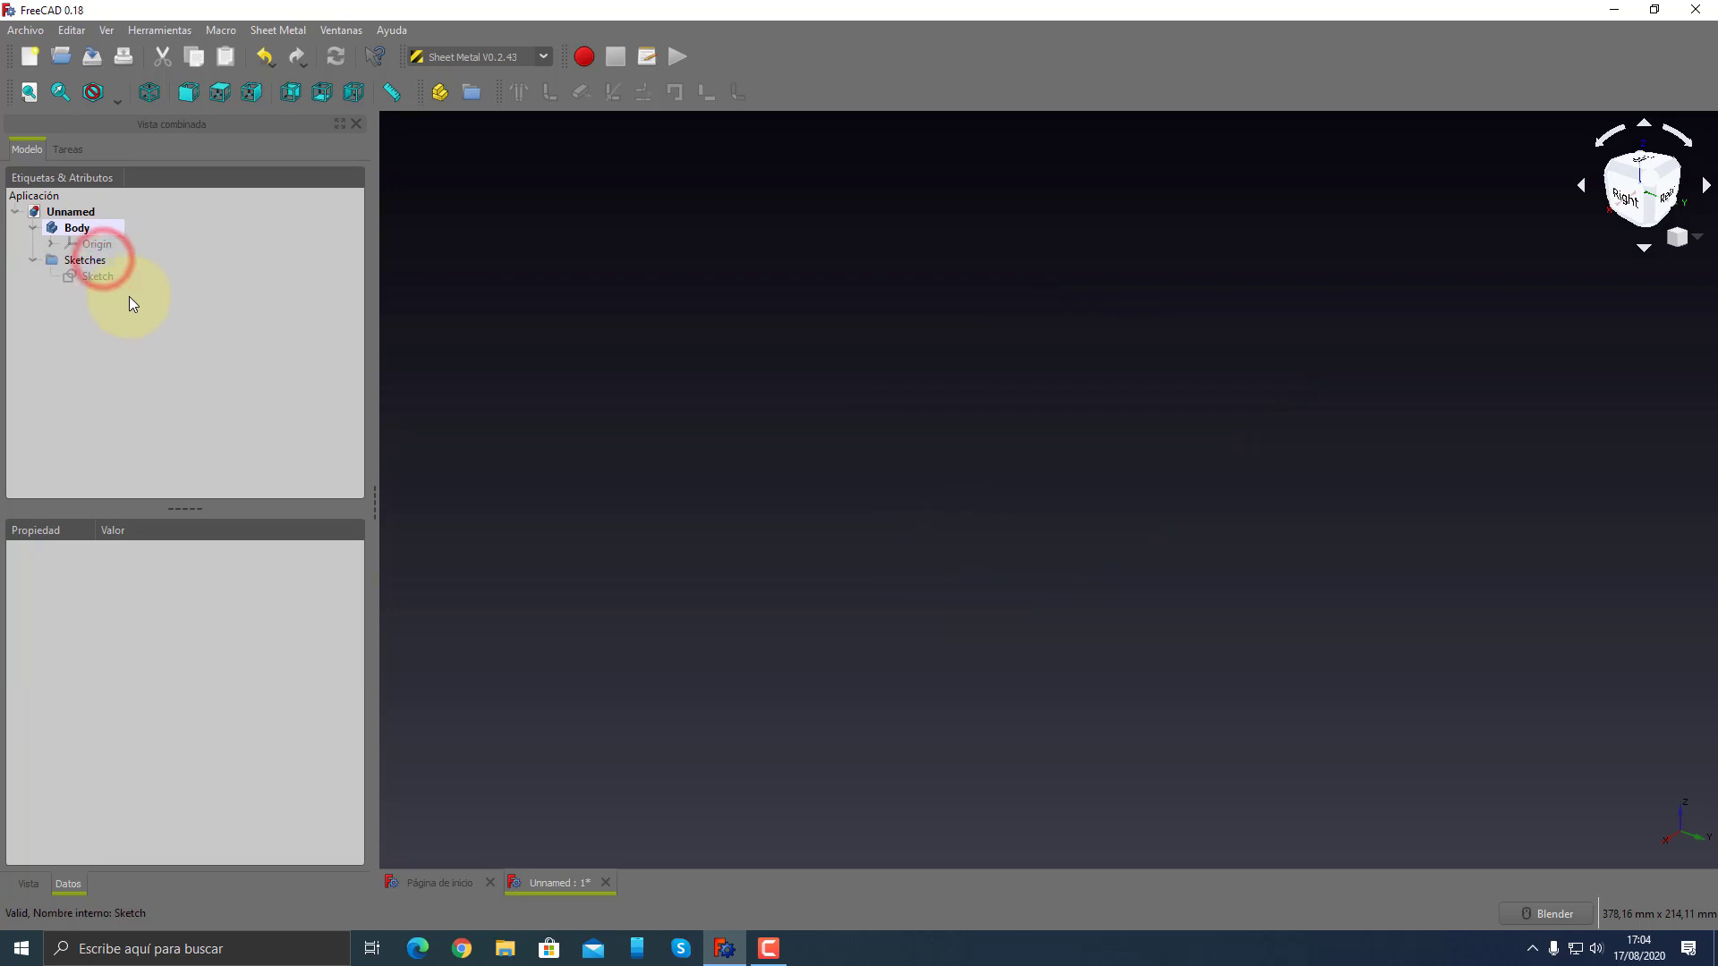
- Make the original rounded-end Sketch visible and orbit toward the front view
{"action": "left_click", "coordinate": [104, 274]}
{"action": "key", "text": "space"}
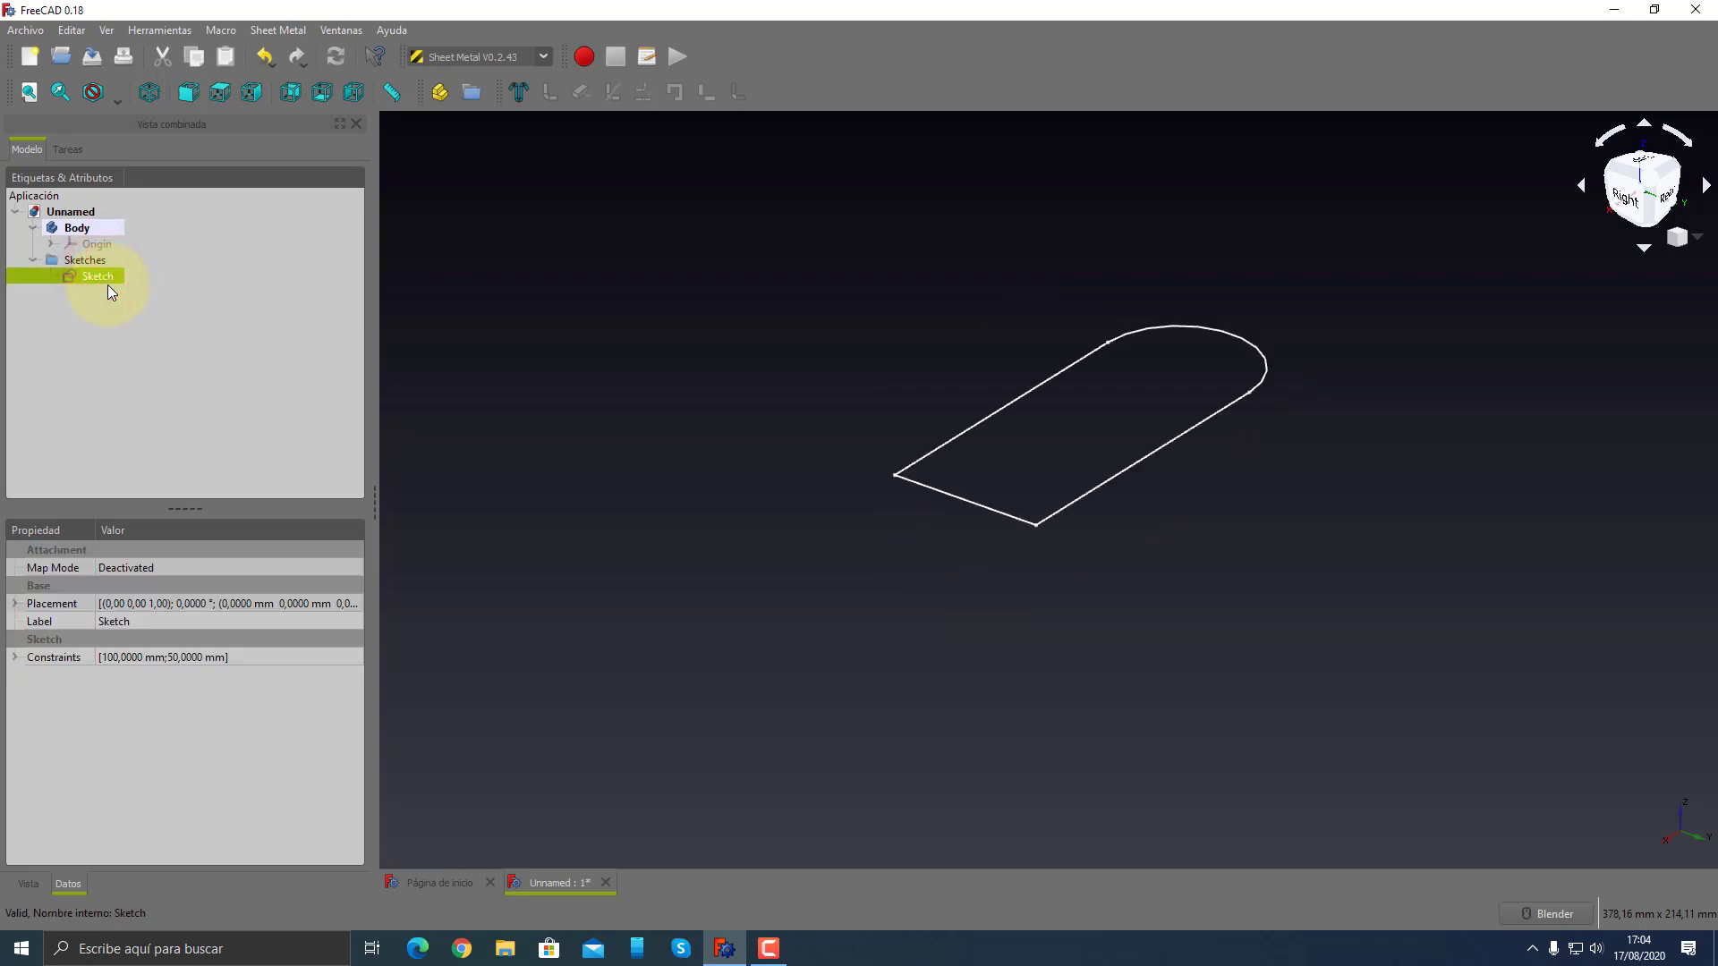
{"action": "mouse_move", "coordinate": [787, 453]}
{"action": "middle_mouse_down"}
{"action": "mouse_move", "coordinate": [1043, 480]}
{"action": "mouse_move", "coordinate": [967, 499]}
{"action": "mouse_move", "coordinate": [975, 524]}
{"action": "mouse_move", "coordinate": [916, 546]}
{"action": "middle_mouse_up"}
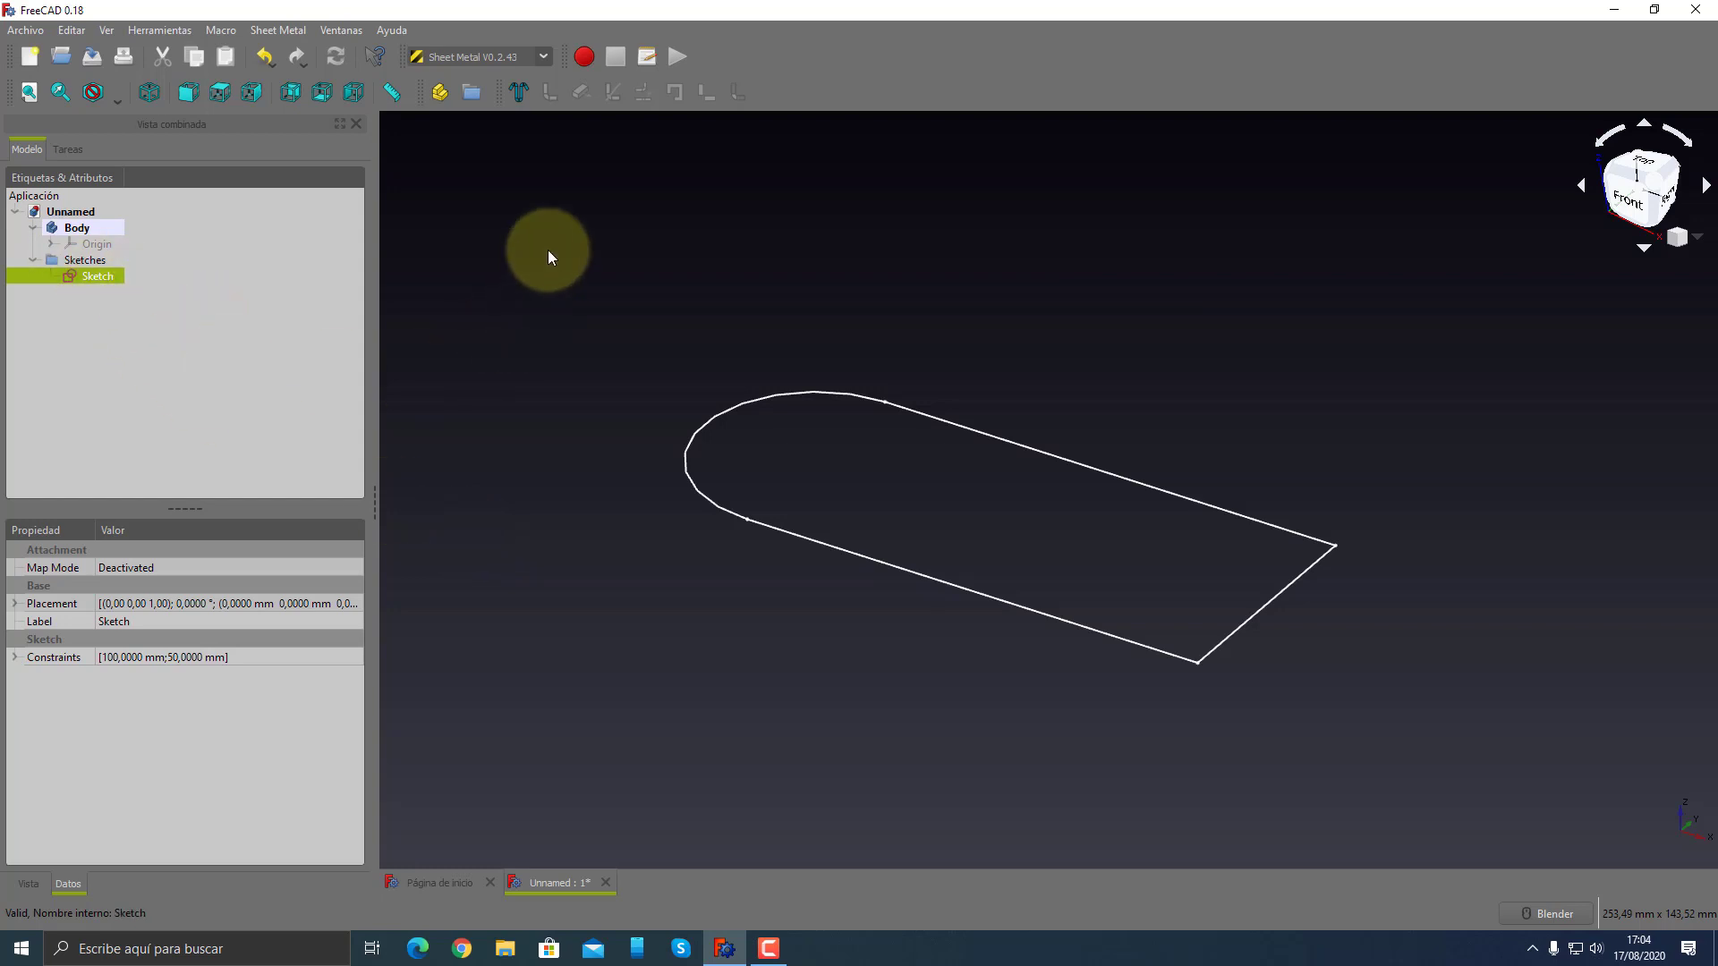
- Make a 1 mm thick BaseBend plate from the rounded-end Sketch and check its parameters
{"action": "left_click", "coordinate": [518, 91]}
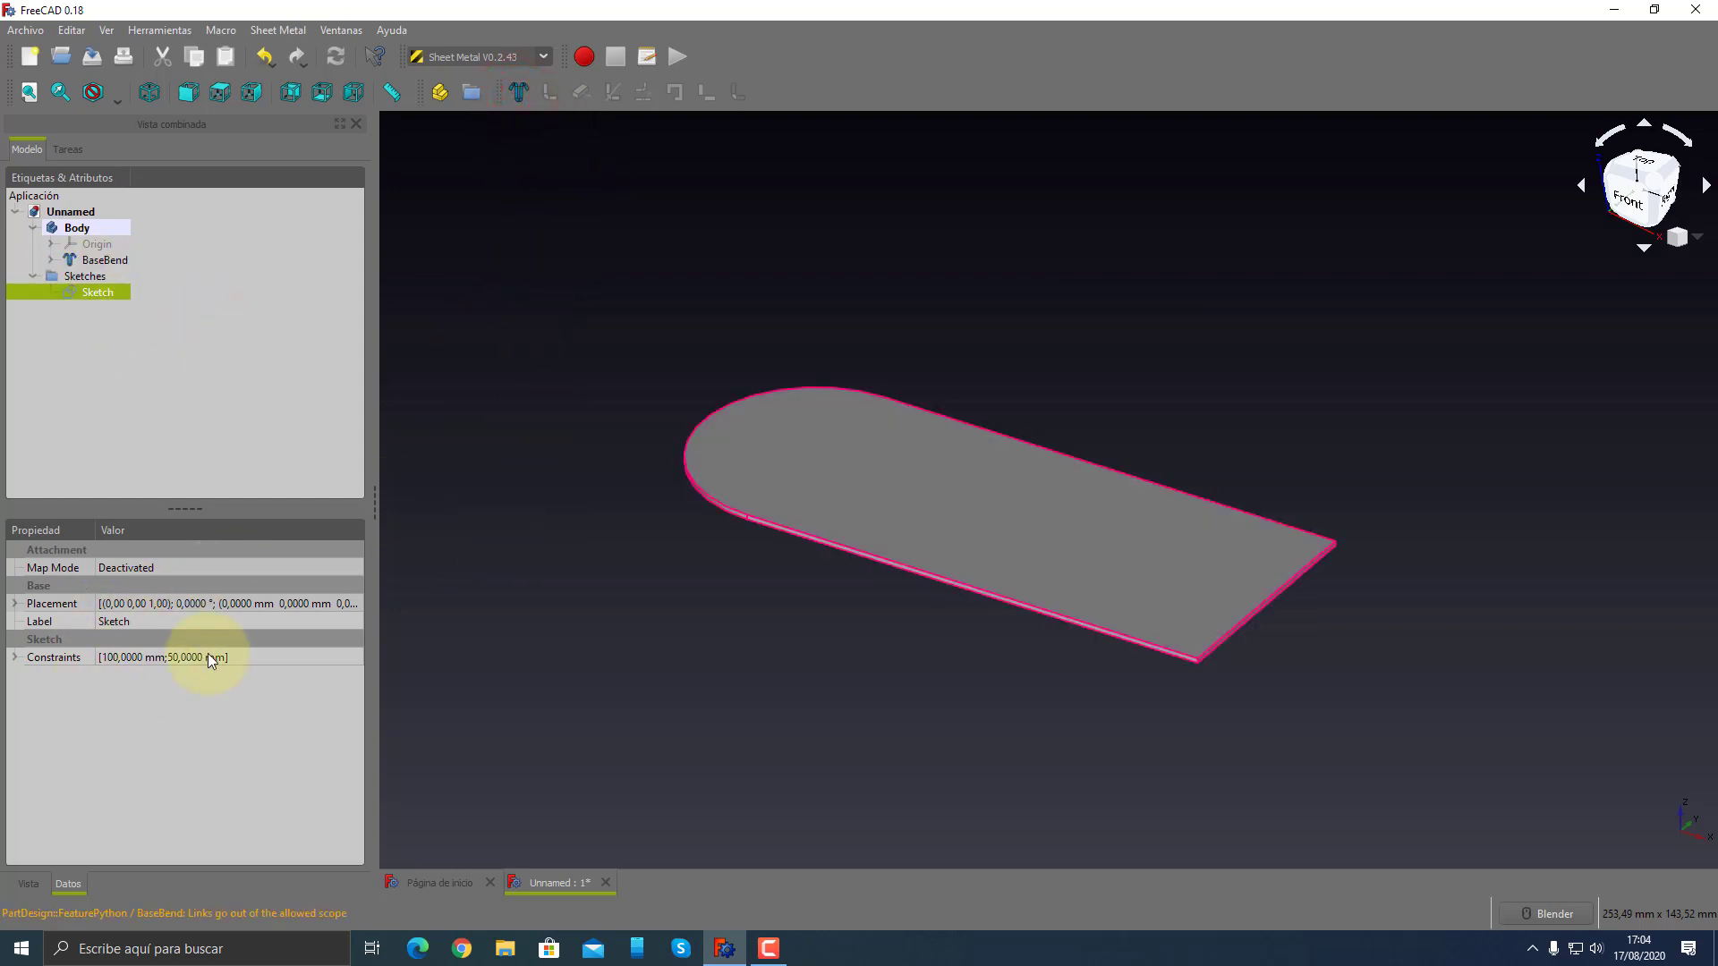
{"action": "left_click", "coordinate": [104, 260]}
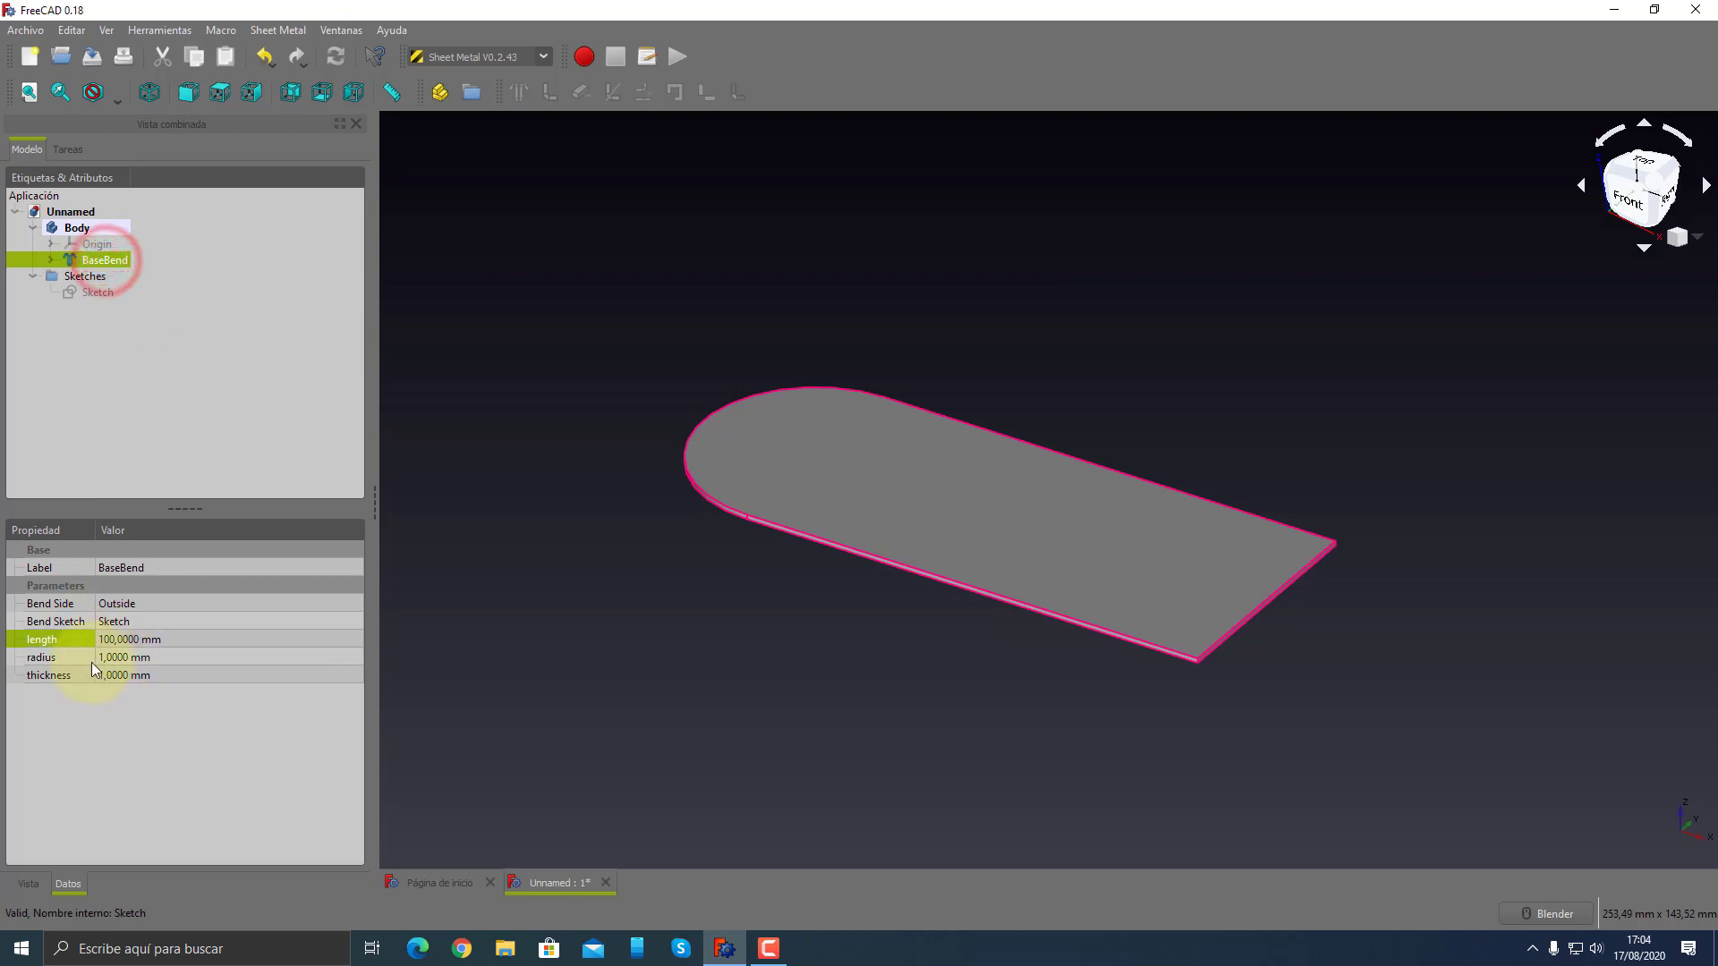
{"action": "mouse_move", "coordinate": [741, 716]}
{"action": "middle_mouse_down"}
{"action": "mouse_move", "coordinate": [740, 690]}
{"action": "mouse_move", "coordinate": [778, 694]}
{"action": "middle_mouse_up"}
{"action": "scroll", "coordinate": [893, 671], "scroll_direction": "up", "scroll_amount": 2}
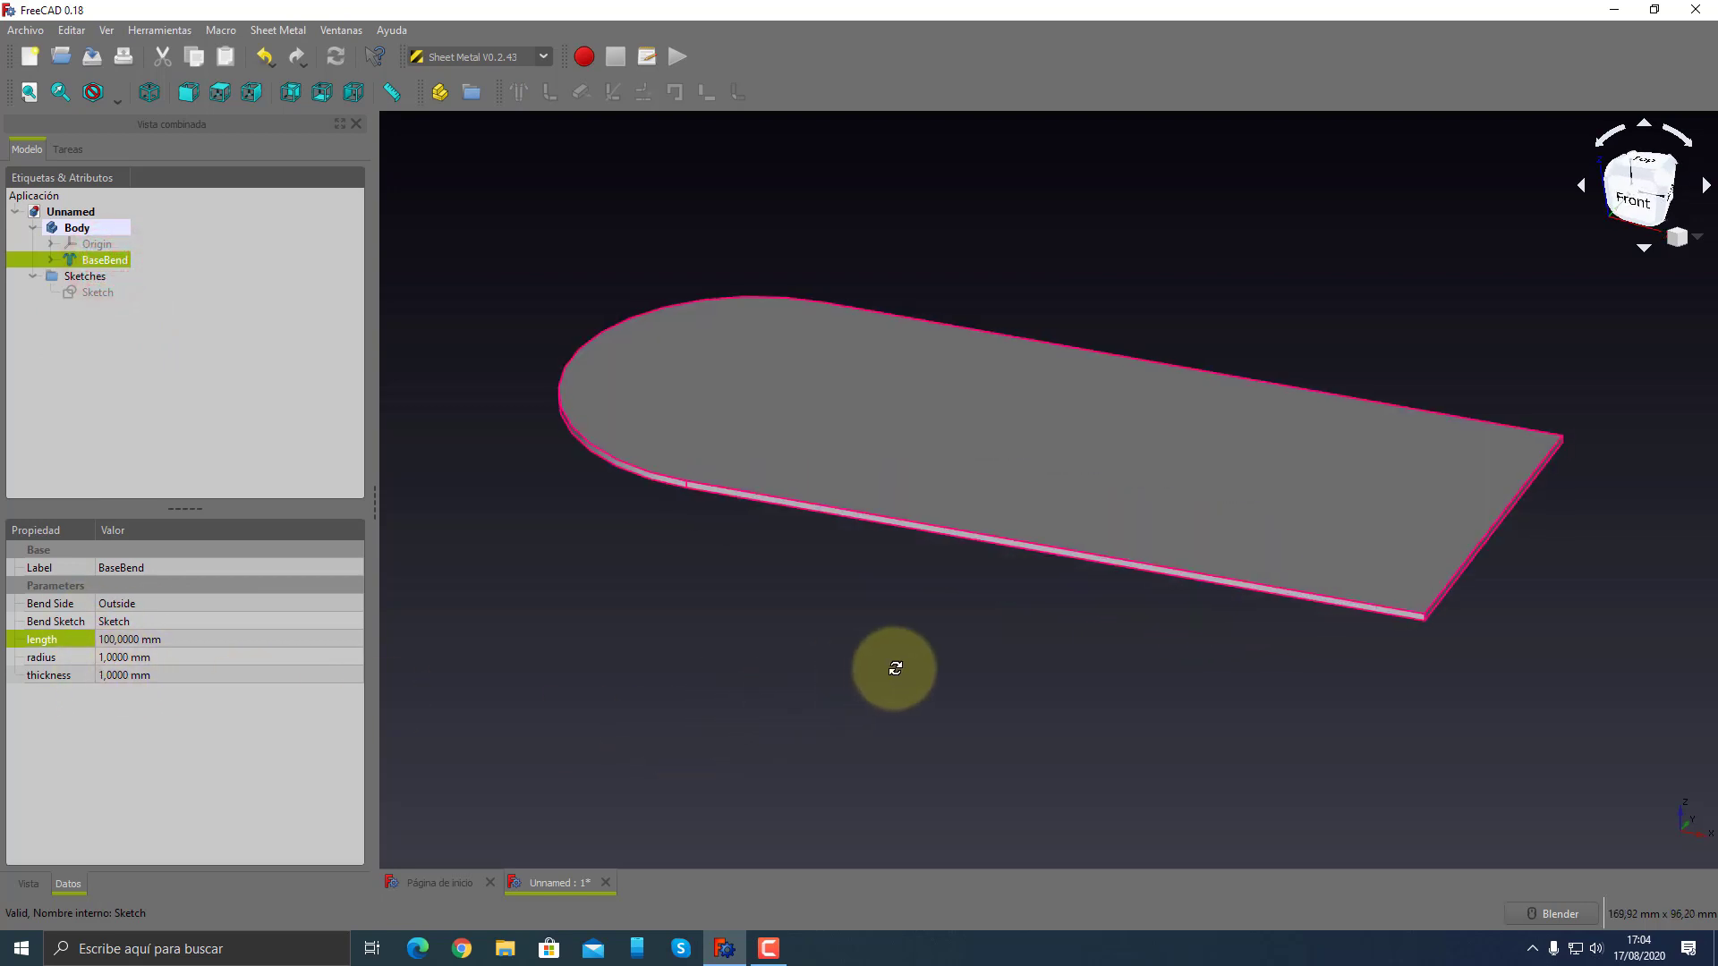
{"action": "scroll", "coordinate": [937, 680], "scroll_direction": "up", "scroll_amount": 4}
{"action": "scroll", "coordinate": [922, 676], "scroll_direction": "down", "scroll_amount": 5}
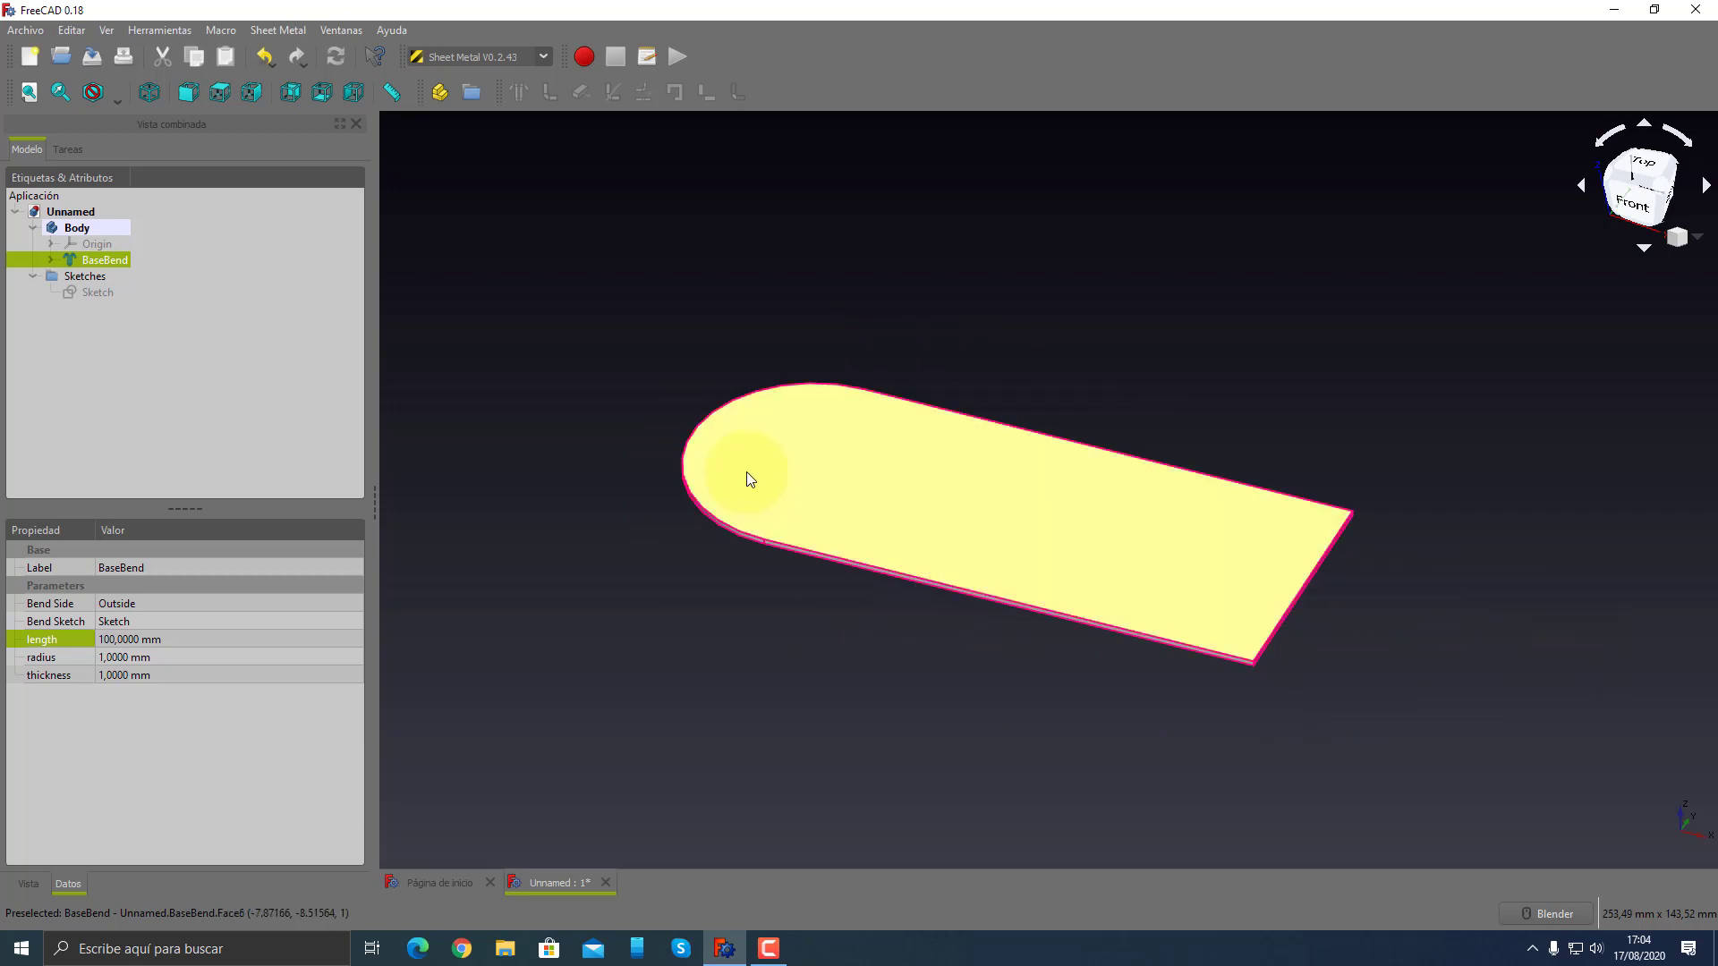
{"action": "mouse_move", "coordinate": [910, 697]}
{"action": "middle_mouse_down"}
{"action": "mouse_move", "coordinate": [963, 717]}
{"action": "mouse_move", "coordinate": [871, 683]}
{"action": "mouse_move", "coordinate": [890, 691]}
{"action": "middle_mouse_up"}
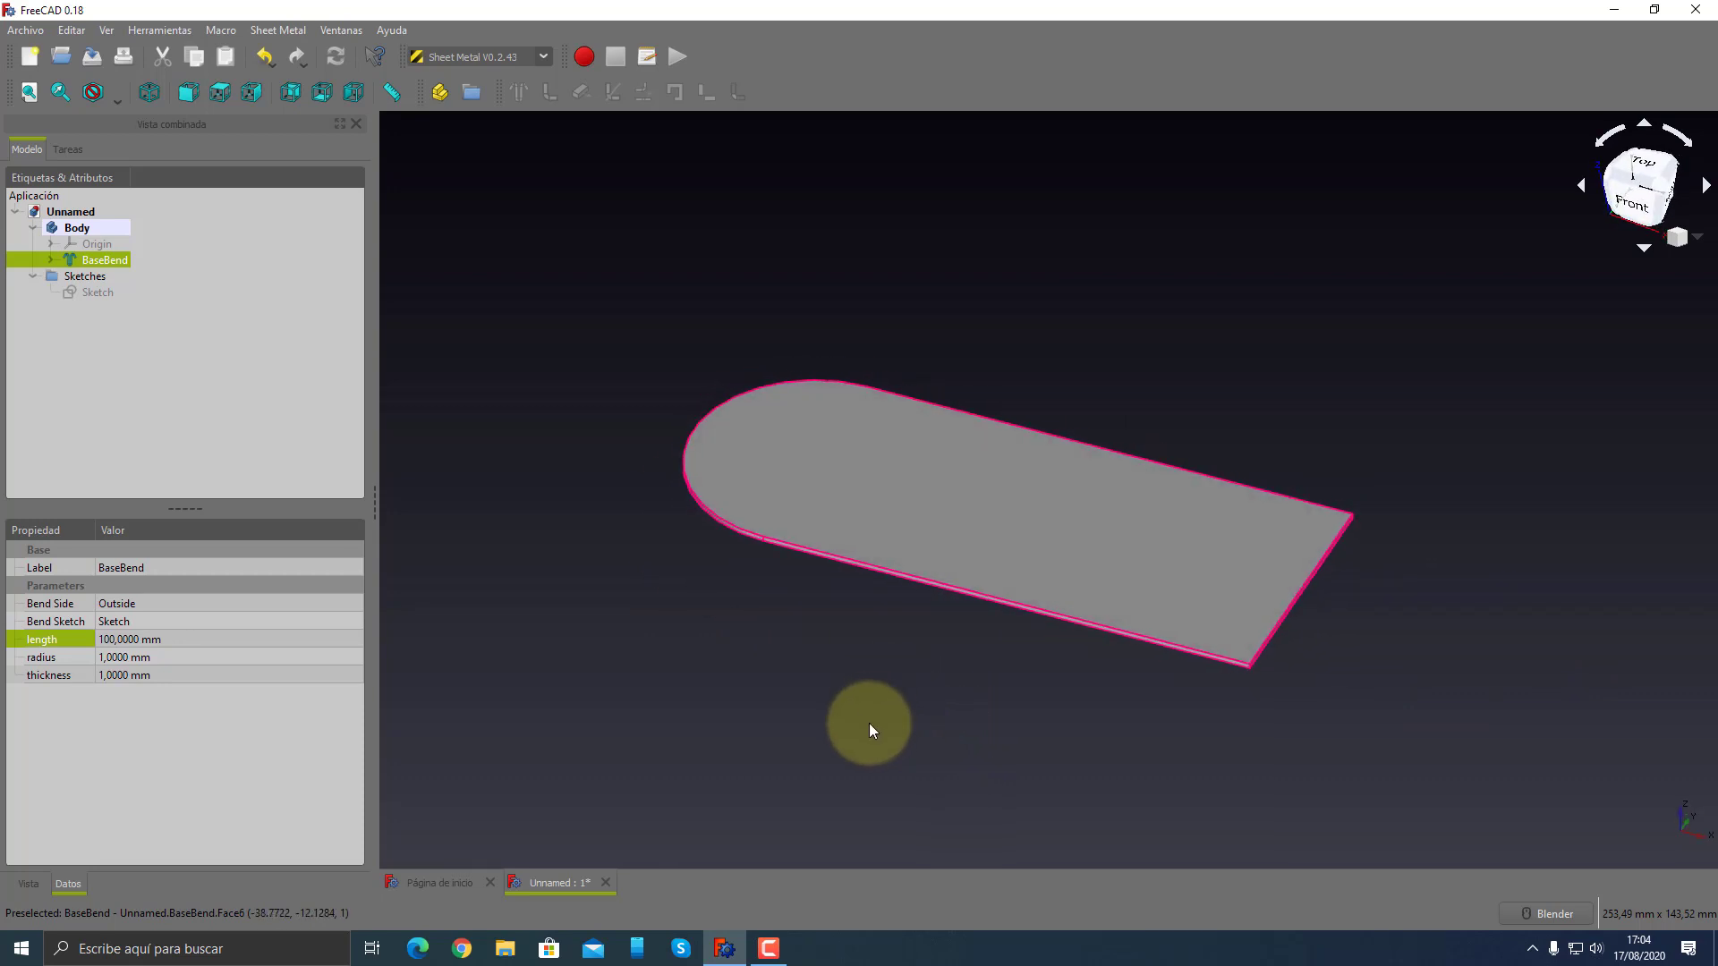
{"action": "left_click", "coordinate": [1017, 501]}
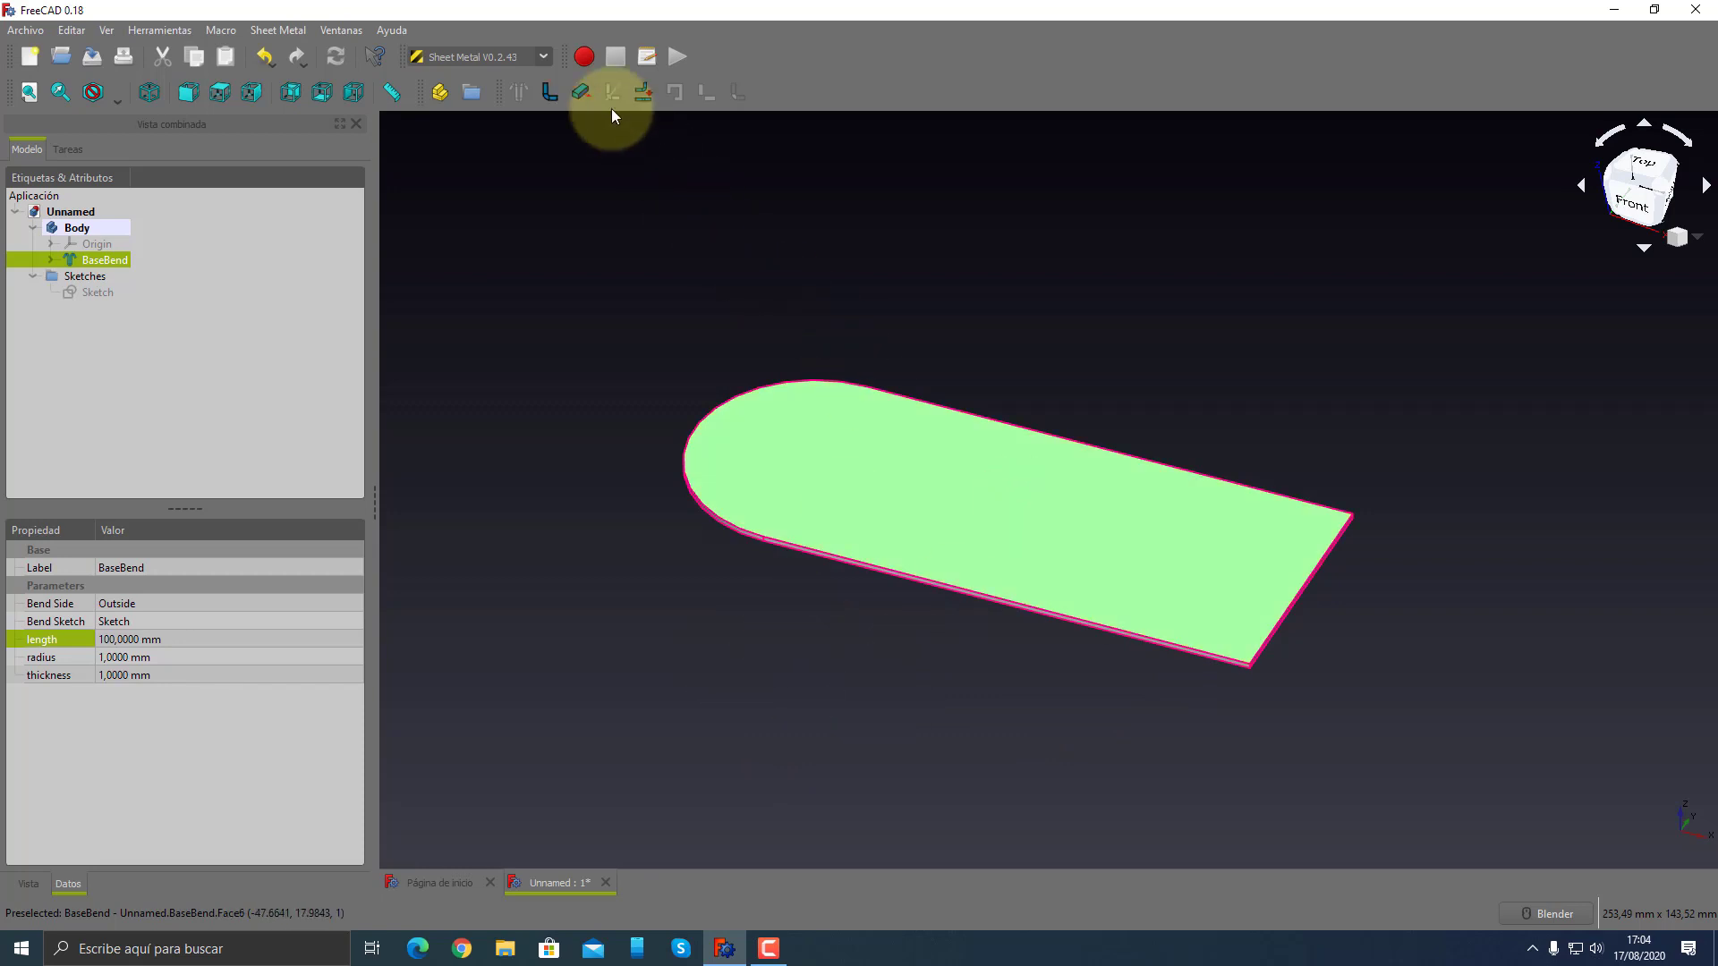
{"action": "left_click", "coordinate": [543, 56]}
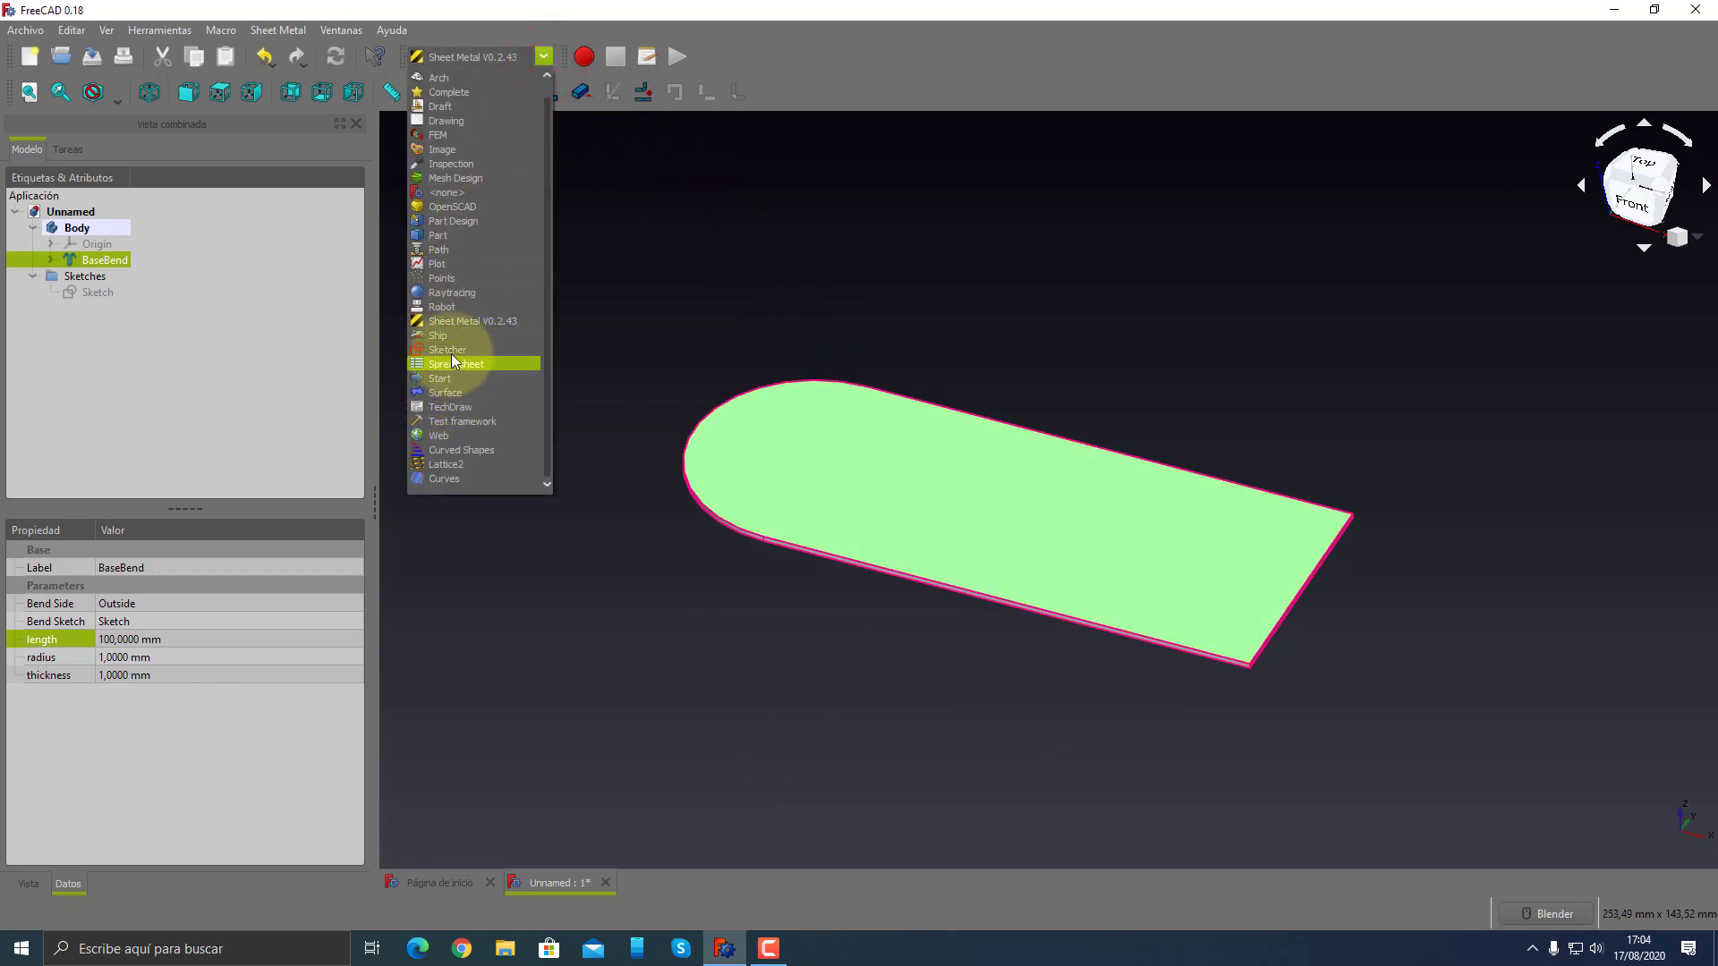
- Start a sketch flat on the plate's top face and draw a slanted line across it
{"action": "left_click", "coordinate": [451, 351]}
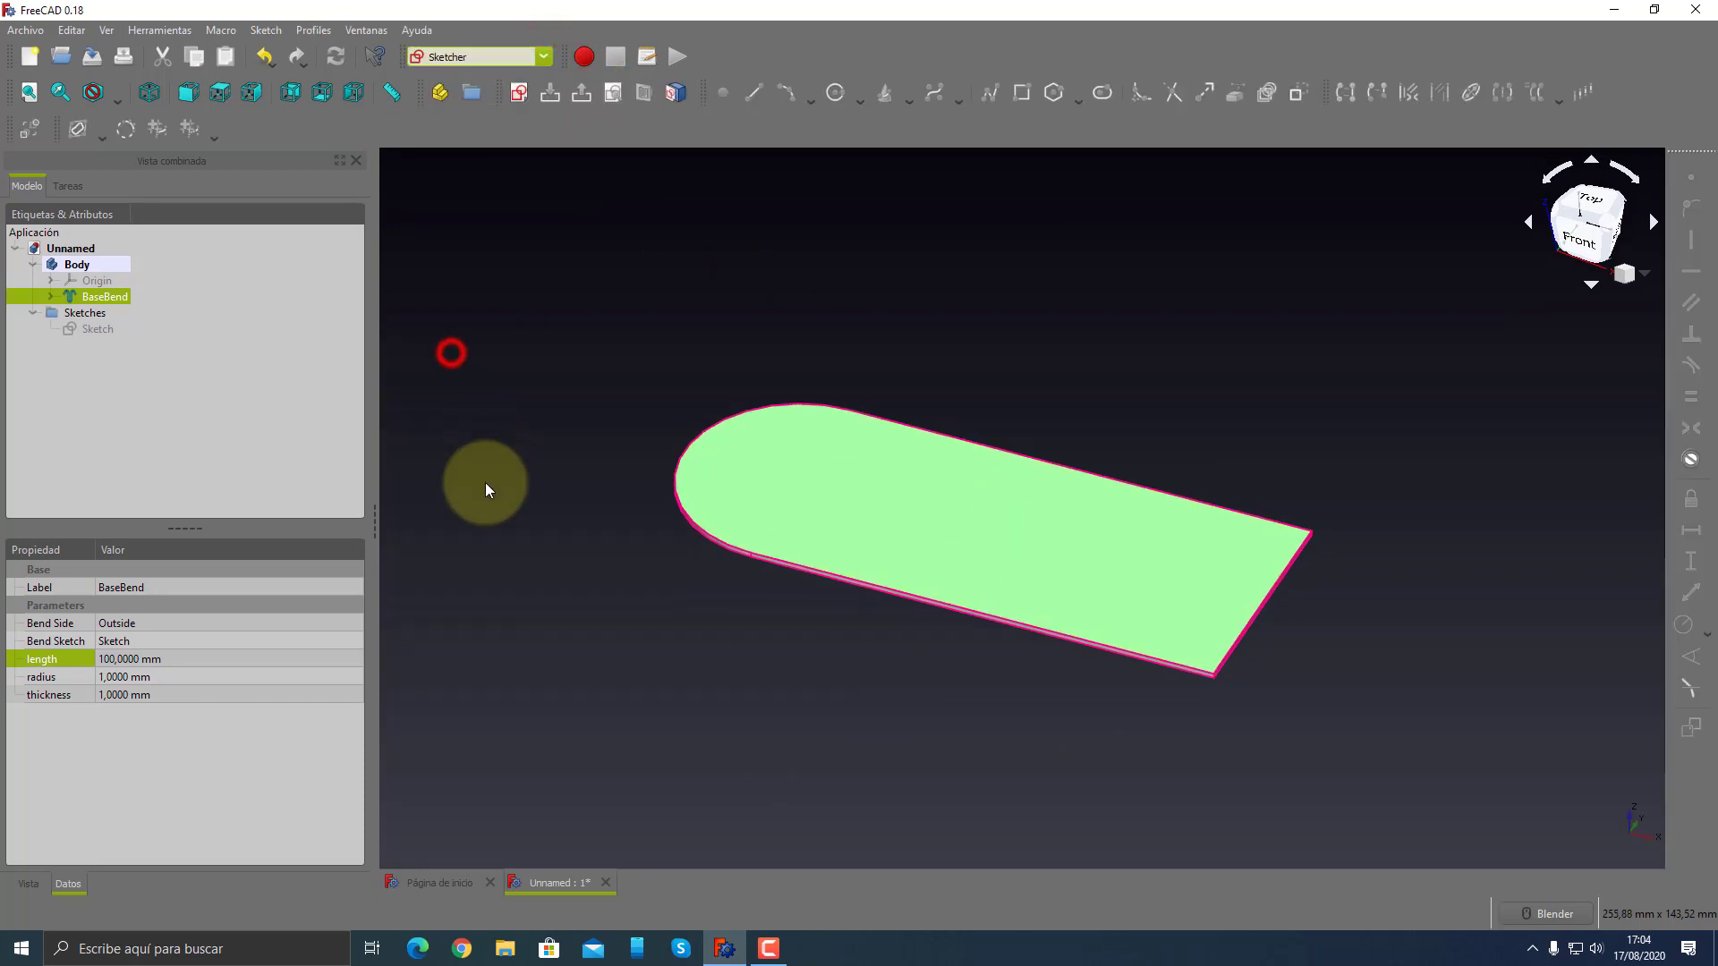
{"action": "left_click", "coordinate": [519, 93]}
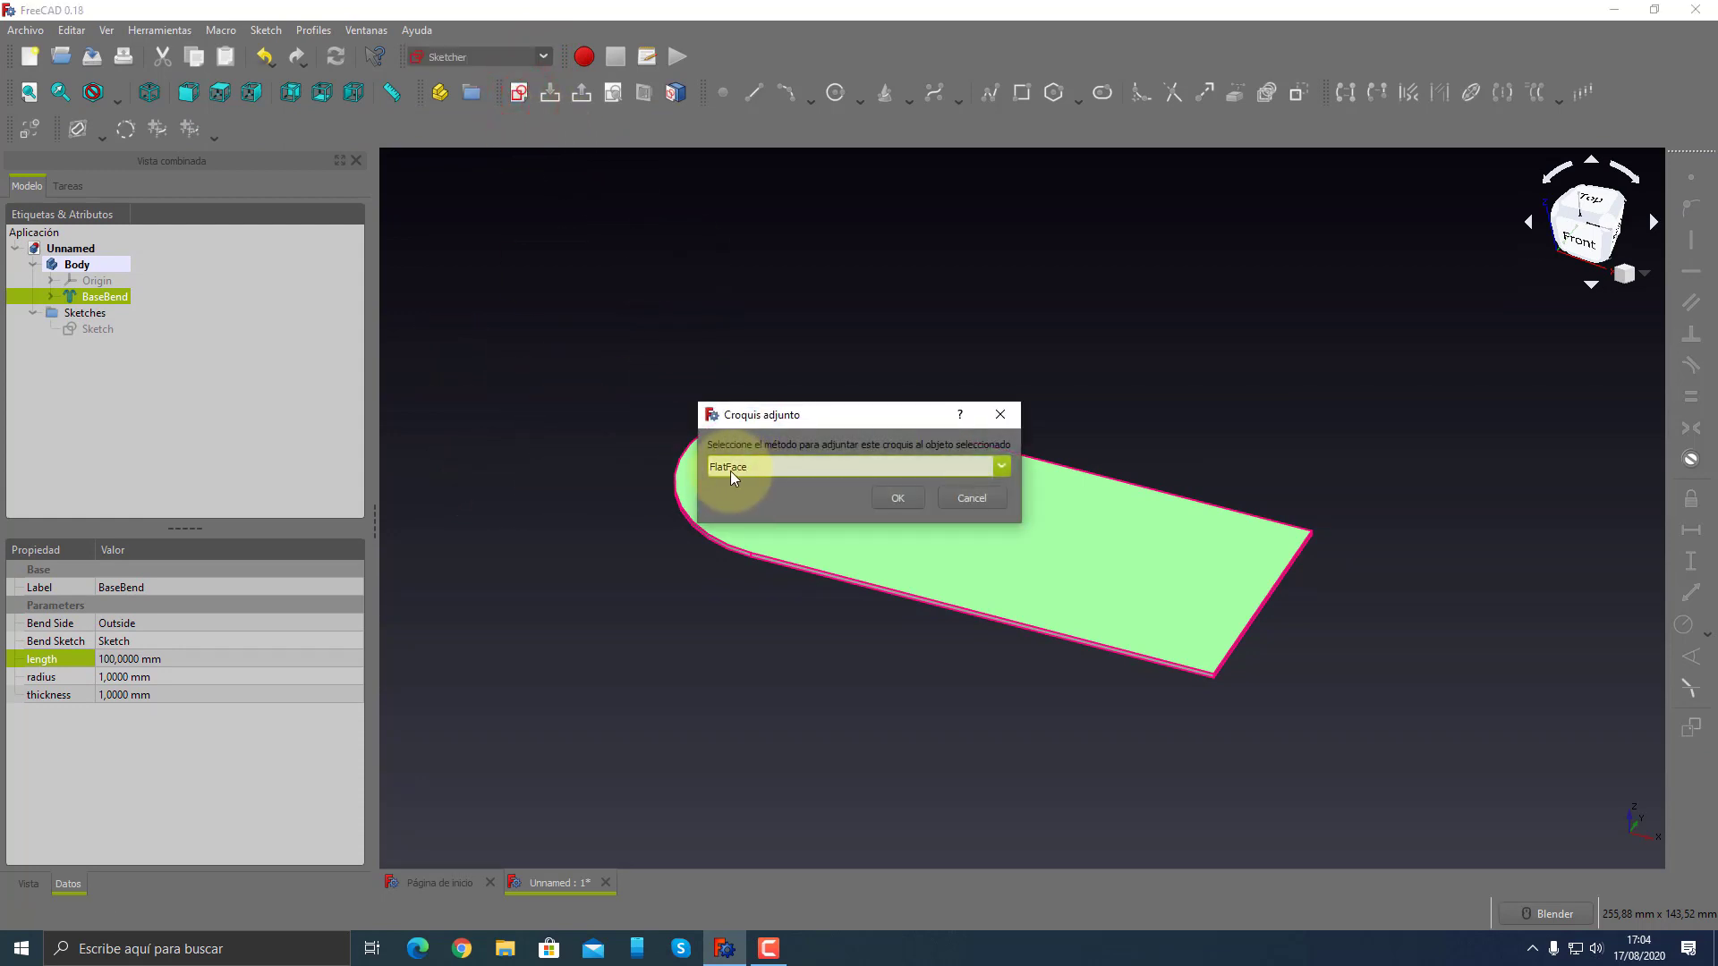
{"action": "left_click", "coordinate": [900, 498]}
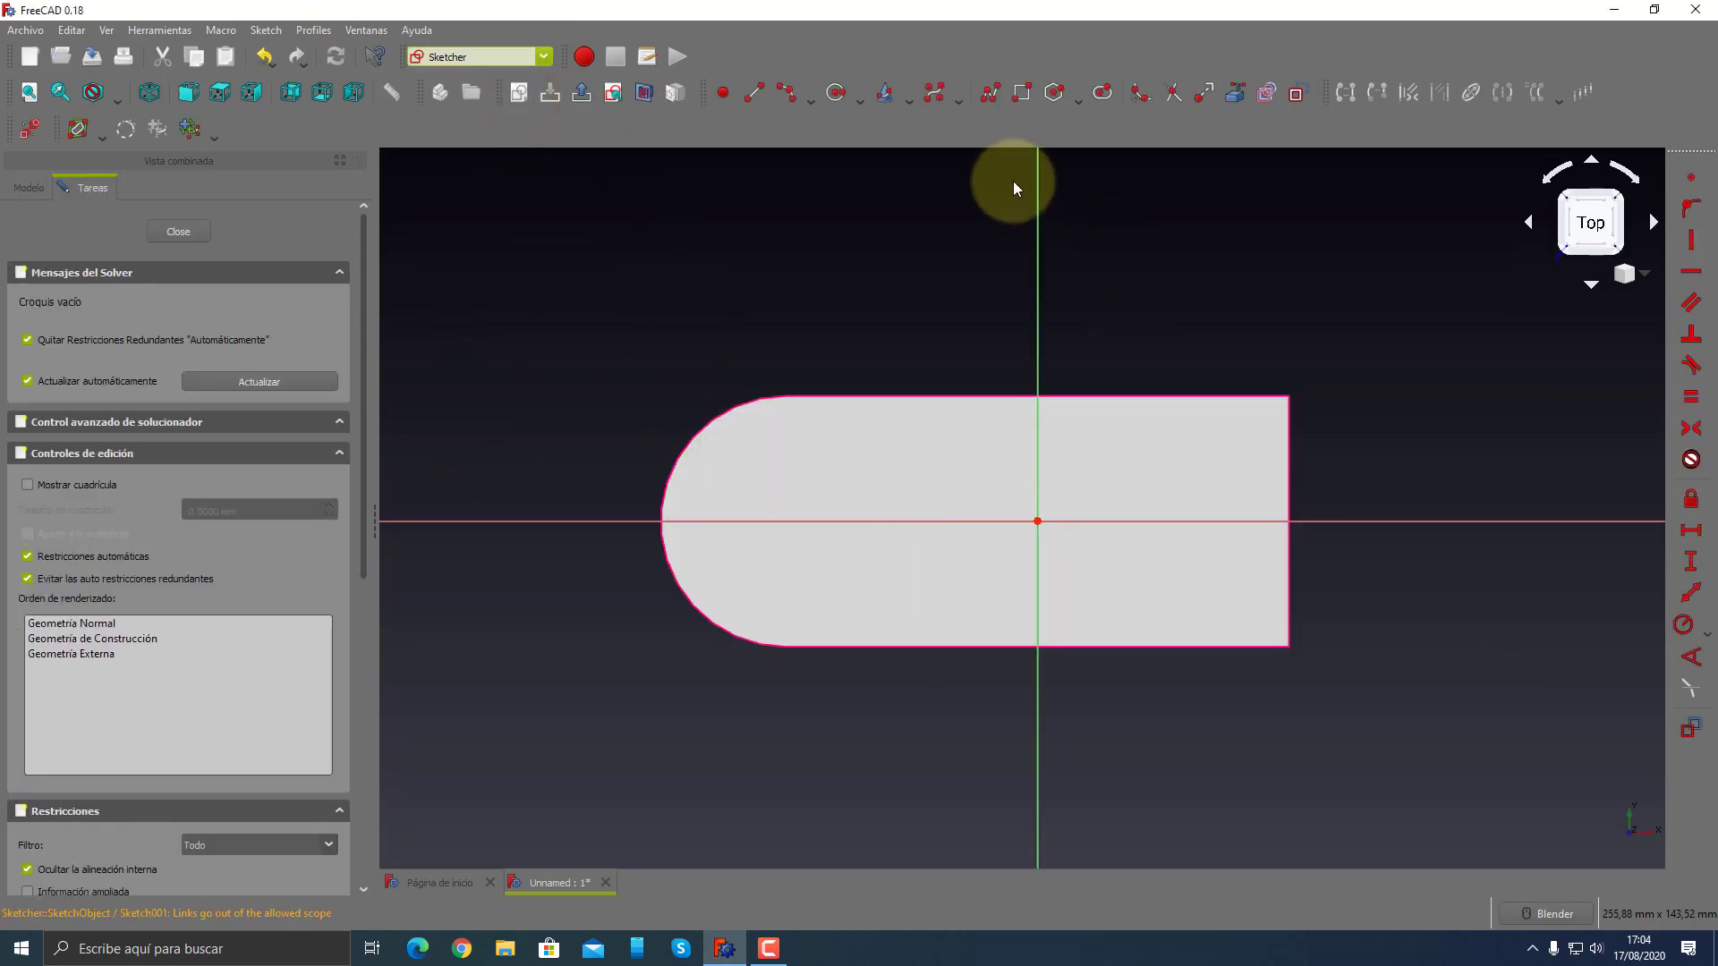
{"action": "left_click", "coordinate": [755, 92]}
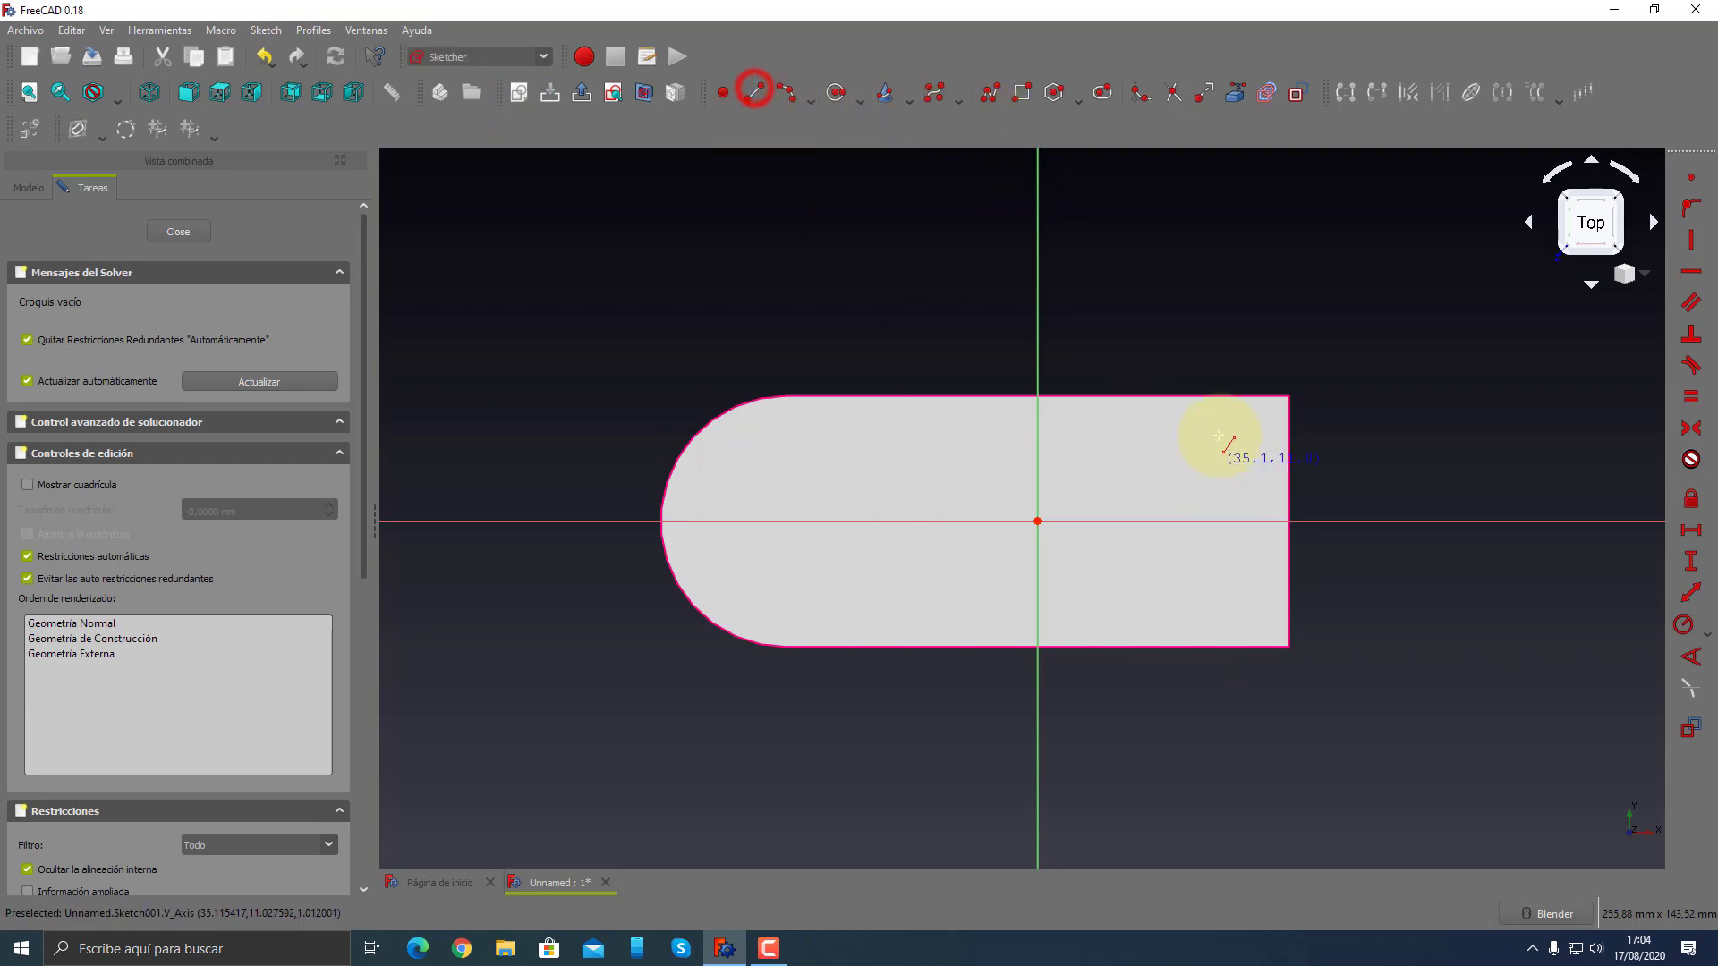
{"action": "left_click", "coordinate": [1099, 372]}
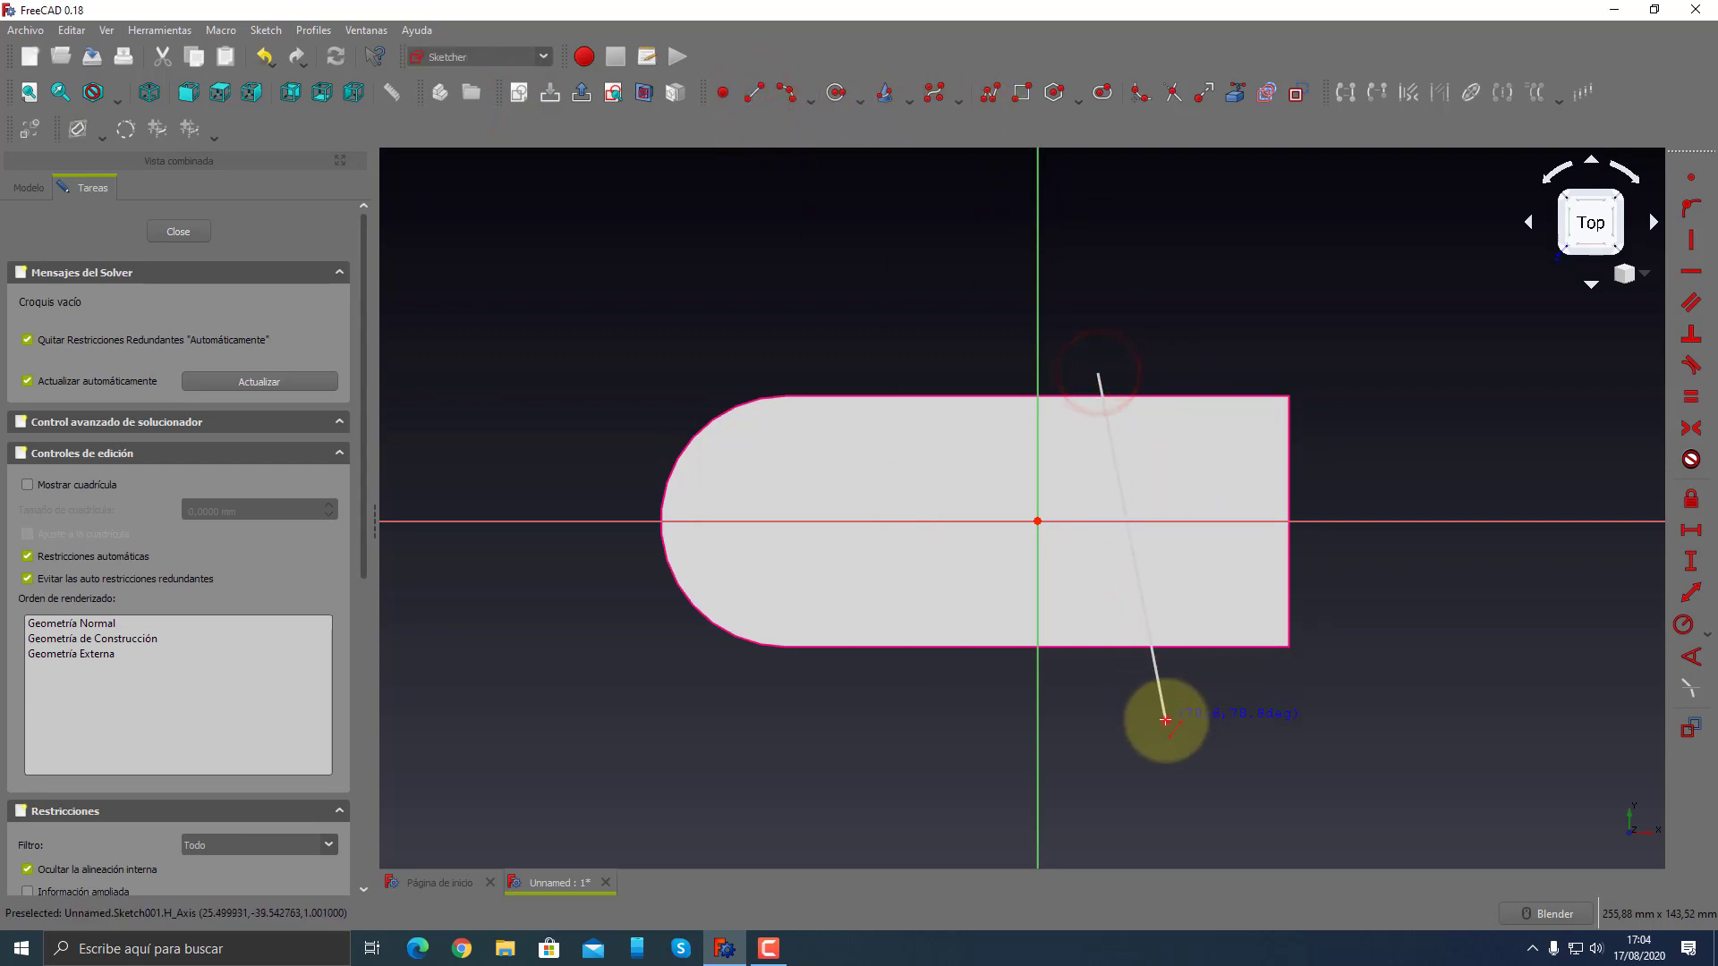
{"action": "left_click", "coordinate": [1166, 720]}
{"action": "right_click", "coordinate": [1364, 684]}
{"action": "left_click", "coordinate": [1351, 641]}
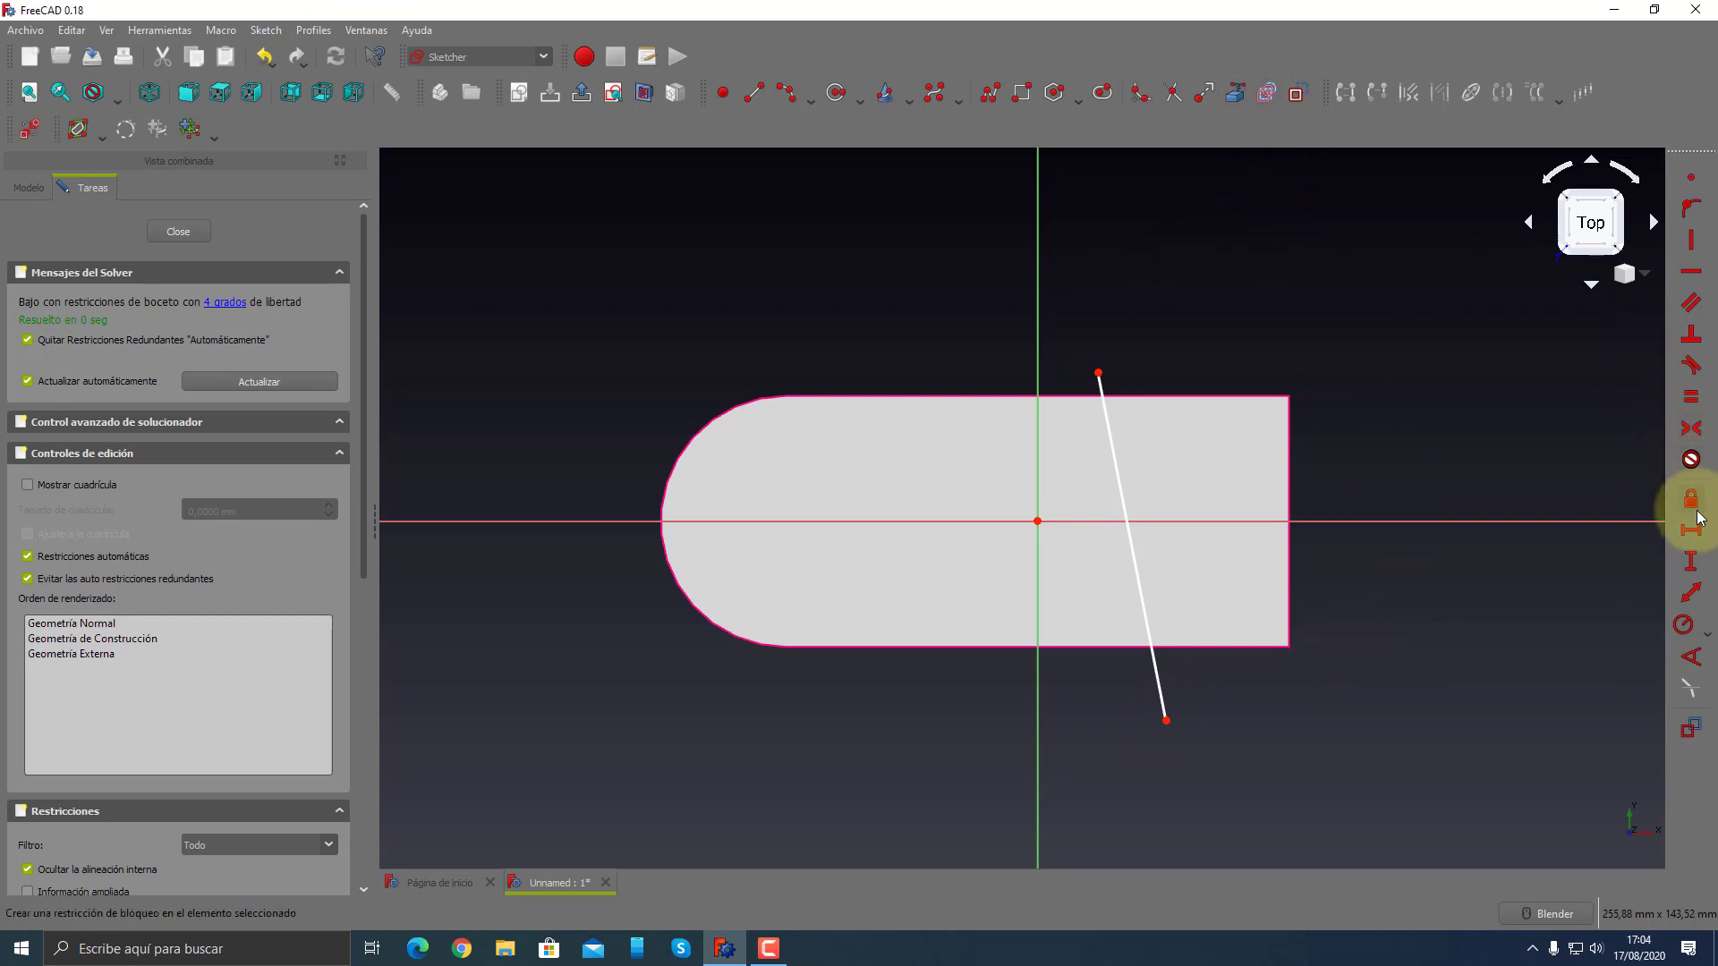
- Import the plate's end edge and fix the line's lower end 20 mm from it
{"action": "left_click", "coordinate": [1236, 92]}
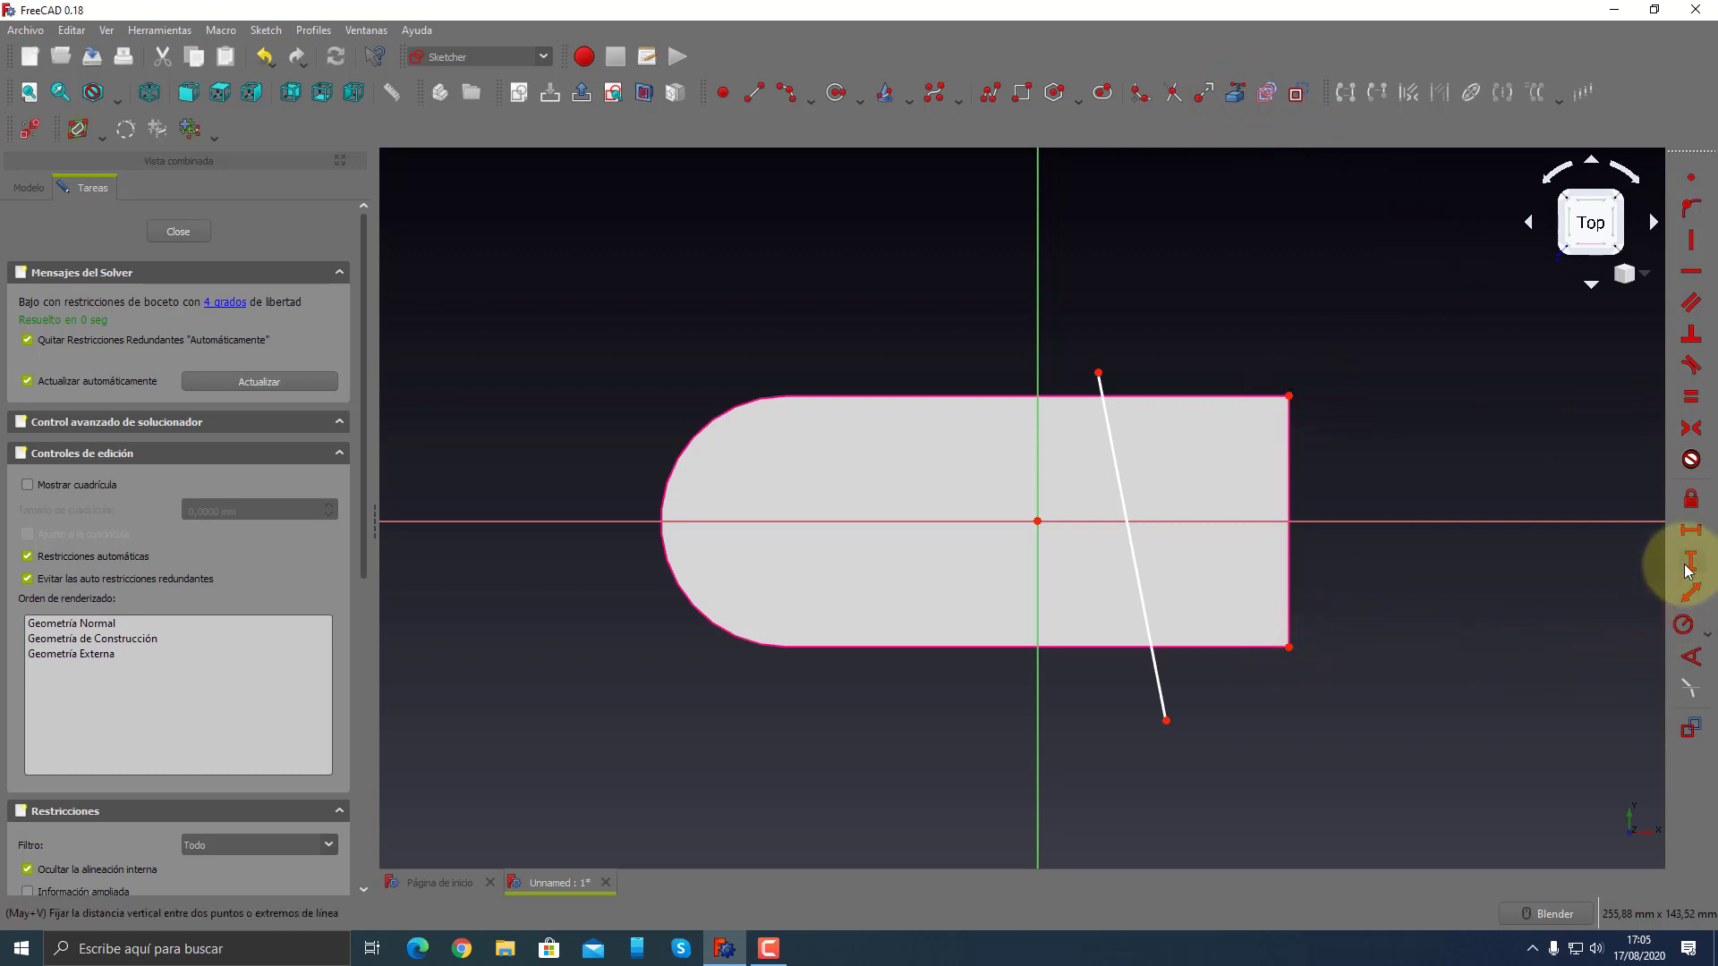
{"action": "left_click", "coordinate": [1692, 530]}
{"action": "left_click", "coordinate": [1165, 720]}
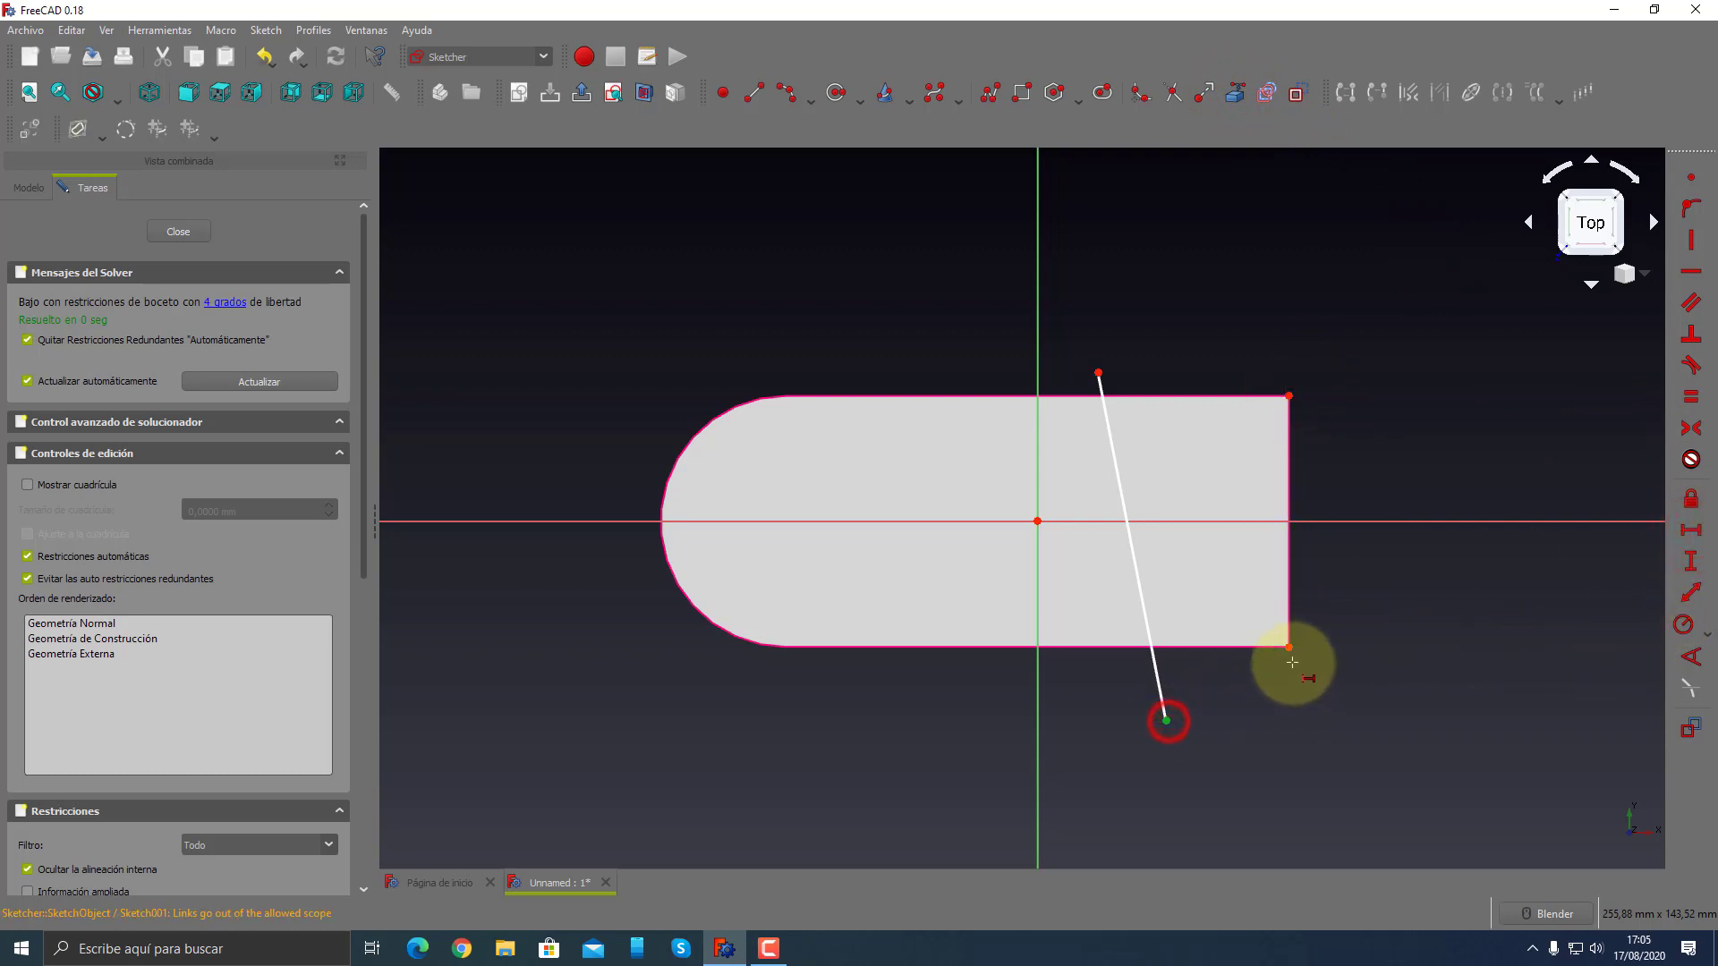
{"action": "left_click", "coordinate": [1289, 647]}
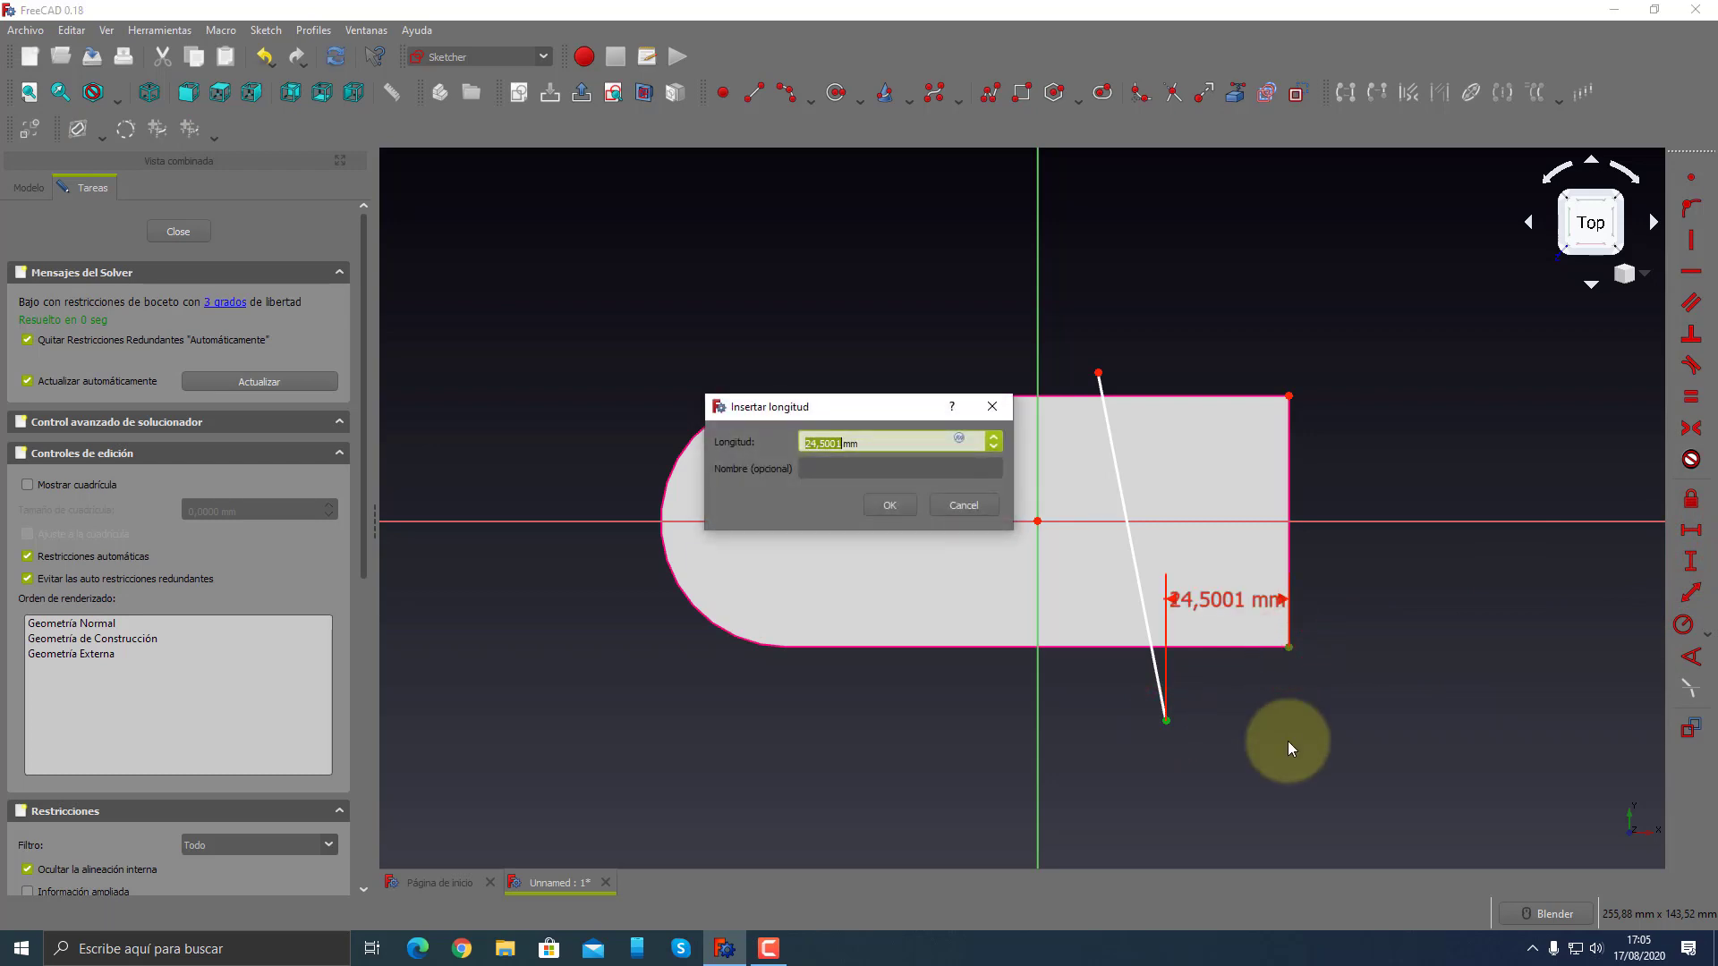
{"action": "type", "text": "20"}
{"action": "key", "text": "Return"}
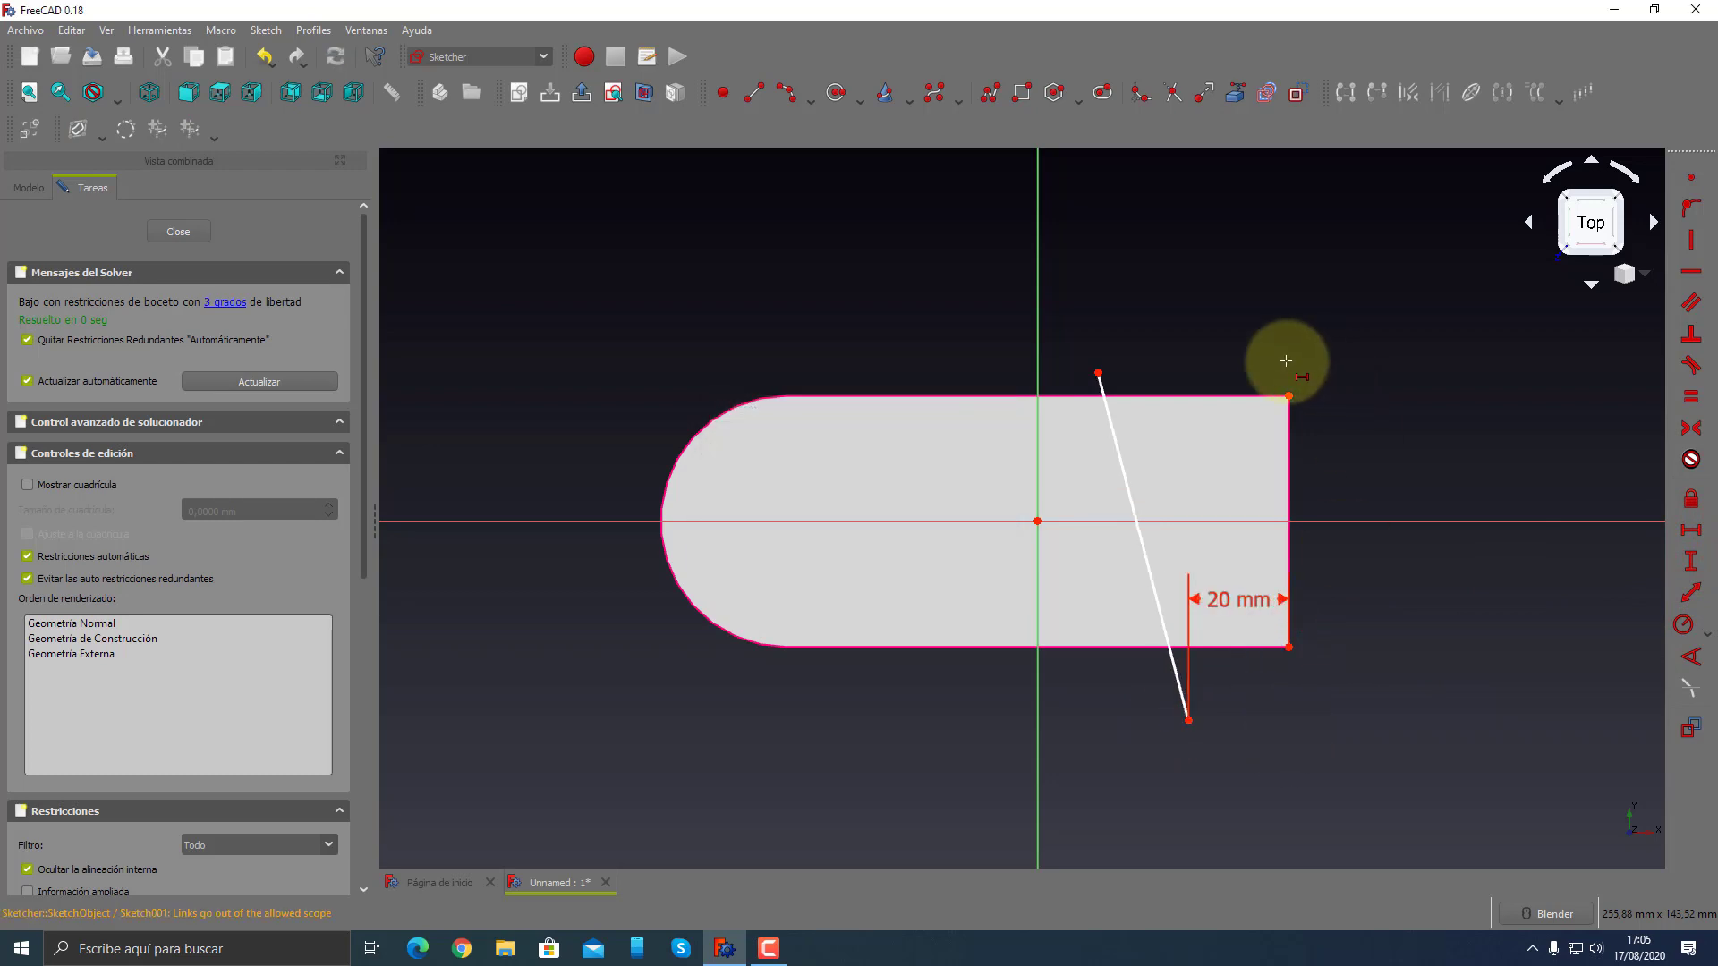
- Fix the line's top end 30 mm from the end edge and close the sketch
{"action": "left_click", "coordinate": [1099, 373]}
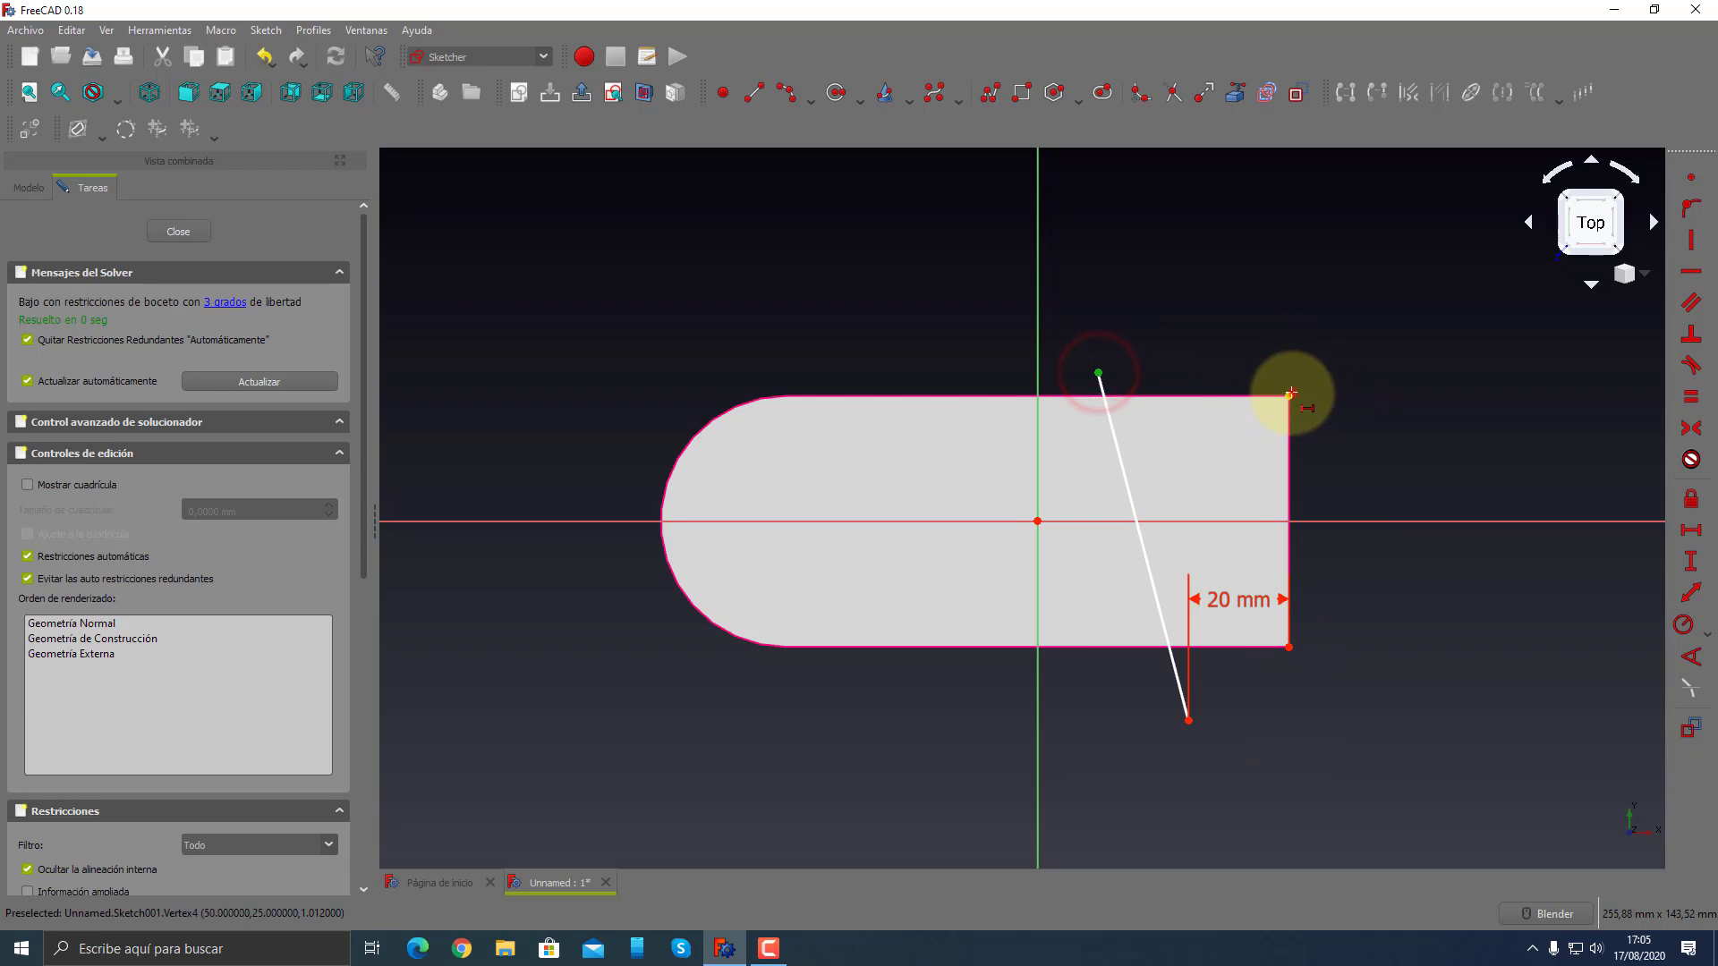
{"action": "left_click", "coordinate": [1289, 396]}
{"action": "type", "text": "30"}
{"action": "key", "text": "Return"}
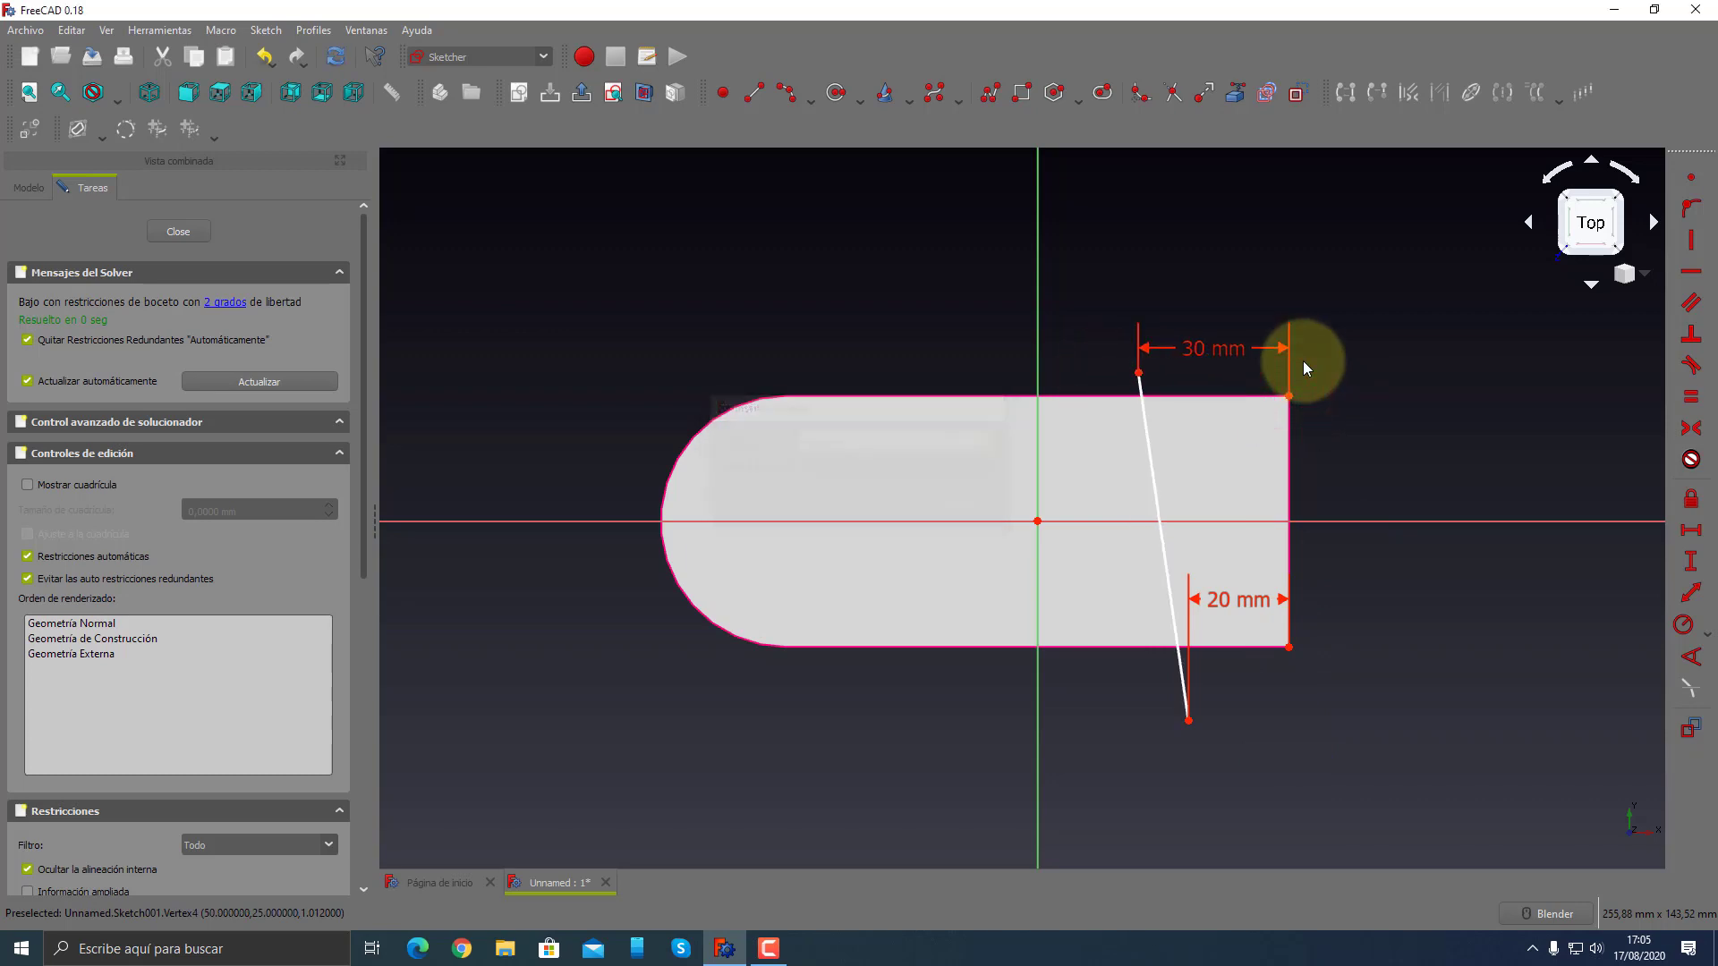
{"action": "right_click", "coordinate": [1474, 396]}
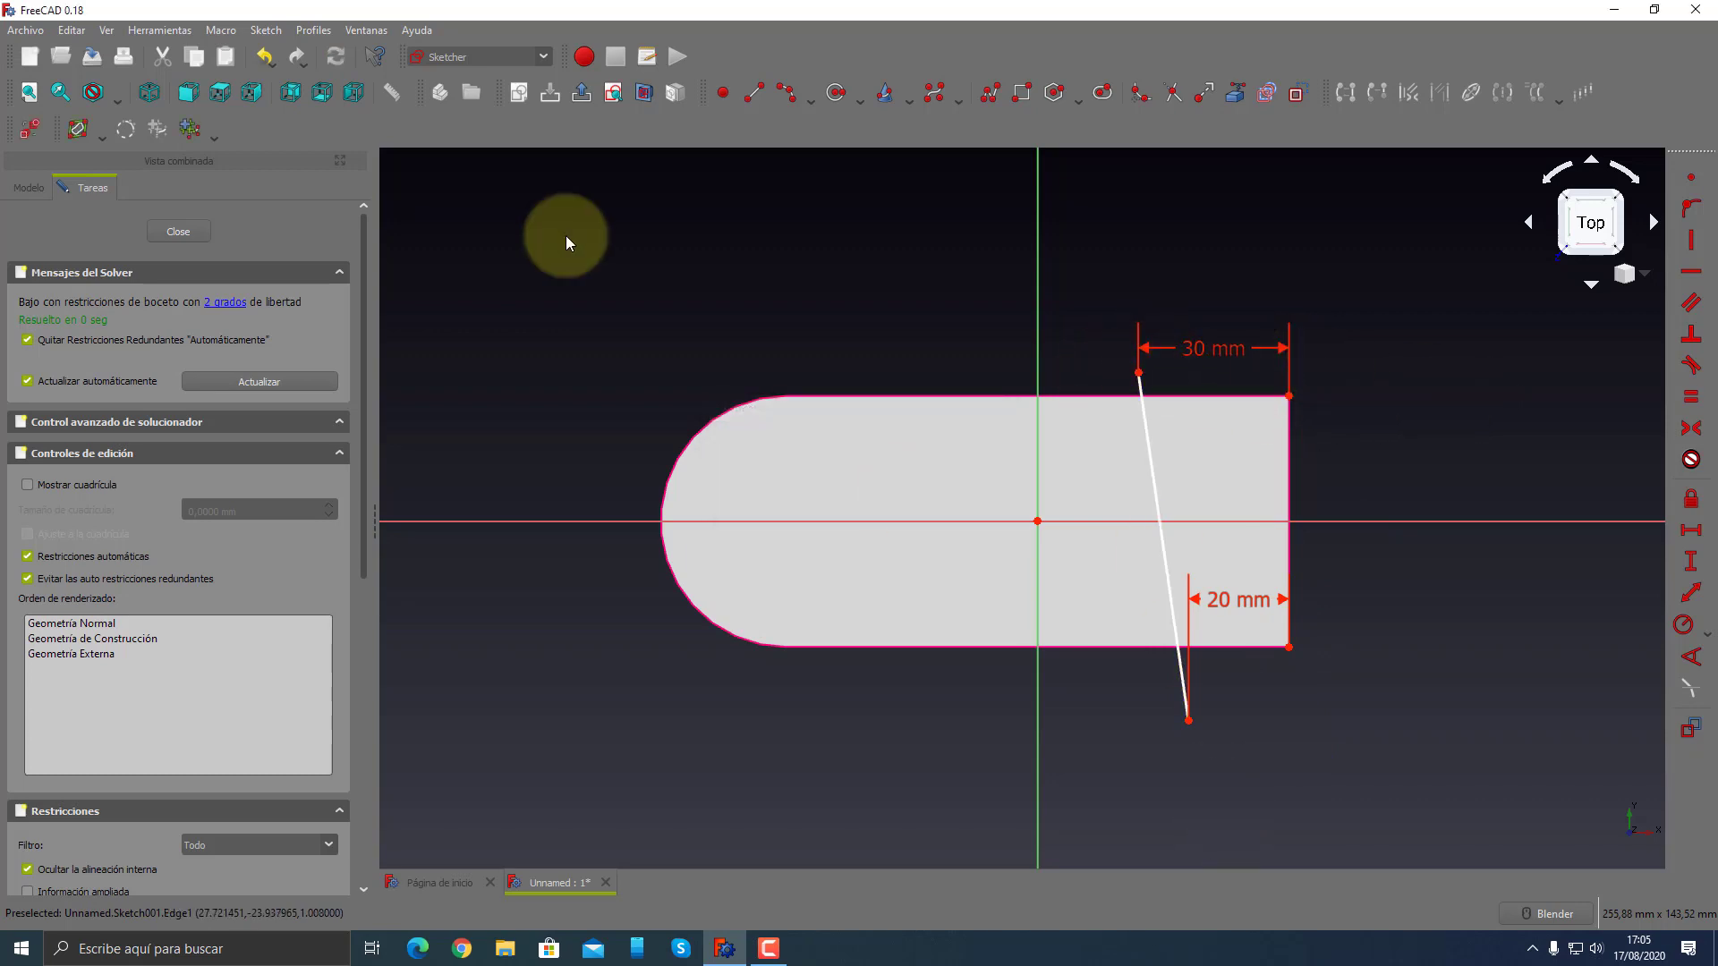
{"action": "left_click_drag", "start_coordinate": [1142, 373], "coordinate": [1090, 383]}
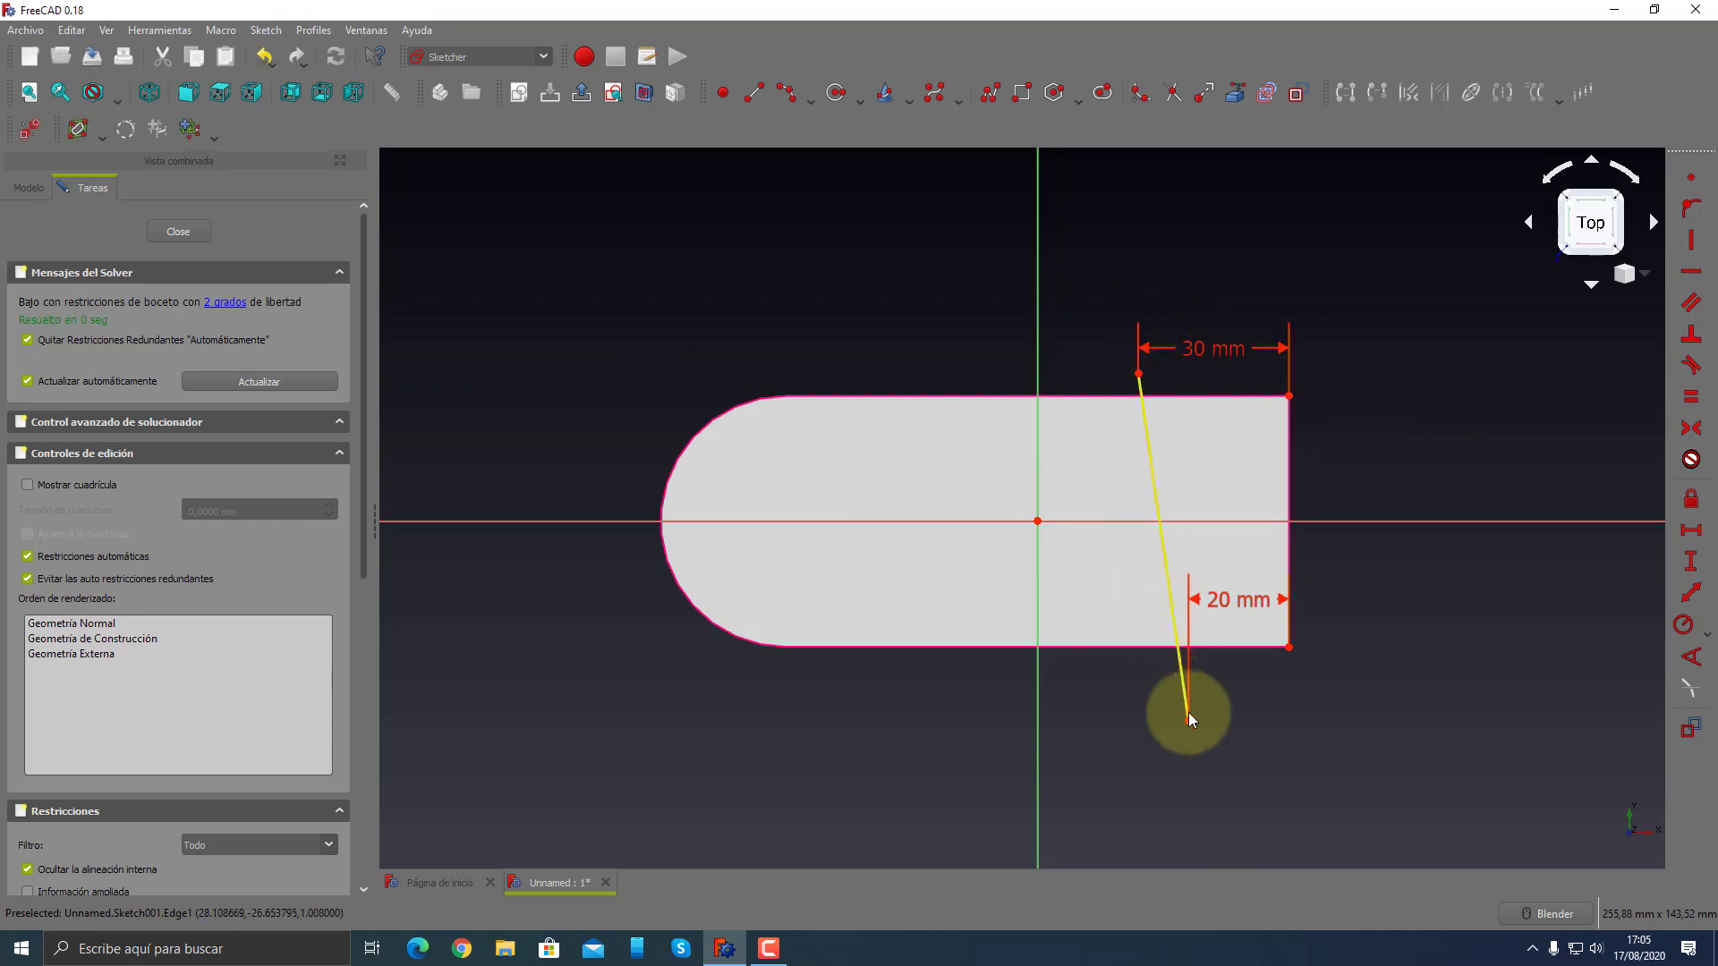
{"action": "left_click", "coordinate": [190, 237]}
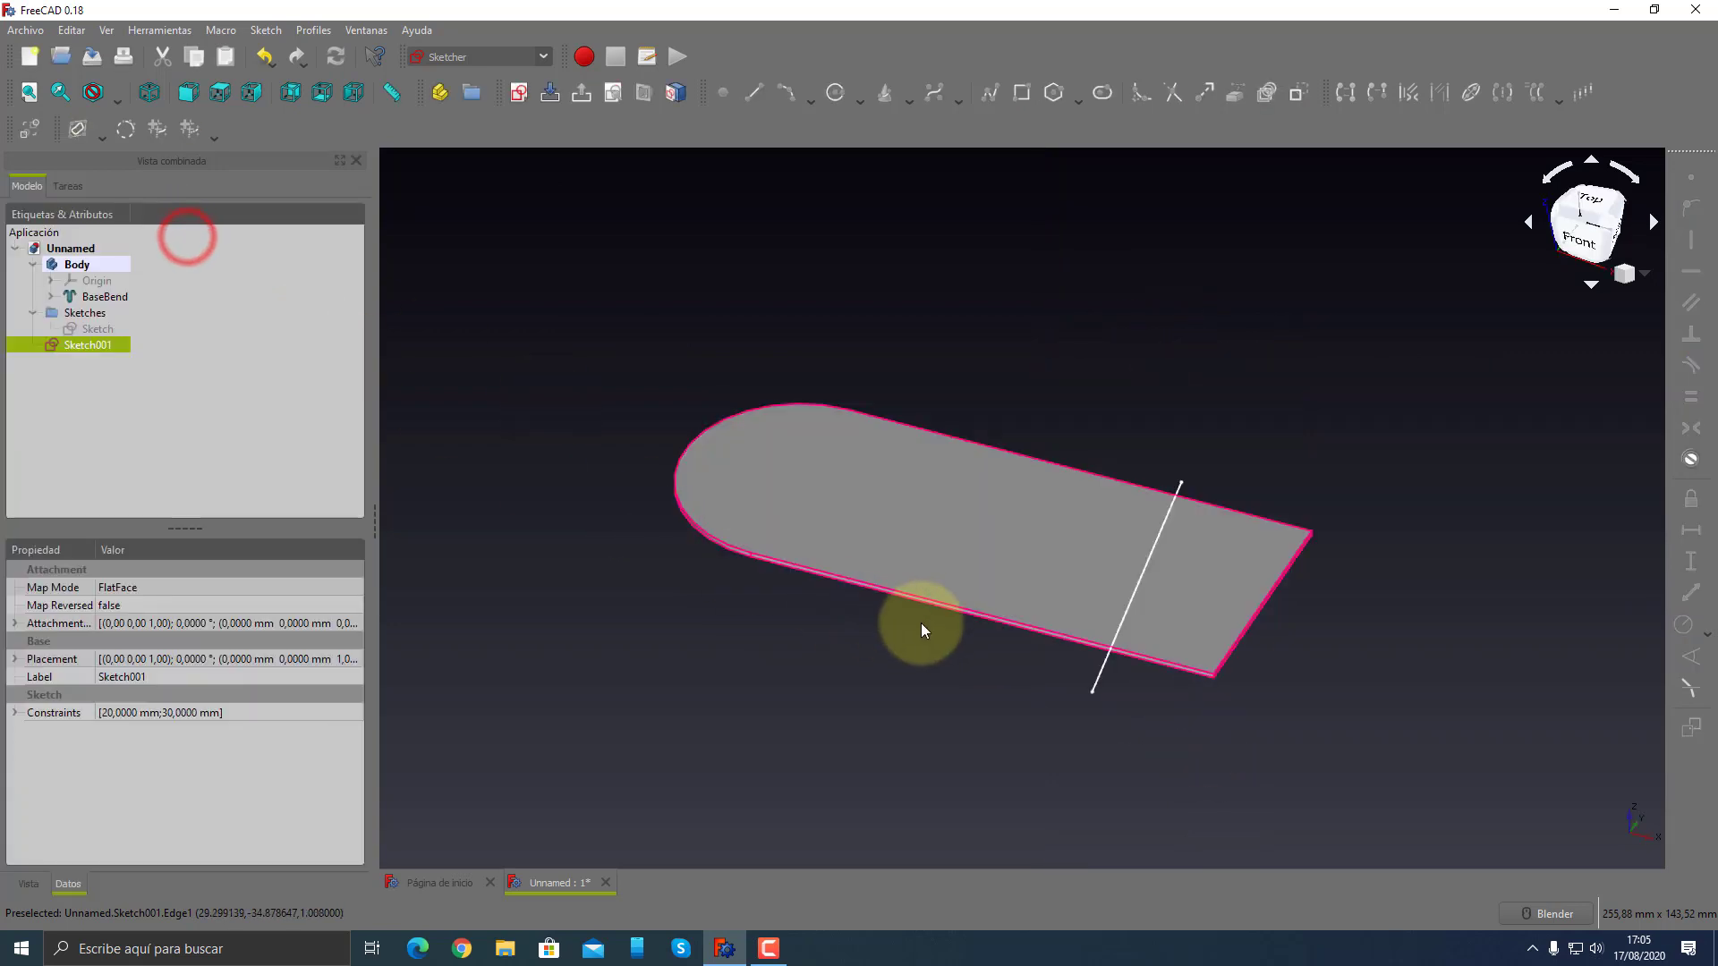
- Move Sketch001 into the Sketches group
{"action": "mouse_move", "coordinate": [921, 626]}
{"action": "middle_mouse_down"}
{"action": "mouse_move", "coordinate": [844, 549]}
{"action": "mouse_move", "coordinate": [851, 583]}
{"action": "middle_mouse_up"}
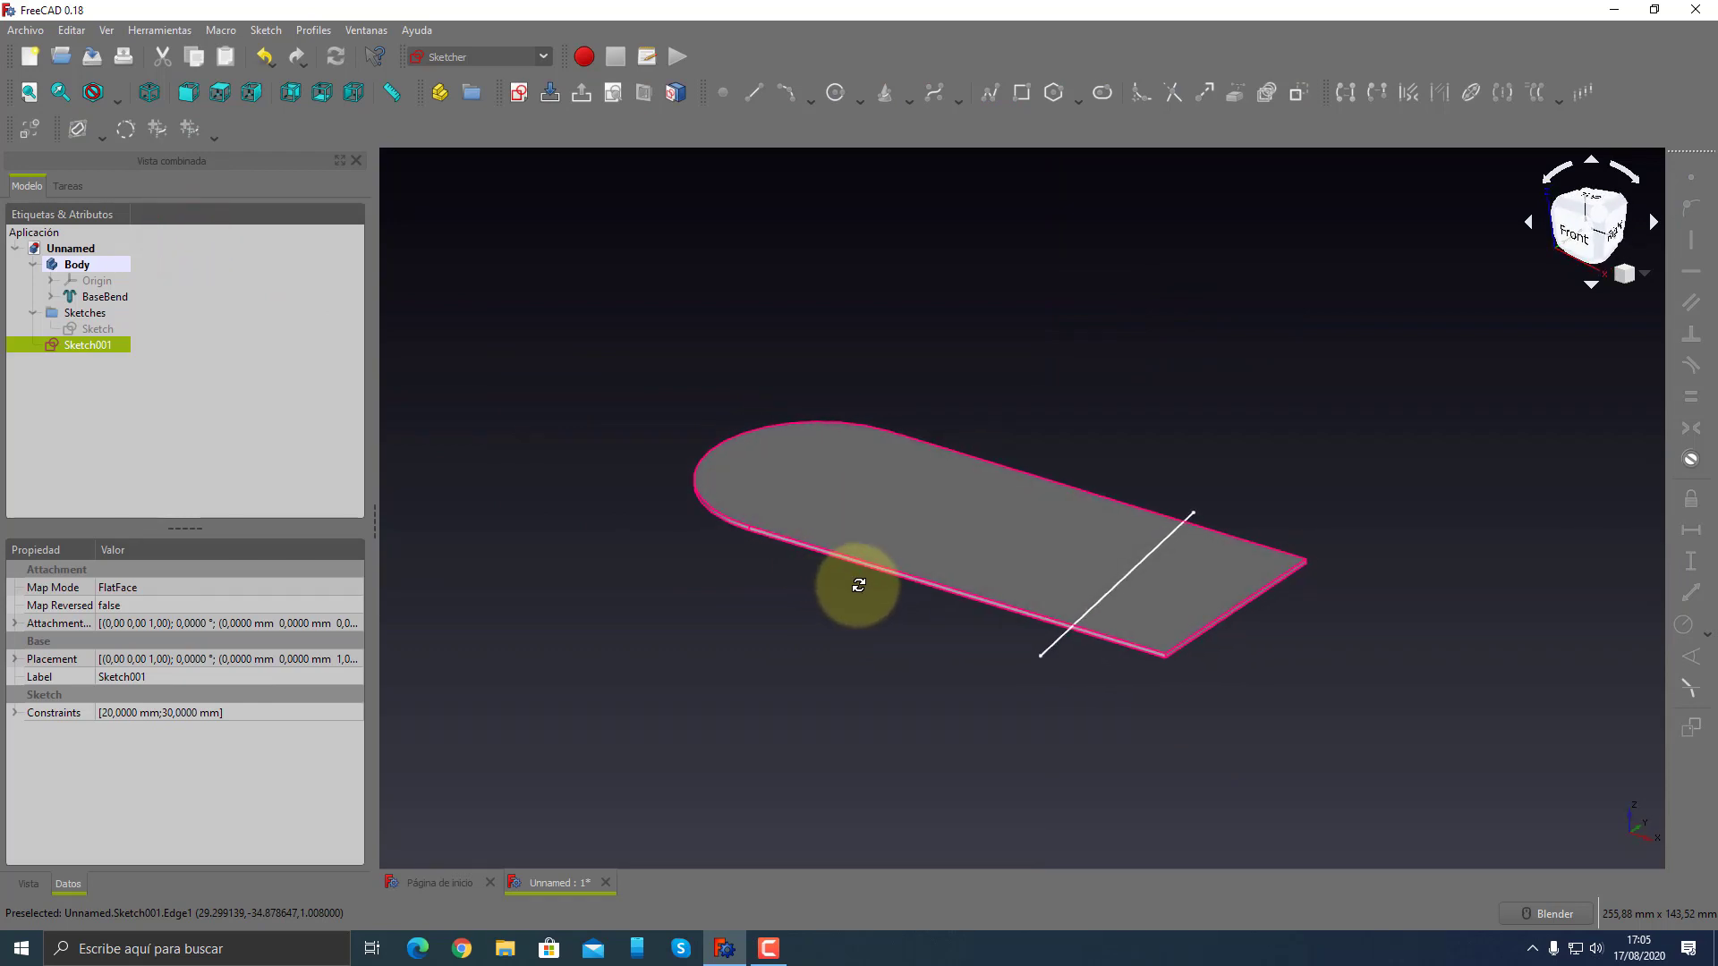
{"action": "left_click", "coordinate": [767, 673]}
{"action": "left_click_drag", "start_coordinate": [88, 344], "coordinate": [119, 322]}
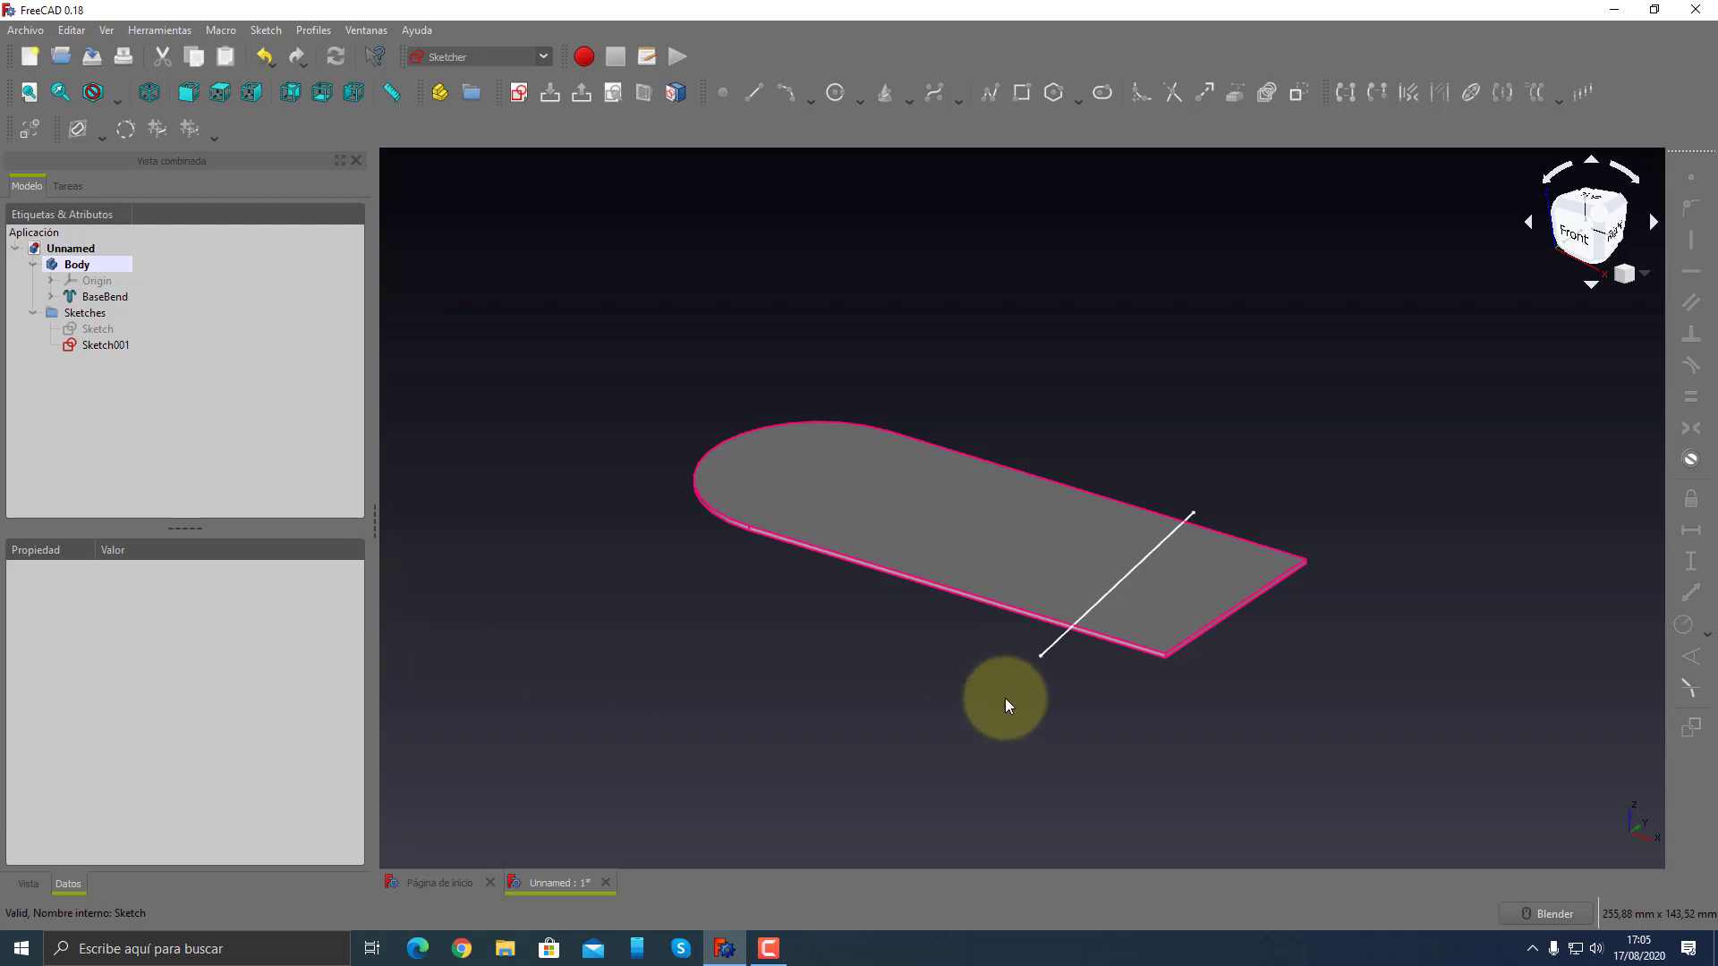
- Switch to the Sheet Metal workbench and select the plate's top face plus the fold line
{"action": "left_click", "coordinate": [1006, 562]}
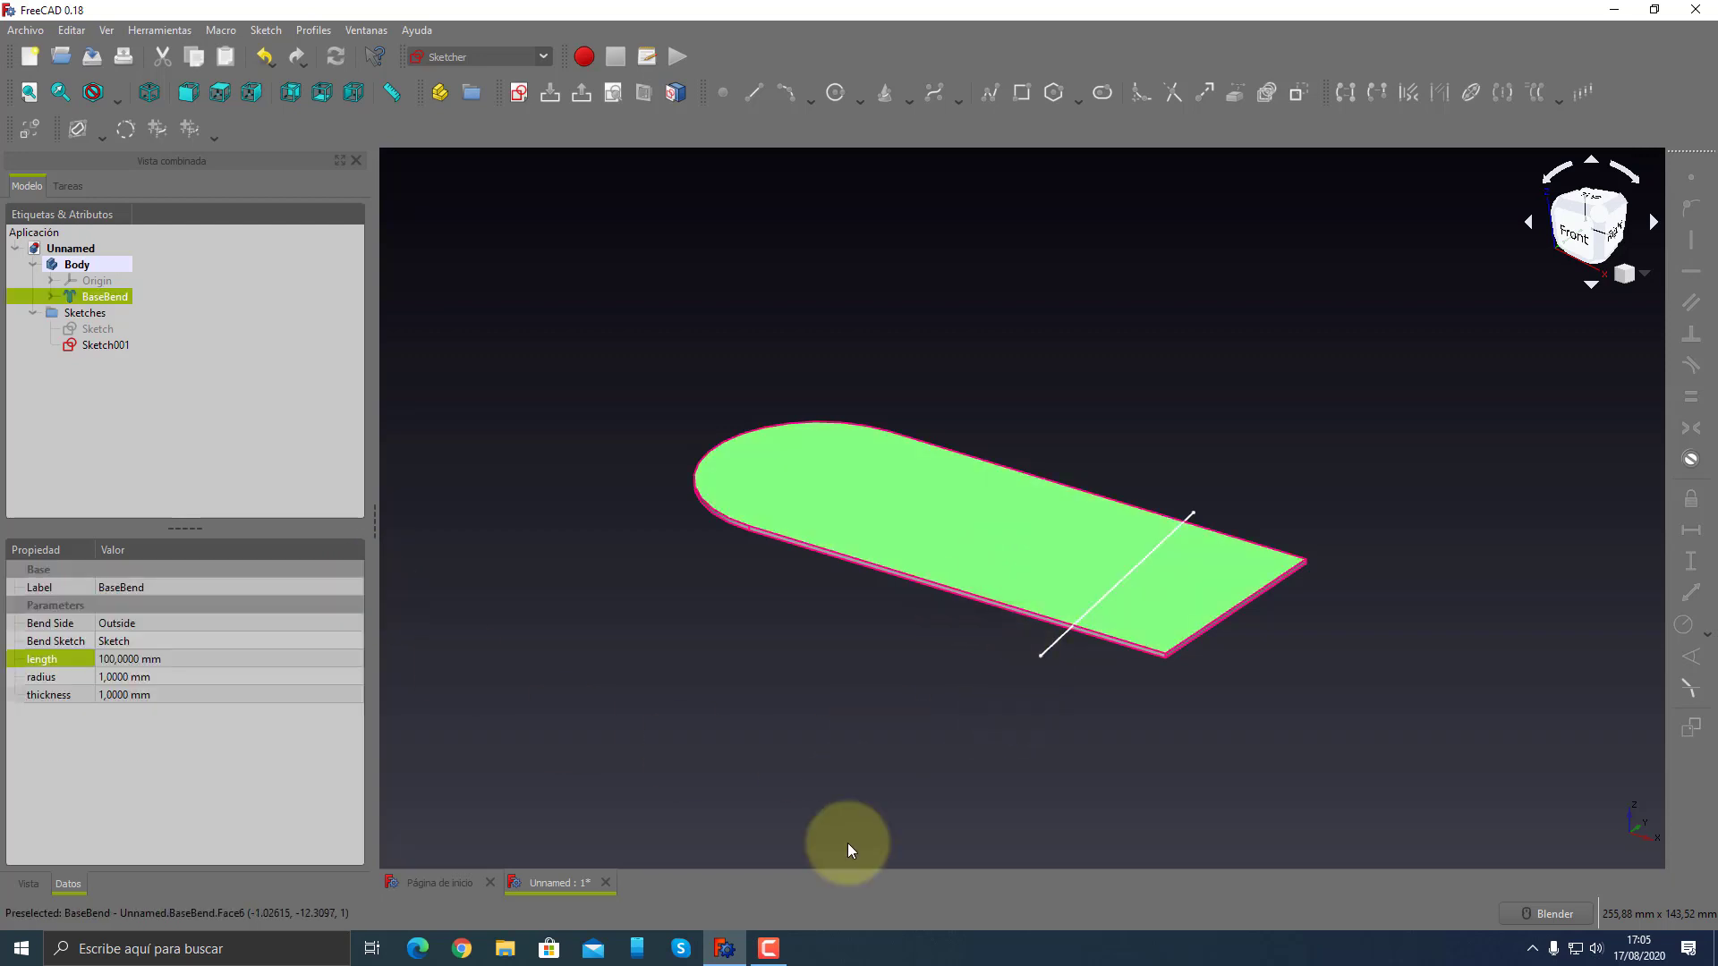
{"action": "left_click", "coordinate": [544, 56]}
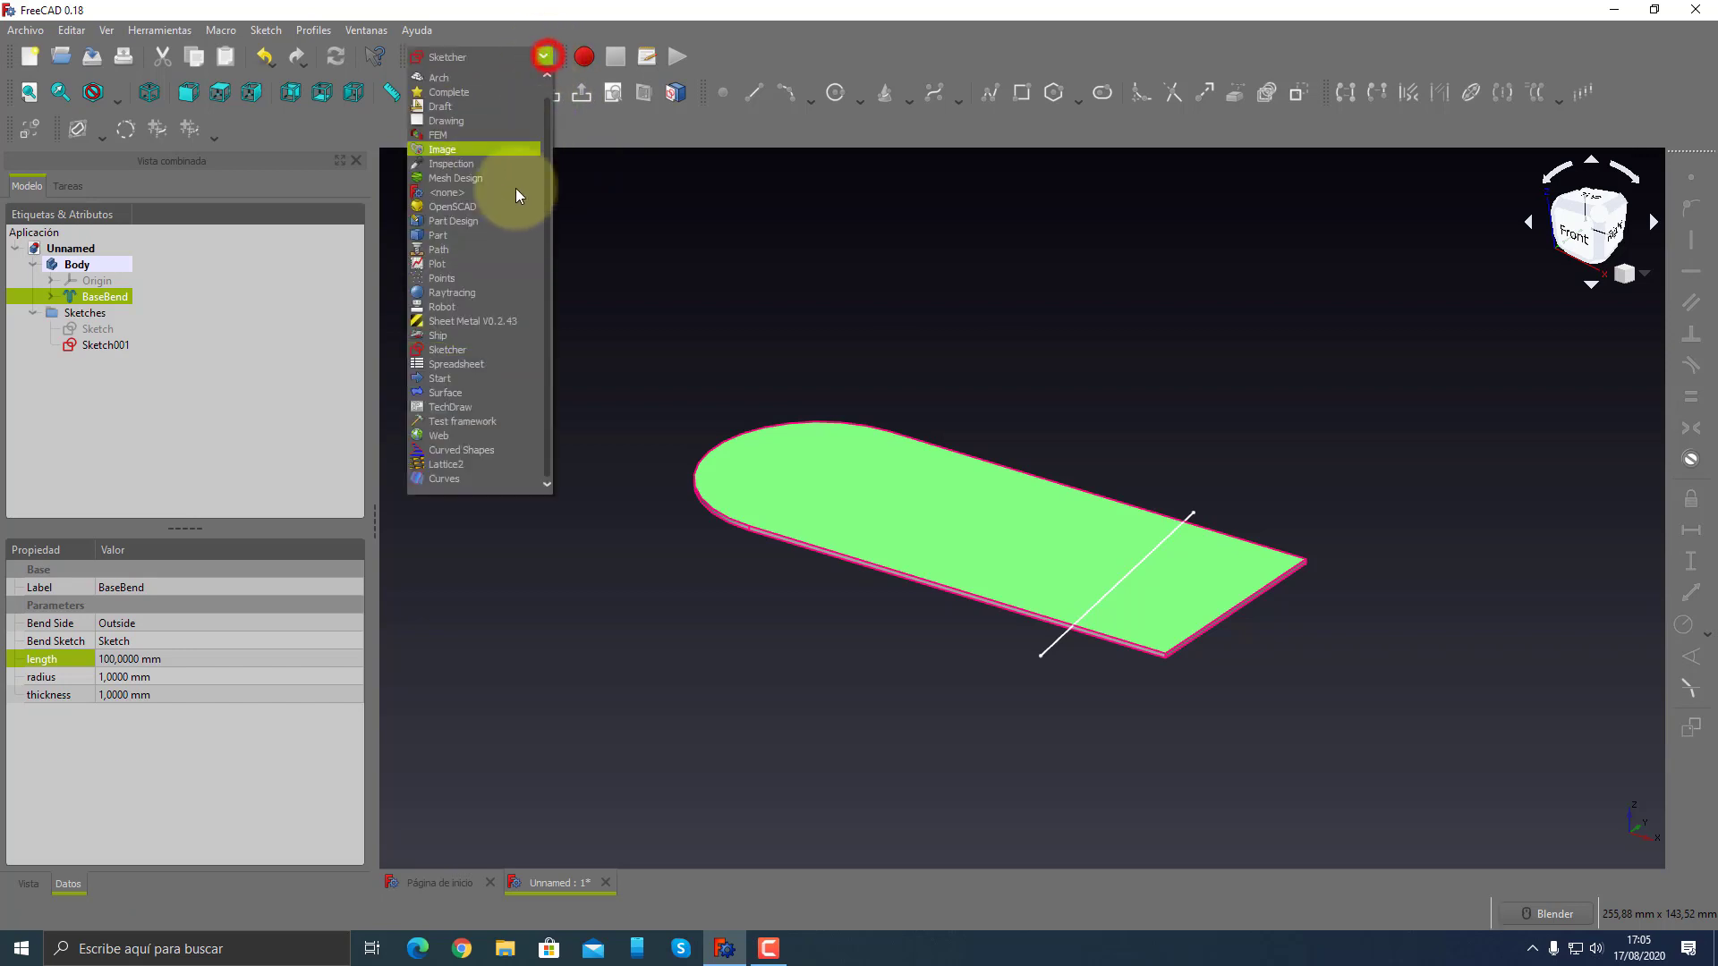
{"action": "left_click", "coordinate": [482, 324]}
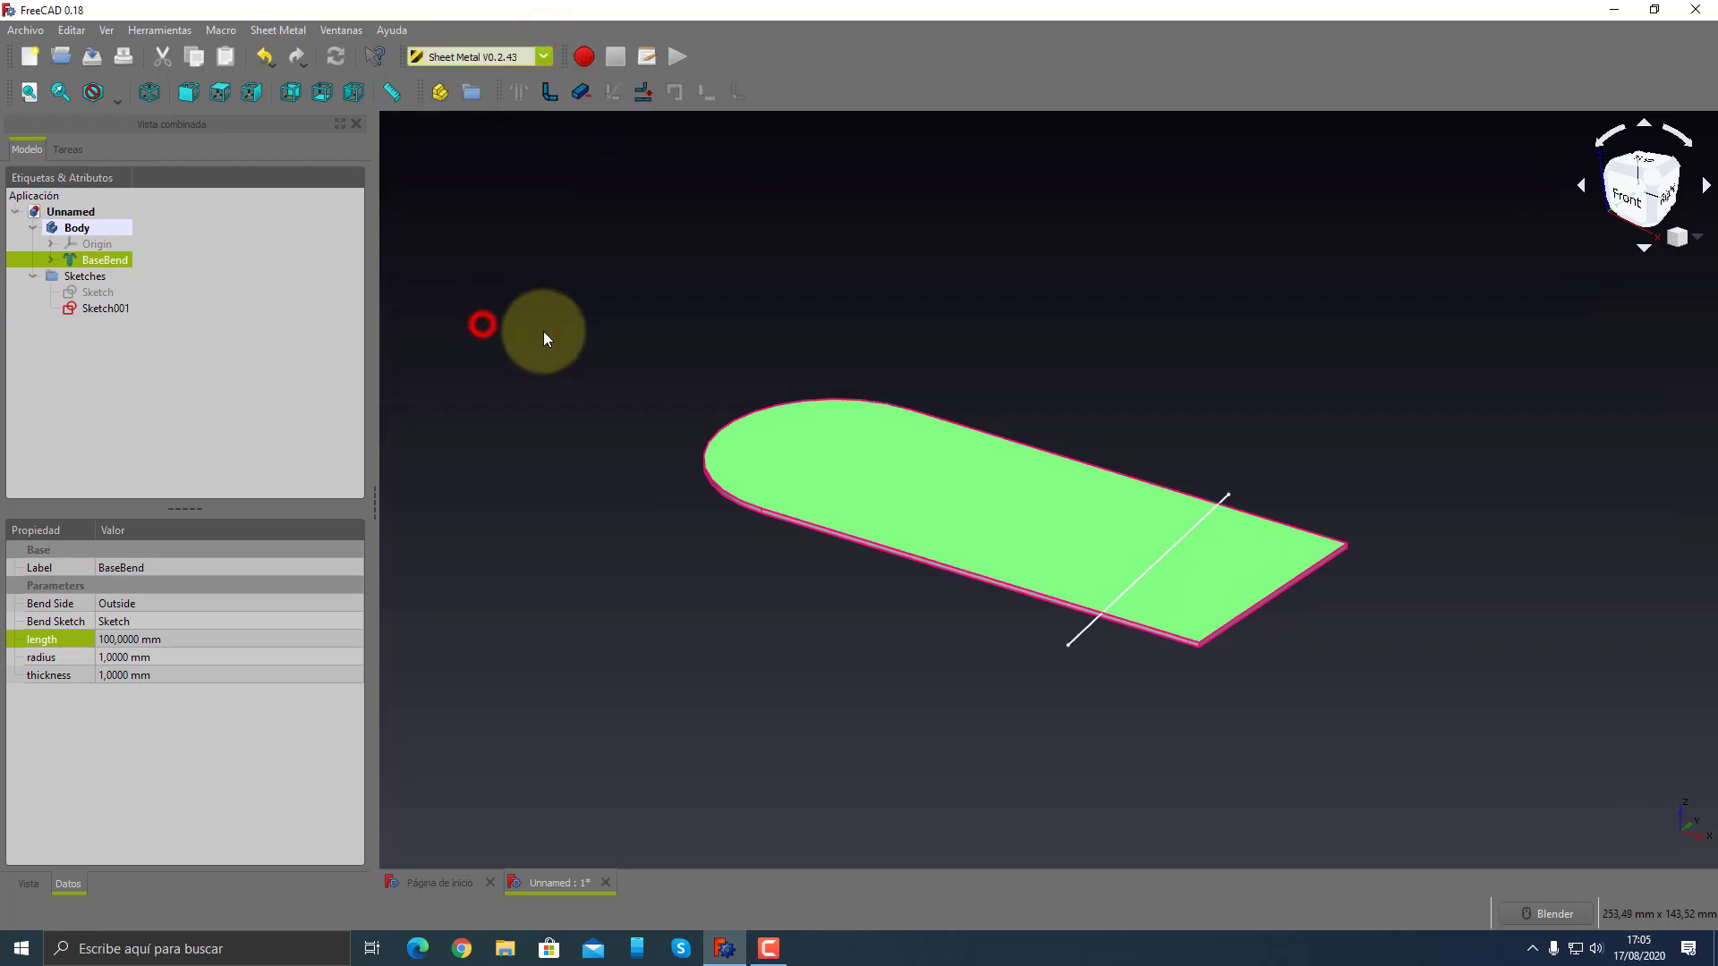
{"action": "left_click", "coordinate": [931, 752]}
{"action": "left_click", "coordinate": [1055, 532]}
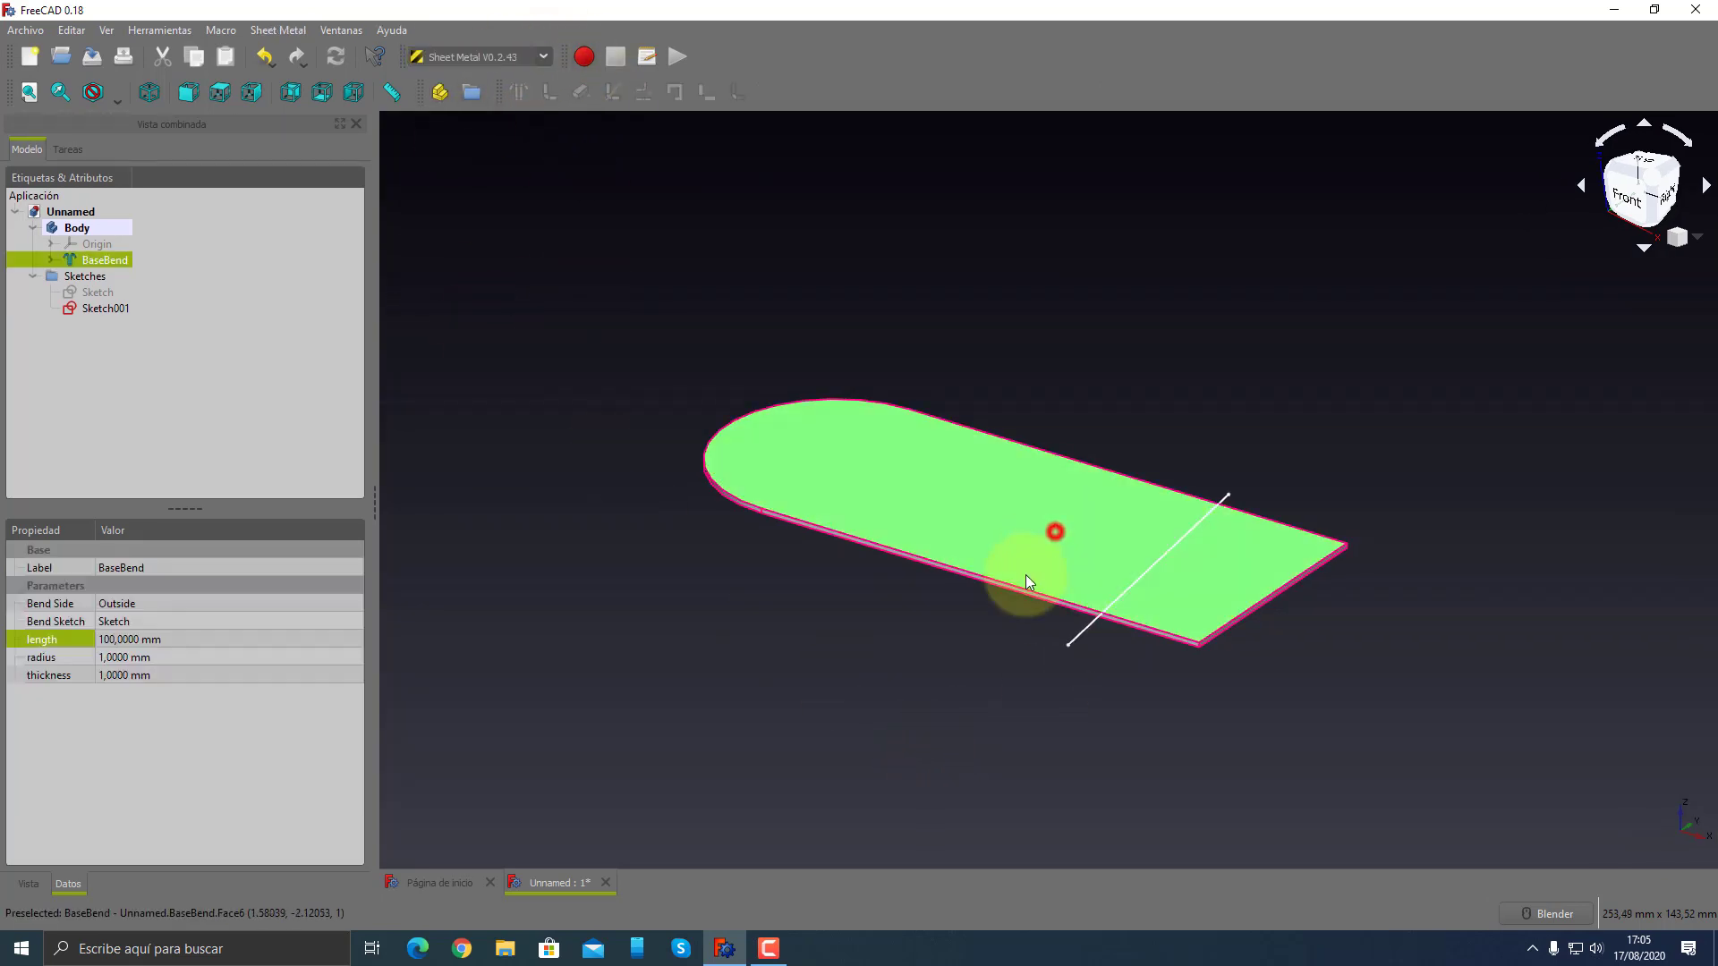
{"action": "left_click", "coordinate": [1082, 633], "text": "ctrl"}
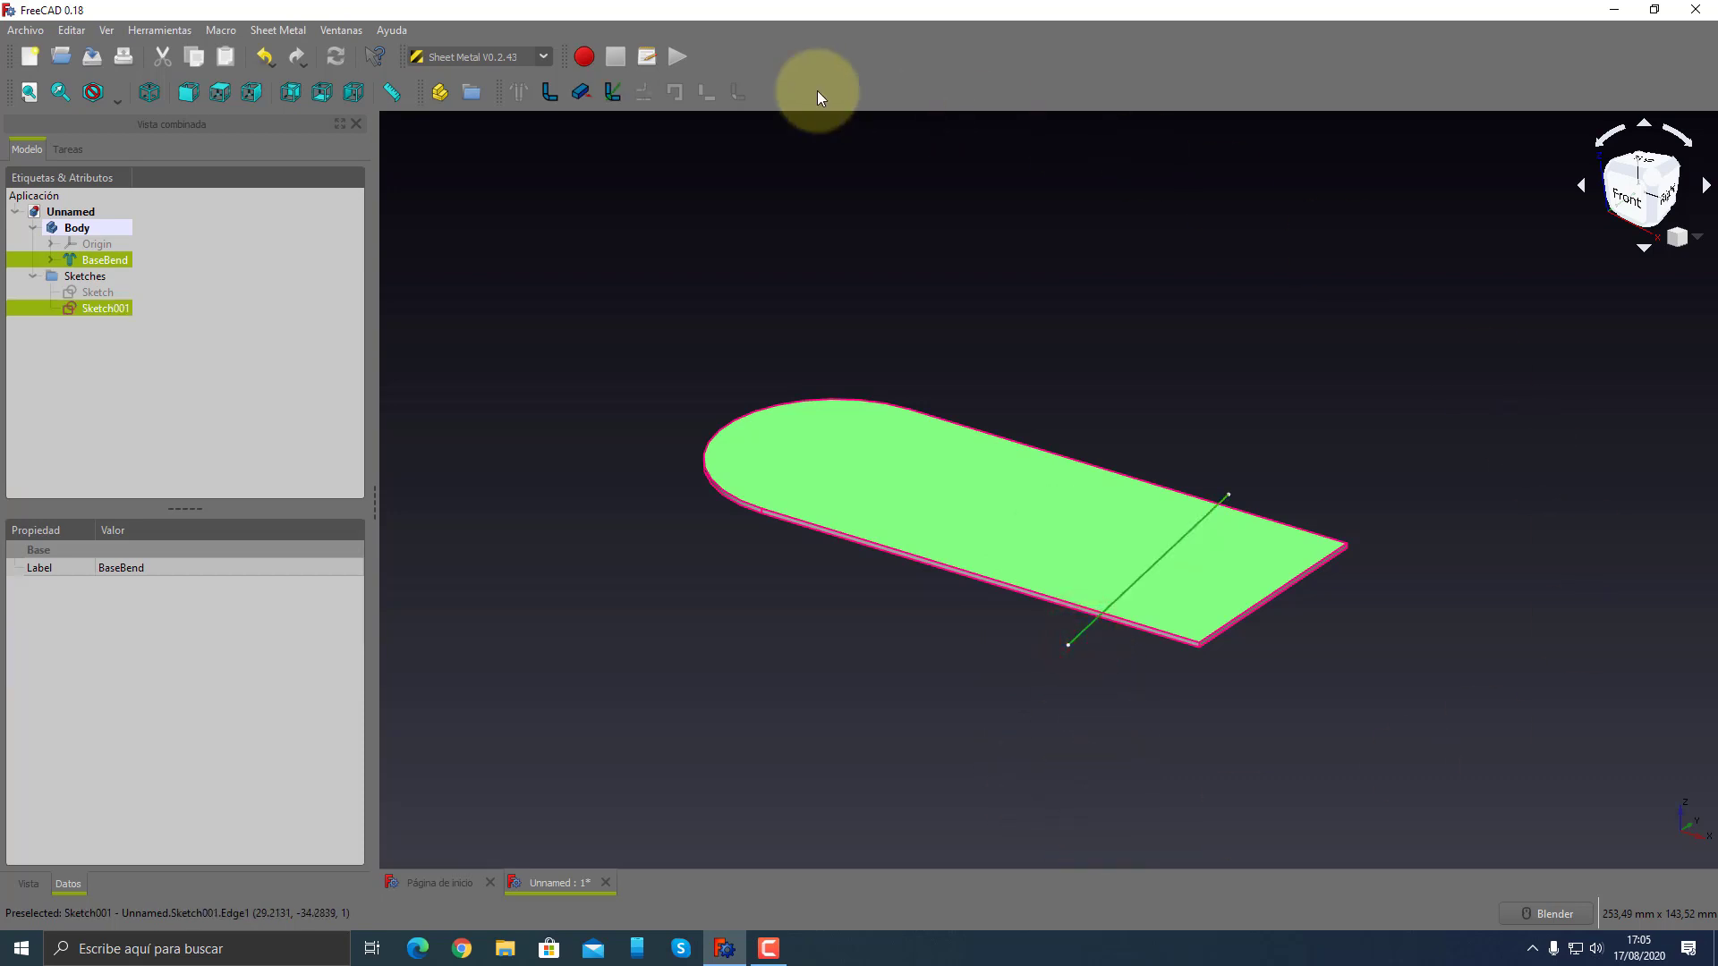
- Fold the plate's squared end upward along the slanted line and inspect the flange
{"action": "left_click", "coordinate": [612, 93]}
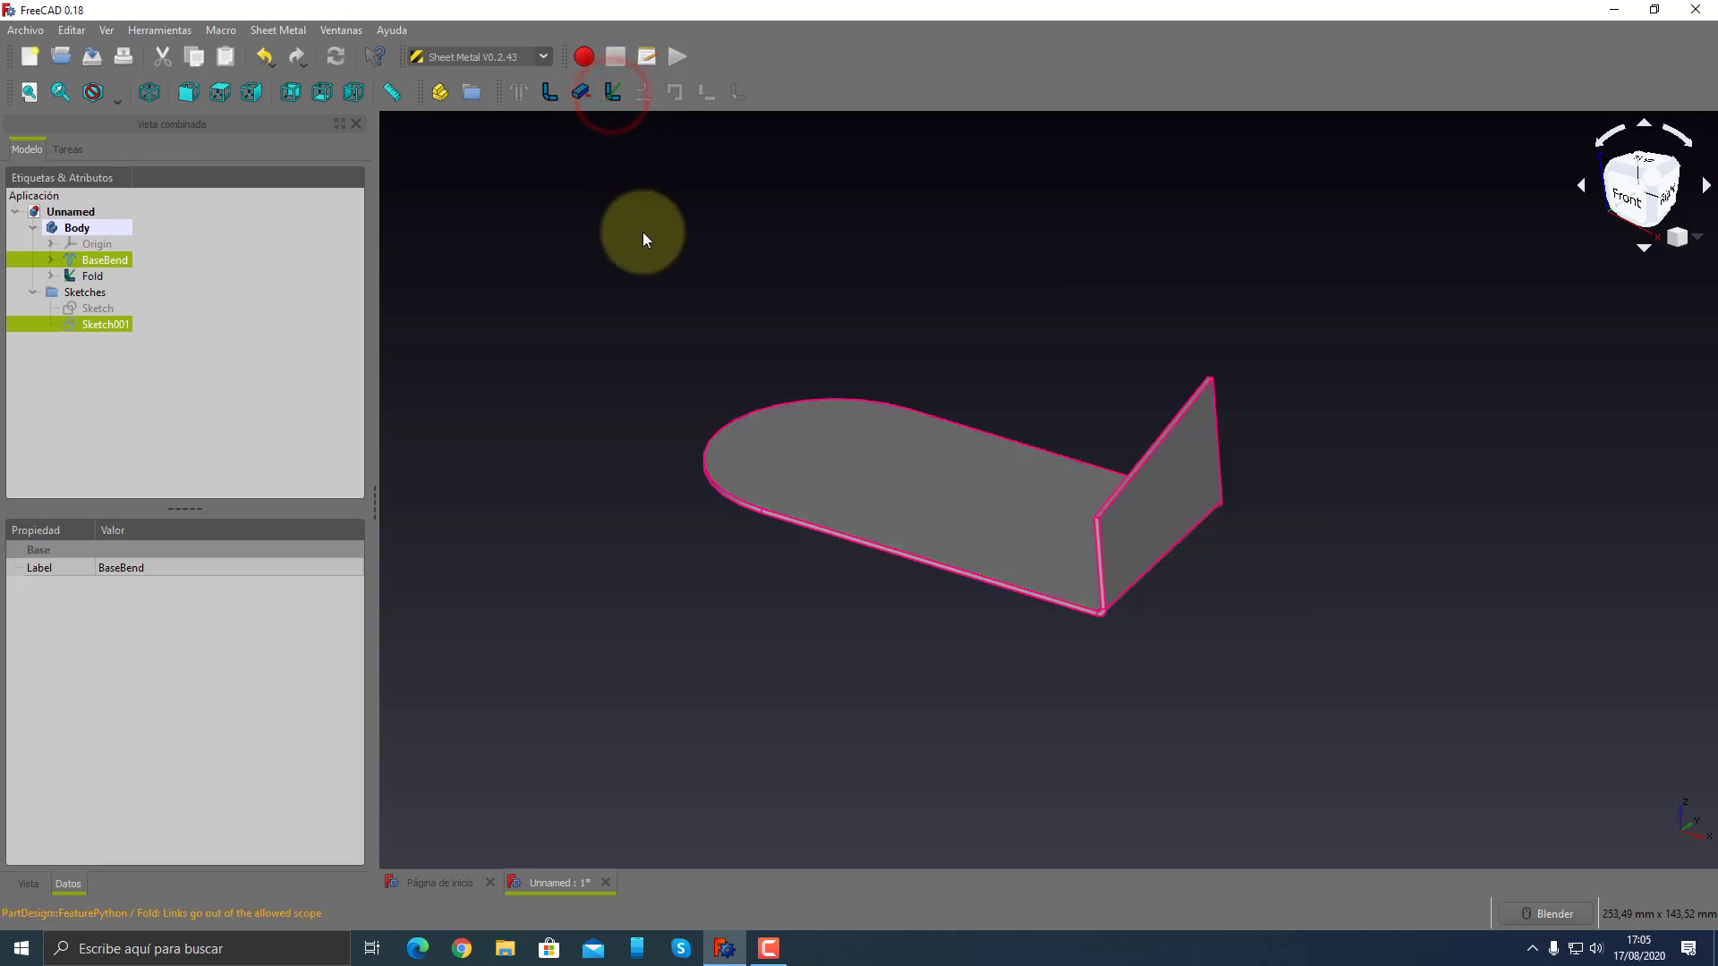
{"action": "mouse_move", "coordinate": [700, 646]}
{"action": "middle_mouse_down"}
{"action": "mouse_move", "coordinate": [1265, 660]}
{"action": "mouse_move", "coordinate": [1458, 636]}
{"action": "mouse_move", "coordinate": [712, 623]}
{"action": "middle_mouse_up"}
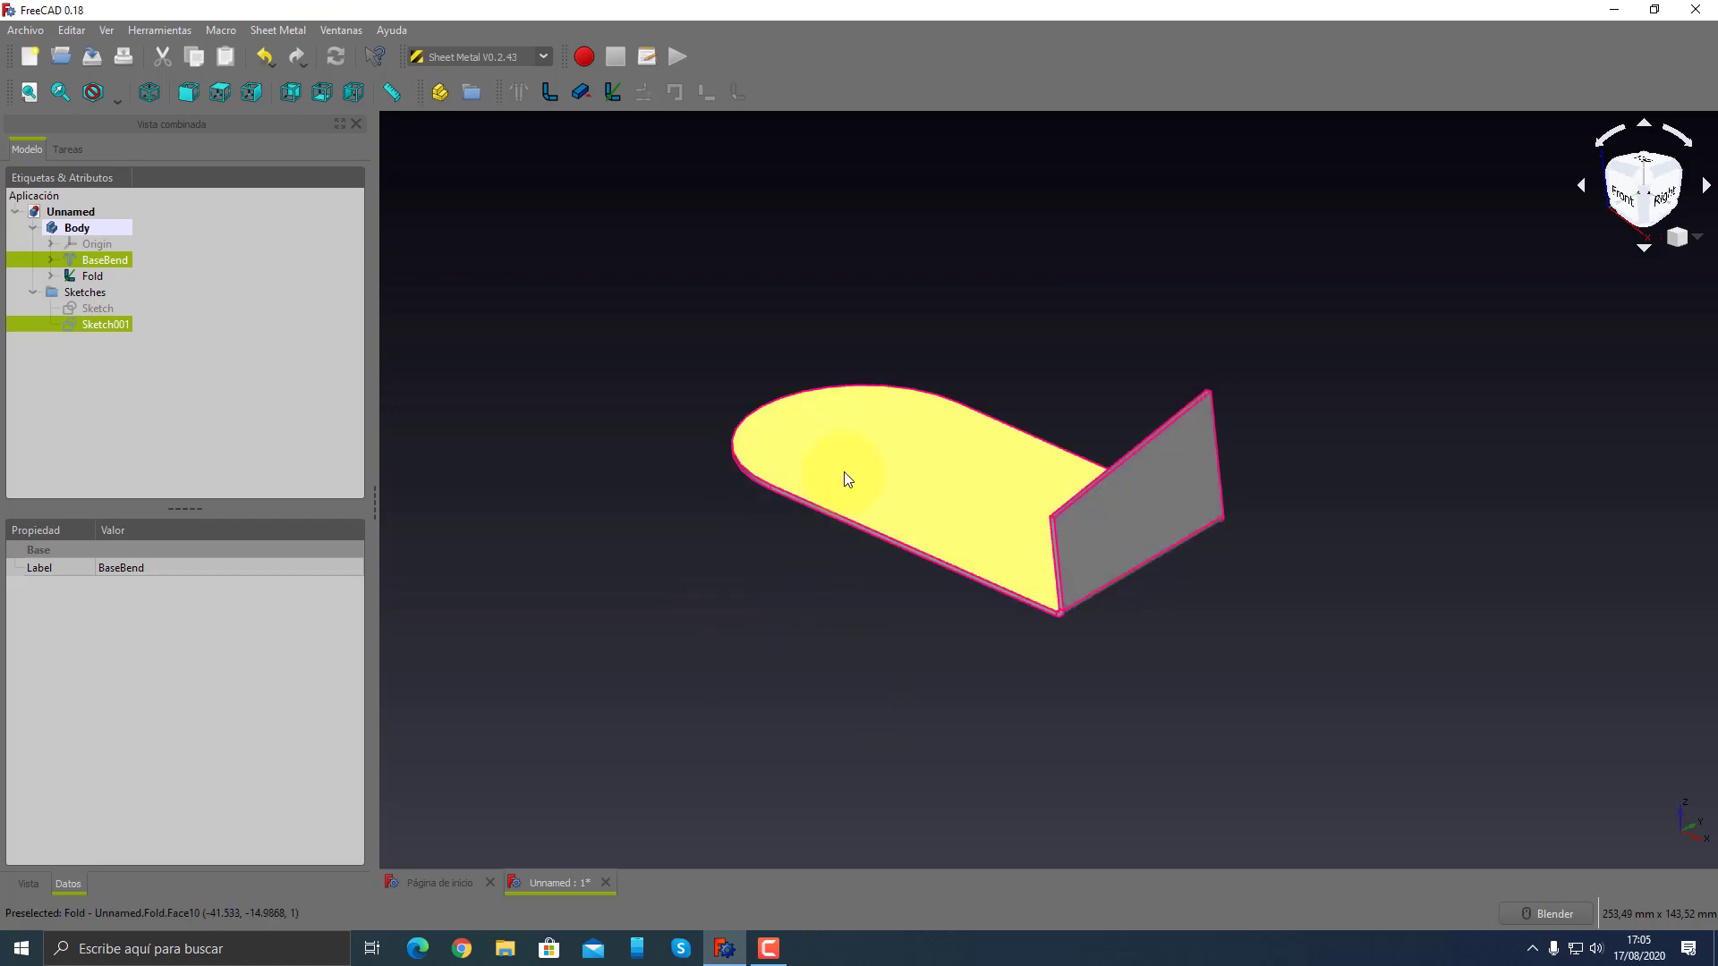
{"action": "scroll", "coordinate": [845, 474], "scroll_direction": "up", "scroll_amount": 3}
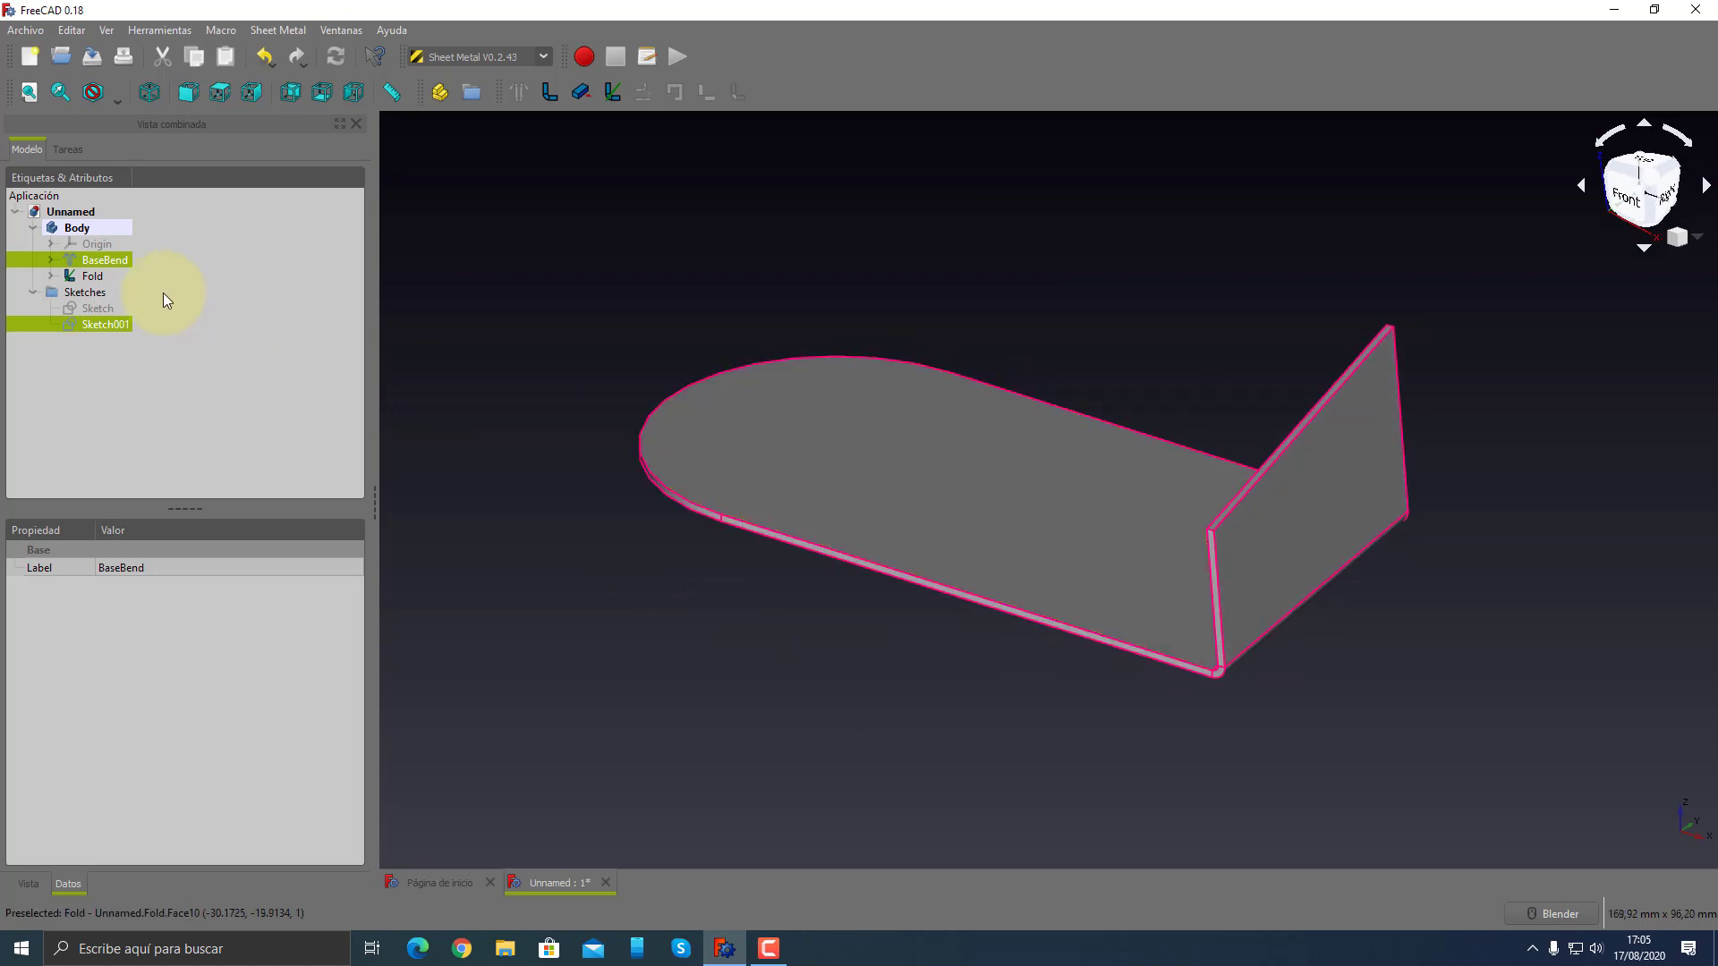
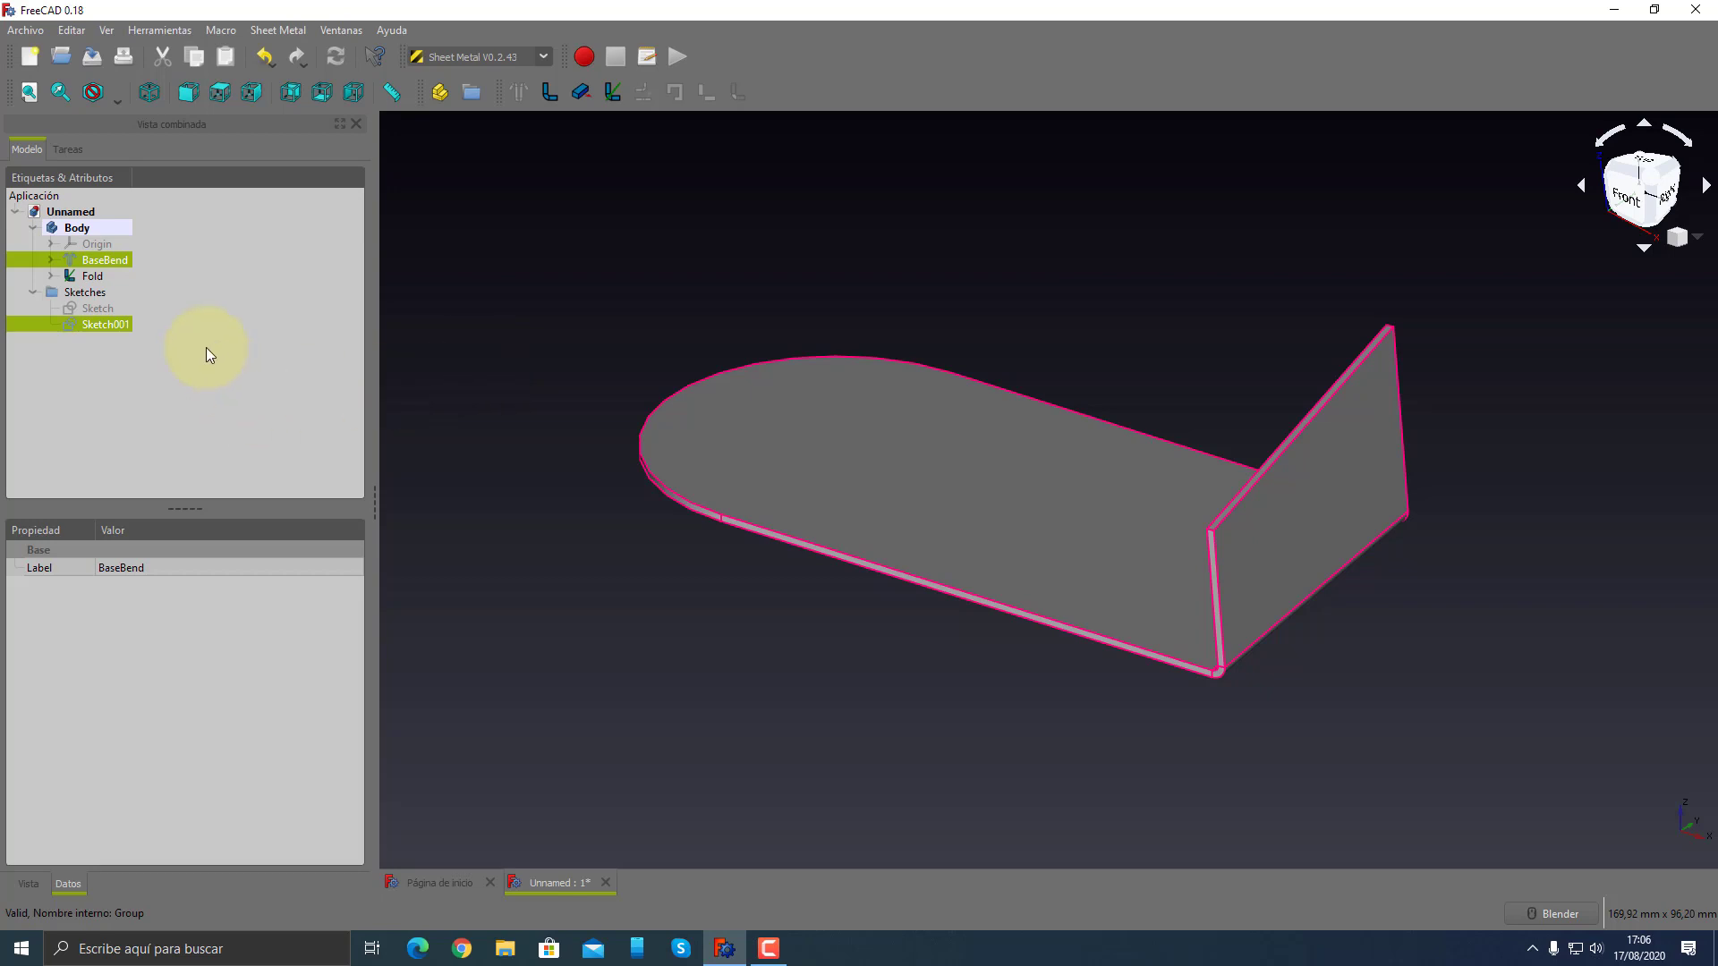
- Select the Fold feature and set its bend angle to 45°
{"action": "left_click", "coordinate": [92, 277]}
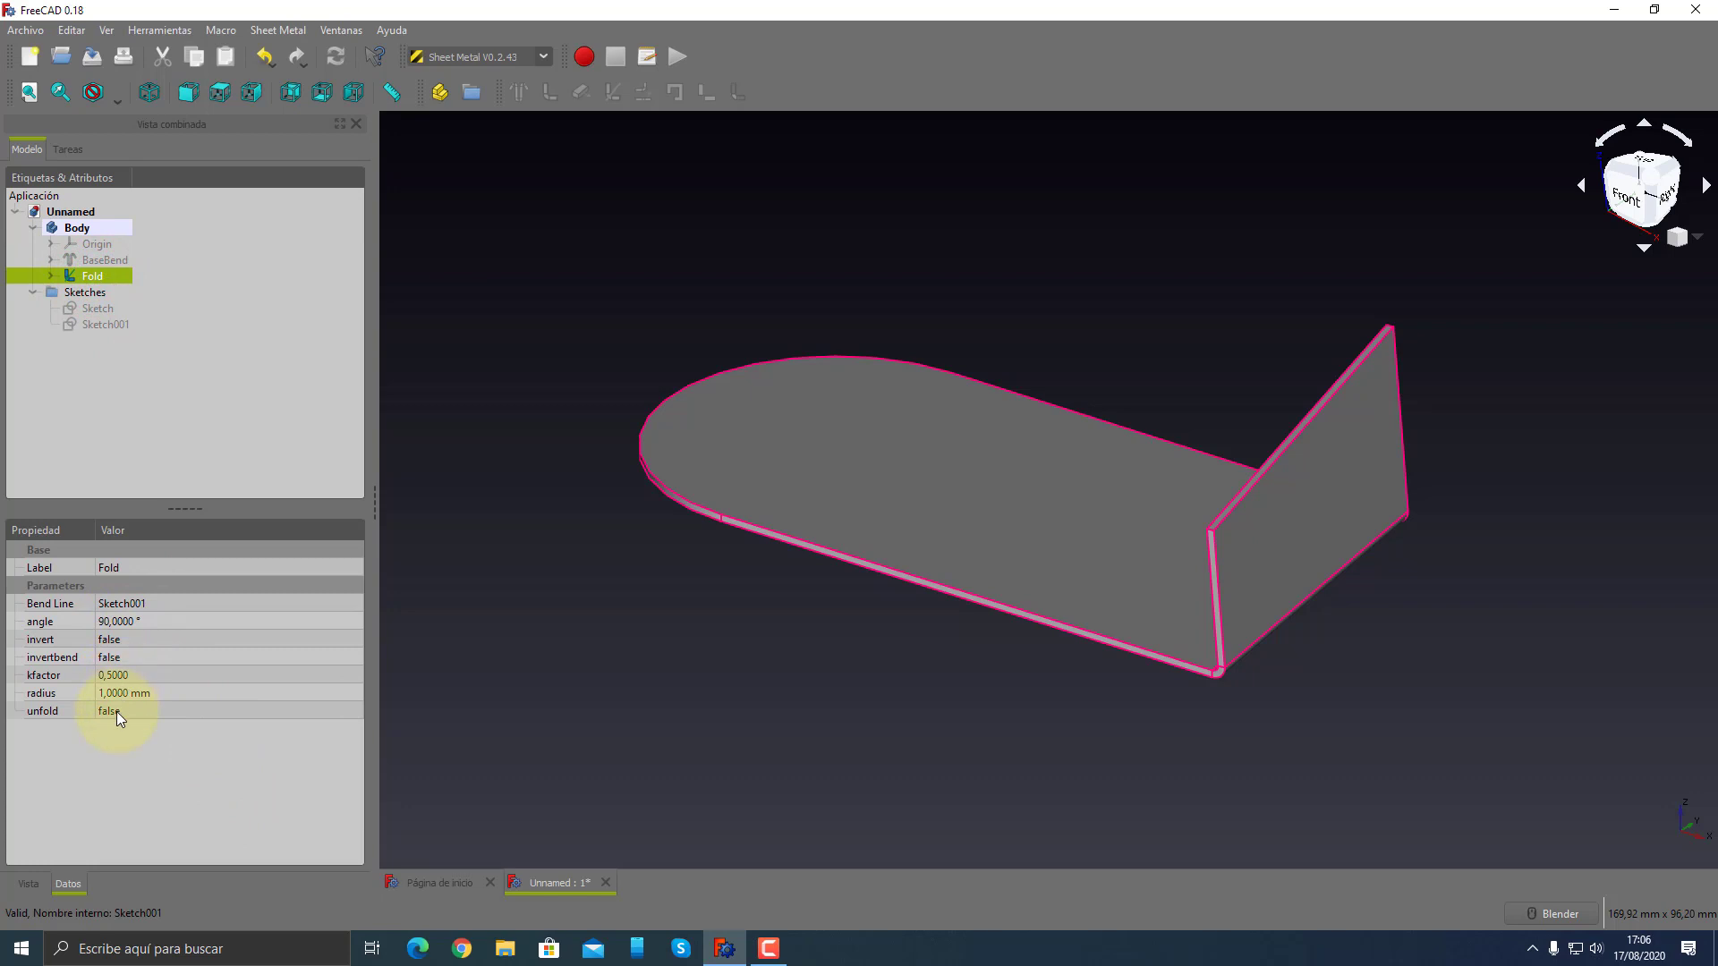
{"action": "middle_click_drag", "start_coordinate": [990, 721], "coordinate": [1250, 705]}
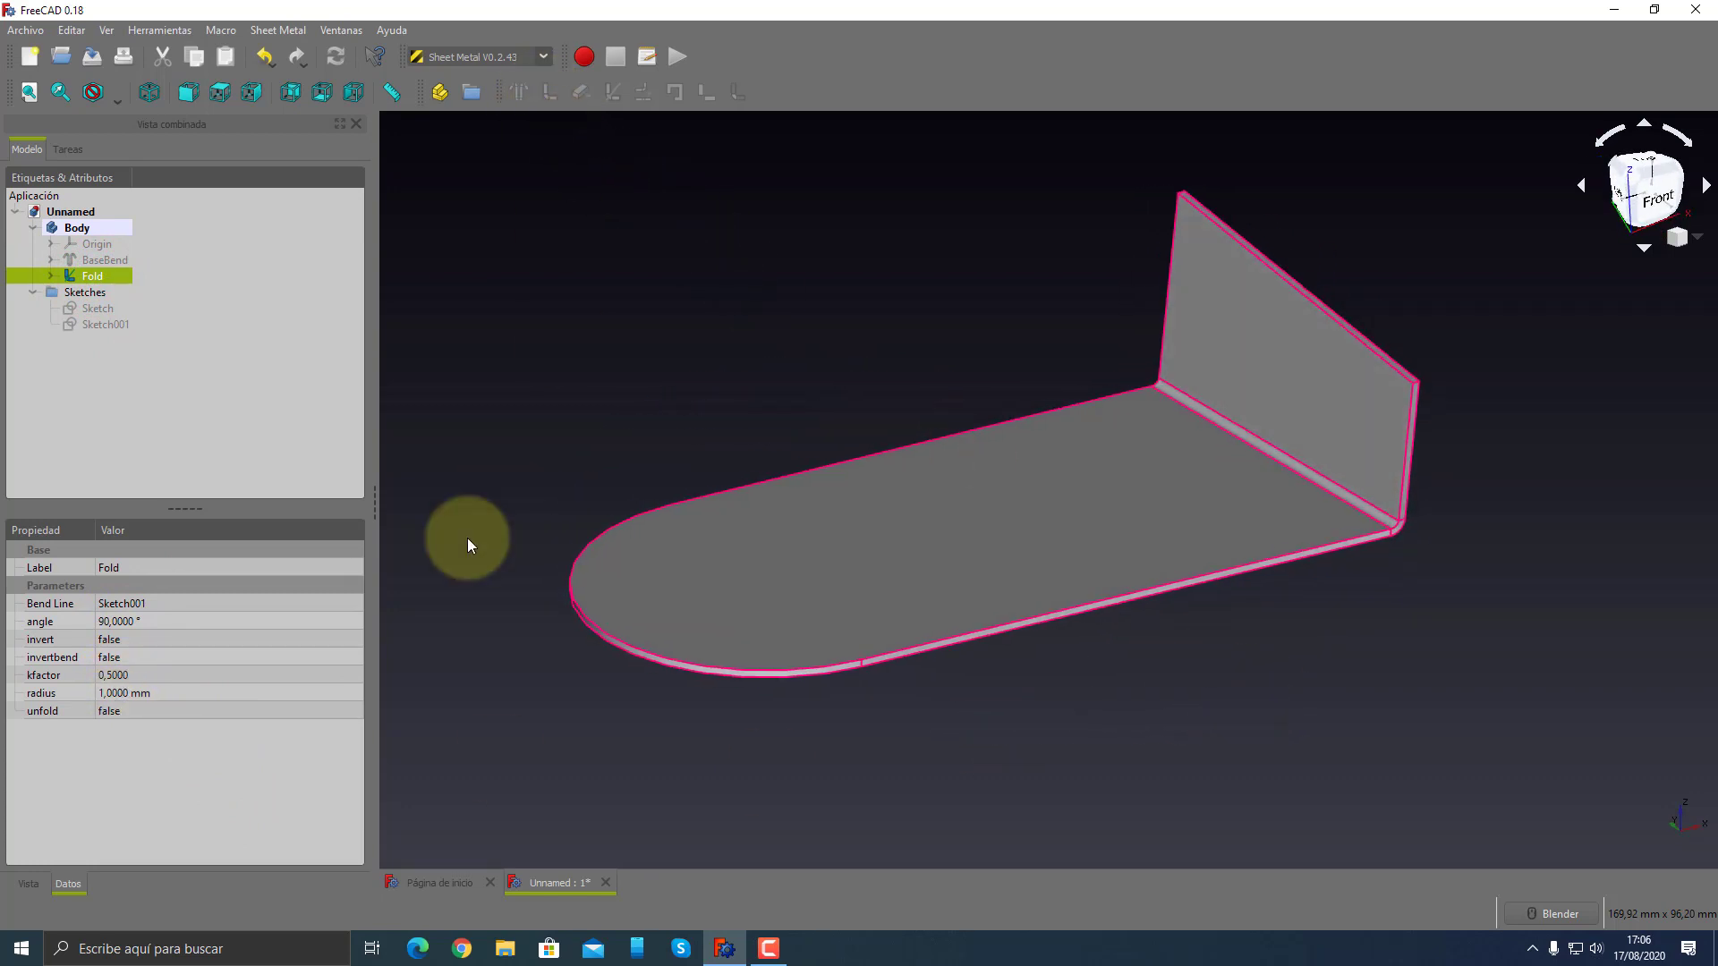
{"action": "left_click", "coordinate": [175, 621]}
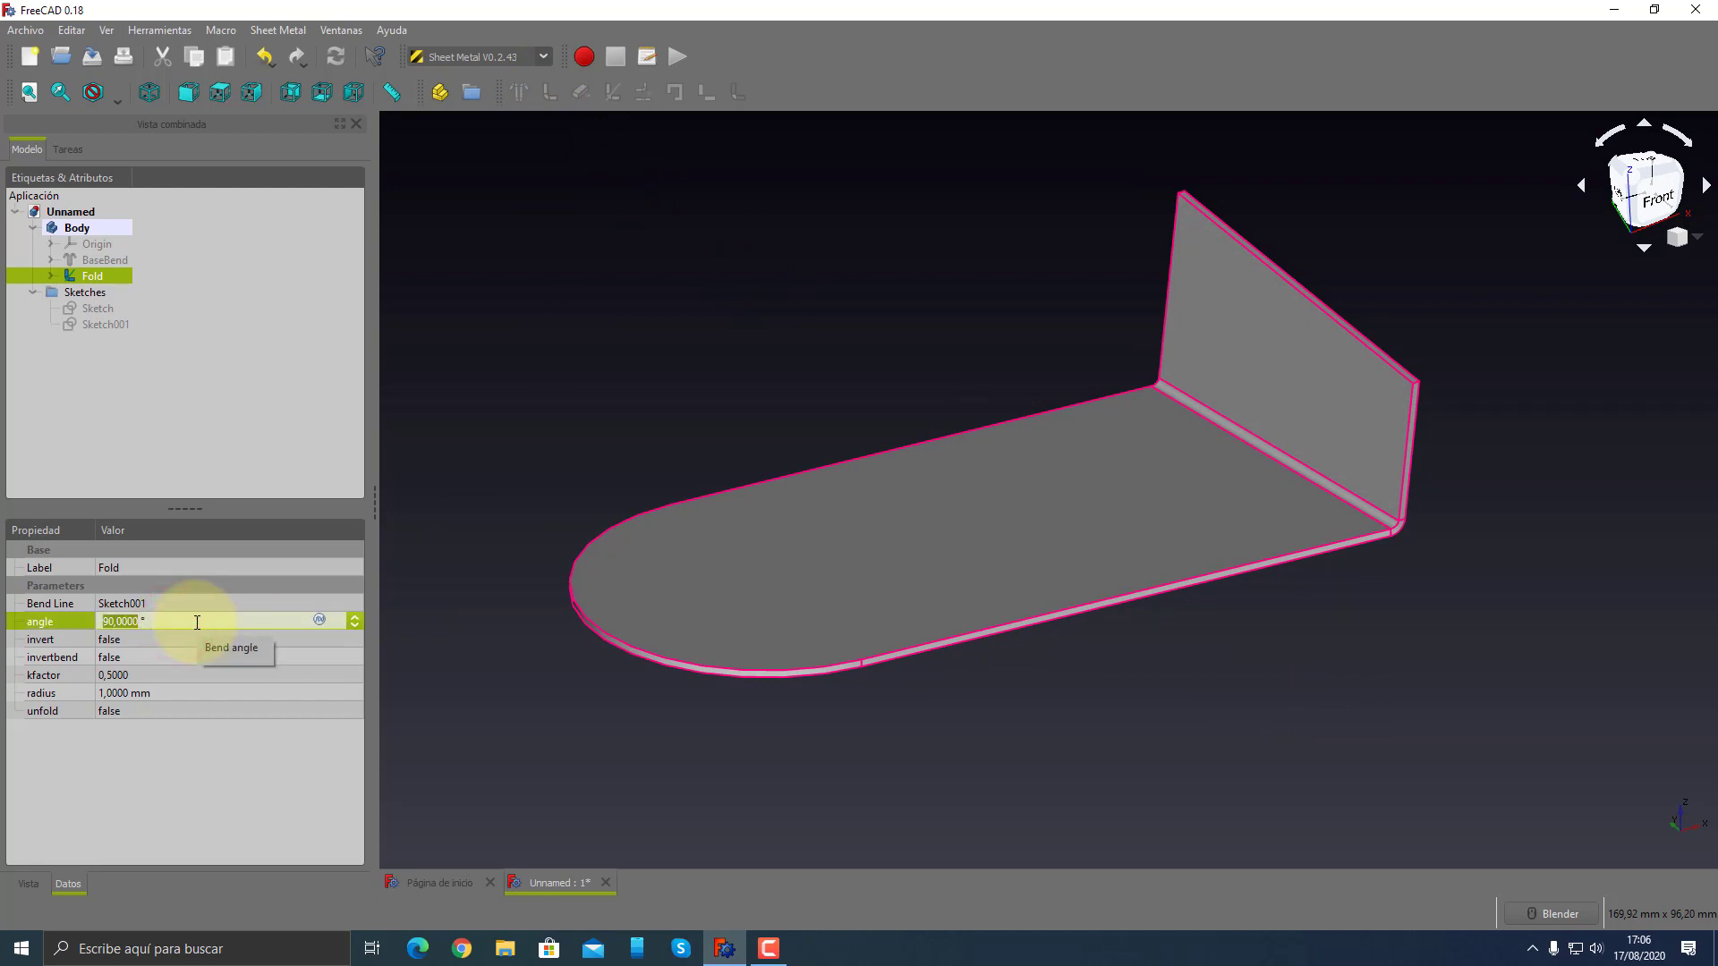
{"action": "type", "text": "45"}
{"action": "key", "text": "Return"}
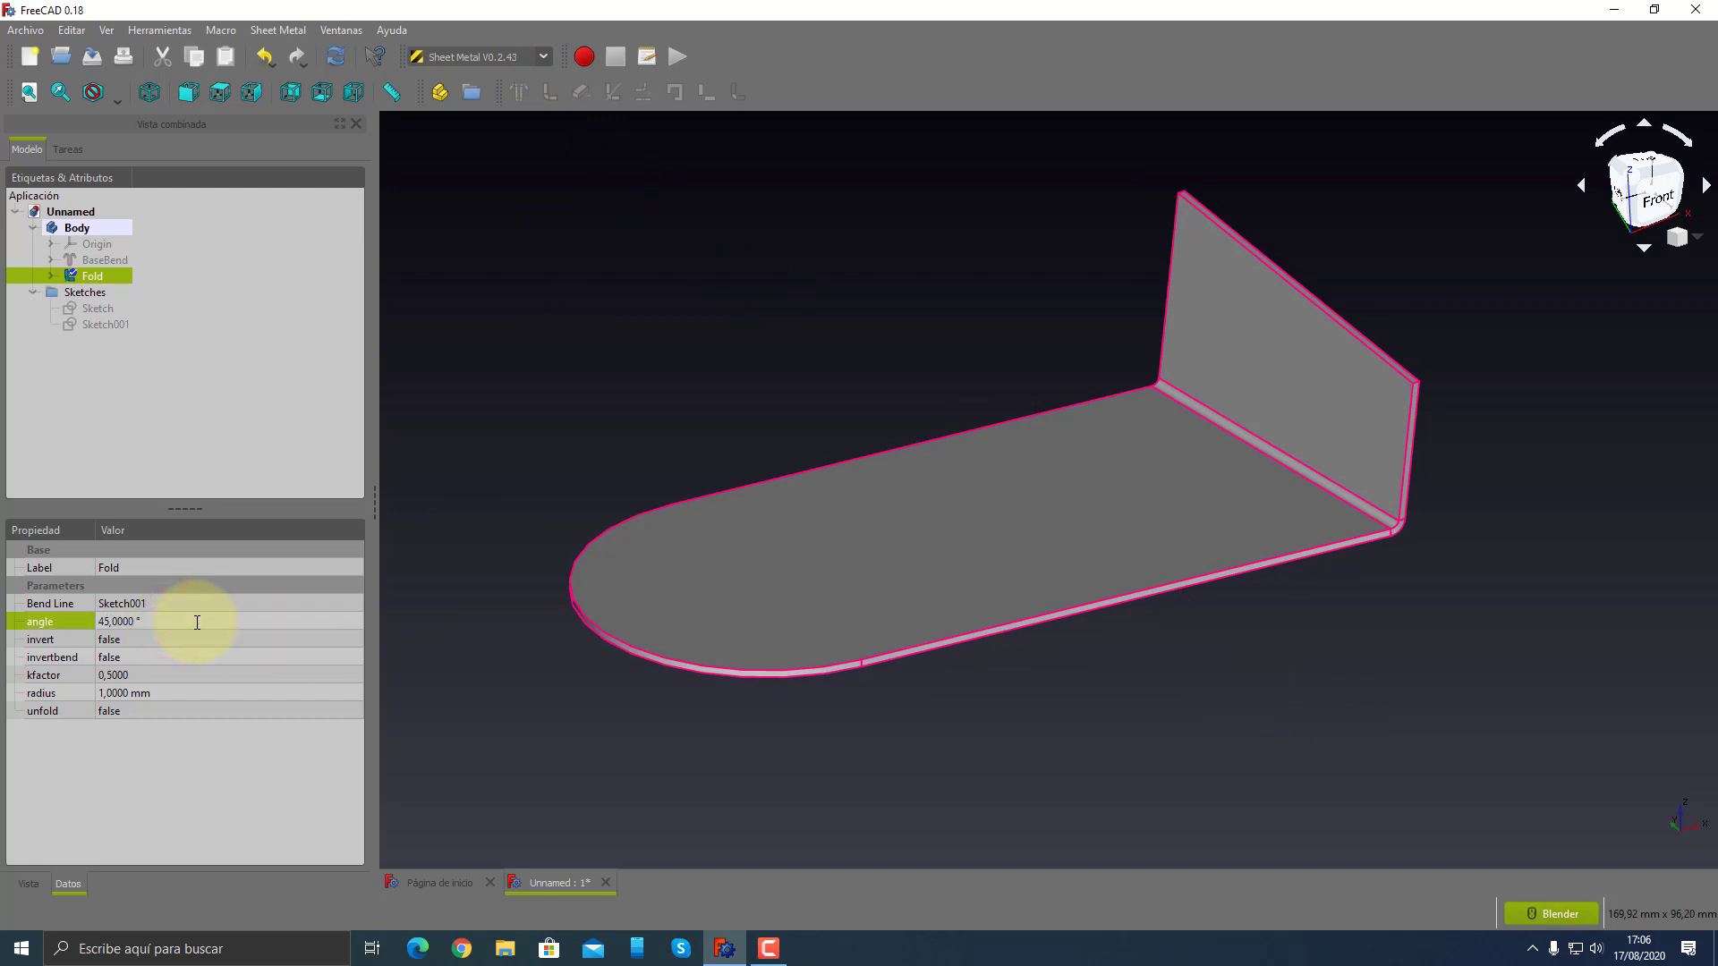
- Try Fold bend angles of 30° and then 180°
{"action": "left_click", "coordinate": [197, 621]}
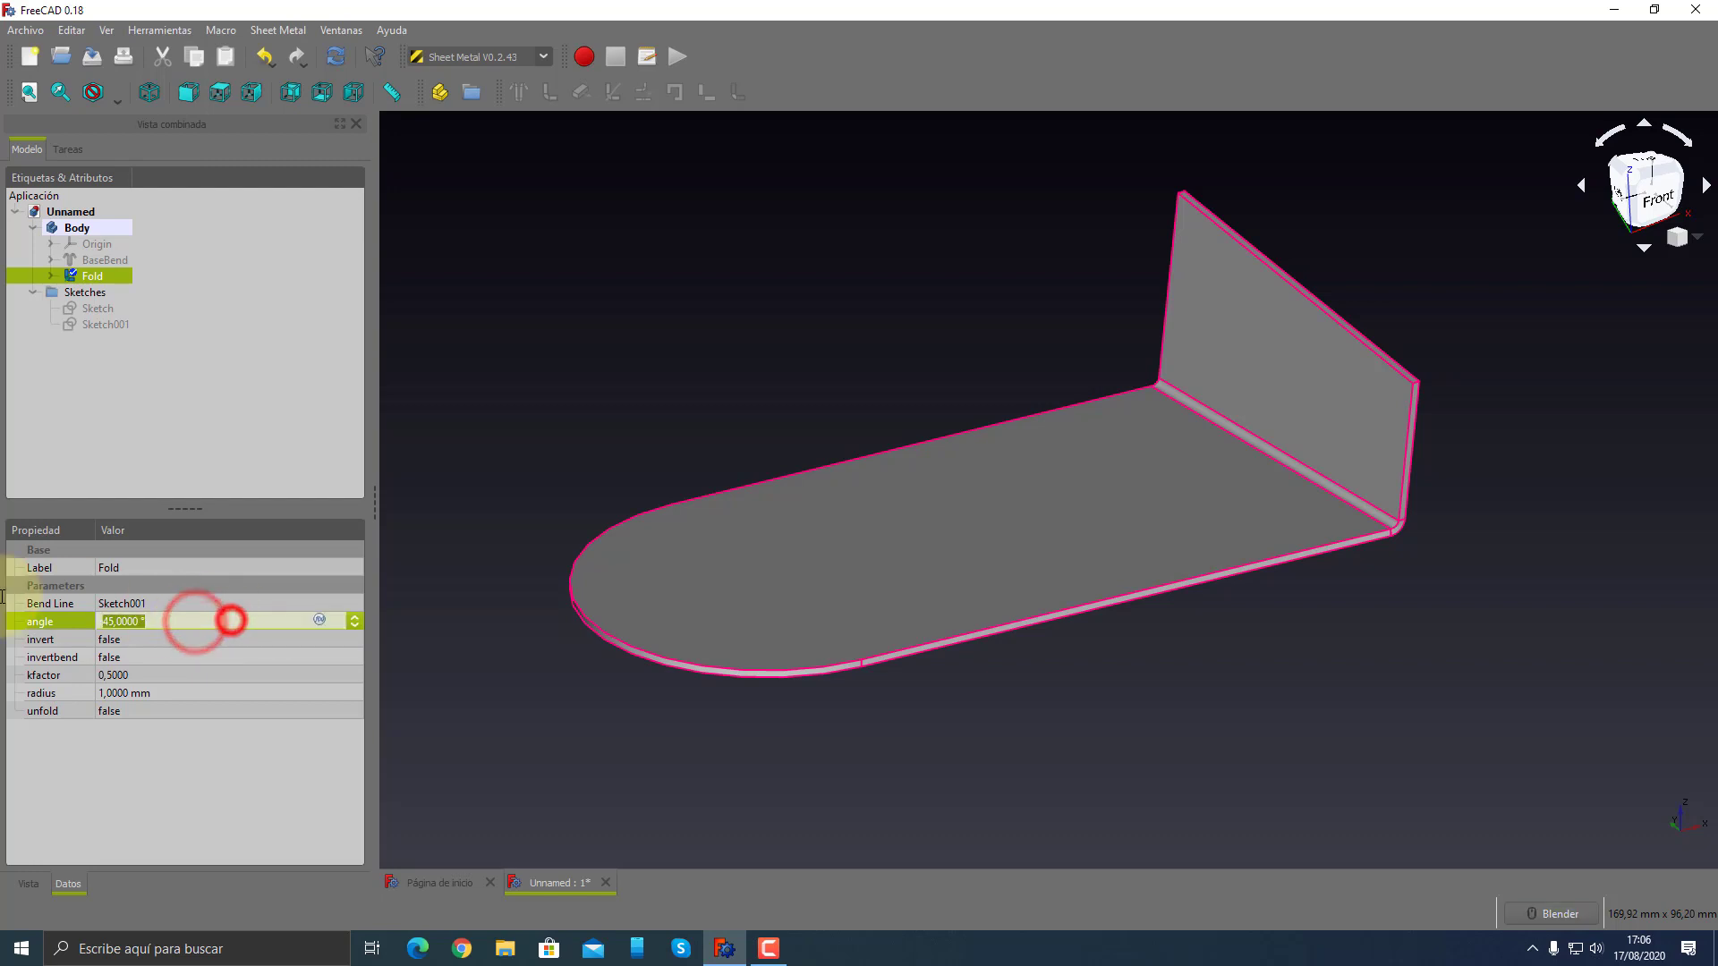
{"action": "type", "text": "30"}
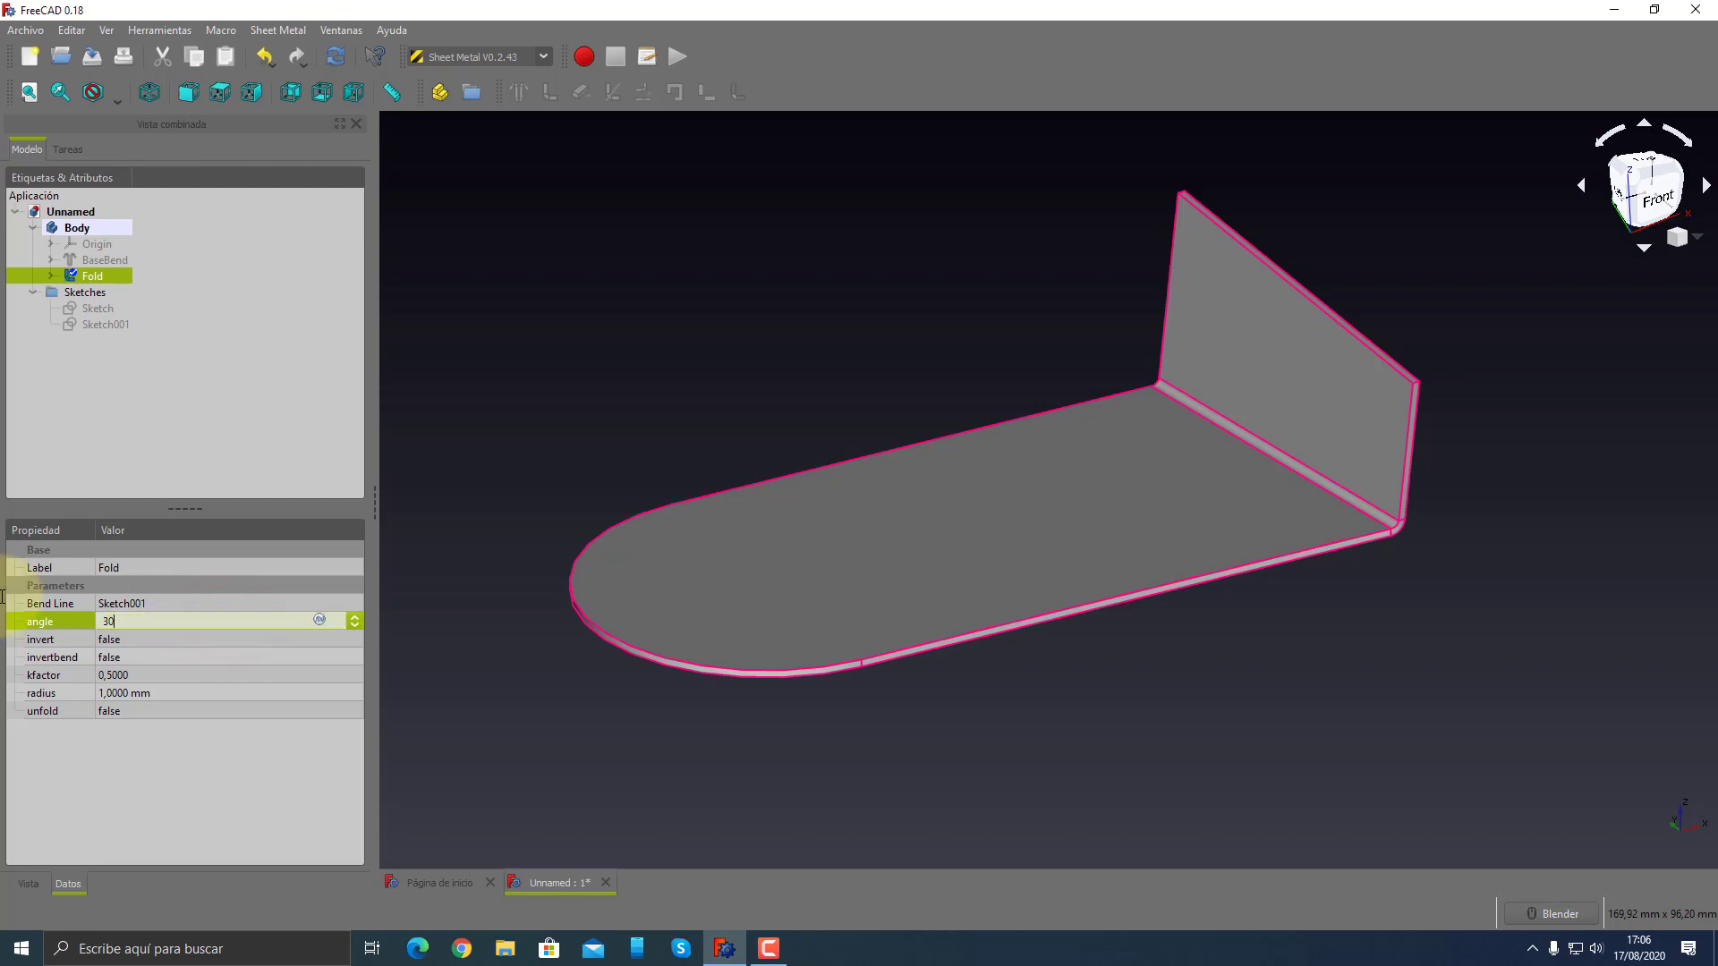
{"action": "key", "text": "Return"}
{"action": "mouse_move", "coordinate": [1246, 478]}
{"action": "middle_mouse_down"}
{"action": "mouse_move", "coordinate": [1309, 703]}
{"action": "mouse_move", "coordinate": [1189, 632]}
{"action": "mouse_move", "coordinate": [1331, 683]}
{"action": "mouse_move", "coordinate": [1344, 705]}
{"action": "middle_mouse_up"}
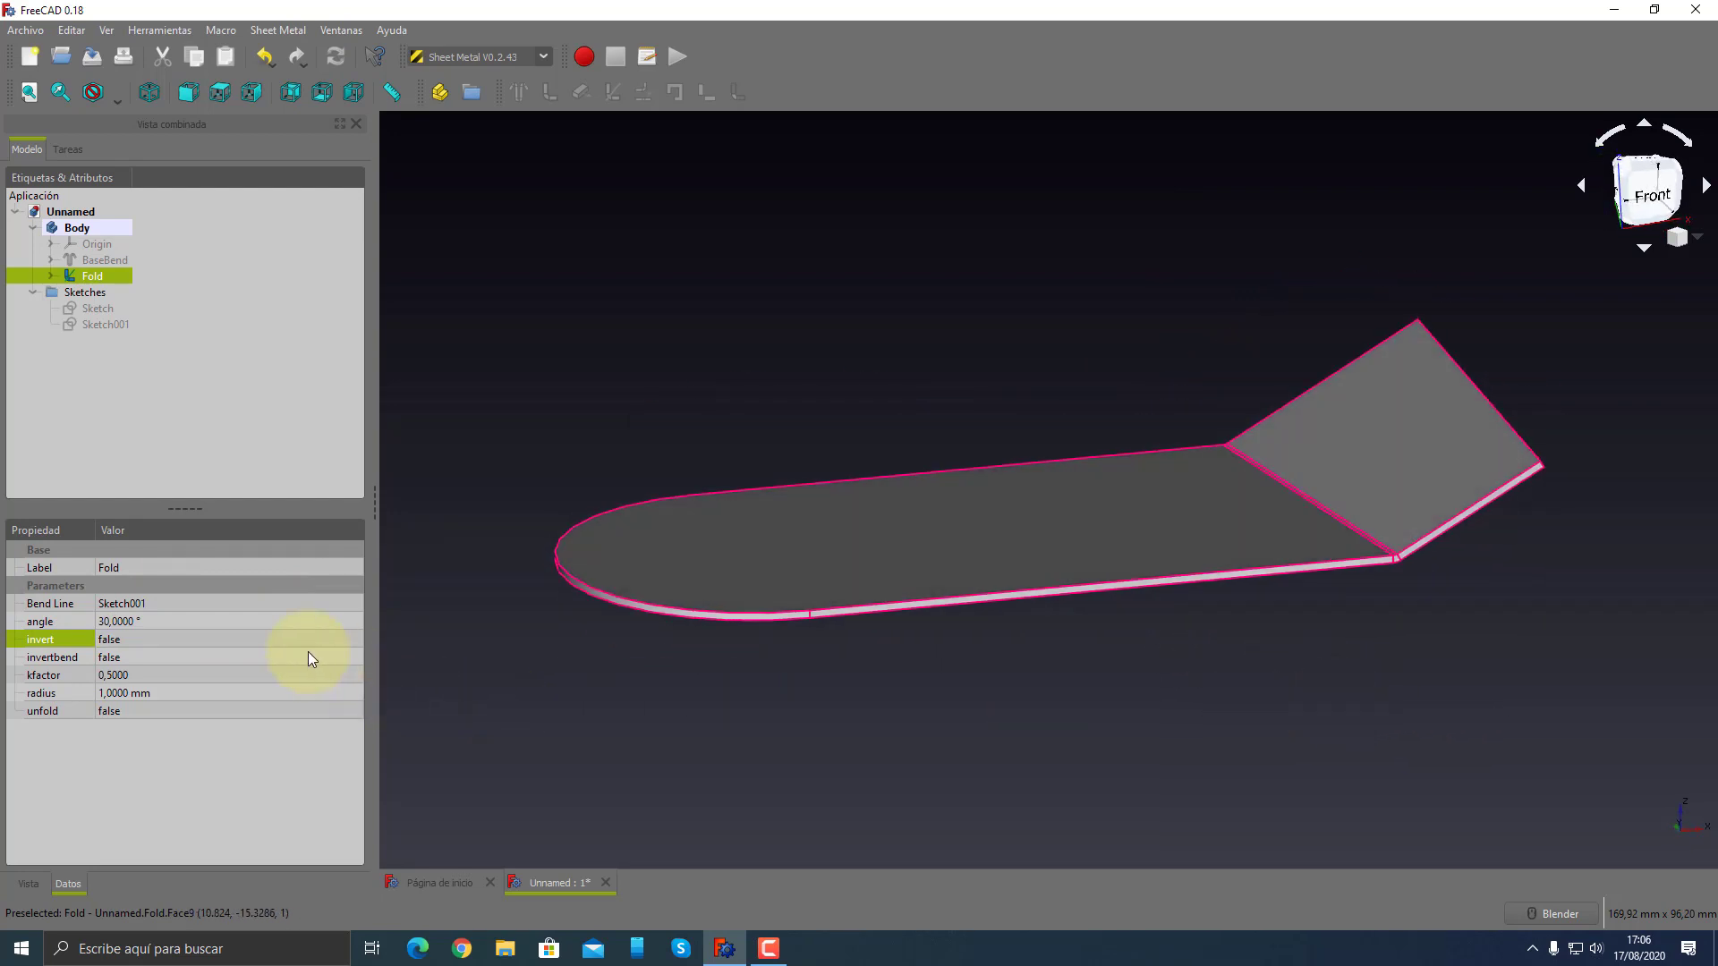
{"action": "left_click", "coordinate": [126, 621]}
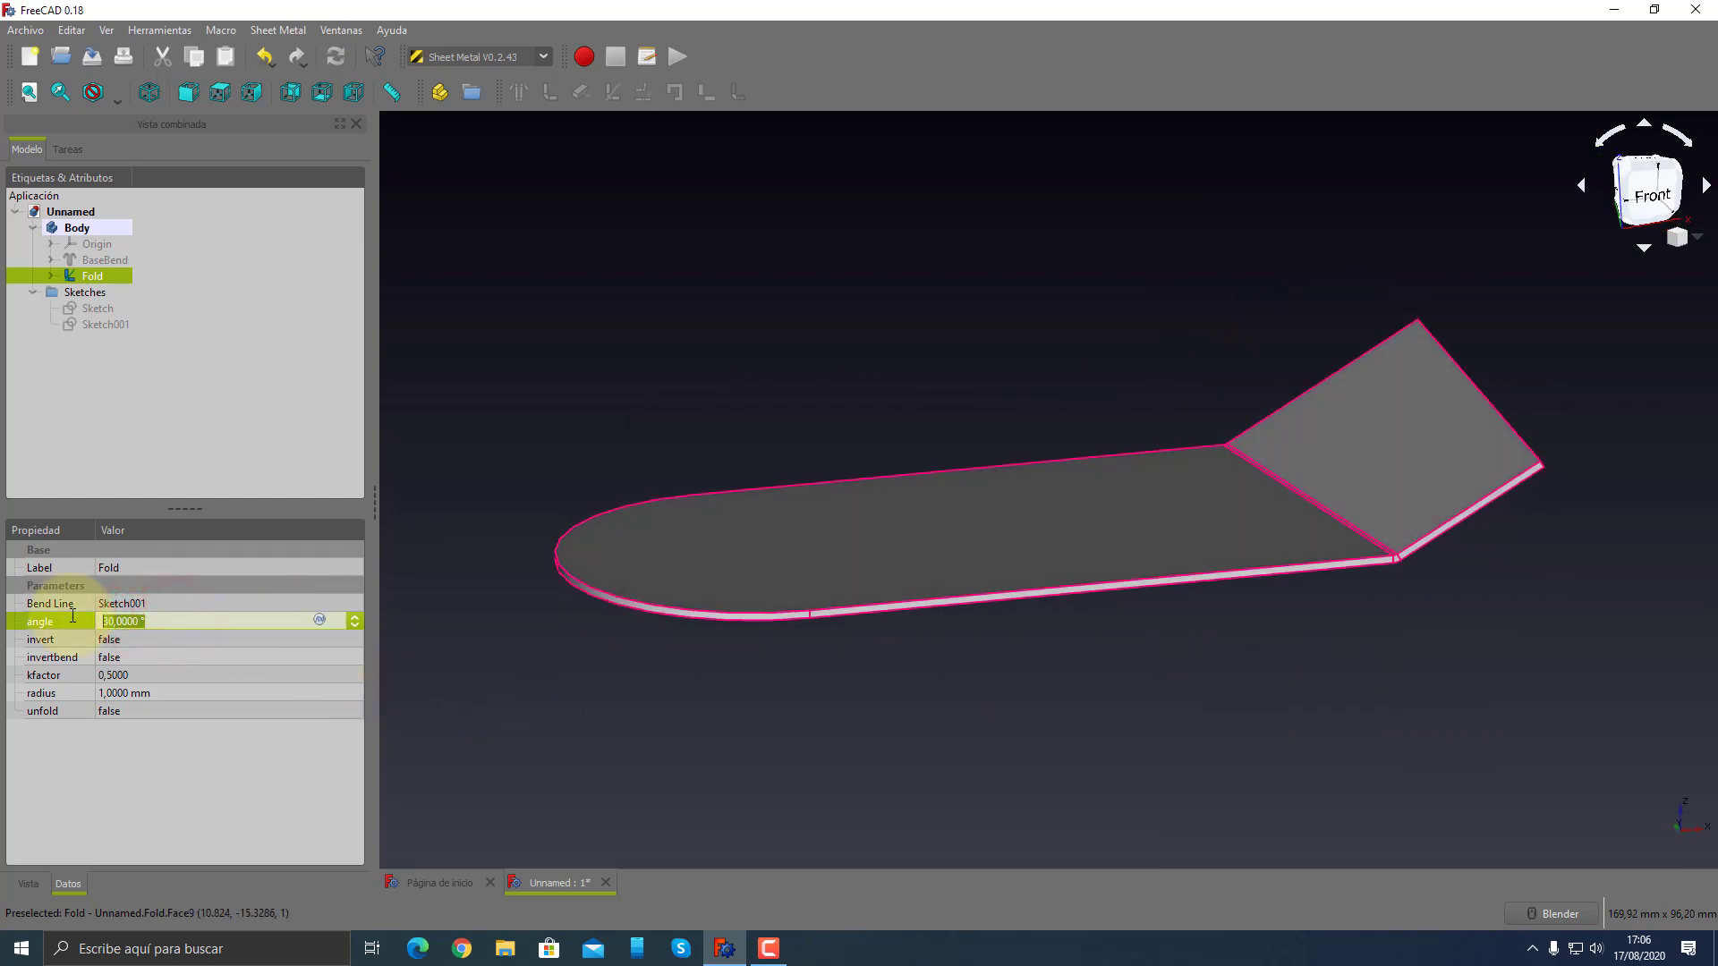
{"action": "type", "text": "180"}
{"action": "key", "text": "Tab"}
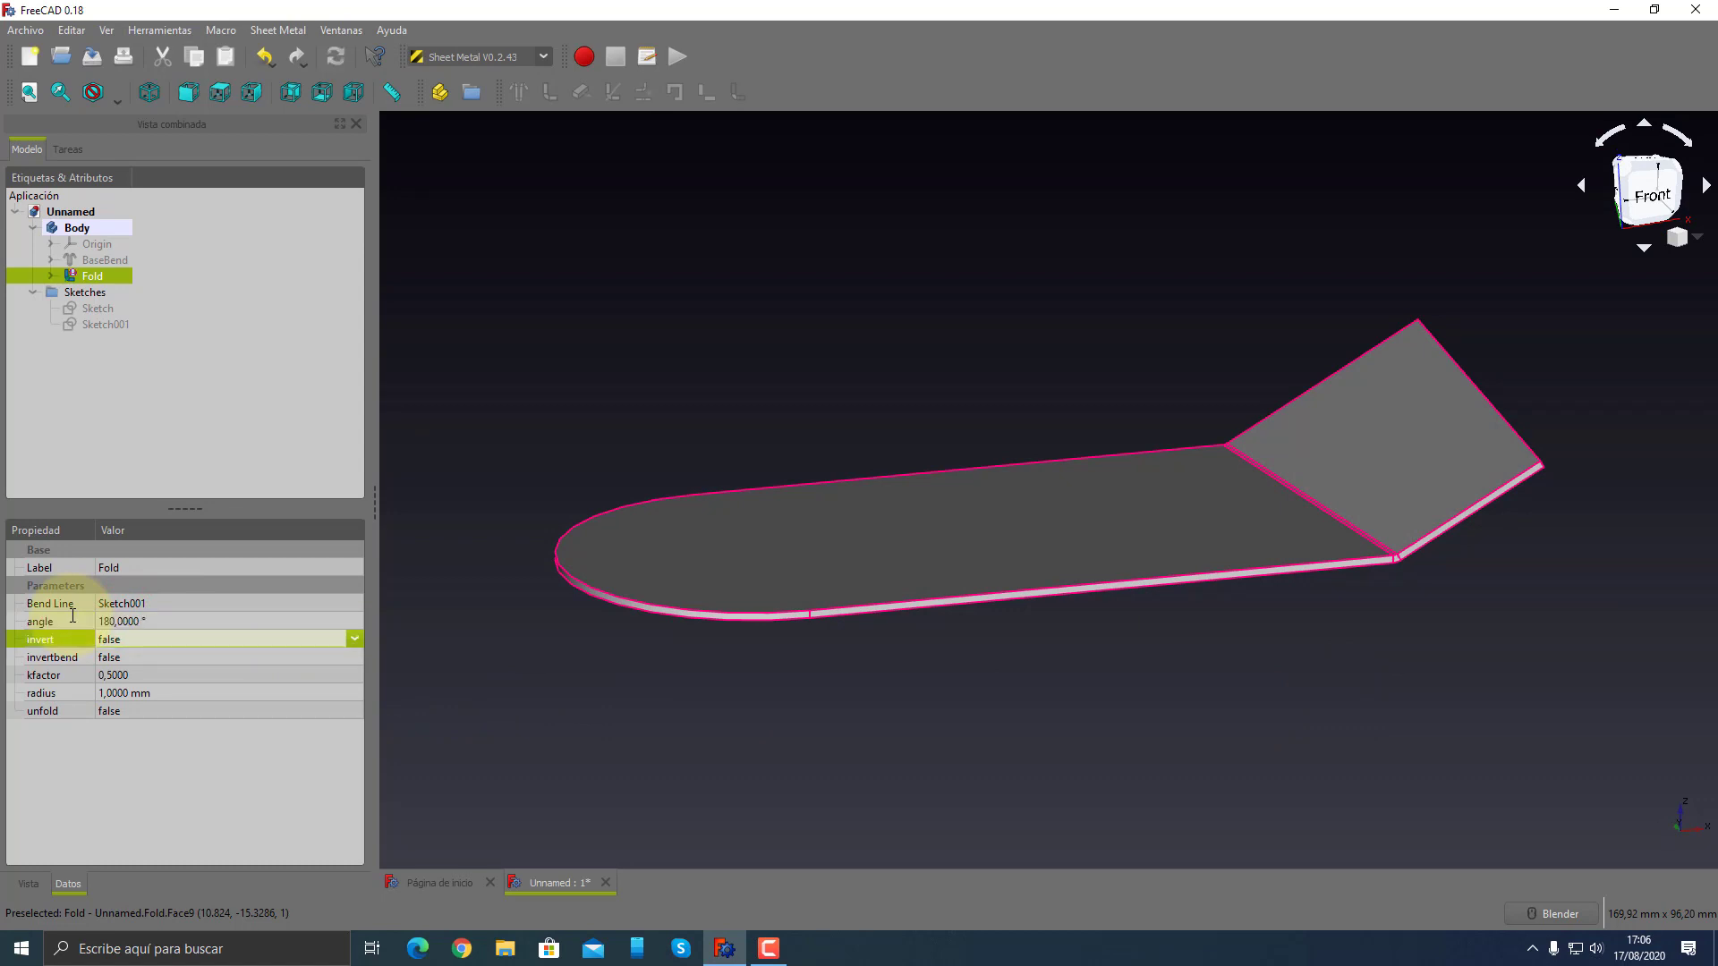
- Inspect the 180° fold from several angles, then try a 360° bend angle
{"action": "middle_click_drag", "start_coordinate": [915, 512], "coordinate": [1131, 381]}
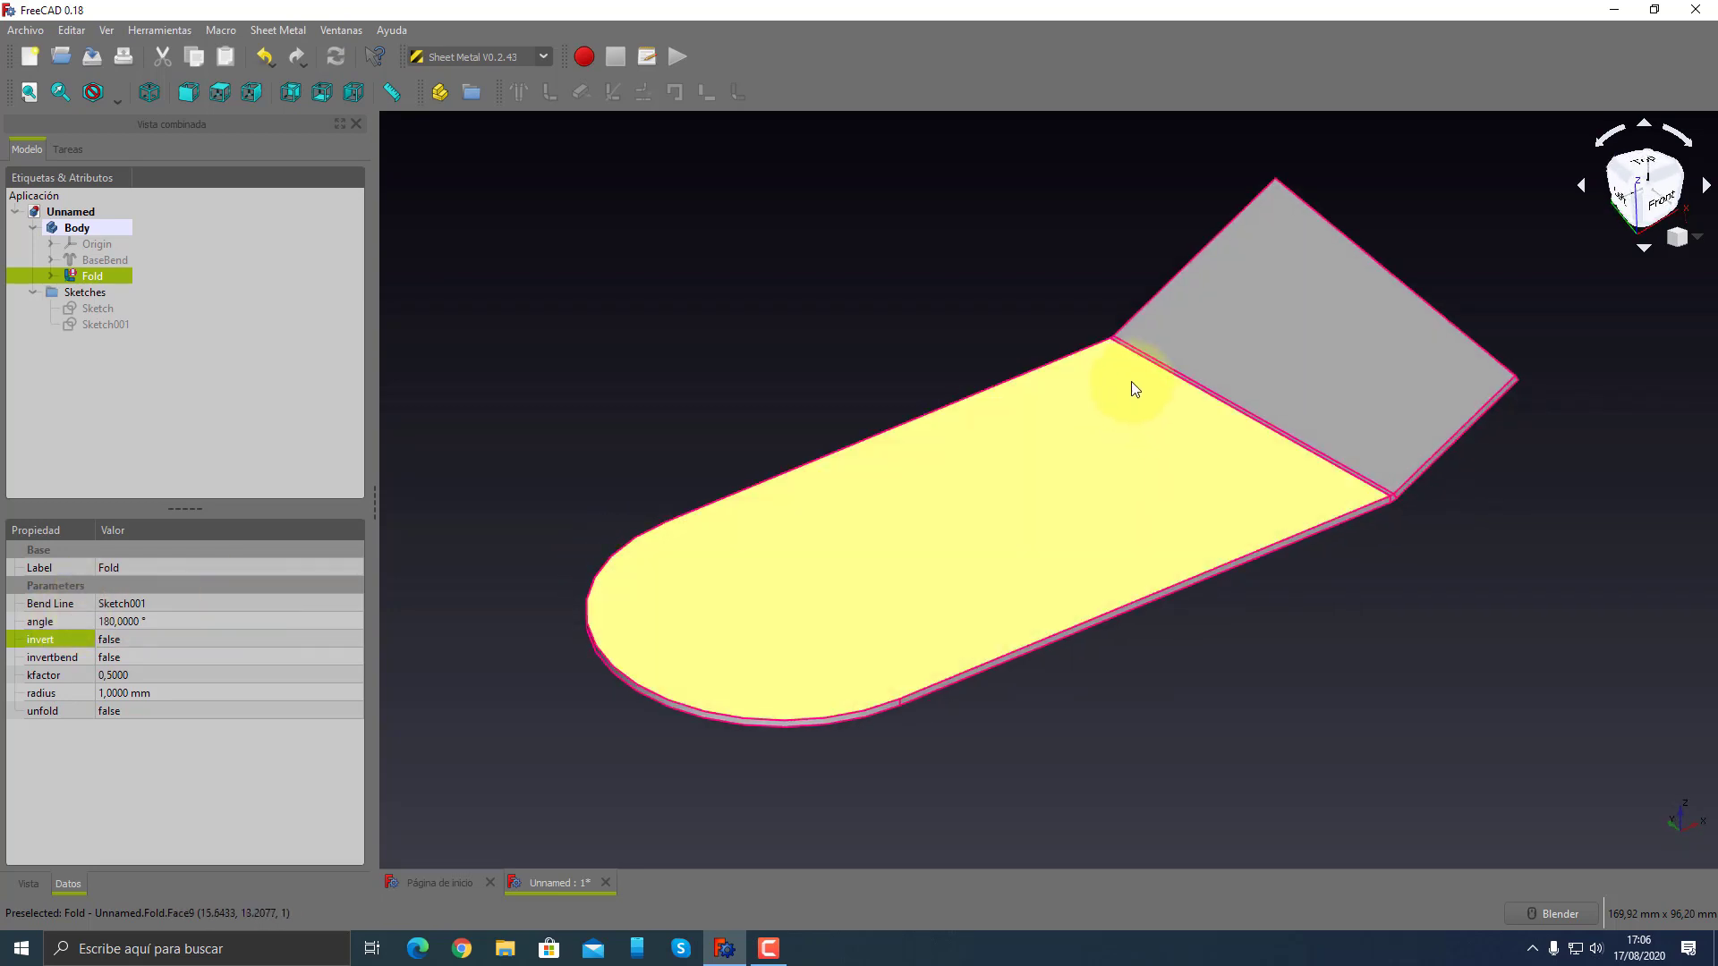
{"action": "mouse_move", "coordinate": [1477, 663]}
{"action": "middle_mouse_down"}
{"action": "mouse_move", "coordinate": [973, 485]}
{"action": "mouse_move", "coordinate": [837, 410]}
{"action": "middle_mouse_up"}
{"action": "mouse_move", "coordinate": [775, 450]}
{"action": "middle_mouse_down"}
{"action": "mouse_move", "coordinate": [690, 495]}
{"action": "mouse_move", "coordinate": [875, 537]}
{"action": "mouse_move", "coordinate": [1331, 571]}
{"action": "mouse_move", "coordinate": [1446, 687]}
{"action": "mouse_move", "coordinate": [1407, 633]}
{"action": "mouse_move", "coordinate": [1304, 568]}
{"action": "middle_mouse_up"}
{"action": "mouse_move", "coordinate": [1335, 660]}
{"action": "middle_mouse_down"}
{"action": "mouse_move", "coordinate": [1367, 669]}
{"action": "mouse_move", "coordinate": [1331, 675]}
{"action": "mouse_move", "coordinate": [1312, 819]}
{"action": "mouse_move", "coordinate": [1293, 448]}
{"action": "mouse_move", "coordinate": [1250, 583]}
{"action": "middle_mouse_up"}
{"action": "left_click", "coordinate": [177, 622]}
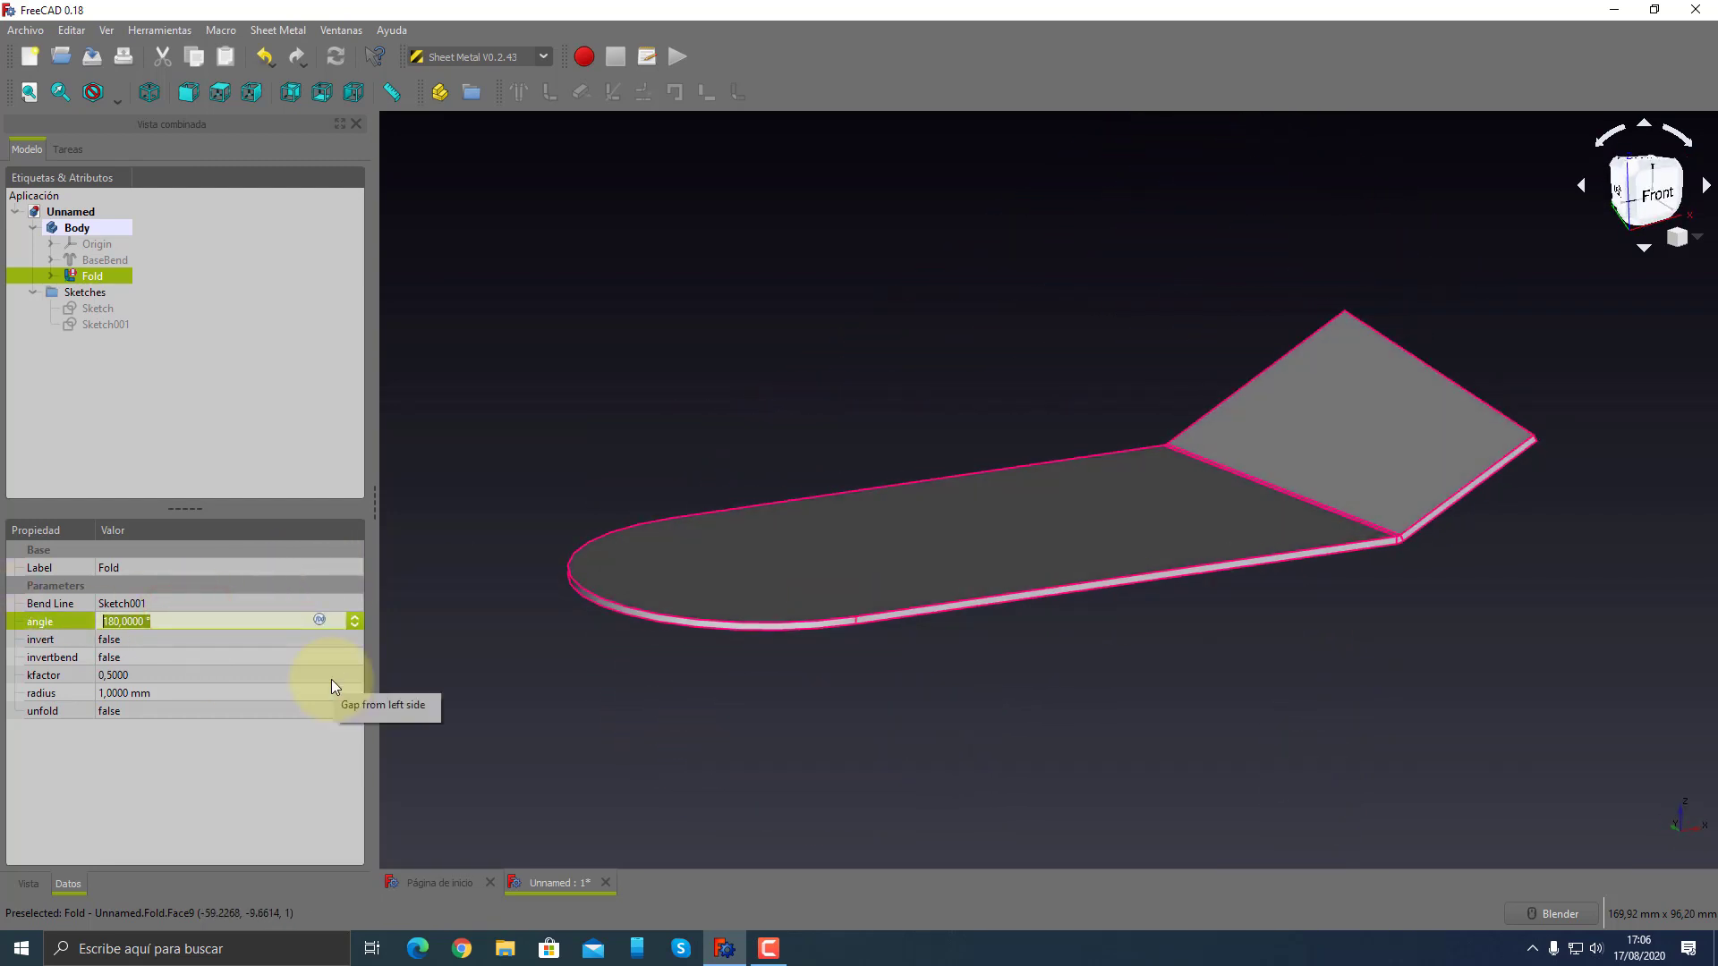
{"action": "type", "text": "3"}
{"action": "type", "text": "60"}
{"action": "key", "text": "Tab"}
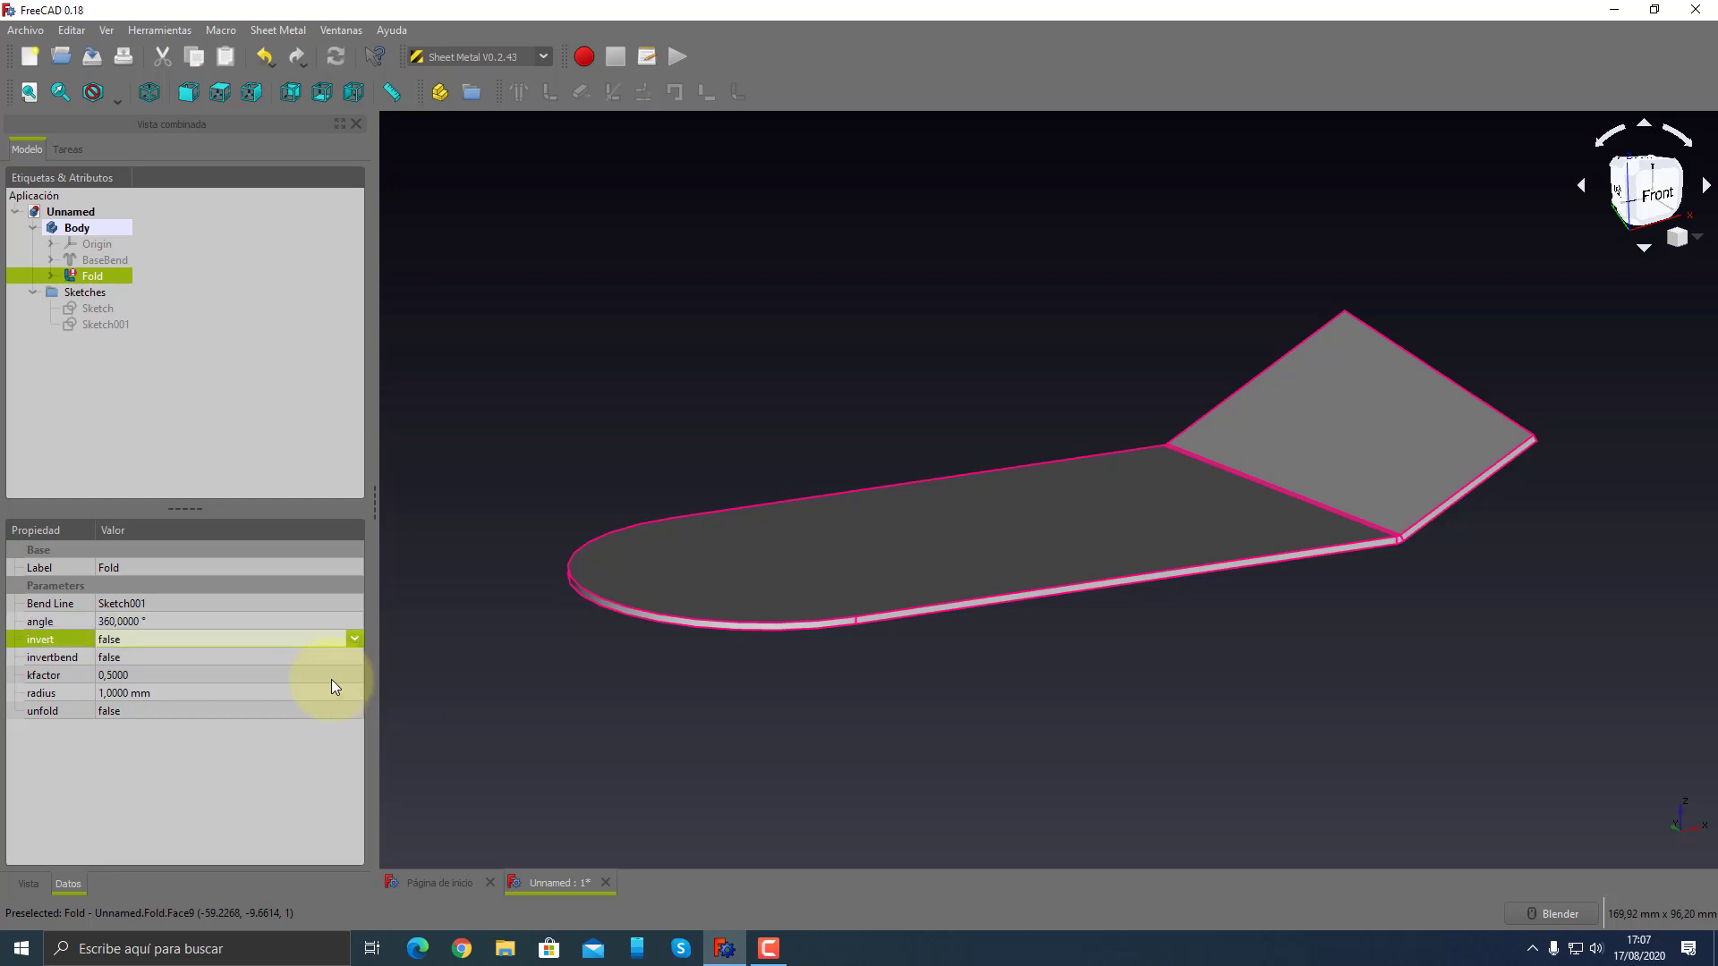
- Try Fold bend angles of 0° and then 90°
{"action": "left_click", "coordinate": [170, 621]}
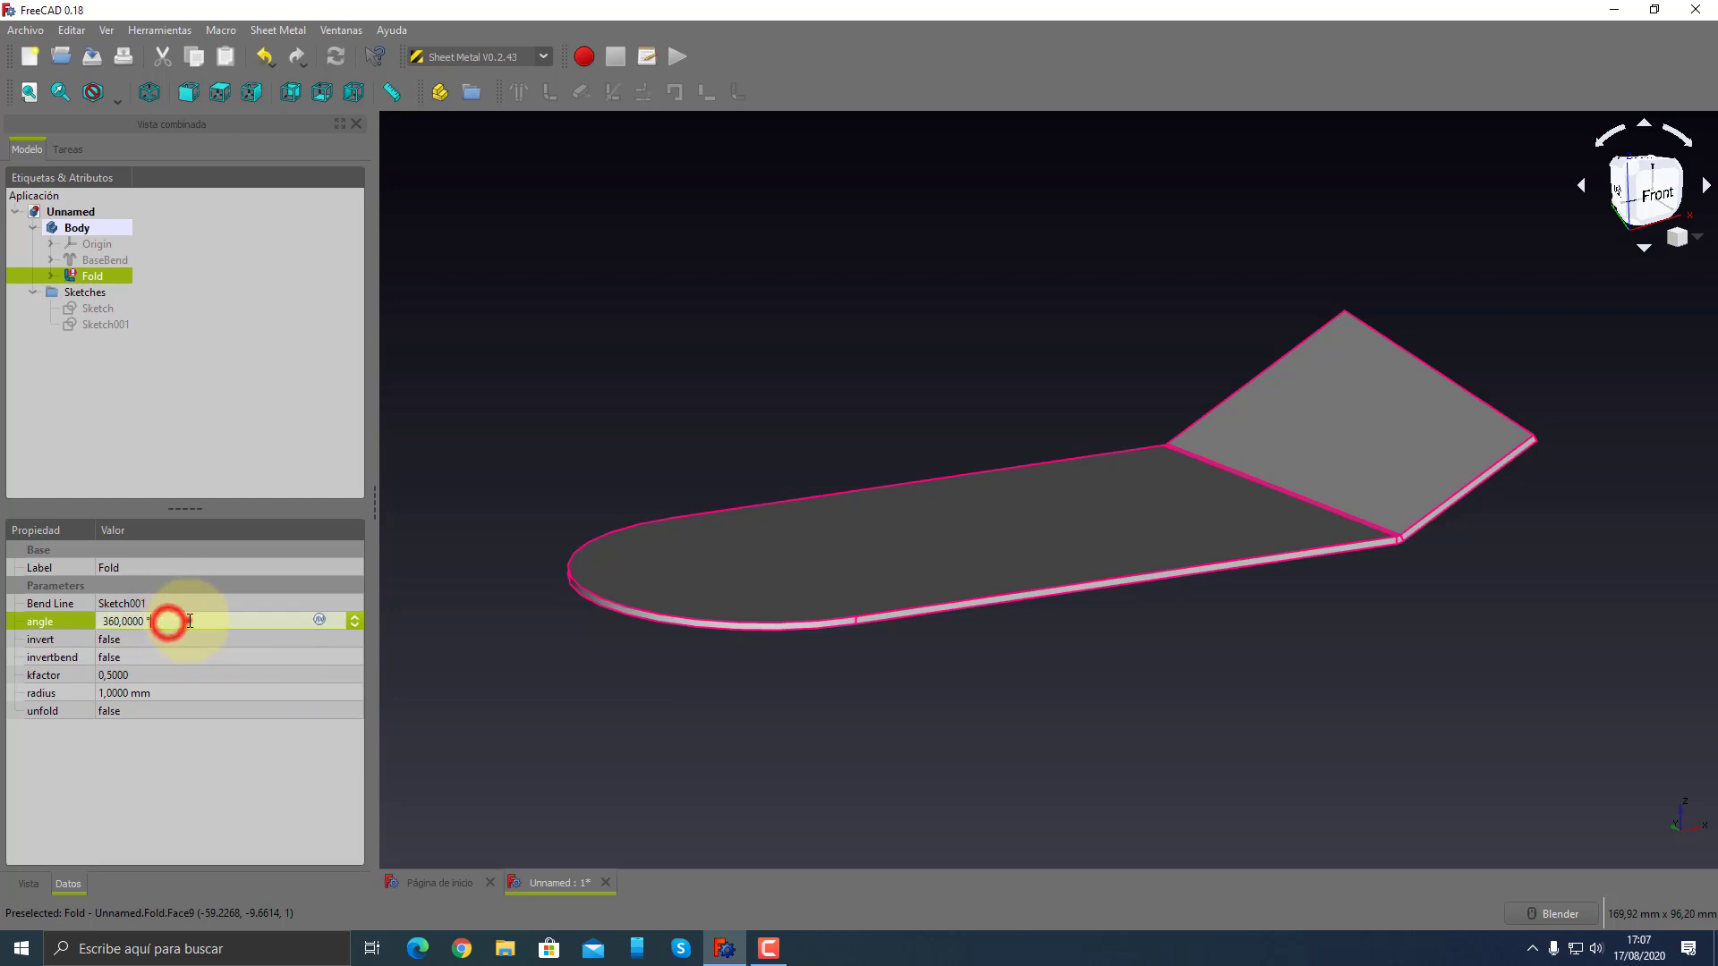
{"action": "type", "text": "0"}
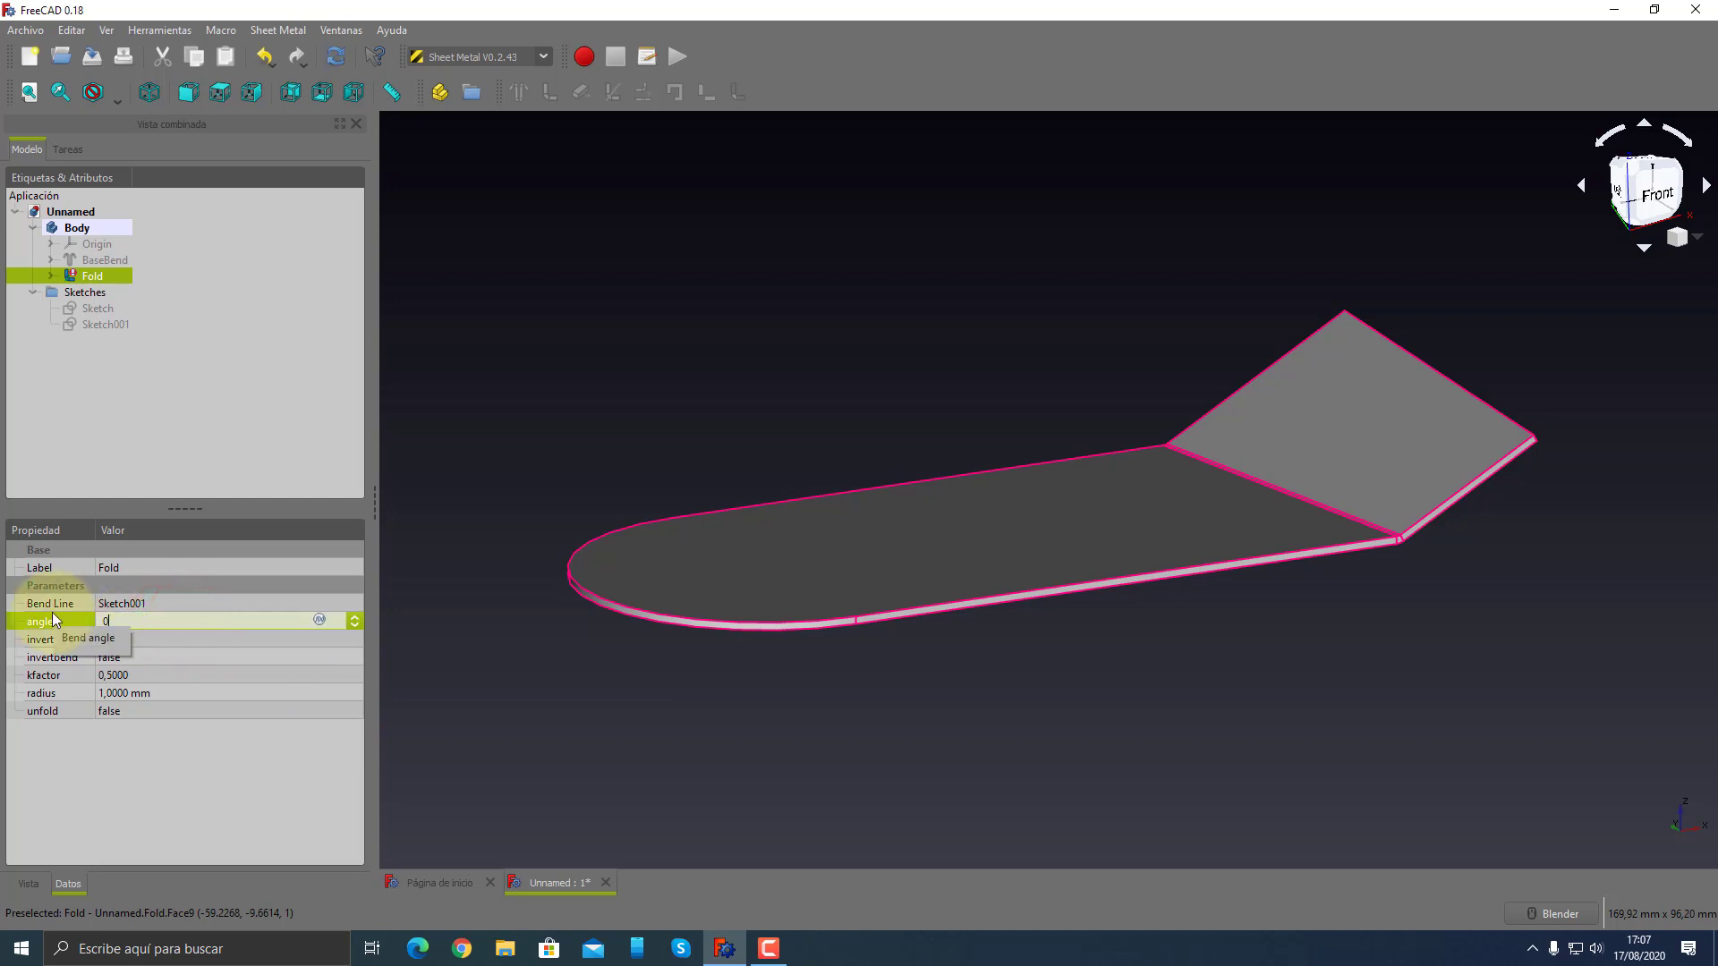
{"action": "key", "text": "Tab"}
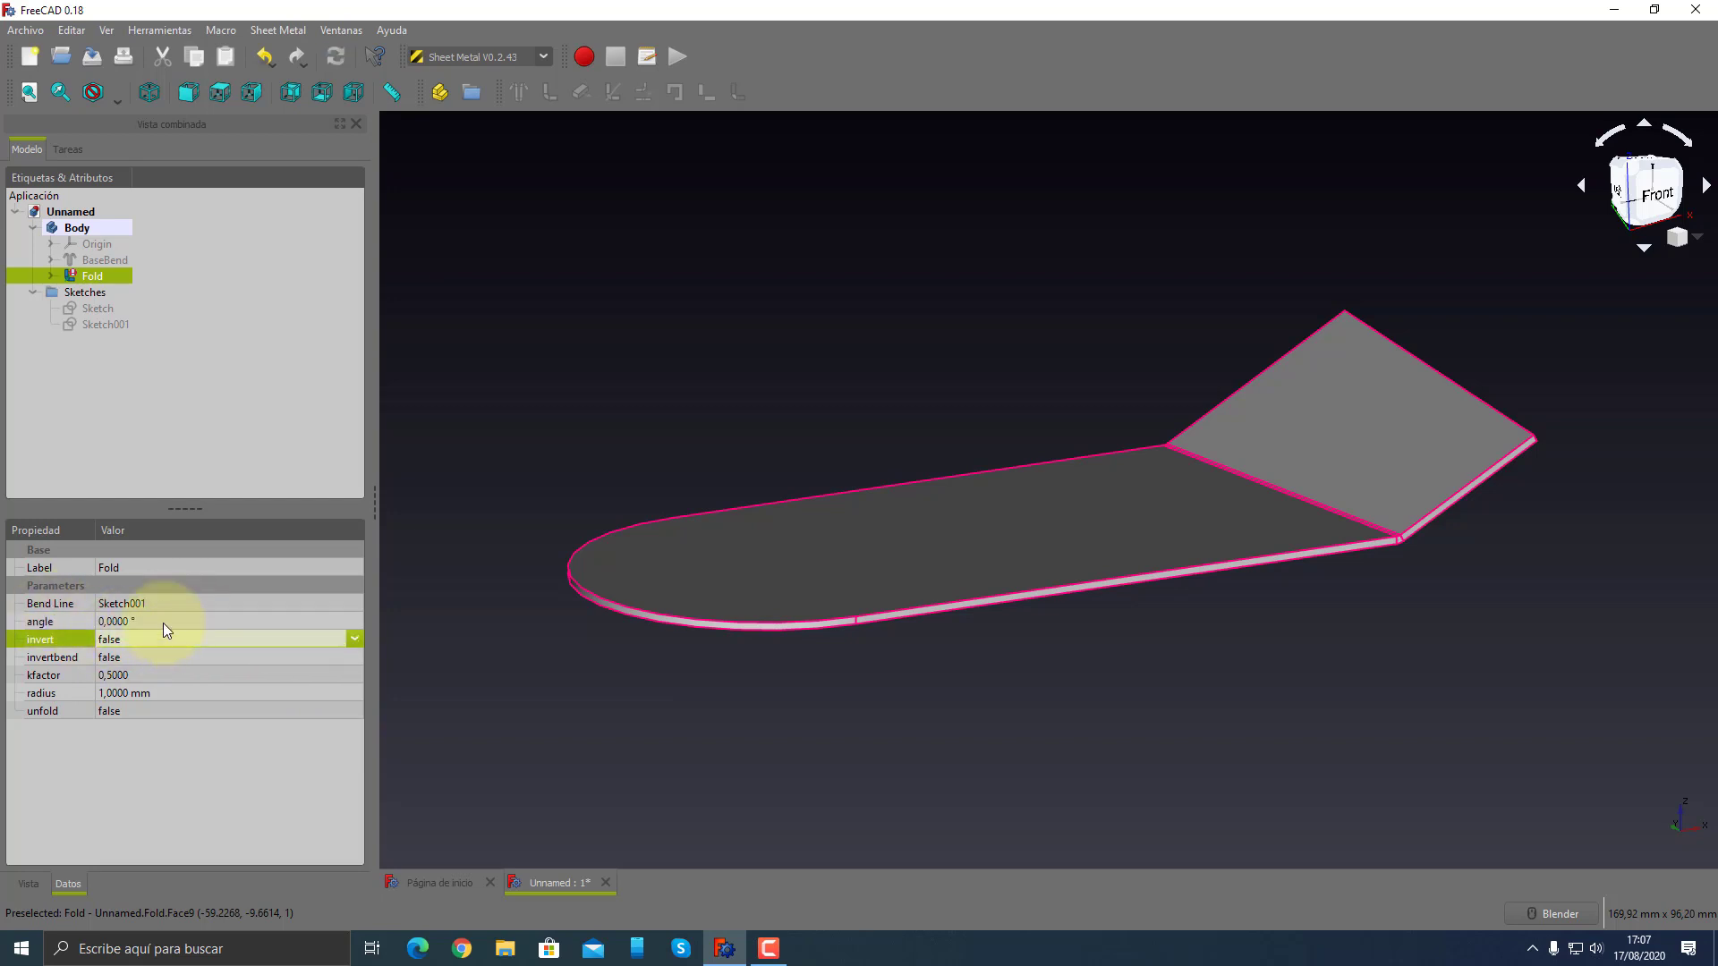
{"action": "left_click", "coordinate": [163, 621]}
{"action": "type", "text": "90"}
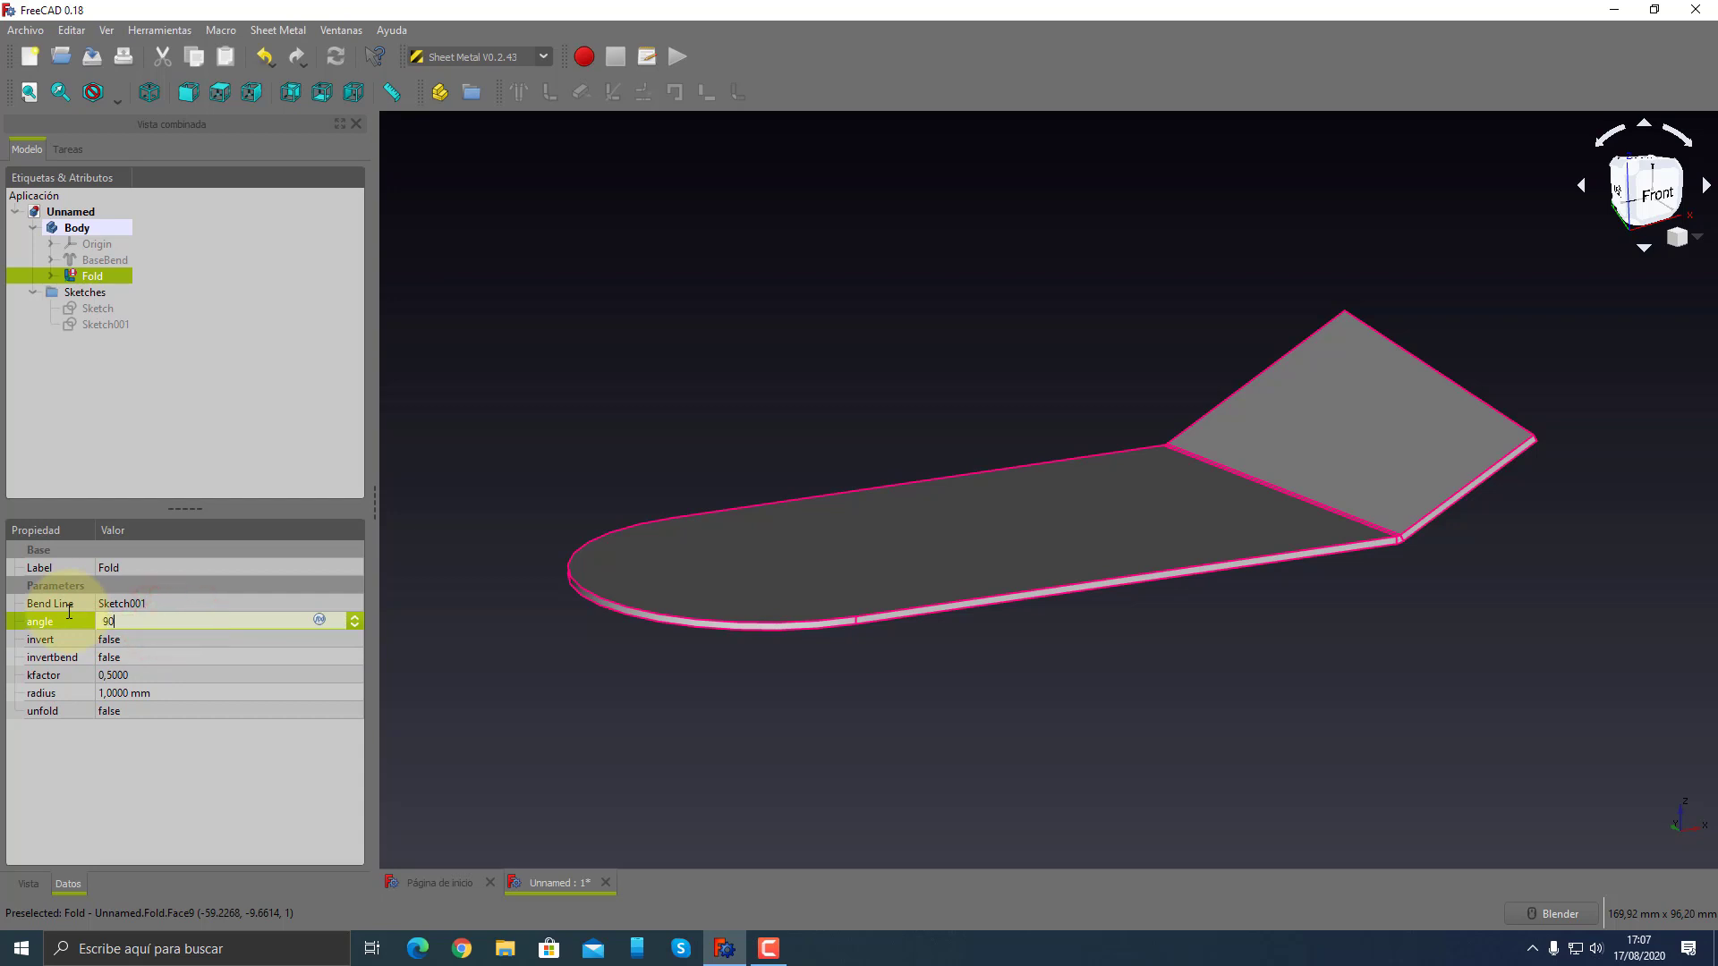
{"action": "key", "text": "Return"}
- Settle the Fold bend angle at 45° after a brief 30° trial
{"action": "left_click", "coordinate": [165, 626]}
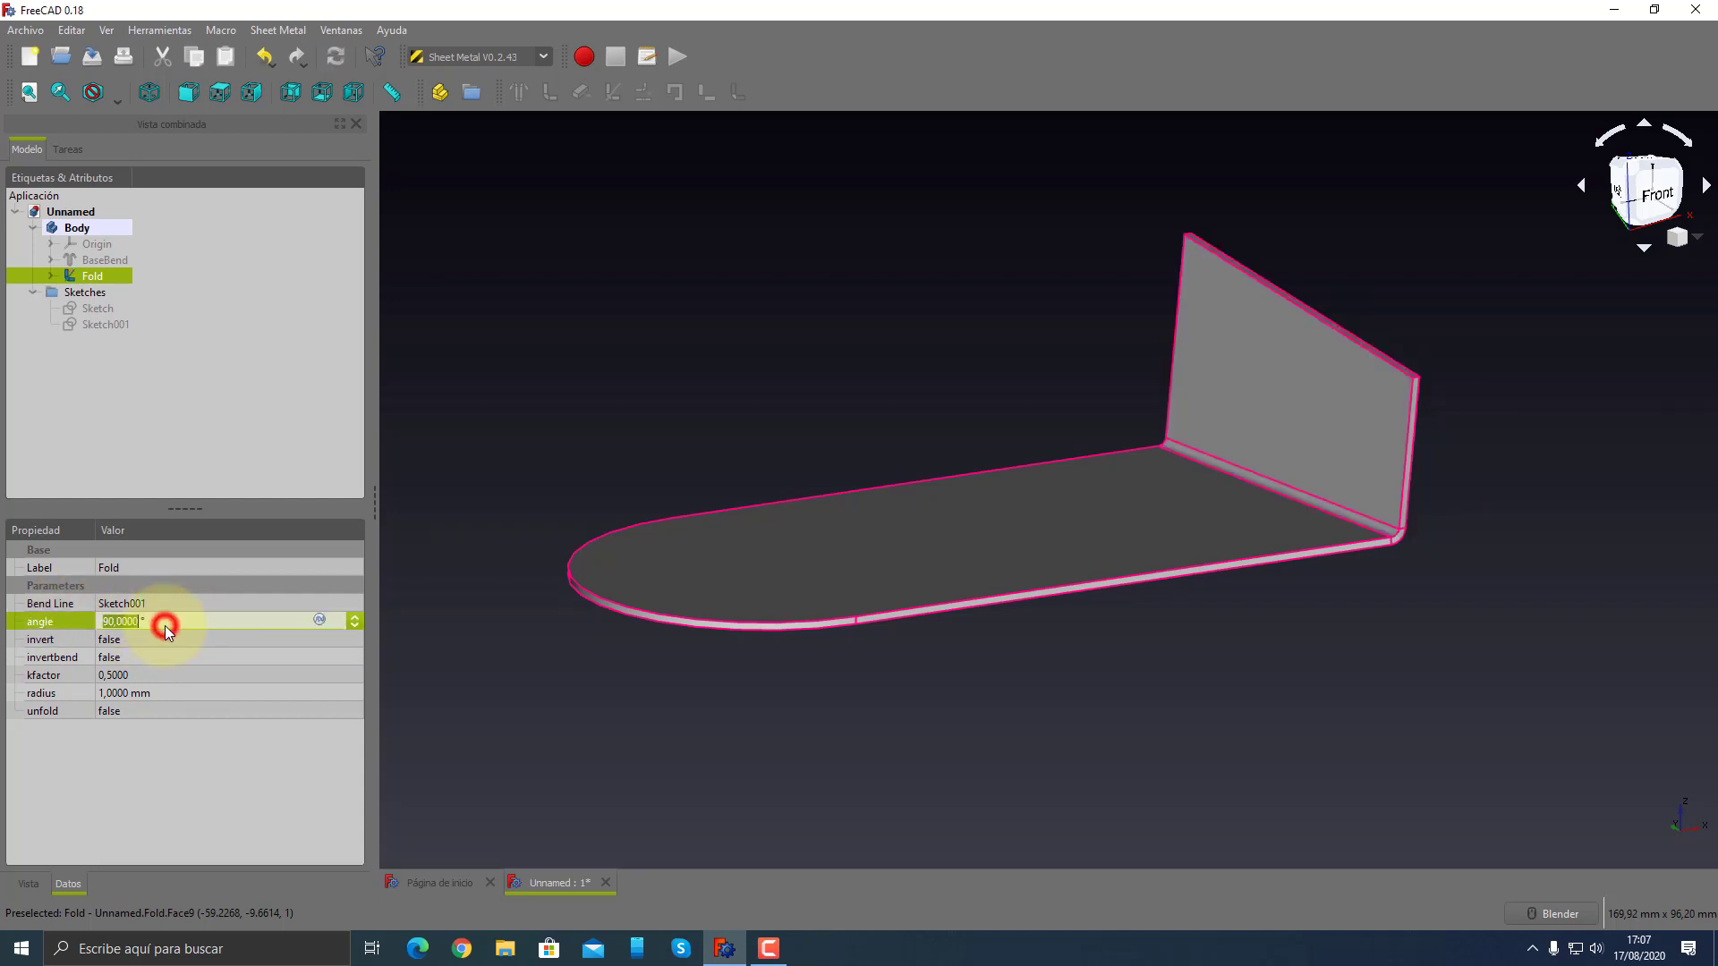
{"action": "type", "text": "3"}
{"action": "key", "text": "Return"}
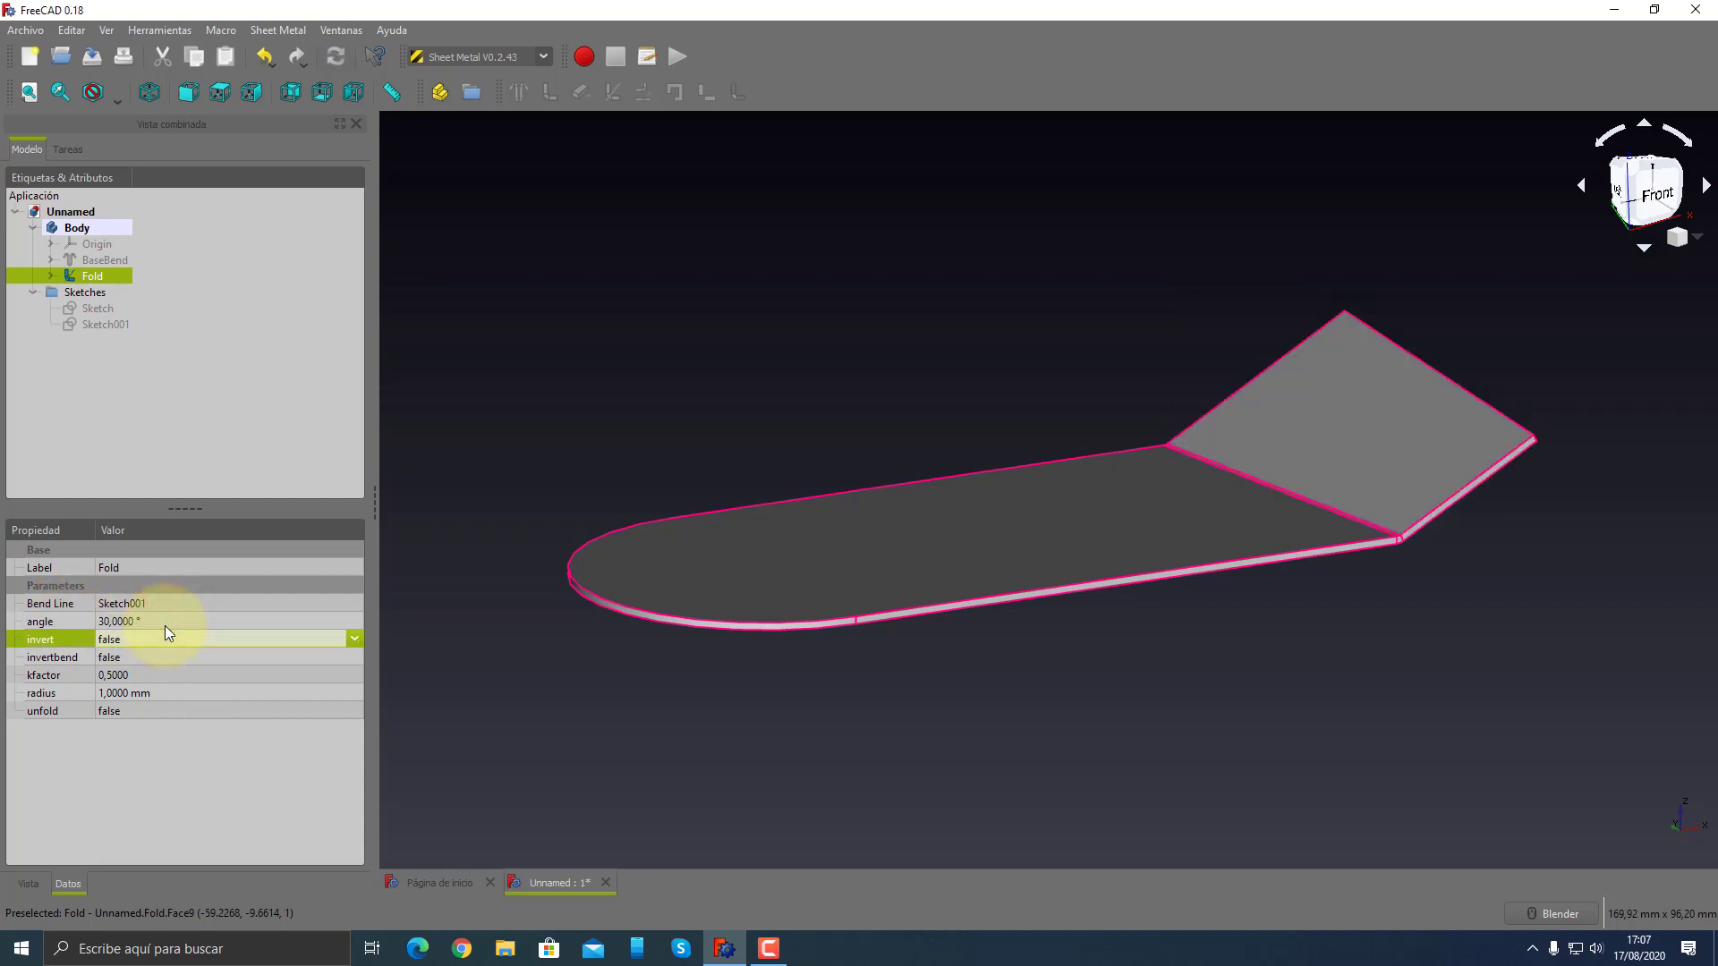
{"action": "left_click", "coordinate": [172, 620]}
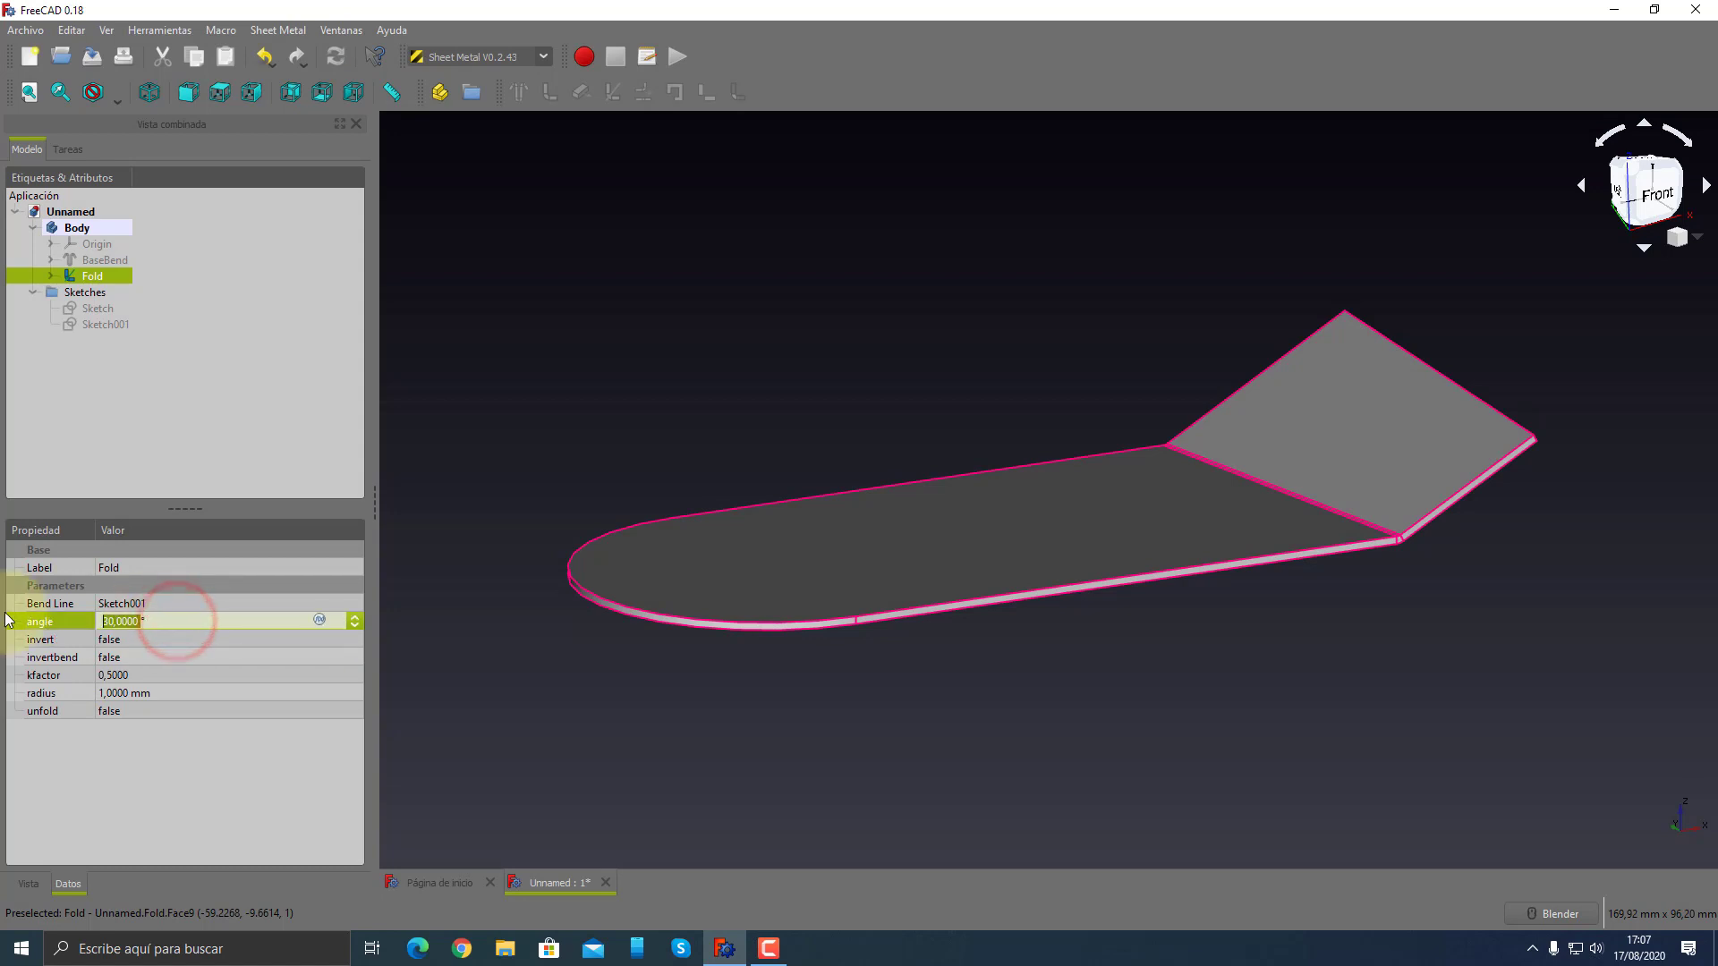
{"action": "type", "text": "45"}
{"action": "key", "text": "Tab"}
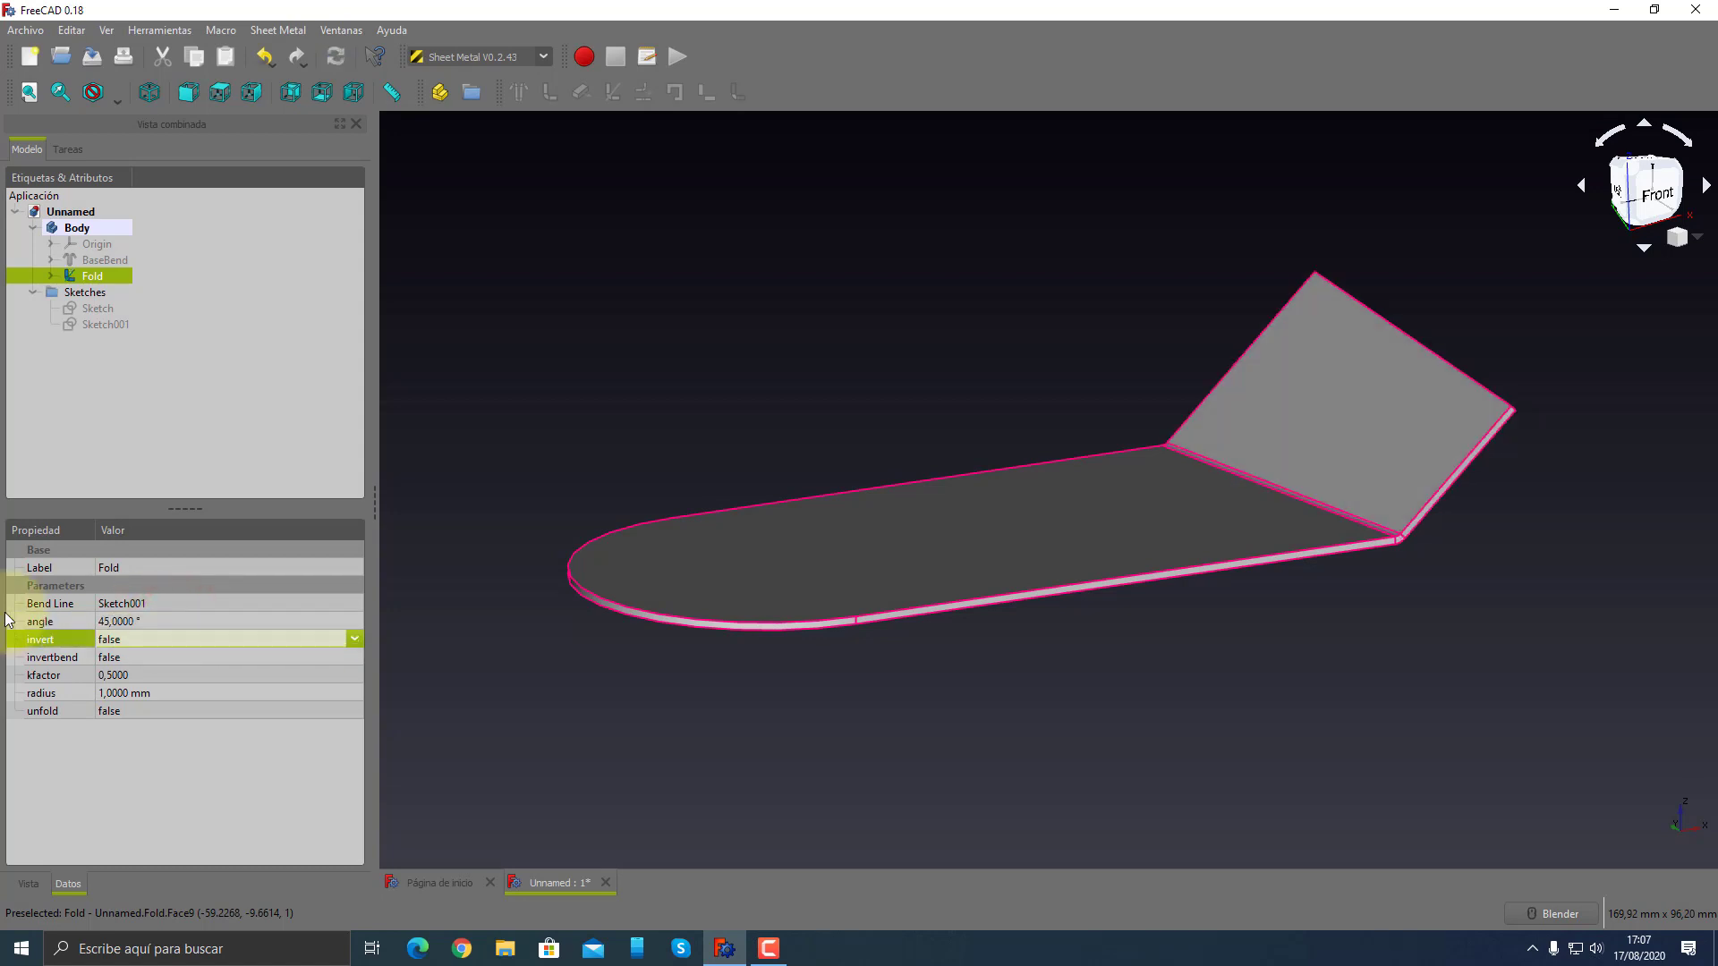
- Try the Fold's invert option as true, then return it to false
{"action": "left_click", "coordinate": [180, 660]}
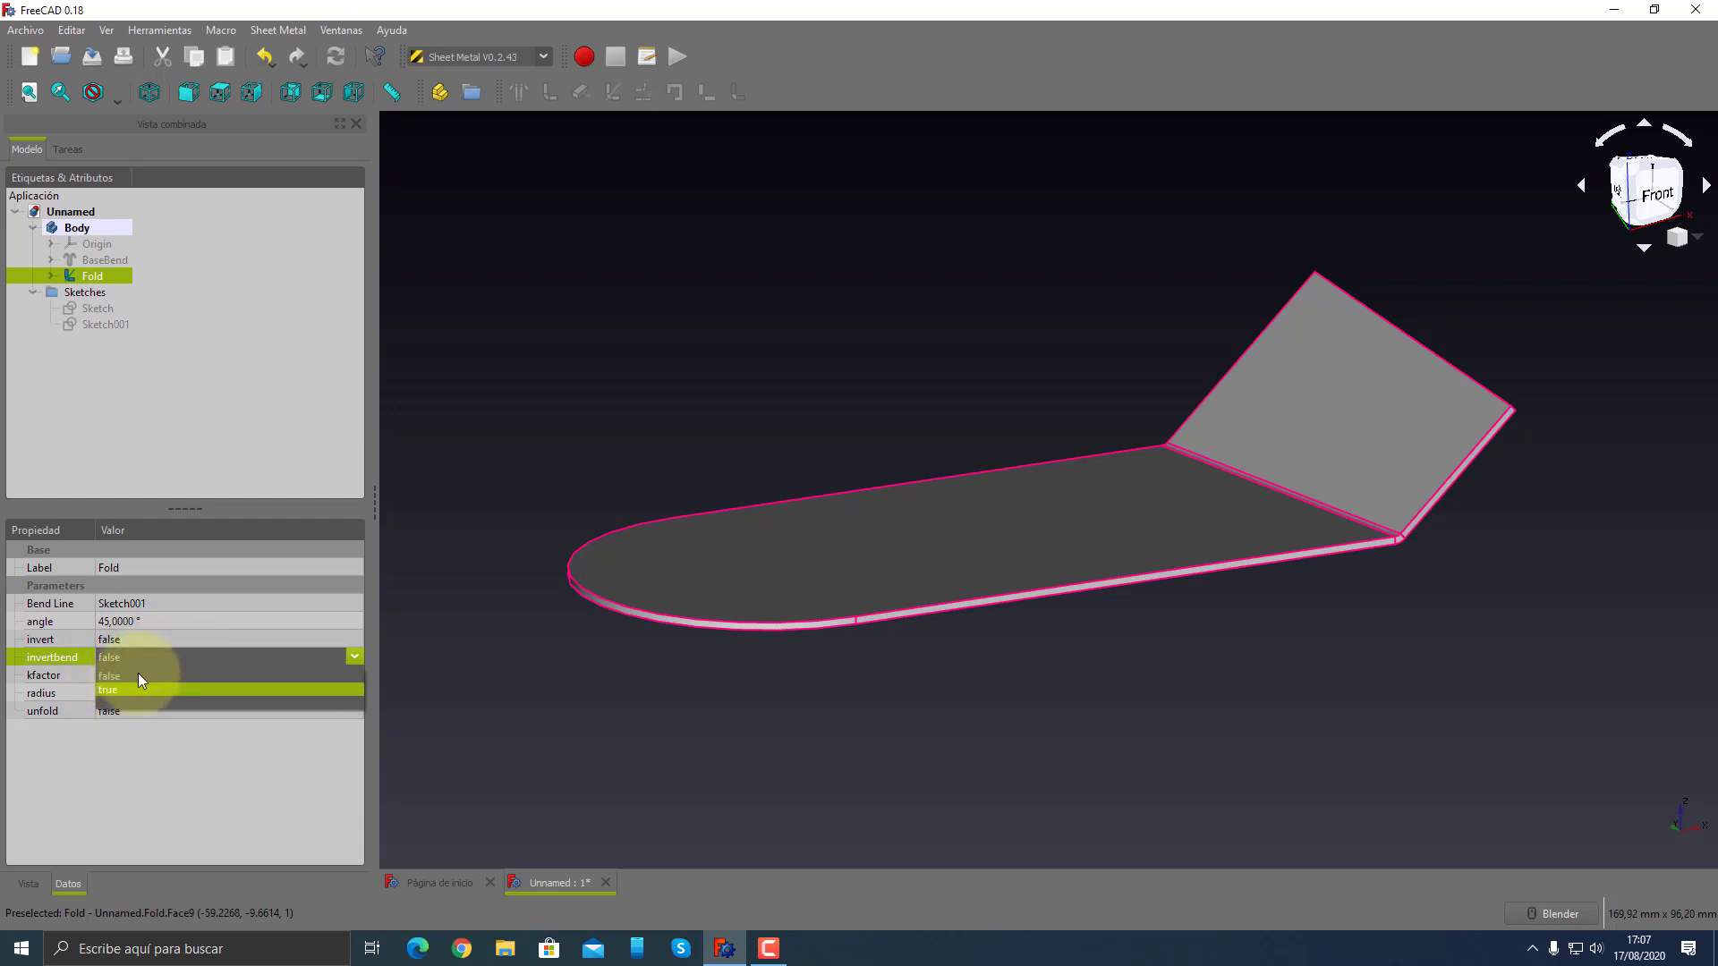
{"action": "left_click", "coordinate": [184, 637]}
{"action": "left_click", "coordinate": [184, 636]}
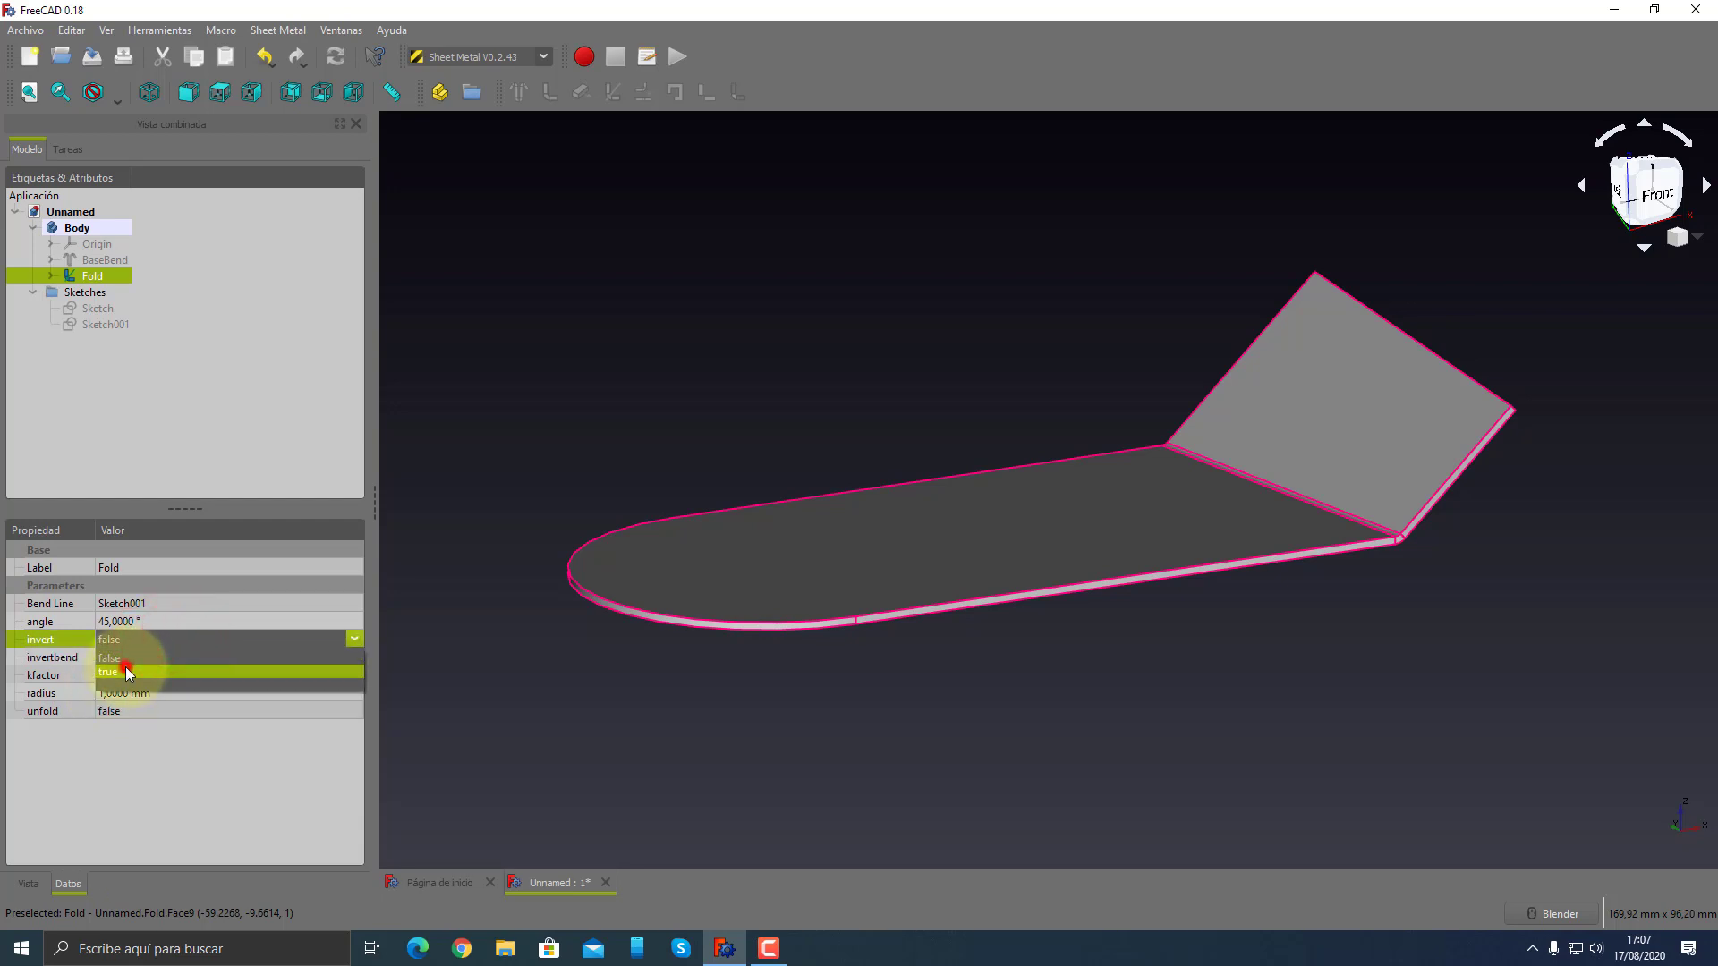
{"action": "left_click", "coordinate": [126, 670]}
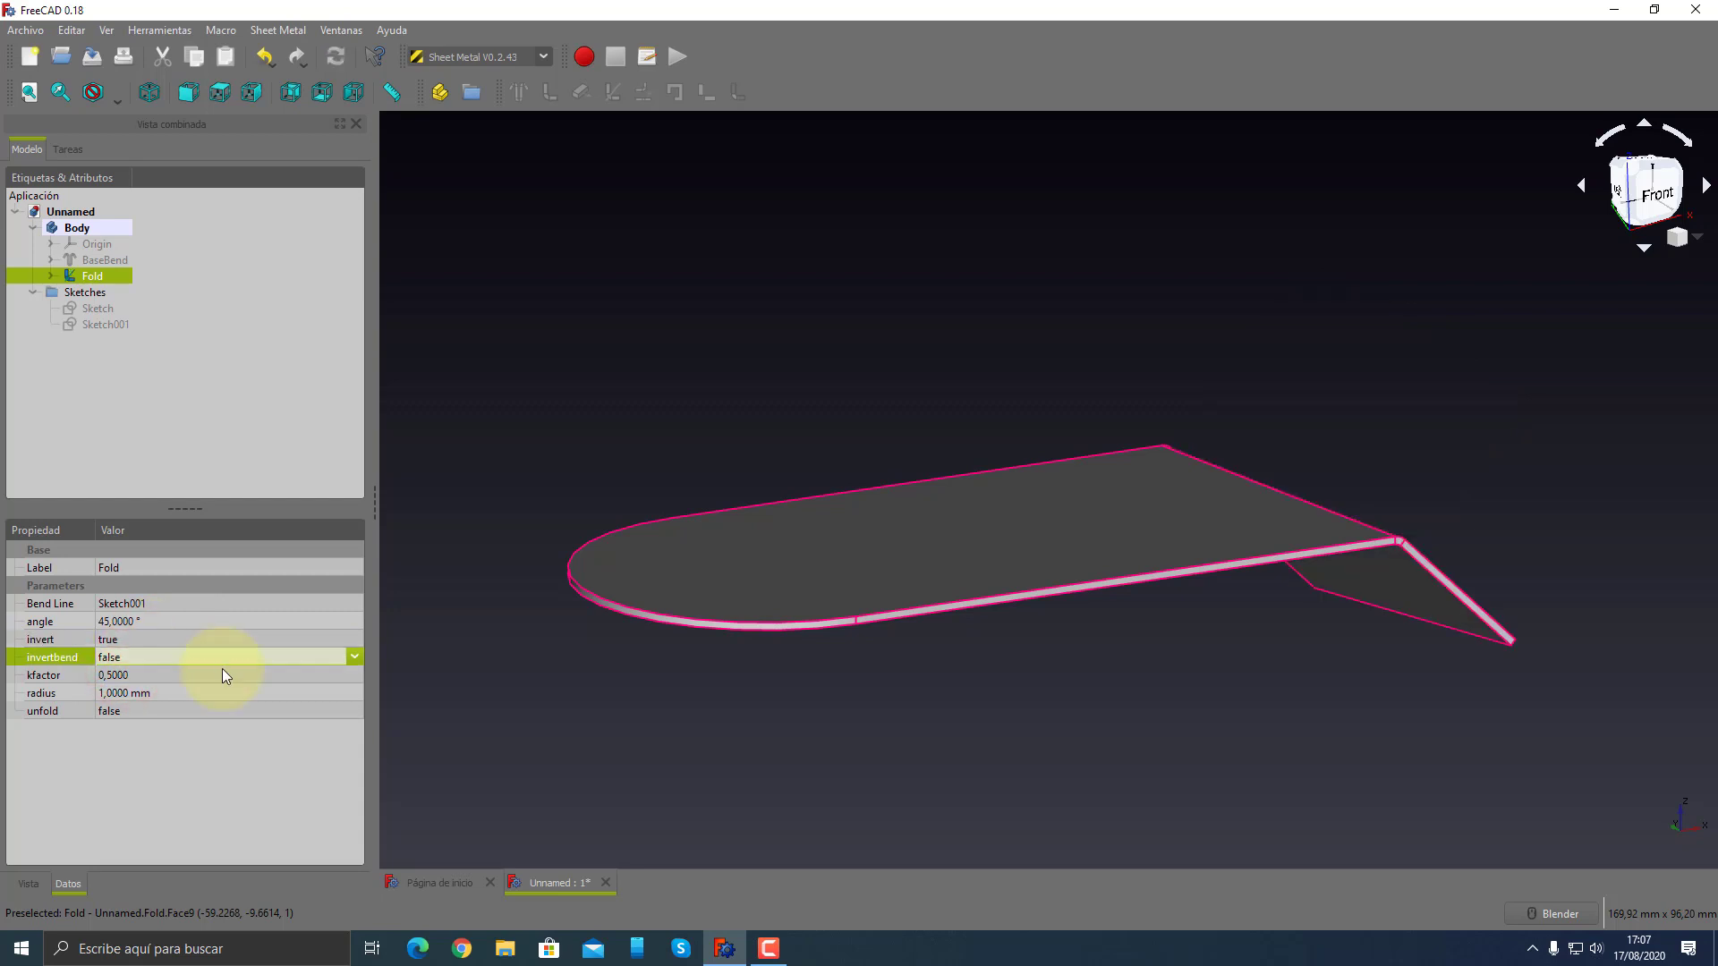
{"action": "left_click", "coordinate": [168, 637]}
{"action": "left_click", "coordinate": [149, 657]}
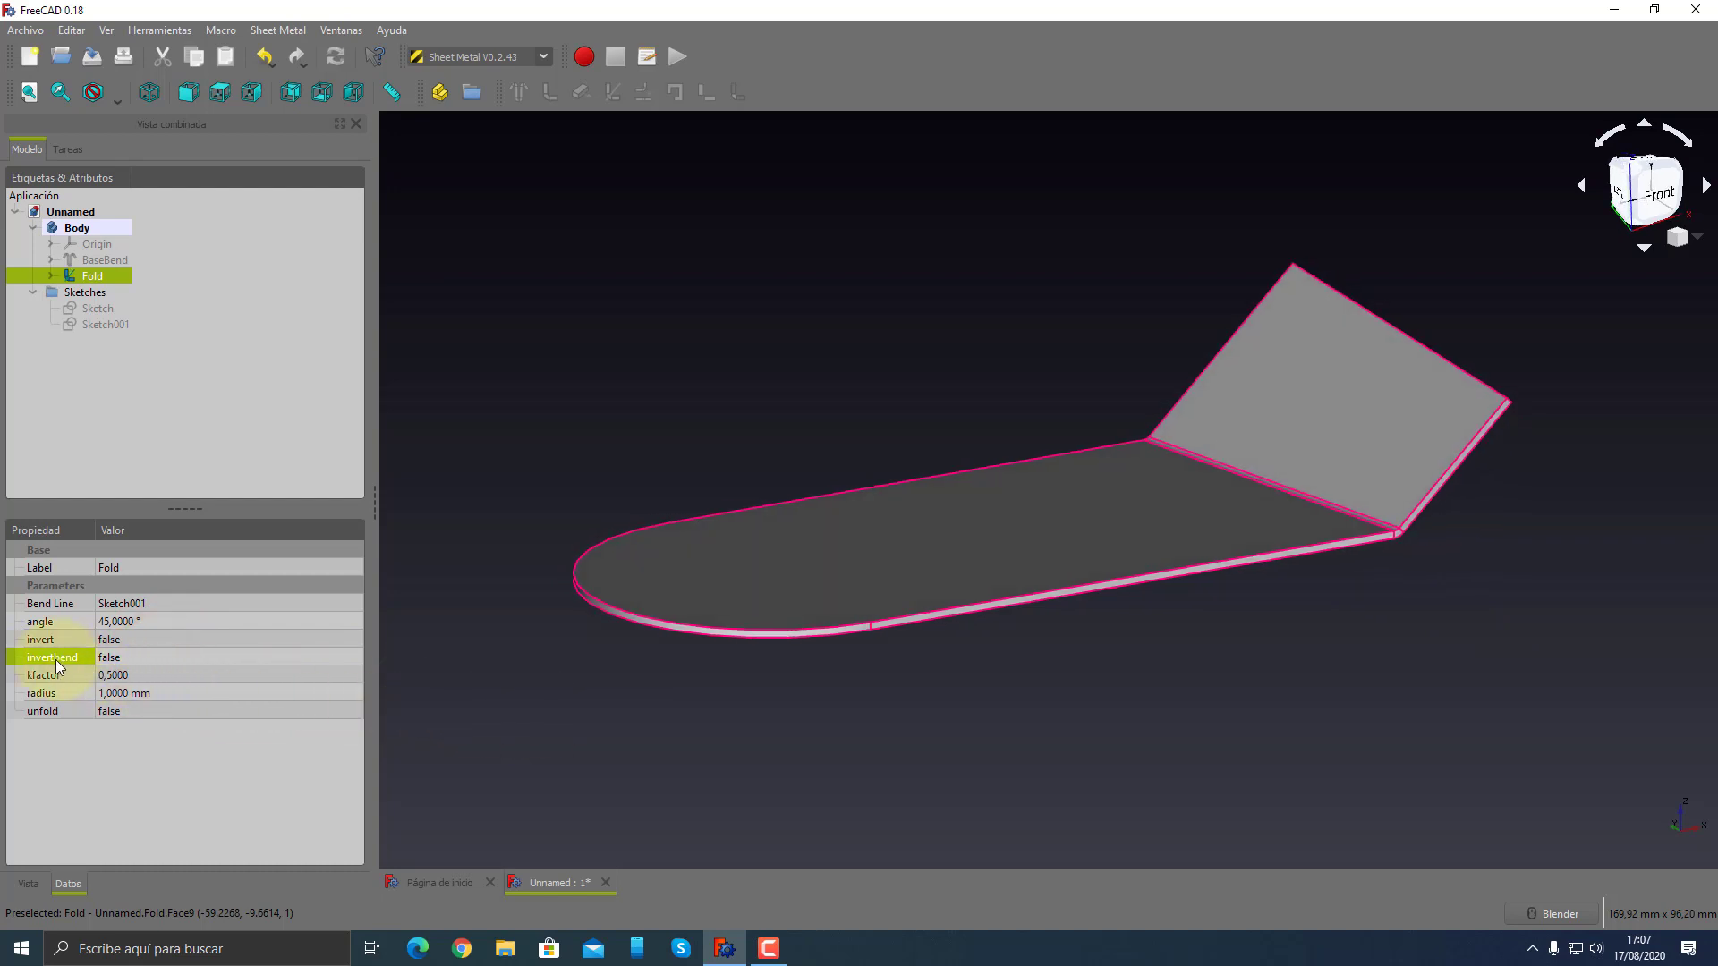
- Try invertbend set to true, inspect the result, then reset it to false
{"action": "left_click", "coordinate": [147, 657]}
{"action": "left_click", "coordinate": [144, 689]}
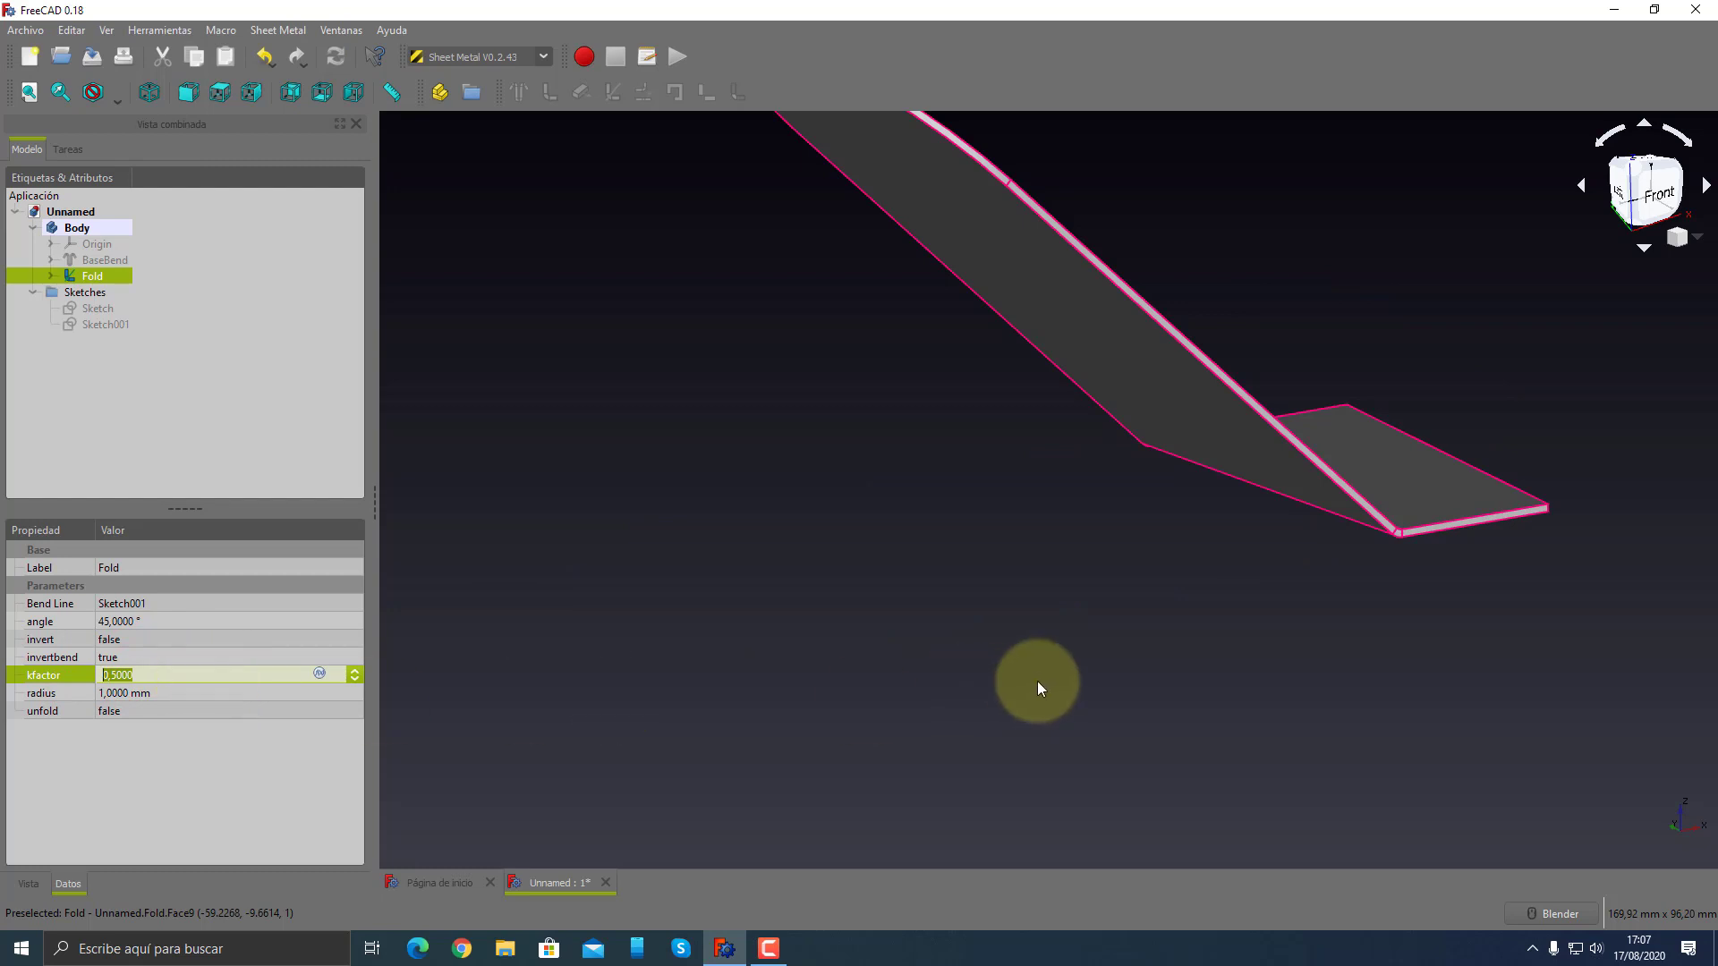
{"action": "mouse_move", "coordinate": [1038, 682]}
{"action": "middle_mouse_down"}
{"action": "mouse_move", "coordinate": [1143, 625]}
{"action": "mouse_move", "coordinate": [931, 637]}
{"action": "mouse_move", "coordinate": [975, 632]}
{"action": "middle_mouse_up"}
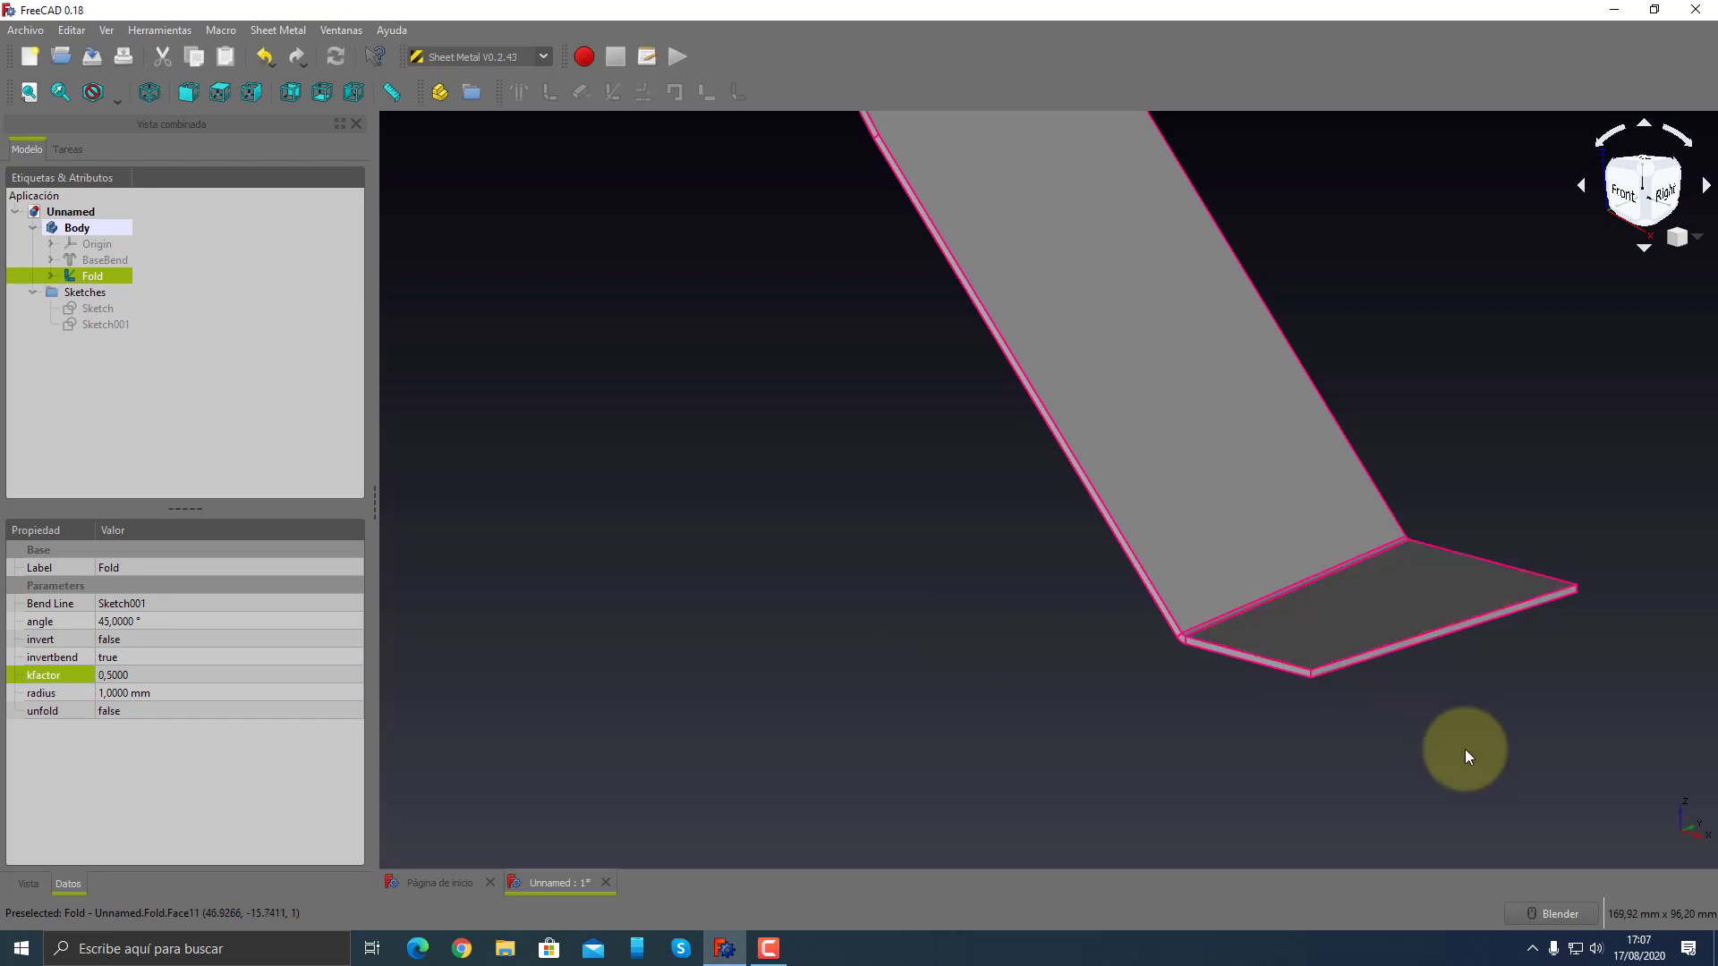
{"action": "scroll", "coordinate": [1099, 743], "scroll_direction": "down", "scroll_amount": 4}
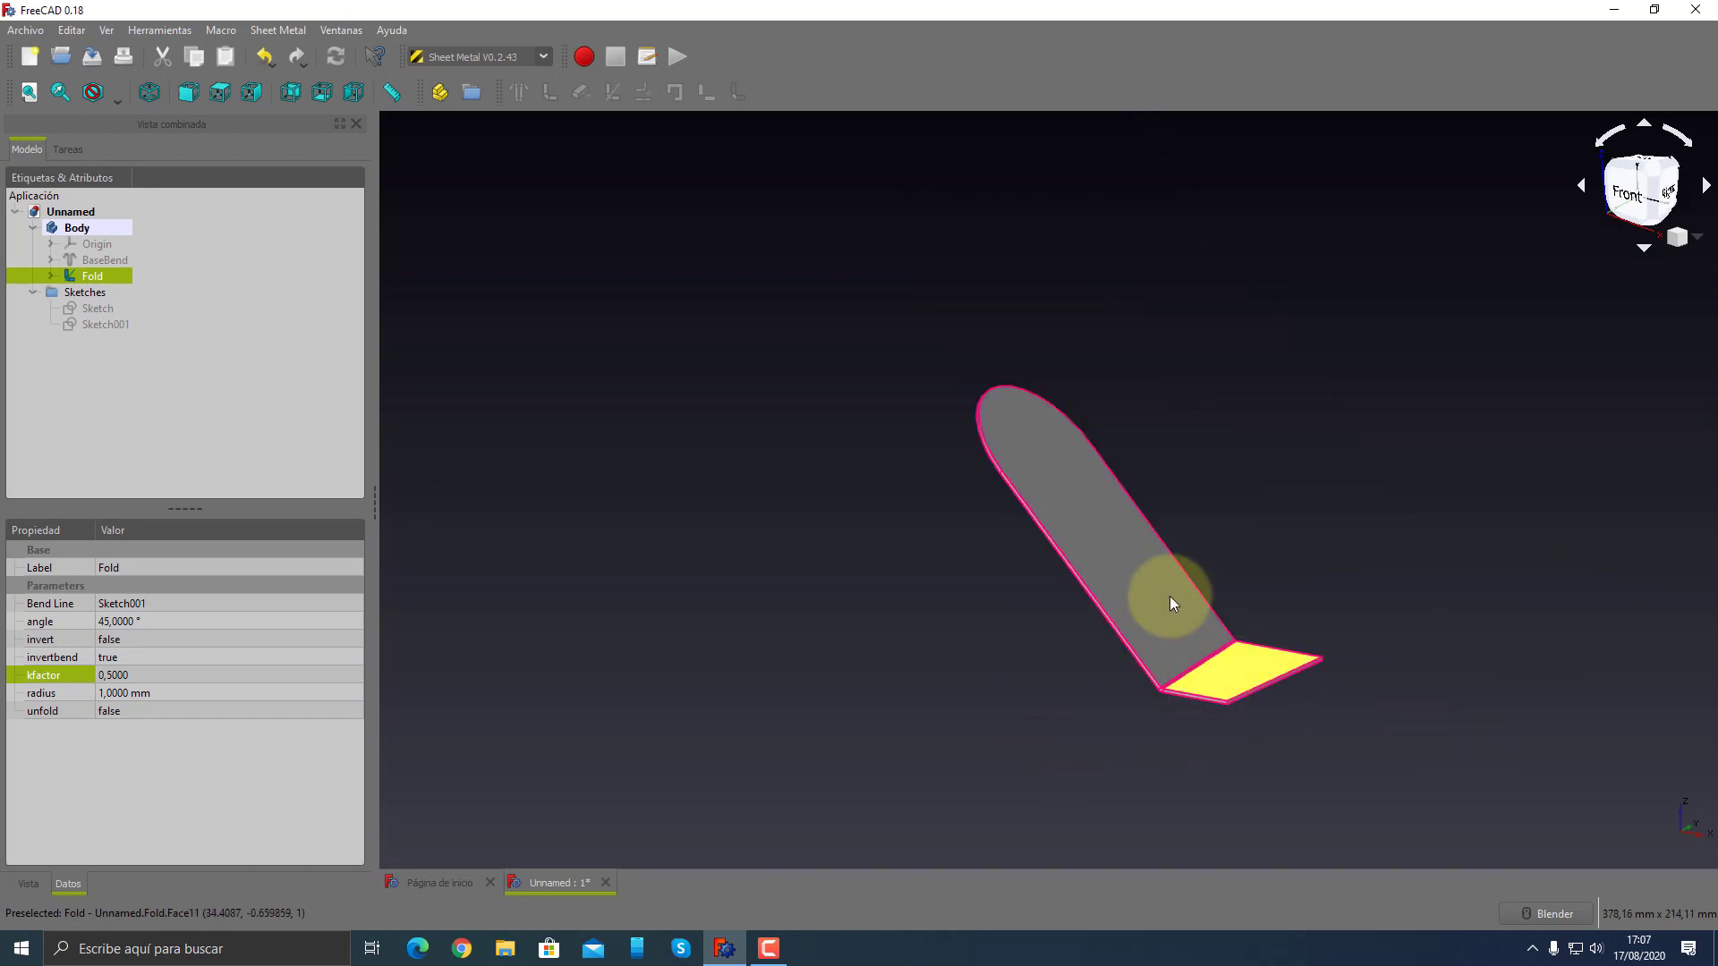
{"action": "left_click", "coordinate": [125, 660]}
{"action": "left_click", "coordinate": [143, 678]}
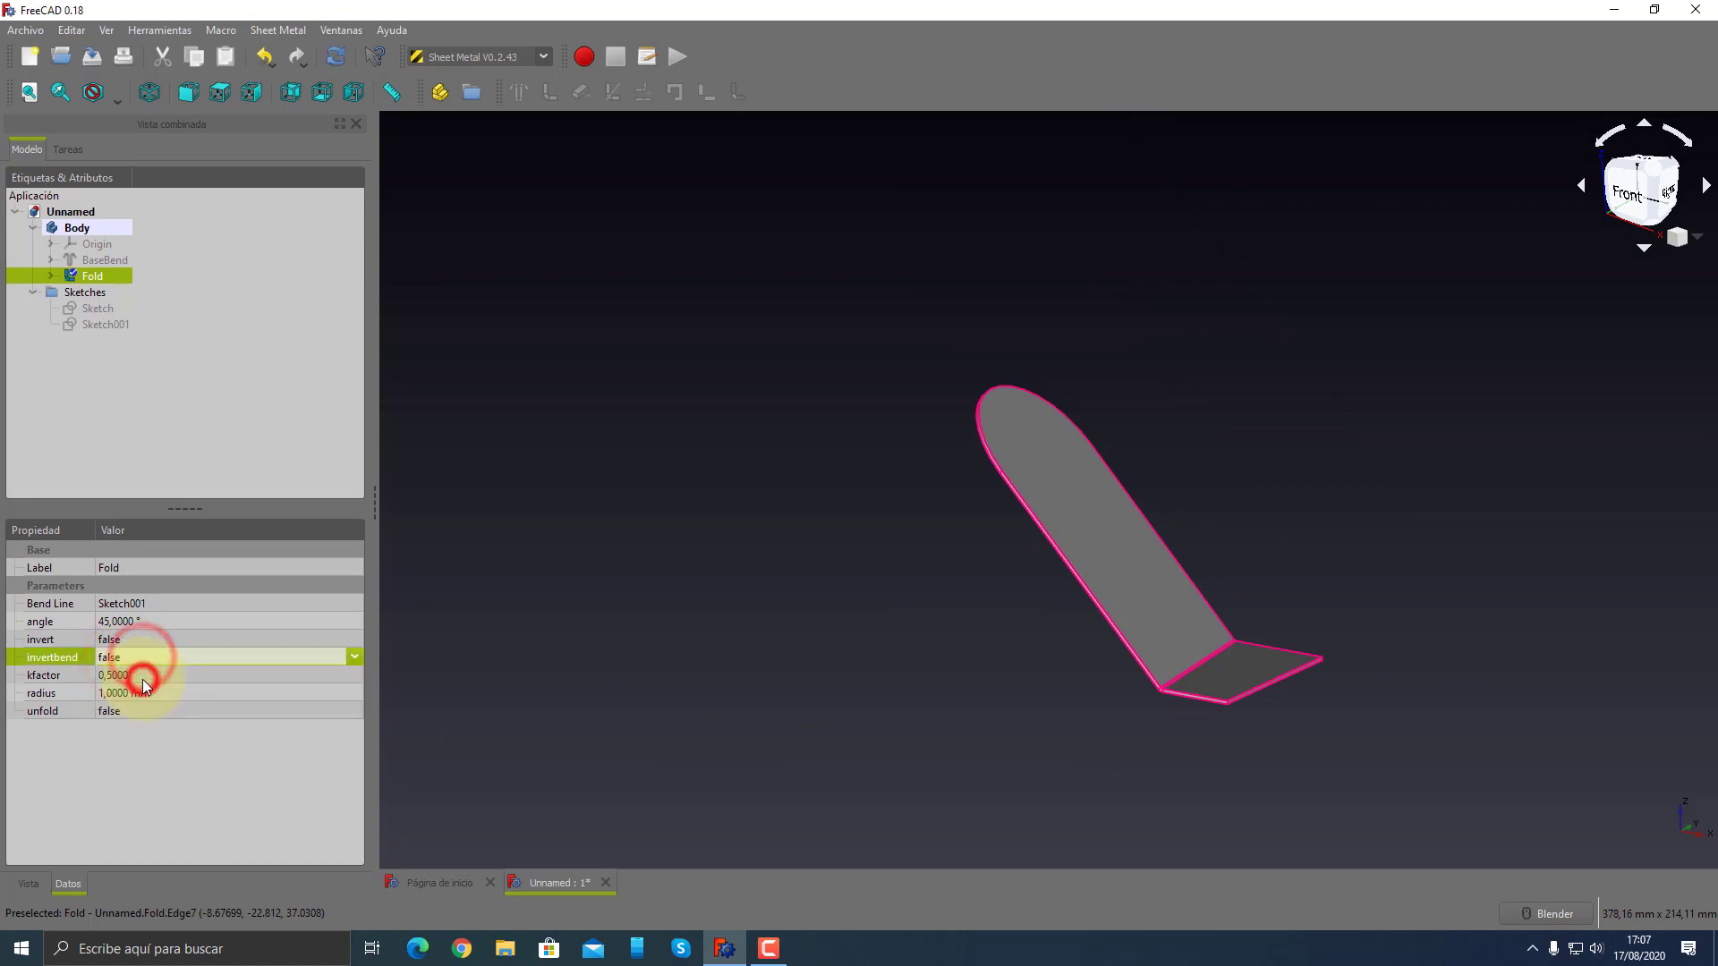
- Keep the kfactor at 0.5, check the sloped flange face, and reselect the Fold
{"action": "left_click", "coordinate": [142, 680]}
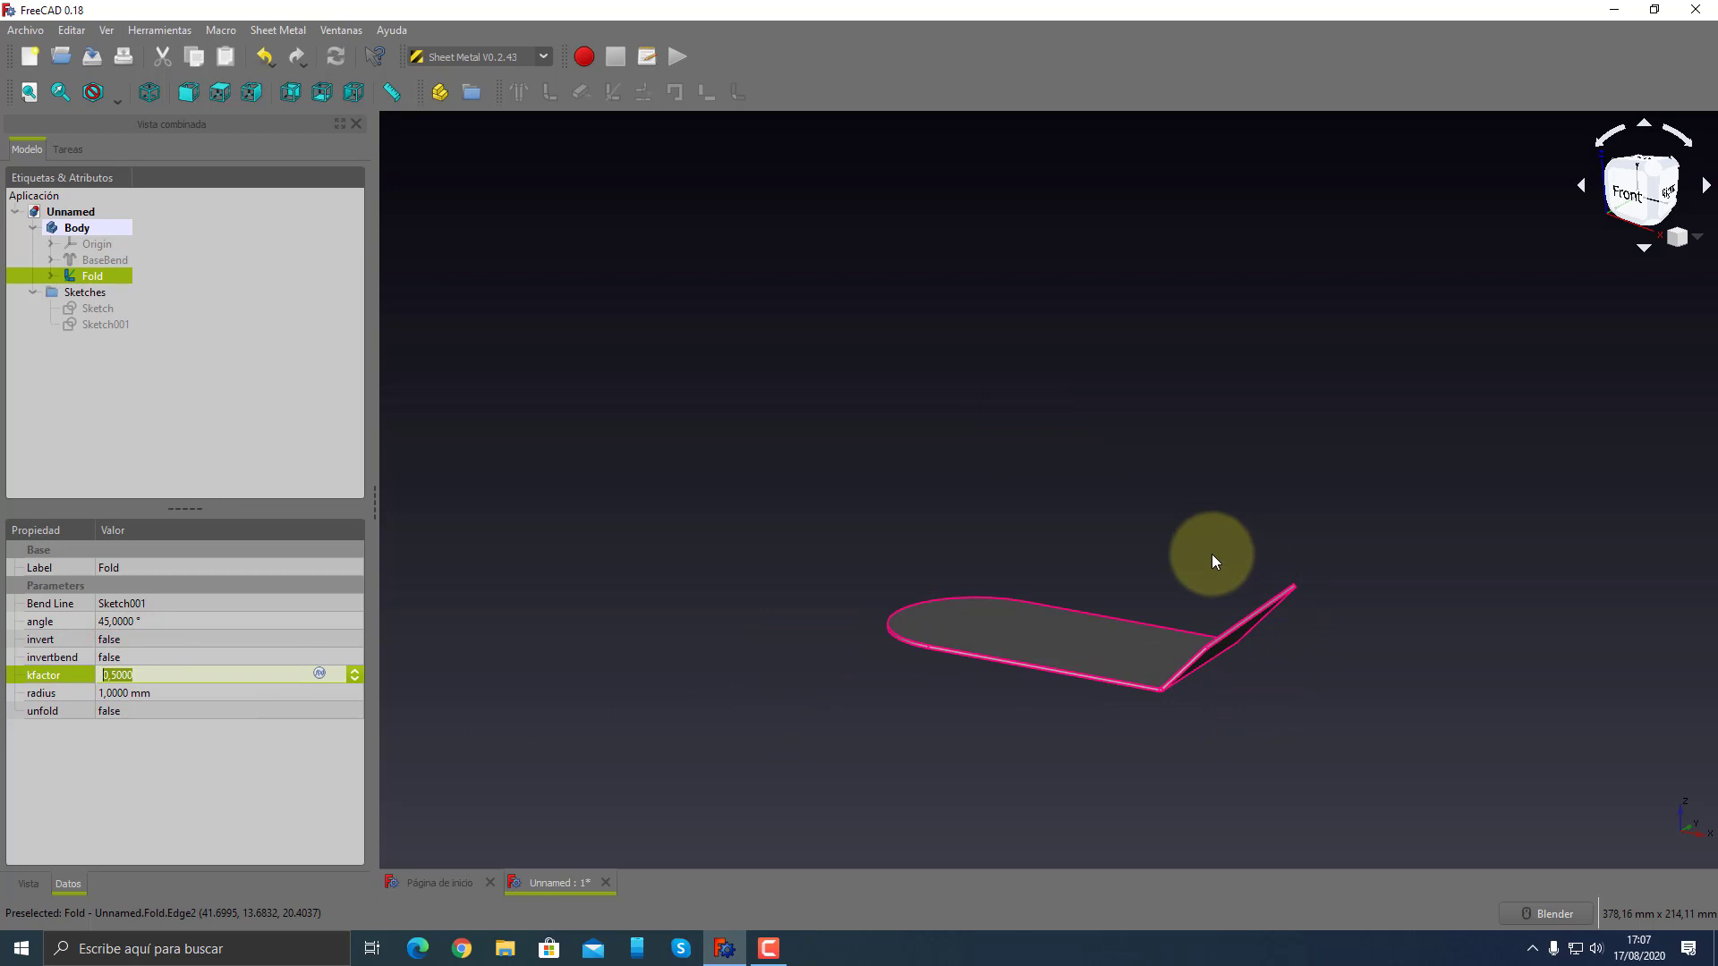
{"action": "left_click", "coordinate": [1232, 639]}
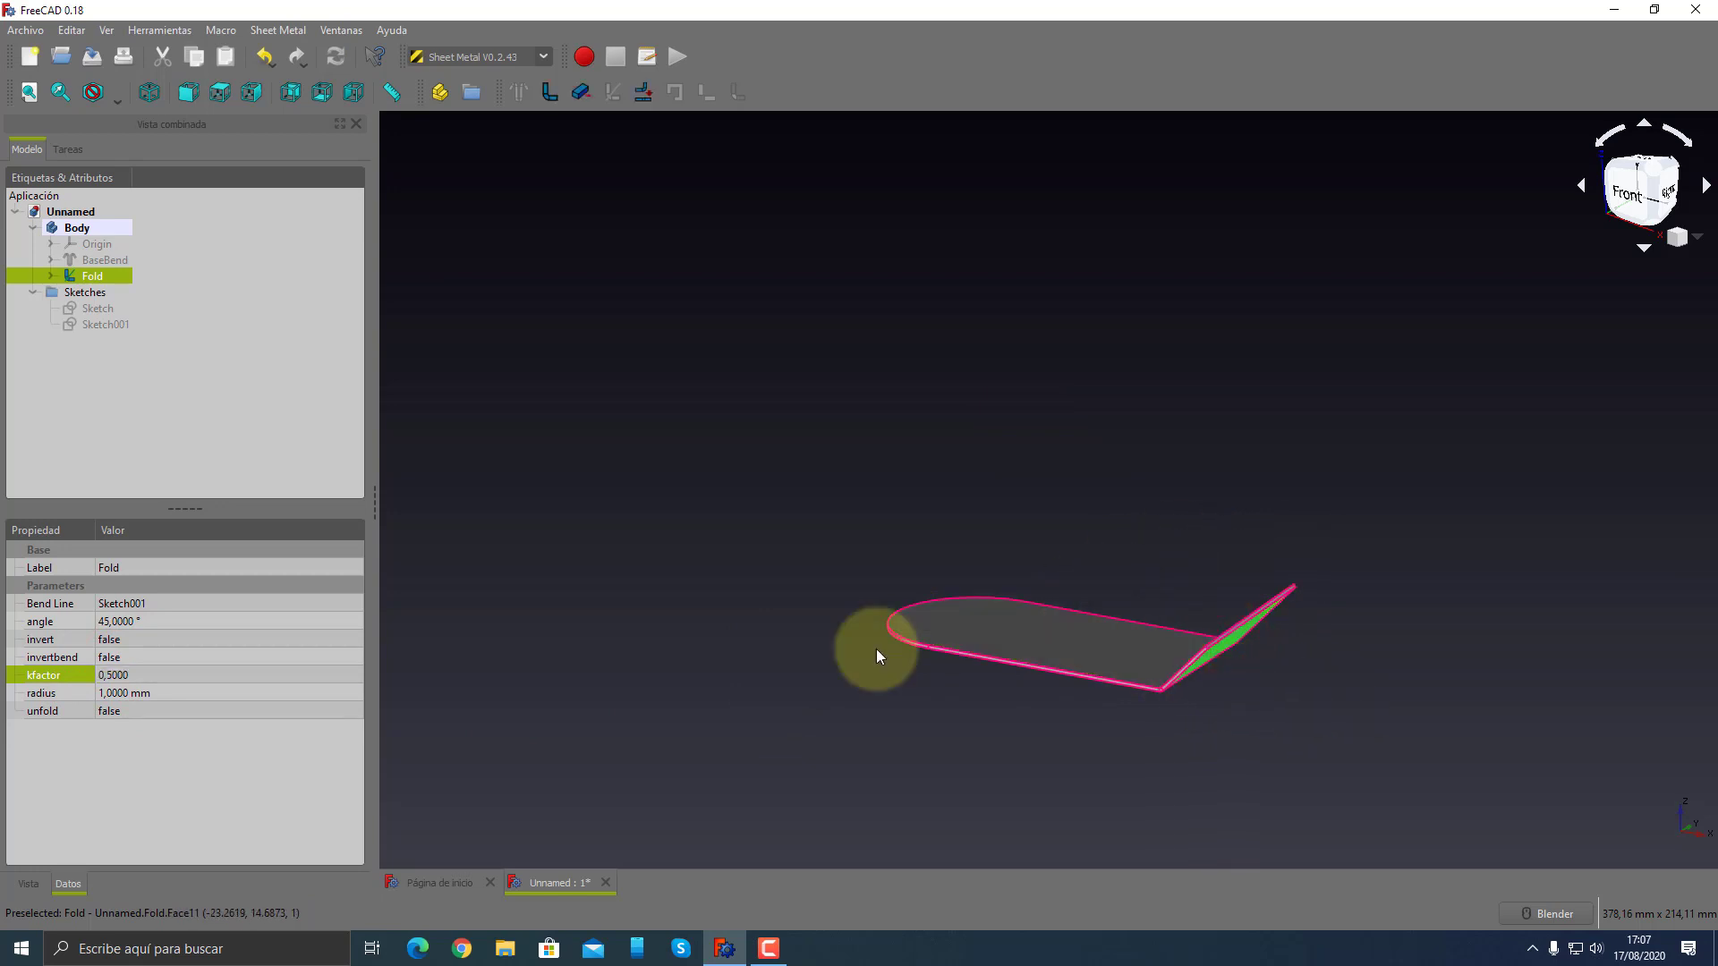
{"action": "left_click", "coordinate": [728, 721]}
{"action": "left_click", "coordinate": [94, 275]}
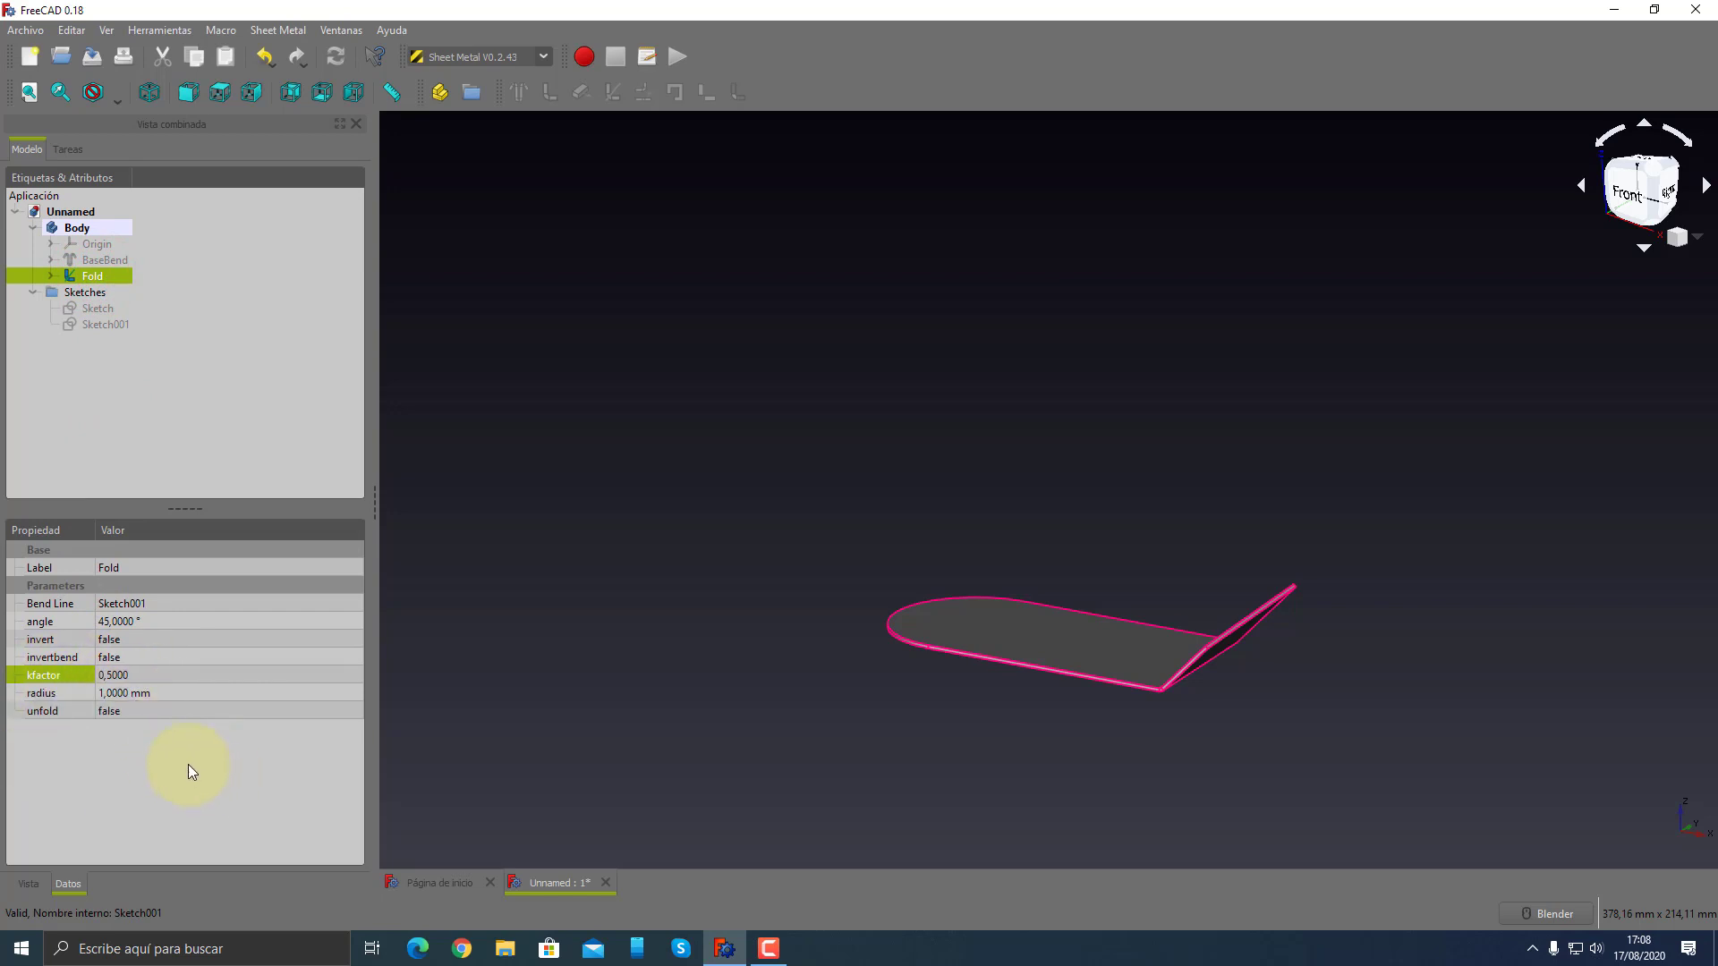
- Set the Fold's bend radius to 5 mm
{"action": "left_click", "coordinate": [125, 694]}
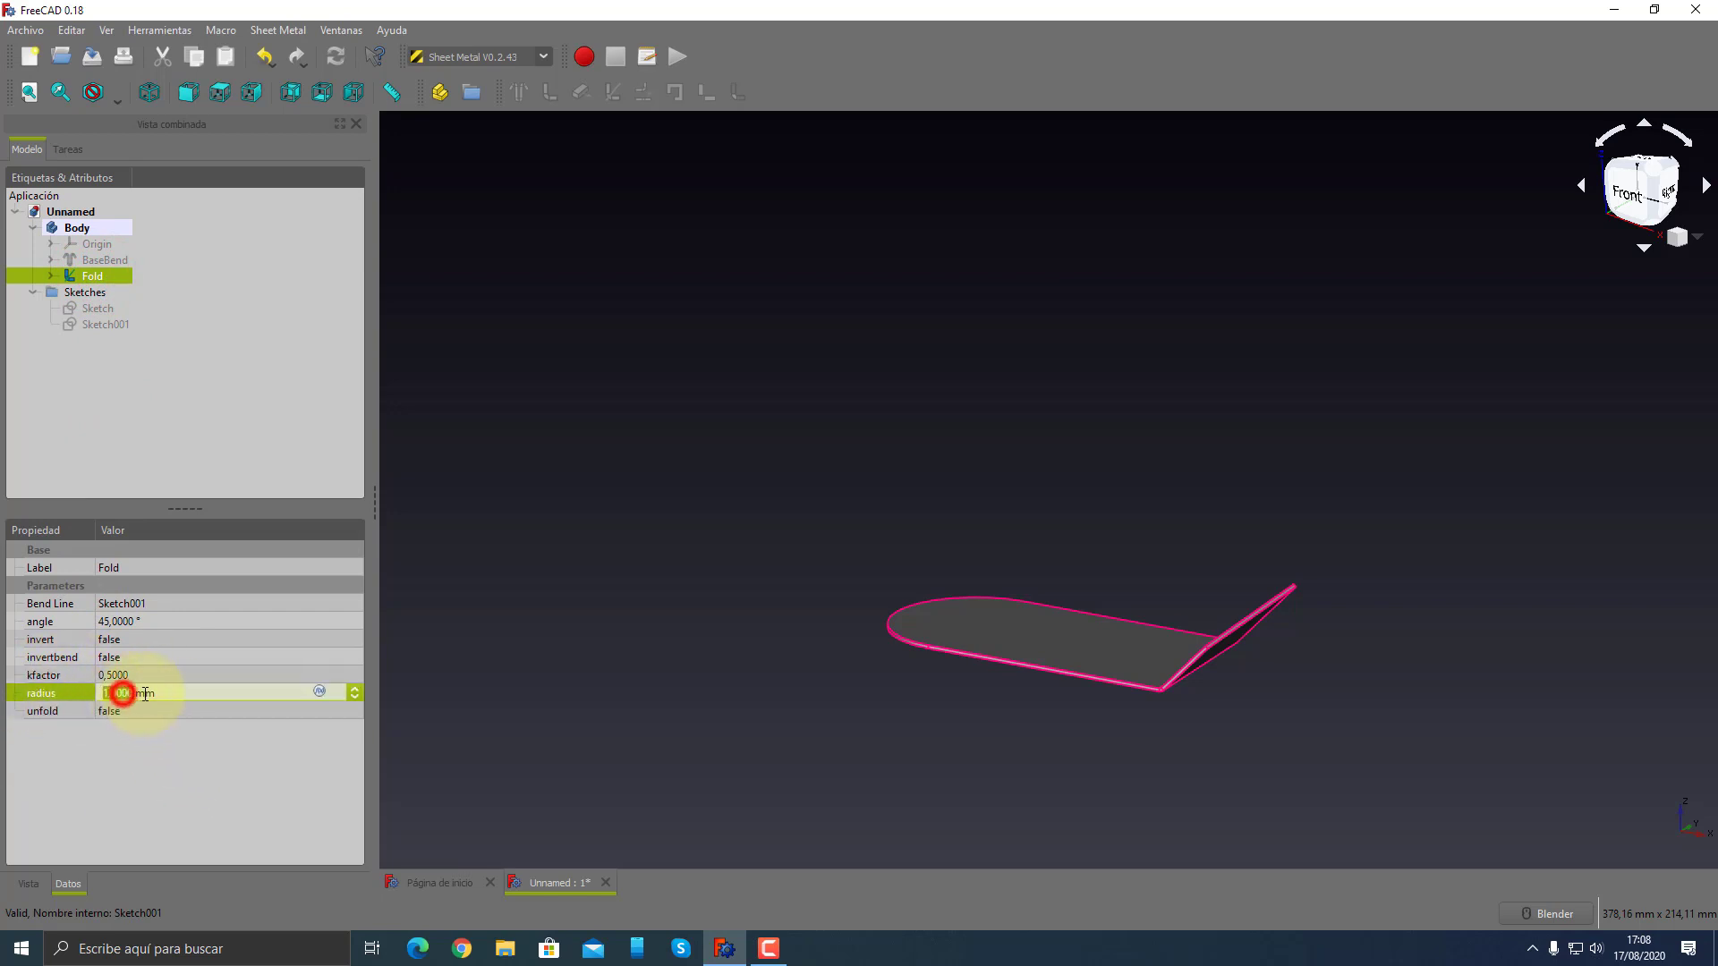
{"action": "type", "text": "5"}
{"action": "key", "text": "Tab"}
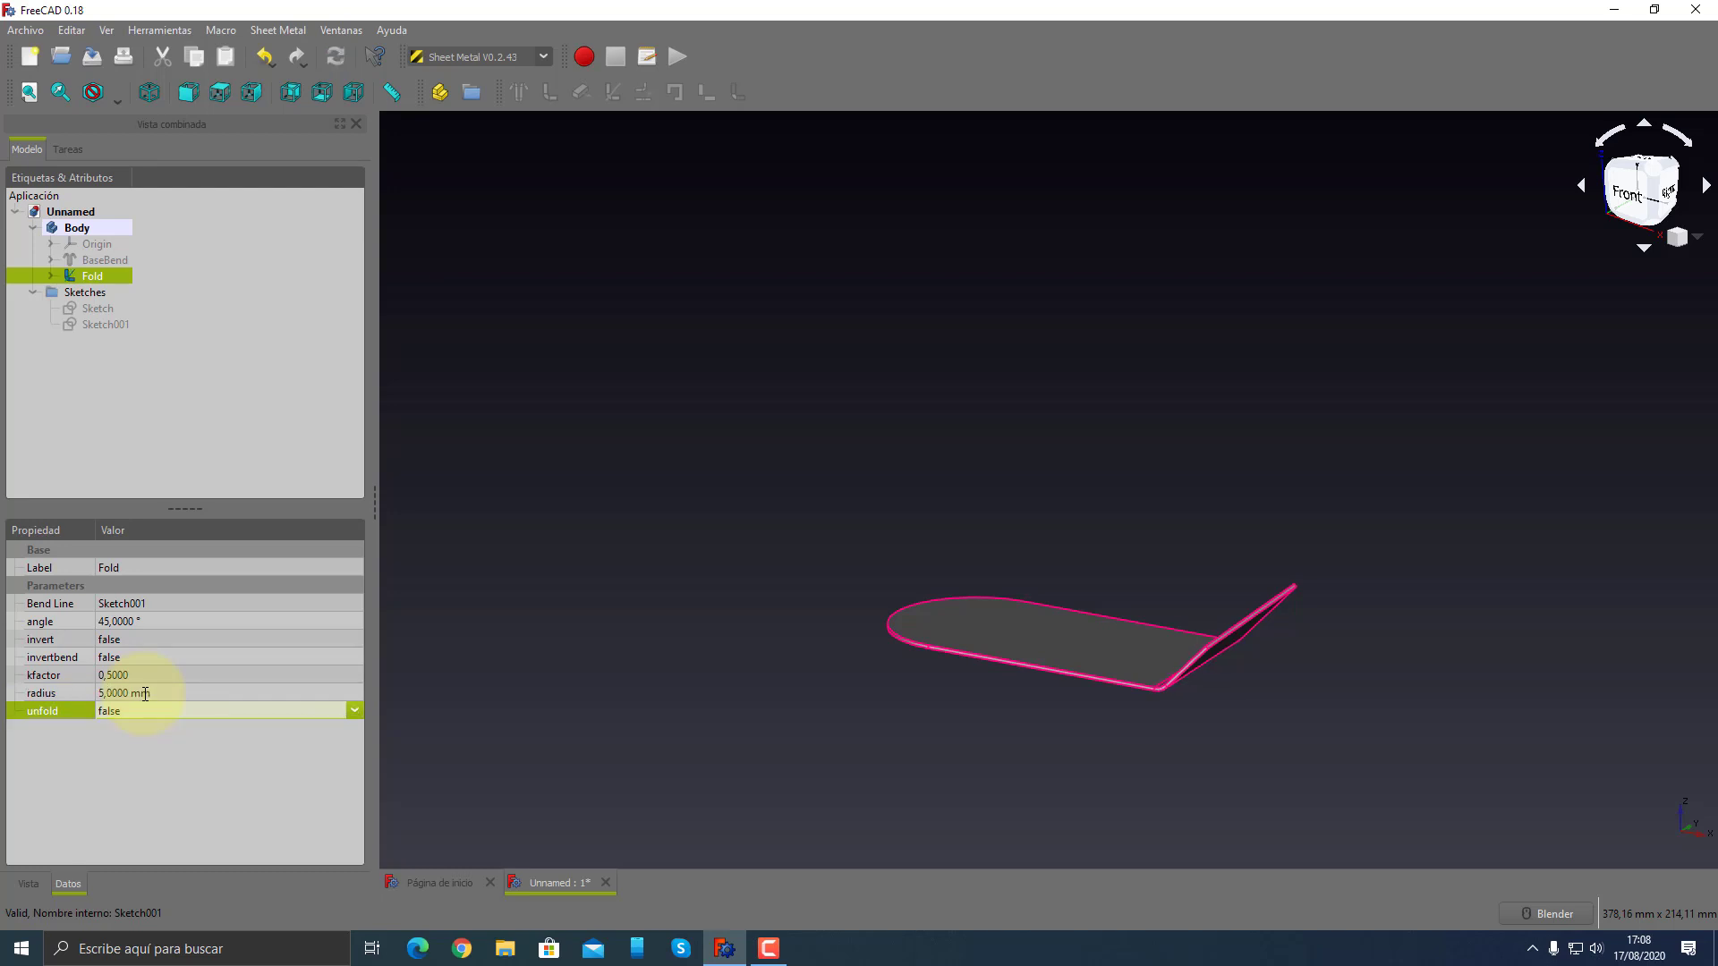
{"action": "scroll", "coordinate": [1269, 673], "scroll_direction": "up", "scroll_amount": 3}
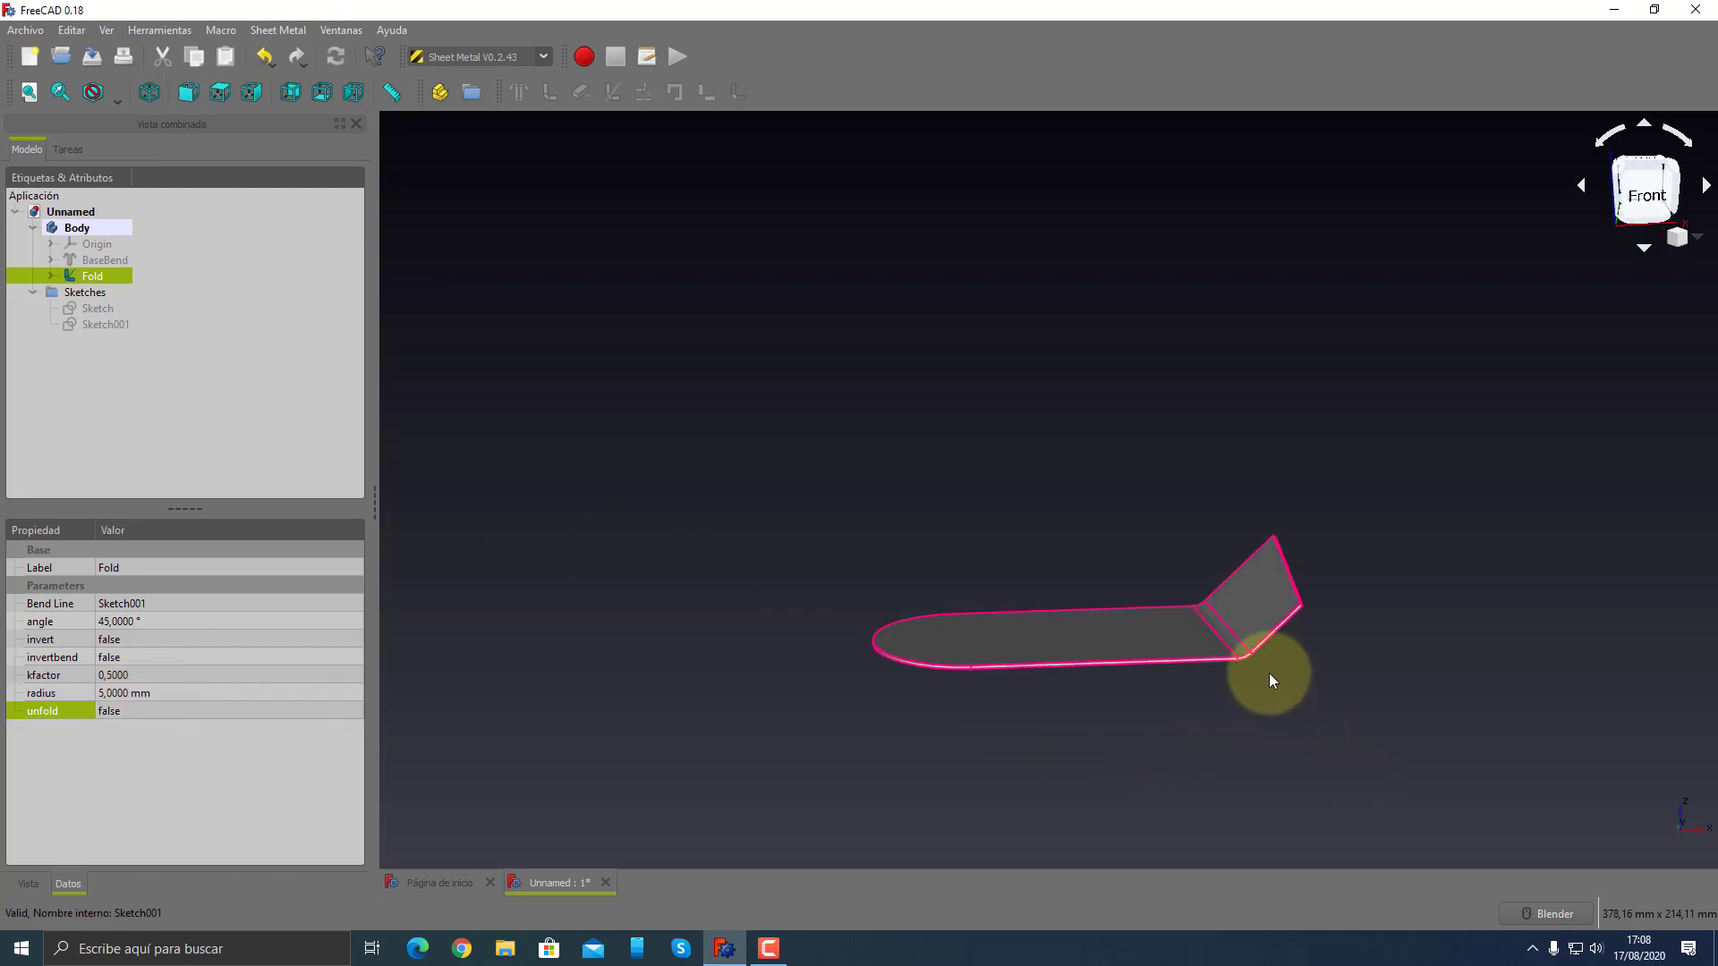
{"action": "scroll", "coordinate": [1269, 671], "scroll_direction": "up", "scroll_amount": 5}
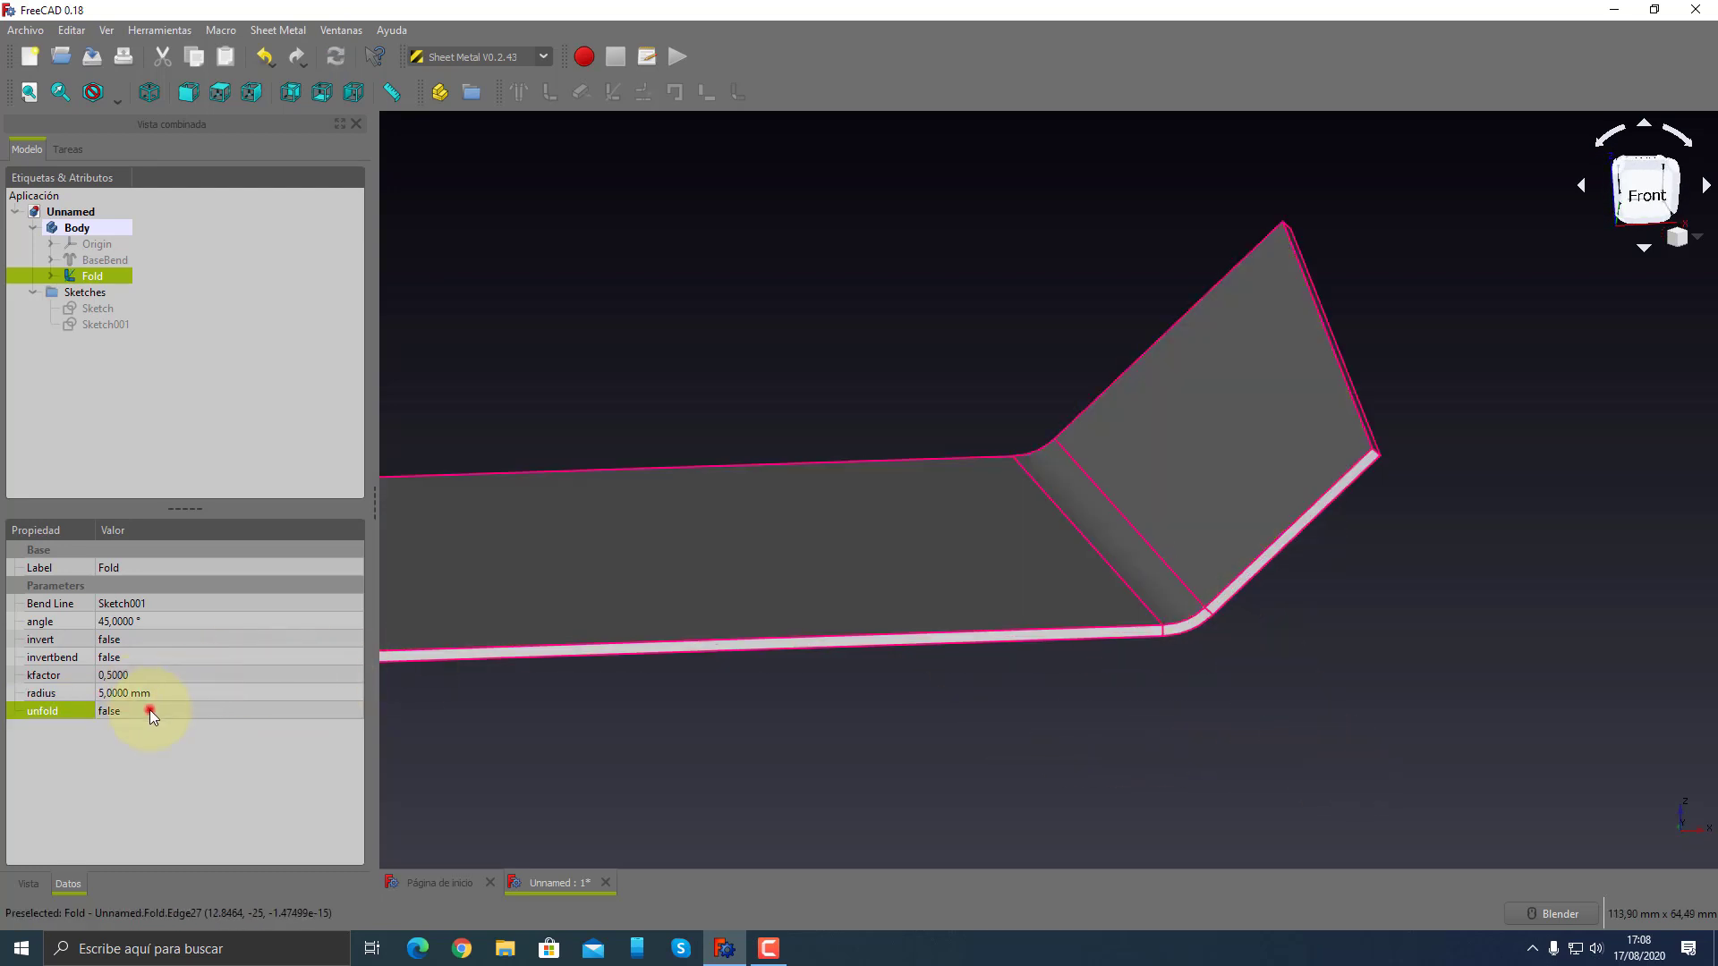
- Preview the flat sheet with unfold true, then set unfold back to false
{"action": "left_click", "coordinate": [149, 711]}
{"action": "left_click", "coordinate": [179, 711]}
{"action": "left_click", "coordinate": [163, 738]}
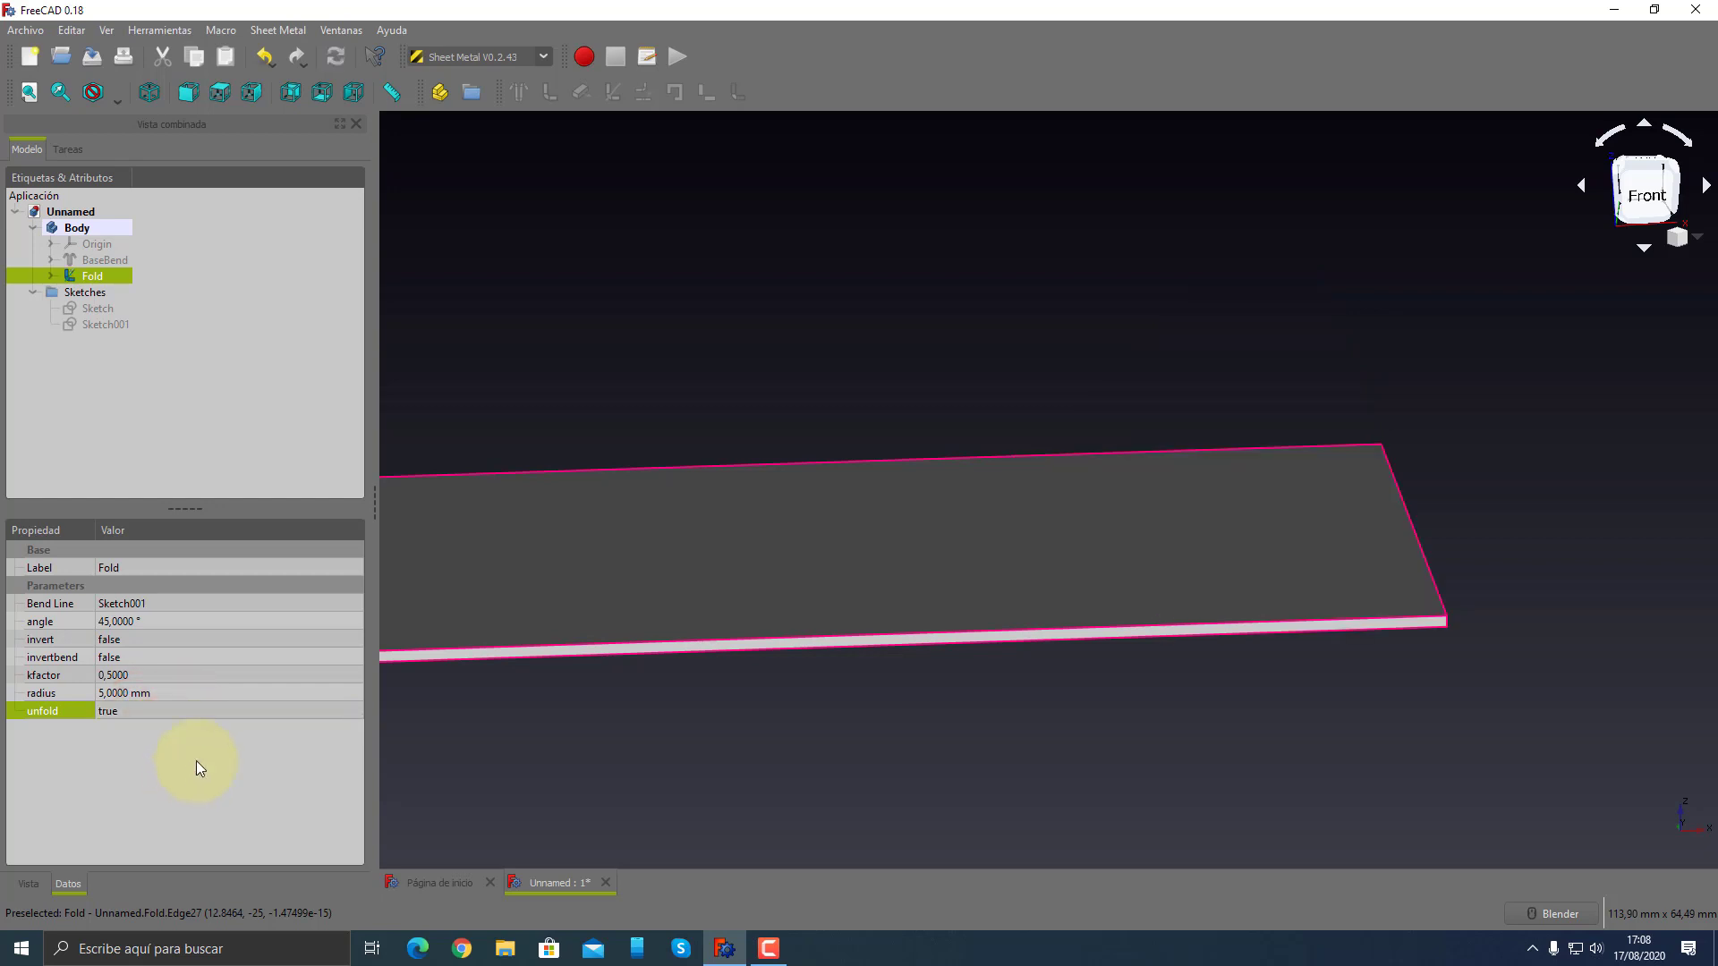
{"action": "left_click", "coordinate": [154, 712]}
{"action": "left_click", "coordinate": [144, 727]}
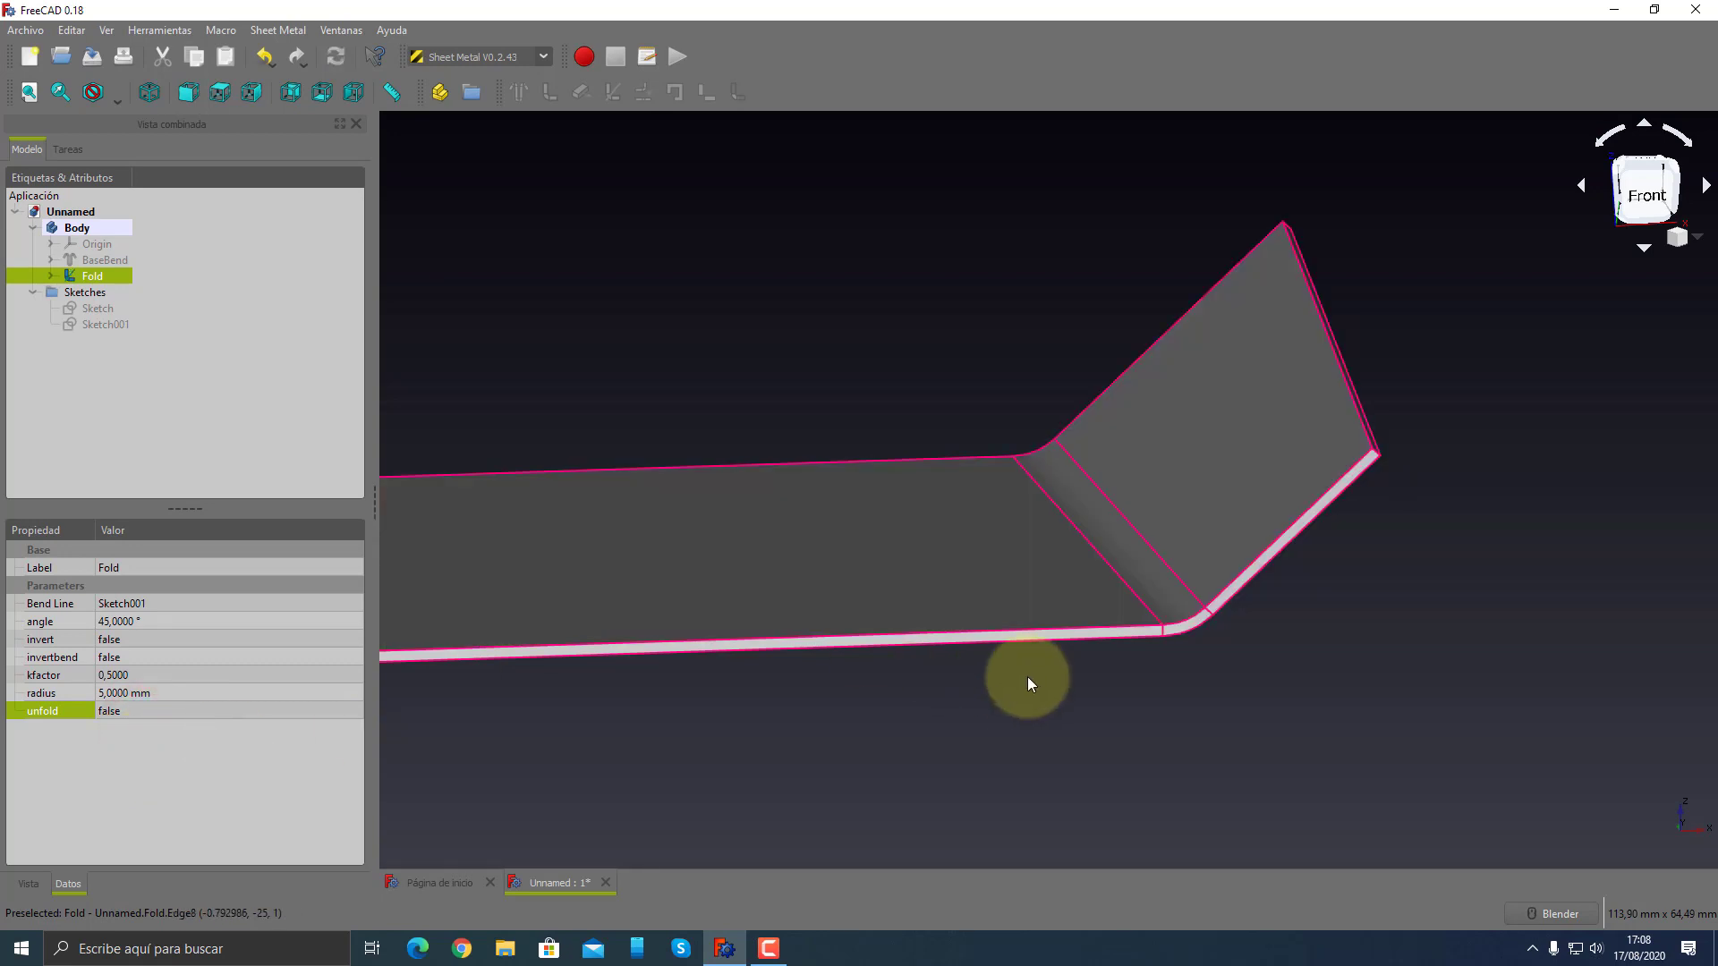
{"action": "scroll", "coordinate": [1027, 676], "scroll_direction": "down", "scroll_amount": 3}
{"action": "left_click", "coordinate": [888, 626]}
{"action": "mouse_move", "coordinate": [886, 632]}
{"action": "middle_mouse_down"}
{"action": "mouse_move", "coordinate": [1099, 653]}
{"action": "mouse_move", "coordinate": [1319, 593]}
{"action": "mouse_move", "coordinate": [1163, 654]}
{"action": "mouse_move", "coordinate": [1015, 625]}
{"action": "middle_mouse_up"}
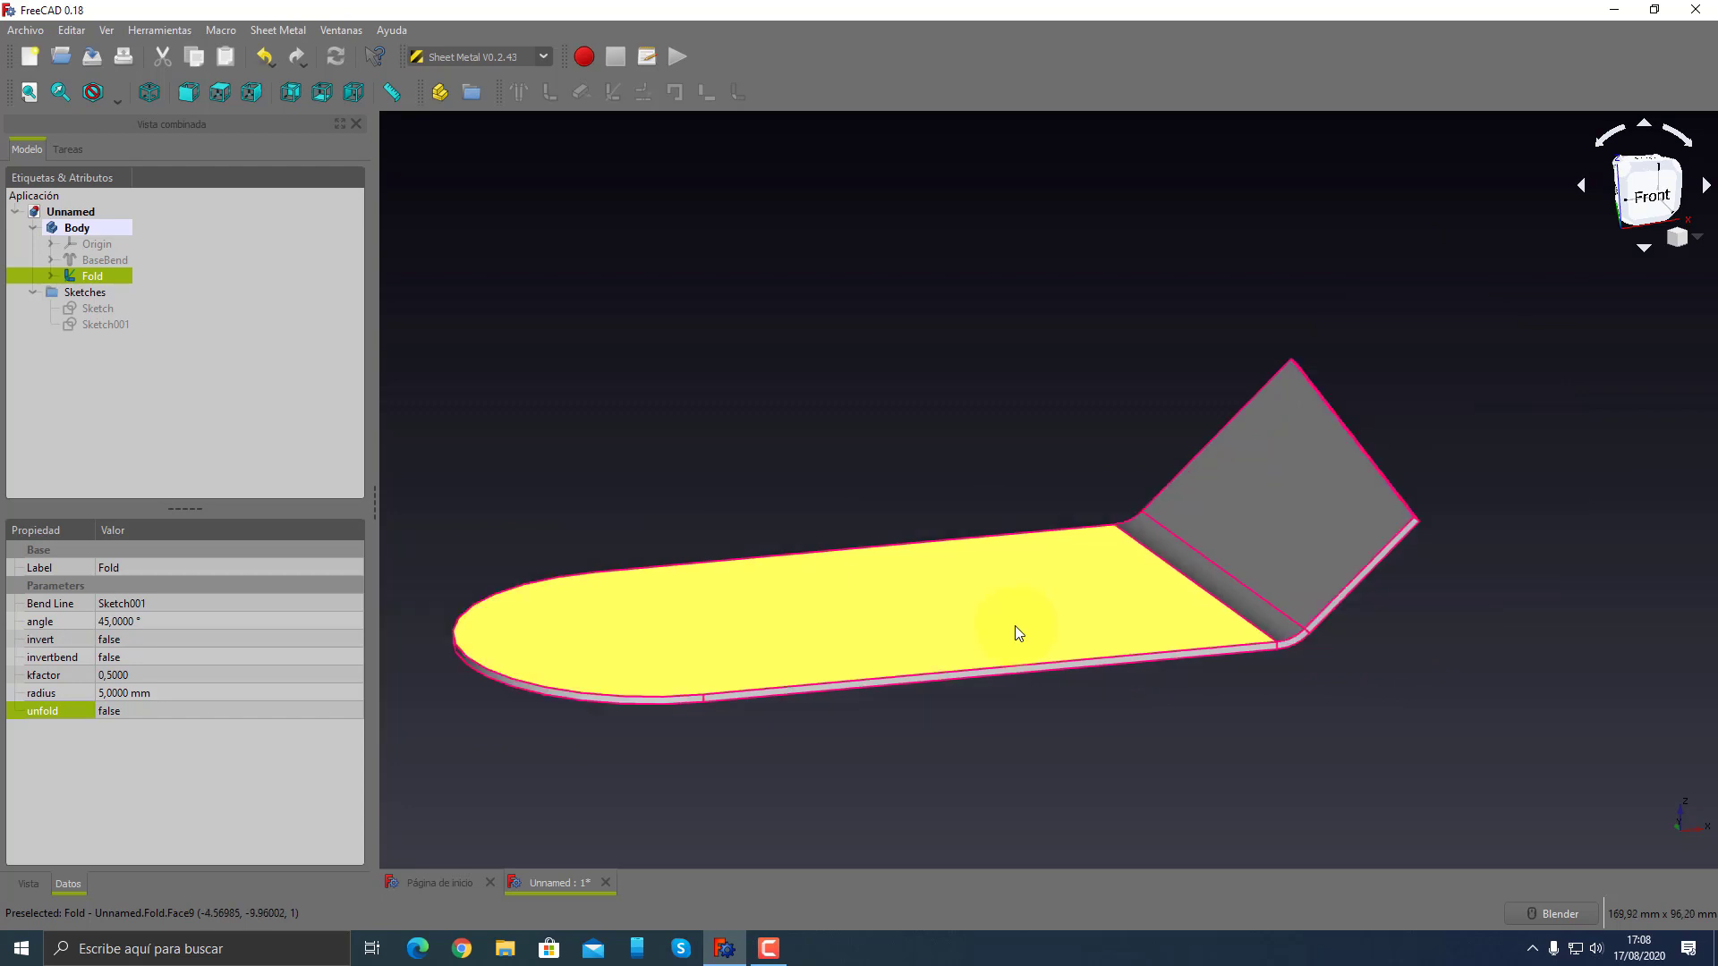
{"action": "left_click", "coordinate": [749, 468]}
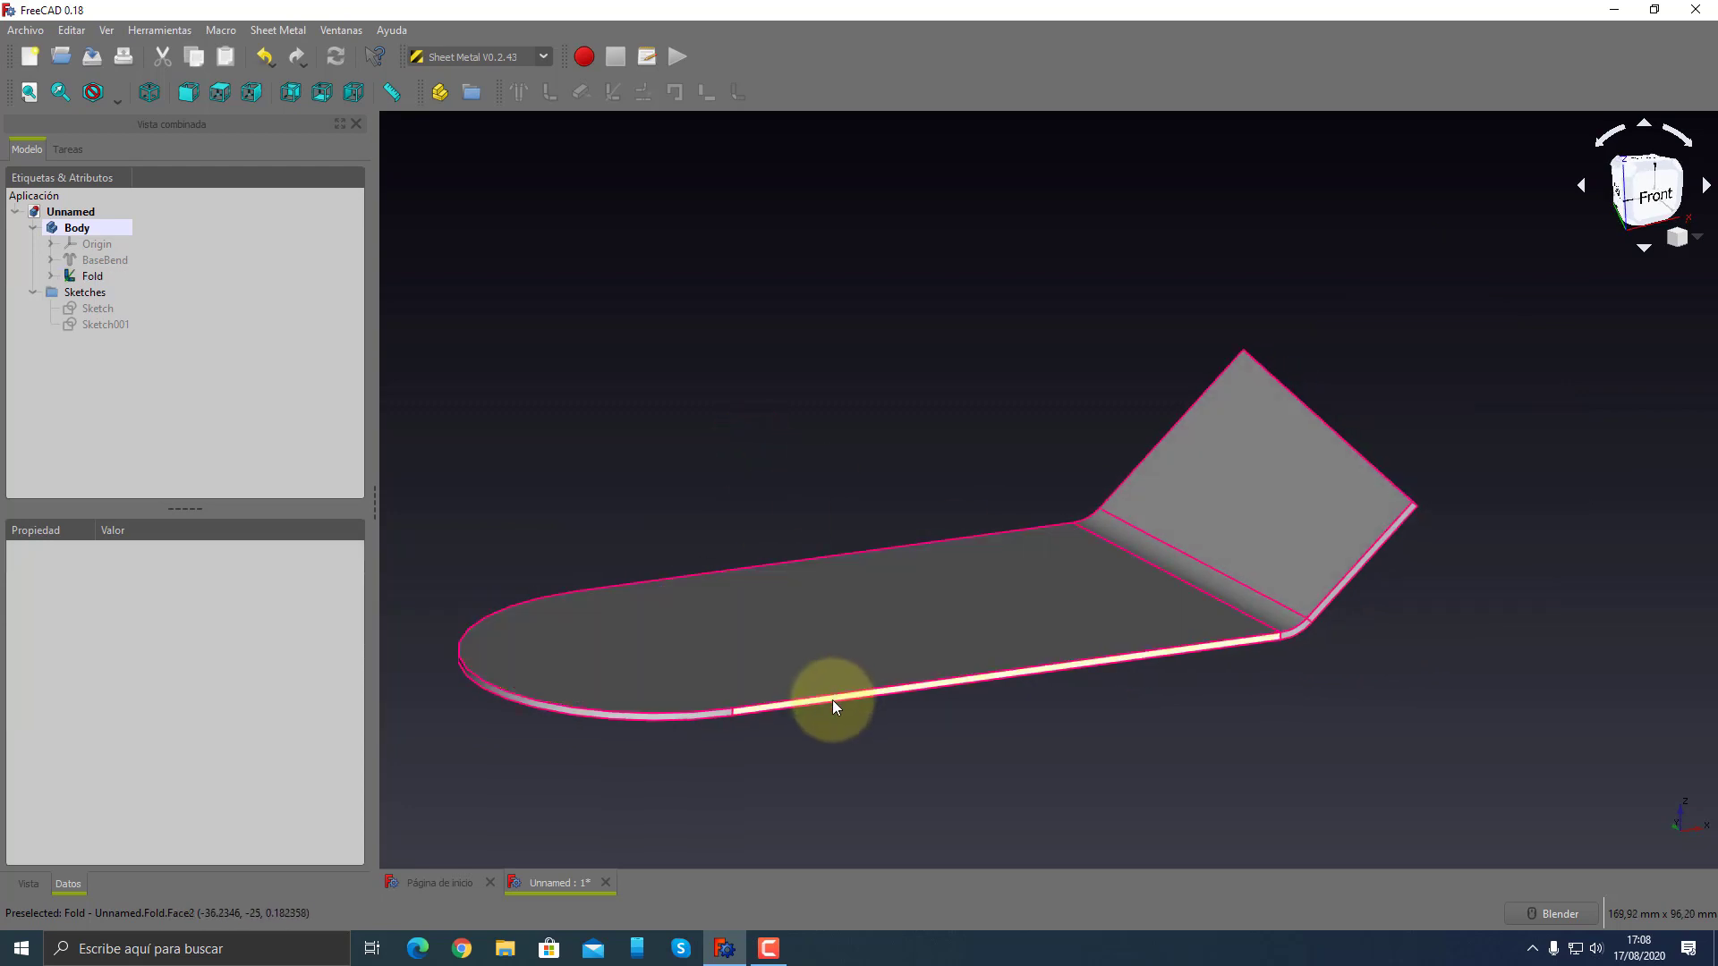
- Add a wall on the plate's lower side edge, then undo it
{"action": "left_click", "coordinate": [832, 699]}
{"action": "left_click", "coordinate": [551, 94]}
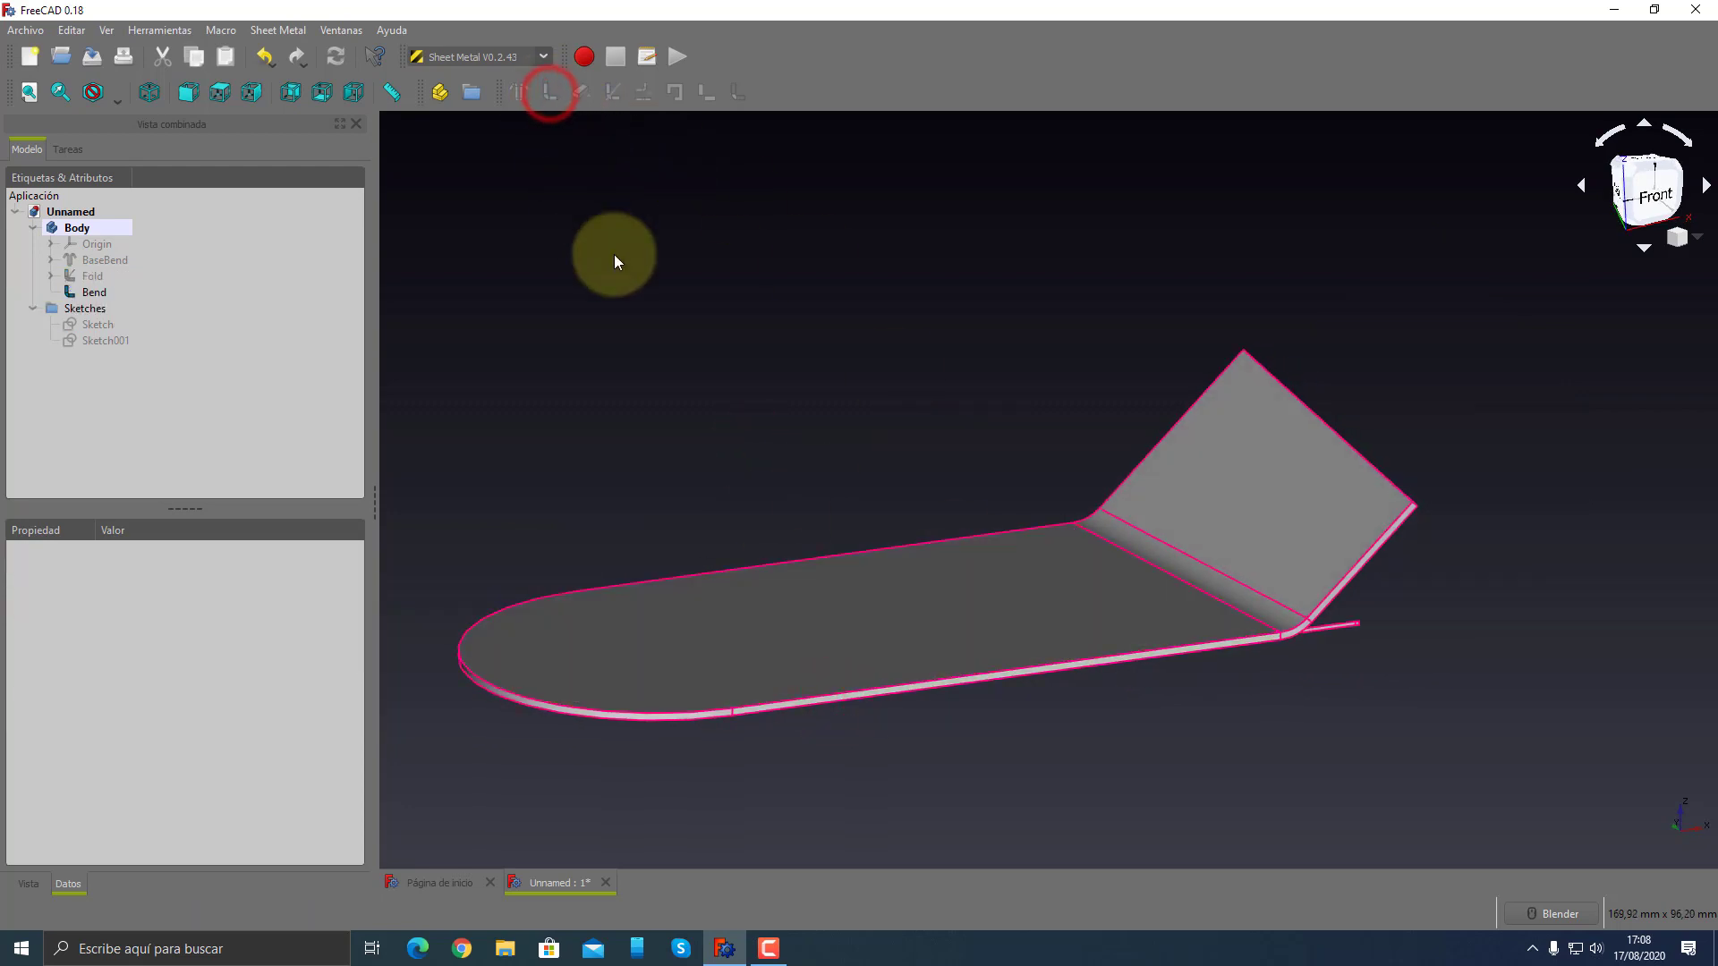
{"action": "mouse_move", "coordinate": [614, 254]}
{"action": "middle_mouse_down"}
{"action": "mouse_move", "coordinate": [923, 421]}
{"action": "mouse_move", "coordinate": [905, 338]}
{"action": "mouse_move", "coordinate": [959, 510]}
{"action": "middle_mouse_up"}
{"action": "key", "text": "ctrl+z"}
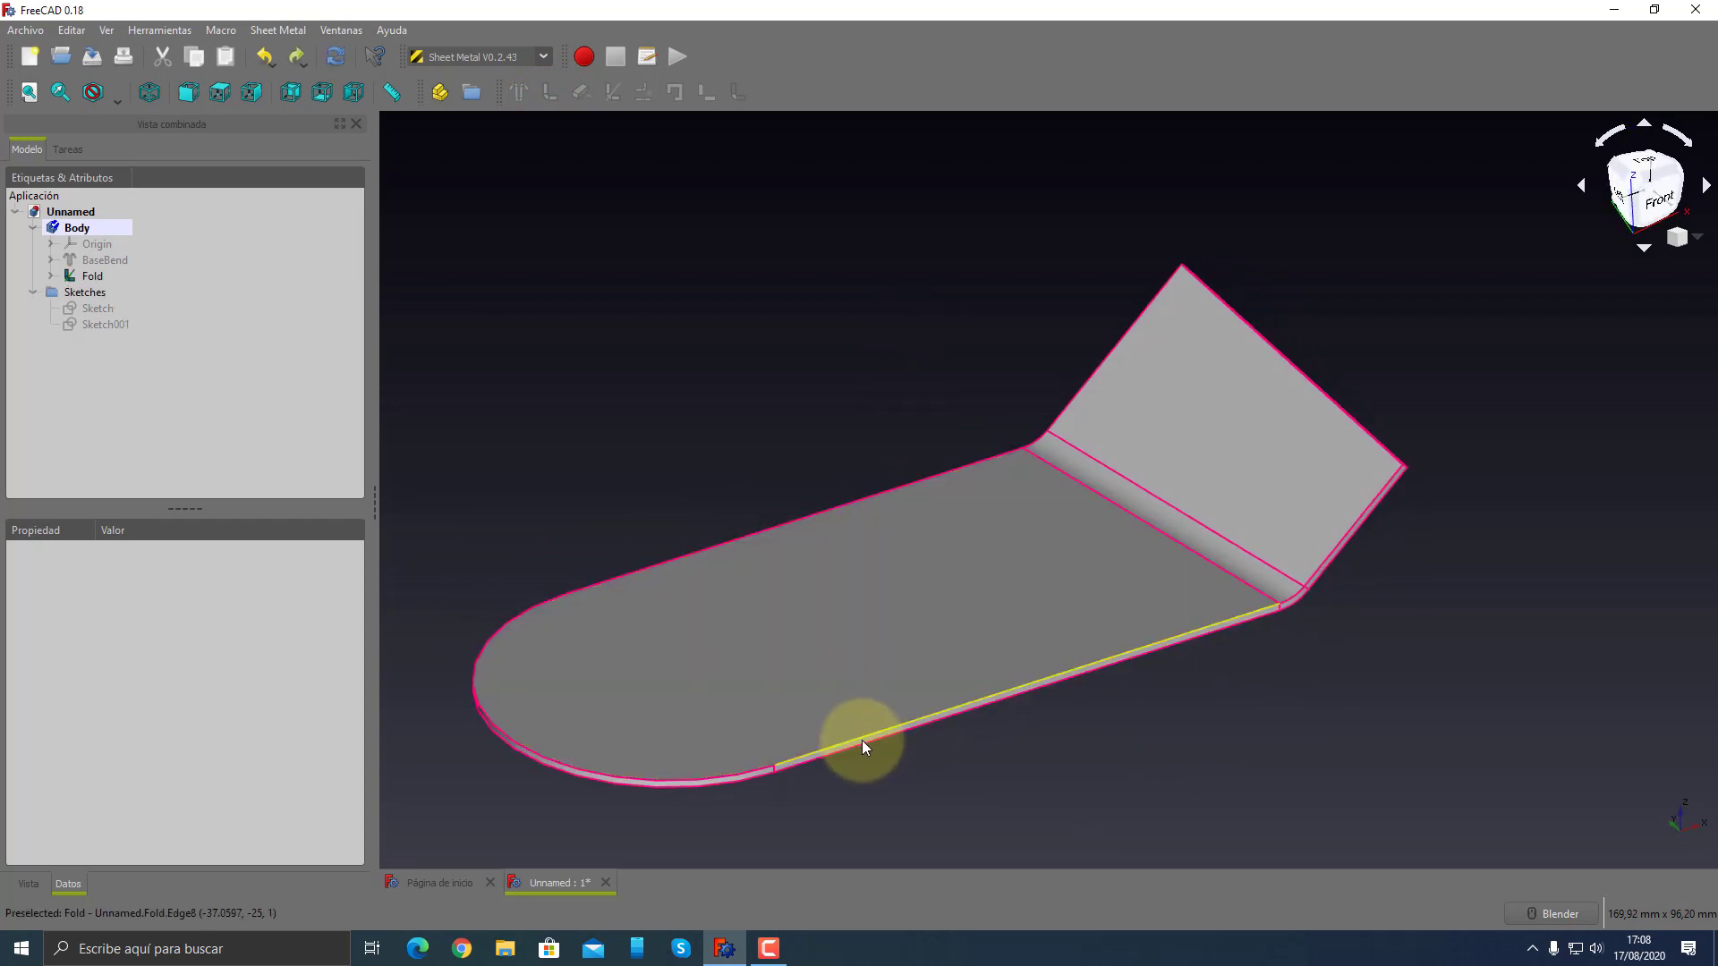
{"action": "scroll", "coordinate": [861, 739], "scroll_direction": "down", "scroll_amount": 10}
{"action": "scroll", "coordinate": [861, 739], "scroll_direction": "up", "scroll_amount": 8}
{"action": "scroll", "coordinate": [861, 739], "scroll_direction": "up", "scroll_amount": 6}
- Add a wall on the plate's long side face, then undo the misplaced wall
{"action": "left_click", "coordinate": [868, 739]}
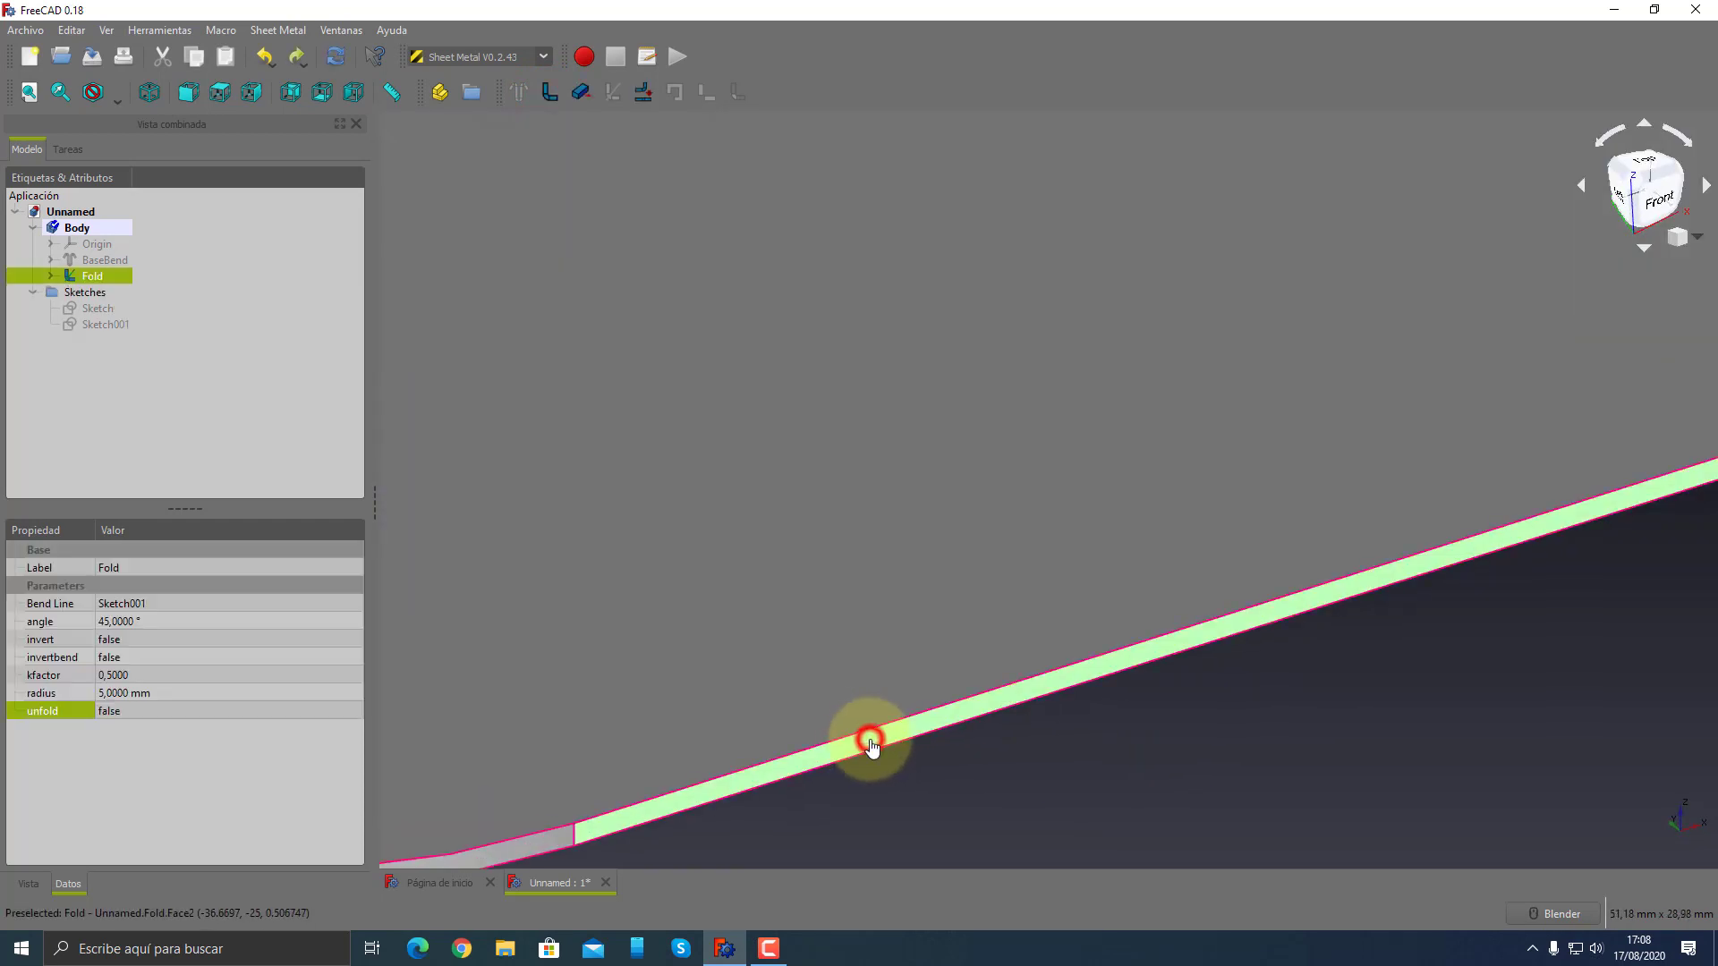
{"action": "scroll", "coordinate": [852, 560], "scroll_direction": "down", "scroll_amount": 4}
{"action": "scroll", "coordinate": [852, 560], "scroll_direction": "down", "scroll_amount": 4}
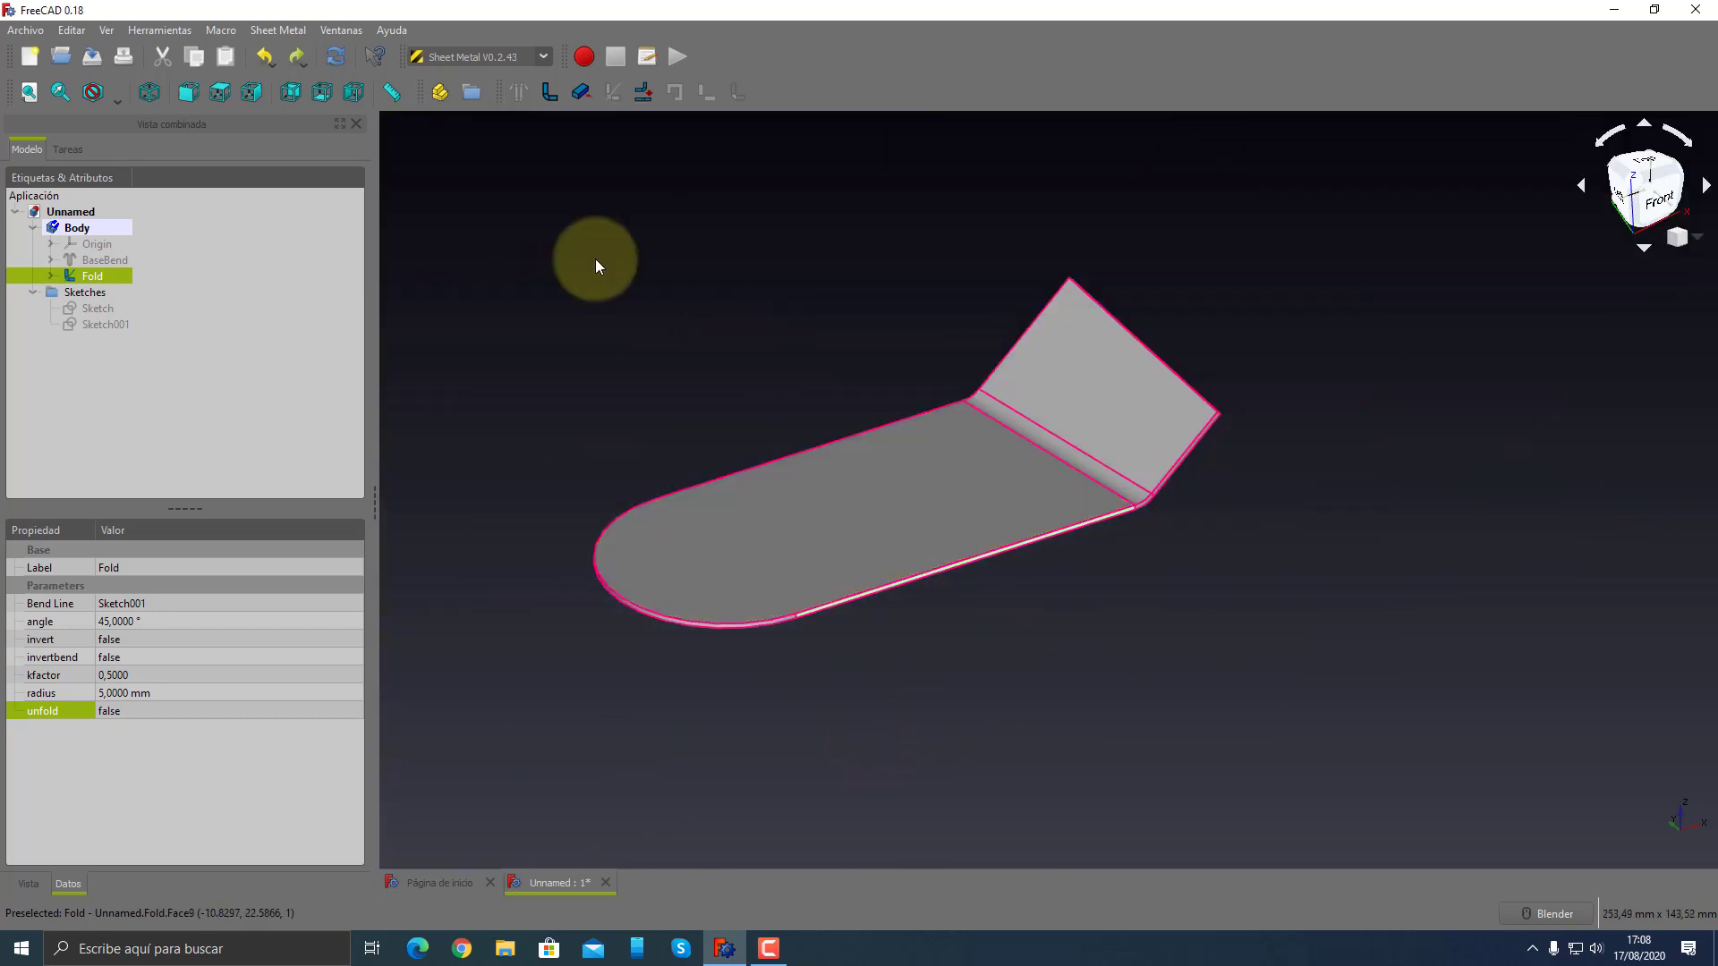
{"action": "left_click", "coordinate": [550, 93]}
{"action": "mouse_move", "coordinate": [1187, 510]}
{"action": "middle_mouse_down"}
{"action": "mouse_move", "coordinate": [963, 441]}
{"action": "mouse_move", "coordinate": [1184, 405]}
{"action": "middle_mouse_up"}
{"action": "key", "text": "ctrl+z"}
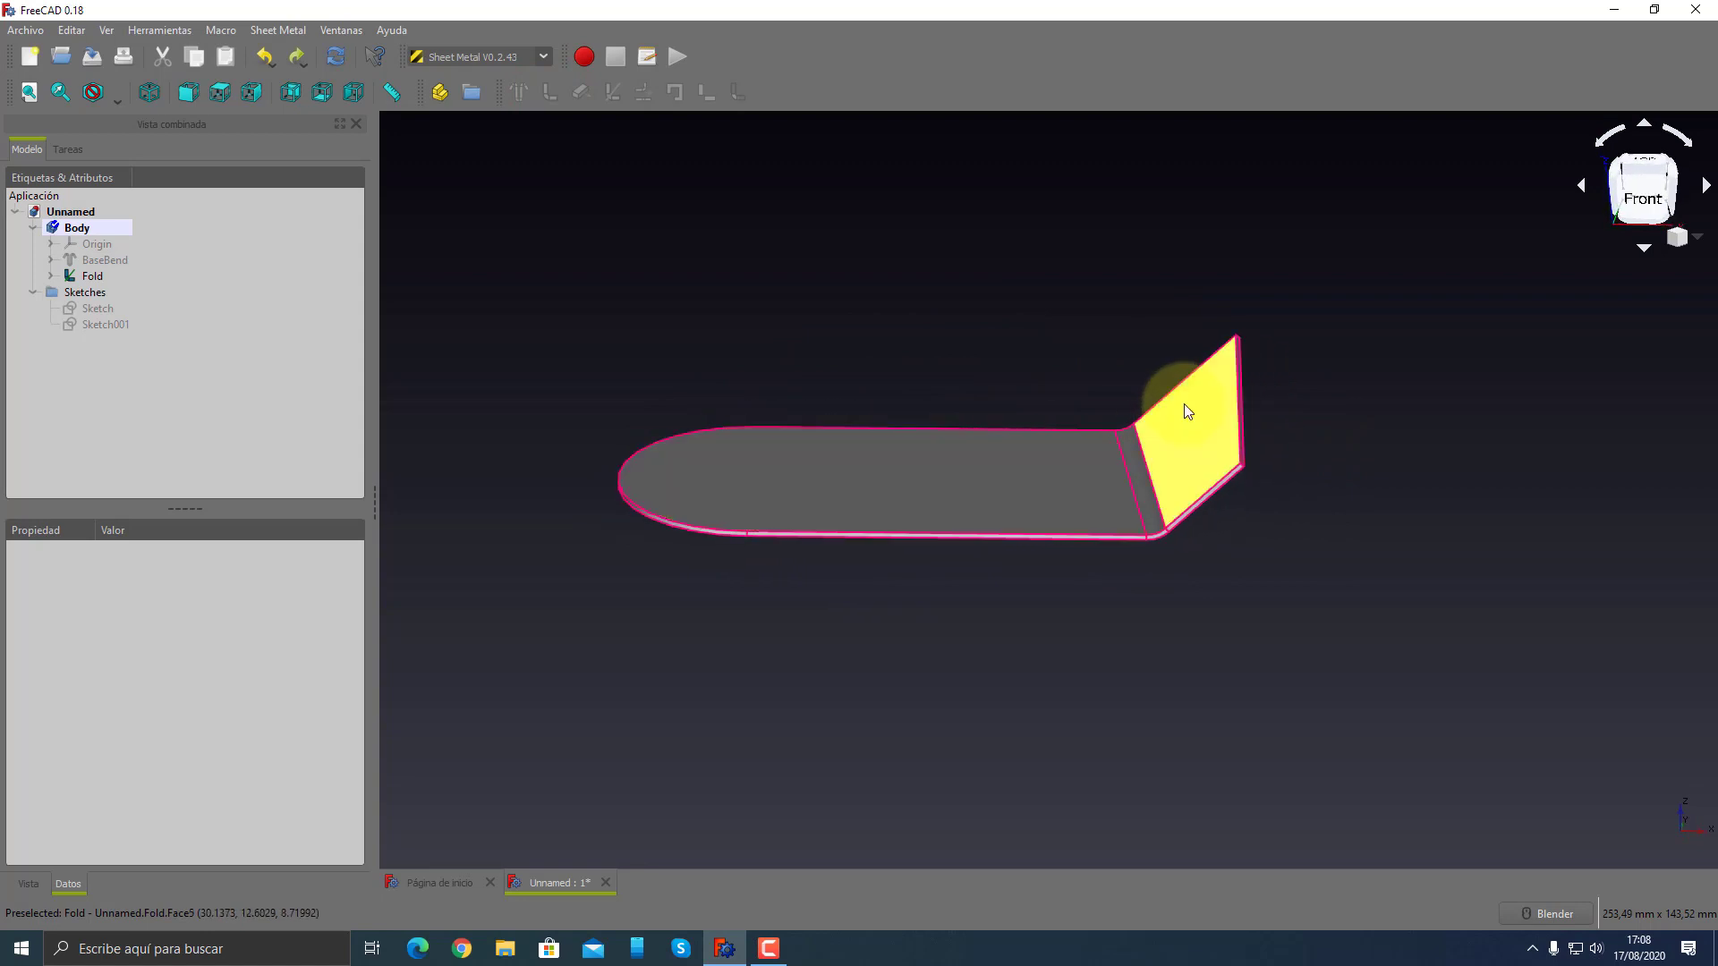
{"action": "scroll", "coordinate": [1290, 411], "scroll_direction": "up", "scroll_amount": 3}
{"action": "scroll", "coordinate": [1289, 415], "scroll_direction": "up", "scroll_amount": 3}
- Add a 90°, 10 mm wall on the sloped flange's end face and view its settings
{"action": "left_click", "coordinate": [1259, 493]}
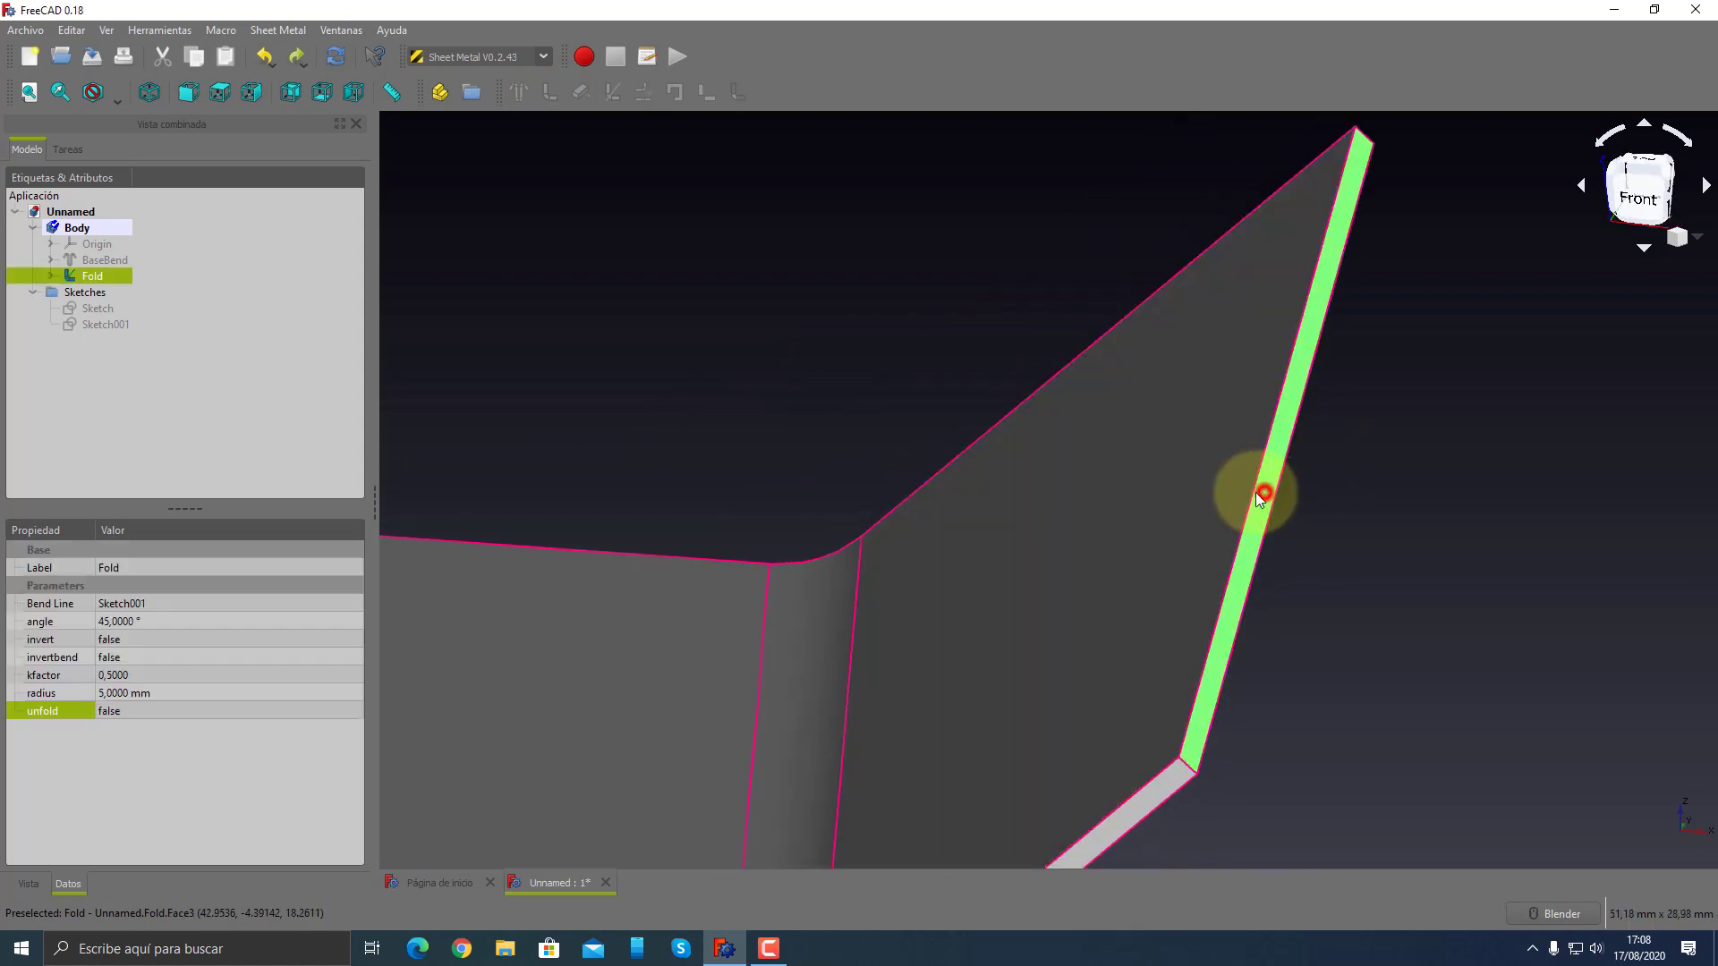
{"action": "scroll", "coordinate": [1083, 493], "scroll_direction": "up", "scroll_amount": 2}
{"action": "scroll", "coordinate": [1083, 492], "scroll_direction": "down", "scroll_amount": 5}
{"action": "scroll", "coordinate": [1083, 492], "scroll_direction": "down", "scroll_amount": 2}
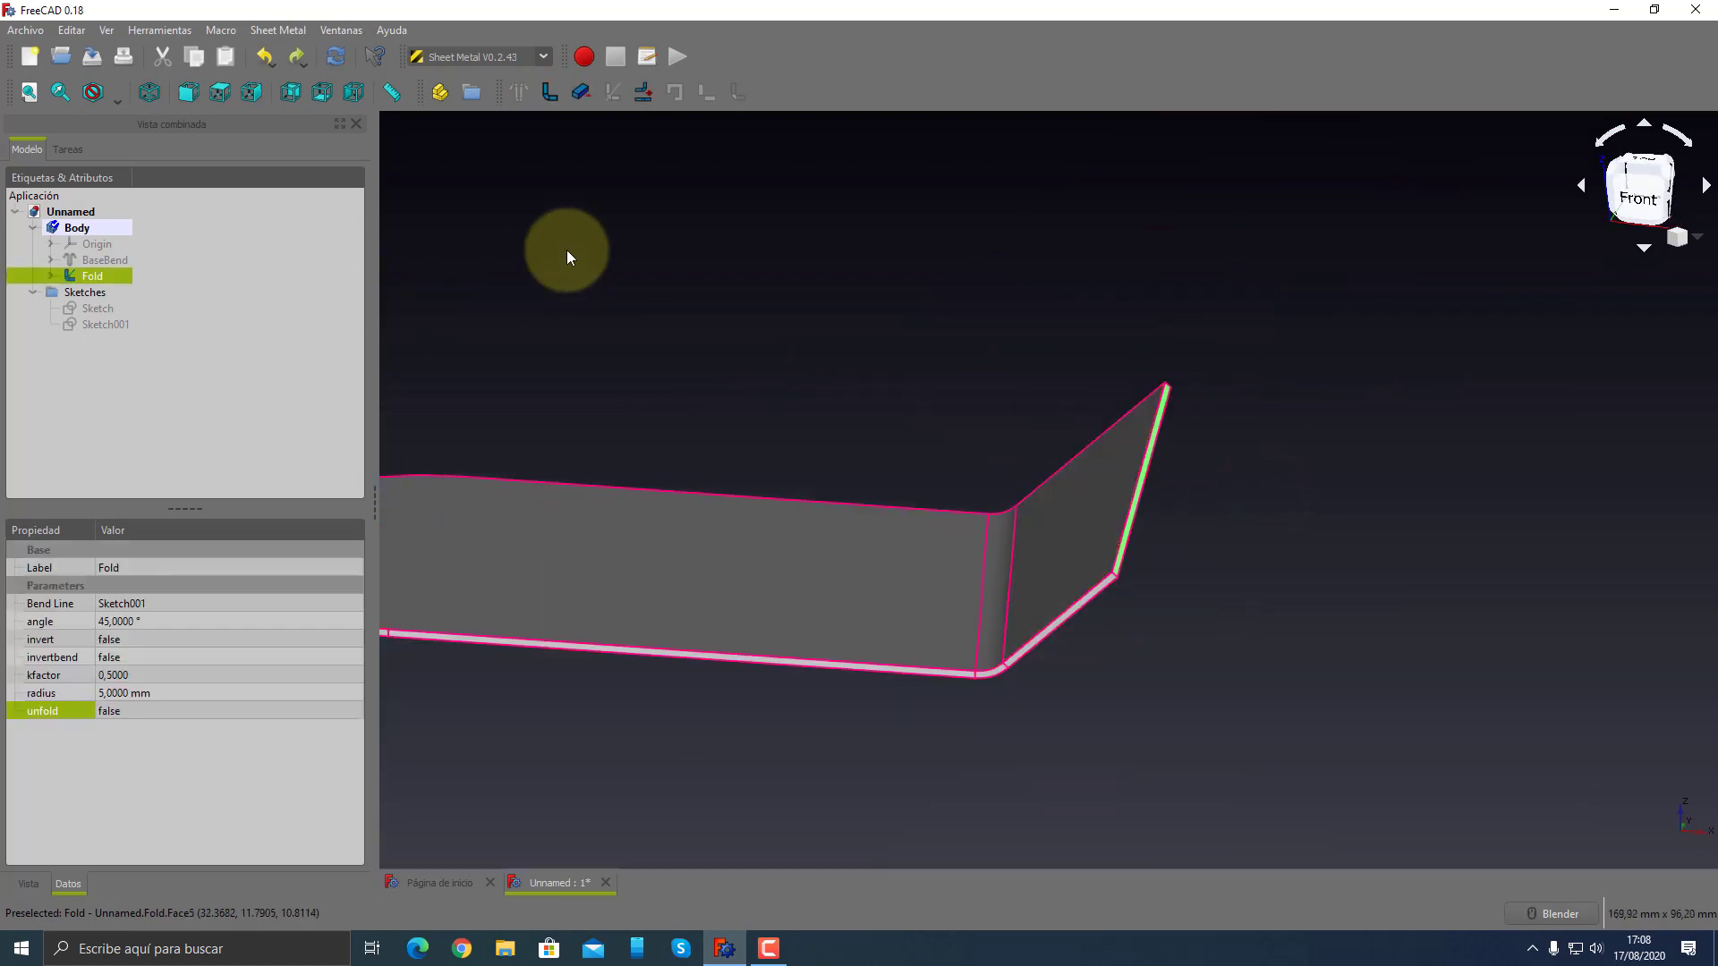
{"action": "left_click", "coordinate": [550, 92]}
{"action": "mouse_move", "coordinate": [680, 340]}
{"action": "middle_mouse_down"}
{"action": "mouse_move", "coordinate": [786, 434]}
{"action": "mouse_move", "coordinate": [844, 410]}
{"action": "mouse_move", "coordinate": [568, 410]}
{"action": "middle_mouse_up"}
{"action": "left_click", "coordinate": [92, 292]}
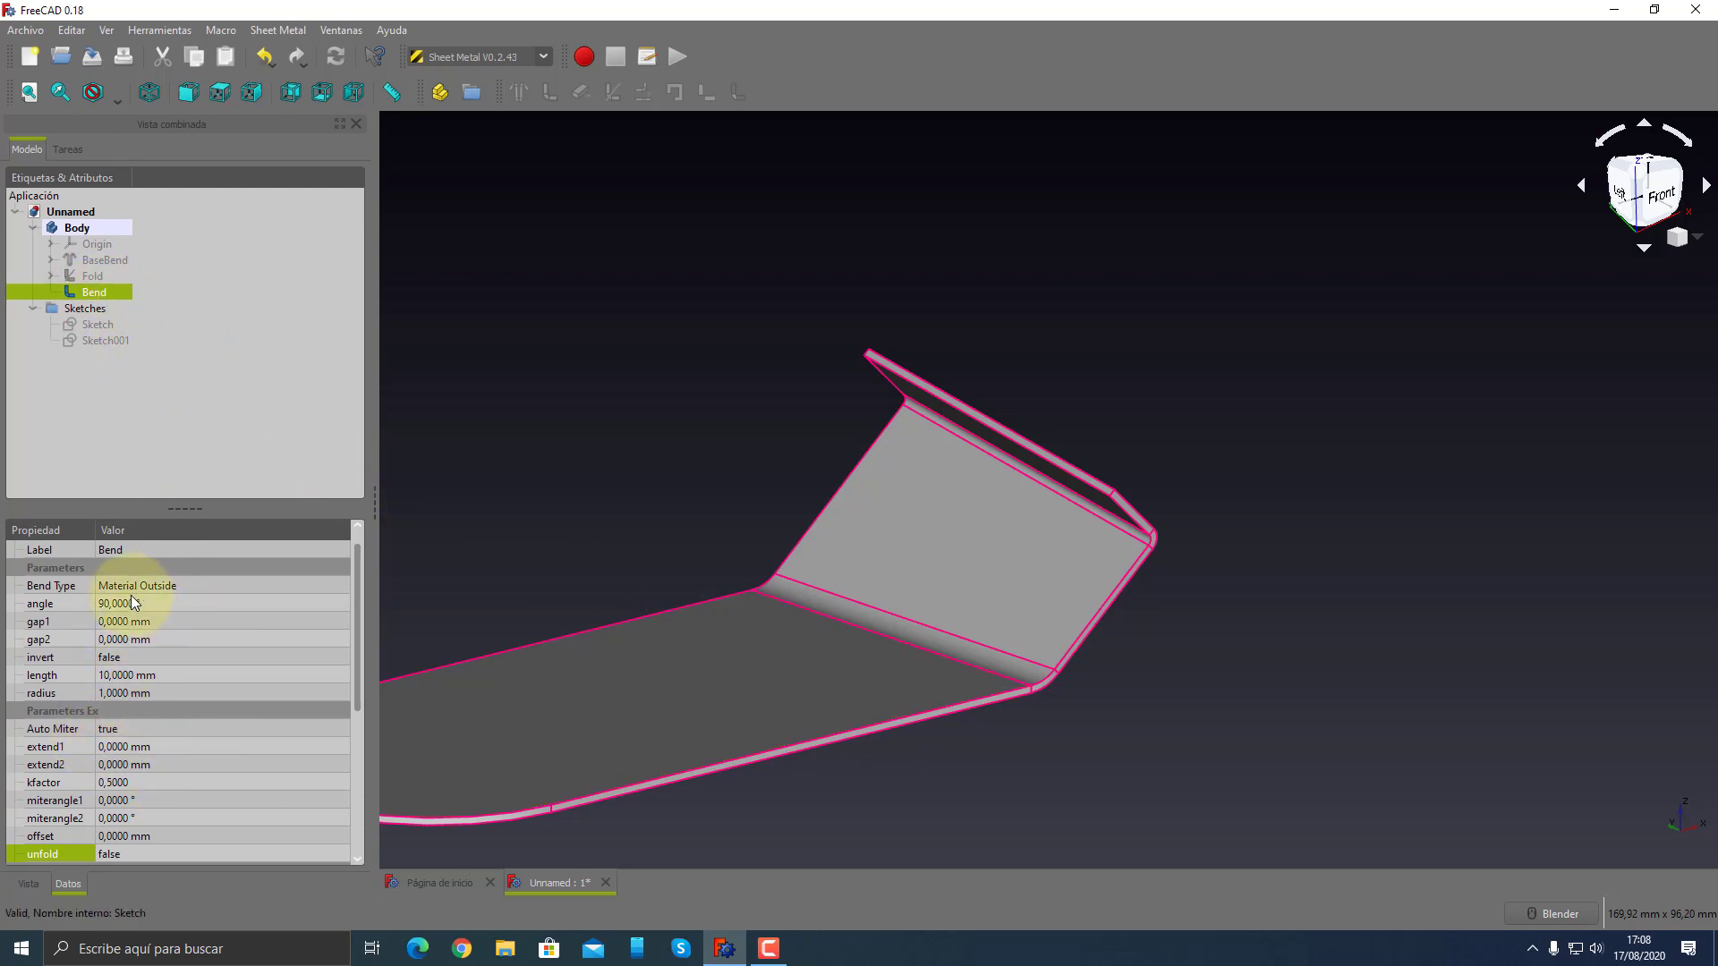
- Set the new wall's unfold property to true
{"action": "scroll", "coordinate": [138, 713], "scroll_direction": "down", "scroll_amount": 2}
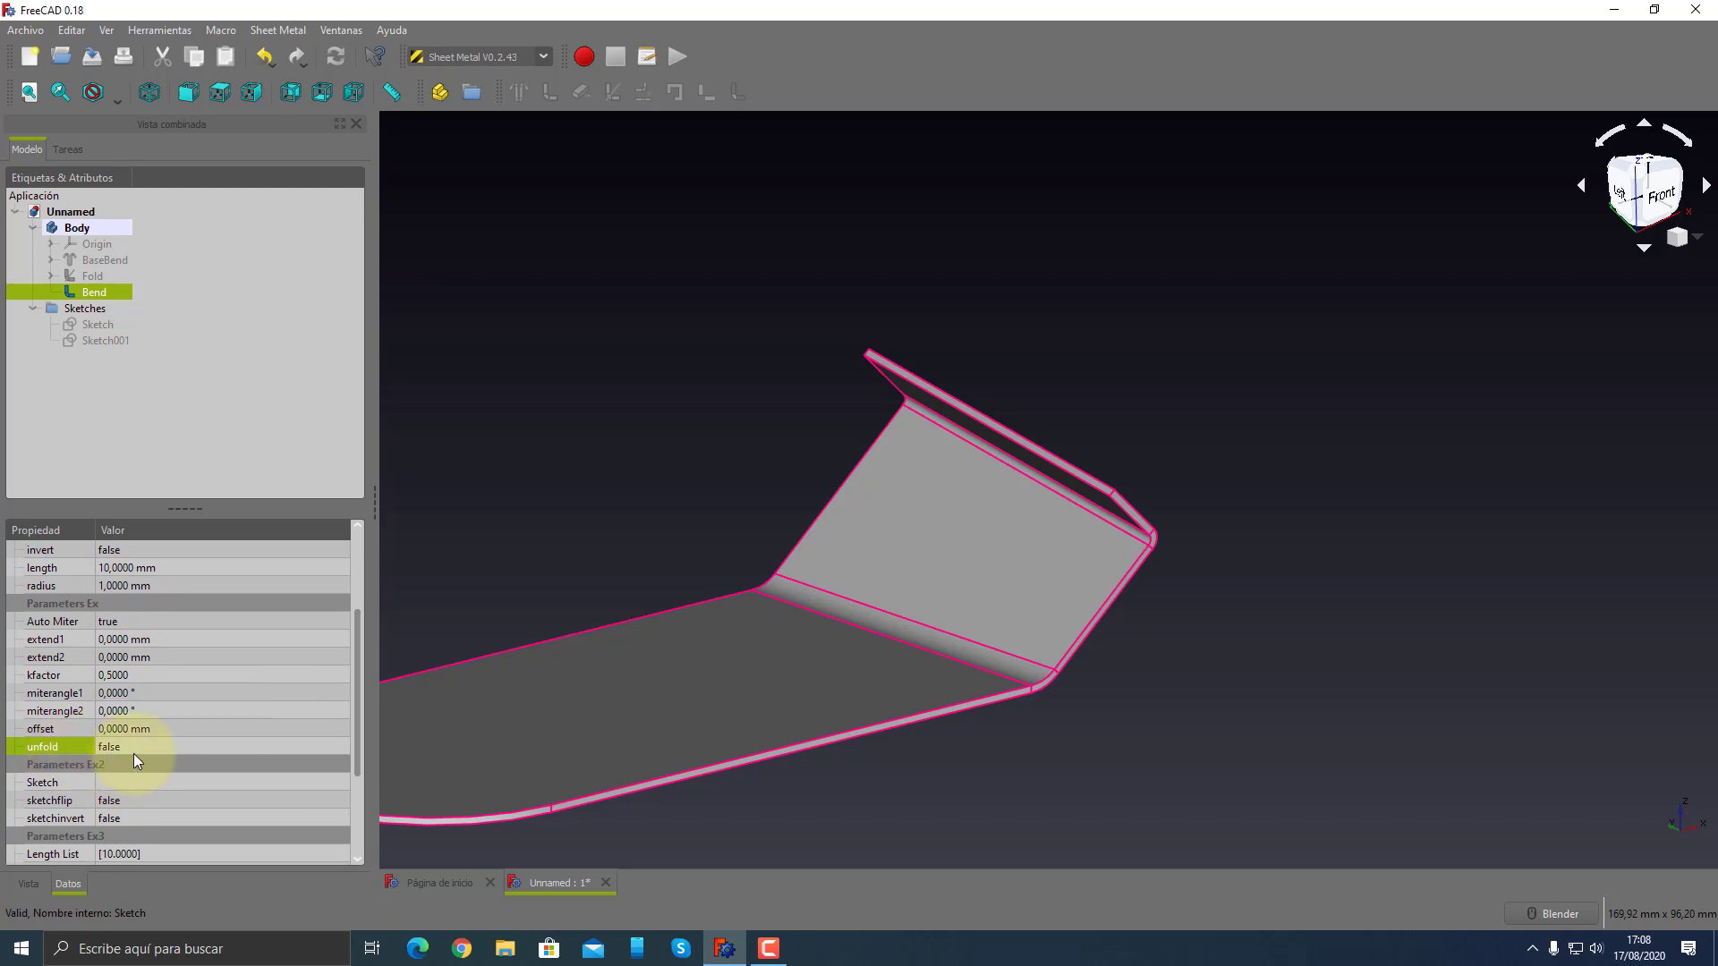
{"action": "left_click", "coordinate": [142, 751]}
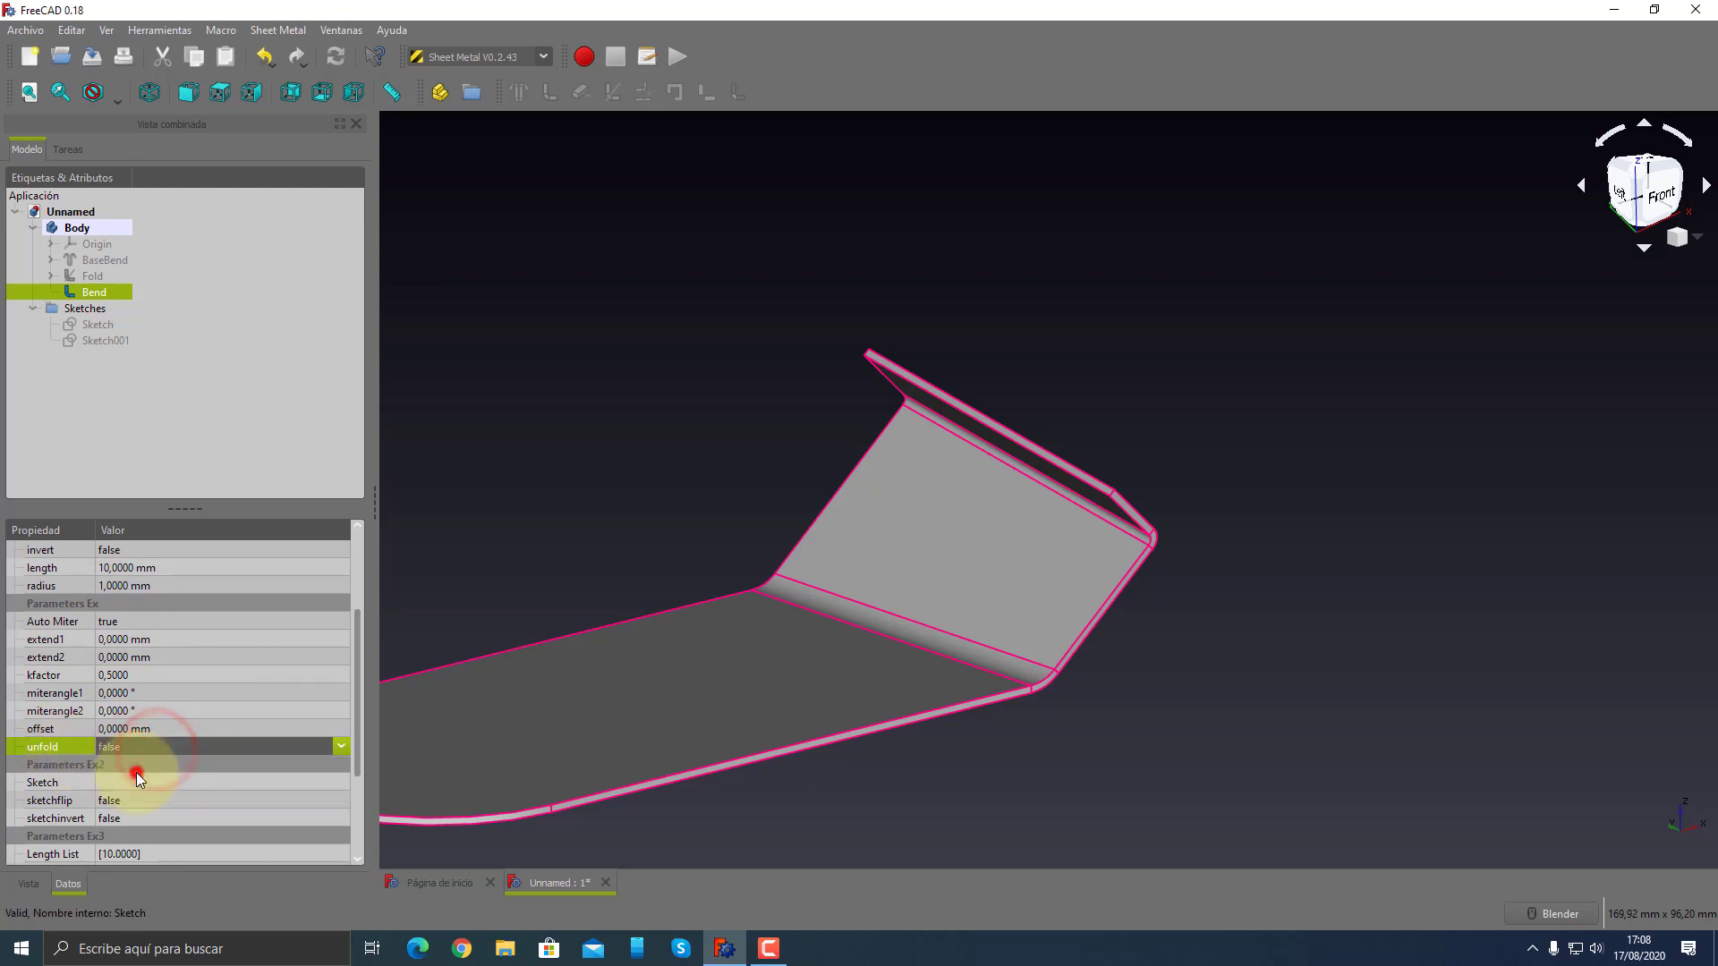
{"action": "left_click", "coordinate": [136, 772]}
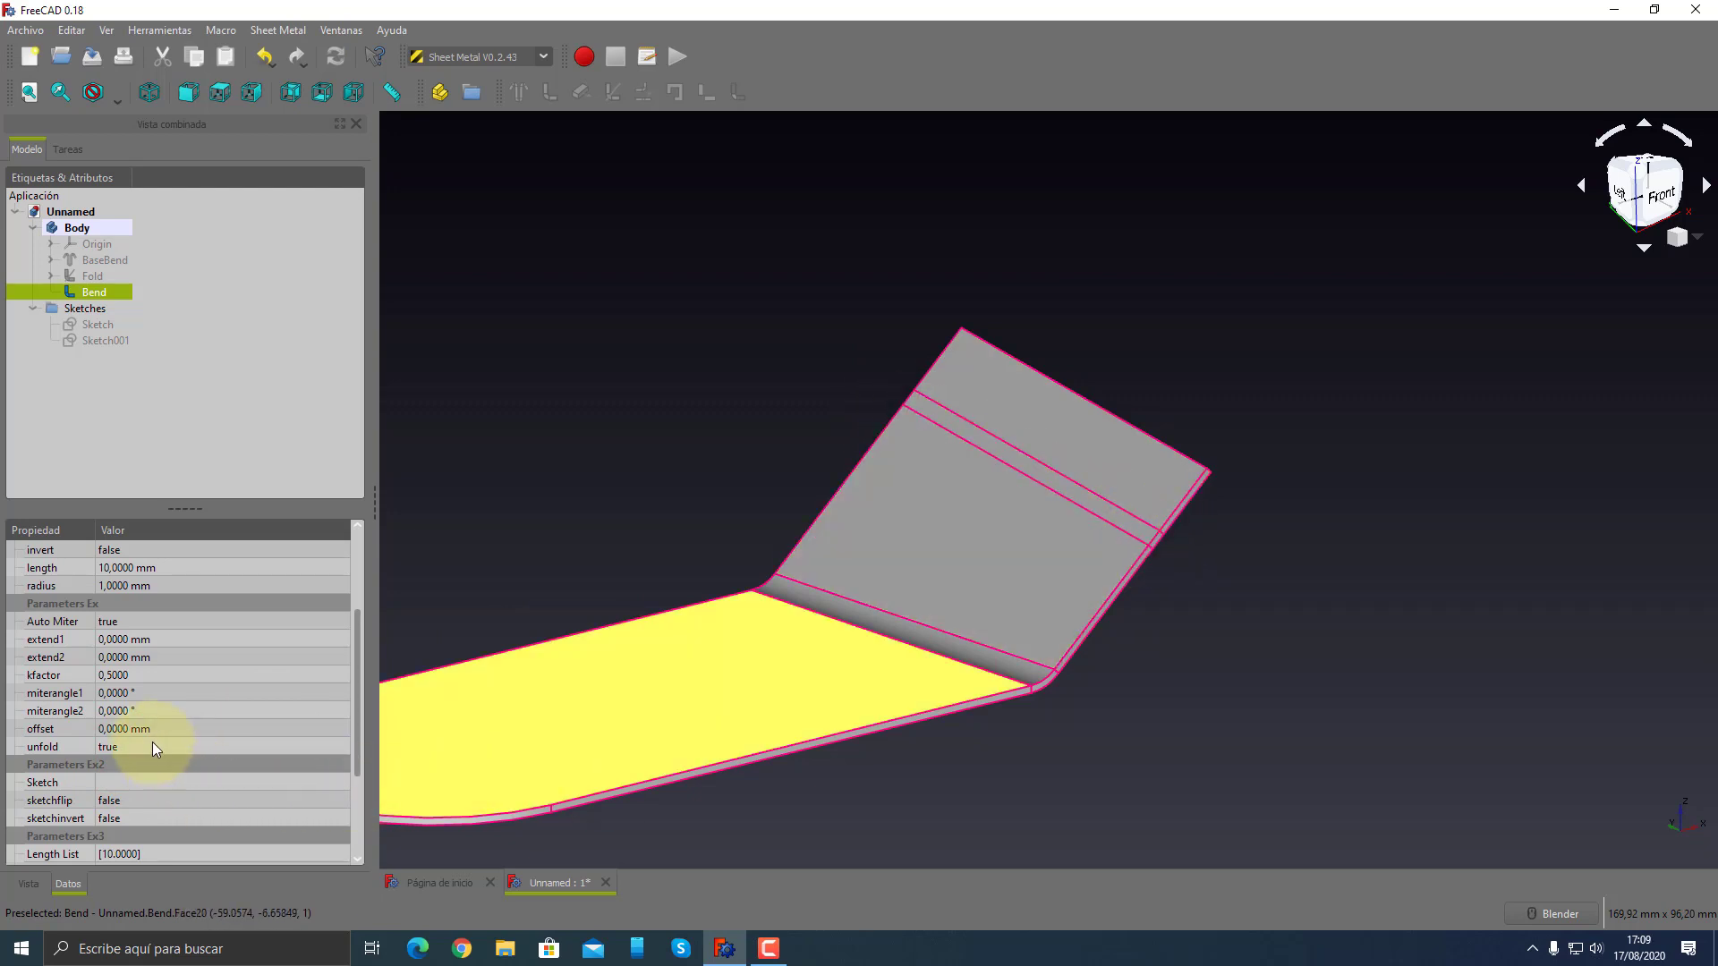
{"action": "left_click", "coordinate": [93, 277]}
{"action": "left_click", "coordinate": [90, 292]}
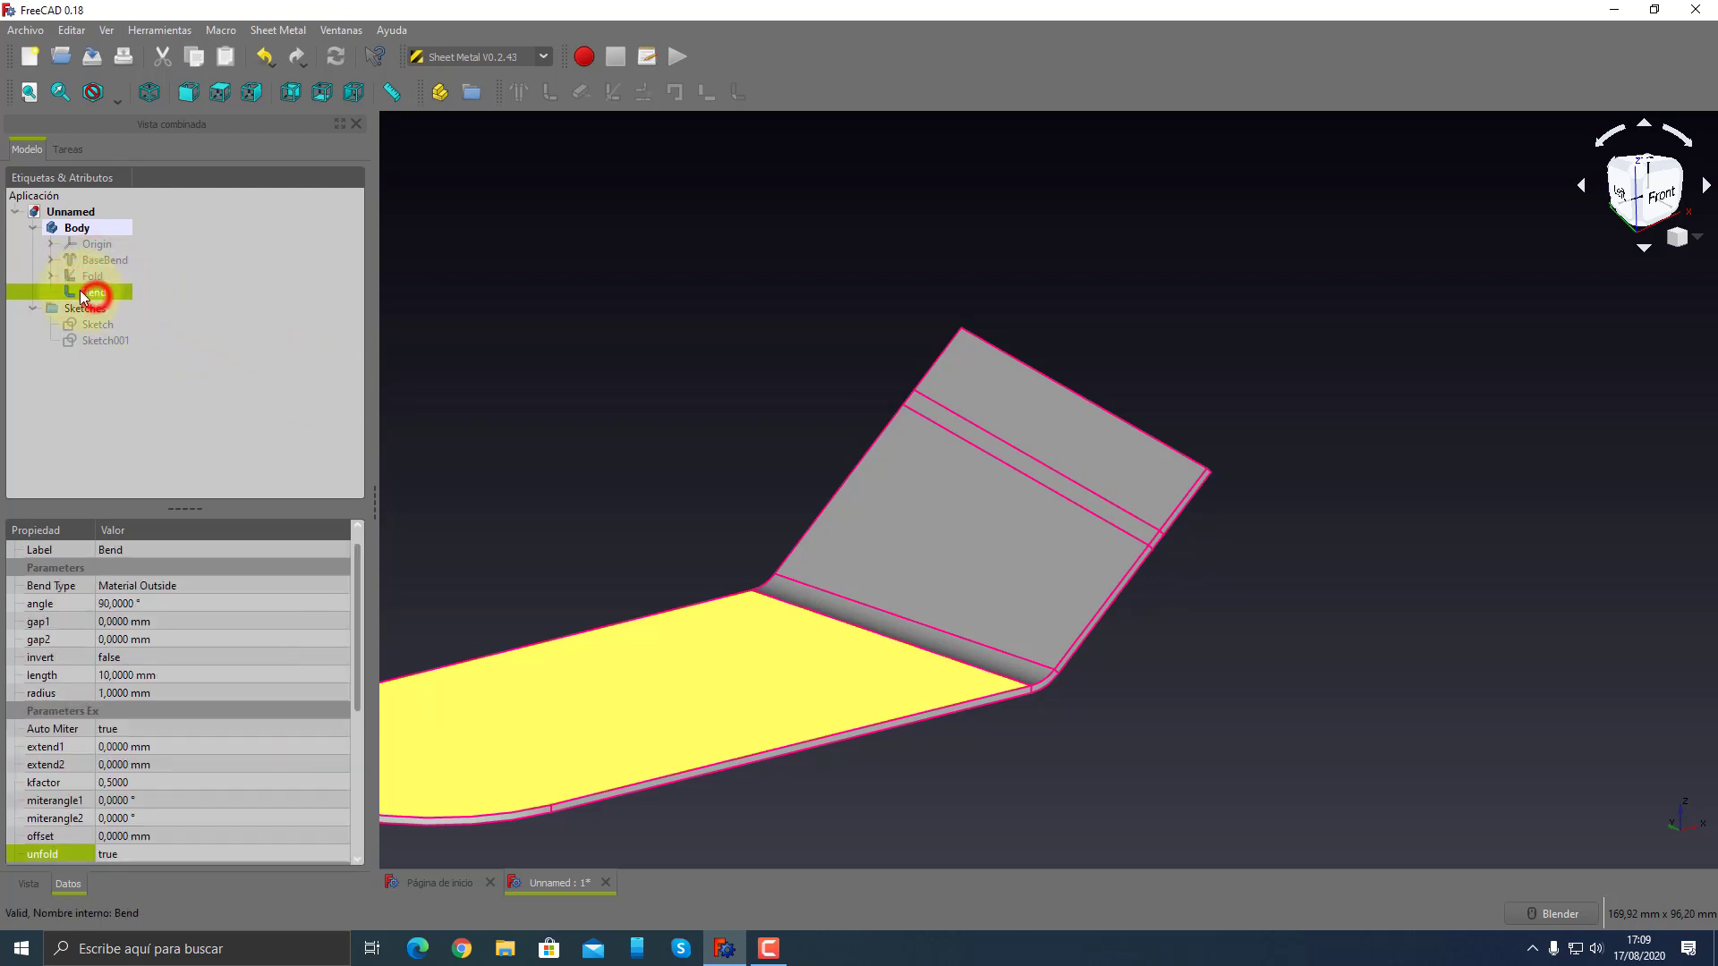
- Set the Fold's unfold to true and inspect the flat sheet from the side and front
{"action": "left_click", "coordinate": [93, 276]}
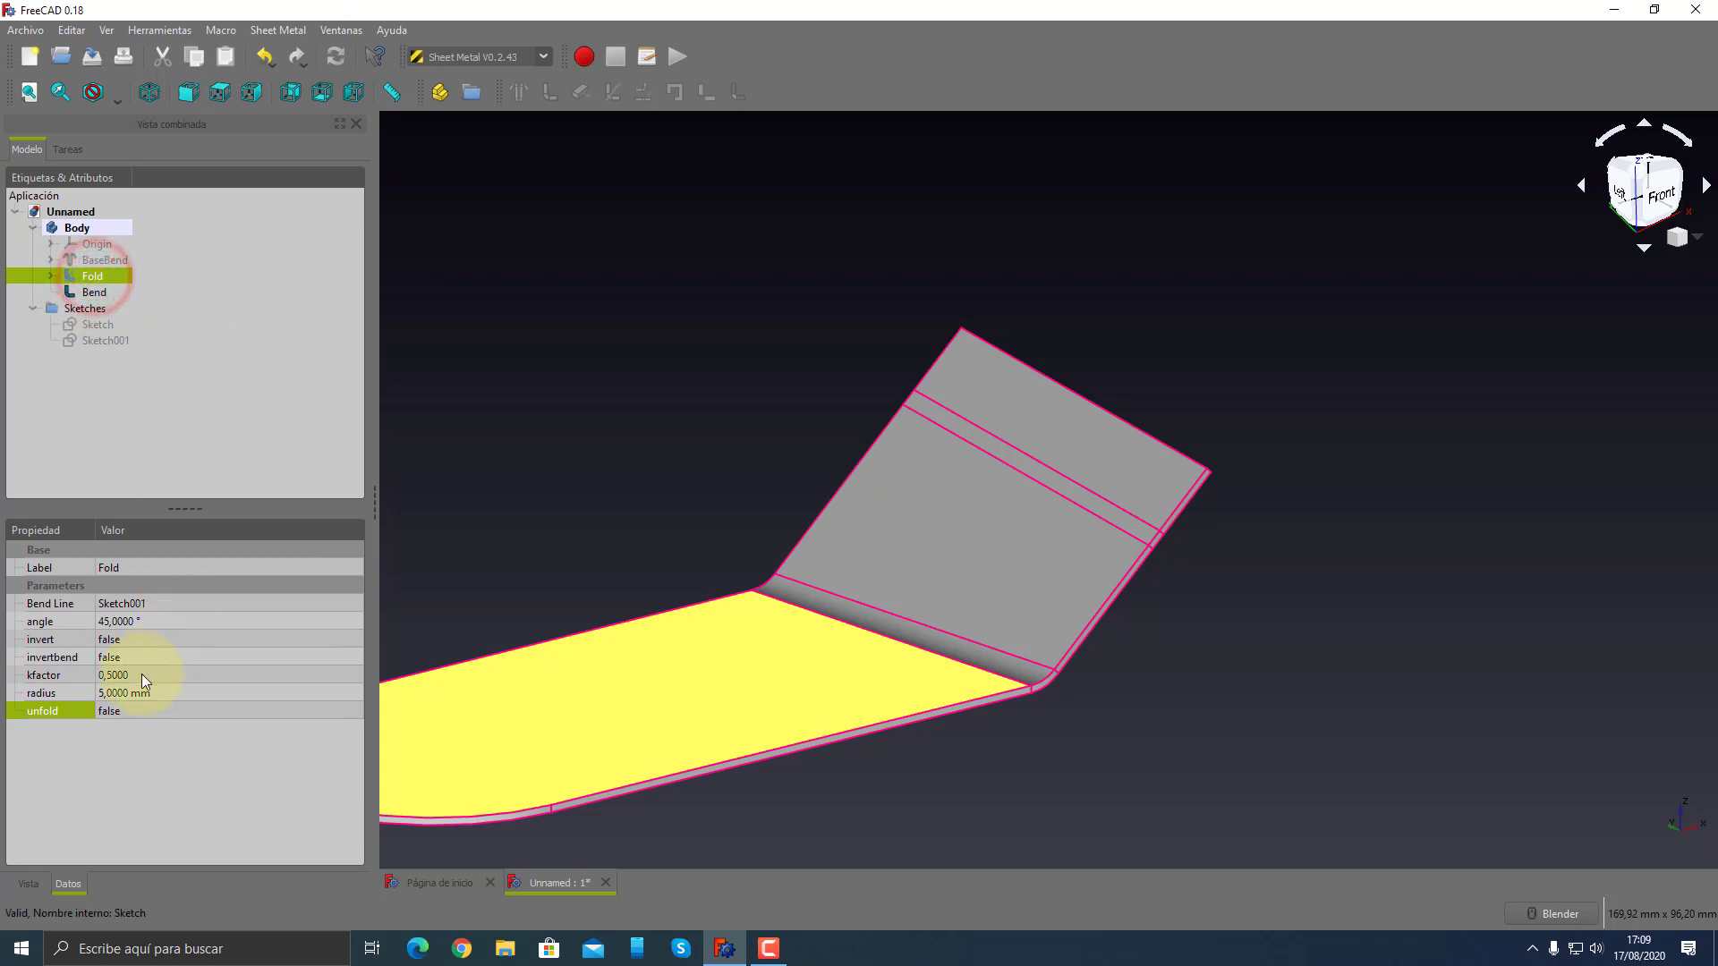
{"action": "left_click", "coordinate": [147, 705]}
{"action": "left_click", "coordinate": [133, 737]}
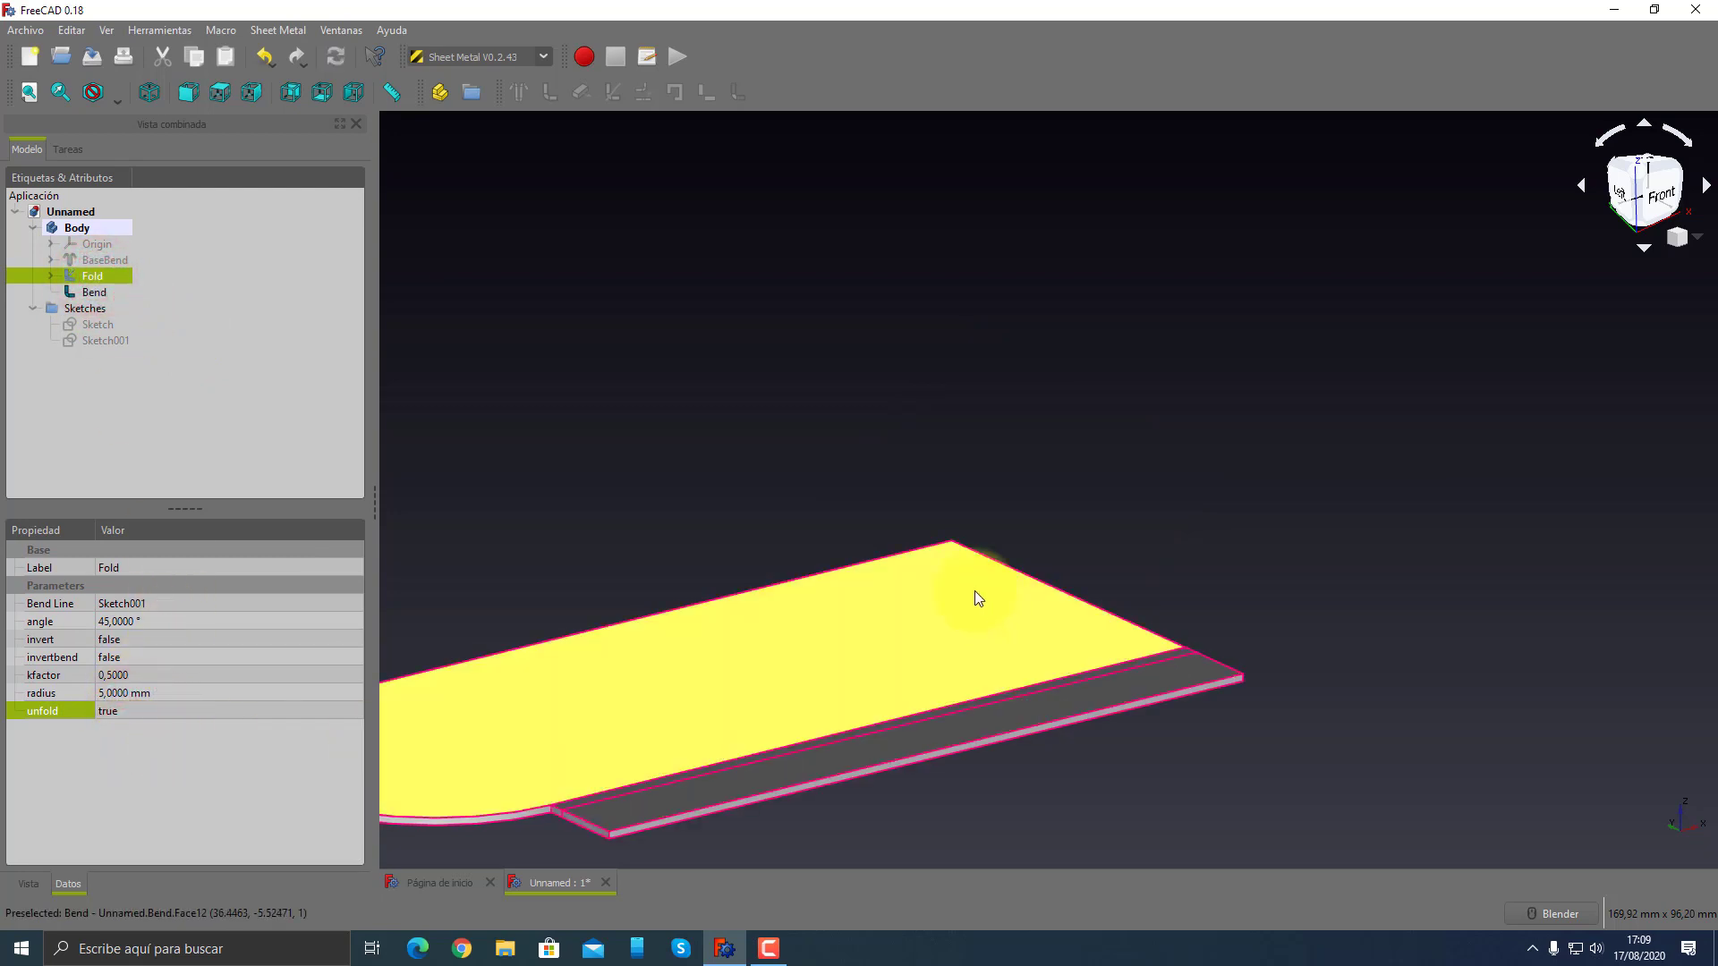
{"action": "middle_click_drag", "start_coordinate": [959, 639], "coordinate": [1093, 653]}
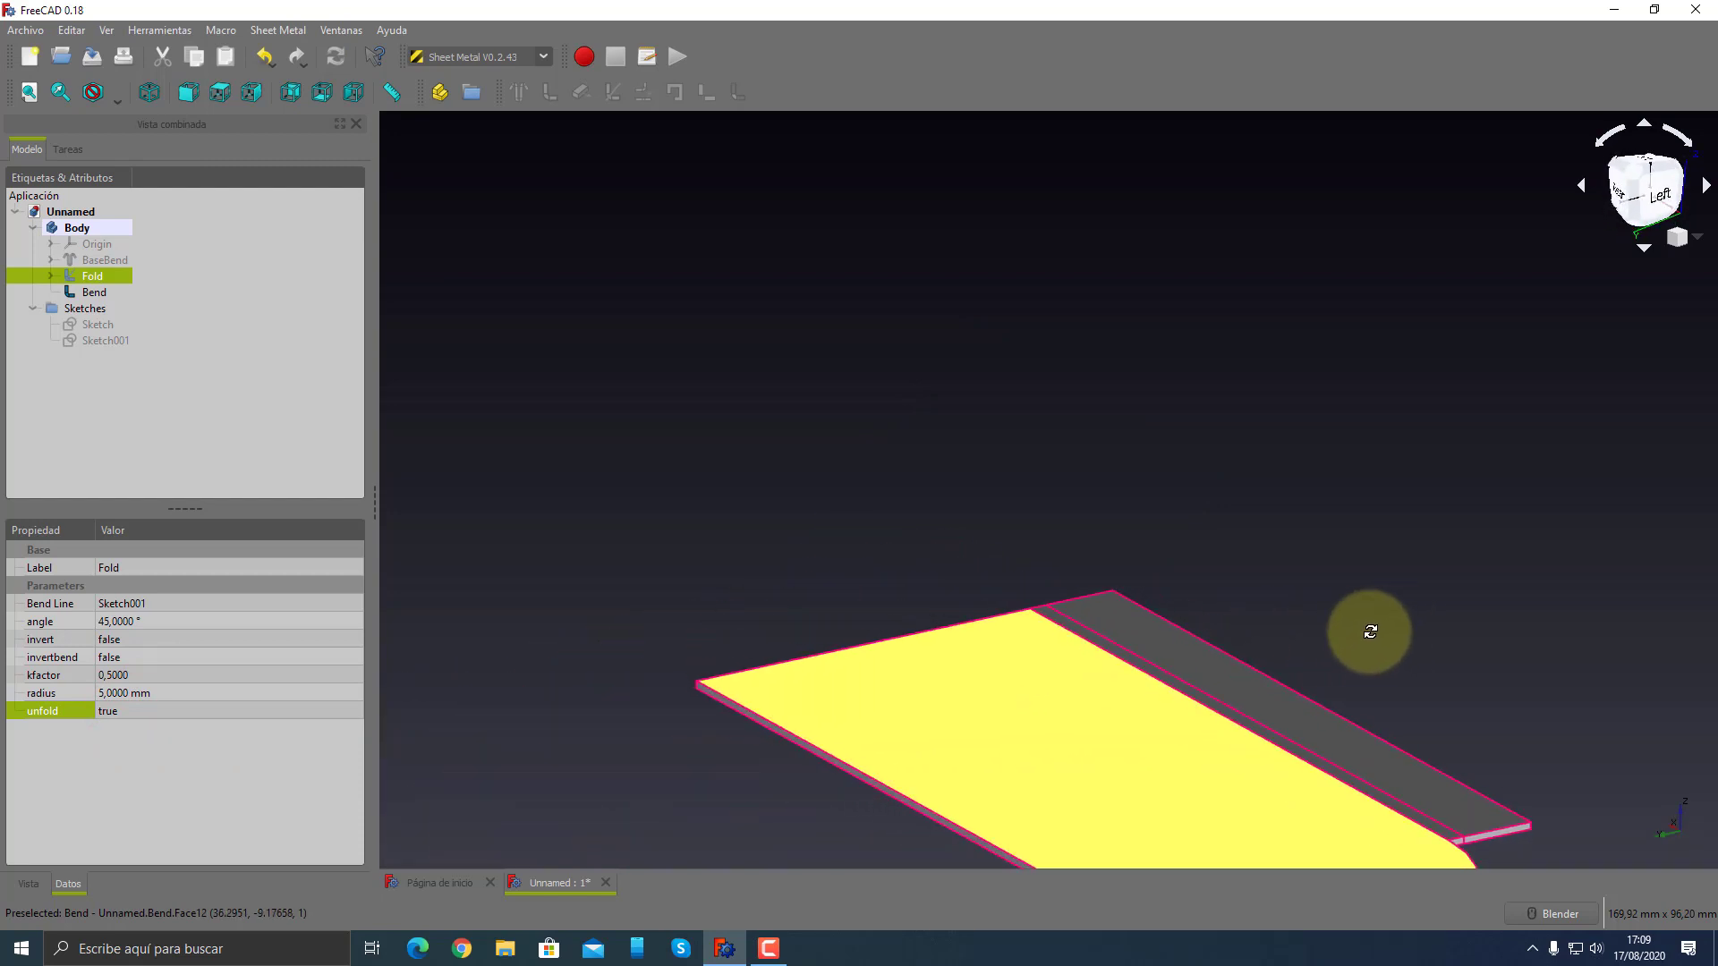
{"action": "scroll", "coordinate": [1093, 653], "scroll_direction": "down", "scroll_amount": 2}
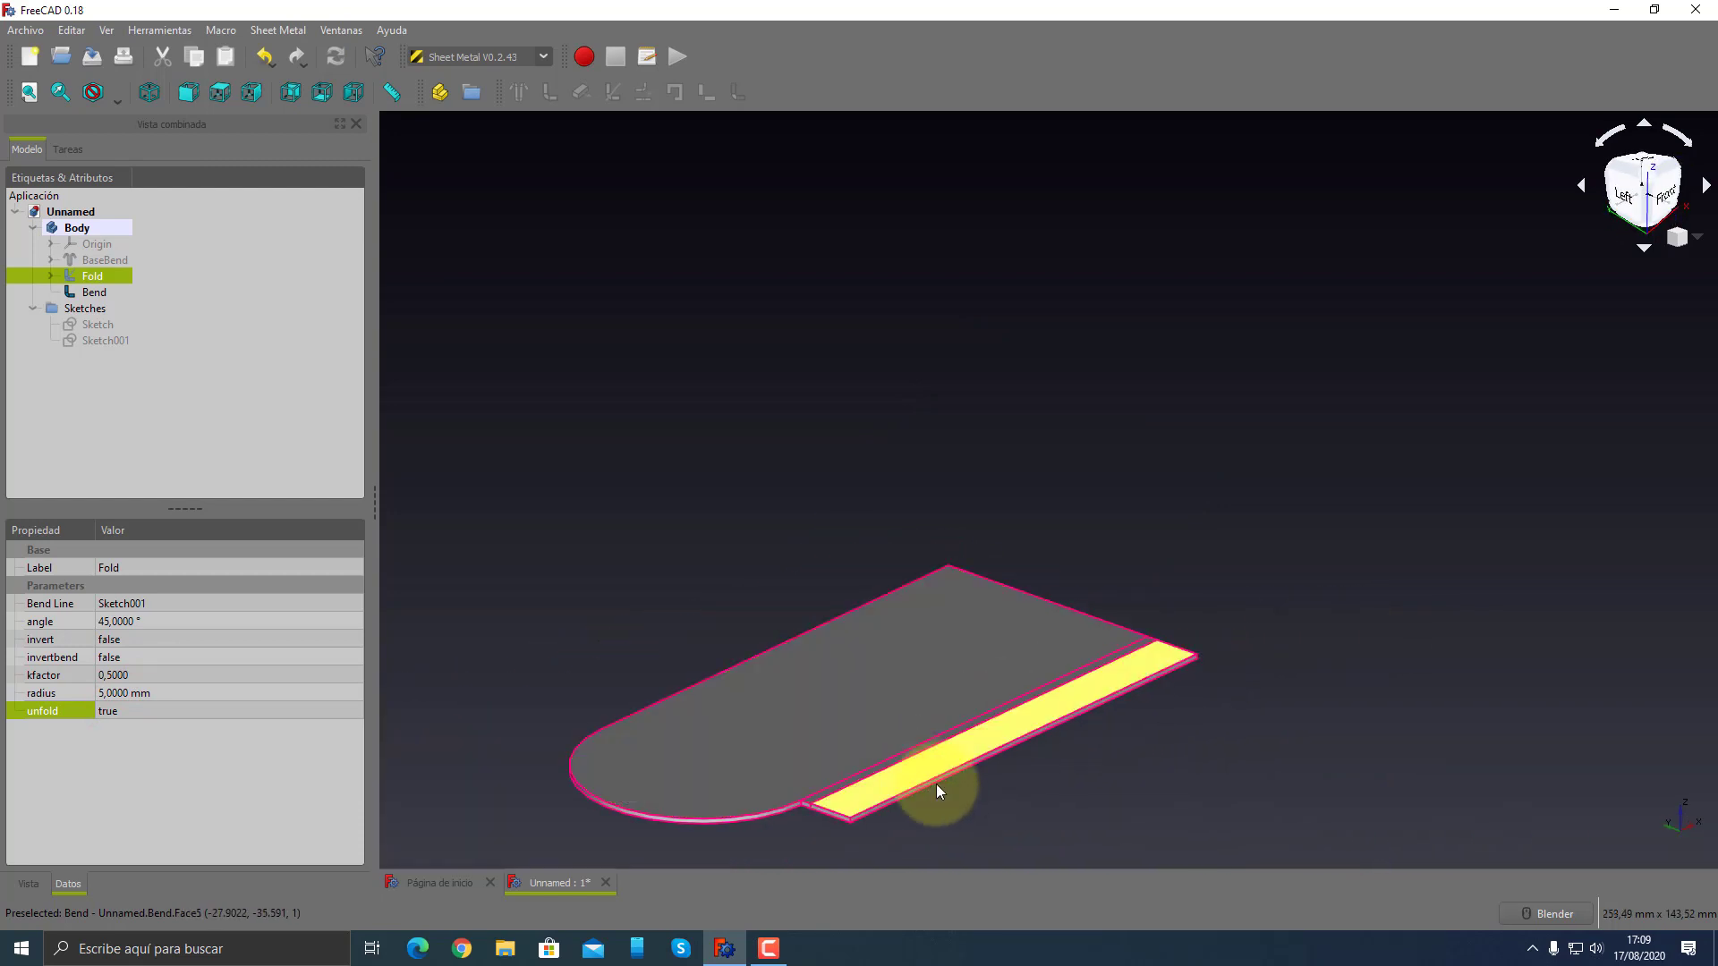
{"action": "mouse_move", "coordinate": [1131, 779]}
{"action": "middle_mouse_down"}
{"action": "mouse_move", "coordinate": [786, 793]}
{"action": "mouse_move", "coordinate": [970, 761]}
{"action": "middle_mouse_up"}
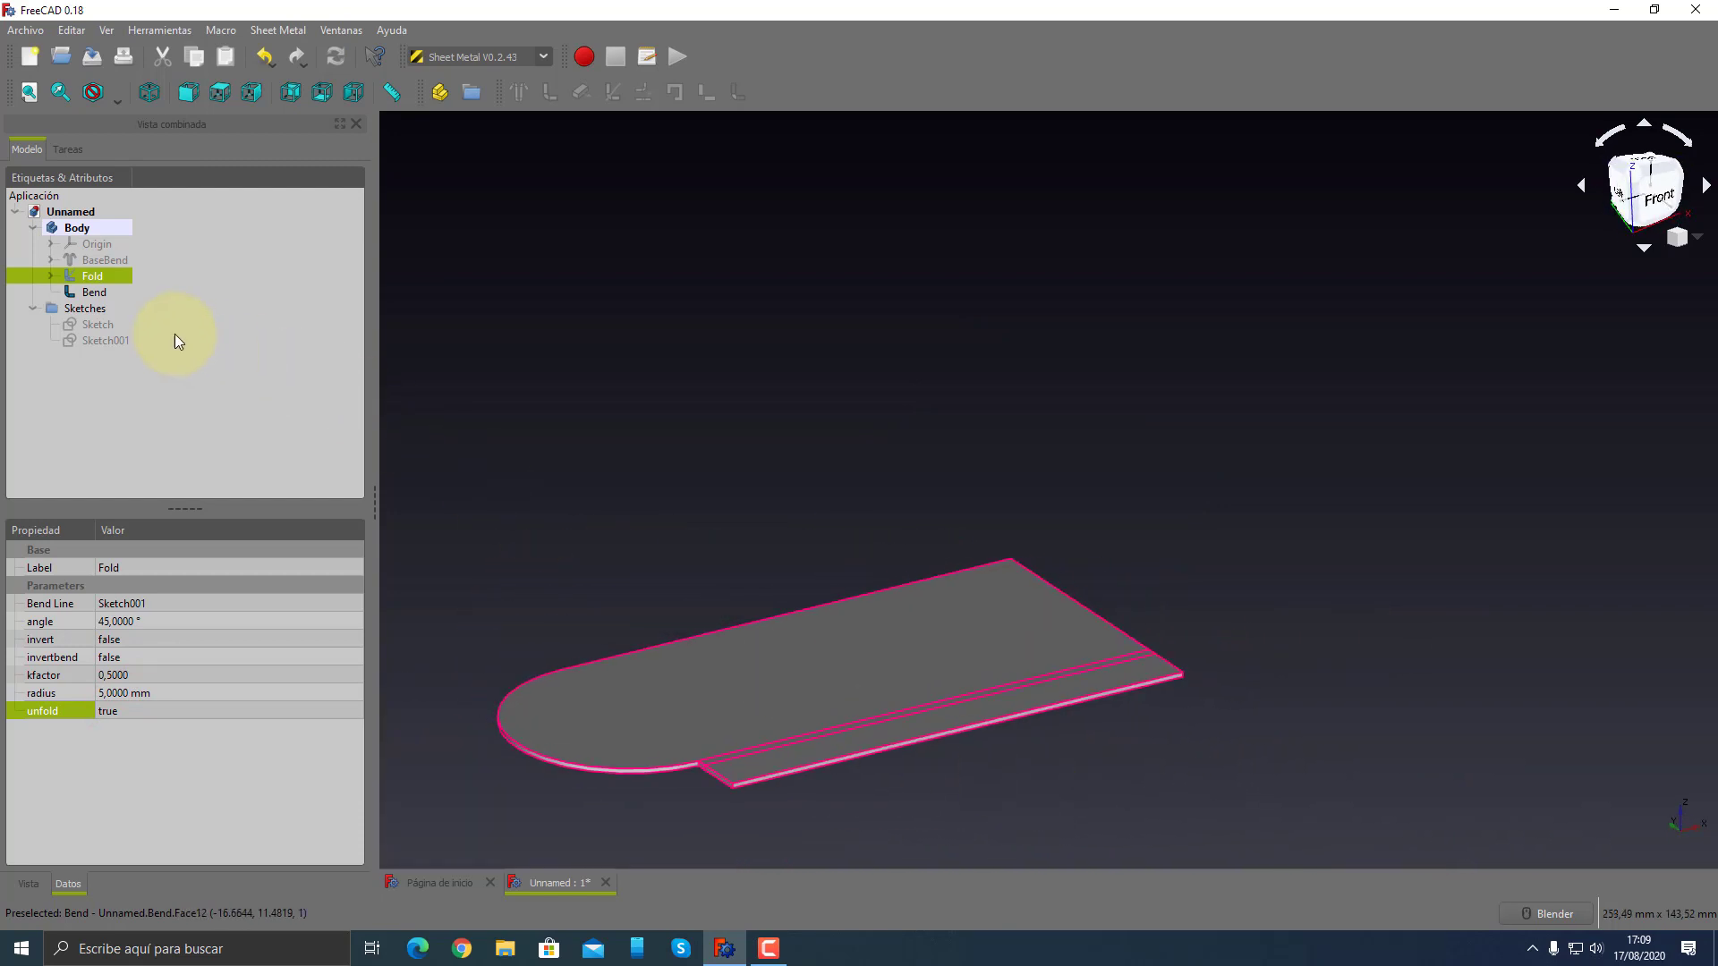
- Delete the wall feature and reselect the Fold
{"action": "left_click", "coordinate": [93, 291]}
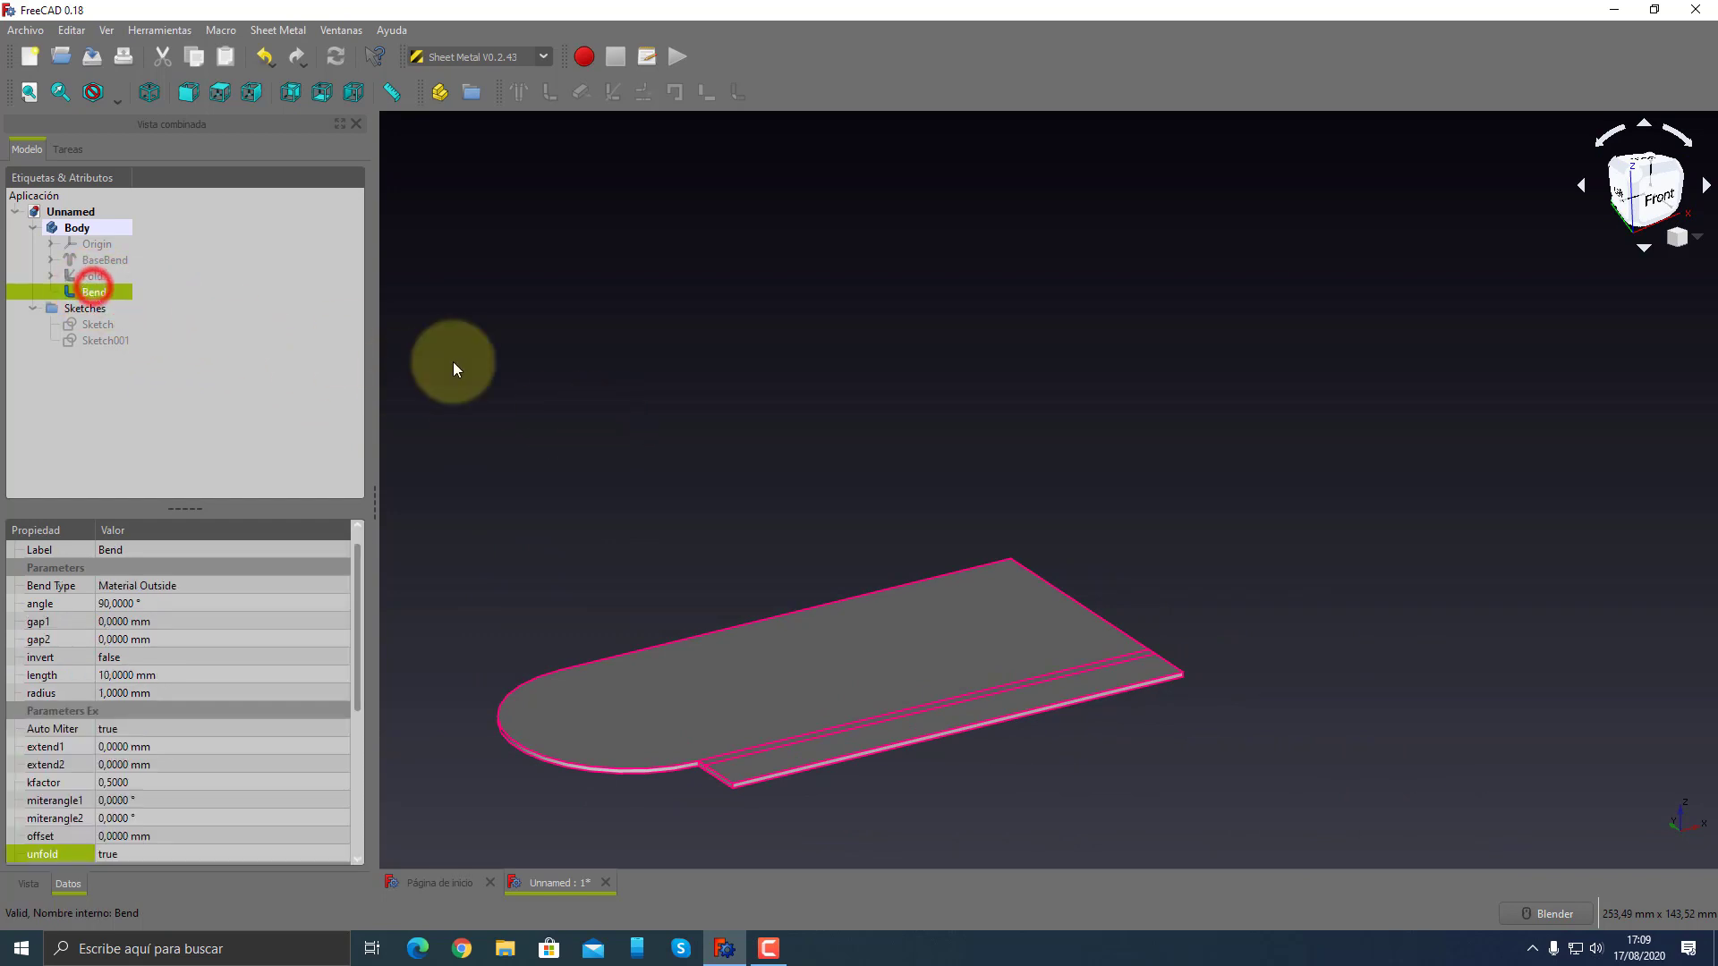
{"action": "key", "text": "Delete"}
{"action": "left_click", "coordinate": [94, 275]}
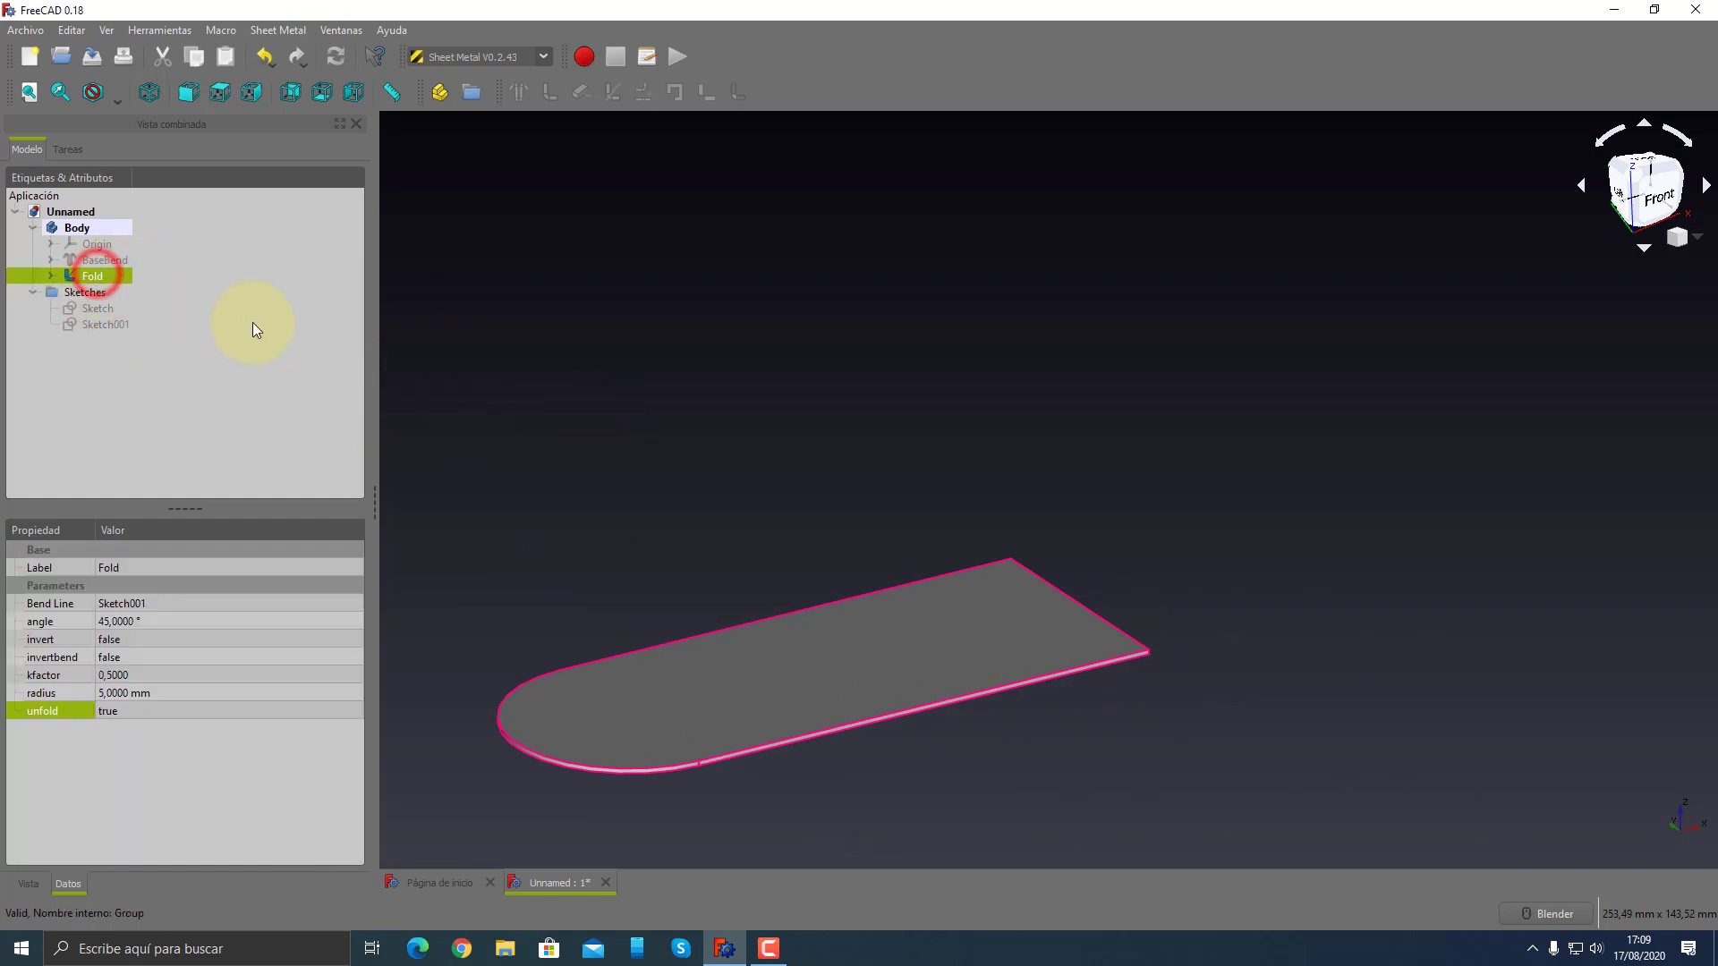
- Hide and reshow the sheet, then toggle the Fold's unfold to false and back to true
{"action": "key", "text": "space"}
{"action": "key", "text": "space"}
{"action": "left_click", "coordinate": [53, 276]}
{"action": "left_click", "coordinate": [160, 710]}
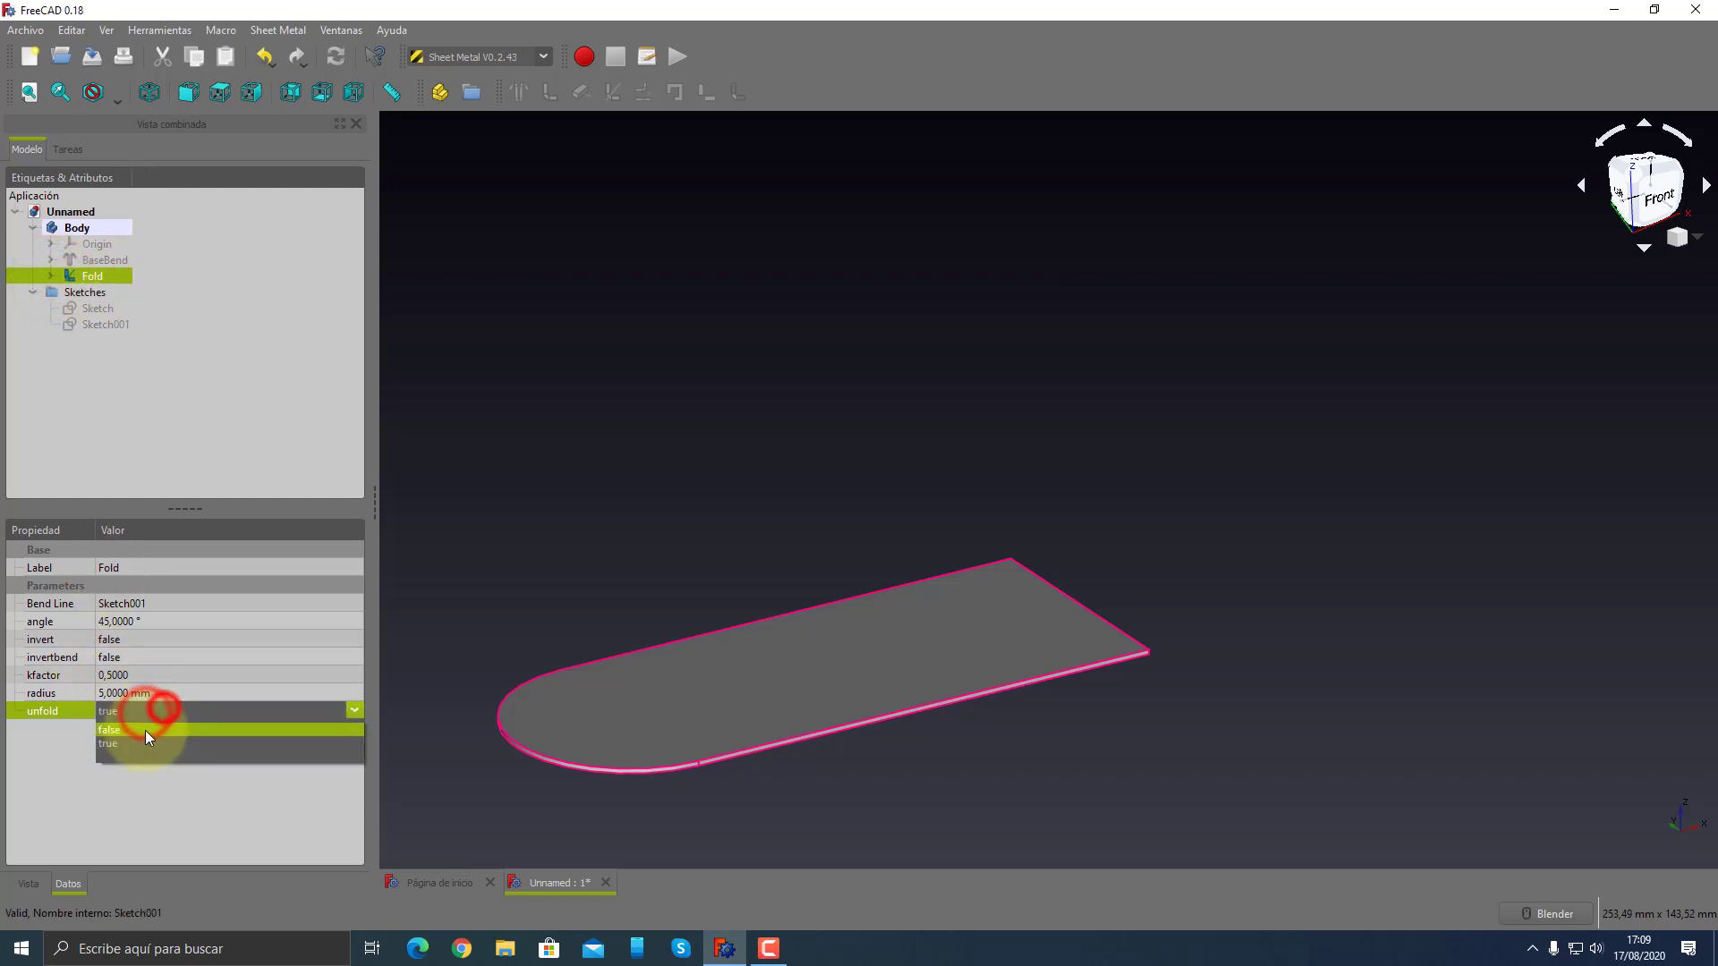
{"action": "left_click", "coordinate": [145, 730]}
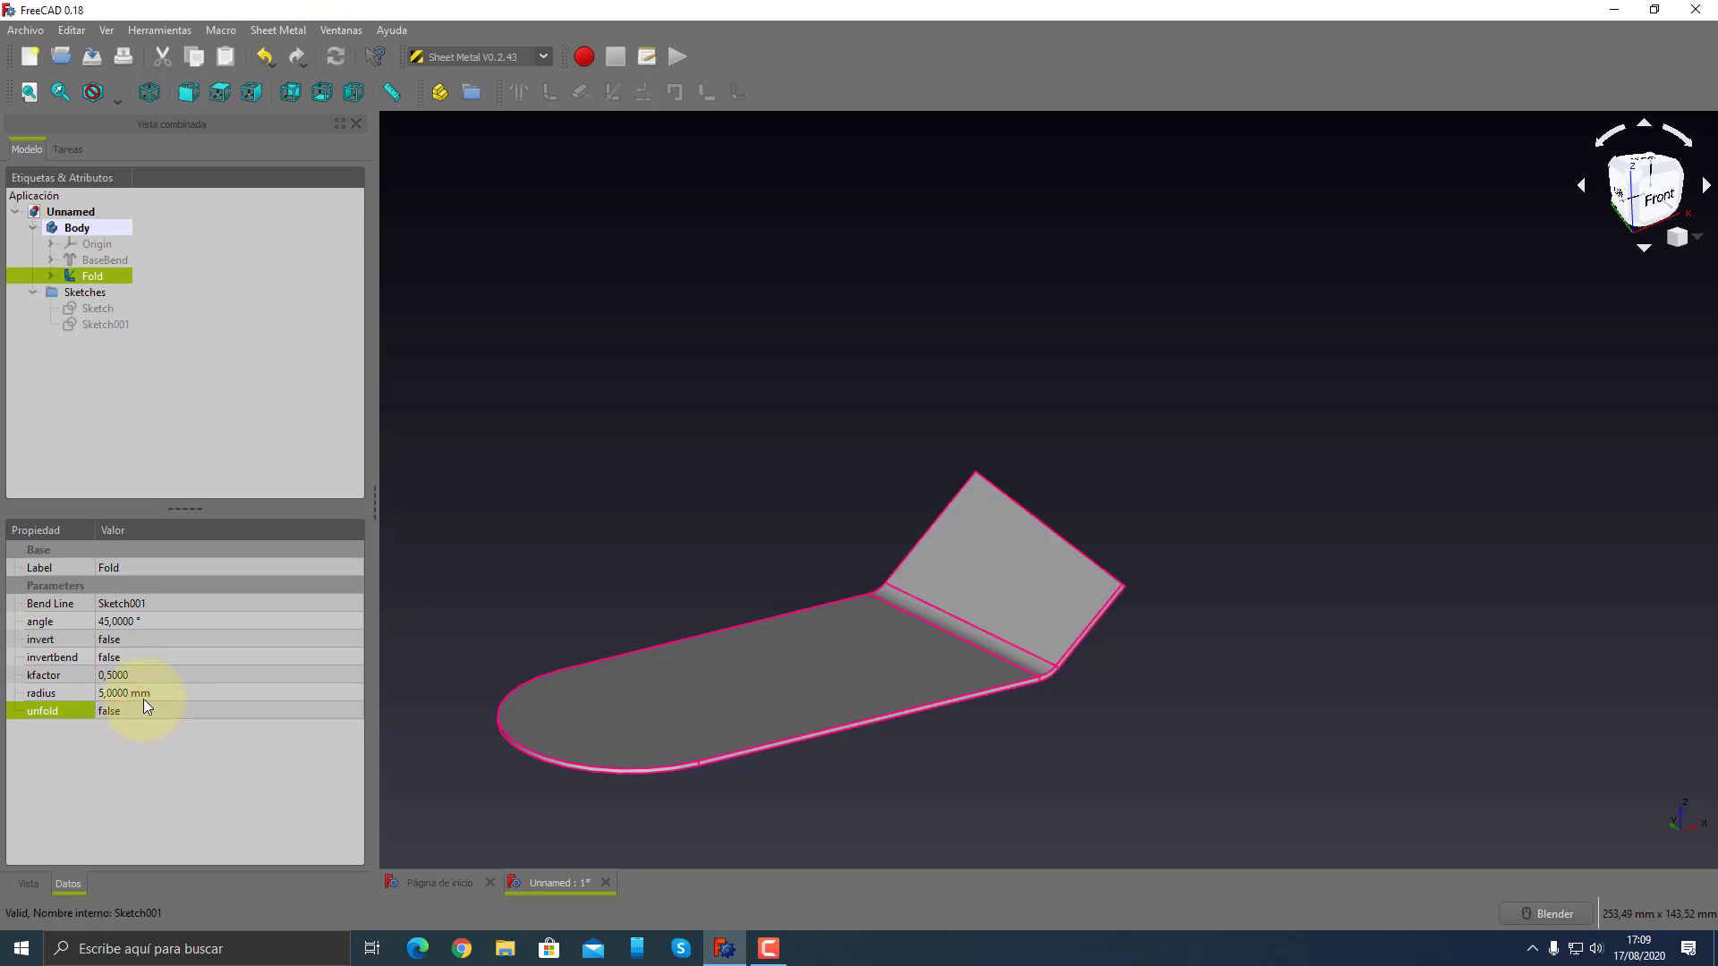
{"action": "left_click", "coordinate": [149, 707]}
{"action": "left_click", "coordinate": [132, 739]}
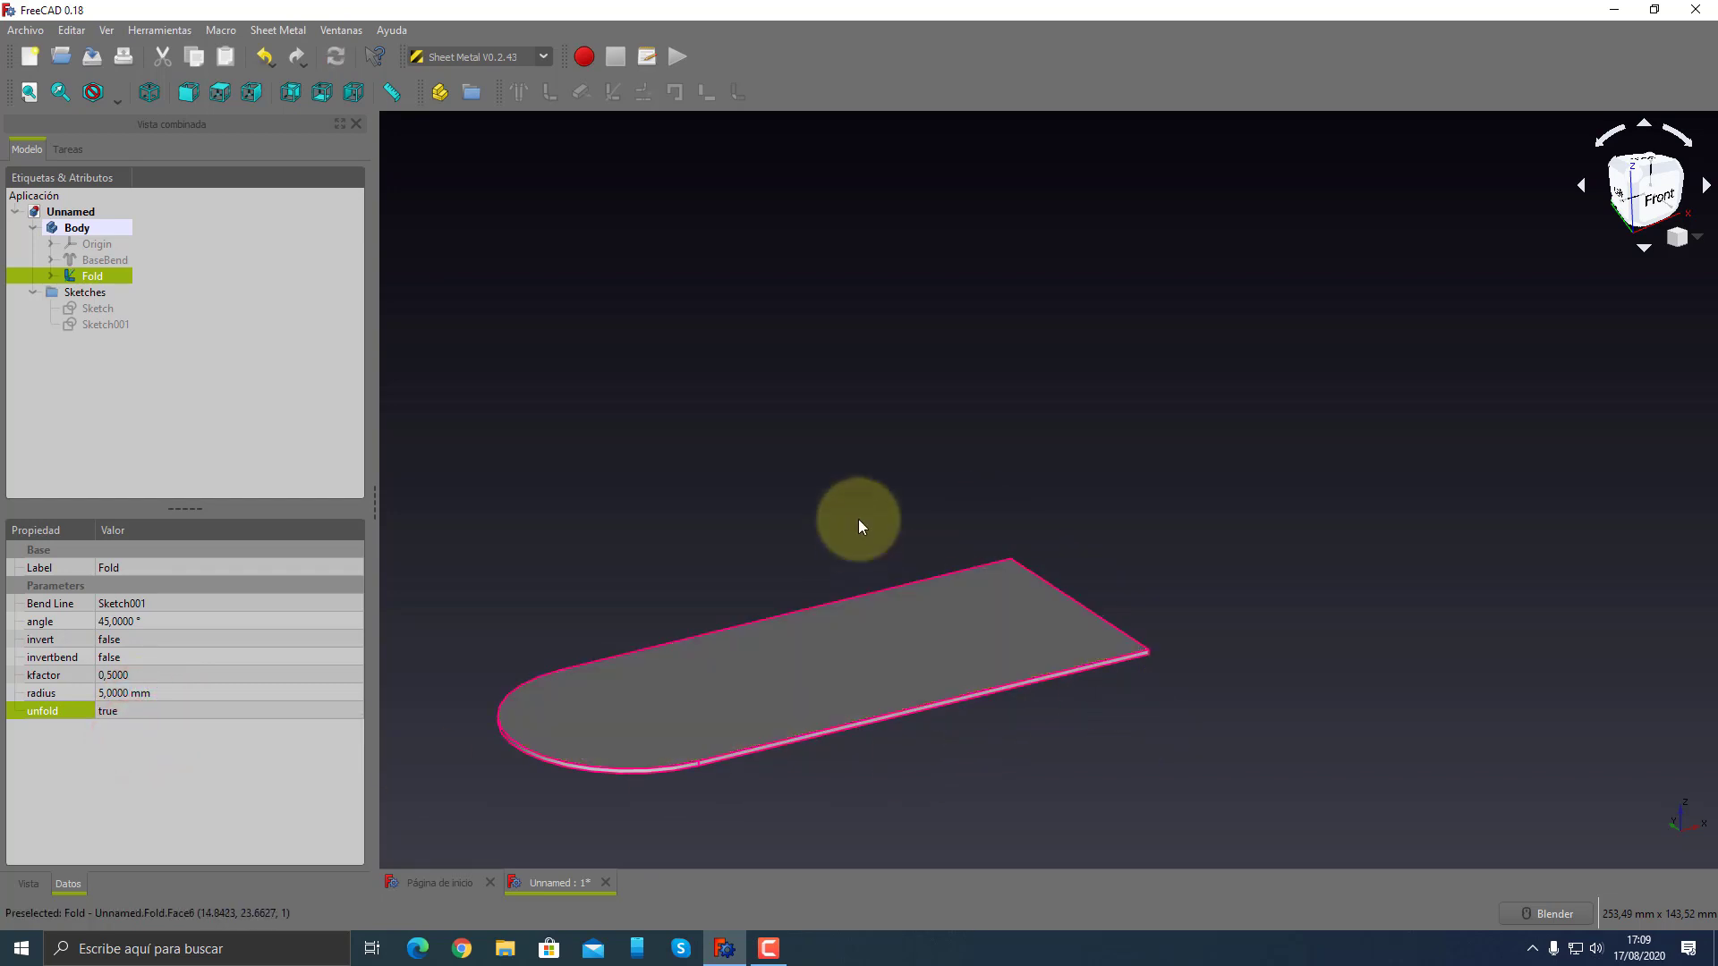
- Set the Fold's unfold back to false, bending the 45° flange up again
{"action": "mouse_move", "coordinate": [858, 519]}
{"action": "middle_mouse_down"}
{"action": "mouse_move", "coordinate": [836, 615]}
{"action": "mouse_move", "coordinate": [797, 299]}
{"action": "mouse_move", "coordinate": [813, 491]}
{"action": "mouse_move", "coordinate": [844, 498]}
{"action": "mouse_move", "coordinate": [775, 623]}
{"action": "mouse_move", "coordinate": [959, 559]}
{"action": "middle_mouse_up"}
{"action": "scroll", "coordinate": [1044, 636], "scroll_direction": "up", "scroll_amount": 3}
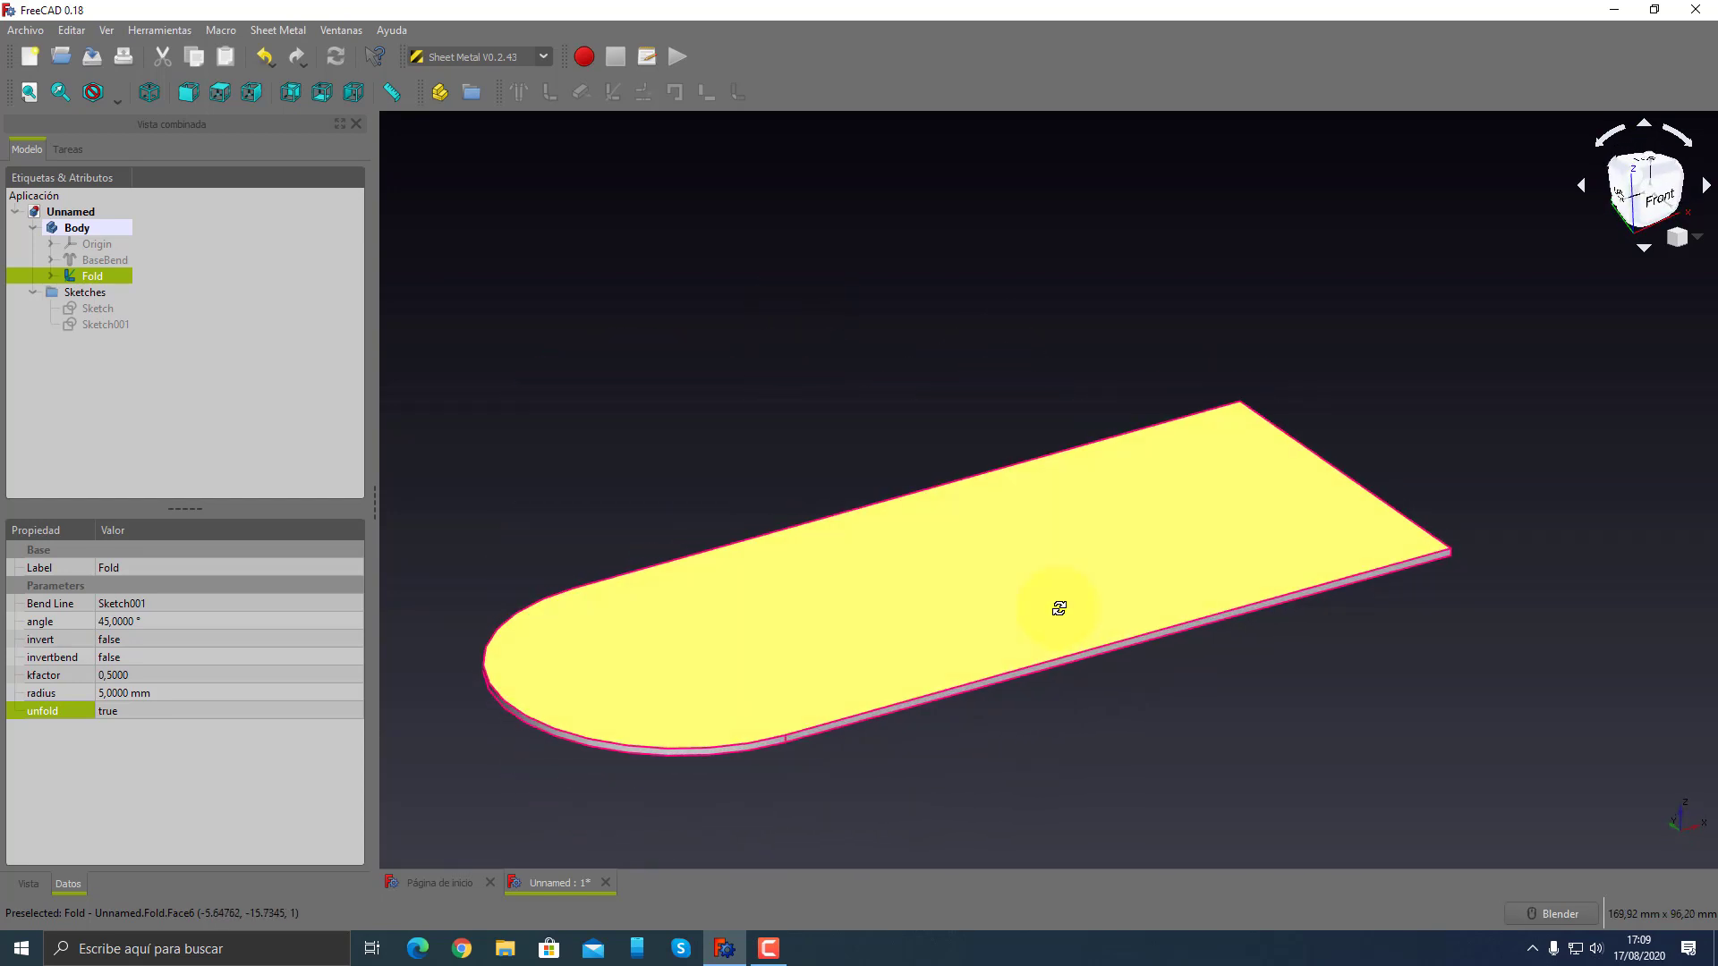
{"action": "left_click", "coordinate": [127, 709]}
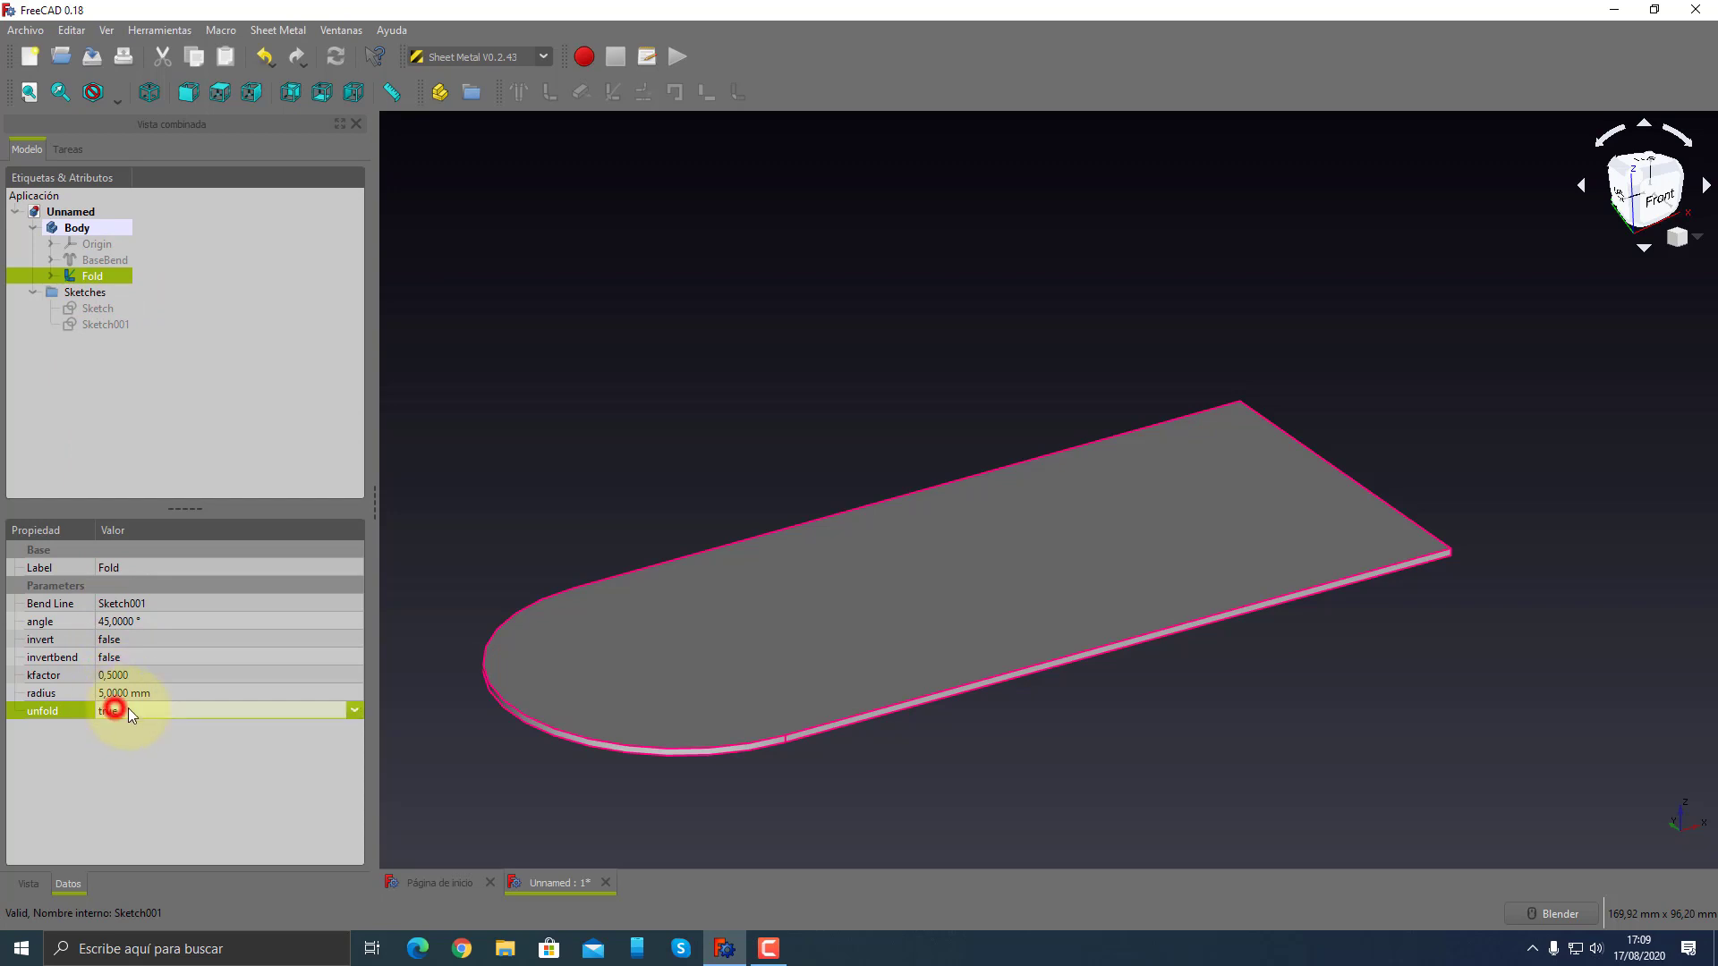
{"action": "left_click", "coordinate": [128, 729]}
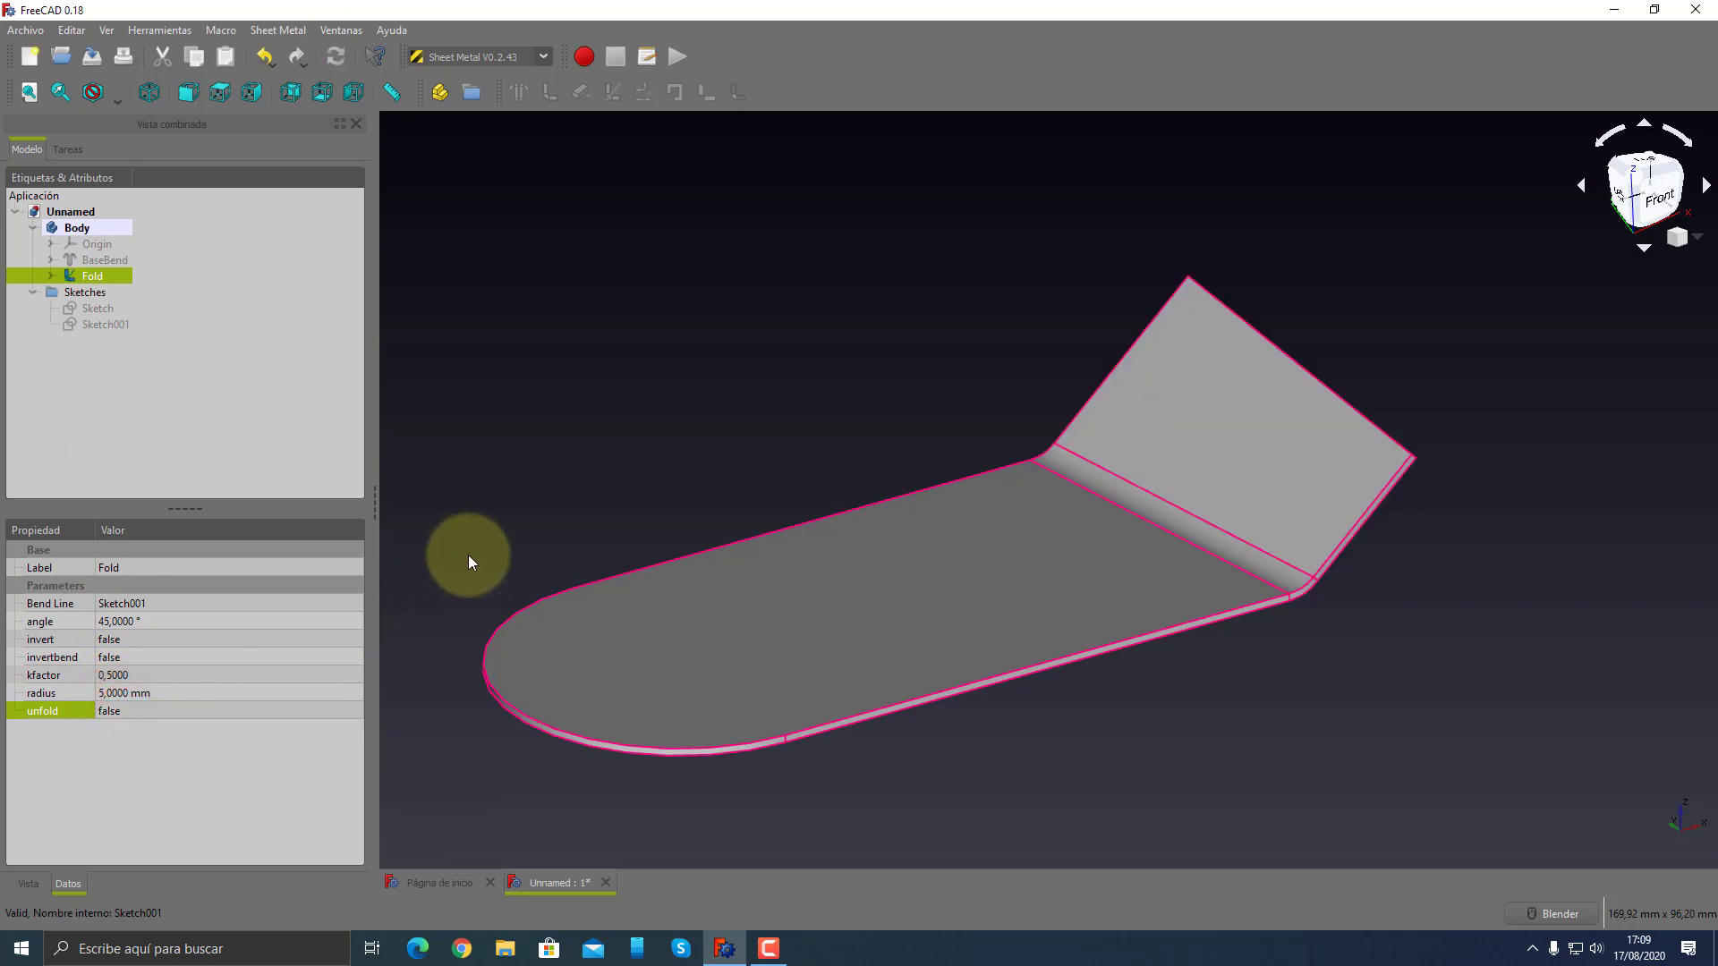
{"action": "middle_click_drag", "start_coordinate": [1263, 545], "coordinate": [1312, 499]}
{"action": "left_click", "coordinate": [660, 353]}
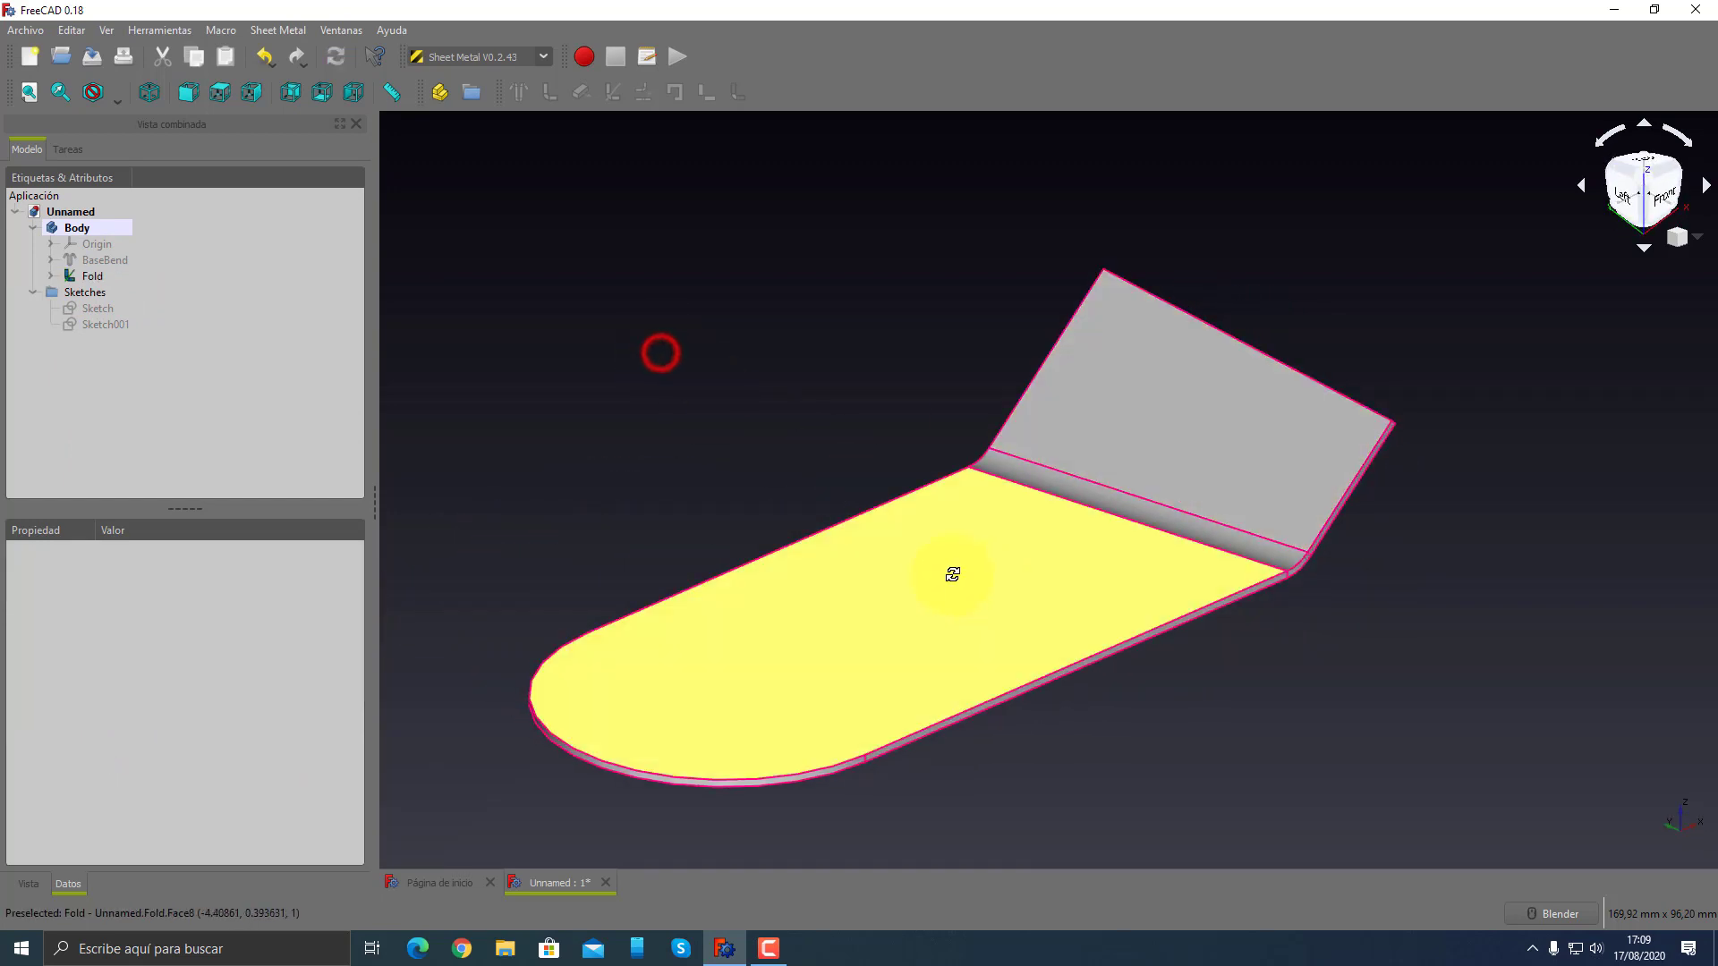
- View the part from the rear and select the base's long side face
{"action": "middle_click_drag", "start_coordinate": [889, 573], "coordinate": [1058, 634]}
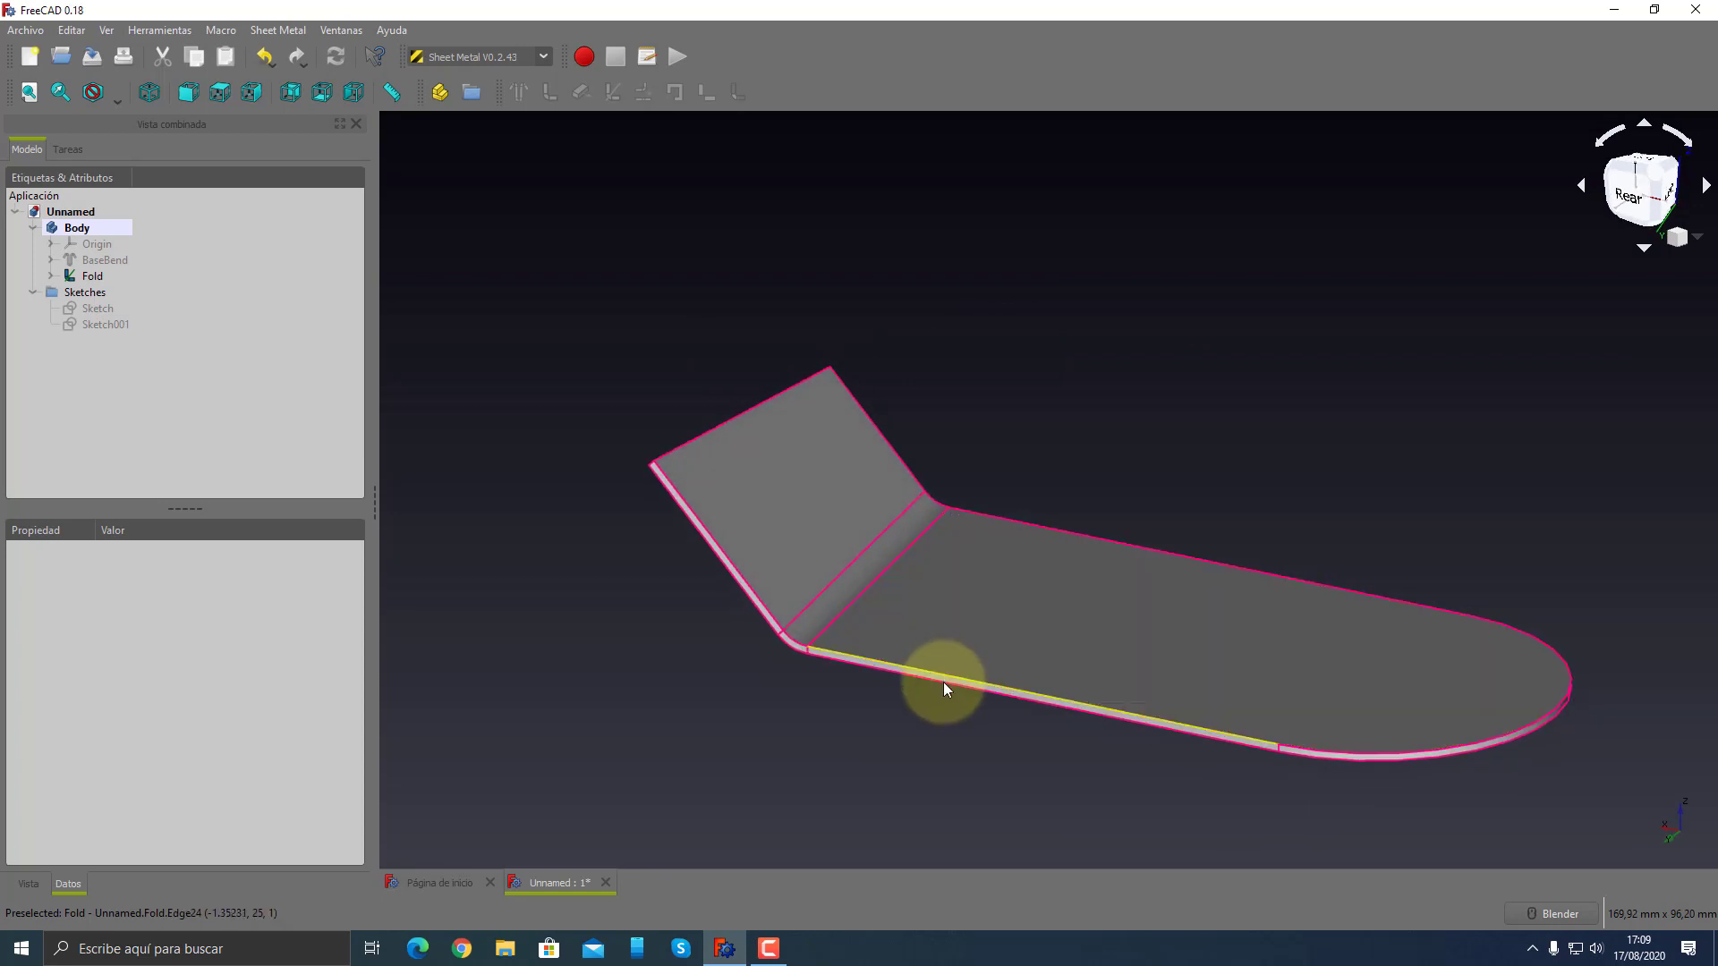
{"action": "scroll", "coordinate": [943, 680], "scroll_direction": "down", "scroll_amount": 2}
{"action": "scroll", "coordinate": [944, 681], "scroll_direction": "up", "scroll_amount": 5}
{"action": "scroll", "coordinate": [943, 680], "scroll_direction": "up", "scroll_amount": 5}
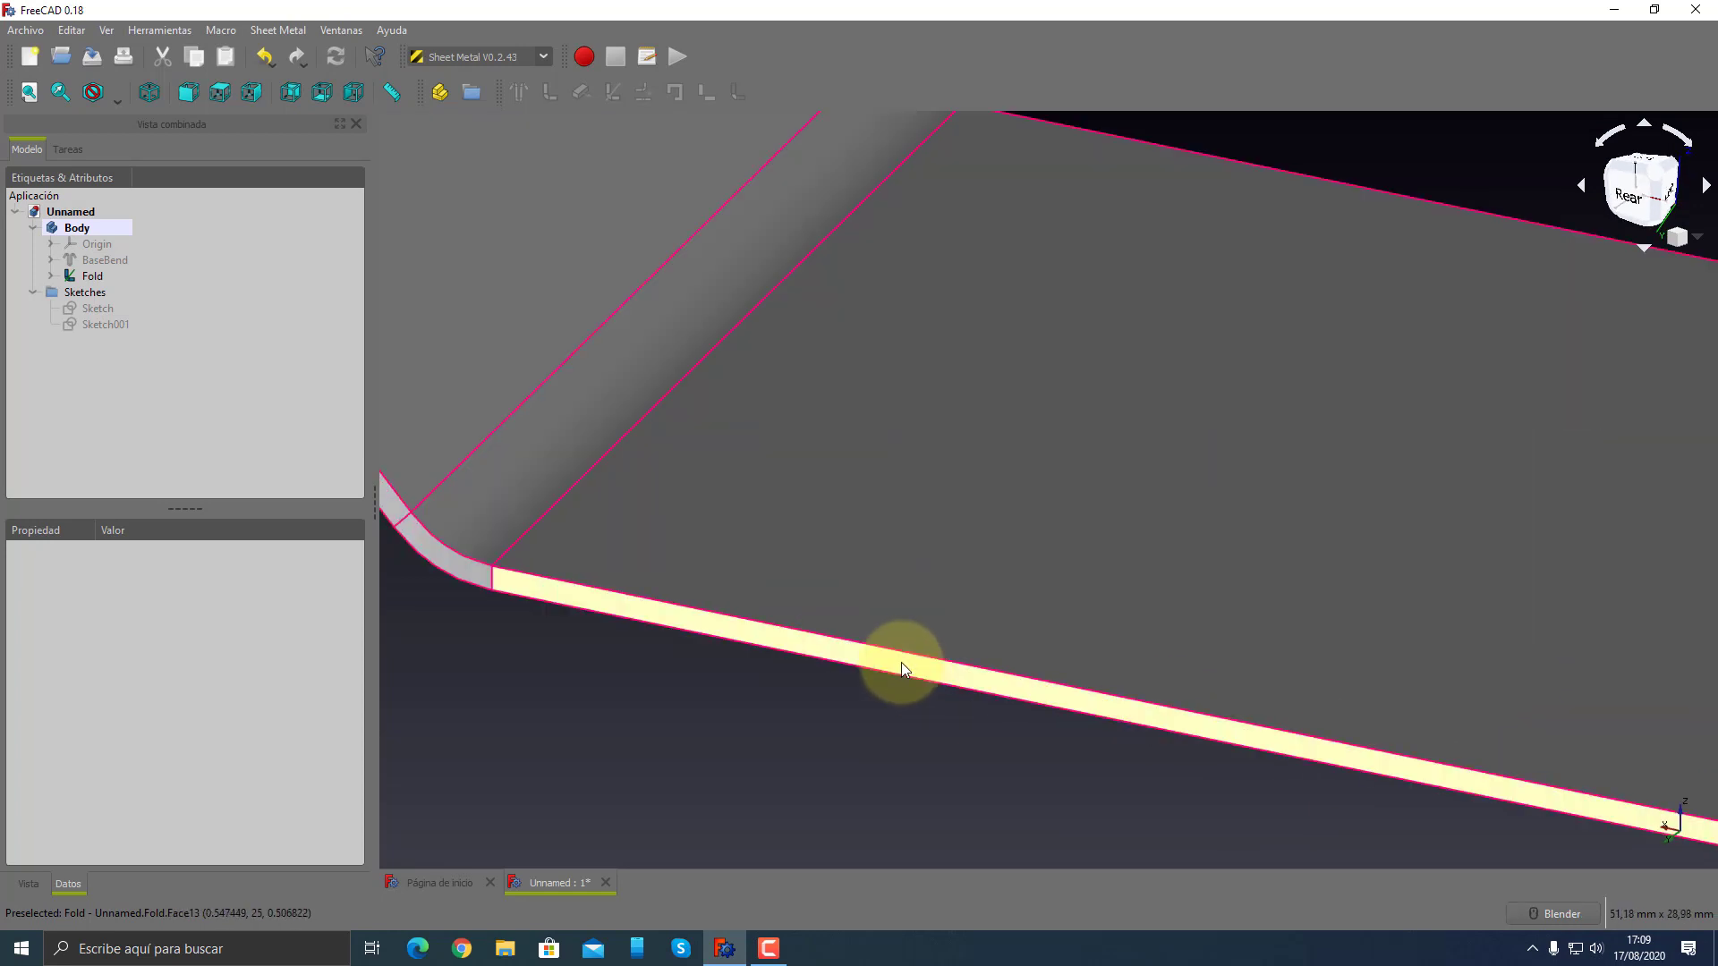
{"action": "left_click", "coordinate": [900, 663]}
{"action": "scroll", "coordinate": [895, 662], "scroll_direction": "down", "scroll_amount": 5}
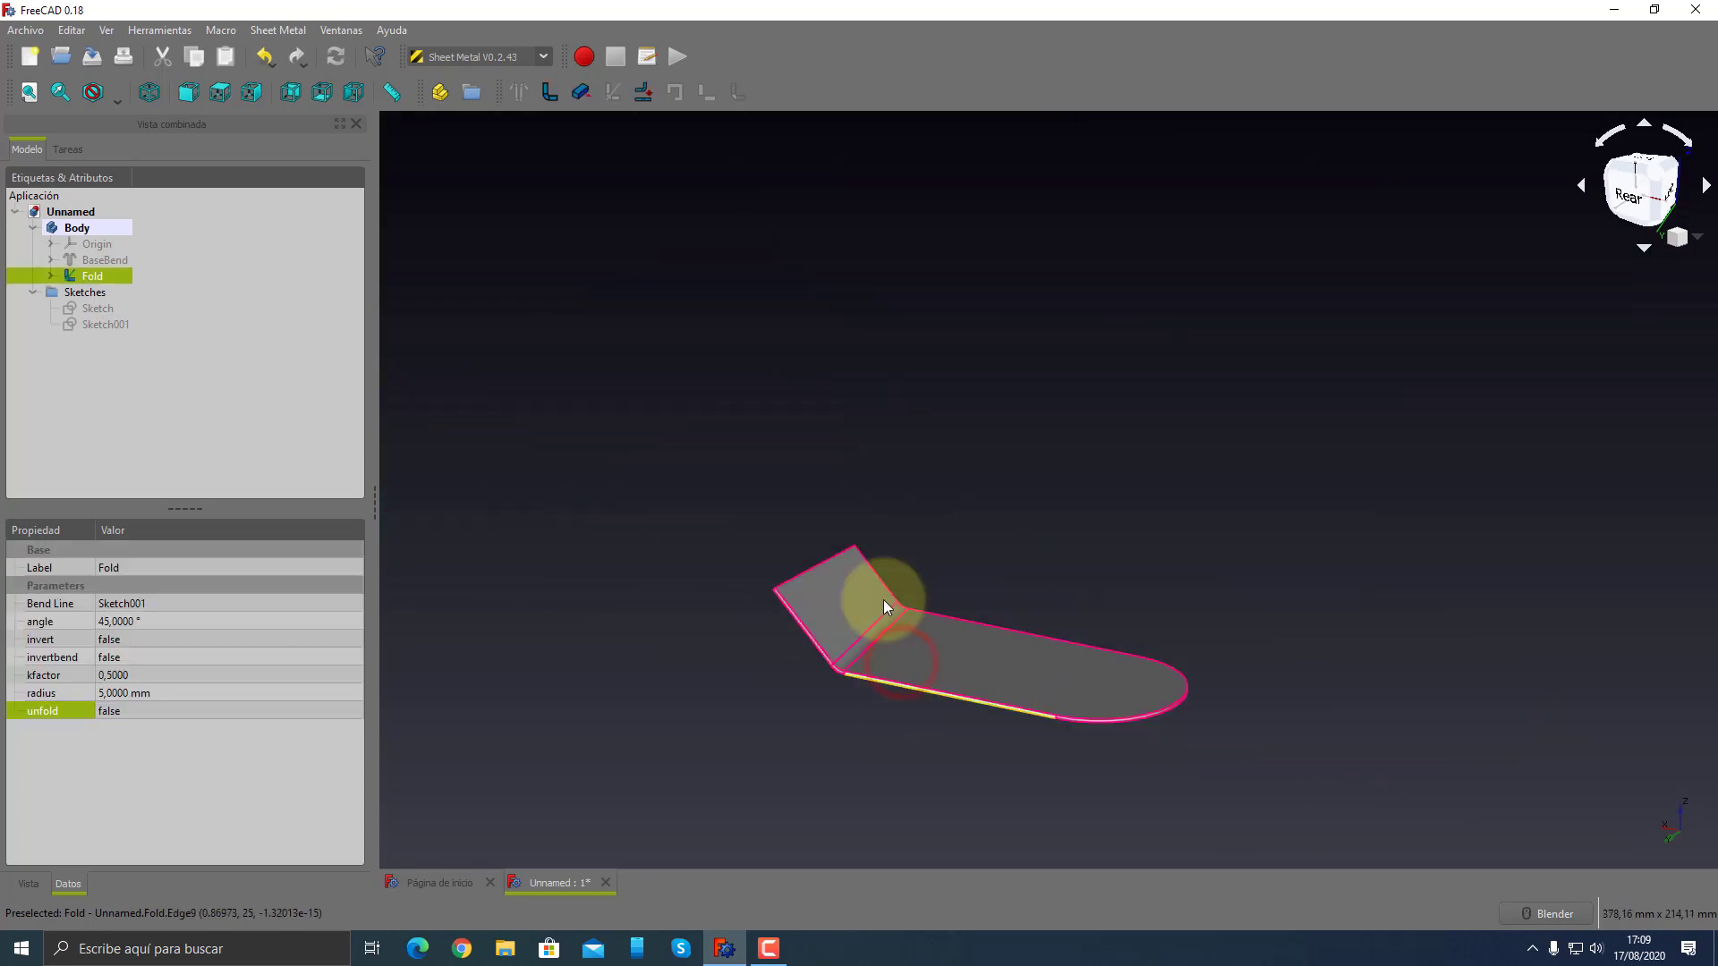
- Add a bend on the selected side face, then undo it
{"action": "left_click", "coordinate": [549, 94]}
{"action": "scroll", "coordinate": [834, 684], "scroll_direction": "up", "scroll_amount": 5}
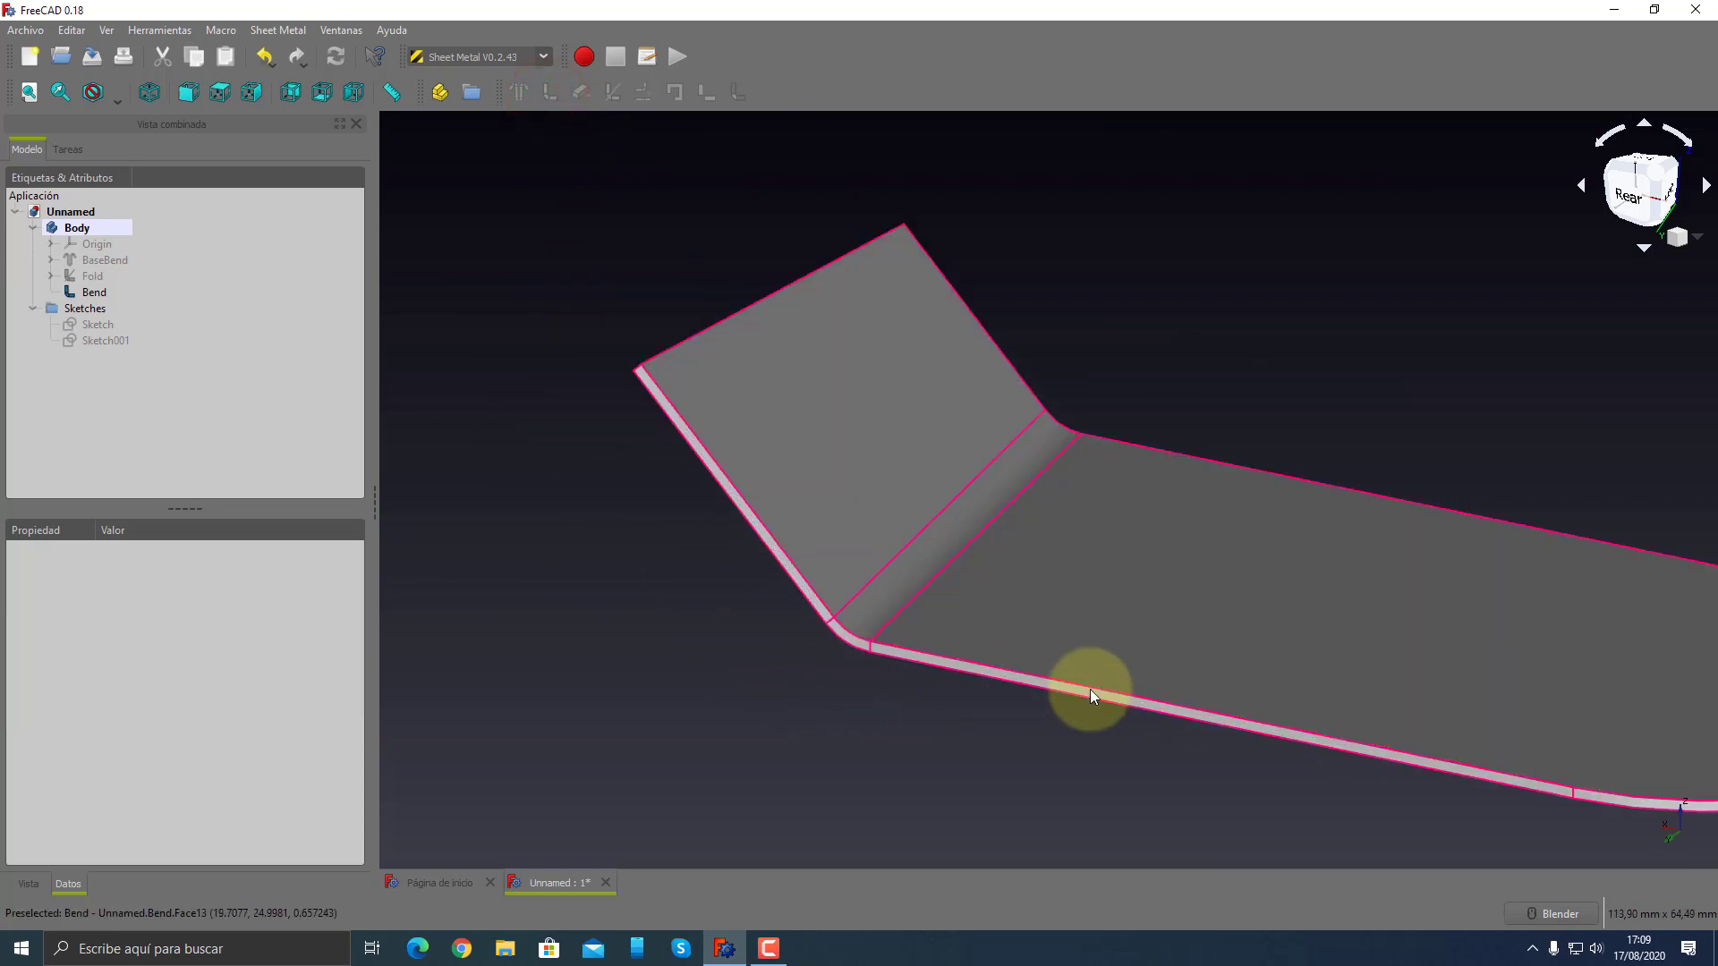
{"action": "key", "text": "ctrl+z"}
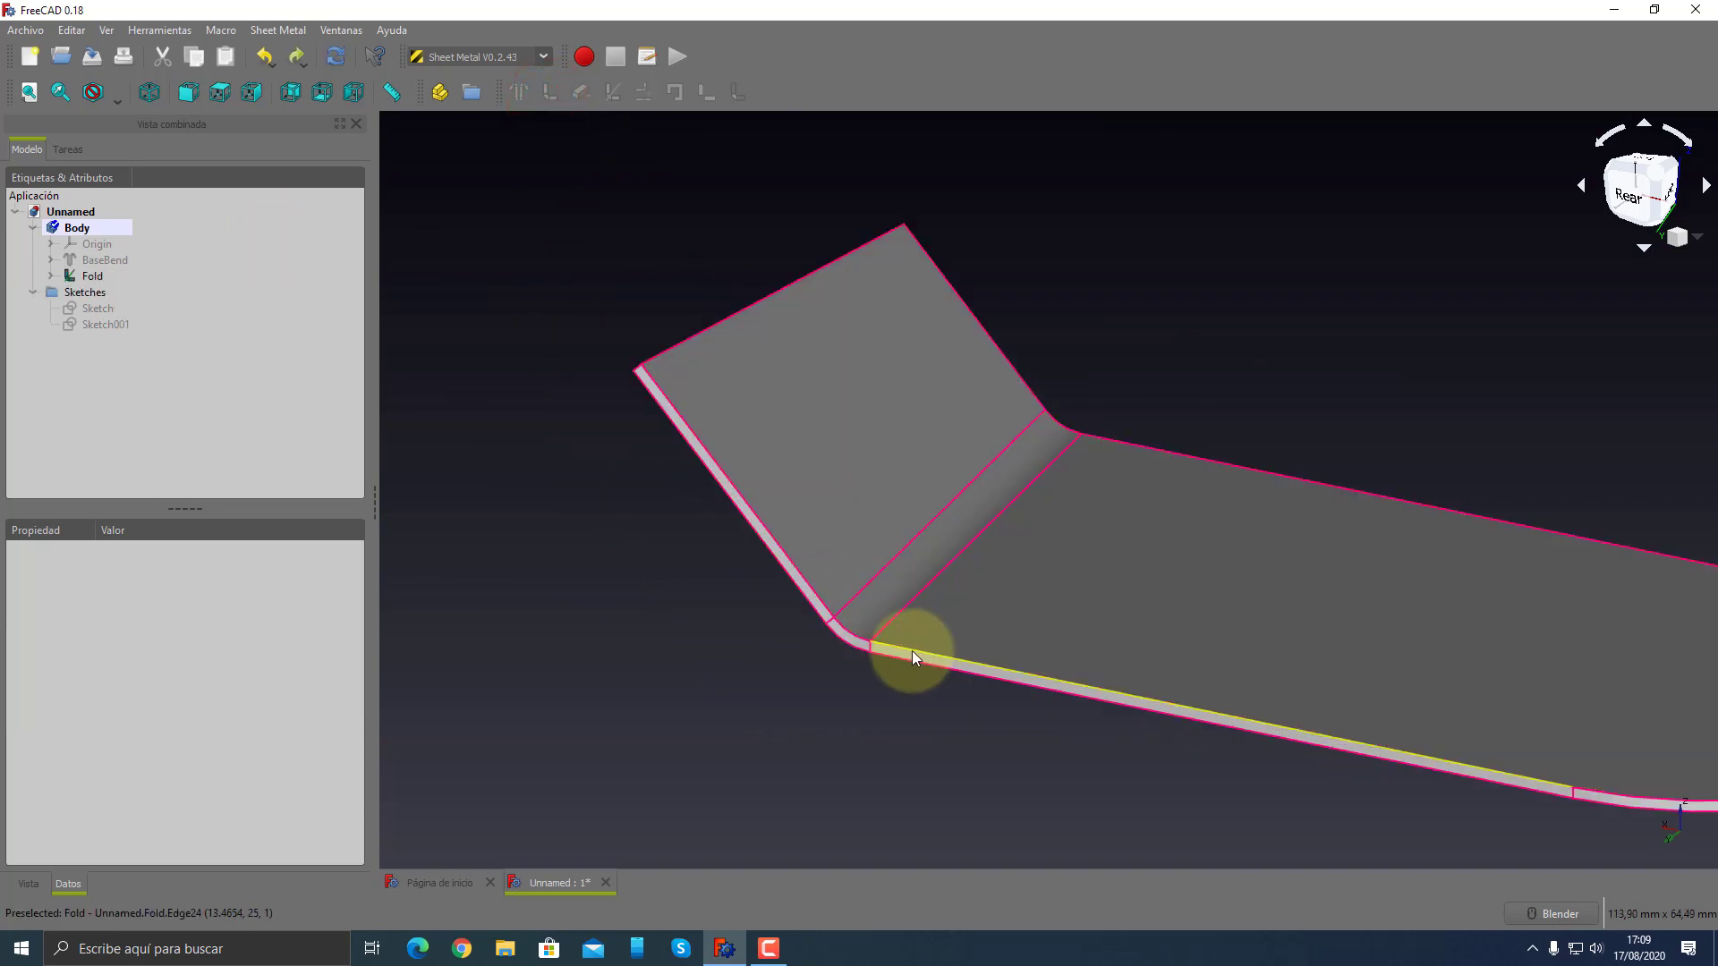
- Extend a flat strip outward from the base's long side edge face
{"action": "left_click", "coordinate": [906, 653]}
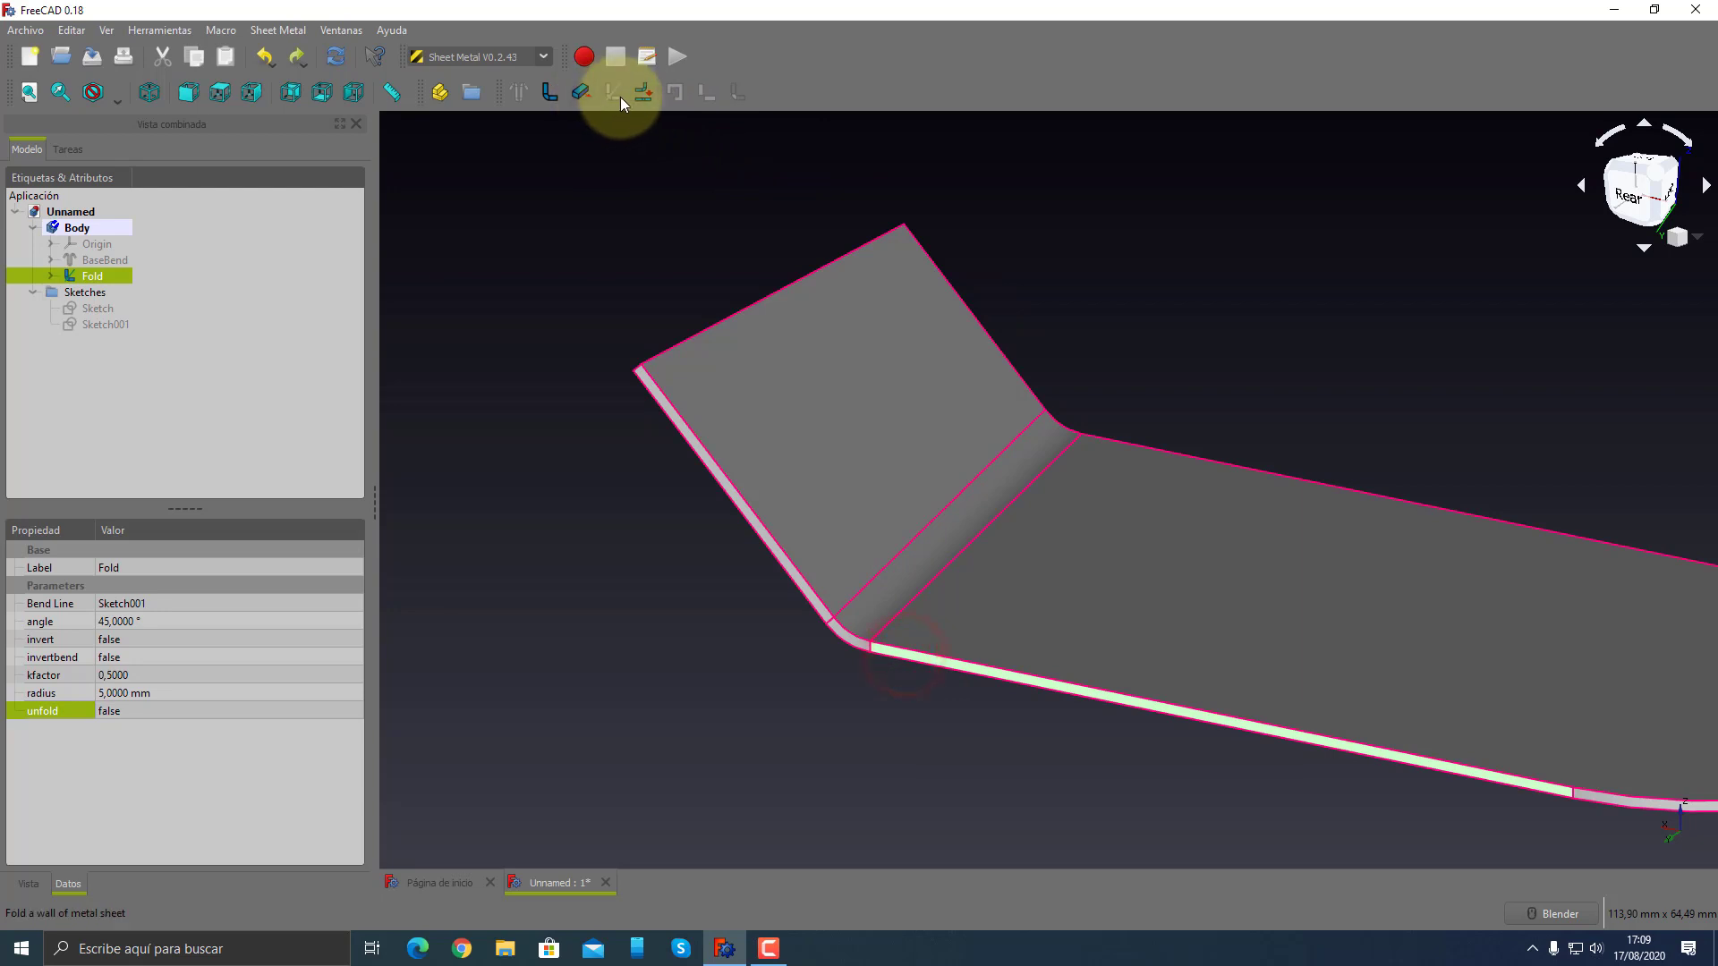
{"action": "left_click", "coordinate": [588, 93]}
{"action": "scroll", "coordinate": [974, 610], "scroll_direction": "down", "scroll_amount": 5}
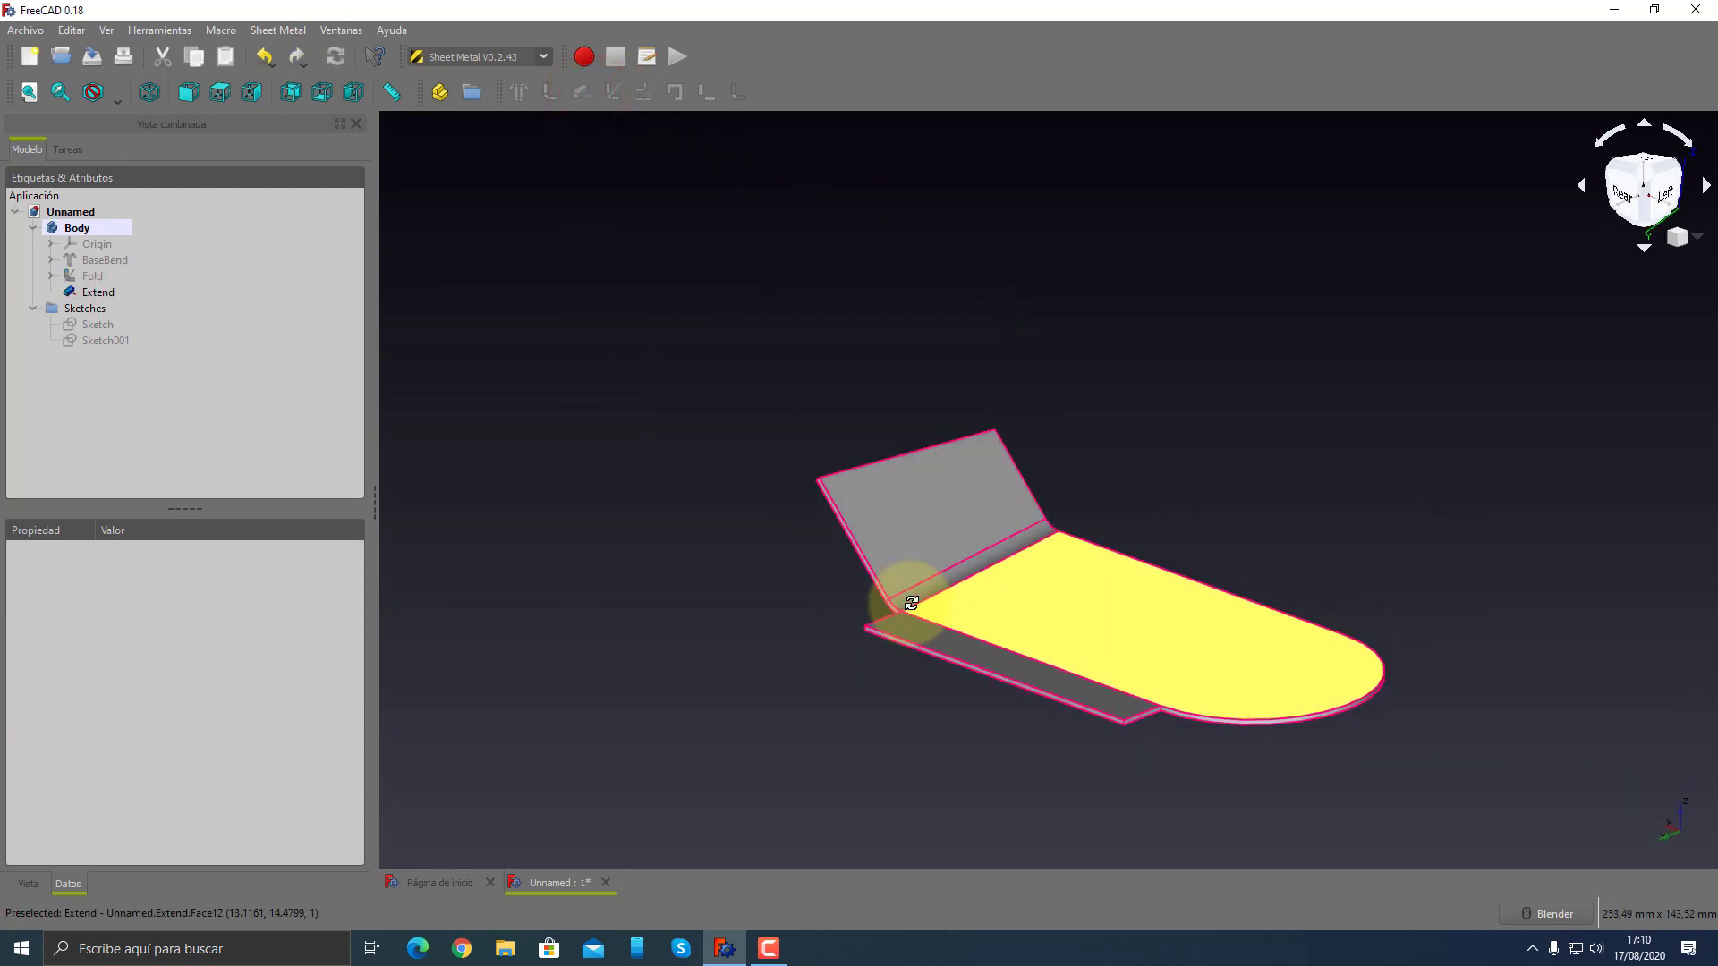
{"action": "scroll", "coordinate": [910, 587], "scroll_direction": "up", "scroll_amount": 5}
{"action": "mouse_move", "coordinate": [909, 588]}
{"action": "middle_mouse_down"}
{"action": "mouse_move", "coordinate": [1027, 670]}
{"action": "mouse_move", "coordinate": [1100, 683]}
{"action": "middle_mouse_up"}
- Inspect the extension from the bottom view, then return to a tilted 3D view
{"action": "mouse_move", "coordinate": [862, 602]}
{"action": "middle_mouse_down"}
{"action": "mouse_move", "coordinate": [1105, 537]}
{"action": "mouse_move", "coordinate": [1093, 276]}
{"action": "mouse_move", "coordinate": [1115, 364]}
{"action": "middle_mouse_up"}
{"action": "scroll", "coordinate": [1087, 288], "scroll_direction": "down", "scroll_amount": 4}
{"action": "scroll", "coordinate": [1086, 288], "scroll_direction": "down", "scroll_amount": 2}
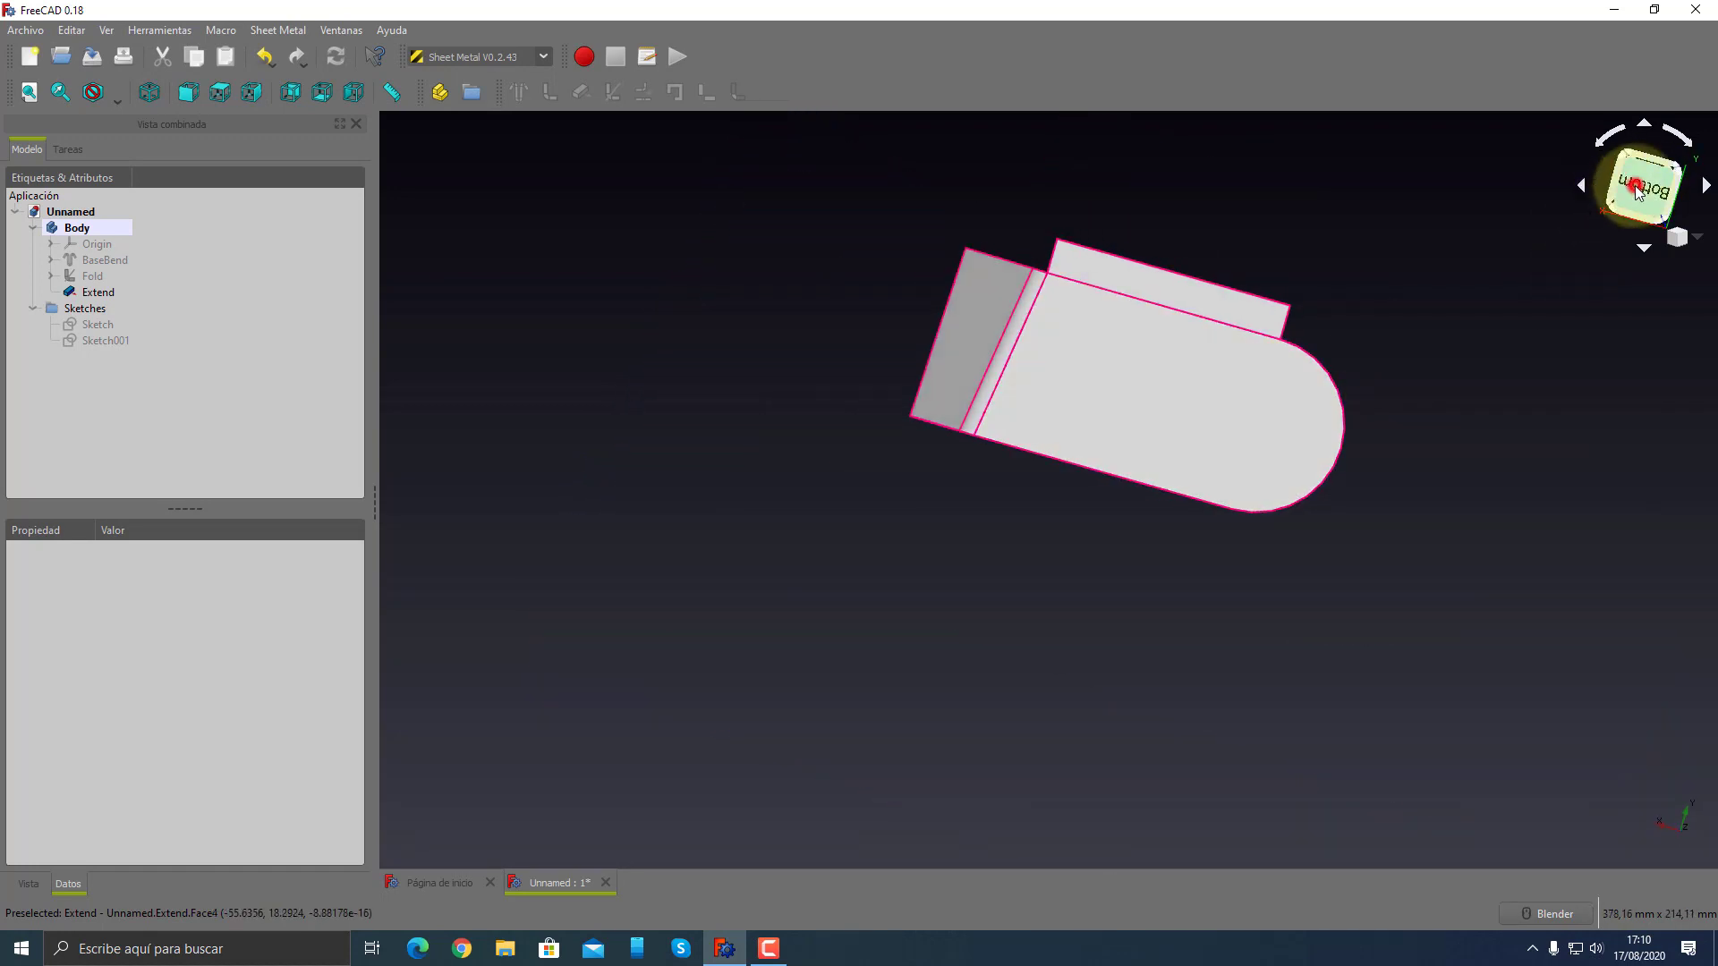
{"action": "left_click", "coordinate": [1645, 186]}
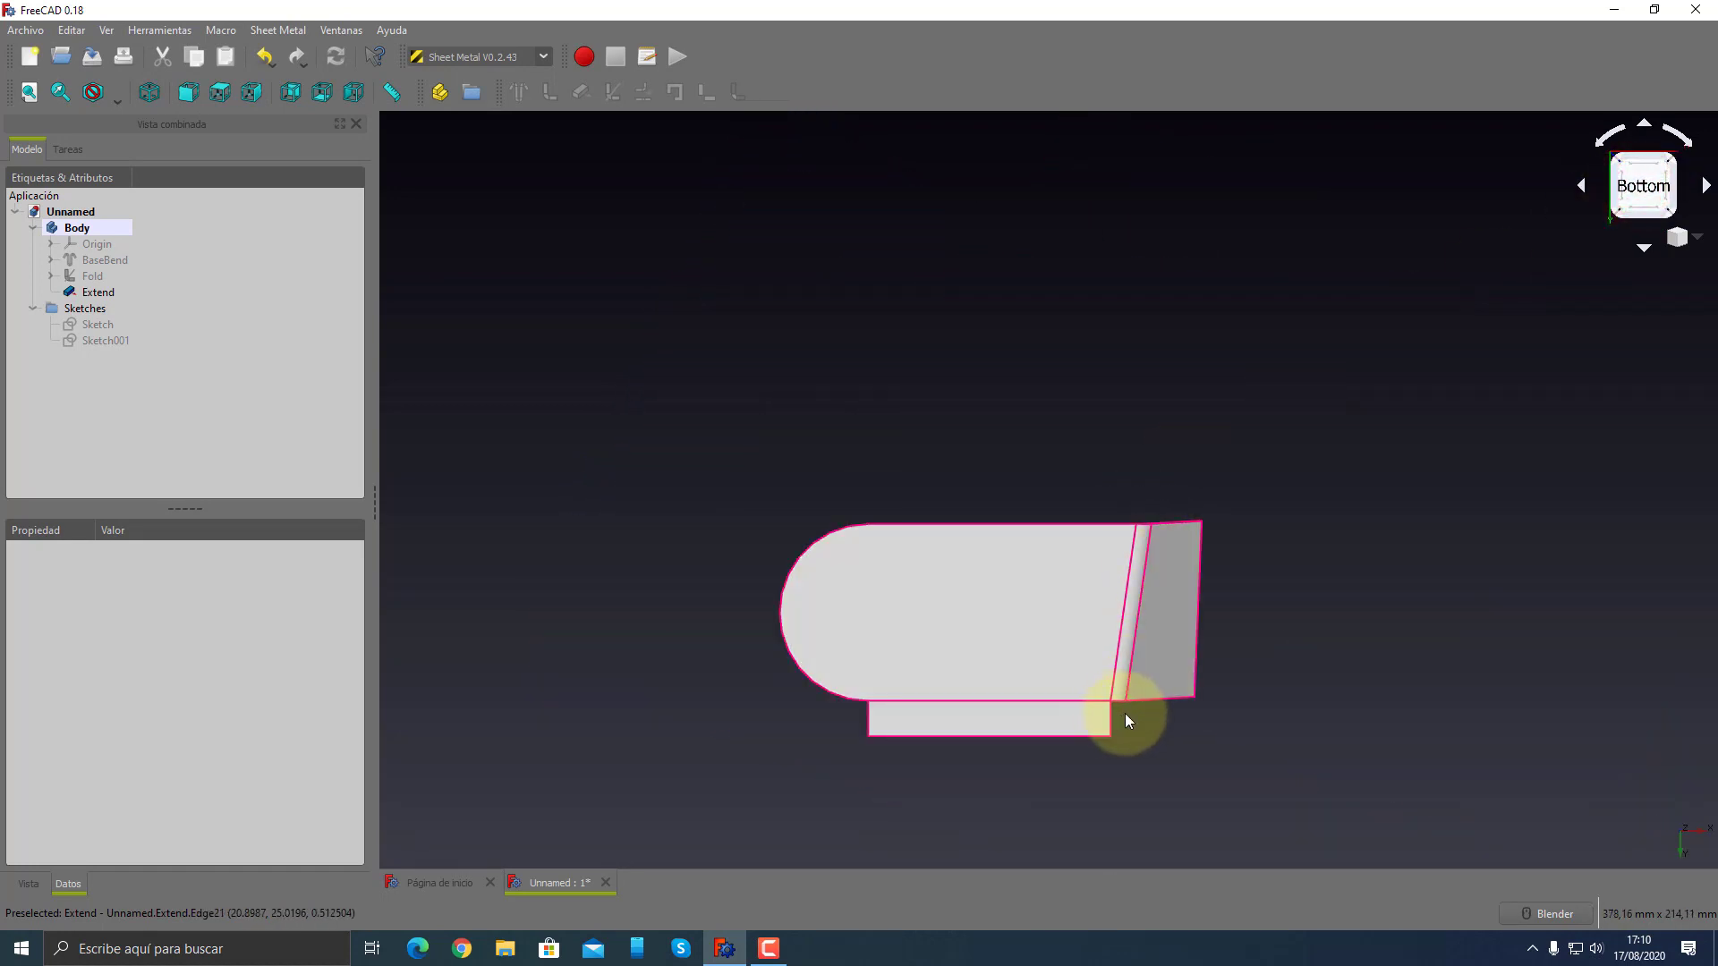
{"action": "scroll", "coordinate": [1125, 712], "scroll_direction": "up", "scroll_amount": 5}
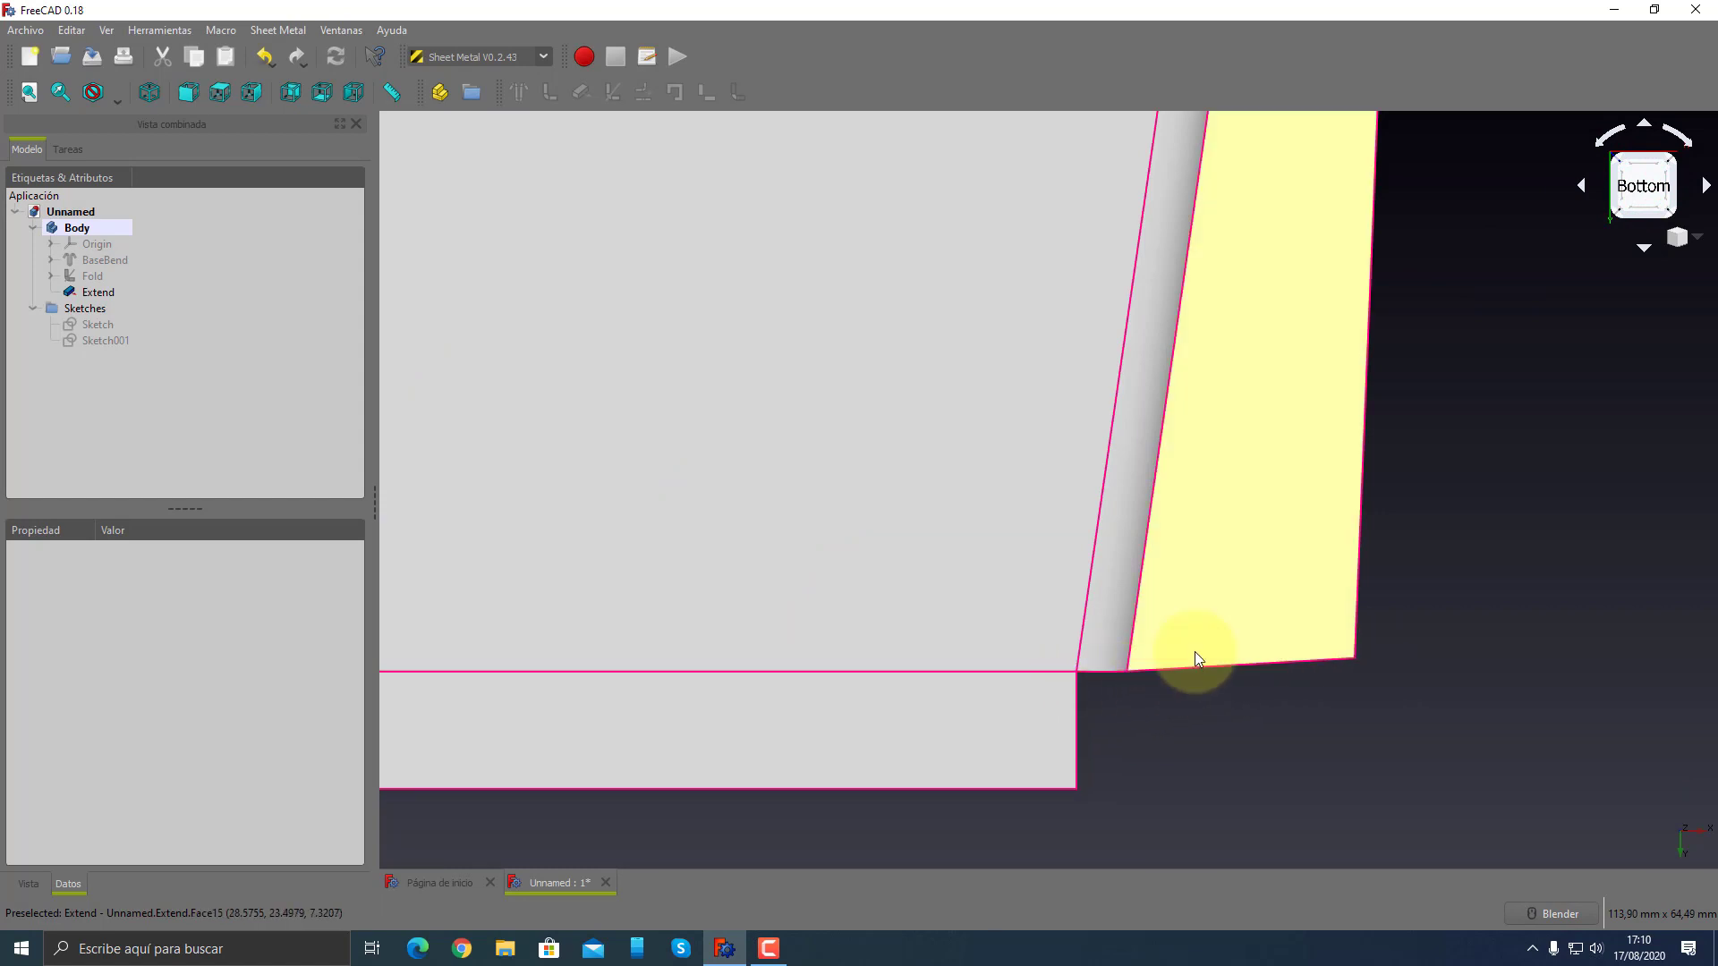
{"action": "scroll", "coordinate": [1195, 651], "scroll_direction": "down", "scroll_amount": 6}
{"action": "mouse_move", "coordinate": [1143, 549]}
{"action": "middle_mouse_down"}
{"action": "mouse_move", "coordinate": [1043, 598]}
{"action": "mouse_move", "coordinate": [1134, 463]}
{"action": "mouse_move", "coordinate": [740, 468]}
{"action": "mouse_move", "coordinate": [912, 506]}
{"action": "middle_mouse_up"}
{"action": "scroll", "coordinate": [897, 537], "scroll_direction": "up", "scroll_amount": 5}
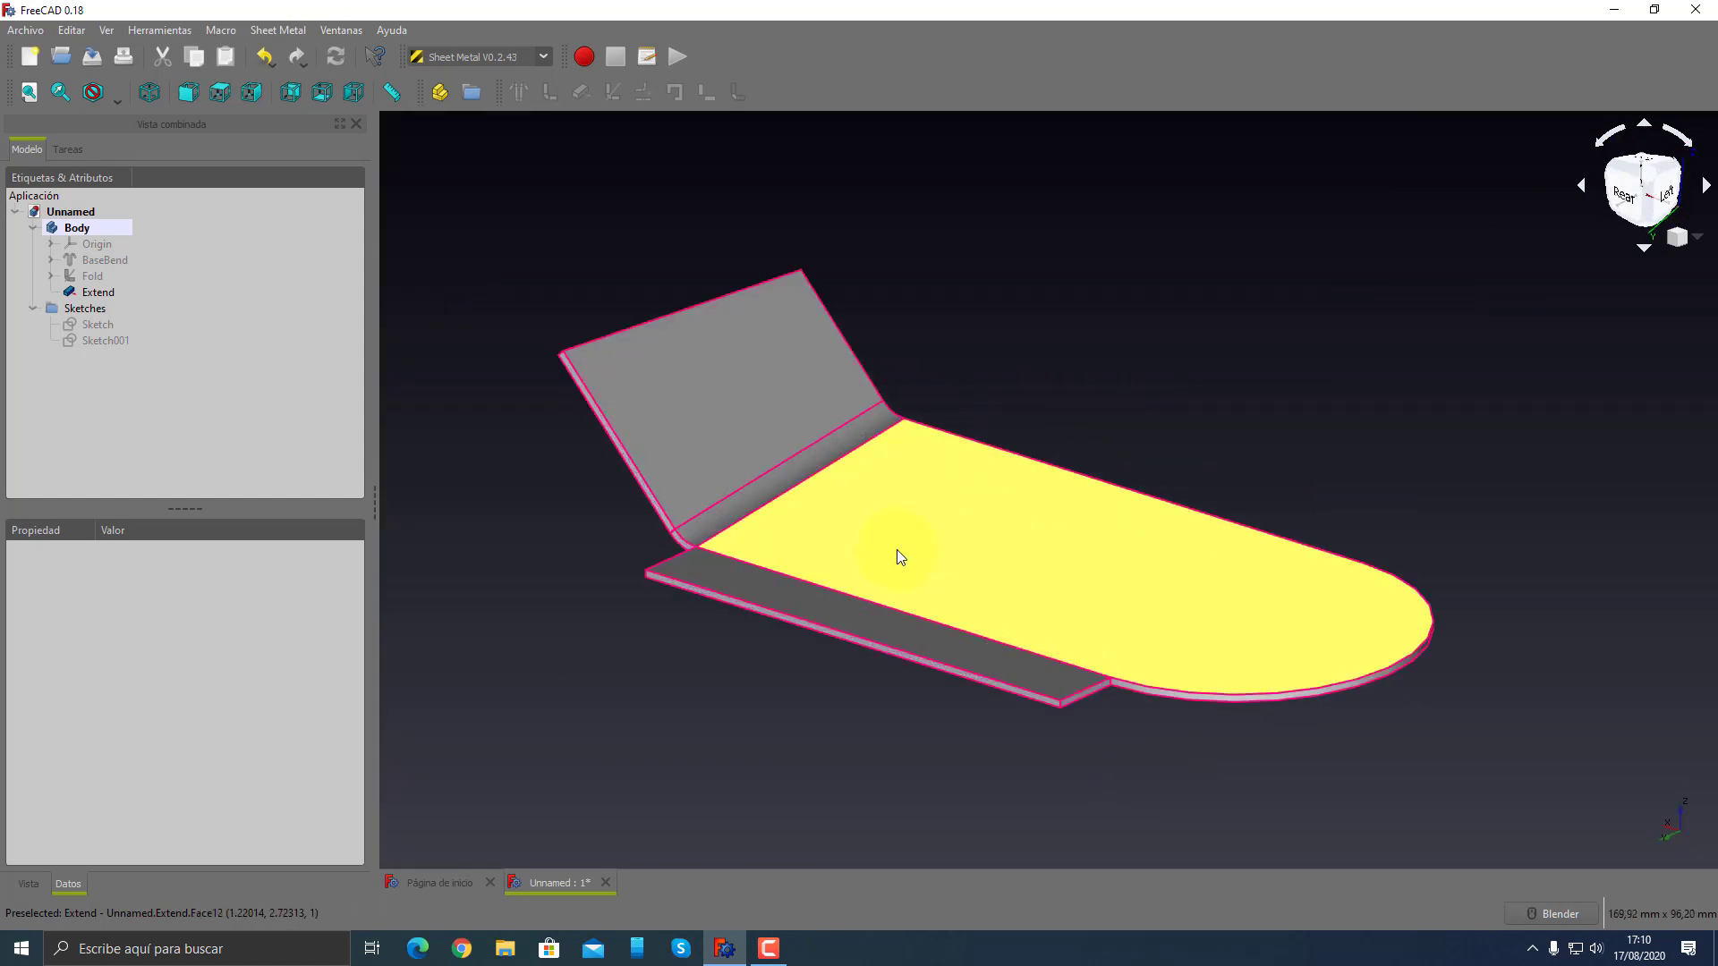
- Set the Extend feature's length to 1 mm
{"action": "left_click", "coordinate": [116, 293]}
{"action": "left_click", "coordinate": [115, 640]}
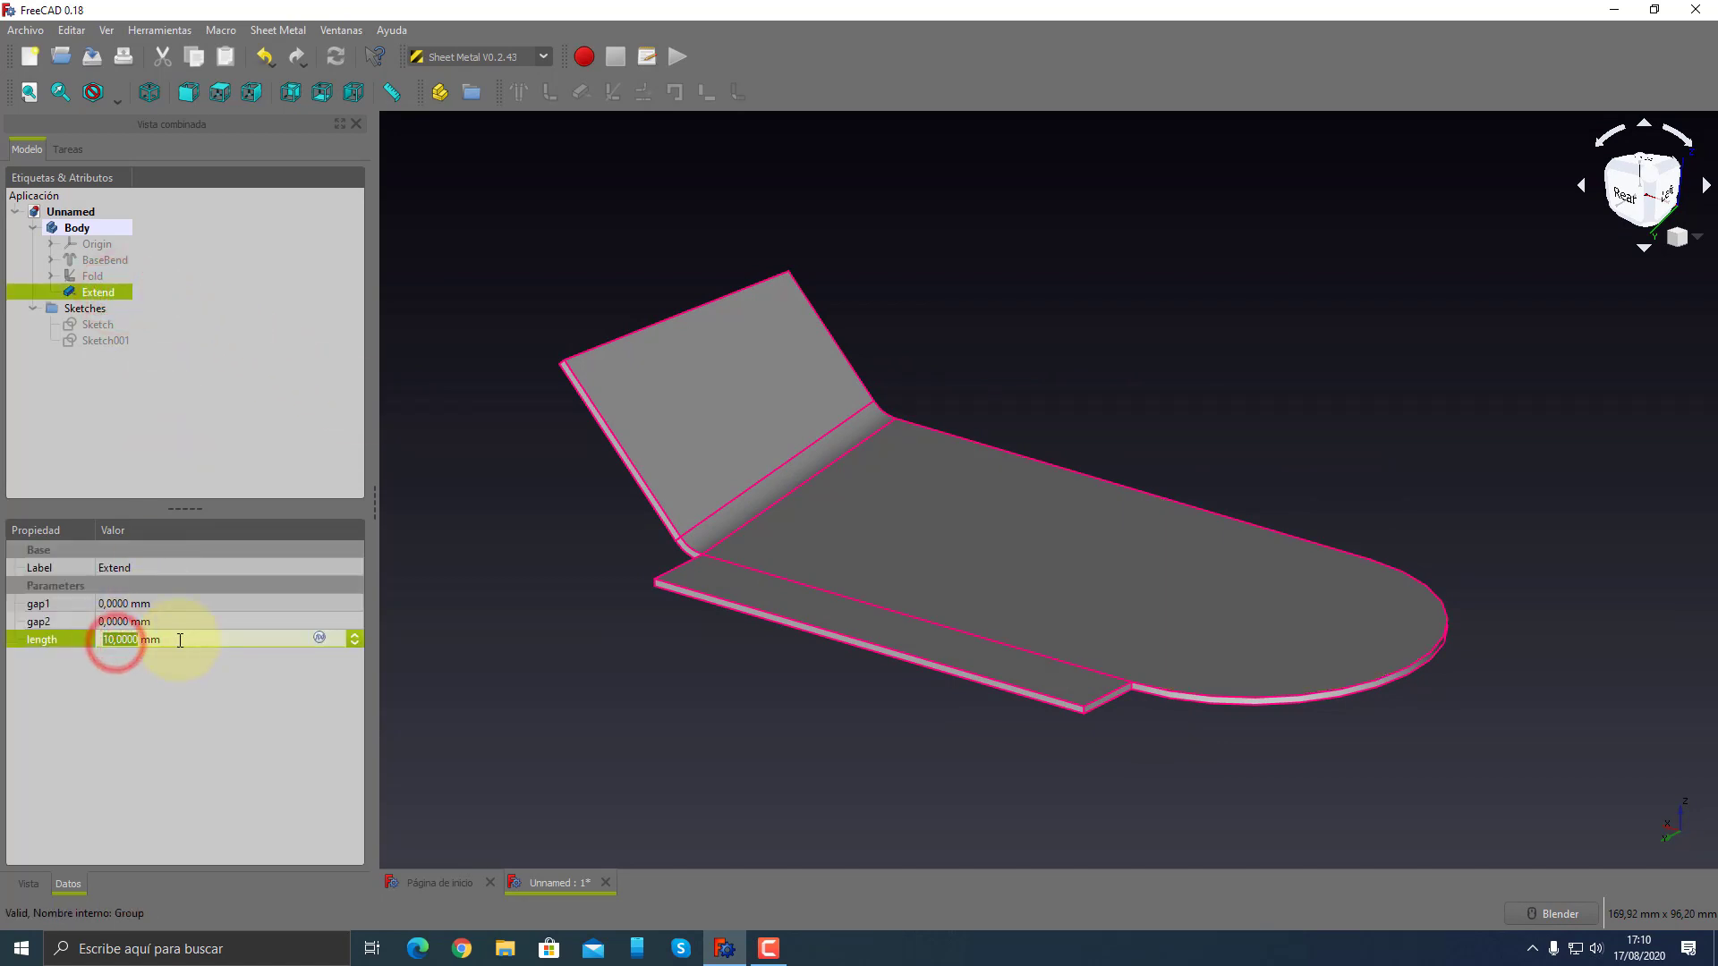
{"action": "type", "text": "0,1"}
{"action": "key", "text": "Return"}
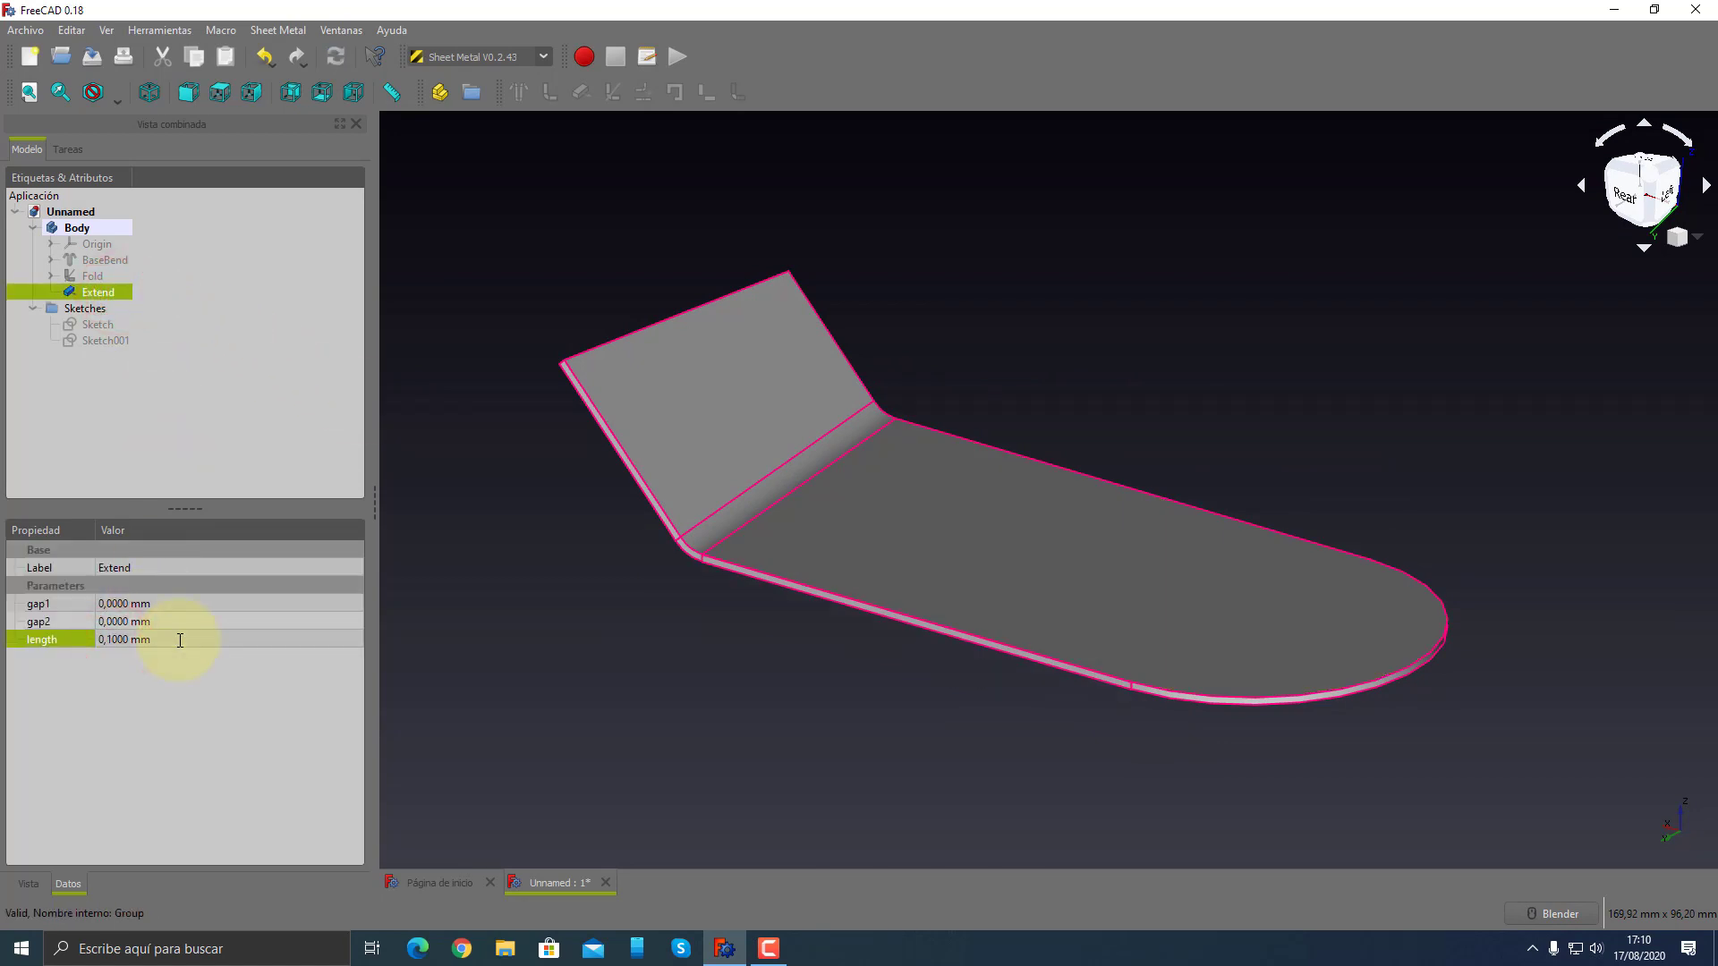
- Try a Bend on the extension's side face, then undo it
{"action": "scroll", "coordinate": [958, 619], "scroll_direction": "up", "scroll_amount": 4}
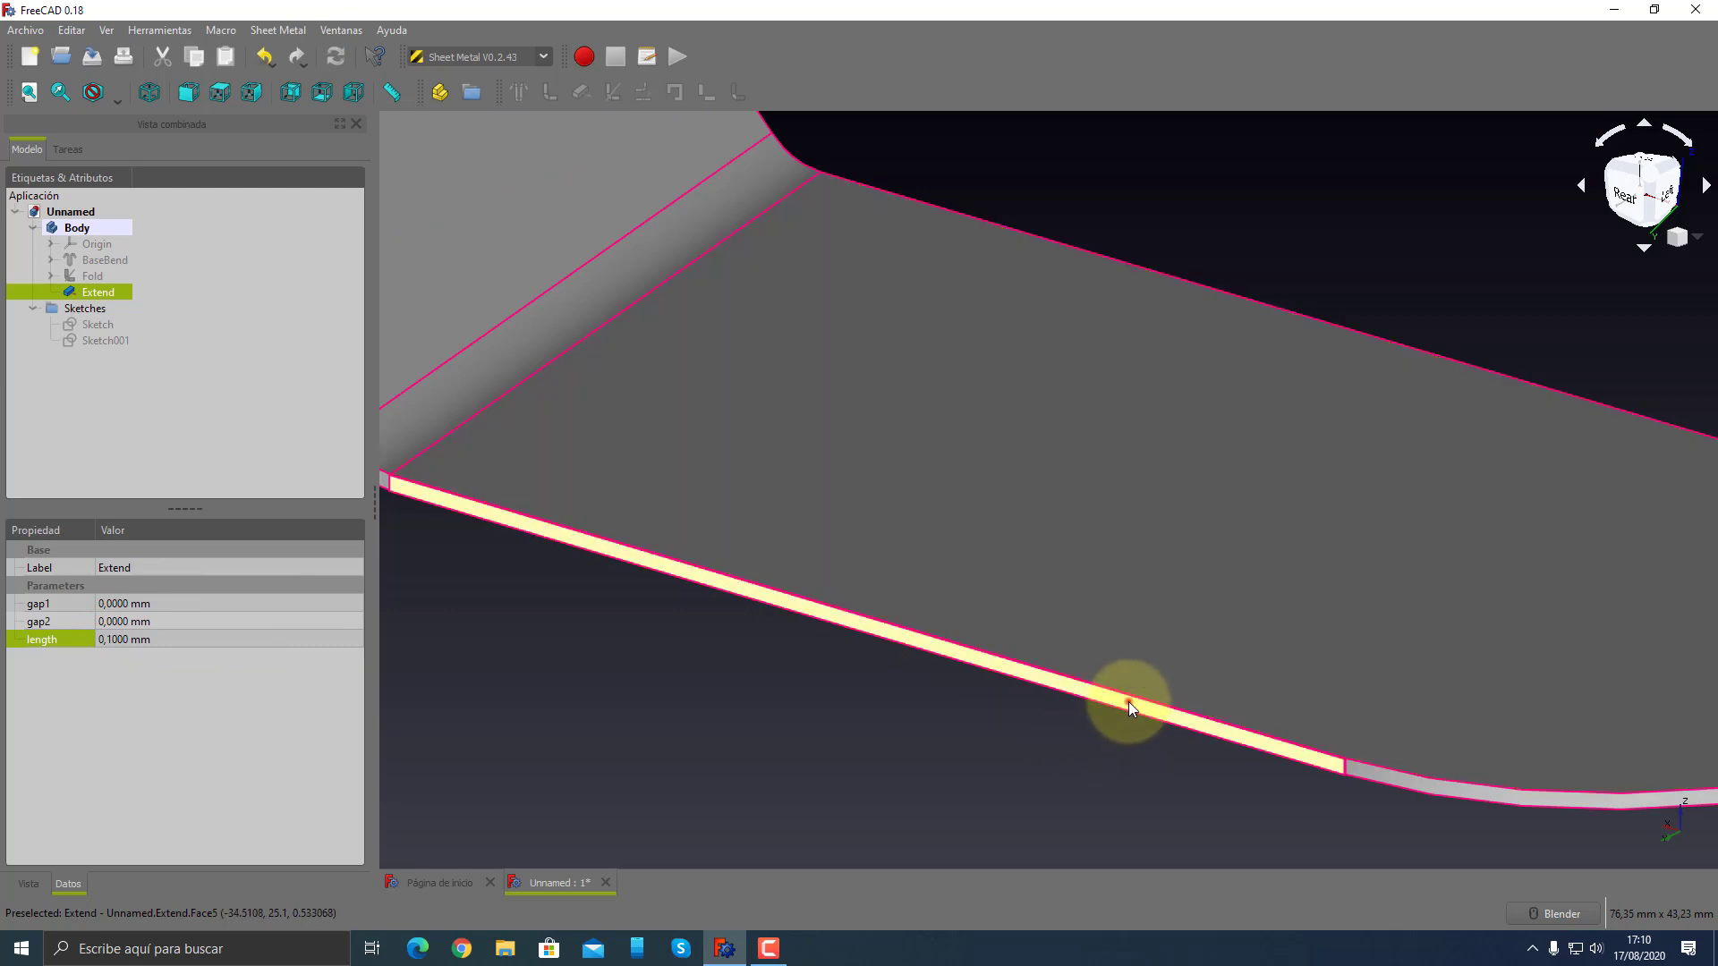
{"action": "left_click", "coordinate": [1130, 702]}
{"action": "left_click", "coordinate": [549, 91]}
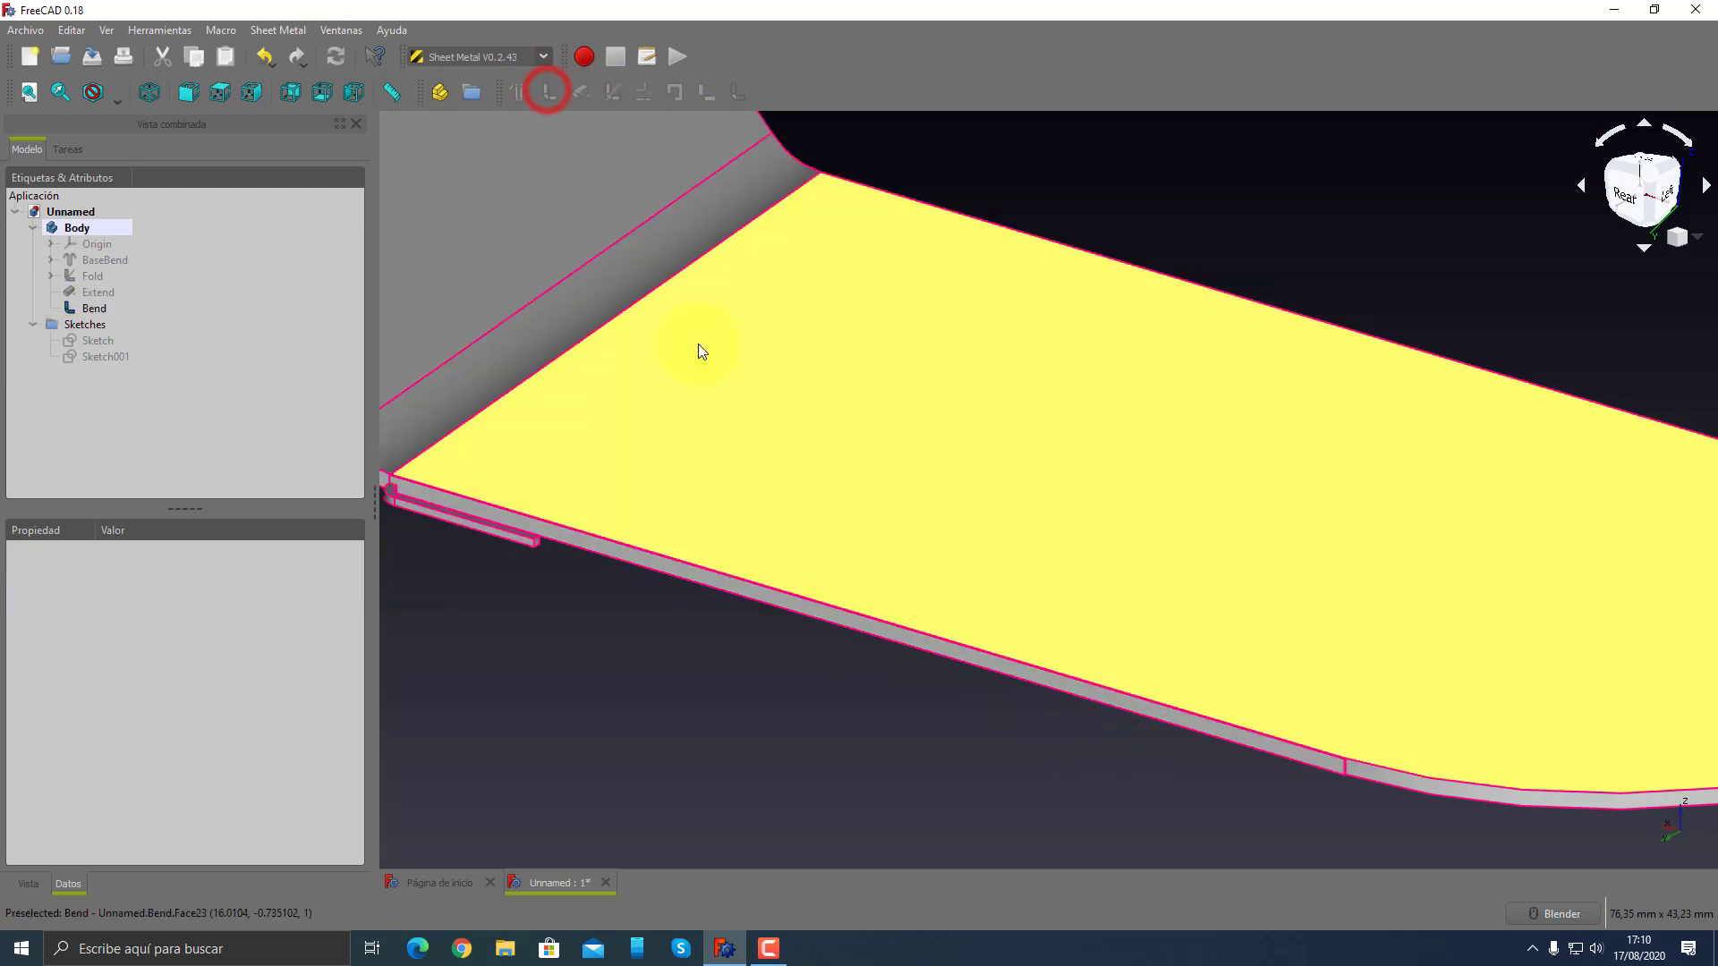
{"action": "scroll", "coordinate": [730, 615], "scroll_direction": "down", "scroll_amount": 2}
{"action": "scroll", "coordinate": [676, 627], "scroll_direction": "down", "scroll_amount": 3}
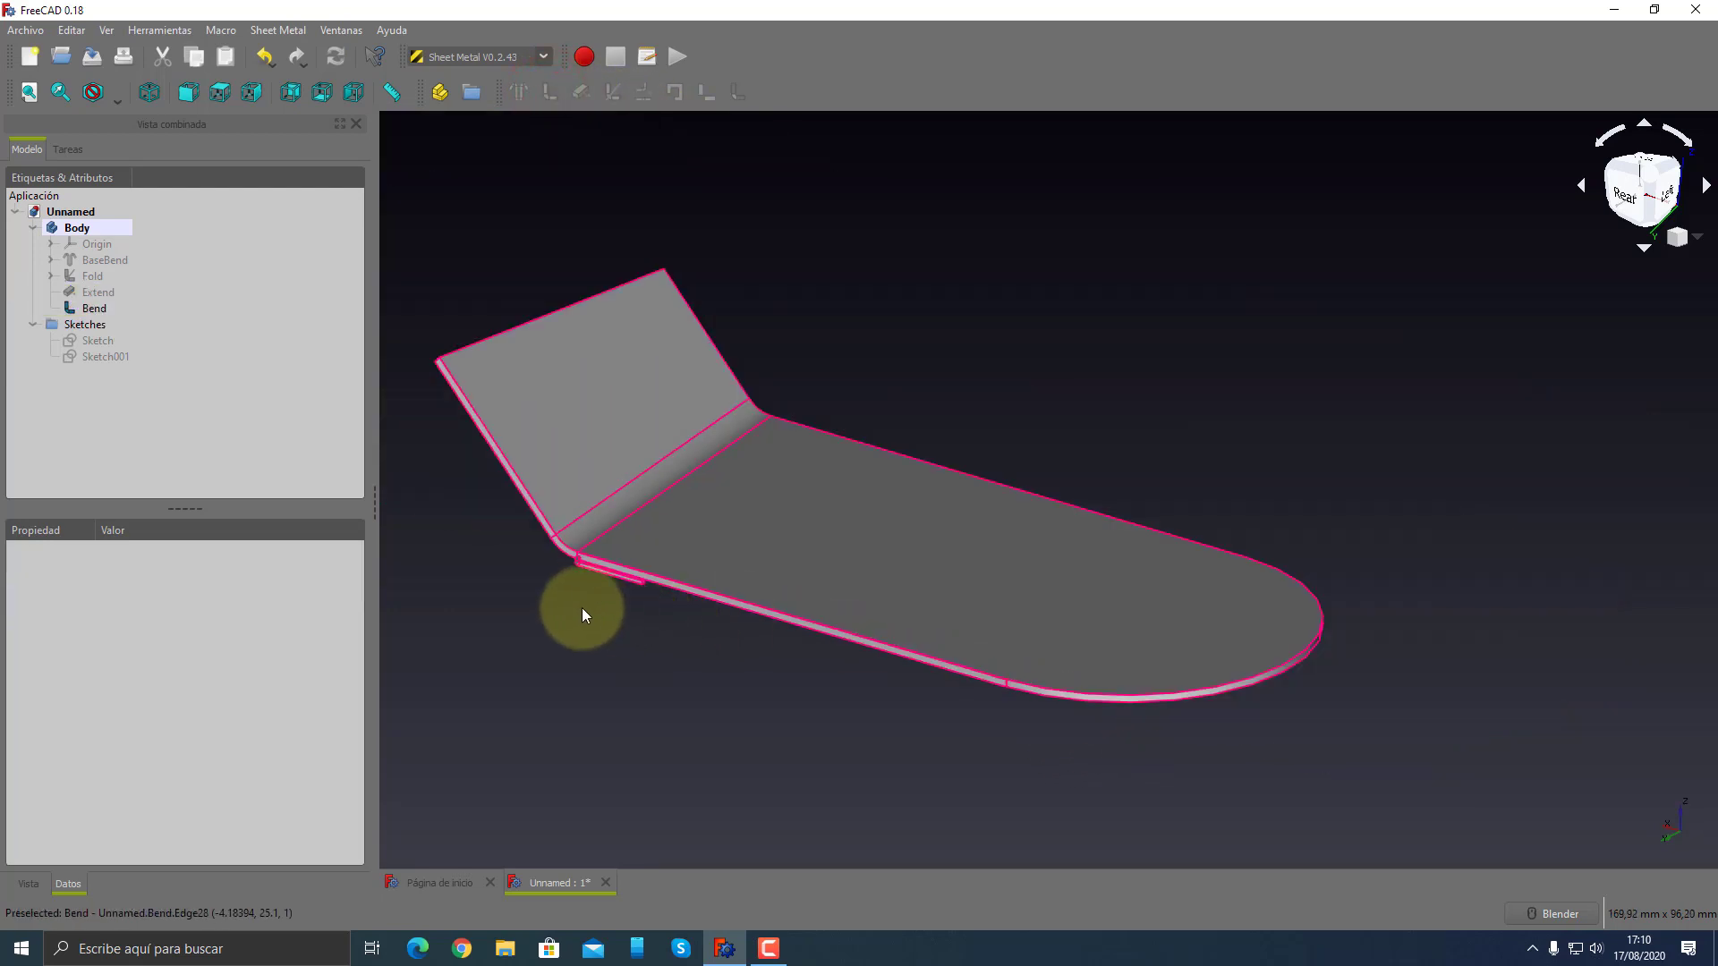
{"action": "key", "text": "ctrl+z"}
- Reselect the Extend feature and review its length setting
{"action": "left_click", "coordinate": [93, 293]}
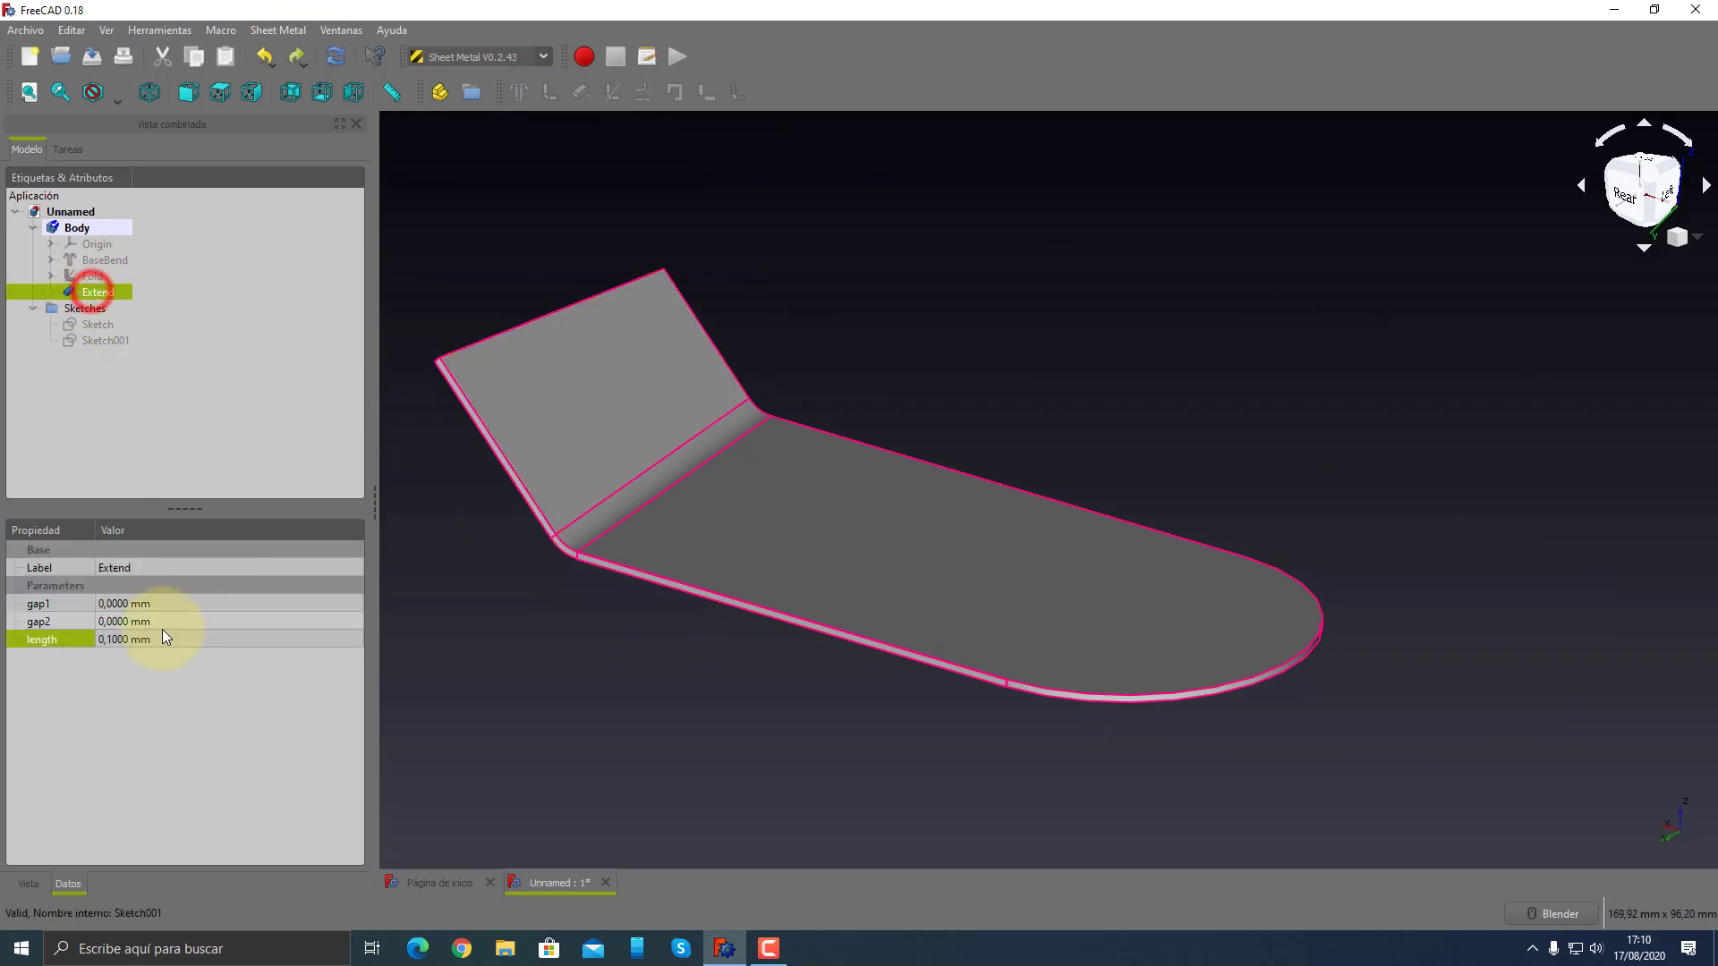
{"action": "left_click", "coordinate": [122, 639]}
{"action": "type", "text": "1,0000"}
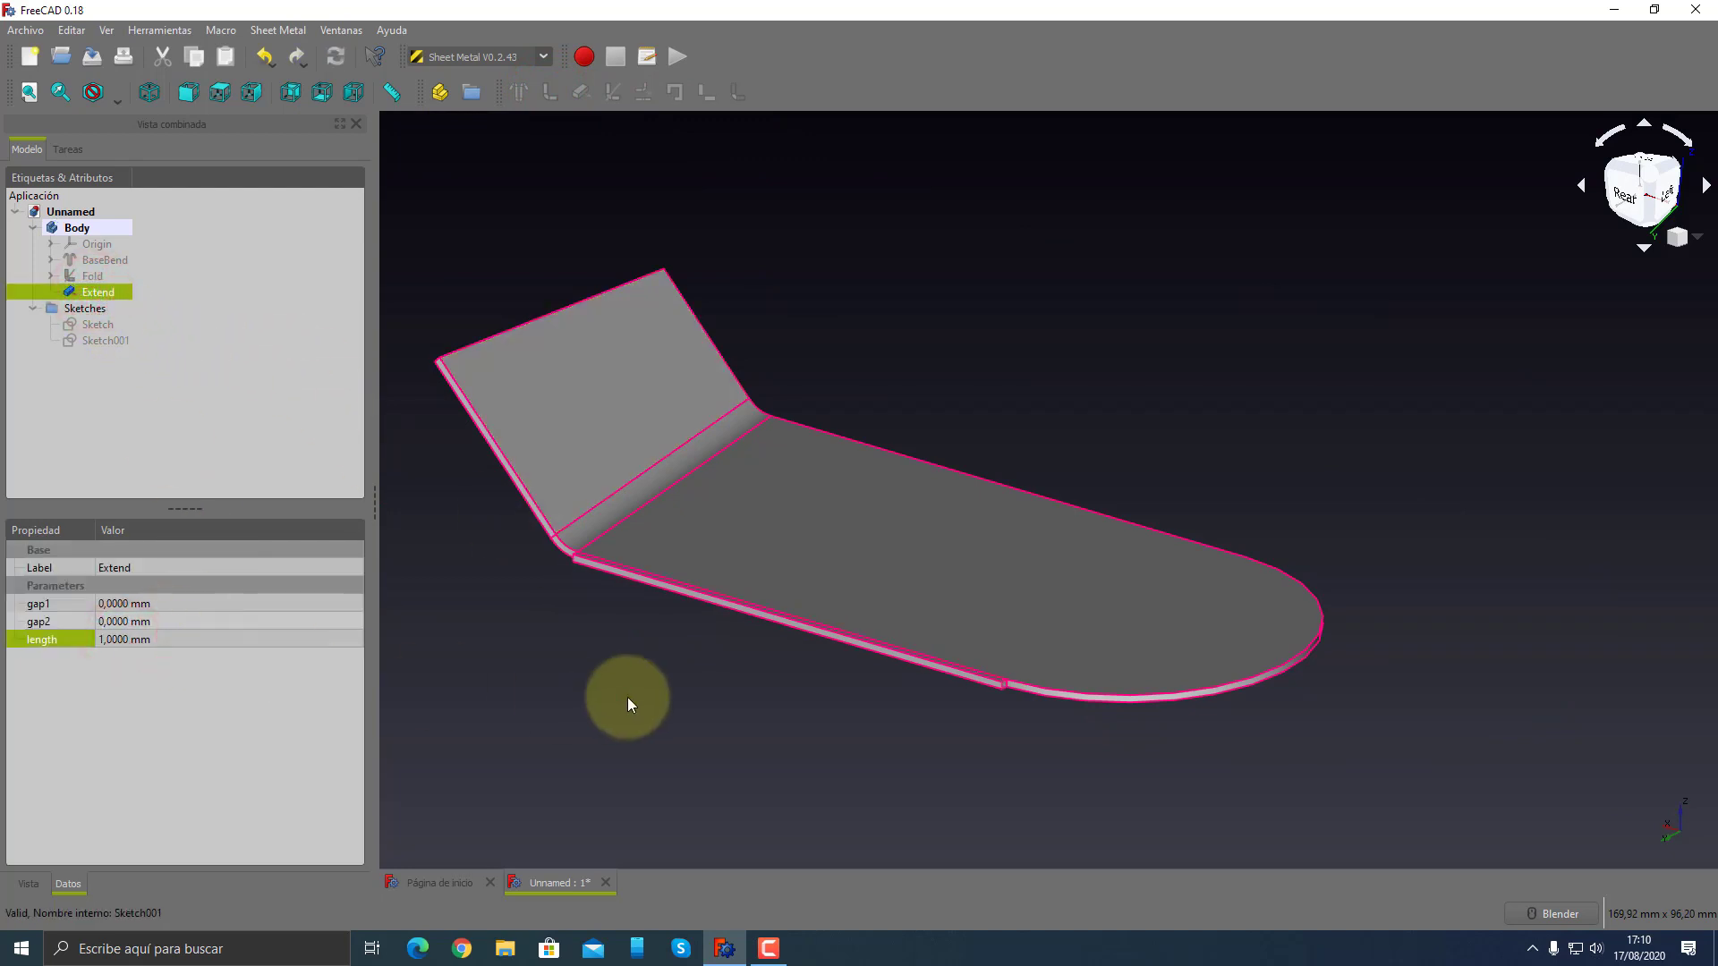
{"action": "left_click", "coordinate": [627, 696]}
{"action": "scroll", "coordinate": [977, 677], "scroll_direction": "down", "scroll_amount": 1}
{"action": "scroll", "coordinate": [977, 680], "scroll_direction": "up", "scroll_amount": 6}
- Try a Bend on the extension's narrow side face, undo it, and reselect Extend
{"action": "left_click", "coordinate": [975, 694]}
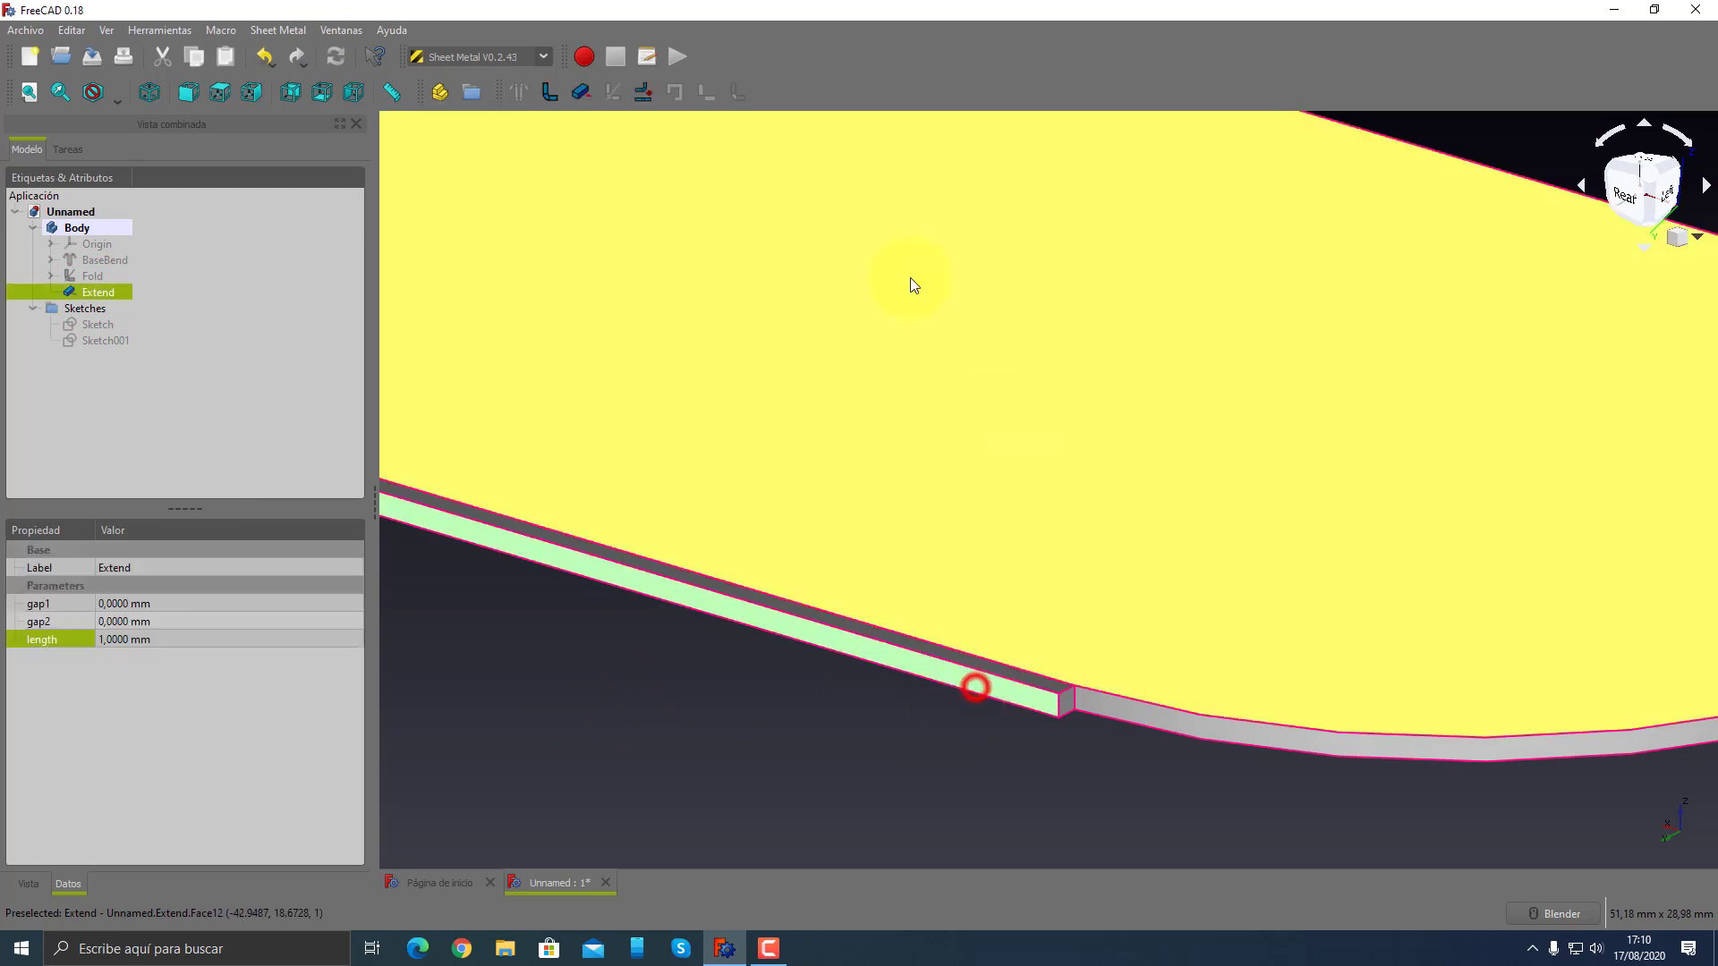
{"action": "left_click", "coordinate": [552, 89]}
{"action": "key", "text": "v"}
{"action": "key", "text": "f"}
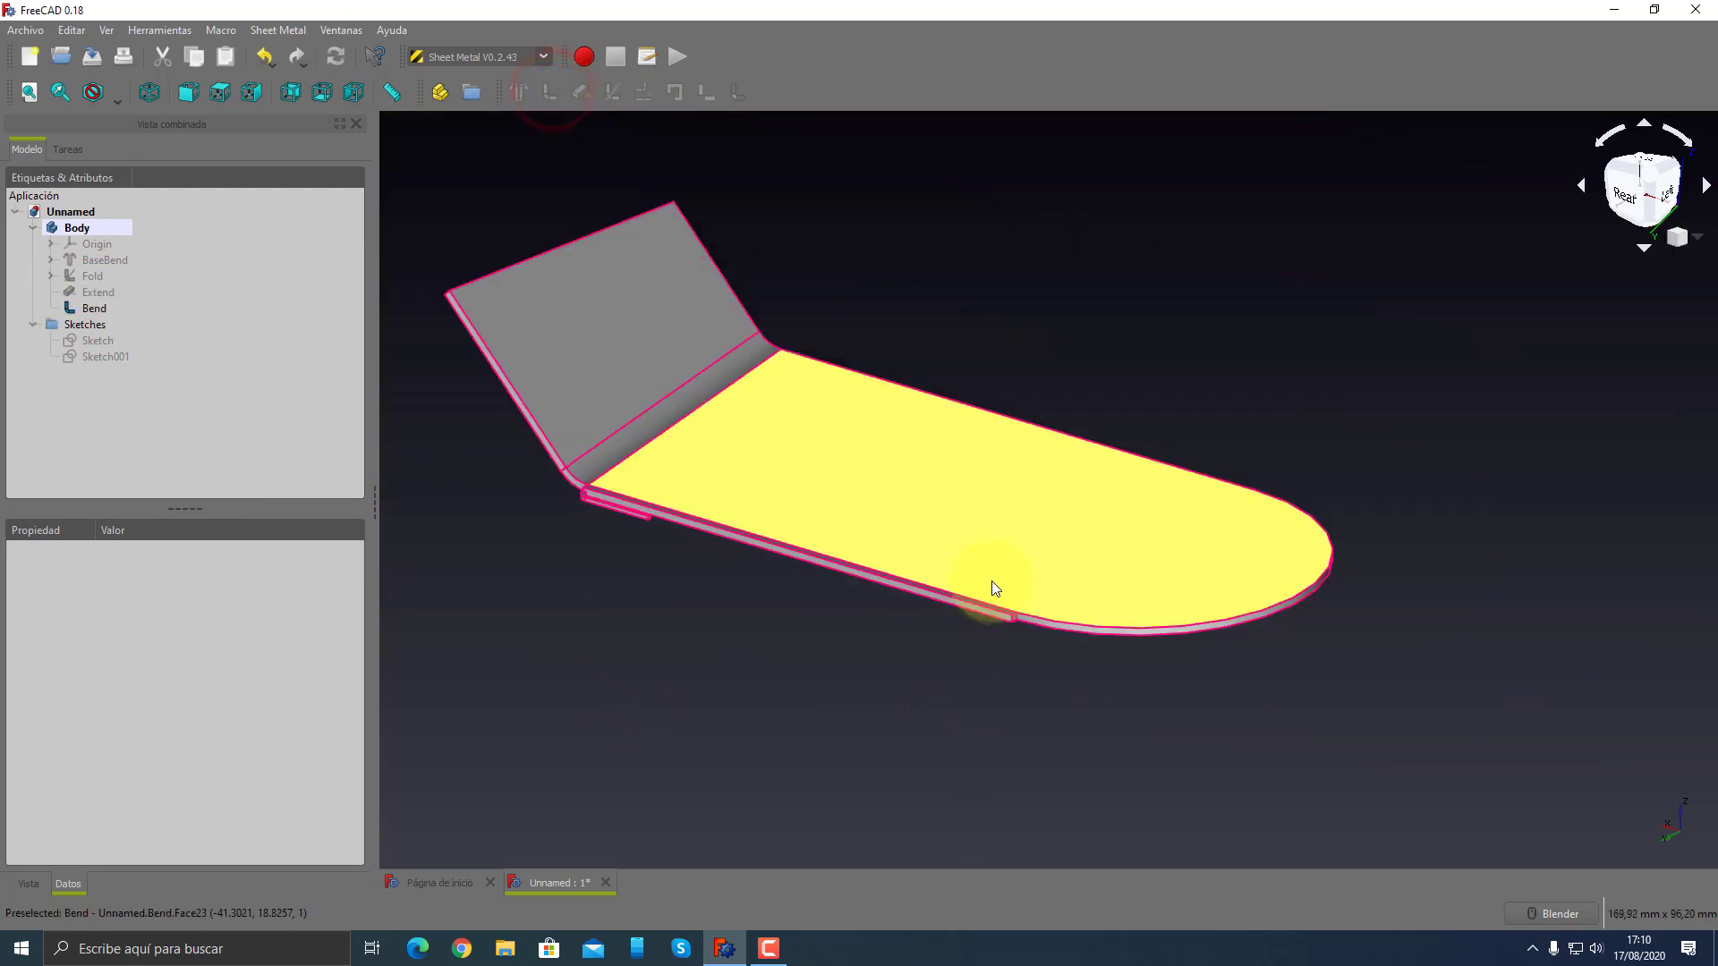
{"action": "key", "text": "ctrl+z"}
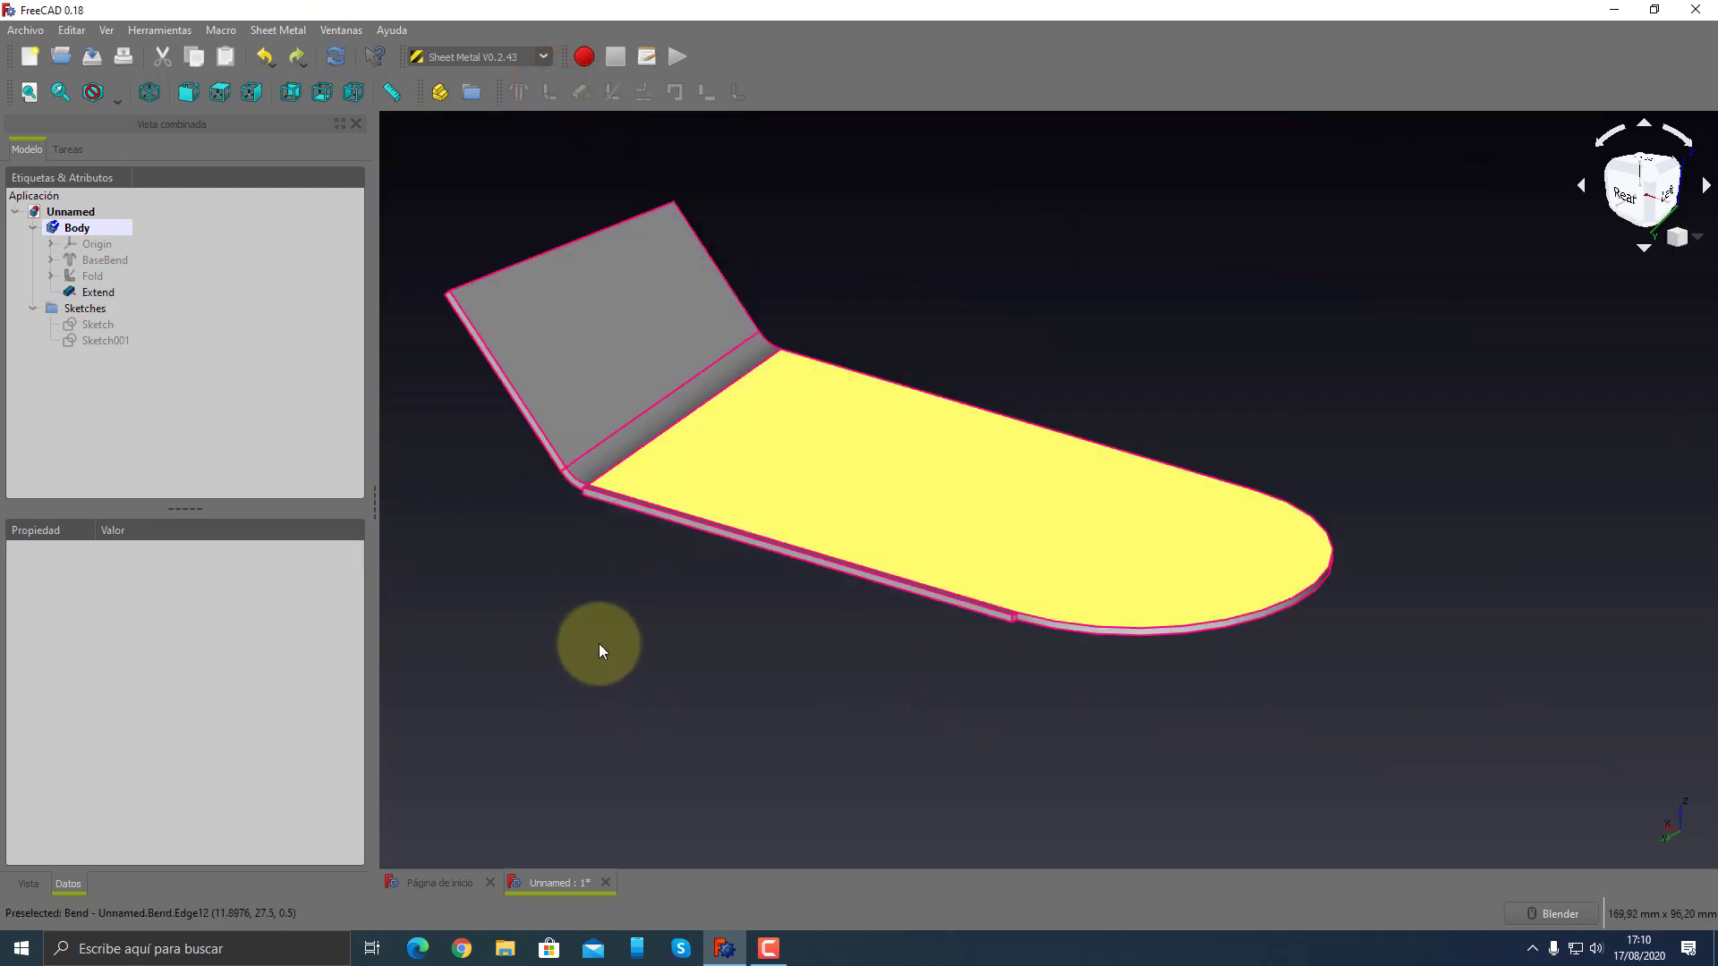
{"action": "mouse_move", "coordinate": [599, 642]}
{"action": "middle_mouse_down"}
{"action": "mouse_move", "coordinate": [874, 587]}
{"action": "mouse_move", "coordinate": [1076, 619]}
{"action": "mouse_move", "coordinate": [1081, 635]}
{"action": "mouse_move", "coordinate": [791, 632]}
{"action": "middle_mouse_up"}
{"action": "left_click", "coordinate": [98, 293]}
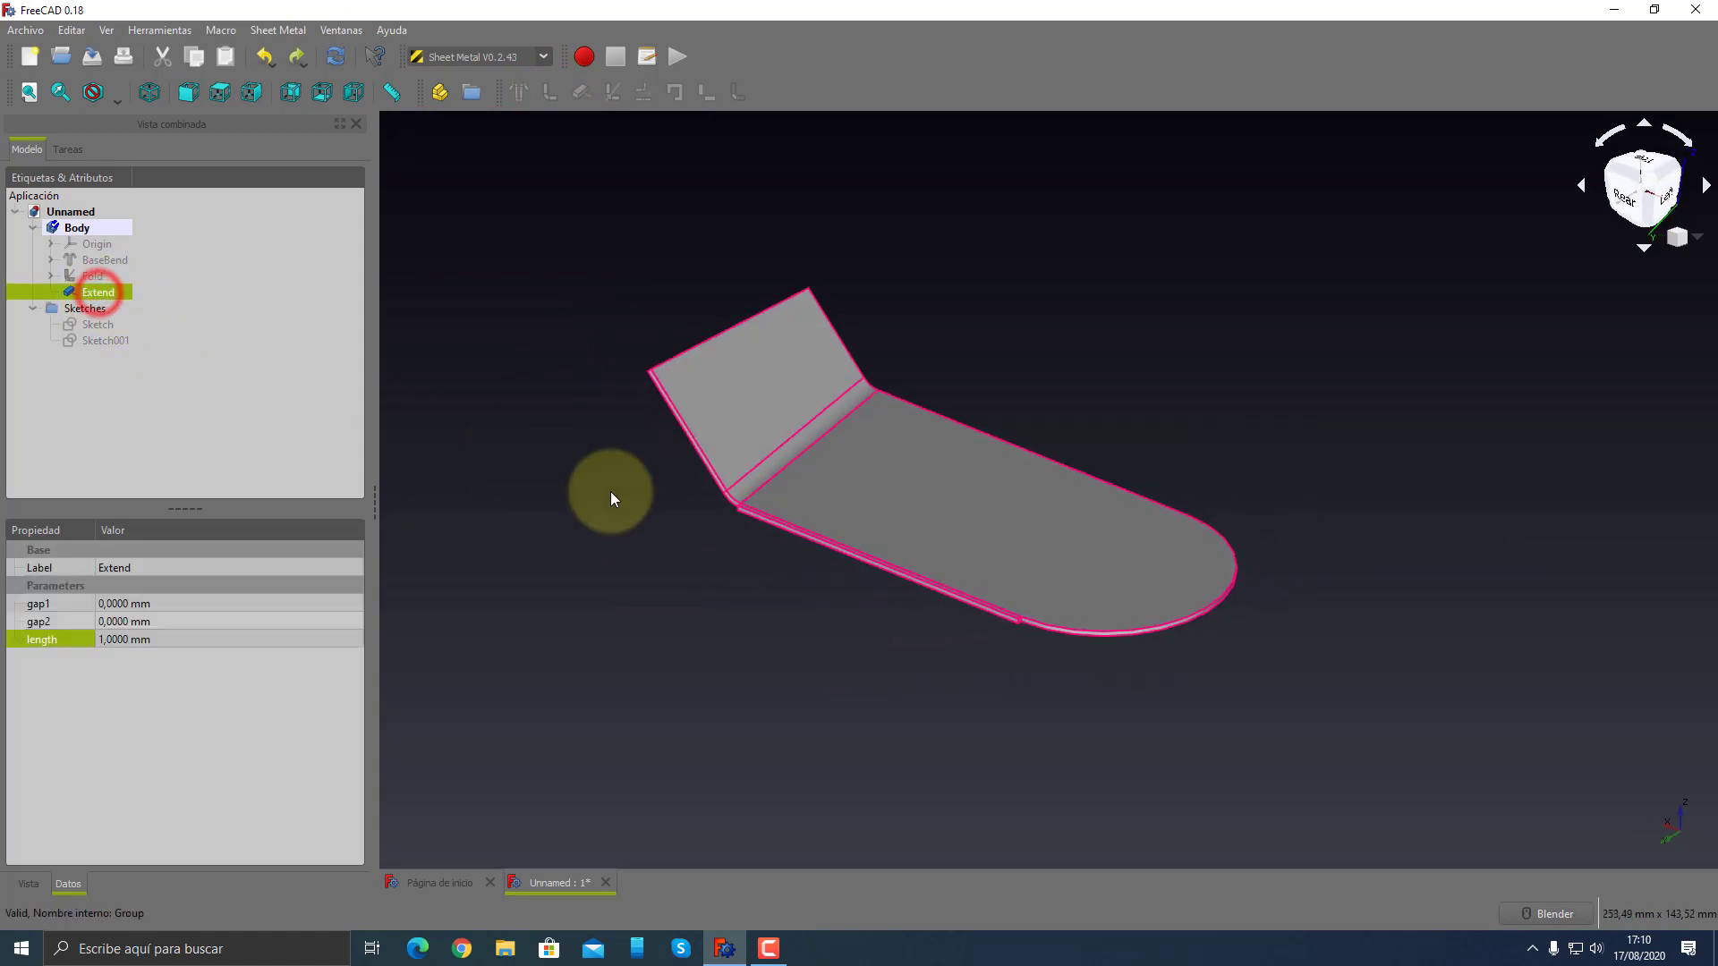
- Delete the Extend feature and orbit to the folded sheet's flat face
{"action": "key", "text": "Delete"}
{"action": "middle_click_drag", "start_coordinate": [714, 566], "coordinate": [826, 610]}
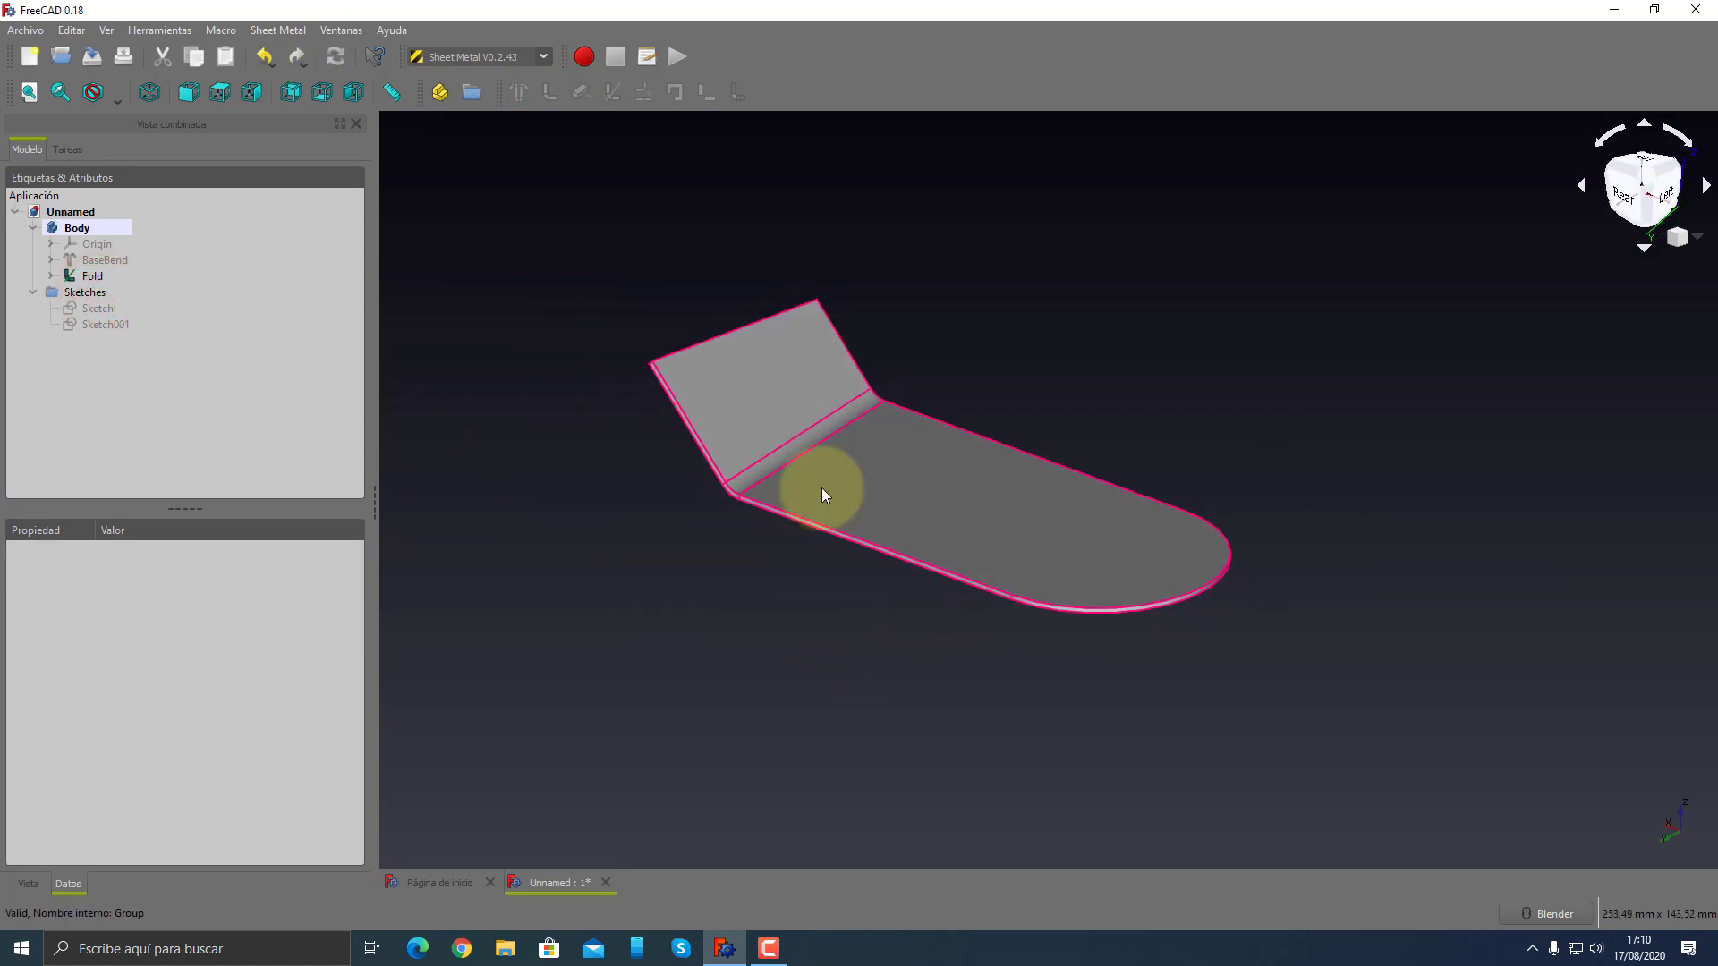
{"action": "scroll", "coordinate": [820, 486], "scroll_direction": "up", "scroll_amount": 3}
{"action": "scroll", "coordinate": [920, 533], "scroll_direction": "down", "scroll_amount": 1}
{"action": "mouse_move", "coordinate": [920, 534]}
{"action": "middle_mouse_down"}
{"action": "mouse_move", "coordinate": [957, 551]}
{"action": "mouse_move", "coordinate": [594, 506]}
{"action": "middle_mouse_up"}
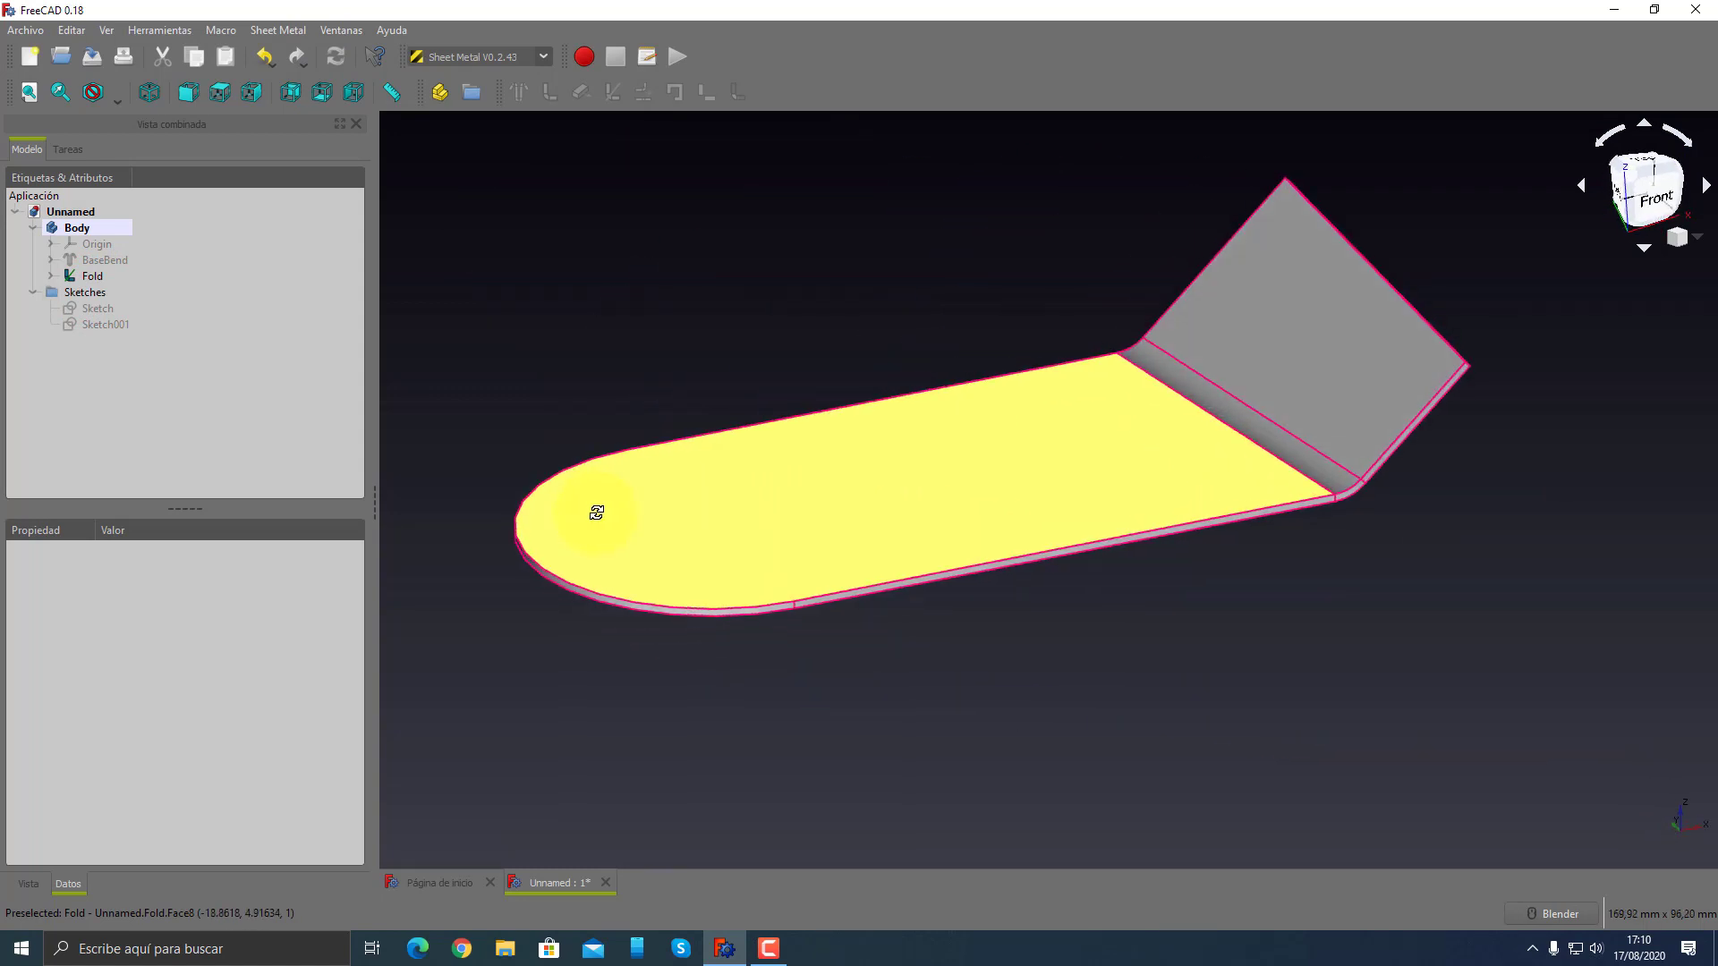
{"action": "mouse_move", "coordinate": [970, 498]}
{"action": "middle_mouse_down"}
{"action": "mouse_move", "coordinate": [1071, 468]}
{"action": "mouse_move", "coordinate": [1043, 508]}
{"action": "middle_mouse_up"}
{"action": "scroll", "coordinate": [1043, 507], "scroll_direction": "up", "scroll_amount": 3}
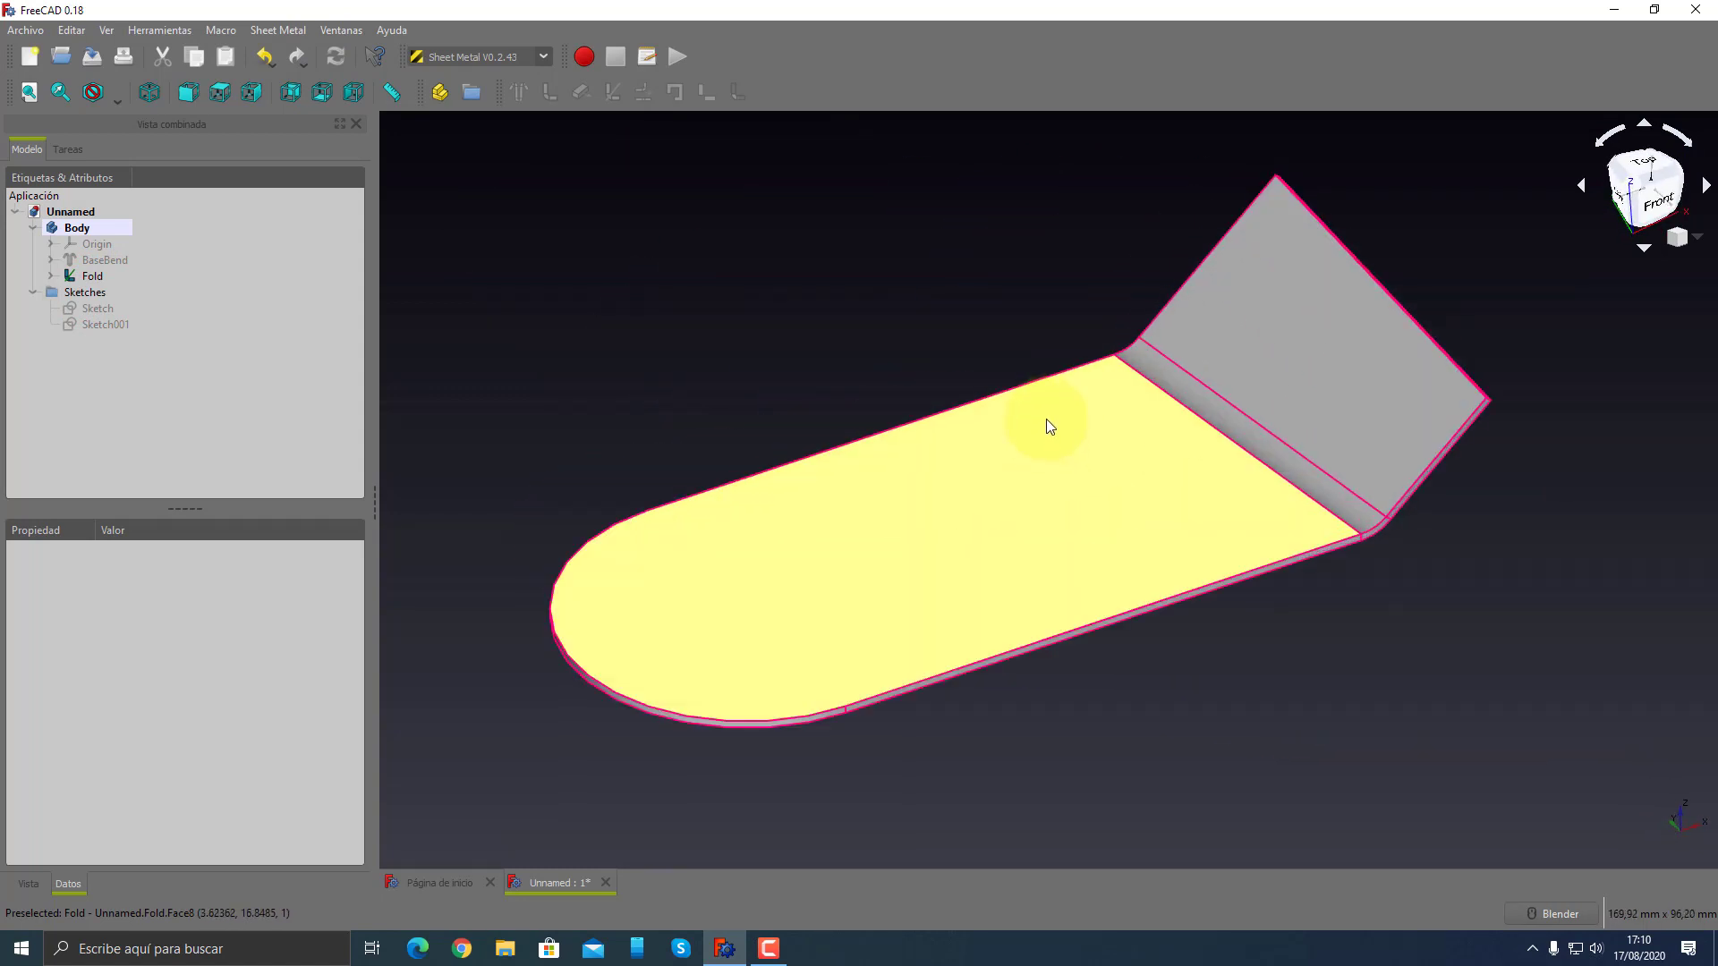
- Start a new Sketcher sketch on the folded sheet's flat face
{"action": "left_click", "coordinate": [733, 344]}
{"action": "left_click", "coordinate": [877, 523]}
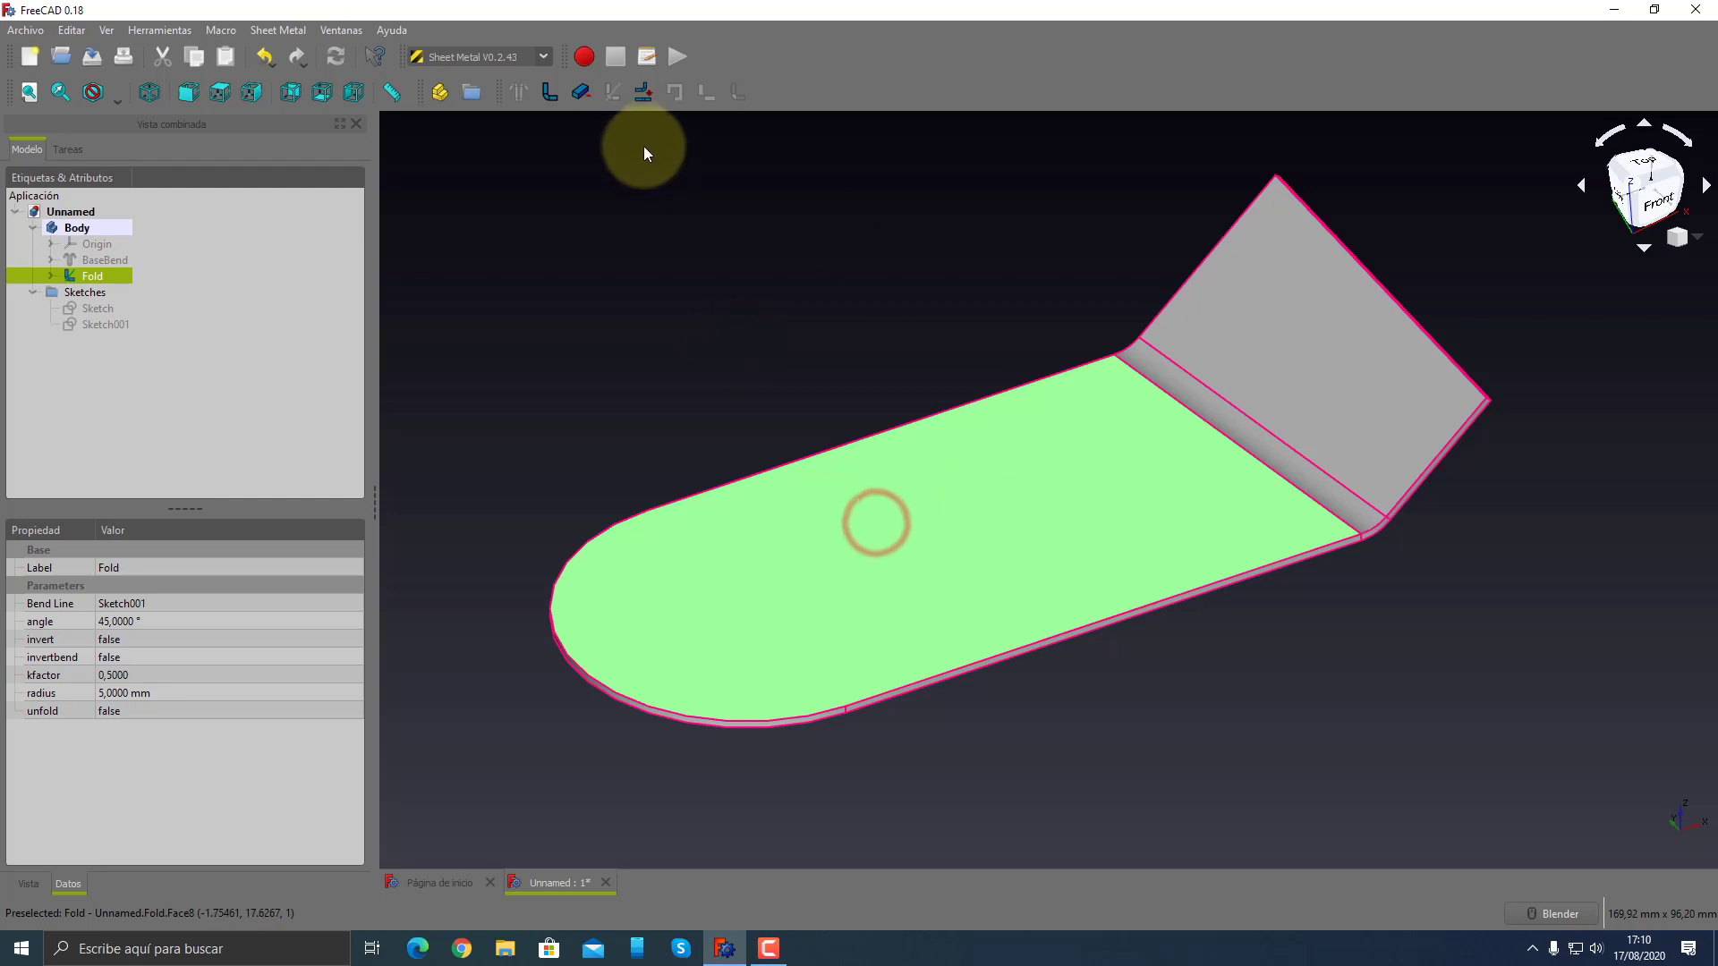
{"action": "left_click", "coordinate": [544, 57]}
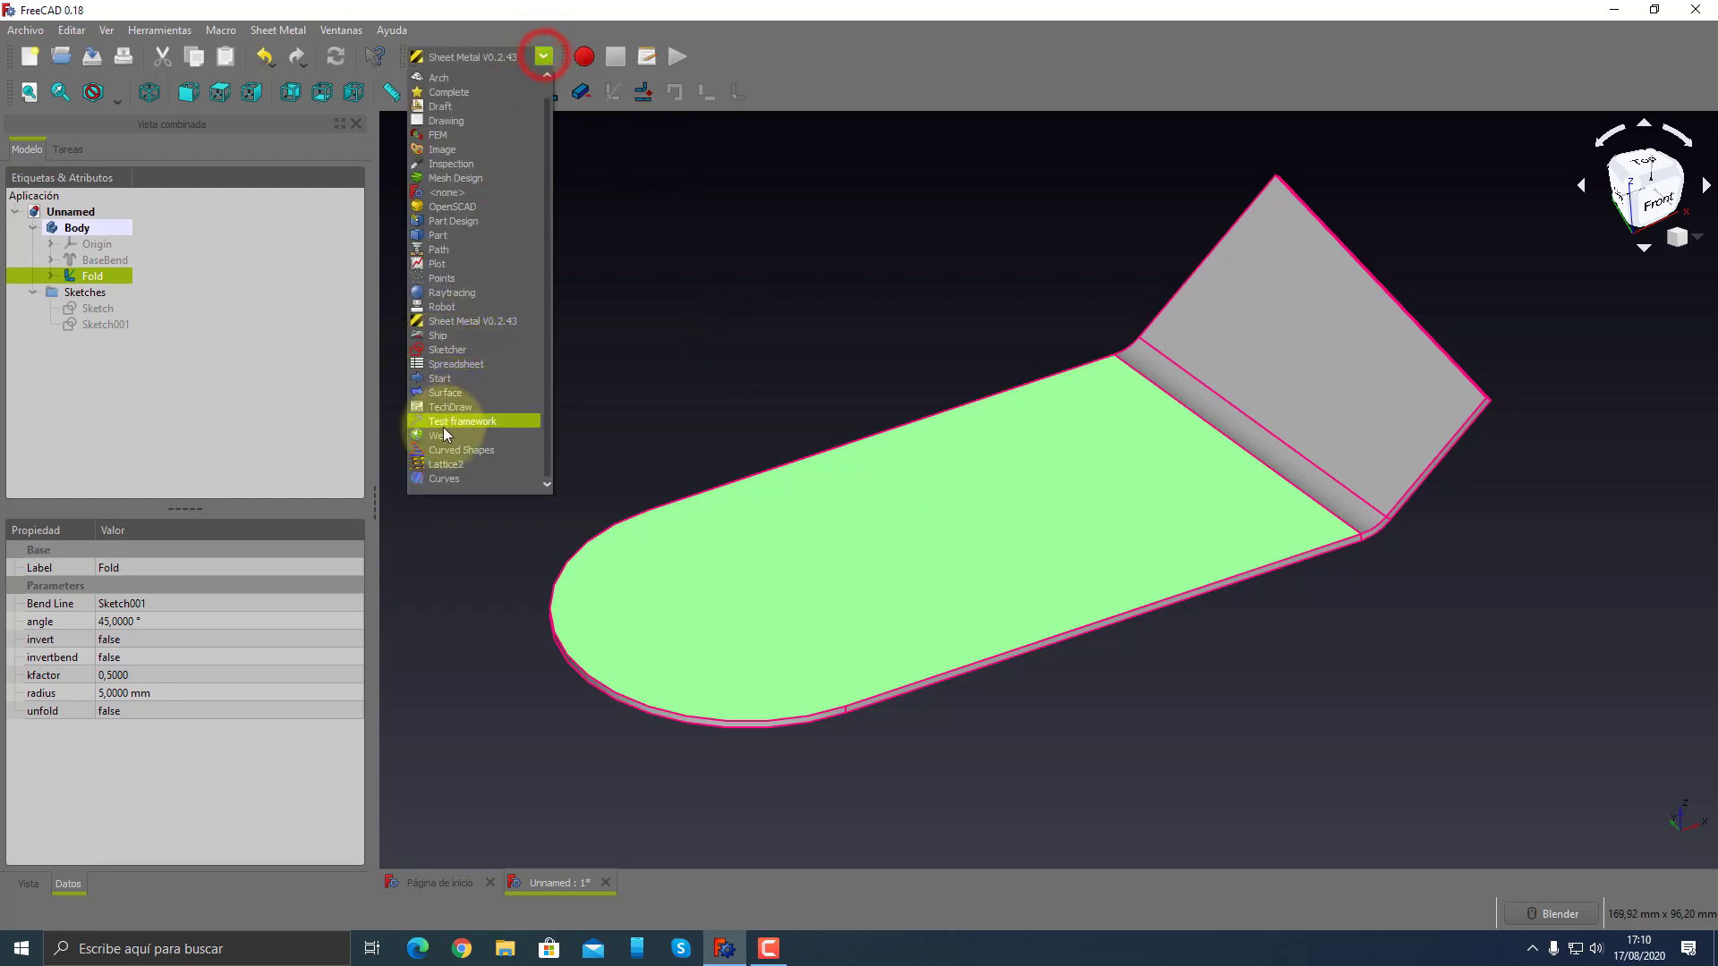
{"action": "left_click", "coordinate": [448, 344]}
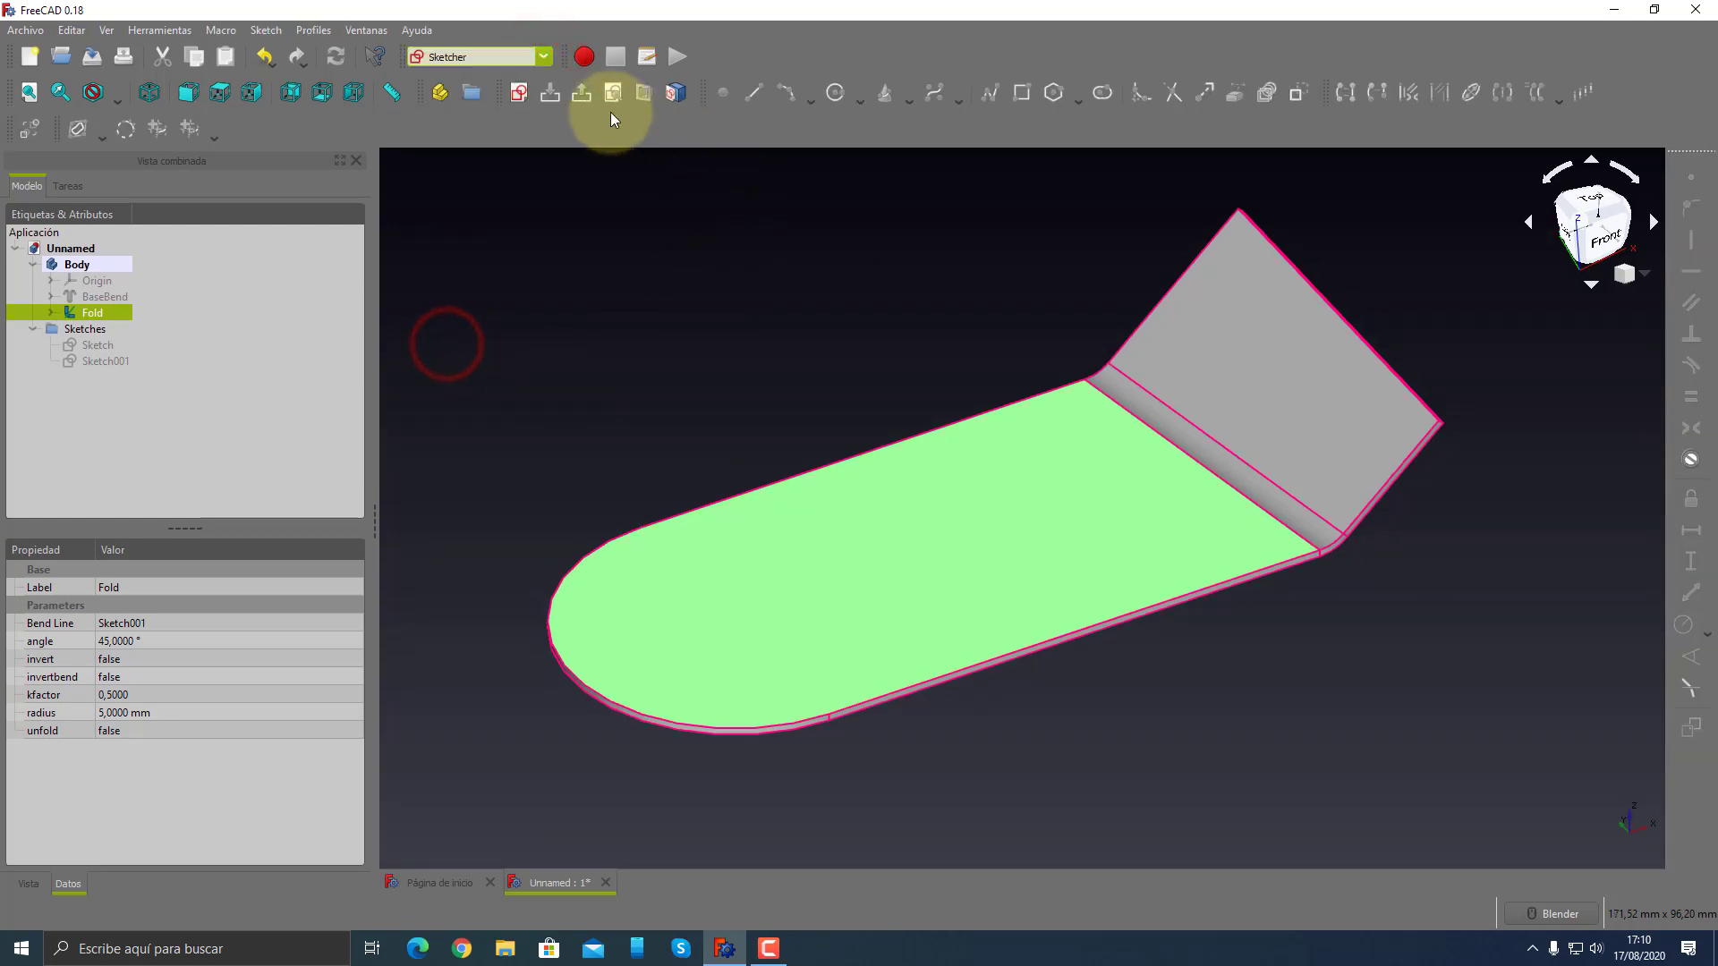
{"action": "left_click", "coordinate": [519, 93]}
- Draw one vertical line across the sheet near its rounded end, then close Sketch002
{"action": "left_click", "coordinate": [894, 496]}
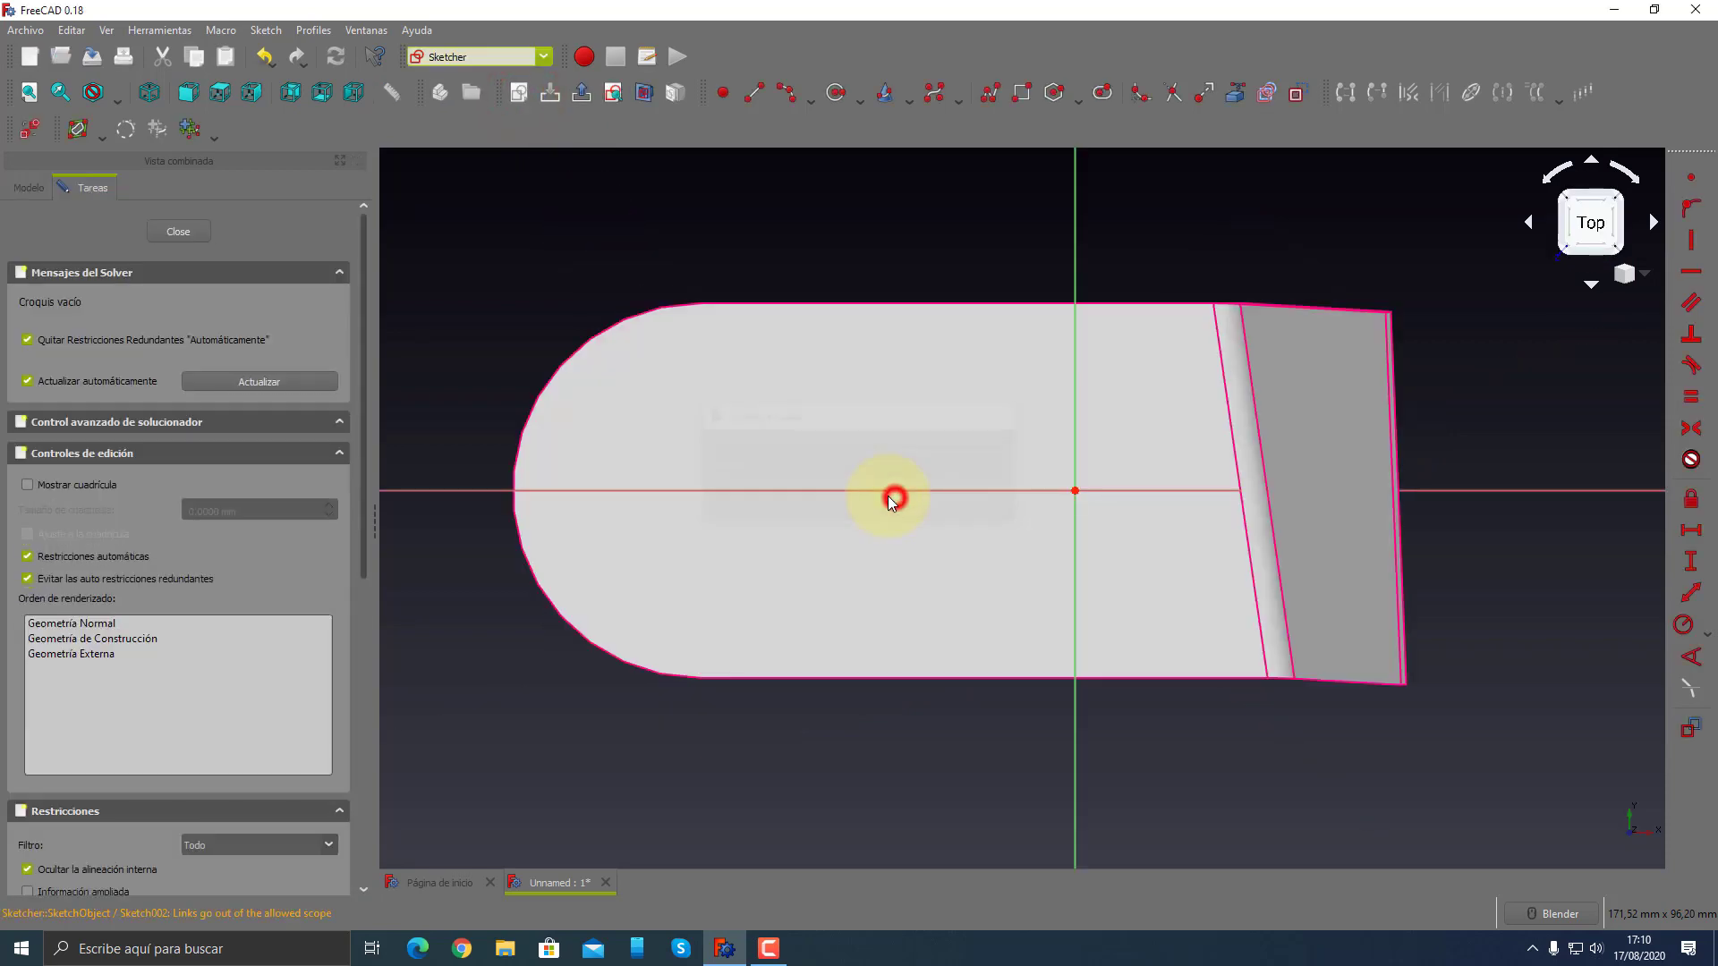
{"action": "left_click", "coordinate": [754, 92]}
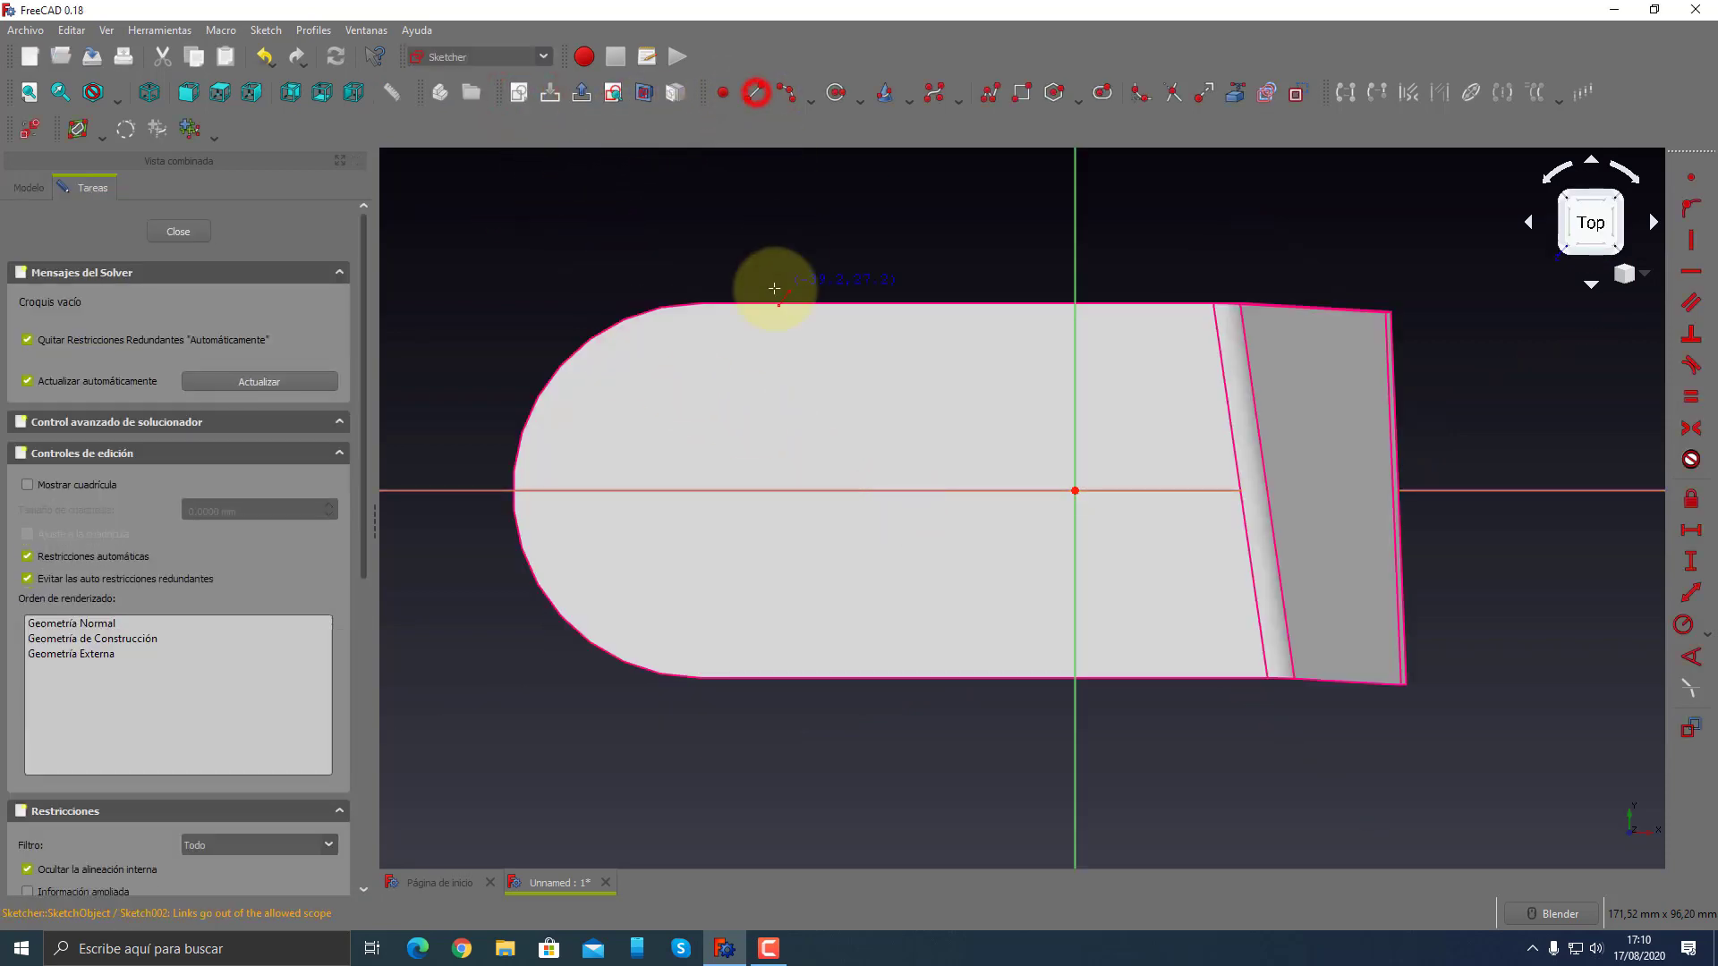
{"action": "left_click", "coordinate": [756, 276]}
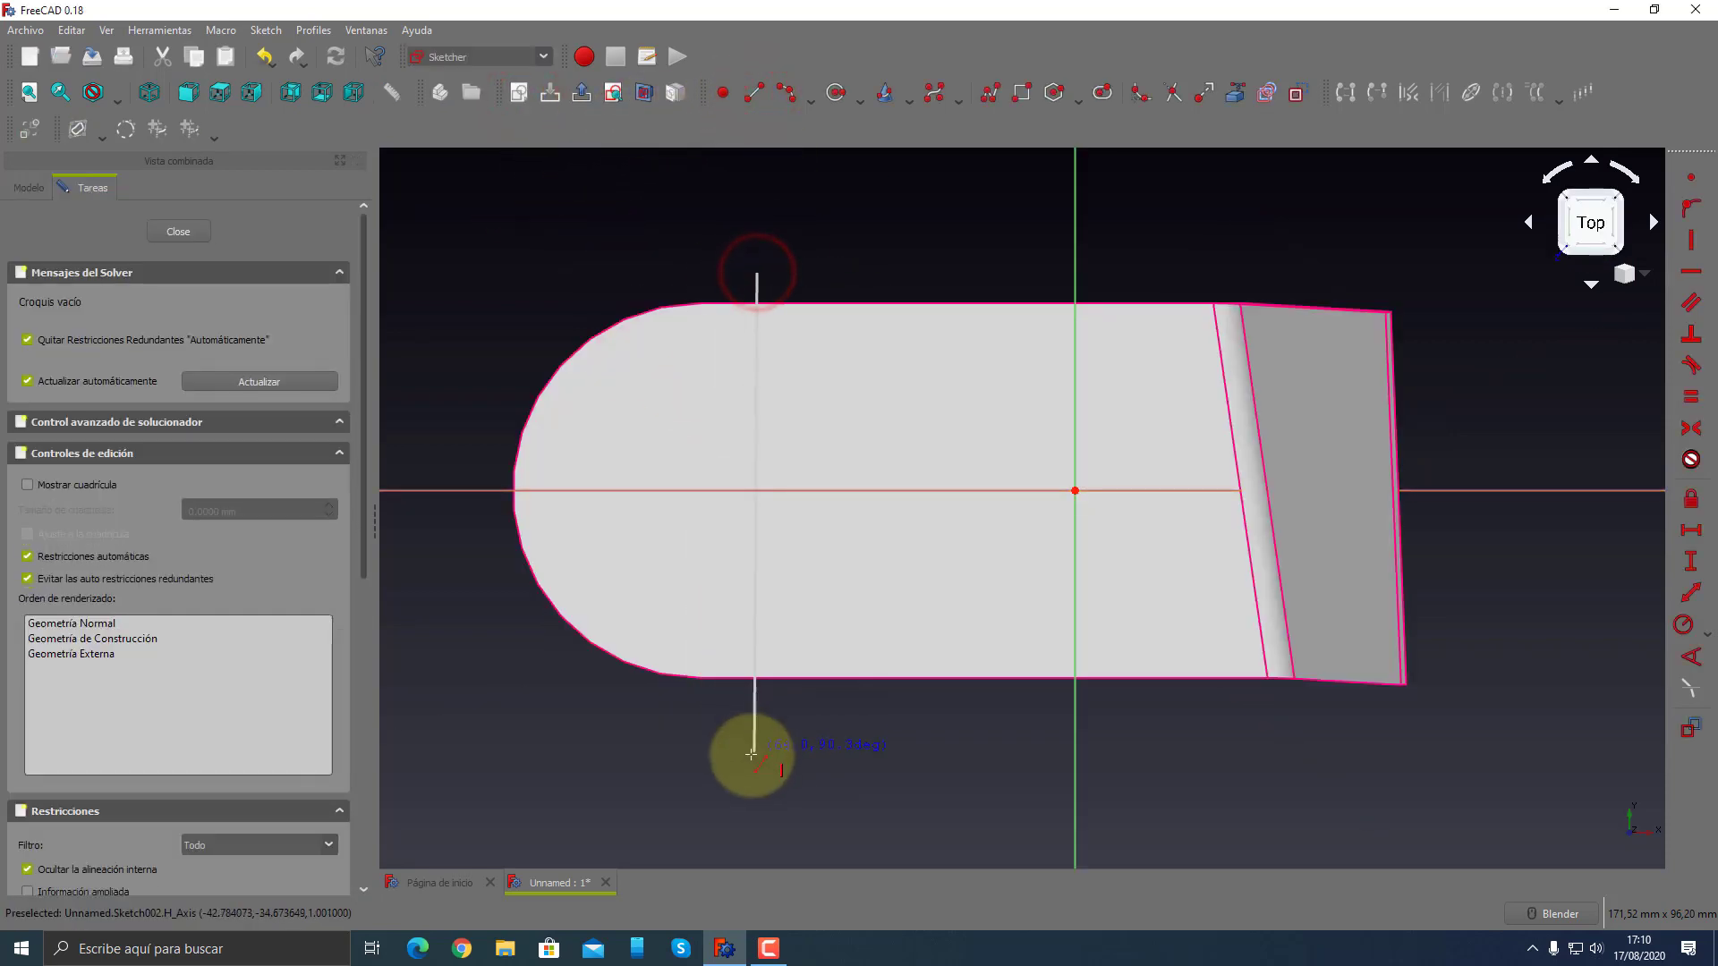
{"action": "left_click", "coordinate": [756, 763]}
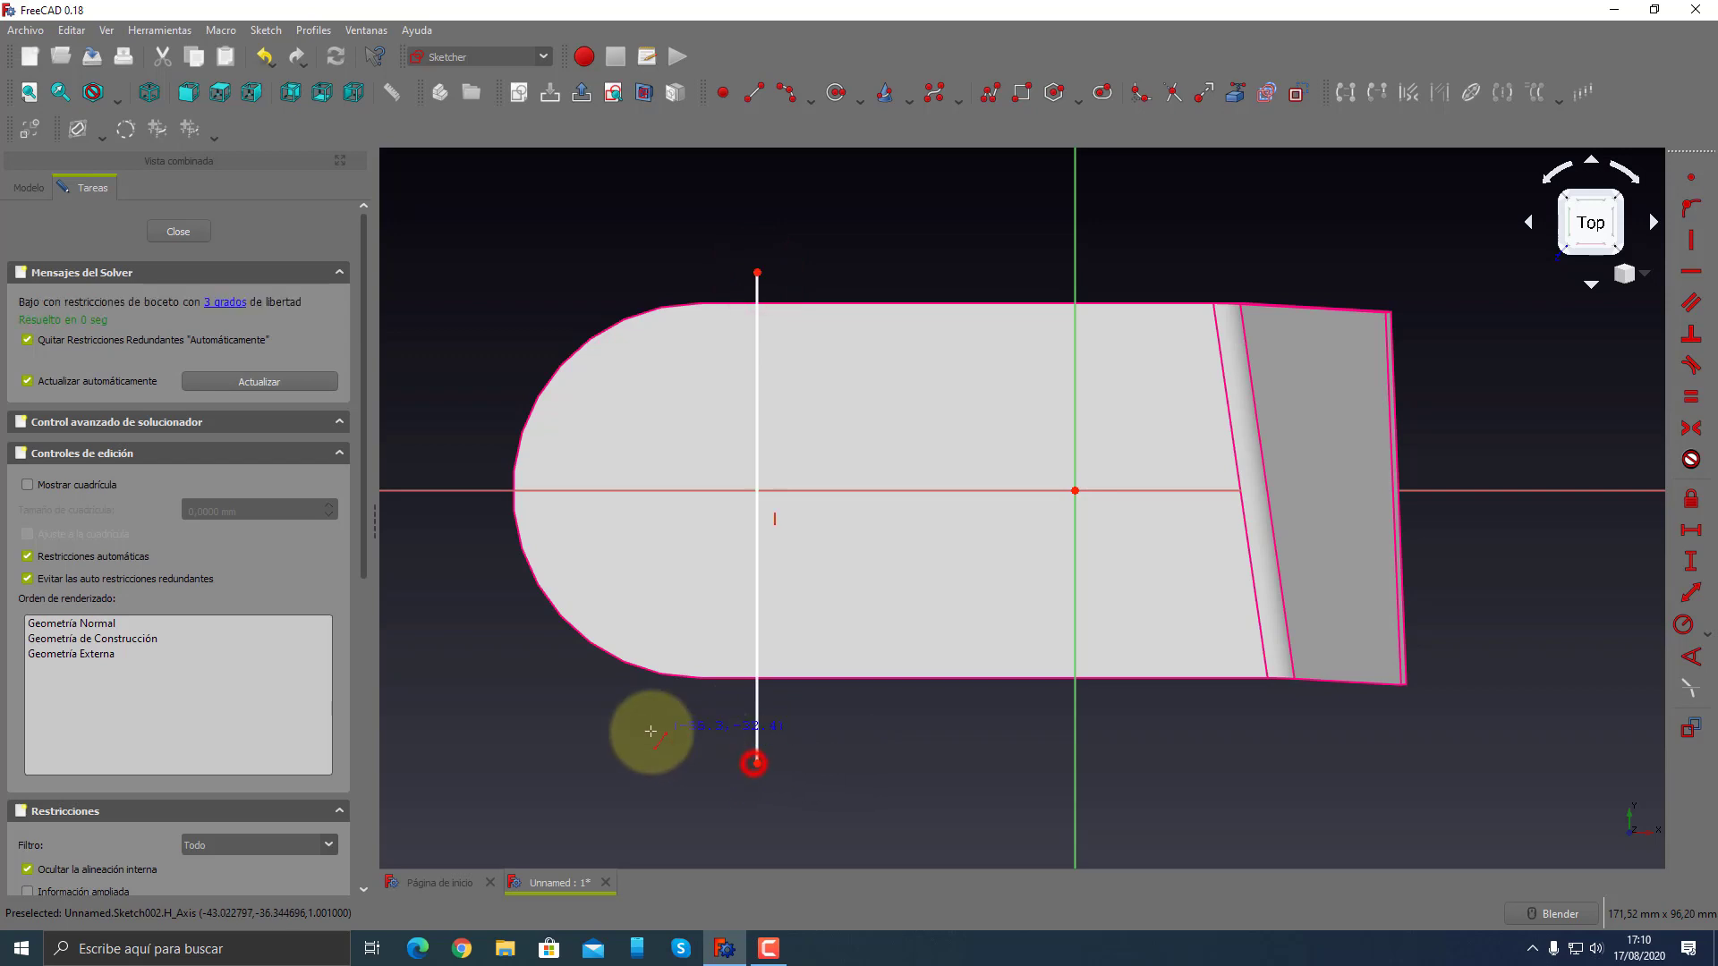
{"action": "left_click", "coordinate": [178, 231]}
- Fold the sheet's rounded end 90° along Sketch002 with the Sheet Metal Fold tool
{"action": "left_click", "coordinate": [693, 425]}
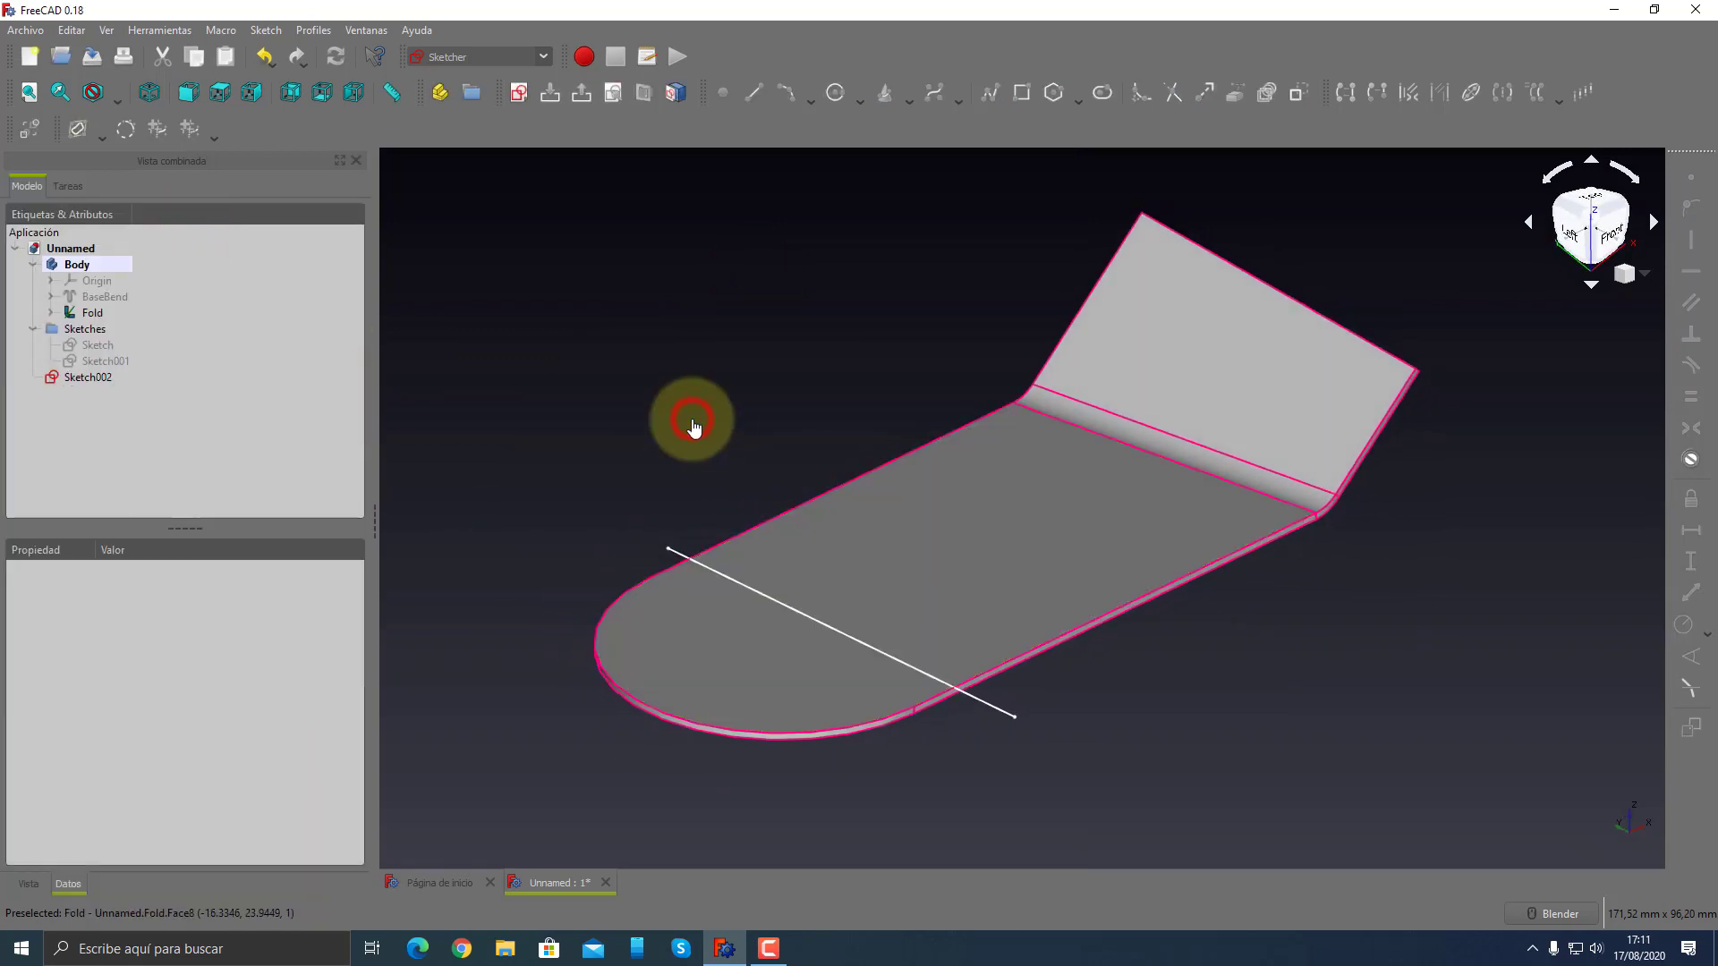
{"action": "left_click", "coordinate": [725, 615]}
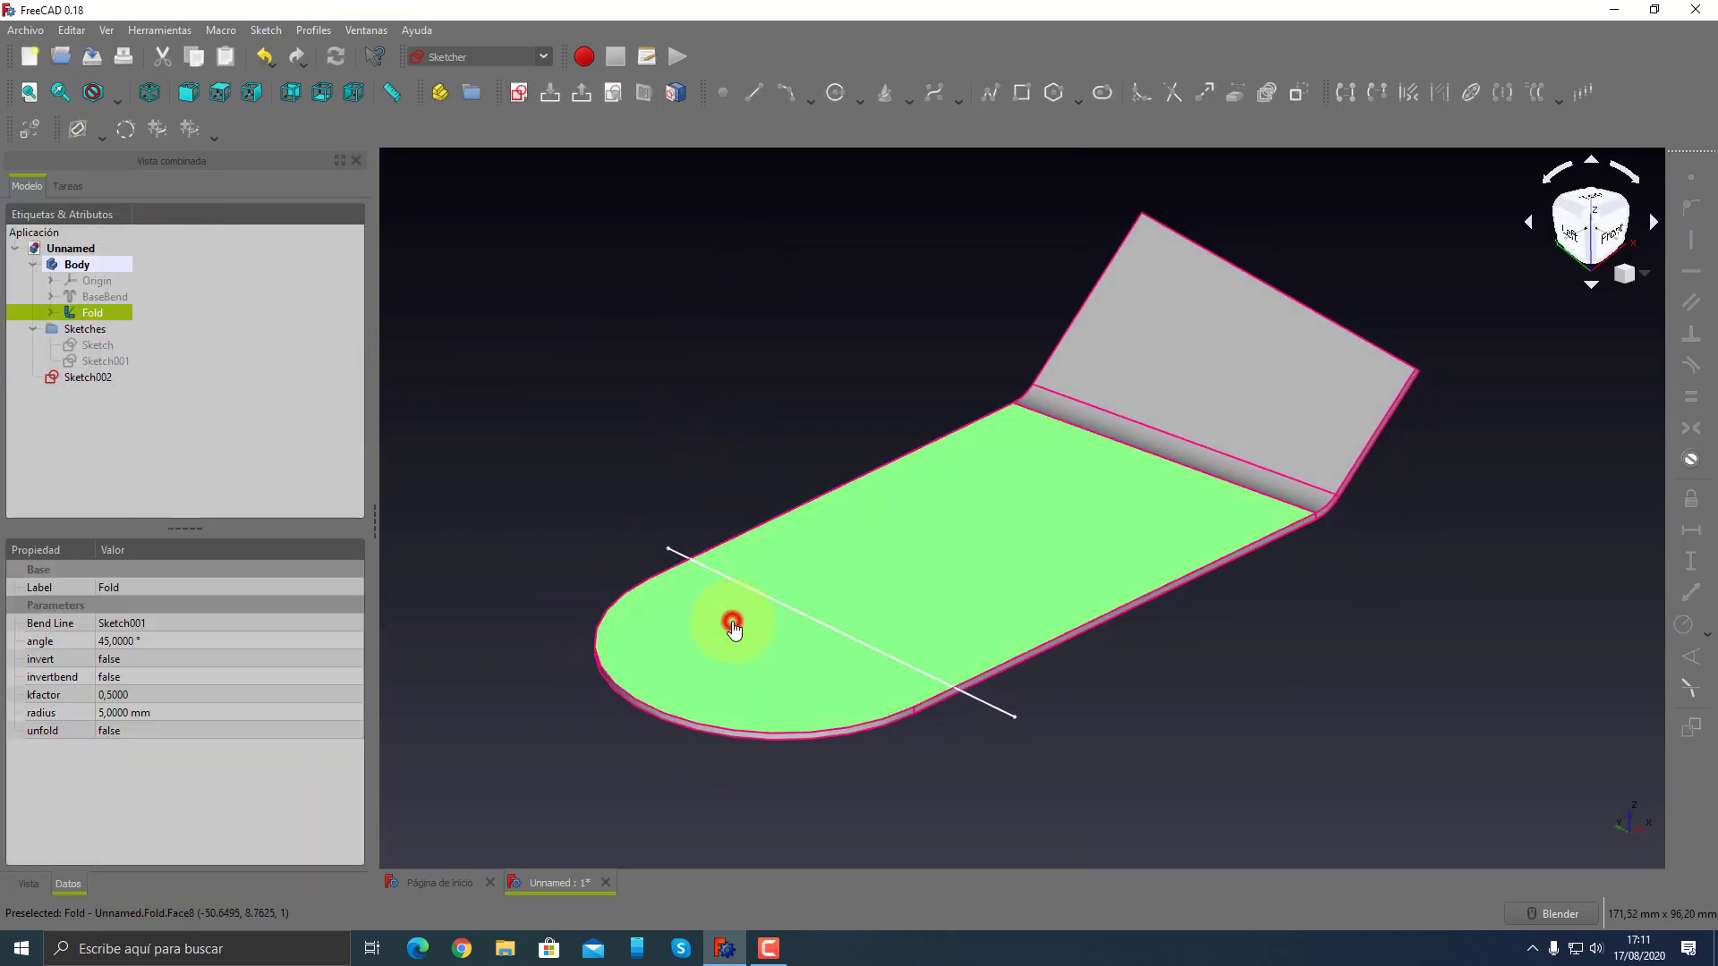
{"action": "left_click", "coordinate": [673, 552], "text": "ctrl"}
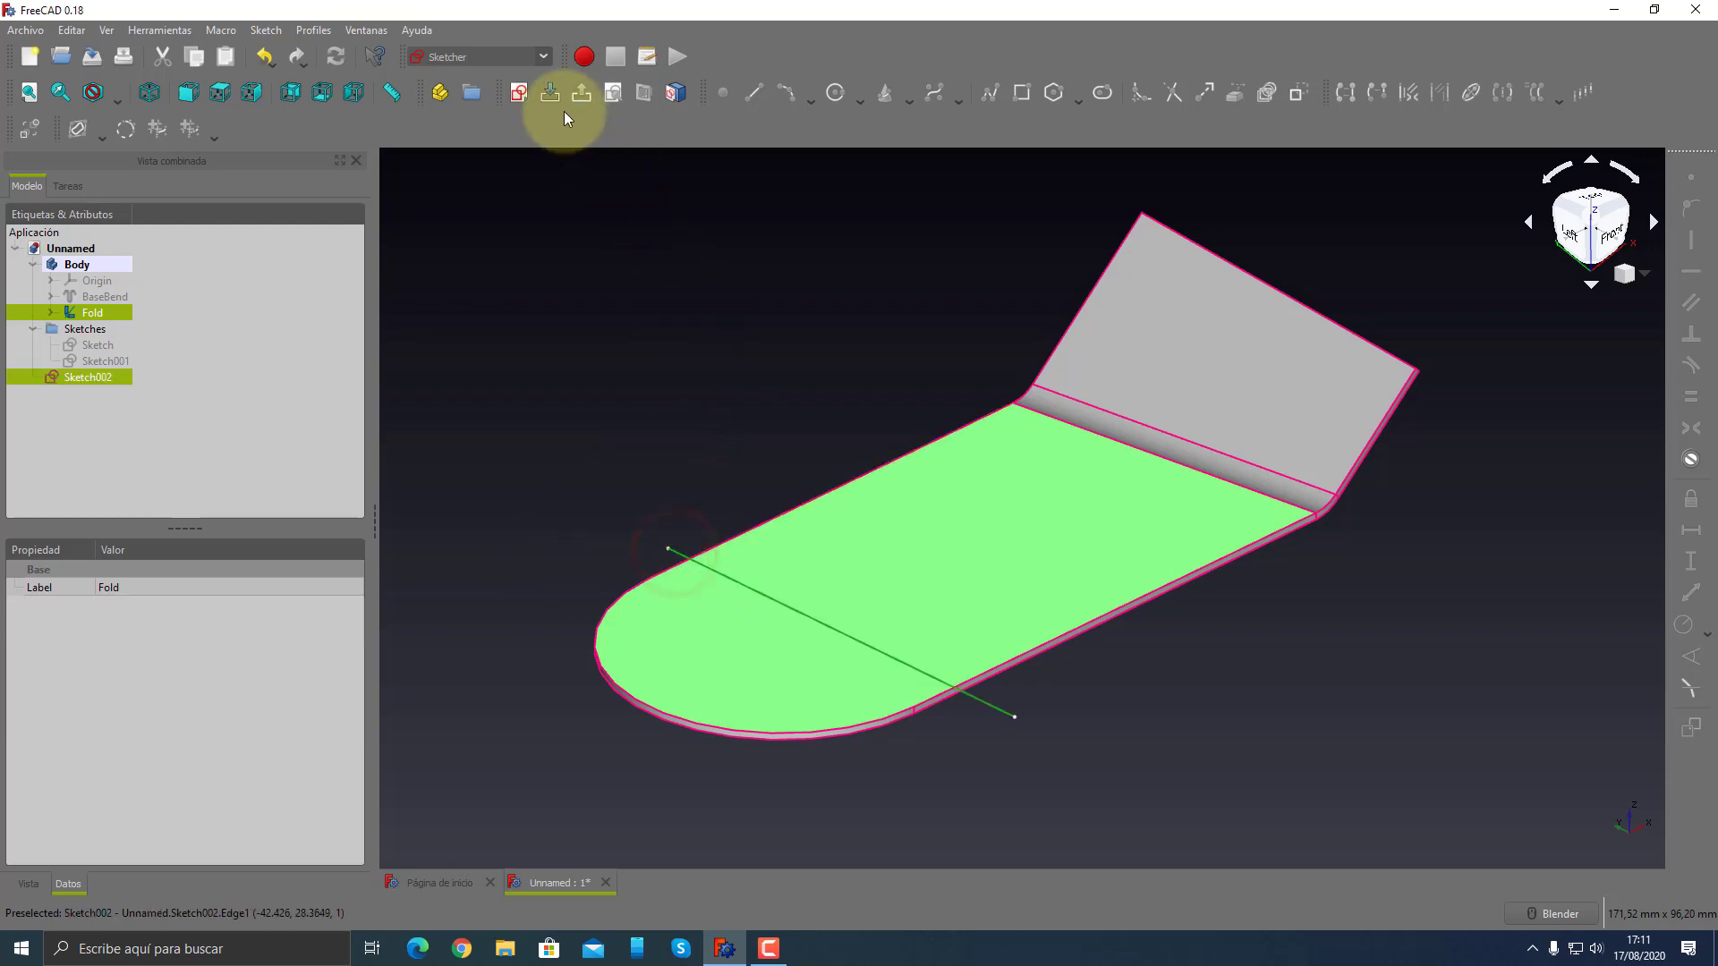
{"action": "left_click", "coordinate": [543, 56]}
{"action": "left_click", "coordinate": [460, 321]}
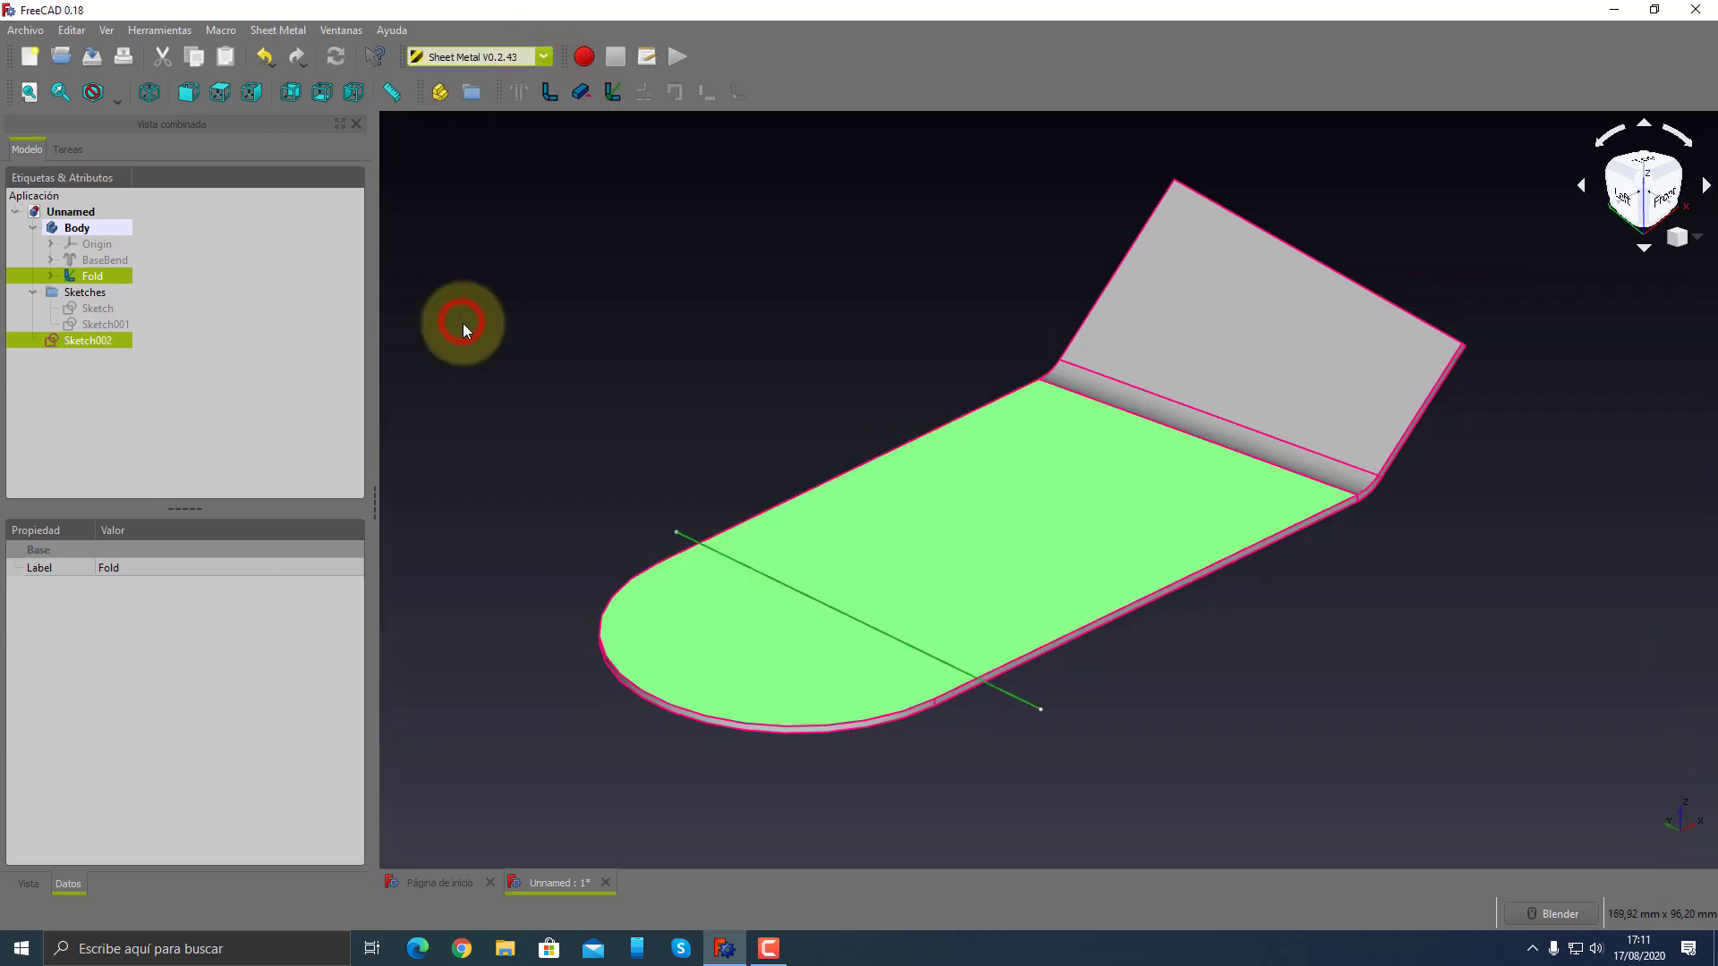
{"action": "left_click", "coordinate": [609, 94]}
- Set Fold001's invert property to true and orbit to check the downward fold
{"action": "left_click", "coordinate": [94, 293]}
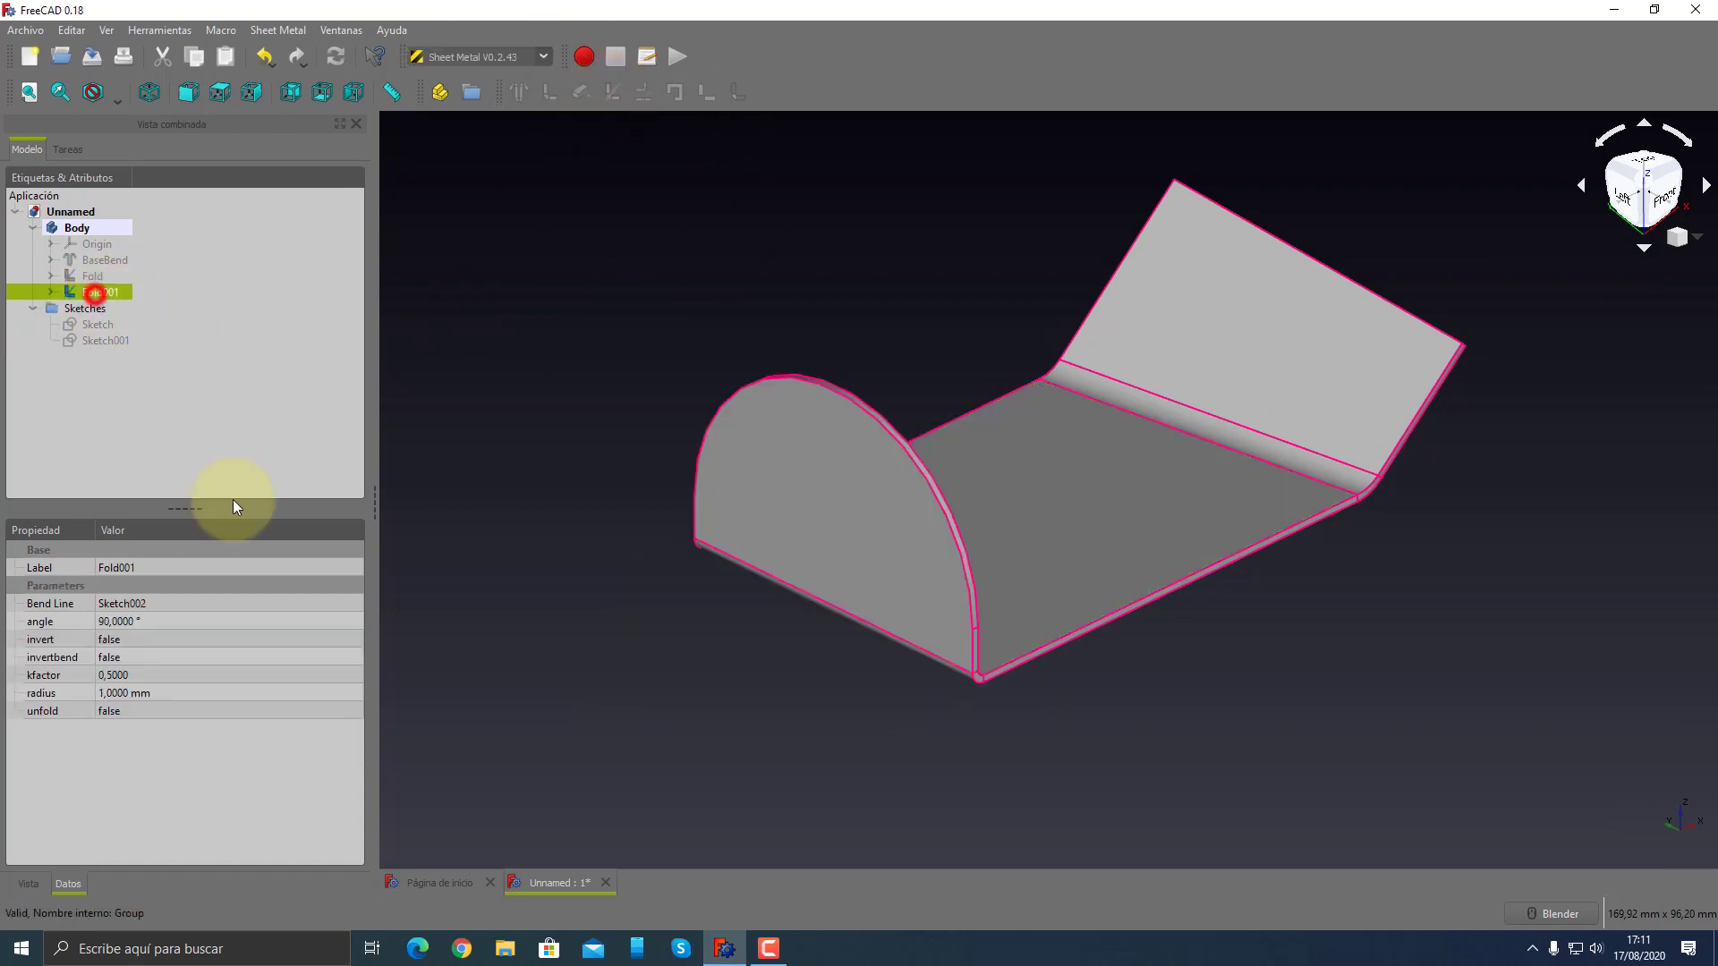
{"action": "left_click", "coordinate": [158, 621]}
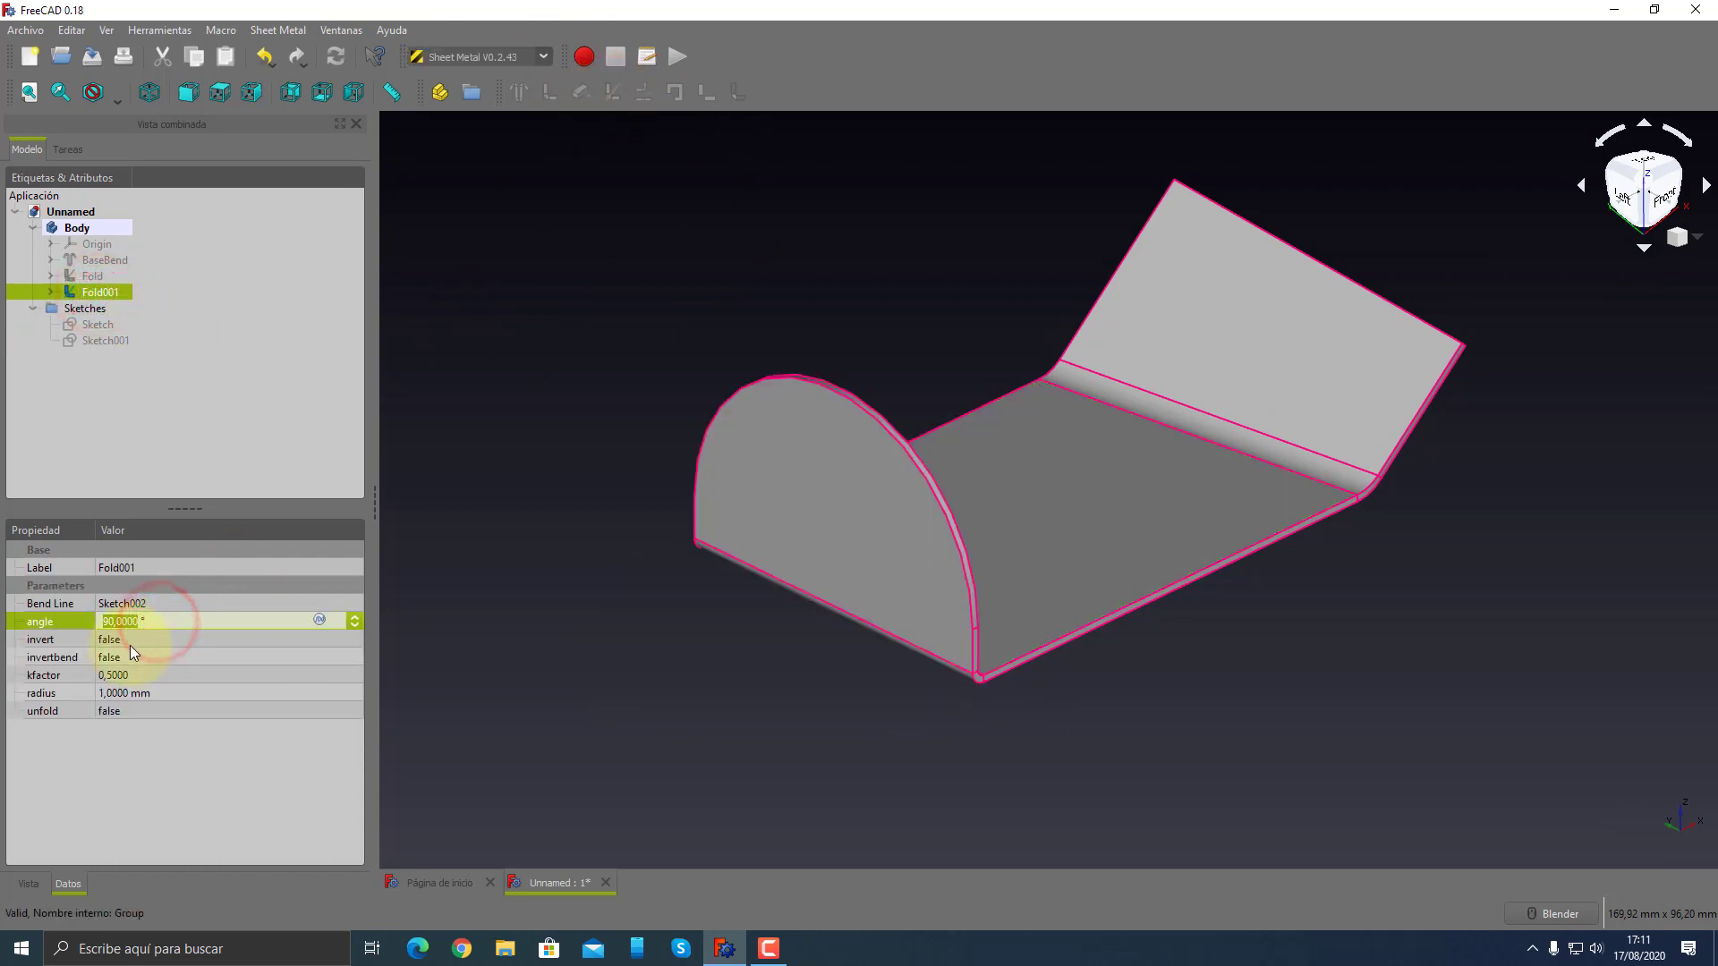
{"action": "left_click", "coordinate": [137, 643]}
{"action": "left_click", "coordinate": [136, 664]}
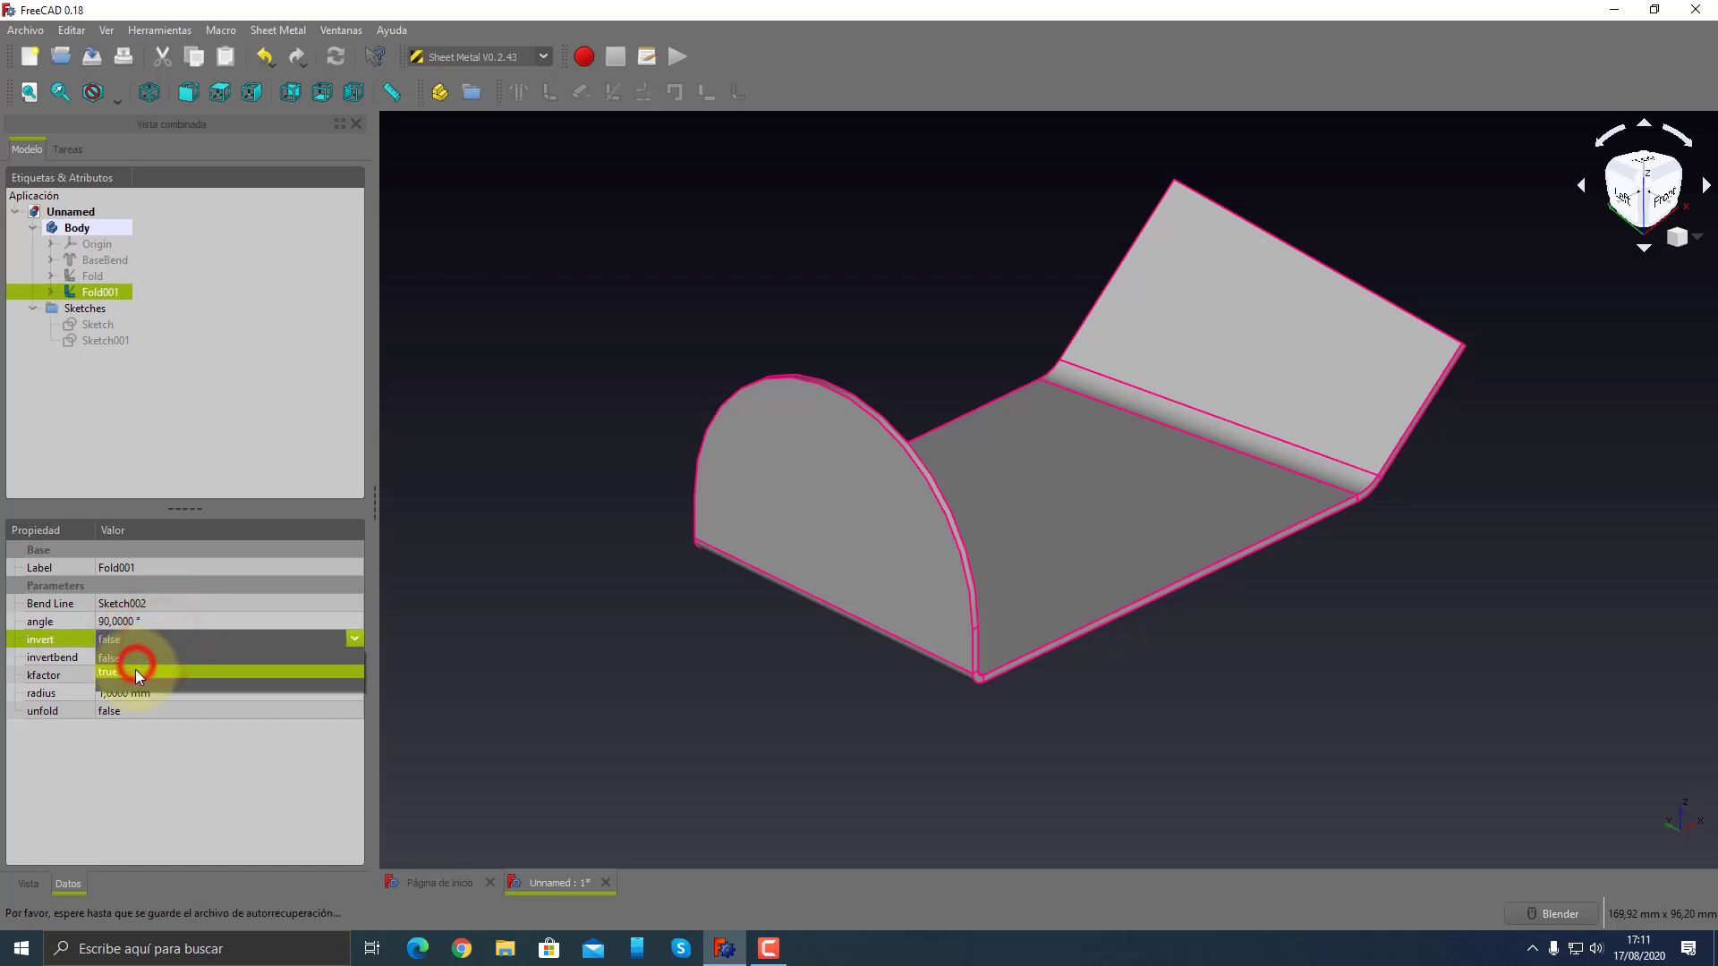
{"action": "mouse_move", "coordinate": [1383, 646]}
{"action": "middle_mouse_down"}
{"action": "mouse_move", "coordinate": [1125, 554]}
{"action": "mouse_move", "coordinate": [940, 519]}
{"action": "mouse_move", "coordinate": [1235, 599]}
{"action": "mouse_move", "coordinate": [1243, 626]}
{"action": "mouse_move", "coordinate": [1081, 581]}
{"action": "mouse_move", "coordinate": [1170, 583]}
{"action": "middle_mouse_up"}
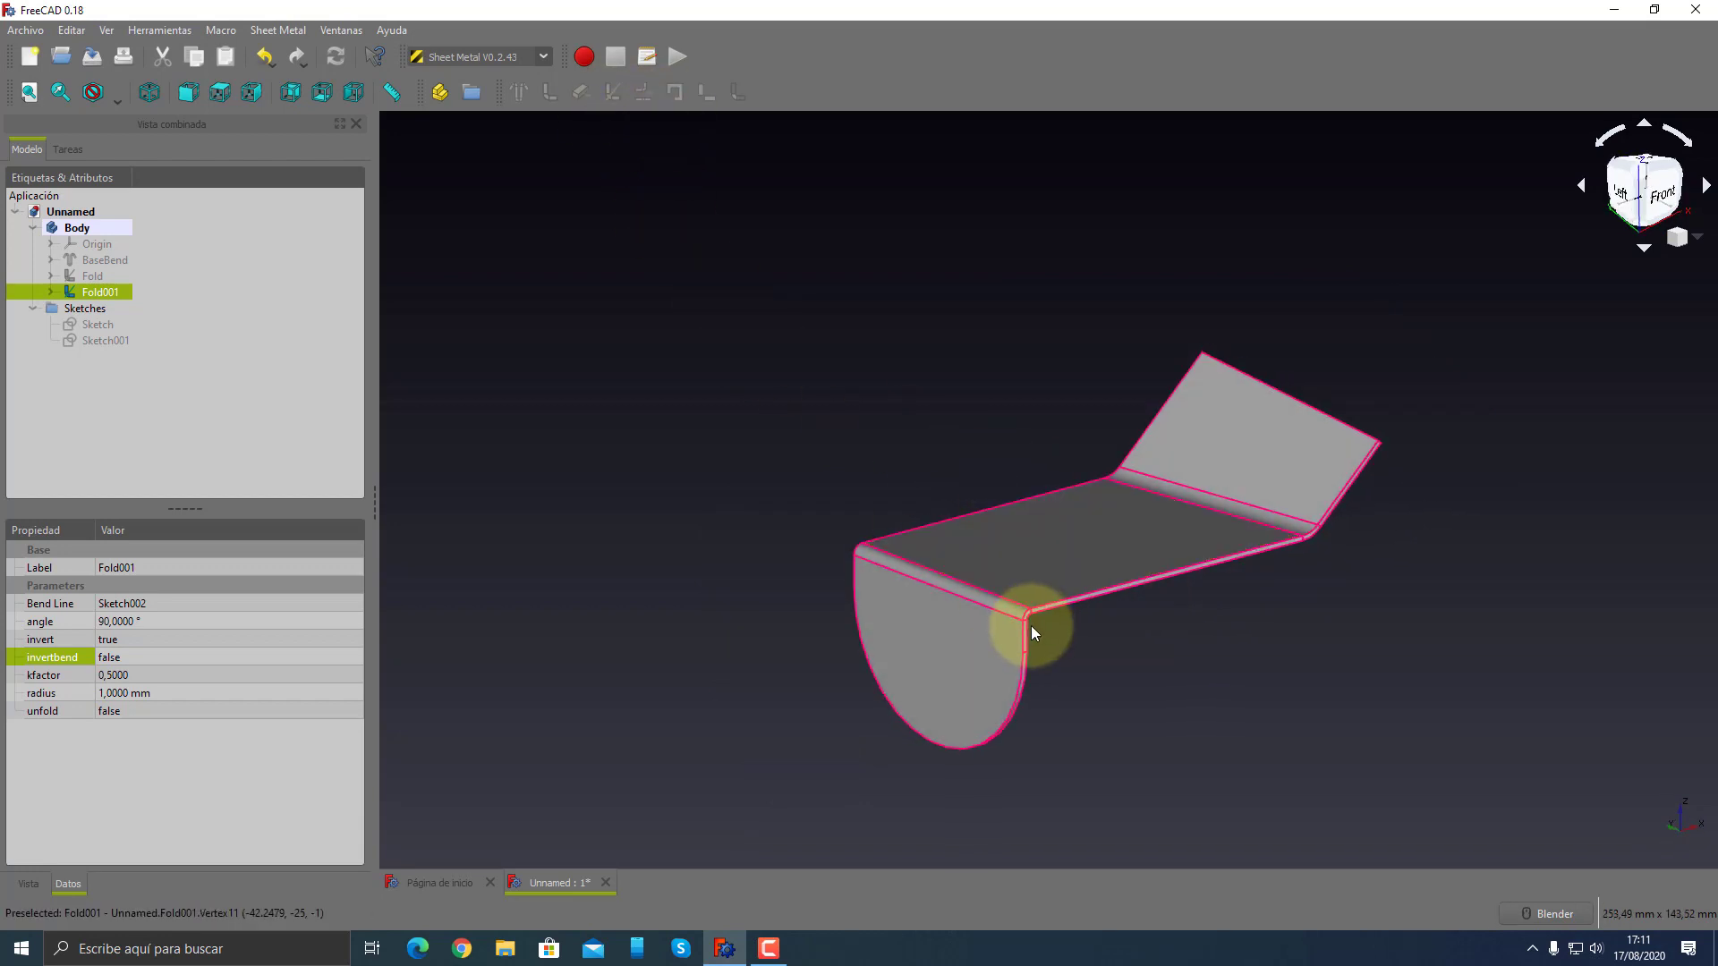
{"action": "mouse_move", "coordinate": [891, 575]}
{"action": "middle_mouse_down"}
{"action": "mouse_move", "coordinate": [1266, 602]}
{"action": "mouse_move", "coordinate": [1056, 598]}
{"action": "middle_mouse_up"}
{"action": "scroll", "coordinate": [1056, 598], "scroll_direction": "up", "scroll_amount": 2}
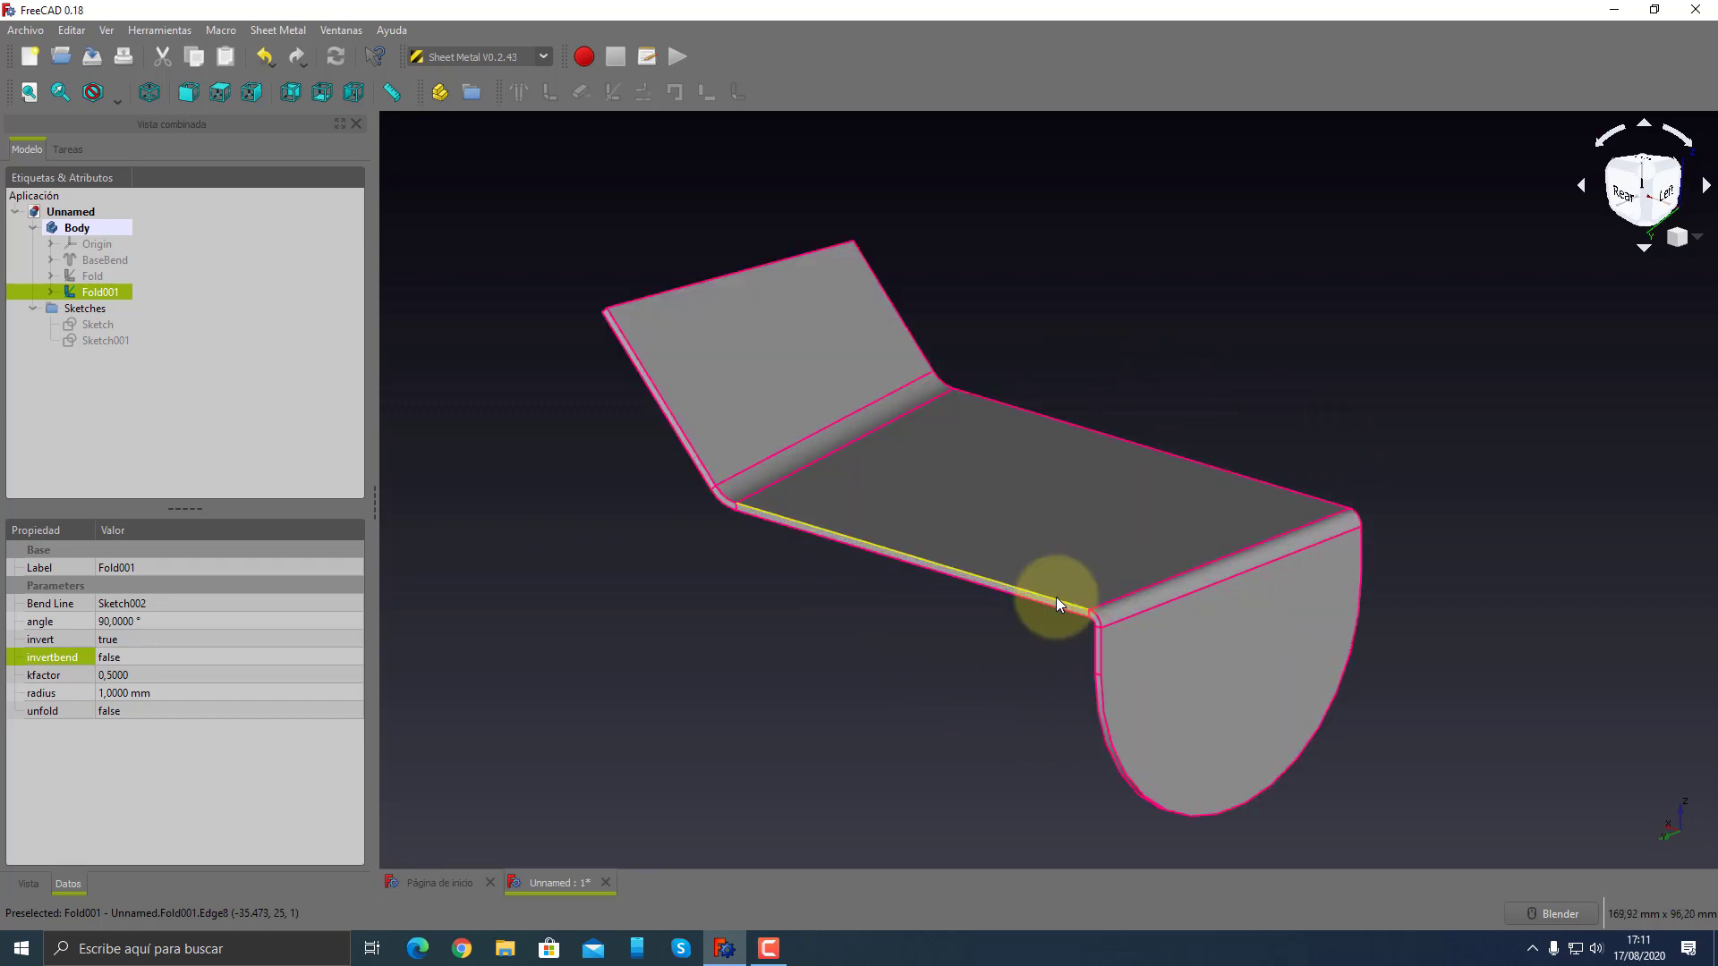
{"action": "scroll", "coordinate": [1042, 617], "scroll_direction": "up", "scroll_amount": 3}
{"action": "scroll", "coordinate": [827, 569], "scroll_direction": "up", "scroll_amount": 2}
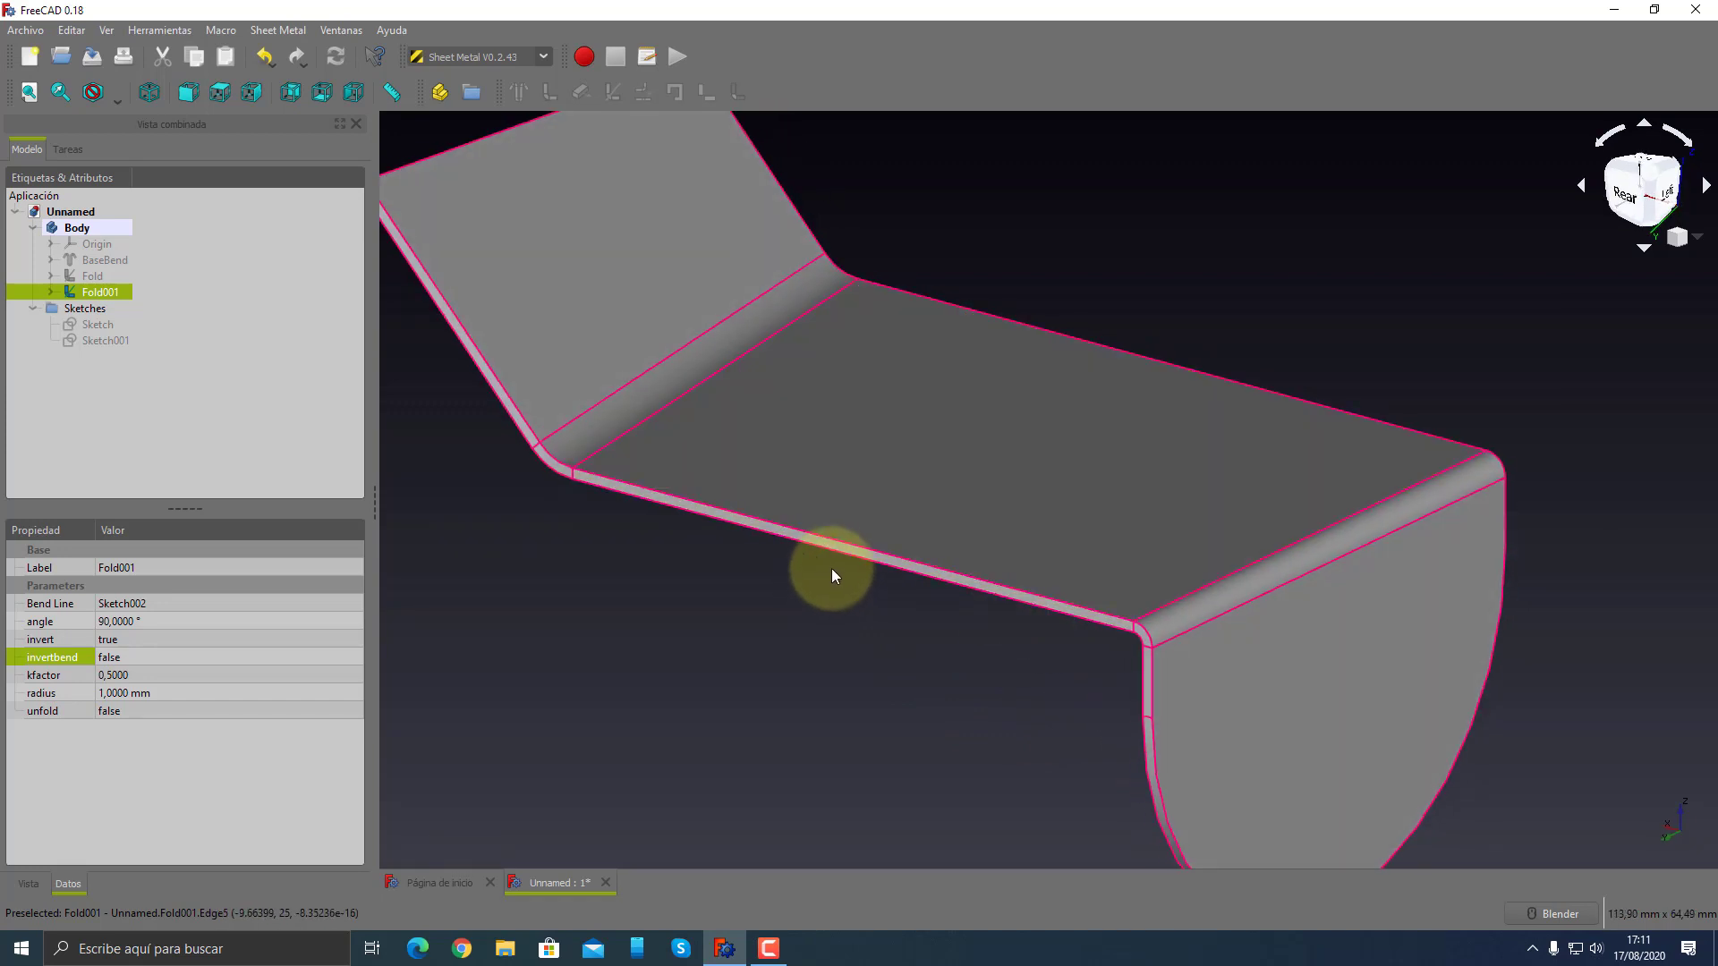
- Try a Bend on the middle face's front edge, delete it, and select the top face
{"action": "left_click", "coordinate": [836, 547]}
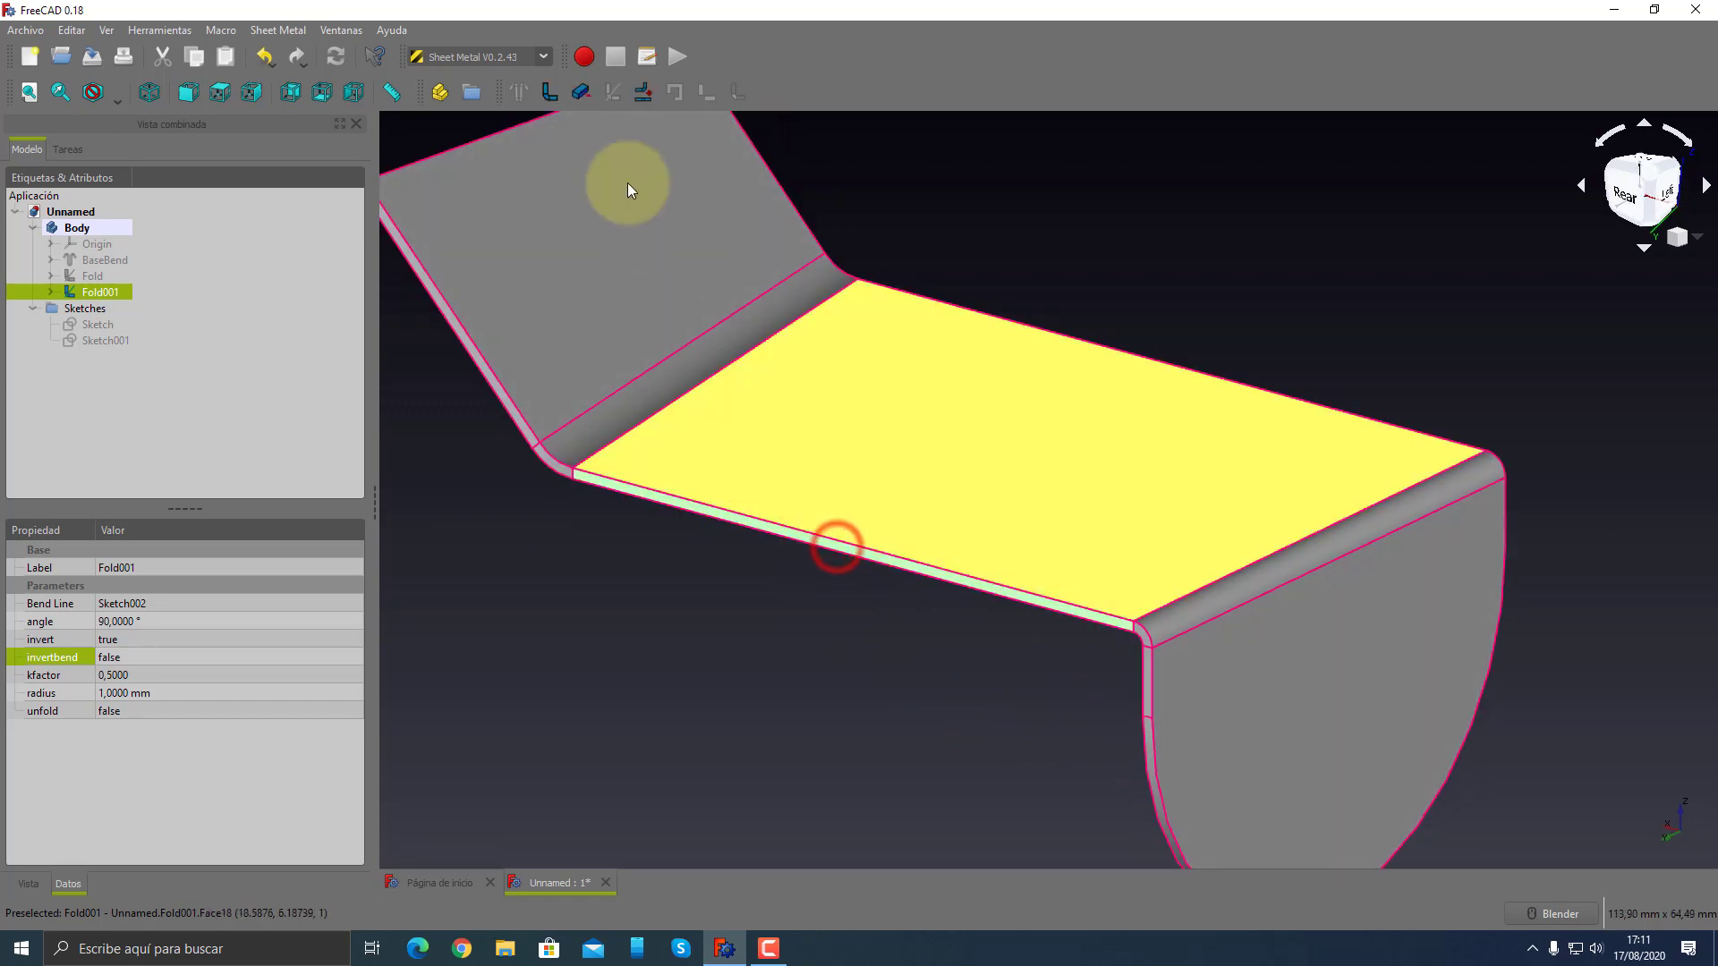
{"action": "left_click", "coordinate": [550, 92]}
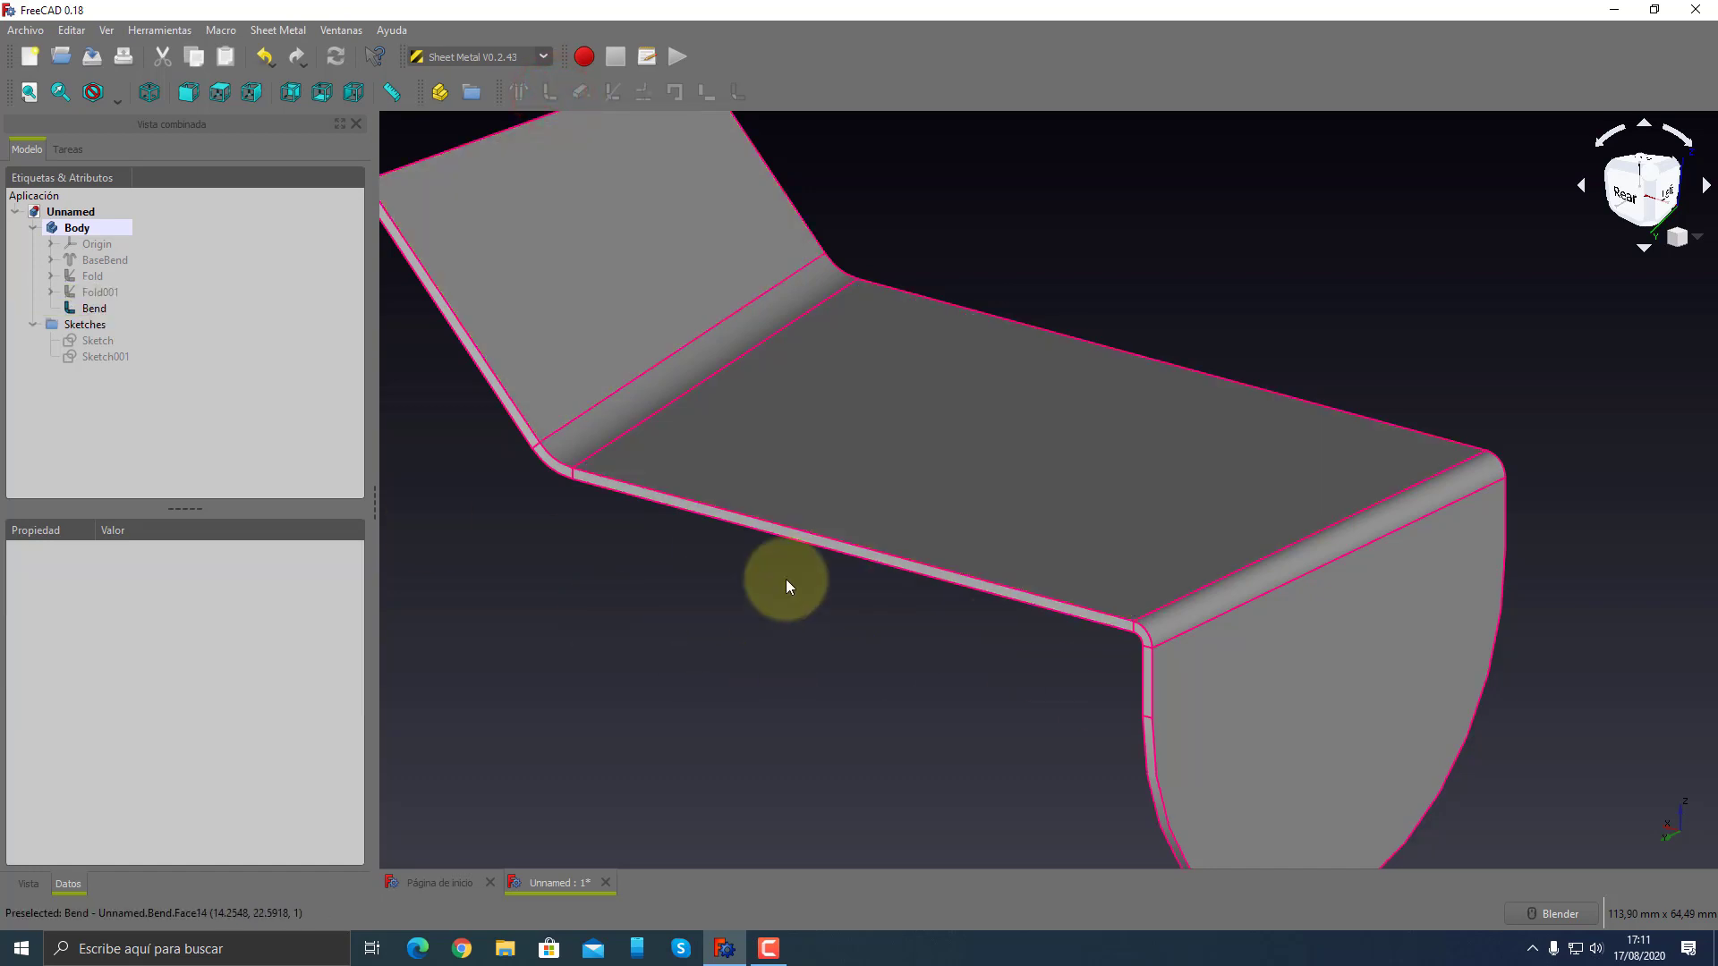
{"action": "left_click", "coordinate": [89, 308]}
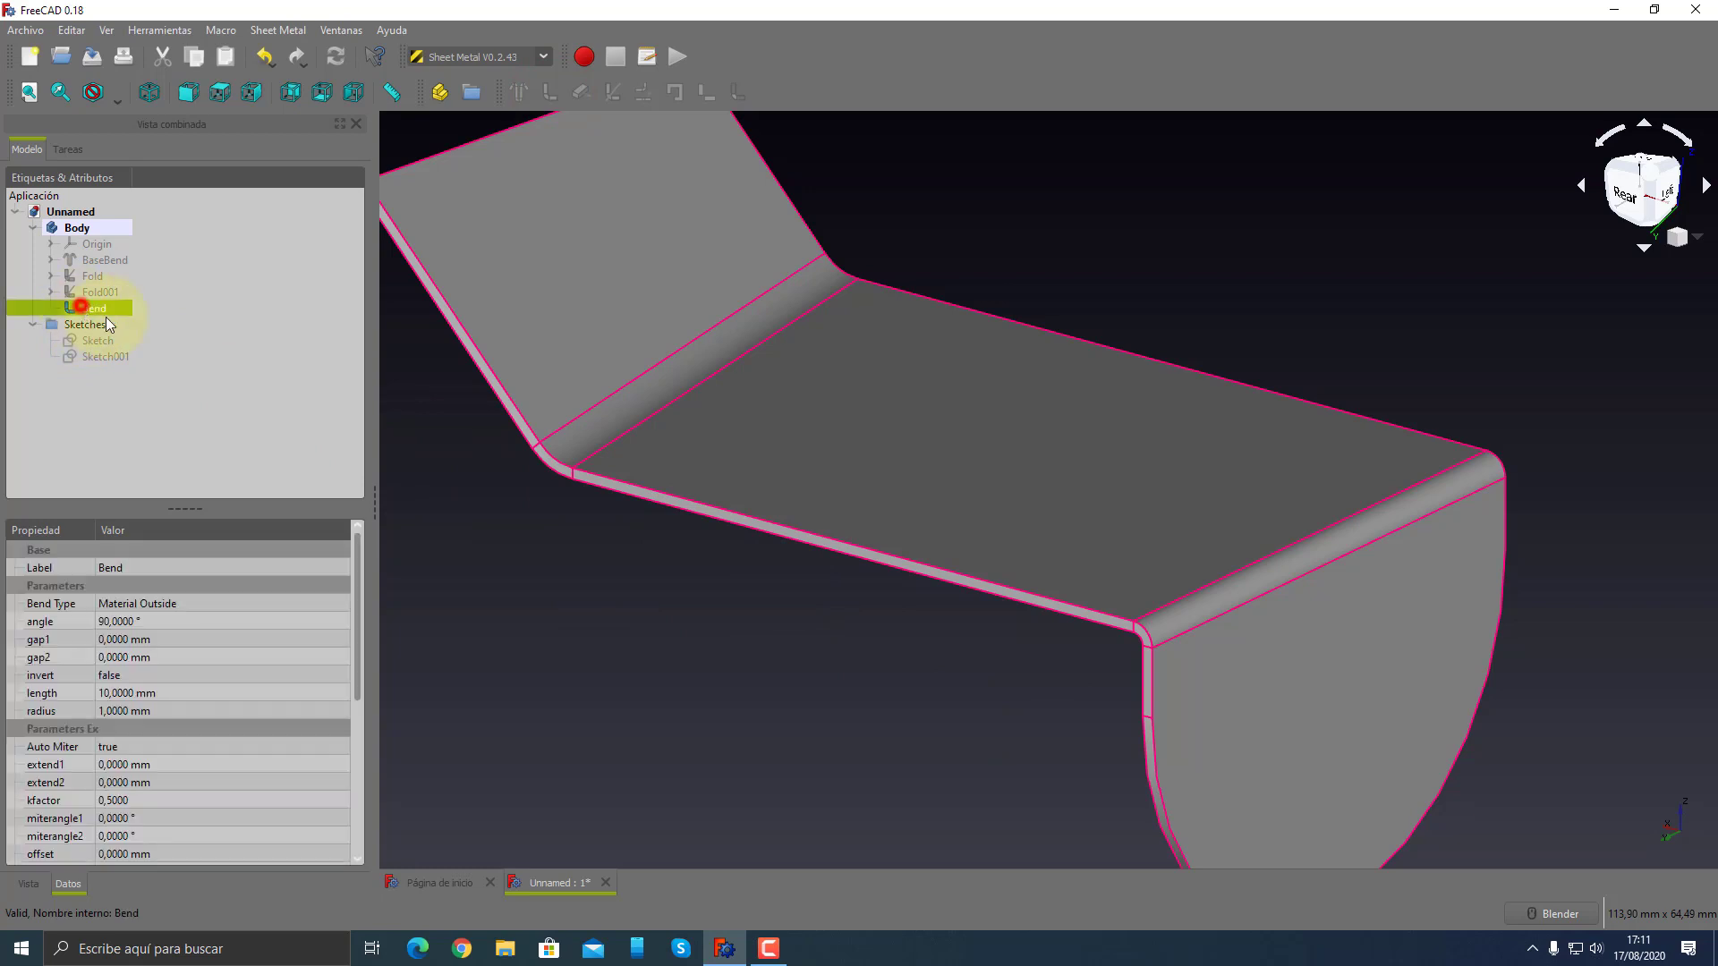
{"action": "key", "text": "Delete"}
{"action": "scroll", "coordinate": [759, 480], "scroll_direction": "down", "scroll_amount": 2}
{"action": "scroll", "coordinate": [1081, 594], "scroll_direction": "down", "scroll_amount": 3}
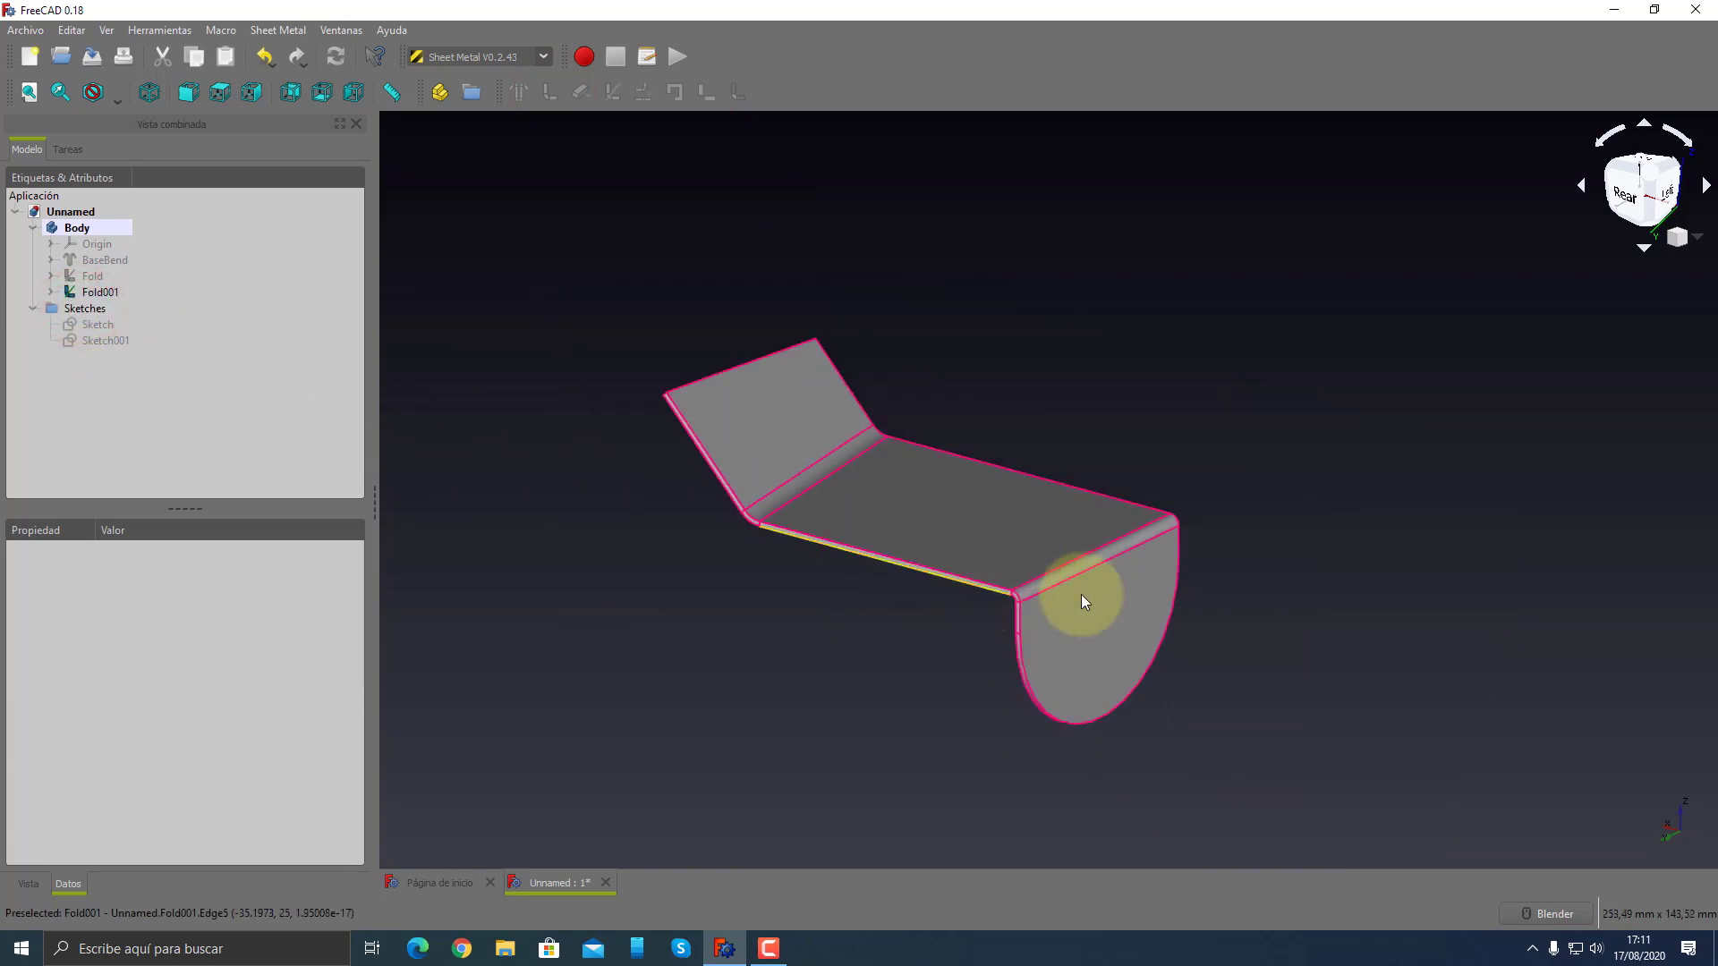
{"action": "mouse_move", "coordinate": [1081, 594]}
{"action": "middle_mouse_down"}
{"action": "mouse_move", "coordinate": [640, 569]}
{"action": "mouse_move", "coordinate": [1107, 601]}
{"action": "middle_mouse_up"}
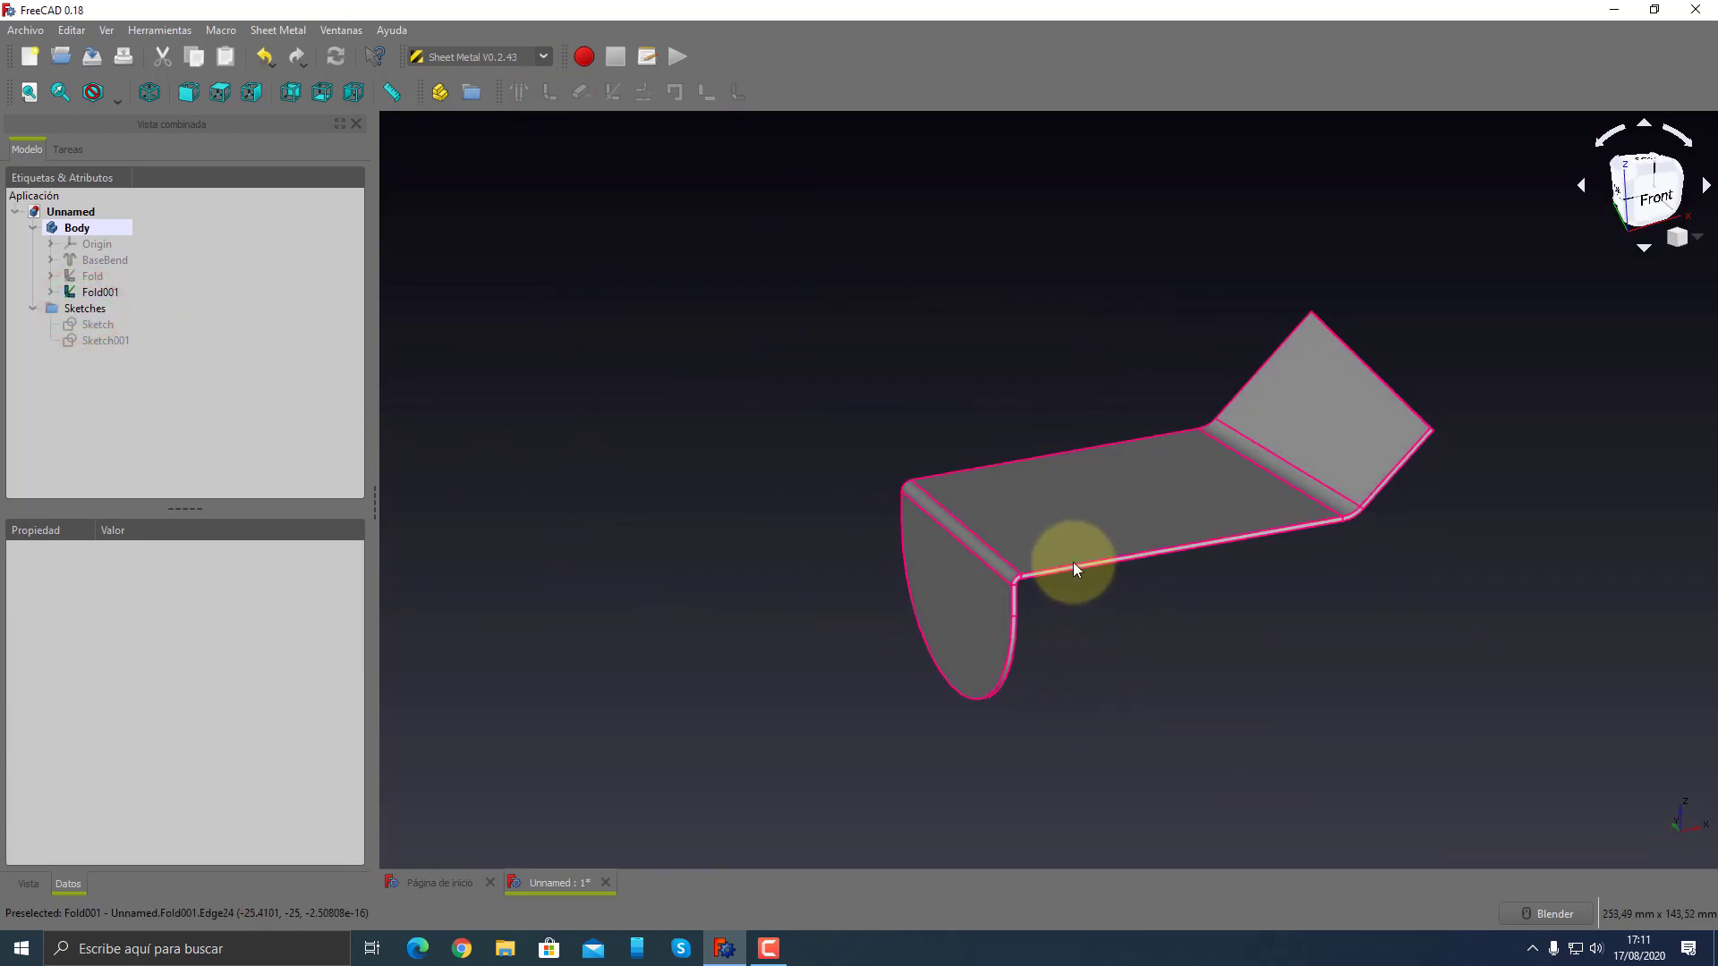
{"action": "scroll", "coordinate": [1001, 540], "scroll_direction": "up", "scroll_amount": 2}
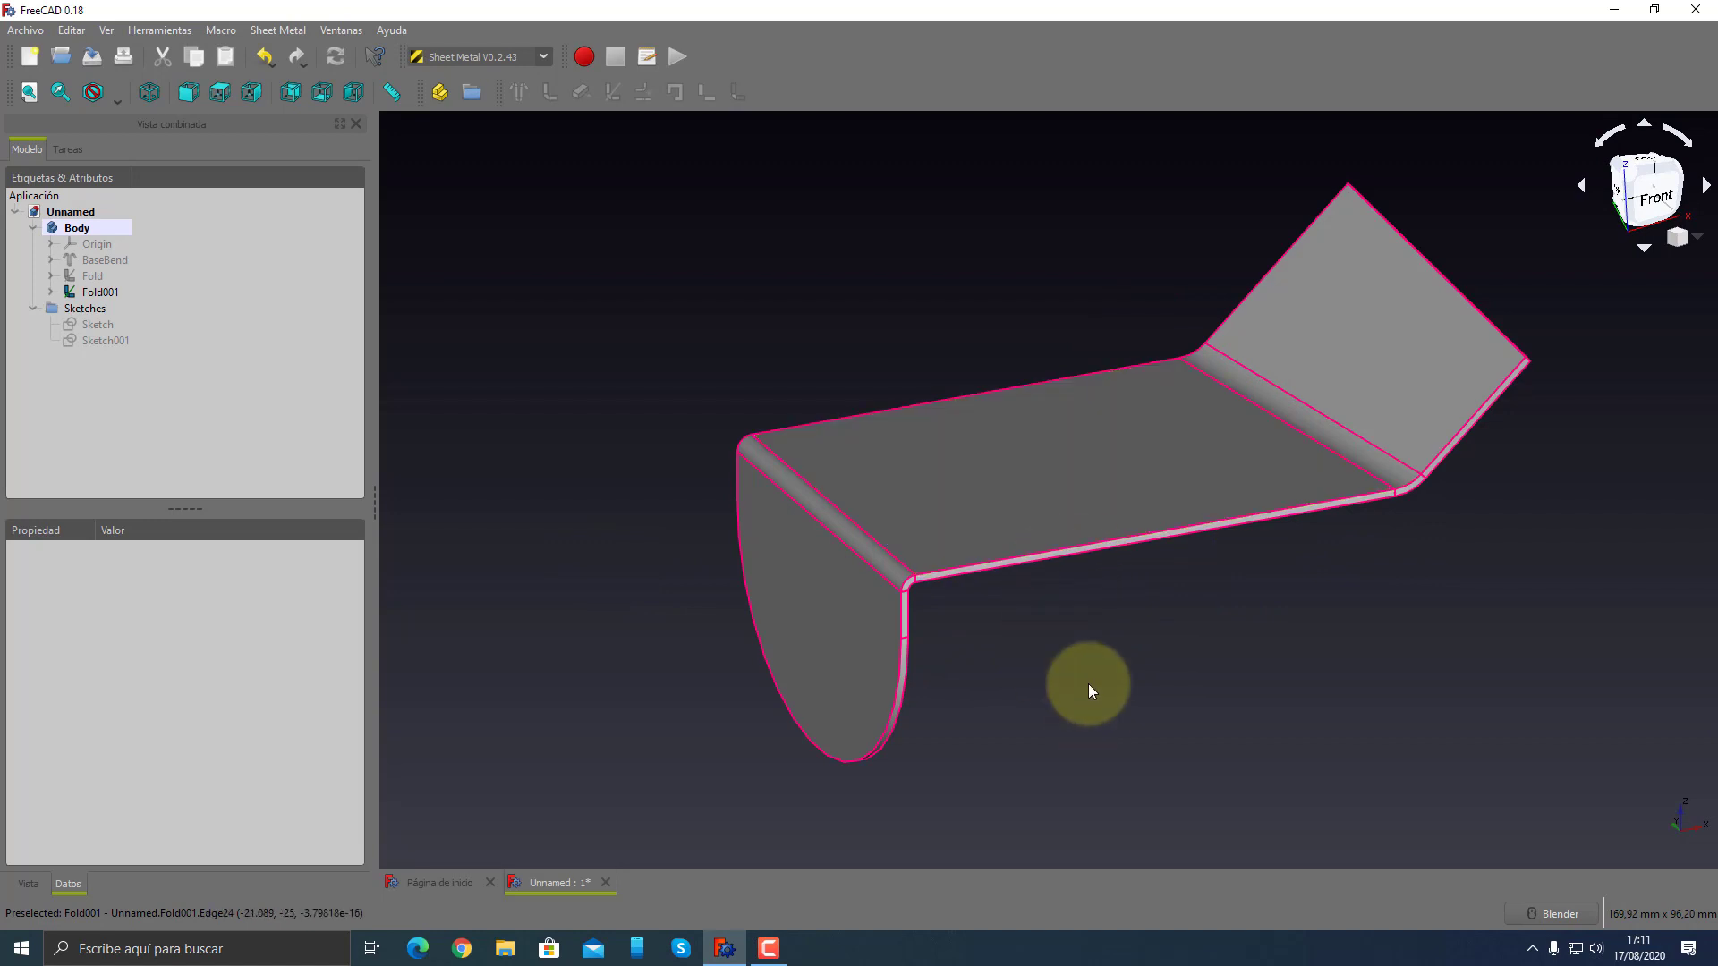
{"action": "left_click", "coordinate": [1044, 497]}
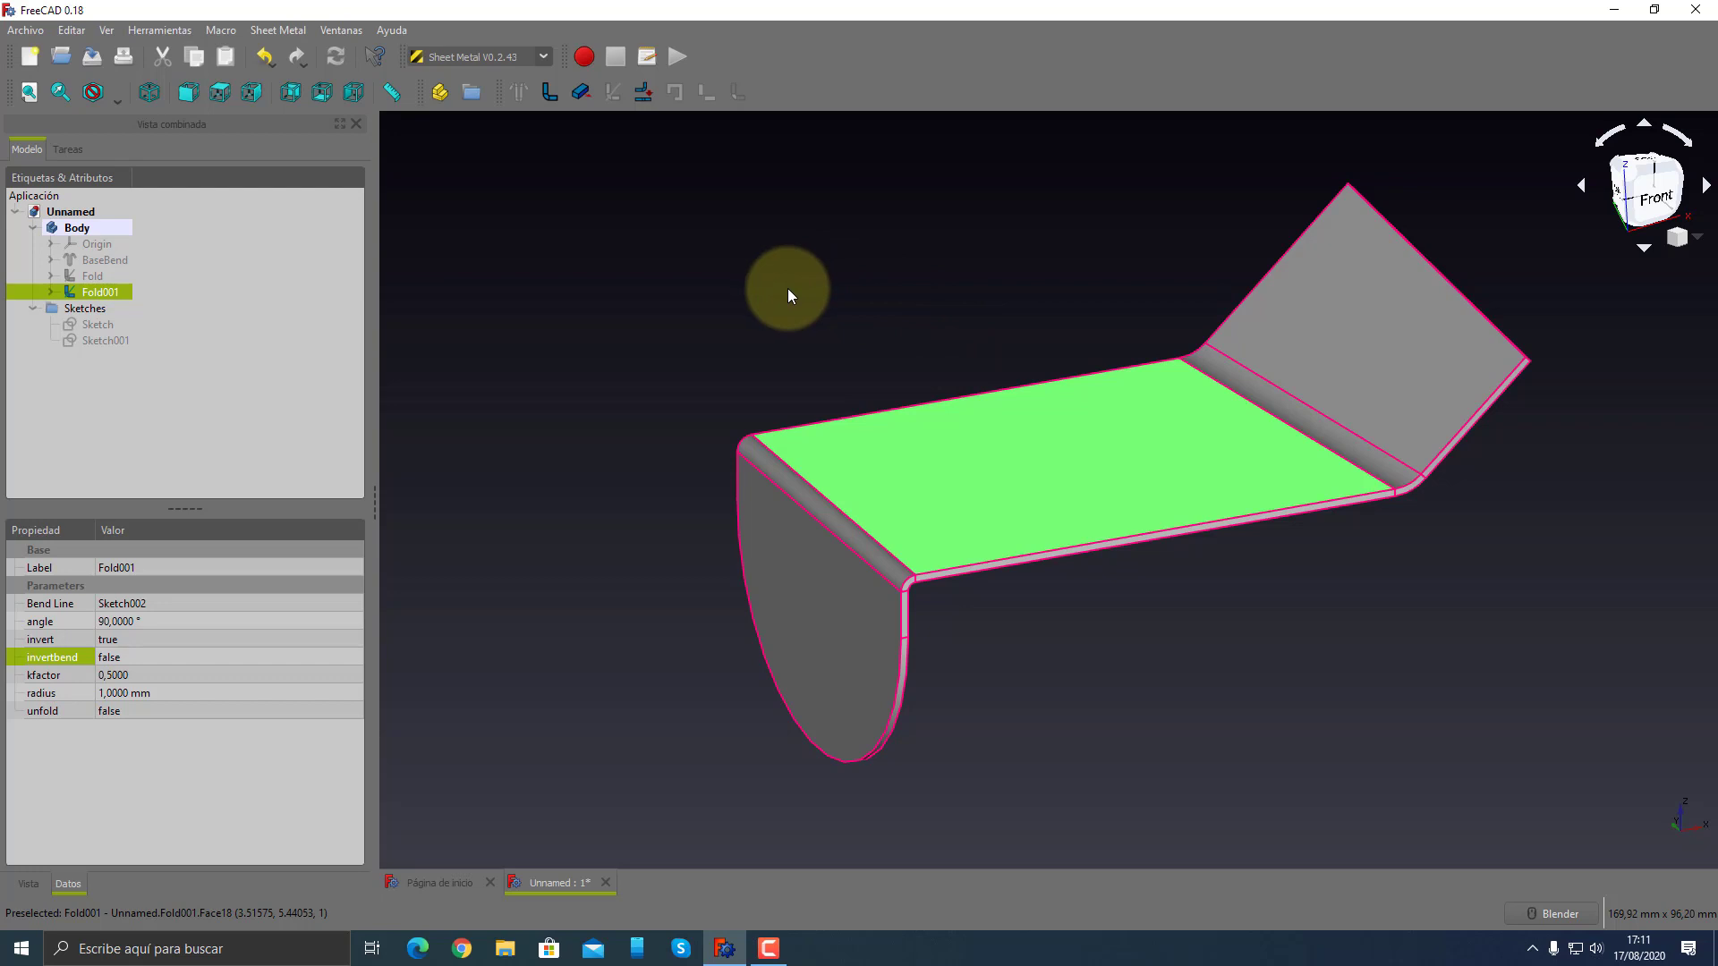
- Generate the Unfold flat pattern and hide the folded part
{"action": "left_click", "coordinate": [646, 102]}
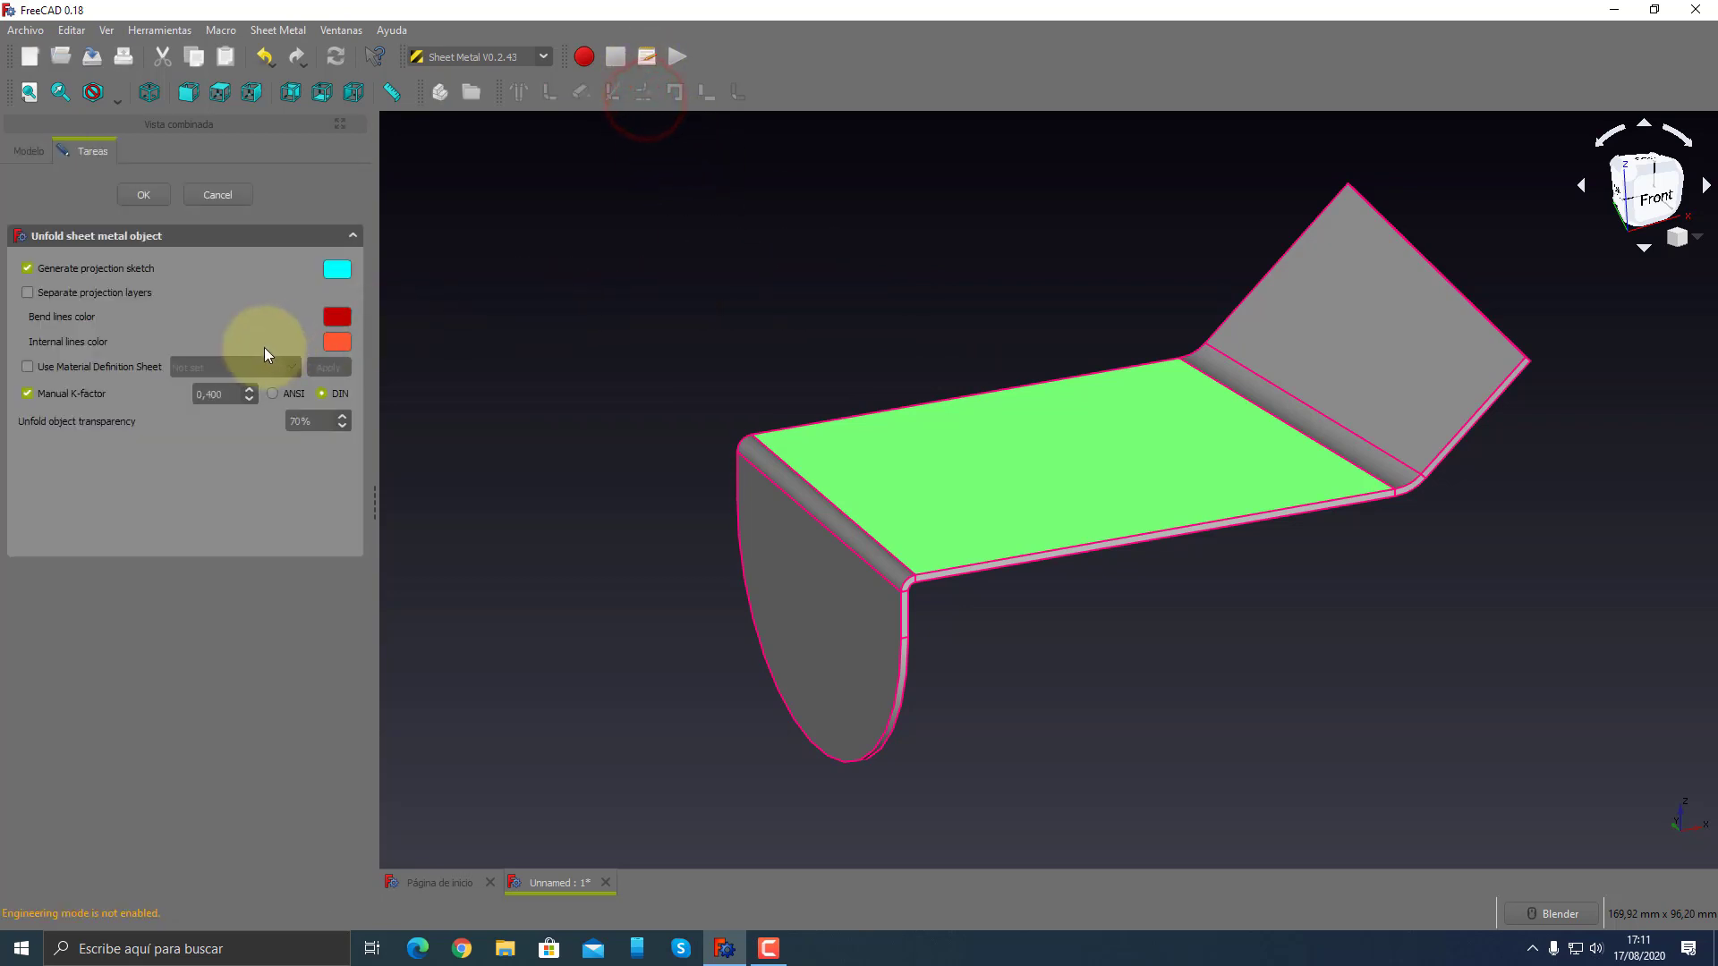
{"action": "left_click", "coordinate": [143, 195]}
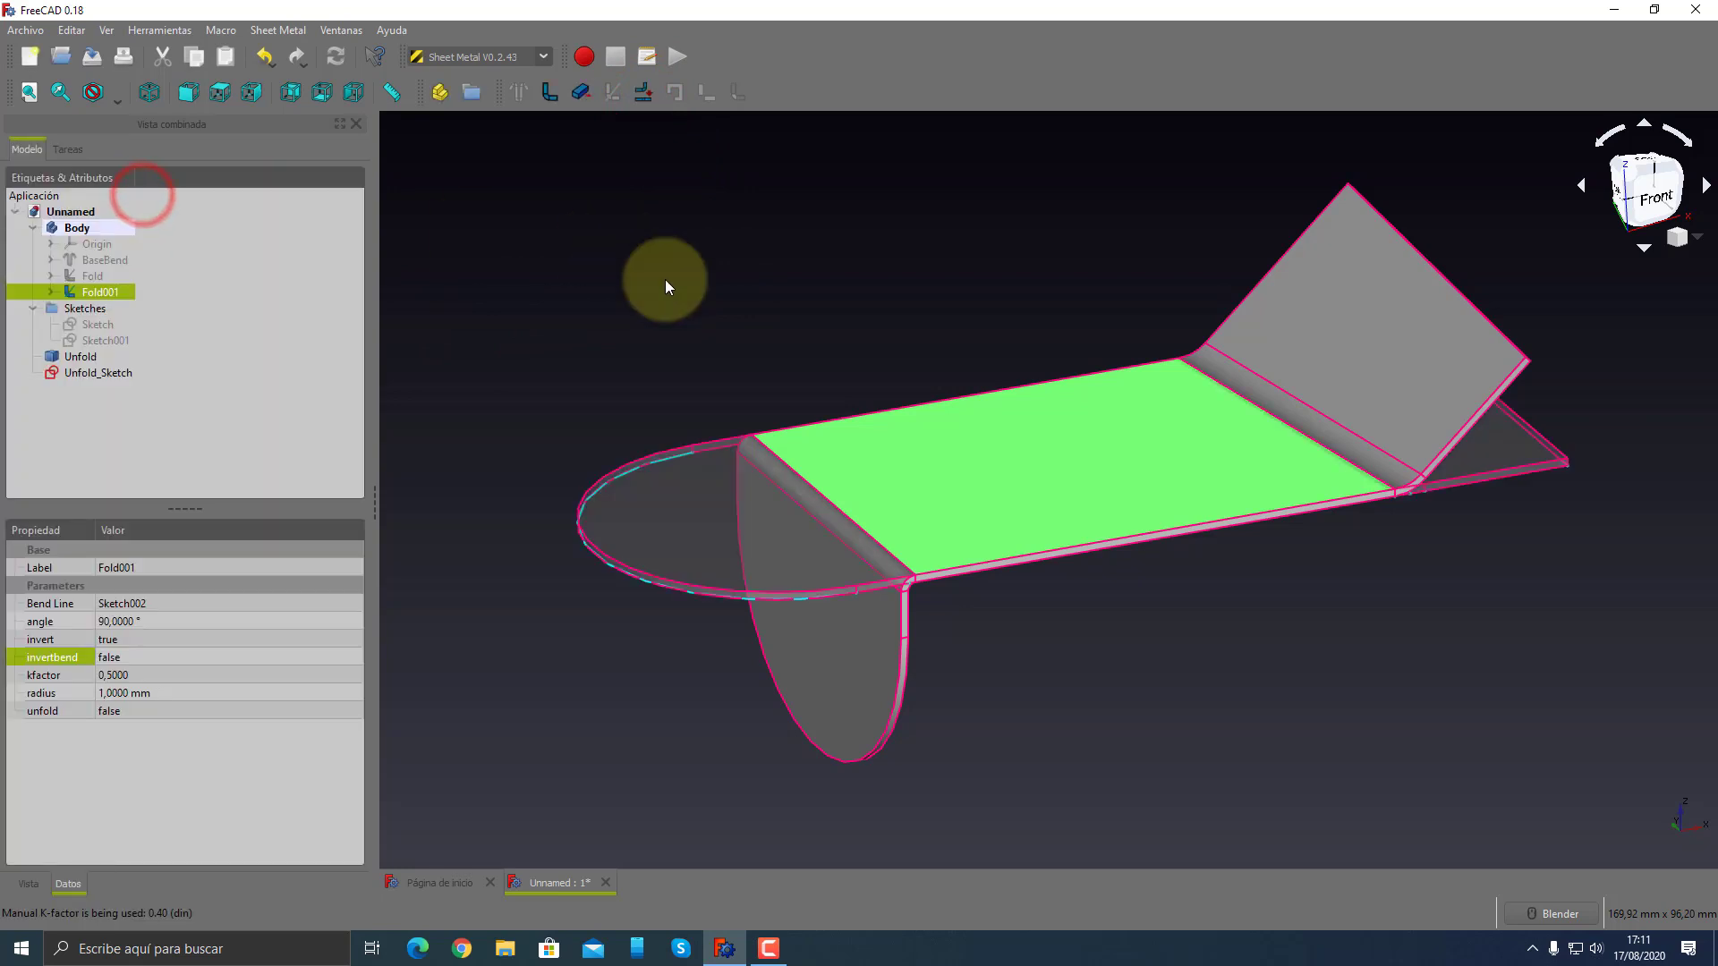
{"action": "middle_click_drag", "start_coordinate": [664, 279], "coordinate": [835, 331]}
{"action": "scroll", "coordinate": [760, 354], "scroll_direction": "up", "scroll_amount": 3}
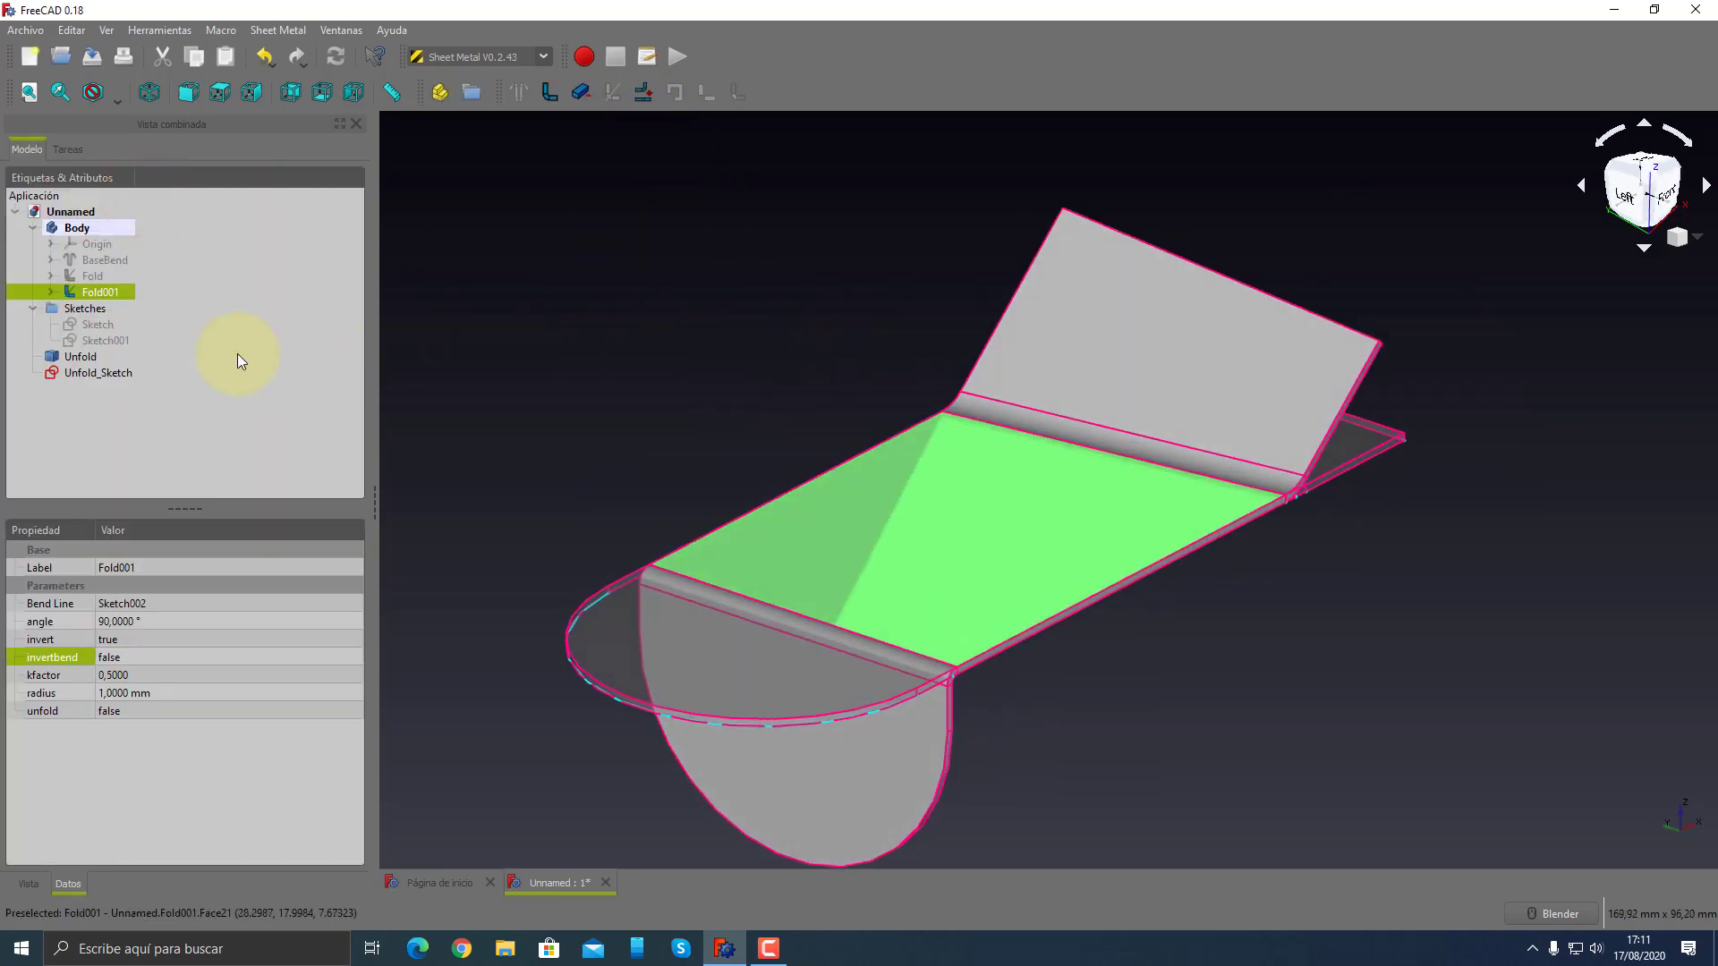
{"action": "key", "text": "space"}
- Orbit and zoom around the unfolded flat plate to inspect it
{"action": "mouse_move", "coordinate": [745, 364]}
{"action": "middle_mouse_down"}
{"action": "mouse_move", "coordinate": [623, 391]}
{"action": "mouse_move", "coordinate": [614, 422]}
{"action": "mouse_move", "coordinate": [1116, 341]}
{"action": "mouse_move", "coordinate": [1277, 728]}
{"action": "mouse_move", "coordinate": [1323, 606]}
{"action": "mouse_move", "coordinate": [1319, 626]}
{"action": "middle_mouse_up"}
{"action": "scroll", "coordinate": [1335, 576], "scroll_direction": "down", "scroll_amount": 3}
{"action": "scroll", "coordinate": [1339, 579], "scroll_direction": "up", "scroll_amount": 5}
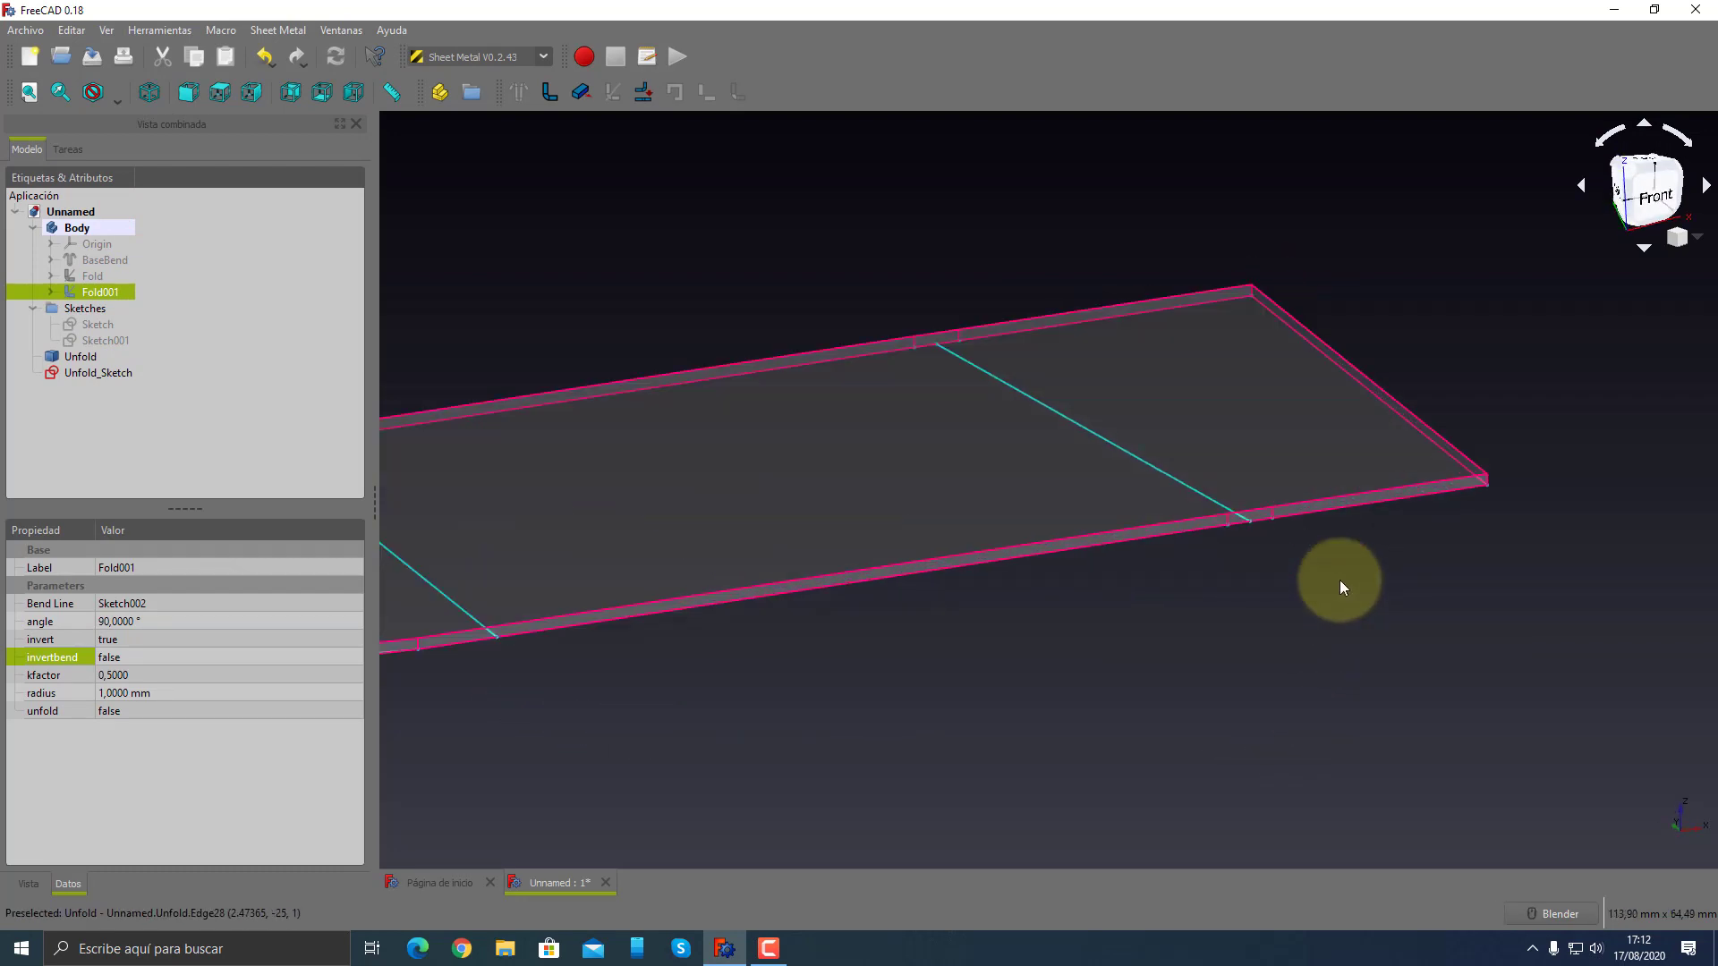
{"action": "scroll", "coordinate": [1339, 580], "scroll_direction": "up", "scroll_amount": 5}
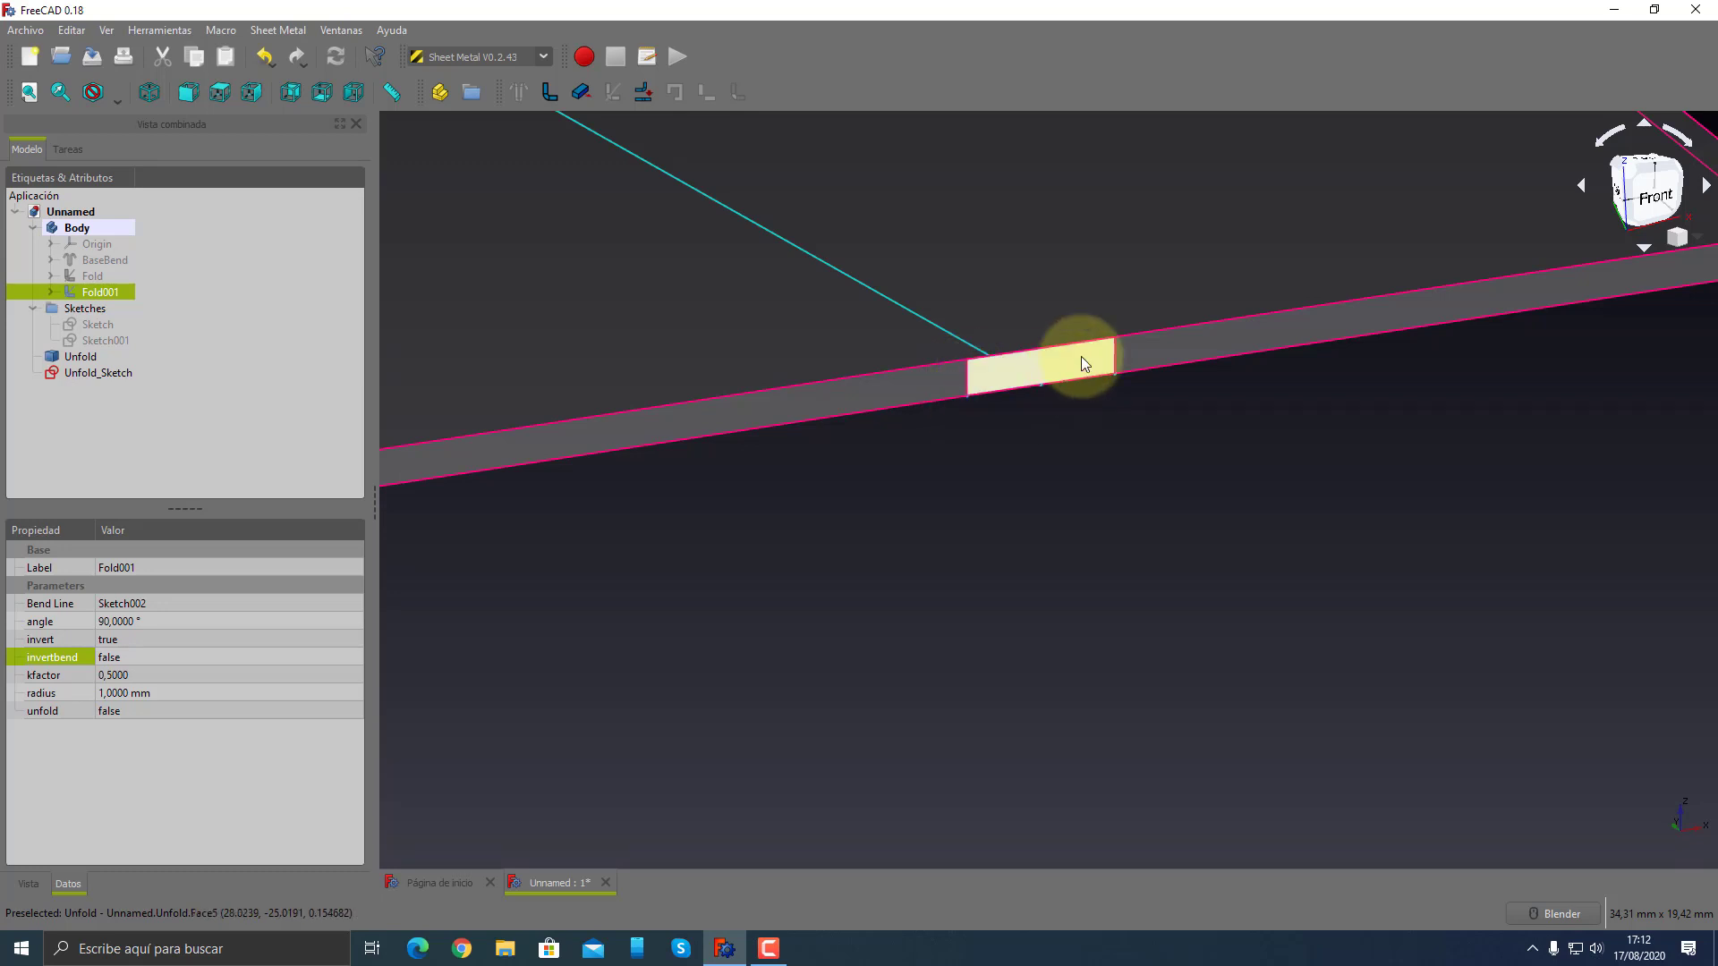
{"action": "scroll", "coordinate": [1137, 515], "scroll_direction": "up", "scroll_amount": 2}
{"action": "scroll", "coordinate": [1137, 516], "scroll_direction": "up", "scroll_amount": 2}
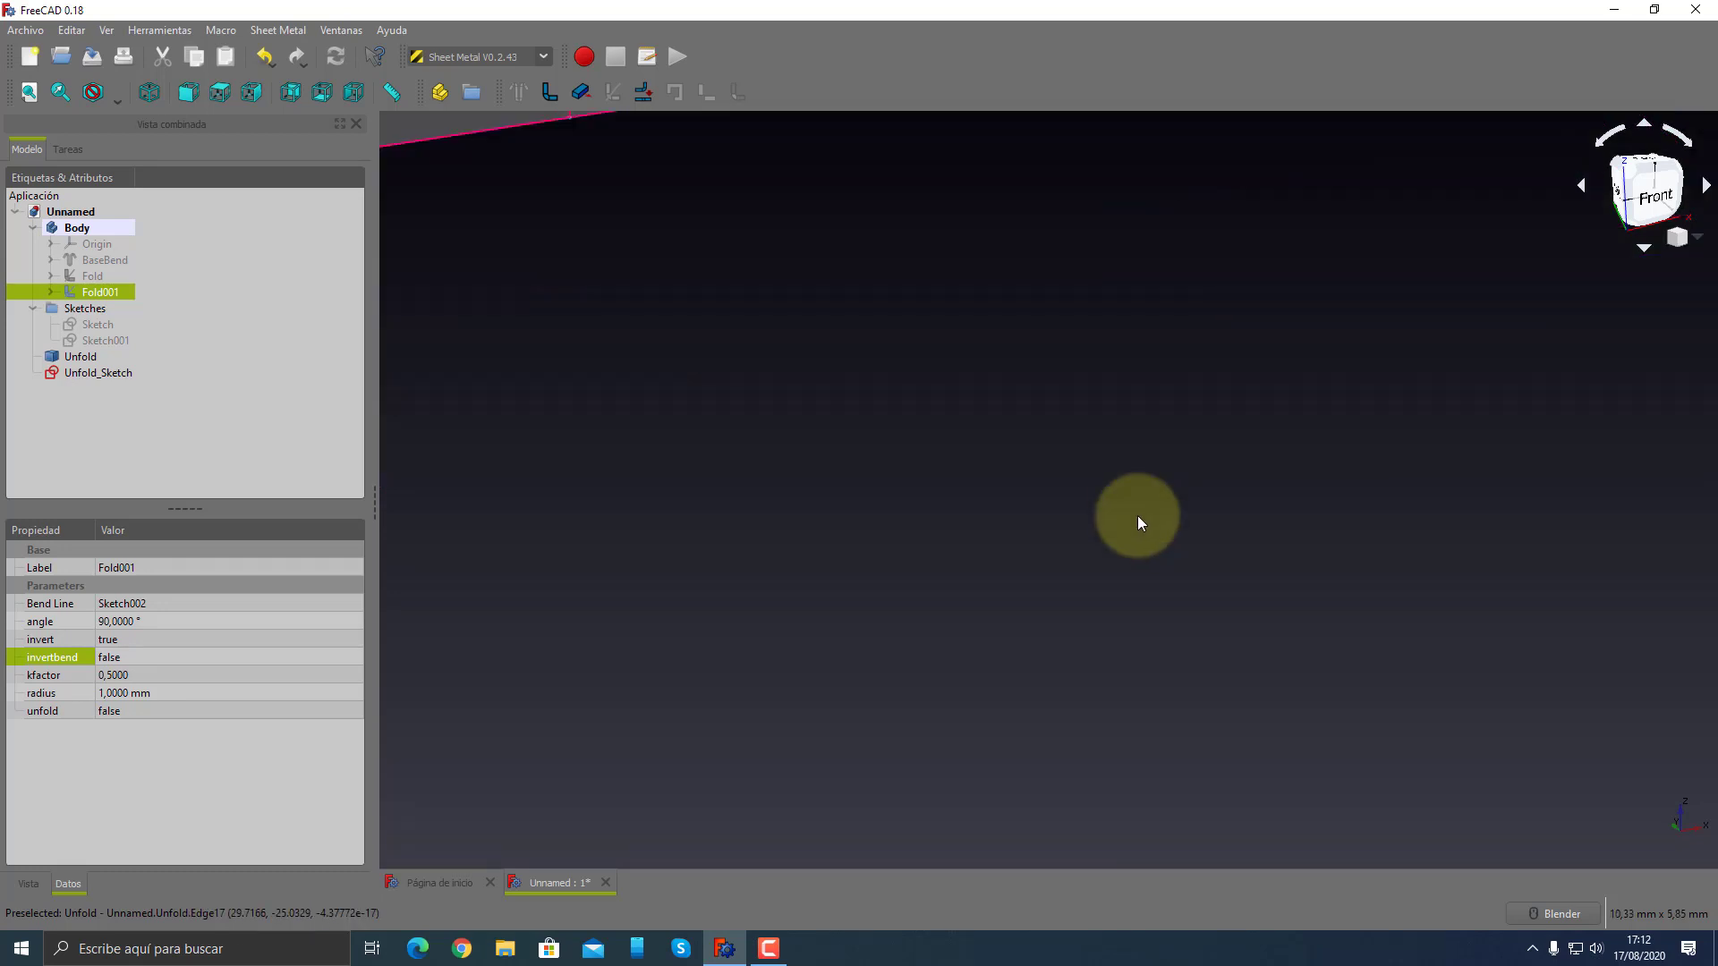
{"action": "scroll", "coordinate": [1136, 515], "scroll_direction": "down", "scroll_amount": 3}
{"action": "mouse_move", "coordinate": [1137, 516]}
{"action": "middle_mouse_down"}
{"action": "mouse_move", "coordinate": [1109, 645]}
{"action": "mouse_move", "coordinate": [1005, 557]}
{"action": "middle_mouse_up"}
{"action": "scroll", "coordinate": [1005, 557], "scroll_direction": "up", "scroll_amount": 3}
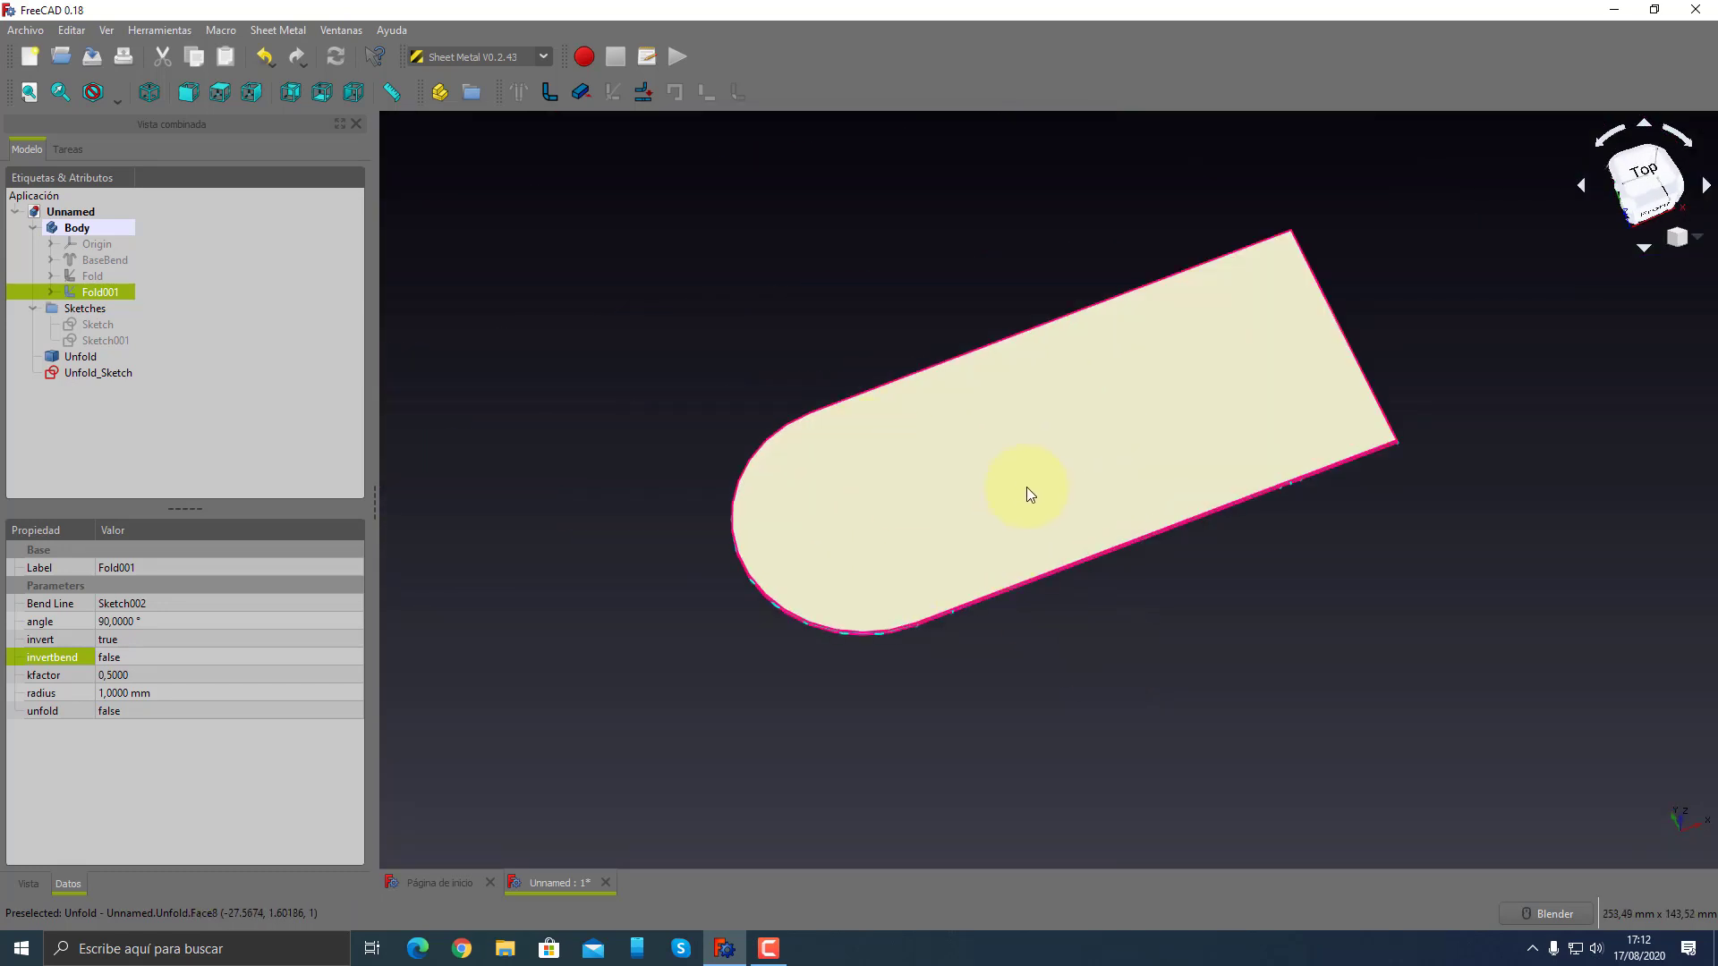
{"action": "middle_click_drag", "start_coordinate": [1027, 492], "coordinate": [1085, 512]}
{"action": "left_click", "coordinate": [1185, 663]}
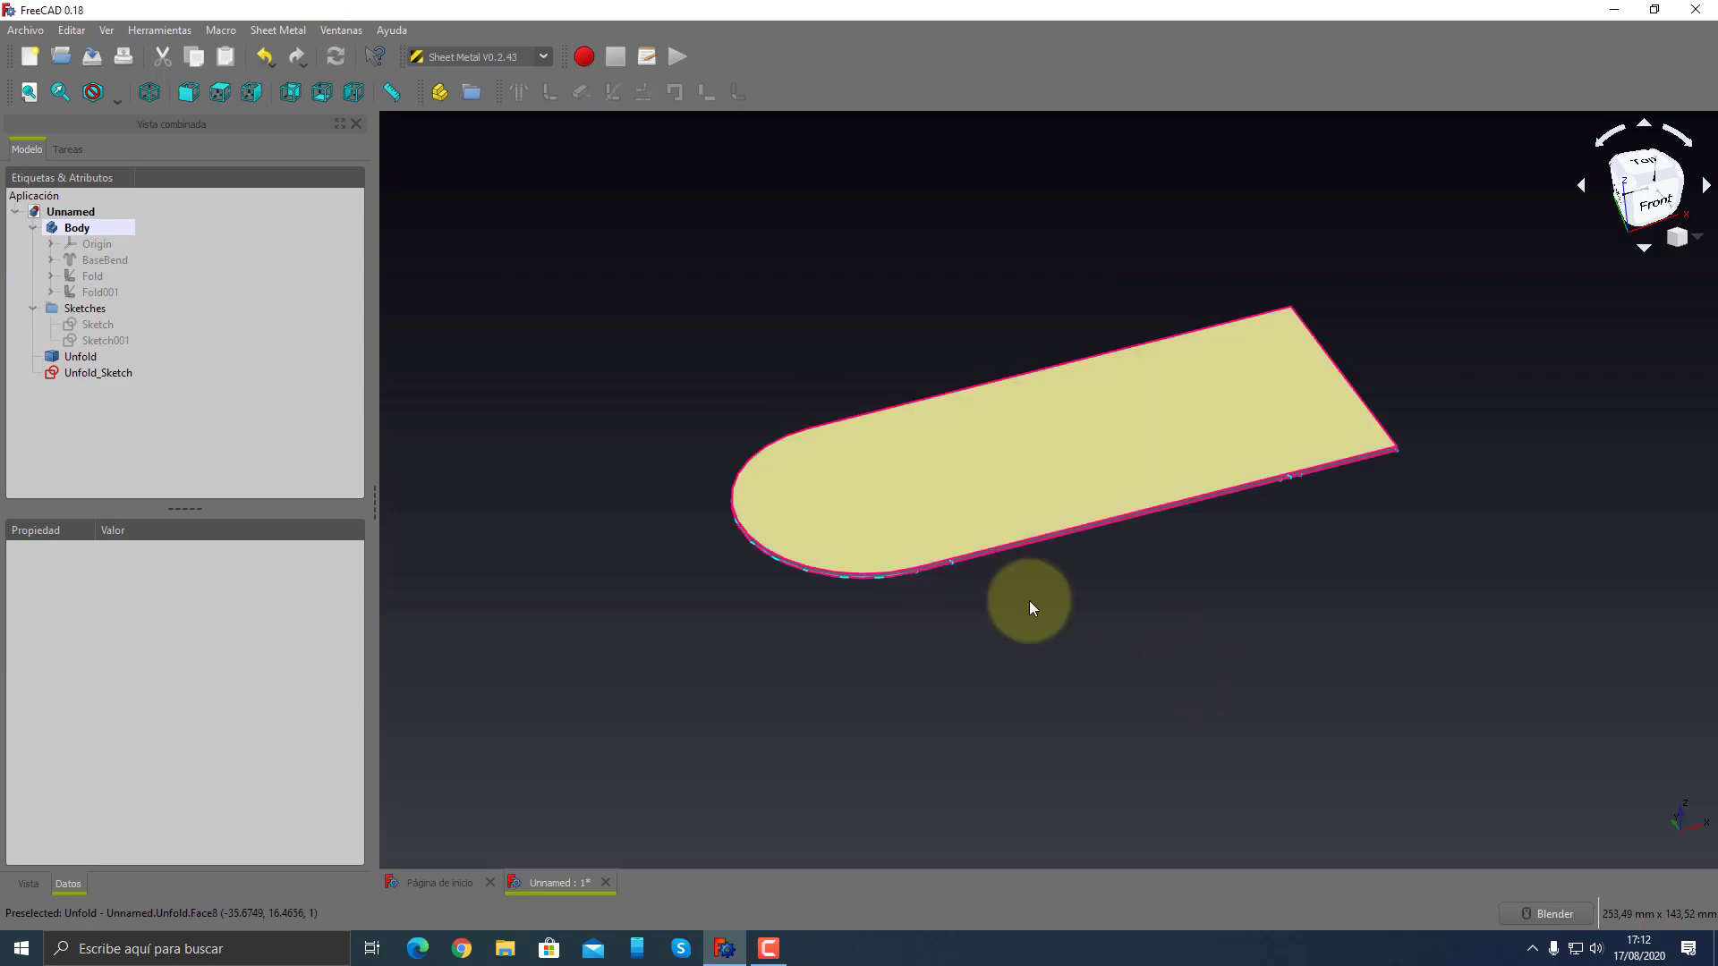
{"action": "mouse_move", "coordinate": [1030, 603]}
{"action": "middle_mouse_down"}
{"action": "mouse_move", "coordinate": [1151, 567]}
{"action": "mouse_move", "coordinate": [1136, 480]}
{"action": "mouse_move", "coordinate": [1219, 713]}
{"action": "mouse_move", "coordinate": [1318, 716]}
{"action": "mouse_move", "coordinate": [1139, 575]}
{"action": "mouse_move", "coordinate": [1159, 604]}
{"action": "middle_mouse_up"}
{"action": "scroll", "coordinate": [1140, 576], "scroll_direction": "up", "scroll_amount": 2}
{"action": "scroll", "coordinate": [1200, 599], "scroll_direction": "down", "scroll_amount": 1}
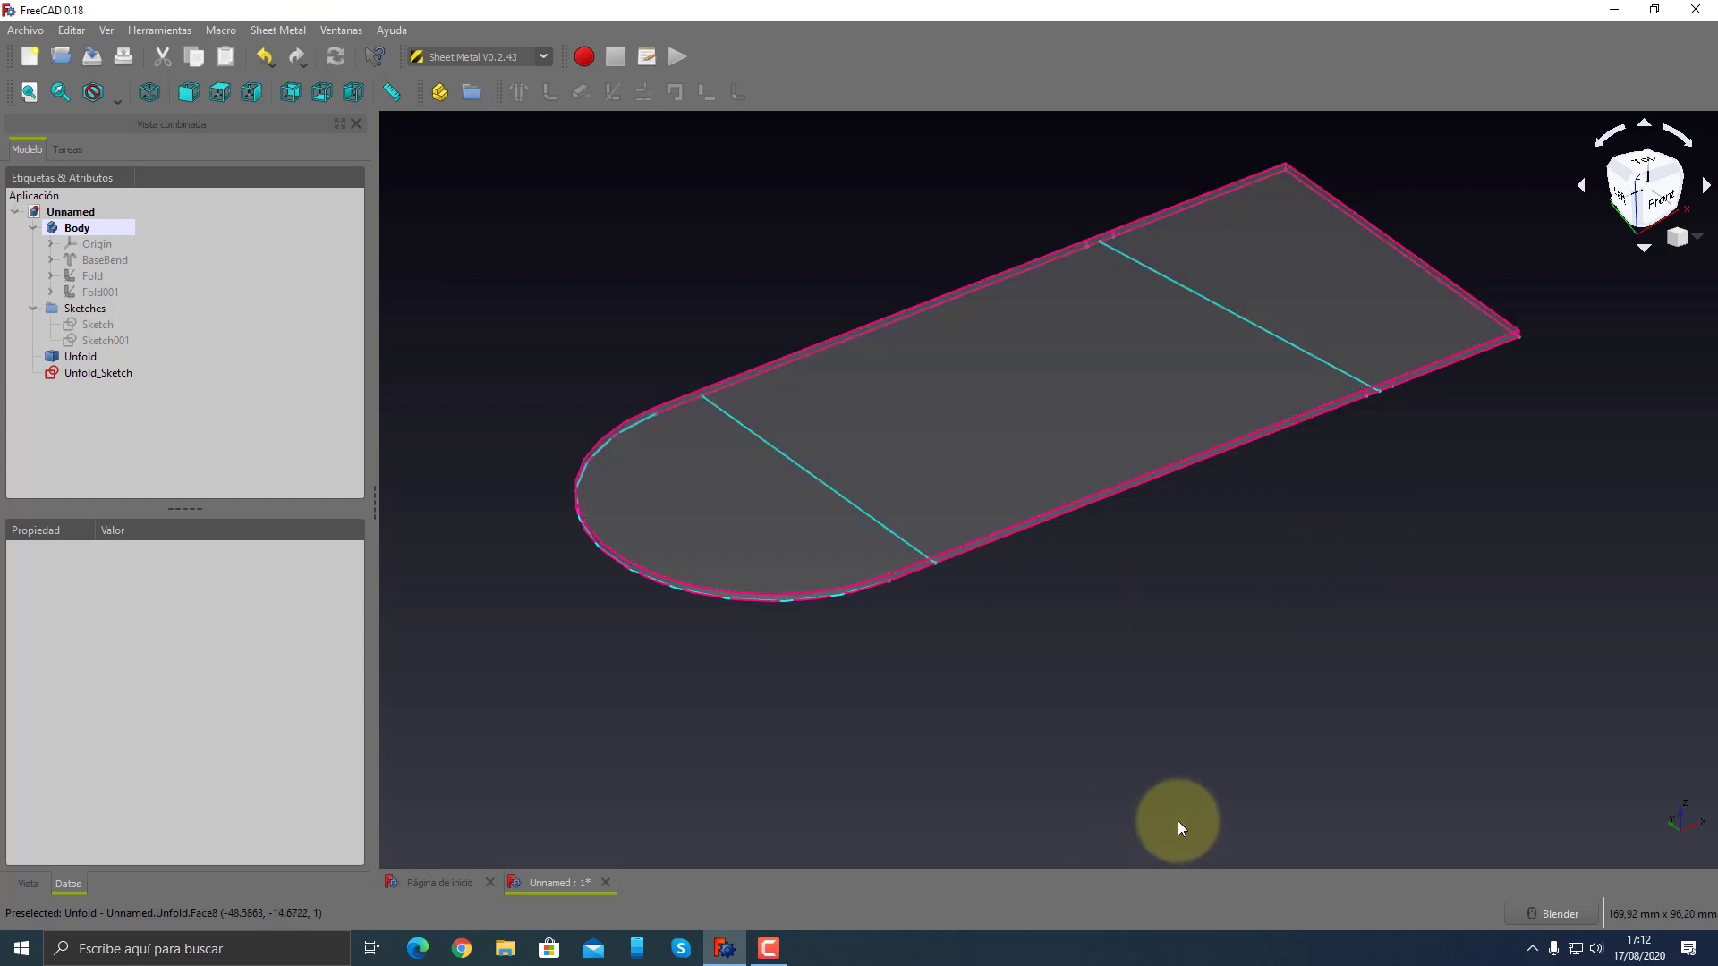
{"action": "mouse_move", "coordinate": [1178, 820]}
{"action": "middle_mouse_down"}
{"action": "mouse_move", "coordinate": [1136, 660]}
{"action": "mouse_move", "coordinate": [1145, 765]}
{"action": "middle_mouse_up"}
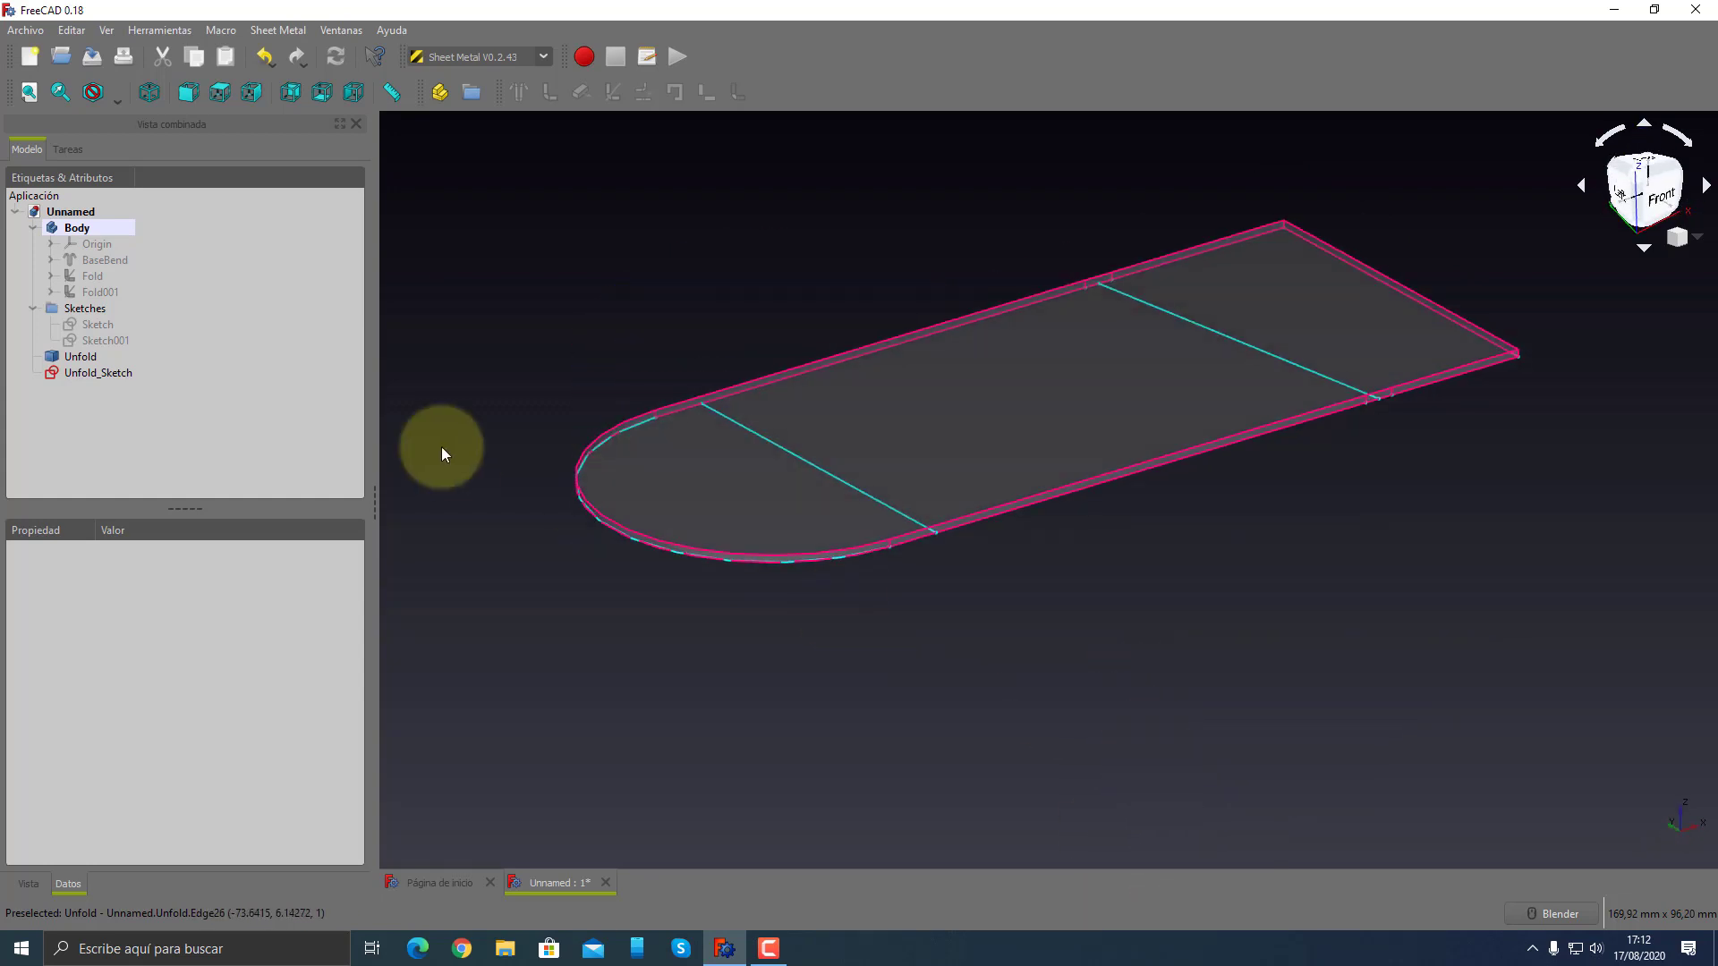
- Delete Unfold and Unfold_Sketch, then show Fold001 again
{"action": "left_click", "coordinate": [81, 356]}
{"action": "left_click", "coordinate": [81, 372], "text": "ctrl"}
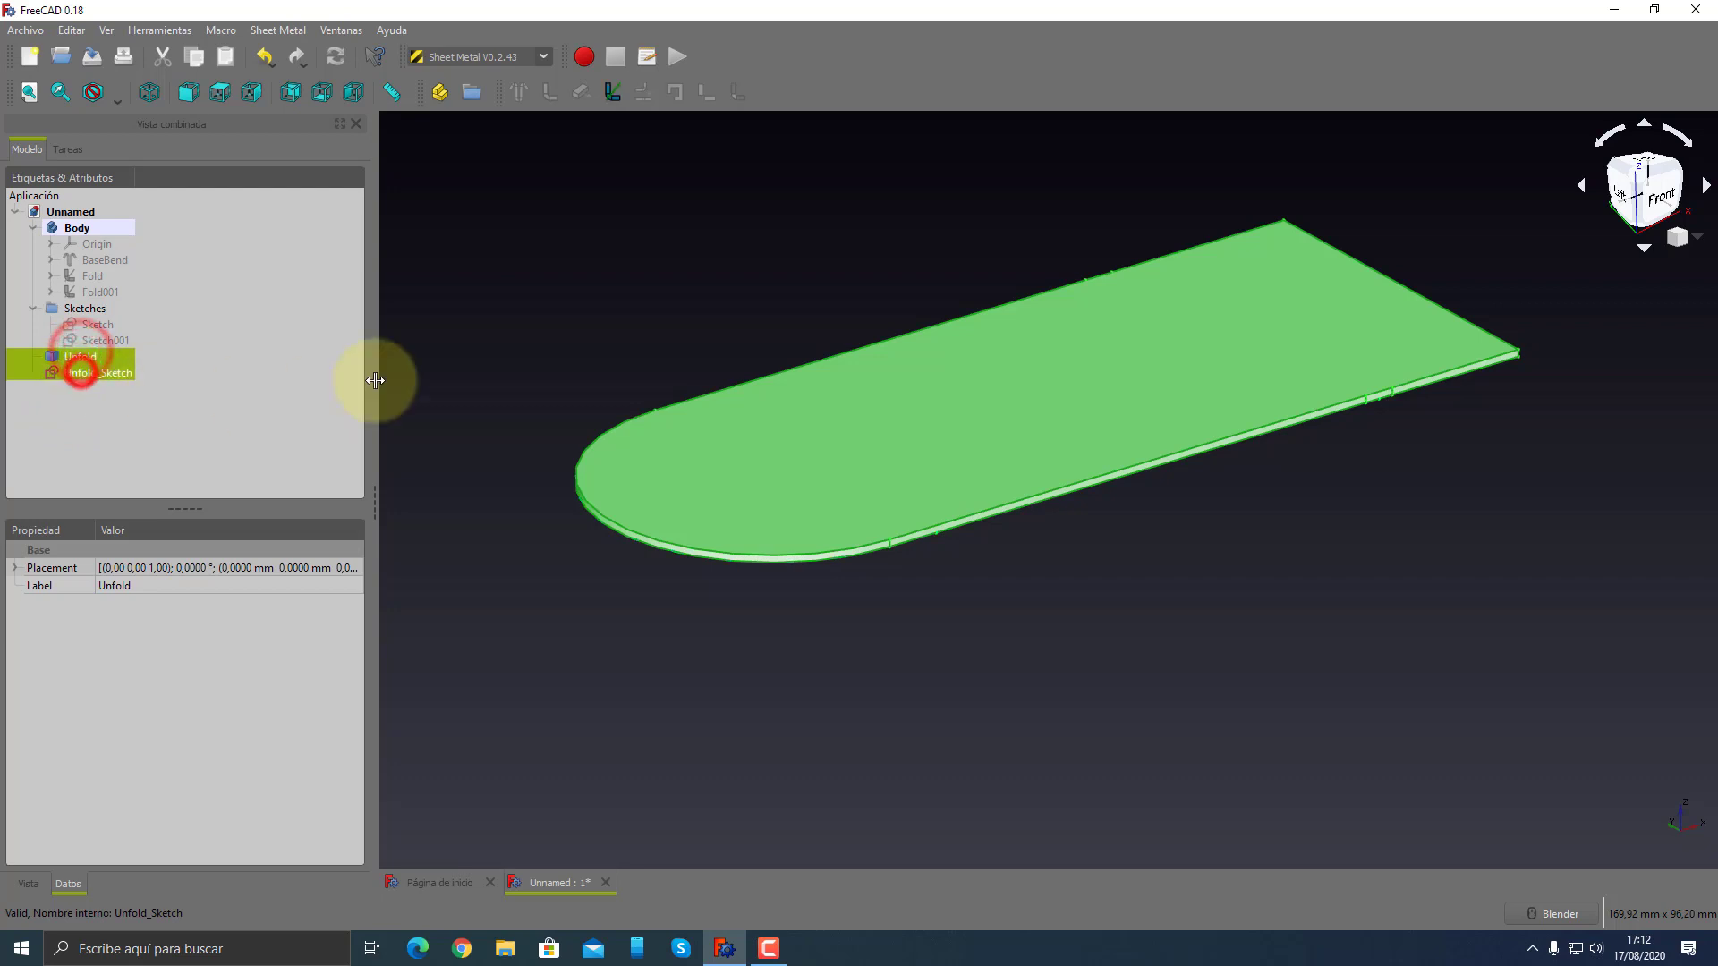
{"action": "key", "text": "Delete"}
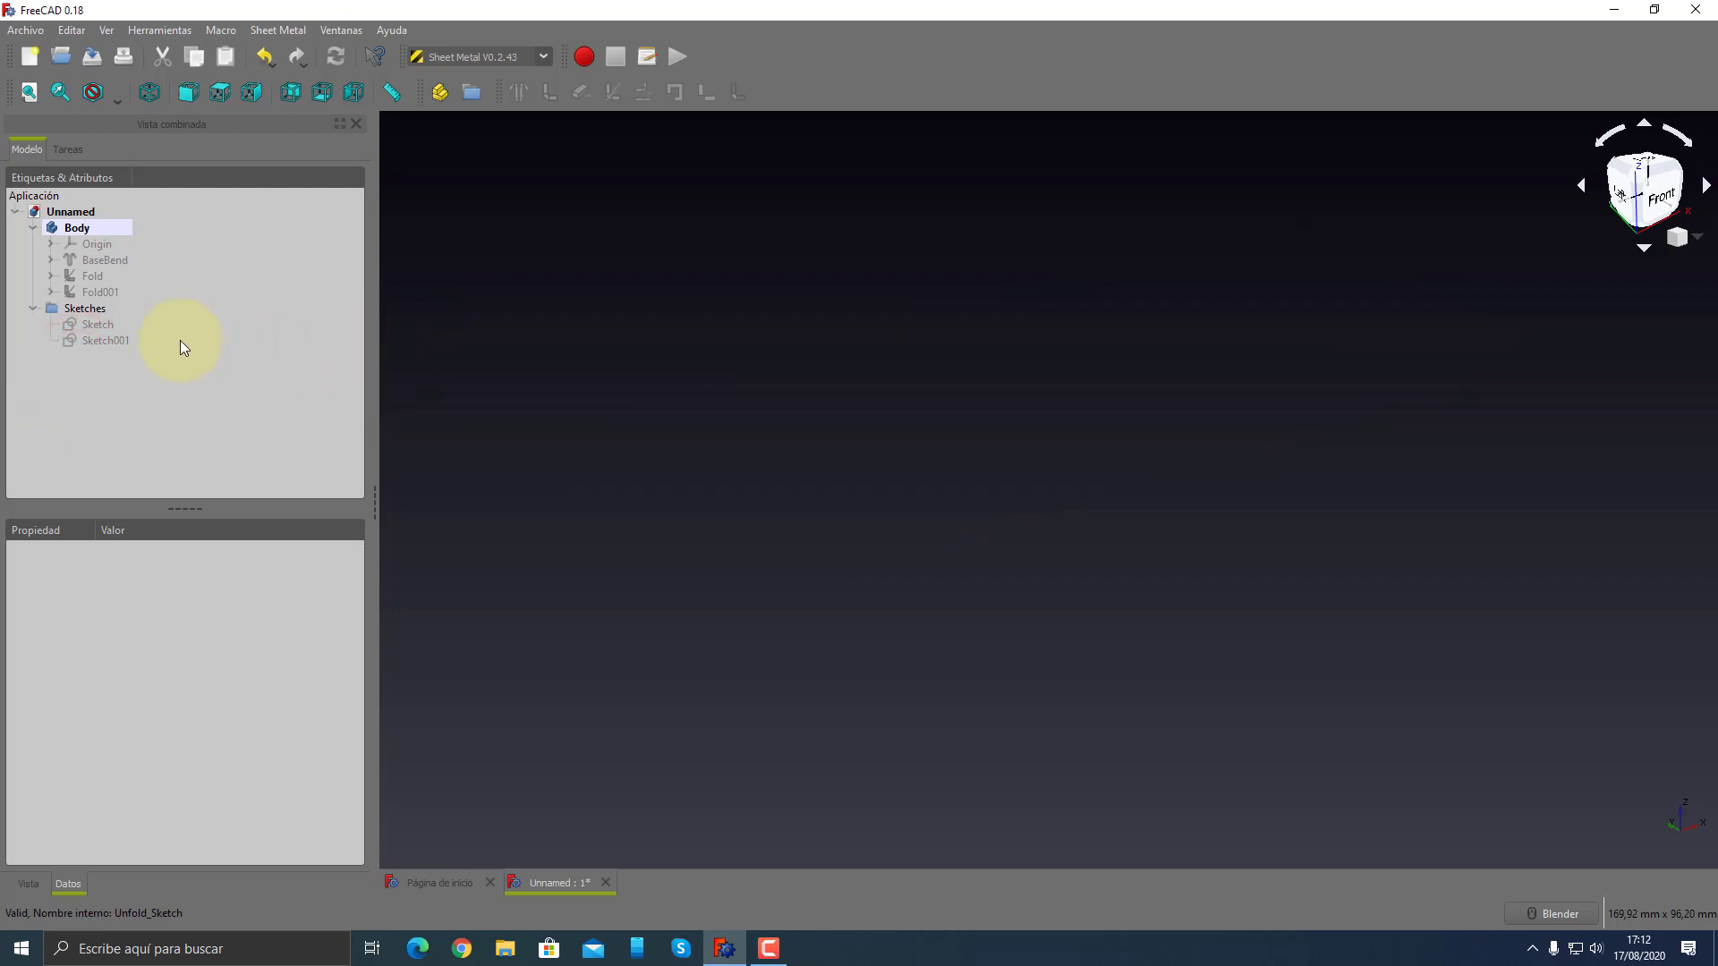
{"action": "left_click", "coordinate": [90, 292]}
{"action": "key", "text": "space"}
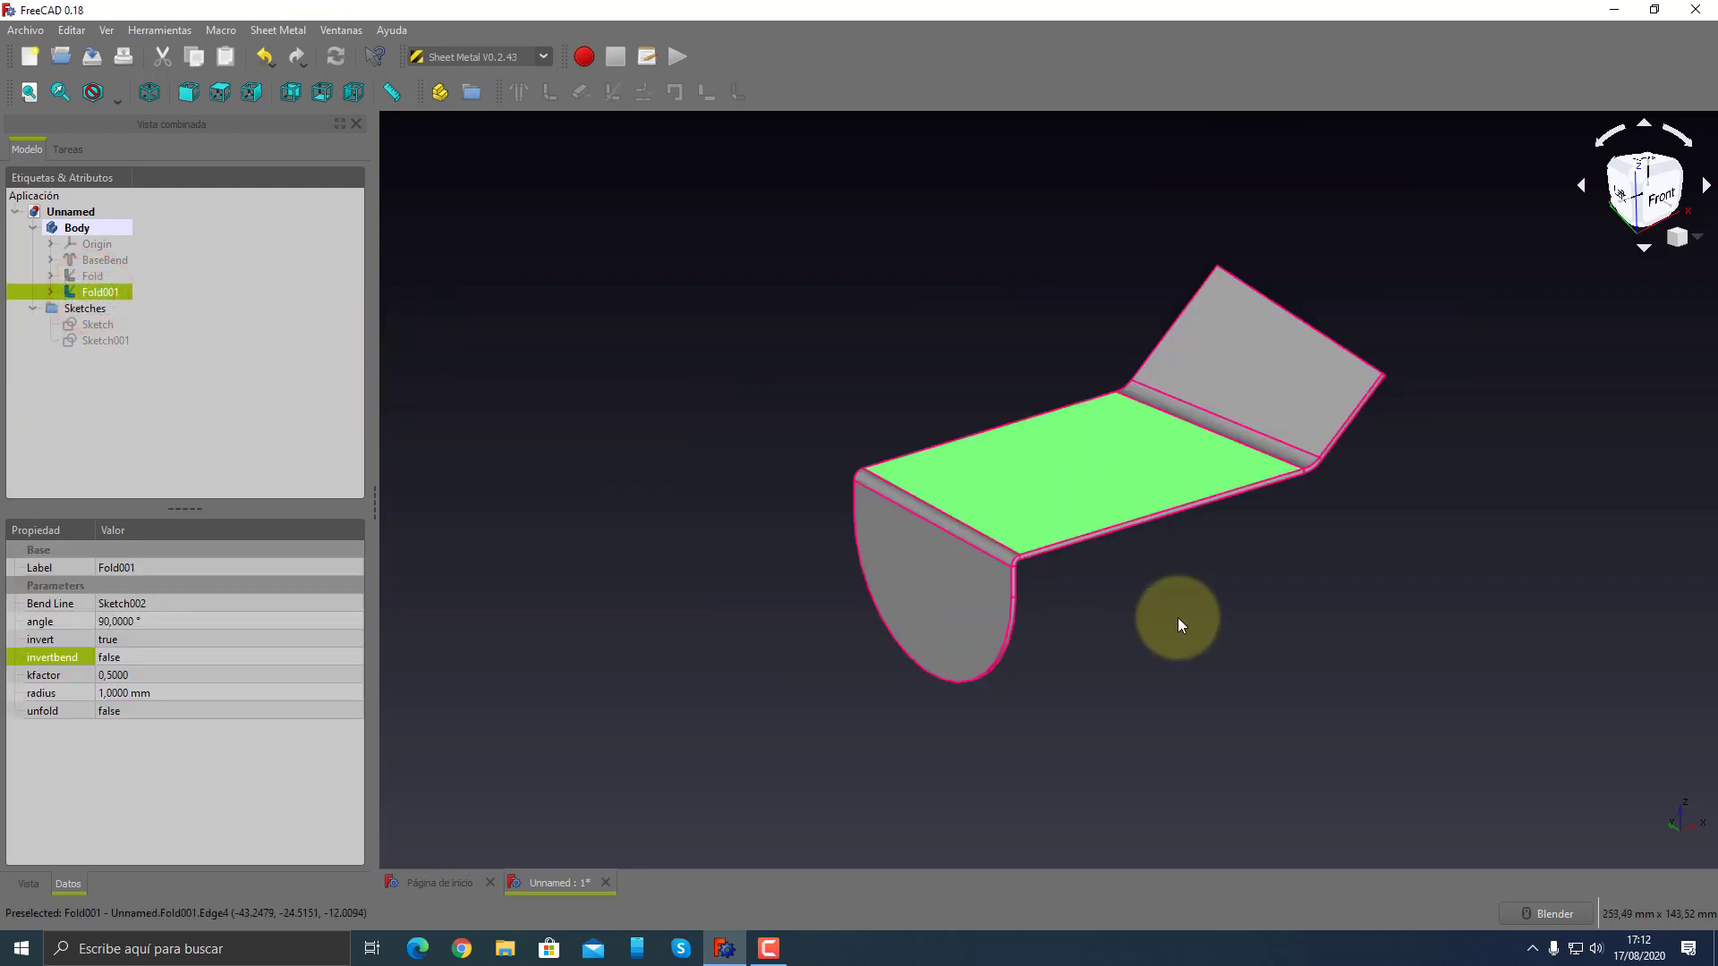
- Switch to the Part Design workbench and bring back the model tree
{"action": "left_click", "coordinate": [1140, 626]}
{"action": "mouse_move", "coordinate": [1163, 671]}
{"action": "middle_mouse_down"}
{"action": "mouse_move", "coordinate": [921, 633]}
{"action": "mouse_move", "coordinate": [1268, 627]}
{"action": "mouse_move", "coordinate": [1143, 614]}
{"action": "mouse_move", "coordinate": [1244, 632]}
{"action": "middle_mouse_up"}
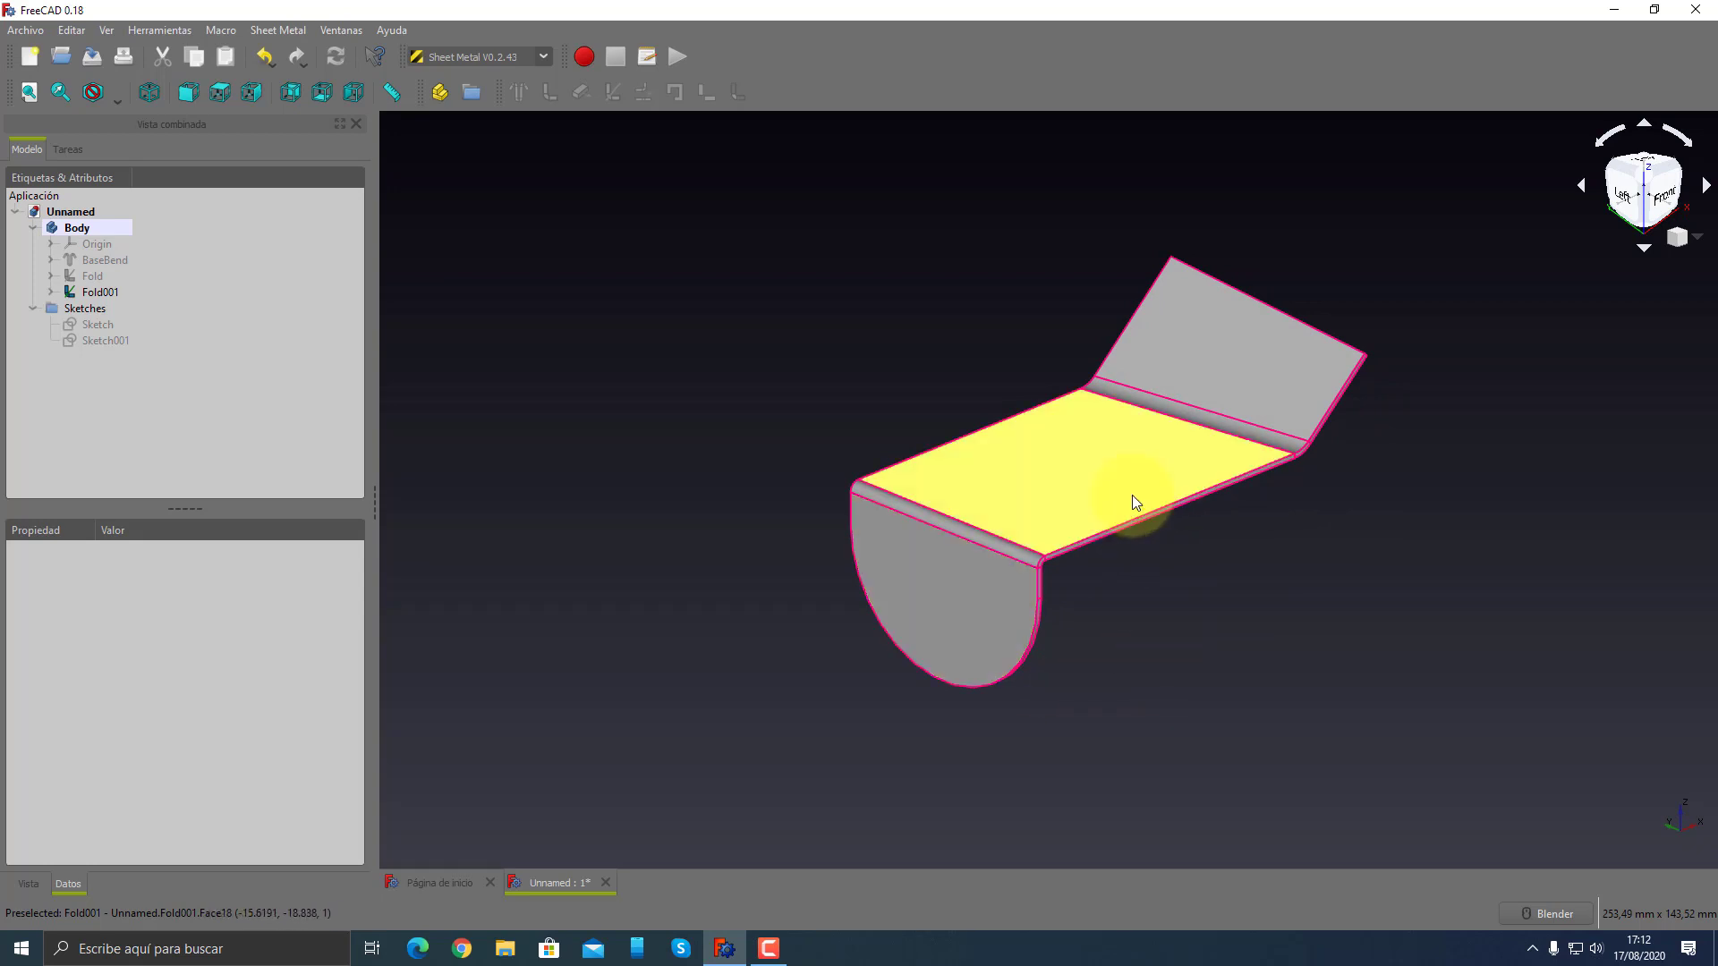
{"action": "mouse_move", "coordinate": [1131, 496]}
{"action": "middle_mouse_down"}
{"action": "mouse_move", "coordinate": [1016, 514]}
{"action": "mouse_move", "coordinate": [964, 562]}
{"action": "middle_mouse_up"}
{"action": "scroll", "coordinate": [1002, 553], "scroll_direction": "up", "scroll_amount": 2}
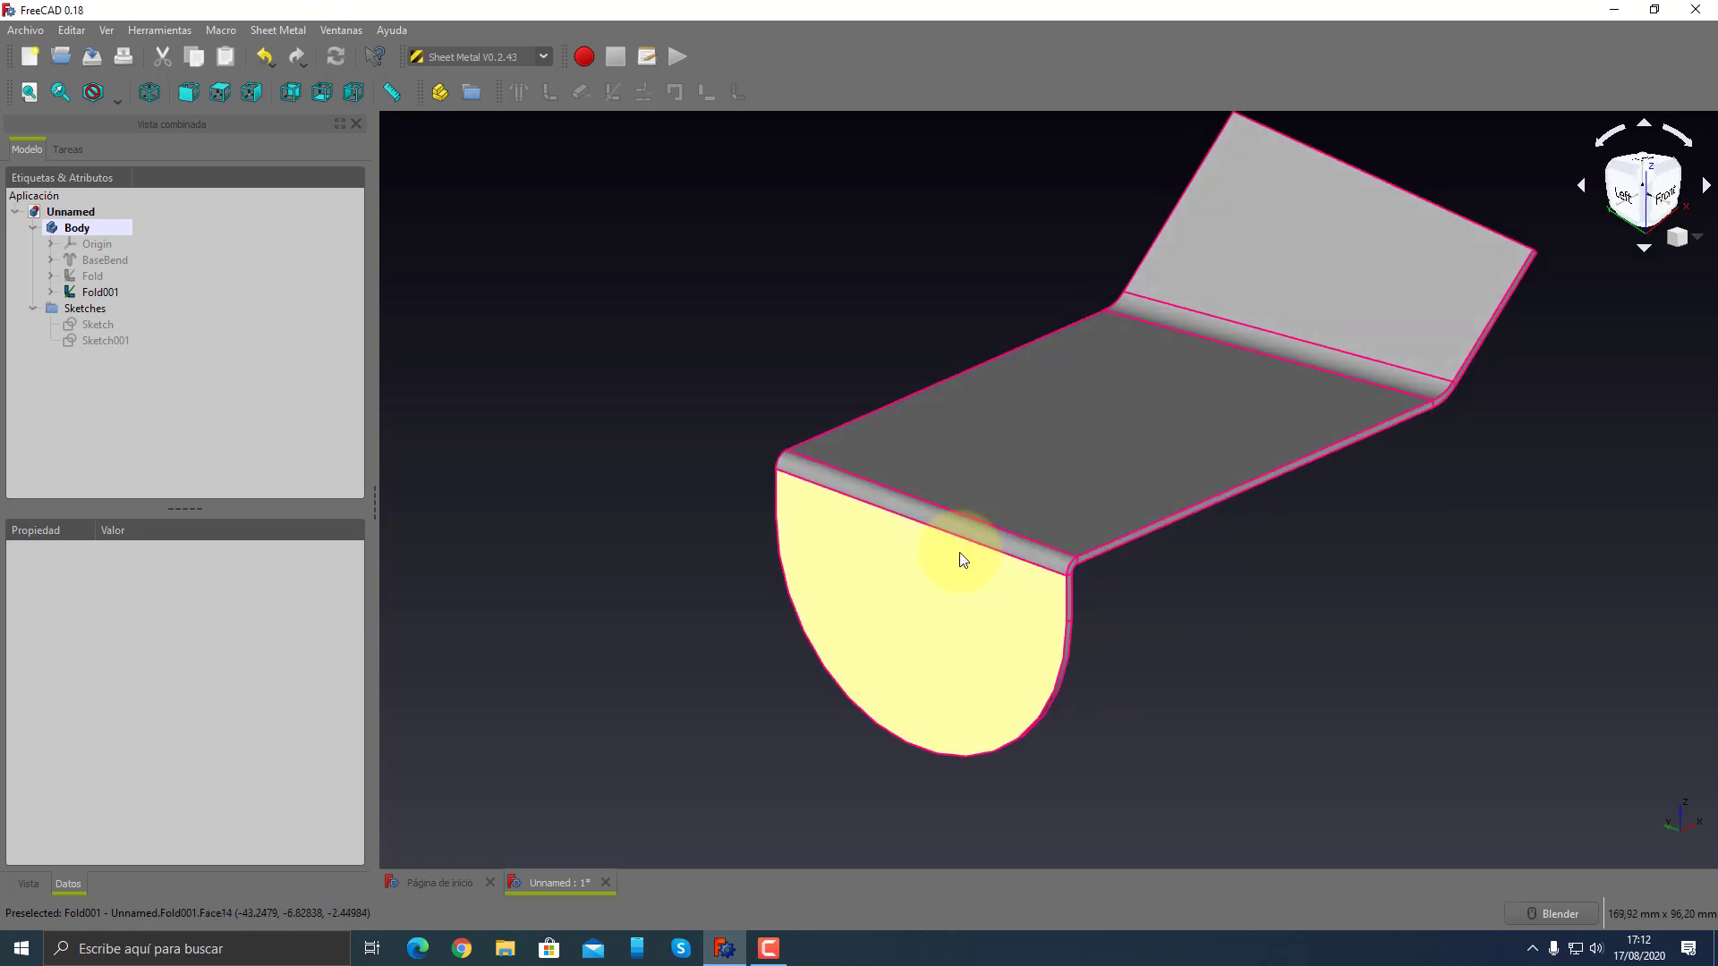
{"action": "left_click", "coordinate": [545, 56]}
{"action": "left_click", "coordinate": [466, 220]}
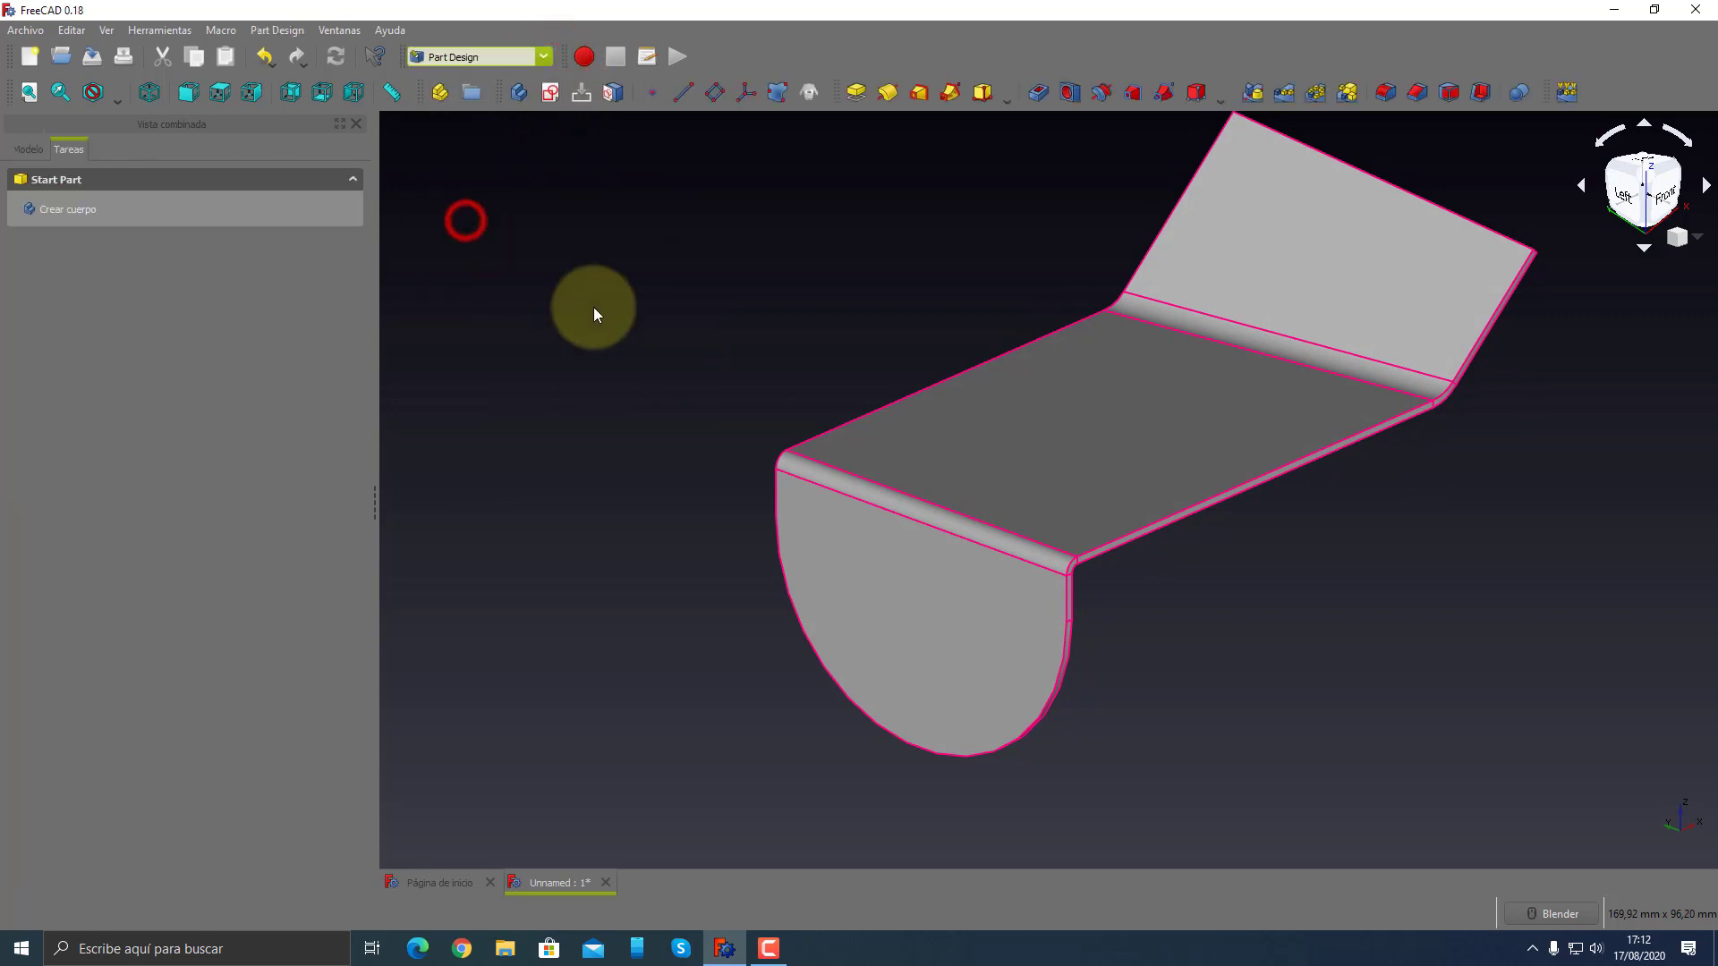
{"action": "left_click", "coordinate": [101, 206]}
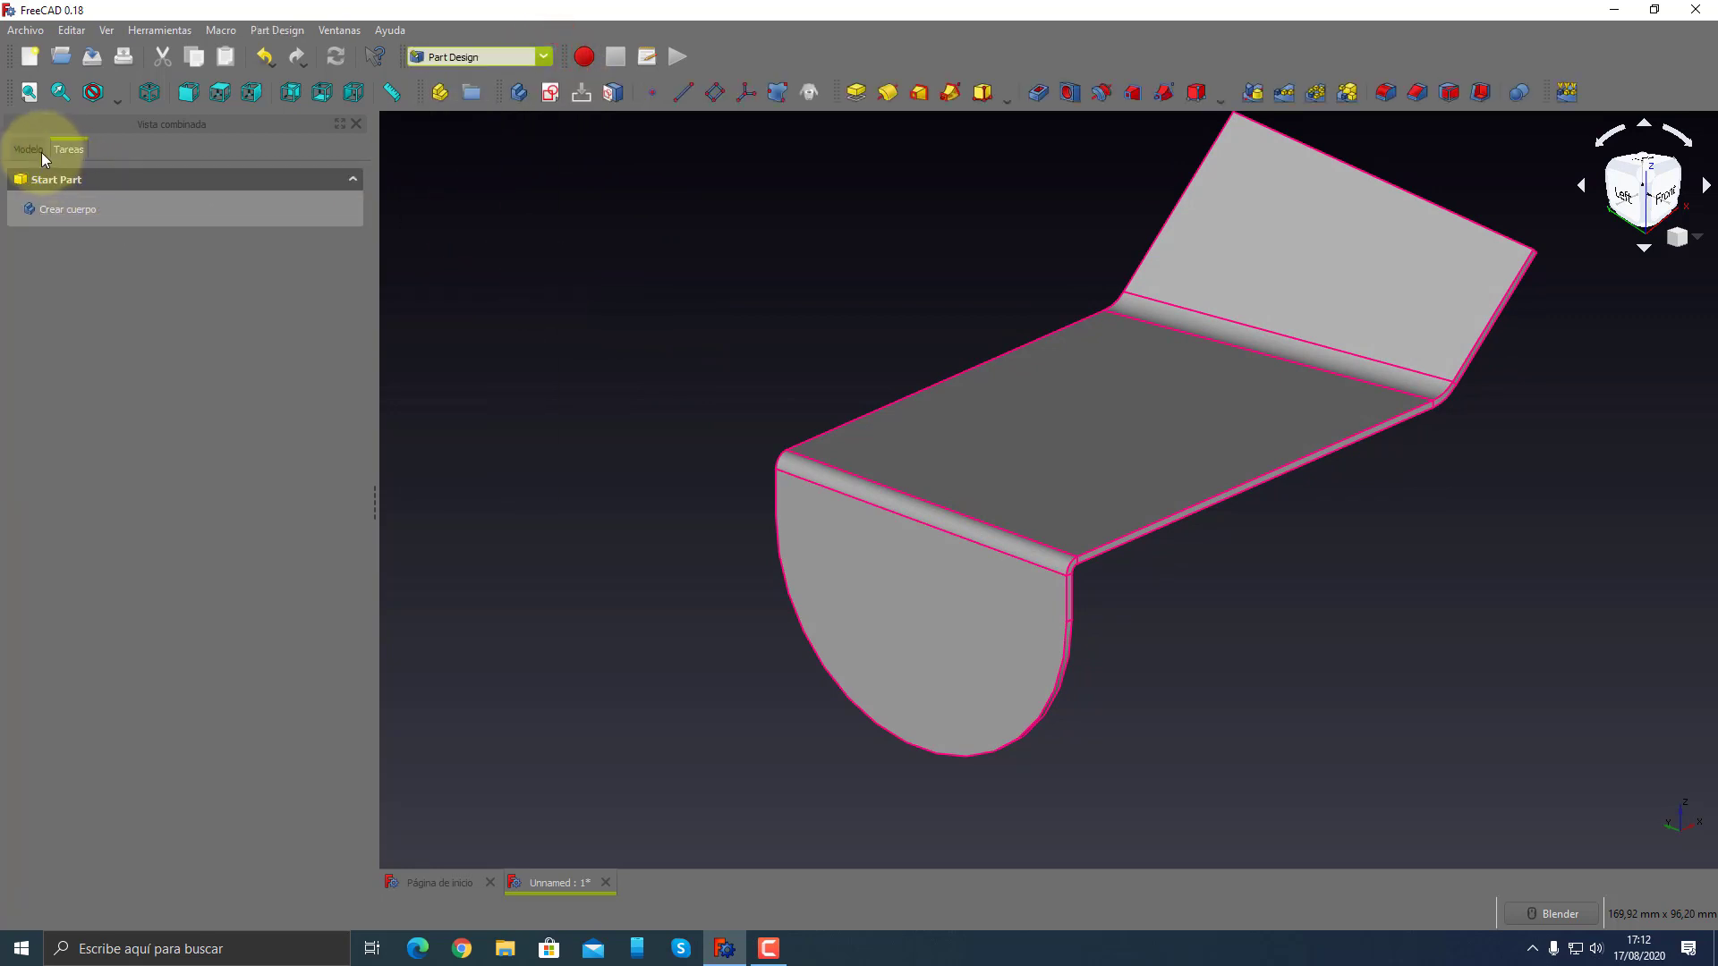
{"action": "left_click", "coordinate": [29, 149]}
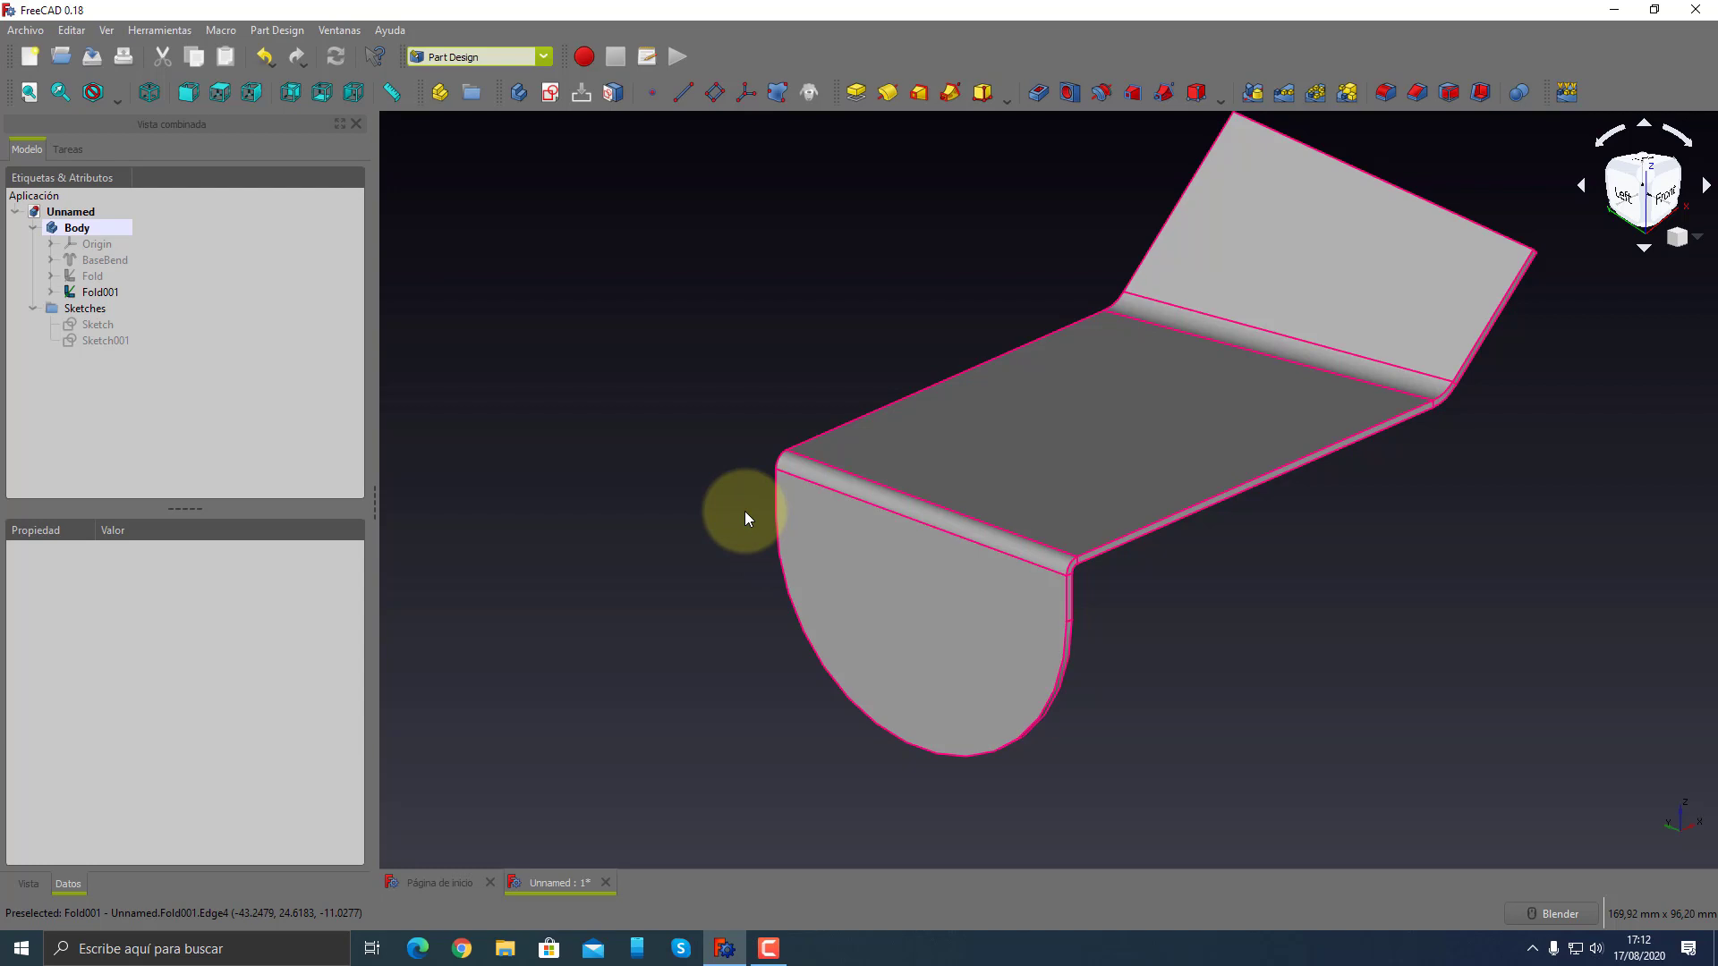
- Set Fold001's angle to 45° and select the rounded flap's face
{"action": "left_click", "coordinate": [93, 296]}
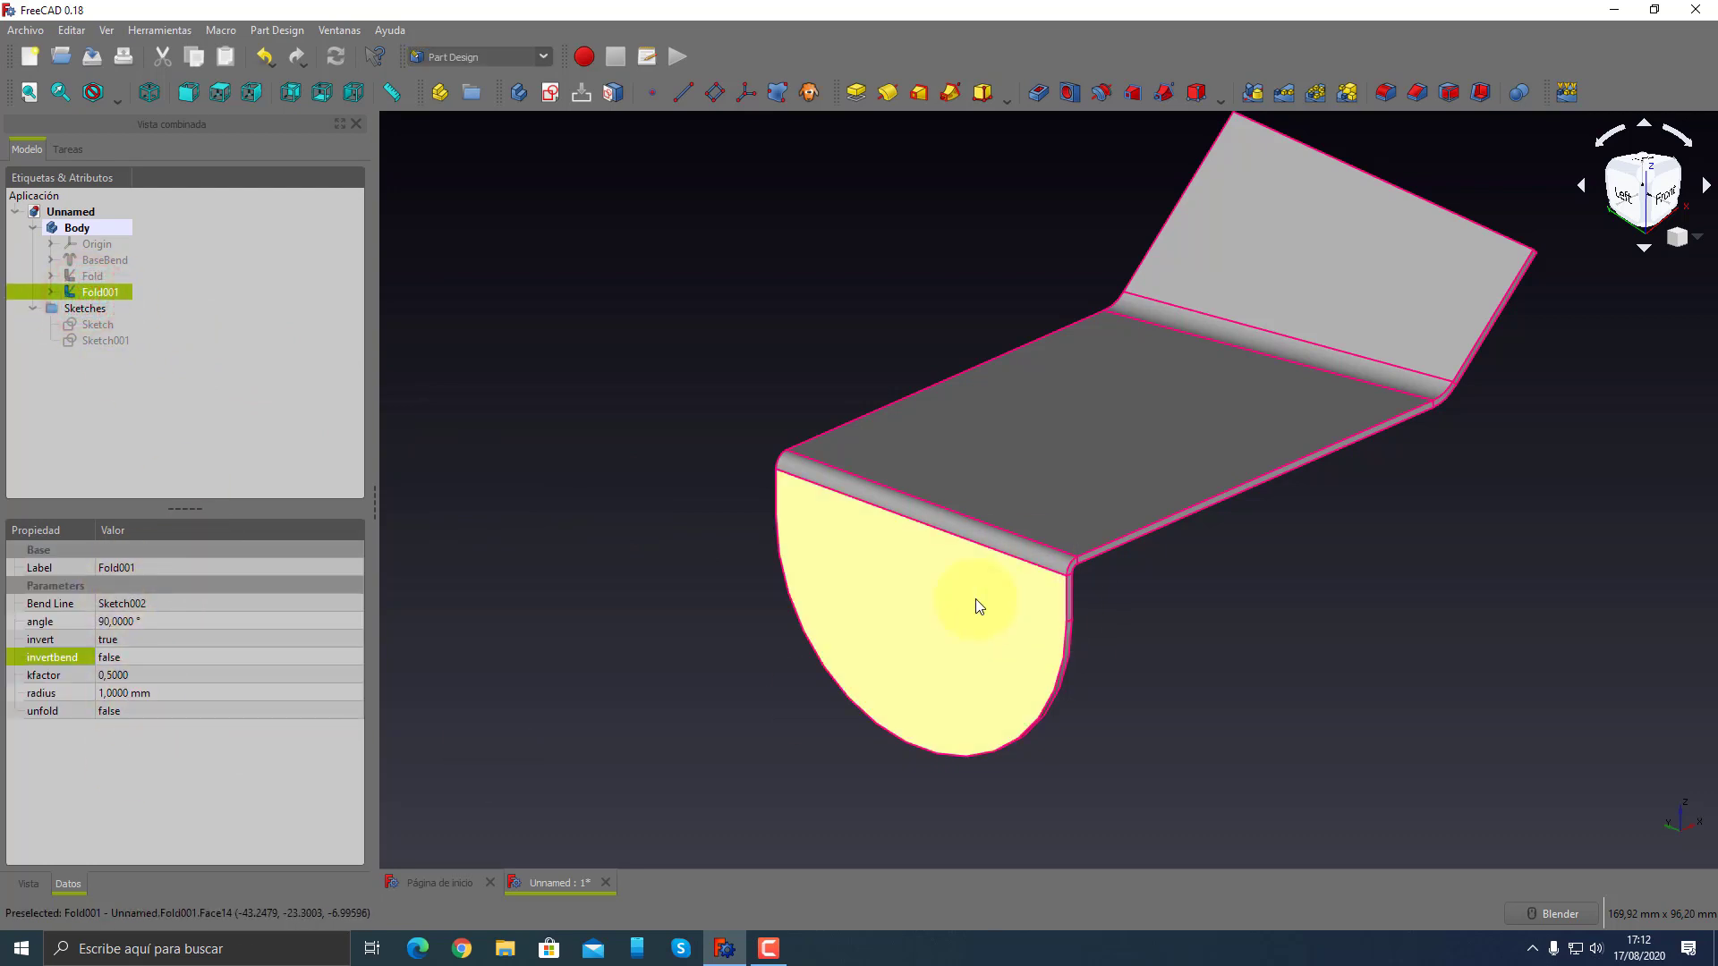
{"action": "left_click", "coordinate": [192, 621]}
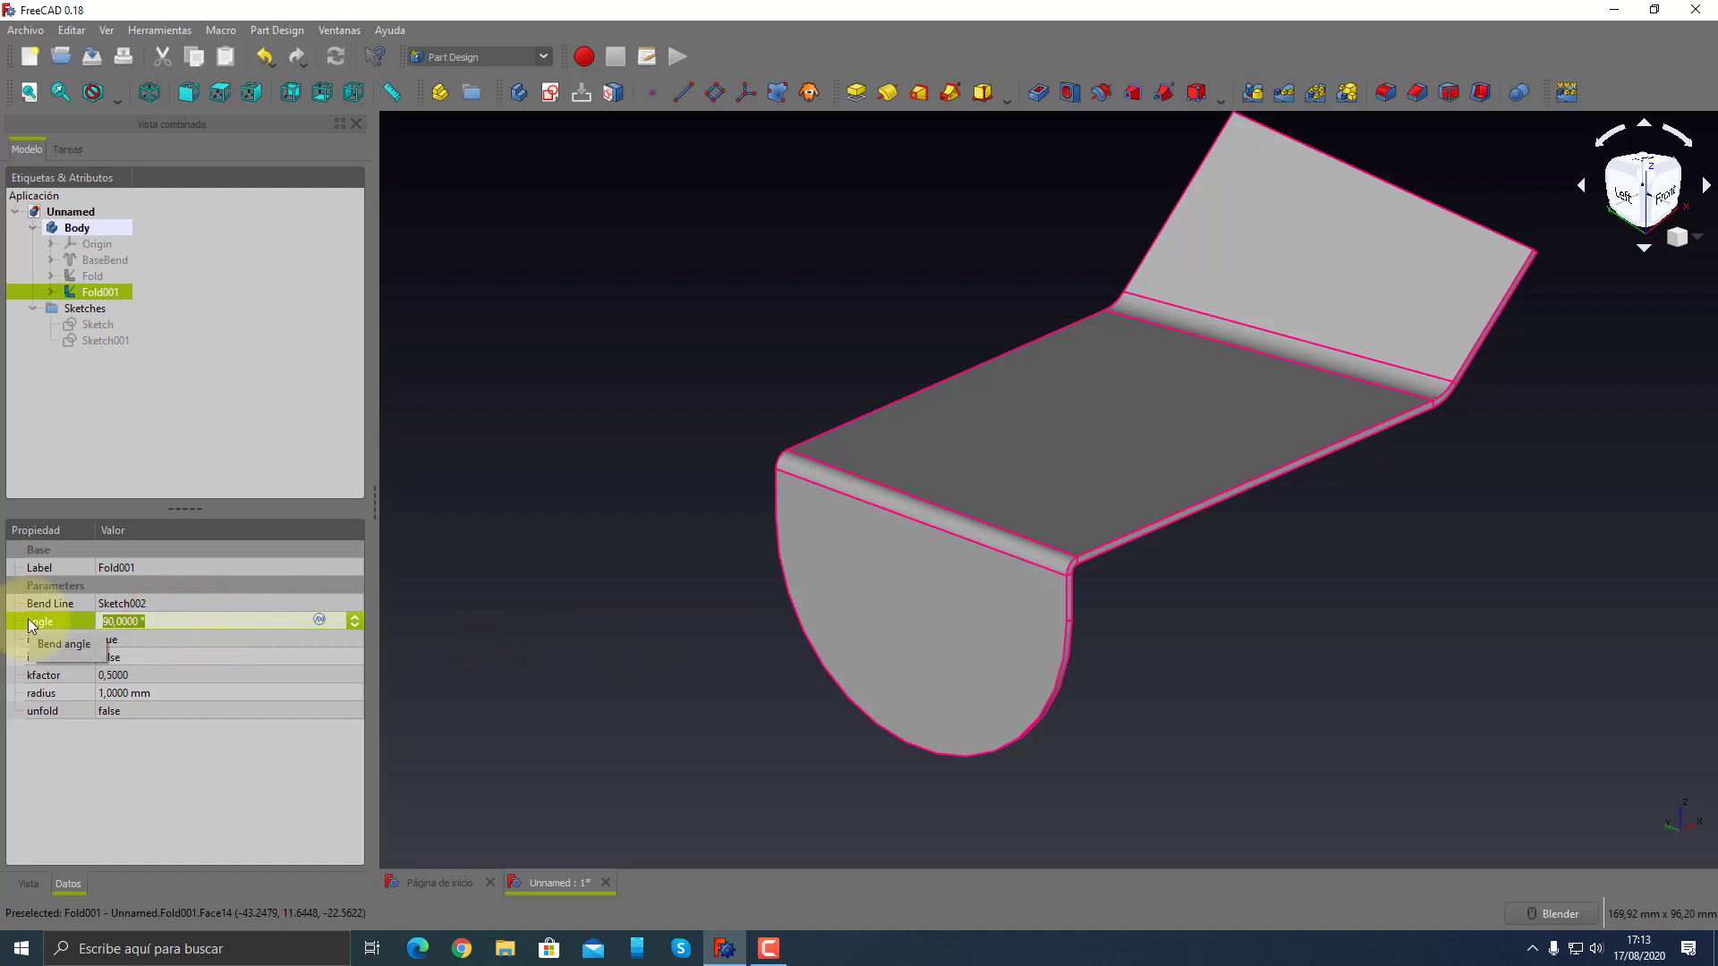
{"action": "type", "text": "45"}
{"action": "key", "text": "Return"}
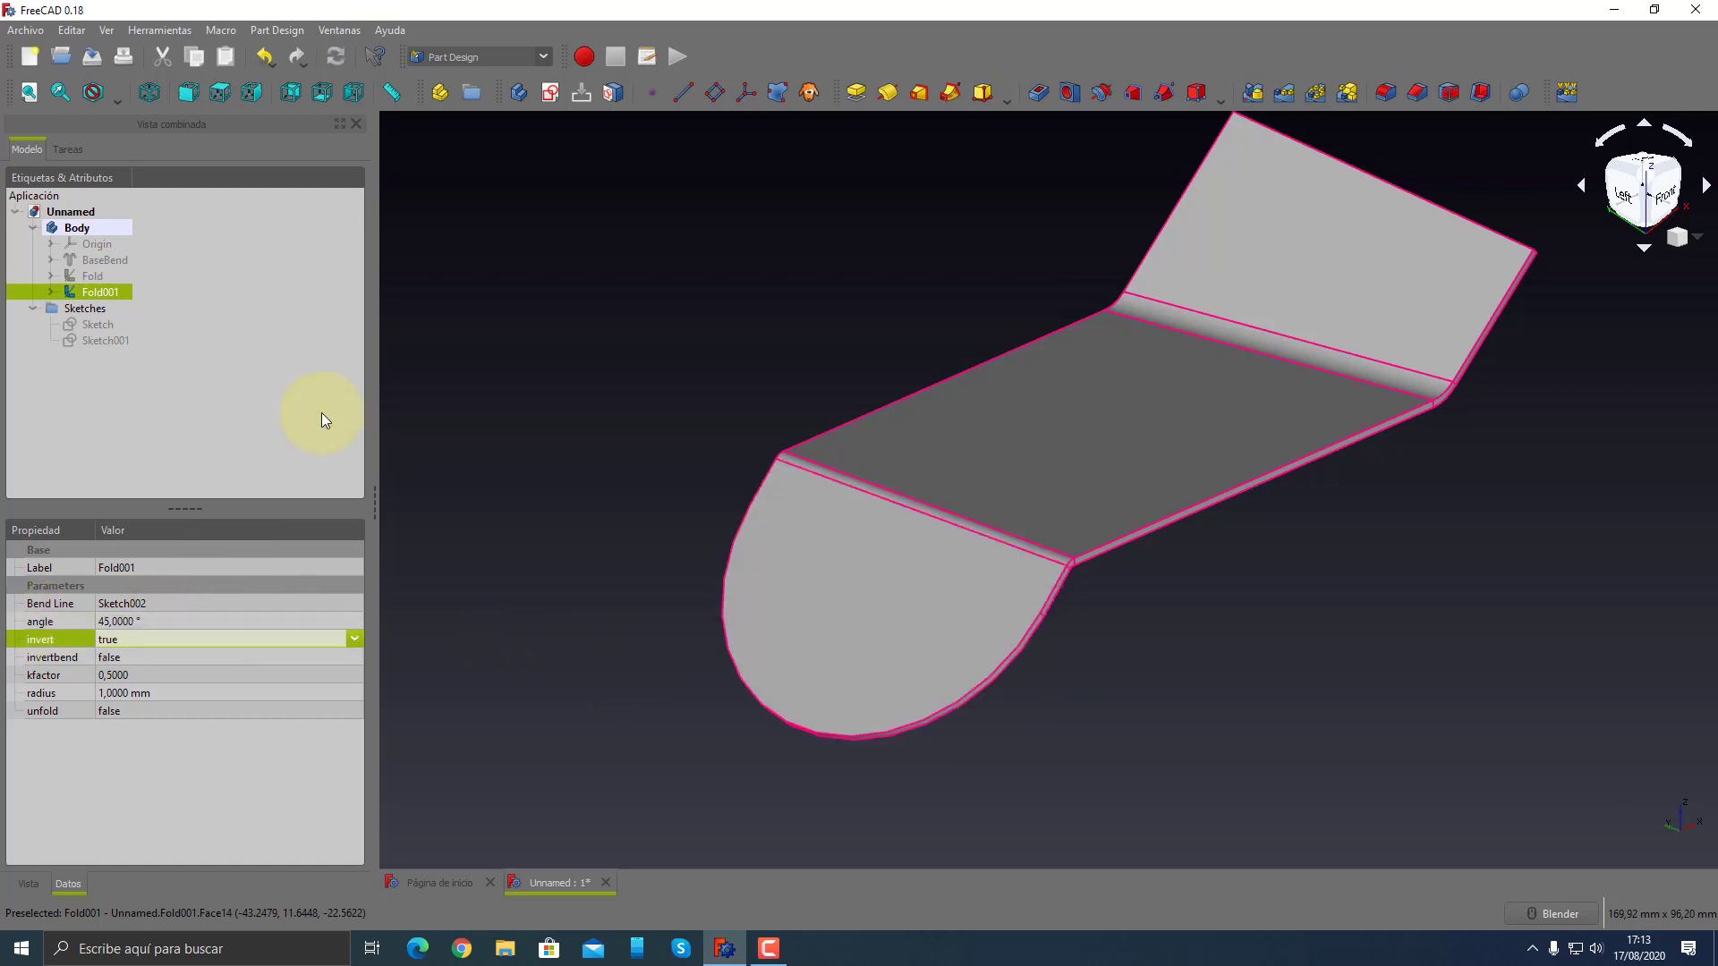
{"action": "left_click", "coordinate": [663, 344]}
{"action": "left_click", "coordinate": [857, 595]}
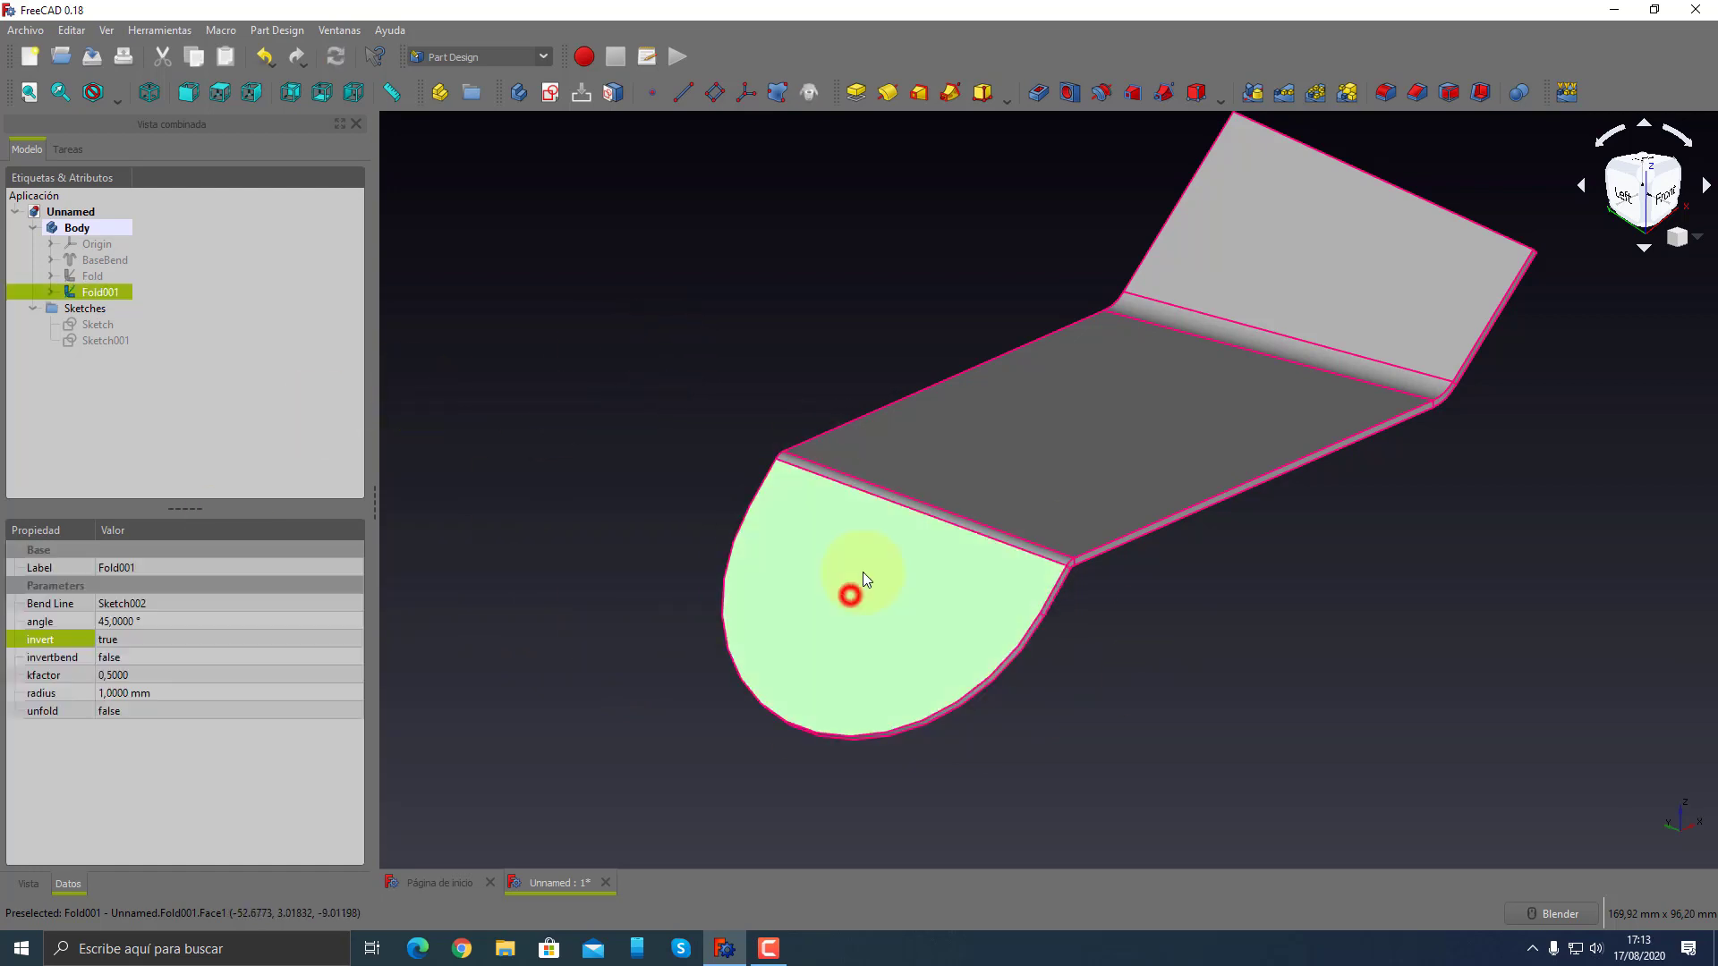
- Create a sketch on the rounded flap face and import its curved edge as external geometry
{"action": "left_click", "coordinate": [551, 98]}
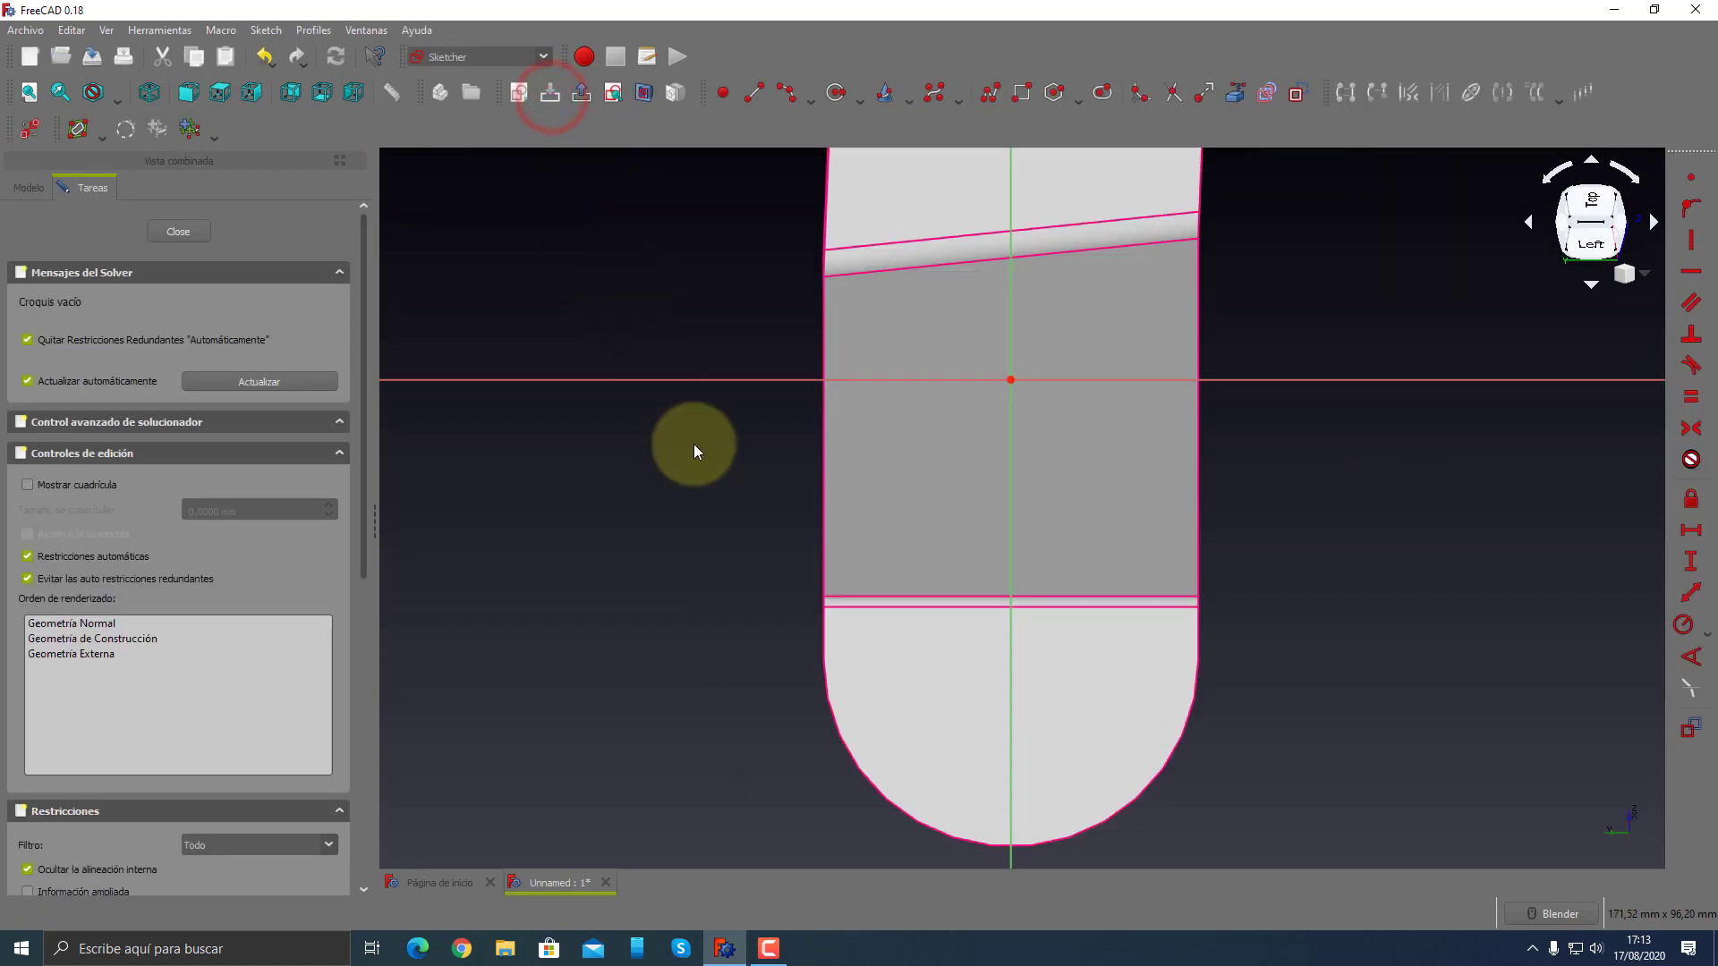
{"action": "scroll", "coordinate": [1092, 799], "scroll_direction": "up", "scroll_amount": 4}
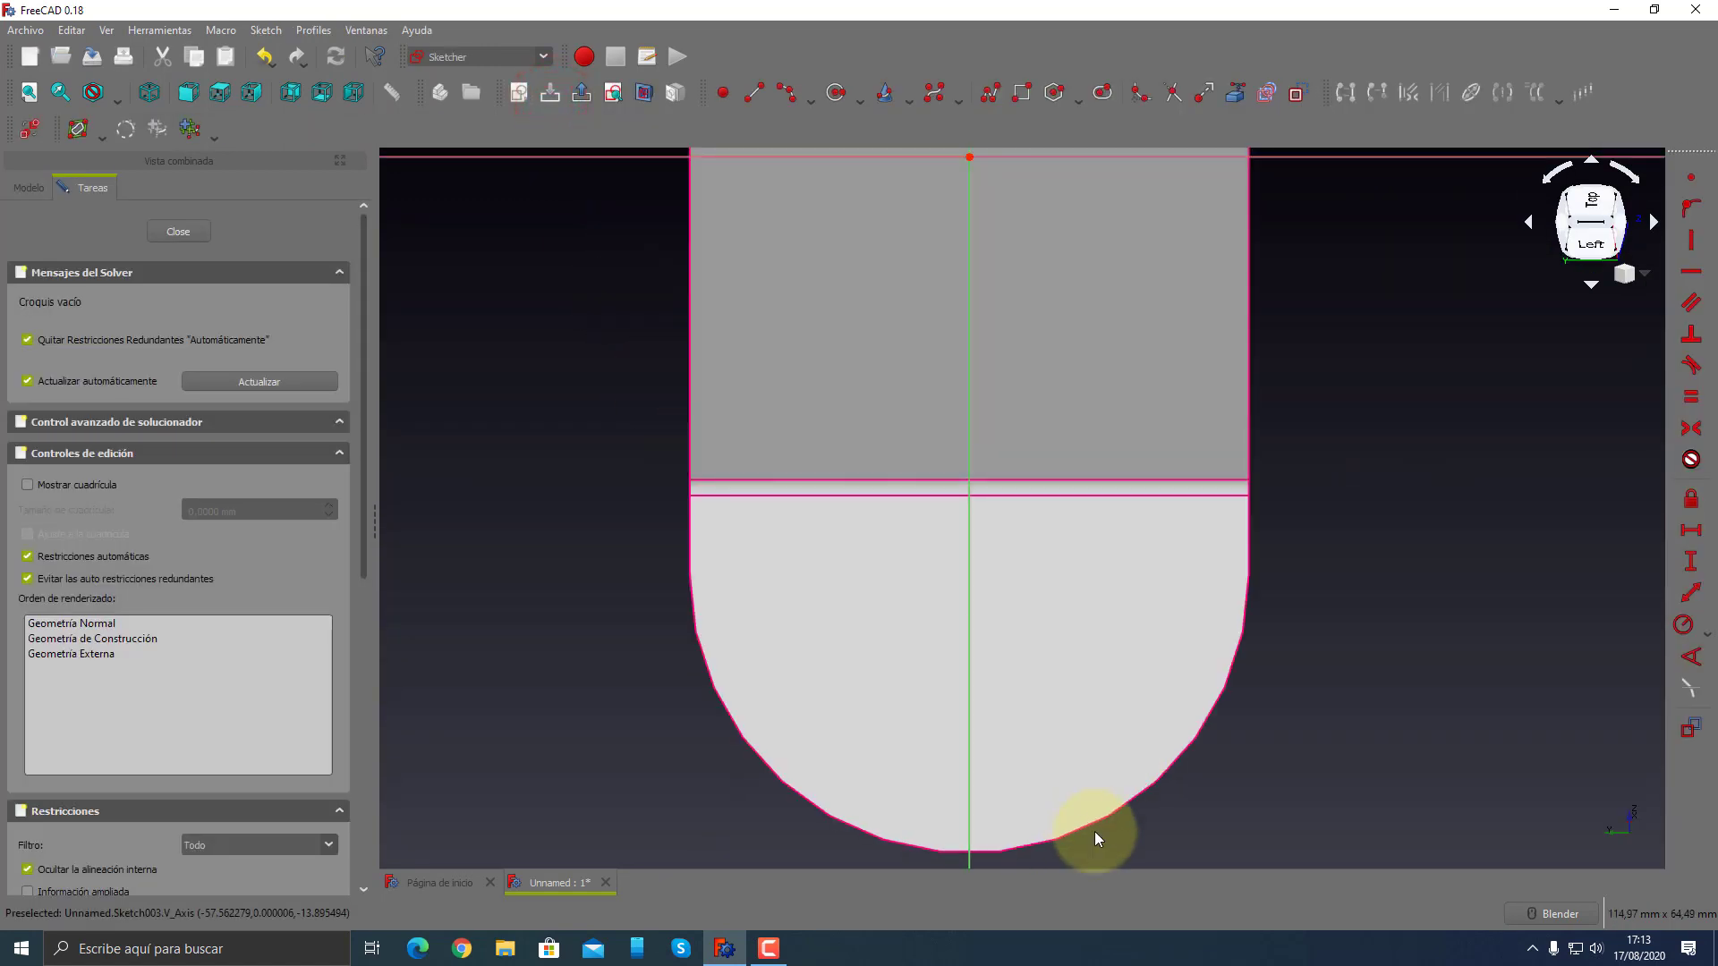
{"action": "left_click", "coordinate": [1235, 93]}
{"action": "left_click", "coordinate": [1213, 716]}
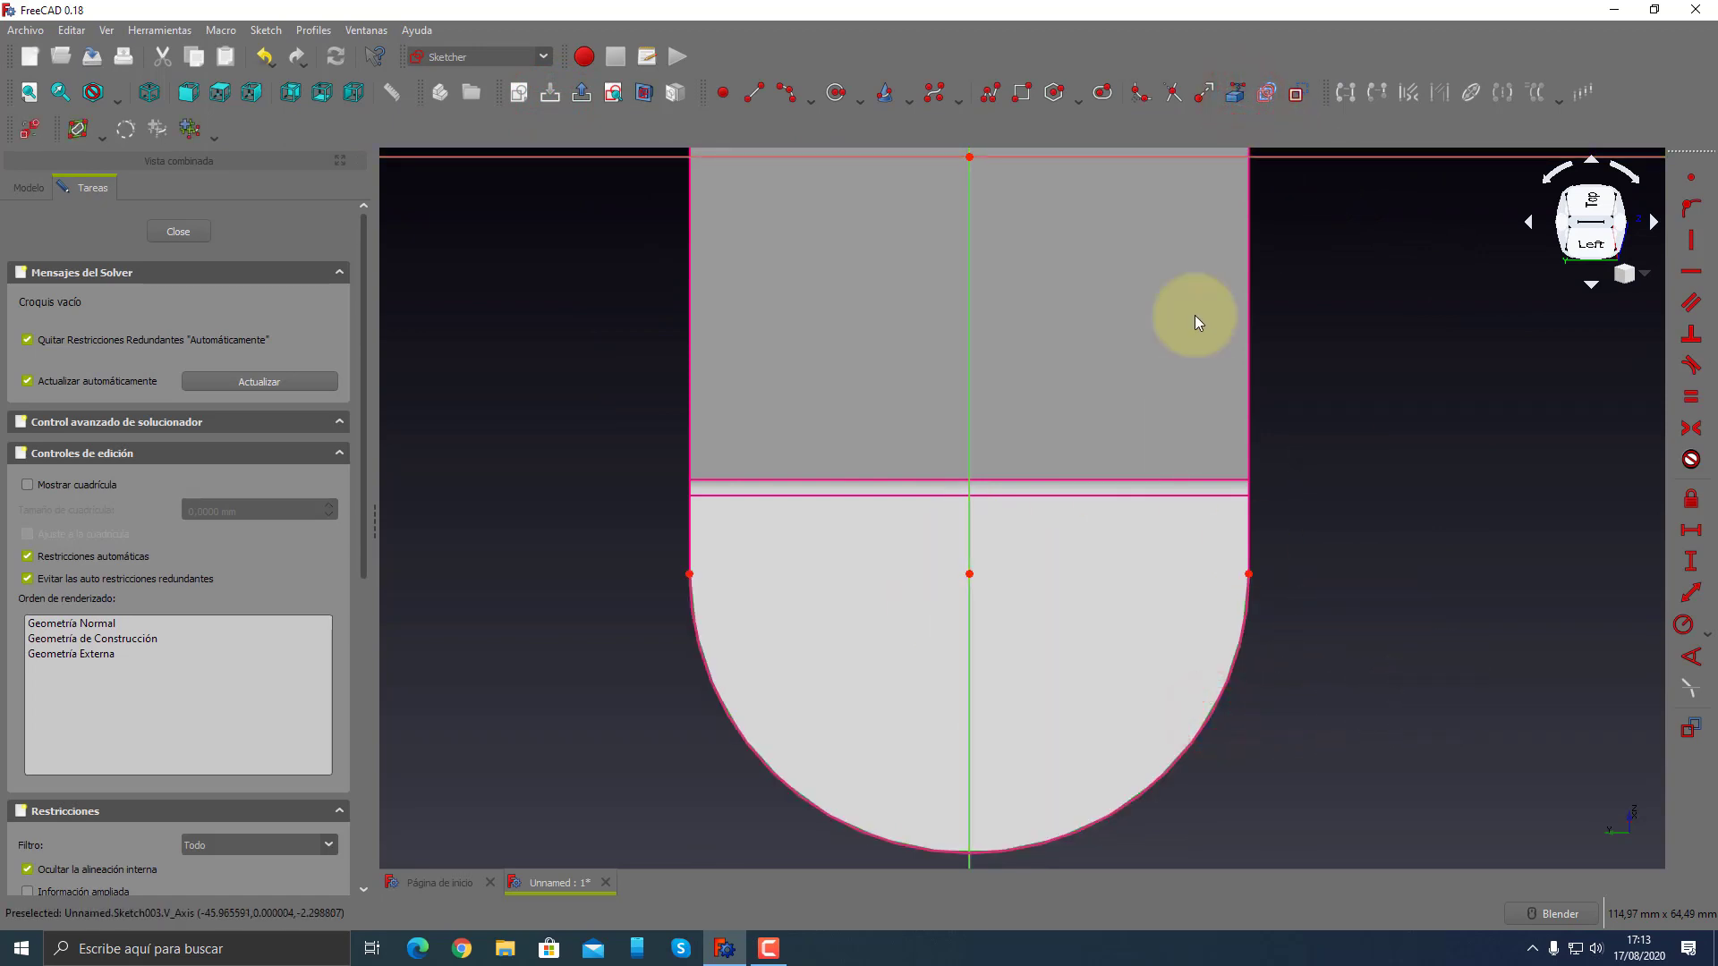
- Draw a small circle centred on the flap arc's centre point
{"action": "left_click", "coordinate": [836, 93]}
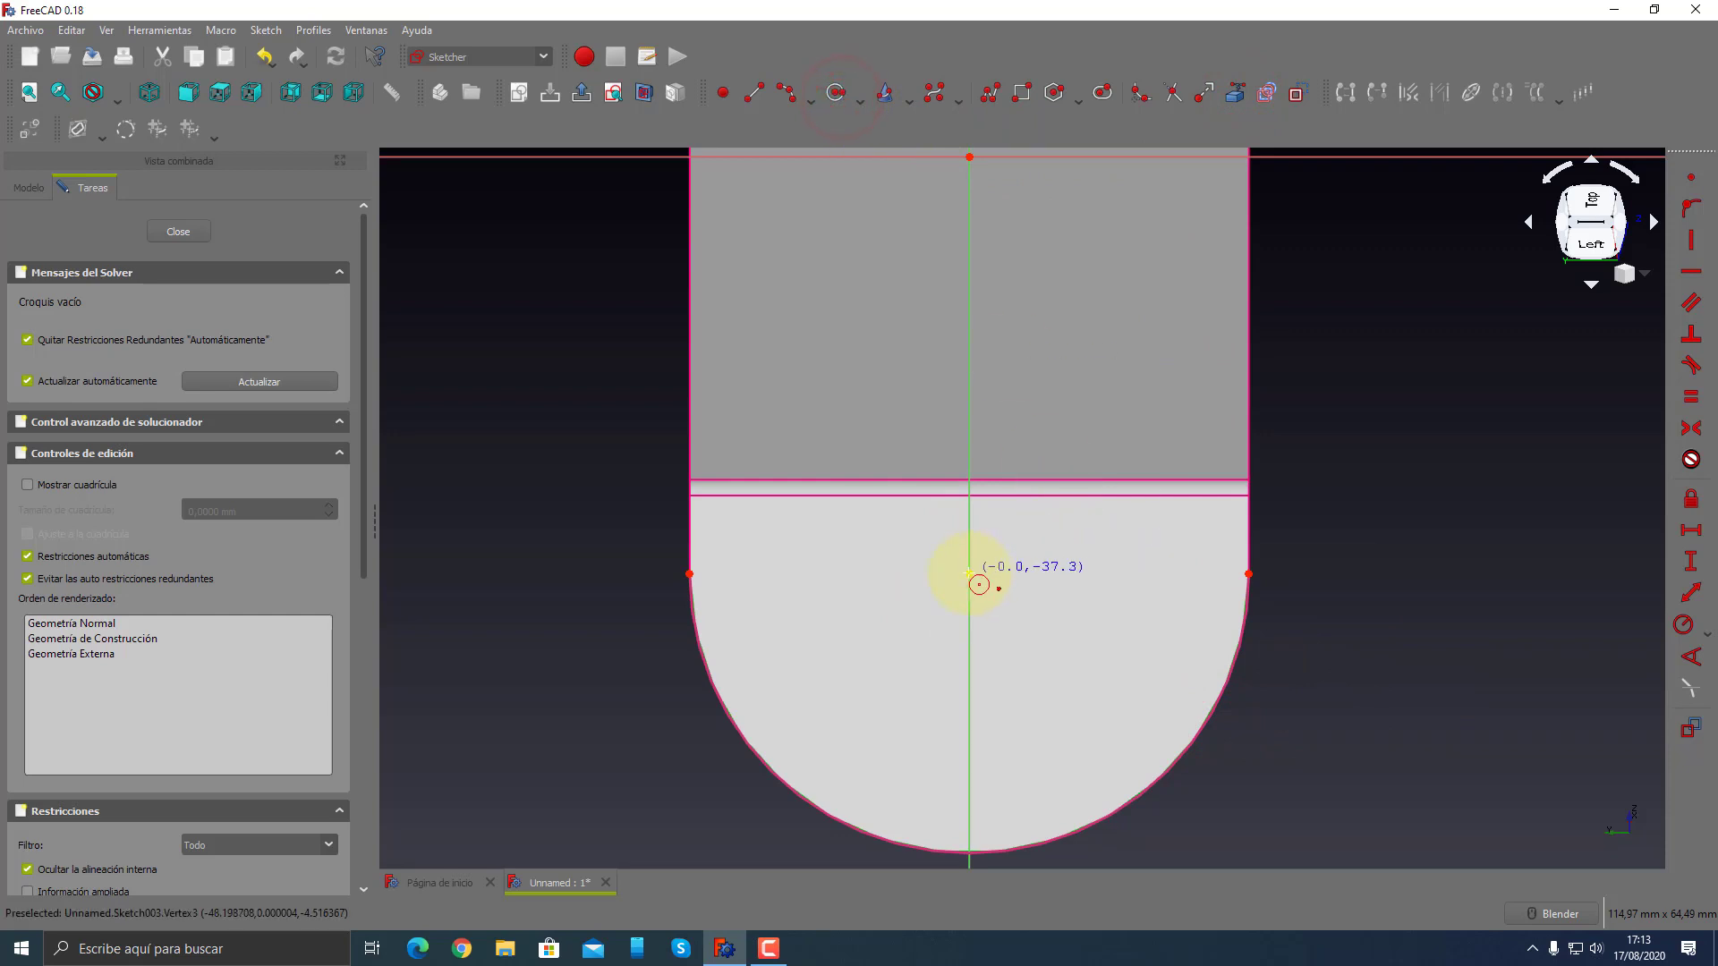
{"action": "left_click", "coordinate": [969, 574]}
{"action": "left_click", "coordinate": [1013, 615]}
- Pocket Sketch003's circle with type 'Up to face', limited by the flap face
{"action": "right_click", "coordinate": [1329, 616]}
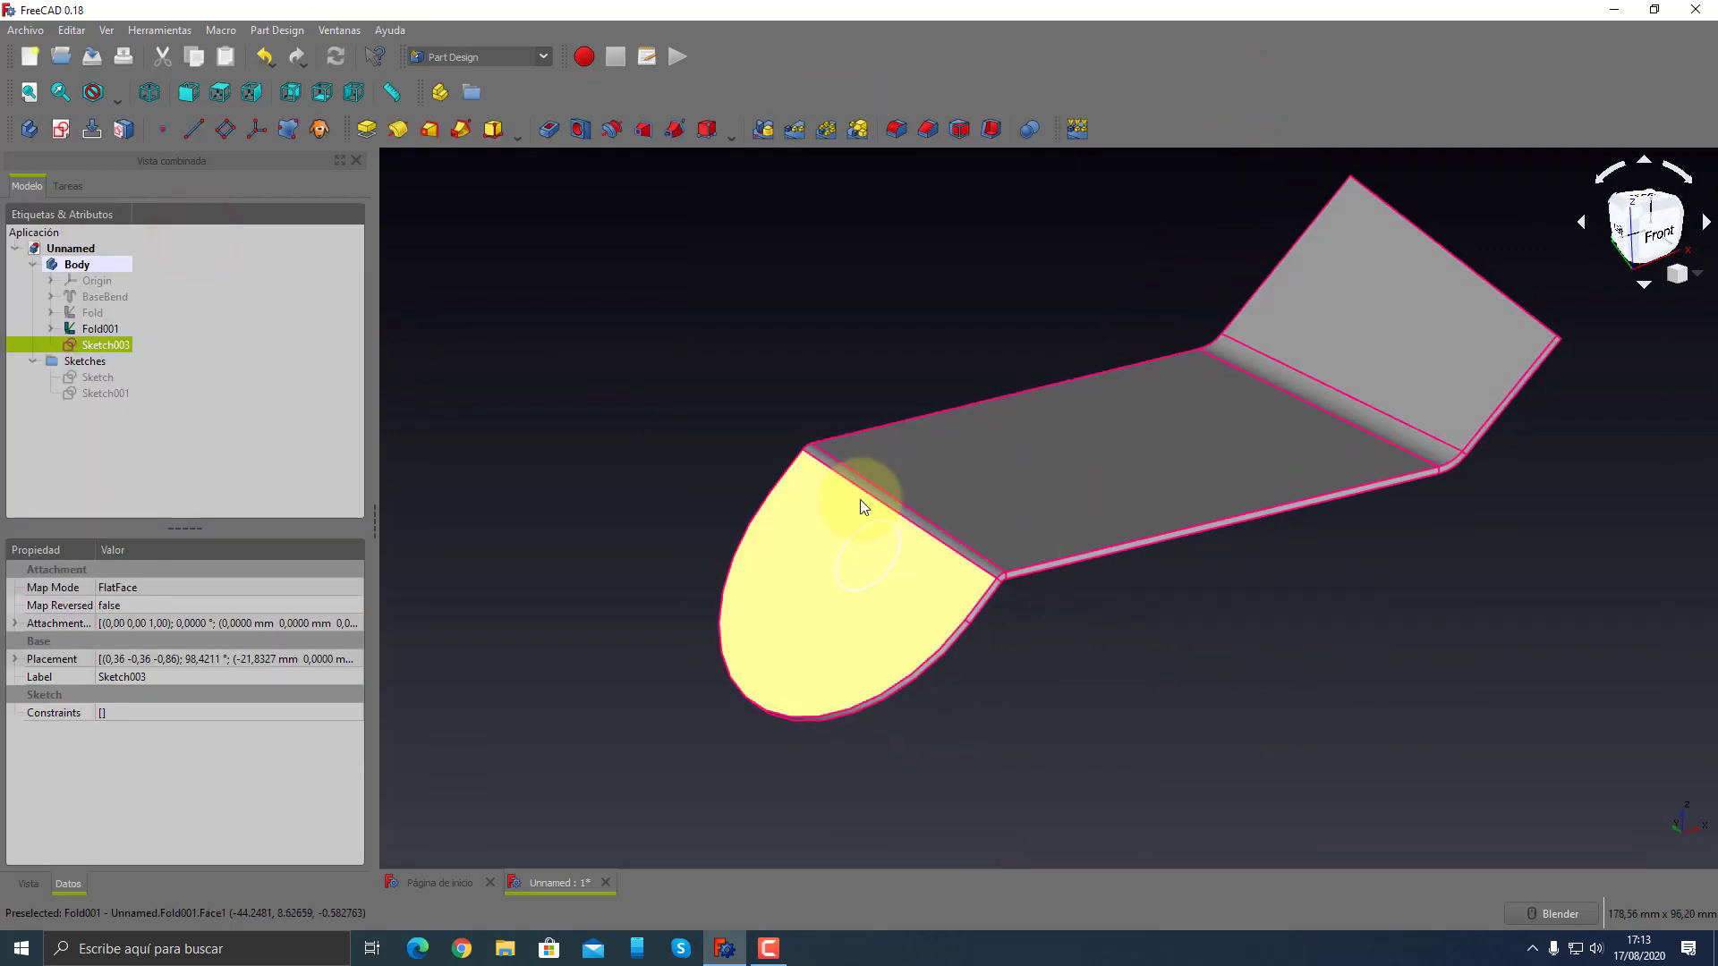
{"action": "scroll", "coordinate": [861, 499], "scroll_direction": "up", "scroll_amount": 2}
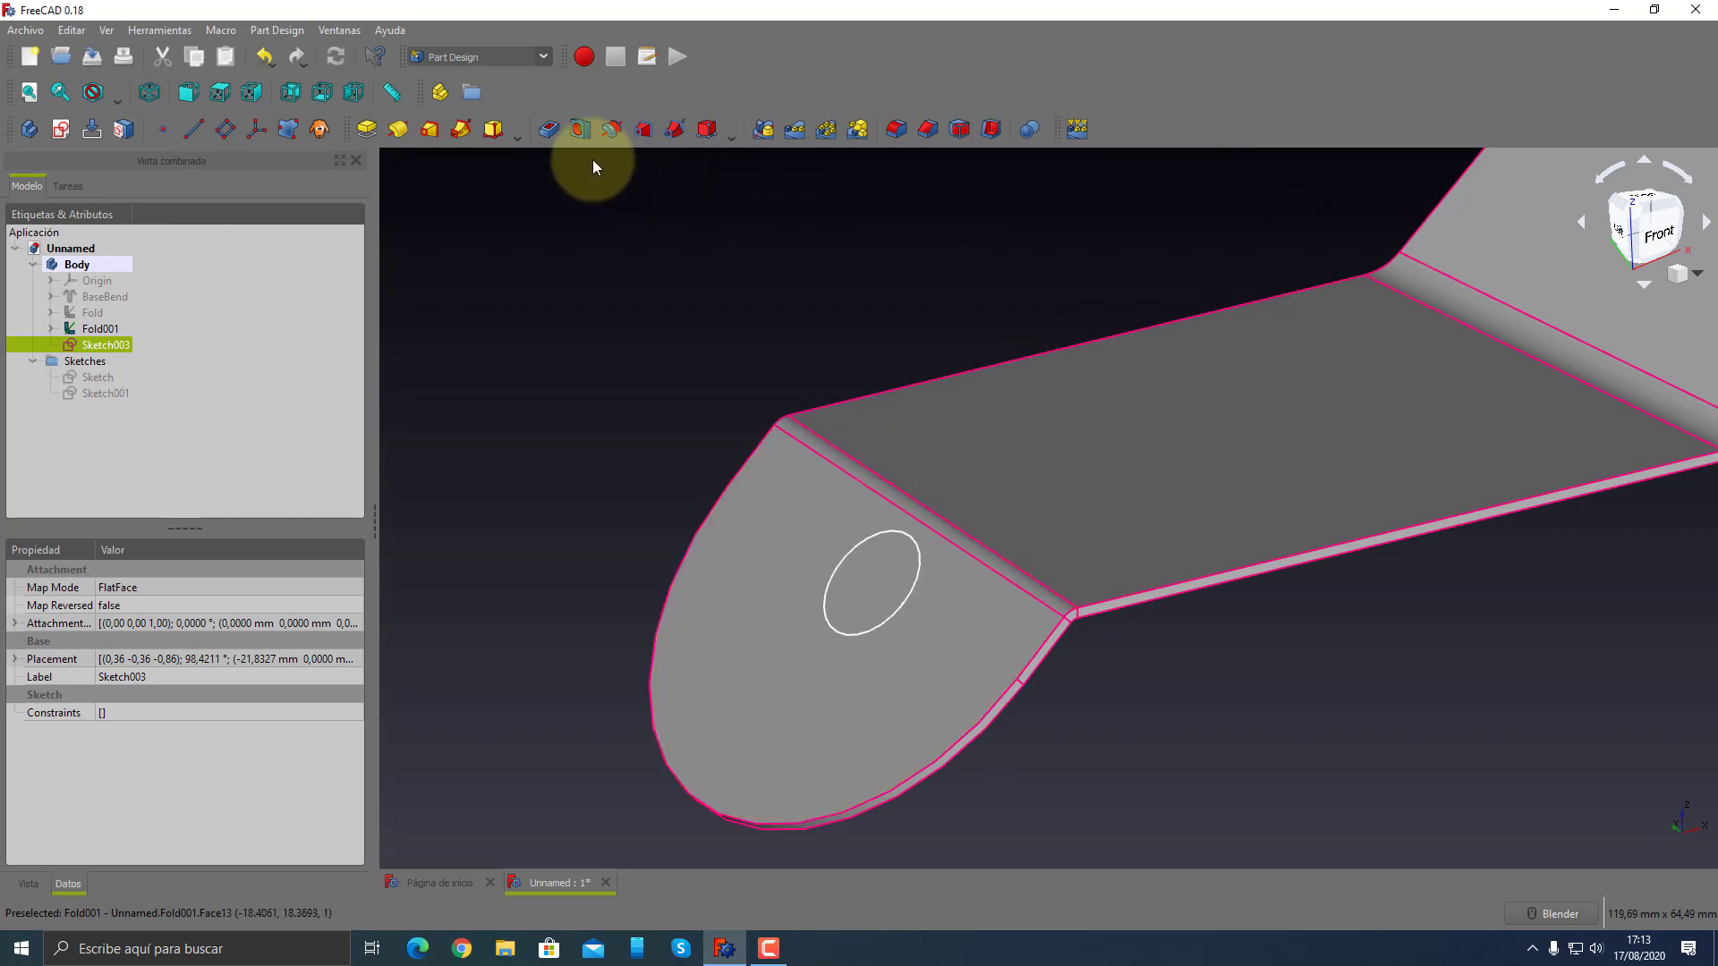
{"action": "left_click", "coordinate": [580, 129]}
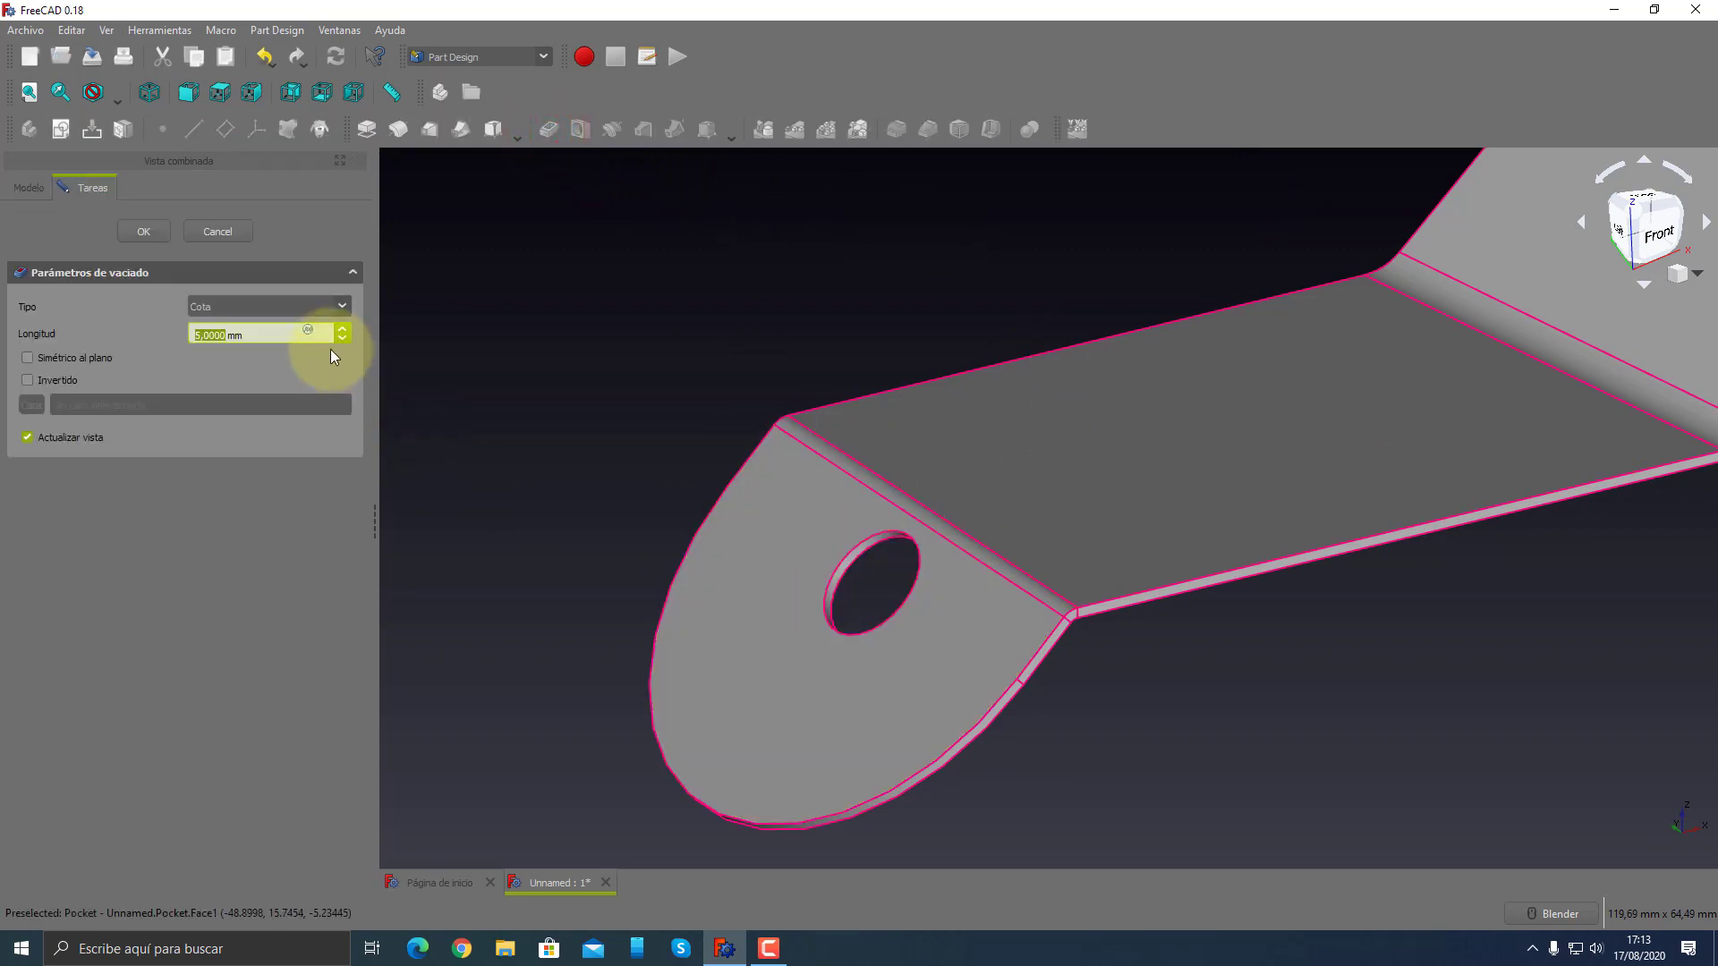
{"action": "left_click", "coordinate": [313, 306]}
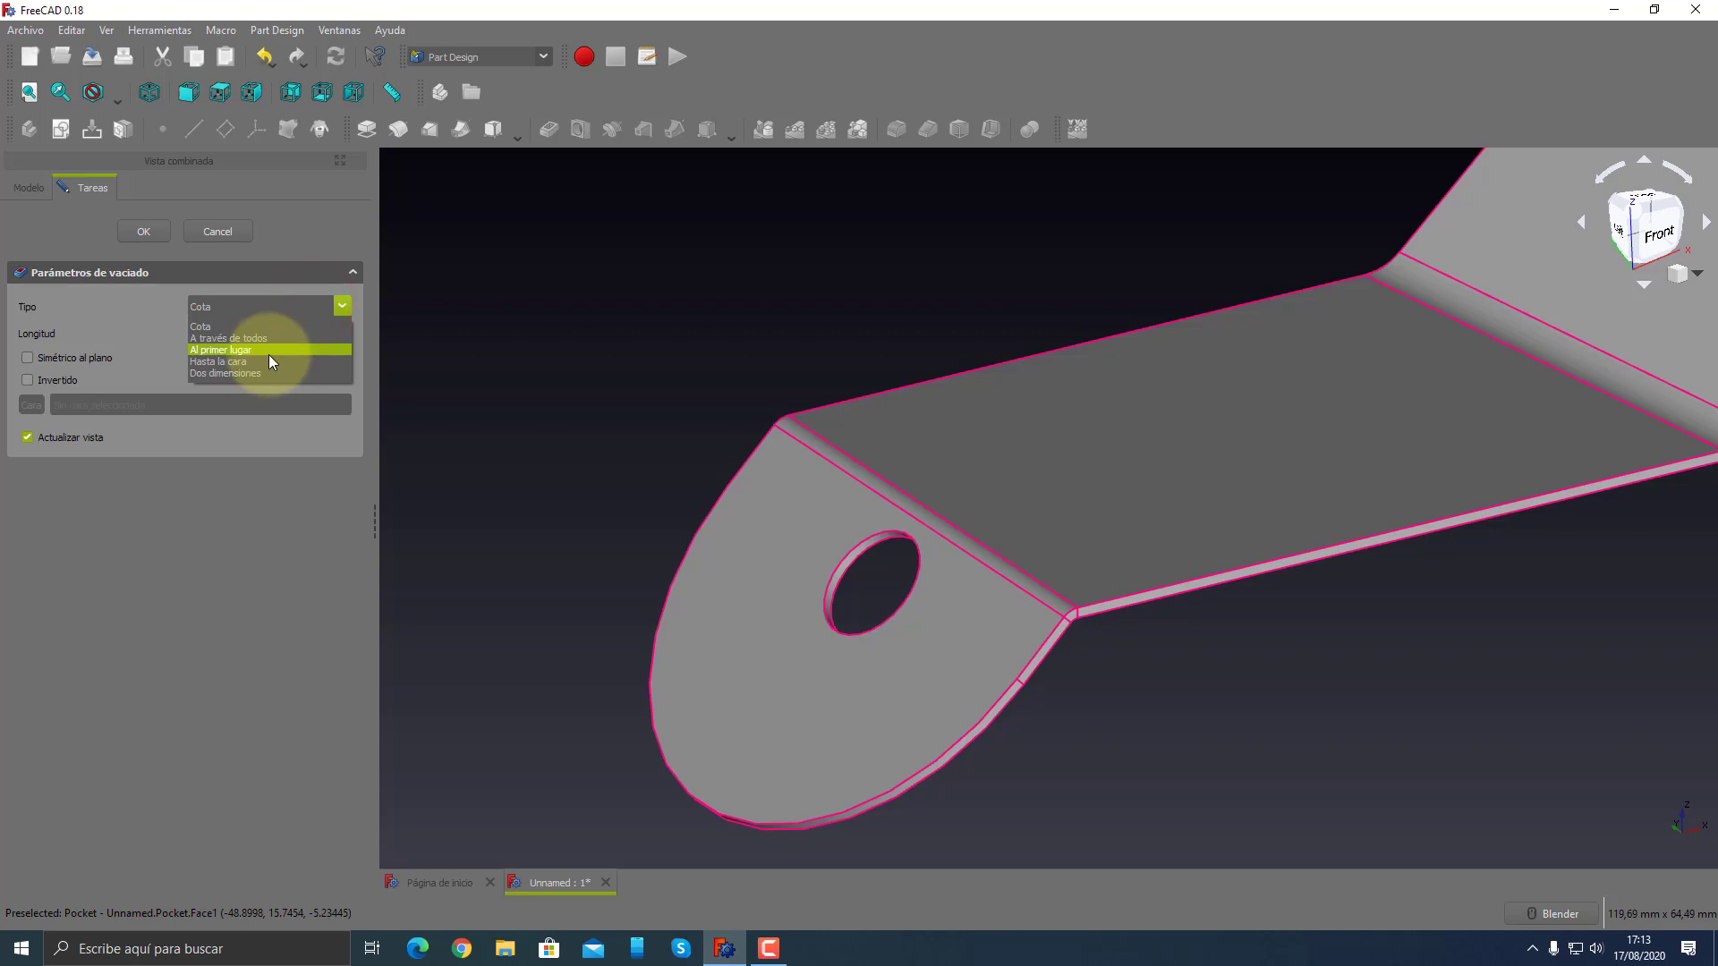
{"action": "left_click", "coordinate": [267, 359]}
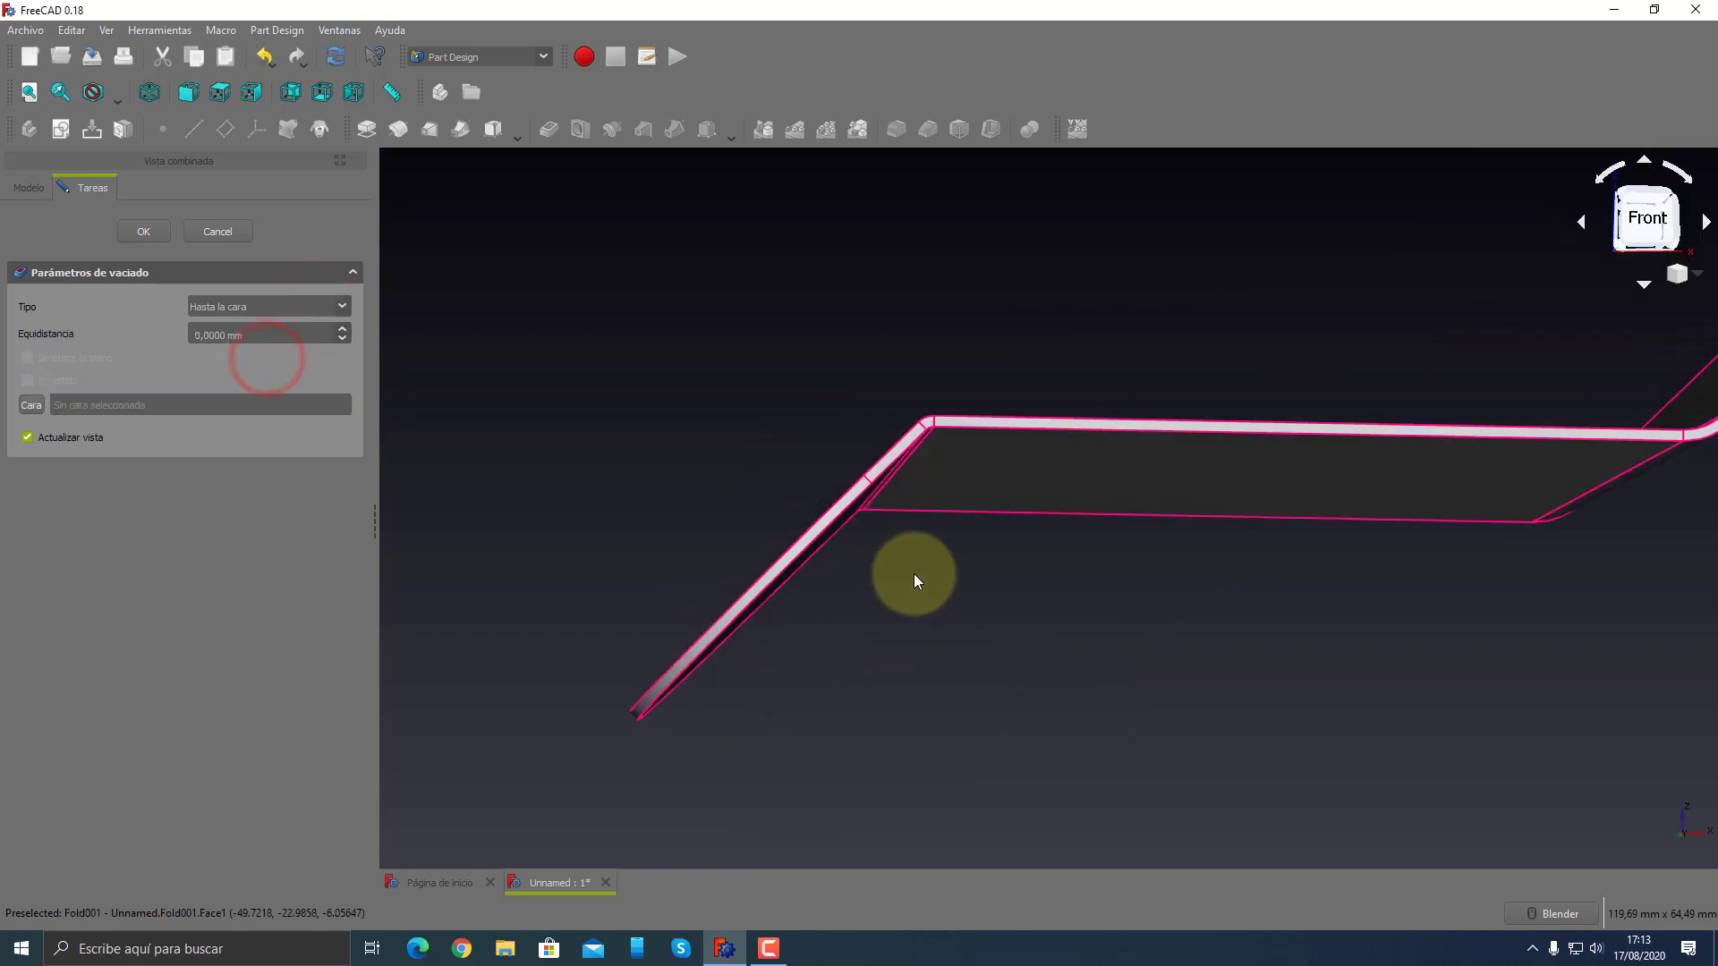
{"action": "middle_click_drag", "start_coordinate": [1040, 679], "coordinate": [852, 565]}
{"action": "left_click", "coordinate": [834, 545]}
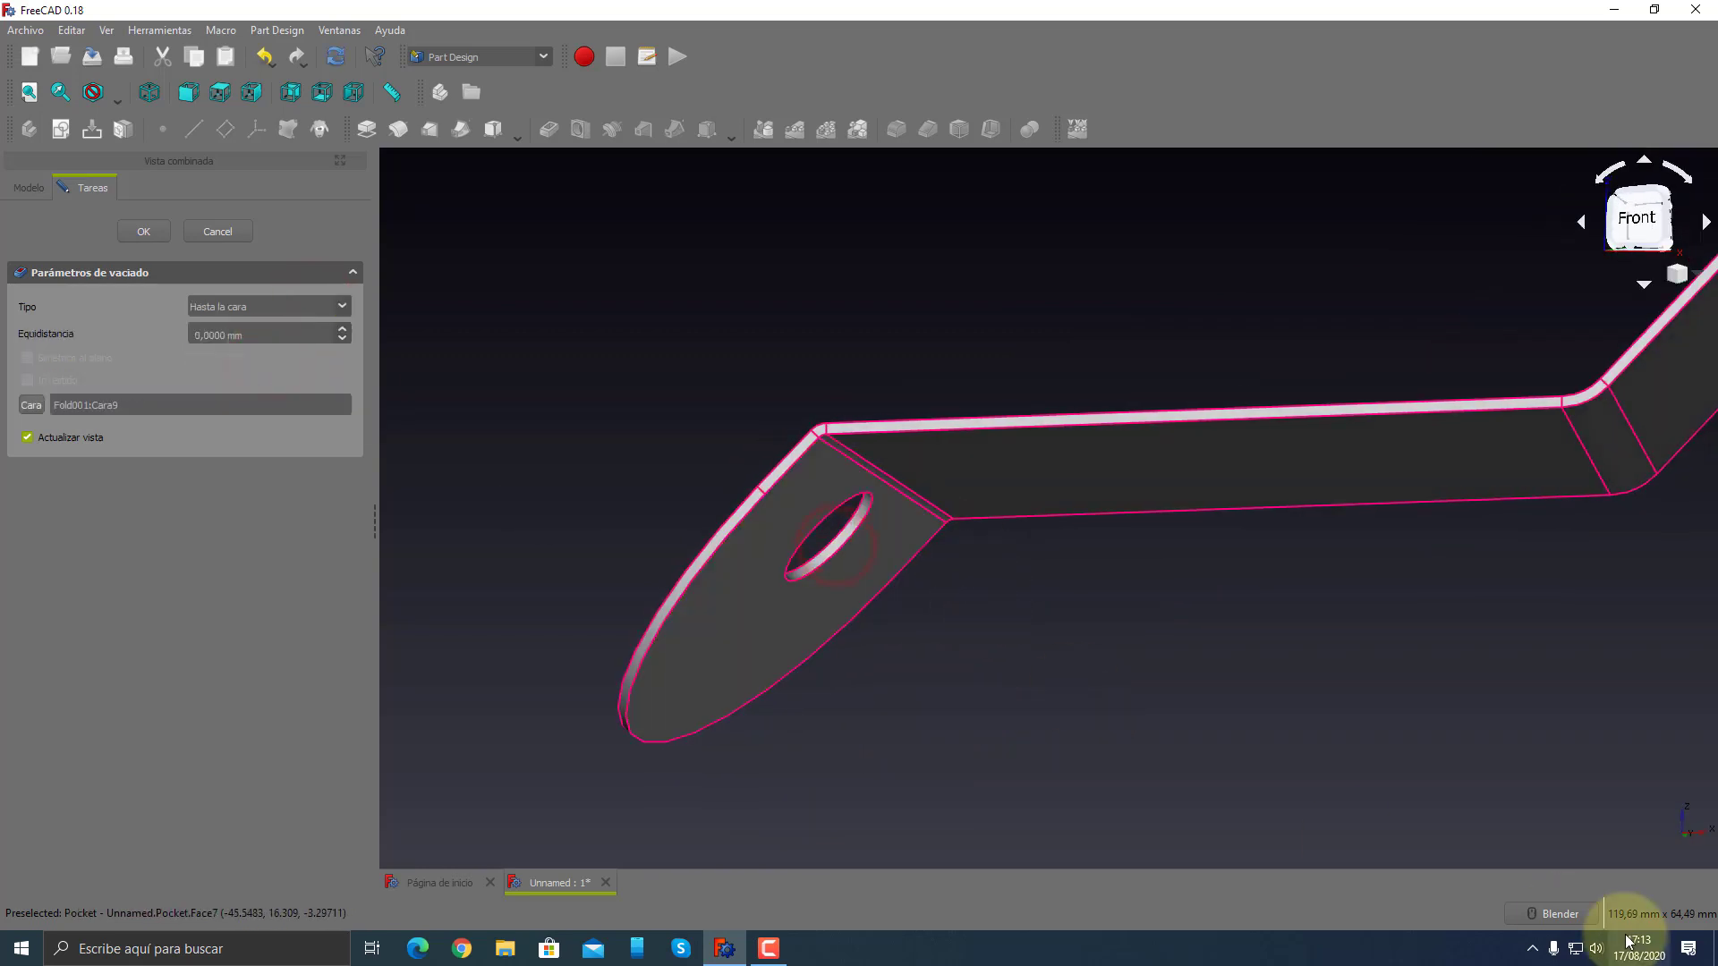
{"action": "middle_click_drag", "start_coordinate": [997, 540], "coordinate": [1285, 651]}
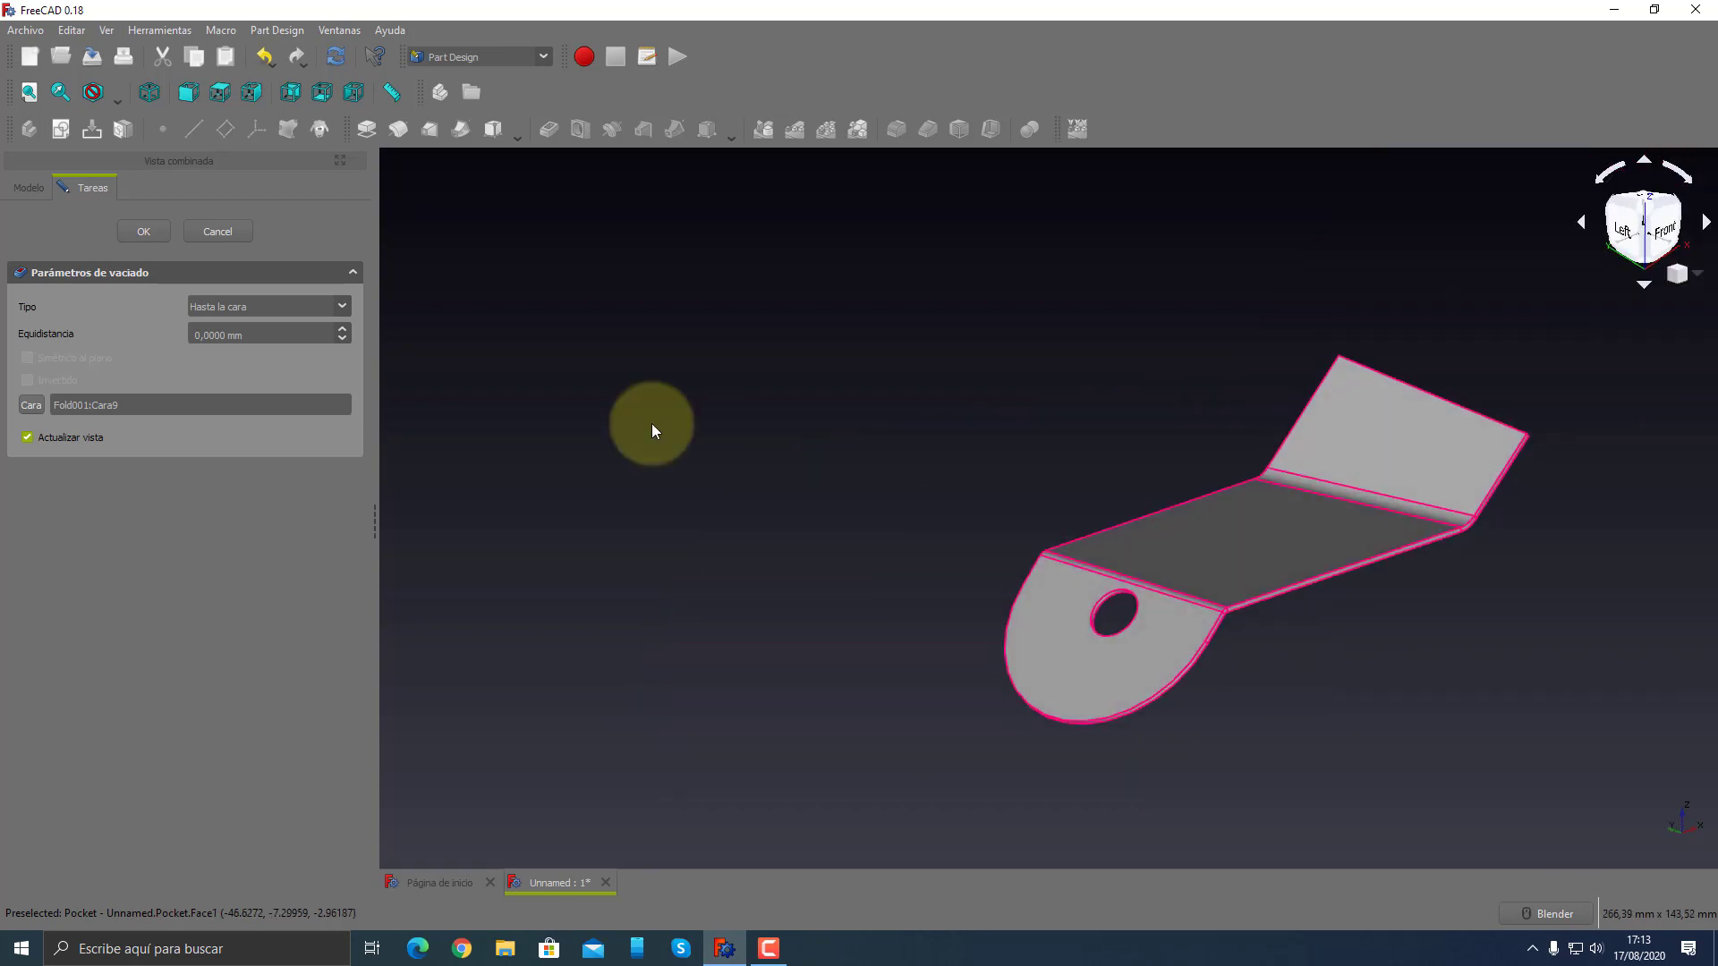
{"action": "left_click", "coordinate": [143, 230]}
- Orbit around the bent plate and select the first edge of the sloped flap
{"action": "mouse_move", "coordinate": [948, 551]}
{"action": "middle_mouse_down"}
{"action": "mouse_move", "coordinate": [1177, 596]}
{"action": "mouse_move", "coordinate": [1151, 587]}
{"action": "middle_mouse_up"}
{"action": "scroll", "coordinate": [1549, 502], "scroll_direction": "down", "scroll_amount": 2}
{"action": "scroll", "coordinate": [1426, 577], "scroll_direction": "up", "scroll_amount": 5}
{"action": "middle_click_drag", "start_coordinate": [1426, 577], "coordinate": [1285, 567]}
{"action": "scroll", "coordinate": [1372, 533], "scroll_direction": "down", "scroll_amount": 5}
{"action": "mouse_move", "coordinate": [1372, 533]}
{"action": "middle_mouse_down"}
{"action": "mouse_move", "coordinate": [1290, 466]}
{"action": "mouse_move", "coordinate": [1441, 552]}
{"action": "middle_mouse_up"}
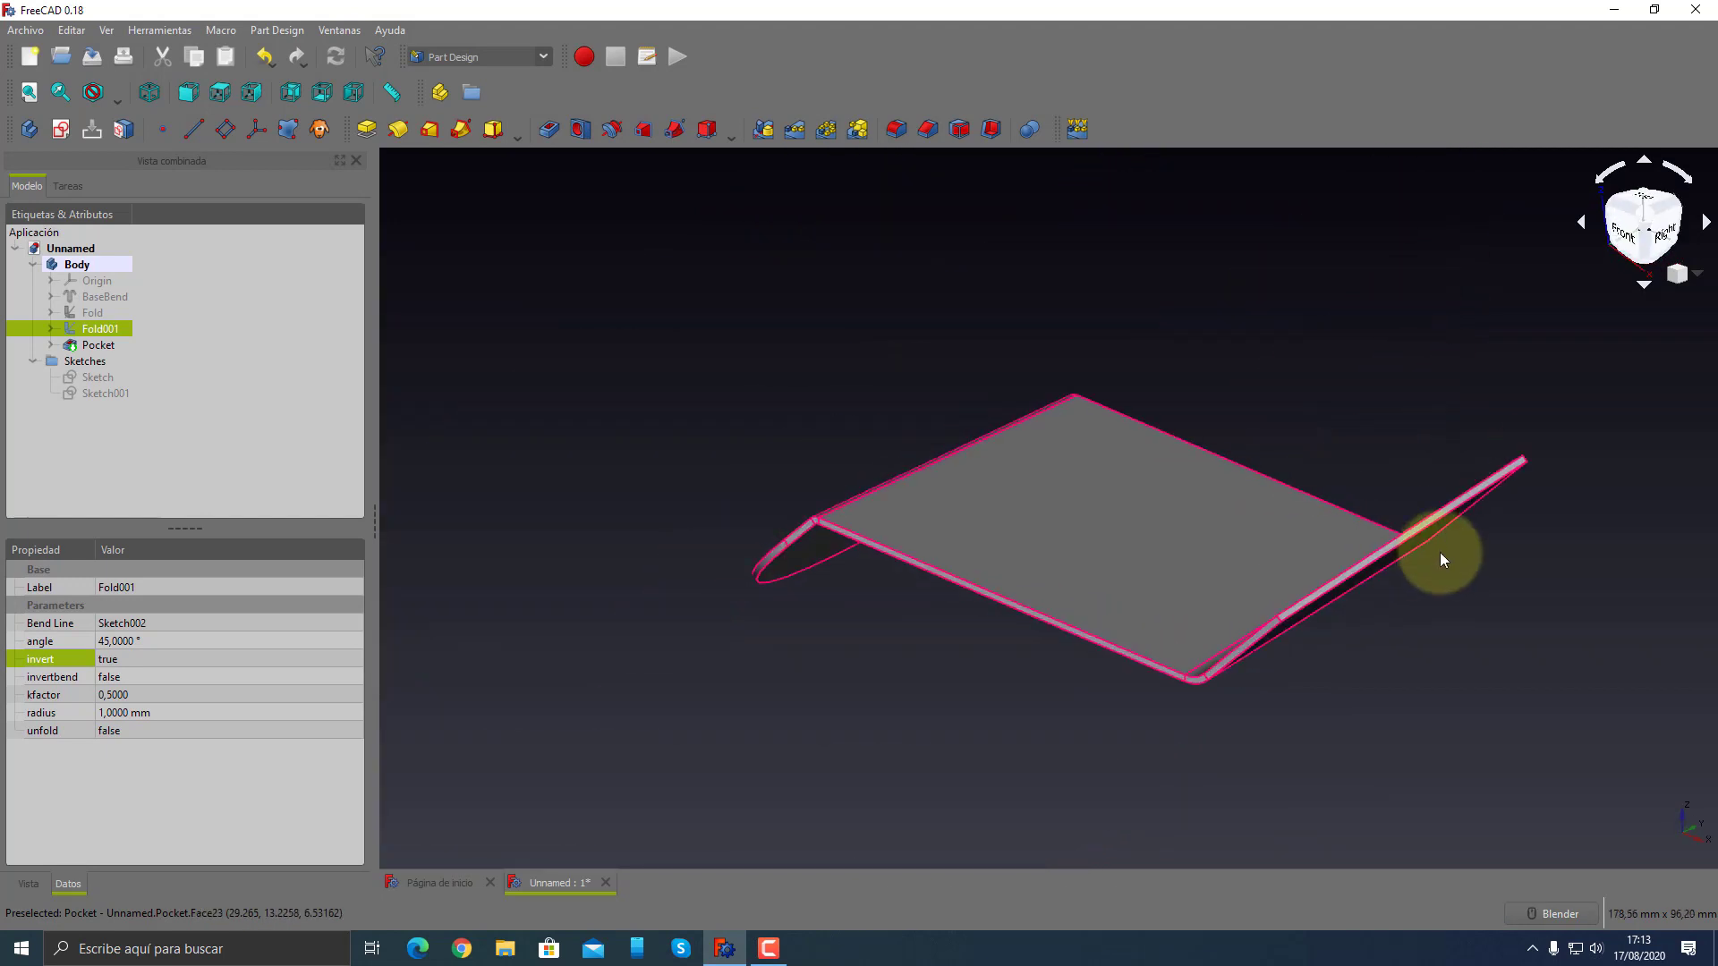
{"action": "scroll", "coordinate": [1441, 552], "scroll_direction": "up", "scroll_amount": 2}
{"action": "scroll", "coordinate": [1457, 556], "scroll_direction": "up", "scroll_amount": 2}
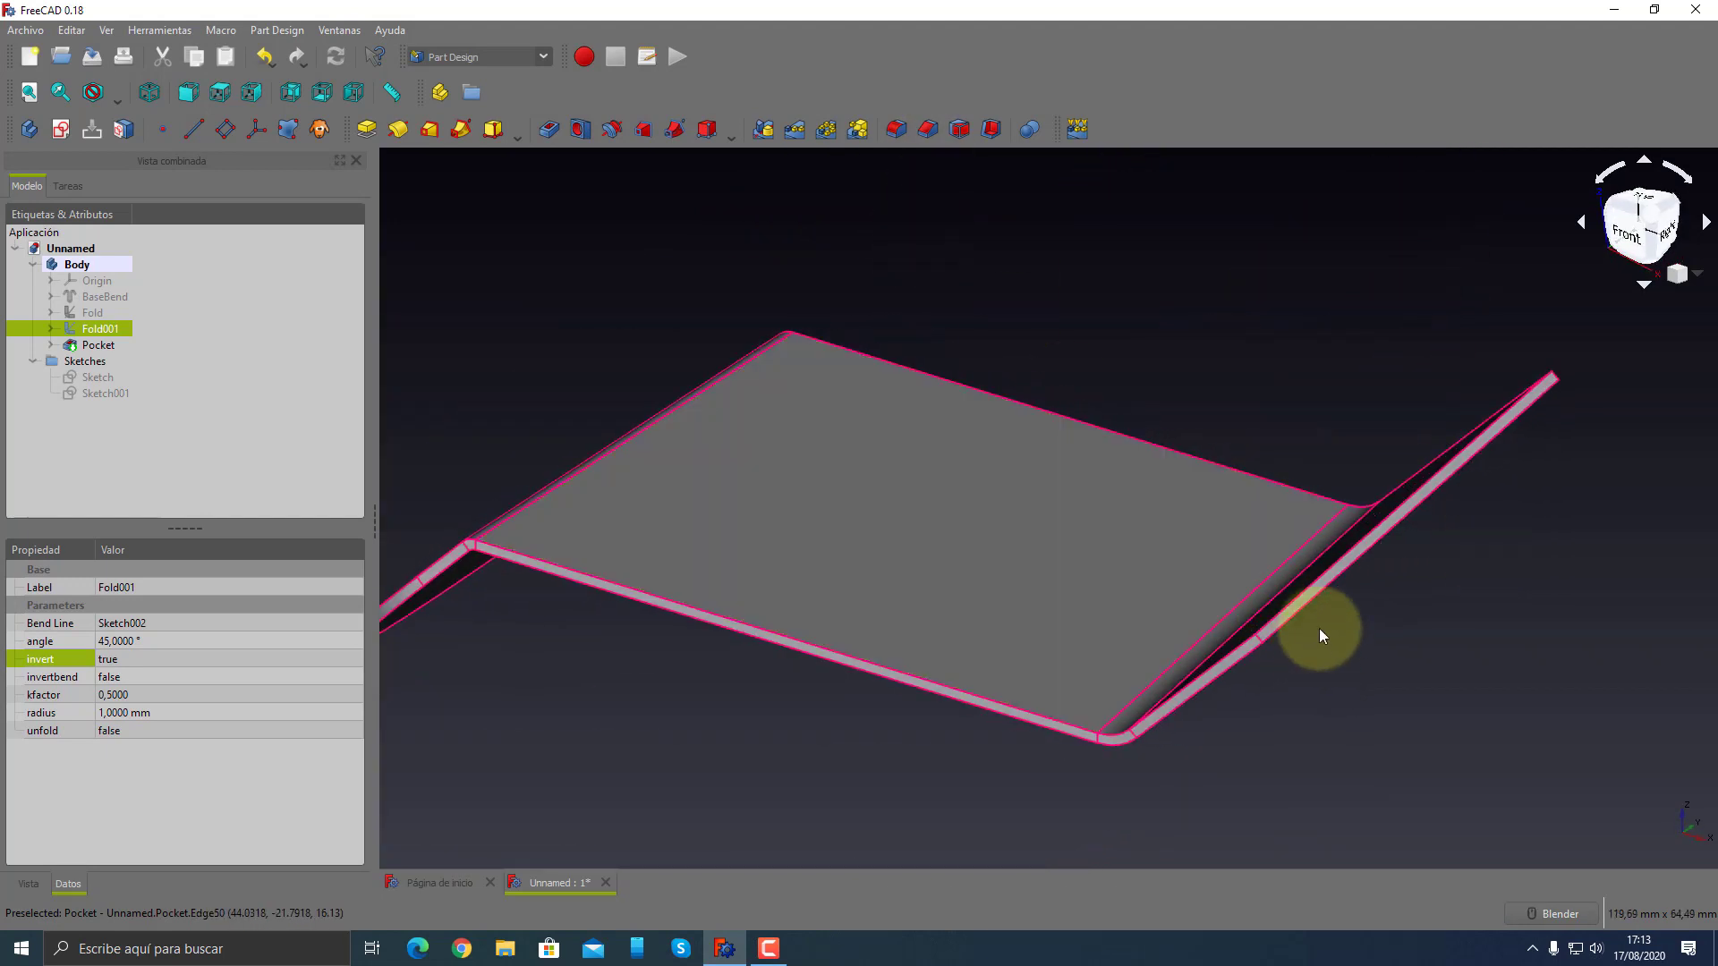
{"action": "scroll", "coordinate": [1319, 628], "scroll_direction": "up", "scroll_amount": 2}
{"action": "left_click", "coordinate": [1226, 643]}
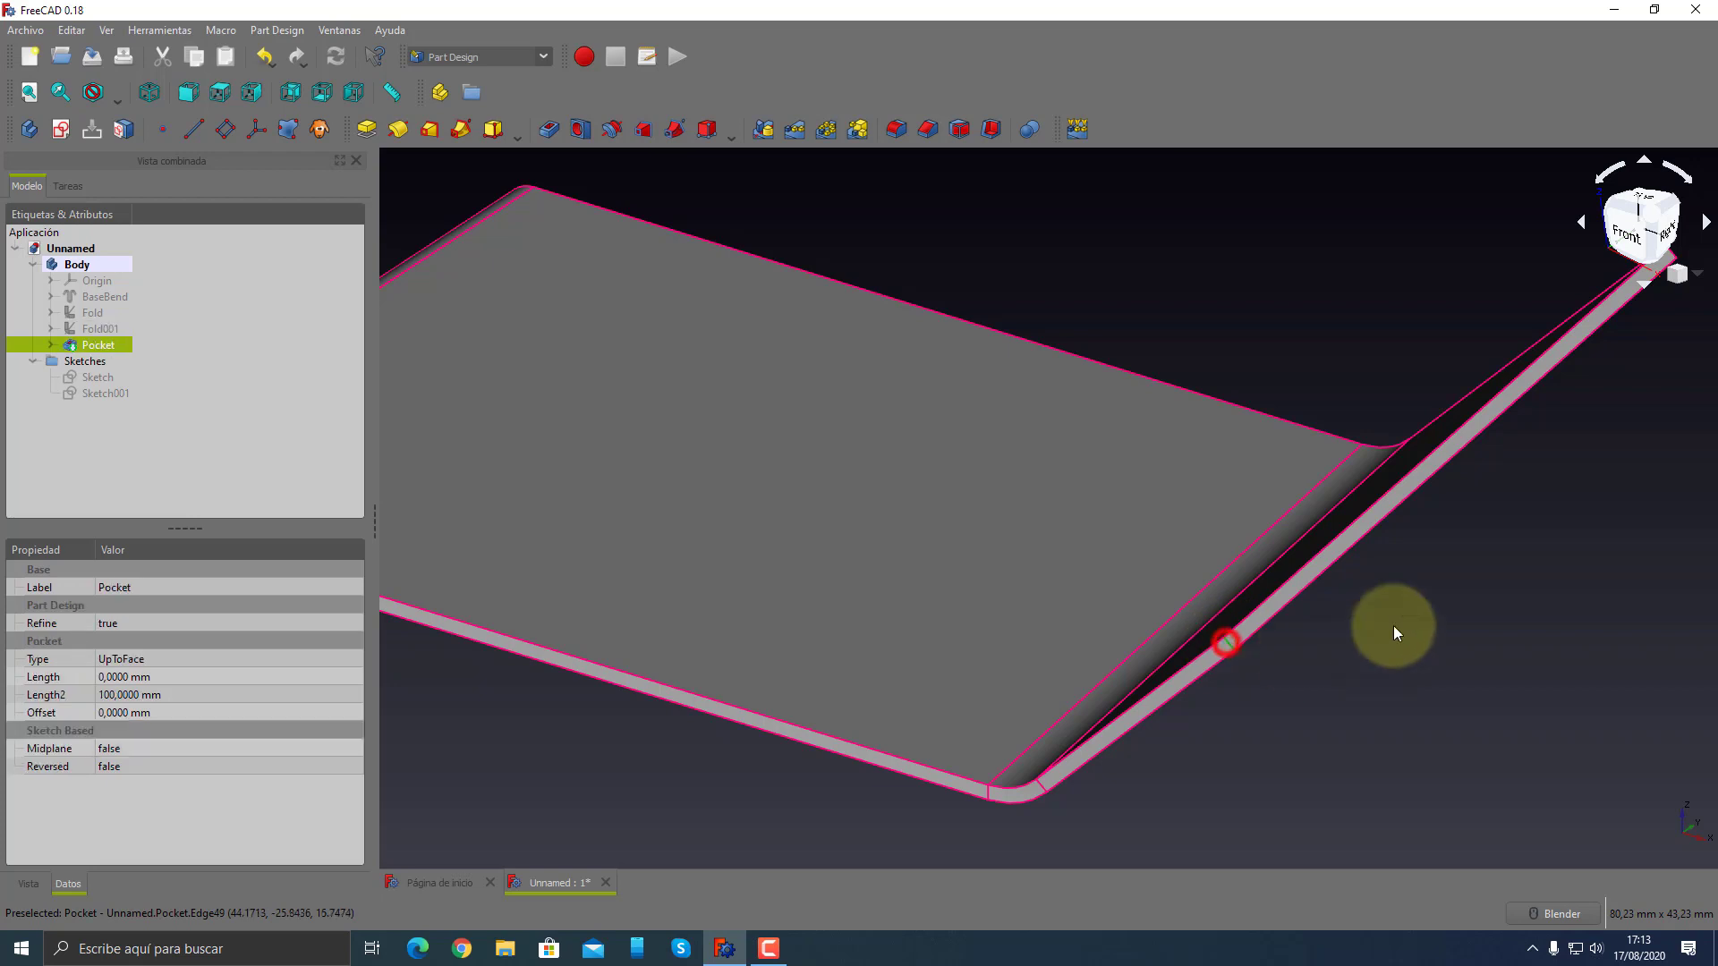
{"action": "scroll", "coordinate": [1394, 631], "scroll_direction": "down", "scroll_amount": 5}
{"action": "scroll", "coordinate": [1260, 648], "scroll_direction": "up", "scroll_amount": 8}
- Fillet the sloped flap's two outer corner edges (Edge48, Edge49) with a 1 mm radius
{"action": "left_click", "coordinate": [1232, 671], "text": "ctrl"}
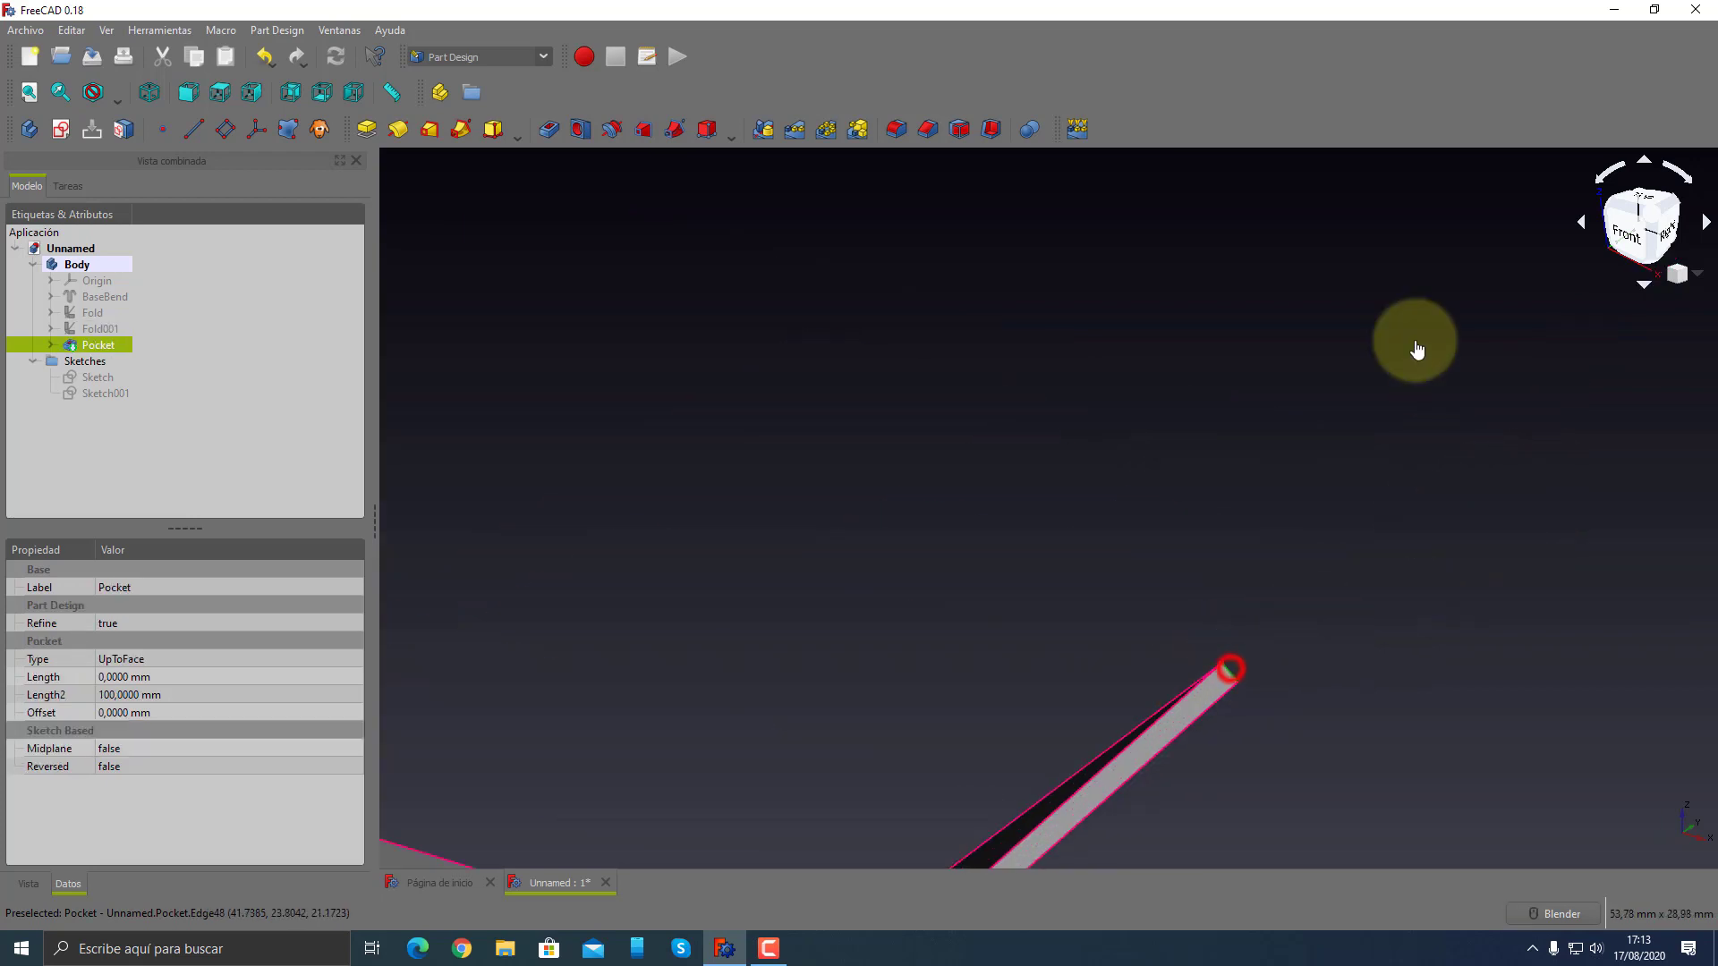
{"action": "left_click", "coordinate": [897, 129]}
{"action": "middle_click_drag", "start_coordinate": [1259, 447], "coordinate": [1297, 545]}
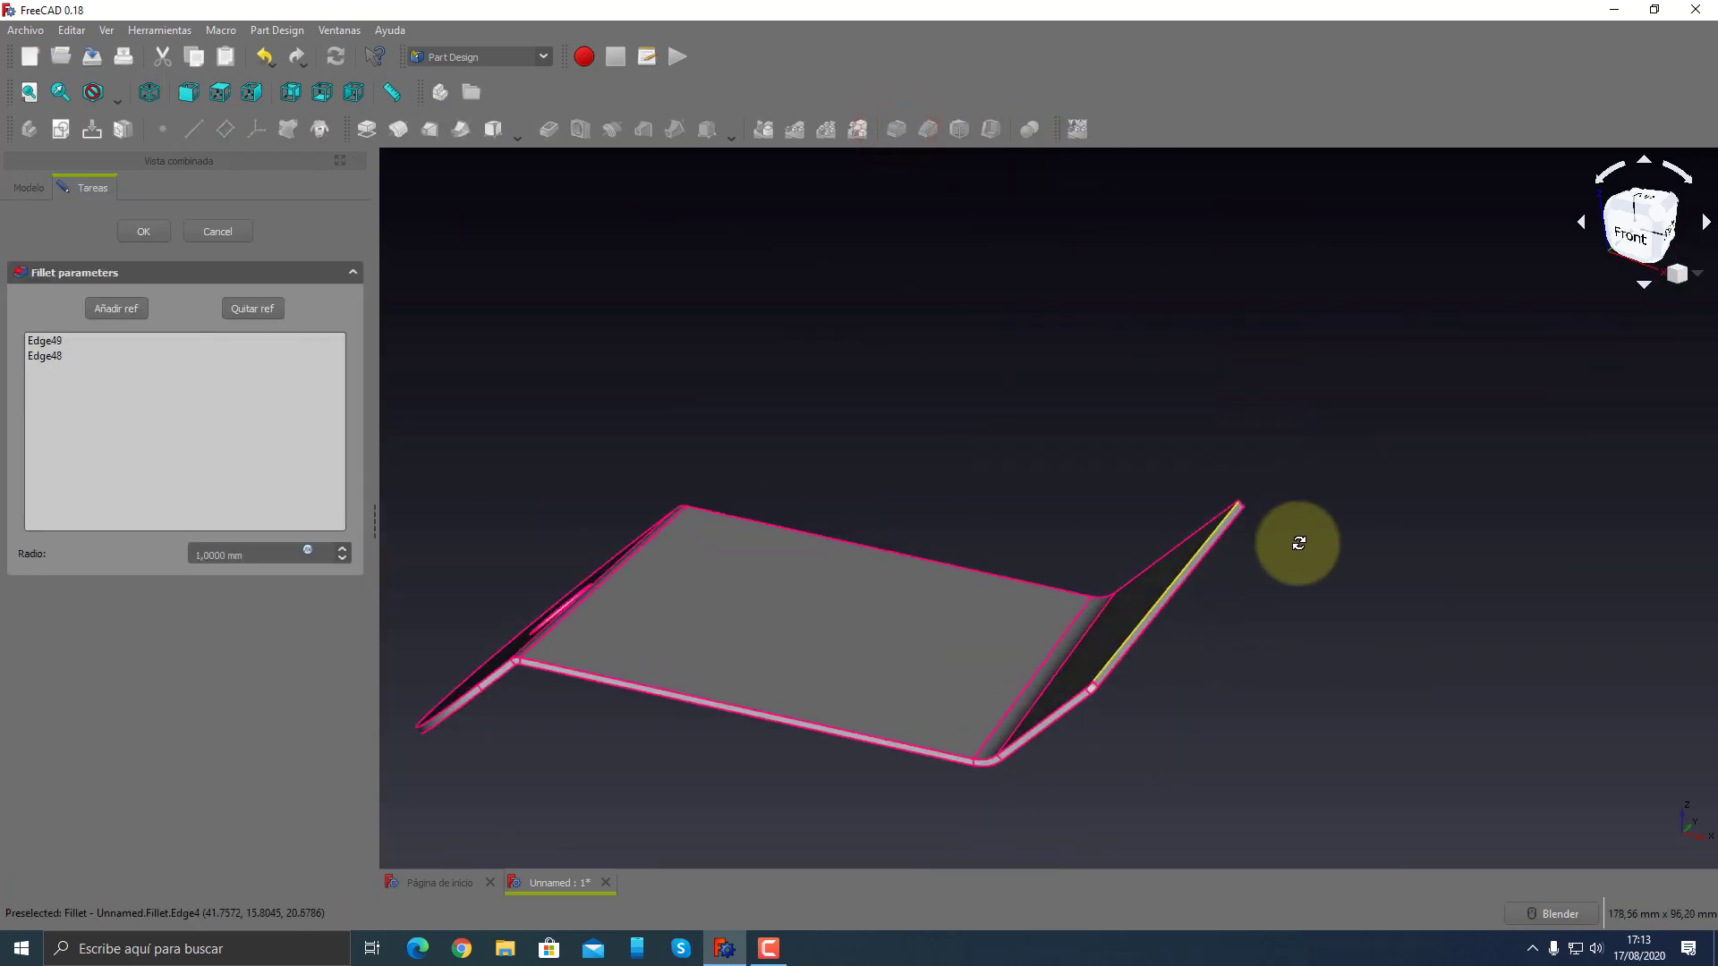
{"action": "scroll", "coordinate": [1314, 646], "scroll_direction": "up", "scroll_amount": 3}
{"action": "scroll", "coordinate": [1351, 626], "scroll_direction": "up", "scroll_amount": 3}
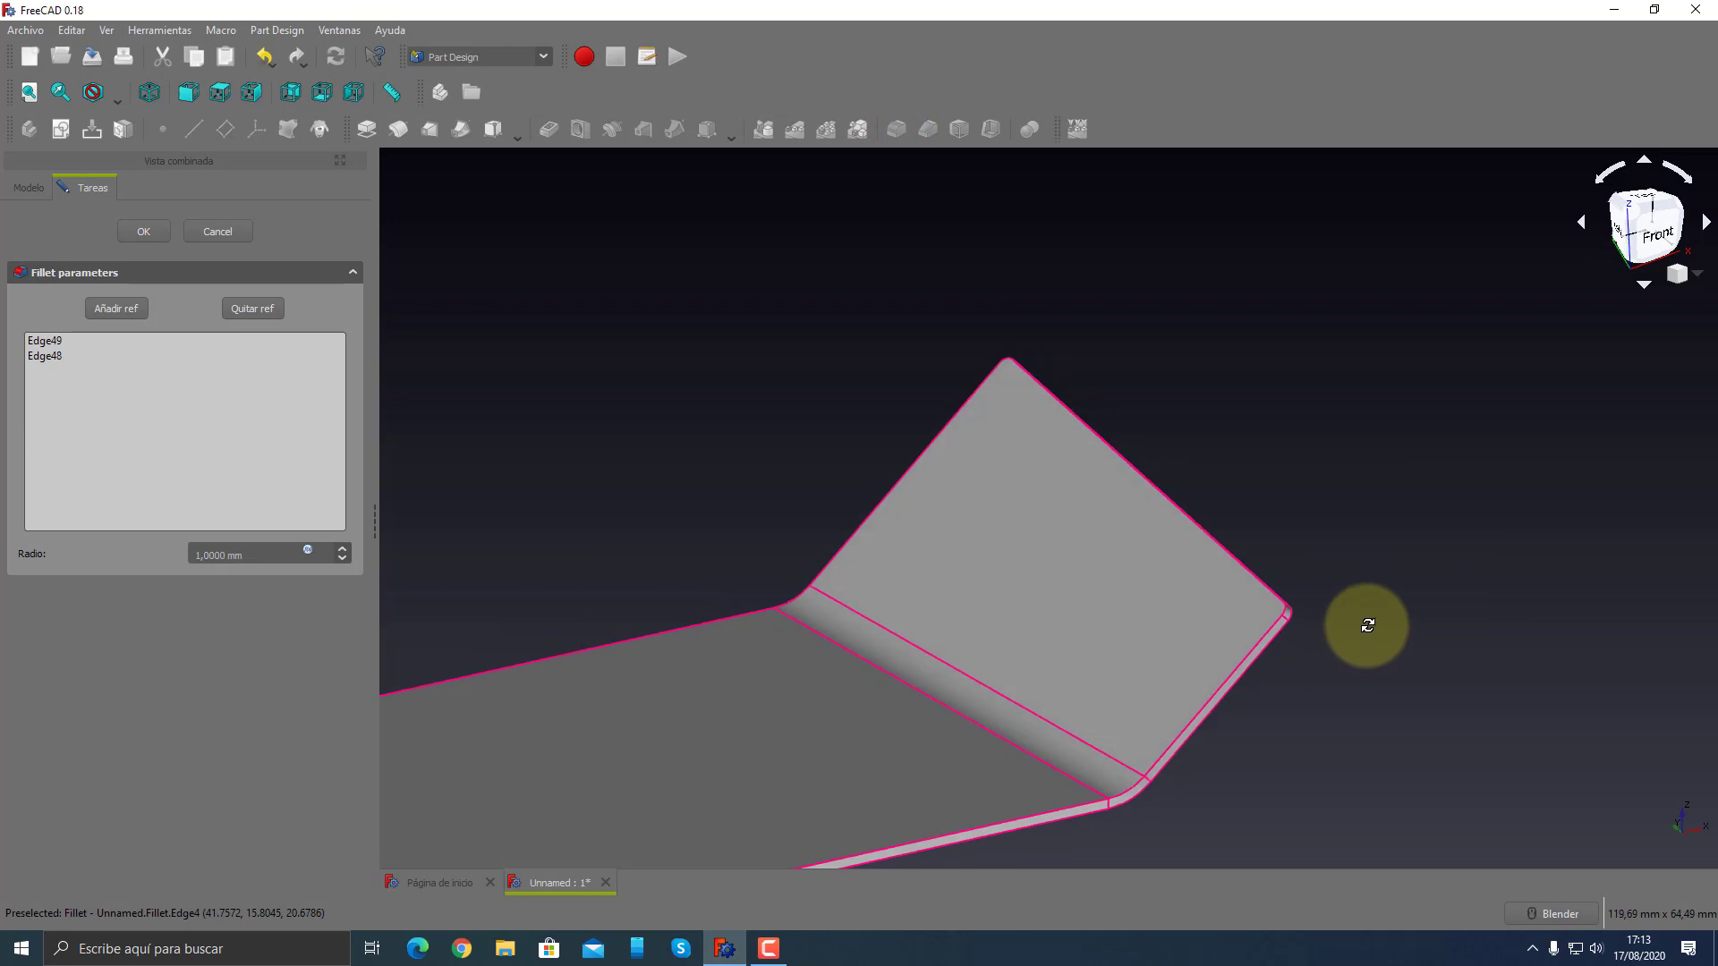
{"action": "left_click", "coordinate": [250, 554]}
{"action": "key", "text": "Return"}
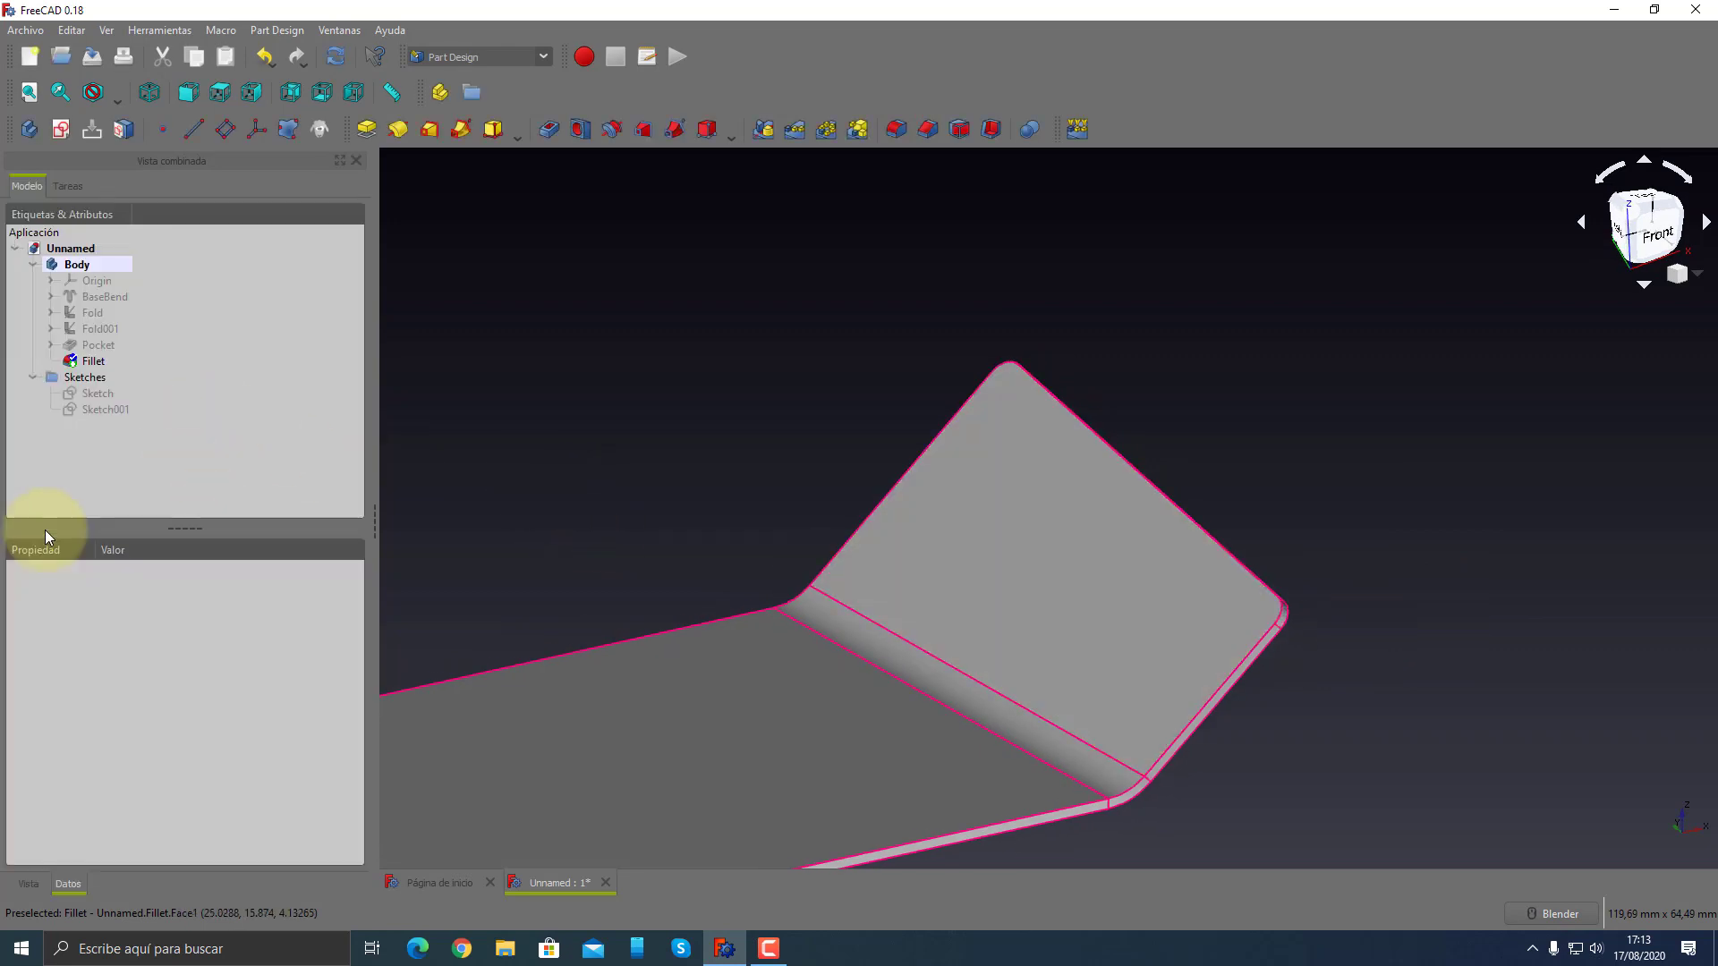
{"action": "scroll", "coordinate": [617, 447], "scroll_direction": "down", "scroll_amount": 5}
{"action": "scroll", "coordinate": [614, 506], "scroll_direction": "up", "scroll_amount": 3}
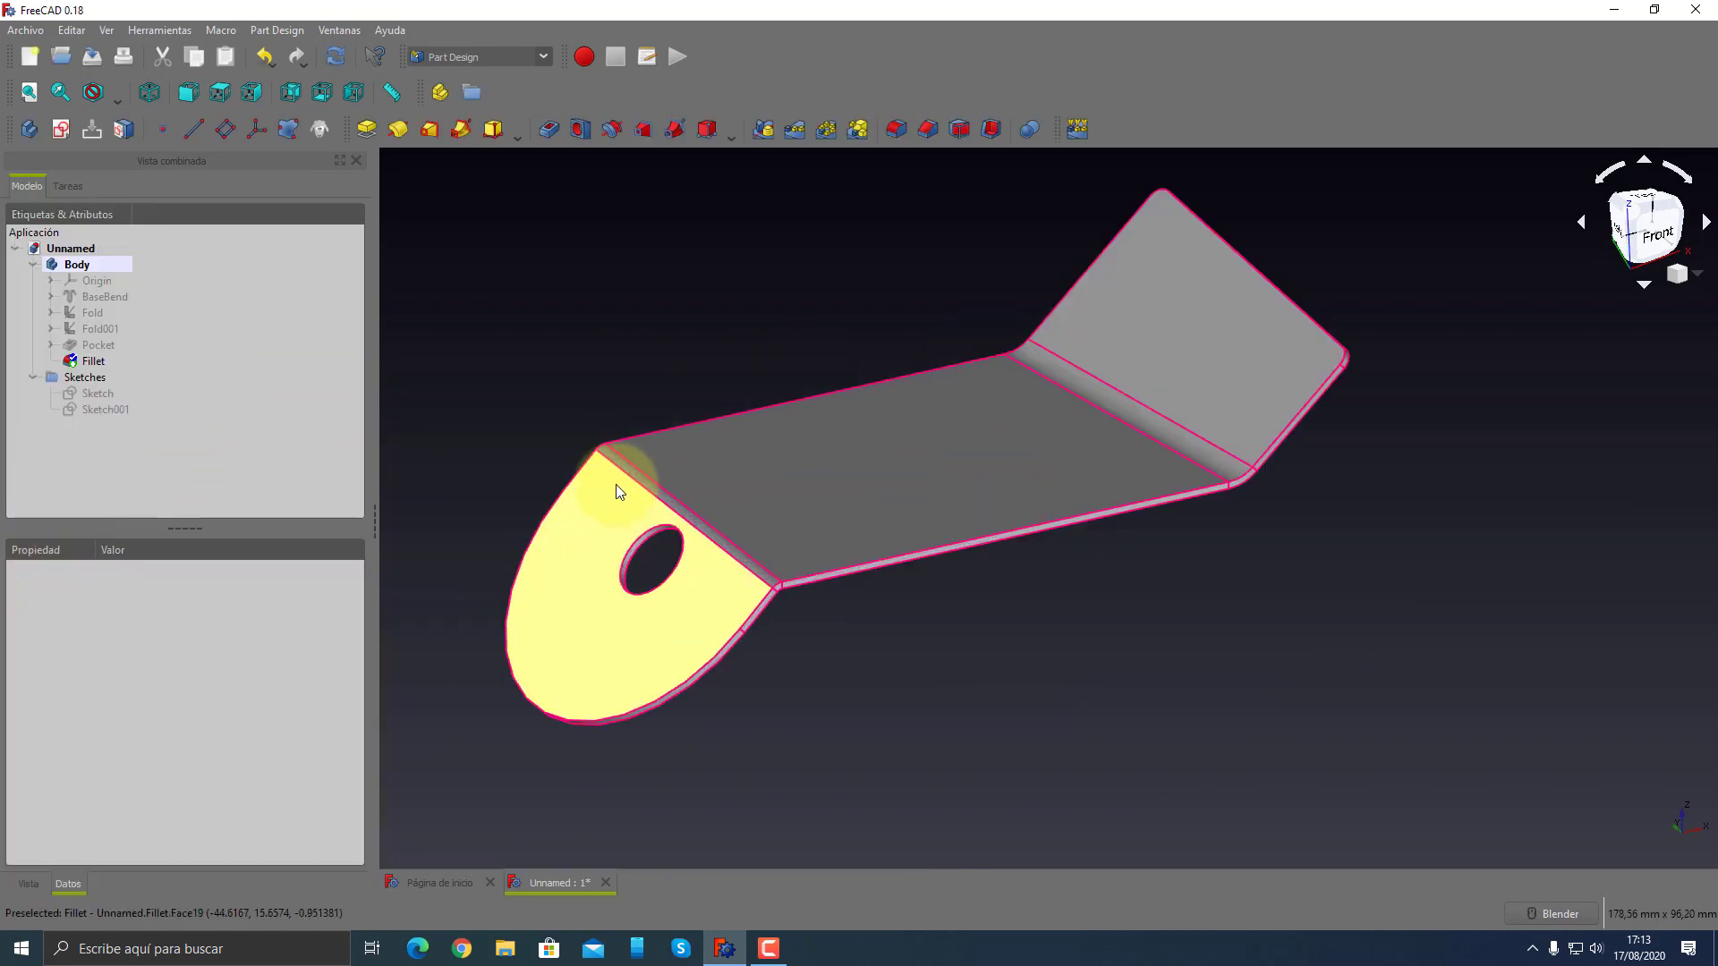
{"action": "scroll", "coordinate": [910, 399], "scroll_direction": "down", "scroll_amount": 2}
{"action": "scroll", "coordinate": [786, 338], "scroll_direction": "up", "scroll_amount": 2}
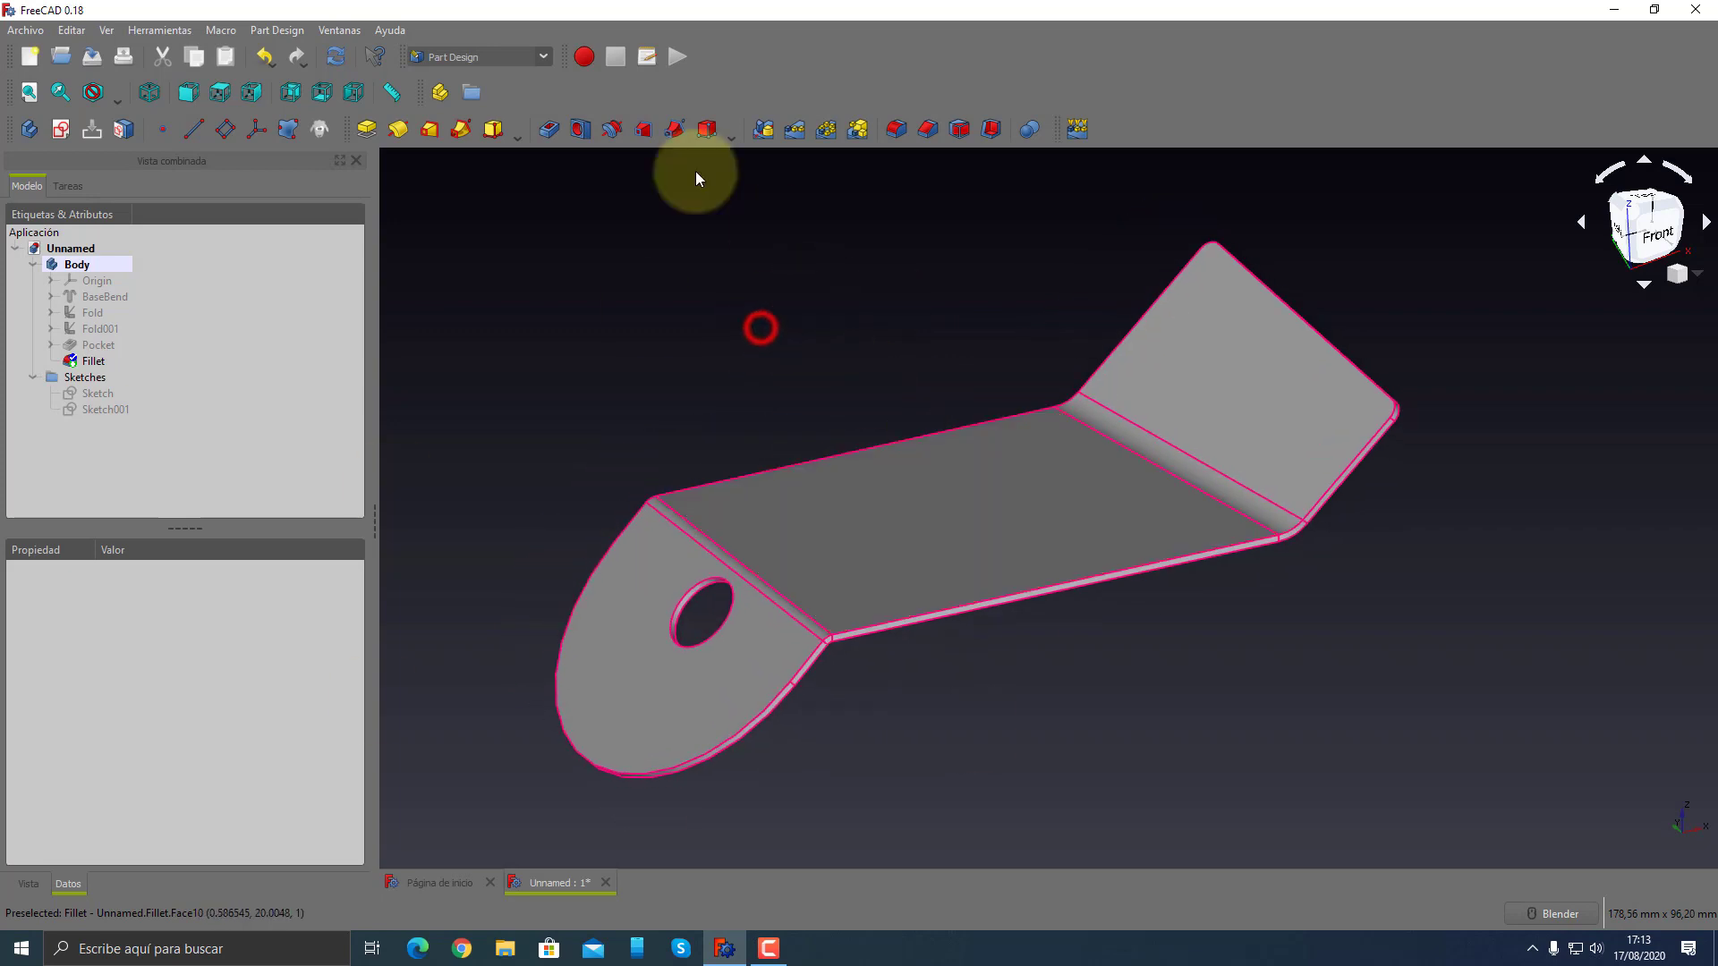
- In the Sheet Metal workbench, unfold the plate from its top face with a bend-line sketch
{"action": "left_click", "coordinate": [543, 58]}
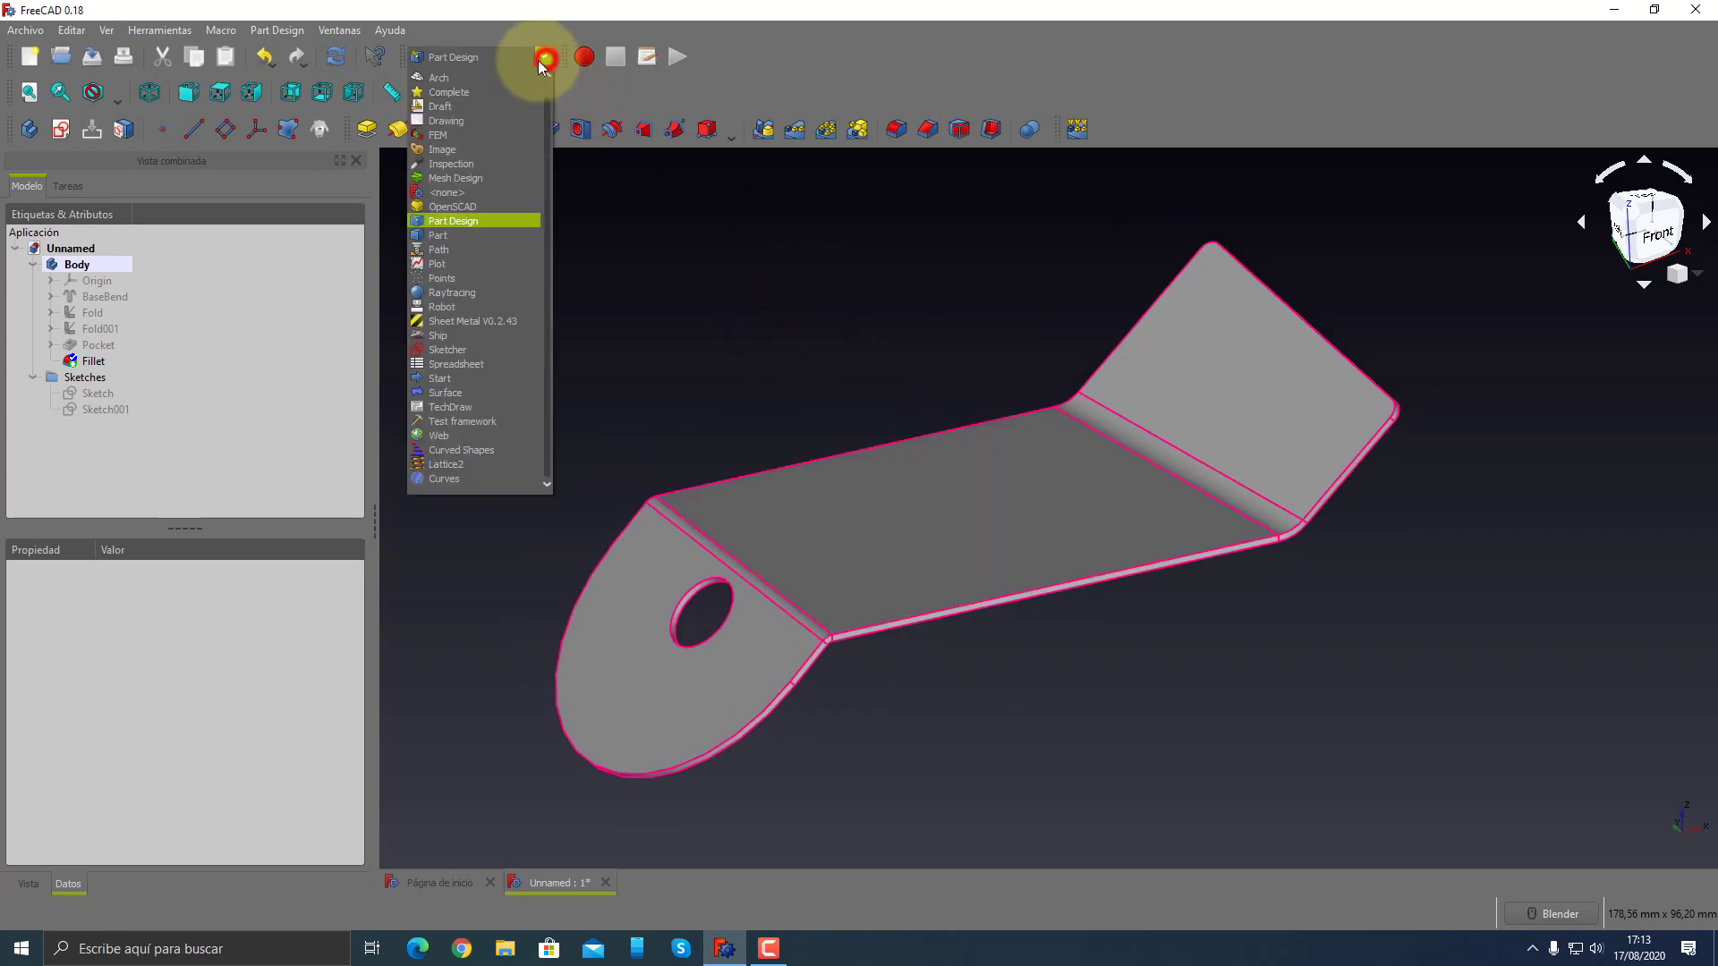
{"action": "left_click", "coordinate": [467, 324]}
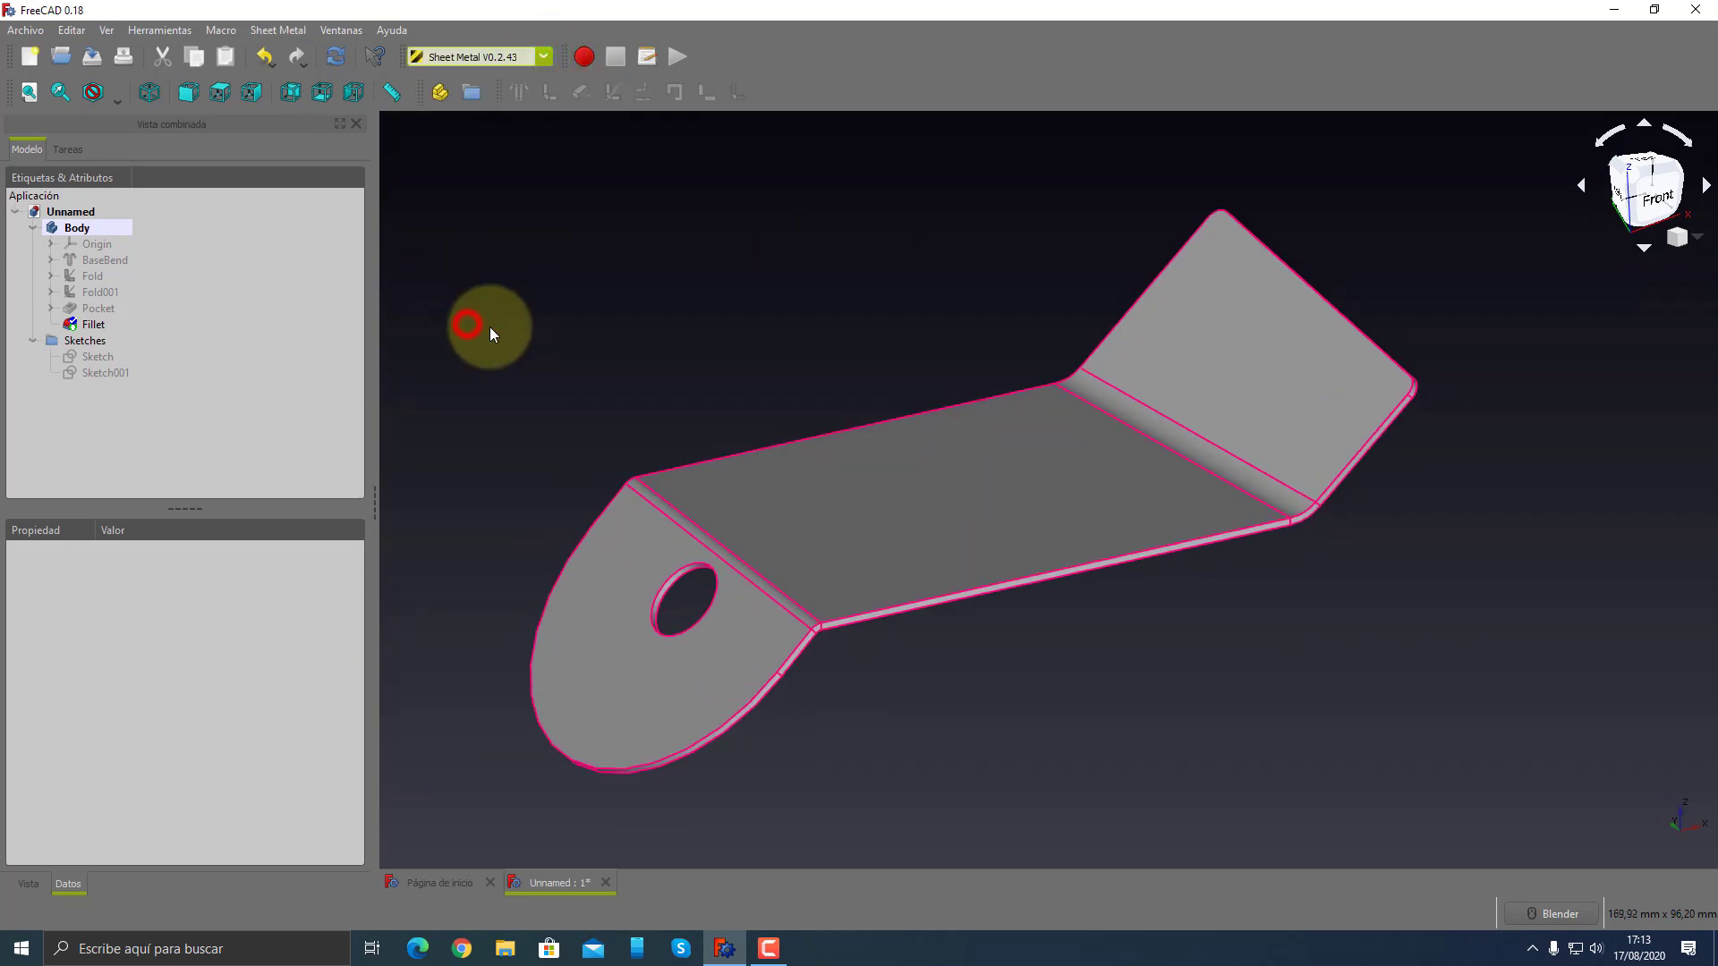
{"action": "left_click", "coordinate": [873, 497]}
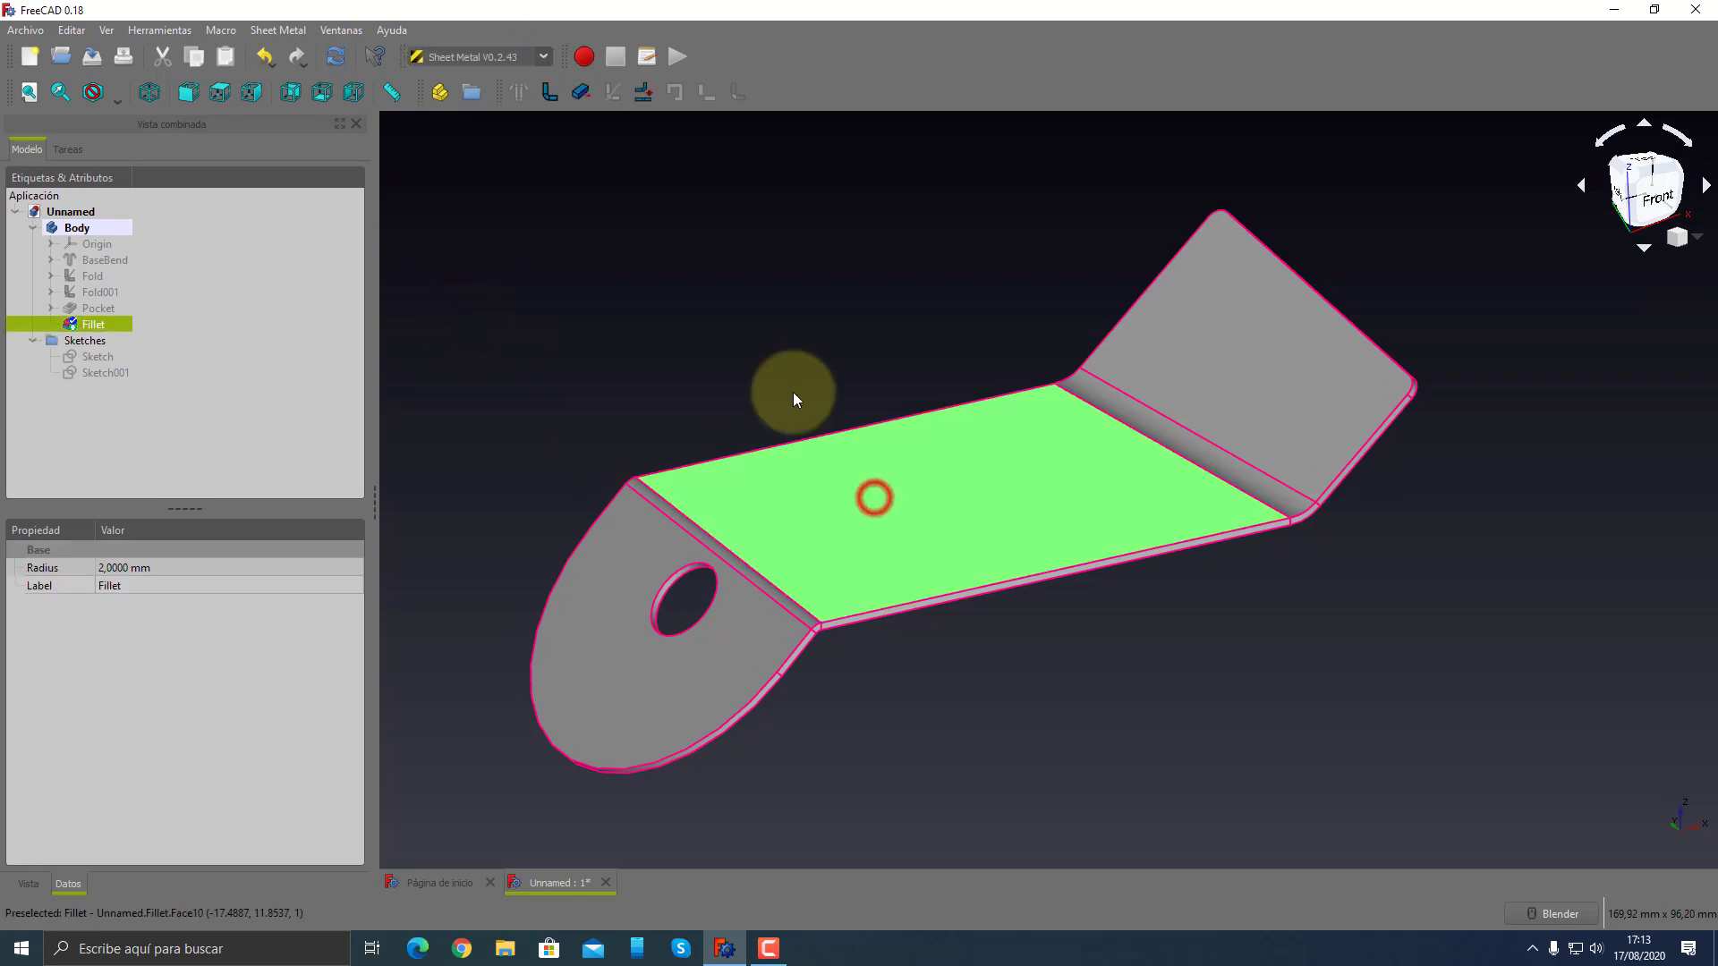
{"action": "left_click", "coordinate": [641, 93]}
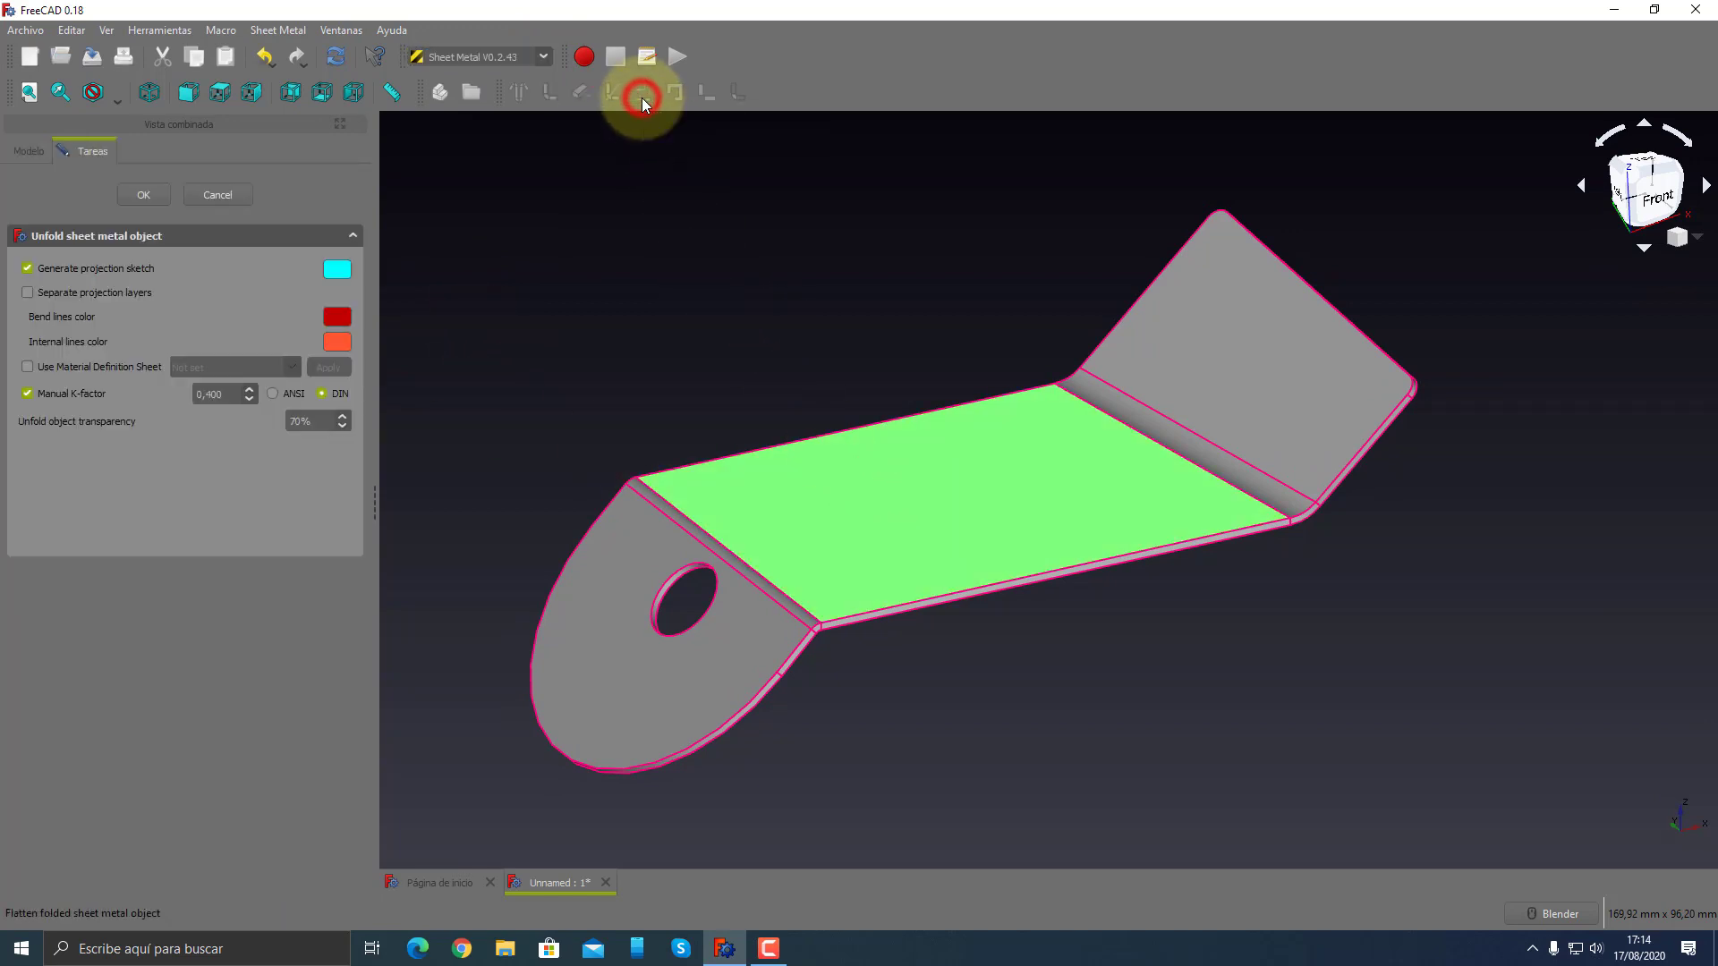
{"action": "left_click", "coordinate": [145, 196]}
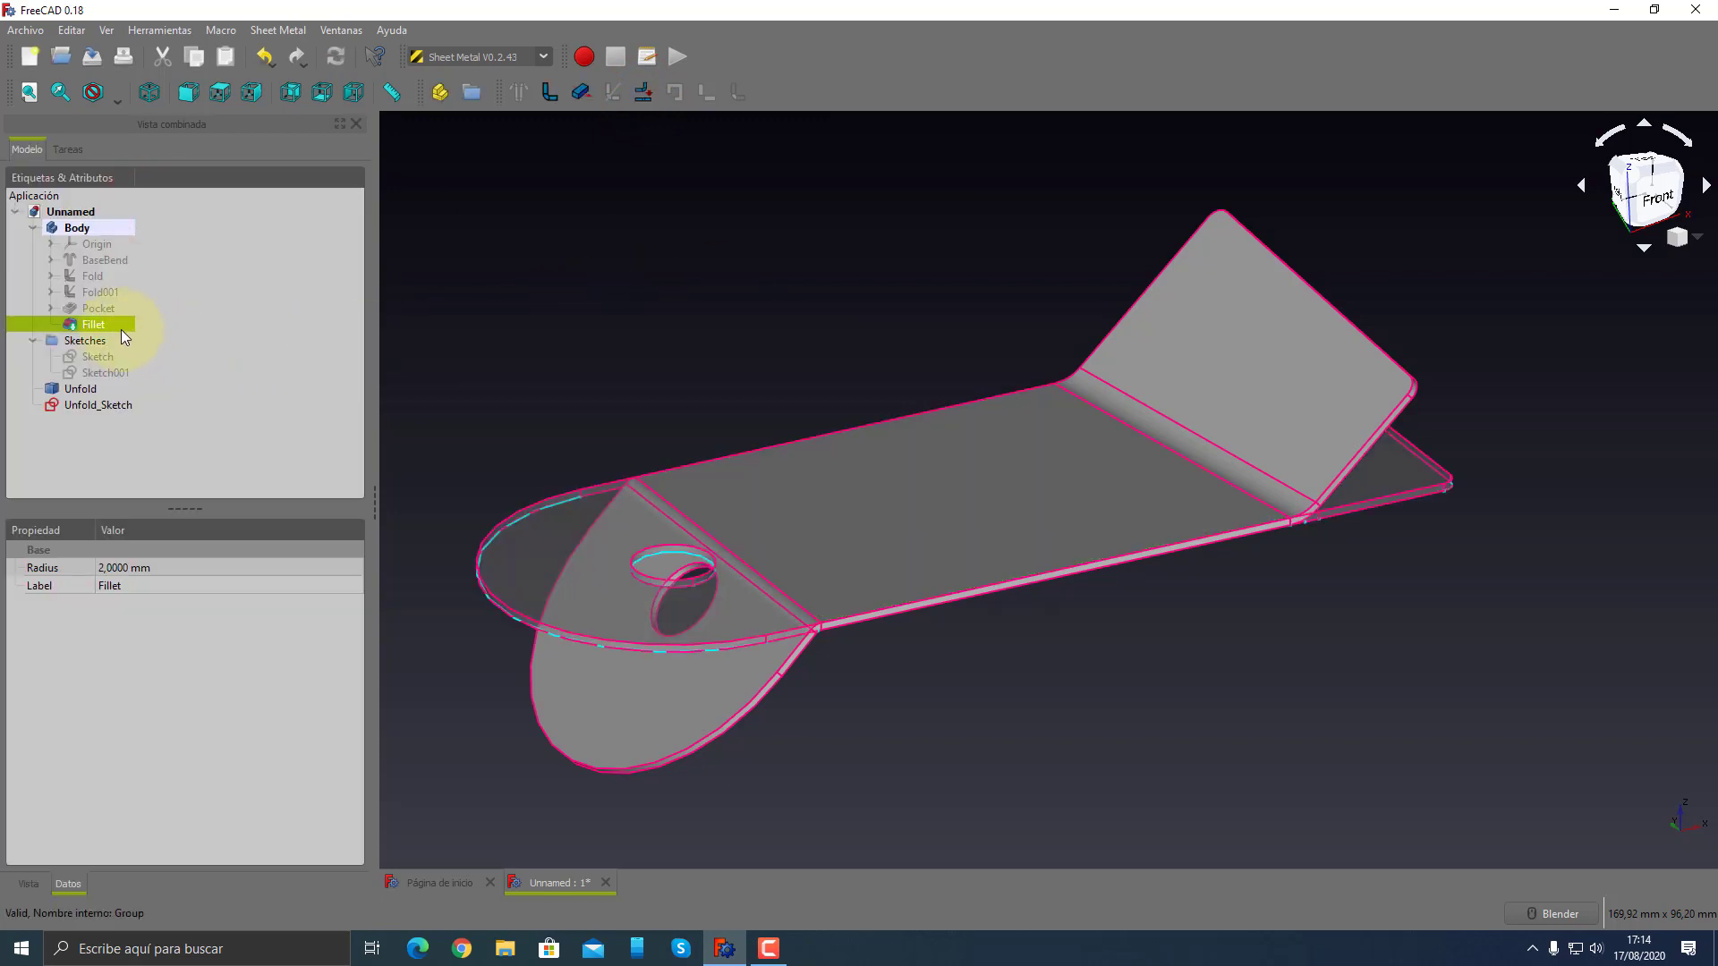
- Hide the folded Fillet body and orbit to view the flat sheet
{"action": "key", "text": "space"}
{"action": "left_click_drag", "start_coordinate": [659, 357], "coordinate": [1021, 516]}
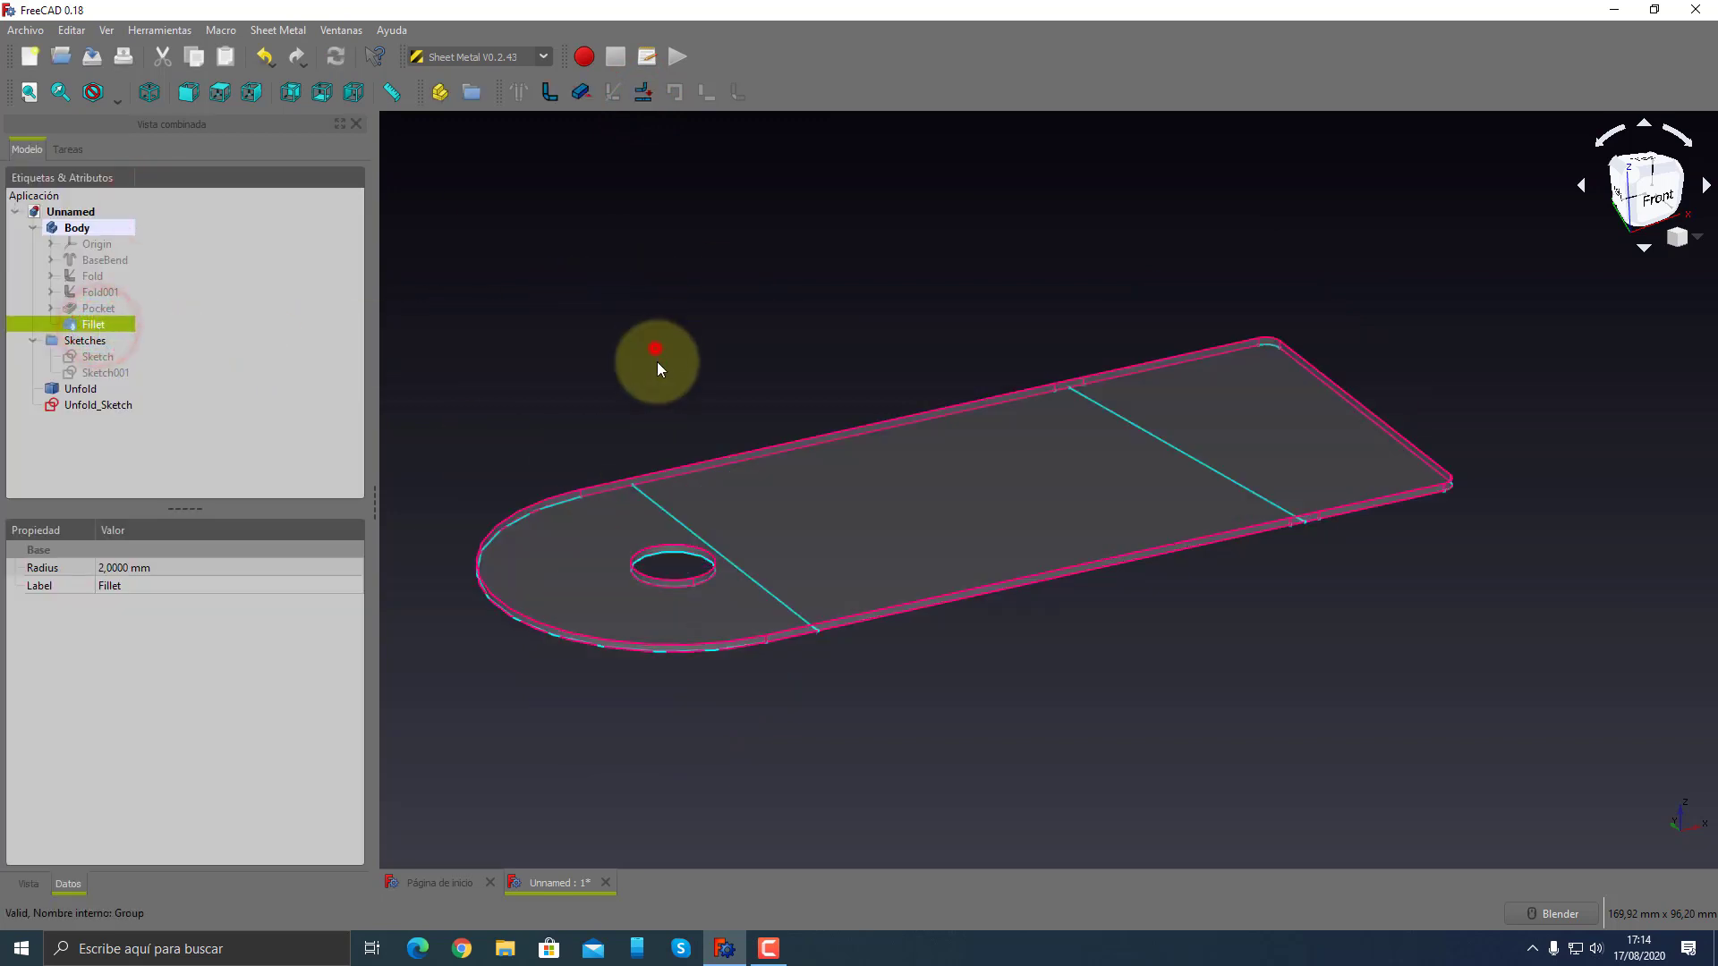
{"action": "middle_click_drag", "start_coordinate": [1022, 515], "coordinate": [1158, 529]}
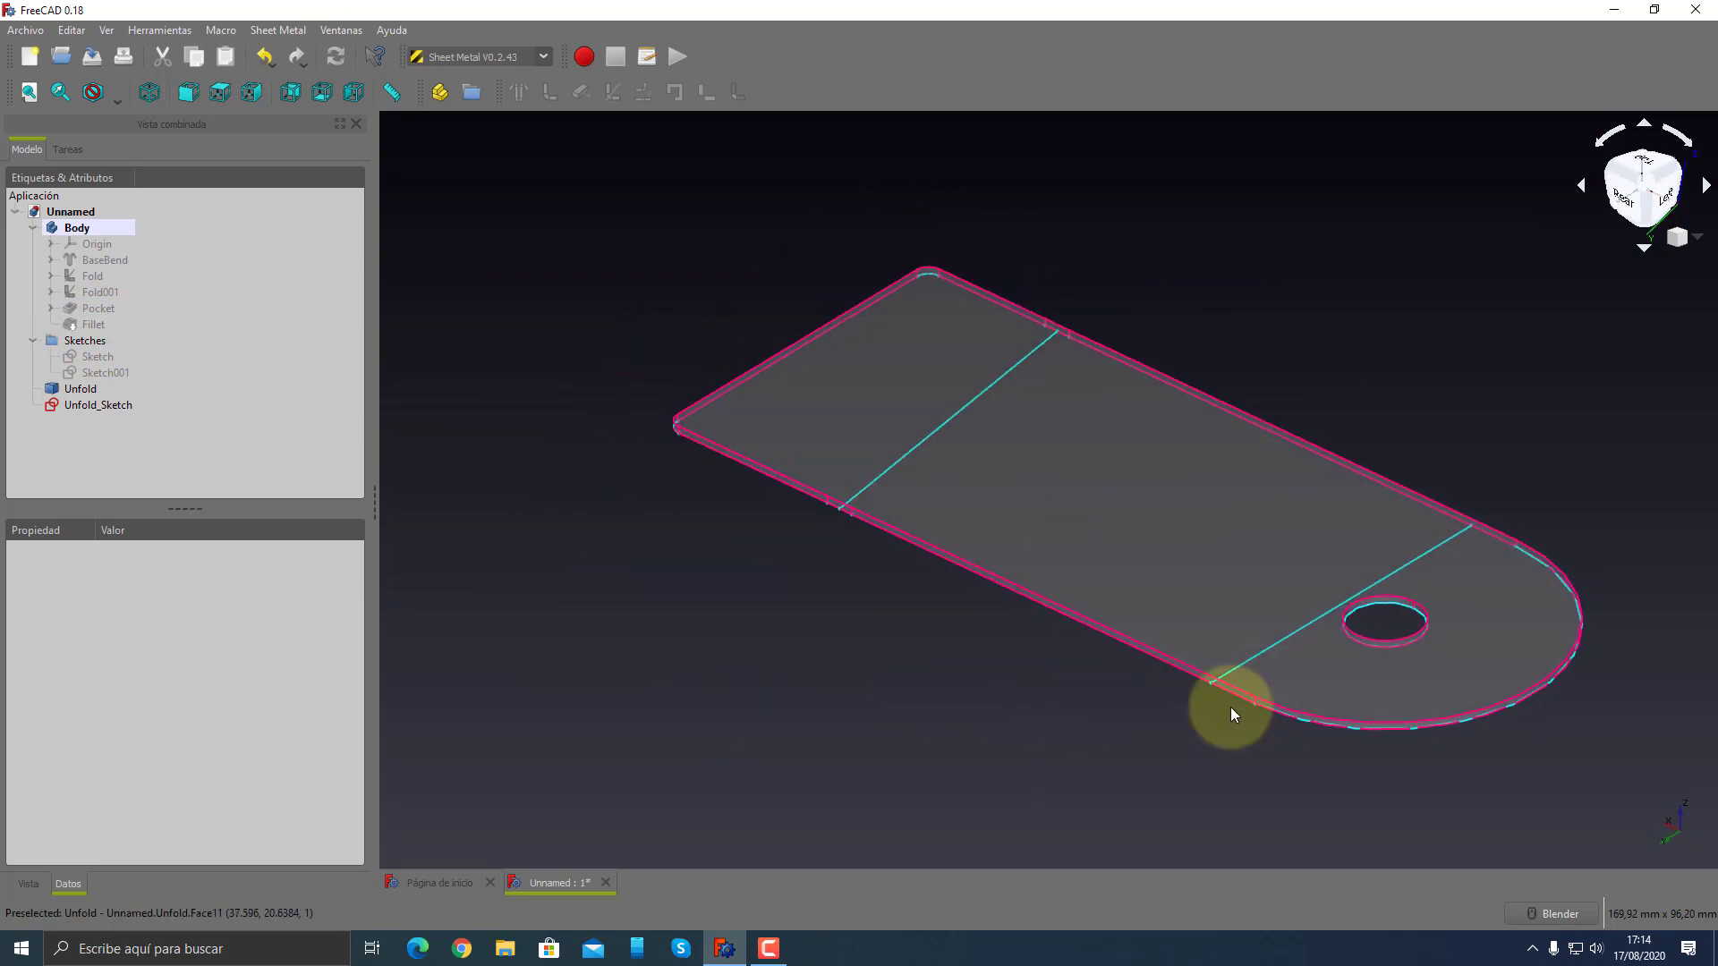
{"action": "left_click", "coordinate": [71, 390]}
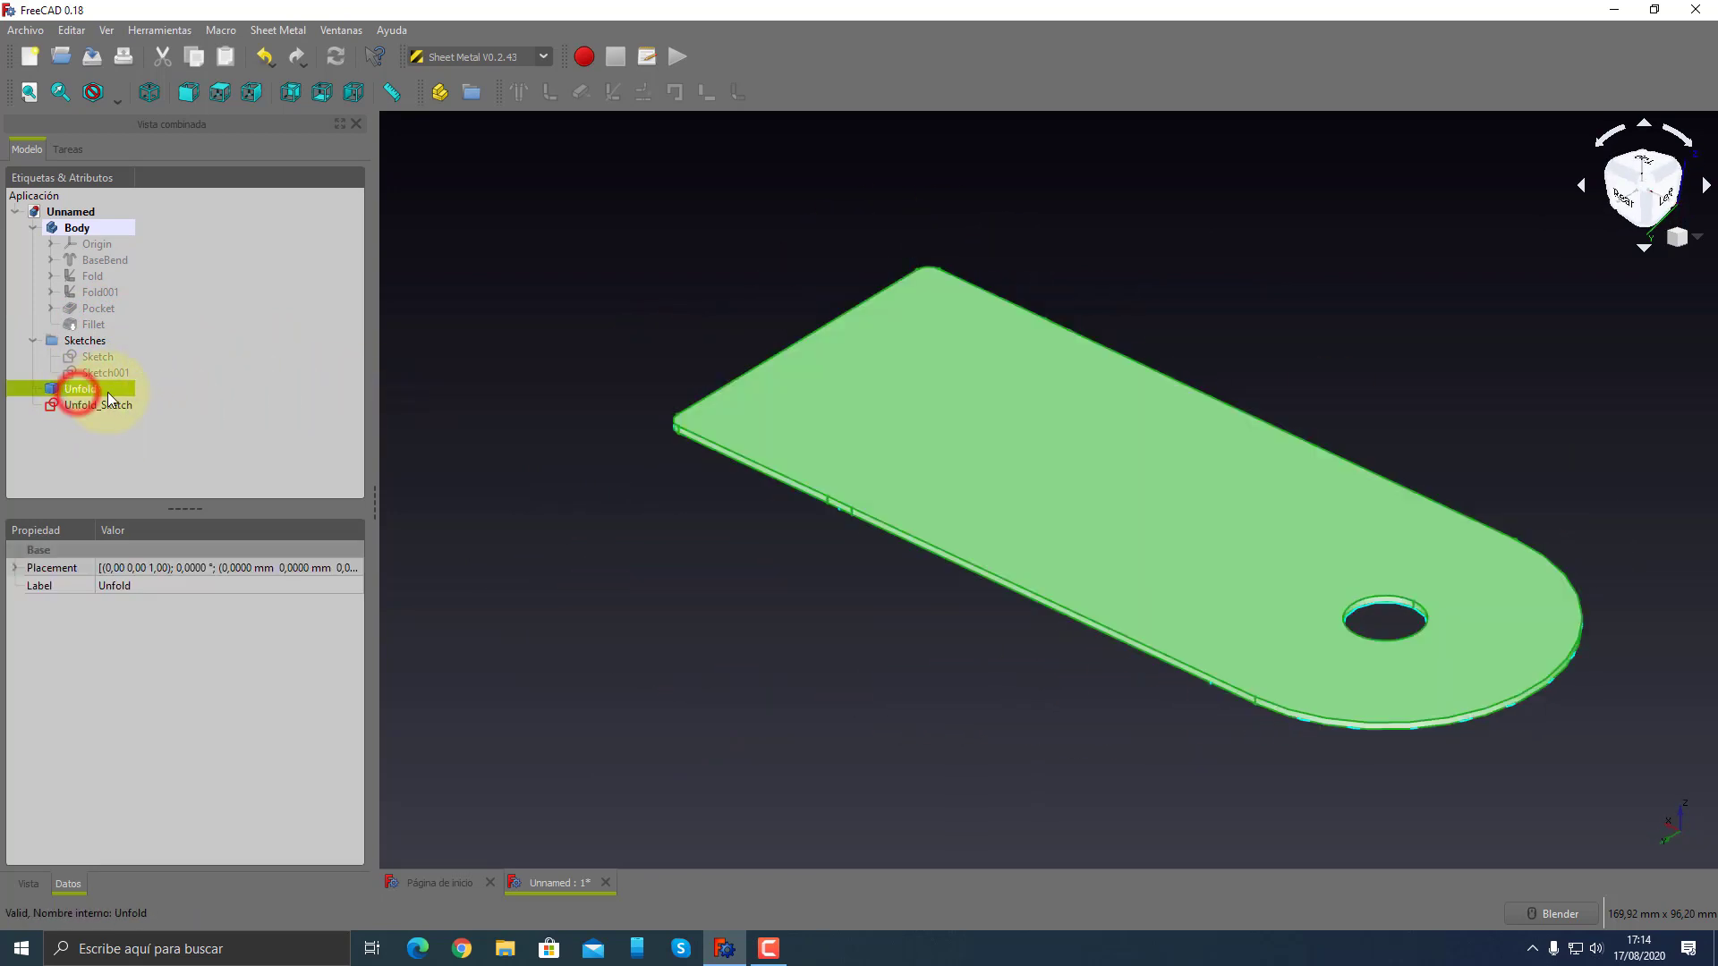
- Set the Unfold sheet's Transparency to 0 in its View properties
{"action": "left_click", "coordinate": [50, 889]}
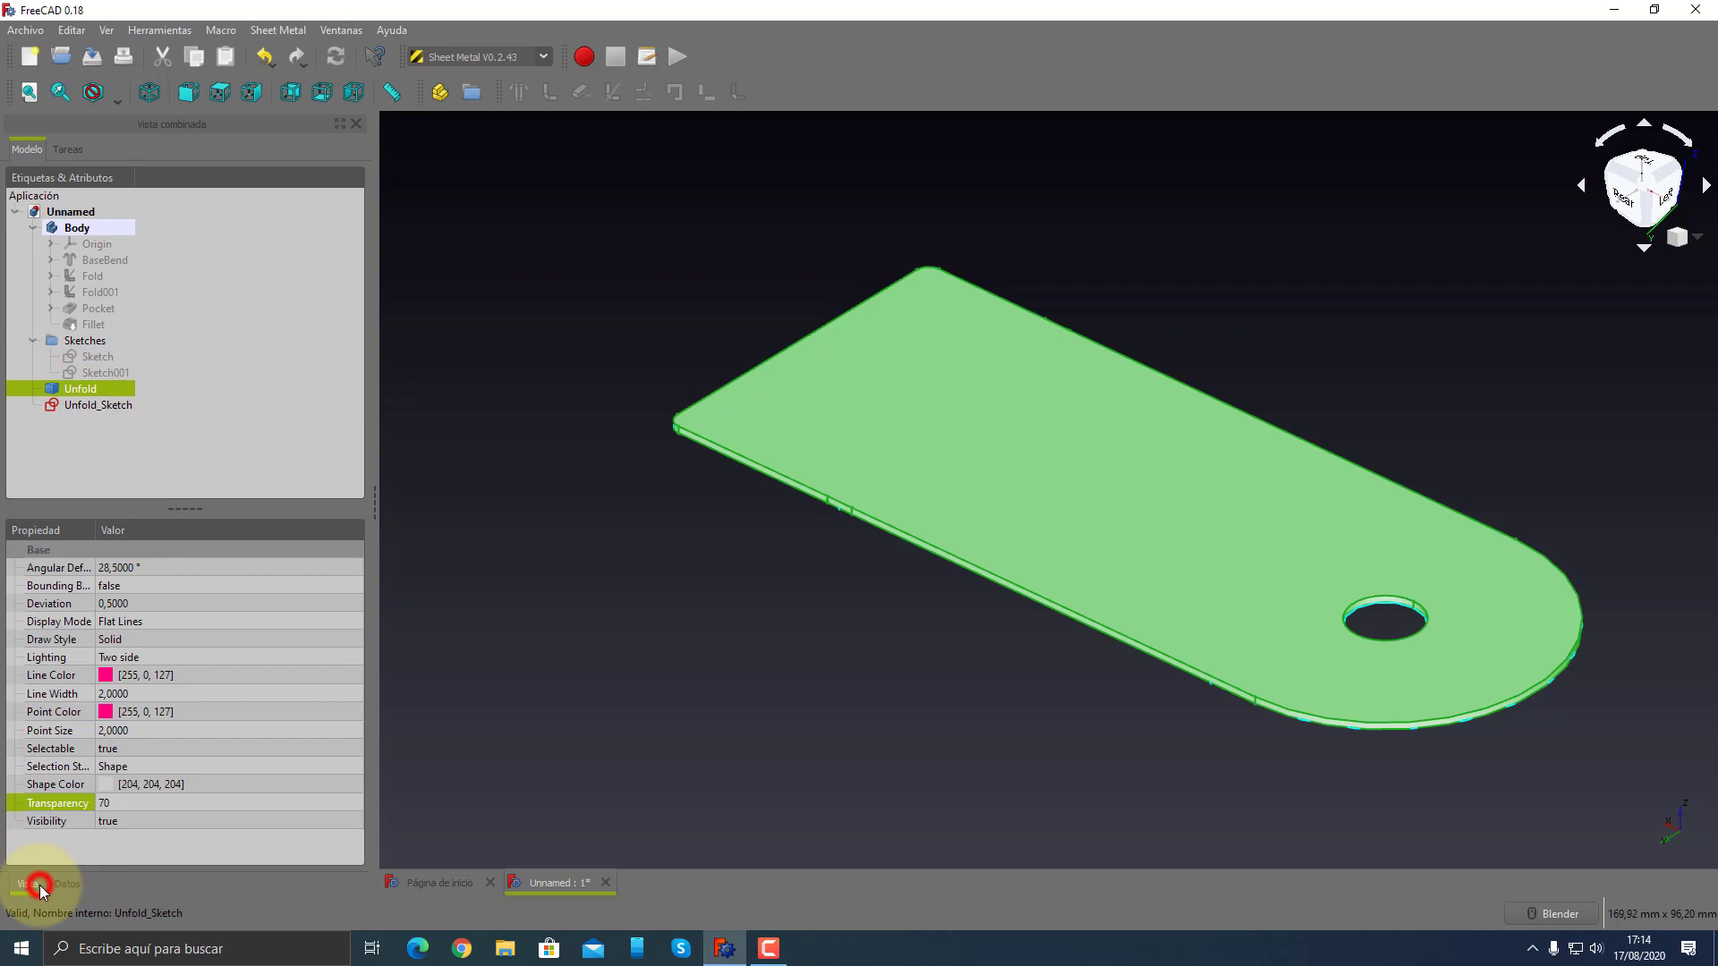
{"action": "left_click", "coordinate": [107, 803]}
{"action": "type", "text": "0"}
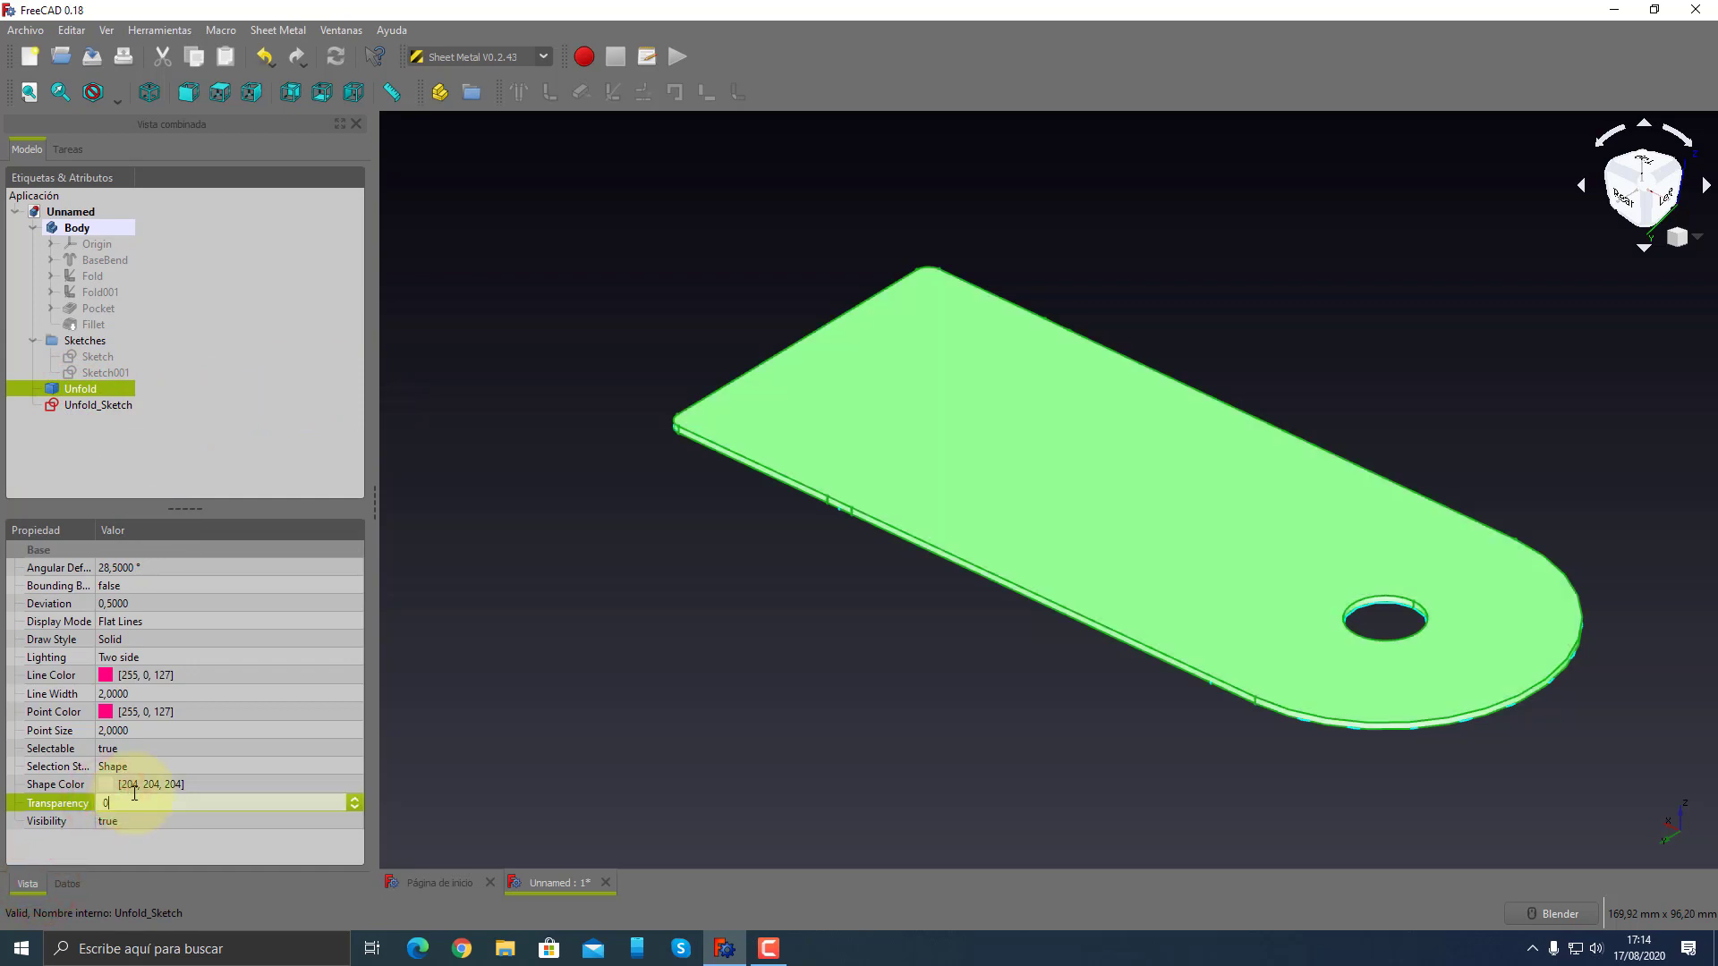
{"action": "key", "text": "Return"}
{"action": "left_click", "coordinate": [732, 652]}
- Orbit around the flat sheet, then select the bend-line sketch and the Unfold pattern
{"action": "mouse_move", "coordinate": [878, 691]}
{"action": "middle_mouse_down"}
{"action": "mouse_move", "coordinate": [1206, 701]}
{"action": "mouse_move", "coordinate": [1143, 568]}
{"action": "mouse_move", "coordinate": [1151, 399]}
{"action": "mouse_move", "coordinate": [1236, 268]}
{"action": "middle_mouse_up"}
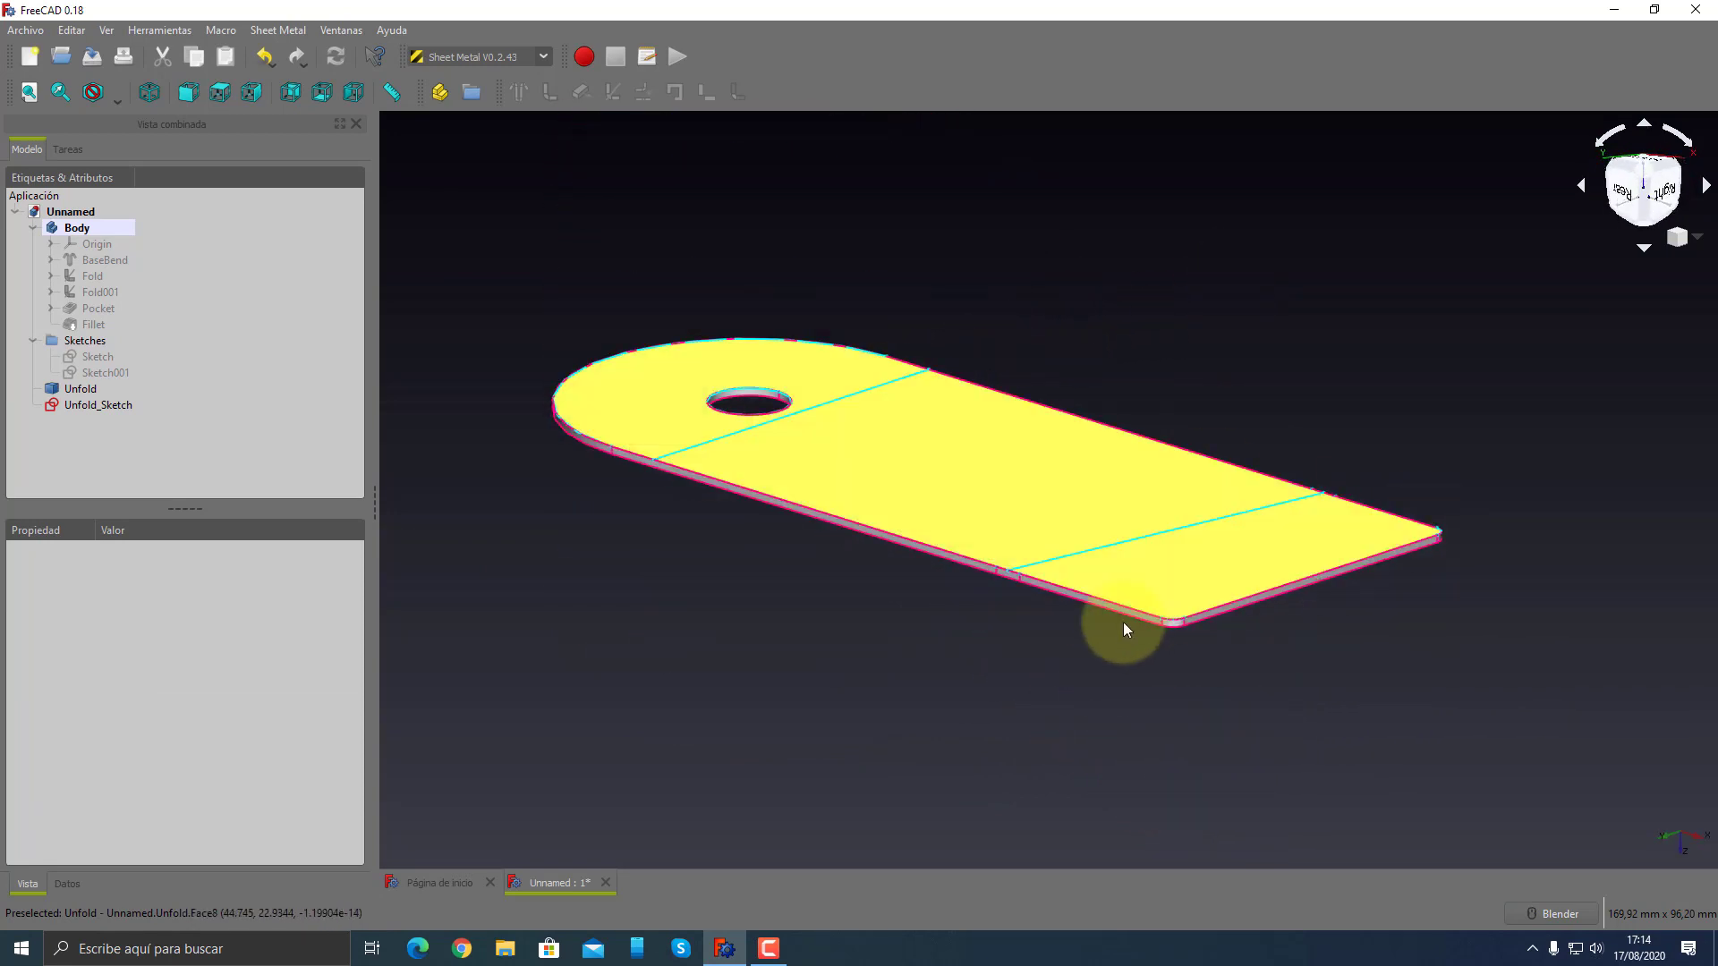
{"action": "mouse_move", "coordinate": [1401, 296]}
{"action": "middle_mouse_down"}
{"action": "mouse_move", "coordinate": [1381, 337]}
{"action": "mouse_move", "coordinate": [1289, 415]}
{"action": "mouse_move", "coordinate": [1270, 475]}
{"action": "middle_mouse_up"}
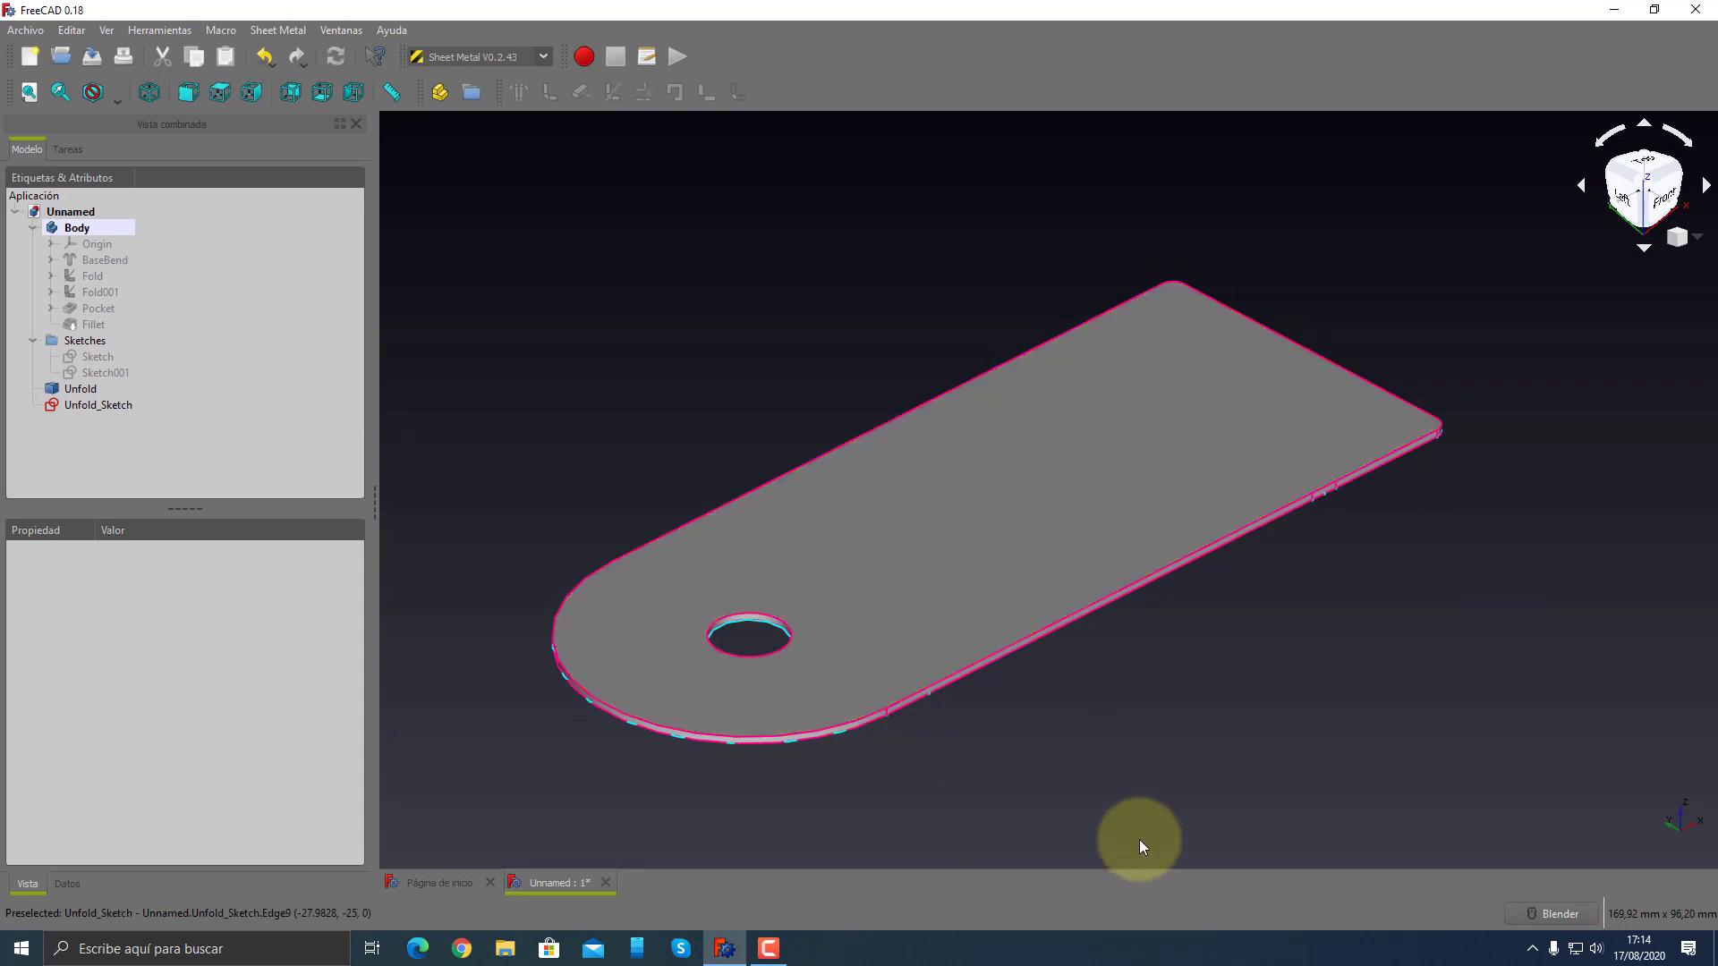
{"action": "mouse_move", "coordinate": [1138, 839]}
{"action": "middle_mouse_down"}
{"action": "mouse_move", "coordinate": [1016, 752]}
{"action": "mouse_move", "coordinate": [1085, 569]}
{"action": "middle_mouse_up"}
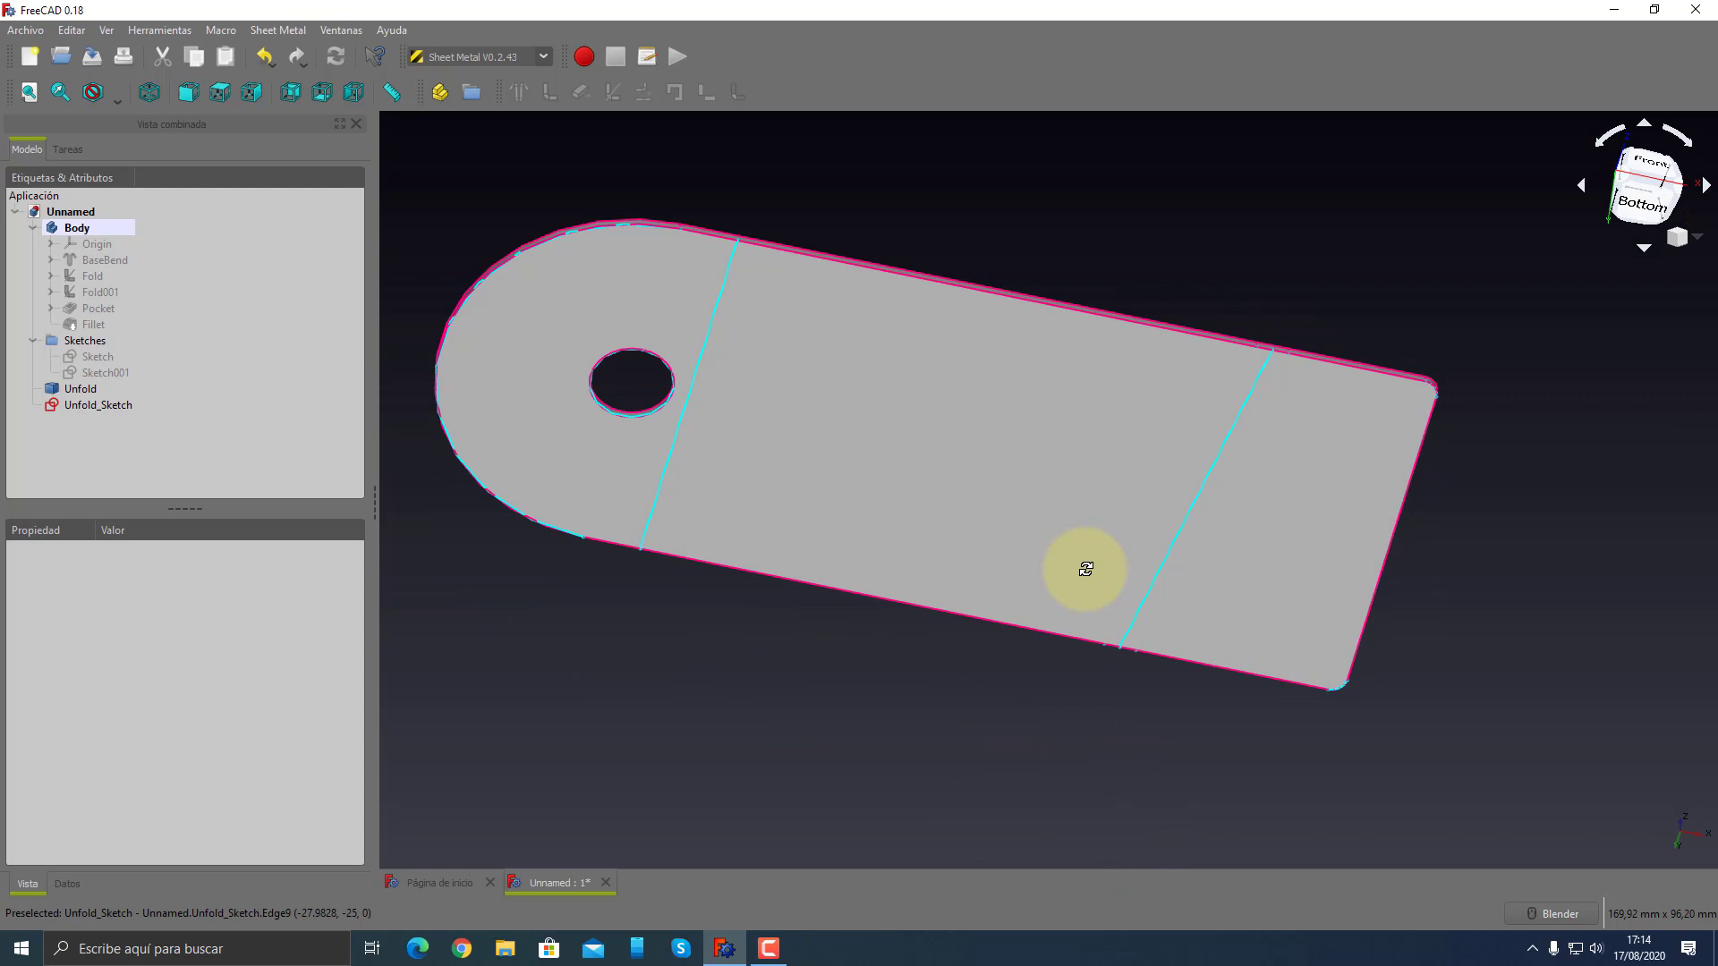
{"action": "mouse_move", "coordinate": [1105, 475]}
{"action": "middle_mouse_down"}
{"action": "mouse_move", "coordinate": [1055, 411]}
{"action": "mouse_move", "coordinate": [1124, 564]}
{"action": "mouse_move", "coordinate": [1151, 428]}
{"action": "mouse_move", "coordinate": [1158, 219]}
{"action": "mouse_move", "coordinate": [1116, 399]}
{"action": "middle_mouse_up"}
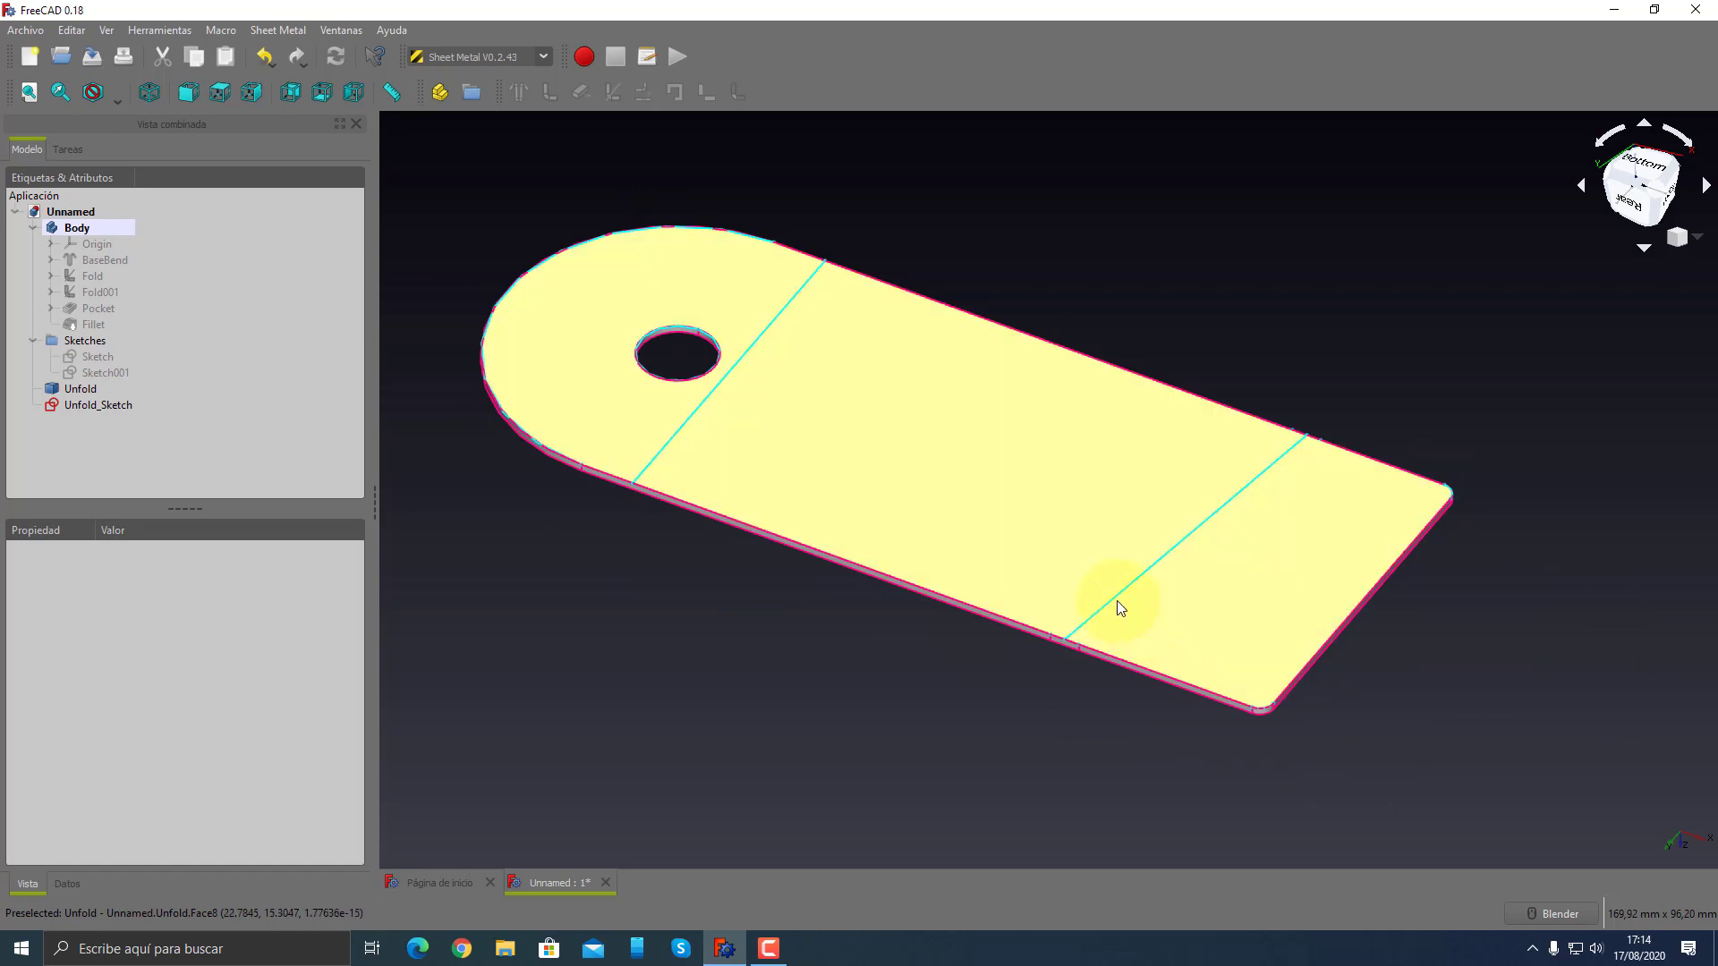
{"action": "left_click", "coordinate": [1110, 599]}
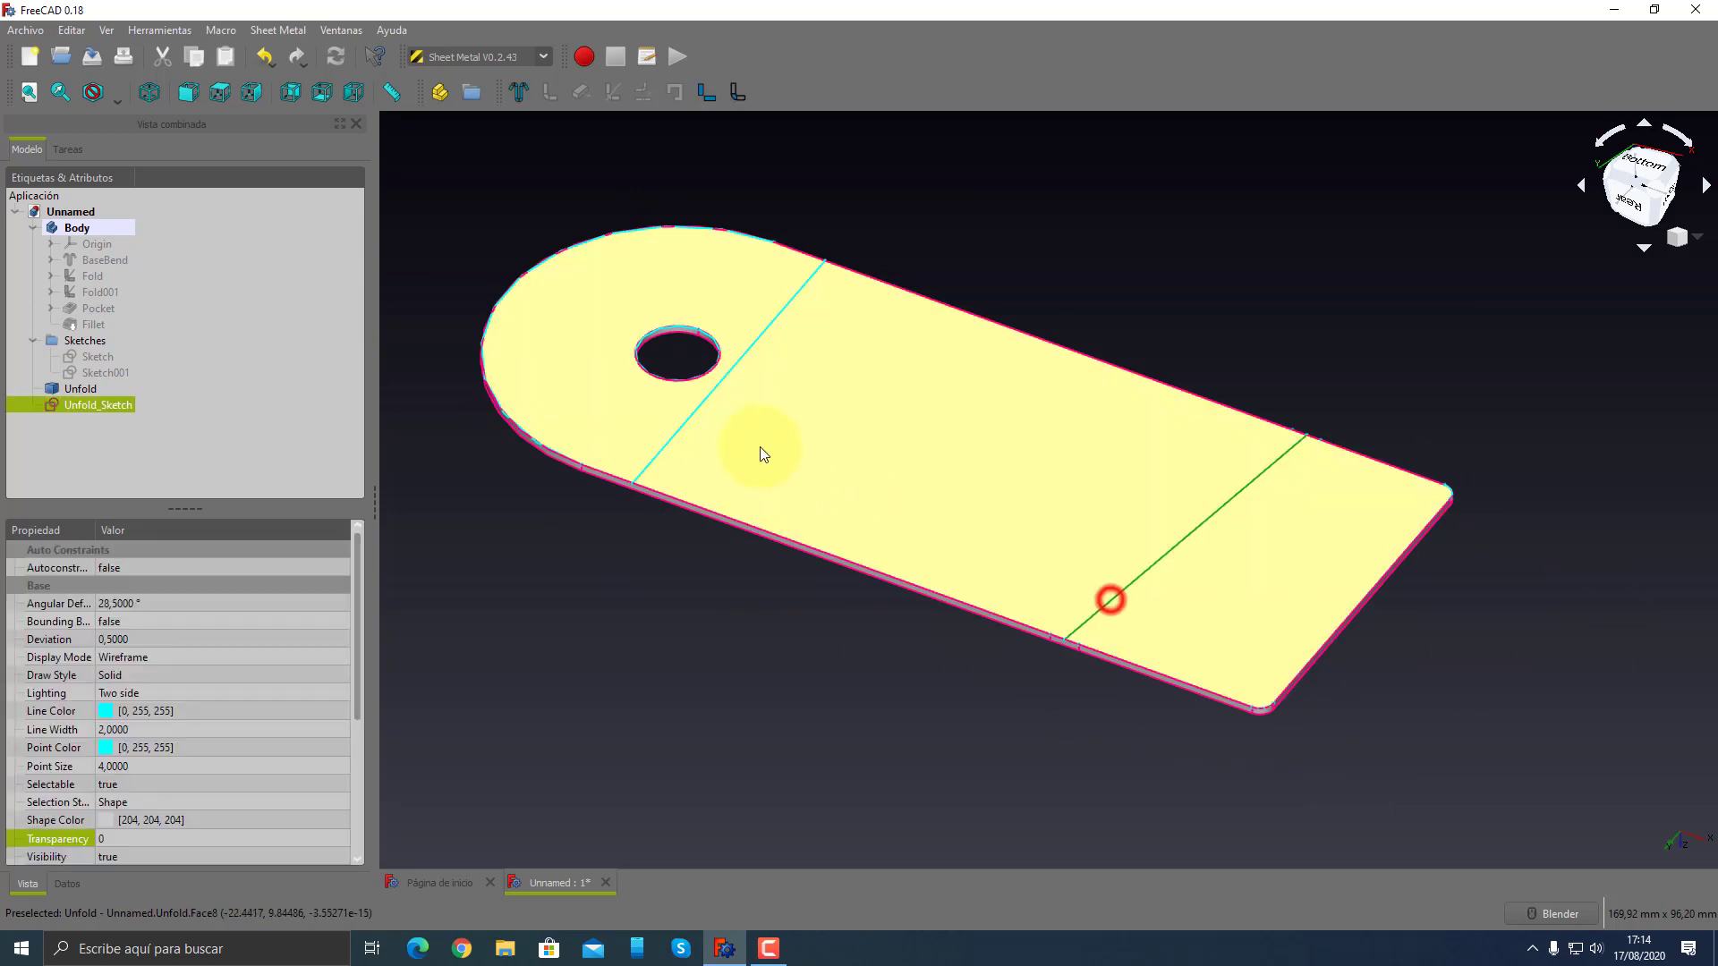
{"action": "left_click", "coordinate": [686, 420]}
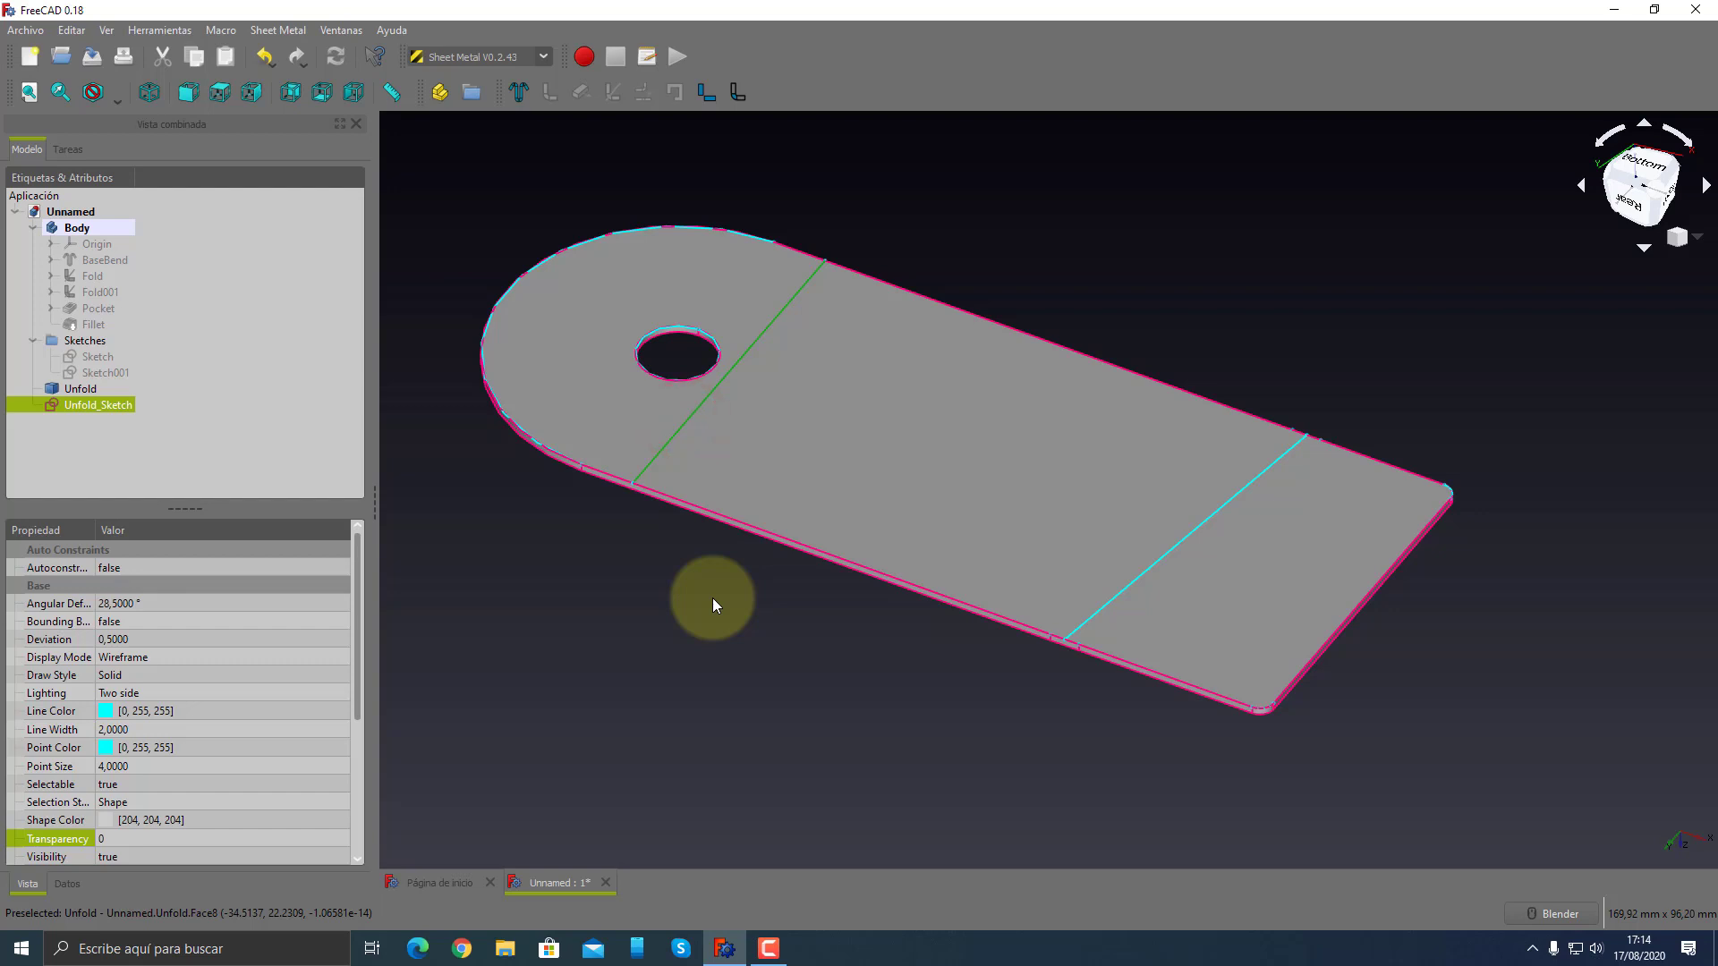
{"action": "mouse_move", "coordinate": [893, 721]}
{"action": "middle_mouse_down"}
{"action": "mouse_move", "coordinate": [1208, 679]}
{"action": "mouse_move", "coordinate": [1151, 659]}
{"action": "middle_mouse_up"}
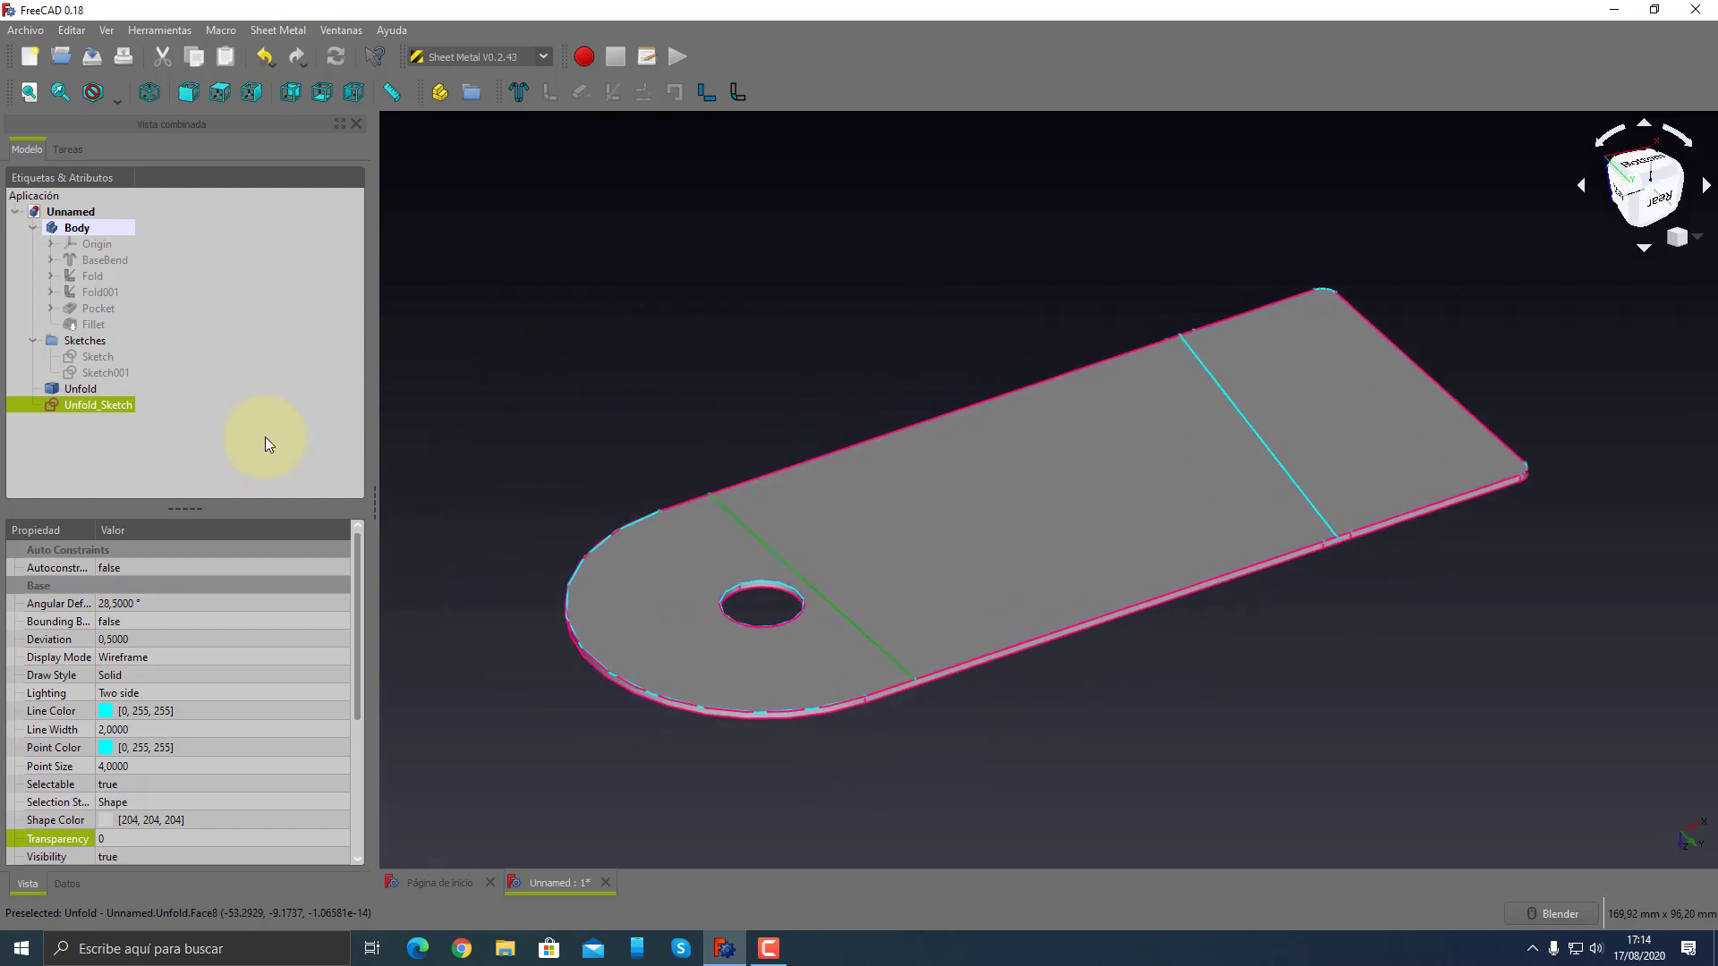
{"action": "left_click", "coordinate": [73, 395]}
- Delete the Unfold pattern and its sketch, then show Sketch and Sketch001 again
{"action": "key", "text": "Delete"}
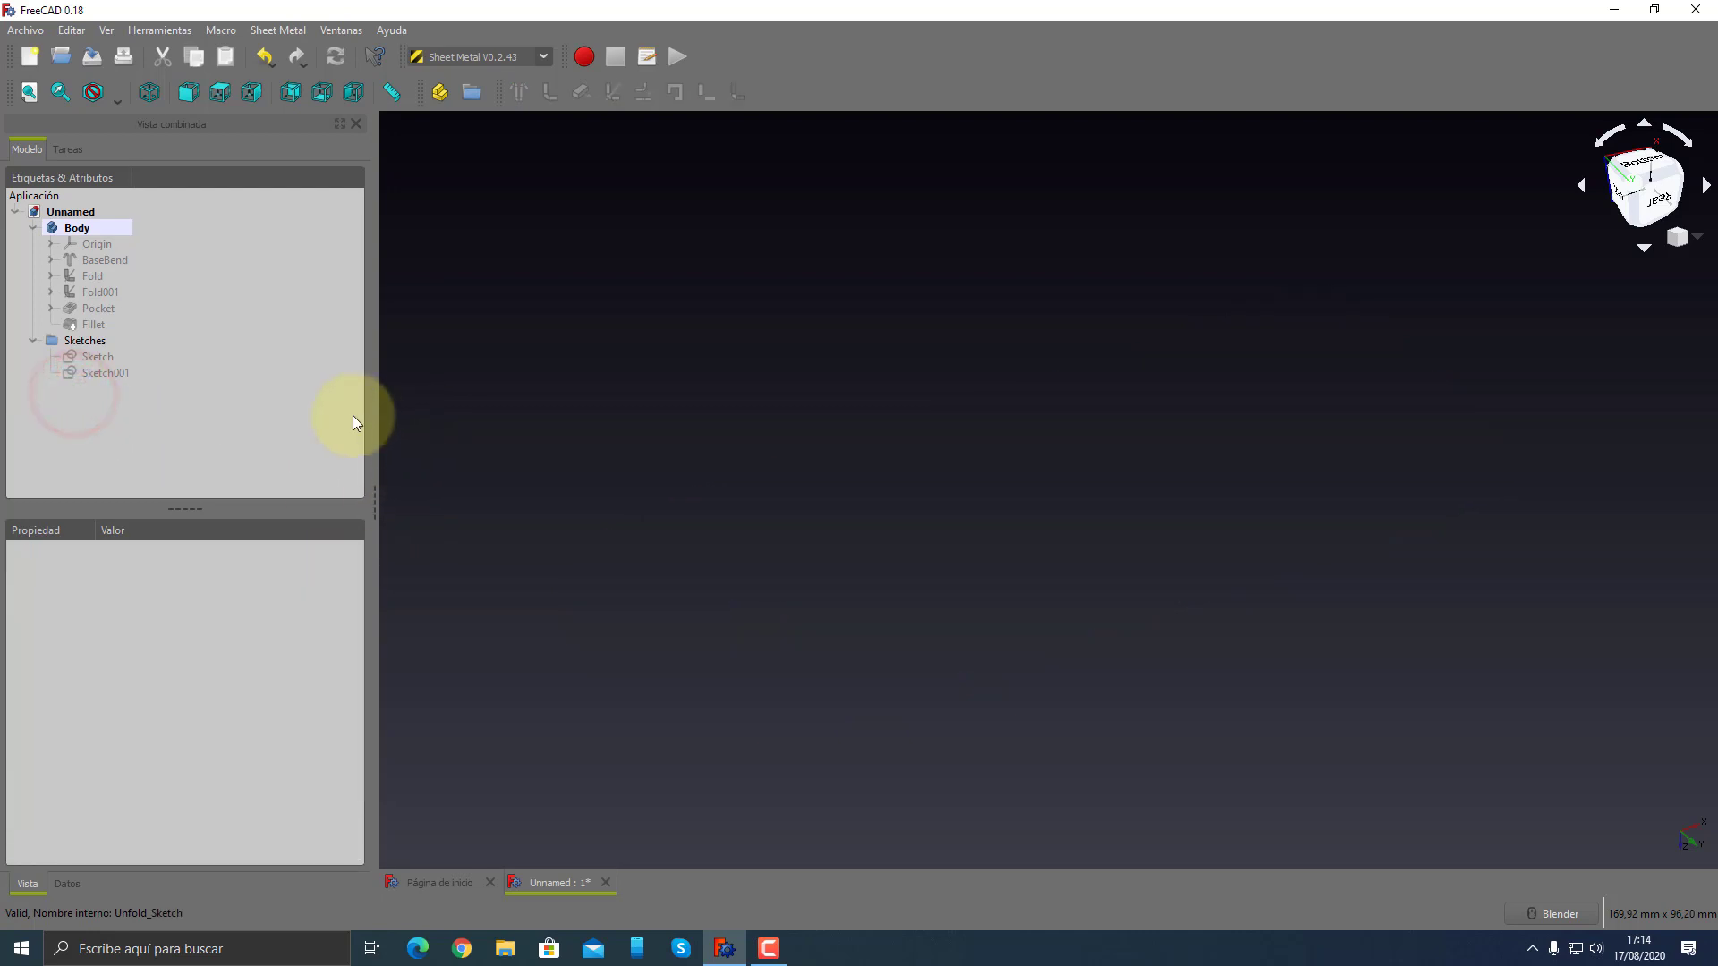
{"action": "left_click", "coordinate": [107, 355]}
{"action": "key", "text": "space"}
{"action": "left_click", "coordinate": [100, 370]}
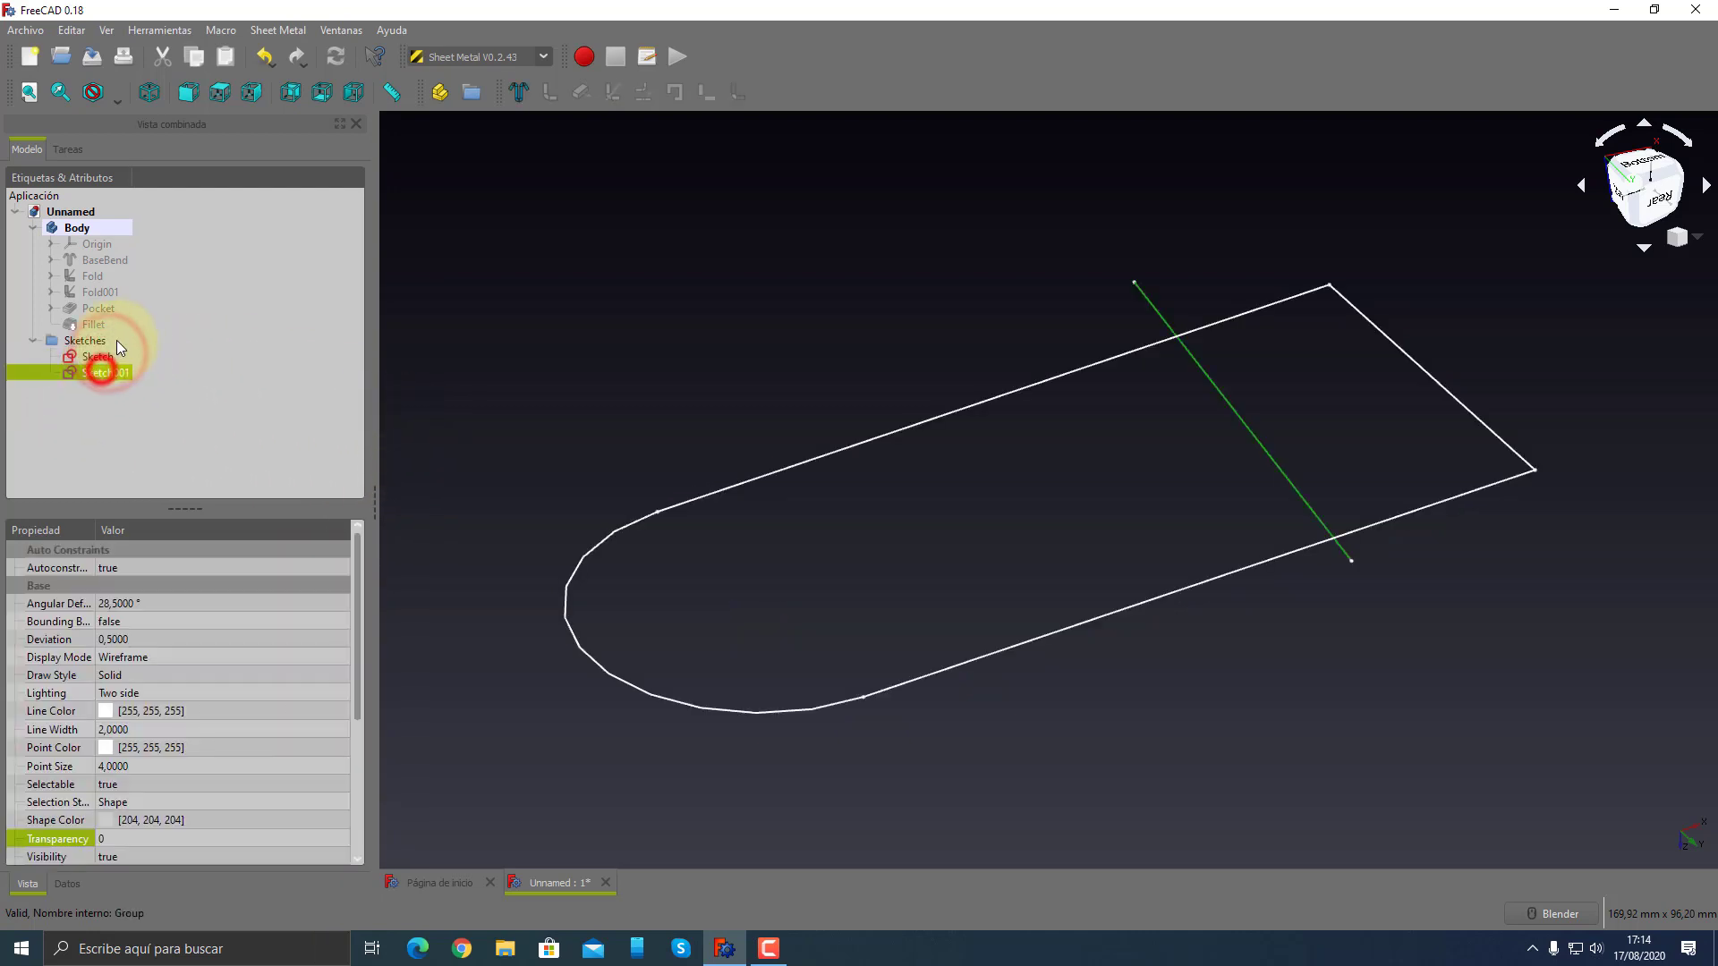
{"action": "key", "text": "space"}
{"action": "left_click", "coordinate": [92, 326]}
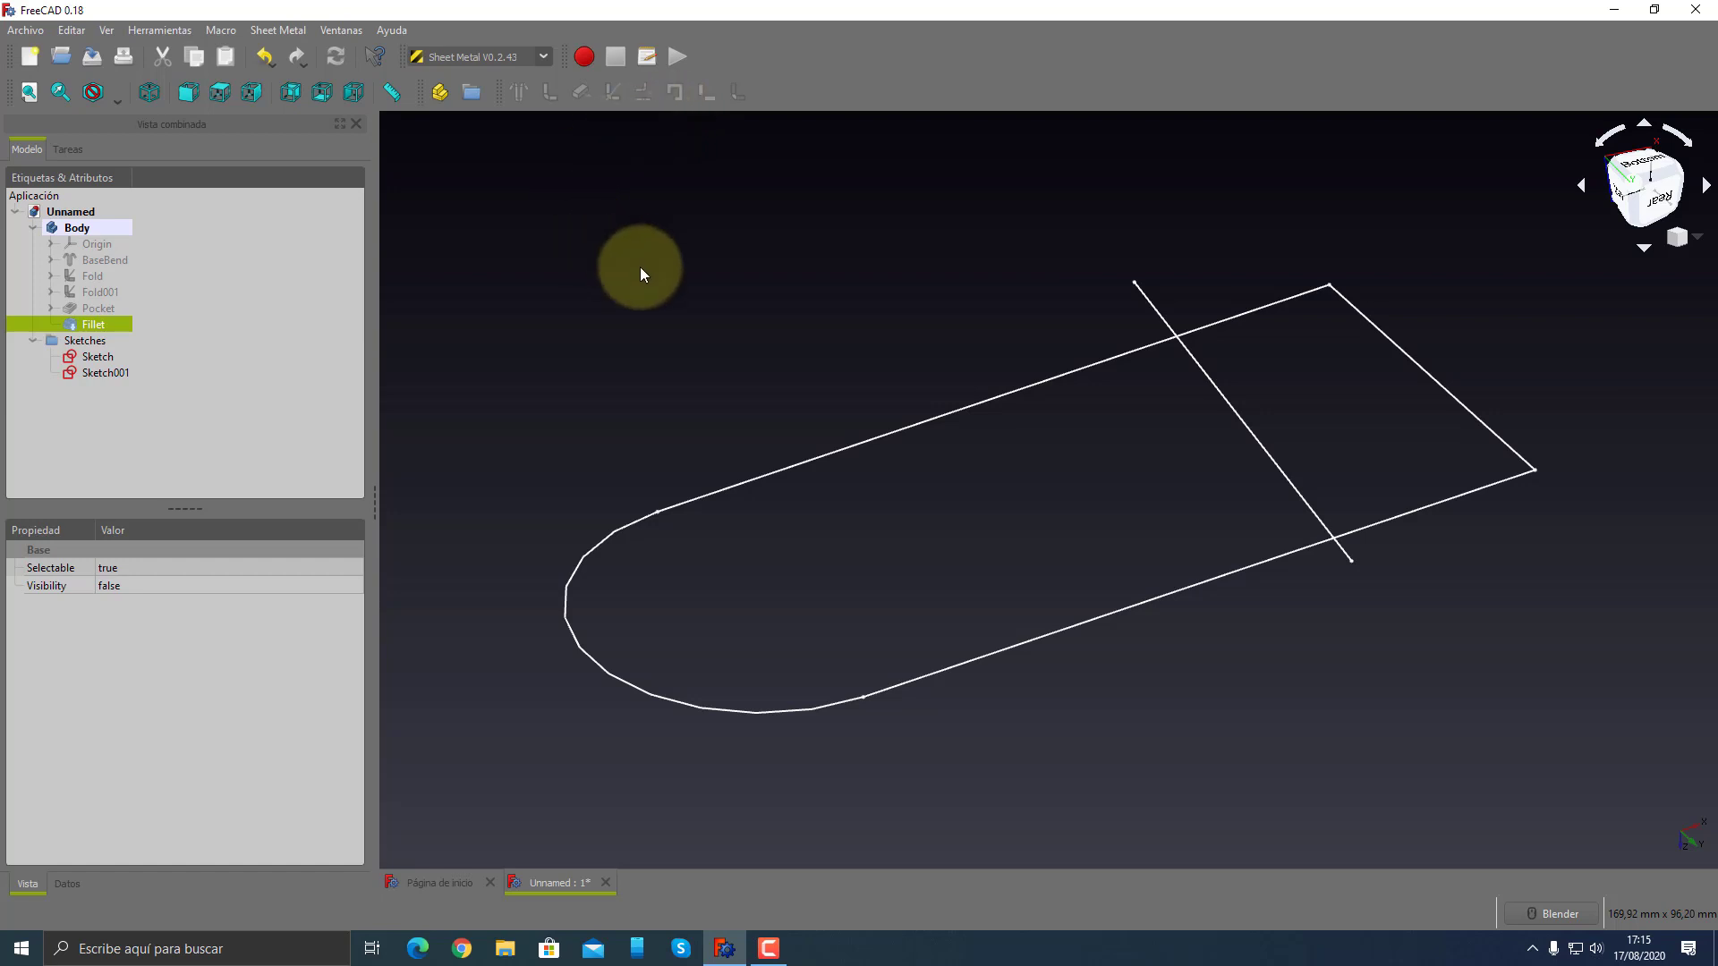
{"action": "mouse_move", "coordinate": [700, 333]}
{"action": "middle_mouse_down"}
{"action": "mouse_move", "coordinate": [793, 361]}
{"action": "mouse_move", "coordinate": [651, 337]}
{"action": "middle_mouse_up"}
- Discard the old part, create a new document and switch to Part Design
{"action": "left_click", "coordinate": [605, 882]}
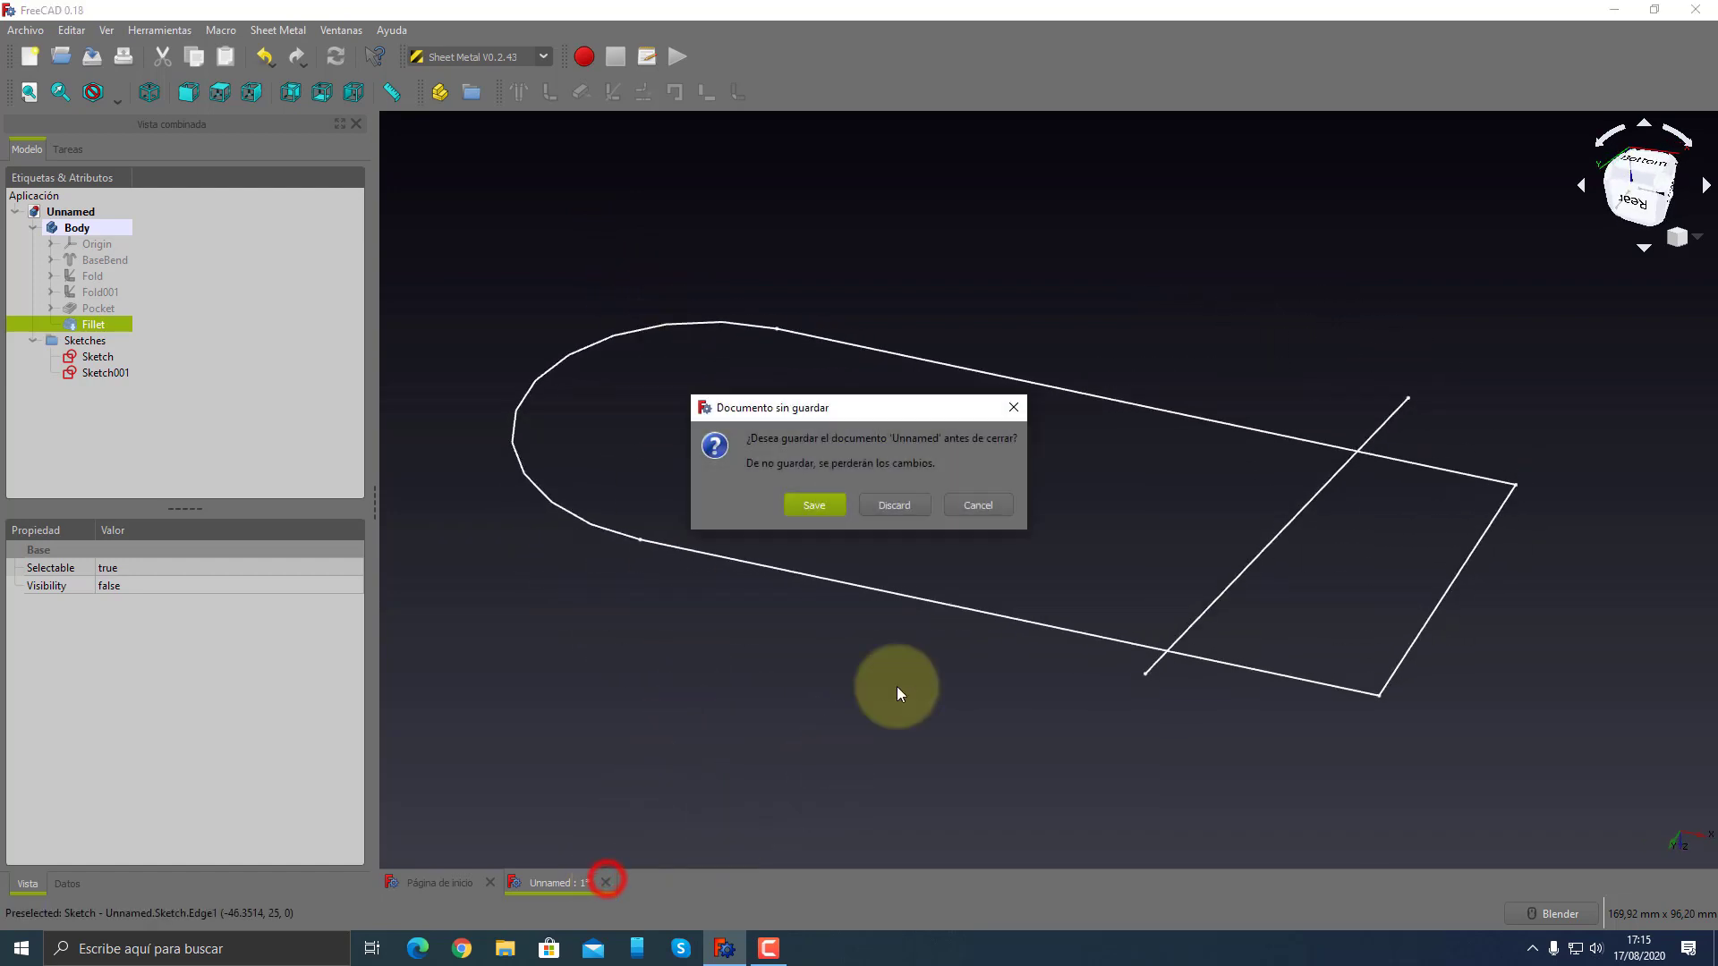
{"action": "left_click", "coordinate": [895, 506]}
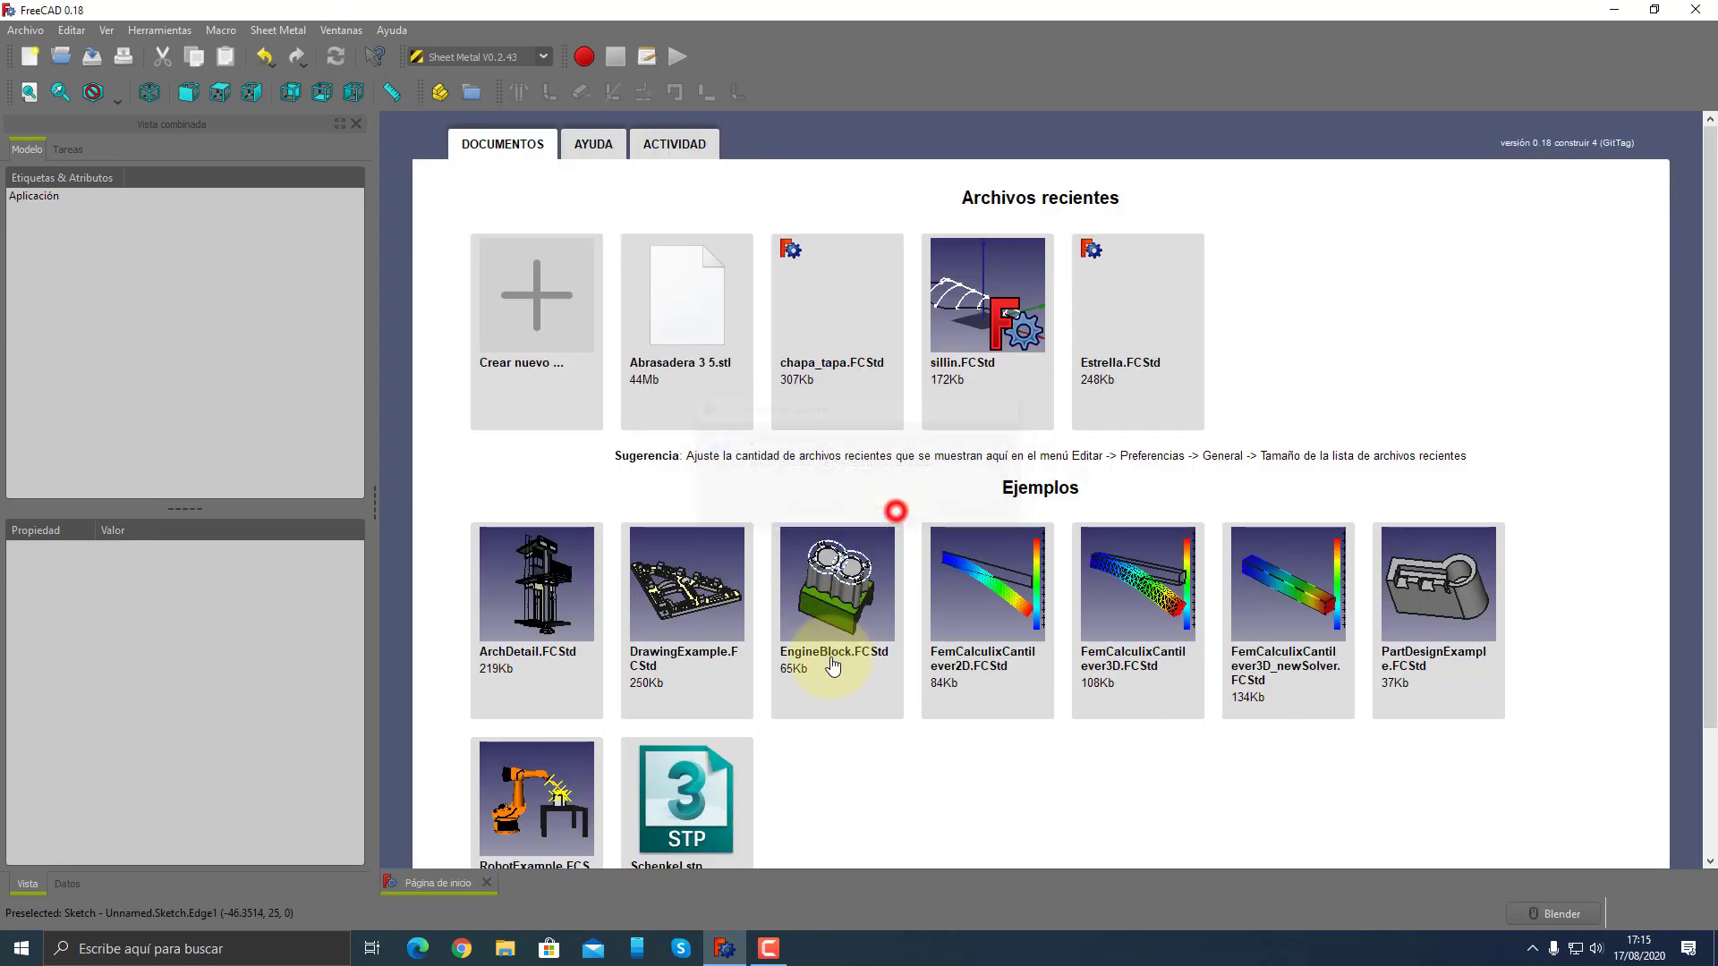
{"action": "left_click", "coordinate": [551, 289]}
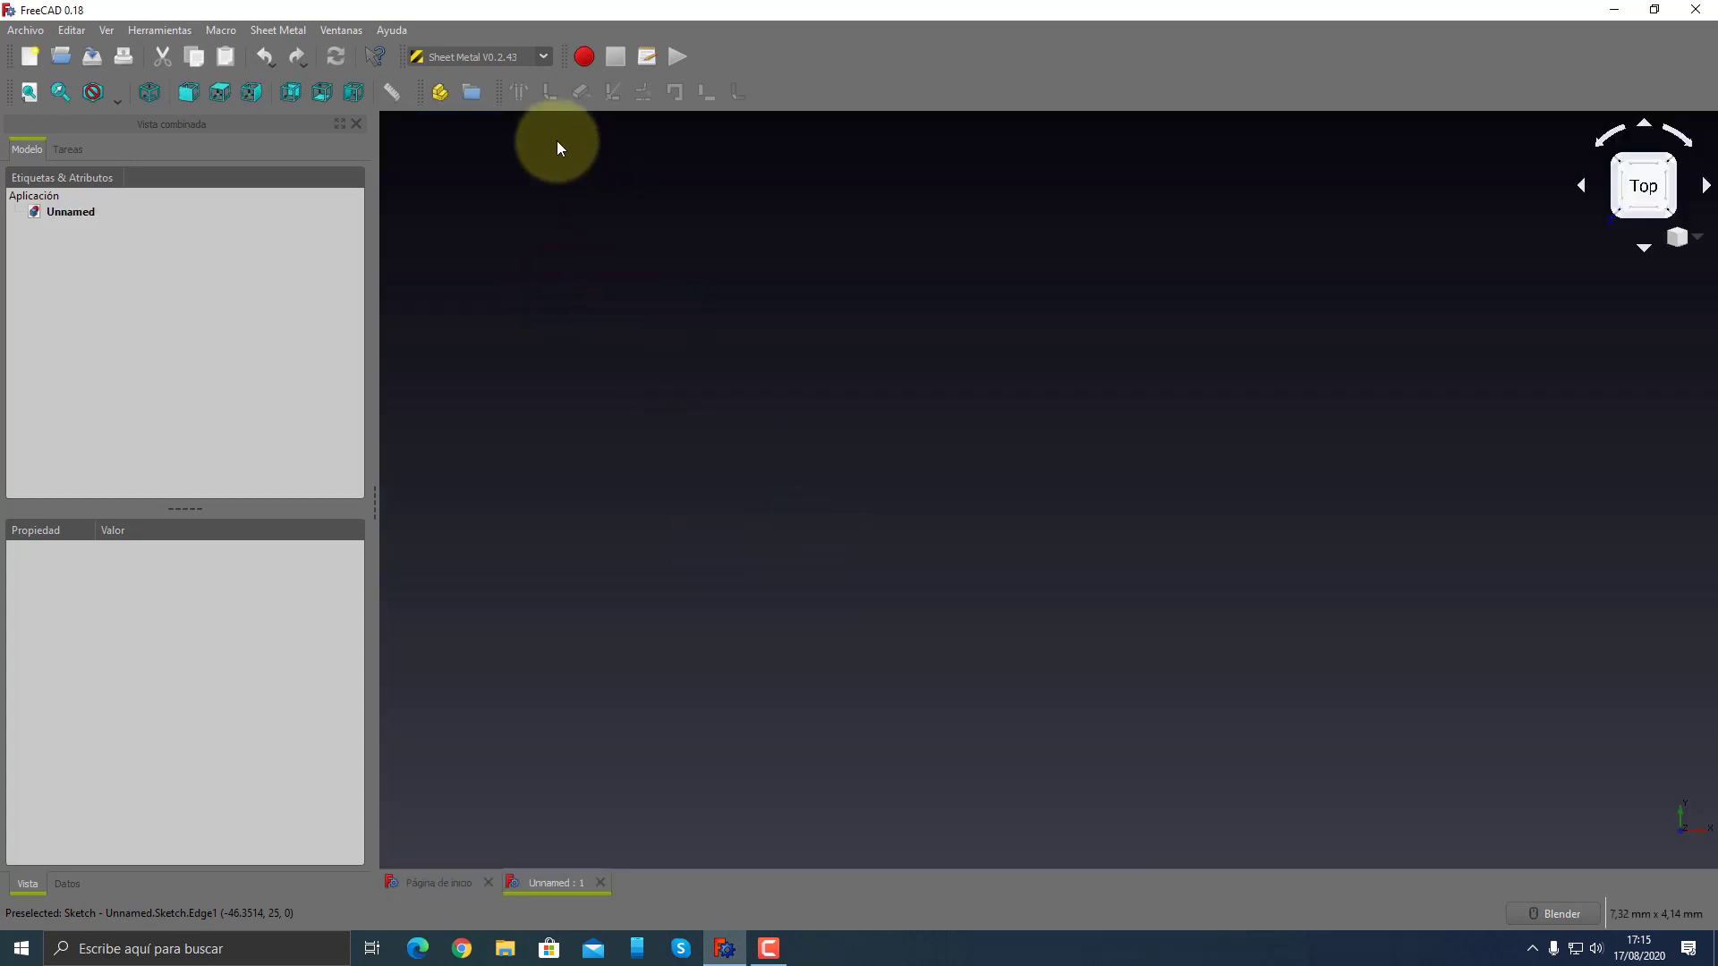
{"action": "left_click", "coordinate": [543, 56]}
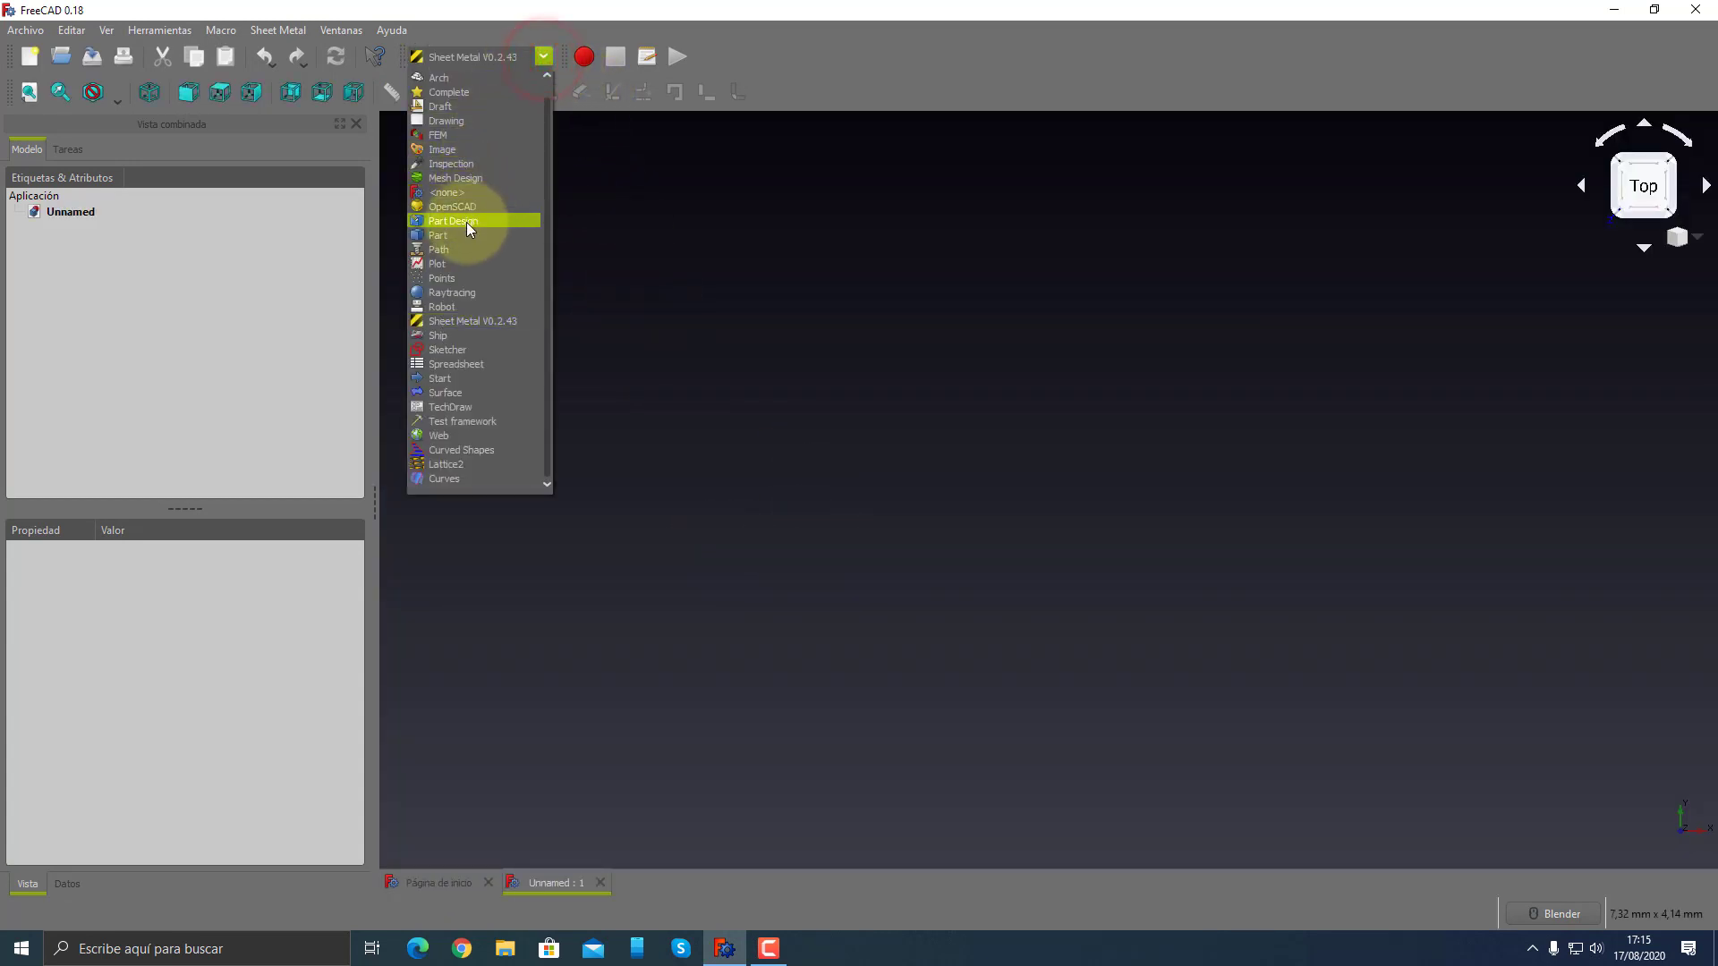
{"action": "left_click", "coordinate": [465, 222]}
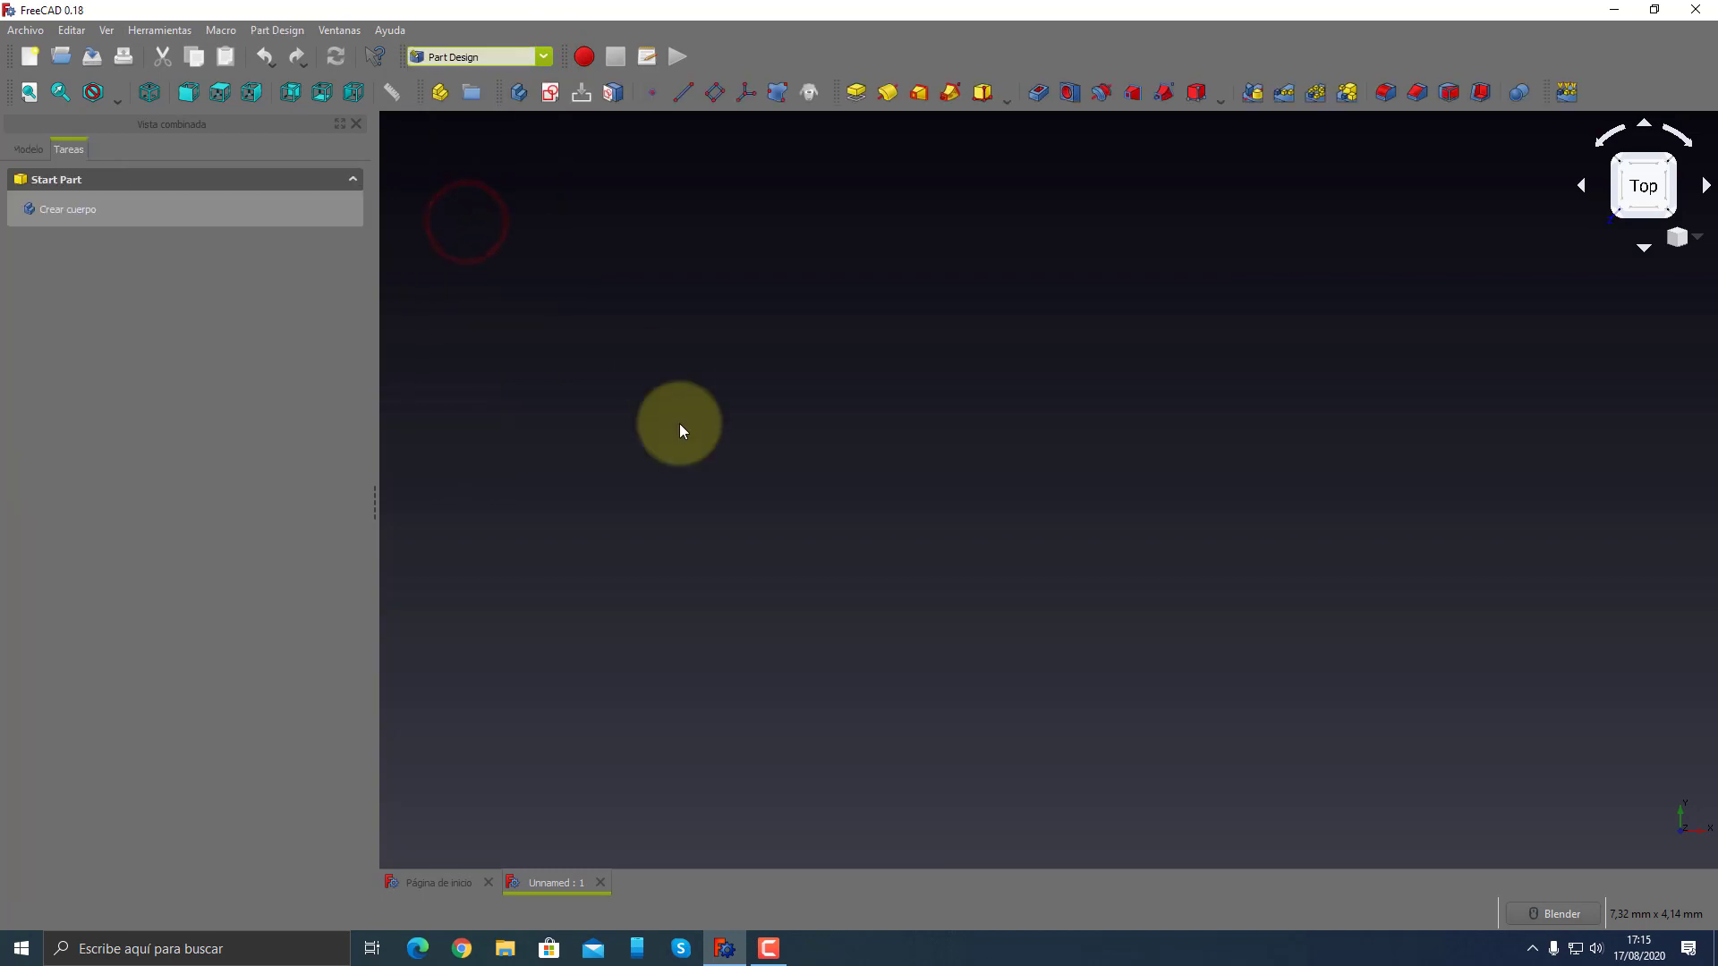
{"action": "left_click", "coordinate": [770, 950]}
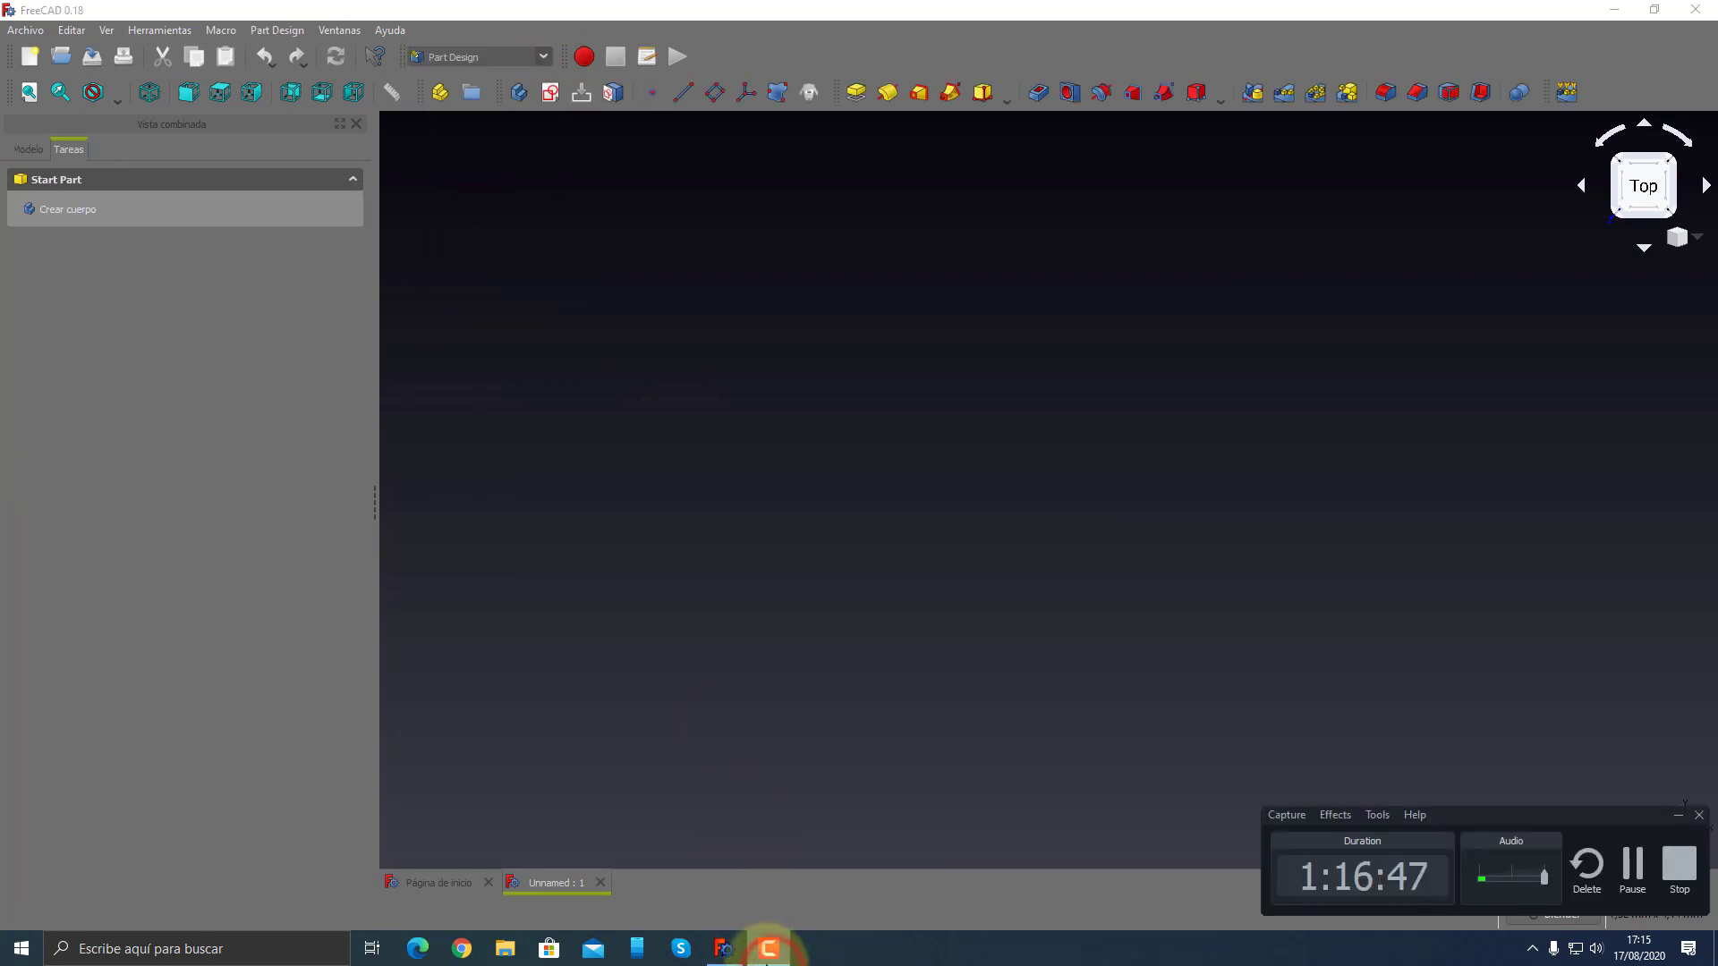
{"action": "left_click", "coordinate": [768, 950]}
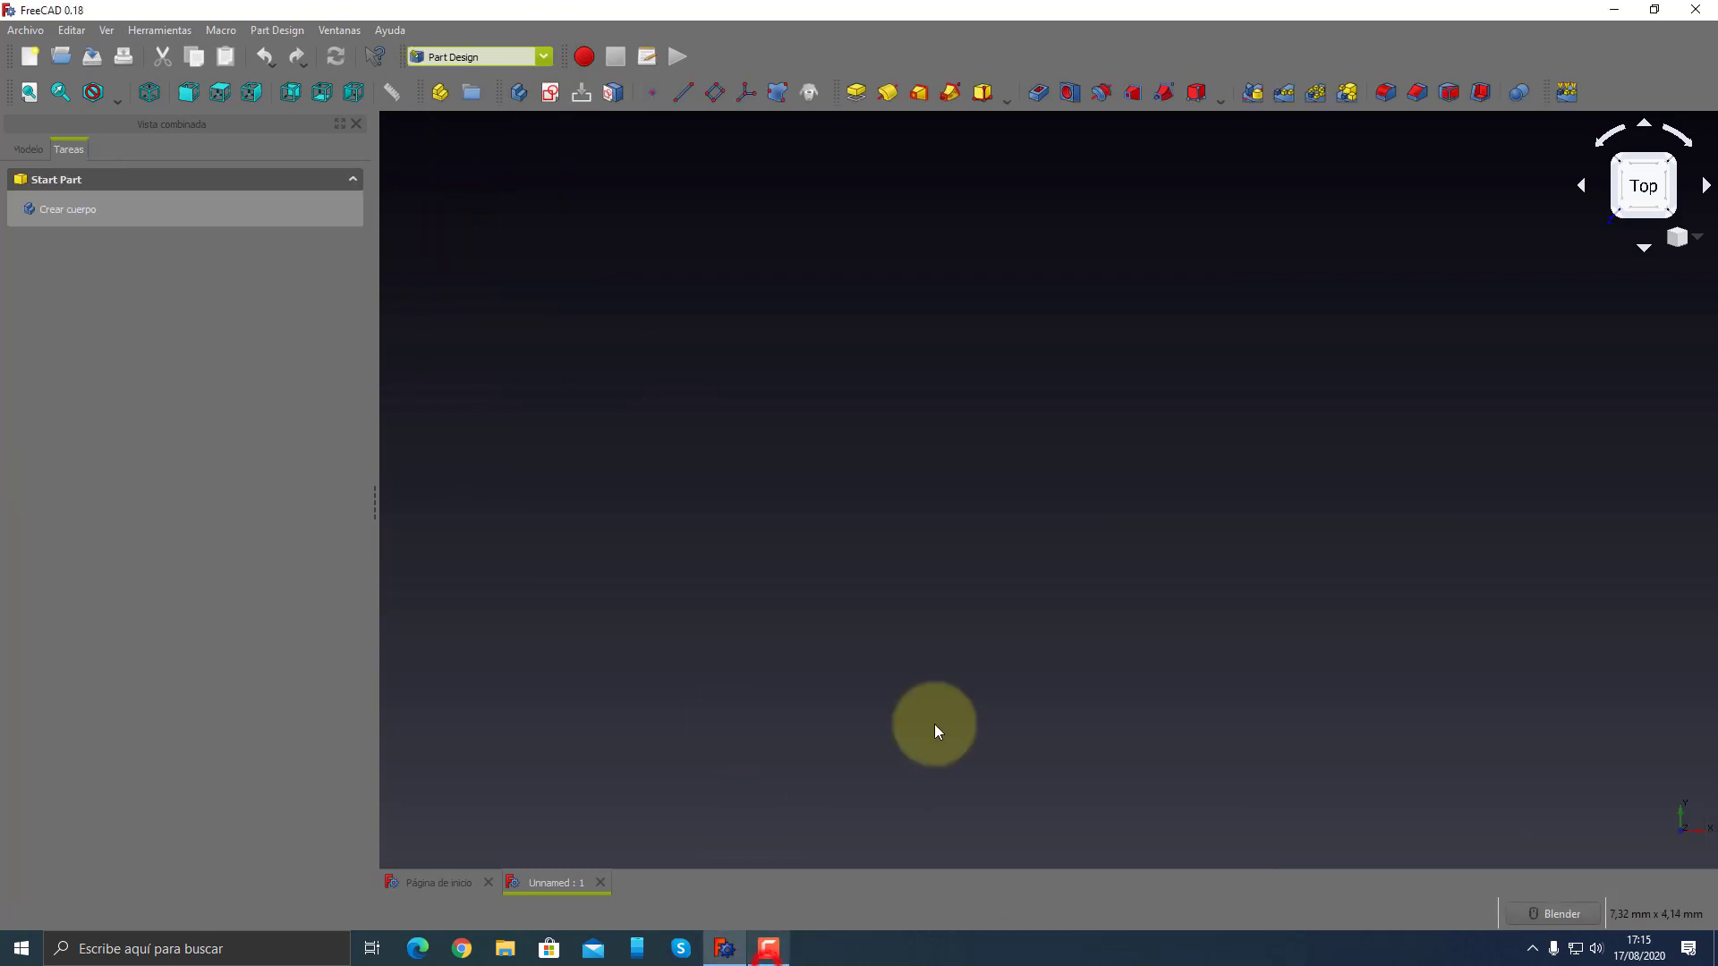
- Sketch a rectangle centred on the origin of XY_Plane and close the sketch
{"action": "left_click", "coordinate": [553, 97]}
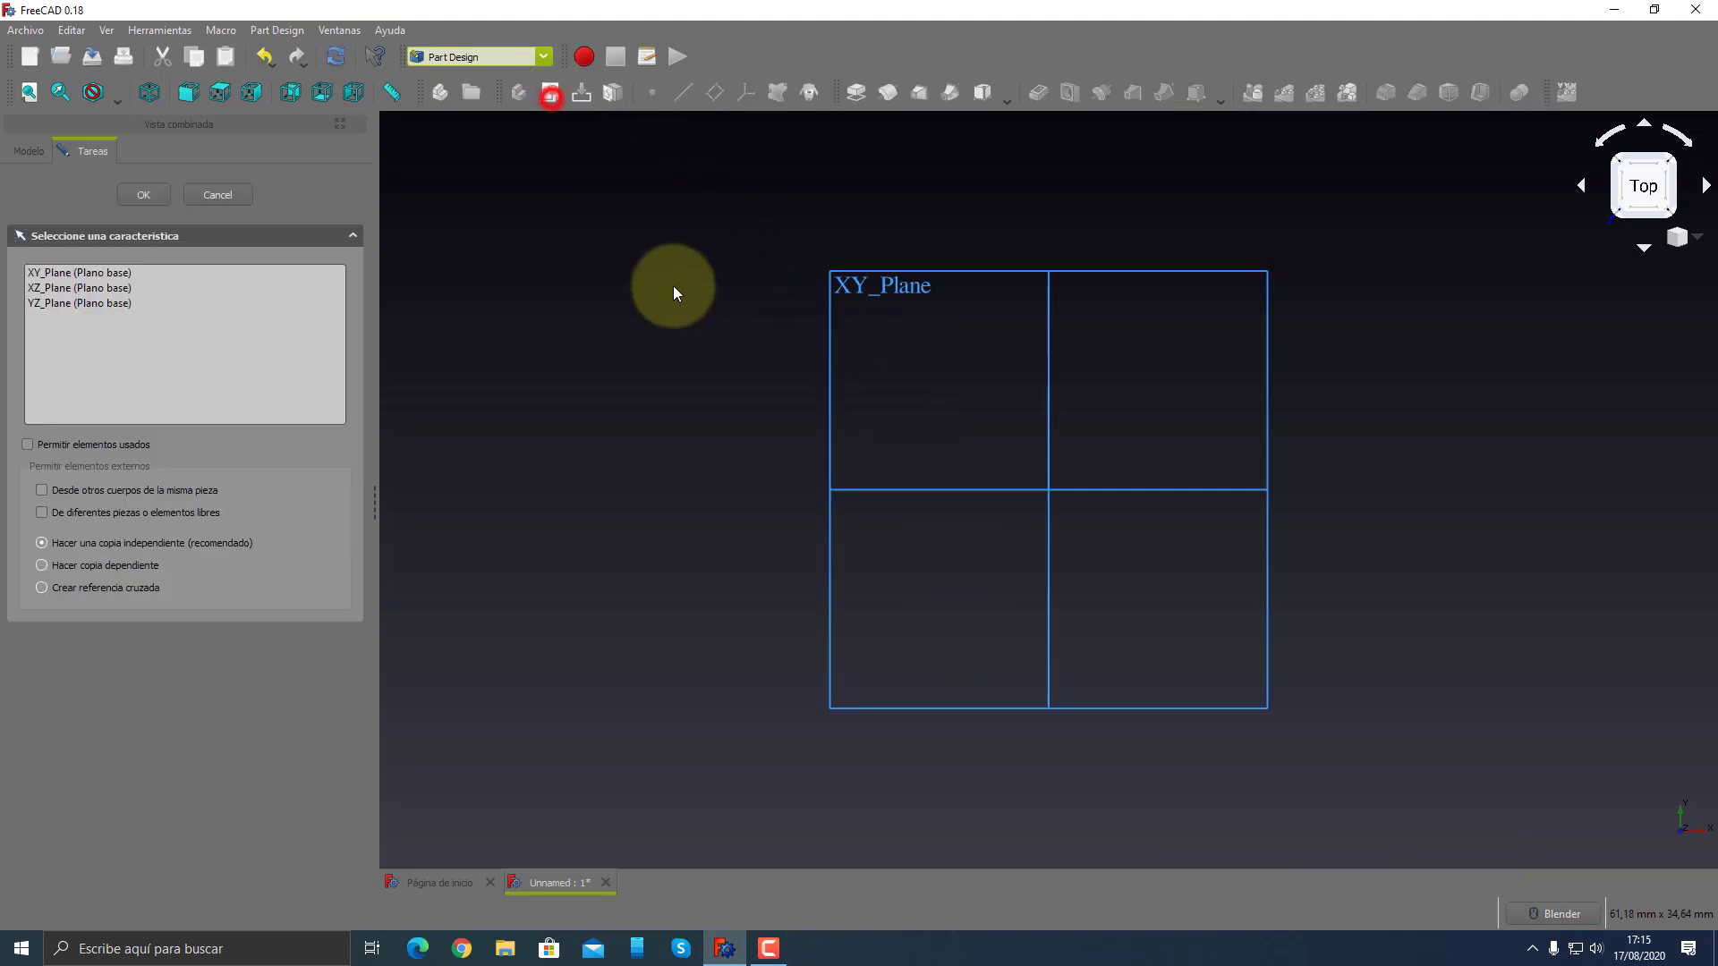
{"action": "left_click", "coordinate": [831, 361]}
{"action": "left_click", "coordinate": [150, 195]}
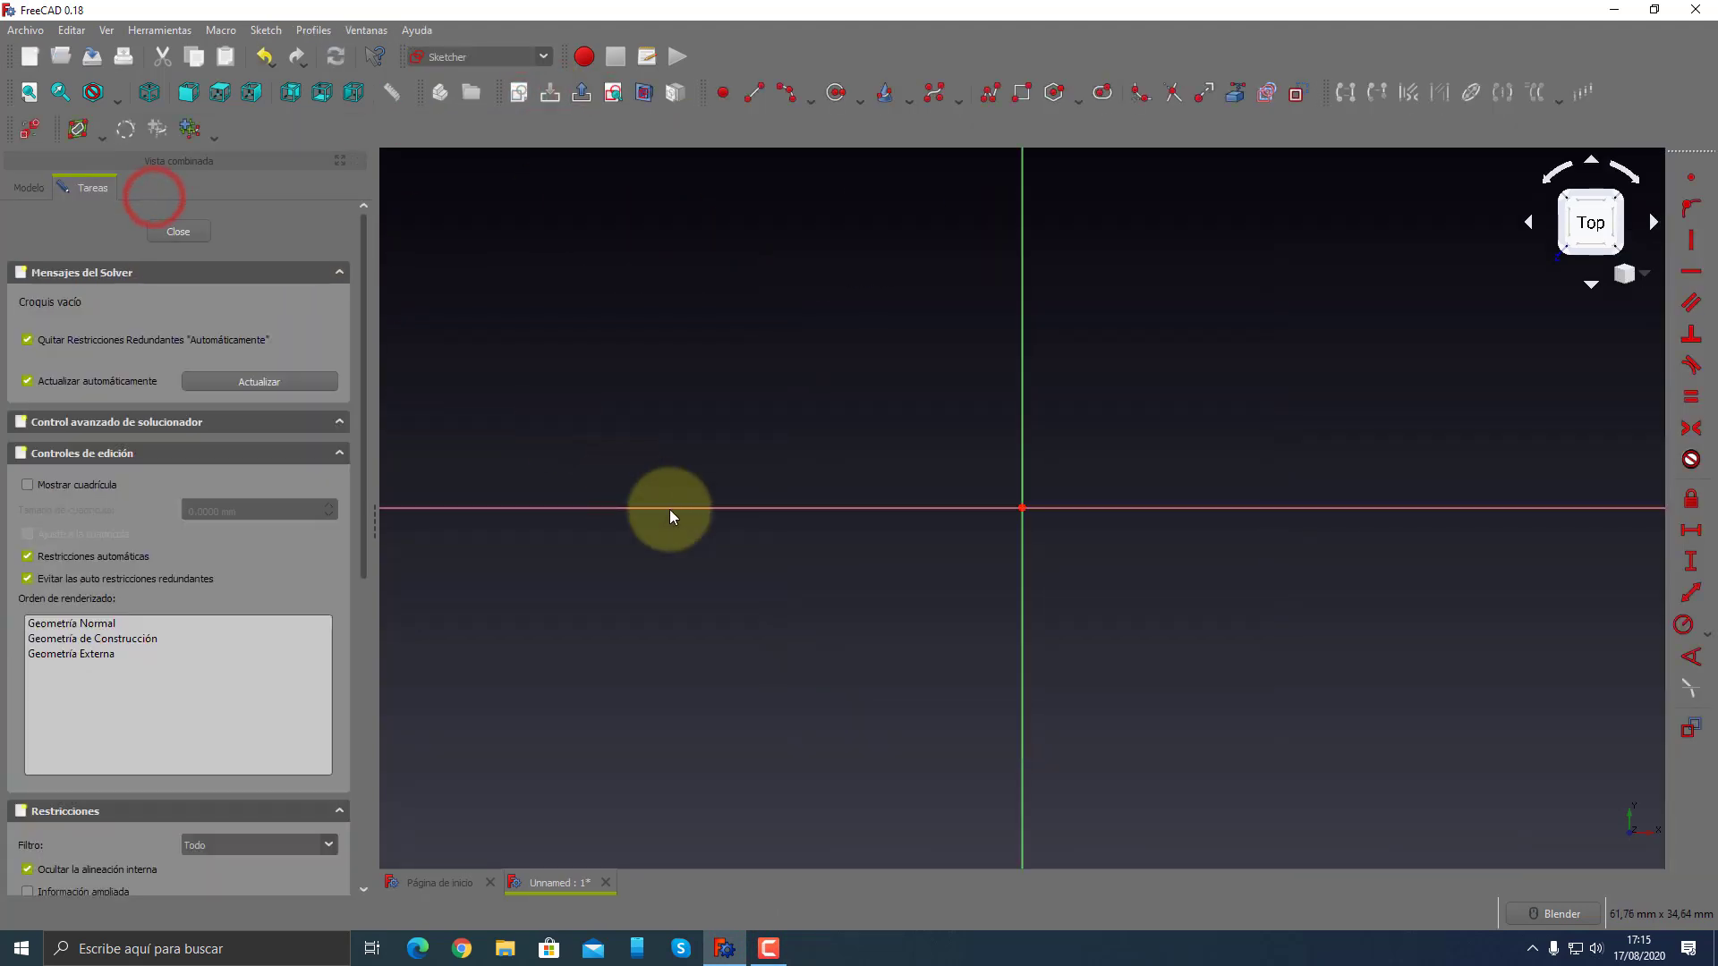
{"action": "left_click", "coordinate": [1021, 92]}
{"action": "left_click", "coordinate": [725, 359]}
{"action": "left_click", "coordinate": [972, 527]}
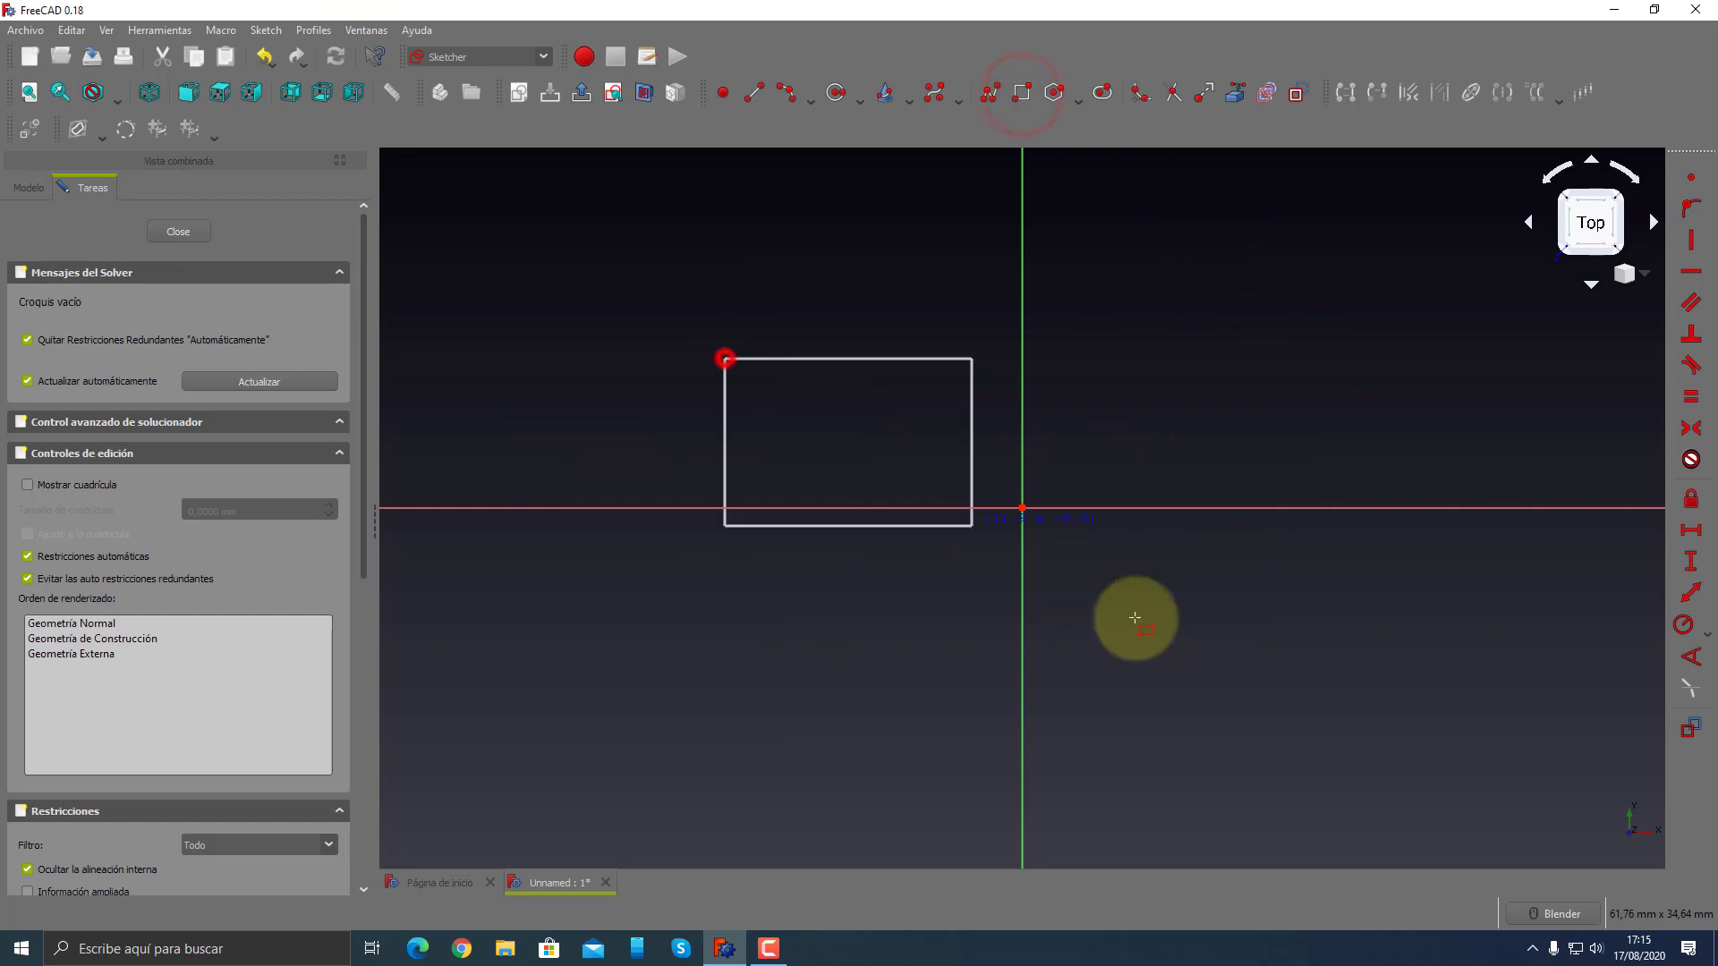
{"action": "left_click", "coordinate": [1290, 684]}
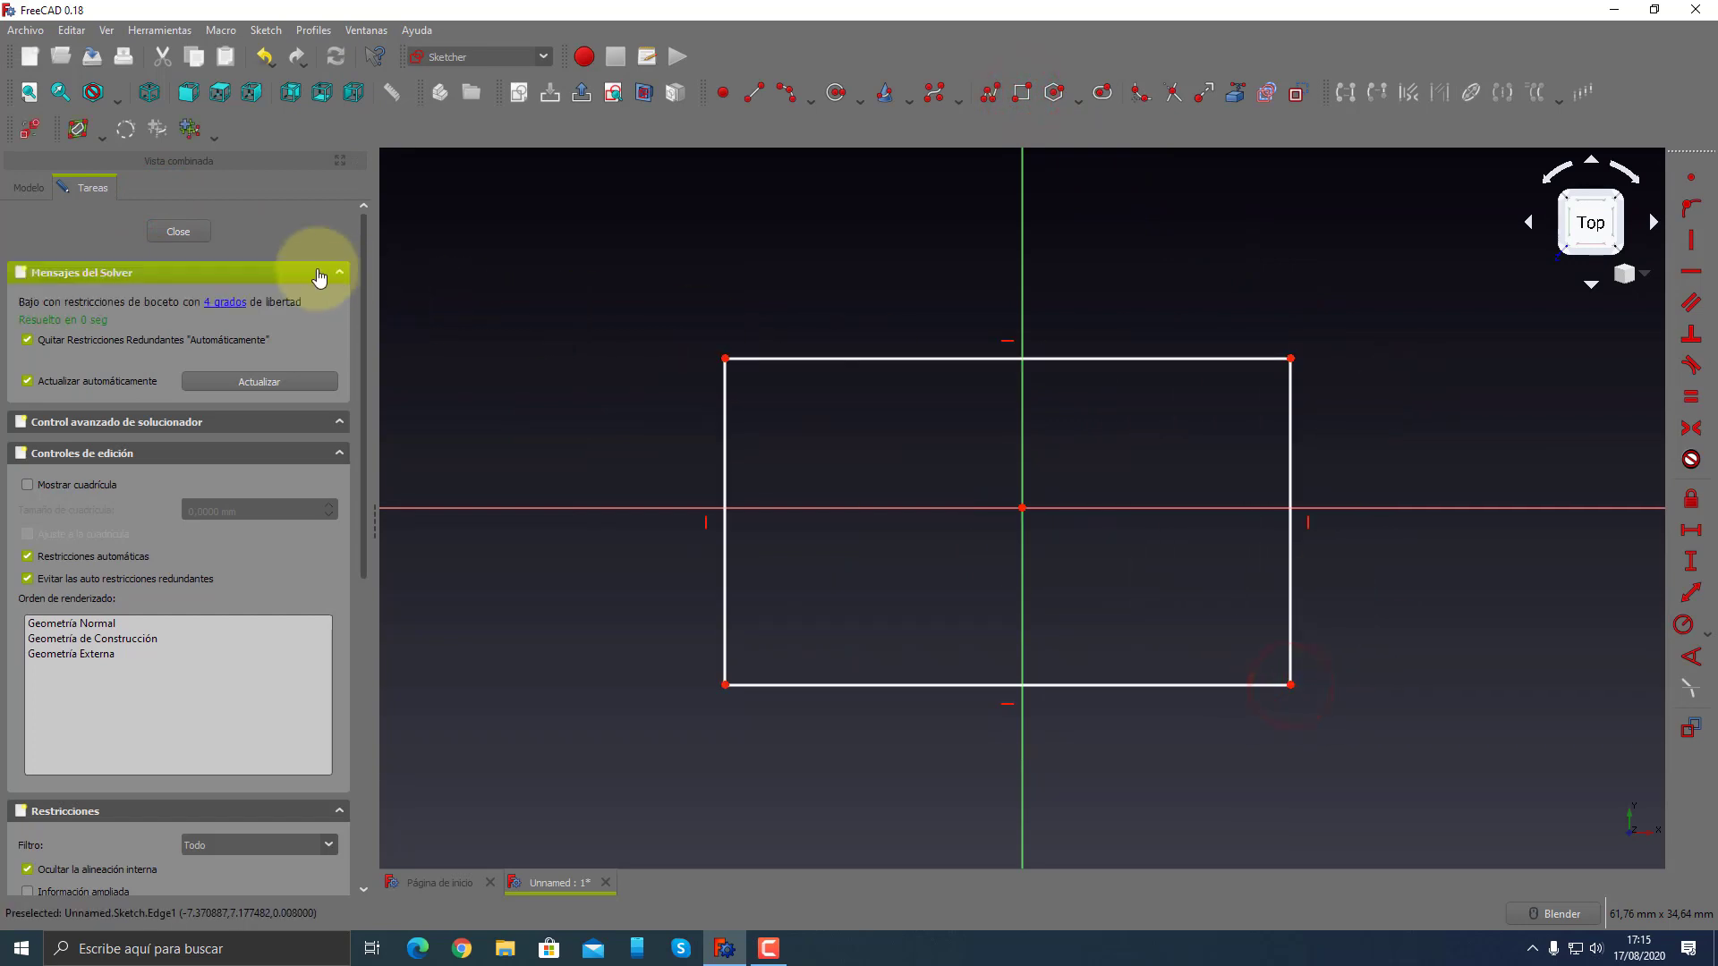
{"action": "left_click", "coordinate": [179, 231]}
{"action": "mouse_move", "coordinate": [799, 546]}
{"action": "middle_mouse_down"}
{"action": "mouse_move", "coordinate": [813, 498]}
{"action": "mouse_move", "coordinate": [789, 418]}
{"action": "middle_mouse_up"}
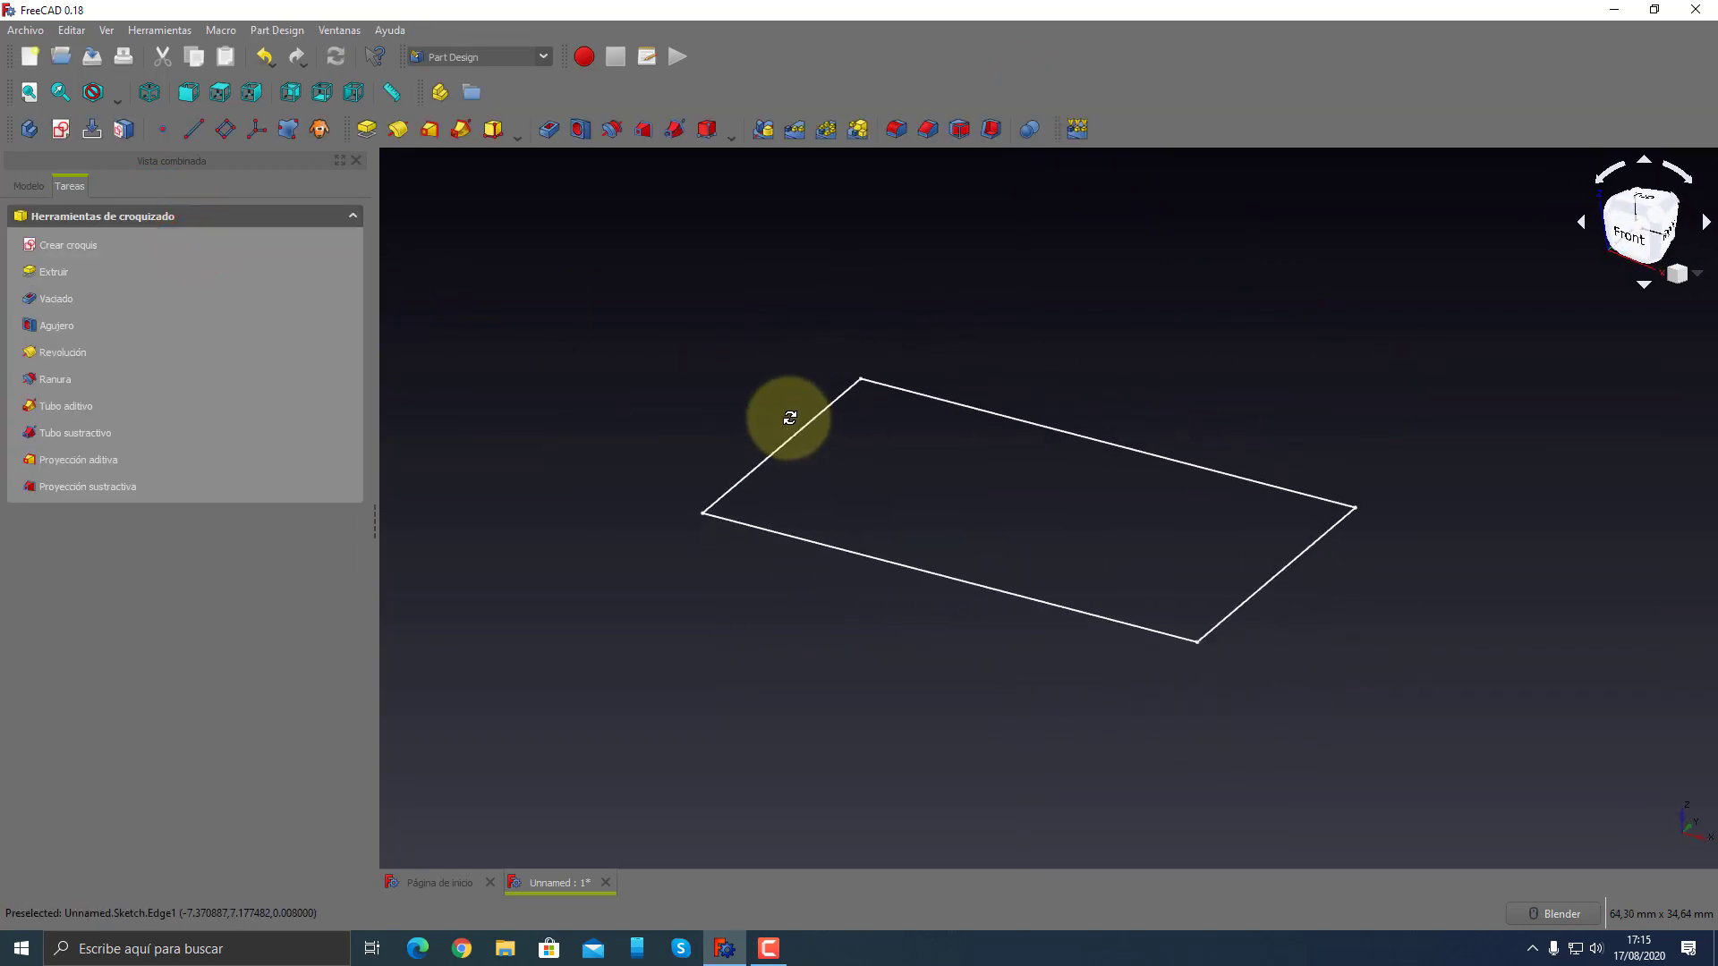
- Cancel the accidental Pocket and recompute the model
{"action": "left_click", "coordinate": [550, 129]}
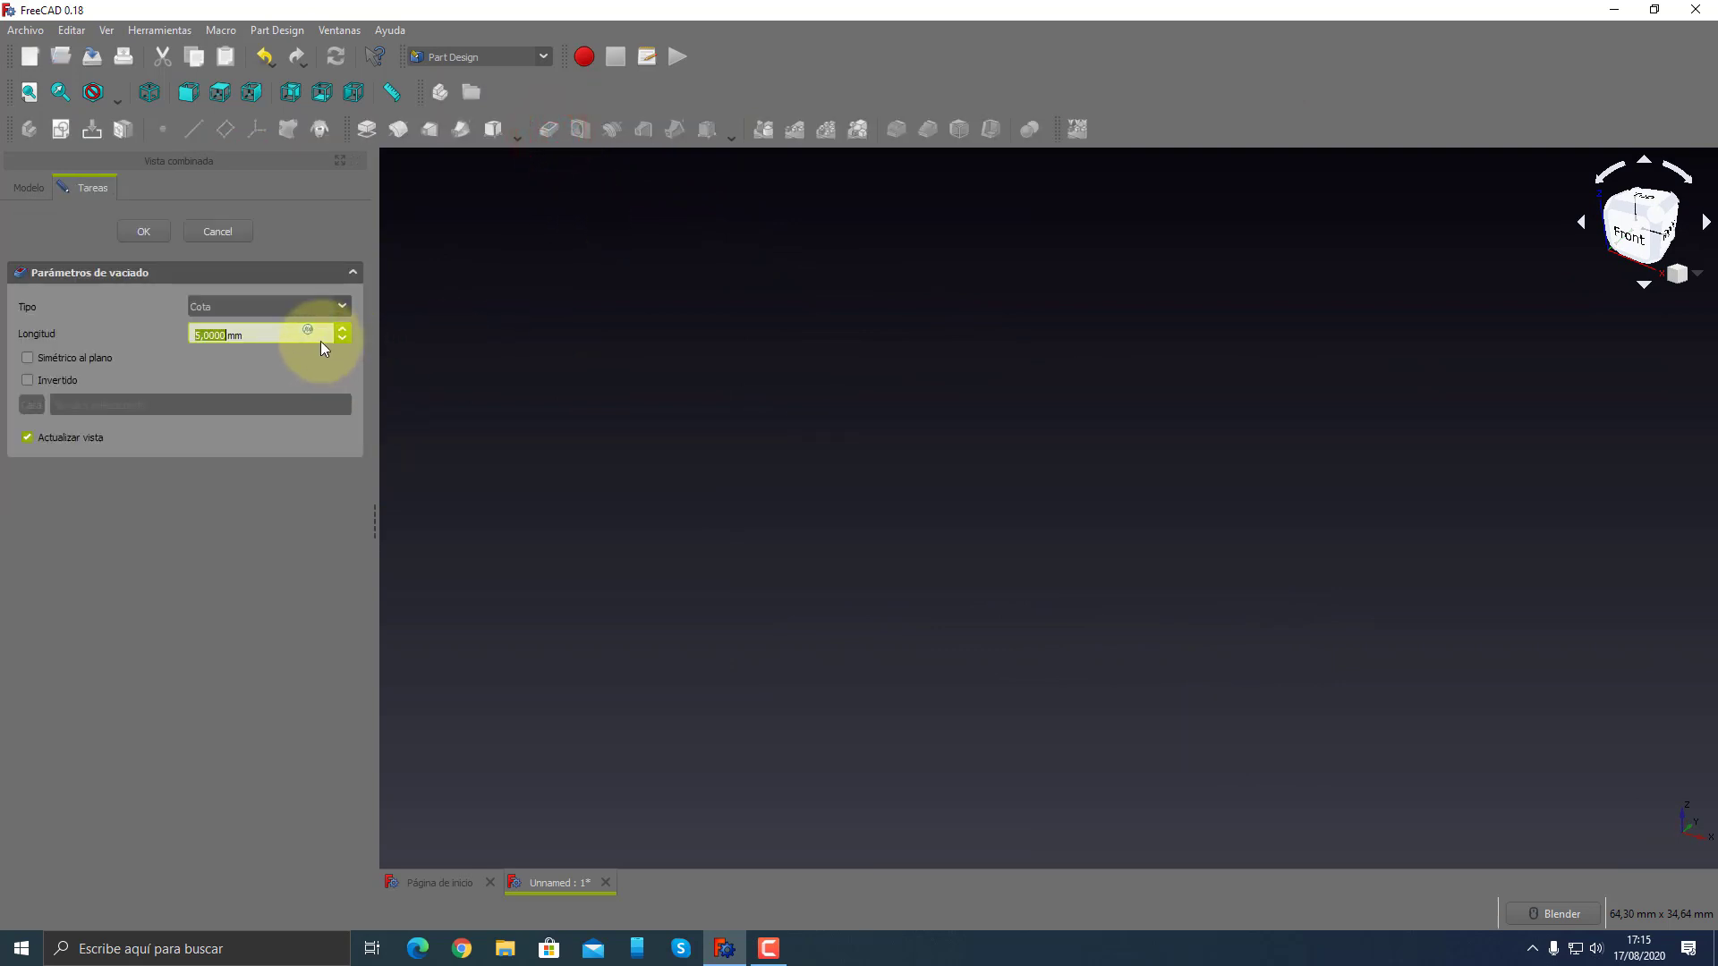
{"action": "left_click", "coordinate": [220, 232]}
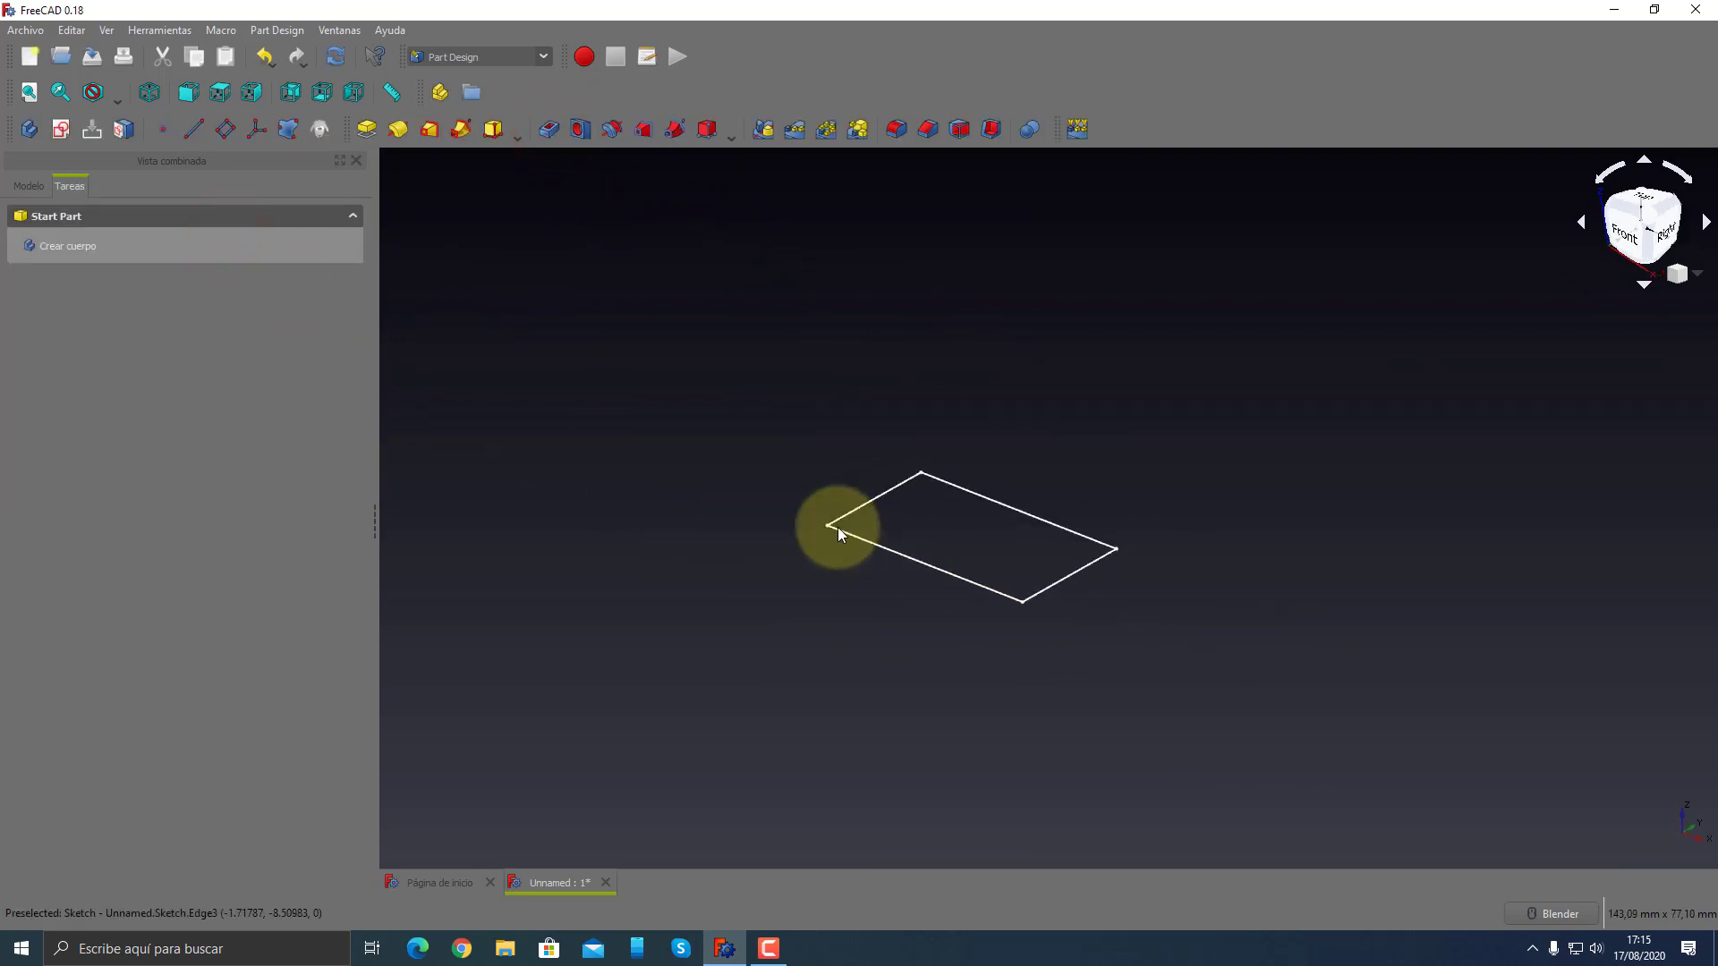
{"action": "left_click", "coordinate": [27, 187]}
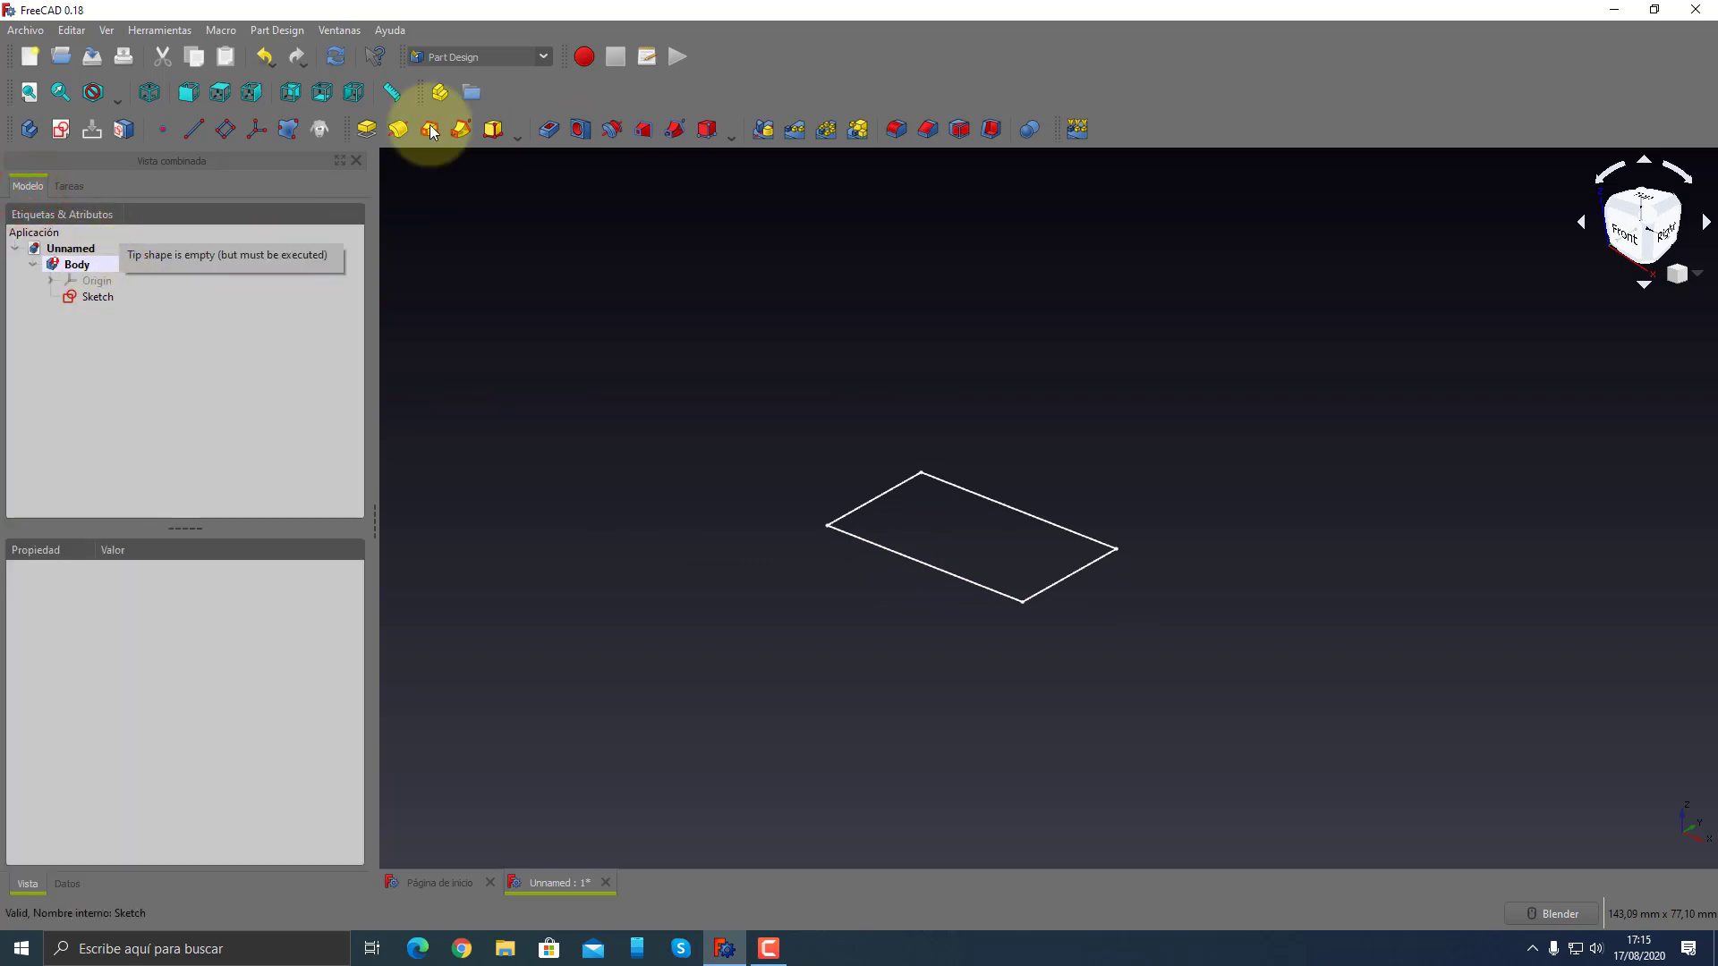
{"action": "left_click", "coordinate": [336, 56]}
- Pad the rectangle sketch 10 mm into a solid box
{"action": "left_click", "coordinate": [97, 296]}
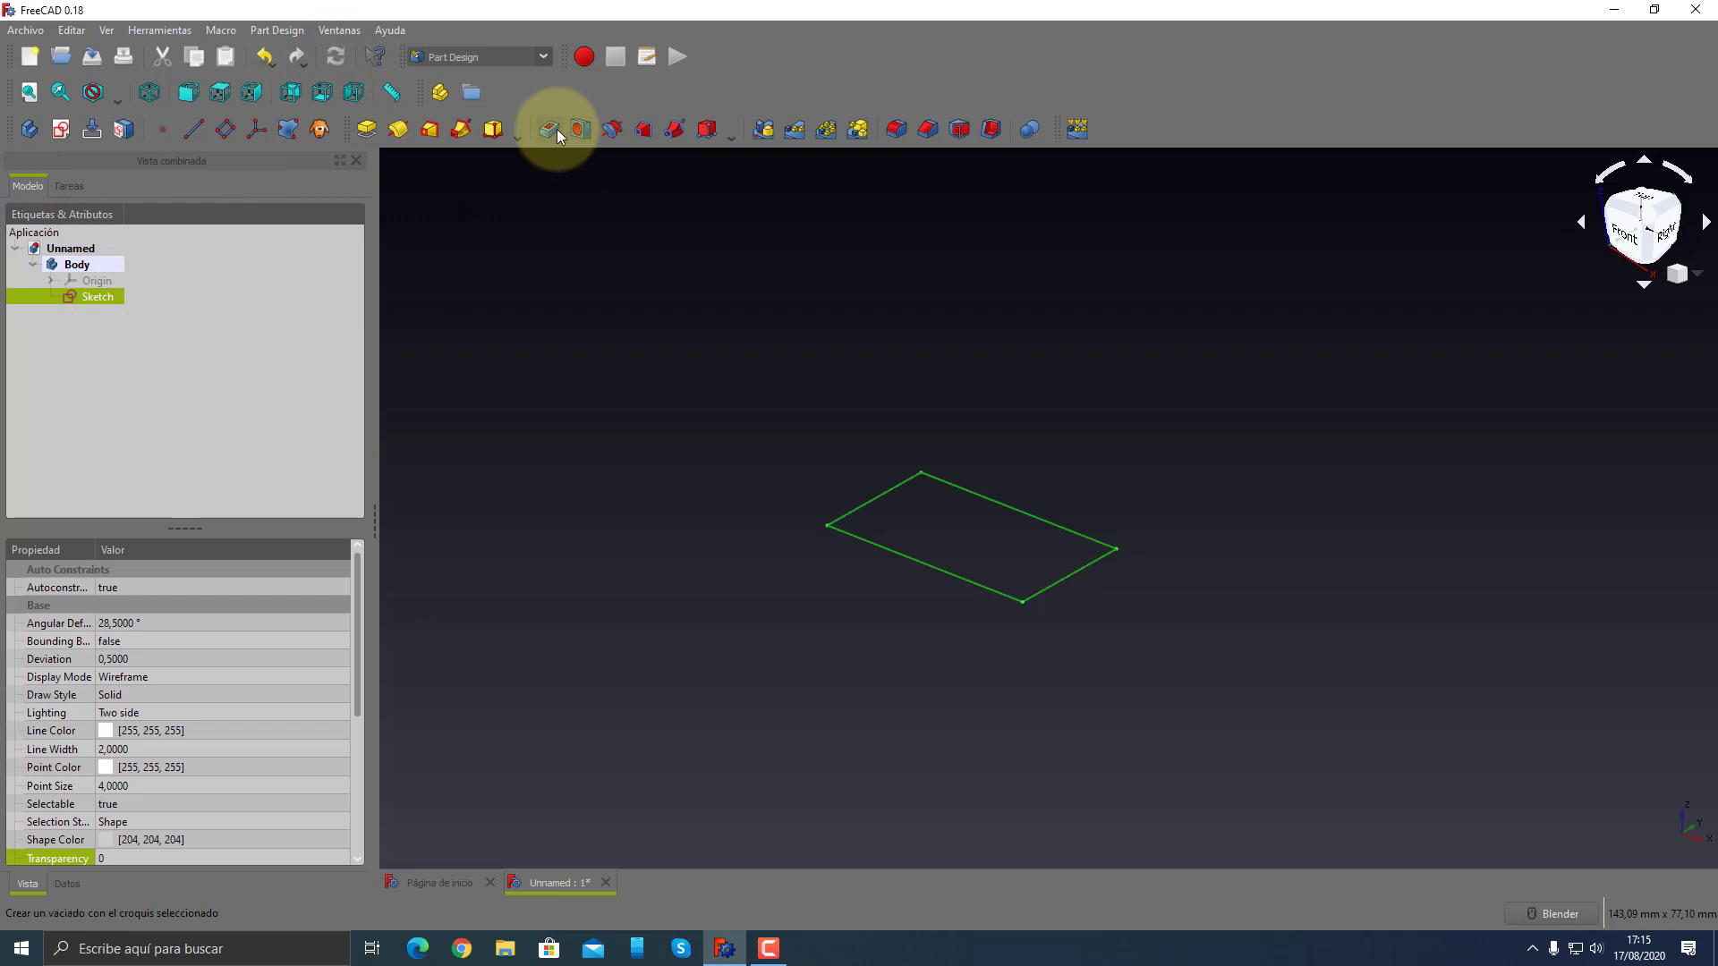
{"action": "left_click", "coordinate": [358, 135]}
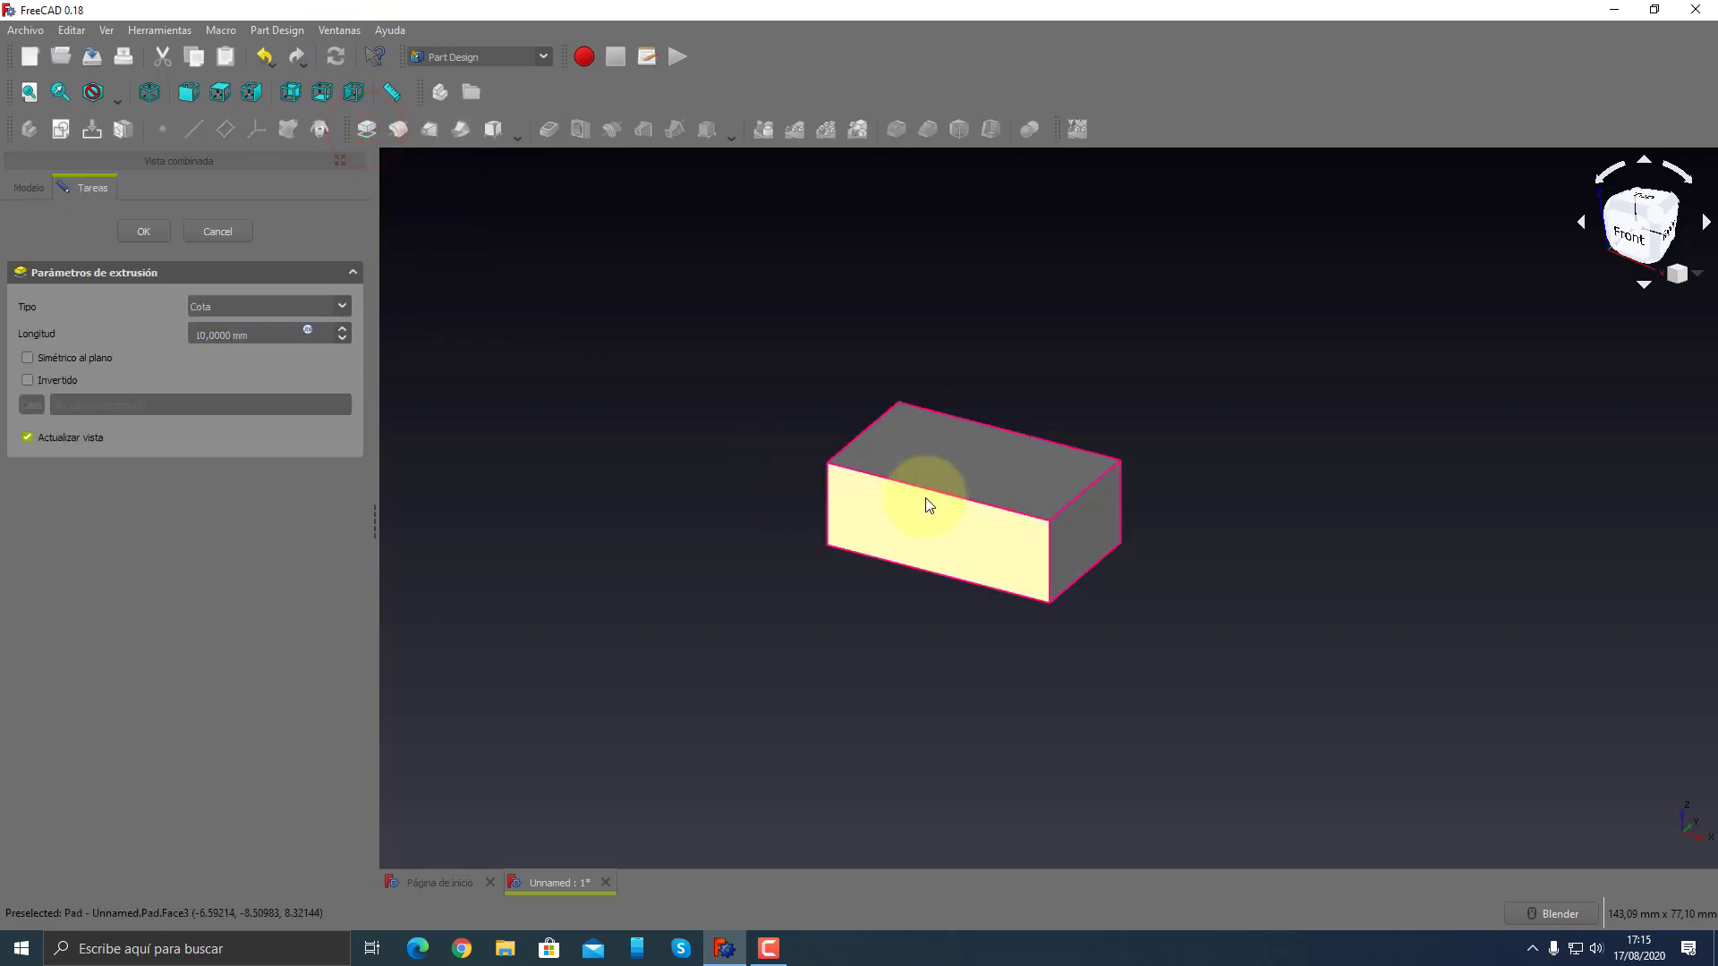
{"action": "scroll", "coordinate": [922, 495], "scroll_direction": "up", "scroll_amount": 3}
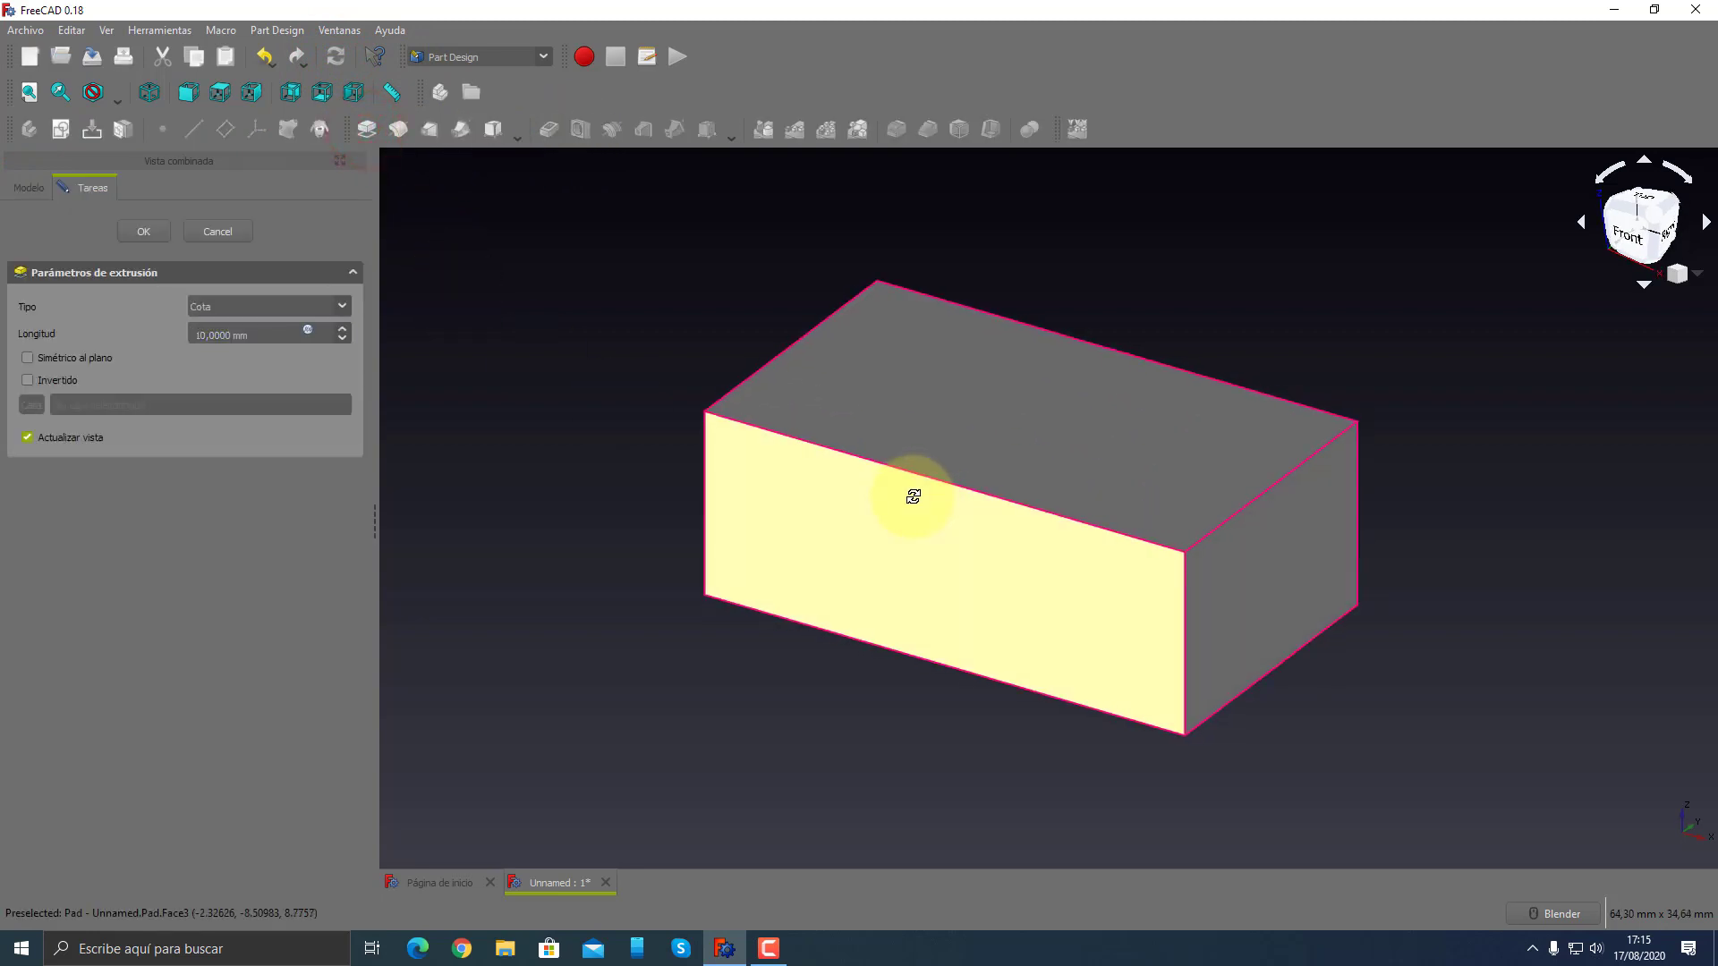
{"action": "left_click", "coordinate": [137, 236]}
{"action": "left_click", "coordinate": [492, 423]}
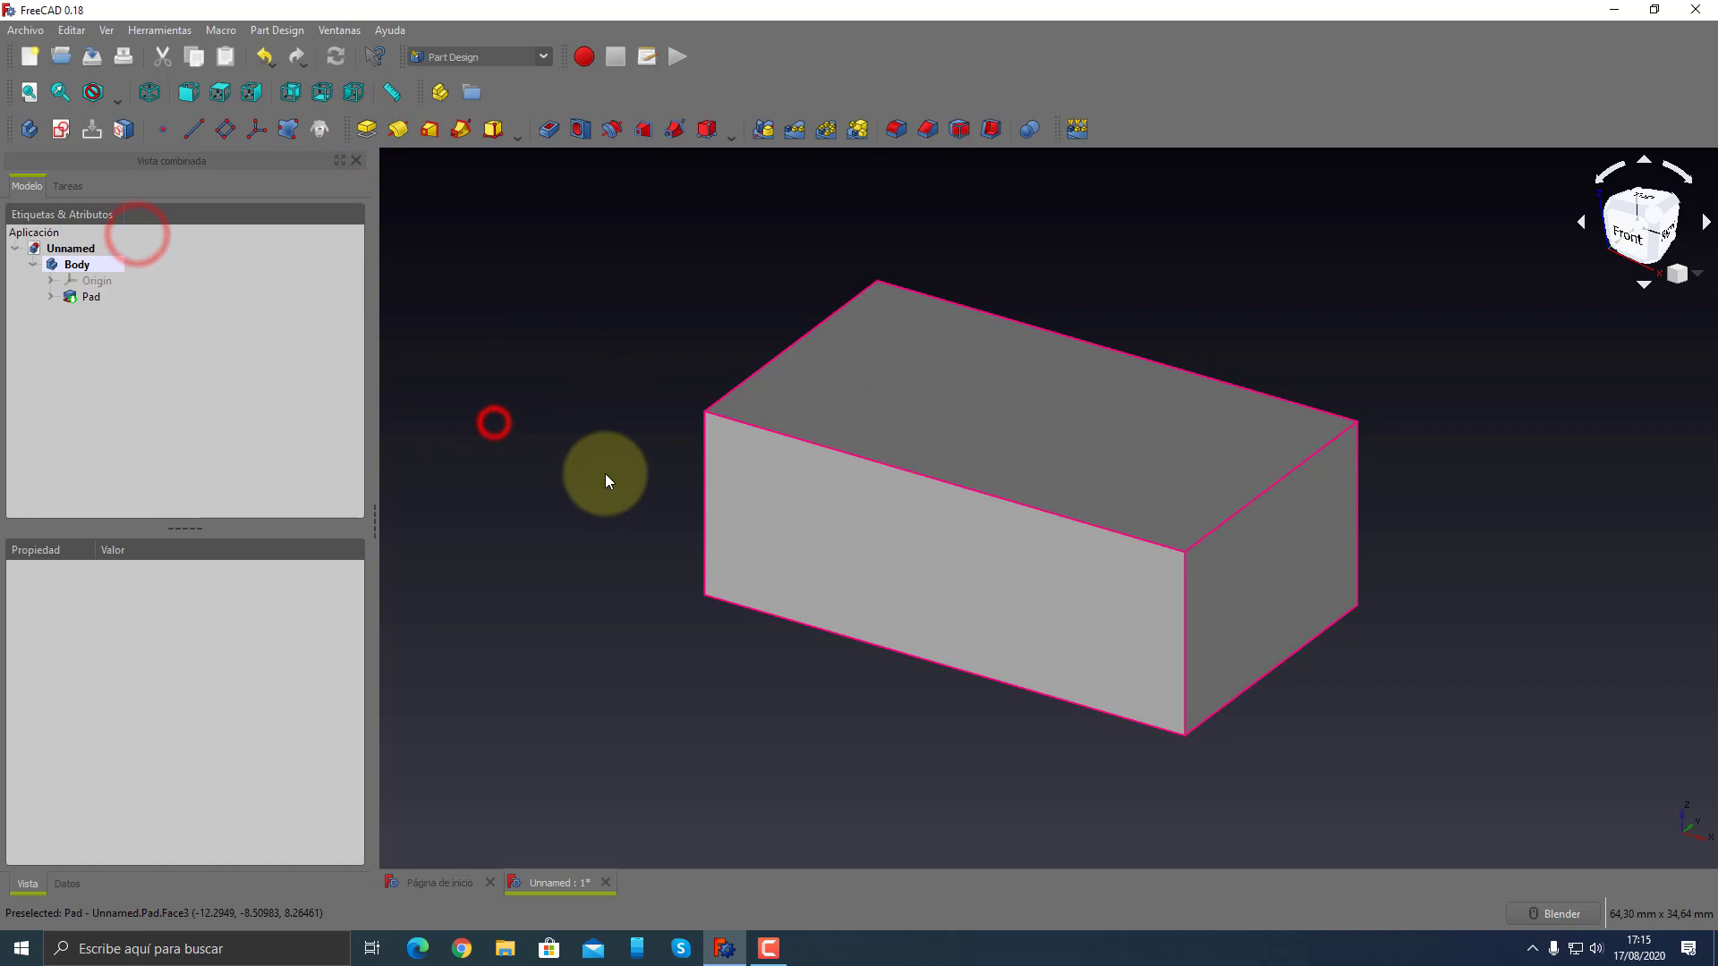
{"action": "left_click", "coordinate": [997, 414]}
- Start a draft on the box's end face, with the bottom face as neutral plane
{"action": "left_click", "coordinate": [523, 385]}
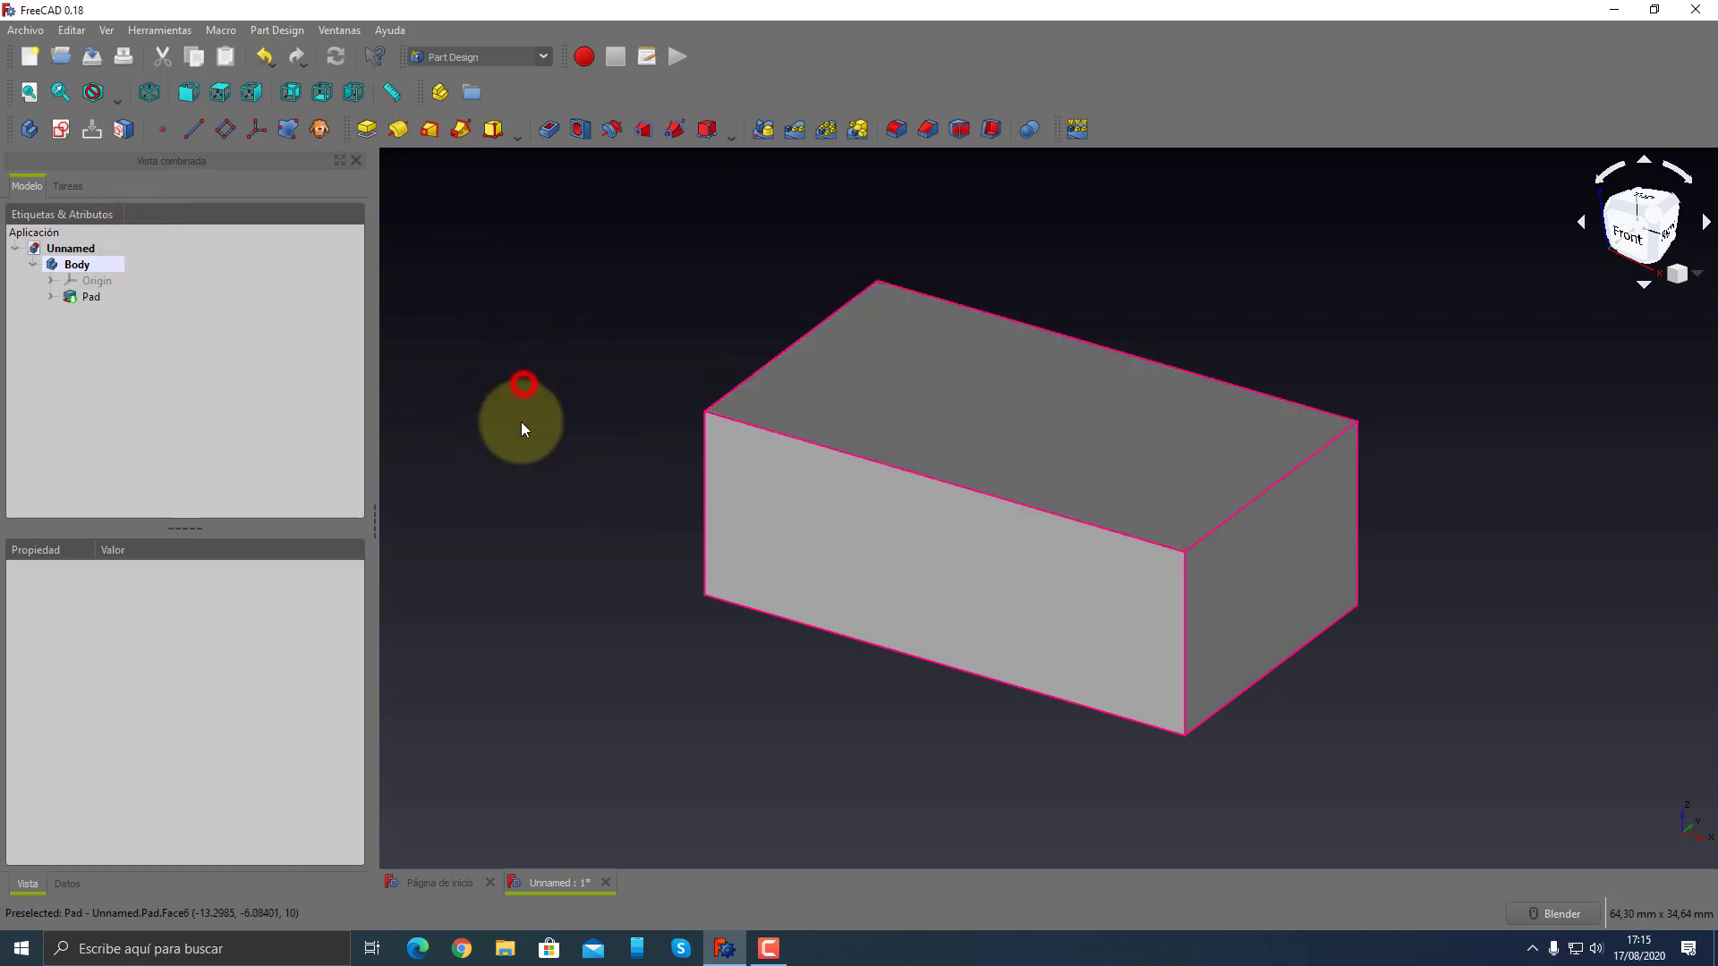
{"action": "middle_click_drag", "start_coordinate": [521, 422], "coordinate": [804, 428]}
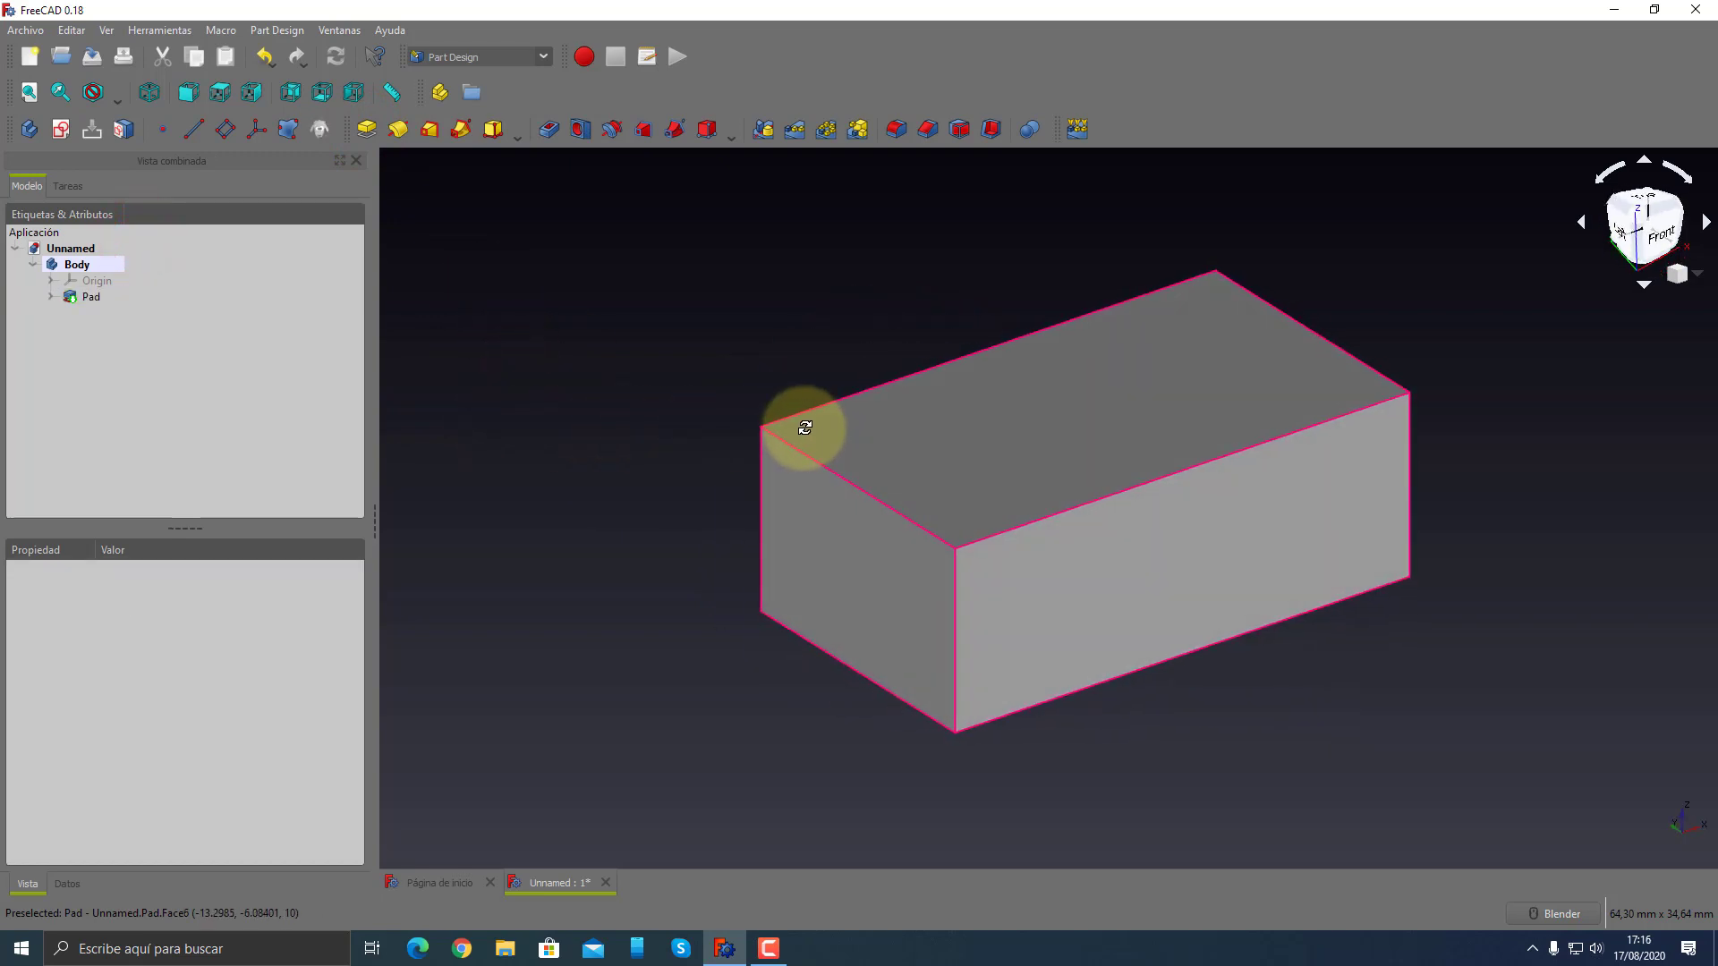
{"action": "middle_click_drag", "start_coordinate": [916, 447], "coordinate": [901, 314]}
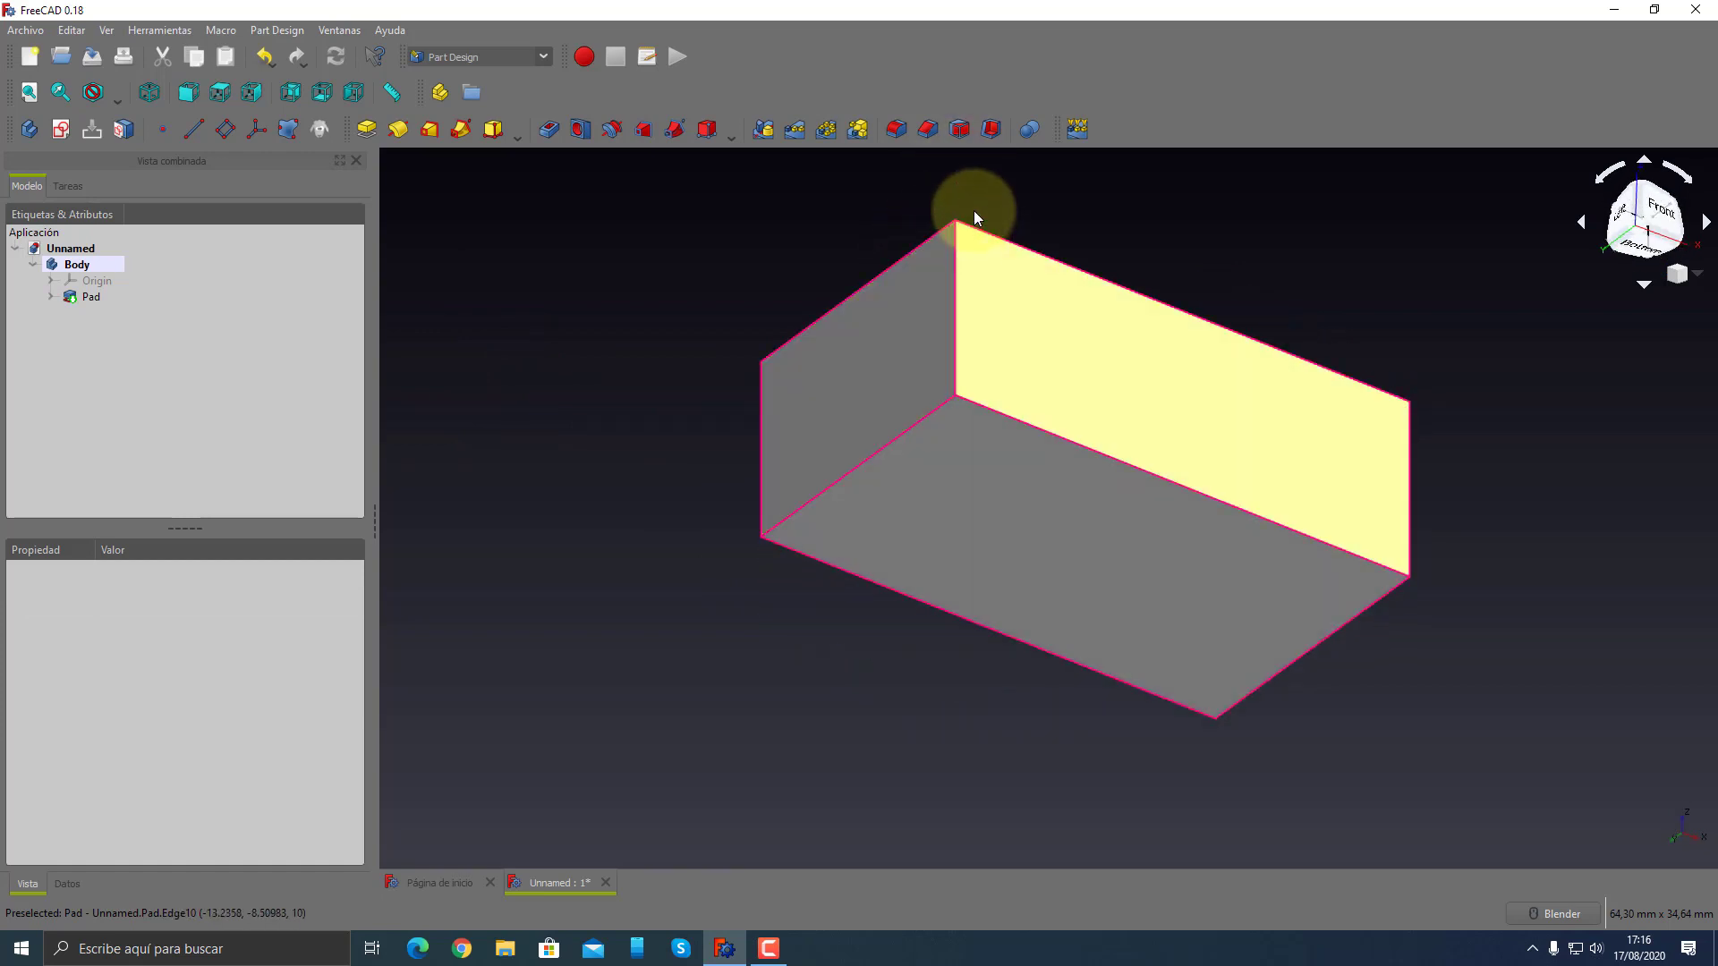
{"action": "left_click", "coordinate": [958, 136]}
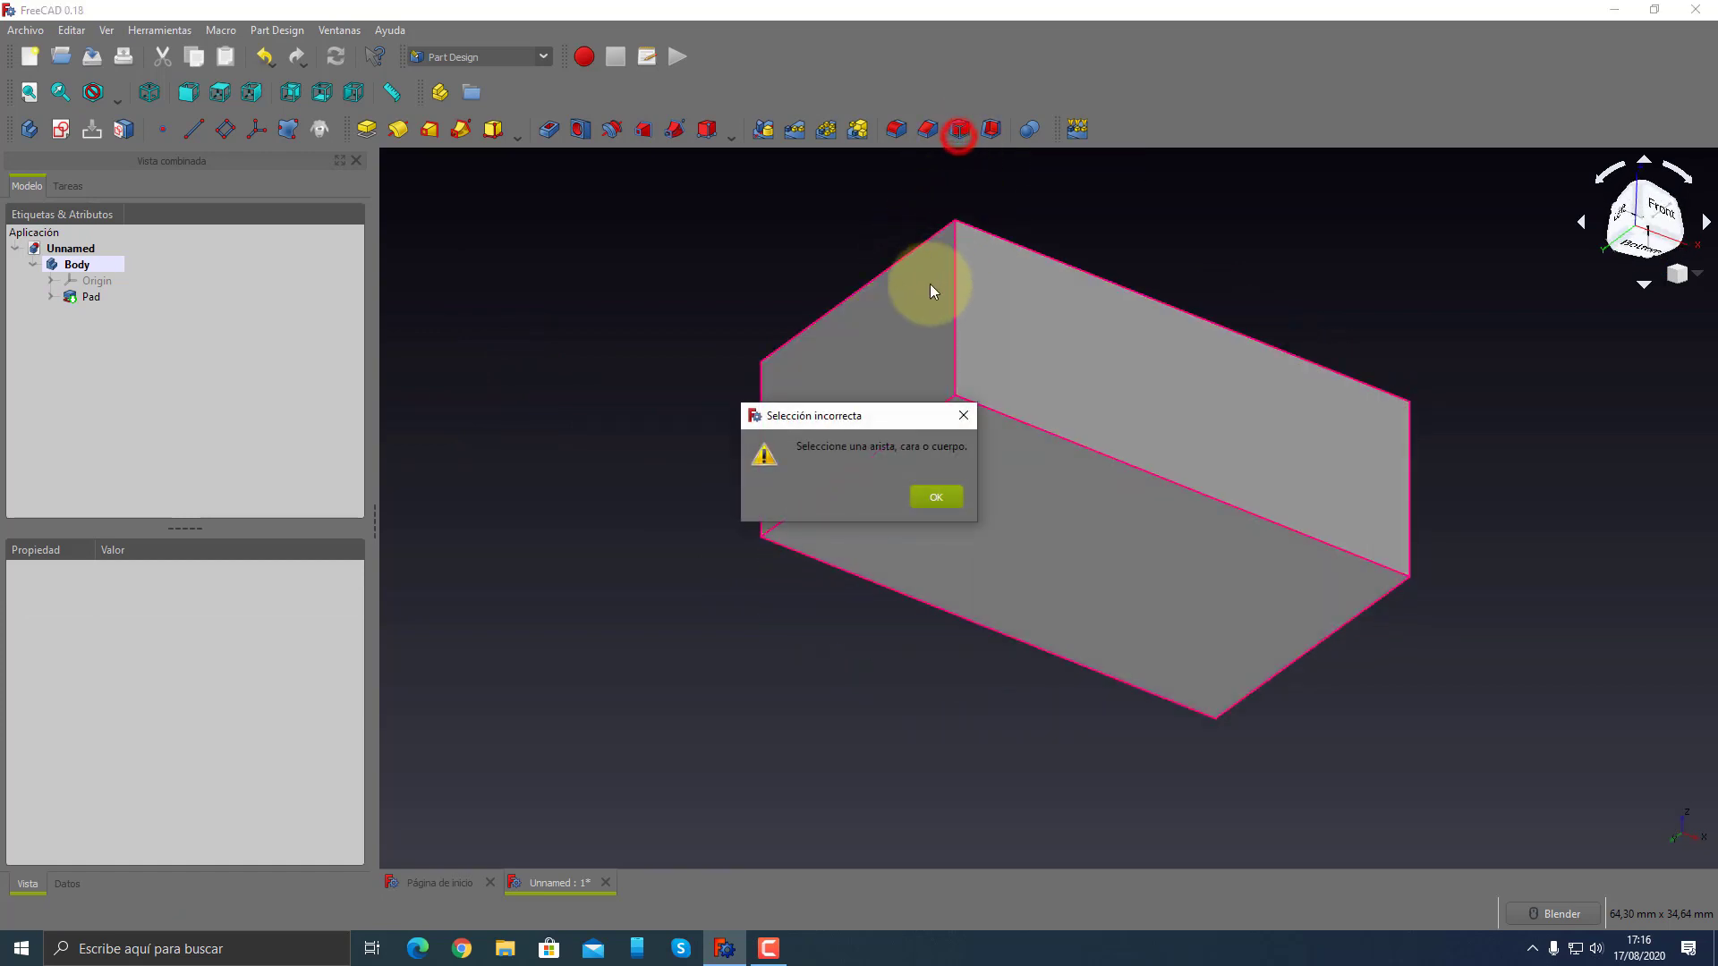
{"action": "left_click", "coordinate": [927, 490]}
{"action": "left_click", "coordinate": [882, 383]}
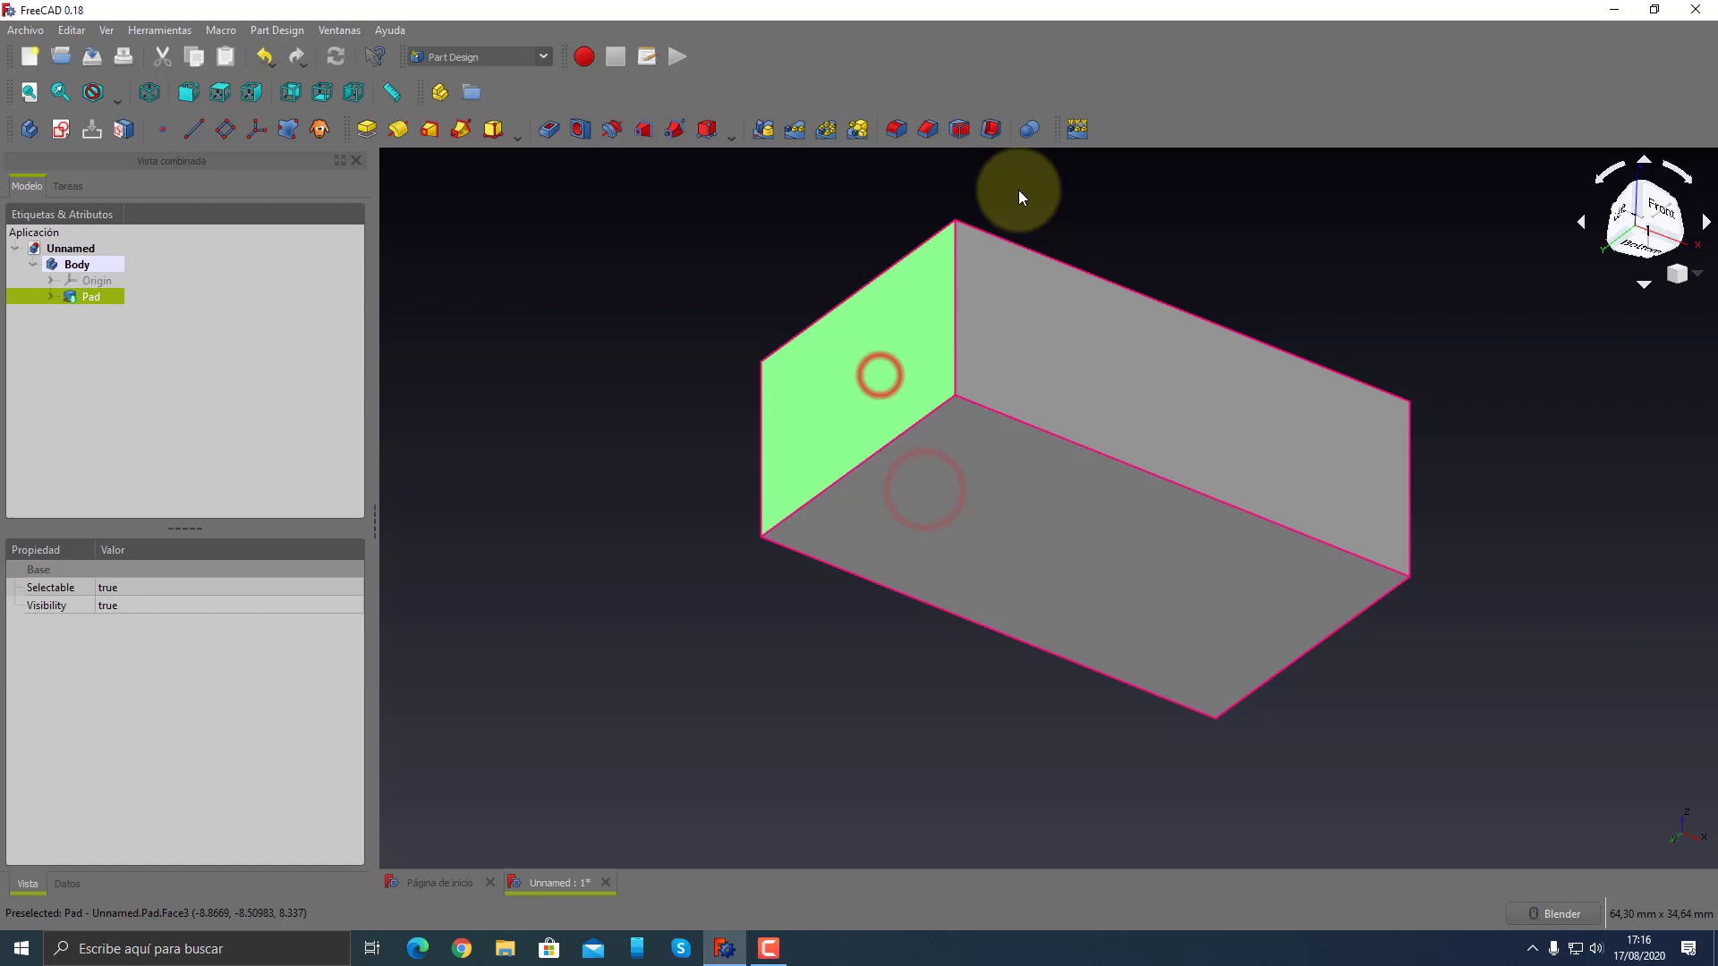
{"action": "left_click", "coordinate": [960, 134]}
{"action": "middle_click_drag", "start_coordinate": [659, 395], "coordinate": [680, 445]}
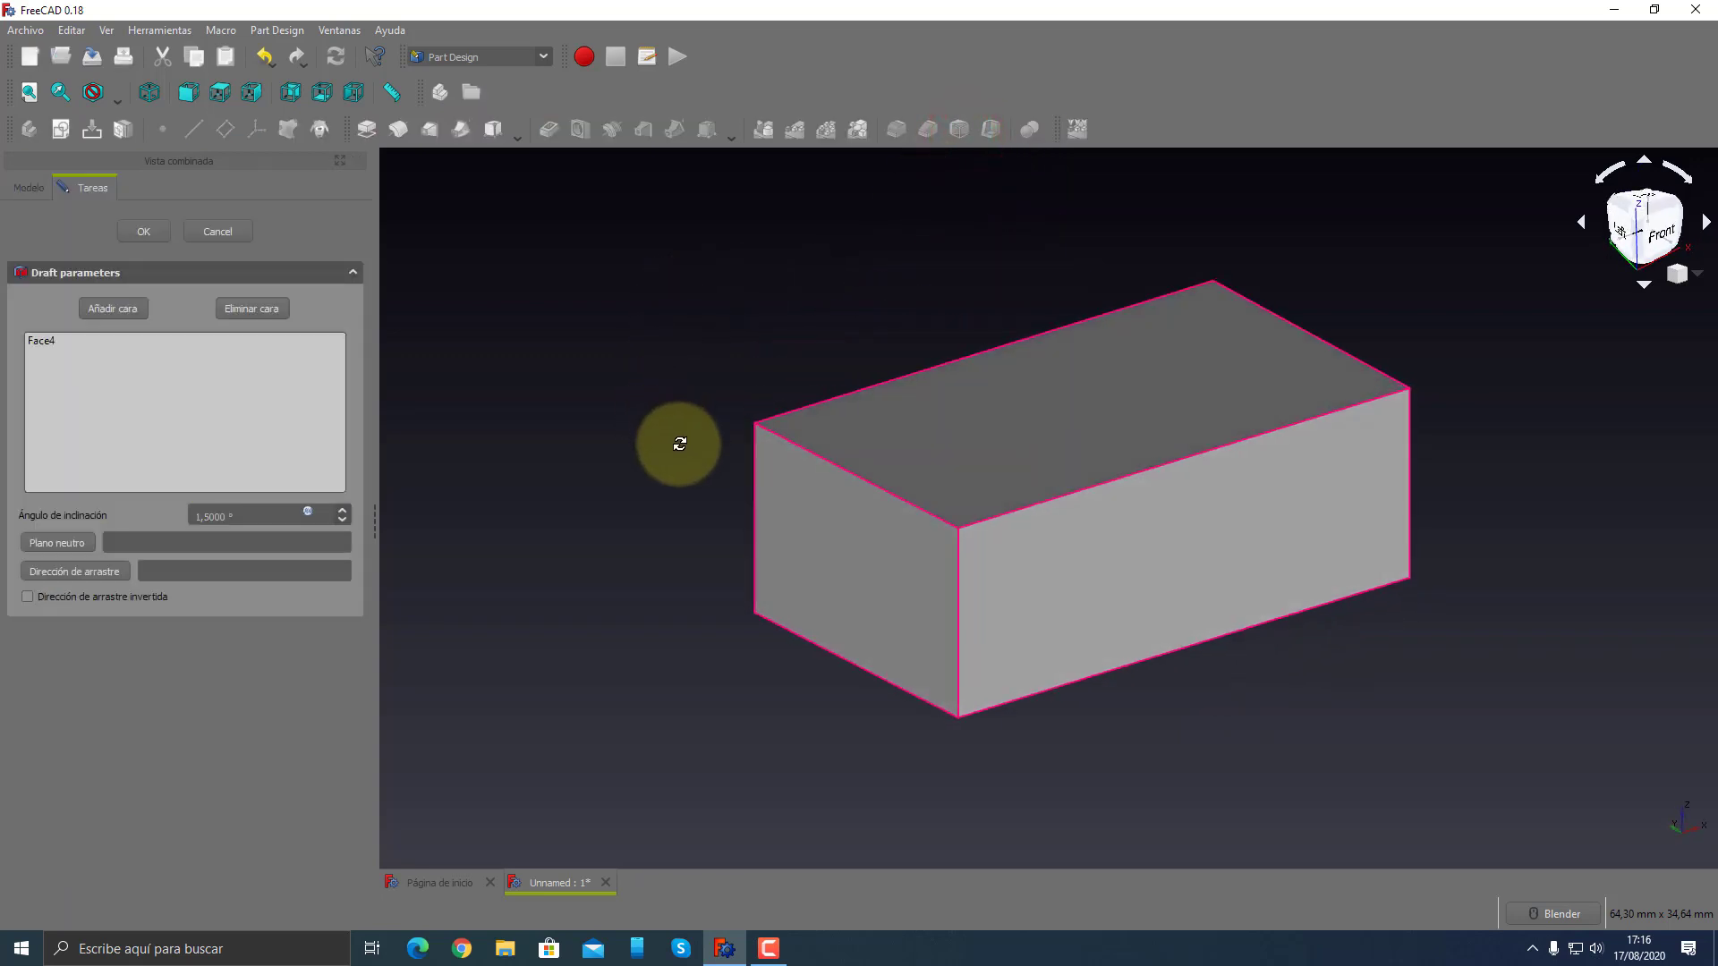
{"action": "left_click", "coordinate": [73, 543]}
{"action": "mouse_move", "coordinate": [882, 691]}
{"action": "middle_mouse_down"}
{"action": "mouse_move", "coordinate": [1025, 499]}
{"action": "mouse_move", "coordinate": [688, 474]}
{"action": "middle_mouse_up"}
{"action": "left_click", "coordinate": [1025, 494]}
- Set the draft angle to 30° with reversed direction and accept the Draft
{"action": "key", "text": "0"}
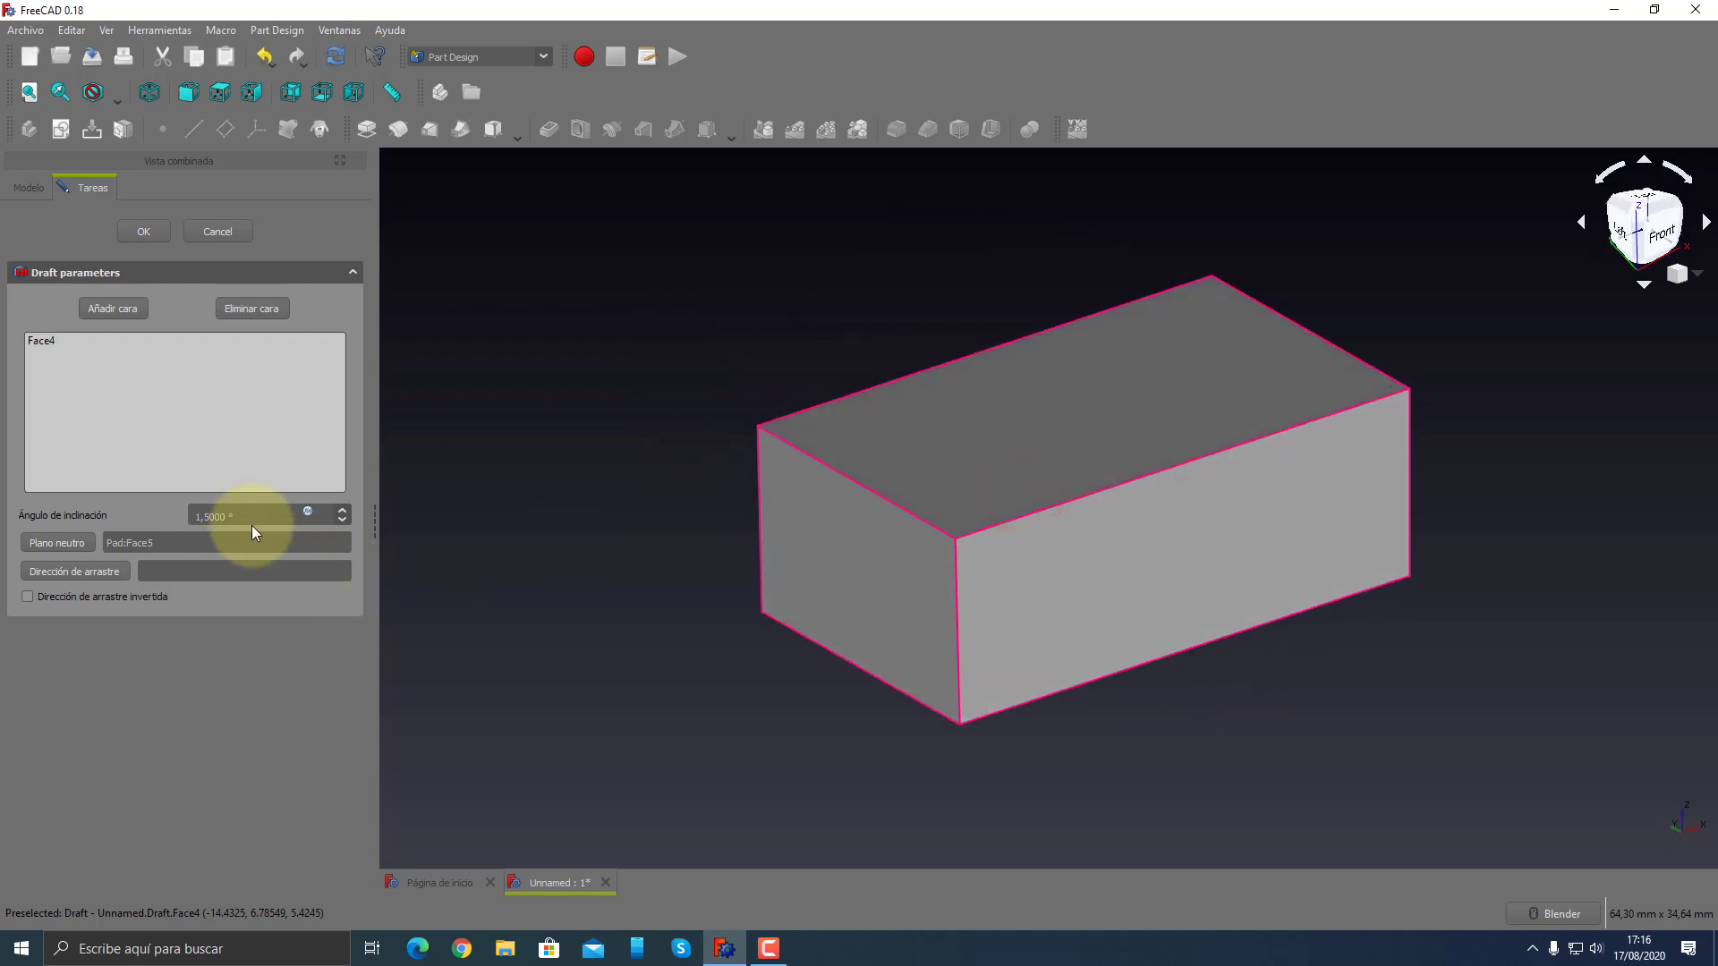
{"action": "left_click_drag", "start_coordinate": [259, 516], "coordinate": [107, 508]}
{"action": "type", "text": "30"}
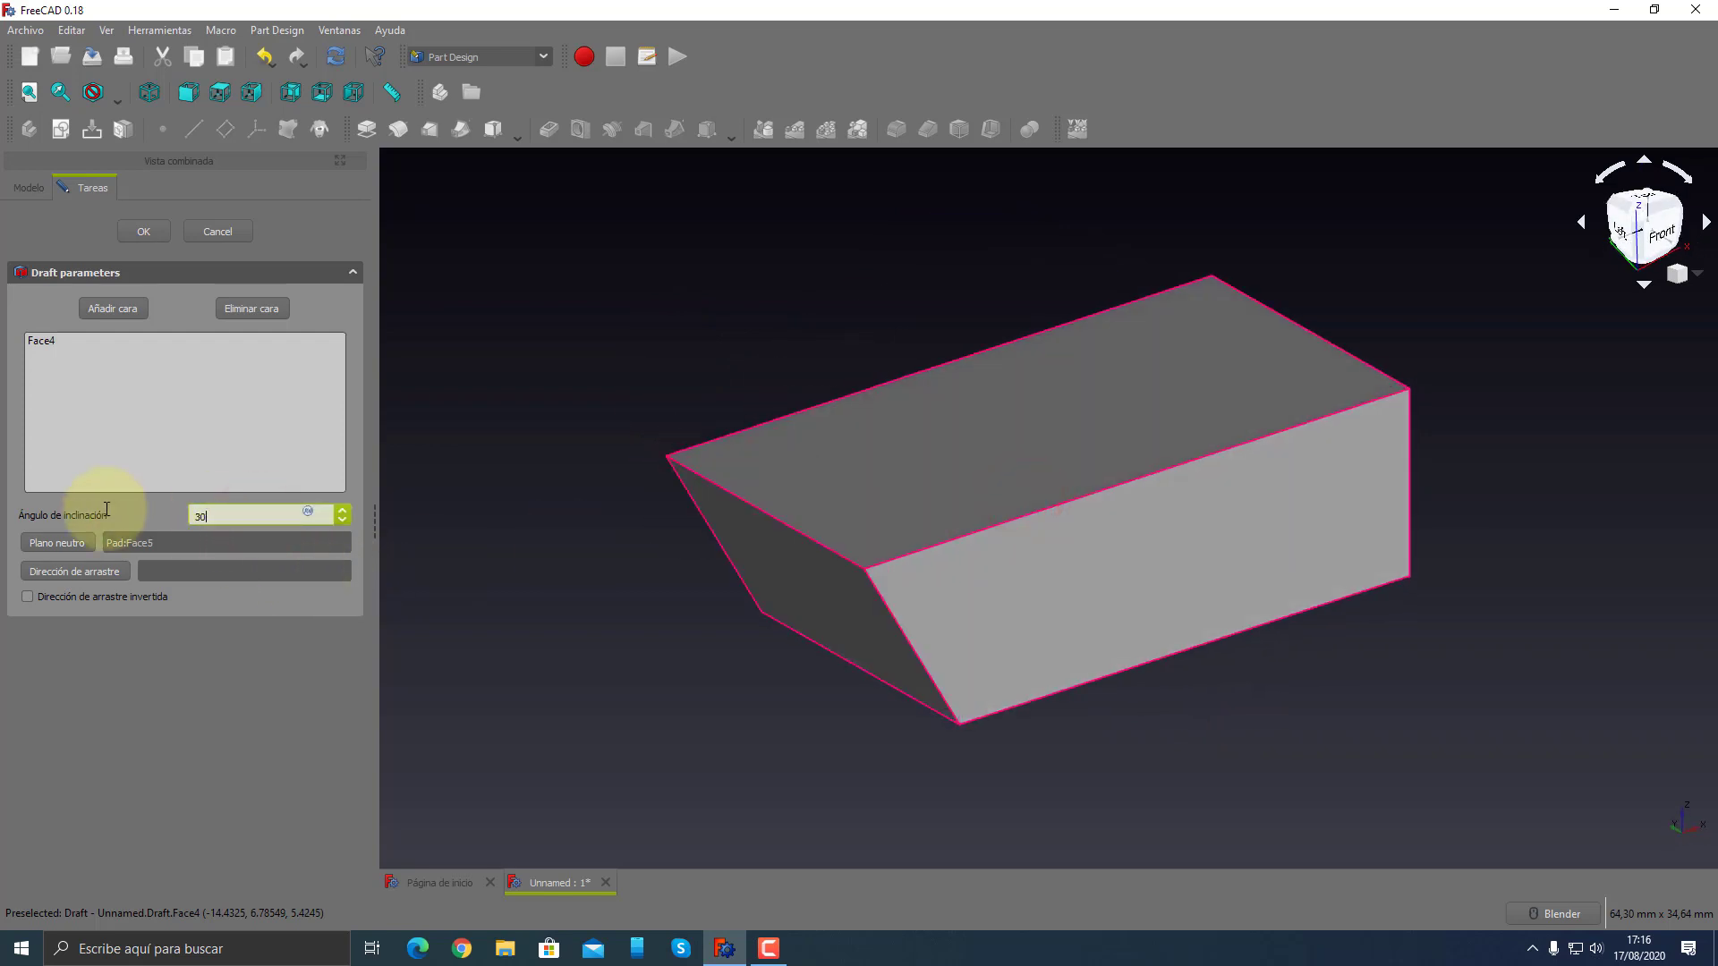
{"action": "key", "text": "Tab"}
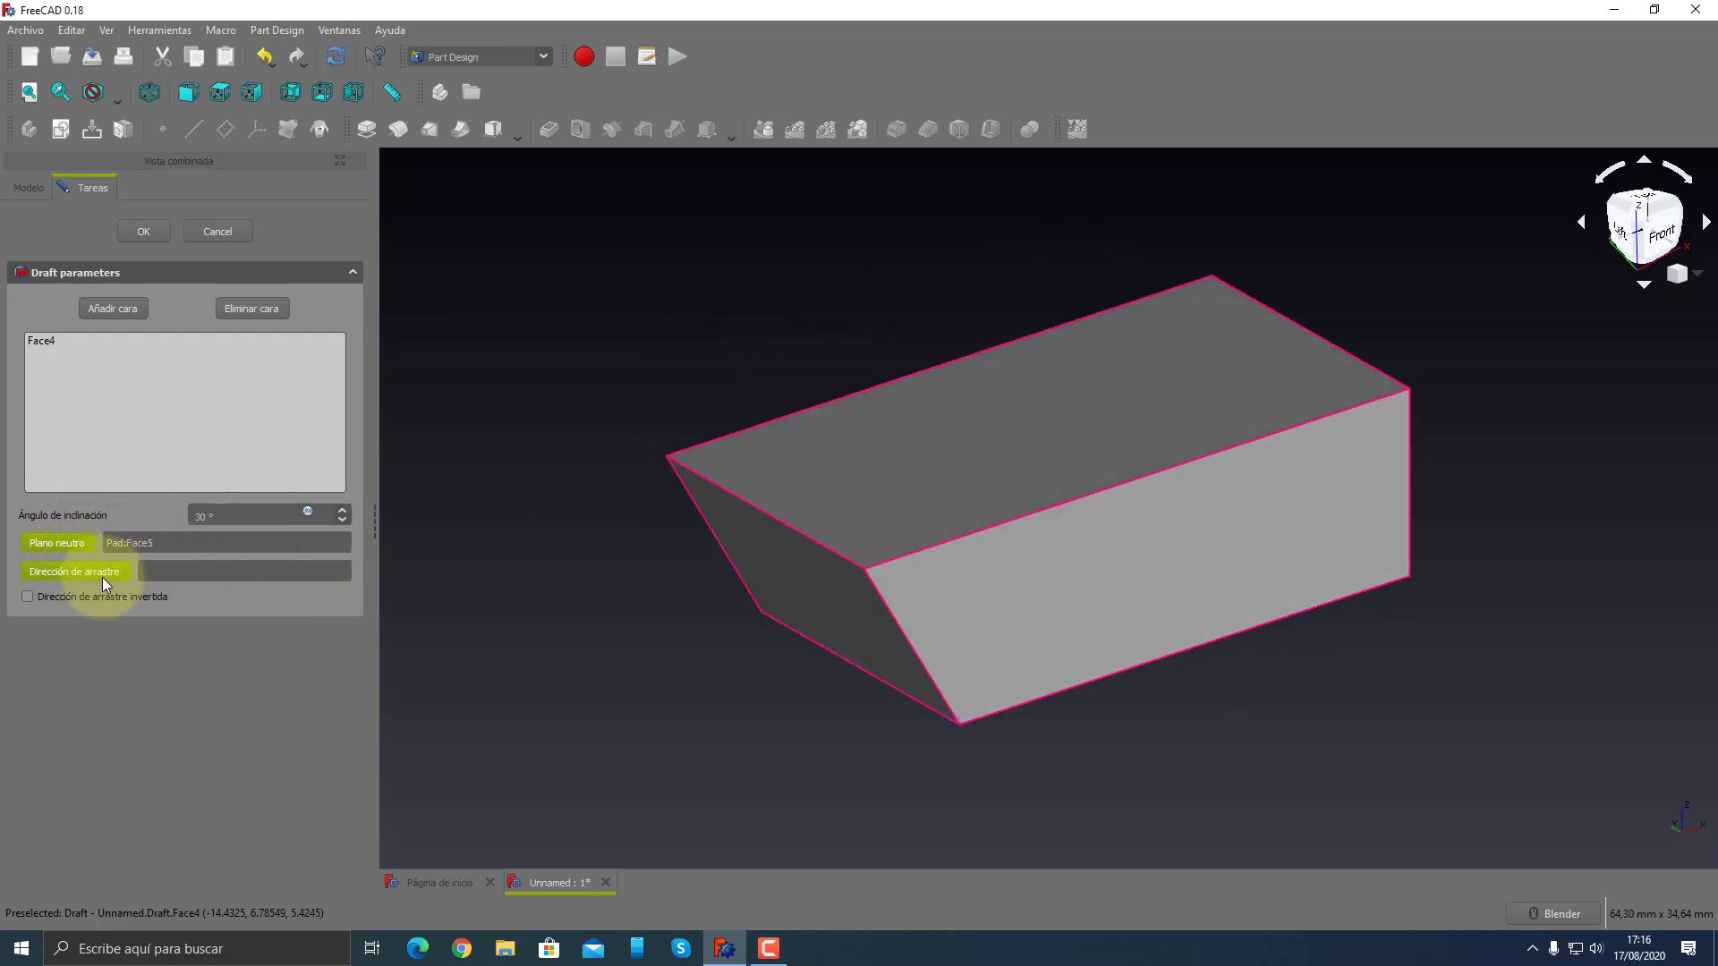
{"action": "left_click", "coordinate": [90, 597]}
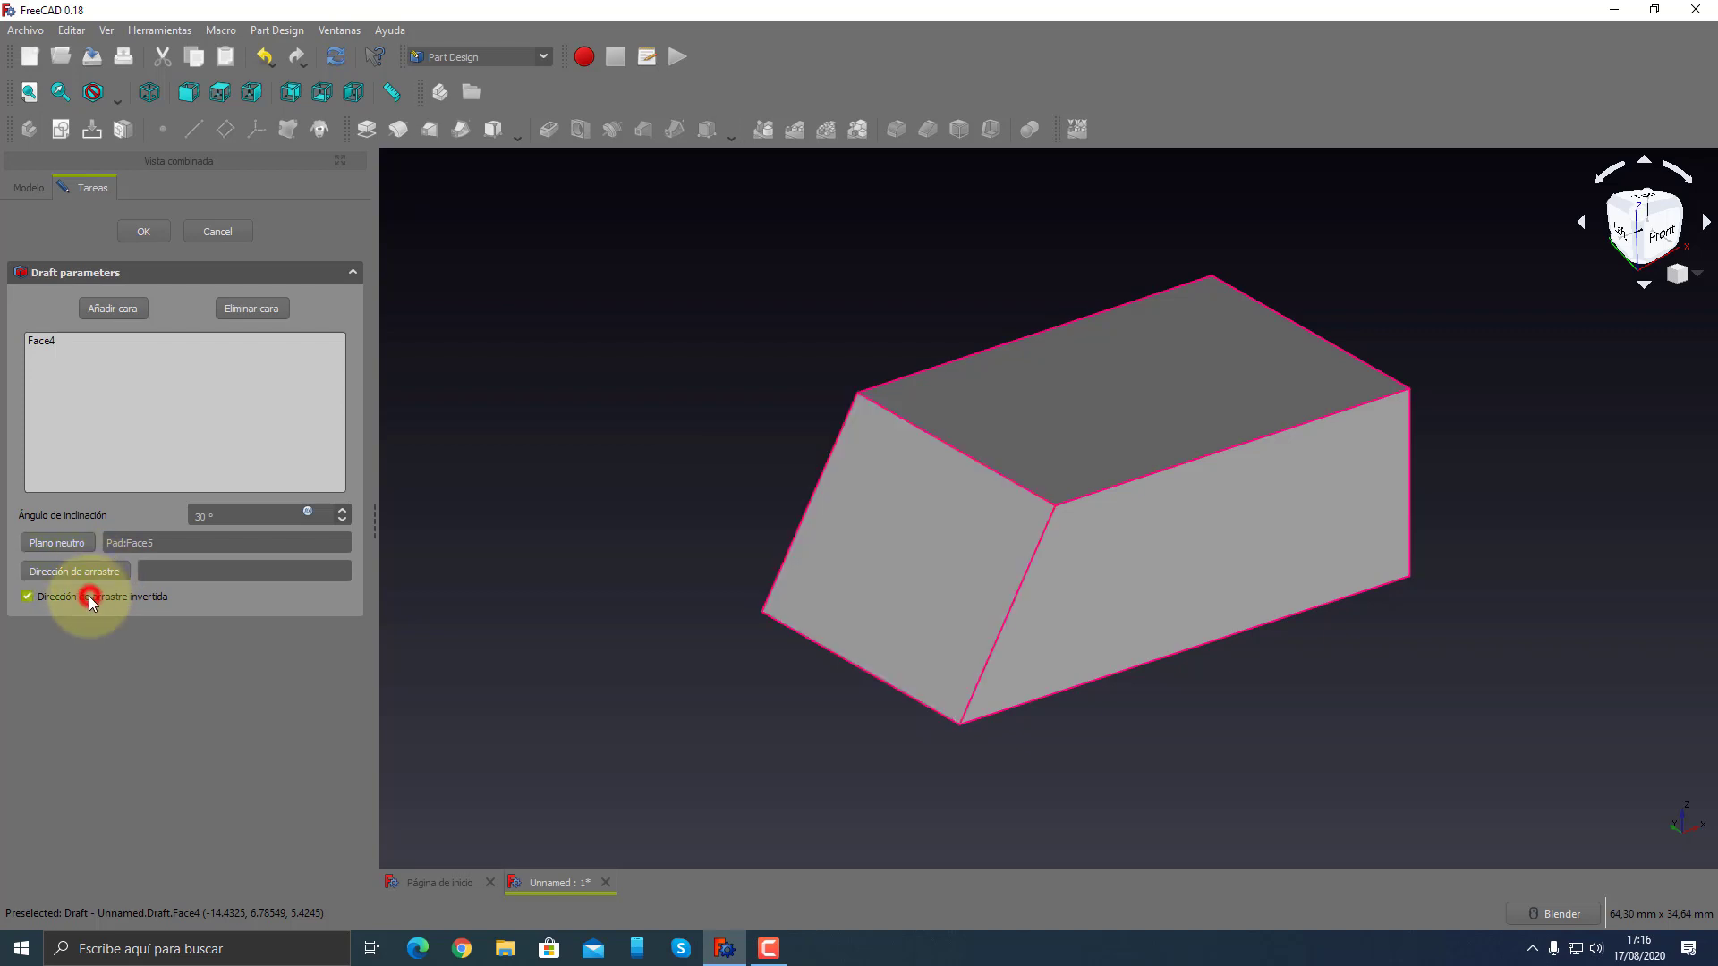
{"action": "left_click", "coordinate": [143, 231]}
{"action": "mouse_move", "coordinate": [551, 423]}
{"action": "middle_mouse_down"}
{"action": "mouse_move", "coordinate": [1163, 680]}
{"action": "mouse_move", "coordinate": [930, 695]}
{"action": "middle_mouse_up"}
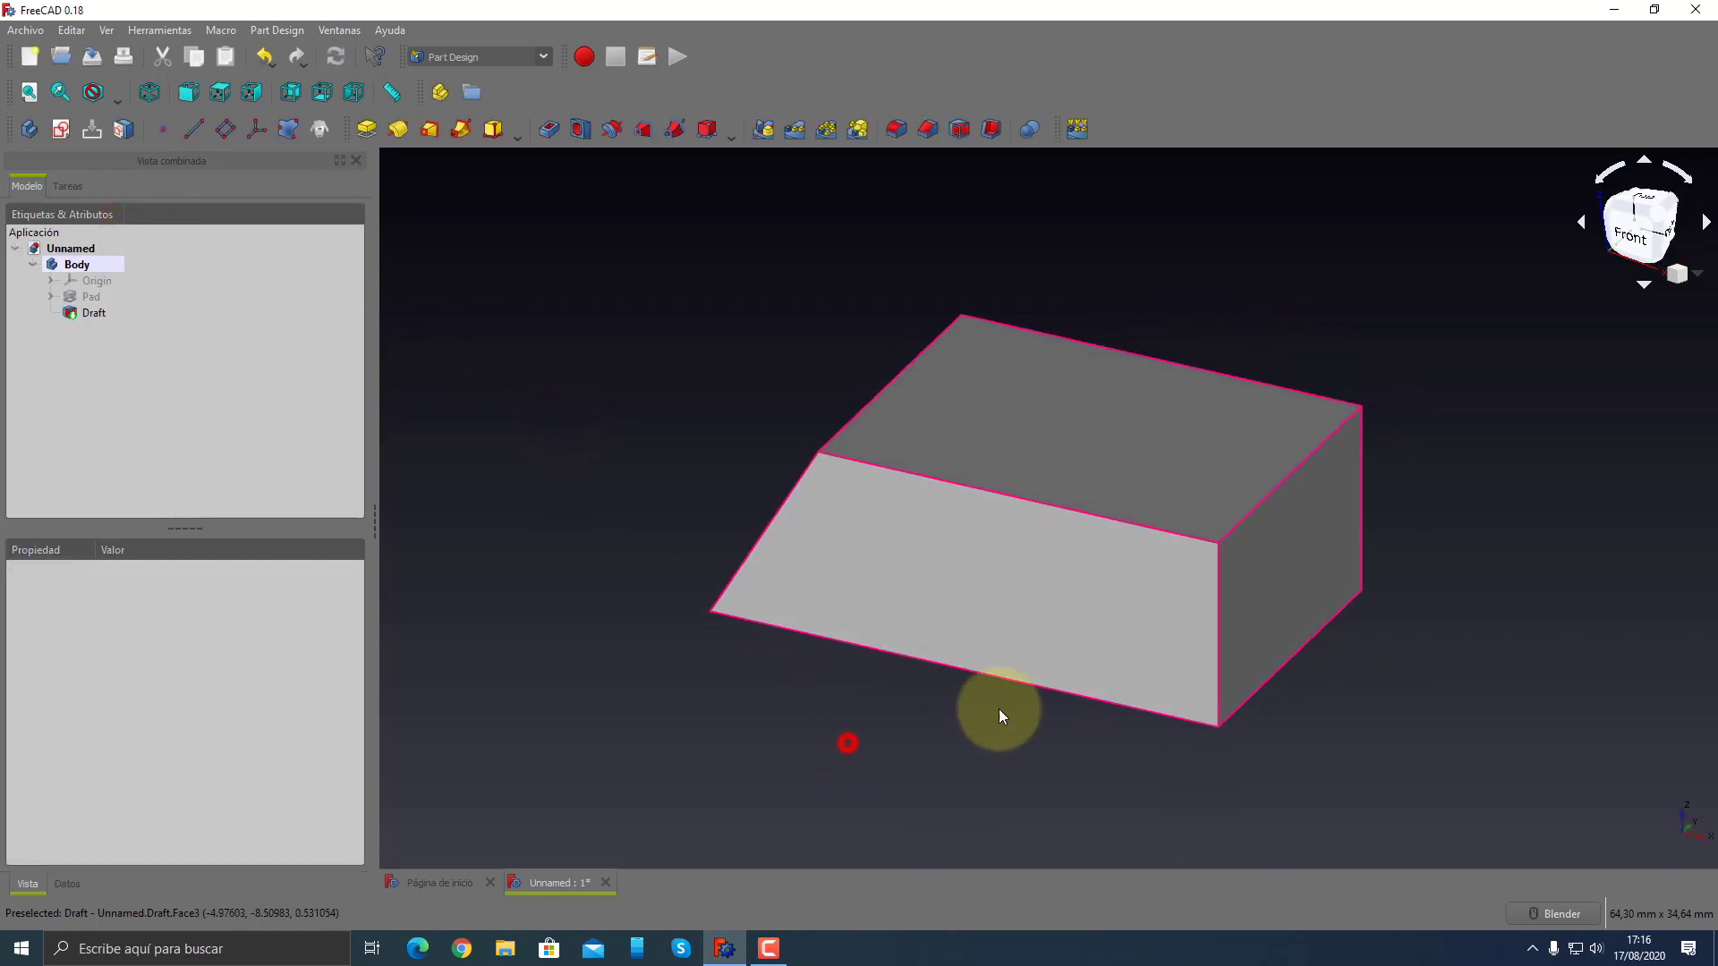
{"action": "left_click", "coordinate": [1077, 483]}
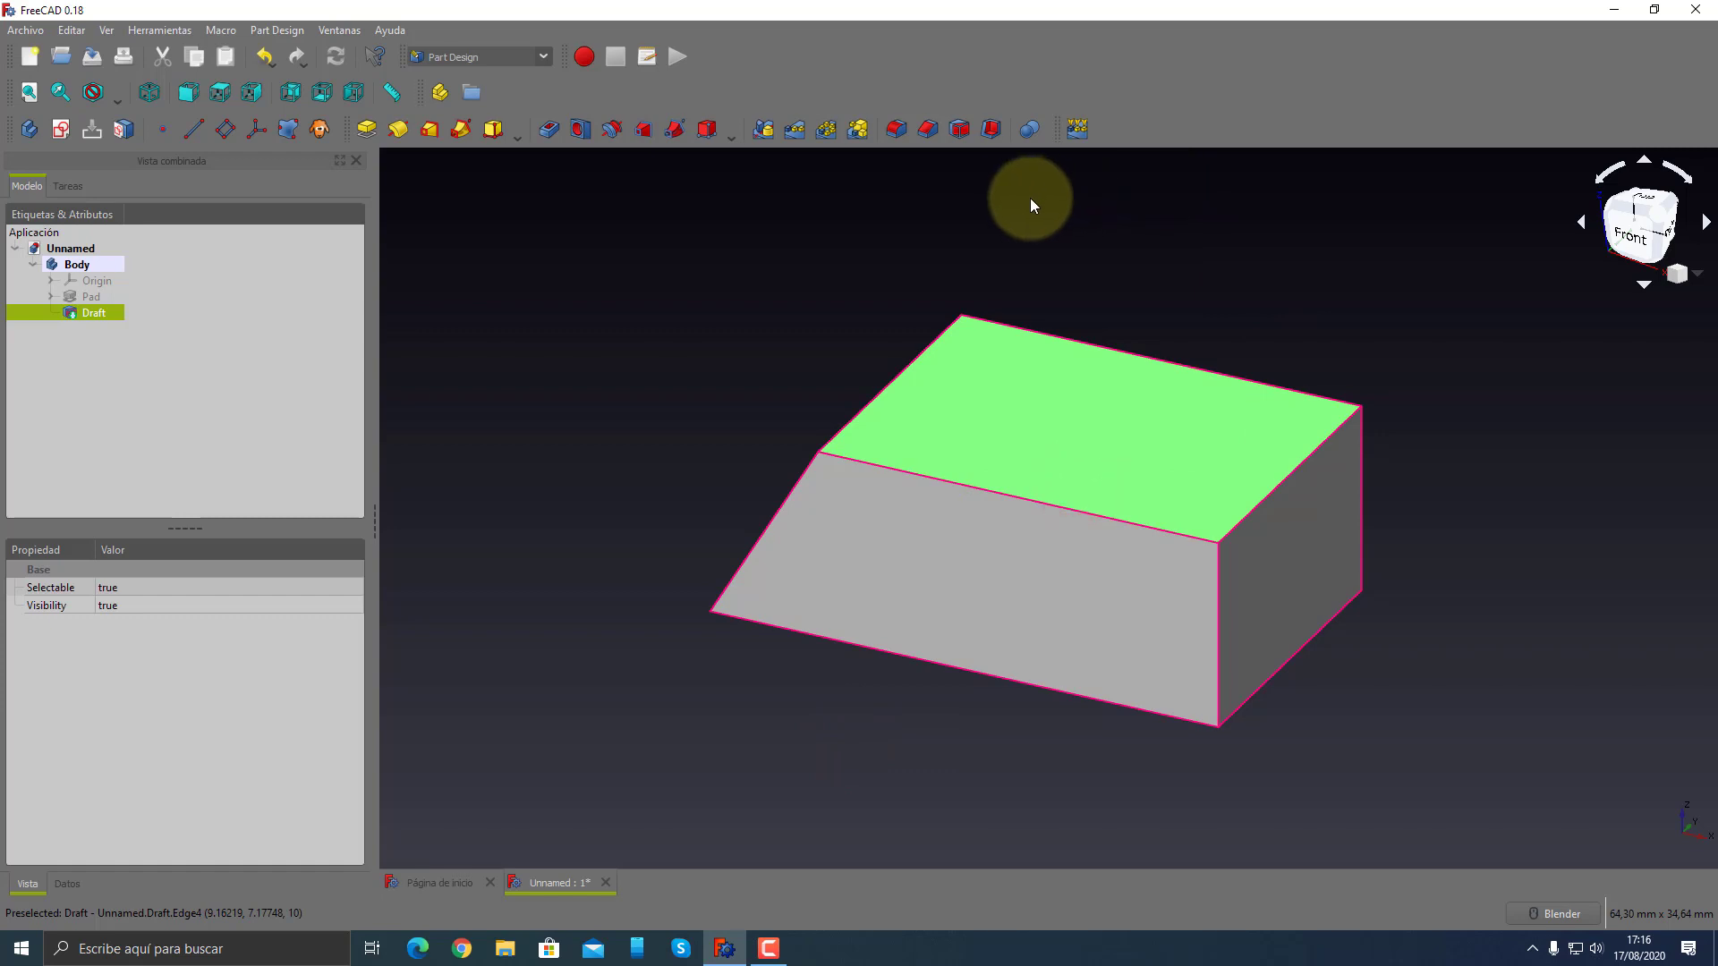
- Apply a Thickness with the top face removed, 'Hacer el grosor hacia el interior' ticked and Intersección joins
{"action": "left_click", "coordinate": [991, 134]}
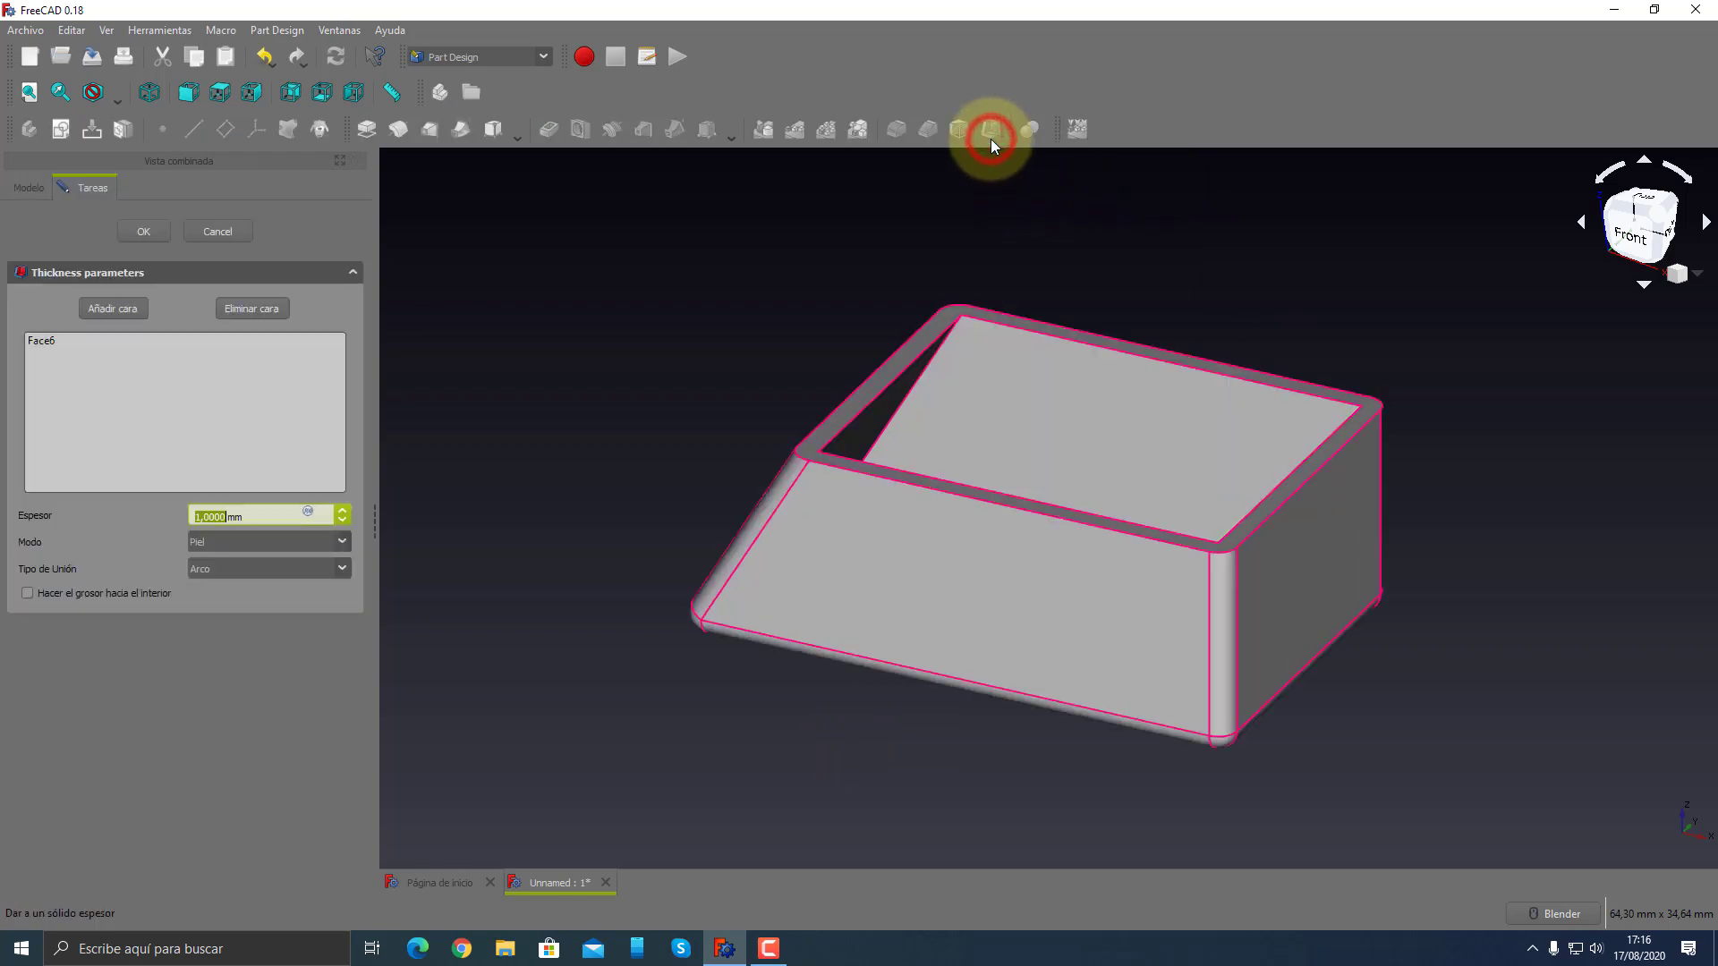
{"action": "left_click", "coordinate": [71, 595]}
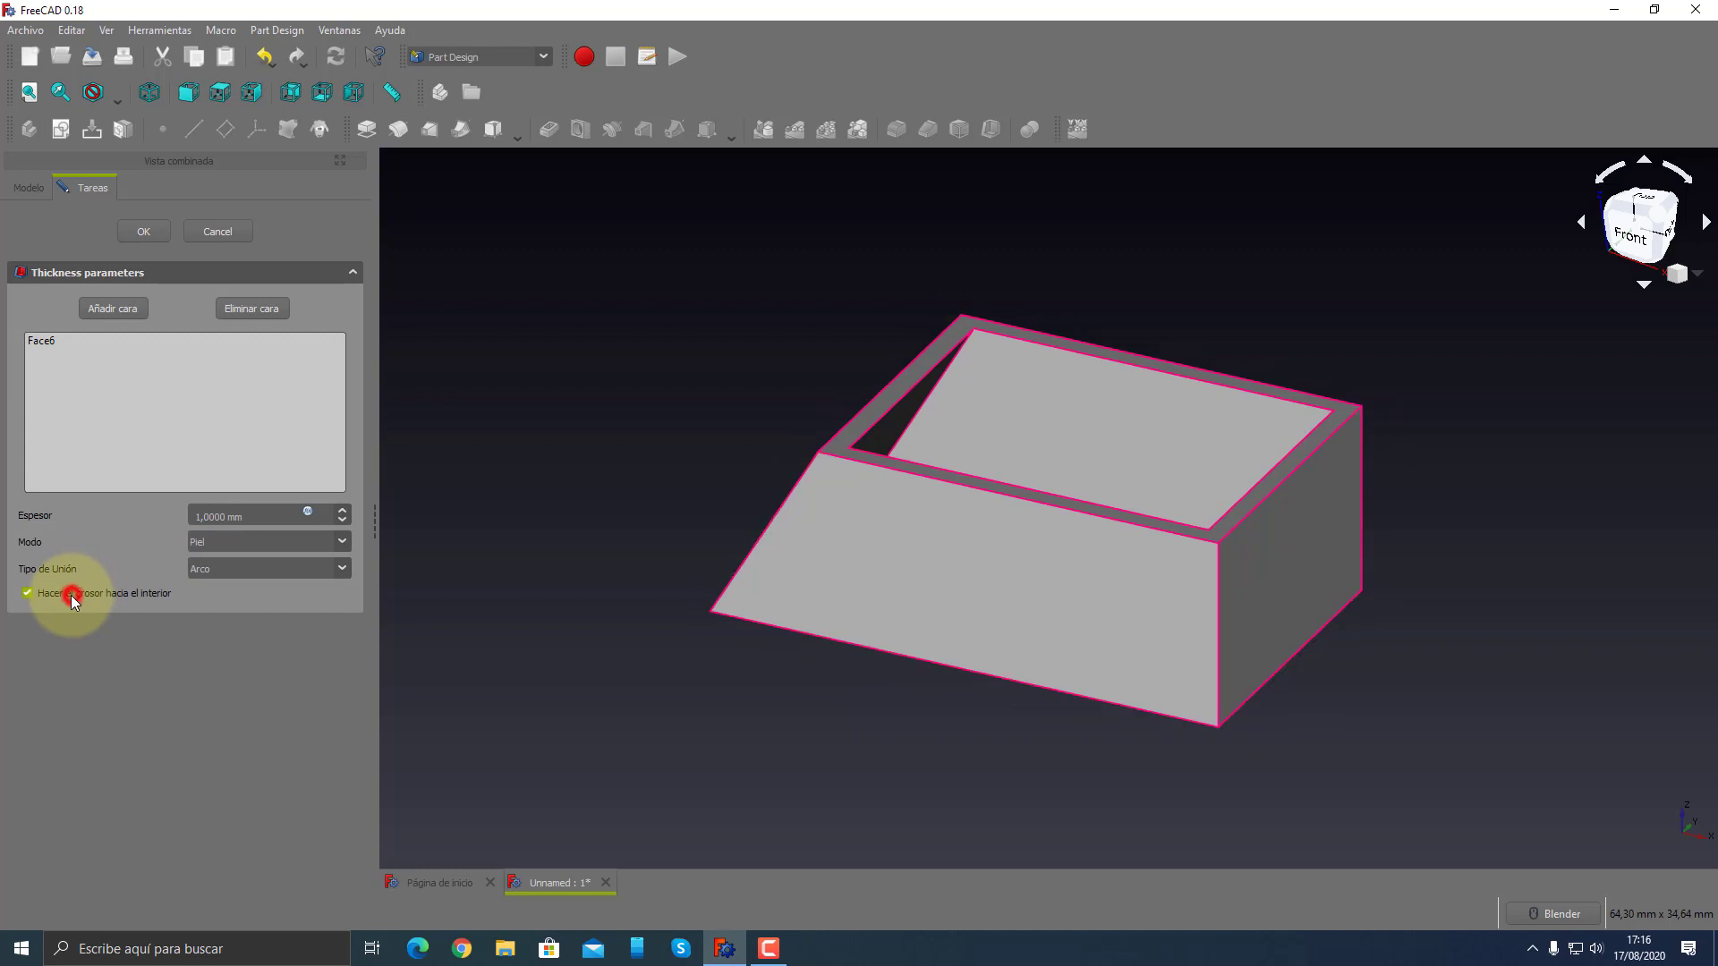
{"action": "left_click", "coordinate": [220, 569]}
{"action": "left_click", "coordinate": [216, 600]}
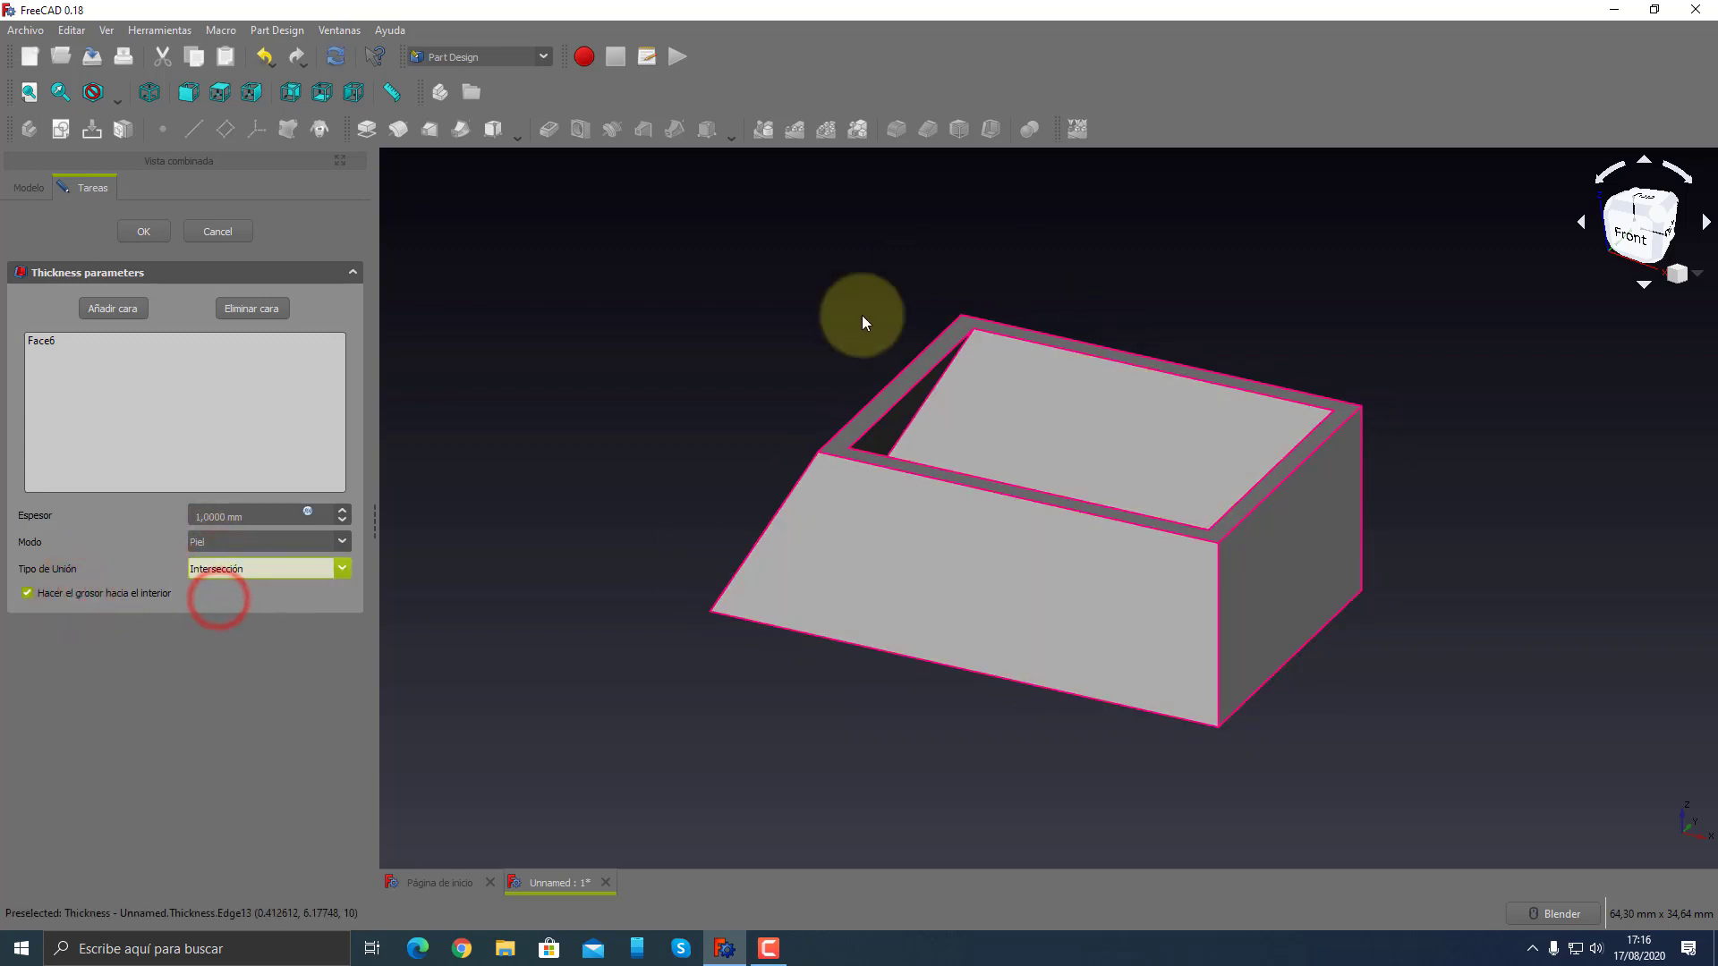
{"action": "left_click", "coordinate": [144, 231]}
{"action": "mouse_move", "coordinate": [641, 449]}
{"action": "middle_mouse_down"}
{"action": "mouse_move", "coordinate": [1086, 604]}
{"action": "mouse_move", "coordinate": [1036, 721]}
{"action": "mouse_move", "coordinate": [775, 587]}
{"action": "mouse_move", "coordinate": [629, 568]}
{"action": "mouse_move", "coordinate": [806, 565]}
{"action": "mouse_move", "coordinate": [851, 529]}
{"action": "mouse_move", "coordinate": [561, 564]}
{"action": "mouse_move", "coordinate": [655, 492]}
{"action": "mouse_move", "coordinate": [824, 510]}
{"action": "middle_mouse_up"}
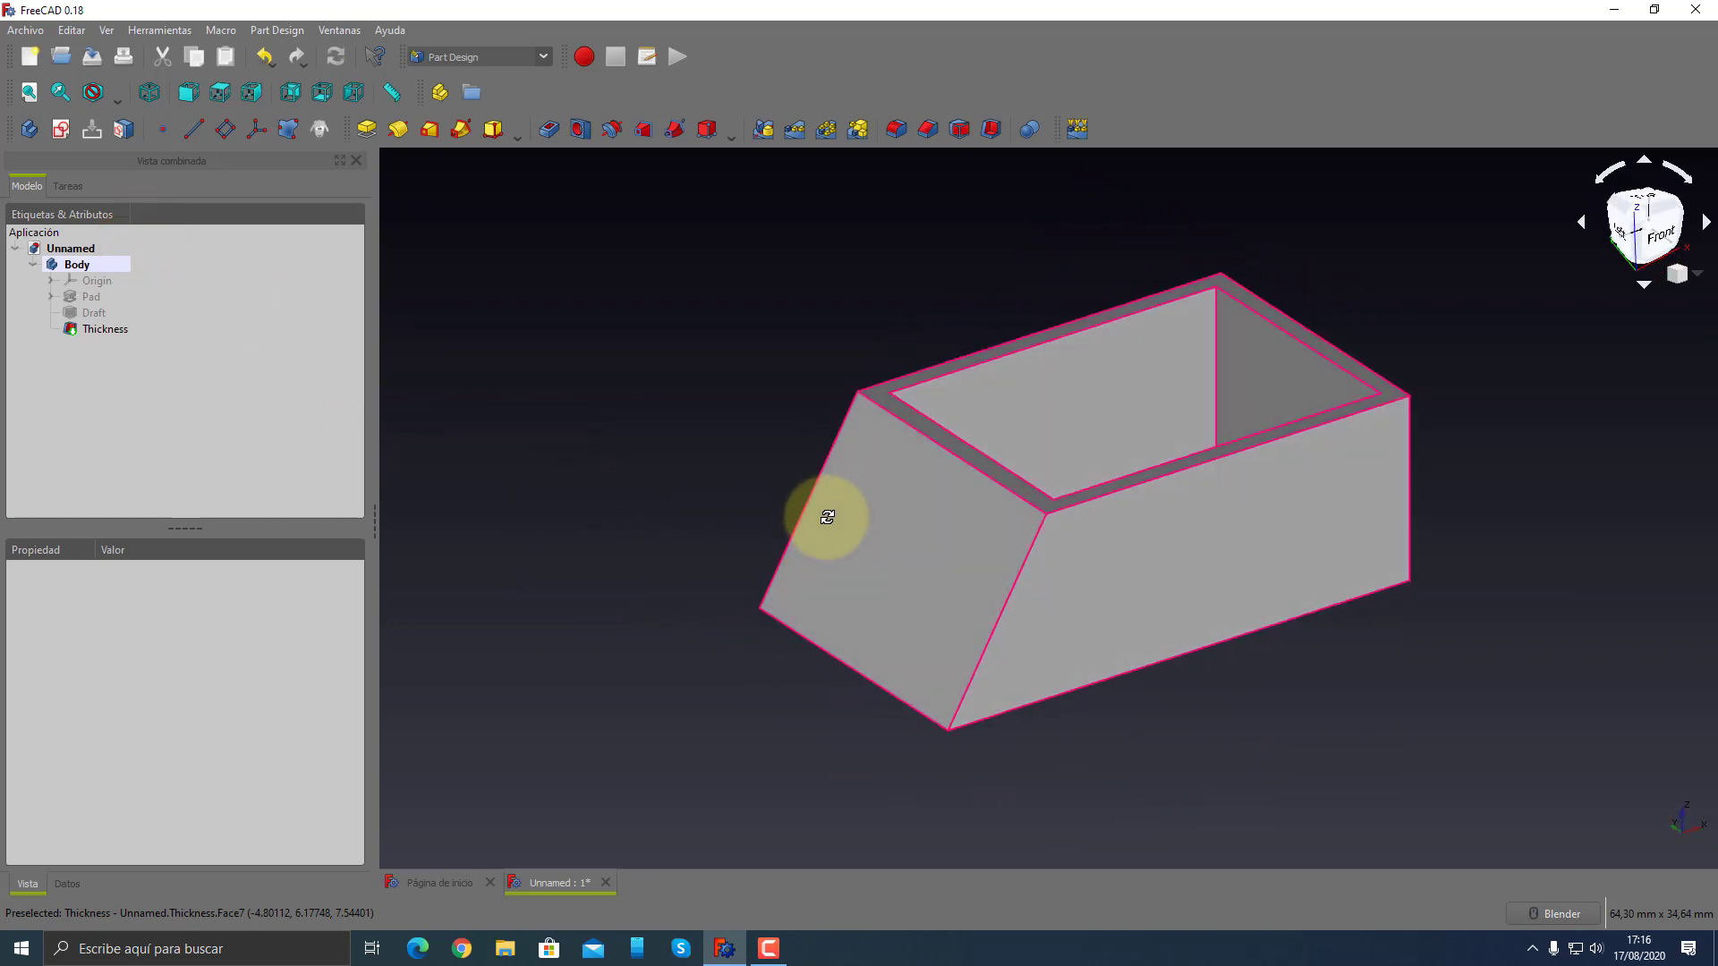
- Activate the Sheet Metal V0.2.43 workbench and orbit around the hollow box
{"action": "left_click", "coordinate": [545, 57]}
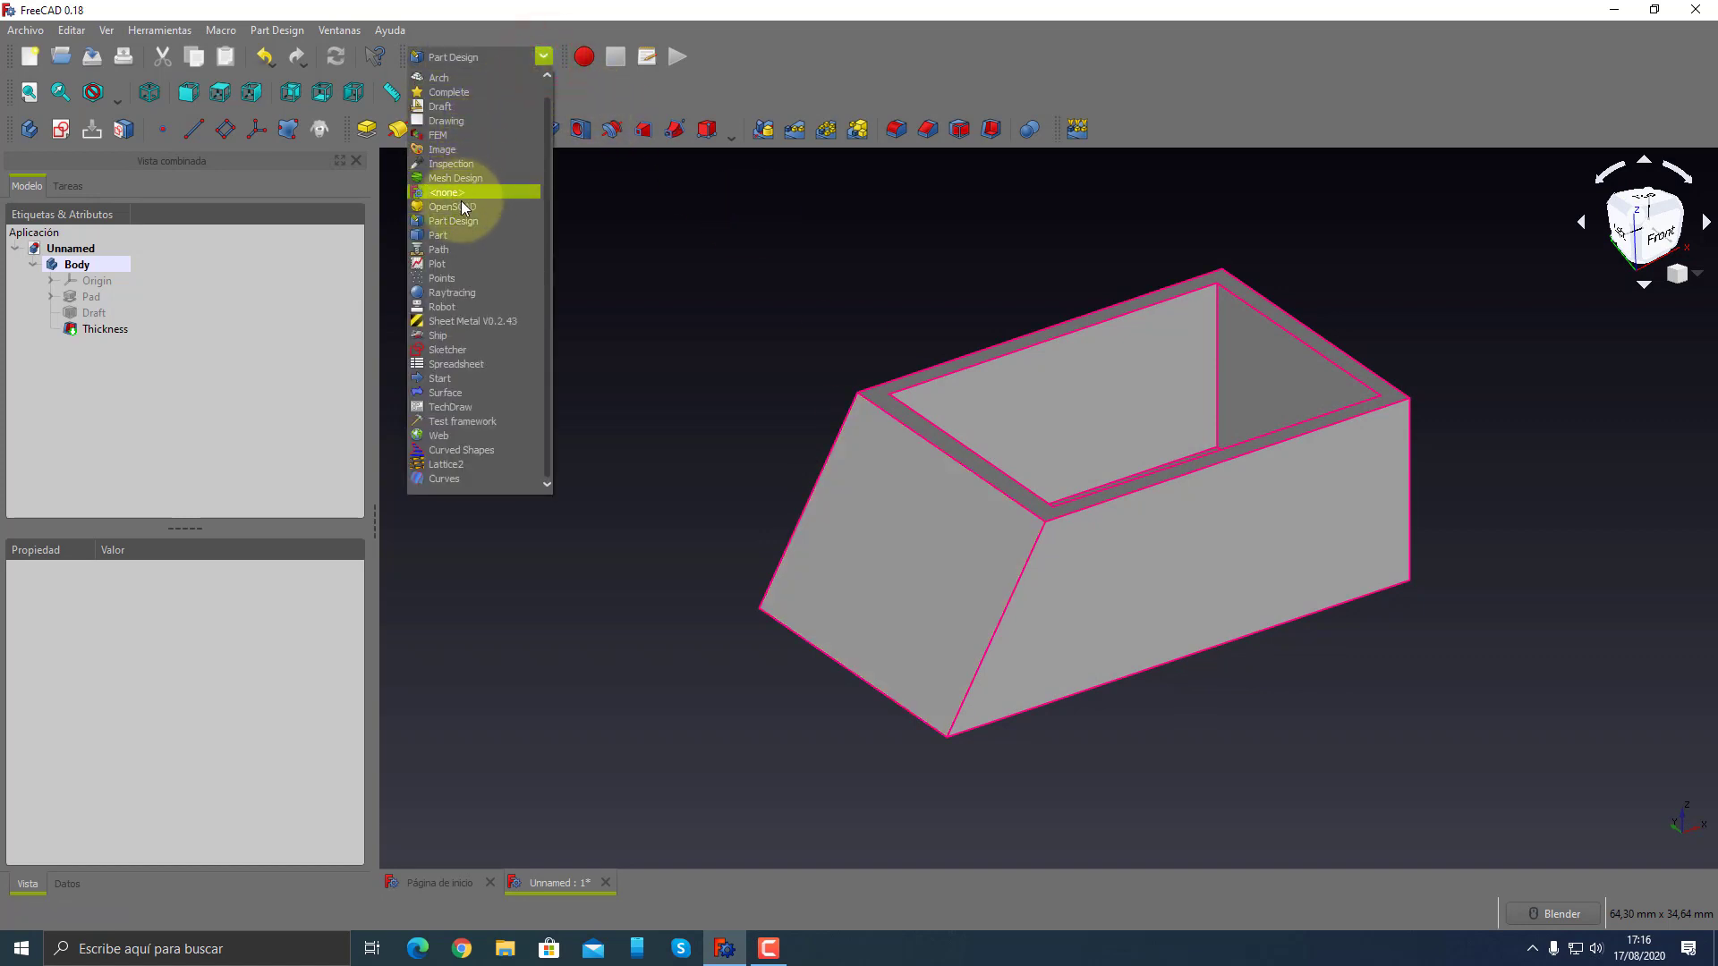
{"action": "left_click", "coordinate": [453, 322]}
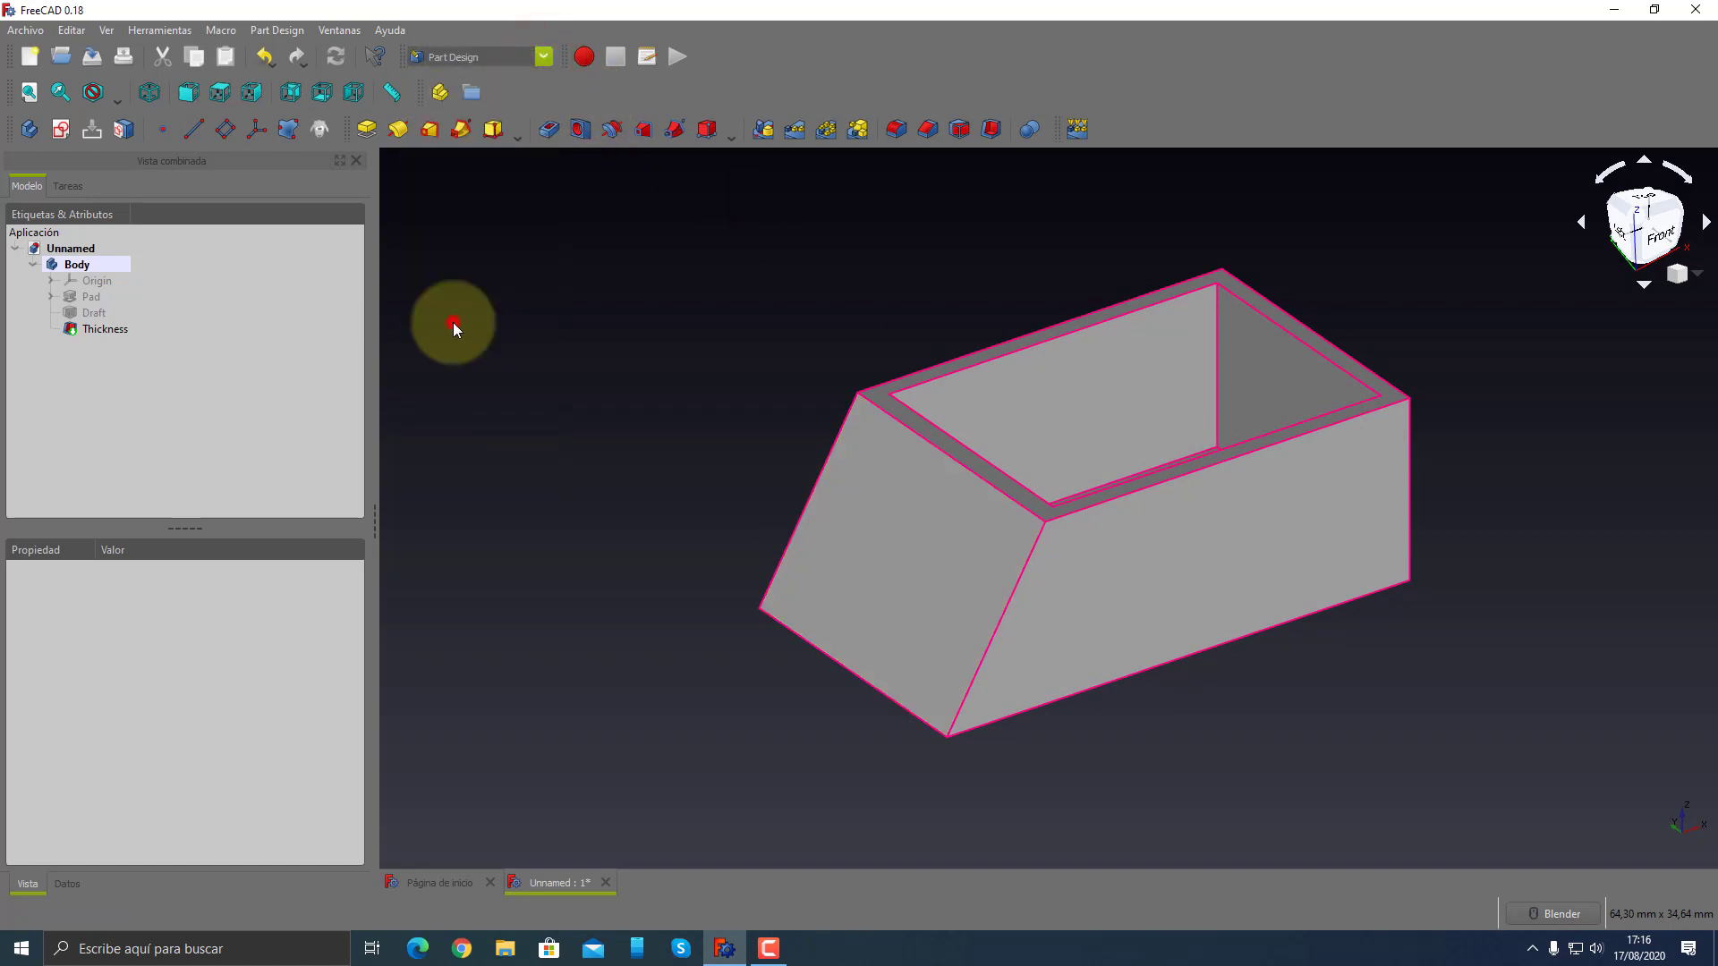
{"action": "mouse_move", "coordinate": [700, 341]}
{"action": "middle_mouse_down"}
{"action": "mouse_move", "coordinate": [518, 299]}
{"action": "mouse_move", "coordinate": [755, 303]}
{"action": "middle_mouse_up"}
{"action": "mouse_move", "coordinate": [778, 303]}
{"action": "middle_mouse_down"}
{"action": "mouse_move", "coordinate": [787, 165]}
{"action": "mouse_move", "coordinate": [785, 310]}
{"action": "mouse_move", "coordinate": [713, 284]}
{"action": "mouse_move", "coordinate": [1201, 424]}
{"action": "mouse_move", "coordinate": [1009, 422]}
{"action": "middle_mouse_up"}
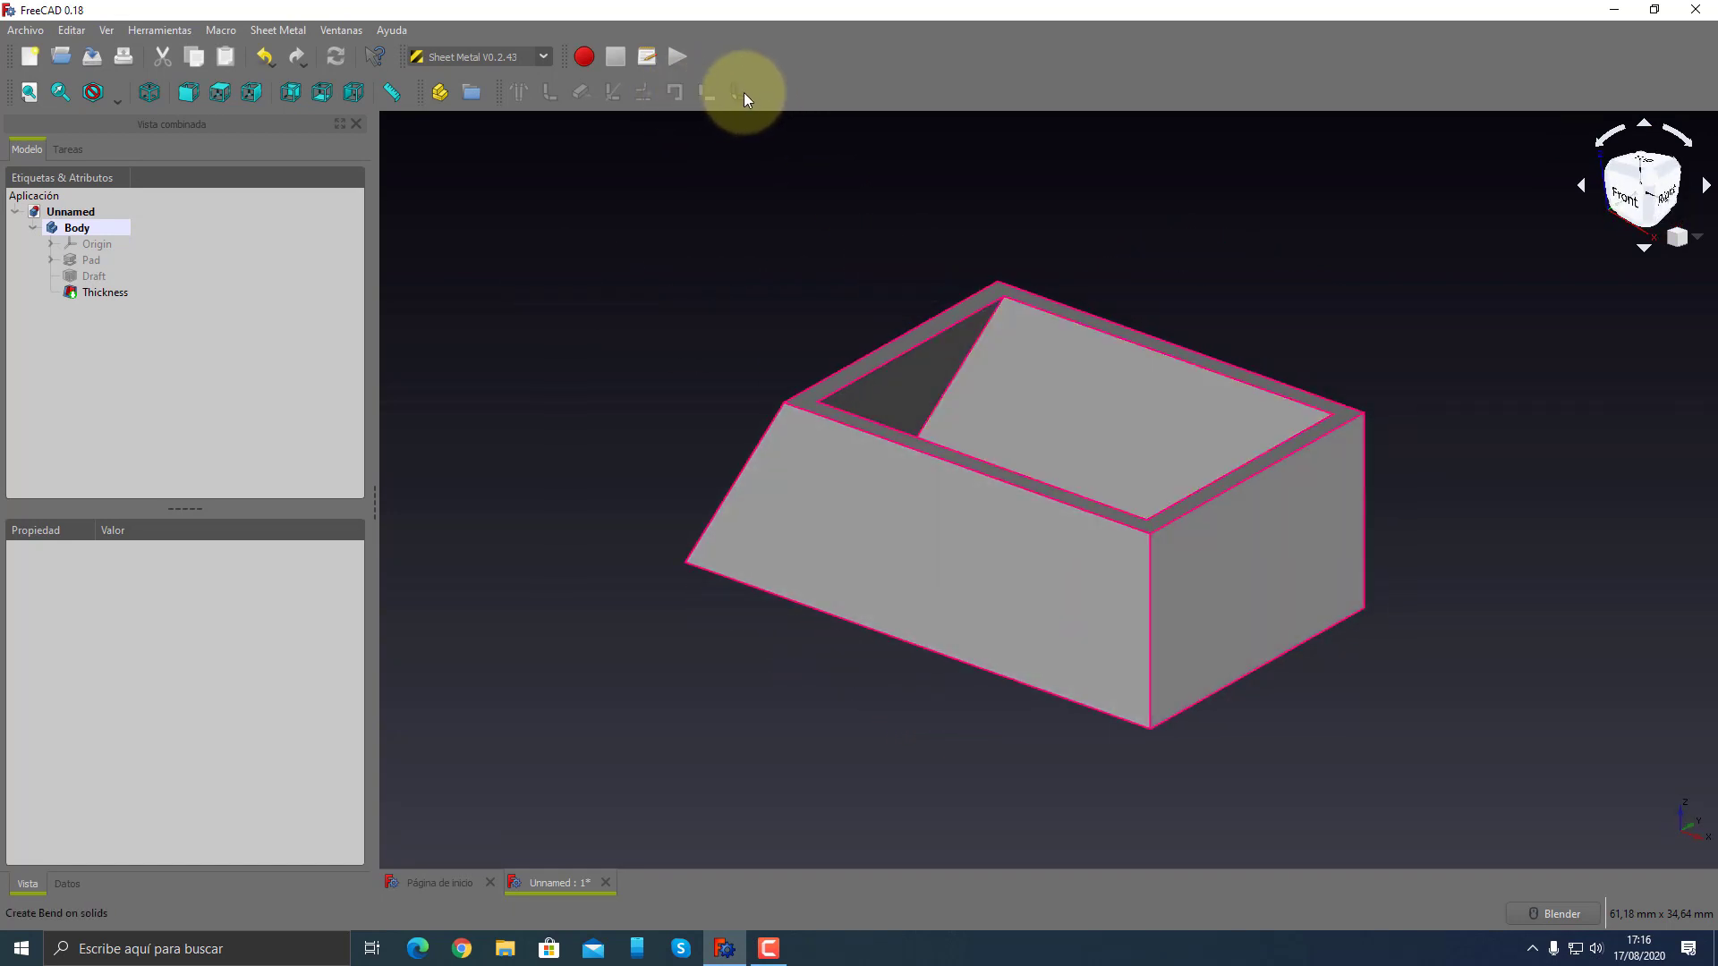
- Create a Sheet Metal relief at the shell's bottom front corner vertex
{"action": "left_click", "coordinate": [1151, 732]}
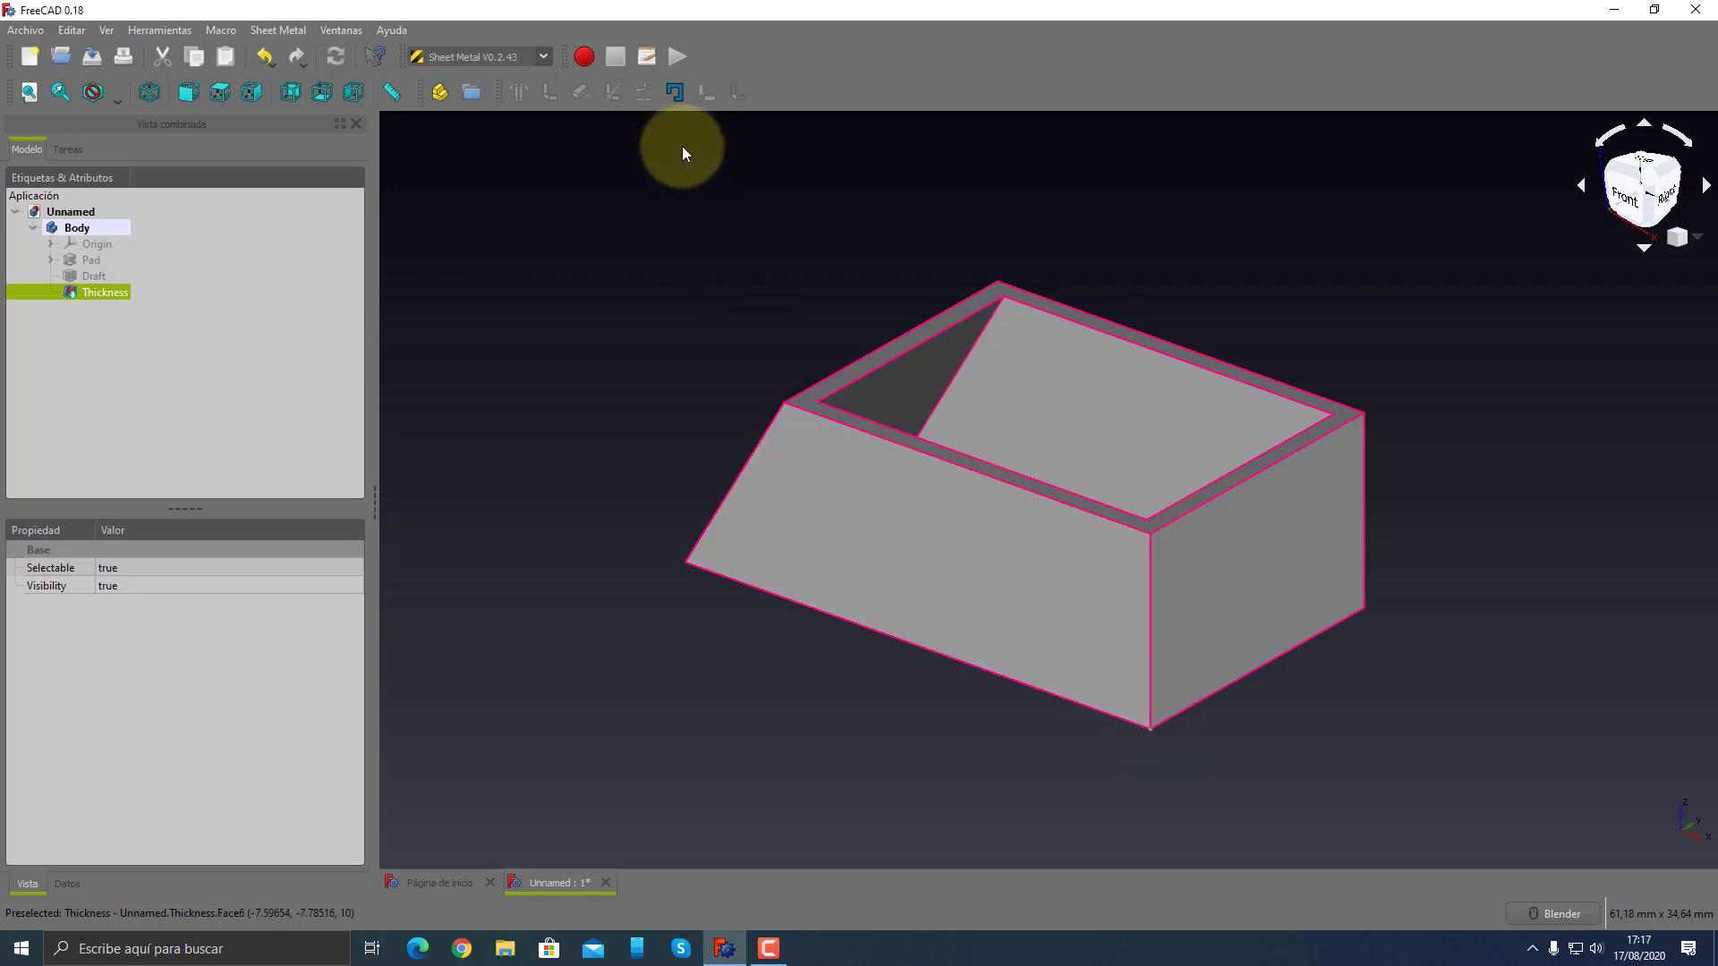
{"action": "left_click", "coordinate": [677, 99]}
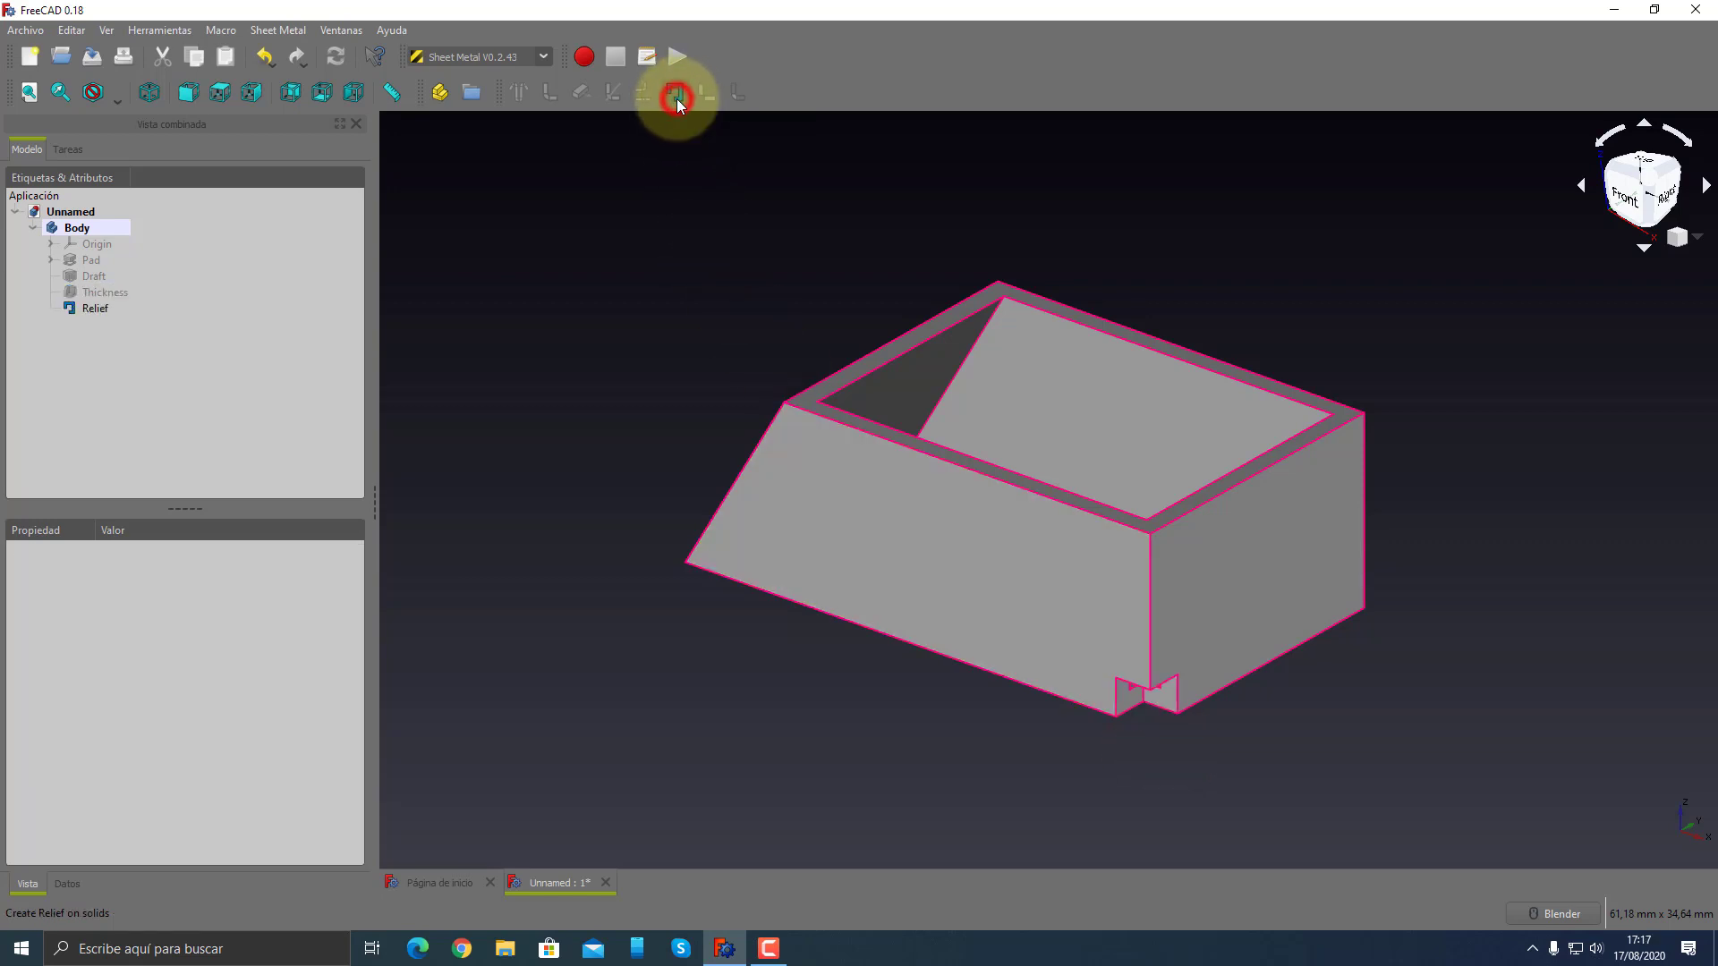
{"action": "mouse_move", "coordinate": [1246, 773]}
{"action": "middle_mouse_down"}
{"action": "mouse_move", "coordinate": [1247, 652]}
{"action": "mouse_move", "coordinate": [978, 671]}
{"action": "middle_mouse_up"}
{"action": "left_click", "coordinate": [92, 308]}
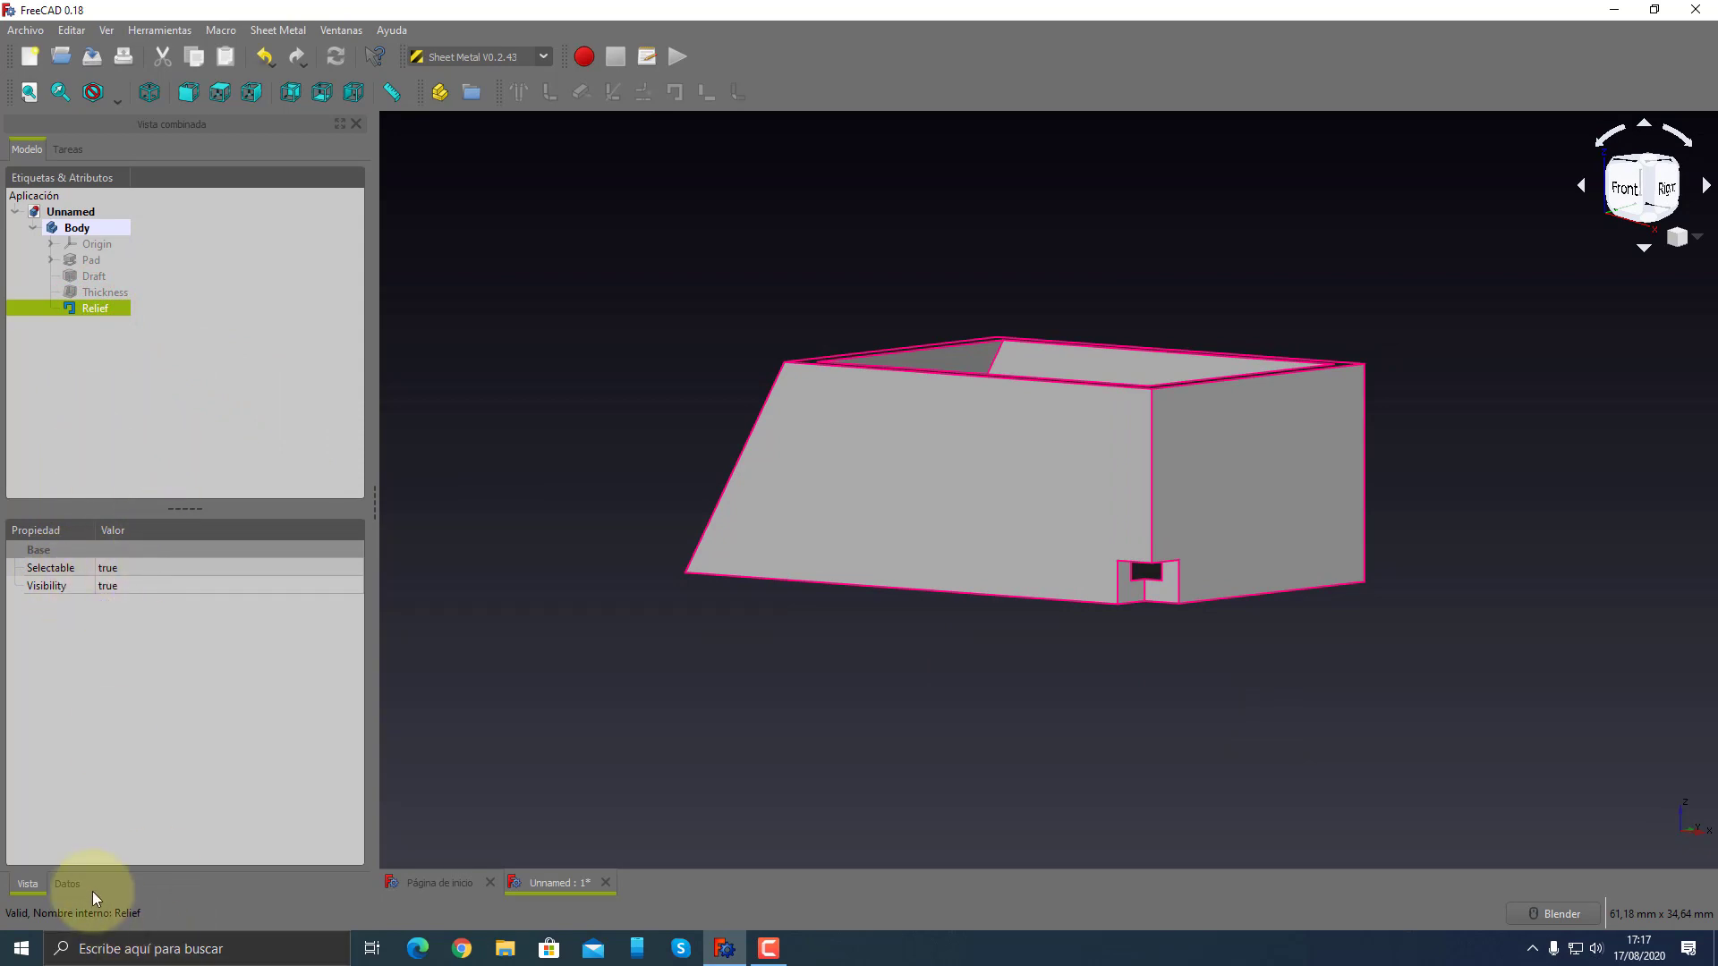
{"action": "left_click", "coordinate": [68, 886]}
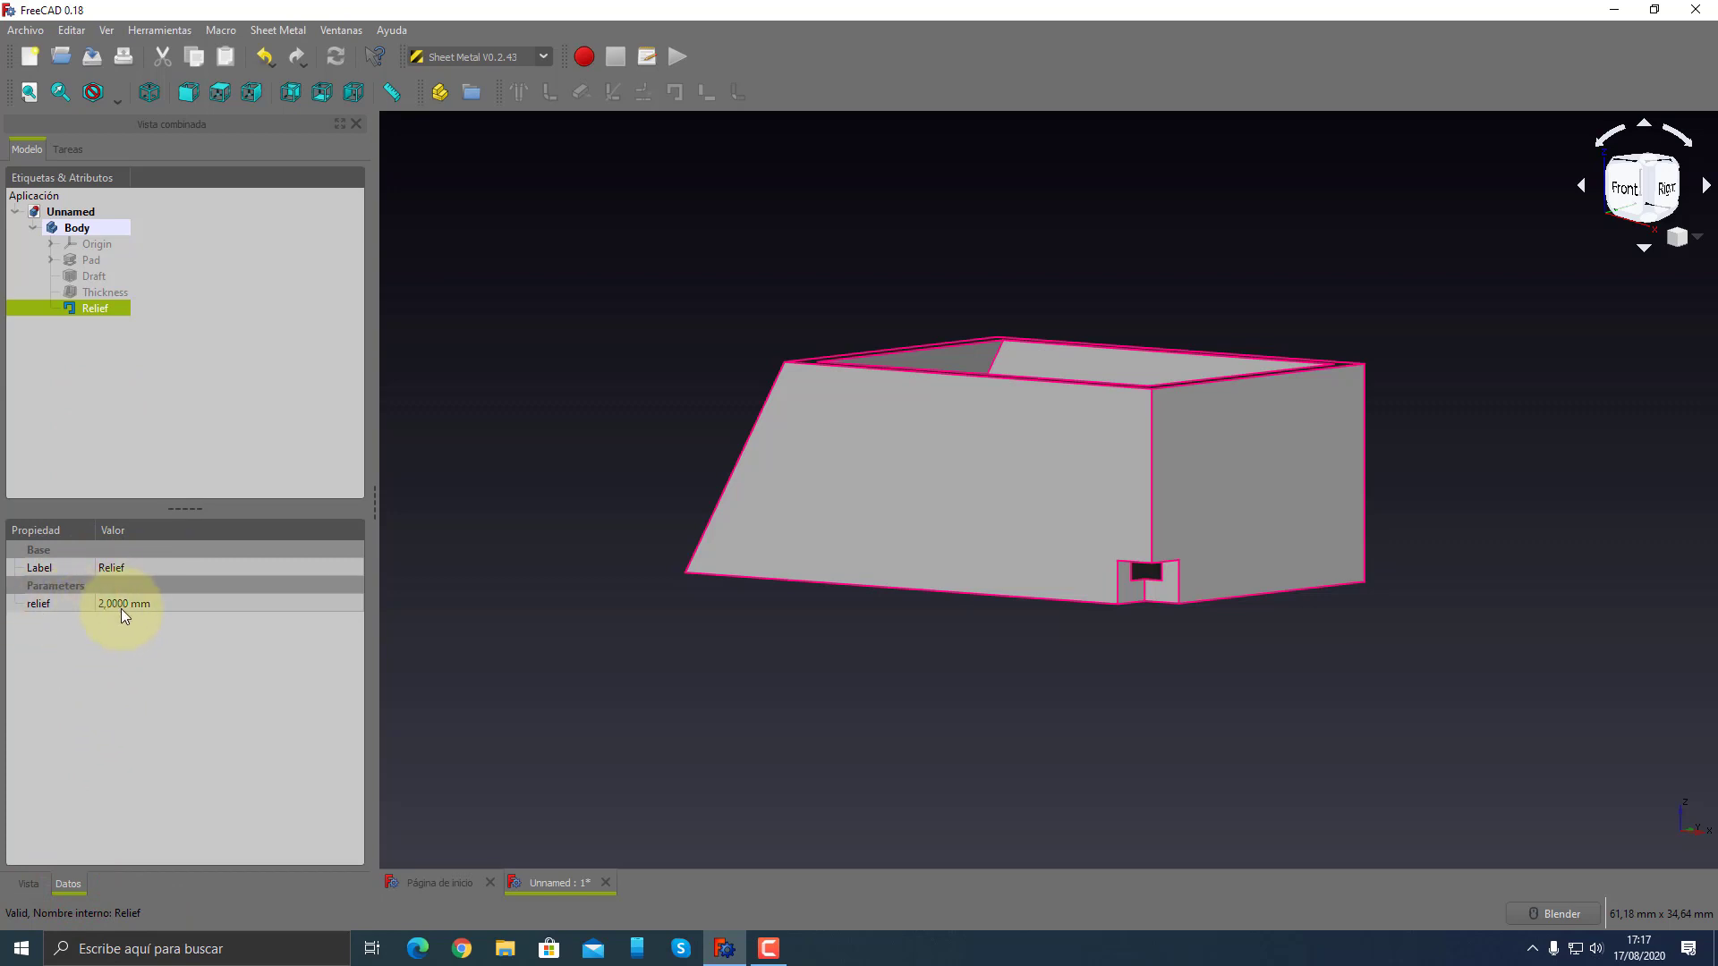
- Check the Relief's 2 mm value in its Data properties and orbit around the box
{"action": "scroll", "coordinate": [1253, 593], "scroll_direction": "up", "scroll_amount": 3}
{"action": "scroll", "coordinate": [1164, 561], "scroll_direction": "up", "scroll_amount": 3}
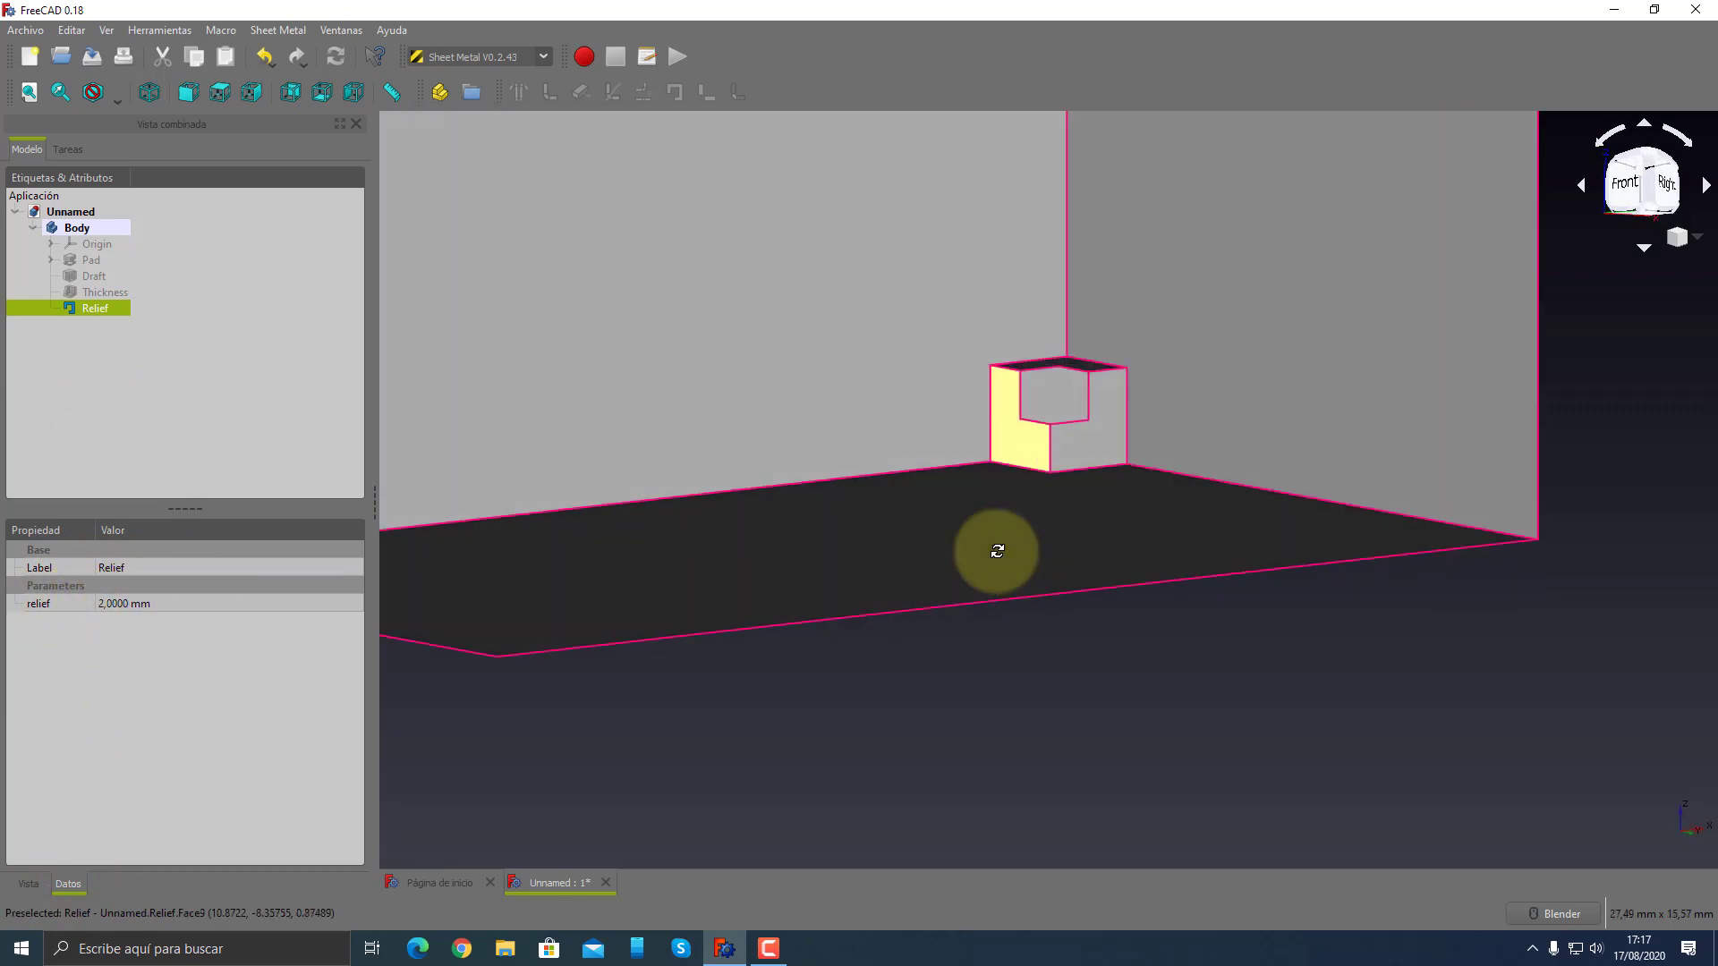
{"action": "scroll", "coordinate": [989, 545], "scroll_direction": "up", "scroll_amount": 2}
{"action": "scroll", "coordinate": [1050, 471], "scroll_direction": "up", "scroll_amount": 2}
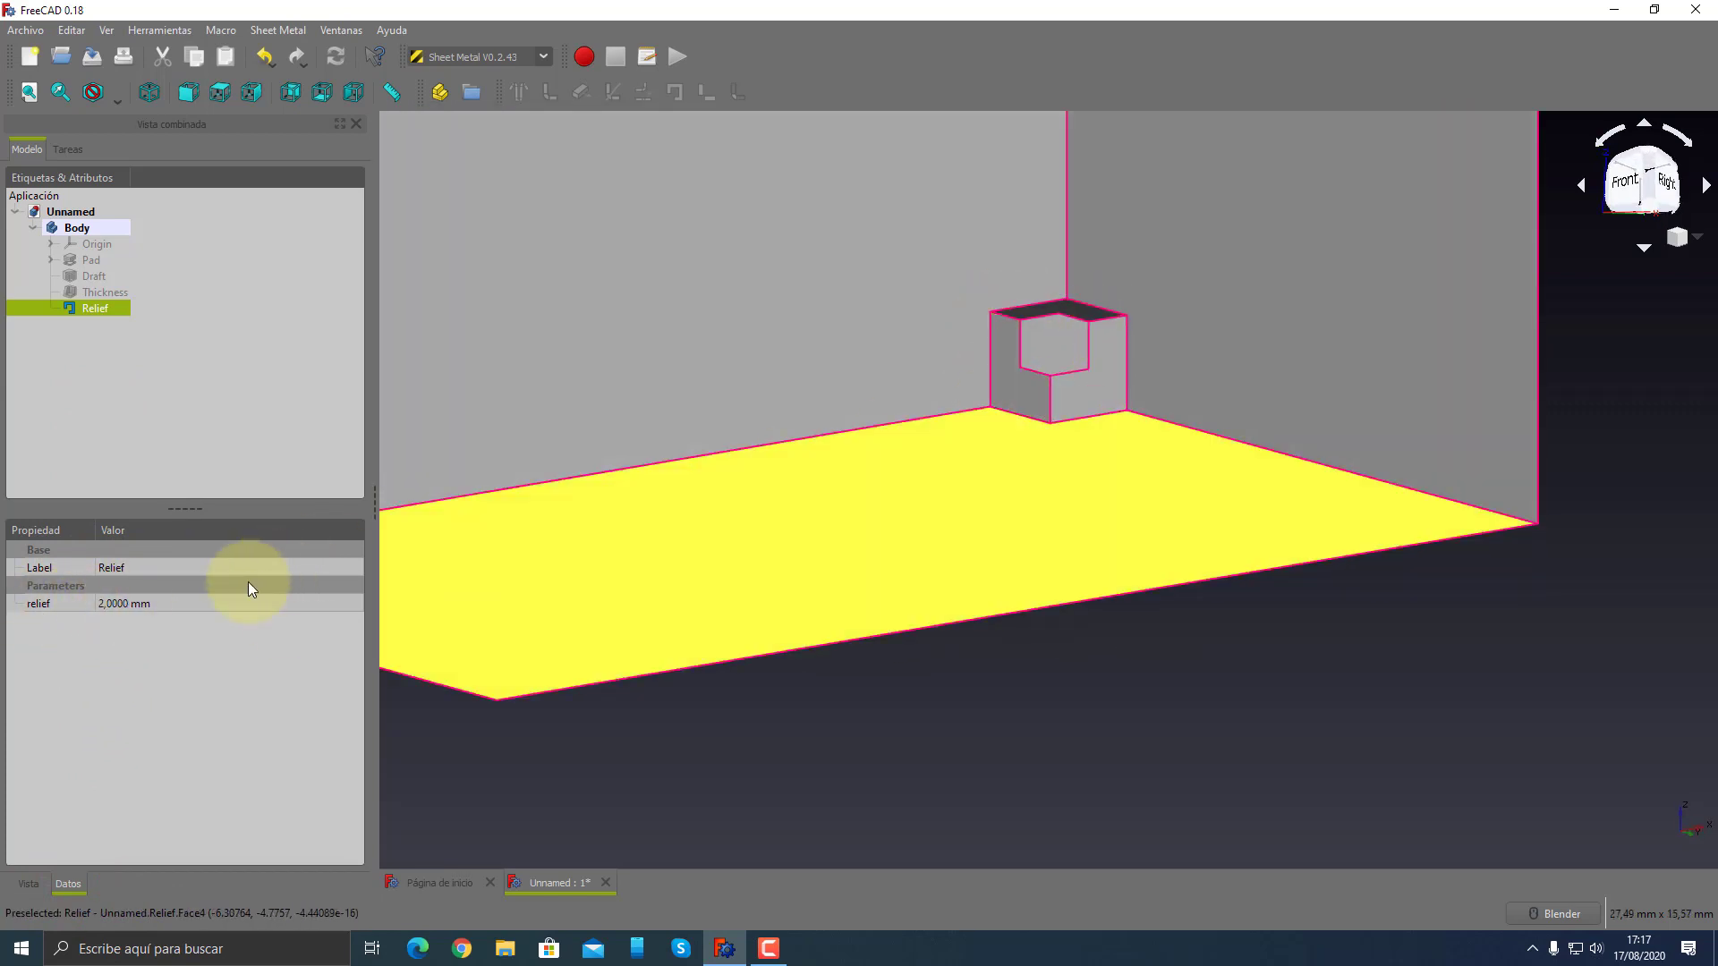
{"action": "scroll", "coordinate": [1168, 631], "scroll_direction": "down", "scroll_amount": 5}
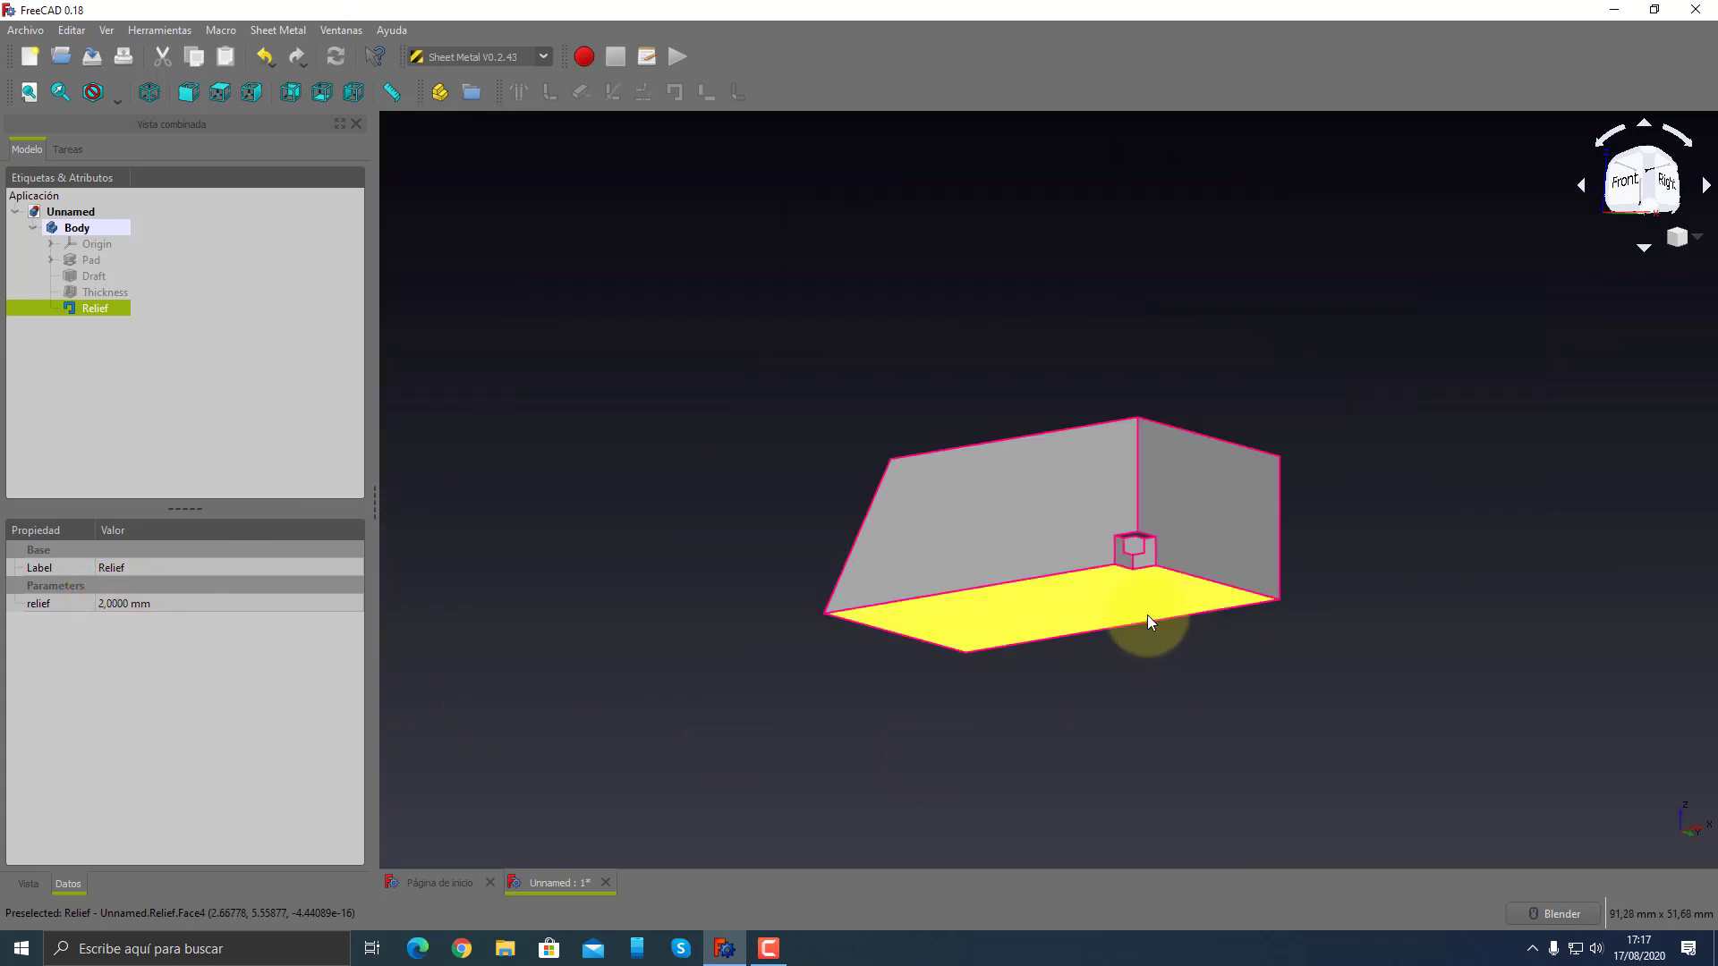
{"action": "mouse_move", "coordinate": [1147, 614]}
{"action": "middle_mouse_down"}
{"action": "mouse_move", "coordinate": [1272, 676]}
{"action": "mouse_move", "coordinate": [1190, 701]}
{"action": "mouse_move", "coordinate": [1266, 721]}
{"action": "mouse_move", "coordinate": [1058, 752]}
{"action": "mouse_move", "coordinate": [1129, 772]}
{"action": "mouse_move", "coordinate": [969, 759]}
{"action": "middle_mouse_up"}
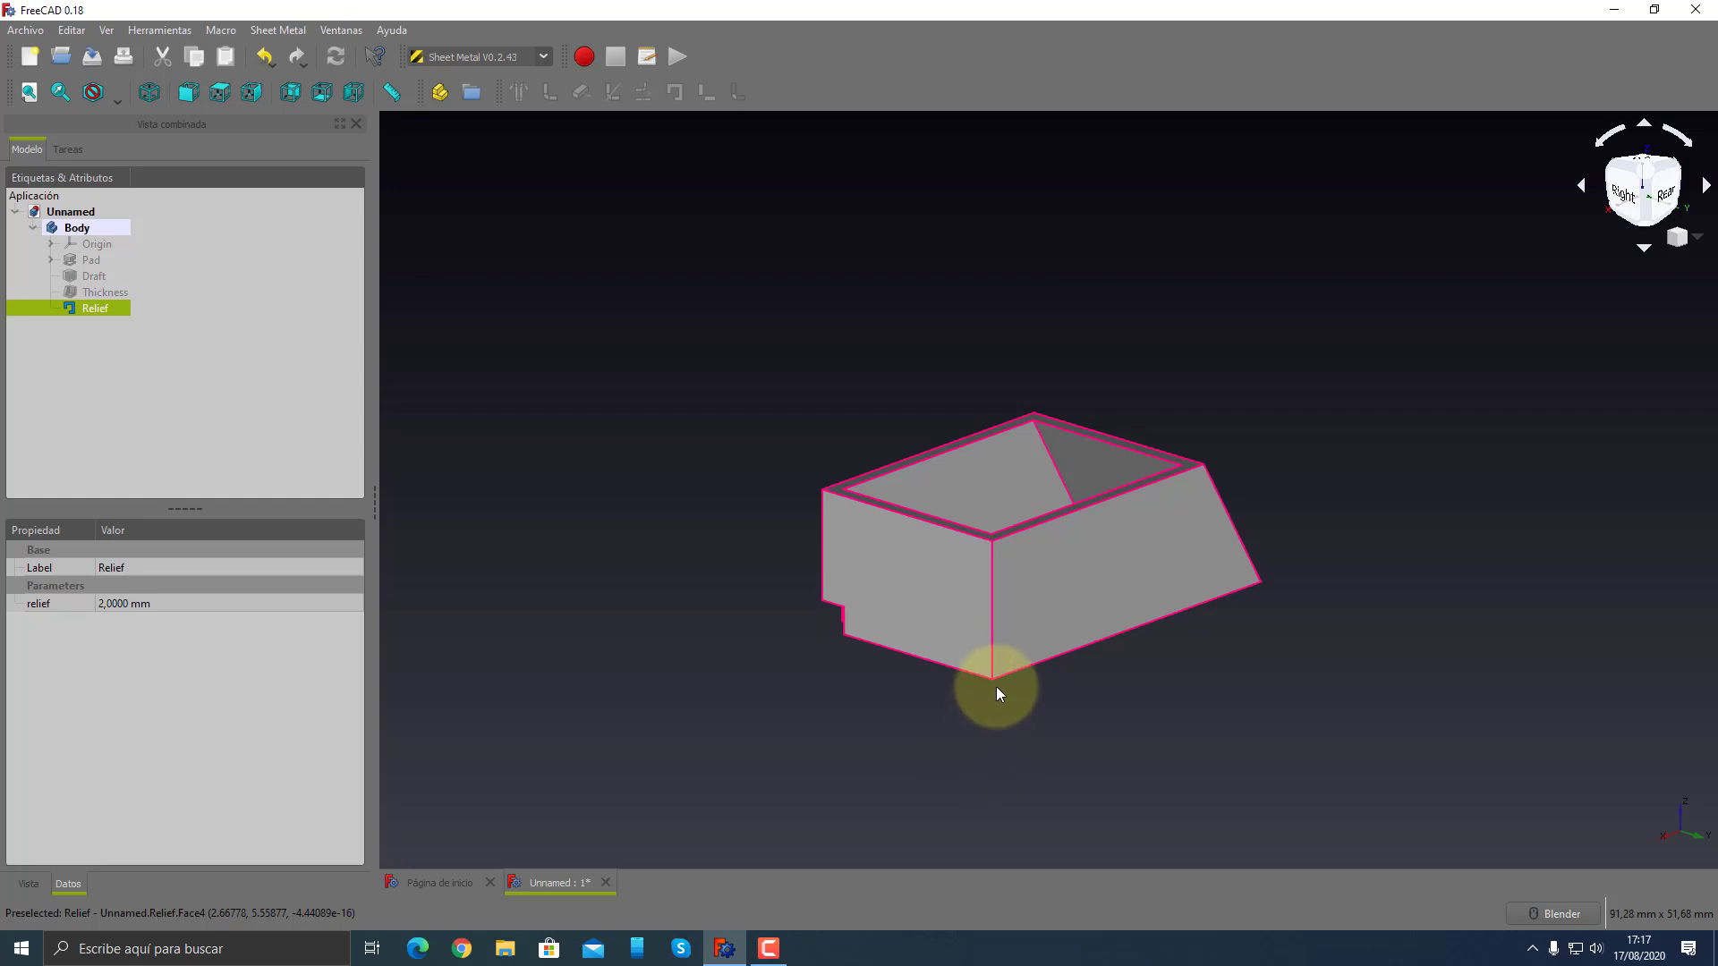
{"action": "middle_click_drag", "start_coordinate": [1235, 728], "coordinate": [1048, 760]}
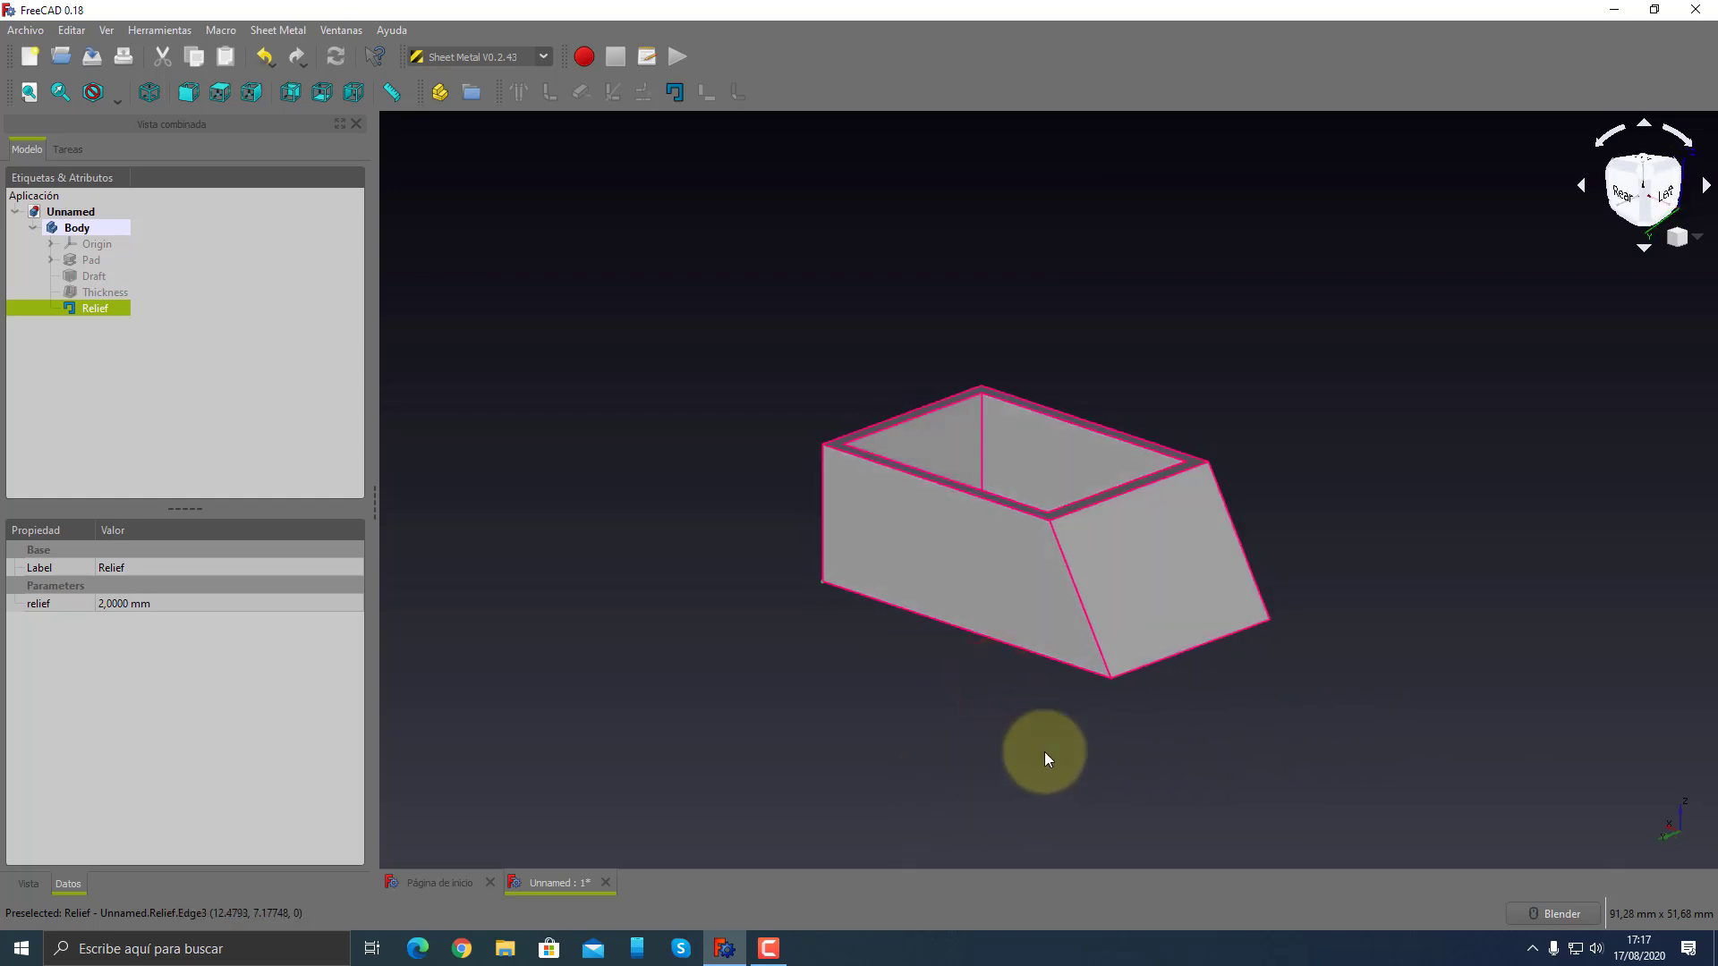
{"action": "mouse_move", "coordinate": [1111, 680]}
{"action": "middle_mouse_down"}
{"action": "mouse_move", "coordinate": [1312, 722]}
{"action": "mouse_move", "coordinate": [939, 763]}
{"action": "mouse_move", "coordinate": [1025, 694]}
{"action": "middle_mouse_up"}
{"action": "middle_click", "coordinate": [1027, 689]}
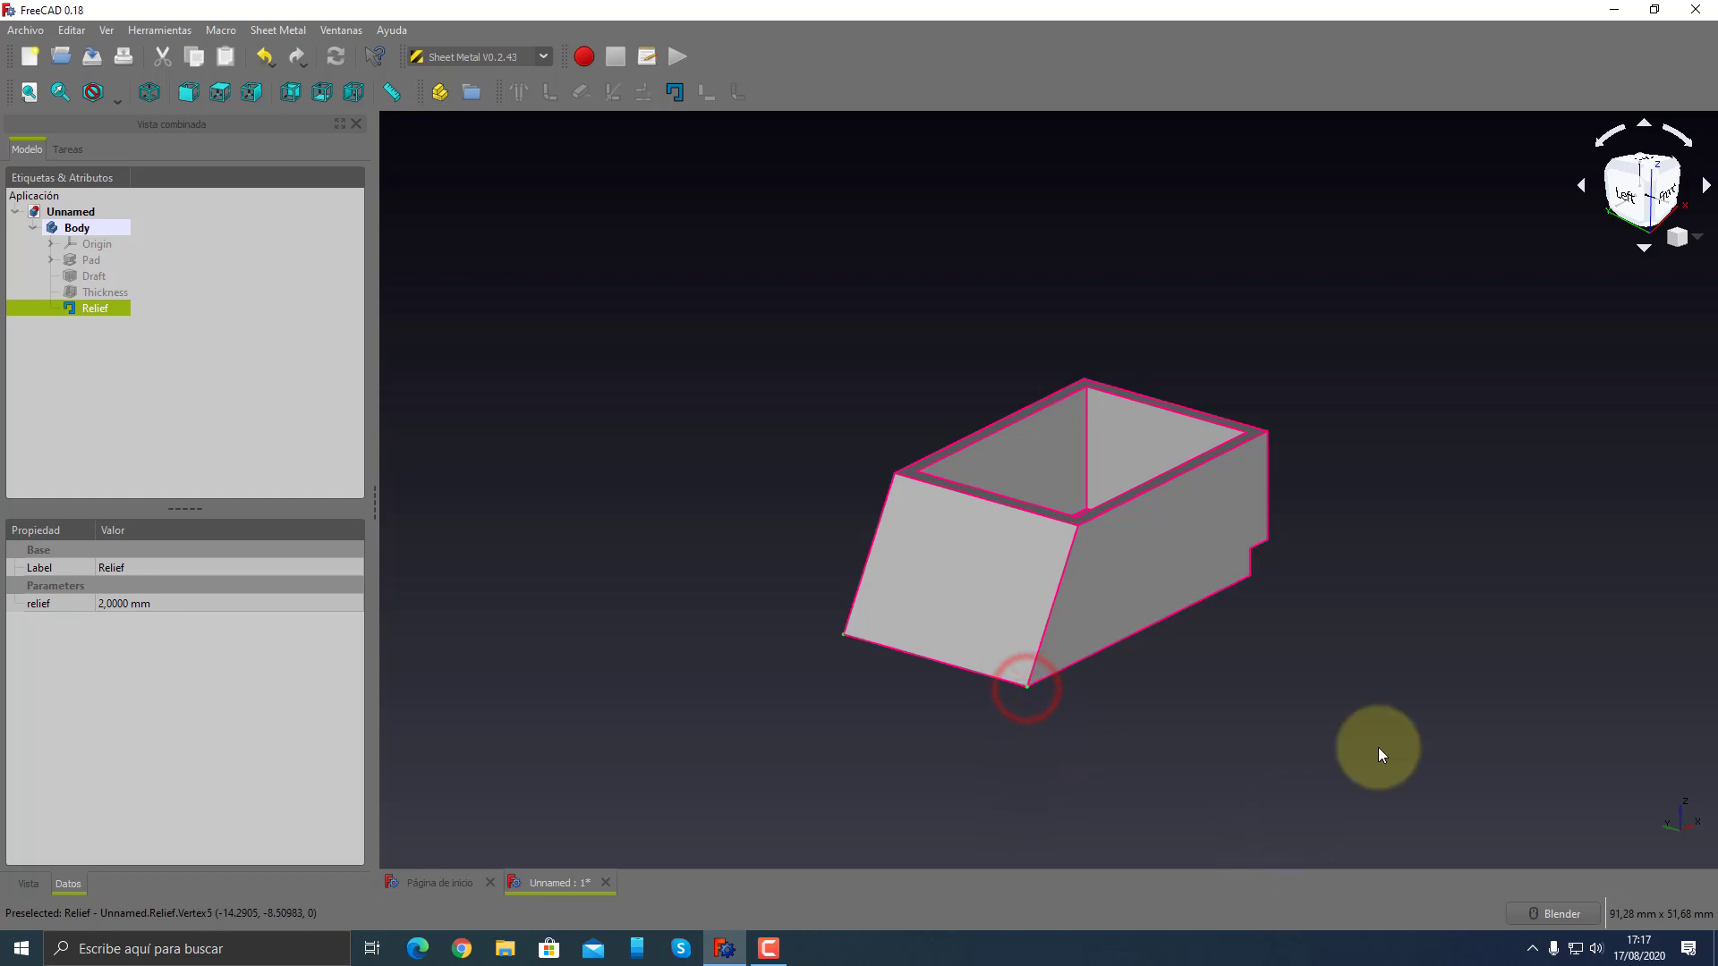
- Cut a second 2 mm relief notch at the selected bottom corner vertex
{"action": "left_click", "coordinate": [677, 97]}
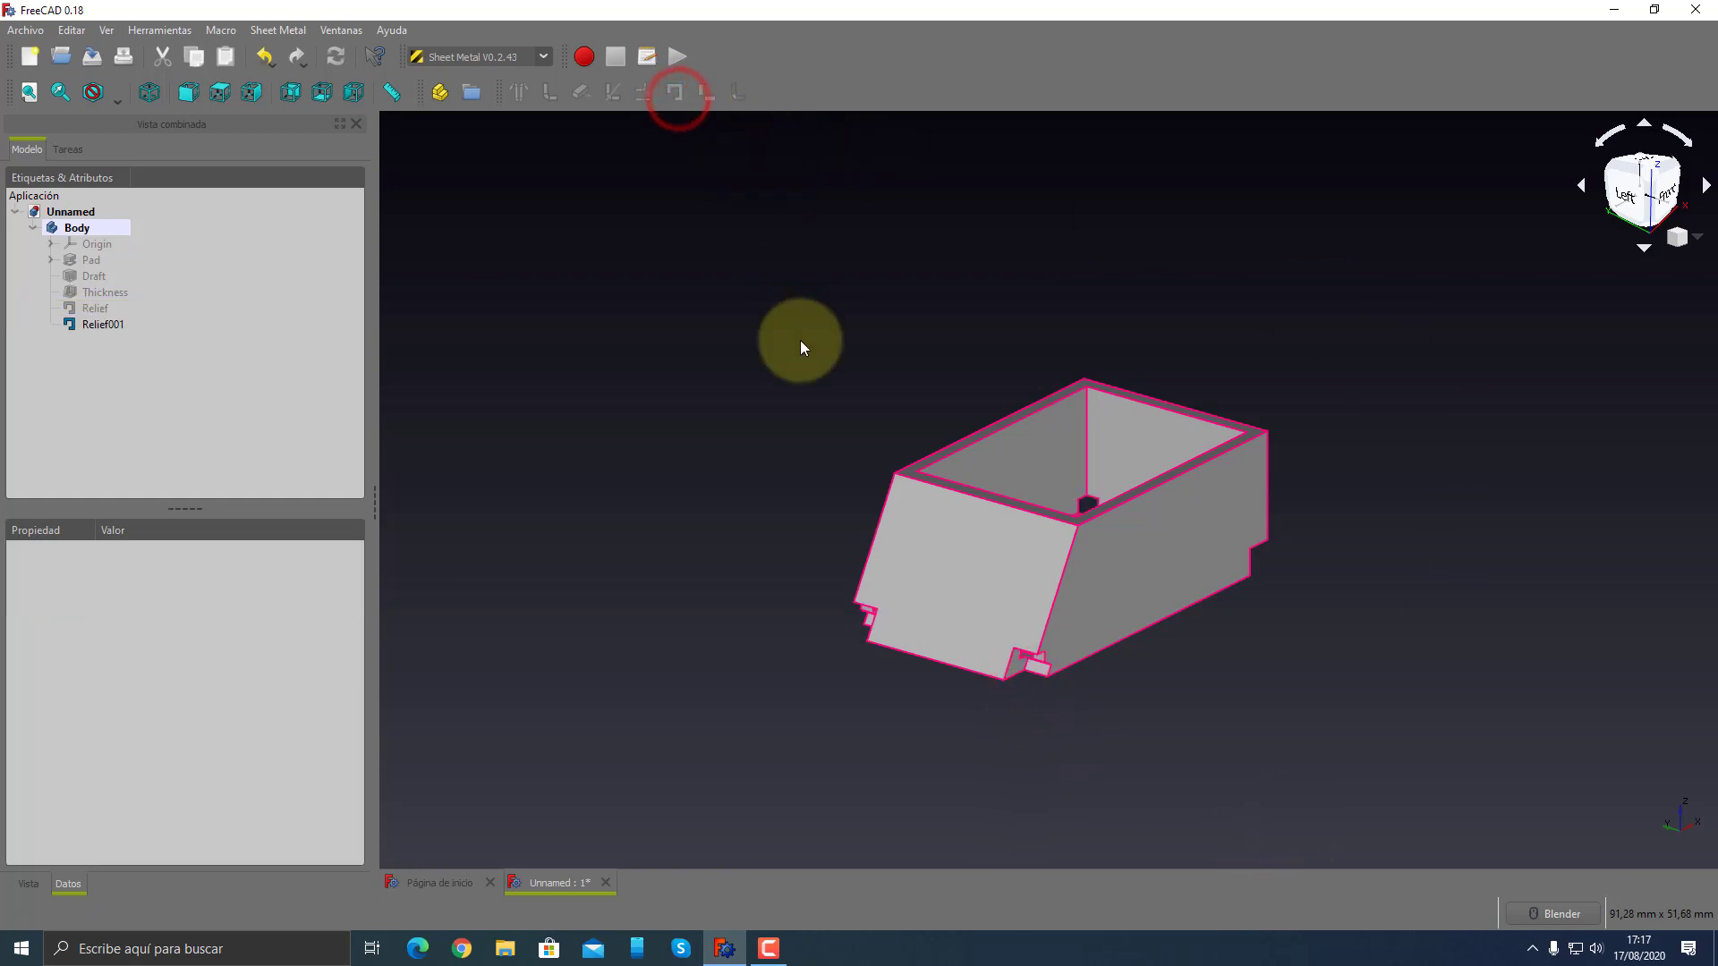
{"action": "mouse_move", "coordinate": [800, 340]}
{"action": "middle_mouse_down"}
{"action": "mouse_move", "coordinate": [821, 464]}
{"action": "mouse_move", "coordinate": [856, 441]}
{"action": "mouse_move", "coordinate": [936, 441]}
{"action": "mouse_move", "coordinate": [1235, 494]}
{"action": "mouse_move", "coordinate": [1489, 563]}
{"action": "mouse_move", "coordinate": [1388, 626]}
{"action": "mouse_move", "coordinate": [1028, 659]}
{"action": "mouse_move", "coordinate": [1488, 659]}
{"action": "mouse_move", "coordinate": [1009, 653]}
{"action": "mouse_move", "coordinate": [989, 601]}
{"action": "middle_mouse_up"}
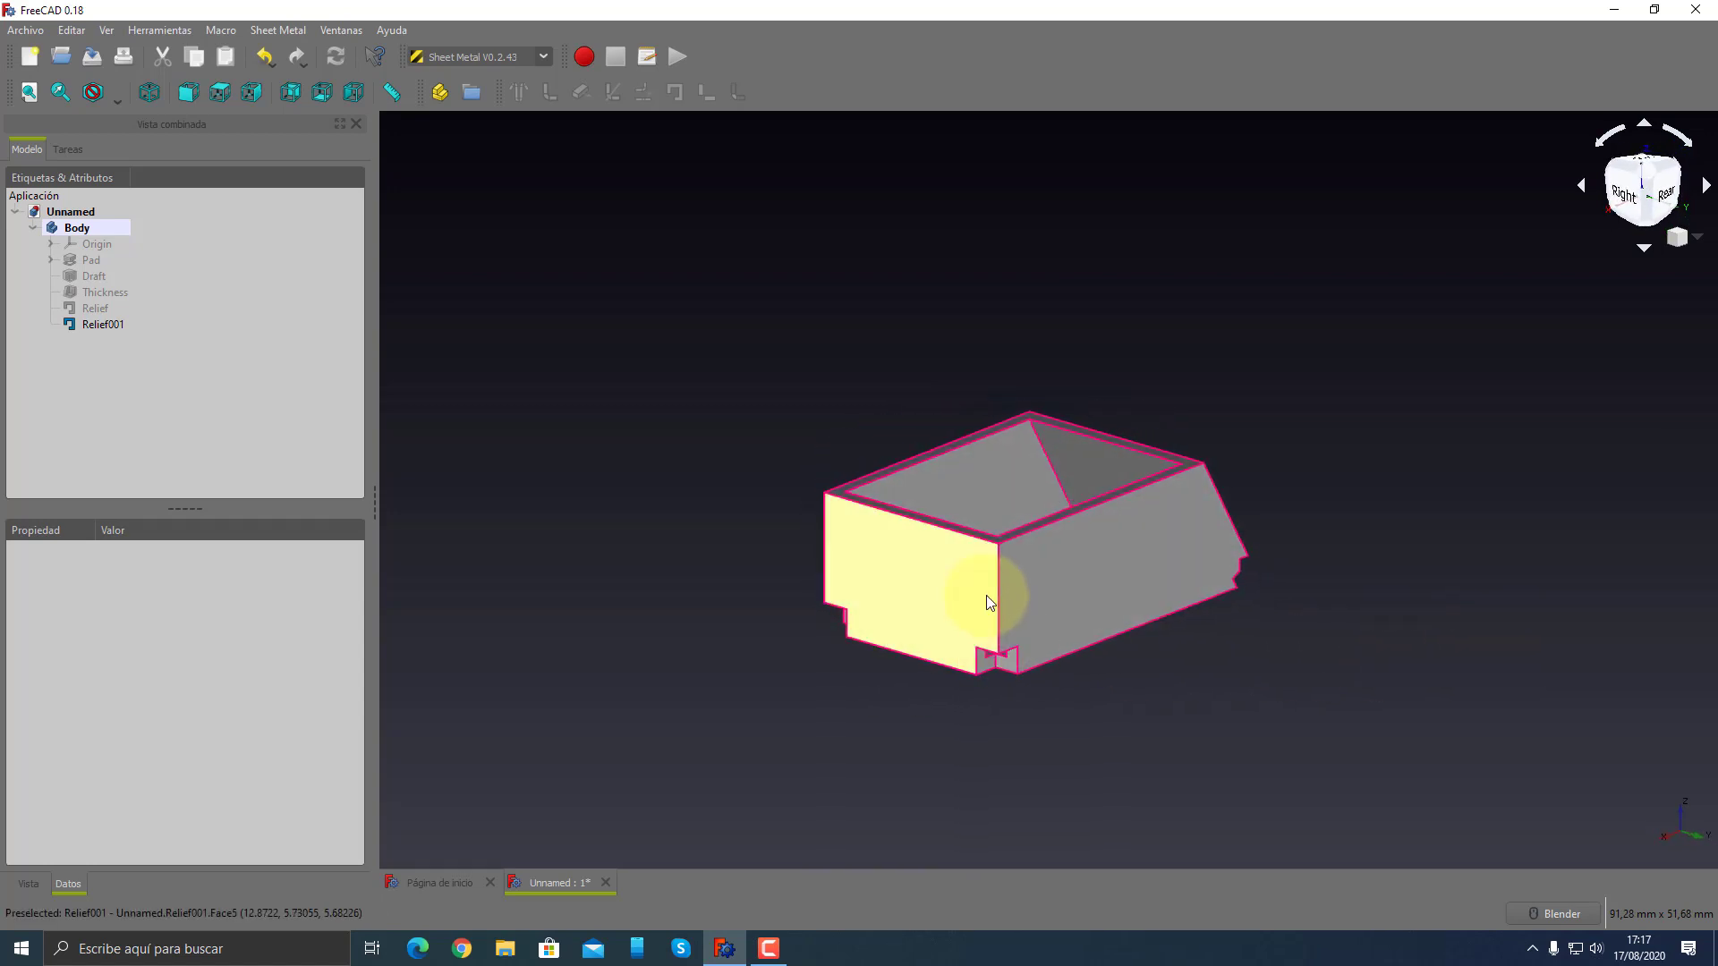
{"action": "scroll", "coordinate": [986, 594], "scroll_direction": "up", "scroll_amount": 2}
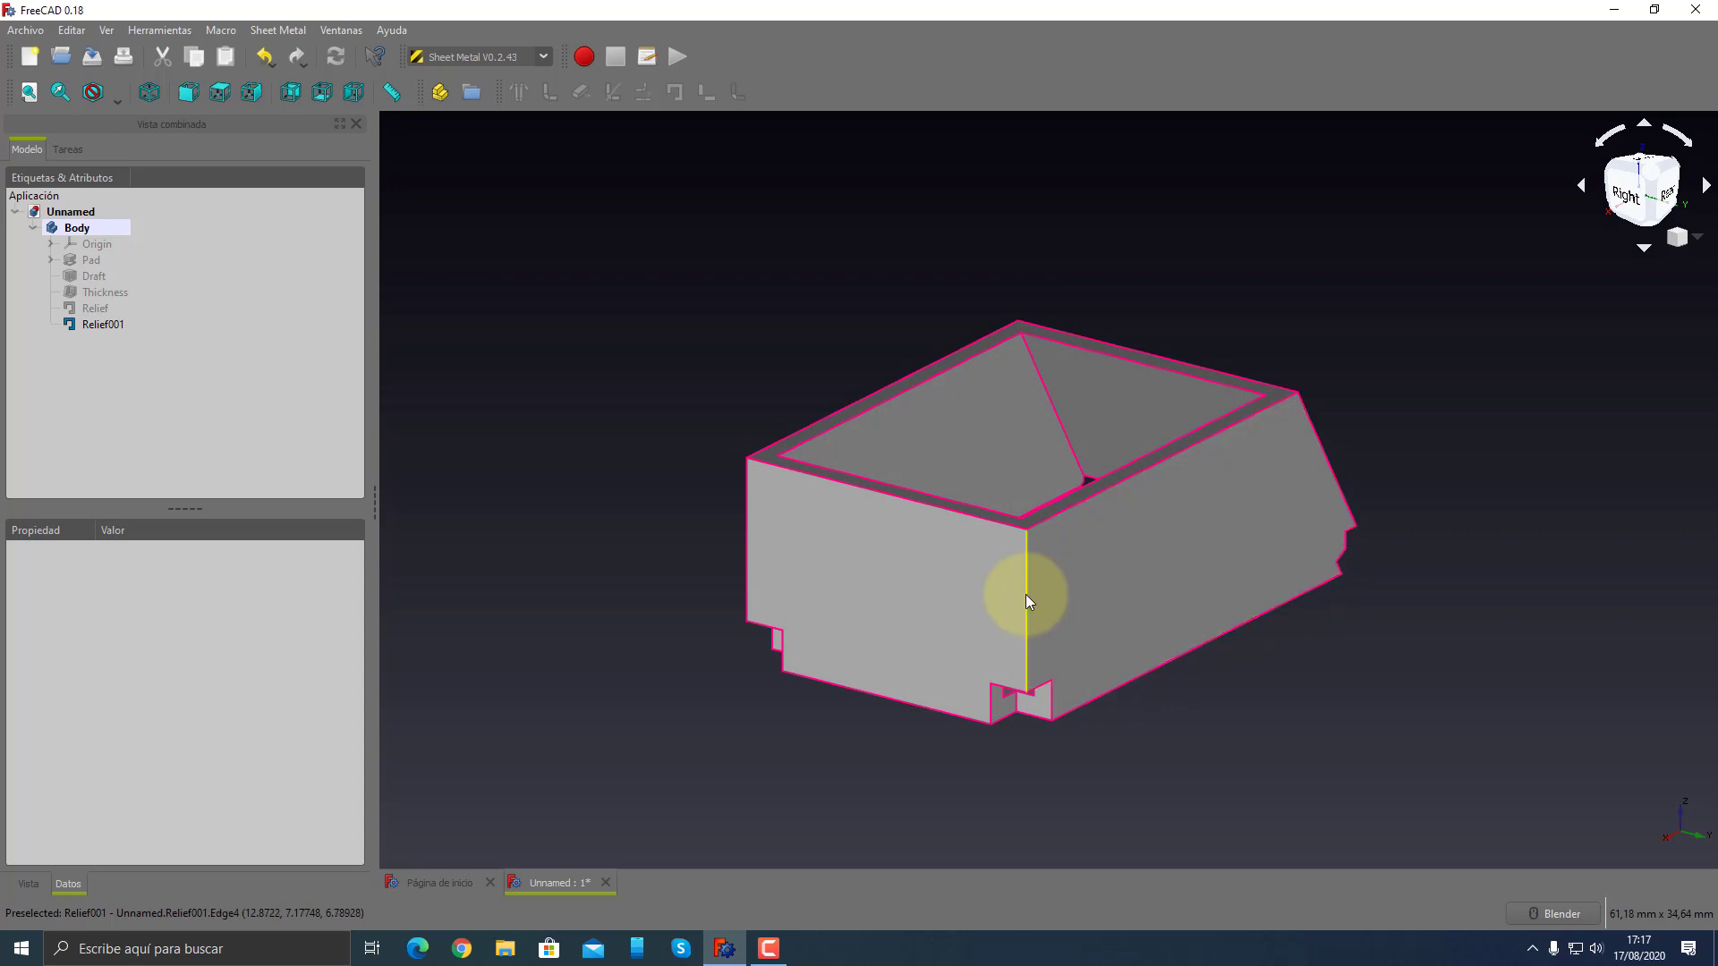
- Try a solid bend on a vertical corner edge, undo it, and reselect that edge
{"action": "left_click", "coordinate": [1027, 598]}
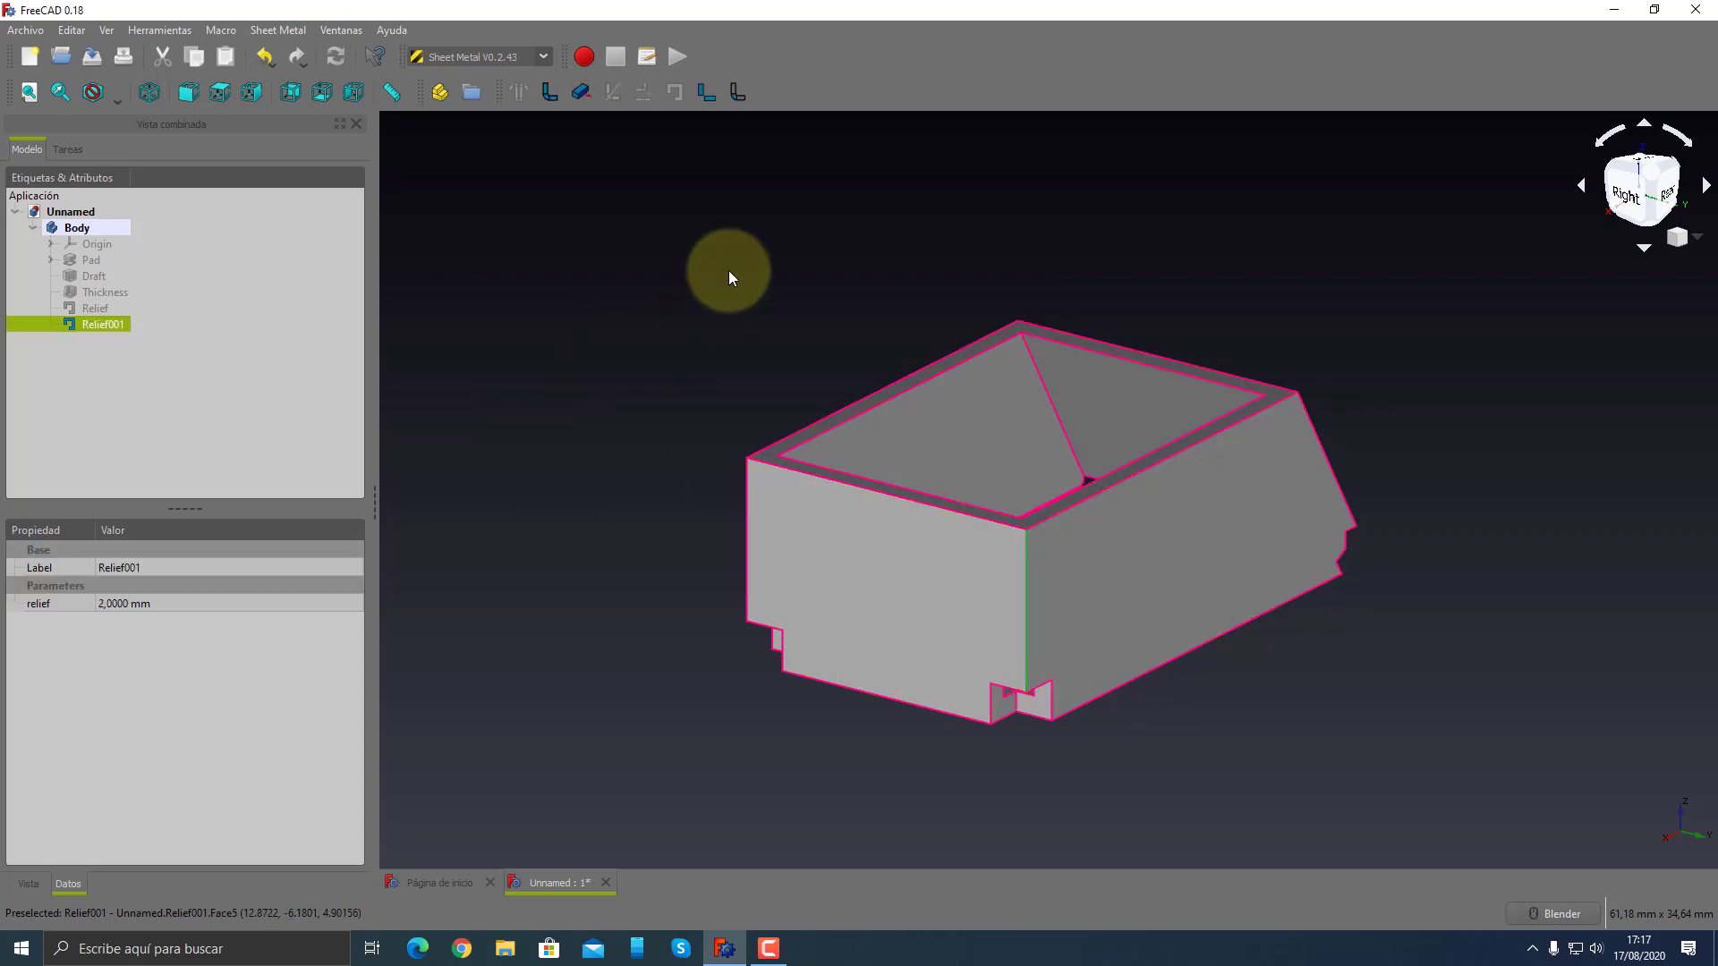
{"action": "left_click", "coordinate": [738, 92]}
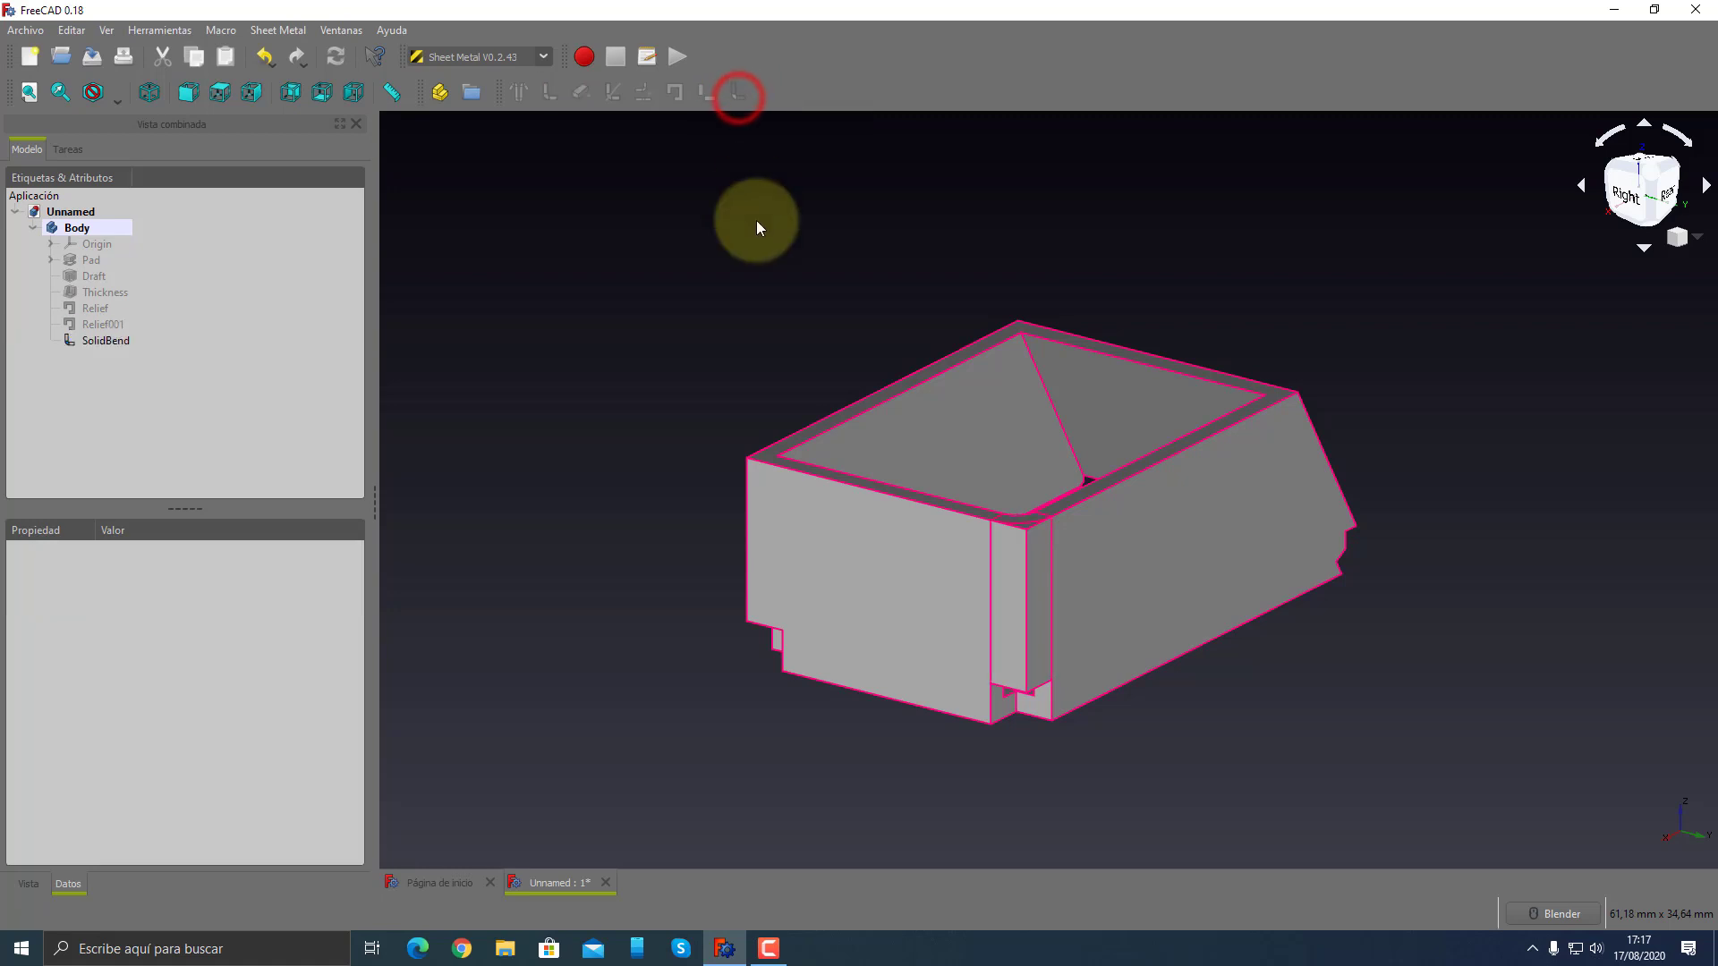
{"action": "key", "text": "ctrl+z"}
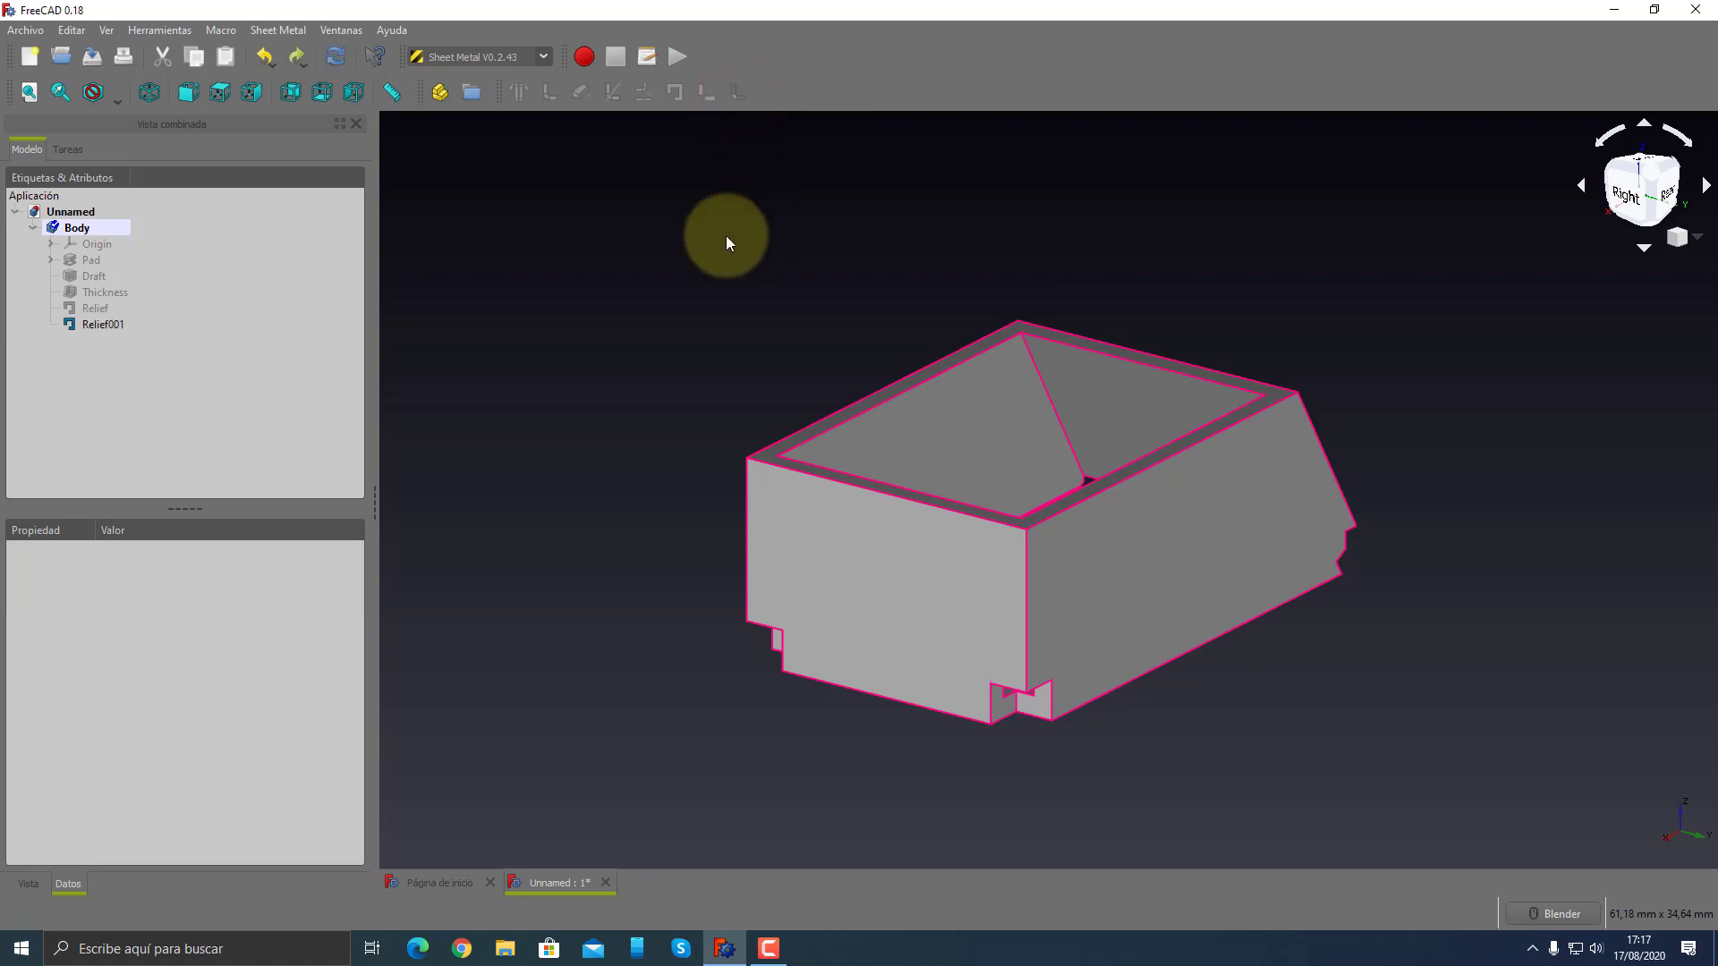
{"action": "left_click", "coordinate": [1027, 565]}
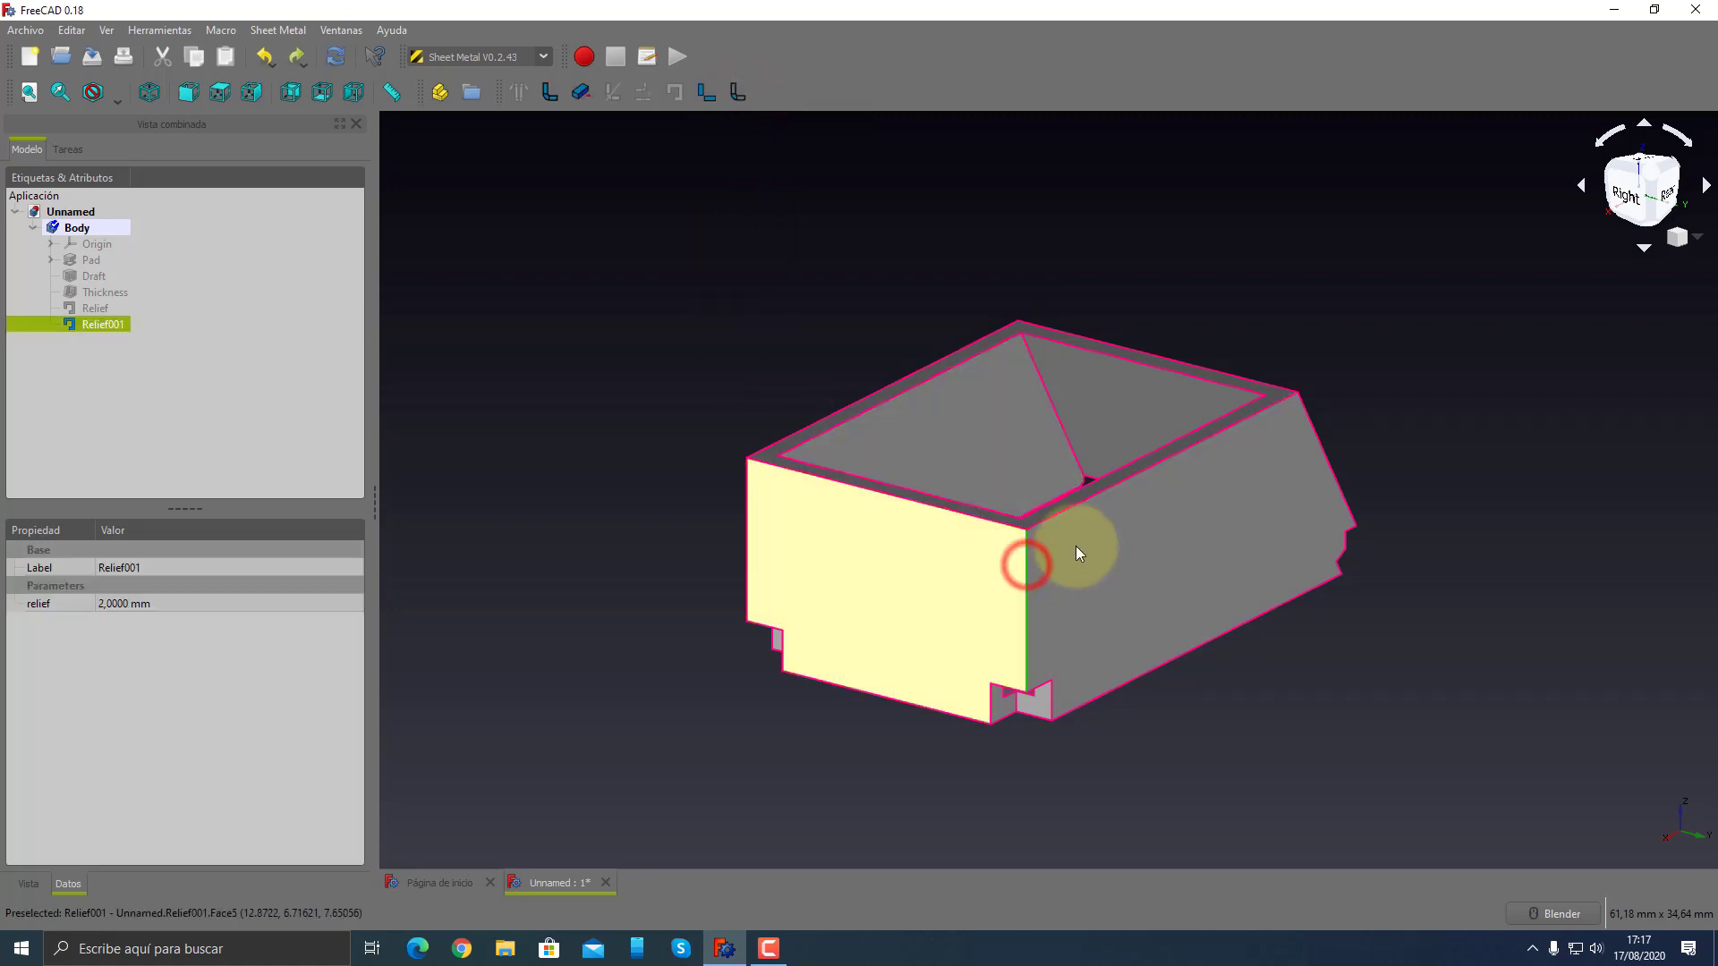
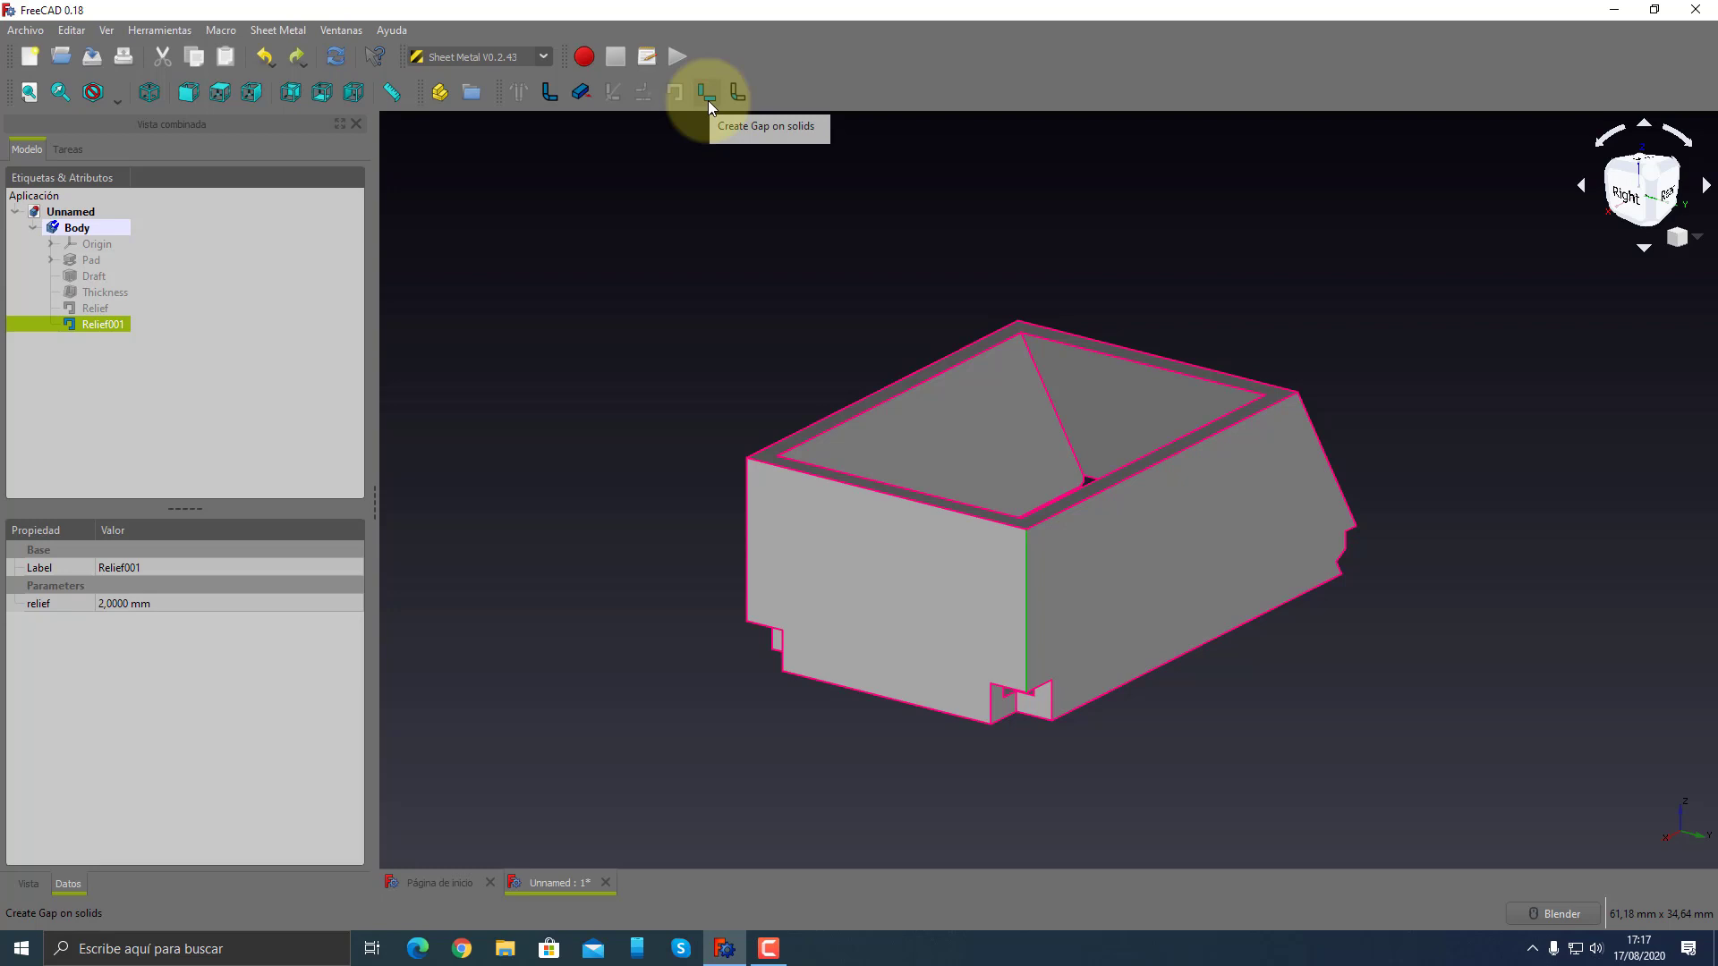
- Cut a junction gap into the box corner and set its gap to 1 mm
{"action": "left_click", "coordinate": [707, 93]}
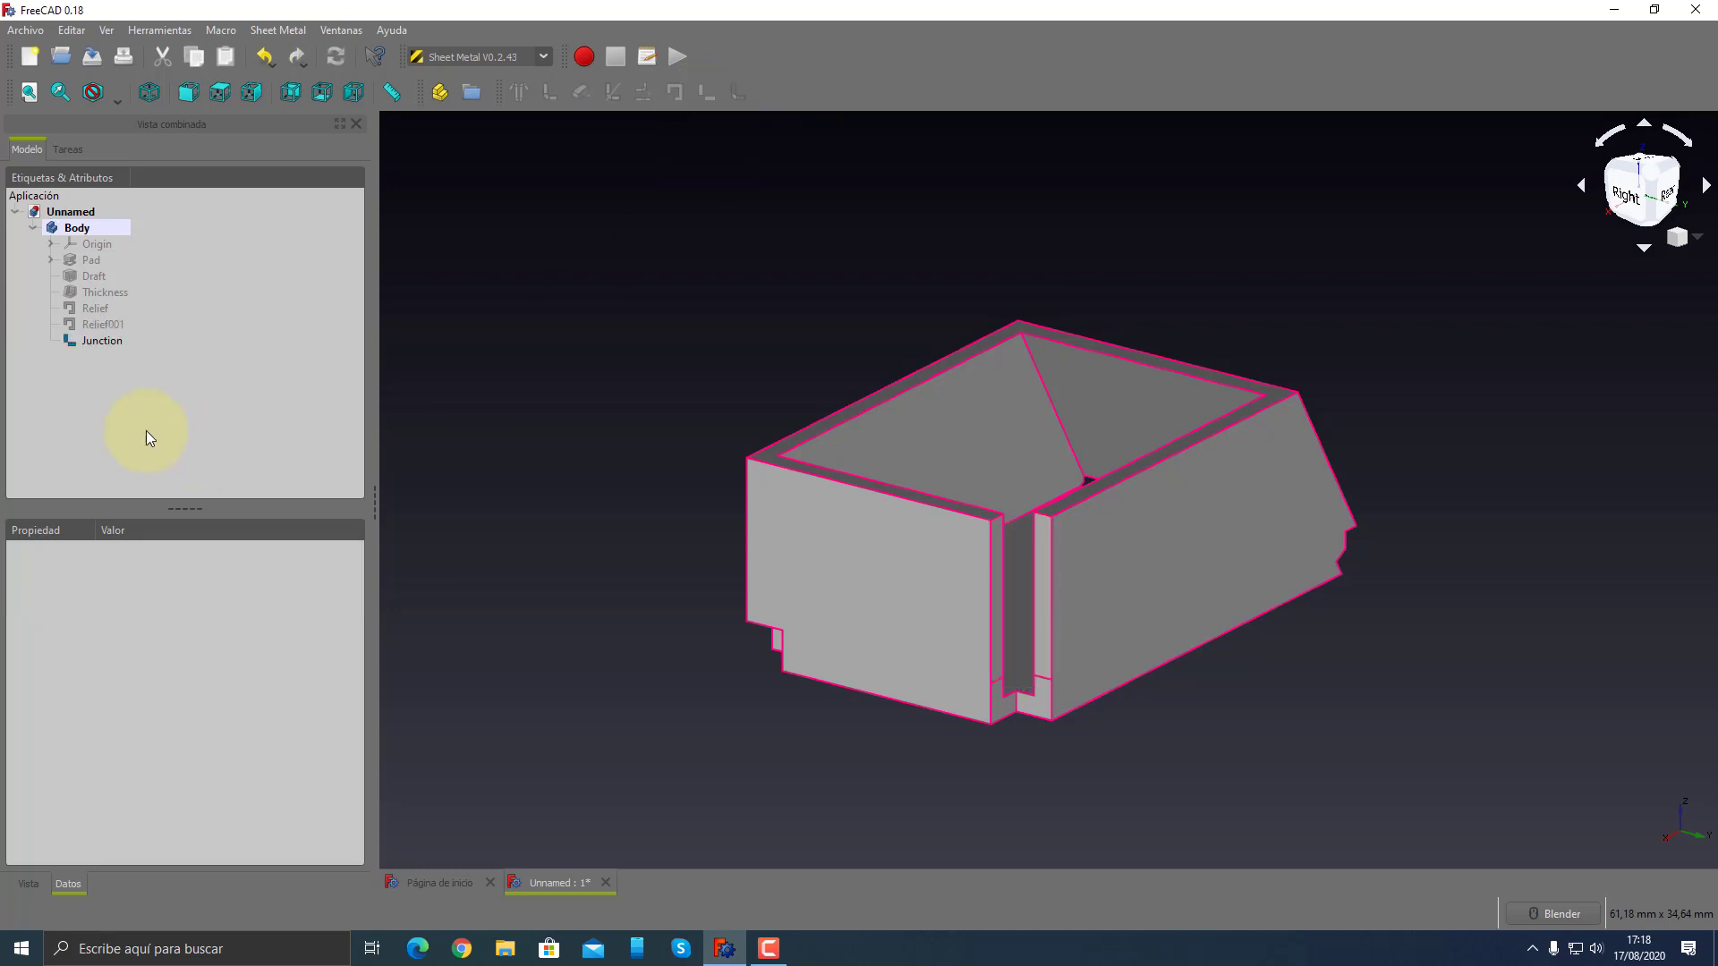
{"action": "left_click", "coordinate": [101, 344]}
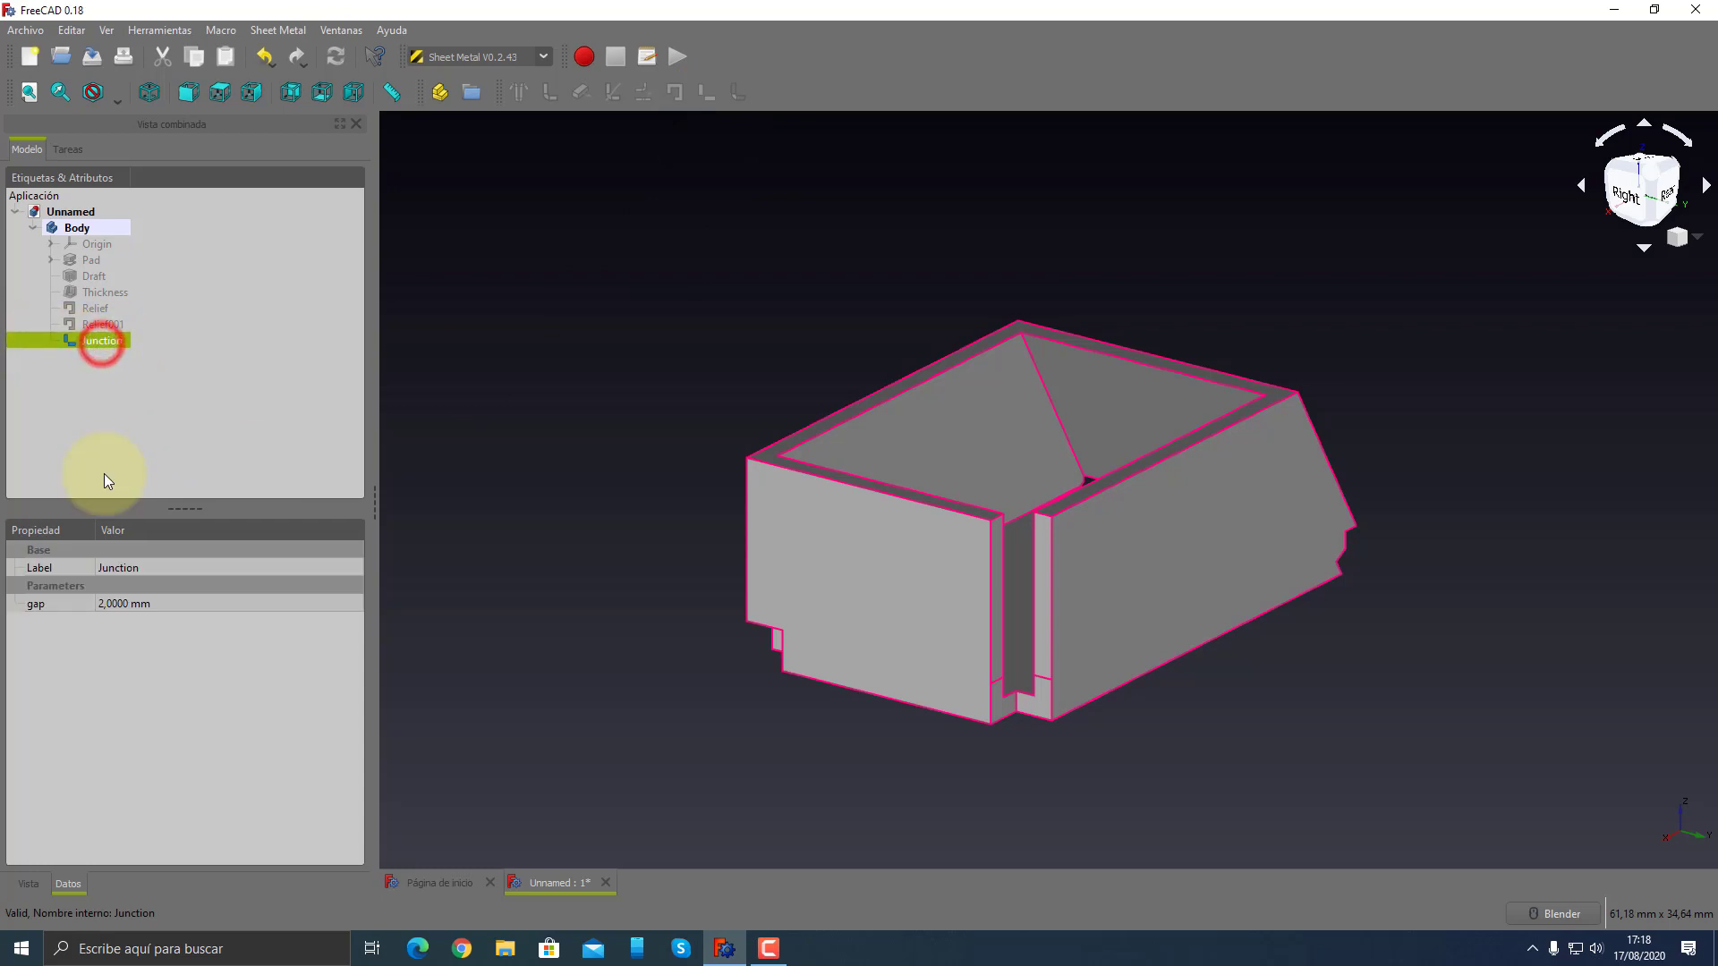
{"action": "left_click", "coordinate": [109, 606]}
{"action": "type", "text": "1"}
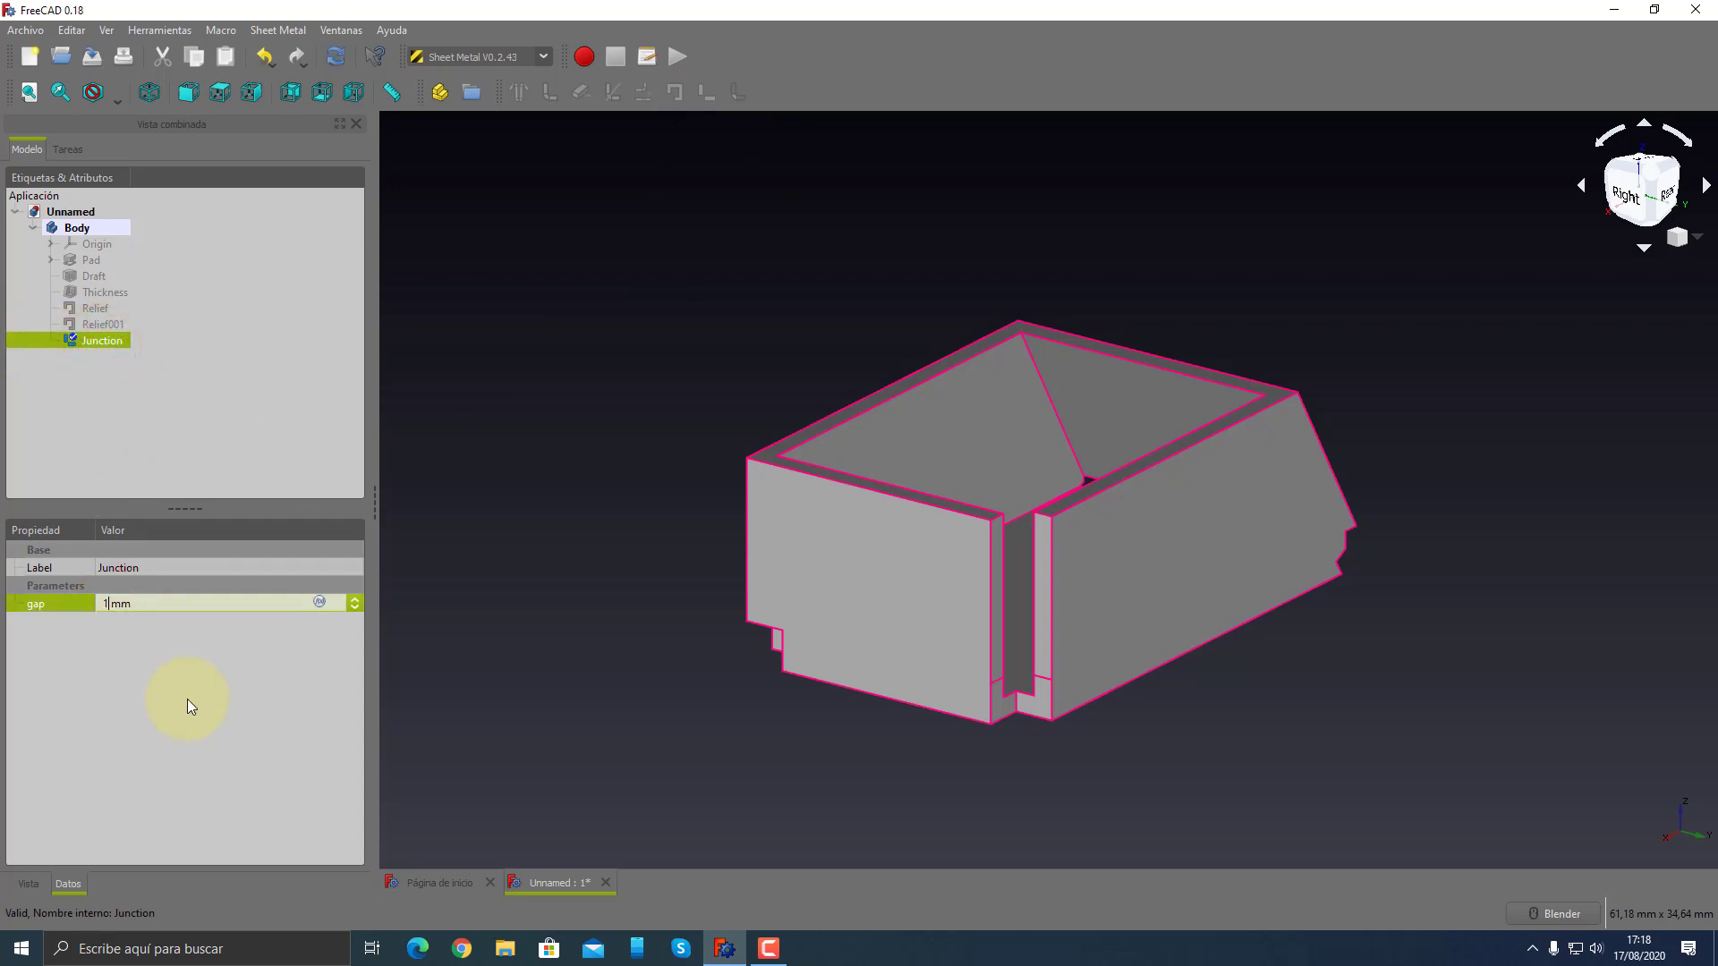
{"action": "key", "text": "Return"}
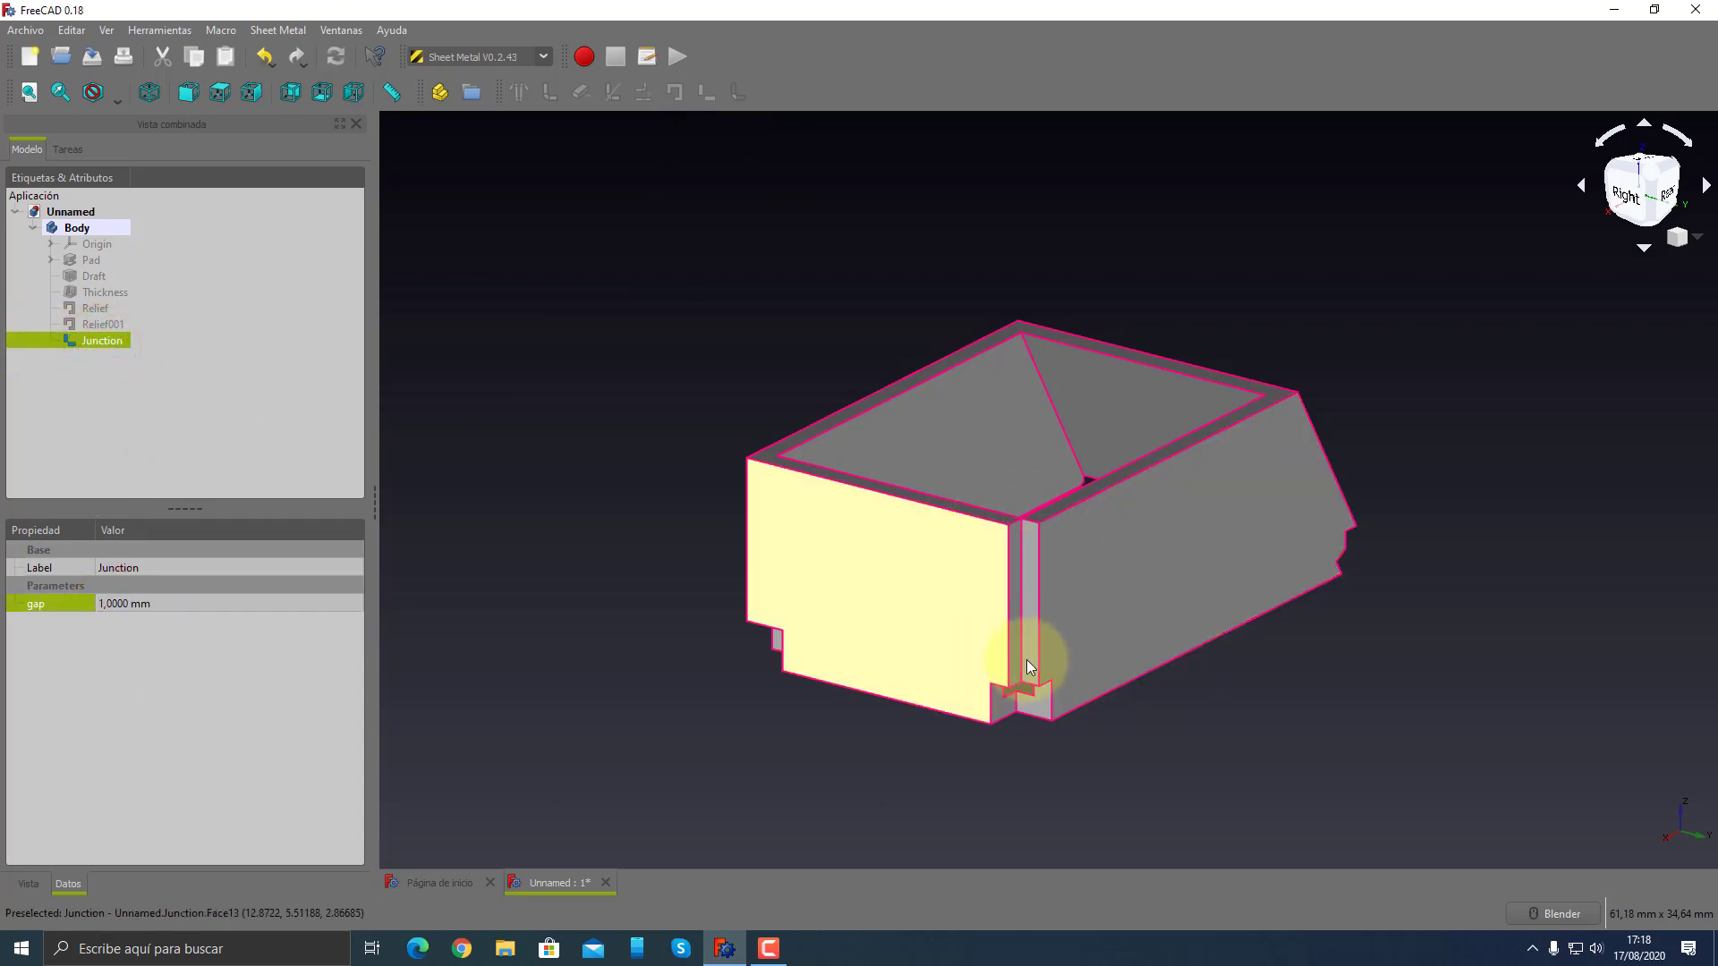
- Select the vertical and slanted corner edges and cut a second junction gap there
{"action": "mouse_move", "coordinate": [1027, 659]}
{"action": "middle_mouse_down"}
{"action": "mouse_move", "coordinate": [1121, 747]}
{"action": "mouse_move", "coordinate": [1231, 680]}
{"action": "middle_mouse_up"}
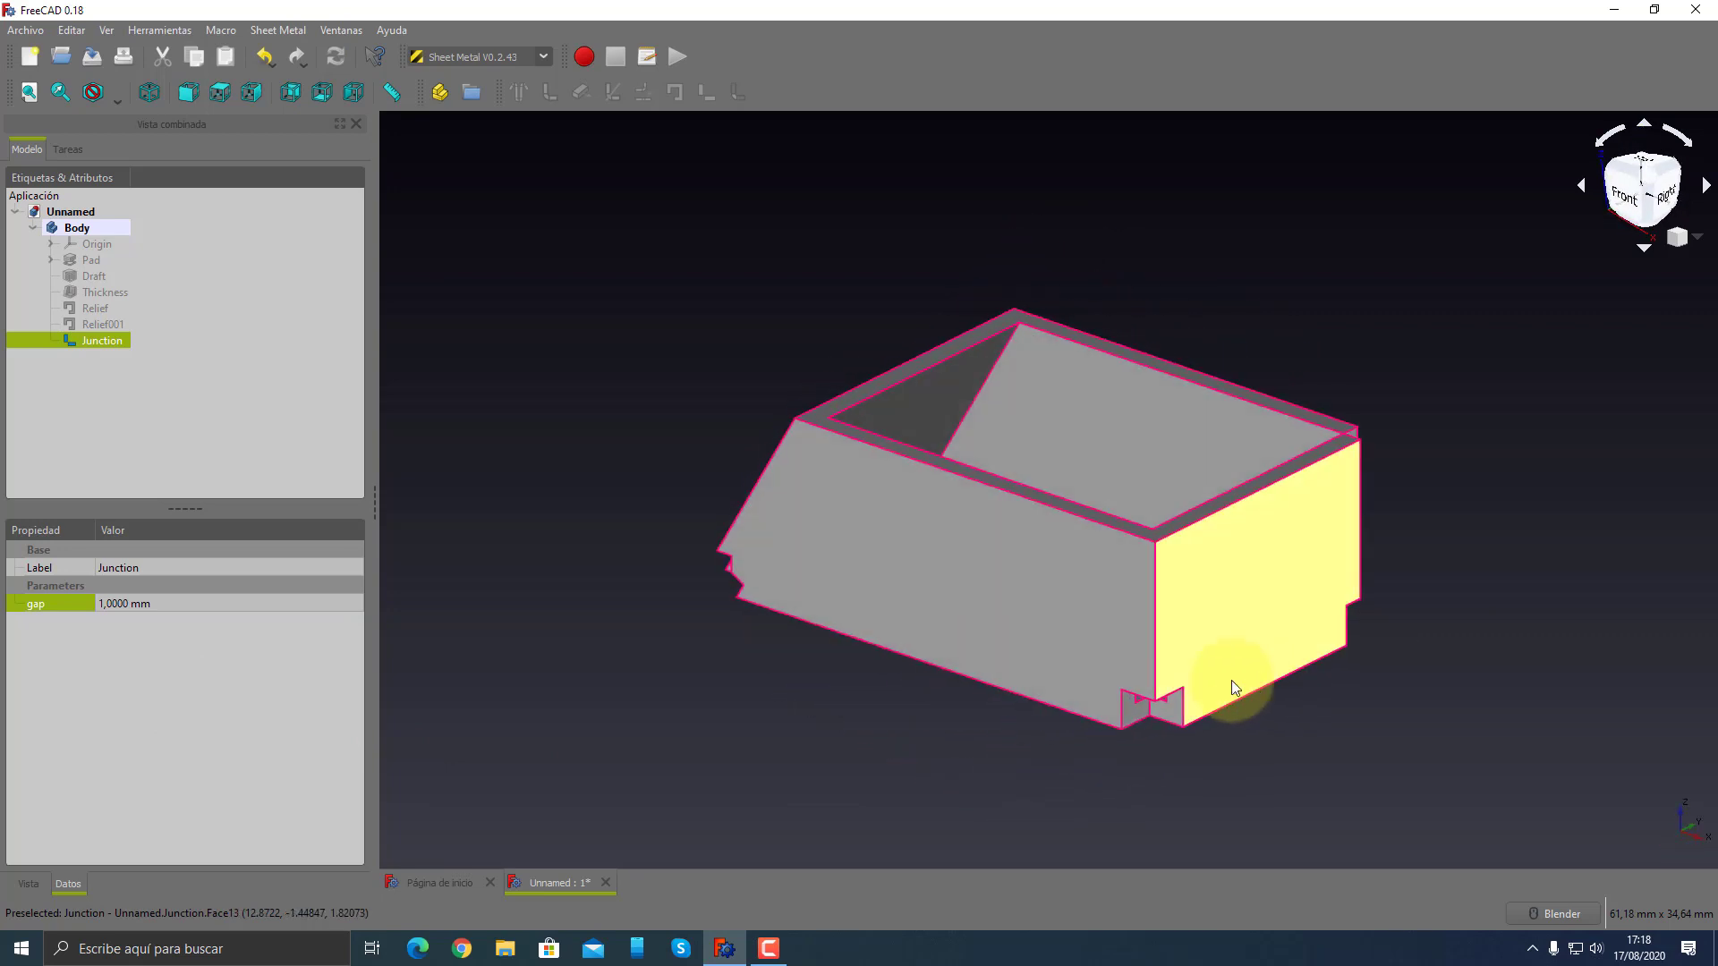
{"action": "scroll", "coordinate": [1173, 671], "scroll_direction": "up", "scroll_amount": 3}
{"action": "left_click", "coordinate": [1152, 640]}
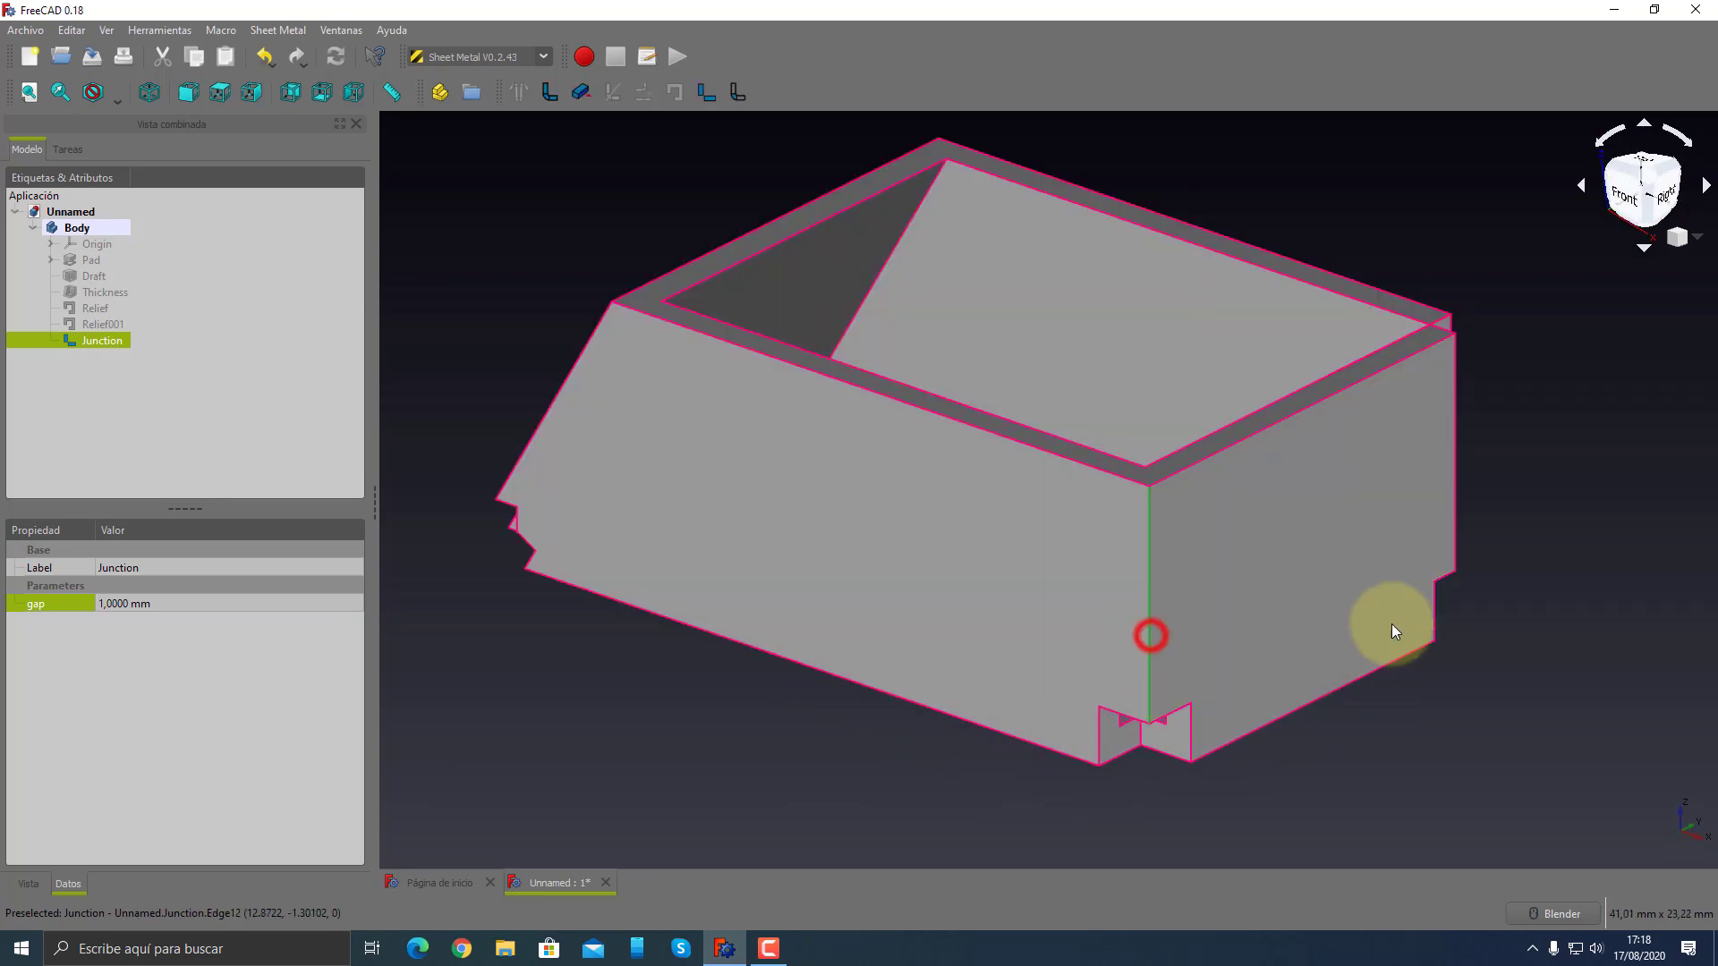
{"action": "middle_click_drag", "start_coordinate": [1002, 338], "coordinate": [938, 529]}
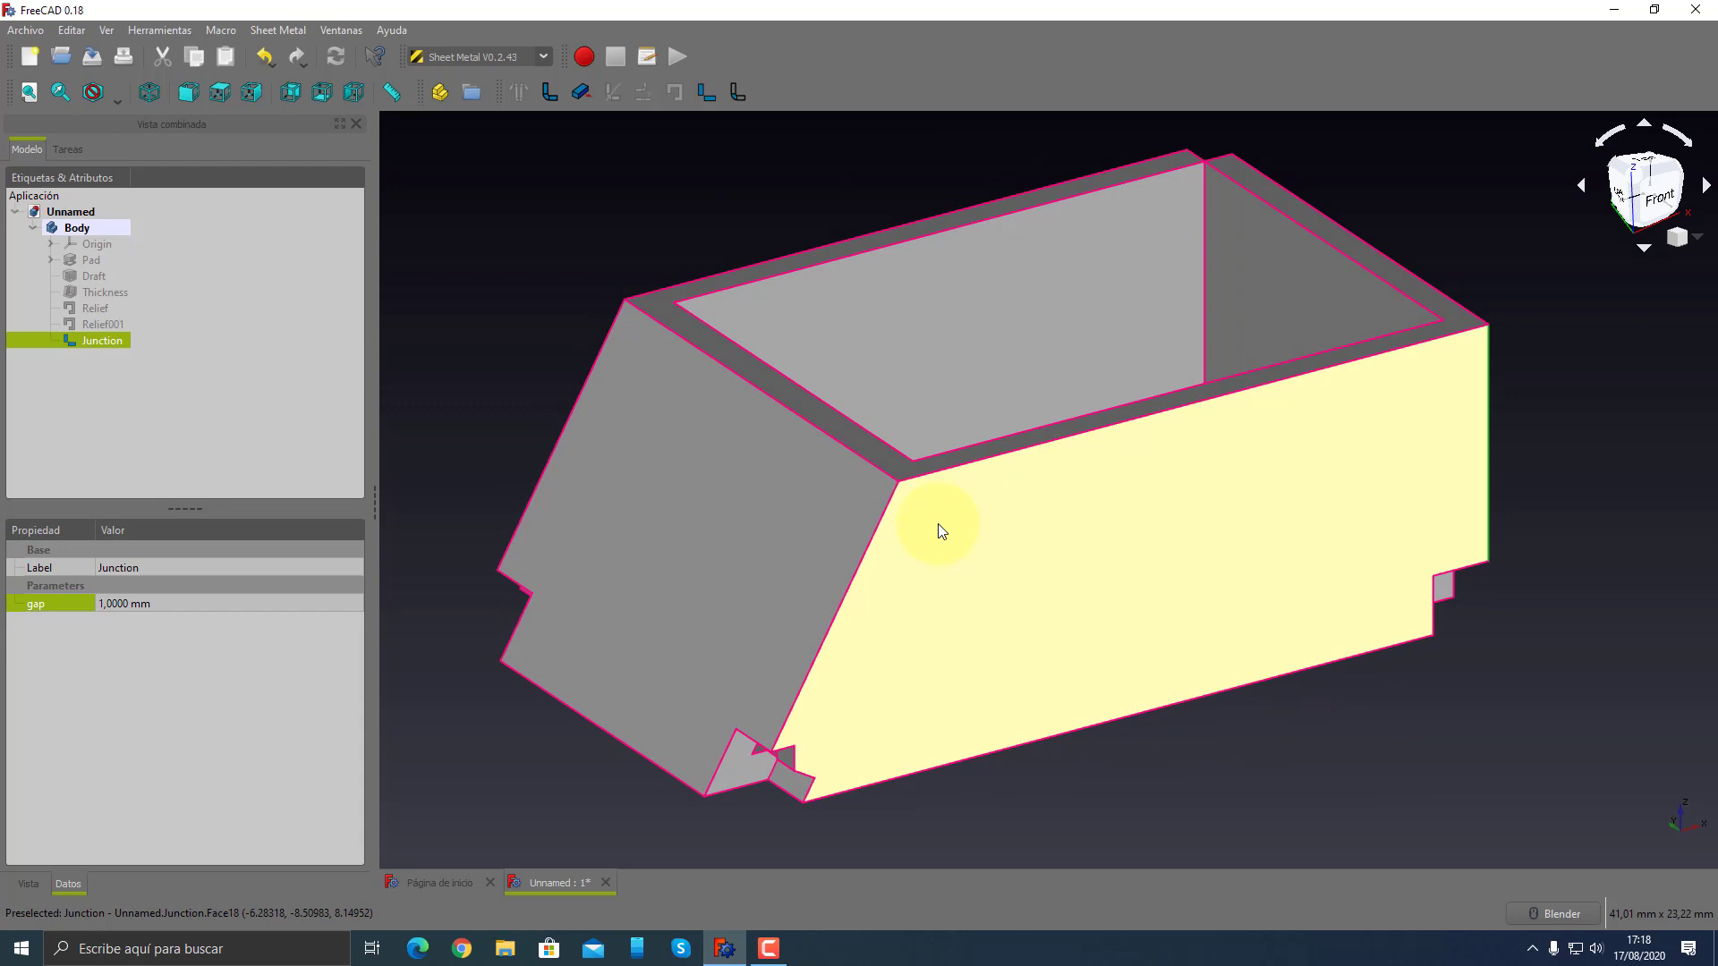
{"action": "left_click", "coordinate": [879, 521], "text": "ctrl"}
{"action": "mouse_move", "coordinate": [568, 421]}
{"action": "middle_mouse_down"}
{"action": "mouse_move", "coordinate": [491, 433]}
{"action": "mouse_move", "coordinate": [958, 445]}
{"action": "mouse_move", "coordinate": [1163, 528]}
{"action": "middle_mouse_up"}
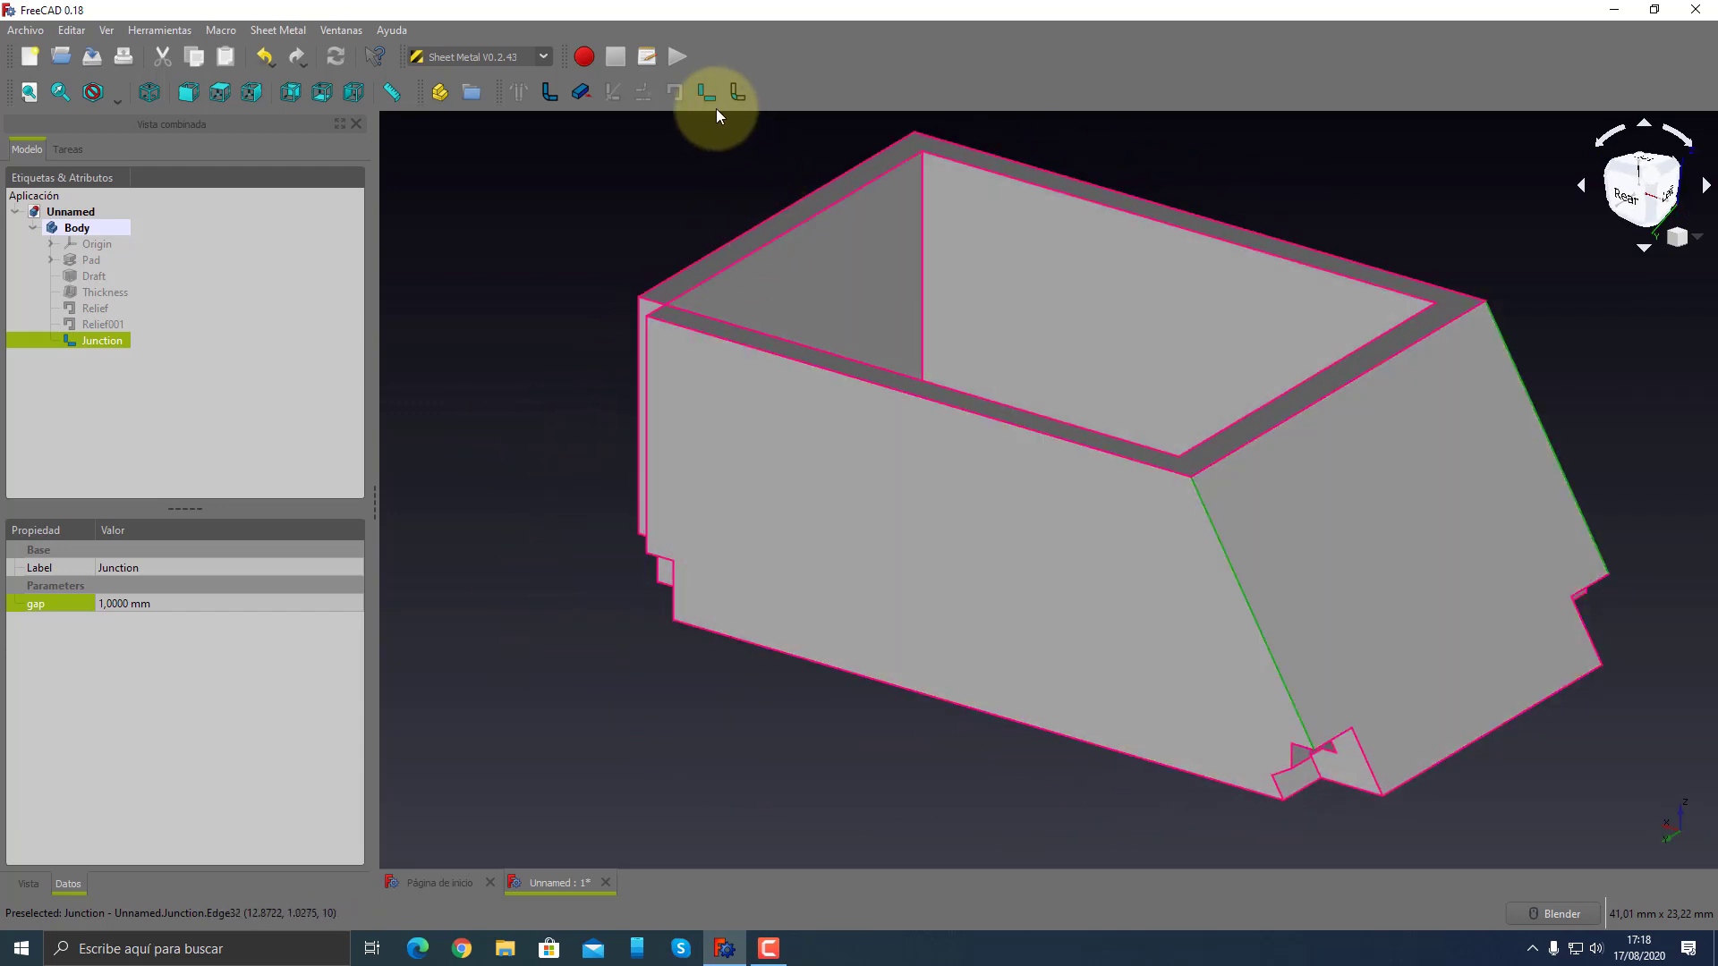
{"action": "left_click", "coordinate": [712, 103]}
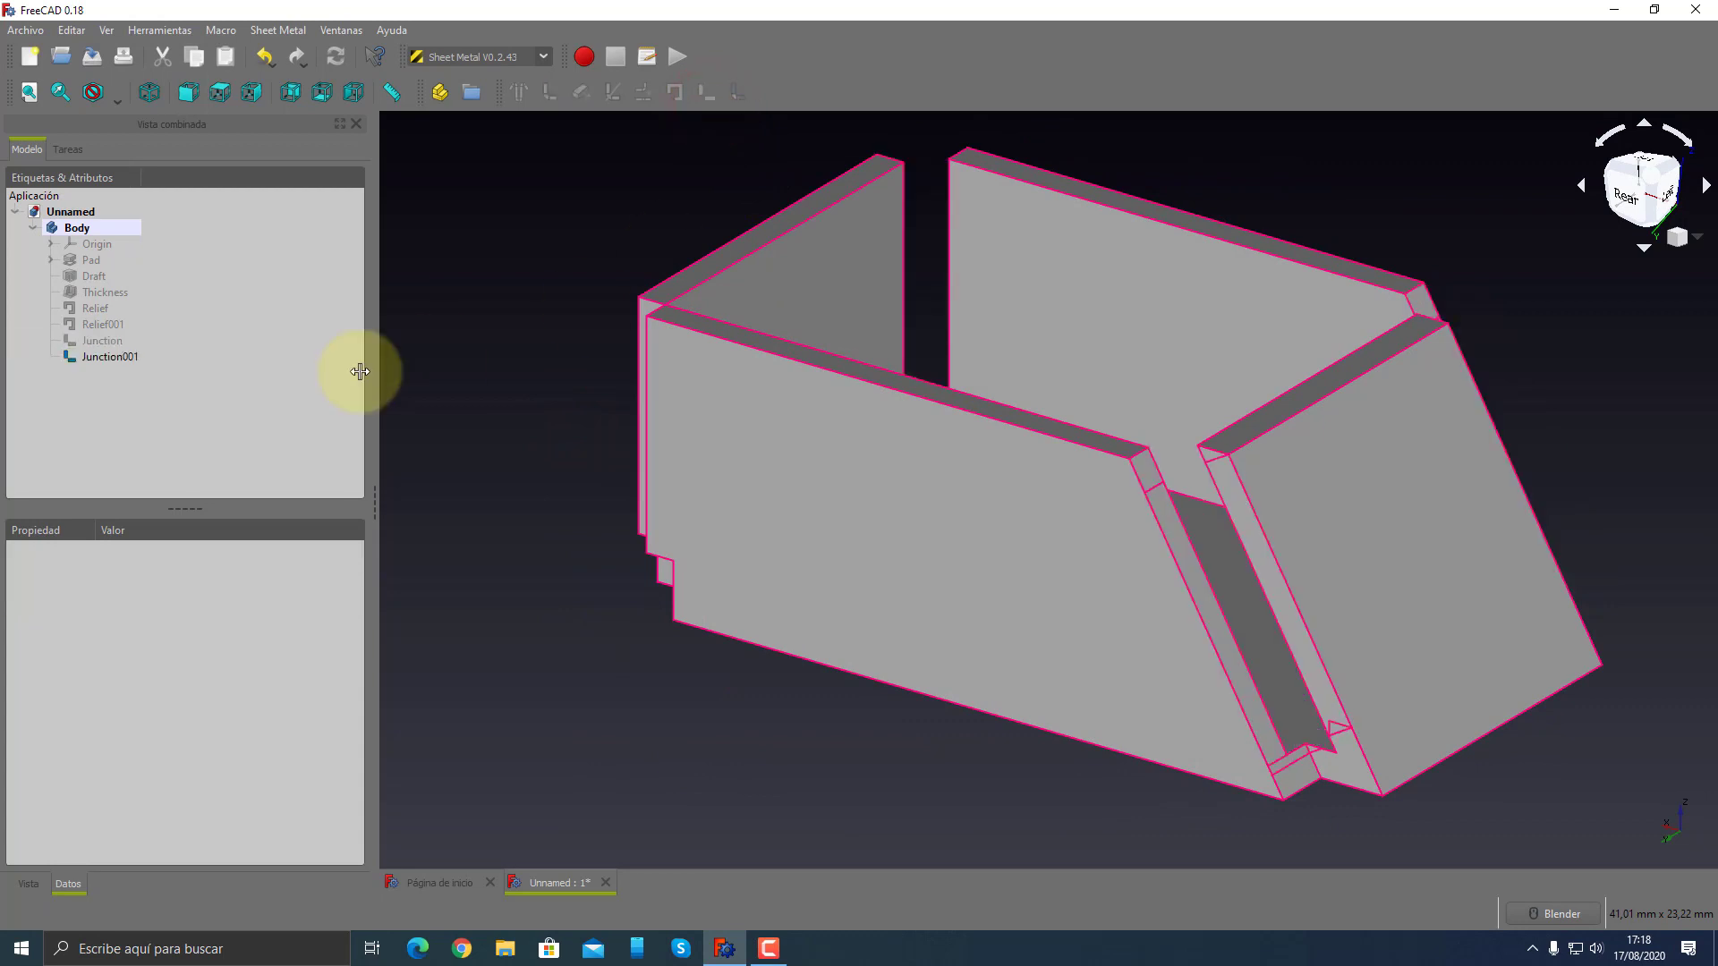
- Change Junction001's gap value to 1 mm
{"action": "left_click", "coordinate": [123, 355]}
{"action": "left_click", "coordinate": [144, 604]}
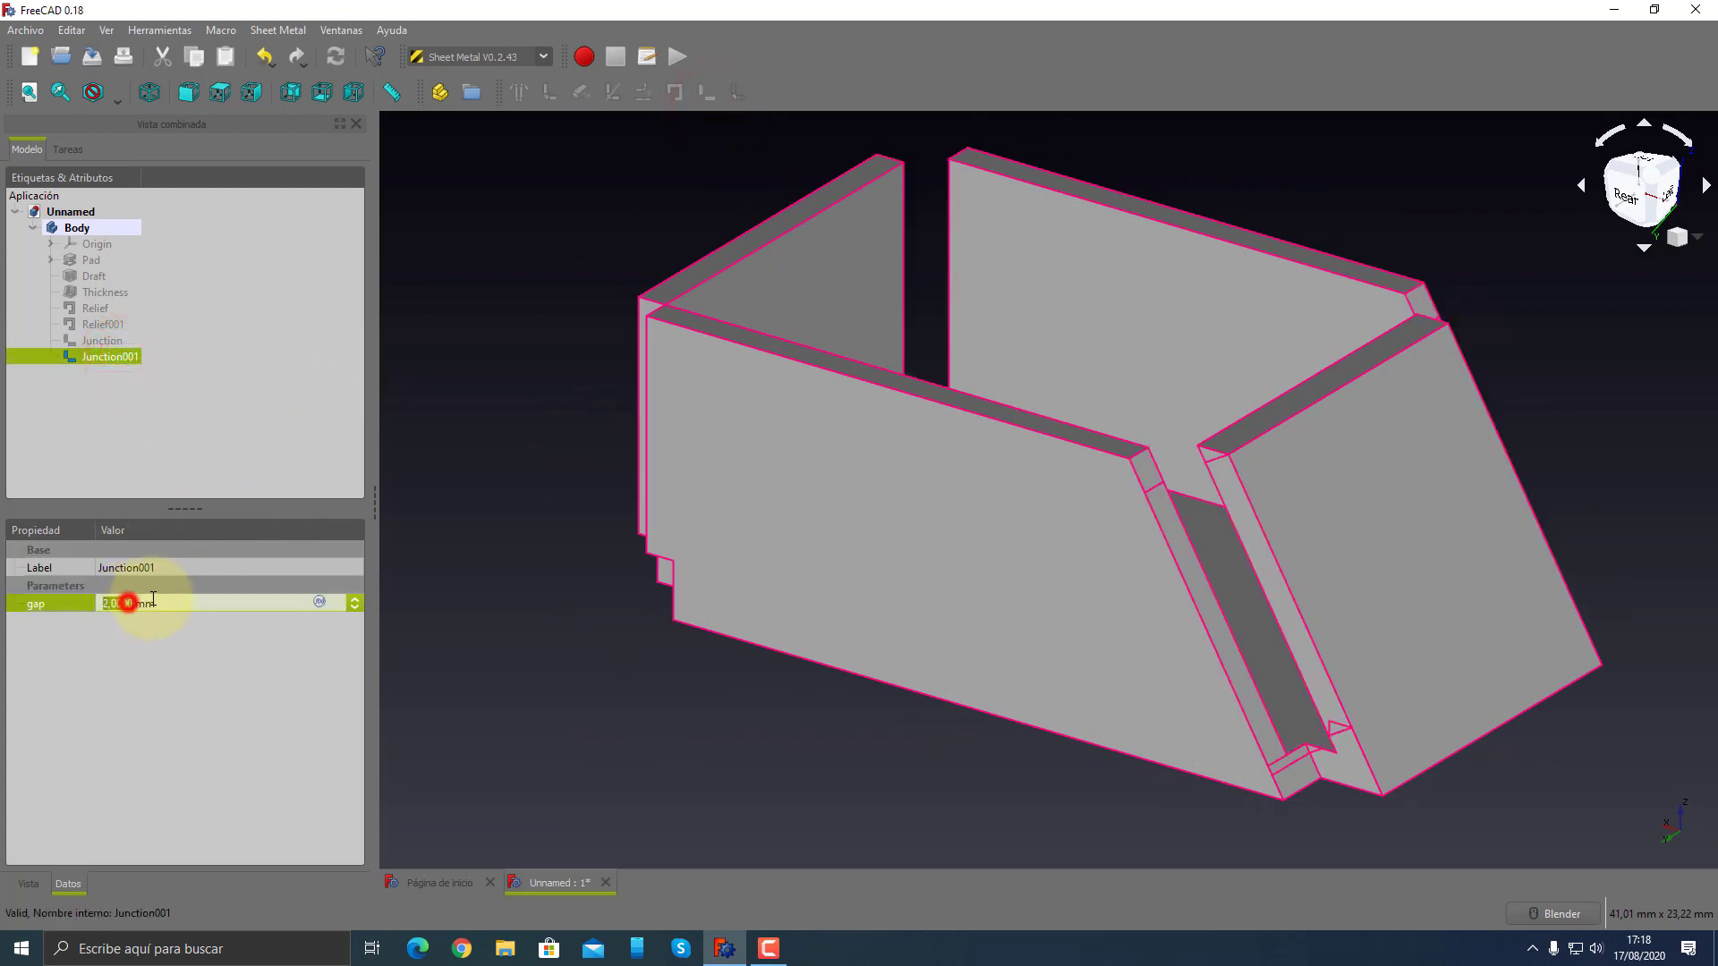
{"action": "type", "text": "1"}
{"action": "key", "text": "Return"}
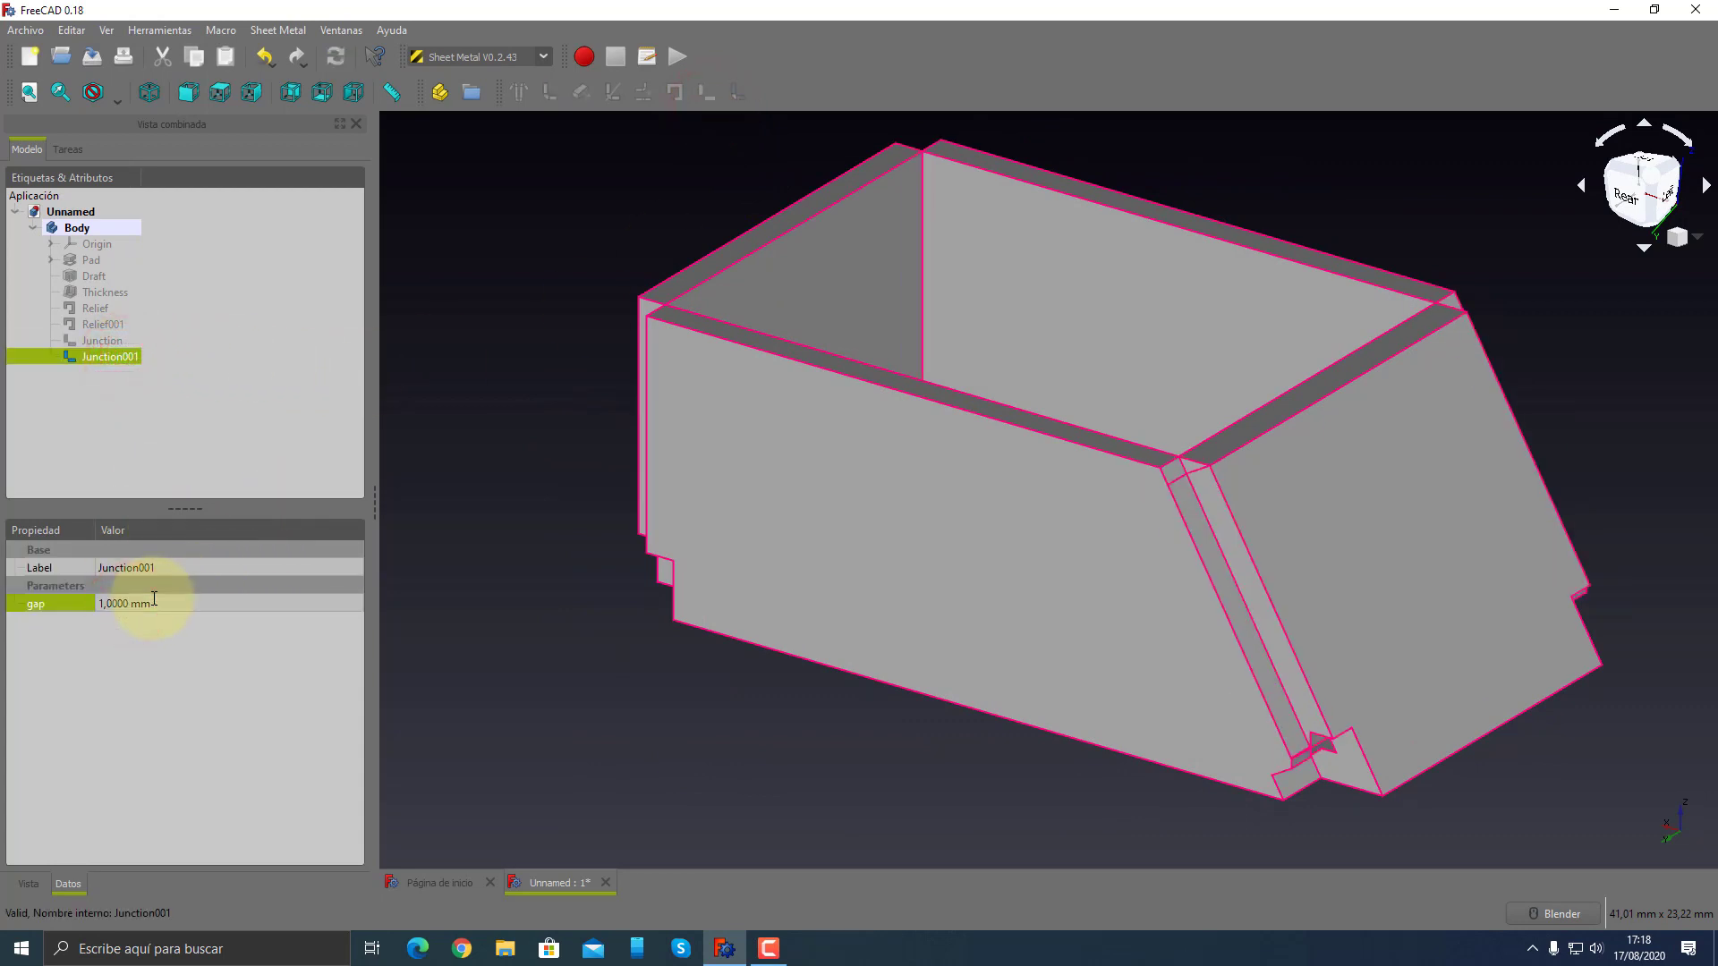
- Orbit around the box and select an inner corner edge for bending
{"action": "middle_click_drag", "start_coordinate": [936, 441], "coordinate": [894, 349]}
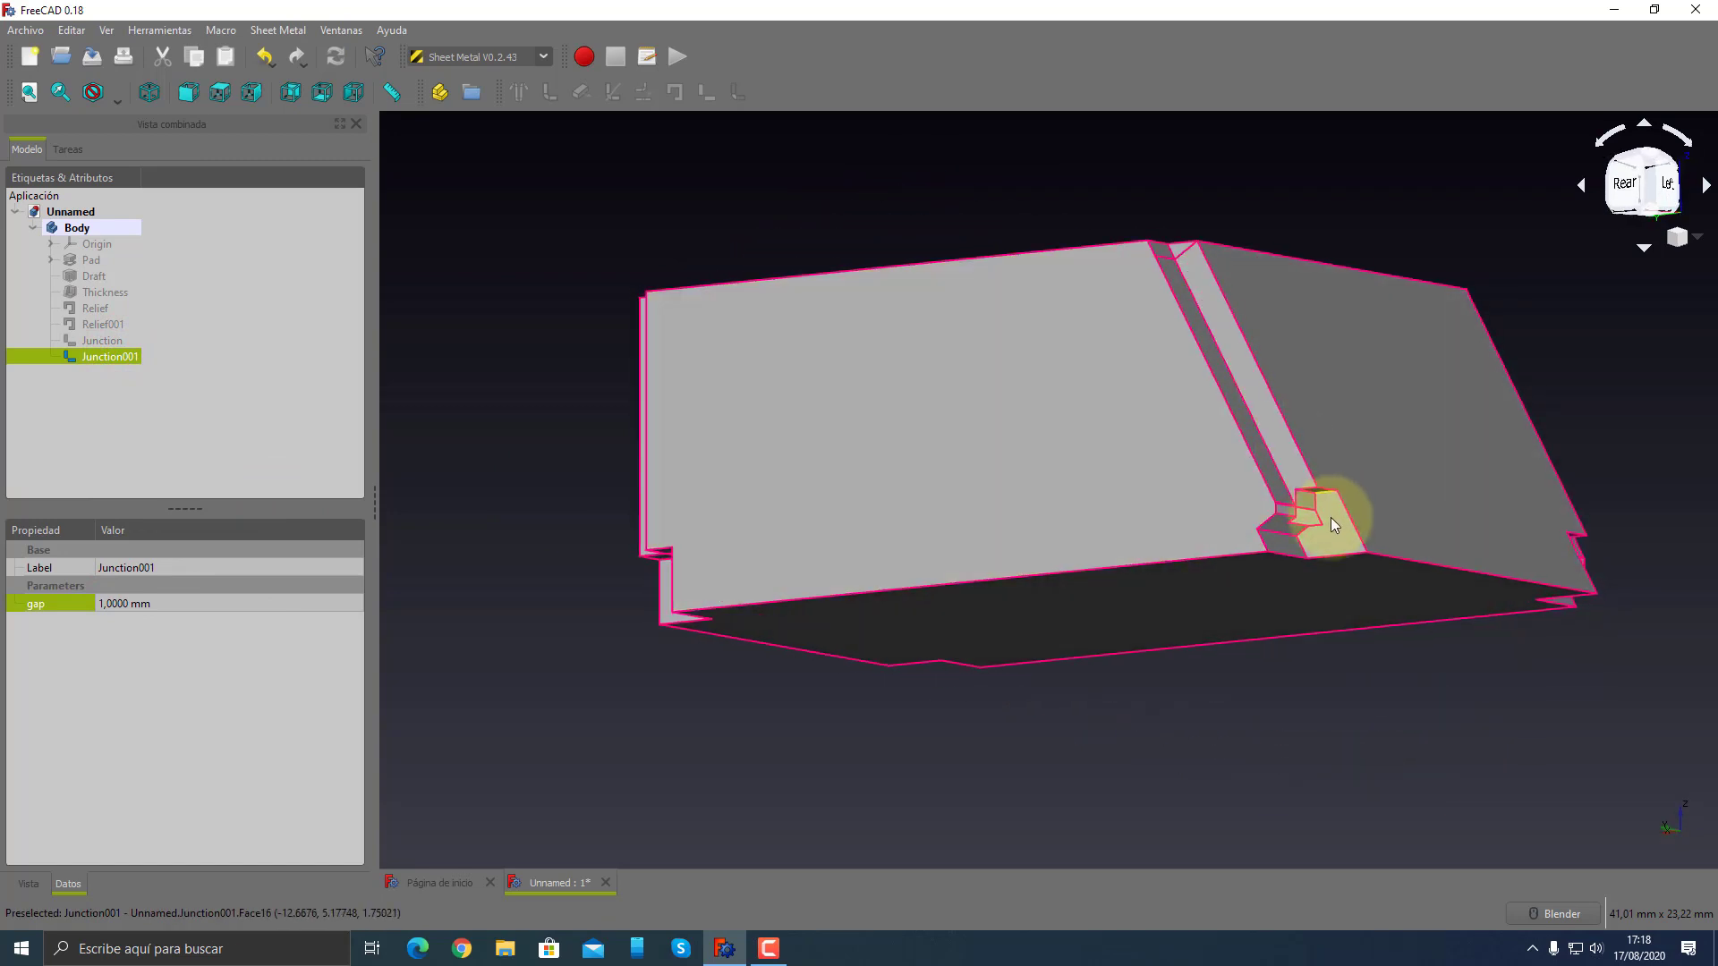
{"action": "mouse_move", "coordinate": [1404, 495]}
{"action": "middle_mouse_down"}
{"action": "mouse_move", "coordinate": [1197, 472]}
{"action": "mouse_move", "coordinate": [1040, 532]}
{"action": "mouse_move", "coordinate": [944, 587]}
{"action": "mouse_move", "coordinate": [1163, 529]}
{"action": "mouse_move", "coordinate": [1028, 621]}
{"action": "mouse_move", "coordinate": [1021, 645]}
{"action": "mouse_move", "coordinate": [901, 575]}
{"action": "mouse_move", "coordinate": [824, 556]}
{"action": "mouse_move", "coordinate": [1247, 506]}
{"action": "mouse_move", "coordinate": [1350, 465]}
{"action": "middle_mouse_up"}
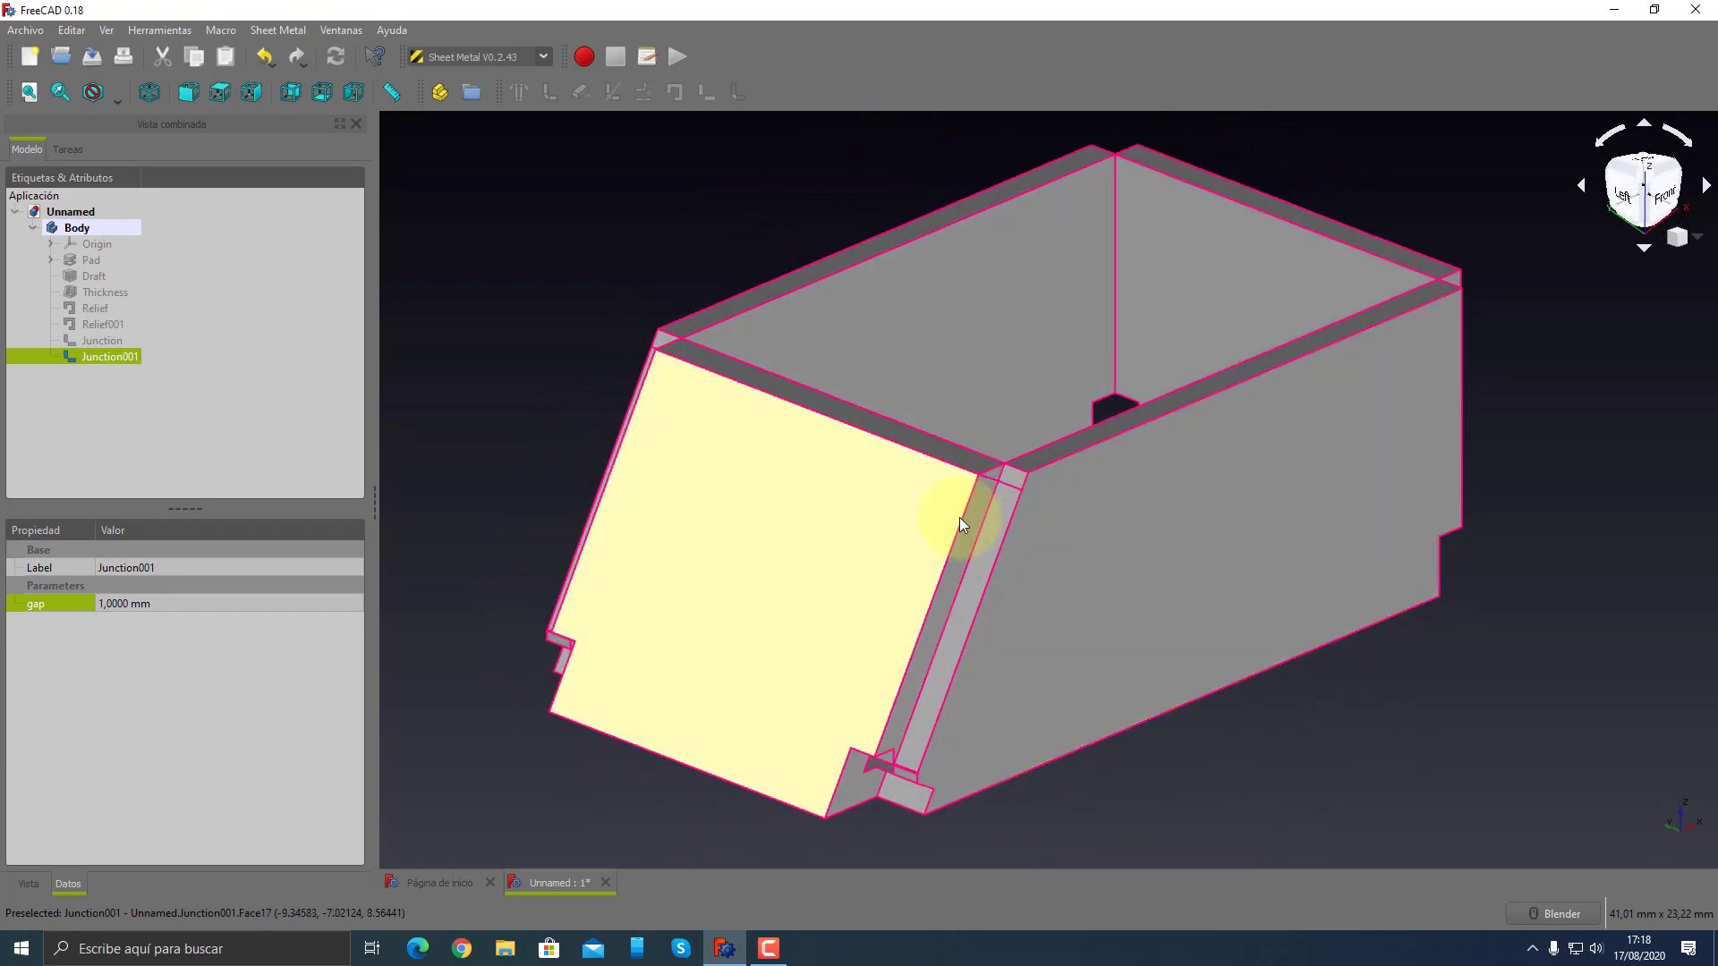
{"action": "mouse_move", "coordinate": [960, 517]}
{"action": "middle_mouse_down"}
{"action": "mouse_move", "coordinate": [1324, 502]}
{"action": "mouse_move", "coordinate": [1358, 525]}
{"action": "mouse_move", "coordinate": [1101, 513]}
{"action": "mouse_move", "coordinate": [1239, 566]}
{"action": "mouse_move", "coordinate": [1220, 429]}
{"action": "mouse_move", "coordinate": [1266, 540]}
{"action": "mouse_move", "coordinate": [1113, 547]}
{"action": "middle_mouse_up"}
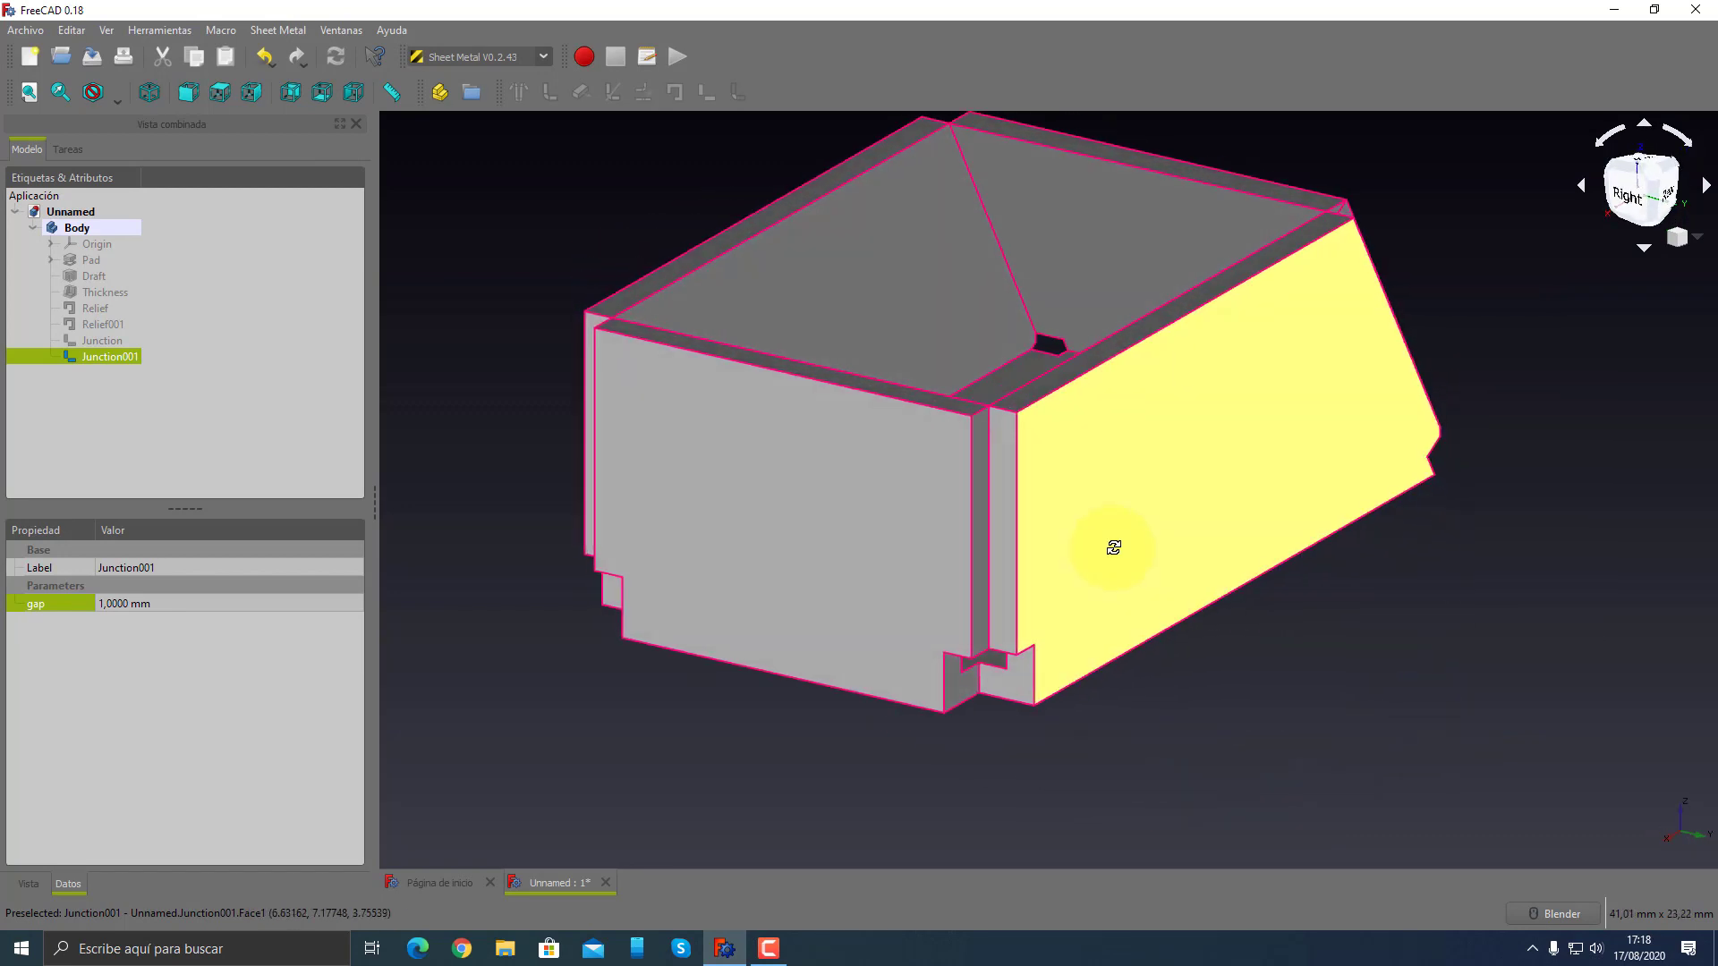
{"action": "middle_click_drag", "start_coordinate": [1058, 722], "coordinate": [1040, 703]}
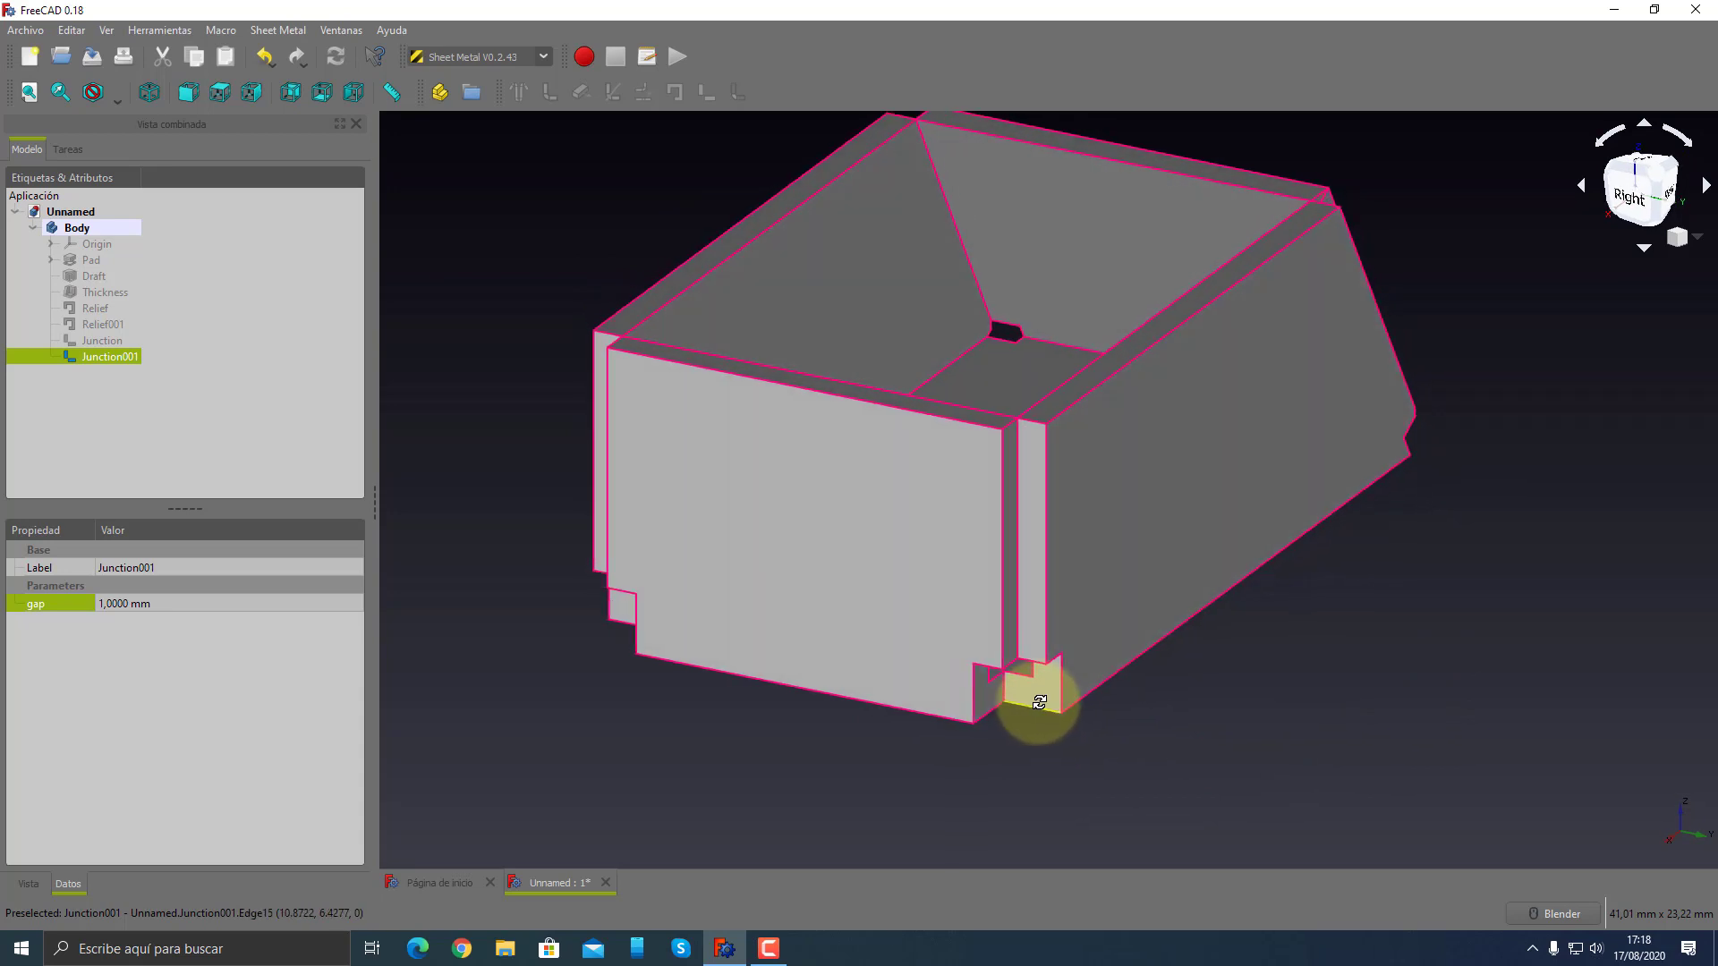
{"action": "left_click", "coordinate": [1018, 590]}
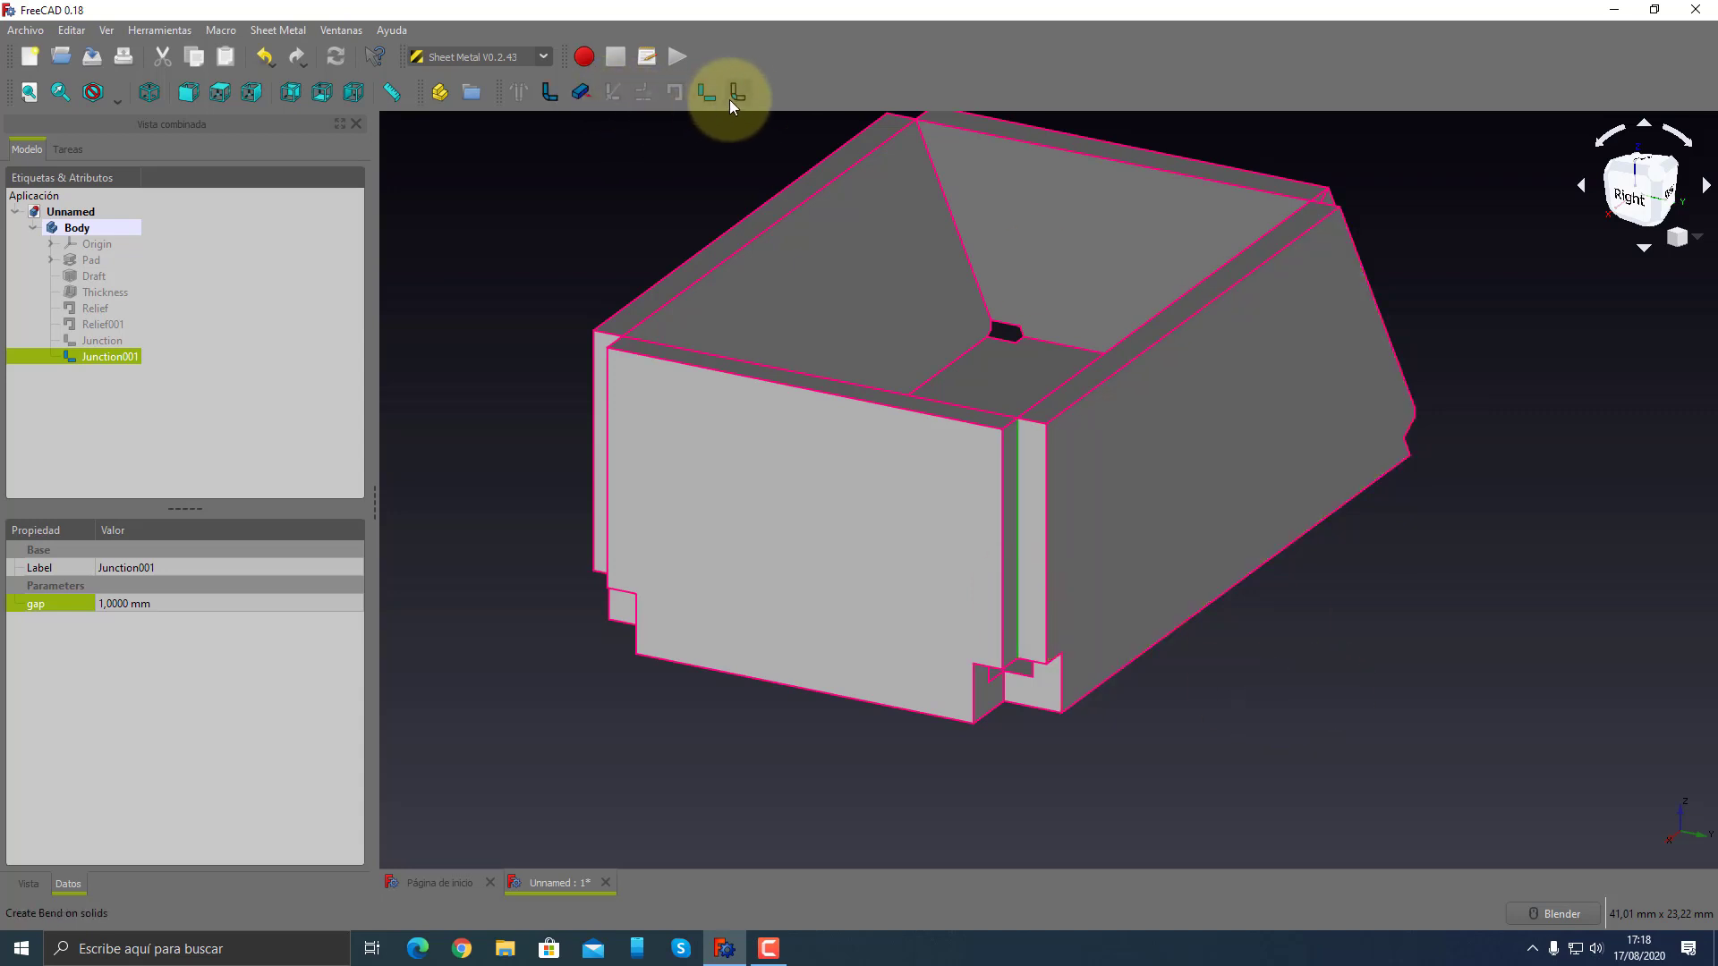
- Try a solid bend on the corner edge and block face, then undo the failed bend
{"action": "left_click", "coordinate": [738, 95]}
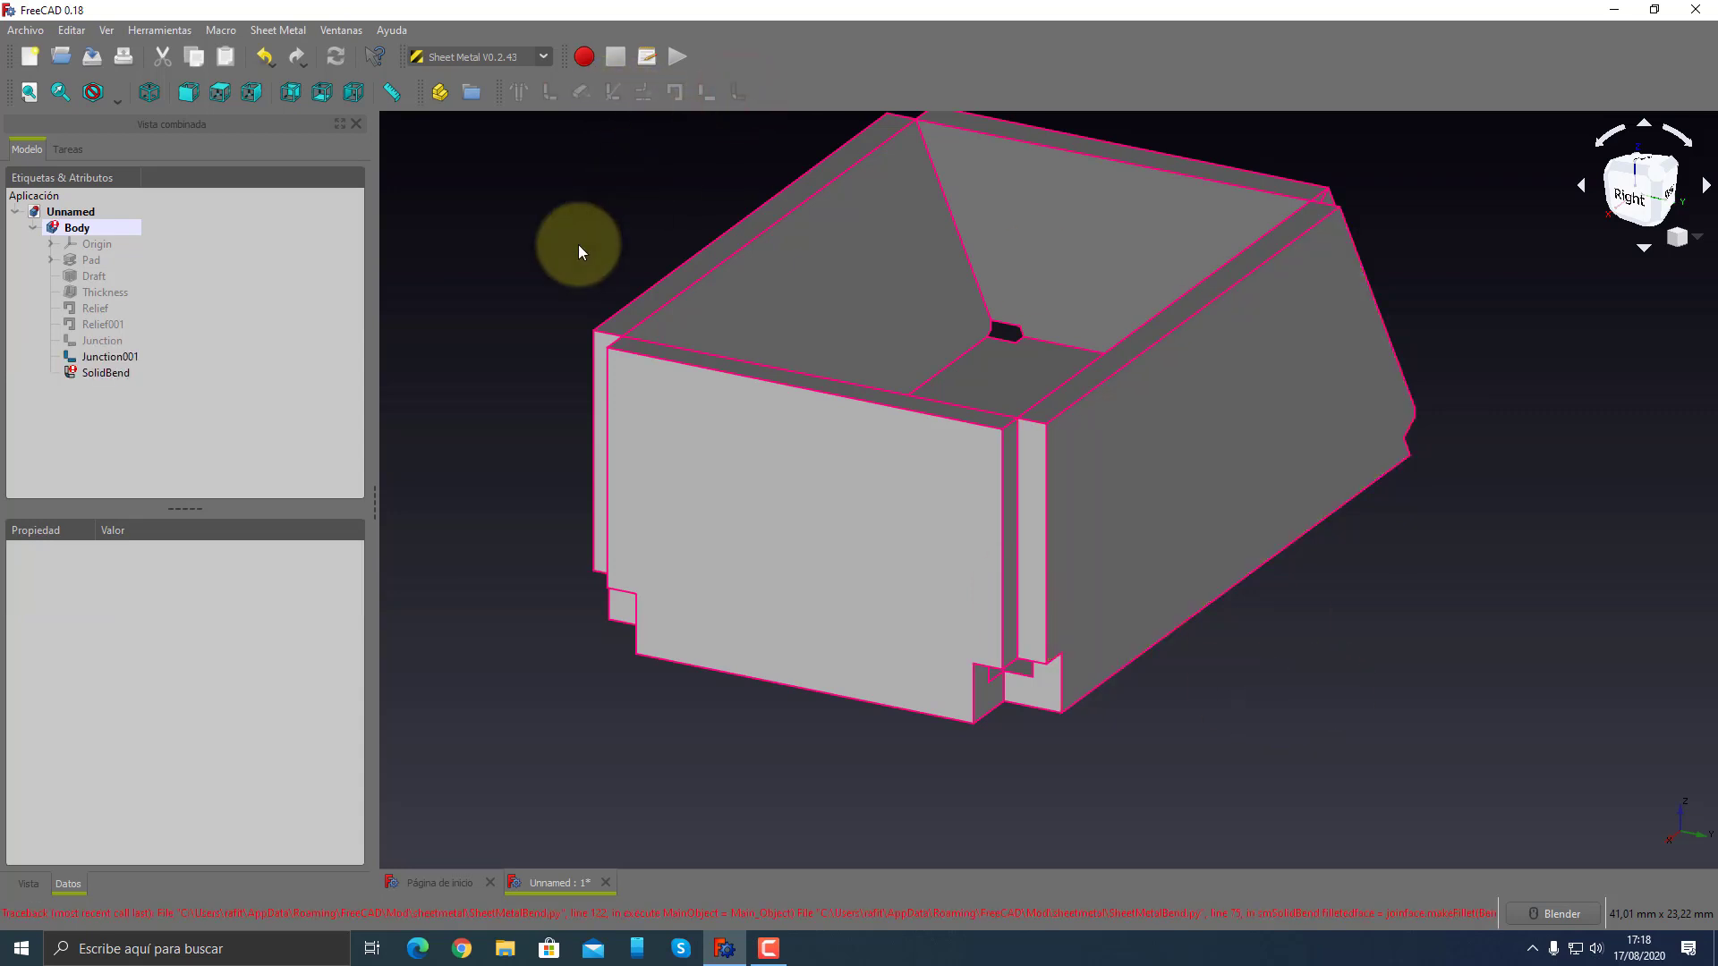
{"action": "middle_click_drag", "start_coordinate": [1056, 766], "coordinate": [1040, 660]}
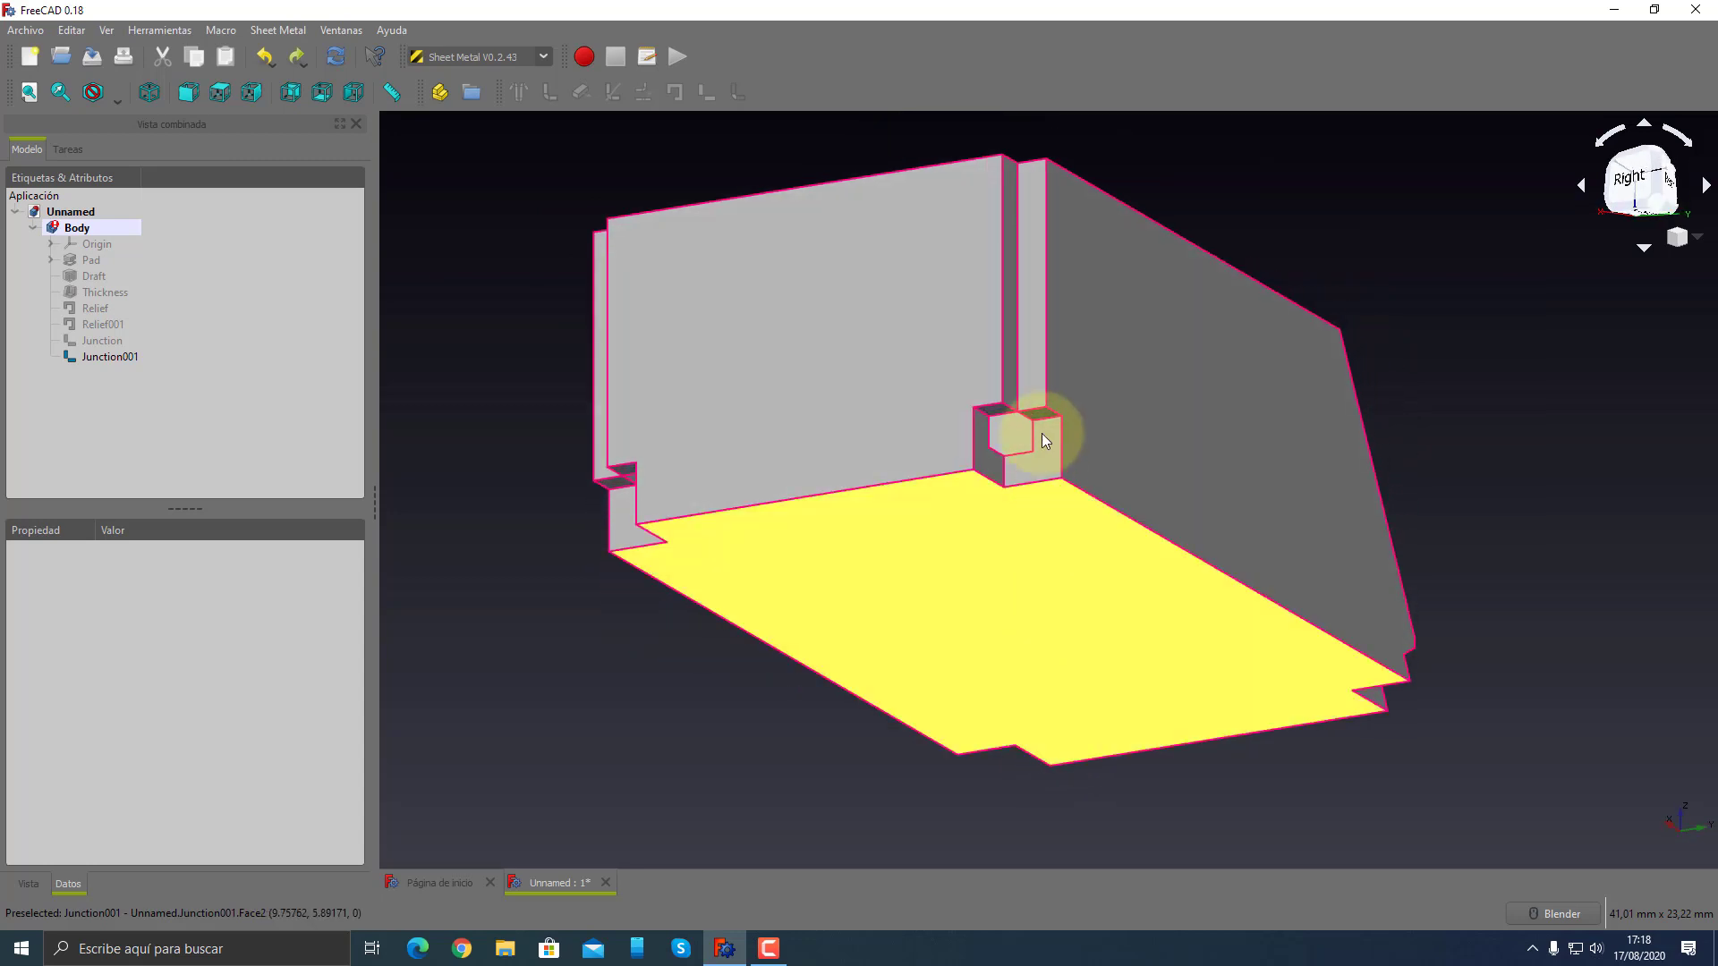
{"action": "scroll", "coordinate": [1038, 439], "scroll_direction": "down", "scroll_amount": 1}
{"action": "scroll", "coordinate": [1034, 399], "scroll_direction": "up", "scroll_amount": 1}
{"action": "scroll", "coordinate": [1035, 399], "scroll_direction": "up", "scroll_amount": 3}
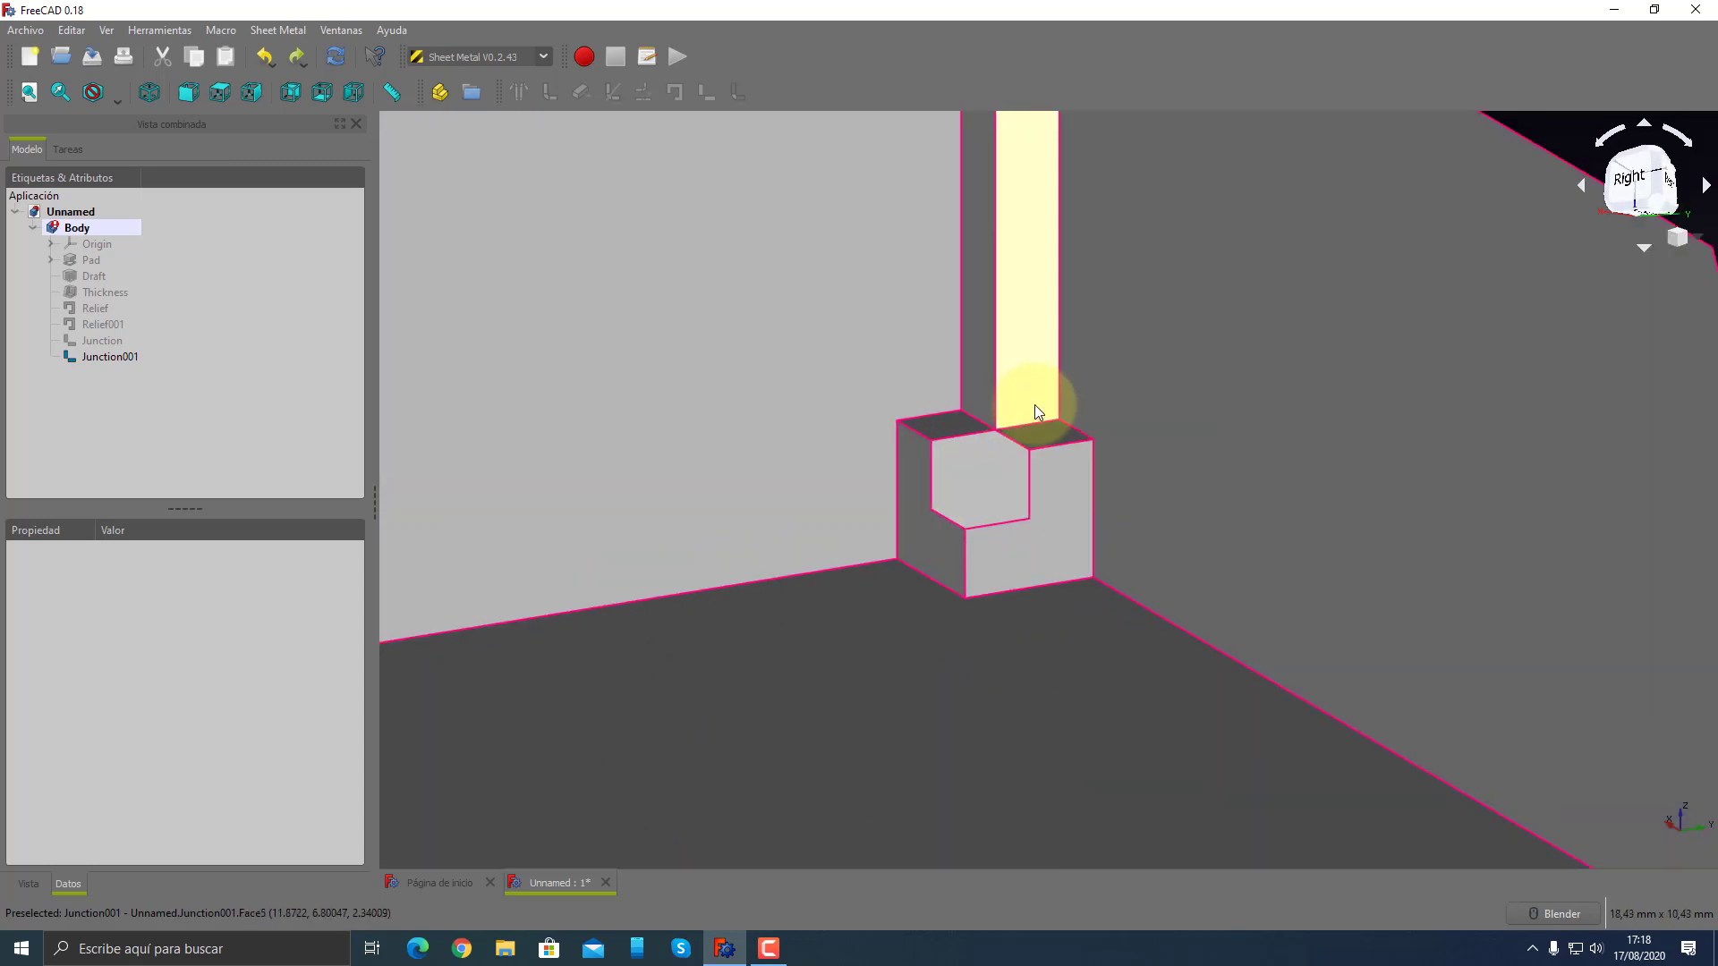
{"action": "left_click", "coordinate": [967, 549]}
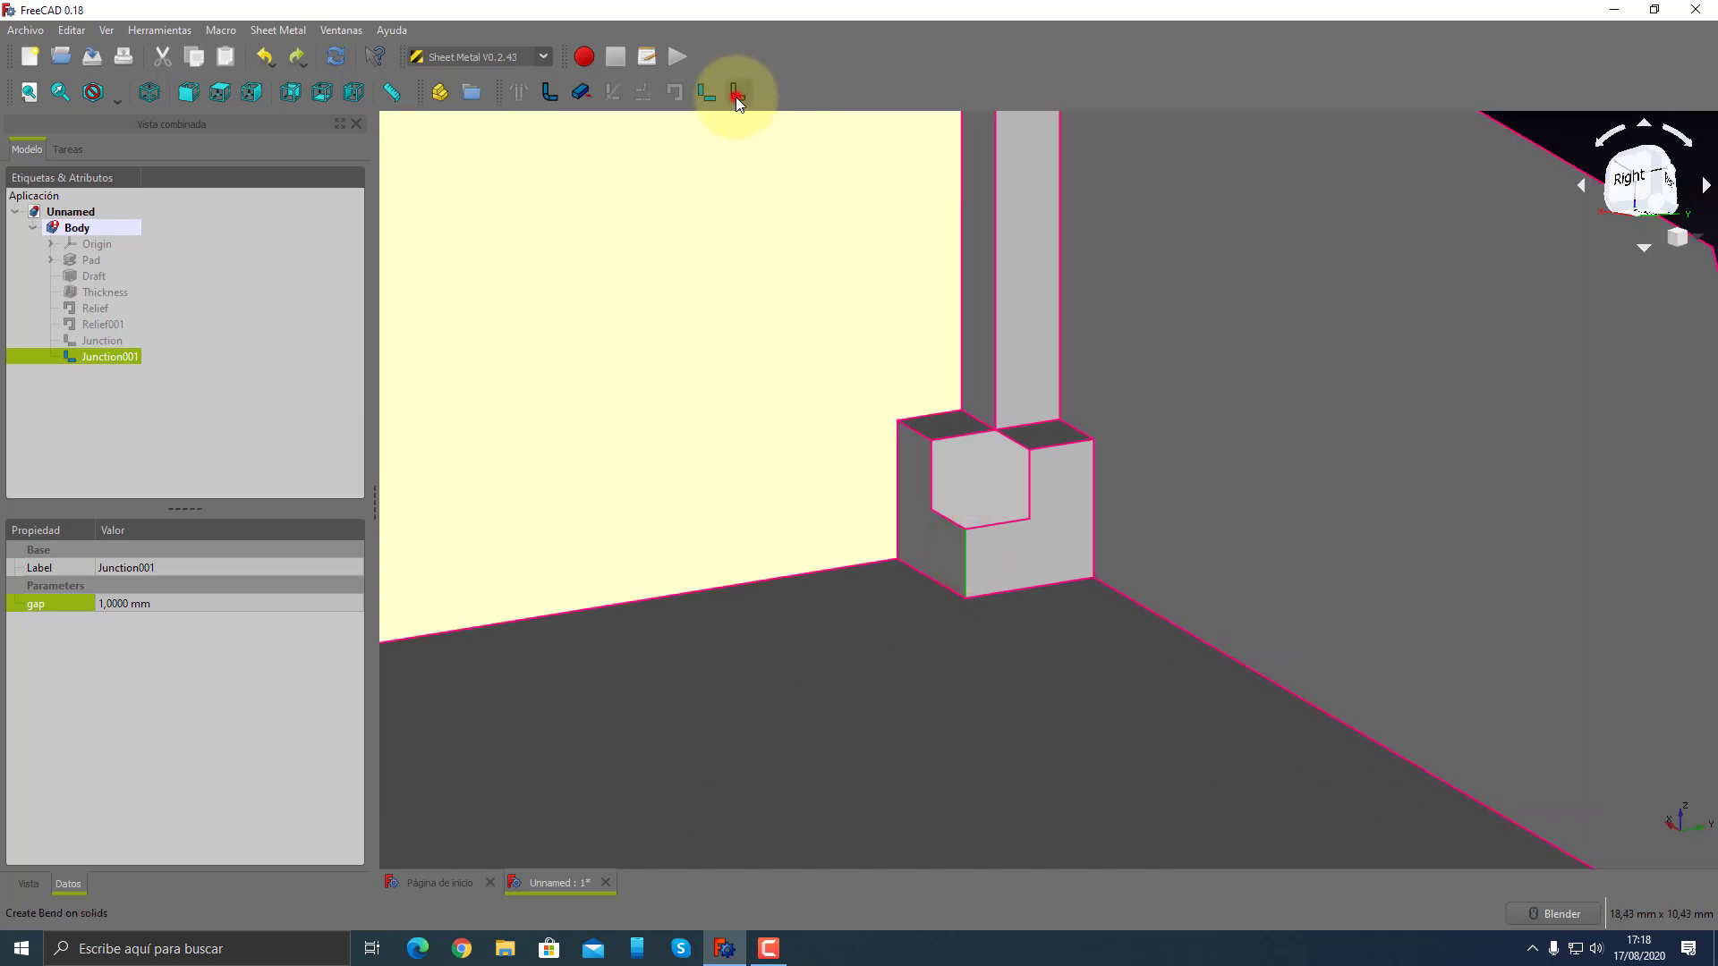
{"action": "left_click", "coordinate": [737, 93]}
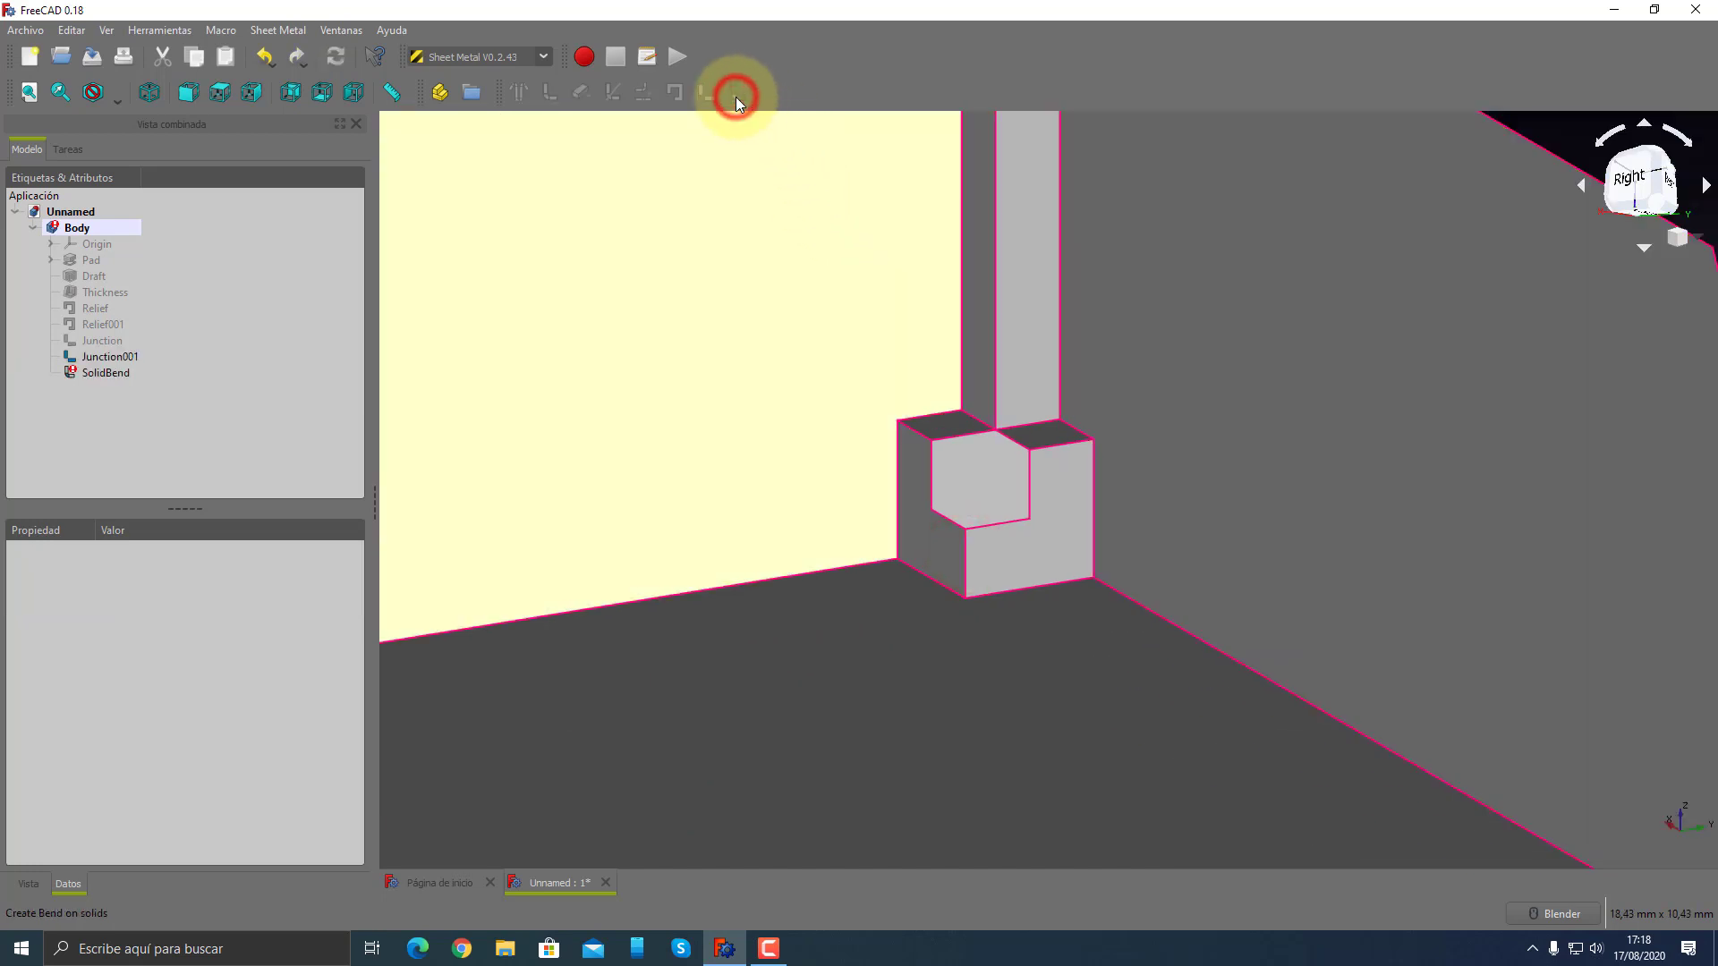
{"action": "key", "text": "ctrl+z"}
- Bend the box along its bottom-left and bottom-right edges, inspect it, then undo the bend
{"action": "scroll", "coordinate": [1012, 453], "scroll_direction": "down", "scroll_amount": 5}
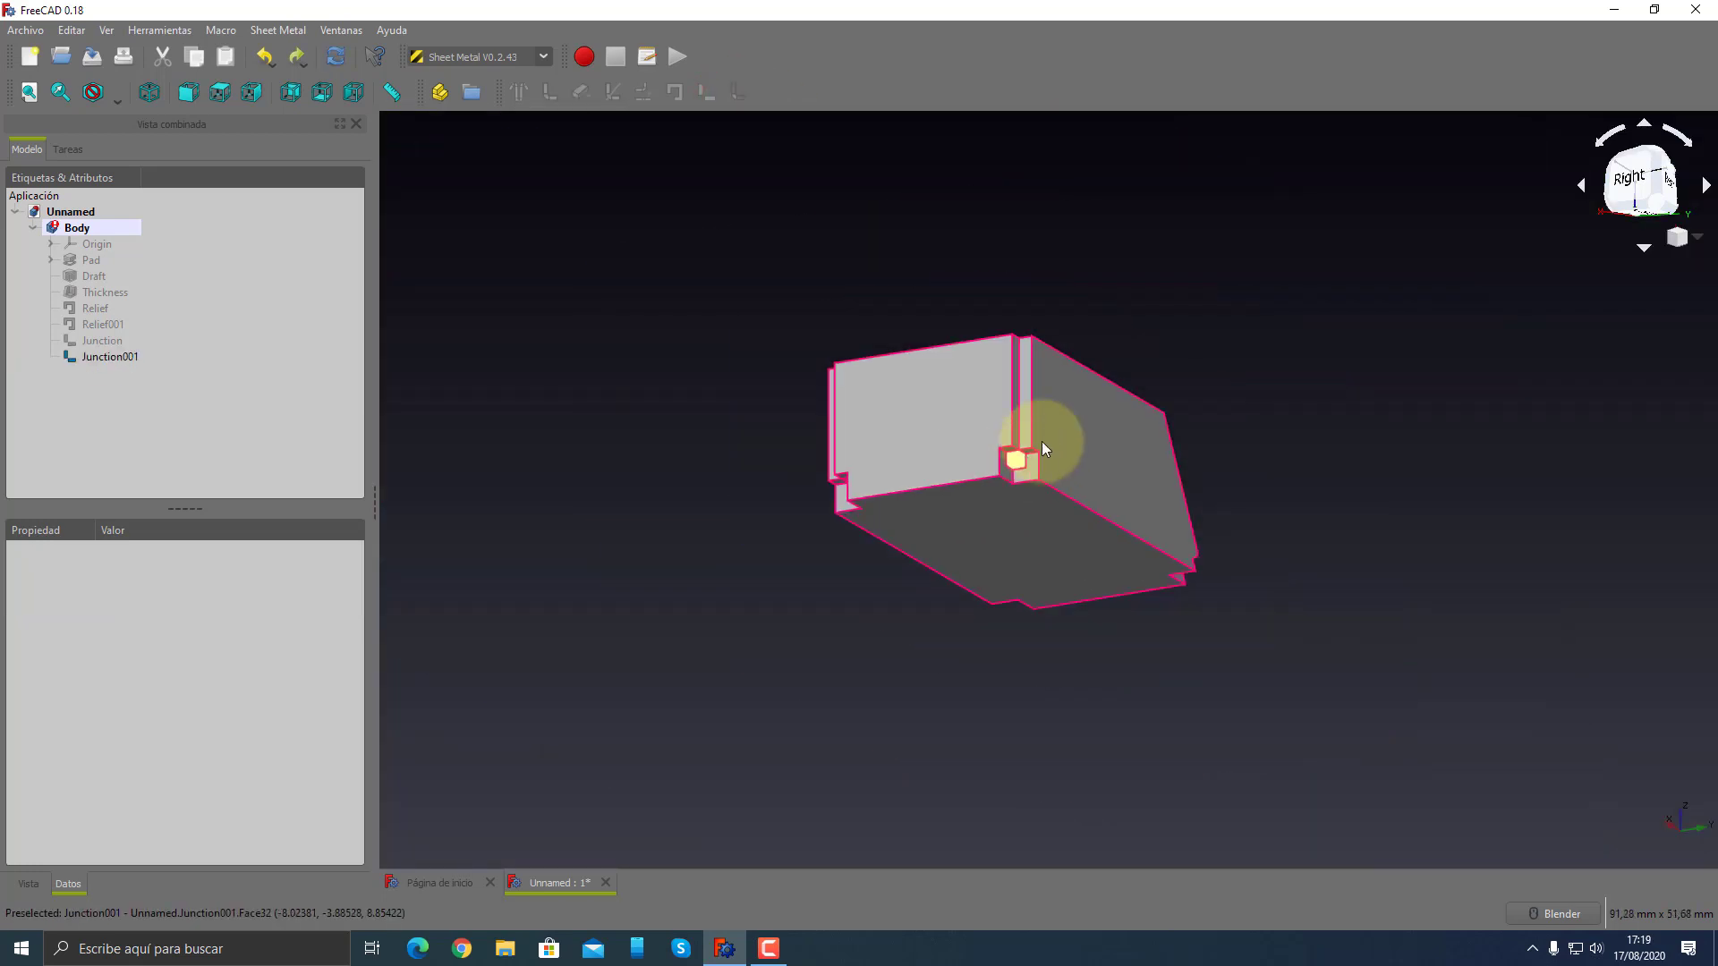
{"action": "mouse_move", "coordinate": [1041, 442]}
{"action": "middle_mouse_down"}
{"action": "mouse_move", "coordinate": [1065, 540]}
{"action": "mouse_move", "coordinate": [1029, 511]}
{"action": "middle_mouse_up"}
{"action": "scroll", "coordinate": [1029, 510], "scroll_direction": "up", "scroll_amount": 5}
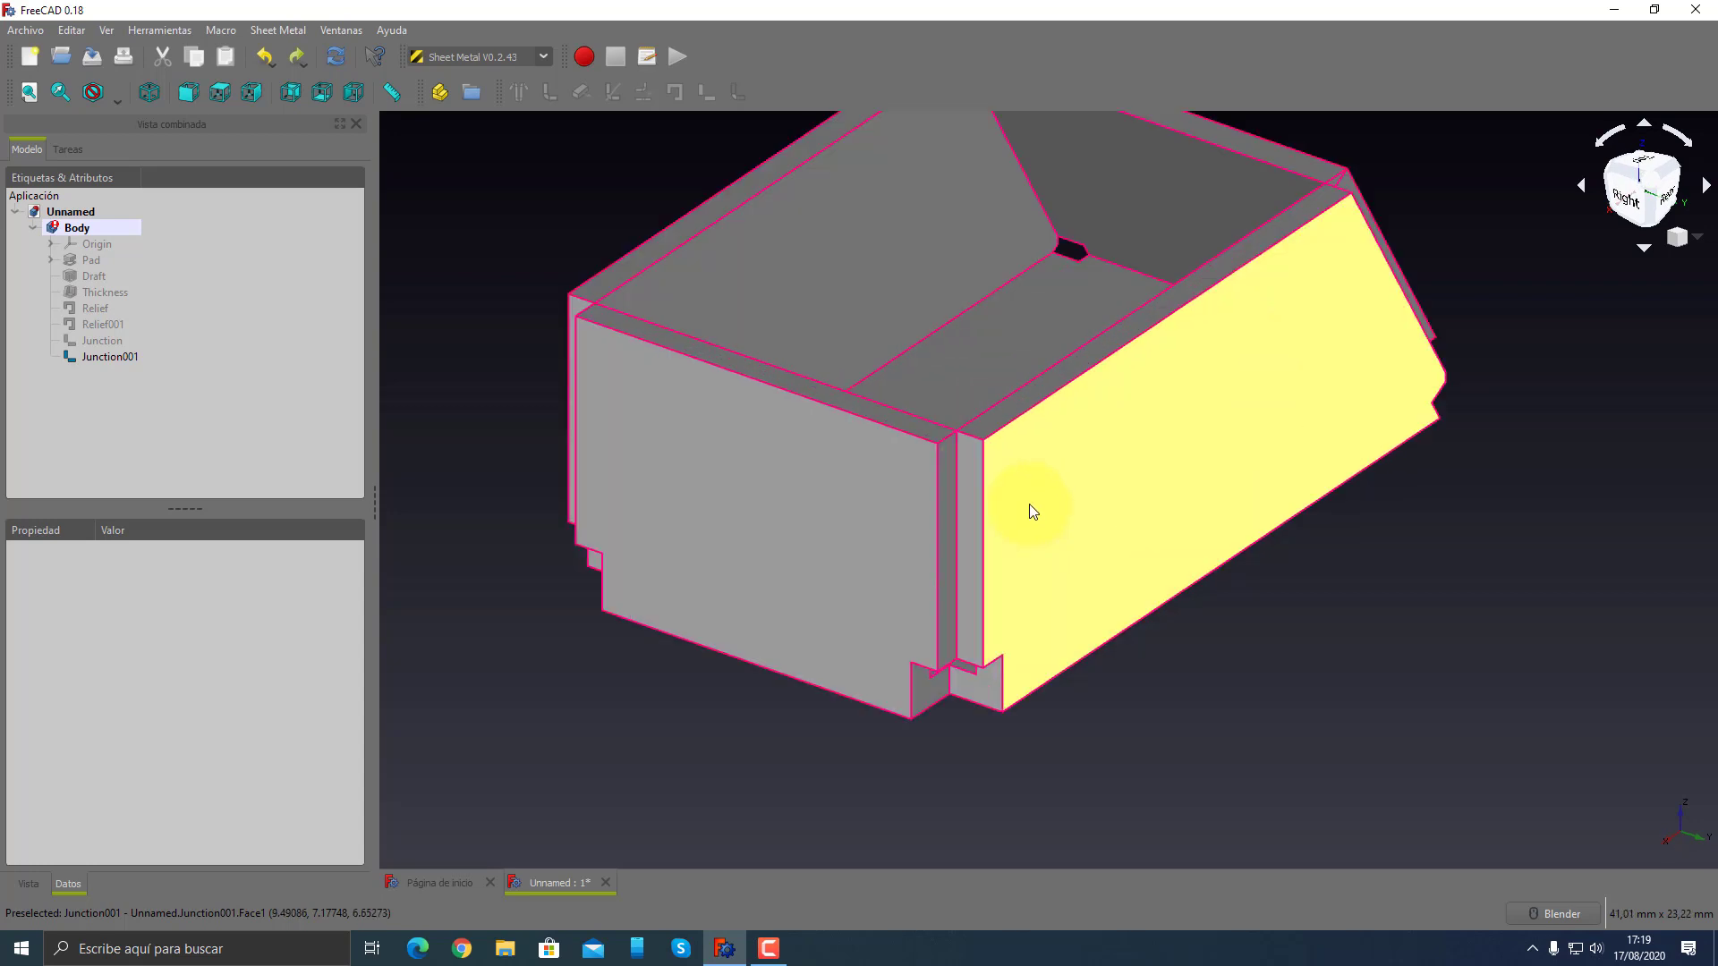
{"action": "left_click", "coordinate": [769, 947]}
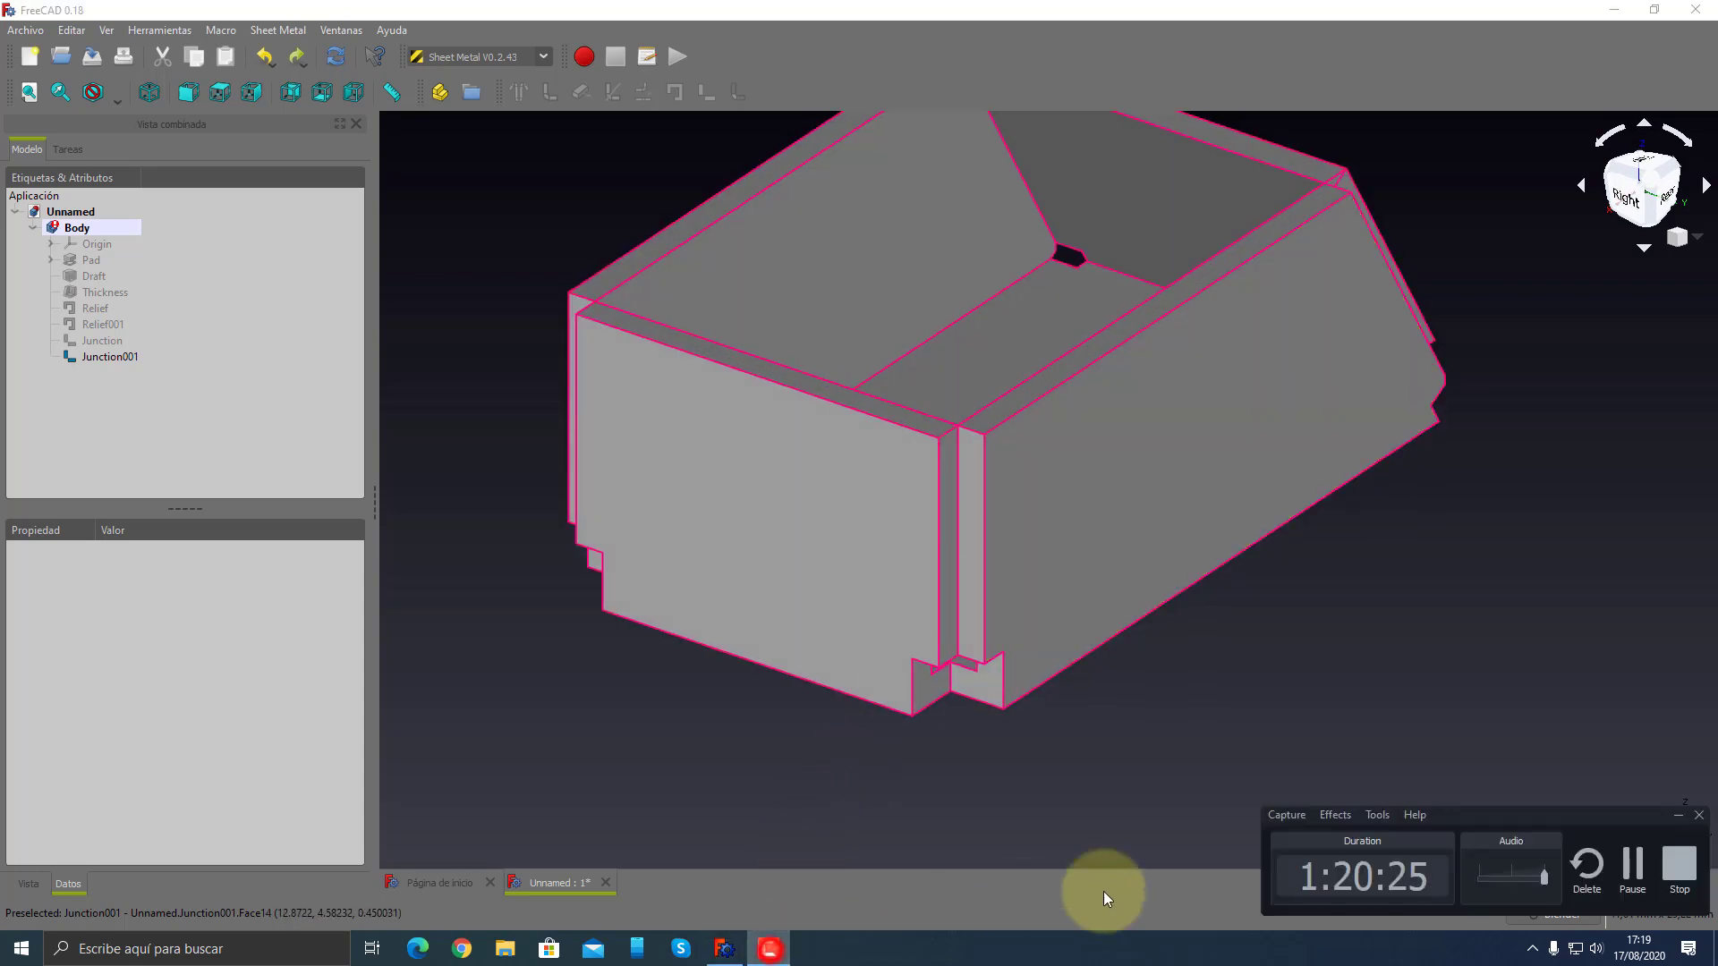
{"action": "left_click", "coordinate": [1665, 866]}
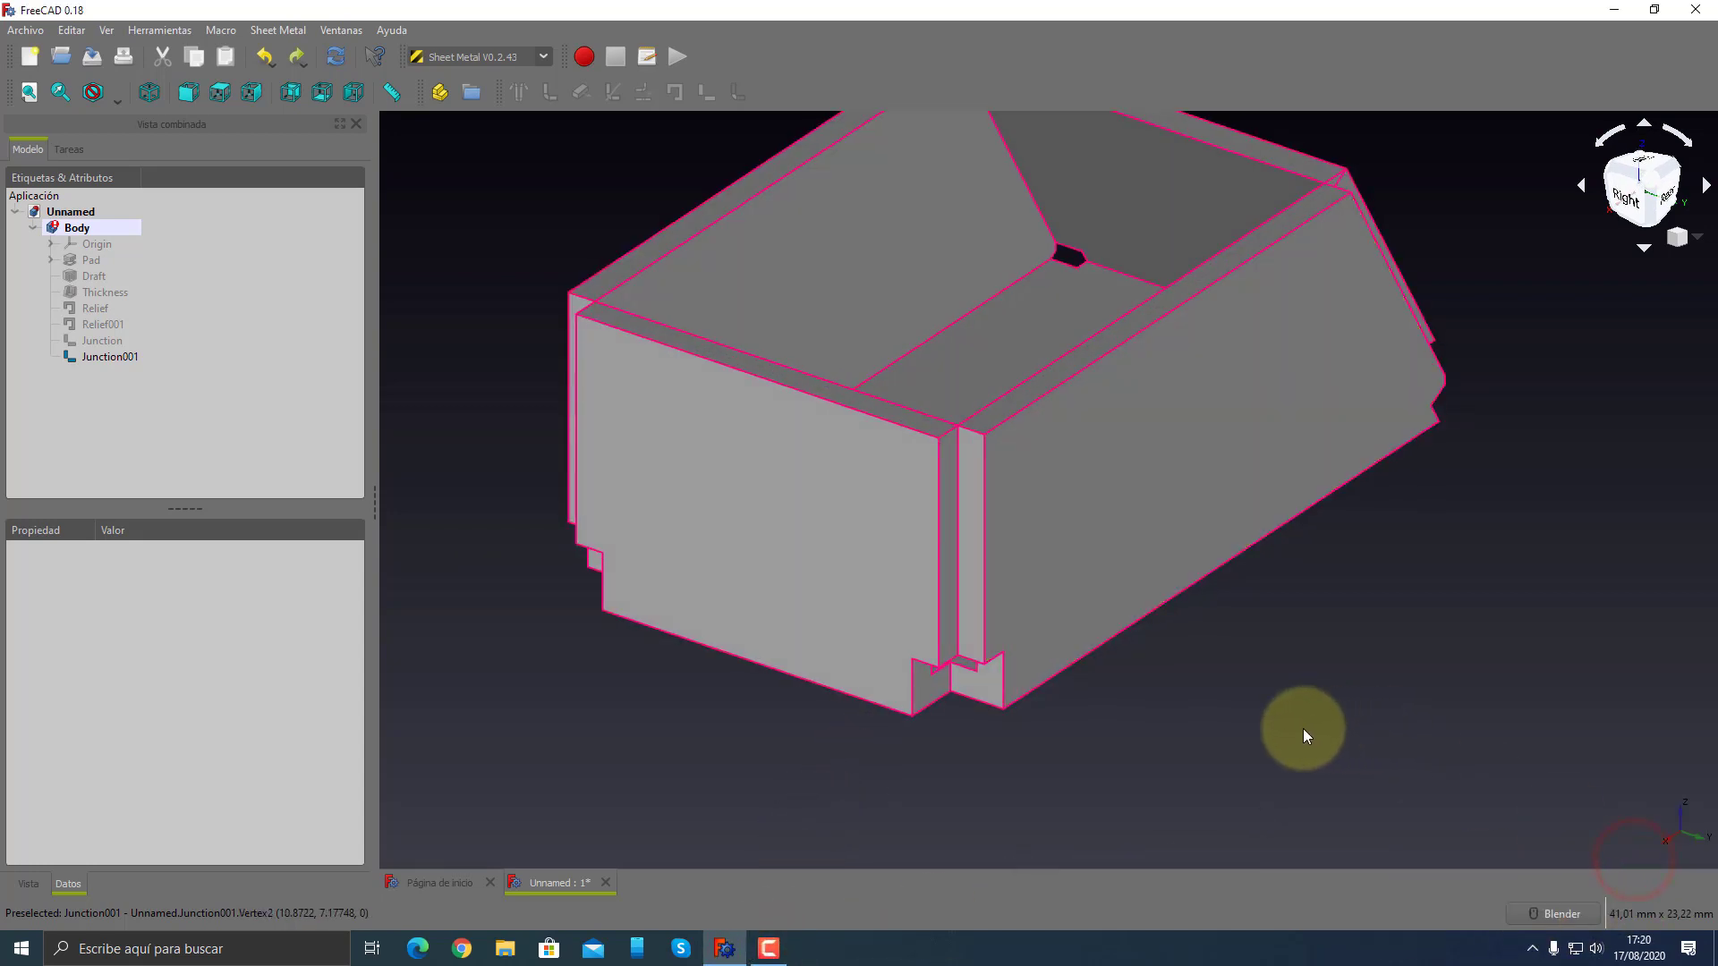
{"action": "mouse_move", "coordinate": [1303, 728]}
{"action": "middle_mouse_down"}
{"action": "mouse_move", "coordinate": [1200, 695]}
{"action": "mouse_move", "coordinate": [1247, 686]}
{"action": "mouse_move", "coordinate": [1106, 689]}
{"action": "middle_mouse_up"}
{"action": "left_click", "coordinate": [868, 671]}
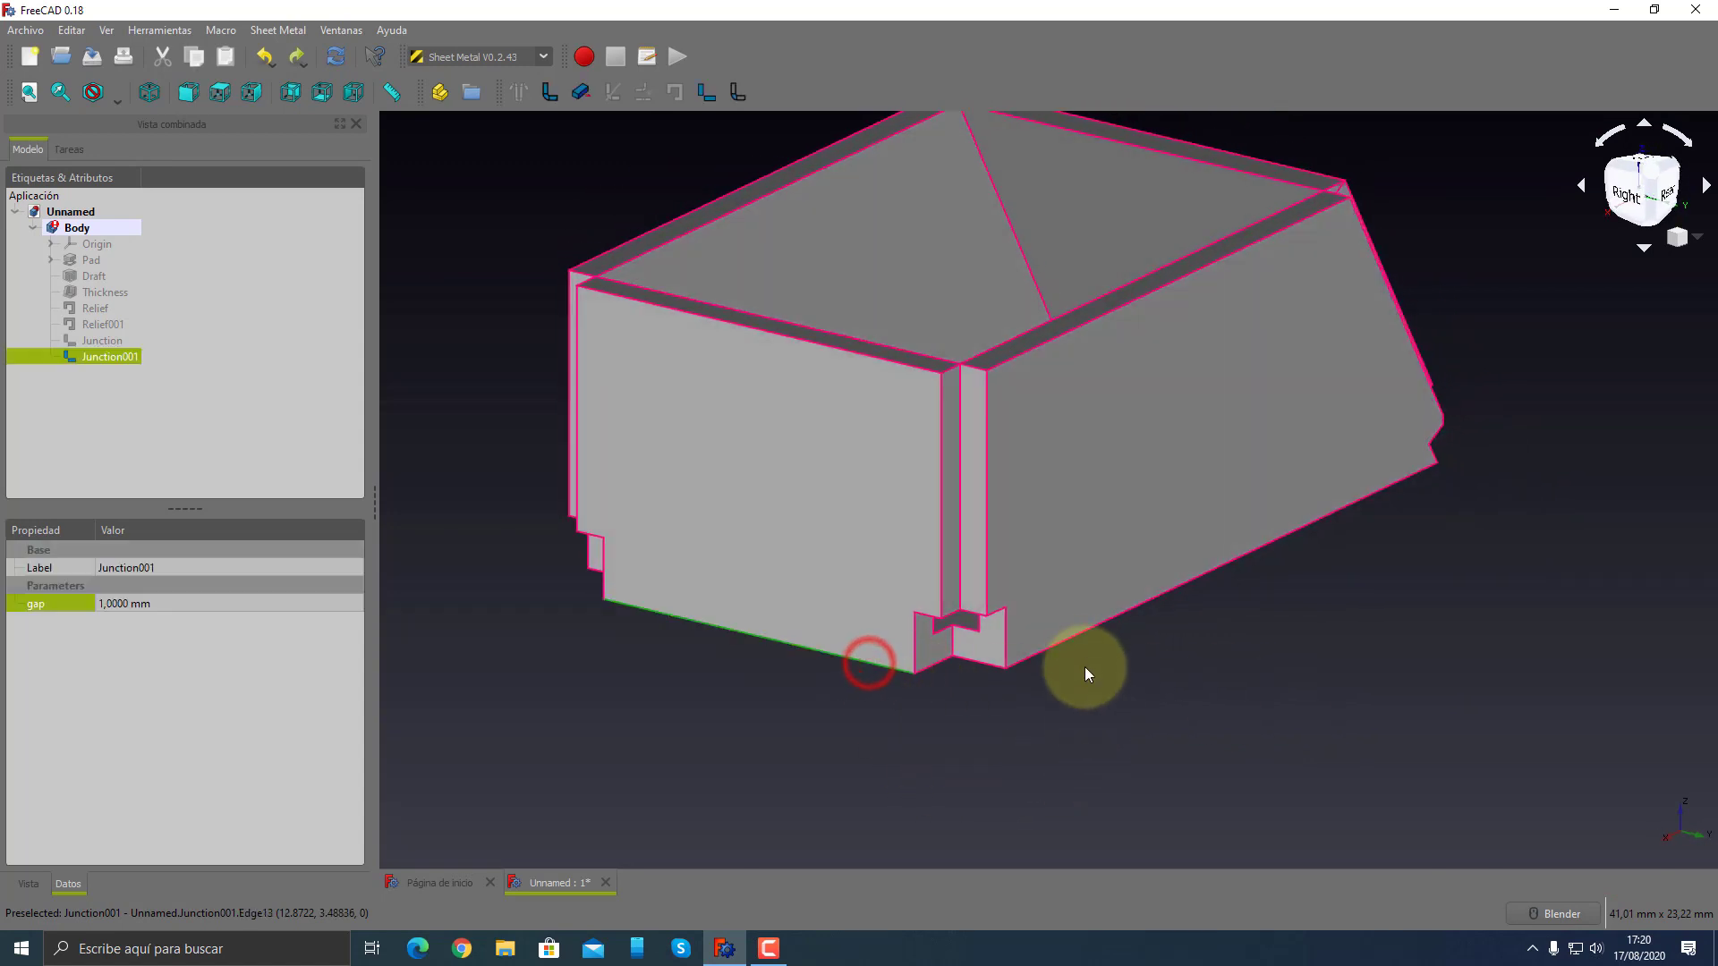
{"action": "left_click", "coordinate": [1084, 635], "text": "ctrl"}
{"action": "mouse_move", "coordinate": [832, 736]}
{"action": "middle_mouse_down"}
{"action": "mouse_move", "coordinate": [1093, 748]}
{"action": "mouse_move", "coordinate": [1078, 717]}
{"action": "mouse_move", "coordinate": [889, 739]}
{"action": "middle_mouse_up"}
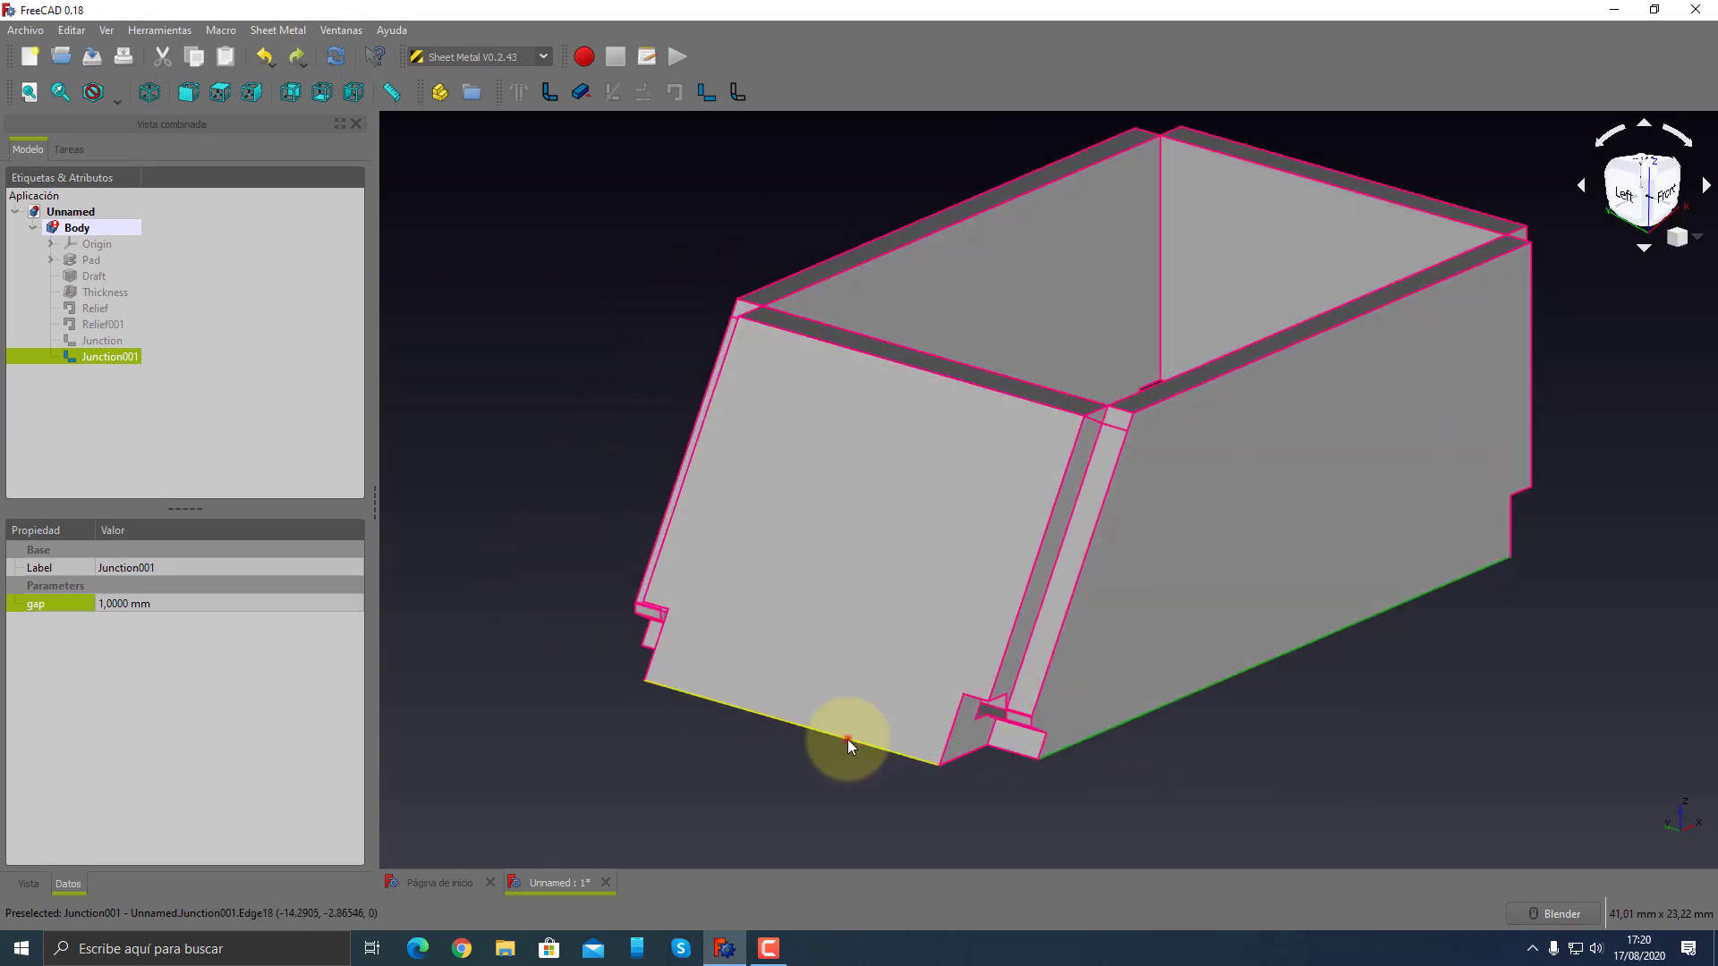
{"action": "left_click", "coordinate": [733, 98]}
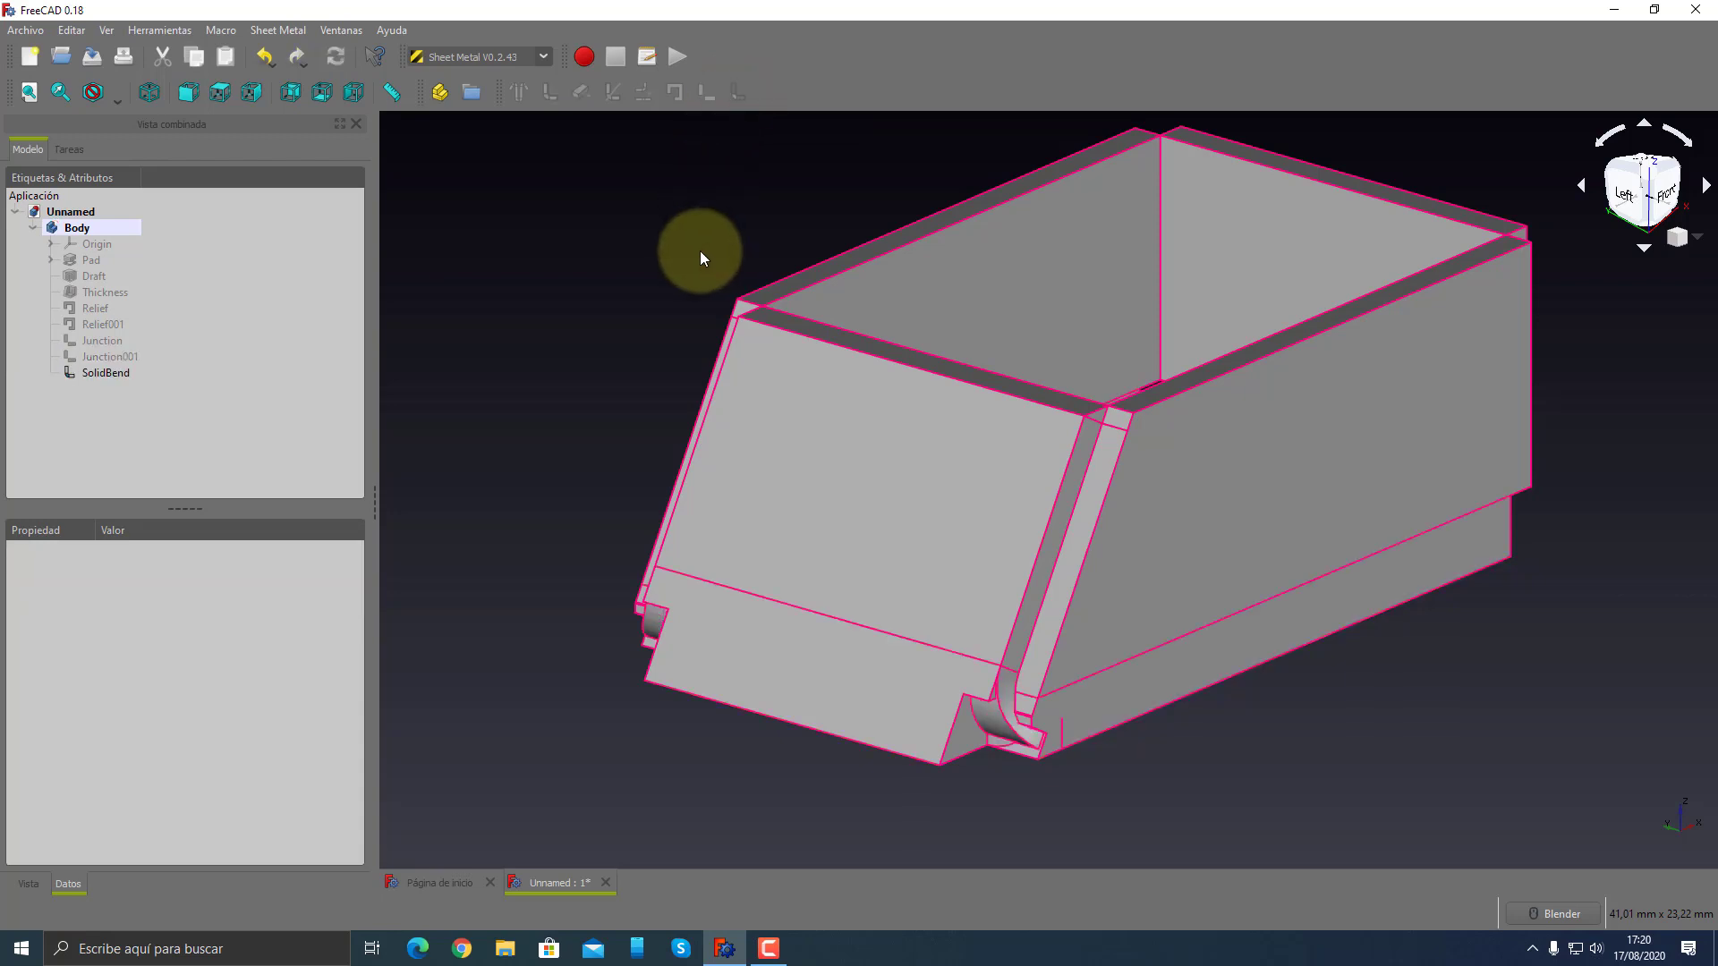
{"action": "mouse_move", "coordinate": [603, 388]}
{"action": "middle_mouse_down"}
{"action": "mouse_move", "coordinate": [602, 338]}
{"action": "mouse_move", "coordinate": [1074, 338]}
{"action": "mouse_move", "coordinate": [1073, 274]}
{"action": "mouse_move", "coordinate": [997, 406]}
{"action": "mouse_move", "coordinate": [1285, 238]}
{"action": "mouse_move", "coordinate": [1173, 346]}
{"action": "mouse_move", "coordinate": [1254, 281]}
{"action": "mouse_move", "coordinate": [729, 460]}
{"action": "middle_mouse_up"}
{"action": "mouse_move", "coordinate": [1330, 575]}
{"action": "middle_mouse_down"}
{"action": "mouse_move", "coordinate": [1060, 617]}
{"action": "mouse_move", "coordinate": [920, 671]}
{"action": "mouse_move", "coordinate": [1350, 660]}
{"action": "middle_mouse_up"}
{"action": "key", "text": "ctrl+z"}
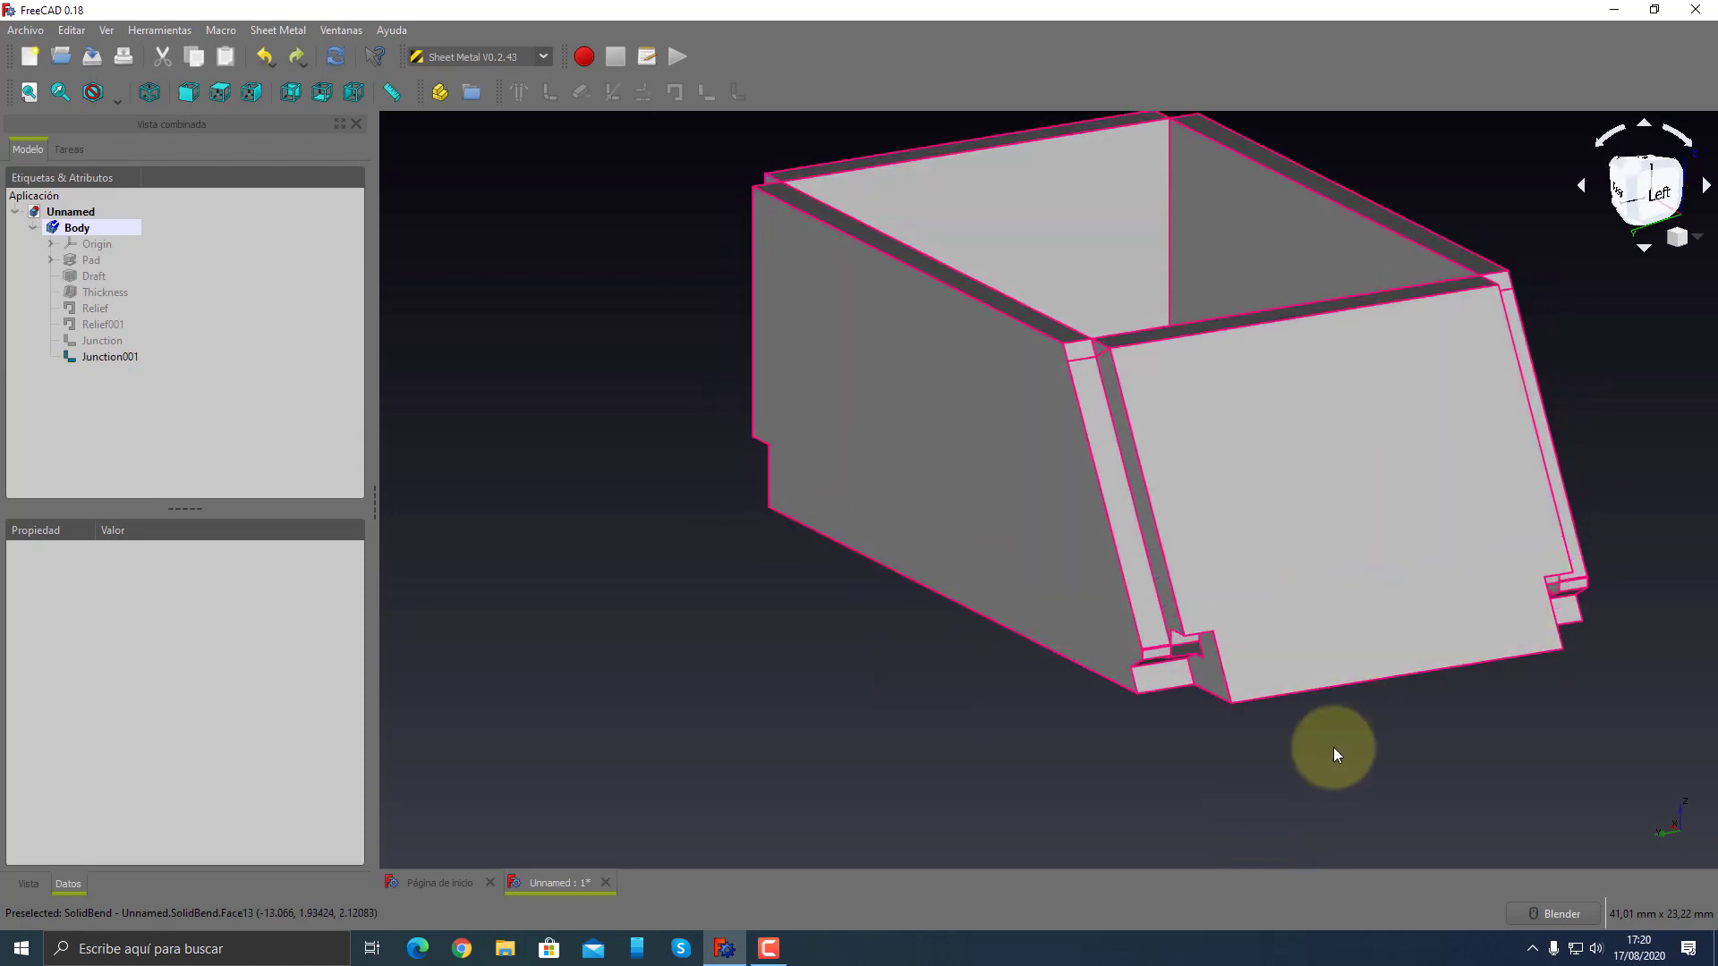
- Orbit and zoom to a low left-front view of the box
{"action": "middle_click_drag", "start_coordinate": [1334, 748], "coordinate": [982, 702]}
{"action": "mouse_move", "coordinate": [909, 641]}
{"action": "middle_mouse_down"}
{"action": "mouse_move", "coordinate": [1079, 695]}
{"action": "mouse_move", "coordinate": [1066, 675]}
{"action": "mouse_move", "coordinate": [1055, 722]}
{"action": "mouse_move", "coordinate": [1116, 751]}
{"action": "middle_mouse_up"}
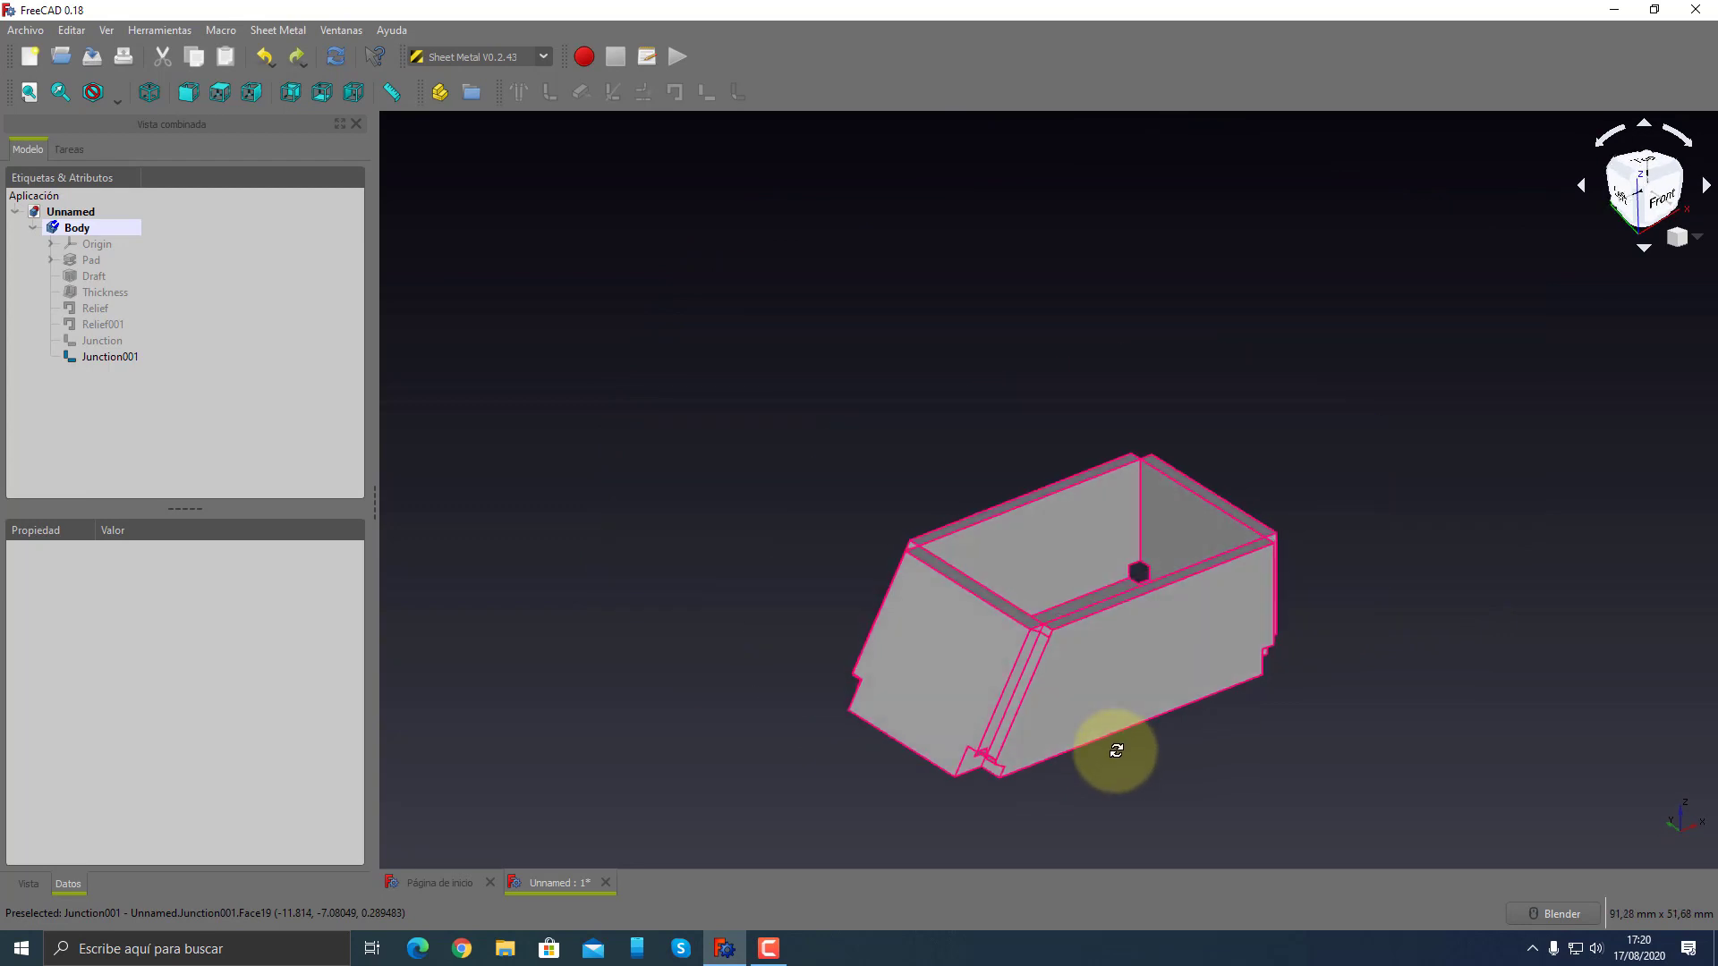
{"action": "scroll", "coordinate": [1121, 754], "scroll_direction": "up", "scroll_amount": 4}
{"action": "scroll", "coordinate": [1121, 753], "scroll_direction": "up", "scroll_amount": 4}
{"action": "scroll", "coordinate": [1116, 752], "scroll_direction": "down", "scroll_amount": 6}
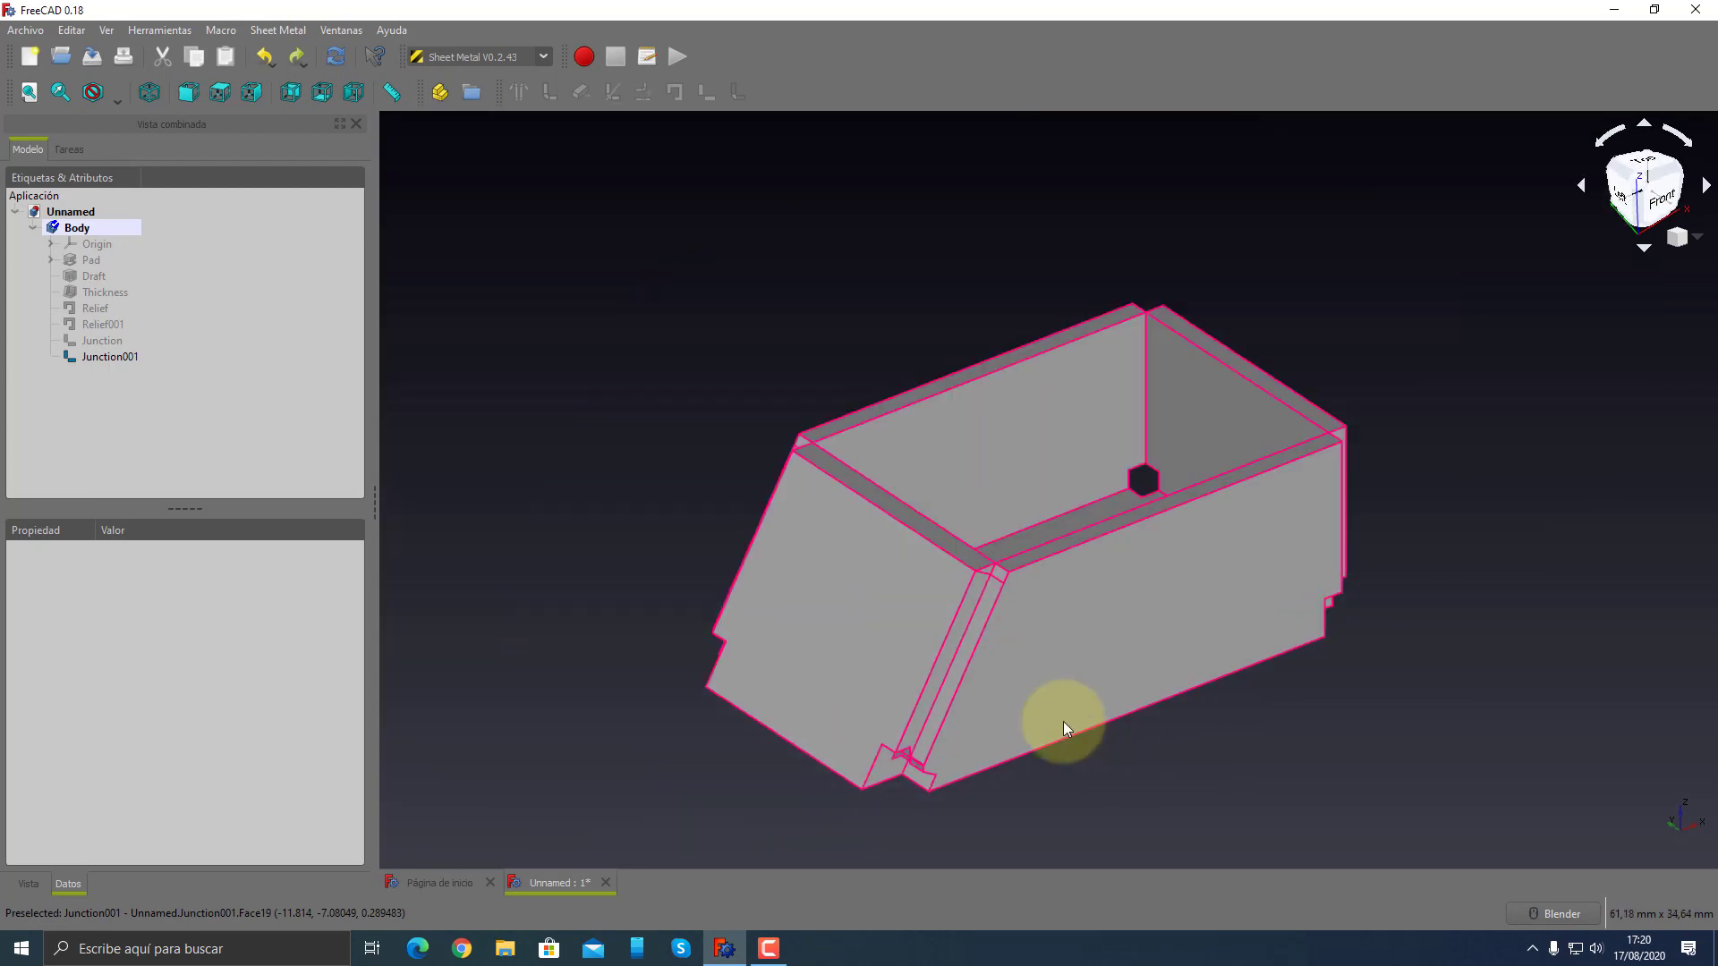
- Delete the Relief through Junction001 features from the model tree
{"action": "left_click", "coordinate": [100, 356]}
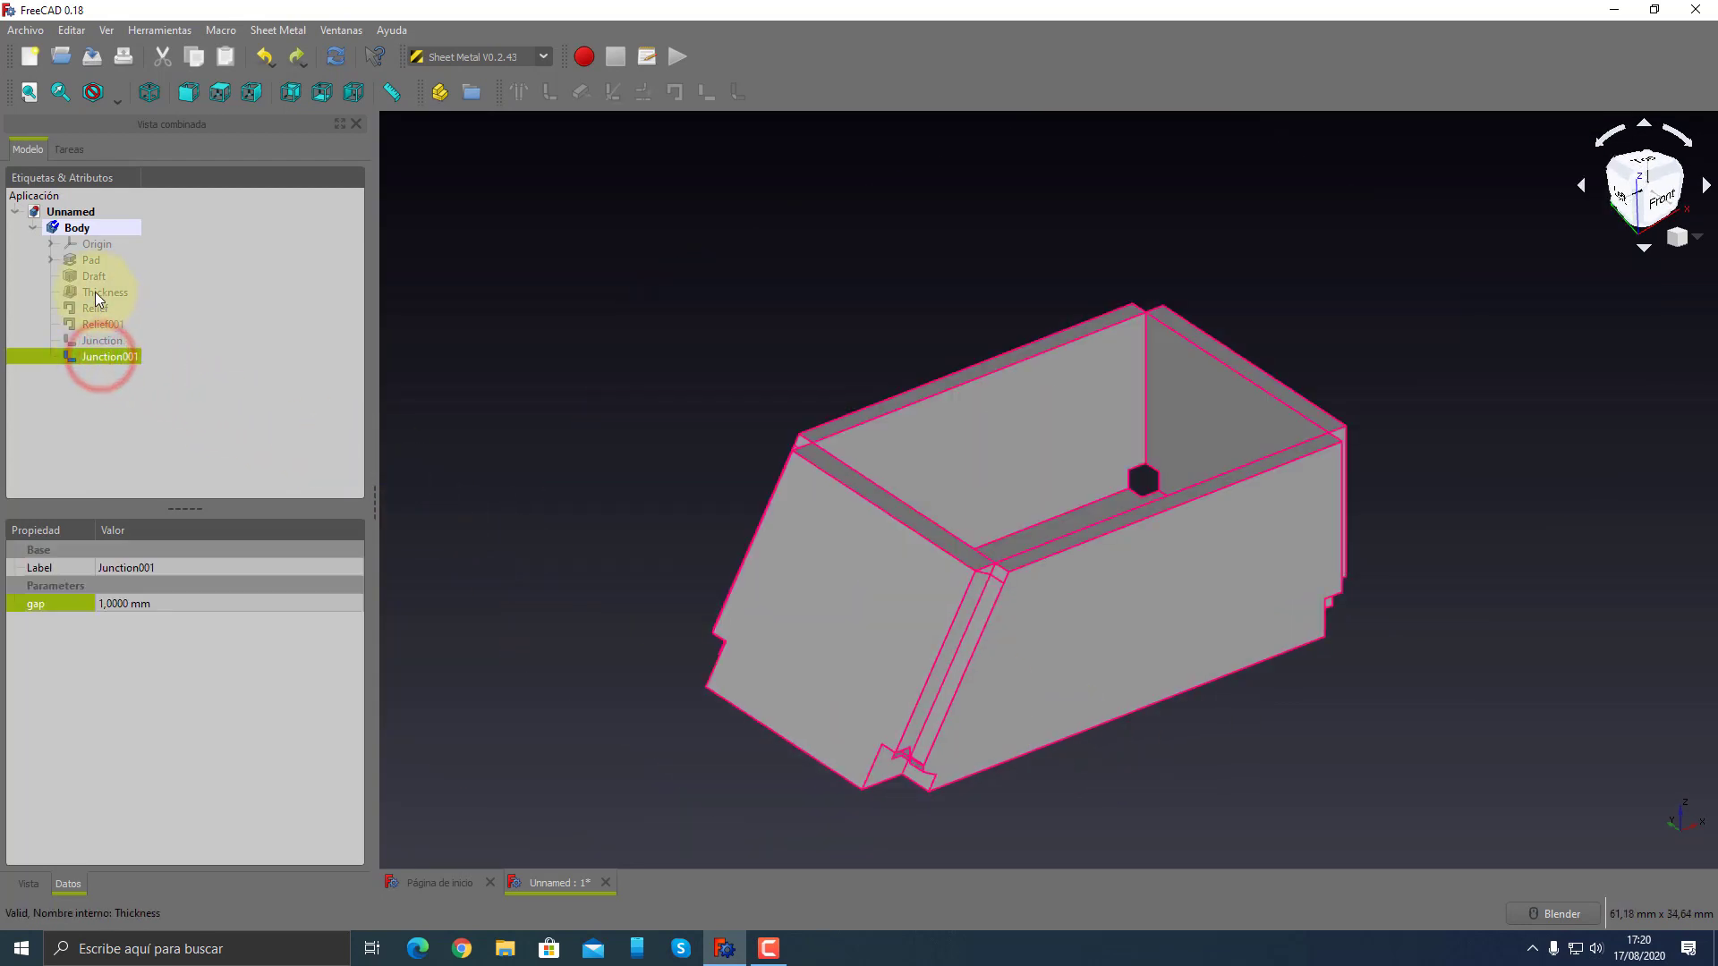
{"action": "left_click", "coordinate": [95, 292], "text": "shift"}
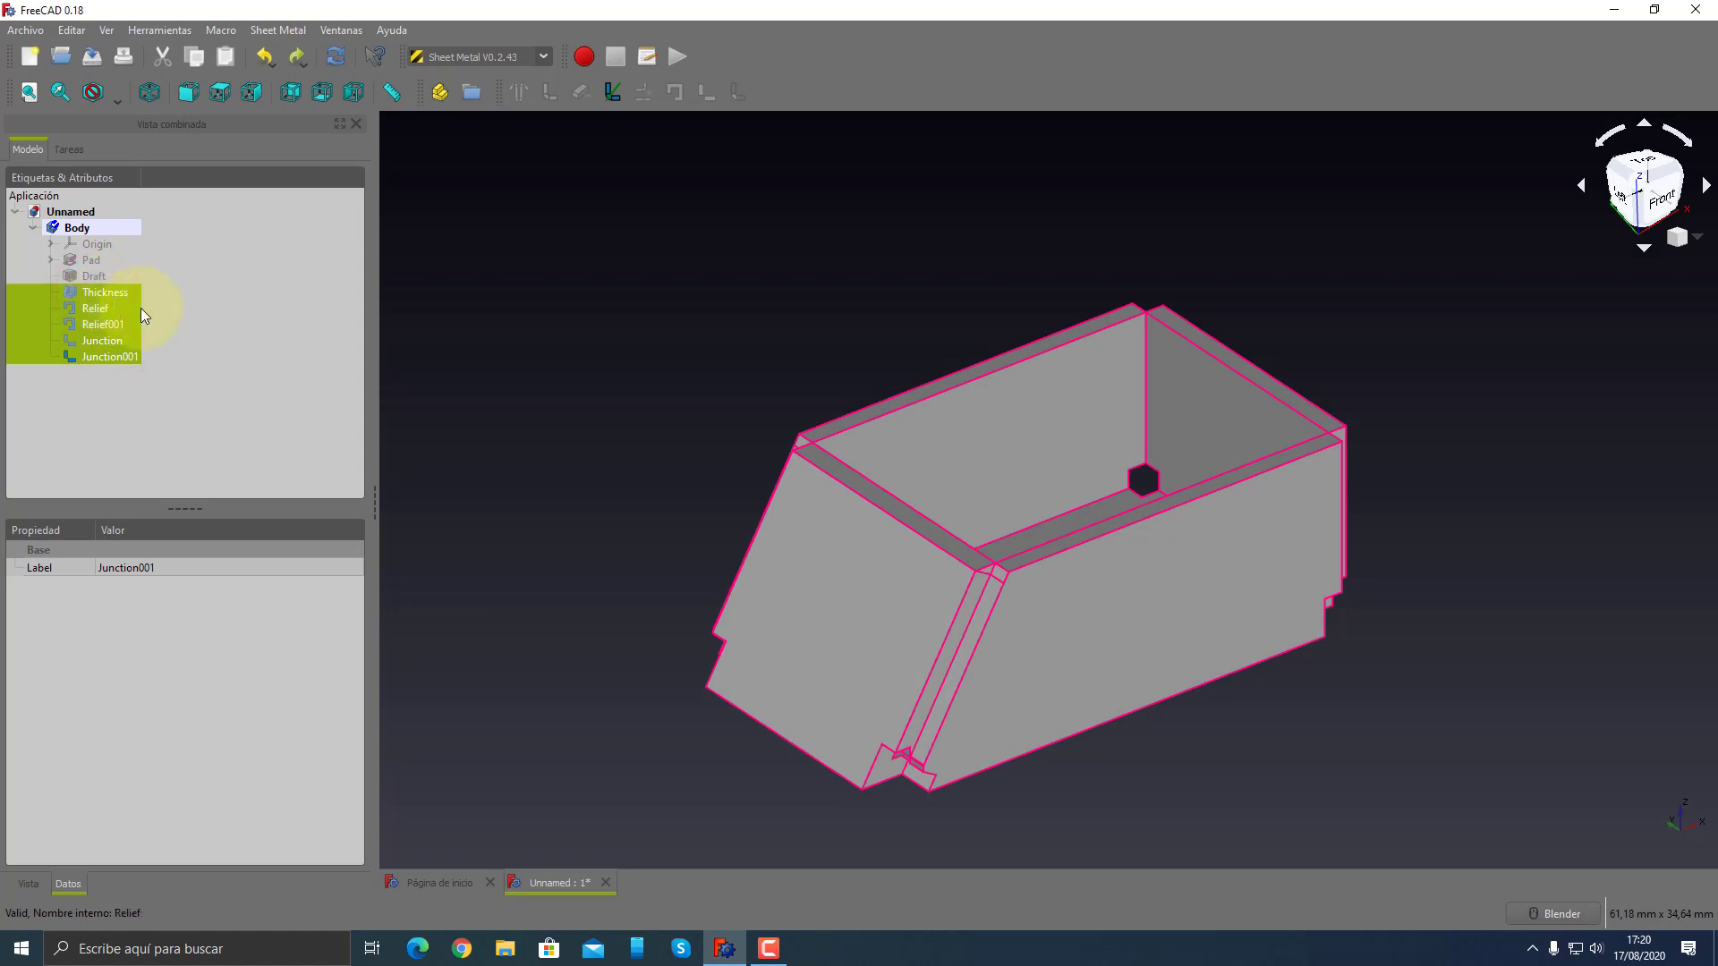
{"action": "left_click", "coordinate": [107, 308]}
{"action": "left_click", "coordinate": [116, 358], "text": "shift"}
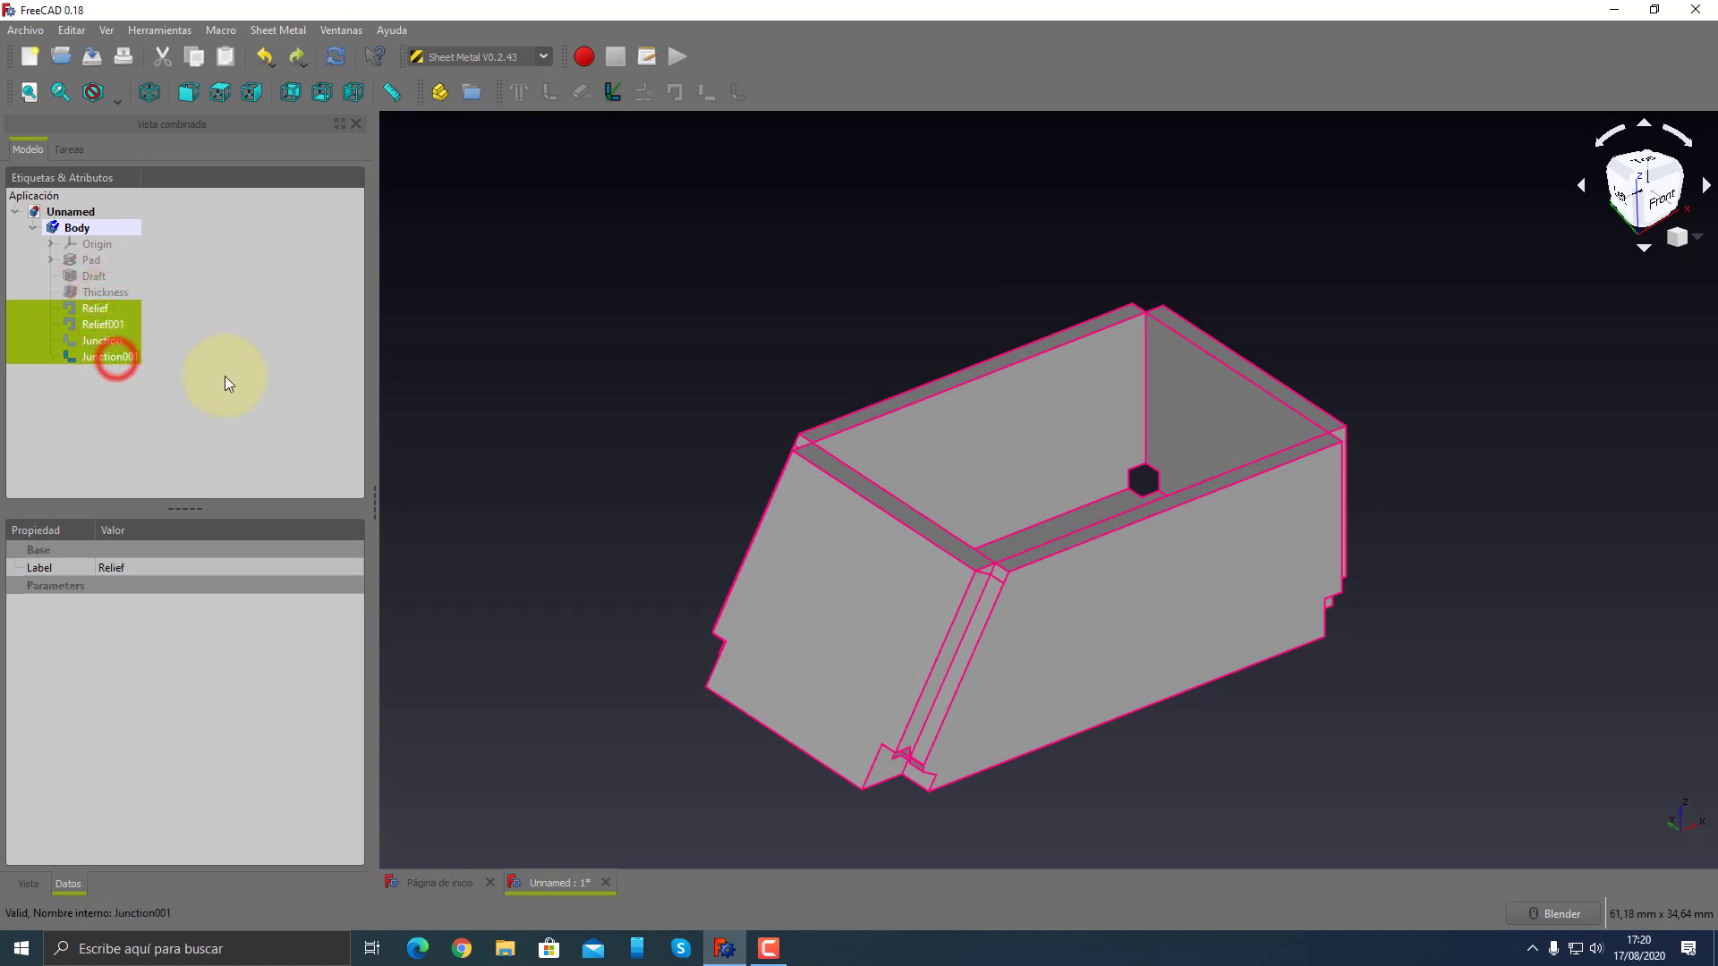
{"action": "key", "text": "Delete"}
- Delete the Draft feature despite its linked Thickness
{"action": "left_click", "coordinate": [100, 276]}
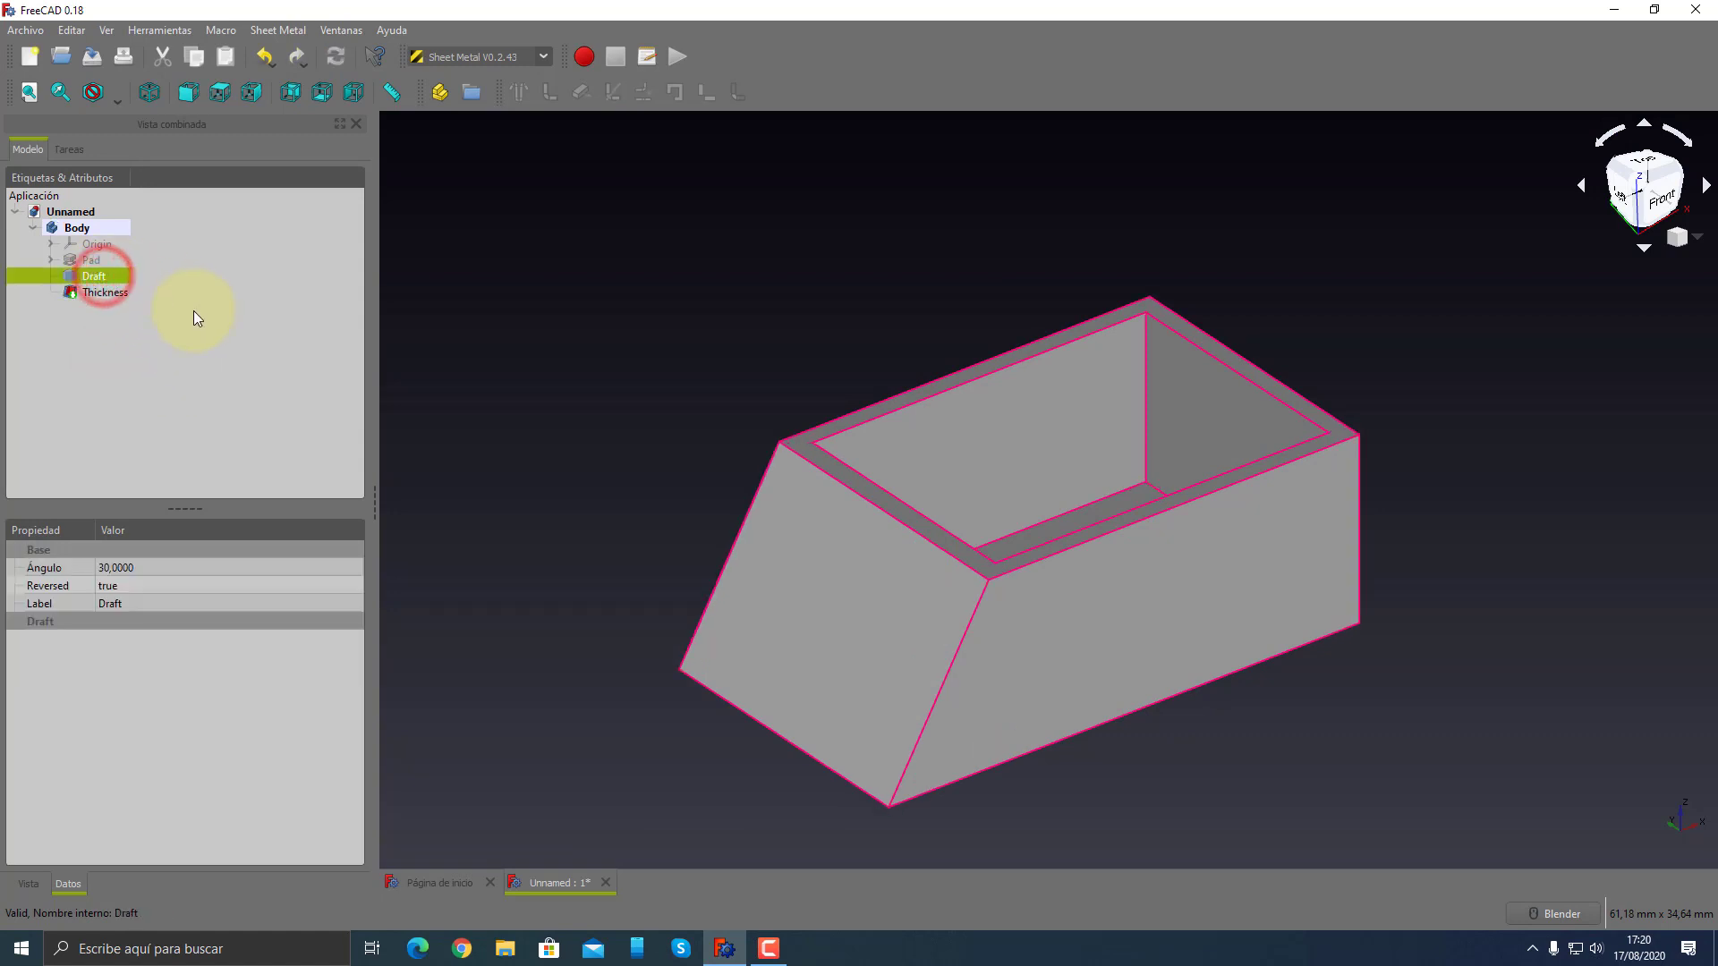
{"action": "key", "text": "Delete"}
{"action": "left_click", "coordinate": [947, 526]}
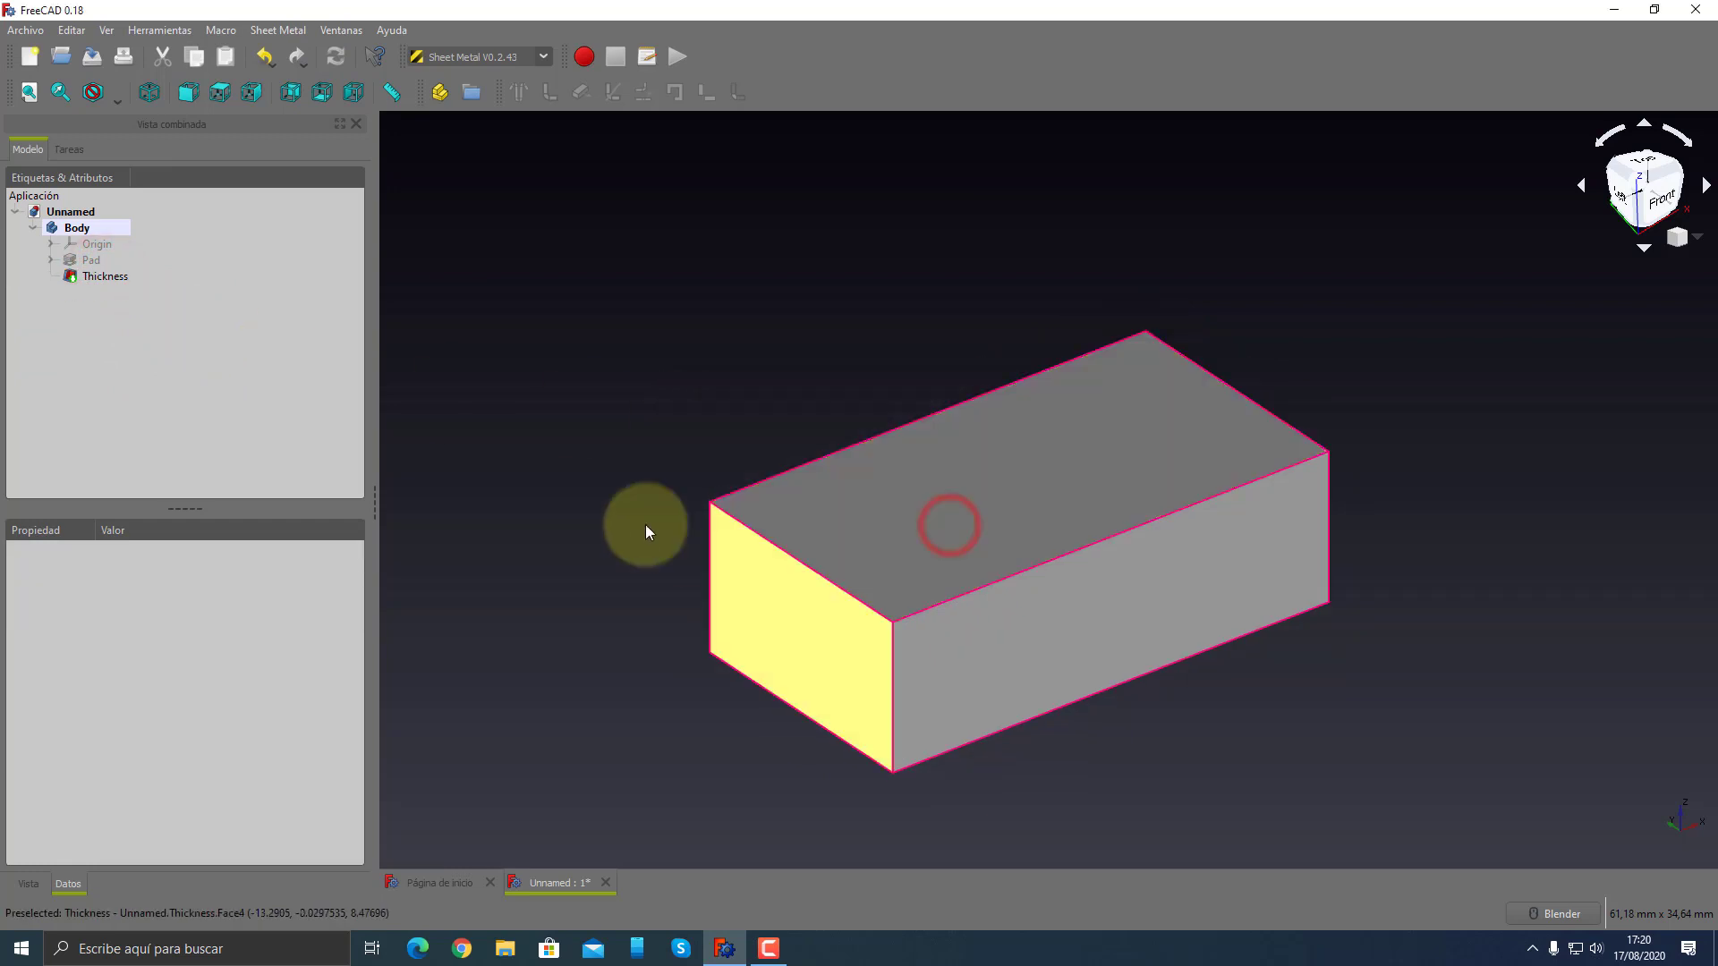
{"action": "left_click", "coordinate": [519, 425]}
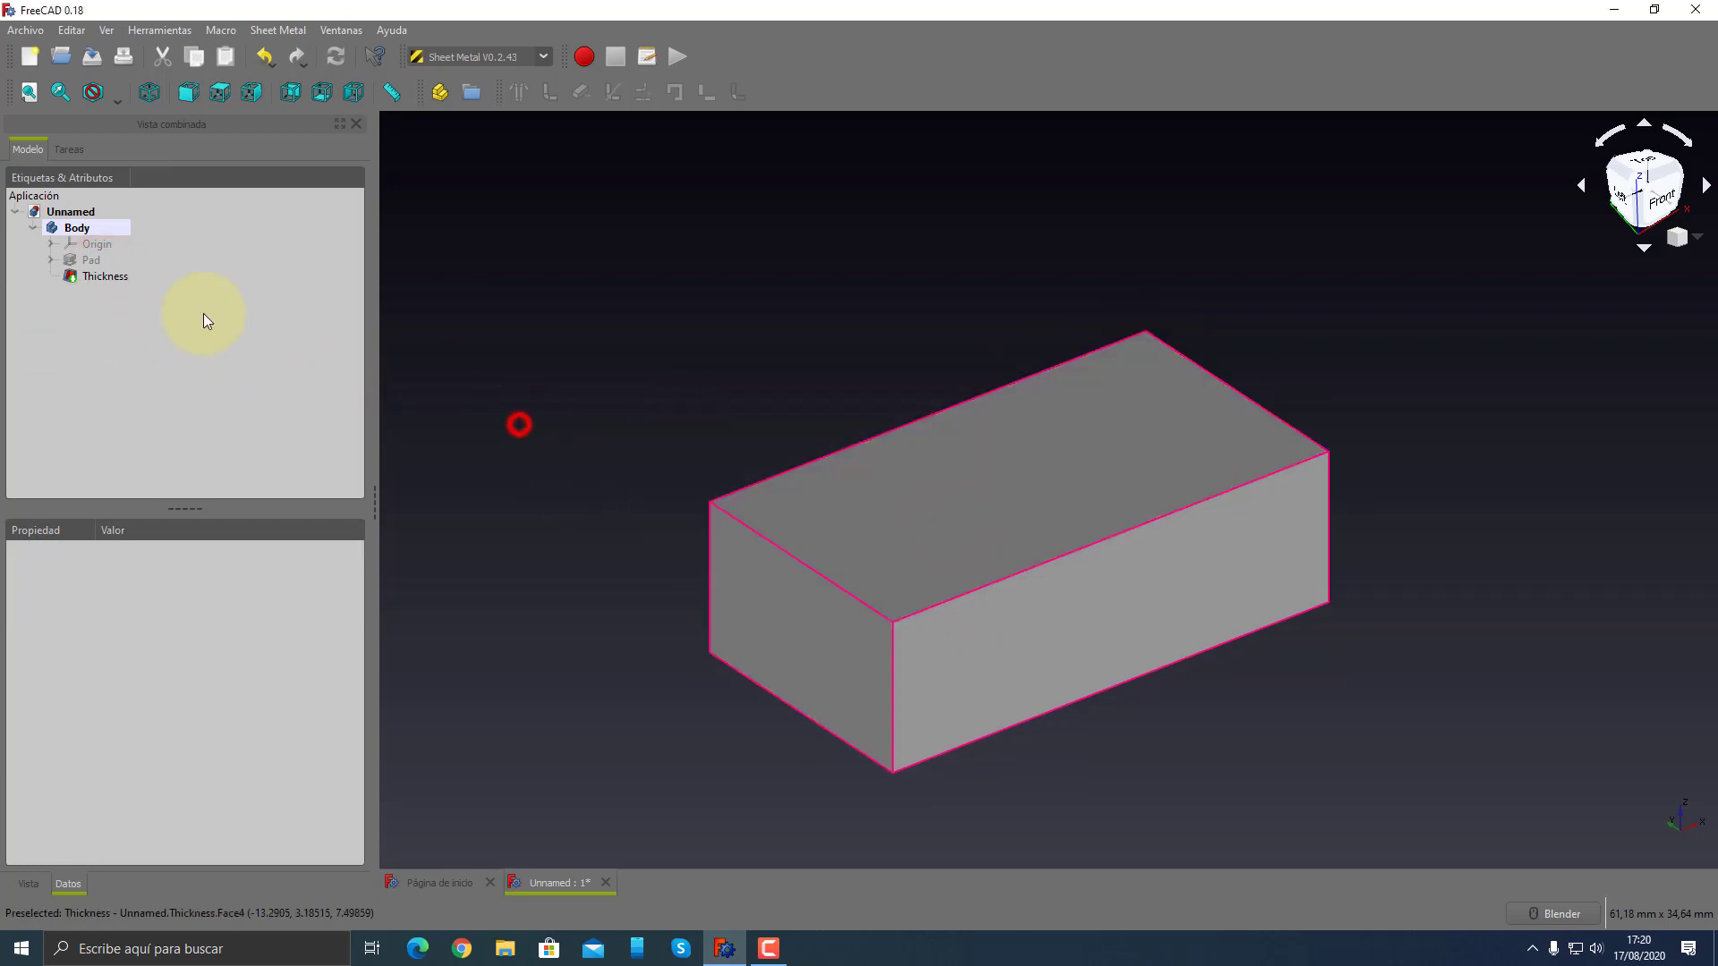
- Remove the Thickness feature, leaving only the 10 mm Pad
{"action": "left_click", "coordinate": [95, 278]}
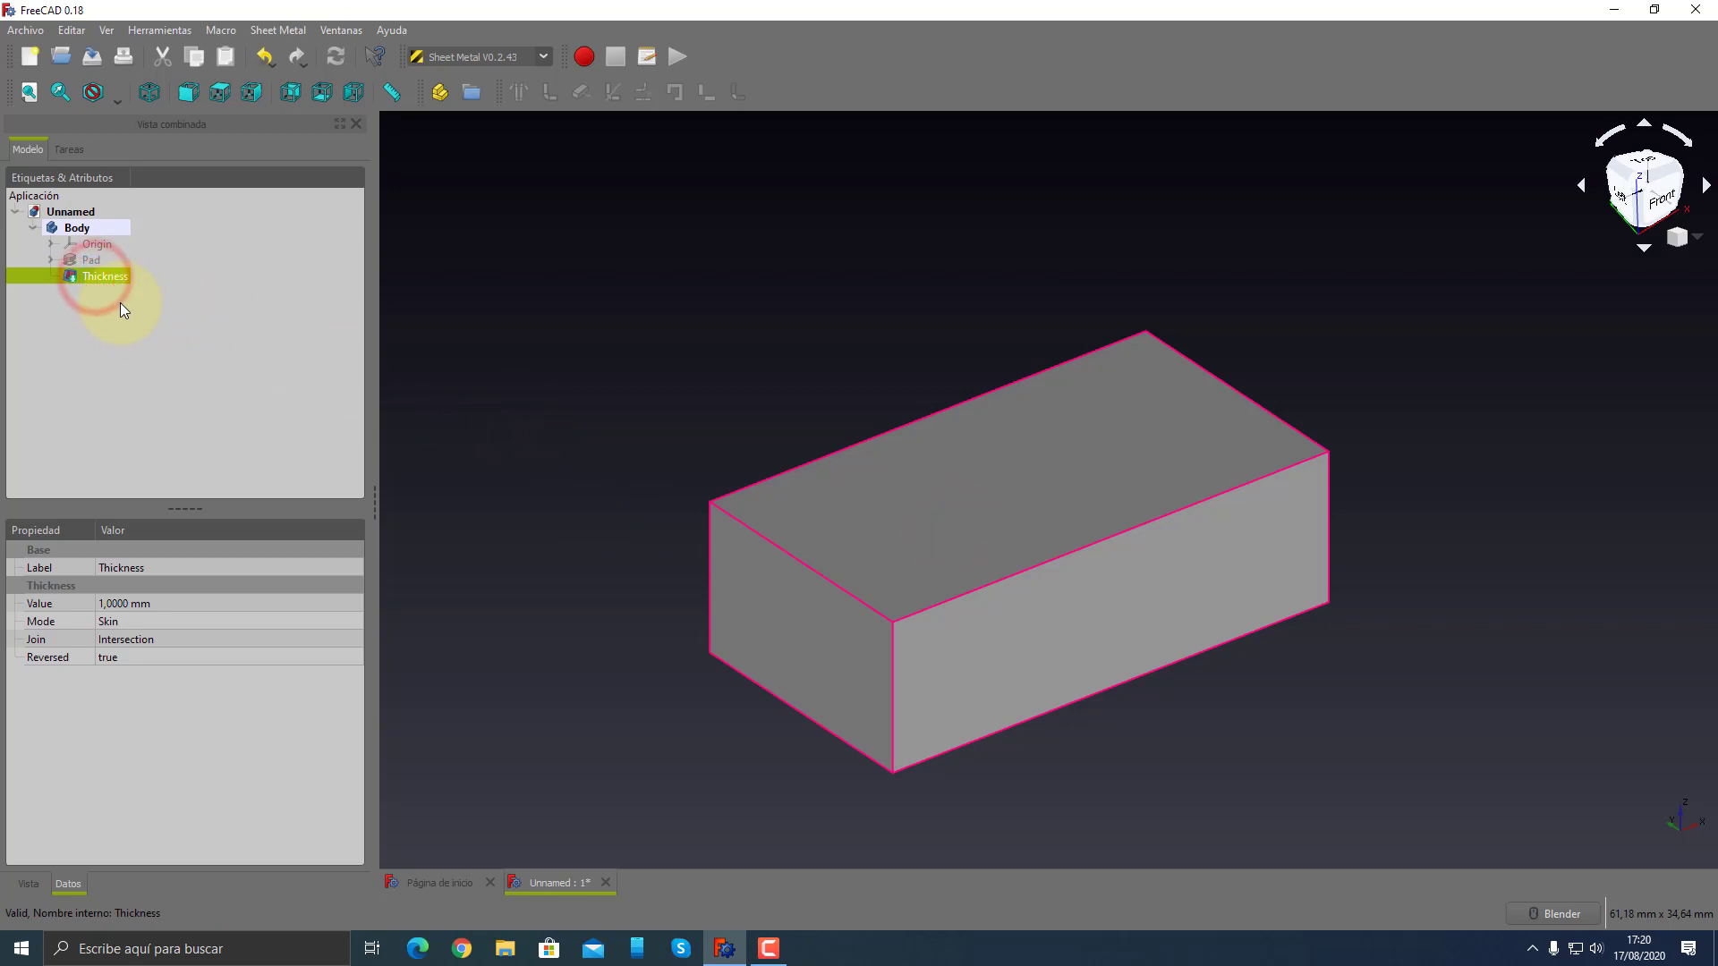
{"action": "double_click", "coordinate": [107, 278]}
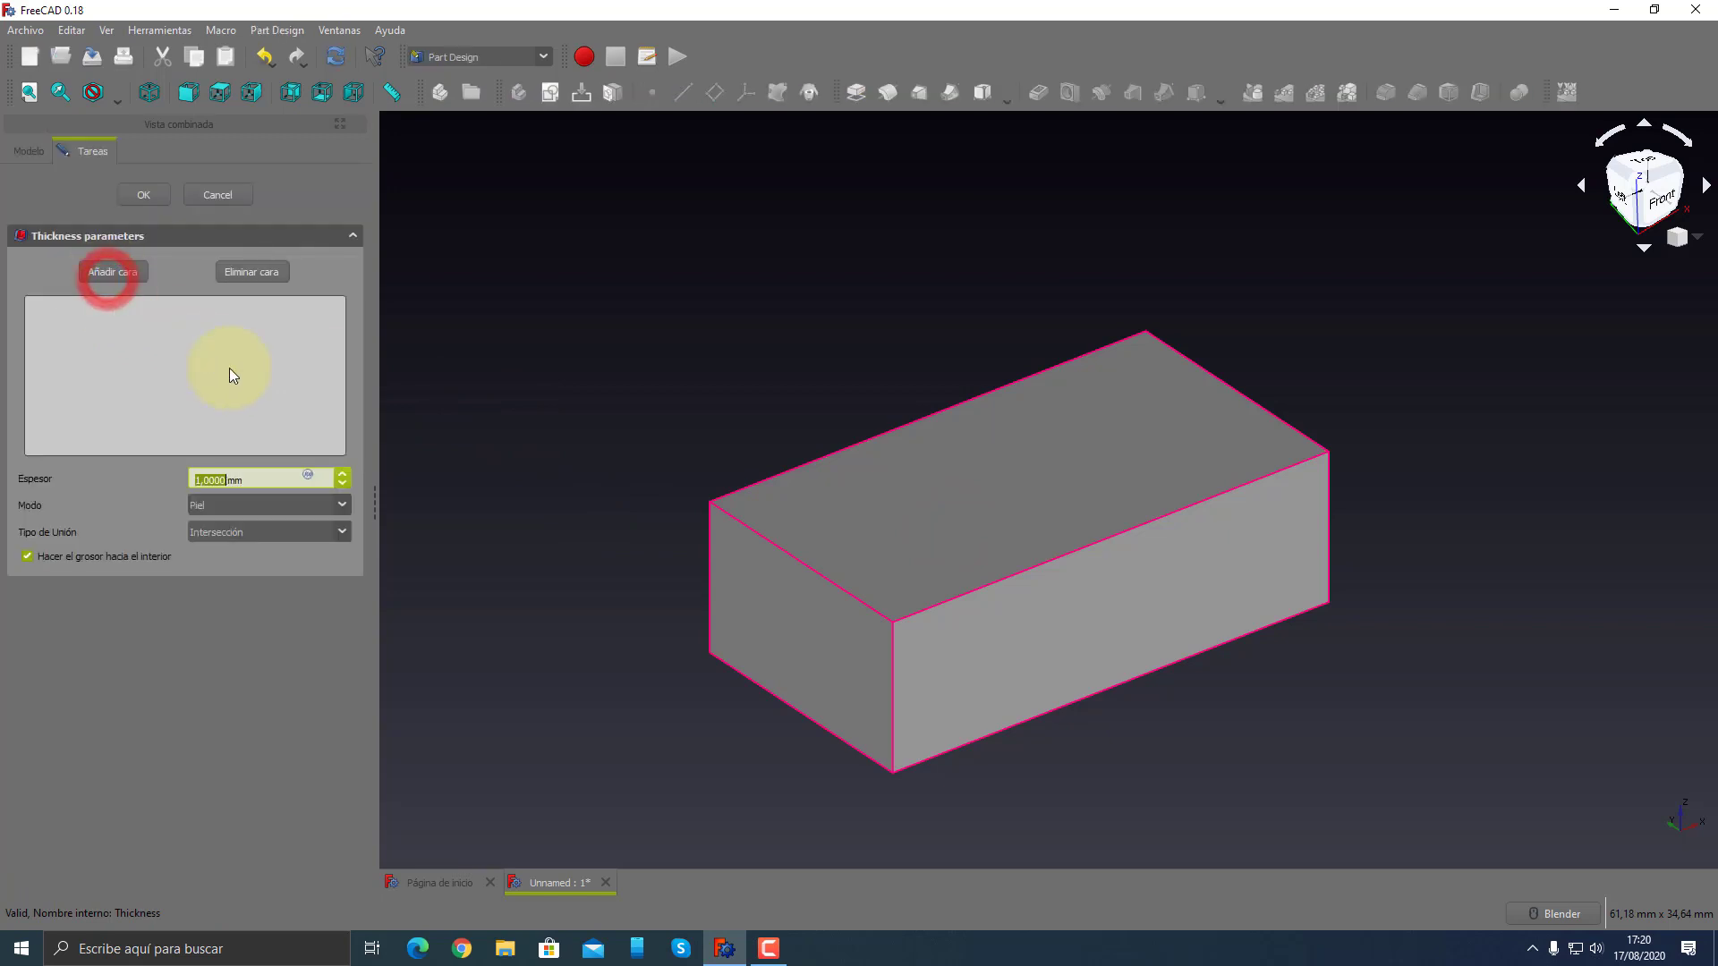
{"action": "left_click", "coordinate": [890, 469]}
{"action": "left_click", "coordinate": [146, 196]}
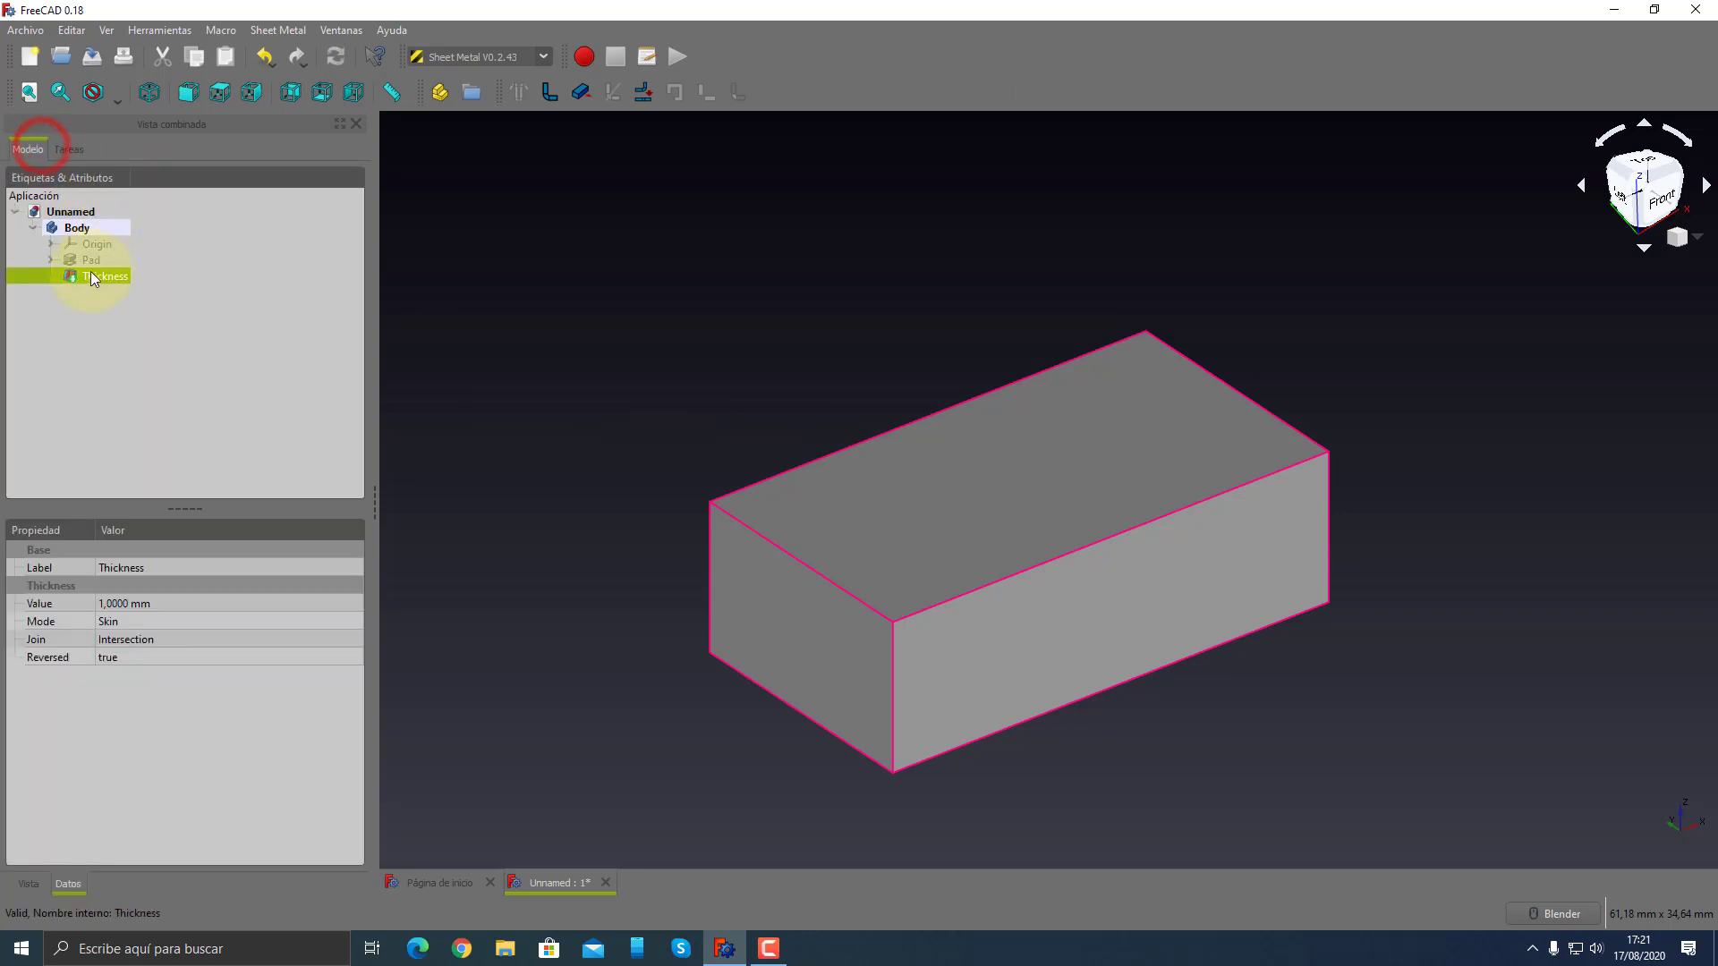
{"action": "right_click", "coordinate": [89, 273]}
{"action": "left_click", "coordinate": [157, 526]}
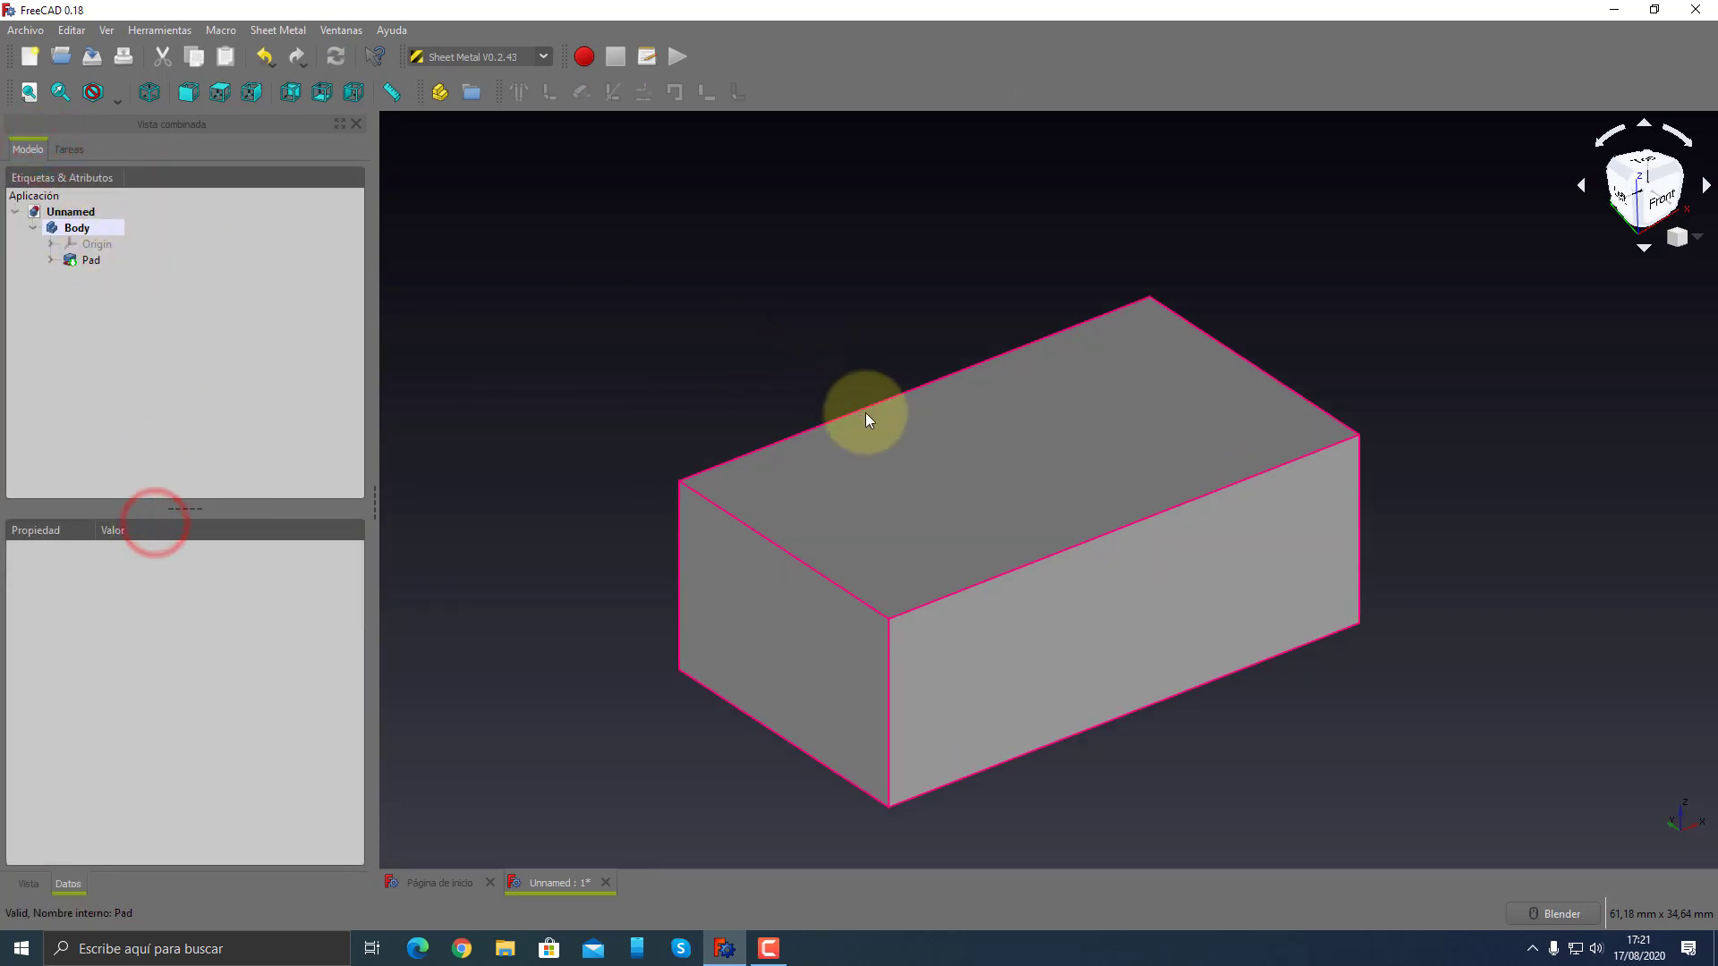
- Select the Pad's top face and switch to the Part Design workbench
{"action": "left_click", "coordinate": [913, 464]}
{"action": "left_click", "coordinate": [523, 57]}
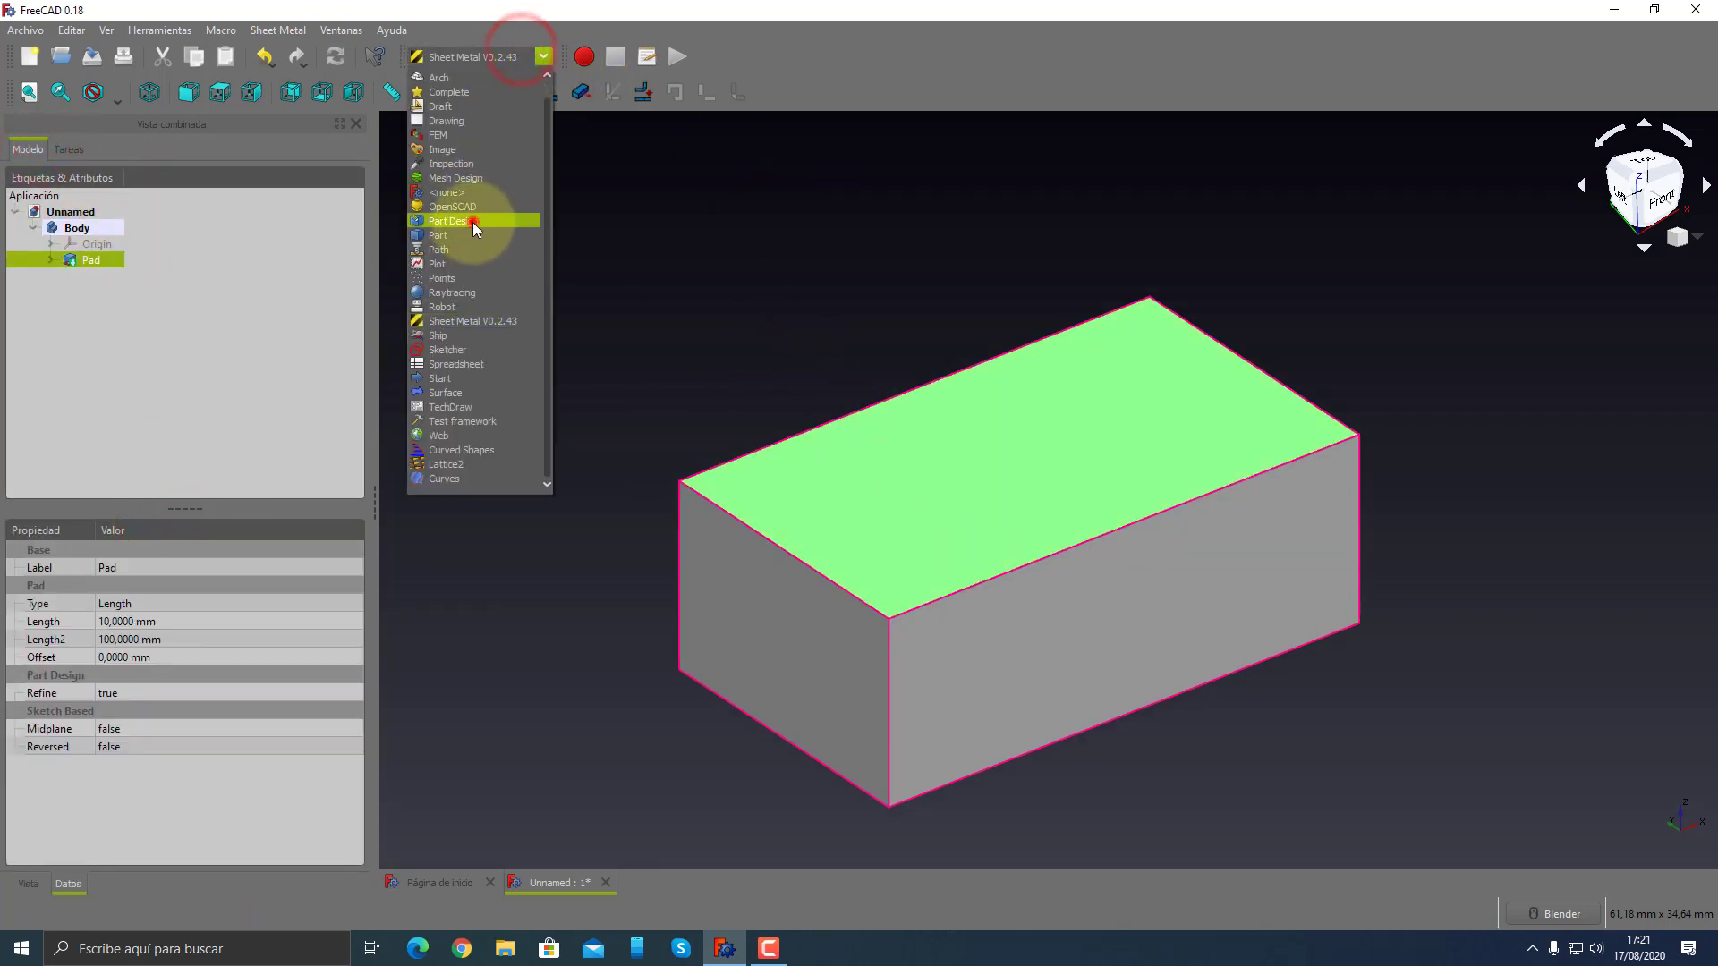
{"action": "left_click", "coordinate": [472, 222]}
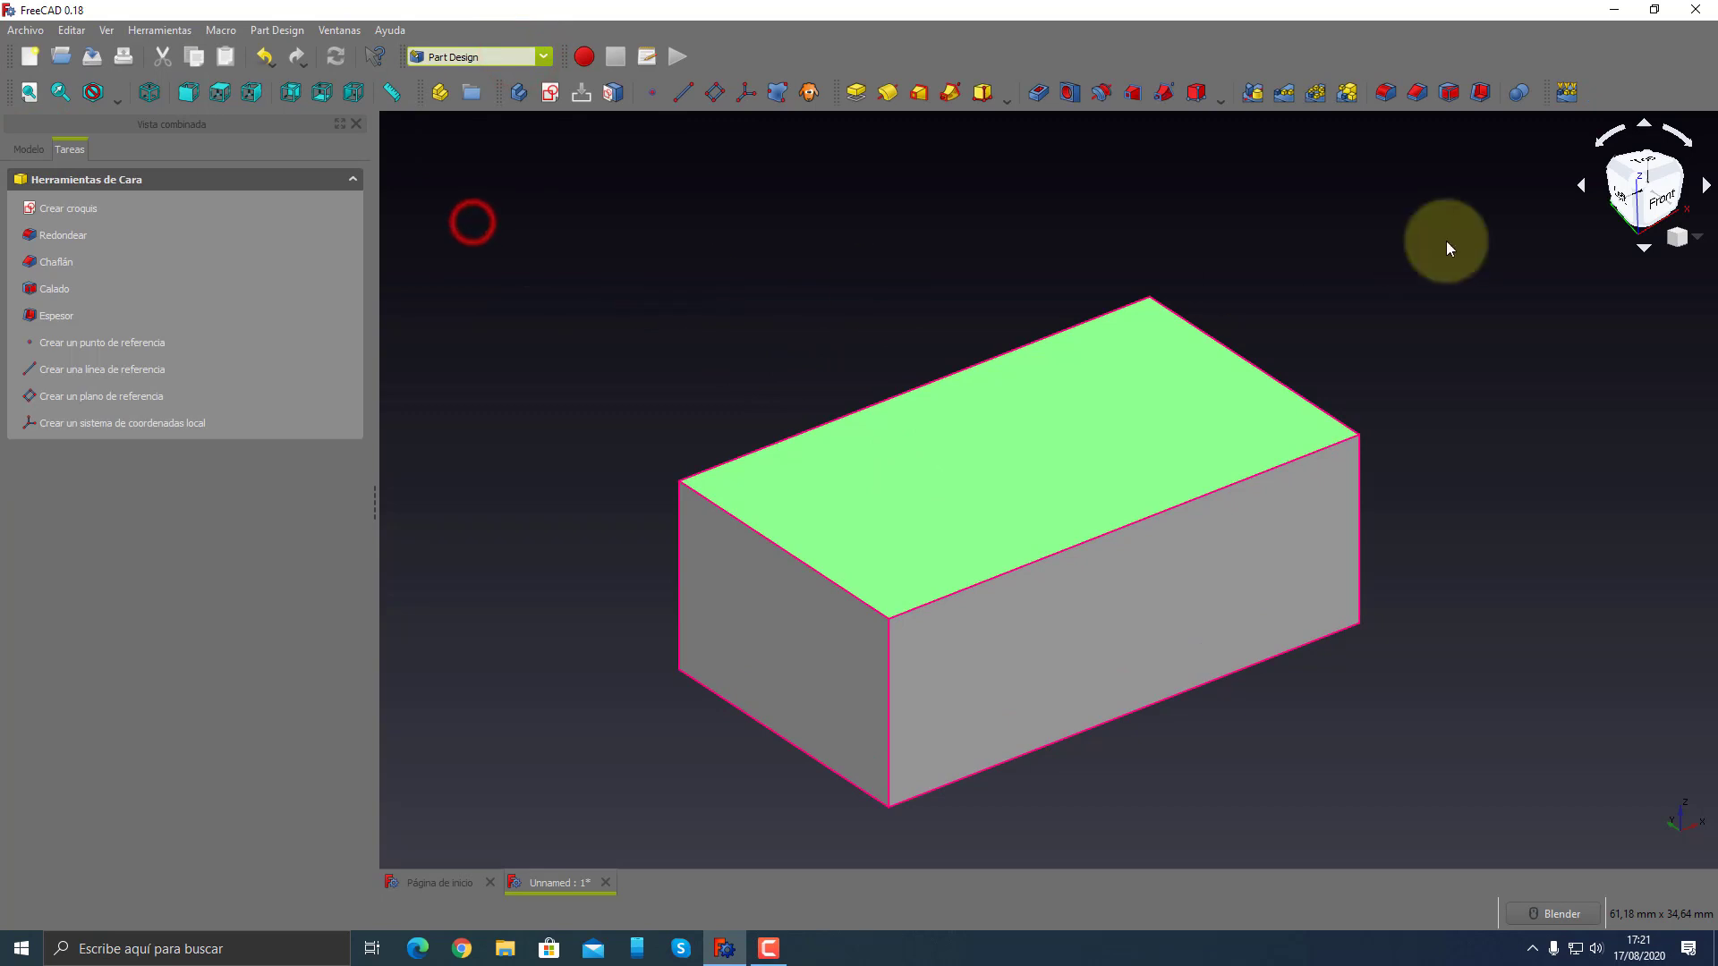
- Shell the Pad with a 1 mm inward Thickness, Intersección join, removing the top face
{"action": "left_click", "coordinate": [1480, 93]}
{"action": "left_click", "coordinate": [88, 555]}
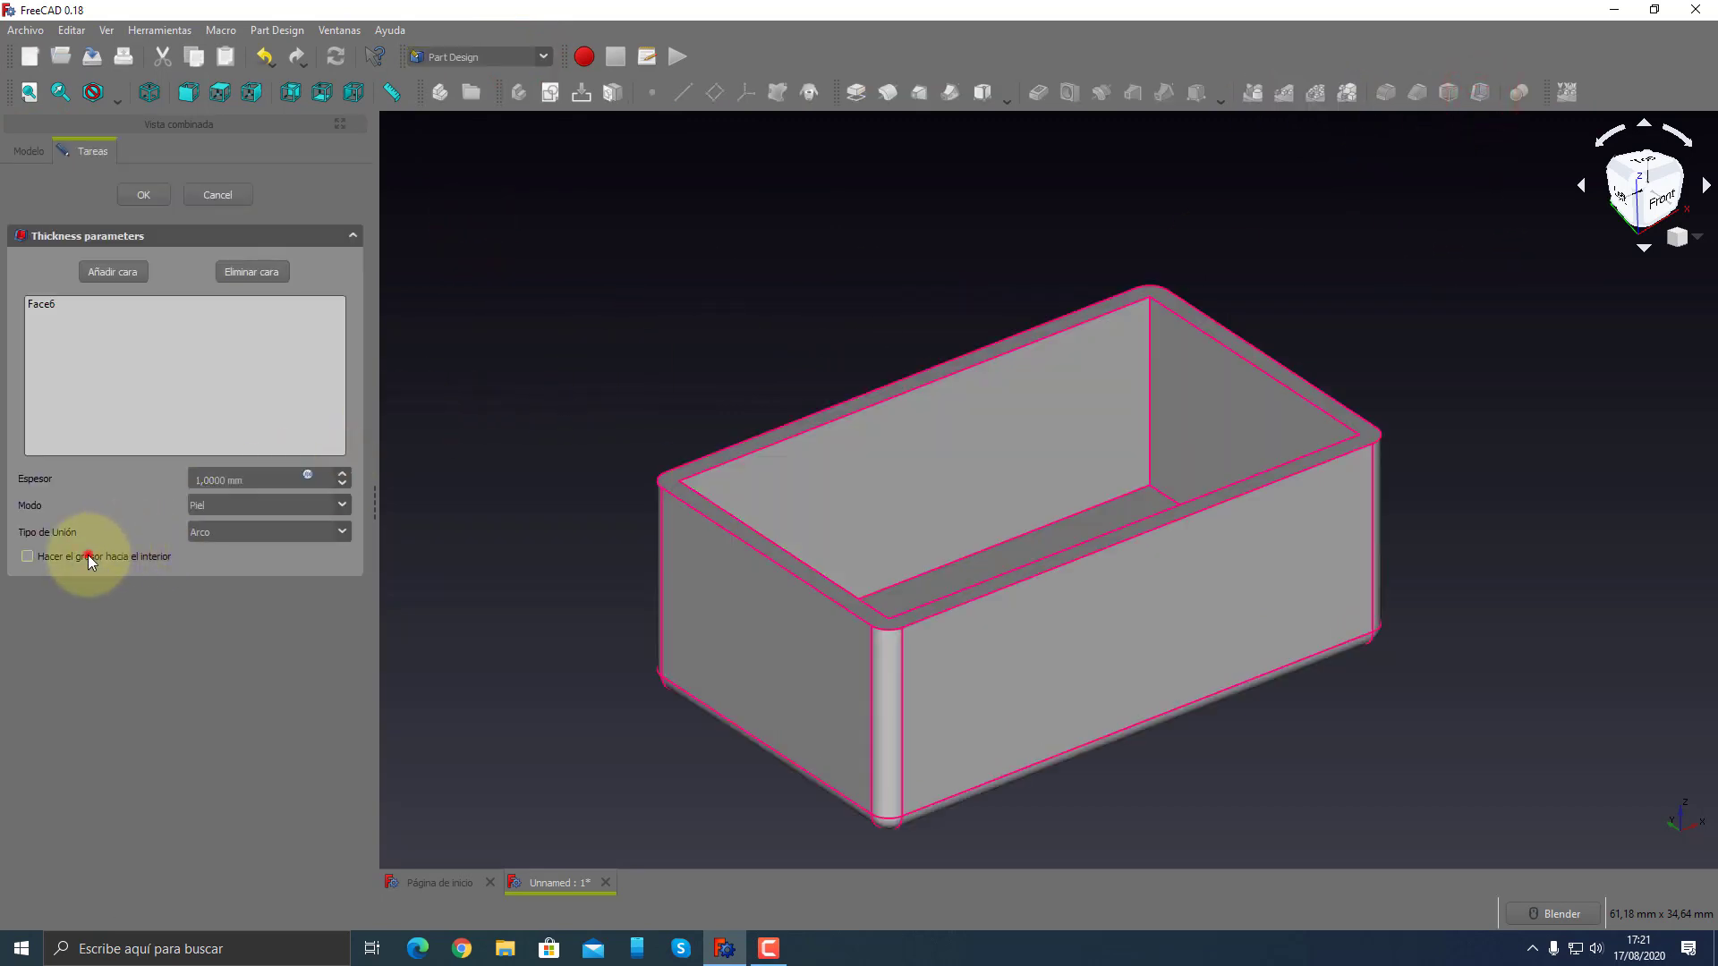
{"action": "left_click", "coordinate": [228, 533]}
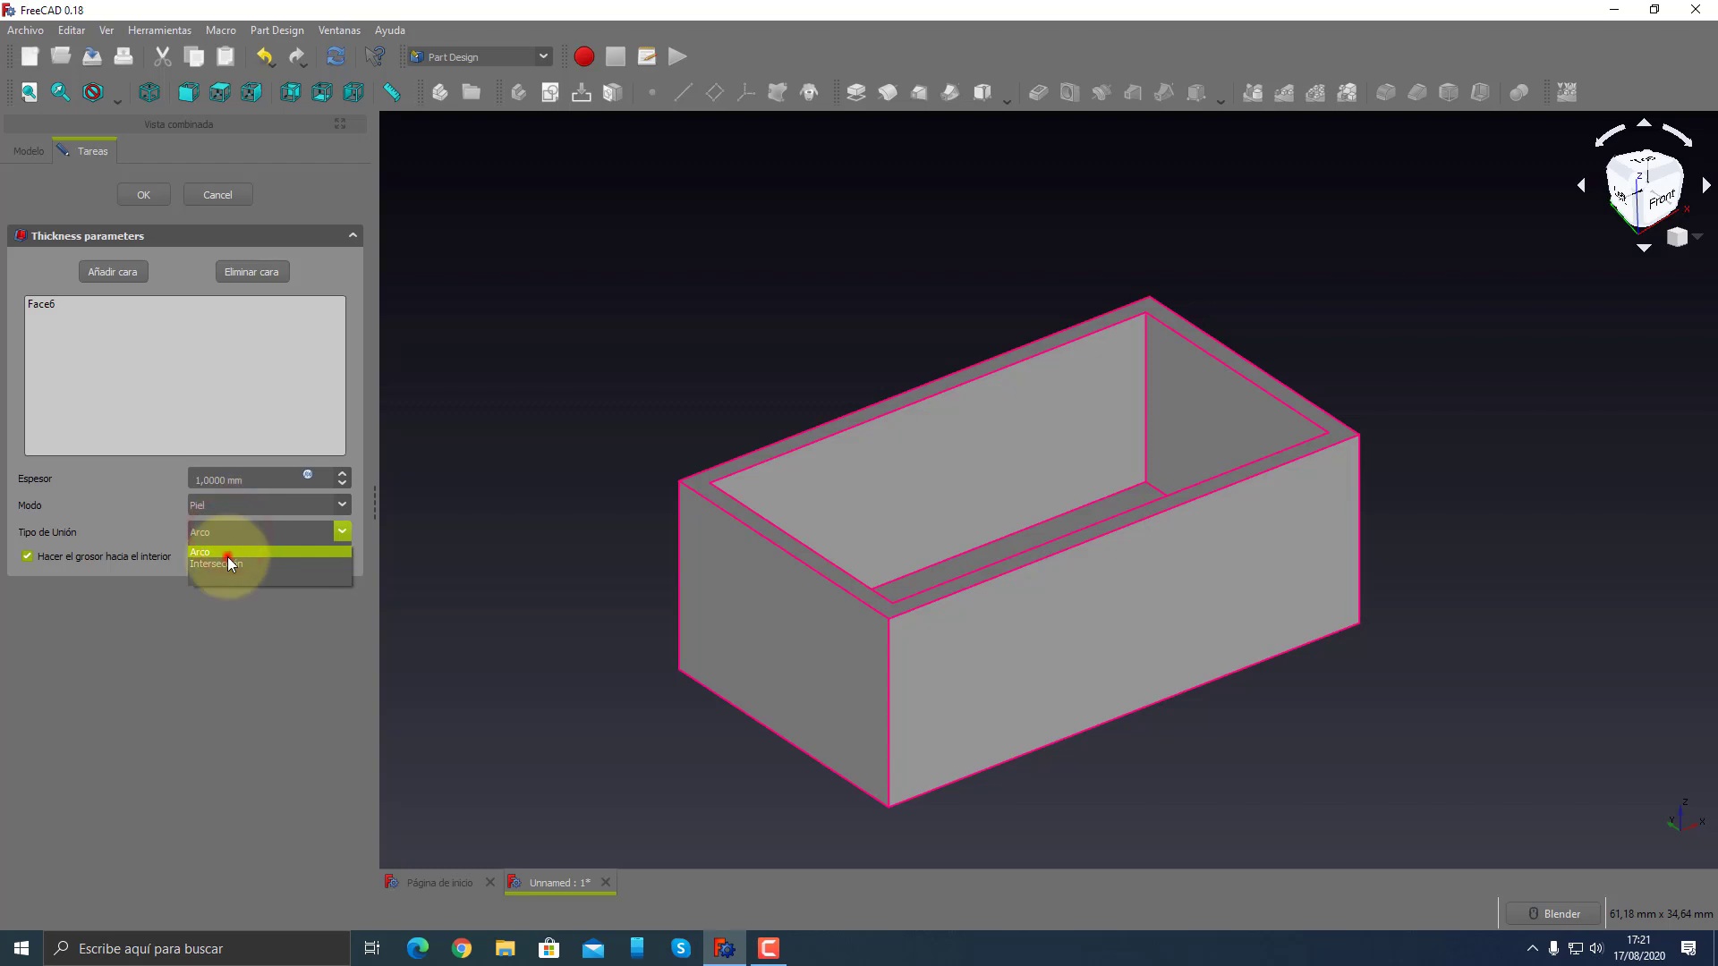
{"action": "left_click", "coordinate": [230, 562]}
{"action": "left_click", "coordinate": [143, 195]}
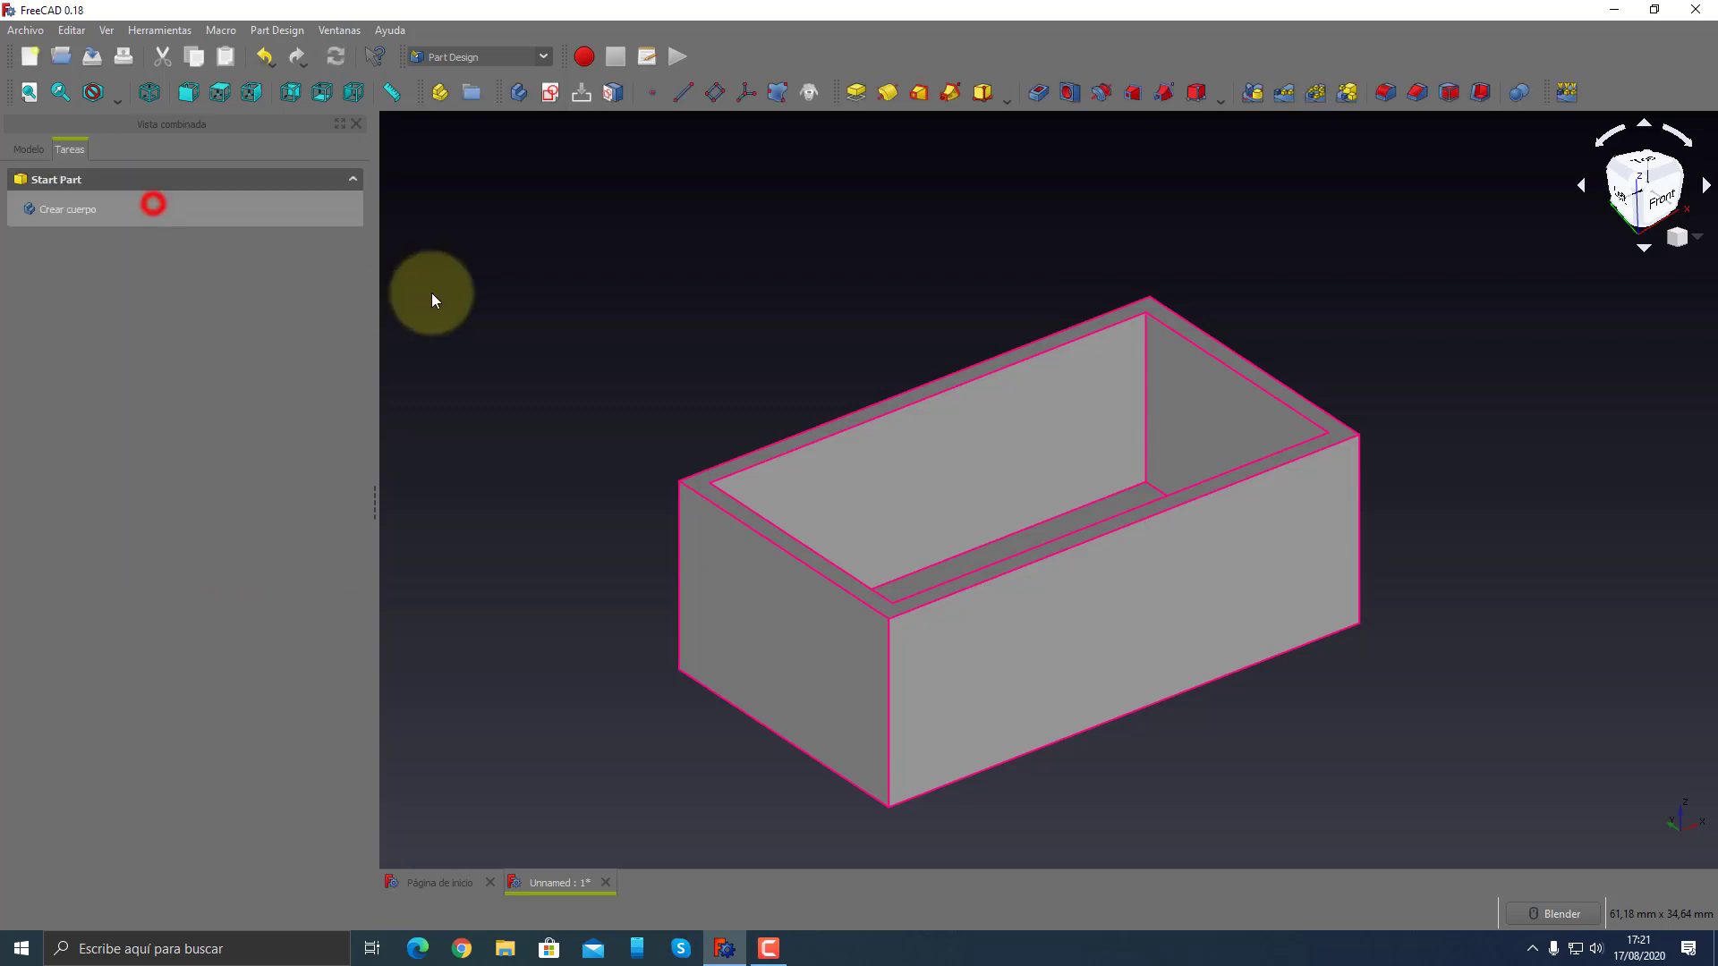
{"action": "middle_click_drag", "start_coordinate": [618, 421], "coordinate": [732, 414], "text": "shift"}
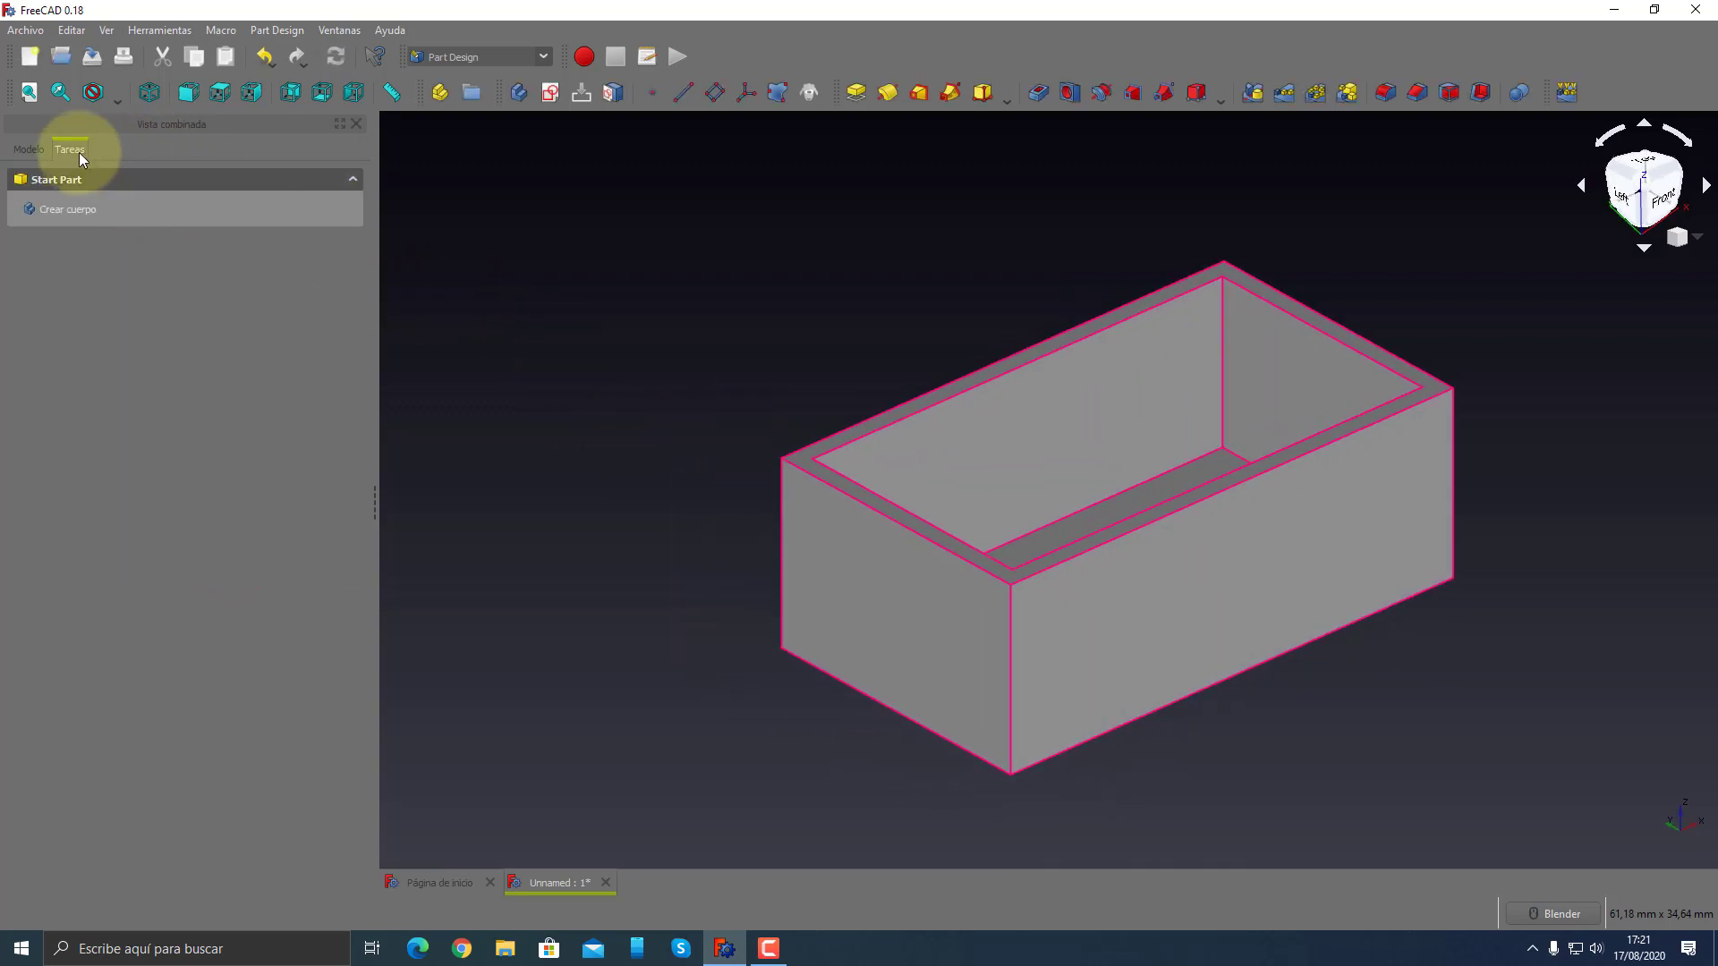
- Show the model tree and switch back to the Sheet Metal workbench
{"action": "left_click", "coordinate": [27, 149]}
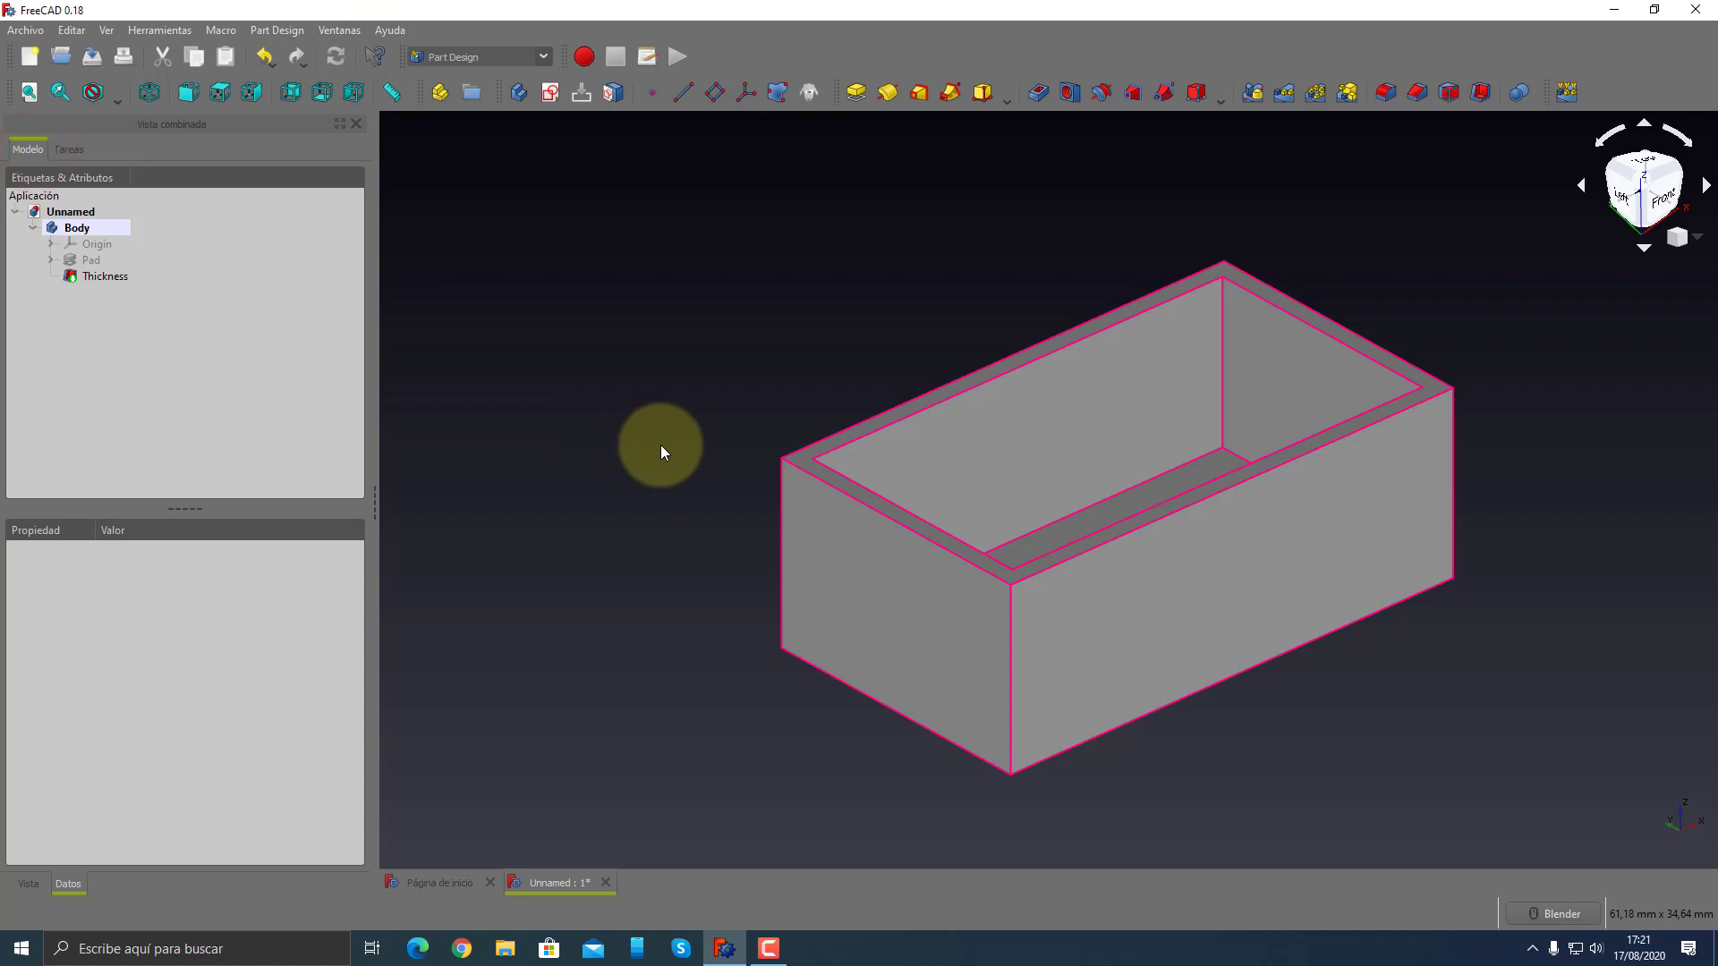
{"action": "left_click", "coordinate": [542, 57]}
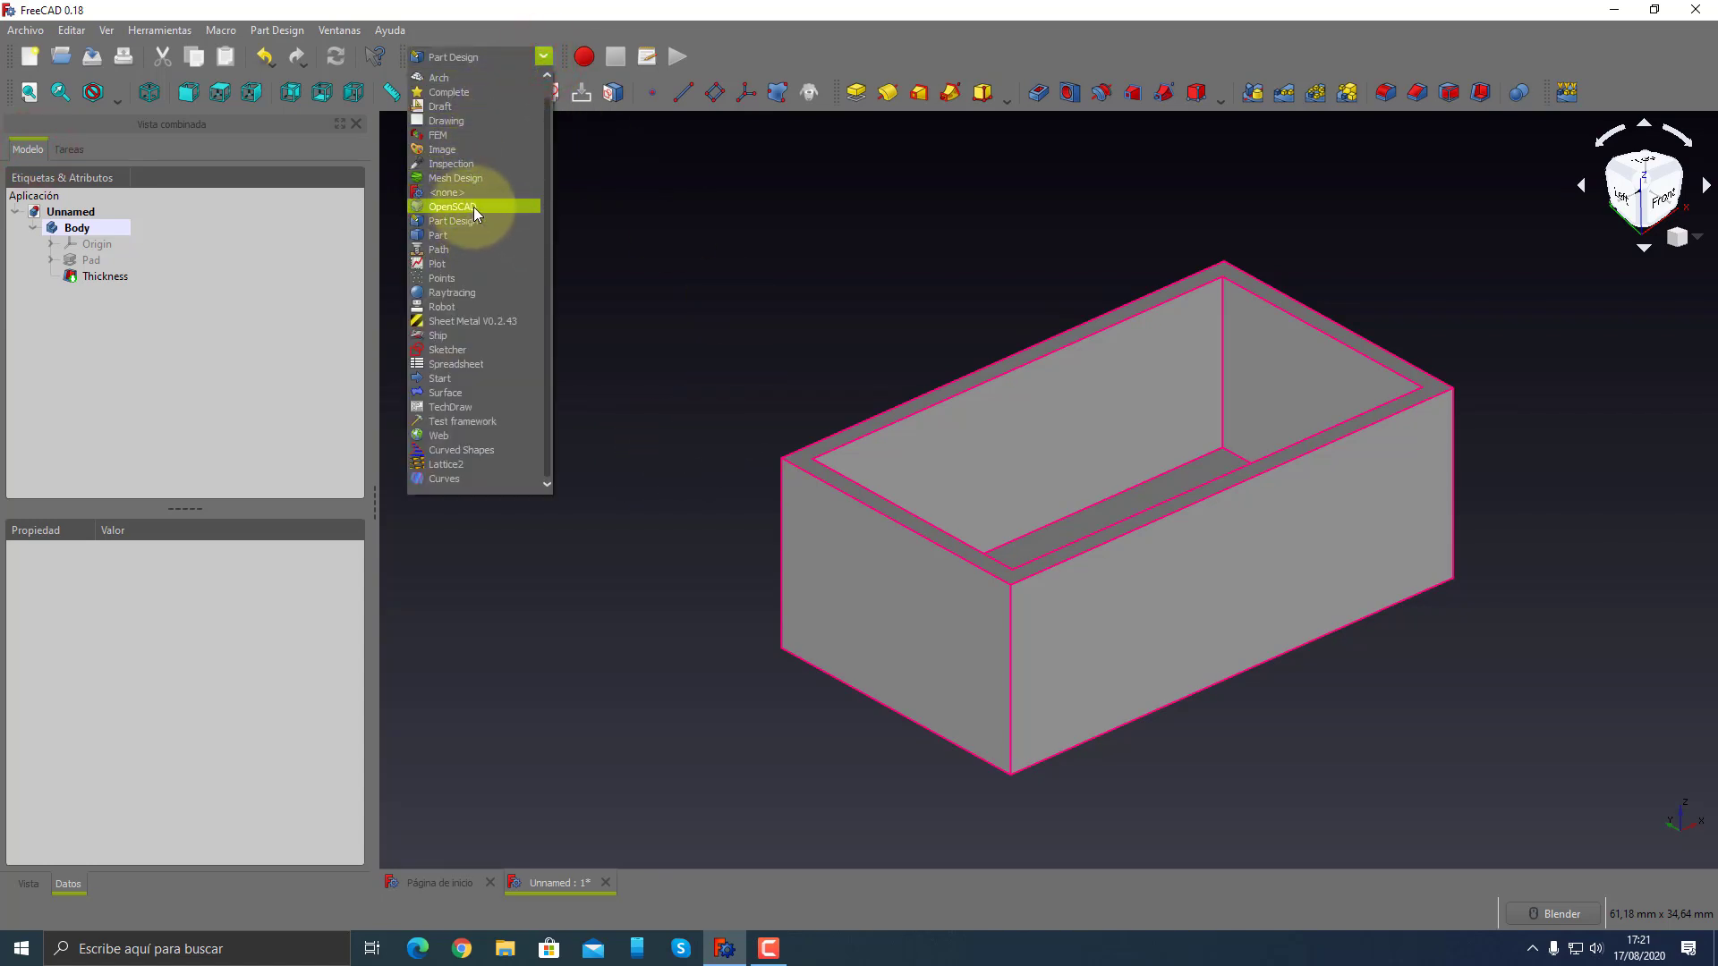
{"action": "left_click", "coordinate": [472, 320]}
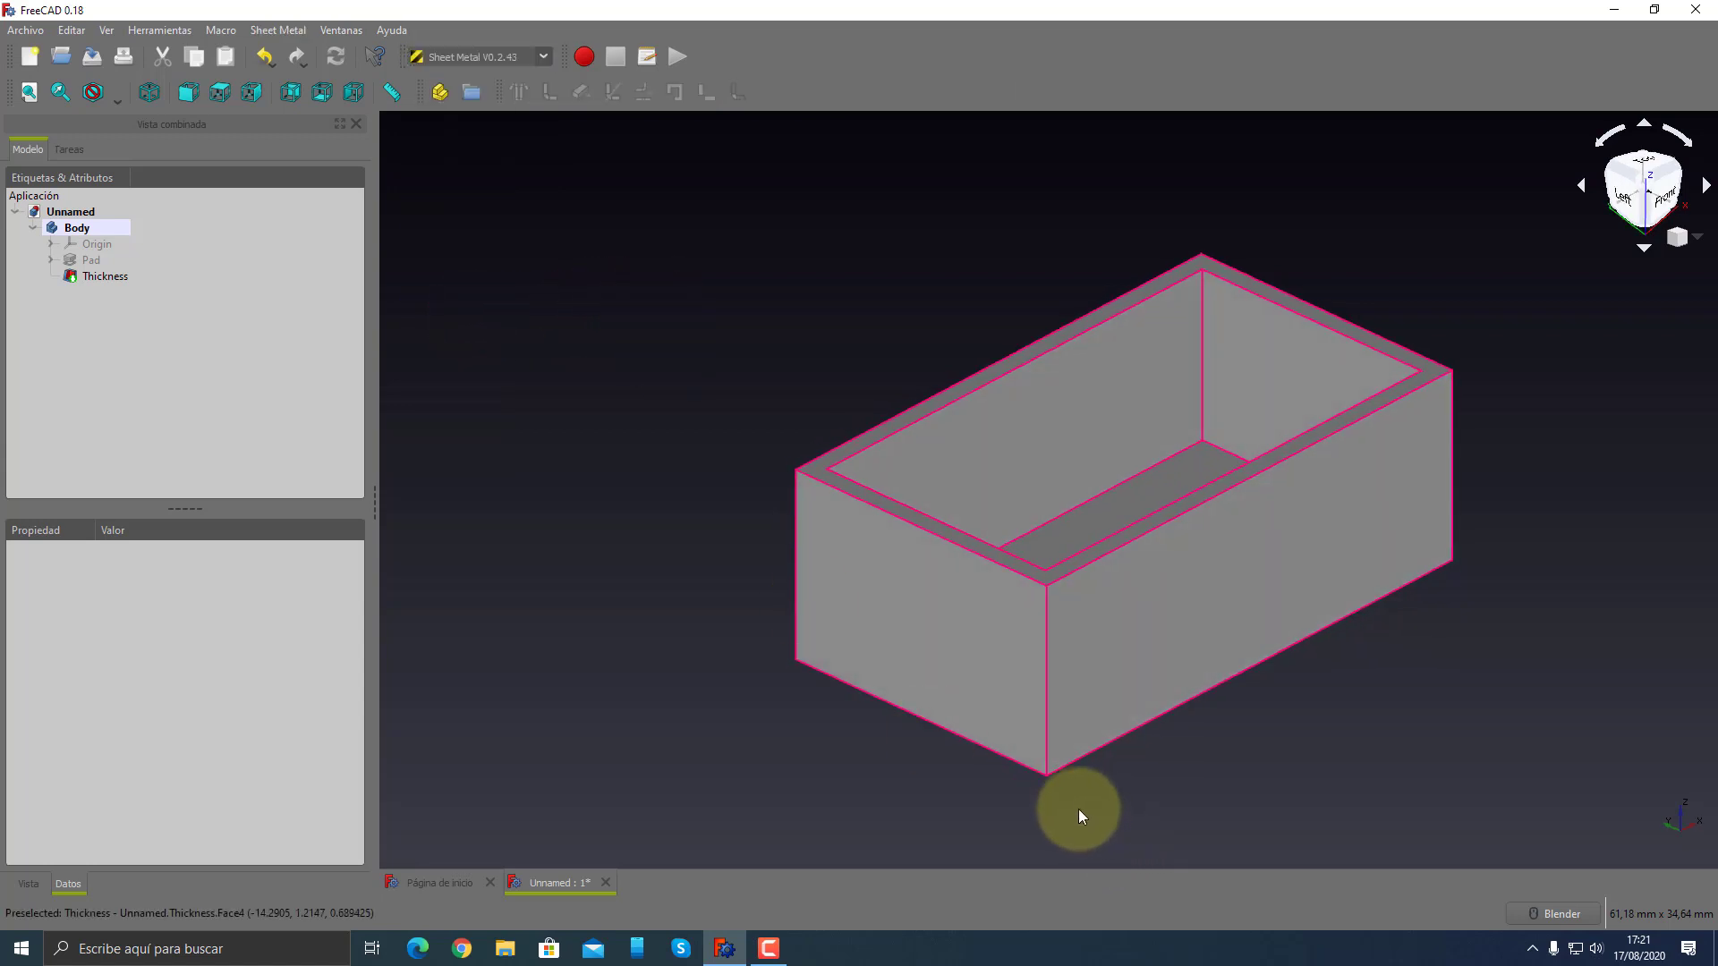
- Select three bottom corner vertices, add a 2 mm Relief there, and inspect the notches
{"action": "left_click", "coordinate": [1049, 775]}
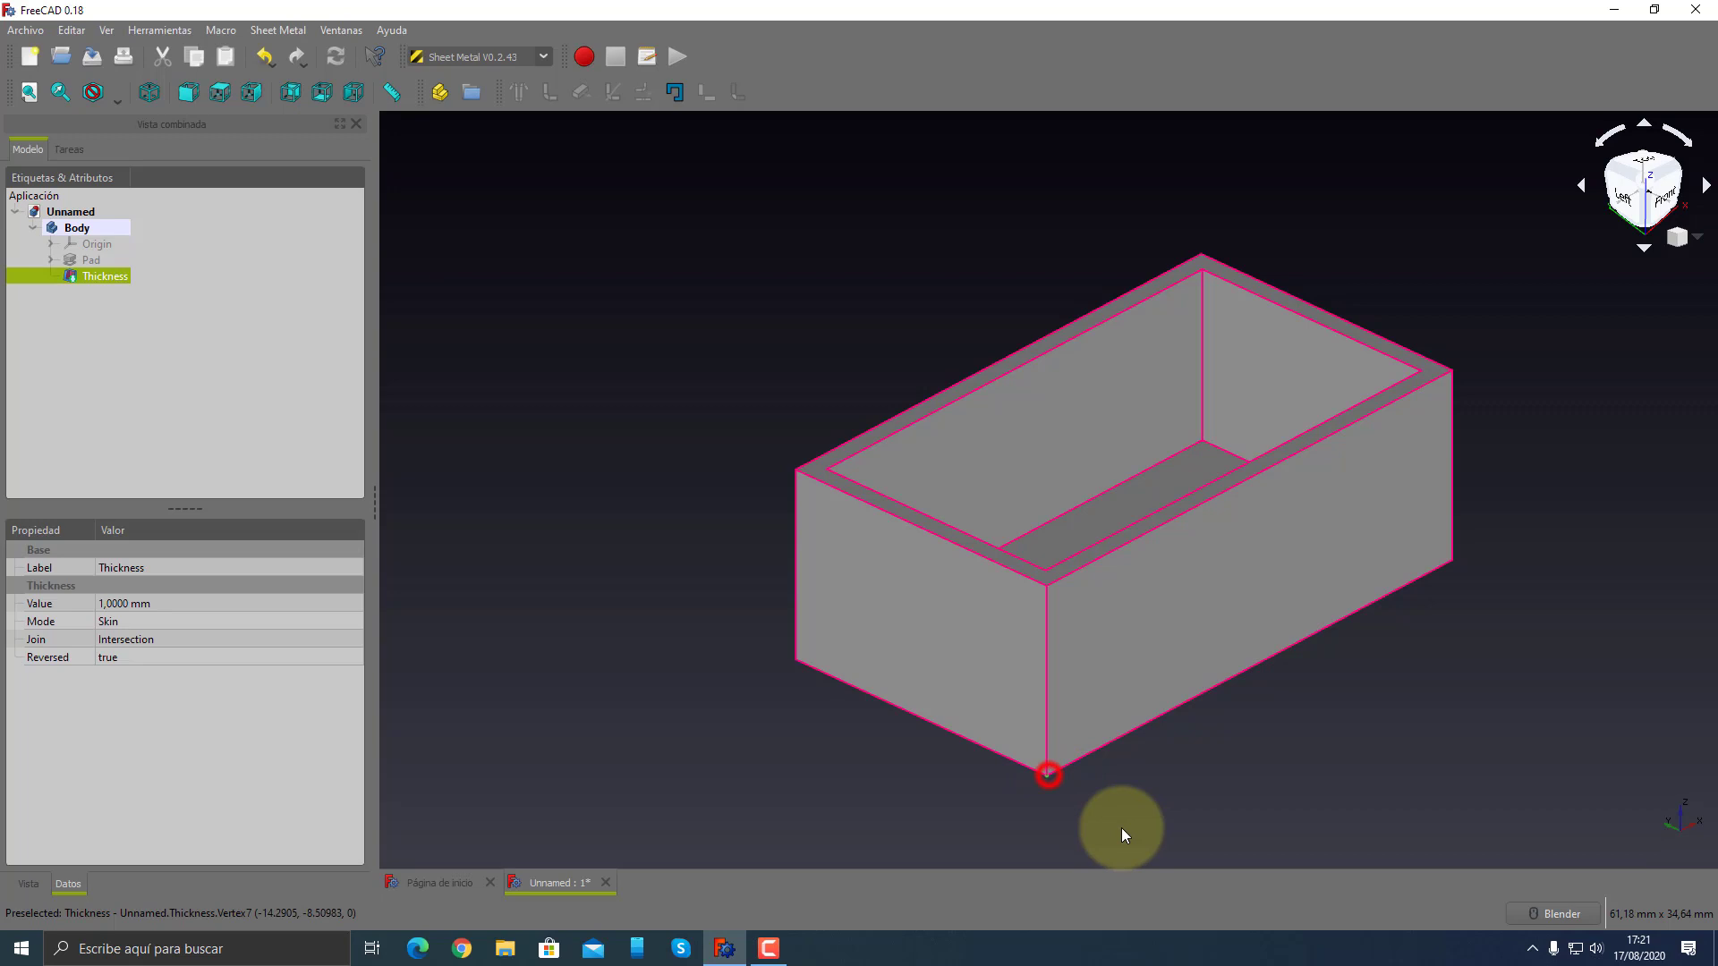
{"action": "left_click", "coordinate": [794, 662], "text": "ctrl"}
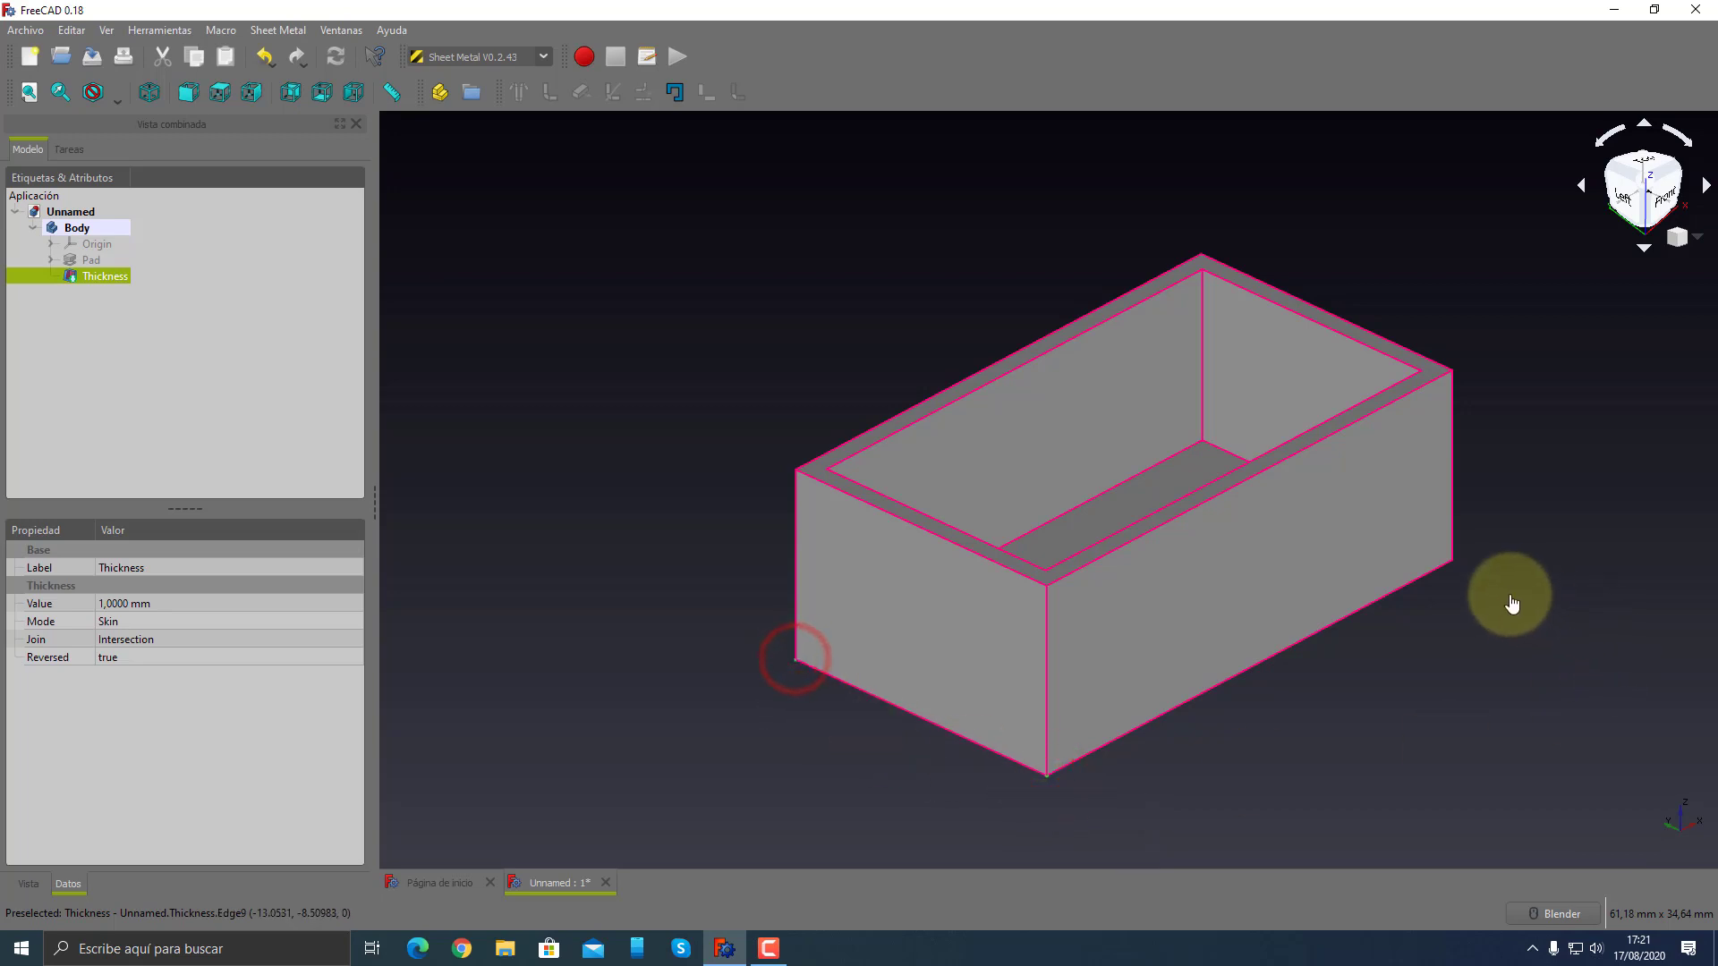
{"action": "mouse_move", "coordinate": [1456, 571]}
{"action": "middle_mouse_down"}
{"action": "mouse_move", "coordinate": [750, 665]}
{"action": "mouse_move", "coordinate": [863, 711]}
{"action": "middle_mouse_up"}
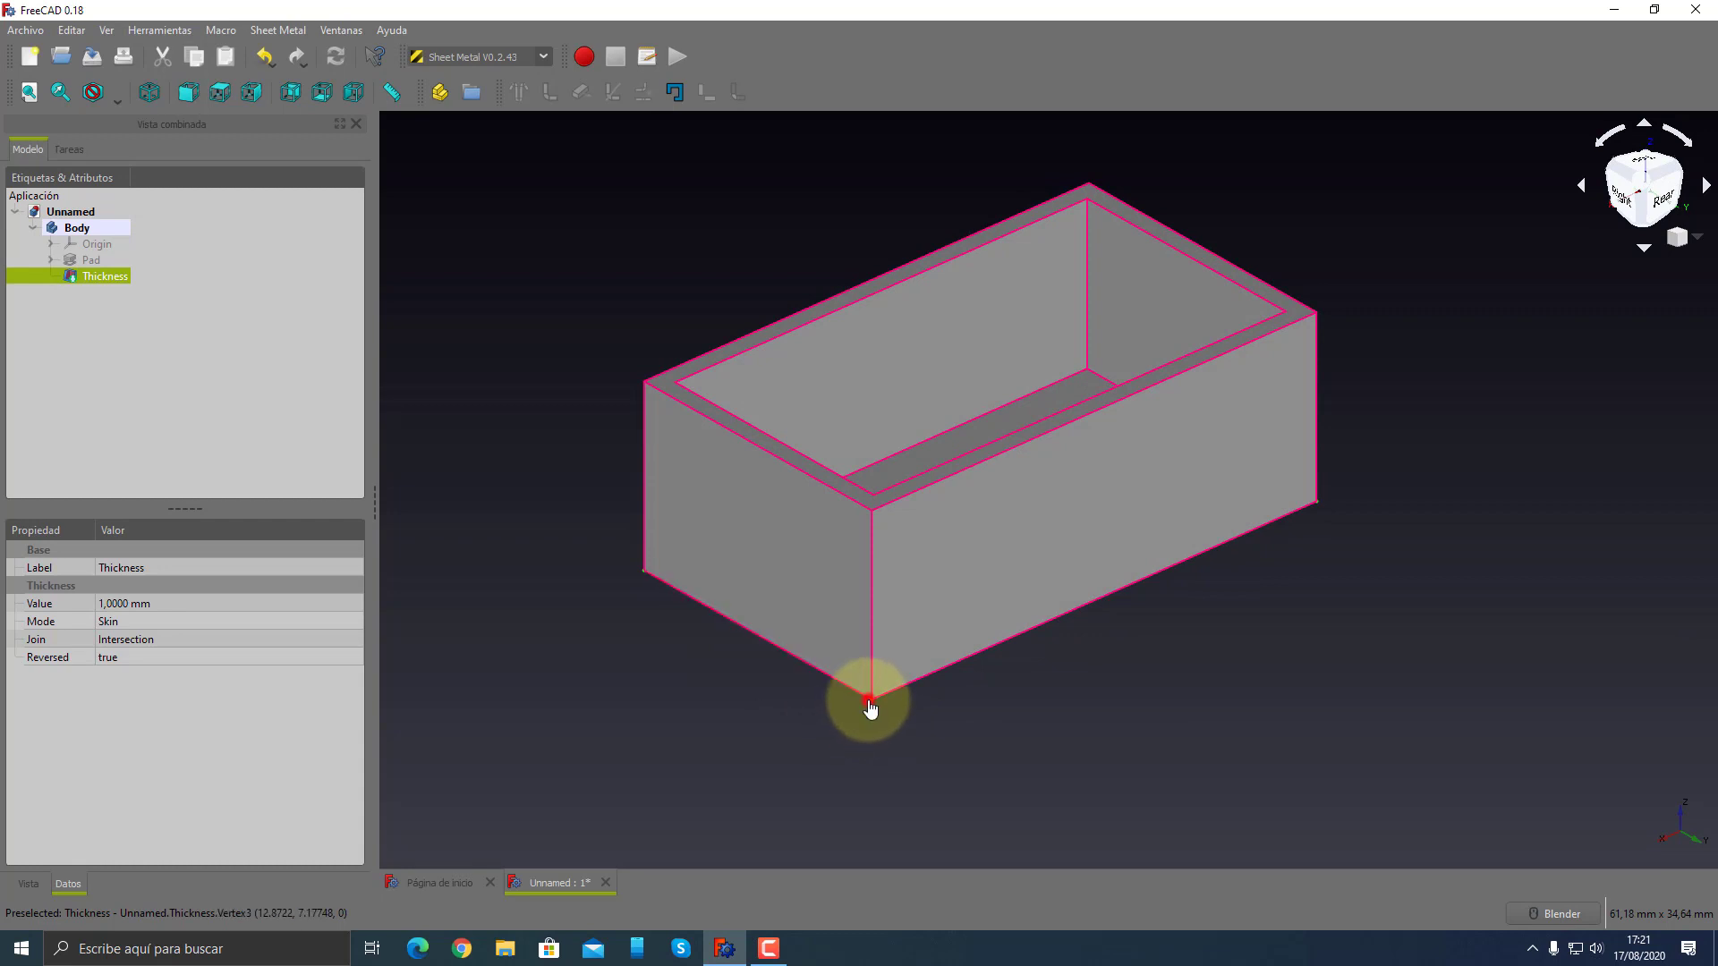
{"action": "left_click", "coordinate": [868, 700], "text": "ctrl"}
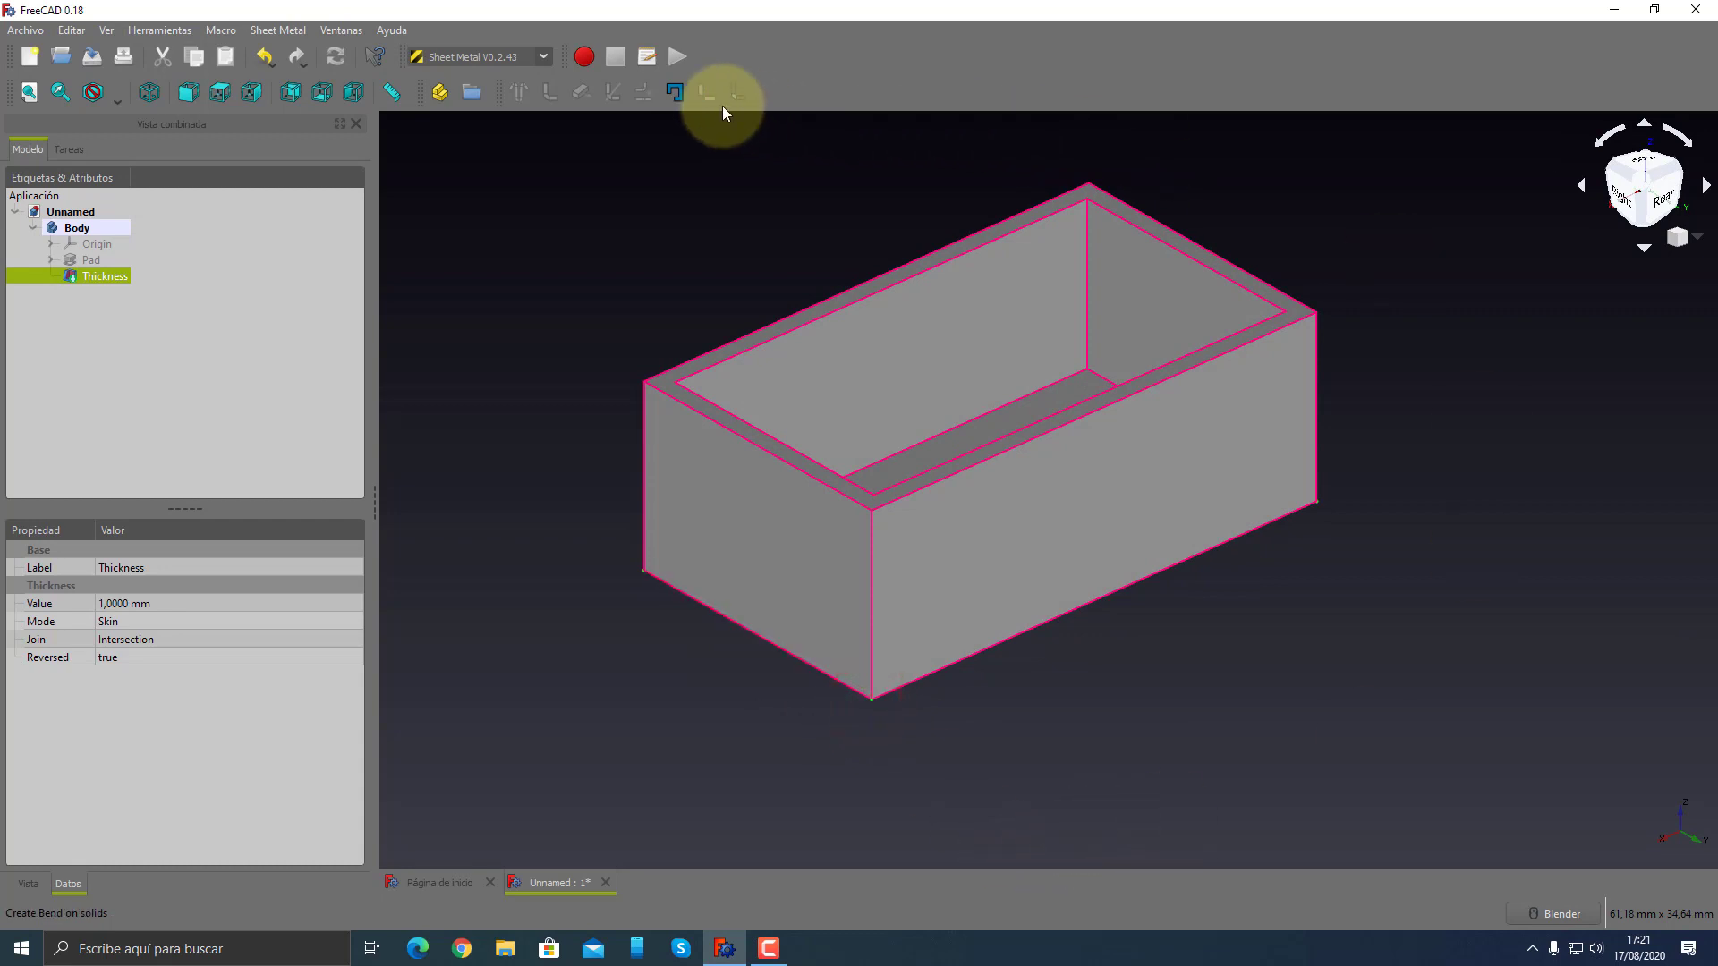
{"action": "left_click", "coordinate": [680, 93]}
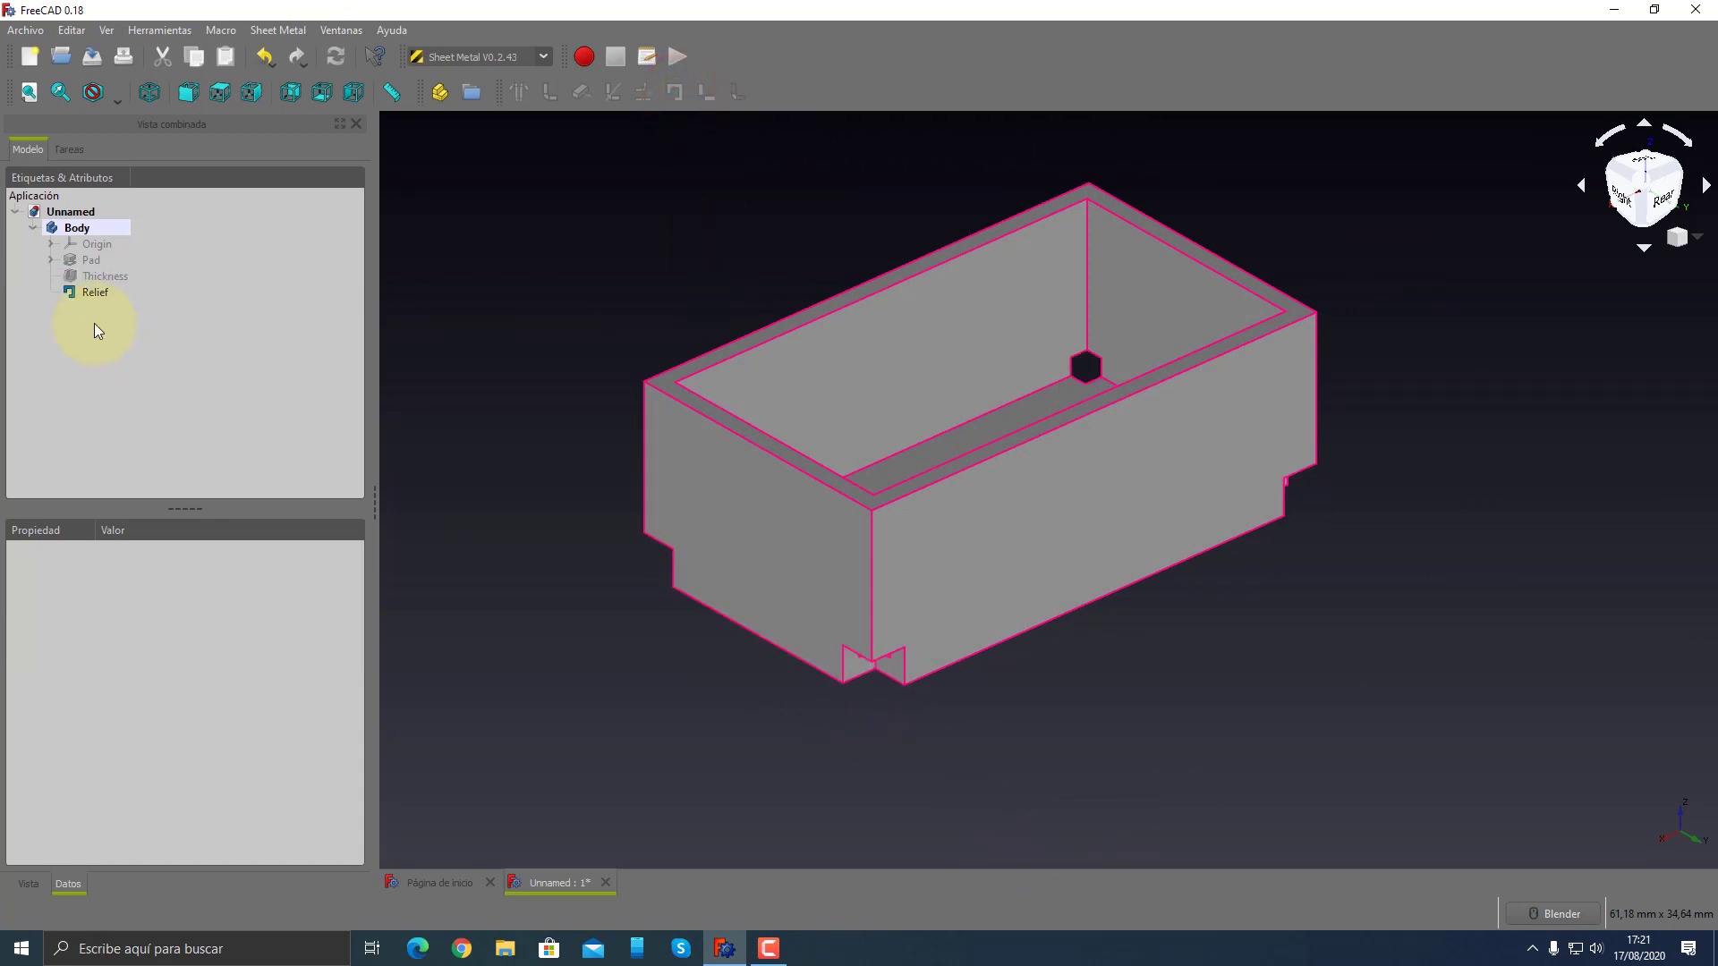
{"action": "left_click", "coordinate": [85, 293]}
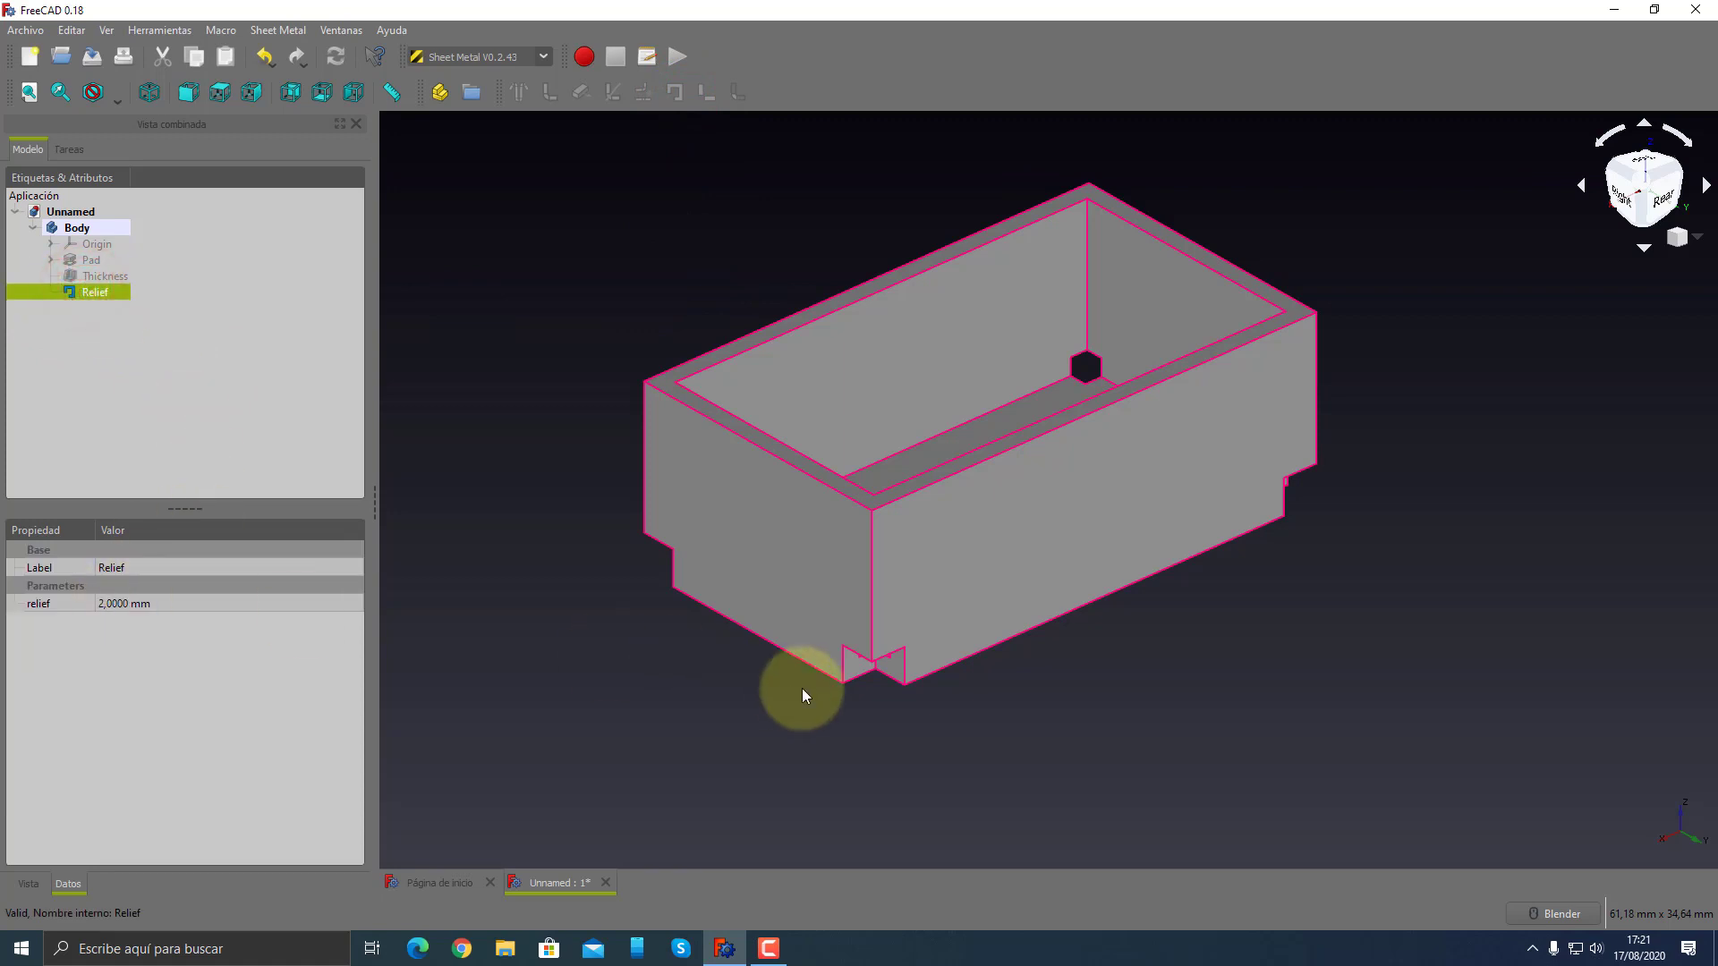
{"action": "mouse_move", "coordinate": [870, 559]}
{"action": "middle_mouse_down"}
{"action": "mouse_move", "coordinate": [680, 643]}
{"action": "mouse_move", "coordinate": [1018, 622]}
{"action": "mouse_move", "coordinate": [1102, 648]}
{"action": "mouse_move", "coordinate": [993, 606]}
{"action": "mouse_move", "coordinate": [1113, 632]}
{"action": "mouse_move", "coordinate": [1093, 630]}
{"action": "middle_mouse_up"}
{"action": "mouse_move", "coordinate": [817, 683]}
{"action": "middle_mouse_down"}
{"action": "mouse_move", "coordinate": [1173, 638]}
{"action": "mouse_move", "coordinate": [1160, 598]}
{"action": "middle_mouse_up"}
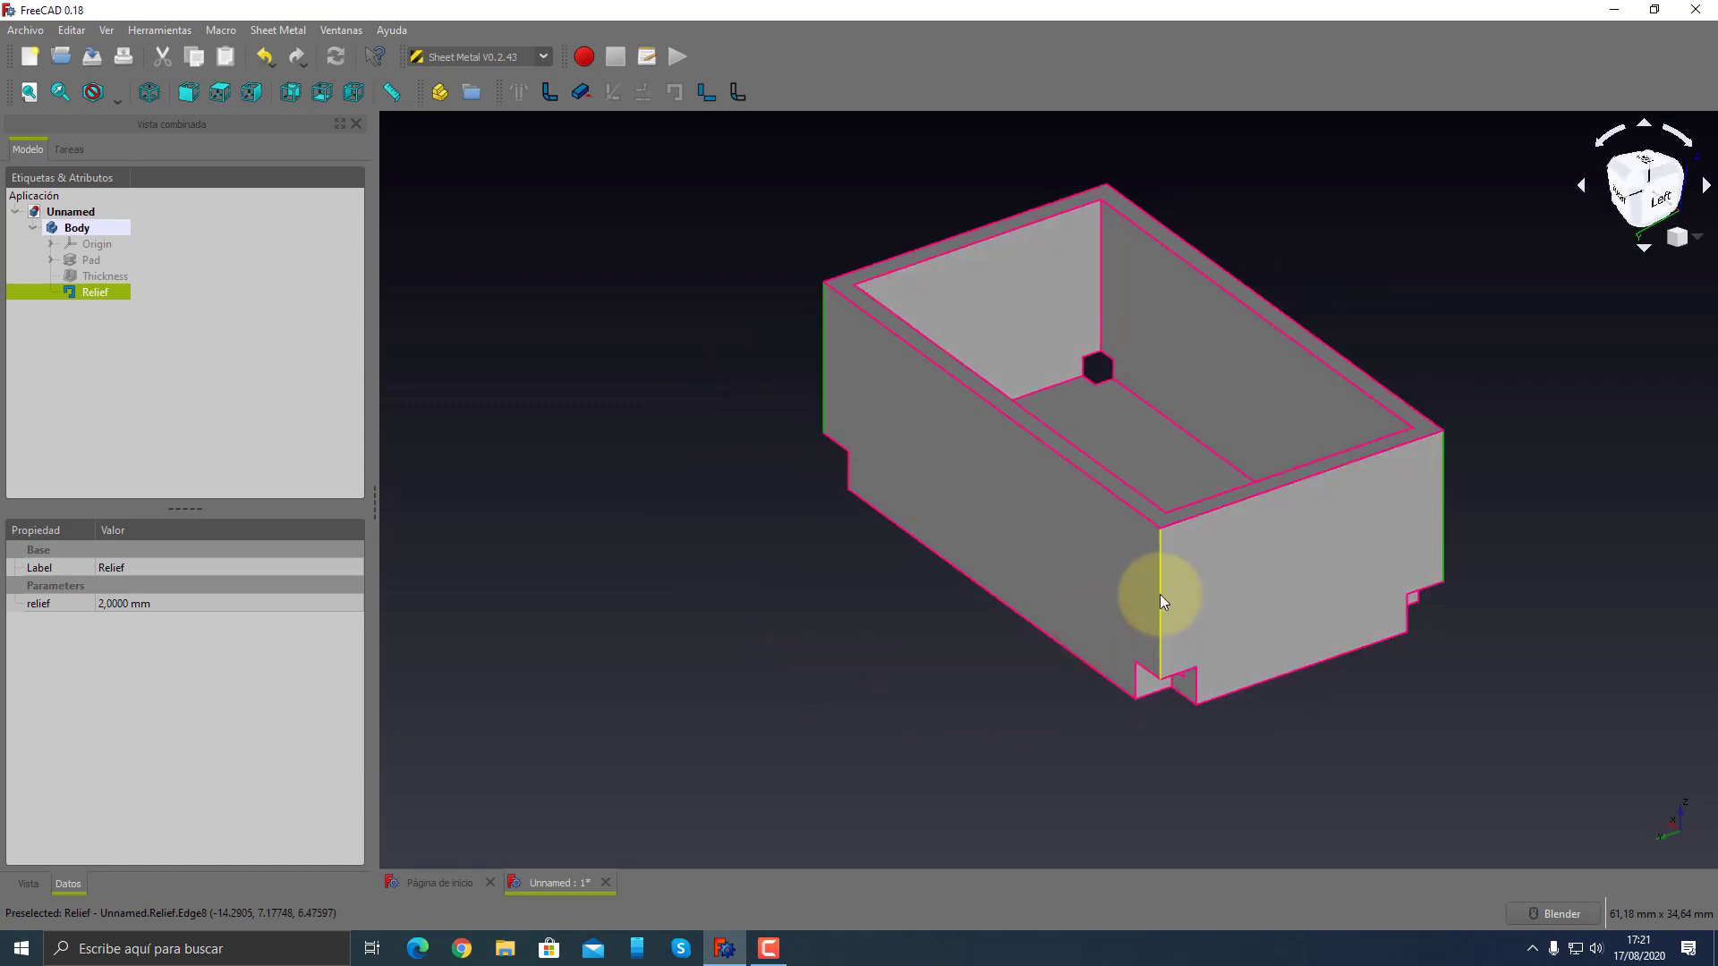
{"action": "middle_click_drag", "start_coordinate": [851, 666], "coordinate": [922, 654]}
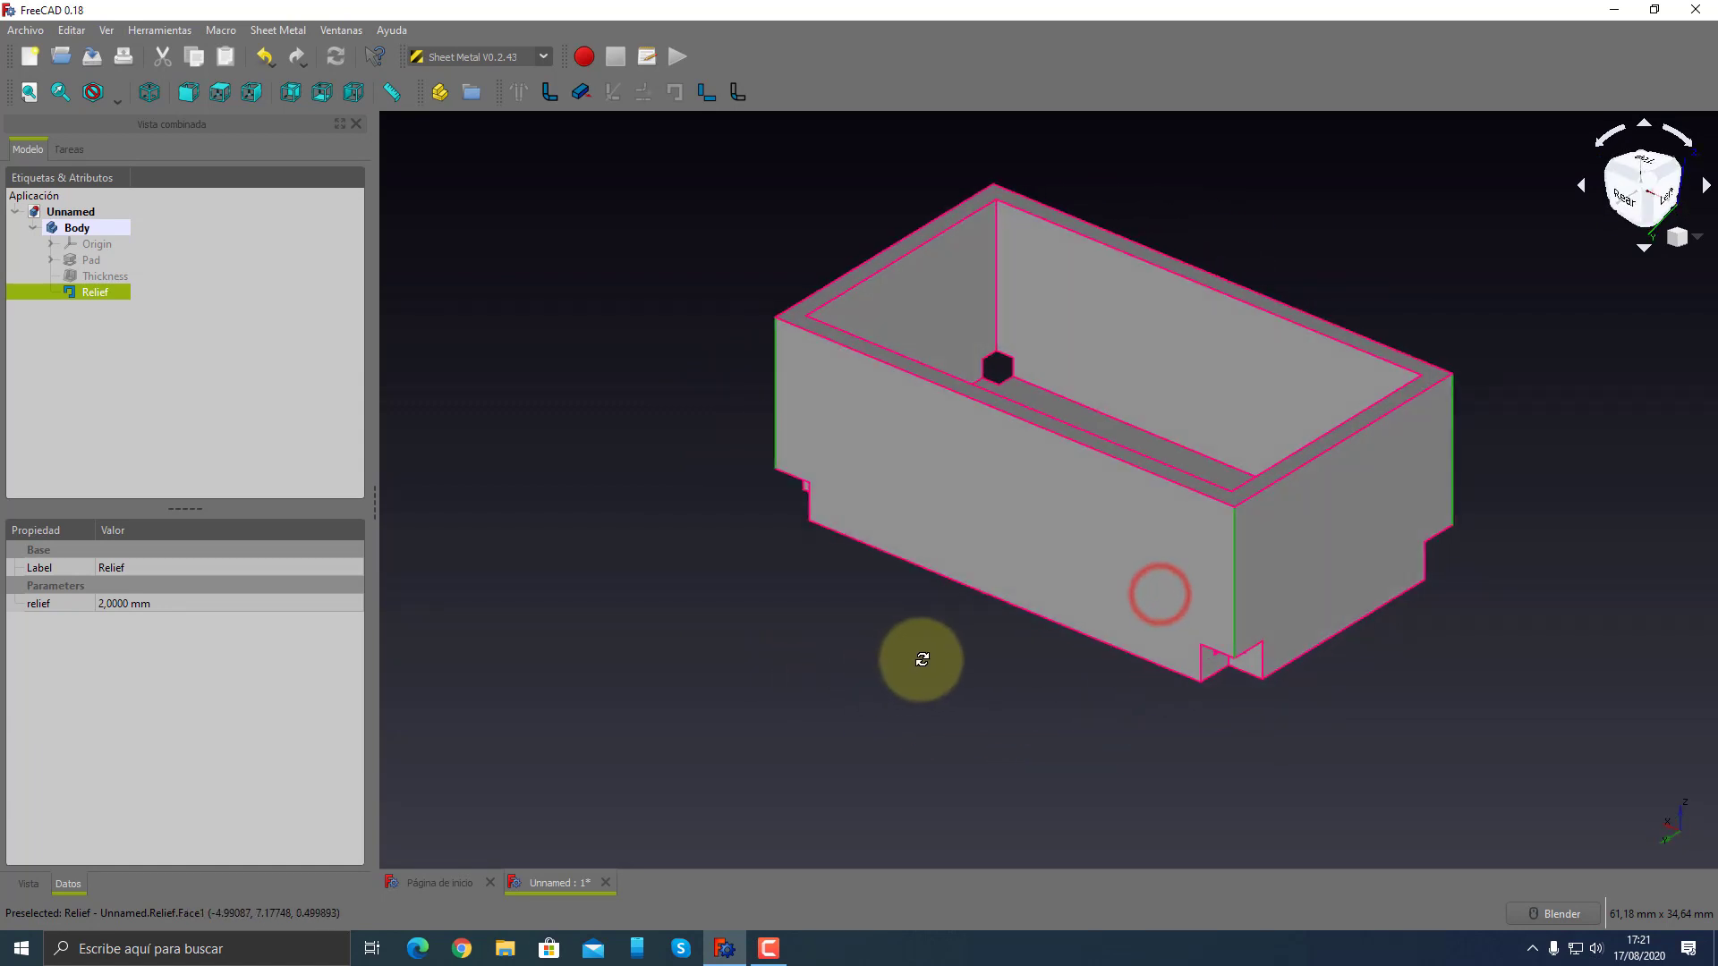
- Cut a Junction gap at the box corners and set its gap to 1 mm
{"action": "left_click", "coordinate": [703, 95]}
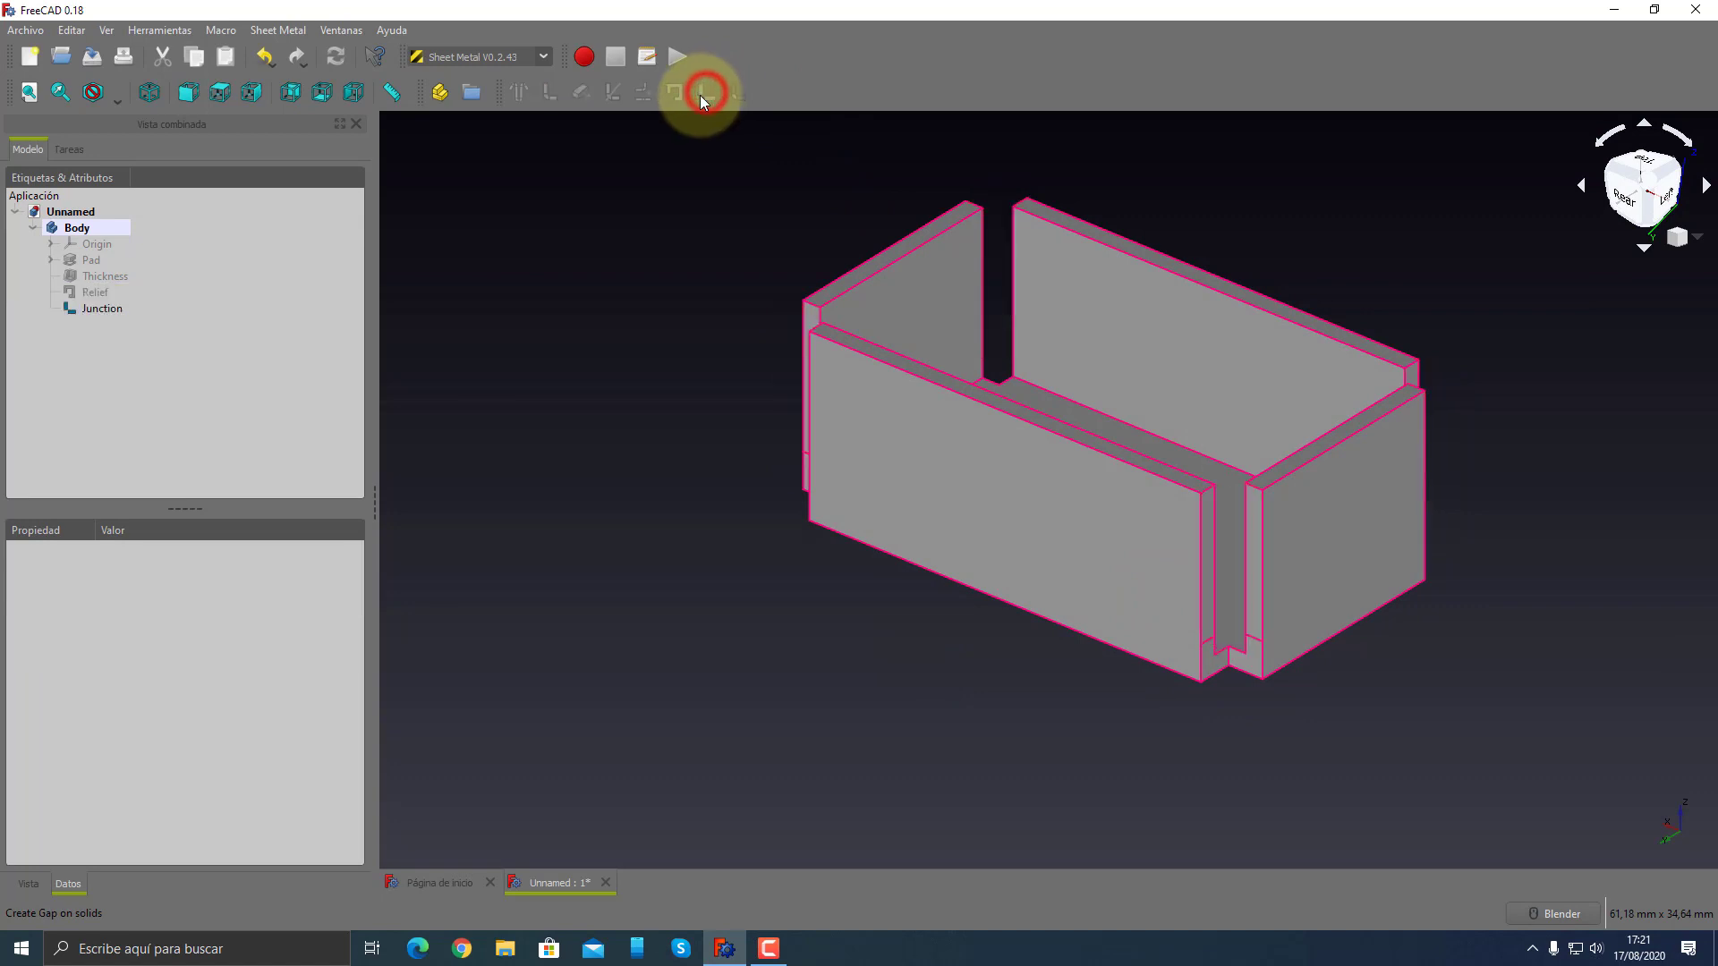
{"action": "left_click", "coordinate": [102, 308]}
{"action": "double_click", "coordinate": [124, 603]}
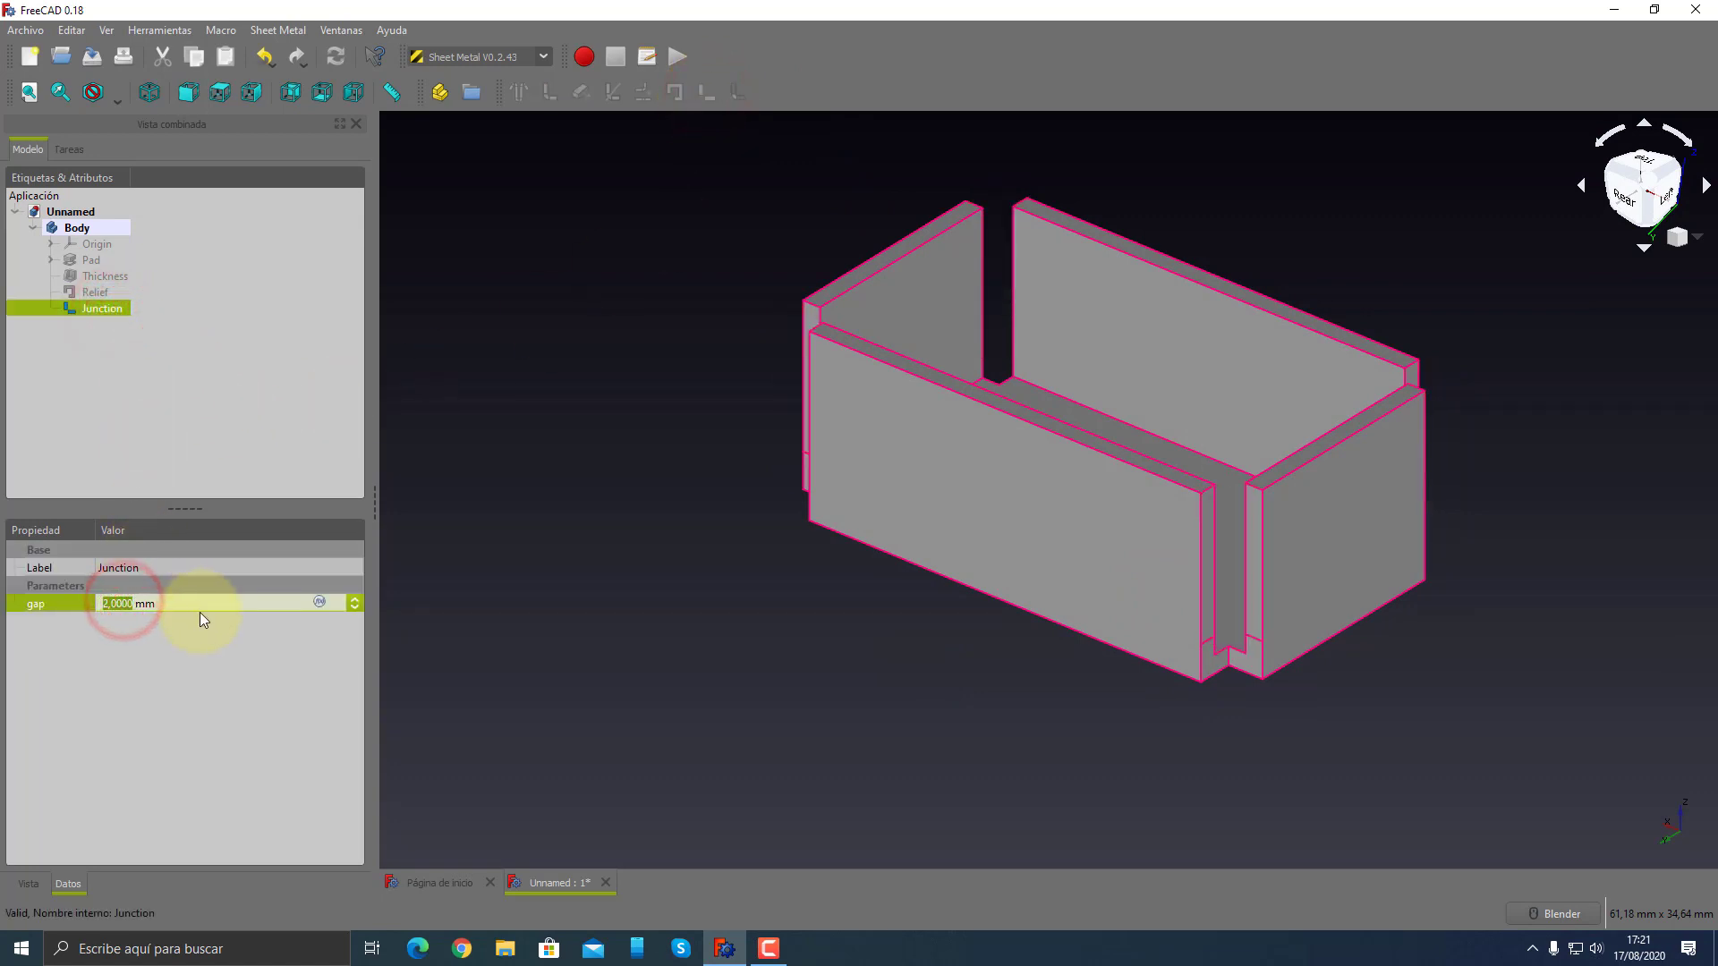
{"action": "type", "text": "1"}
{"action": "key", "text": "Return"}
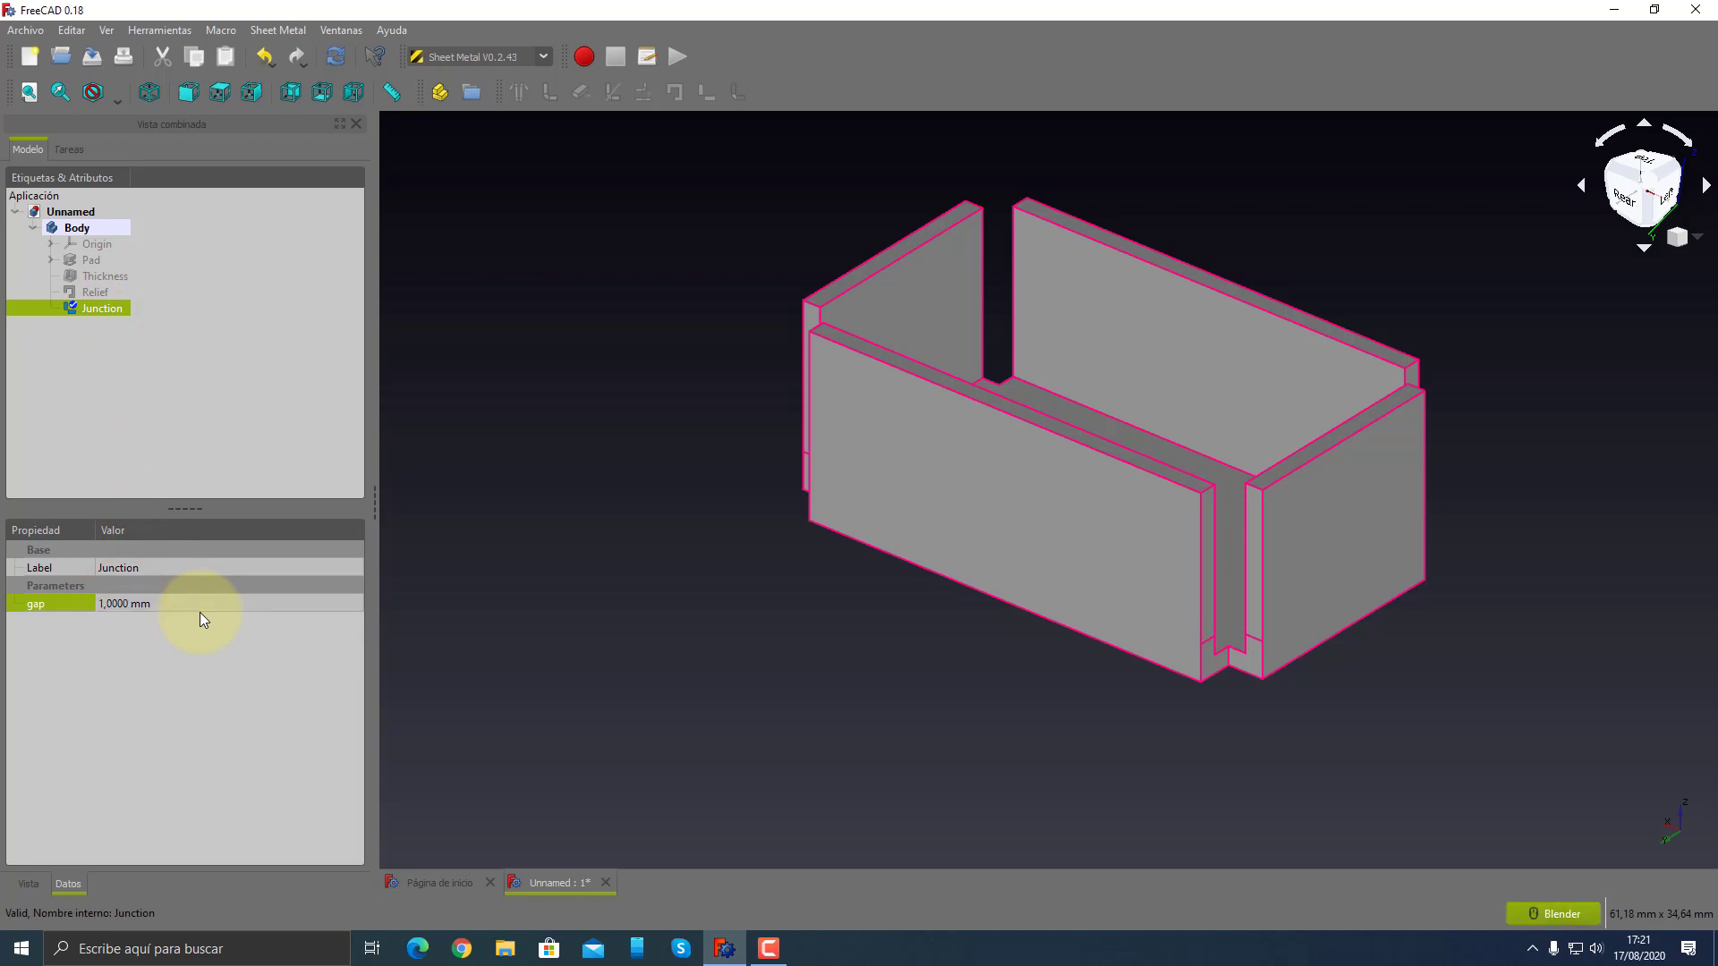
- Try a 2 mm Junction gap, then set it back to 1 mm
{"action": "left_click", "coordinate": [191, 605]}
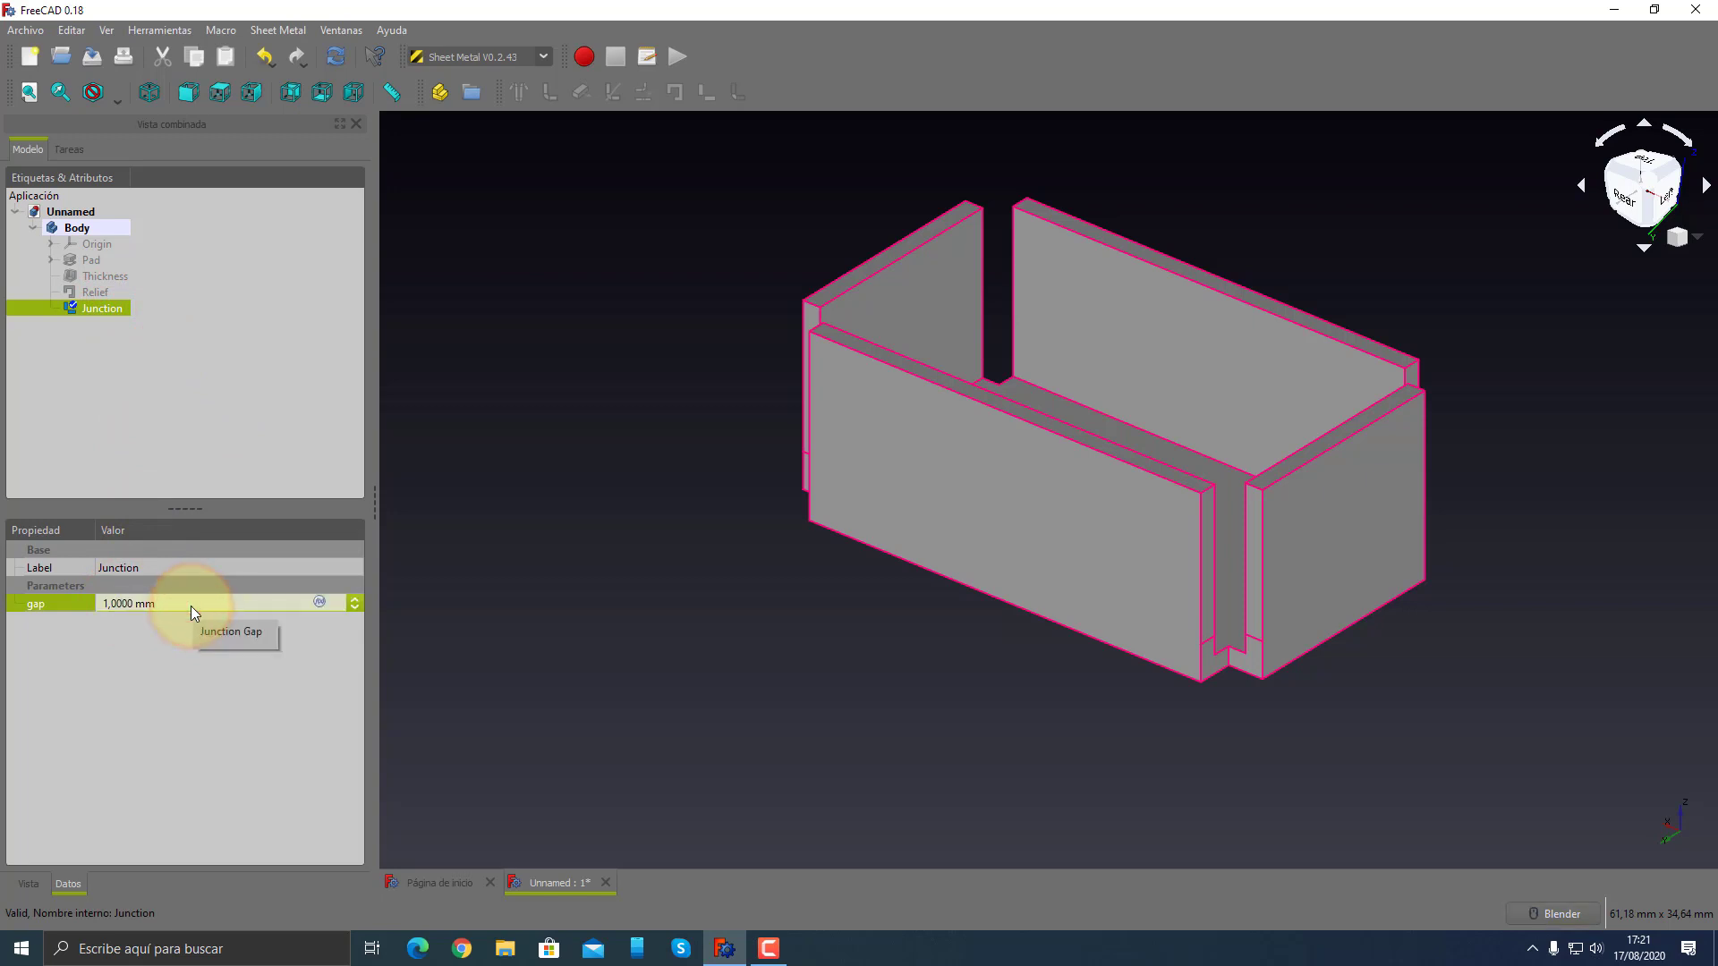
{"action": "key", "text": "BackSpace"}
{"action": "key", "text": "BackSpace"}
{"action": "key", "text": "BackSpace"}
{"action": "type", "text": "2"}
{"action": "key", "text": "Return"}
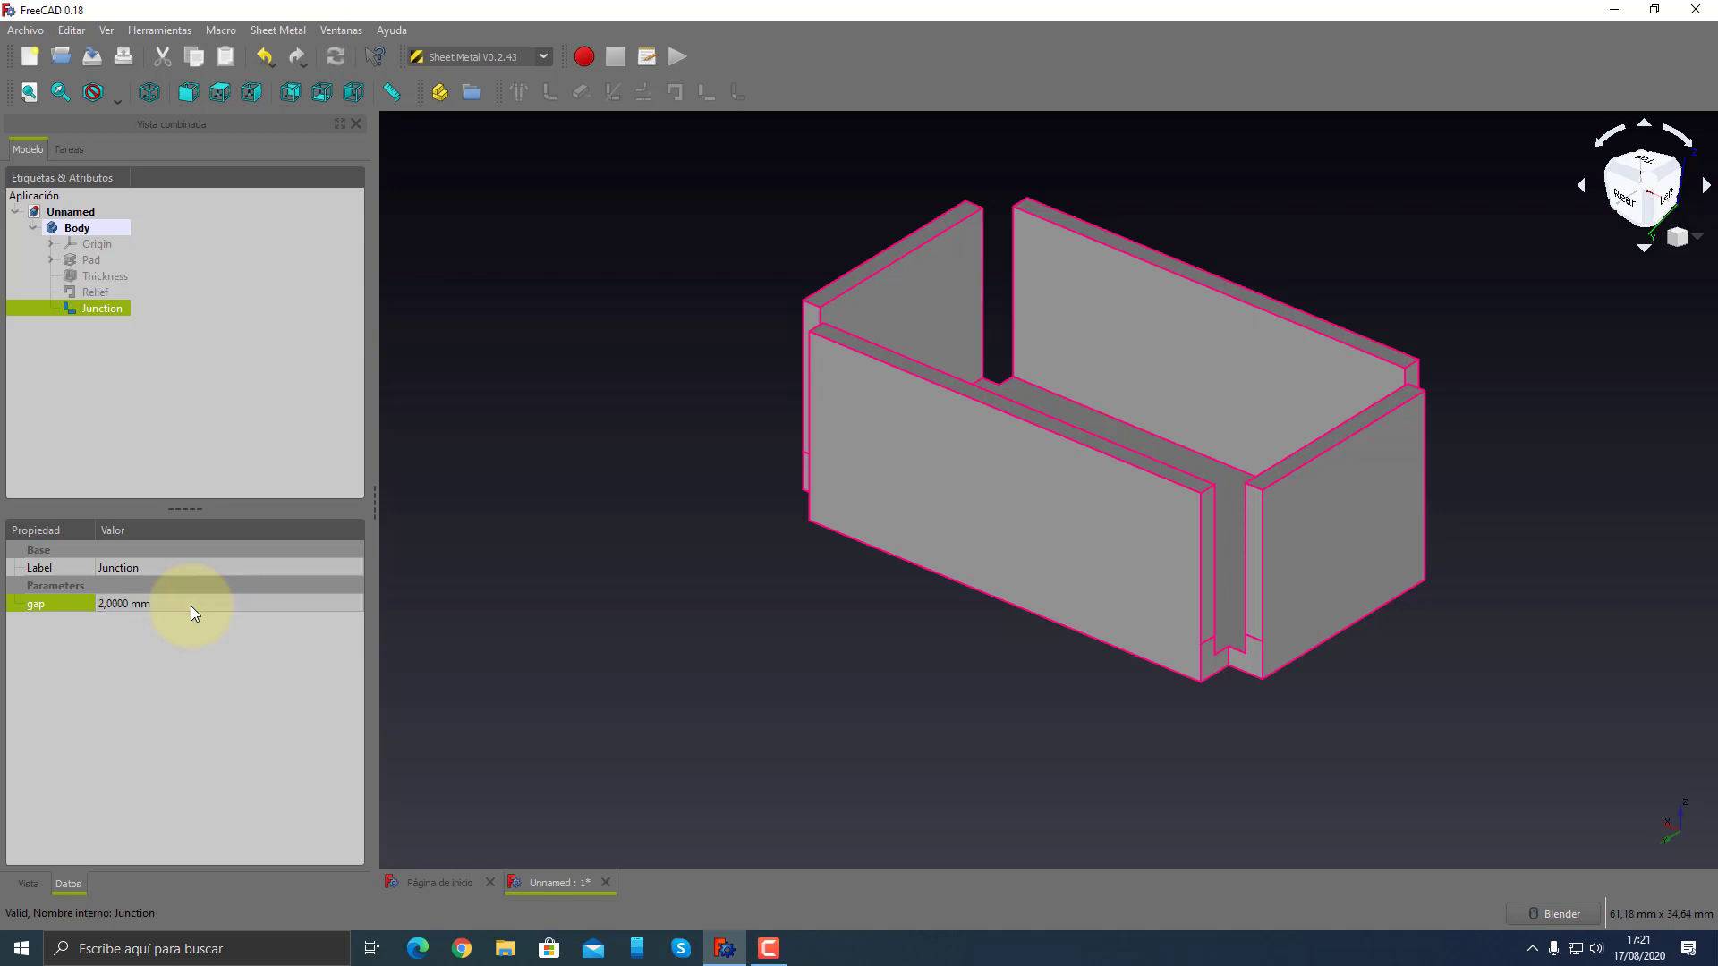
{"action": "left_click", "coordinate": [191, 605]}
{"action": "type", "text": "1"}
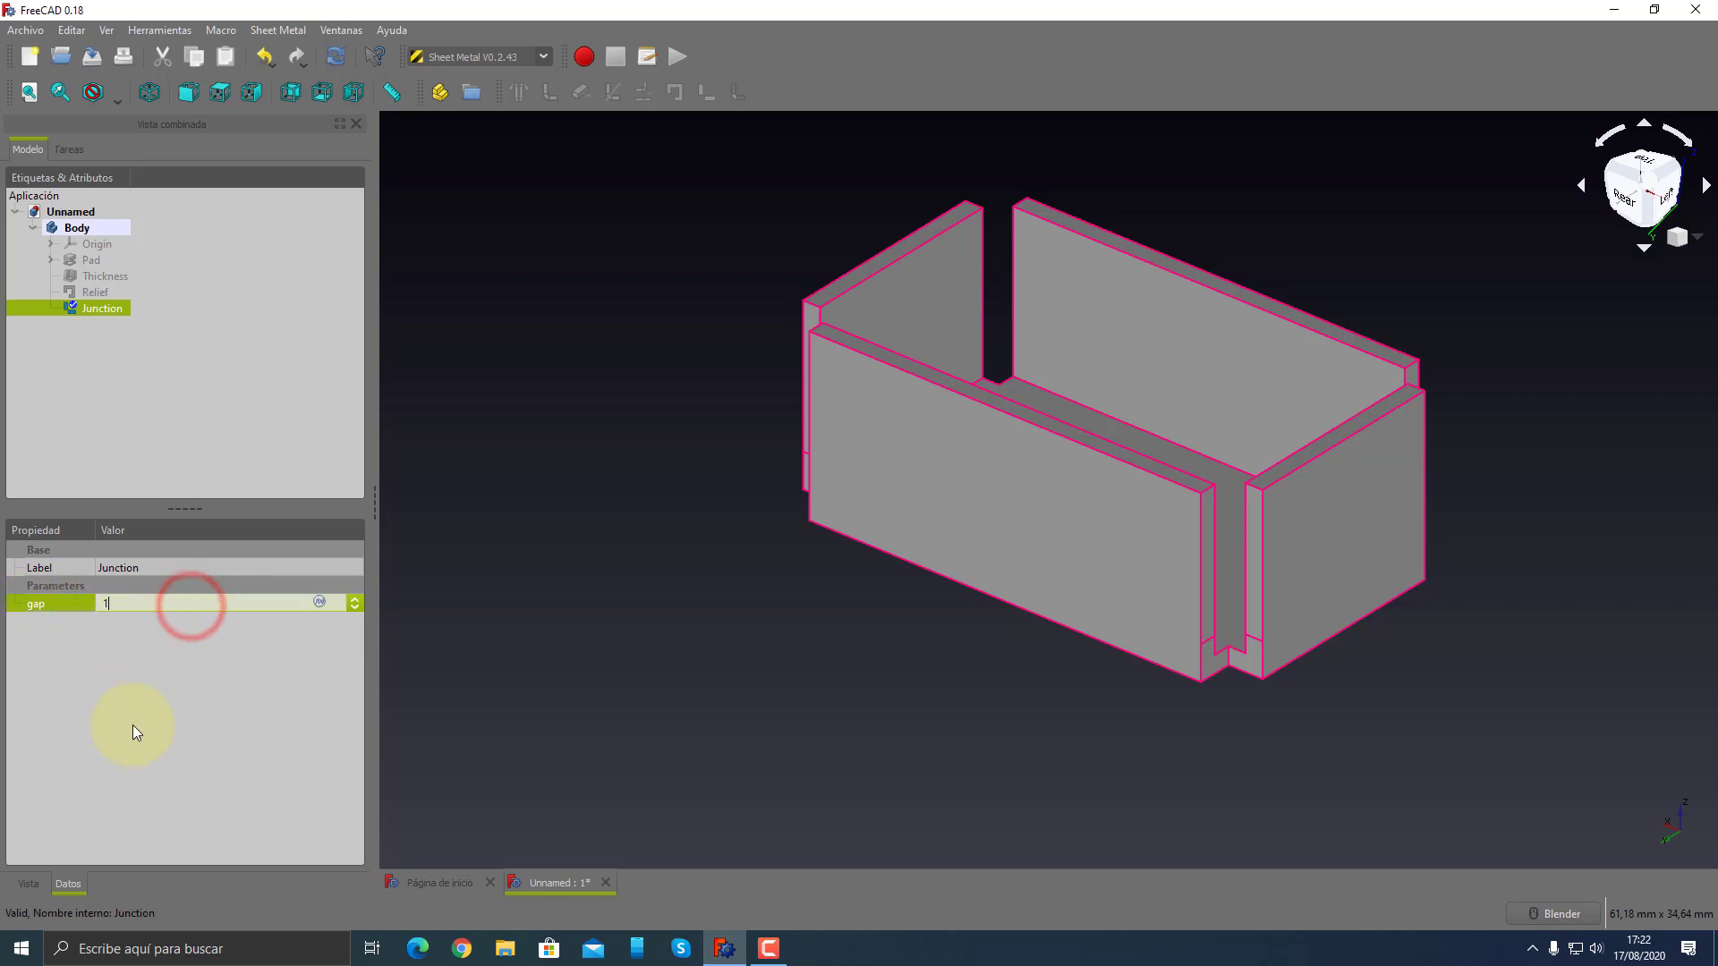
{"action": "key", "text": "Return"}
- Orbit and zoom around the box to inspect the 1 mm corner seams
{"action": "middle_click_drag", "start_coordinate": [1220, 460], "coordinate": [1227, 518]}
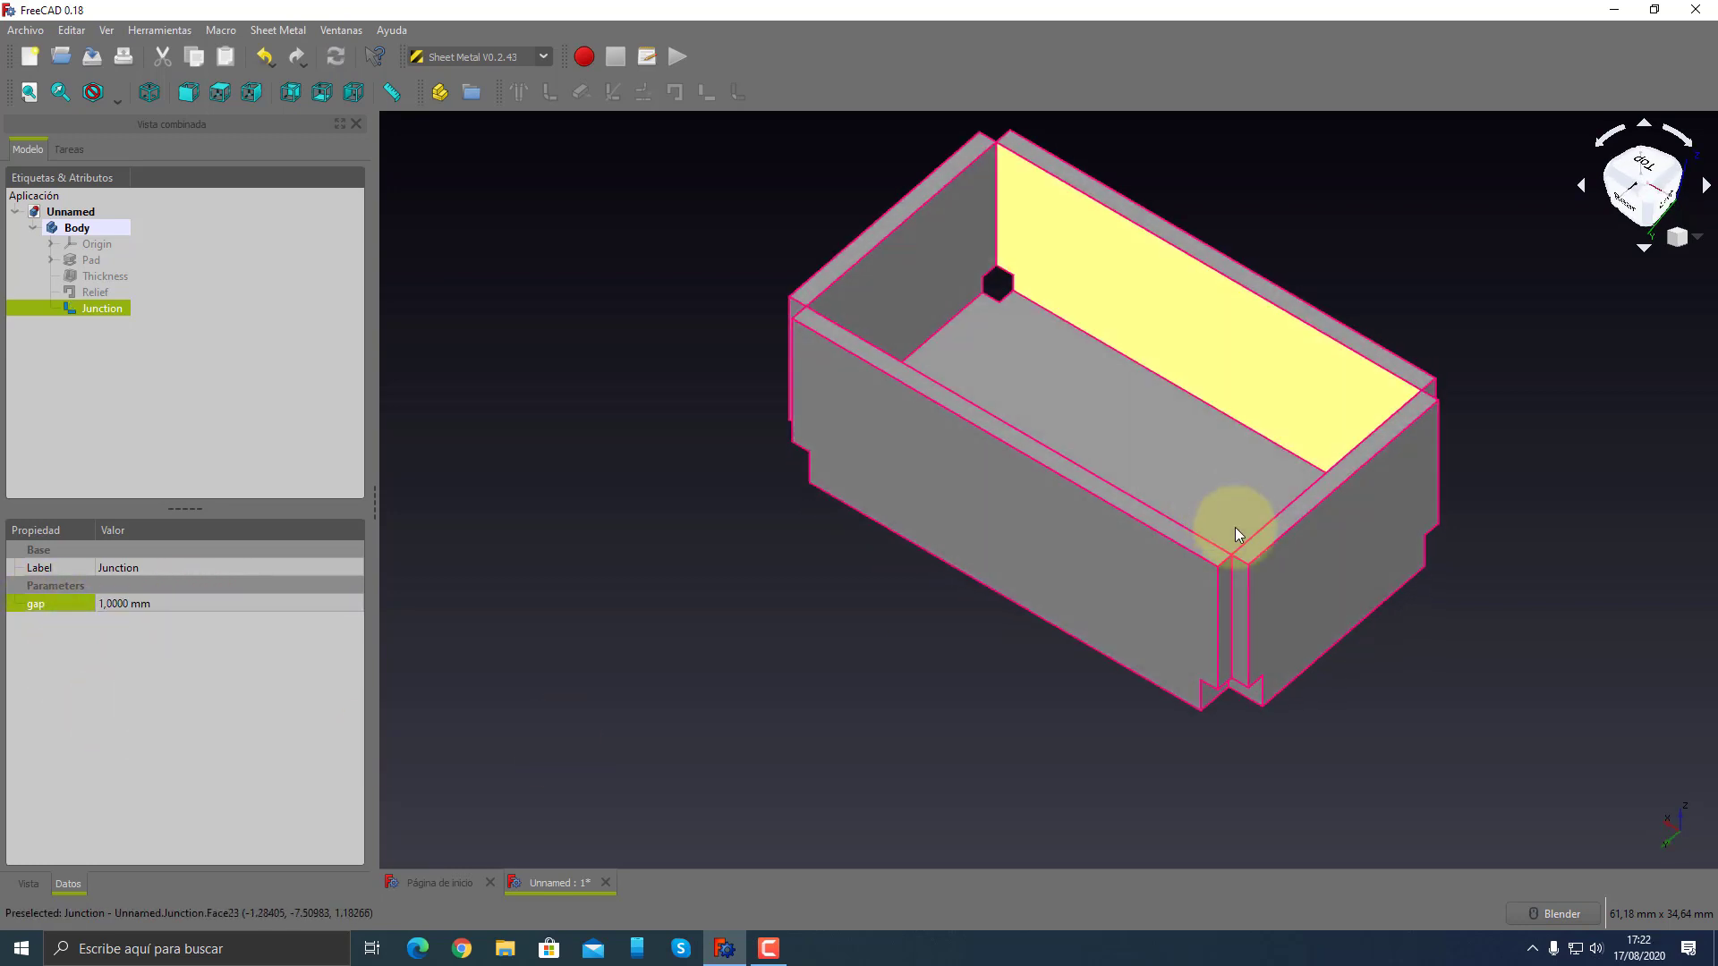
{"action": "scroll", "coordinate": [1253, 571], "scroll_direction": "up", "scroll_amount": 8}
{"action": "scroll", "coordinate": [1163, 519], "scroll_direction": "up", "scroll_amount": 4}
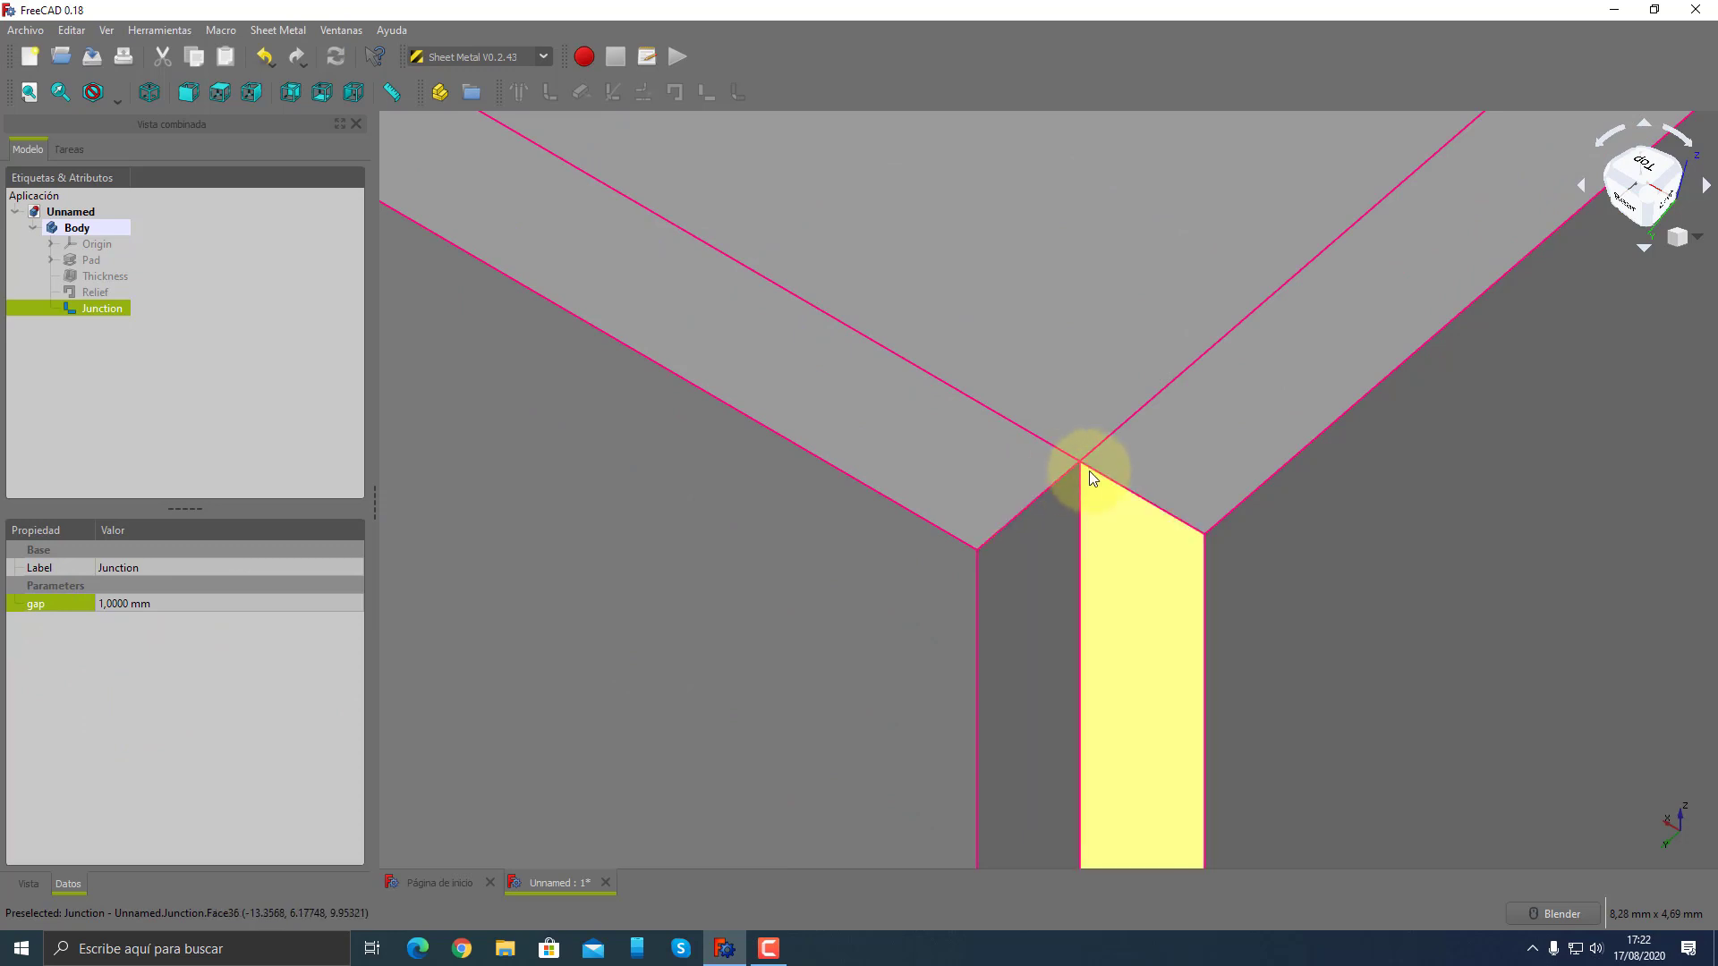
{"action": "scroll", "coordinate": [1227, 620], "scroll_direction": "down", "scroll_amount": 5}
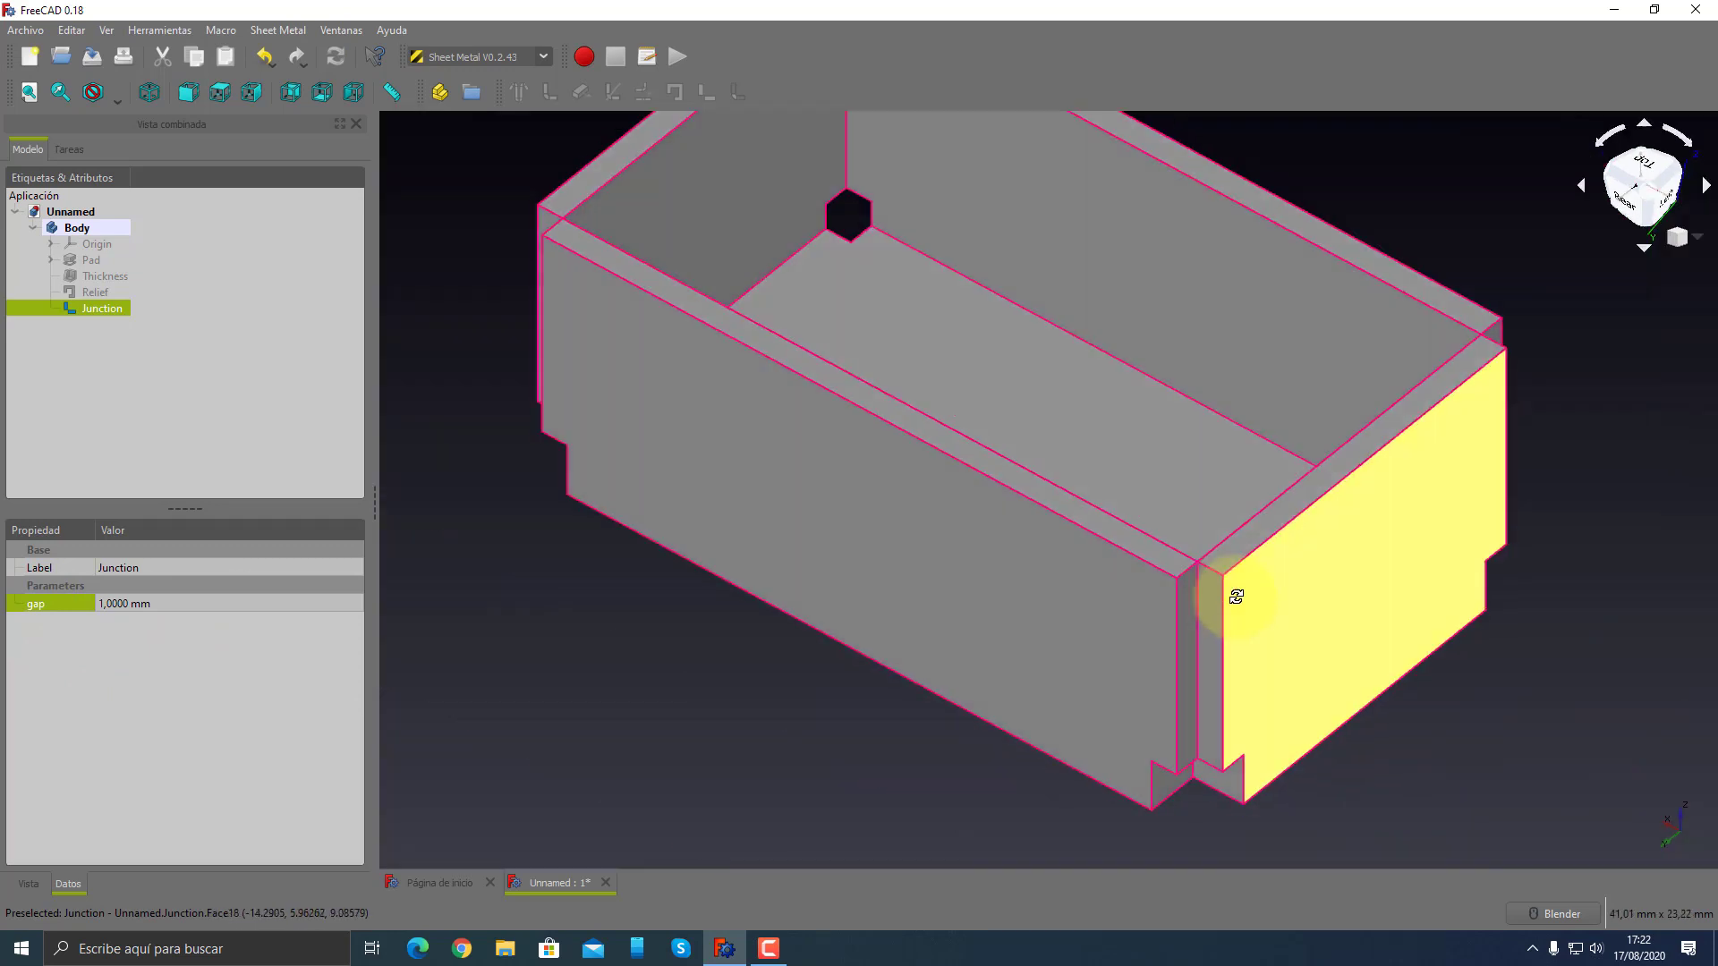
{"action": "middle_click_drag", "start_coordinate": [1228, 595], "coordinate": [1251, 583]}
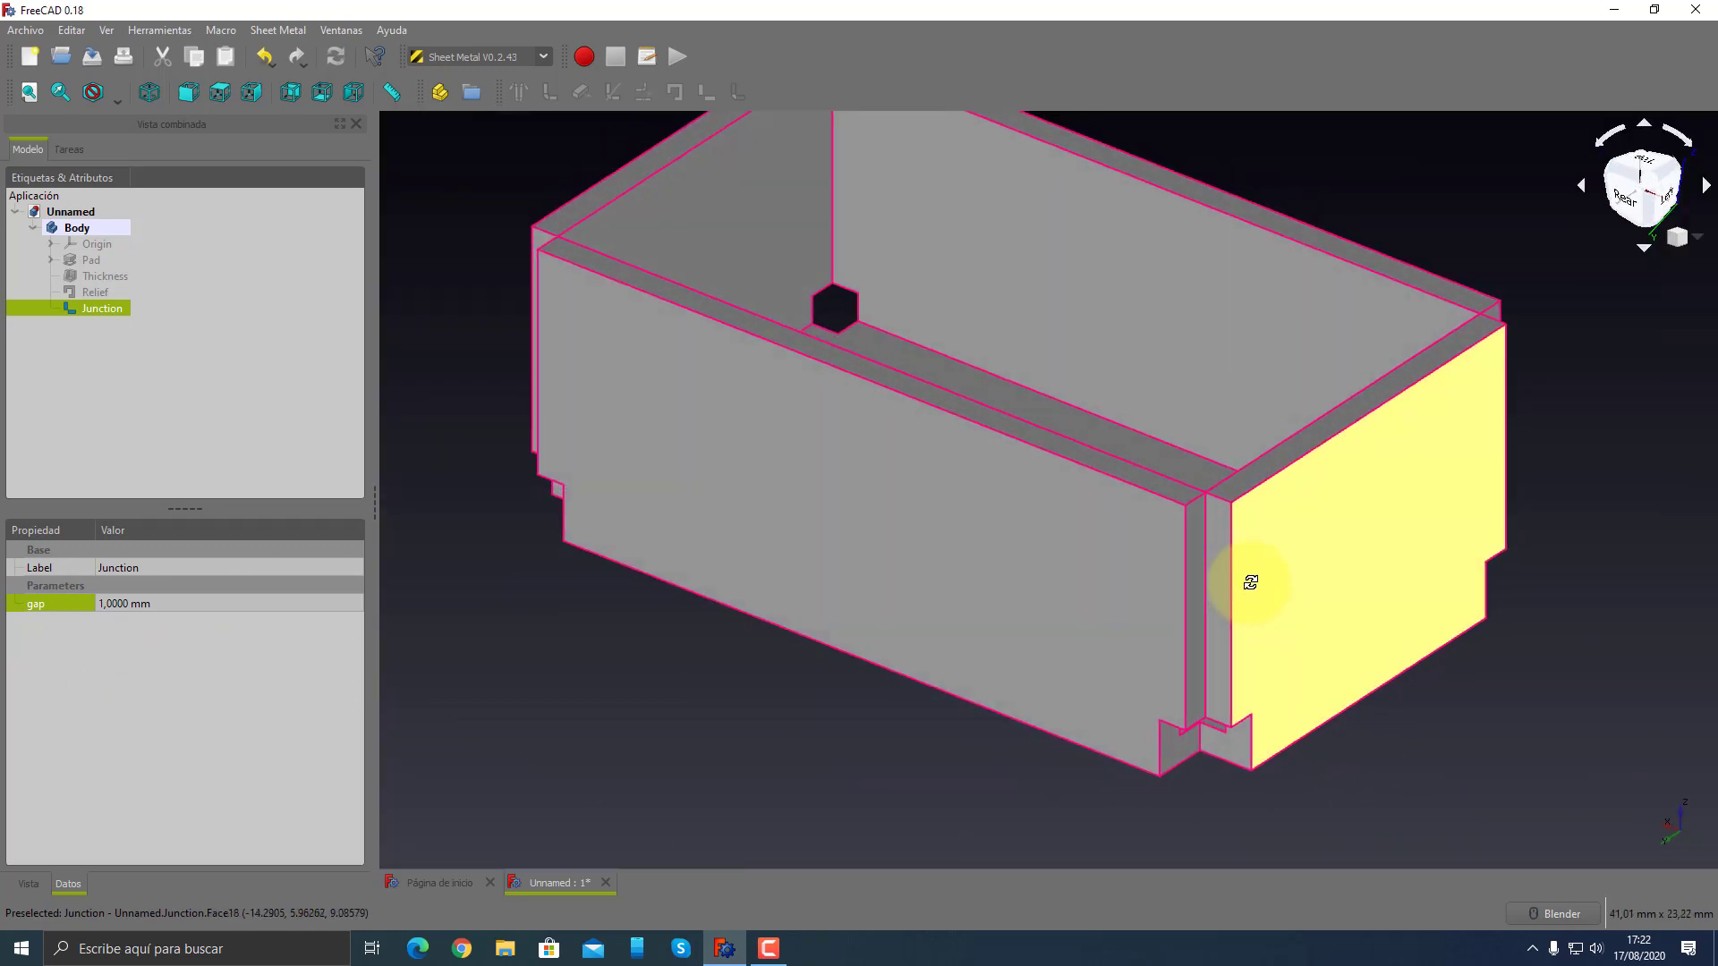
{"action": "left_click", "coordinate": [907, 678]}
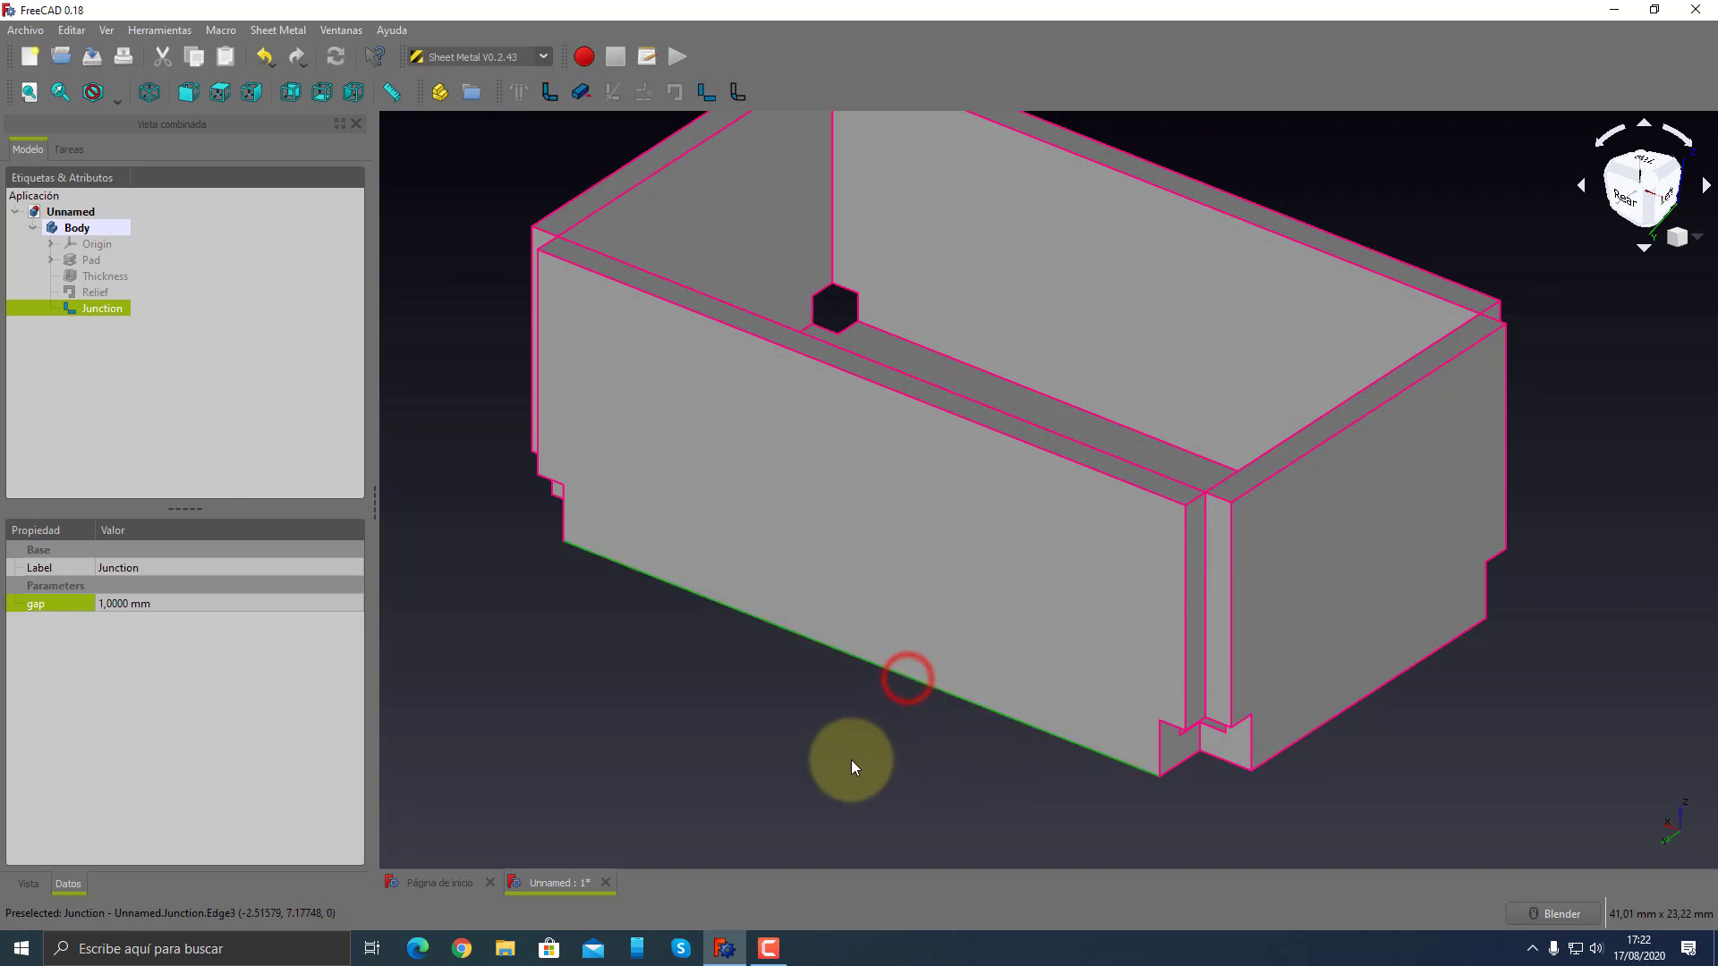
{"action": "mouse_move", "coordinate": [851, 760]}
{"action": "middle_mouse_down"}
{"action": "mouse_move", "coordinate": [1190, 702]}
{"action": "mouse_move", "coordinate": [1135, 732]}
{"action": "middle_mouse_up"}
{"action": "scroll", "coordinate": [1135, 732], "scroll_direction": "down", "scroll_amount": 5}
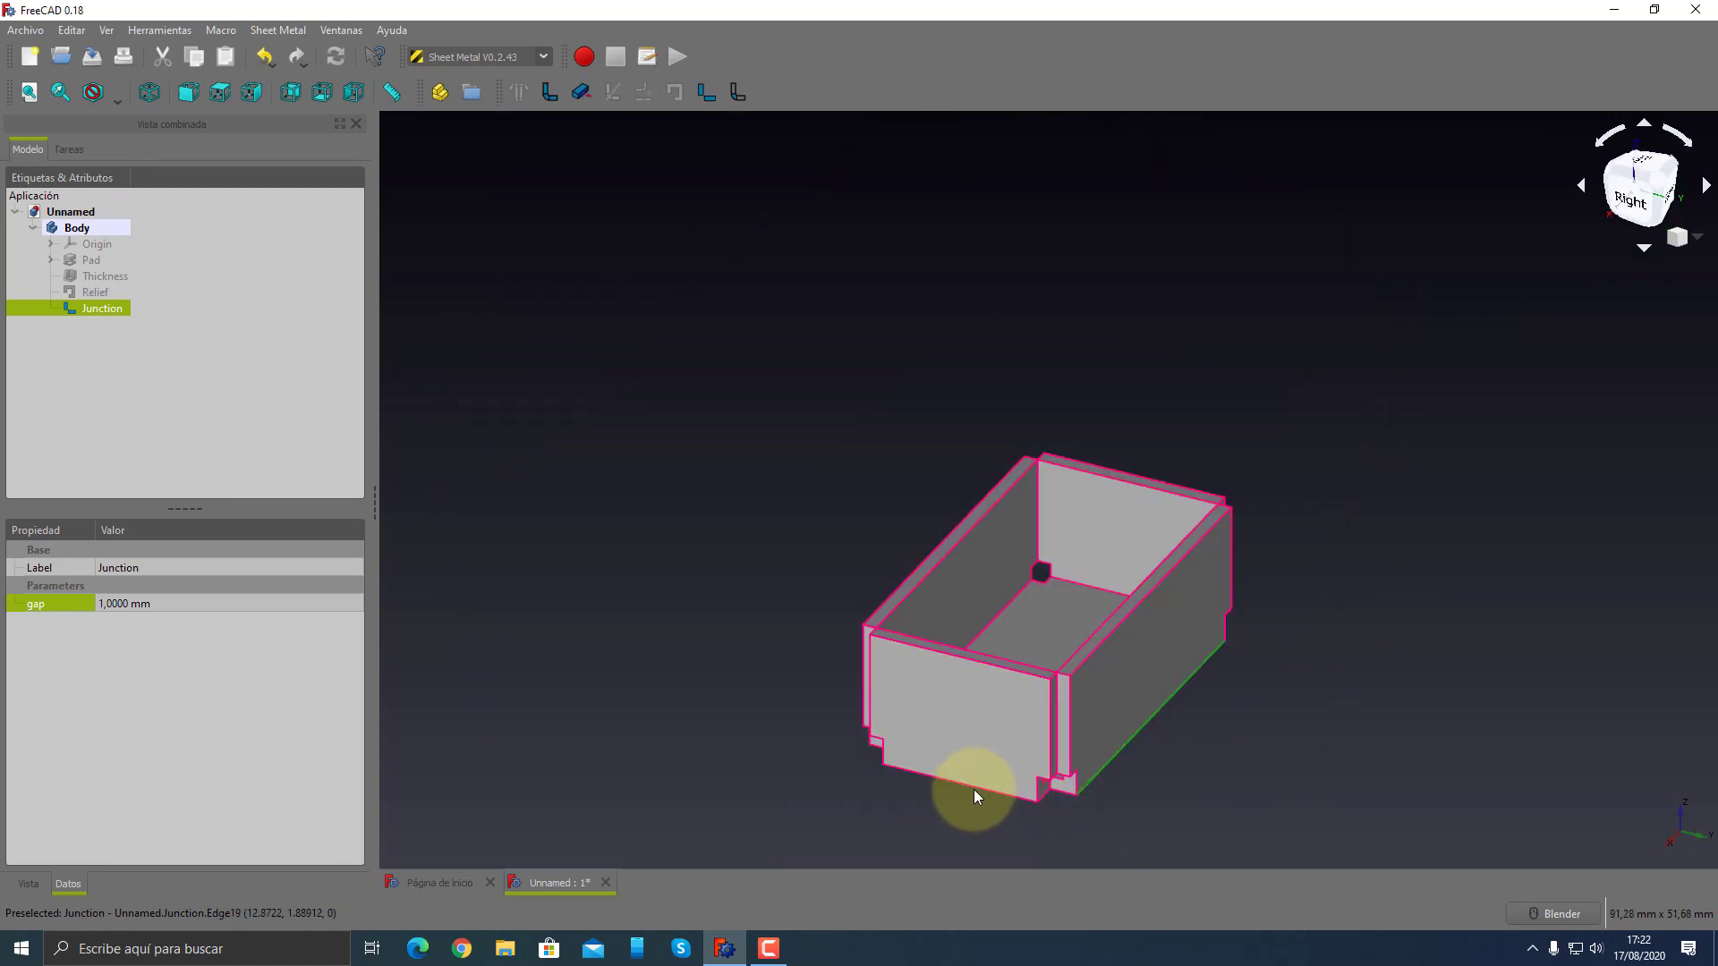
{"action": "mouse_move", "coordinate": [973, 789]}
{"action": "middle_mouse_down"}
{"action": "mouse_move", "coordinate": [1129, 769]}
{"action": "mouse_move", "coordinate": [937, 740]}
{"action": "mouse_move", "coordinate": [1319, 717]}
{"action": "middle_mouse_up"}
{"action": "scroll", "coordinate": [925, 693], "scroll_direction": "up", "scroll_amount": 5}
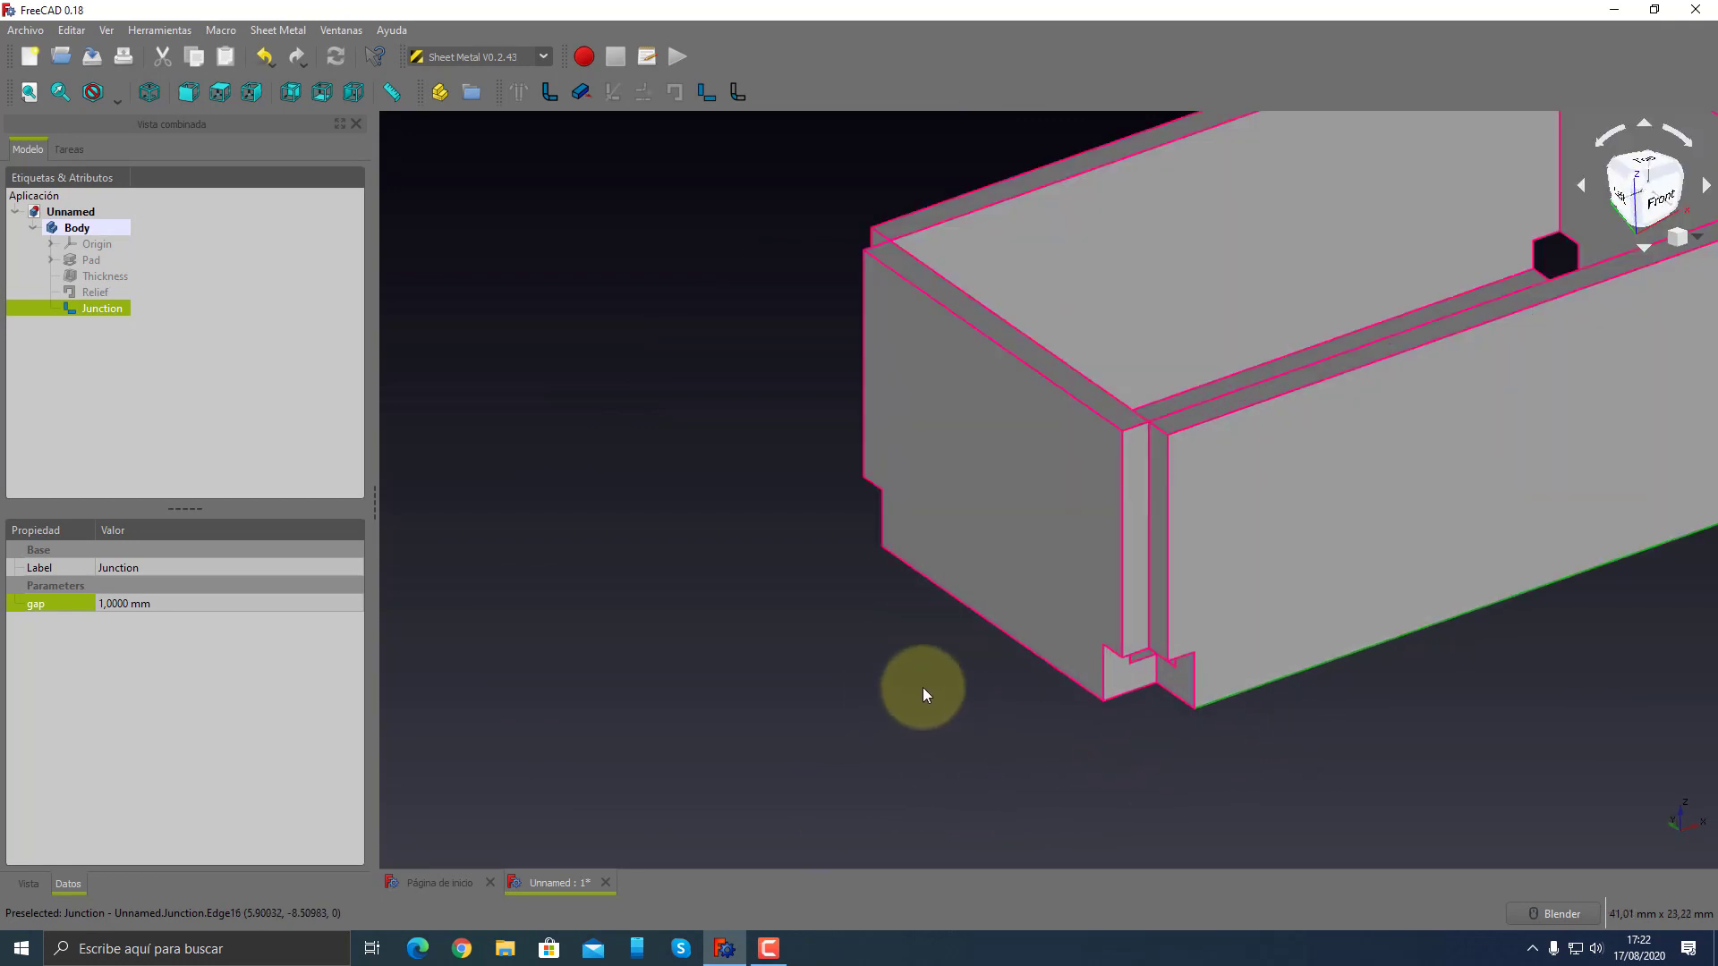
{"action": "scroll", "coordinate": [1024, 646], "scroll_direction": "down", "scroll_amount": 5}
{"action": "scroll", "coordinate": [852, 664], "scroll_direction": "down", "scroll_amount": 3}
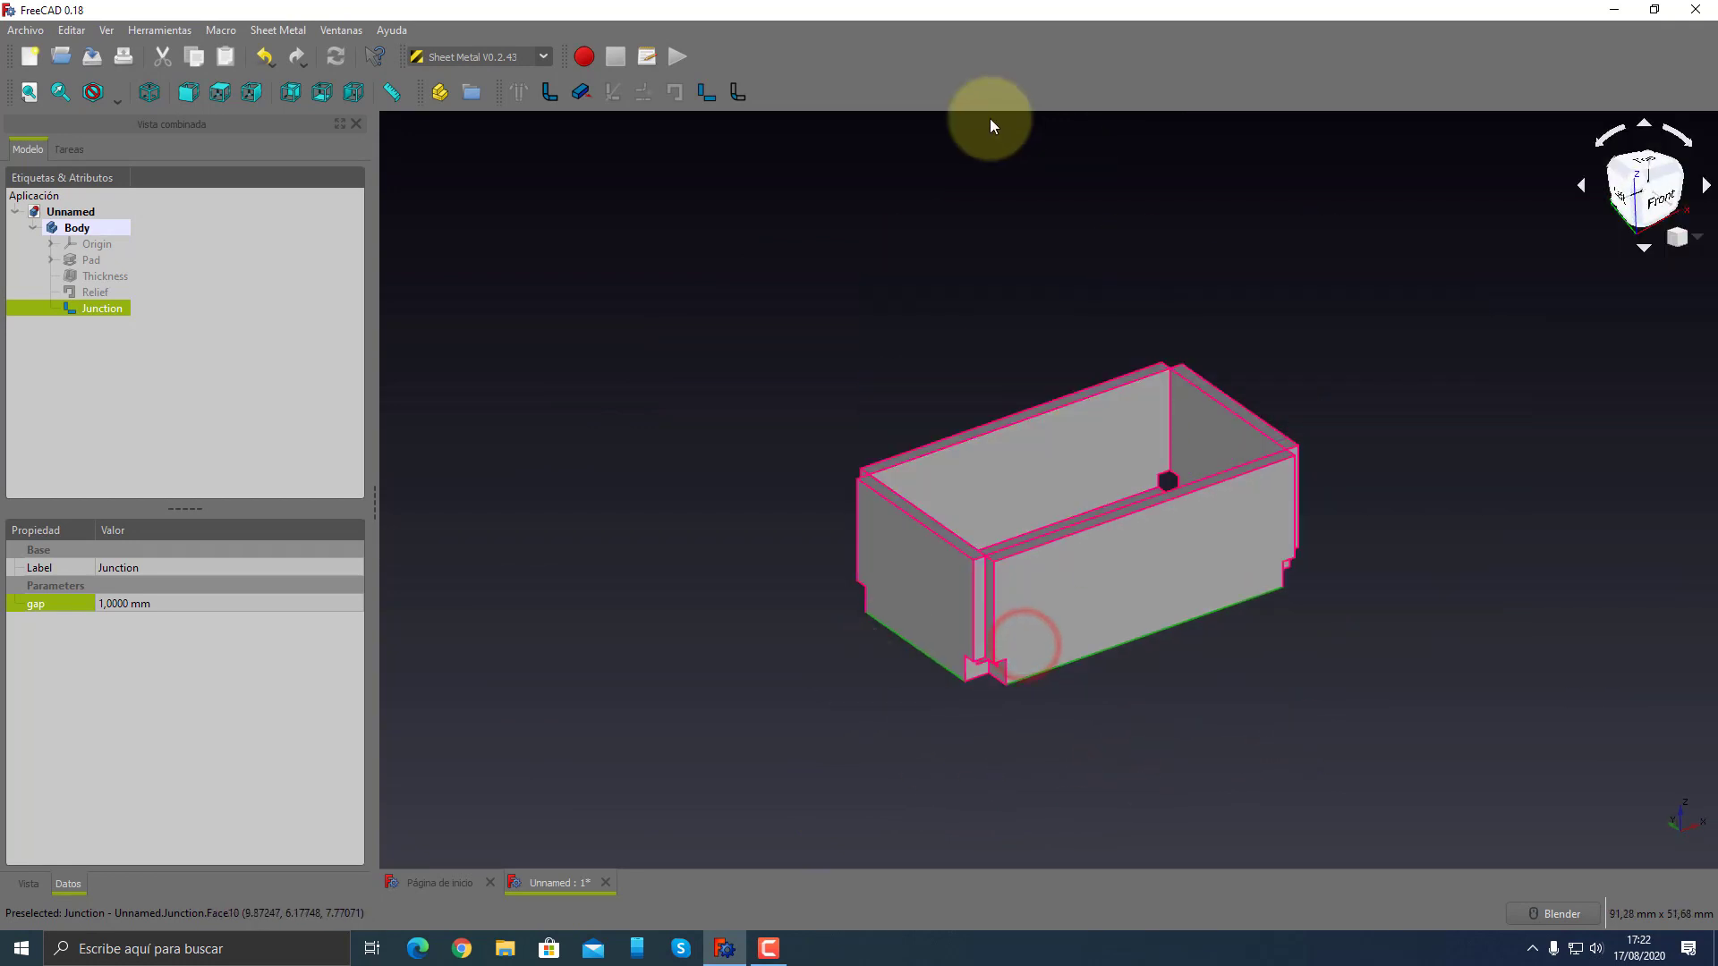
- Apply a 1 mm-radius SolidBend to round the box's selected bottom edges
{"action": "left_click", "coordinate": [737, 100]}
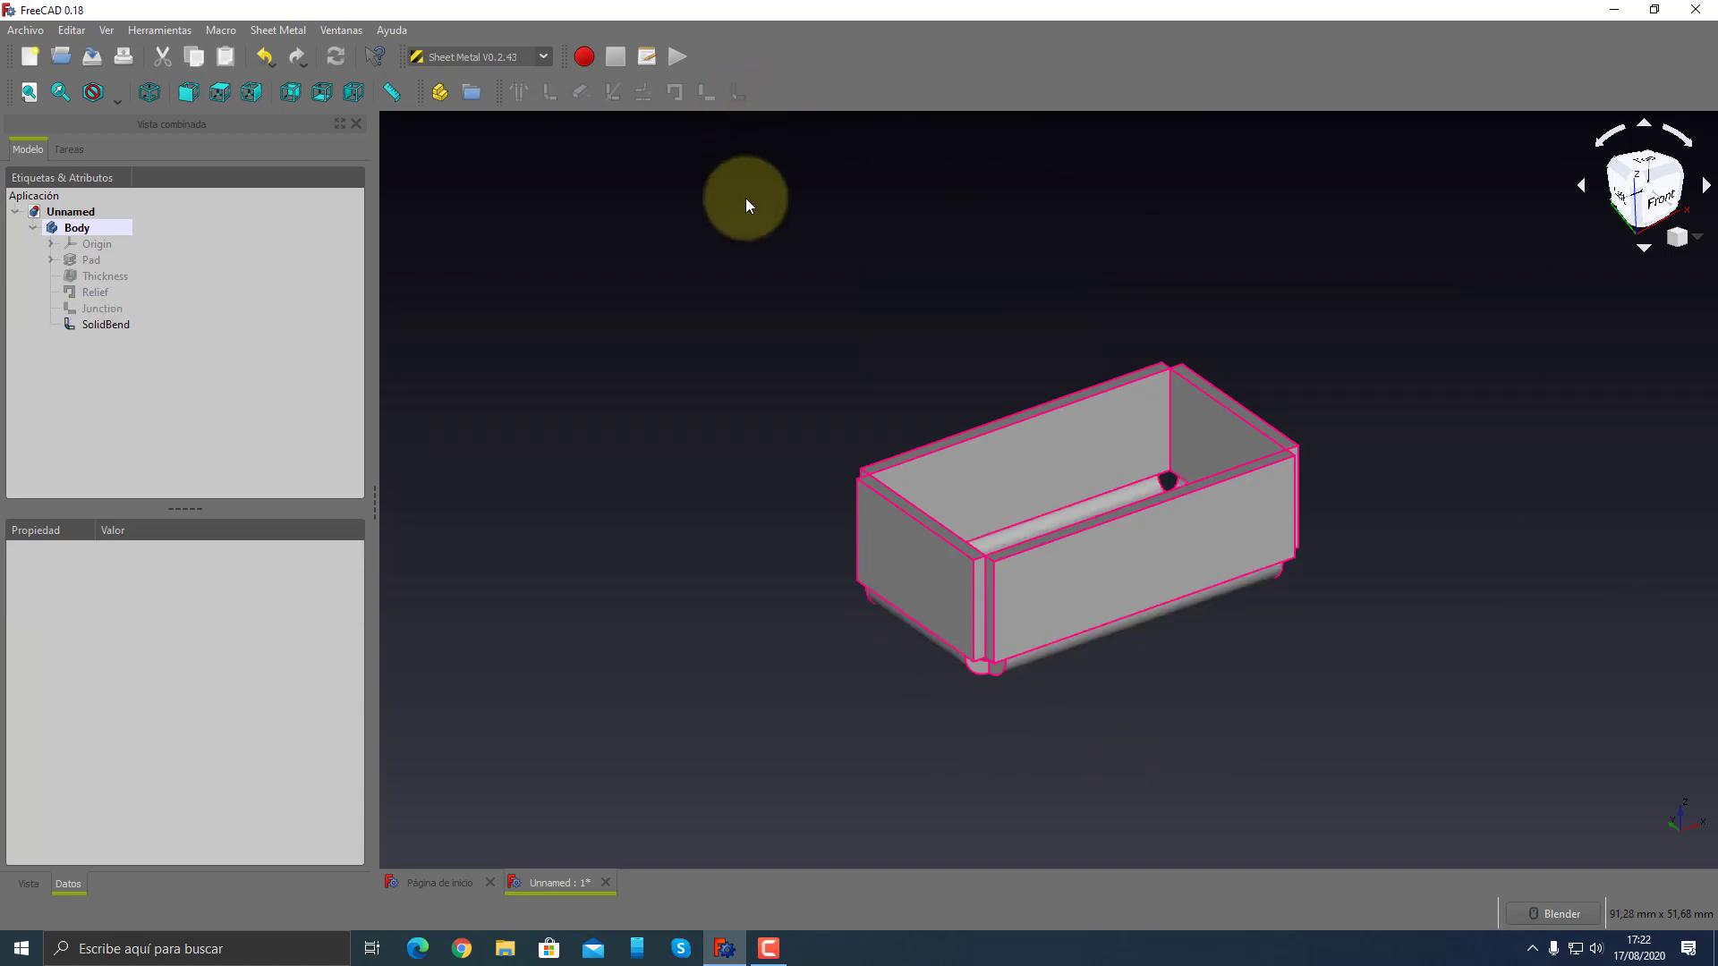
{"action": "mouse_move", "coordinate": [1389, 652]}
{"action": "middle_mouse_down"}
{"action": "mouse_move", "coordinate": [1099, 542]}
{"action": "mouse_move", "coordinate": [1070, 618]}
{"action": "middle_mouse_up"}
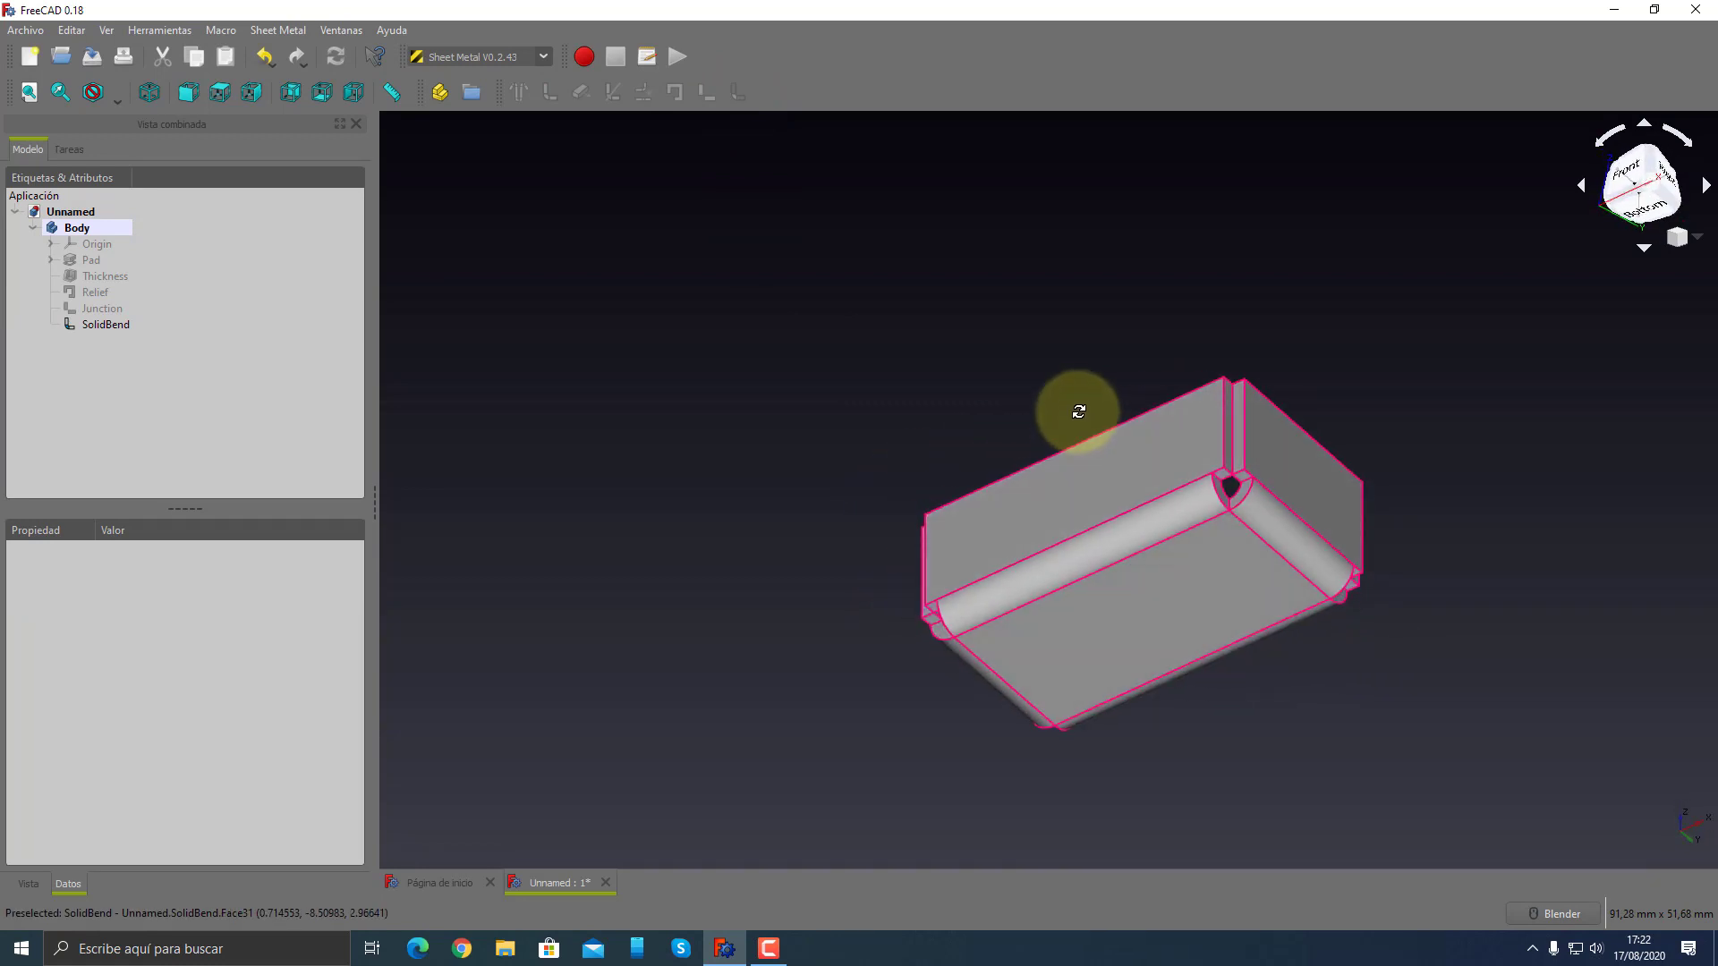
{"action": "scroll", "coordinate": [1319, 640], "scroll_direction": "down", "scroll_amount": 3}
{"action": "scroll", "coordinate": [1319, 640], "scroll_direction": "up", "scroll_amount": 3}
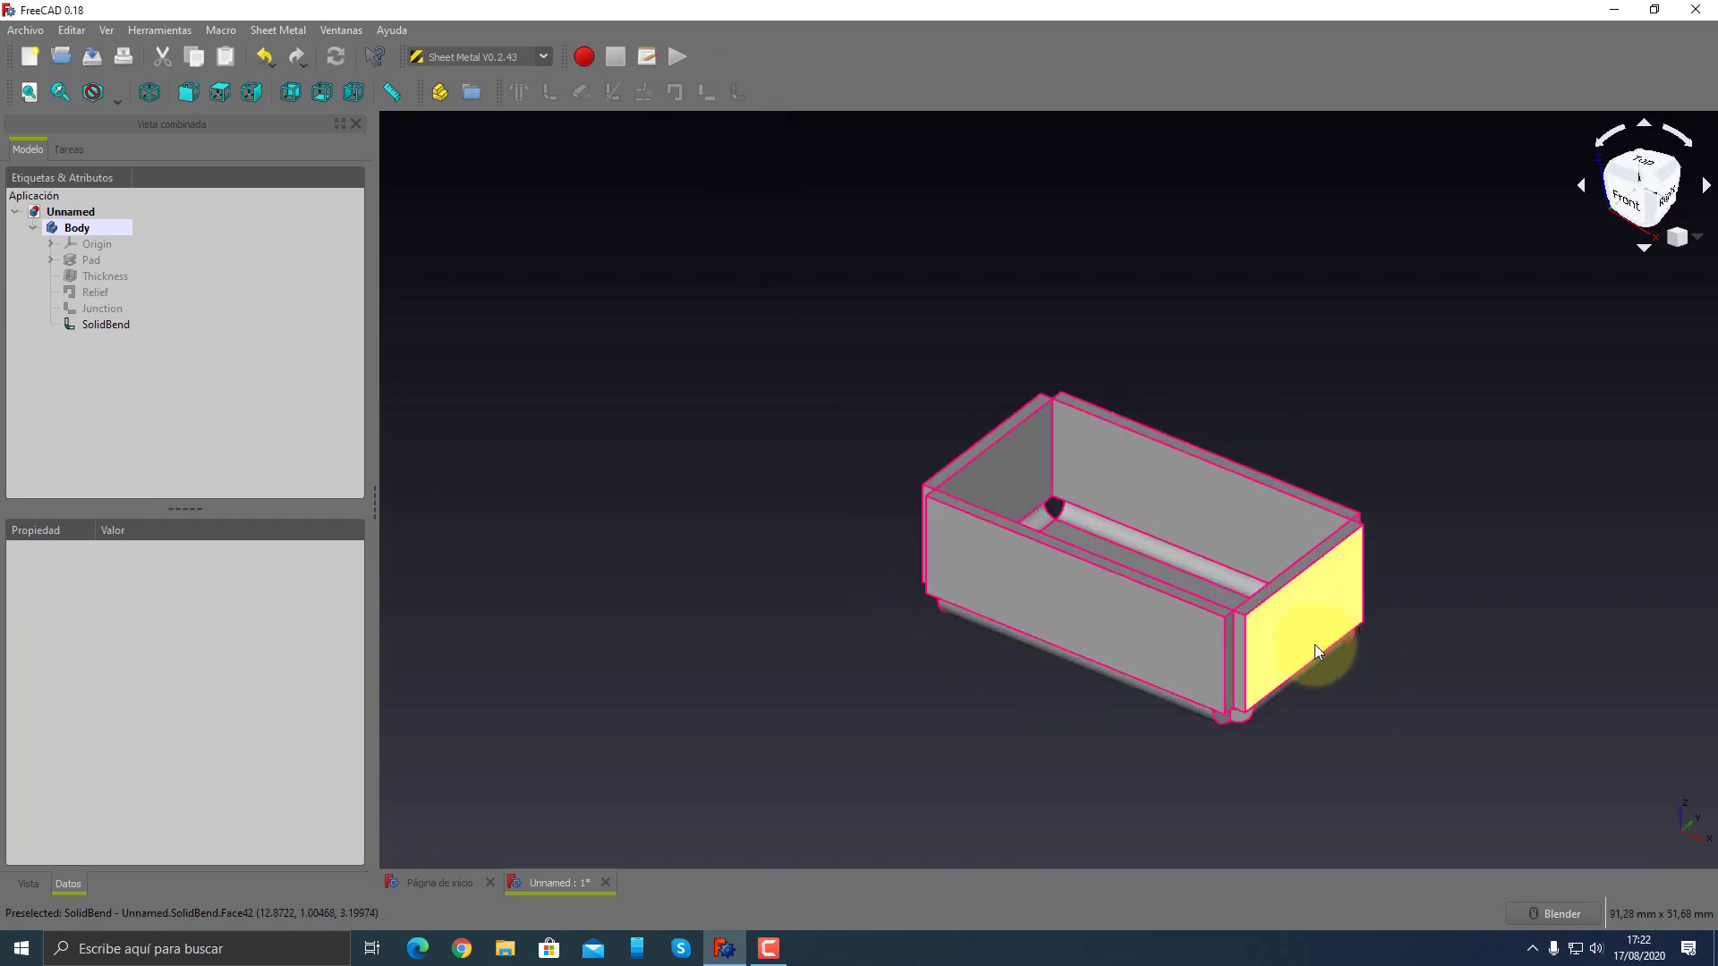
{"action": "scroll", "coordinate": [1314, 644], "scroll_direction": "up", "scroll_amount": 3}
{"action": "scroll", "coordinate": [1143, 587], "scroll_direction": "up", "scroll_amount": 2}
{"action": "scroll", "coordinate": [1148, 588], "scroll_direction": "up", "scroll_amount": 2}
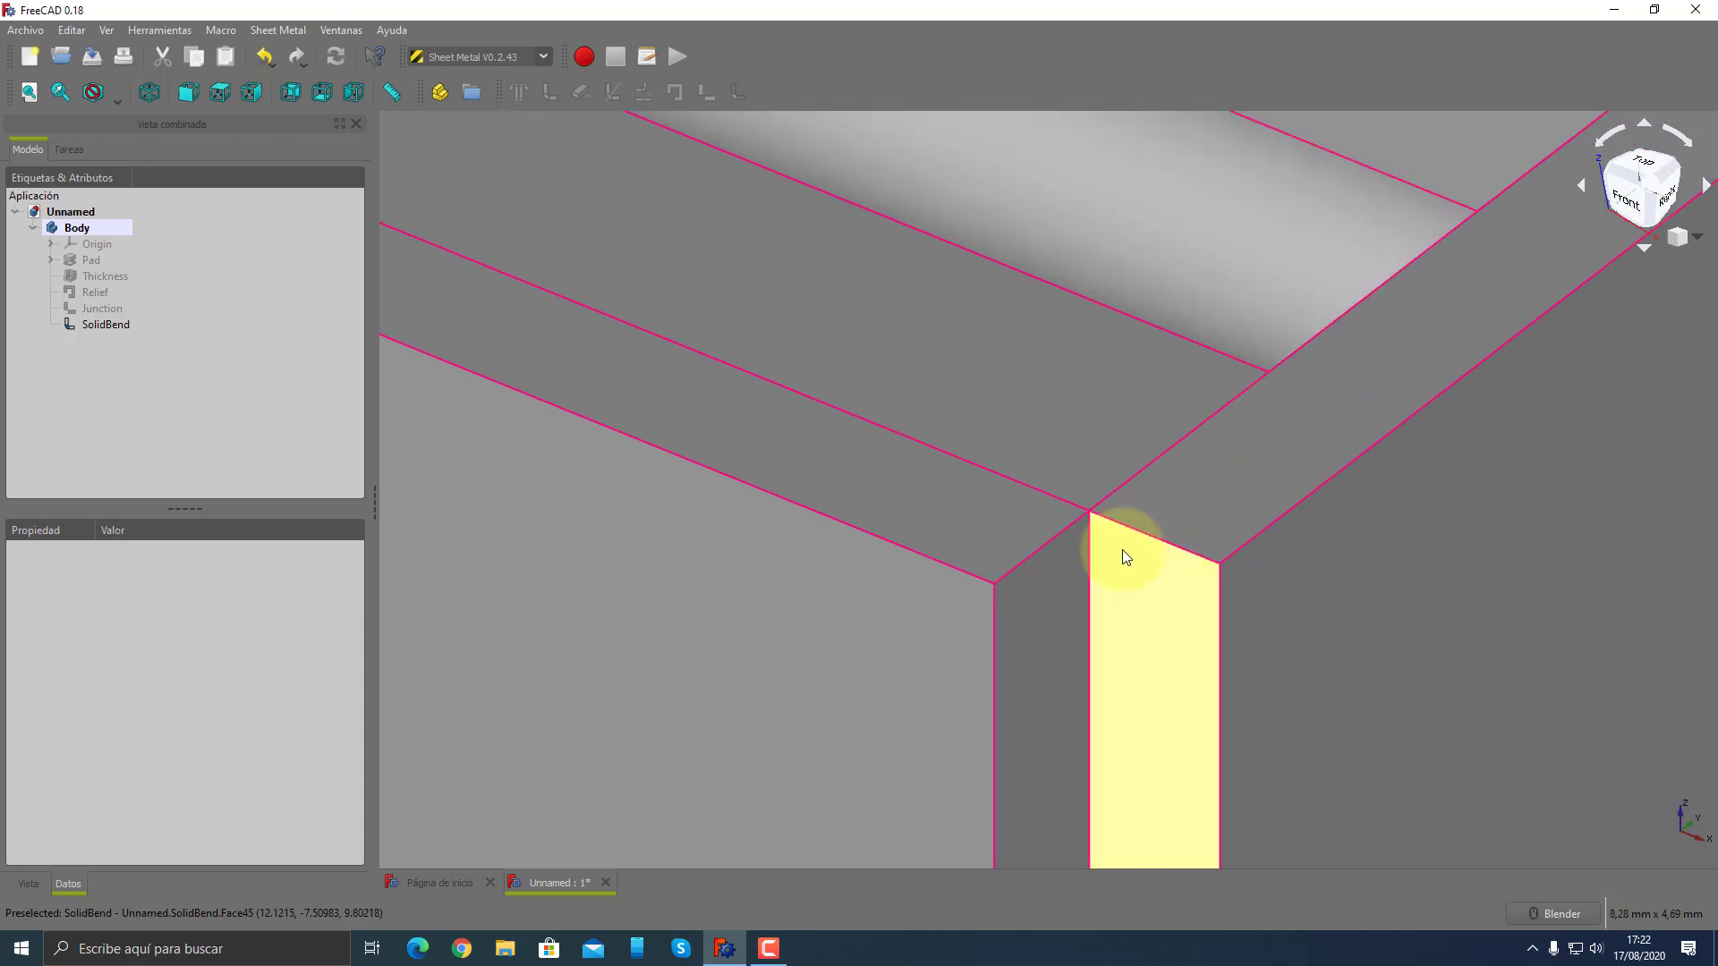
{"action": "scroll", "coordinate": [1119, 555], "scroll_direction": "up", "scroll_amount": 2}
{"action": "scroll", "coordinate": [1074, 492], "scroll_direction": "up", "scroll_amount": 2}
{"action": "scroll", "coordinate": [1027, 480], "scroll_direction": "up", "scroll_amount": 2}
{"action": "scroll", "coordinate": [986, 410], "scroll_direction": "up", "scroll_amount": 2}
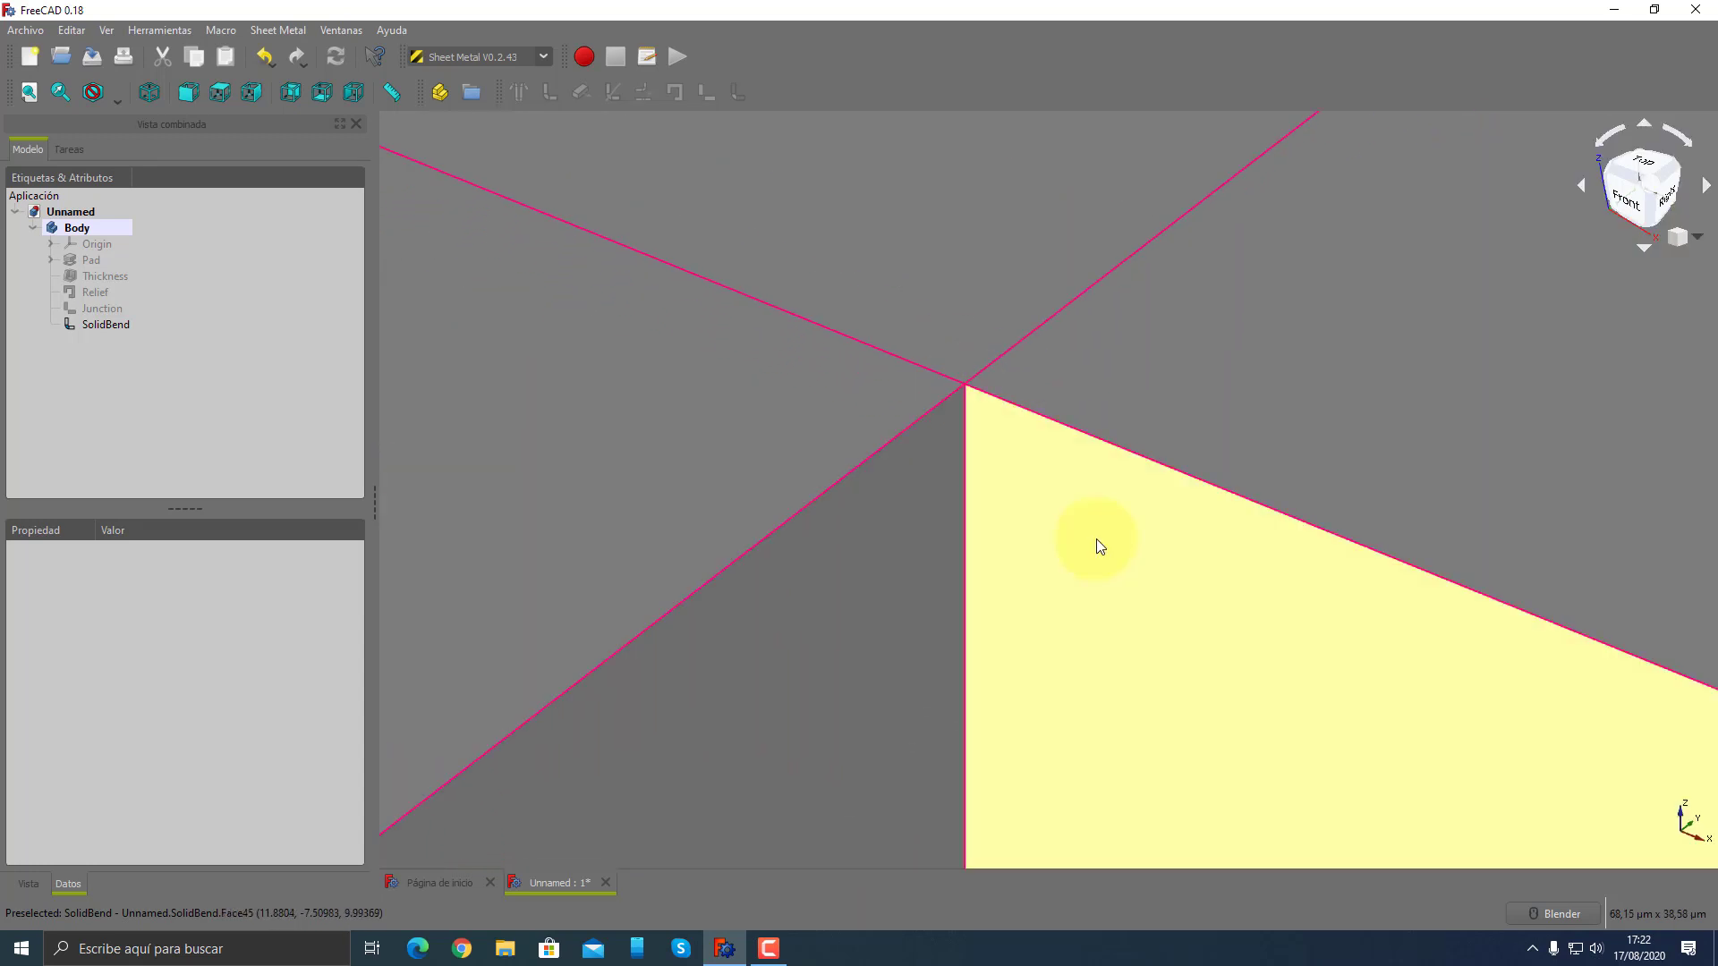
{"action": "scroll", "coordinate": [1094, 540], "scroll_direction": "down", "scroll_amount": 3}
{"action": "scroll", "coordinate": [1097, 538], "scroll_direction": "down", "scroll_amount": 3}
{"action": "scroll", "coordinate": [1097, 538], "scroll_direction": "down", "scroll_amount": 5}
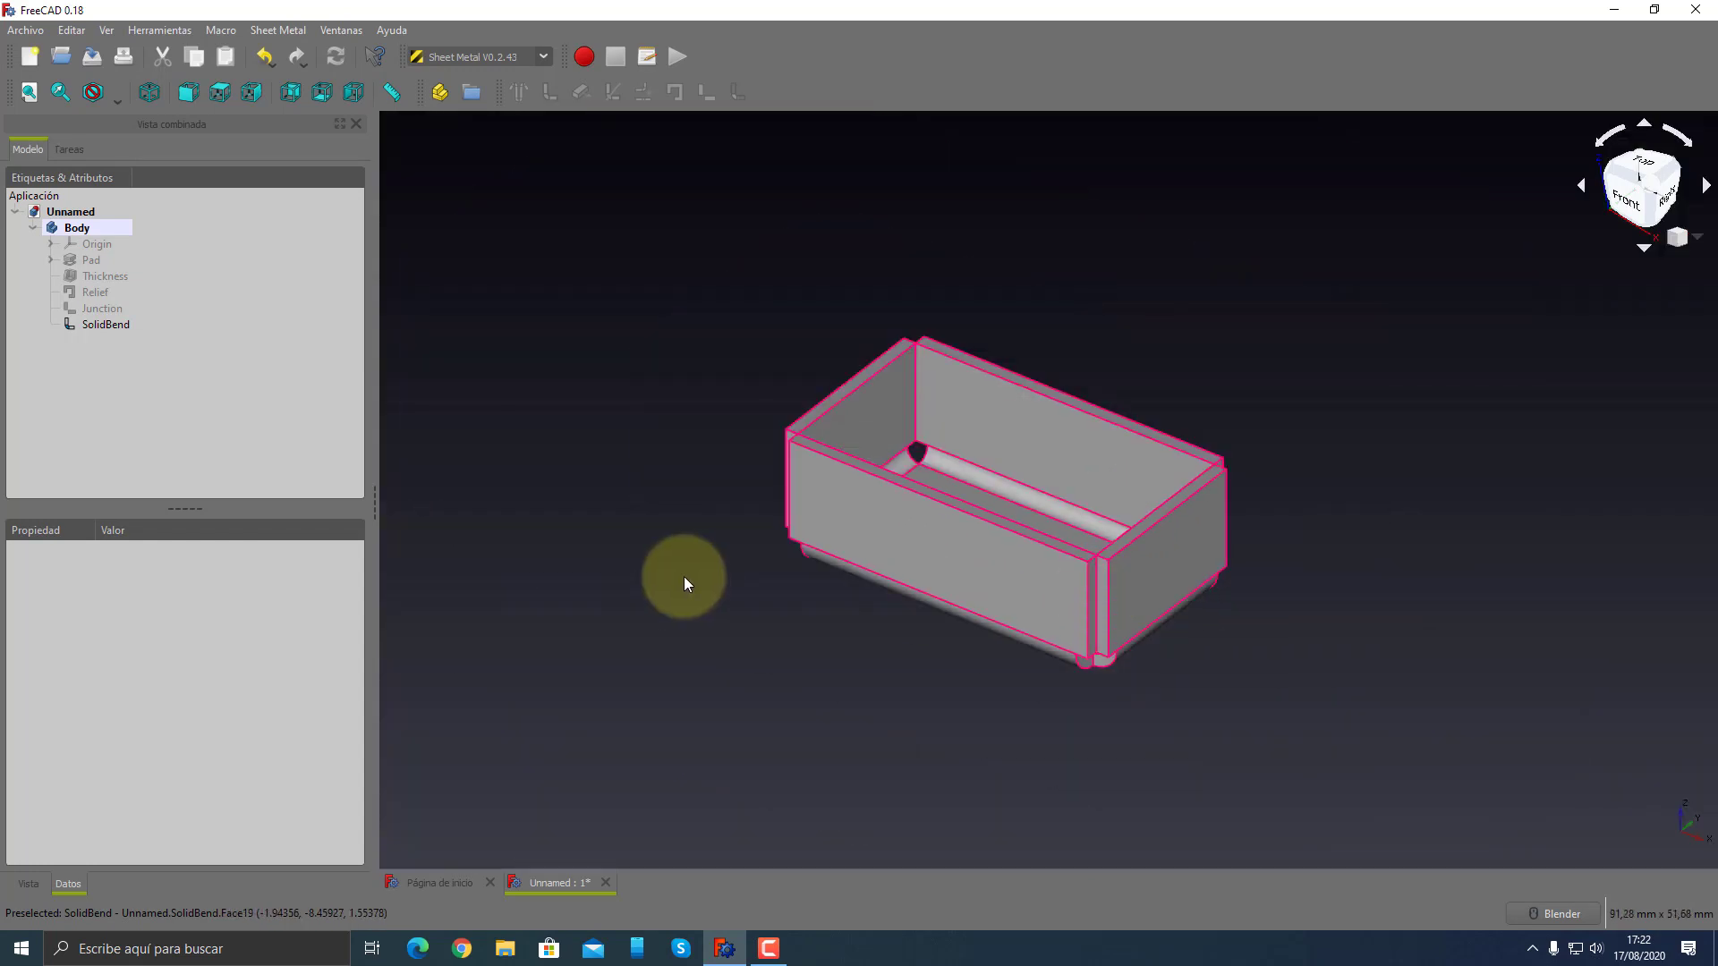
- Set the Junction's gap to 0.8 mm, after briefly trying 0.9 mm
{"action": "left_click", "coordinate": [104, 309]}
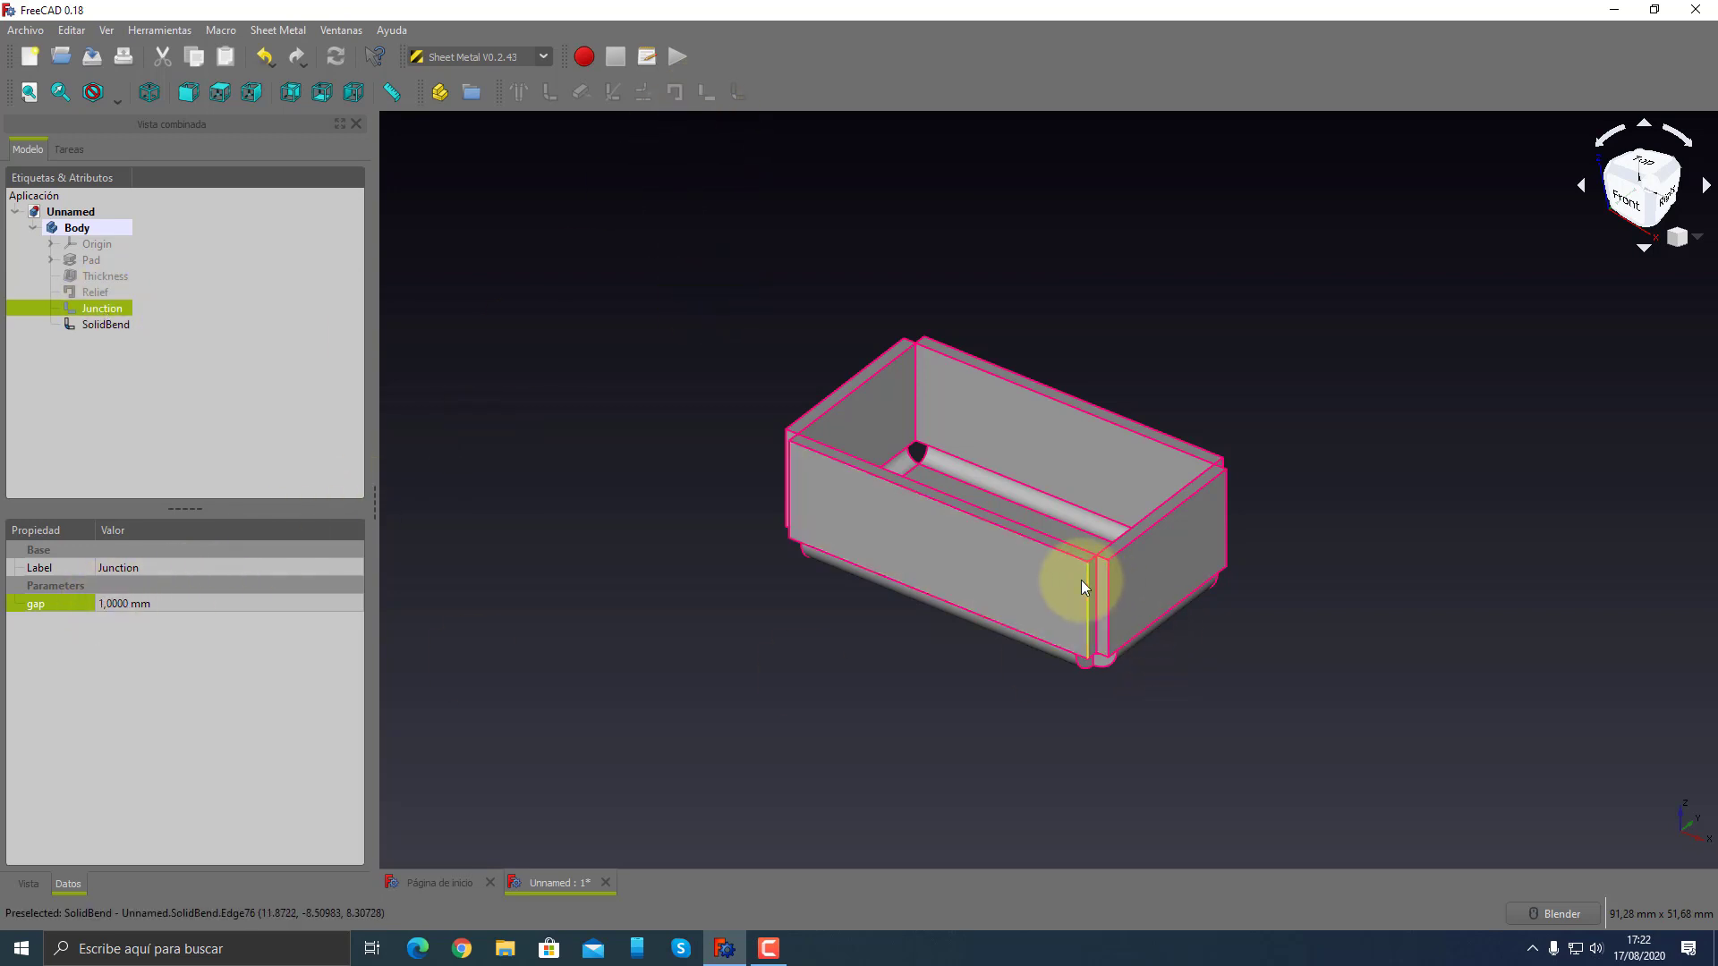
{"action": "left_click", "coordinate": [124, 605]}
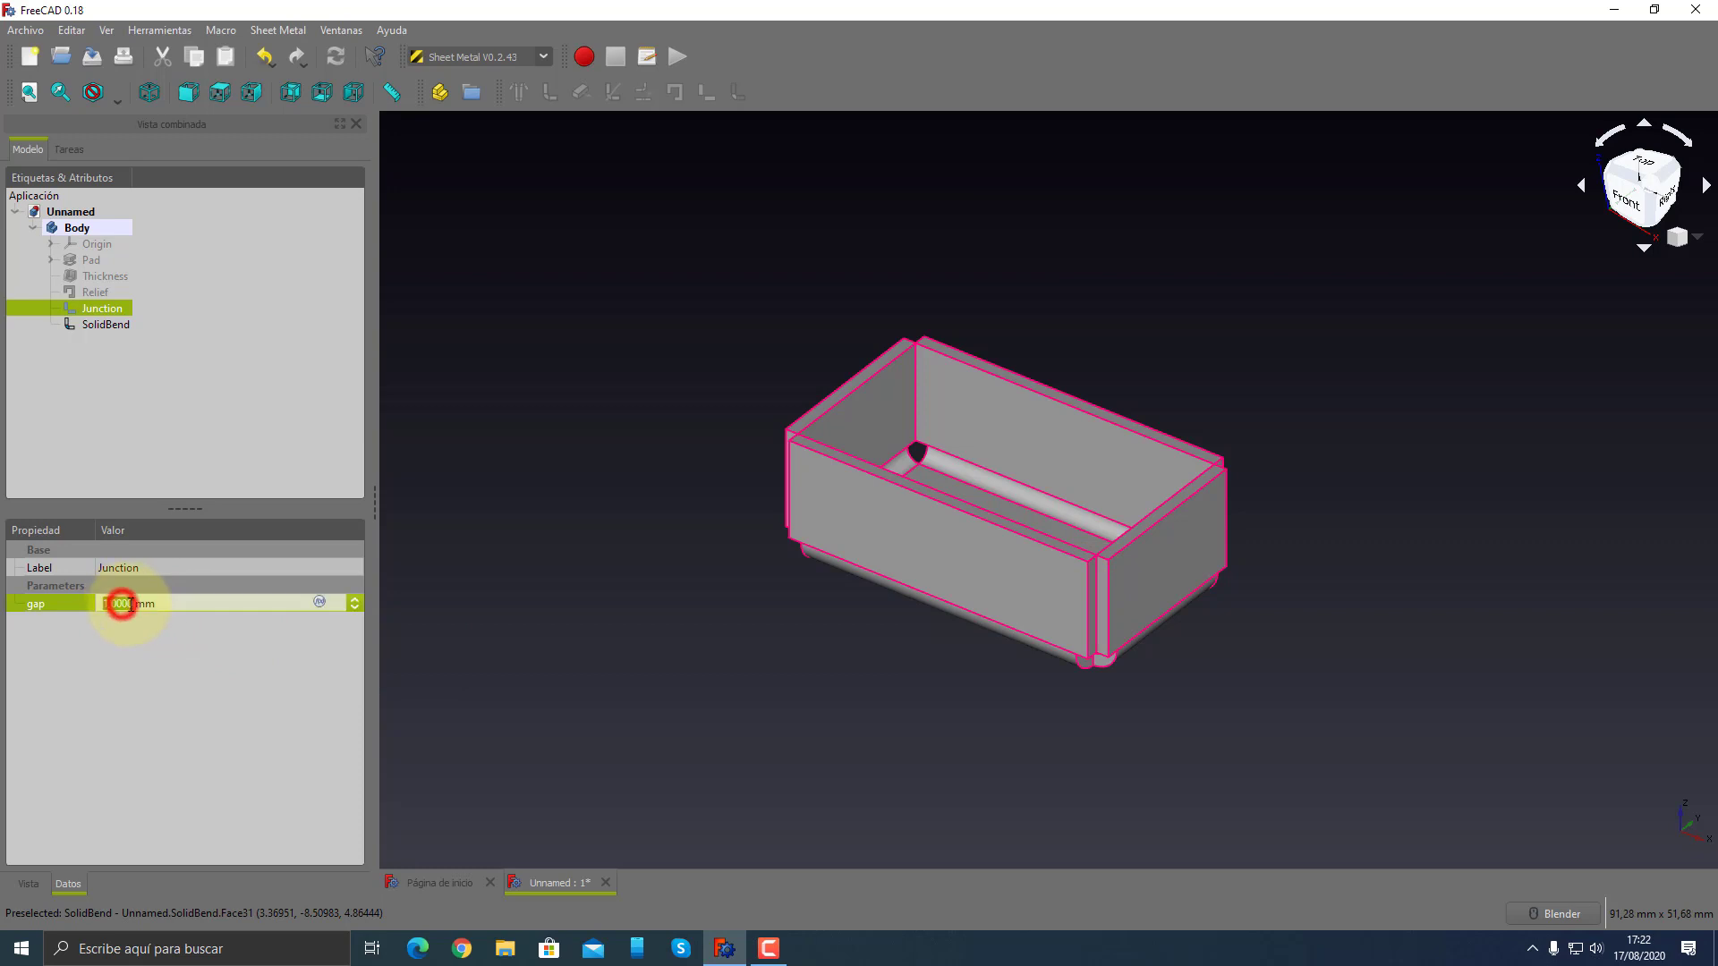
{"action": "key", "text": "BackSpace"}
{"action": "type", "text": "9"}
{"action": "key", "text": "Return"}
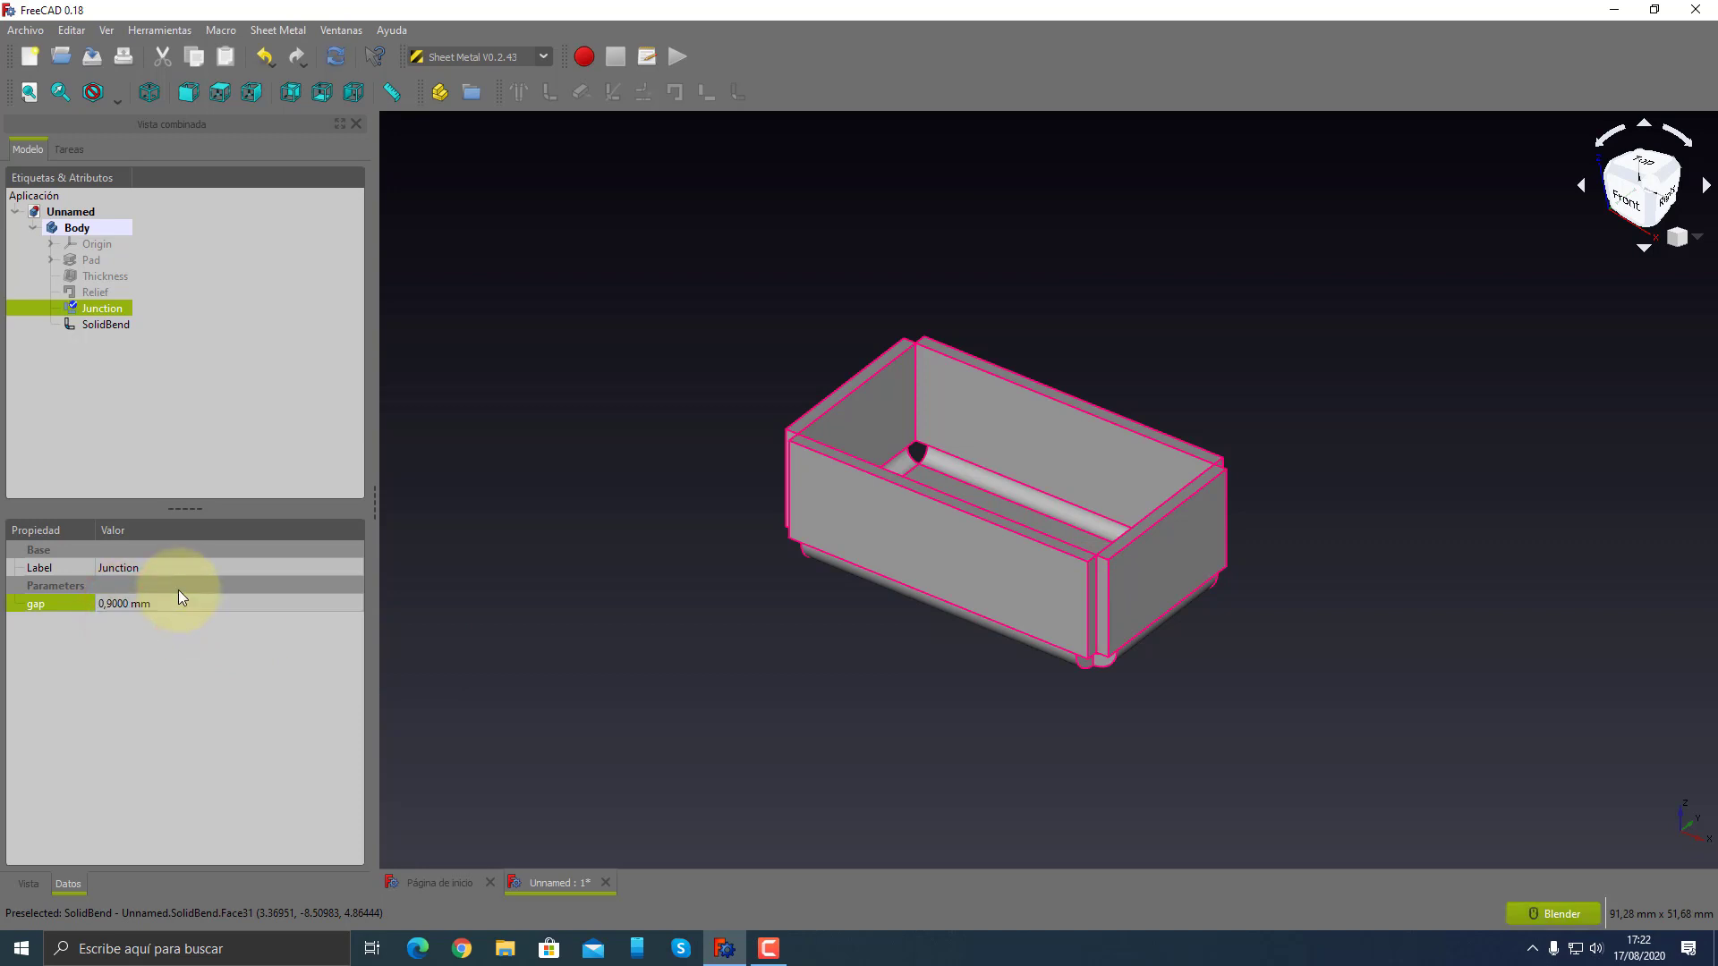
{"action": "left_click", "coordinate": [178, 594]}
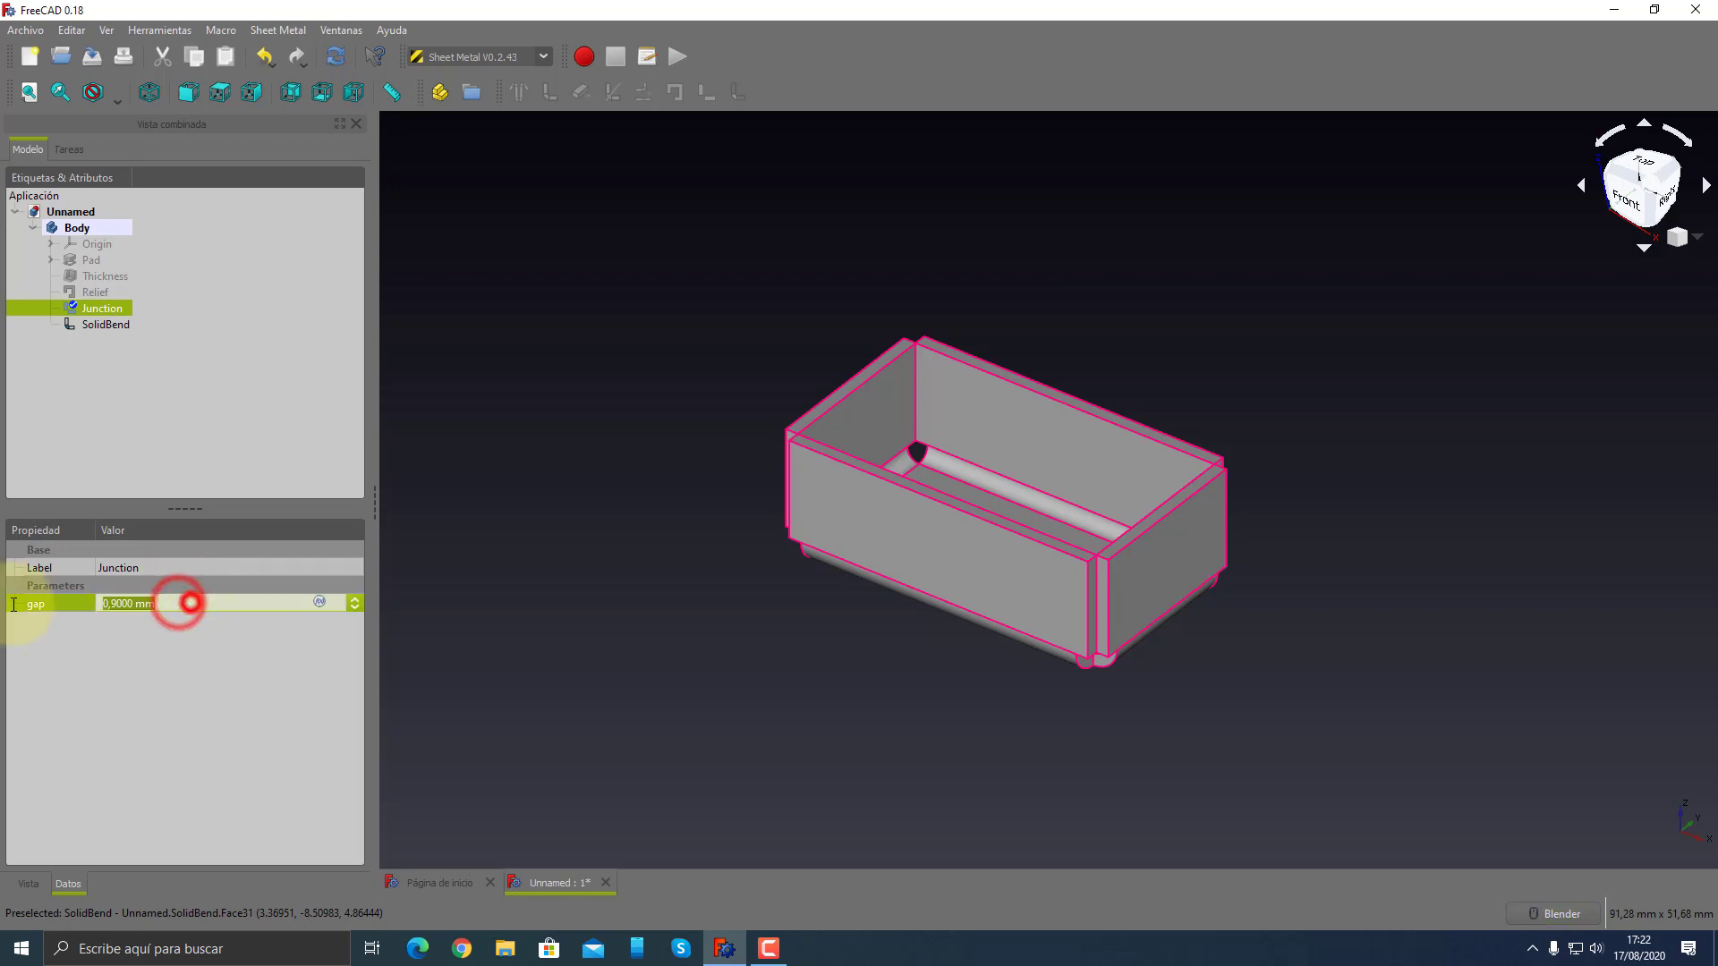
{"action": "type", "text": "0,8"}
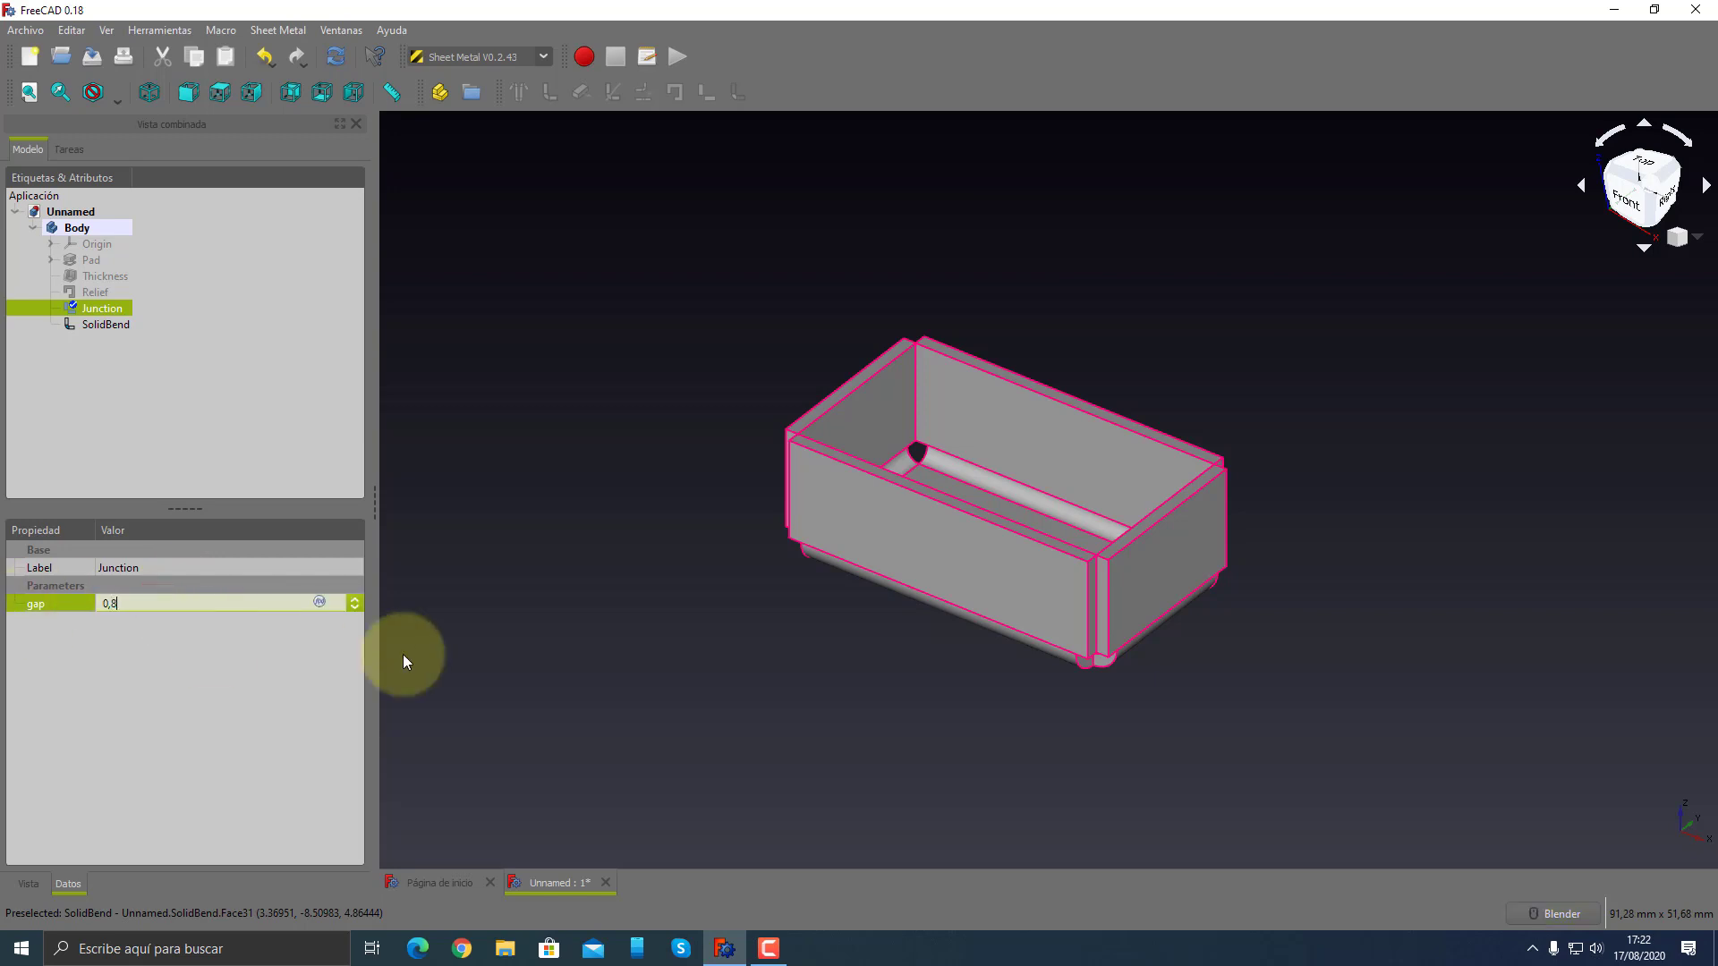
{"action": "key", "text": "Return"}
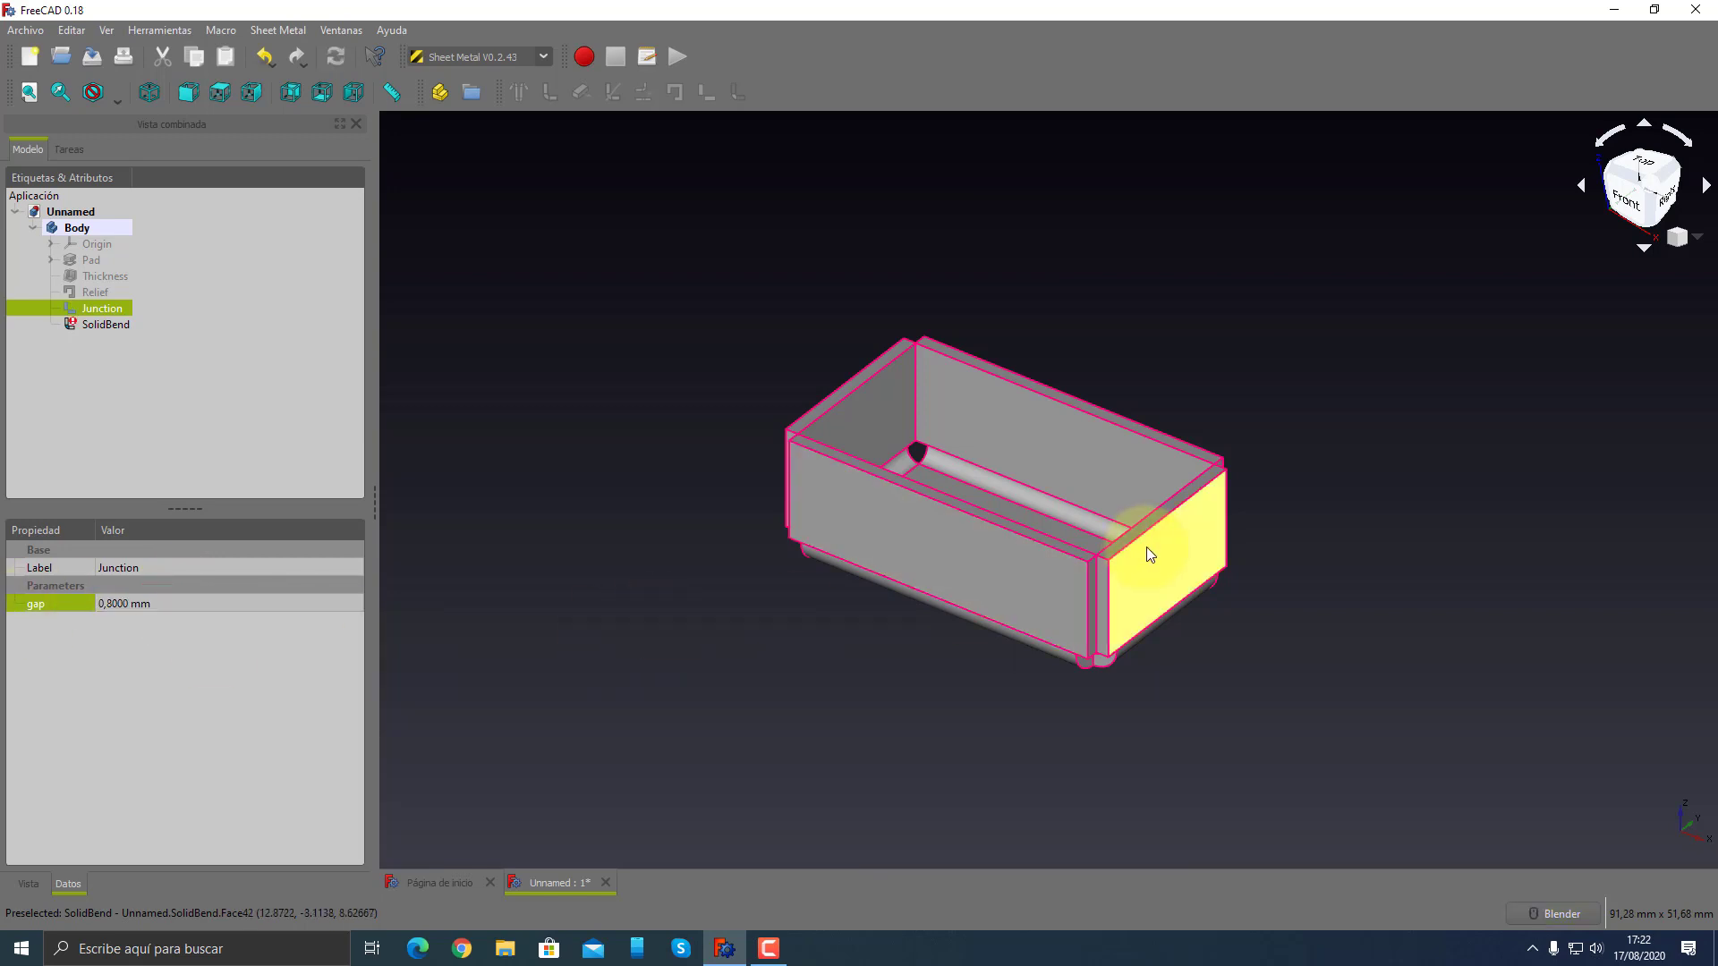
- Orbit to a front-top view and pick the box's inner floor as the unfold base face
{"action": "scroll", "coordinate": [1098, 577], "scroll_direction": "up", "scroll_amount": 2}
{"action": "scroll", "coordinate": [1099, 576], "scroll_direction": "up", "scroll_amount": 5}
{"action": "scroll", "coordinate": [1092, 523], "scroll_direction": "up", "scroll_amount": 4}
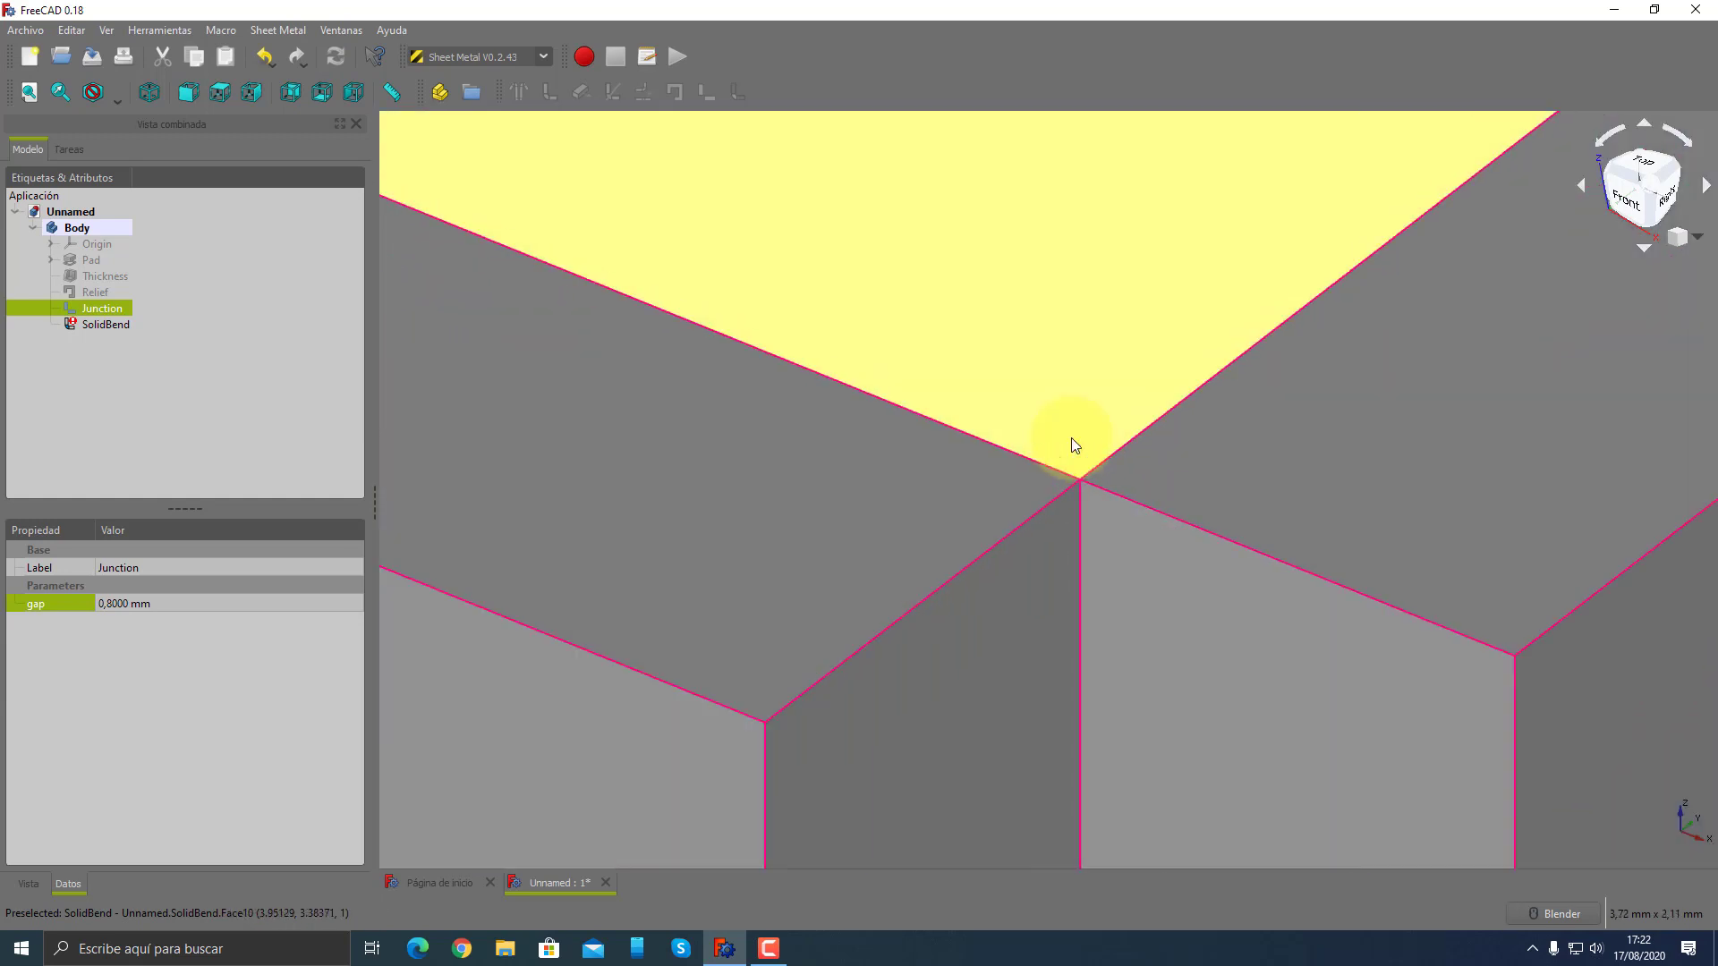
{"action": "scroll", "coordinate": [1074, 447], "scroll_direction": "up", "scroll_amount": 3}
{"action": "scroll", "coordinate": [1100, 536], "scroll_direction": "up", "scroll_amount": 5}
{"action": "scroll", "coordinate": [1047, 515], "scroll_direction": "up", "scroll_amount": 4}
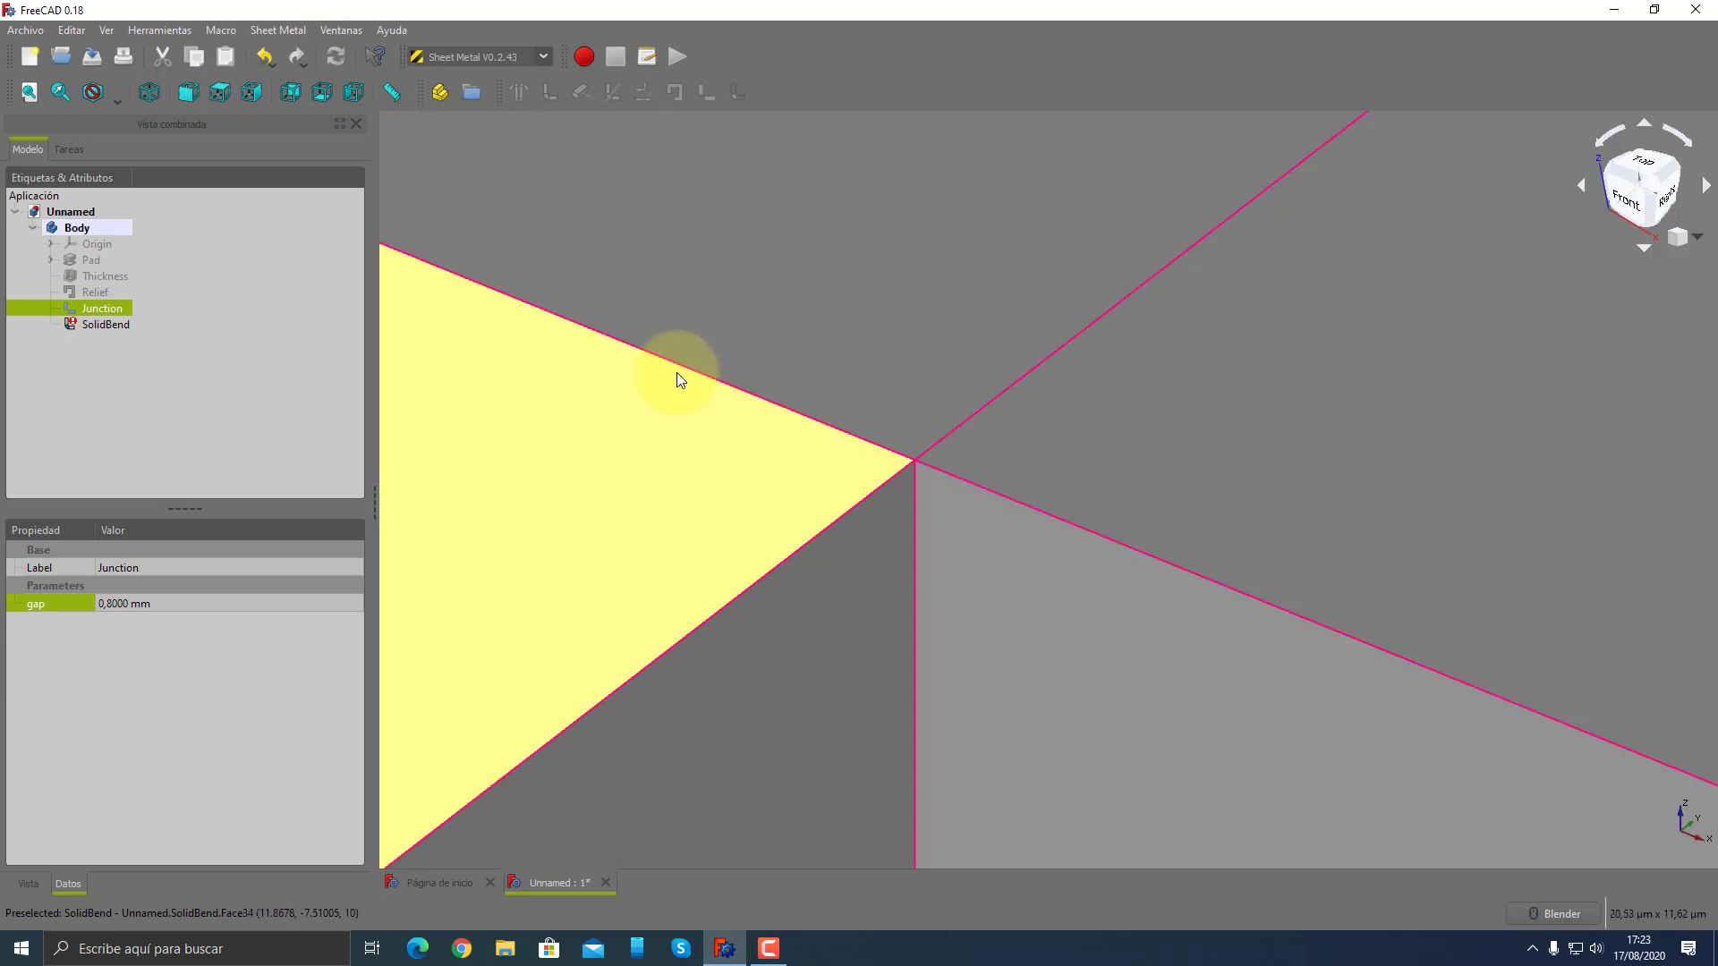
{"action": "scroll", "coordinate": [964, 475], "scroll_direction": "up", "scroll_amount": 2}
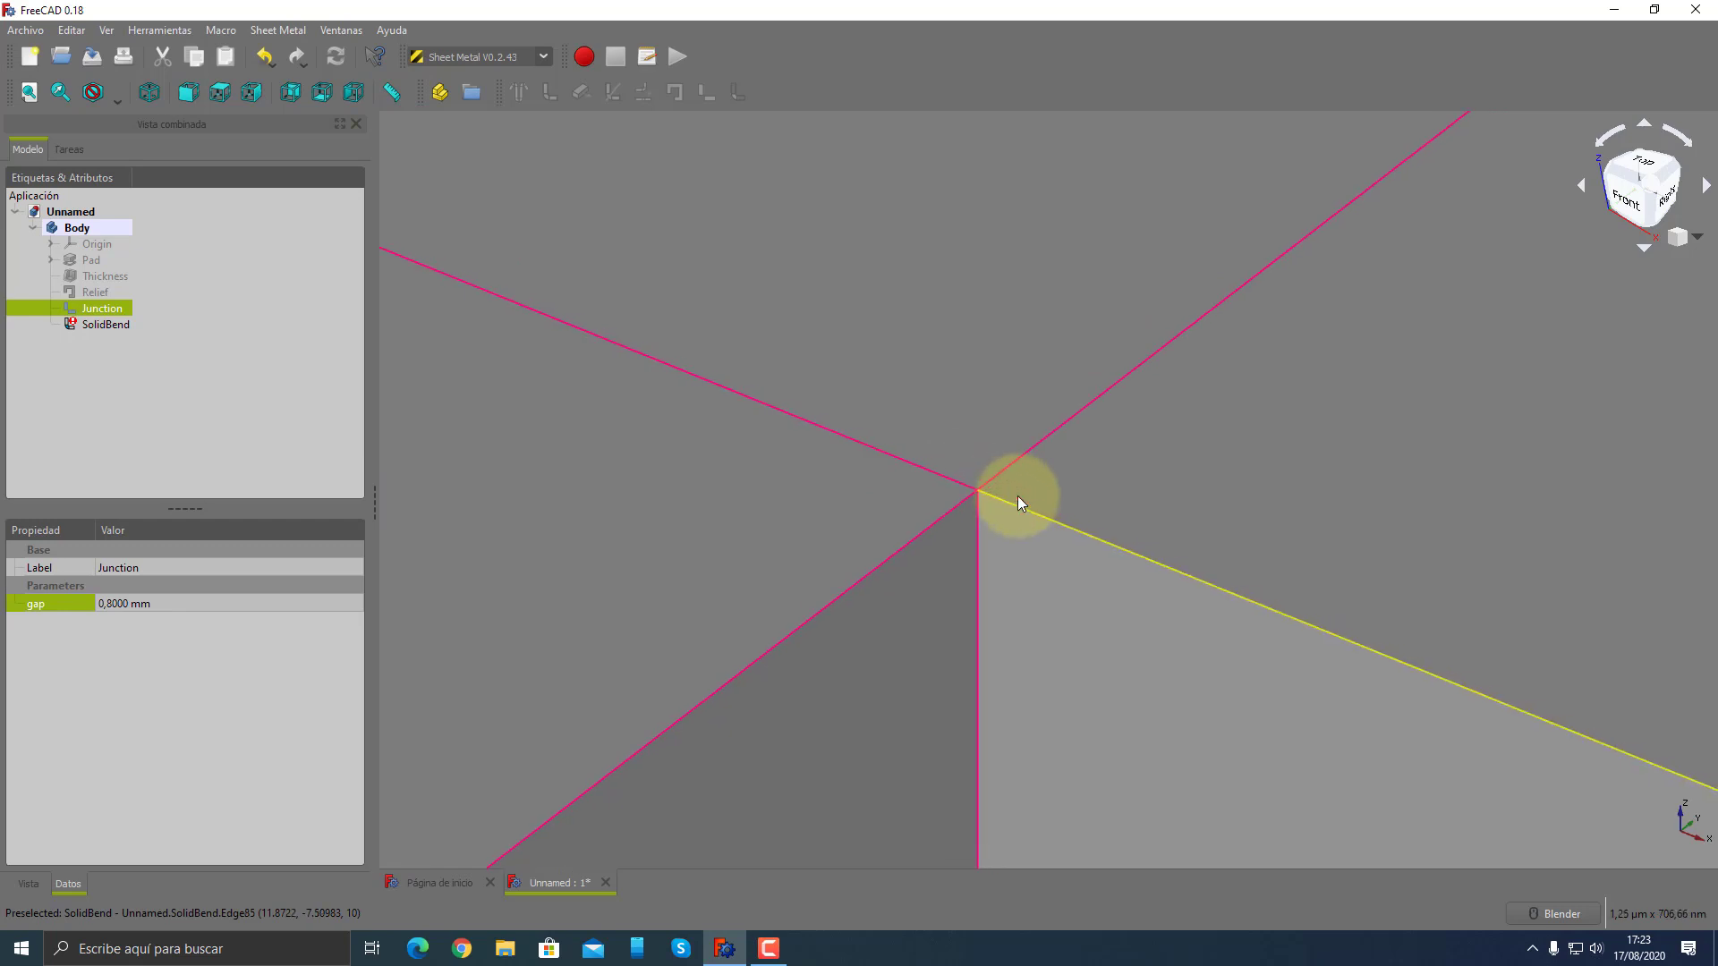
{"action": "scroll", "coordinate": [1018, 495], "scroll_direction": "up", "scroll_amount": 4}
{"action": "scroll", "coordinate": [996, 506], "scroll_direction": "up", "scroll_amount": 2}
{"action": "scroll", "coordinate": [889, 462], "scroll_direction": "up", "scroll_amount": 2}
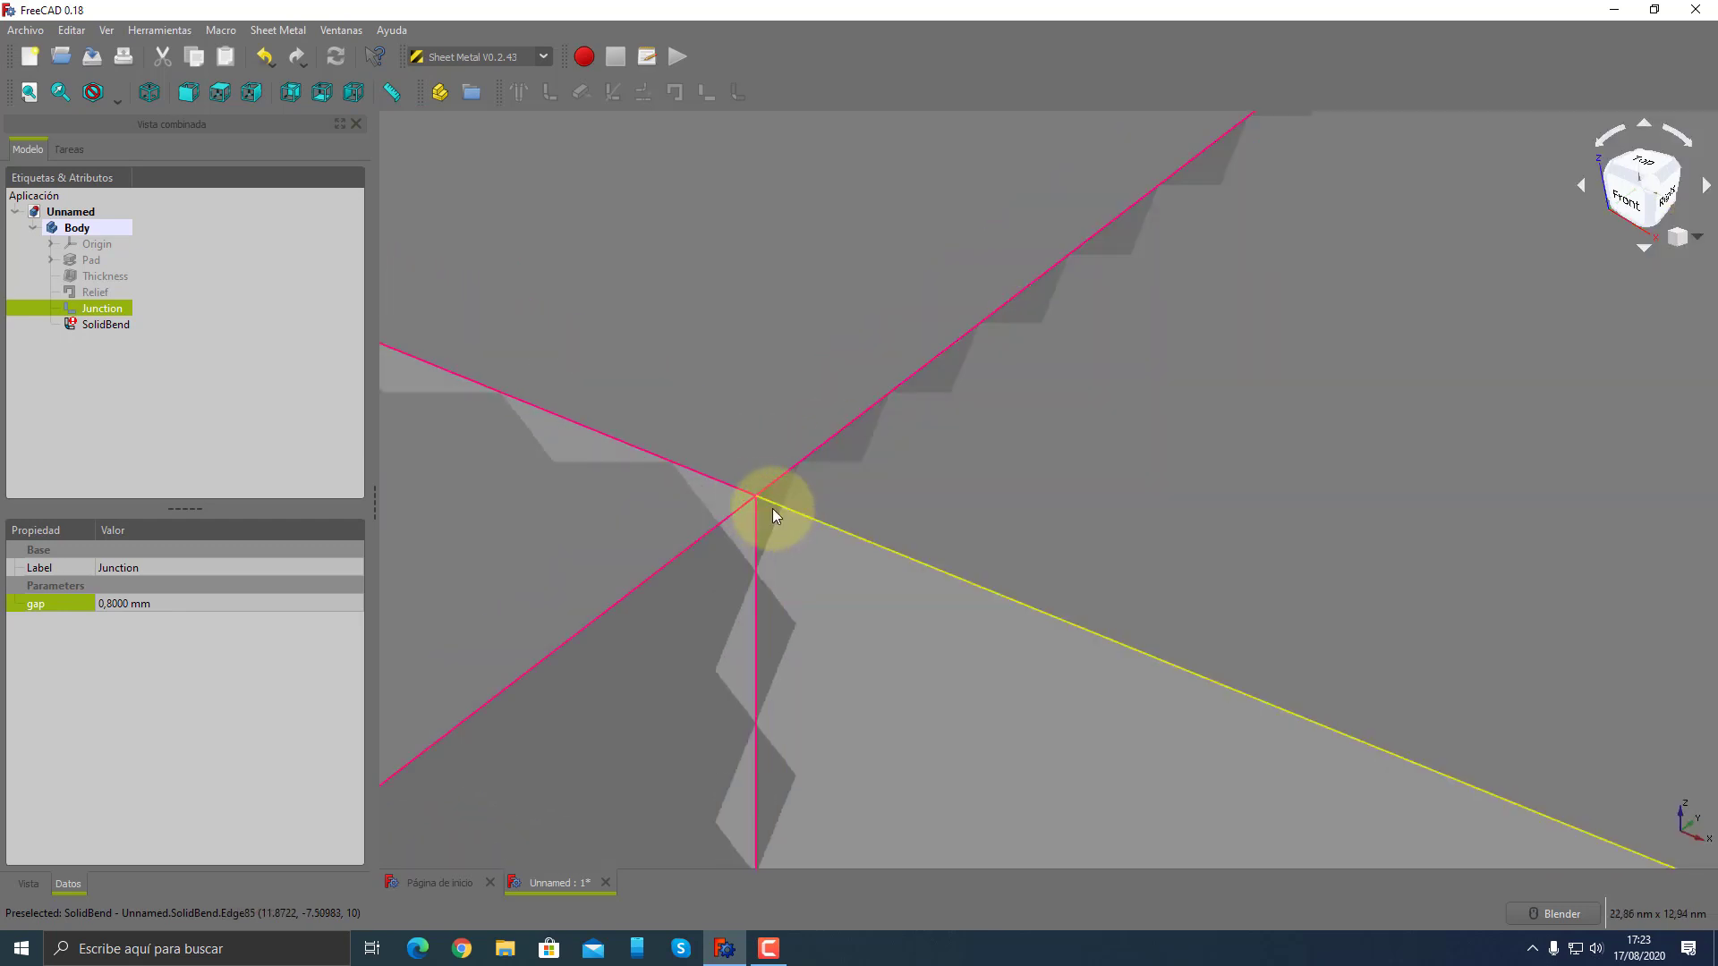
{"action": "scroll", "coordinate": [904, 530], "scroll_direction": "down", "scroll_amount": 3}
{"action": "scroll", "coordinate": [904, 530], "scroll_direction": "down", "scroll_amount": 4}
{"action": "scroll", "coordinate": [904, 530], "scroll_direction": "down", "scroll_amount": 3}
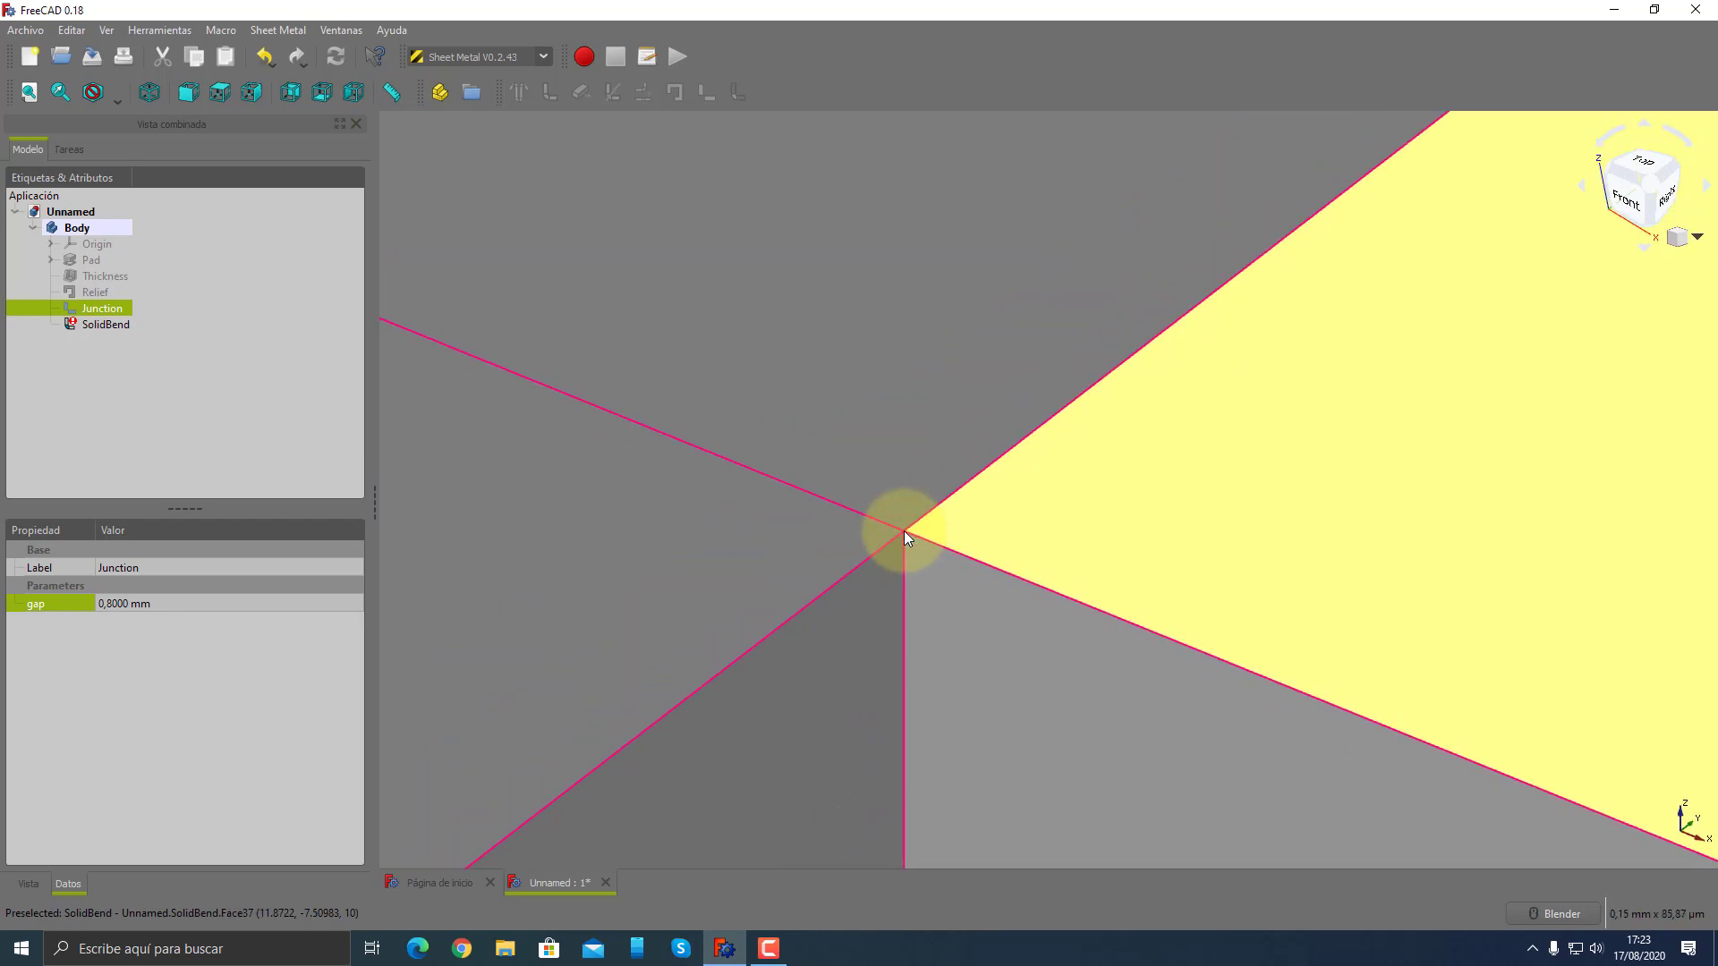
{"action": "scroll", "coordinate": [903, 530], "scroll_direction": "down", "scroll_amount": 5}
{"action": "scroll", "coordinate": [904, 530], "scroll_direction": "down", "scroll_amount": 5}
{"action": "scroll", "coordinate": [904, 530], "scroll_direction": "down", "scroll_amount": 3}
{"action": "mouse_move", "coordinate": [904, 529]}
{"action": "middle_mouse_down"}
{"action": "mouse_move", "coordinate": [839, 551]}
{"action": "mouse_move", "coordinate": [1019, 533]}
{"action": "mouse_move", "coordinate": [877, 636]}
{"action": "mouse_move", "coordinate": [985, 629]}
{"action": "mouse_move", "coordinate": [1105, 725]}
{"action": "mouse_move", "coordinate": [1098, 571]}
{"action": "mouse_move", "coordinate": [1131, 690]}
{"action": "mouse_move", "coordinate": [1178, 721]}
{"action": "middle_mouse_up"}
{"action": "scroll", "coordinate": [909, 601], "scroll_direction": "up", "scroll_amount": 4}
{"action": "scroll", "coordinate": [1105, 750], "scroll_direction": "up", "scroll_amount": 3}
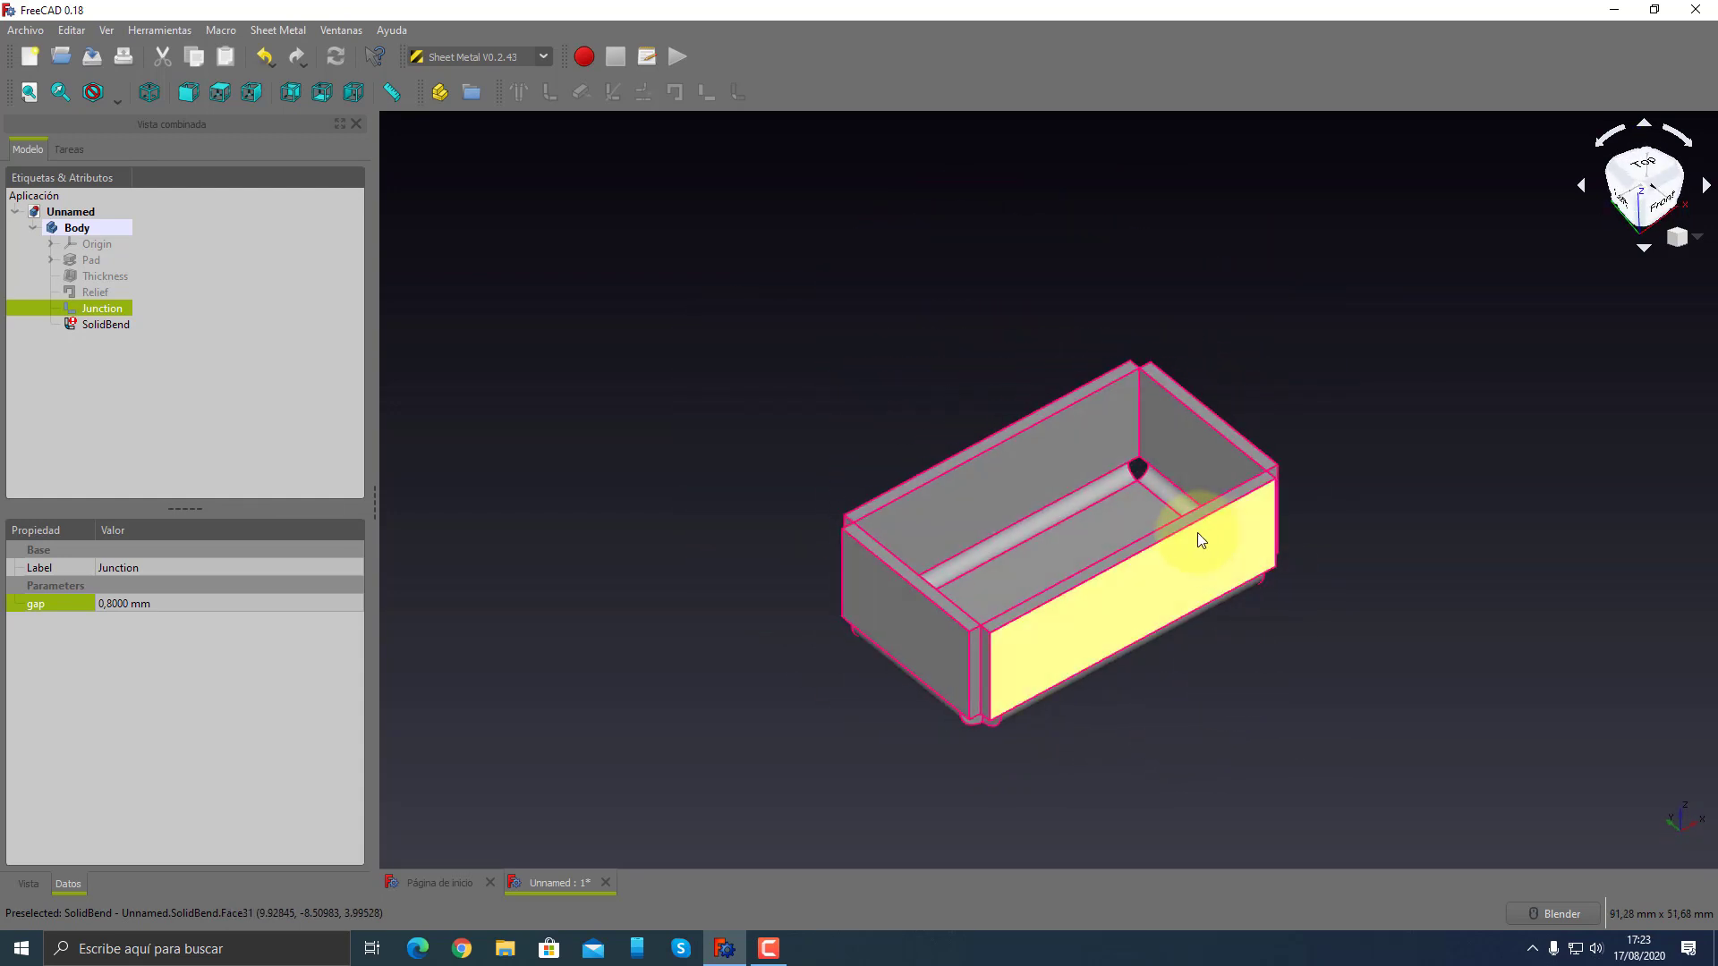
{"action": "left_click", "coordinate": [1084, 542]}
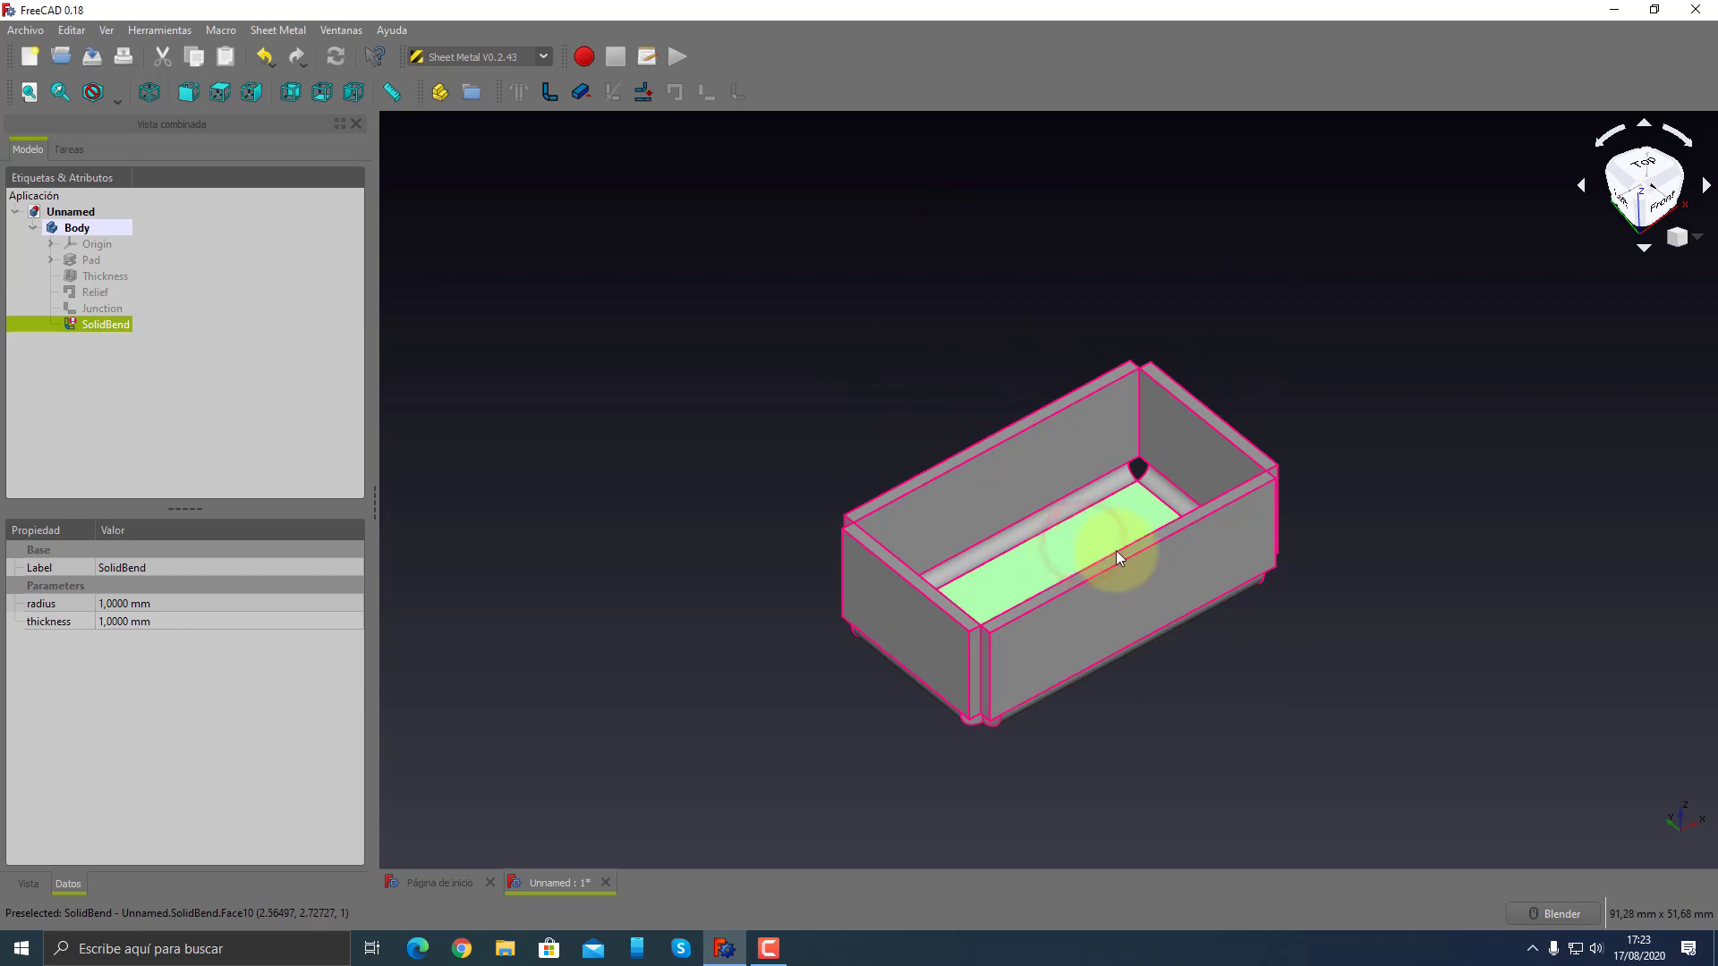
- Attempt to unfold the box from its floor and dismiss the failure warning
{"action": "left_click", "coordinate": [647, 97]}
{"action": "left_click", "coordinate": [149, 197]}
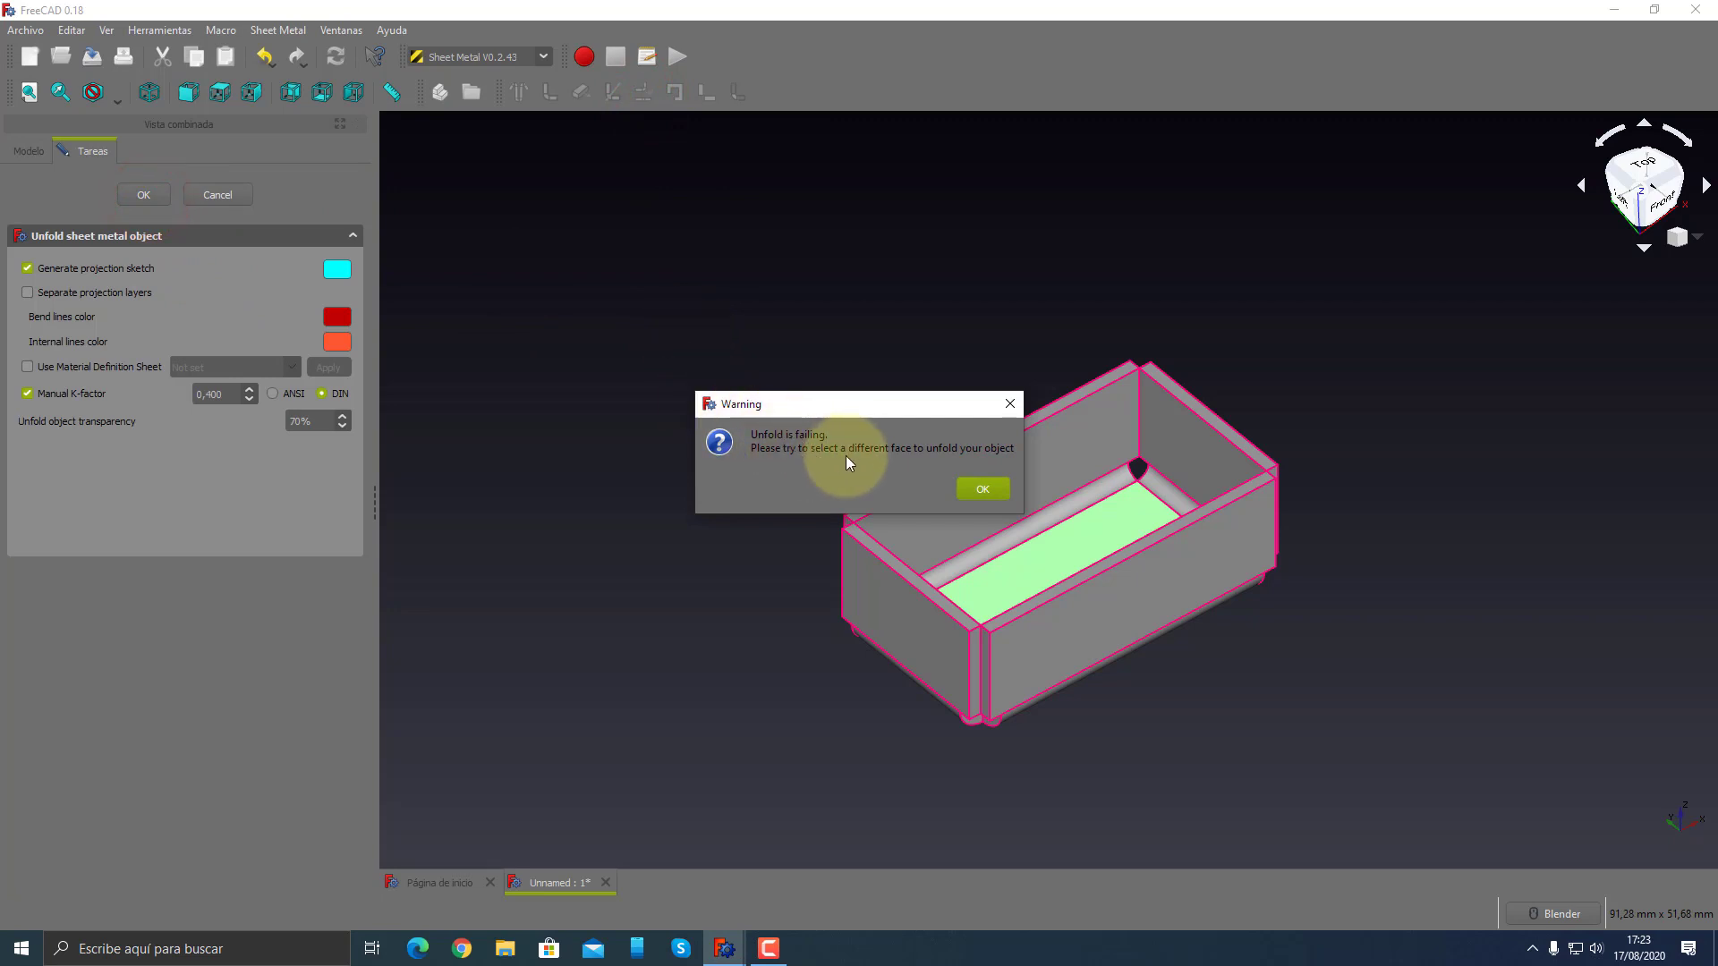
{"action": "left_click", "coordinate": [986, 489]}
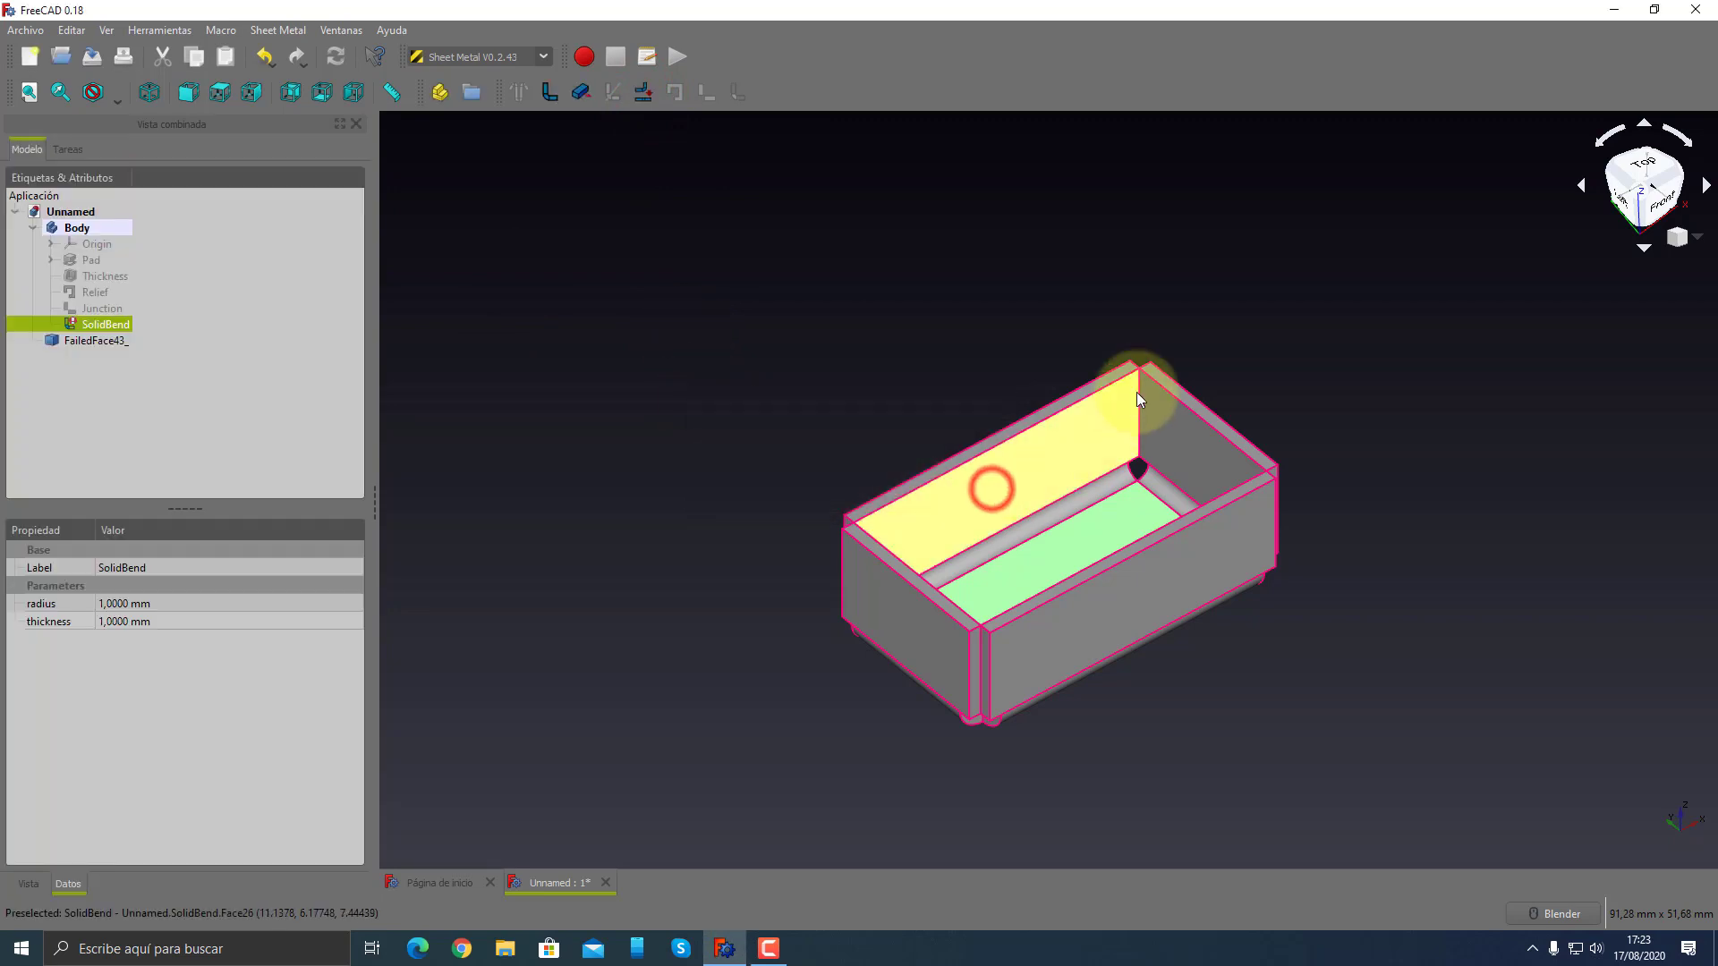
- Delete the leftover FailedFace43_ object and the SolidBend feature
{"action": "left_click", "coordinate": [97, 341]}
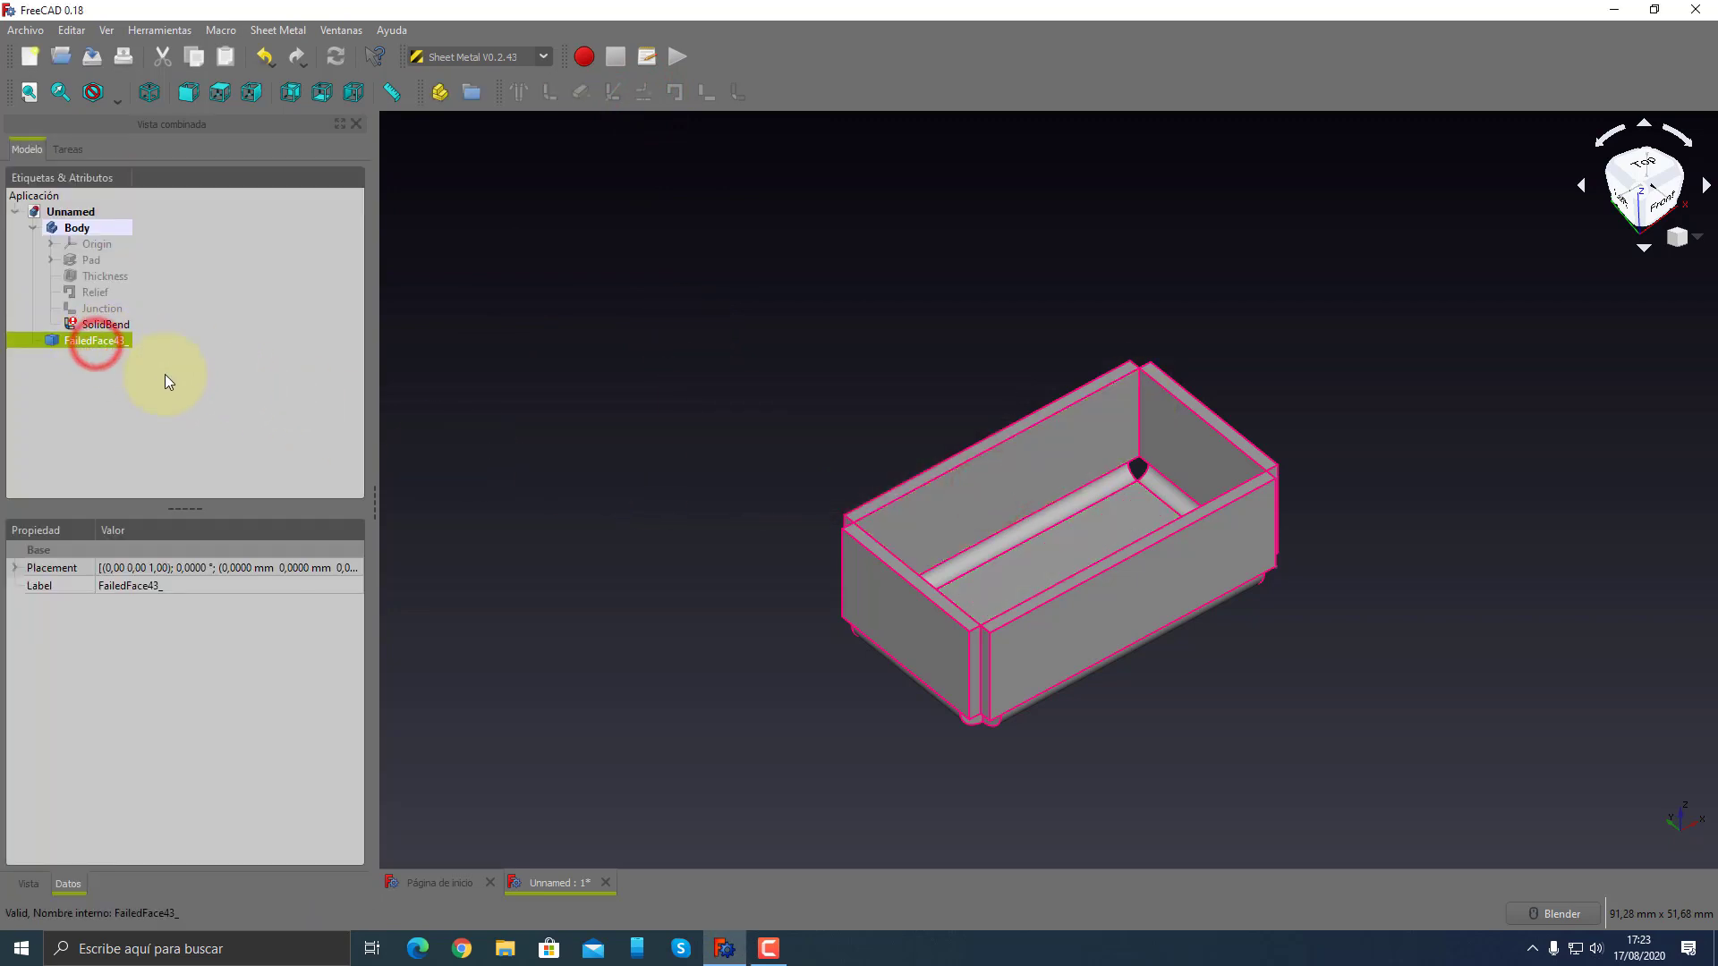
{"action": "key", "text": "Delete"}
{"action": "left_click", "coordinate": [107, 325]}
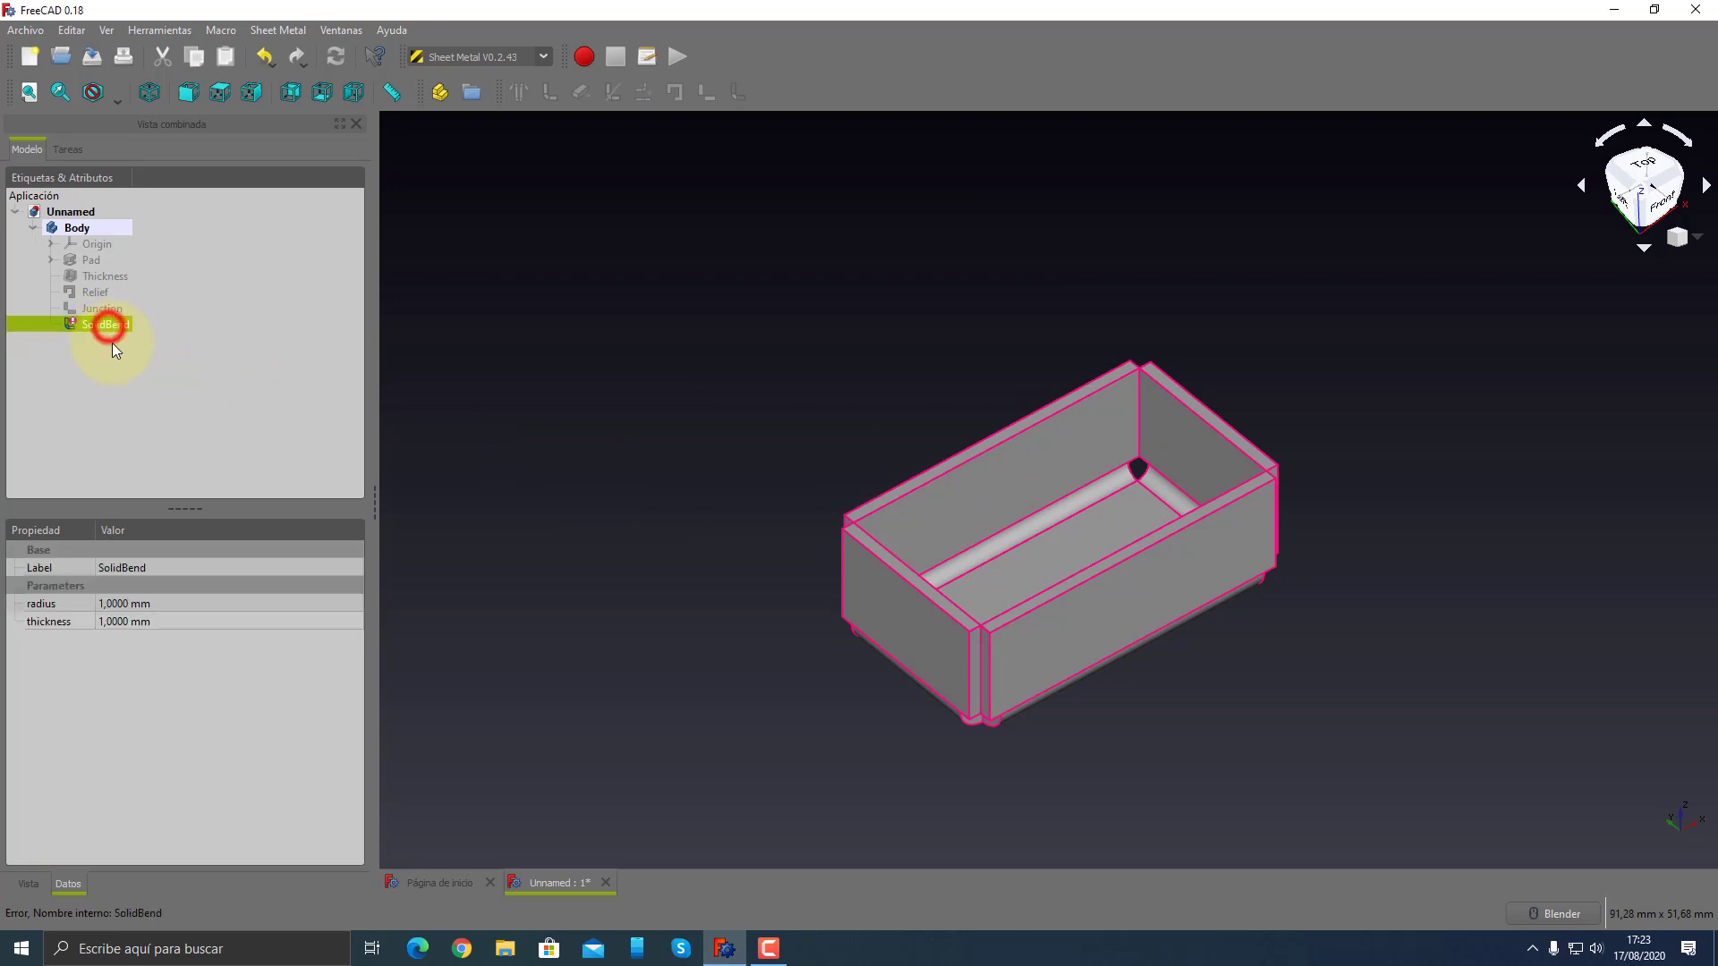
{"action": "key", "text": "Delete"}
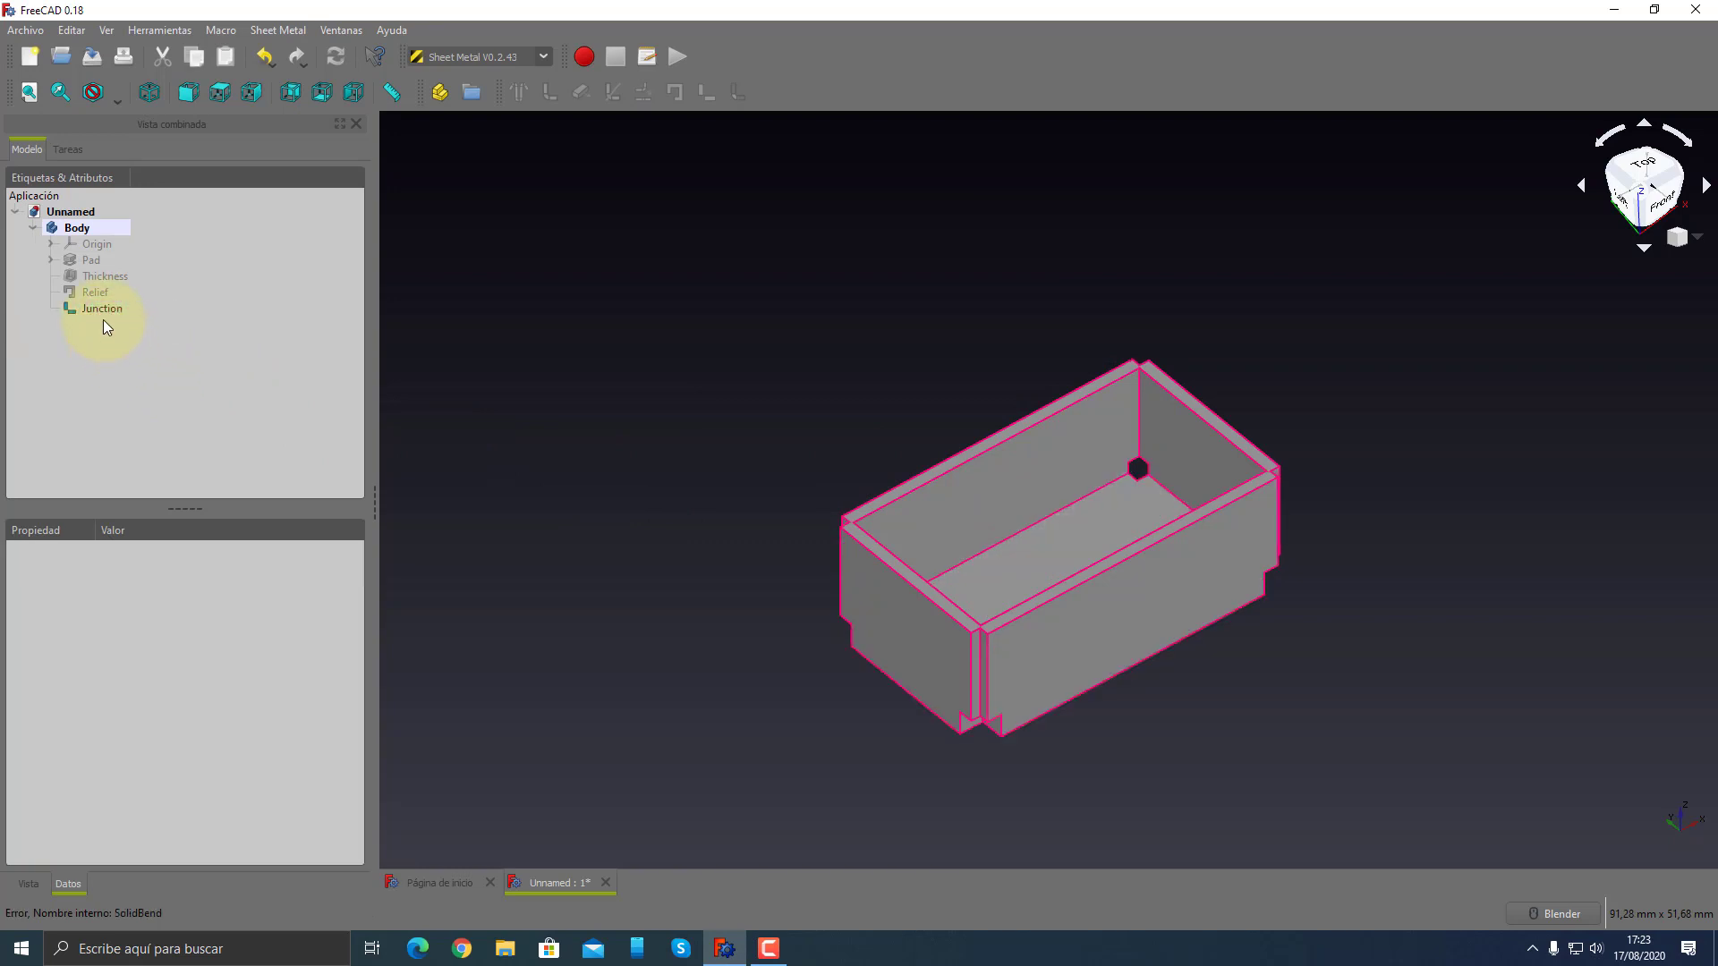
- Set the Junction's gap property to 1.1 mm
{"action": "left_click", "coordinate": [99, 309]}
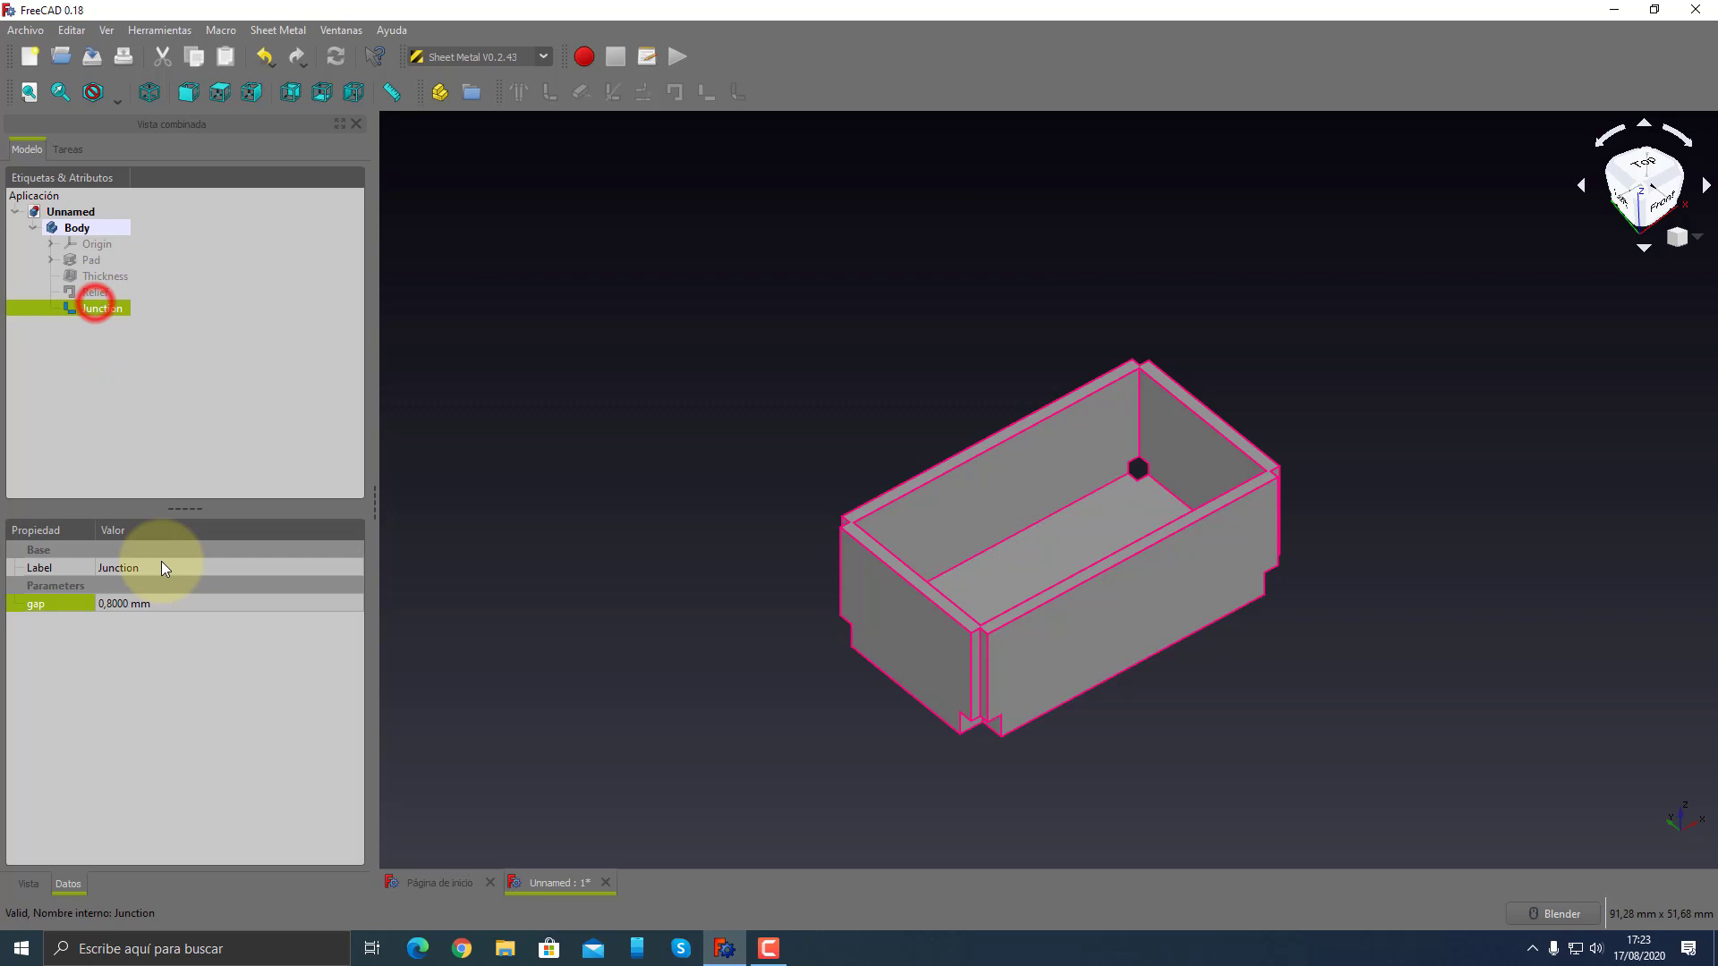
{"action": "left_click", "coordinate": [123, 605]}
{"action": "double_click", "coordinate": [123, 605]}
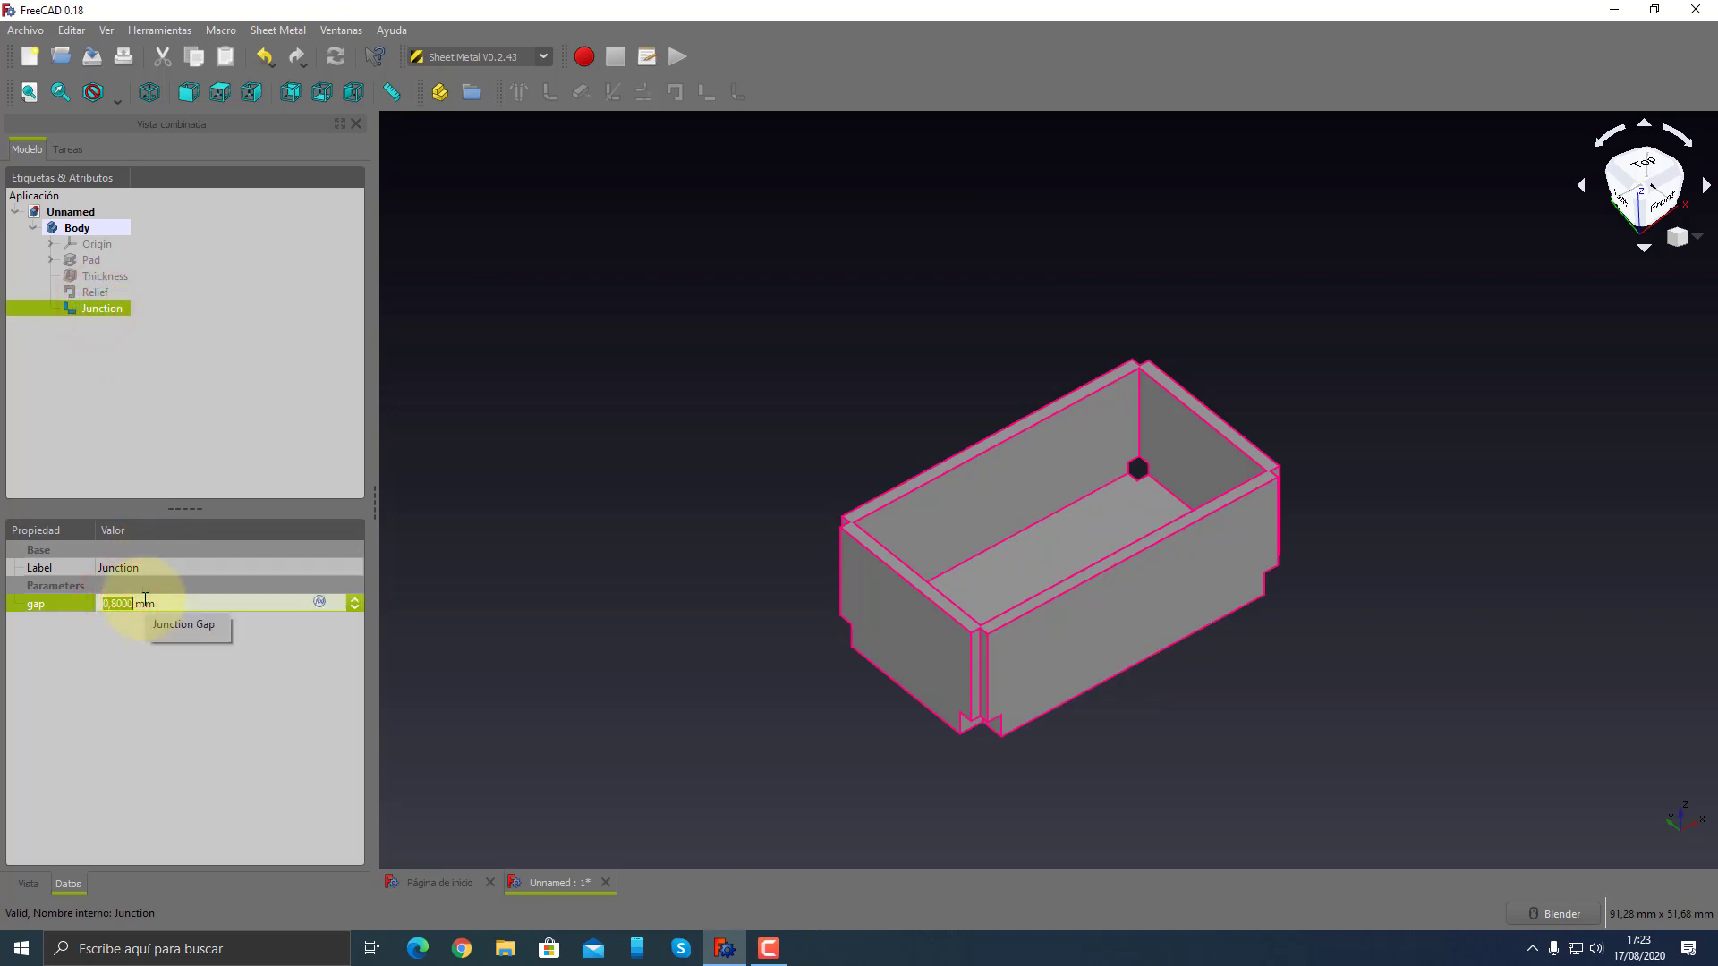
{"action": "type", "text": "5"}
{"action": "key", "text": "Return"}
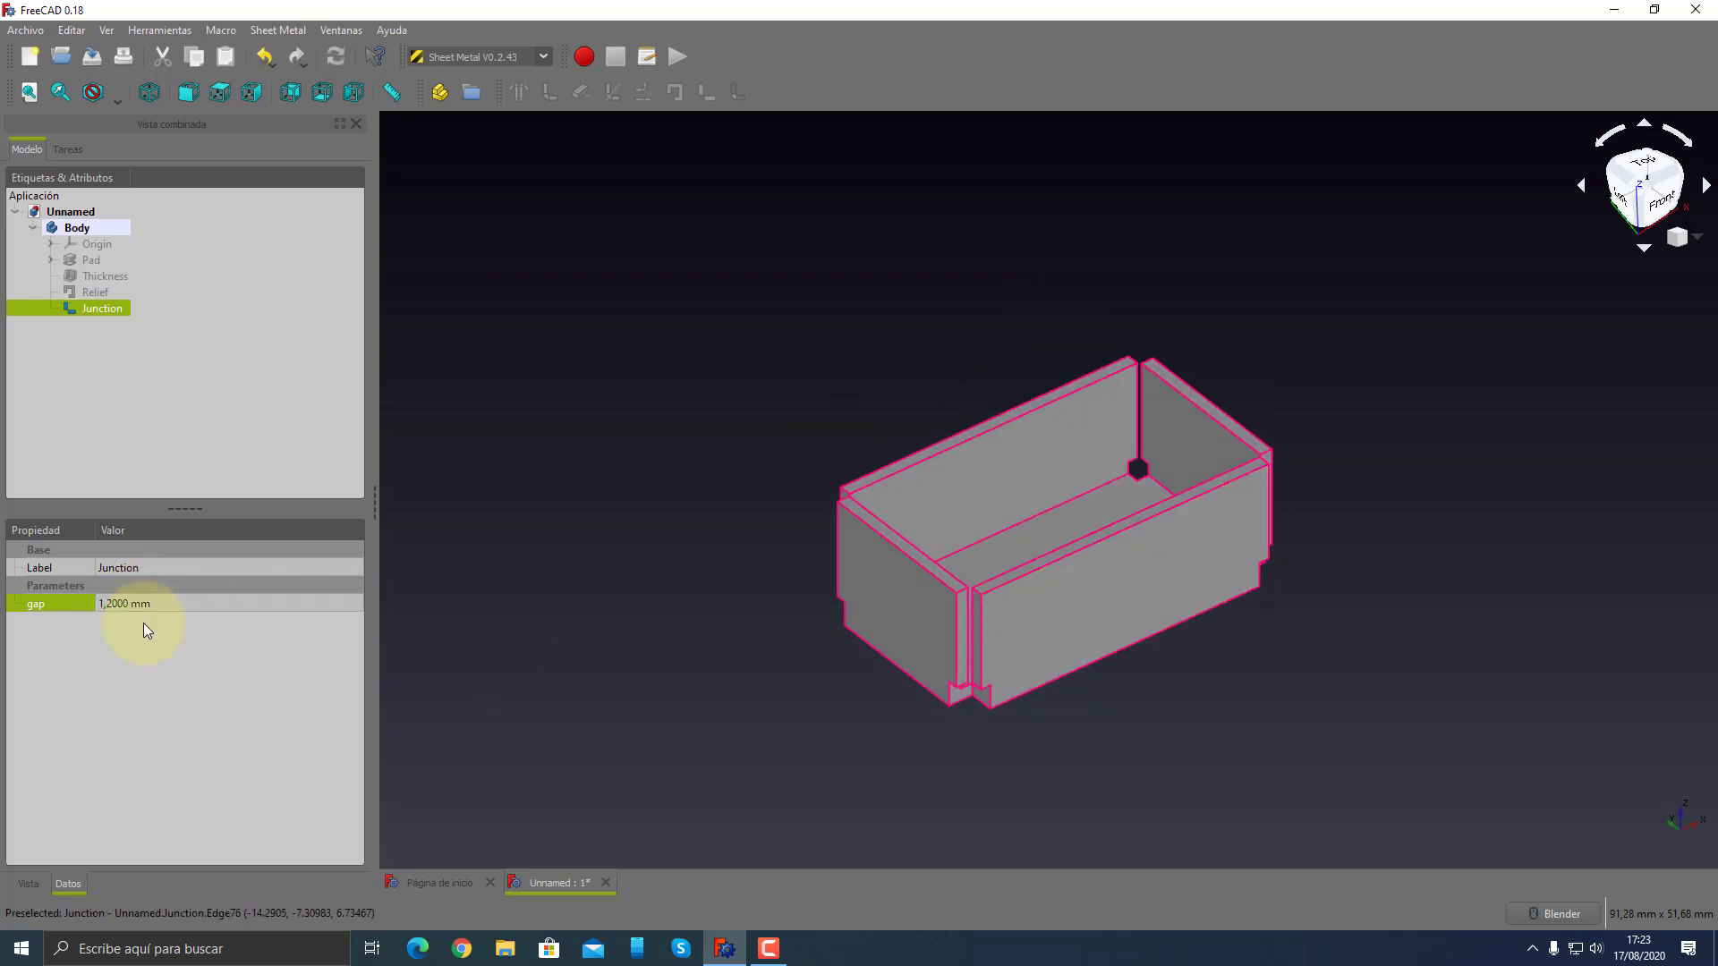
{"action": "double_click", "coordinate": [134, 606]}
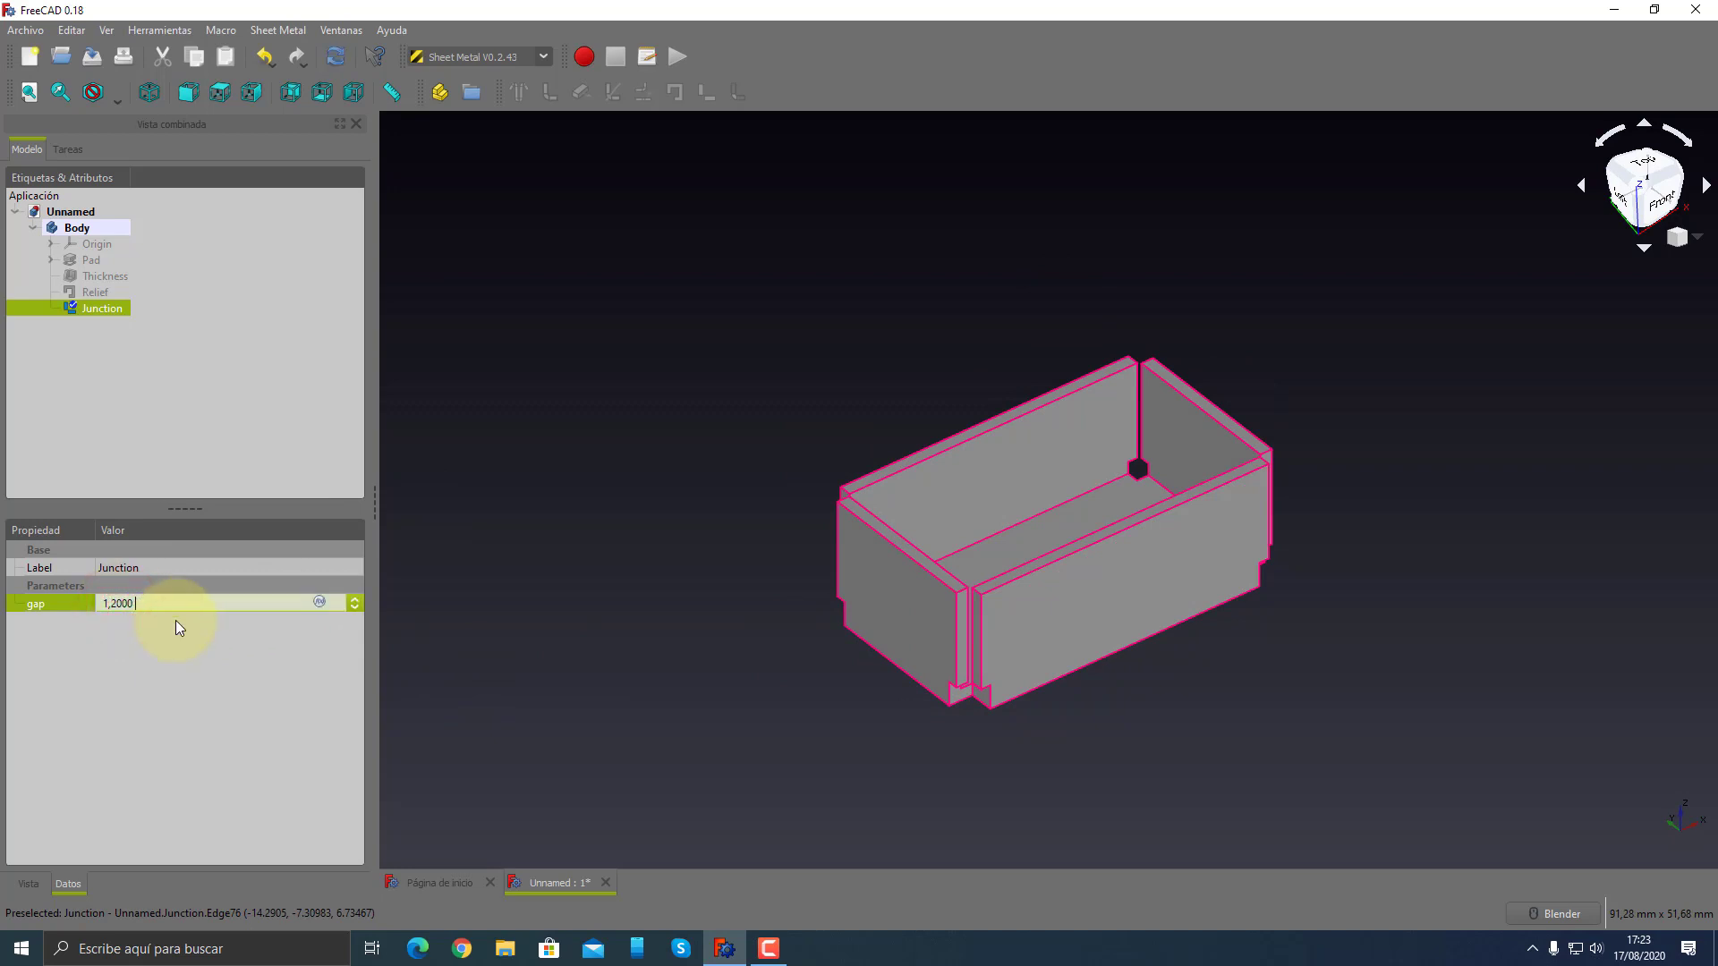
{"action": "key", "text": "BackSpace"}
{"action": "type", "text": "1,1"}
{"action": "key", "text": "Return"}
- Select the box's two bottom outer edges, then orbit to view it from the rear
{"action": "scroll", "coordinate": [952, 600], "scroll_direction": "down", "scroll_amount": 2}
{"action": "scroll", "coordinate": [964, 597], "scroll_direction": "up", "scroll_amount": 4}
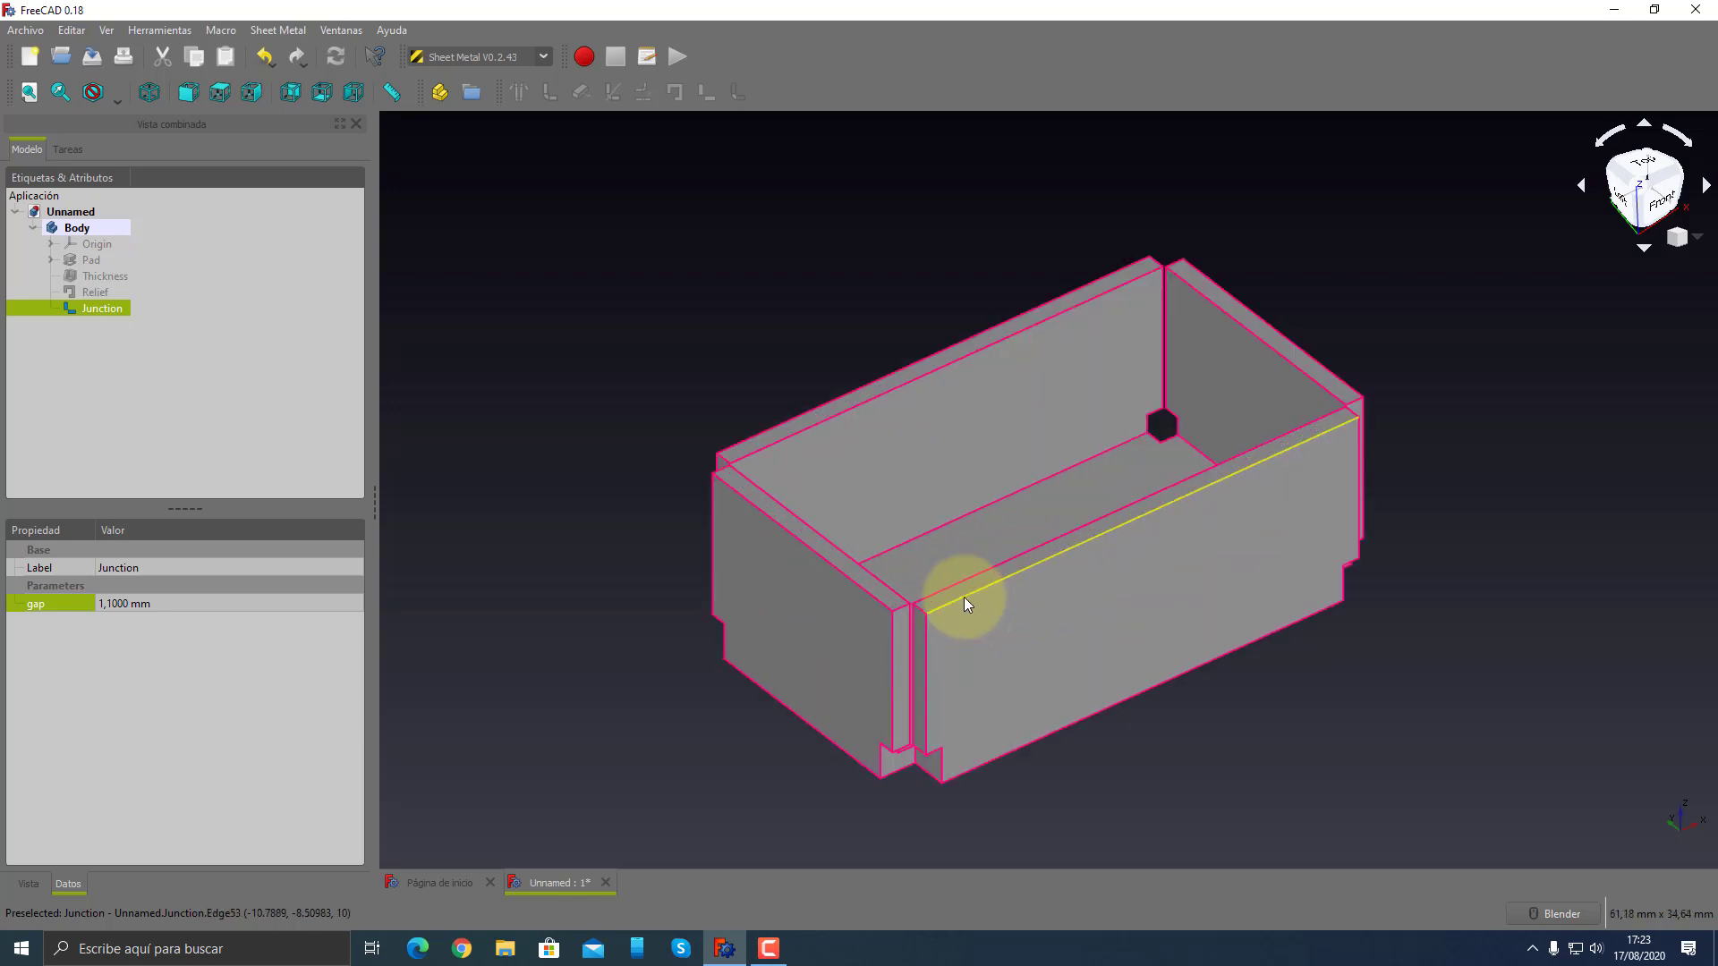
{"action": "scroll", "coordinate": [964, 598], "scroll_direction": "up", "scroll_amount": 5}
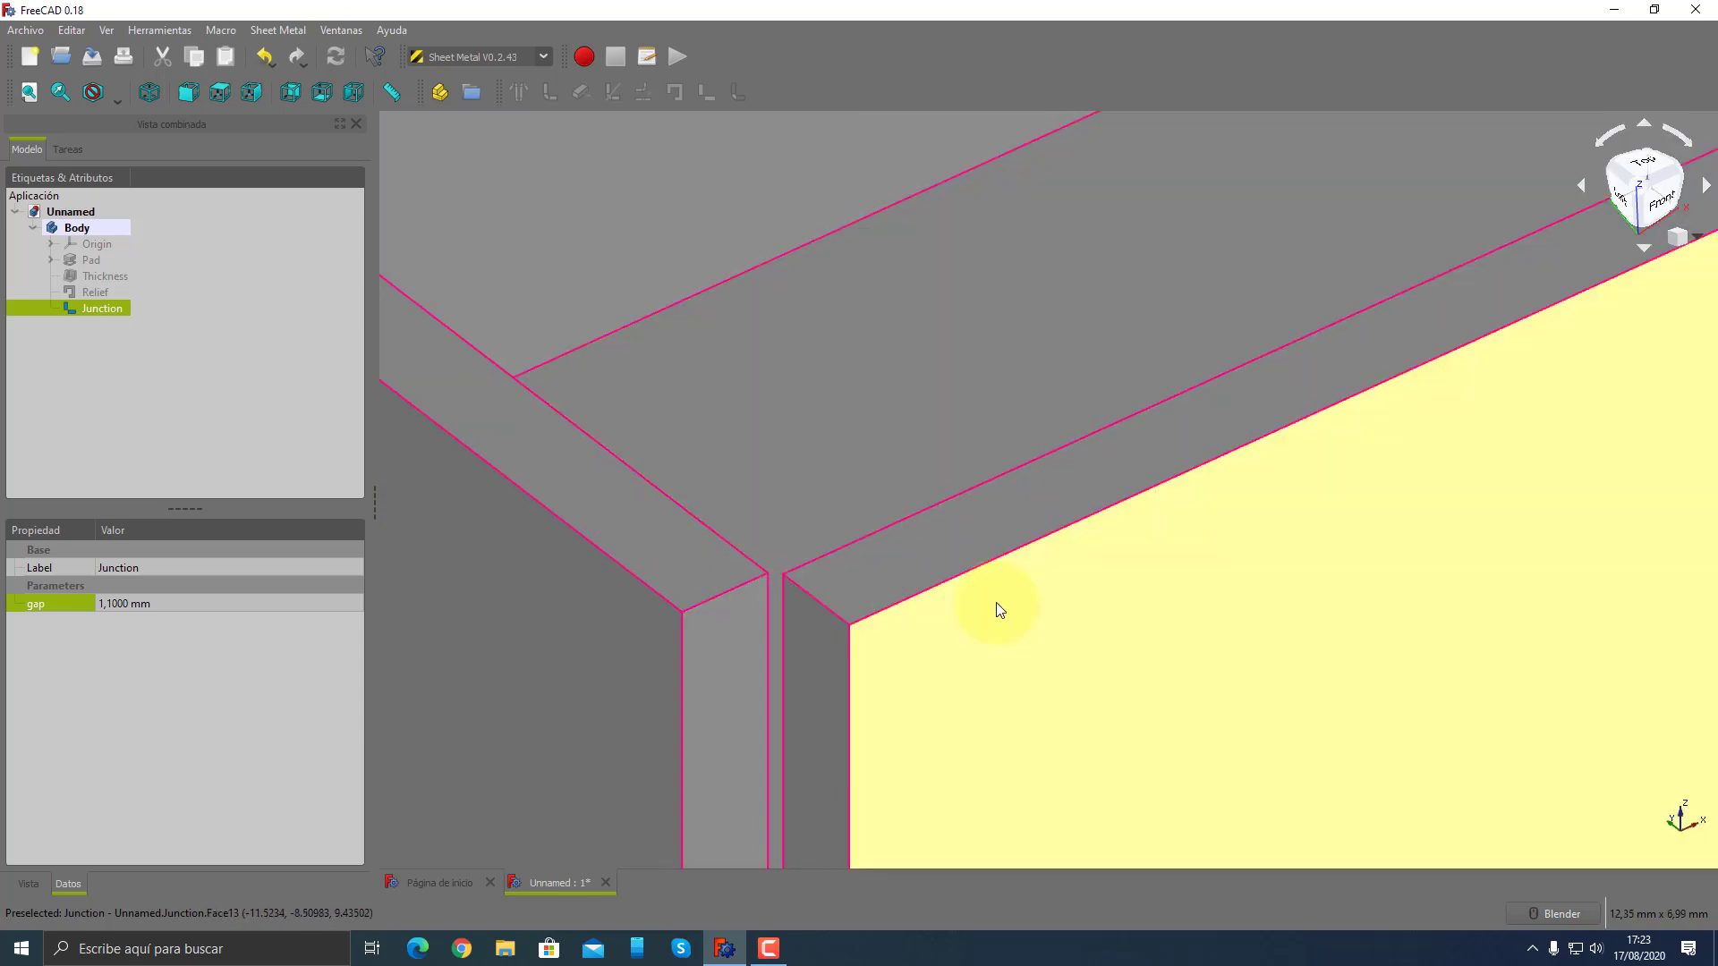
{"action": "scroll", "coordinate": [996, 603], "scroll_direction": "down", "scroll_amount": 5}
{"action": "scroll", "coordinate": [980, 617], "scroll_direction": "up", "scroll_amount": 2}
{"action": "middle_click_drag", "start_coordinate": [989, 663], "coordinate": [984, 660]}
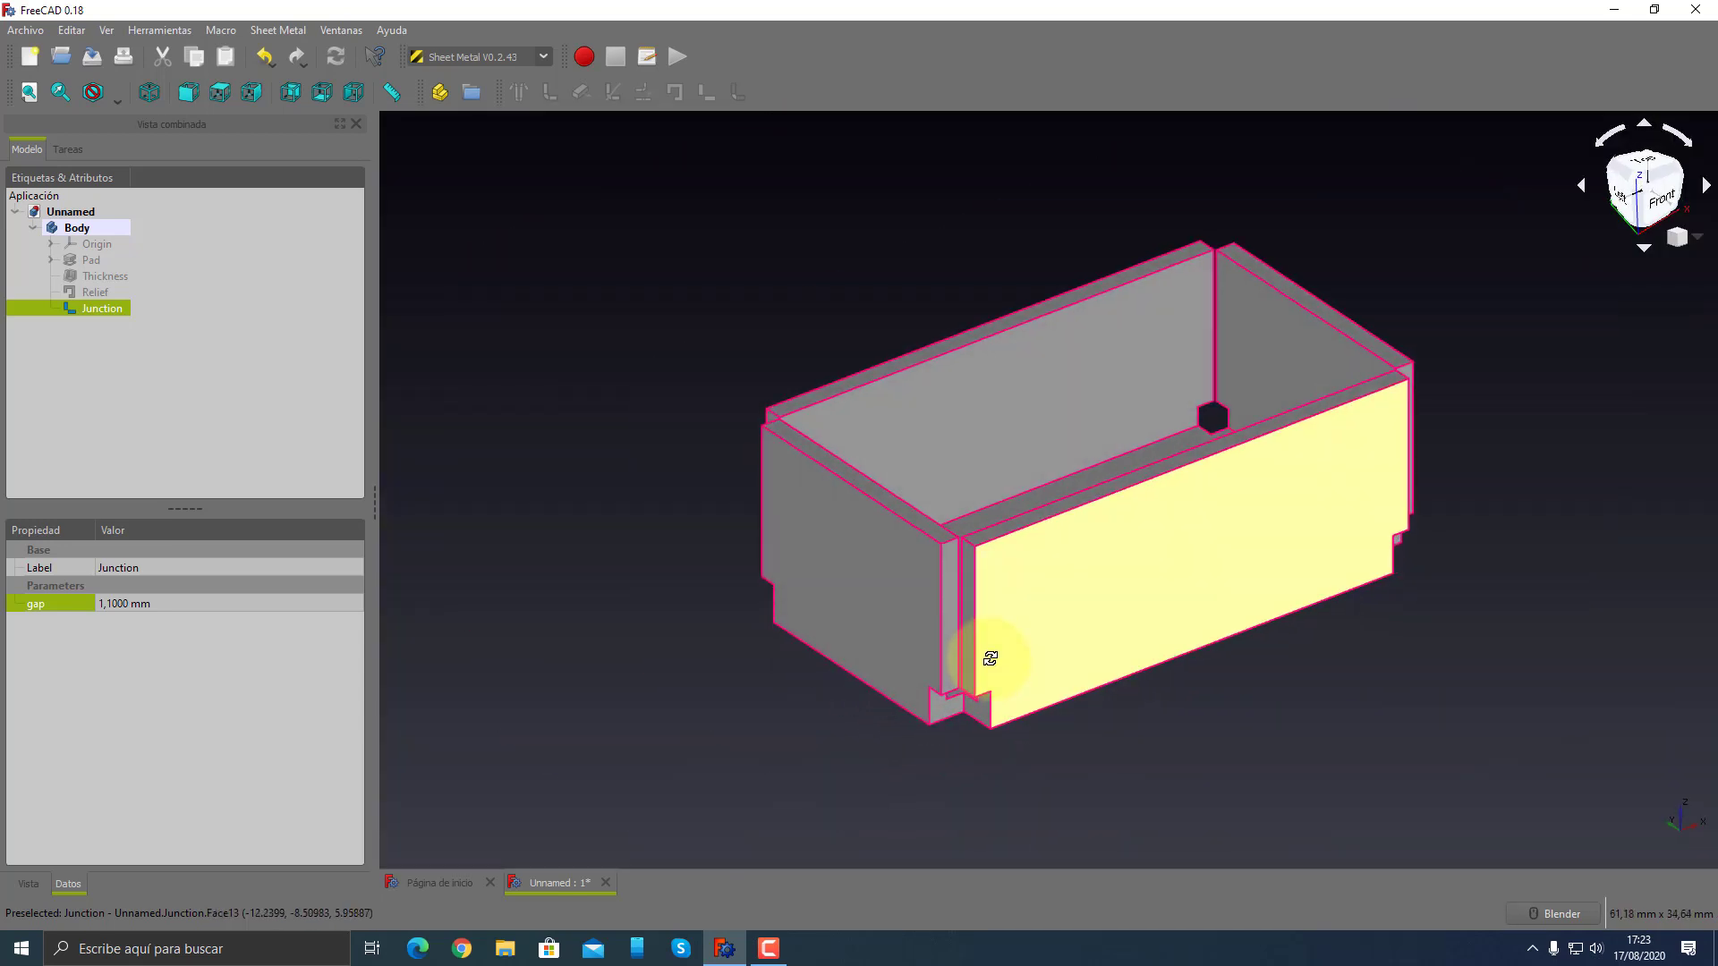
{"action": "left_click", "coordinate": [840, 664]}
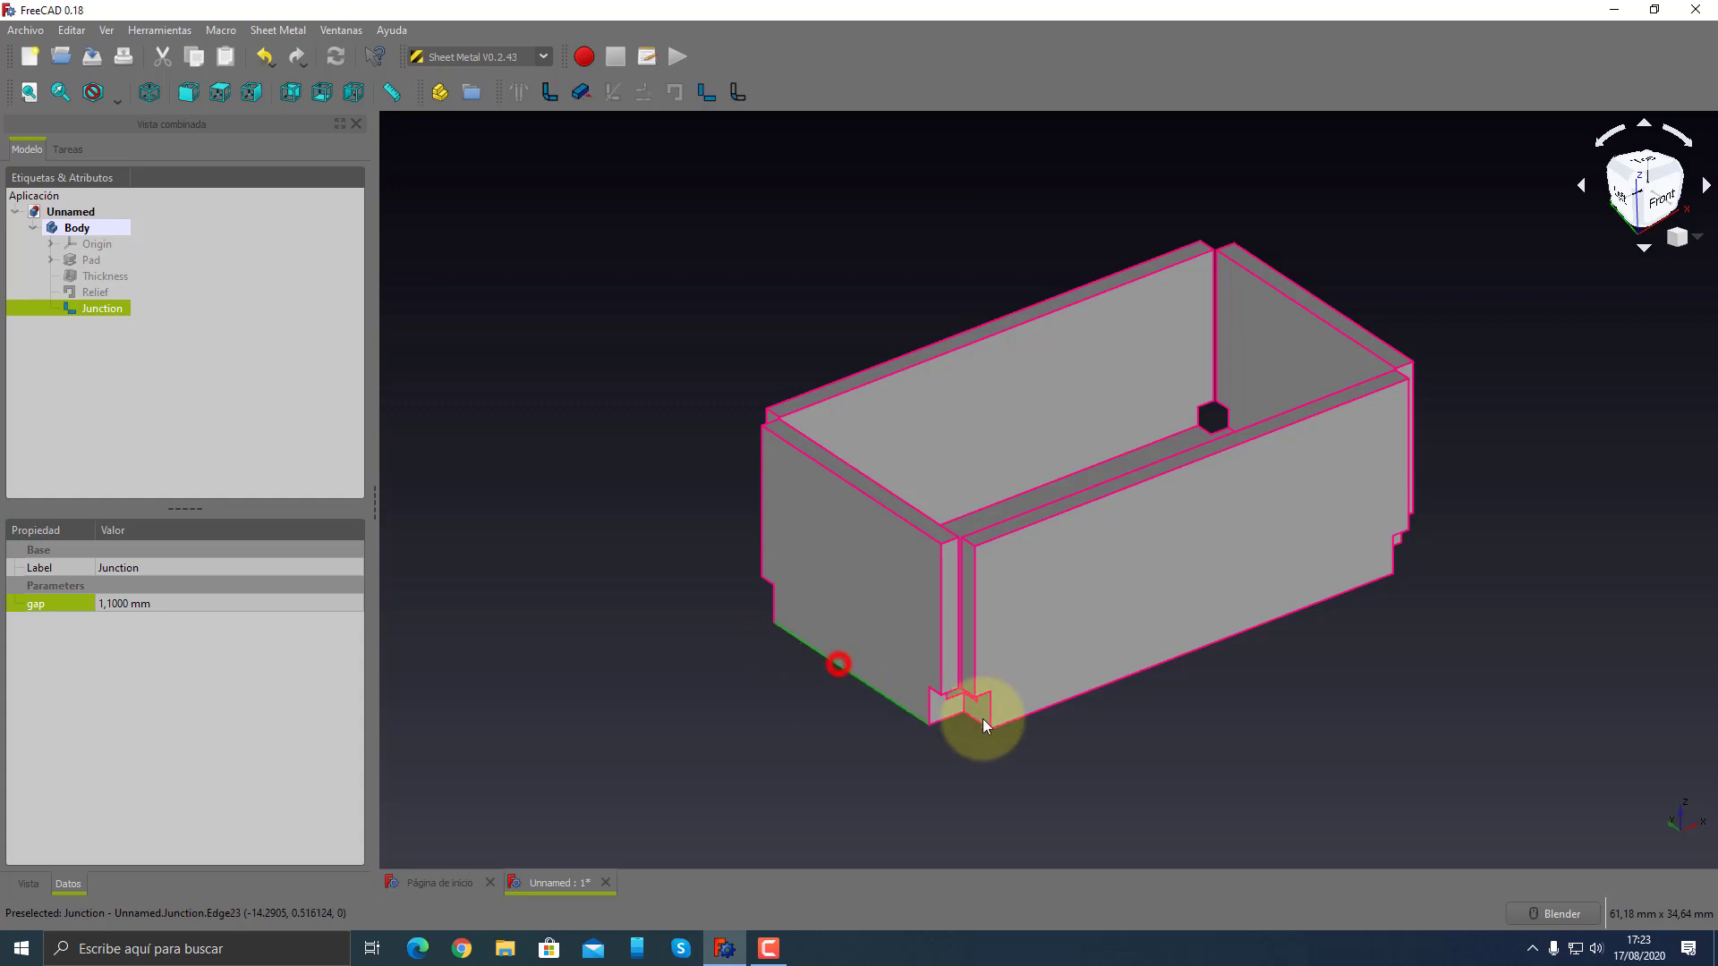
{"action": "left_click", "coordinate": [1108, 684], "text": "ctrl"}
{"action": "middle_click_drag", "start_coordinate": [1430, 730], "coordinate": [1035, 740], "text": "shift"}
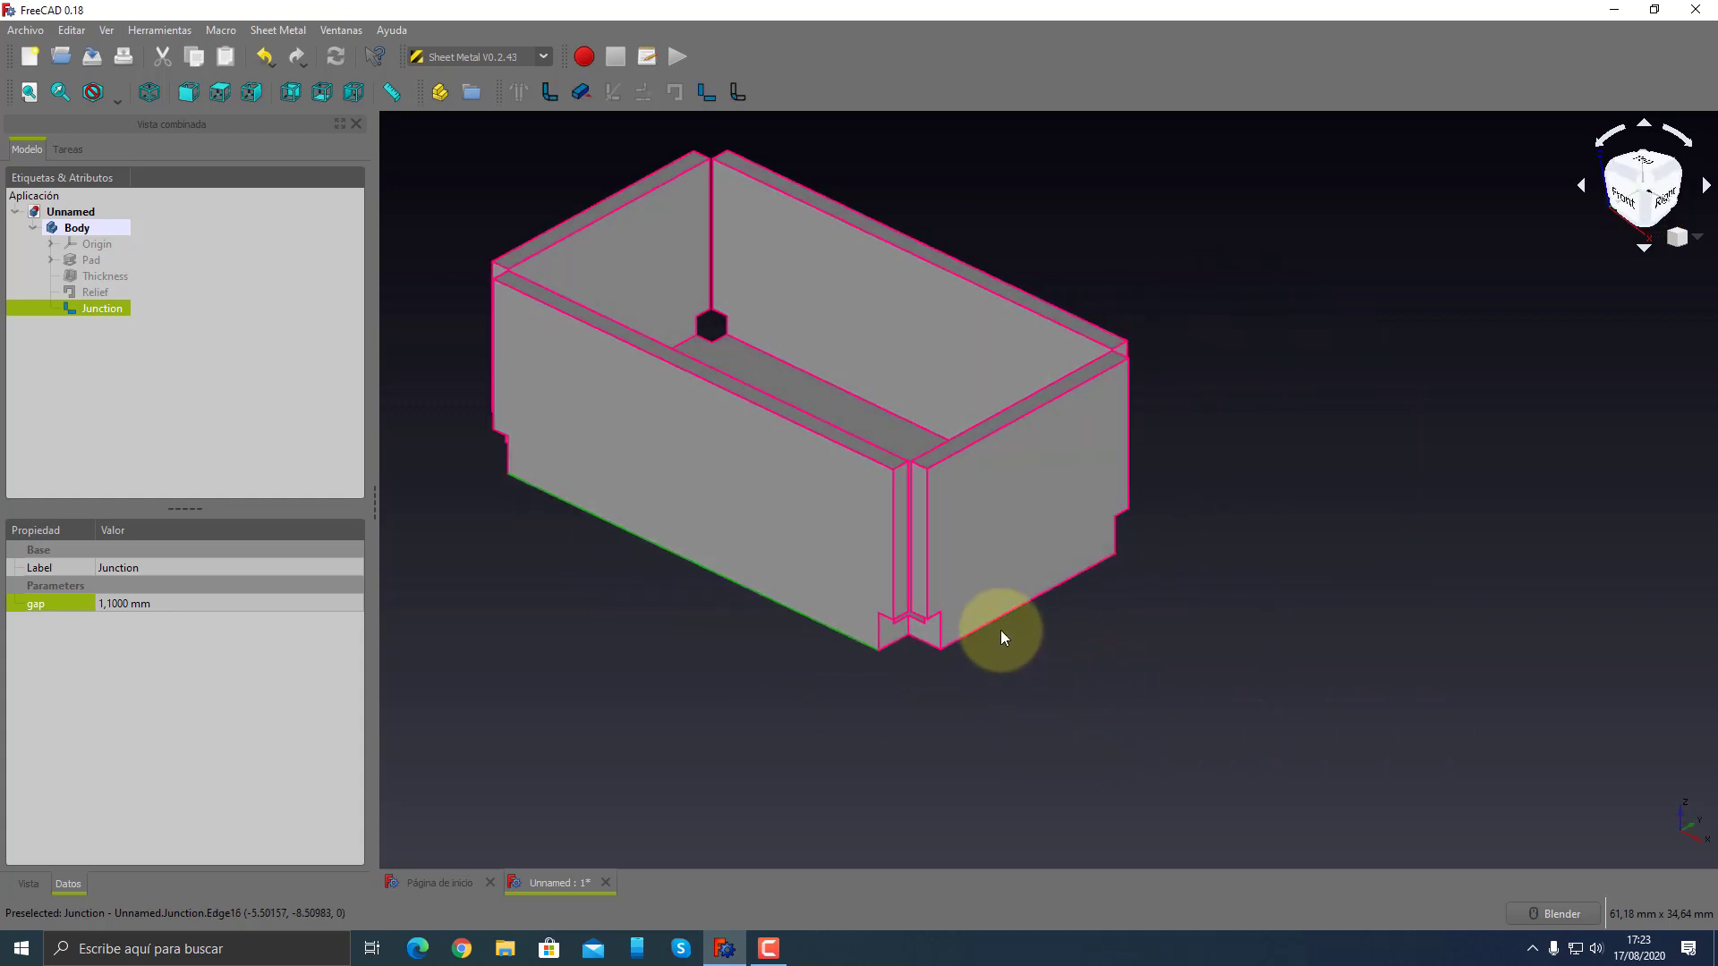
{"action": "mouse_move", "coordinate": [998, 620]}
{"action": "middle_mouse_down"}
{"action": "mouse_move", "coordinate": [1009, 700]}
{"action": "mouse_move", "coordinate": [1042, 524]}
{"action": "middle_mouse_up"}
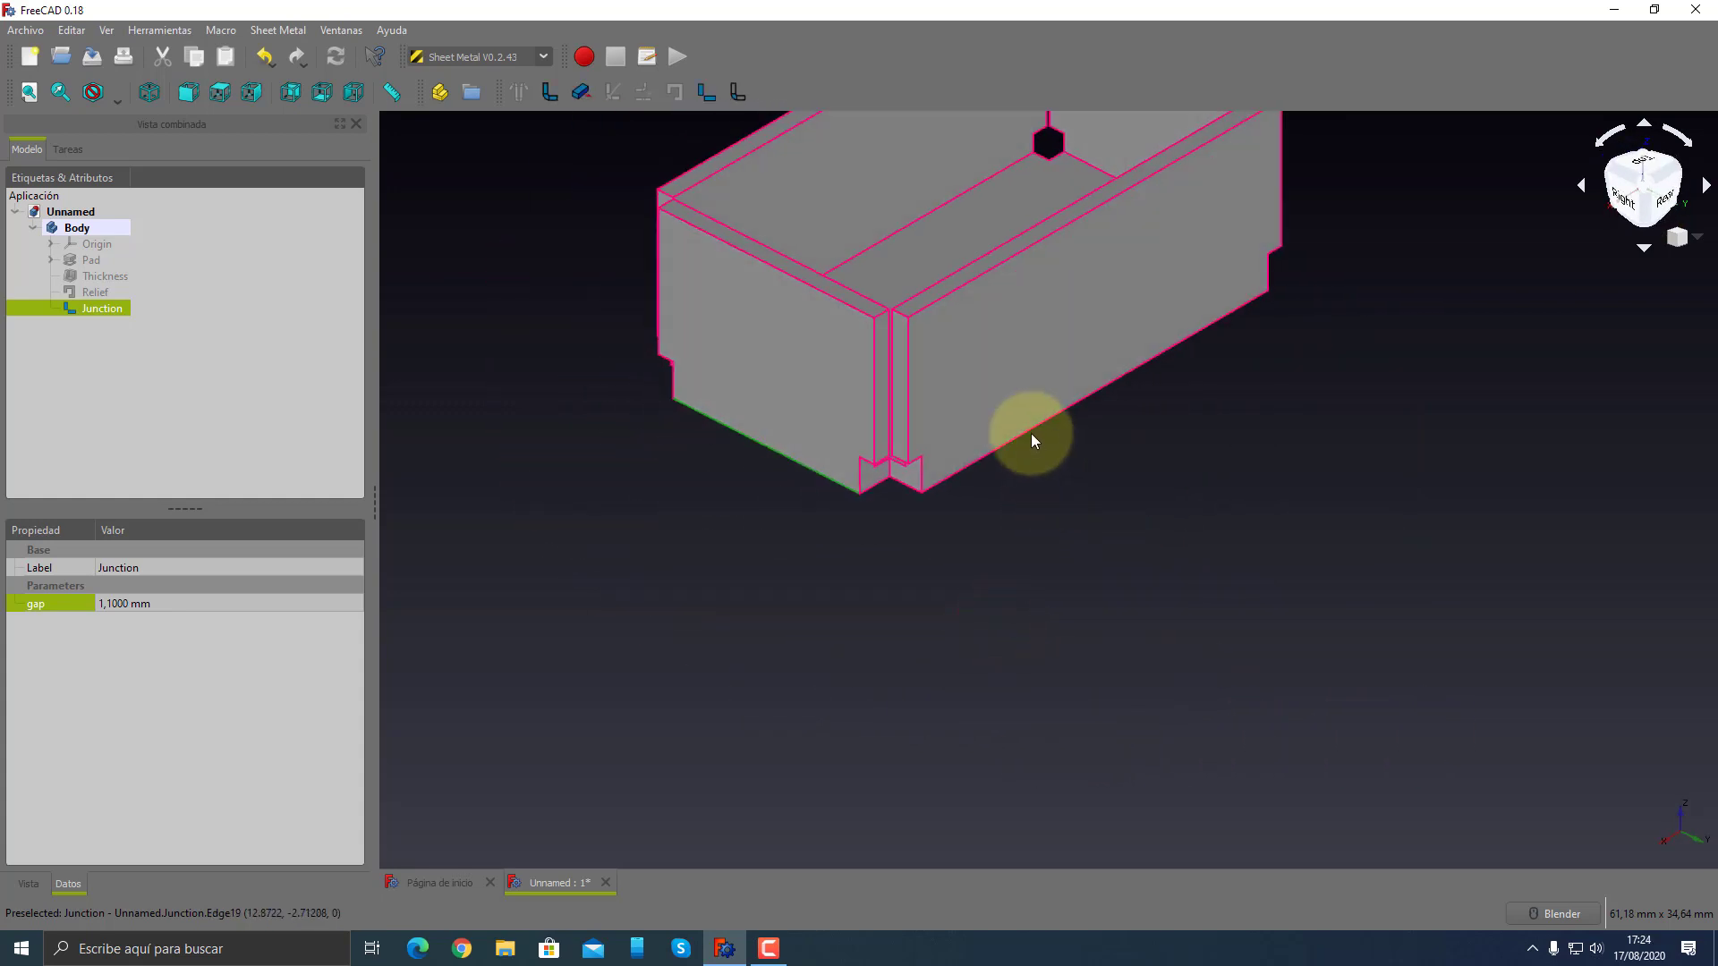
{"action": "scroll", "coordinate": [1029, 433], "scroll_direction": "down", "scroll_amount": 3}
{"action": "mouse_move", "coordinate": [1296, 579]}
{"action": "middle_mouse_down"}
{"action": "mouse_move", "coordinate": [1297, 636]}
{"action": "mouse_move", "coordinate": [1116, 546]}
{"action": "mouse_move", "coordinate": [1366, 647]}
{"action": "middle_mouse_up"}
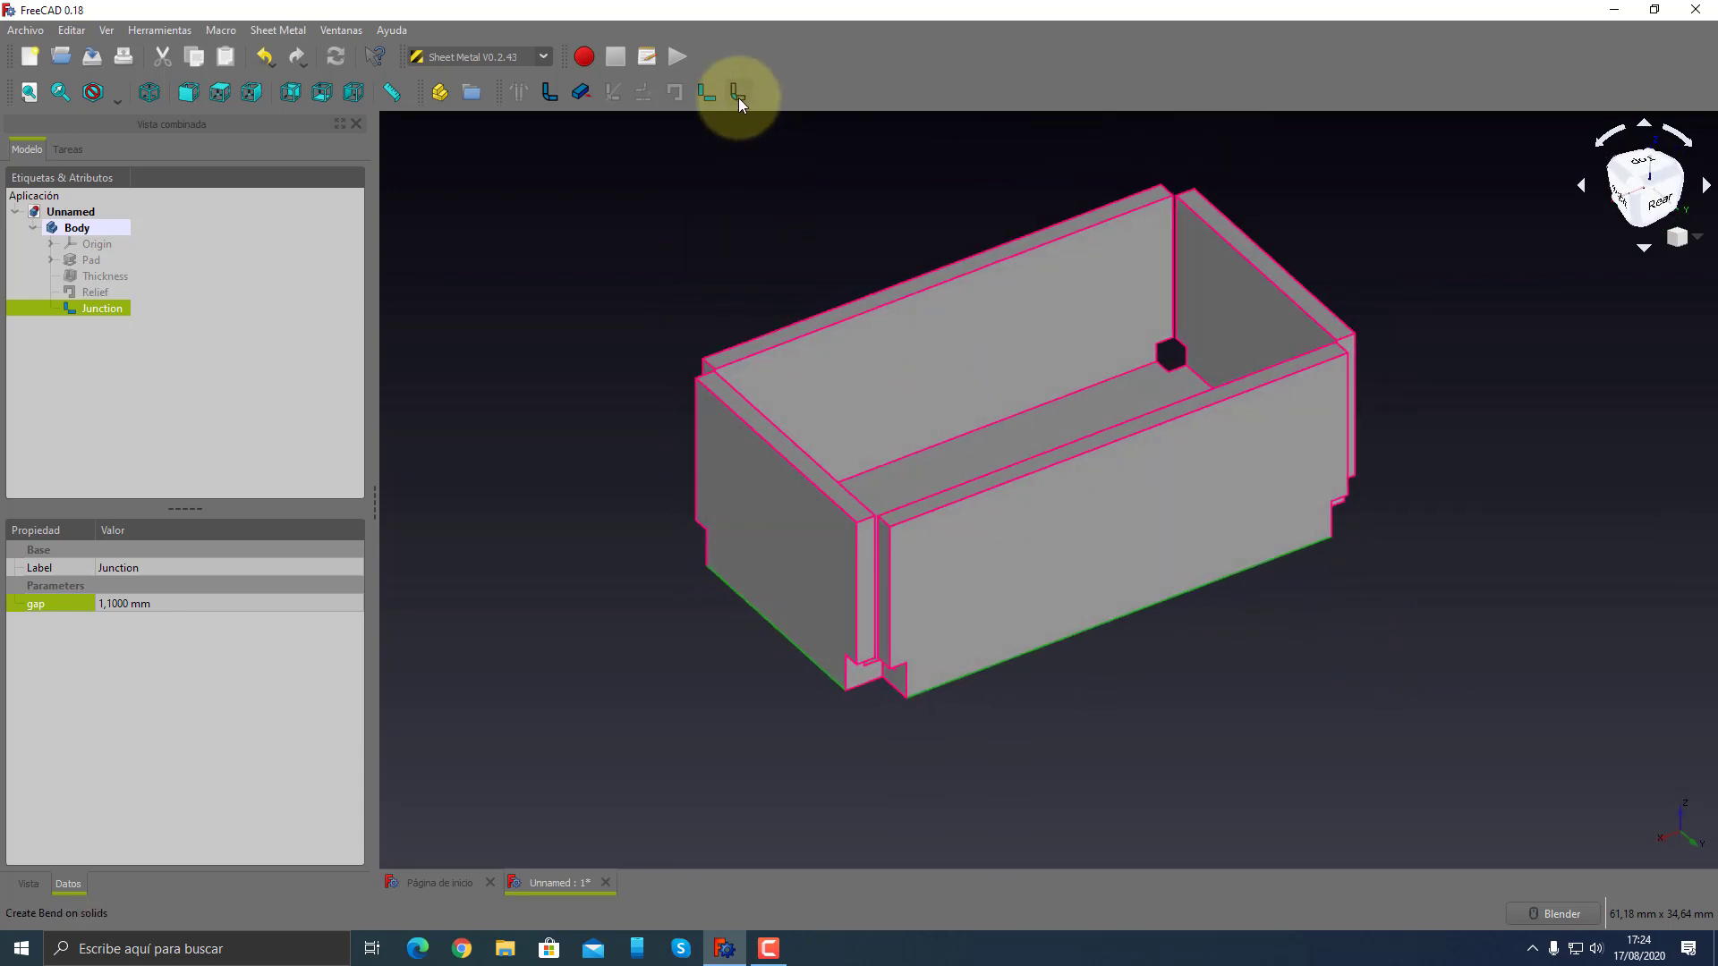
- Create a 1 mm SolidBend on the two bottom edges and pick the inner floor face
{"action": "left_click", "coordinate": [738, 99]}
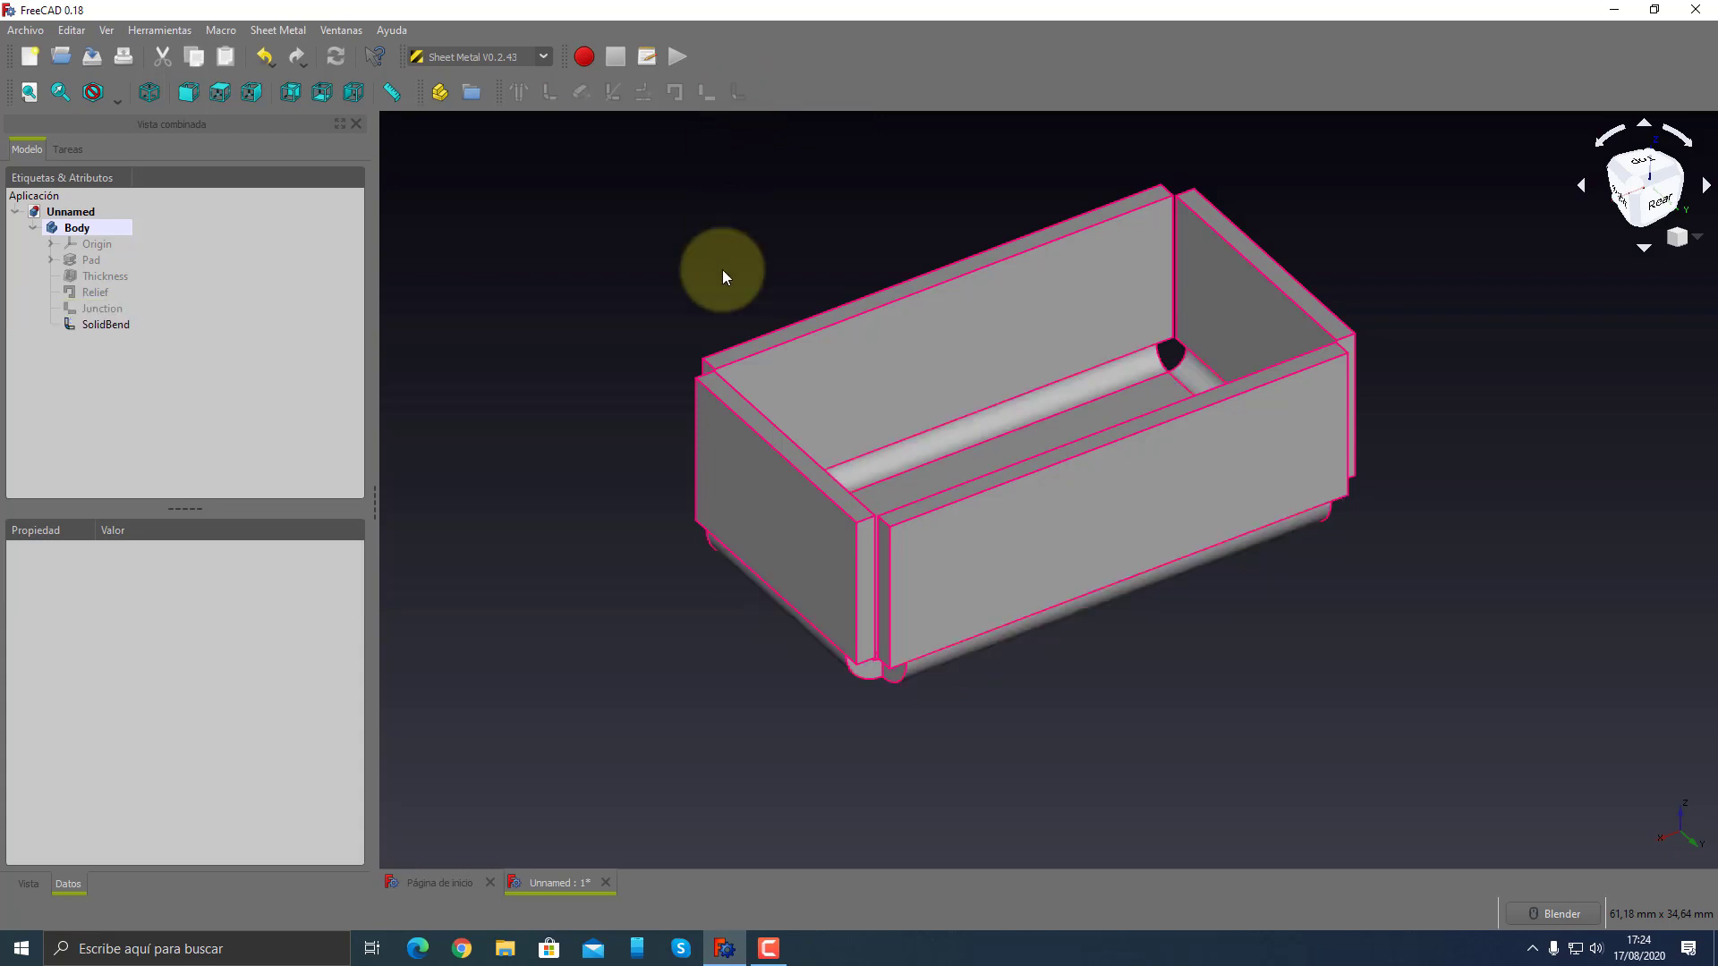
{"action": "middle_click_drag", "start_coordinate": [702, 385], "coordinate": [756, 468]}
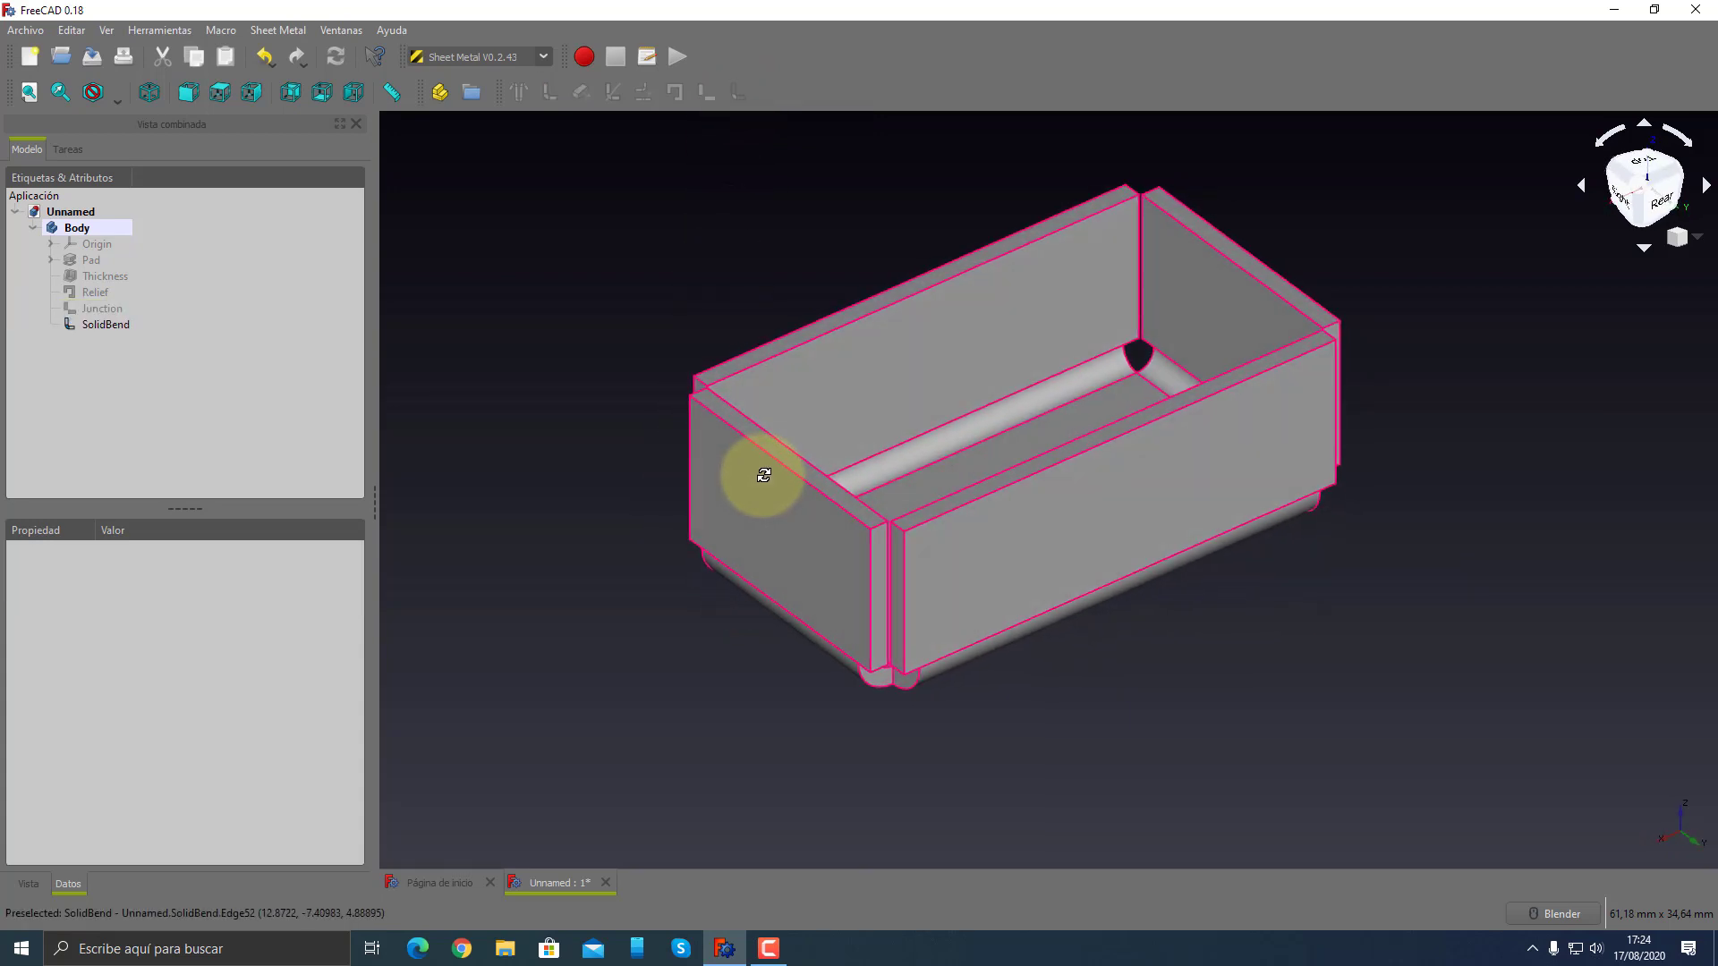
{"action": "left_click", "coordinate": [1053, 428]}
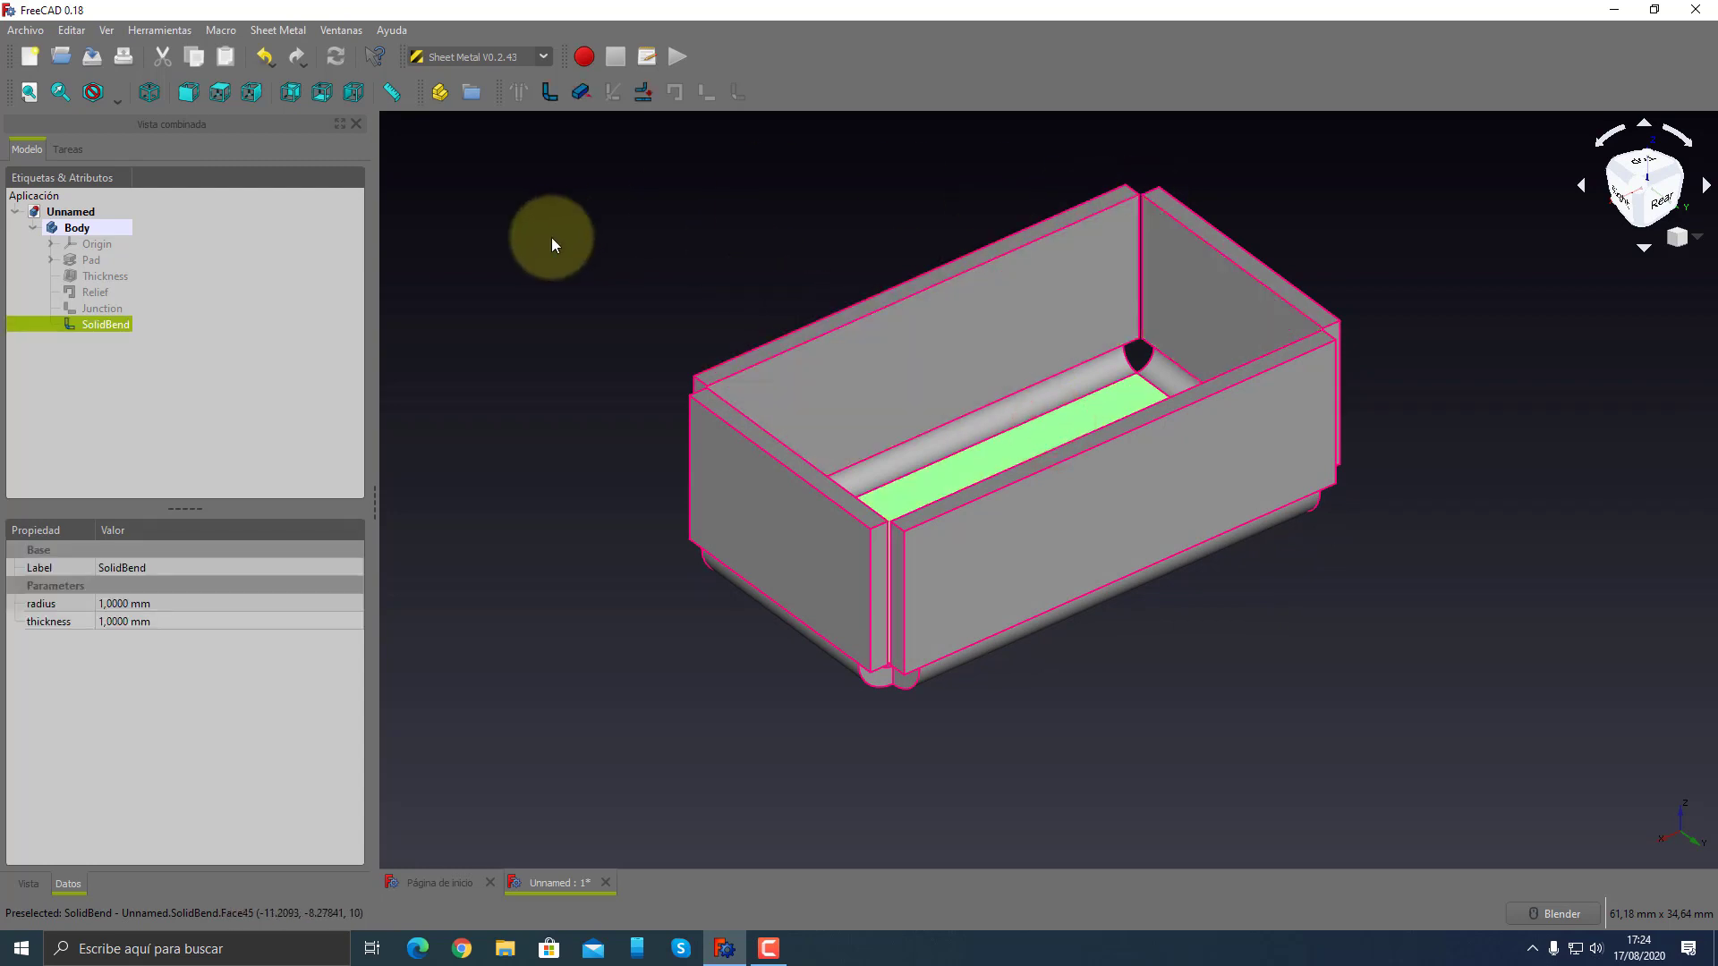
- Unfold the bent box into a flat pattern with an Unfold_Sketch of bend lines
{"action": "left_click", "coordinate": [645, 100]}
{"action": "left_click", "coordinate": [132, 200]}
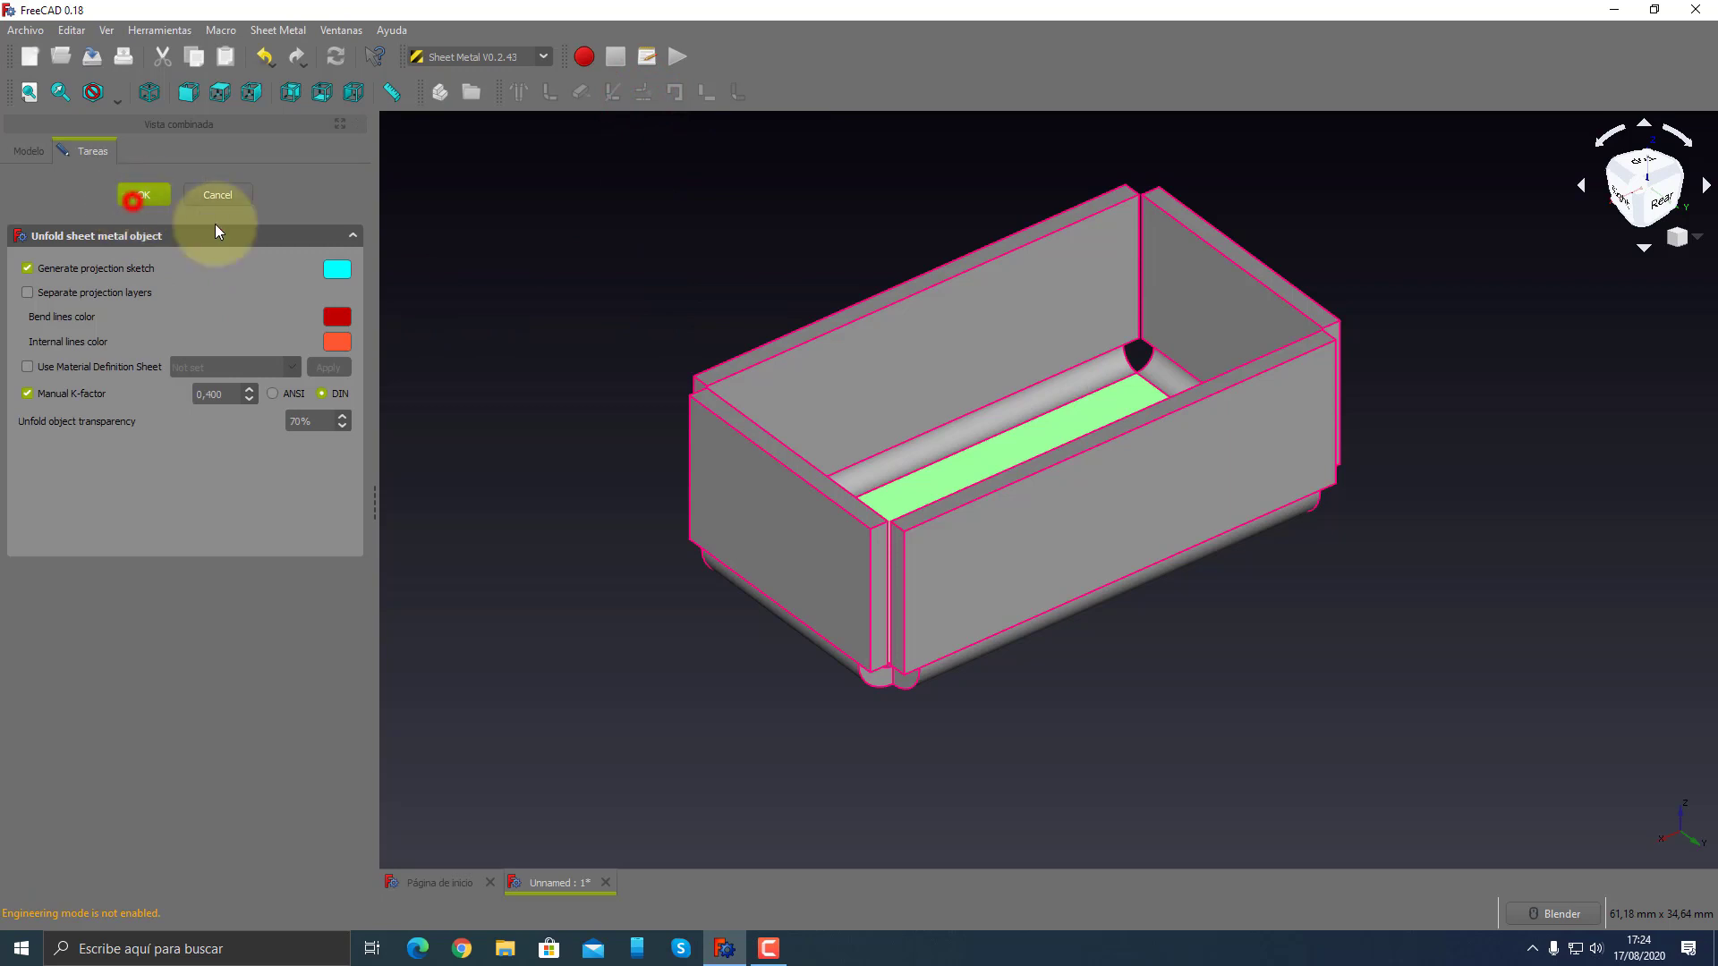
{"action": "middle_click_drag", "start_coordinate": [545, 329], "coordinate": [913, 269]}
{"action": "scroll", "coordinate": [996, 334], "scroll_direction": "up", "scroll_amount": 5}
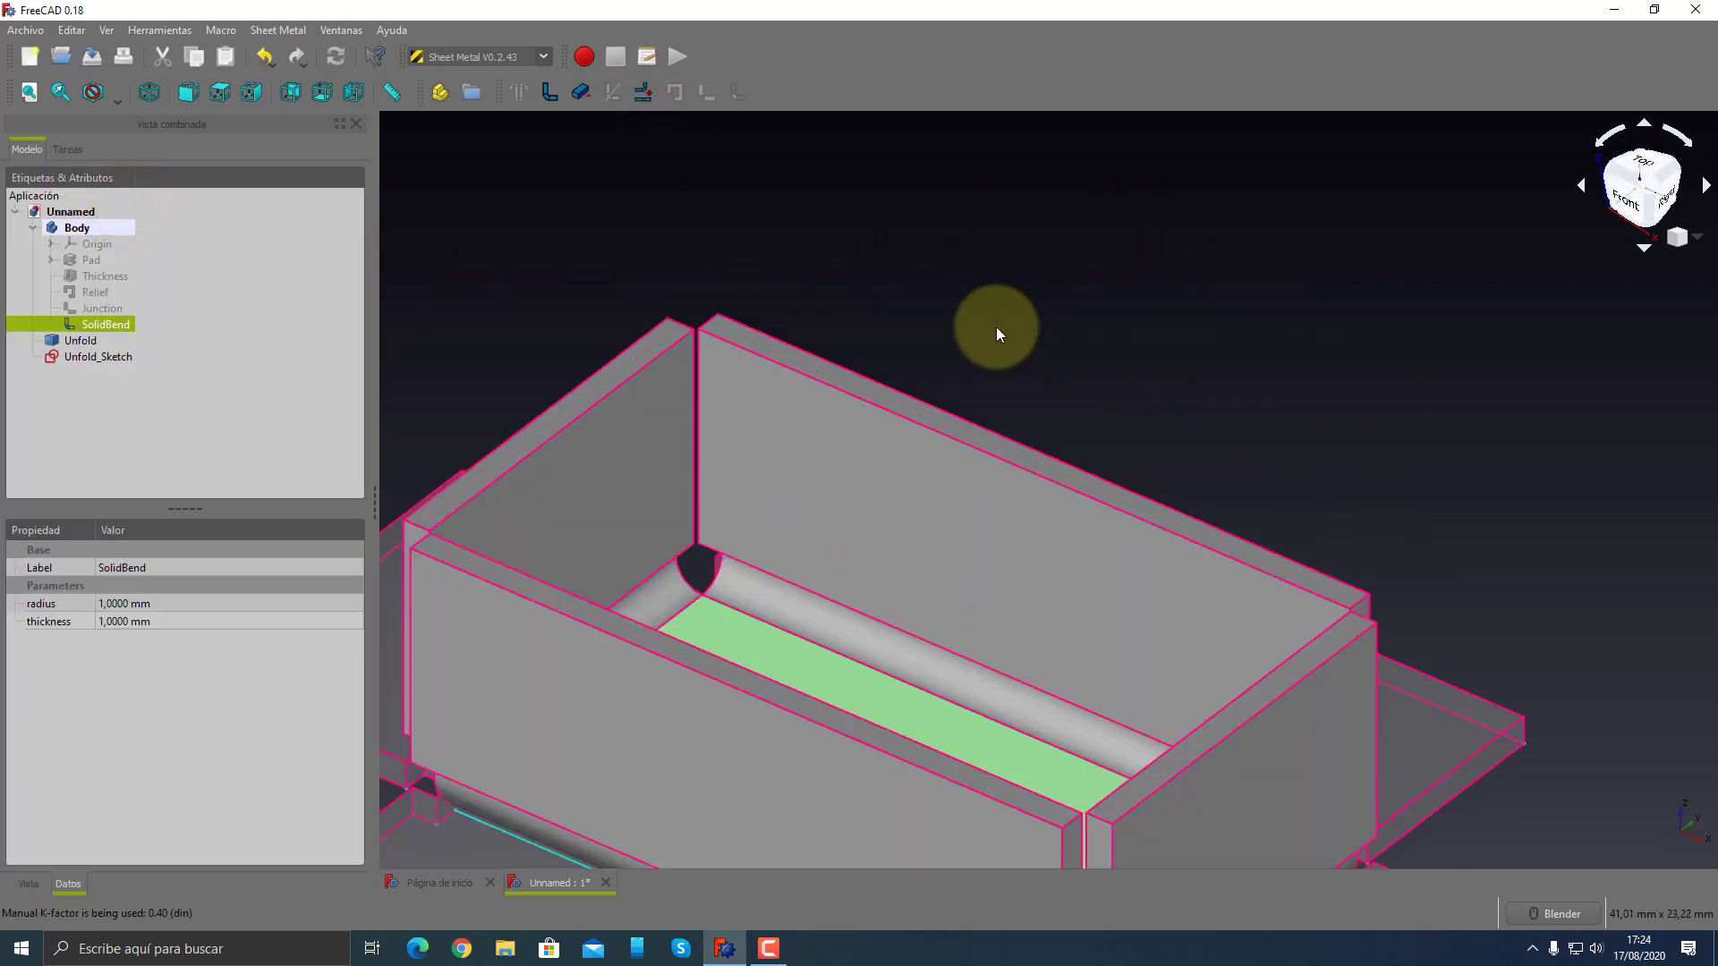
{"action": "scroll", "coordinate": [996, 326], "scroll_direction": "down", "scroll_amount": 5}
{"action": "scroll", "coordinate": [927, 527], "scroll_direction": "up", "scroll_amount": 2}
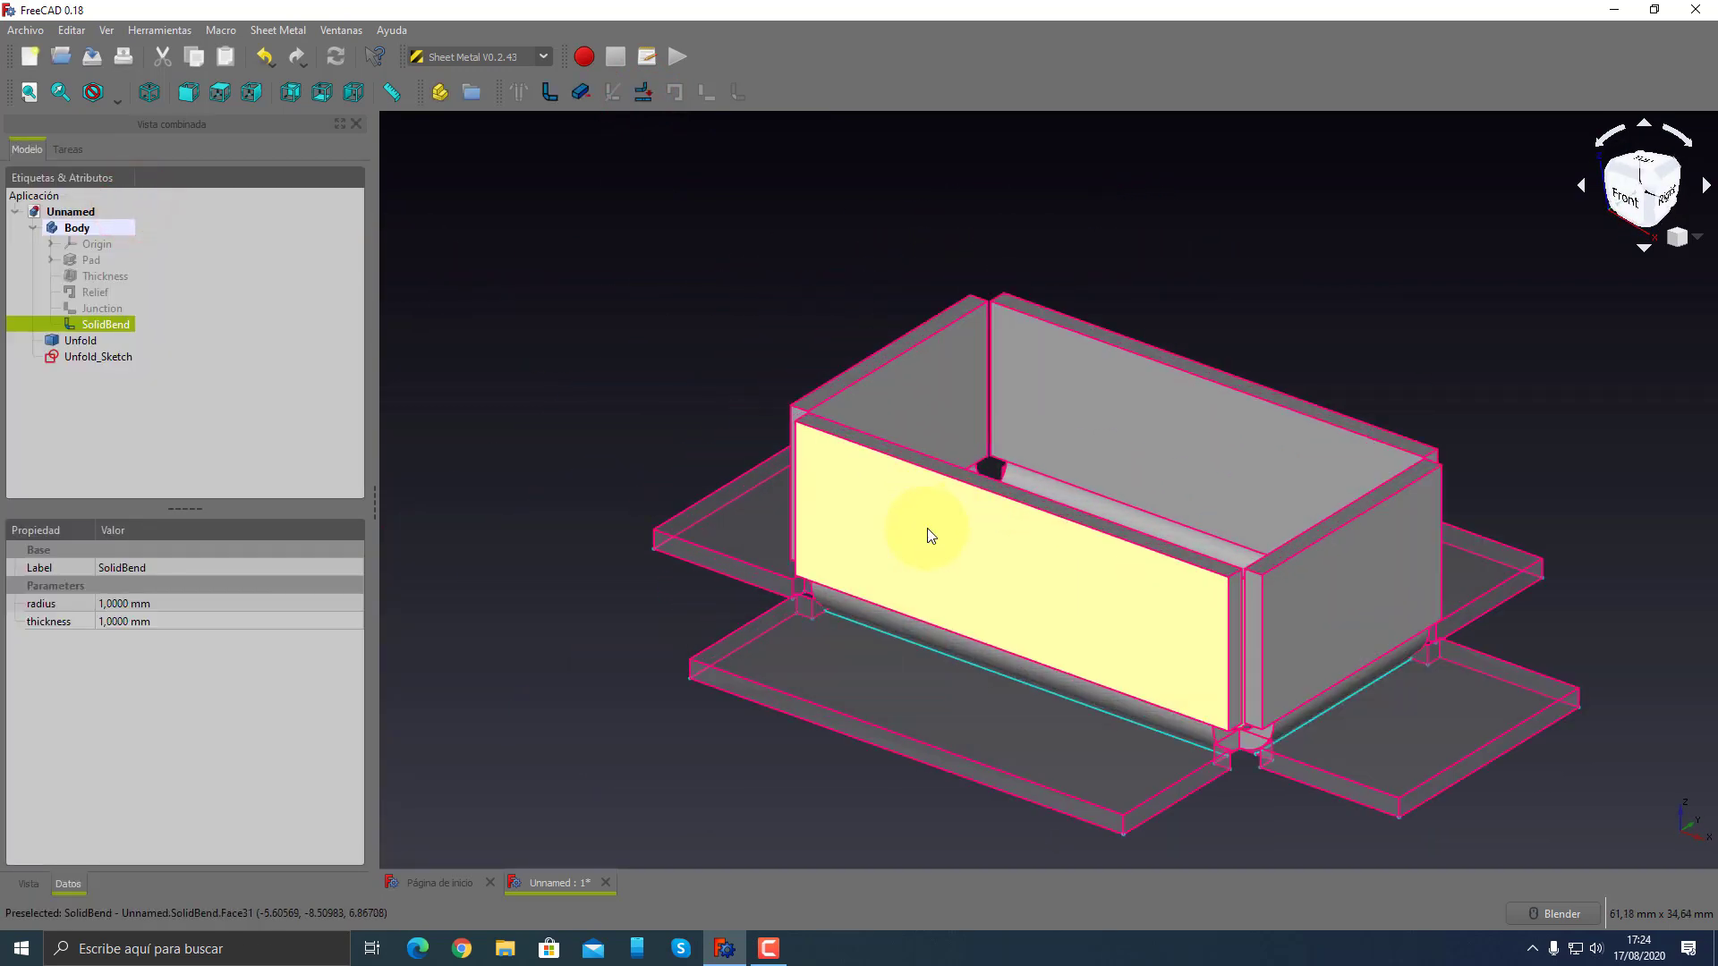
- Hide the folded SolidBend and inspect the notched flat pattern from above
{"action": "left_click", "coordinate": [582, 385]}
{"action": "left_click", "coordinate": [105, 326]}
{"action": "key", "text": "space"}
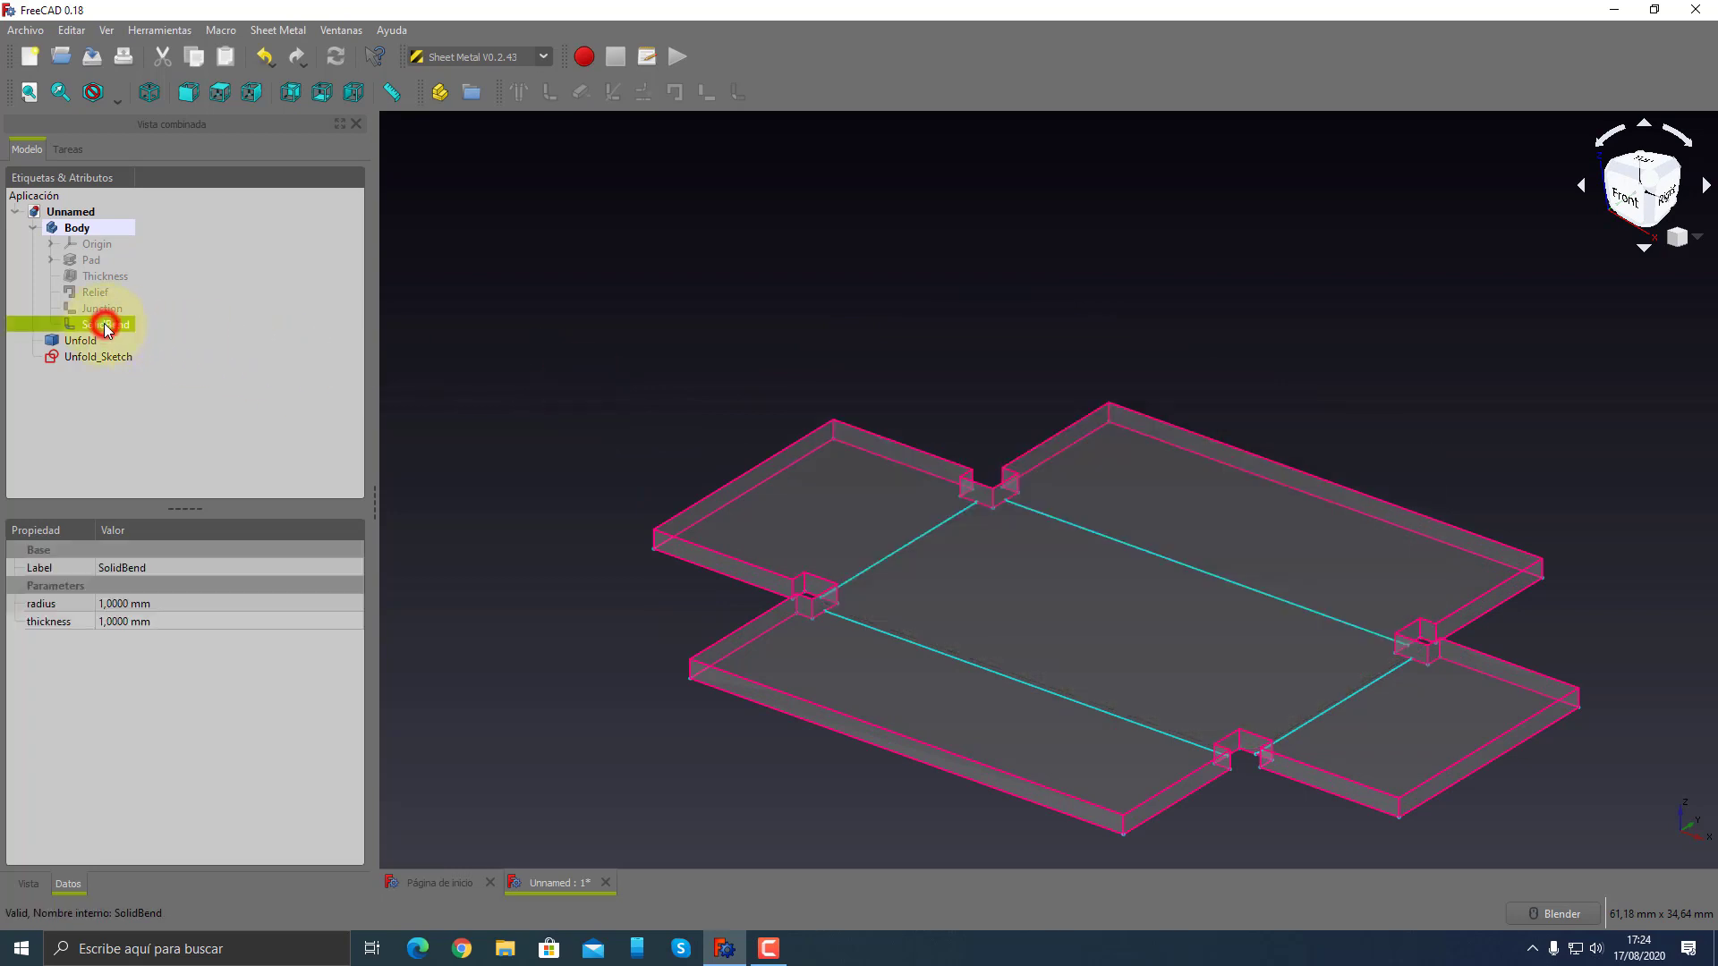
{"action": "middle_click_drag", "start_coordinate": [716, 410], "coordinate": [873, 466]}
{"action": "mouse_move", "coordinate": [875, 527]}
{"action": "middle_mouse_down"}
{"action": "mouse_move", "coordinate": [847, 549]}
{"action": "mouse_move", "coordinate": [690, 465]}
{"action": "mouse_move", "coordinate": [937, 601]}
{"action": "mouse_move", "coordinate": [1088, 743]}
{"action": "mouse_move", "coordinate": [1224, 813]}
{"action": "middle_mouse_up"}
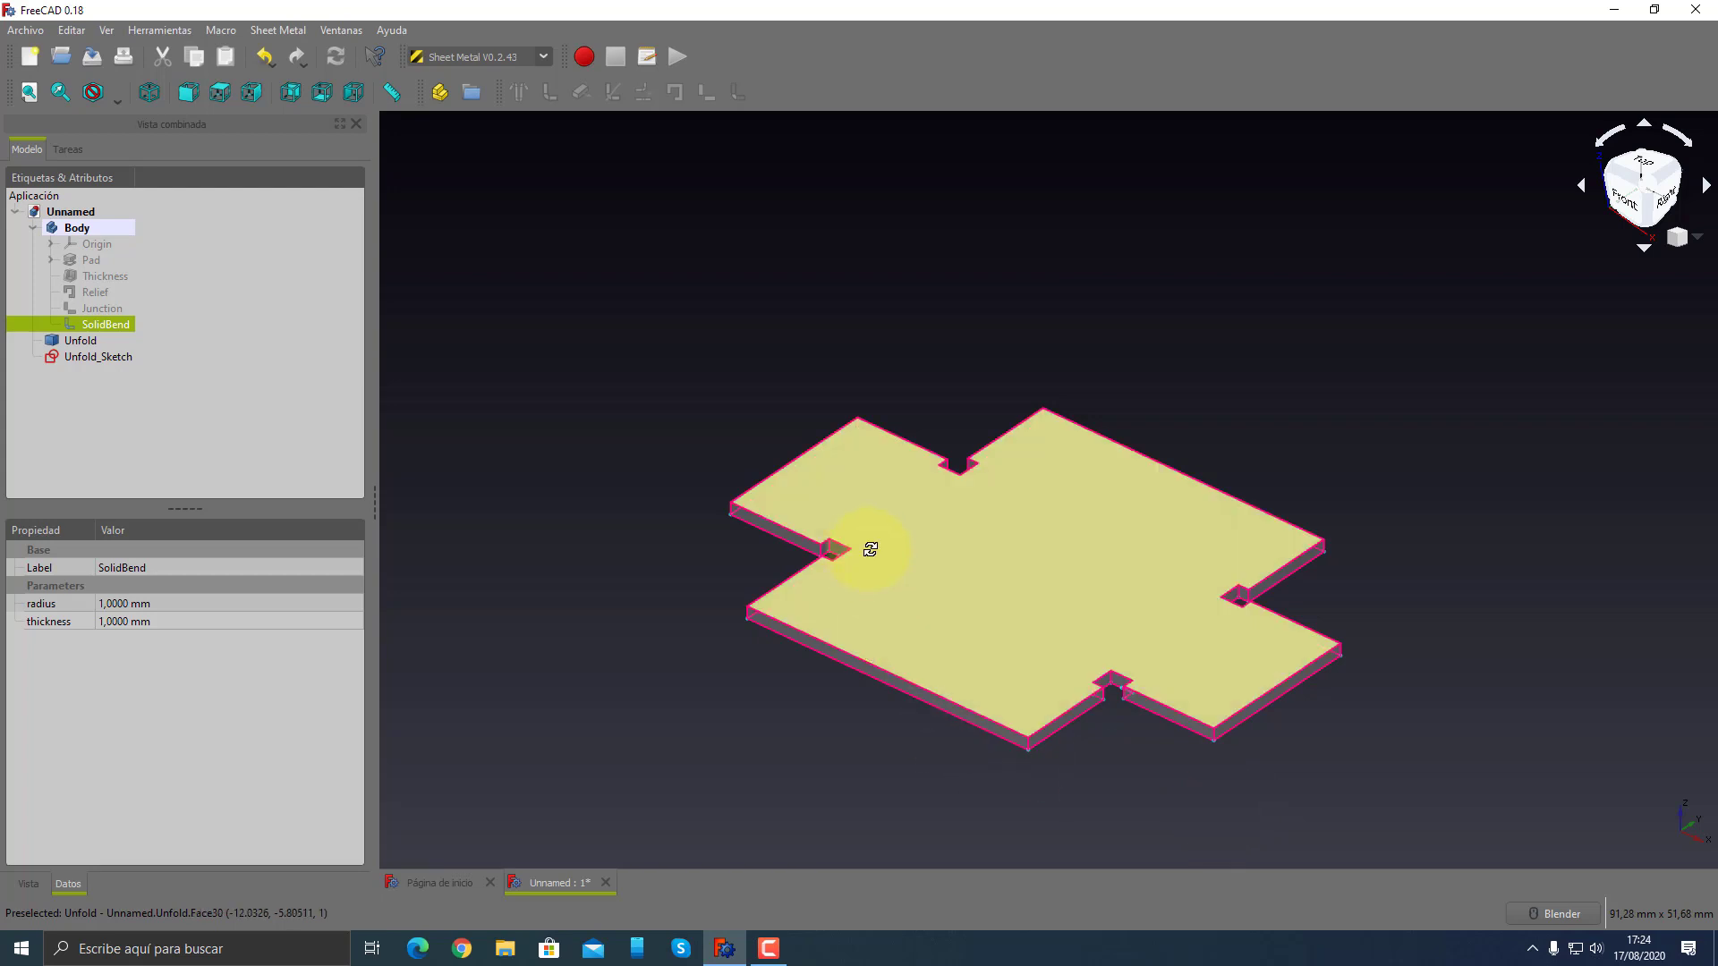
{"action": "mouse_move", "coordinate": [863, 549]}
{"action": "middle_mouse_down"}
{"action": "mouse_move", "coordinate": [1086, 650]}
{"action": "mouse_move", "coordinate": [909, 557]}
{"action": "middle_mouse_up"}
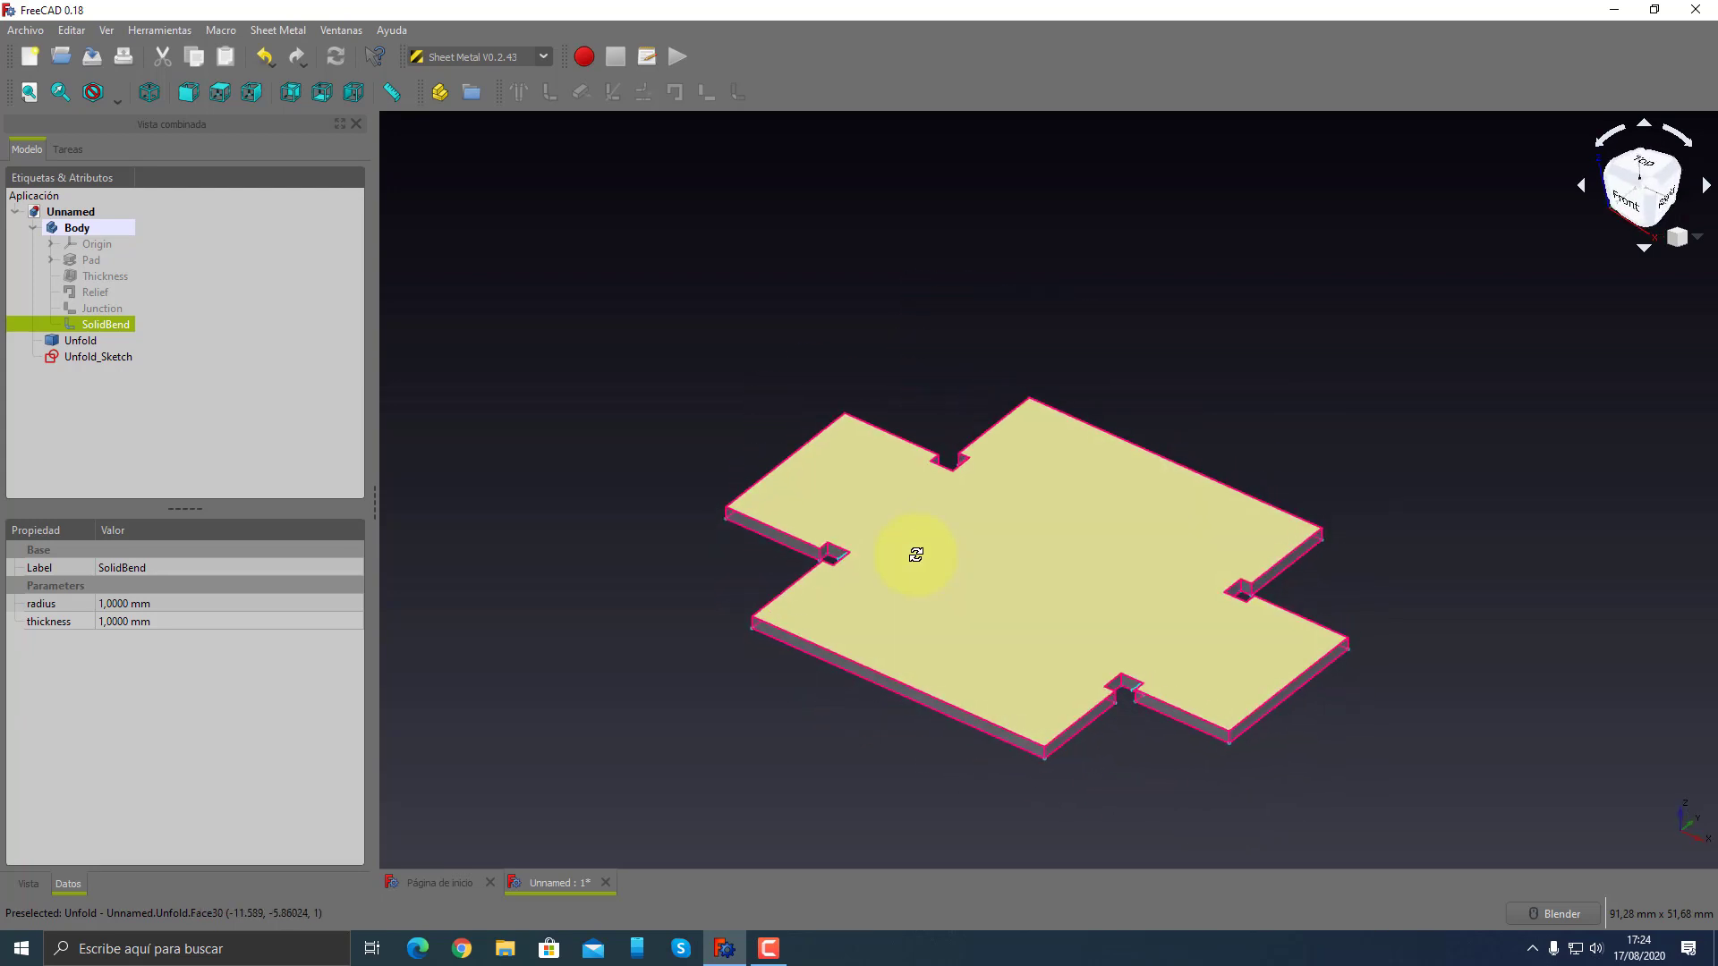
{"action": "left_click", "coordinate": [649, 618]}
{"action": "scroll", "coordinate": [625, 617], "scroll_direction": "up", "scroll_amount": 3}
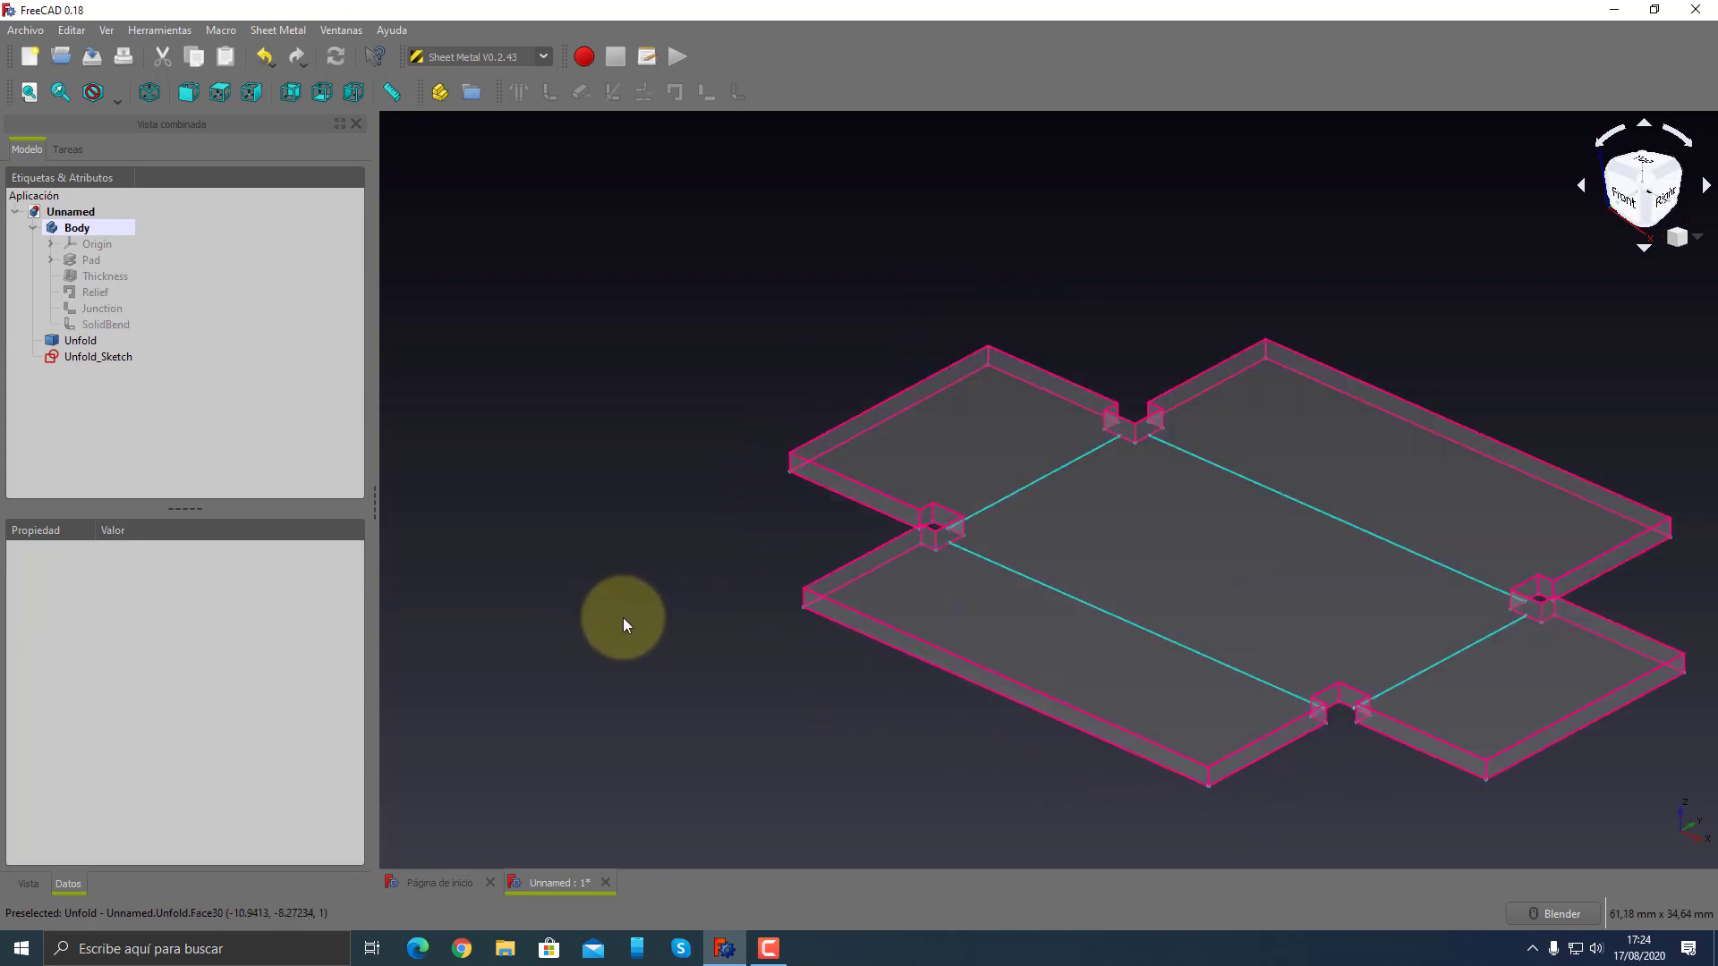
{"action": "scroll", "coordinate": [1201, 528], "scroll_direction": "down", "scroll_amount": 3}
{"action": "scroll", "coordinate": [1525, 490], "scroll_direction": "up", "scroll_amount": 3}
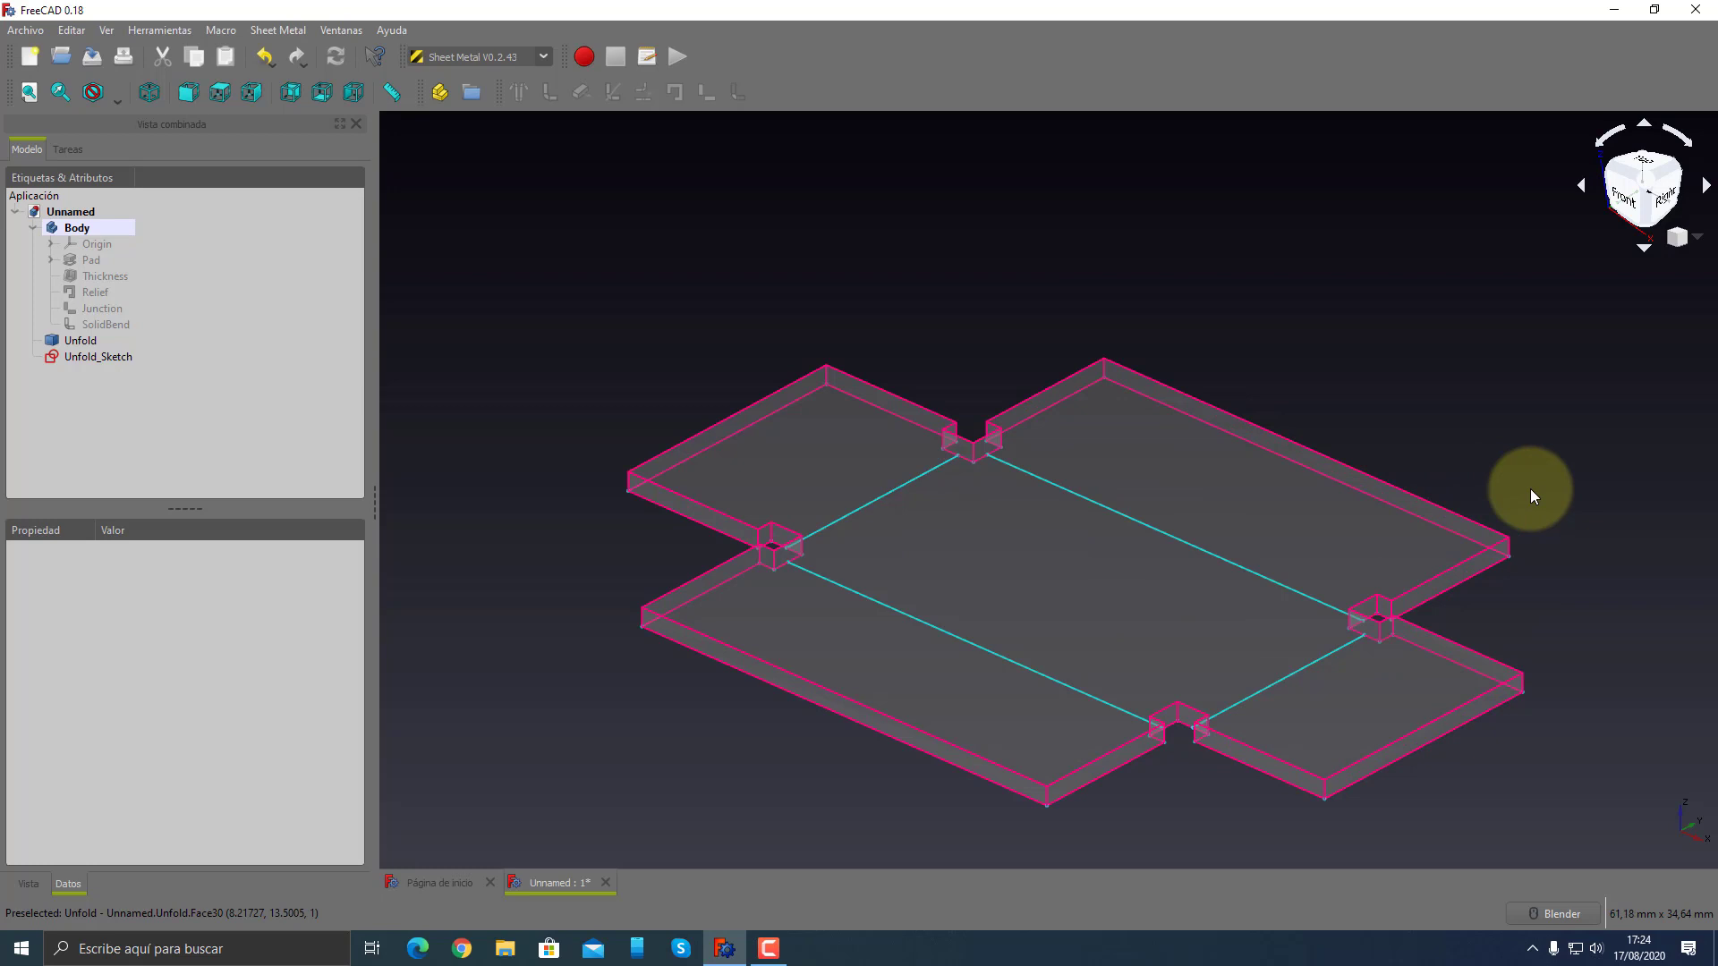
{"action": "scroll", "coordinate": [1530, 489], "scroll_direction": "down", "scroll_amount": 2}
{"action": "mouse_move", "coordinate": [1568, 514]}
{"action": "middle_mouse_down"}
{"action": "mouse_move", "coordinate": [1142, 661]}
{"action": "mouse_move", "coordinate": [1142, 606]}
{"action": "mouse_move", "coordinate": [1280, 576]}
{"action": "middle_mouse_up"}
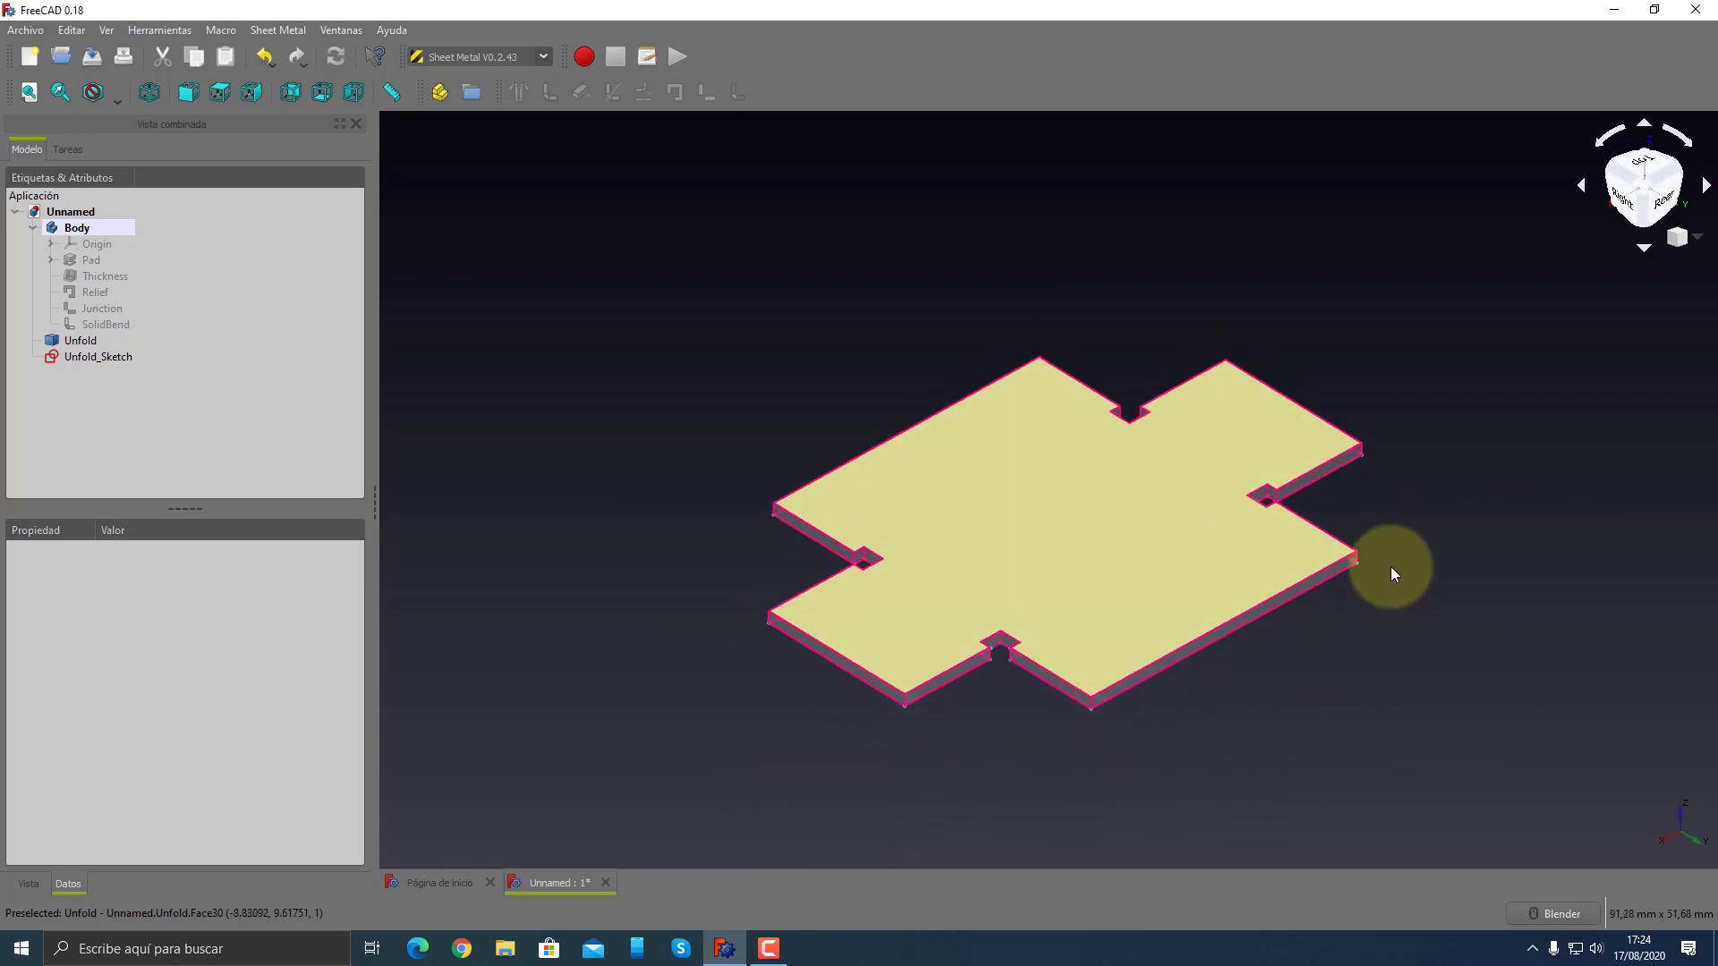
- Toggle visibility of the Unfold result and SolidBend body, then orbit around the box
{"action": "left_click", "coordinate": [87, 345]}
{"action": "key", "text": "space"}
{"action": "key", "text": "space"}
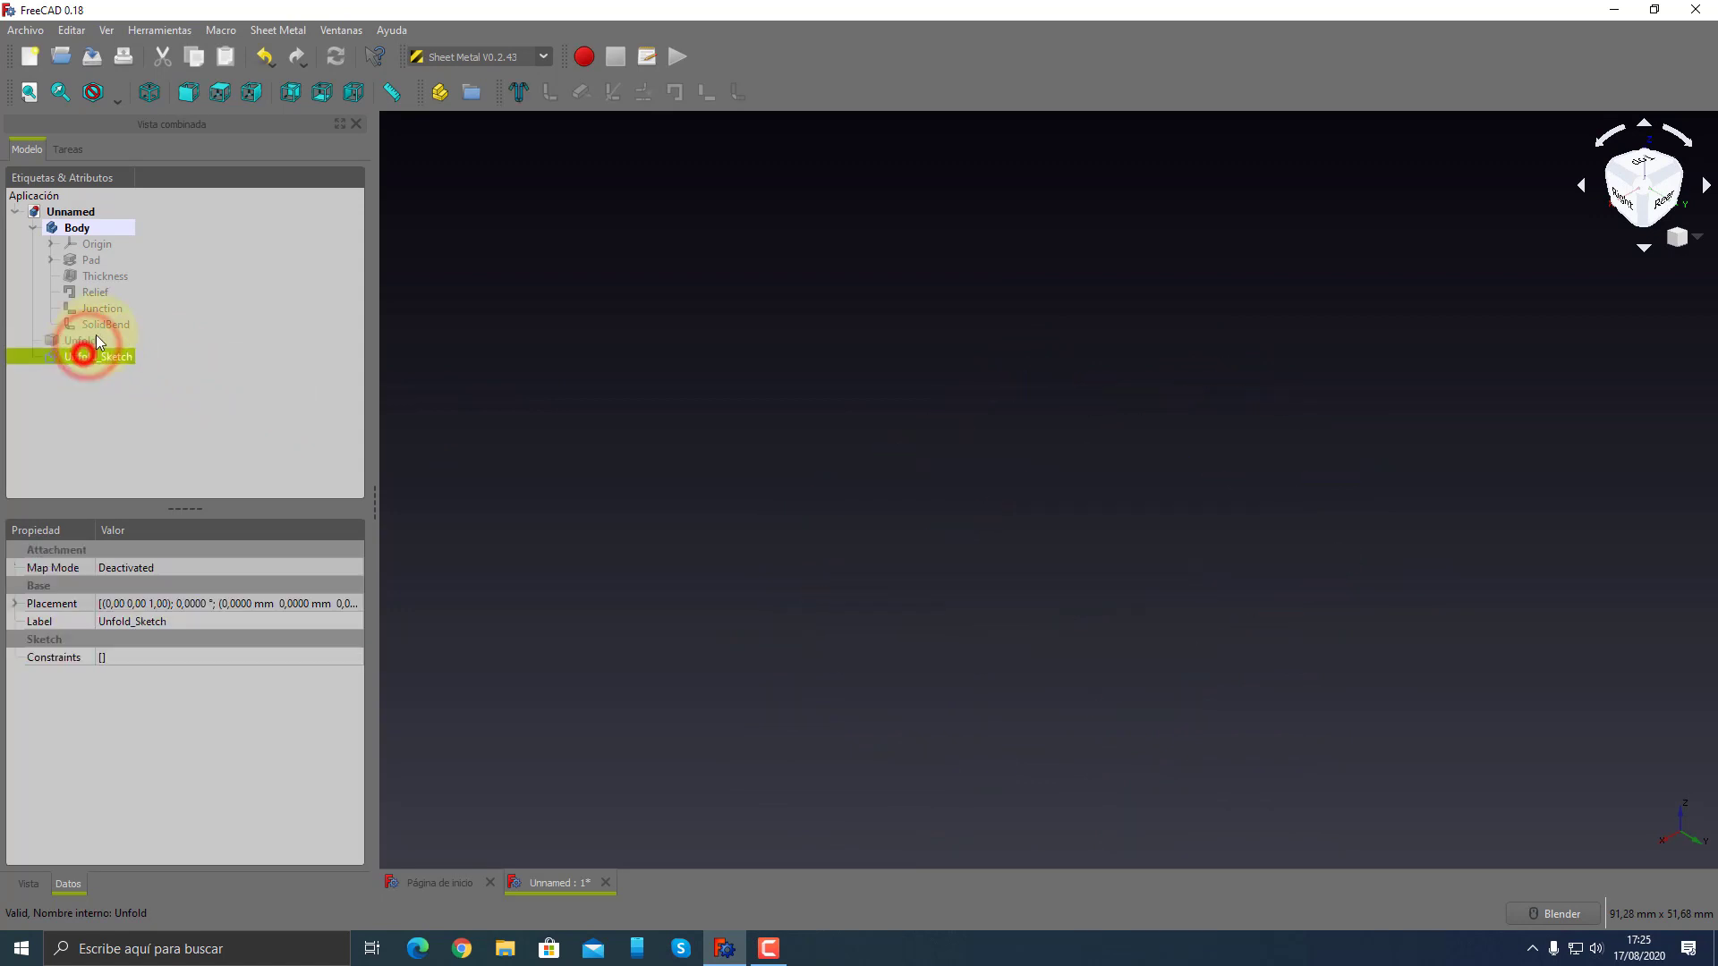
{"action": "left_click", "coordinate": [100, 324]}
{"action": "key", "text": "space"}
{"action": "mouse_move", "coordinate": [990, 537]}
{"action": "middle_mouse_down"}
{"action": "mouse_move", "coordinate": [736, 430]}
{"action": "mouse_move", "coordinate": [706, 433]}
{"action": "mouse_move", "coordinate": [994, 548]}
{"action": "mouse_move", "coordinate": [981, 561]}
{"action": "mouse_move", "coordinate": [1124, 437]}
{"action": "middle_mouse_up"}
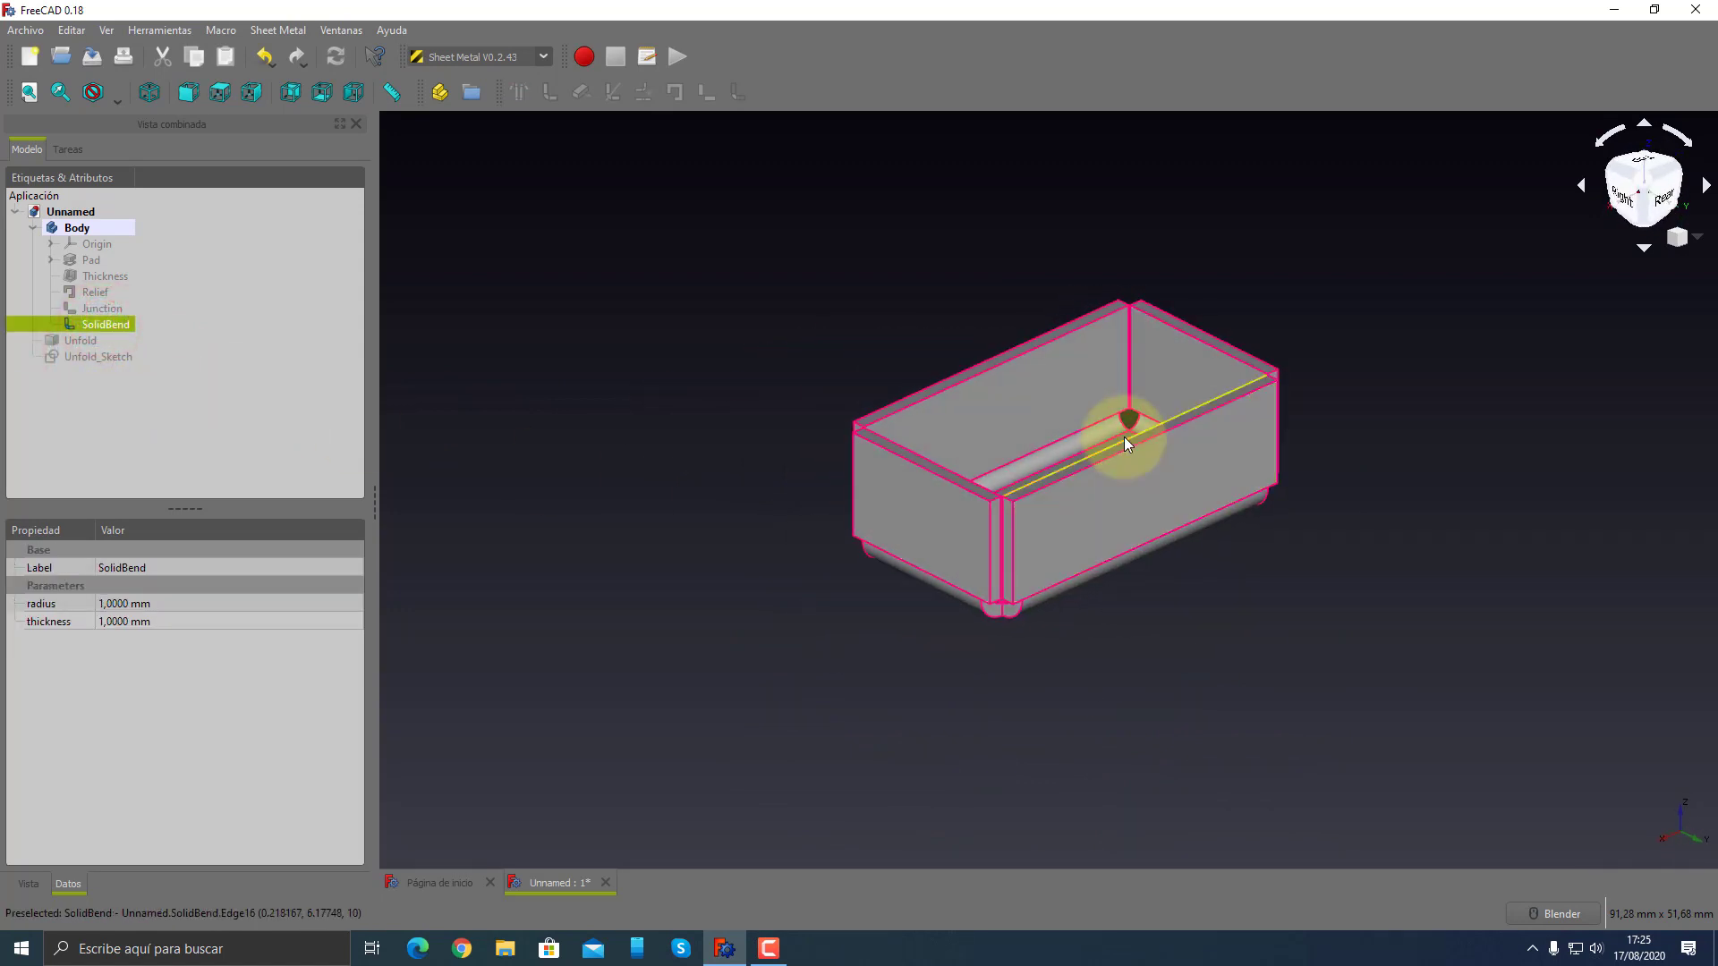
{"action": "scroll", "coordinate": [1124, 436], "scroll_direction": "up", "scroll_amount": 2}
{"action": "scroll", "coordinate": [1124, 437], "scroll_direction": "up", "scroll_amount": 5}
{"action": "left_click", "coordinate": [1377, 720]}
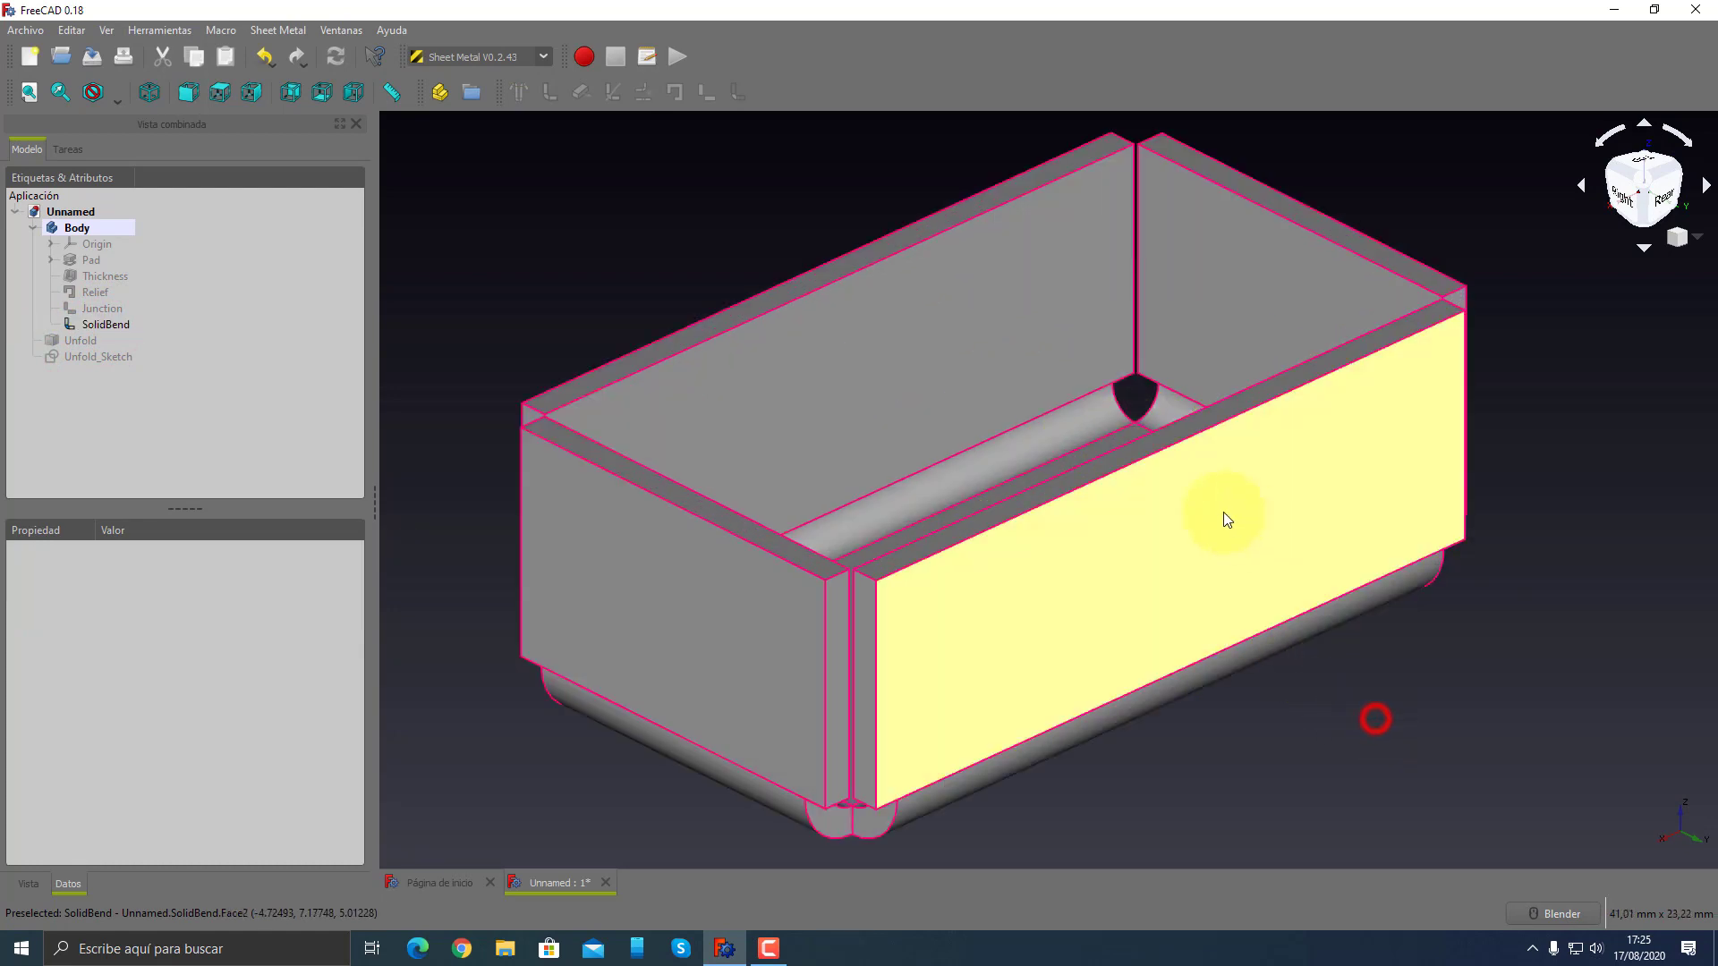
- Add a sheet-metal bend along the front wall's top edge
{"action": "left_click", "coordinate": [1129, 464]}
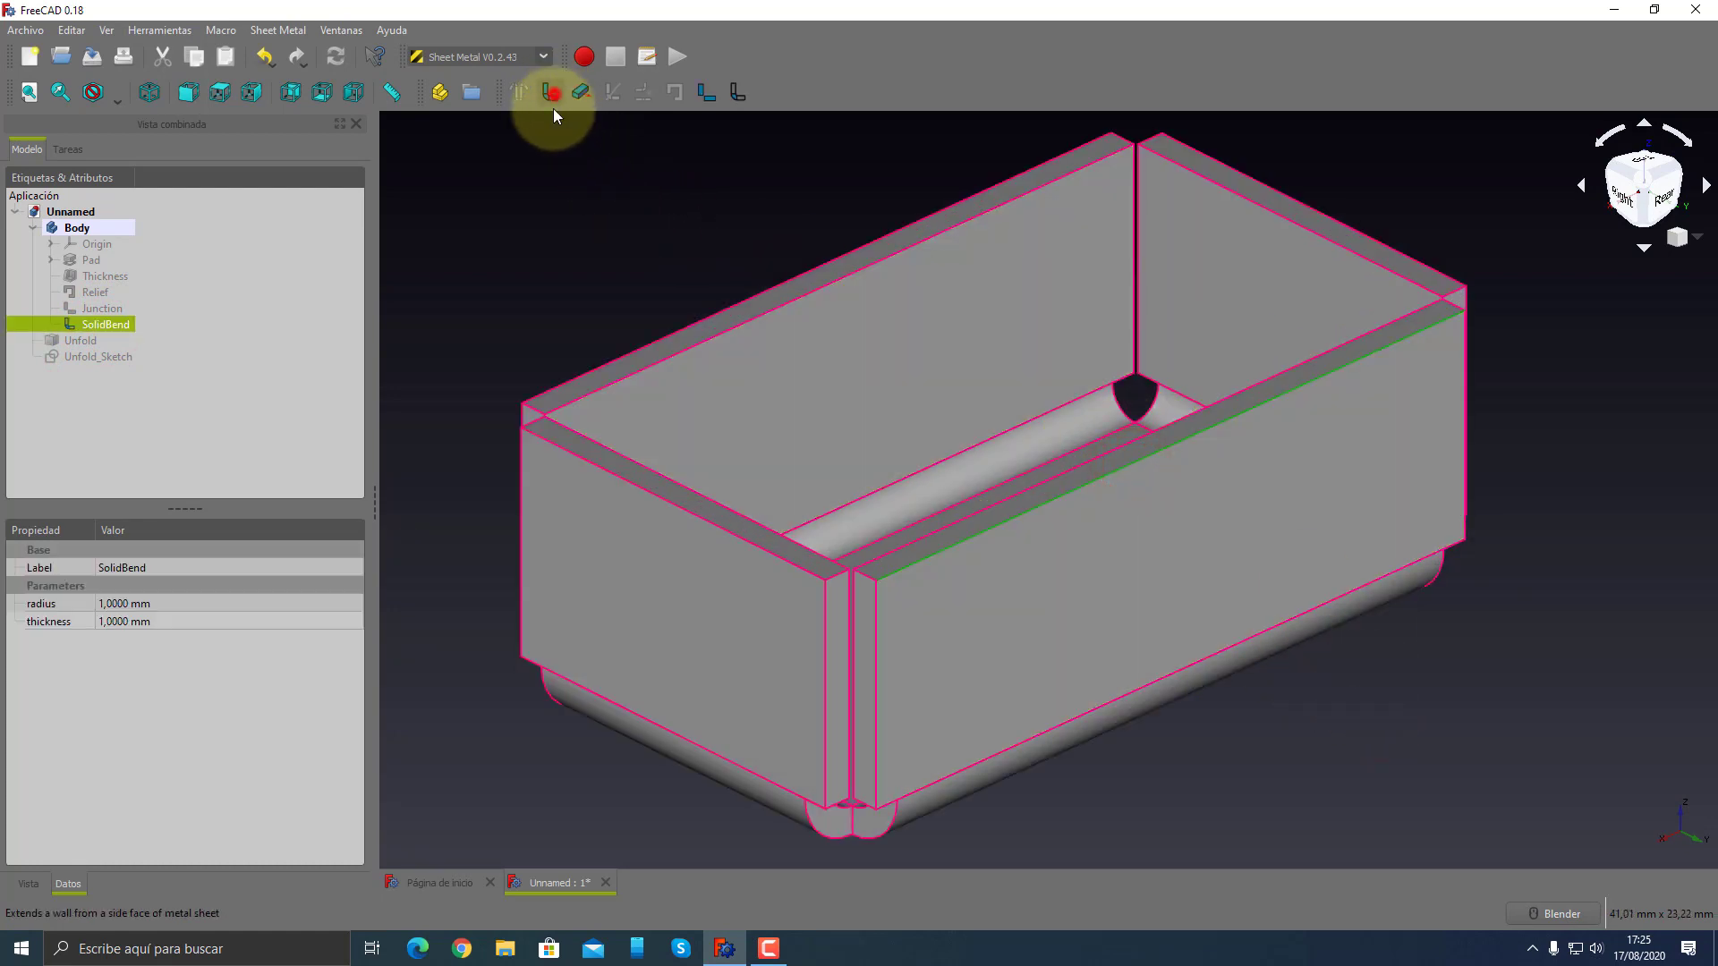
{"action": "left_click", "coordinate": [552, 94]}
{"action": "middle_click_drag", "start_coordinate": [507, 324], "coordinate": [833, 293]}
{"action": "scroll", "coordinate": [936, 337], "scroll_direction": "down", "scroll_amount": 5}
{"action": "scroll", "coordinate": [1109, 409], "scroll_direction": "up", "scroll_amount": 5}
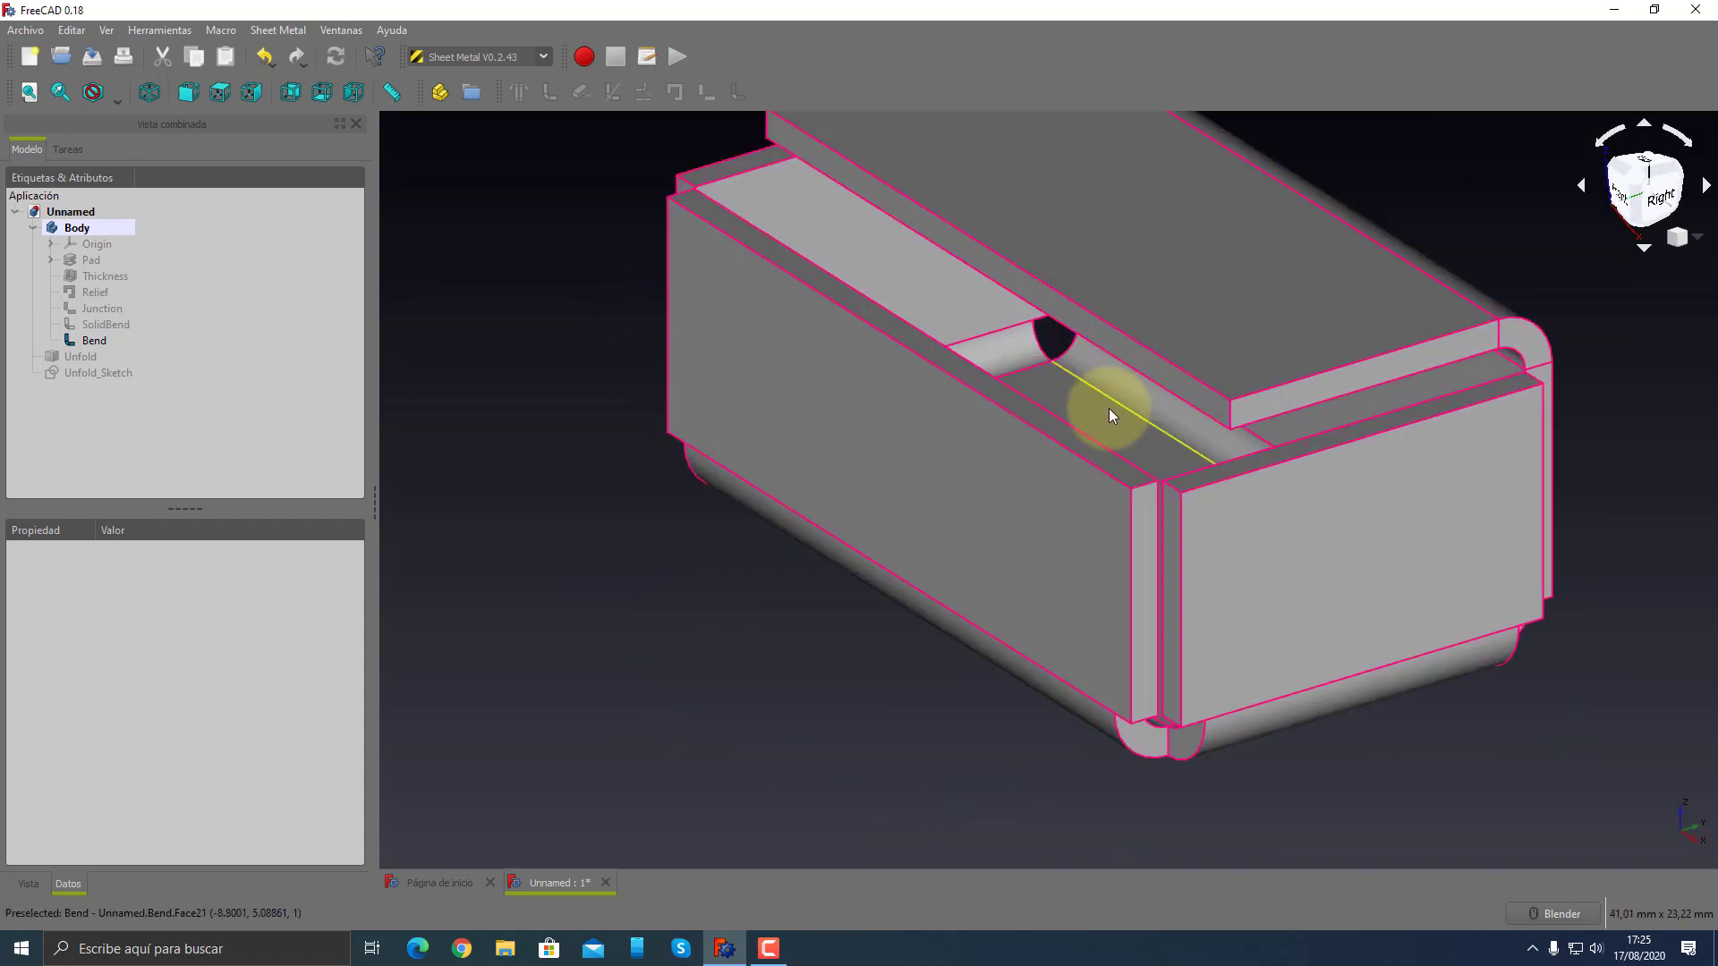
- Unfold from the new bend face into Unfold001 and hide the folded body
{"action": "left_click", "coordinate": [1109, 410]}
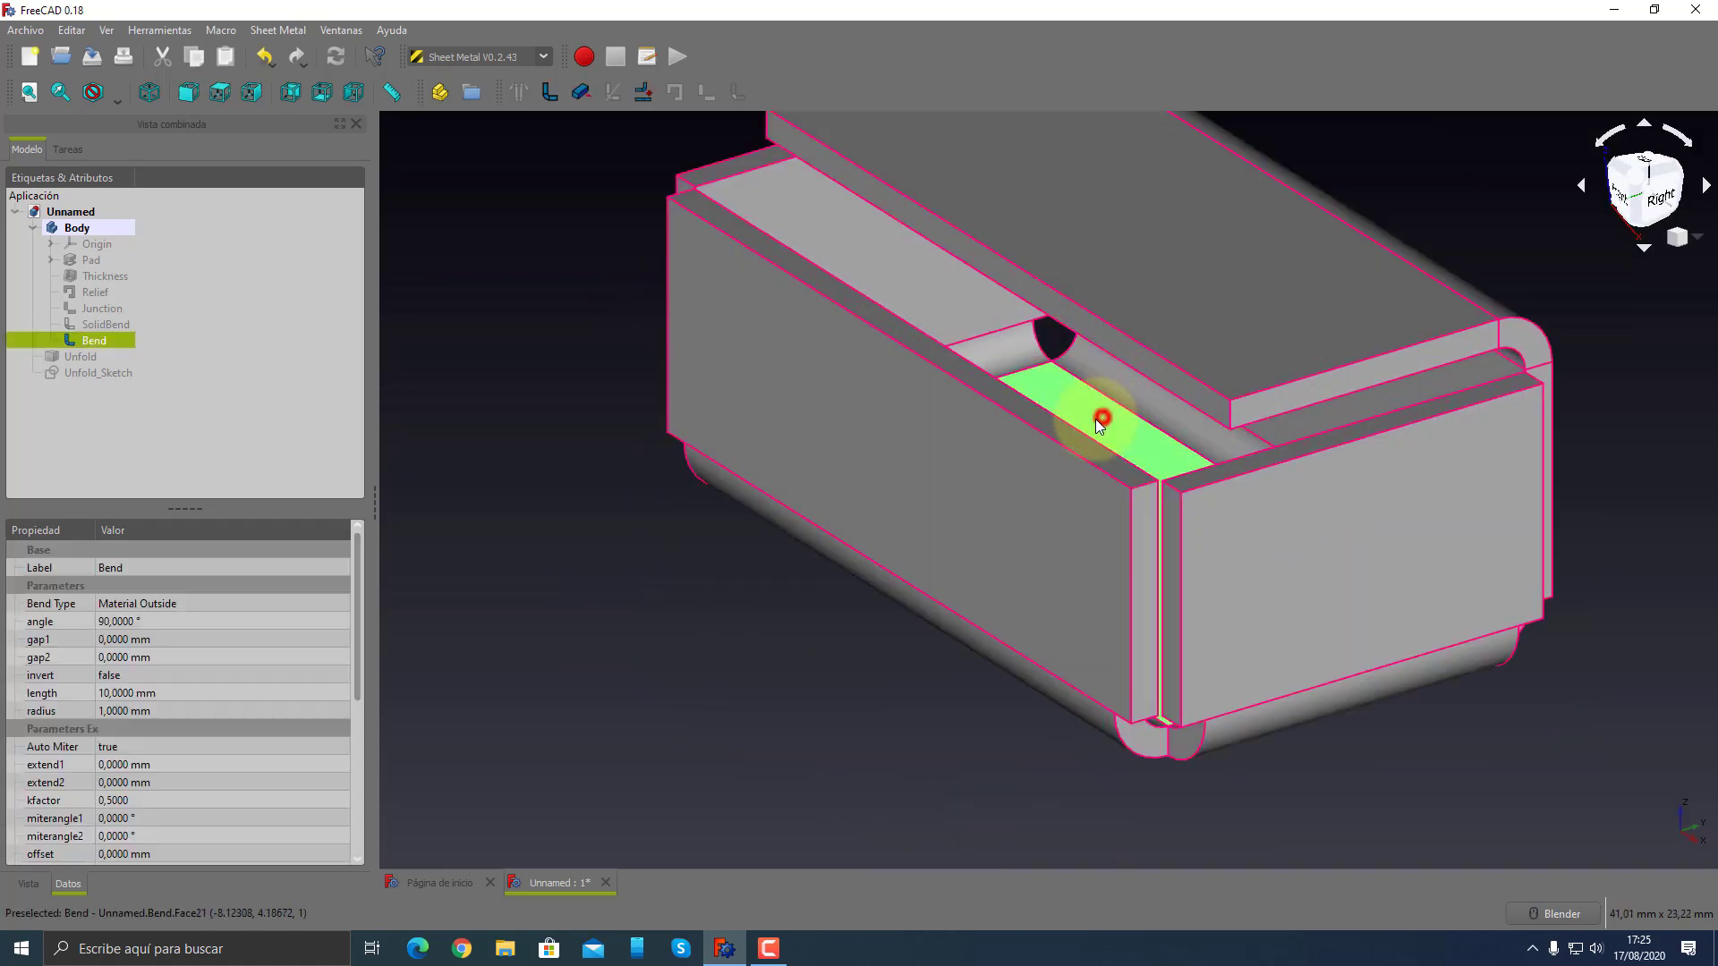
{"action": "left_click", "coordinate": [640, 95]}
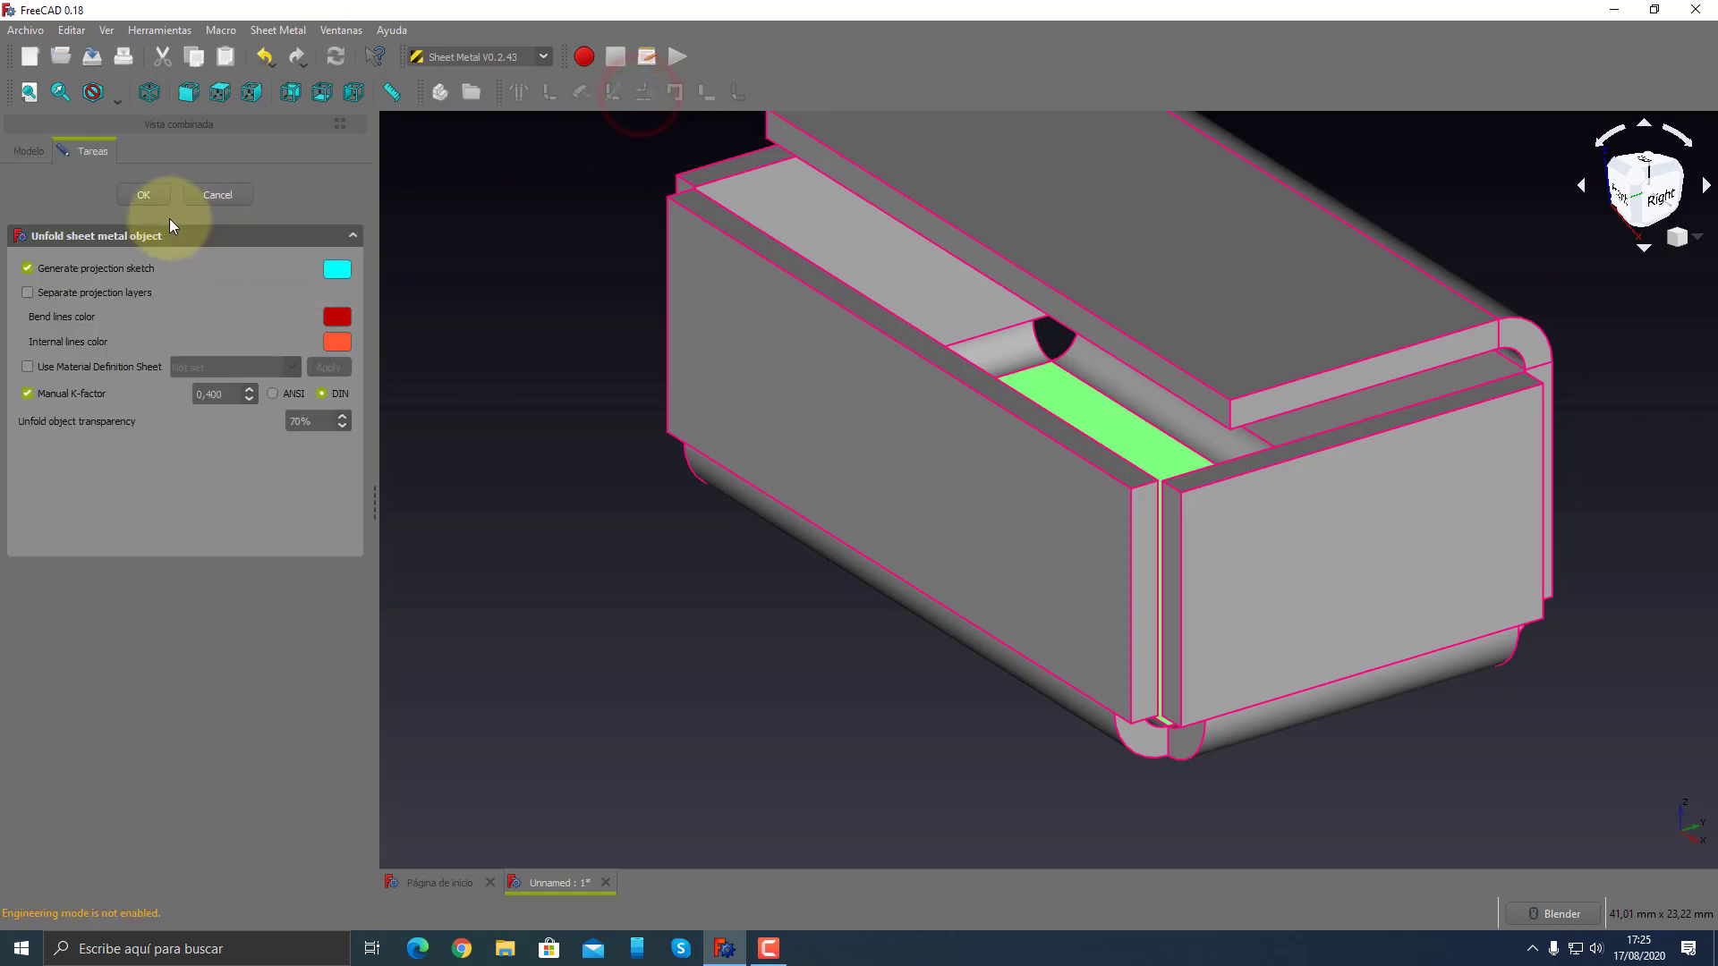
{"action": "left_click", "coordinate": [148, 196]}
{"action": "scroll", "coordinate": [942, 512], "scroll_direction": "down", "scroll_amount": 3}
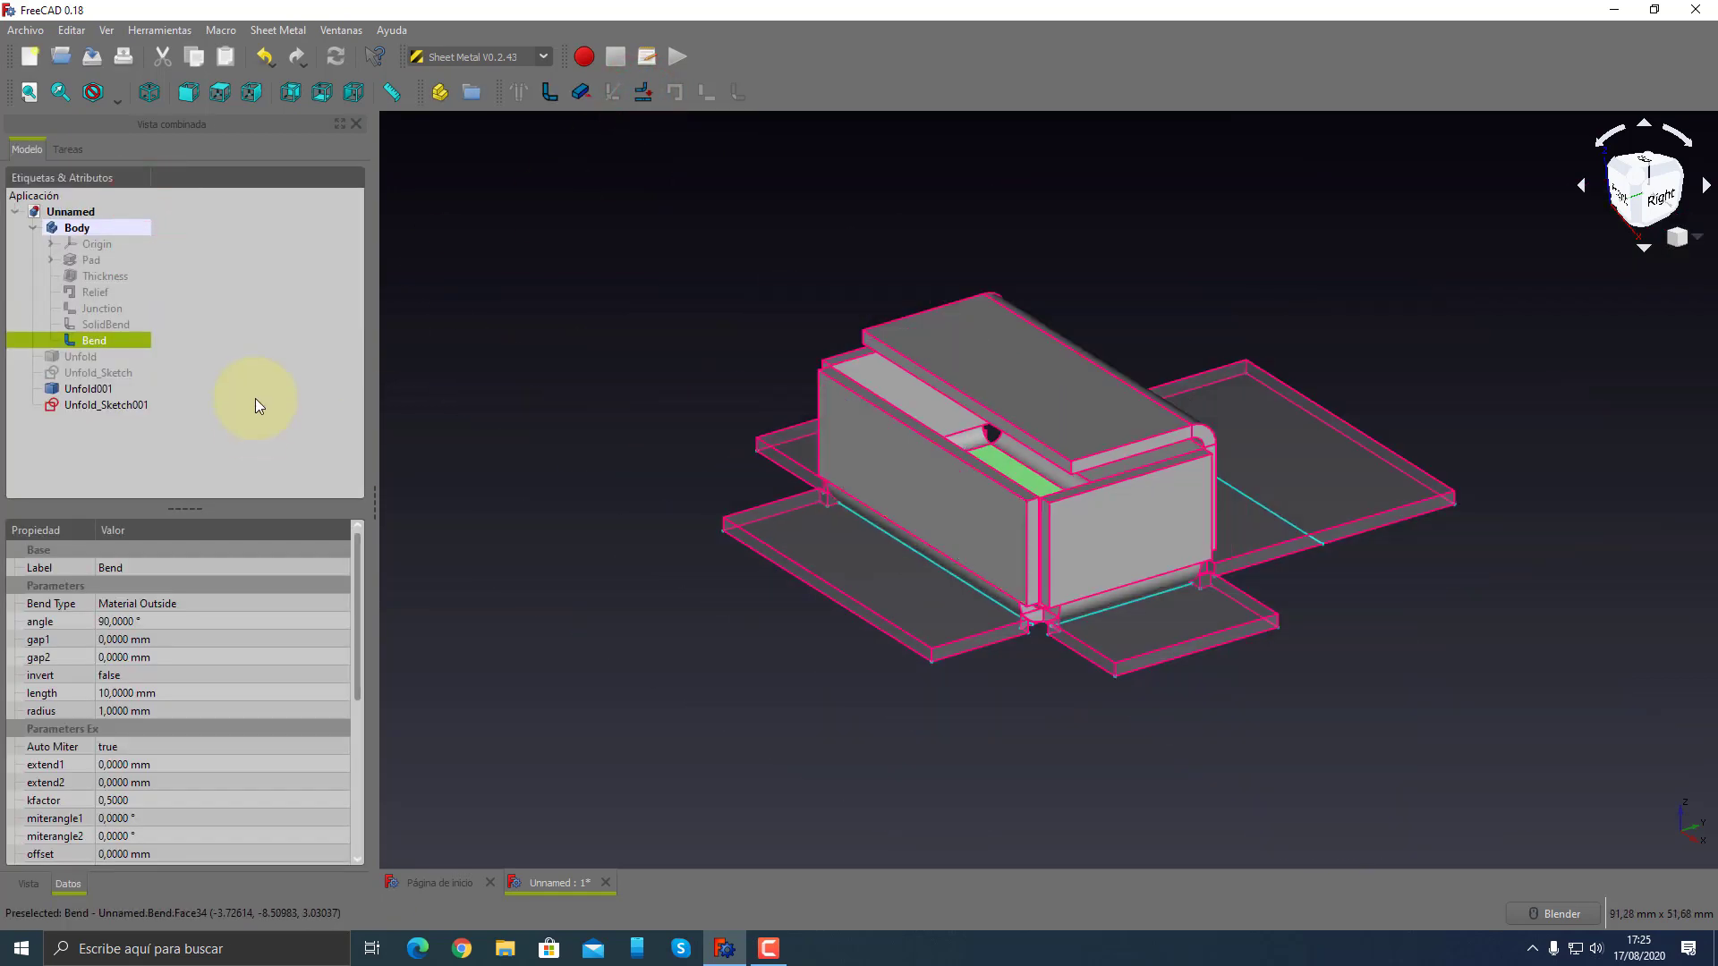
{"action": "left_click", "coordinate": [100, 343]}
{"action": "key", "text": "space"}
- Orbit around the cross-shaped Unfold001 flat pattern and select it
{"action": "middle_click_drag", "start_coordinate": [999, 557], "coordinate": [978, 582]}
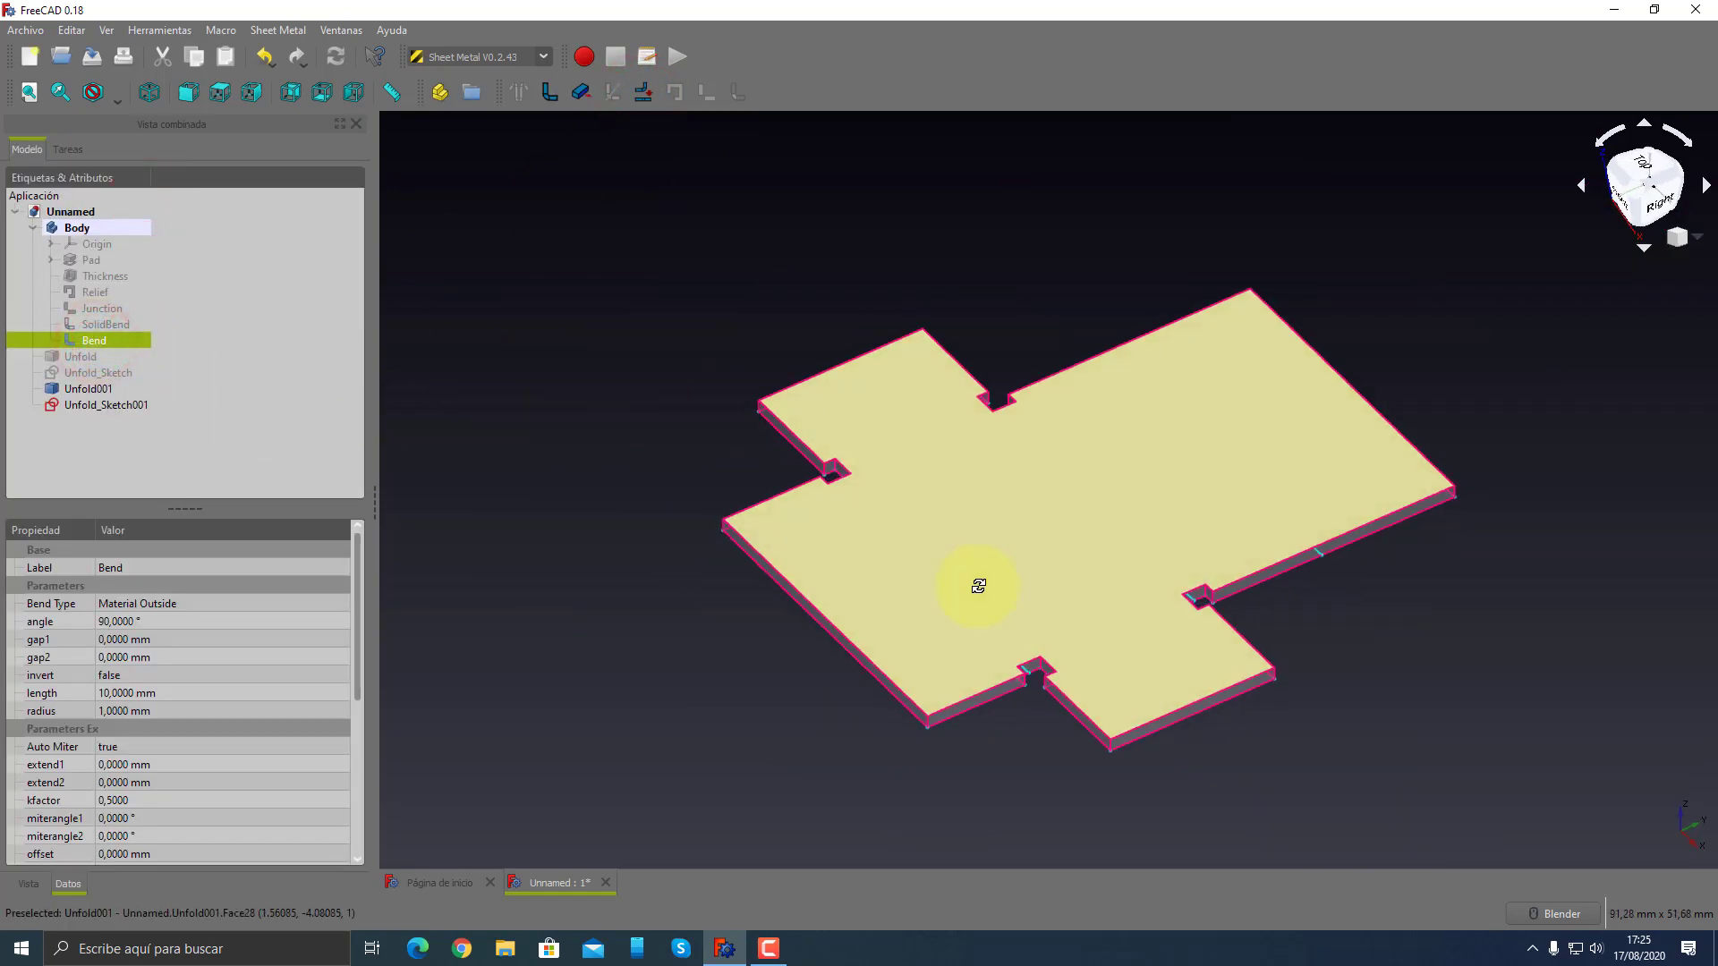
{"action": "mouse_move", "coordinate": [1393, 680]}
{"action": "middle_mouse_down"}
{"action": "mouse_move", "coordinate": [1305, 484]}
{"action": "mouse_move", "coordinate": [1290, 660]}
{"action": "mouse_move", "coordinate": [1262, 690]}
{"action": "middle_mouse_up"}
{"action": "scroll", "coordinate": [1304, 529], "scroll_direction": "up", "scroll_amount": 3}
{"action": "scroll", "coordinate": [1361, 668], "scroll_direction": "up", "scroll_amount": 3}
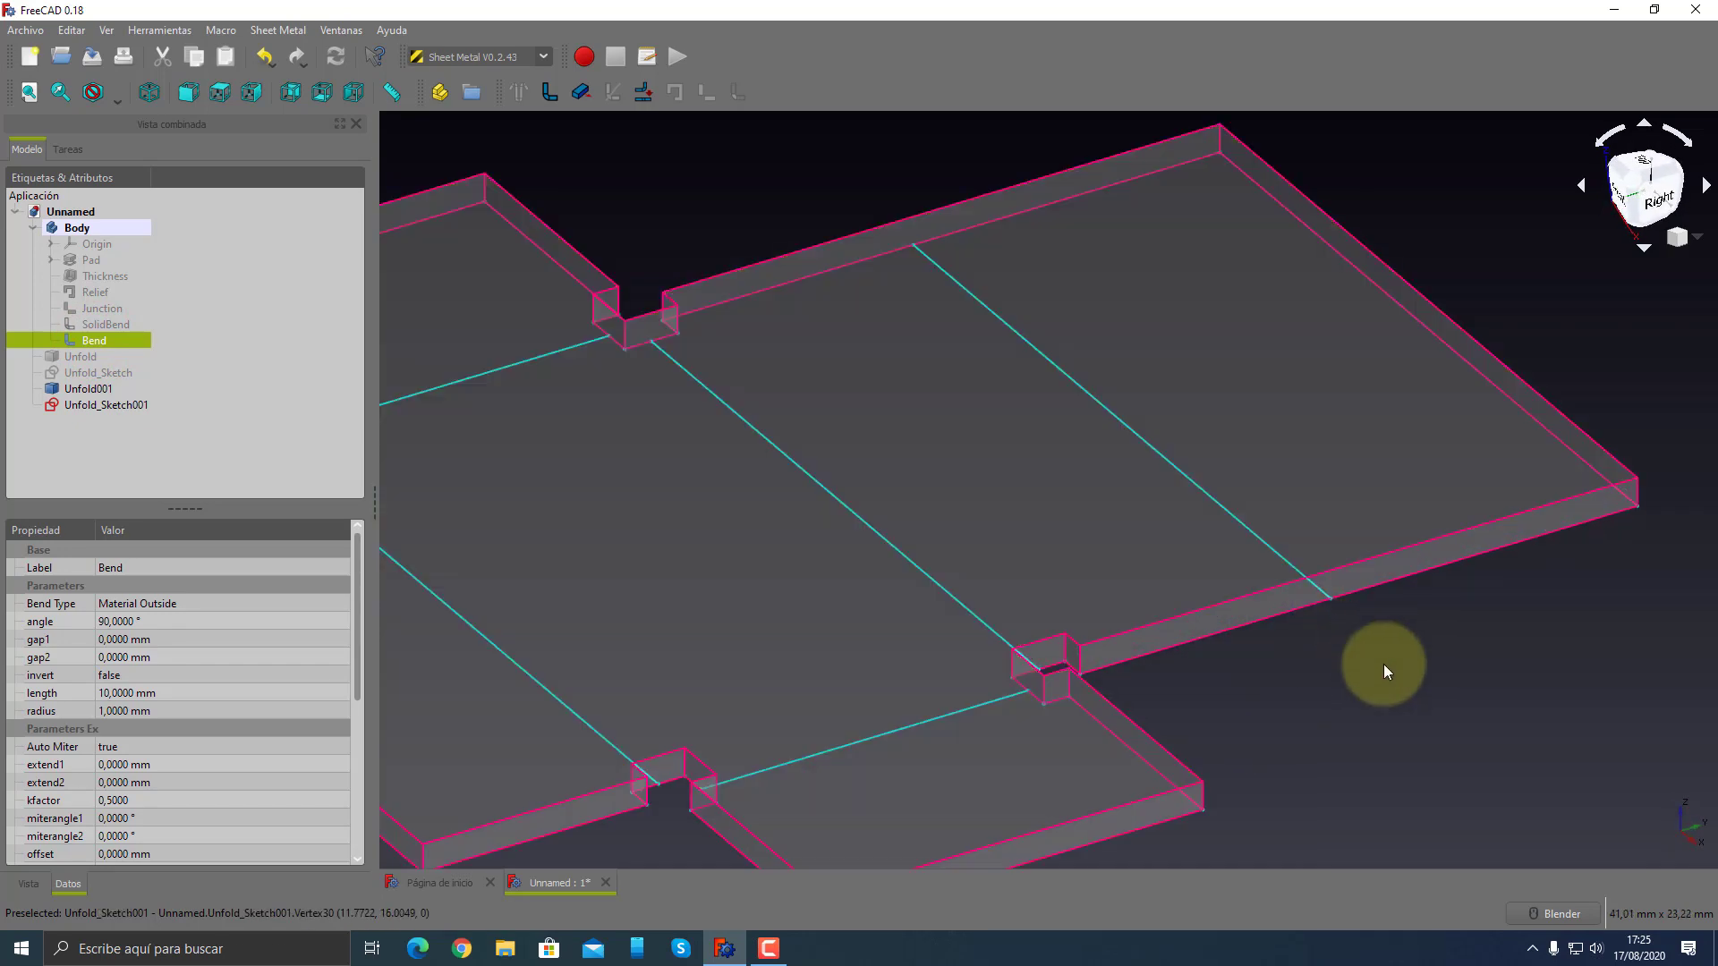
{"action": "scroll", "coordinate": [1190, 609], "scroll_direction": "down", "scroll_amount": 3}
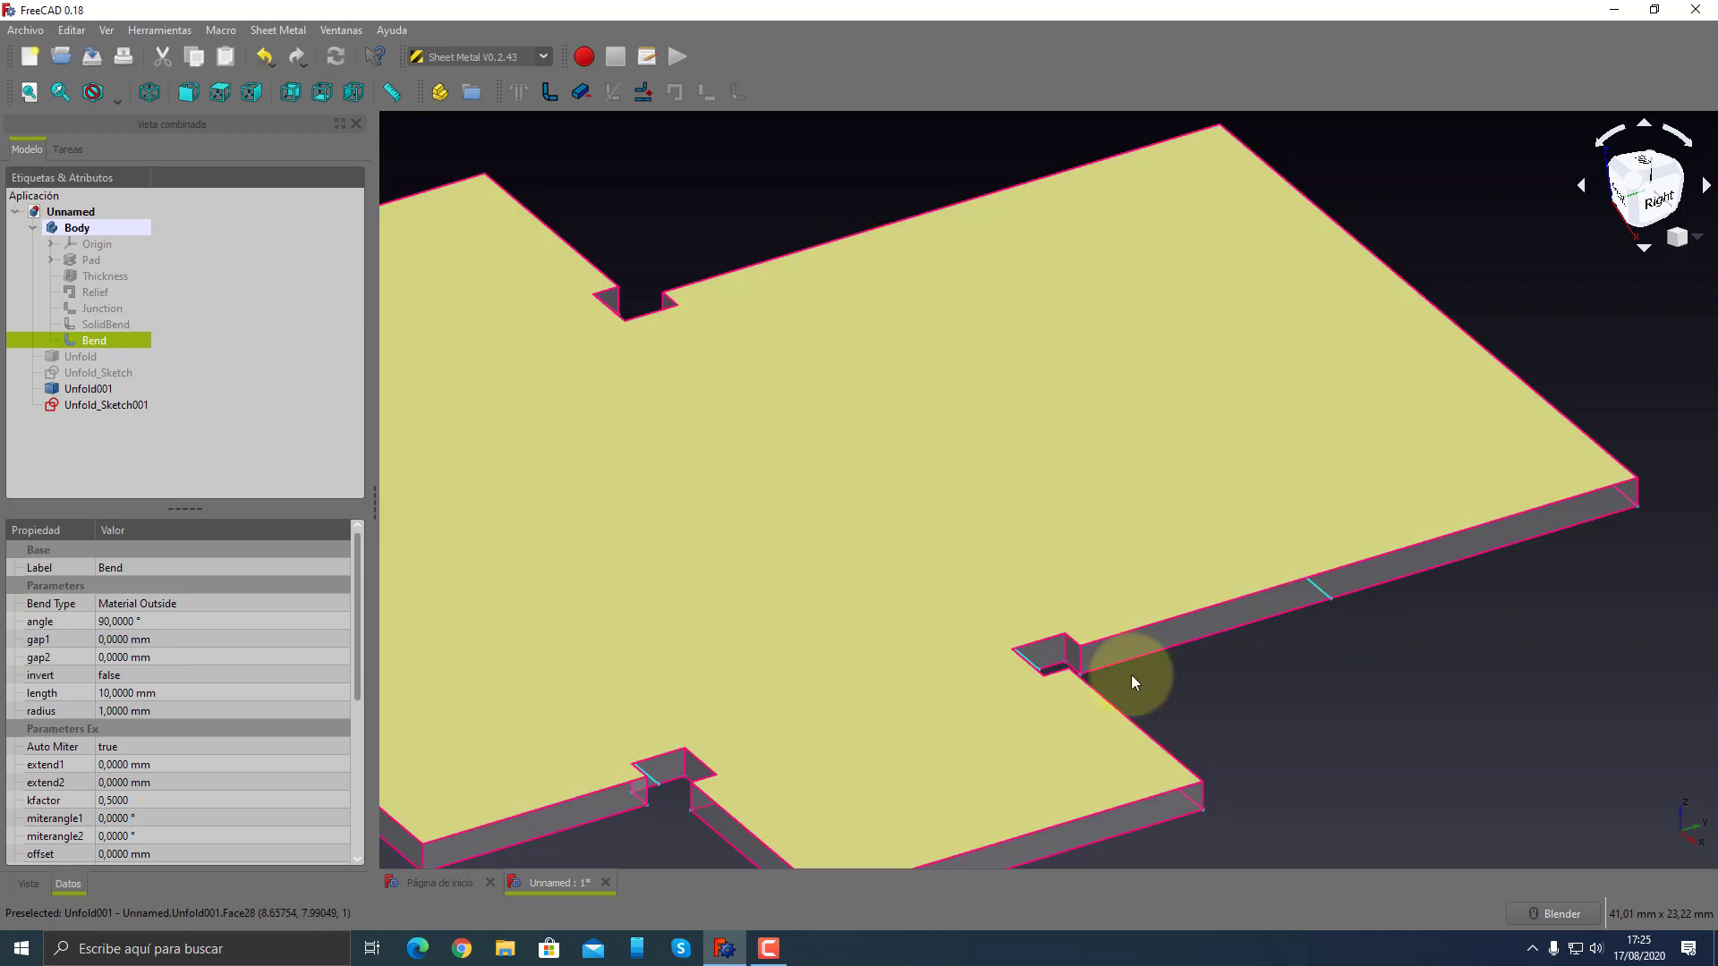
{"action": "scroll", "coordinate": [1114, 689], "scroll_direction": "down", "scroll_amount": 2}
{"action": "middle_click_drag", "start_coordinate": [1100, 705], "coordinate": [1029, 689]}
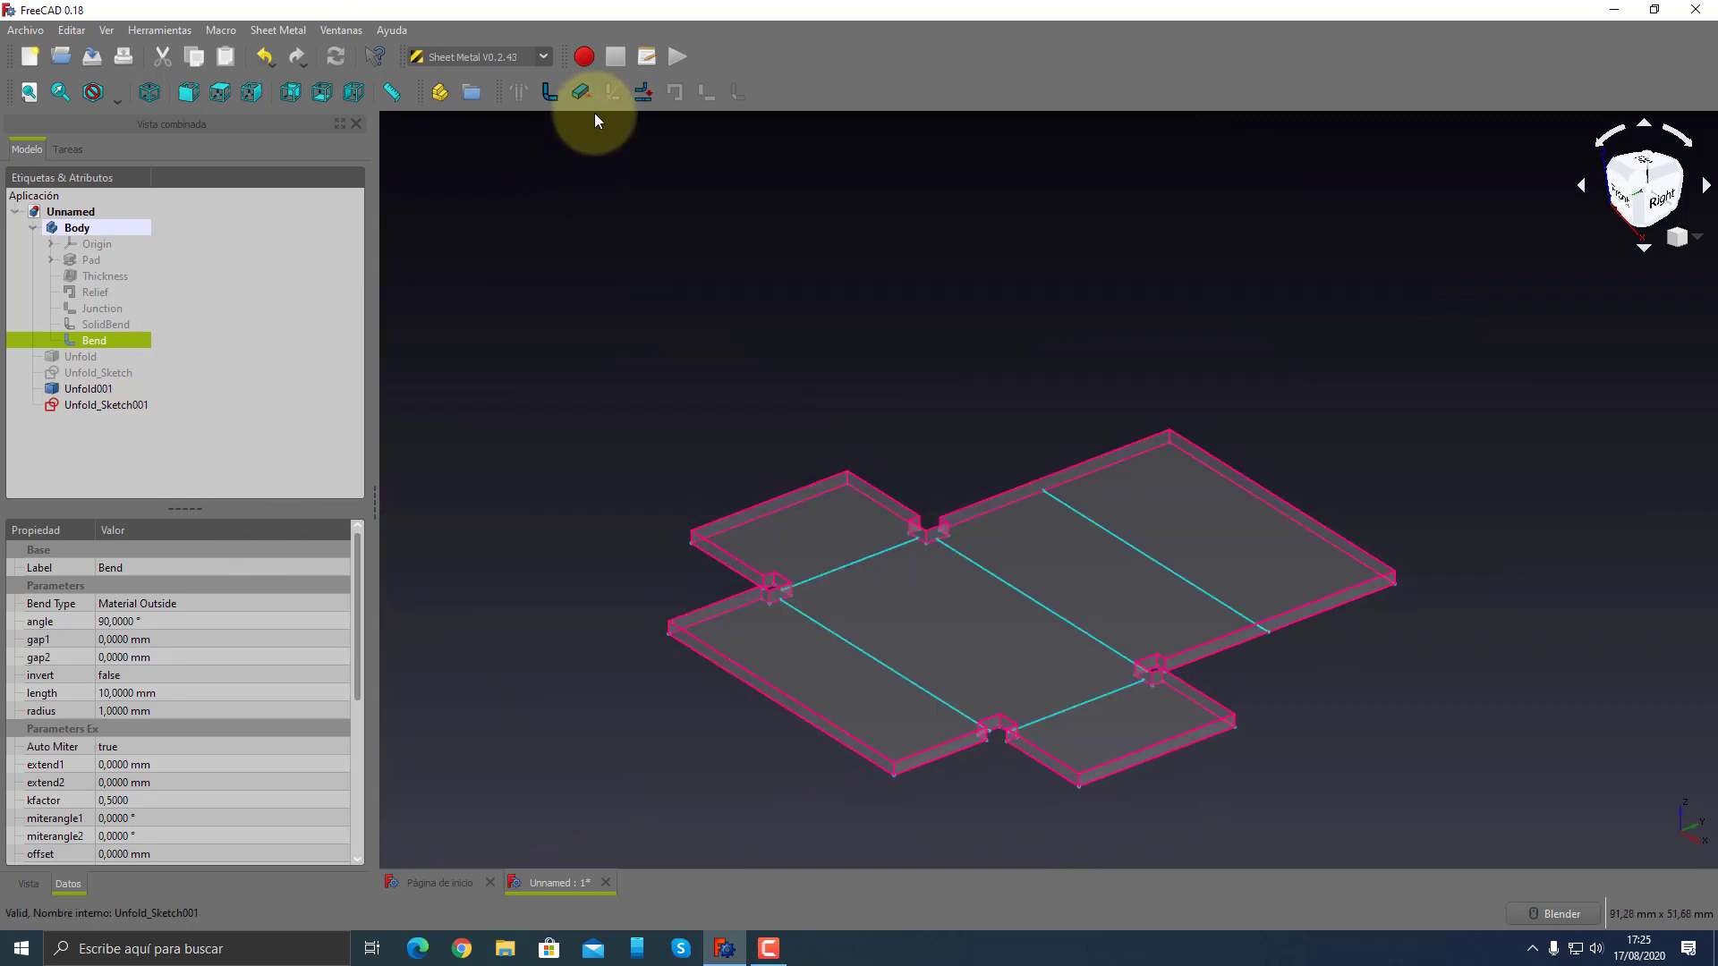
{"action": "left_click", "coordinate": [955, 620]}
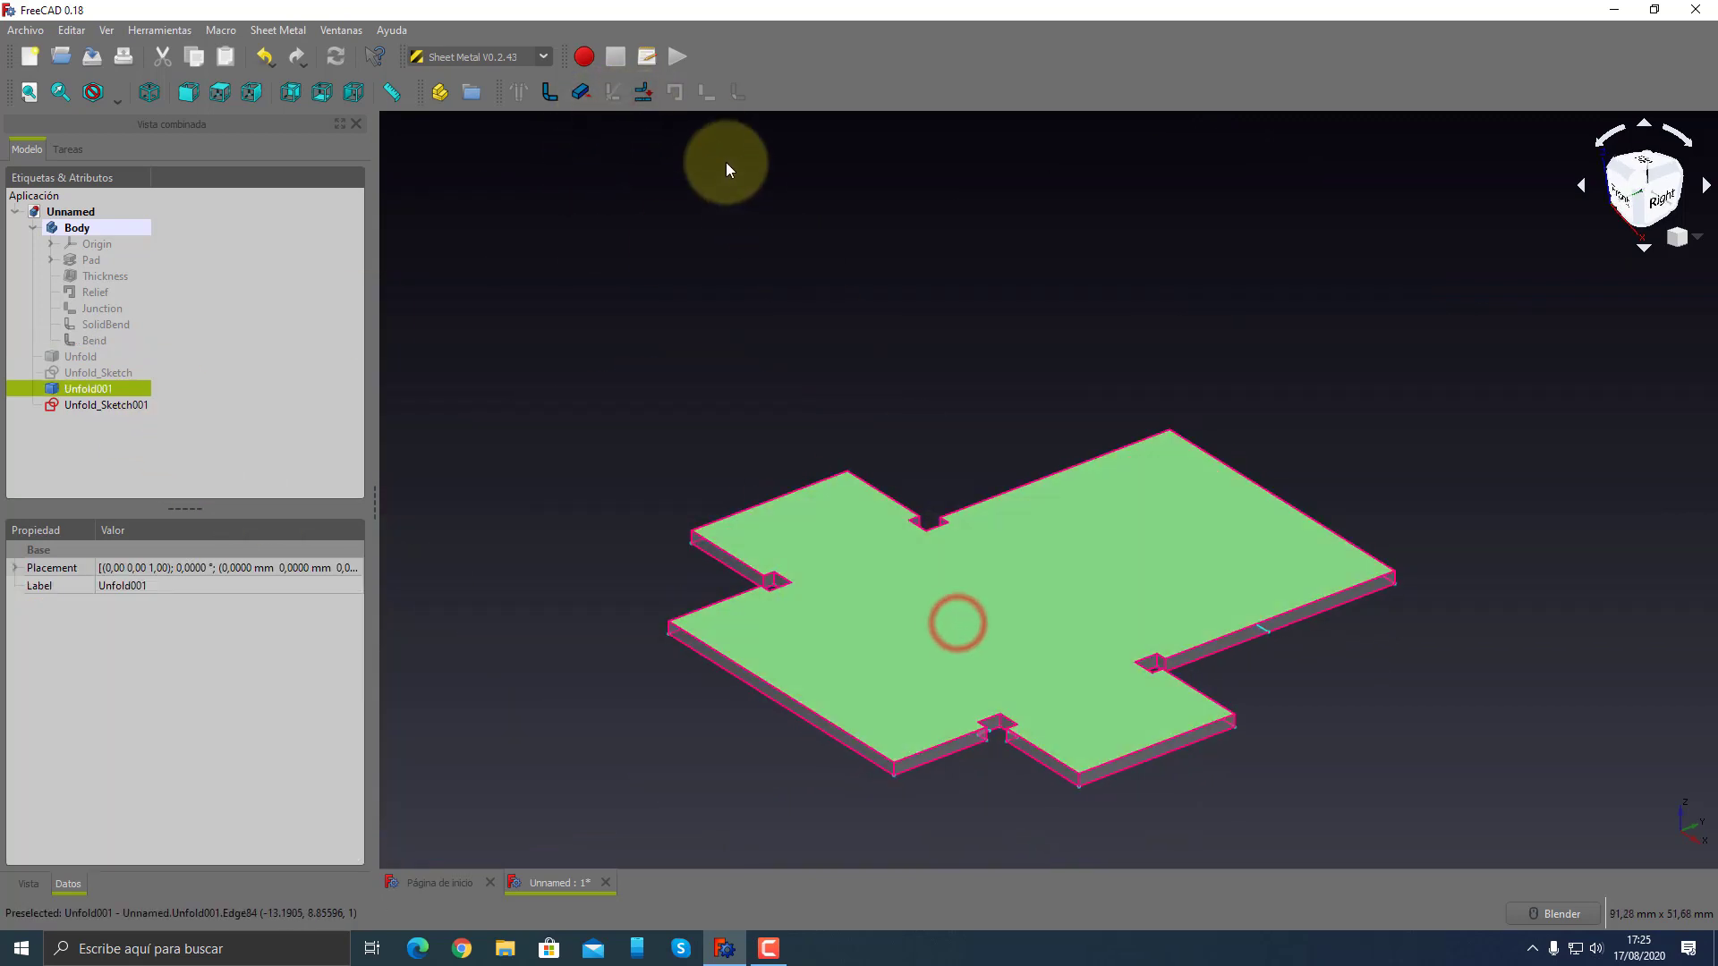
{"action": "left_click", "coordinate": [641, 93]}
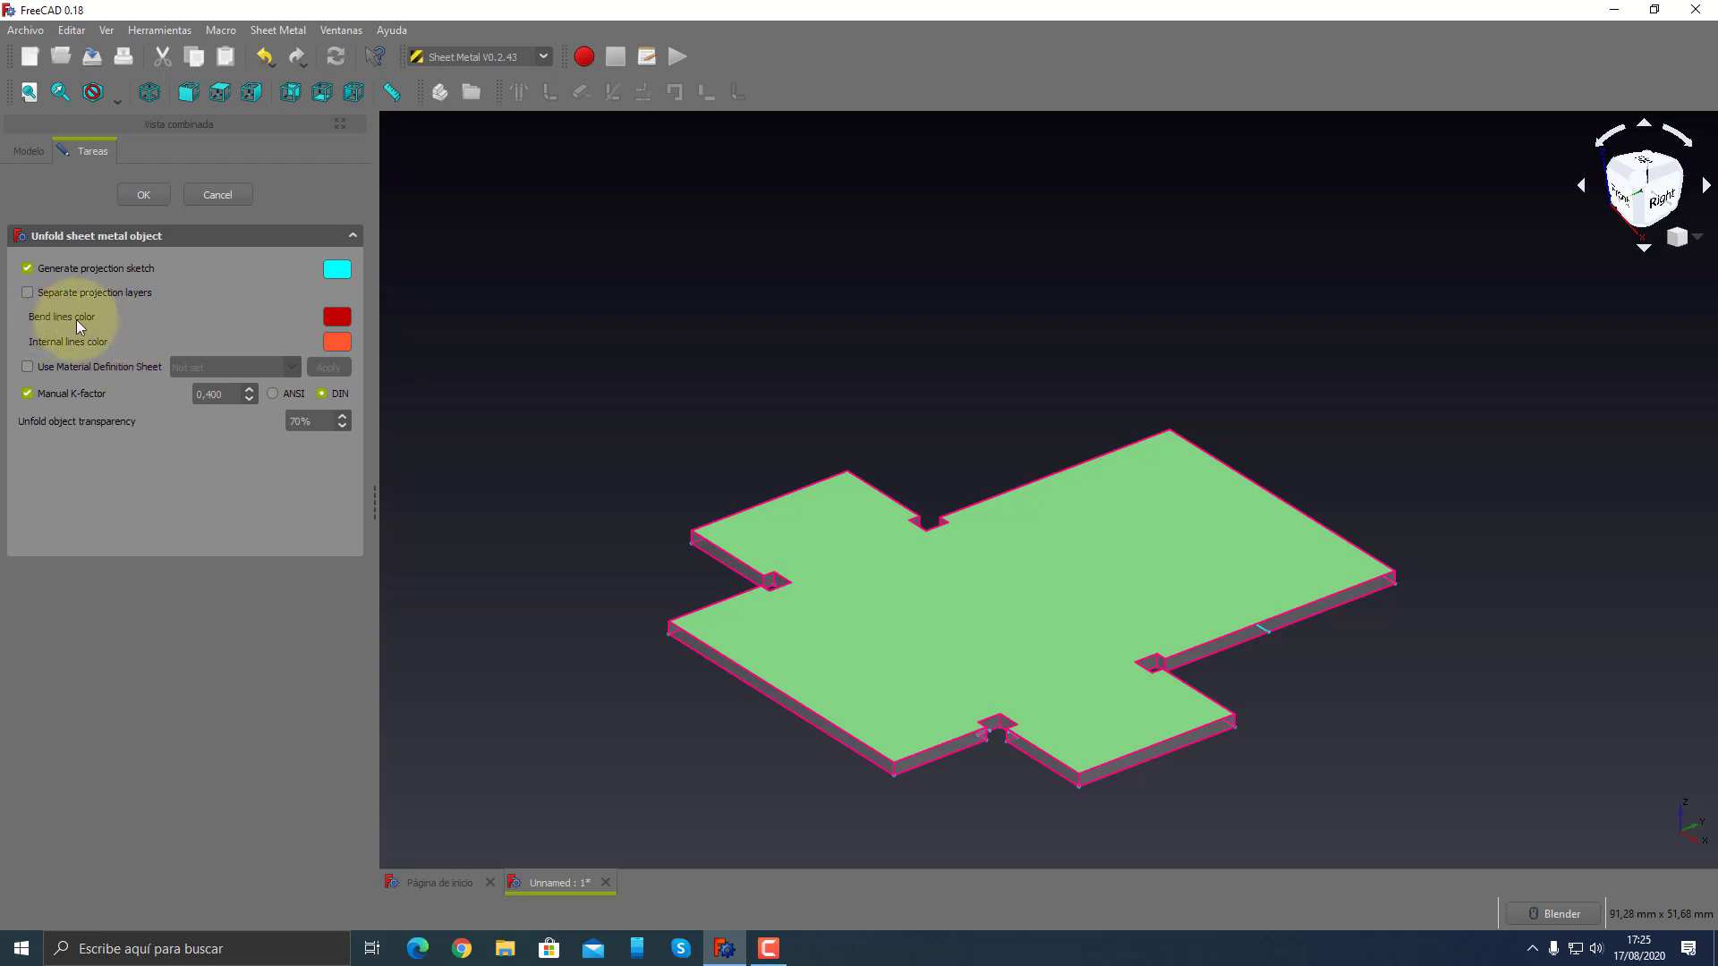
{"action": "left_click", "coordinate": [205, 198]}
{"action": "mouse_move", "coordinate": [699, 541]}
{"action": "middle_mouse_down"}
{"action": "mouse_move", "coordinate": [1039, 627]}
{"action": "mouse_move", "coordinate": [981, 775]}
{"action": "mouse_move", "coordinate": [937, 761]}
{"action": "mouse_move", "coordinate": [1017, 748]}
{"action": "mouse_move", "coordinate": [781, 519]}
{"action": "mouse_move", "coordinate": [472, 706]}
{"action": "mouse_move", "coordinate": [912, 700]}
{"action": "mouse_move", "coordinate": [1174, 772]}
{"action": "middle_mouse_up"}
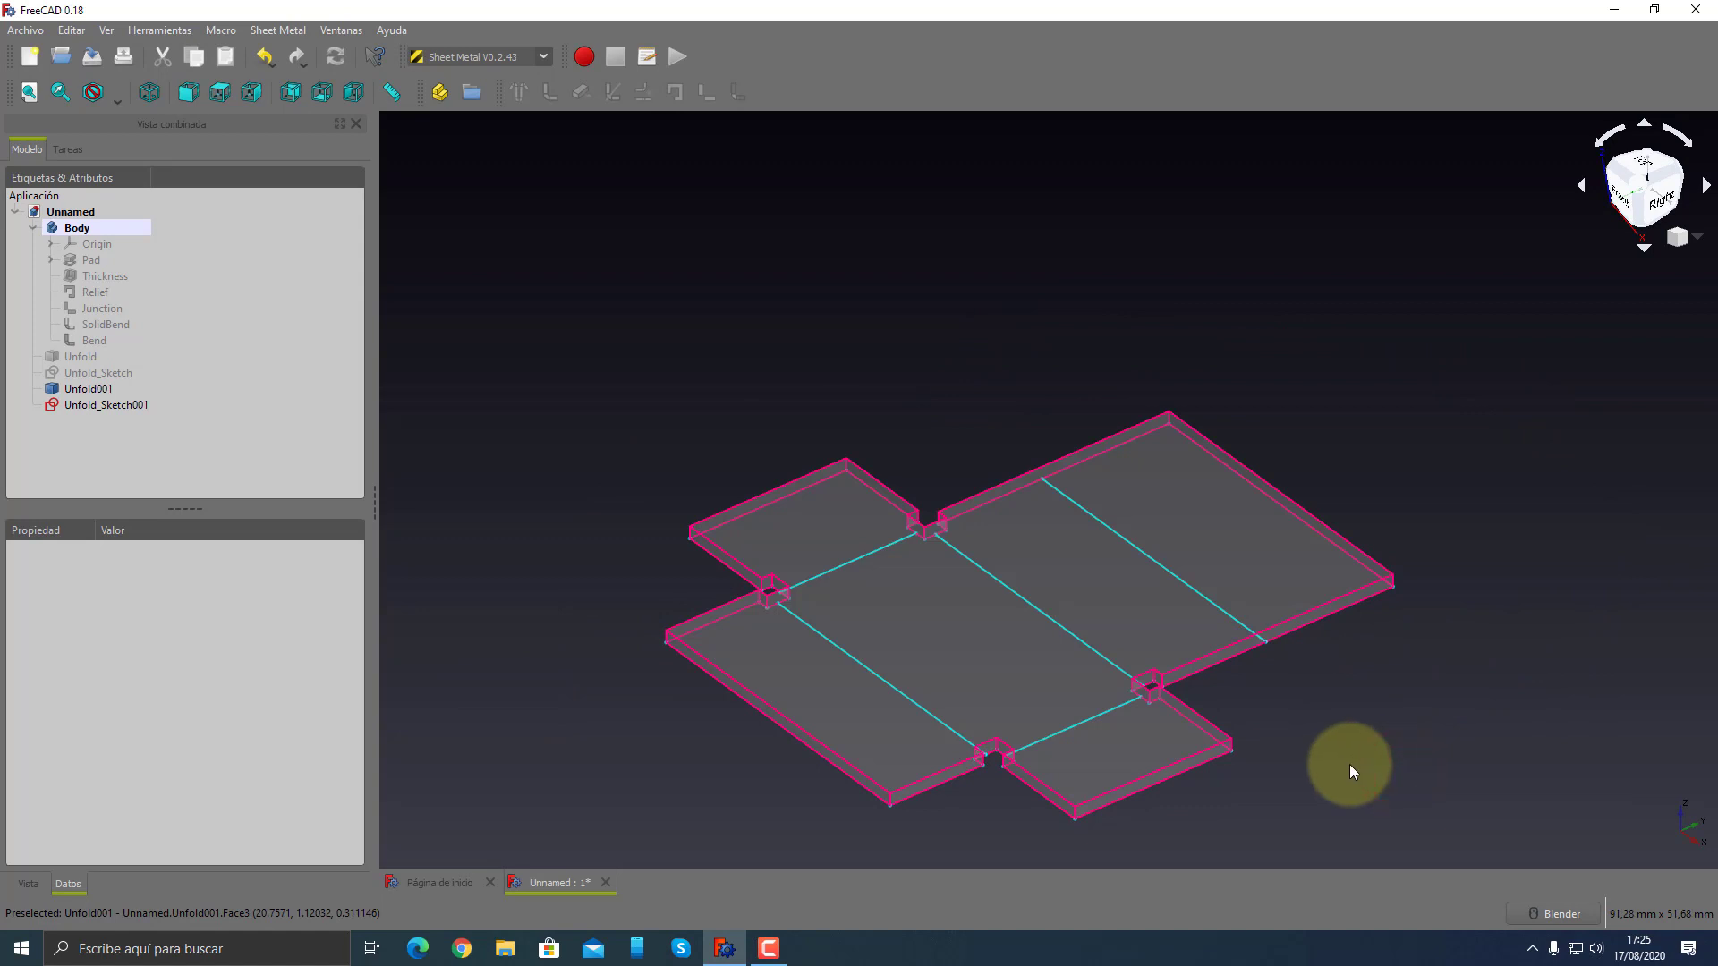
{"action": "mouse_move", "coordinate": [1317, 680]}
{"action": "middle_mouse_down"}
{"action": "mouse_move", "coordinate": [1220, 652]}
{"action": "mouse_move", "coordinate": [1297, 614]}
{"action": "mouse_move", "coordinate": [1335, 637]}
{"action": "mouse_move", "coordinate": [1243, 675]}
{"action": "mouse_move", "coordinate": [1243, 660]}
{"action": "mouse_move", "coordinate": [1400, 795]}
{"action": "middle_mouse_up"}
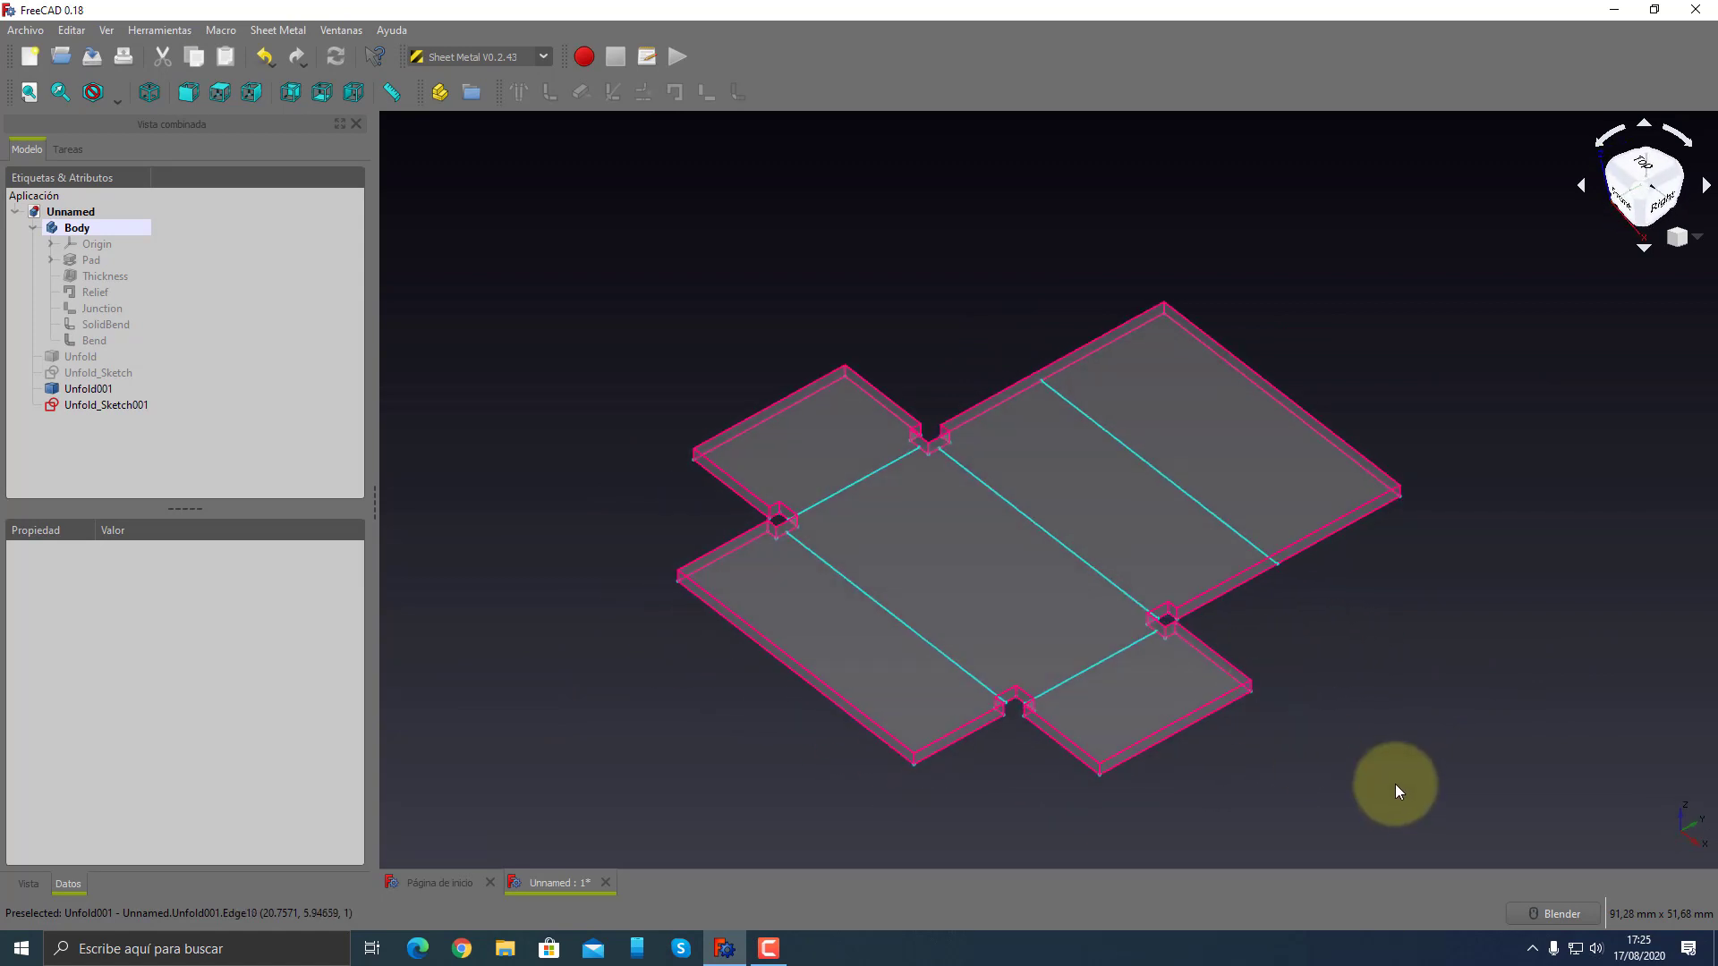
- Search Google in the browser for 'freecad sheet metal'
{"action": "left_click", "coordinate": [463, 951]}
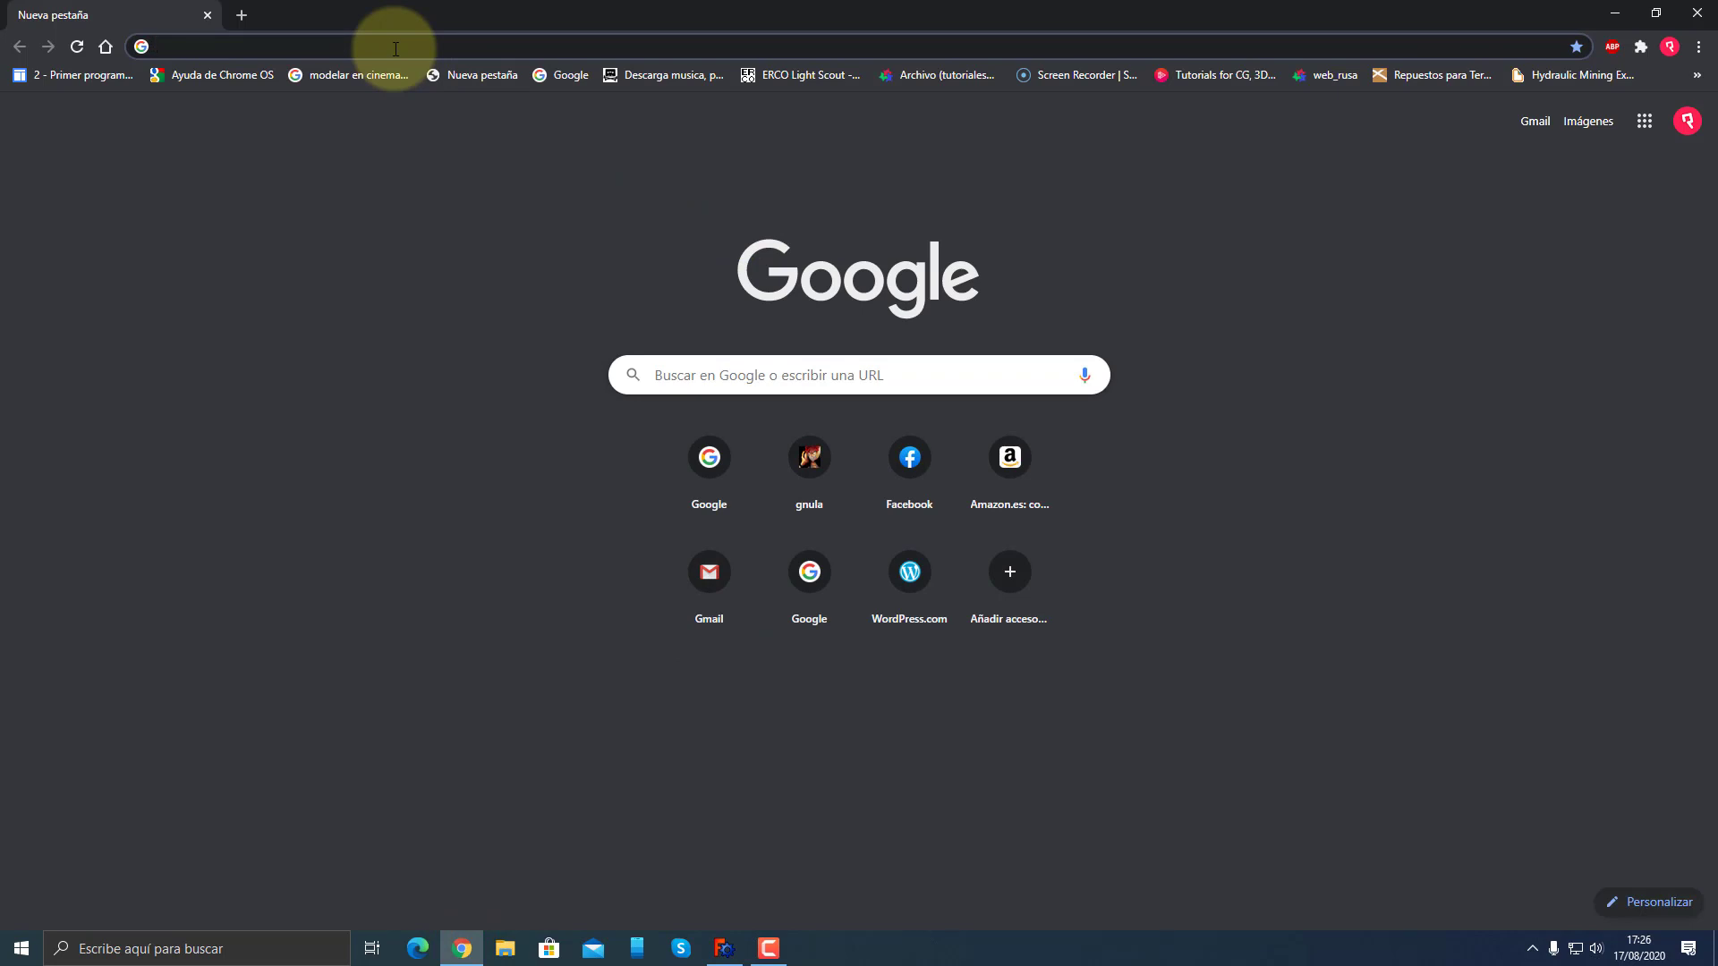
{"action": "type", "text": "freecad"}
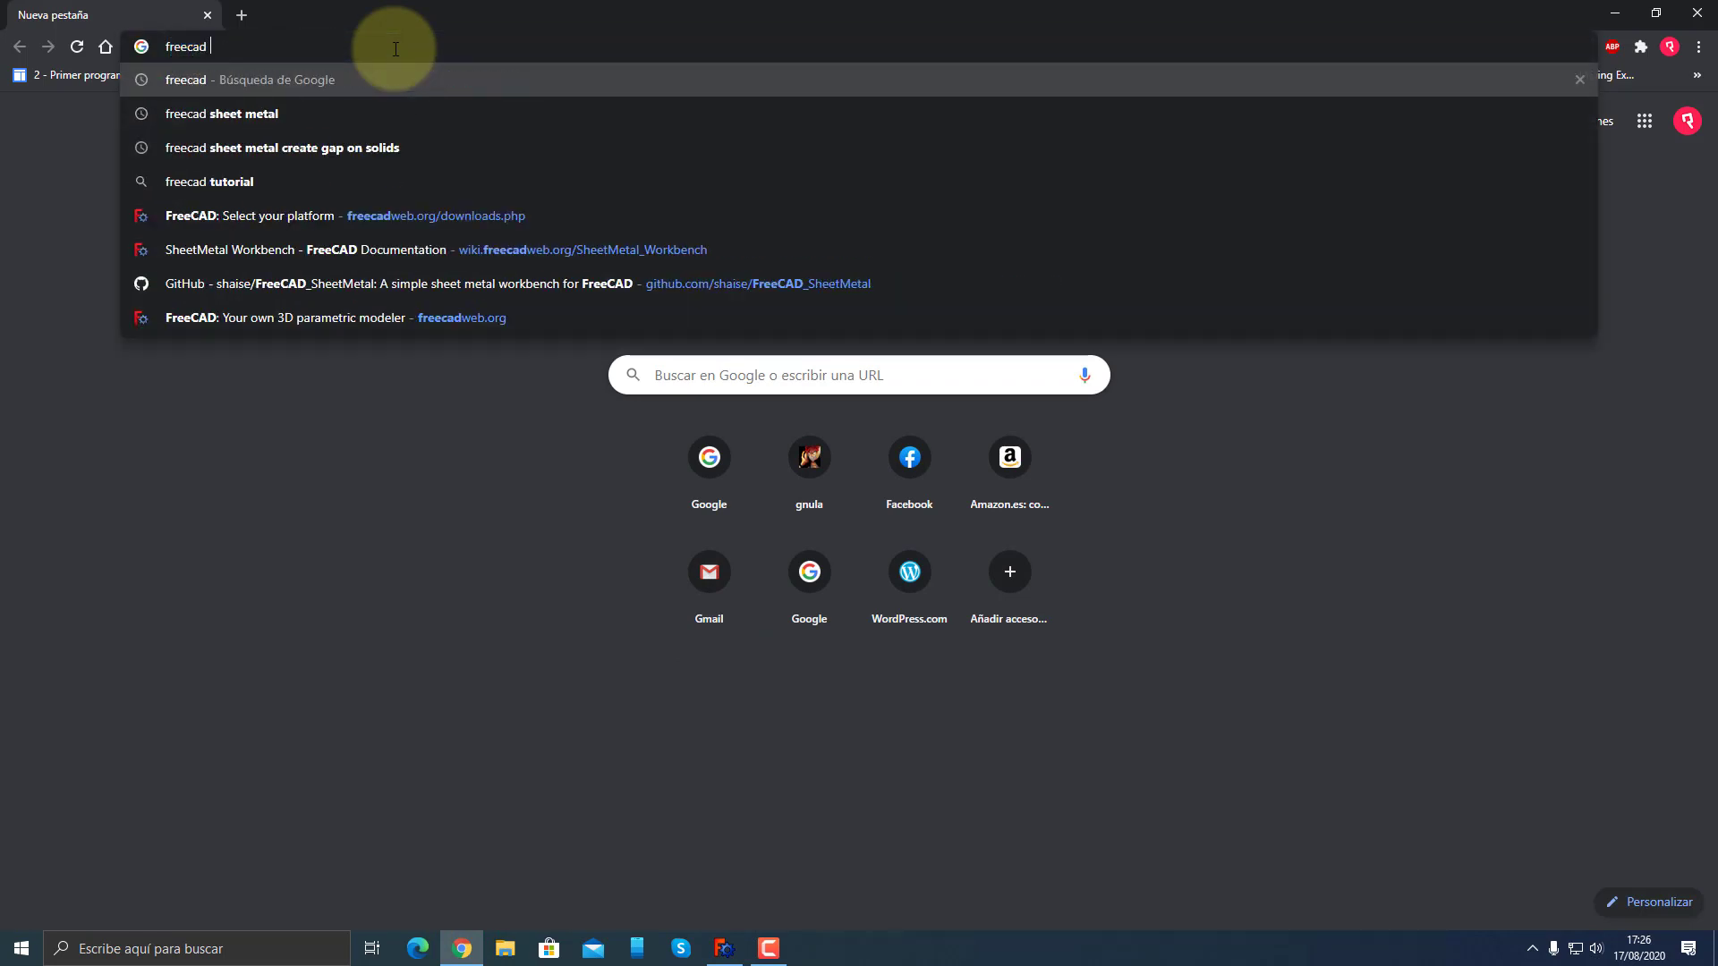
{"action": "type", "text": " sheet met"}
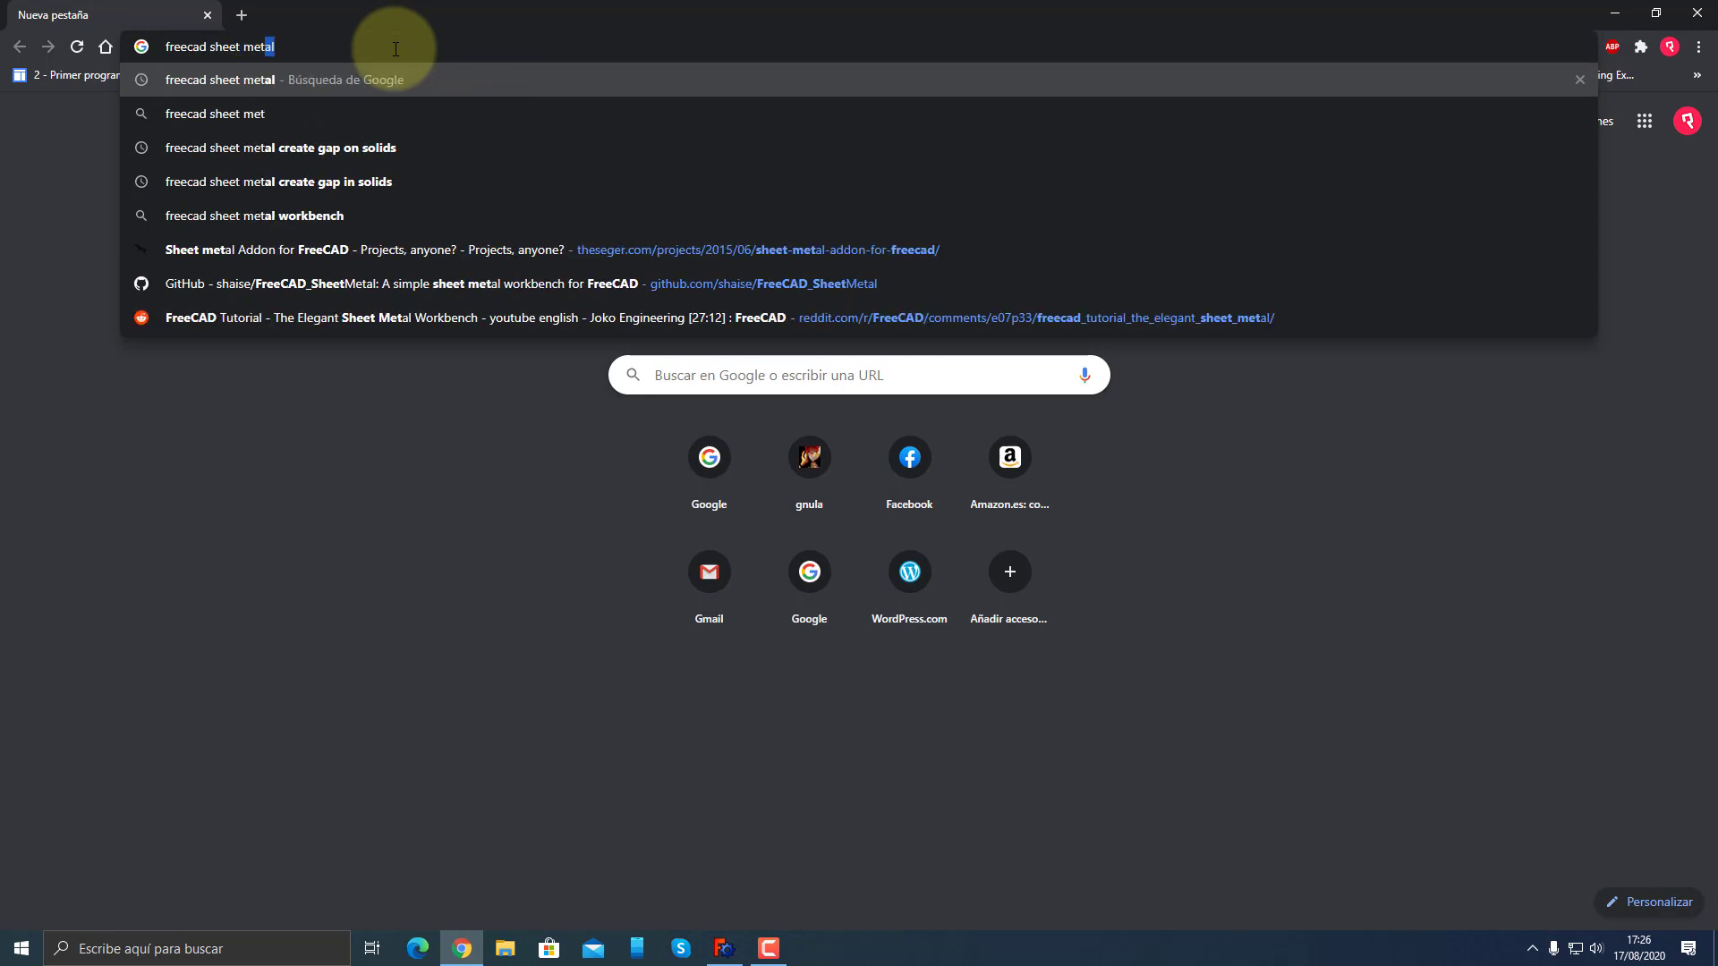
{"action": "key", "text": "Return"}
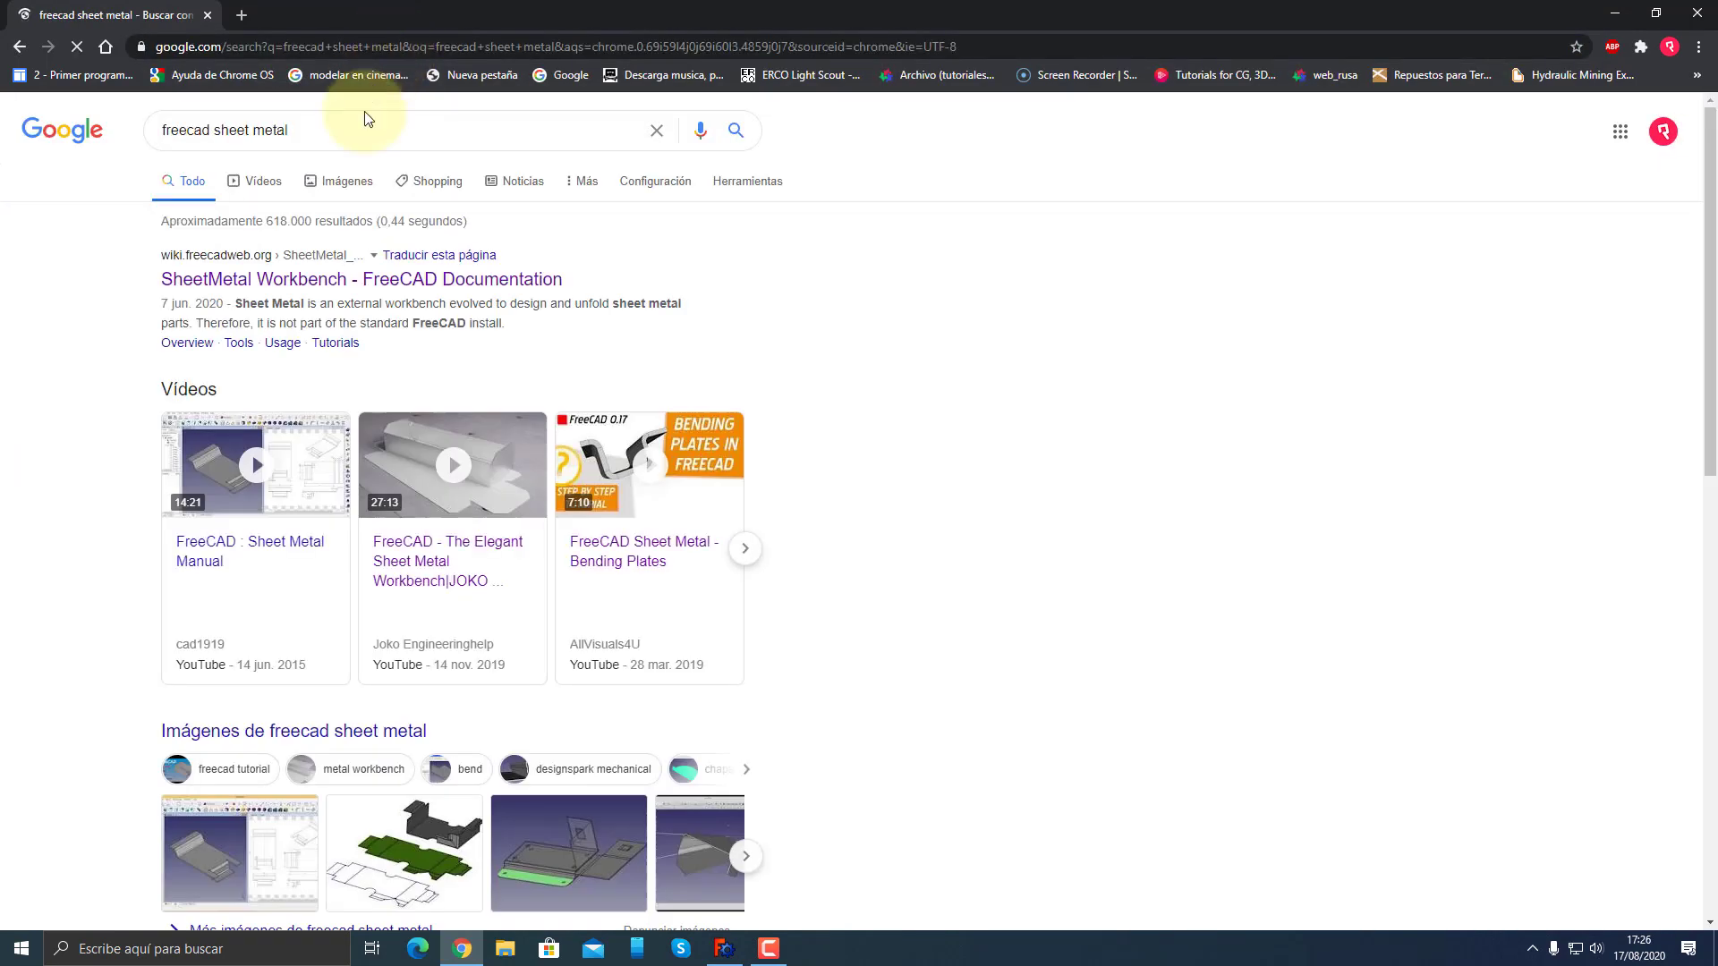
- Show image results and preview the sheet-metal electronic device body image
{"action": "left_click", "coordinate": [341, 182]}
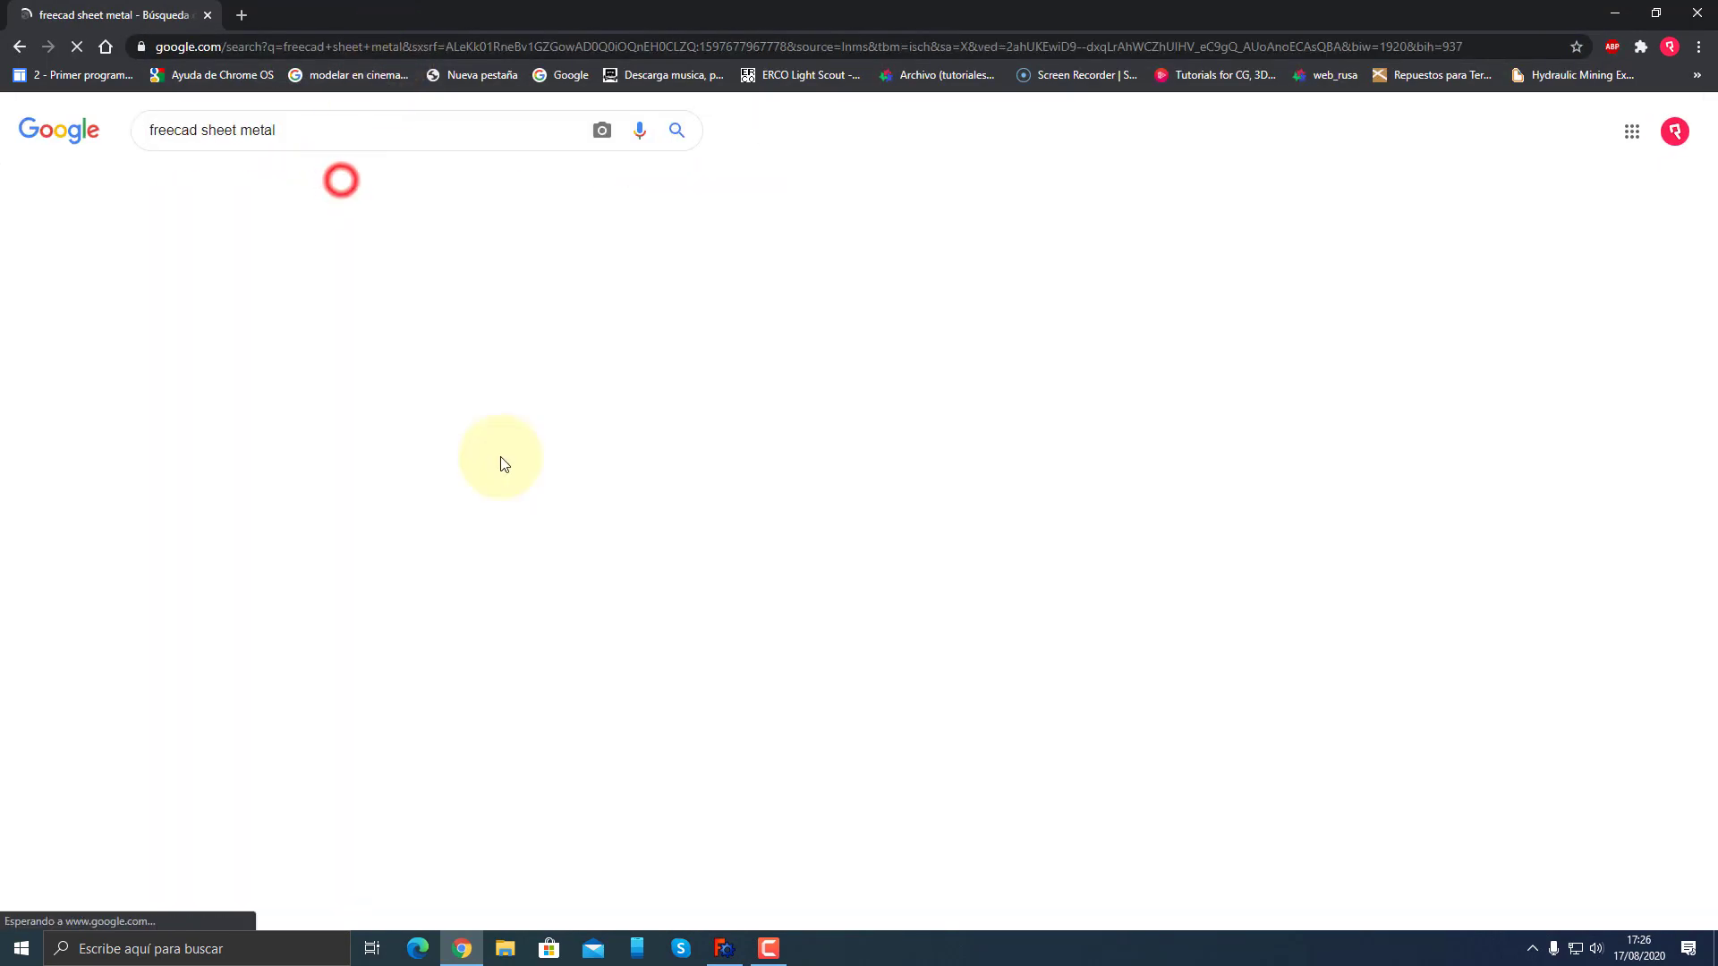
{"action": "scroll", "coordinate": [846, 610], "scroll_direction": "down", "scroll_amount": 2}
{"action": "scroll", "coordinate": [846, 616], "scroll_direction": "down", "scroll_amount": 3}
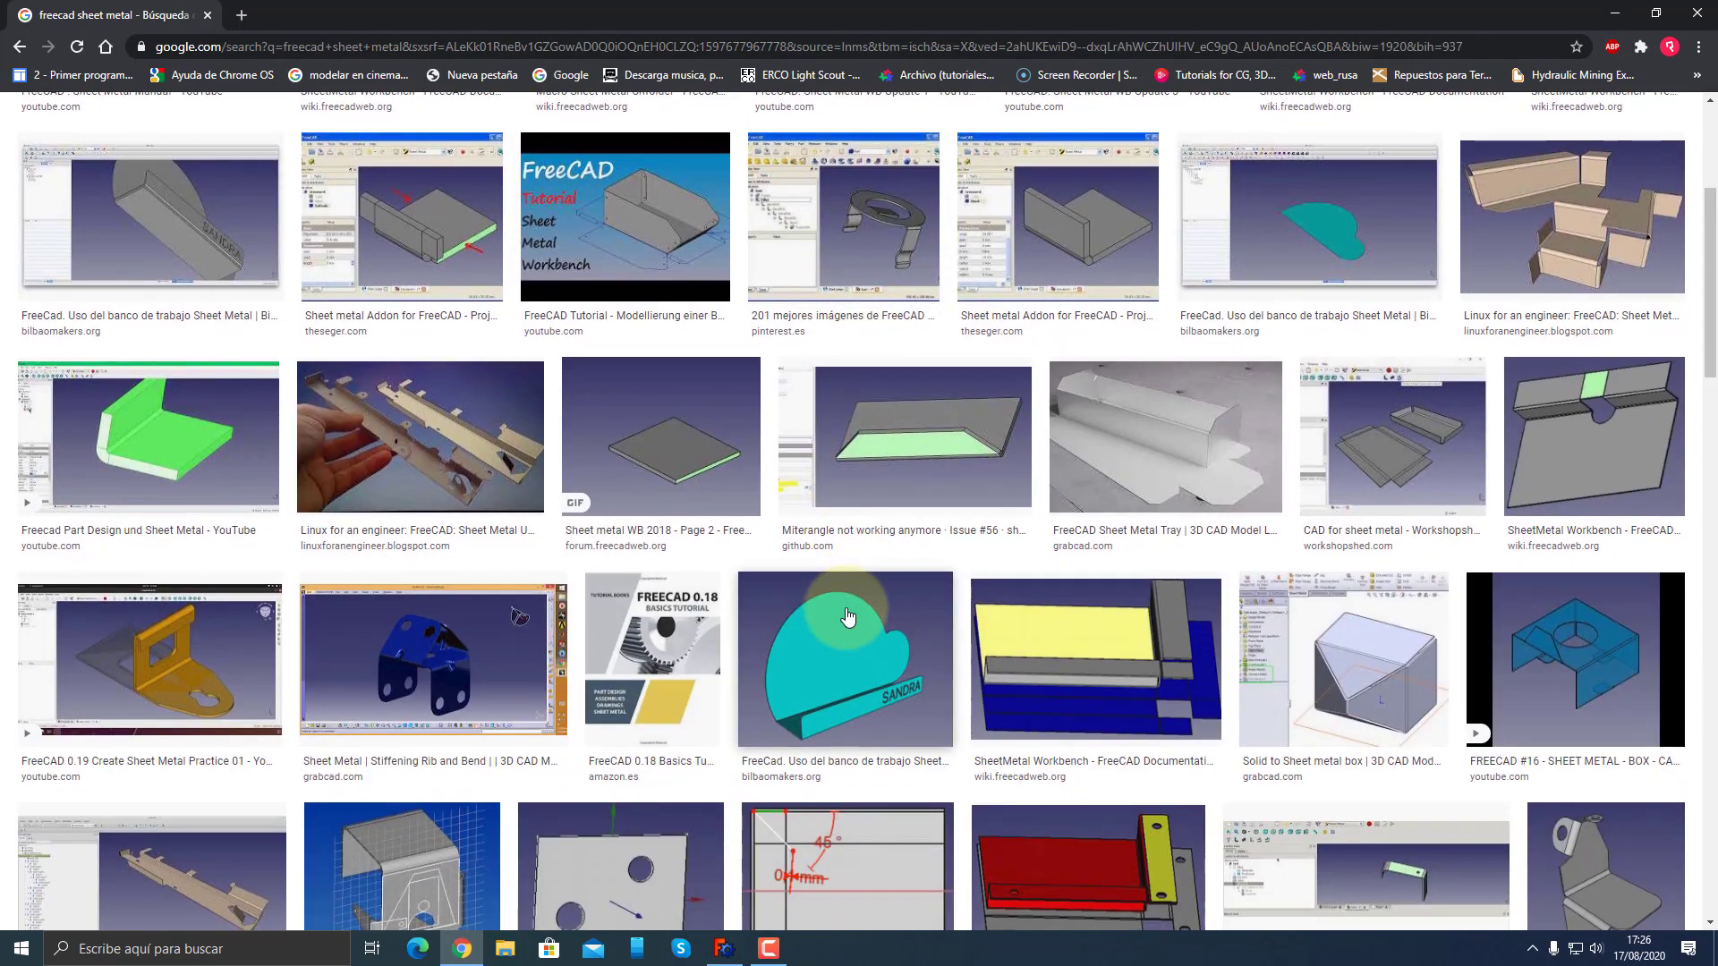
{"action": "scroll", "coordinate": [847, 616], "scroll_direction": "down", "scroll_amount": 3}
{"action": "scroll", "coordinate": [847, 615], "scroll_direction": "down", "scroll_amount": 3}
{"action": "scroll", "coordinate": [847, 616], "scroll_direction": "down", "scroll_amount": 2}
{"action": "scroll", "coordinate": [847, 616], "scroll_direction": "down", "scroll_amount": 3}
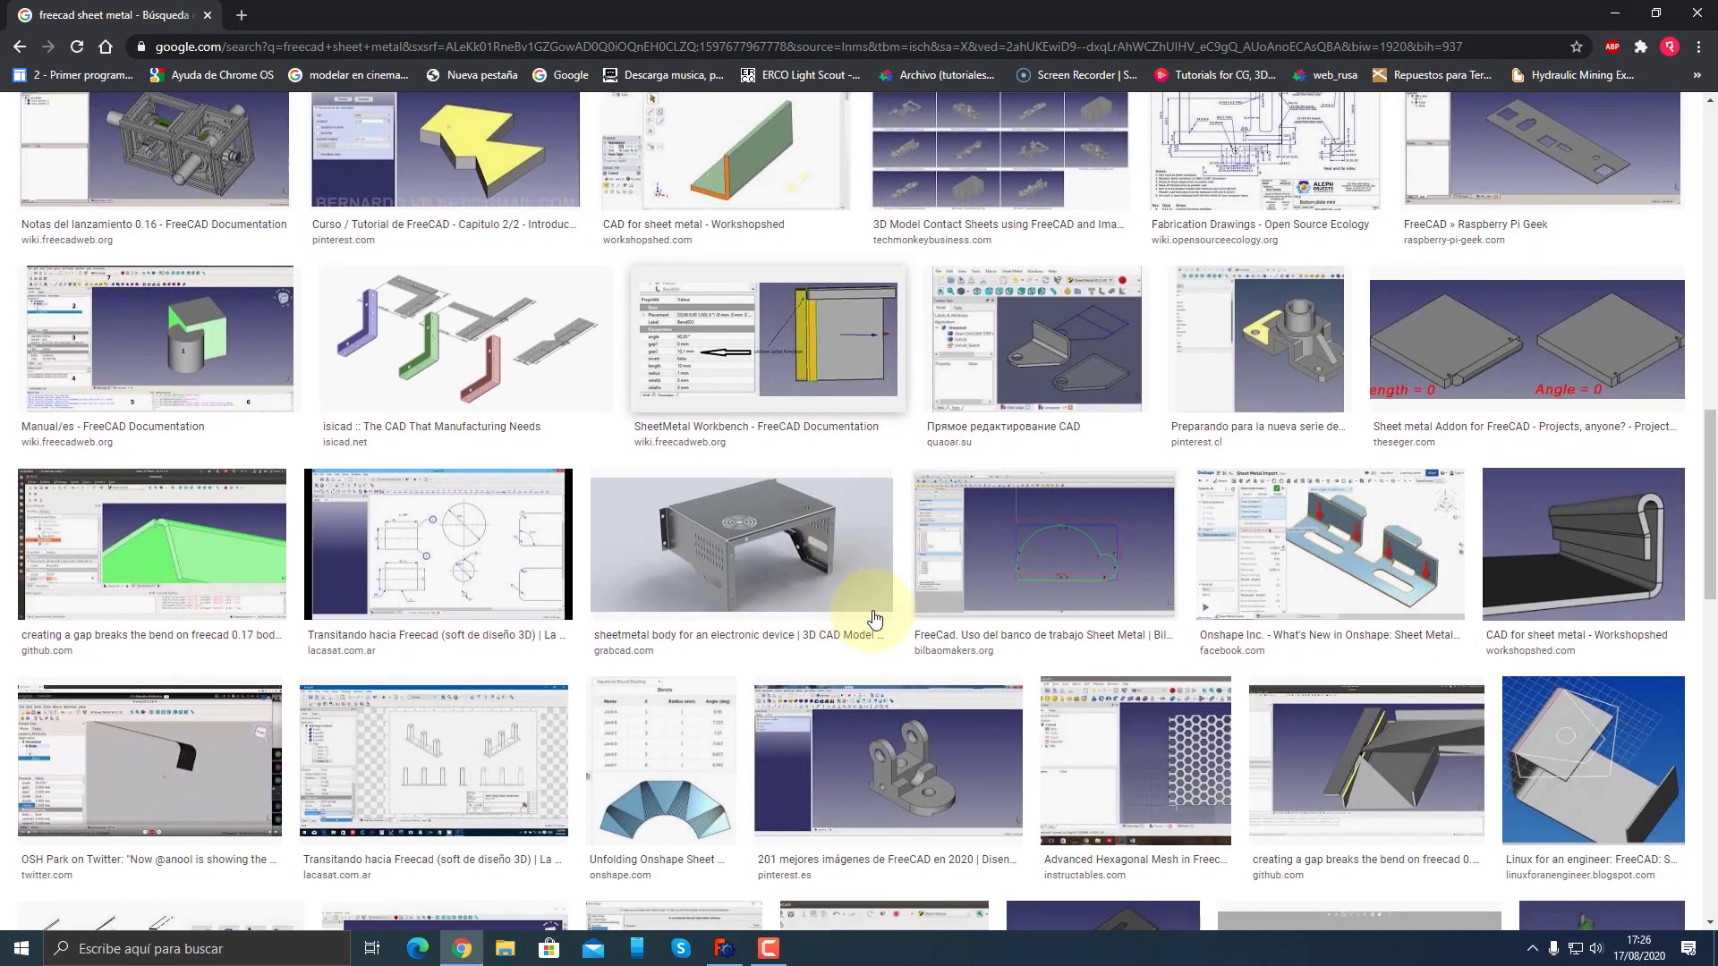
{"action": "left_click", "coordinate": [861, 612]}
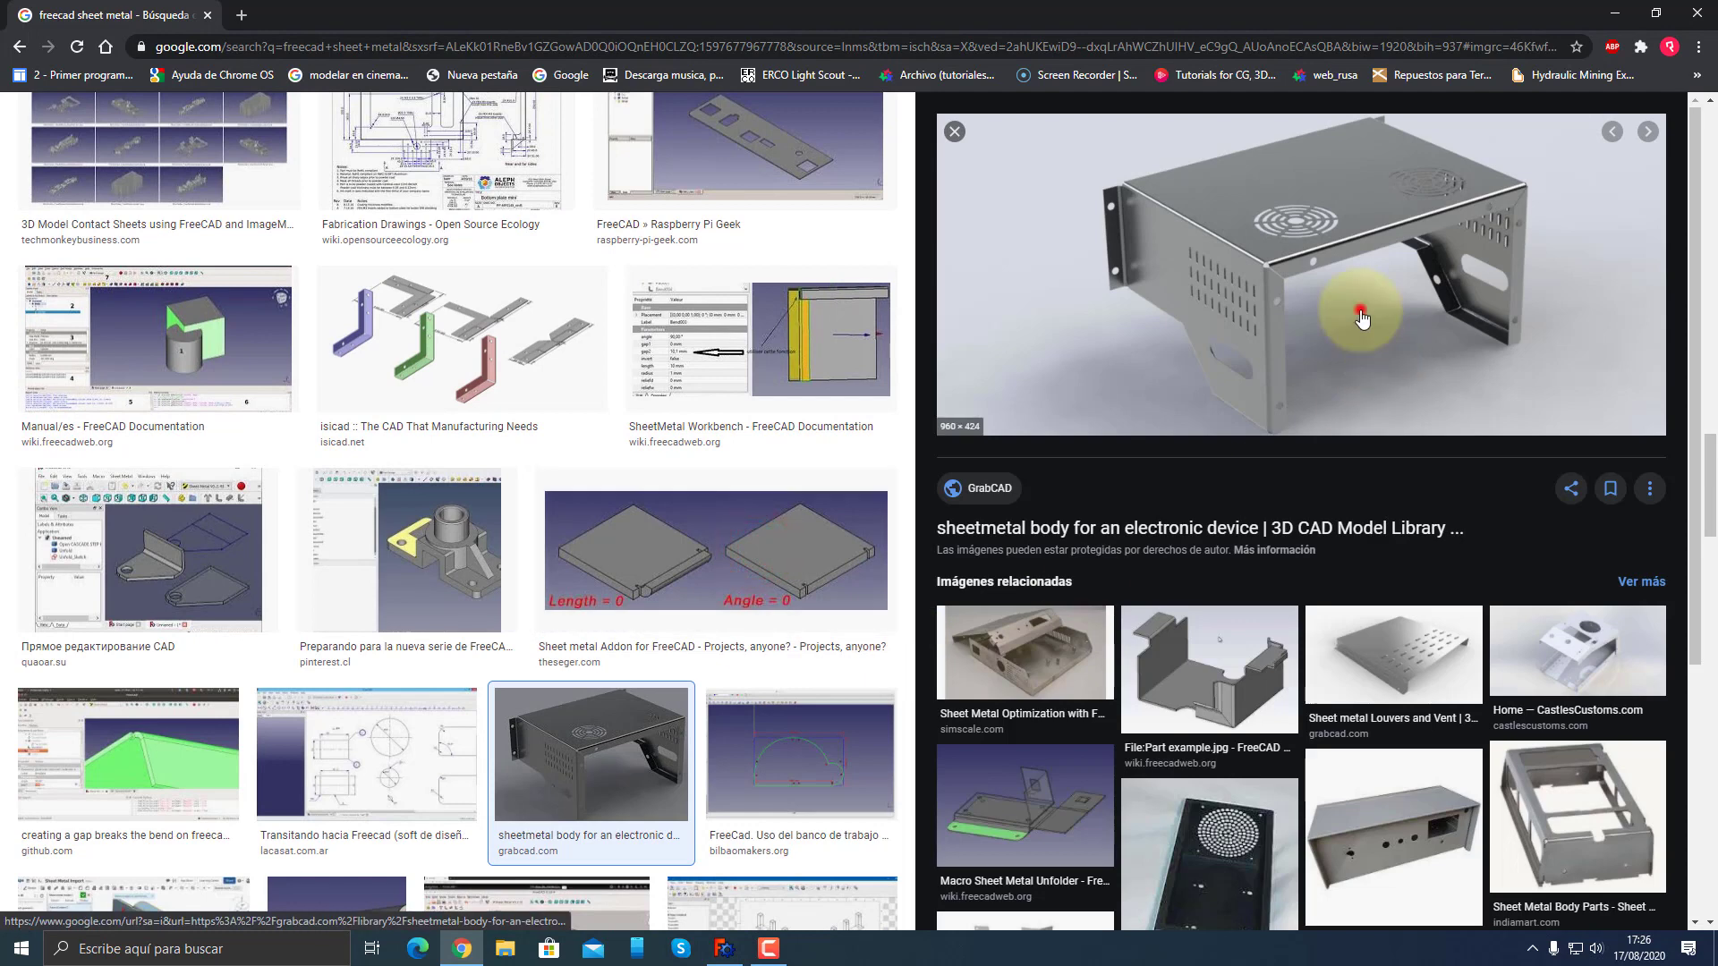
- View the GrabCAD page for the electronic-device enclosure, then return to FreeCAD
{"action": "left_click", "coordinate": [1355, 322]}
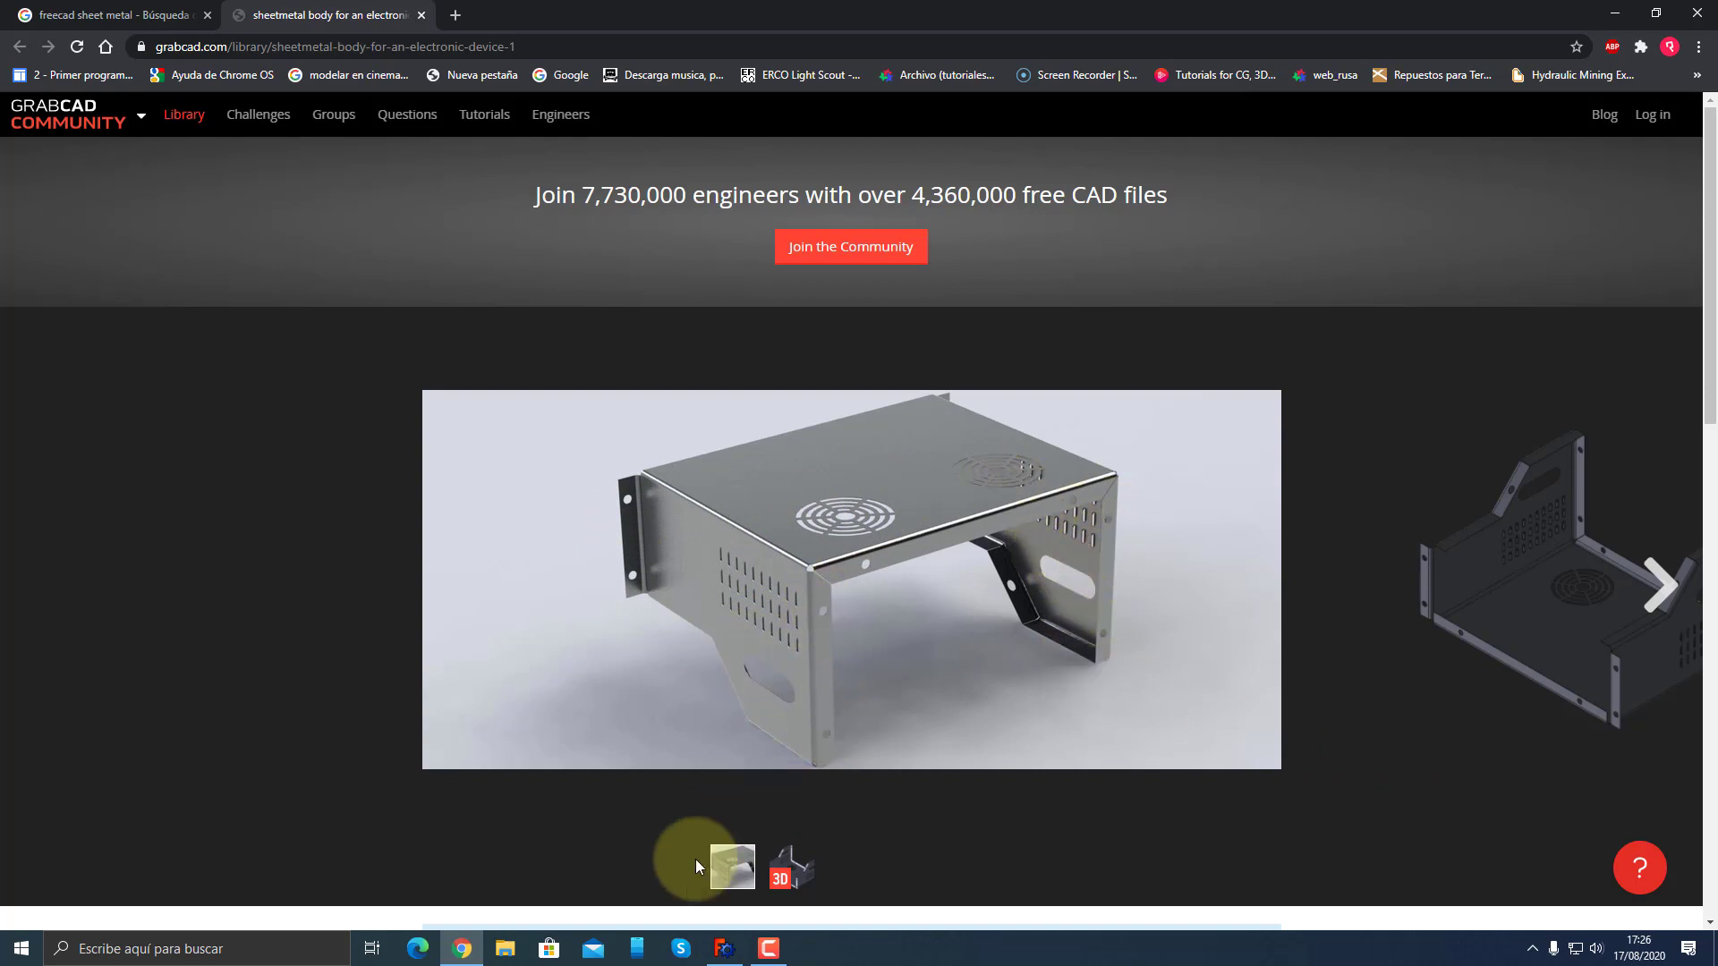
{"action": "left_click", "coordinate": [723, 950]}
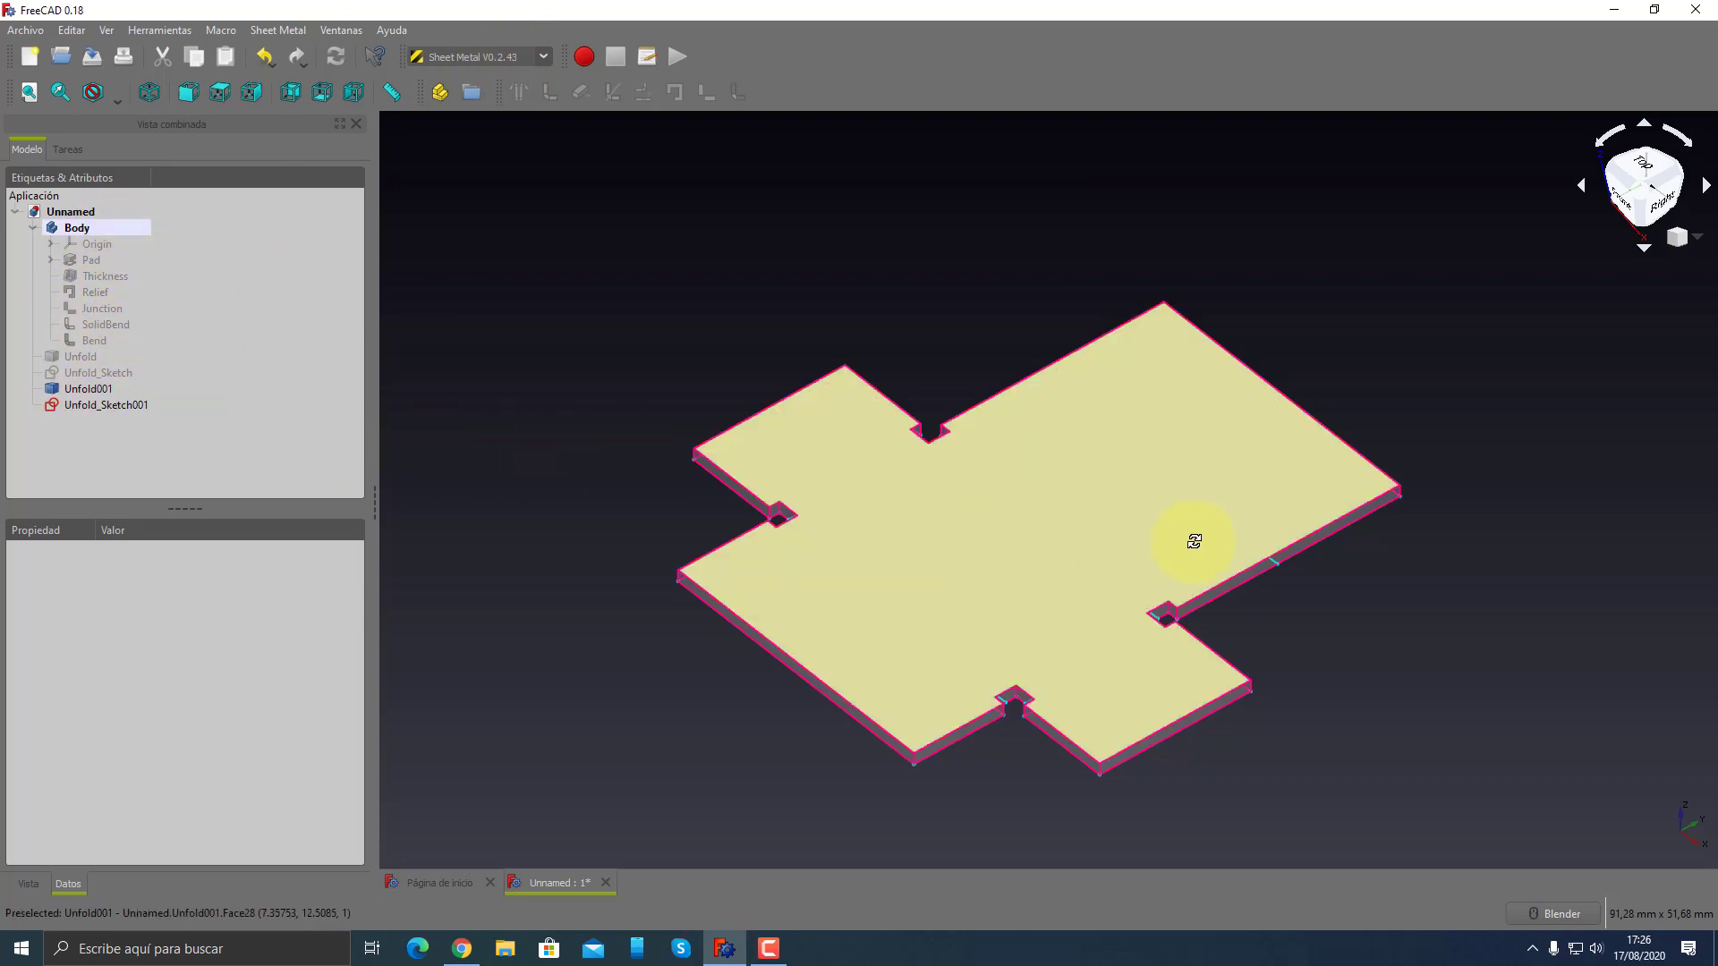
- View the flat part from the top and isometric views in see-through display
{"action": "key", "text": "2"}
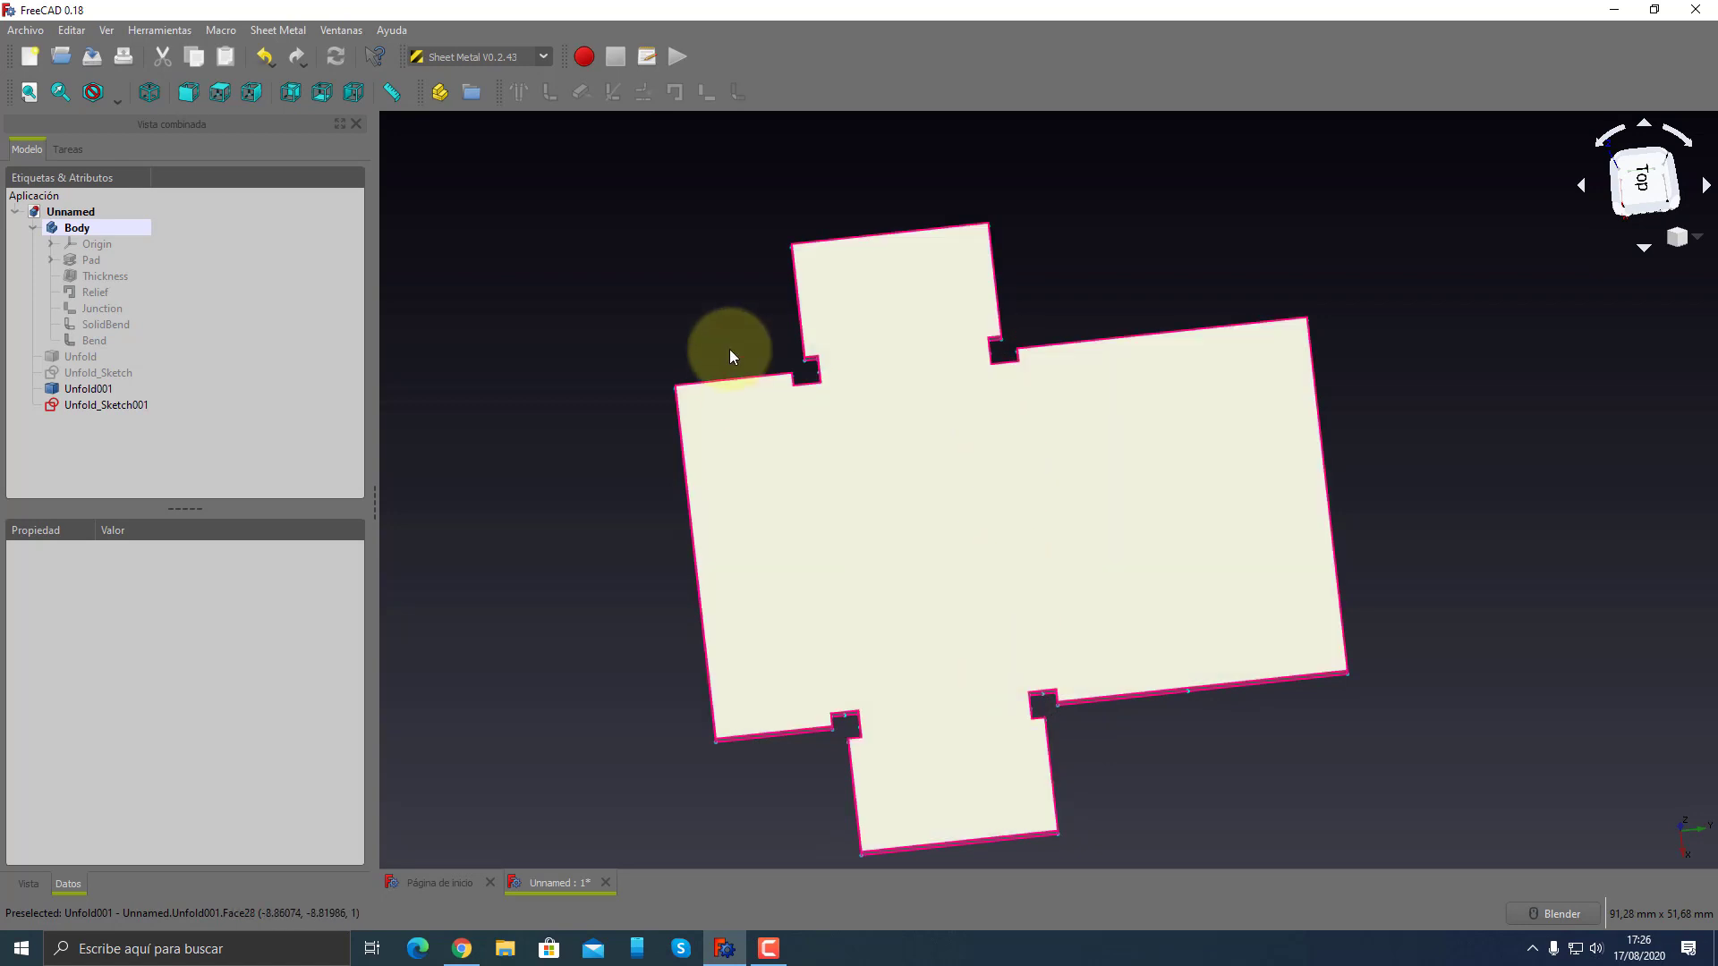
{"action": "key", "text": "0"}
{"action": "key", "text": "v"}
{"action": "key", "text": "4"}
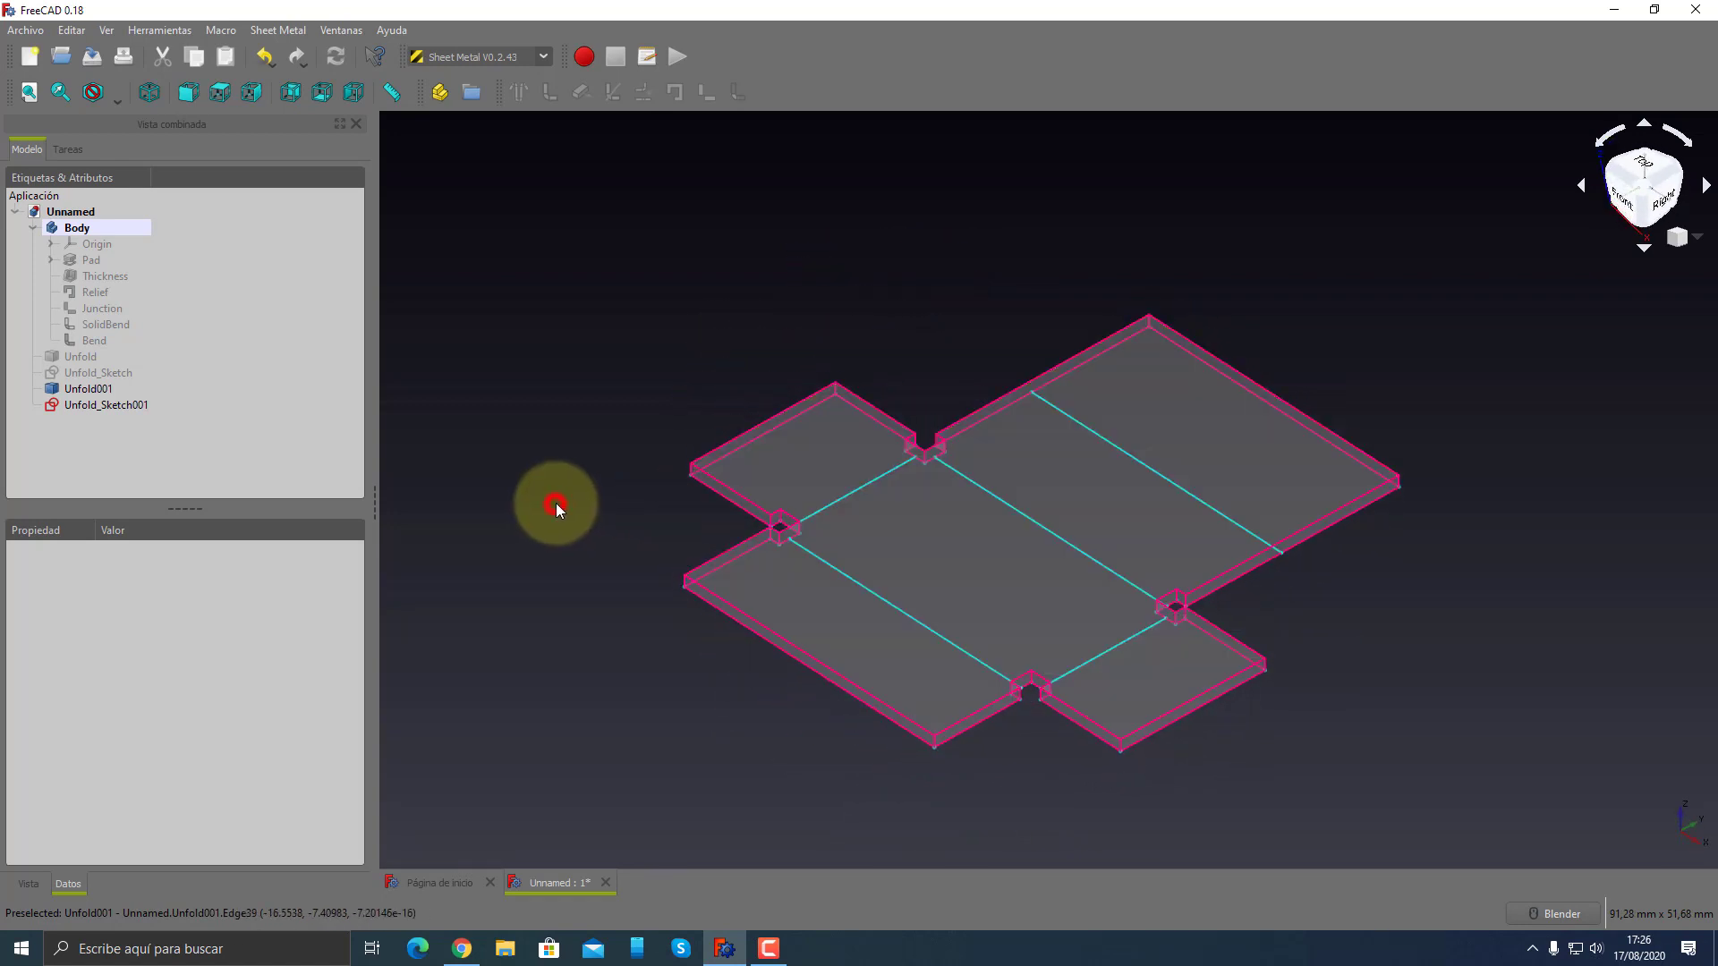
- Select the flat Unfold001 sheet in the 3D view and bring up the workbench list
{"action": "left_click", "coordinate": [556, 503]}
{"action": "left_click", "coordinate": [117, 405]}
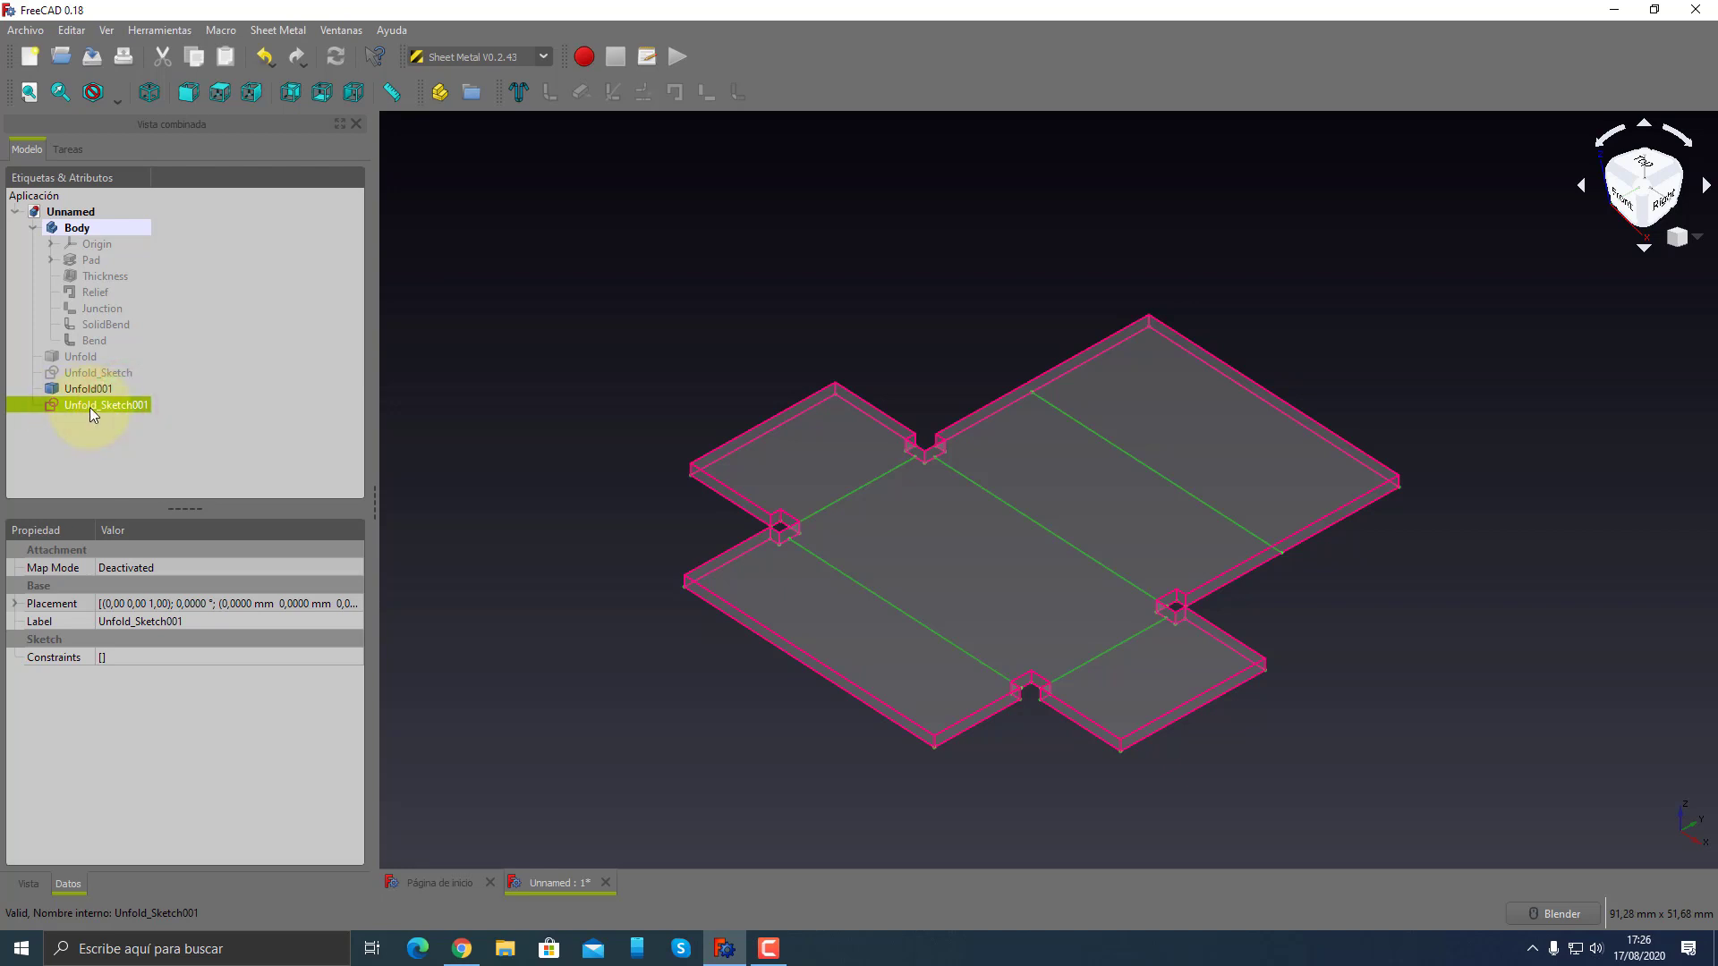
{"action": "left_click", "coordinate": [485, 407]}
{"action": "middle_click_drag", "start_coordinate": [817, 575], "coordinate": [788, 591]}
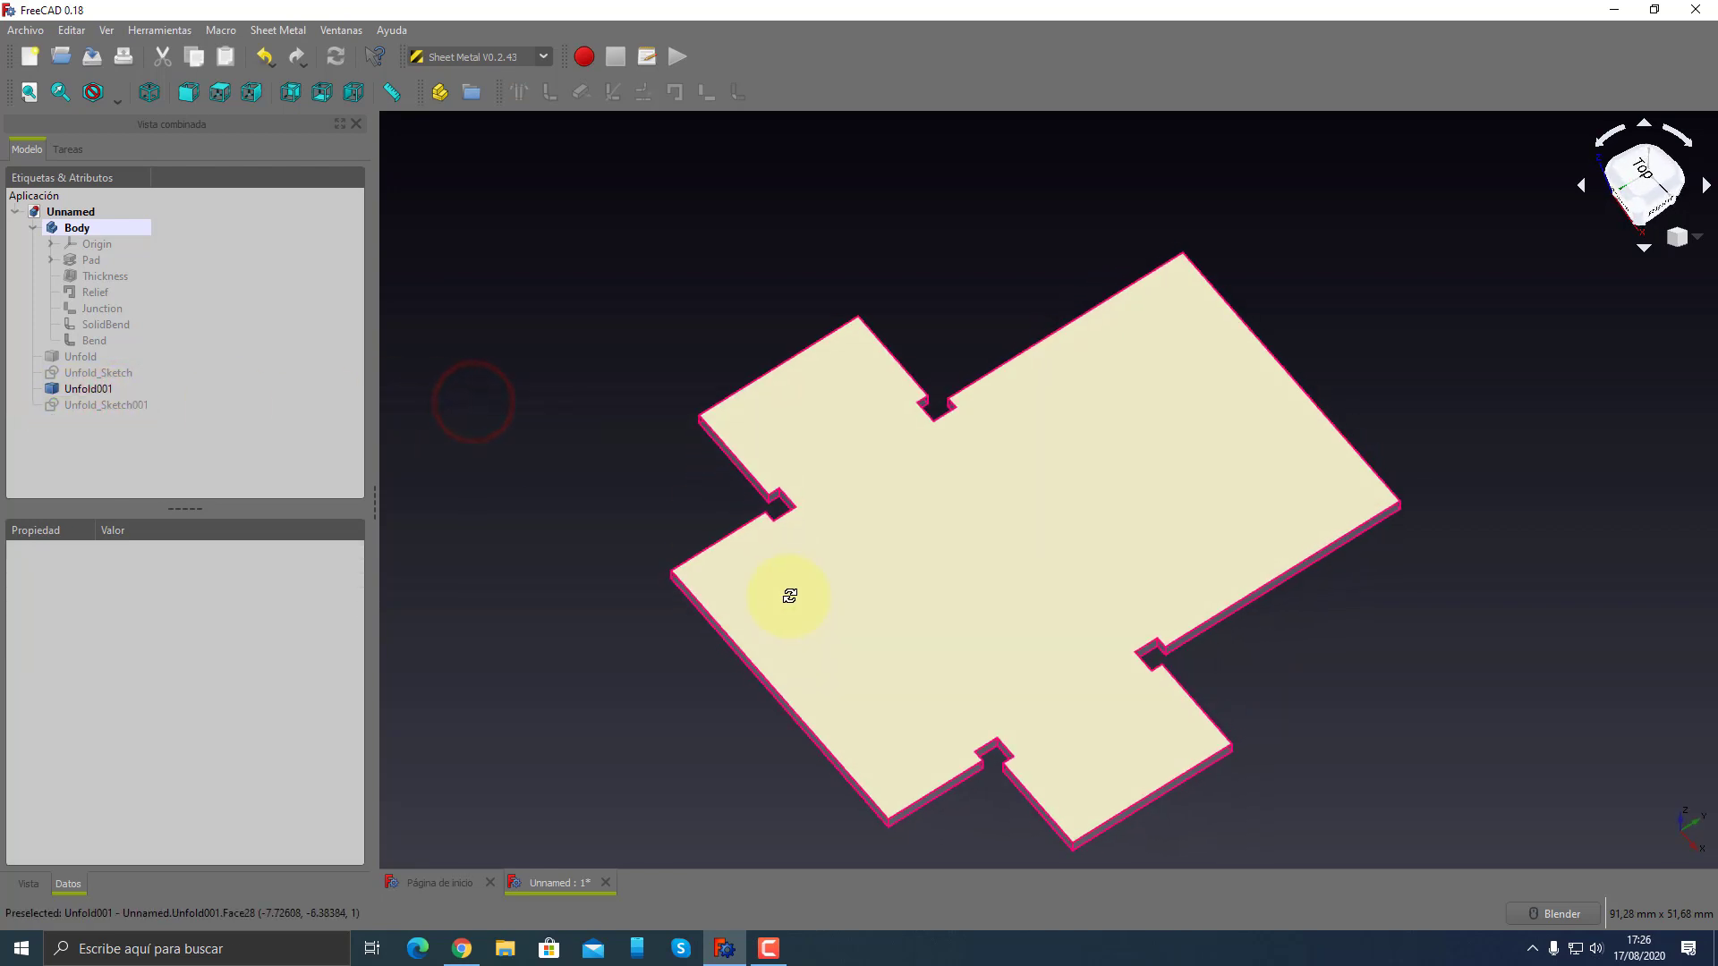
{"action": "left_click", "coordinate": [88, 404]}
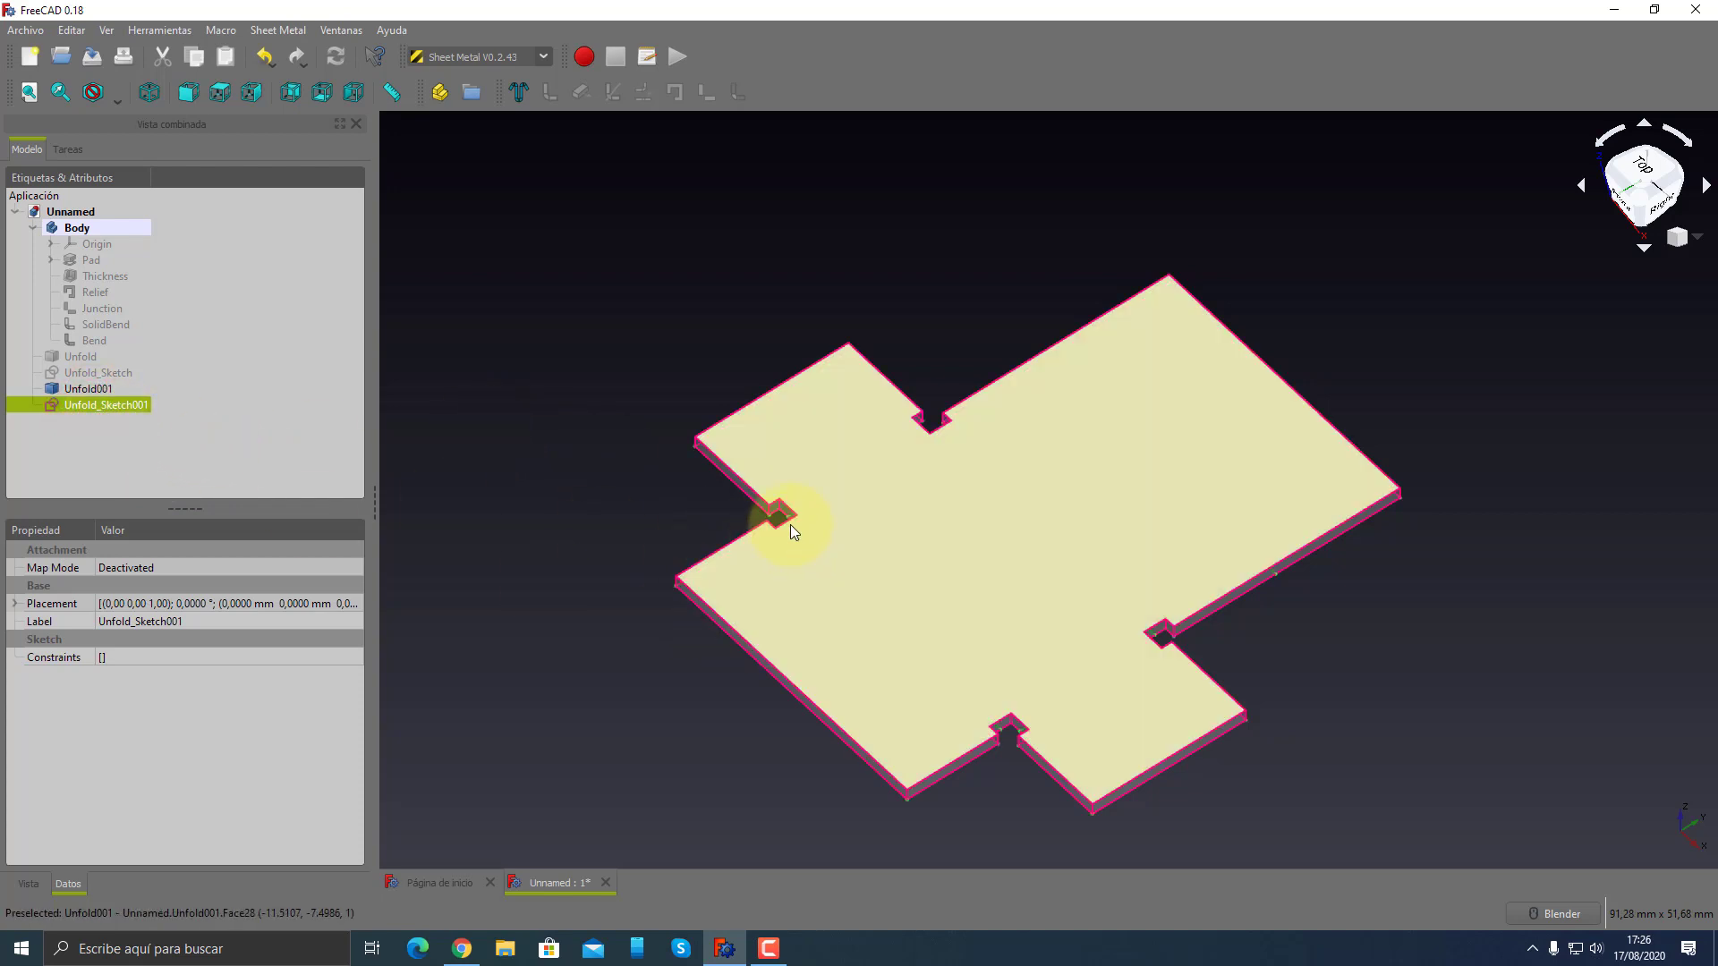
{"action": "left_click", "coordinate": [702, 775]}
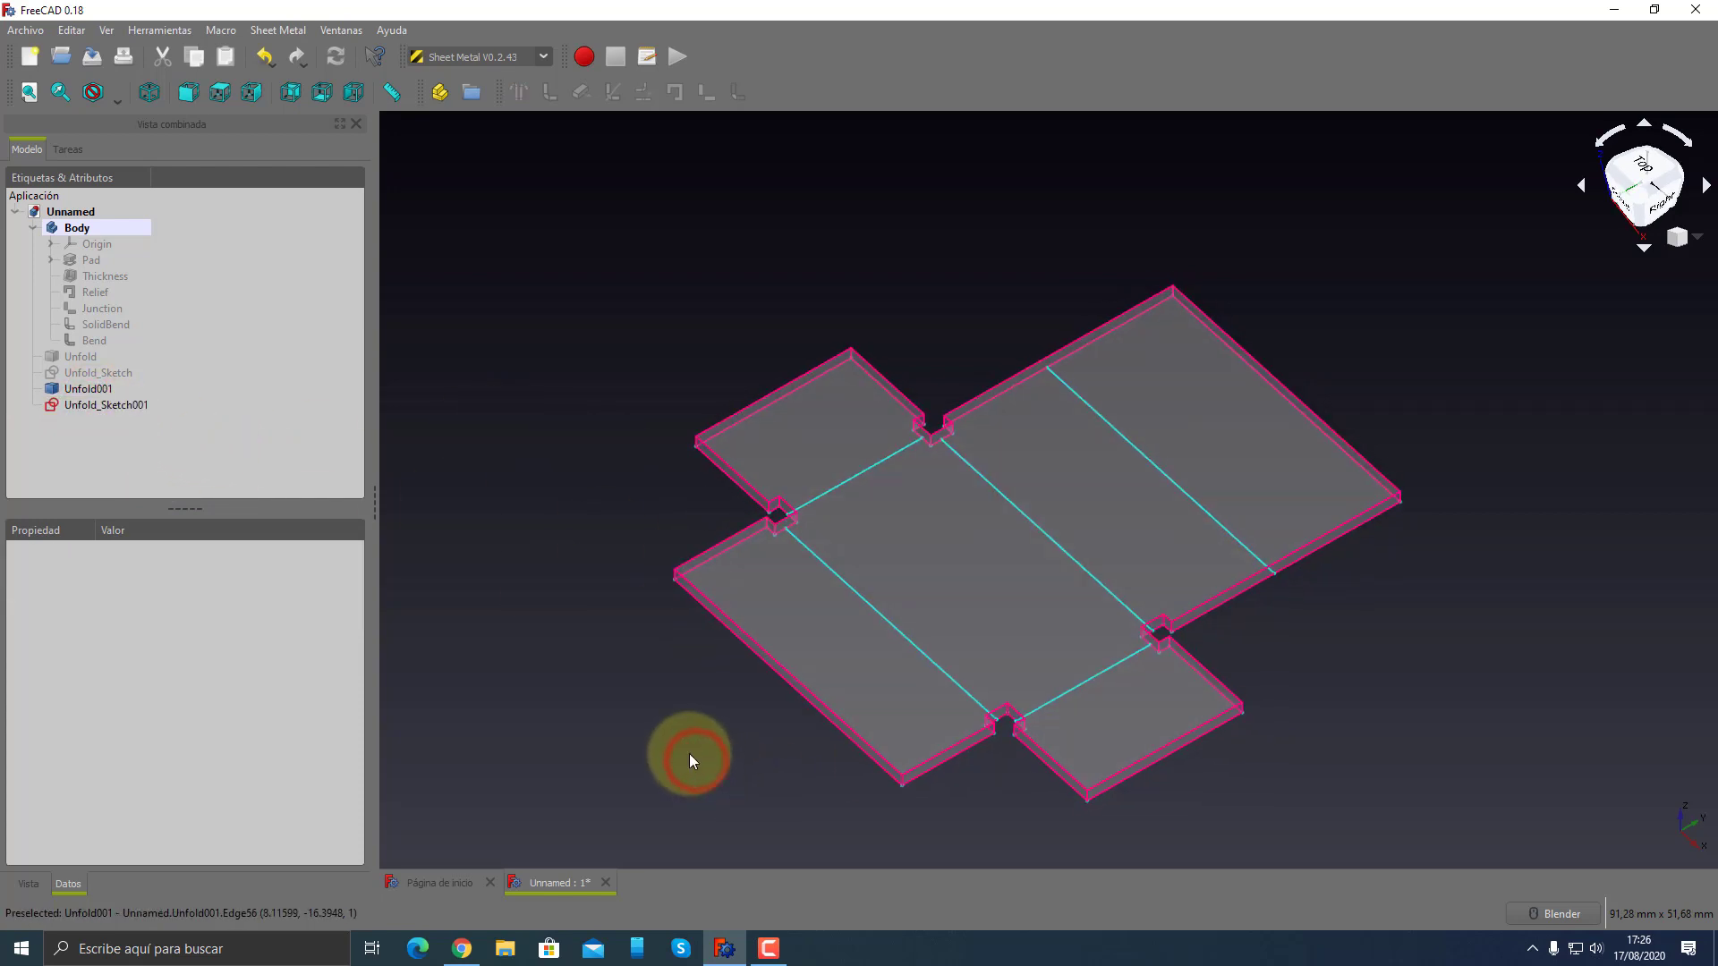
{"action": "left_click", "coordinate": [844, 522]}
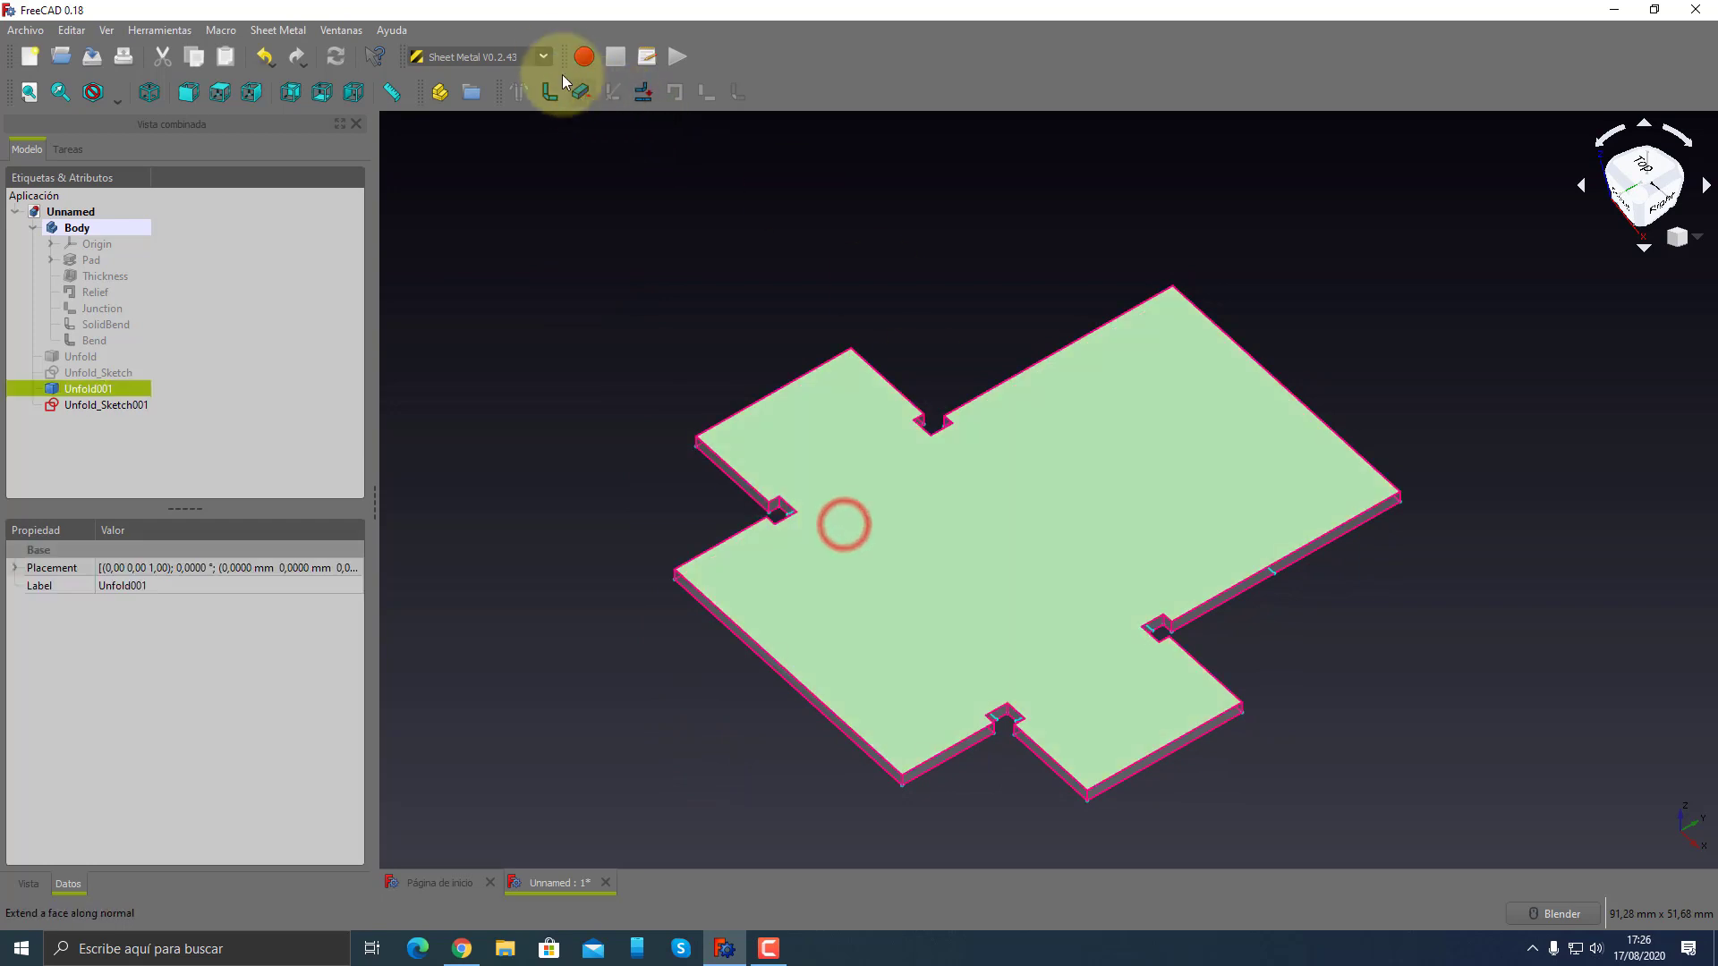
{"action": "left_click", "coordinate": [546, 57]}
- In Sketcher, create a new sketch attached to the top face of the flat sheet
{"action": "left_click", "coordinate": [454, 353]}
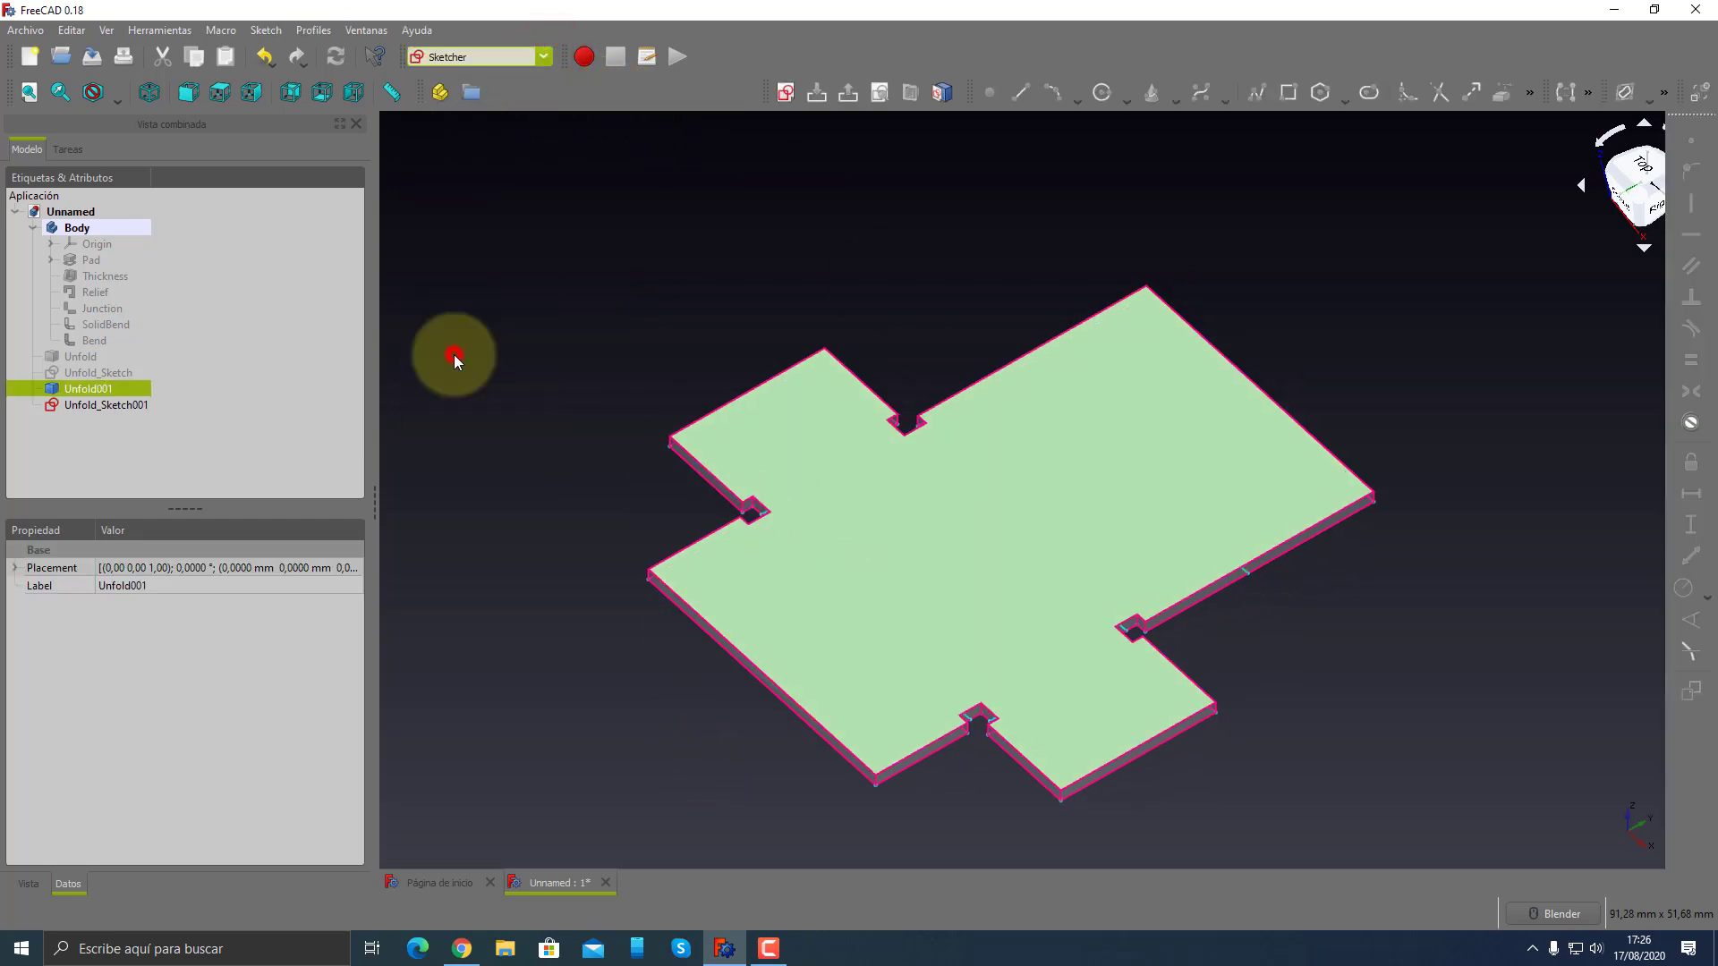
{"action": "left_click", "coordinate": [586, 496]}
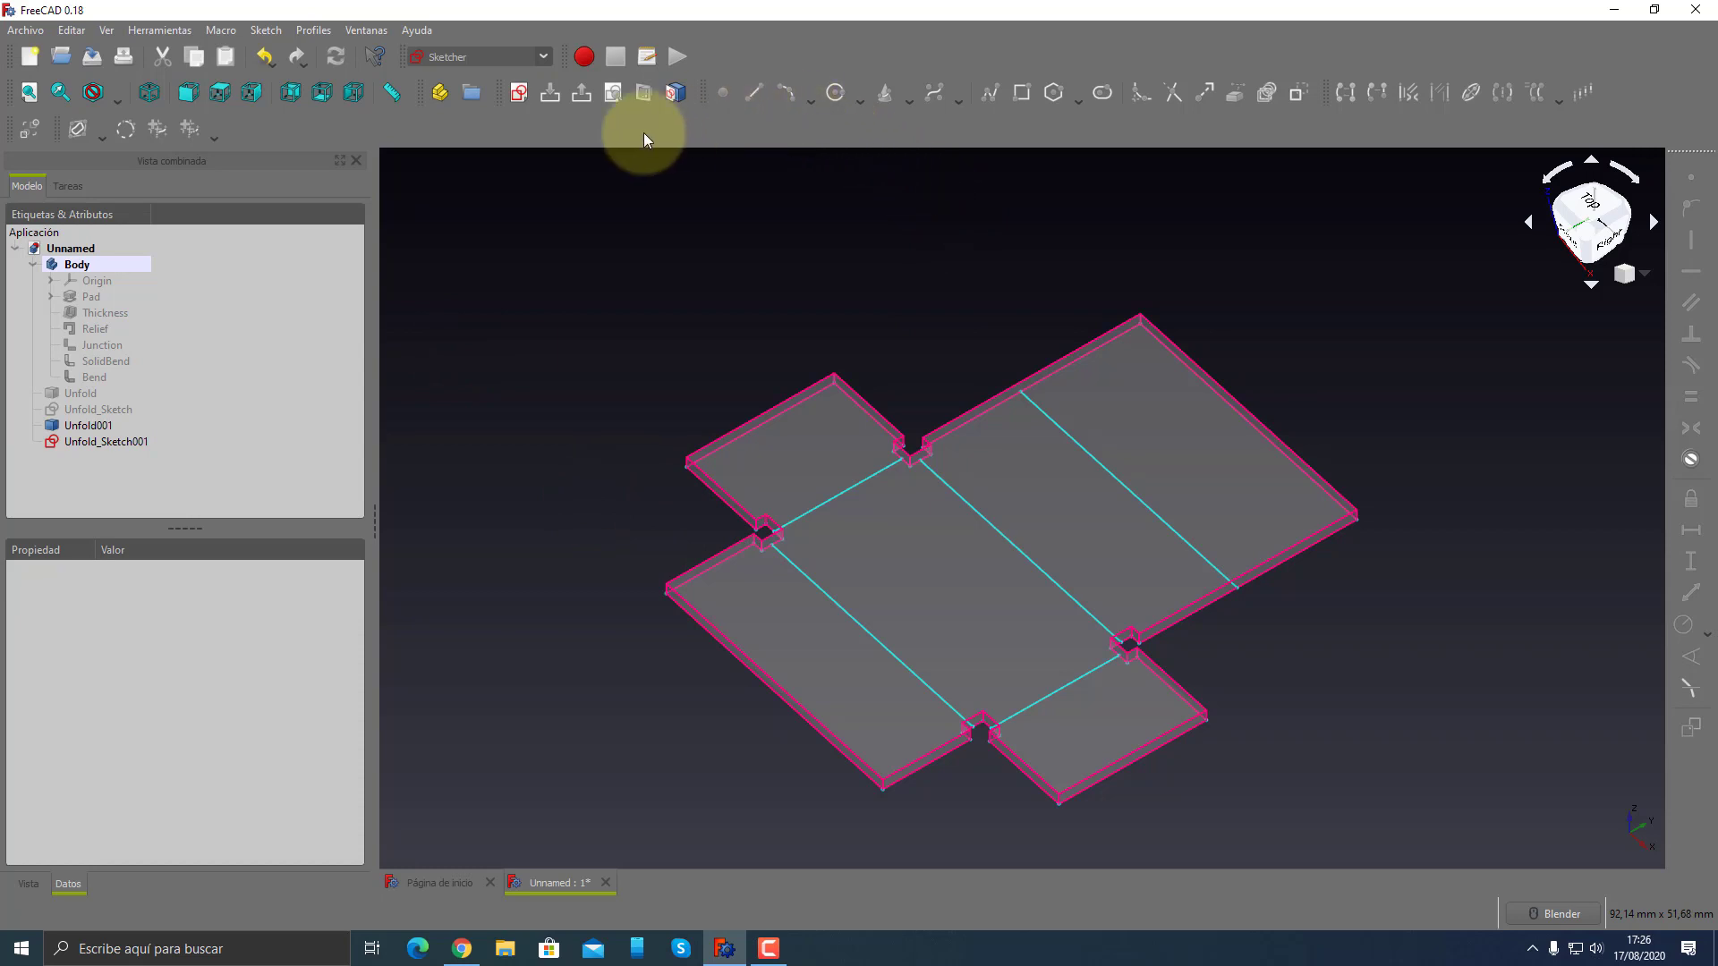
{"action": "left_click", "coordinate": [868, 537]}
{"action": "left_click", "coordinate": [519, 93]}
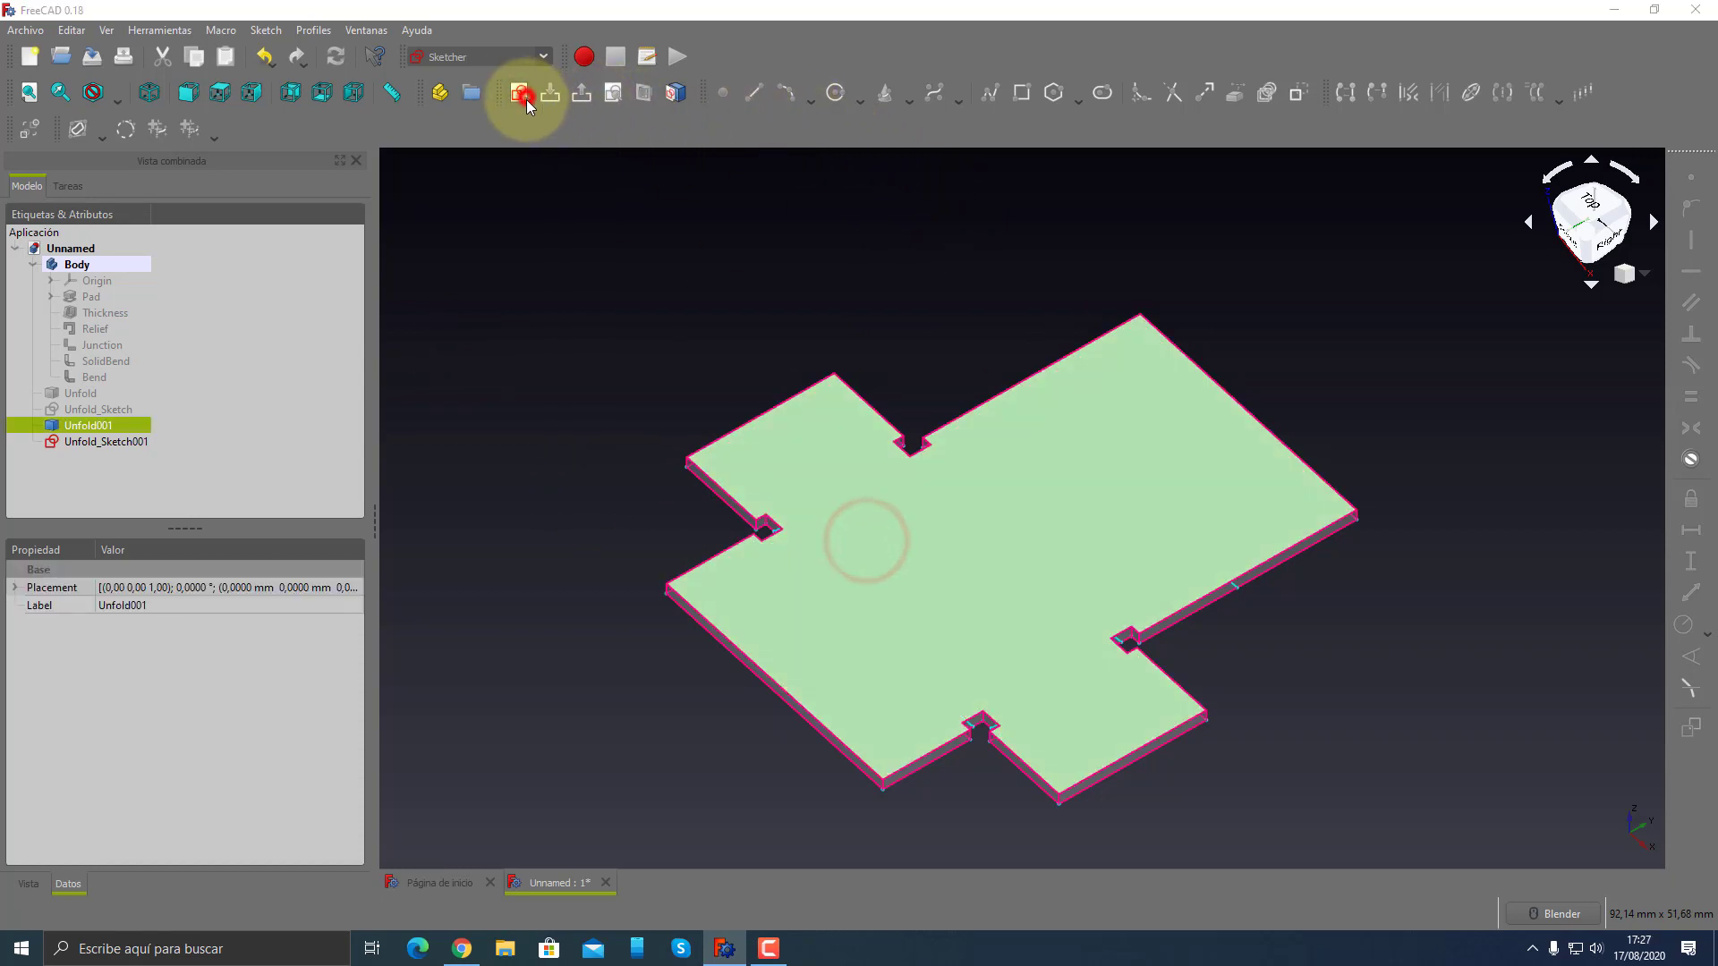
{"action": "left_click", "coordinate": [895, 496]}
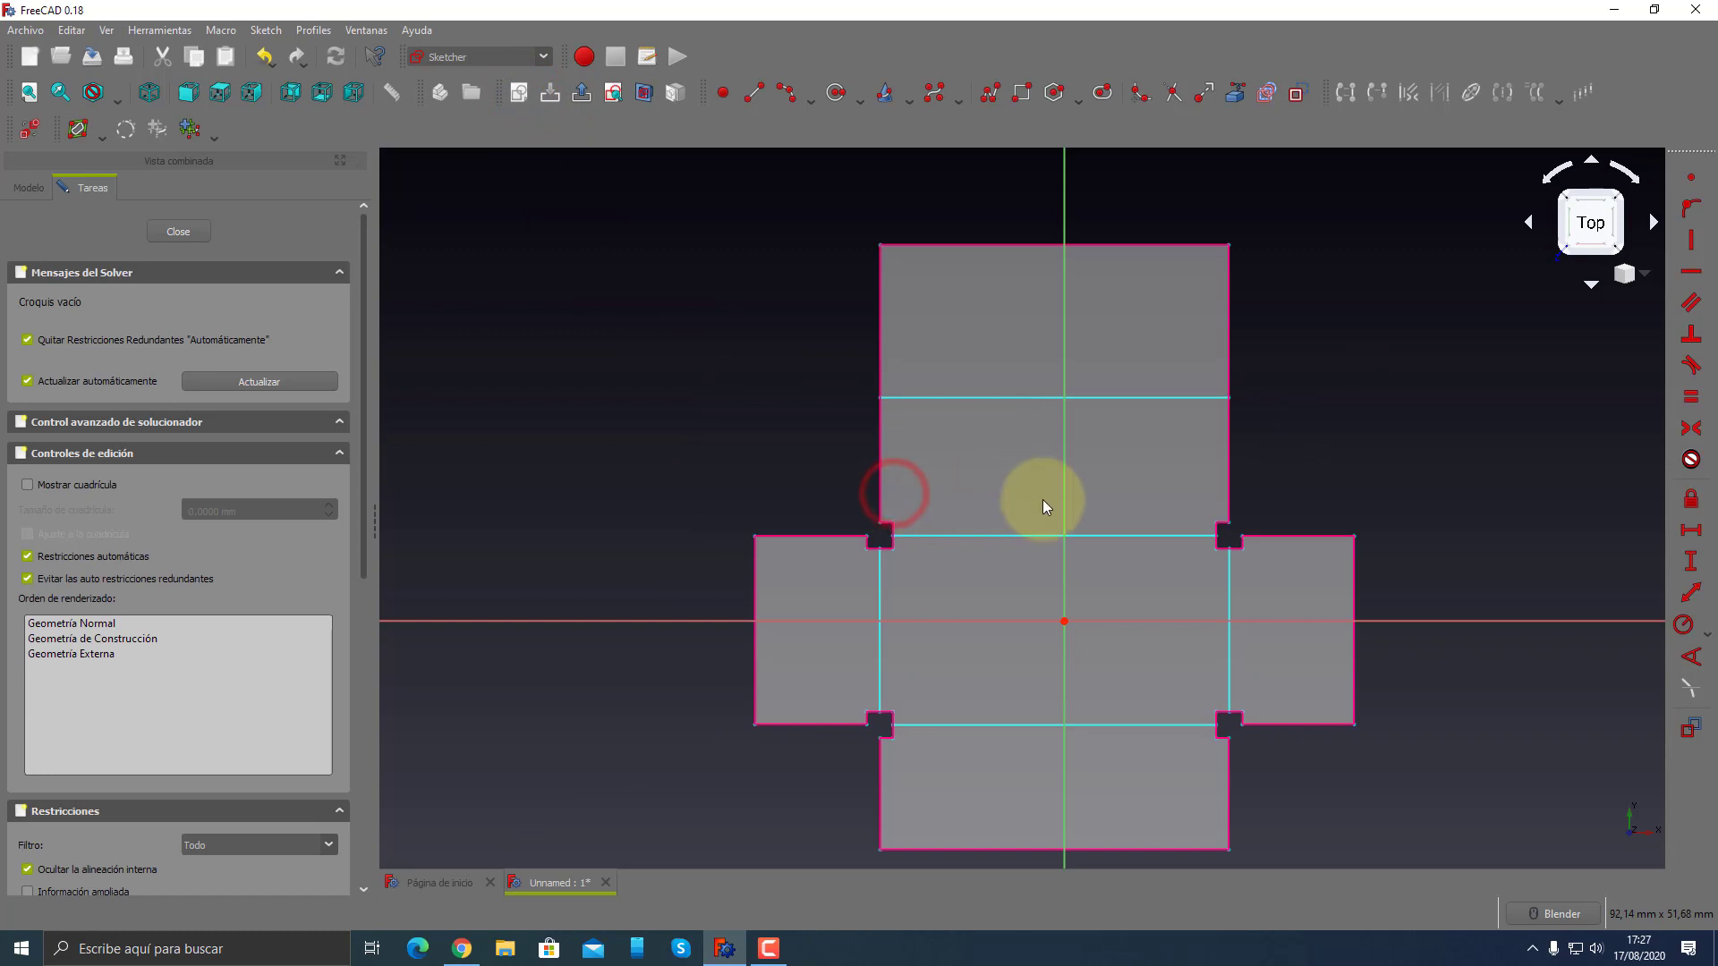
- Link the notch's bottom edge into the sketch as external geometry
{"action": "scroll", "coordinate": [965, 641], "scroll_direction": "up", "scroll_amount": 4}
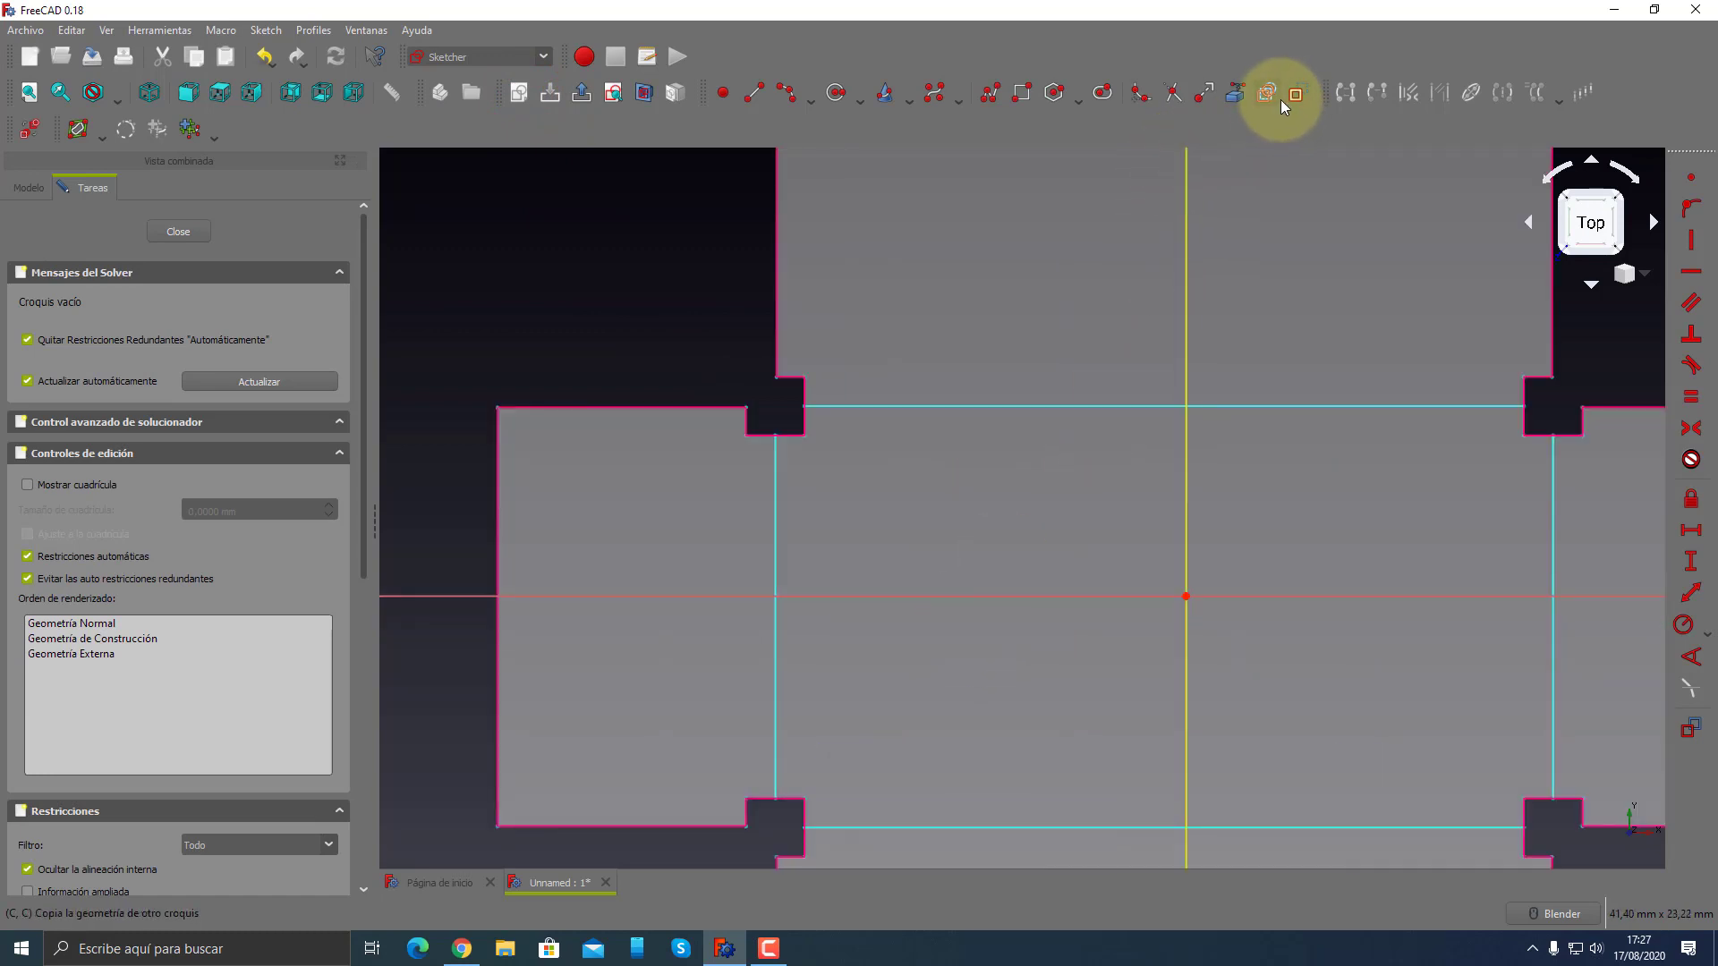
{"action": "left_click", "coordinate": [1231, 99]}
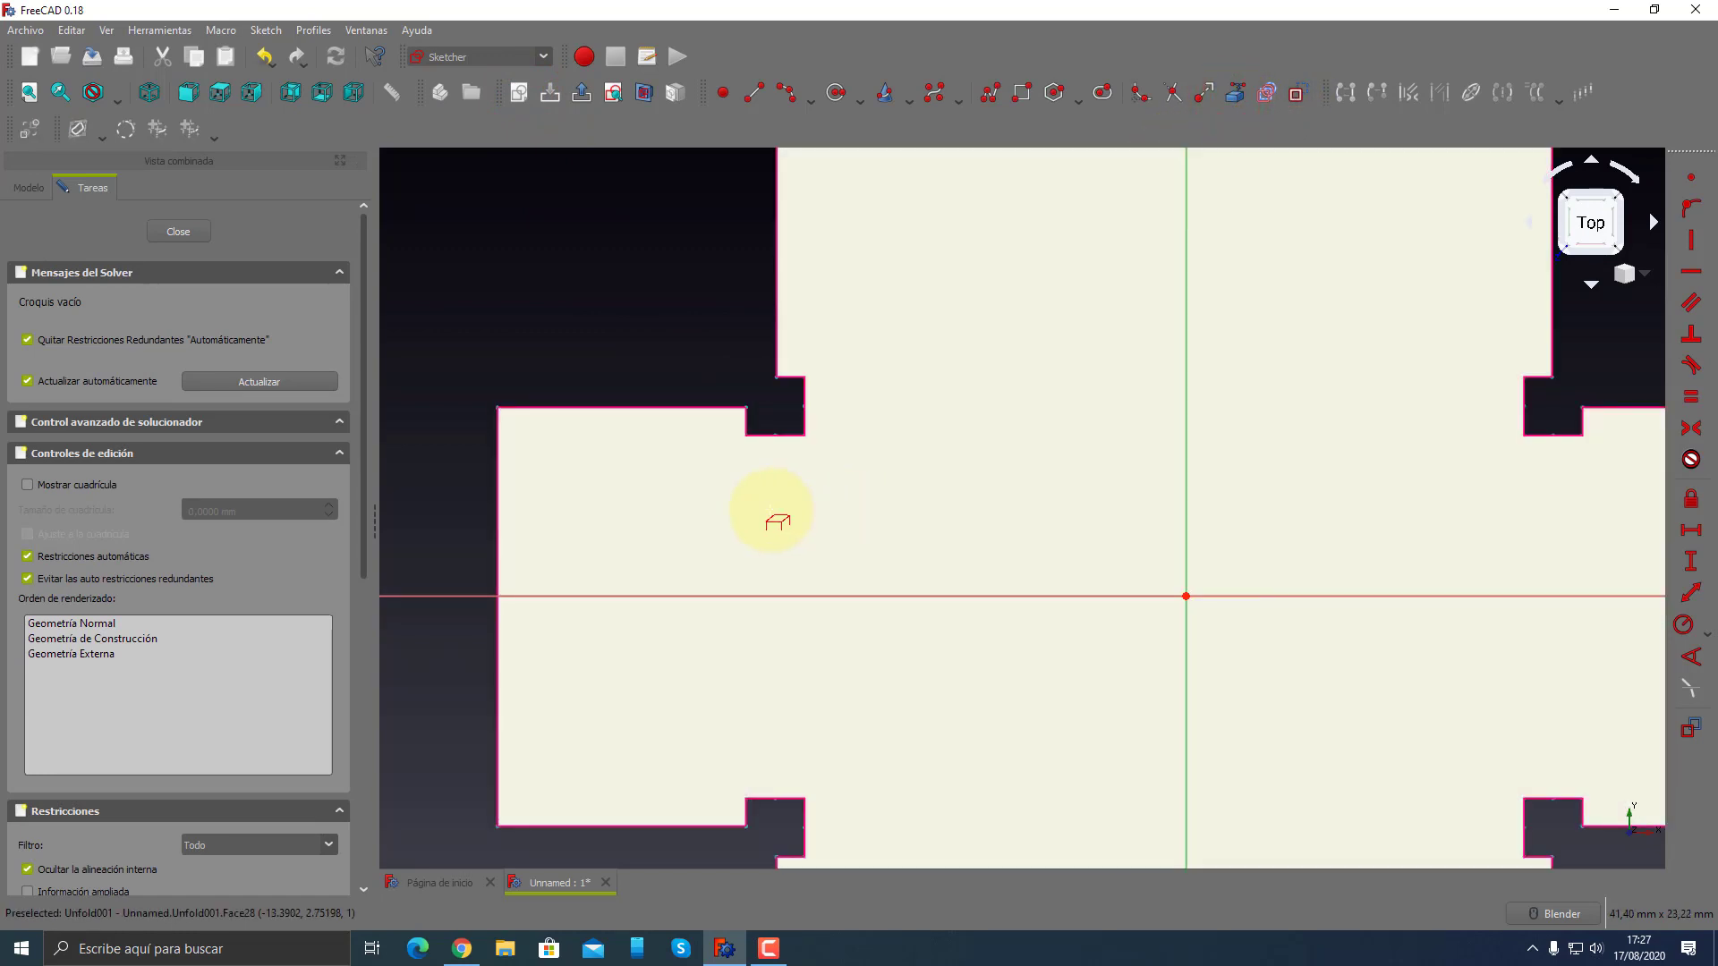
{"action": "scroll", "coordinate": [775, 490], "scroll_direction": "up", "scroll_amount": 2}
{"action": "scroll", "coordinate": [777, 491], "scroll_direction": "up", "scroll_amount": 4}
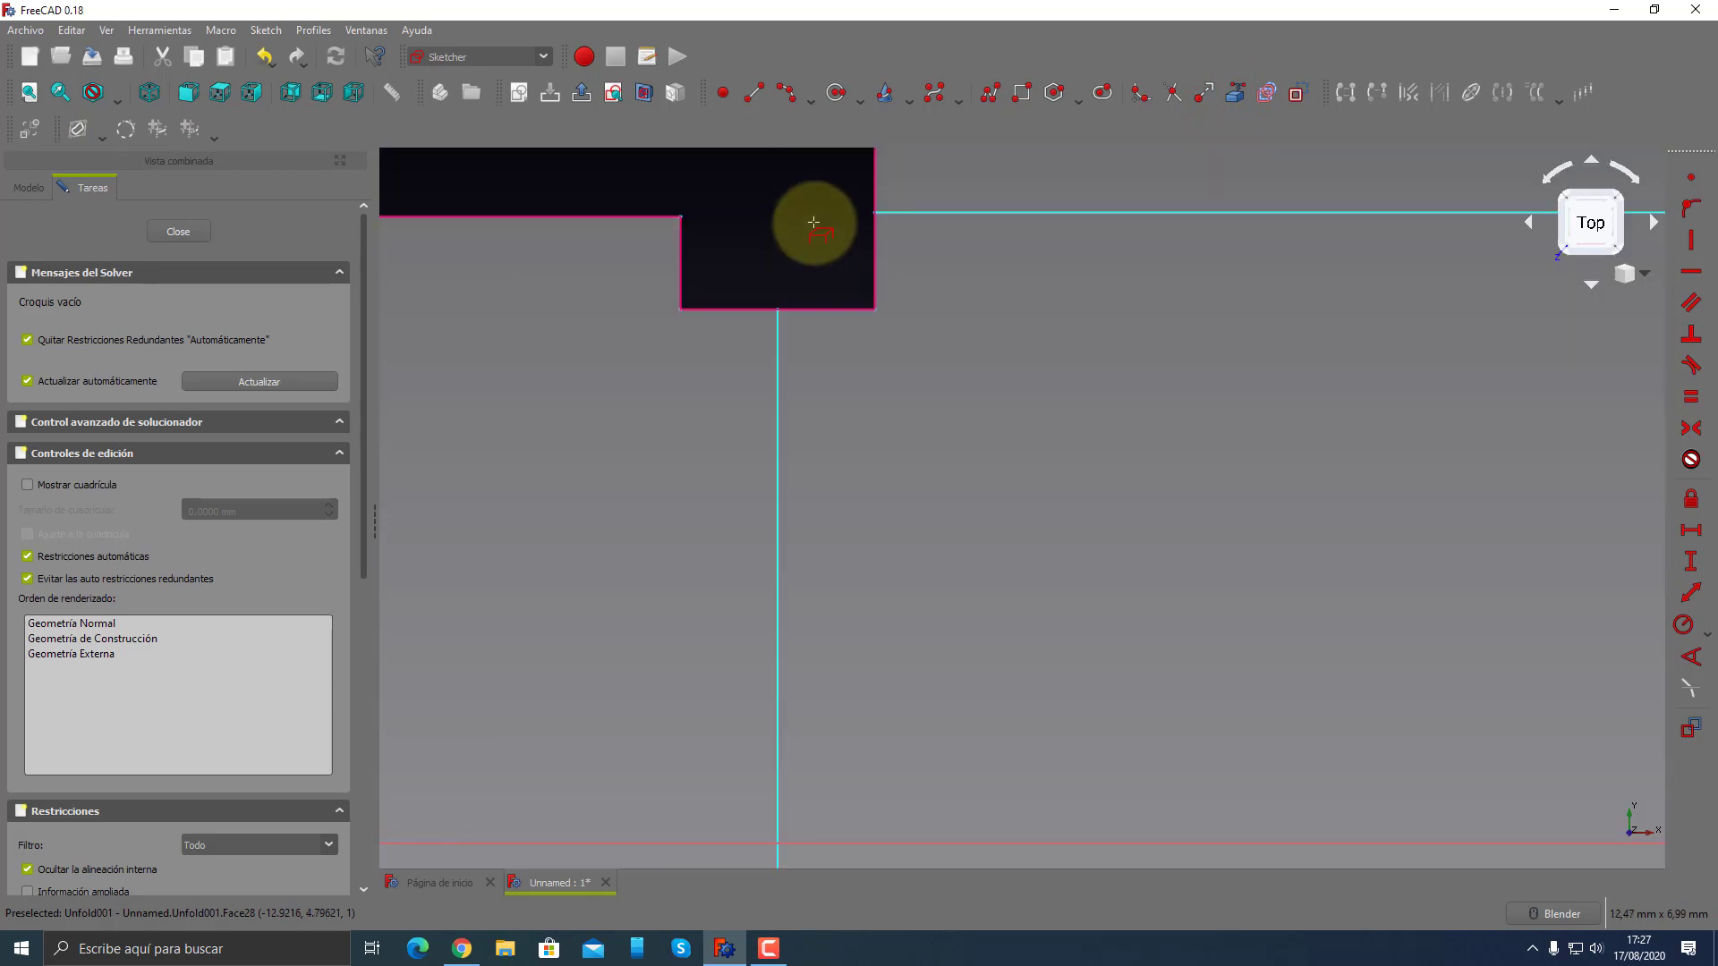
{"action": "left_click", "coordinate": [777, 310]}
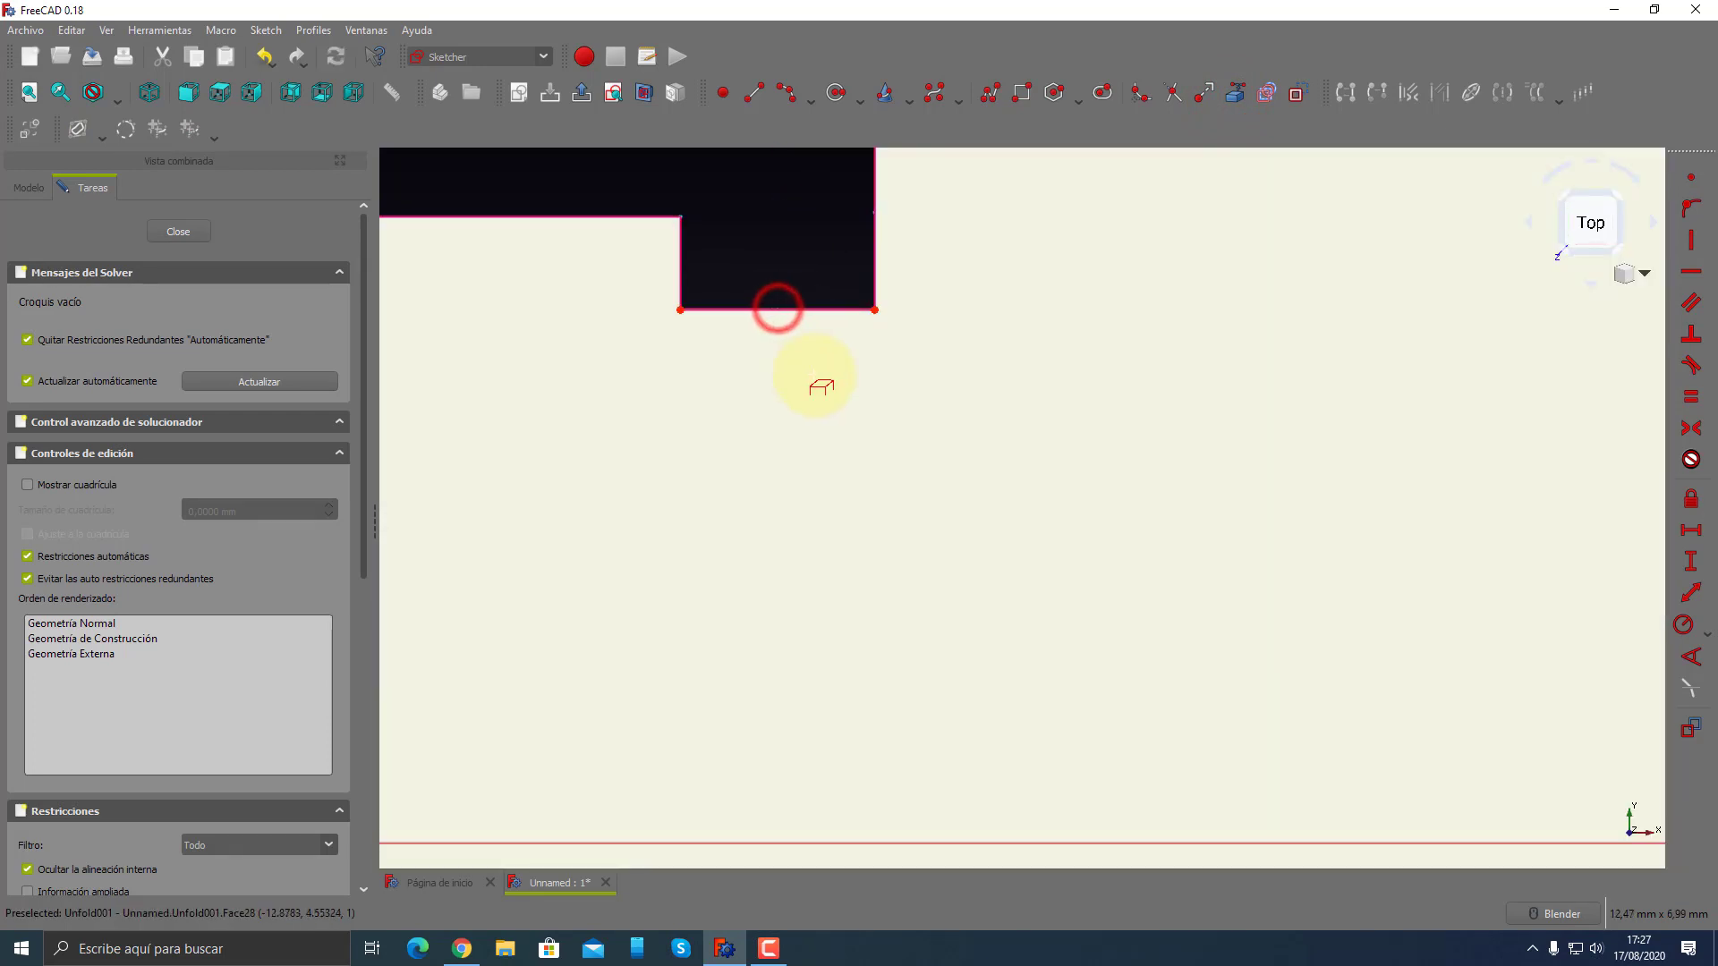
{"action": "scroll", "coordinate": [812, 363], "scroll_direction": "down", "scroll_amount": 5}
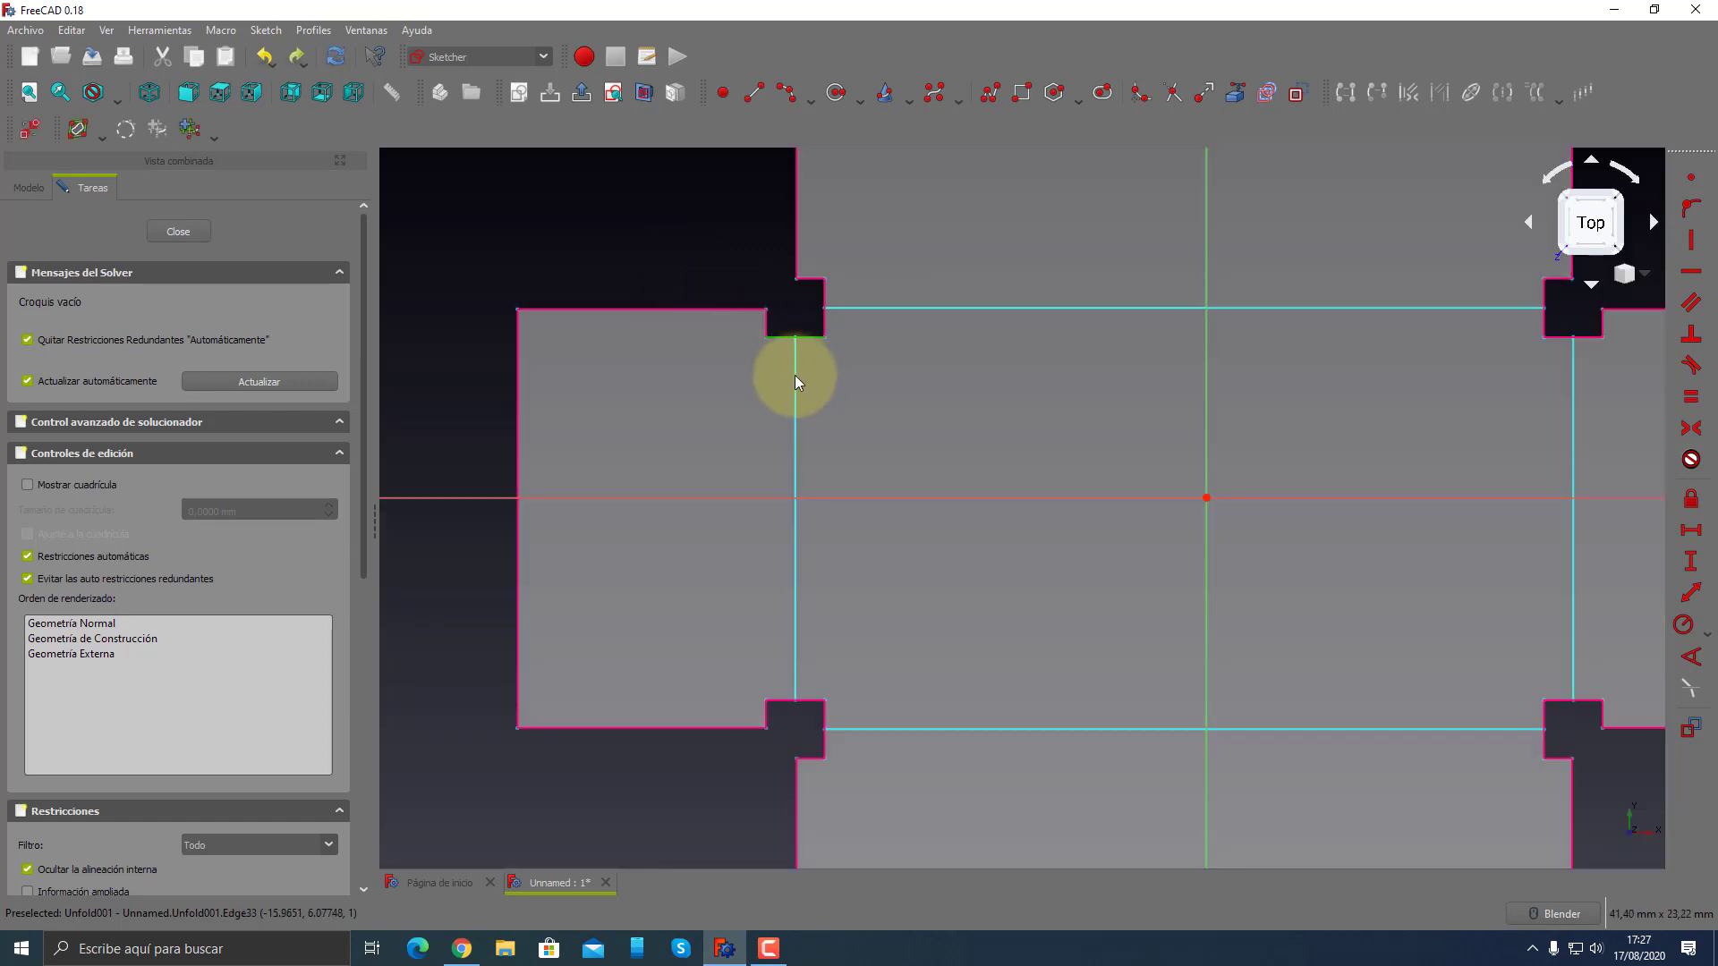
- Draw a line from the upper notch corner to the lower notch and close the sketch
{"action": "left_click", "coordinate": [754, 92]}
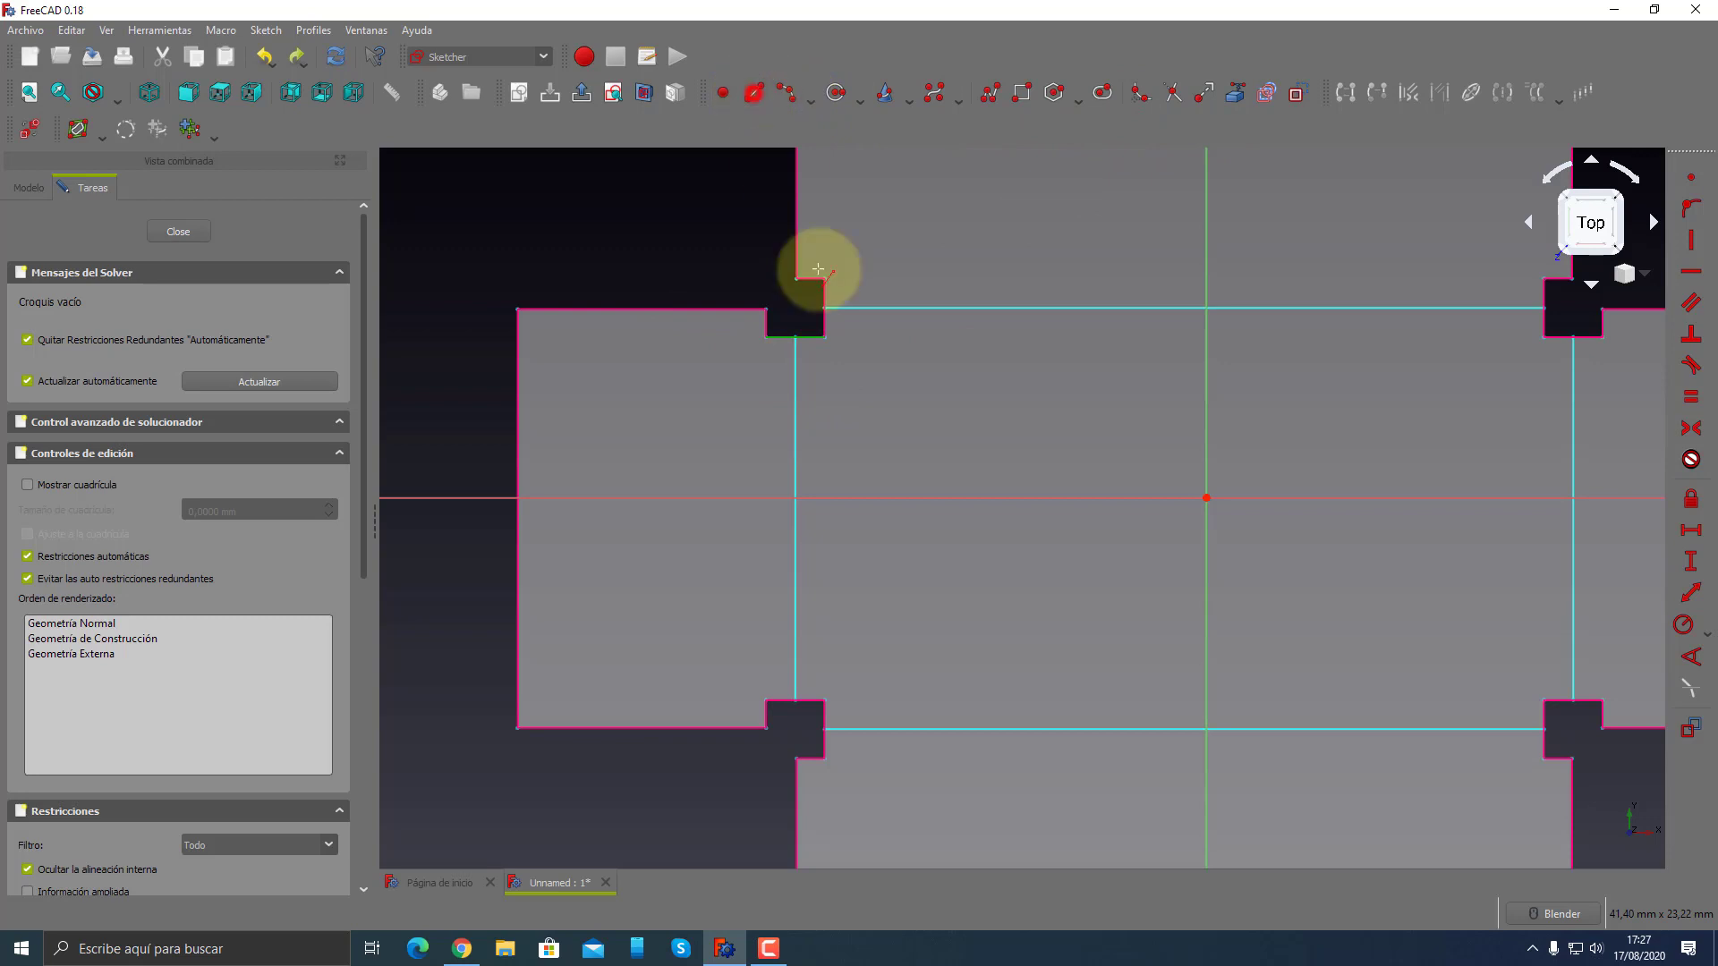
{"action": "left_click", "coordinate": [795, 329]}
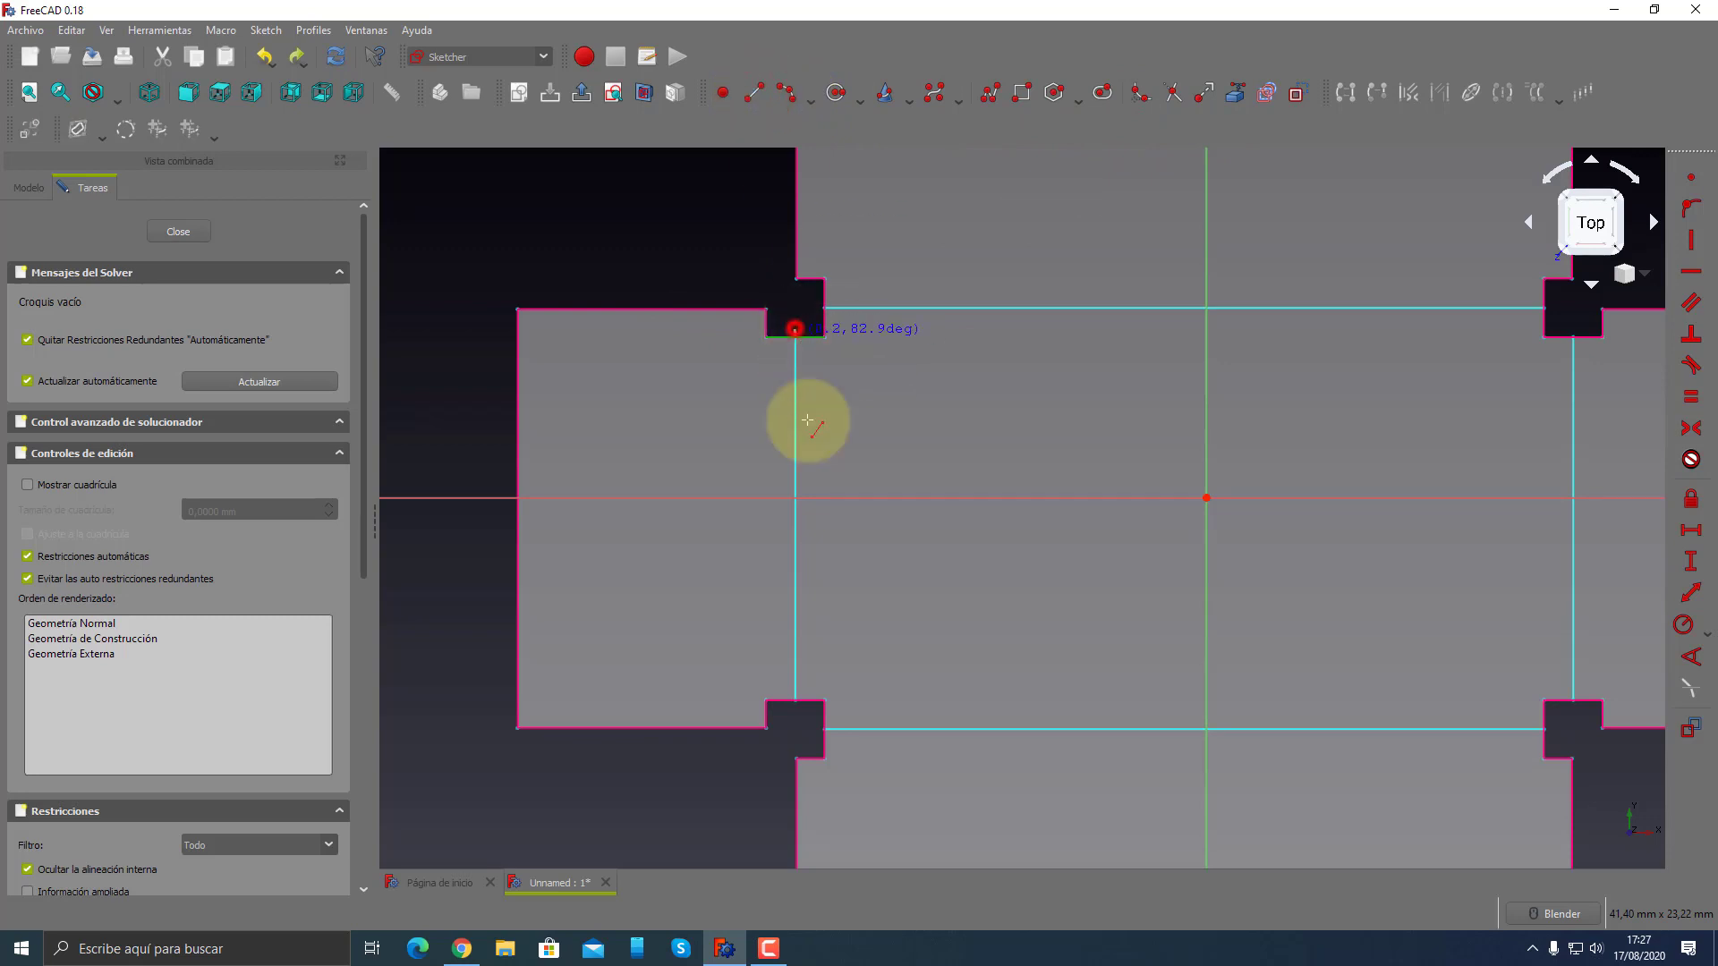
{"action": "left_click", "coordinate": [795, 728]}
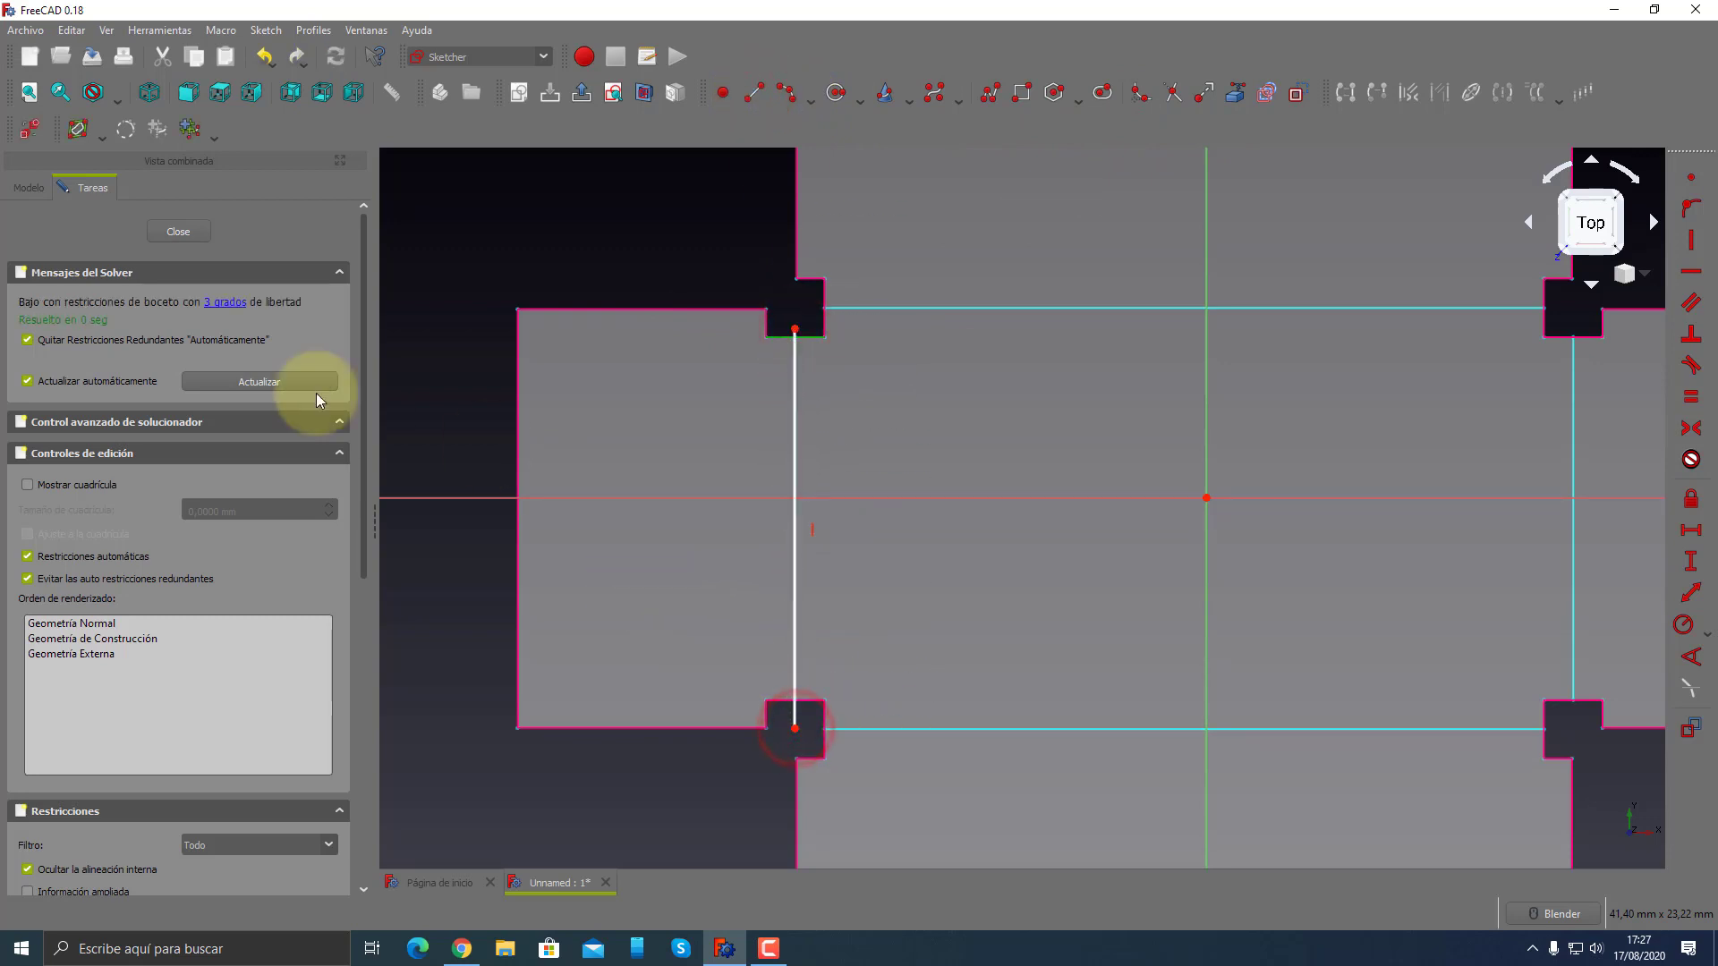
{"action": "left_click", "coordinate": [184, 229]}
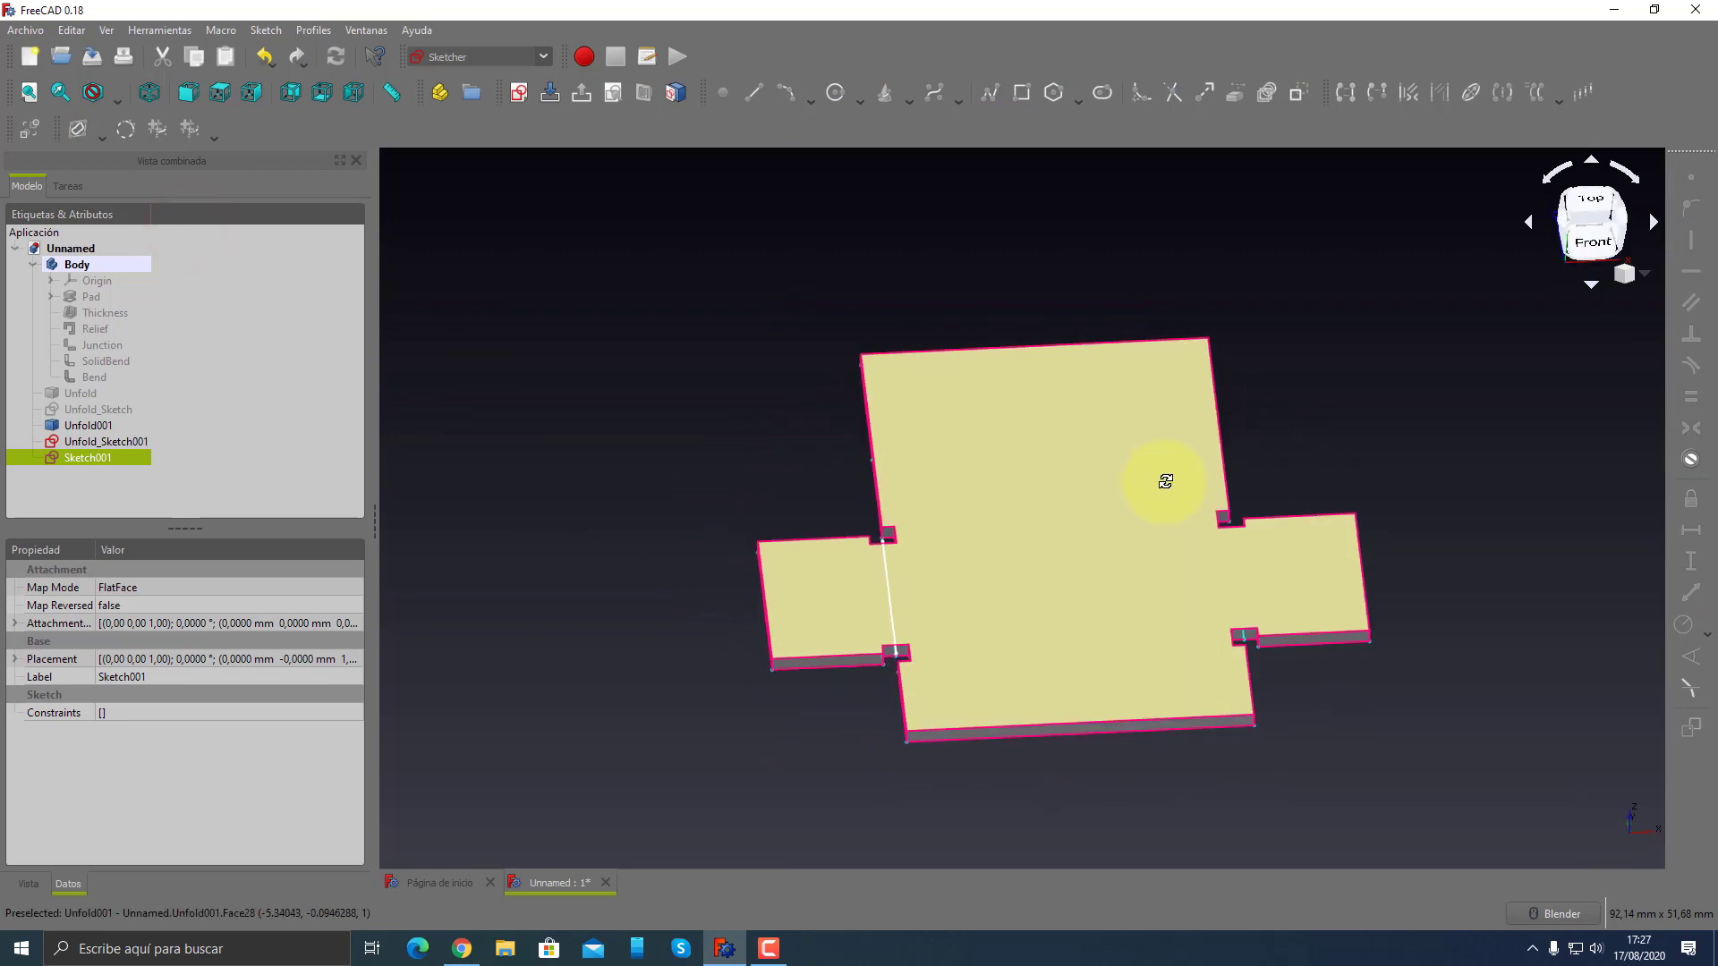
- Fold the flat sheet along Sketch001's bend line using the Sheet Metal workbench's Fold
{"action": "middle_click_drag", "start_coordinate": [735, 556], "coordinate": [1047, 560]}
{"action": "left_click", "coordinate": [674, 593]}
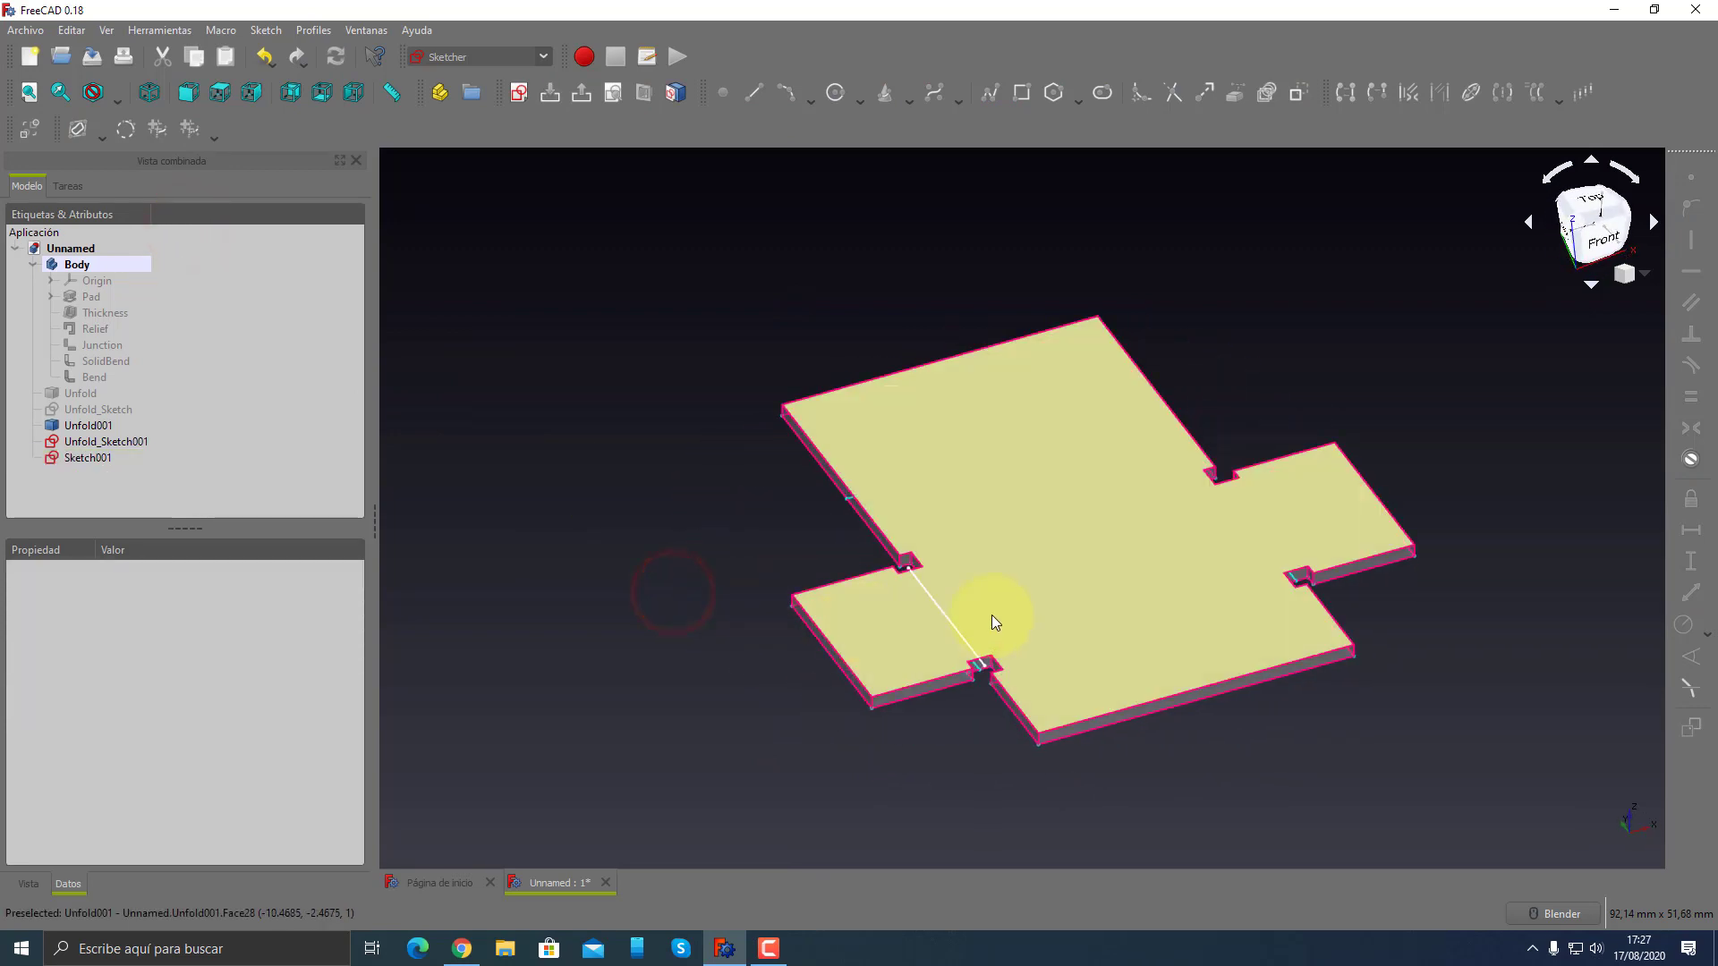
{"action": "left_click", "coordinate": [1001, 605]}
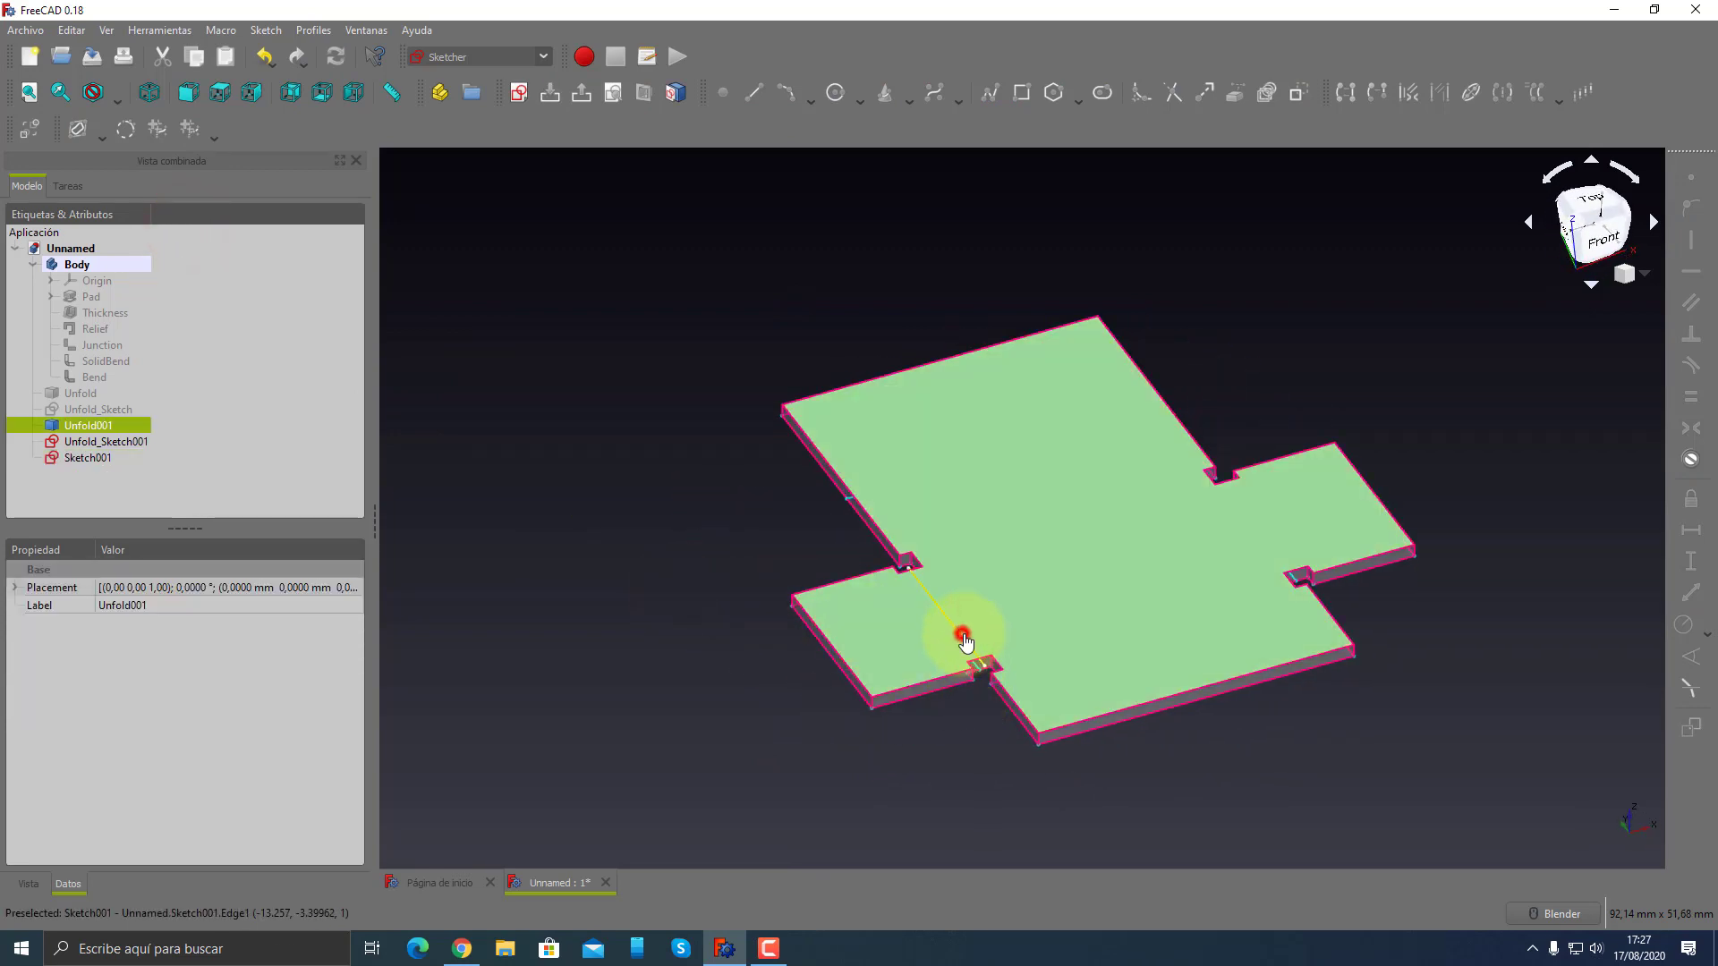
{"action": "left_click", "coordinate": [963, 635]}
{"action": "left_click", "coordinate": [543, 57]}
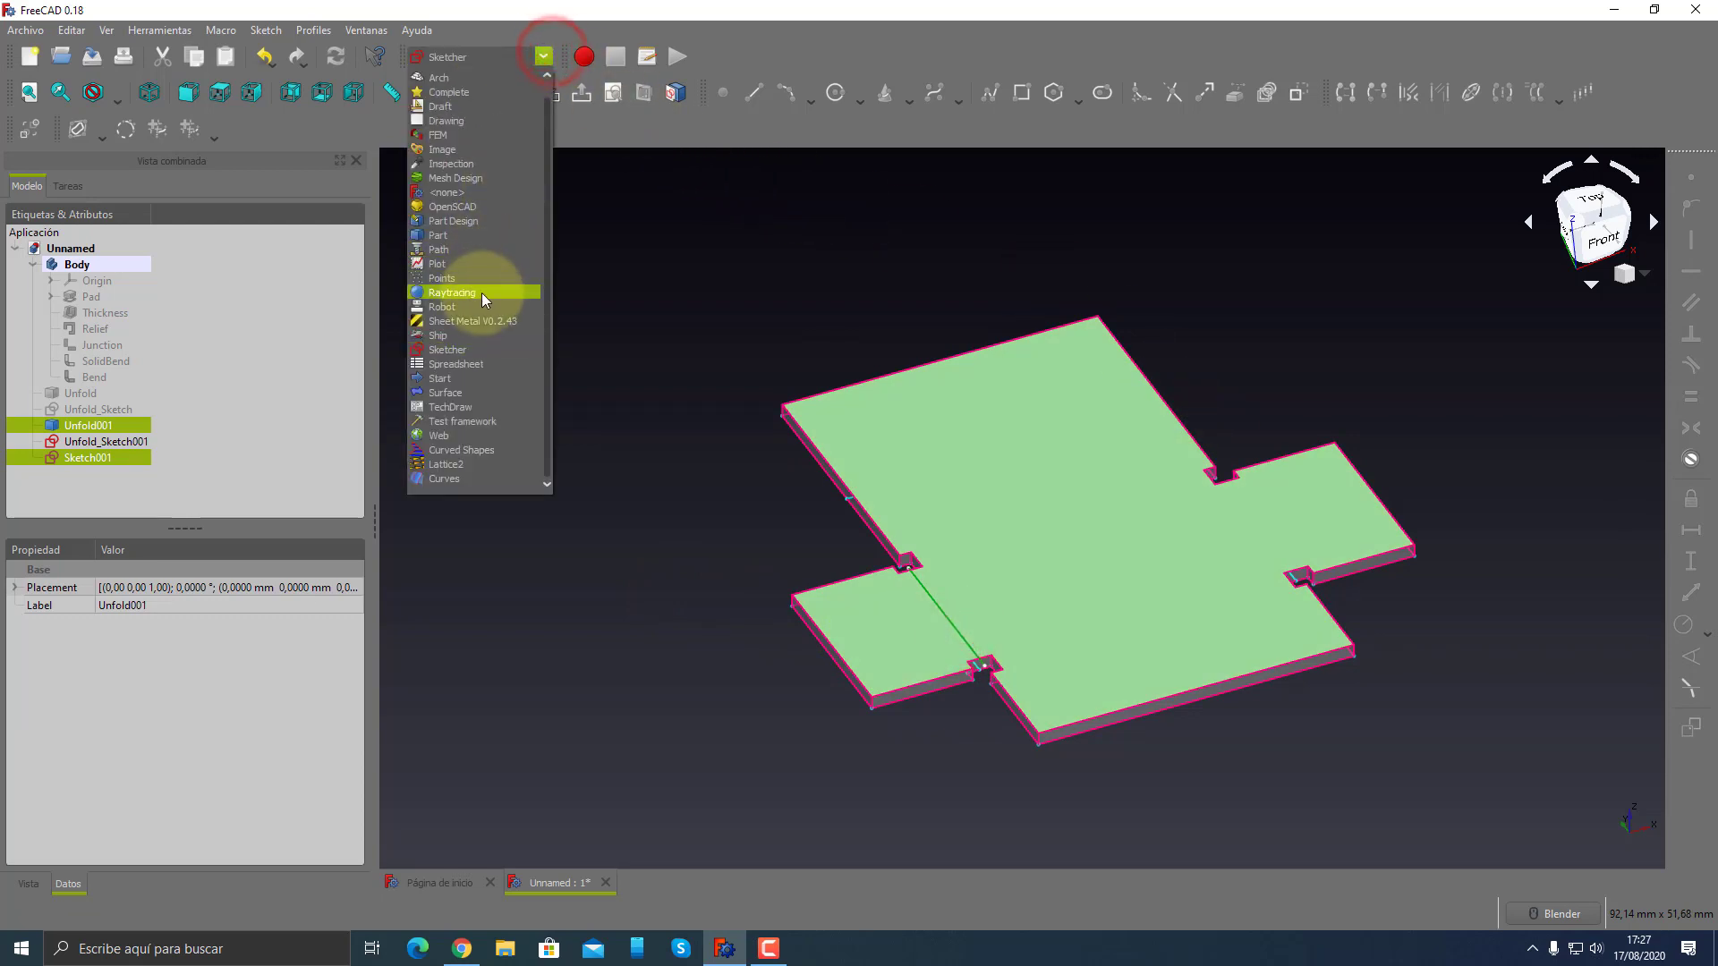
{"action": "left_click", "coordinate": [479, 321]}
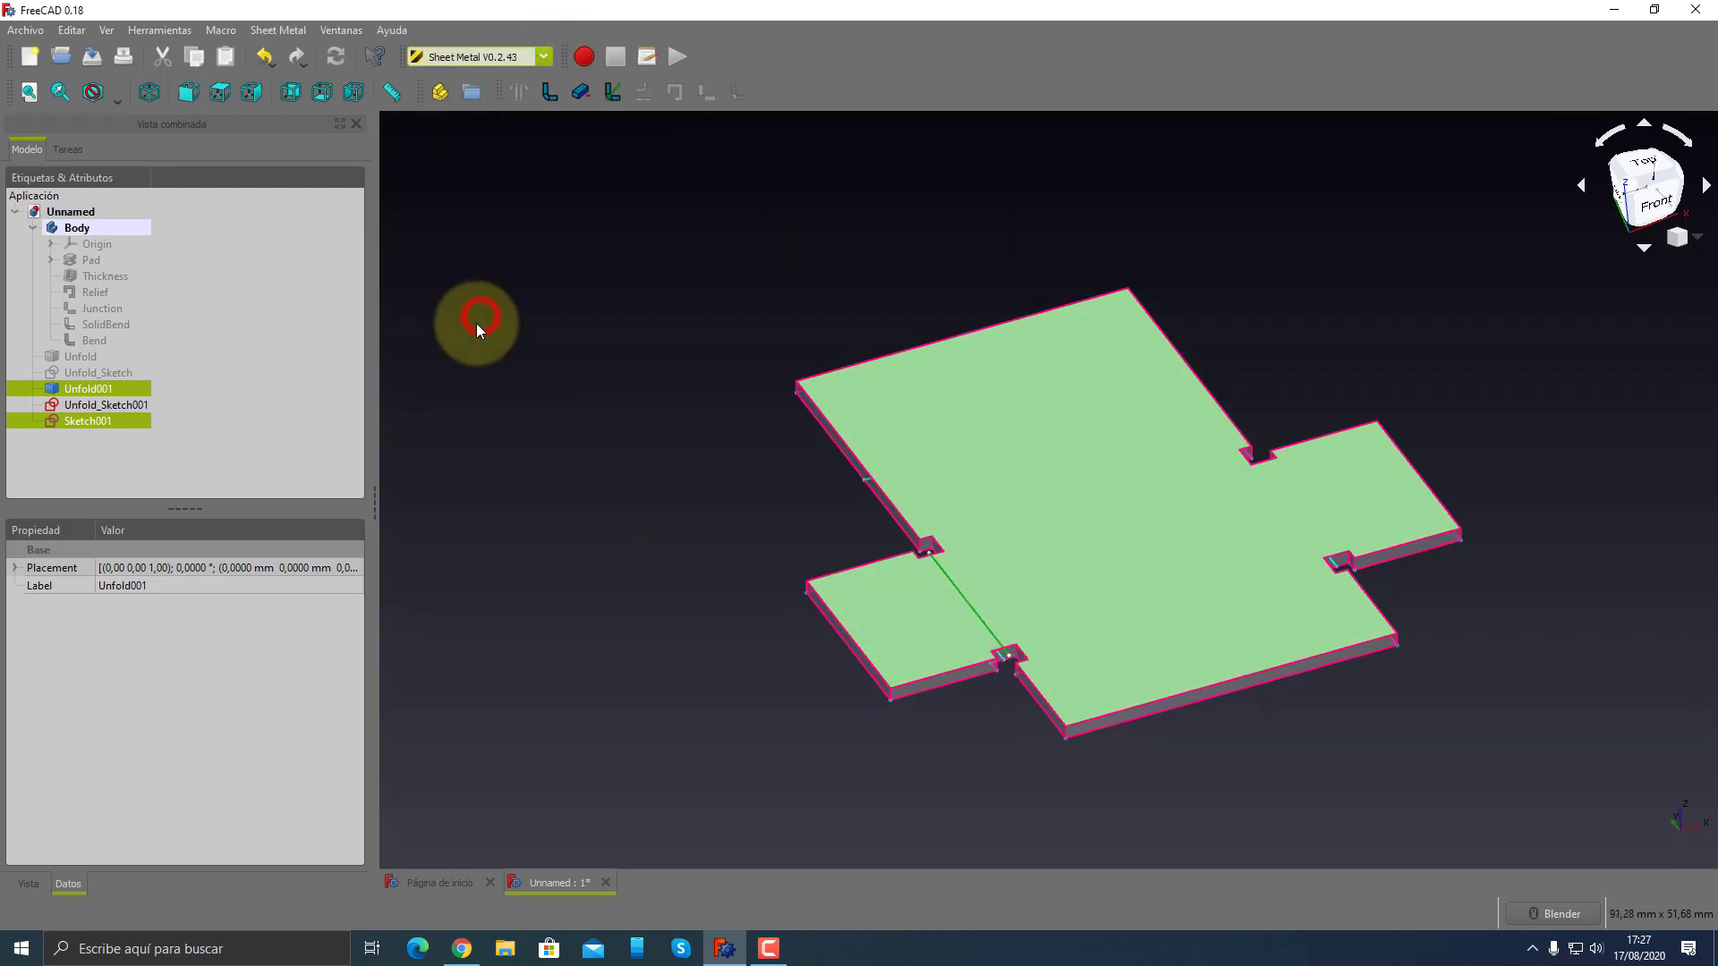
{"action": "left_click", "coordinate": [610, 98]}
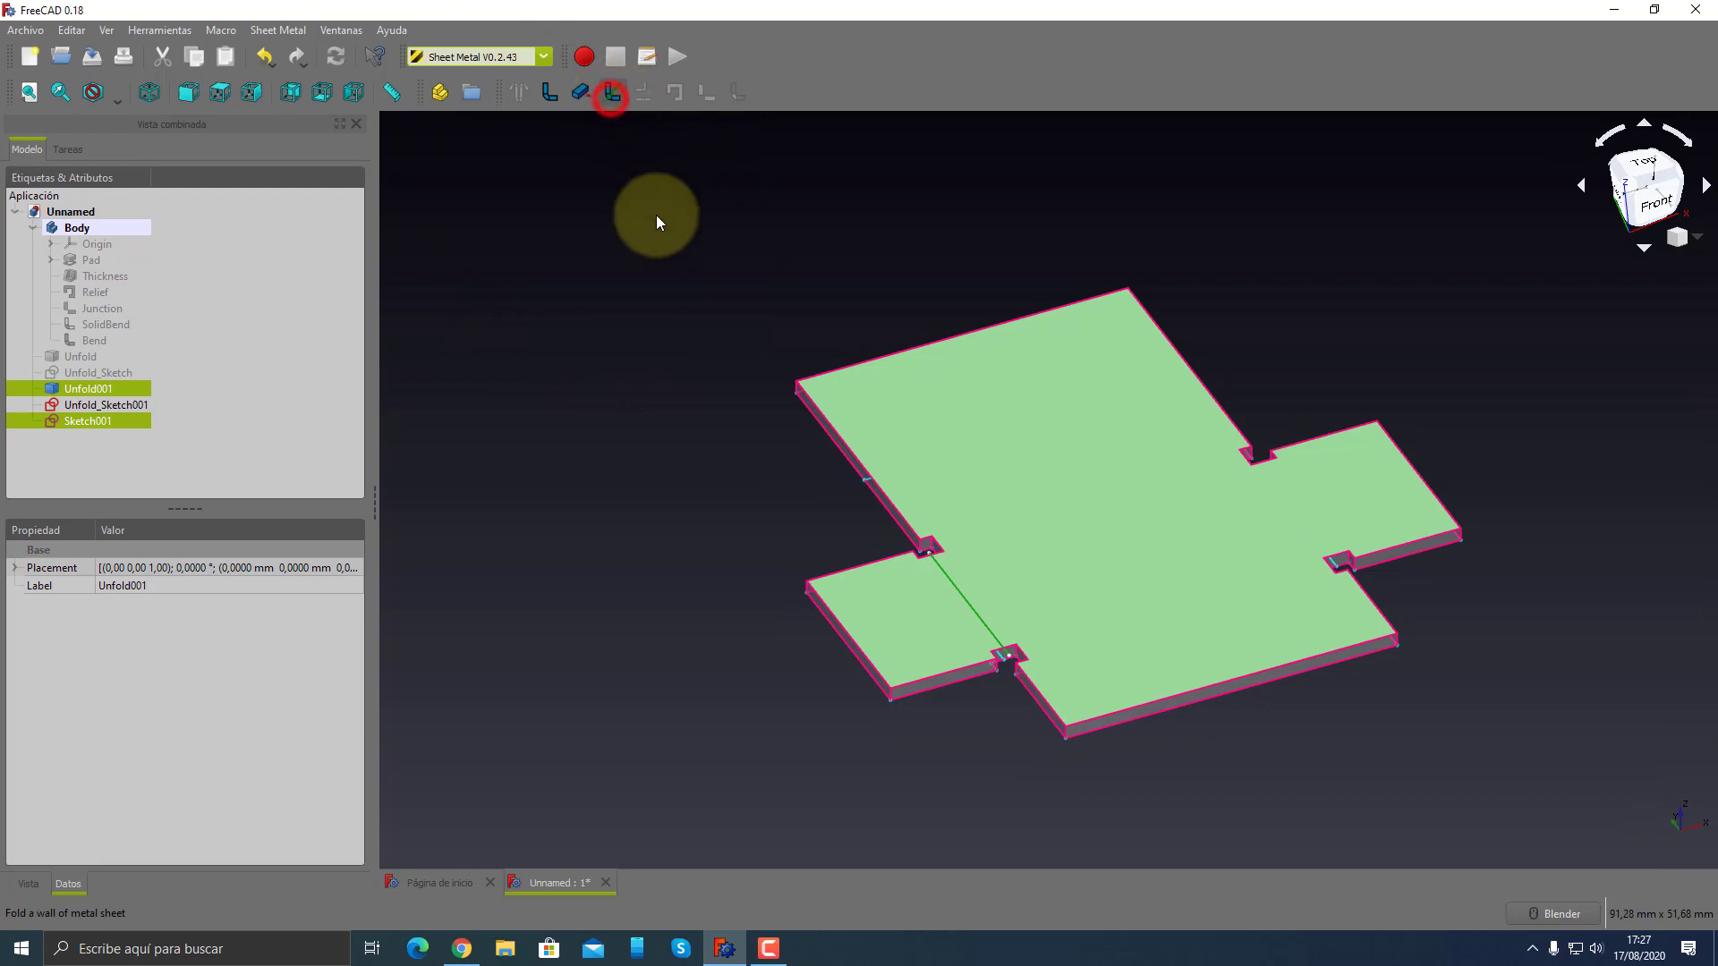
{"action": "mouse_move", "coordinate": [1254, 568]}
{"action": "middle_mouse_down"}
{"action": "mouse_move", "coordinate": [921, 534]}
{"action": "mouse_move", "coordinate": [1315, 510]}
{"action": "mouse_move", "coordinate": [1388, 563]}
{"action": "mouse_move", "coordinate": [1358, 594]}
{"action": "mouse_move", "coordinate": [1396, 603]}
{"action": "mouse_move", "coordinate": [1453, 725]}
{"action": "mouse_move", "coordinate": [1381, 594]}
{"action": "mouse_move", "coordinate": [1415, 406]}
{"action": "mouse_move", "coordinate": [728, 448]}
{"action": "mouse_move", "coordinate": [1016, 575]}
{"action": "mouse_move", "coordinate": [911, 540]}
{"action": "middle_mouse_up"}
- Undo the fold to restore the flat sheet and turn the view toward the top
{"action": "key", "text": "u"}
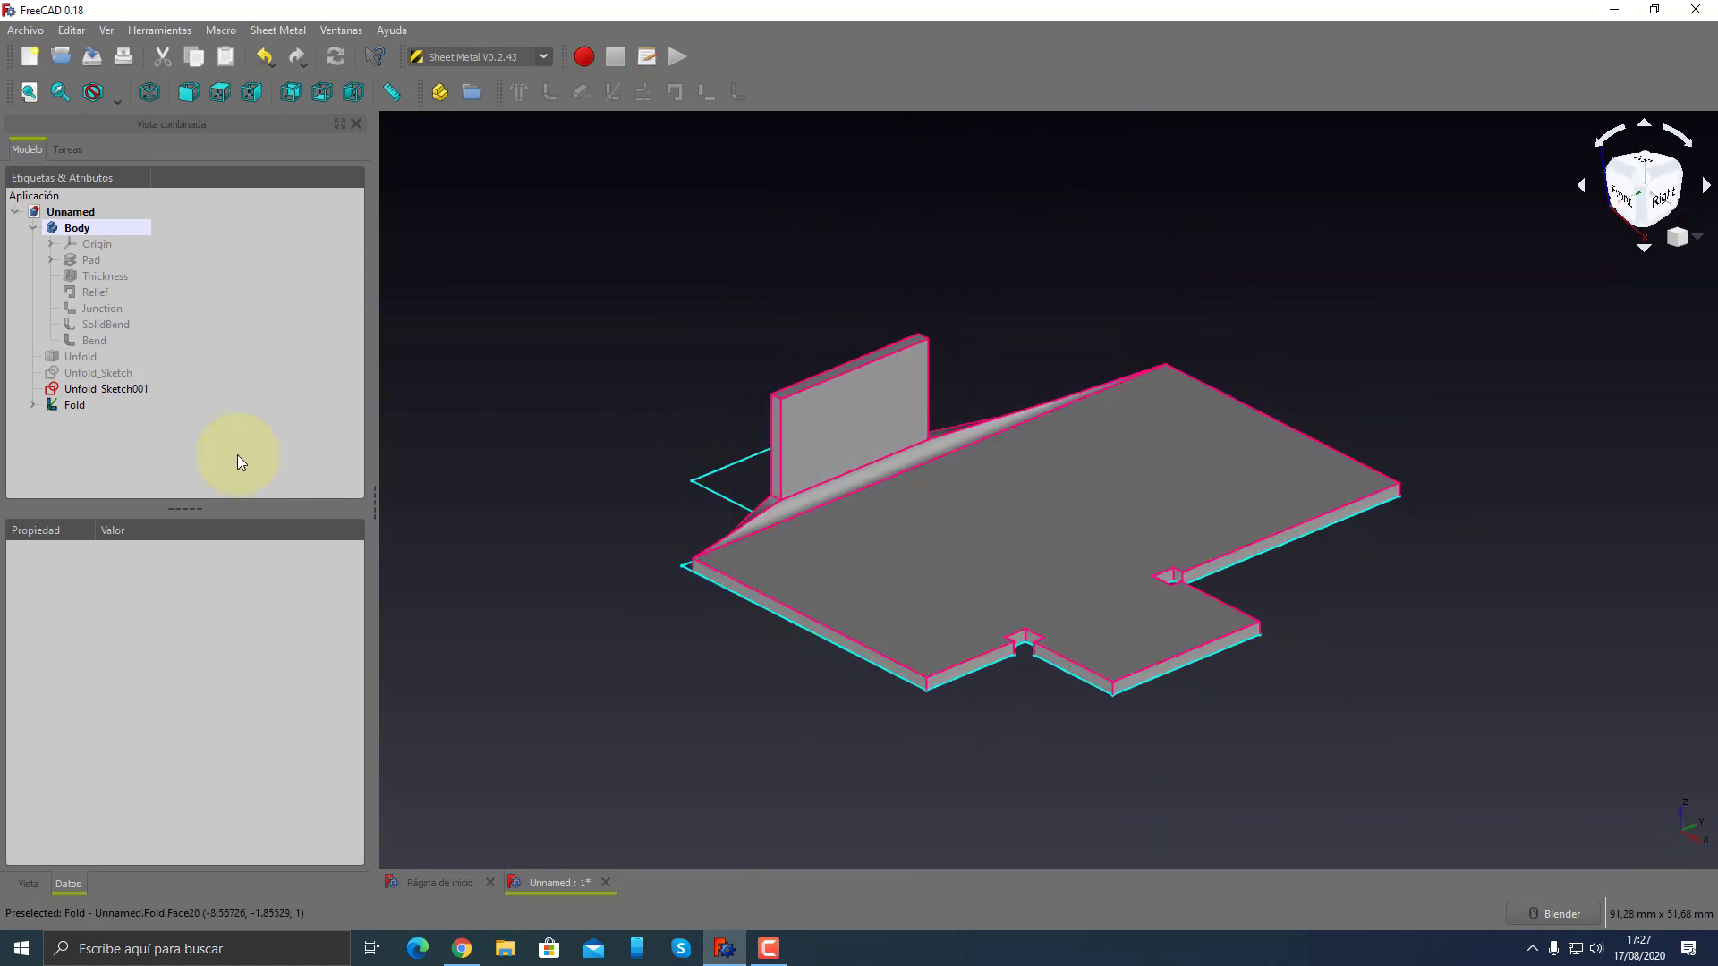
{"action": "scroll", "coordinate": [806, 499], "scroll_direction": "up", "scroll_amount": 3}
{"action": "mouse_move", "coordinate": [806, 498]}
{"action": "middle_mouse_down"}
{"action": "mouse_move", "coordinate": [838, 626]}
{"action": "mouse_move", "coordinate": [844, 572]}
{"action": "mouse_move", "coordinate": [973, 477]}
{"action": "middle_mouse_up"}
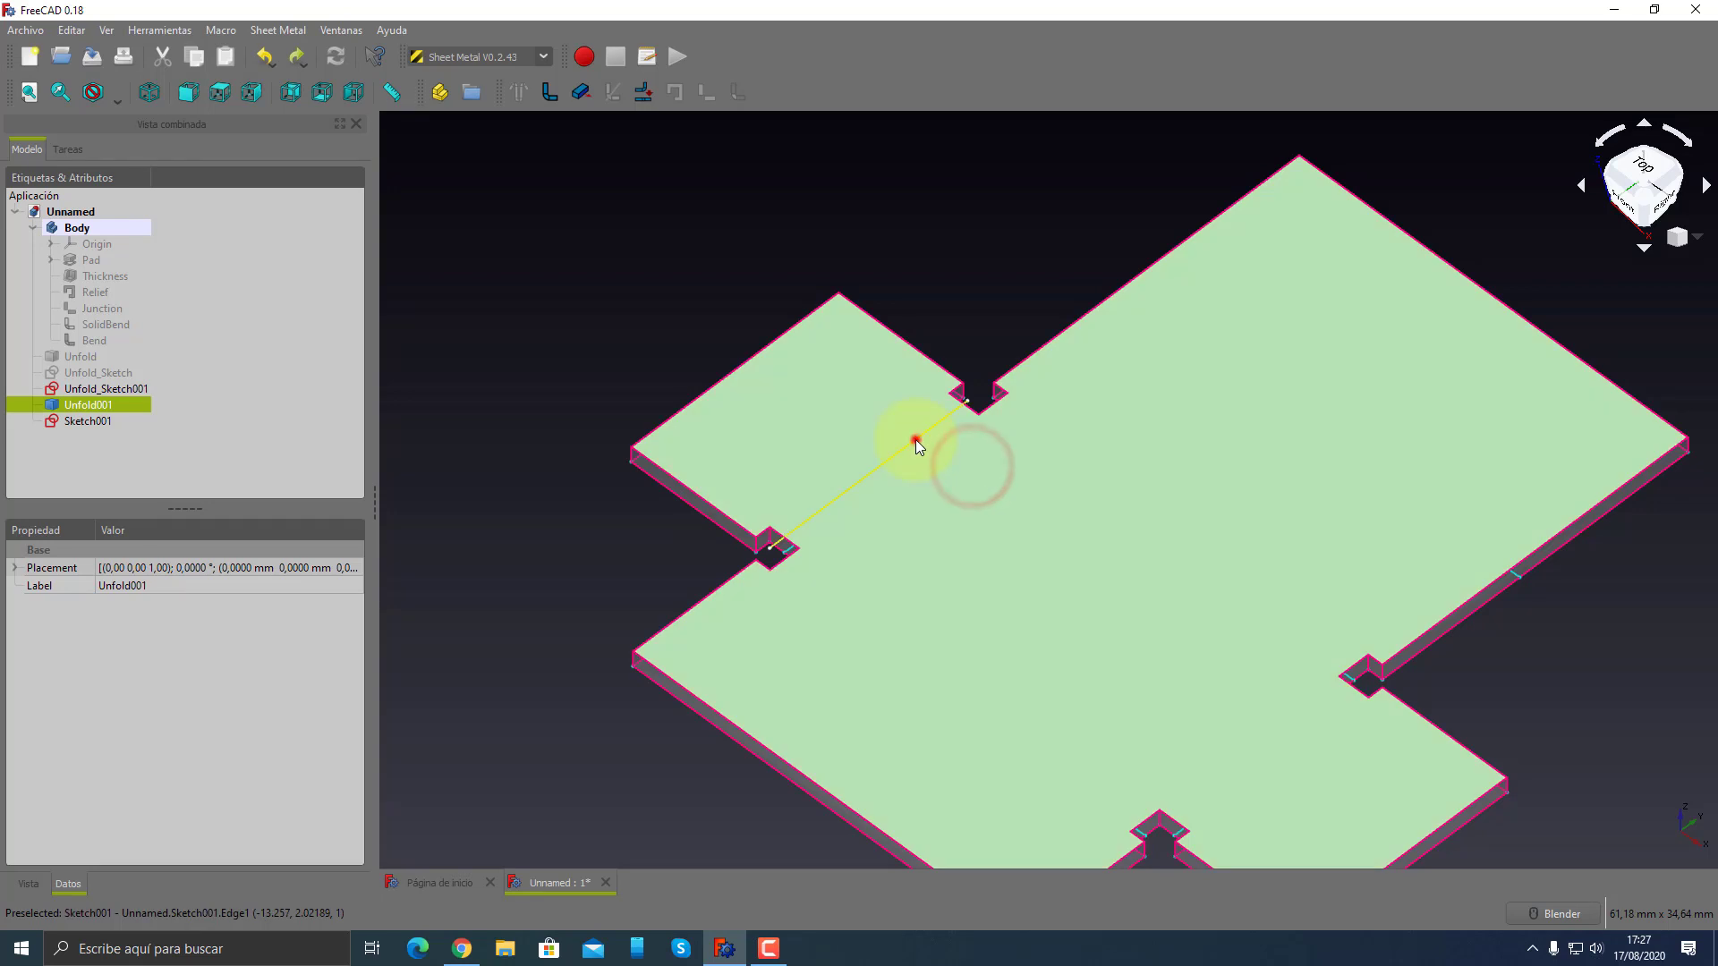
- Bring the flat sheet to a straight top-down view
{"action": "left_click", "coordinate": [917, 437], "text": "ctrl"}
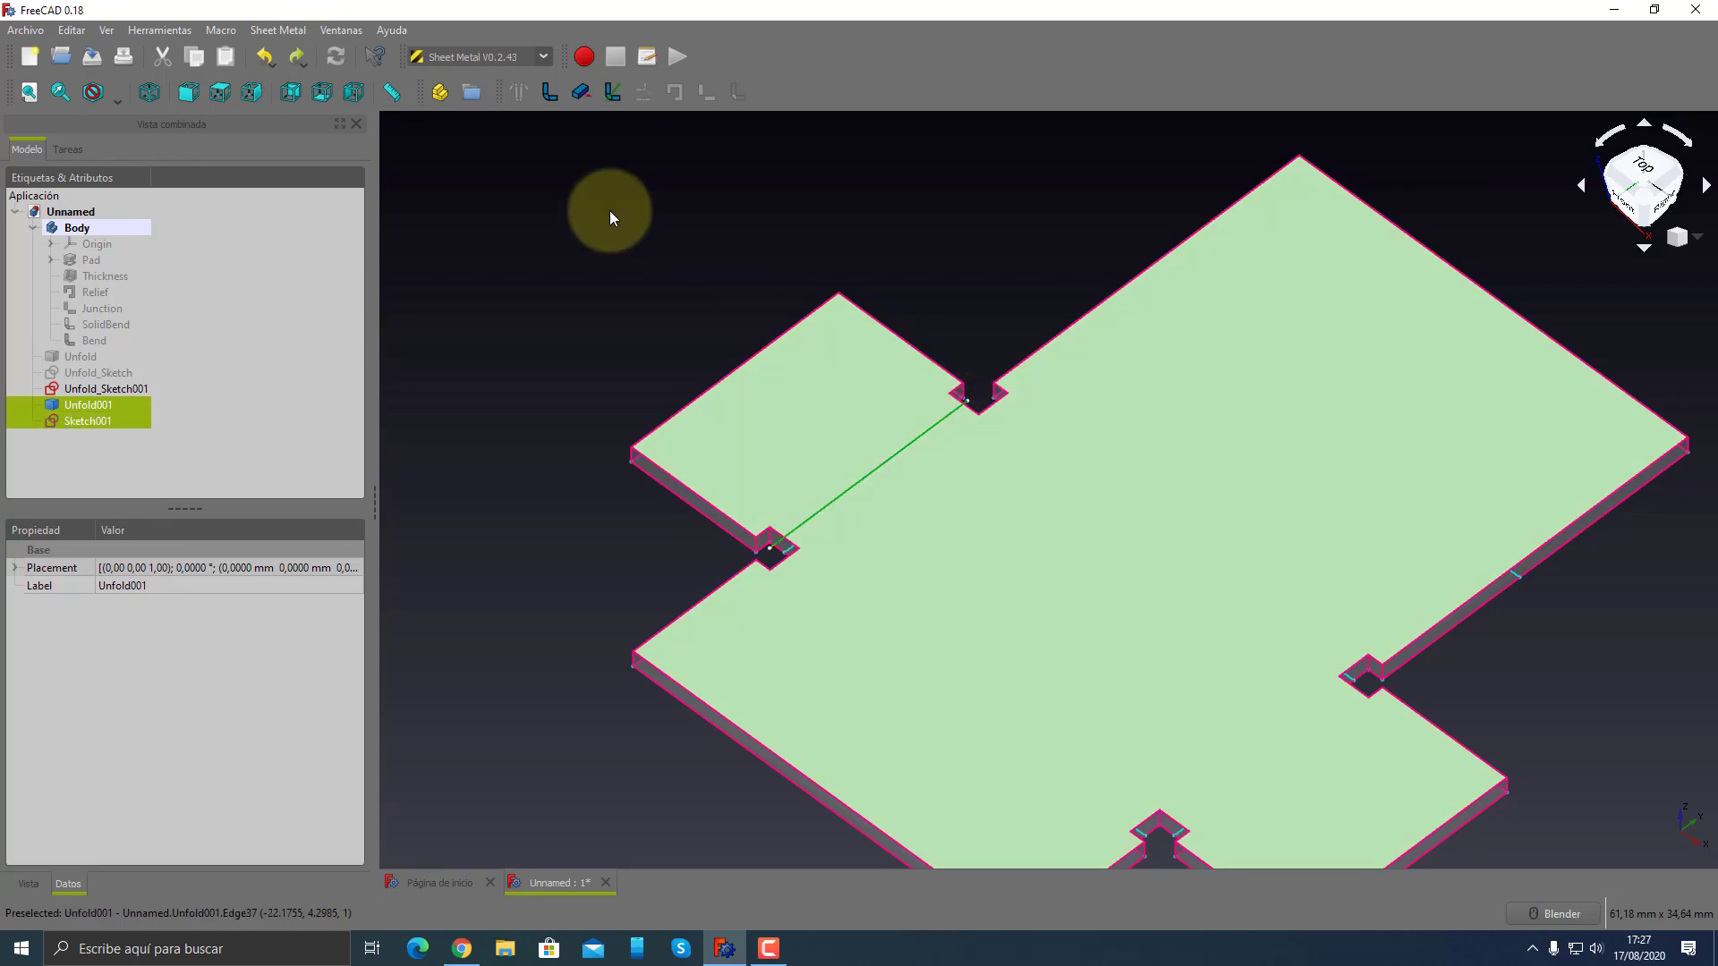
{"action": "mouse_move", "coordinate": [614, 191]}
{"action": "middle_mouse_down"}
{"action": "mouse_move", "coordinate": [967, 384]}
{"action": "mouse_move", "coordinate": [1068, 481]}
{"action": "mouse_move", "coordinate": [1120, 502]}
{"action": "mouse_move", "coordinate": [1093, 502]}
{"action": "middle_mouse_up"}
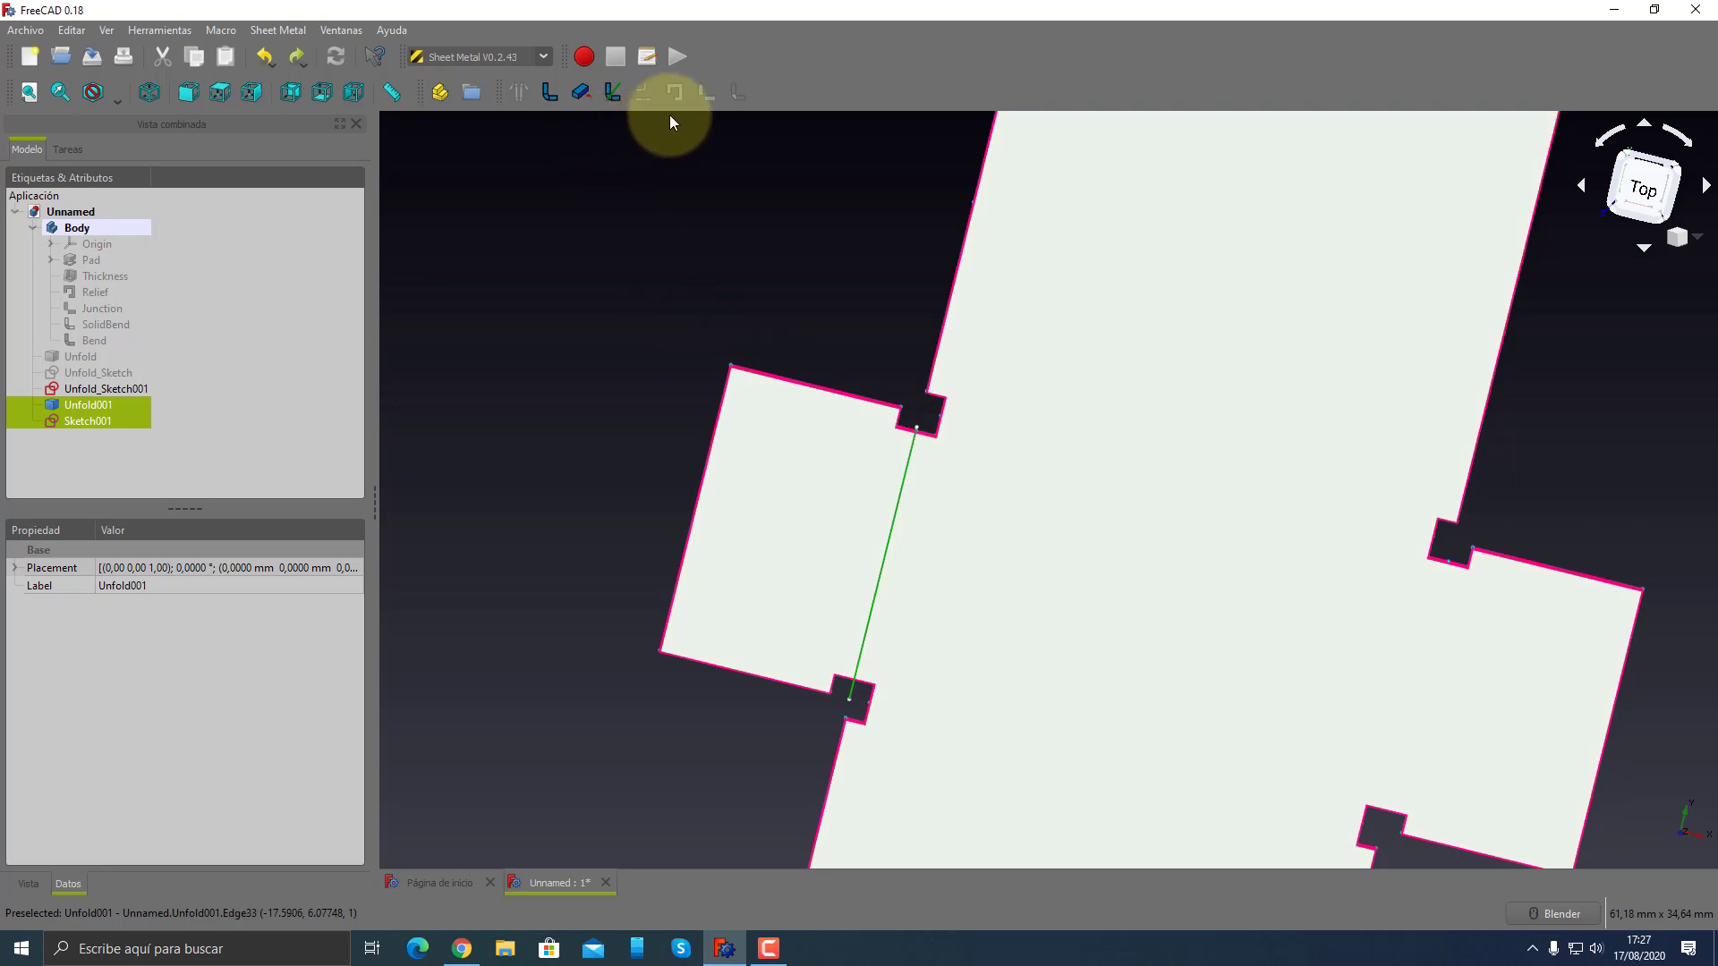
{"action": "left_click", "coordinate": [1643, 187]}
{"action": "left_click", "coordinate": [410, 619]}
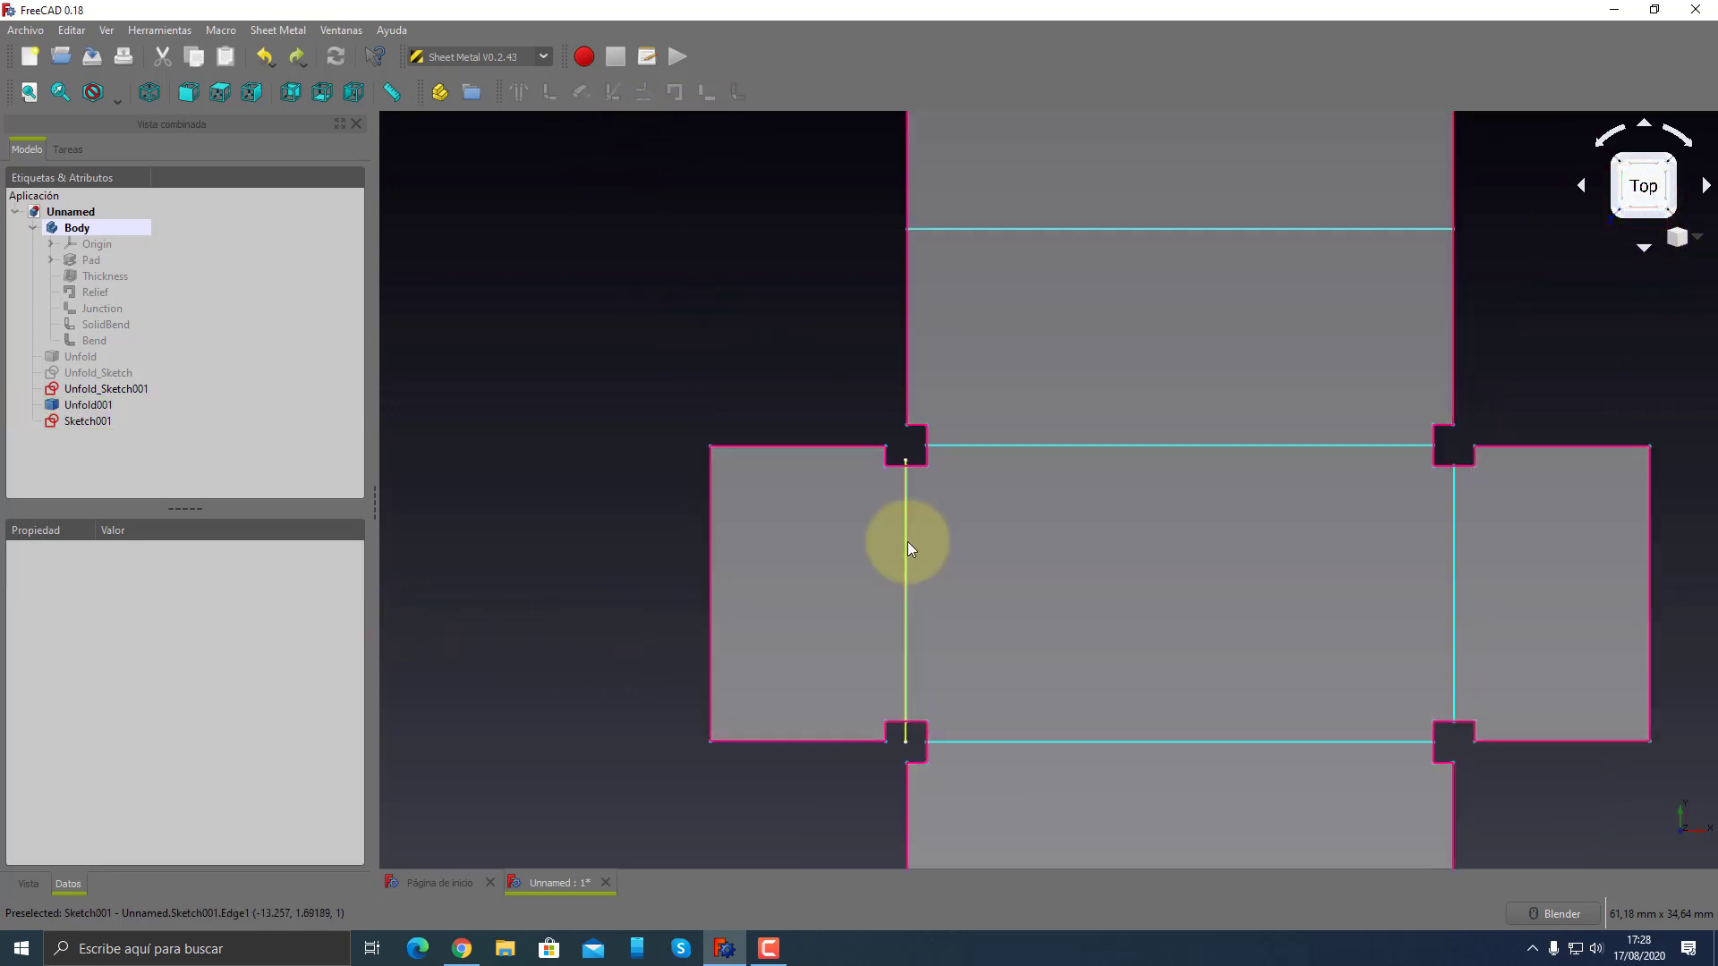
{"action": "left_click", "coordinate": [907, 543]}
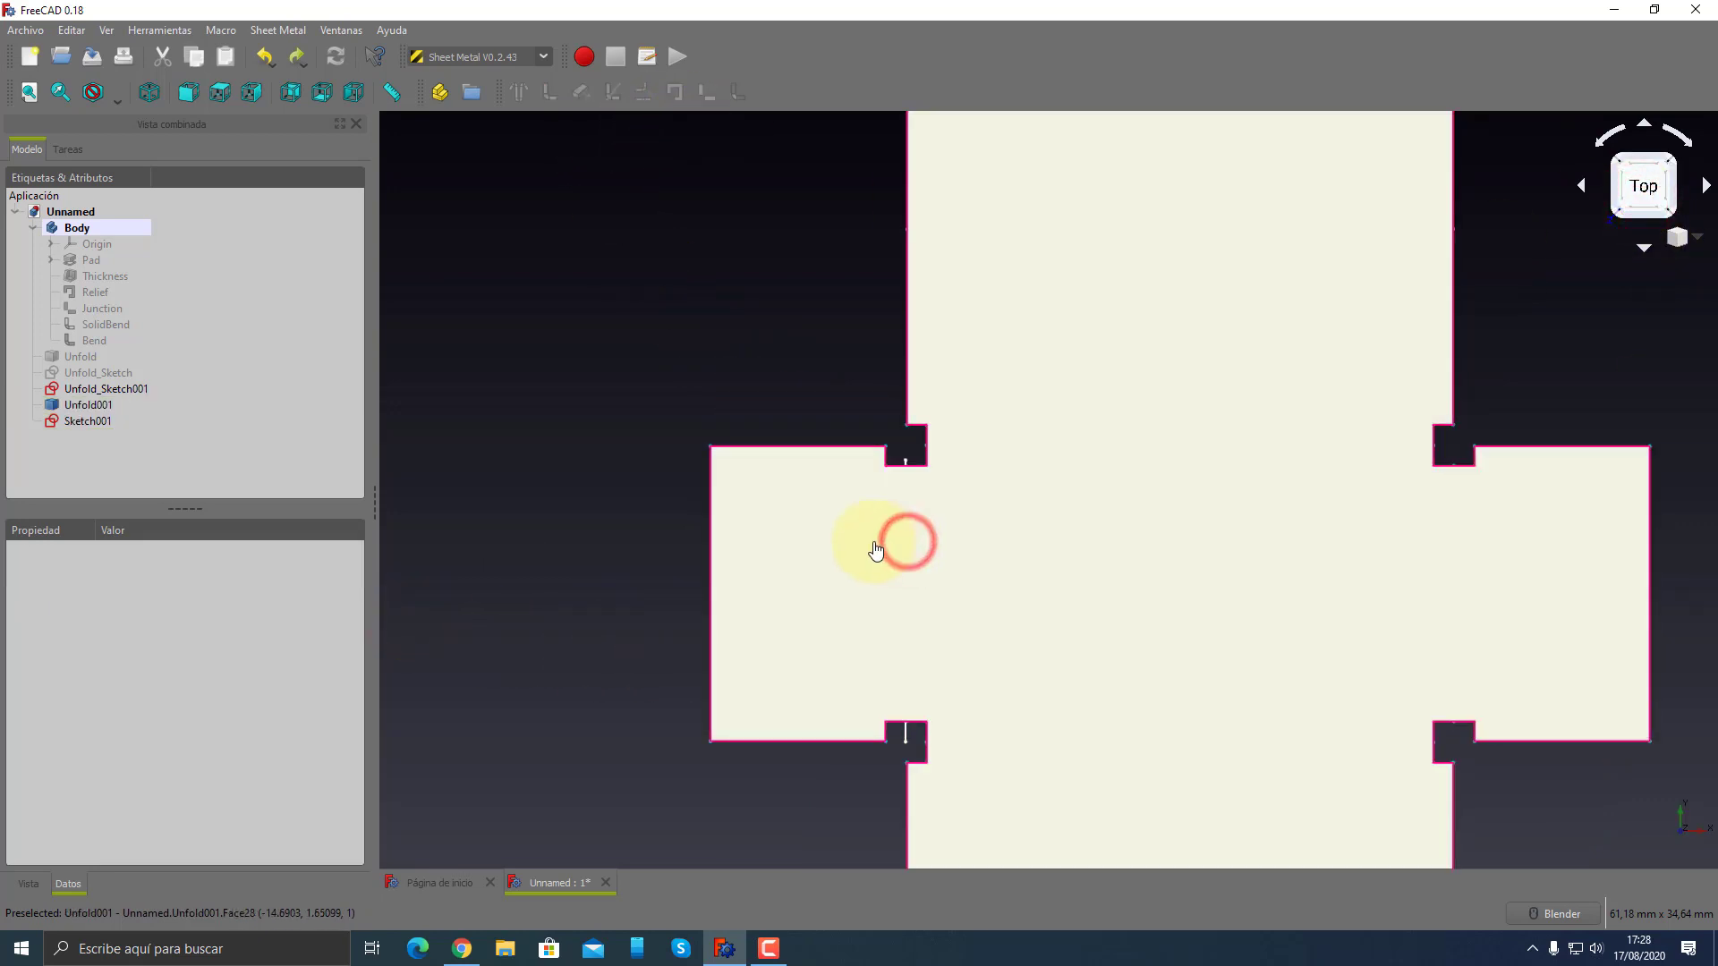
- Reopen Sketch001, nudge the bend line slightly left, and close the sketch
{"action": "double_click", "coordinate": [73, 421]}
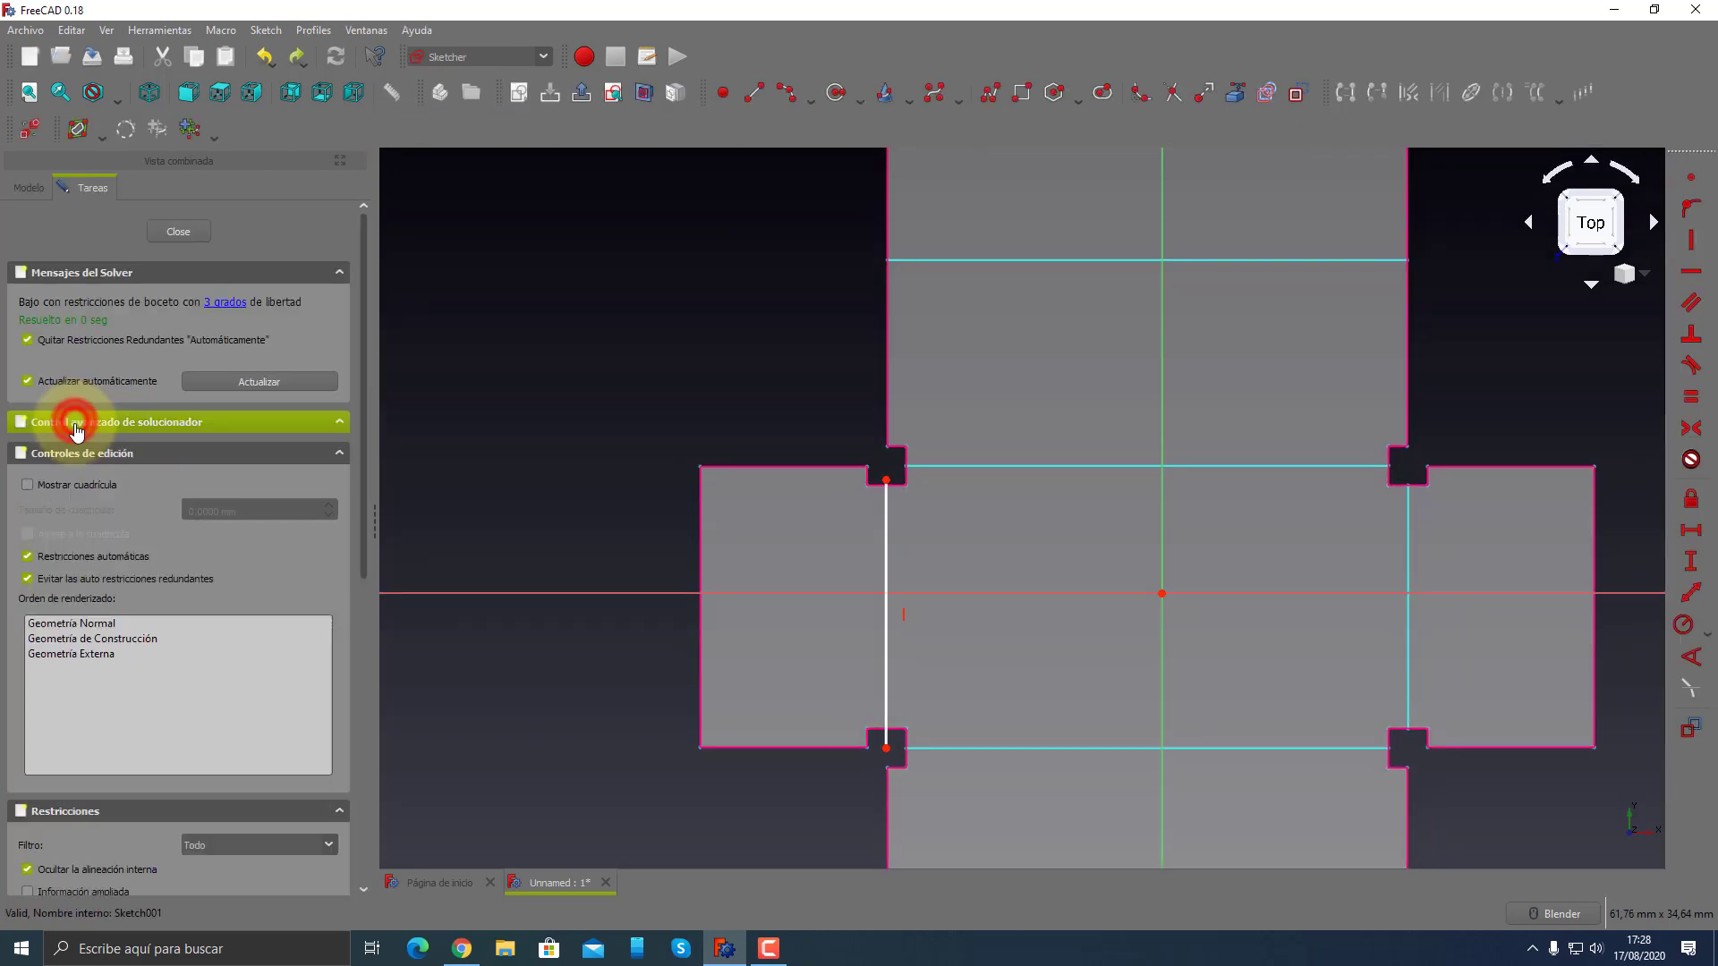
{"action": "scroll", "coordinate": [890, 641], "scroll_direction": "down", "scroll_amount": 3}
{"action": "scroll", "coordinate": [896, 628], "scroll_direction": "up", "scroll_amount": 5}
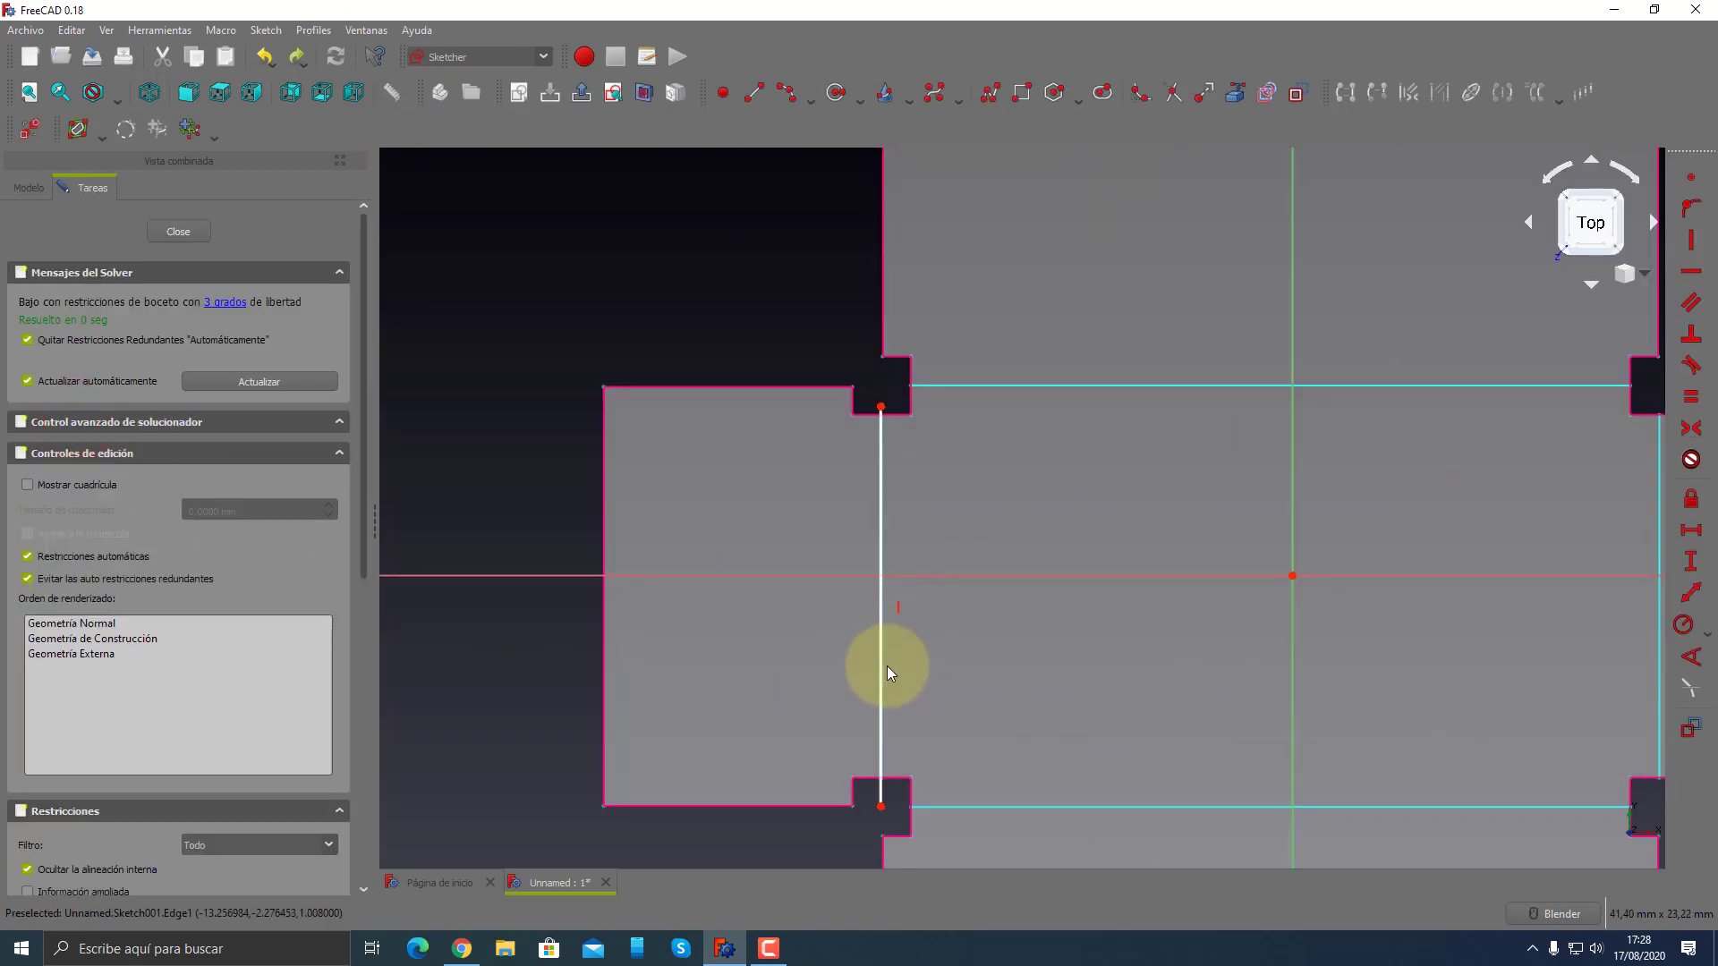
{"action": "mouse_move", "coordinate": [884, 671]}
{"action": "left_mouse_down"}
{"action": "mouse_move", "coordinate": [889, 629]}
{"action": "mouse_move", "coordinate": [879, 680]}
{"action": "left_mouse_up"}
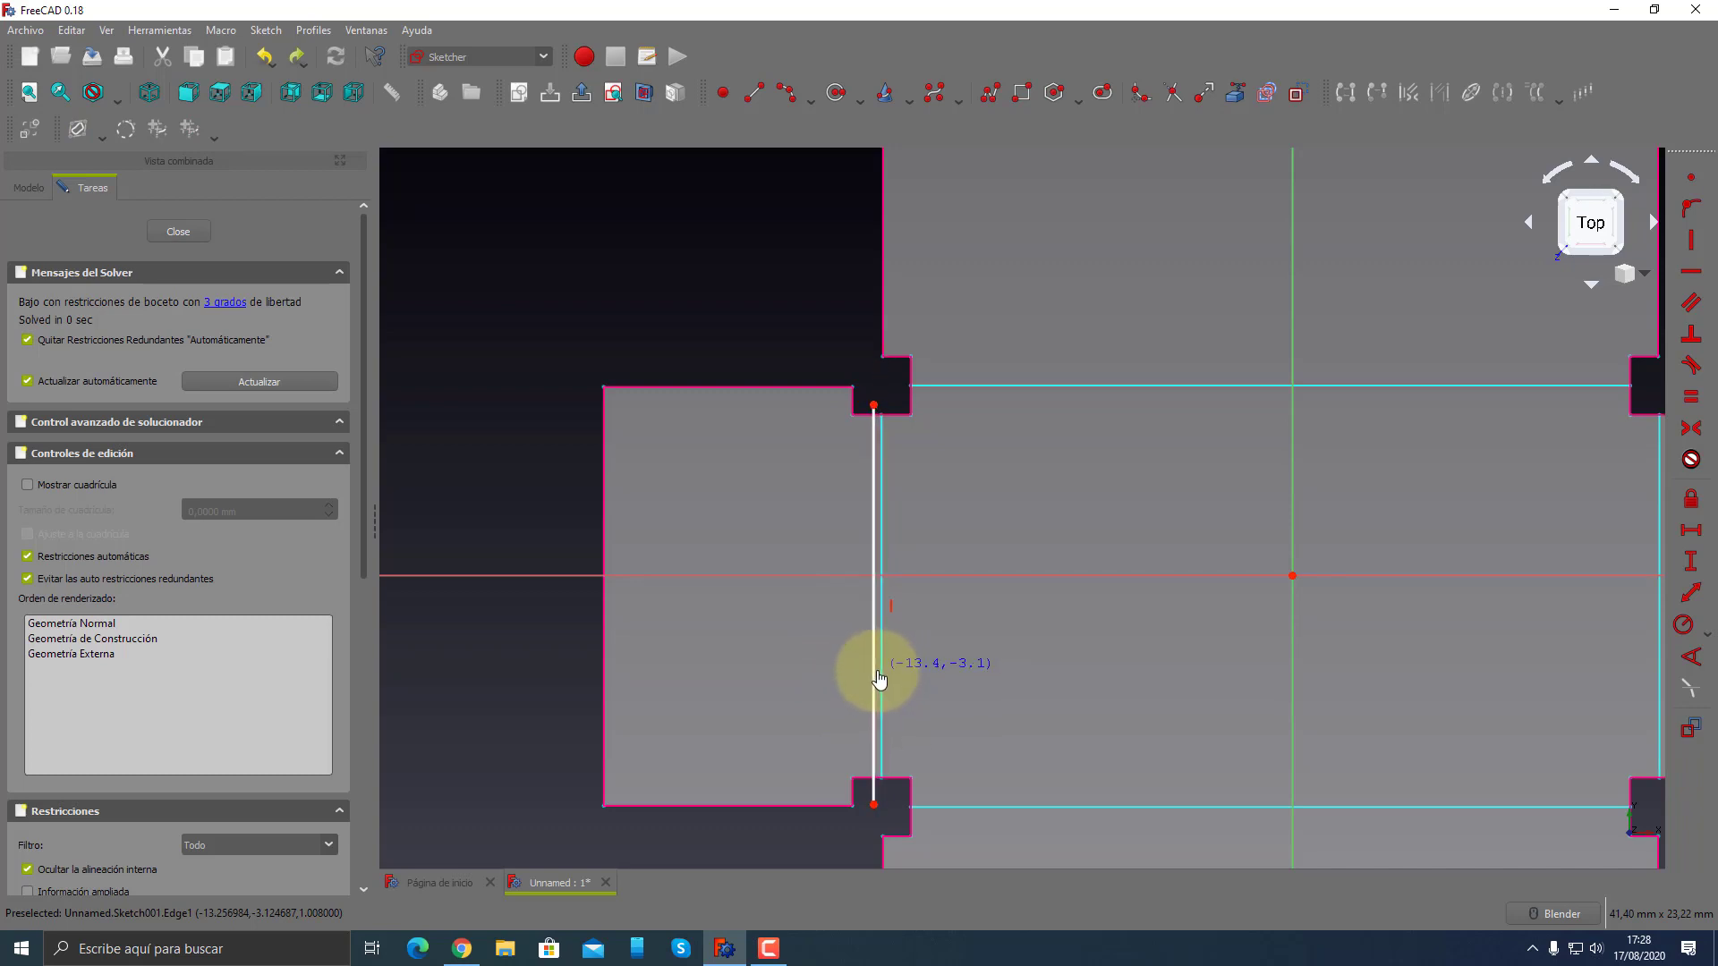
{"action": "left_click", "coordinate": [188, 233]}
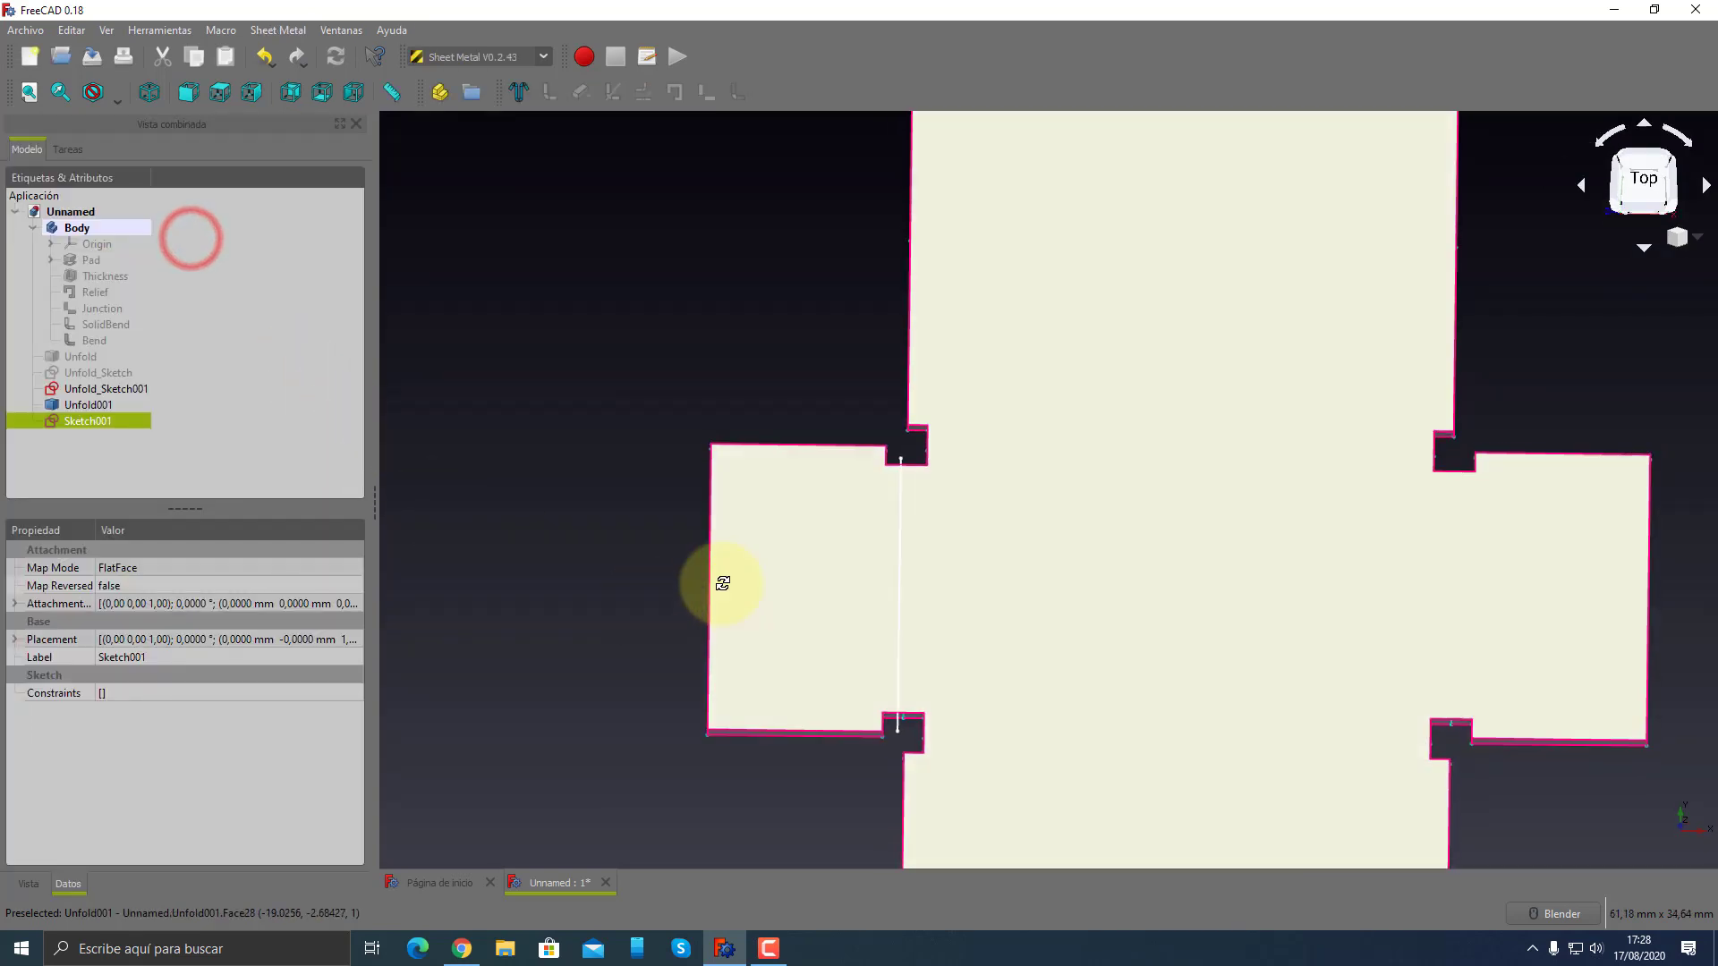
{"action": "key", "text": "0"}
{"action": "left_click", "coordinate": [501, 417]}
{"action": "left_click", "coordinate": [793, 510]}
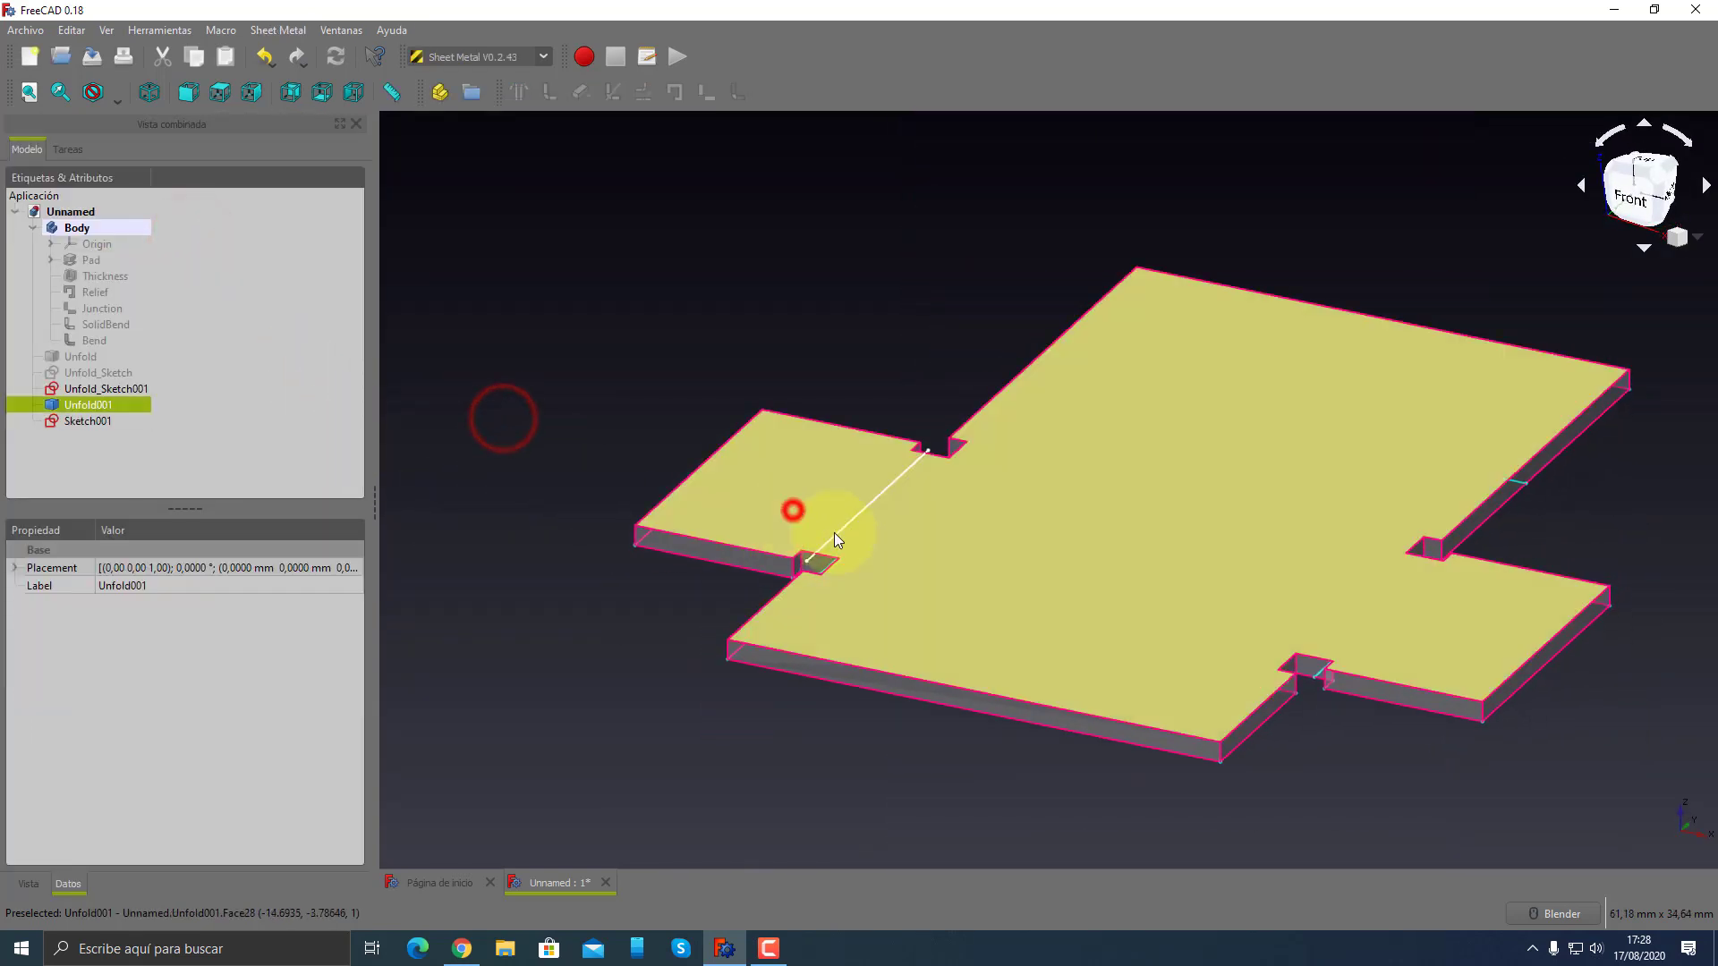
{"action": "left_click", "coordinate": [836, 535]}
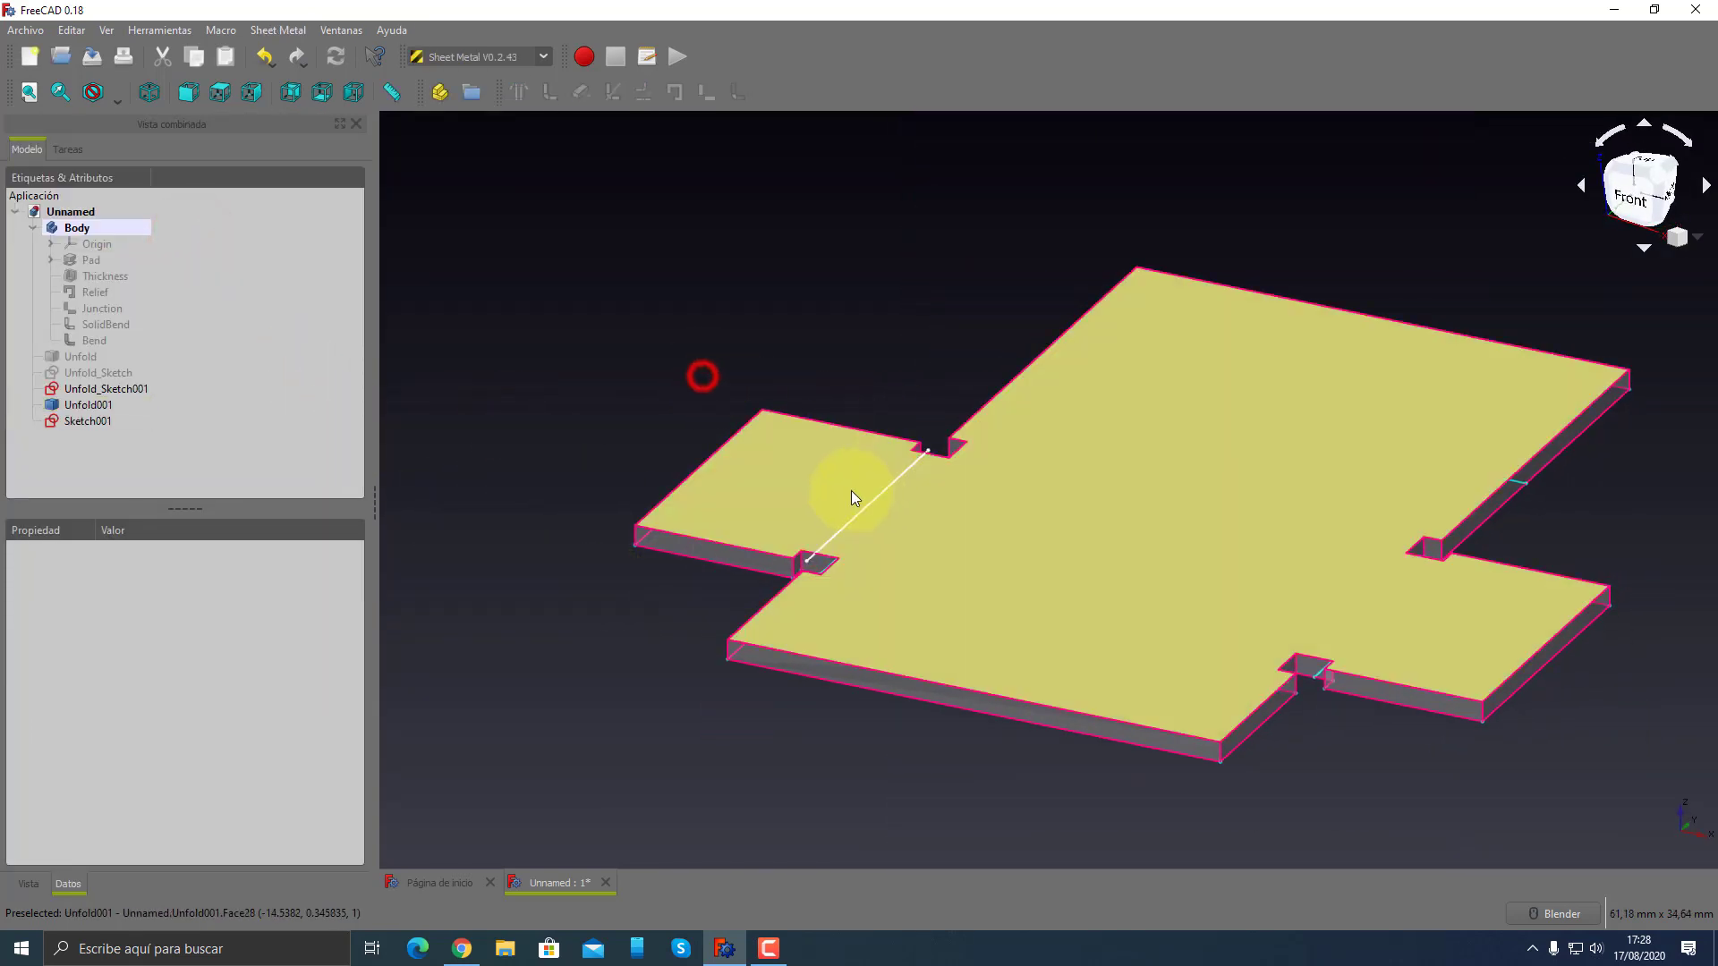
{"action": "left_click", "coordinate": [819, 492]}
{"action": "left_click", "coordinate": [834, 532], "text": "ctrl"}
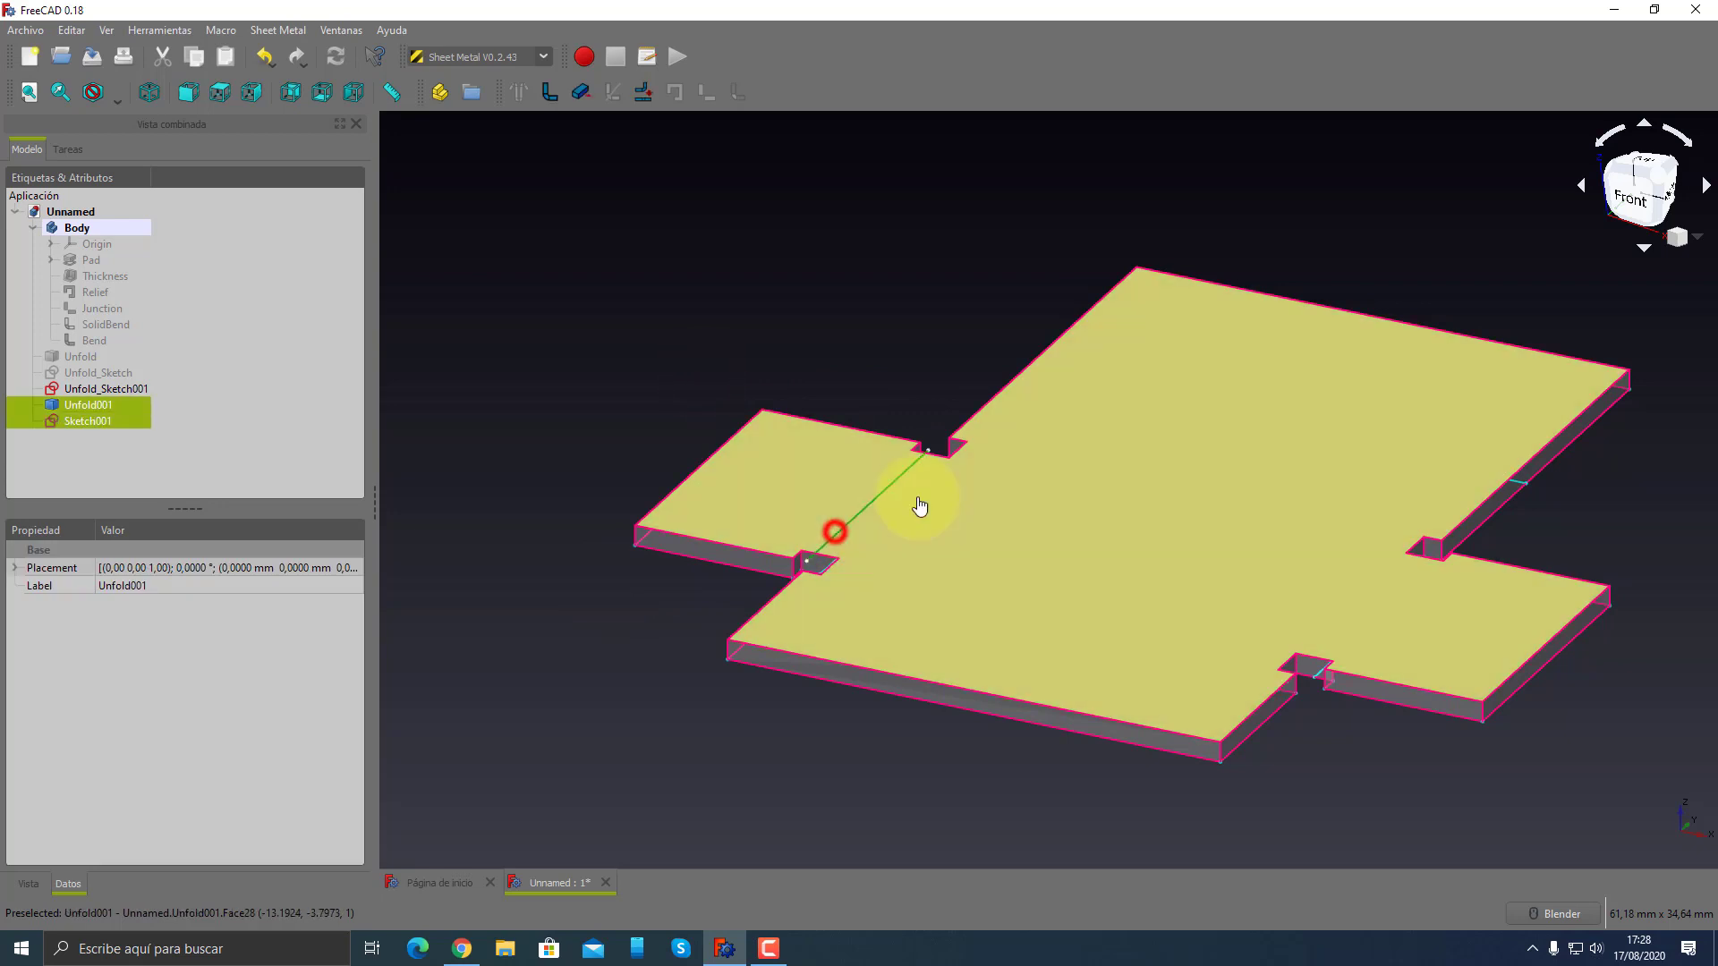
{"action": "left_click", "coordinate": [613, 92]}
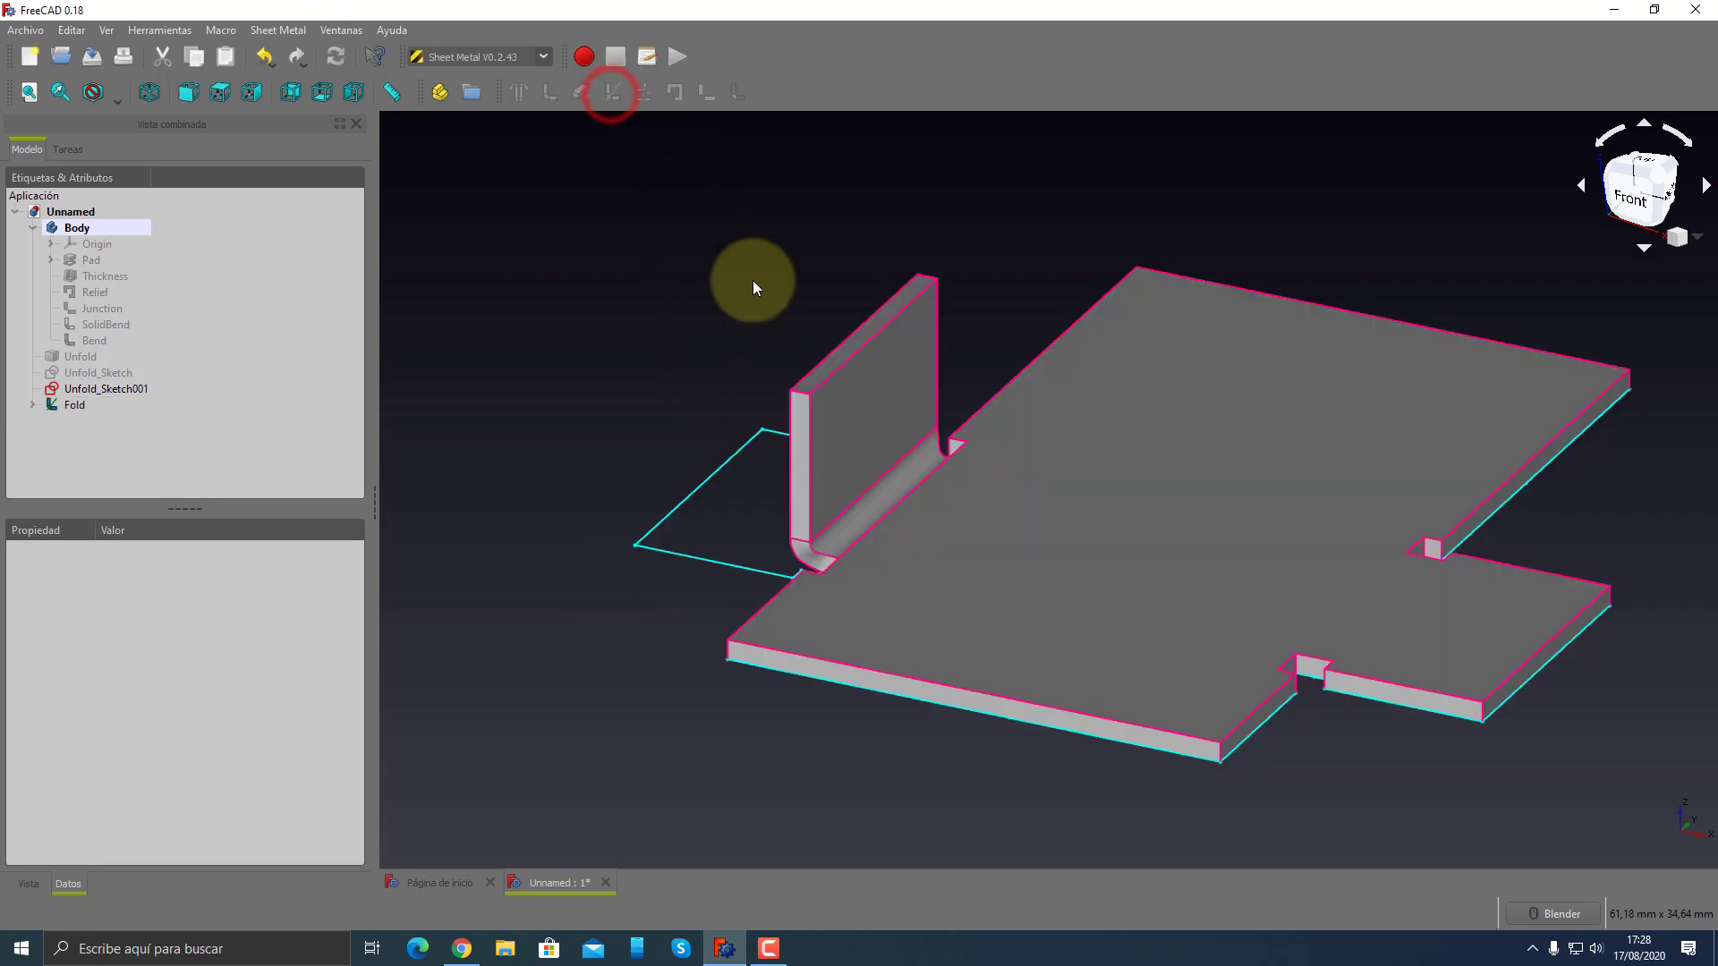
{"action": "mouse_move", "coordinate": [754, 281]}
{"action": "middle_mouse_down"}
{"action": "mouse_move", "coordinate": [1039, 614]}
{"action": "mouse_move", "coordinate": [837, 525]}
{"action": "mouse_move", "coordinate": [779, 469]}
{"action": "middle_mouse_up"}
{"action": "scroll", "coordinate": [770, 468], "scroll_direction": "up", "scroll_amount": 5}
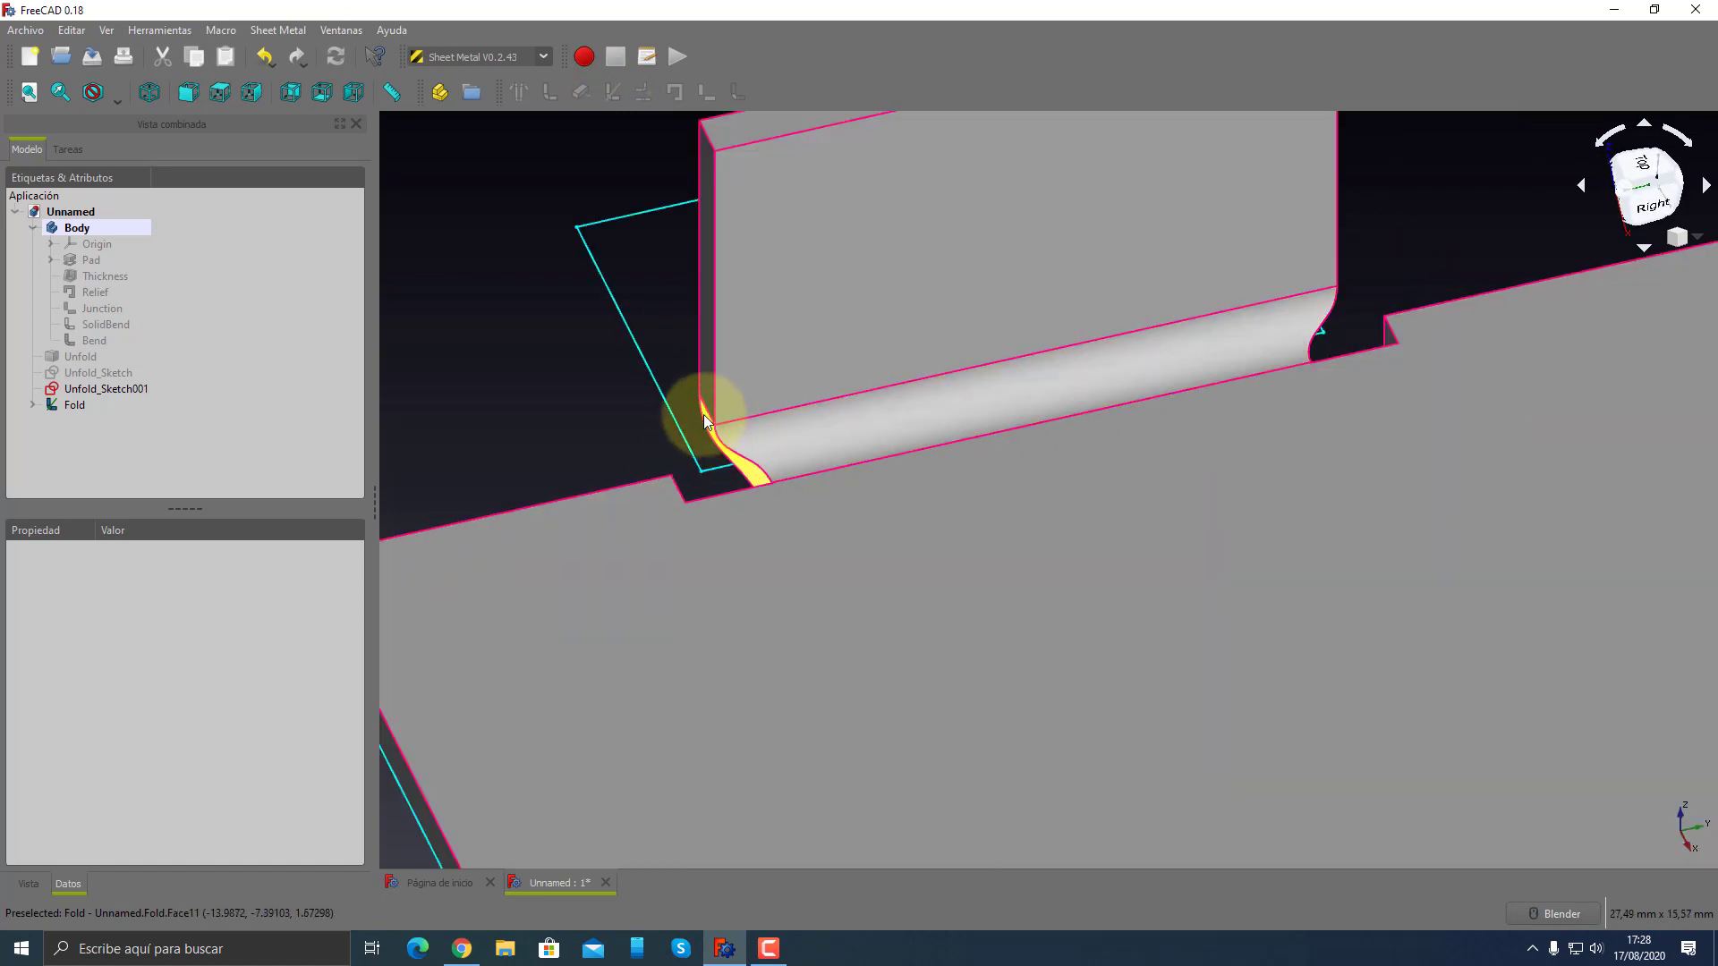
{"action": "mouse_move", "coordinate": [940, 487]}
{"action": "middle_mouse_down"}
{"action": "mouse_move", "coordinate": [1212, 349]}
{"action": "mouse_move", "coordinate": [970, 253]}
{"action": "mouse_move", "coordinate": [1318, 607]}
{"action": "mouse_move", "coordinate": [1293, 632]}
{"action": "mouse_move", "coordinate": [1116, 603]}
{"action": "mouse_move", "coordinate": [1062, 464]}
{"action": "mouse_move", "coordinate": [1062, 509]}
{"action": "mouse_move", "coordinate": [1388, 636]}
{"action": "mouse_move", "coordinate": [1270, 636]}
{"action": "mouse_move", "coordinate": [1399, 721]}
{"action": "mouse_move", "coordinate": [1392, 803]}
{"action": "mouse_move", "coordinate": [1246, 787]}
{"action": "middle_mouse_up"}
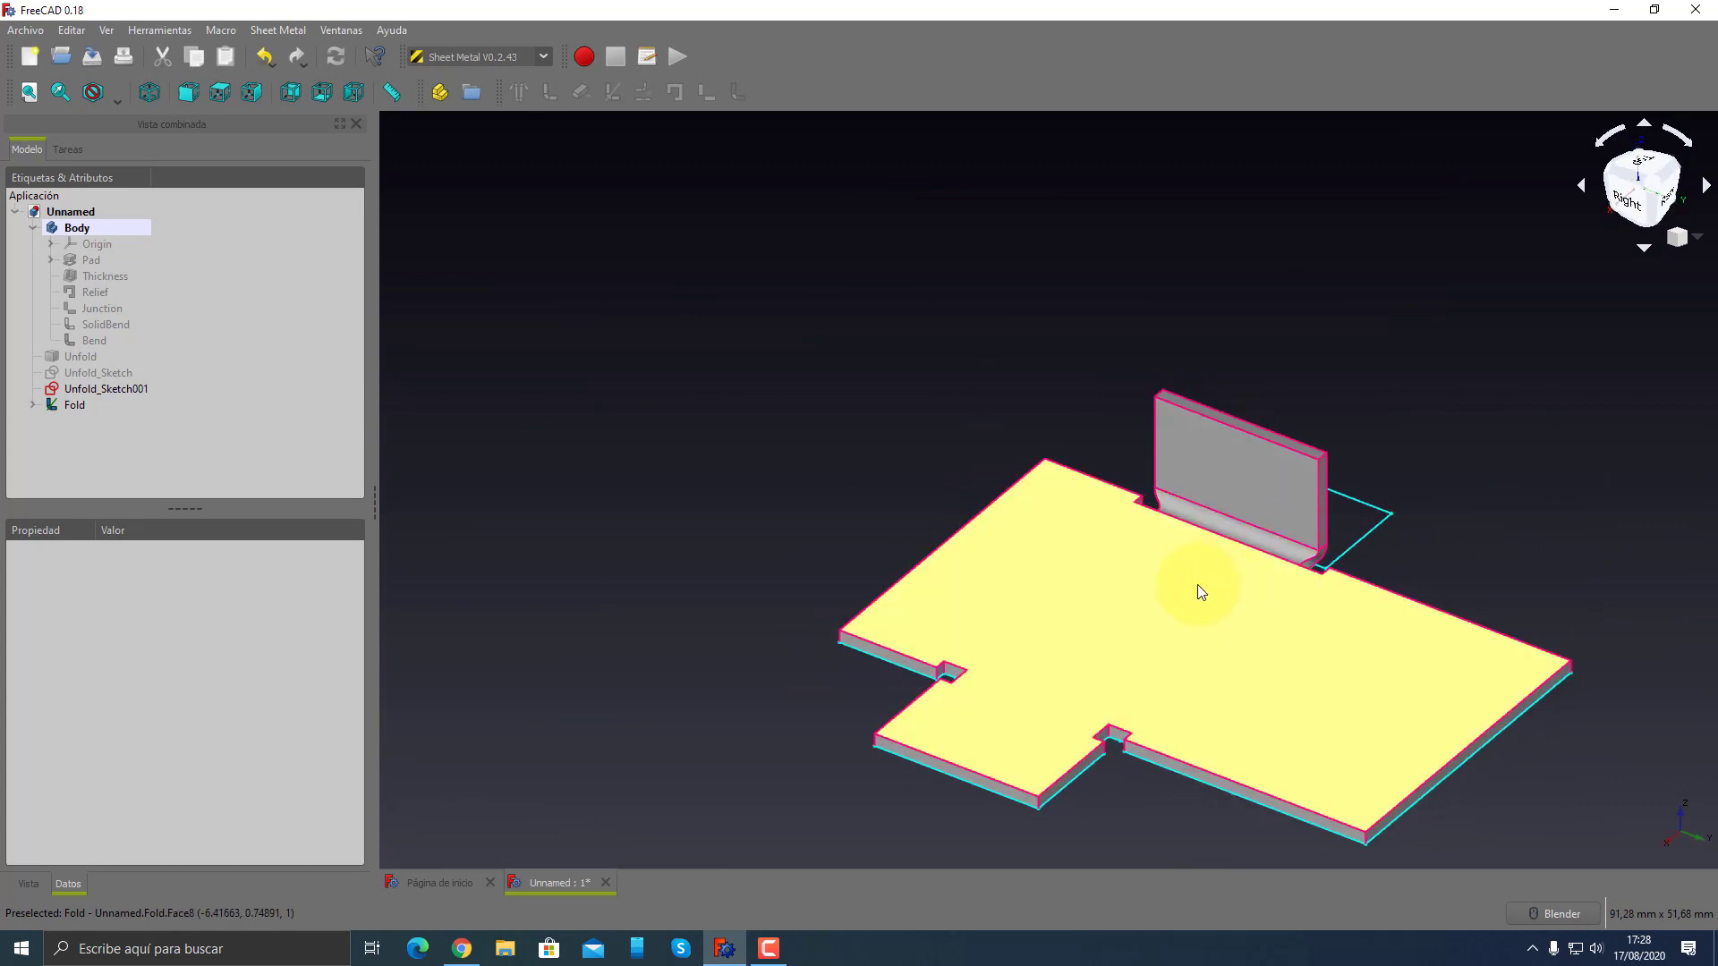
{"action": "mouse_move", "coordinate": [1337, 624]}
{"action": "middle_mouse_down"}
{"action": "mouse_move", "coordinate": [1086, 514]}
{"action": "mouse_move", "coordinate": [981, 495]}
{"action": "mouse_move", "coordinate": [1271, 553]}
{"action": "mouse_move", "coordinate": [1411, 510]}
{"action": "middle_mouse_up"}
{"action": "mouse_move", "coordinate": [1265, 594]}
{"action": "middle_mouse_down"}
{"action": "mouse_move", "coordinate": [1527, 582]}
{"action": "mouse_move", "coordinate": [649, 508]}
{"action": "middle_mouse_up"}
{"action": "key", "text": "u"}
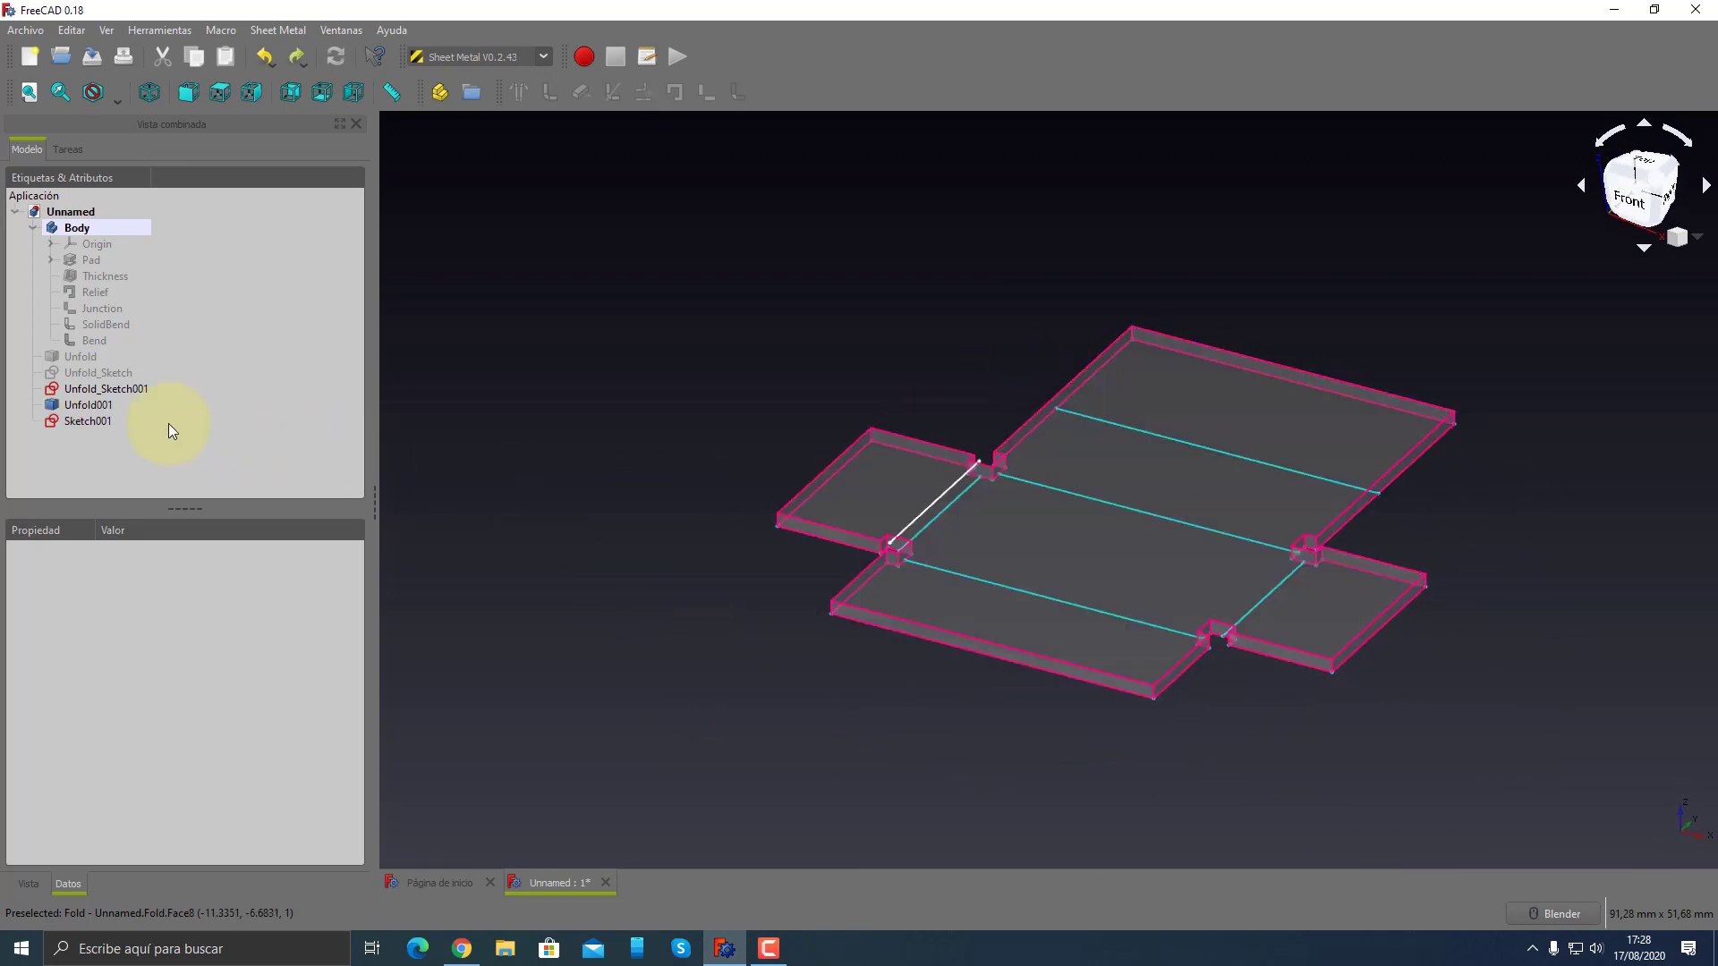
- Orbit the flat Unfold001 sheet and inspect its Unfold_Sketch001 outline
{"action": "left_click", "coordinate": [90, 405]}
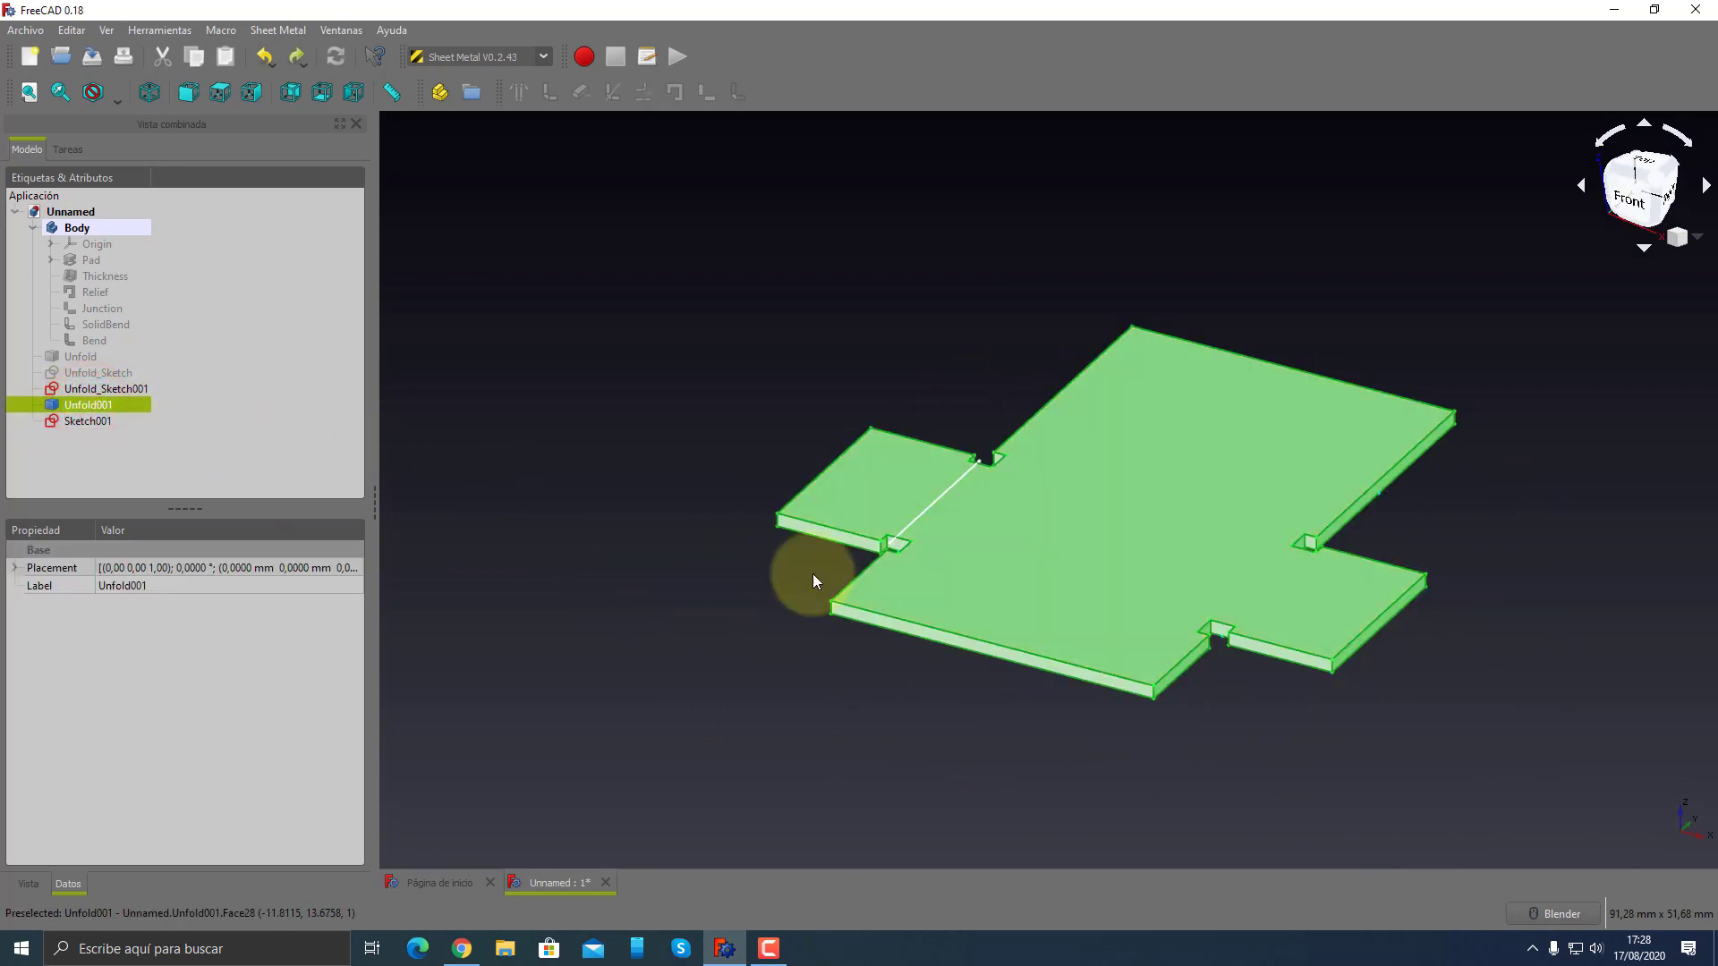
{"action": "mouse_move", "coordinate": [1062, 705]}
{"action": "middle_mouse_down"}
{"action": "mouse_move", "coordinate": [1089, 729]}
{"action": "mouse_move", "coordinate": [1005, 686]}
{"action": "middle_mouse_up"}
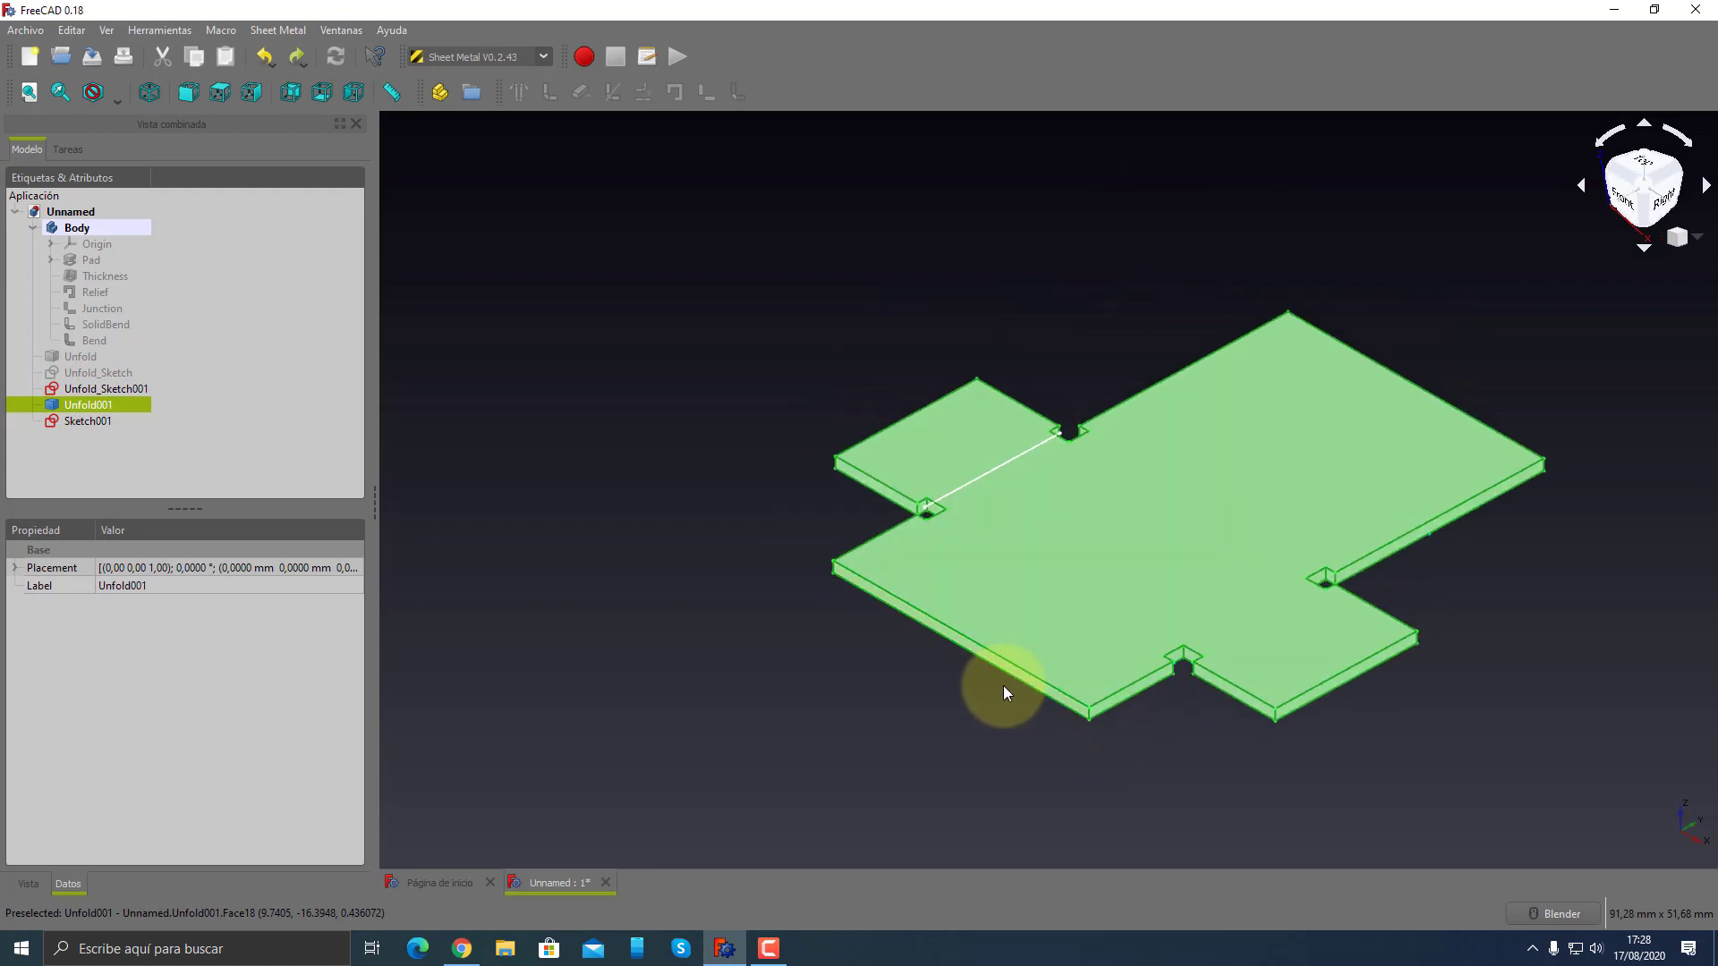
{"action": "mouse_move", "coordinate": [894, 675]}
{"action": "middle_mouse_down"}
{"action": "mouse_move", "coordinate": [997, 680]}
{"action": "mouse_move", "coordinate": [1089, 626]}
{"action": "mouse_move", "coordinate": [1082, 583]}
{"action": "mouse_move", "coordinate": [809, 602]}
{"action": "mouse_move", "coordinate": [944, 675]}
{"action": "mouse_move", "coordinate": [1006, 661]}
{"action": "middle_mouse_up"}
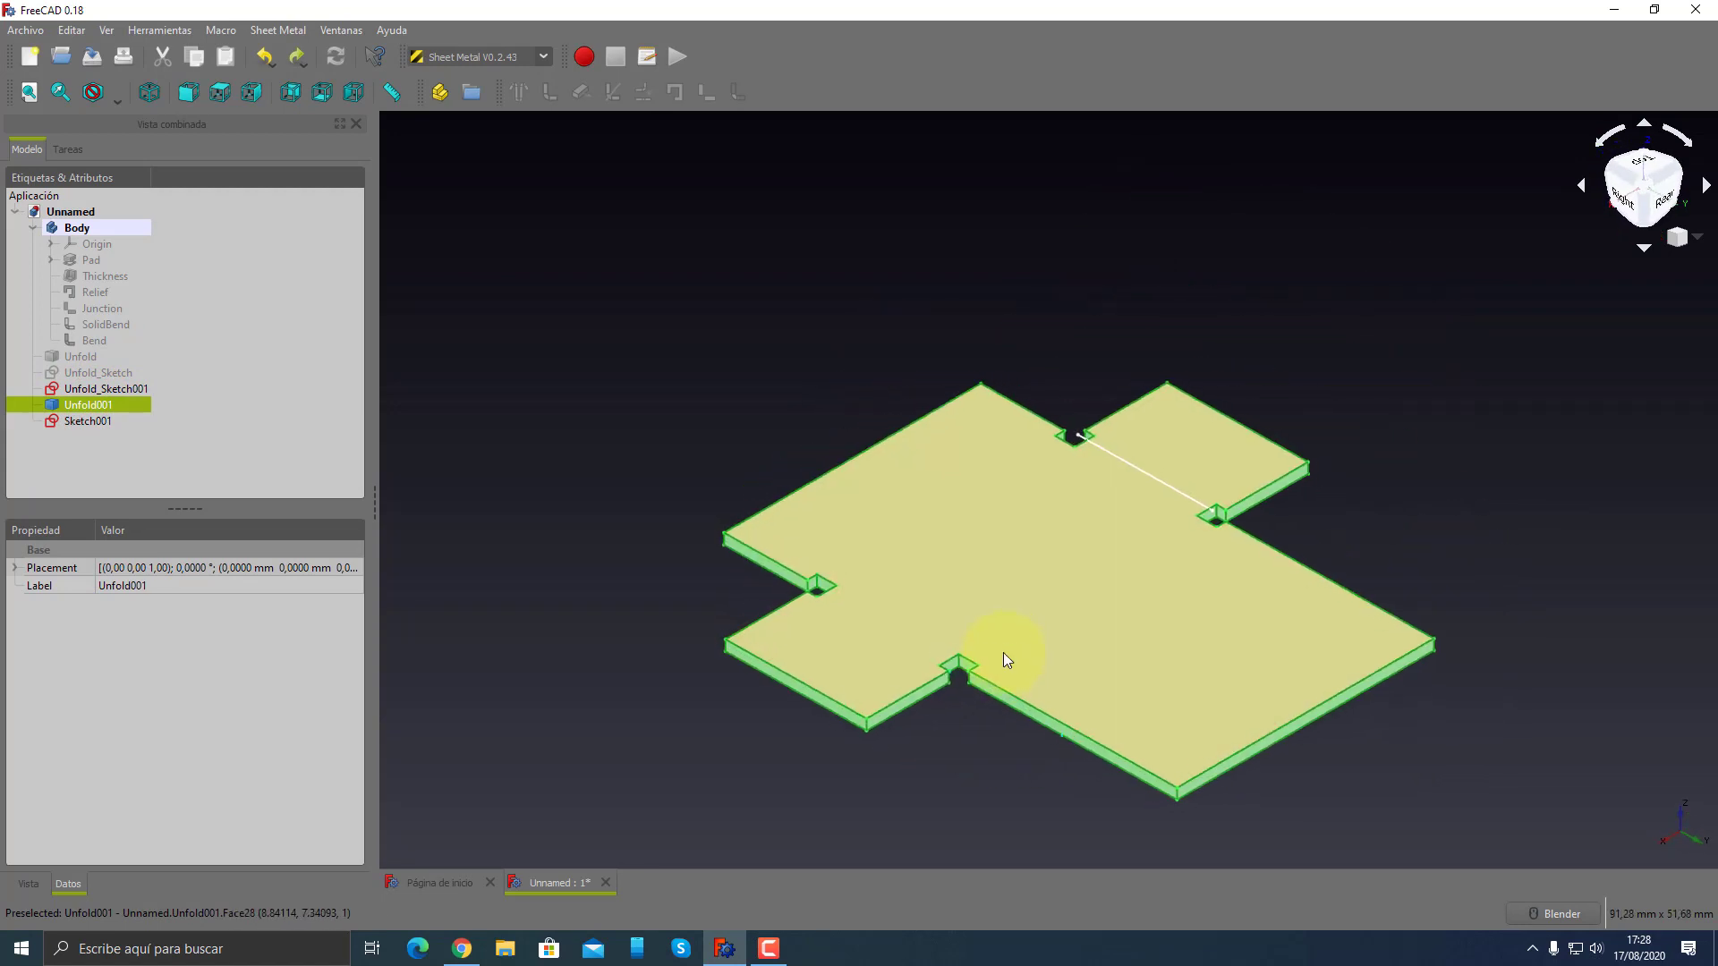
{"action": "left_click", "coordinate": [522, 528]}
{"action": "left_click", "coordinate": [63, 389]}
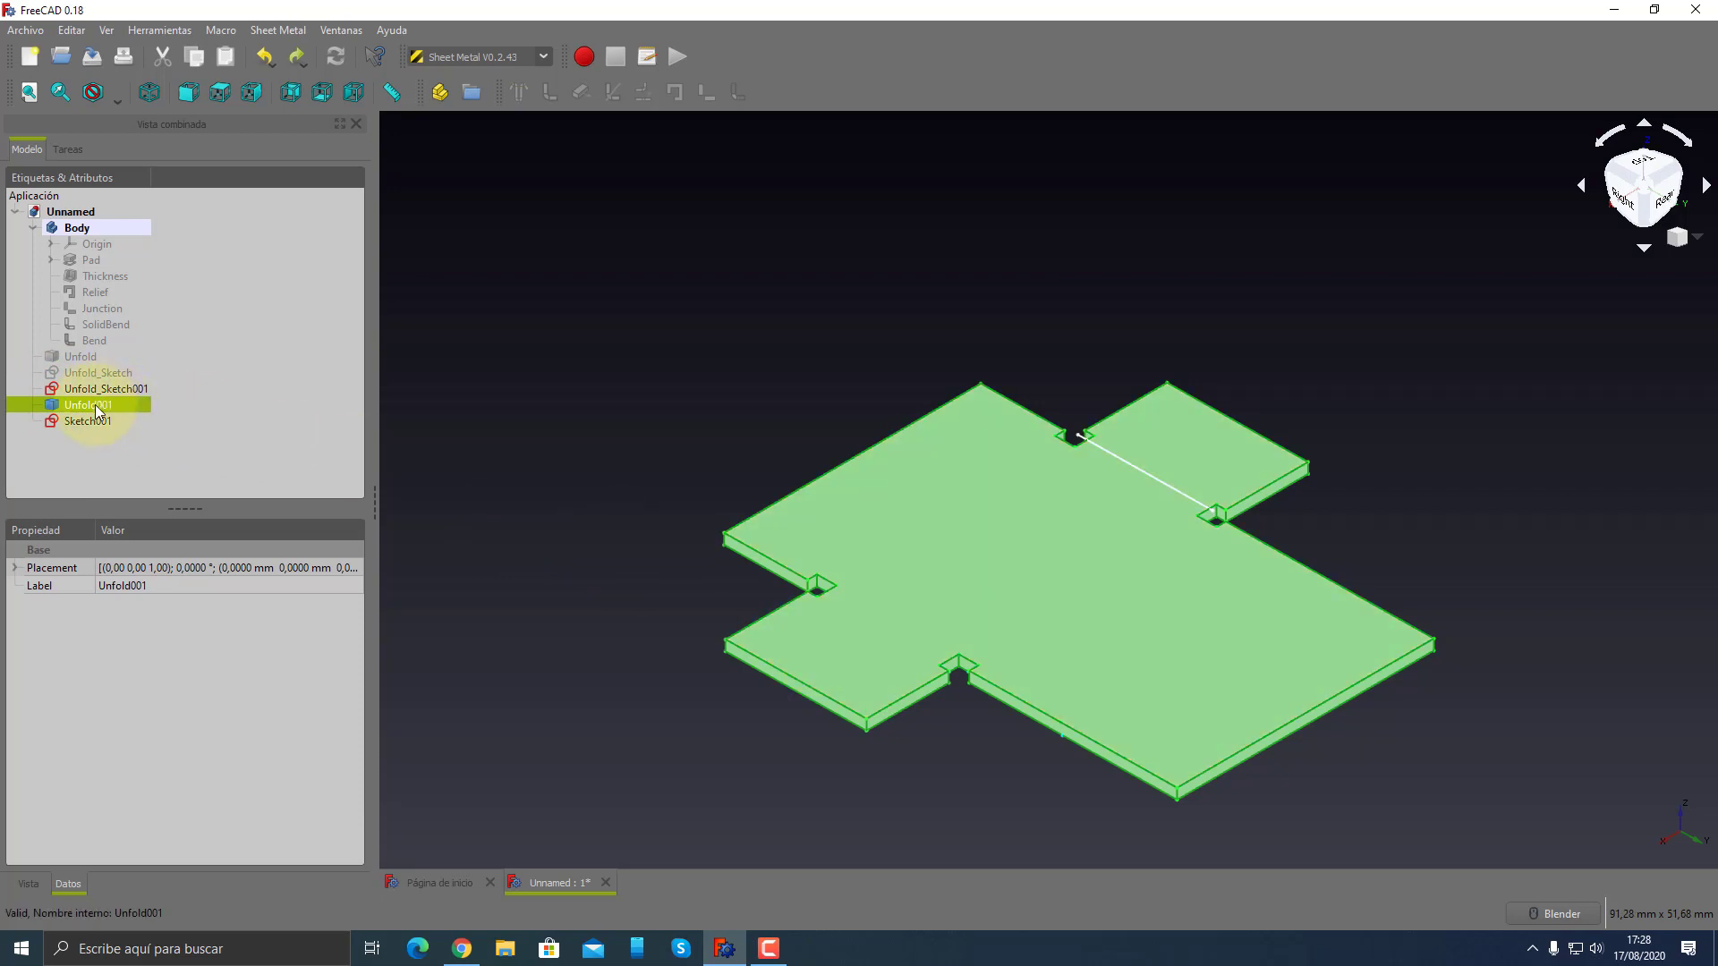
{"action": "left_click", "coordinate": [469, 397]}
- Hide Unfold to show the folded Bend body, then go to the GrabCAD enclosure page
{"action": "left_click", "coordinate": [79, 358]}
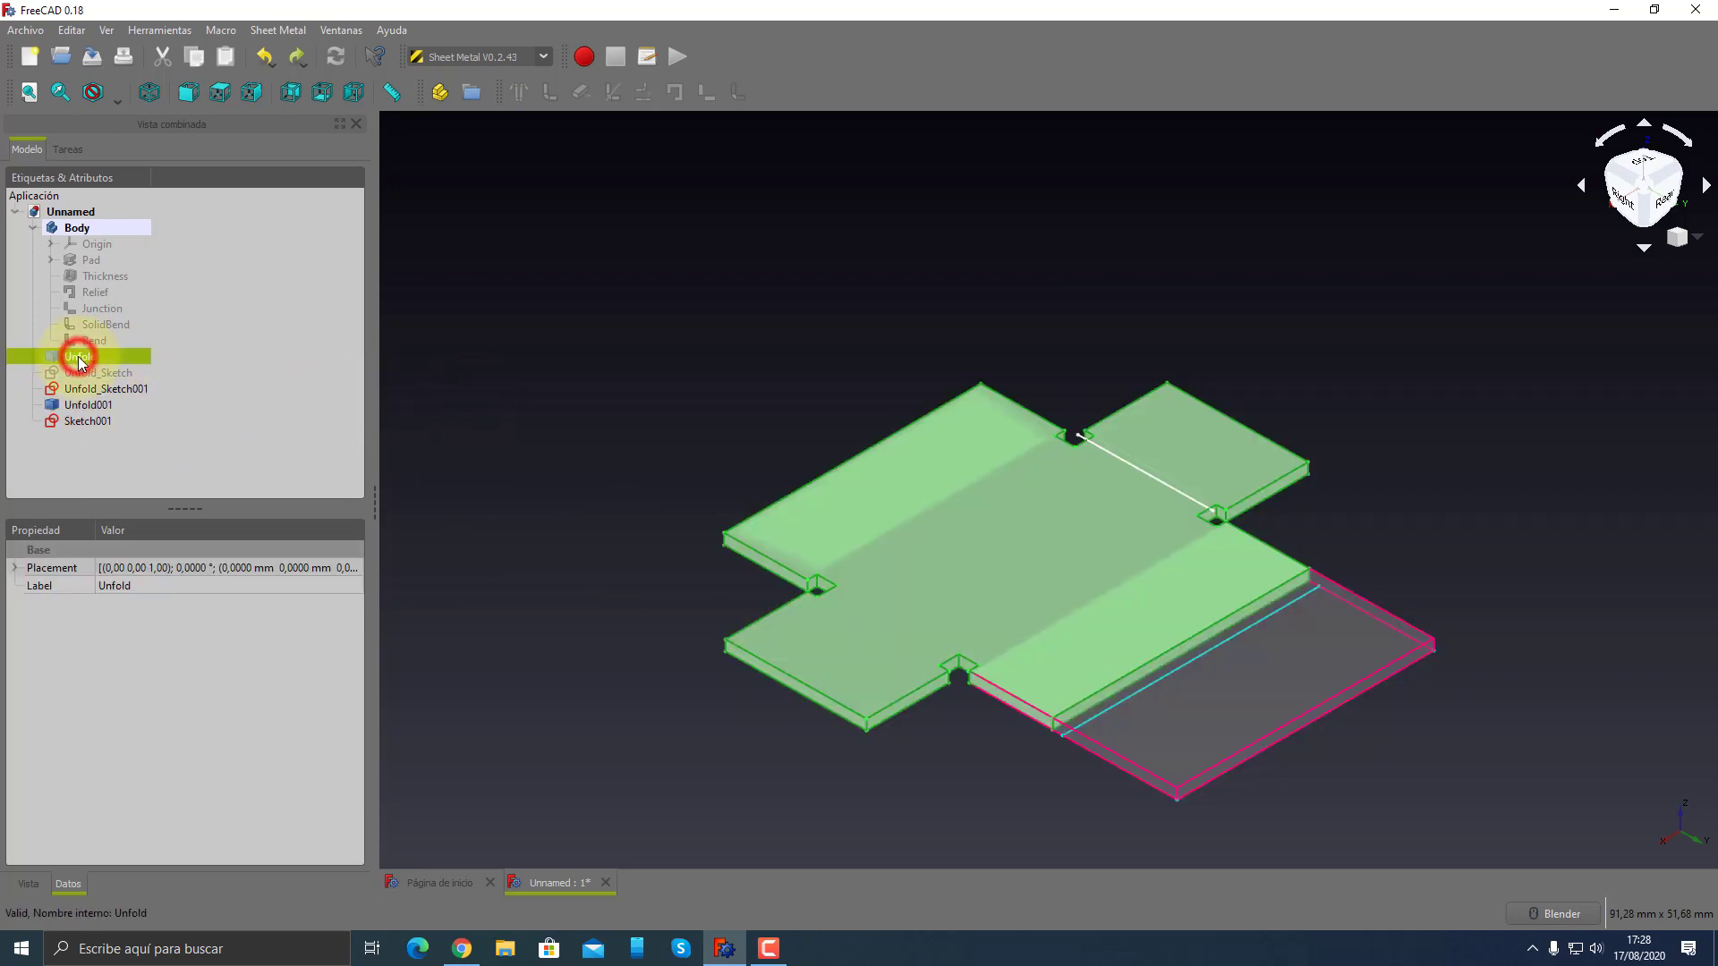
{"action": "key", "text": "space"}
{"action": "left_click", "coordinate": [94, 341]}
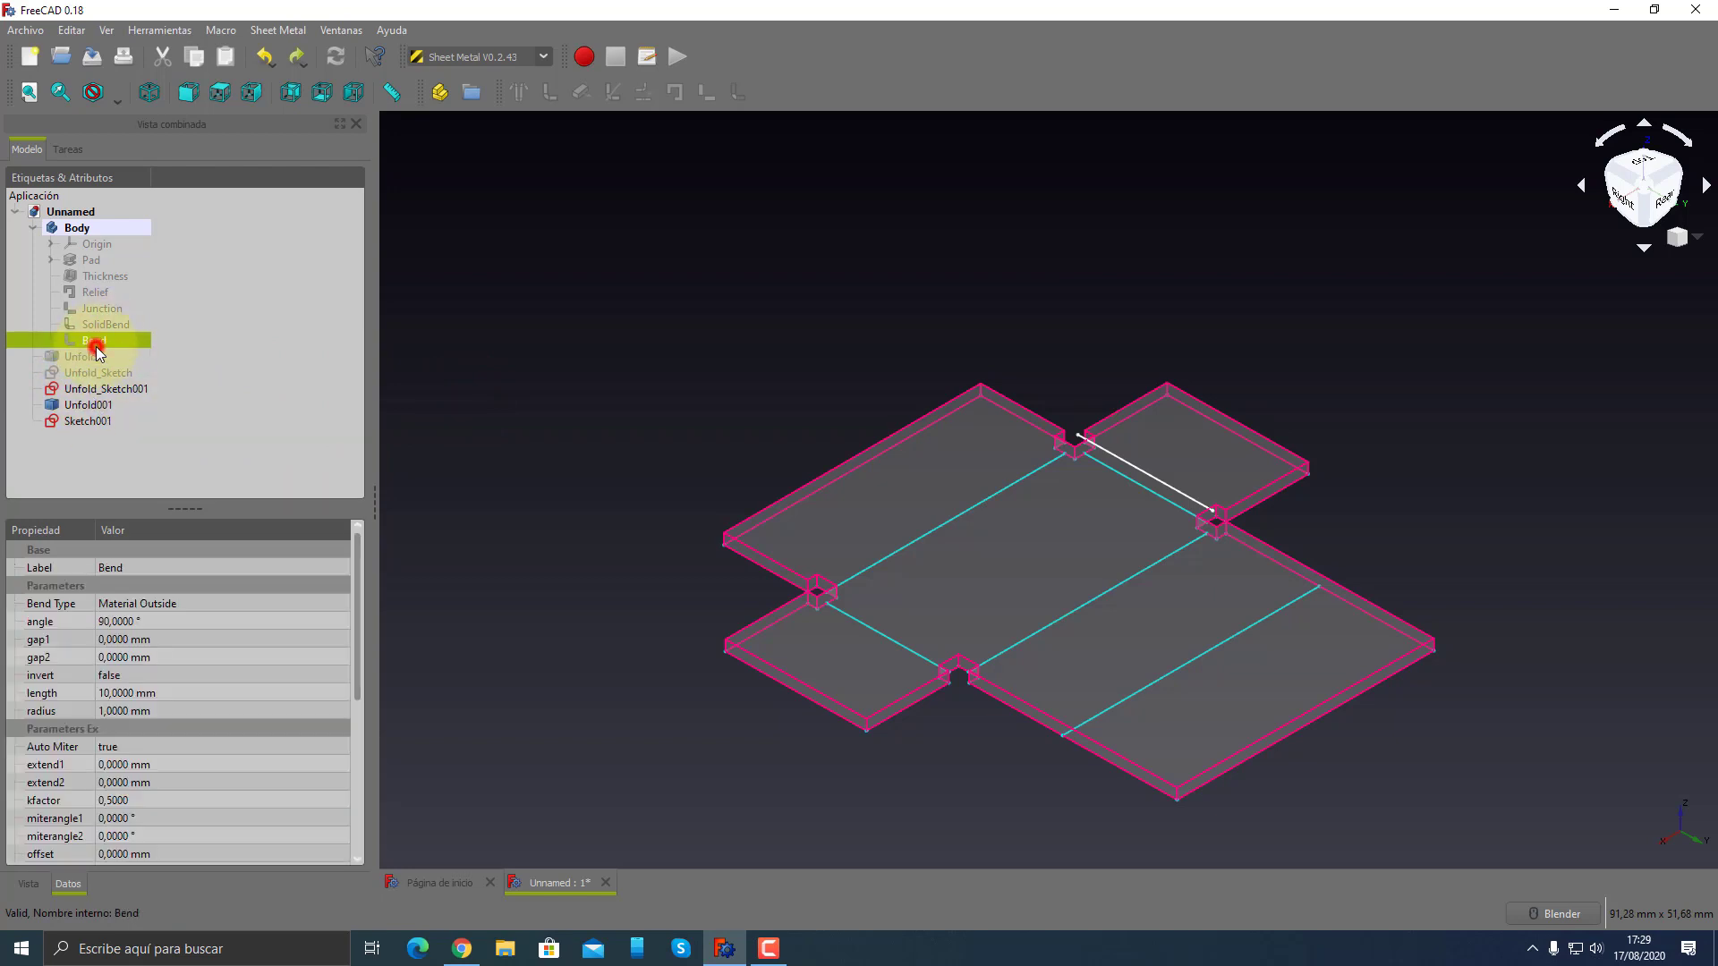
{"action": "key", "text": "space"}
{"action": "mouse_move", "coordinate": [1170, 595]}
{"action": "middle_mouse_down"}
{"action": "mouse_move", "coordinate": [1468, 491]}
{"action": "mouse_move", "coordinate": [1305, 575]}
{"action": "mouse_move", "coordinate": [954, 625]}
{"action": "mouse_move", "coordinate": [1013, 576]}
{"action": "mouse_move", "coordinate": [1074, 594]}
{"action": "middle_mouse_up"}
{"action": "scroll", "coordinate": [1131, 587], "scroll_direction": "up", "scroll_amount": 3}
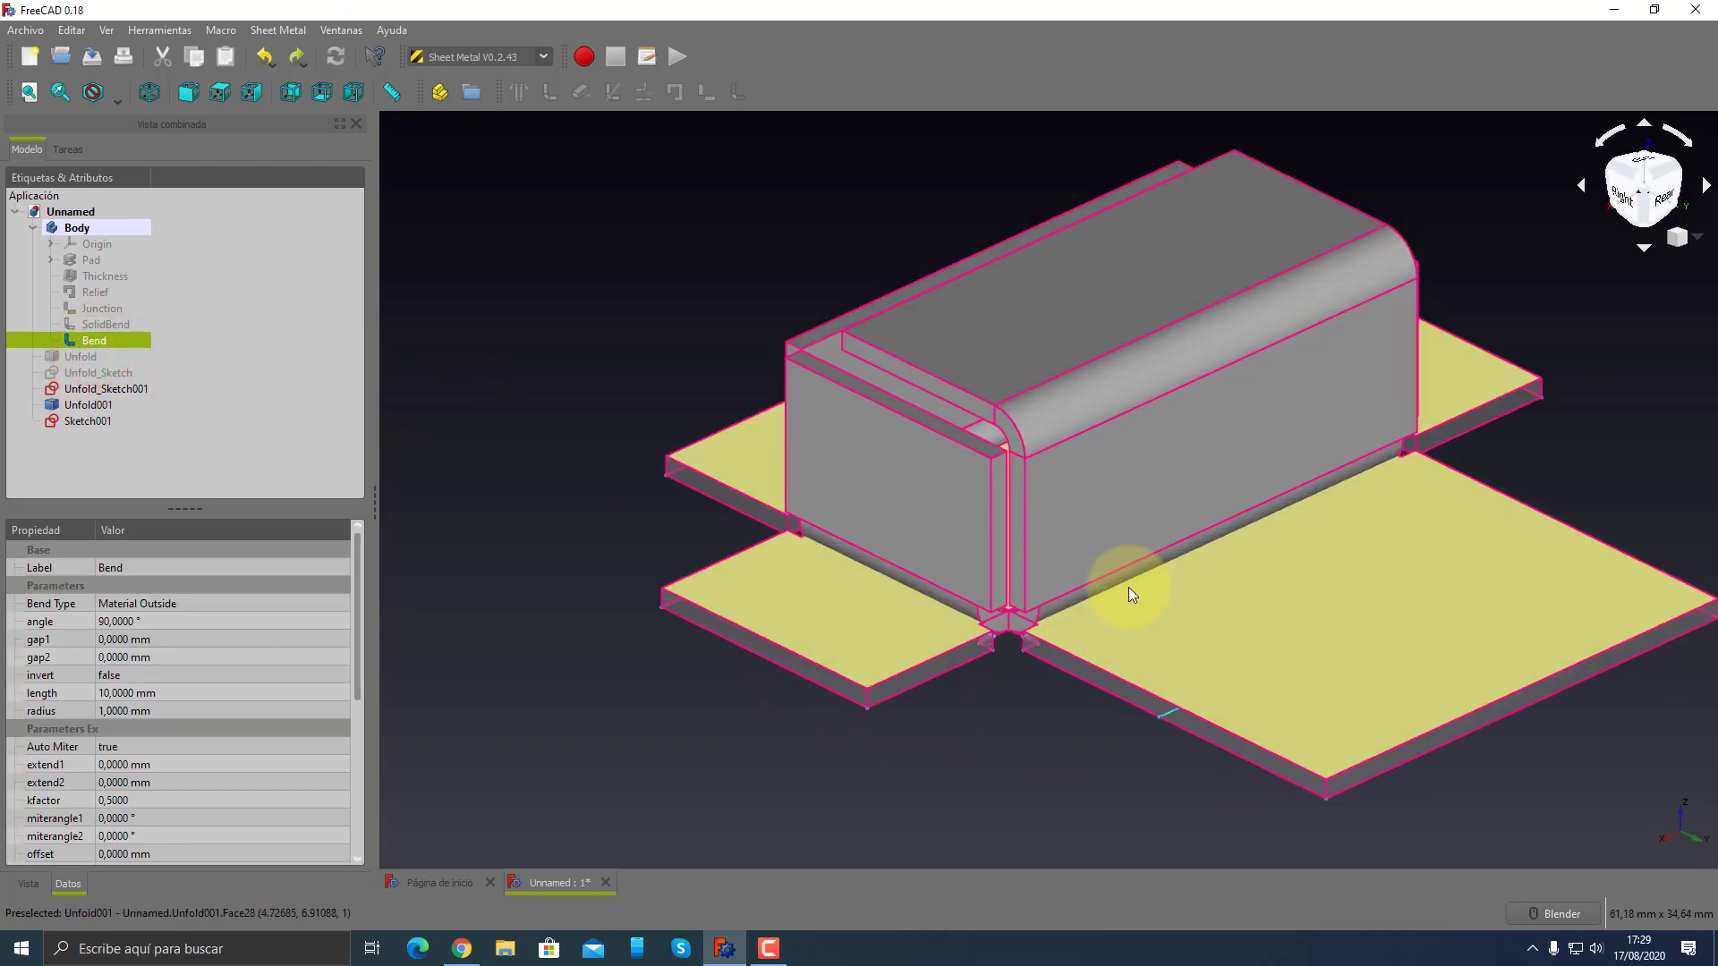
{"action": "scroll", "coordinate": [1131, 587], "scroll_direction": "up", "scroll_amount": 2}
{"action": "left_click", "coordinate": [462, 948]}
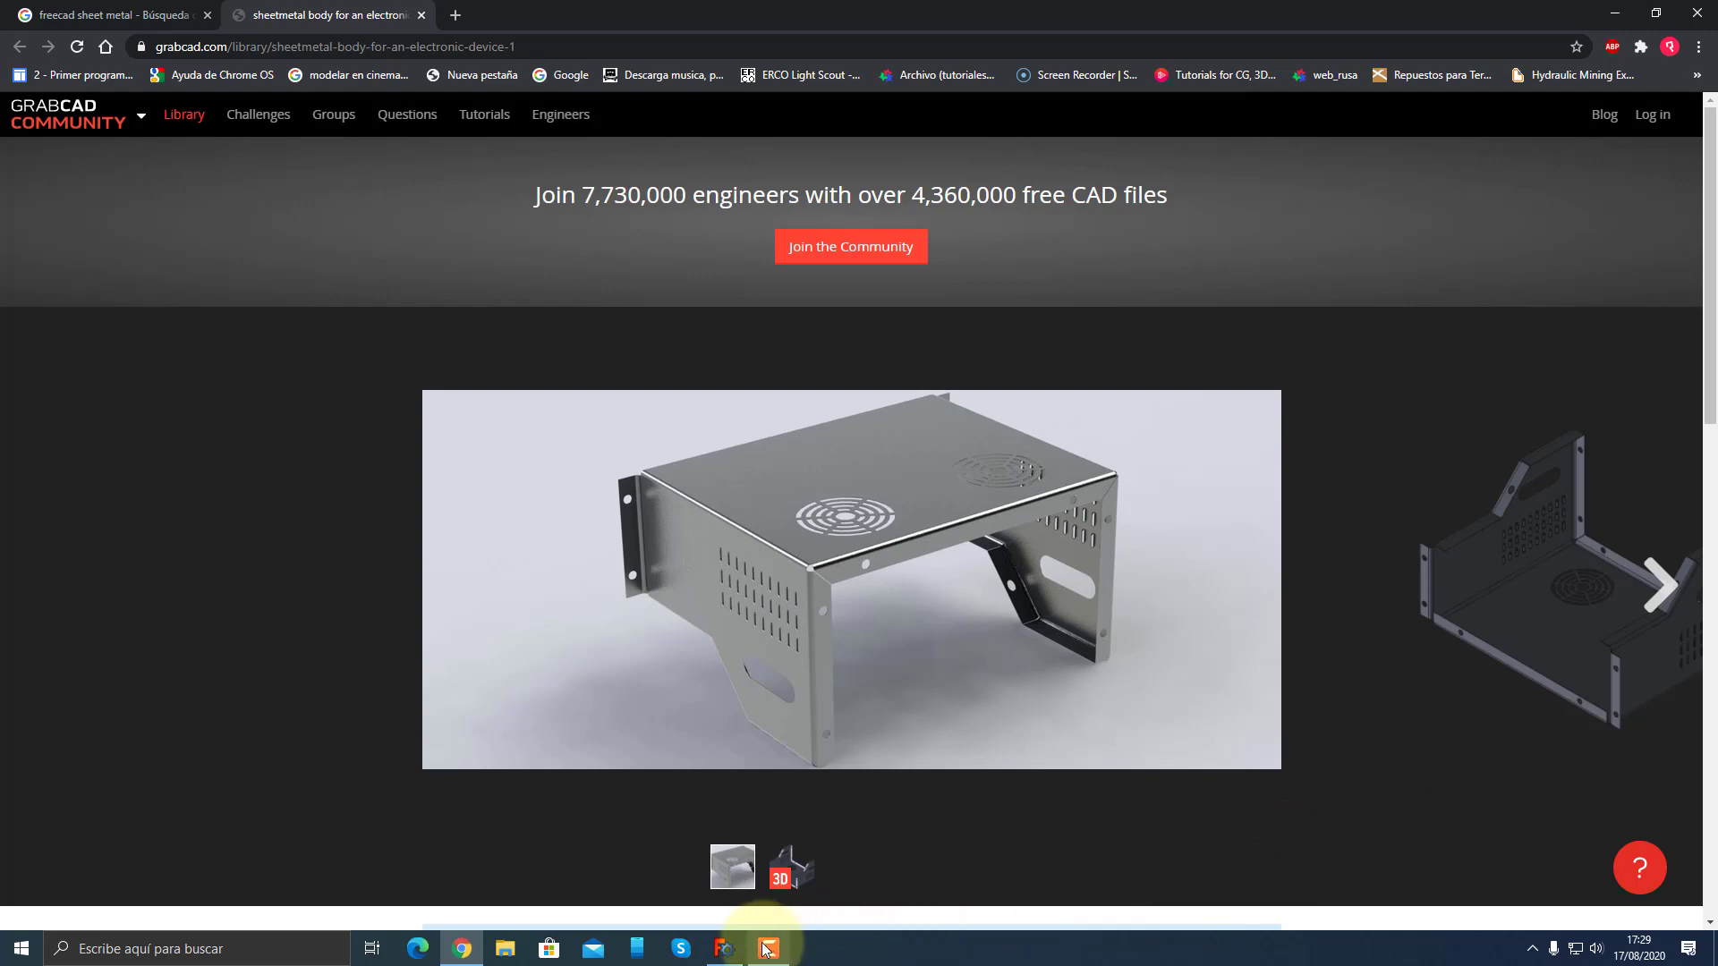
- Return to FreeCAD and orbit the folded model to a front-right view
{"action": "left_click", "coordinate": [725, 949]}
{"action": "scroll", "coordinate": [1029, 671], "scroll_direction": "down", "scroll_amount": 3}
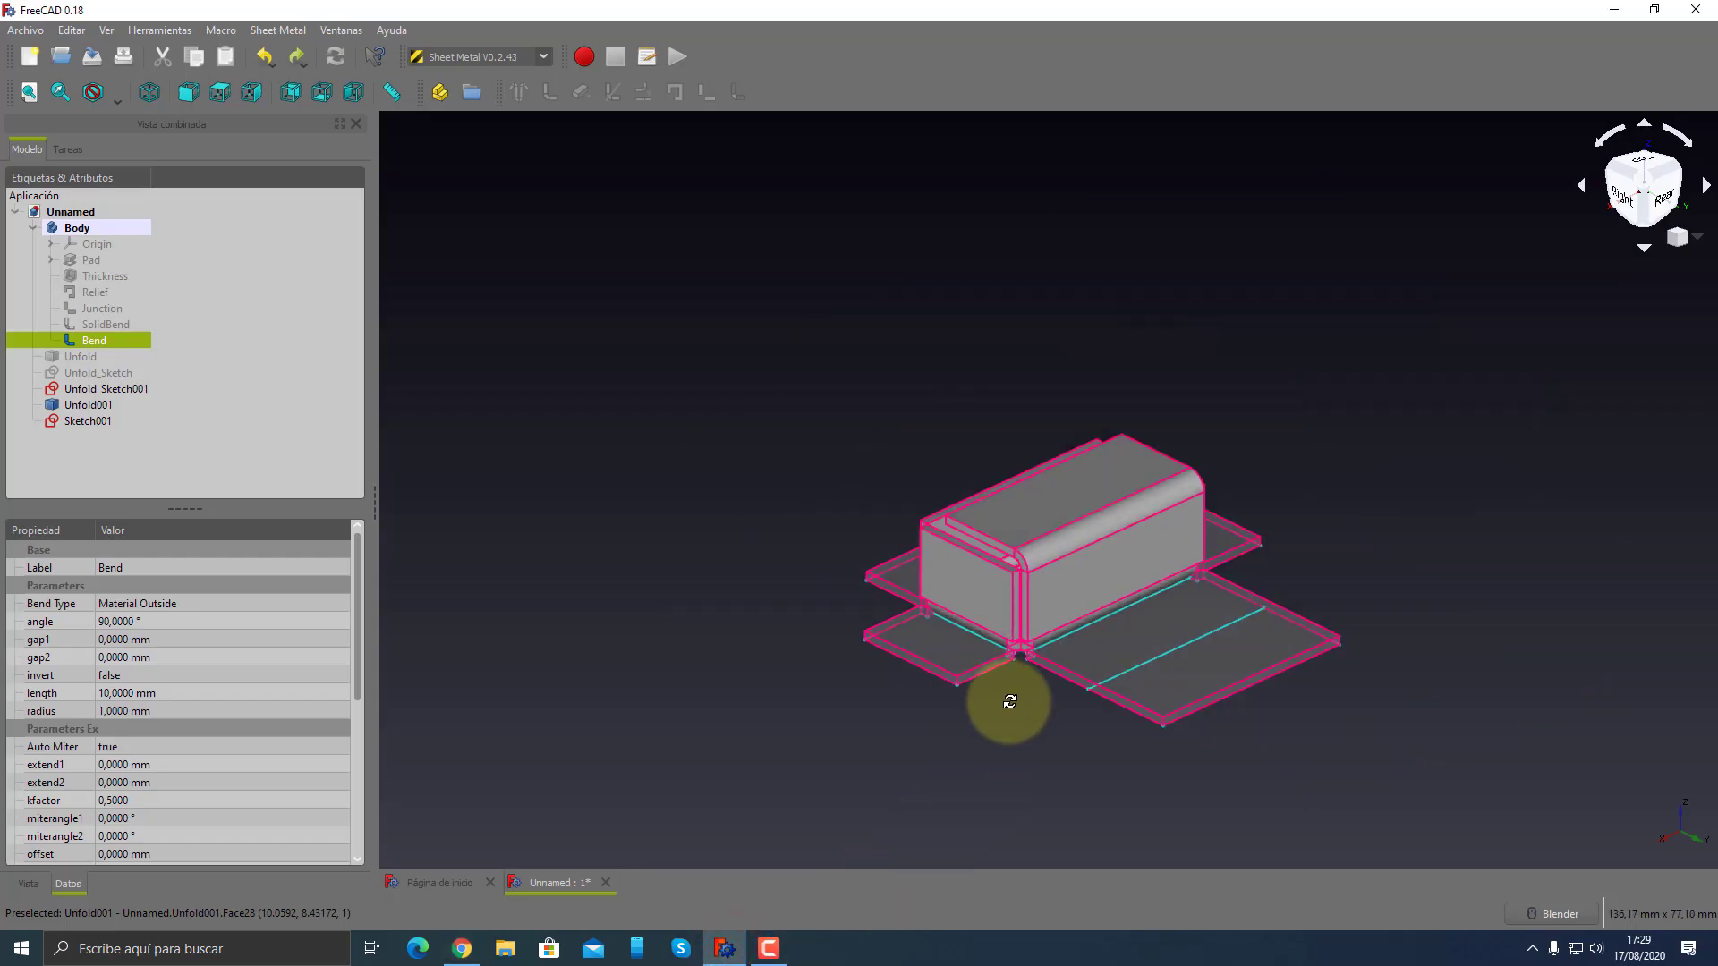
{"action": "mouse_move", "coordinate": [1005, 695]}
{"action": "middle_mouse_down"}
{"action": "mouse_move", "coordinate": [1438, 660]}
{"action": "mouse_move", "coordinate": [1099, 549]}
{"action": "mouse_move", "coordinate": [990, 537]}
{"action": "mouse_move", "coordinate": [978, 575]}
{"action": "middle_mouse_up"}
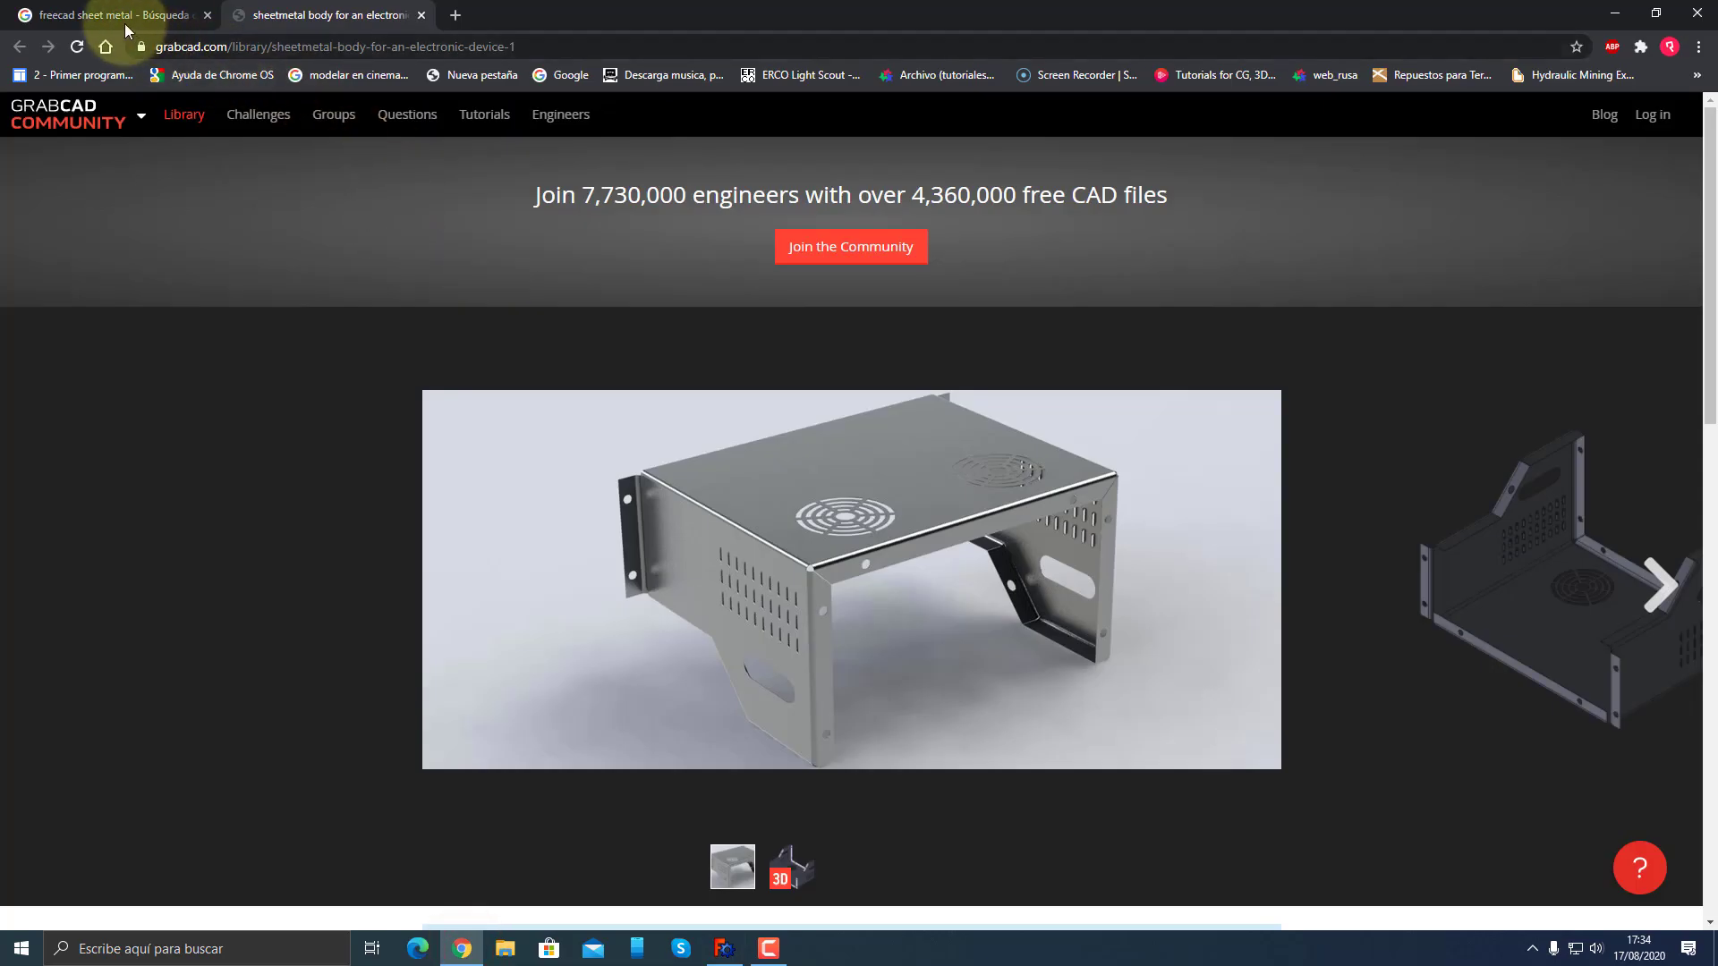
- Go back to the 'freecad sheet metal' image results, close the preview, and scroll through them
{"action": "left_click", "coordinate": [120, 16]}
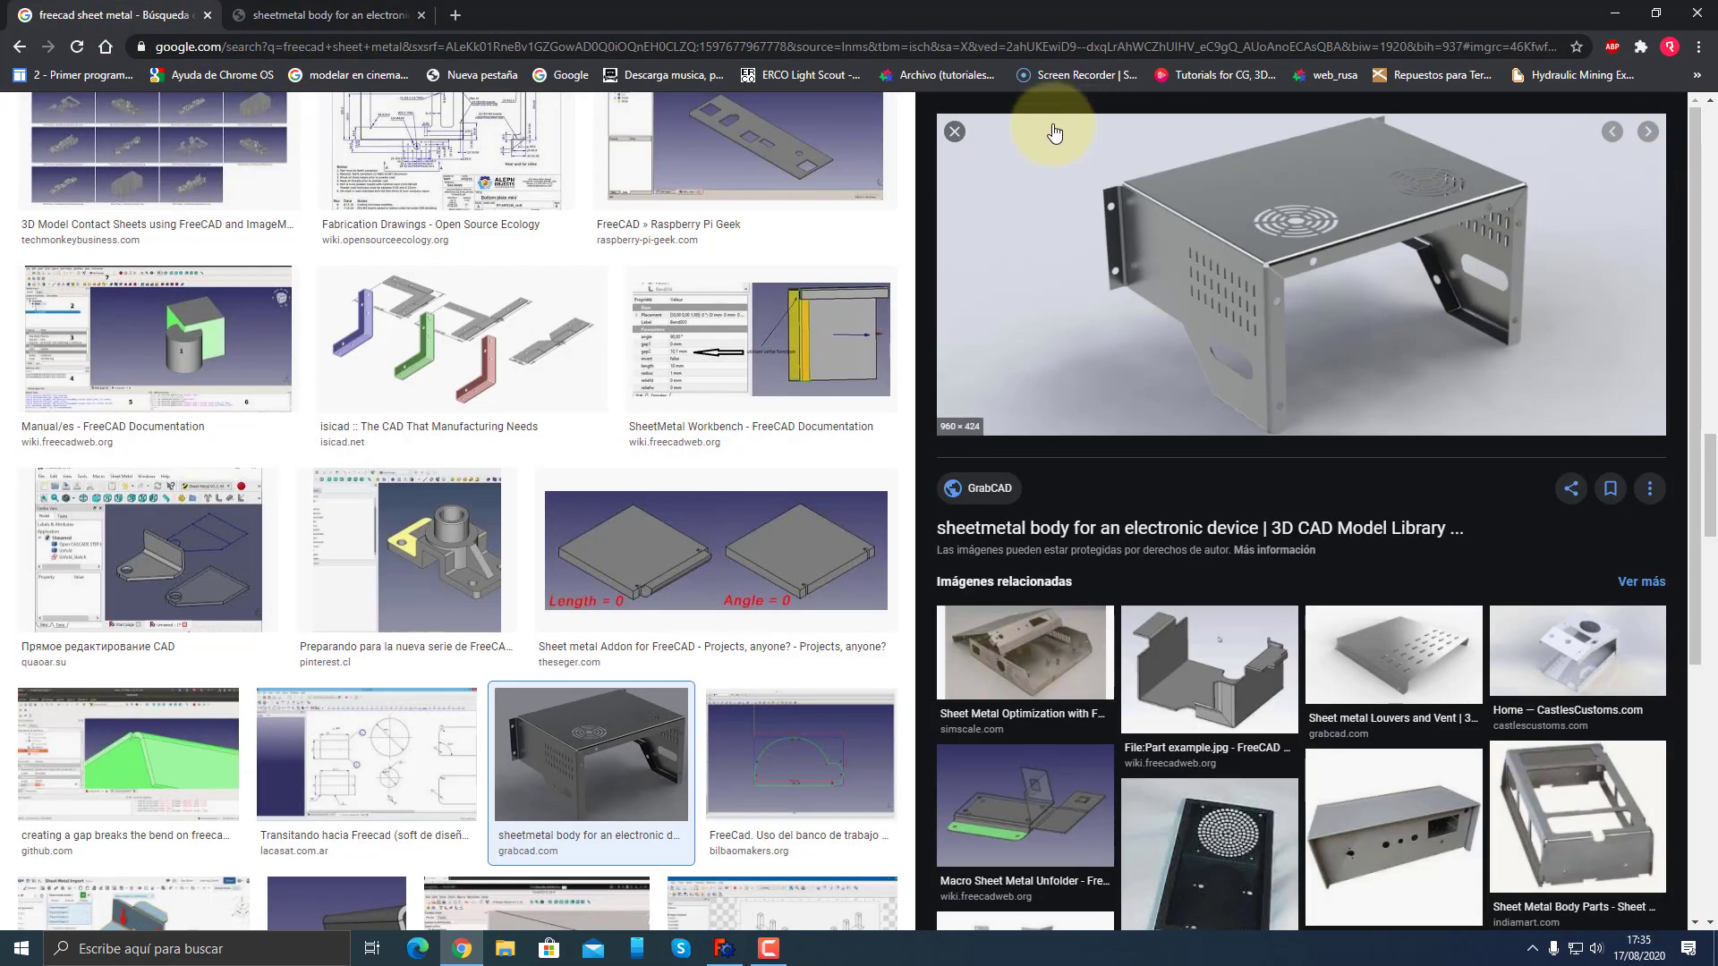
{"action": "left_click", "coordinate": [954, 132]}
{"action": "scroll", "coordinate": [973, 496], "scroll_direction": "up", "scroll_amount": 6}
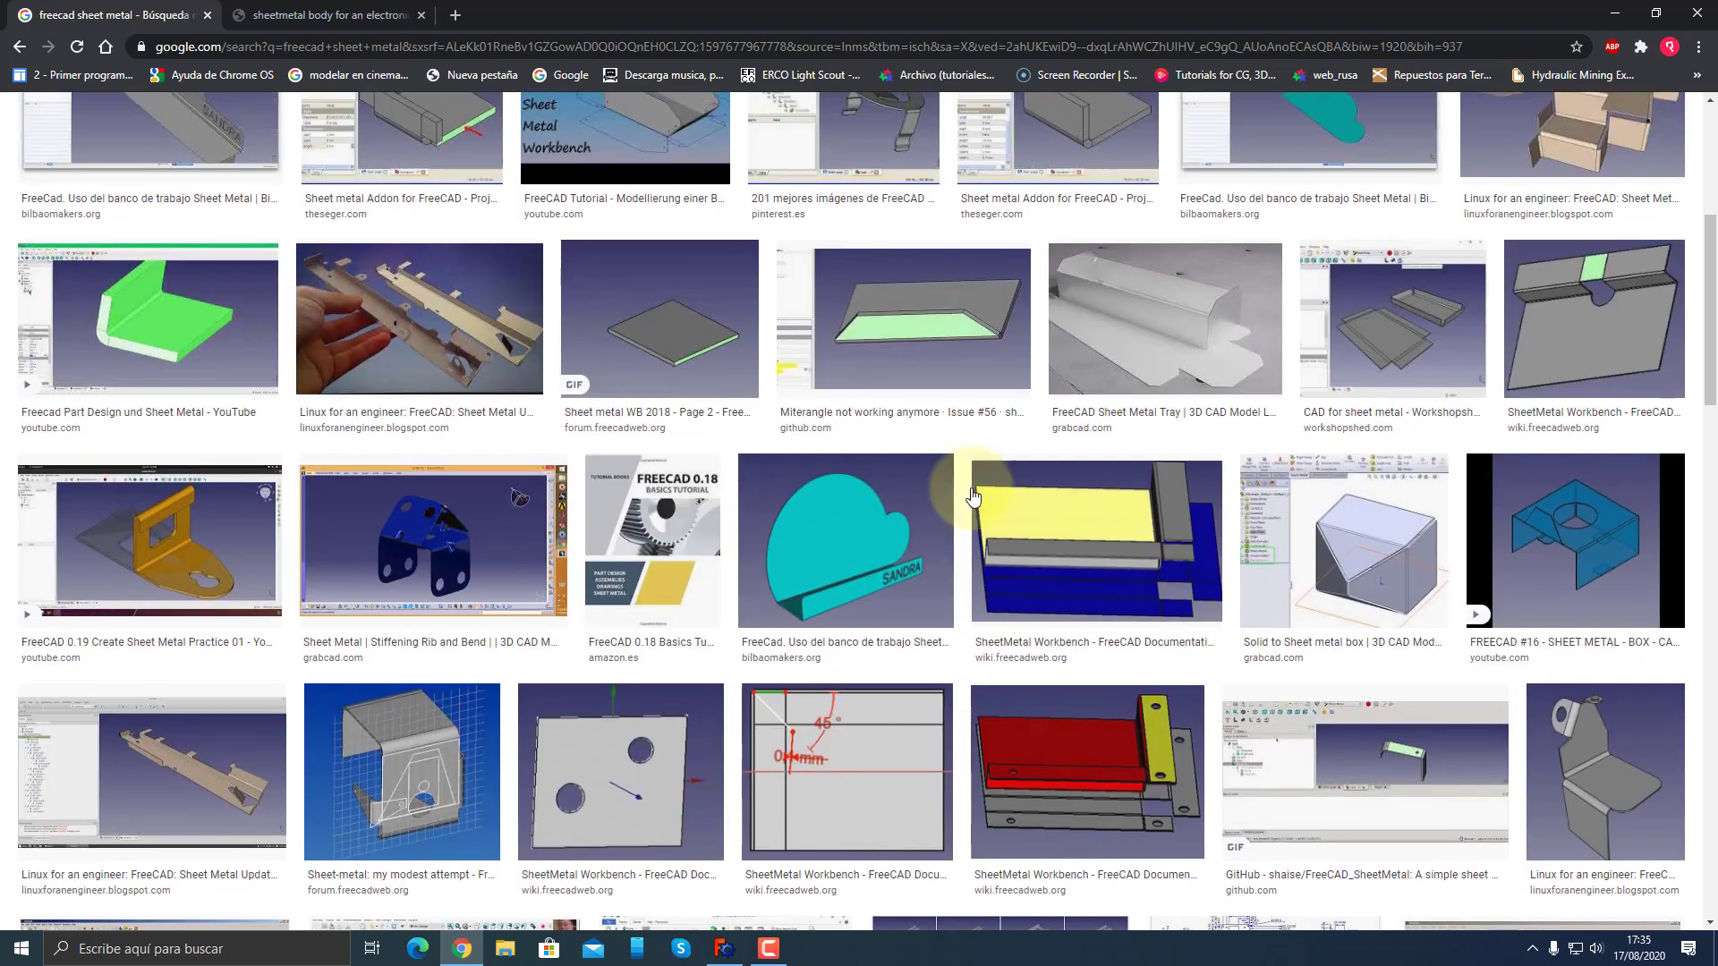
{"action": "scroll", "coordinate": [923, 510], "scroll_direction": "down", "scroll_amount": 5}
{"action": "scroll", "coordinate": [922, 510], "scroll_direction": "down", "scroll_amount": 2}
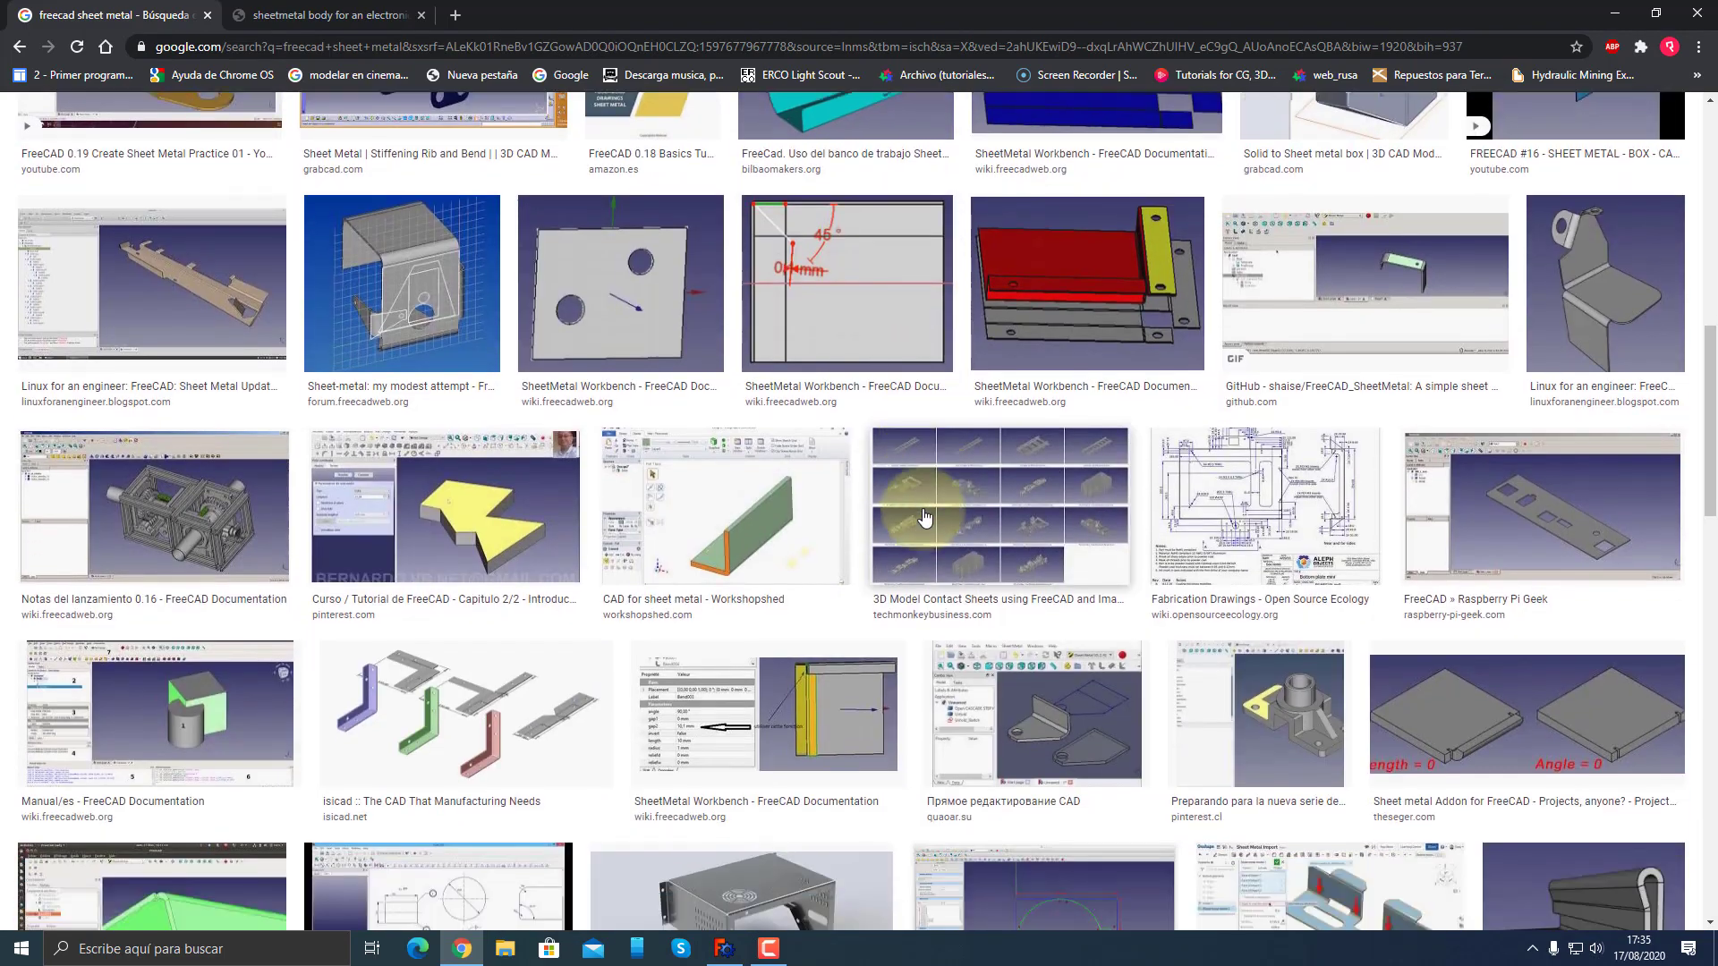
{"action": "scroll", "coordinate": [909, 518], "scroll_direction": "down", "scroll_amount": 3}
{"action": "scroll", "coordinate": [877, 546], "scroll_direction": "down", "scroll_amount": 3}
{"action": "scroll", "coordinate": [832, 579], "scroll_direction": "down", "scroll_amount": 1}
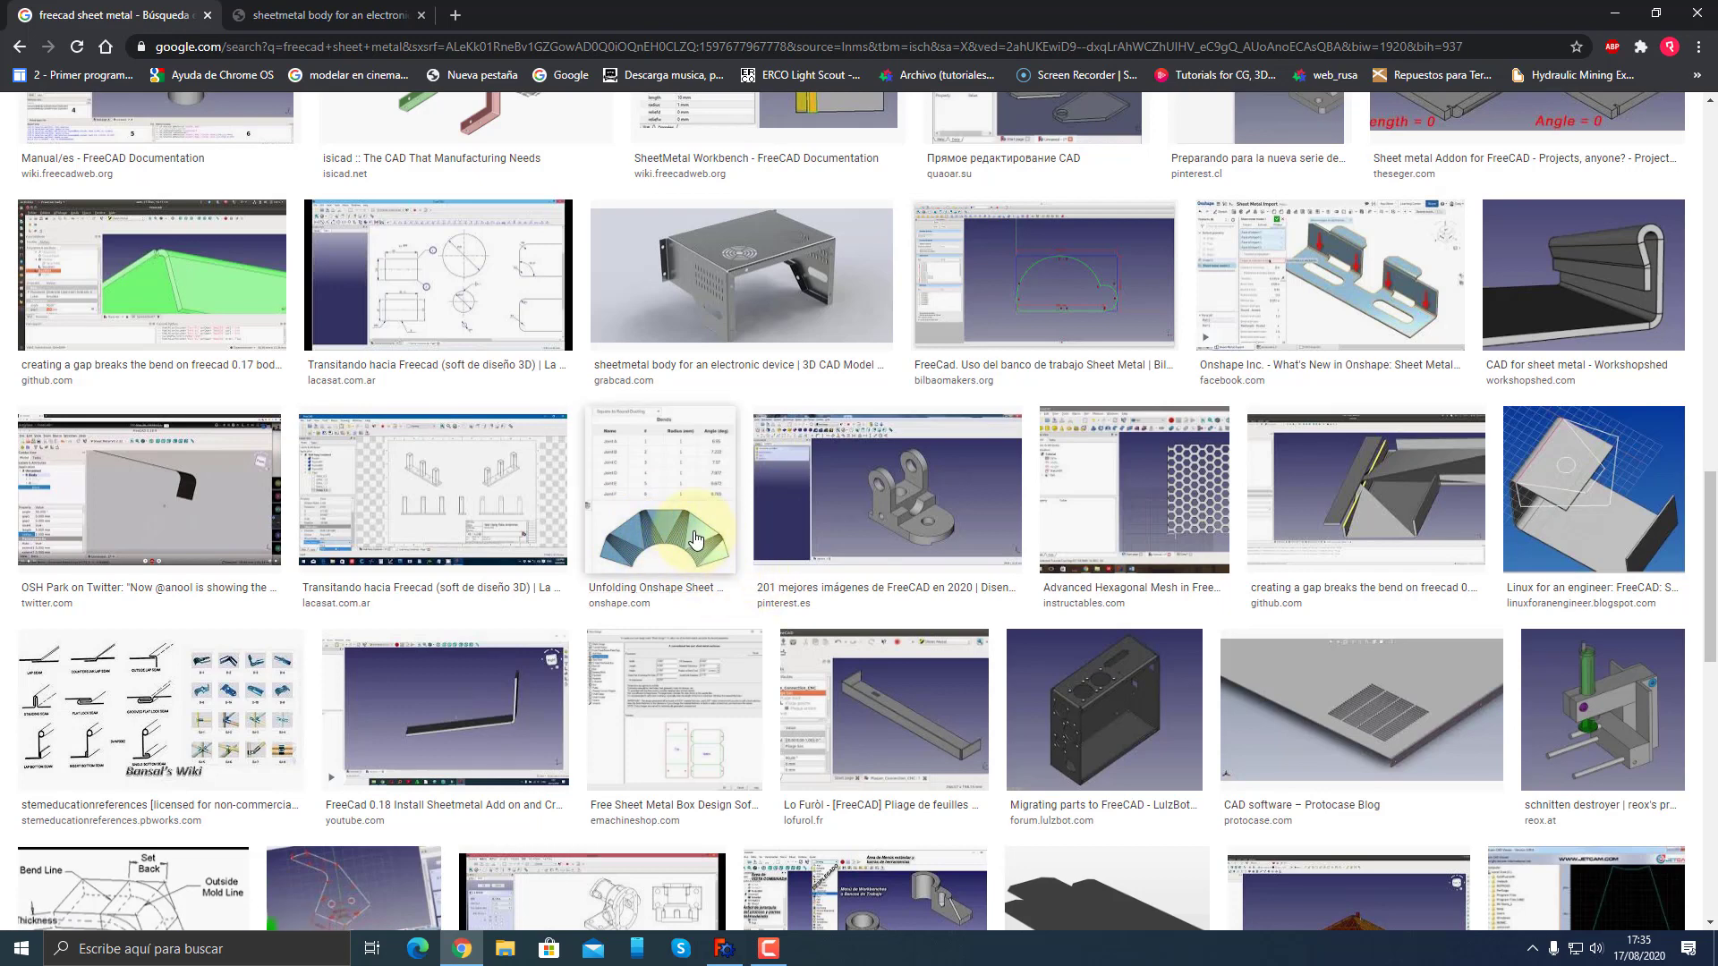
{"action": "scroll", "coordinate": [842, 769], "scroll_direction": "up", "scroll_amount": 2}
{"action": "scroll", "coordinate": [832, 752], "scroll_direction": "up", "scroll_amount": 1}
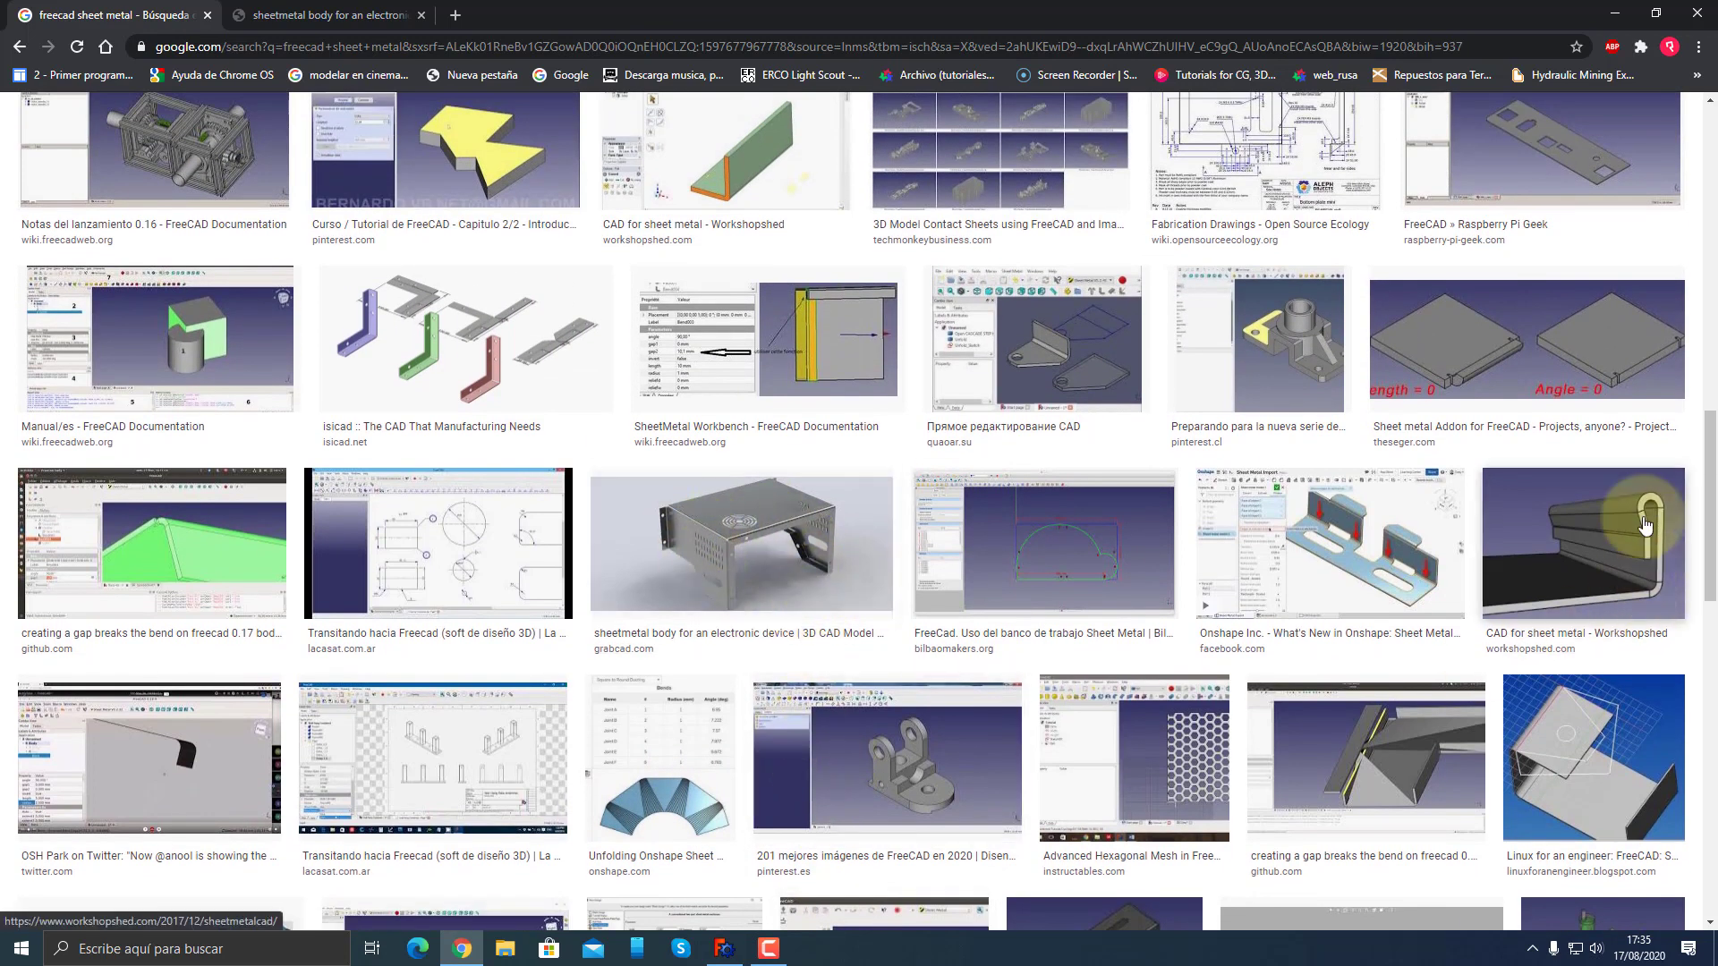
{"action": "scroll", "coordinate": [1324, 564], "scroll_direction": "up", "scroll_amount": 2}
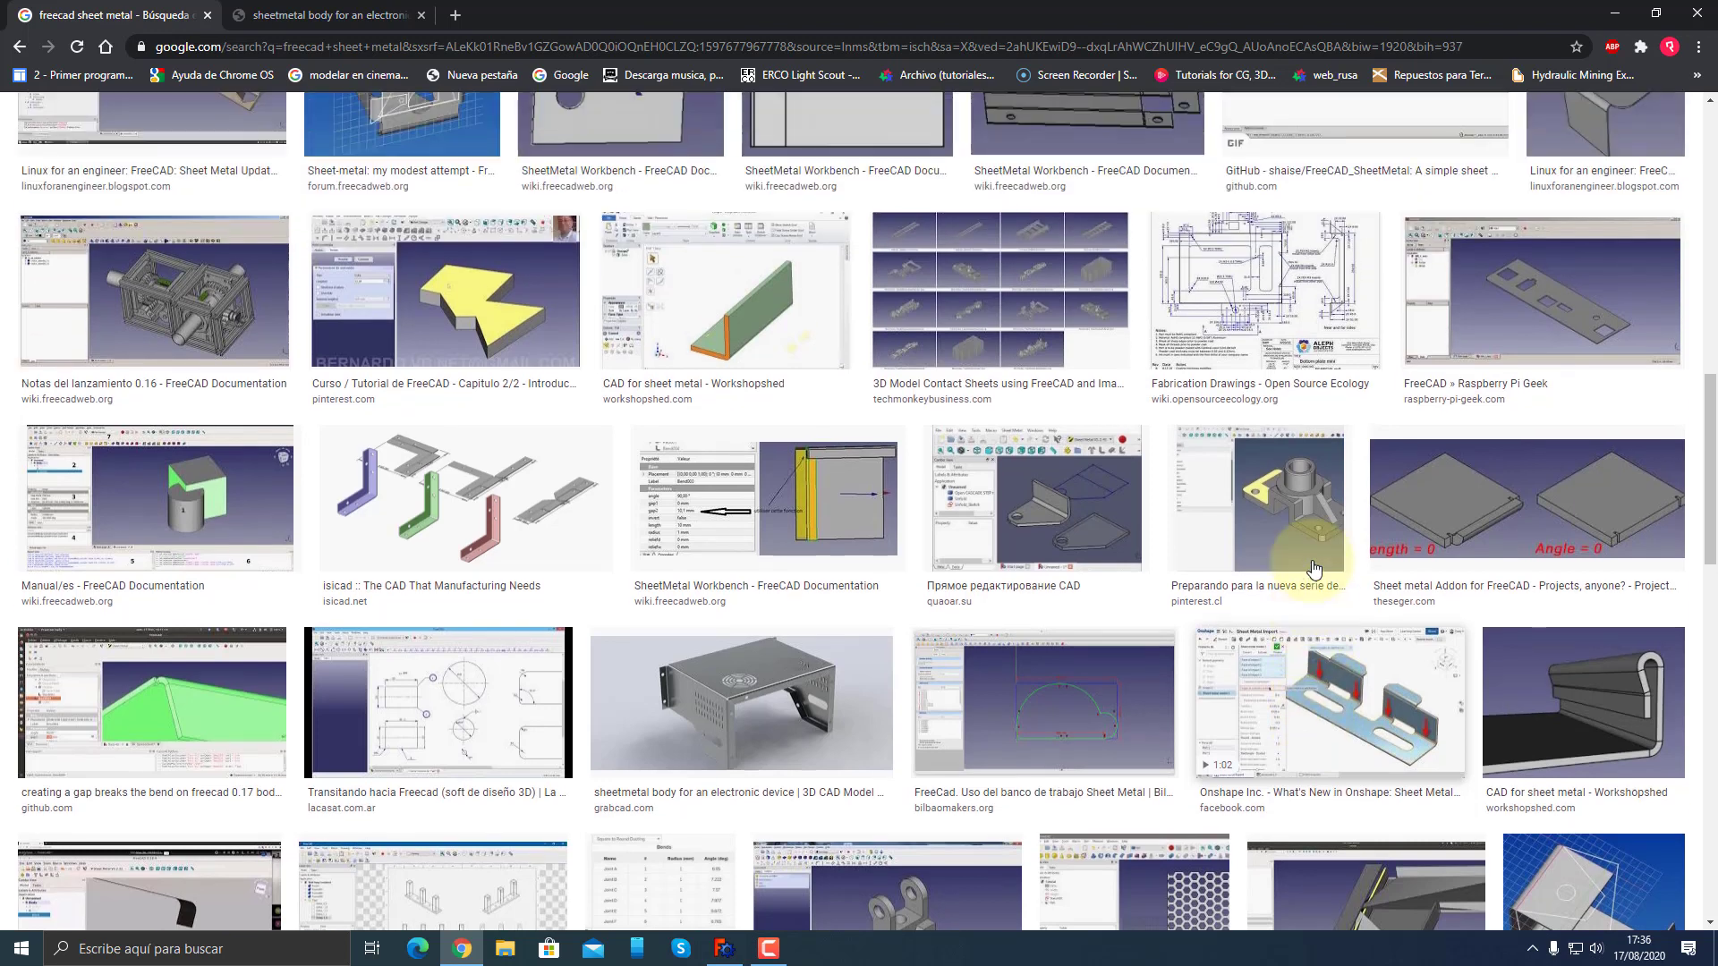
{"action": "scroll", "coordinate": [1324, 564], "scroll_direction": "up", "scroll_amount": 1}
{"action": "scroll", "coordinate": [1100, 673], "scroll_direction": "up", "scroll_amount": 1}
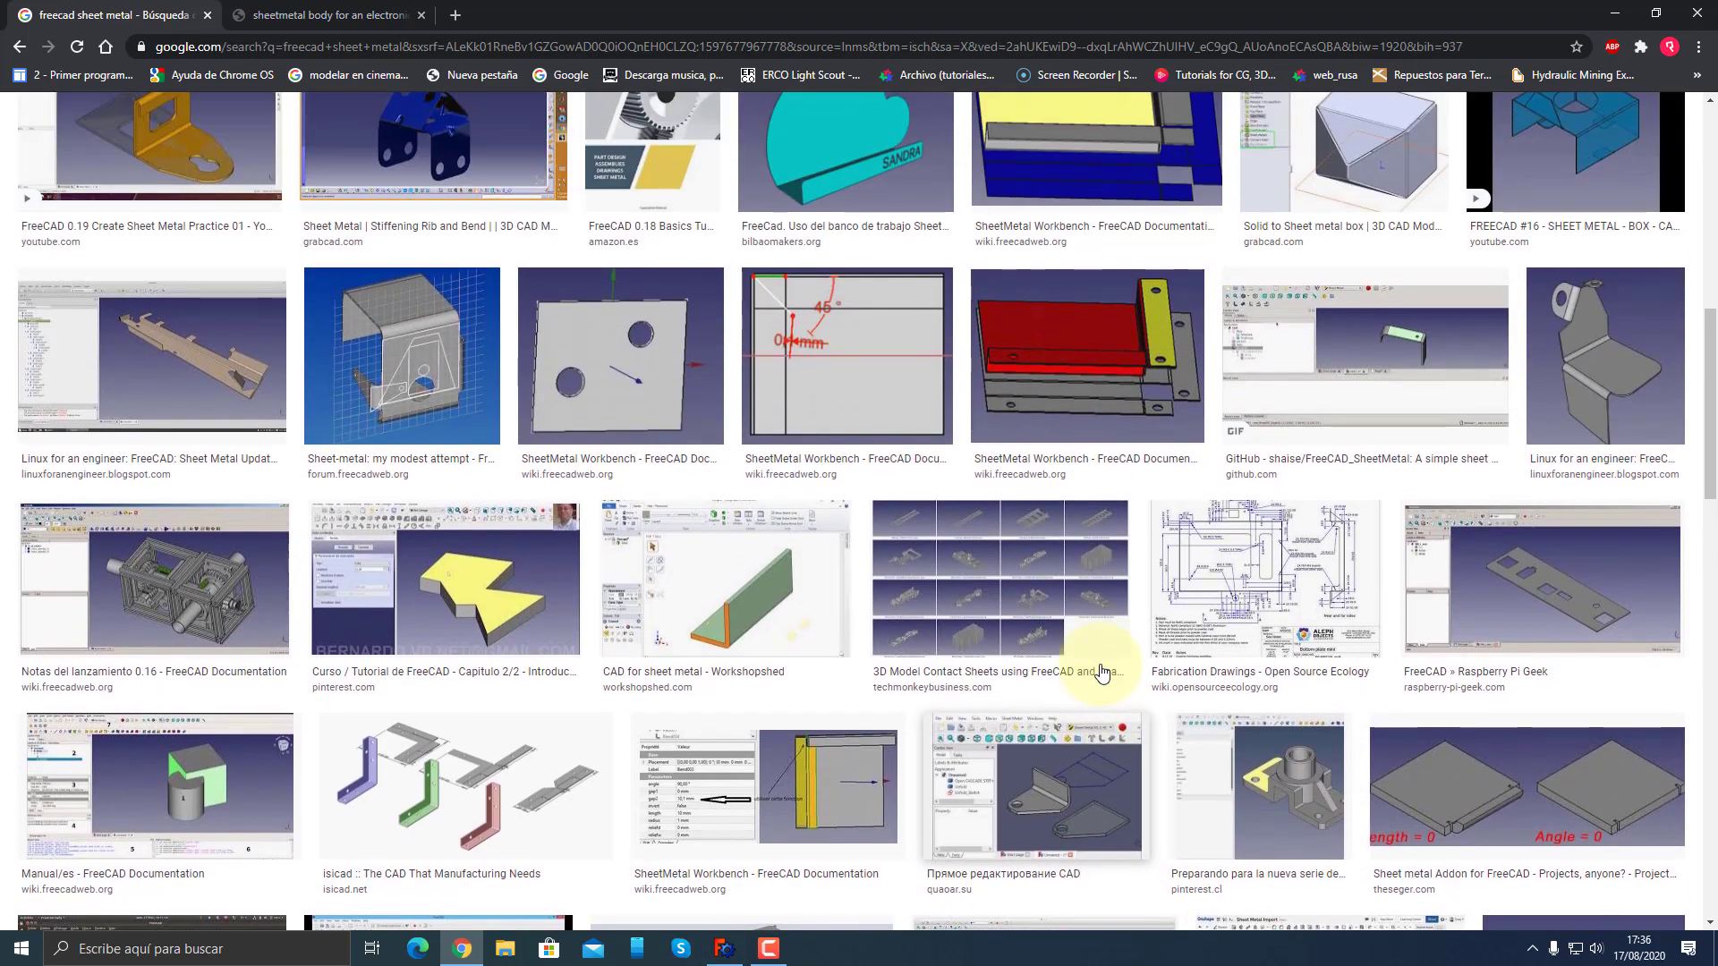
{"action": "scroll", "coordinate": [1097, 677], "scroll_direction": "up", "scroll_amount": 2}
{"action": "scroll", "coordinate": [1097, 677], "scroll_direction": "up", "scroll_amount": 1}
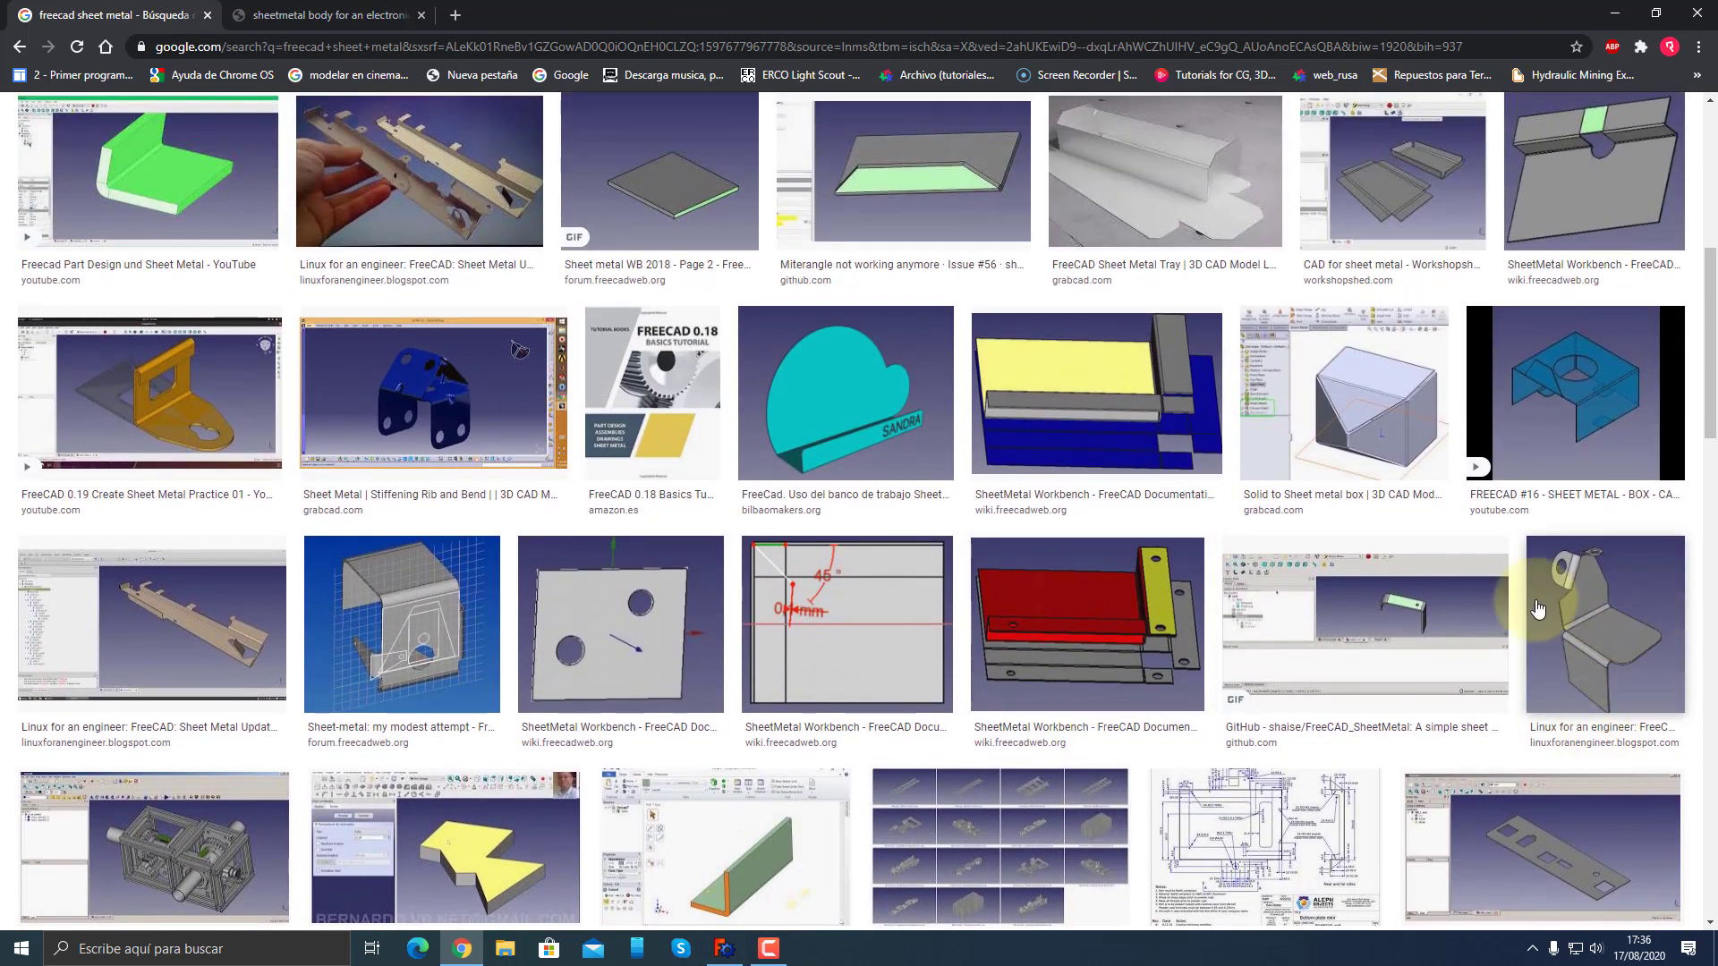
{"action": "scroll", "coordinate": [1155, 689], "scroll_direction": "up", "scroll_amount": 1}
{"action": "scroll", "coordinate": [1074, 716], "scroll_direction": "up", "scroll_amount": 2}
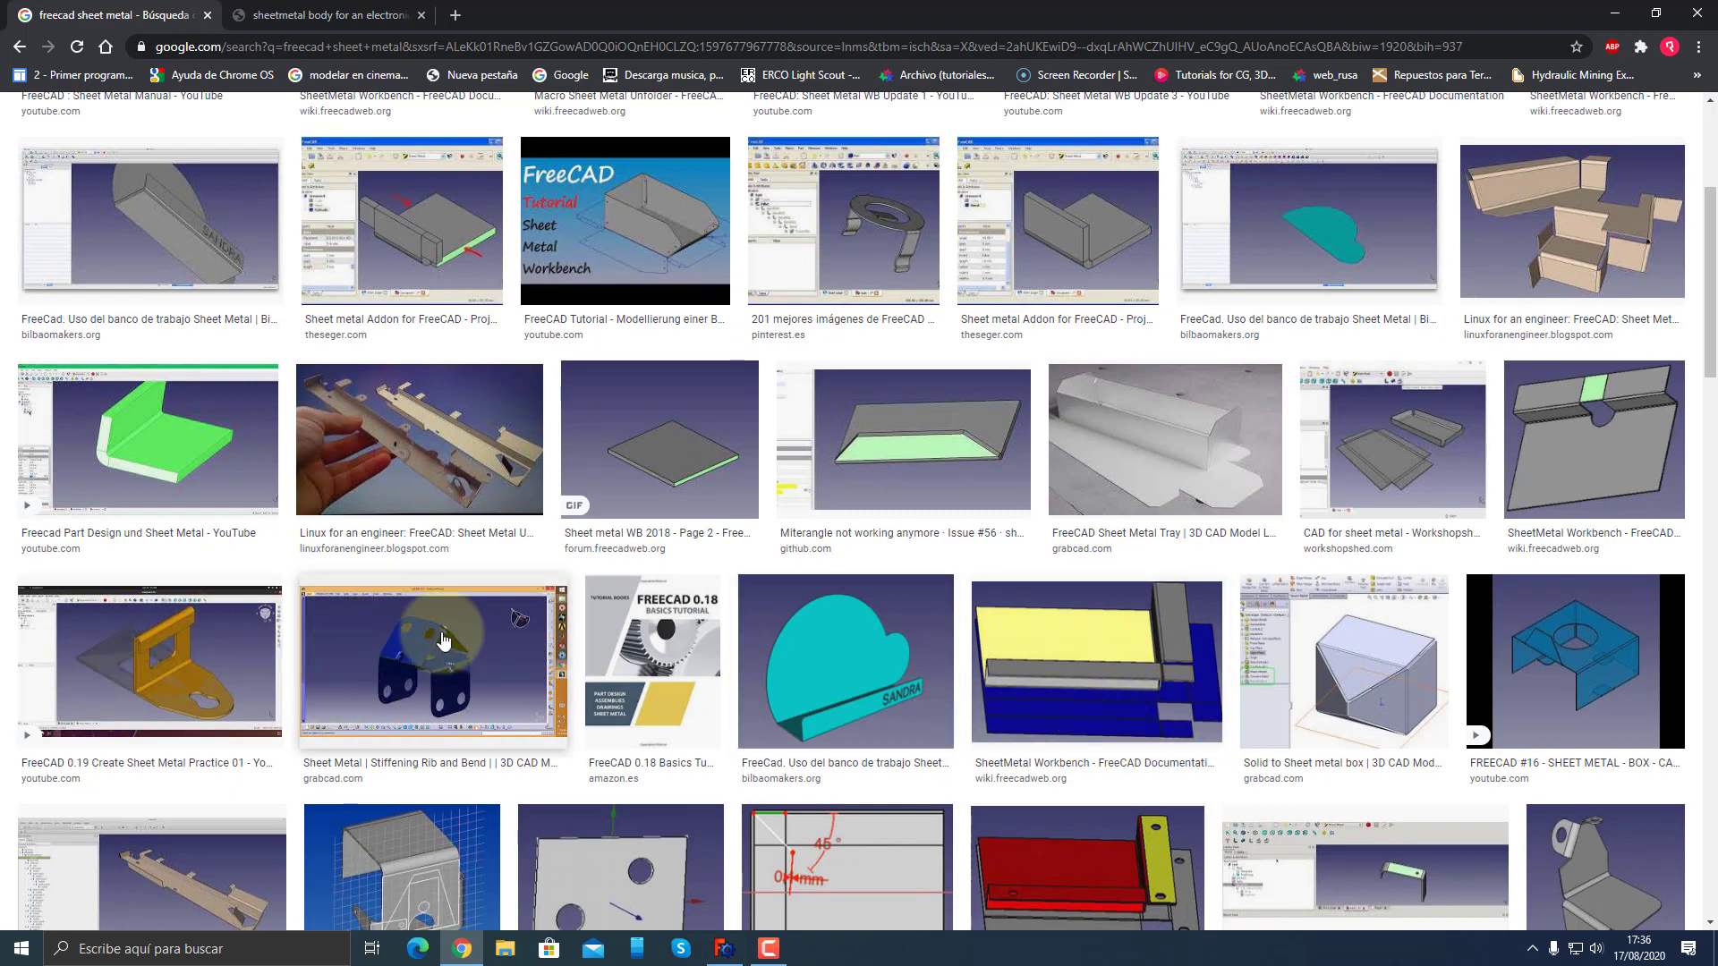
{"action": "scroll", "coordinate": [573, 644], "scroll_direction": "up", "scroll_amount": 2}
{"action": "scroll", "coordinate": [624, 673], "scroll_direction": "up", "scroll_amount": 2}
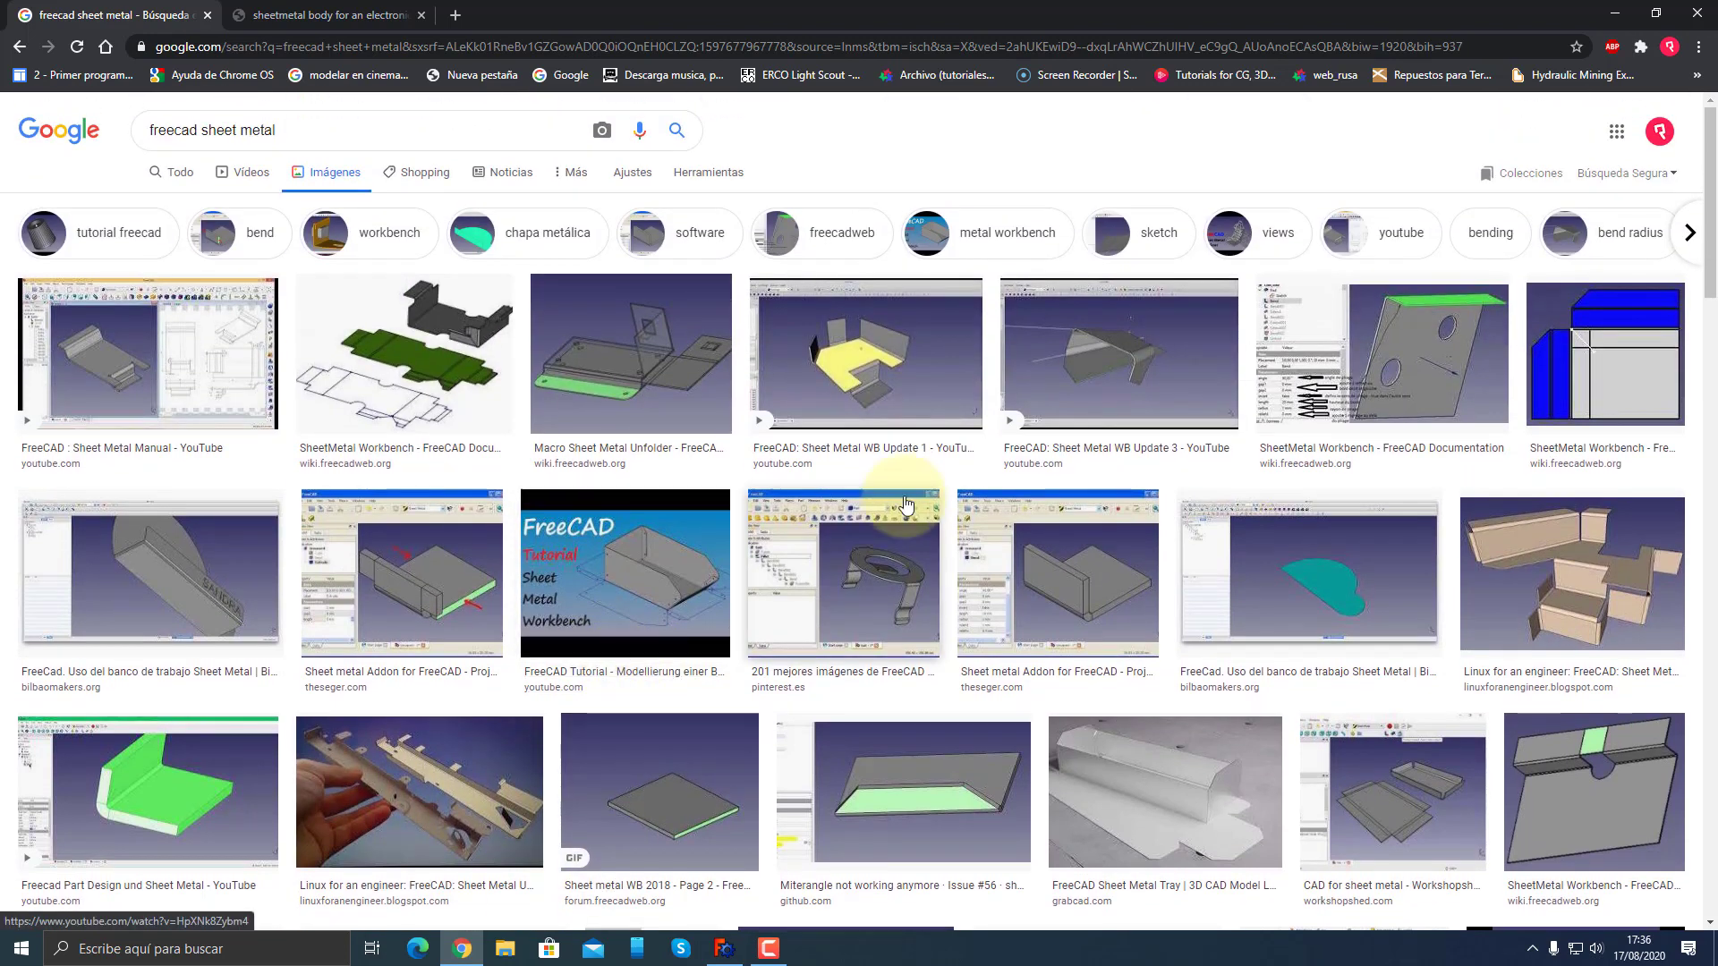
{"action": "scroll", "coordinate": [1319, 711], "scroll_direction": "down", "scroll_amount": 3}
{"action": "scroll", "coordinate": [1318, 712], "scroll_direction": "down", "scroll_amount": 5}
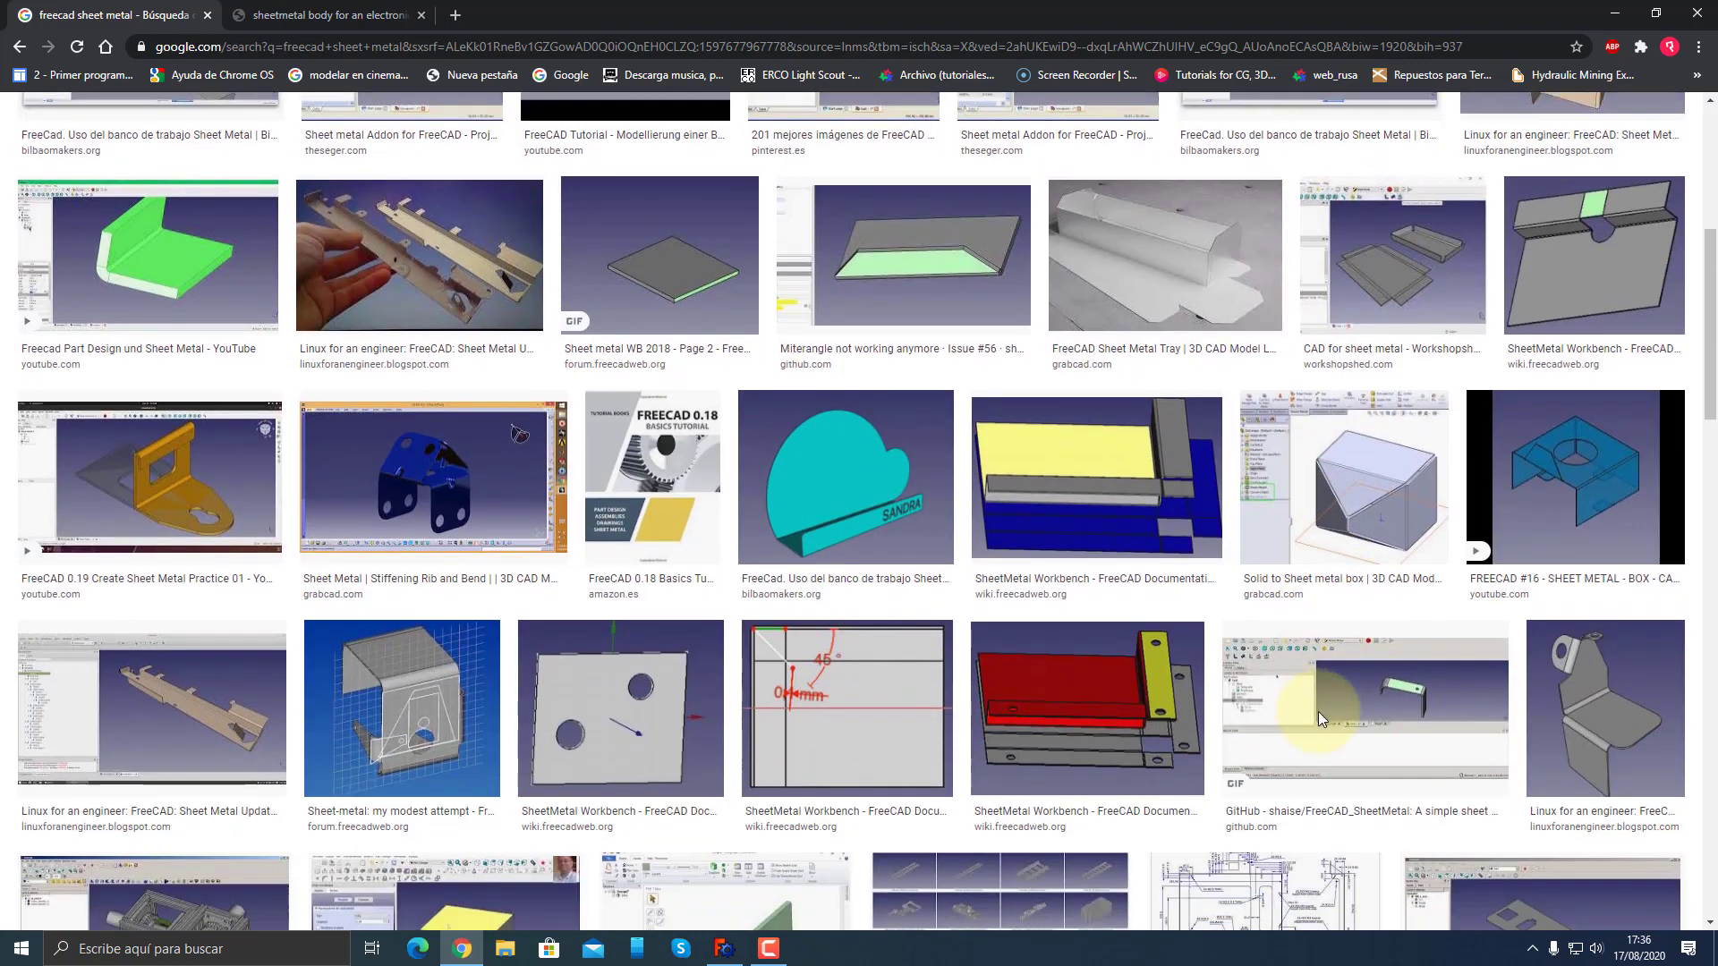
{"action": "scroll", "coordinate": [1253, 711], "scroll_direction": "down", "scroll_amount": 2}
{"action": "scroll", "coordinate": [1073, 711], "scroll_direction": "down", "scroll_amount": 2}
{"action": "scroll", "coordinate": [1075, 719], "scroll_direction": "down", "scroll_amount": 3}
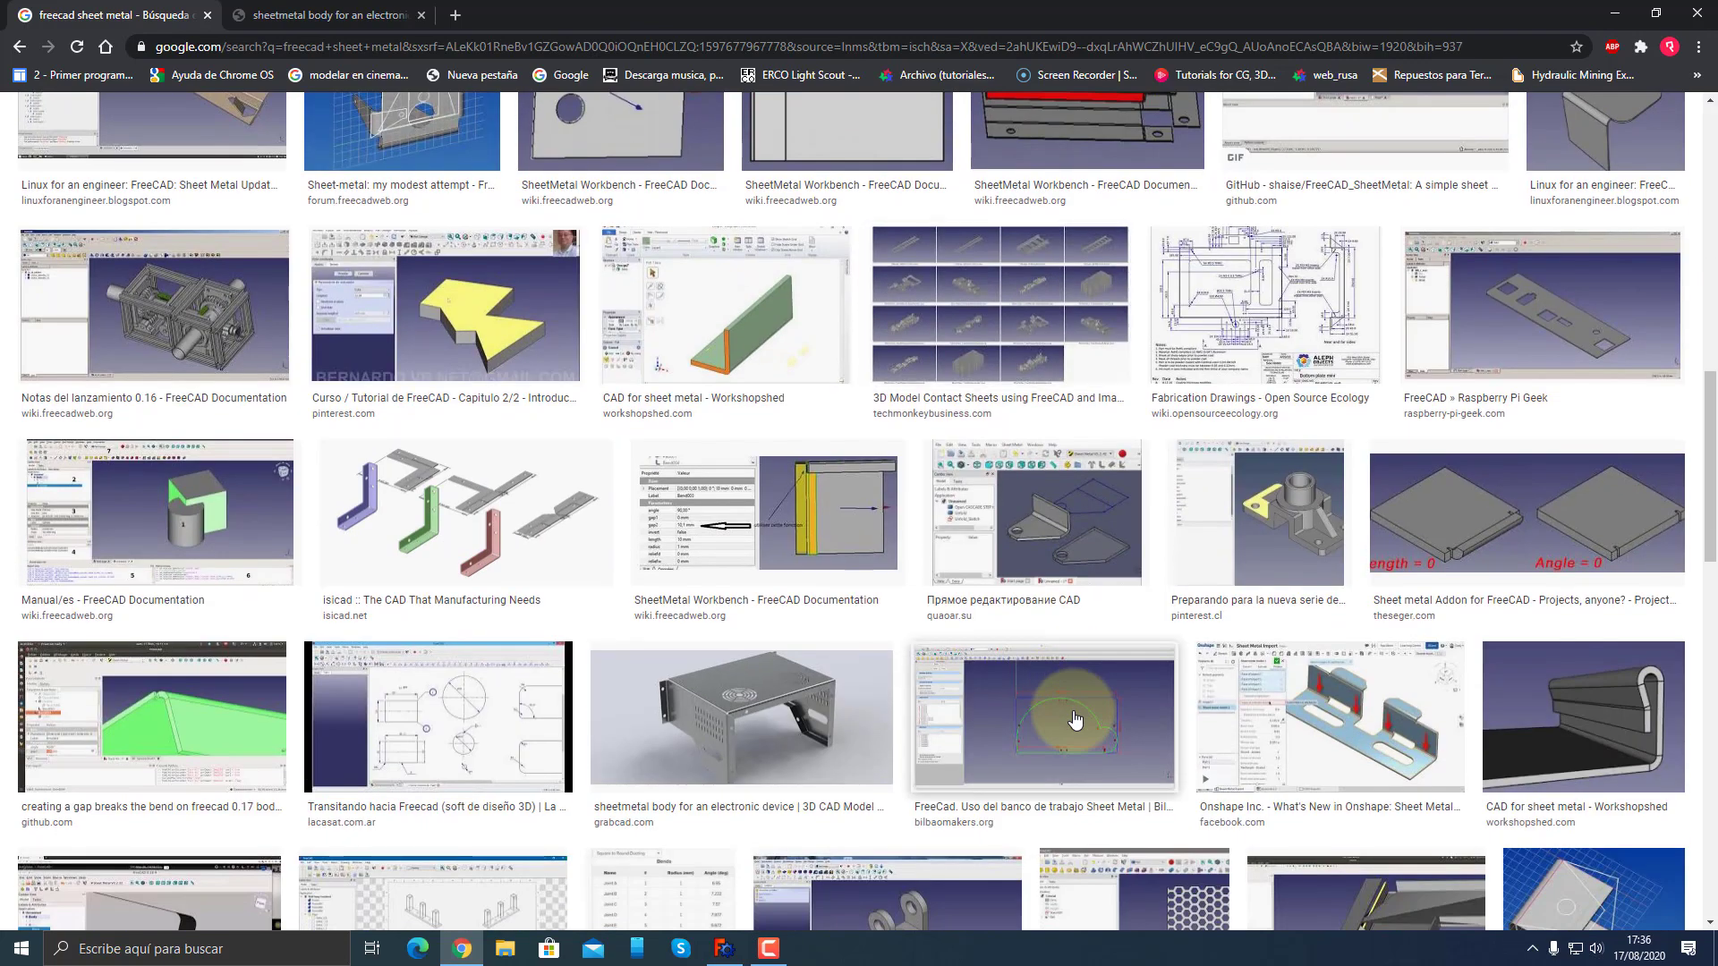
{"action": "scroll", "coordinate": [1074, 716], "scroll_direction": "down", "scroll_amount": 1}
{"action": "scroll", "coordinate": [1038, 716], "scroll_direction": "down", "scroll_amount": 2}
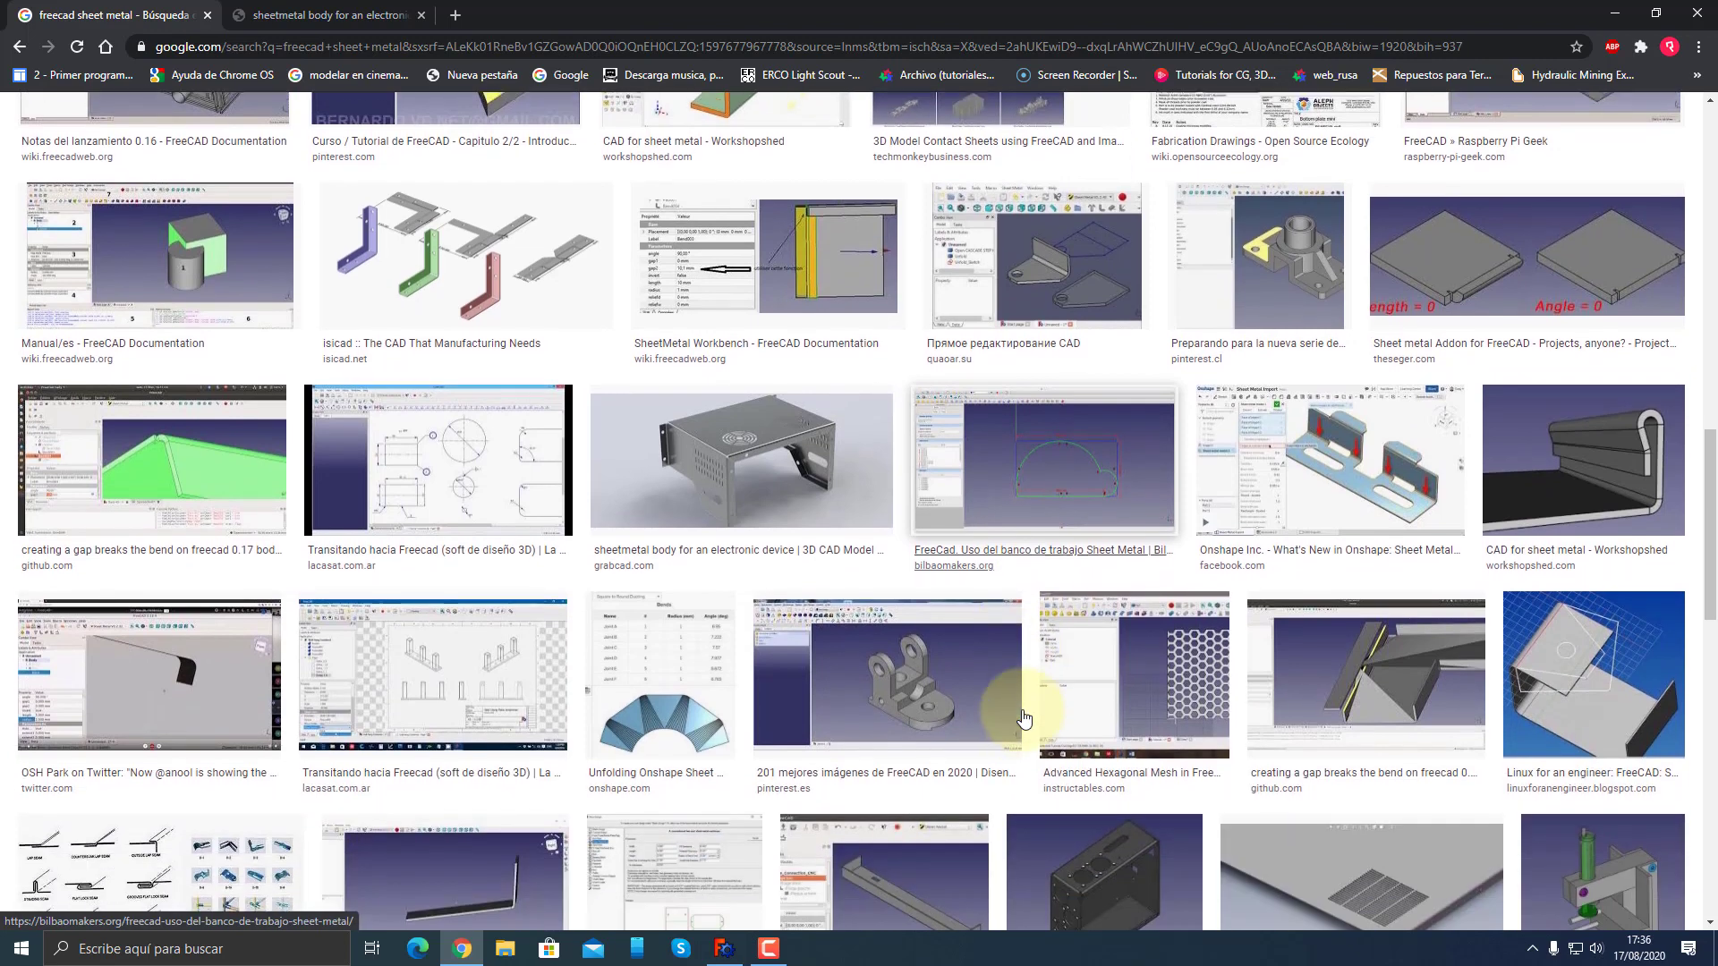
{"action": "scroll", "coordinate": [1022, 717], "scroll_direction": "down", "scroll_amount": 2}
{"action": "scroll", "coordinate": [1023, 717], "scroll_direction": "down", "scroll_amount": 2}
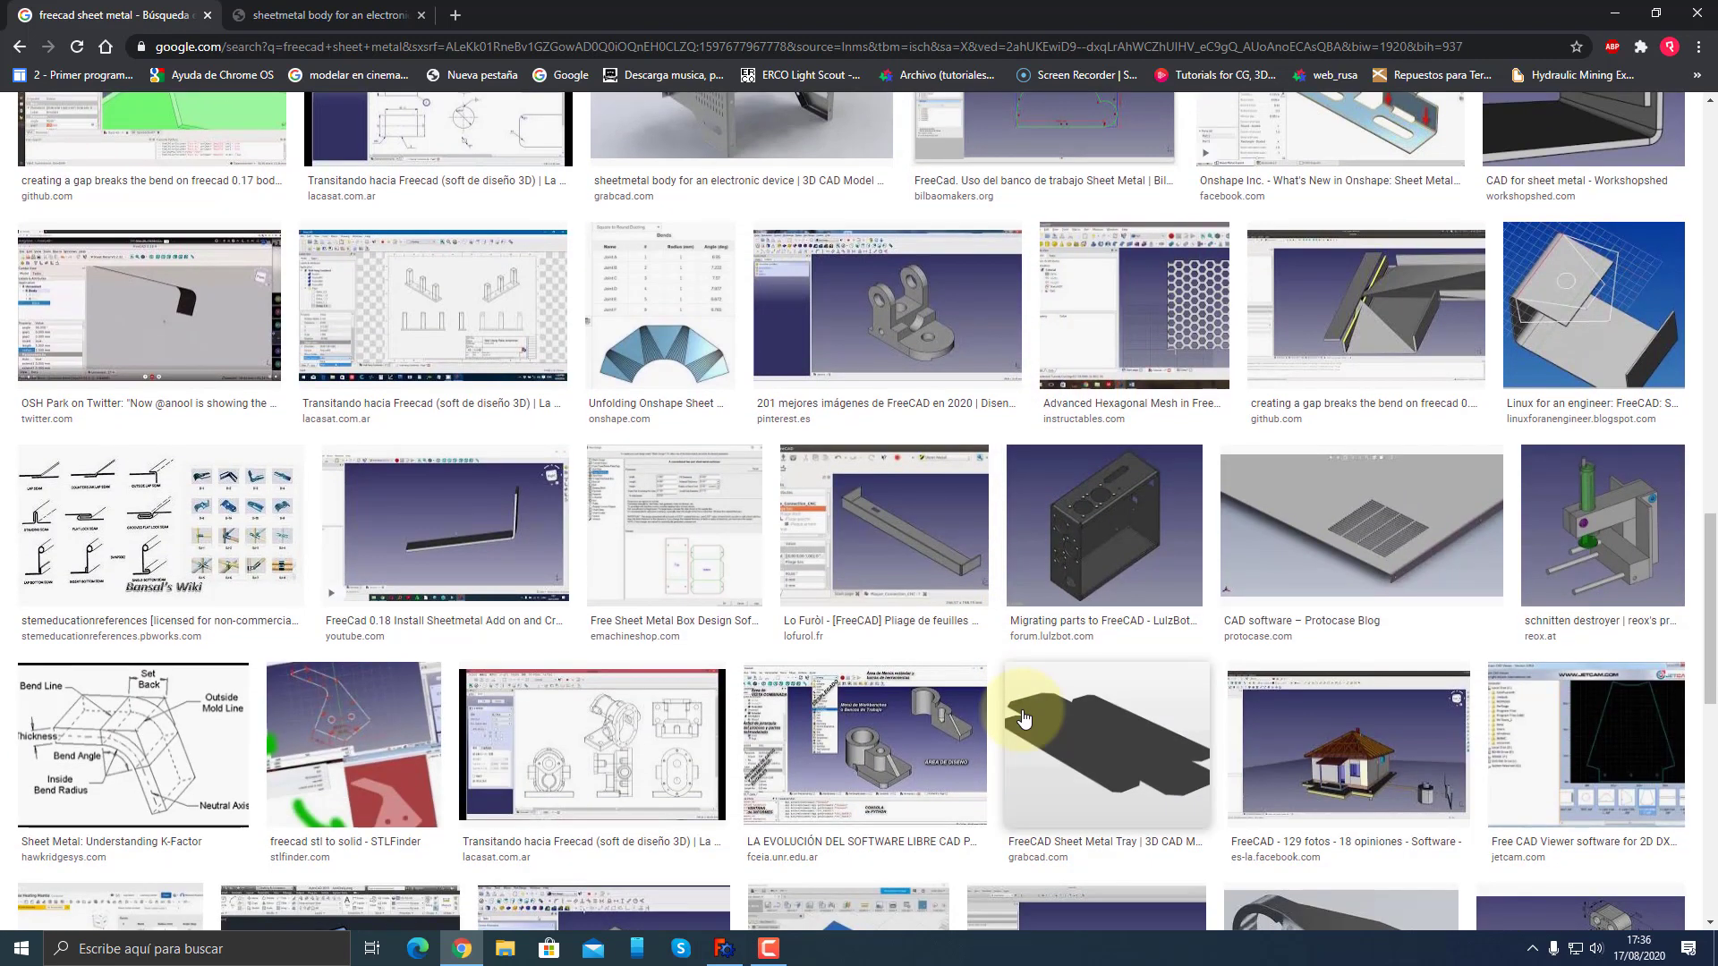
{"action": "scroll", "coordinate": [1025, 718], "scroll_direction": "down", "scroll_amount": 3}
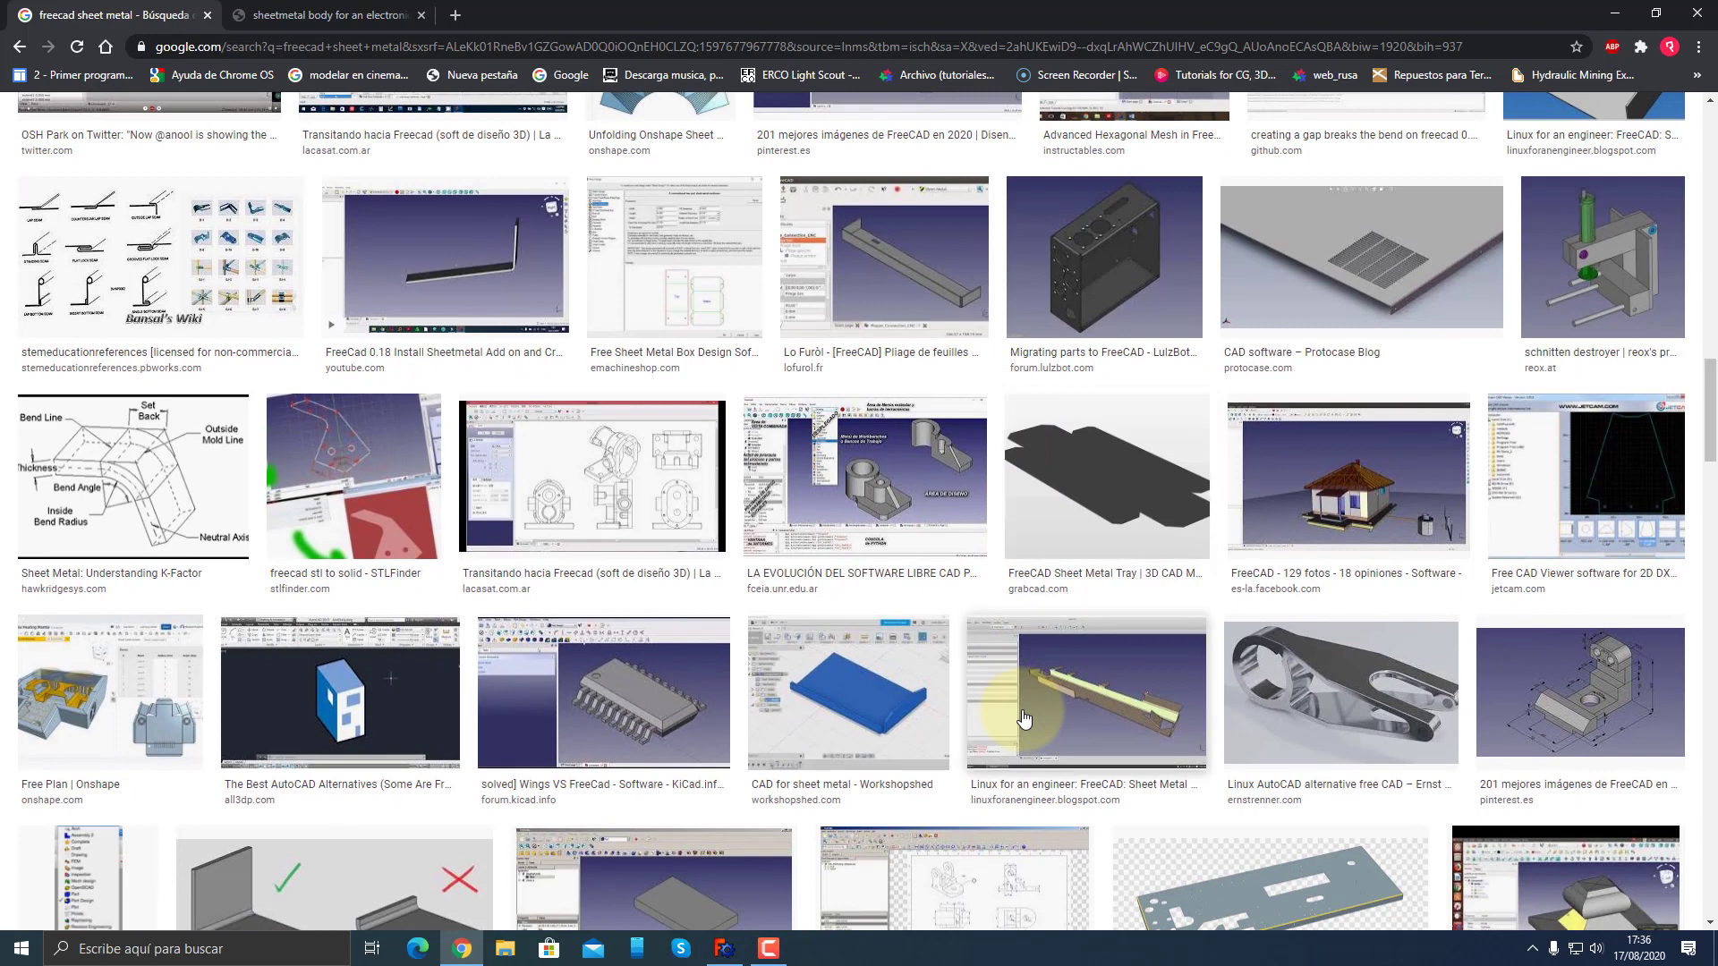
{"action": "scroll", "coordinate": [1025, 719], "scroll_direction": "down", "scroll_amount": 1}
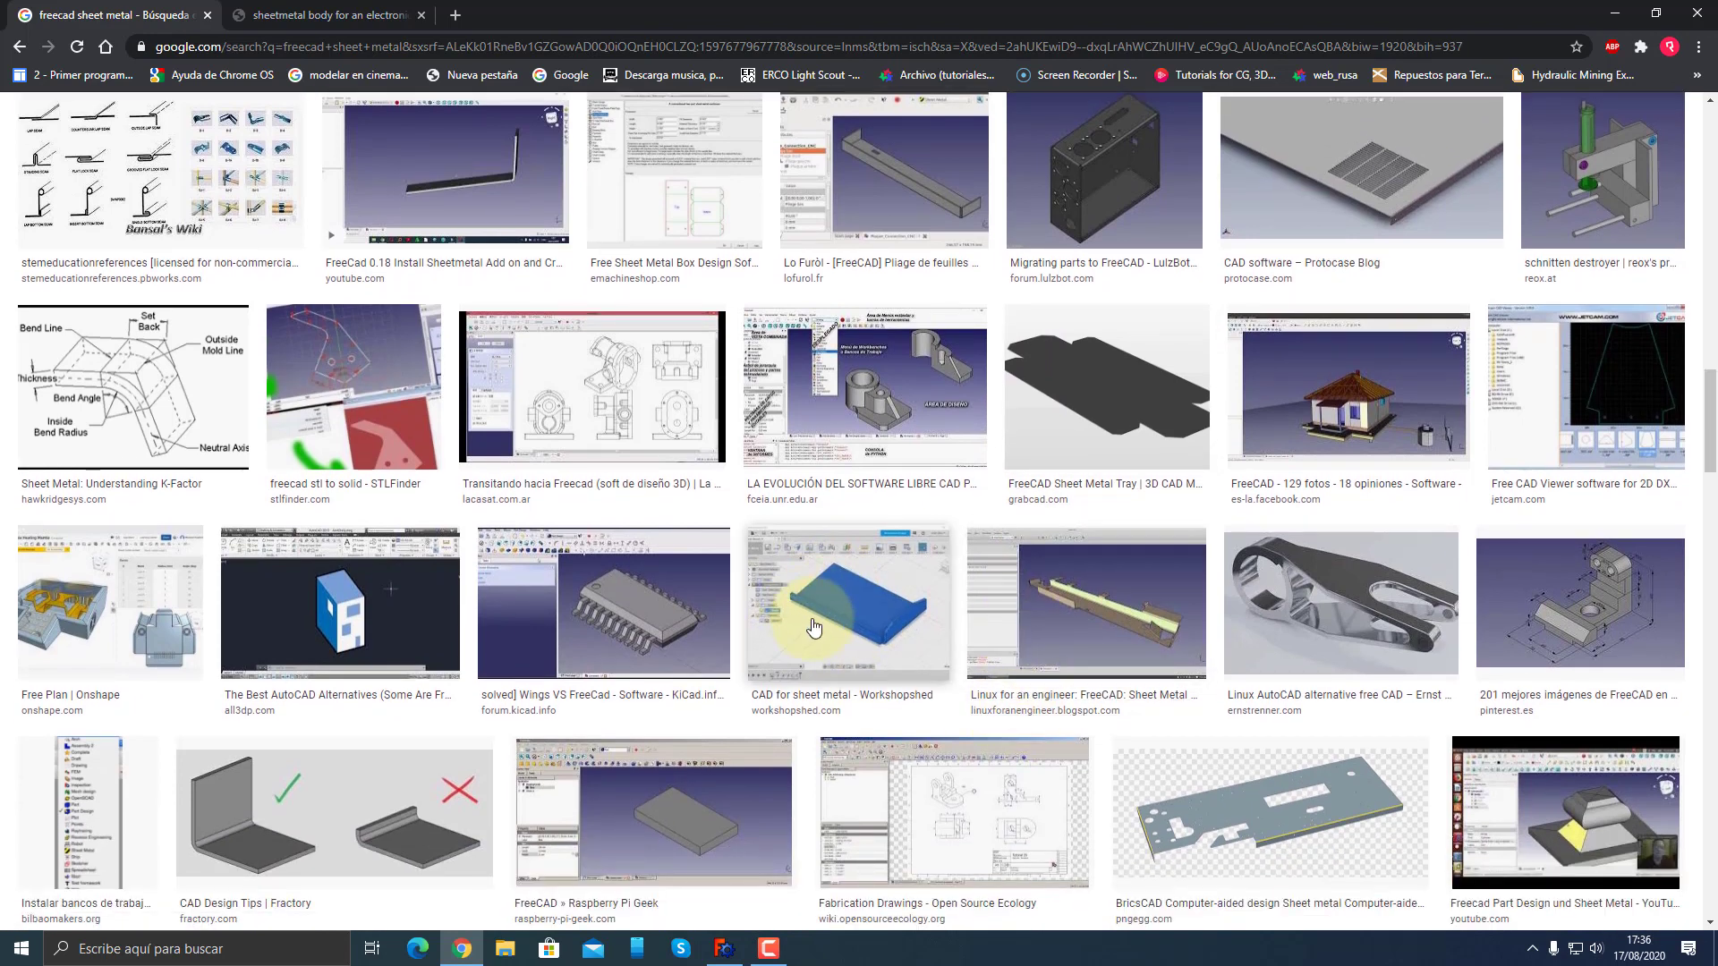
{"action": "scroll", "coordinate": [1119, 671], "scroll_direction": "down", "scroll_amount": 3}
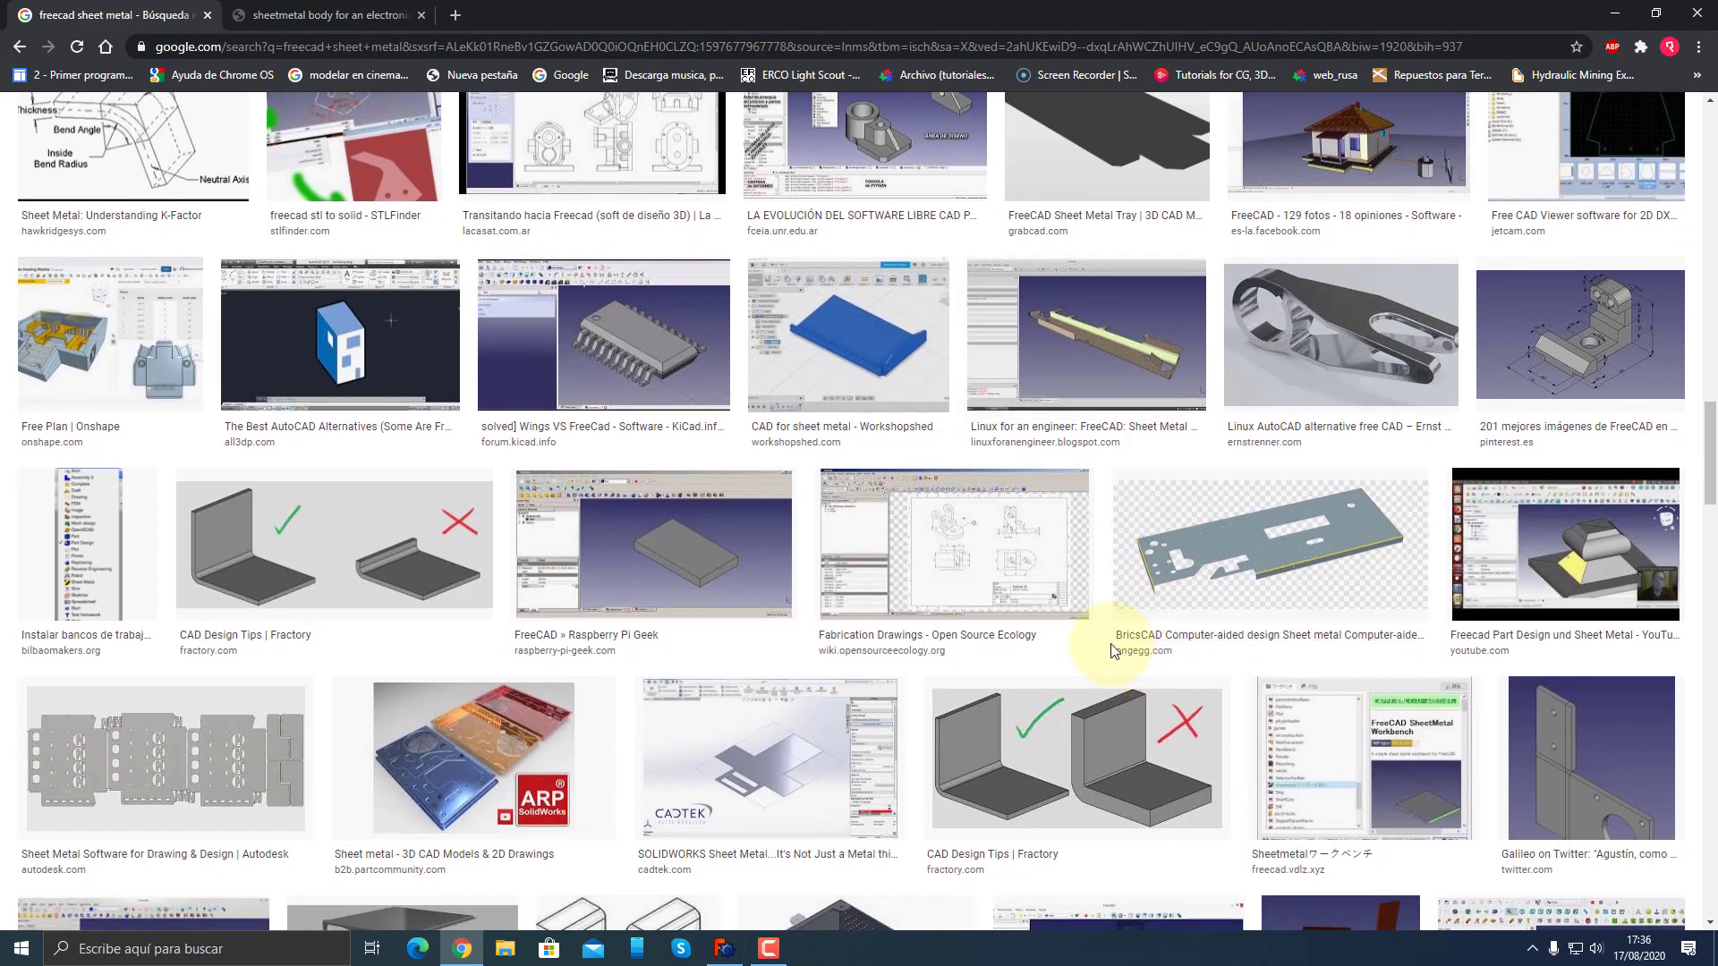
{"action": "scroll", "coordinate": [1113, 651], "scroll_direction": "down", "scroll_amount": 2}
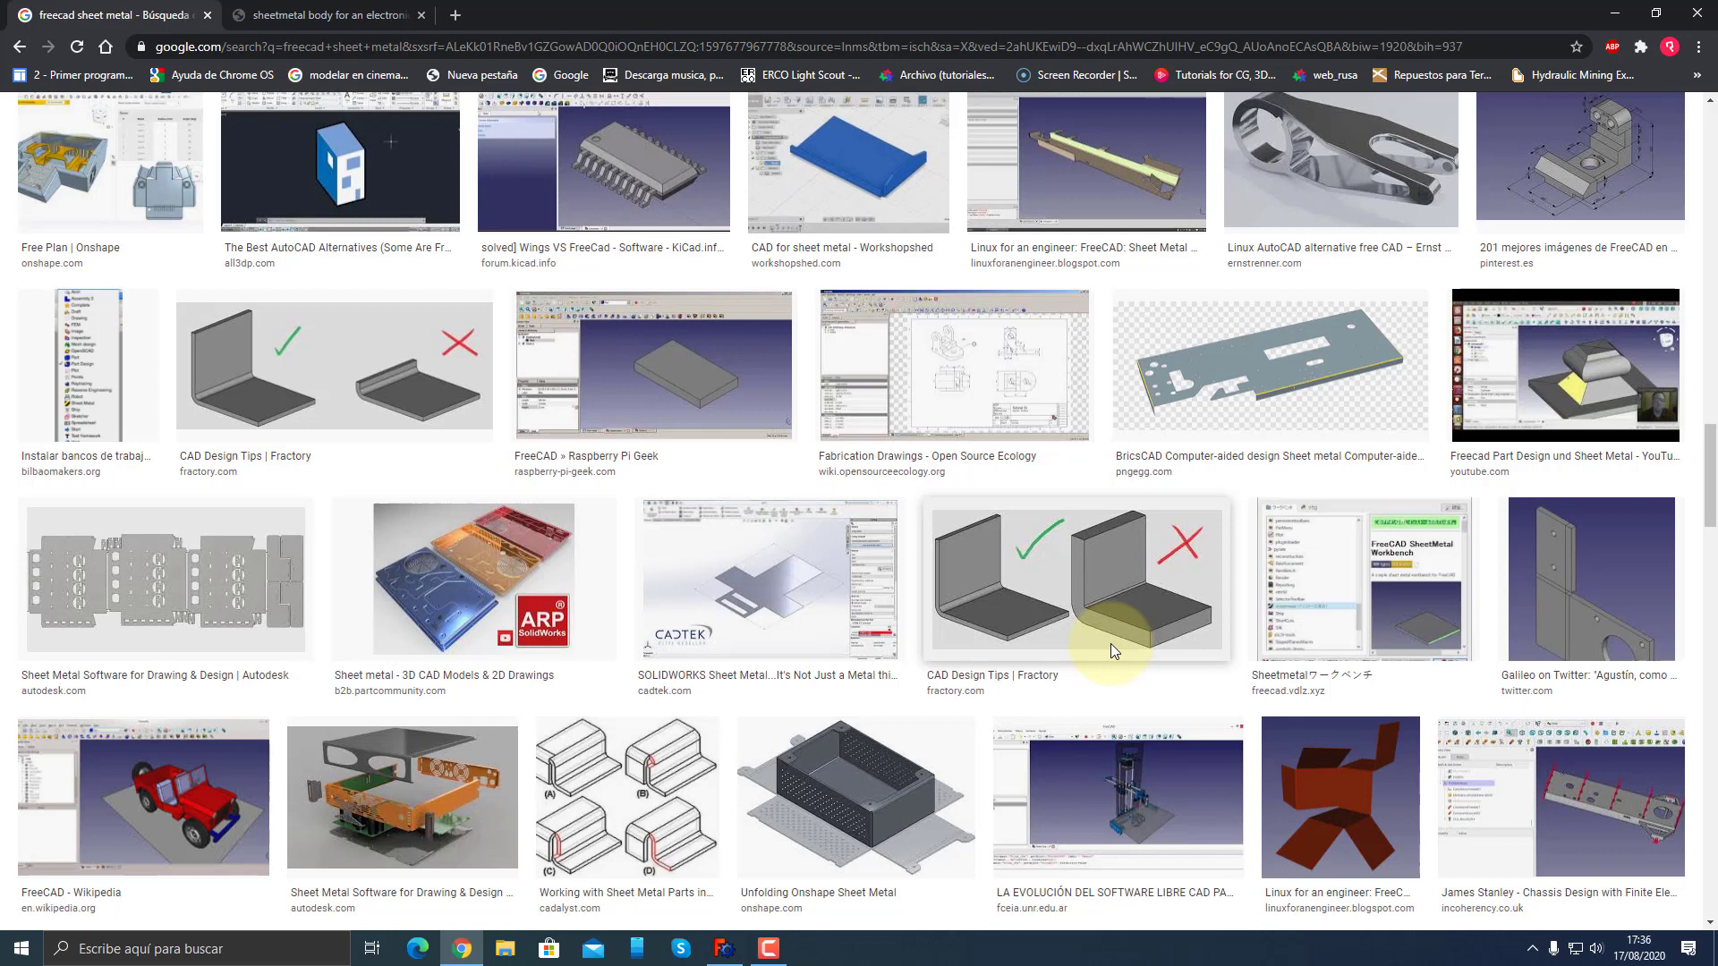
{"action": "scroll", "coordinate": [850, 729], "scroll_direction": "down", "scroll_amount": 1}
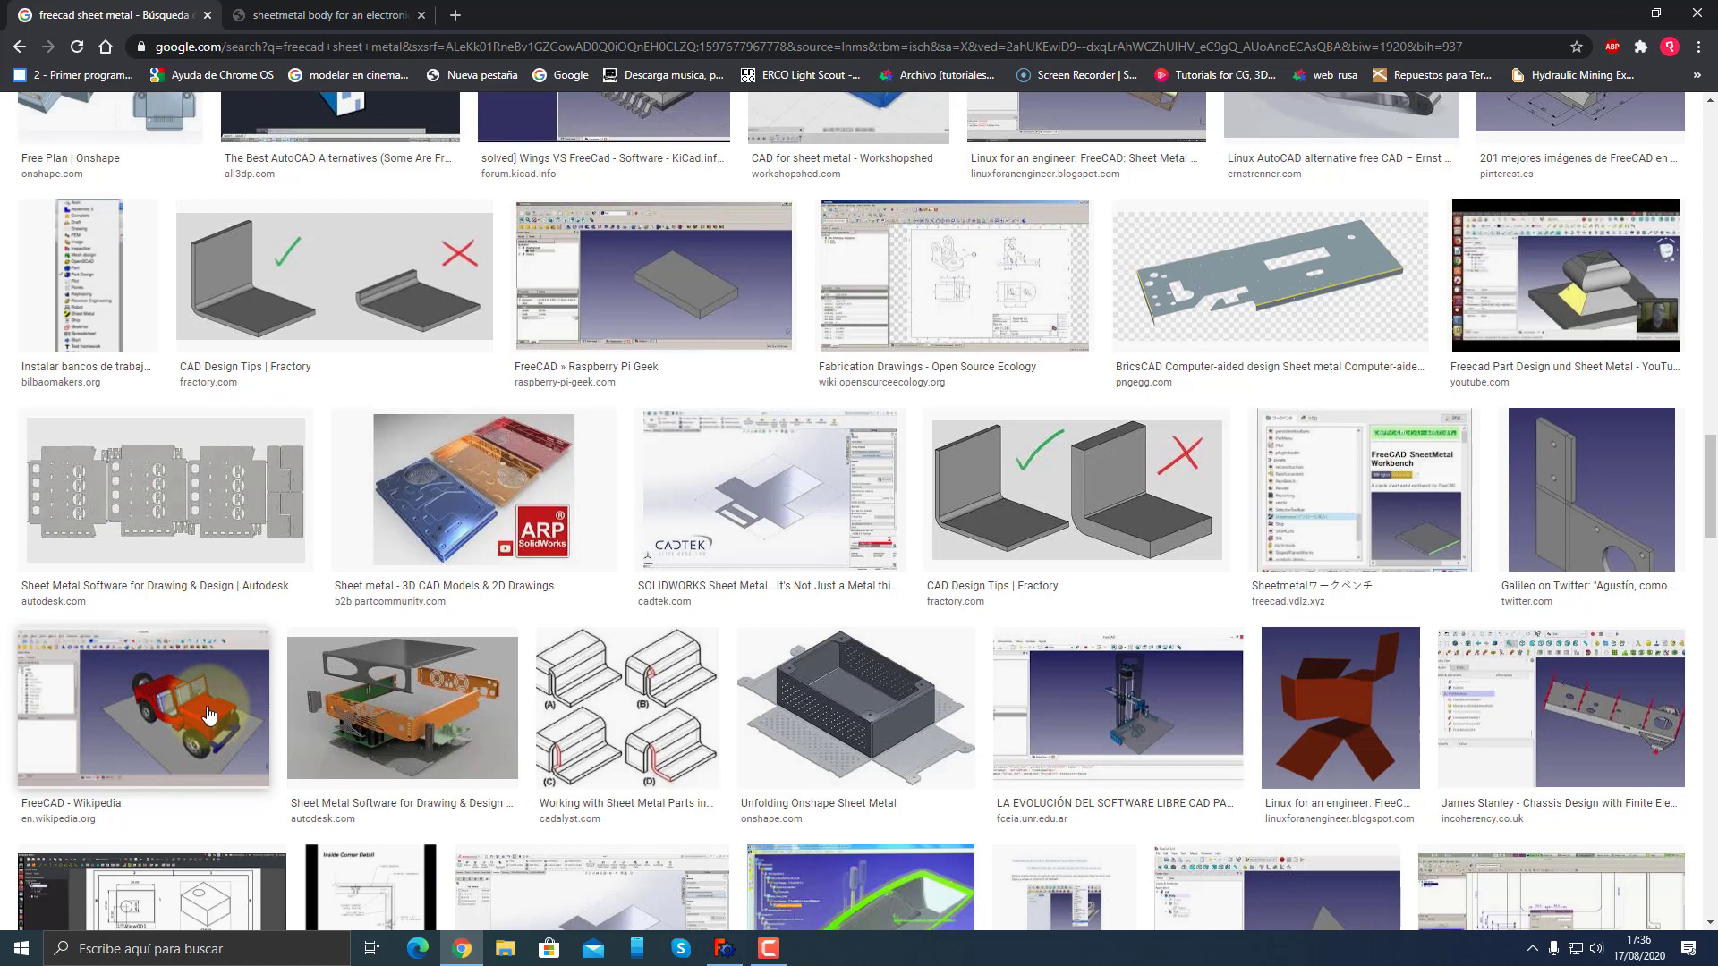
{"action": "scroll", "coordinate": [670, 747], "scroll_direction": "down", "scroll_amount": 2}
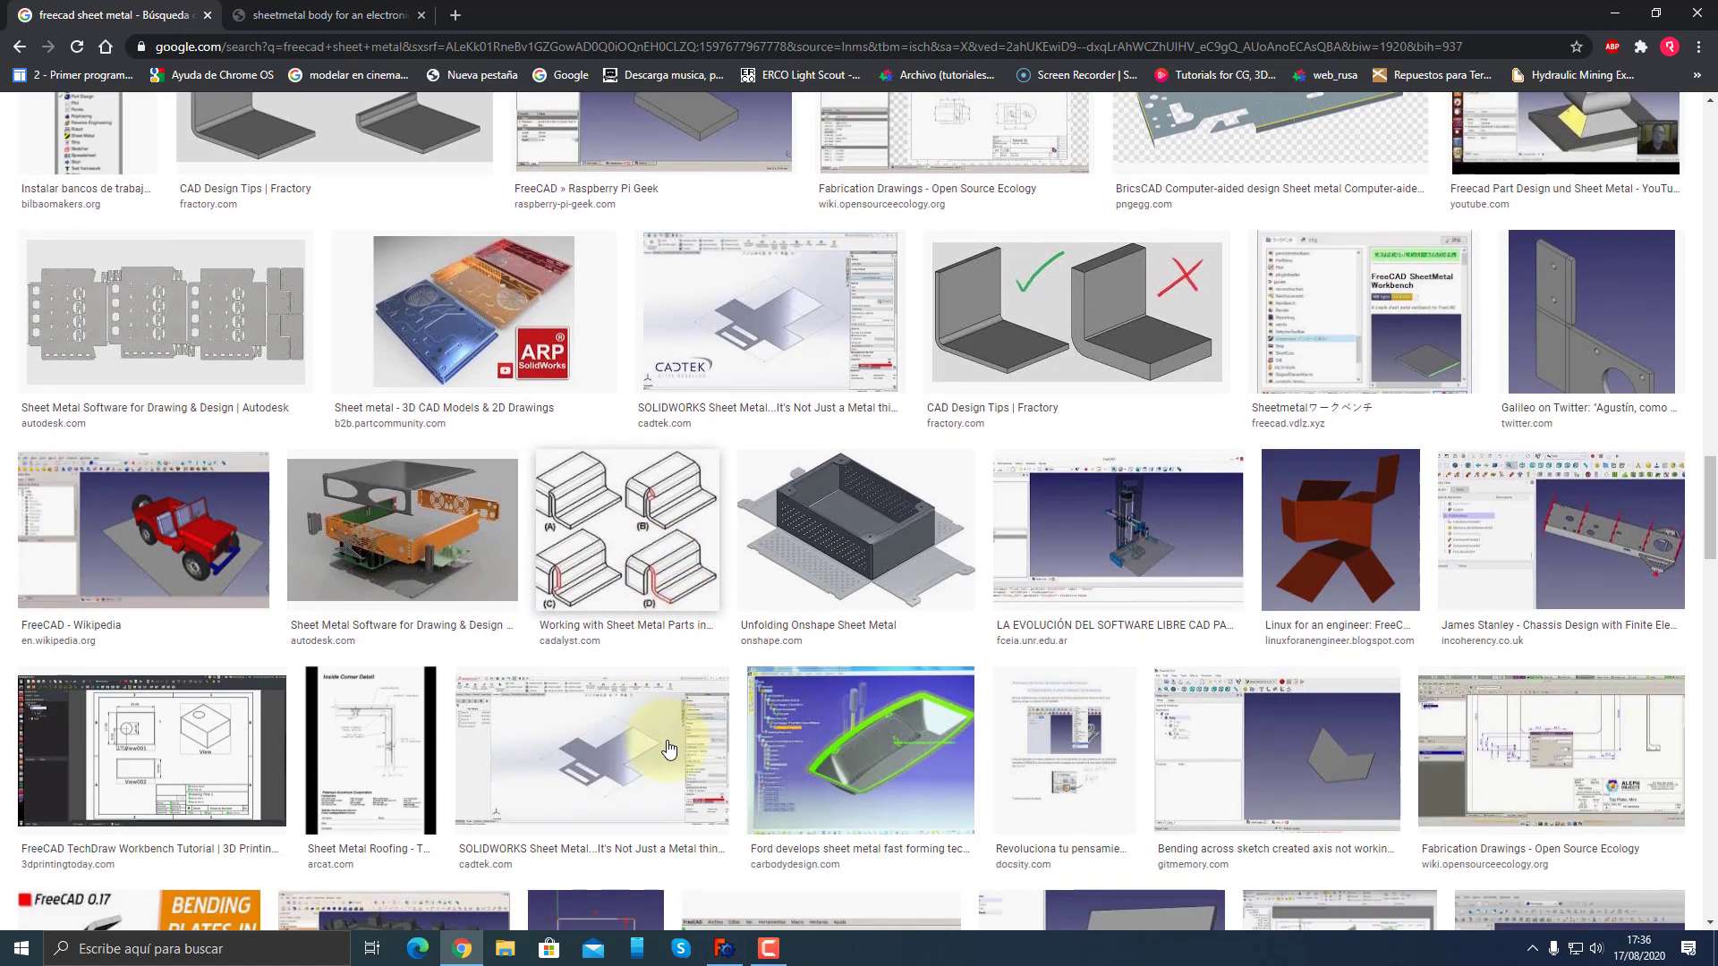
{"action": "scroll", "coordinate": [667, 742], "scroll_direction": "down", "scroll_amount": 1}
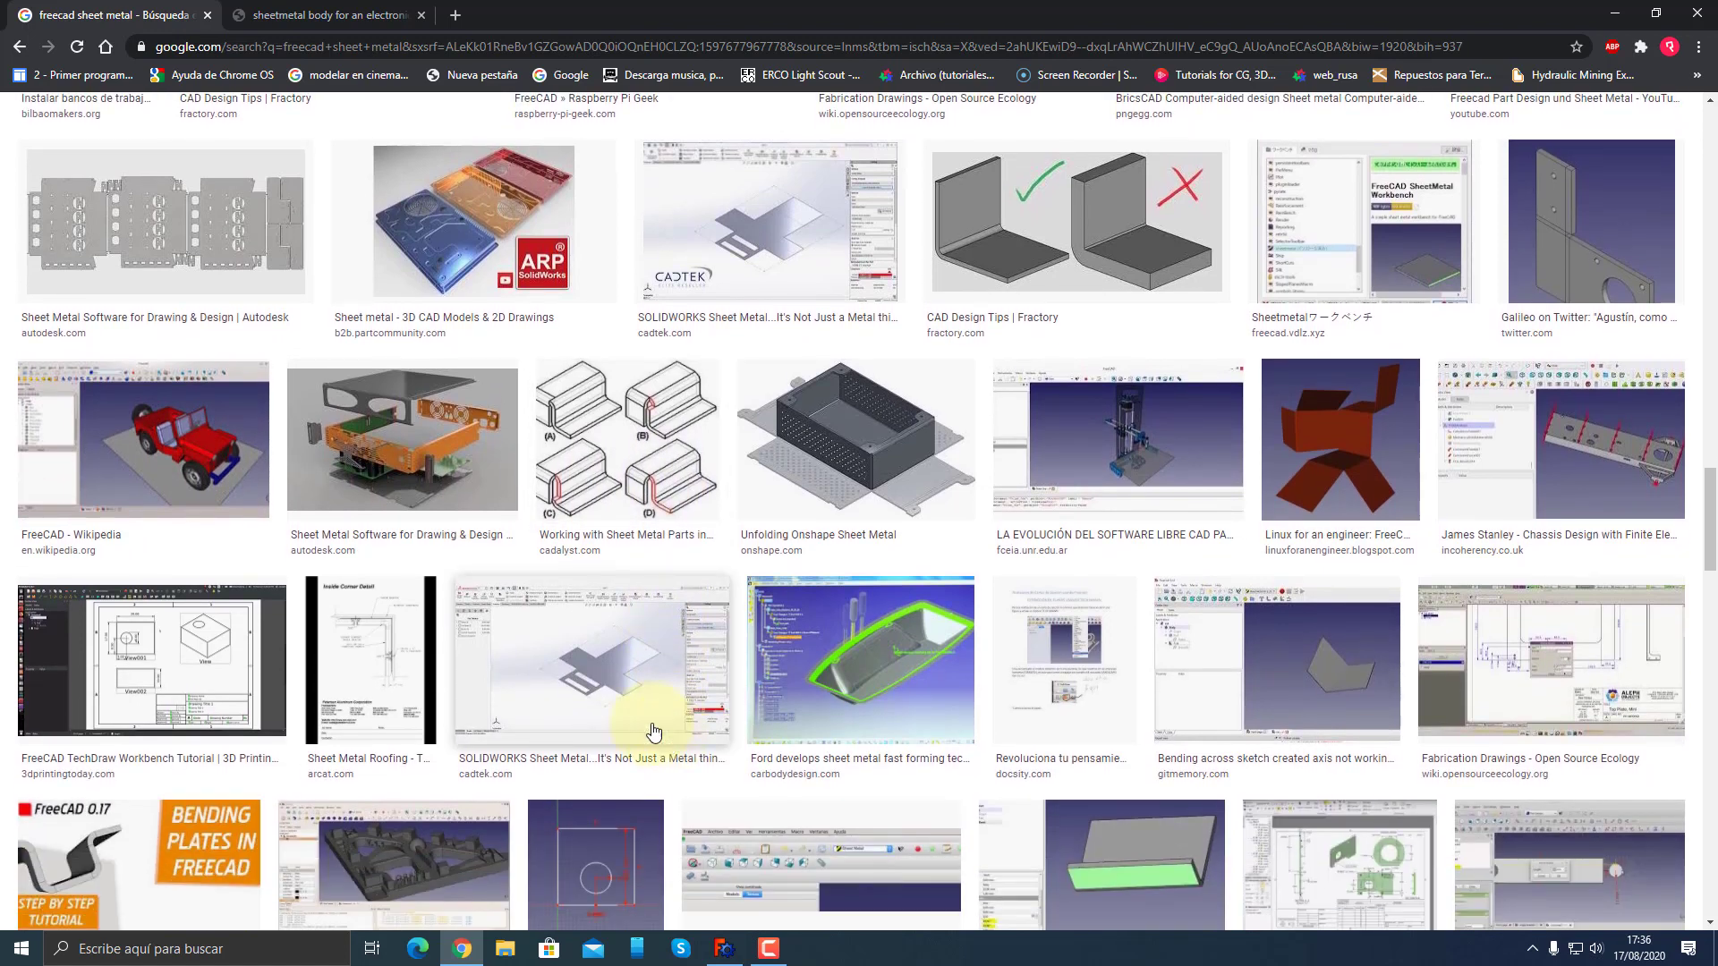
- Open the FreeCAD Wikipedia article, view its jeep screenshot full size, then return to Google
{"action": "left_click", "coordinate": [131, 461]}
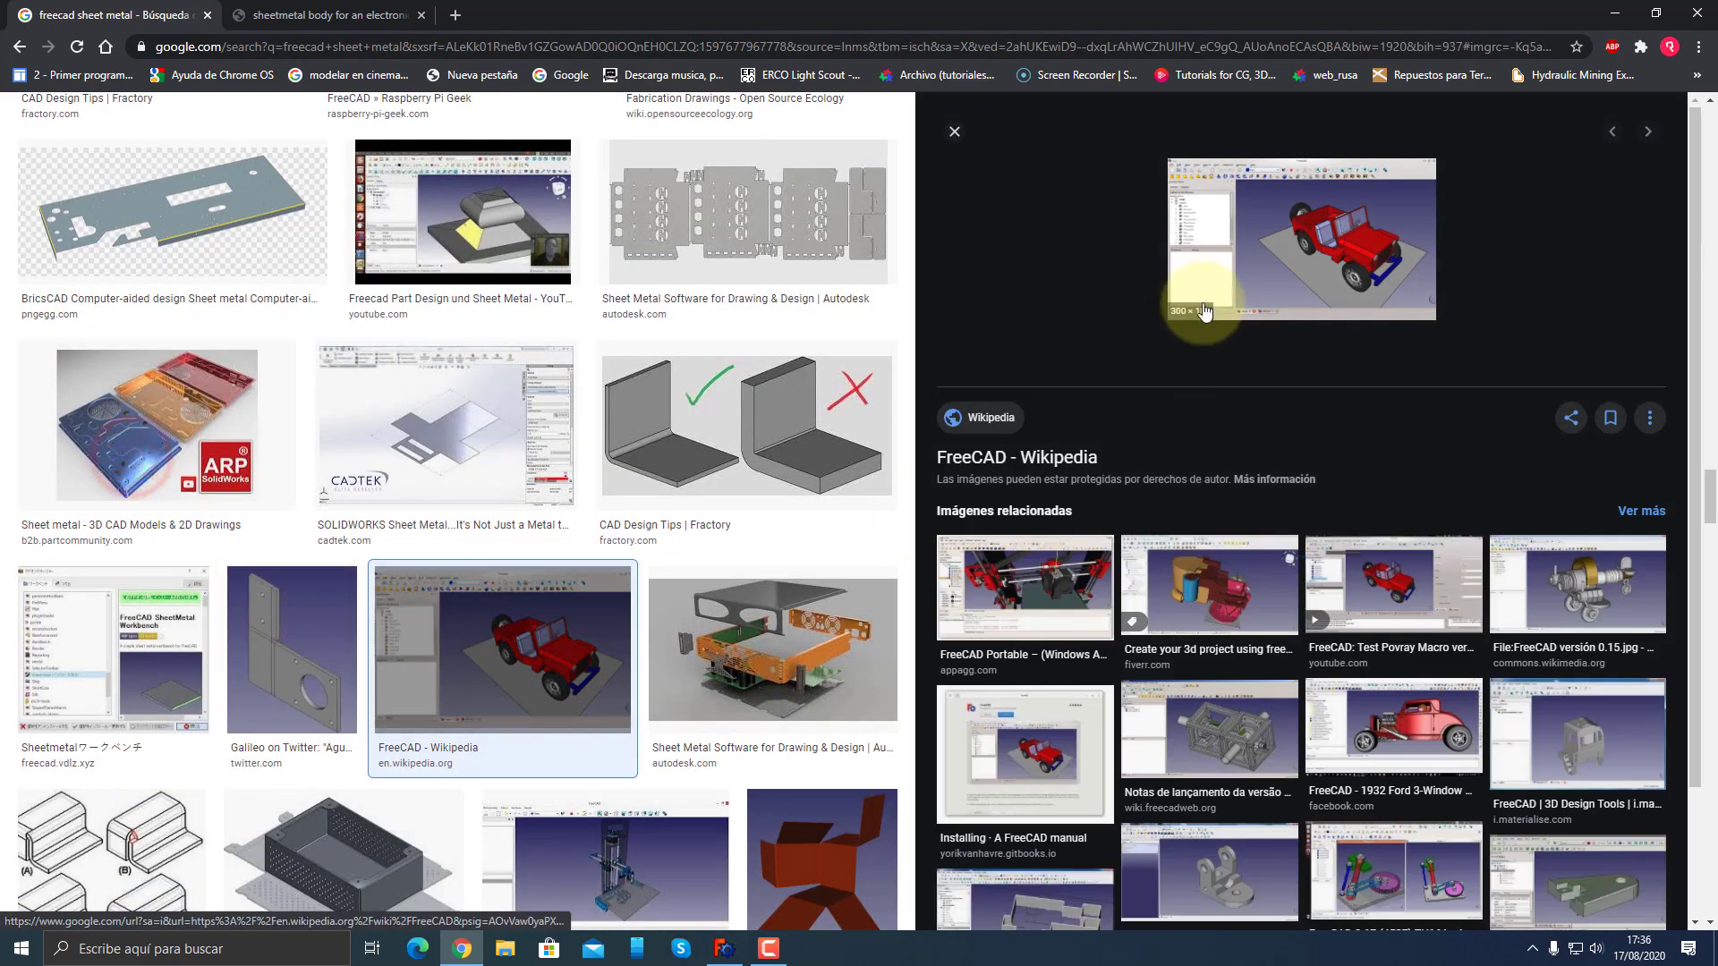
{"action": "left_click", "coordinate": [1271, 269]}
{"action": "left_click", "coordinate": [1551, 427]}
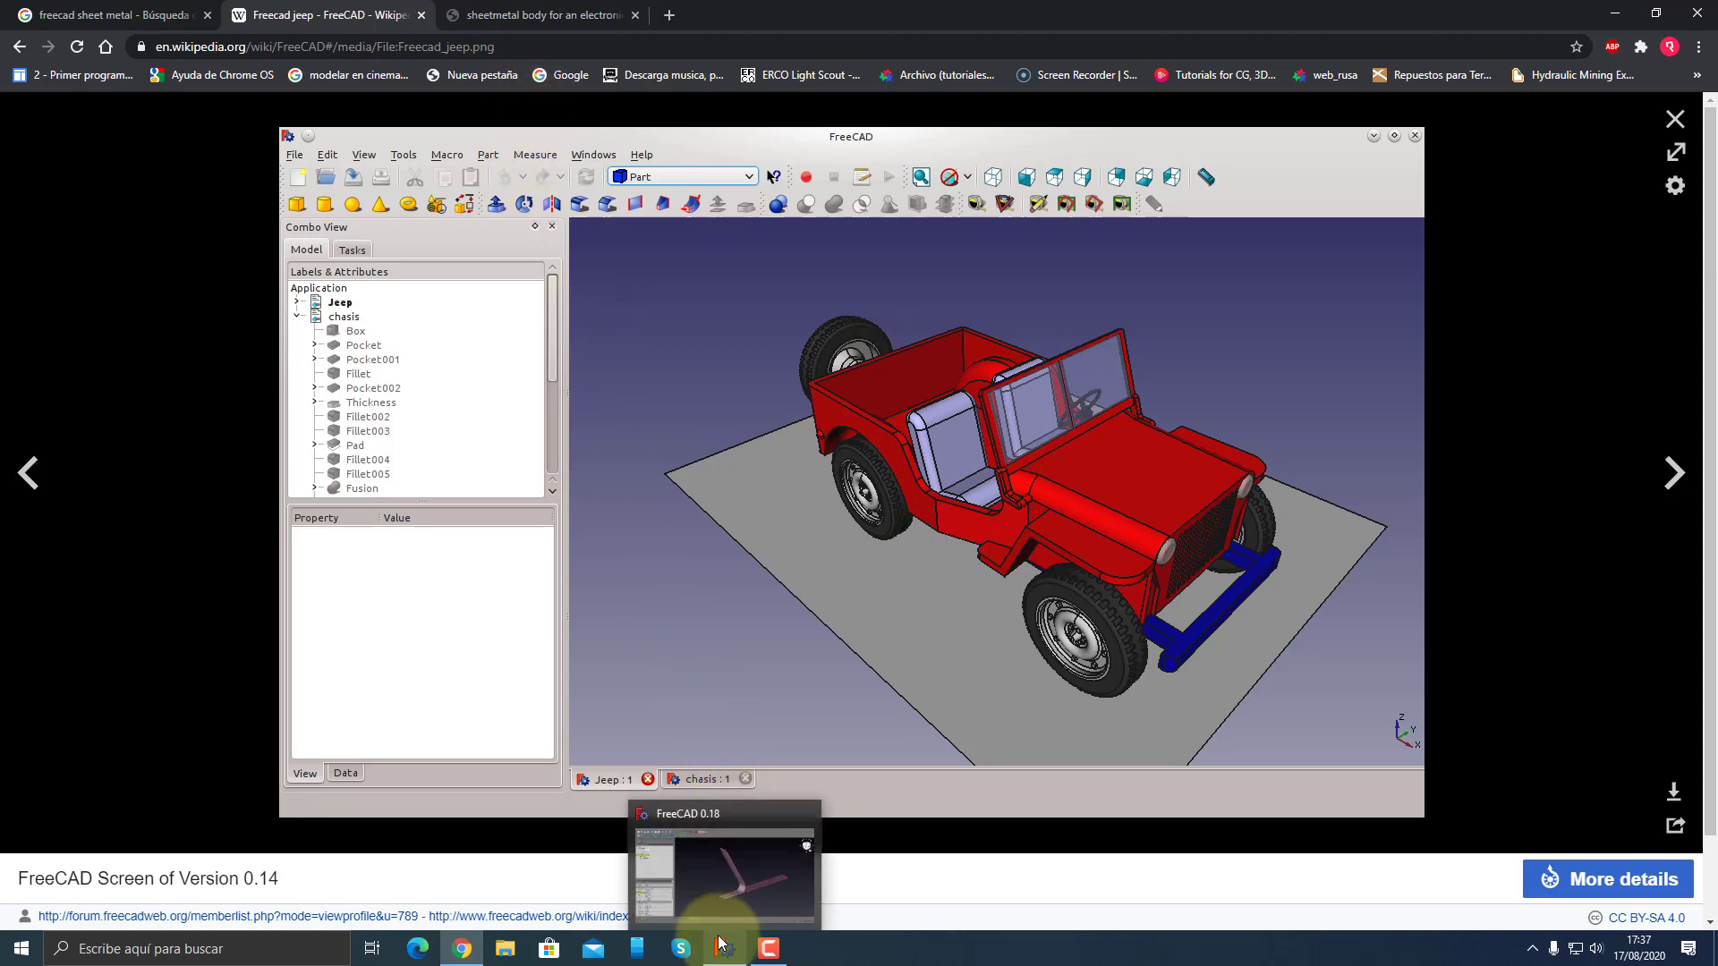
{"action": "left_click", "coordinate": [147, 18]}
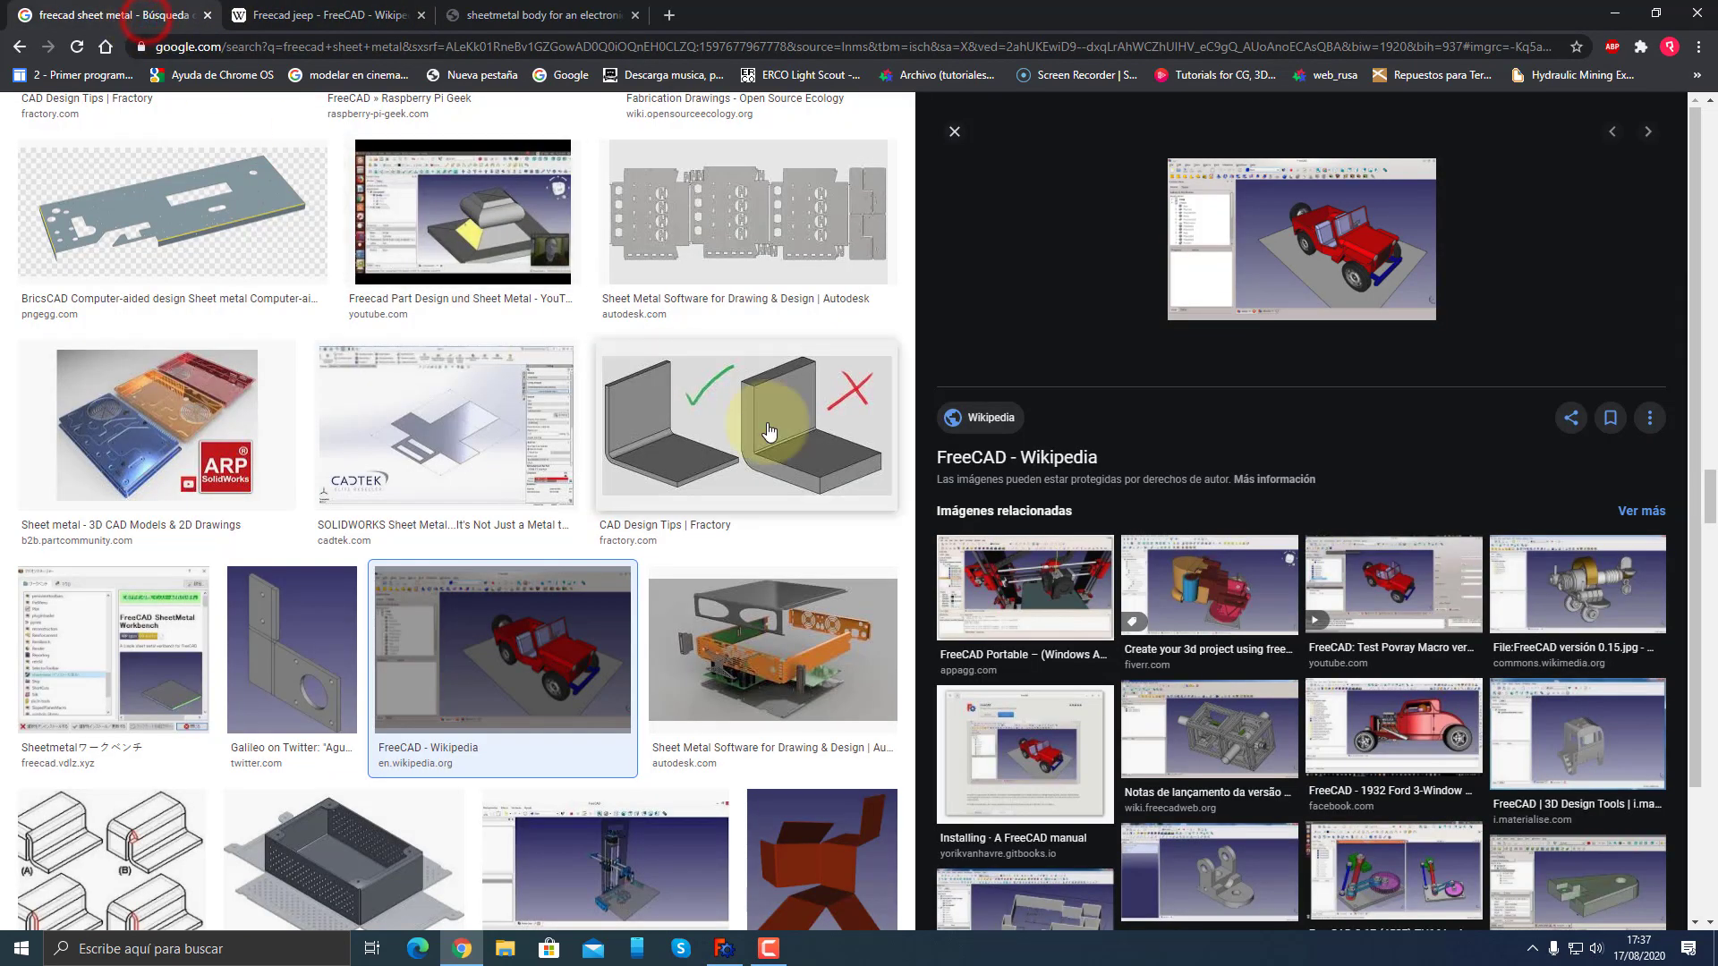
- Close the preview and scroll the 'freecad sheet metal' results down to 'Mostrar más resultados'
{"action": "left_click", "coordinate": [955, 131]}
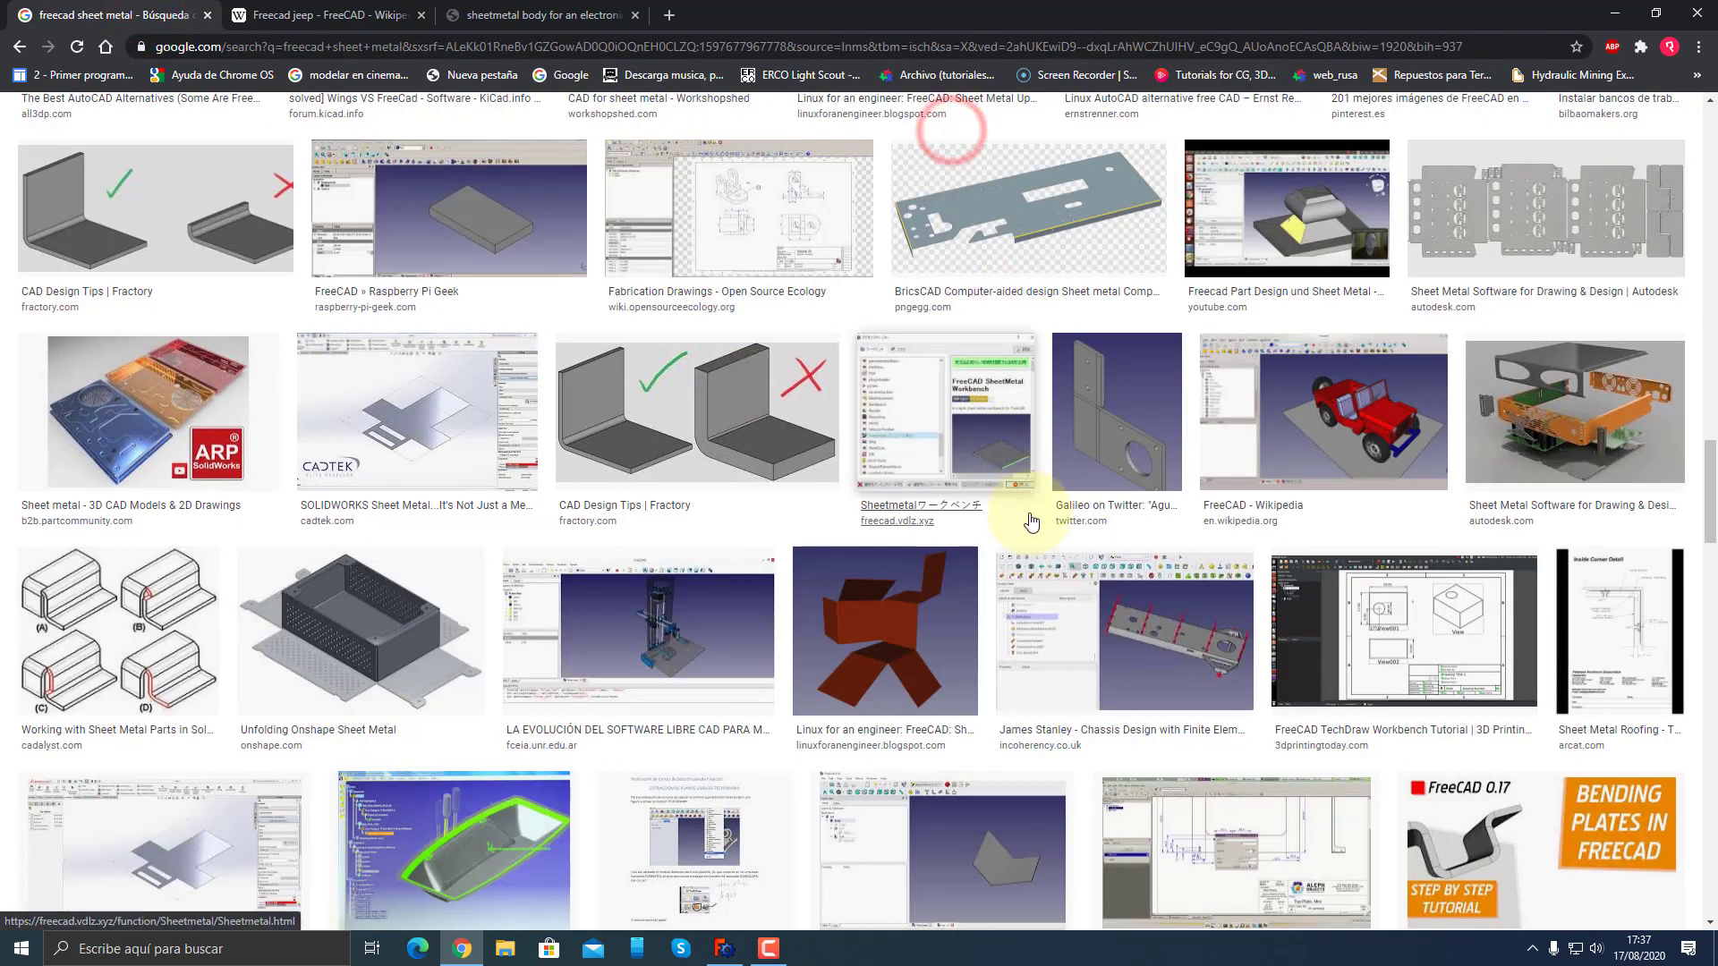
{"action": "scroll", "coordinate": [1030, 502], "scroll_direction": "down", "scroll_amount": 2}
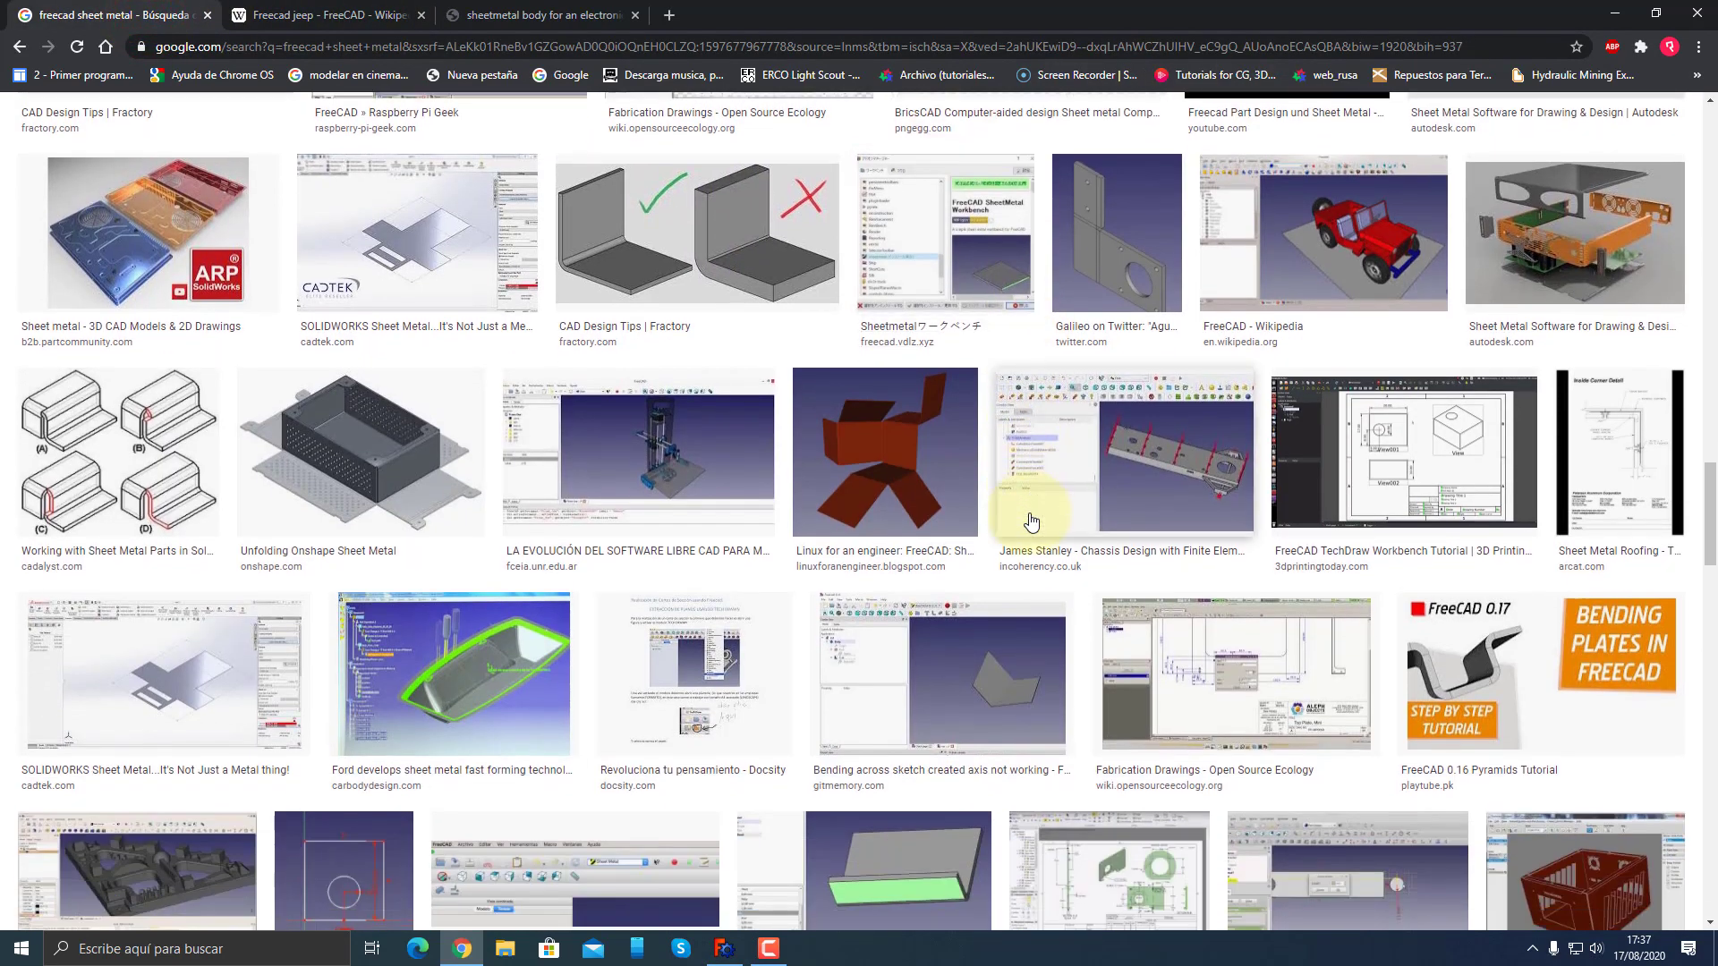
{"action": "scroll", "coordinate": [1032, 522], "scroll_direction": "down", "scroll_amount": 3}
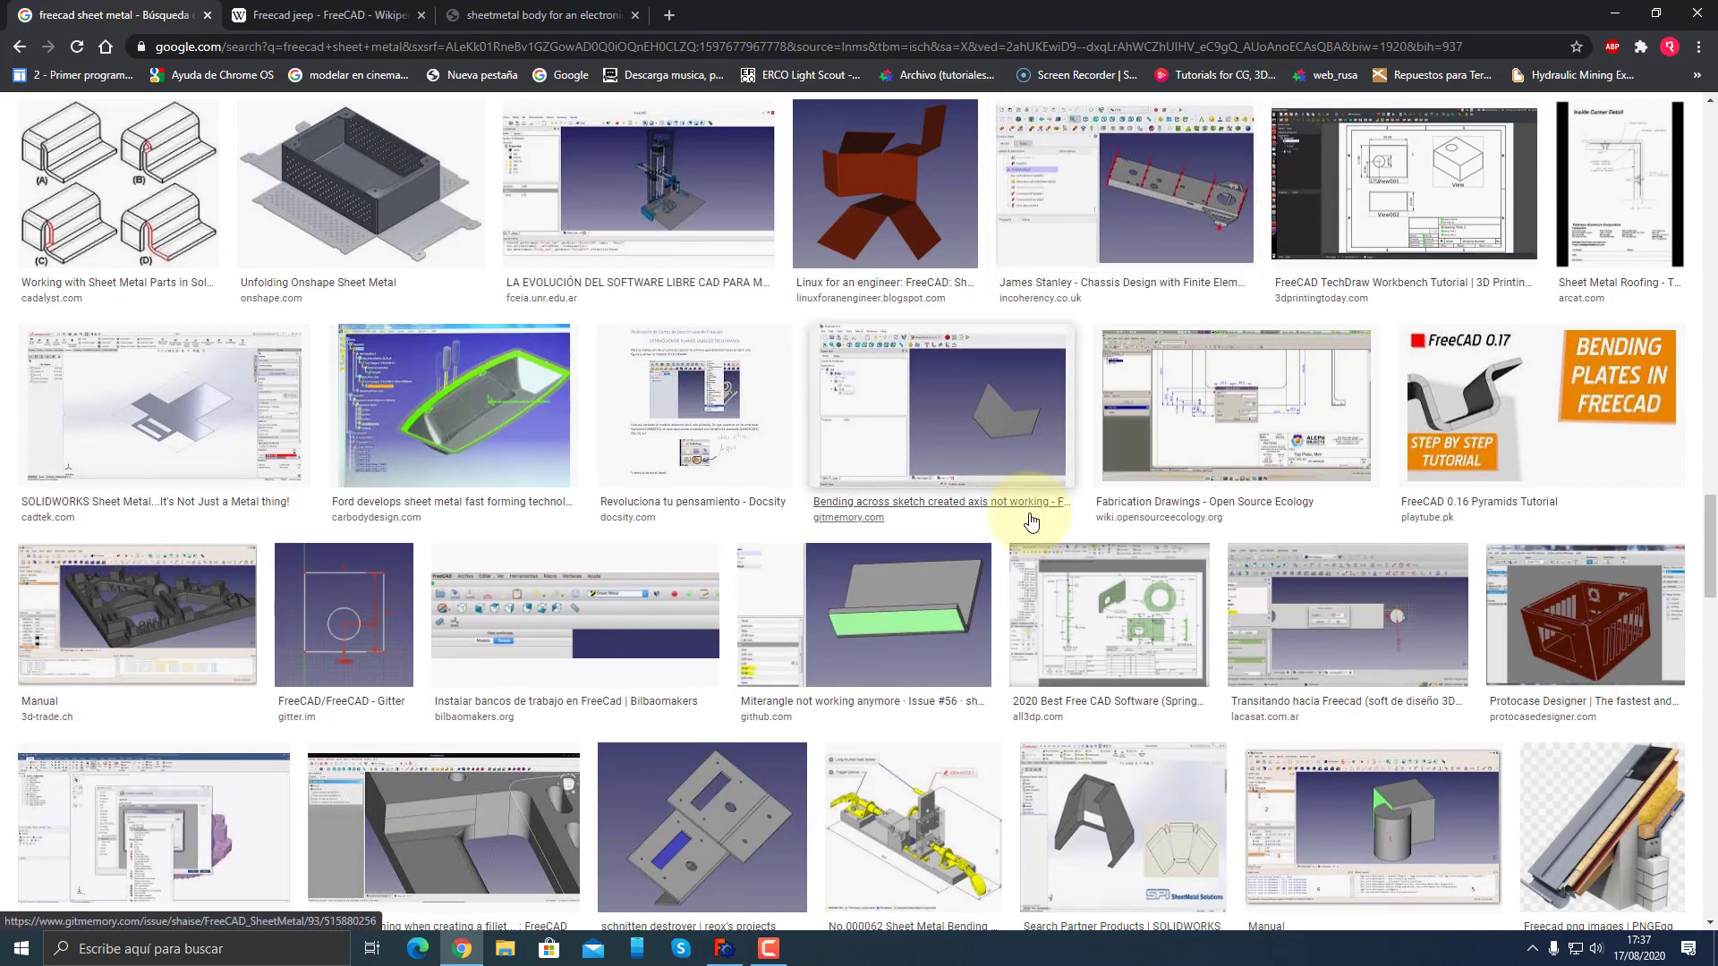
{"action": "scroll", "coordinate": [1032, 521], "scroll_direction": "down", "scroll_amount": 2}
{"action": "scroll", "coordinate": [1032, 522], "scroll_direction": "down", "scroll_amount": 2}
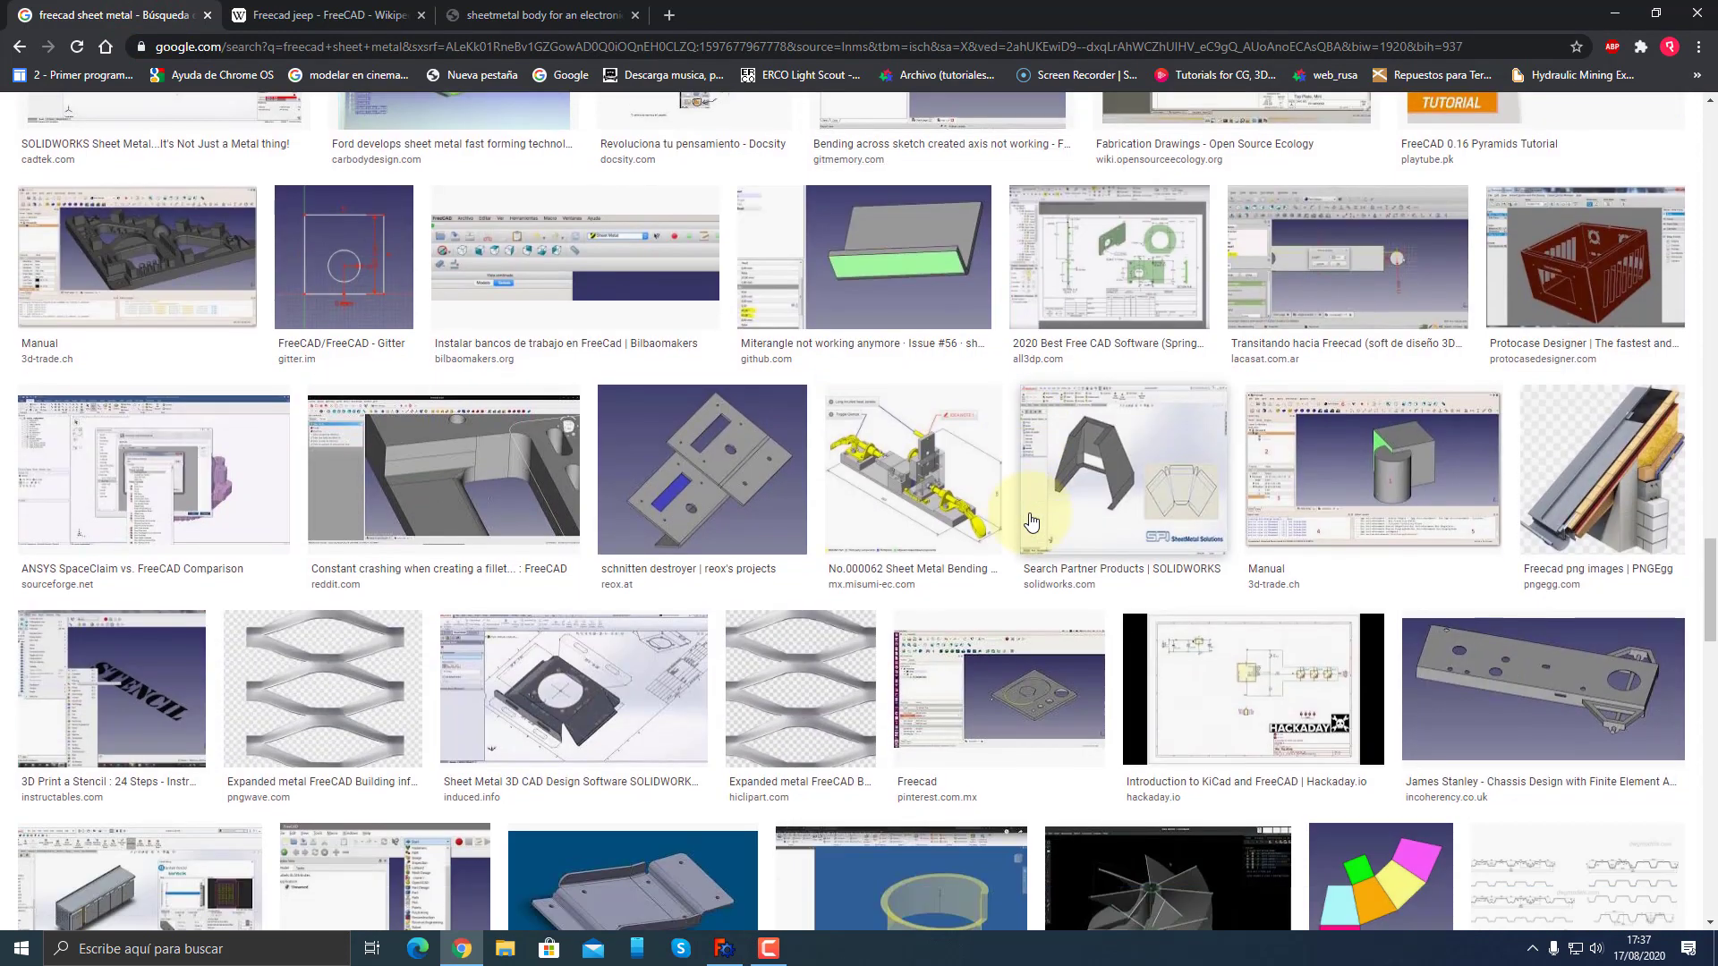
{"action": "scroll", "coordinate": [1032, 522], "scroll_direction": "down", "scroll_amount": 1}
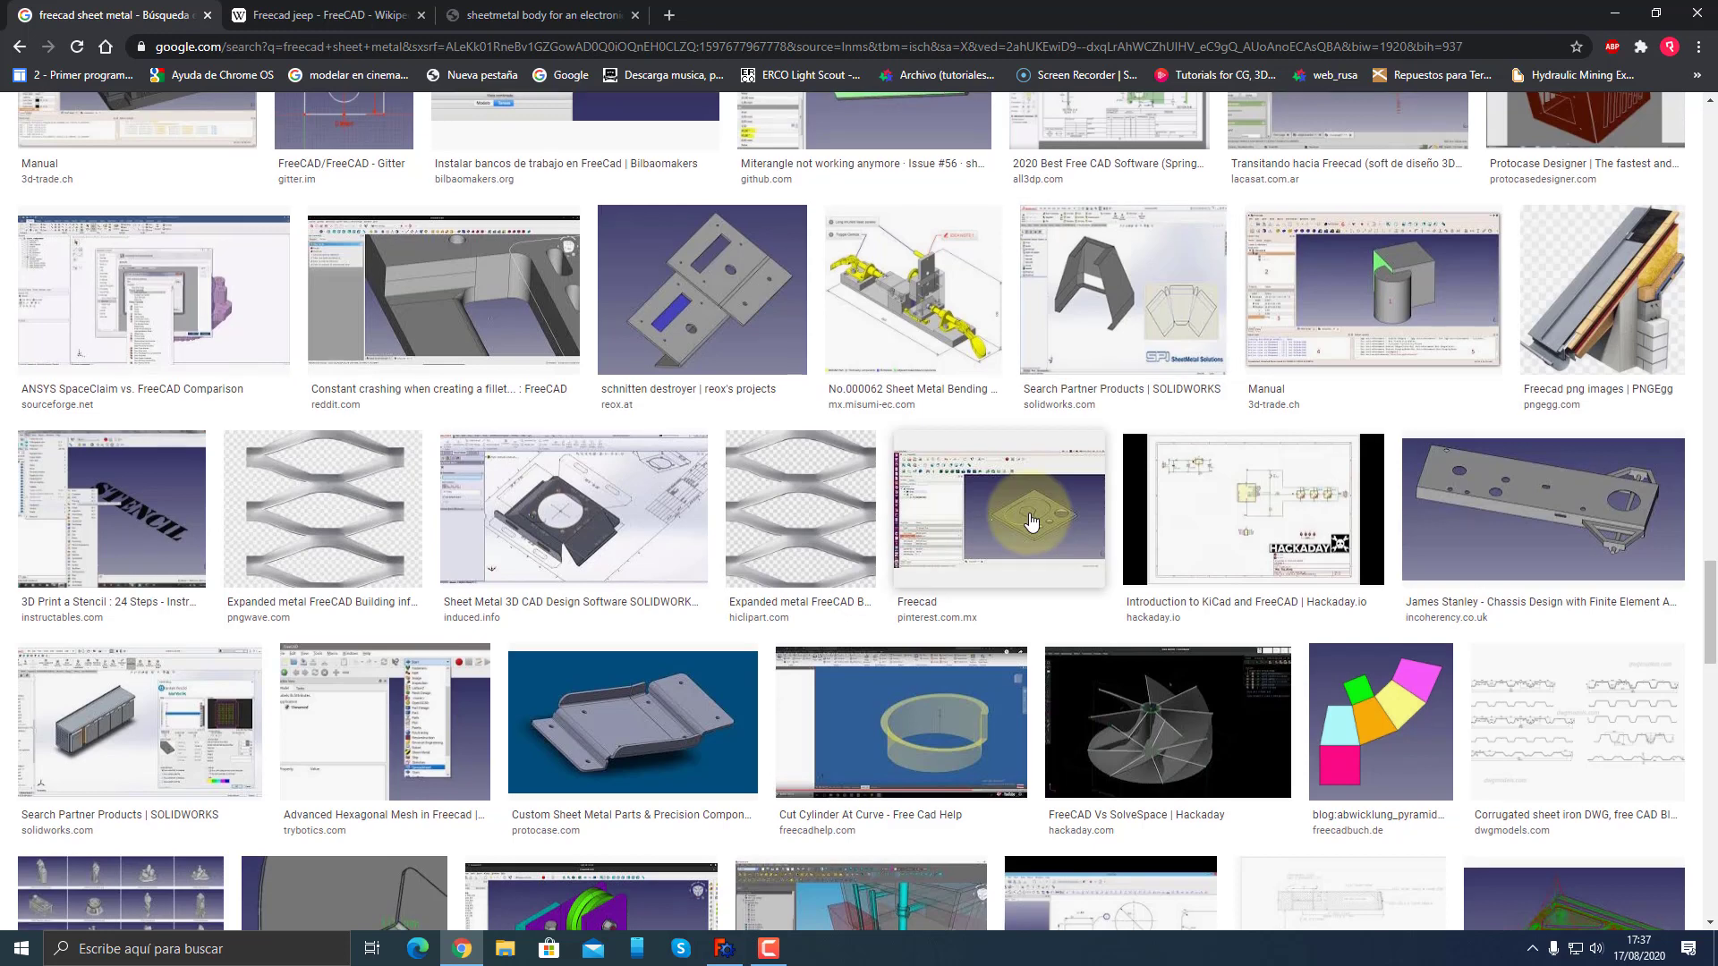
{"action": "scroll", "coordinate": [1032, 522], "scroll_direction": "down", "scroll_amount": 3}
{"action": "scroll", "coordinate": [1032, 522], "scroll_direction": "down", "scroll_amount": 2}
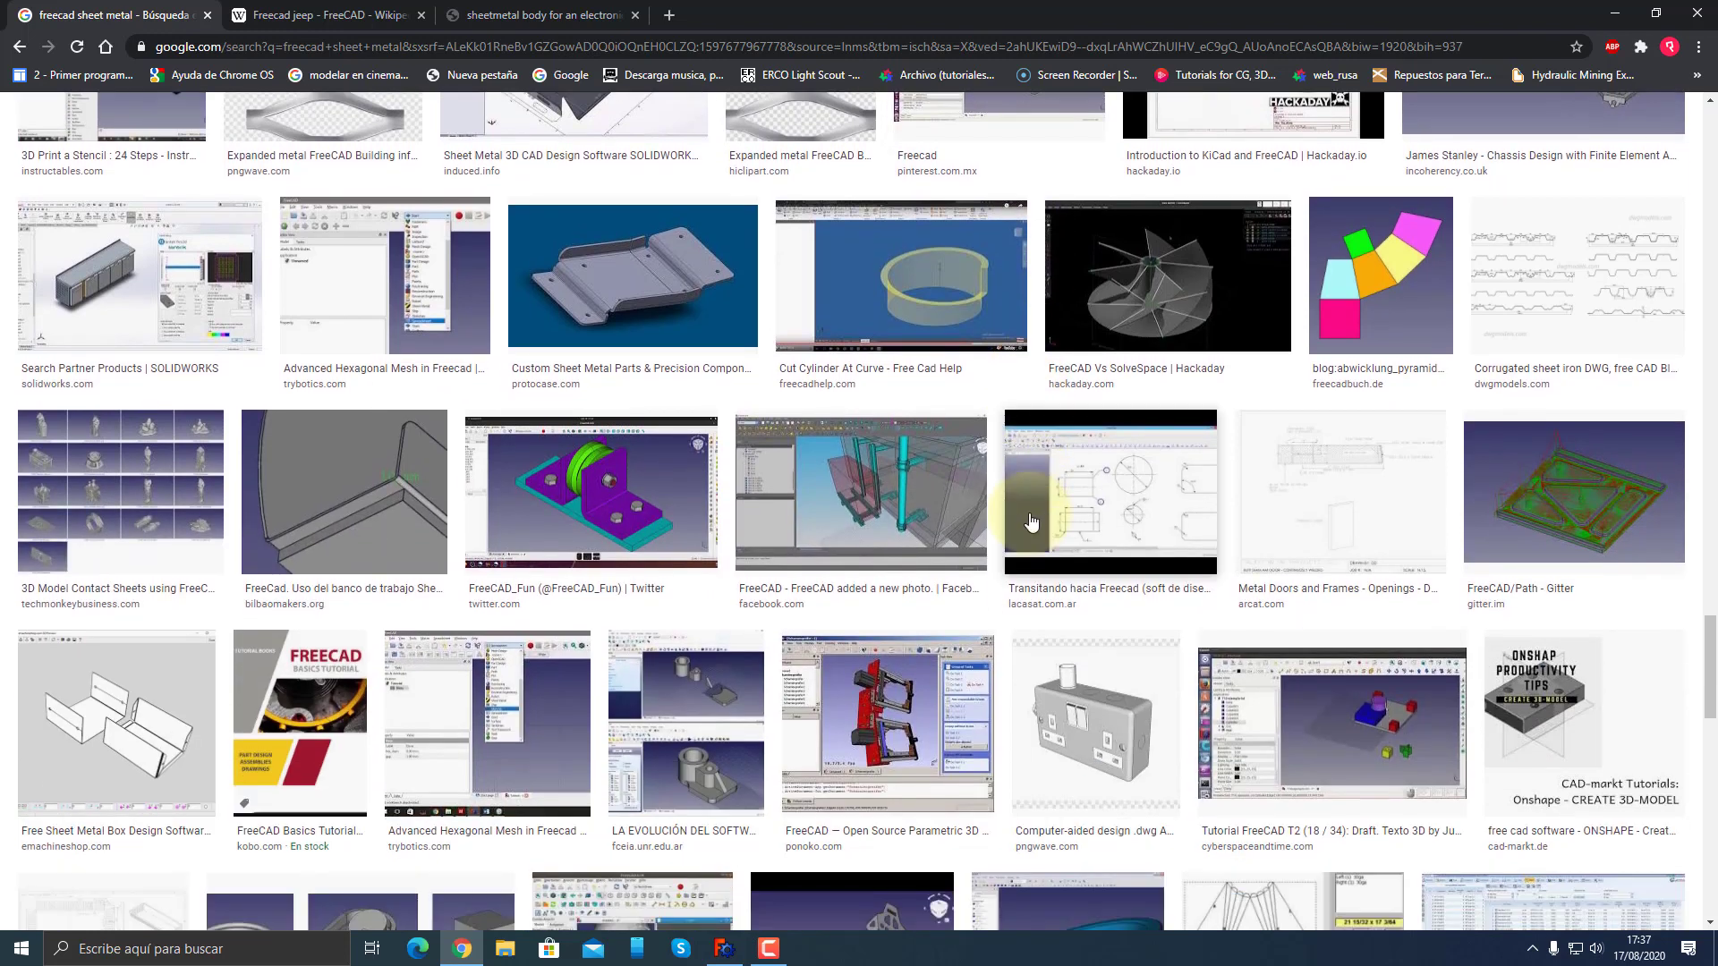
{"action": "scroll", "coordinate": [1032, 521], "scroll_direction": "down", "scroll_amount": 4}
{"action": "scroll", "coordinate": [1032, 521], "scroll_direction": "down", "scroll_amount": 1}
{"action": "scroll", "coordinate": [1032, 522], "scroll_direction": "down", "scroll_amount": 1}
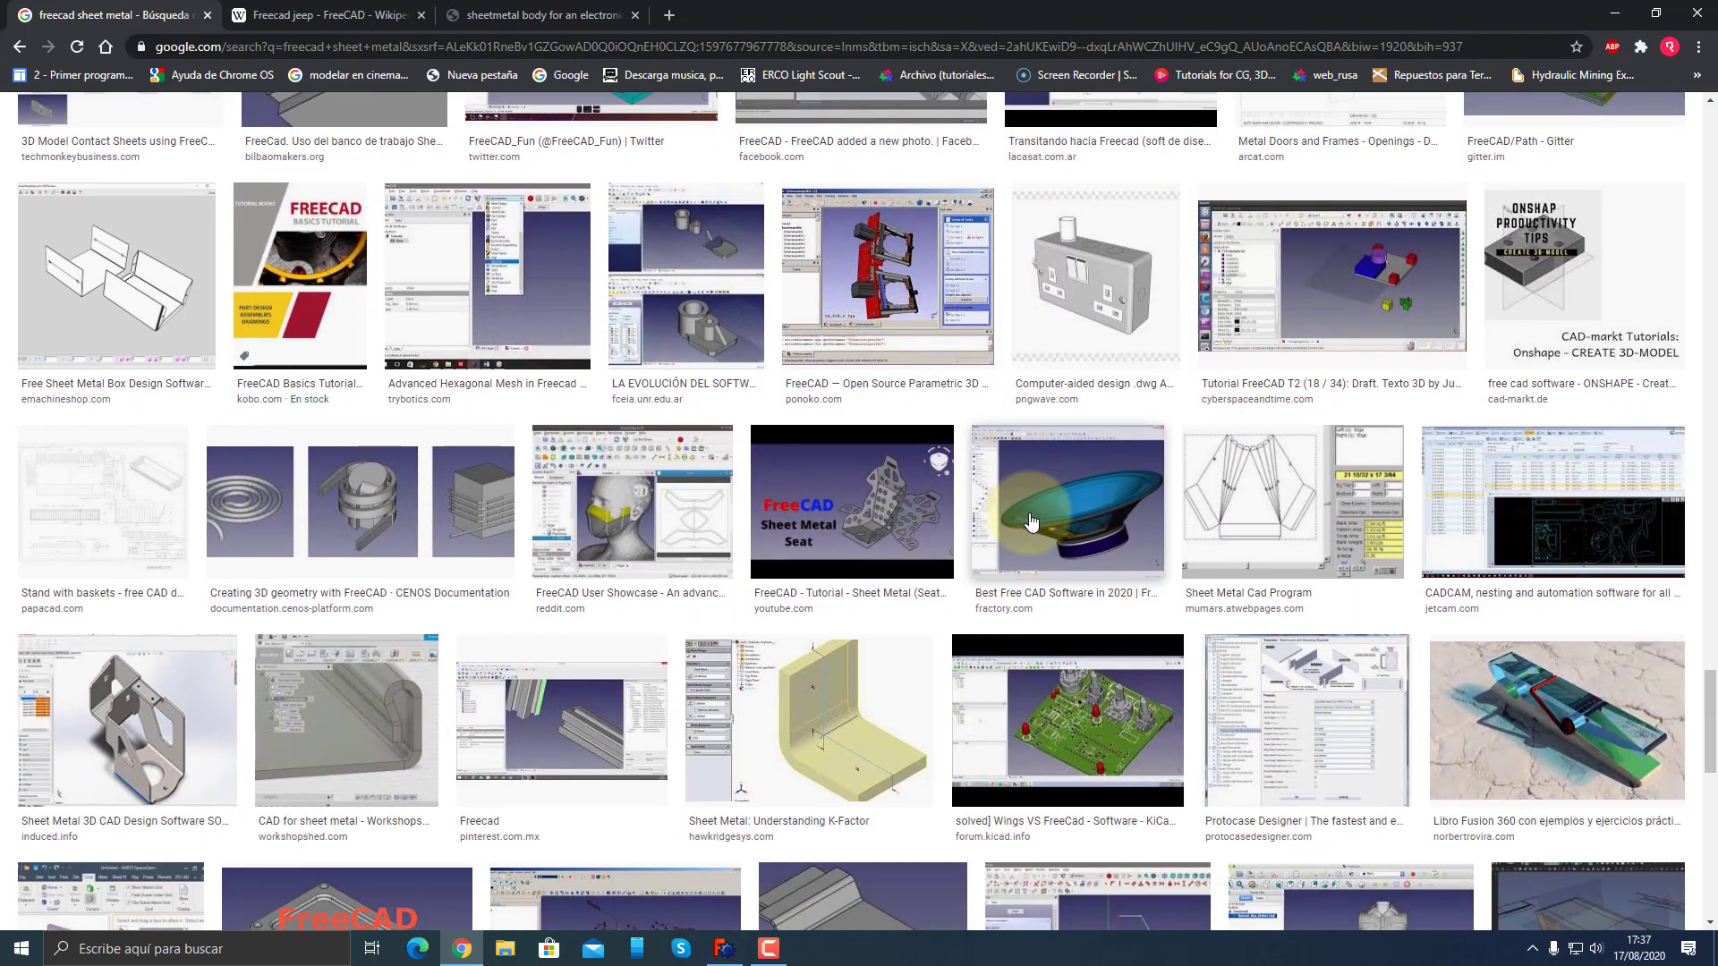
{"action": "scroll", "coordinate": [1032, 522], "scroll_direction": "down", "scroll_amount": 2}
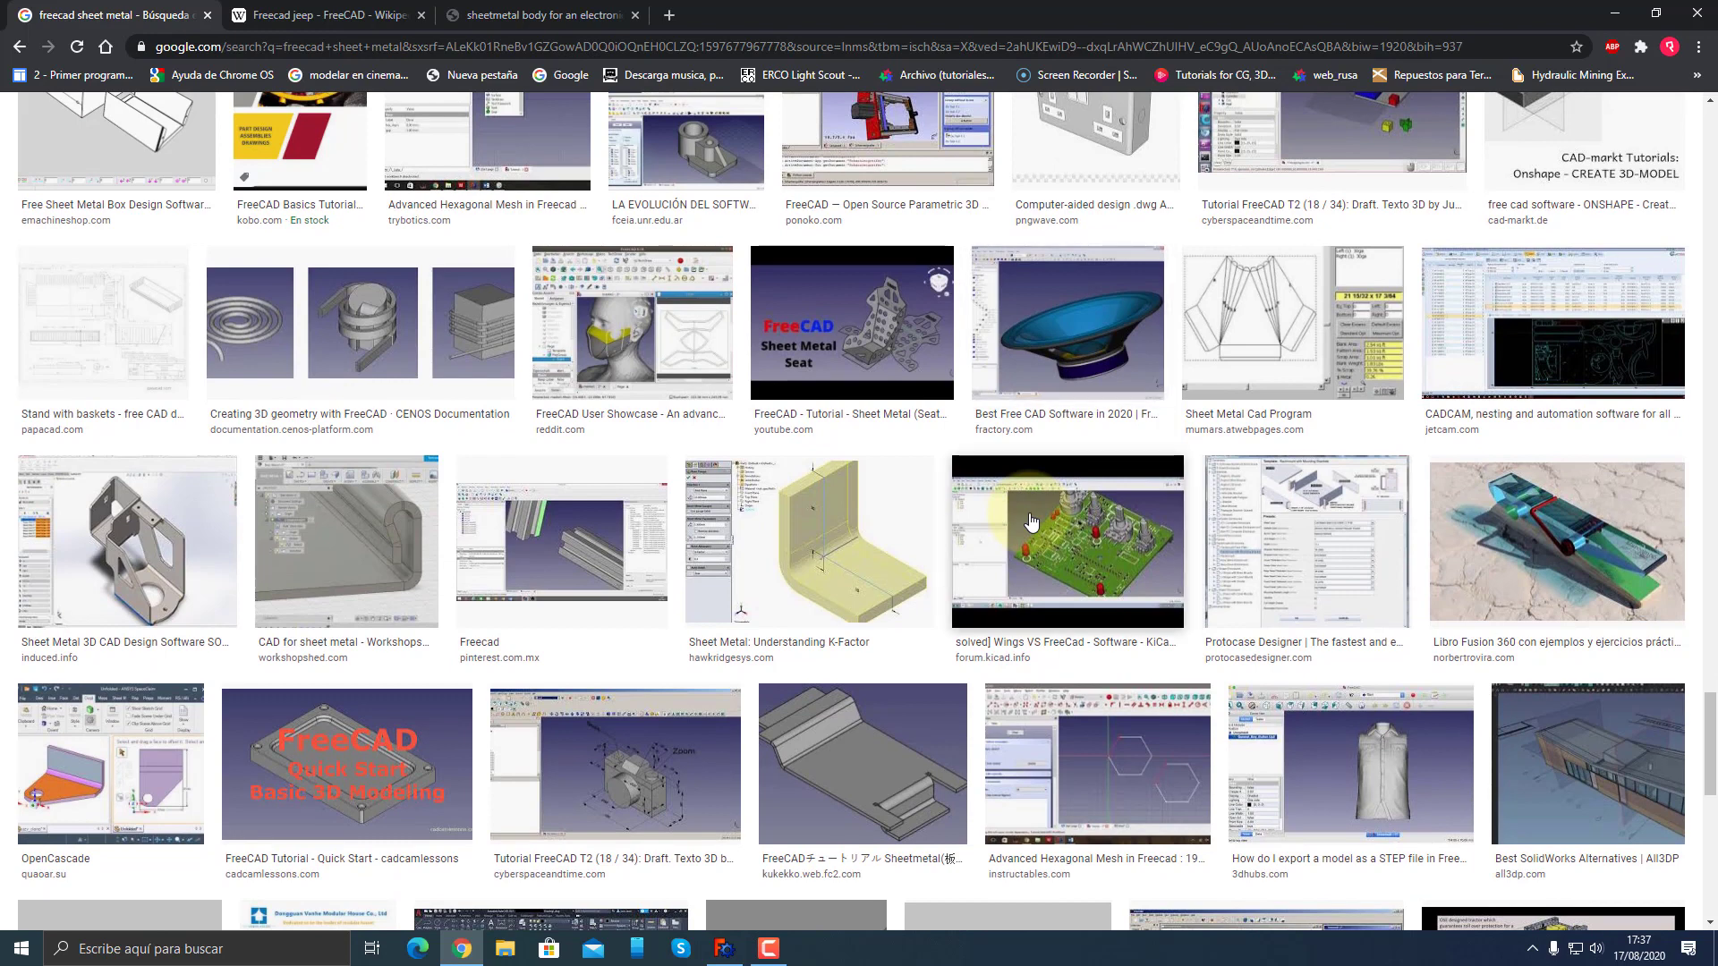
{"action": "scroll", "coordinate": [1032, 522], "scroll_direction": "down", "scroll_amount": 3}
{"action": "scroll", "coordinate": [1032, 522], "scroll_direction": "down", "scroll_amount": 1}
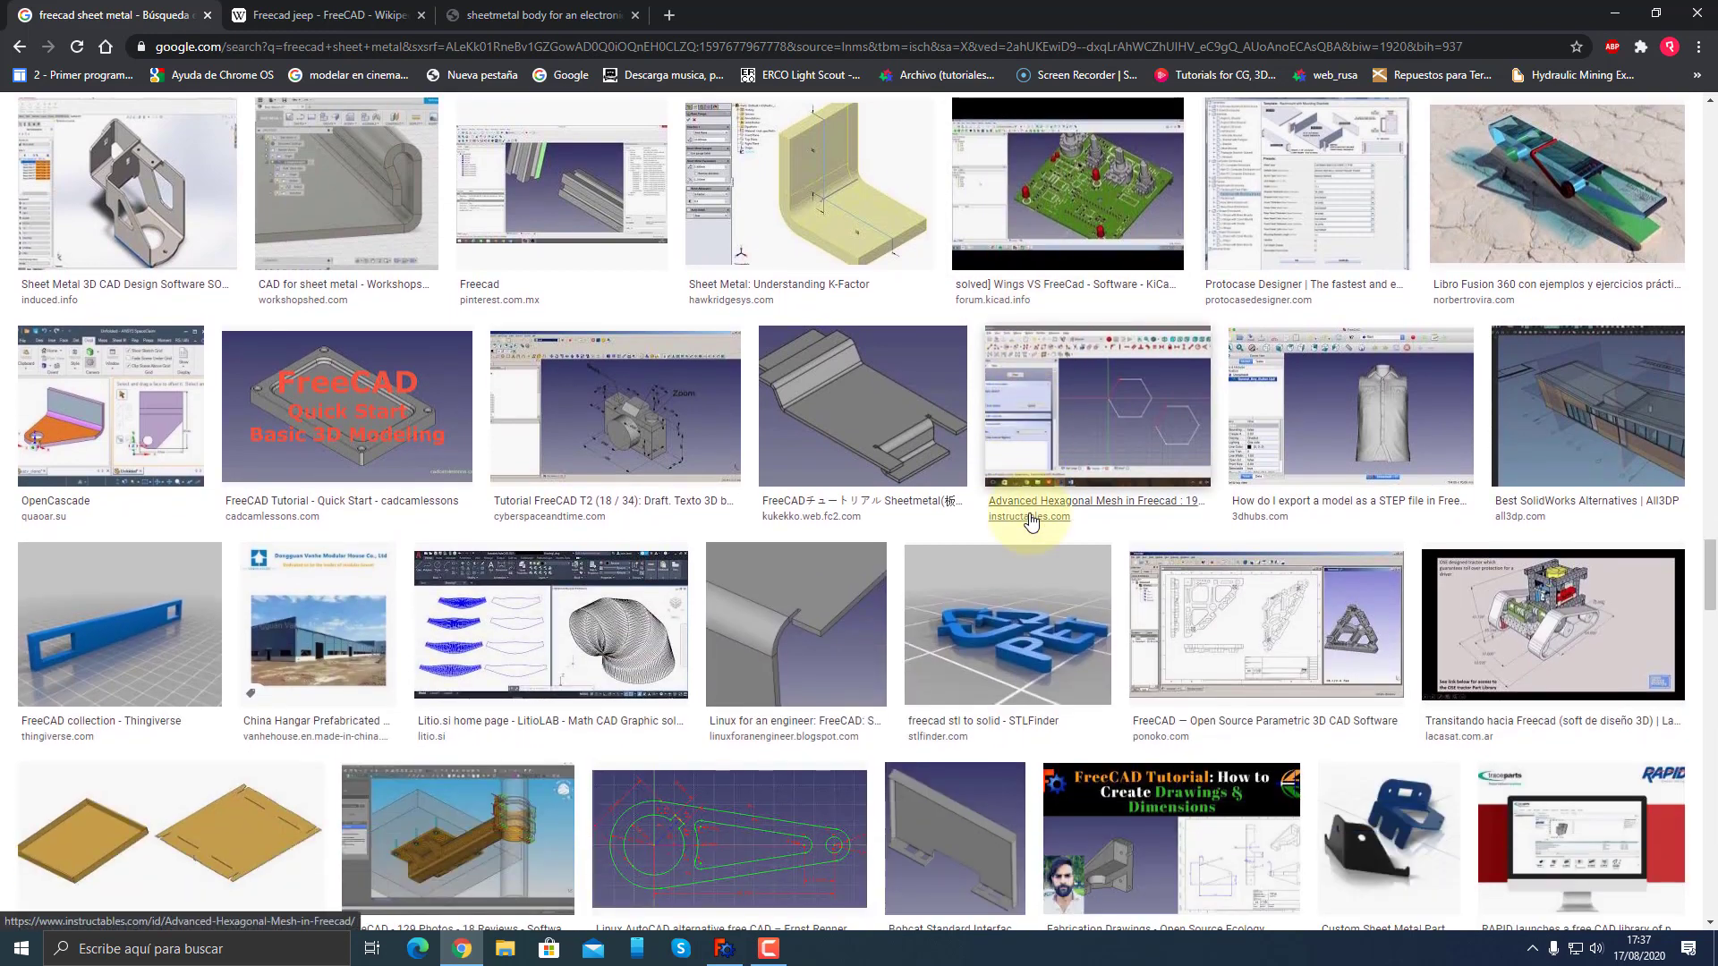
{"action": "scroll", "coordinate": [1032, 522], "scroll_direction": "down", "scroll_amount": 2}
{"action": "scroll", "coordinate": [1032, 522], "scroll_direction": "down", "scroll_amount": 1}
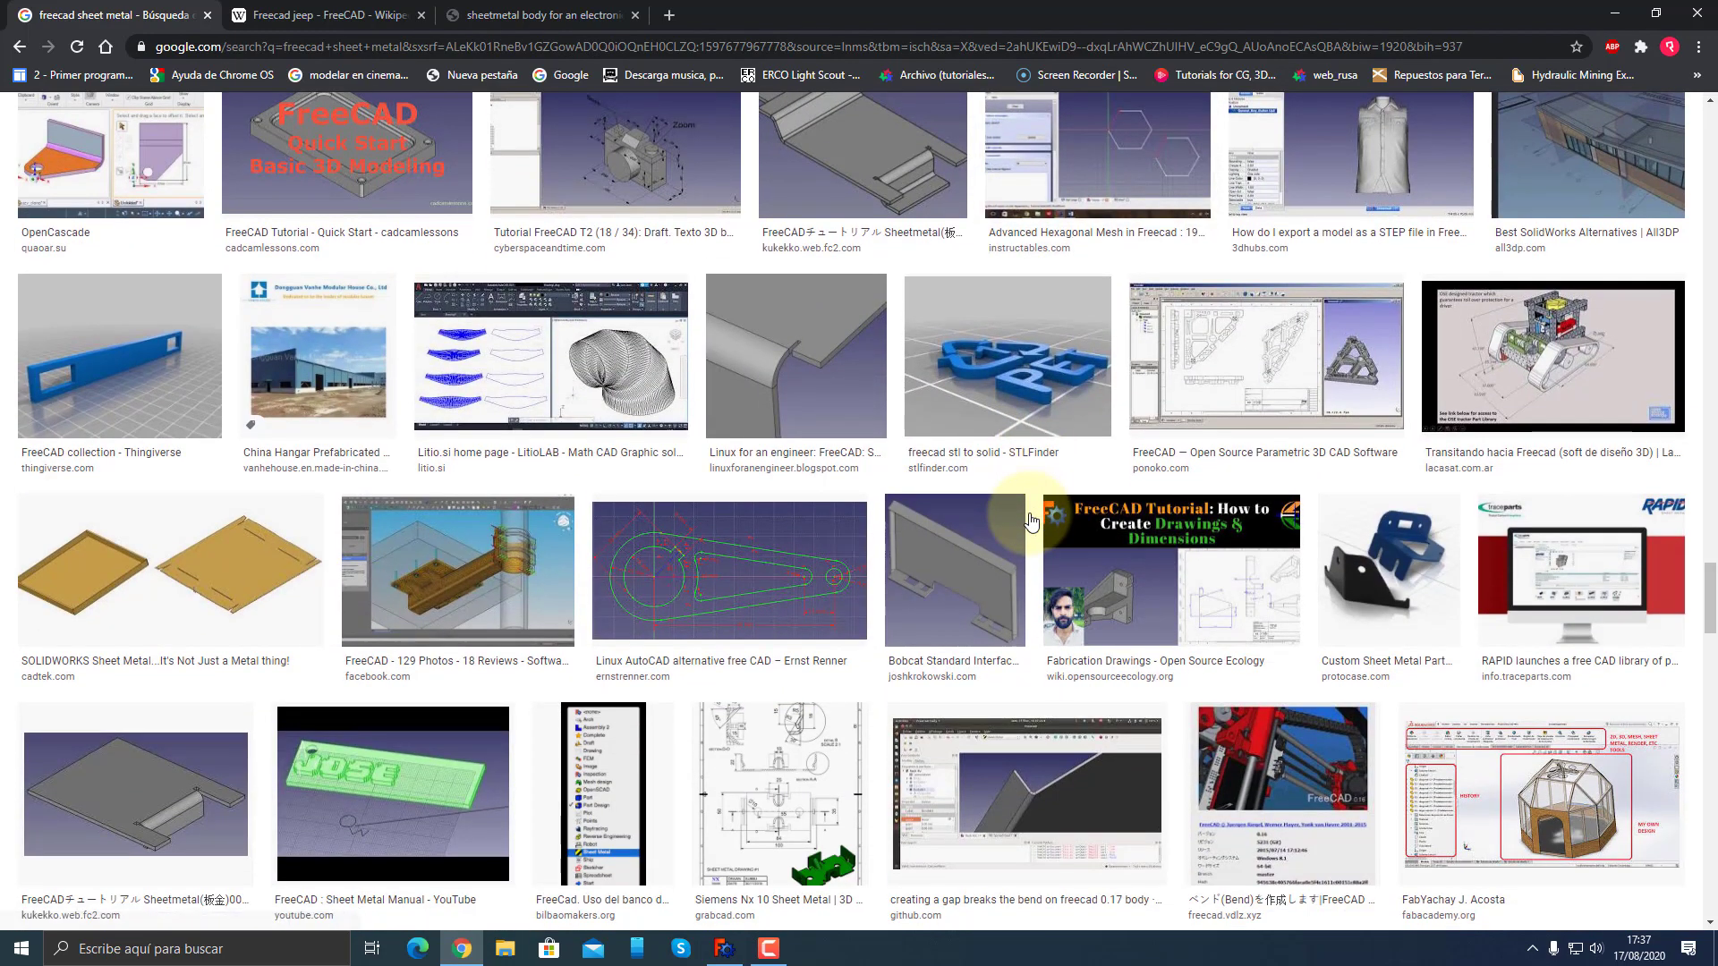
{"action": "scroll", "coordinate": [1032, 521], "scroll_direction": "down", "scroll_amount": 4}
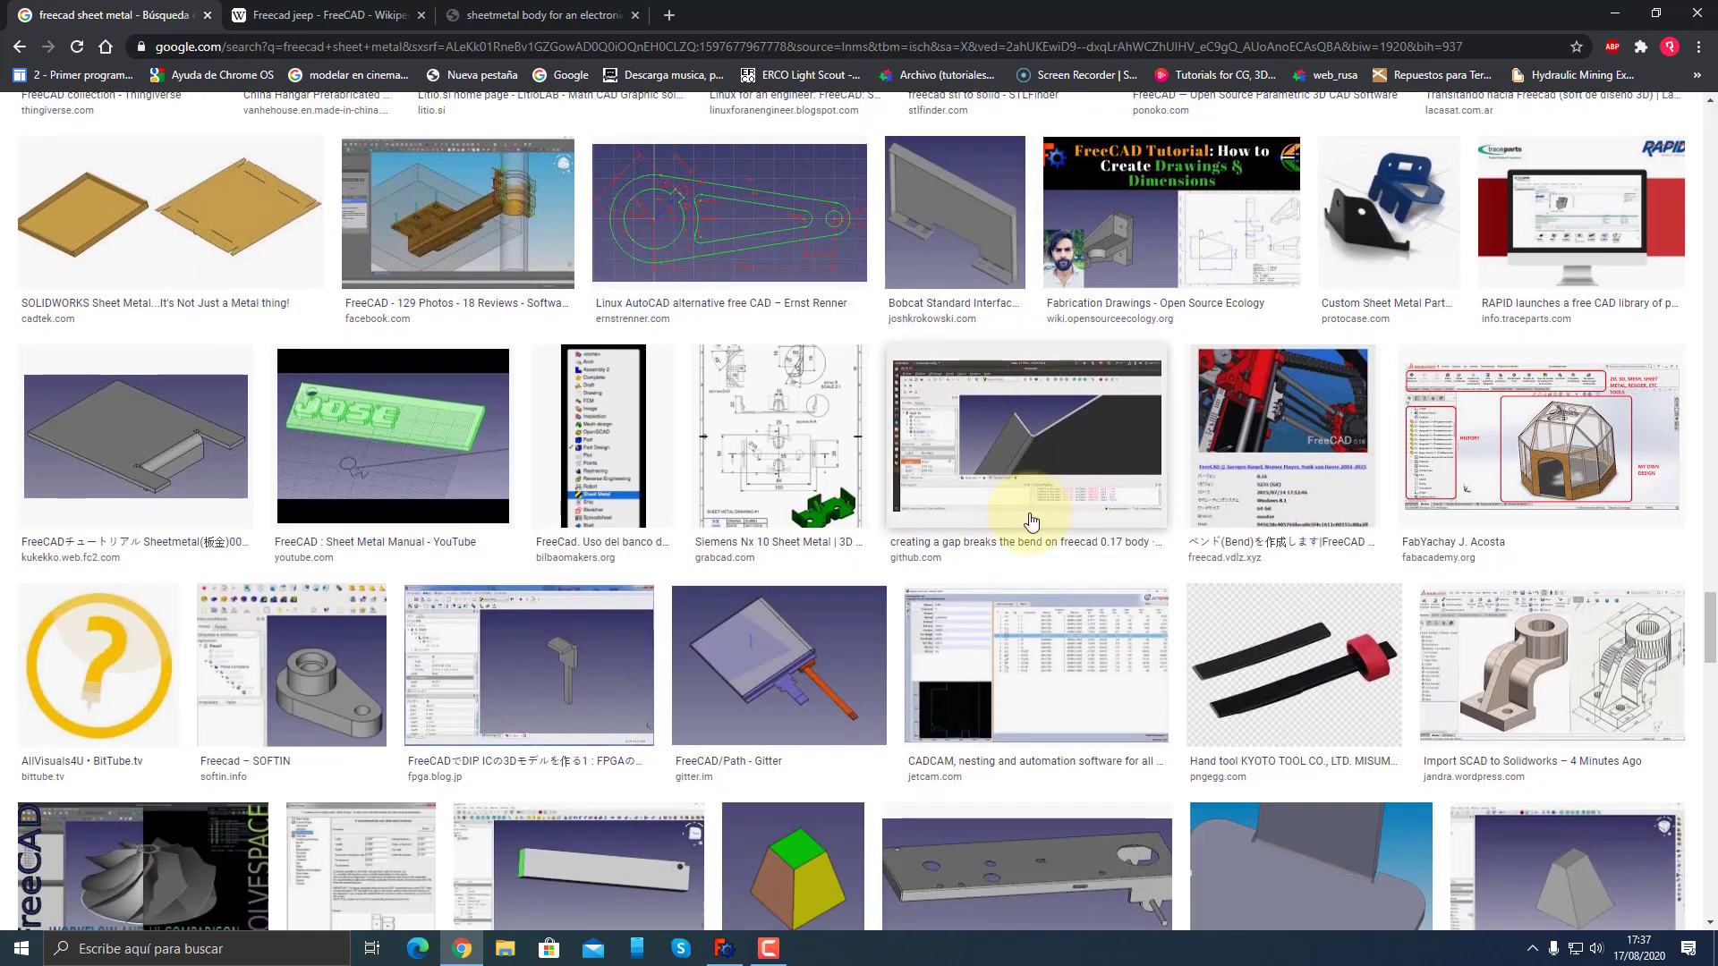
{"action": "scroll", "coordinate": [1032, 522], "scroll_direction": "down", "scroll_amount": 3}
{"action": "scroll", "coordinate": [1032, 521], "scroll_direction": "down", "scroll_amount": 3}
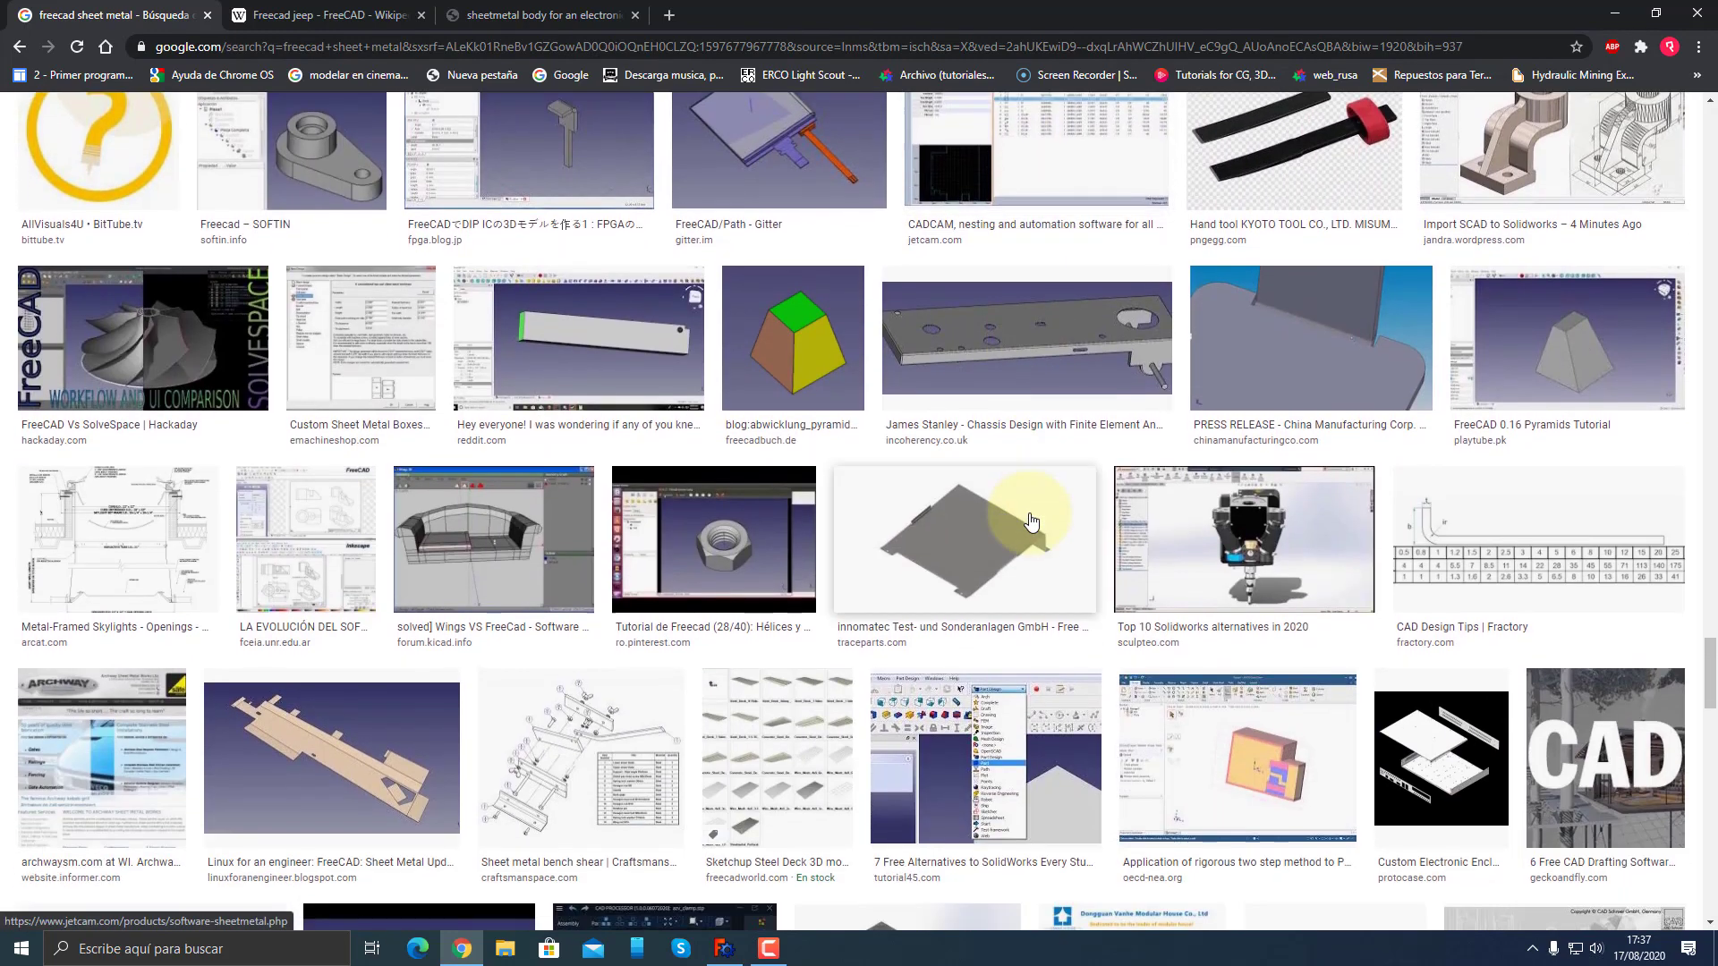
{"action": "scroll", "coordinate": [1032, 521], "scroll_direction": "down", "scroll_amount": 3}
{"action": "scroll", "coordinate": [1031, 522], "scroll_direction": "down", "scroll_amount": 2}
{"action": "scroll", "coordinate": [1032, 522], "scroll_direction": "down", "scroll_amount": 1}
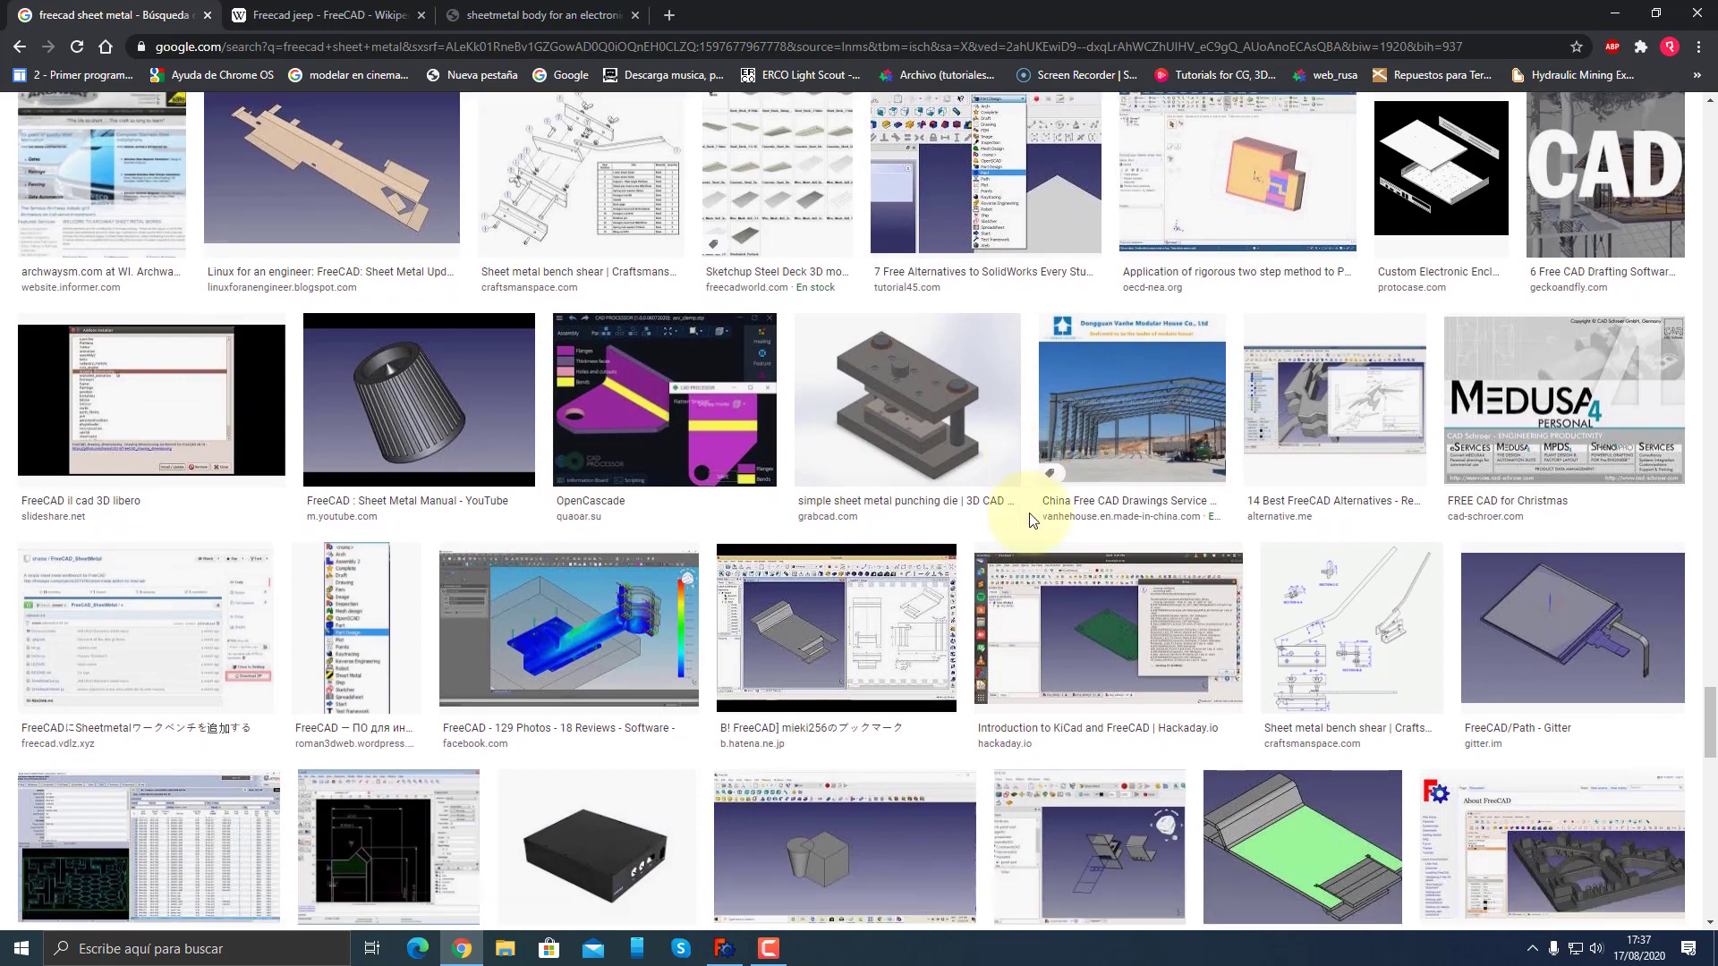
{"action": "scroll", "coordinate": [1032, 522], "scroll_direction": "down", "scroll_amount": 3}
{"action": "scroll", "coordinate": [1032, 522], "scroll_direction": "down", "scroll_amount": 2}
{"action": "scroll", "coordinate": [1031, 522], "scroll_direction": "down", "scroll_amount": 1}
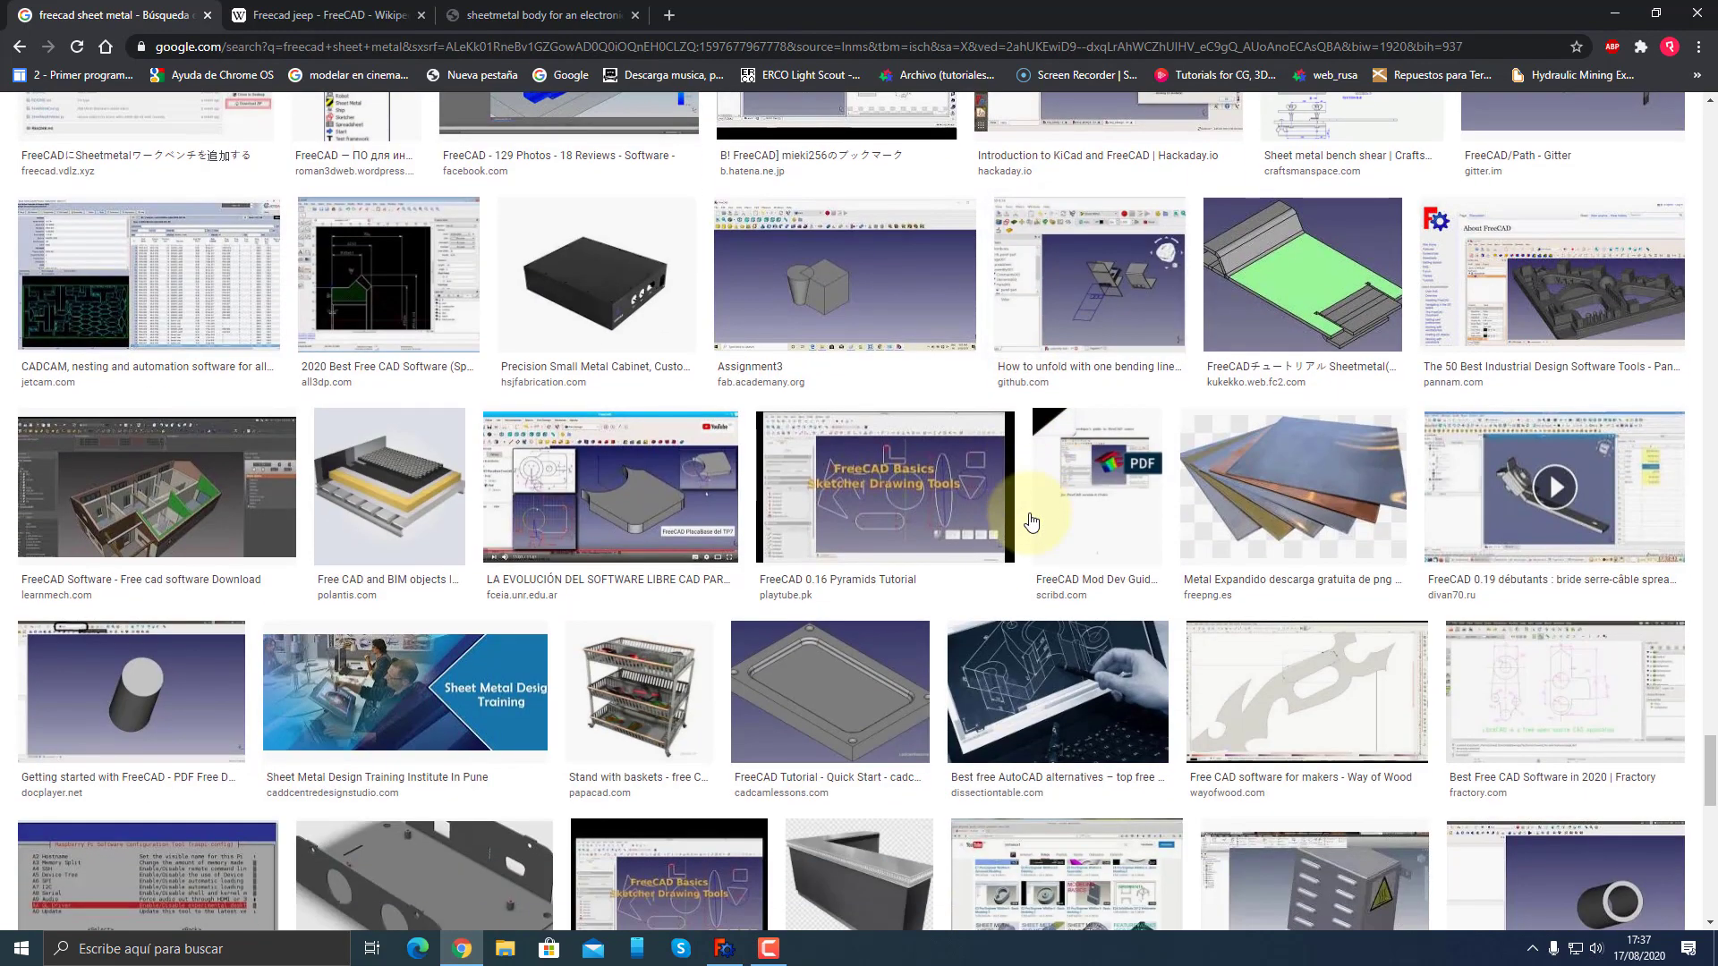
{"action": "scroll", "coordinate": [1031, 522], "scroll_direction": "down", "scroll_amount": 4}
{"action": "scroll", "coordinate": [1032, 522], "scroll_direction": "down", "scroll_amount": 1}
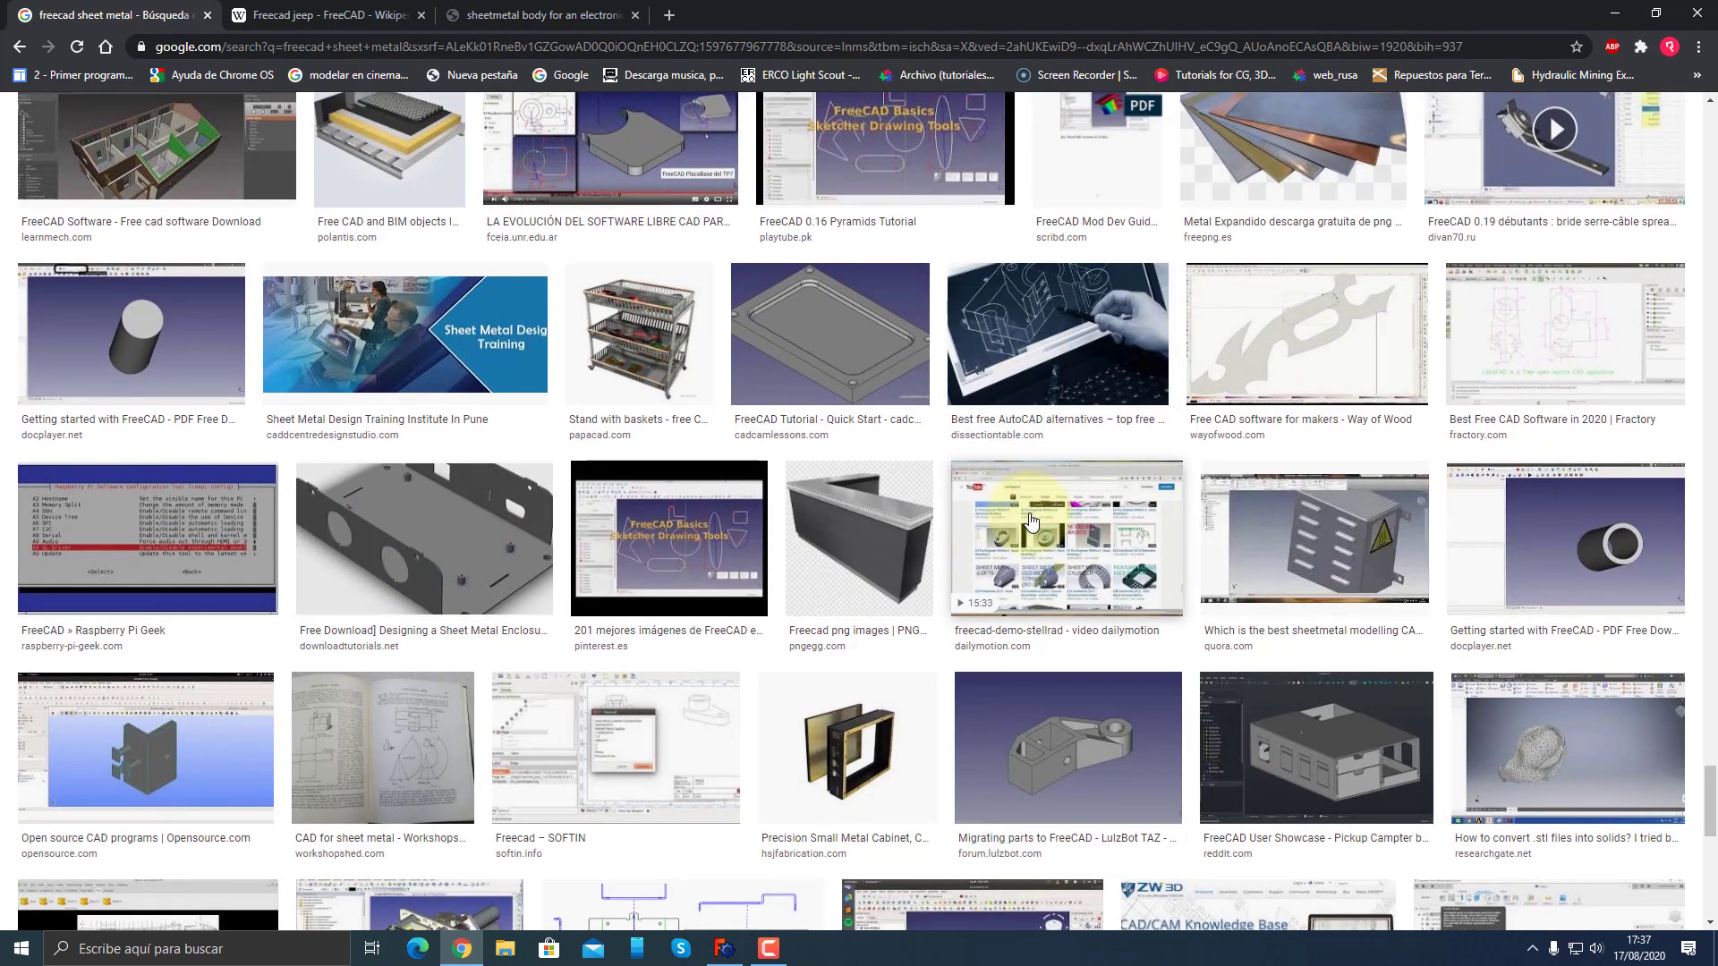
{"action": "scroll", "coordinate": [1031, 521], "scroll_direction": "down", "scroll_amount": 2}
{"action": "scroll", "coordinate": [1031, 522], "scroll_direction": "down", "scroll_amount": 2}
{"action": "scroll", "coordinate": [1032, 522], "scroll_direction": "down", "scroll_amount": 2}
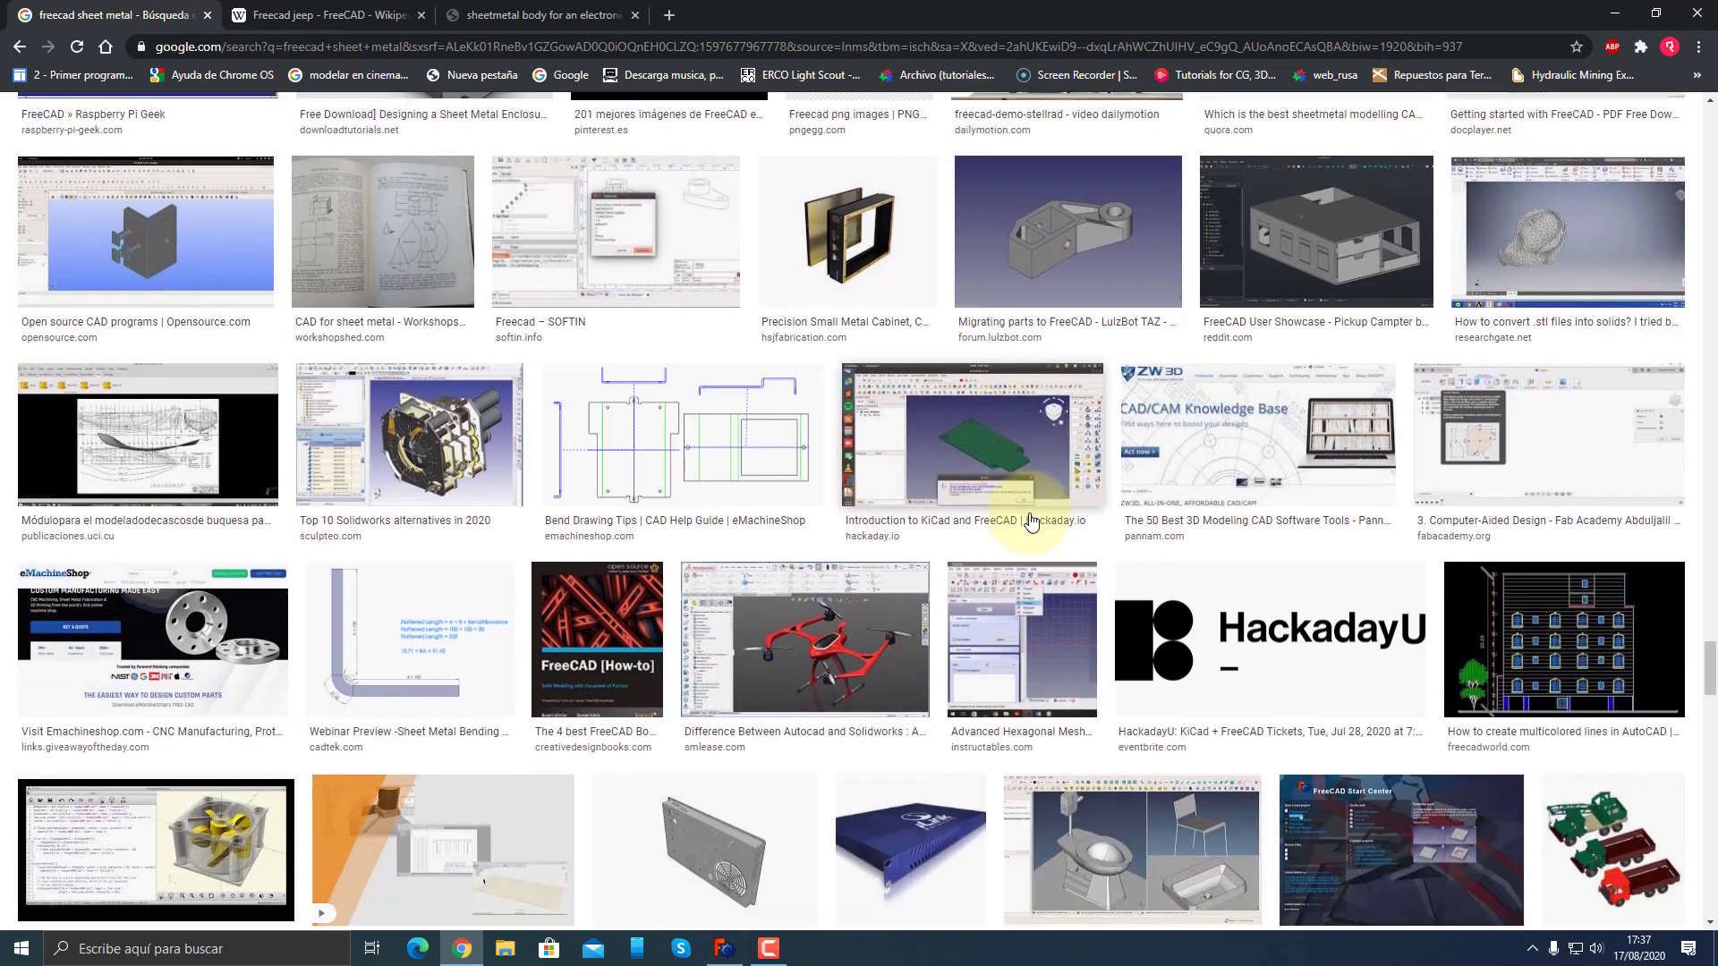
{"action": "scroll", "coordinate": [1032, 522], "scroll_direction": "down", "scroll_amount": 1}
{"action": "scroll", "coordinate": [1032, 521], "scroll_direction": "down", "scroll_amount": 2}
{"action": "scroll", "coordinate": [1032, 522], "scroll_direction": "down", "scroll_amount": 3}
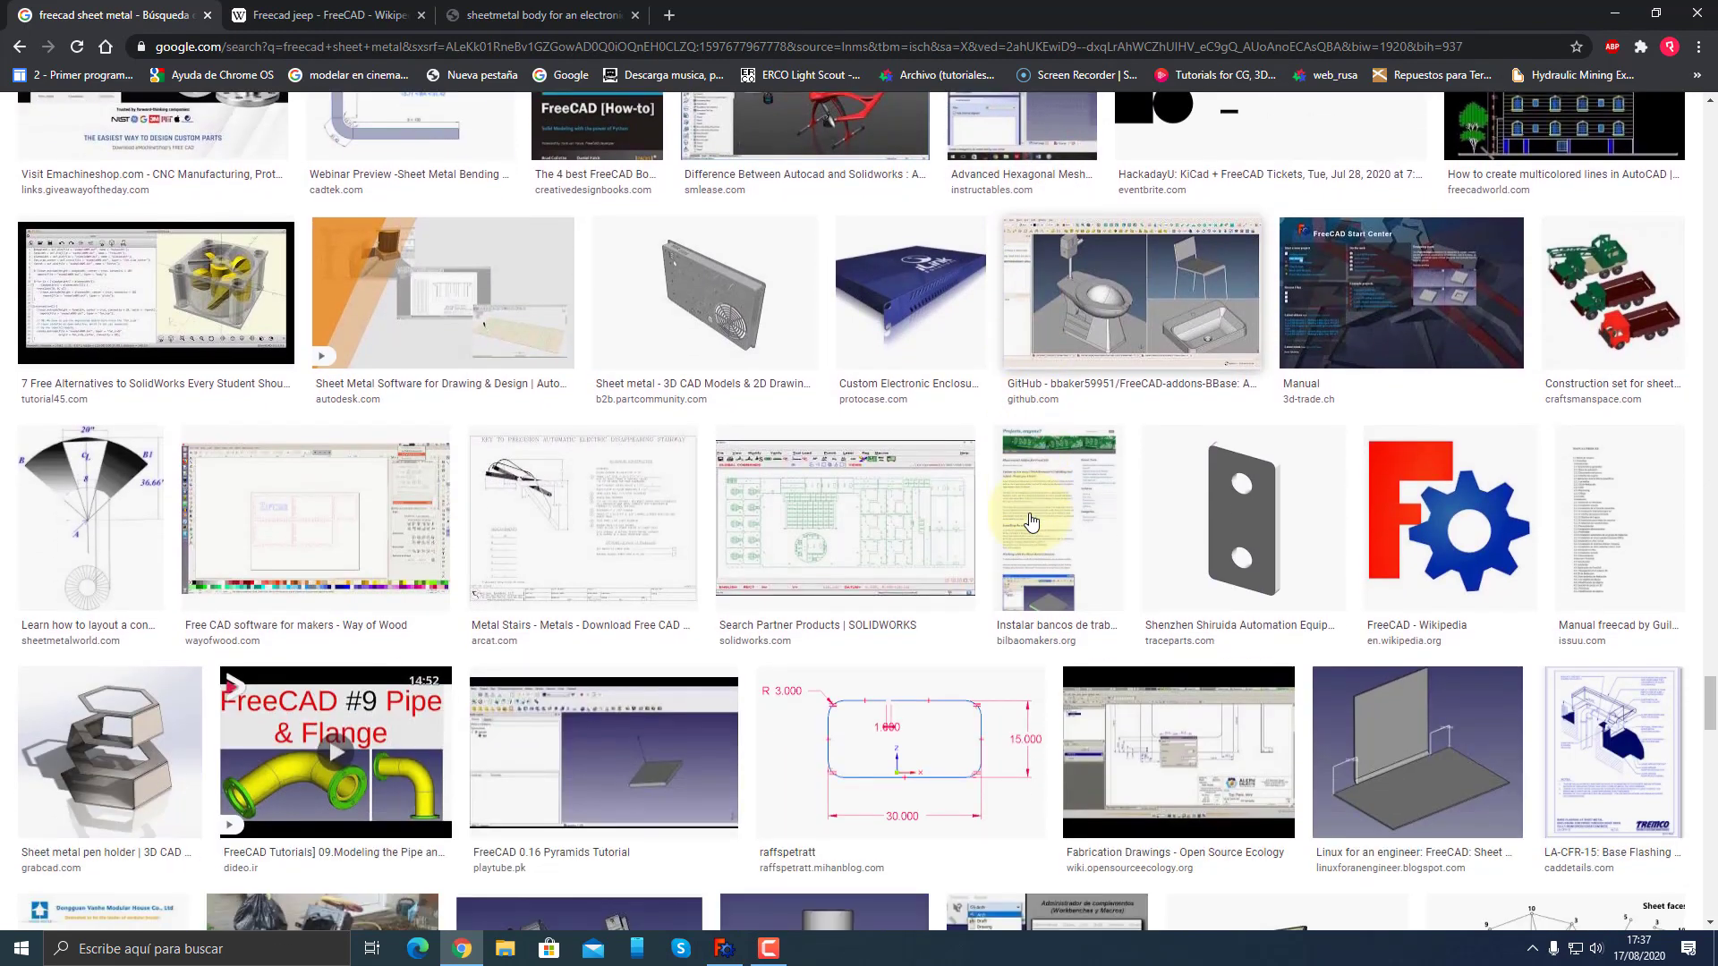
{"action": "scroll", "coordinate": [1032, 522], "scroll_direction": "down", "scroll_amount": 3}
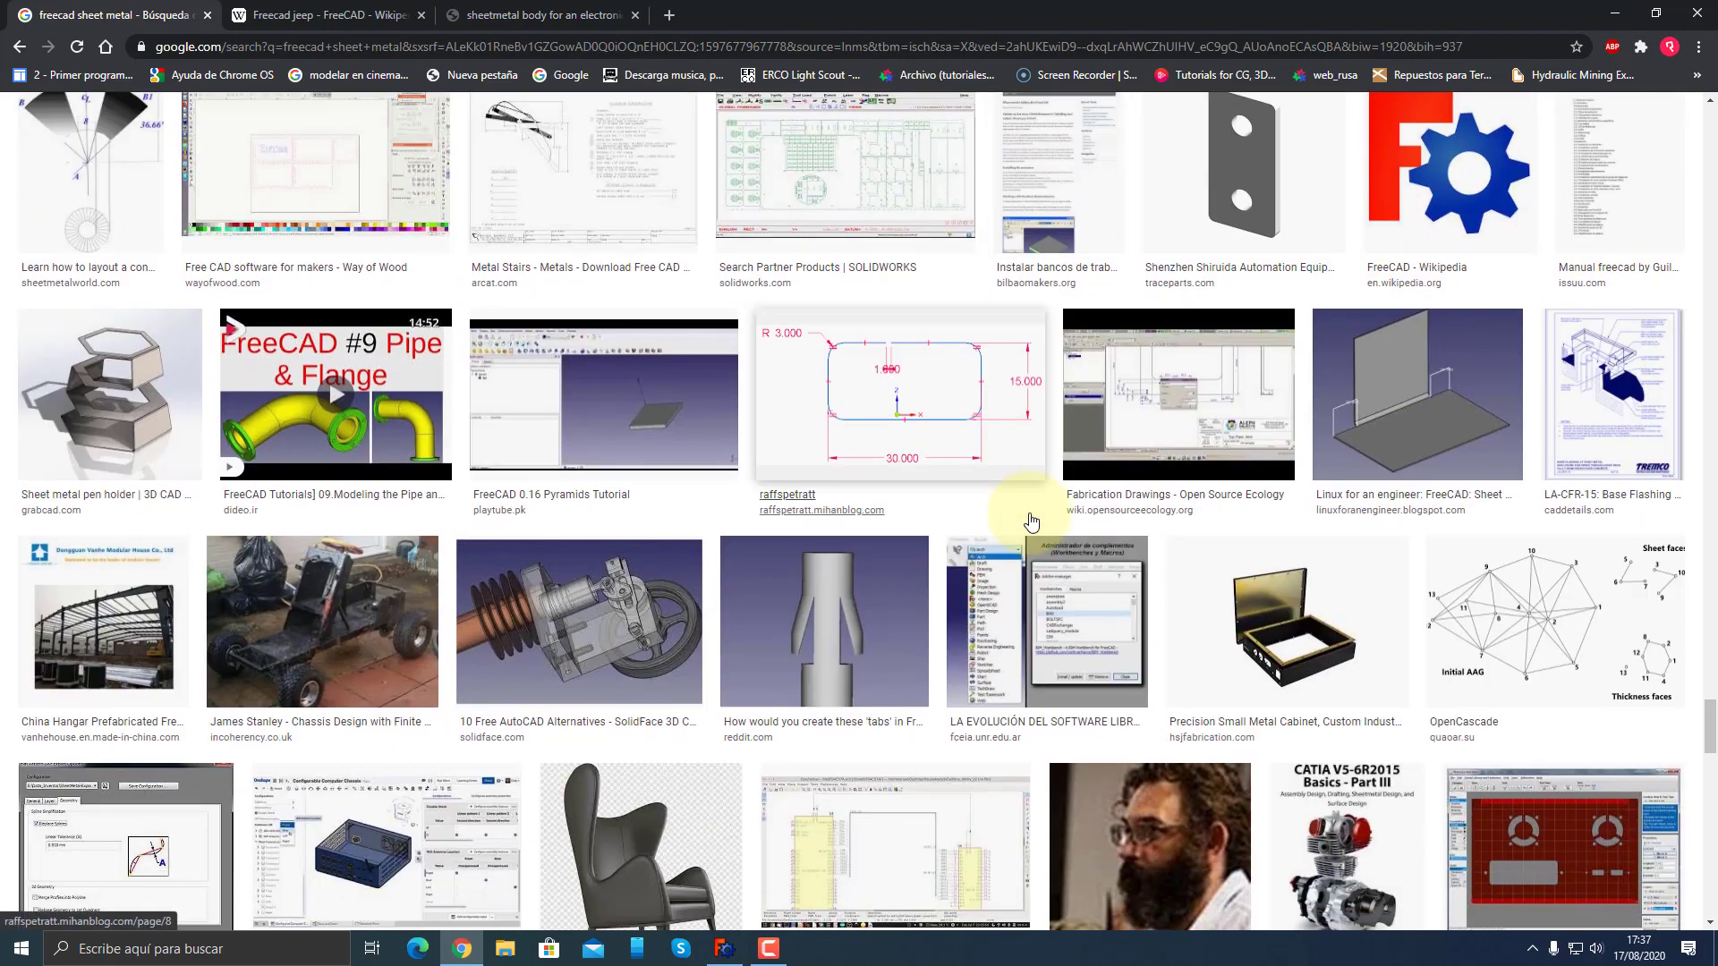
{"action": "scroll", "coordinate": [1032, 522], "scroll_direction": "down", "scroll_amount": 6}
{"action": "scroll", "coordinate": [1031, 522], "scroll_direction": "down", "scroll_amount": 2}
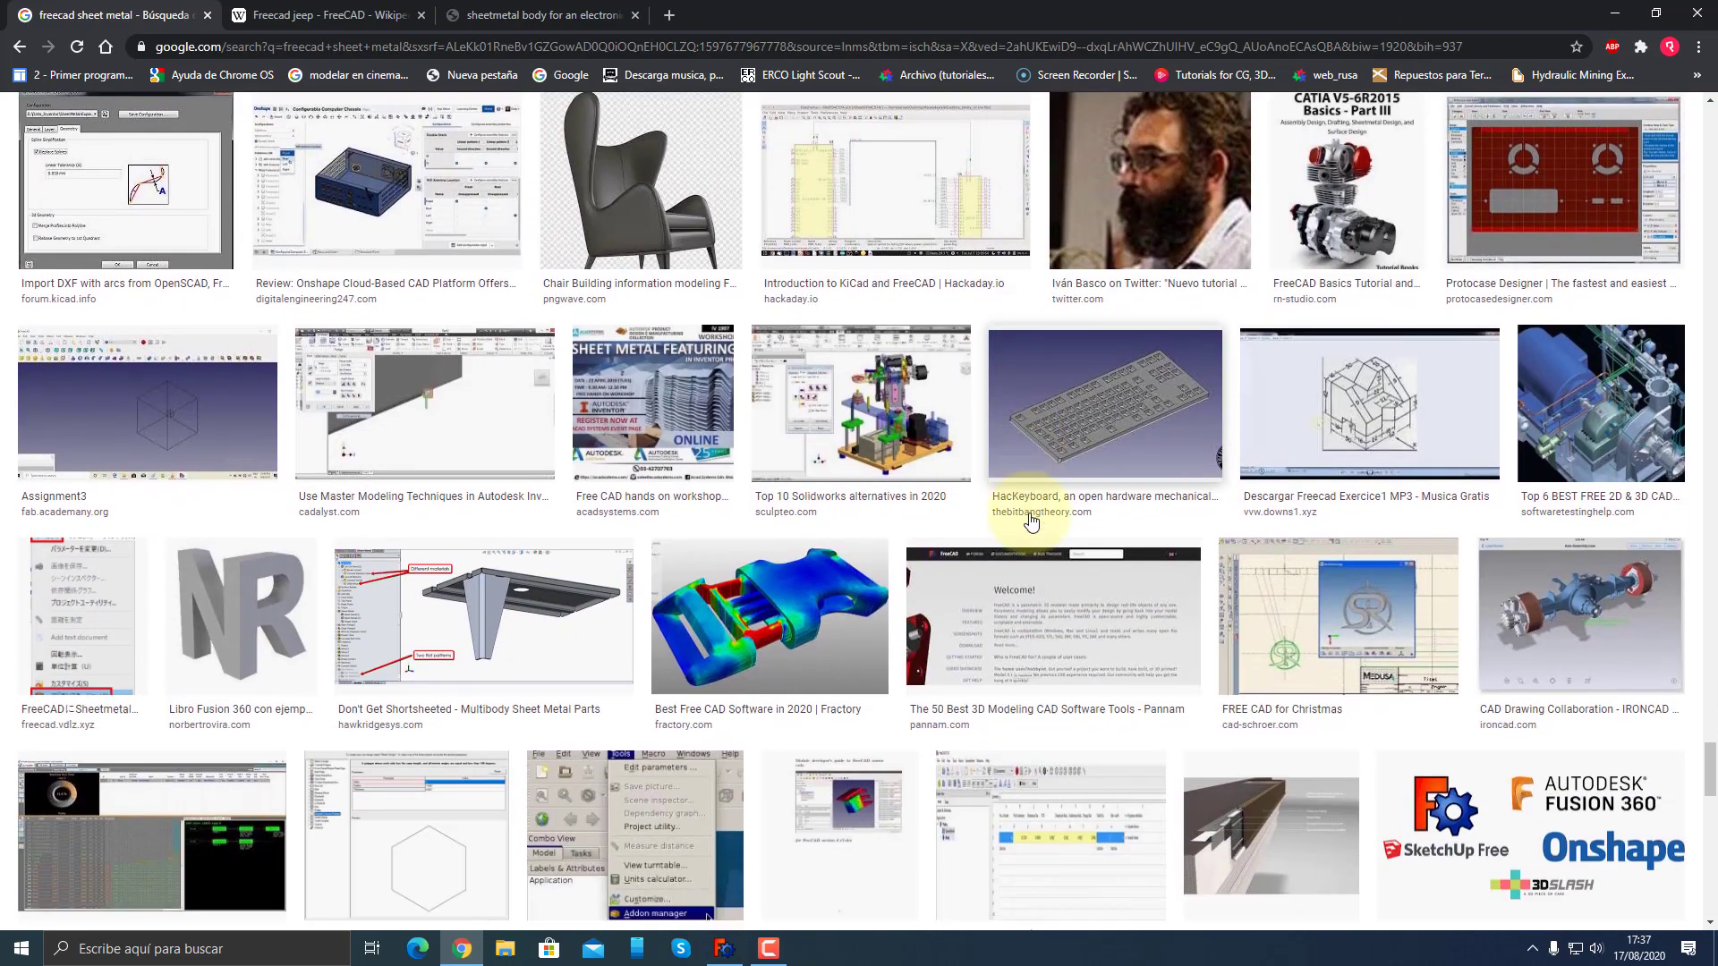
{"action": "scroll", "coordinate": [1032, 521], "scroll_direction": "down", "scroll_amount": 2}
{"action": "scroll", "coordinate": [1032, 521], "scroll_direction": "down", "scroll_amount": 5}
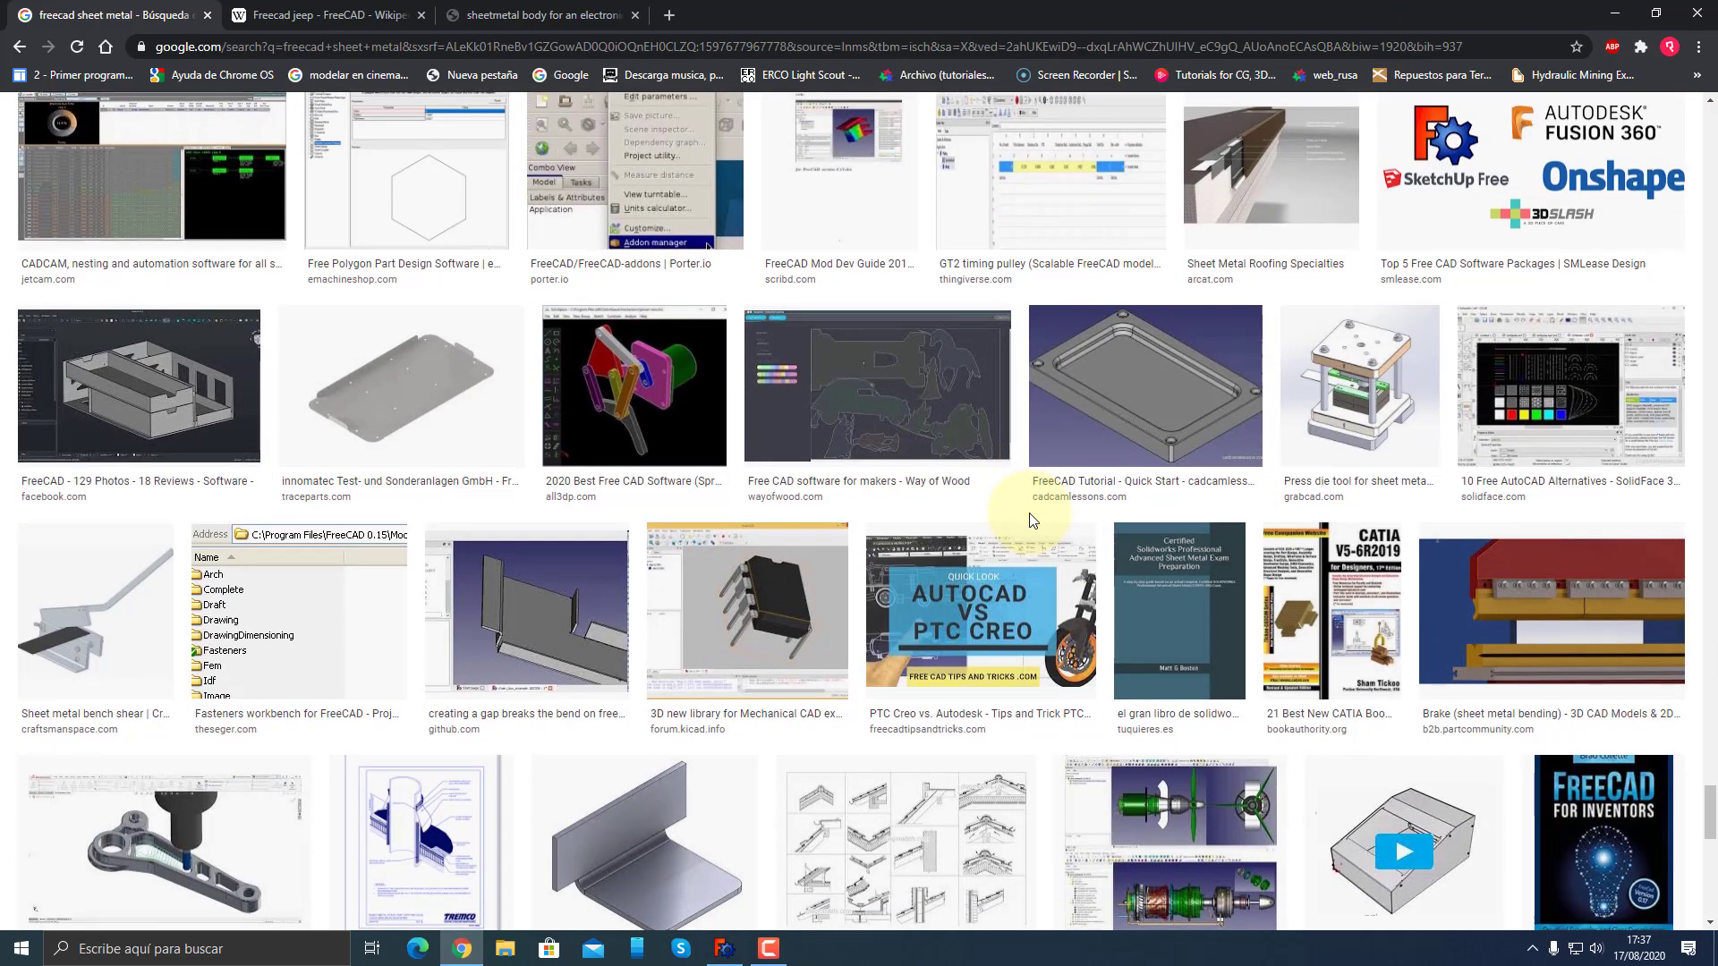
{"action": "scroll", "coordinate": [1032, 522], "scroll_direction": "down", "scroll_amount": 3}
{"action": "scroll", "coordinate": [1032, 522], "scroll_direction": "down", "scroll_amount": 2}
{"action": "scroll", "coordinate": [1032, 522], "scroll_direction": "down", "scroll_amount": 1}
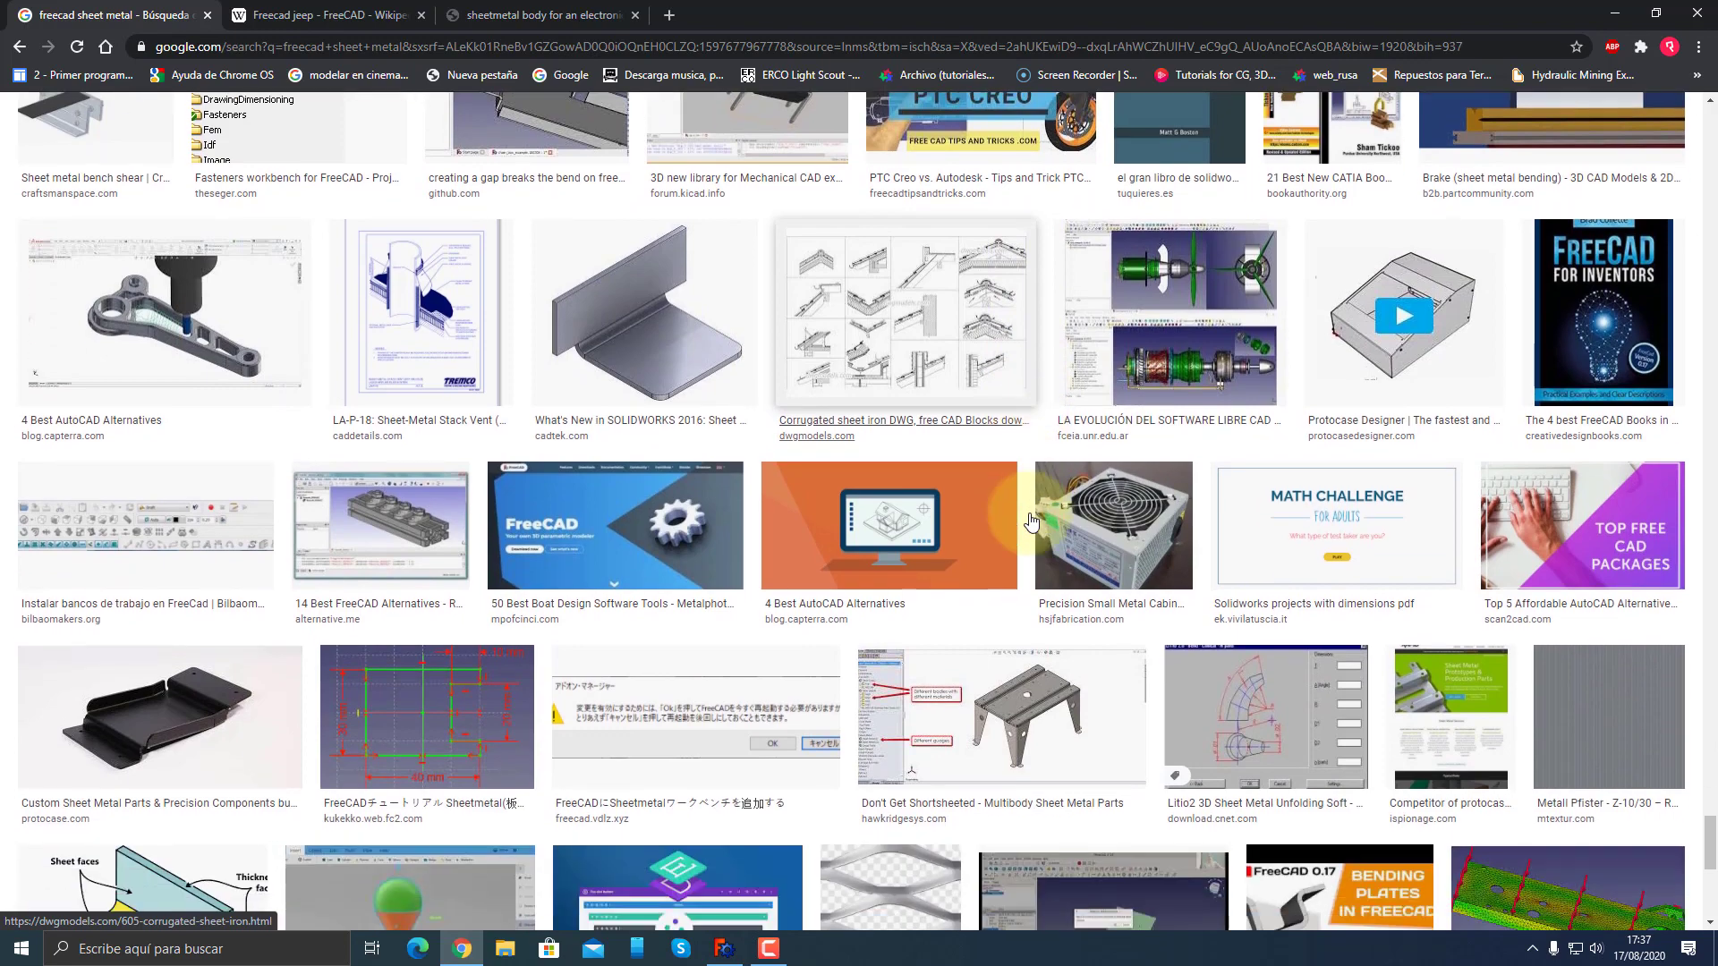
{"action": "scroll", "coordinate": [1032, 522], "scroll_direction": "down", "scroll_amount": 4}
{"action": "scroll", "coordinate": [1031, 522], "scroll_direction": "down", "scroll_amount": 2}
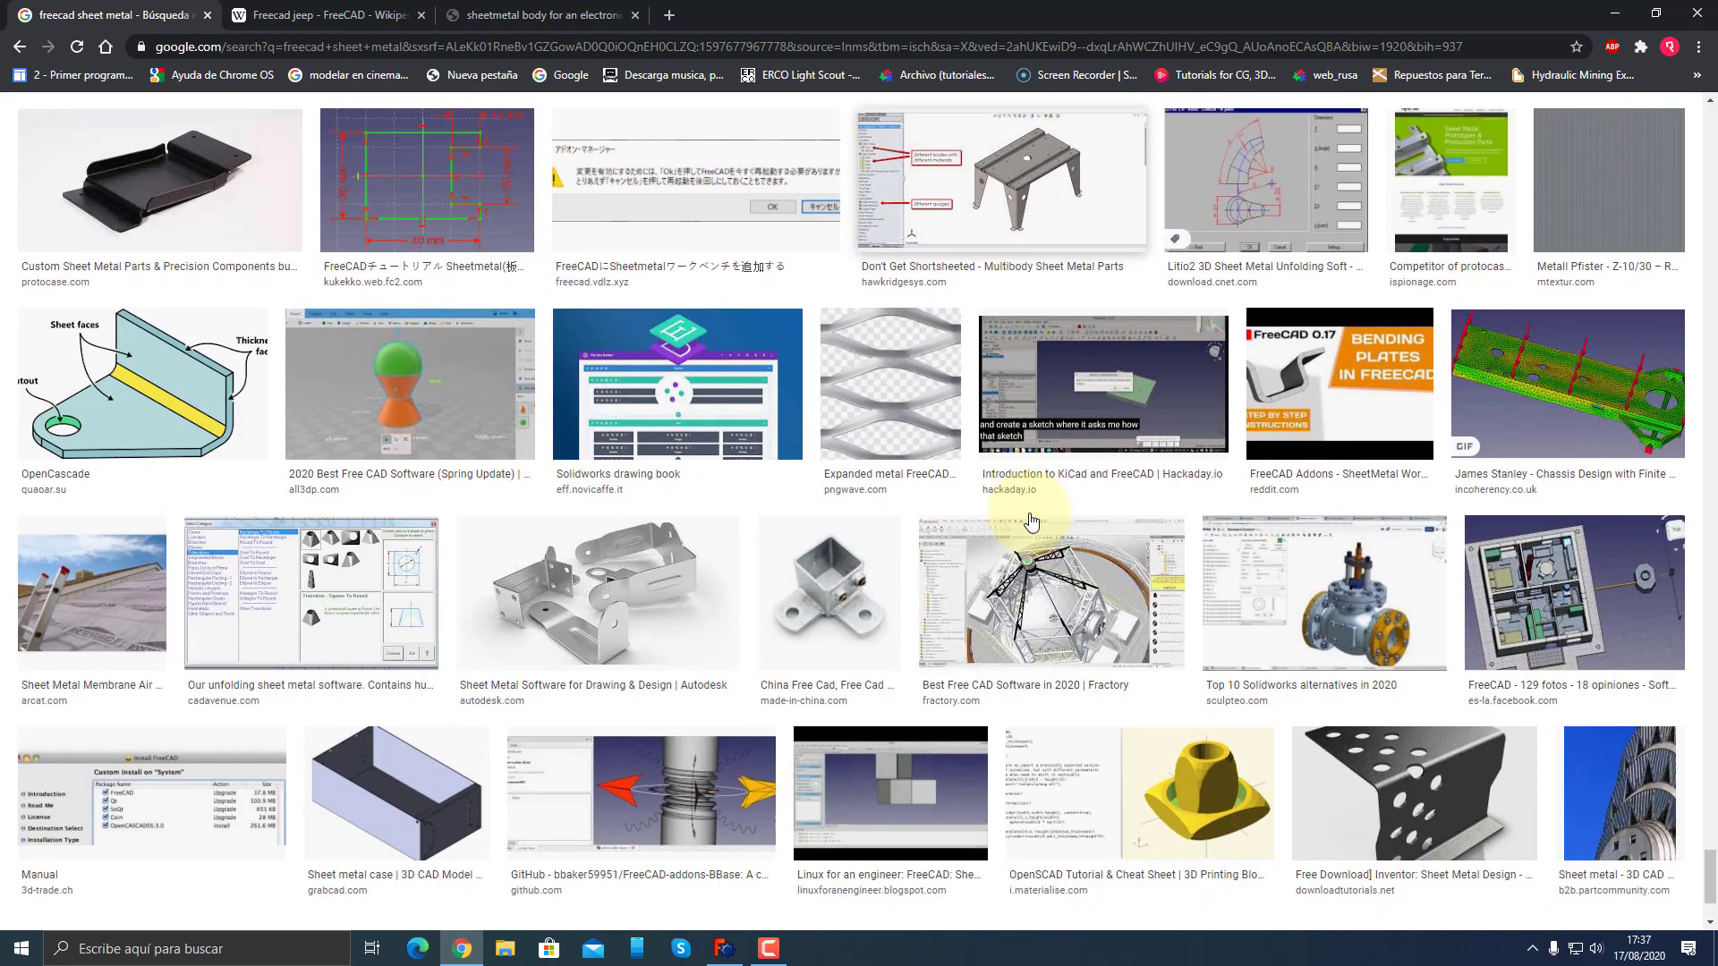
{"action": "scroll", "coordinate": [1032, 522], "scroll_direction": "down", "scroll_amount": 1}
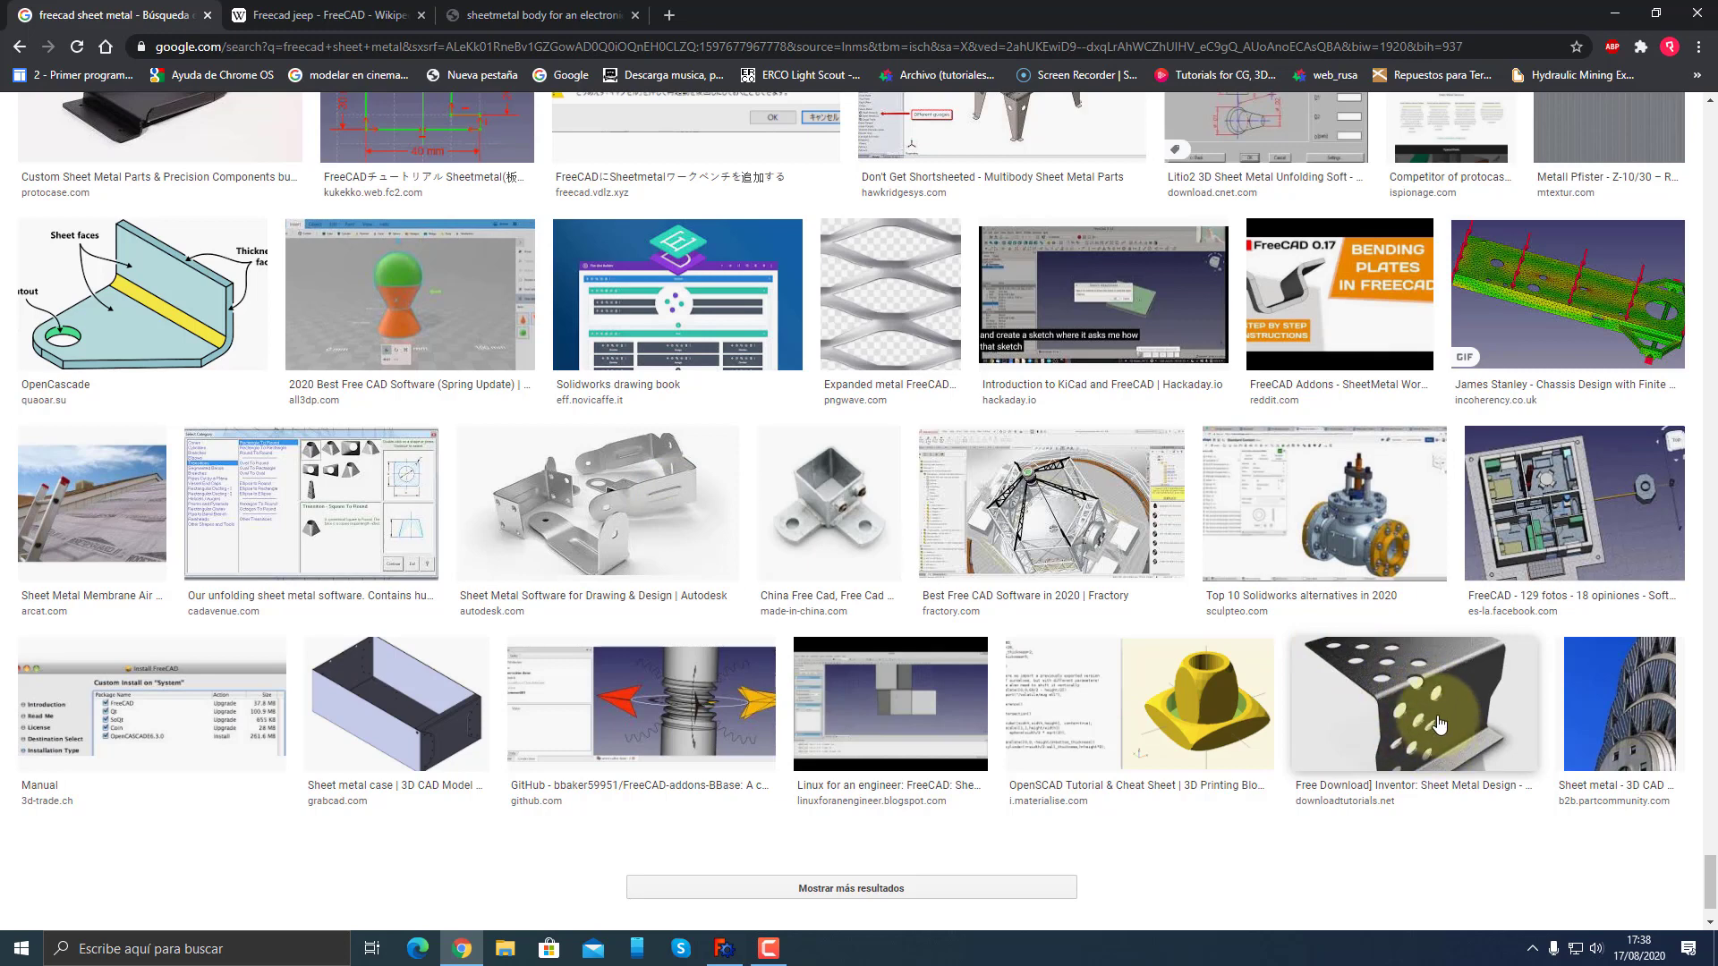
{"action": "scroll", "coordinate": [1438, 723], "scroll_direction": "down", "scroll_amount": 1}
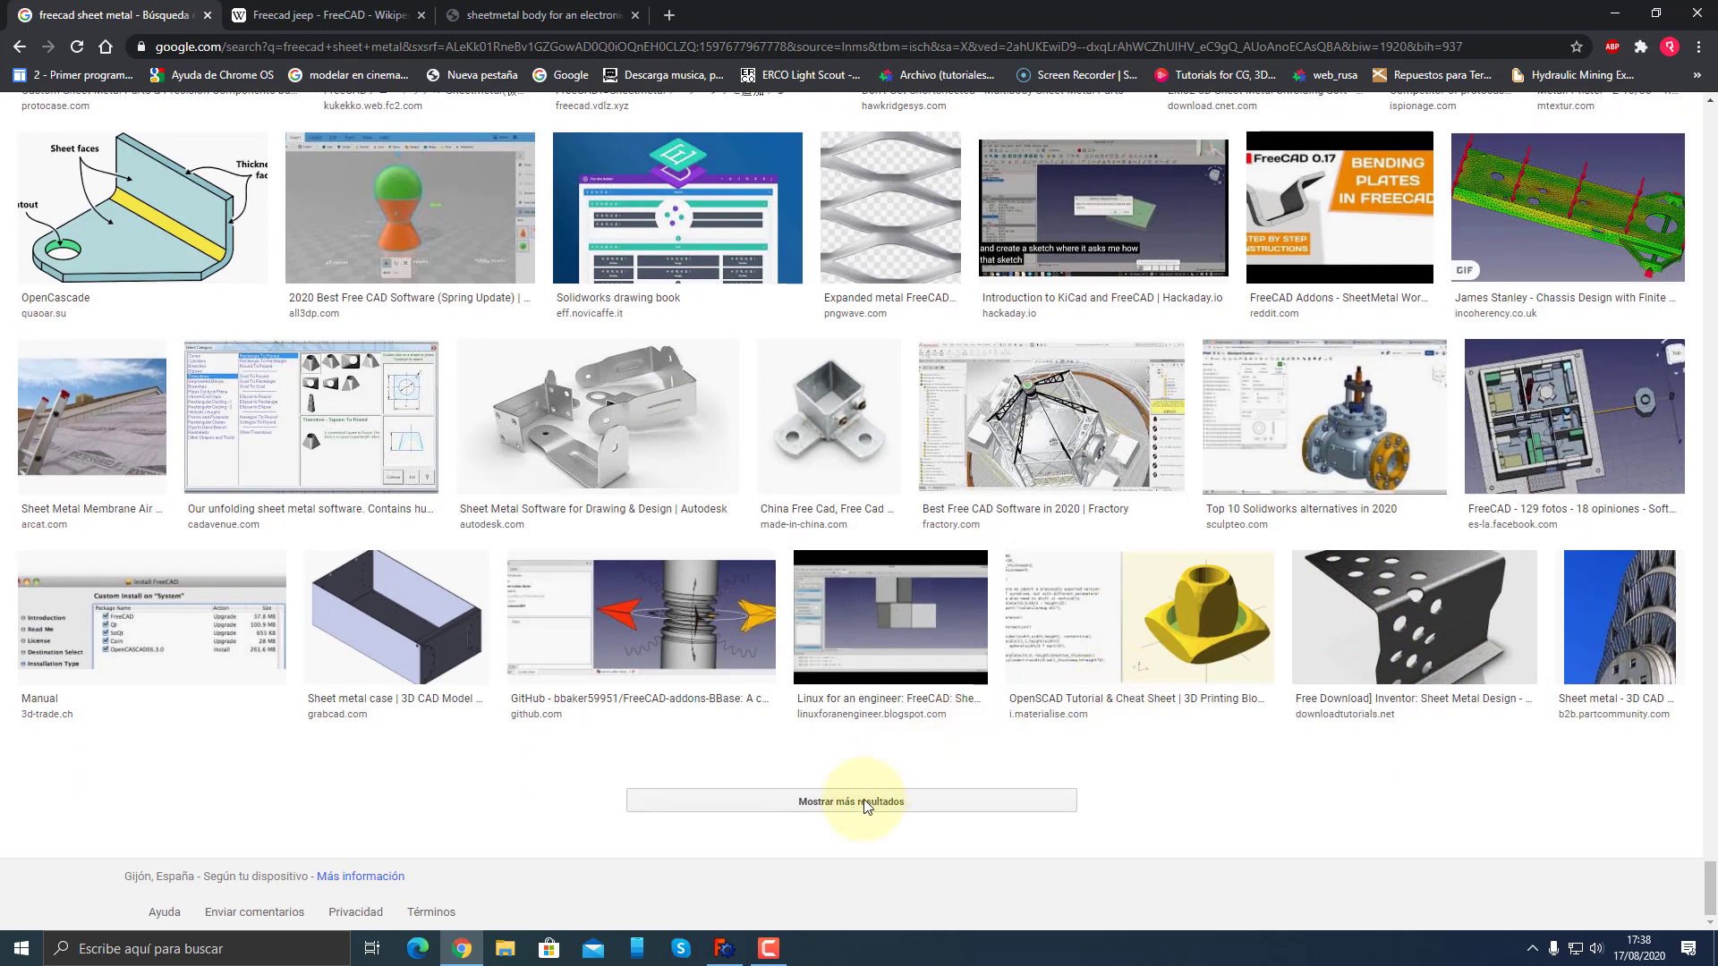
- Load more 'freecad sheet metal' image results and scroll through the extra thumbnails
{"action": "left_click", "coordinate": [865, 803]}
{"action": "scroll", "coordinate": [1020, 716], "scroll_direction": "down", "scroll_amount": 1}
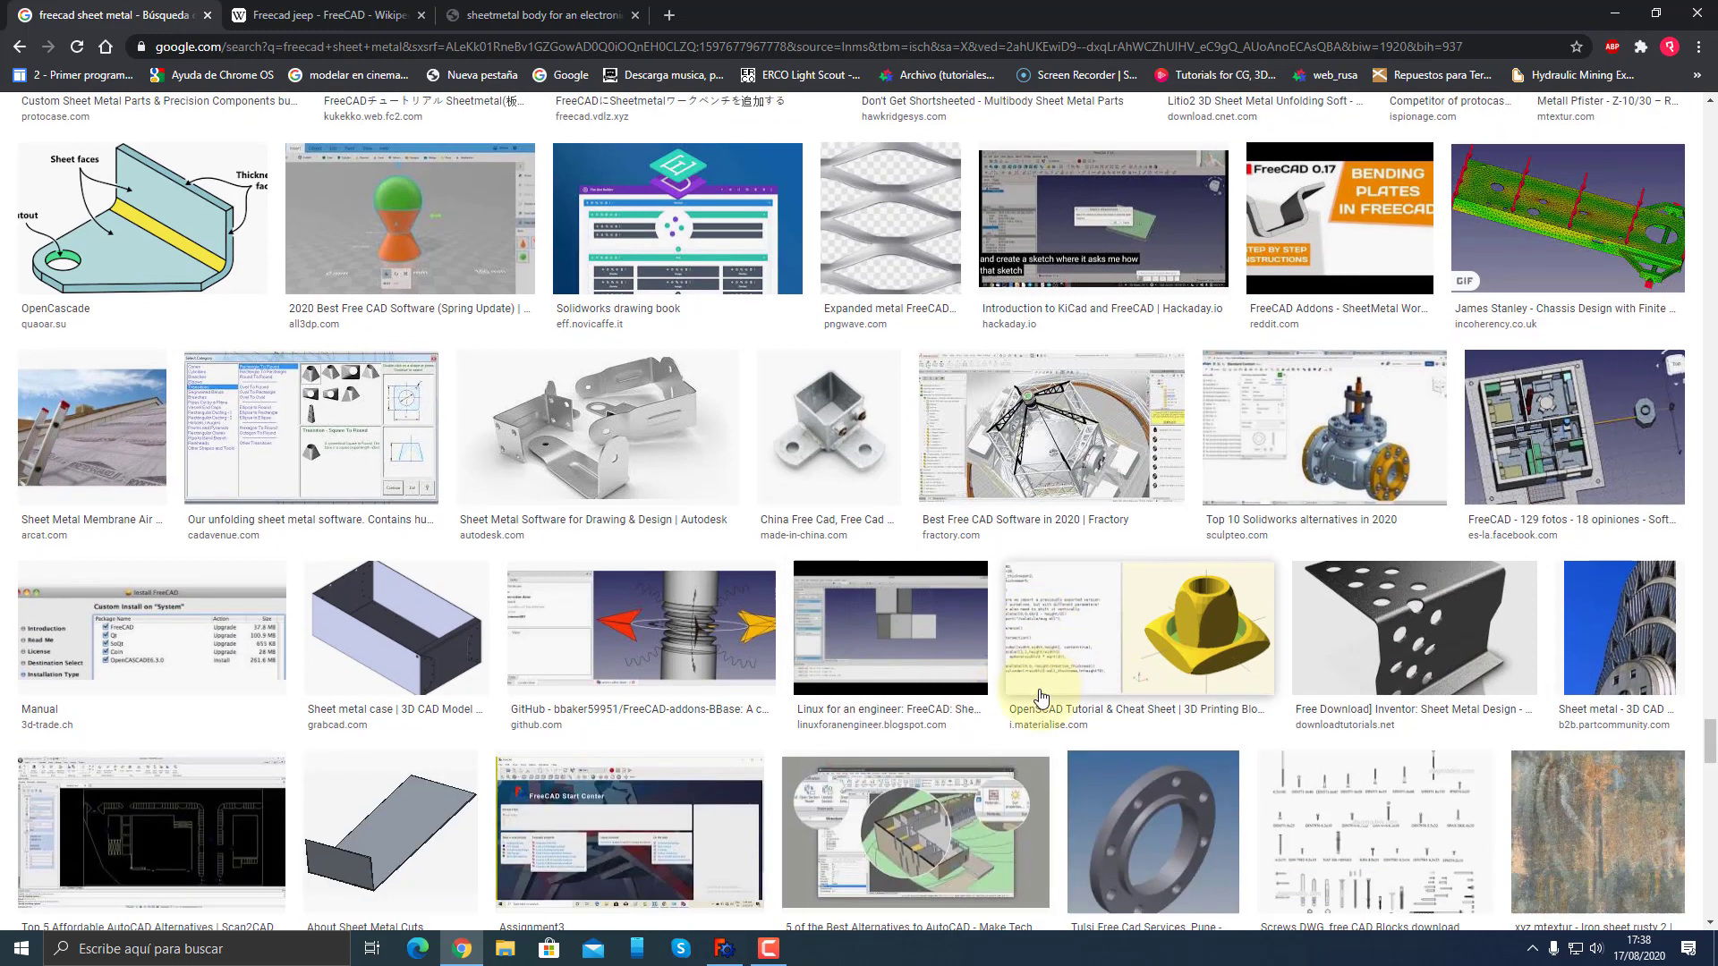
{"action": "scroll", "coordinate": [1041, 697], "scroll_direction": "down", "scroll_amount": 2}
{"action": "scroll", "coordinate": [1041, 698], "scroll_direction": "down", "scroll_amount": 2}
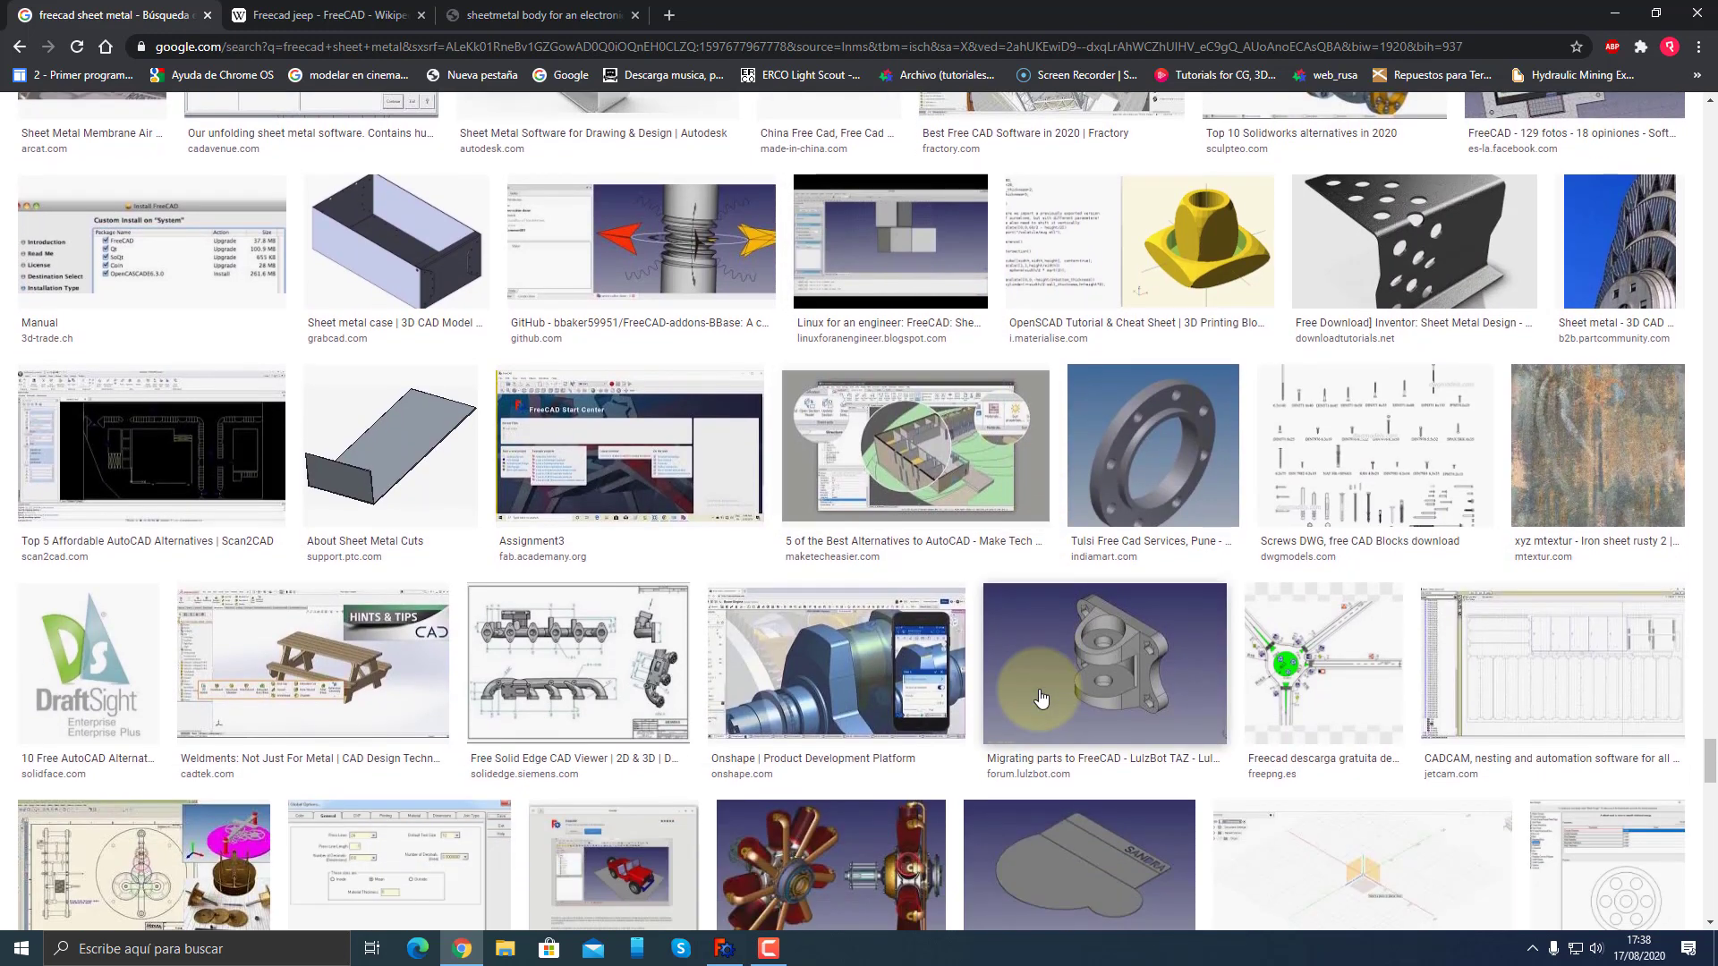
{"action": "scroll", "coordinate": [1041, 697], "scroll_direction": "down", "scroll_amount": 4}
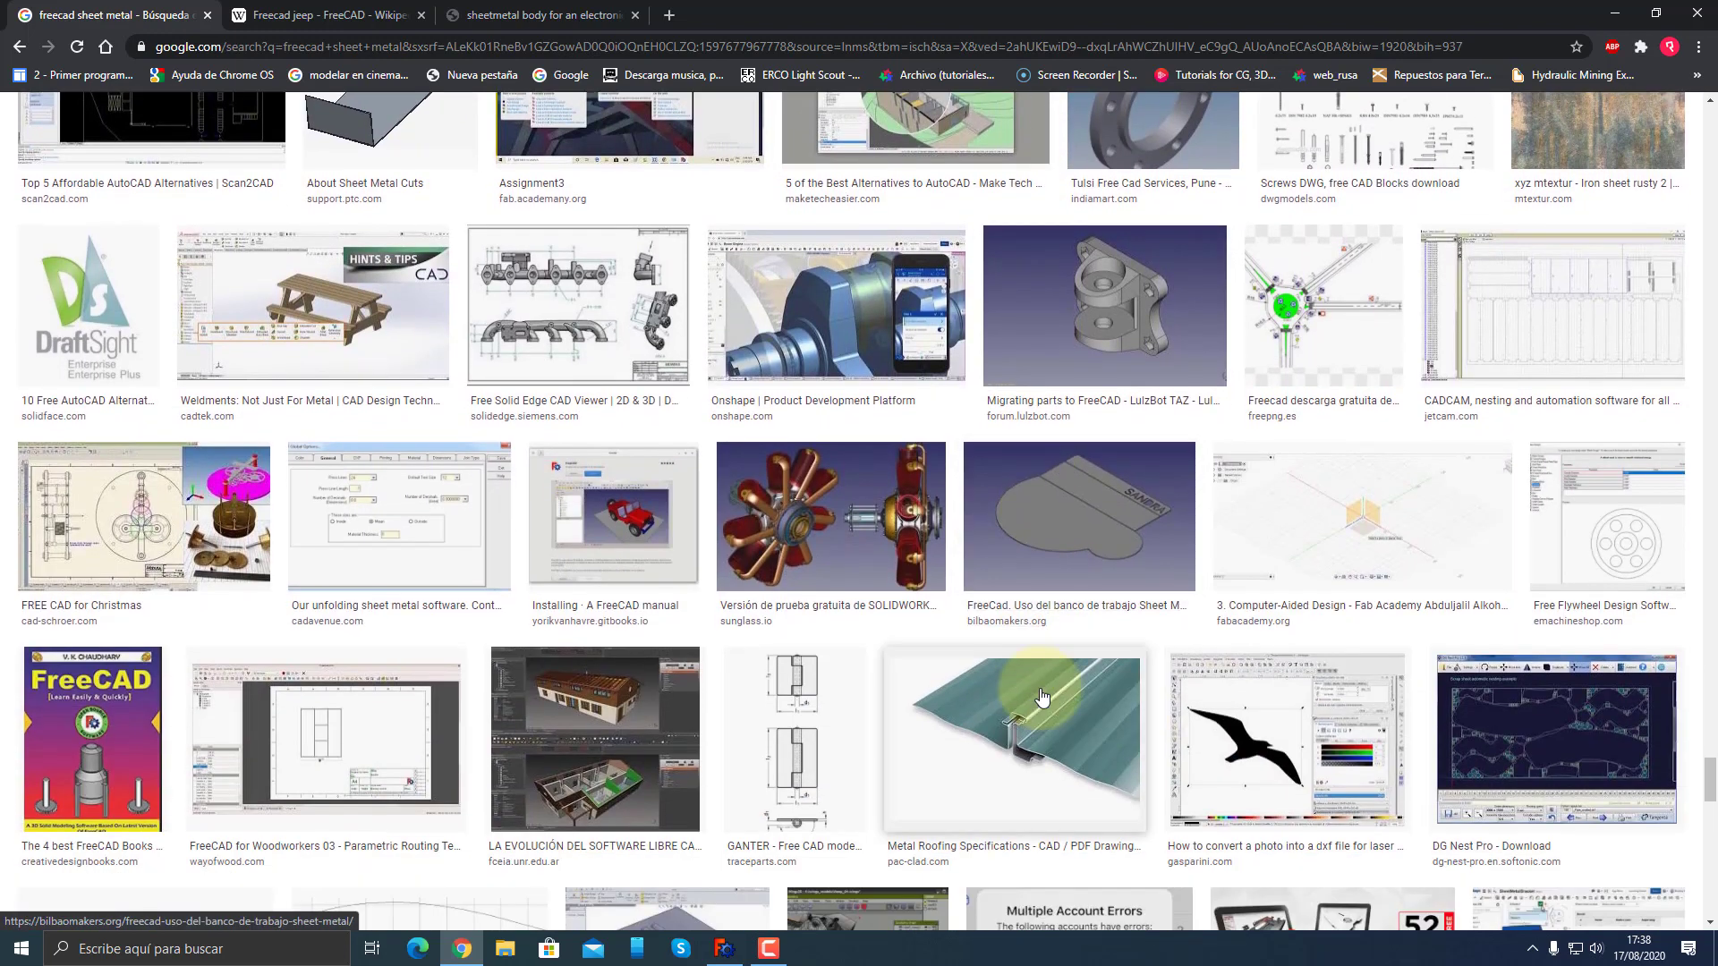
{"action": "scroll", "coordinate": [1040, 698], "scroll_direction": "down", "scroll_amount": 1}
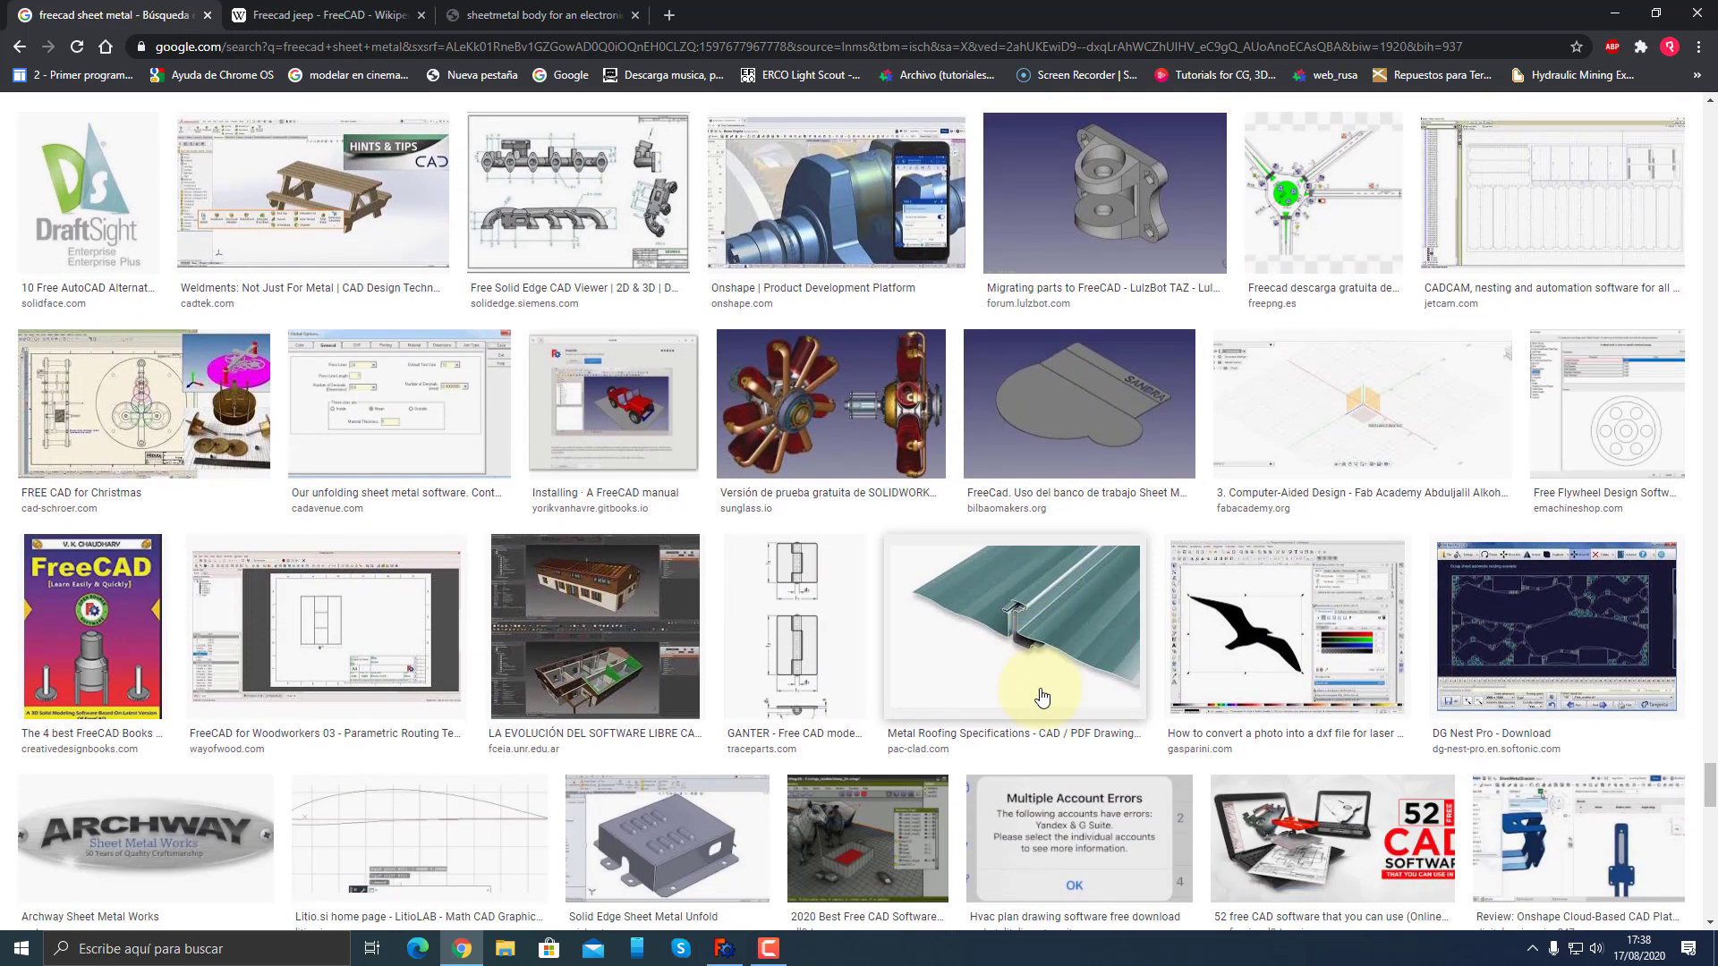
{"action": "scroll", "coordinate": [984, 698], "scroll_direction": "down", "scroll_amount": 1}
{"action": "scroll", "coordinate": [806, 700], "scroll_direction": "down", "scroll_amount": 1}
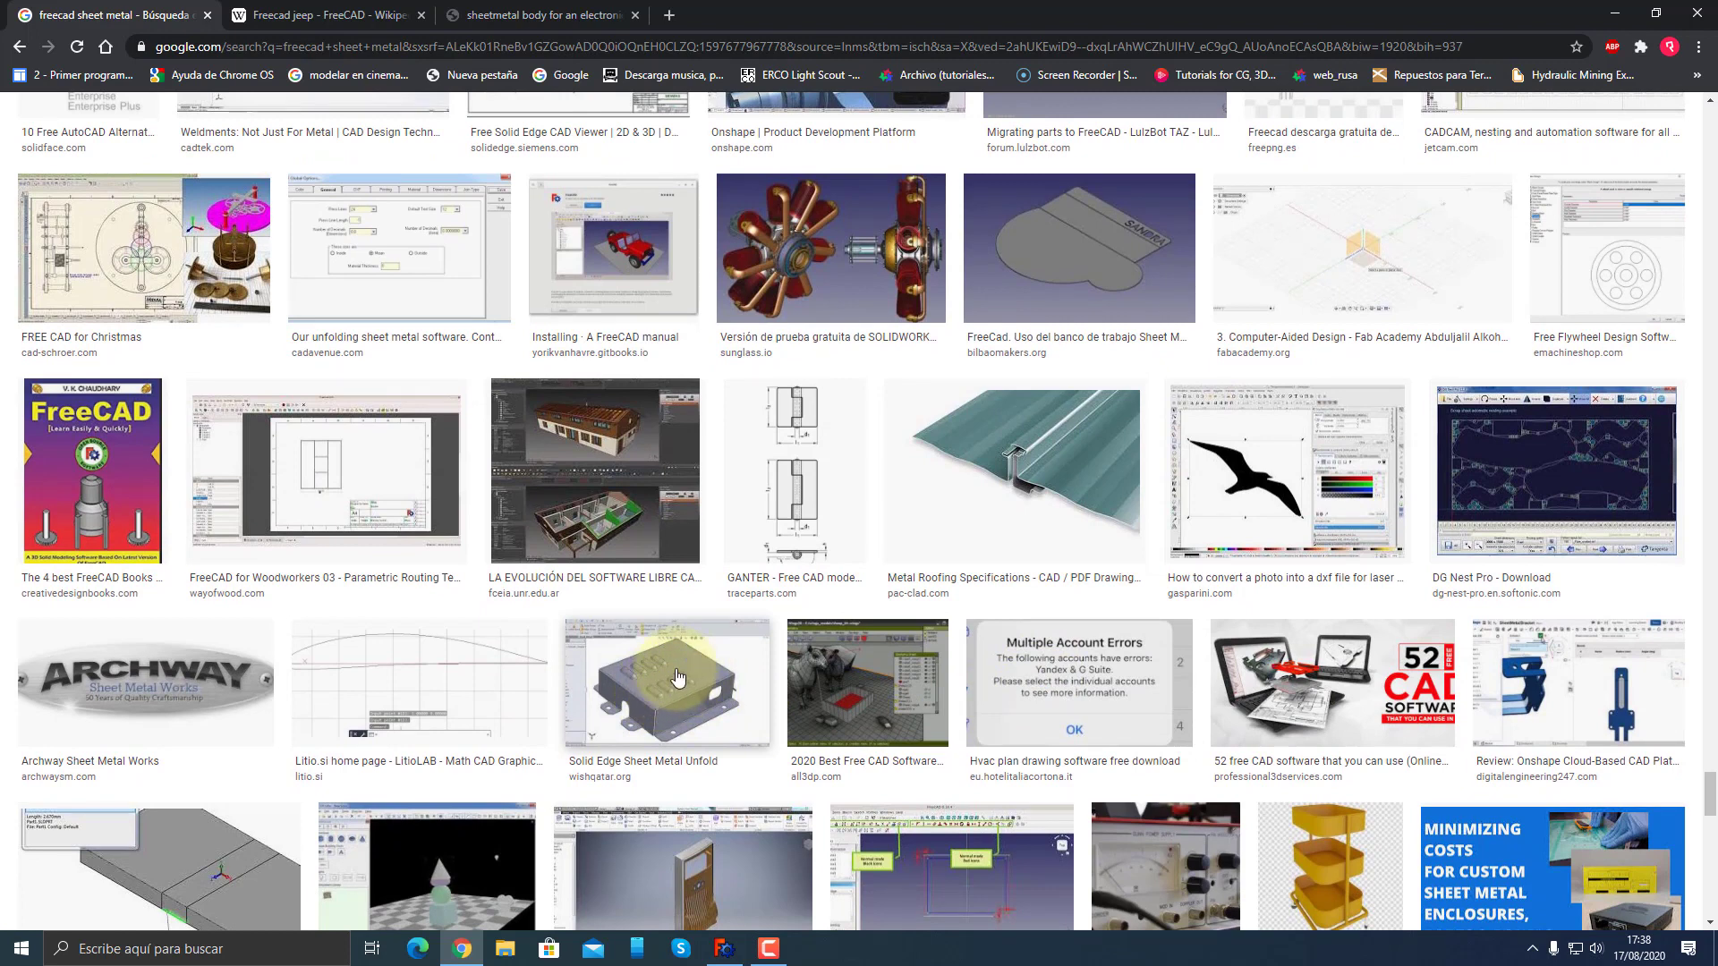
{"action": "scroll", "coordinate": [678, 680], "scroll_direction": "down", "scroll_amount": 3}
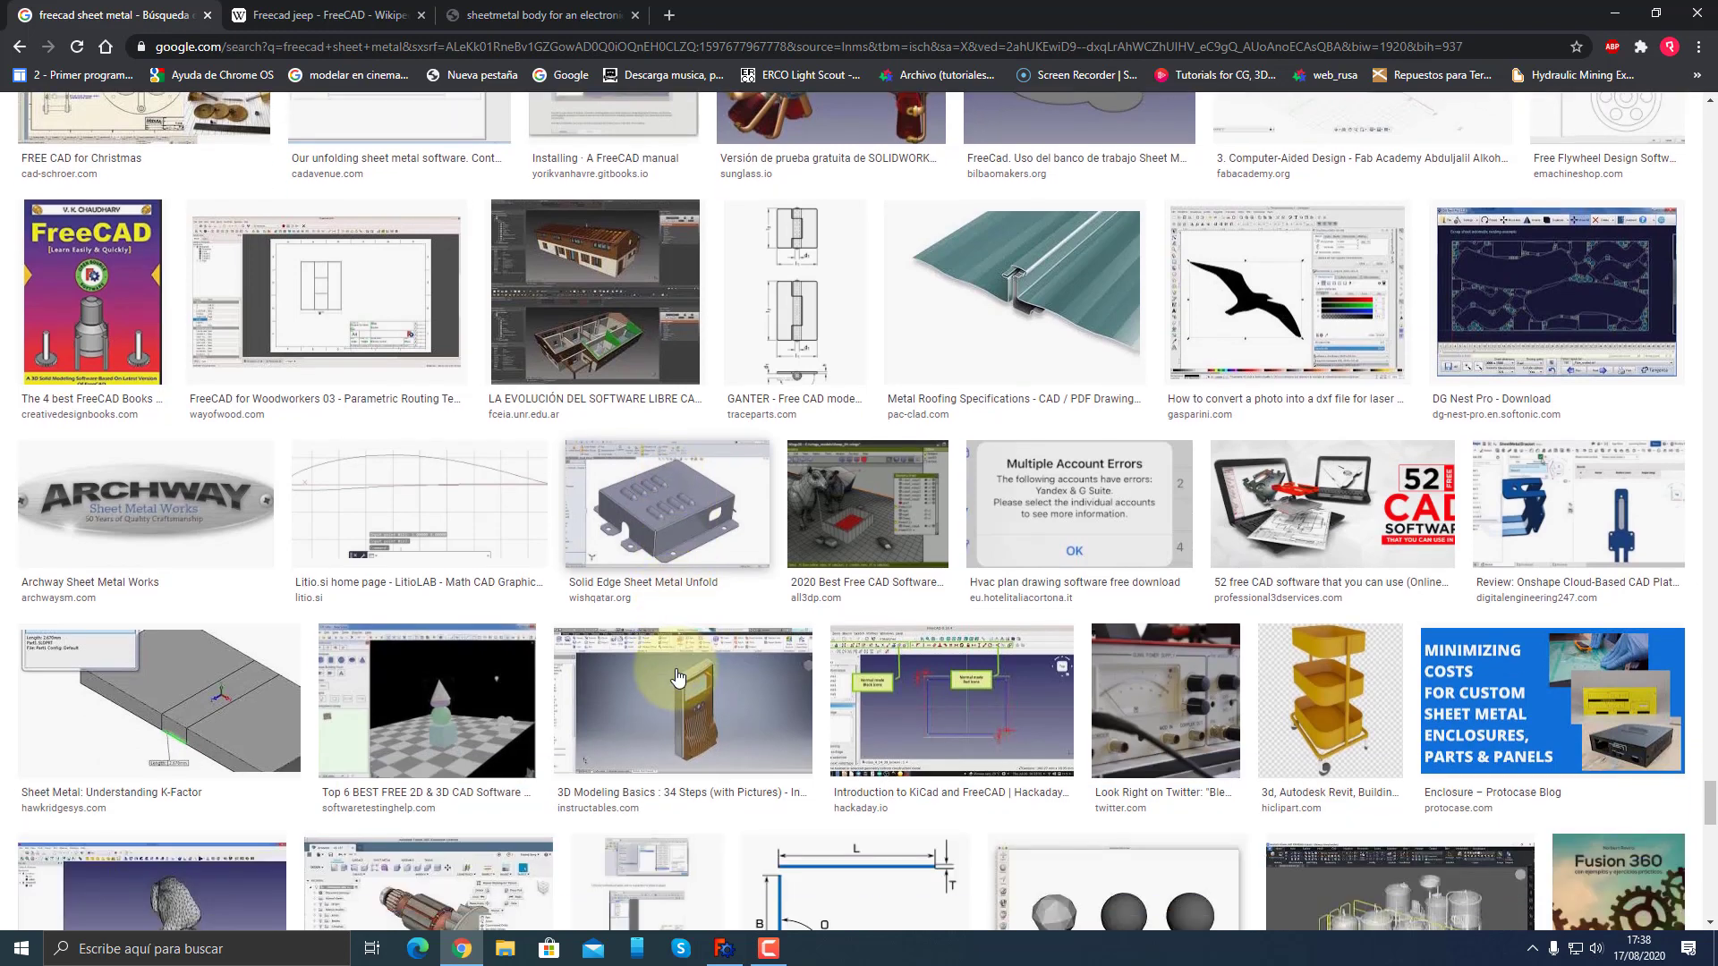
{"action": "scroll", "coordinate": [768, 595], "scroll_direction": "down", "scroll_amount": 2}
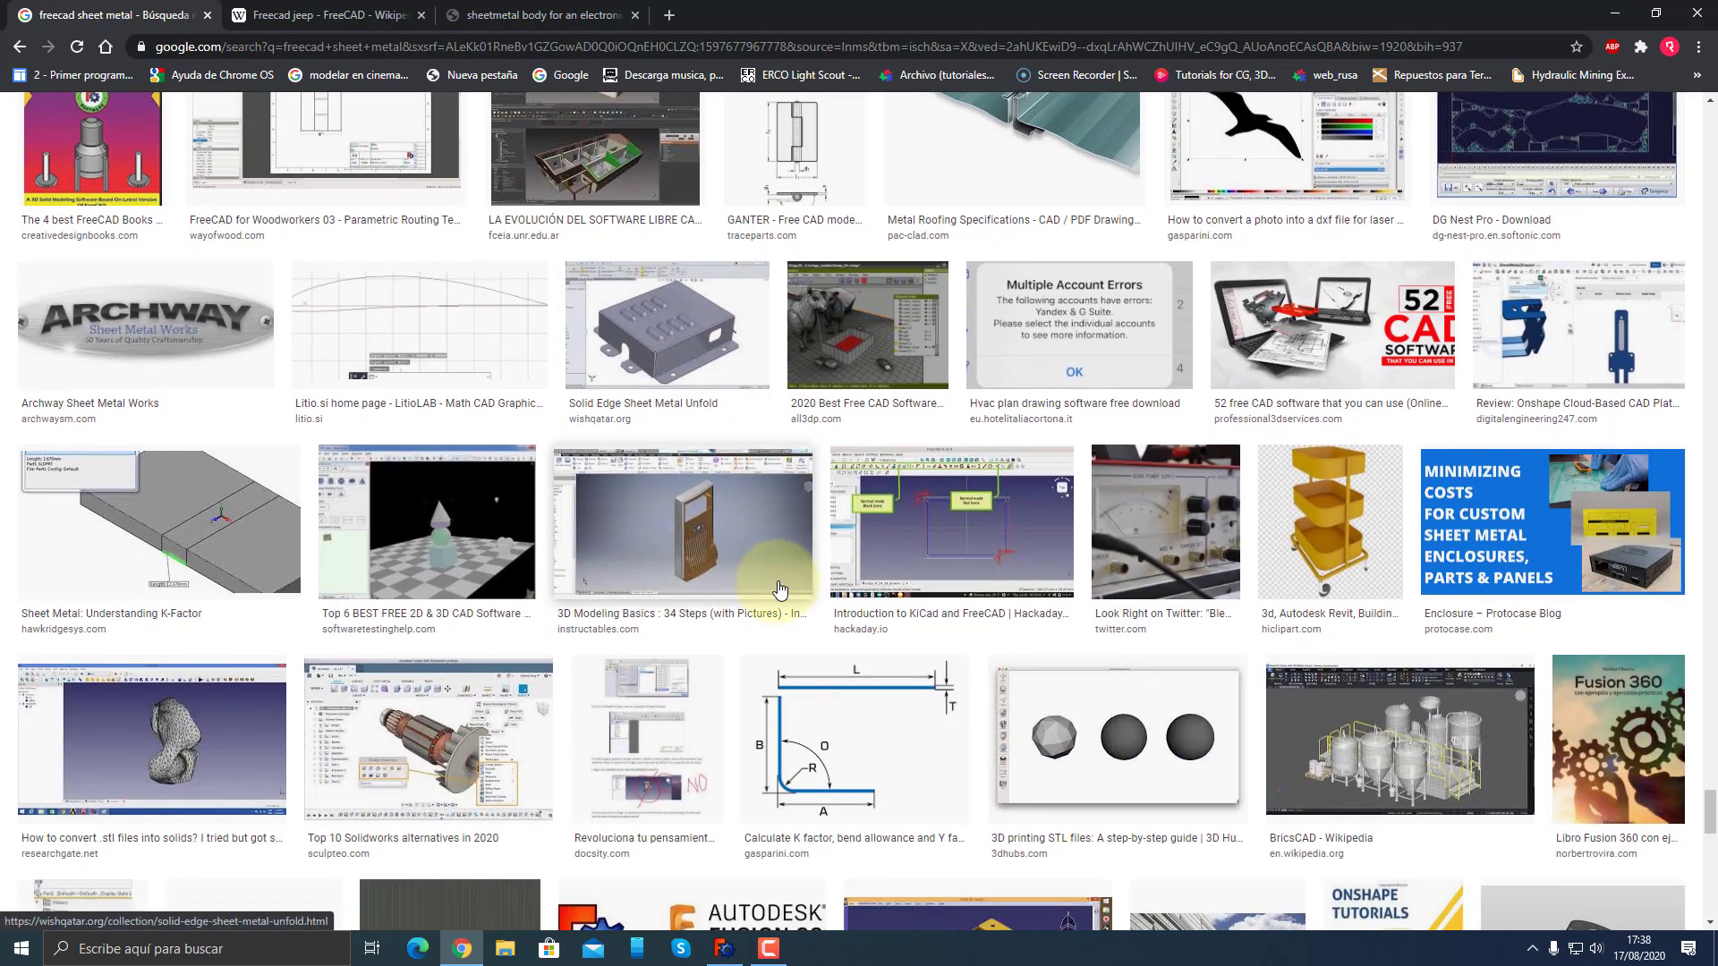
{"action": "scroll", "coordinate": [779, 588], "scroll_direction": "down", "scroll_amount": 1}
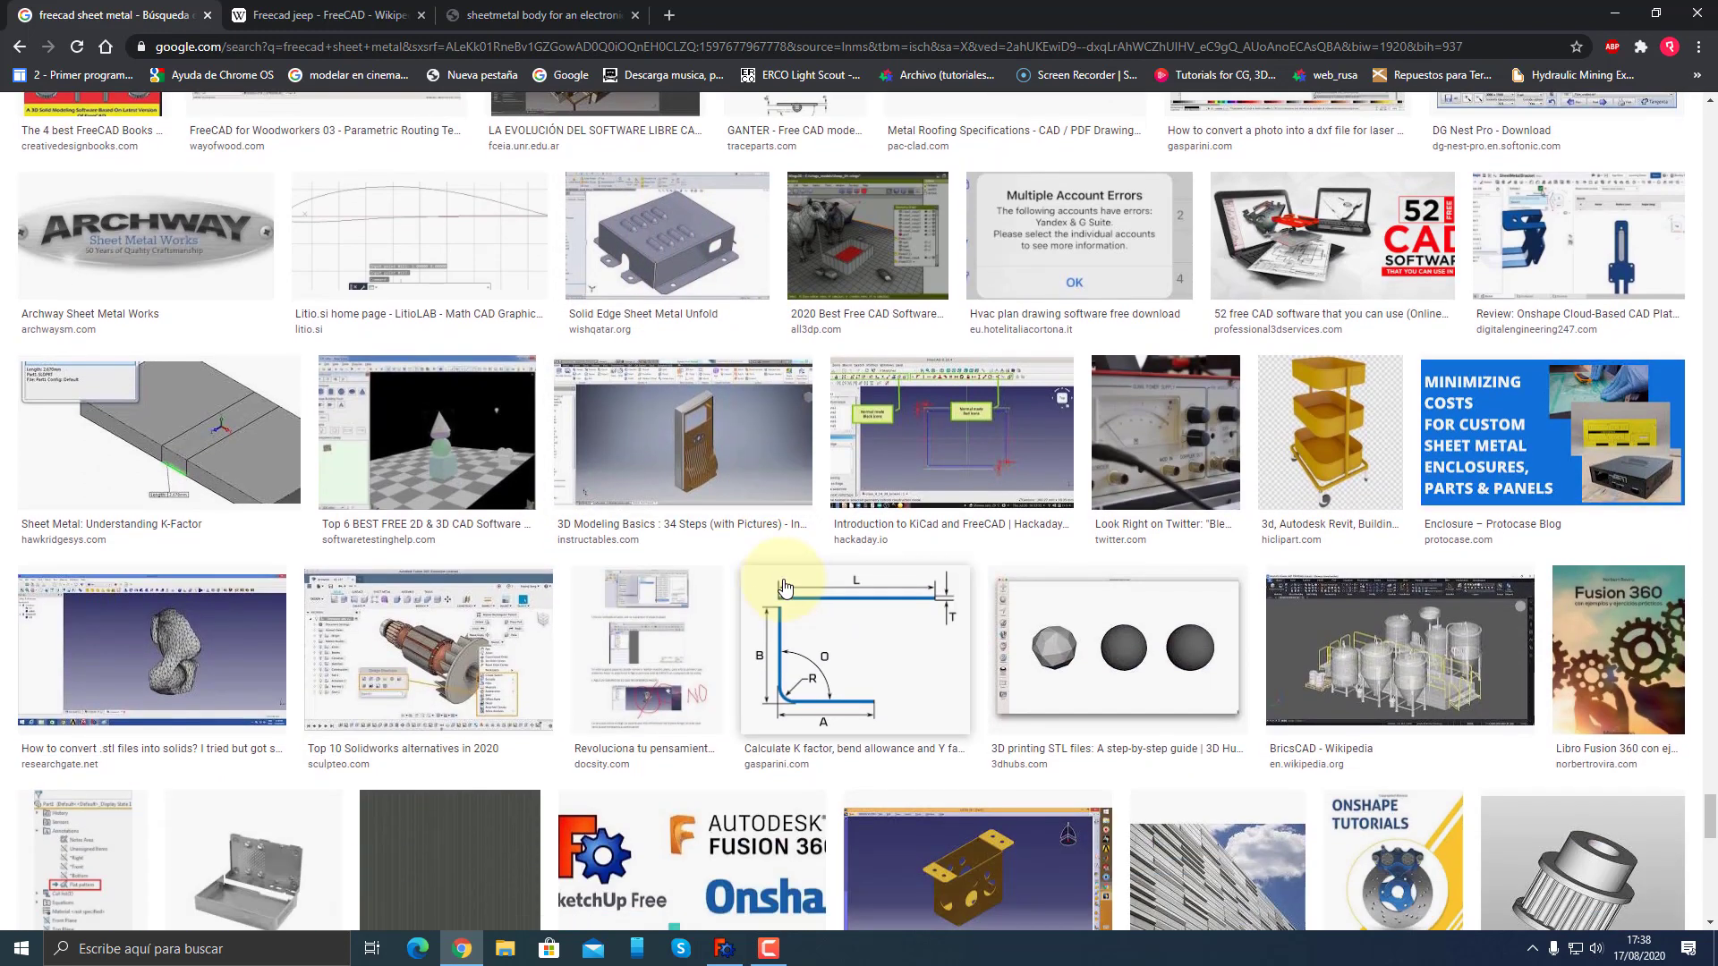
{"action": "scroll", "coordinate": [783, 588], "scroll_direction": "down", "scroll_amount": 2}
{"action": "scroll", "coordinate": [784, 587], "scroll_direction": "down", "scroll_amount": 1}
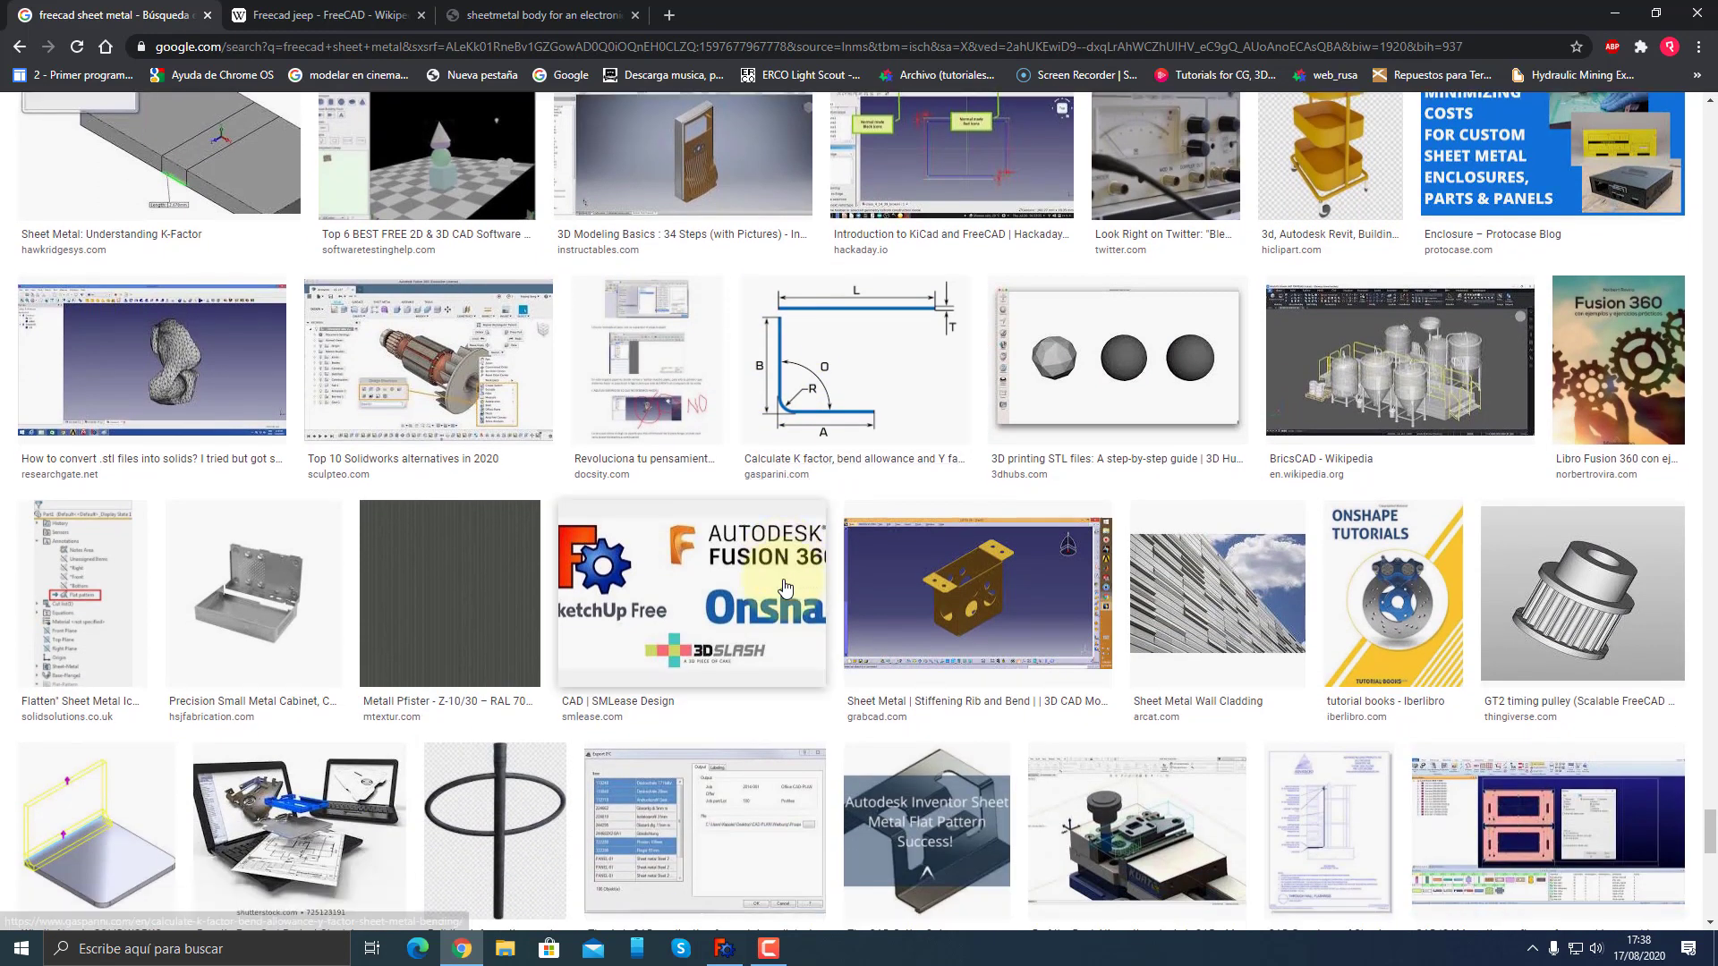
{"action": "scroll", "coordinate": [784, 586], "scroll_direction": "down", "scroll_amount": 2}
{"action": "scroll", "coordinate": [786, 586], "scroll_direction": "down", "scroll_amount": 2}
{"action": "scroll", "coordinate": [784, 584], "scroll_direction": "down", "scroll_amount": 2}
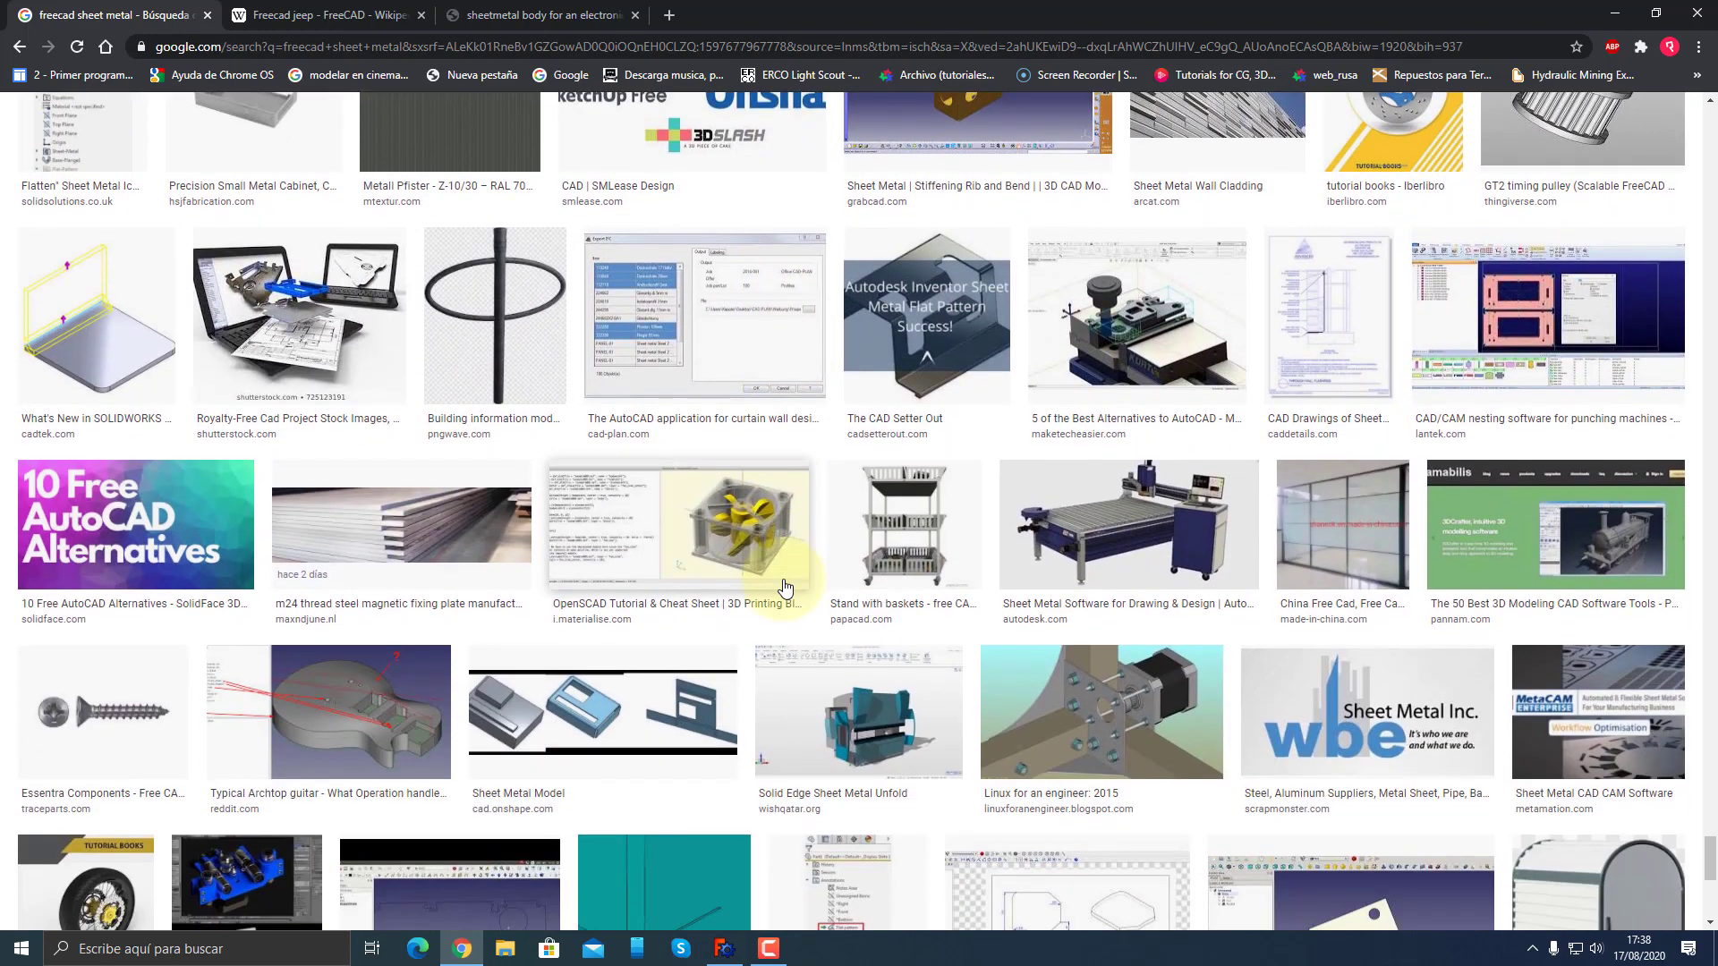
{"action": "scroll", "coordinate": [785, 587], "scroll_direction": "down", "scroll_amount": 1}
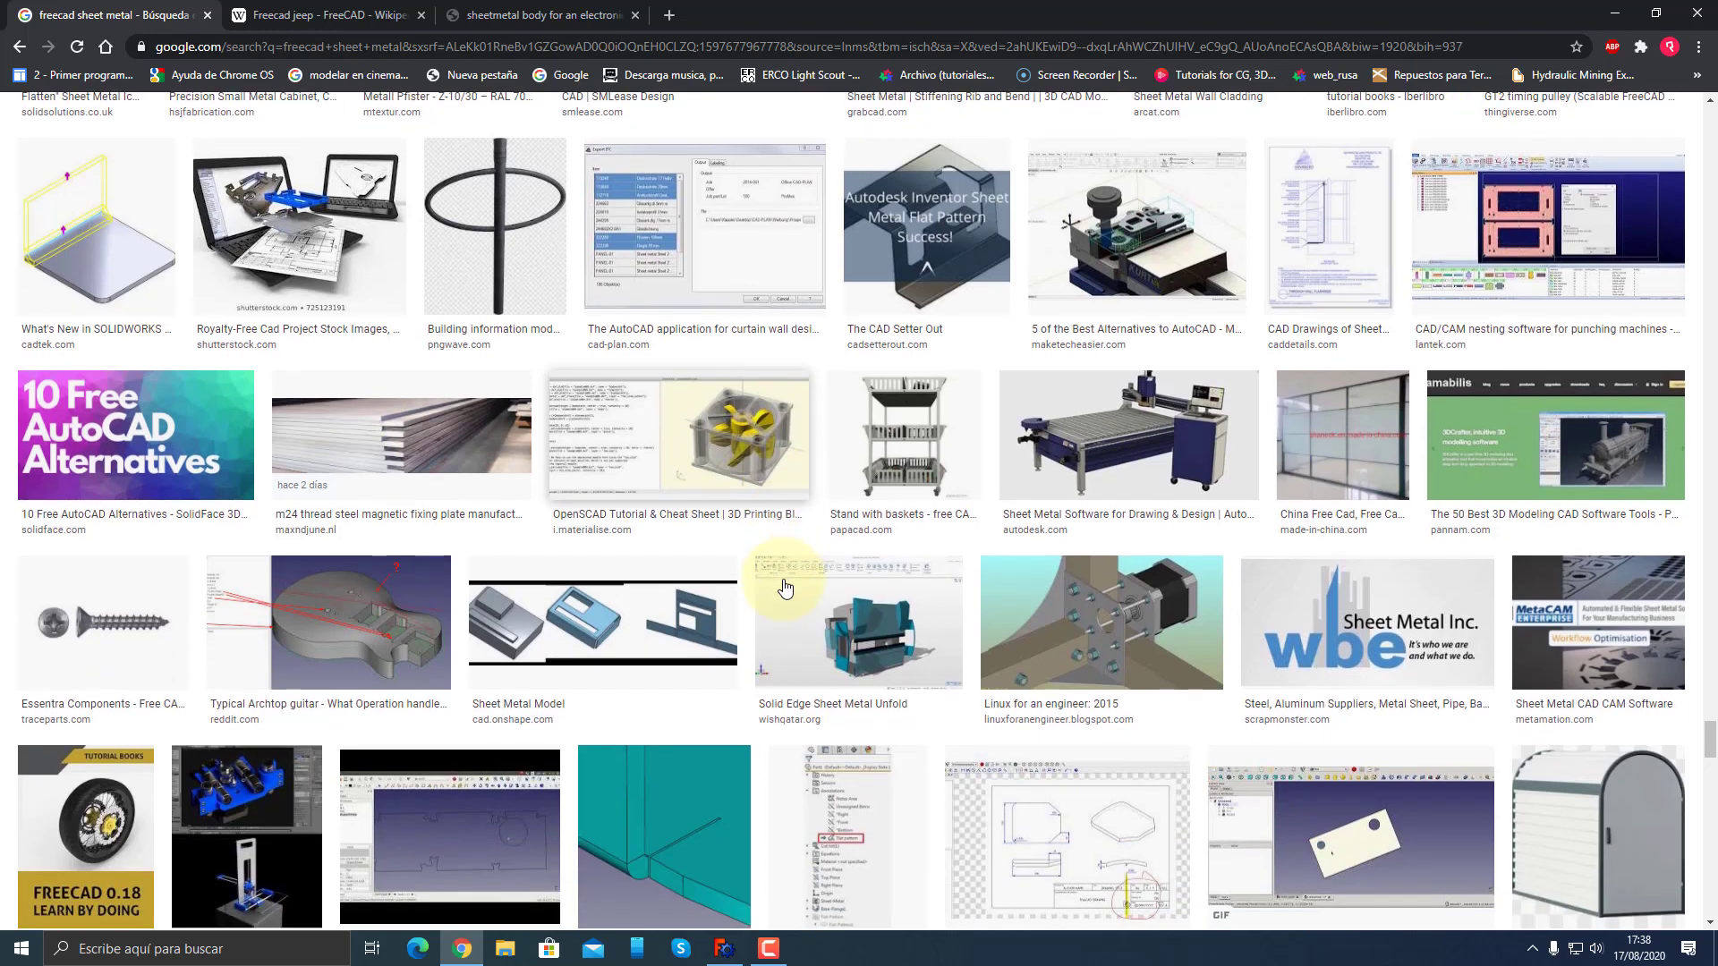
{"action": "scroll", "coordinate": [785, 587], "scroll_direction": "down", "scroll_amount": 1}
{"action": "scroll", "coordinate": [785, 587], "scroll_direction": "down", "scroll_amount": 1}
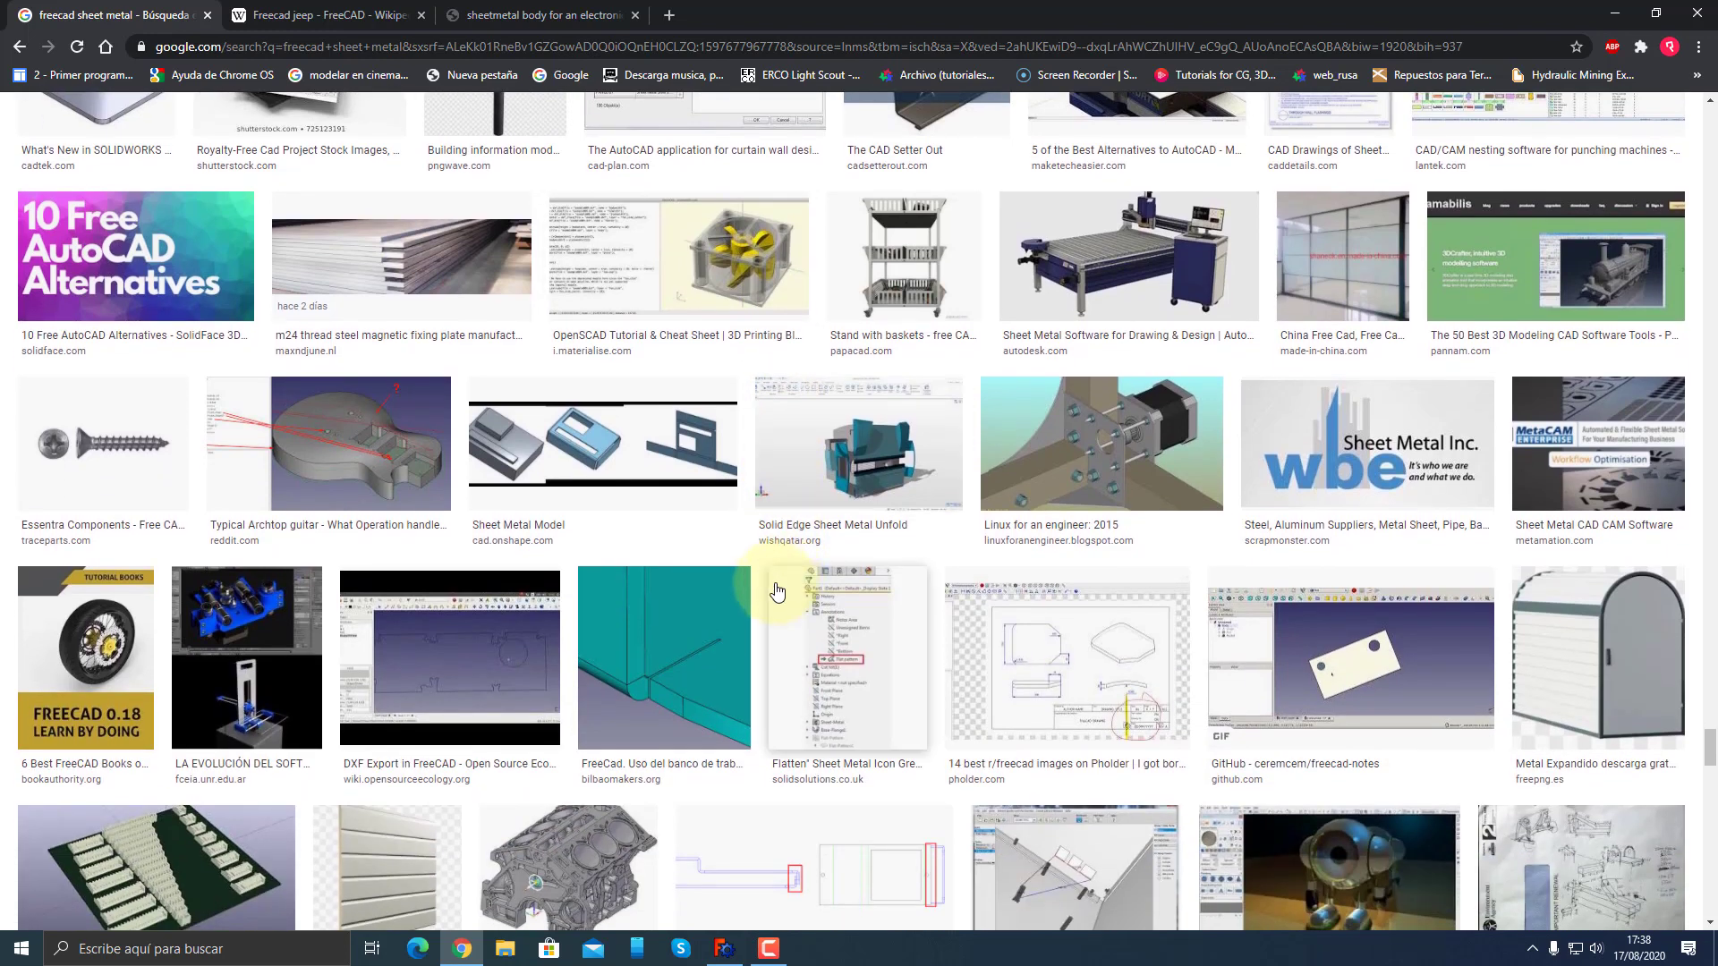
{"action": "scroll", "coordinate": [757, 601], "scroll_direction": "down", "scroll_amount": 3}
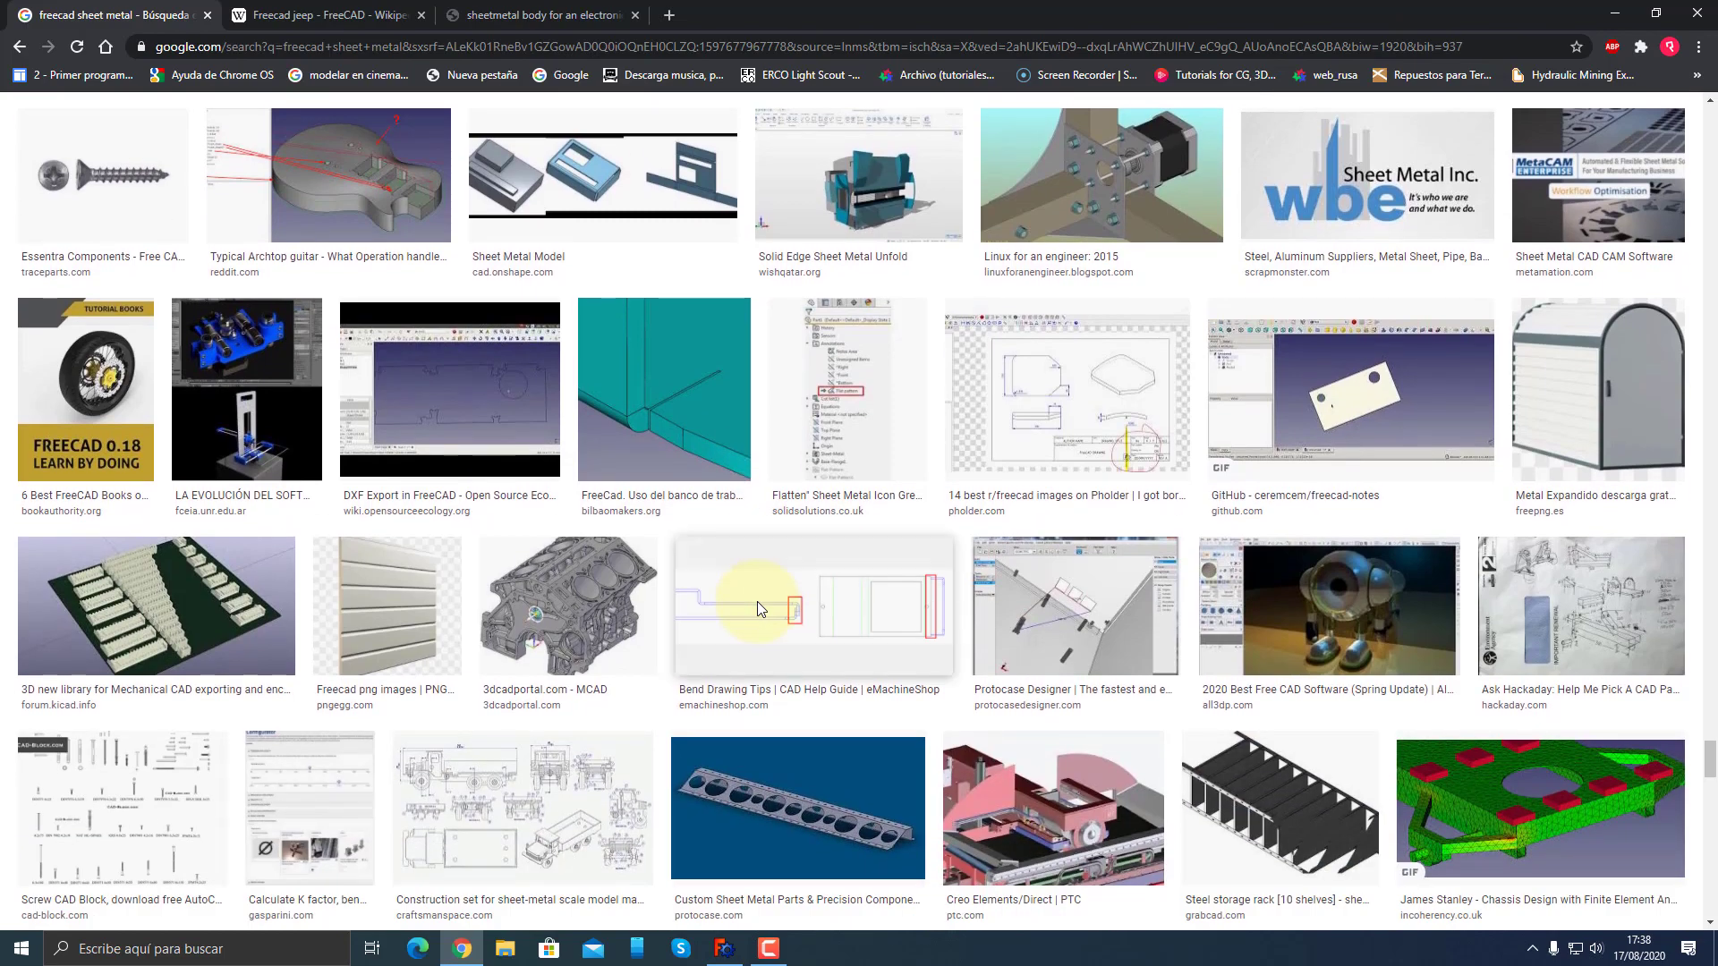
{"action": "scroll", "coordinate": [757, 602], "scroll_direction": "down", "scroll_amount": 2}
{"action": "scroll", "coordinate": [757, 602], "scroll_direction": "down", "scroll_amount": 3}
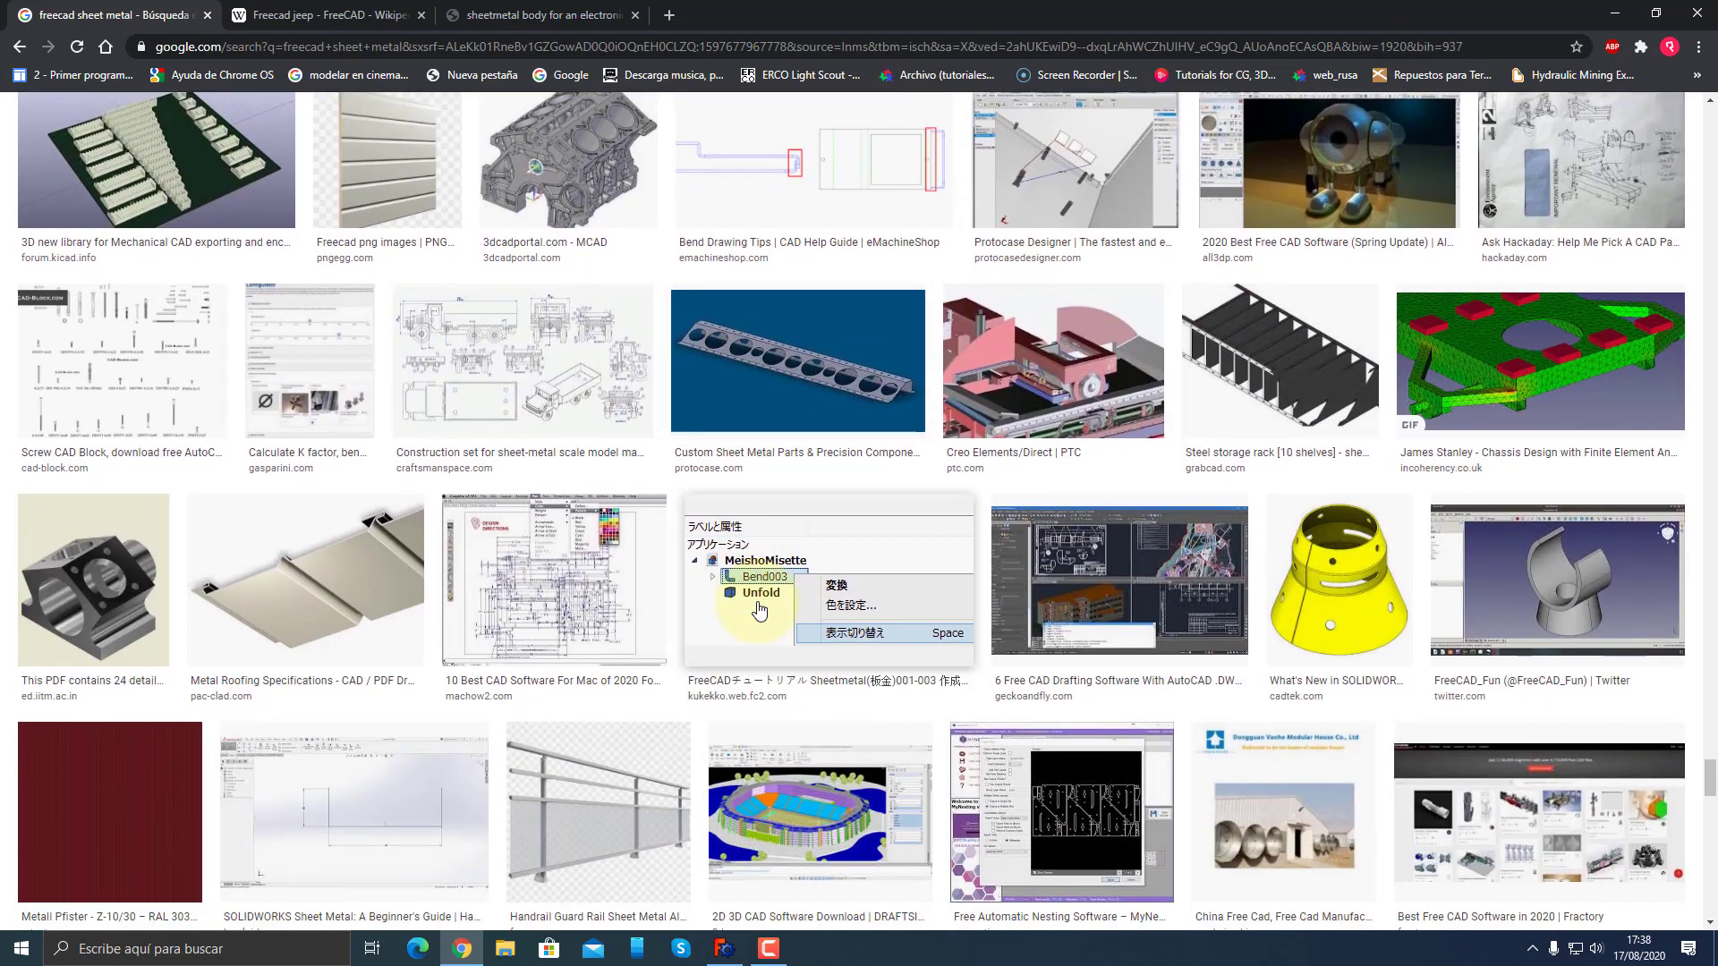
{"action": "scroll", "coordinate": [759, 610], "scroll_direction": "down", "scroll_amount": 3}
{"action": "scroll", "coordinate": [759, 610], "scroll_direction": "down", "scroll_amount": 4}
{"action": "scroll", "coordinate": [759, 610], "scroll_direction": "down", "scroll_amount": 2}
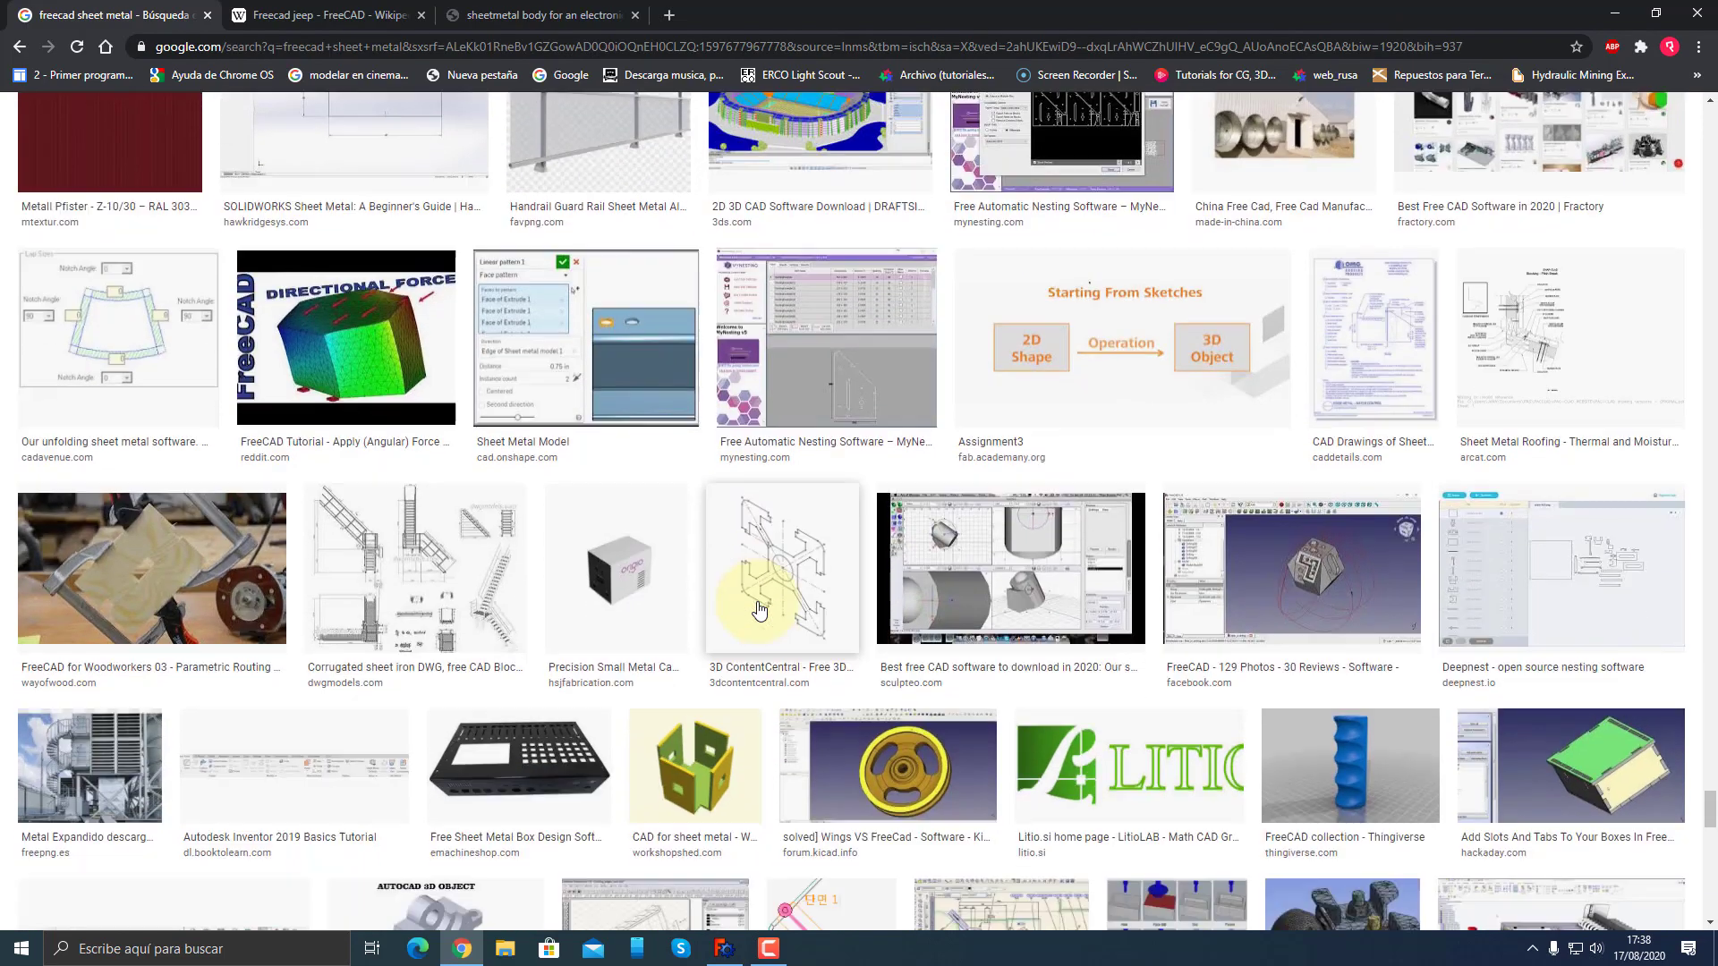
{"action": "scroll", "coordinate": [759, 610], "scroll_direction": "down", "scroll_amount": 3}
{"action": "scroll", "coordinate": [759, 611], "scroll_direction": "down", "scroll_amount": 4}
{"action": "scroll", "coordinate": [759, 611], "scroll_direction": "down", "scroll_amount": 4}
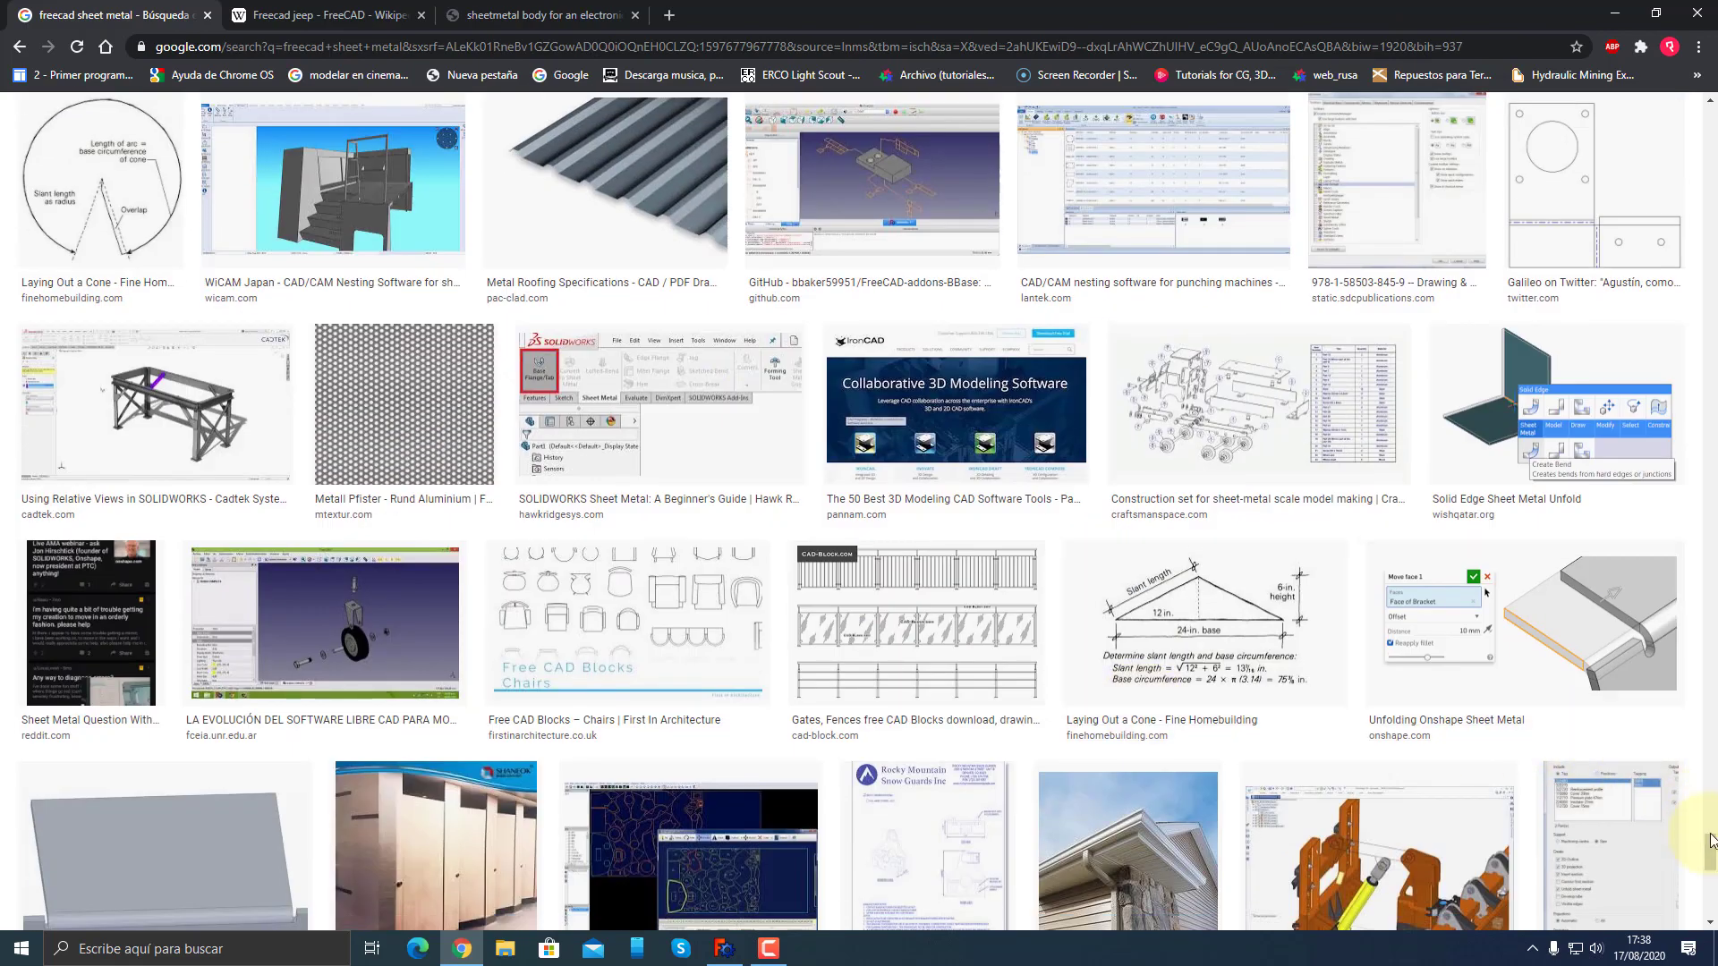
{"action": "left_click_drag", "start_coordinate": [1711, 861], "coordinate": [1711, 866]}
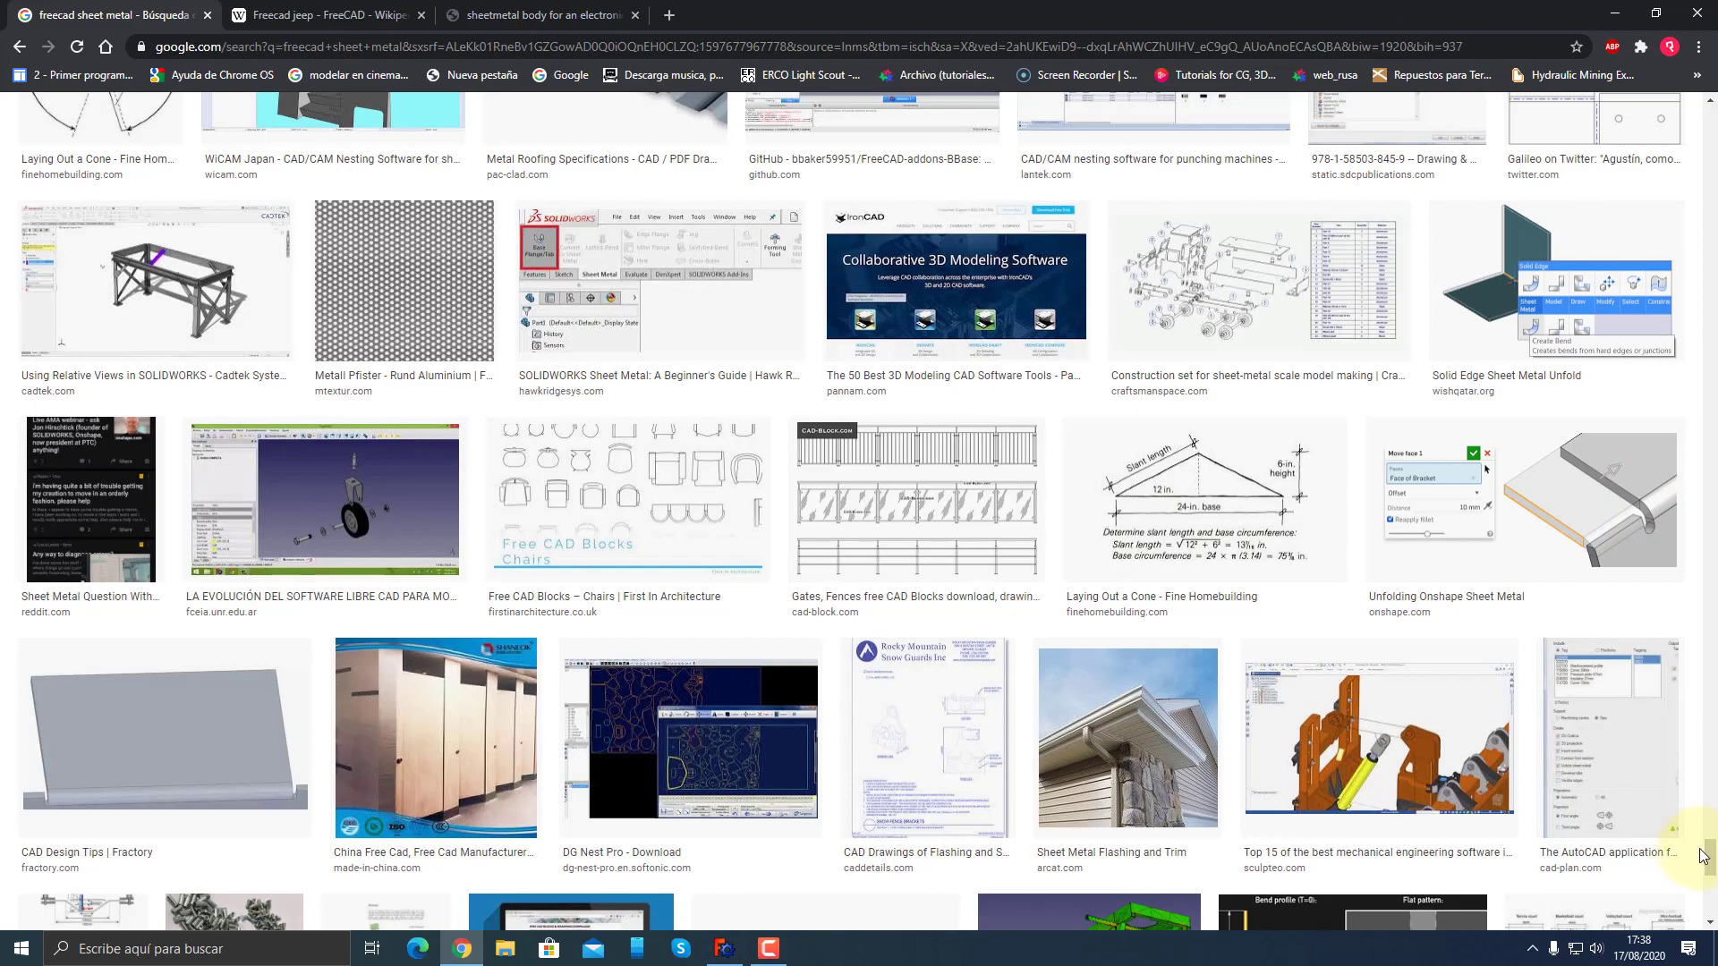
{"action": "left_click_drag", "start_coordinate": [1711, 856], "coordinate": [1694, 965]}
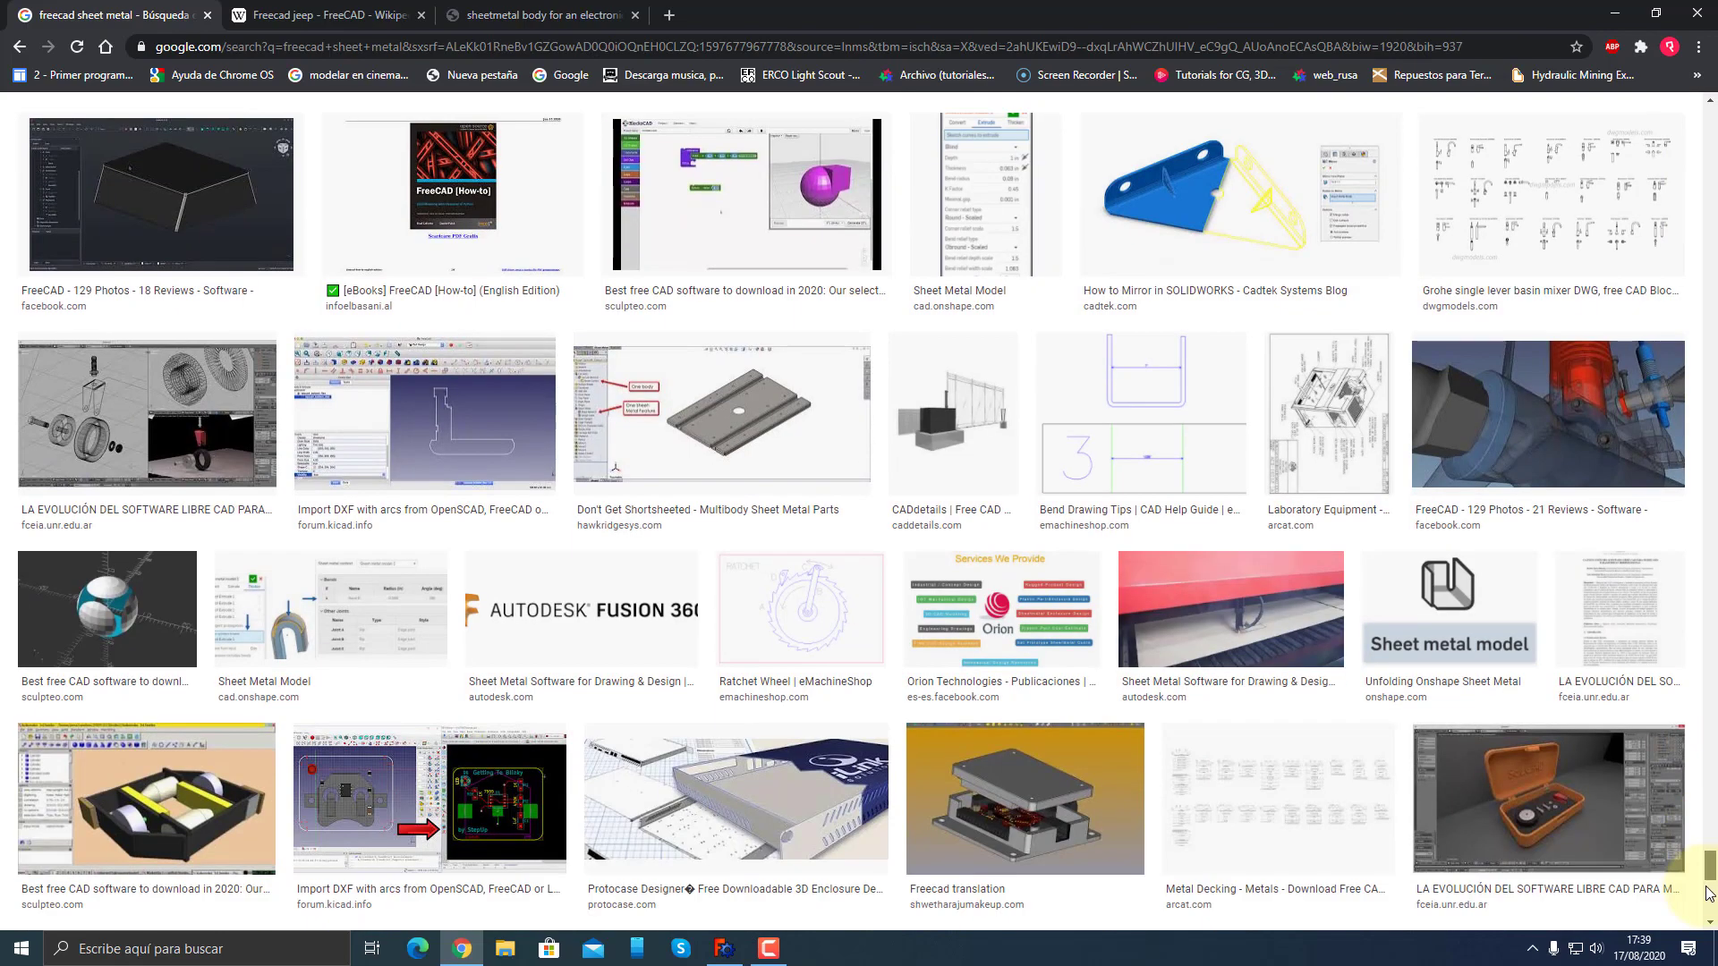
{"action": "left_click_drag", "start_coordinate": [1709, 893], "coordinate": [1708, 915]}
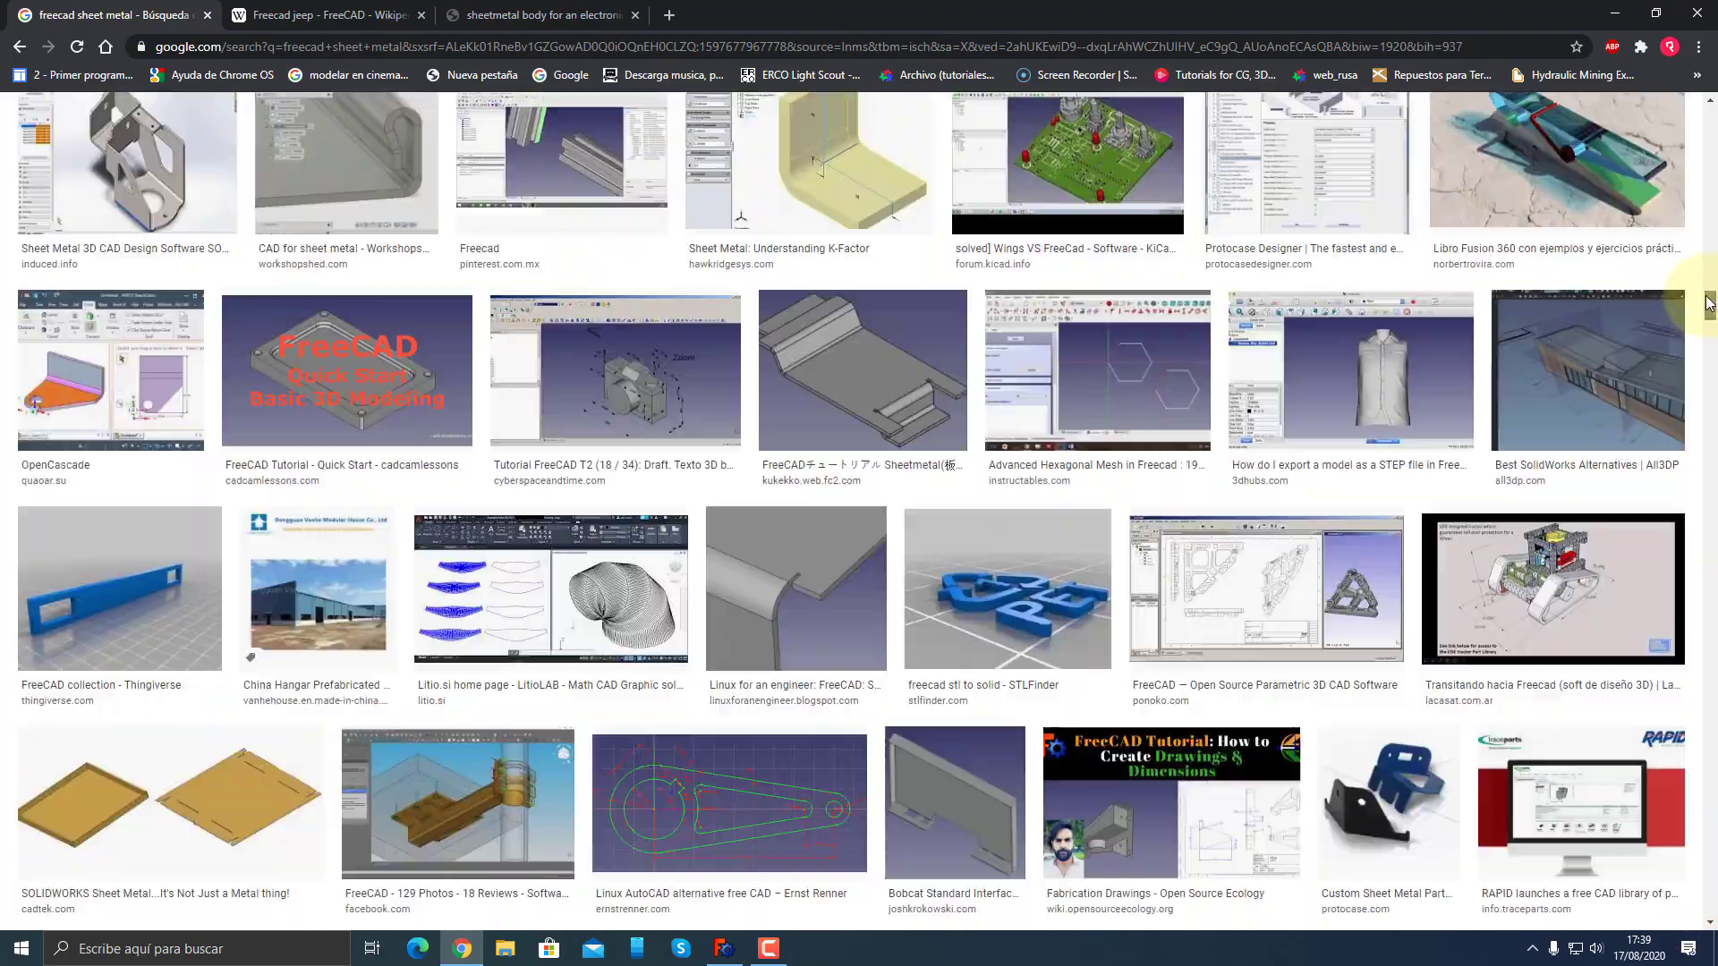
{"action": "left_click_drag", "start_coordinate": [1707, 915], "coordinate": [1672, 107]}
{"action": "scroll", "coordinate": [1227, 545], "scroll_direction": "down", "scroll_amount": 3}
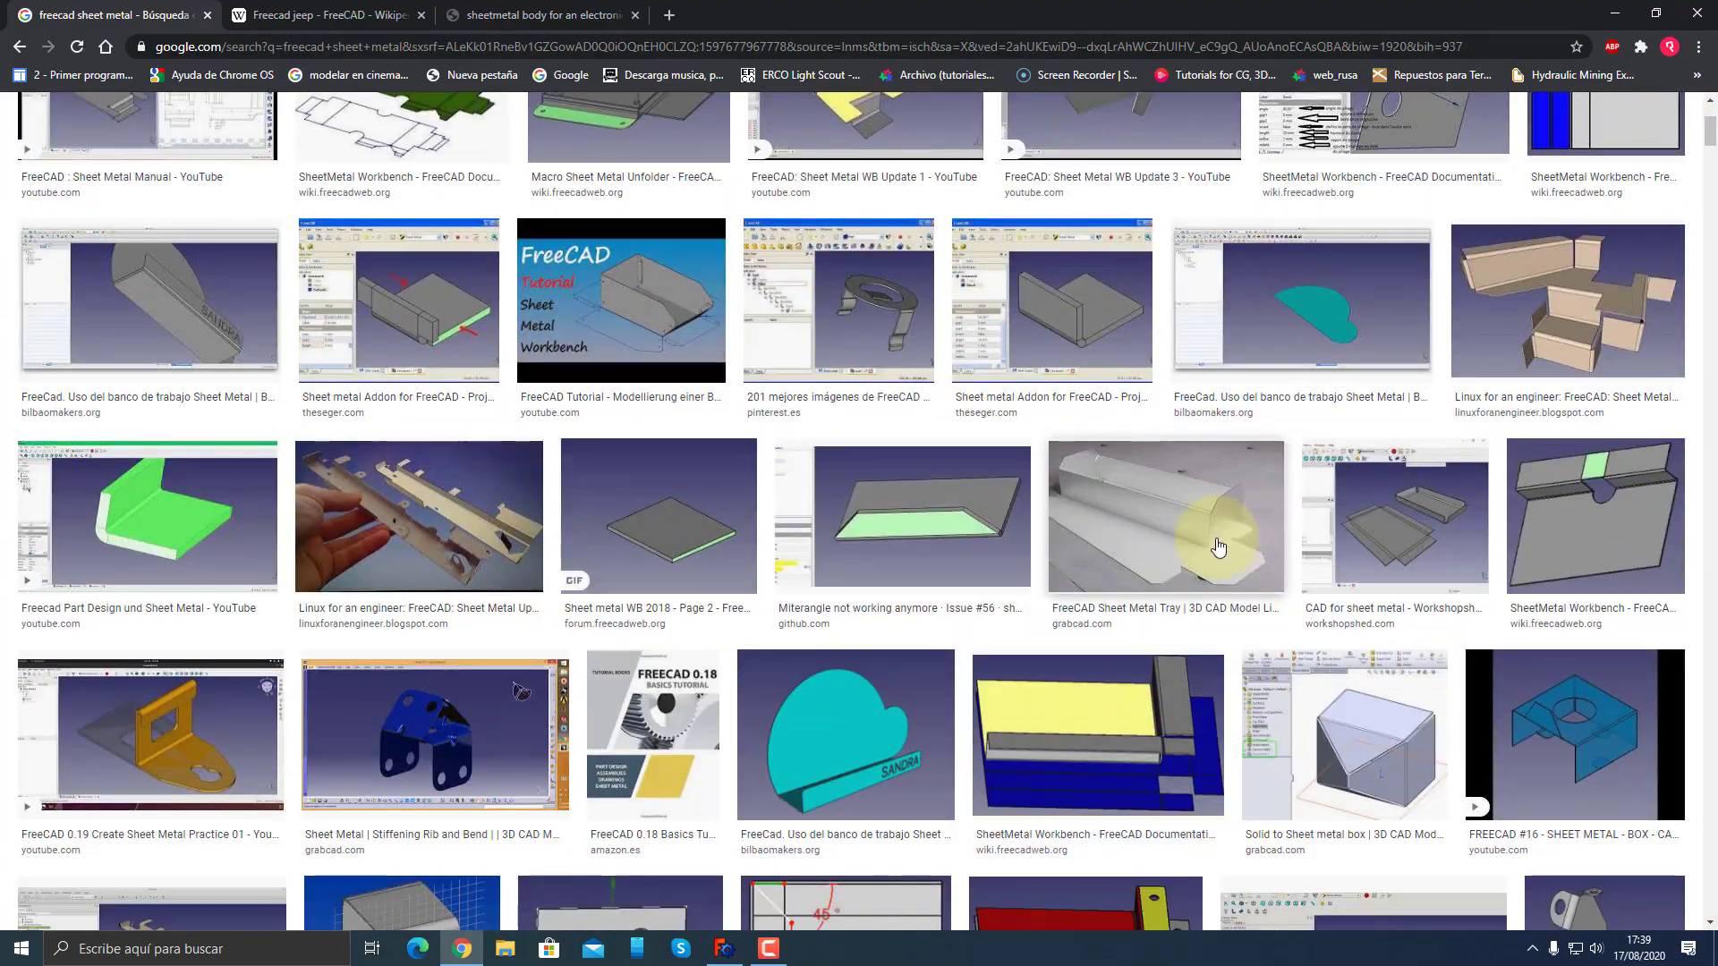
{"action": "scroll", "coordinate": [1219, 546], "scroll_direction": "up", "scroll_amount": 3}
{"action": "scroll", "coordinate": [1219, 546], "scroll_direction": "down", "scroll_amount": 1}
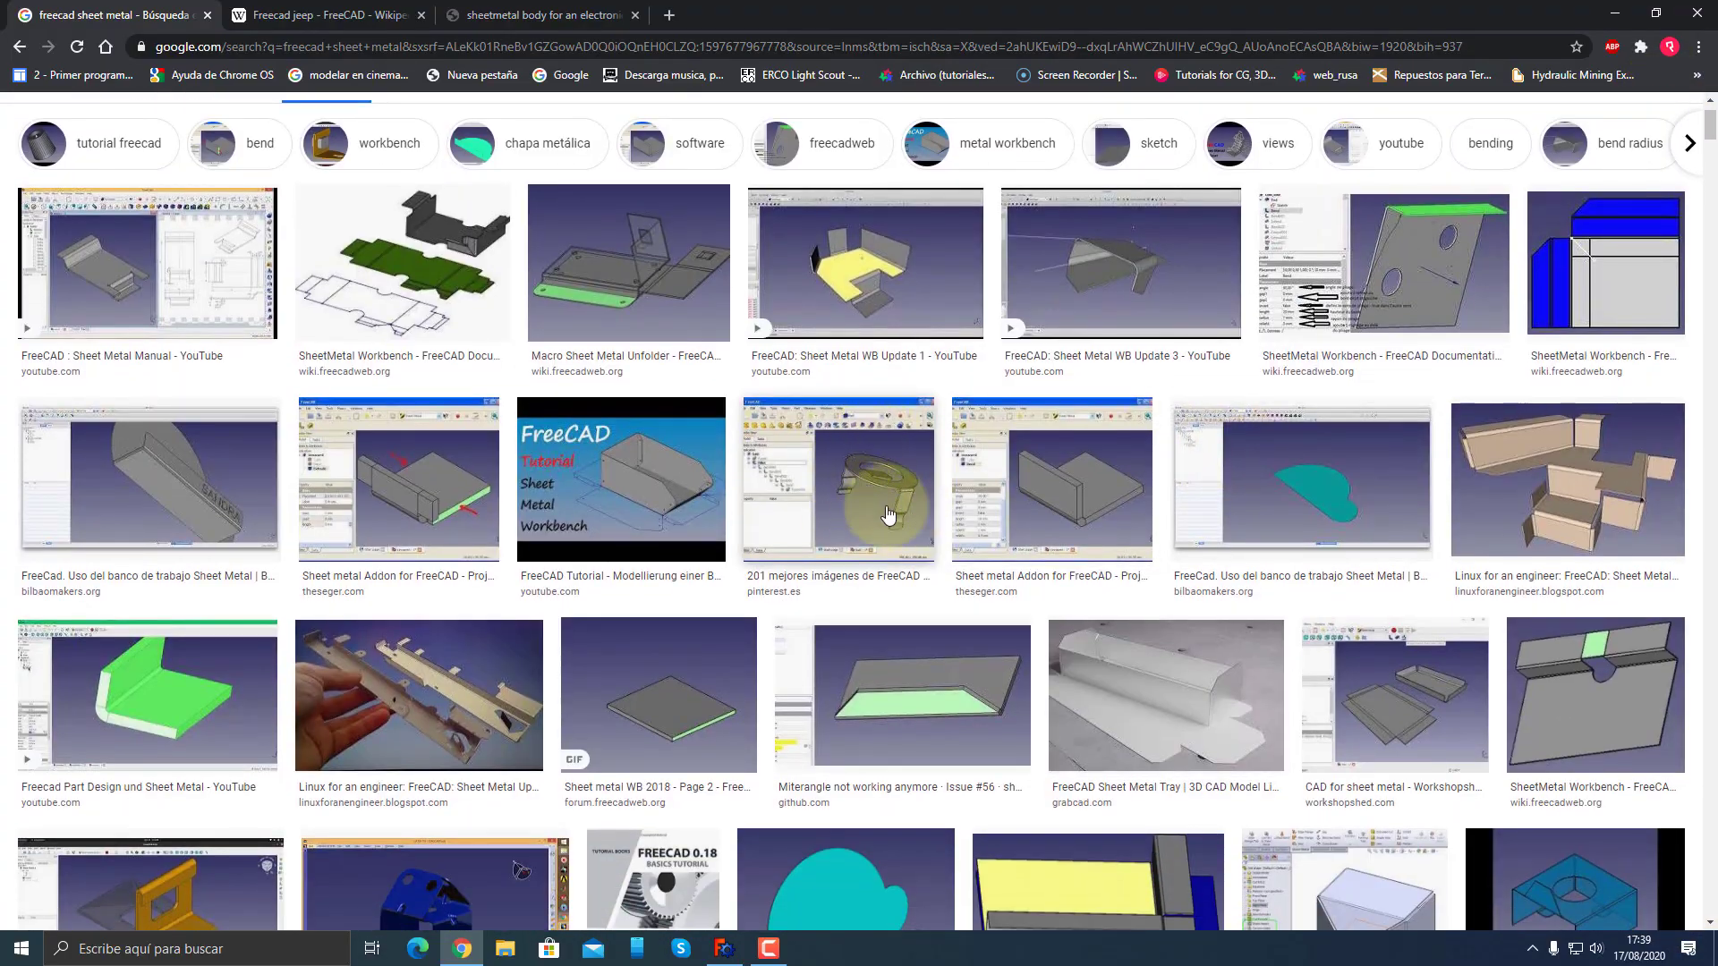
{"action": "scroll", "coordinate": [1275, 541], "scroll_direction": "down", "scroll_amount": 3}
{"action": "scroll", "coordinate": [1274, 541], "scroll_direction": "down", "scroll_amount": 4}
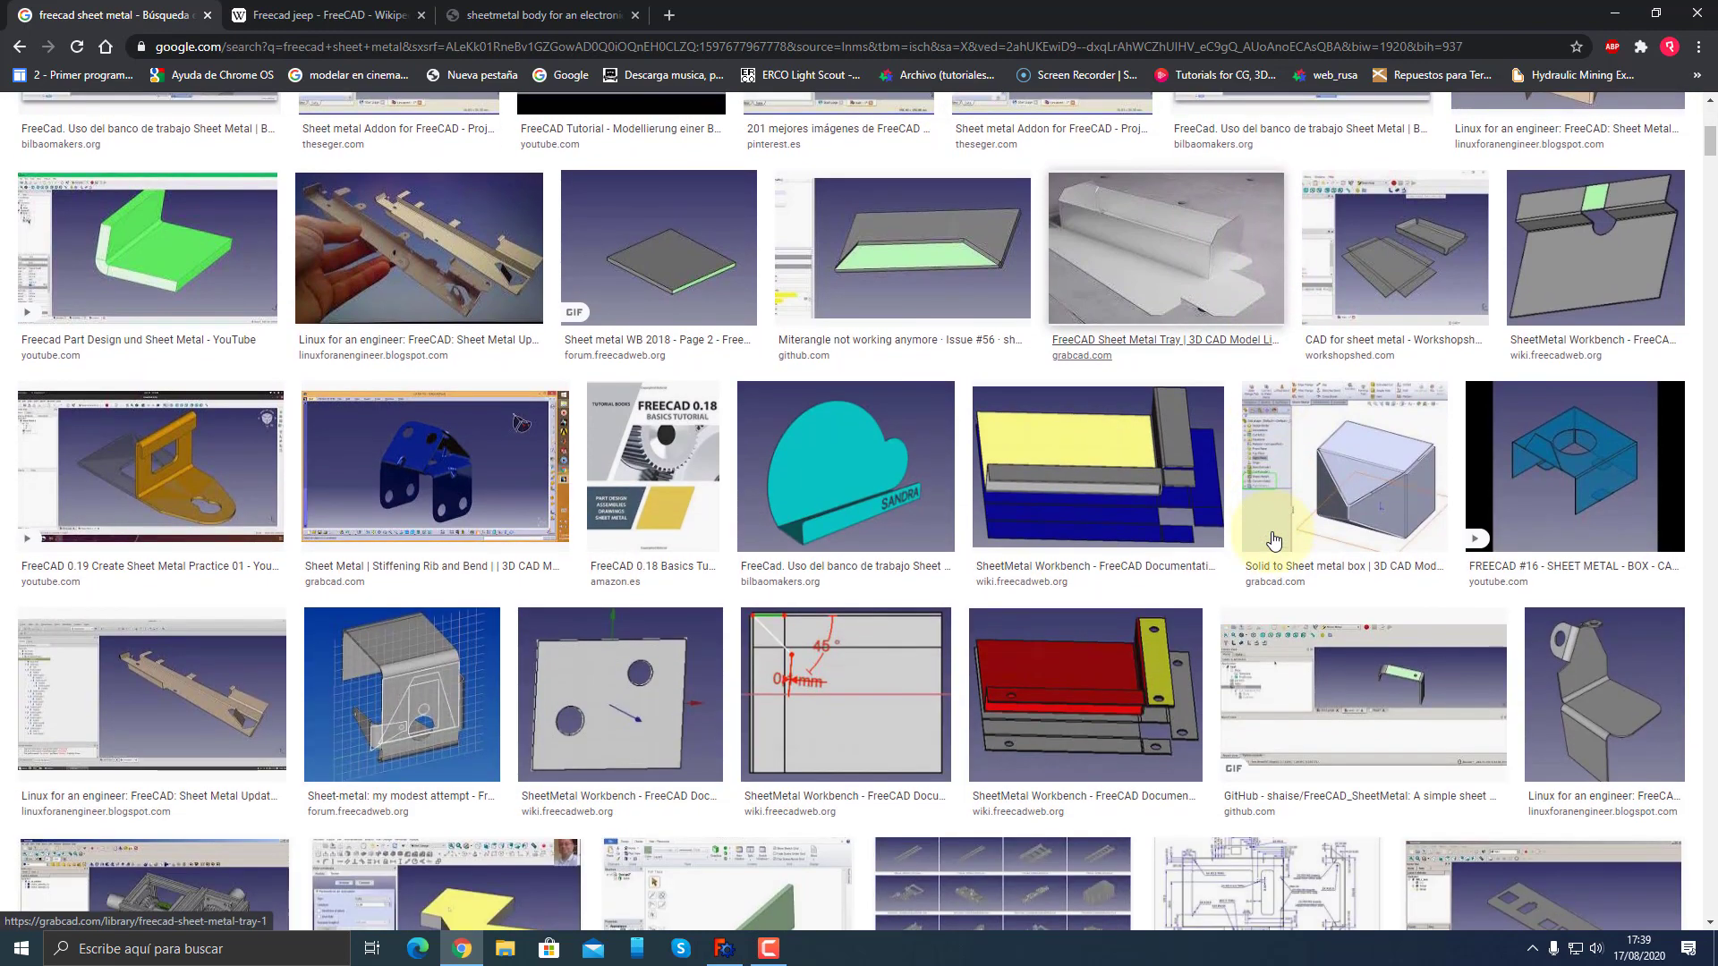
{"action": "scroll", "coordinate": [1274, 541], "scroll_direction": "down", "scroll_amount": 3}
{"action": "scroll", "coordinate": [1274, 539], "scroll_direction": "down", "scroll_amount": 1}
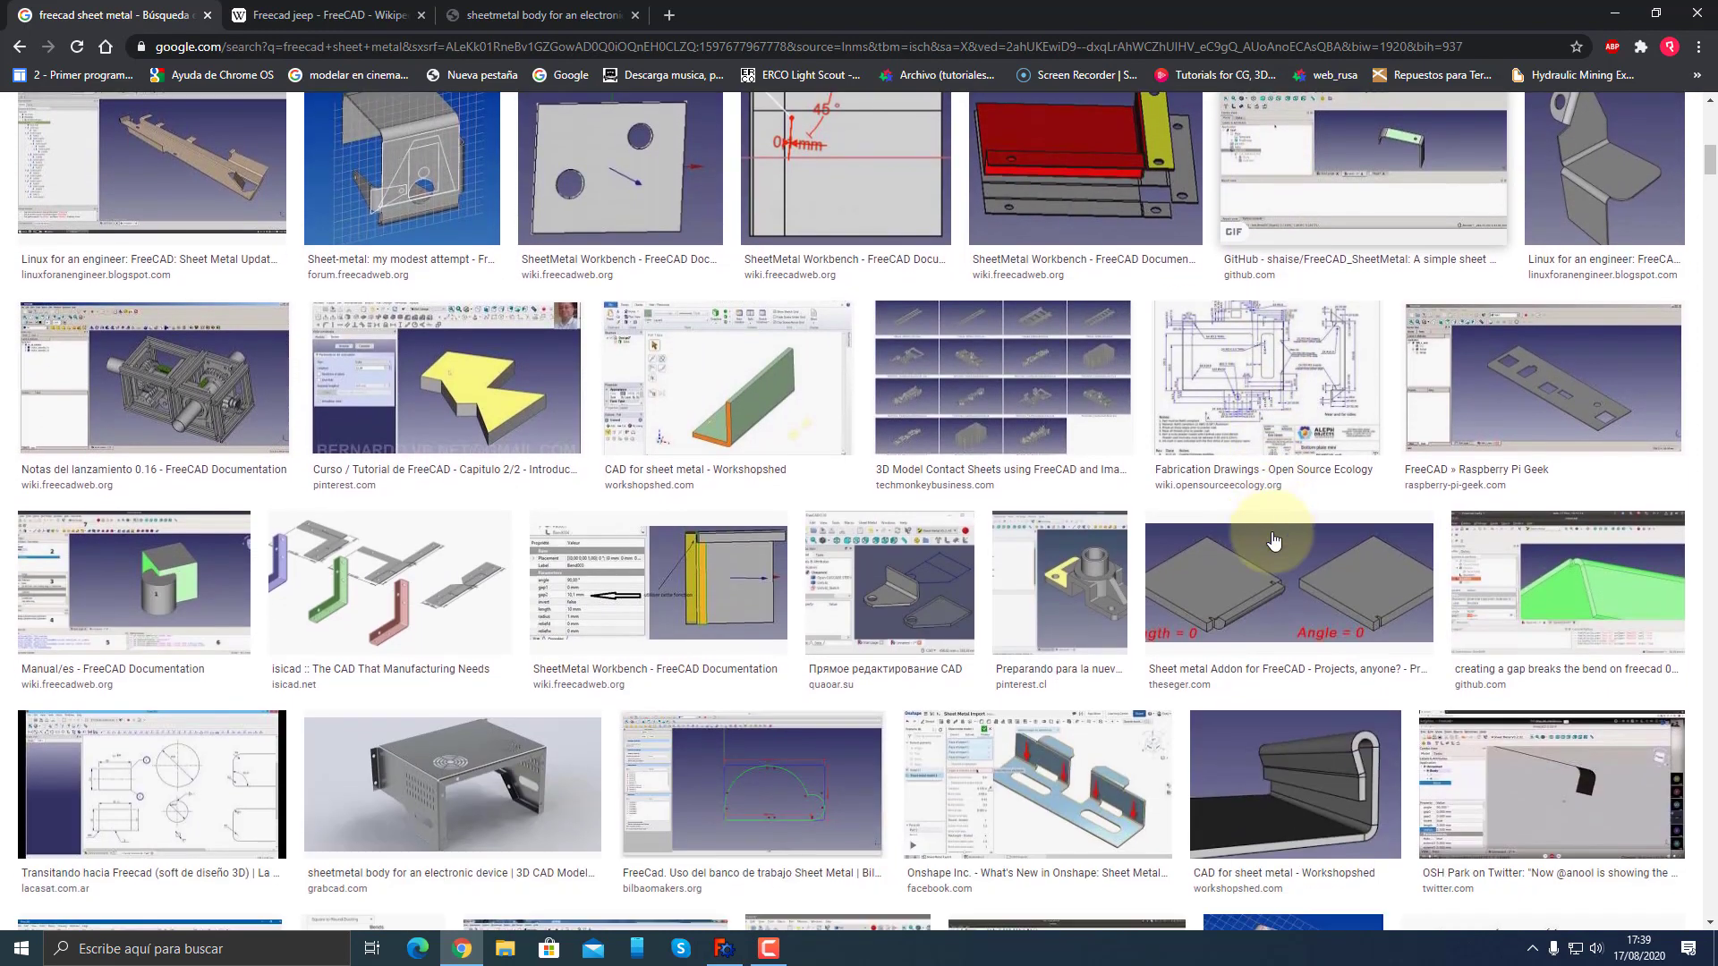
{"action": "scroll", "coordinate": [1275, 540], "scroll_direction": "down", "scroll_amount": 2}
{"action": "scroll", "coordinate": [1274, 540], "scroll_direction": "down", "scroll_amount": 3}
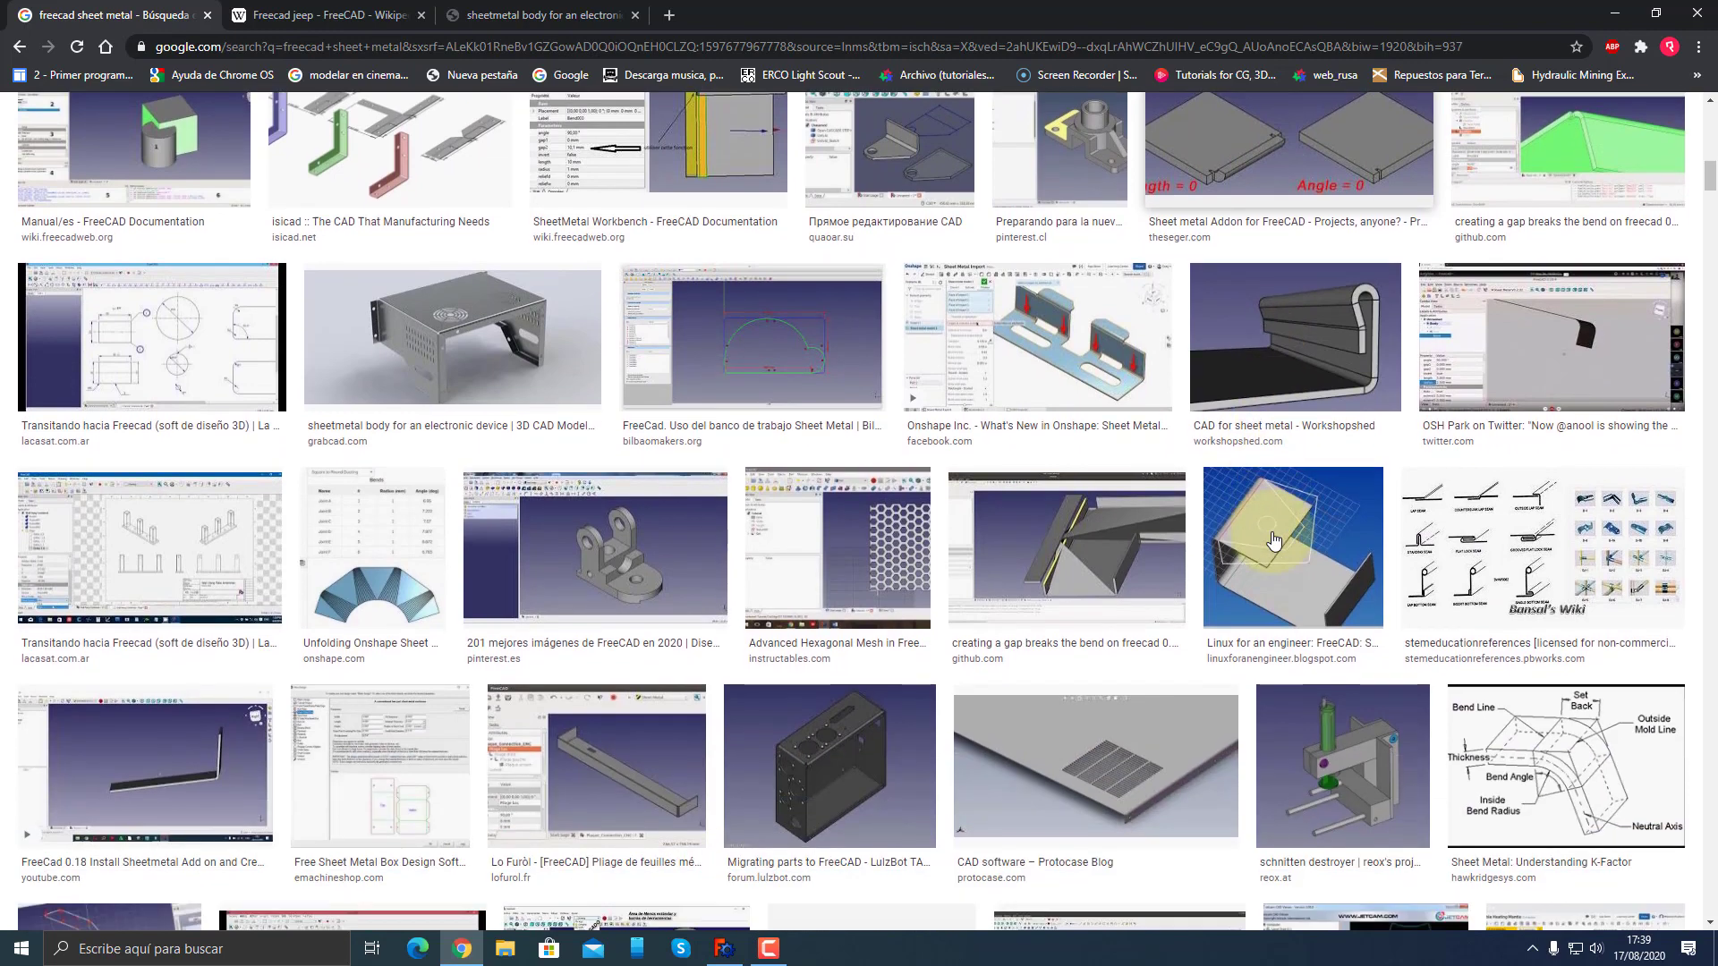
{"action": "scroll", "coordinate": [1274, 539], "scroll_direction": "down", "scroll_amount": 3}
{"action": "scroll", "coordinate": [1274, 540], "scroll_direction": "down", "scroll_amount": 2}
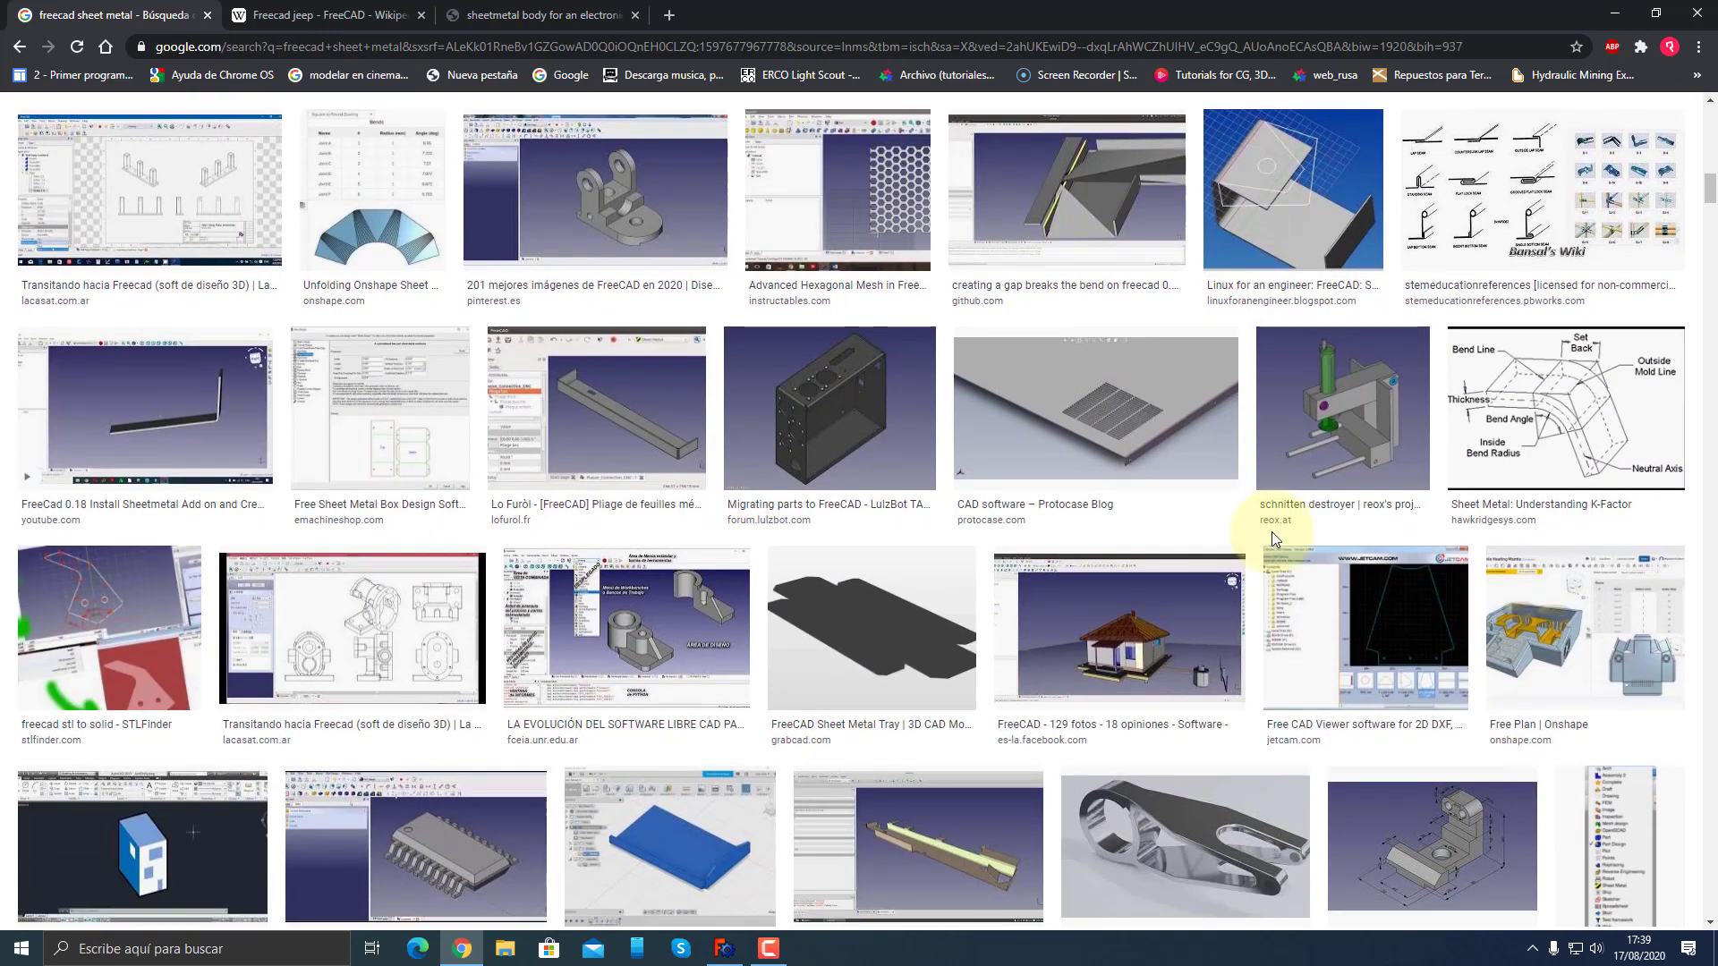
{"action": "scroll", "coordinate": [1275, 537], "scroll_direction": "down", "scroll_amount": 2}
{"action": "scroll", "coordinate": [1275, 537], "scroll_direction": "down", "scroll_amount": 1}
{"action": "scroll", "coordinate": [1274, 536], "scroll_direction": "down", "scroll_amount": 2}
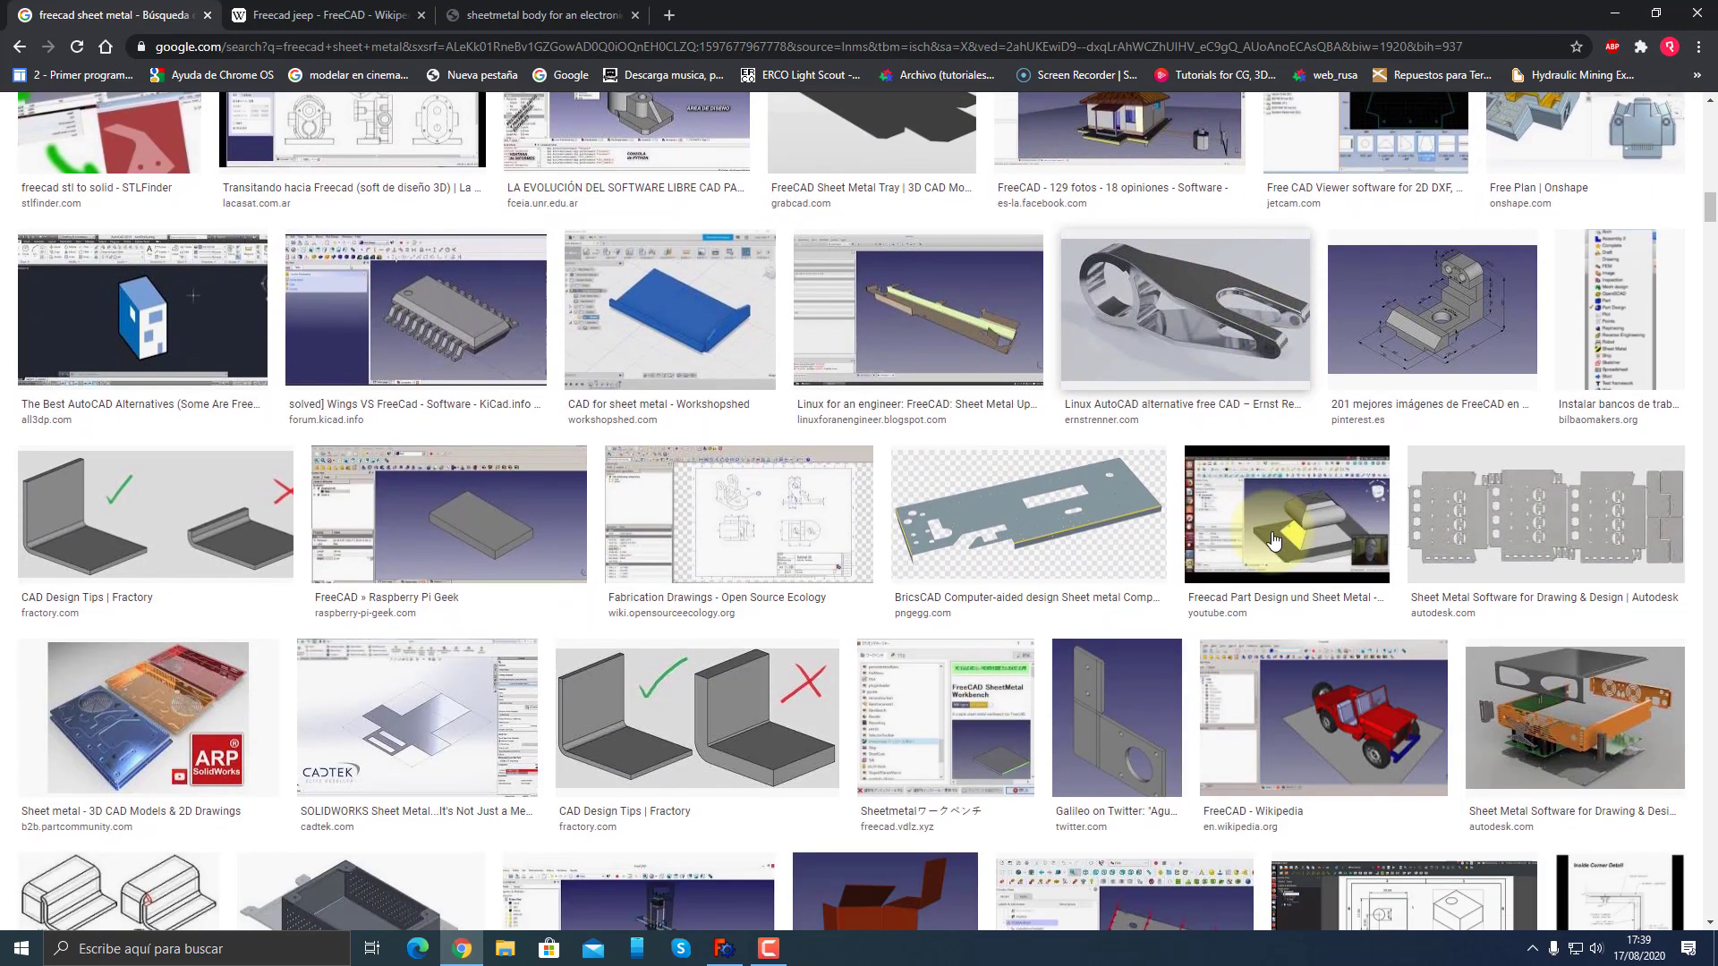
{"action": "scroll", "coordinate": [1275, 540], "scroll_direction": "down", "scroll_amount": 3}
{"action": "scroll", "coordinate": [1274, 539], "scroll_direction": "down", "scroll_amount": 1}
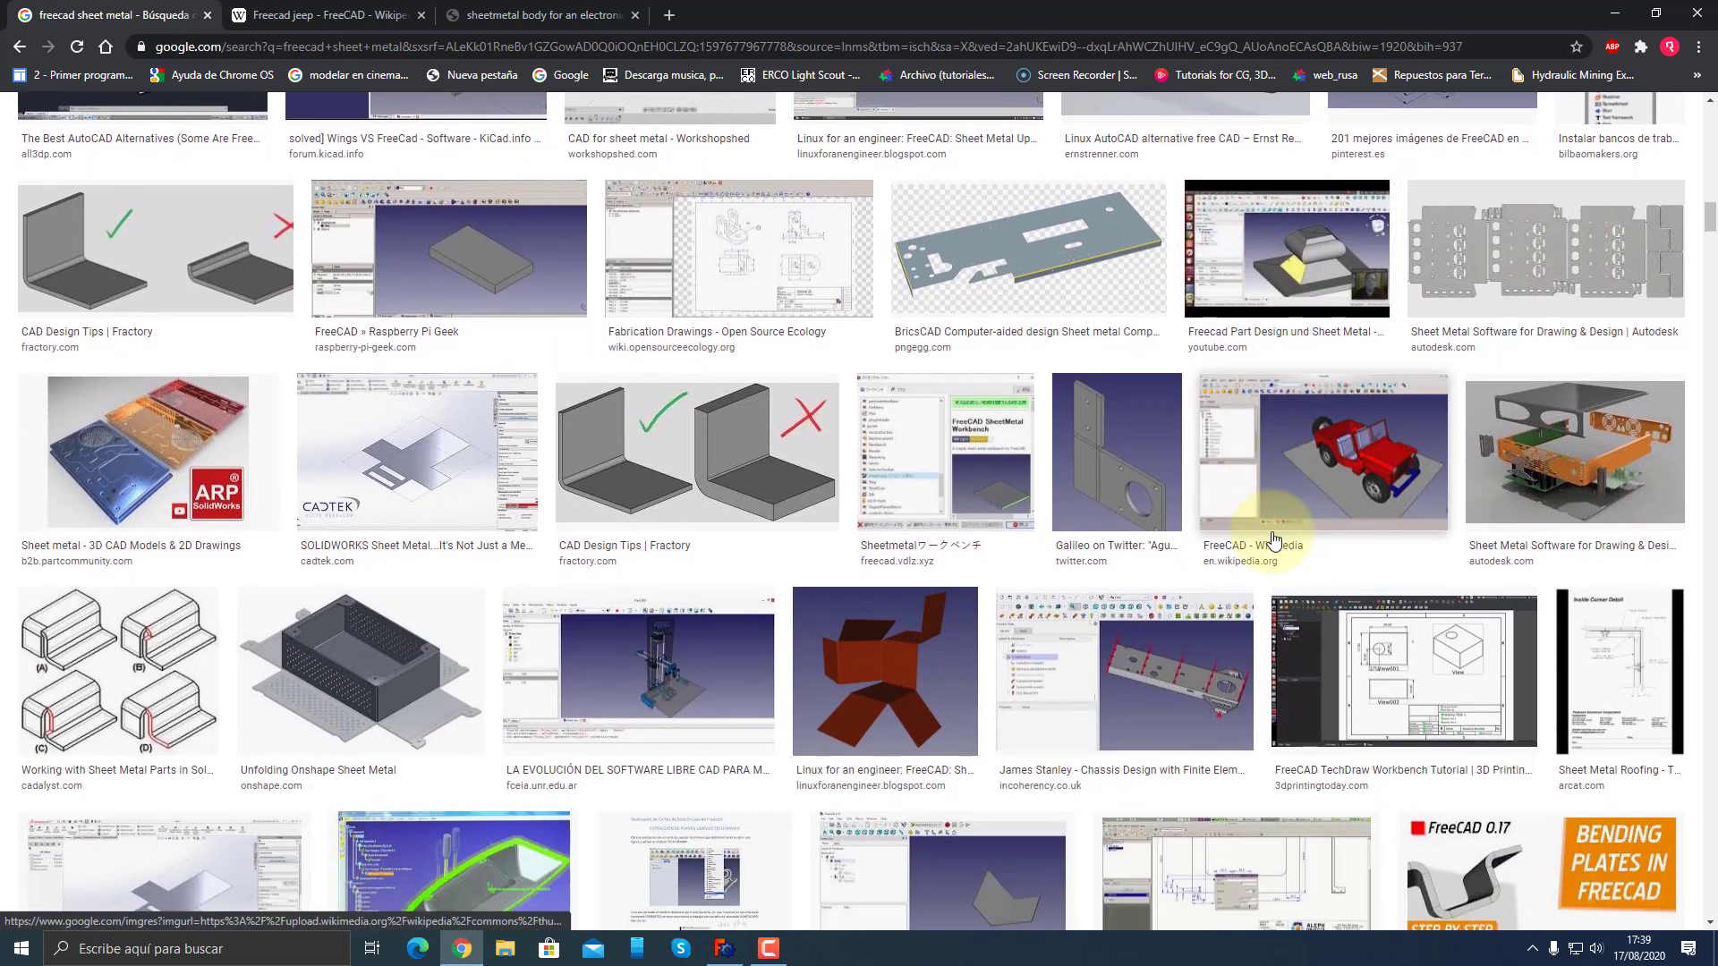
{"action": "scroll", "coordinate": [1274, 539], "scroll_direction": "down", "scroll_amount": 1}
{"action": "scroll", "coordinate": [1274, 539], "scroll_direction": "down", "scroll_amount": 2}
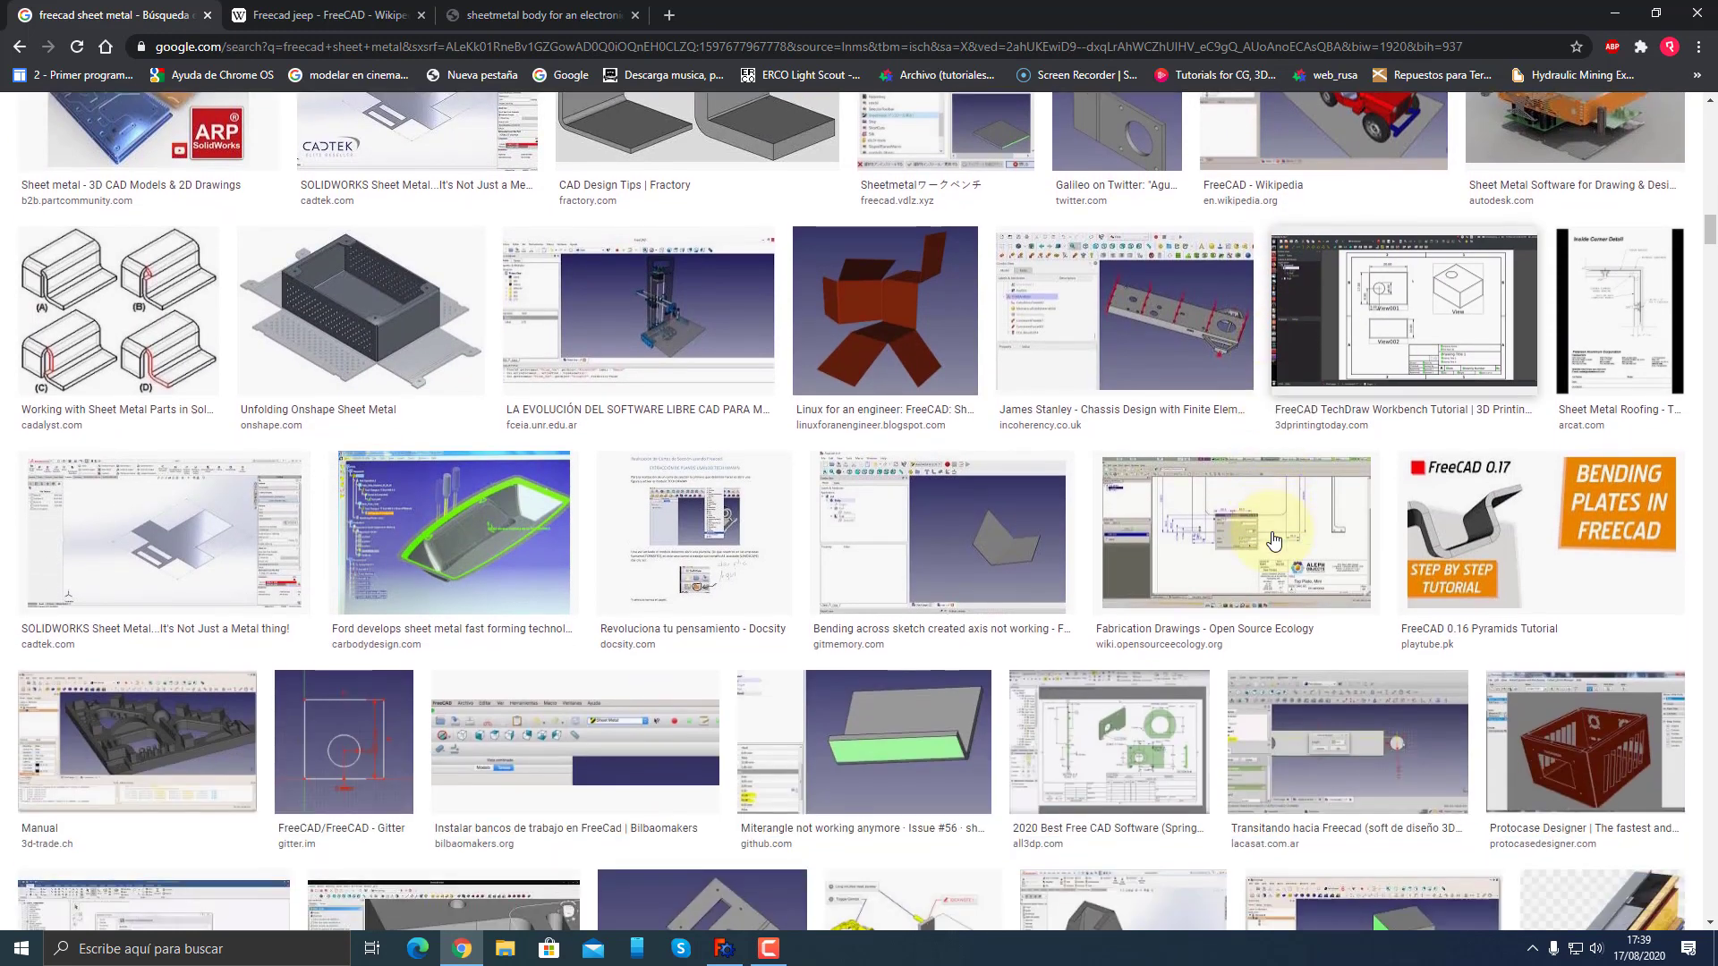
{"action": "scroll", "coordinate": [1275, 539], "scroll_direction": "down", "scroll_amount": 3}
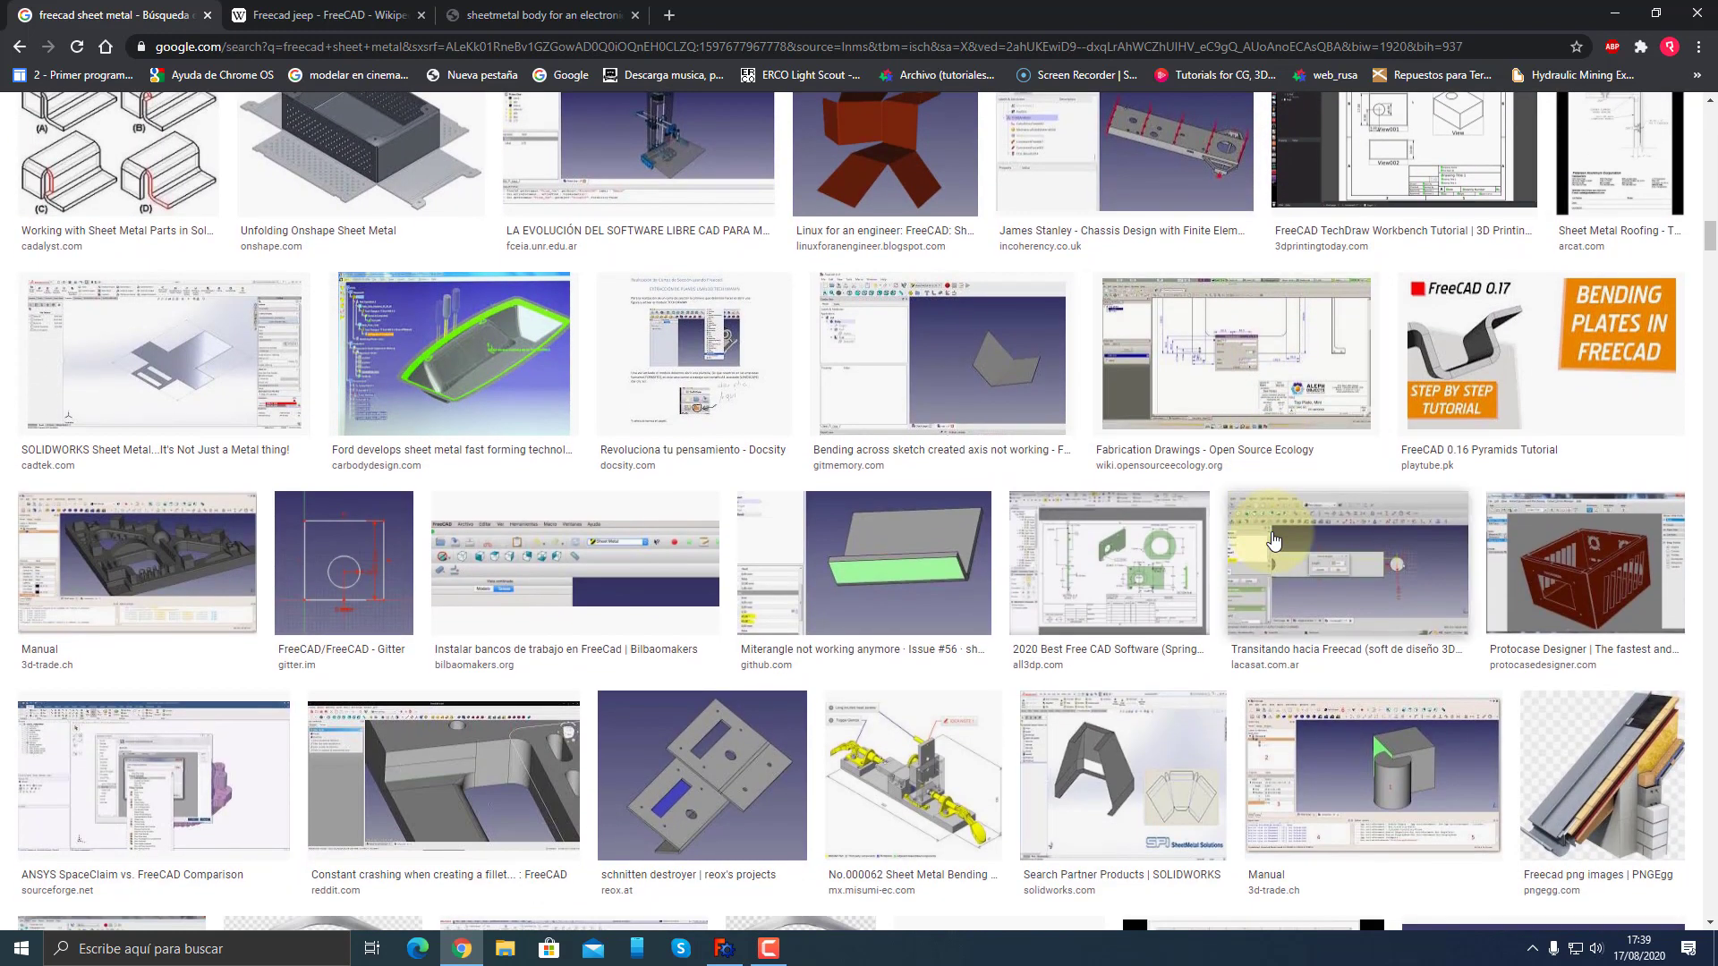
{"action": "scroll", "coordinate": [1275, 540], "scroll_direction": "down", "scroll_amount": 1}
{"action": "scroll", "coordinate": [1275, 539], "scroll_direction": "down", "scroll_amount": 1}
{"action": "scroll", "coordinate": [1274, 539], "scroll_direction": "down", "scroll_amount": 1}
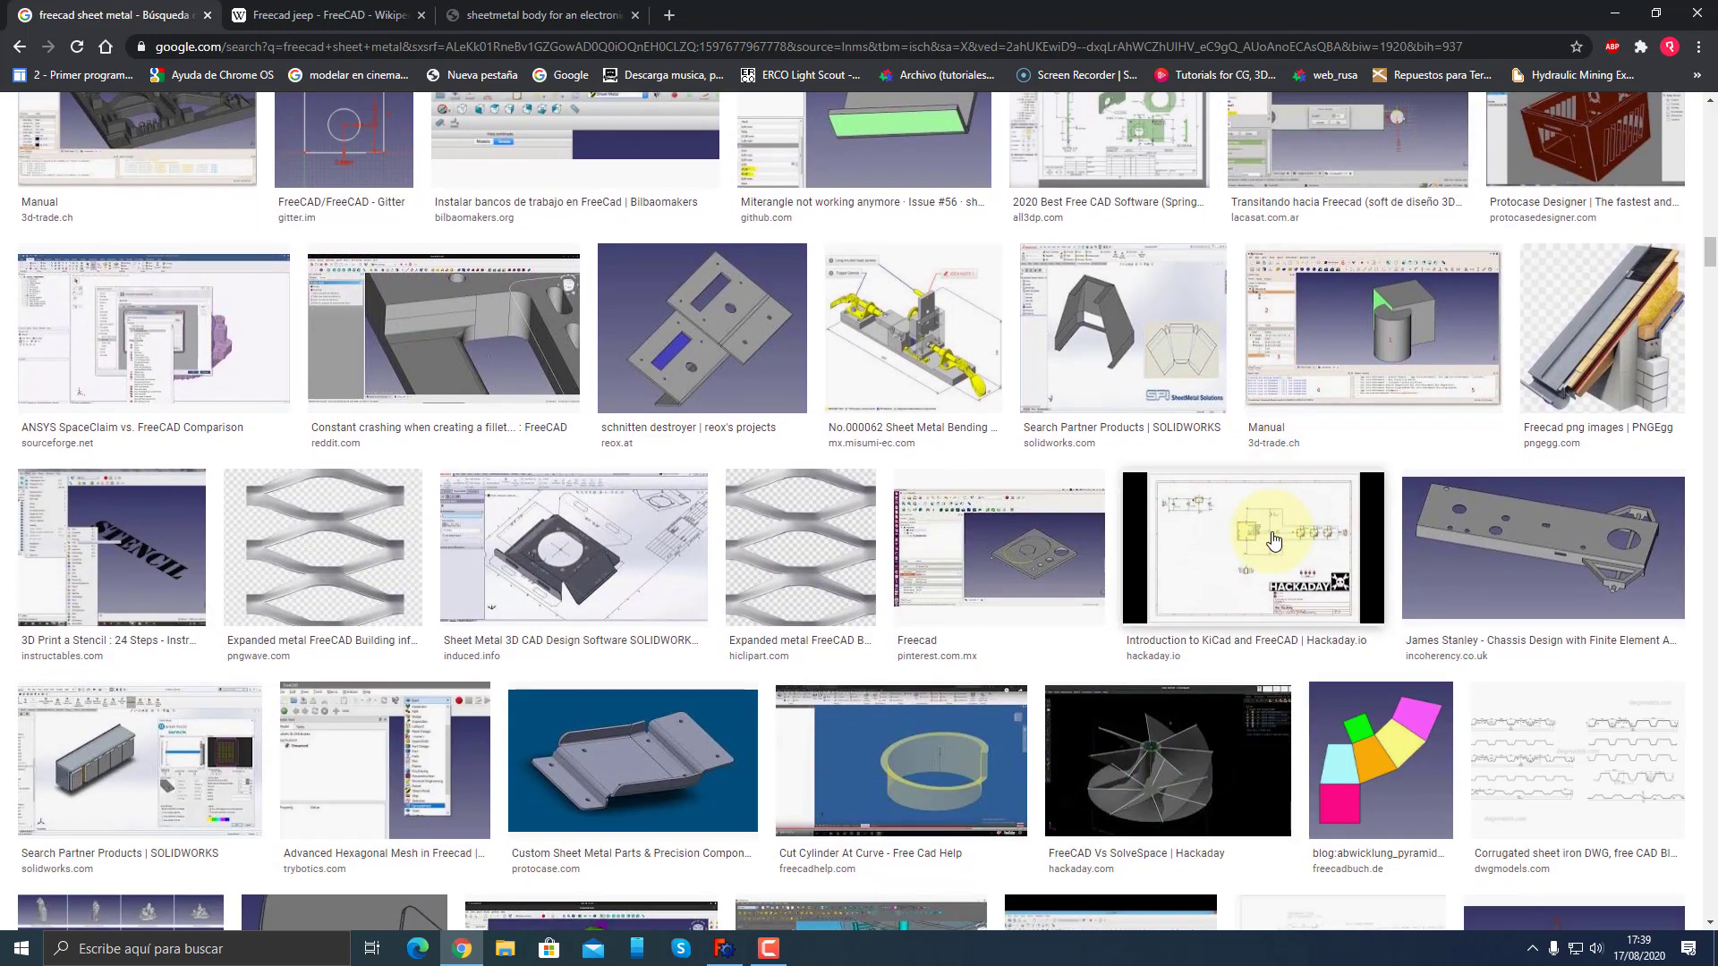
{"action": "scroll", "coordinate": [1275, 540], "scroll_direction": "down", "scroll_amount": 1}
{"action": "scroll", "coordinate": [1274, 539], "scroll_direction": "down", "scroll_amount": 2}
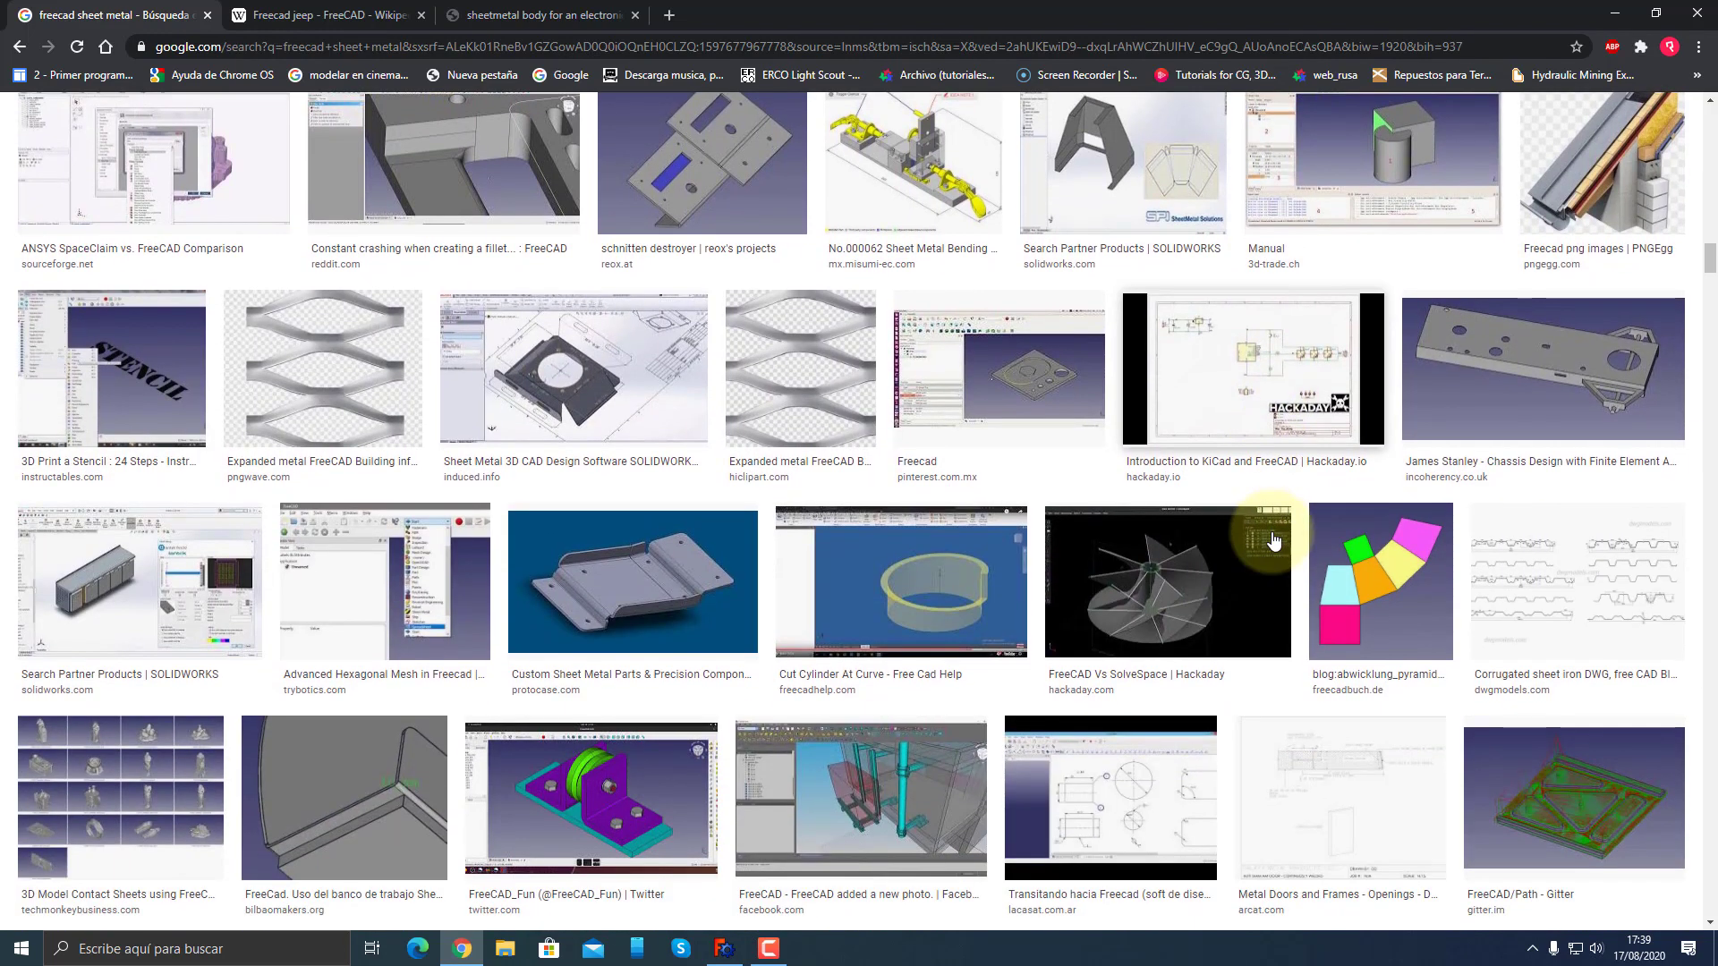
{"action": "scroll", "coordinate": [1274, 540], "scroll_direction": "down", "scroll_amount": 1}
{"action": "scroll", "coordinate": [1274, 540], "scroll_direction": "down", "scroll_amount": 2}
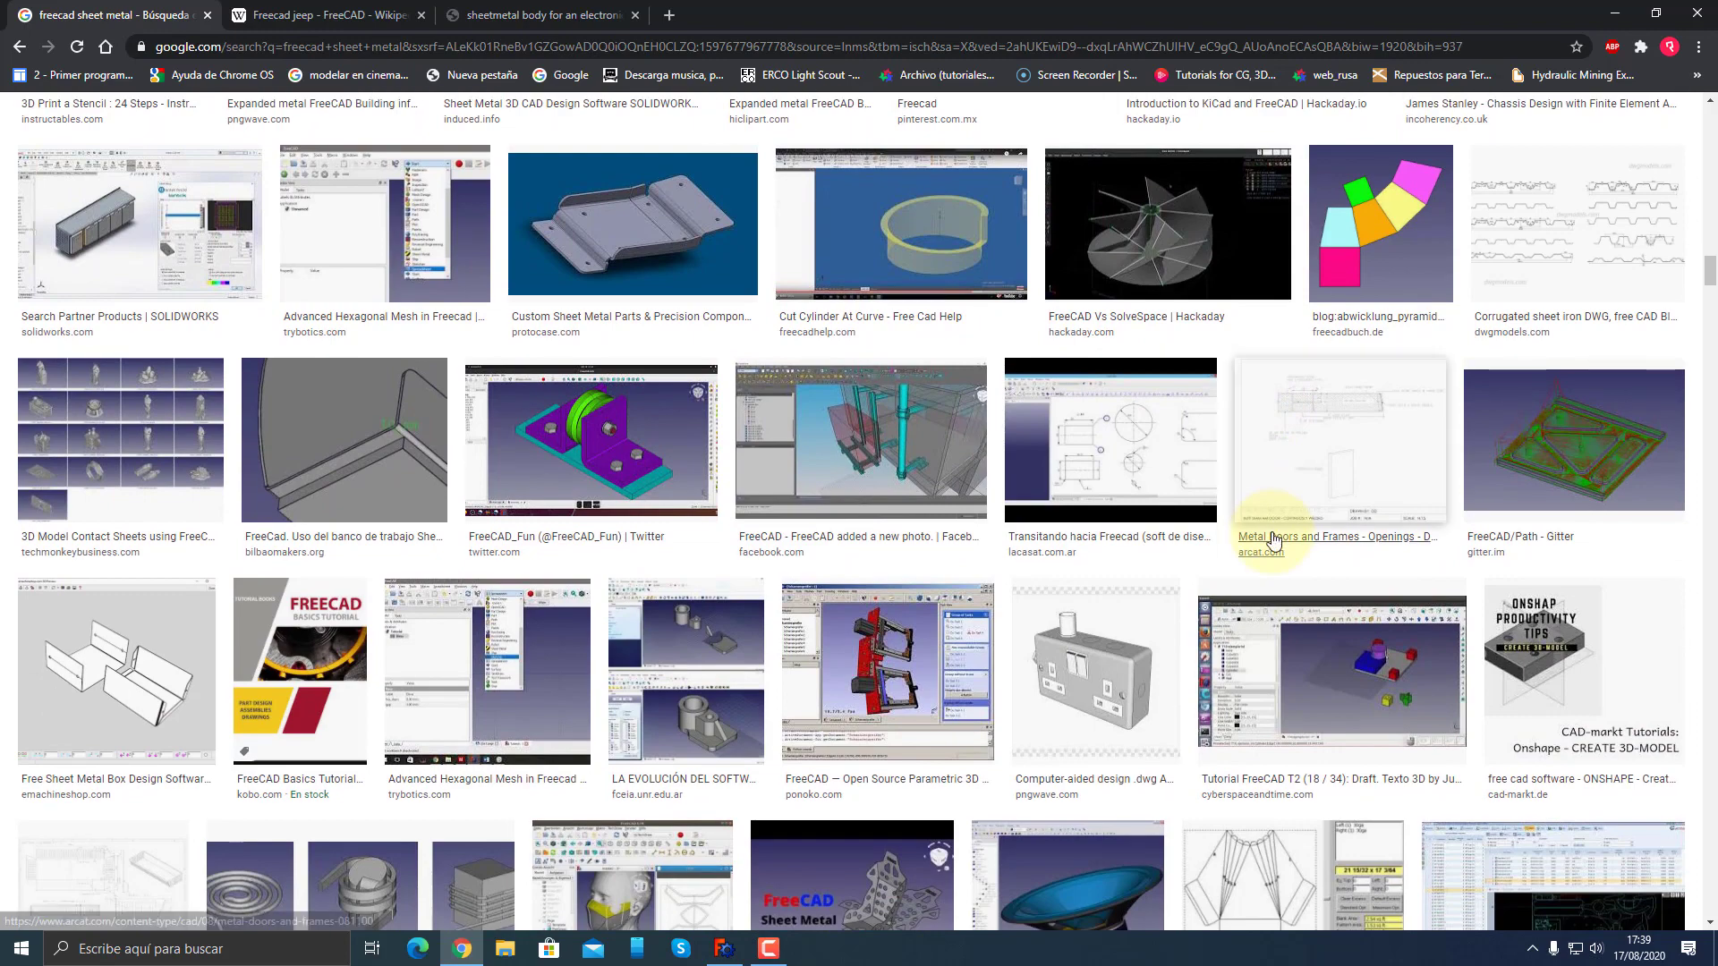
{"action": "scroll", "coordinate": [1274, 540], "scroll_direction": "down", "scroll_amount": 2}
{"action": "scroll", "coordinate": [1275, 540], "scroll_direction": "down", "scroll_amount": 2}
{"action": "scroll", "coordinate": [1275, 540], "scroll_direction": "down", "scroll_amount": 2}
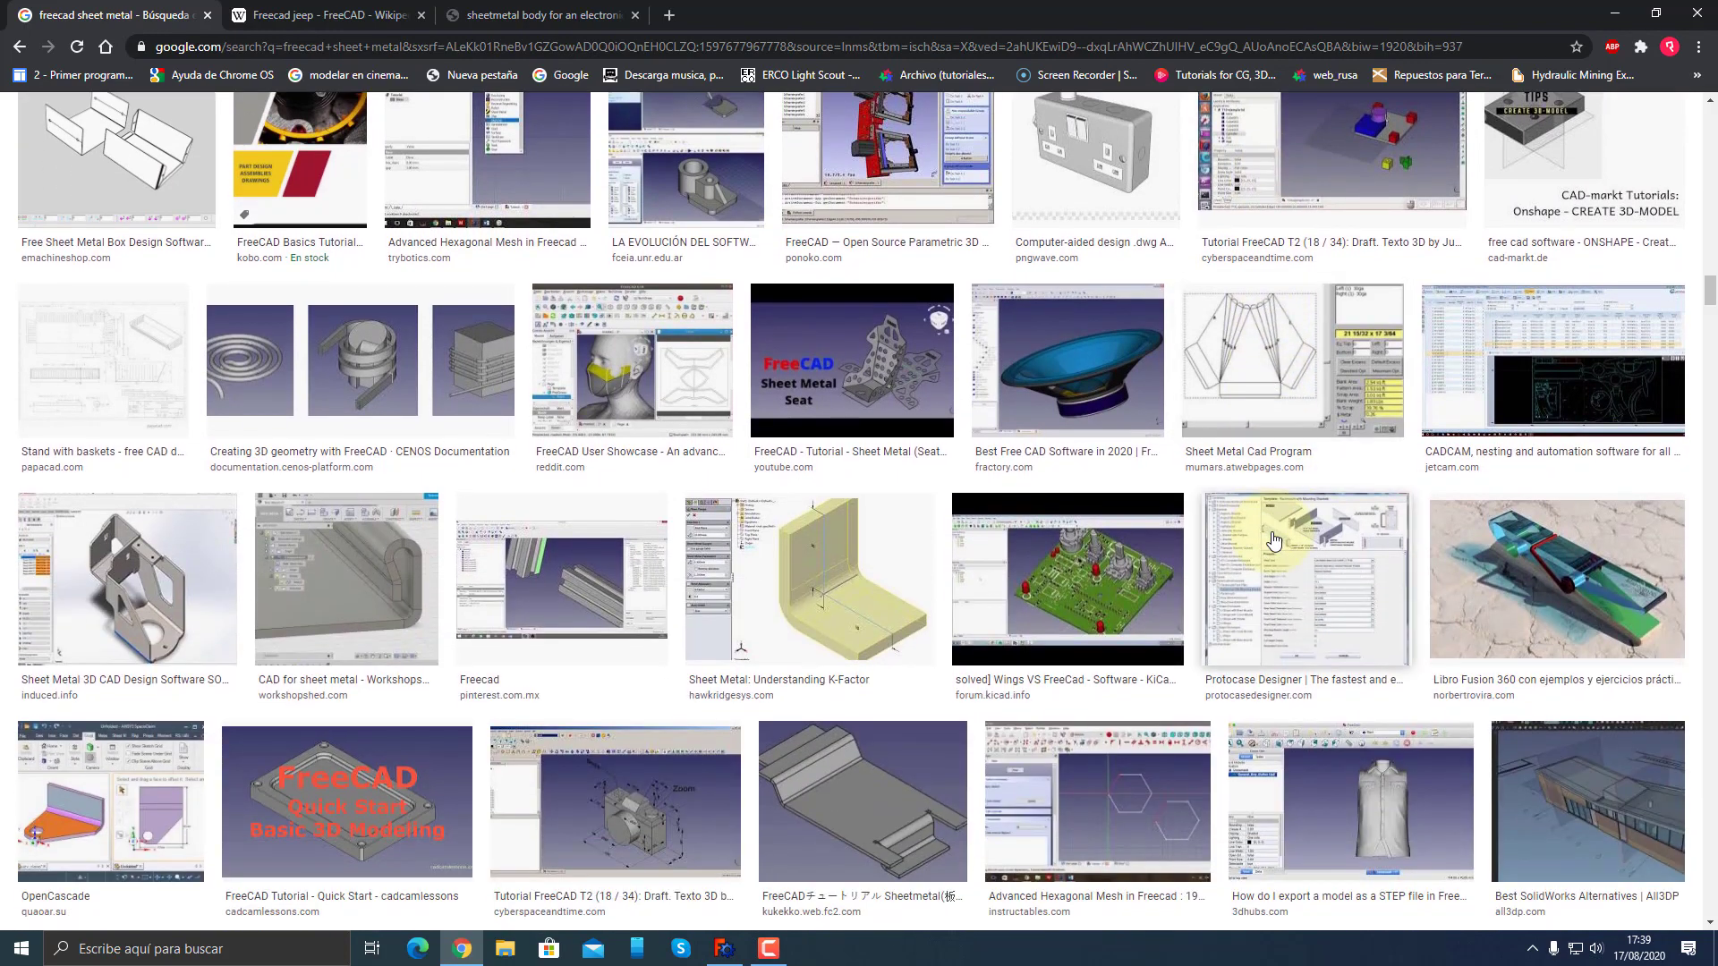
{"action": "scroll", "coordinate": [1274, 539], "scroll_direction": "down", "scroll_amount": 1}
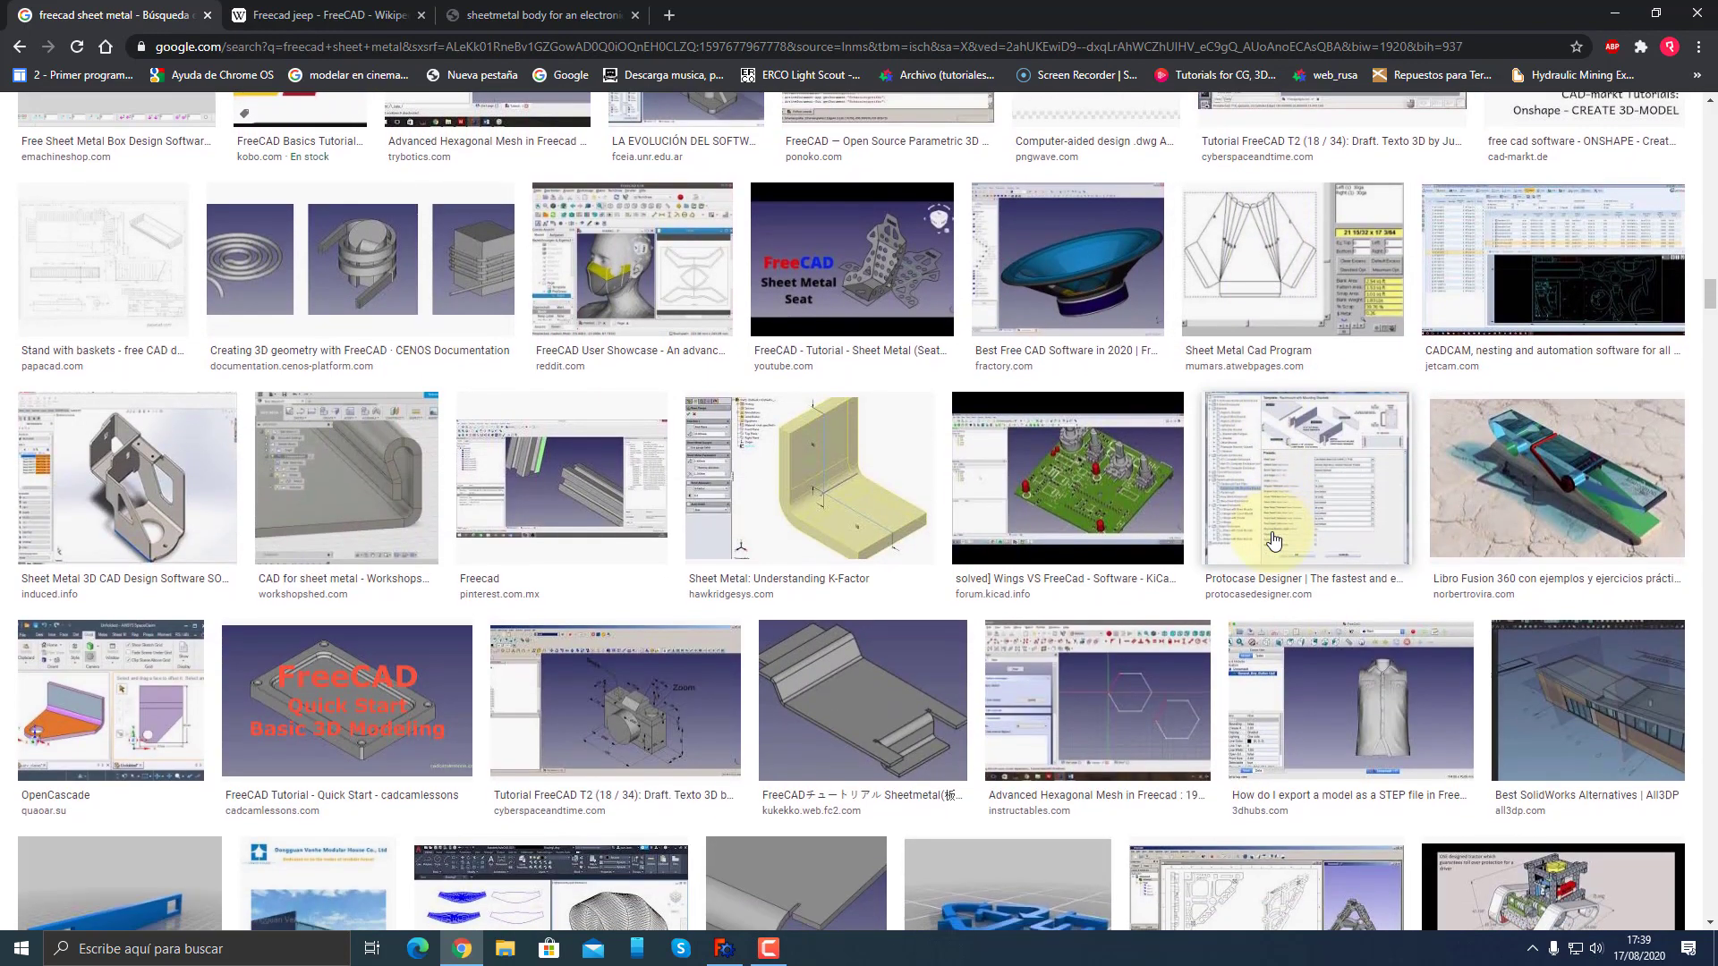
{"action": "scroll", "coordinate": [1274, 539], "scroll_direction": "down", "scroll_amount": 2}
{"action": "scroll", "coordinate": [1274, 539], "scroll_direction": "down", "scroll_amount": 1}
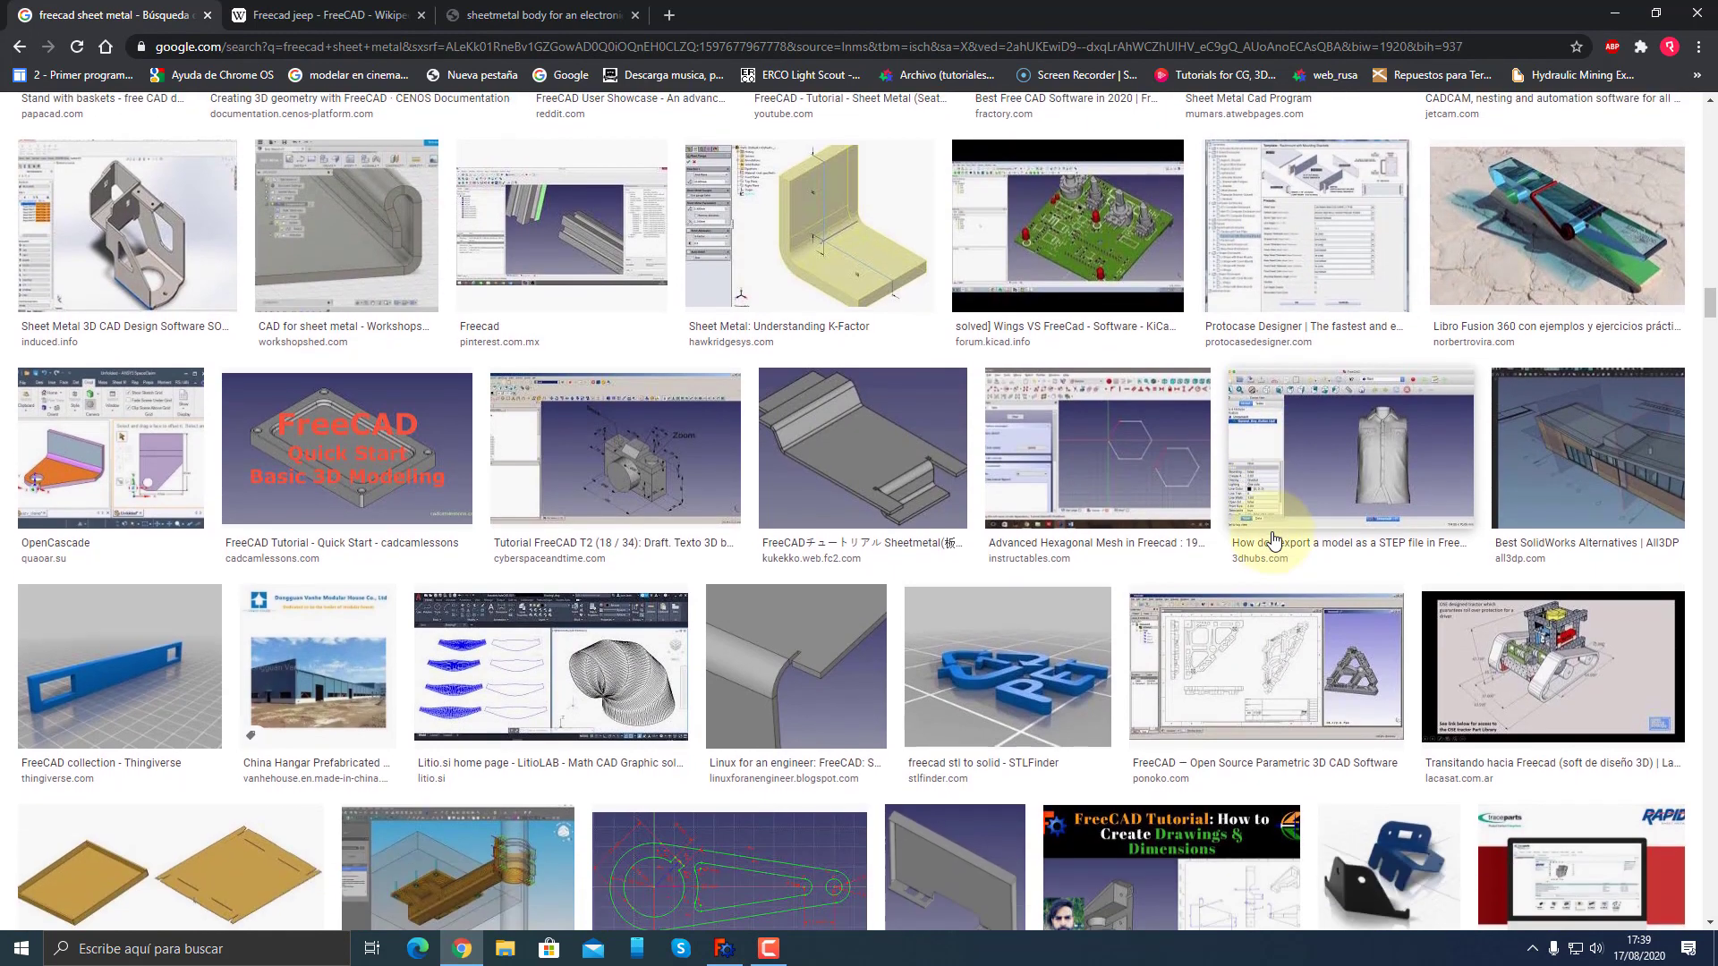
{"action": "scroll", "coordinate": [1274, 540], "scroll_direction": "down", "scroll_amount": 2}
{"action": "scroll", "coordinate": [1275, 540], "scroll_direction": "down", "scroll_amount": 3}
{"action": "scroll", "coordinate": [1274, 539], "scroll_direction": "down", "scroll_amount": 2}
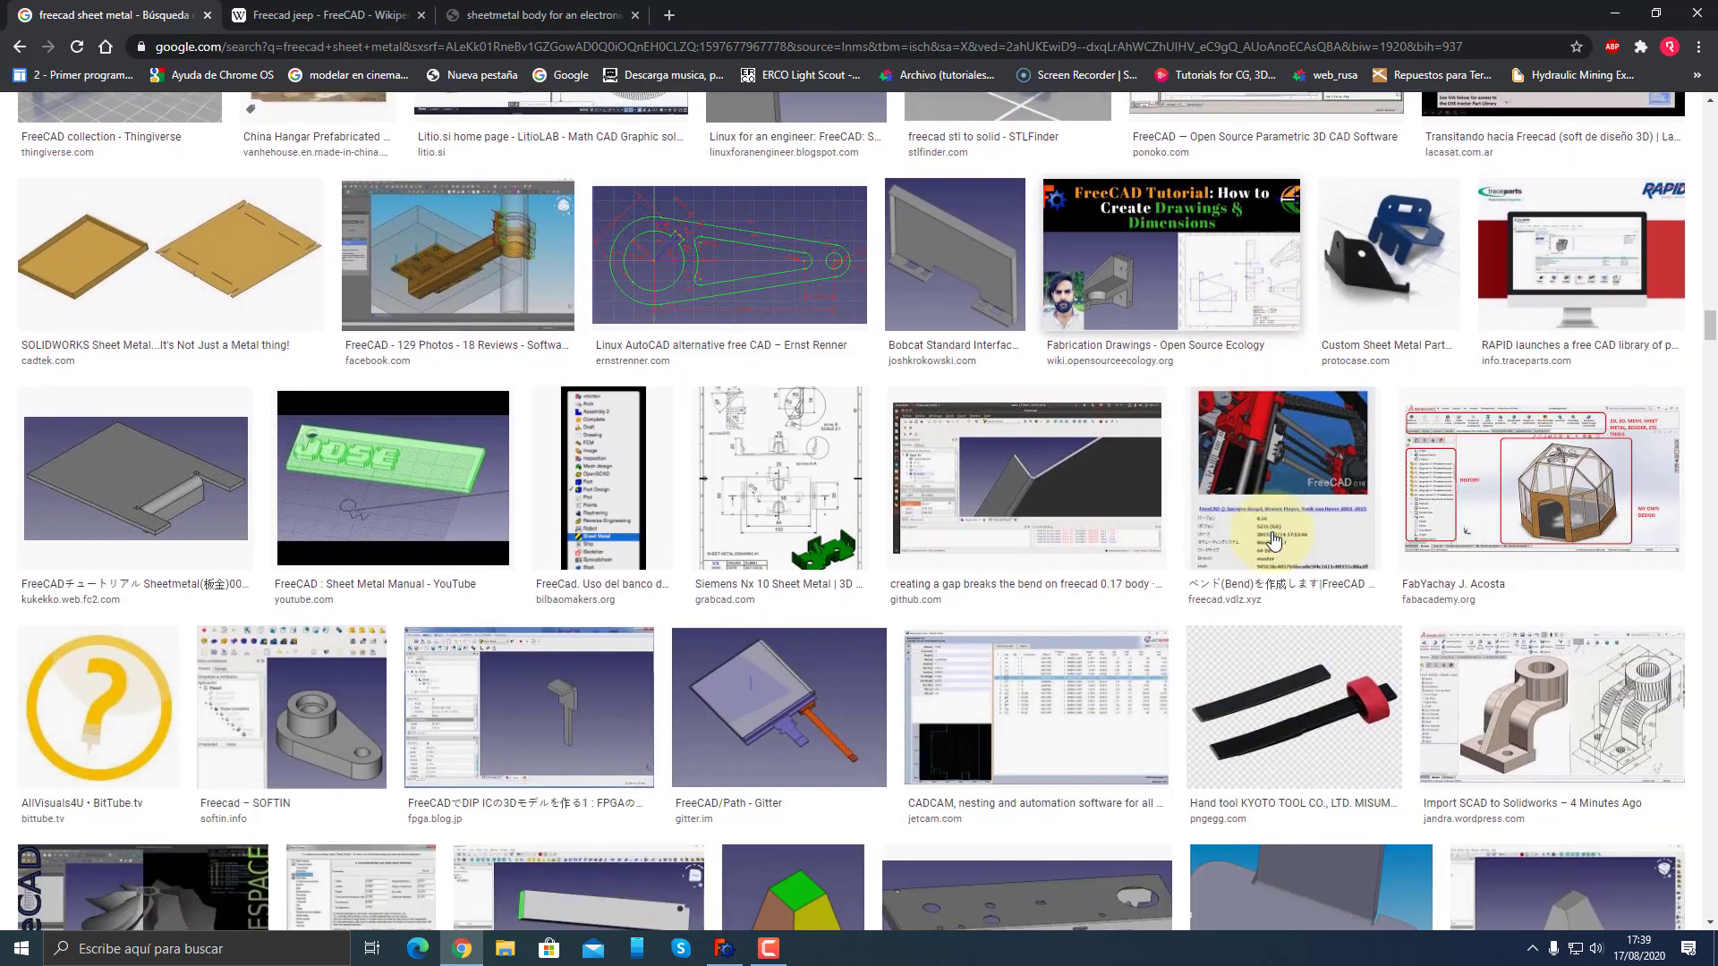
{"action": "scroll", "coordinate": [1275, 540], "scroll_direction": "down", "scroll_amount": 2}
{"action": "scroll", "coordinate": [1274, 540], "scroll_direction": "down", "scroll_amount": 2}
{"action": "scroll", "coordinate": [1274, 539], "scroll_direction": "down", "scroll_amount": 1}
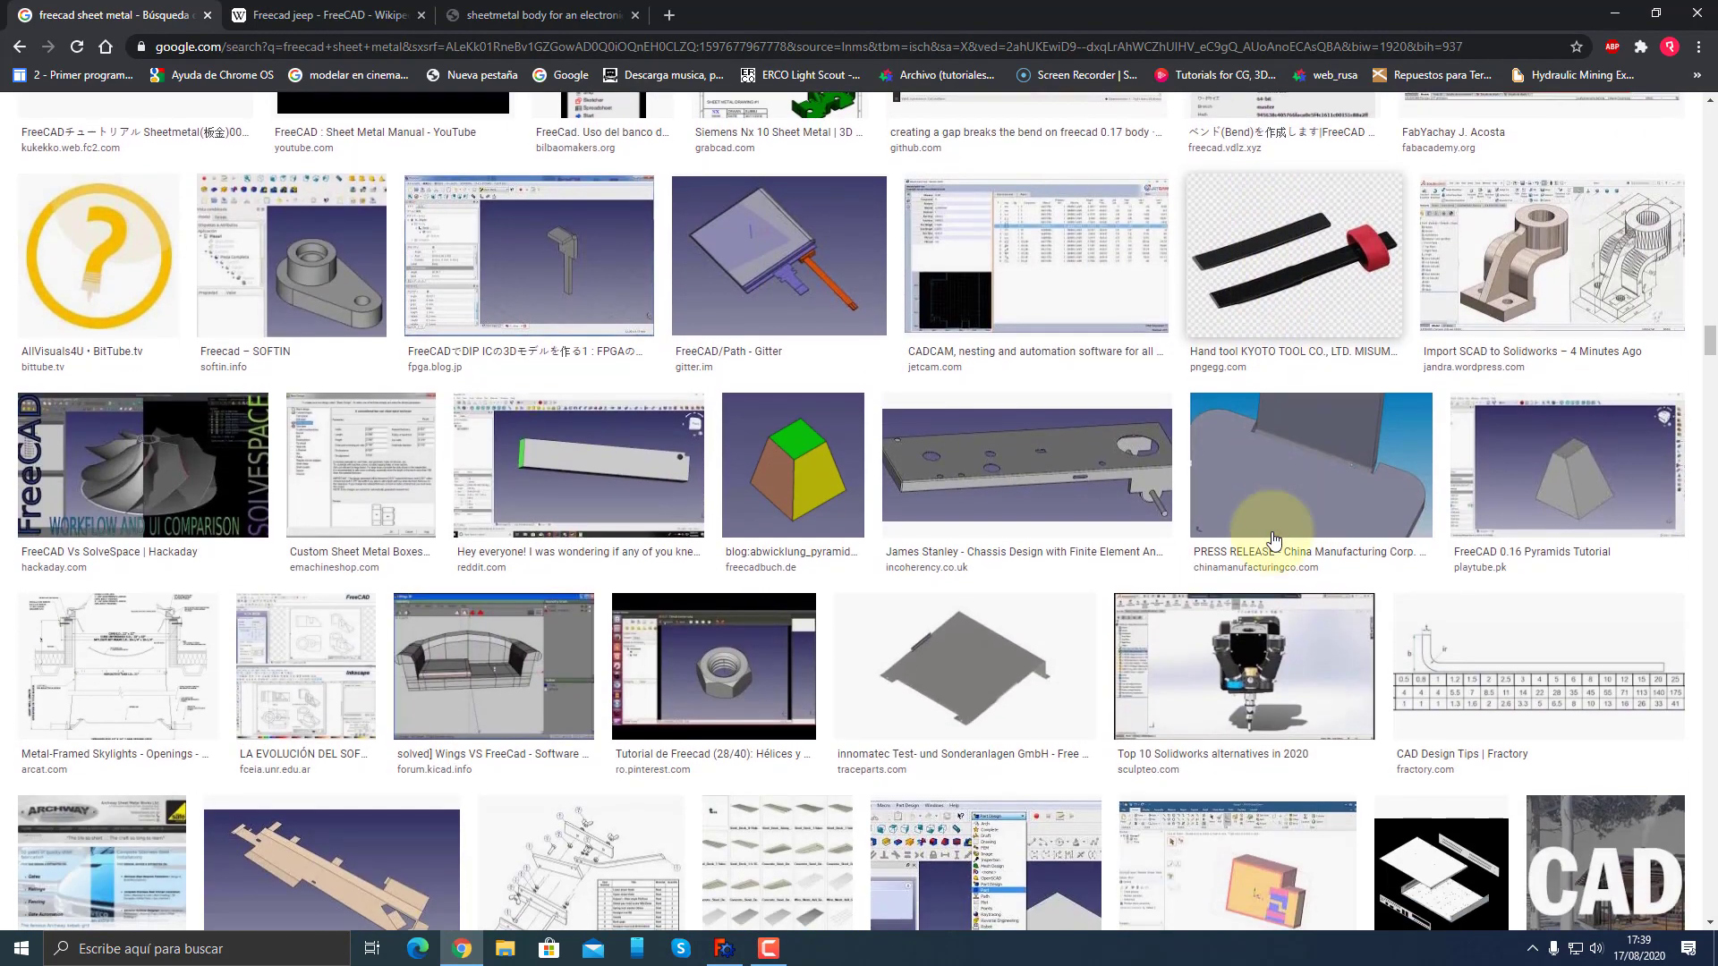
{"action": "scroll", "coordinate": [1274, 539], "scroll_direction": "down", "scroll_amount": 2}
{"action": "scroll", "coordinate": [1274, 540], "scroll_direction": "down", "scroll_amount": 1}
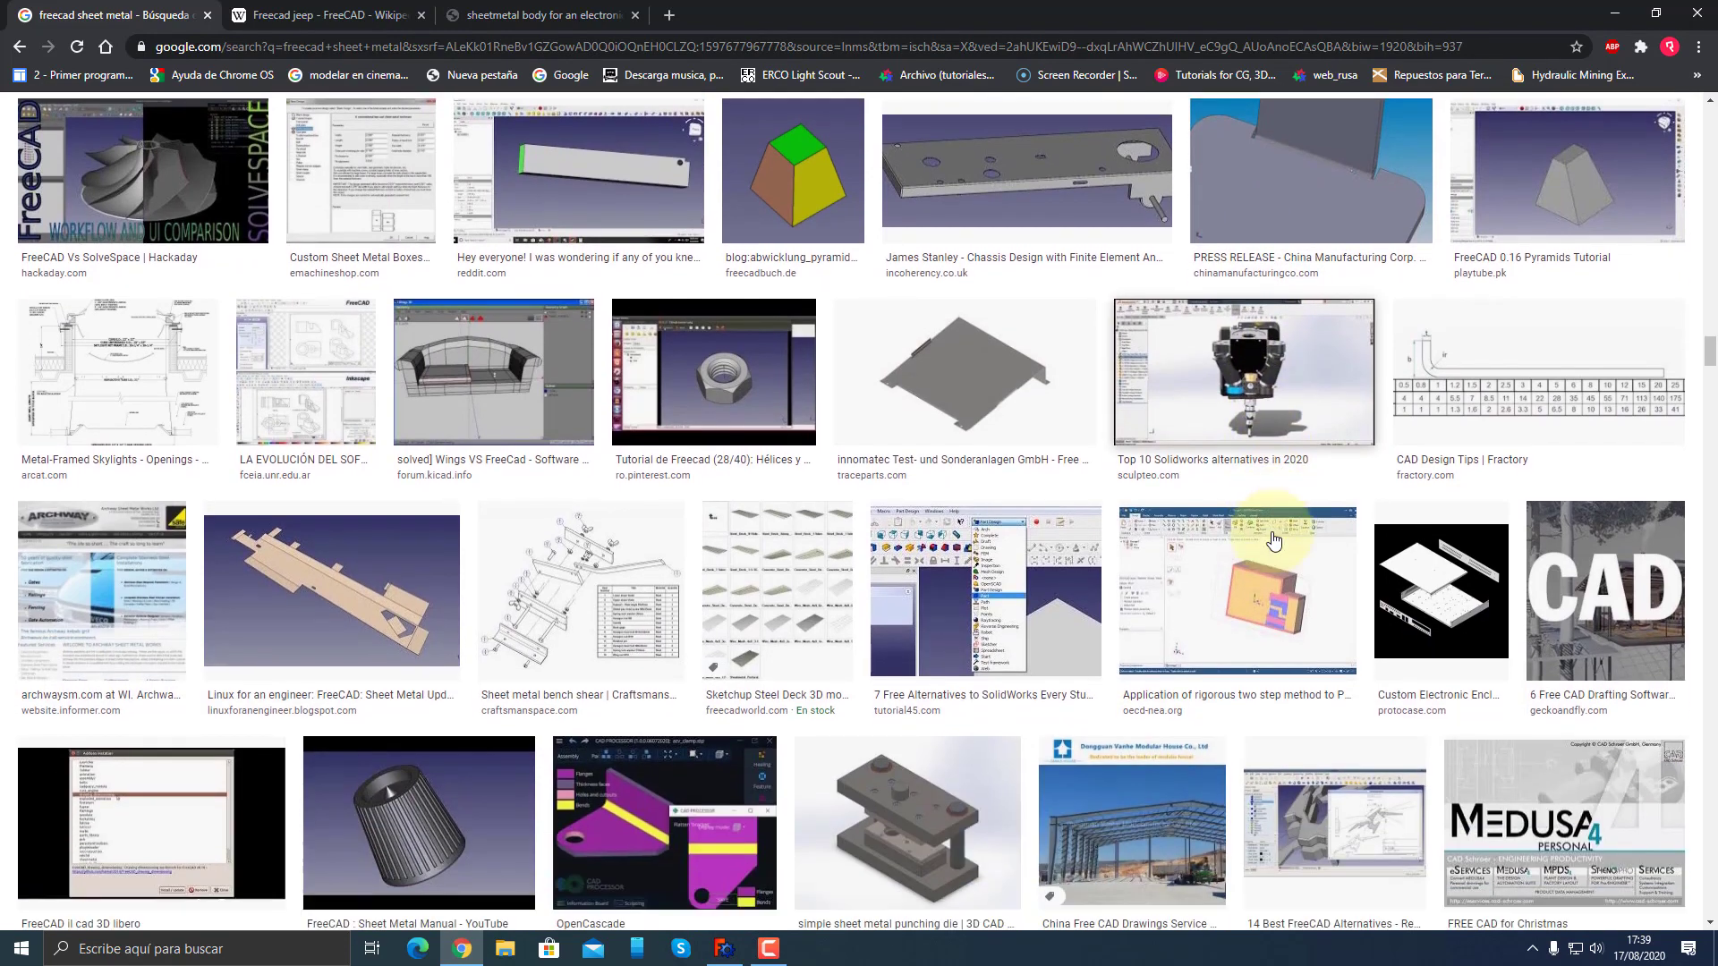
{"action": "scroll", "coordinate": [1274, 539], "scroll_direction": "down", "scroll_amount": 2}
{"action": "scroll", "coordinate": [1275, 539], "scroll_direction": "down", "scroll_amount": 2}
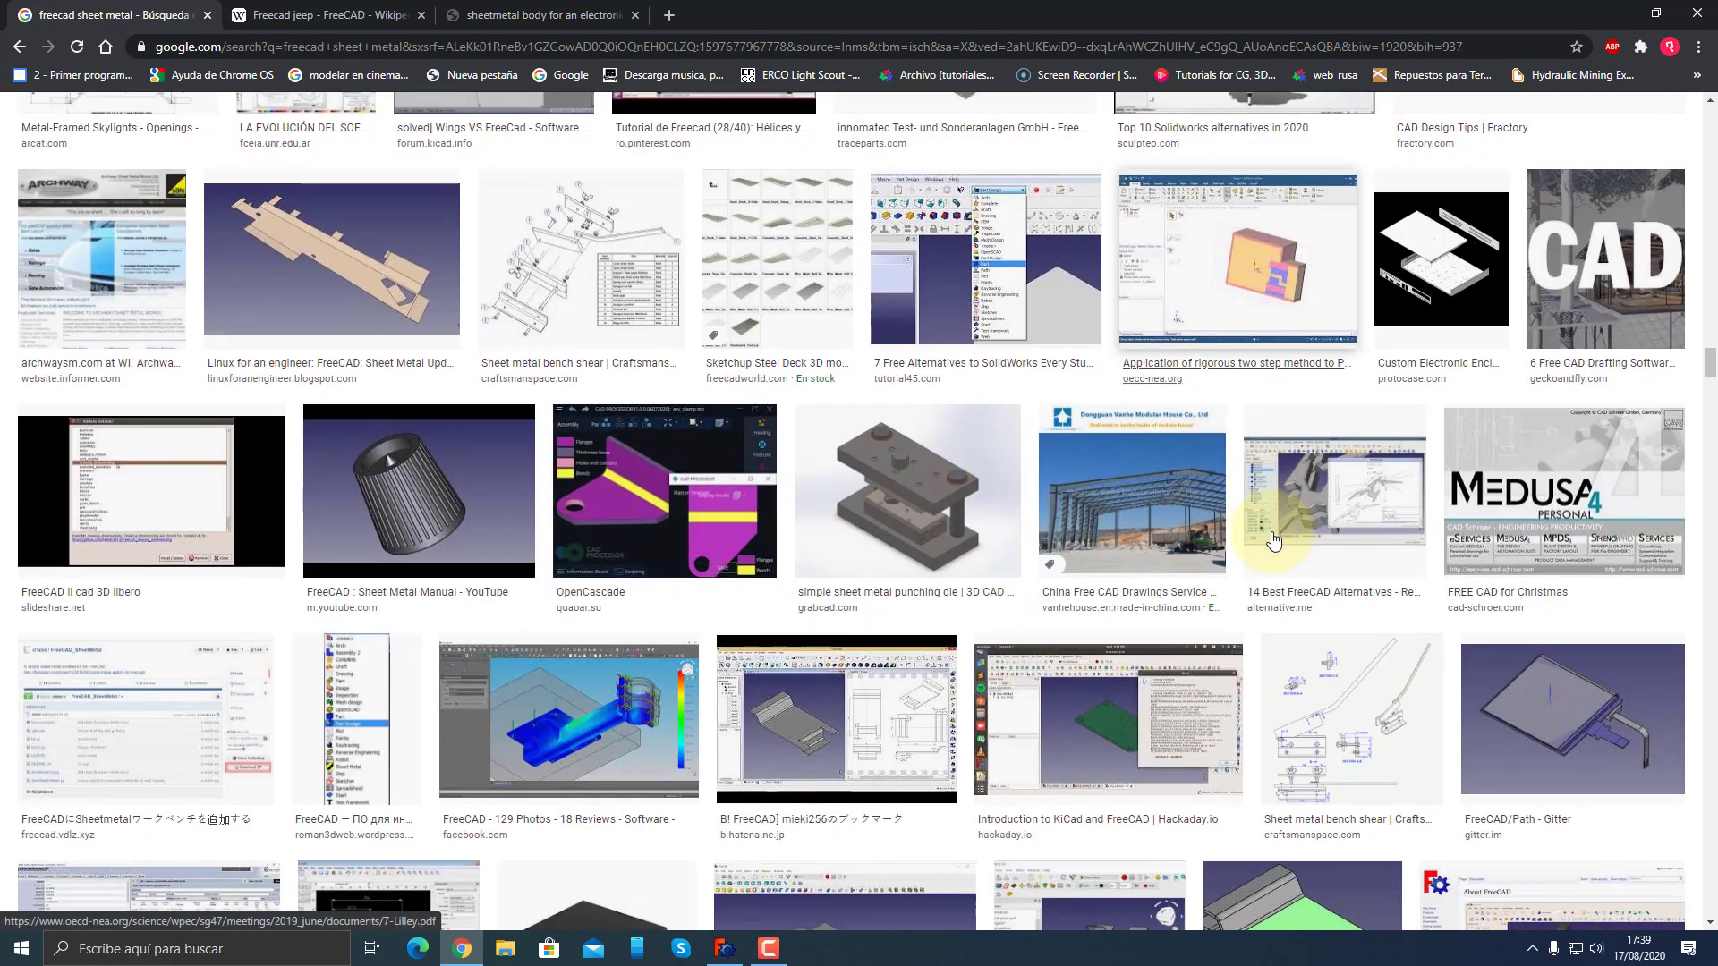
{"action": "scroll", "coordinate": [1275, 540], "scroll_direction": "down", "scroll_amount": 4}
{"action": "scroll", "coordinate": [1274, 540], "scroll_direction": "down", "scroll_amount": 2}
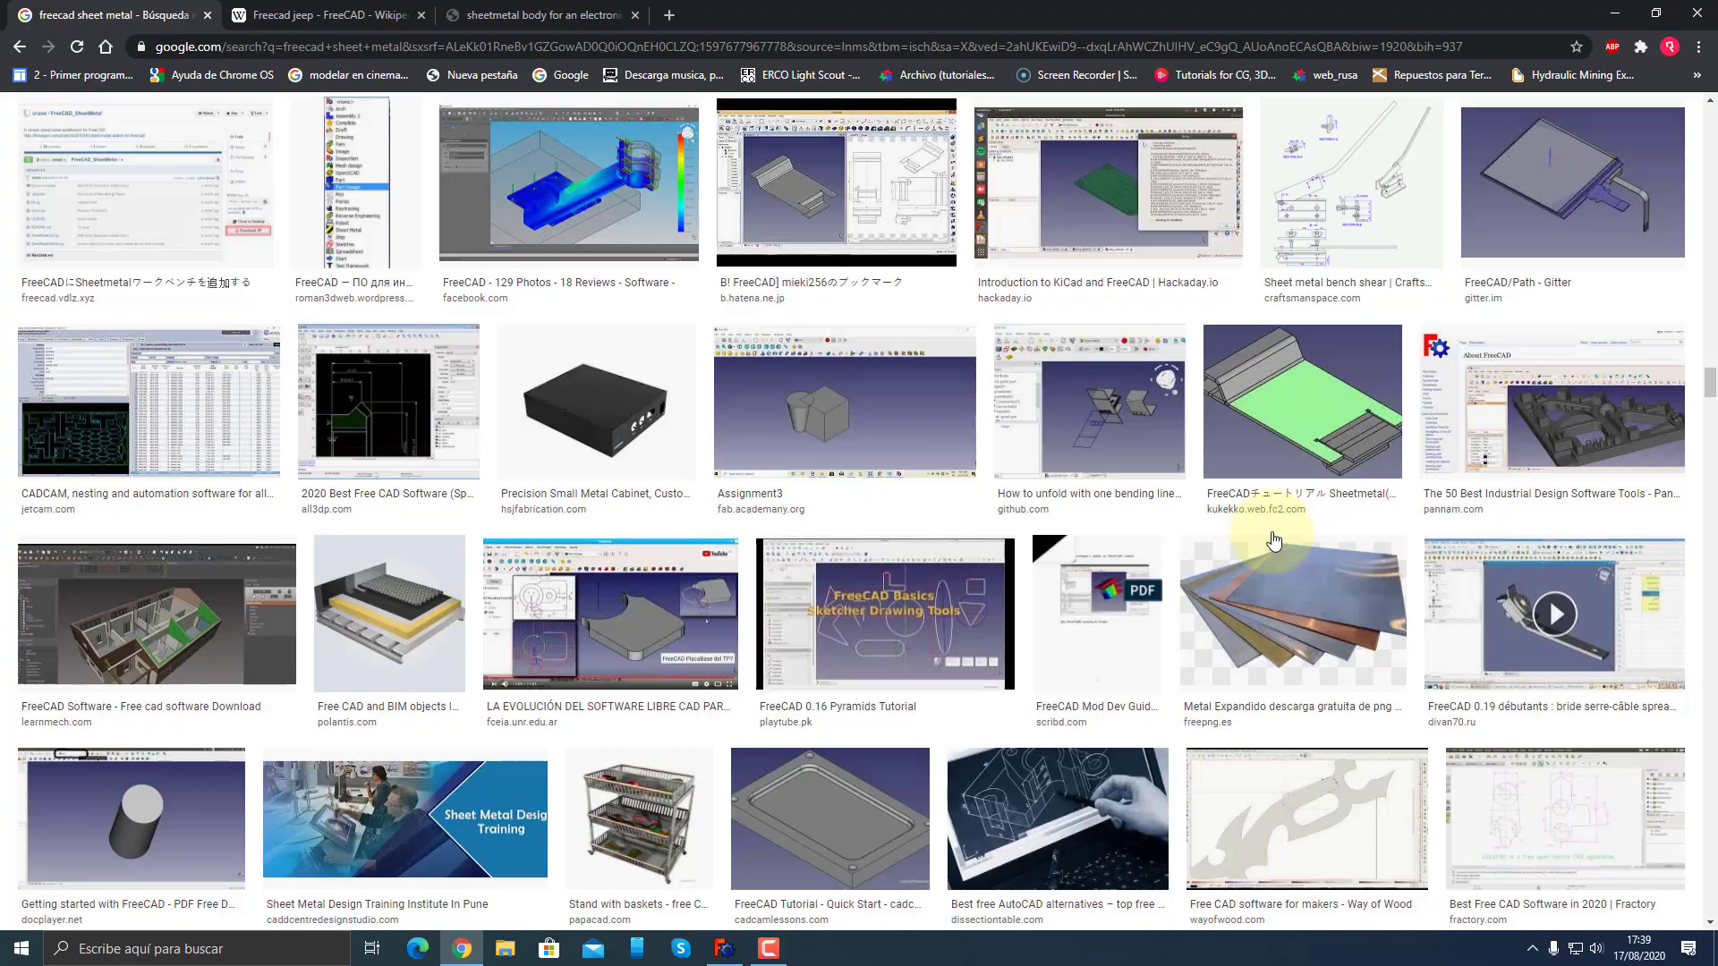
{"action": "scroll", "coordinate": [1275, 540], "scroll_direction": "down", "scroll_amount": 2}
{"action": "scroll", "coordinate": [984, 376], "scroll_direction": "down", "scroll_amount": 1}
{"action": "scroll", "coordinate": [667, 193], "scroll_direction": "down", "scroll_amount": 1}
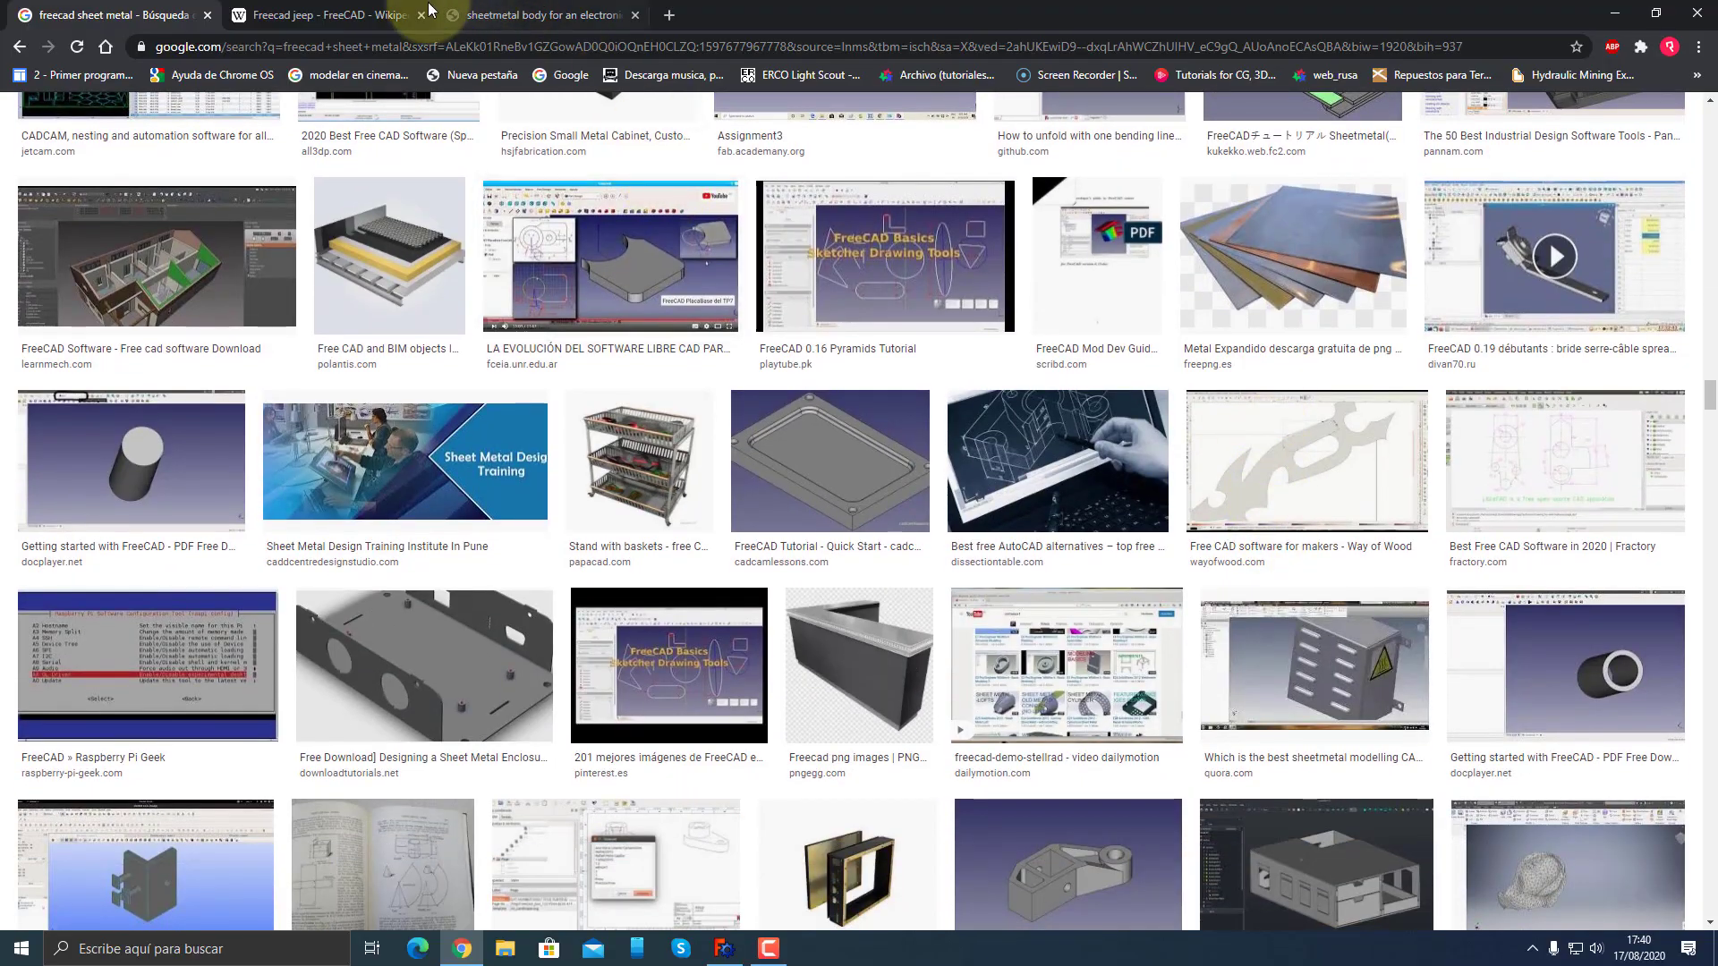
{"action": "scroll", "coordinate": [577, 220], "scroll_direction": "up", "scroll_amount": 5}
{"action": "scroll", "coordinate": [580, 228], "scroll_direction": "up", "scroll_amount": 6}
{"action": "scroll", "coordinate": [580, 228], "scroll_direction": "up", "scroll_amount": 5}
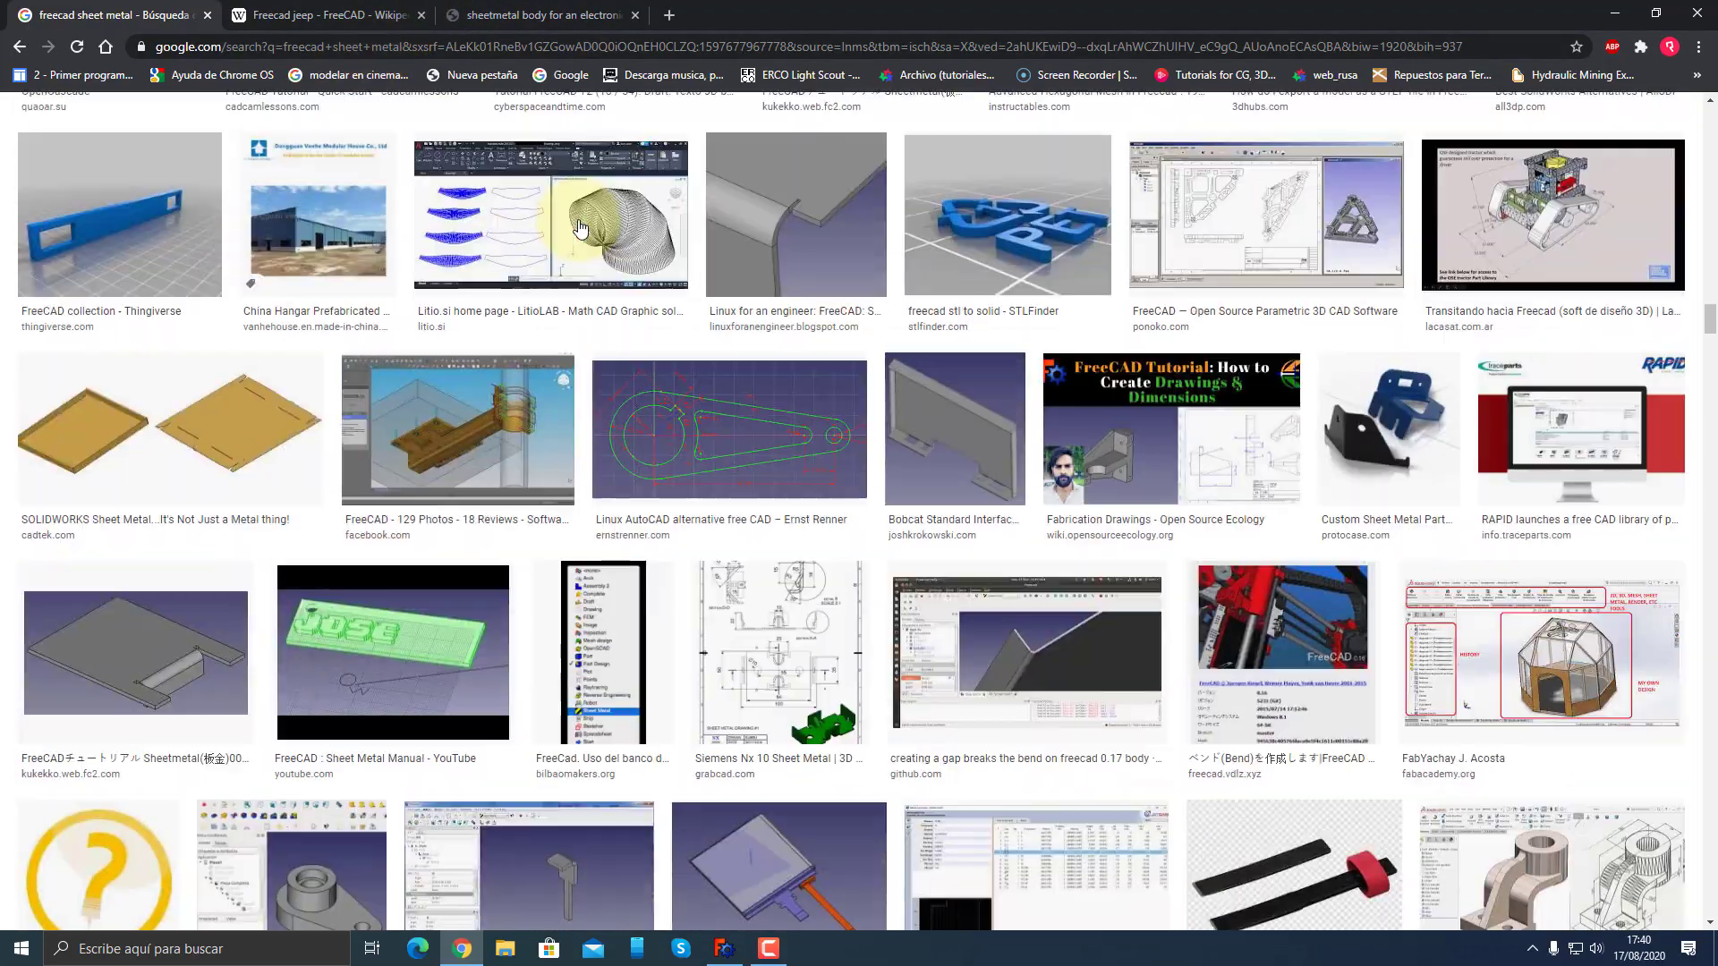
{"action": "scroll", "coordinate": [580, 229], "scroll_direction": "up", "scroll_amount": 5}
{"action": "scroll", "coordinate": [580, 228], "scroll_direction": "up", "scroll_amount": 5}
{"action": "scroll", "coordinate": [580, 228], "scroll_direction": "up", "scroll_amount": 5}
{"action": "scroll", "coordinate": [580, 229], "scroll_direction": "up", "scroll_amount": 5}
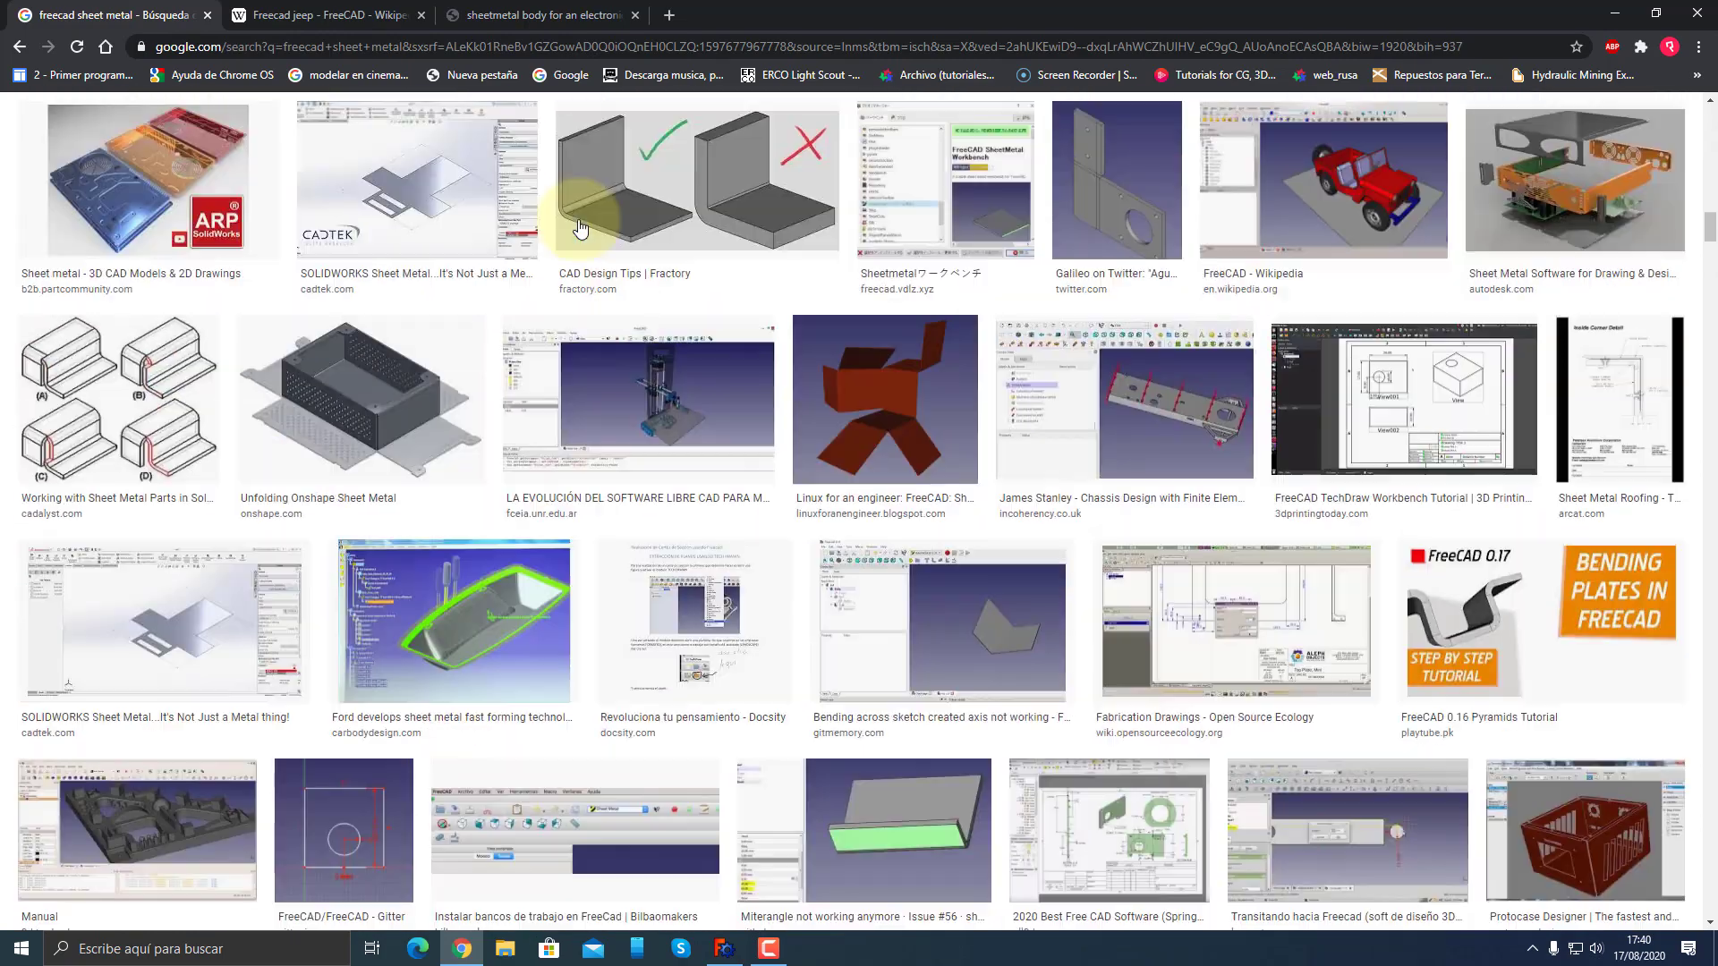
{"action": "scroll", "coordinate": [1253, 403], "scroll_direction": "up", "scroll_amount": 5}
{"action": "left_click_drag", "start_coordinate": [1709, 204], "coordinate": [1709, 125]}
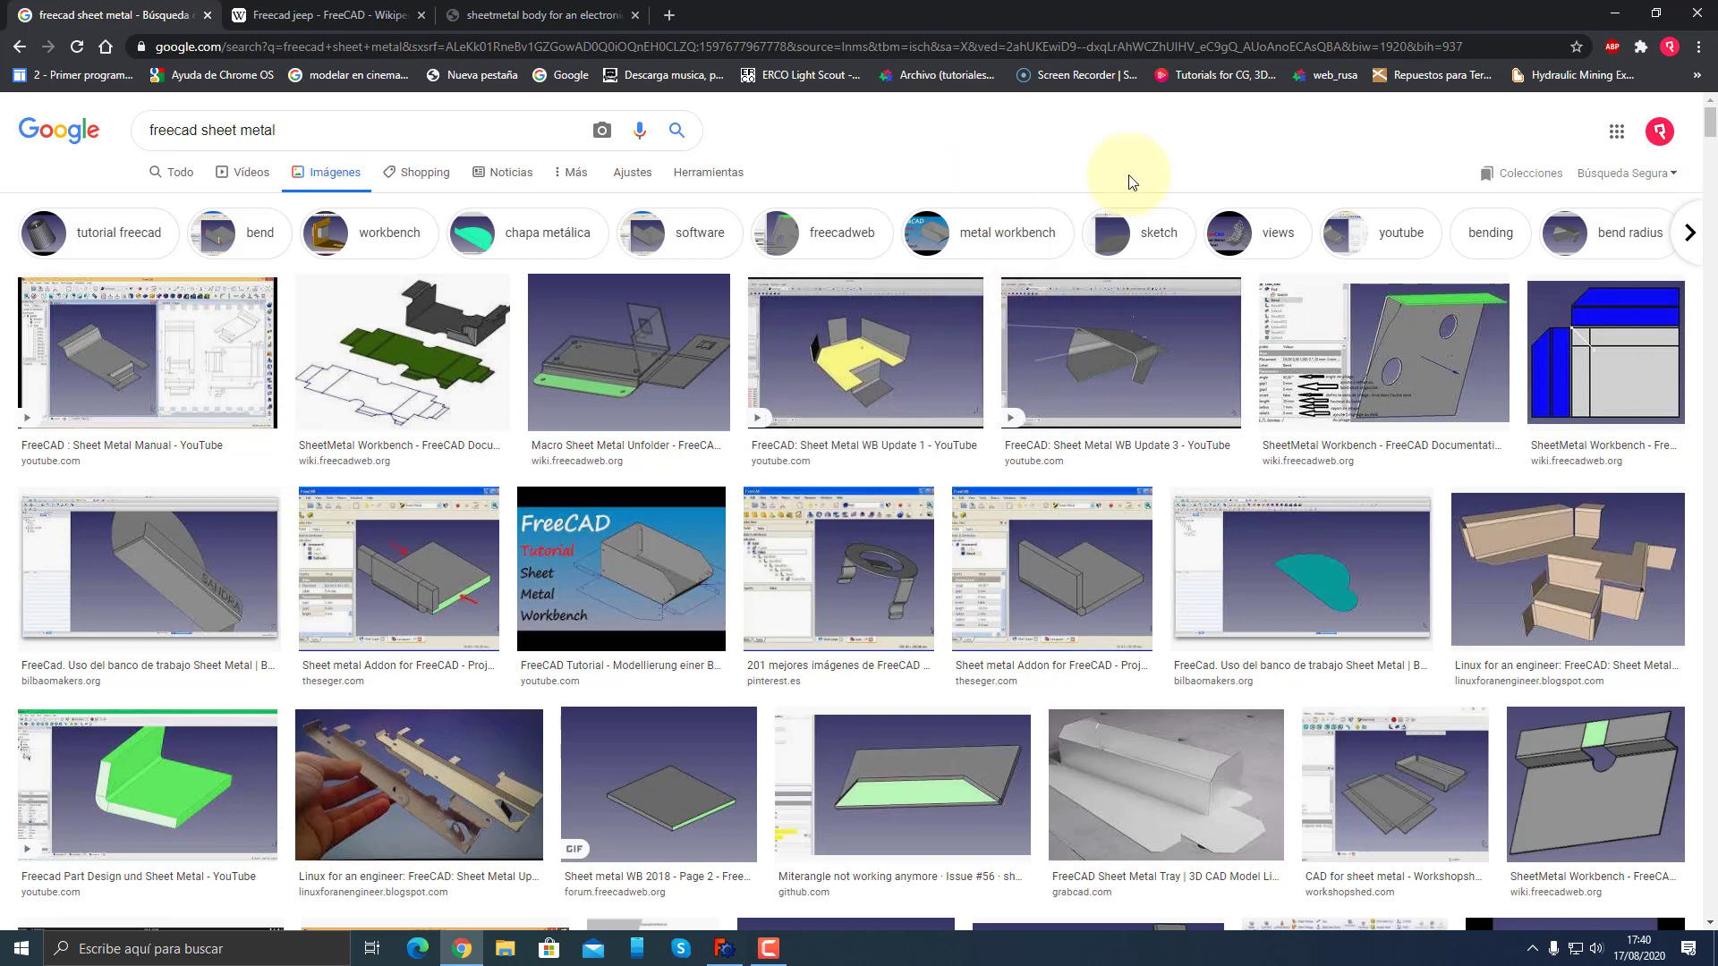
- Close Chrome, orbit the 120° bent strip in FreeCAD, and glance at the Sheet Metal menu
{"action": "left_click", "coordinate": [1692, 18]}
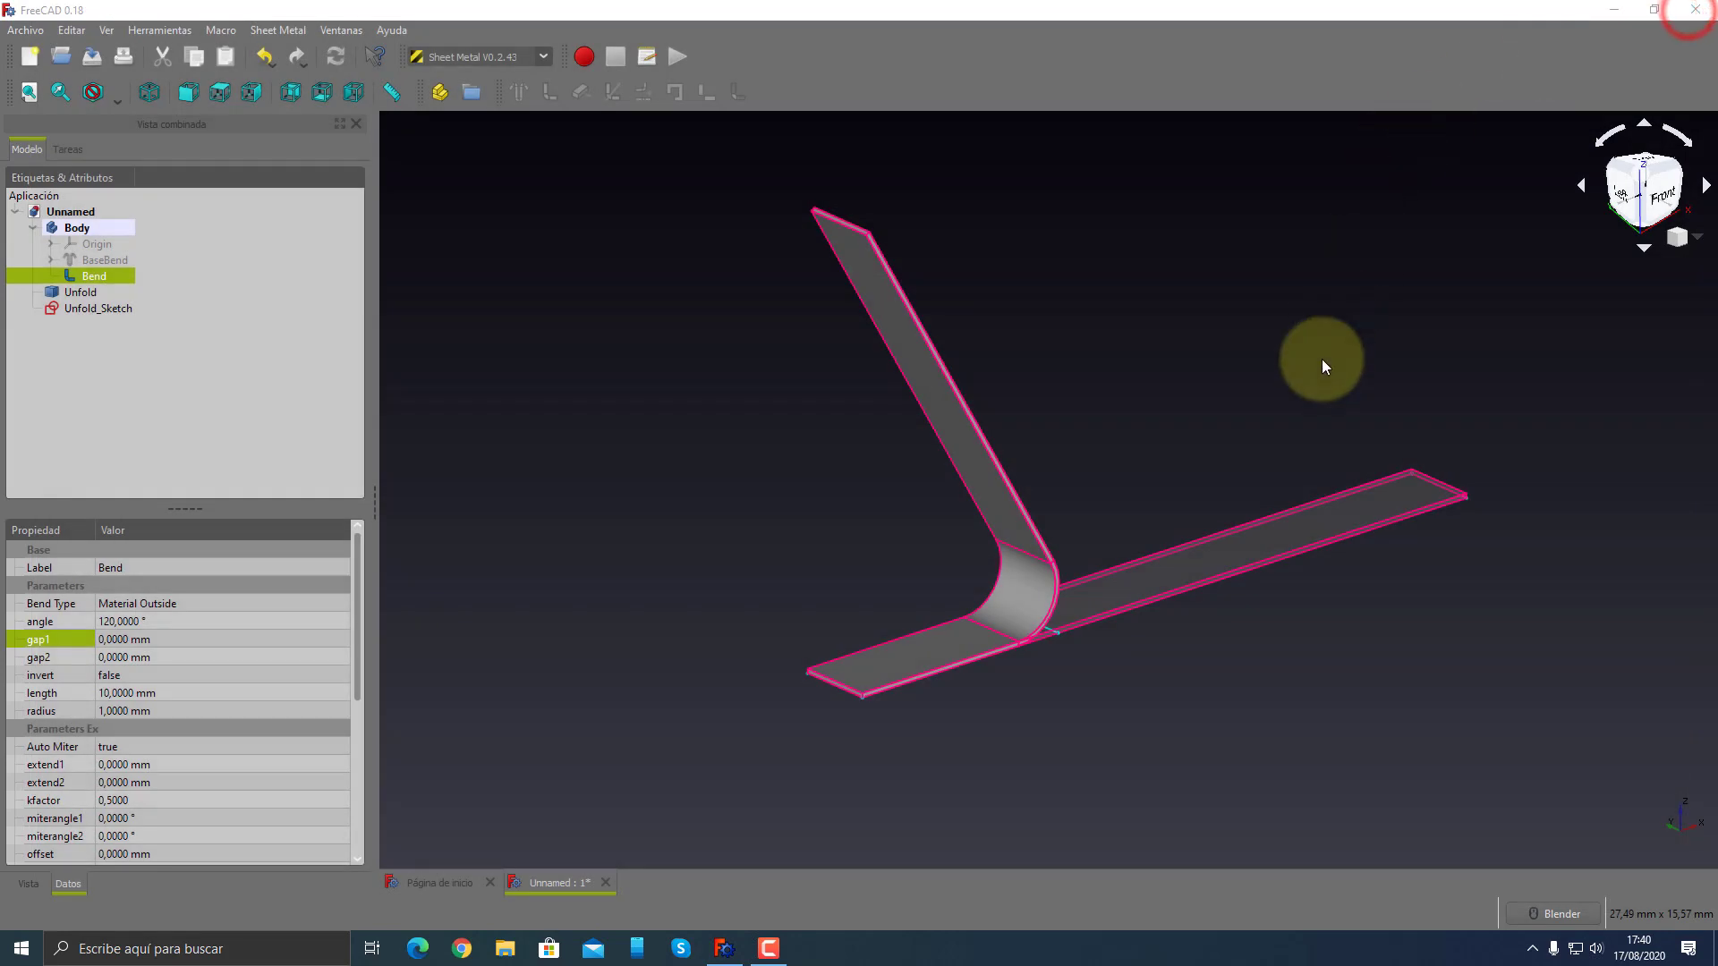
{"action": "mouse_move", "coordinate": [1315, 356]}
{"action": "middle_mouse_down"}
{"action": "mouse_move", "coordinate": [1003, 389]}
{"action": "mouse_move", "coordinate": [1277, 372]}
{"action": "mouse_move", "coordinate": [1307, 388]}
{"action": "mouse_move", "coordinate": [963, 391]}
{"action": "mouse_move", "coordinate": [1286, 374]}
{"action": "mouse_move", "coordinate": [1216, 411]}
{"action": "mouse_move", "coordinate": [1119, 380]}
{"action": "mouse_move", "coordinate": [1347, 420]}
{"action": "middle_mouse_up"}
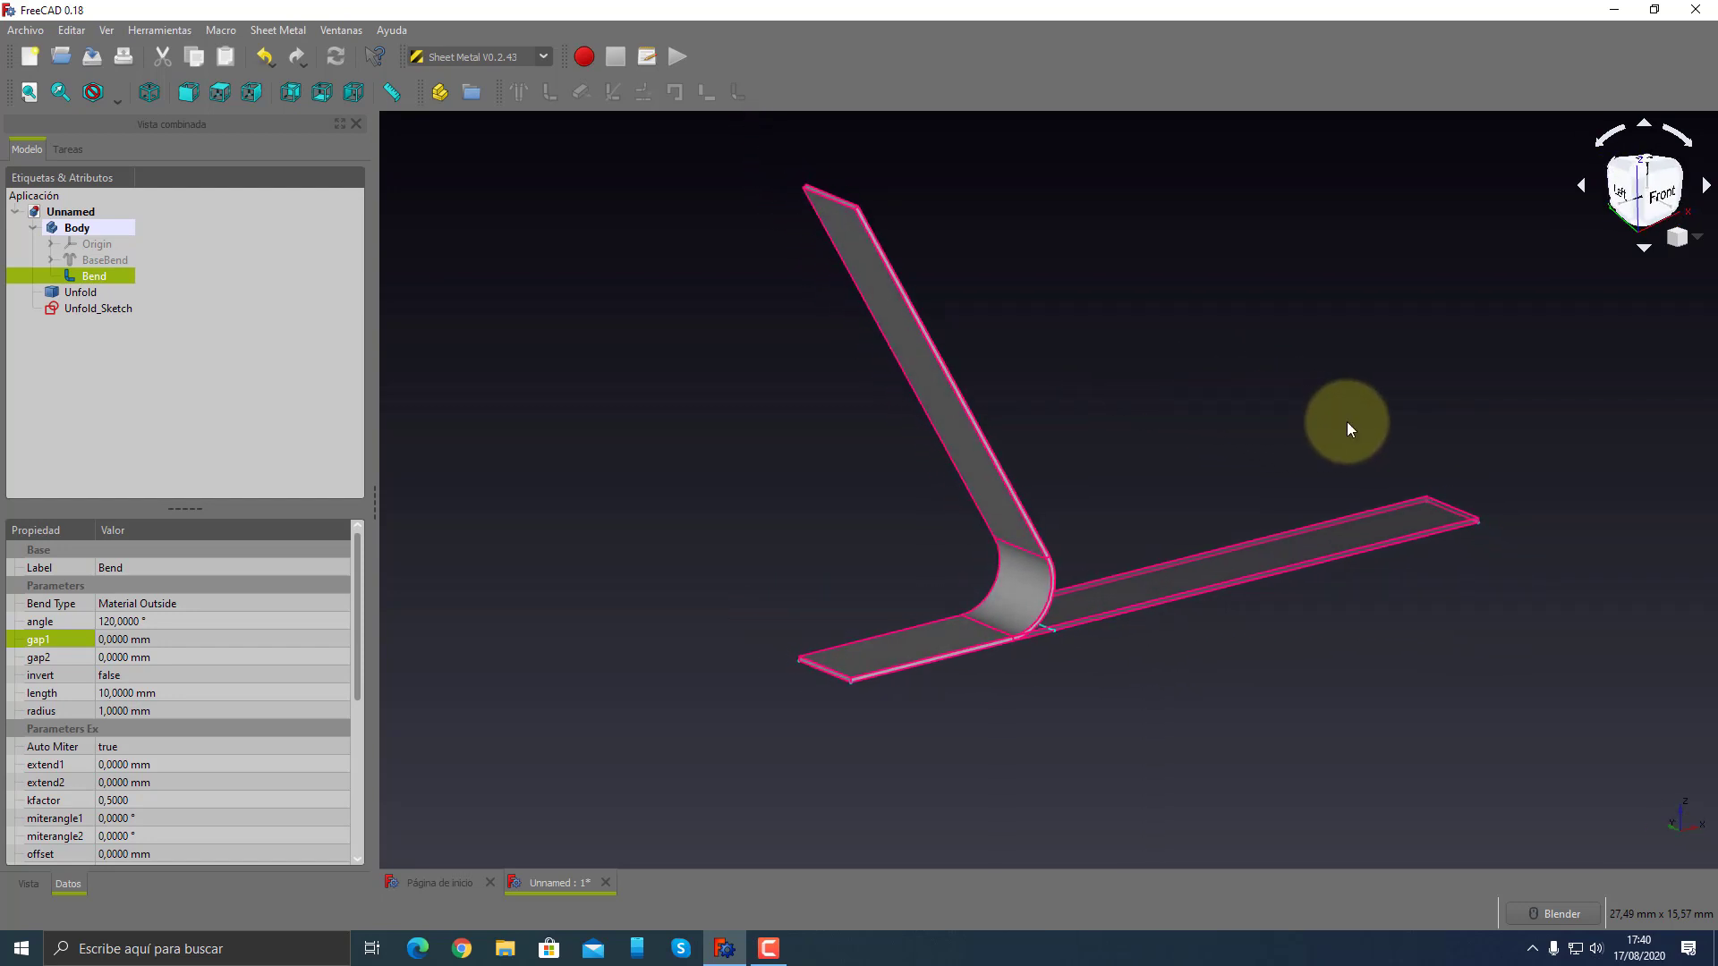
{"action": "mouse_move", "coordinate": [1346, 422]}
{"action": "middle_mouse_down"}
{"action": "mouse_move", "coordinate": [1458, 394]}
{"action": "mouse_move", "coordinate": [1085, 487]}
{"action": "mouse_move", "coordinate": [1214, 503]}
{"action": "mouse_move", "coordinate": [1315, 567]}
{"action": "mouse_move", "coordinate": [1036, 575]}
{"action": "mouse_move", "coordinate": [1175, 494]}
{"action": "middle_mouse_up"}
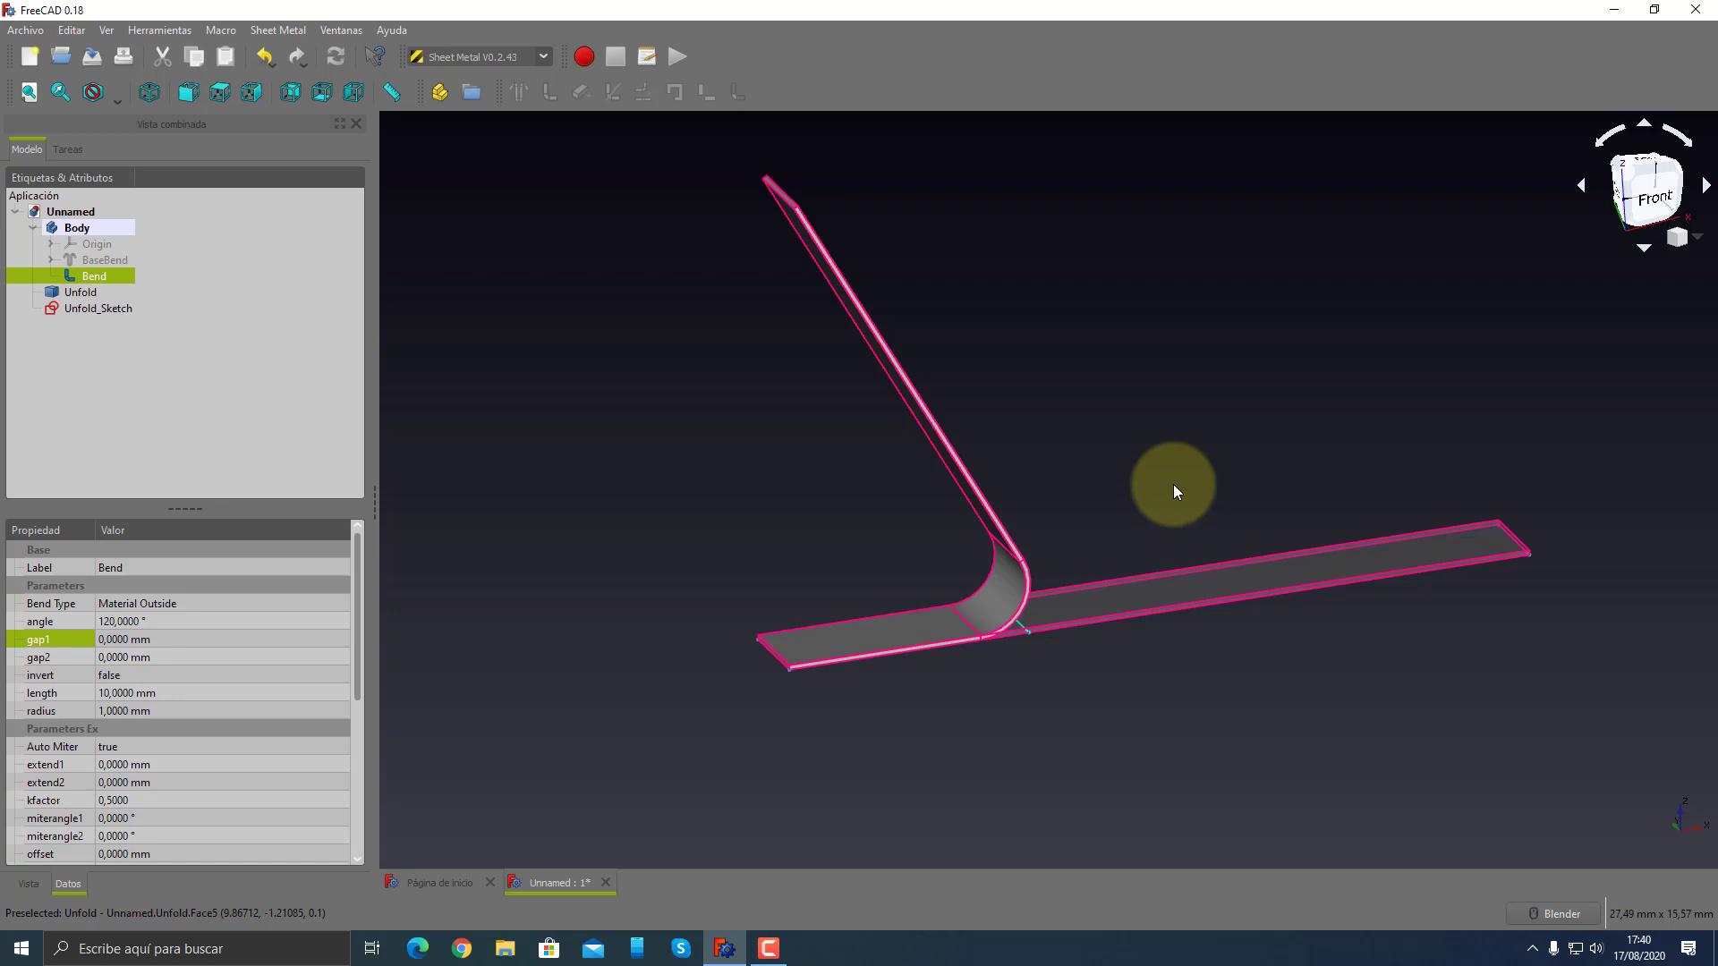
{"action": "mouse_move", "coordinate": [1173, 486]}
{"action": "middle_mouse_down"}
{"action": "mouse_move", "coordinate": [1139, 441]}
{"action": "mouse_move", "coordinate": [1411, 448]}
{"action": "mouse_move", "coordinate": [1299, 500]}
{"action": "mouse_move", "coordinate": [1212, 507]}
{"action": "middle_mouse_up"}
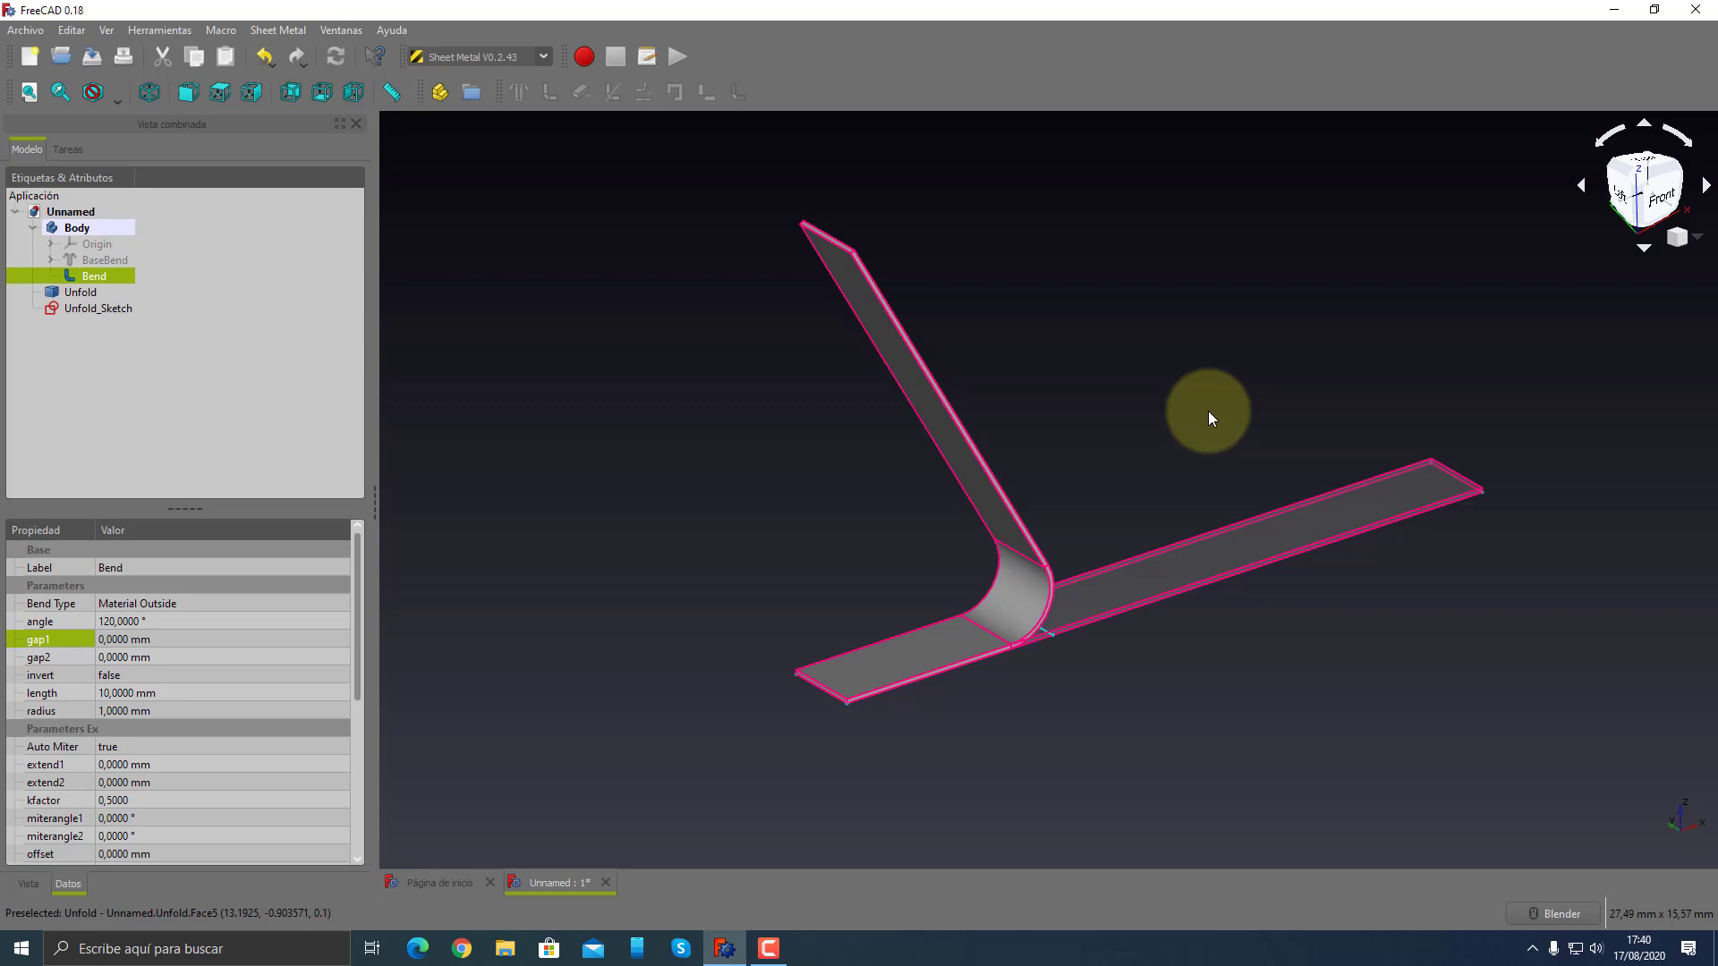
{"action": "left_click", "coordinate": [283, 30]}
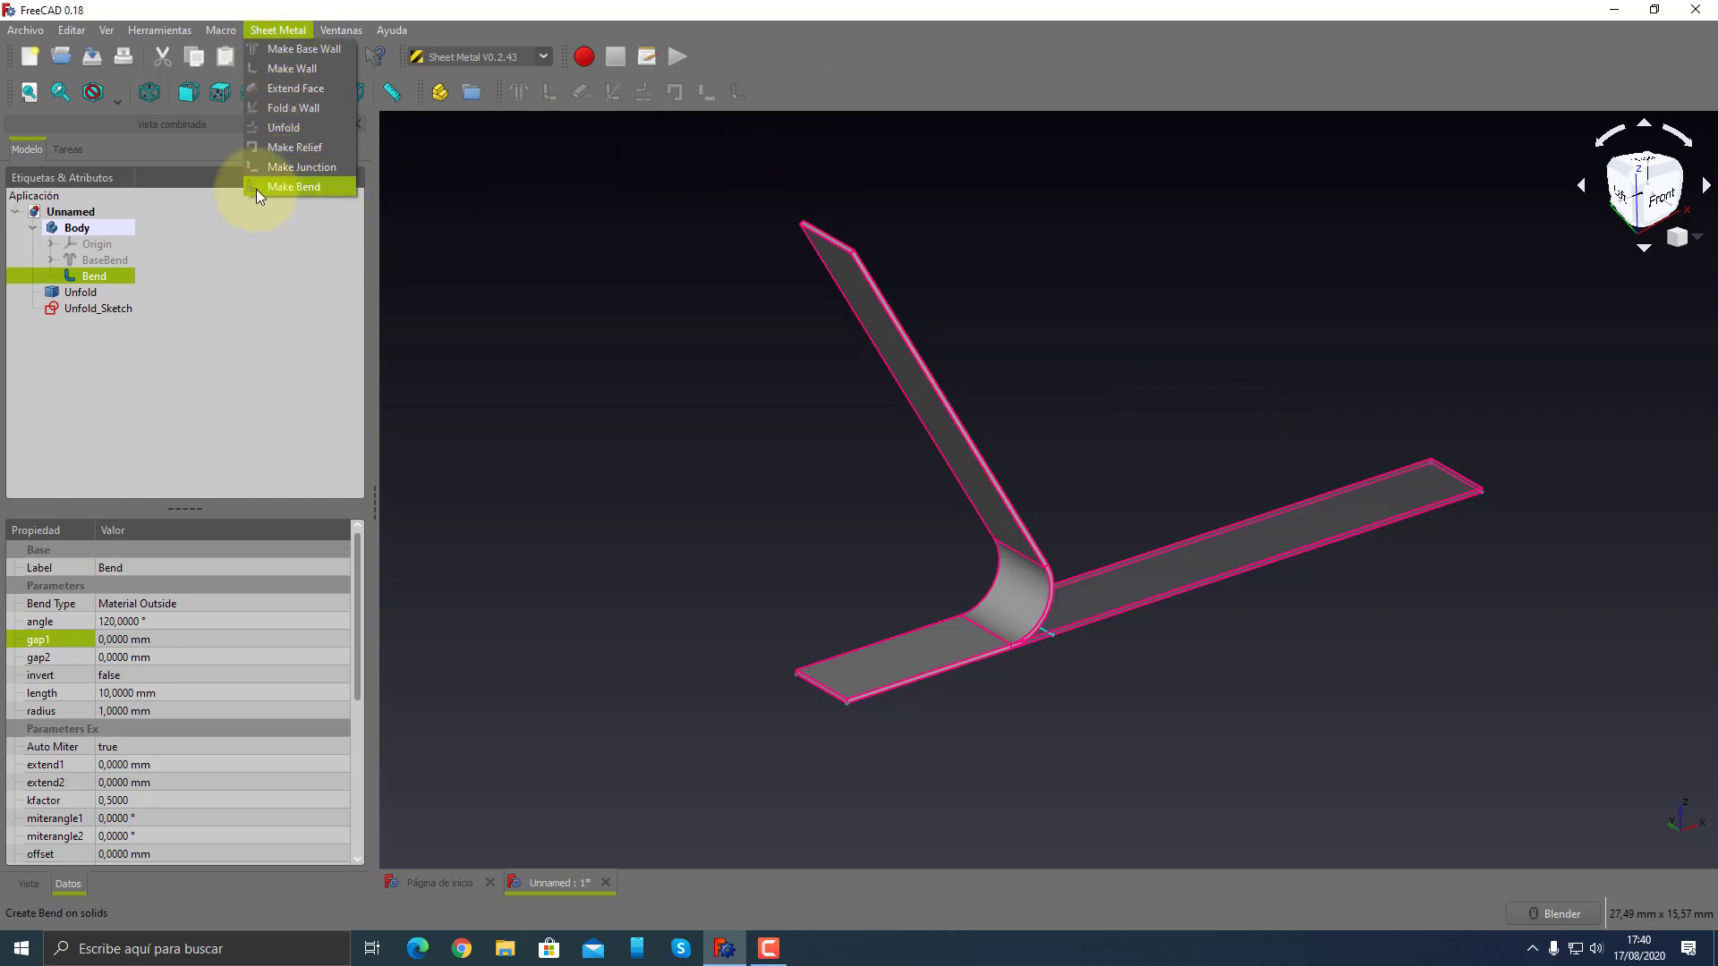
{"action": "left_click", "coordinate": [871, 92]}
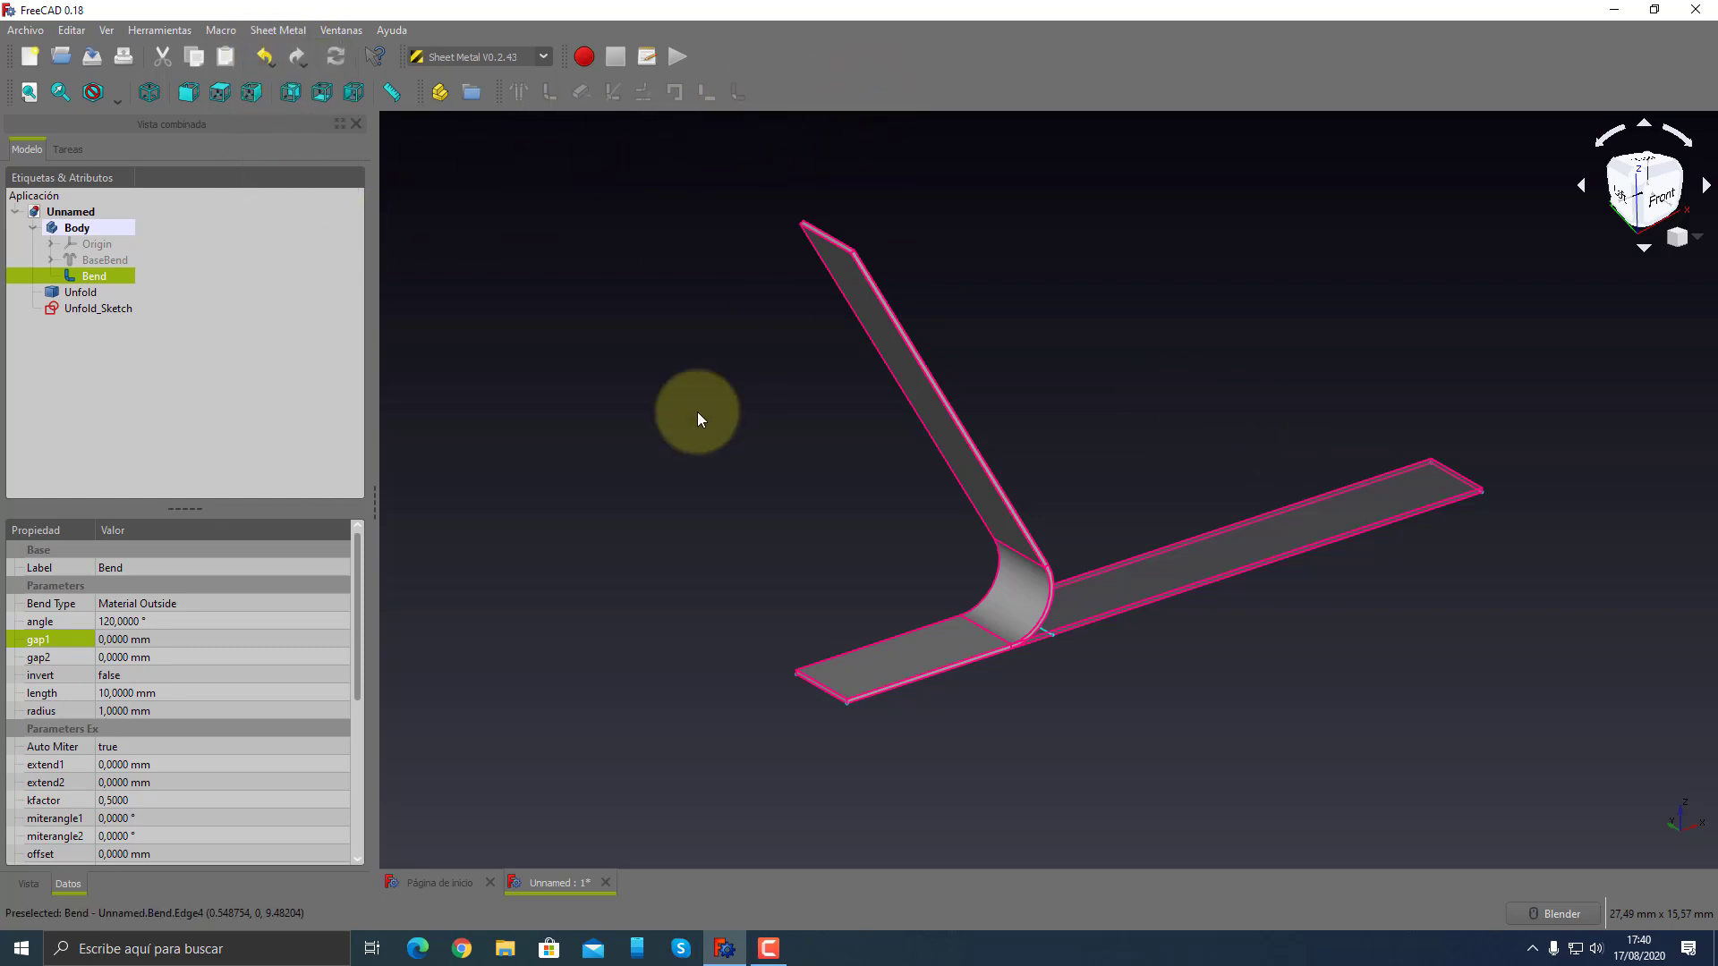